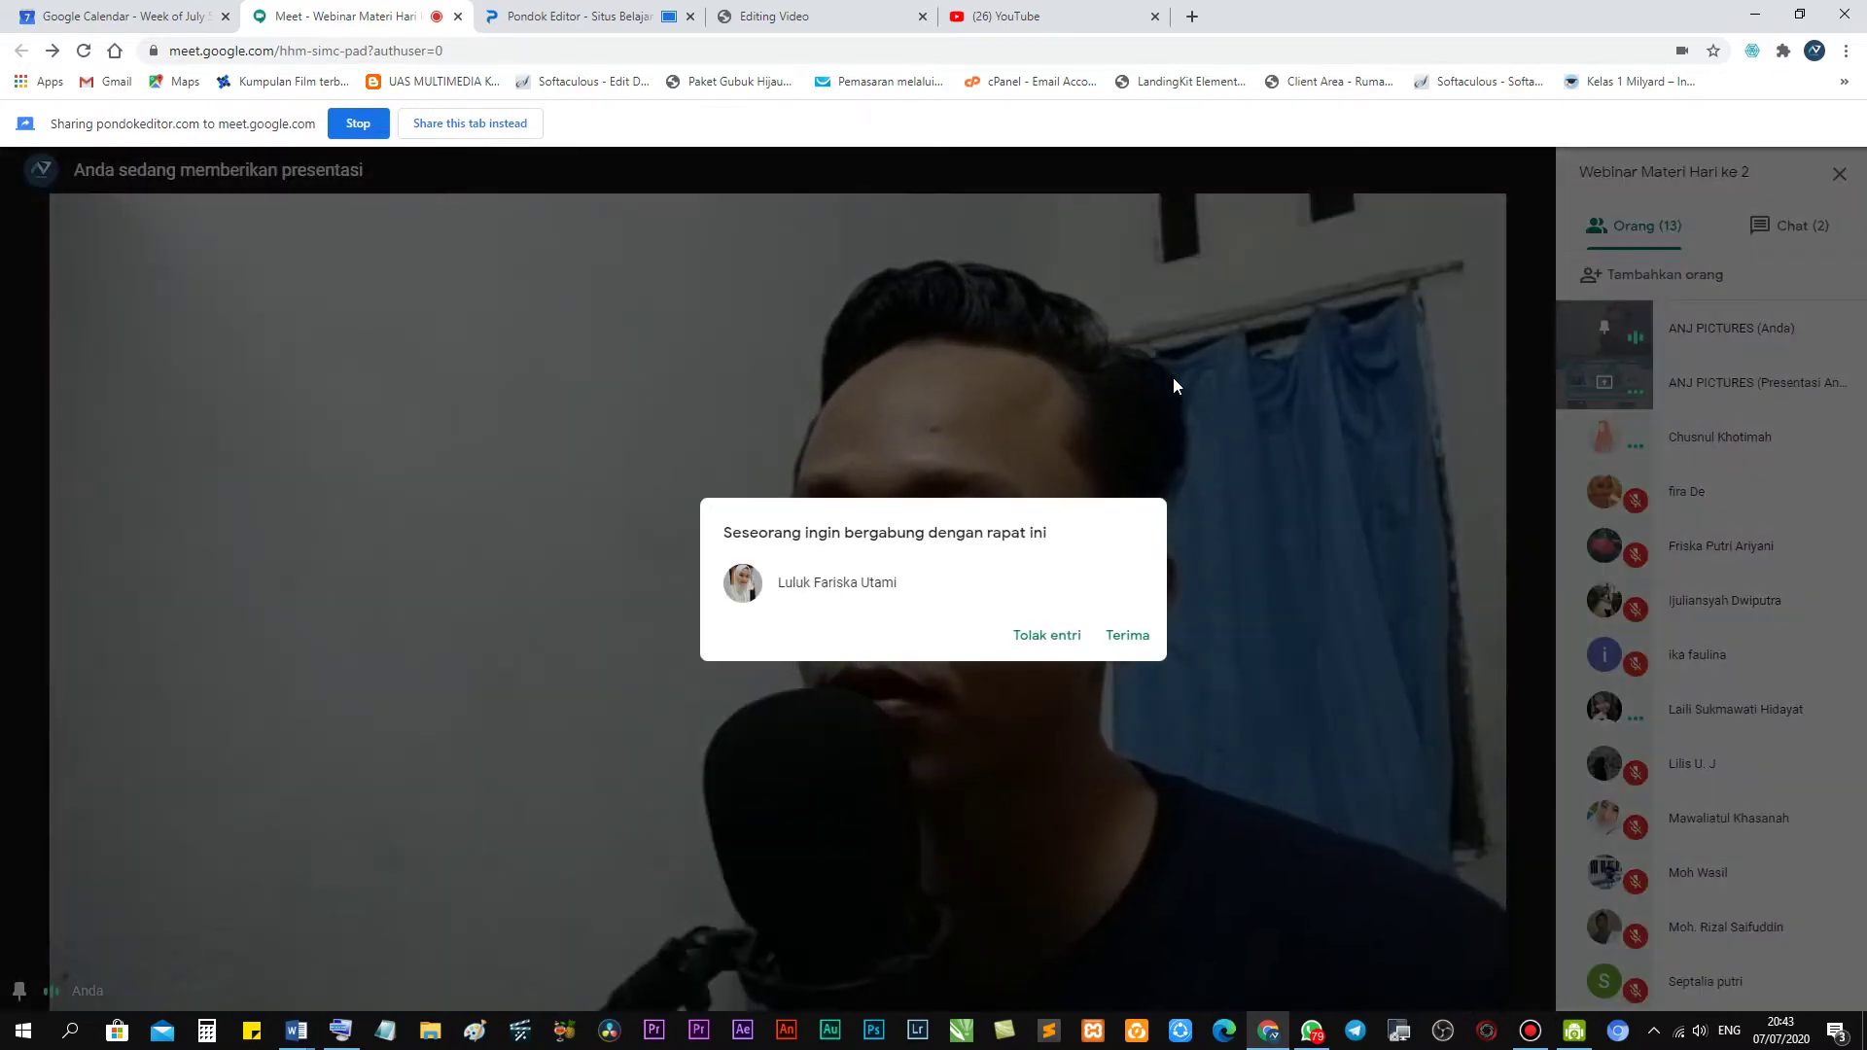
Admit the waiting attendee into the 'Webinar Materi Hari ke 2' call.
click(1124, 634)
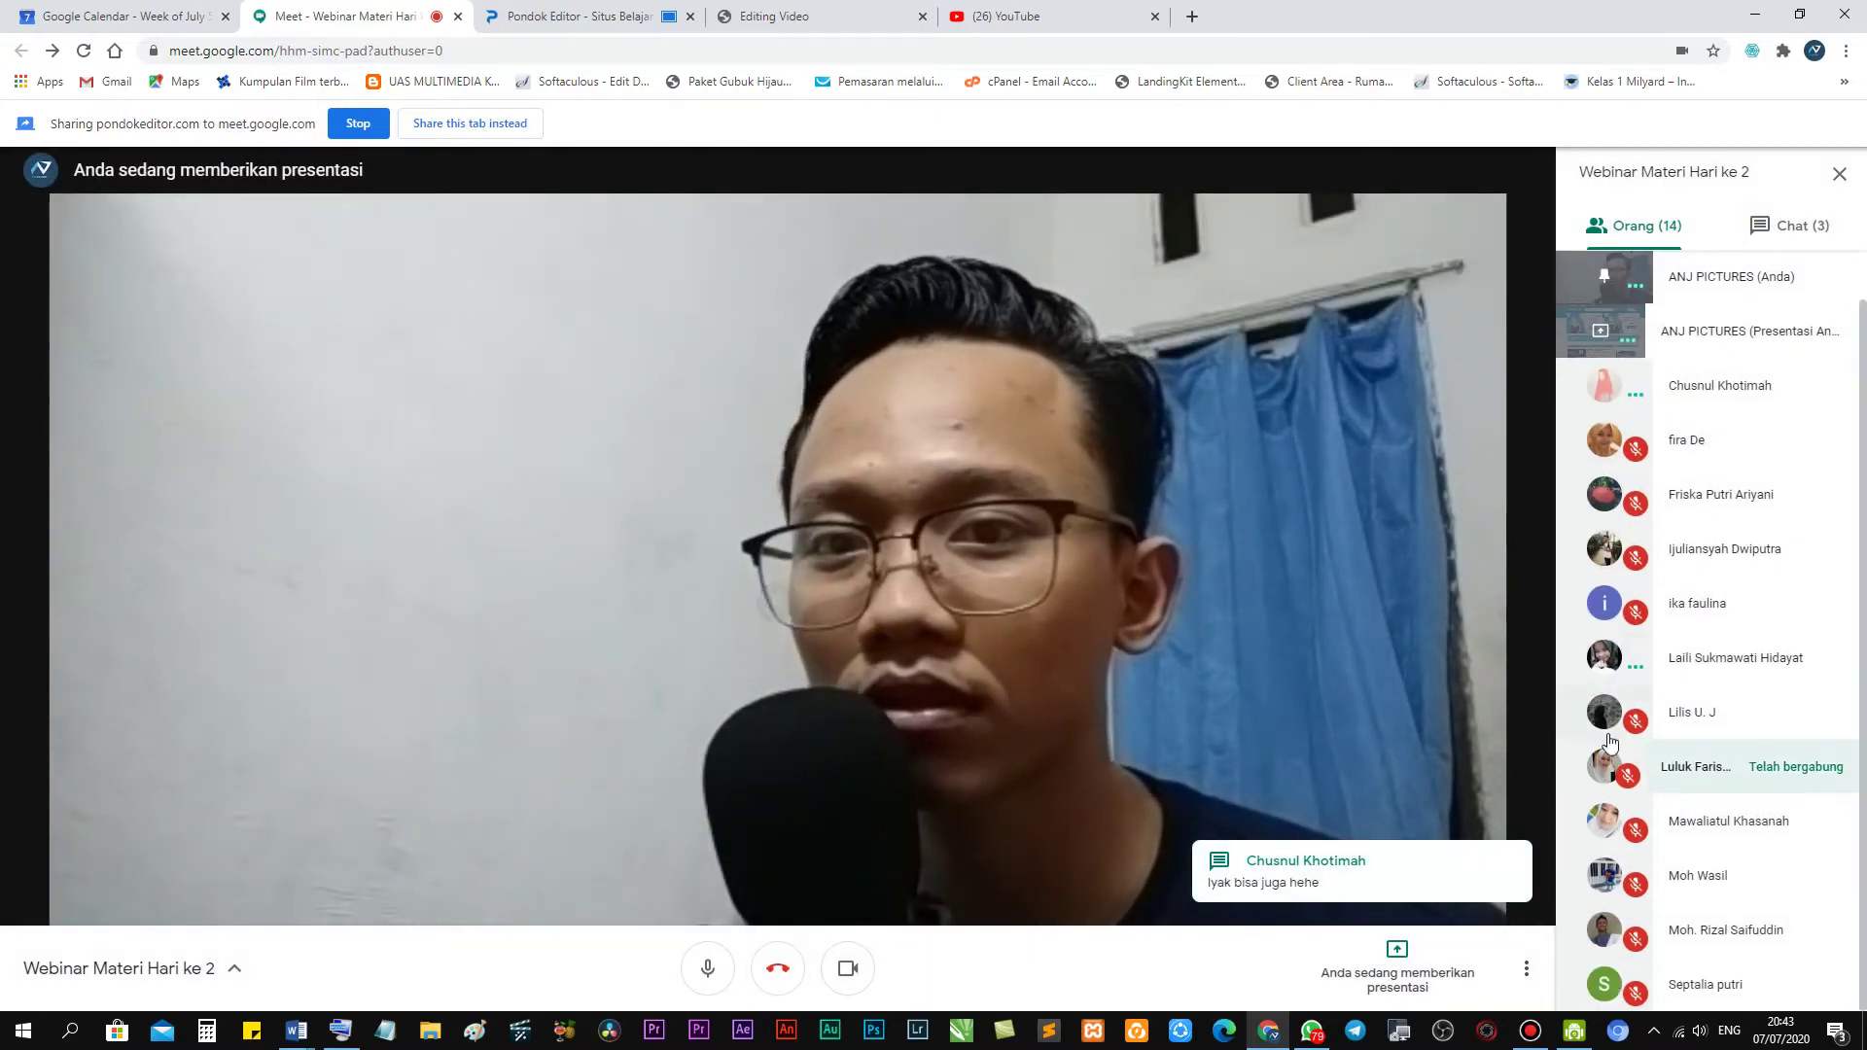
scroll(1607, 758, down, 1)
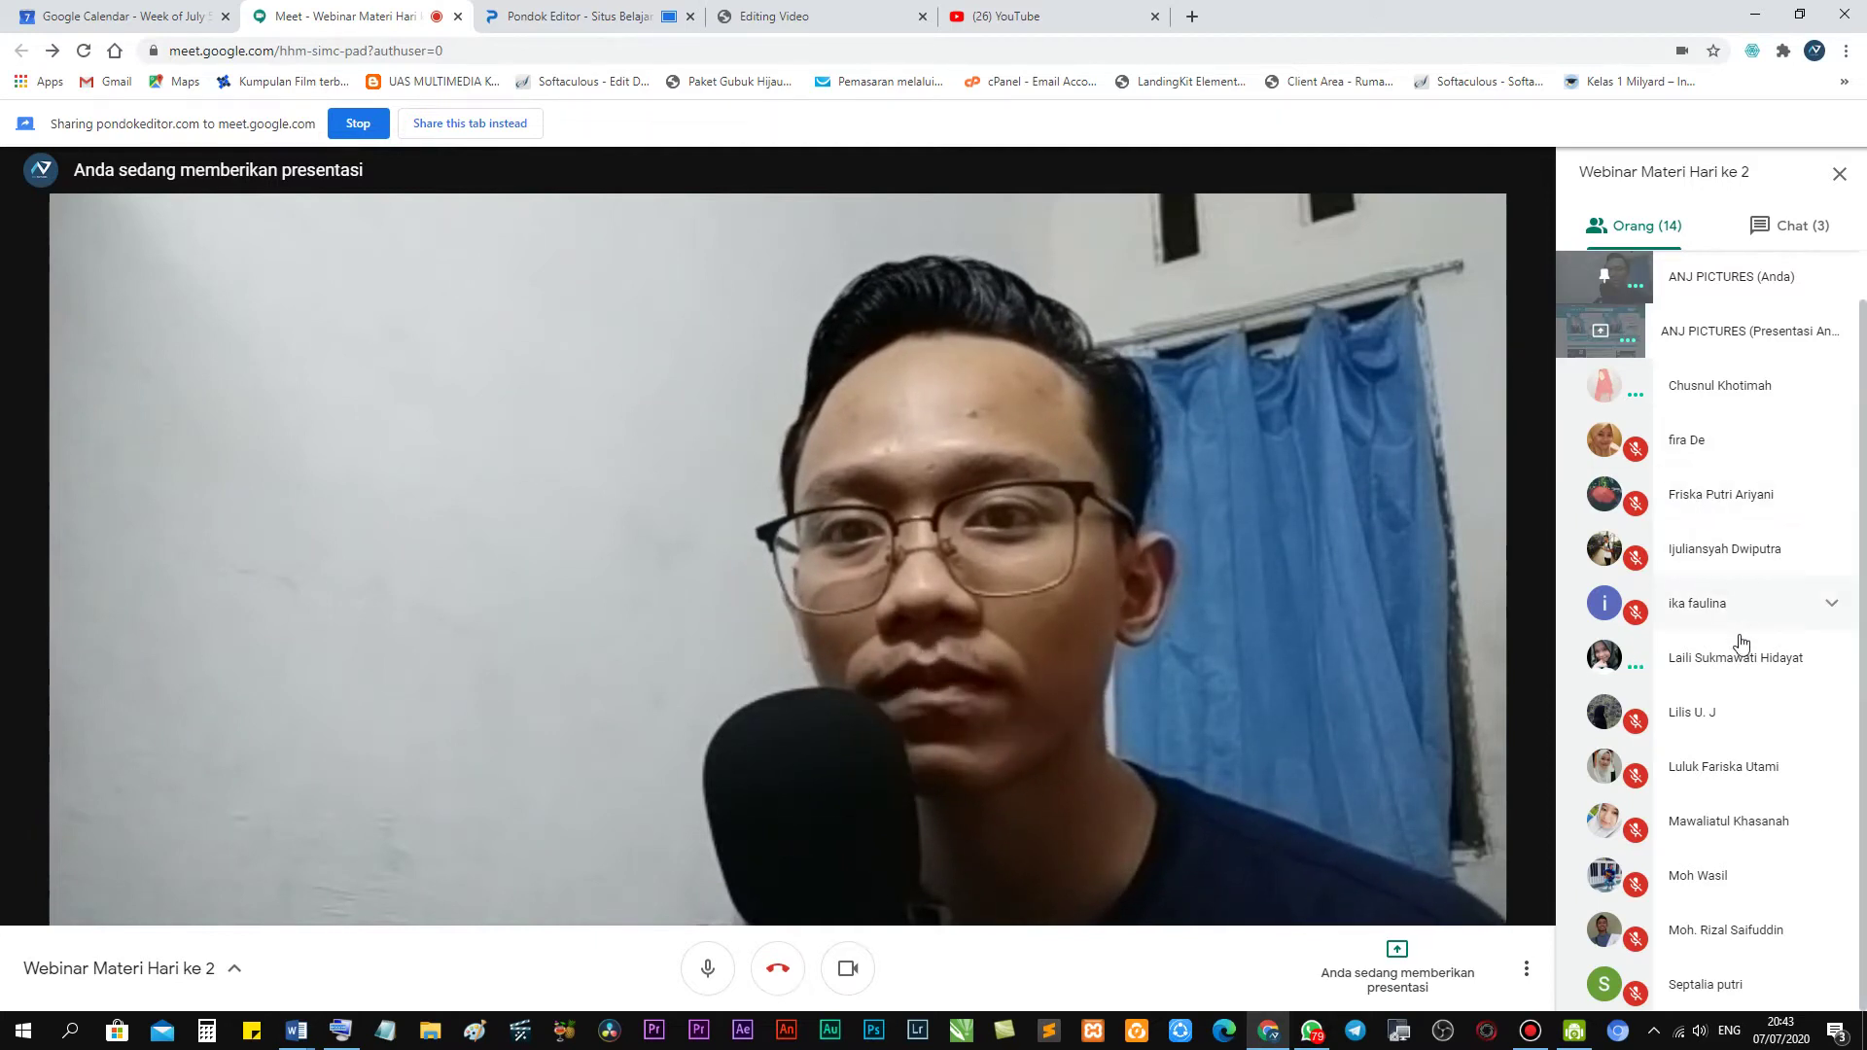
scroll(1864, 341, up, 1)
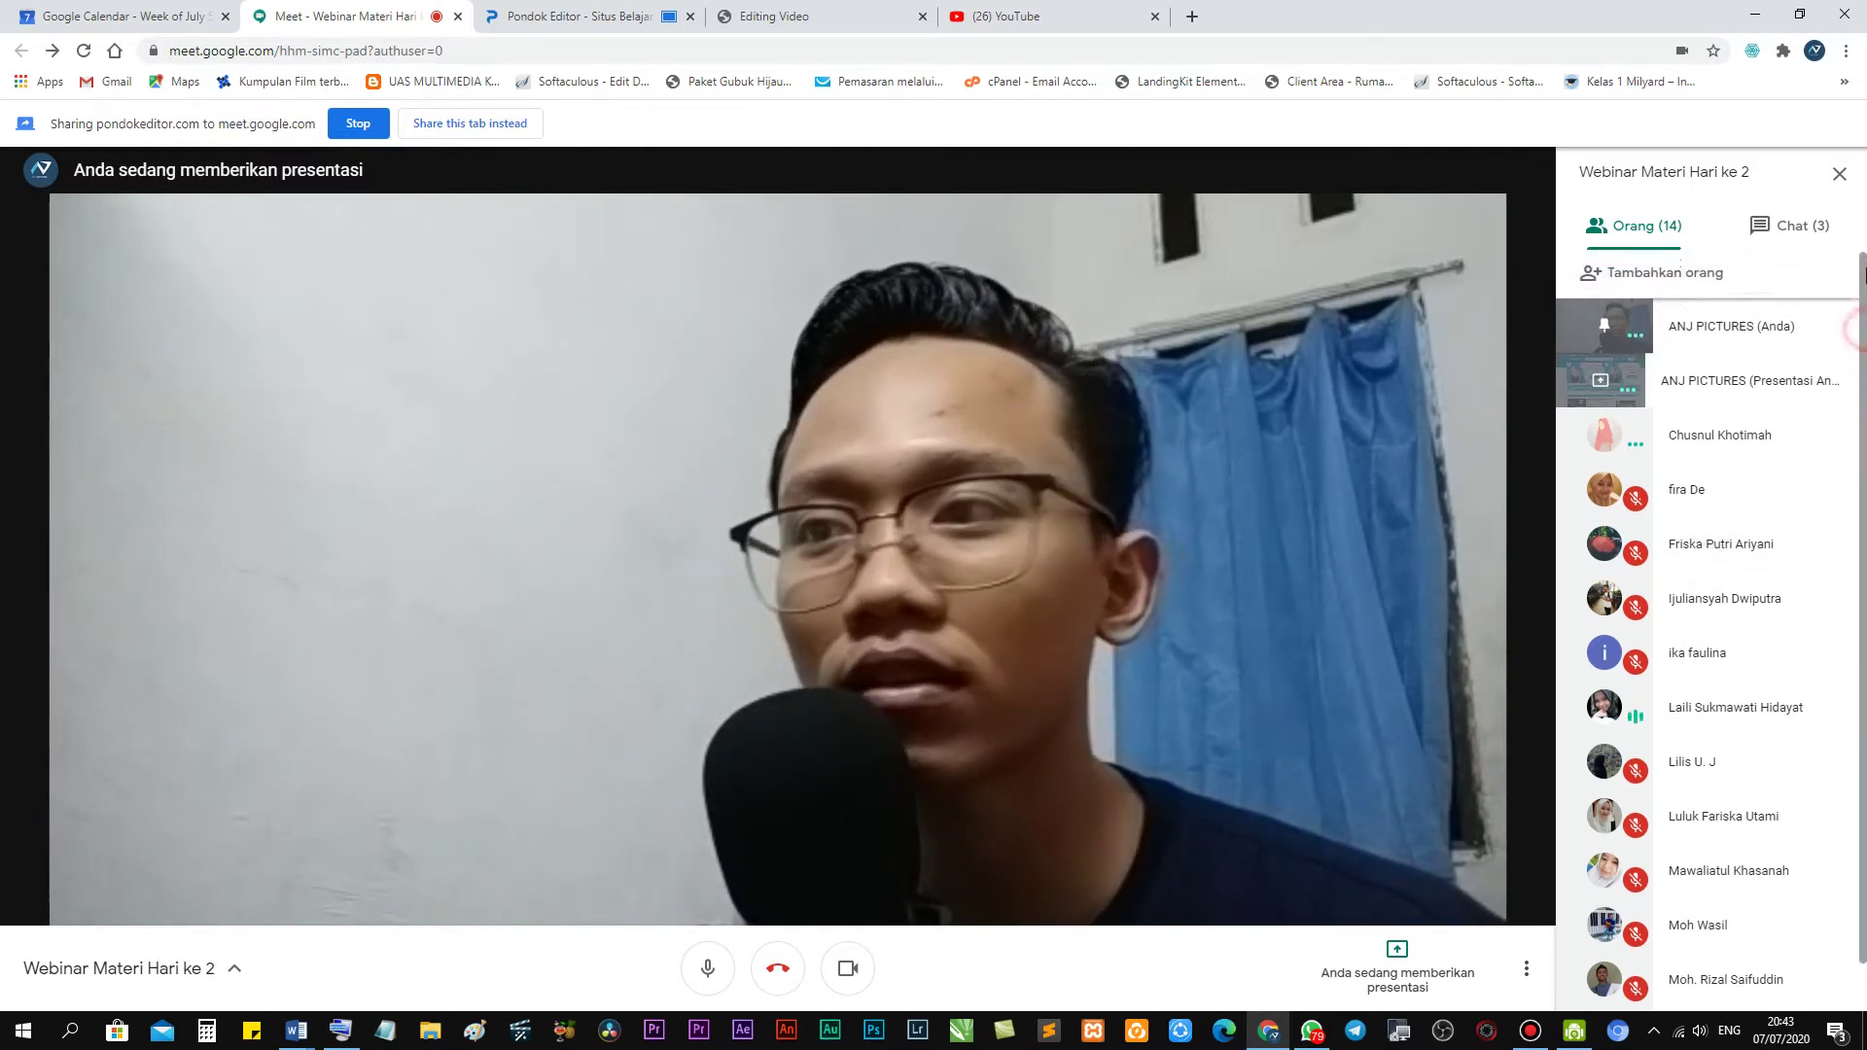
scroll(1864, 379, down, 1)
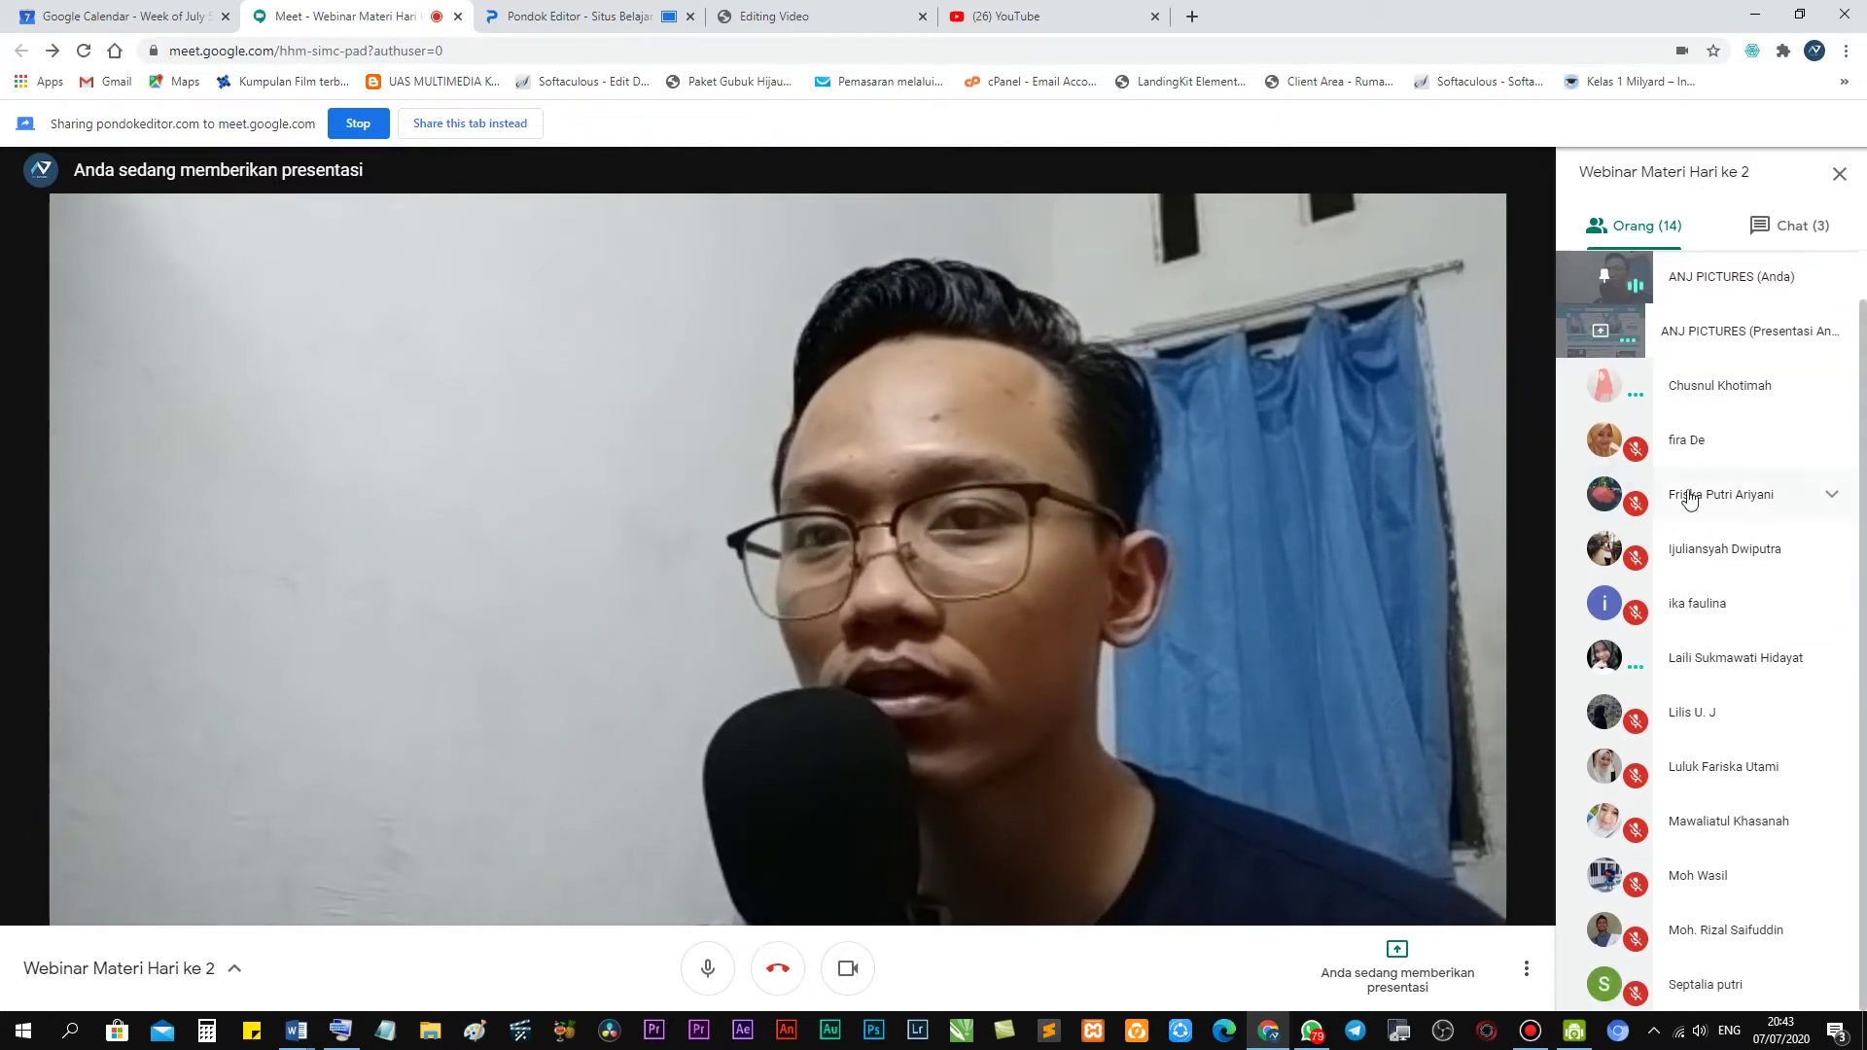
scroll(1864, 360, up, 1)
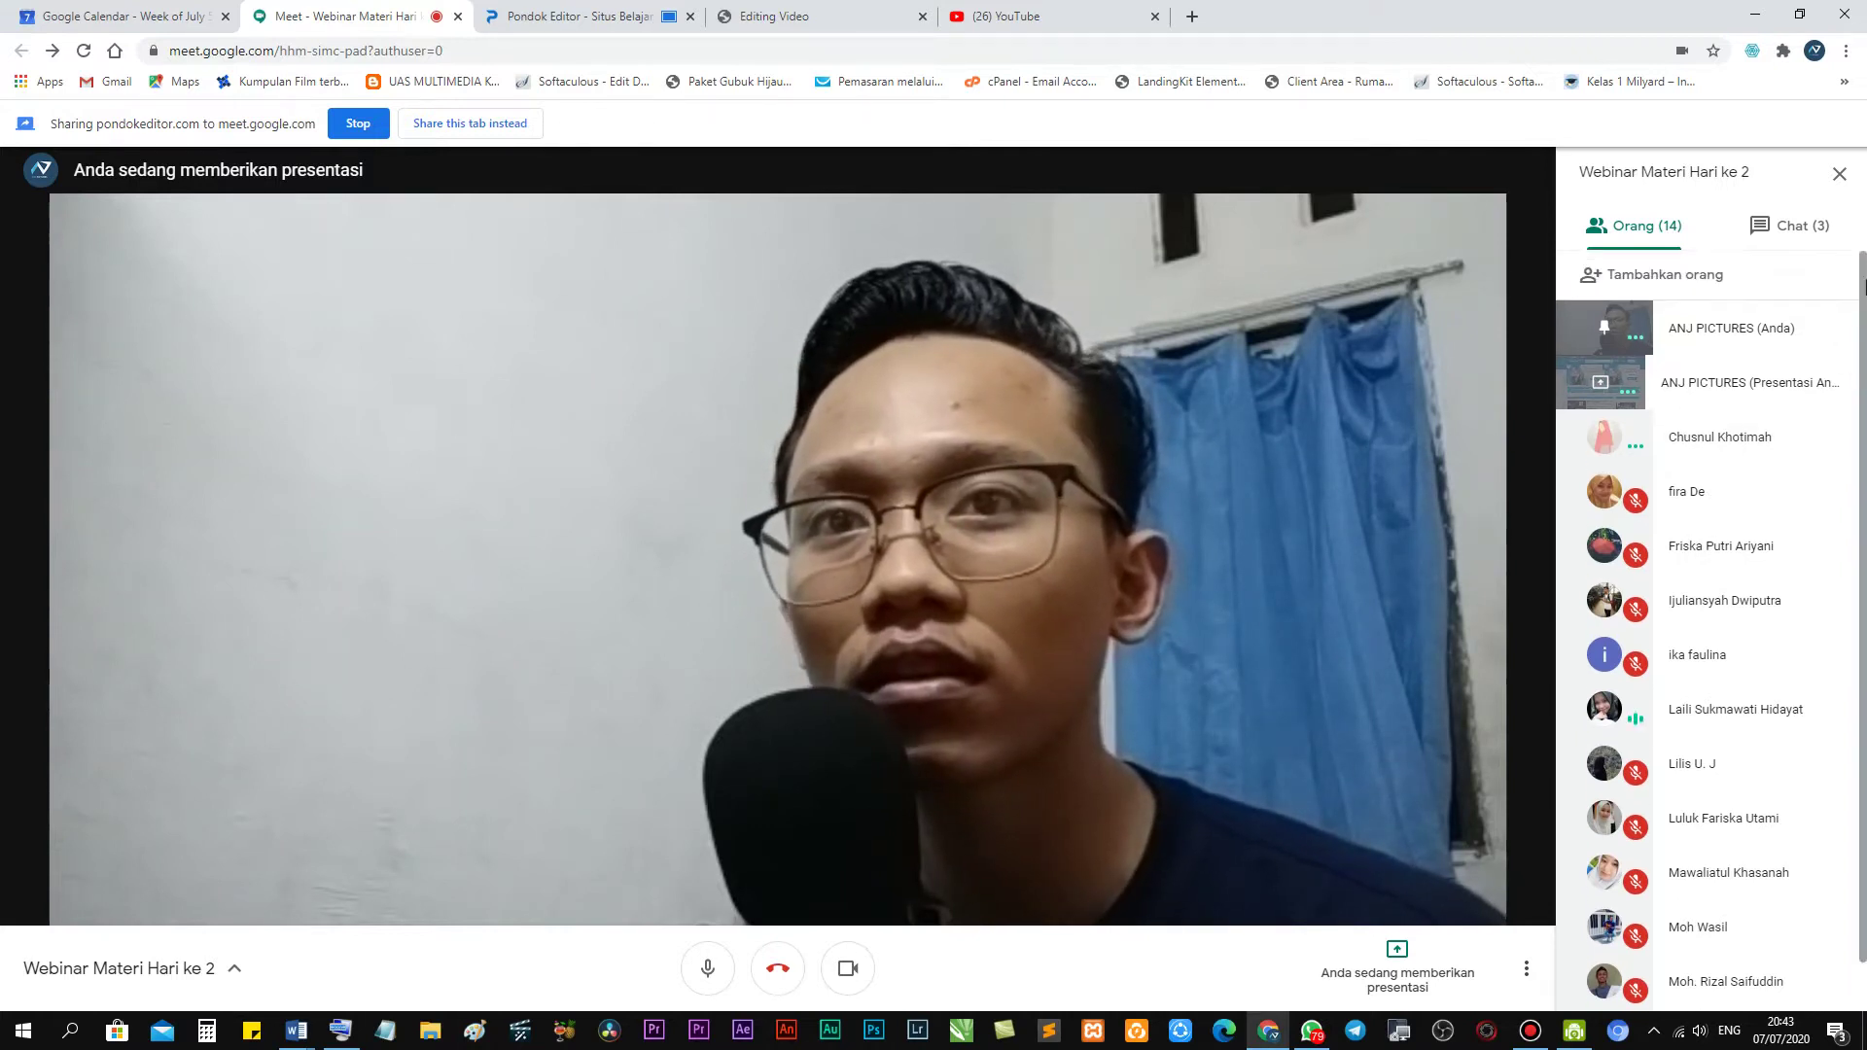
scroll(1864, 424, down, 1)
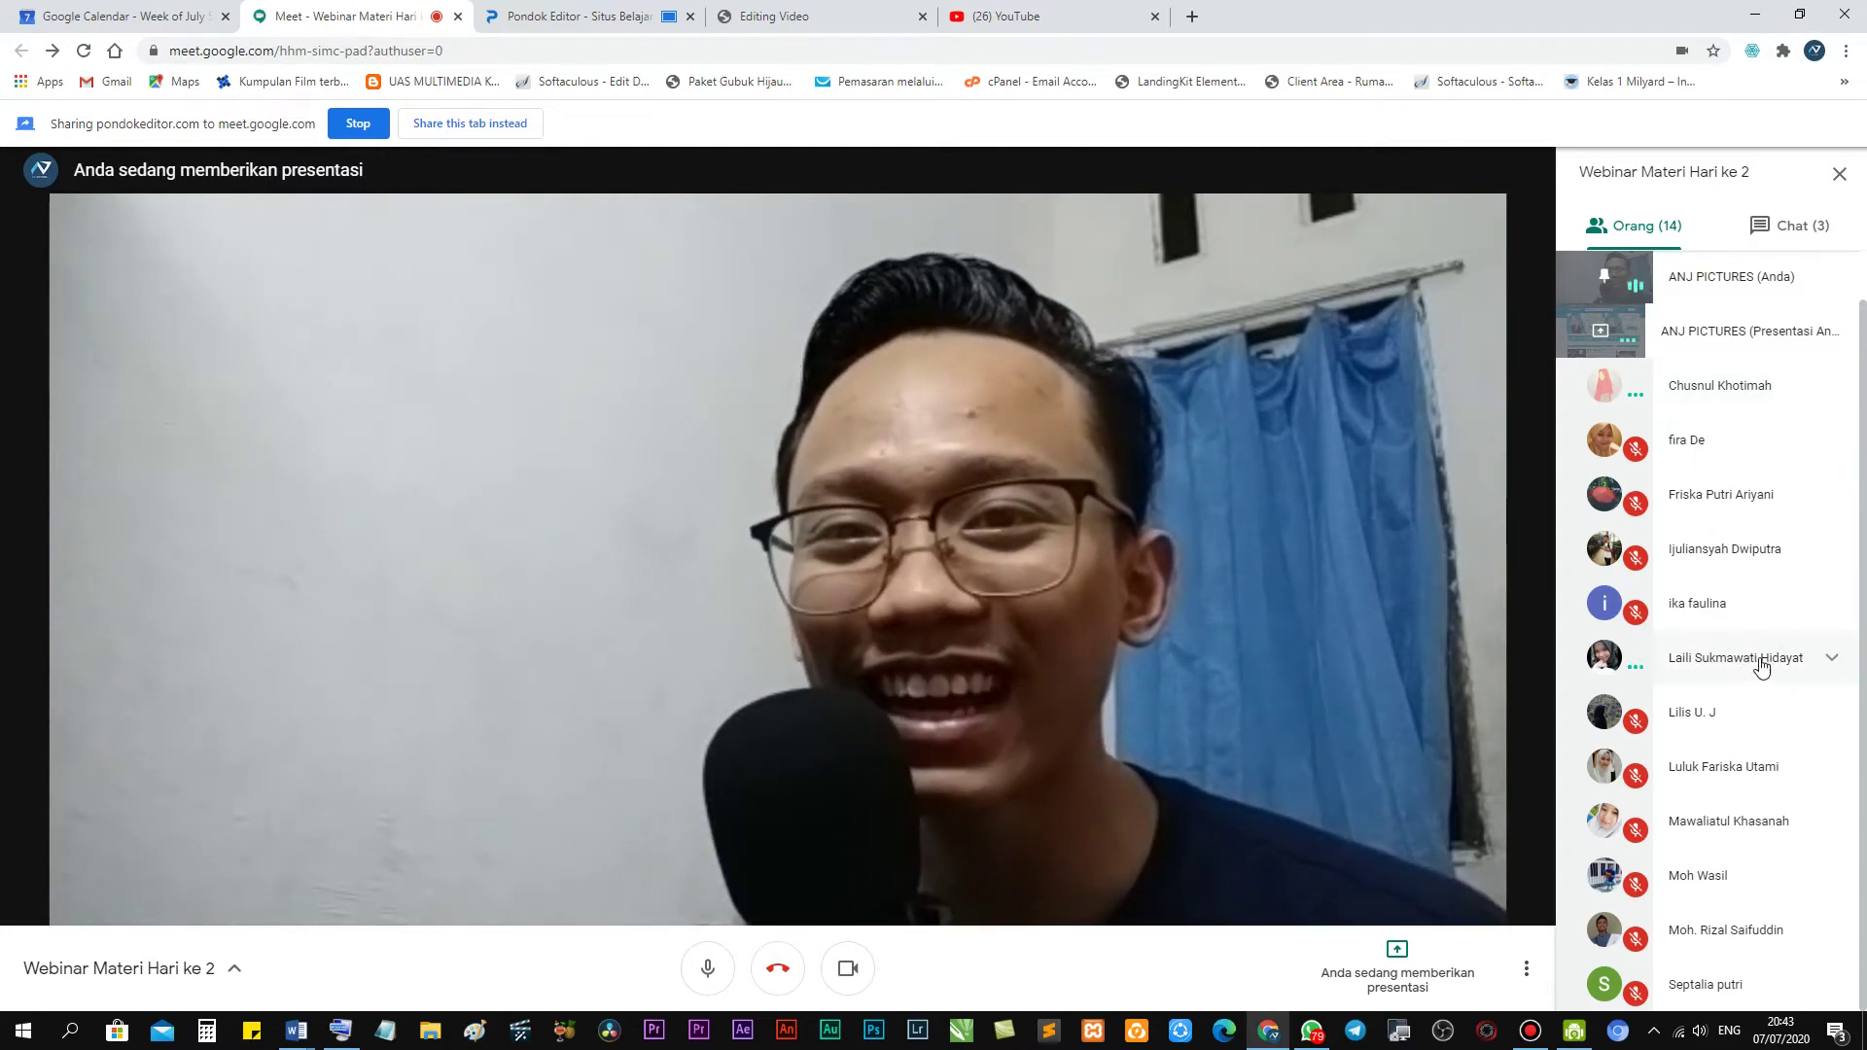
scroll(1864, 340, up, 1)
scroll(1864, 382, down, 1)
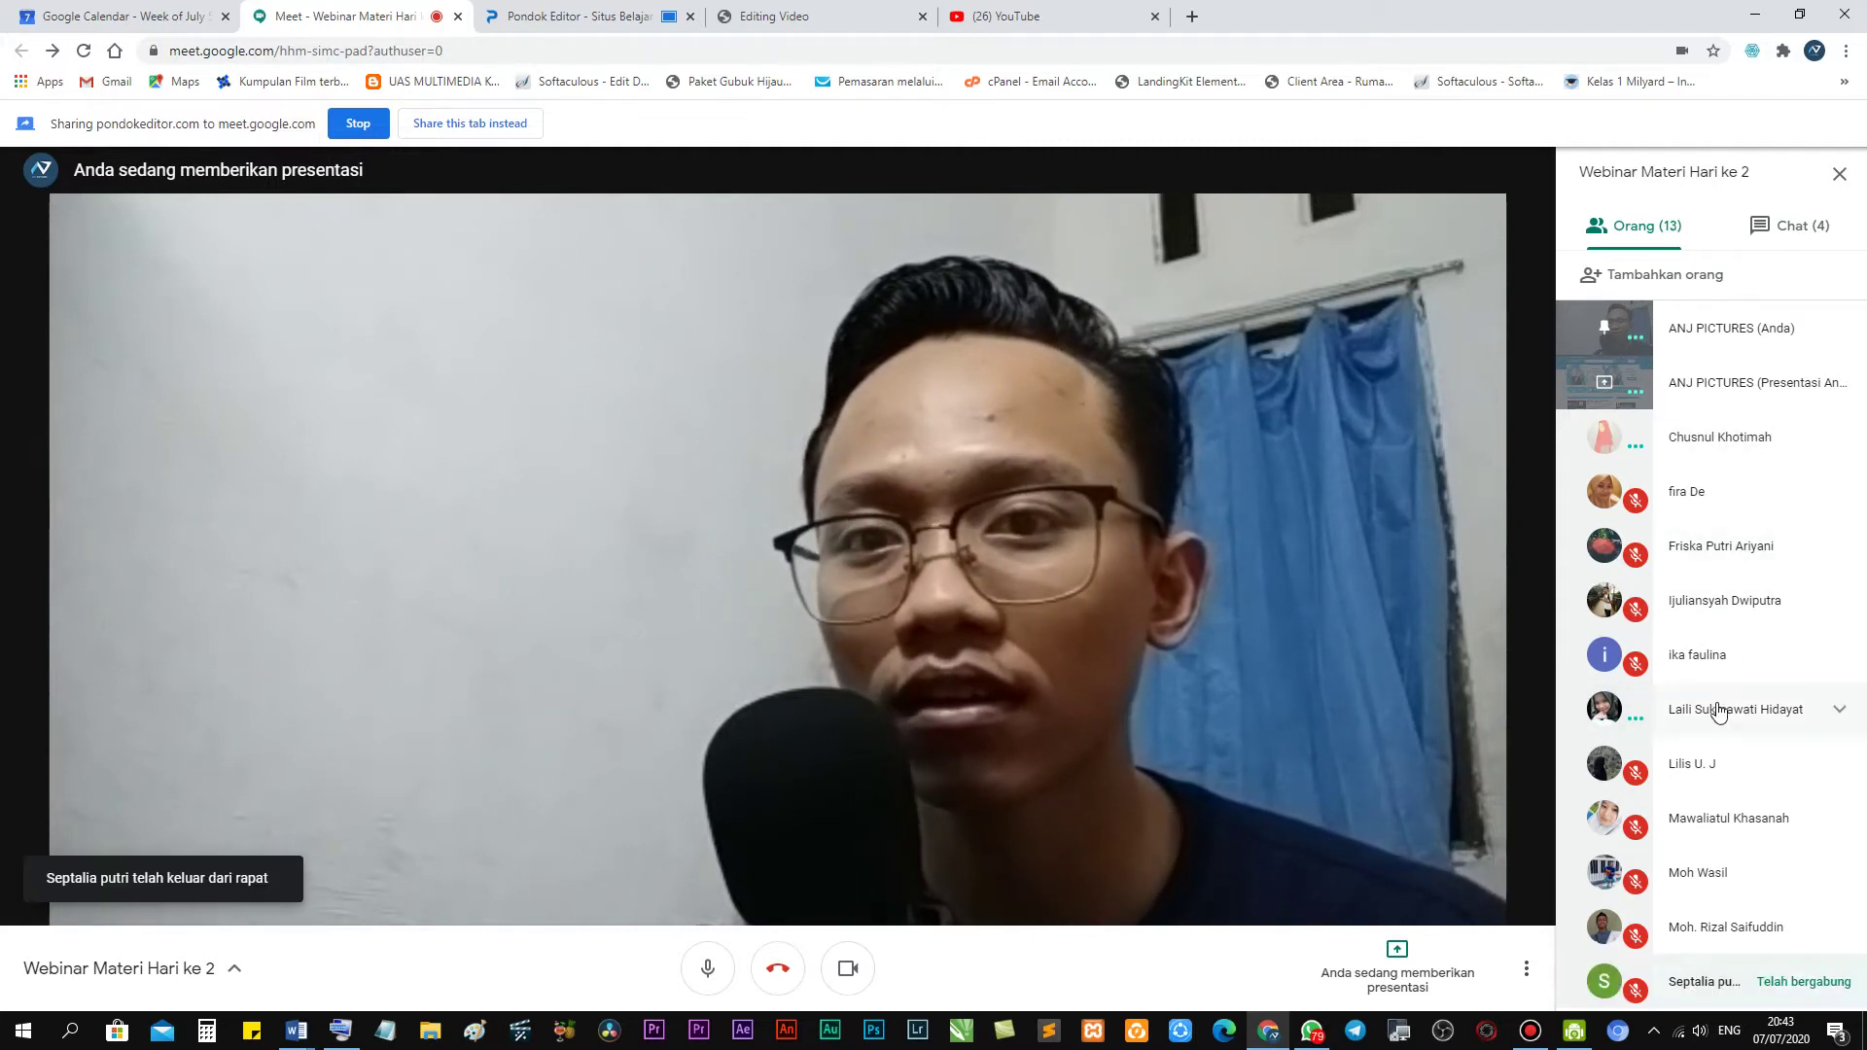
Open the meeting chat, admit one waiting participant and dismiss the WhatsApp notification.
click(1775, 225)
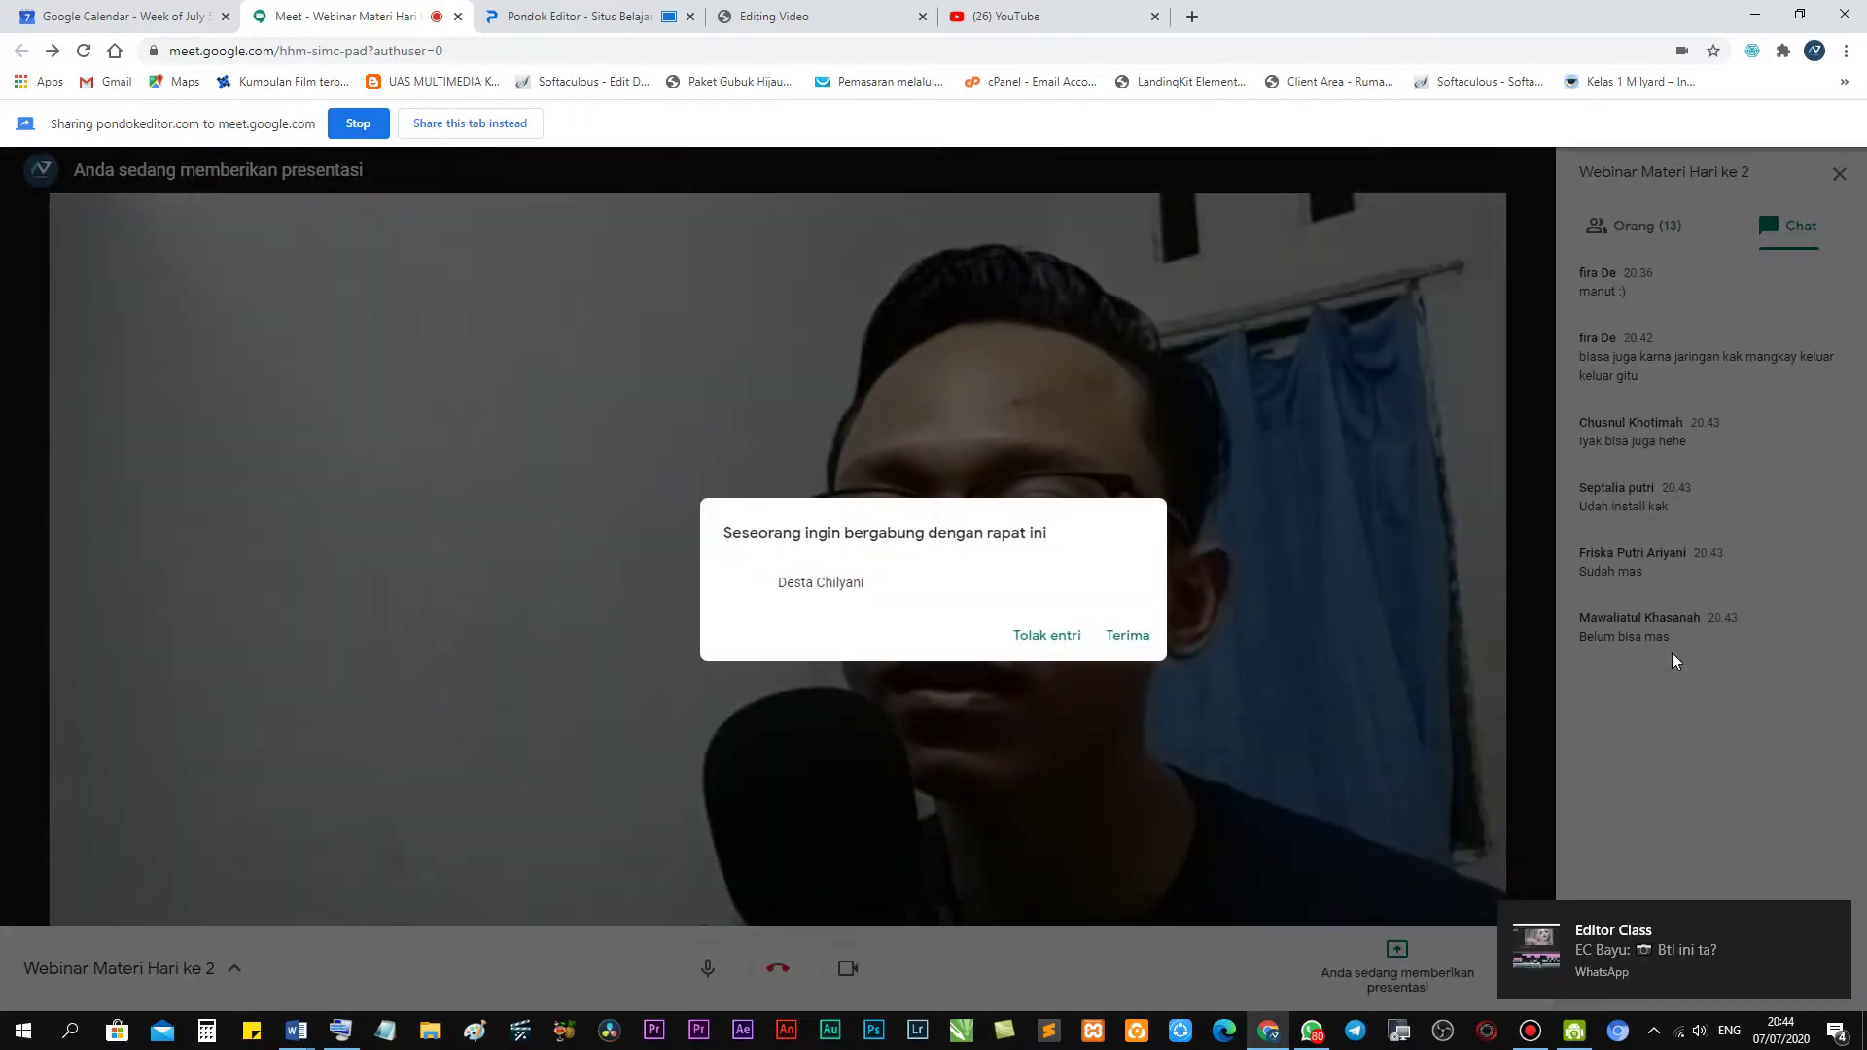
click(1148, 634)
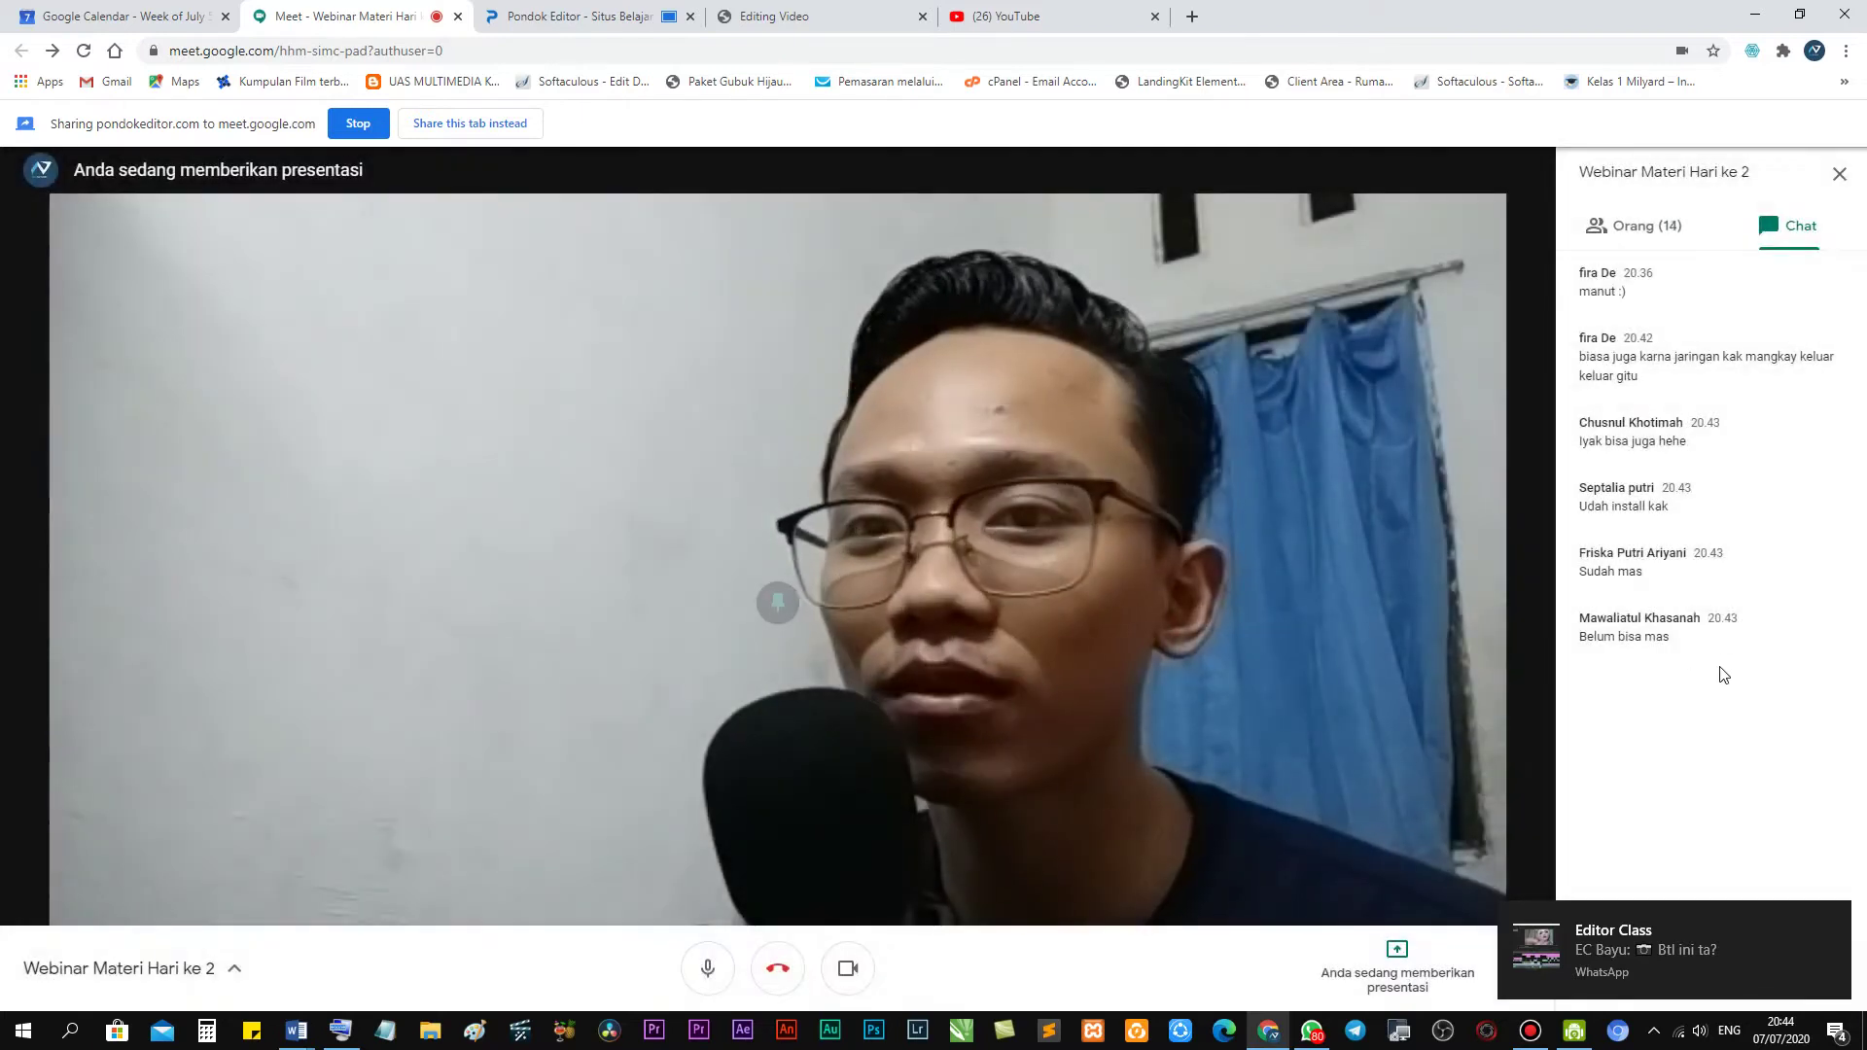
click(1820, 916)
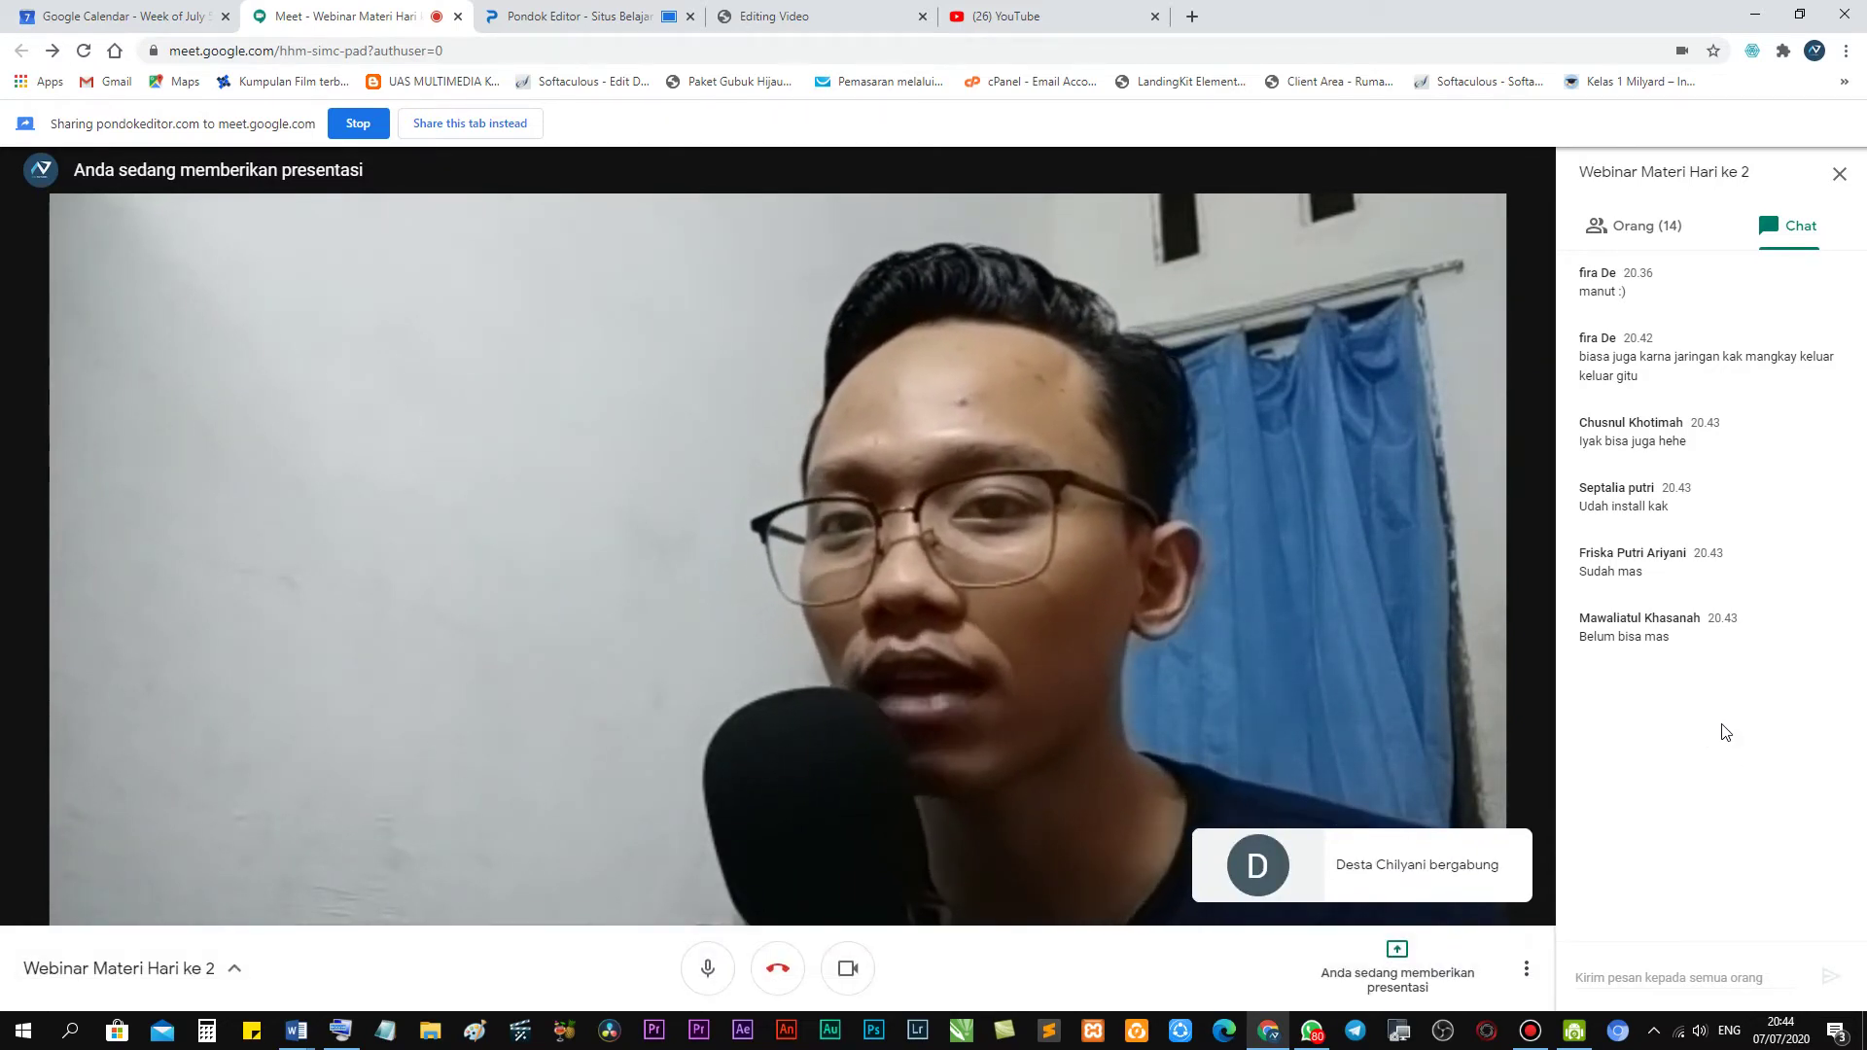
Admit the next waiting attendee and leave the participant list showing.
click(1653, 232)
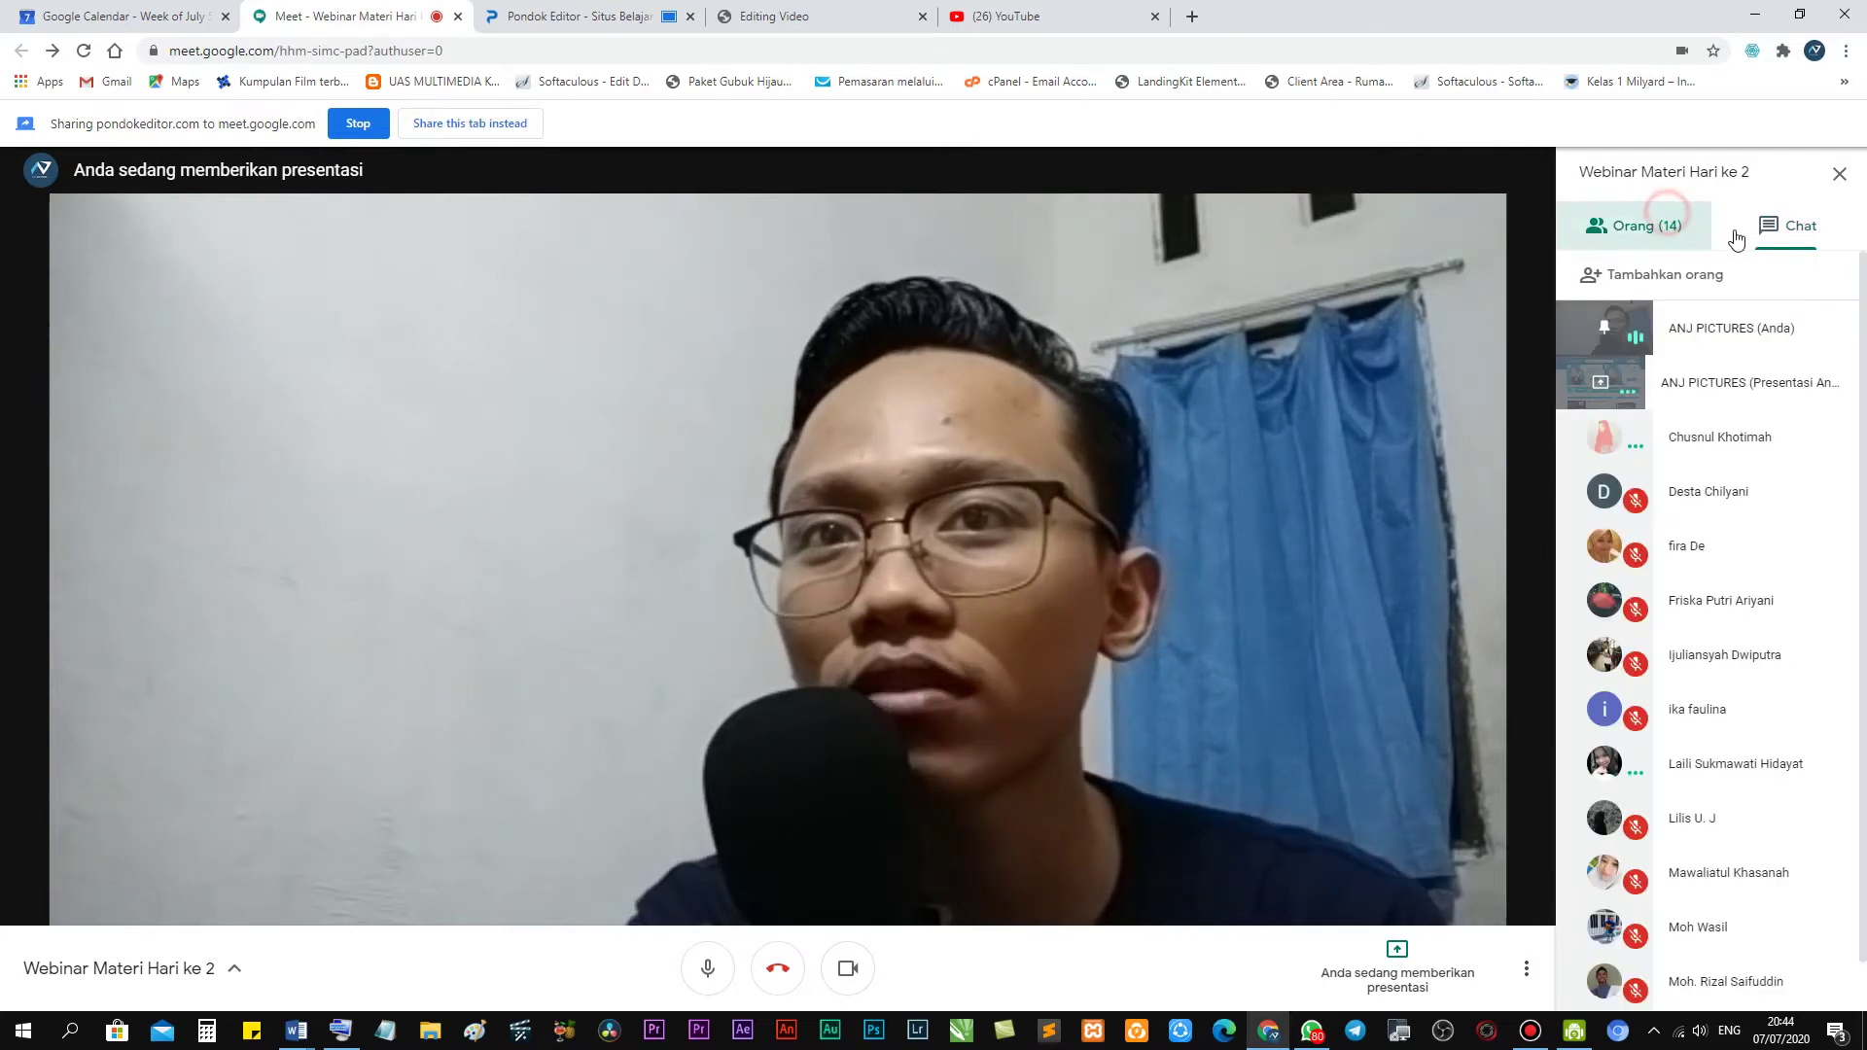
click(1795, 244)
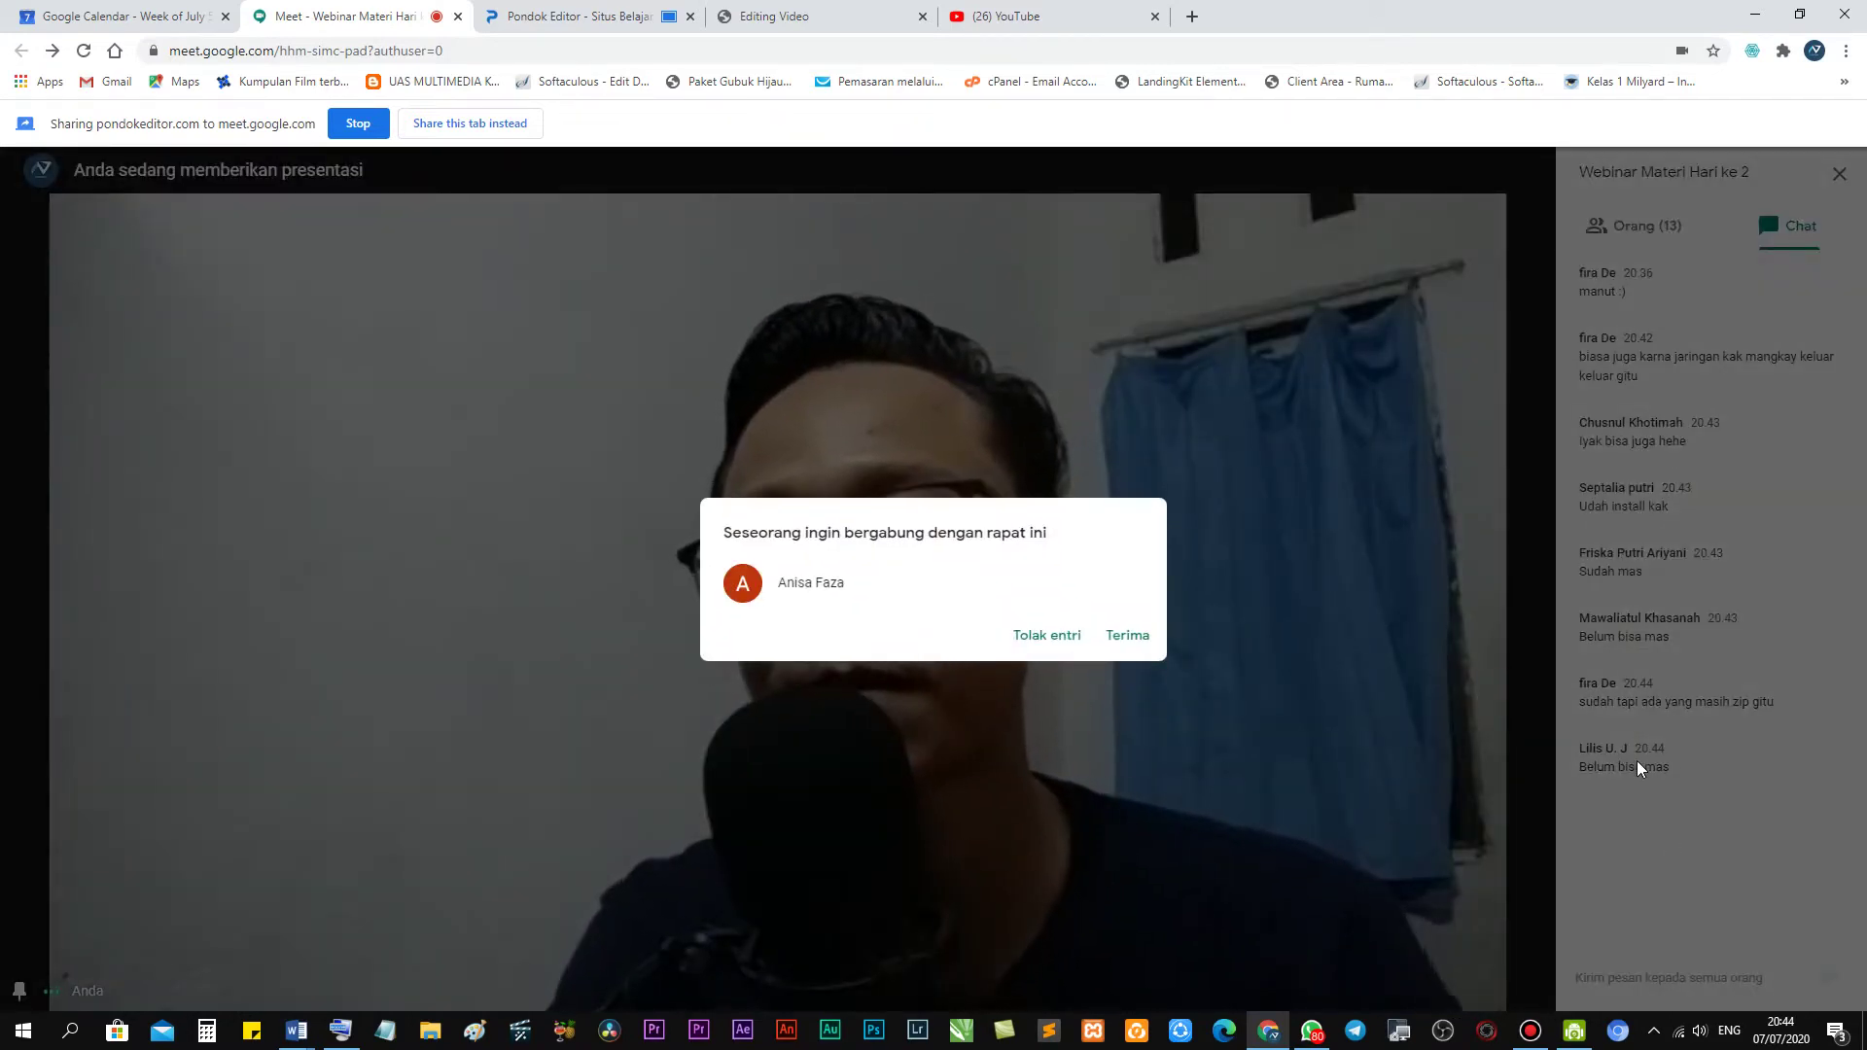
click(1124, 636)
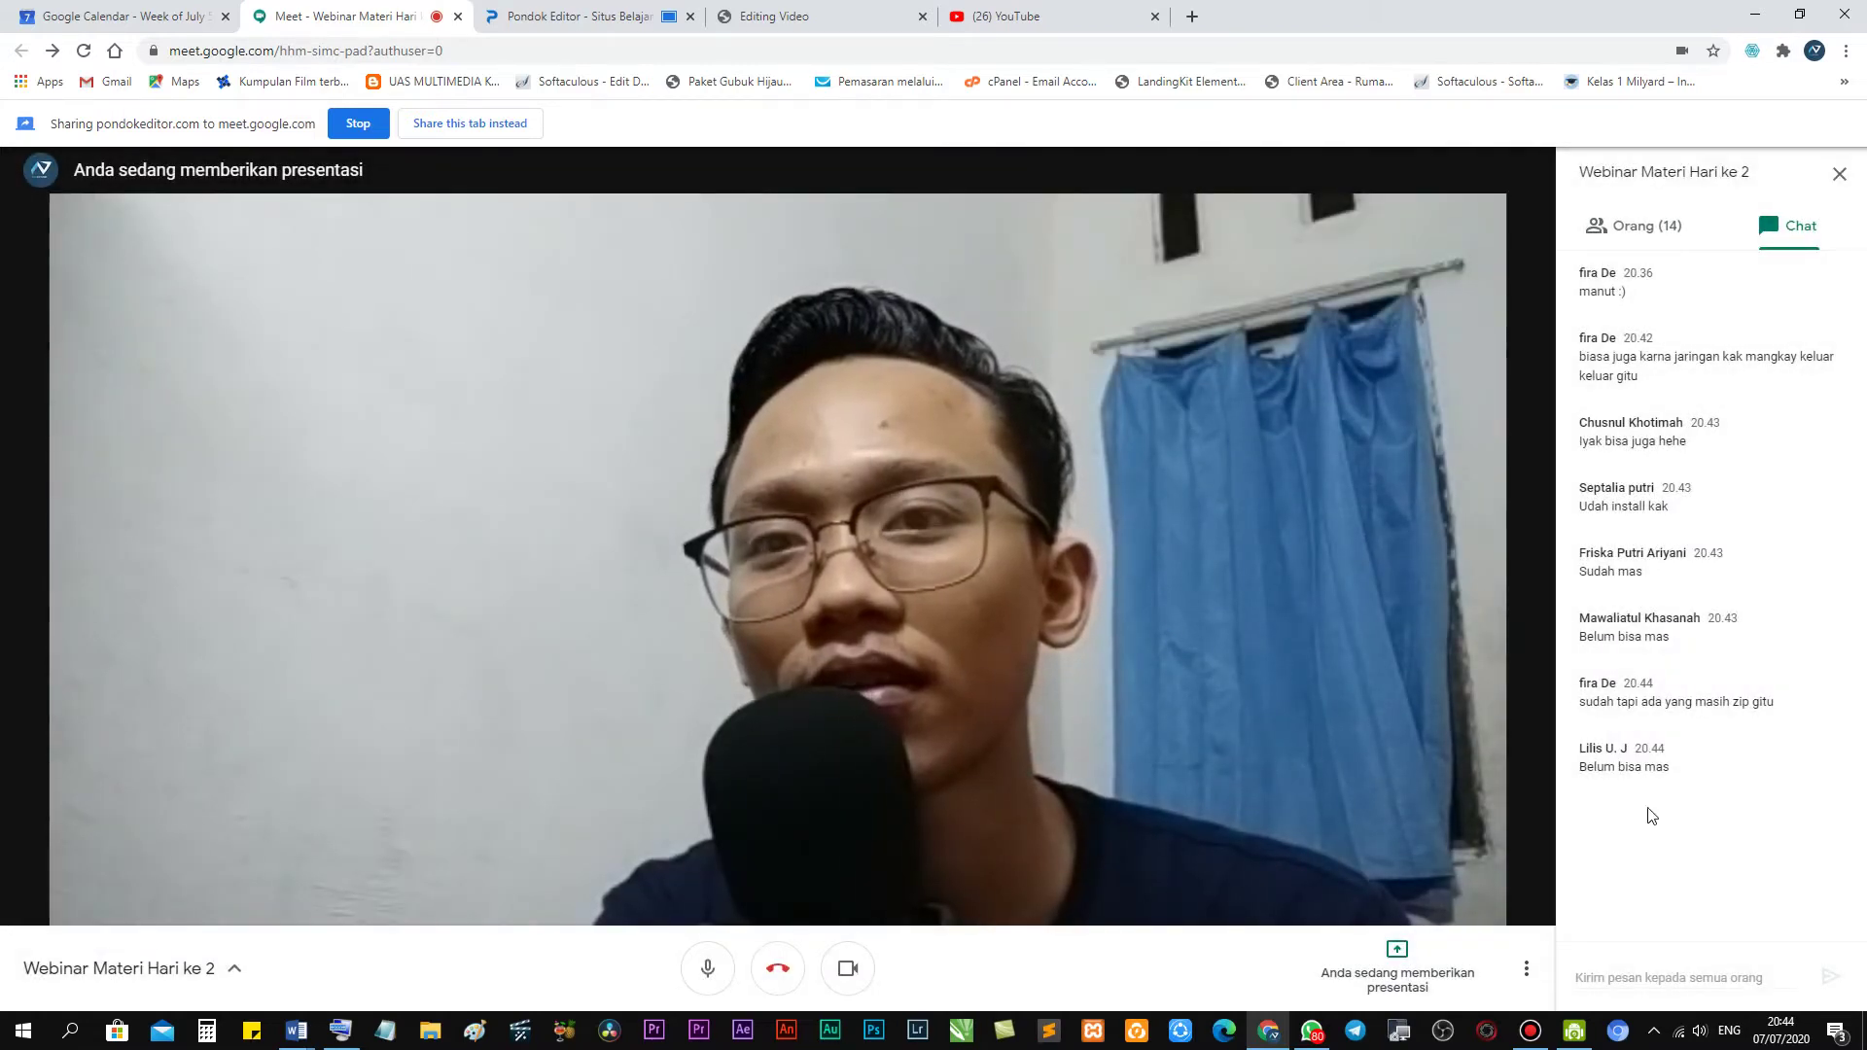
click(1686, 231)
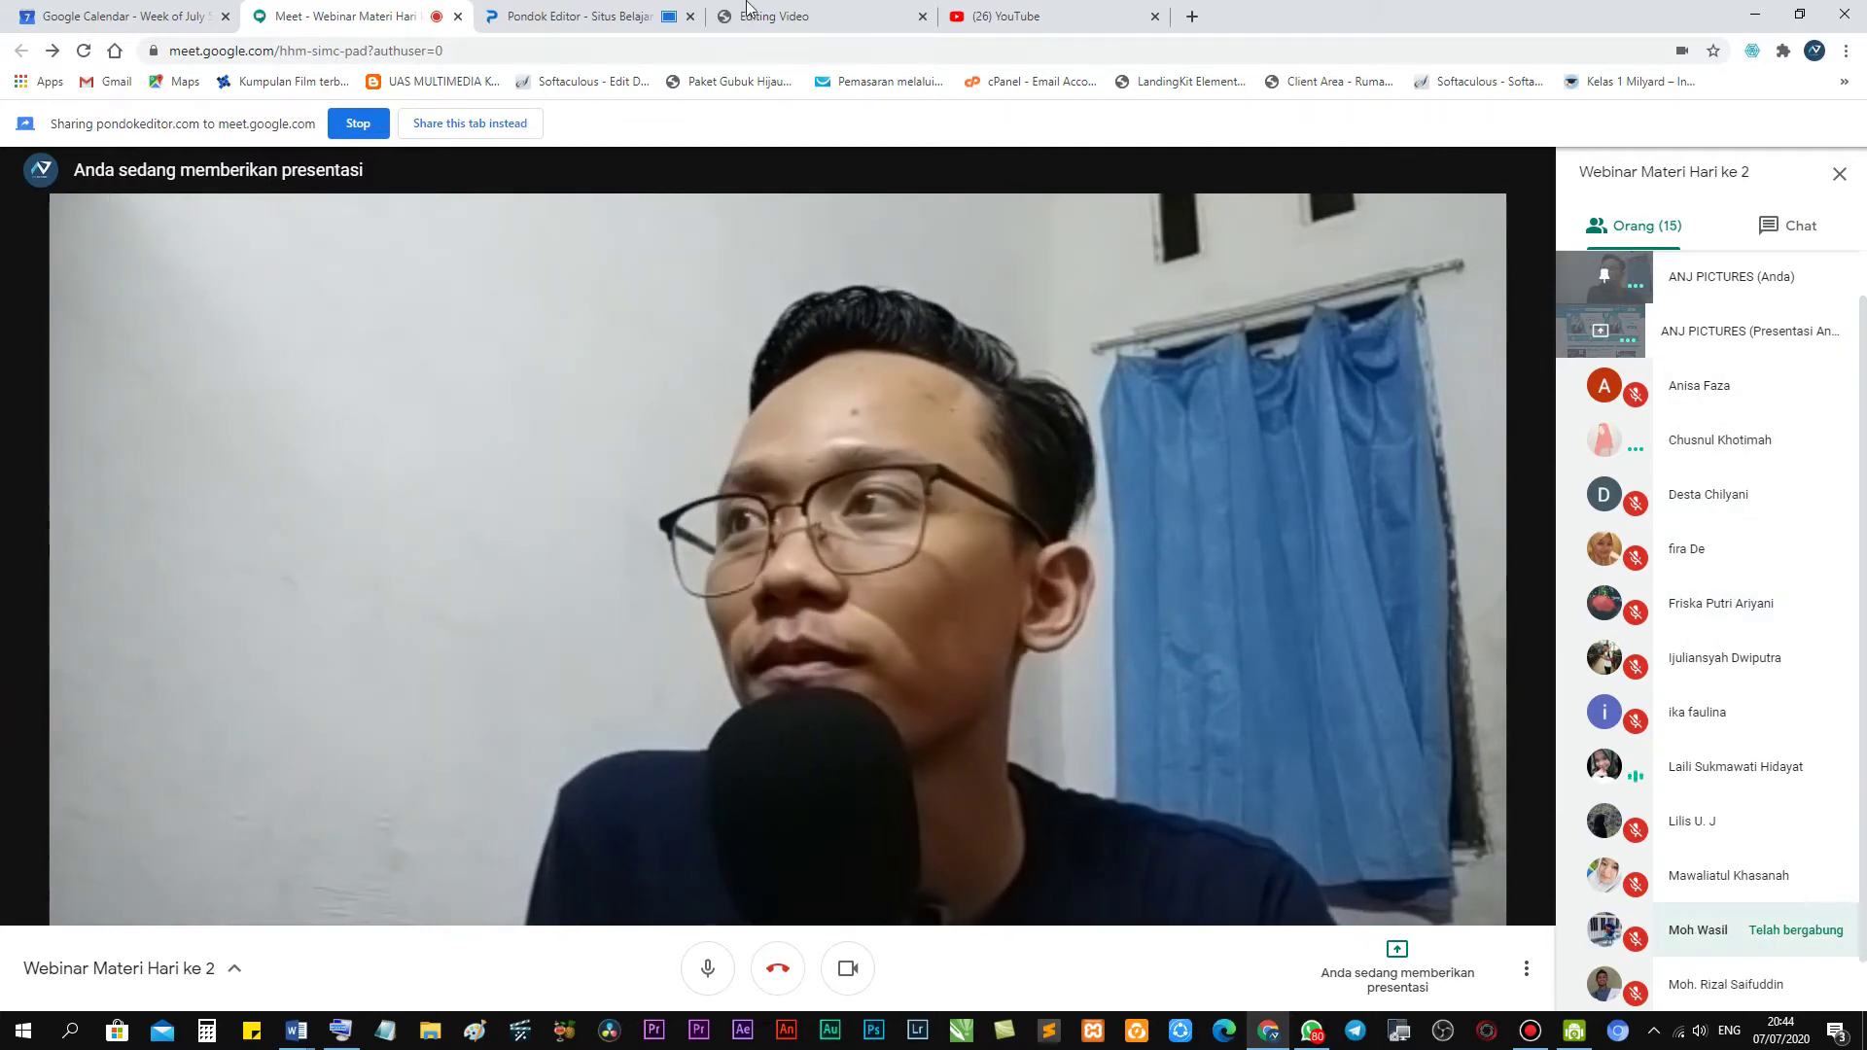
On Pondok Editor, go from Masuk to the Admin profile's Editor Class tab and follow Klik Disini.
click(578, 16)
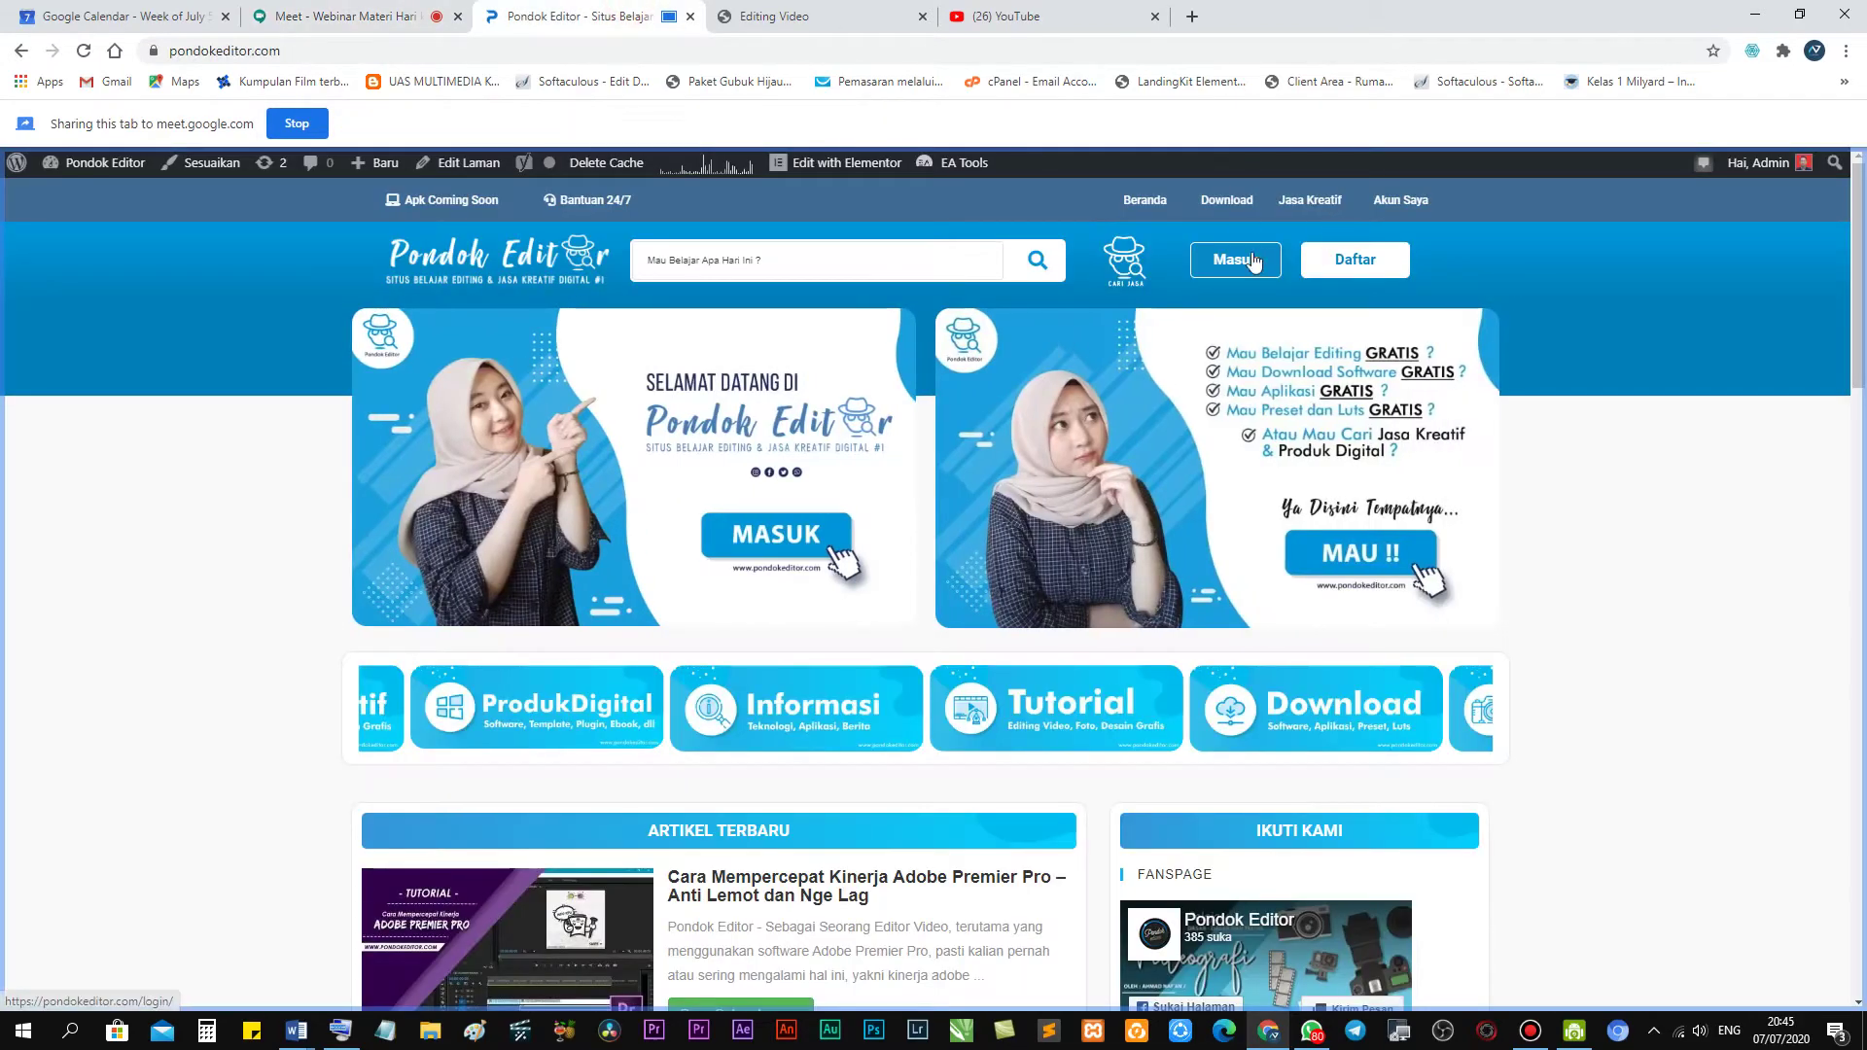
click(1245, 260)
scroll(1171, 338, down, 2)
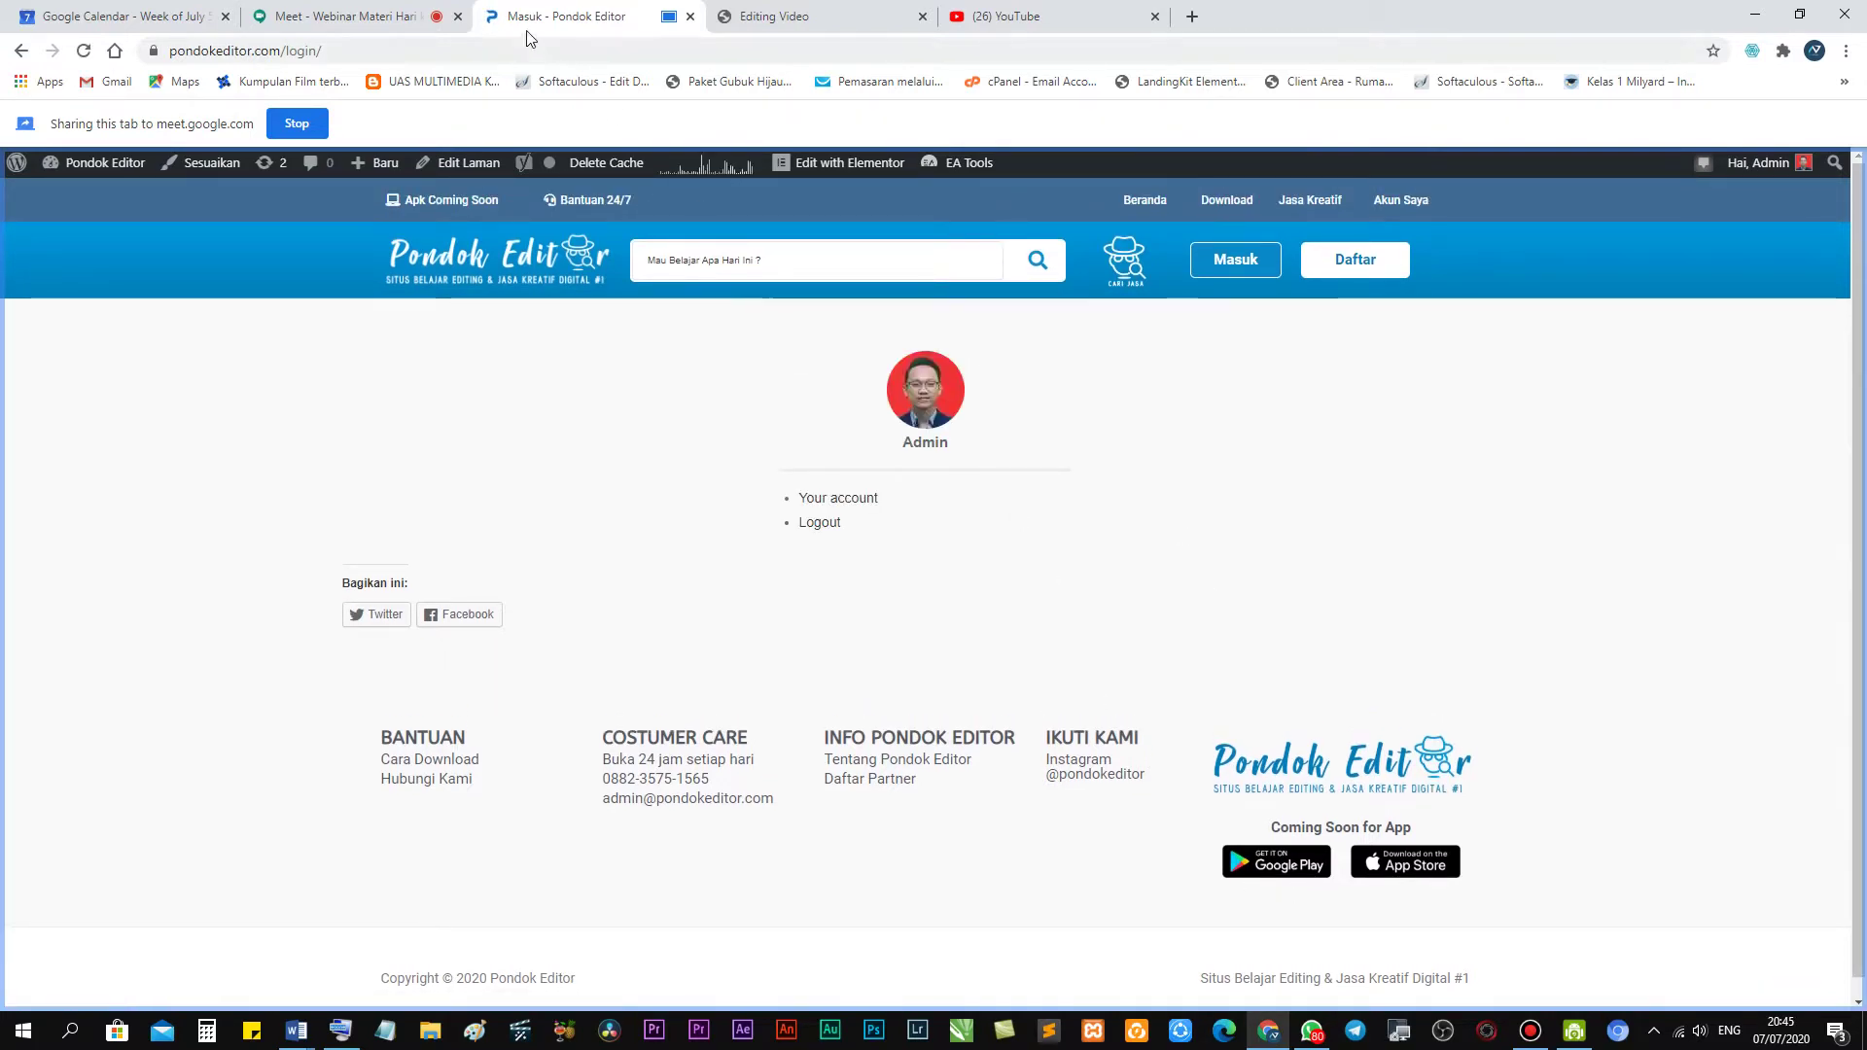
click(939, 409)
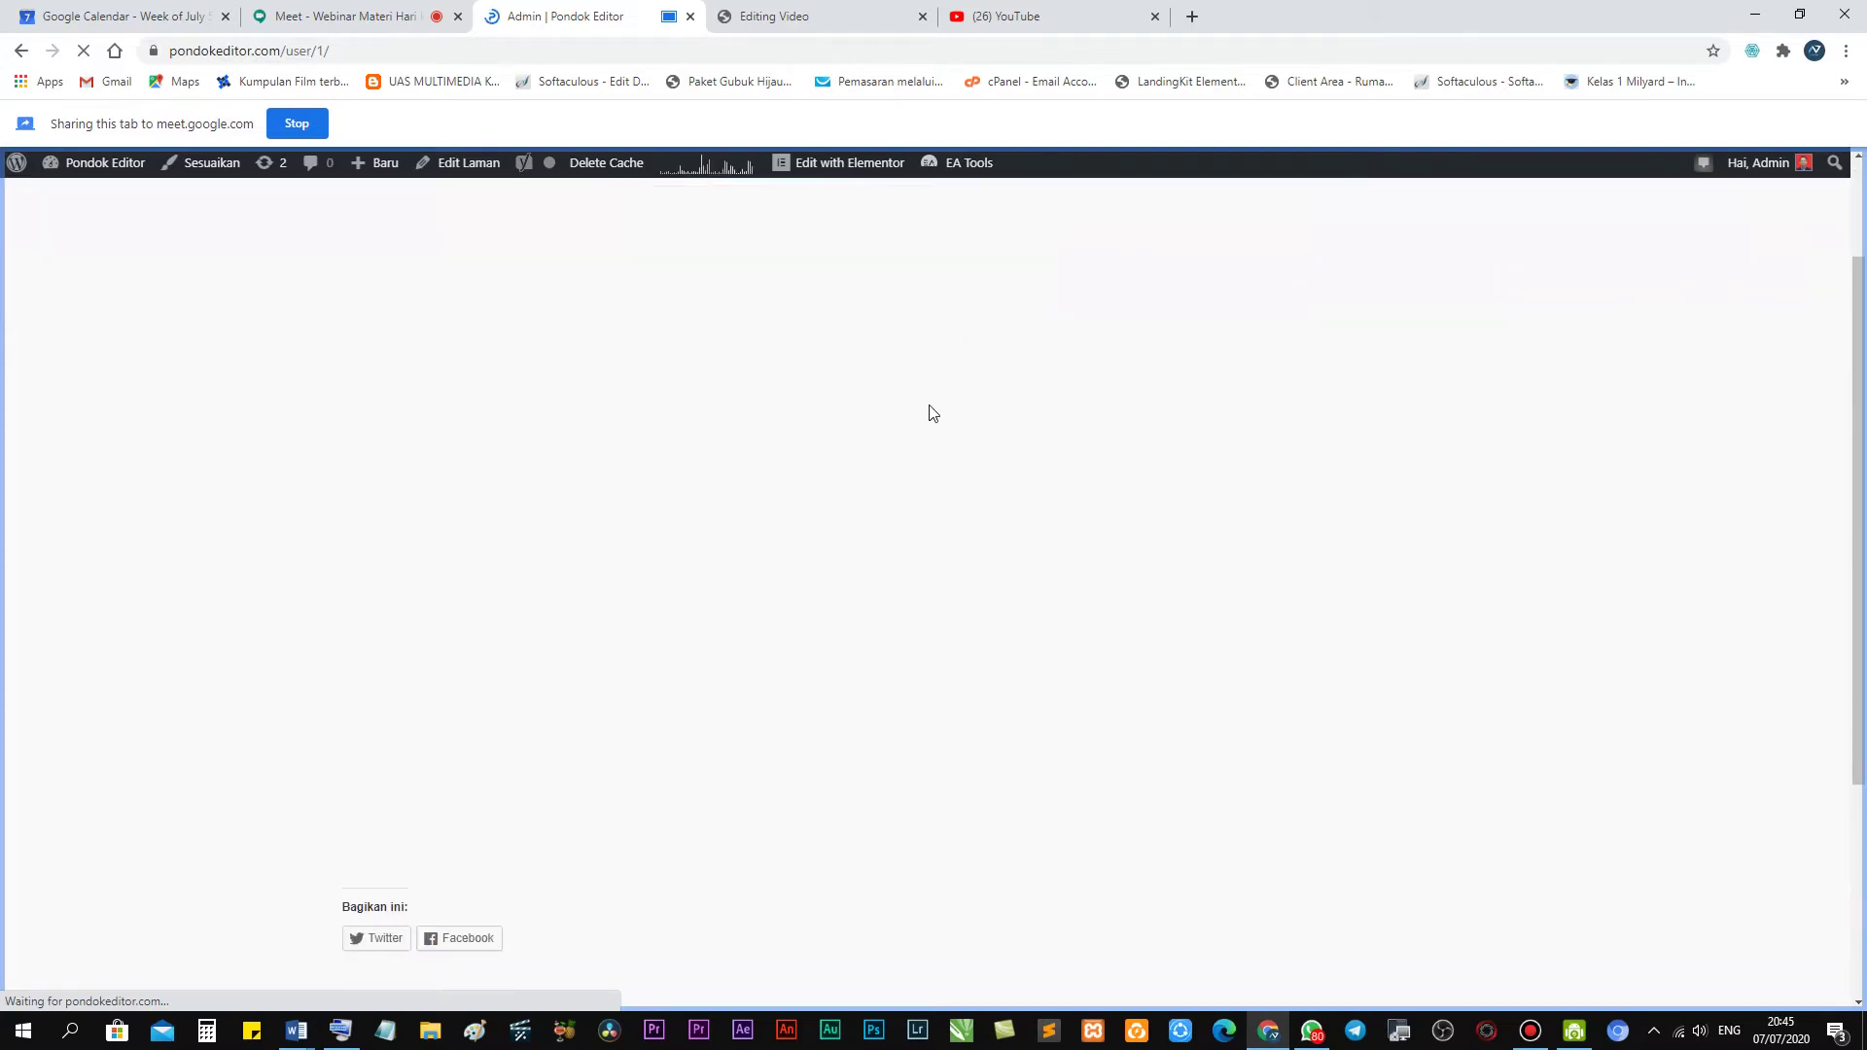
scroll(931, 408, down, 3)
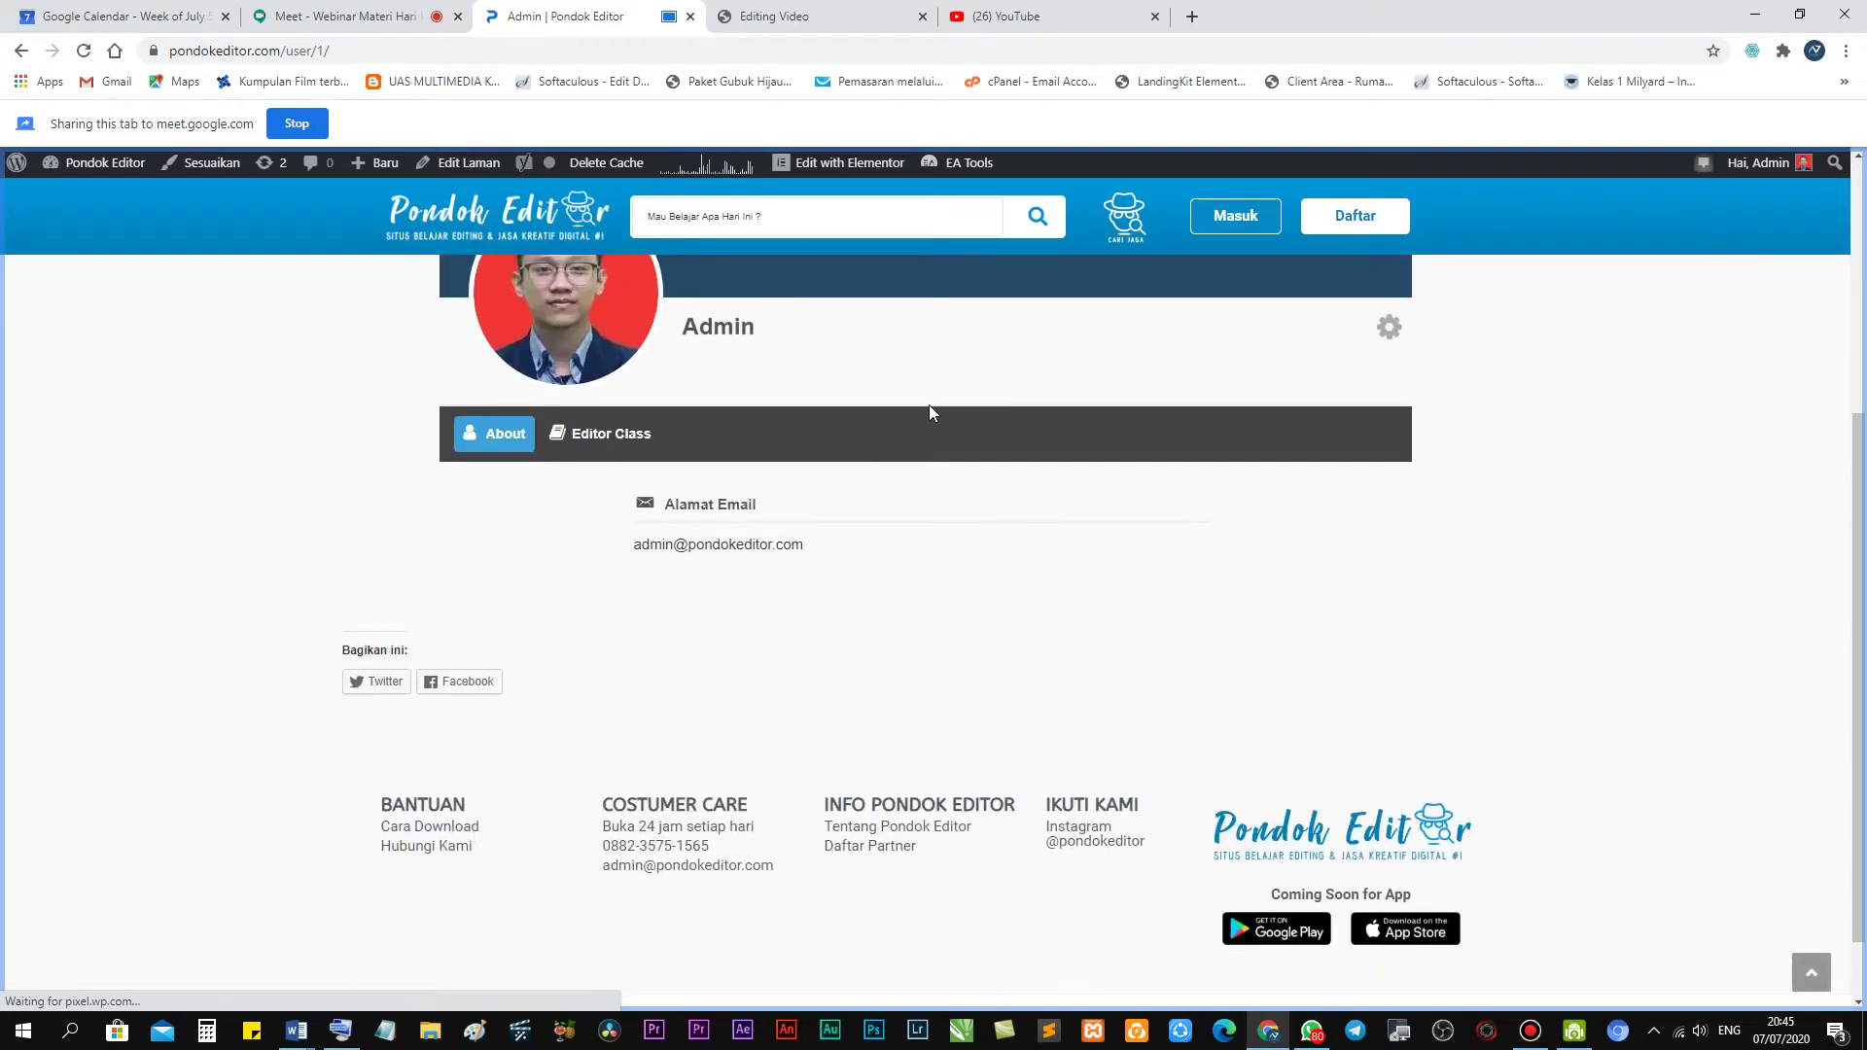
click(661, 473)
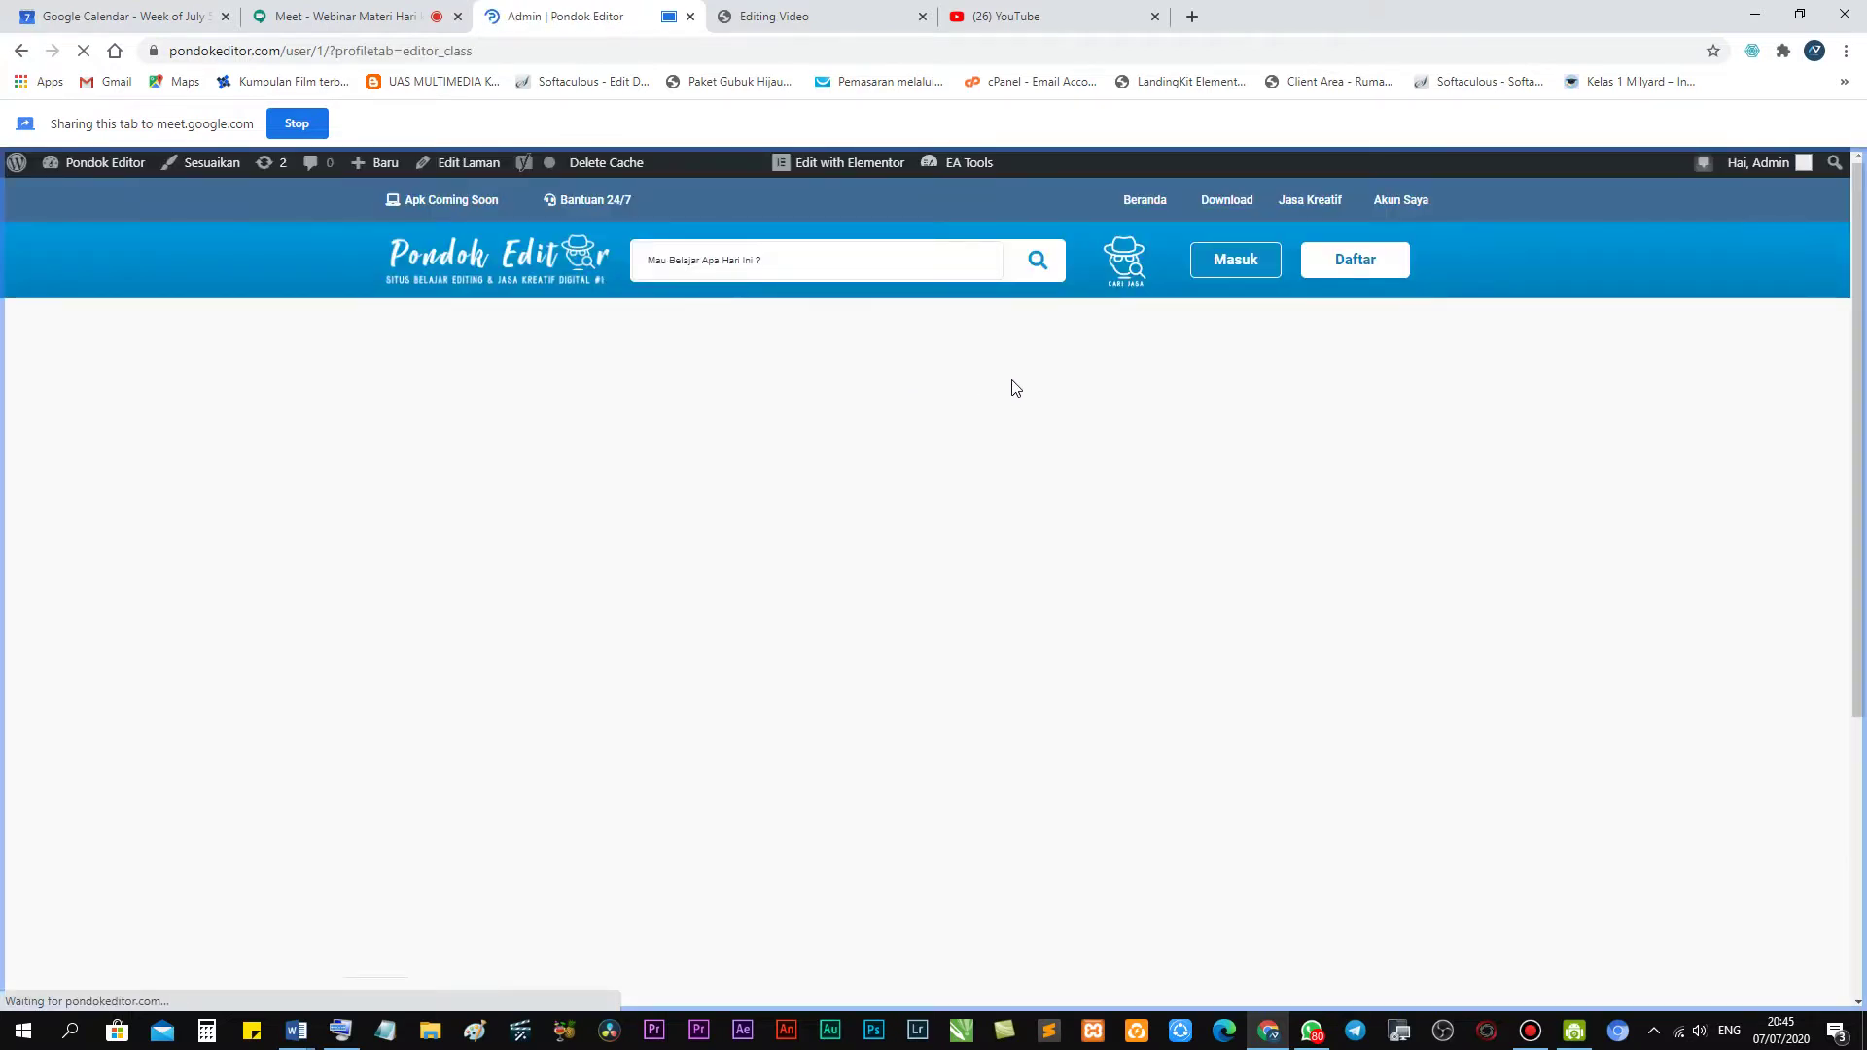
scroll(930, 471, down, 1)
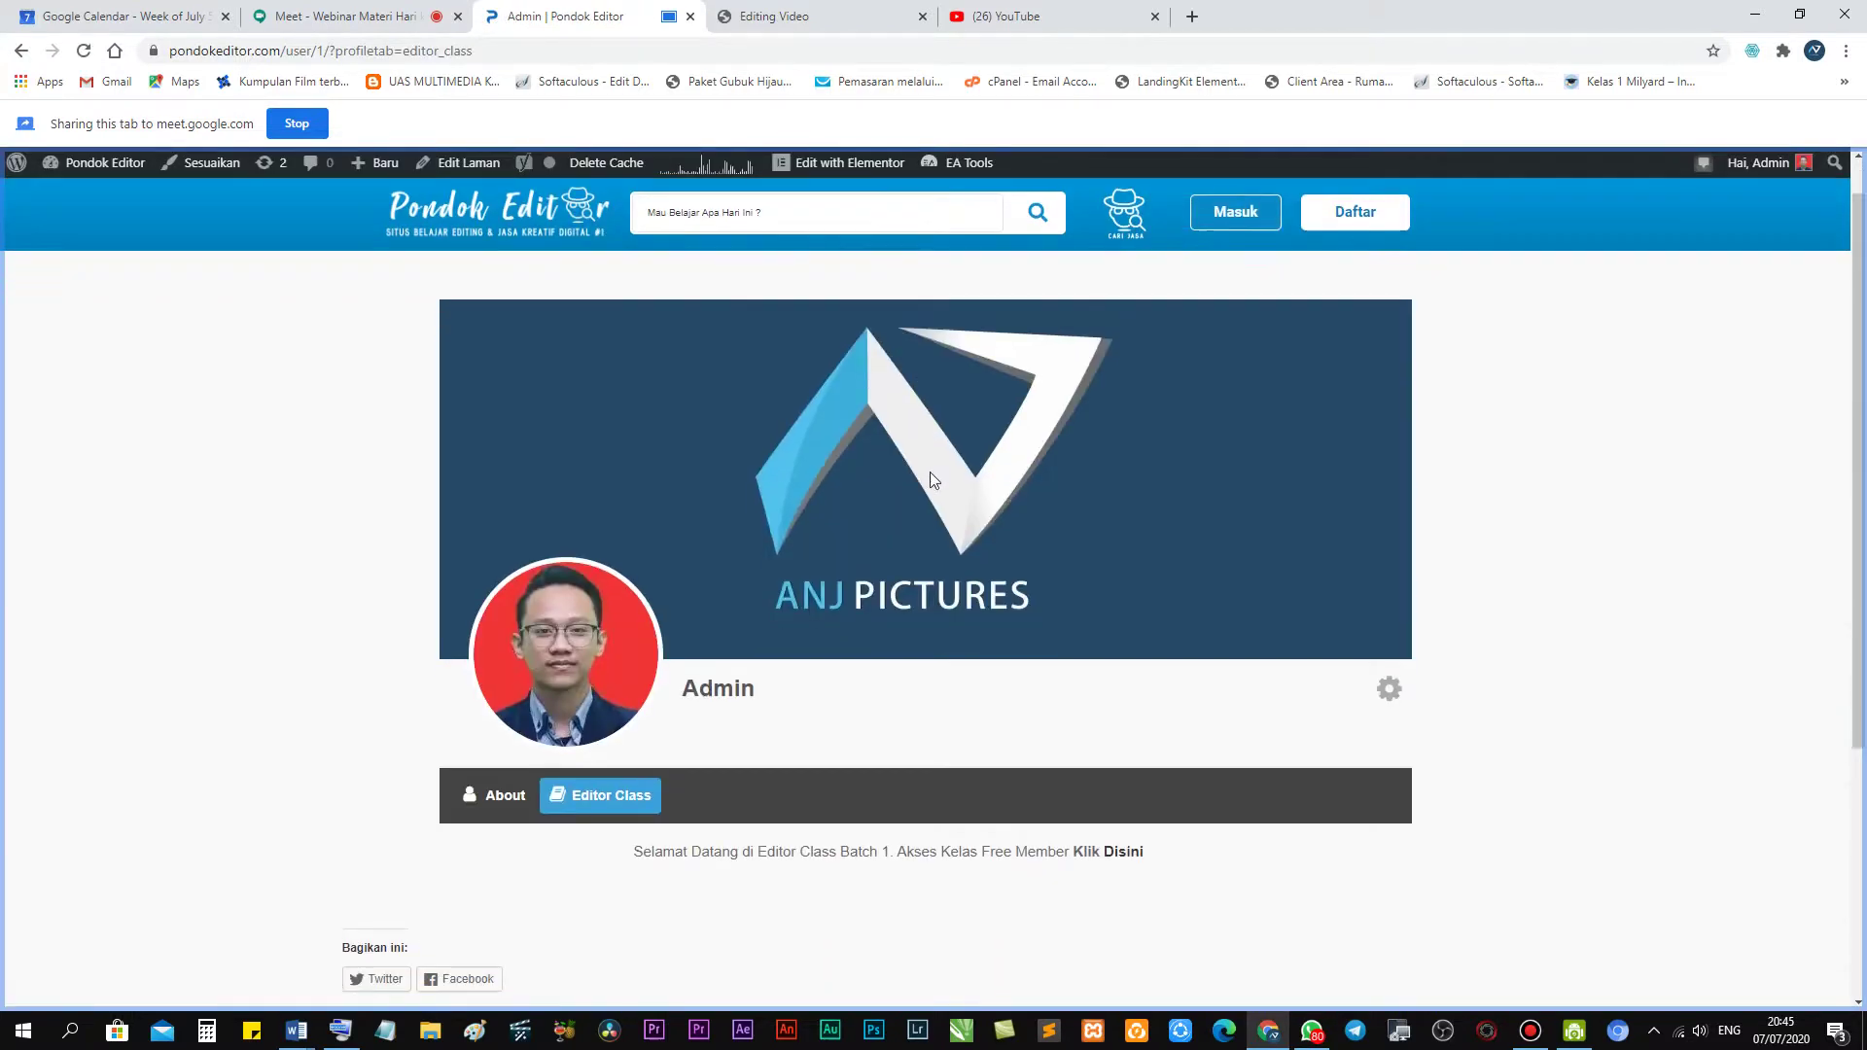
scroll(896, 525, down, 2)
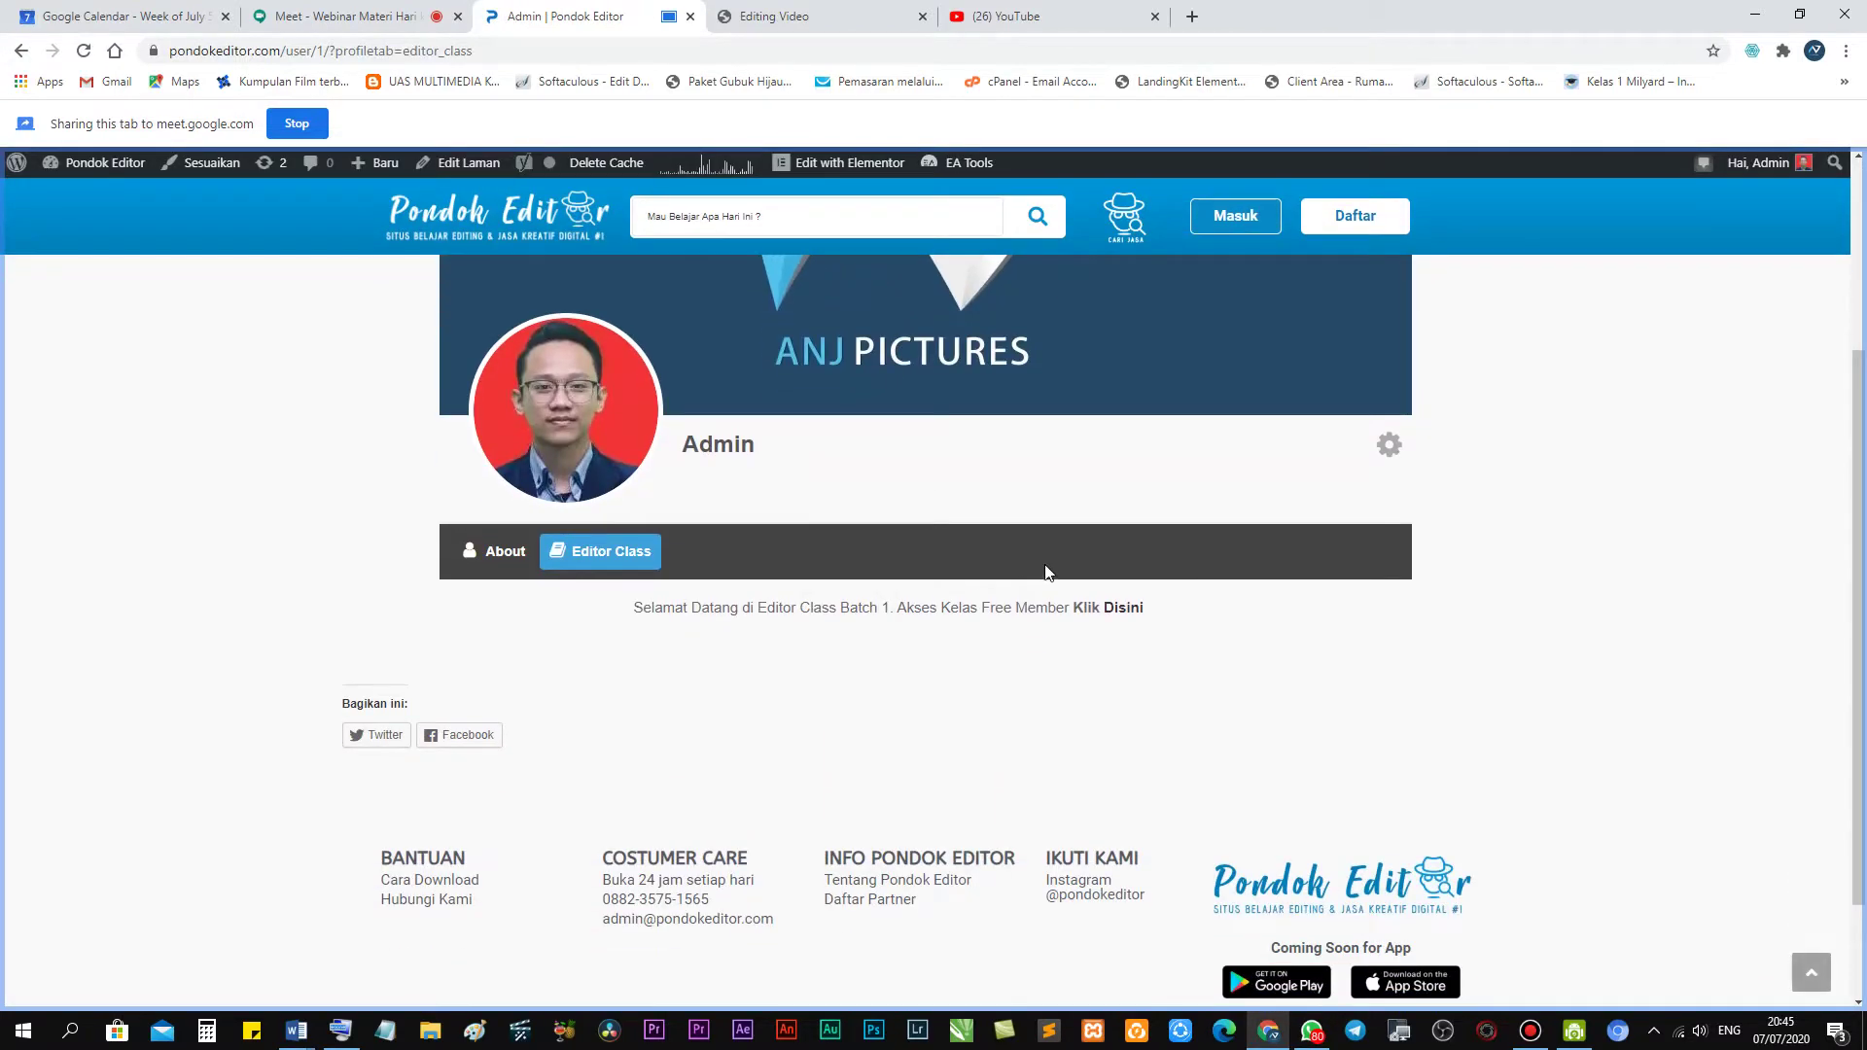
click(1125, 610)
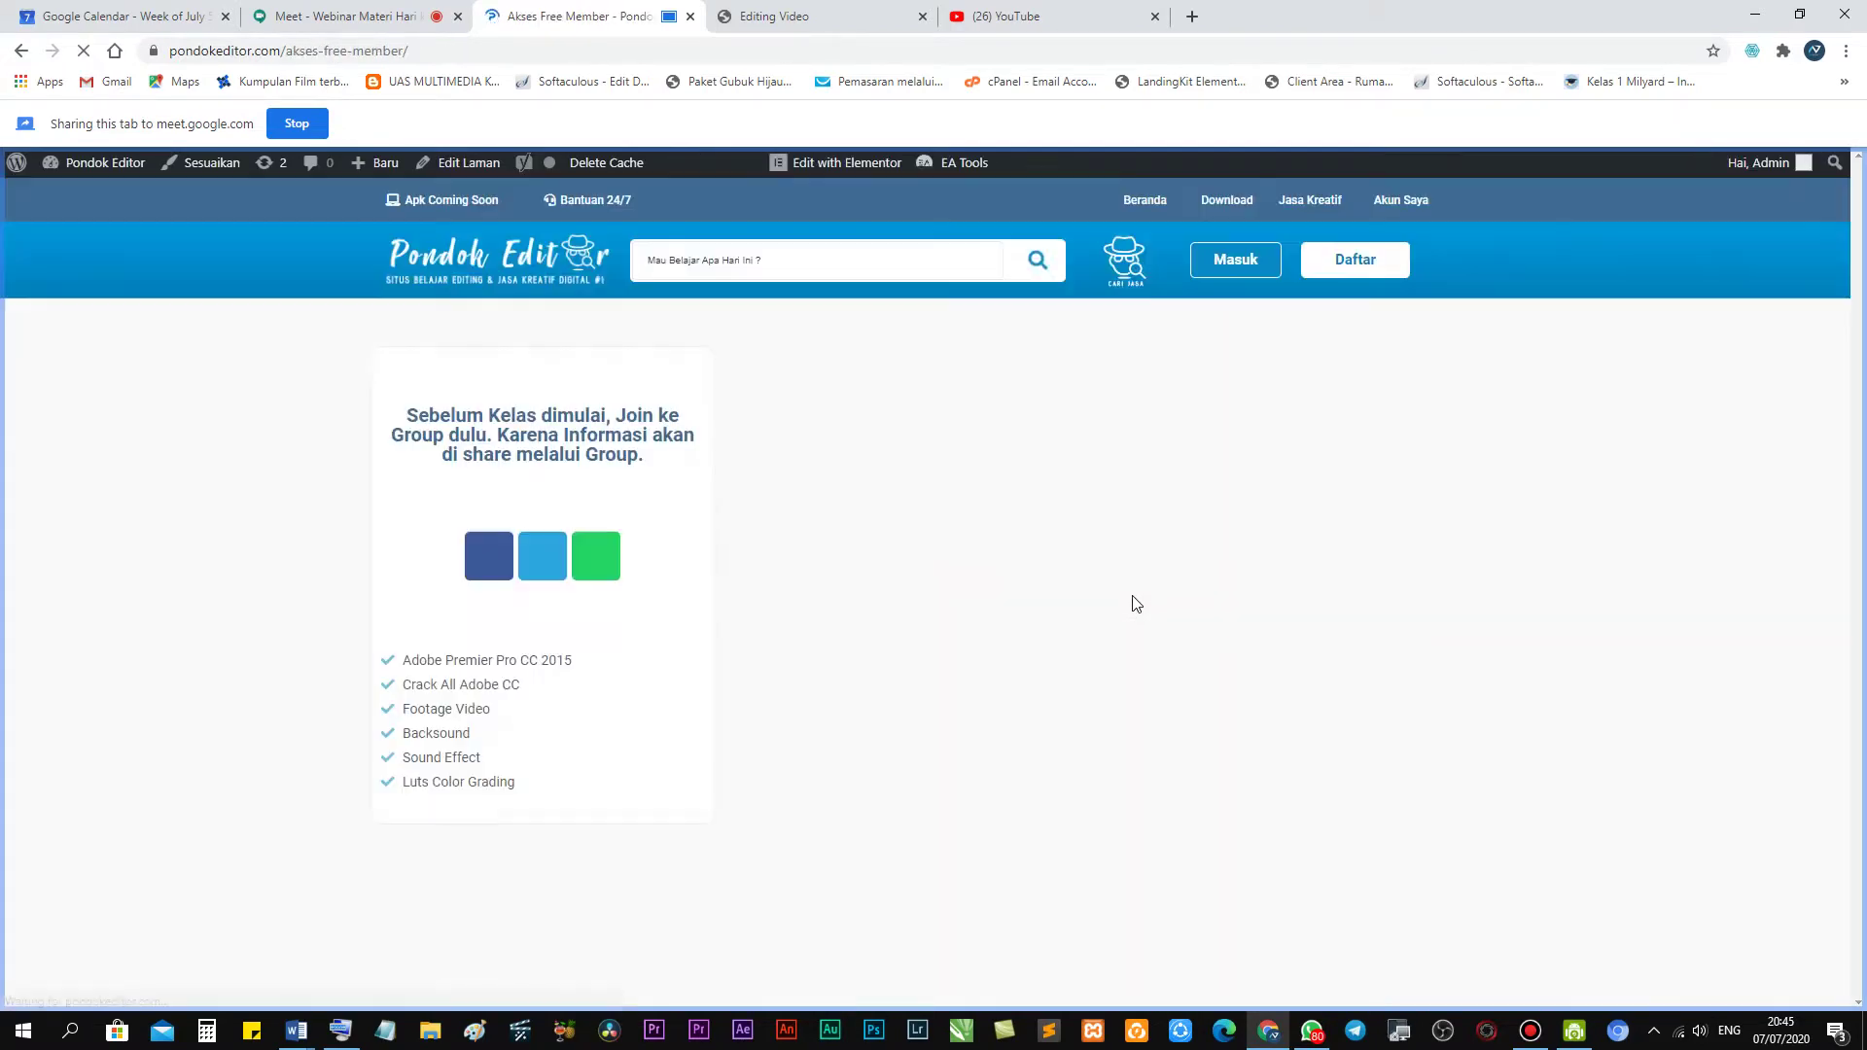
Scroll through the Akses Free Member class materials and webinar schedule.
scroll(1124, 579, down, 5)
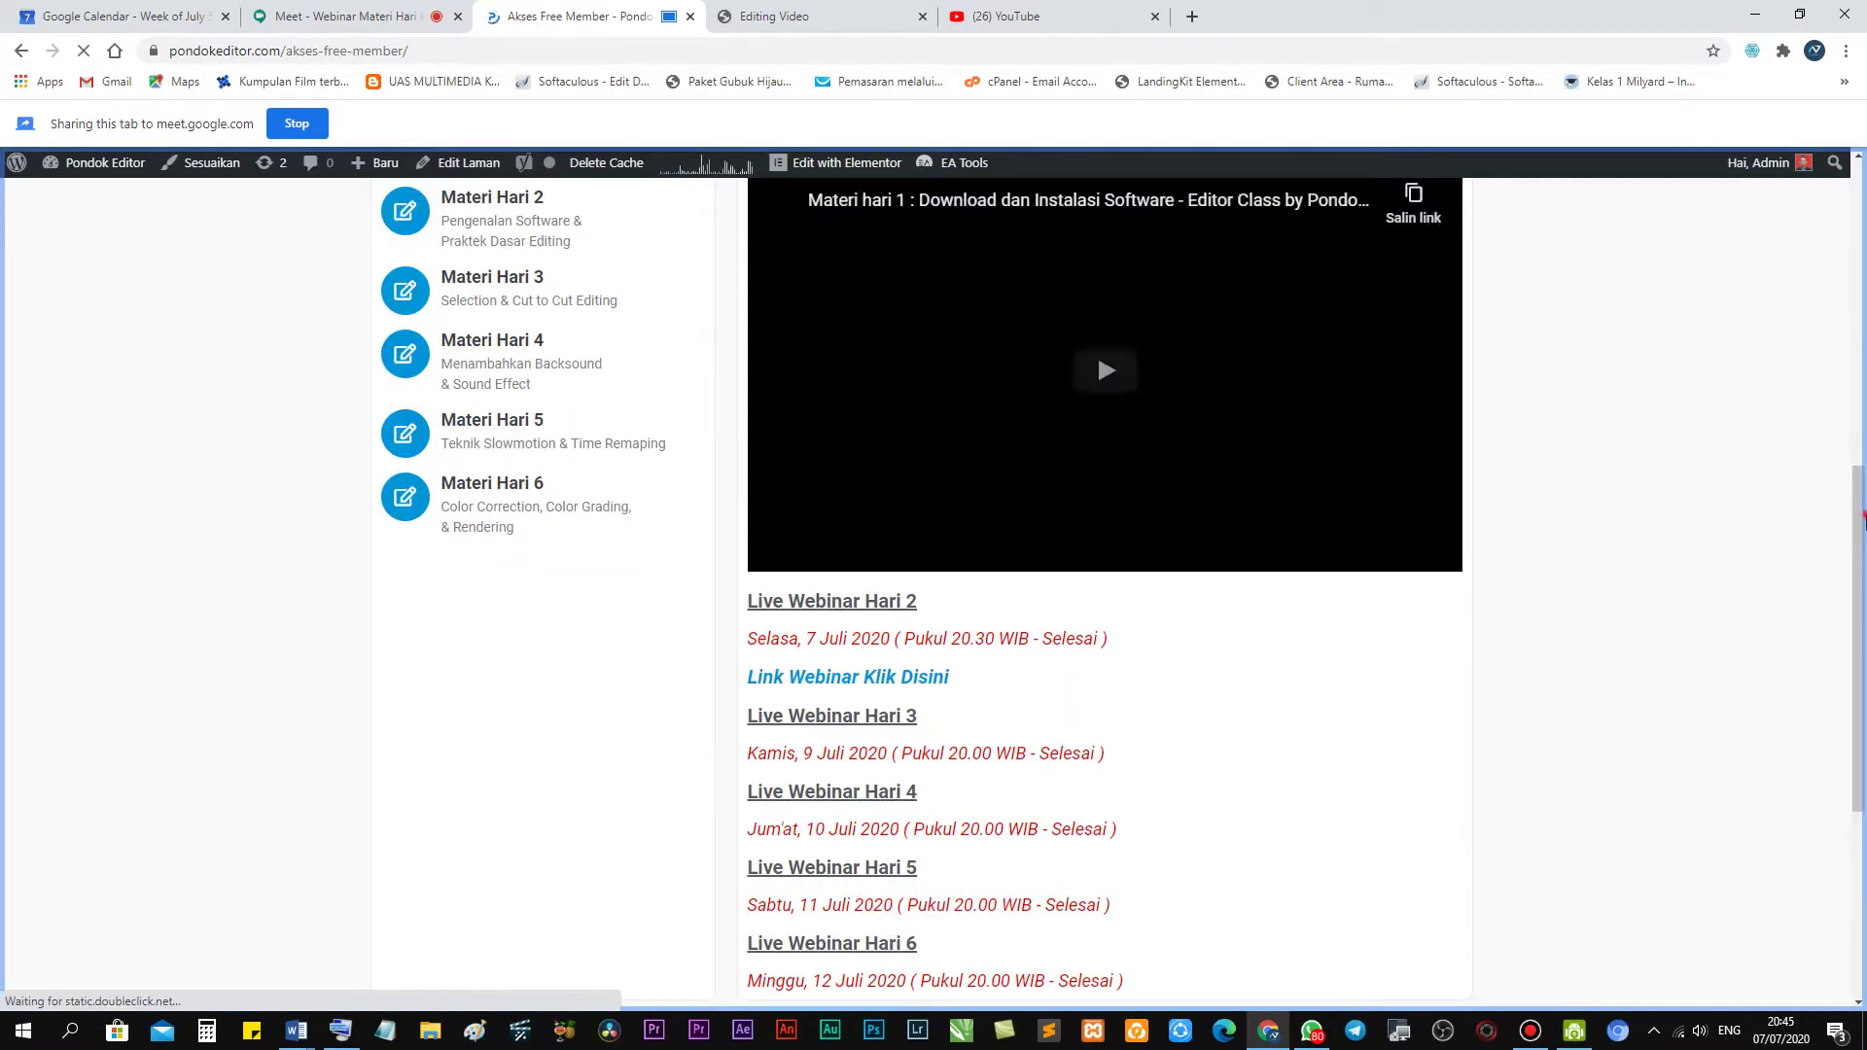
scroll(1850, 352, up, 3)
scroll(1849, 352, up, 4)
scroll(1857, 272, up, 4)
scroll(1864, 188, down, 2)
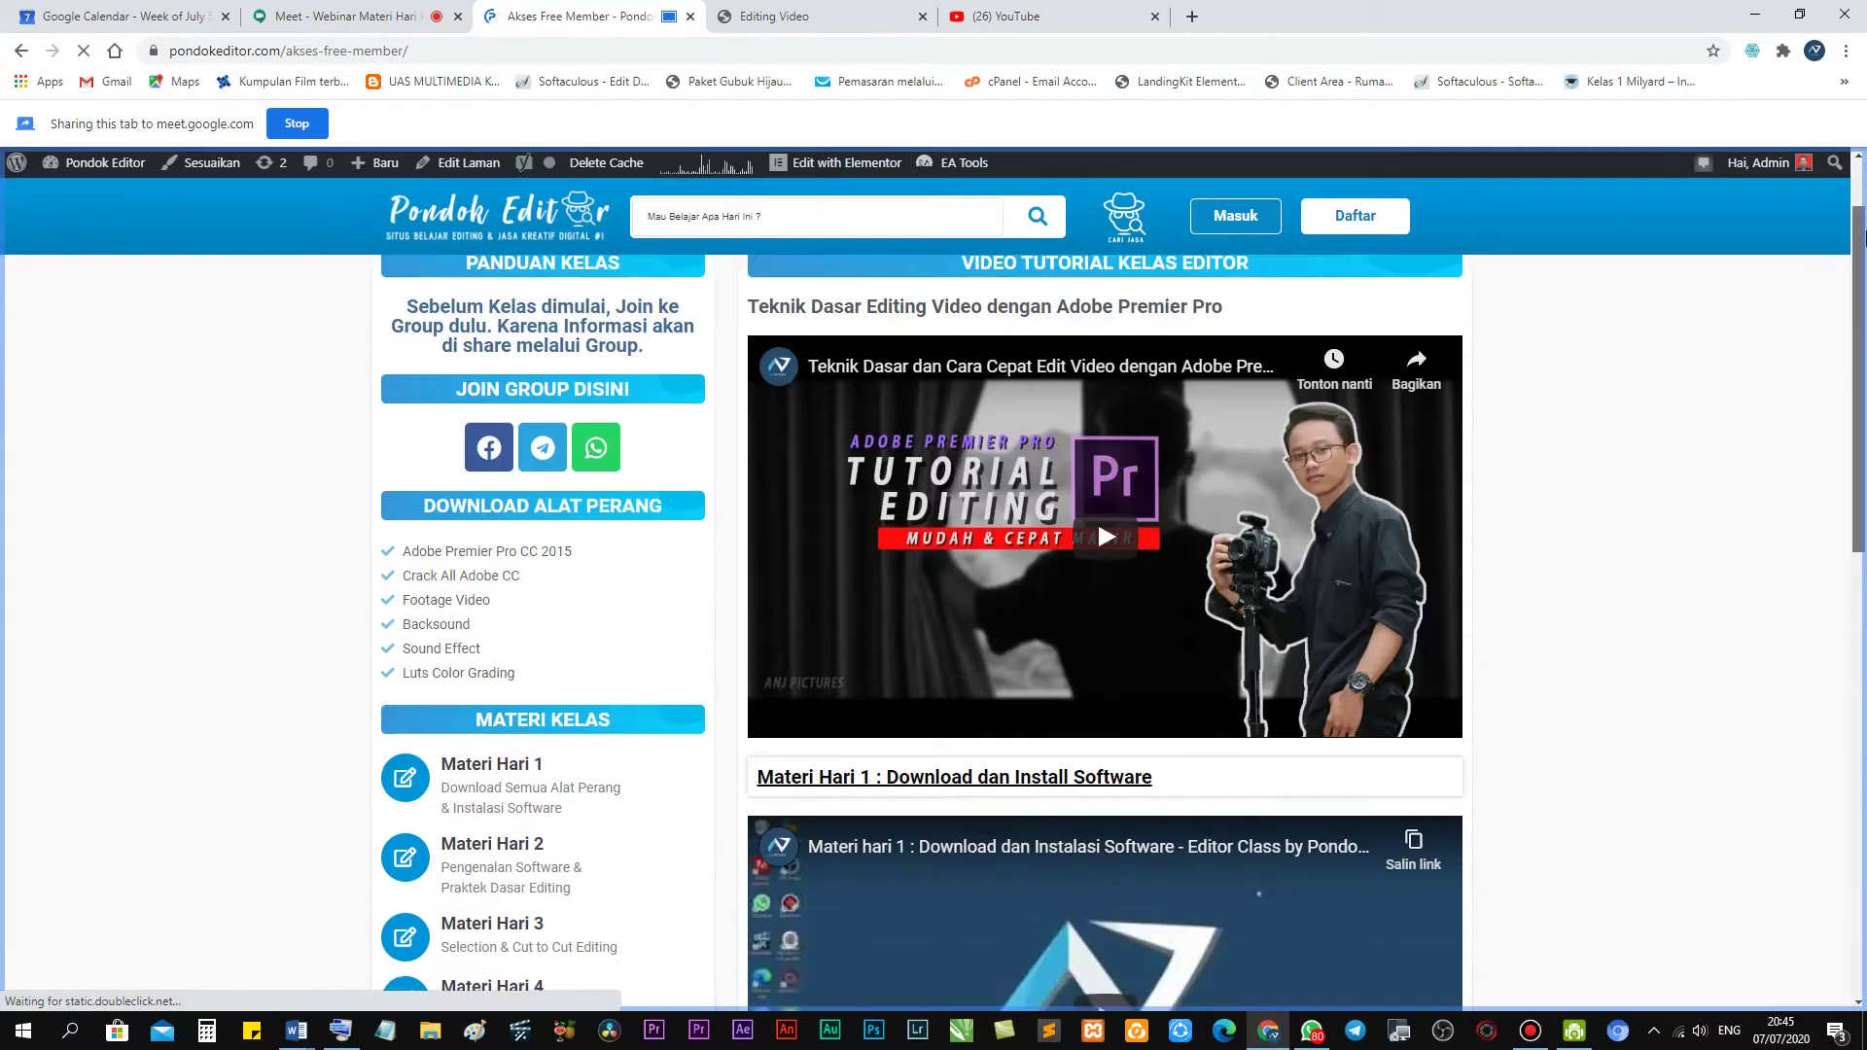
drag(1865, 254, 1865, 309)
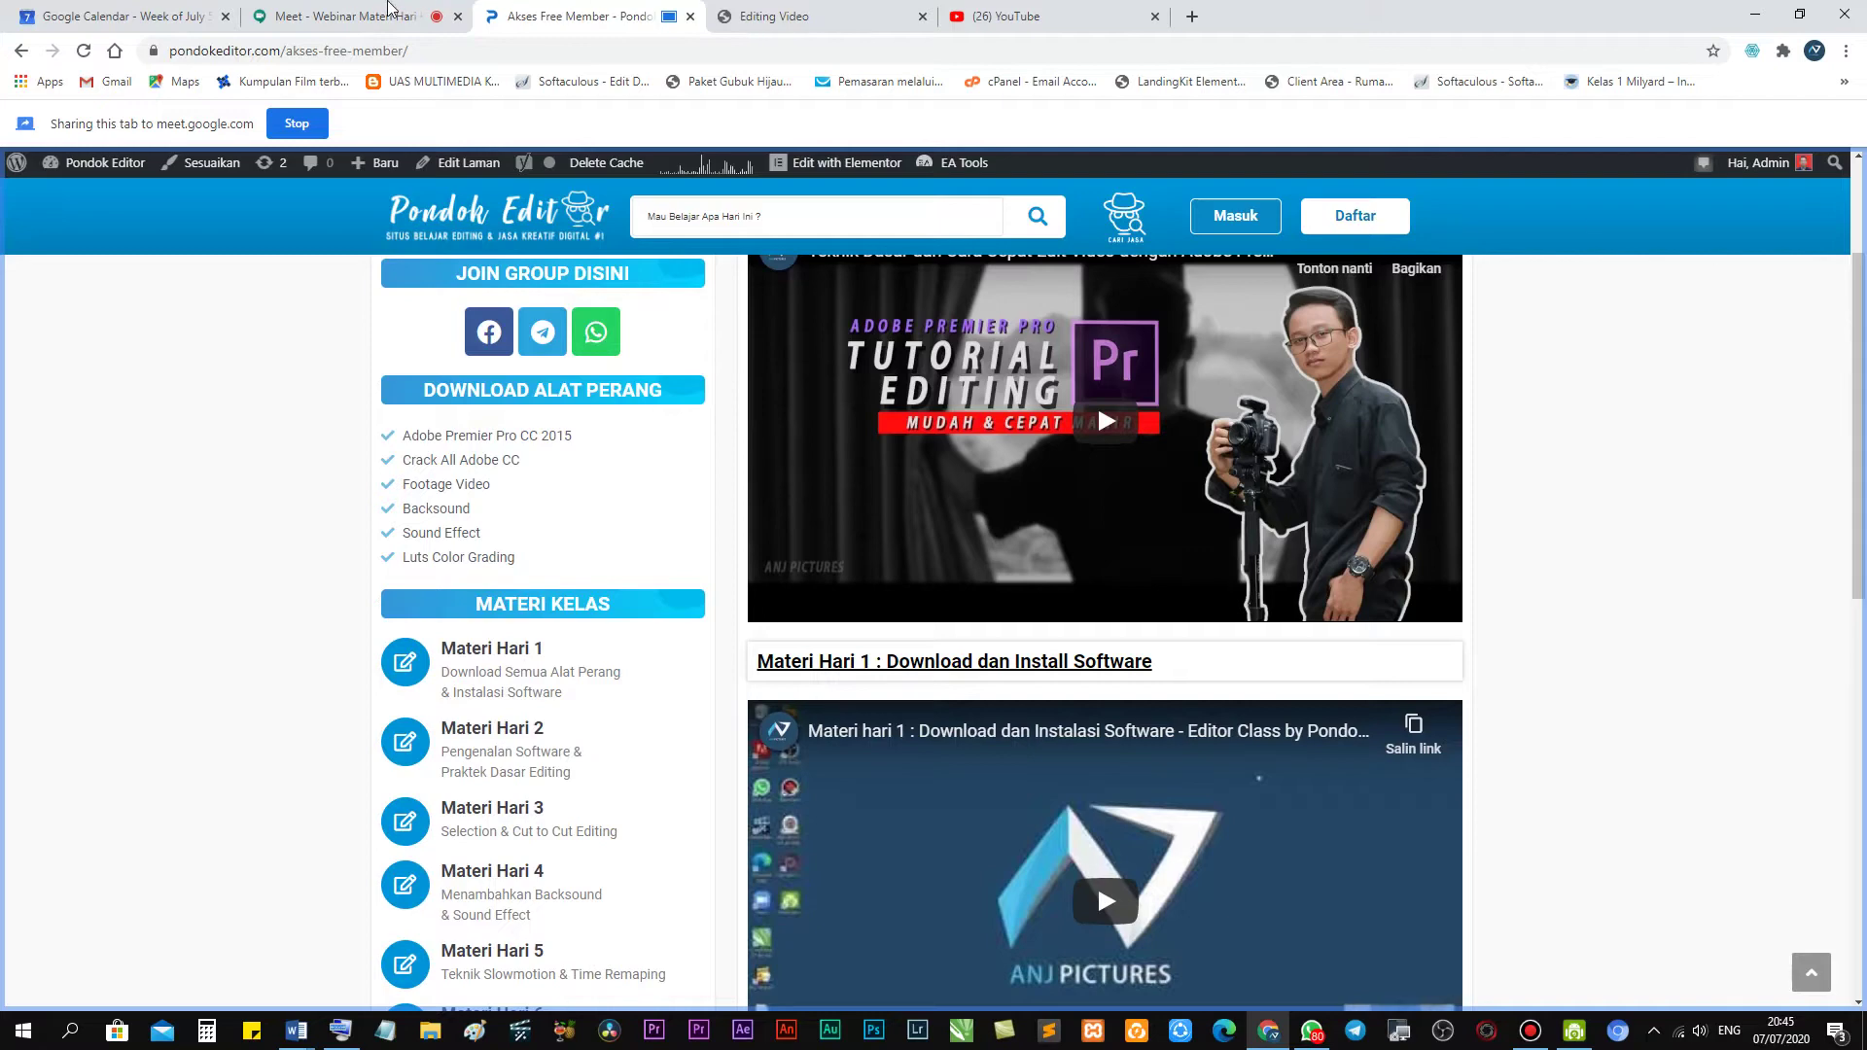
Return to the Google Meet webinar and show its chat panel.
click(387, 11)
click(566, 11)
click(428, 11)
click(1771, 225)
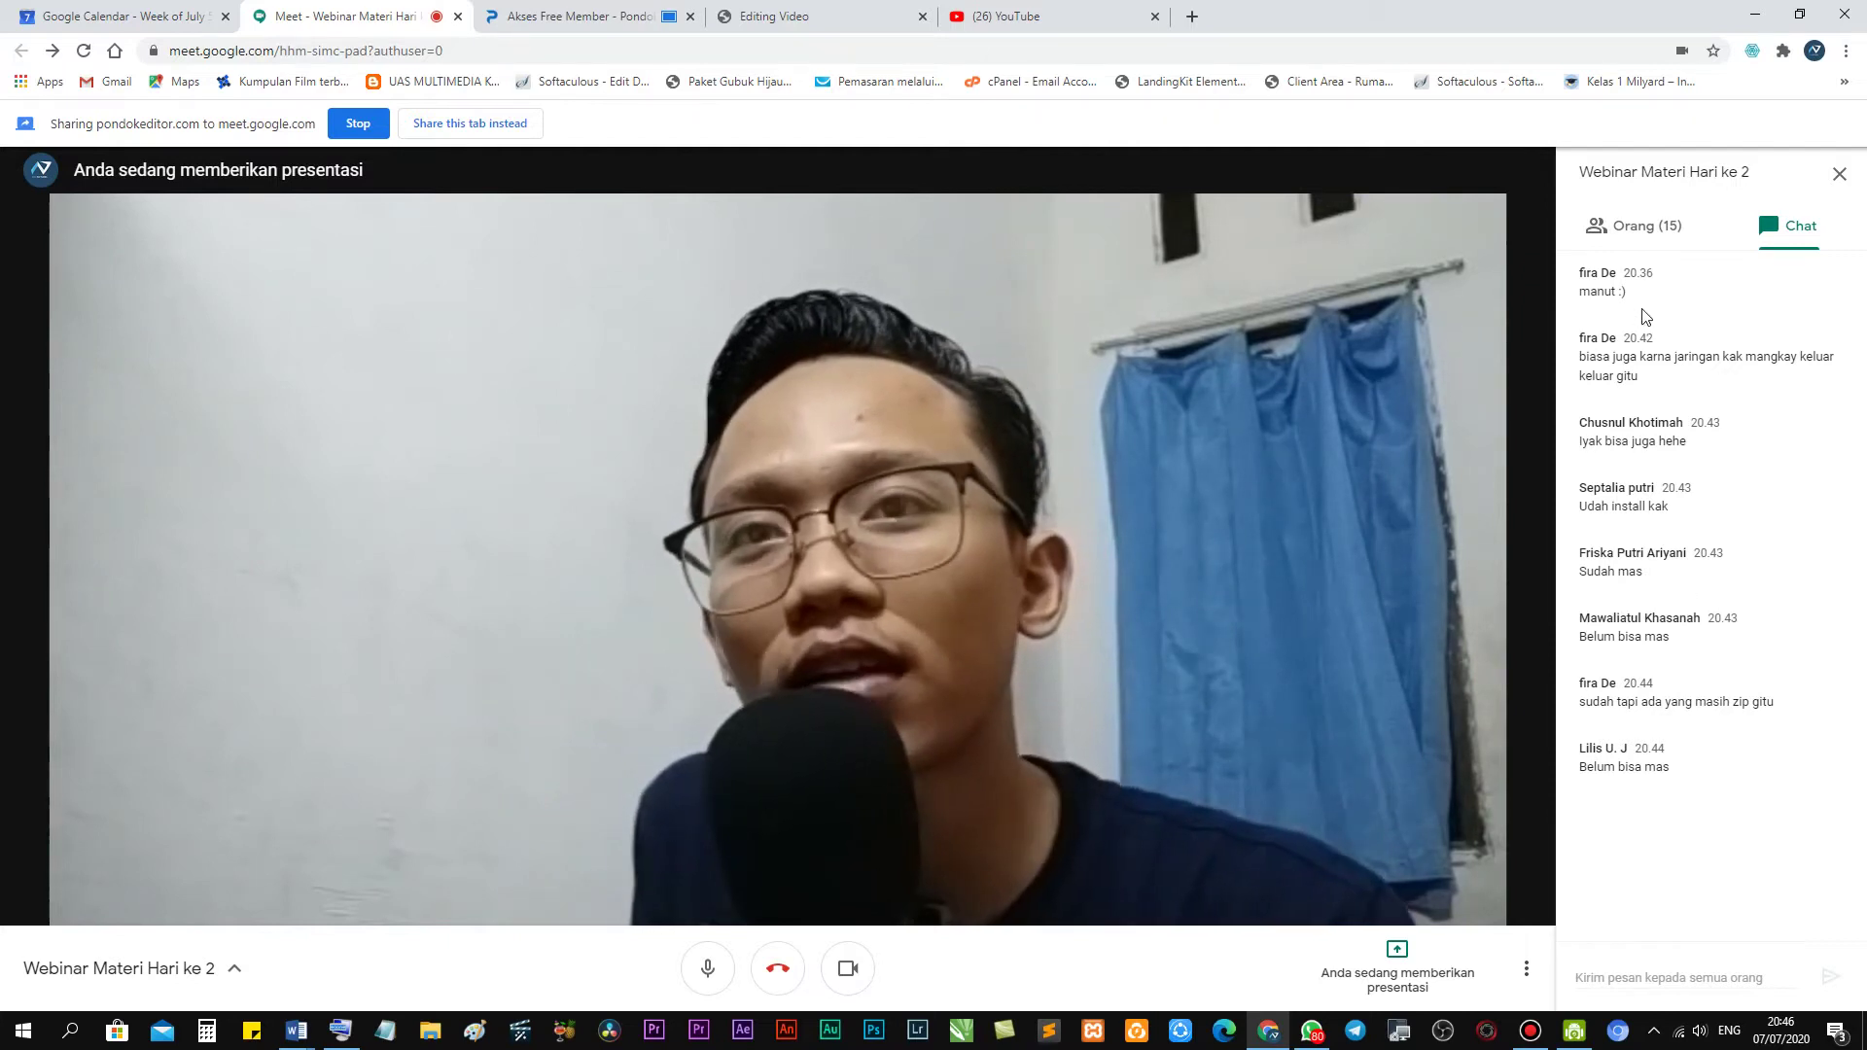
click(1661, 239)
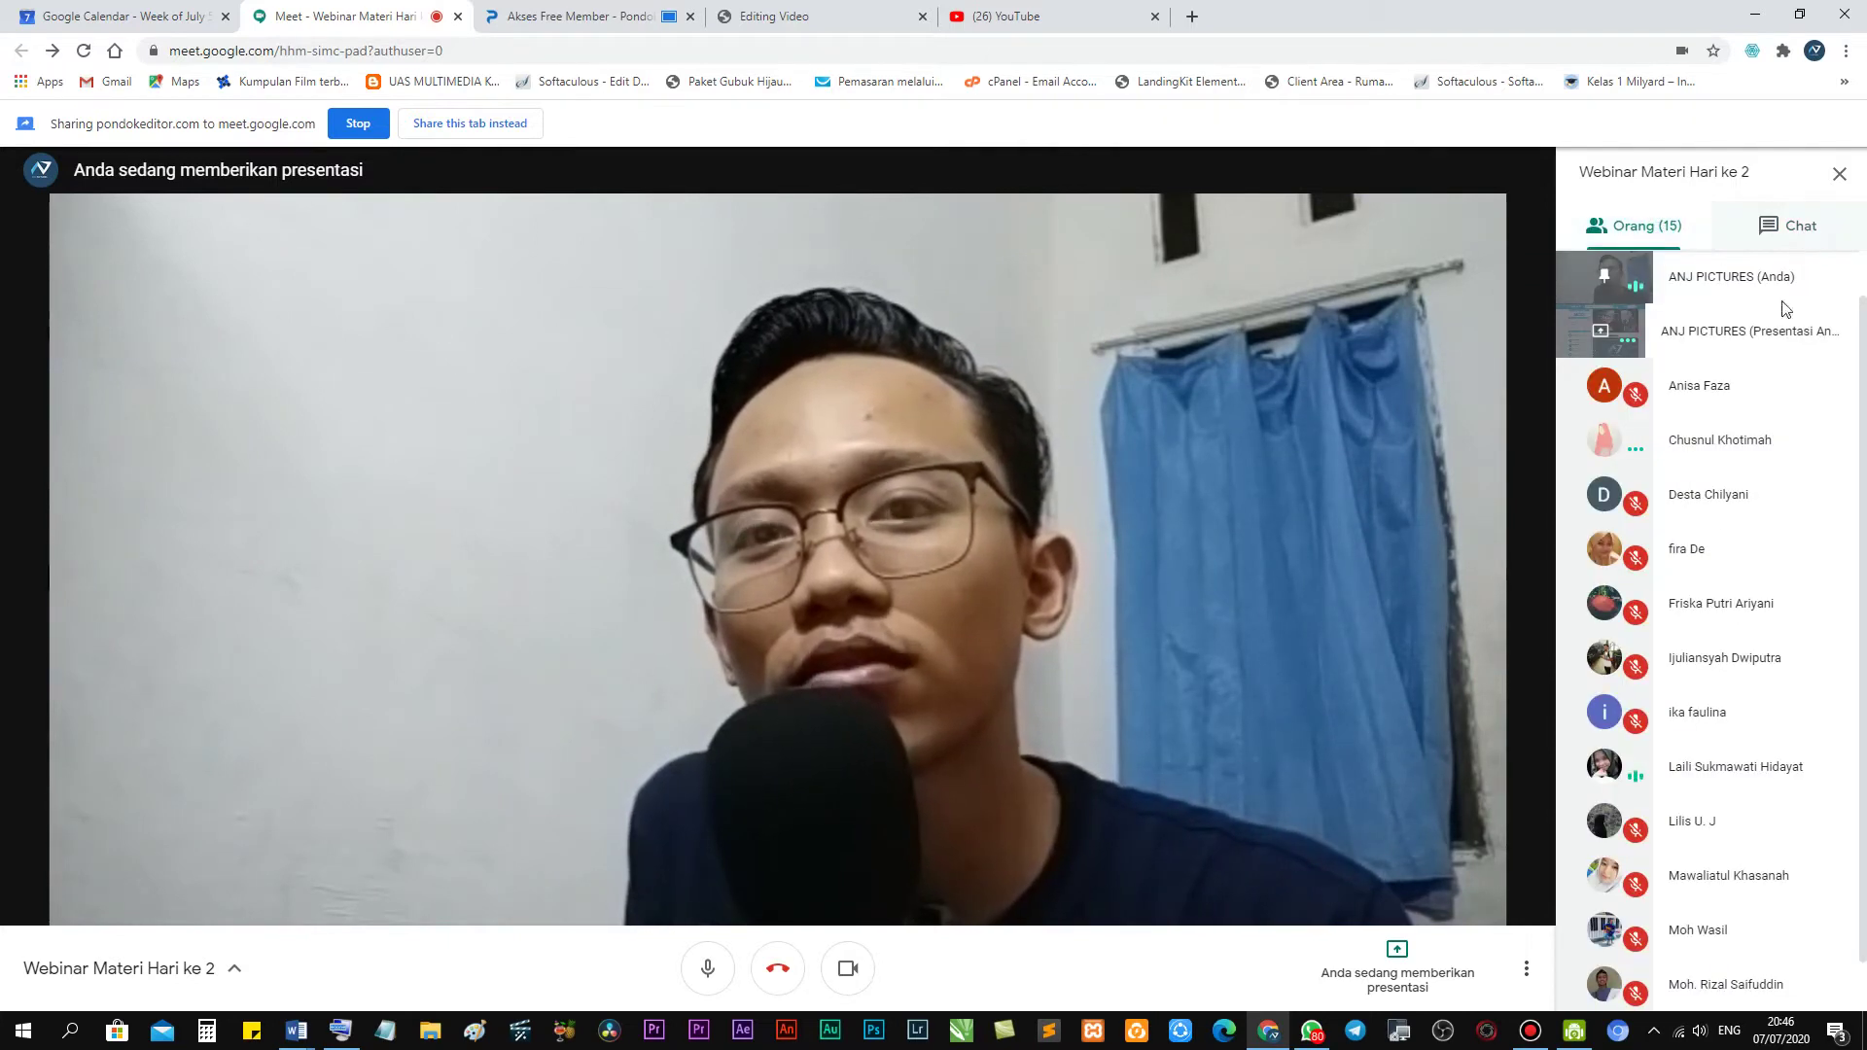
scroll(1739, 658, up, 1)
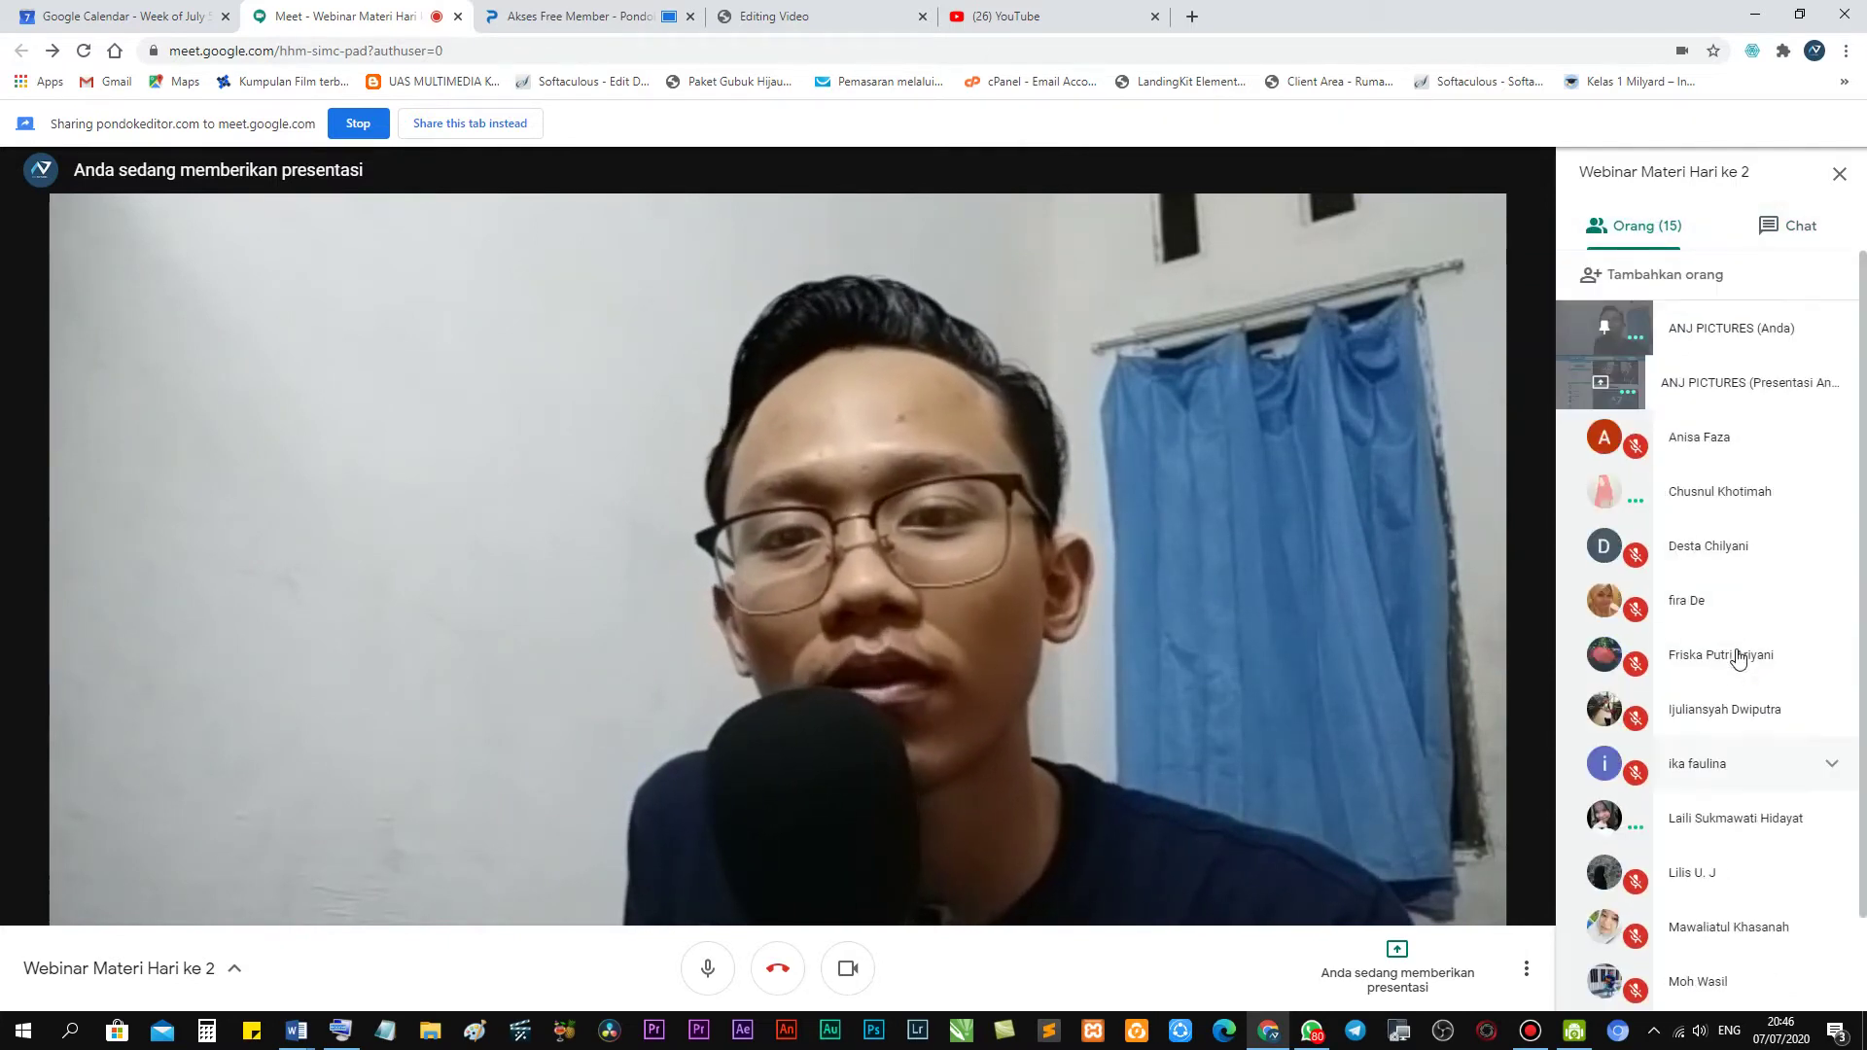
click(1798, 243)
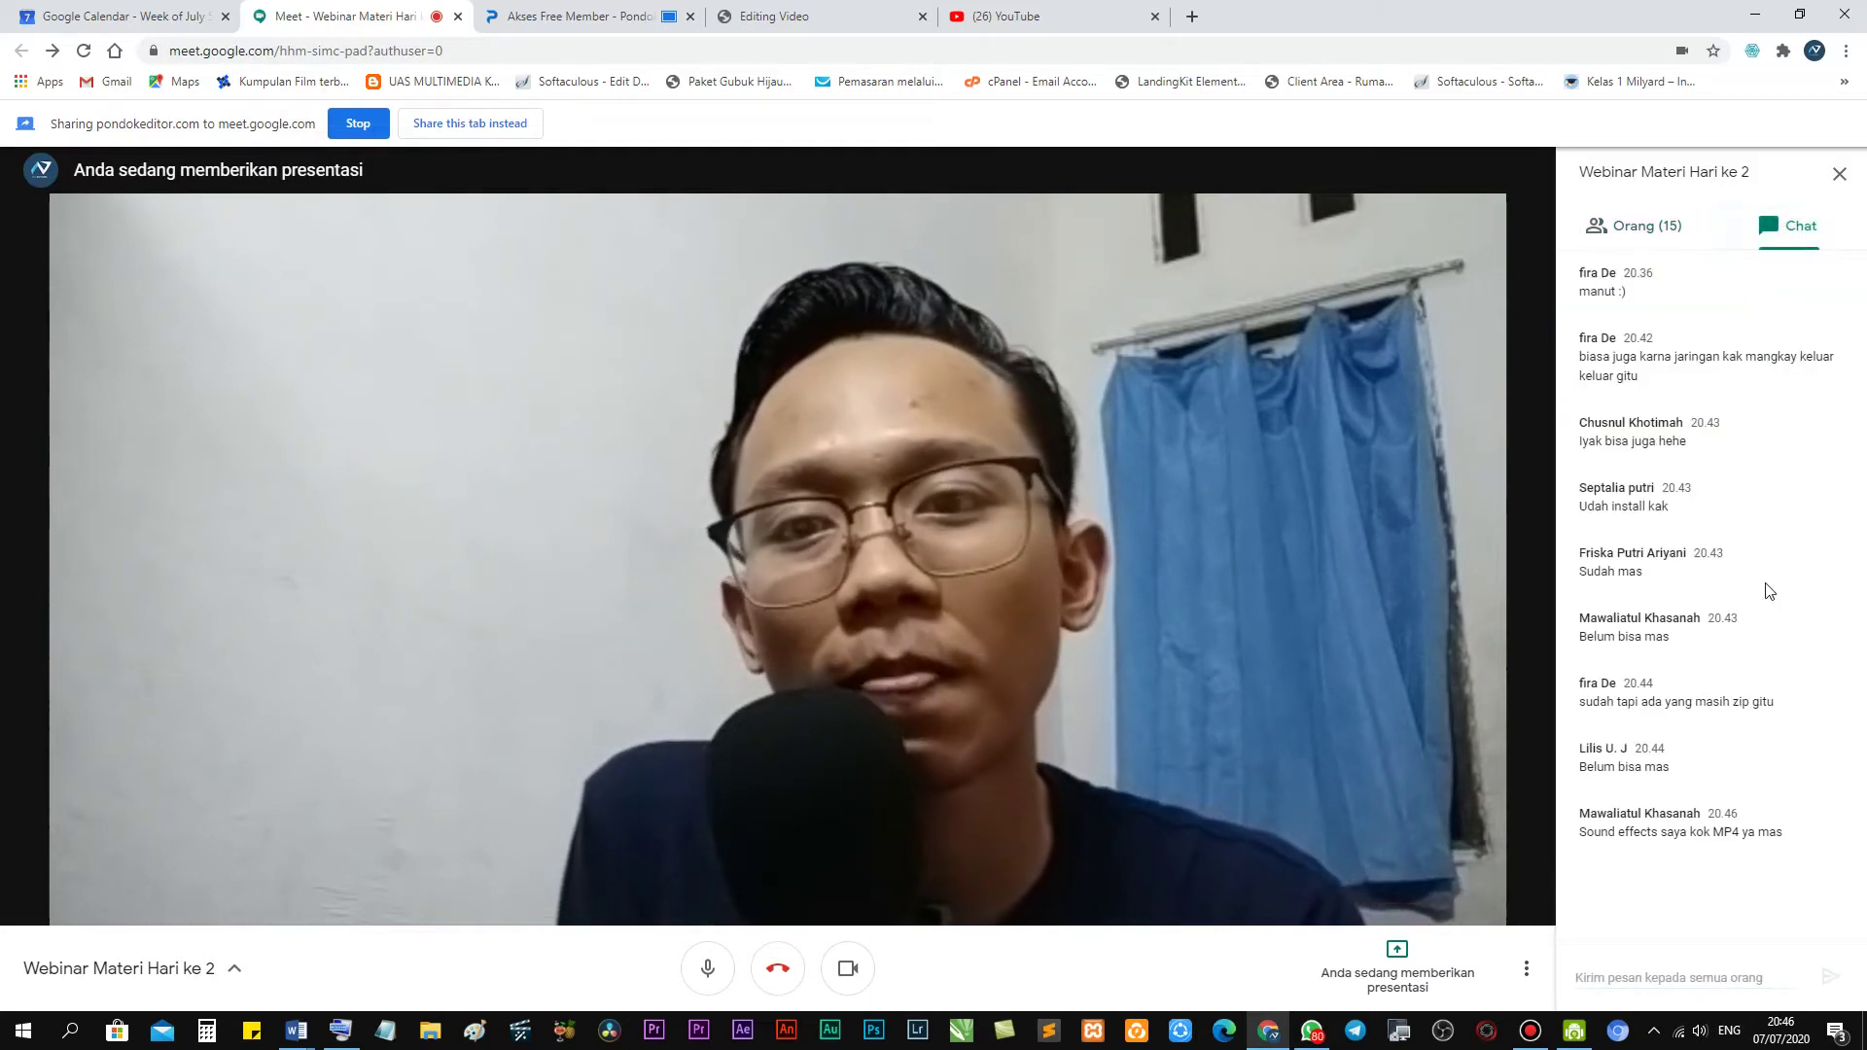
click(1722, 970)
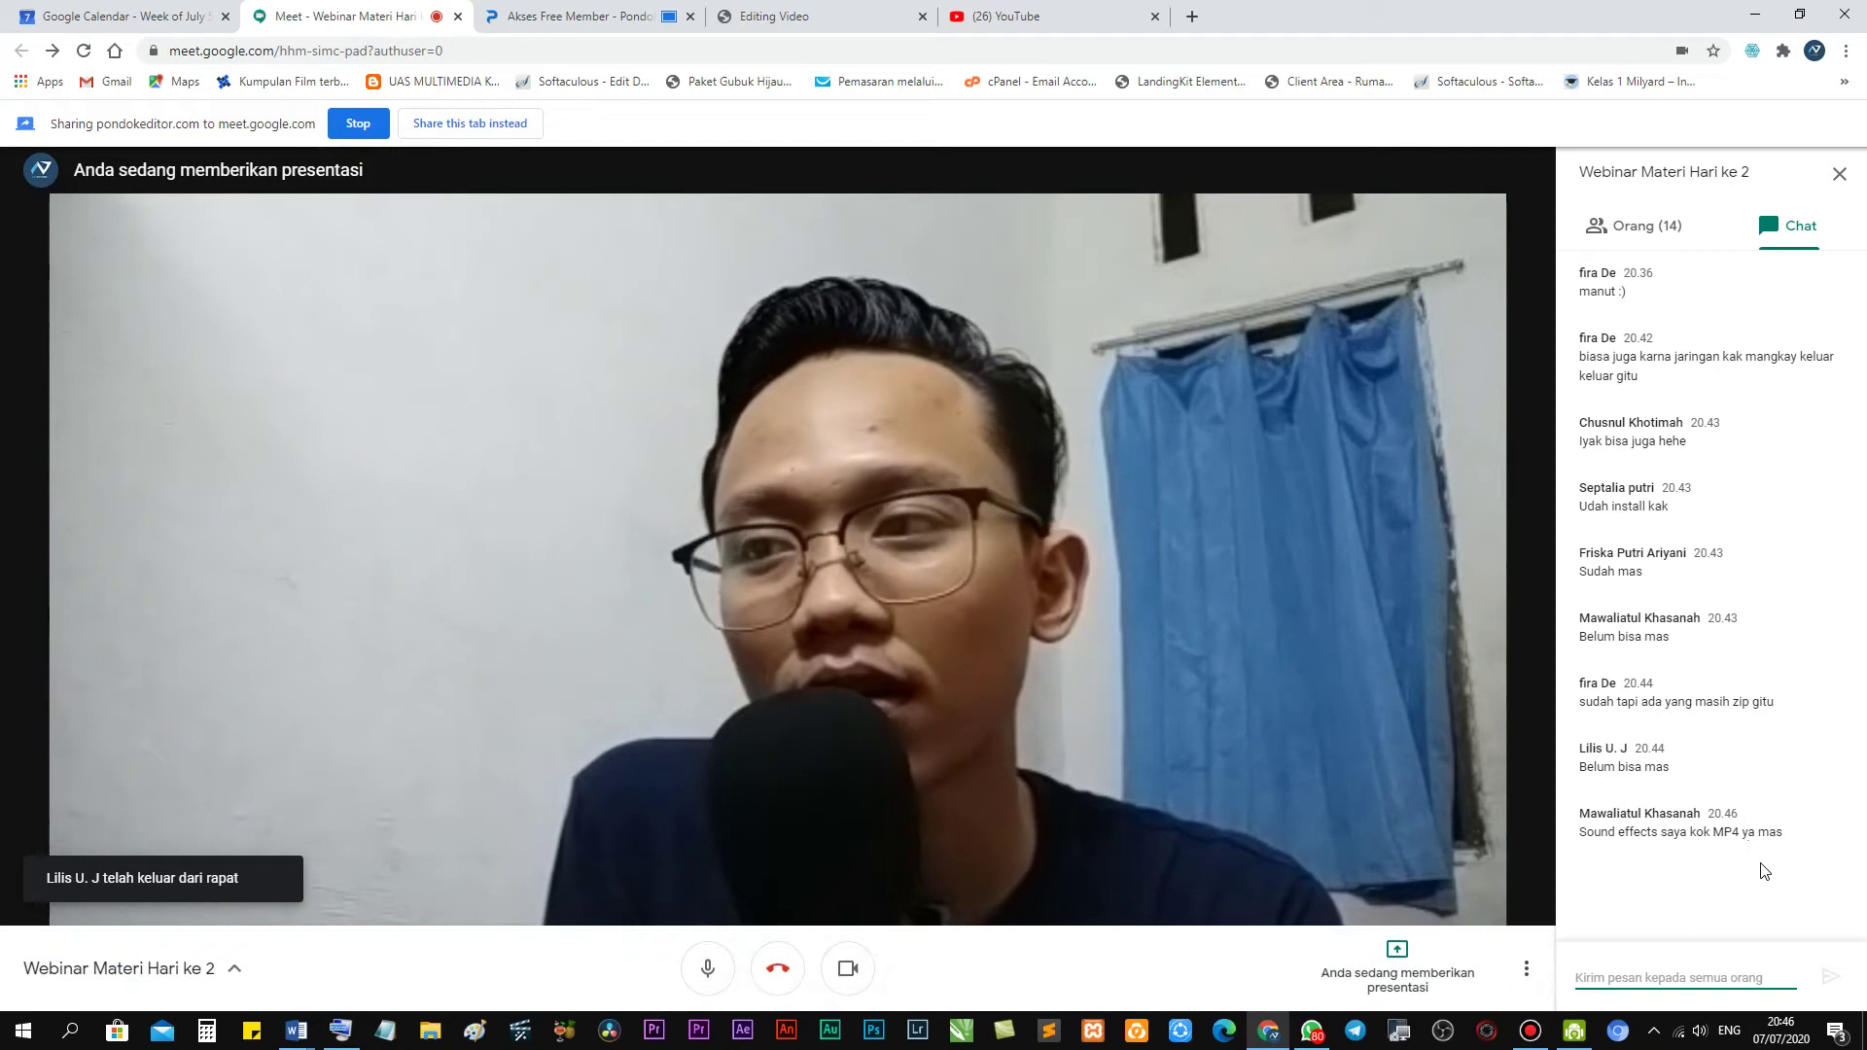
click(1752, 971)
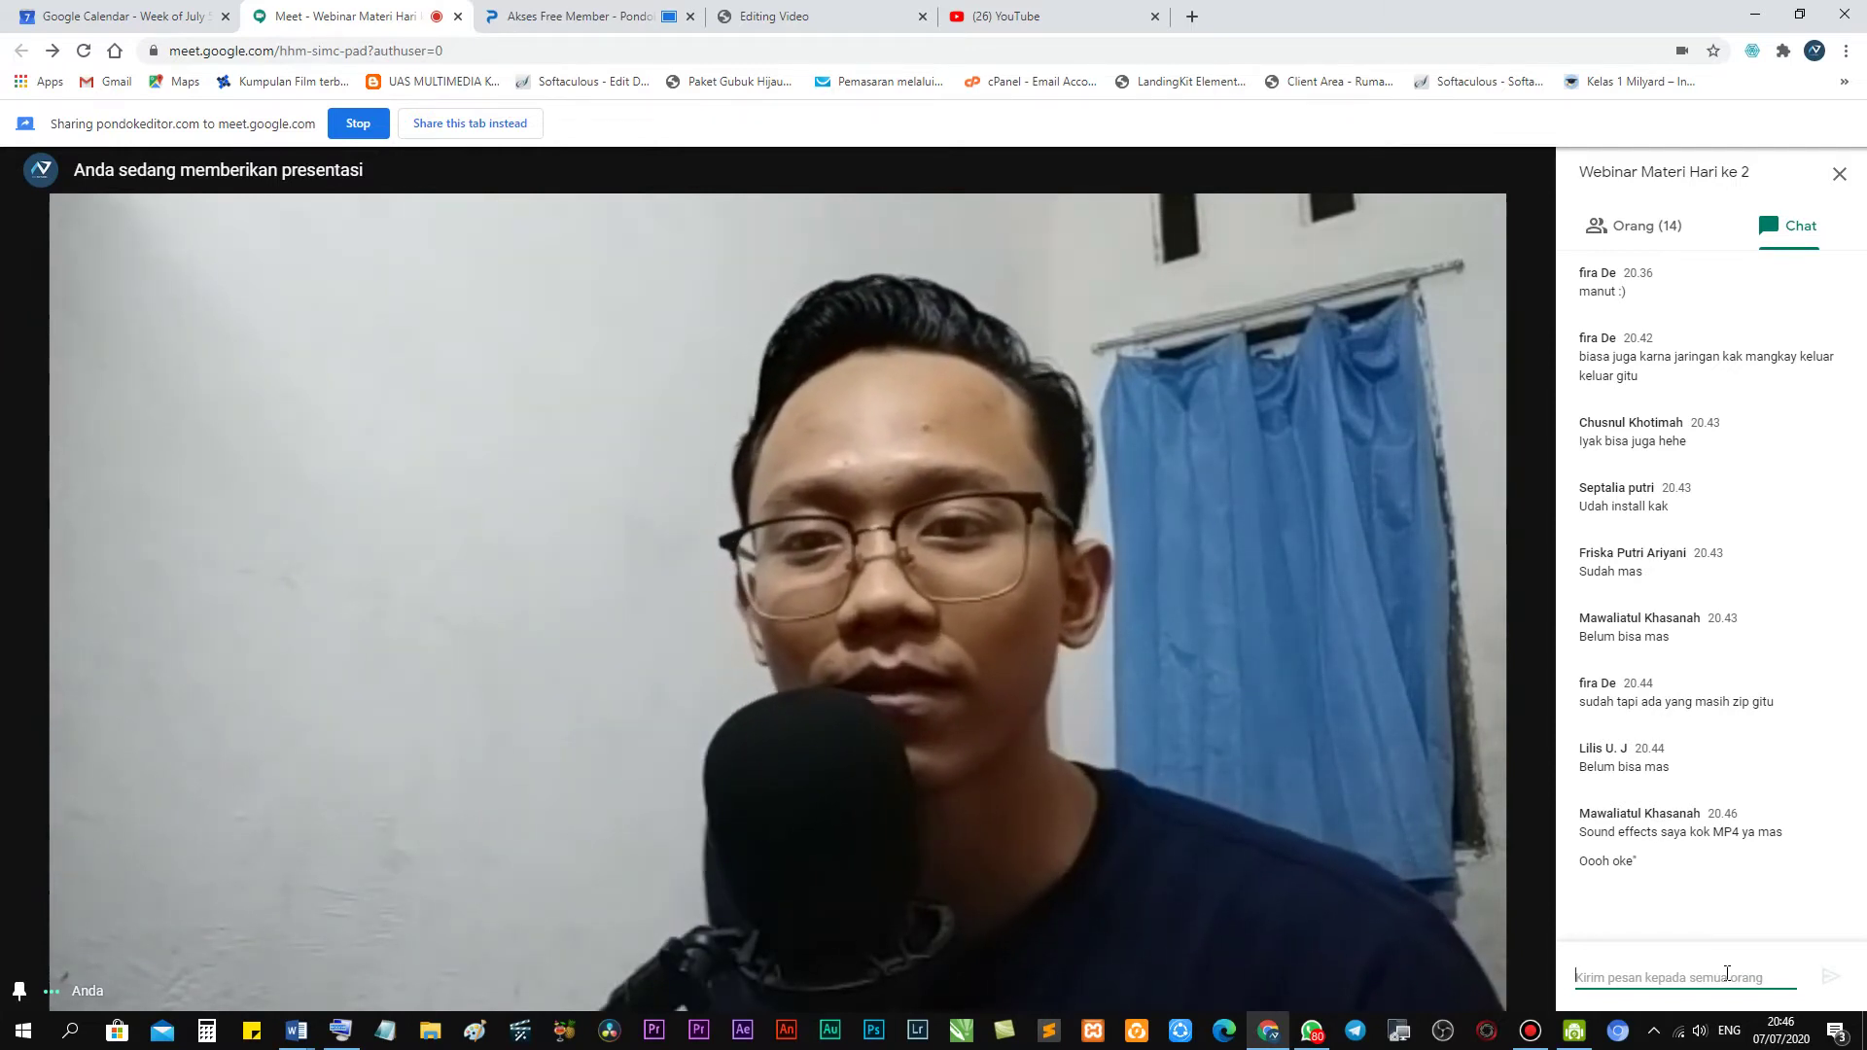
click(1708, 974)
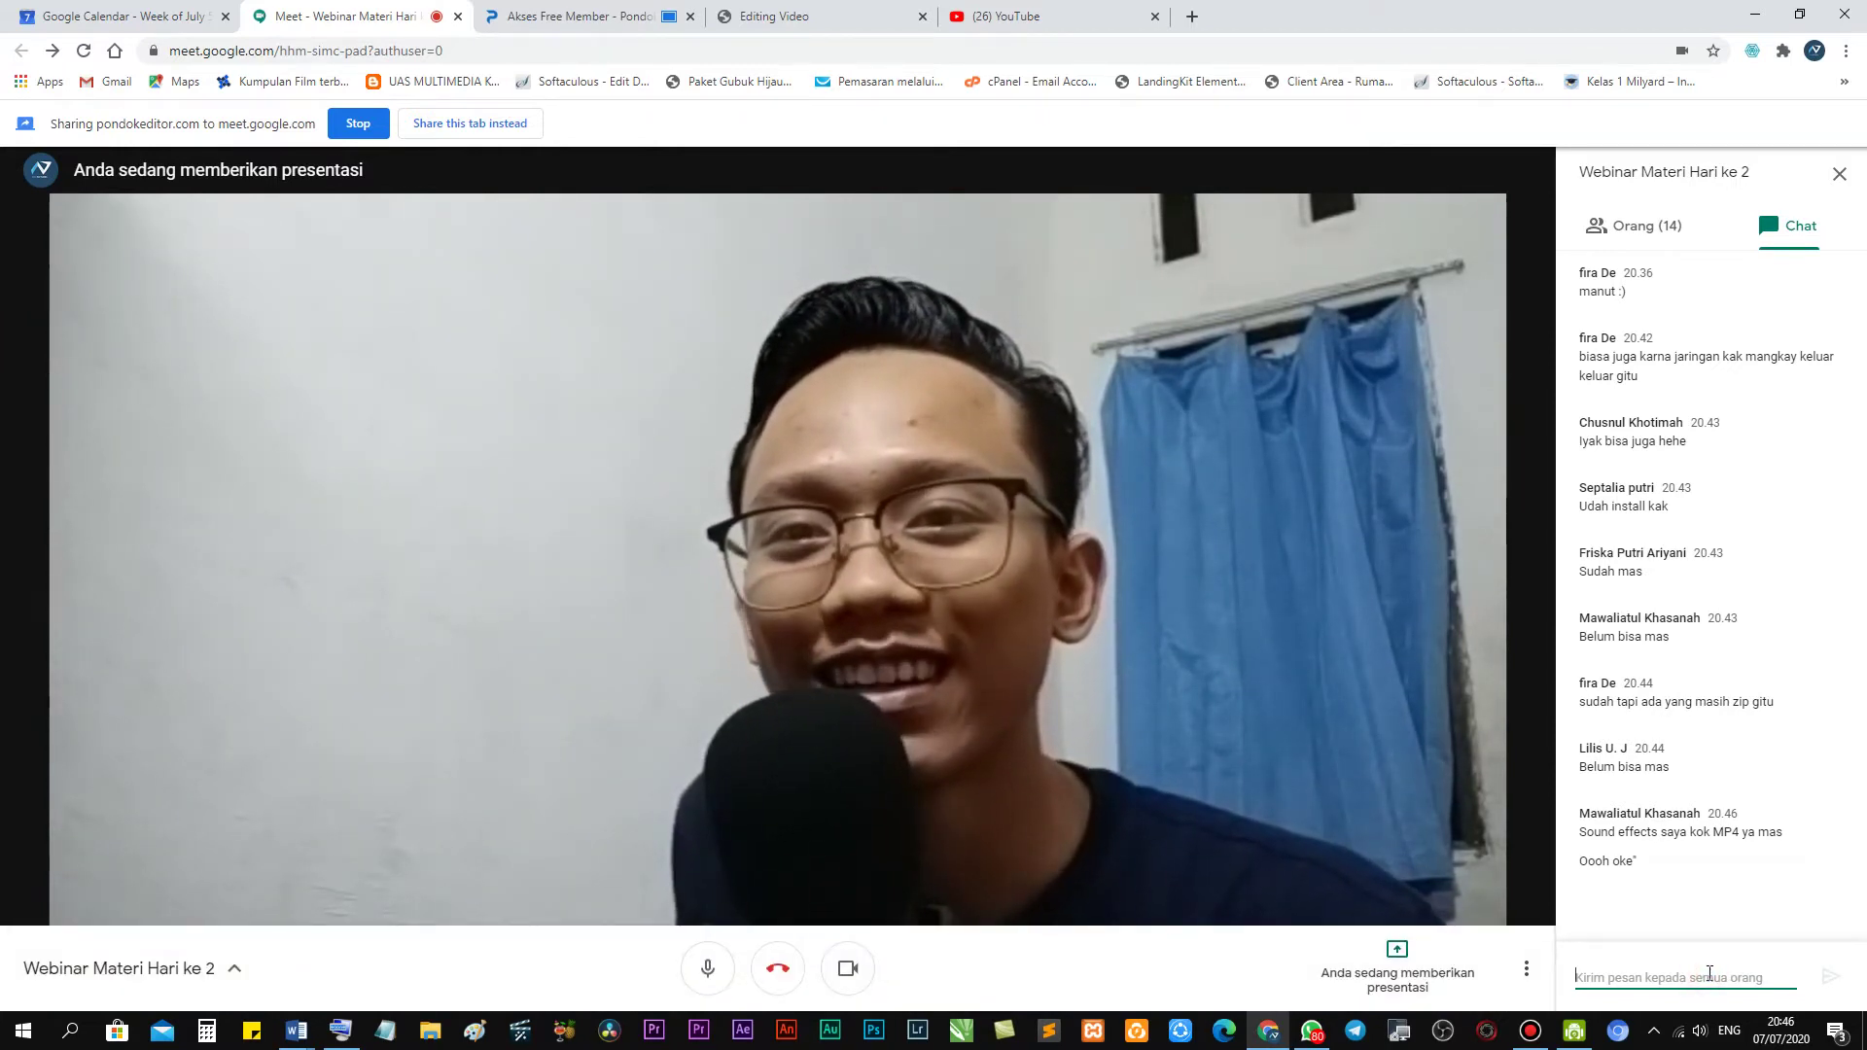
click(1649, 224)
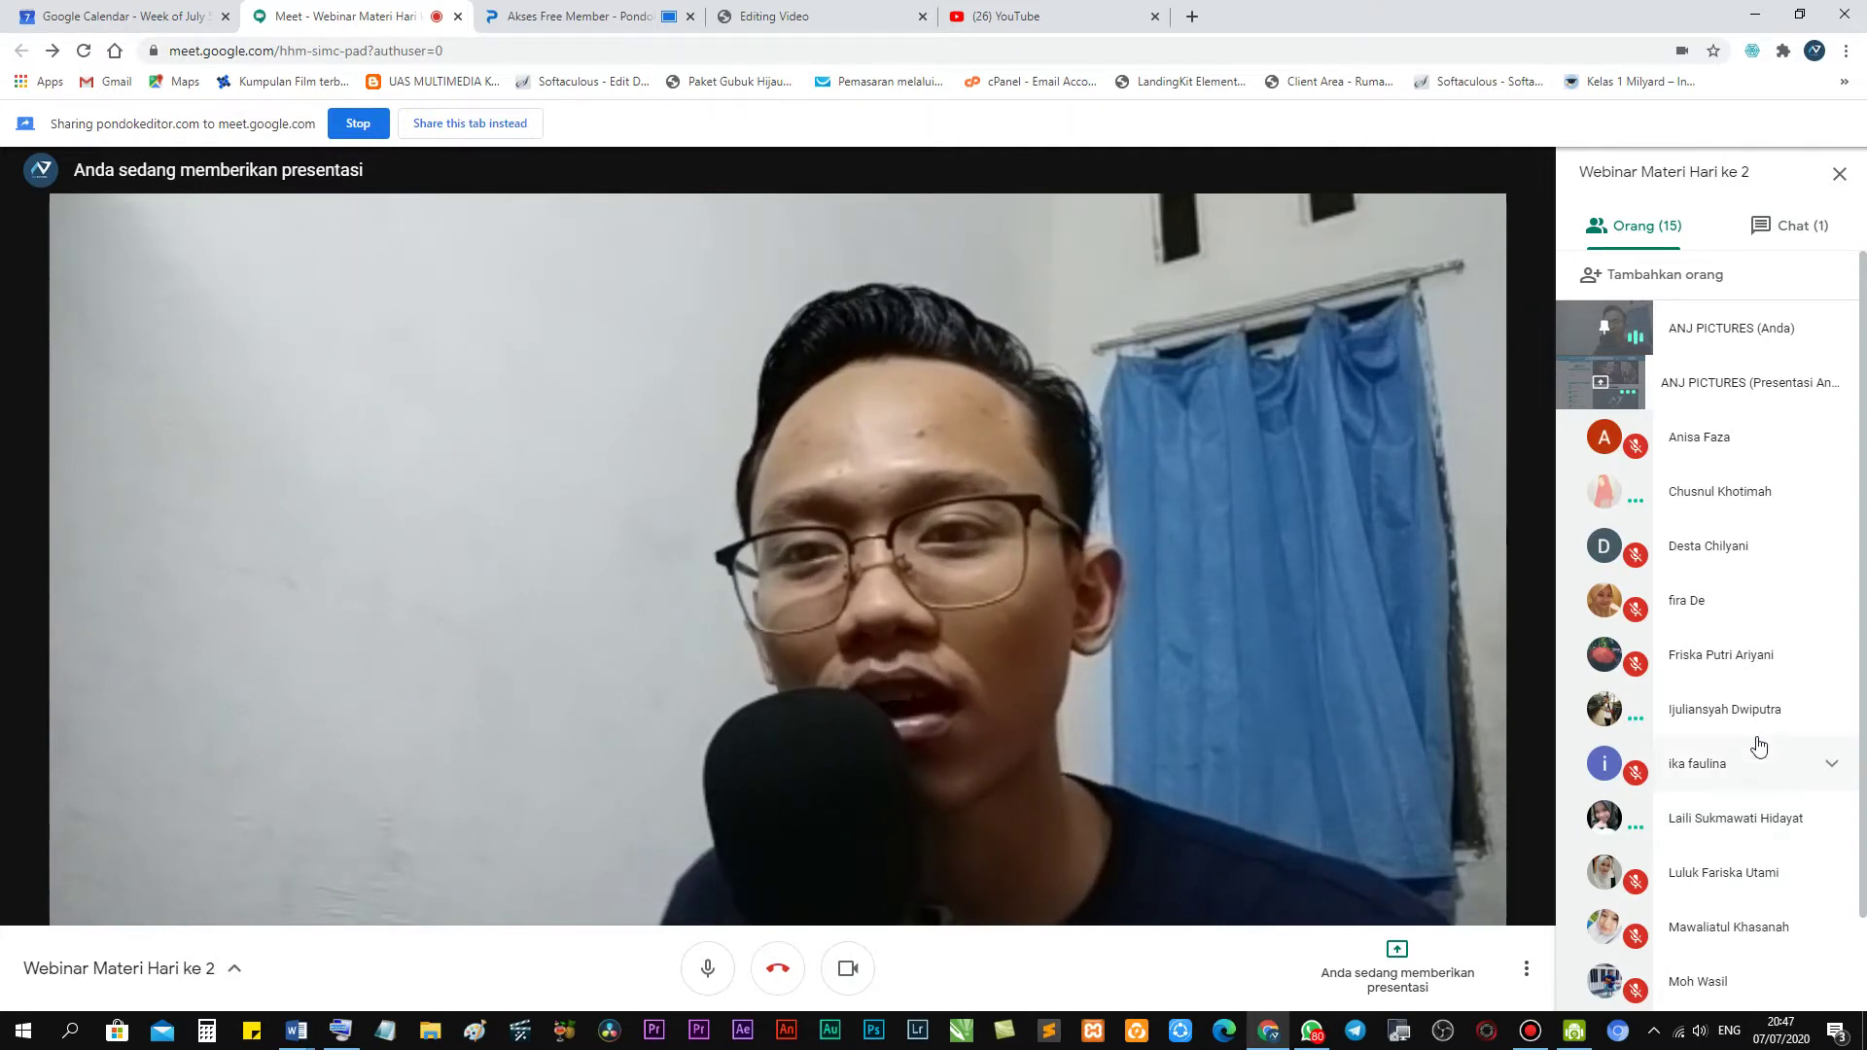
click(1804, 236)
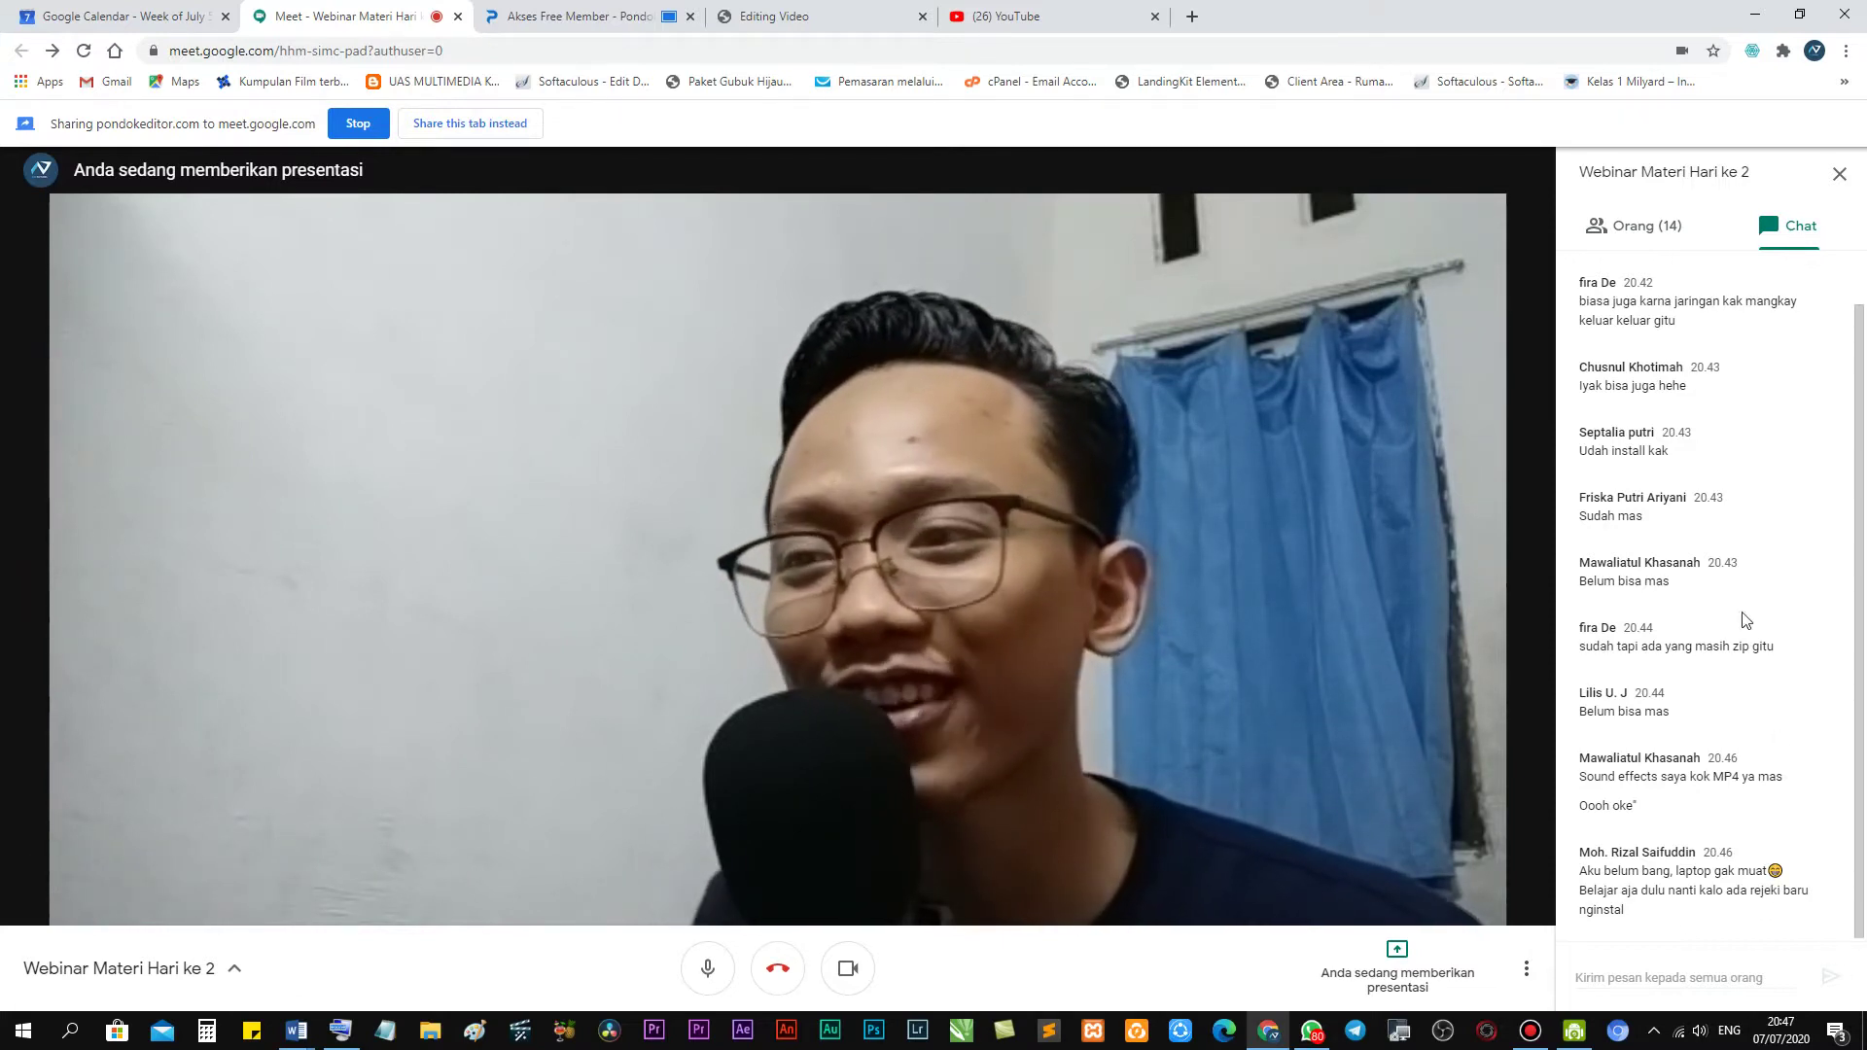
click(1634, 228)
click(1772, 229)
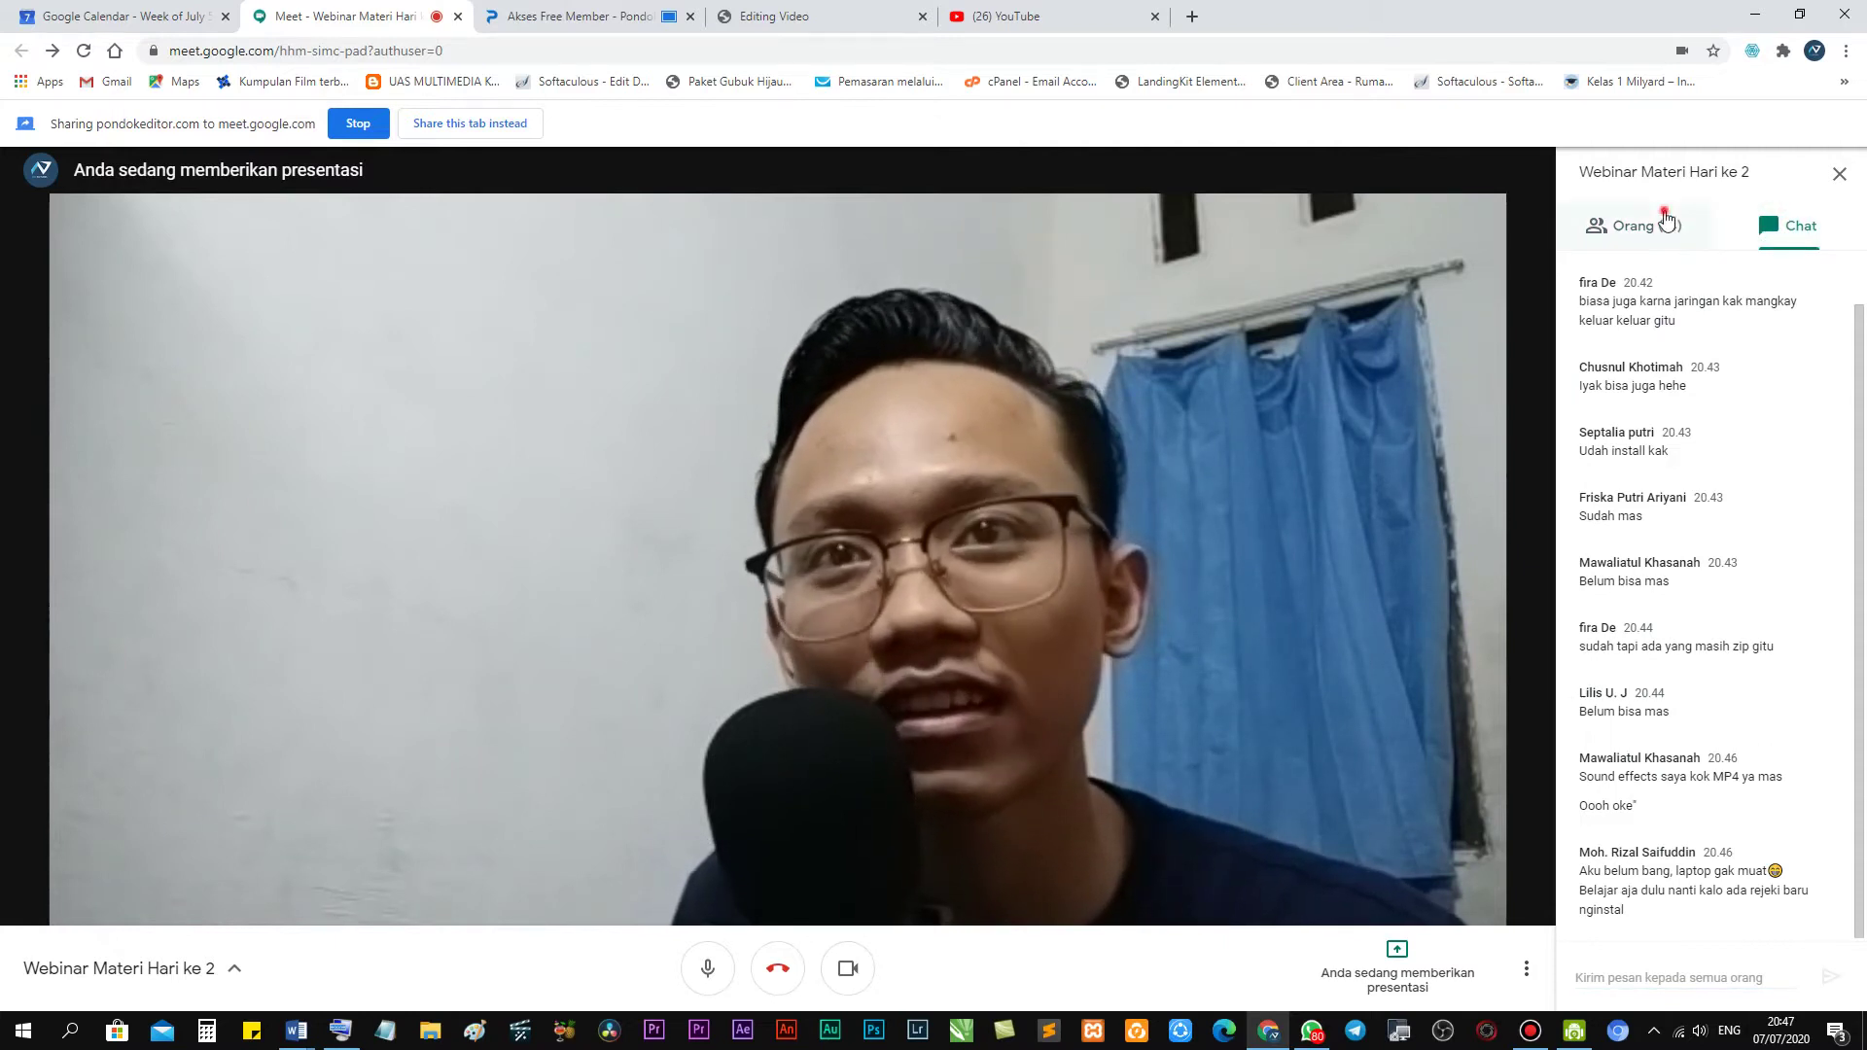
click(1654, 224)
click(1783, 222)
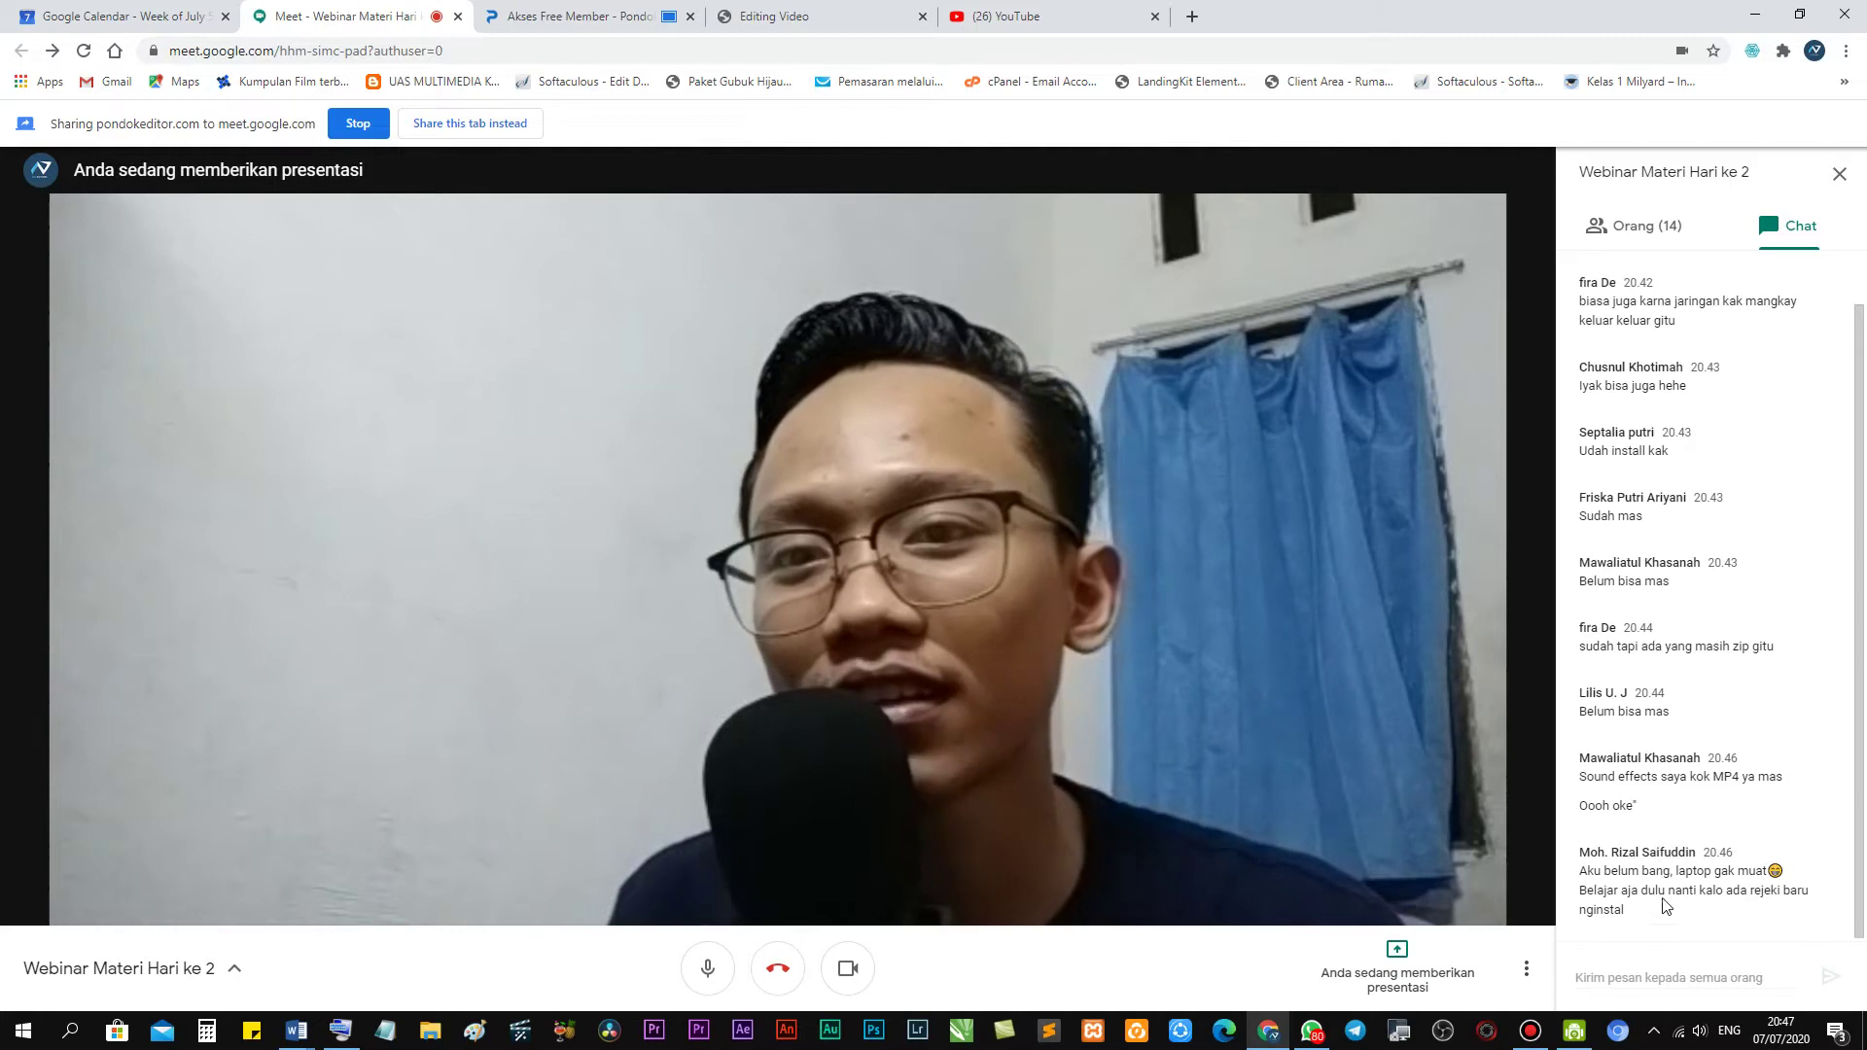
click(1698, 979)
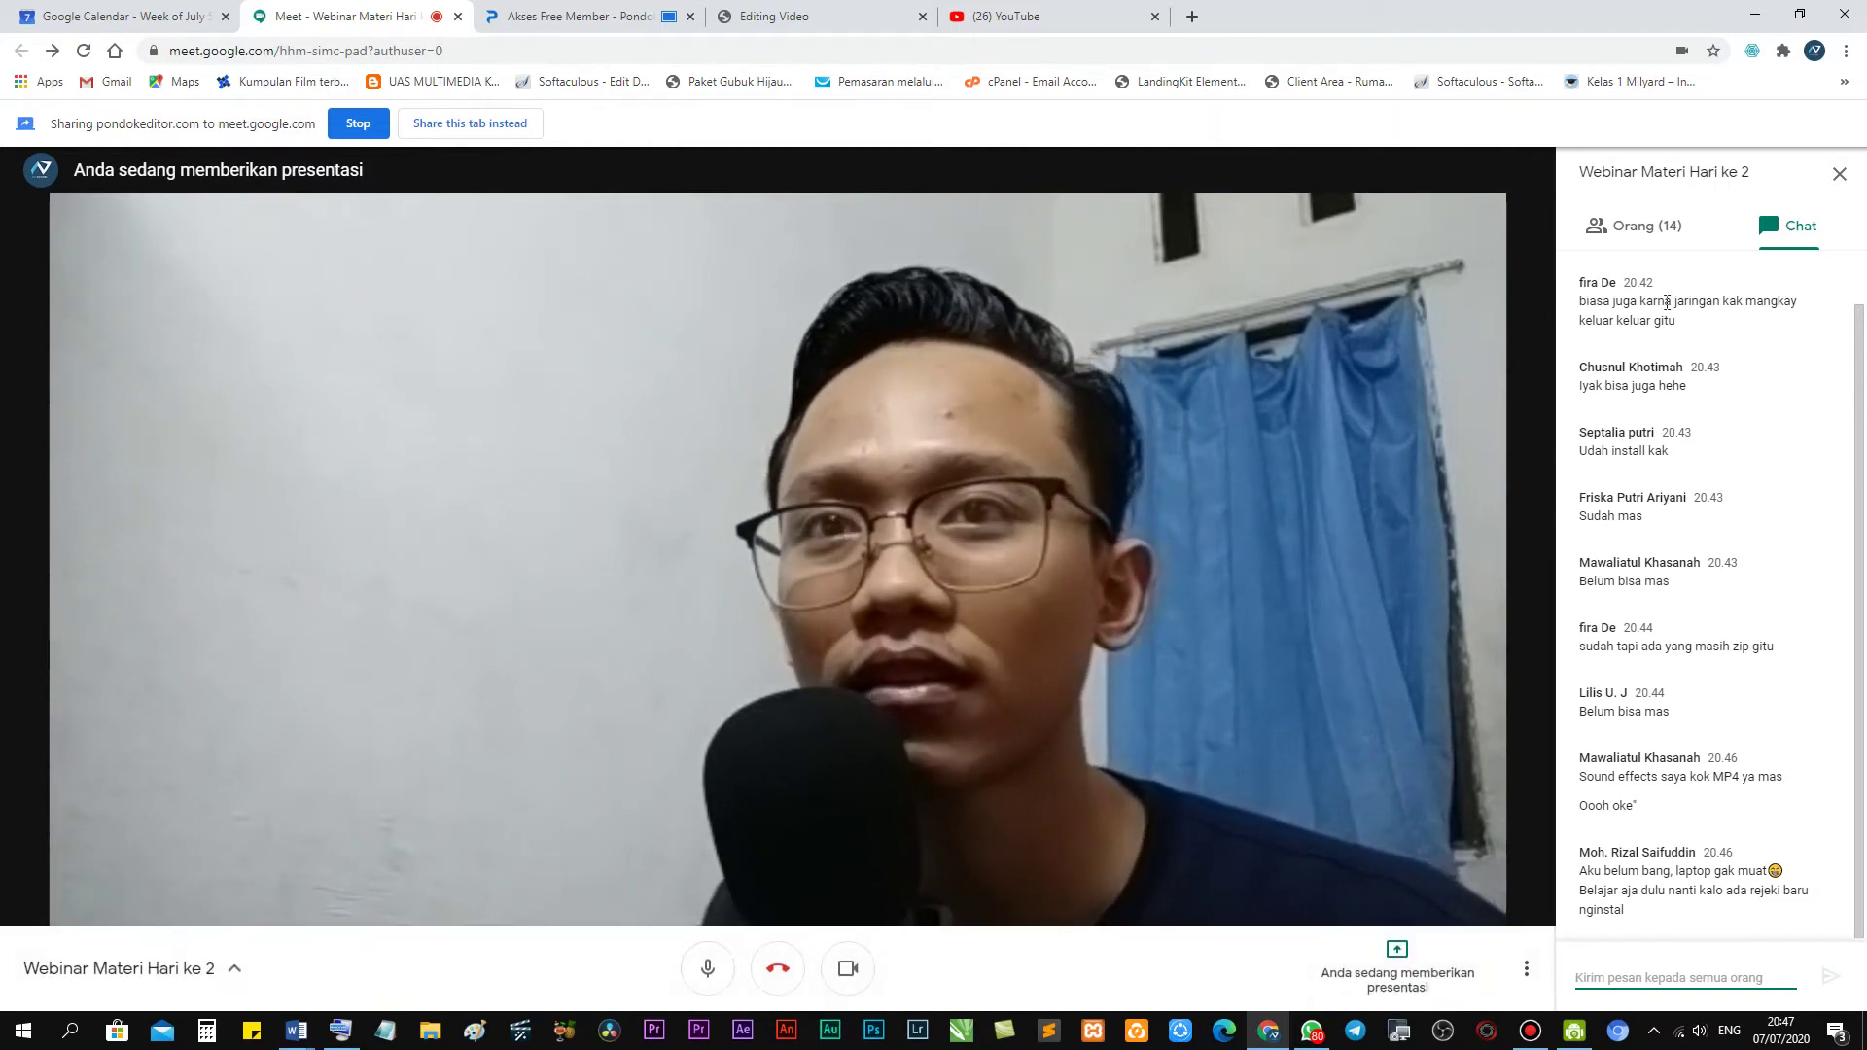
click(1639, 226)
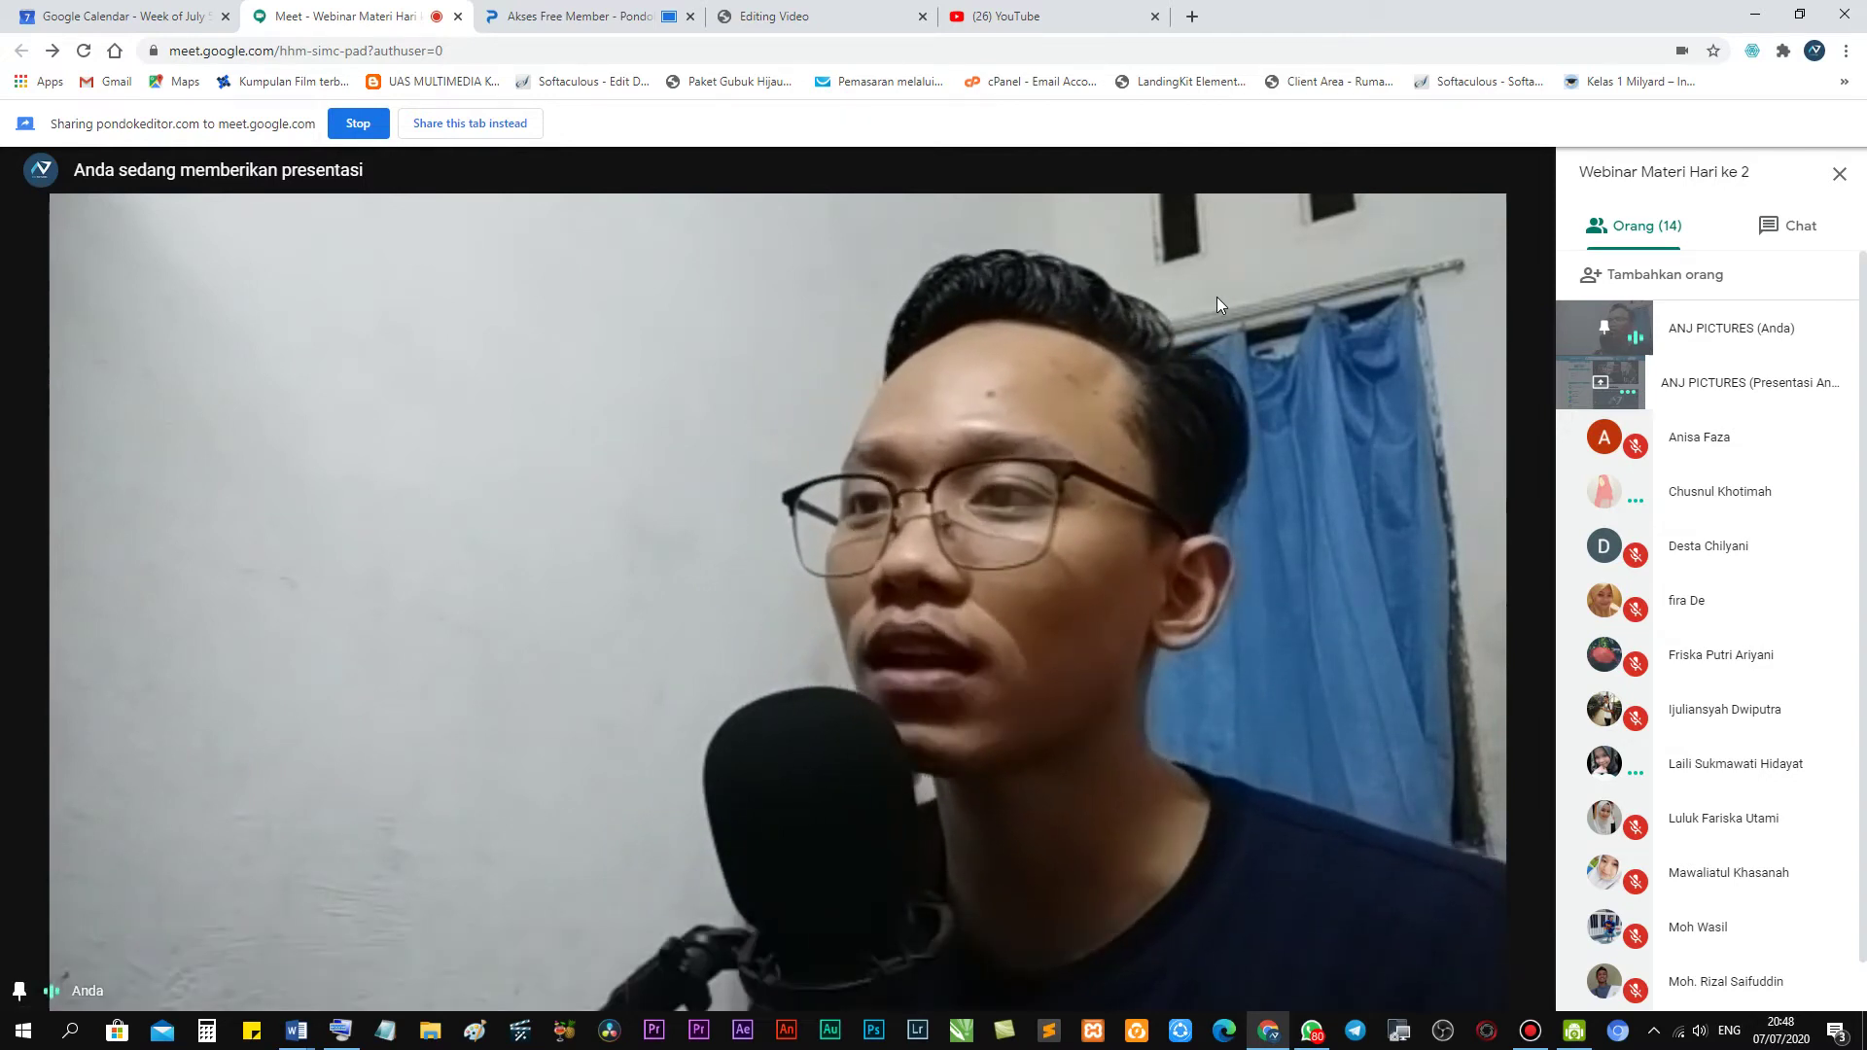
mouse_move(1276, 371)
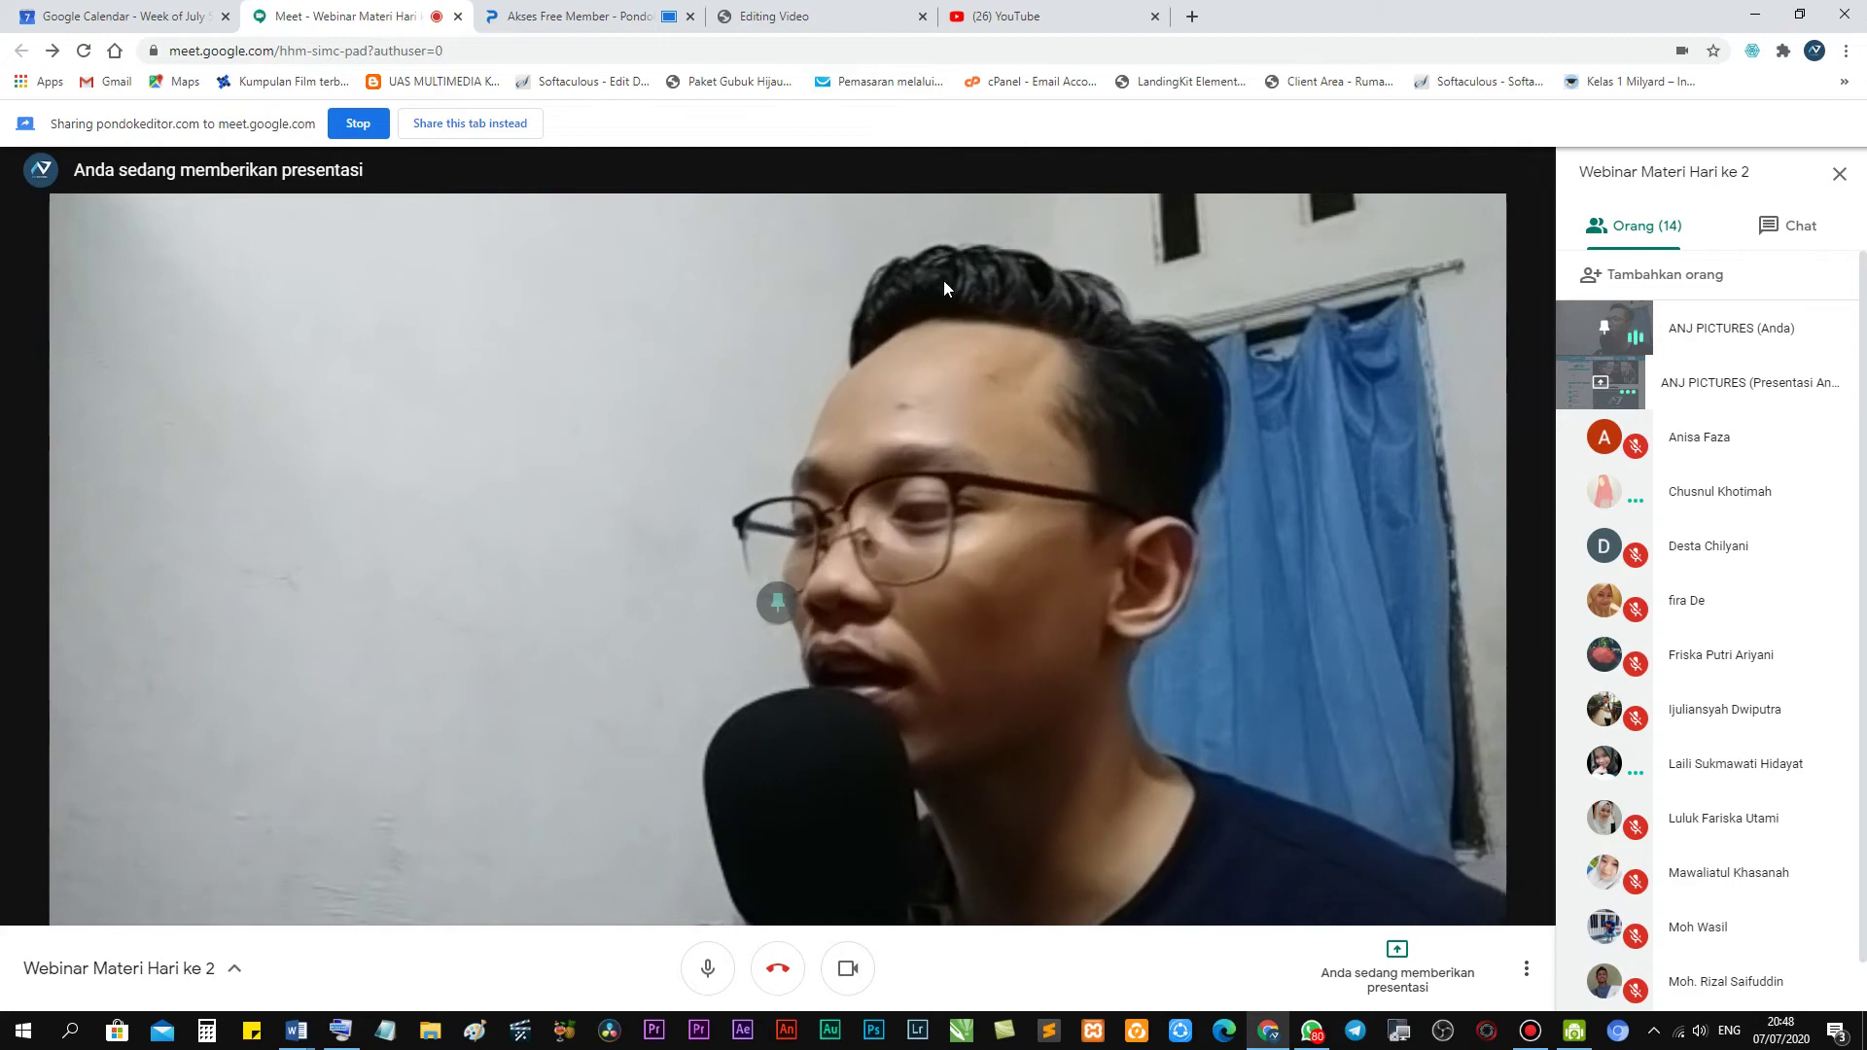
Go via the Akses Free Member tab to the Editing Video page's main menu.
click(604, 10)
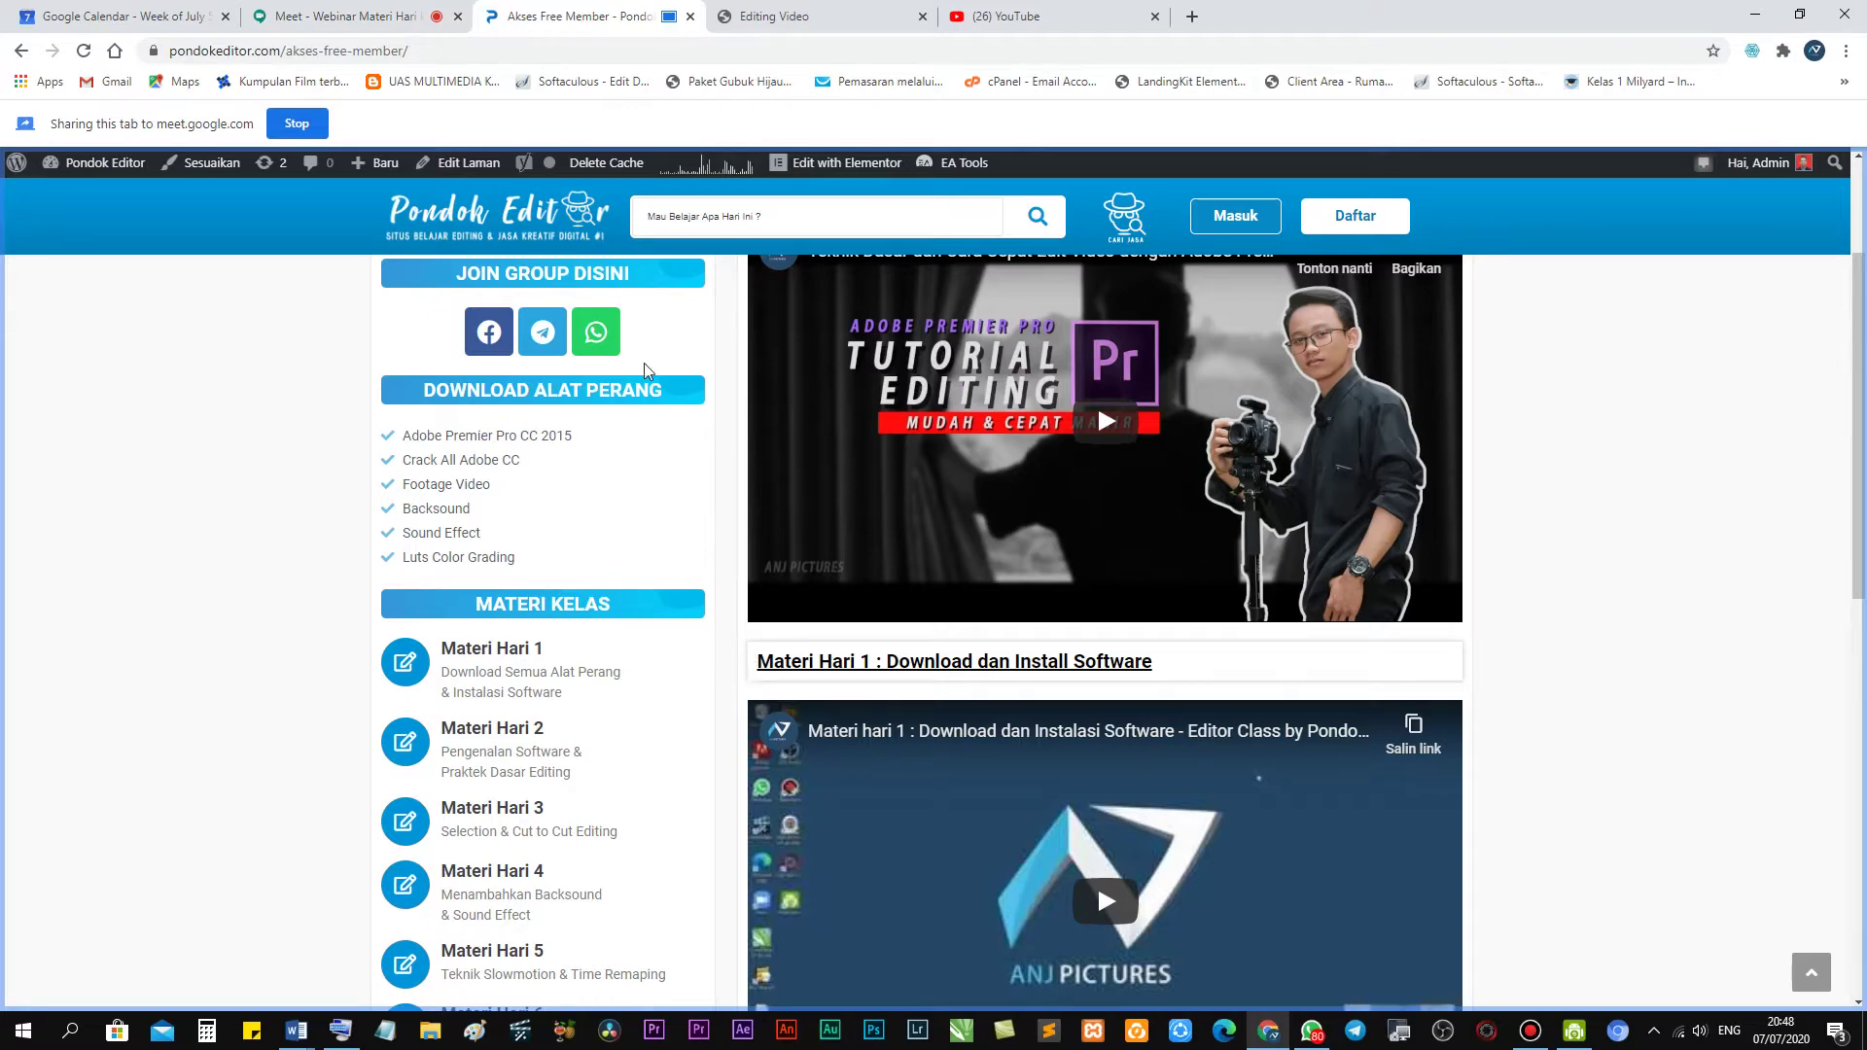
click(778, 13)
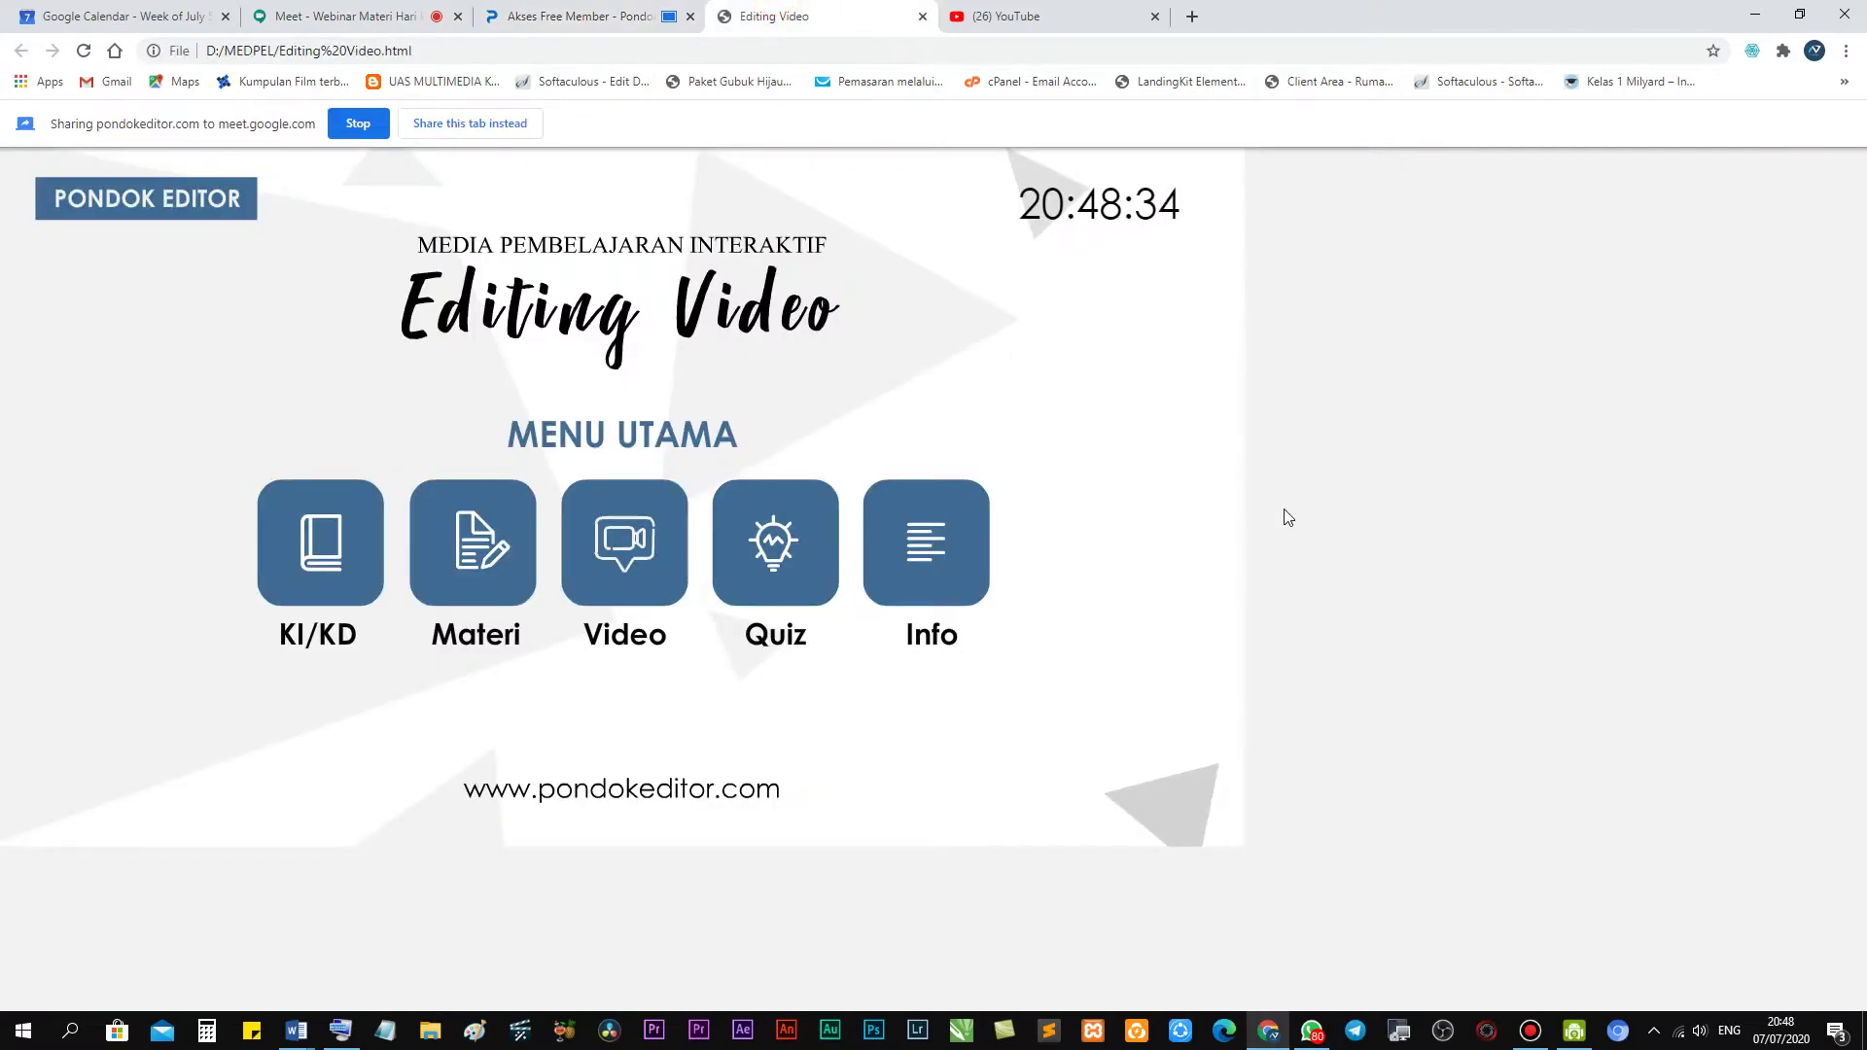
Open the Editing Video Info section's PROFIL page after briefly checking the other tabs.
click(919, 566)
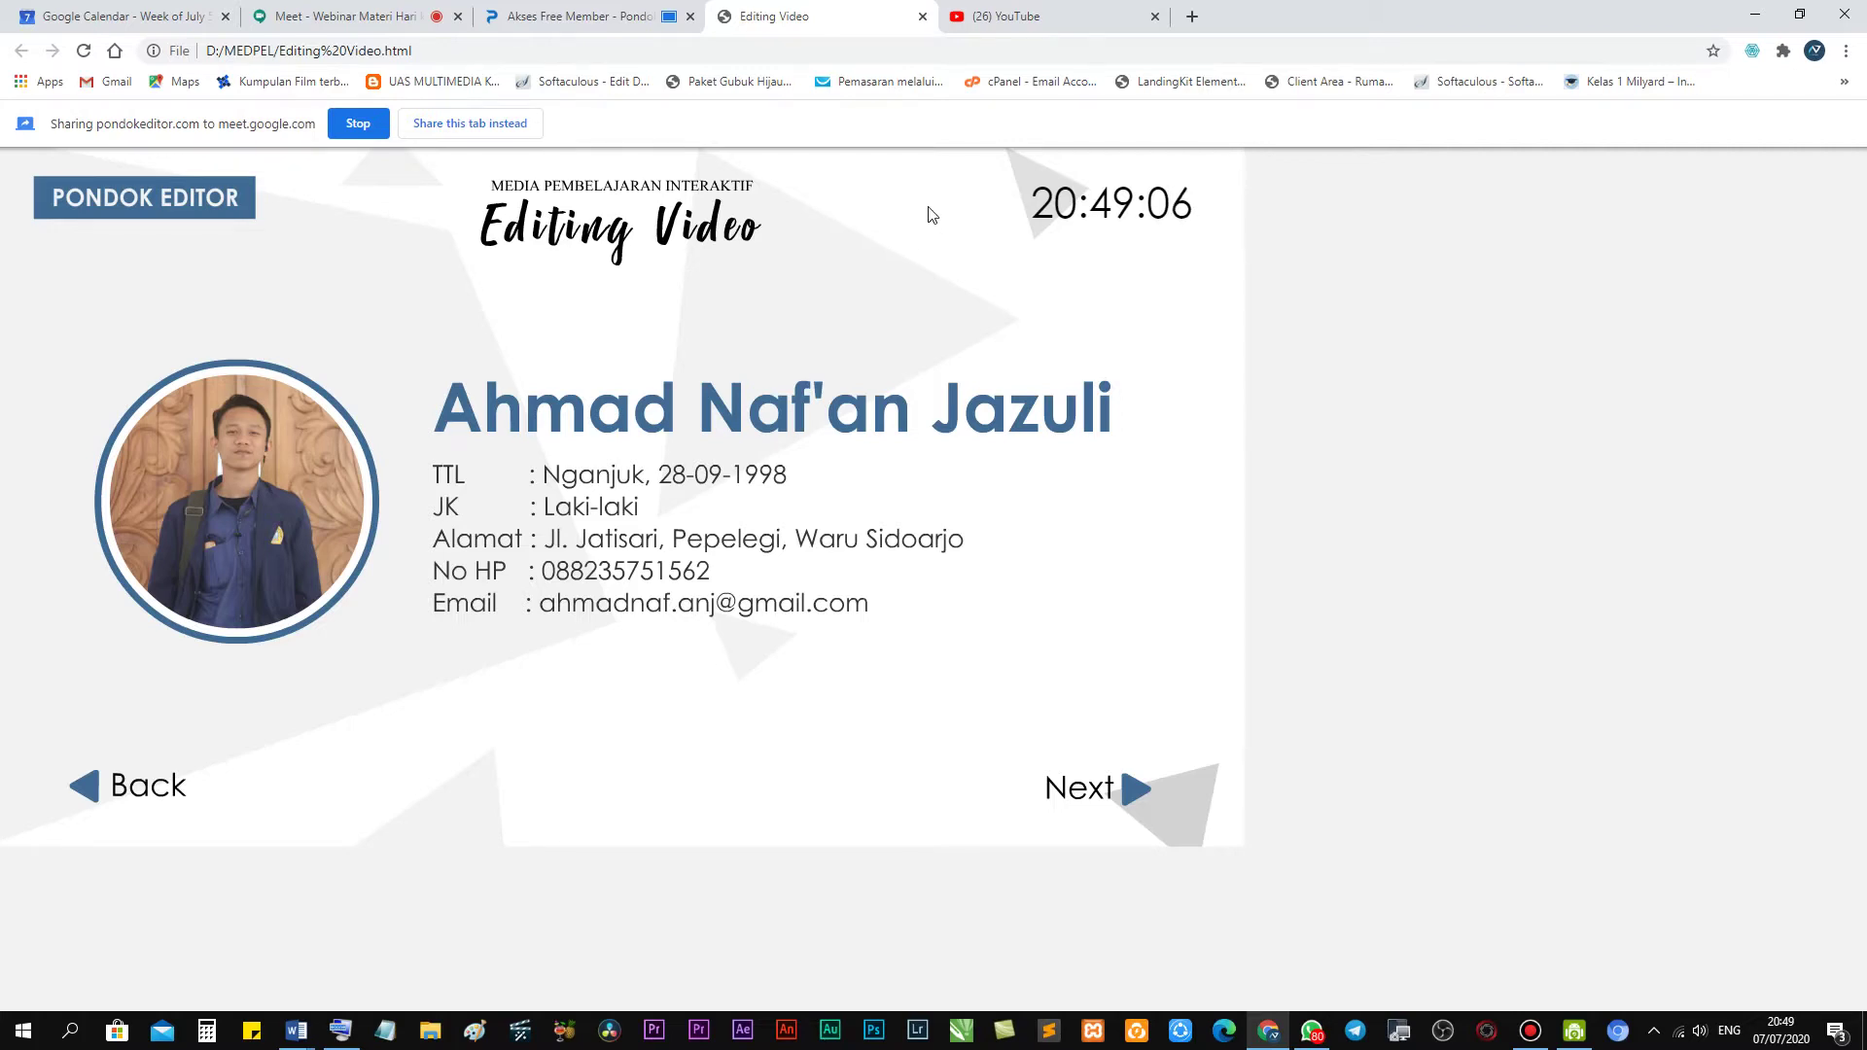
click(602, 12)
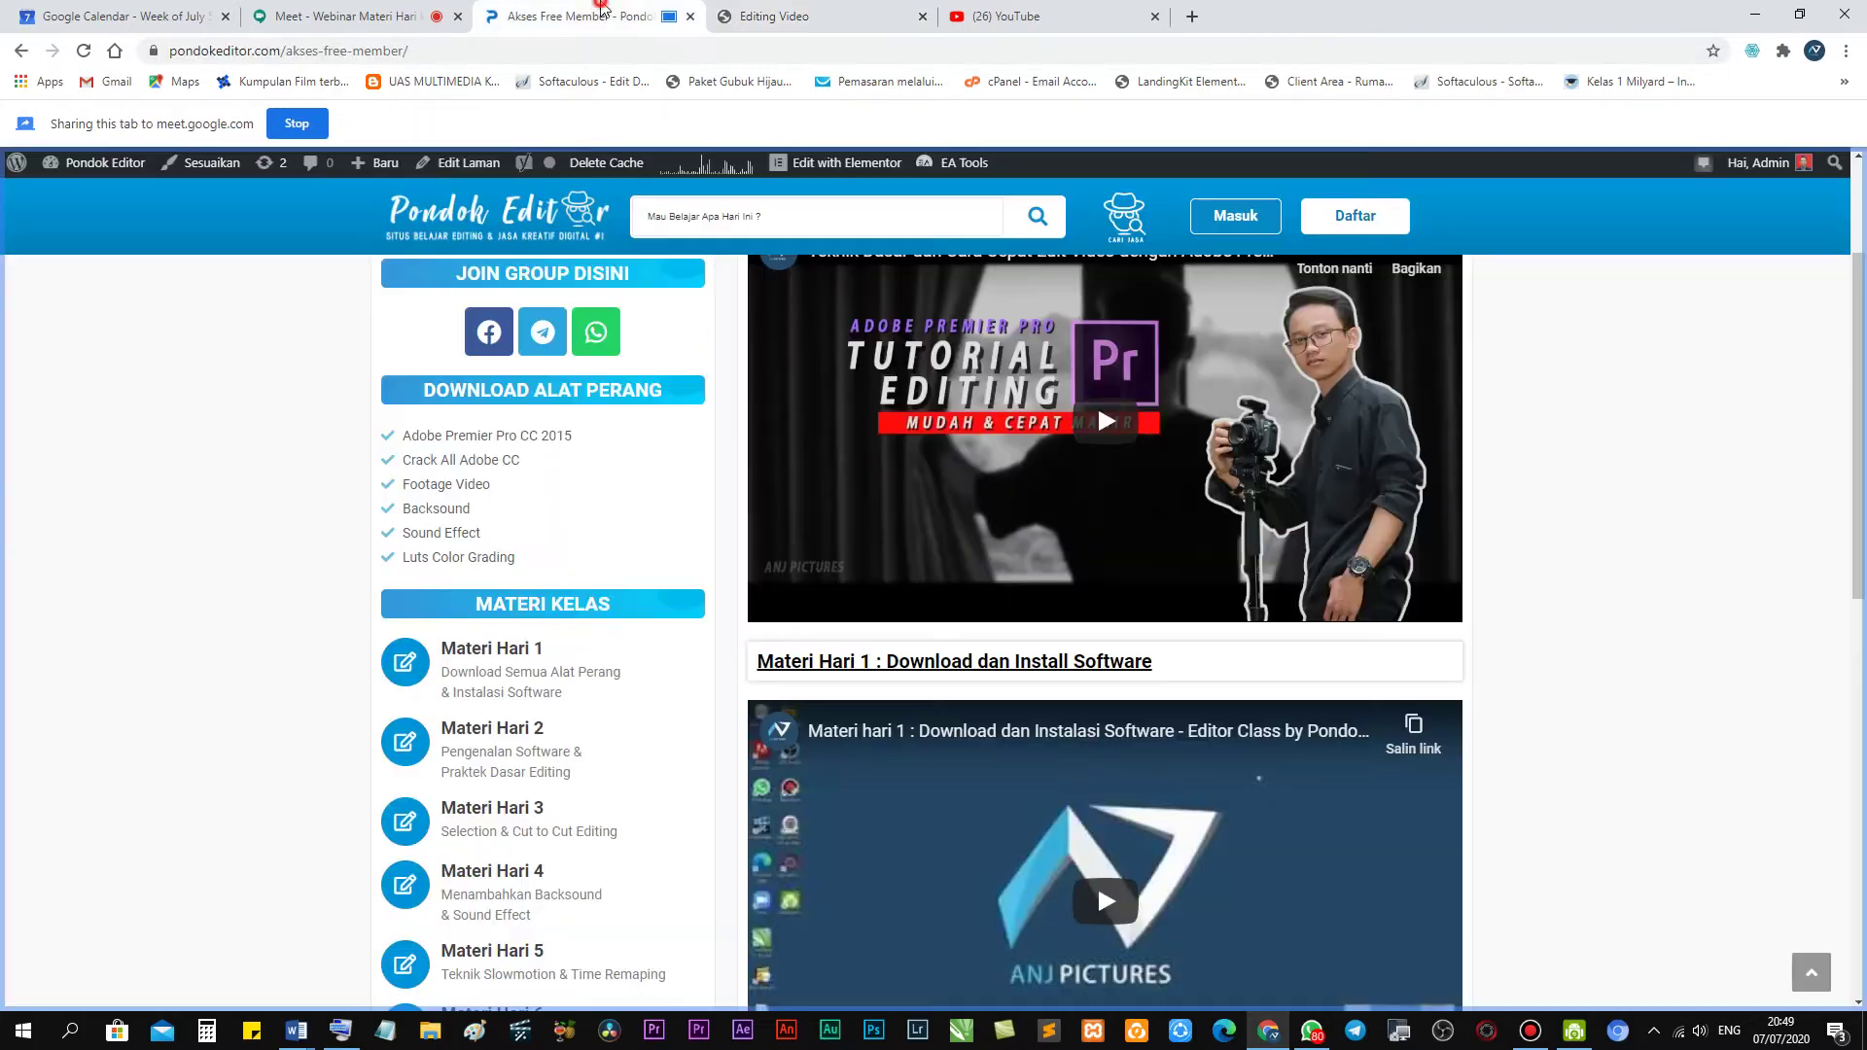
click(450, 9)
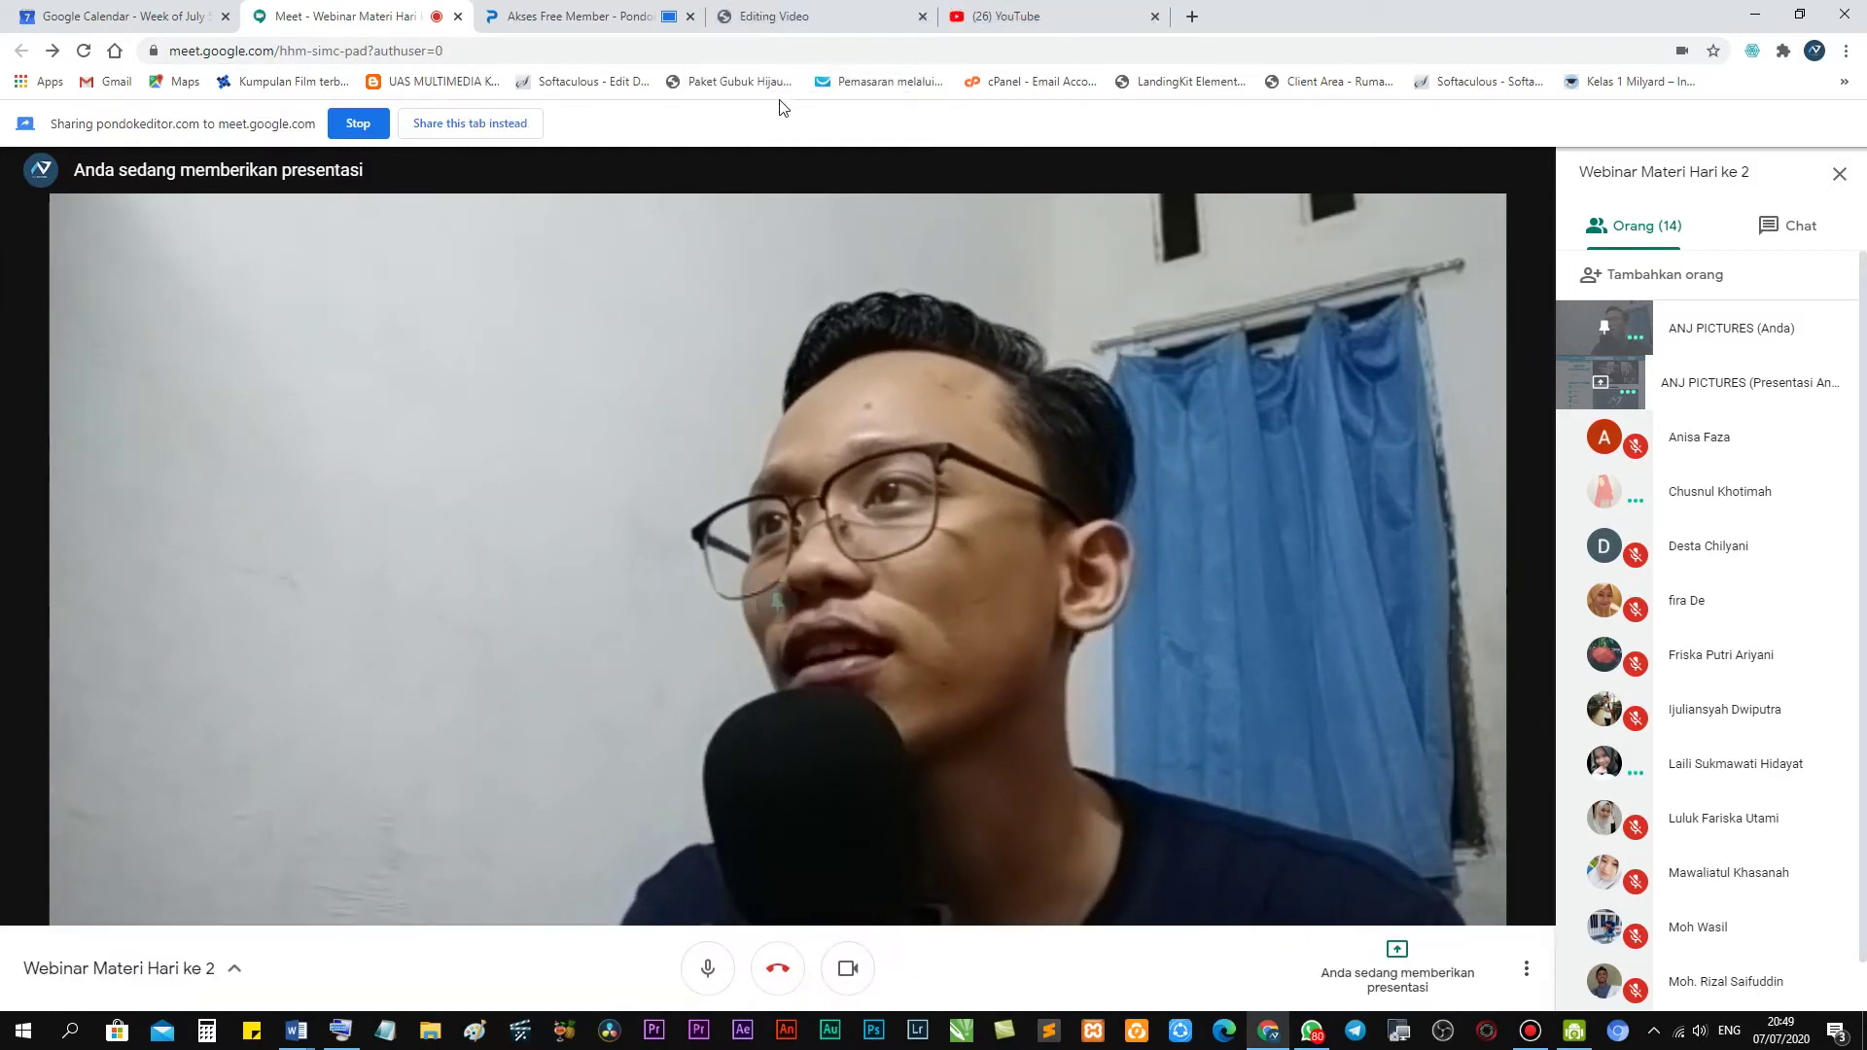
click(821, 17)
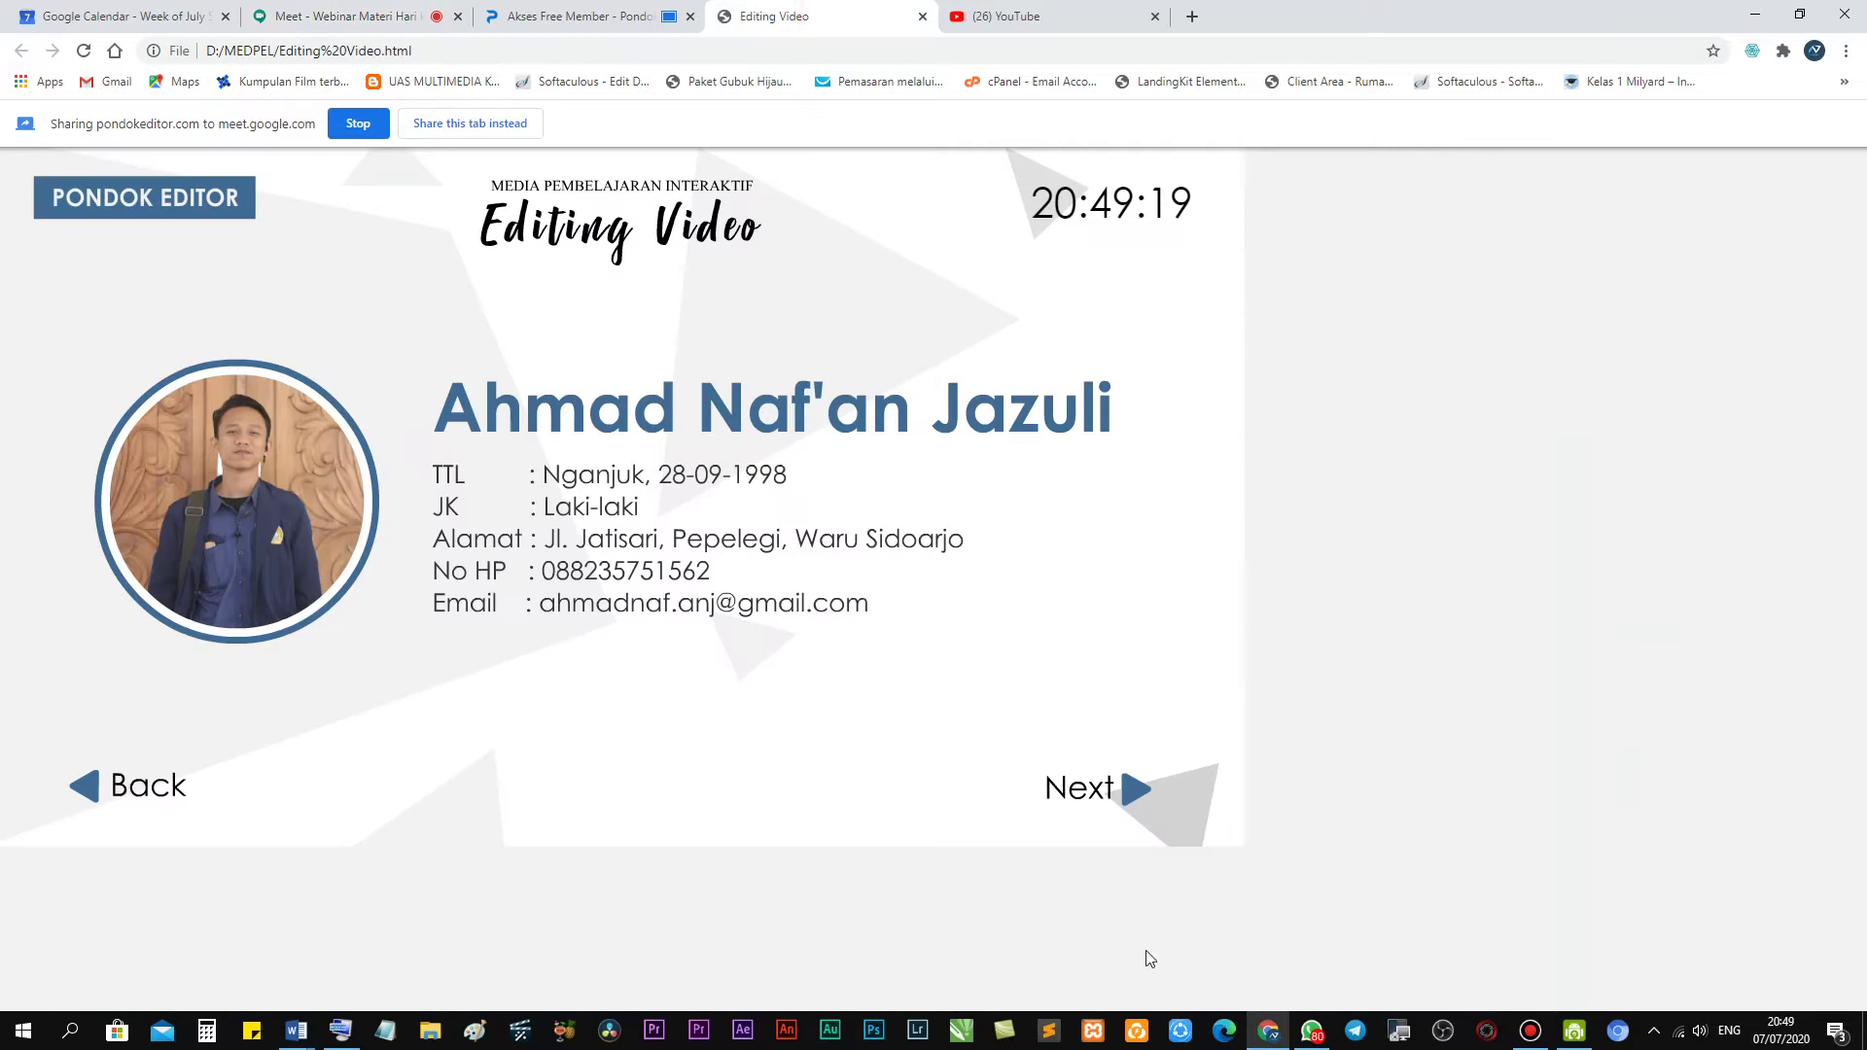
Advance from the creator profile to the CV poster with Next.
click(1133, 788)
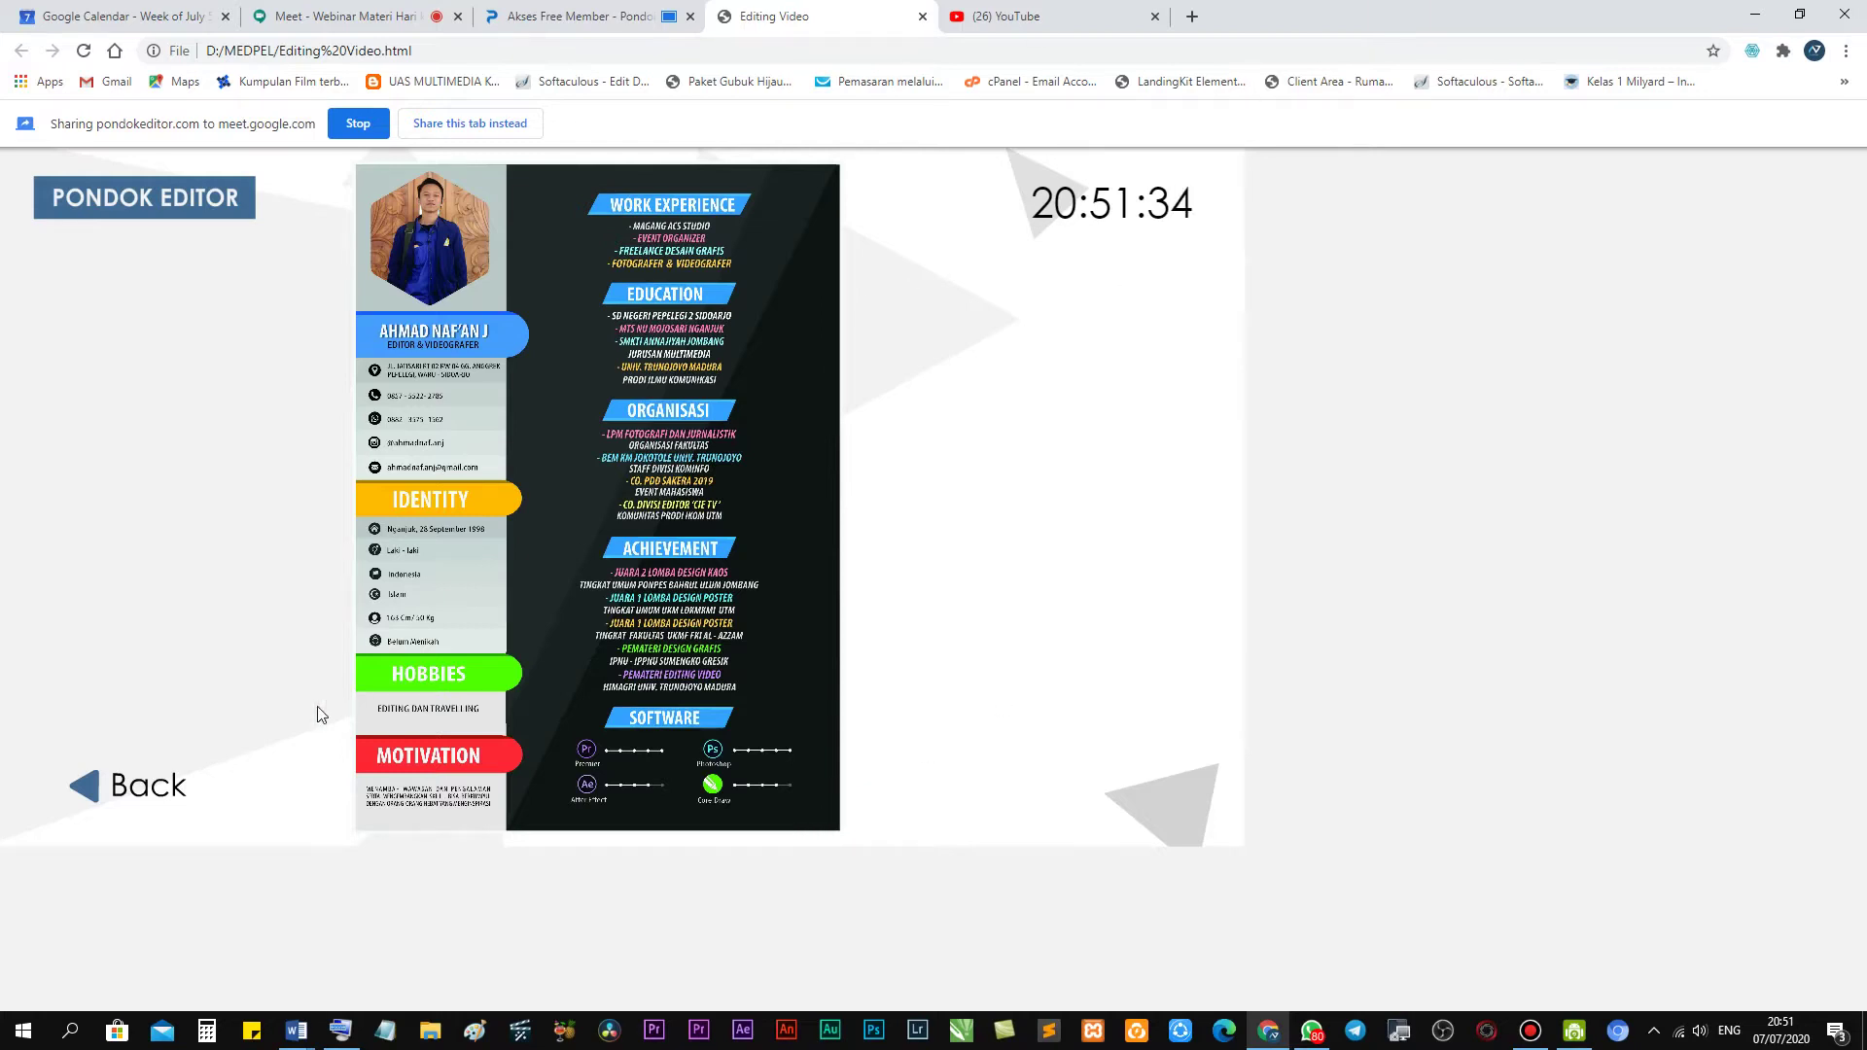
Return the Editing Video media to its main menu, glancing at the Meet and Pondok Editor tabs.
click(91, 794)
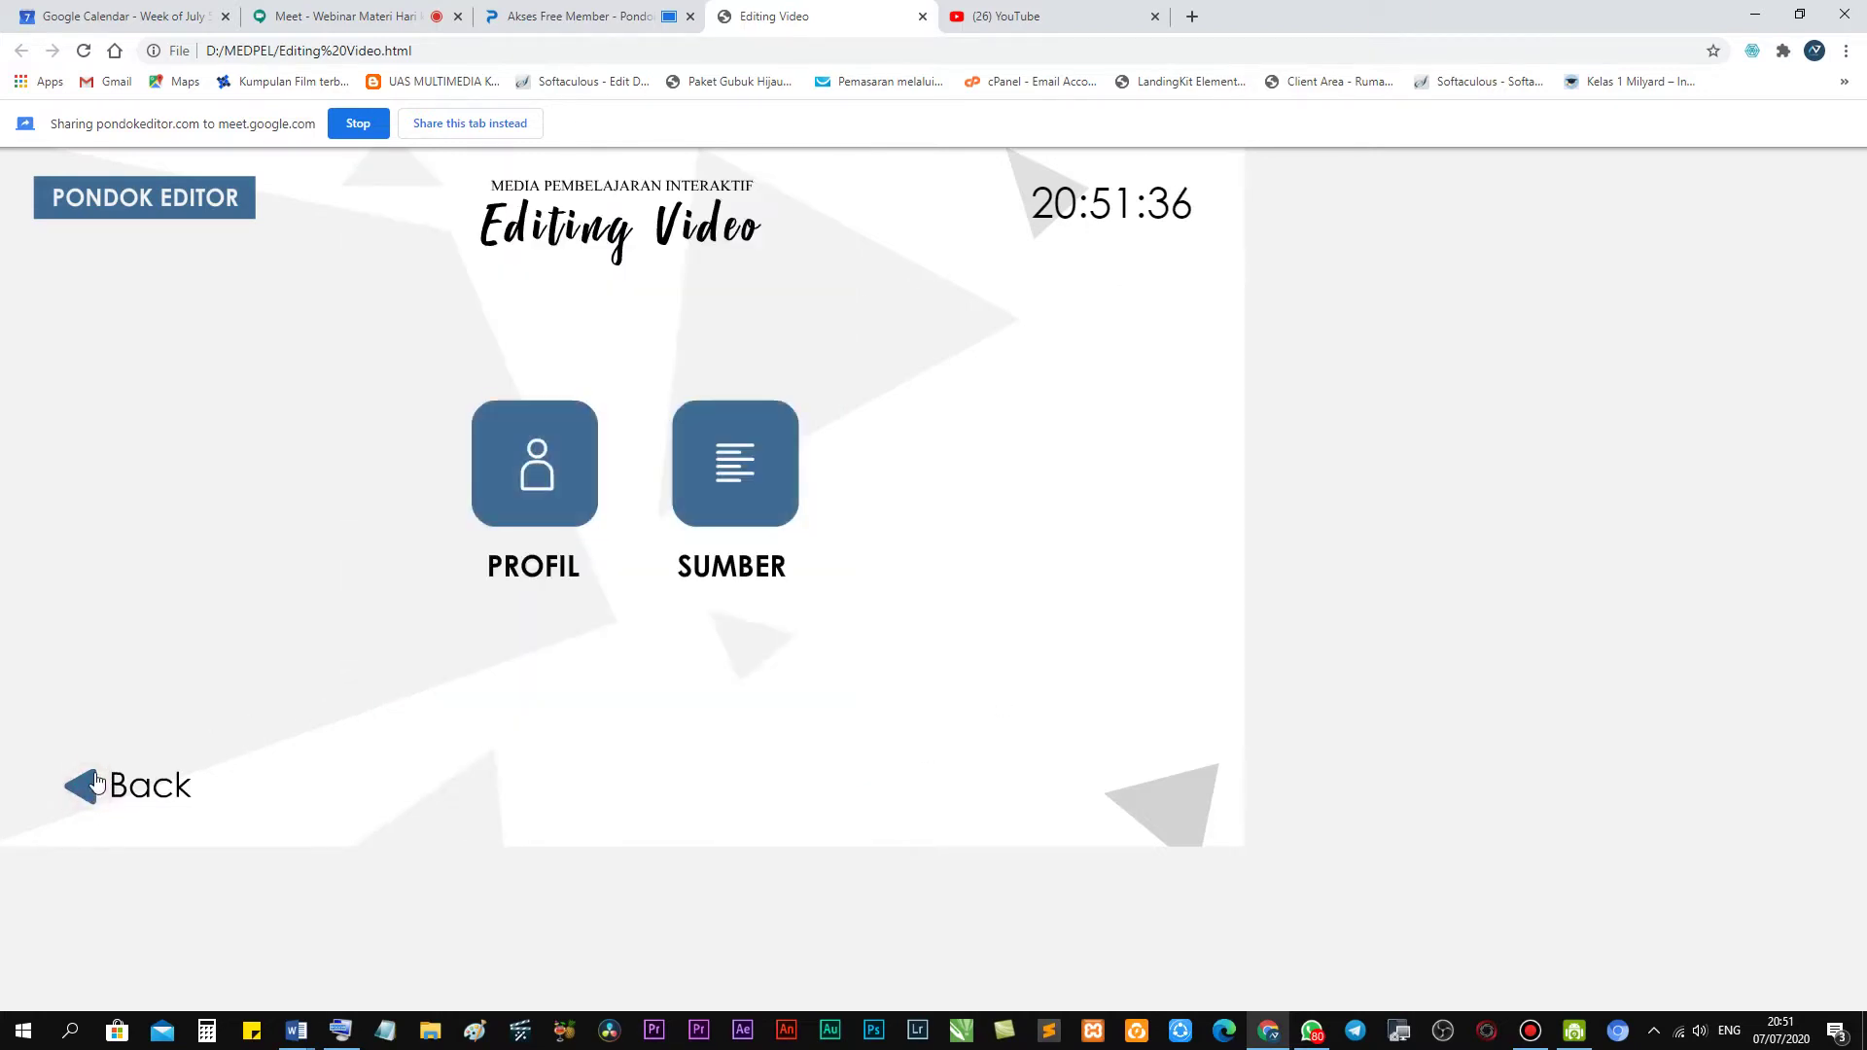
click(85, 790)
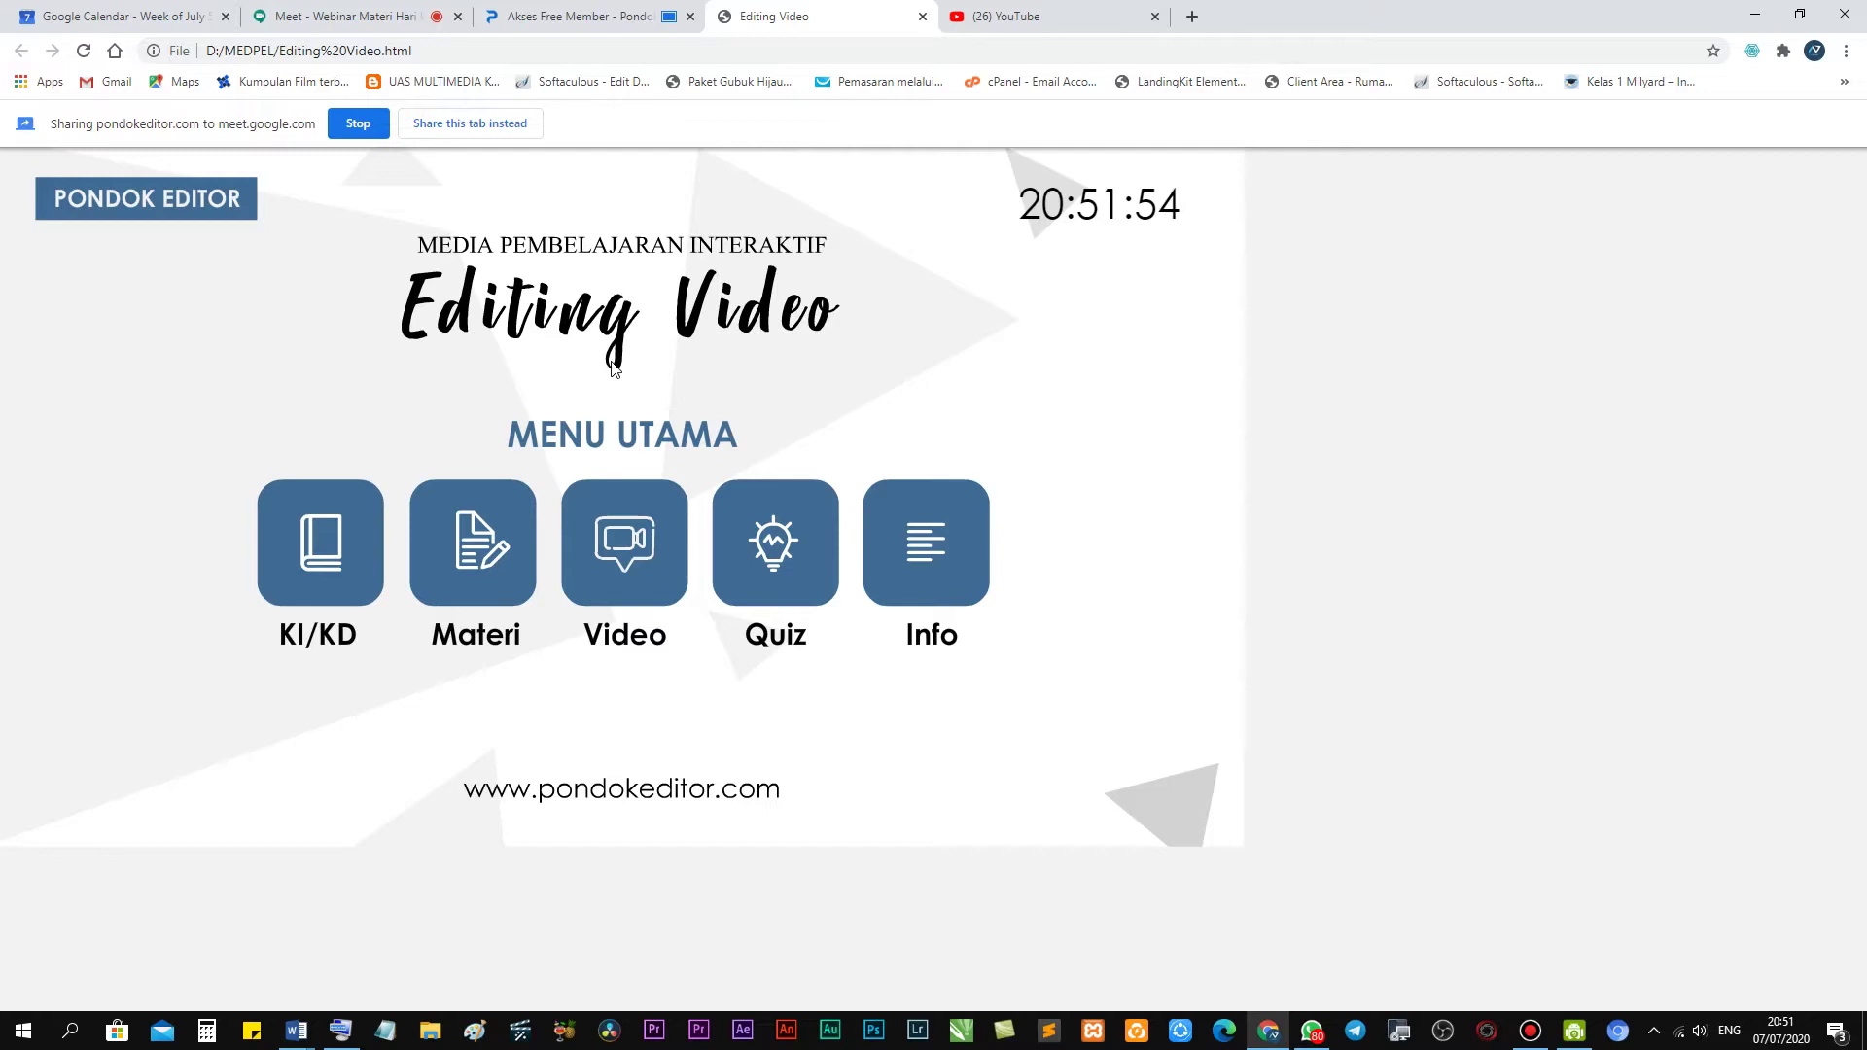
click(420, 16)
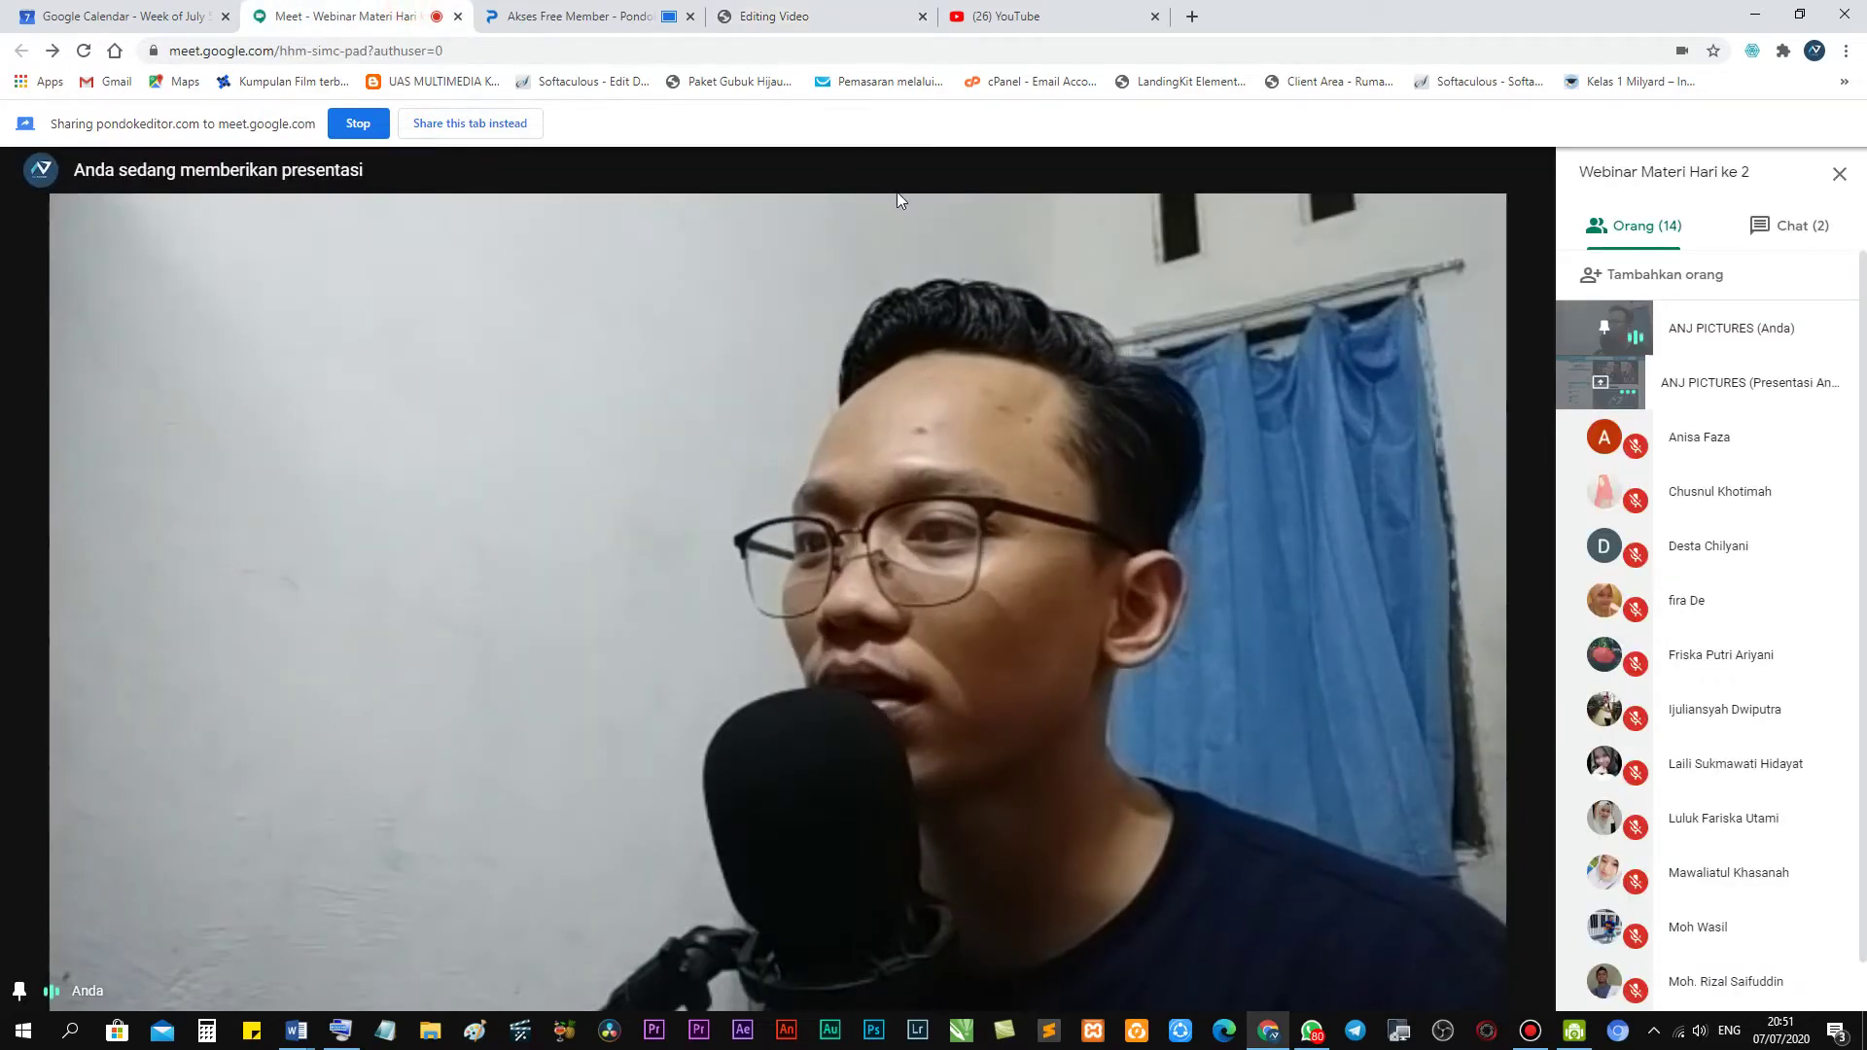
click(579, 16)
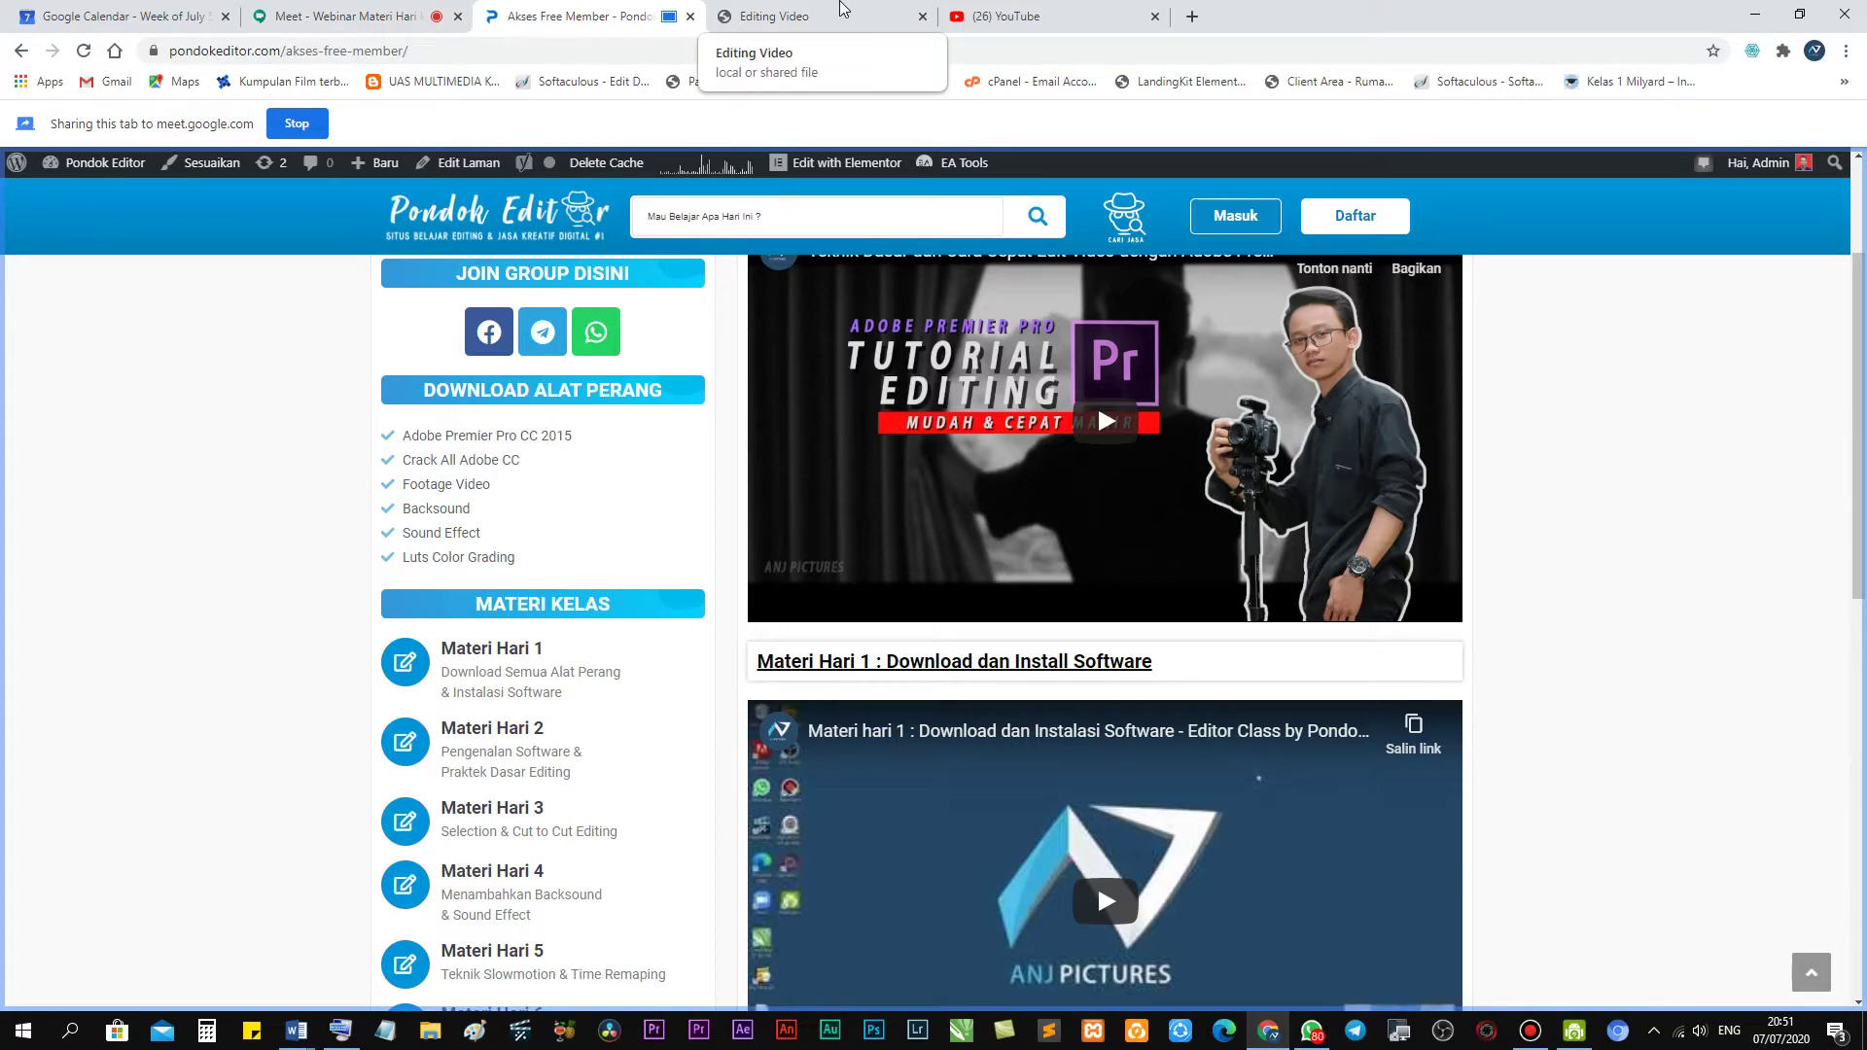
click(842, 9)
click(607, 11)
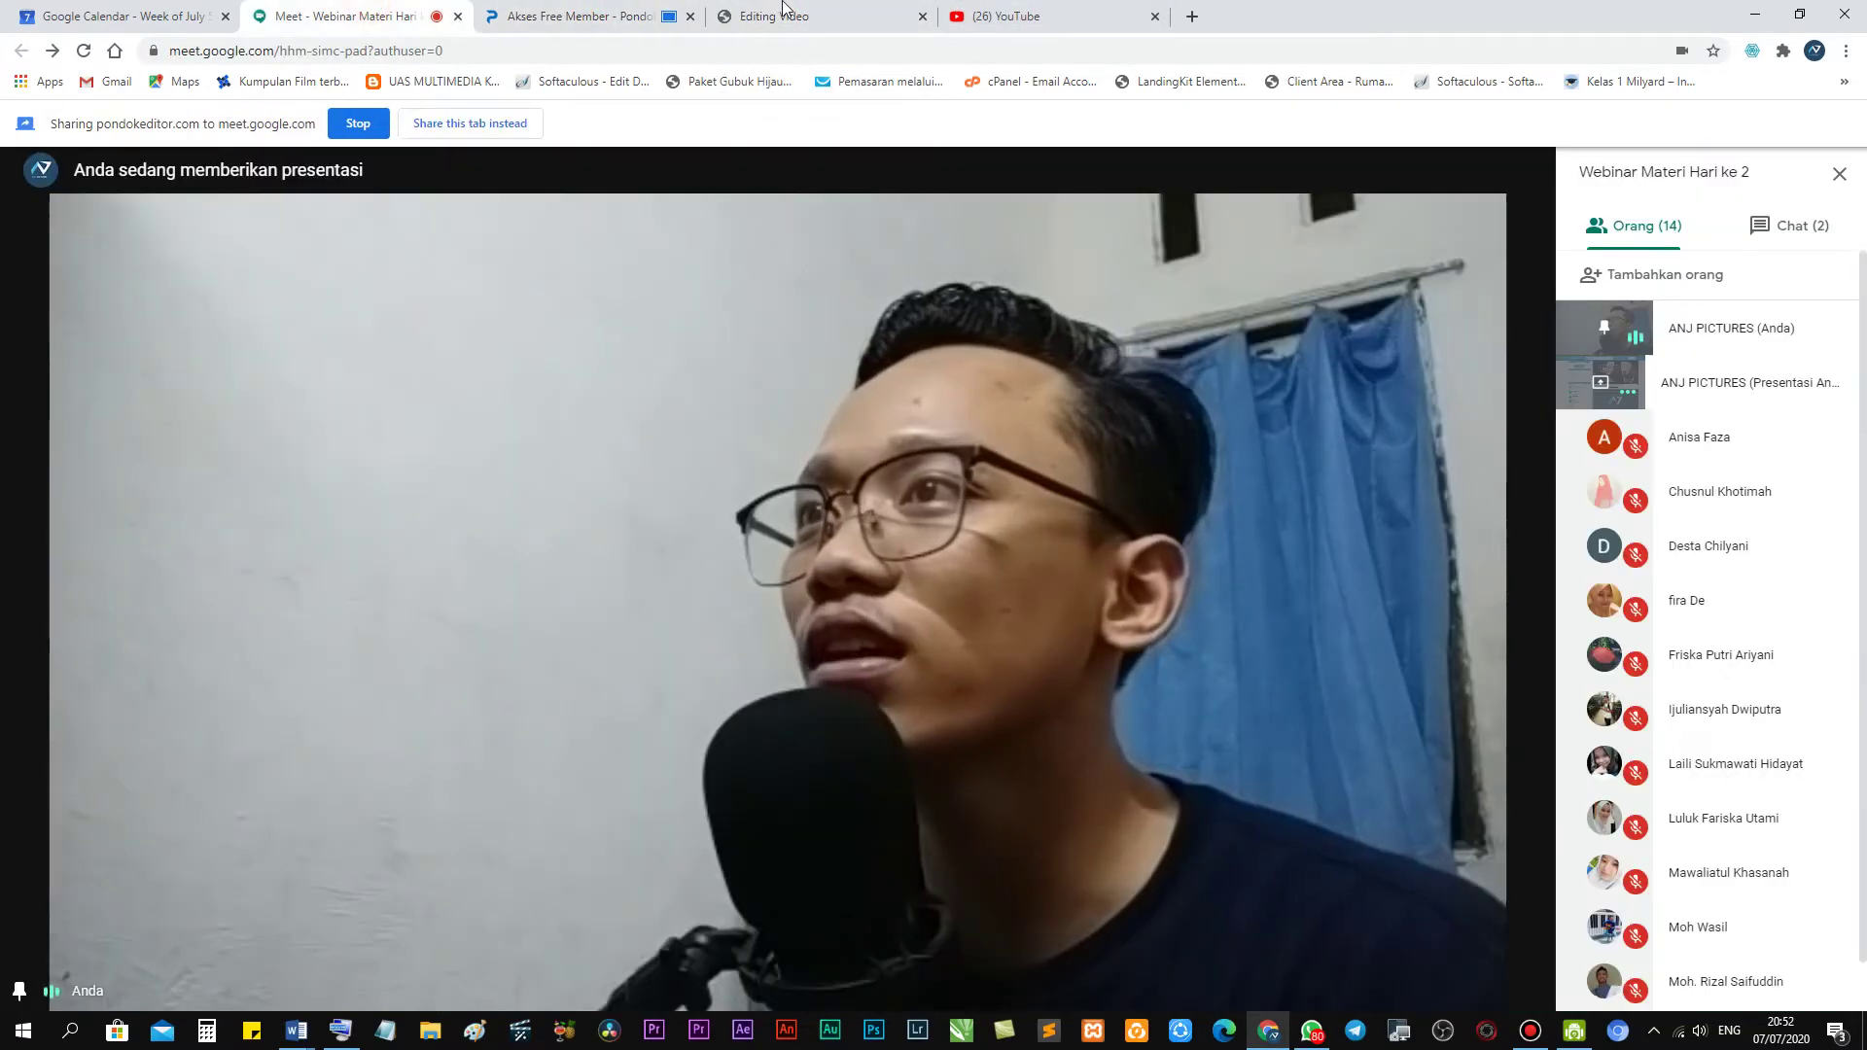
click(787, 11)
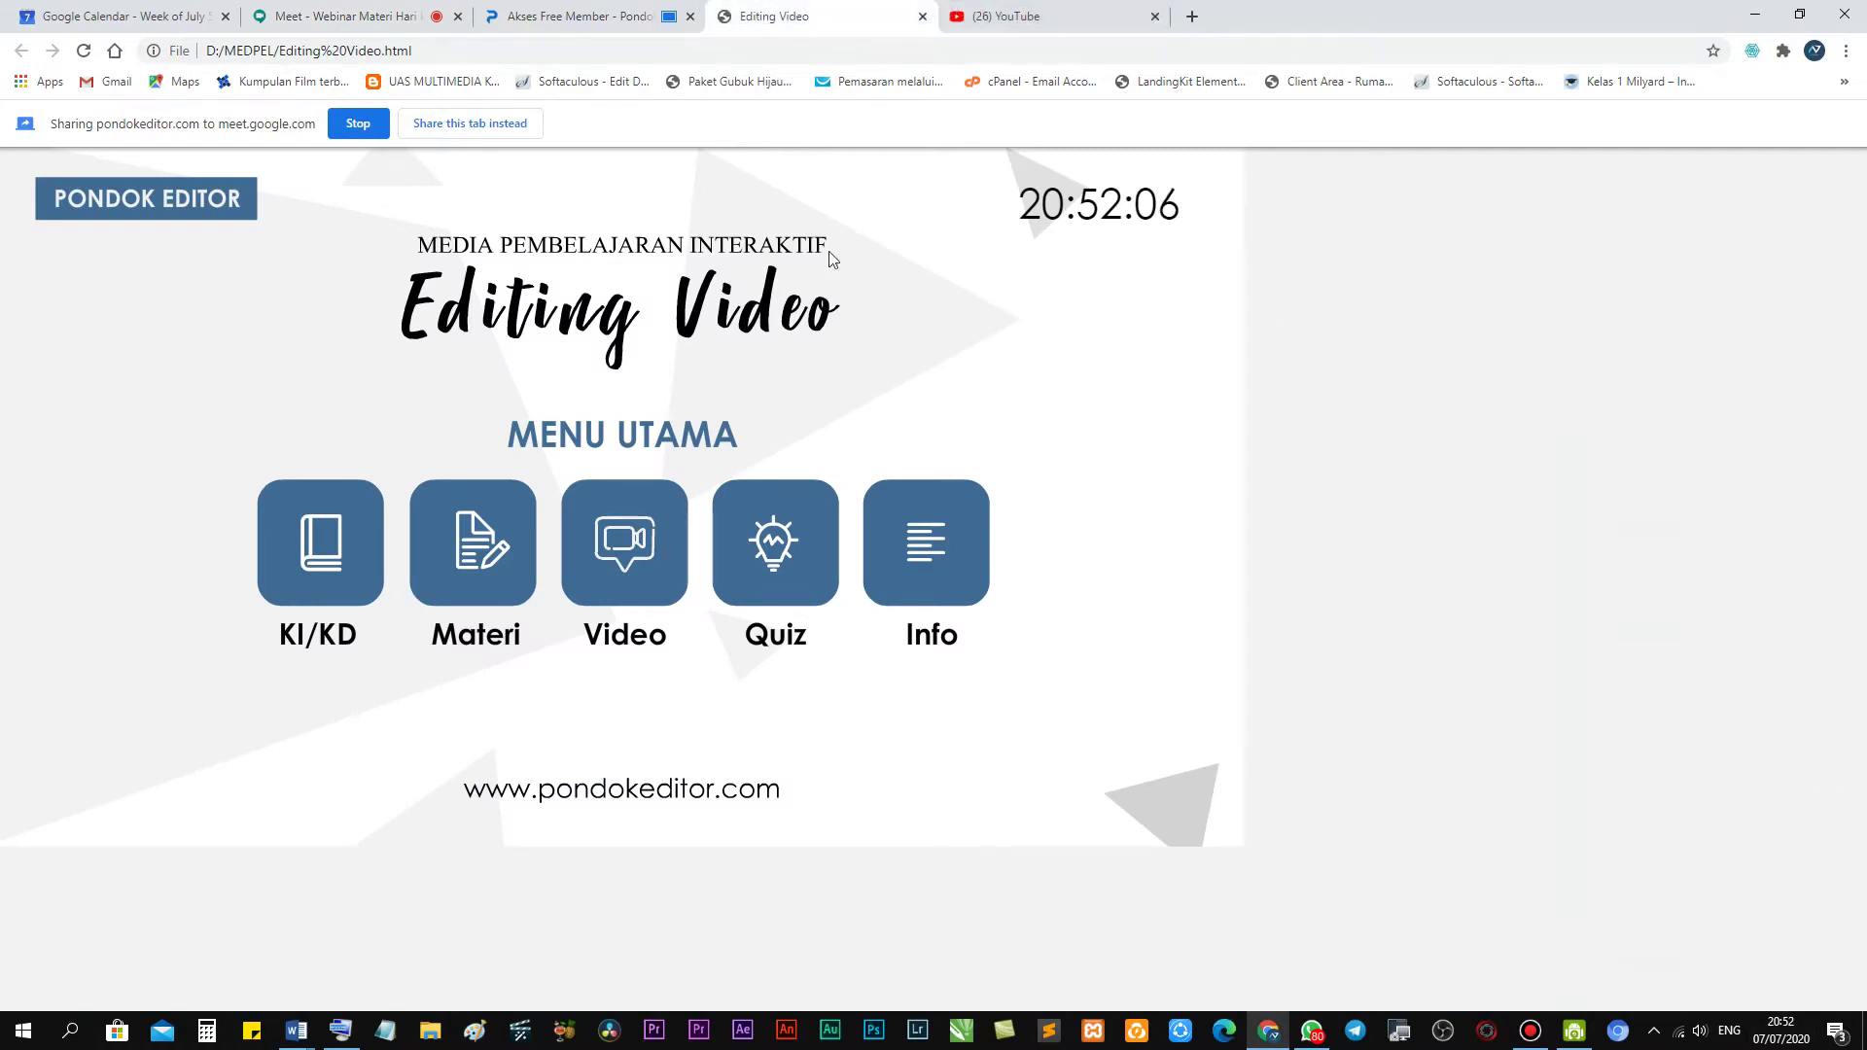
Flip between browser tabs and settle on the Google Meet webinar call.
click(503, 12)
click(406, 12)
click(837, 14)
click(398, 12)
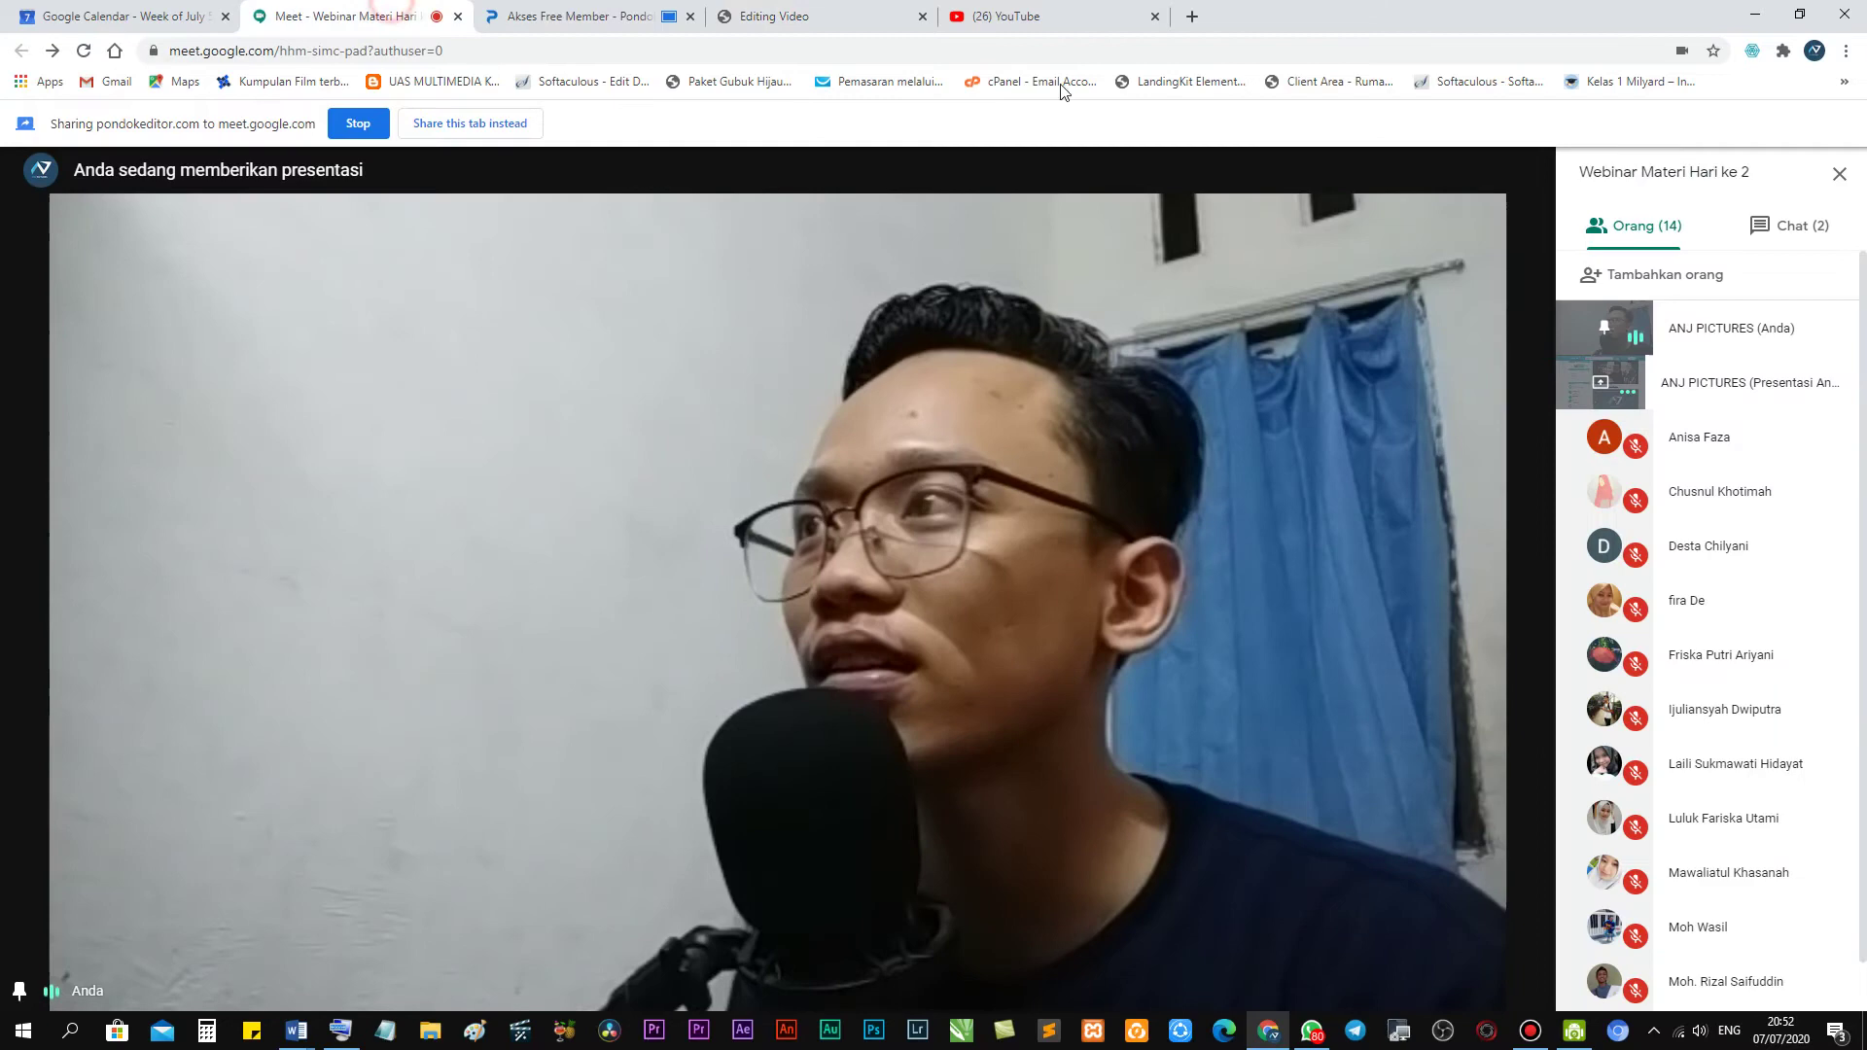
click(828, 8)
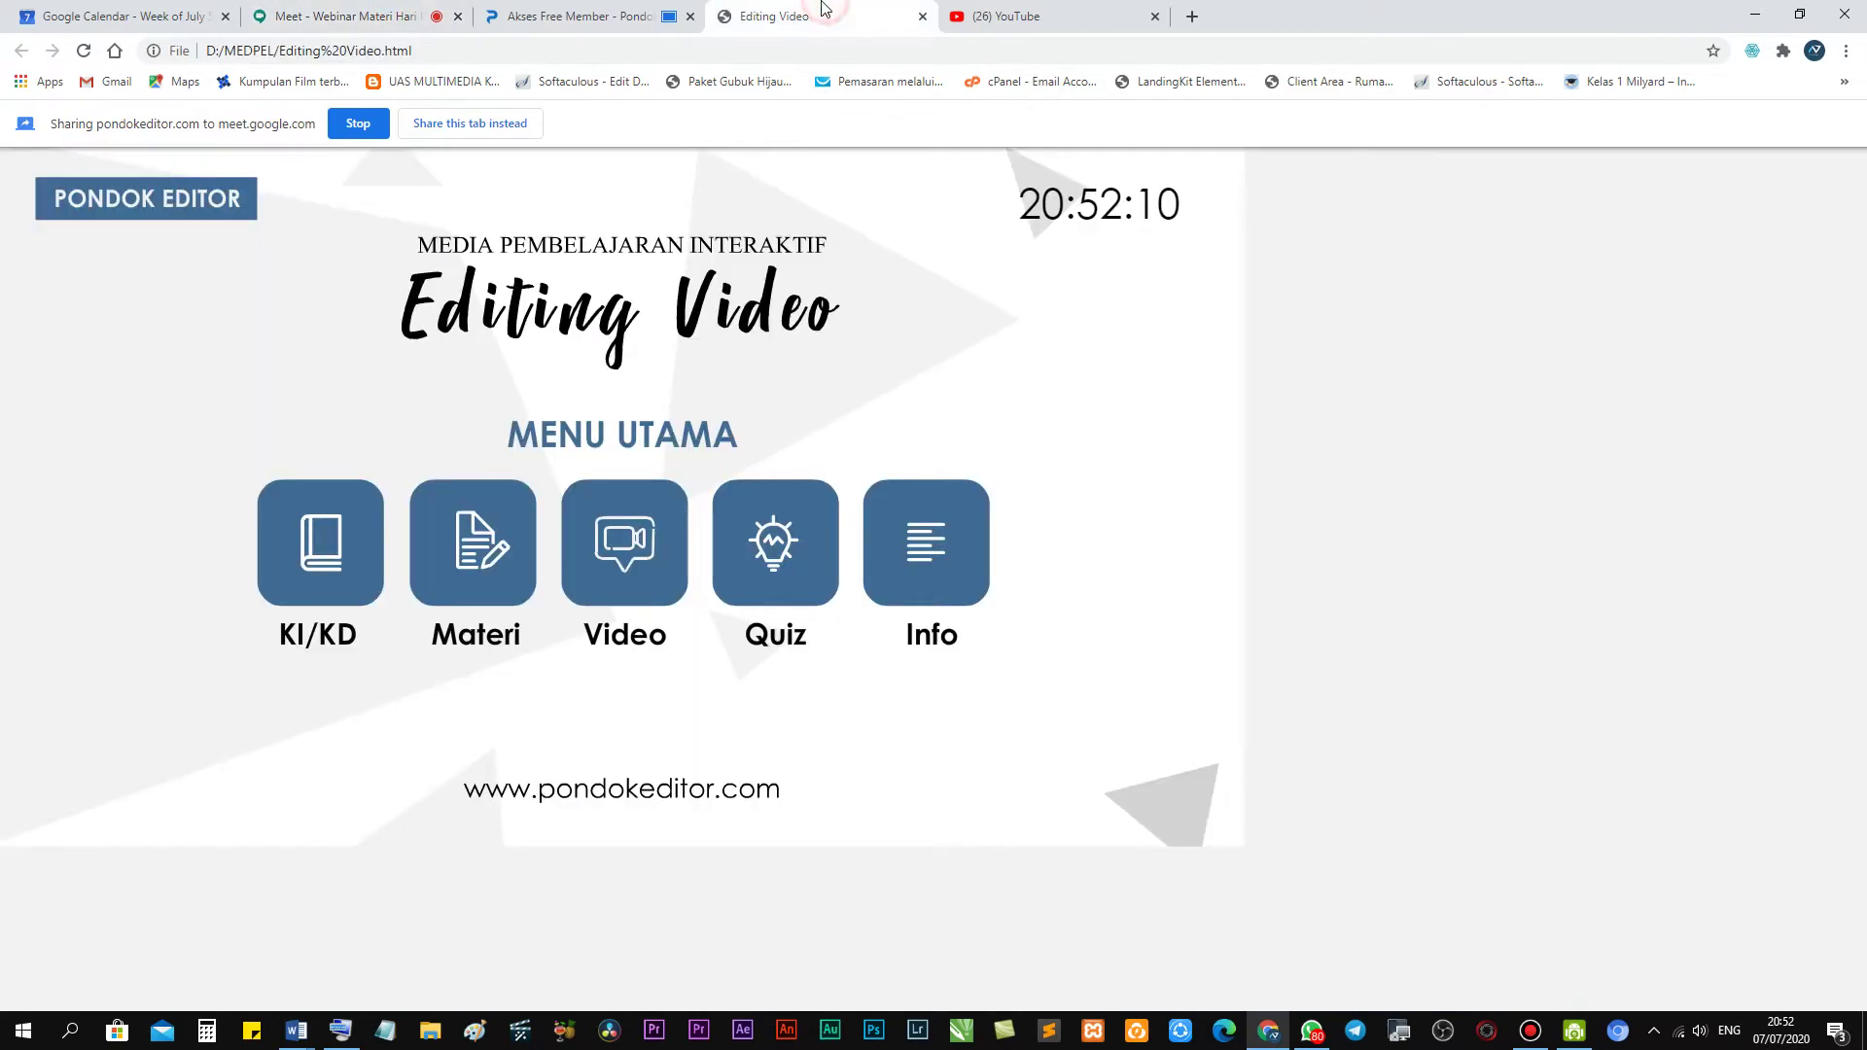
click(550, 8)
click(809, 11)
click(360, 11)
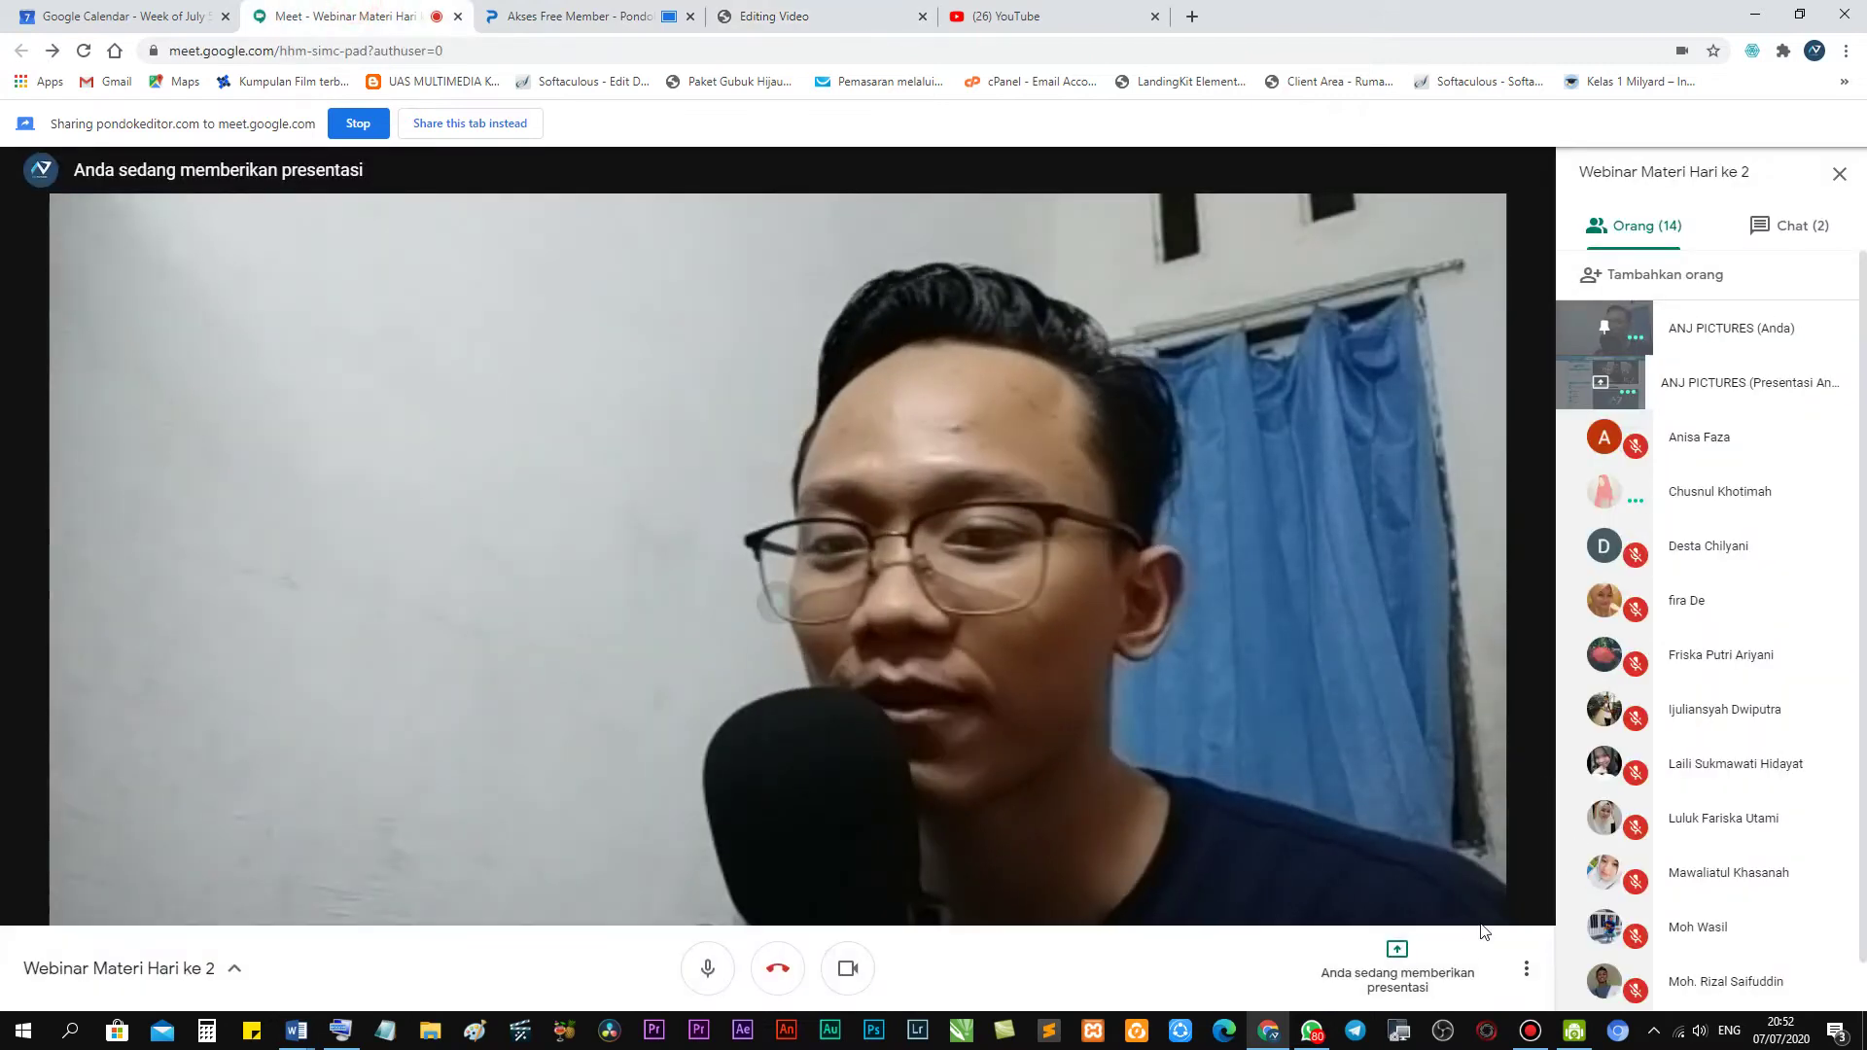
Stop the current share and present the Editing Video Chrome tab instead.
click(1398, 958)
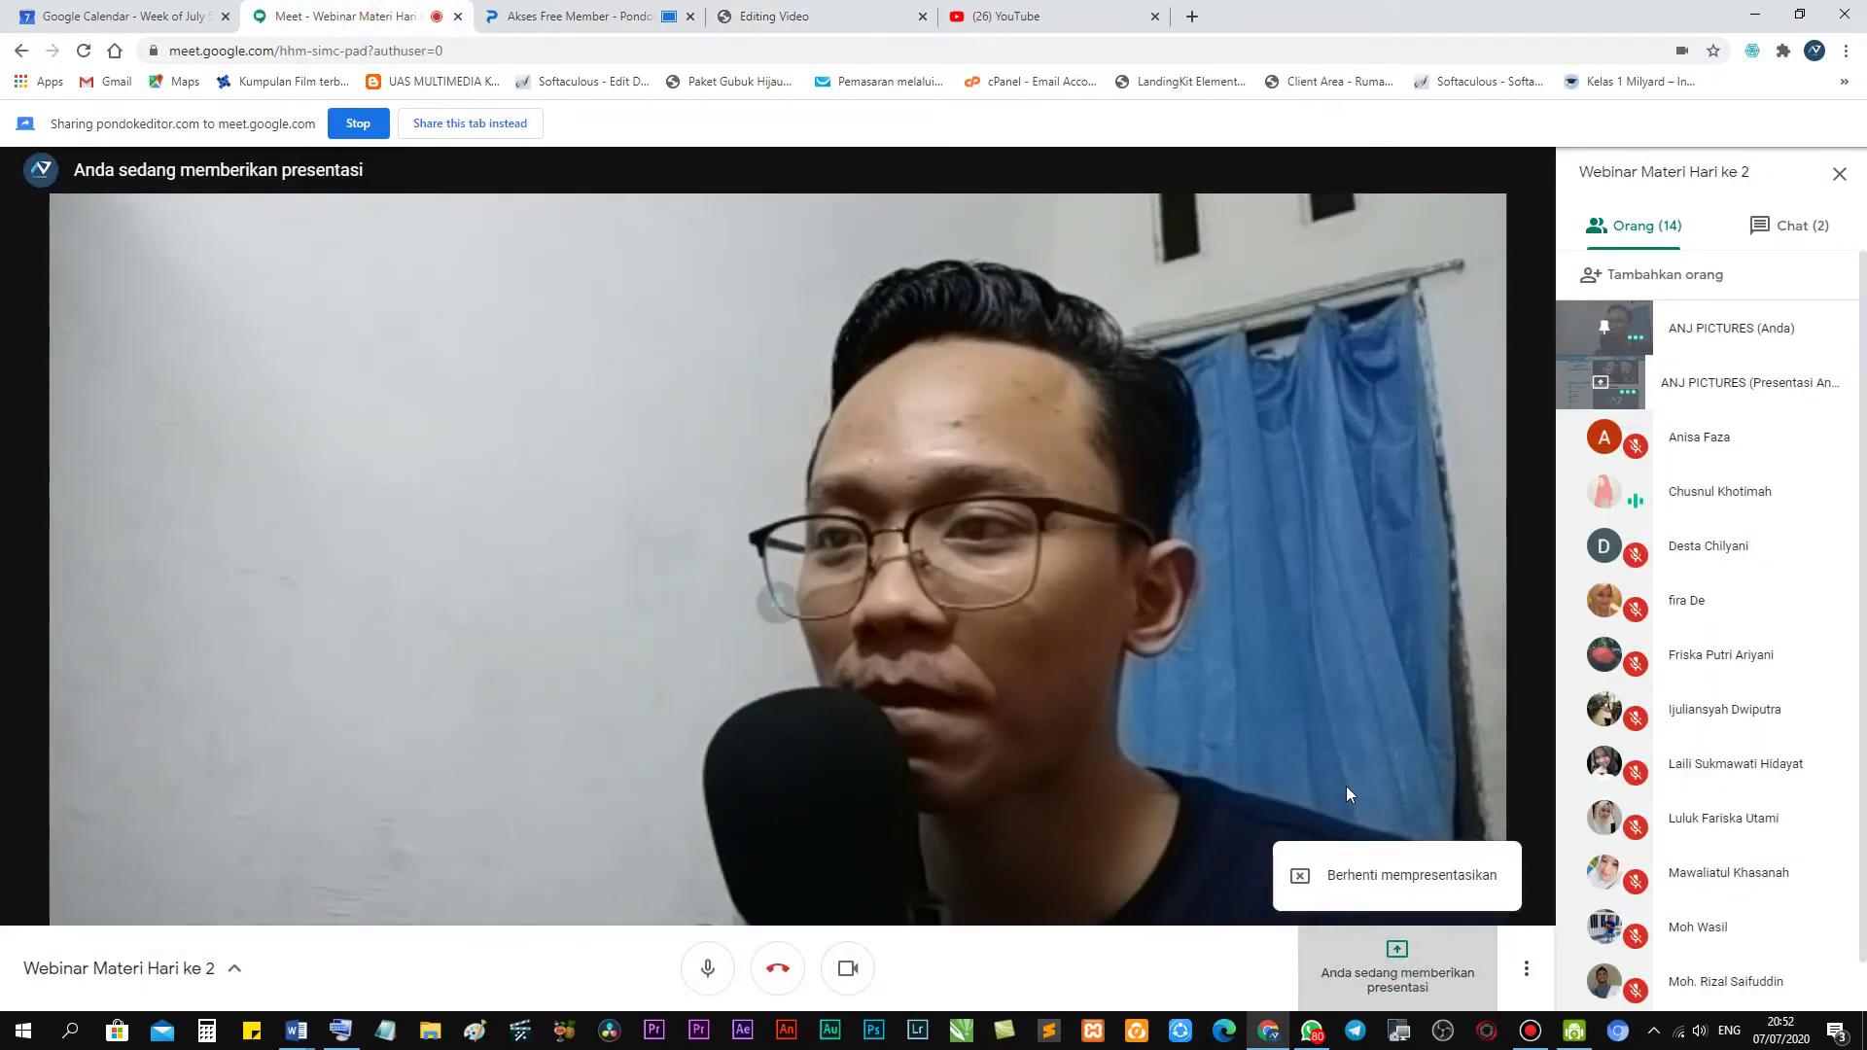
click(1383, 877)
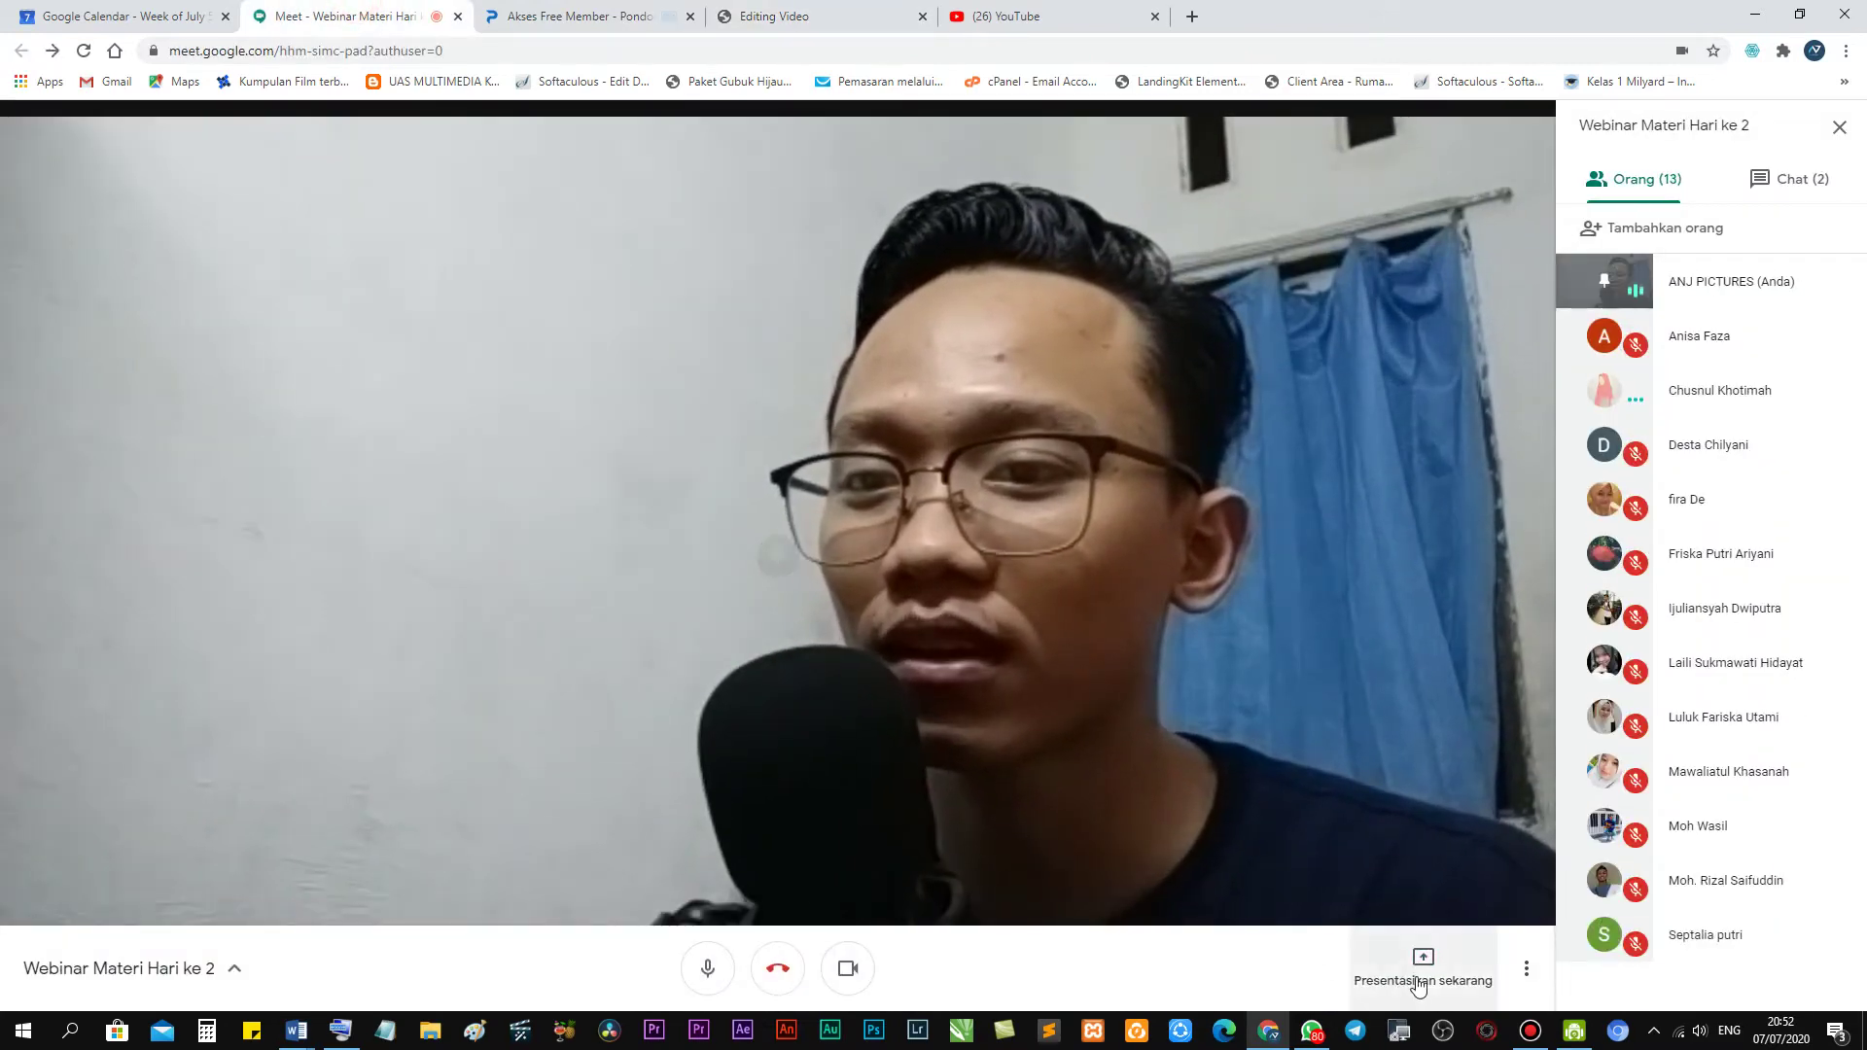
click(1419, 980)
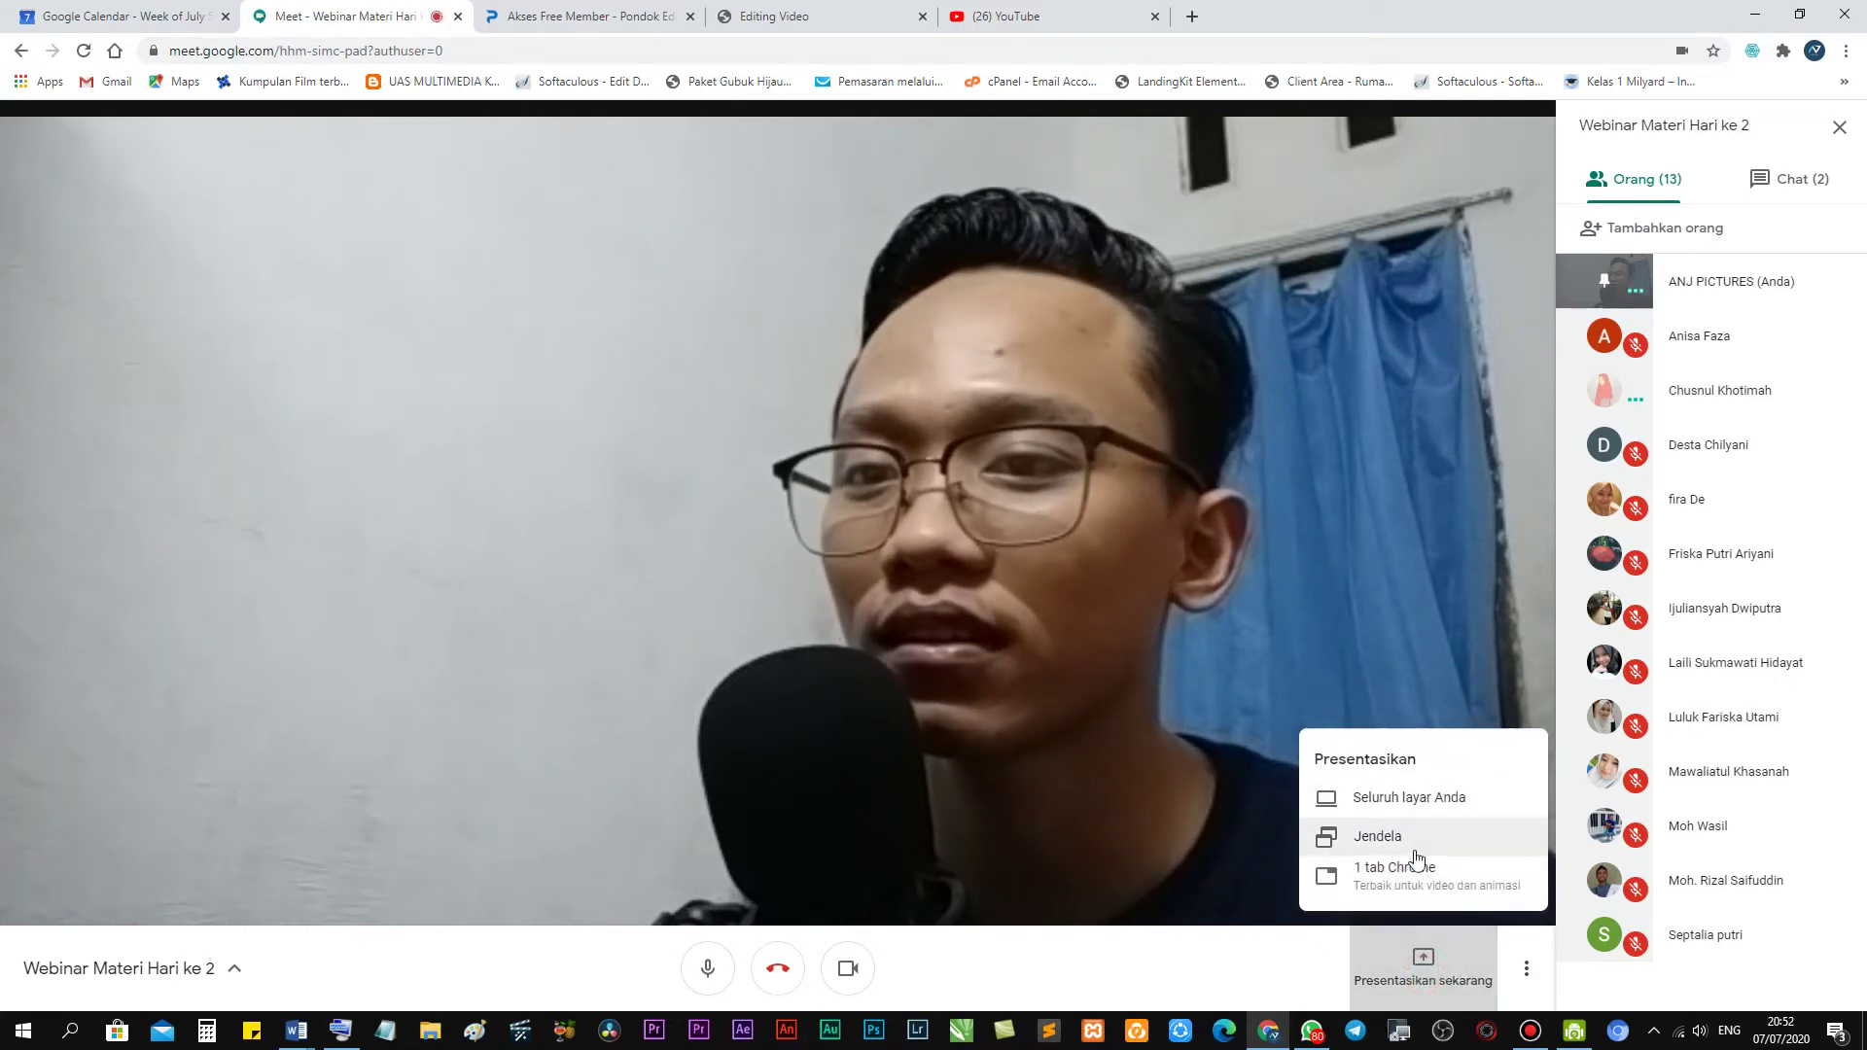
click(1413, 884)
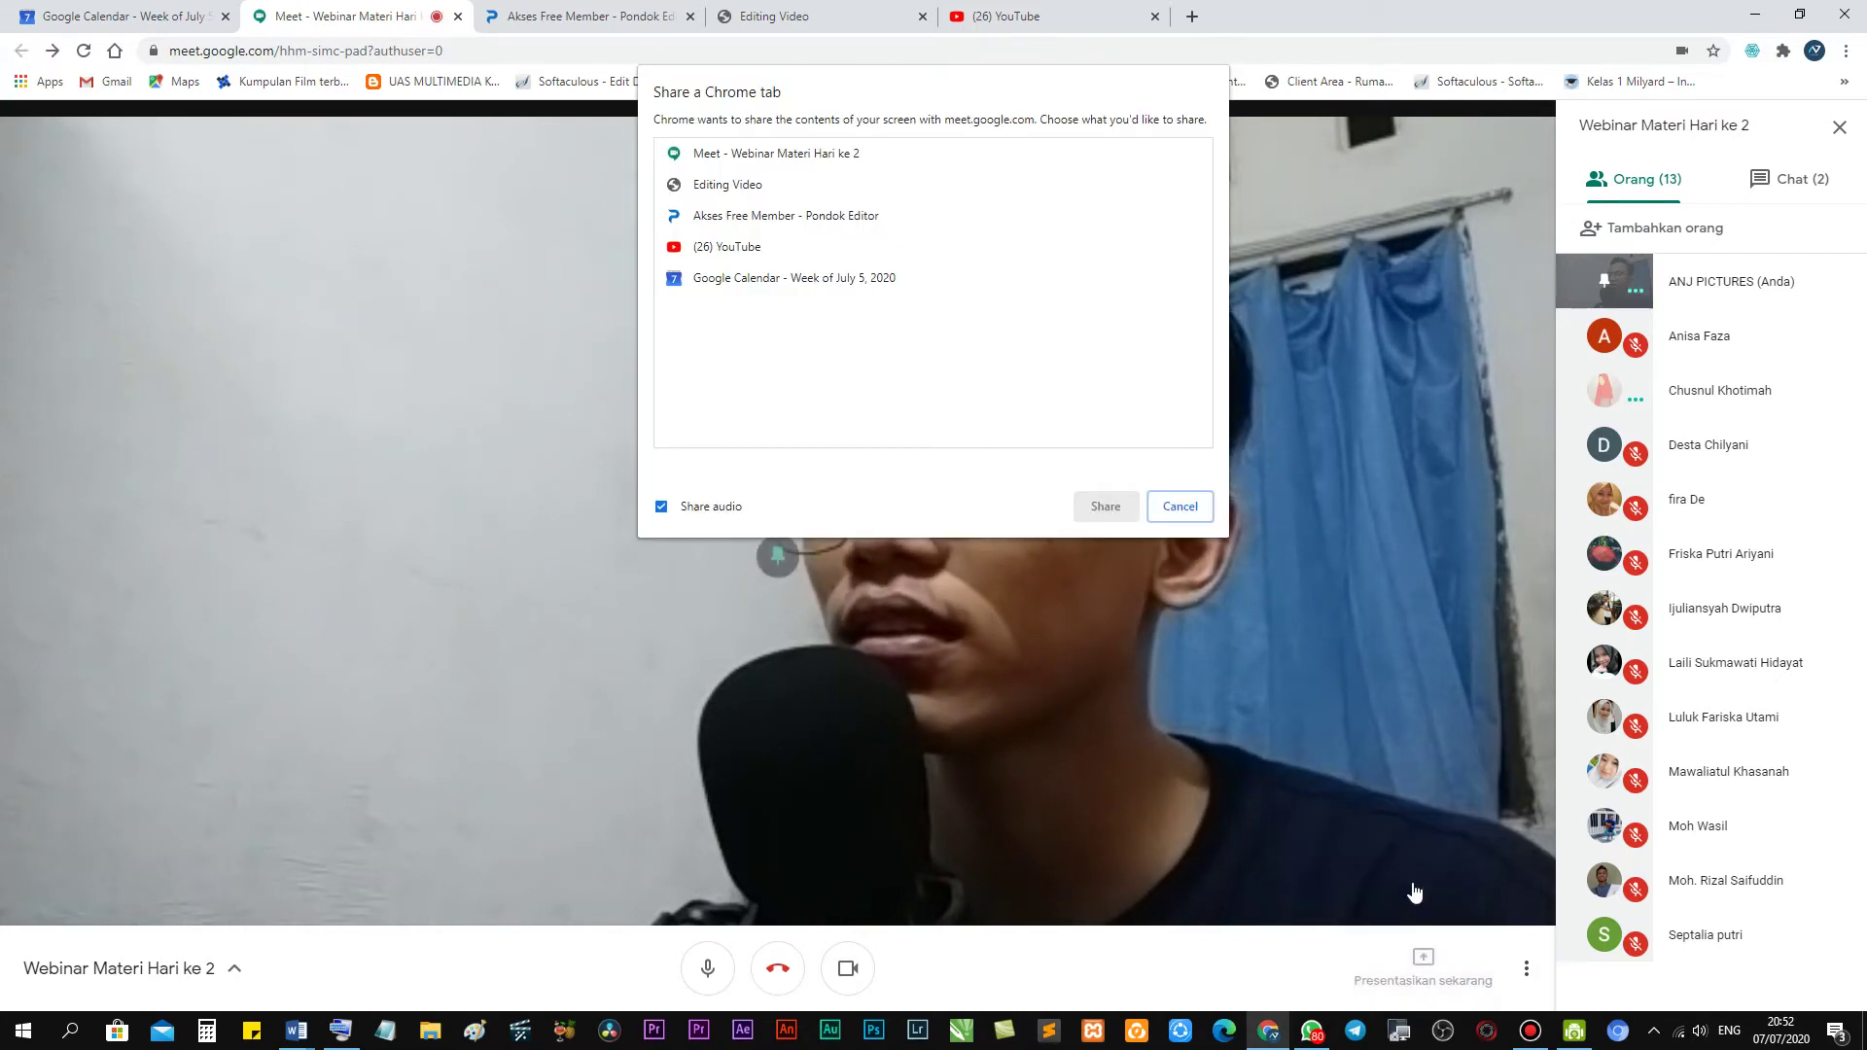
click(734, 185)
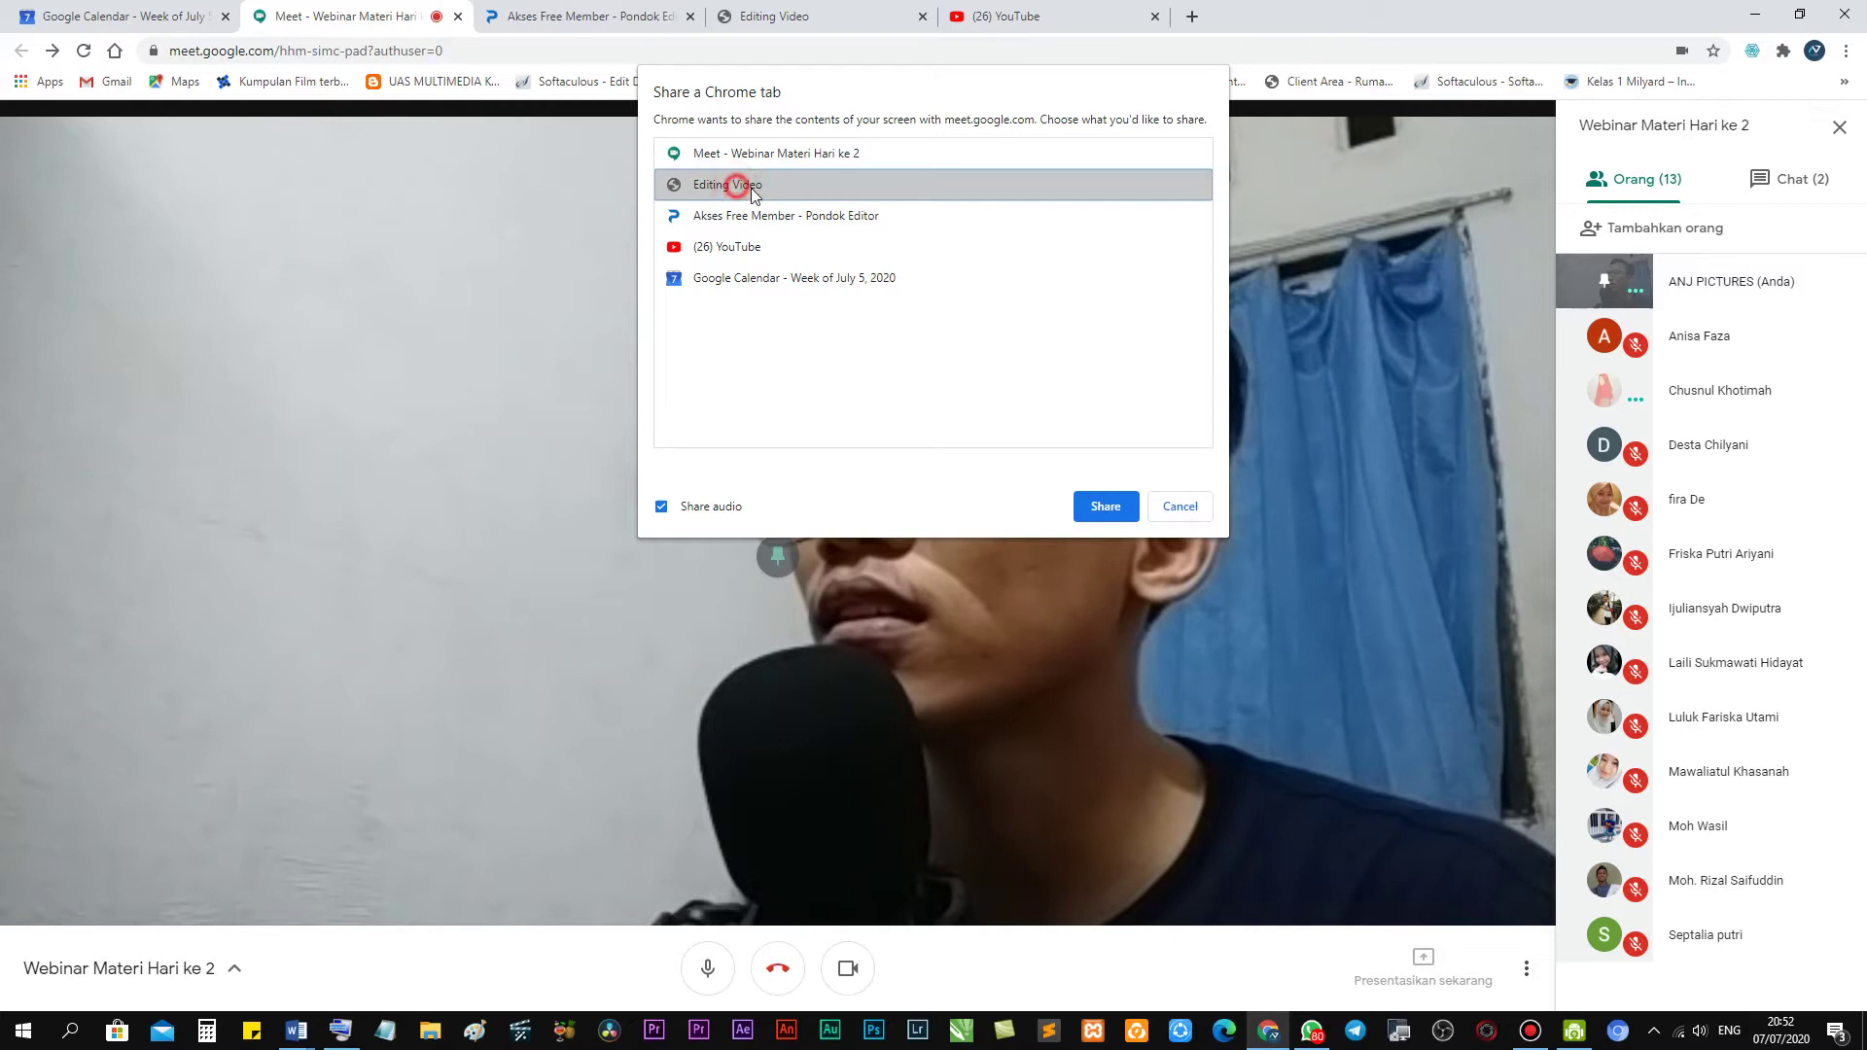
click(1100, 509)
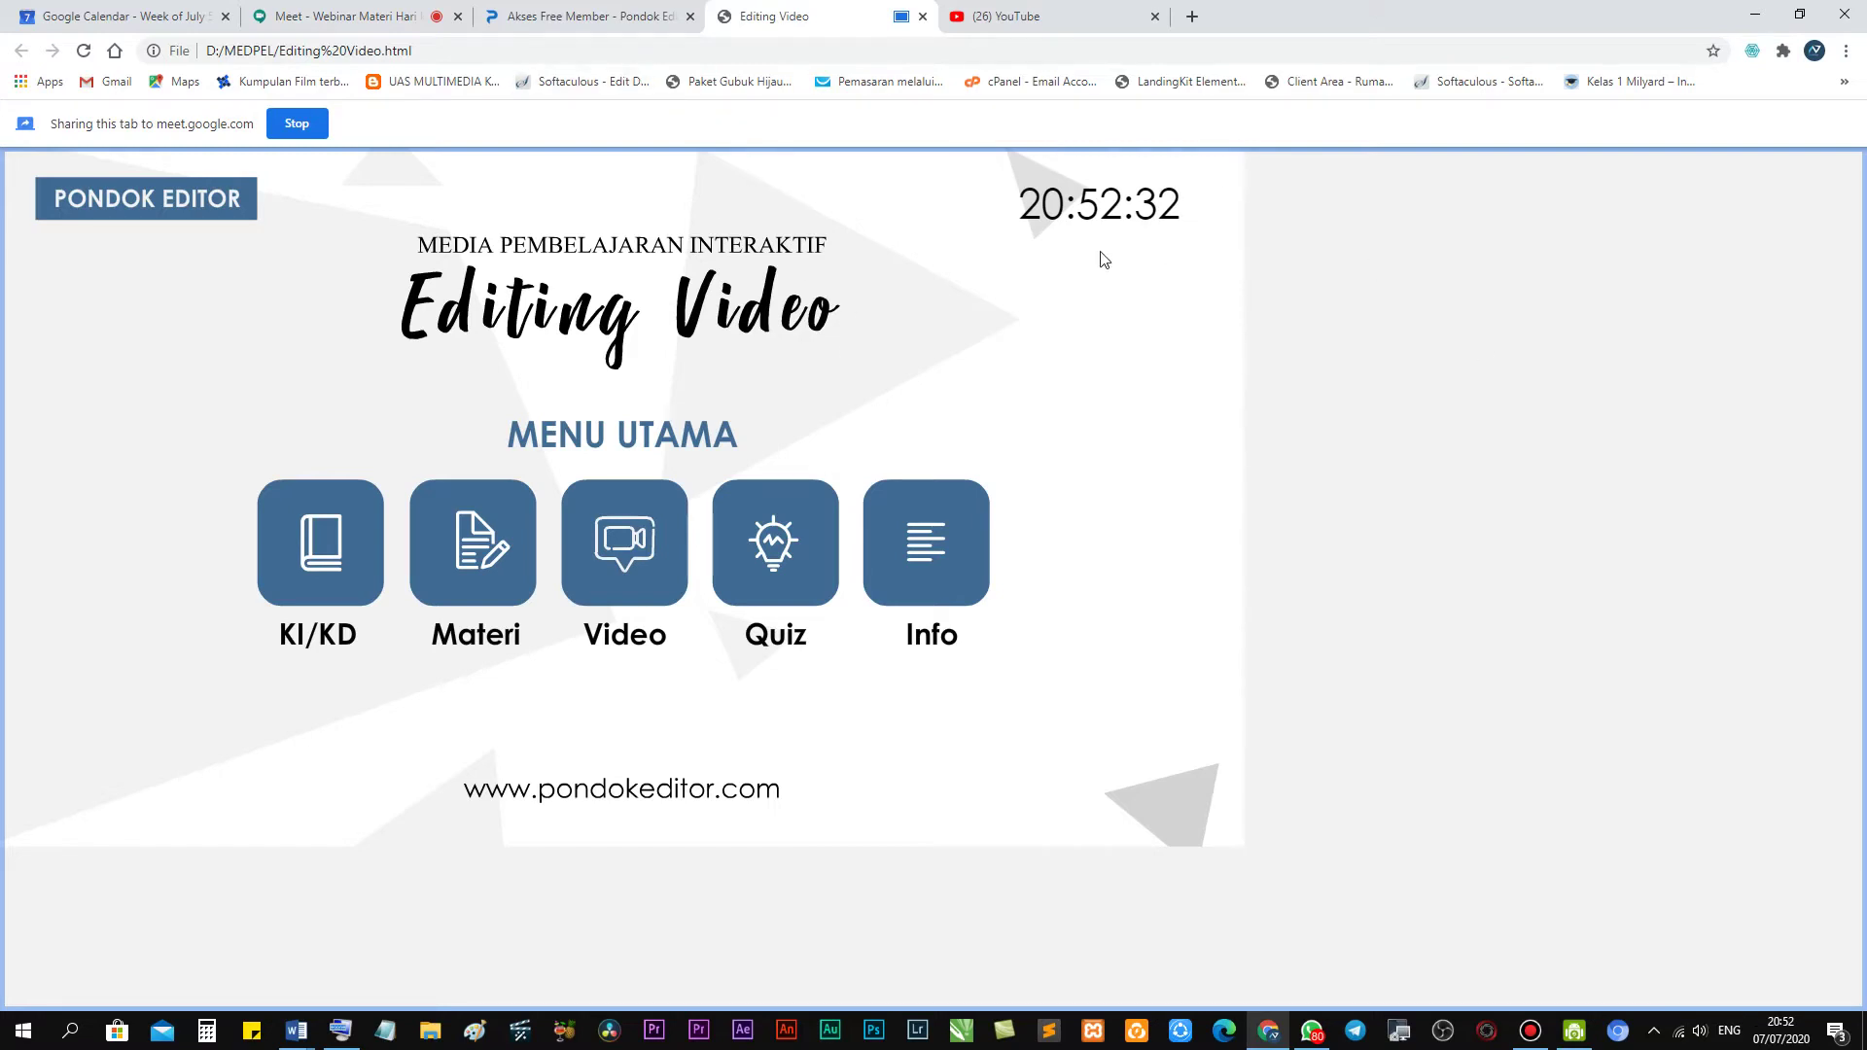
click(931, 540)
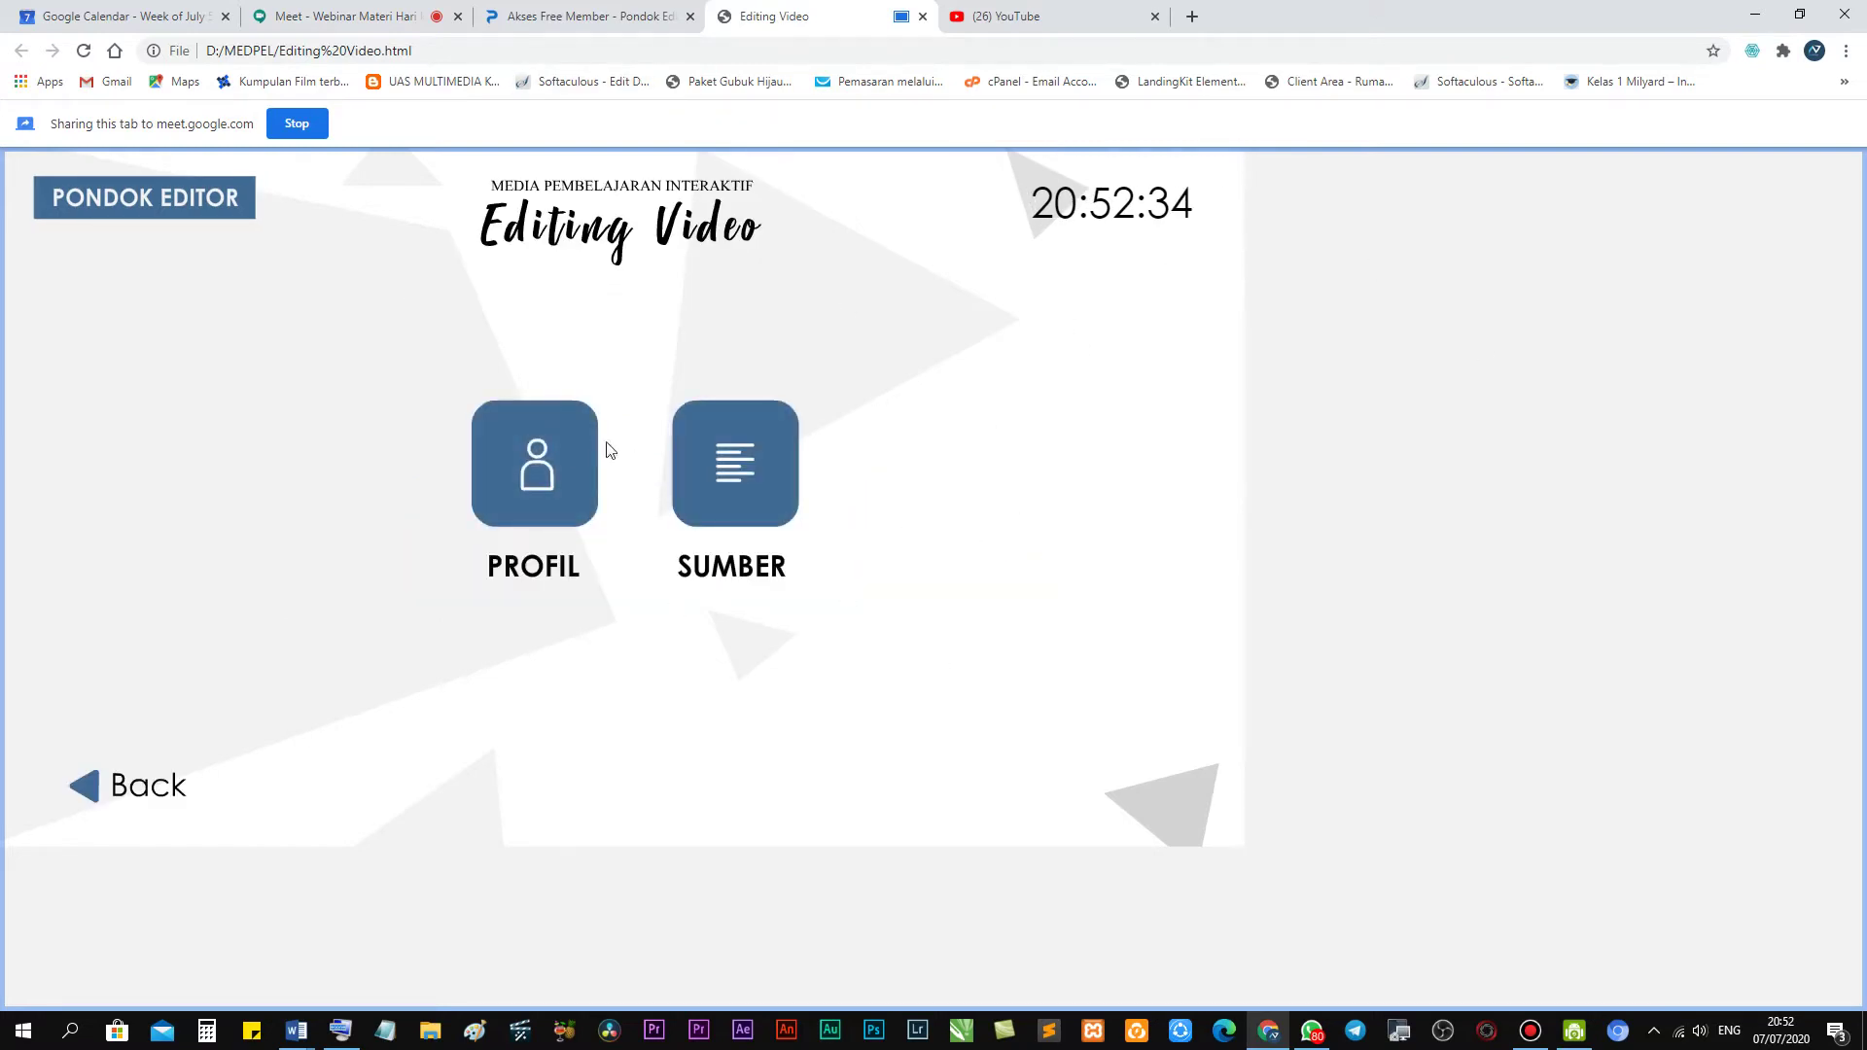
click(583, 457)
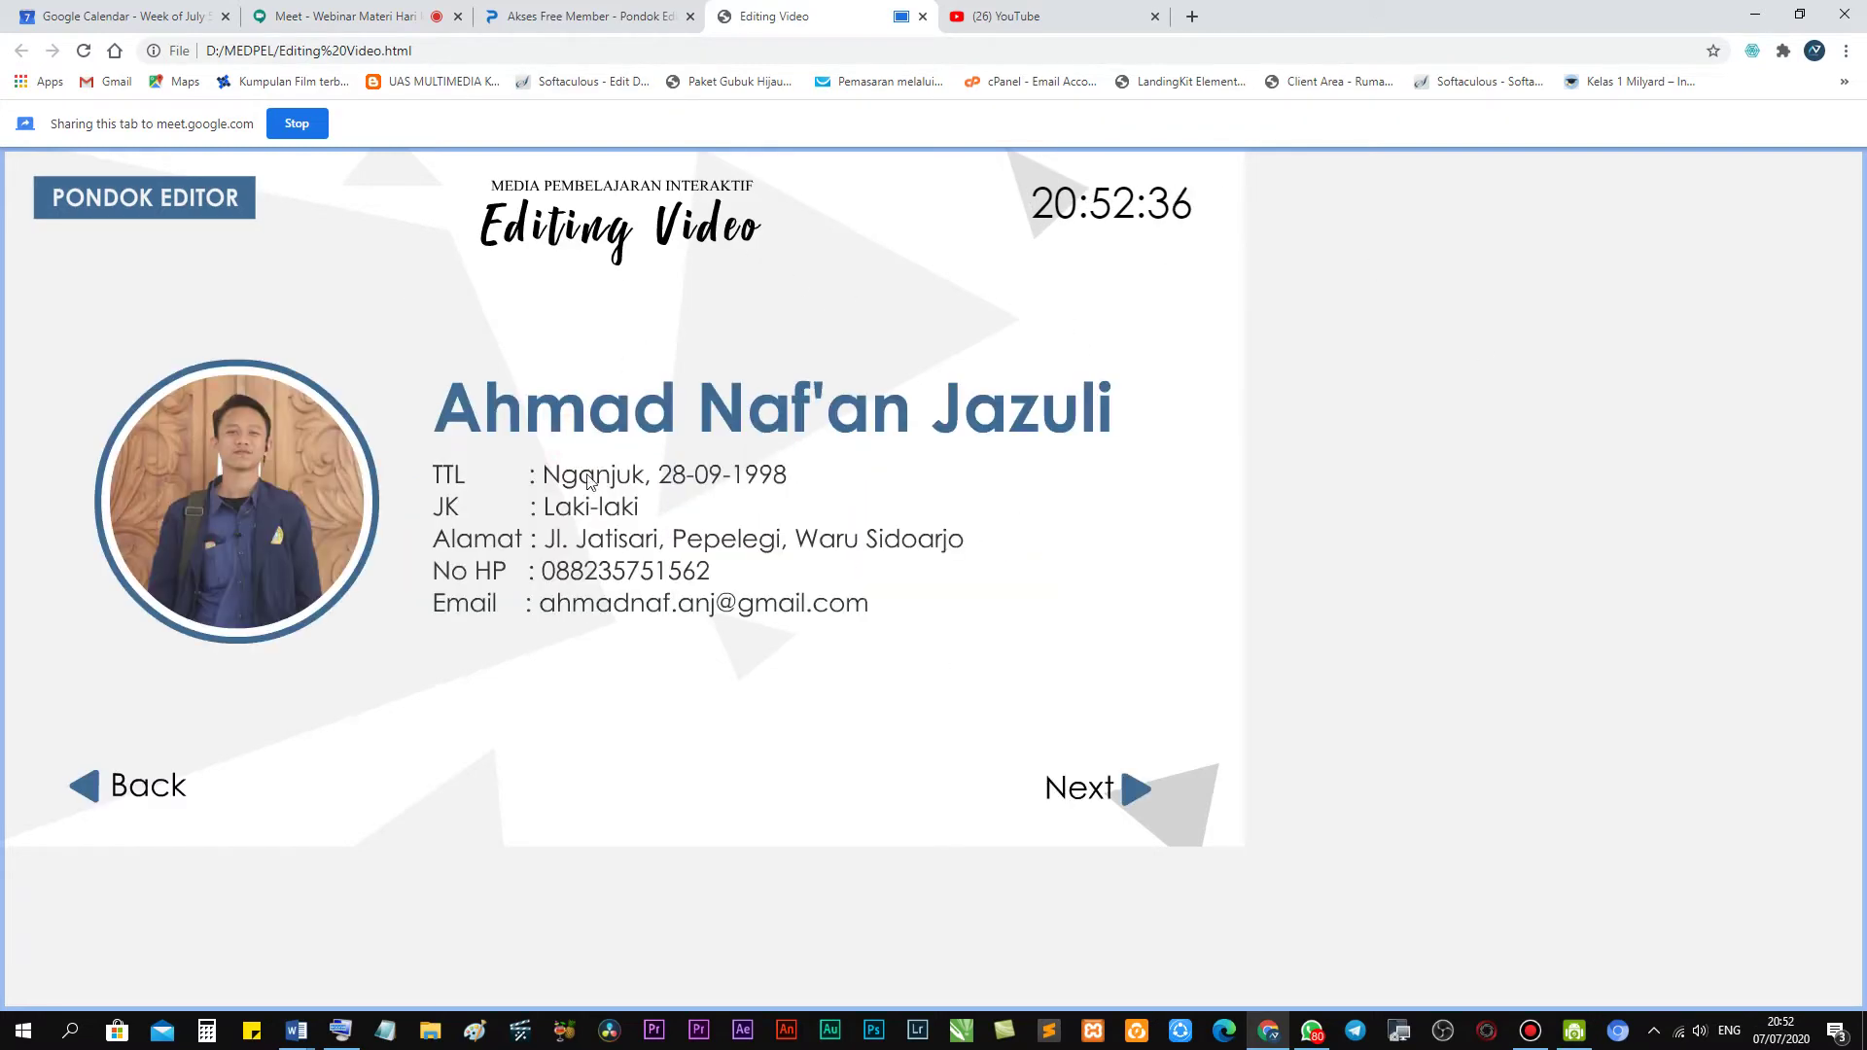
click(1134, 790)
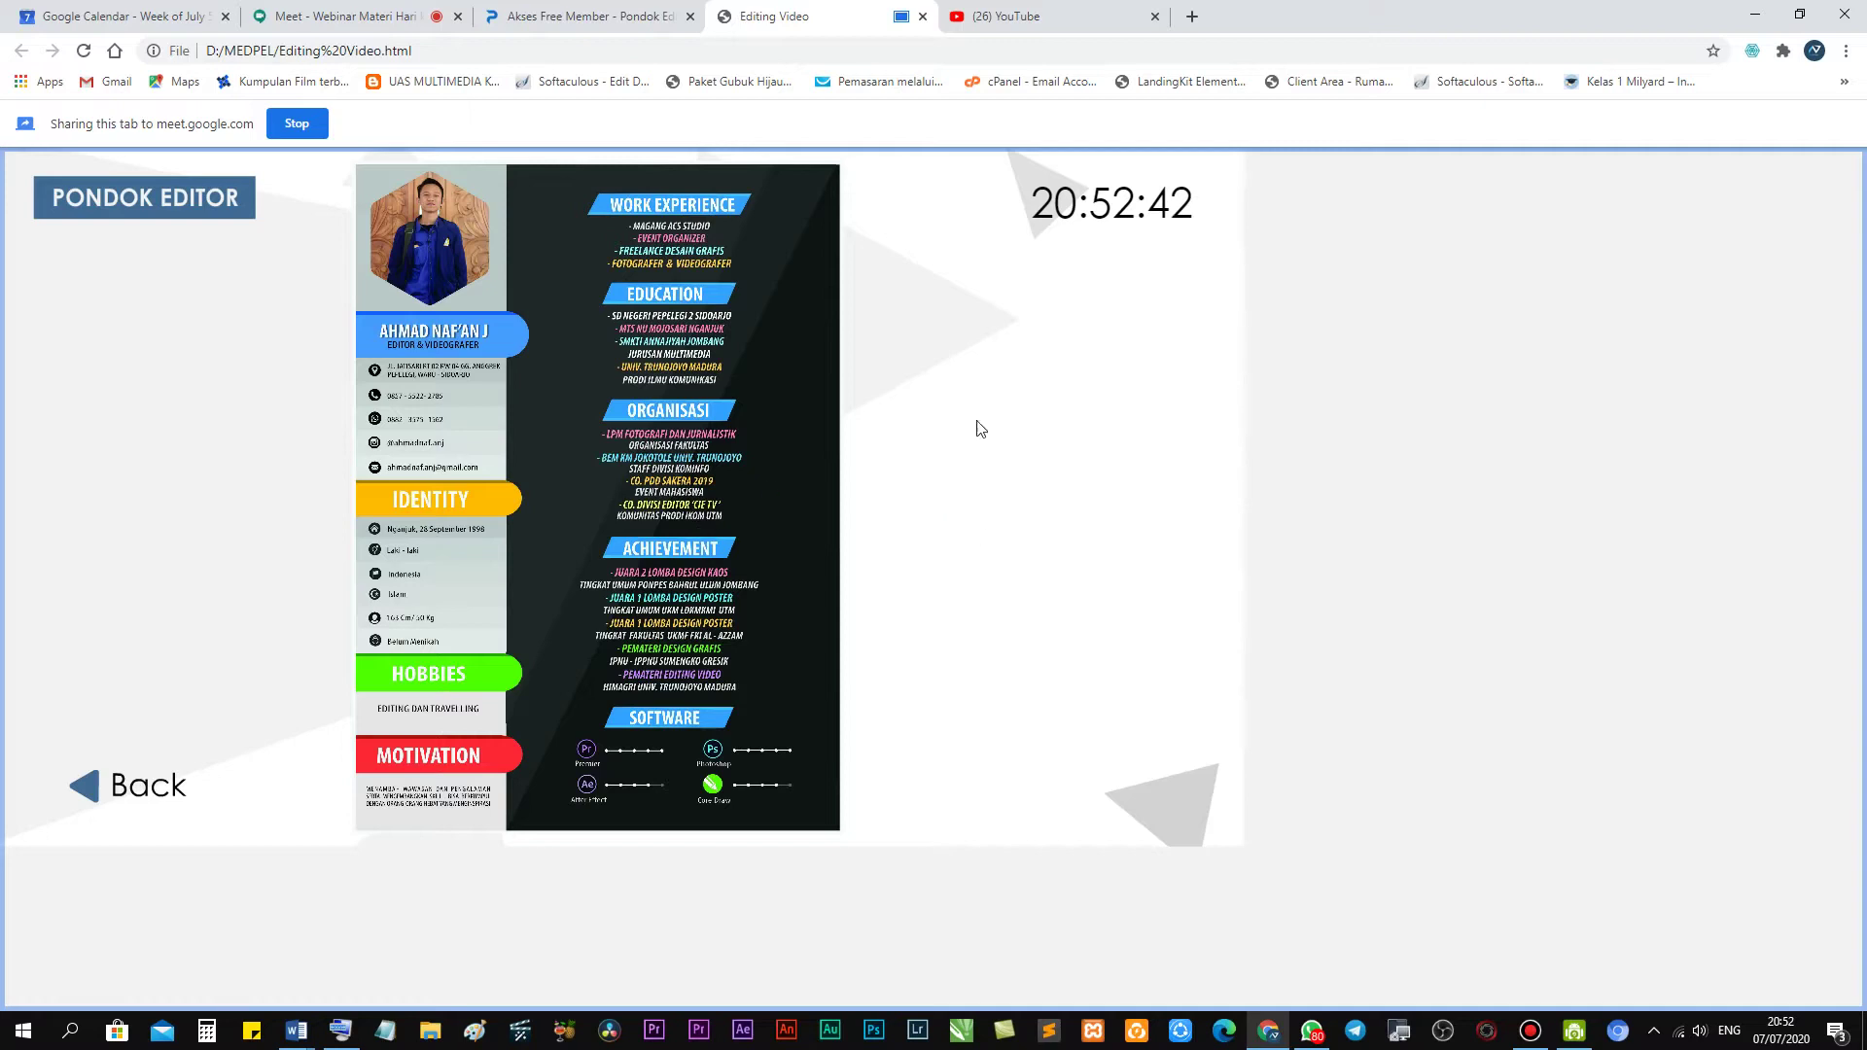
click(98, 785)
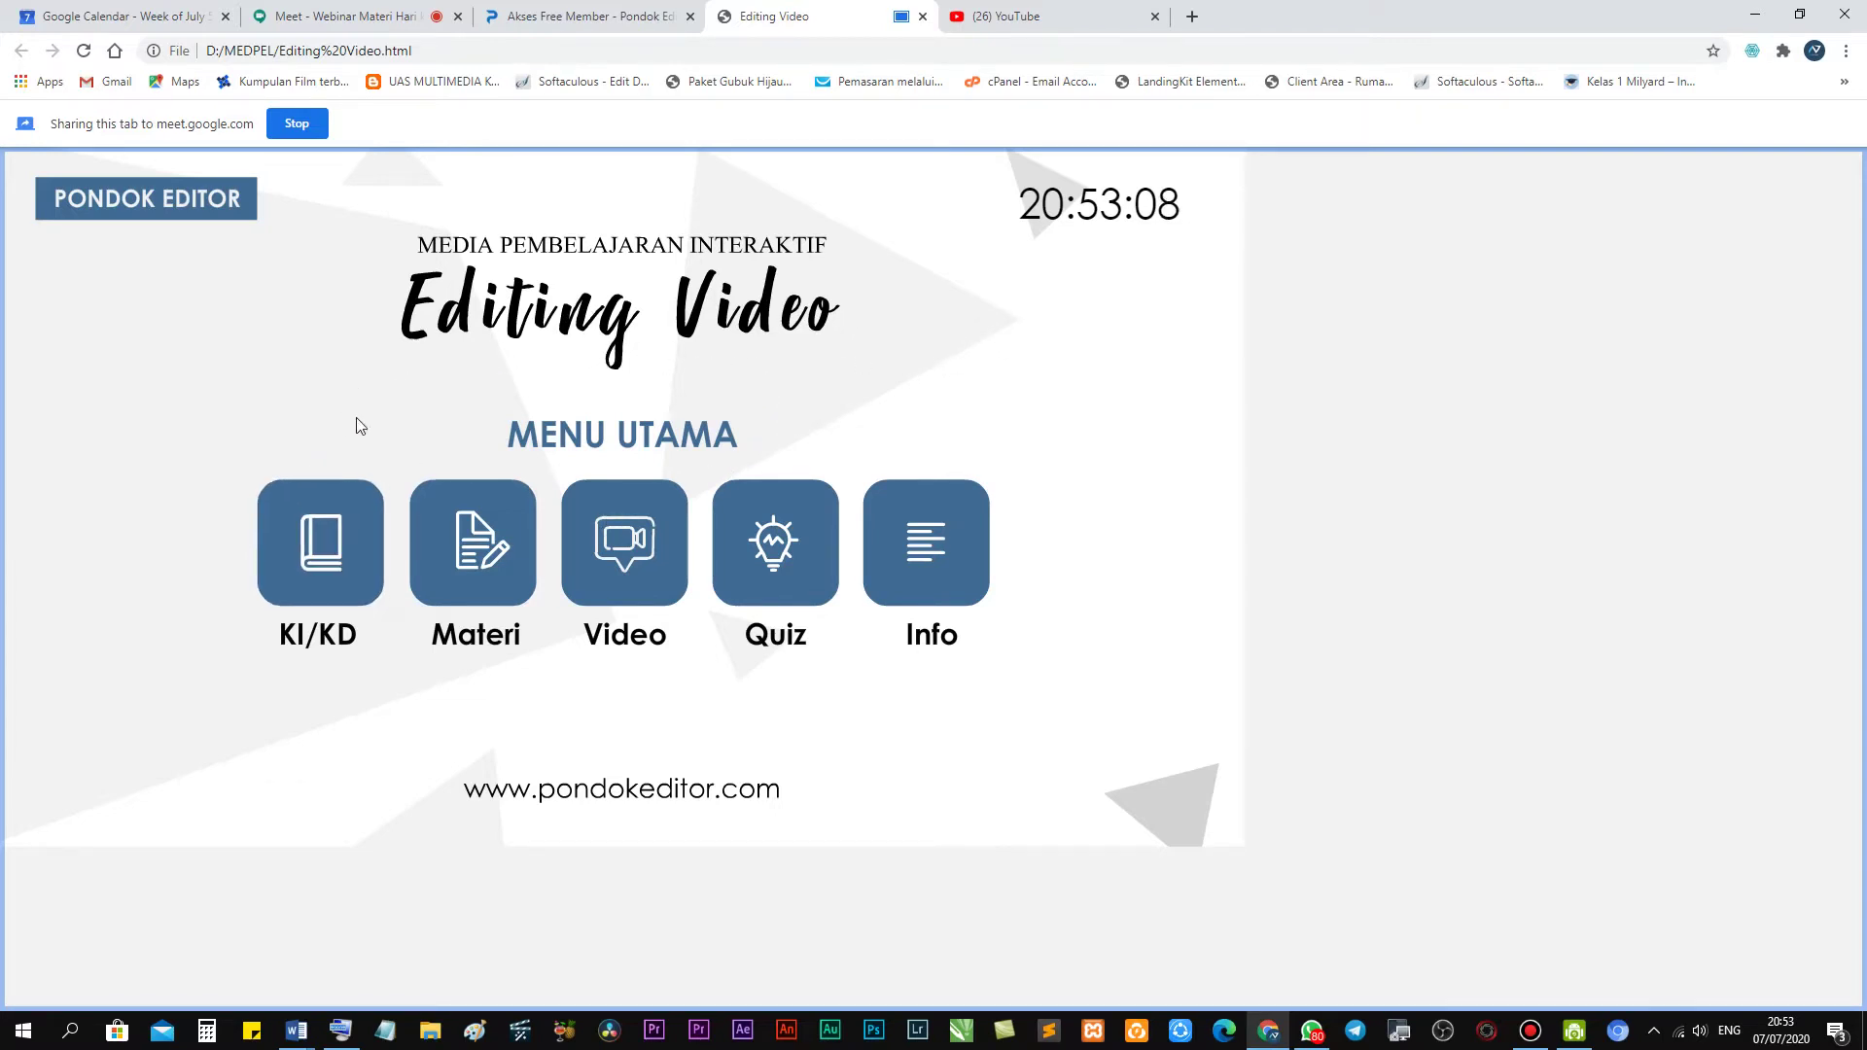
click(338, 524)
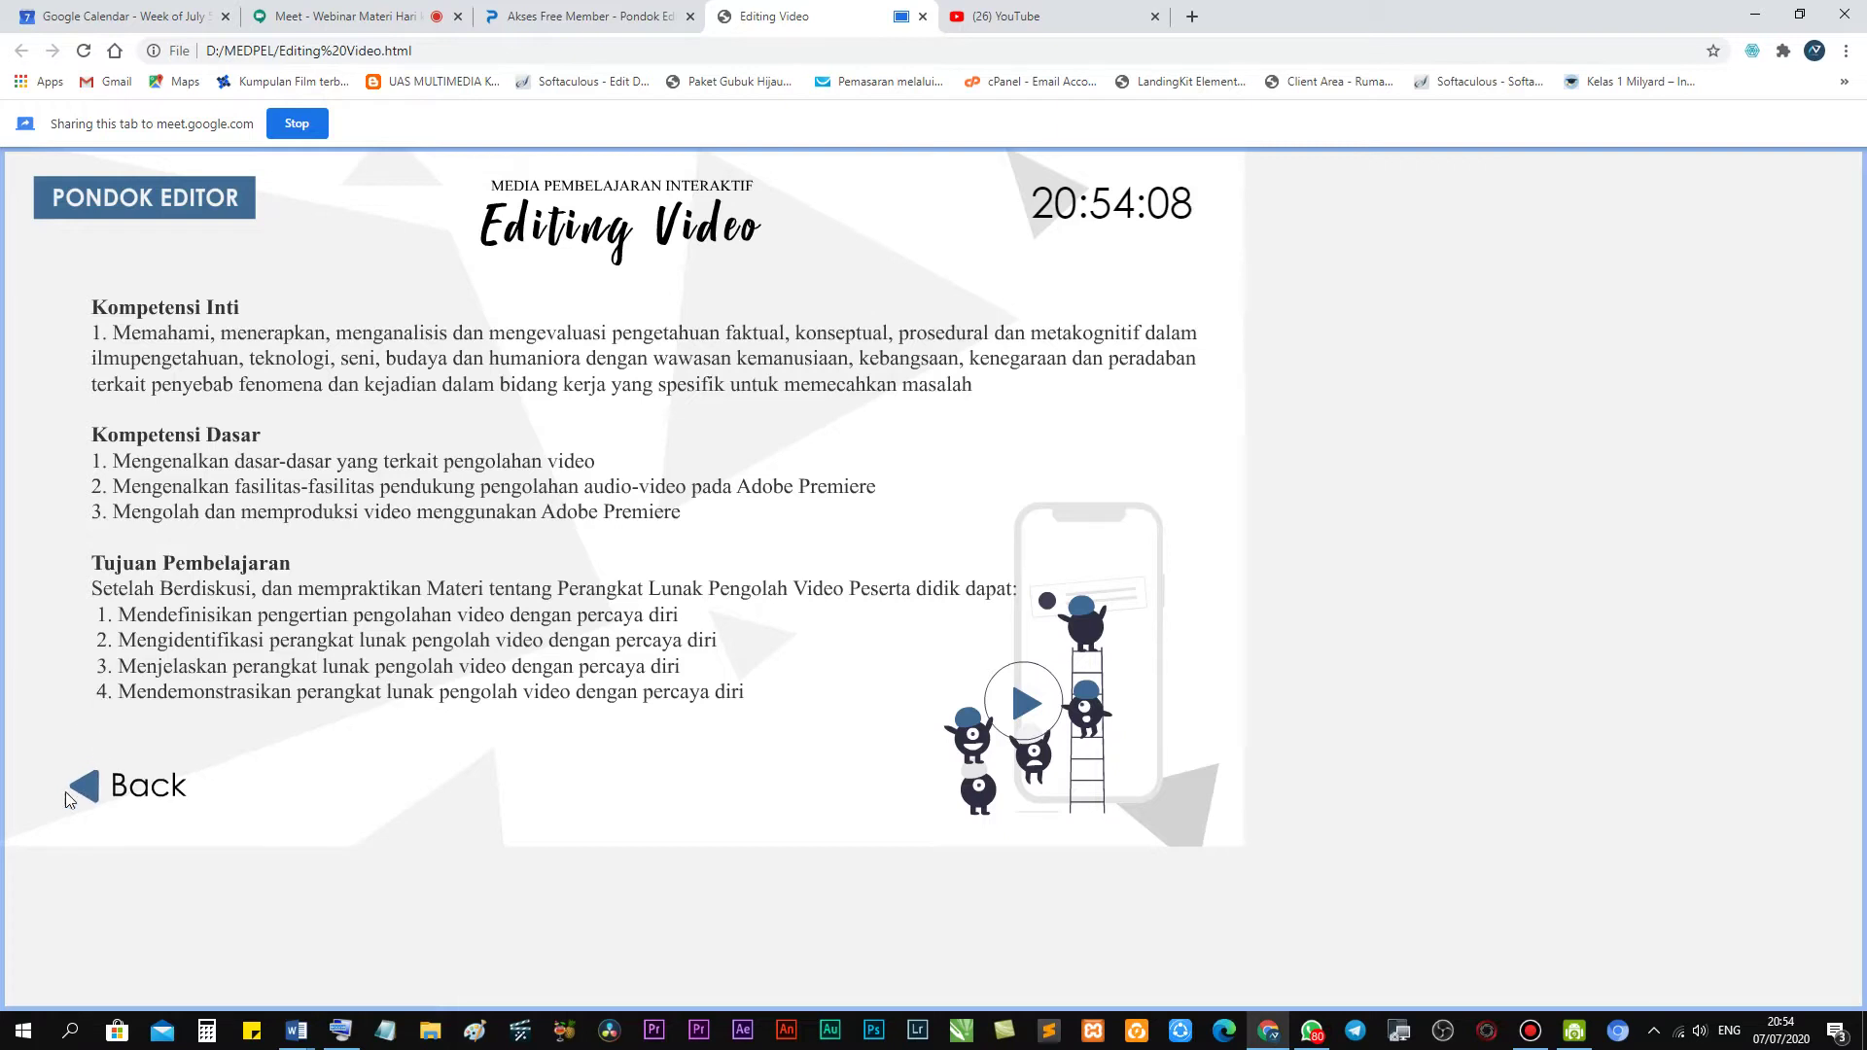
click(89, 796)
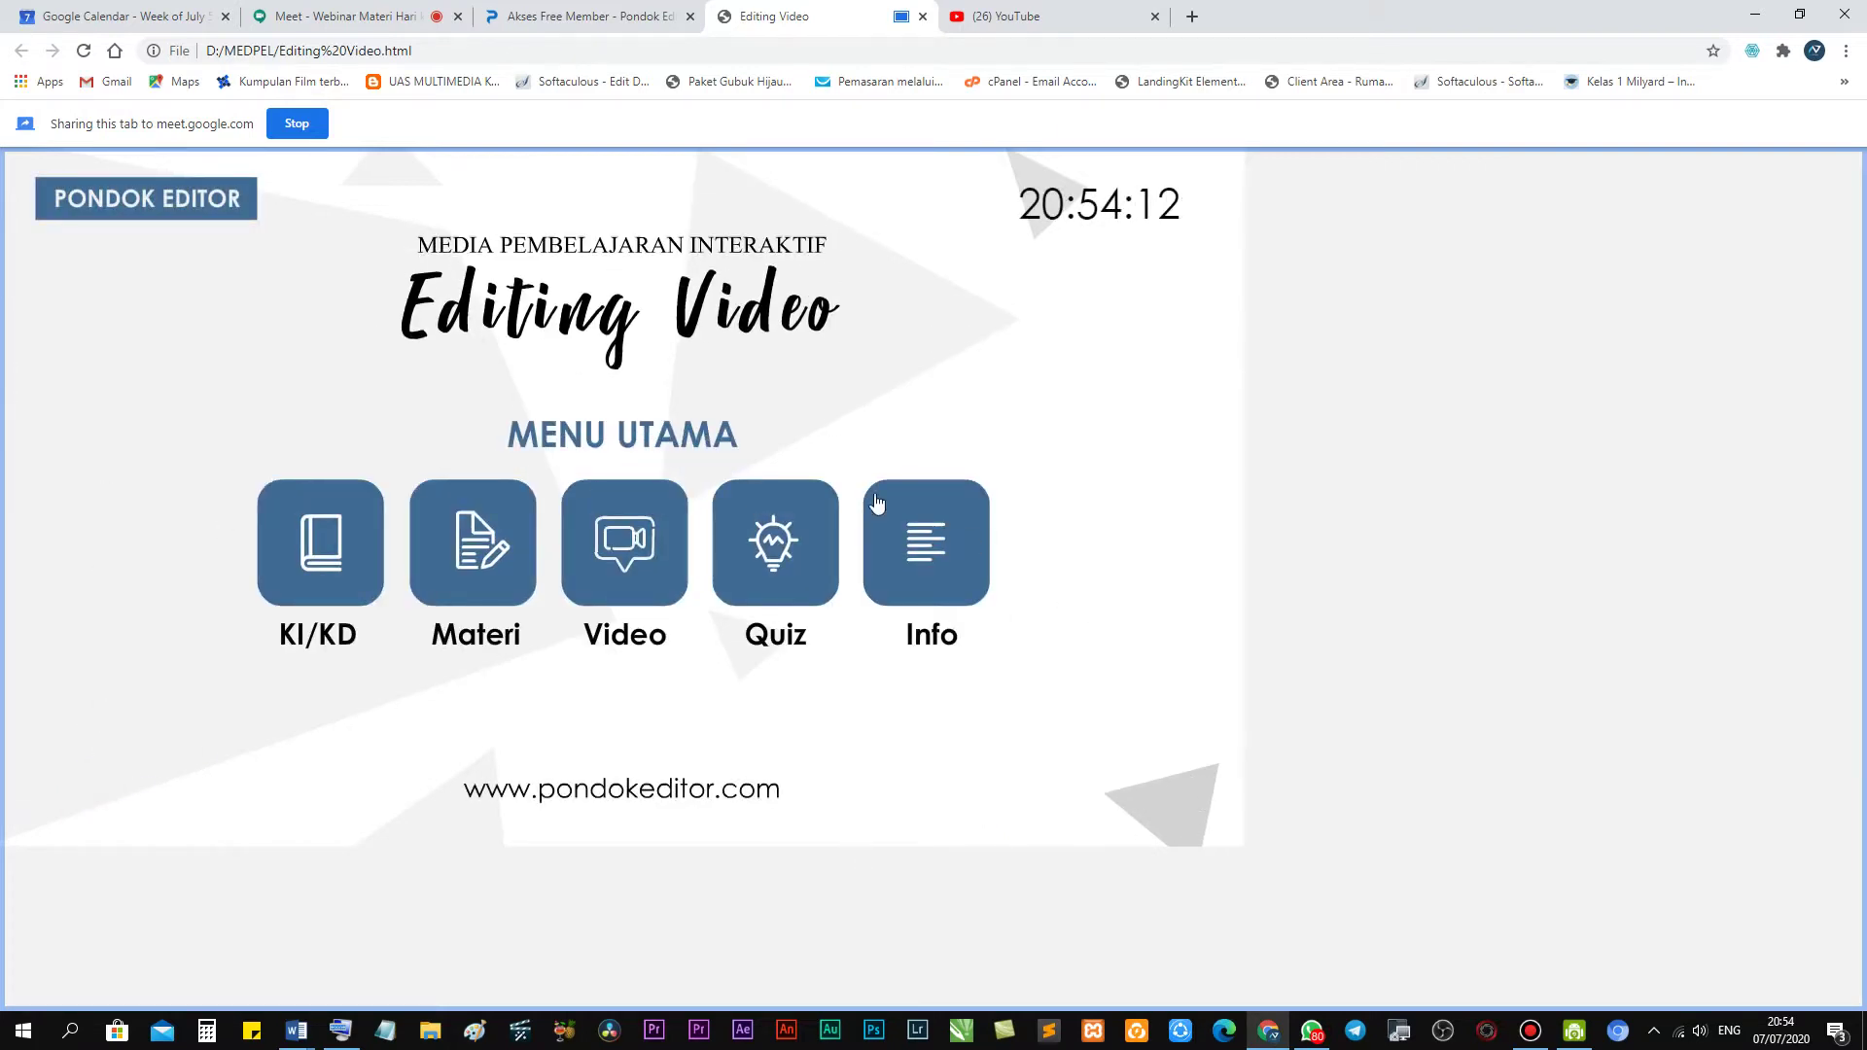
Open Materi > Teori Dasar > Pengertian Video, showing the SECAM, PAL and NTSC table.
click(513, 516)
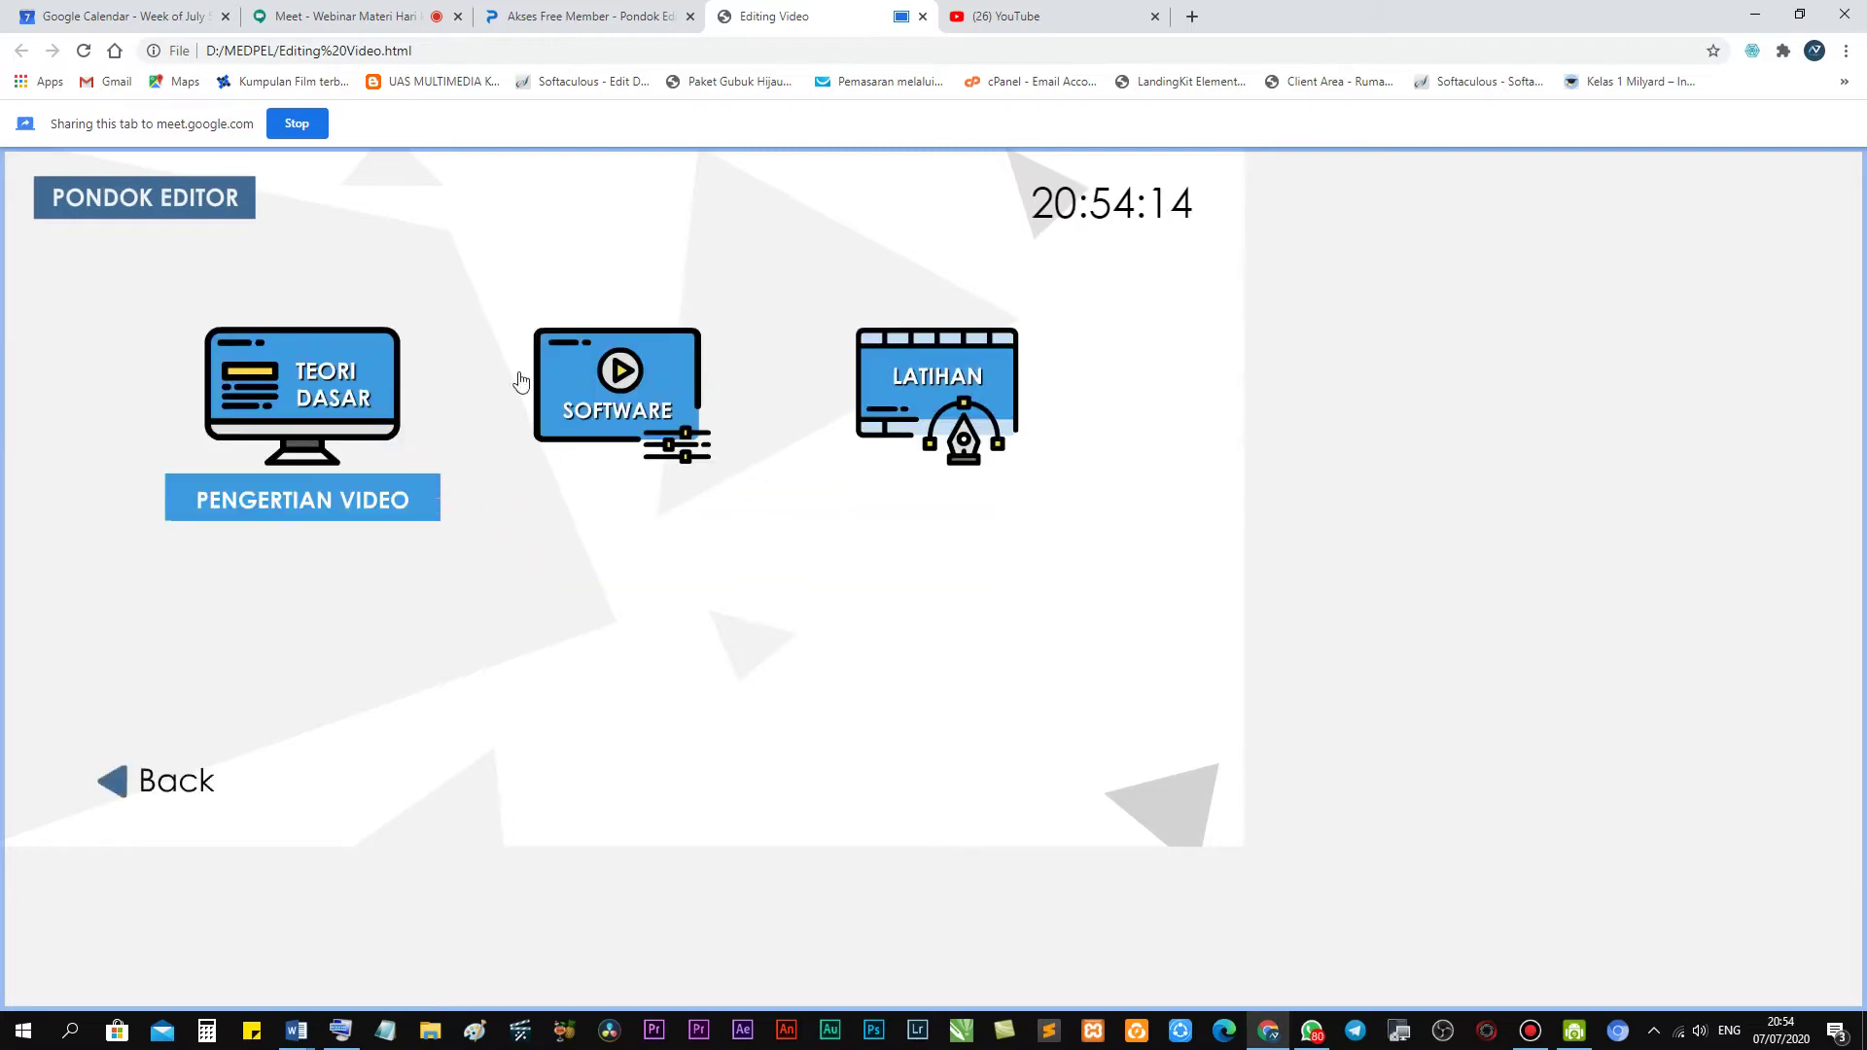
mouse_move(335, 389)
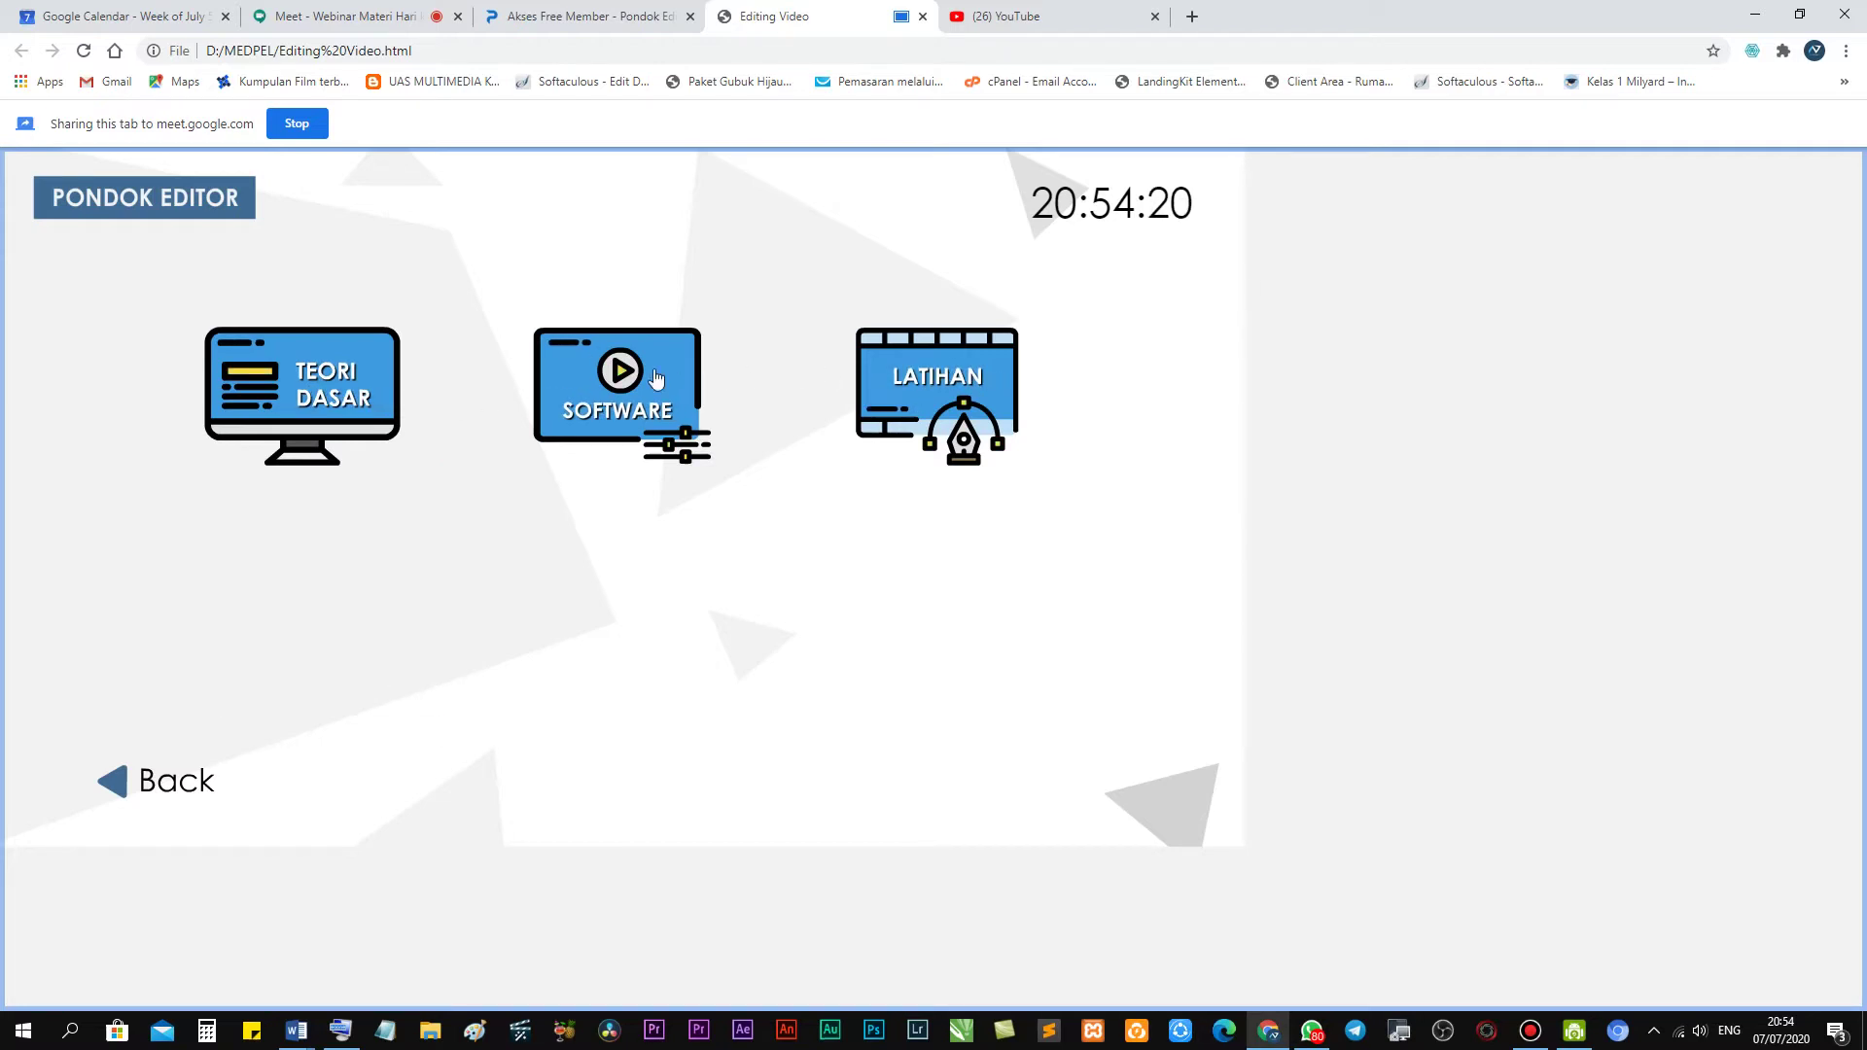
mouse_move(188, 384)
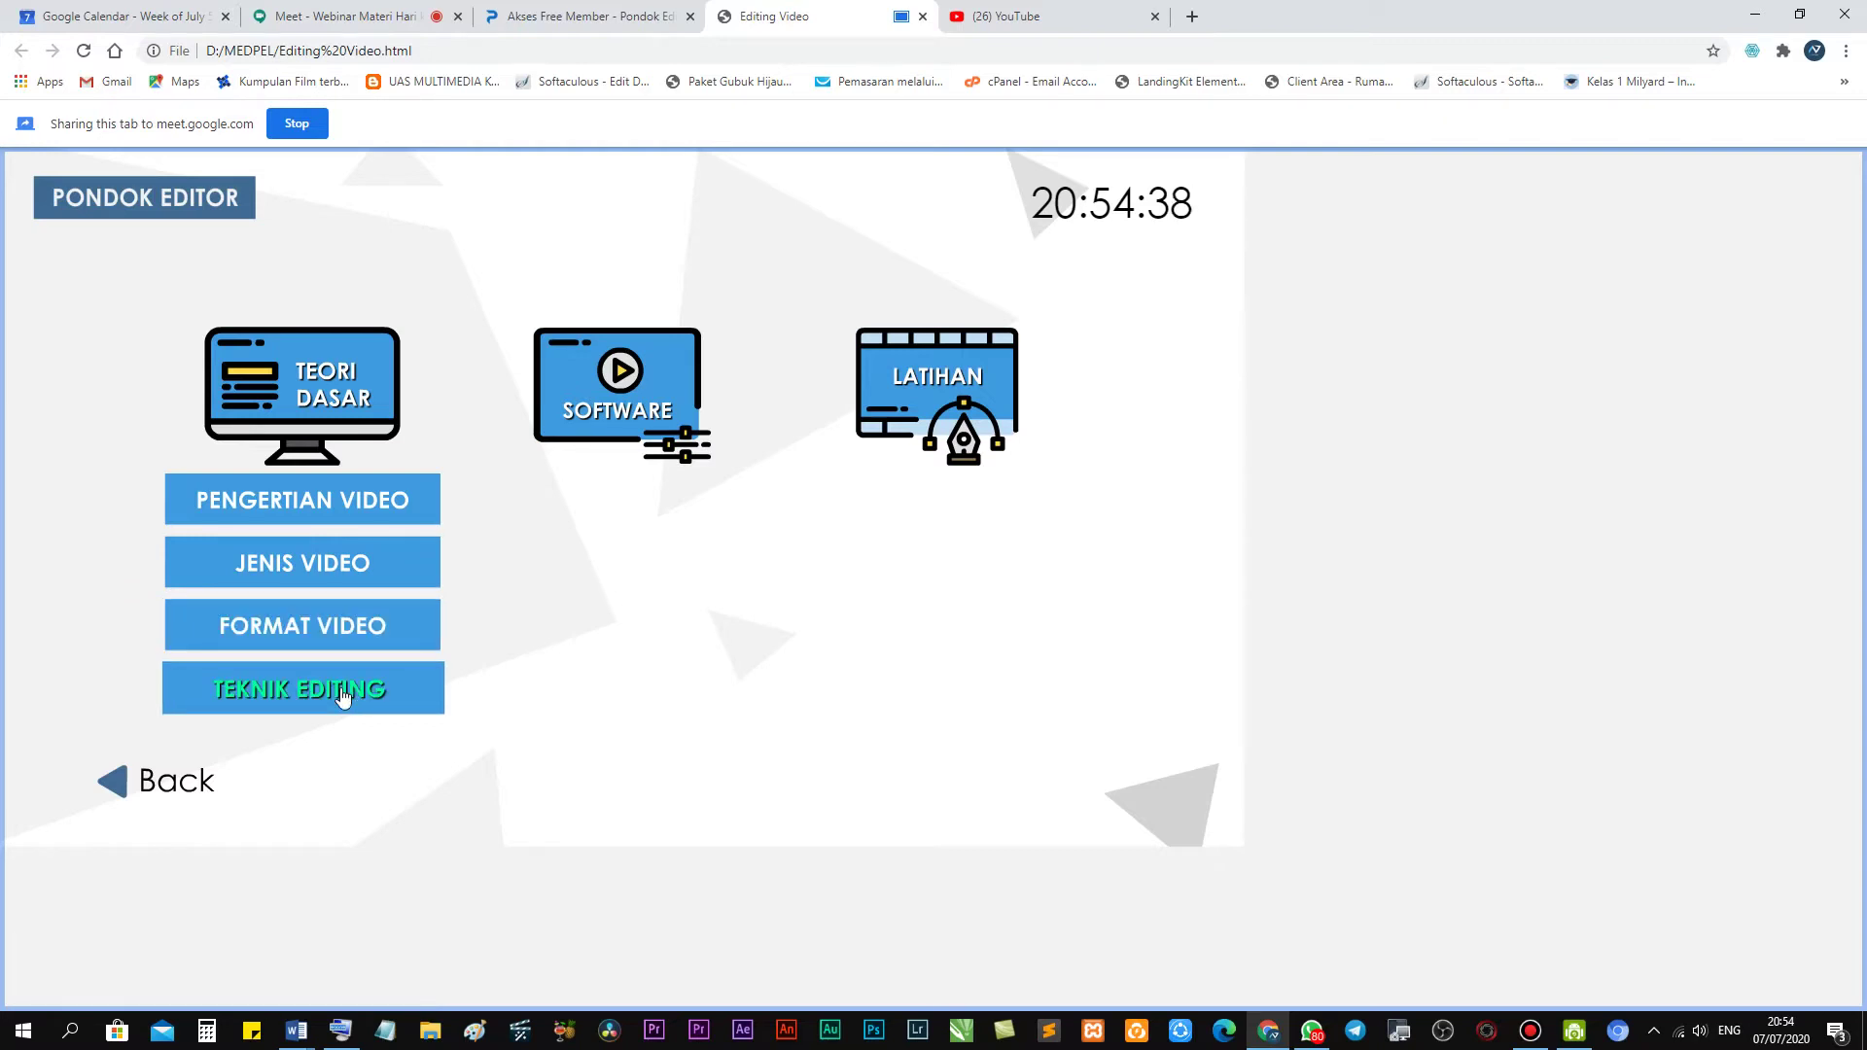
click(324, 511)
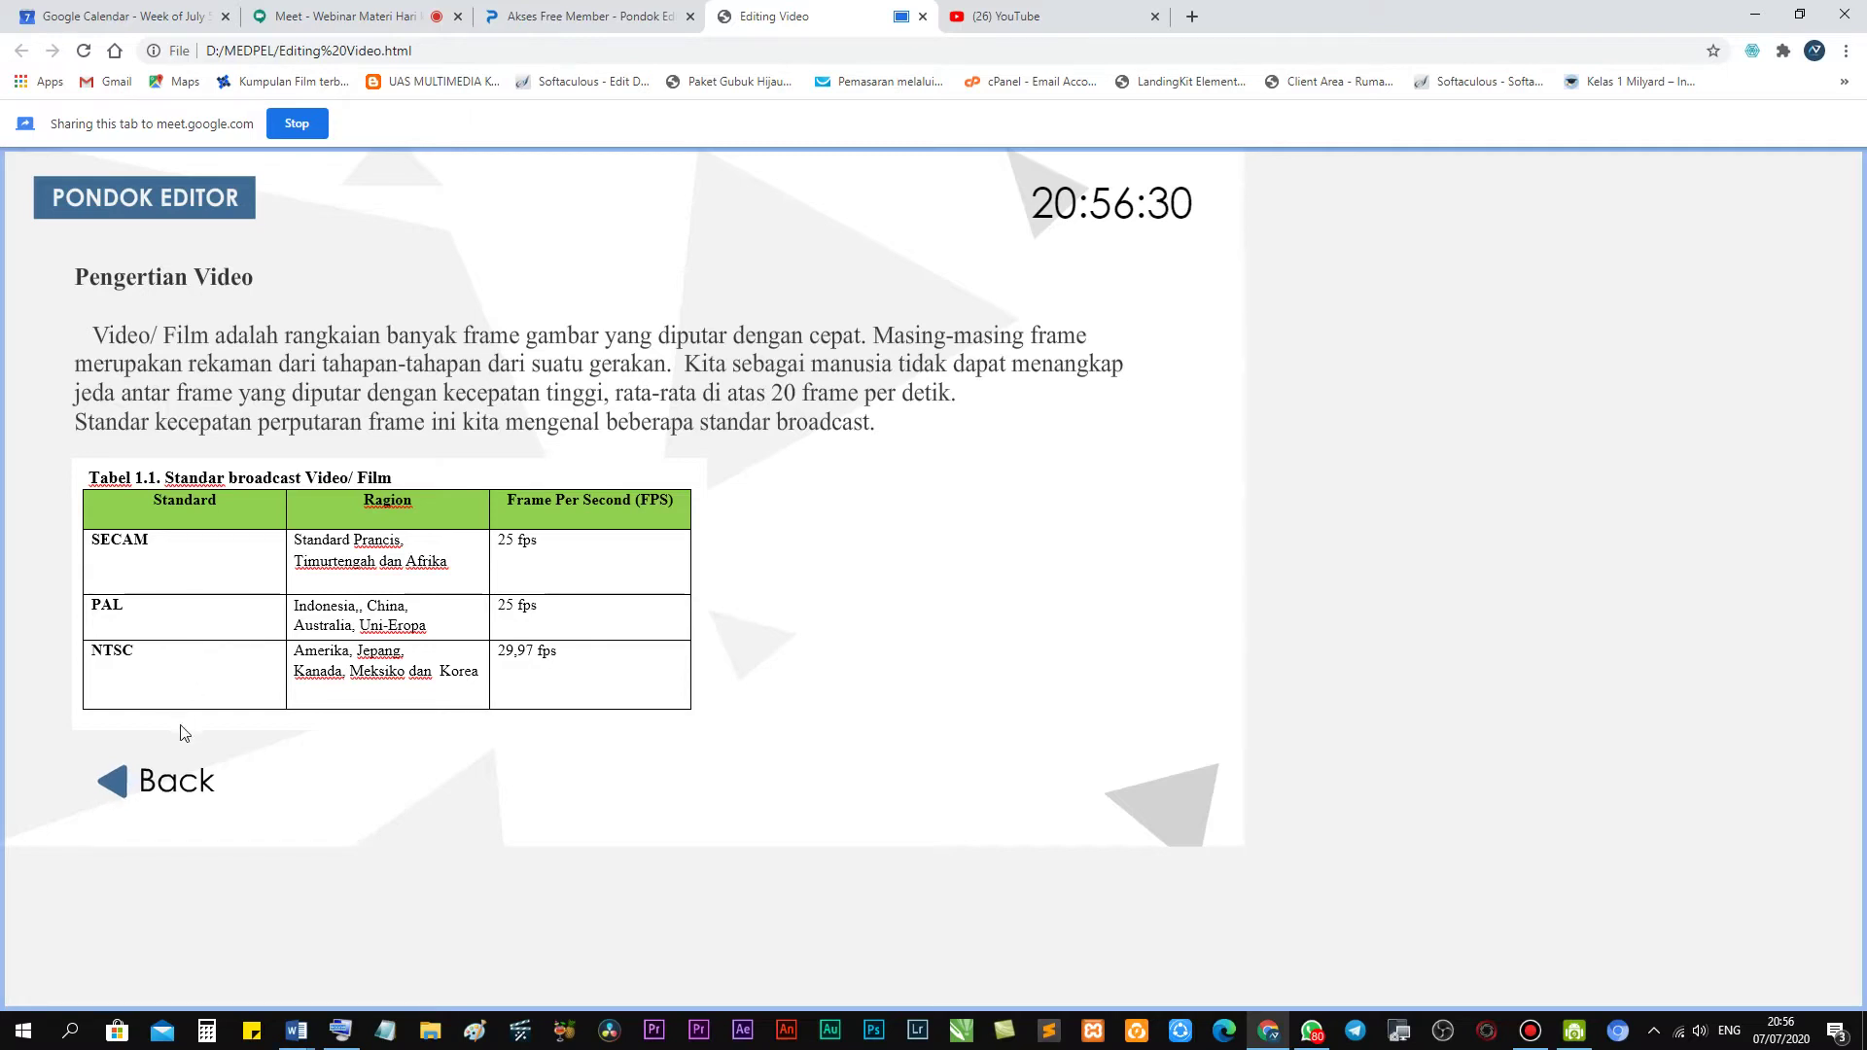
Leave the Pengertian Video lesson and go back to the Materi topic menu.
click(109, 783)
click(365, 421)
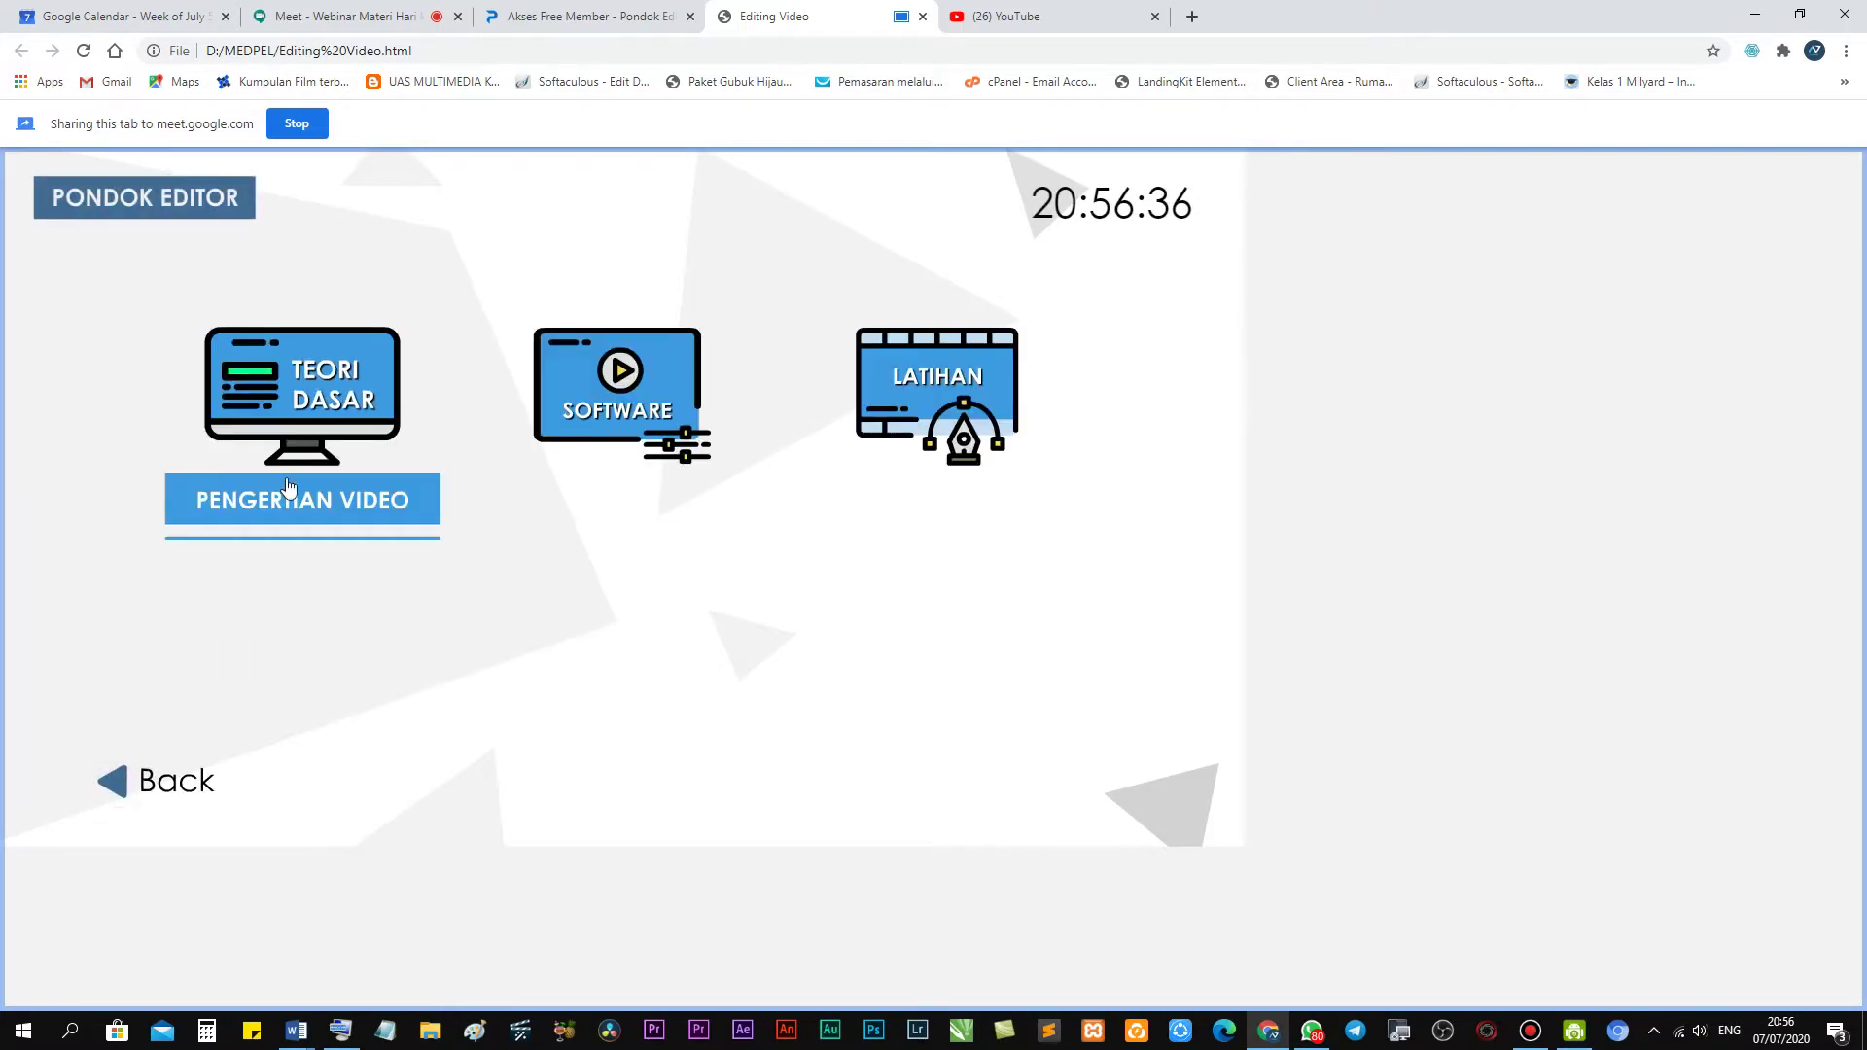
click(309, 559)
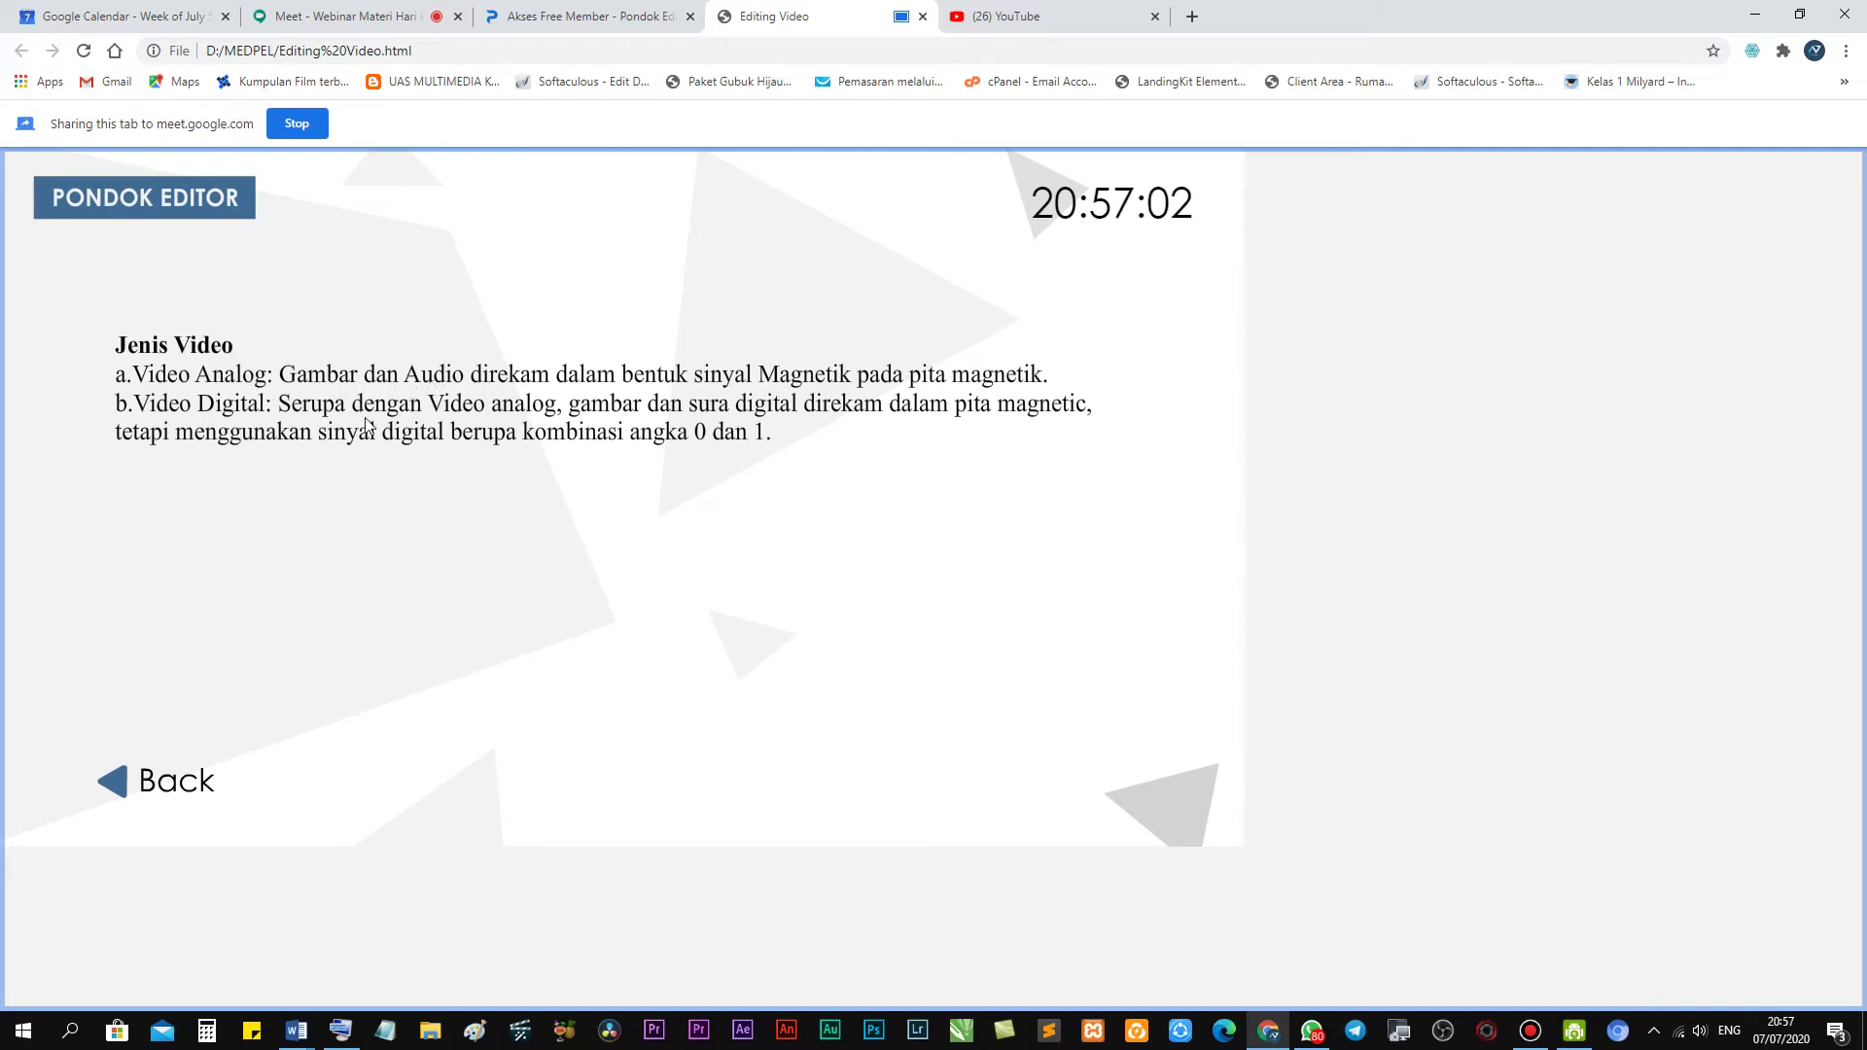
click(108, 783)
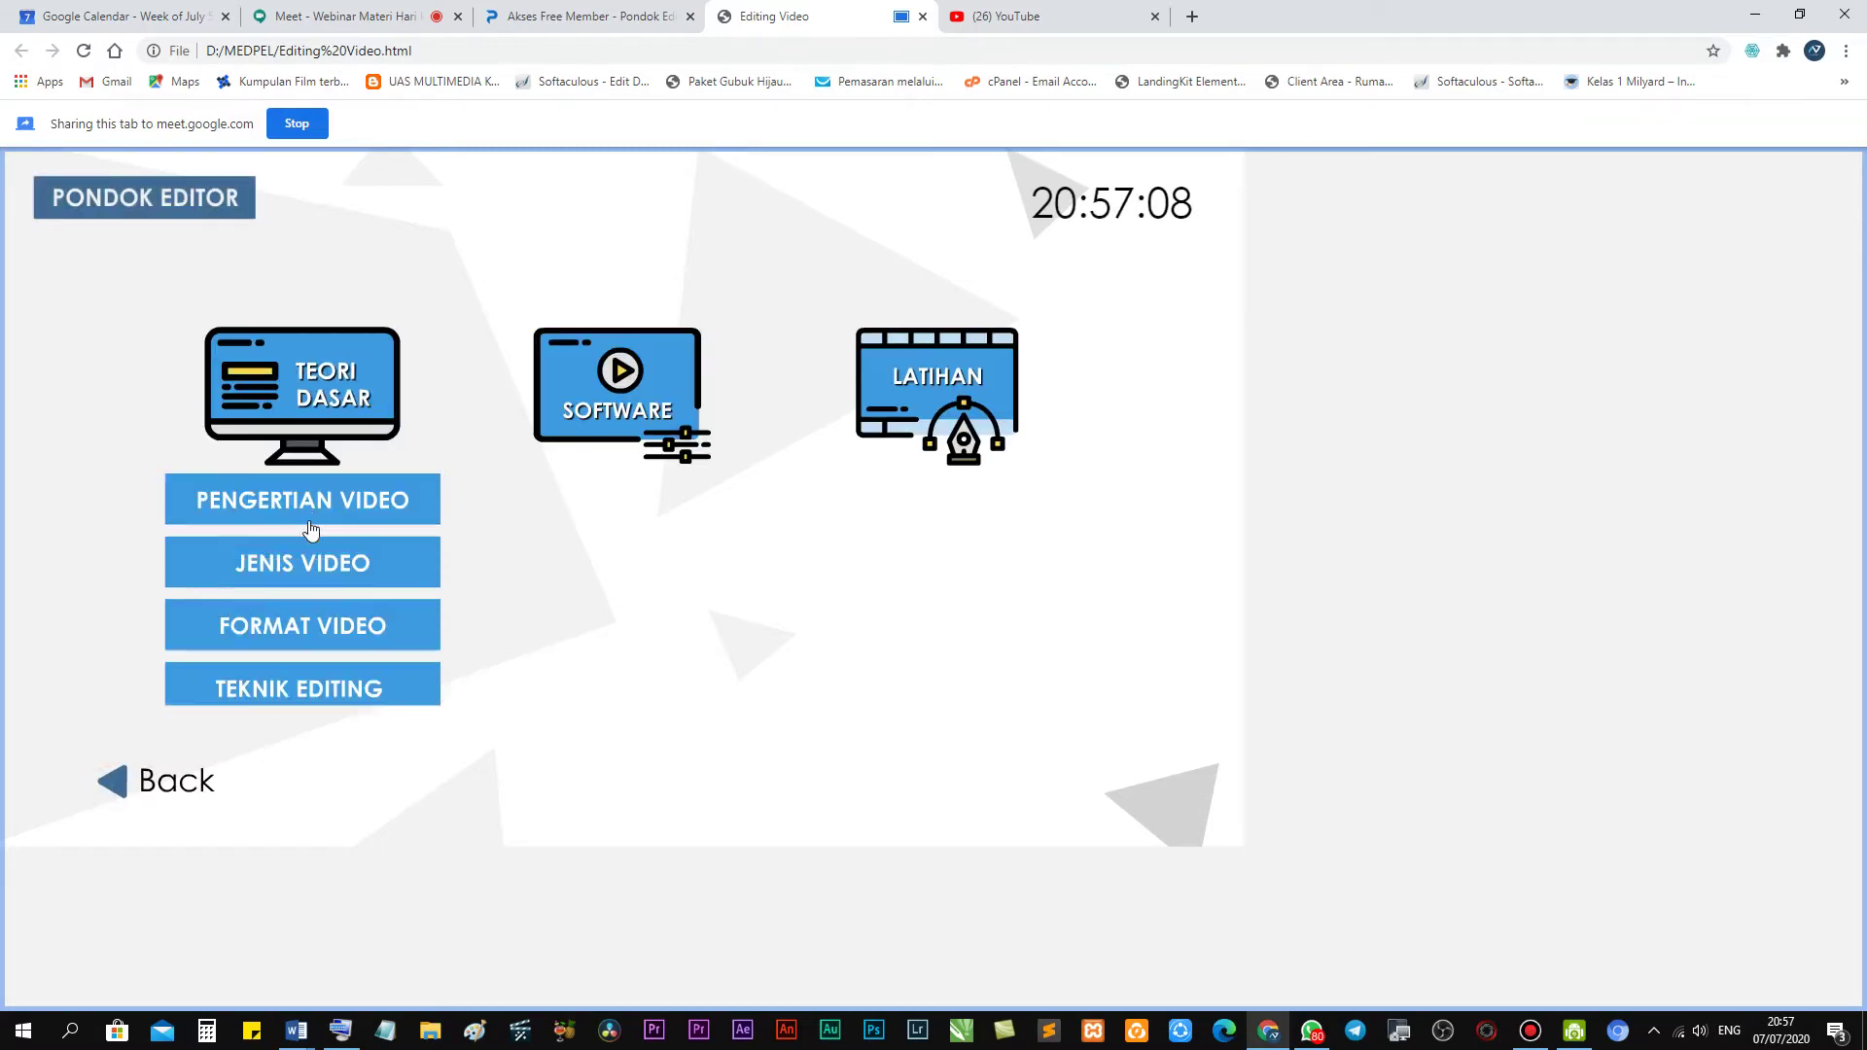
Open Teori Dasar's Format Video lesson listing VHS, Beta, AVI and MPEG4 formats.
click(318, 627)
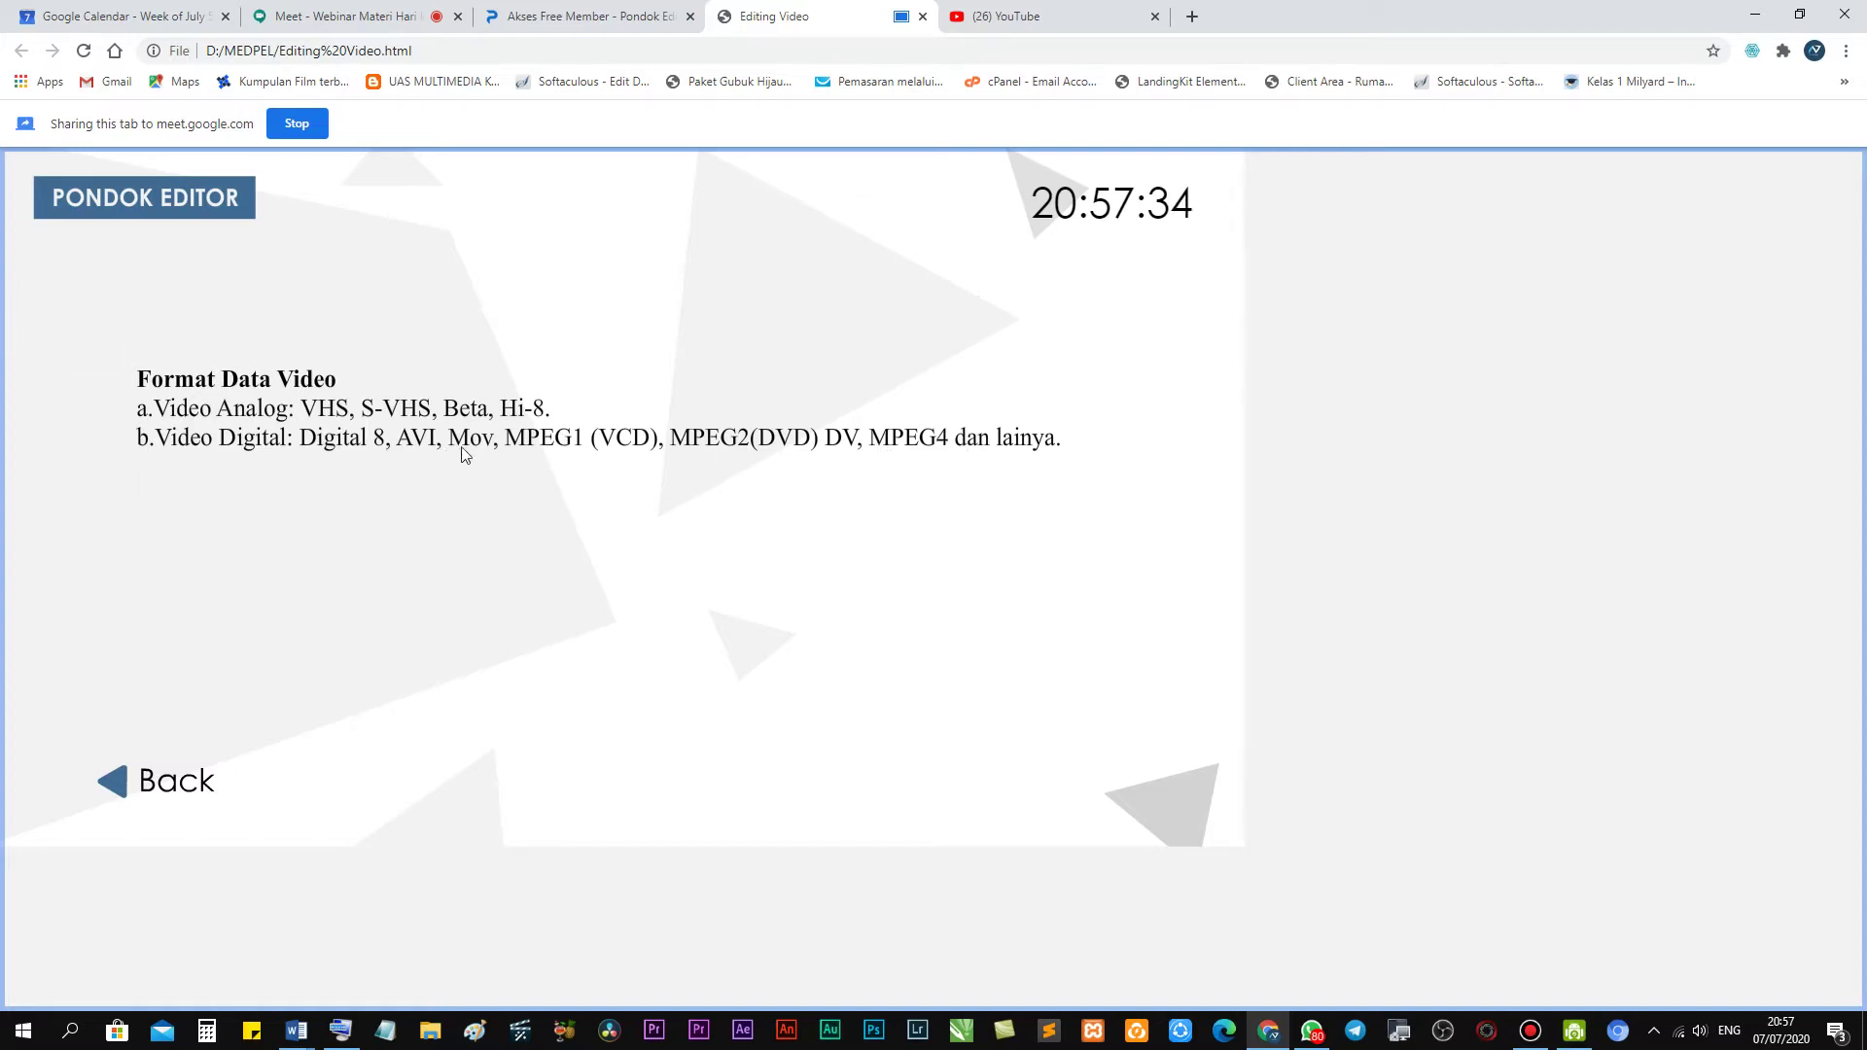
click(110, 785)
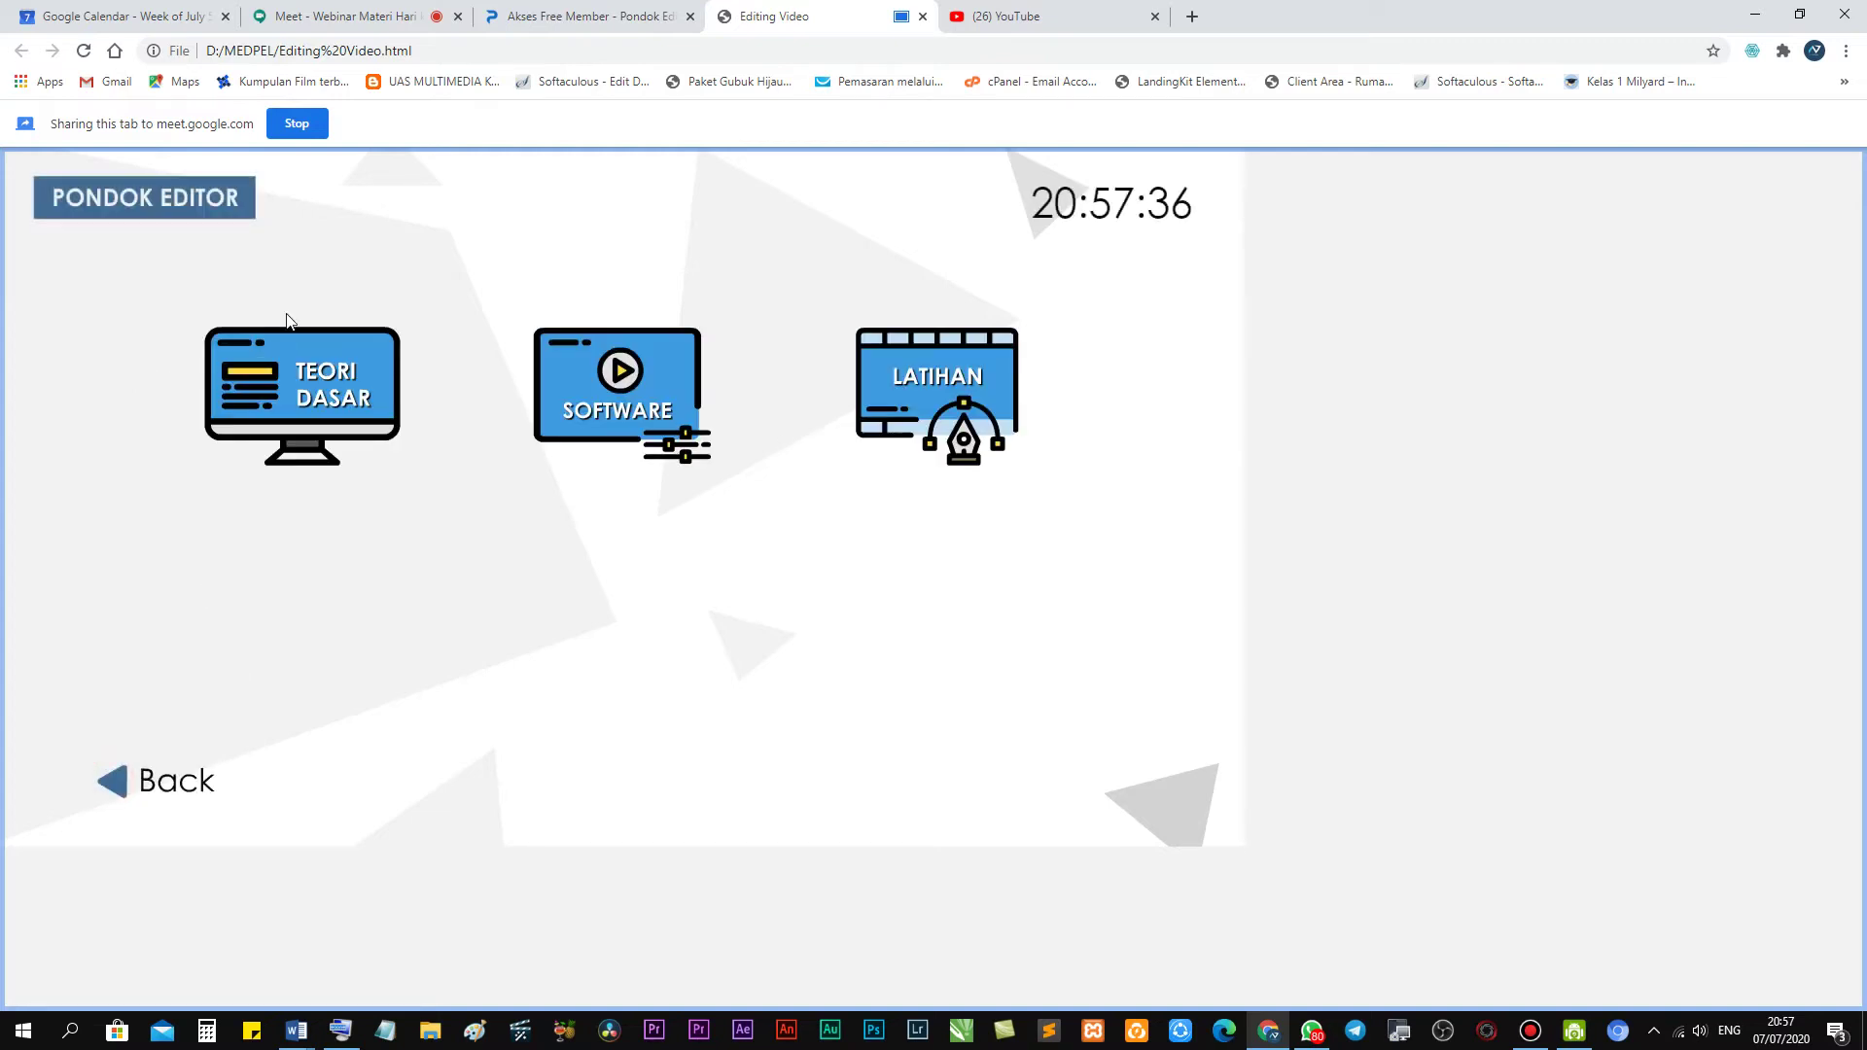
mouse_move(302, 428)
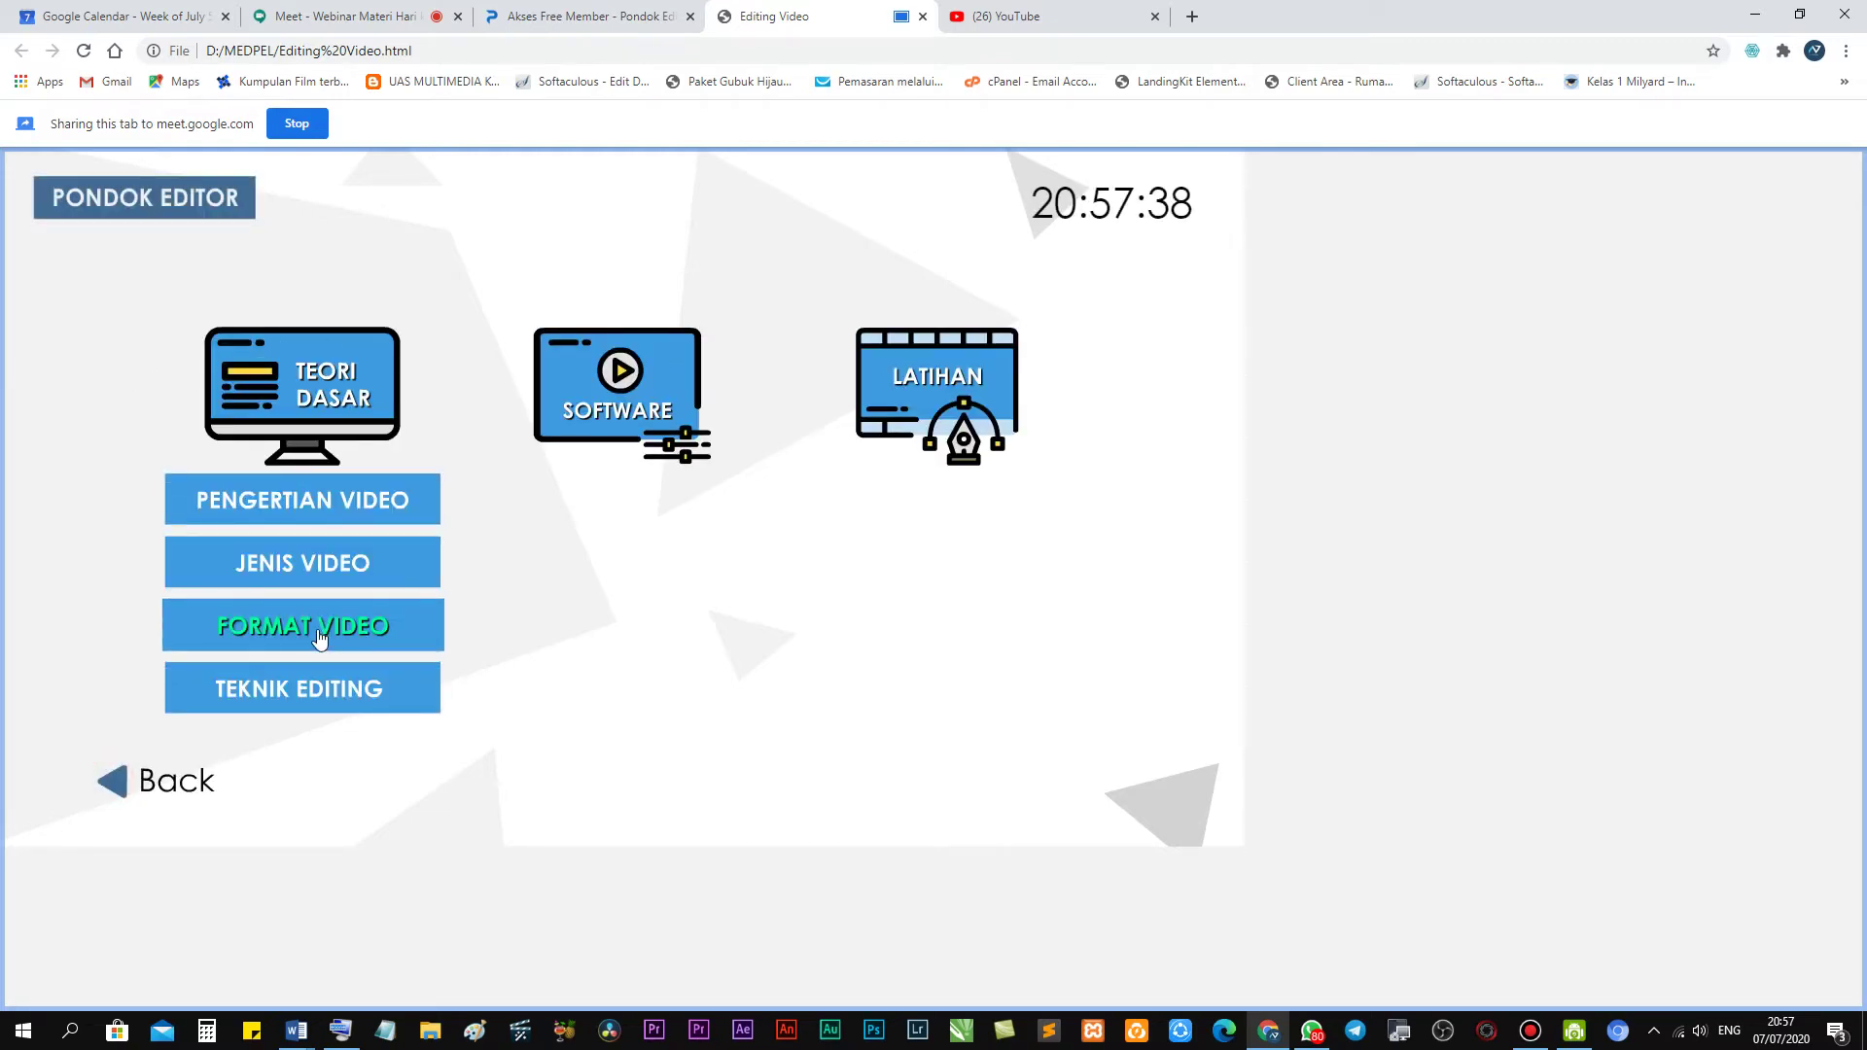
click(319, 634)
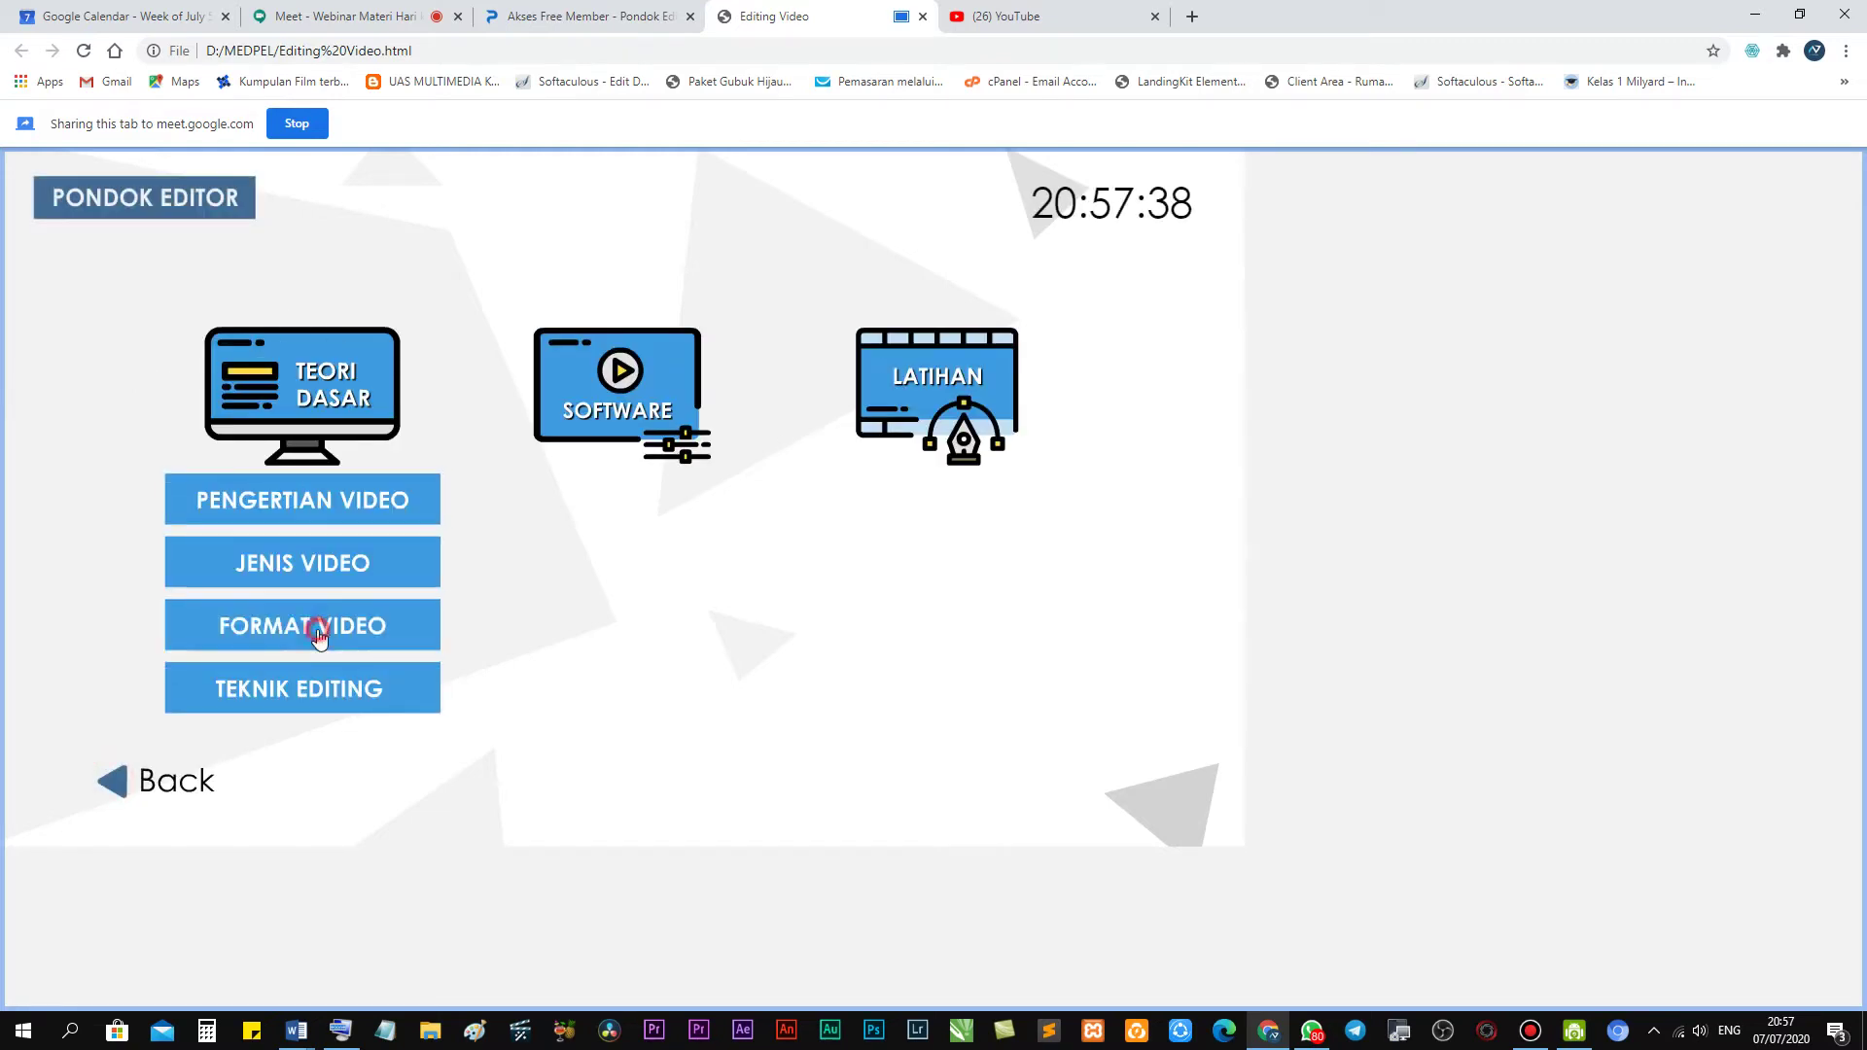
Return to the Materi menu and open Teori Dasar's Teknik Editing lesson on linear and non-linear editing.
click(116, 786)
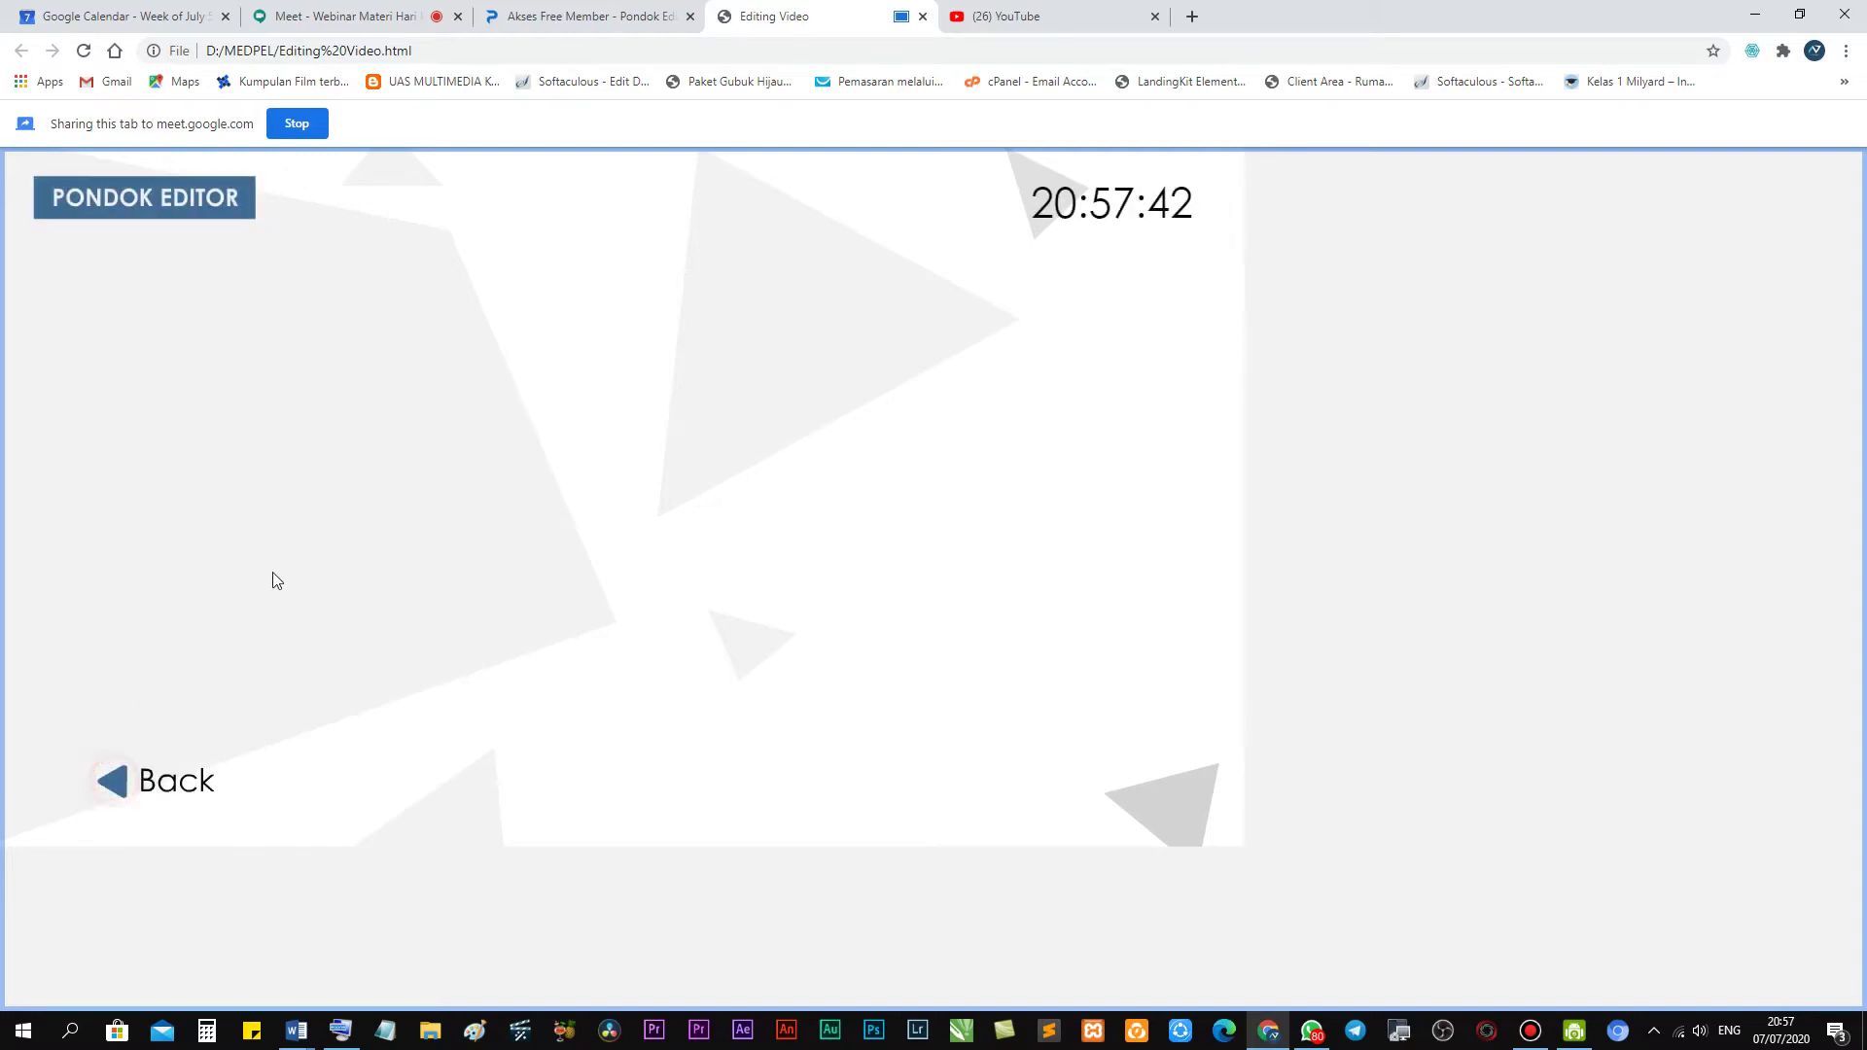
mouse_move(316, 462)
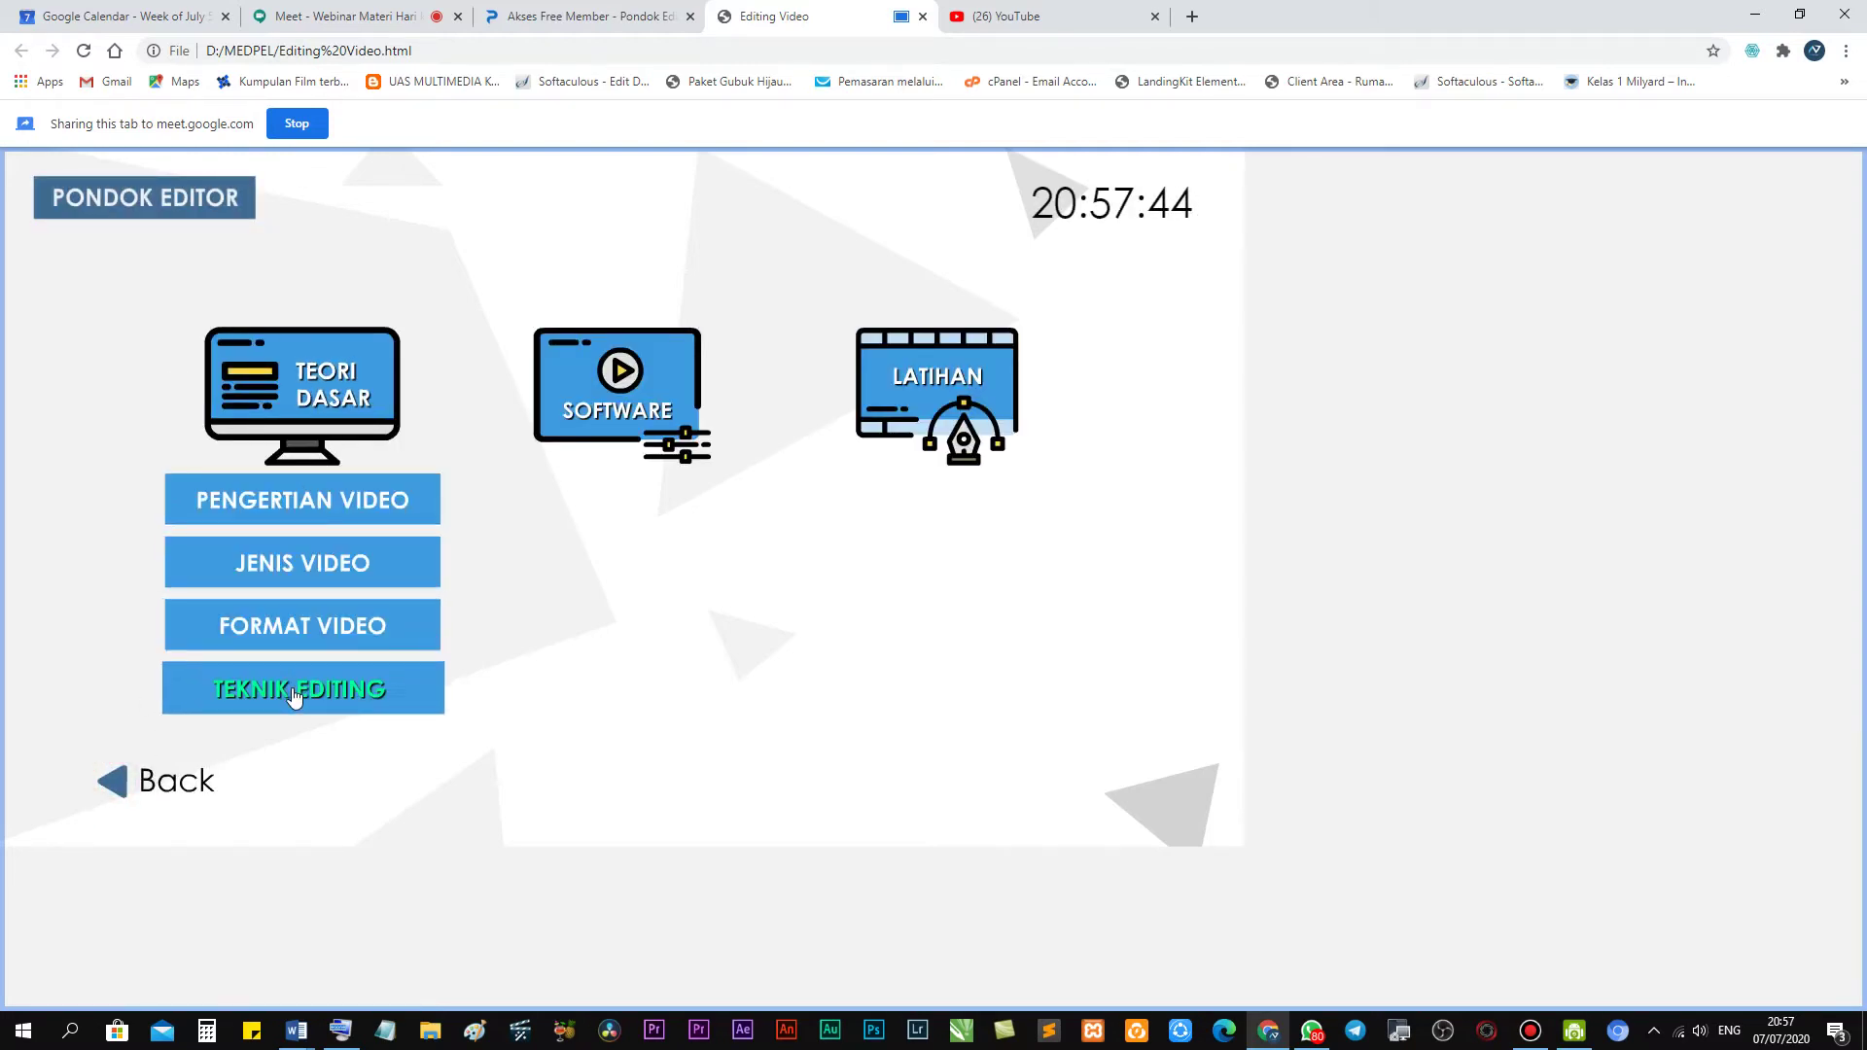
click(292, 686)
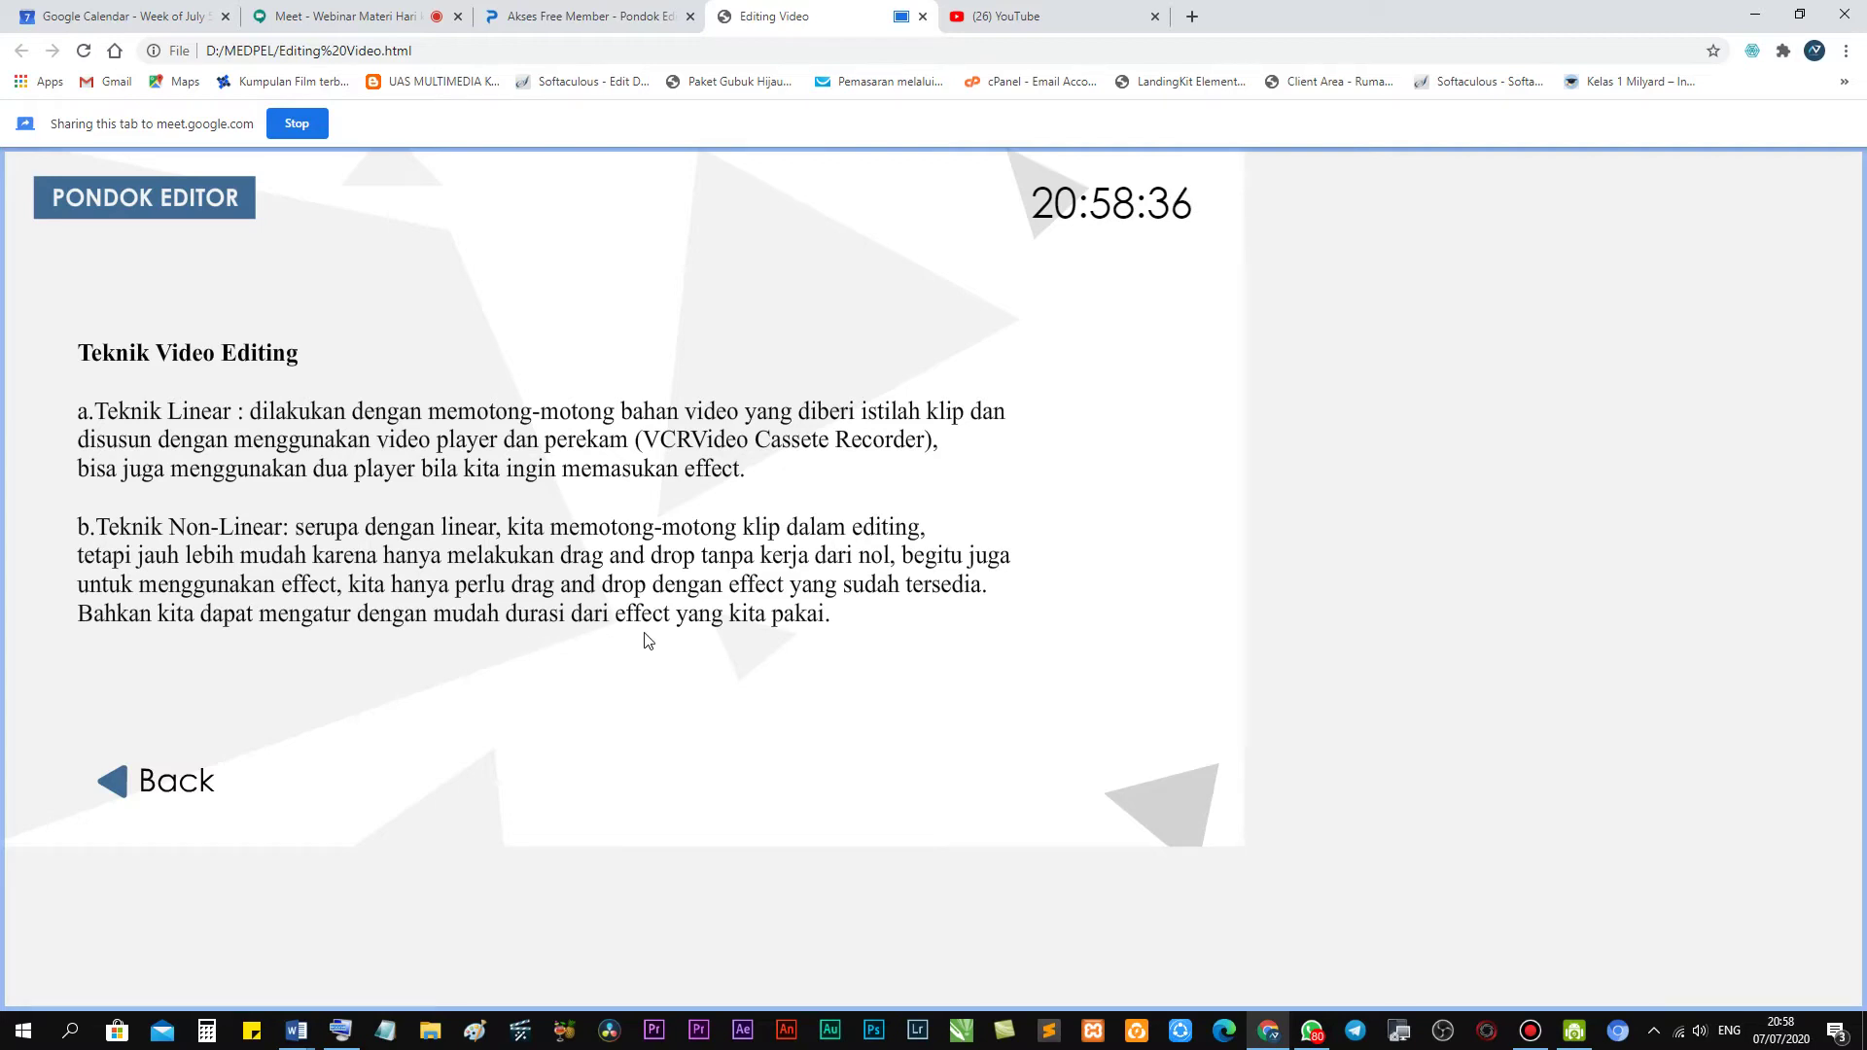
View the Software page about Adobe Premiere, then return to the main topic menu.
click(112, 788)
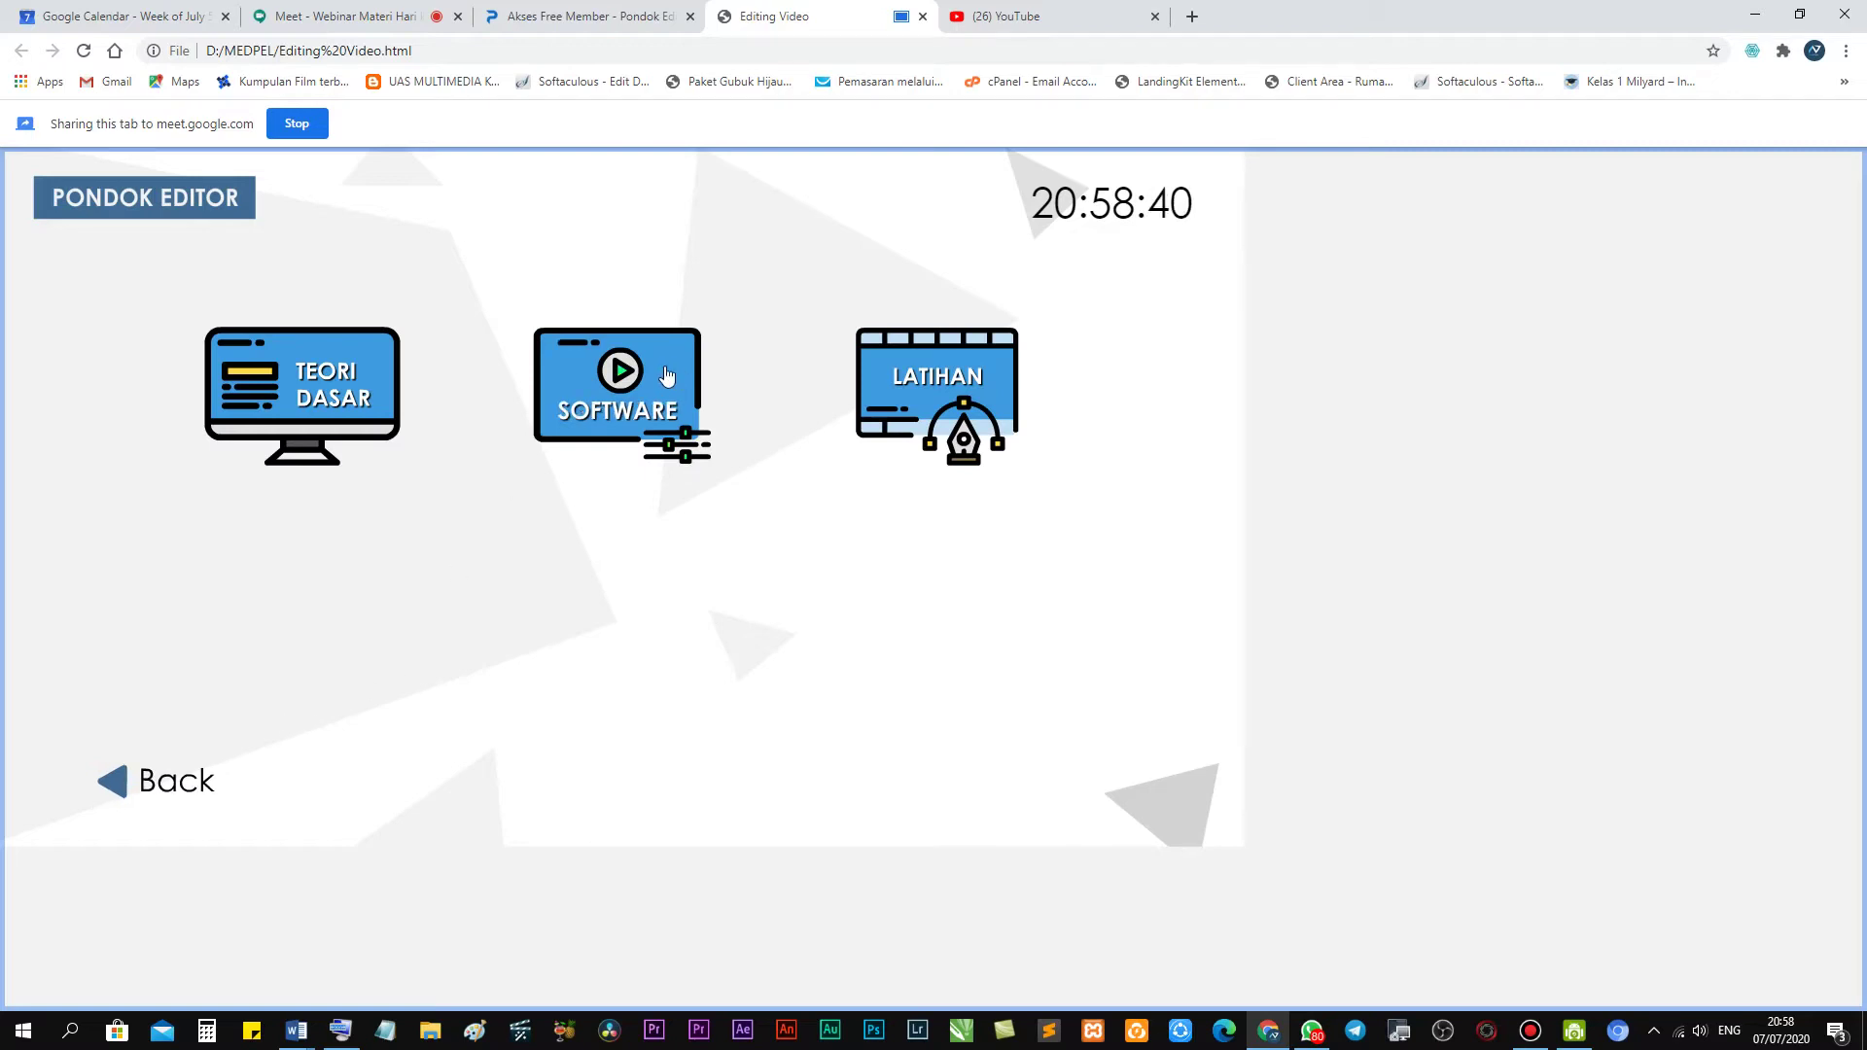
click(632, 374)
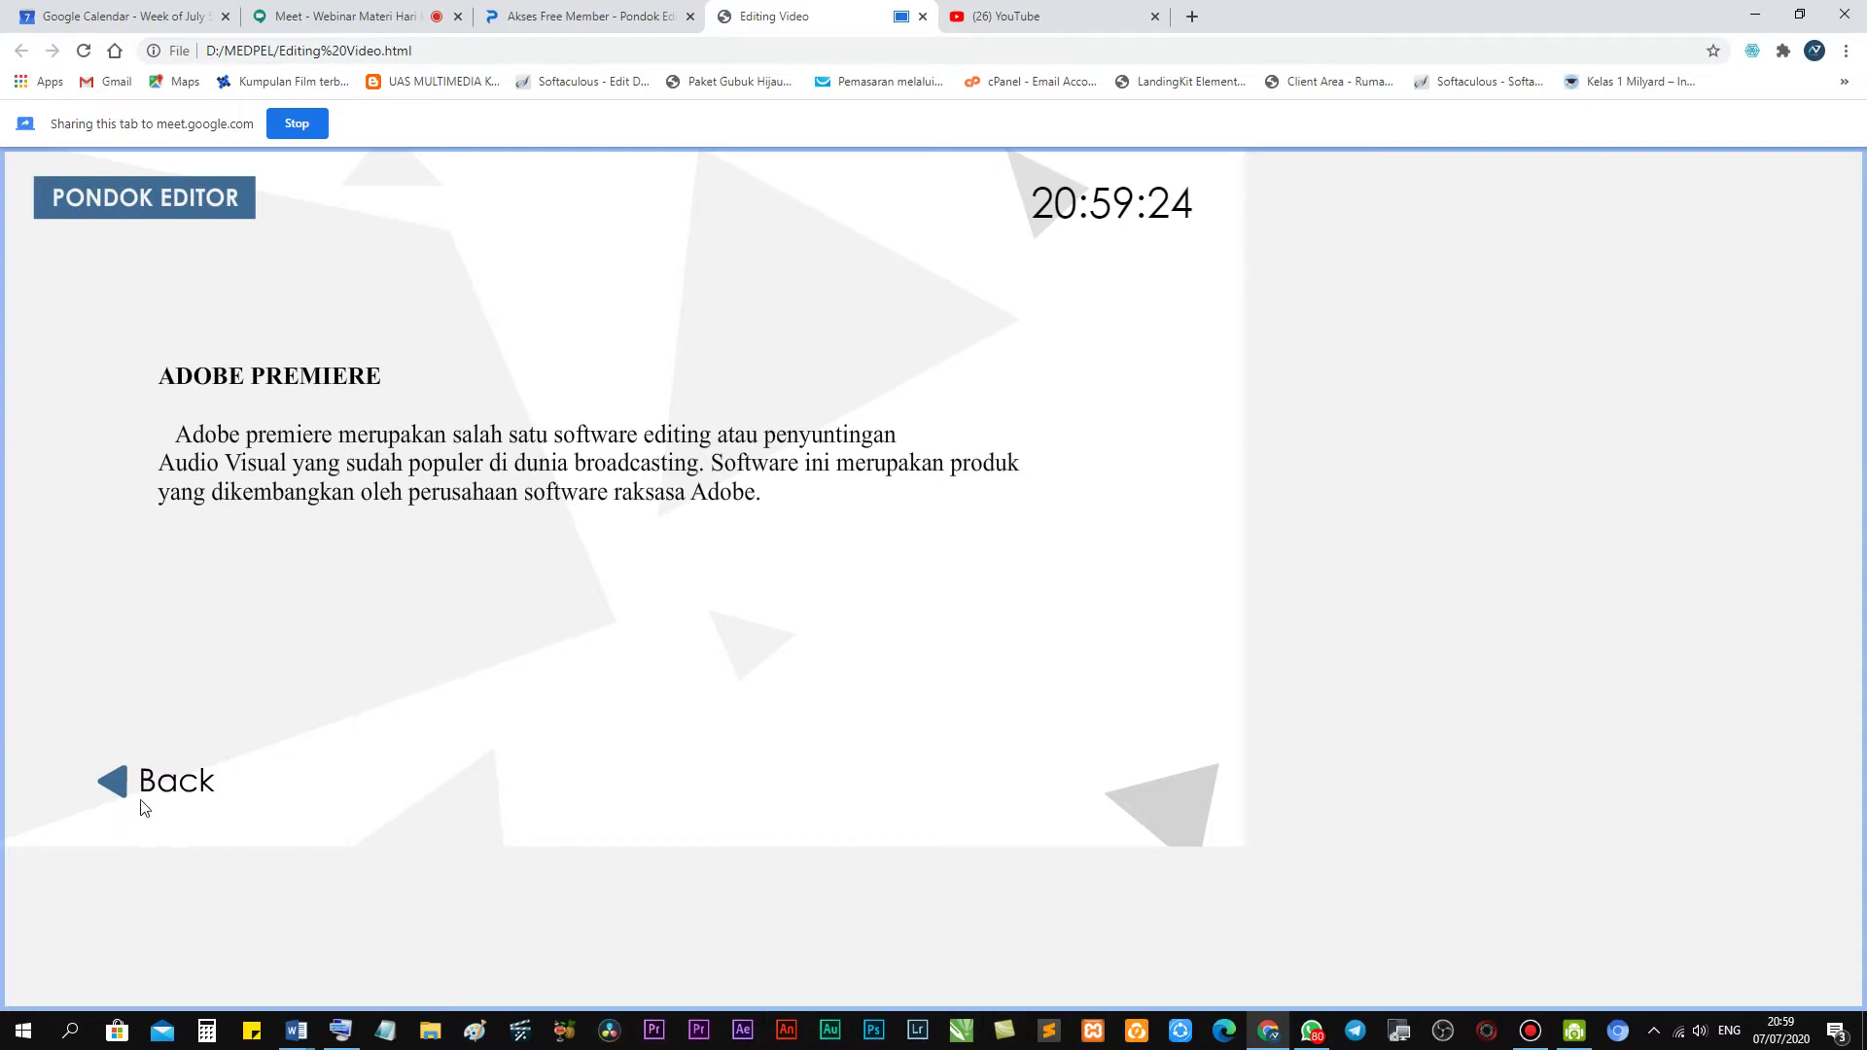
click(124, 777)
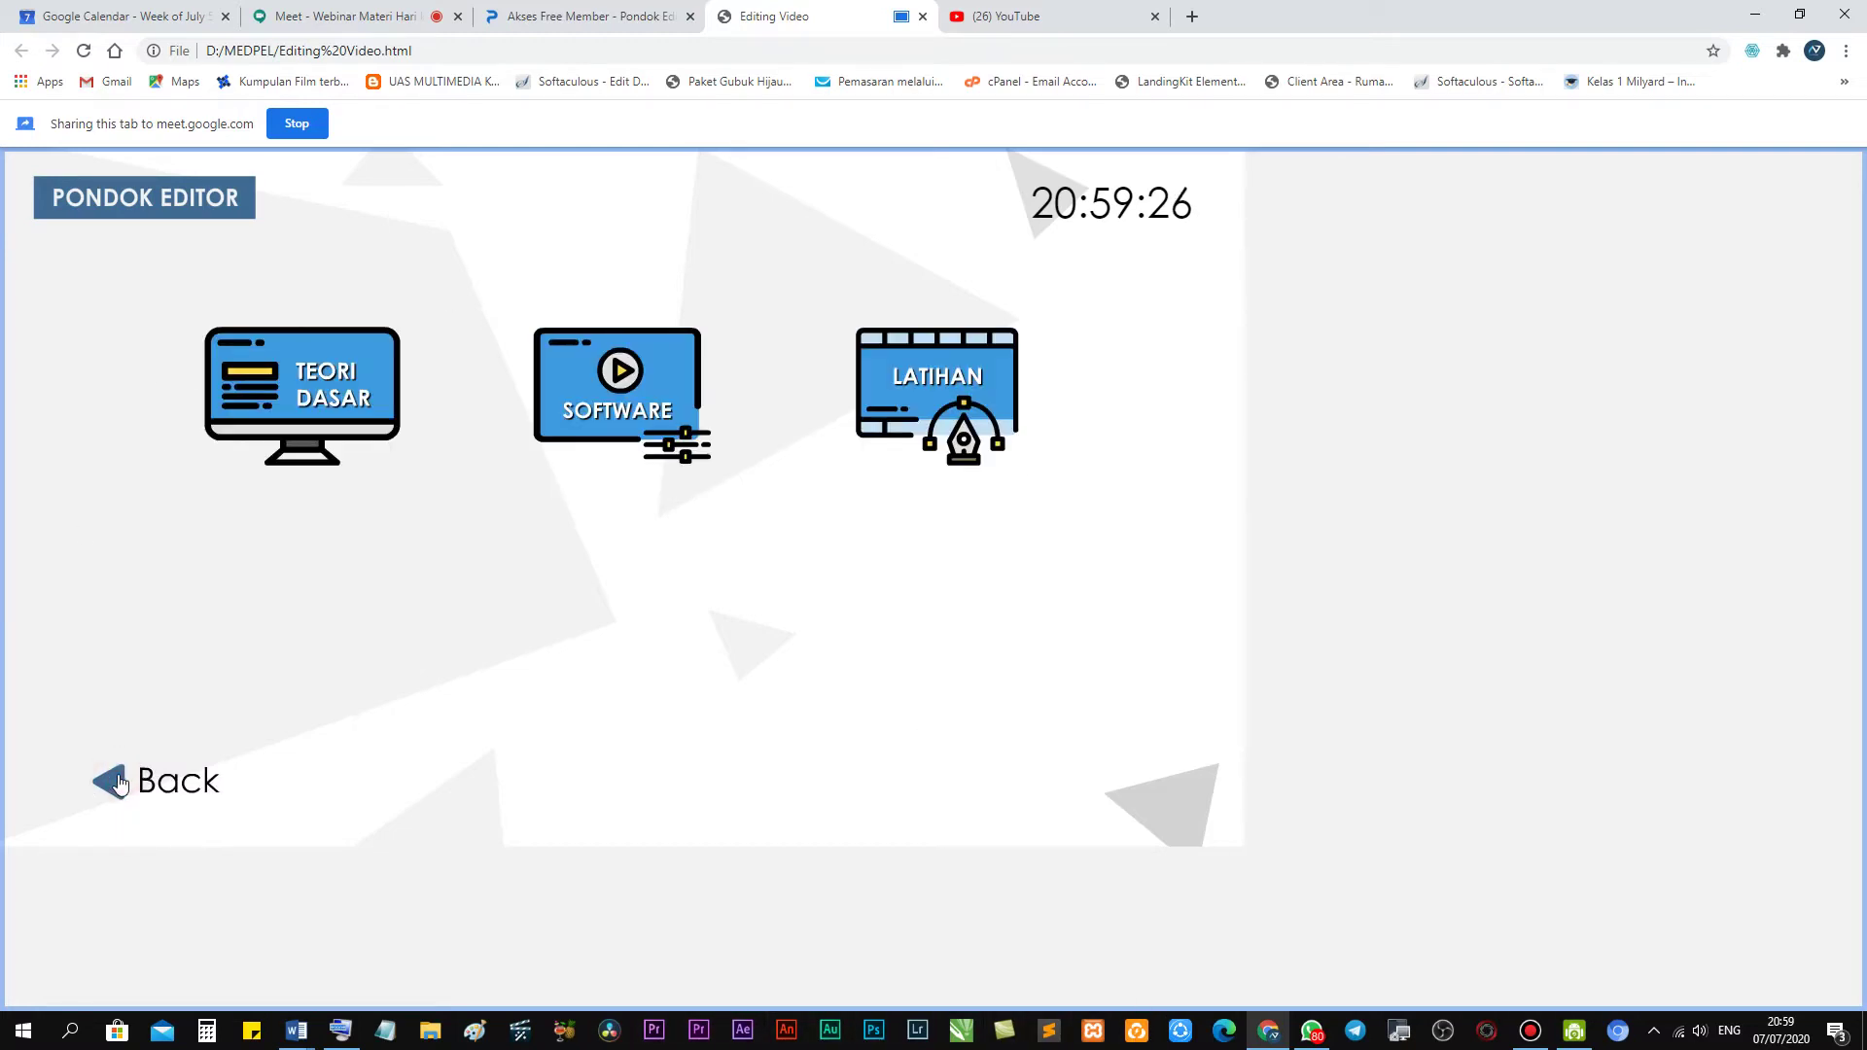
mouse_move(321, 428)
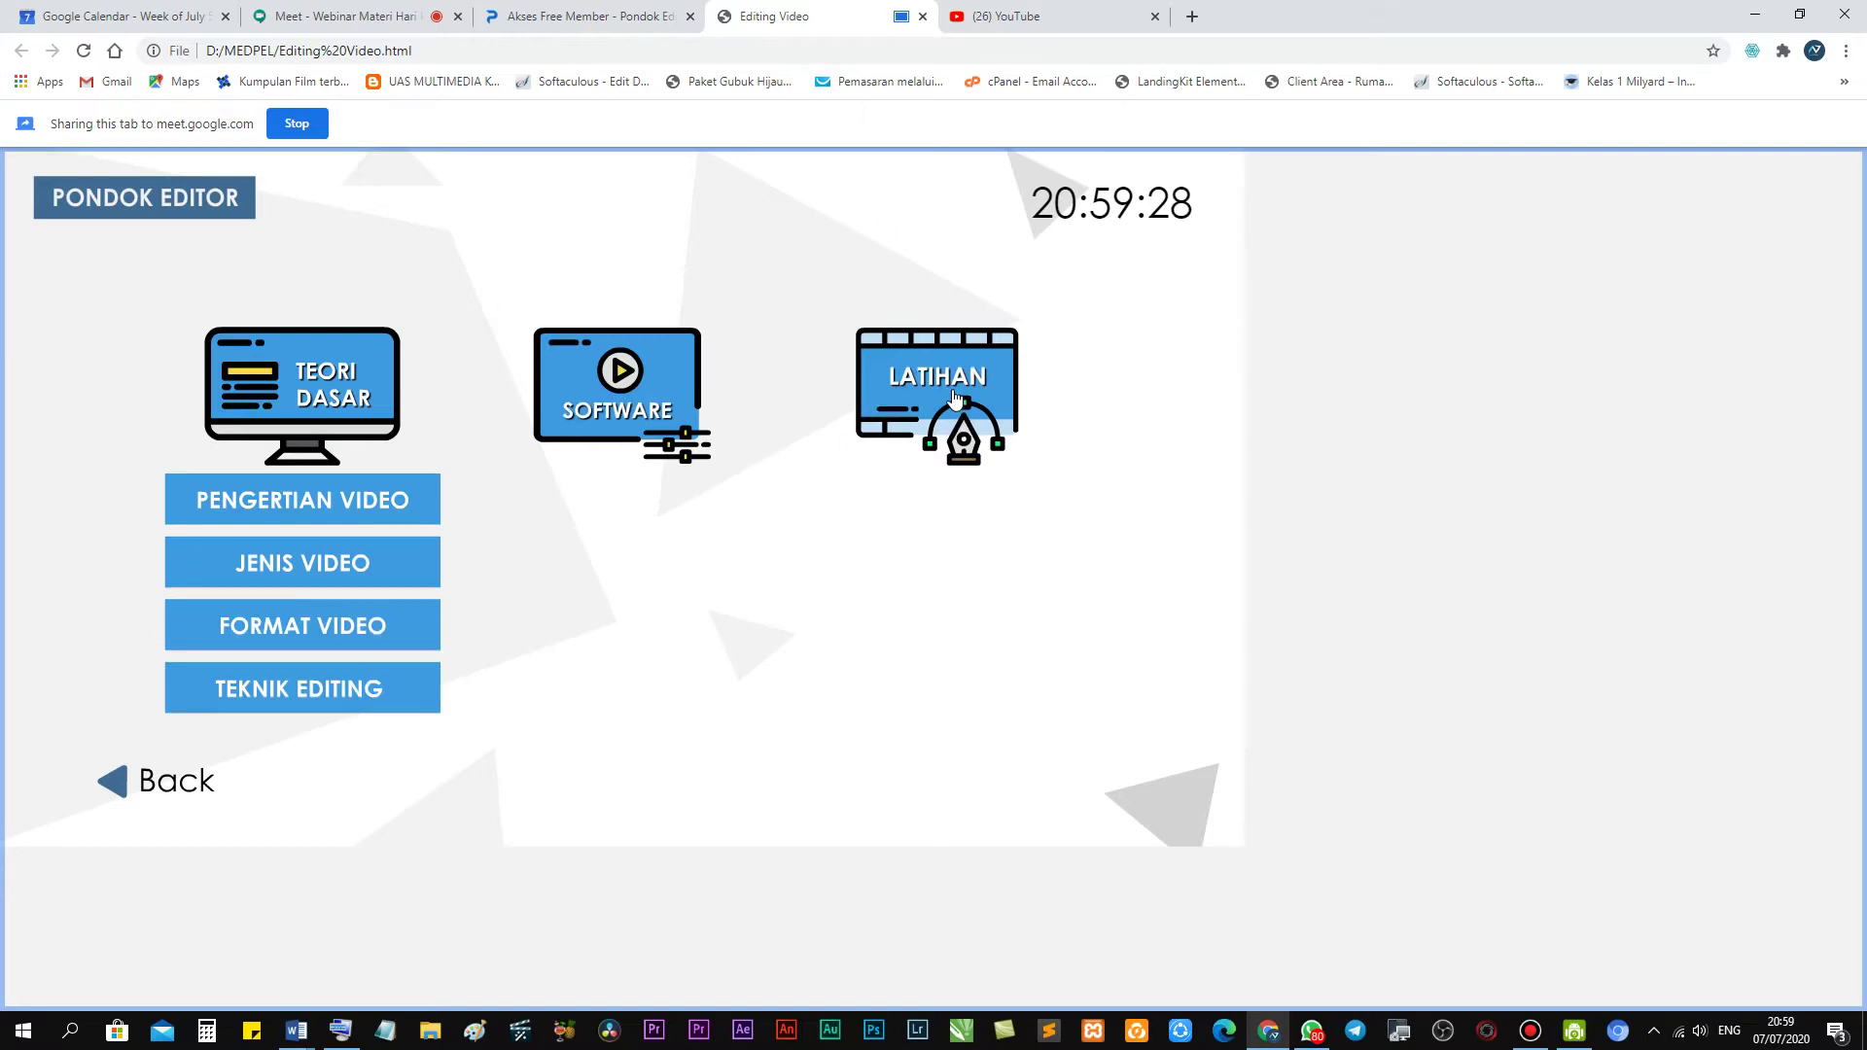
Share the Editing Video tab in the meeting instead, then return to the Meet tab.
click(546, 8)
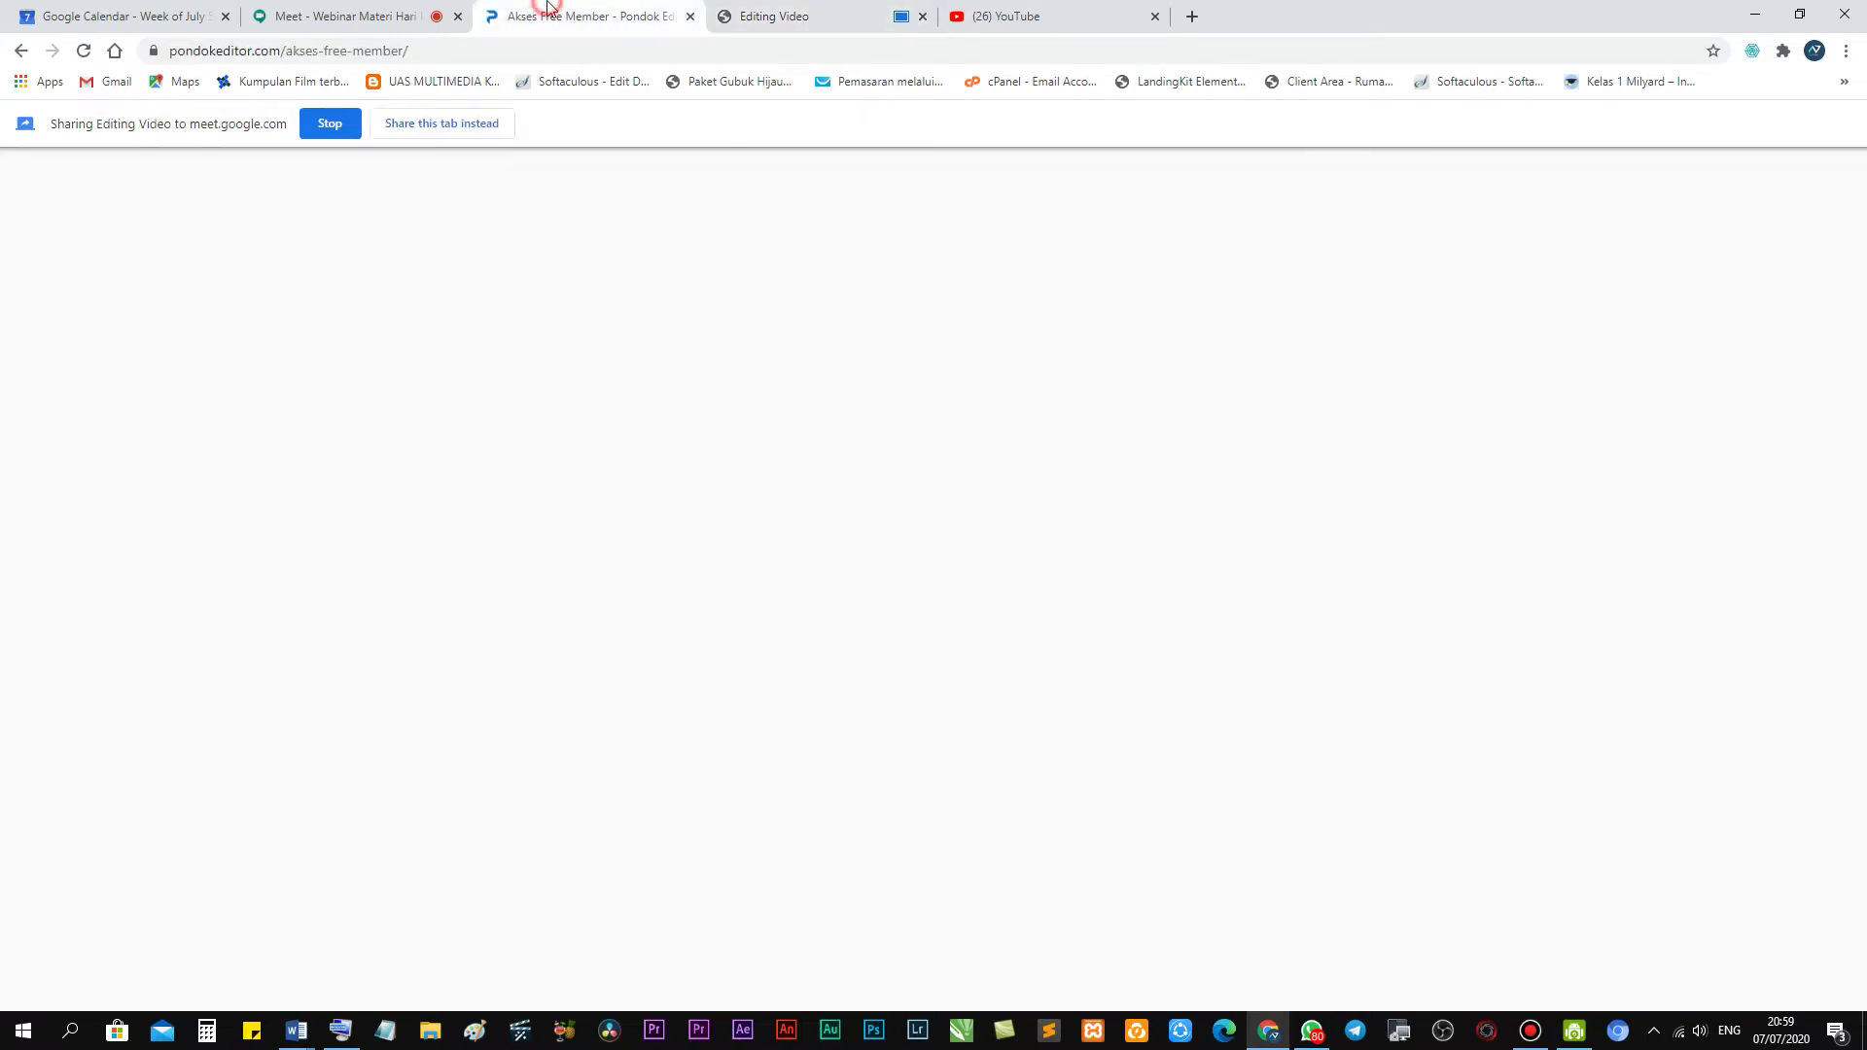
click(868, 8)
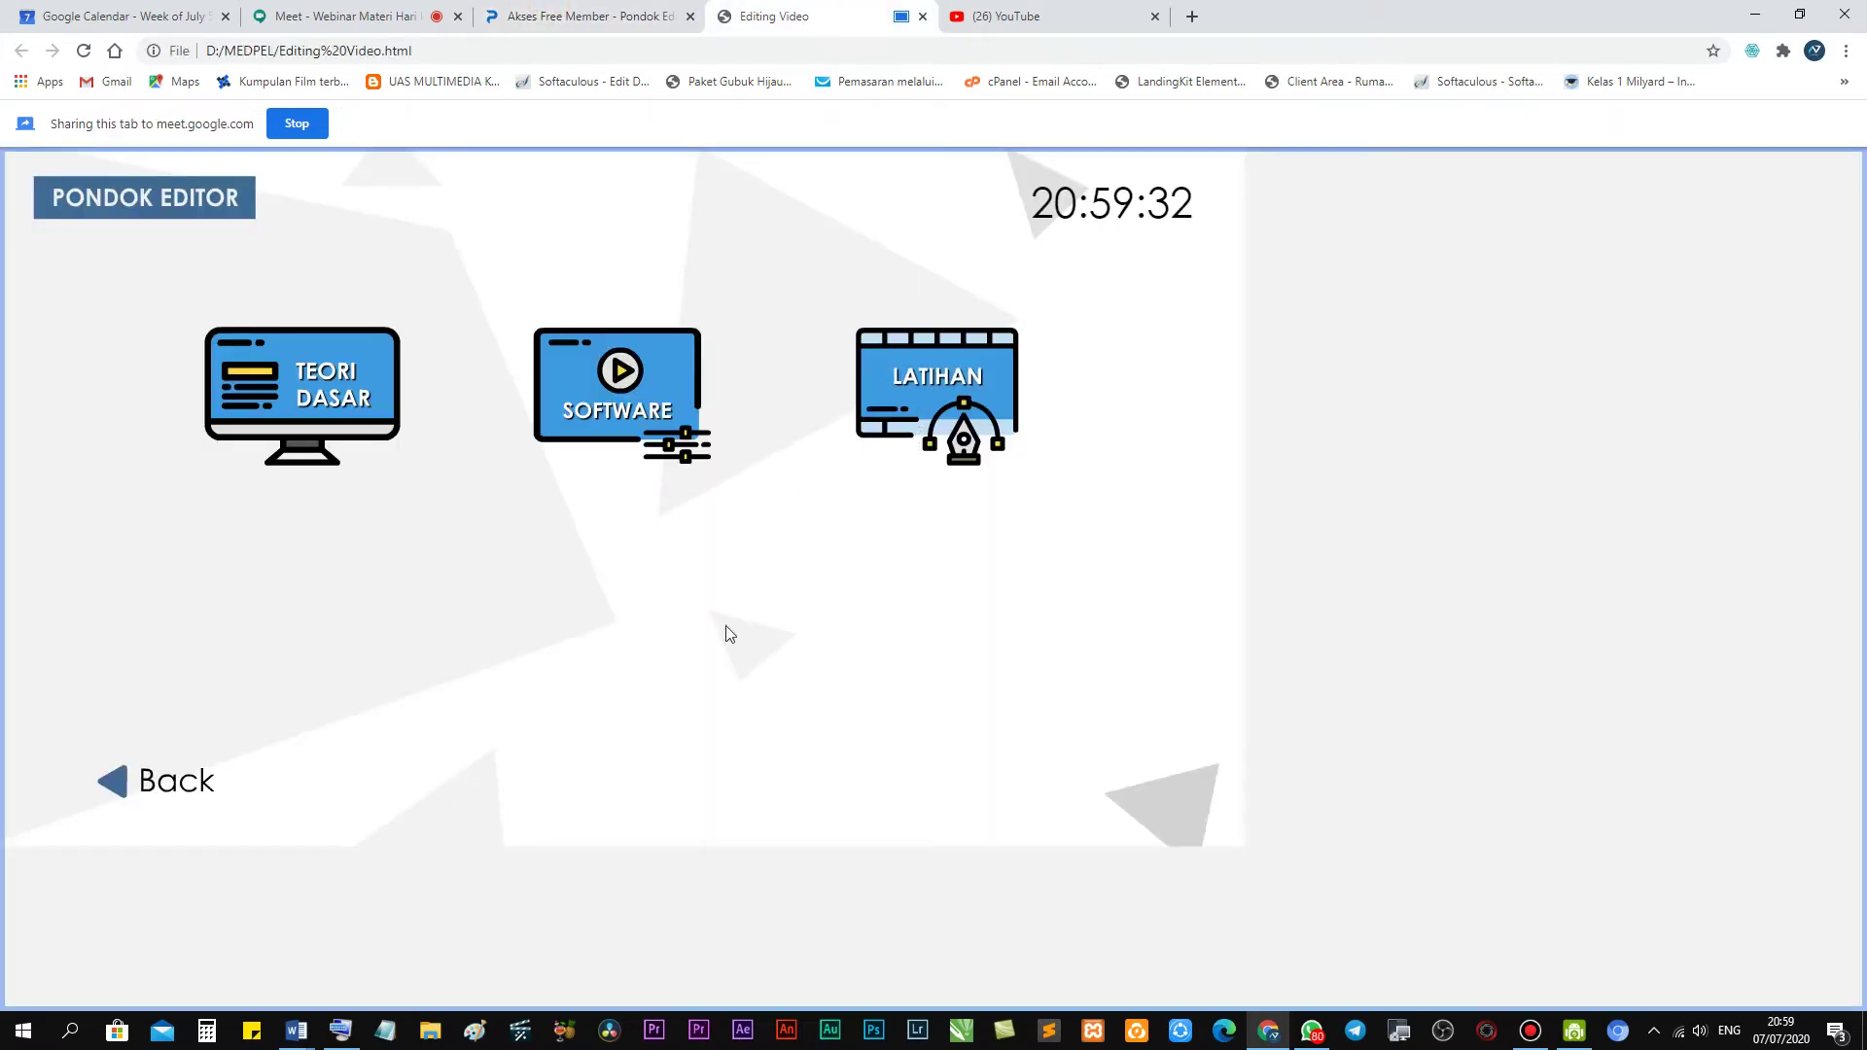
click(583, 10)
click(339, 8)
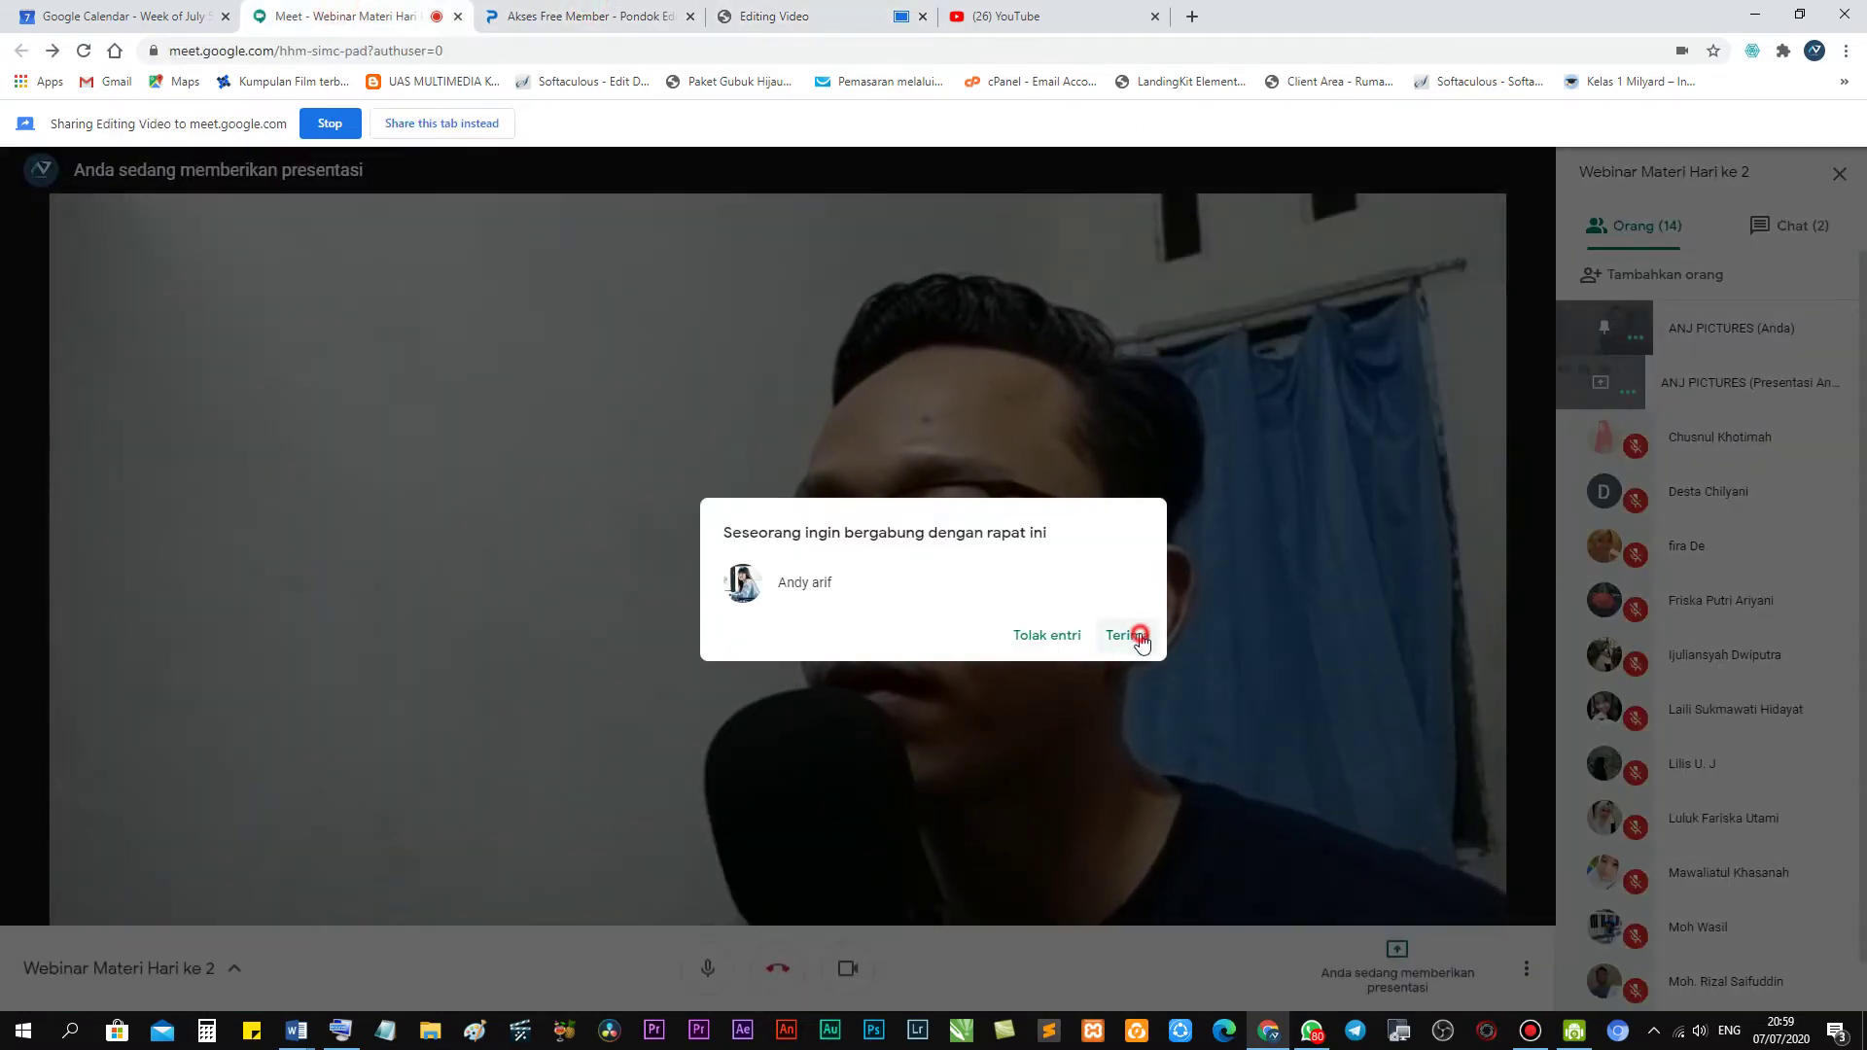
Admit the person waiting to join the call and return to the meeting view.
click(1138, 637)
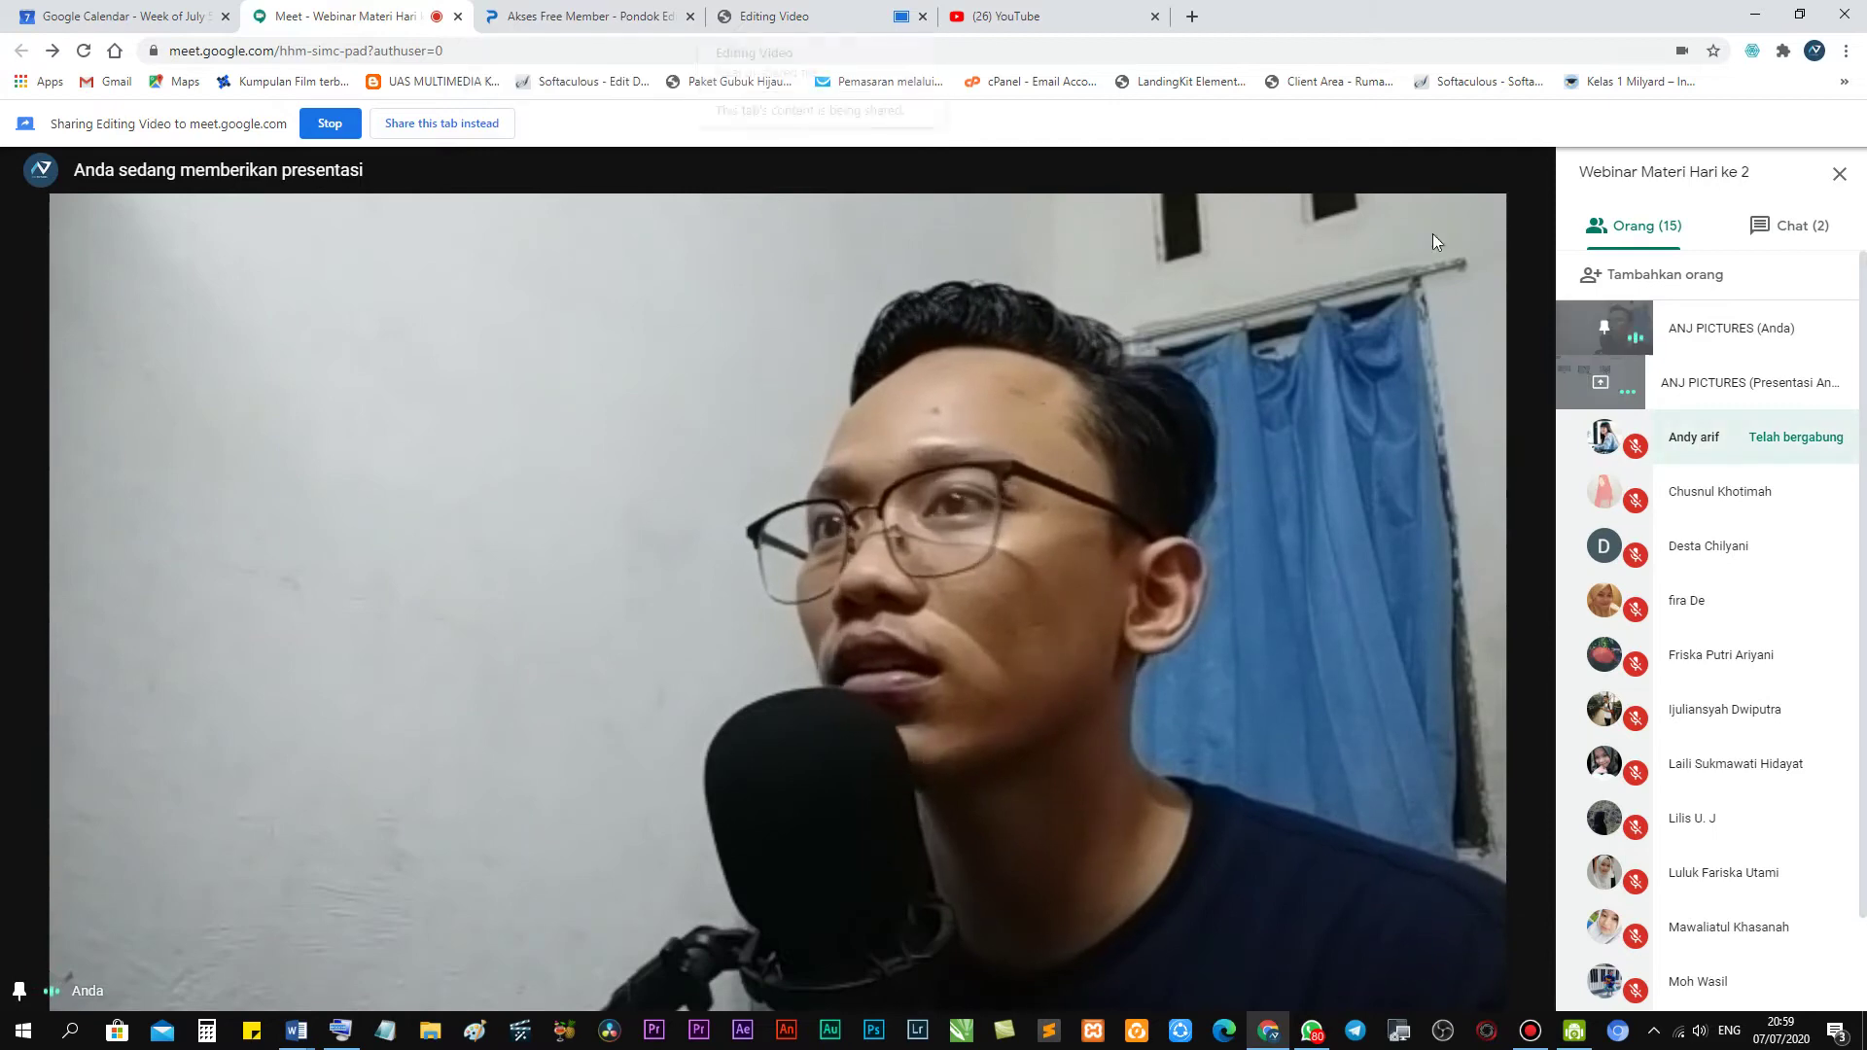
click(768, 15)
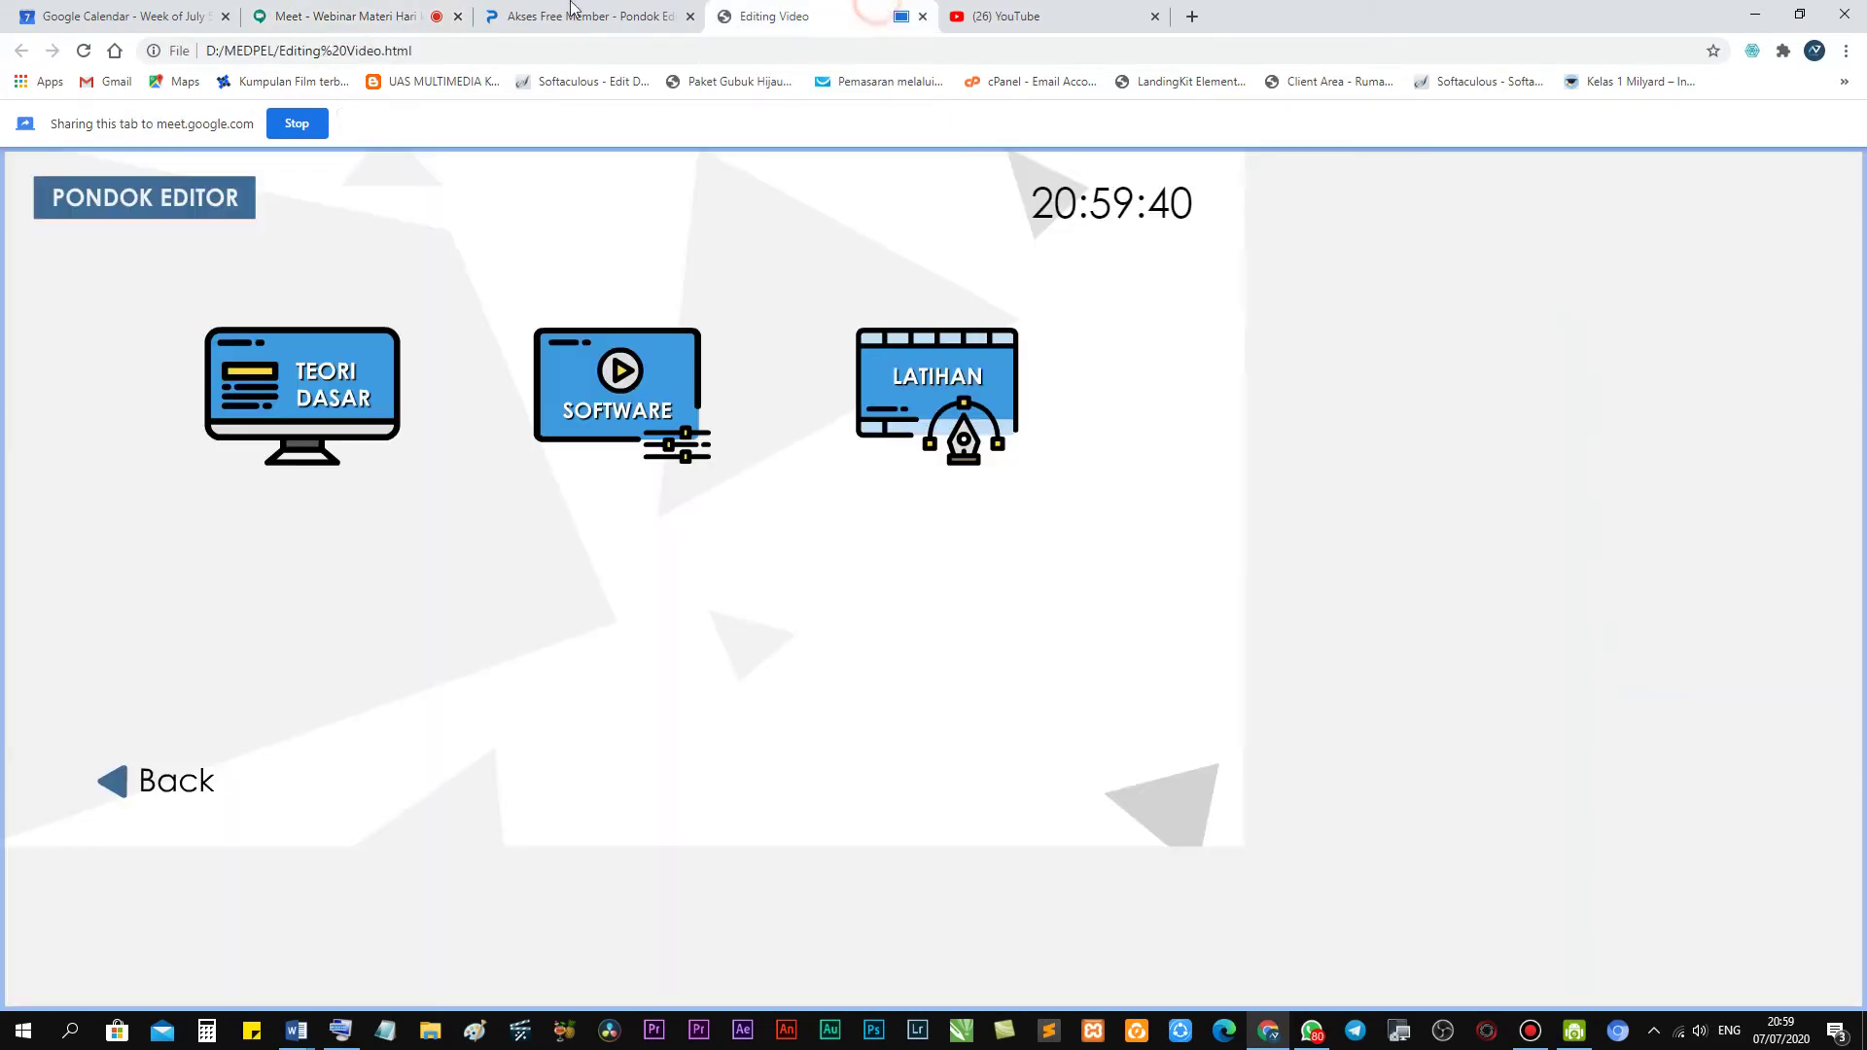
click(328, 8)
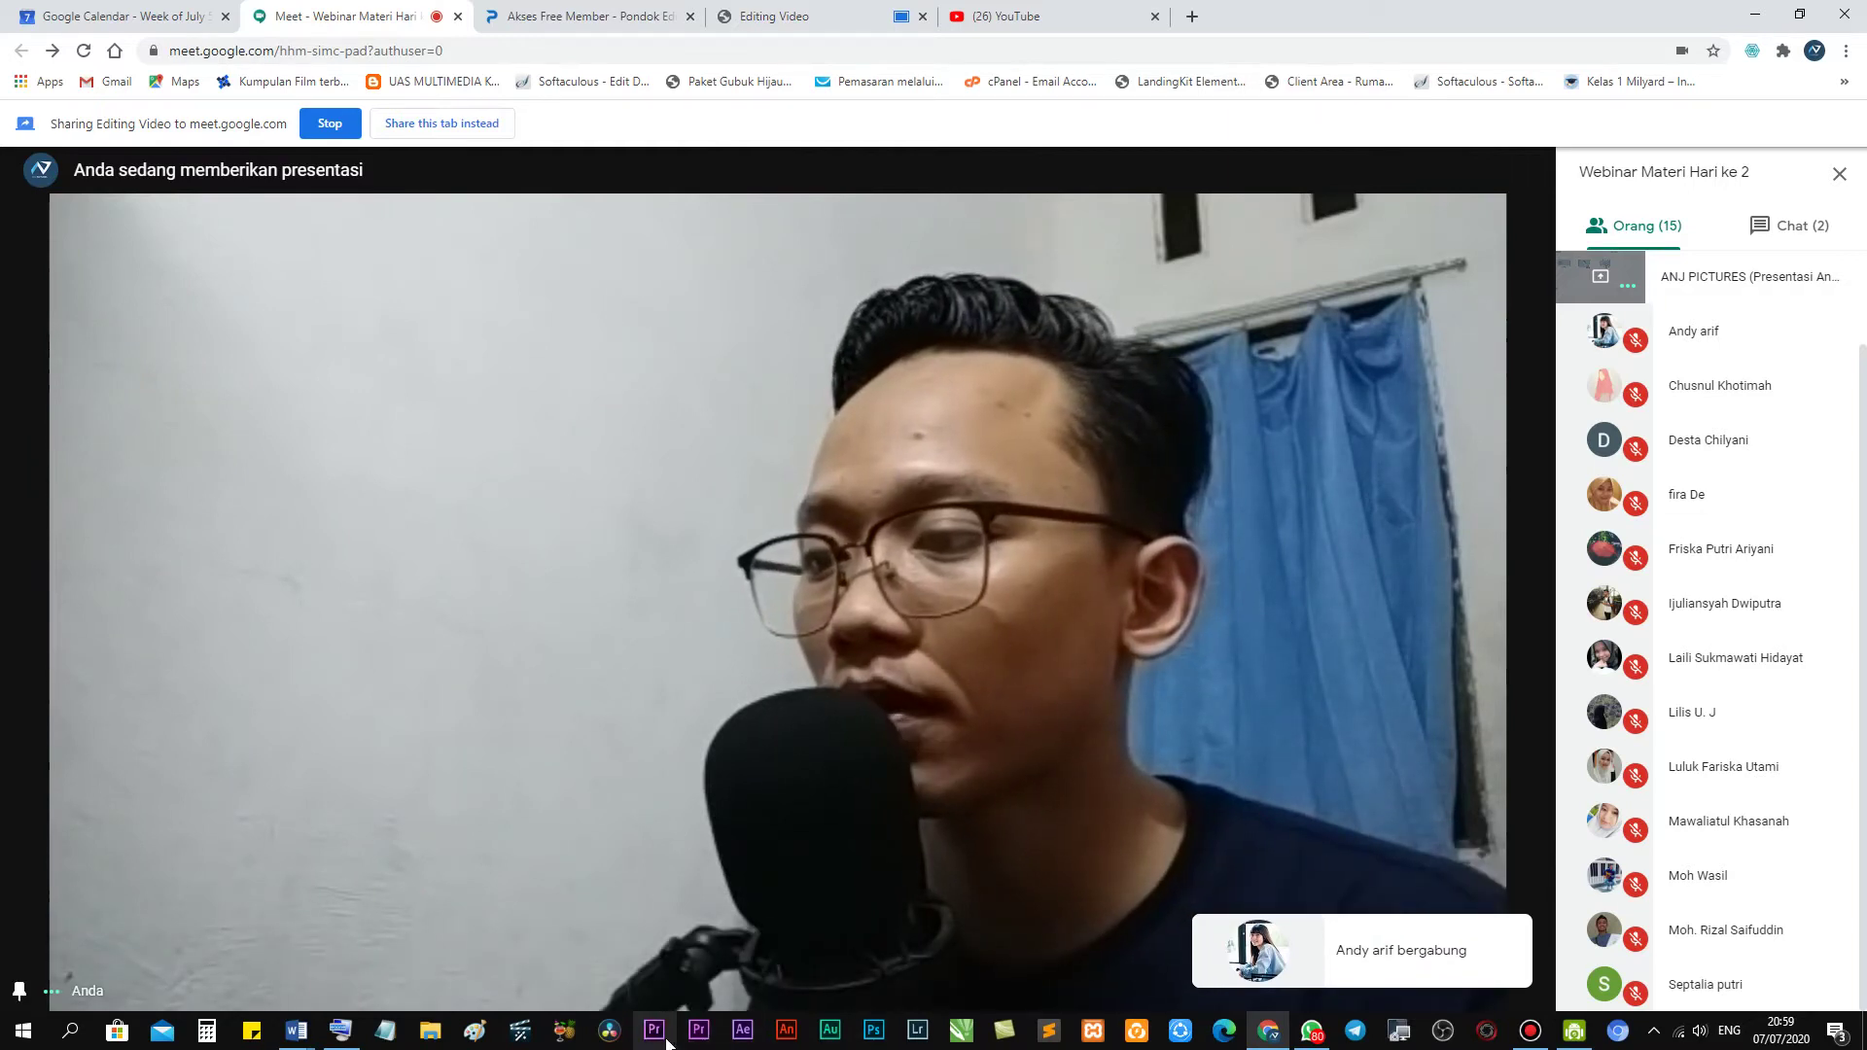
Stop presenting the shared page via 'Berhenti mempresentasikan'.
mouse_move(1429, 968)
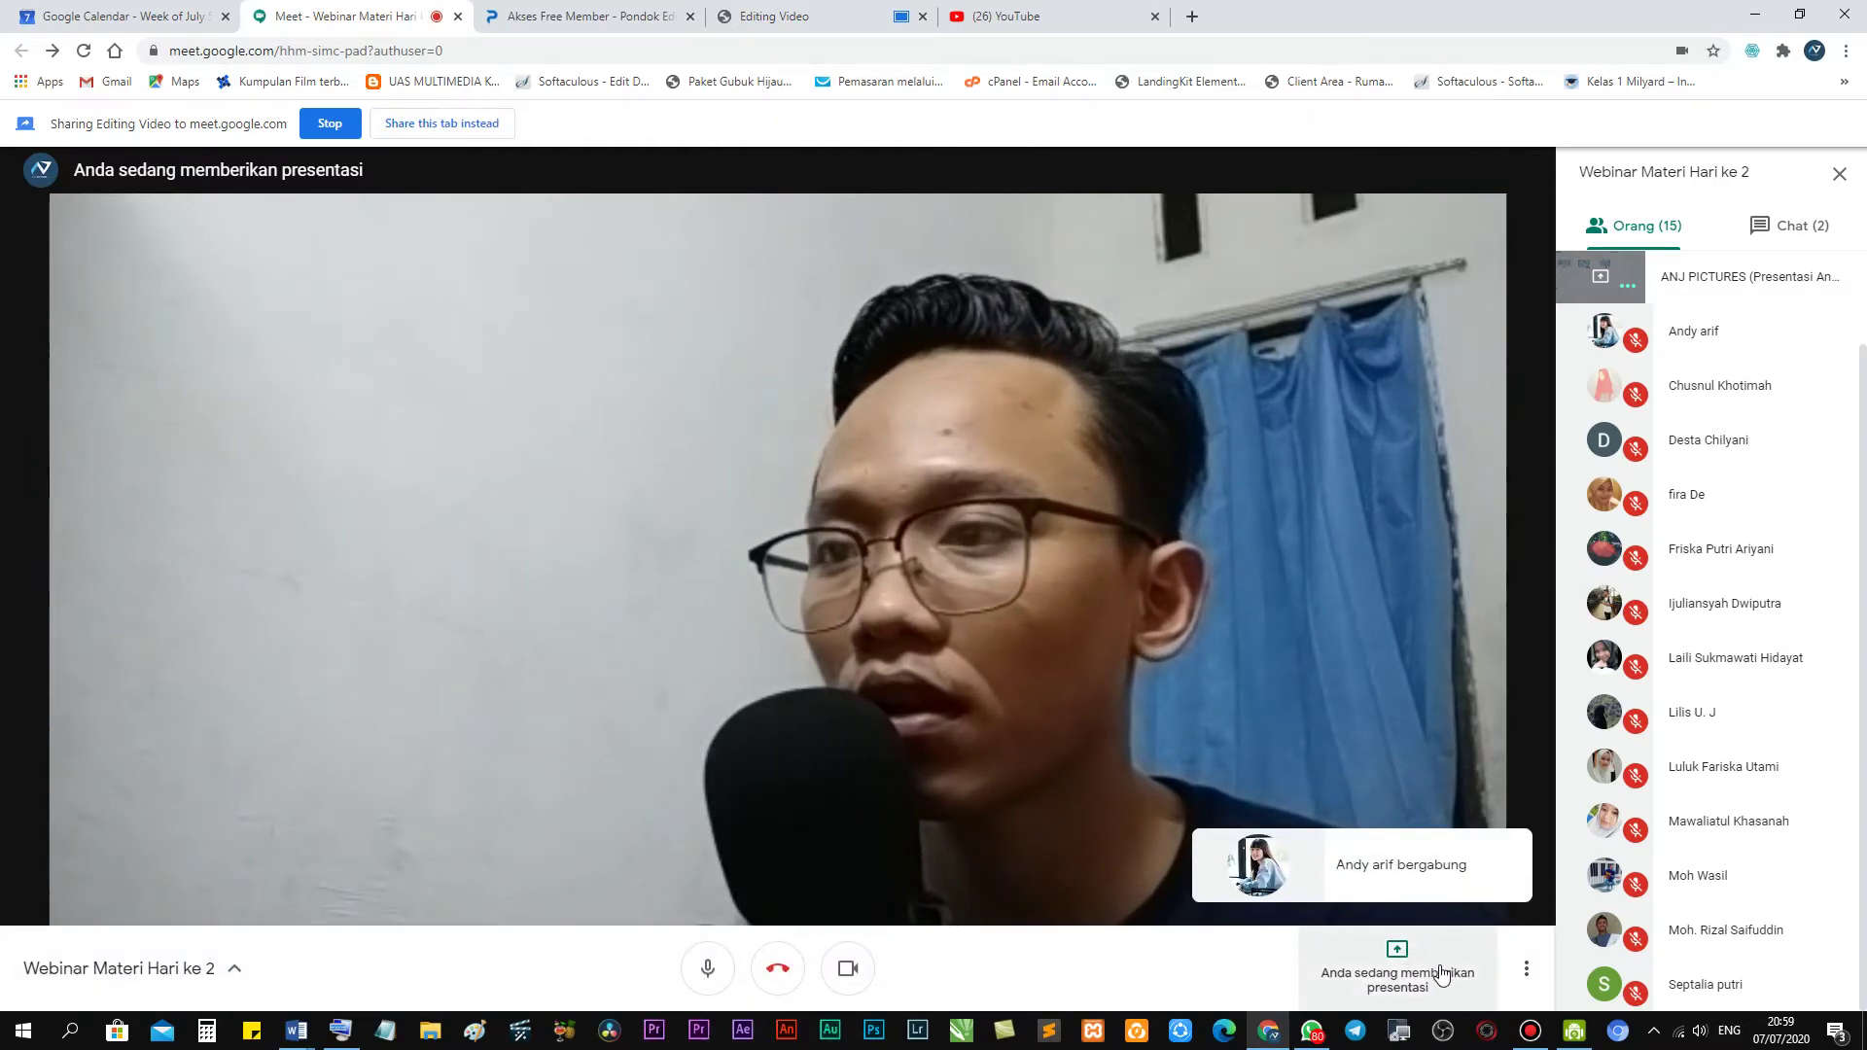
click(1440, 974)
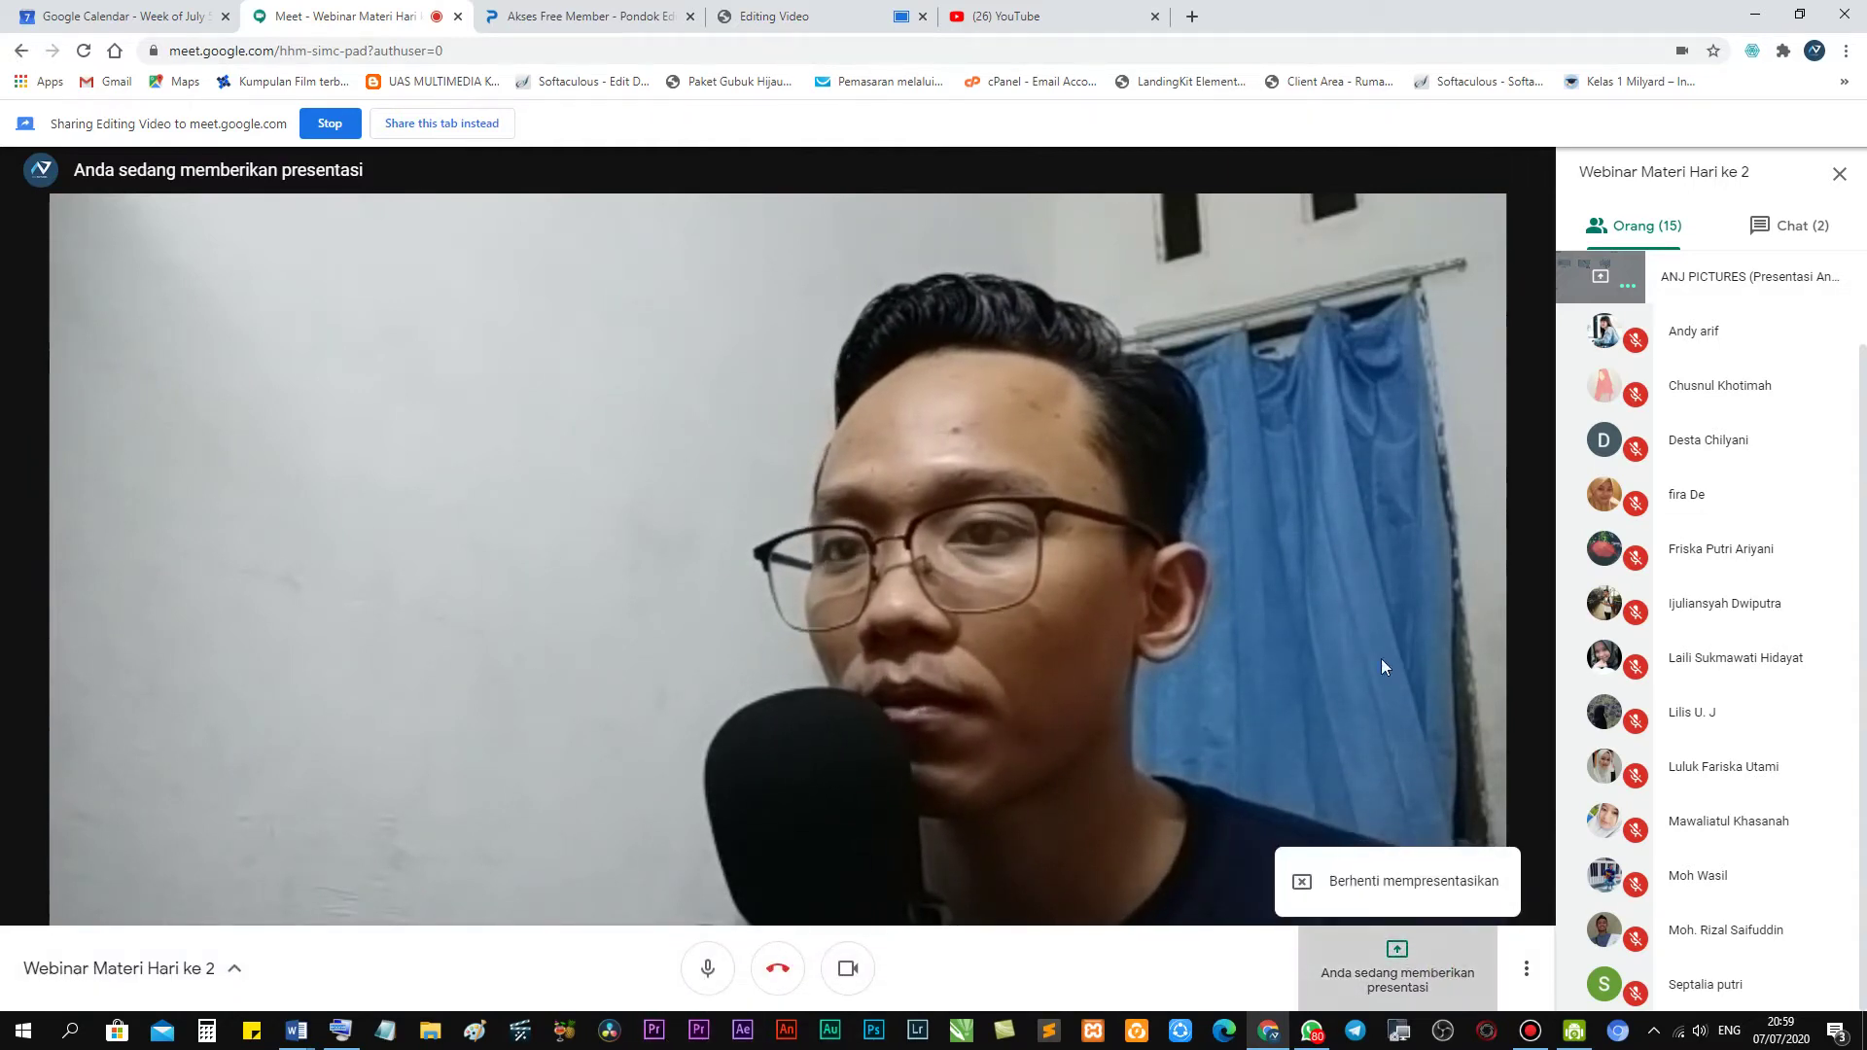
click(1407, 878)
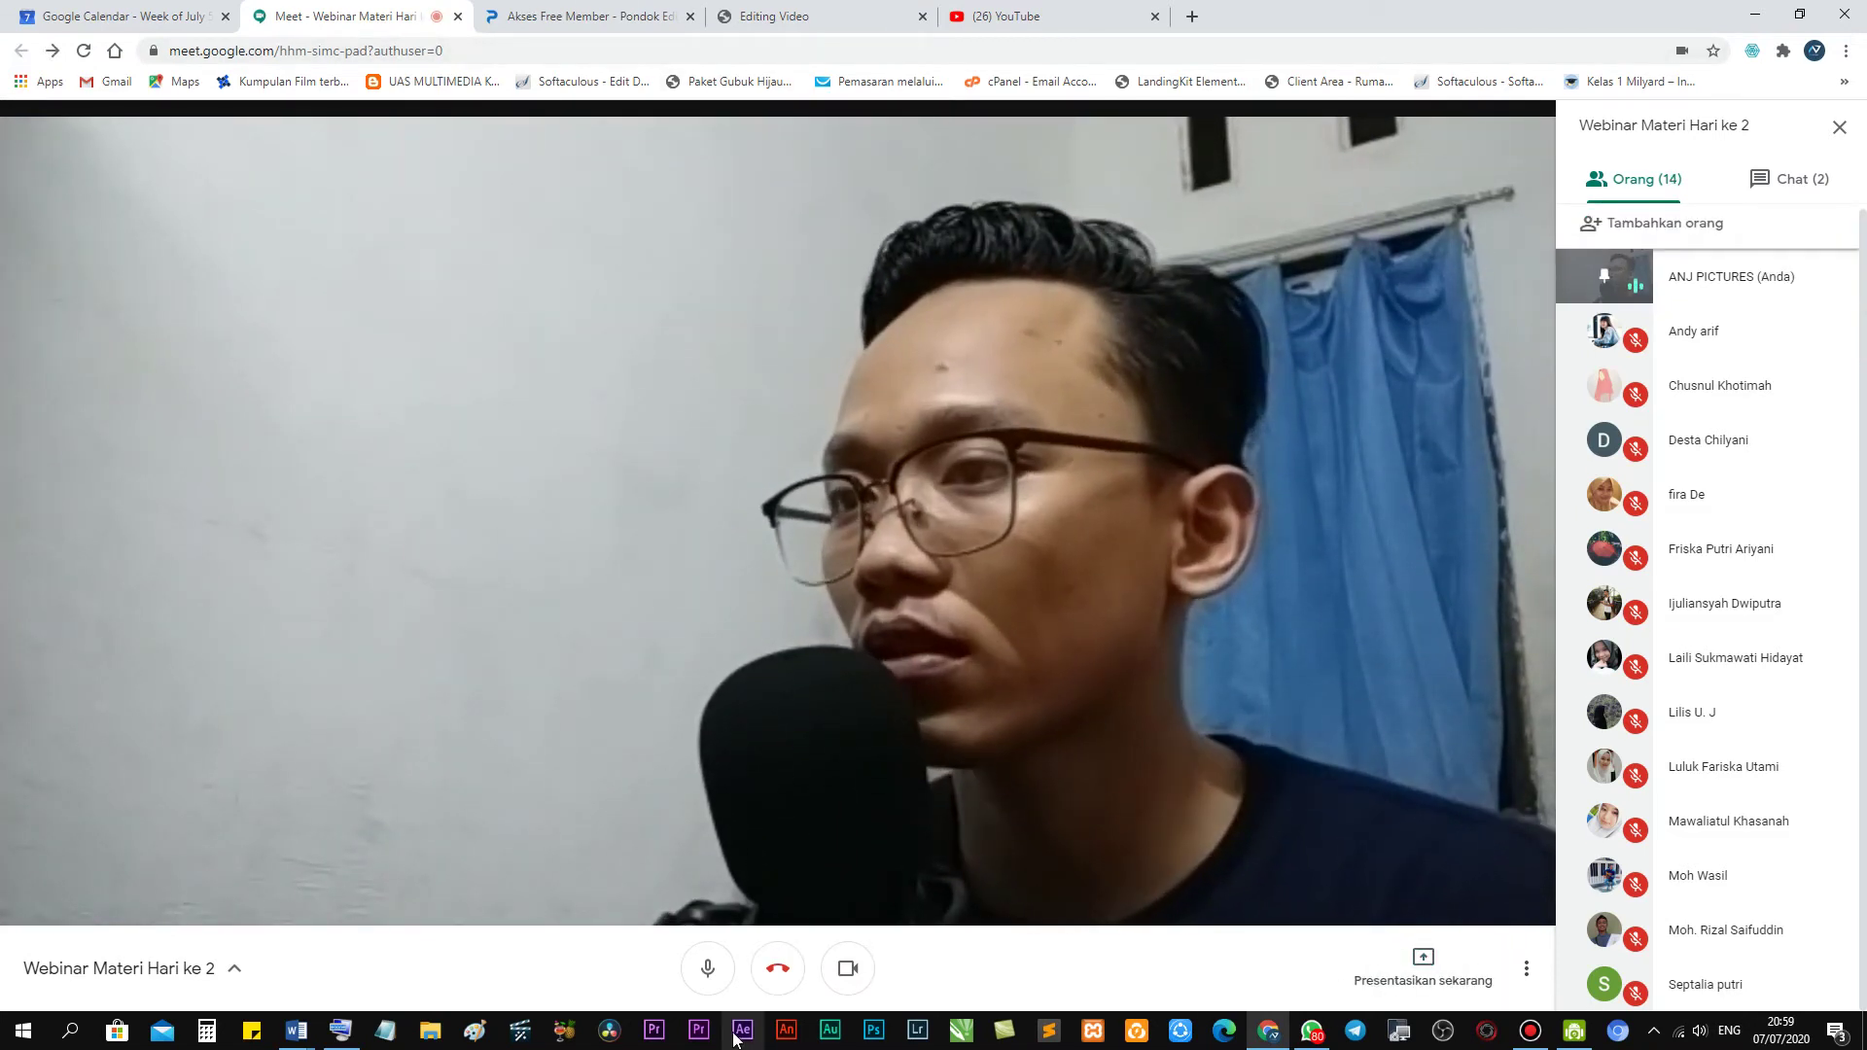
Launch Premiere Pro from the taskbar and switch to the Editing Video page.
click(654, 1032)
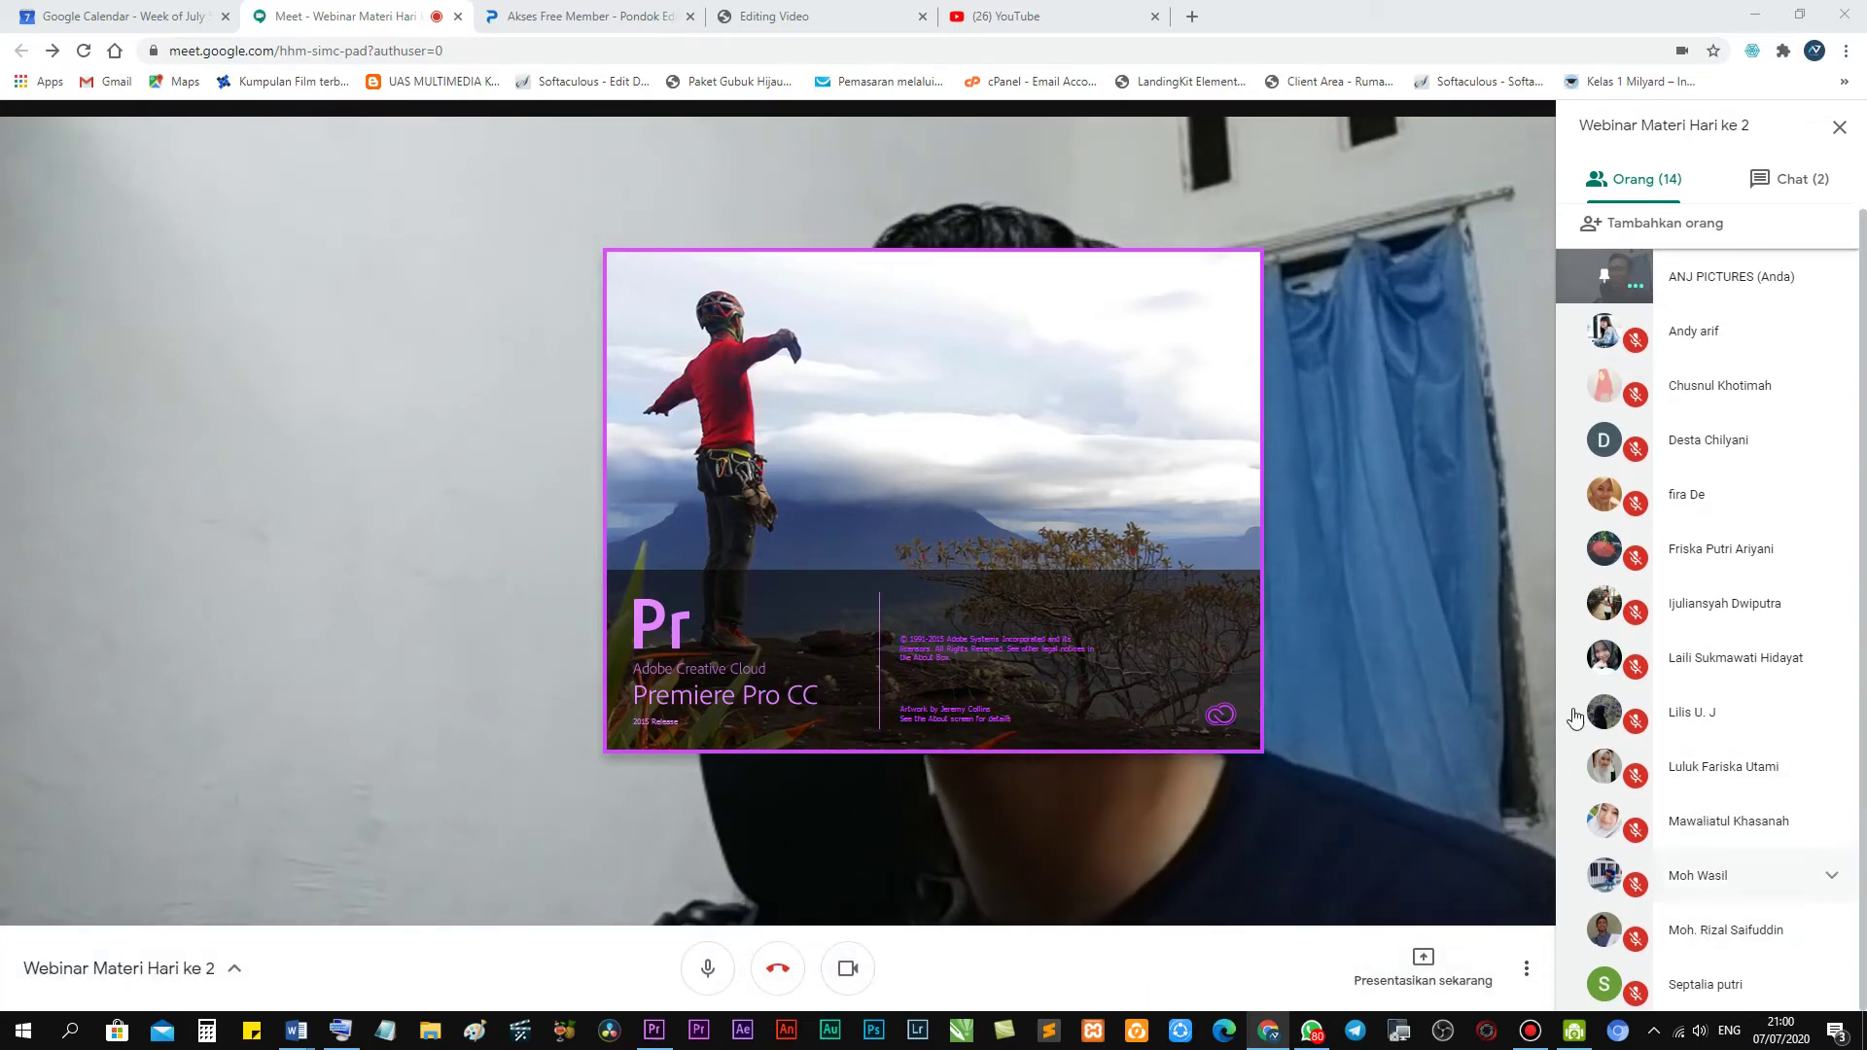
click(584, 16)
click(817, 14)
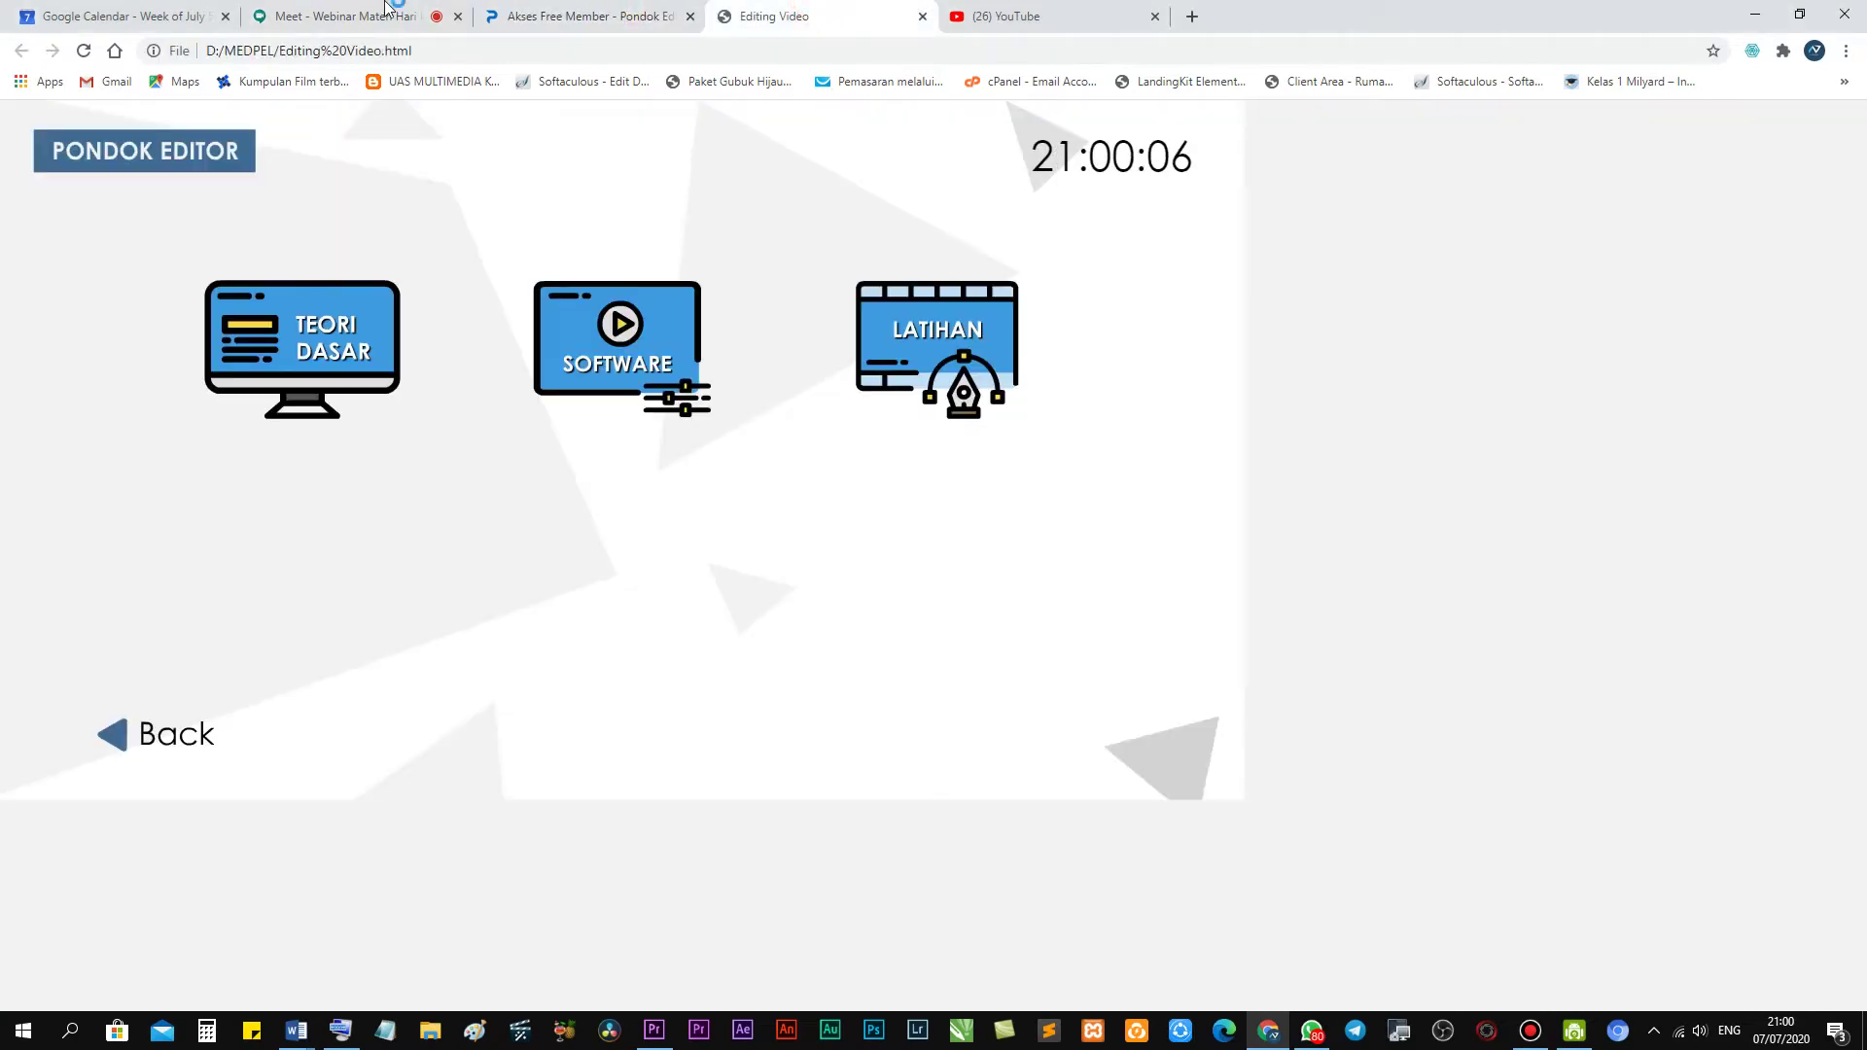
Return to the Meet tab and show the meeting chat panel.
click(387, 7)
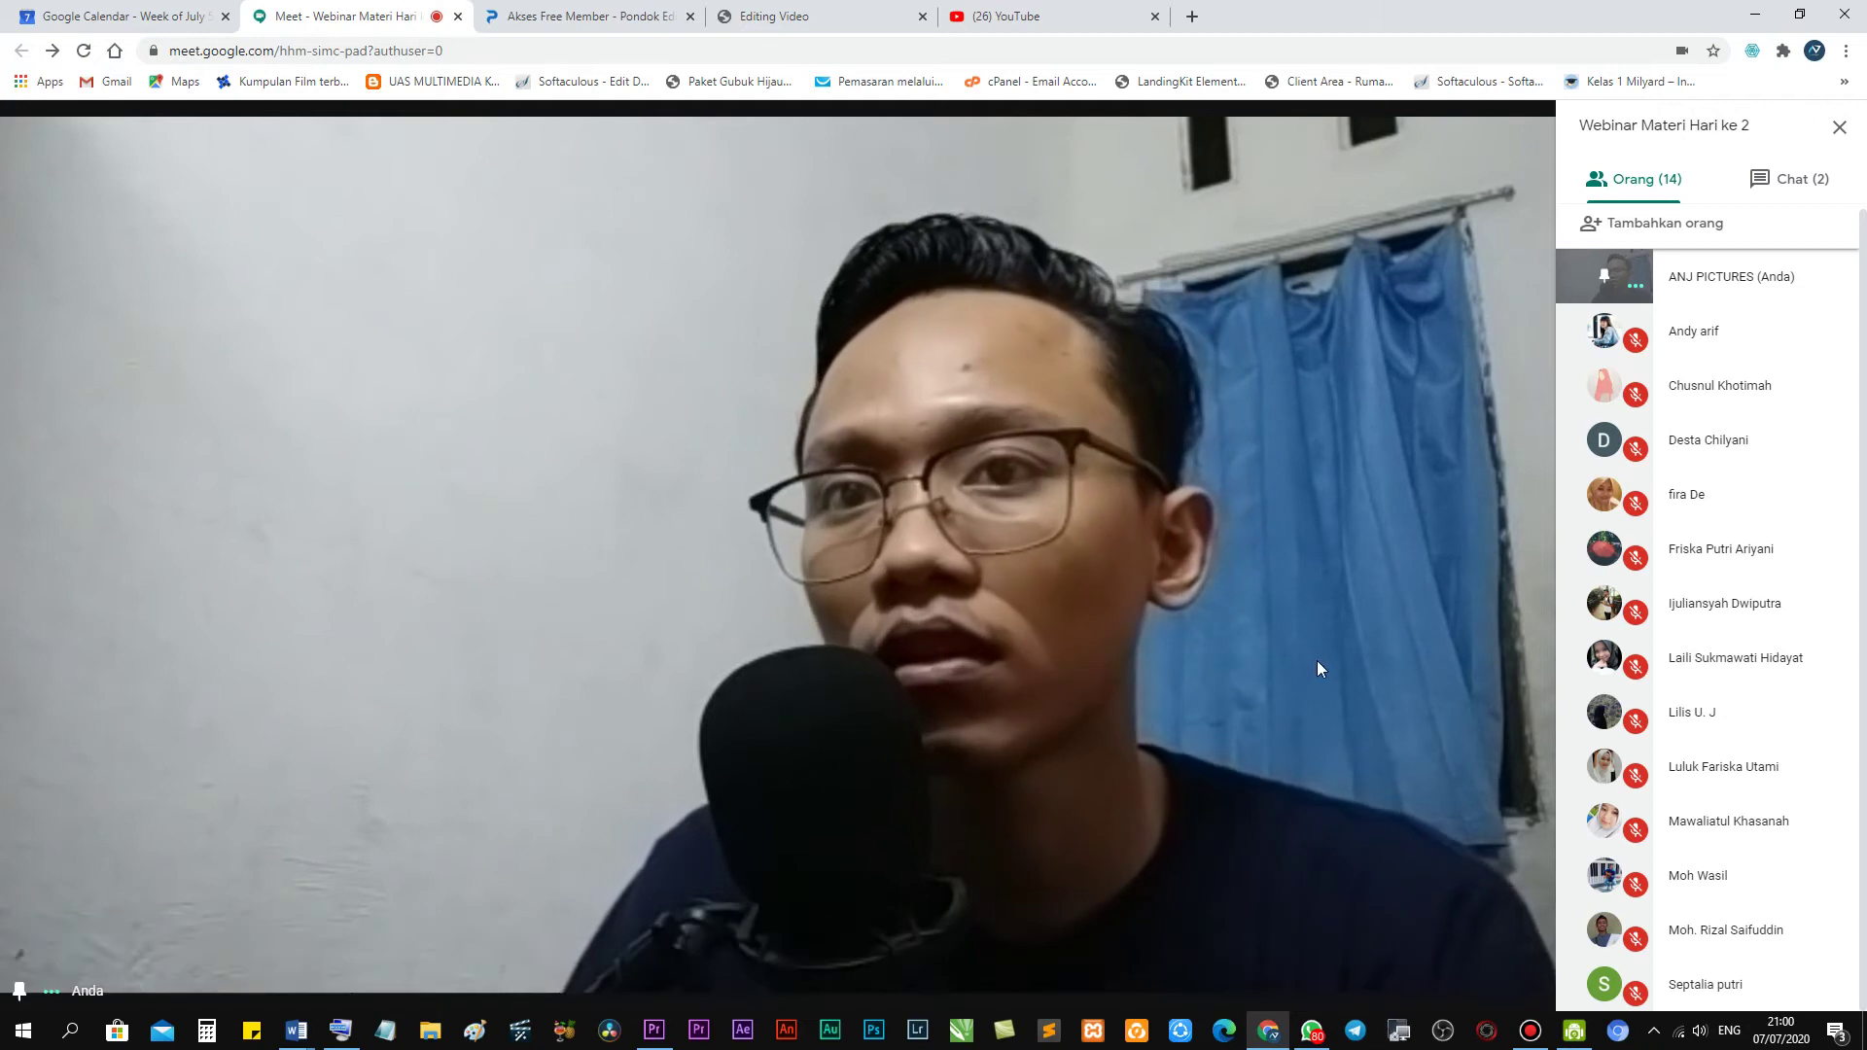
mouse_move(654, 1034)
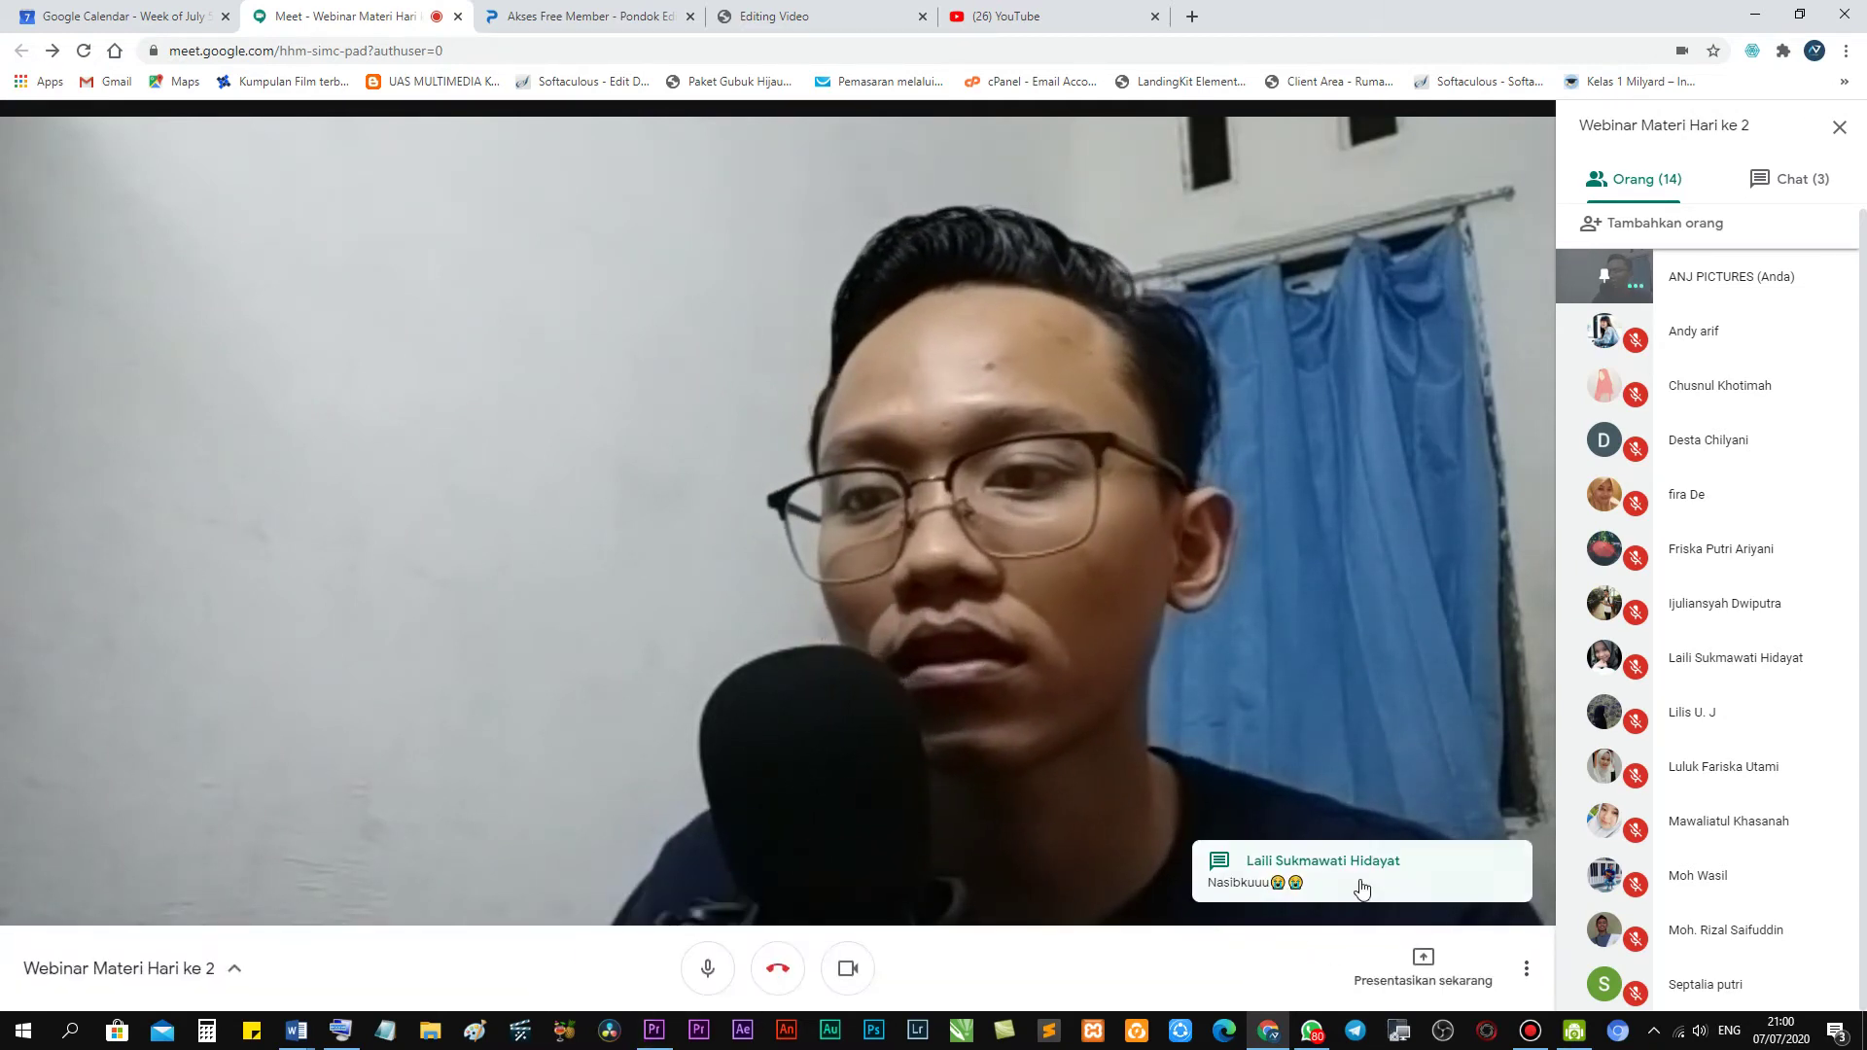
click(1789, 179)
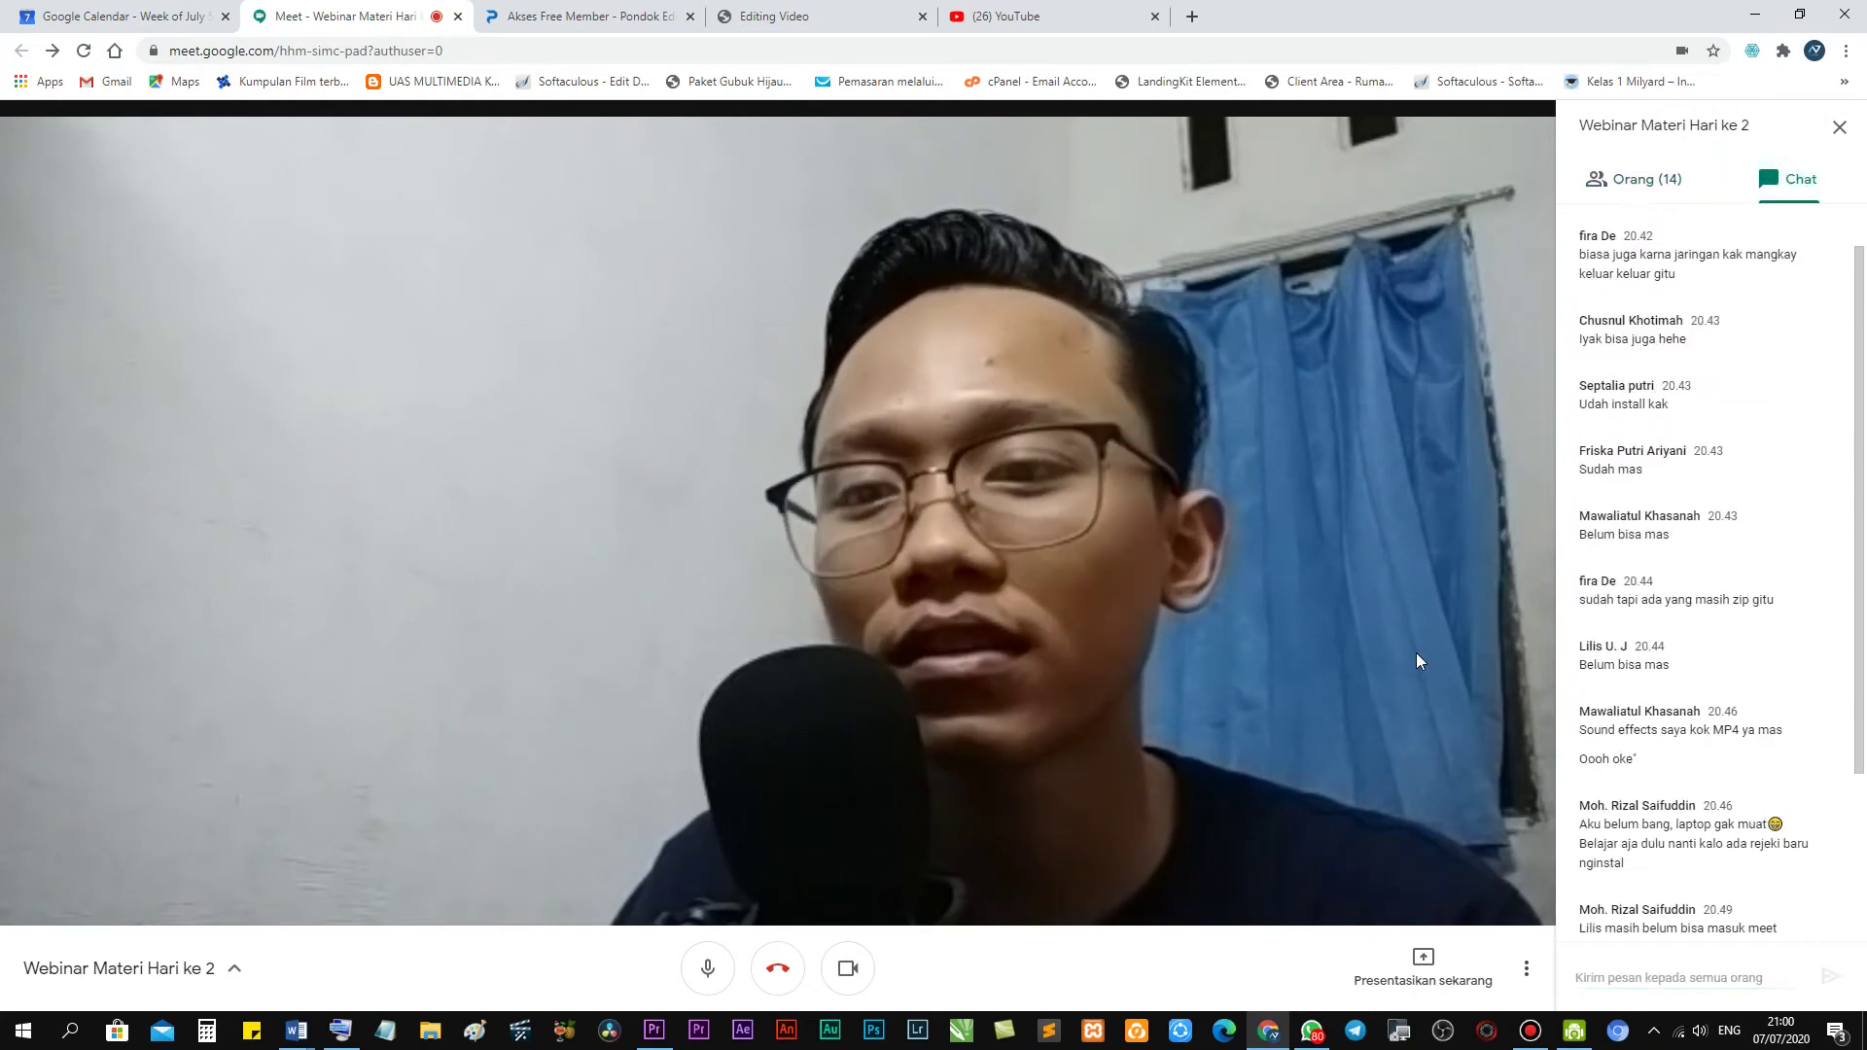
Read the Editor Class chat in WhatsApp, minimise it, and bring up Bandicam's recorder window.
click(1312, 1035)
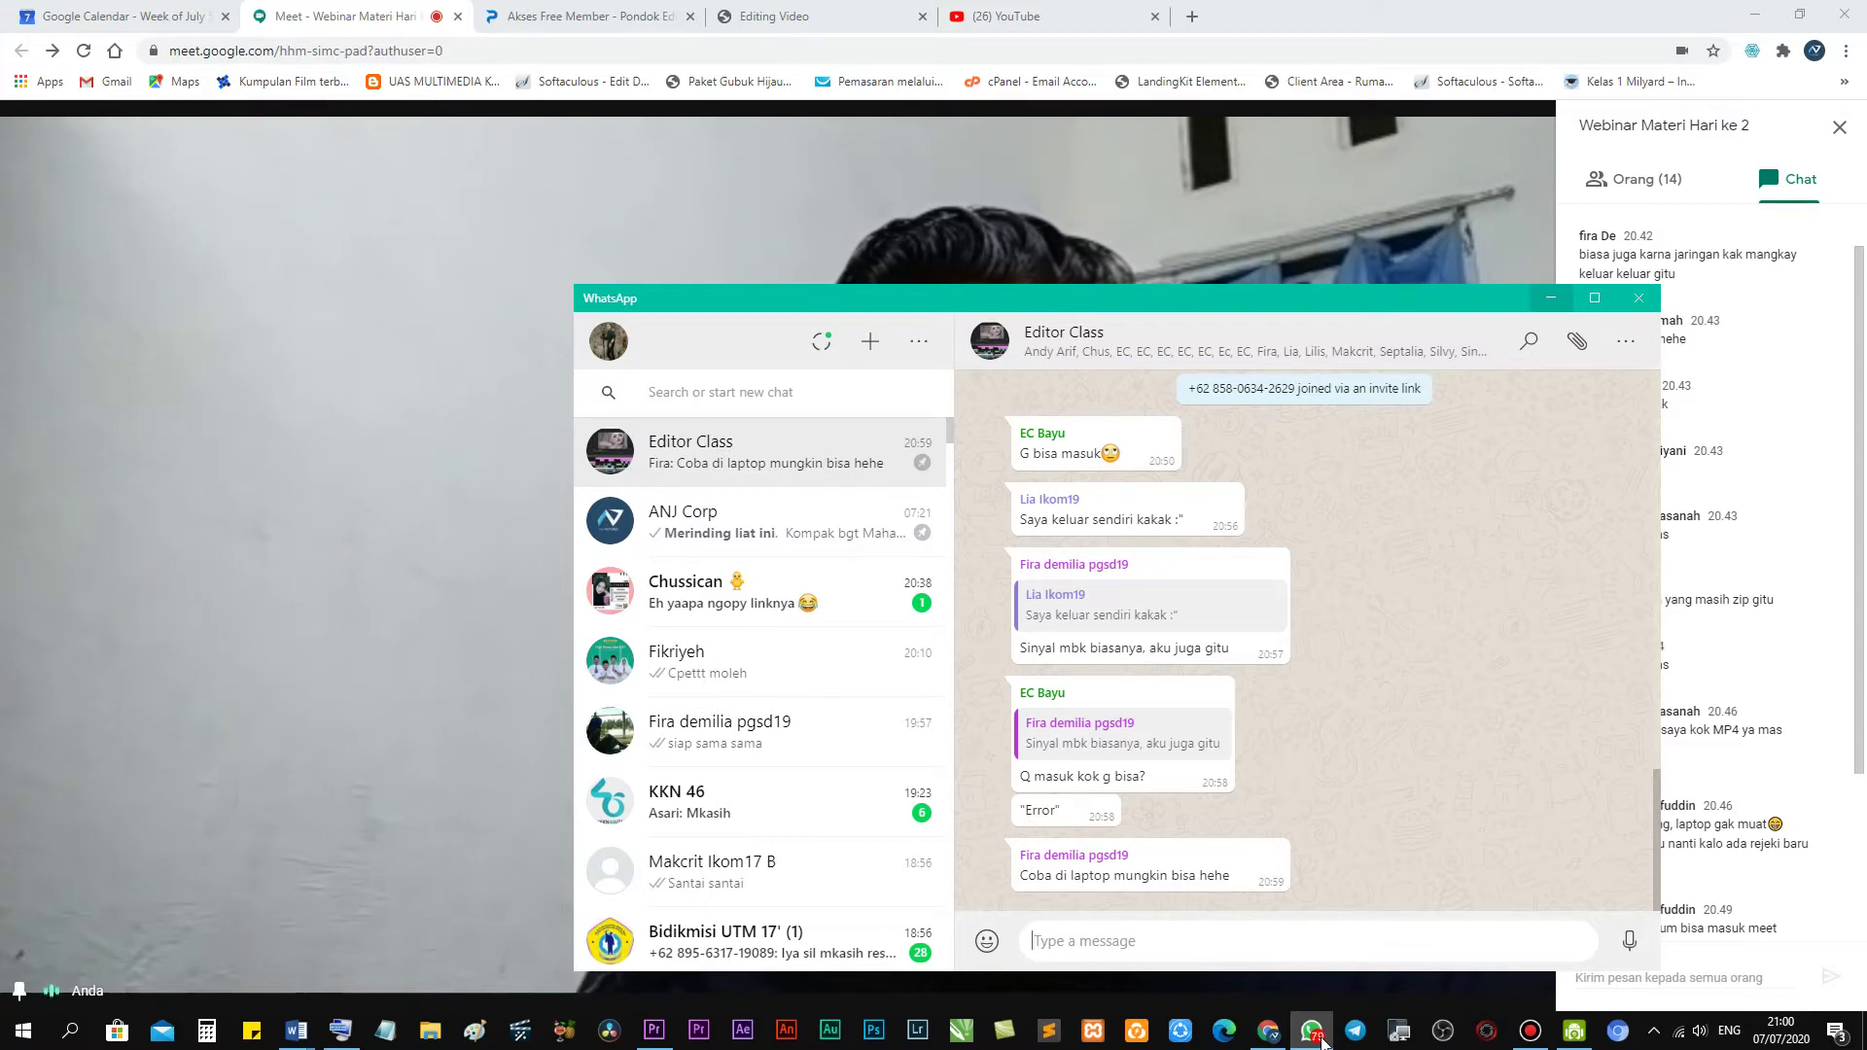
click(1321, 1041)
click(1323, 1042)
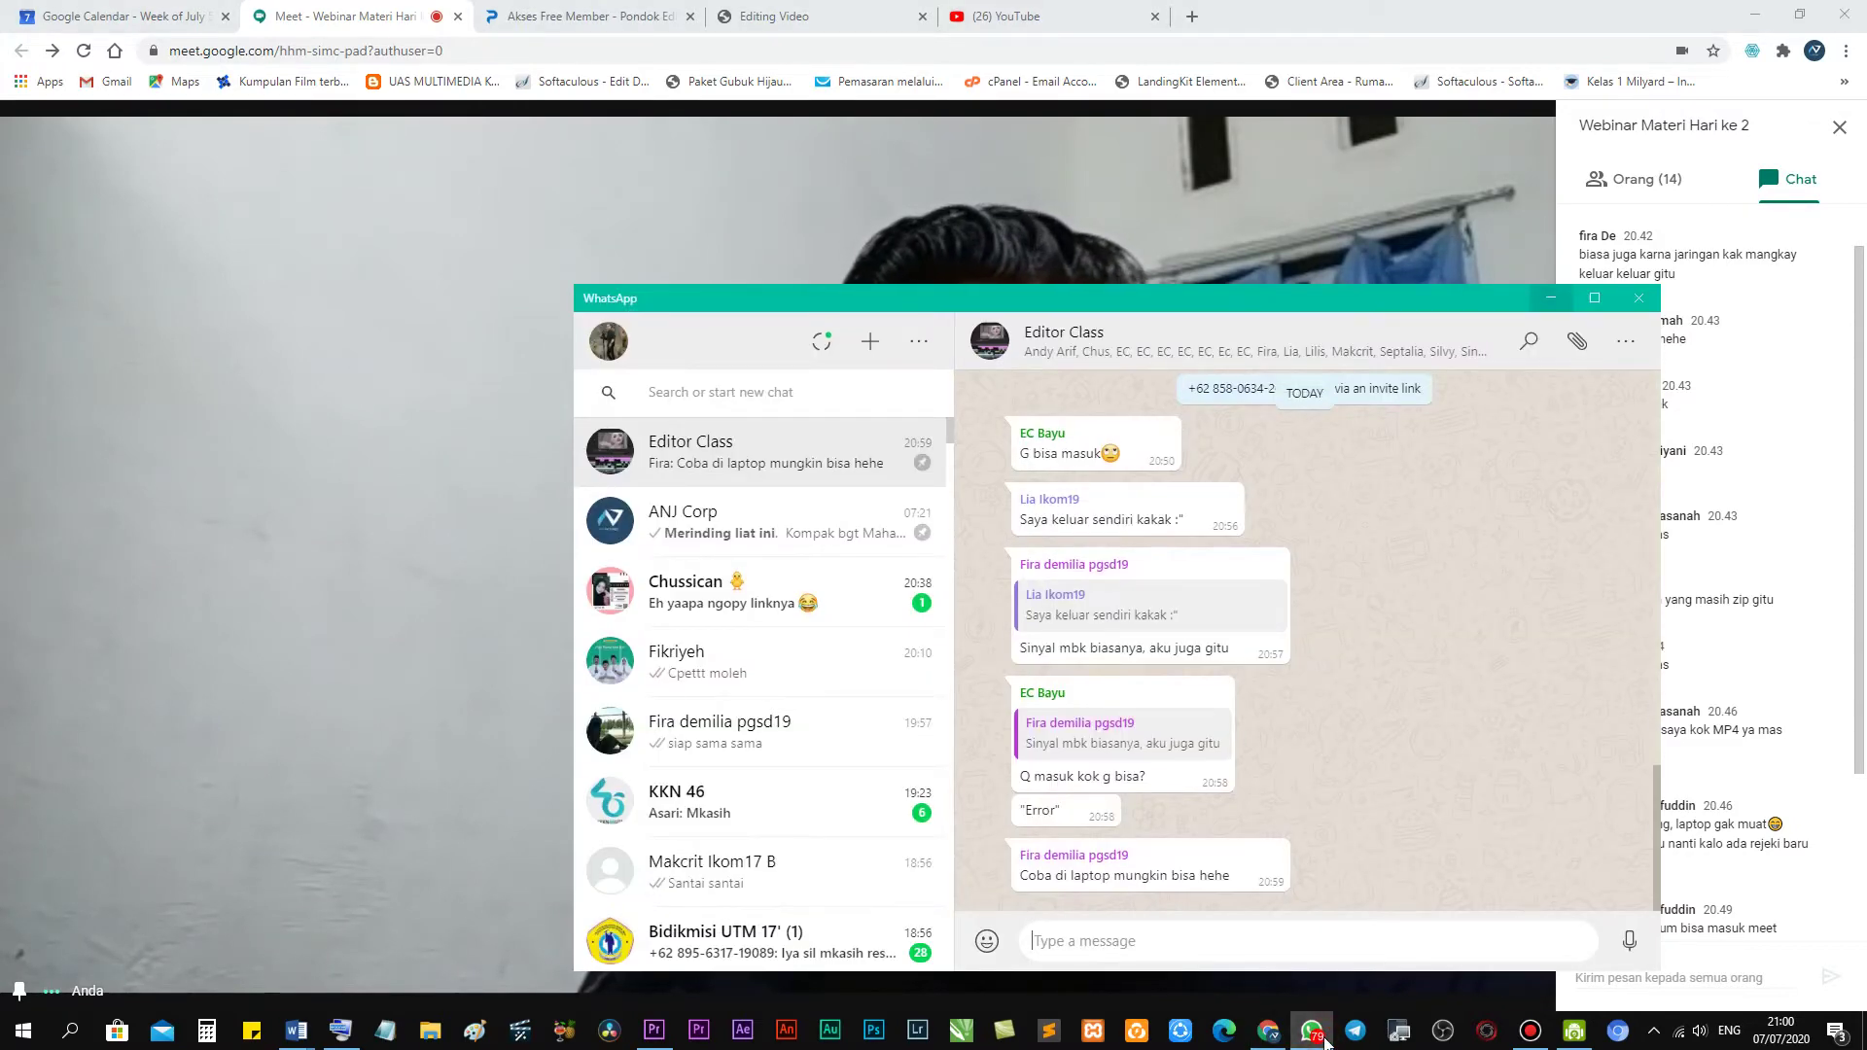
click(1326, 1043)
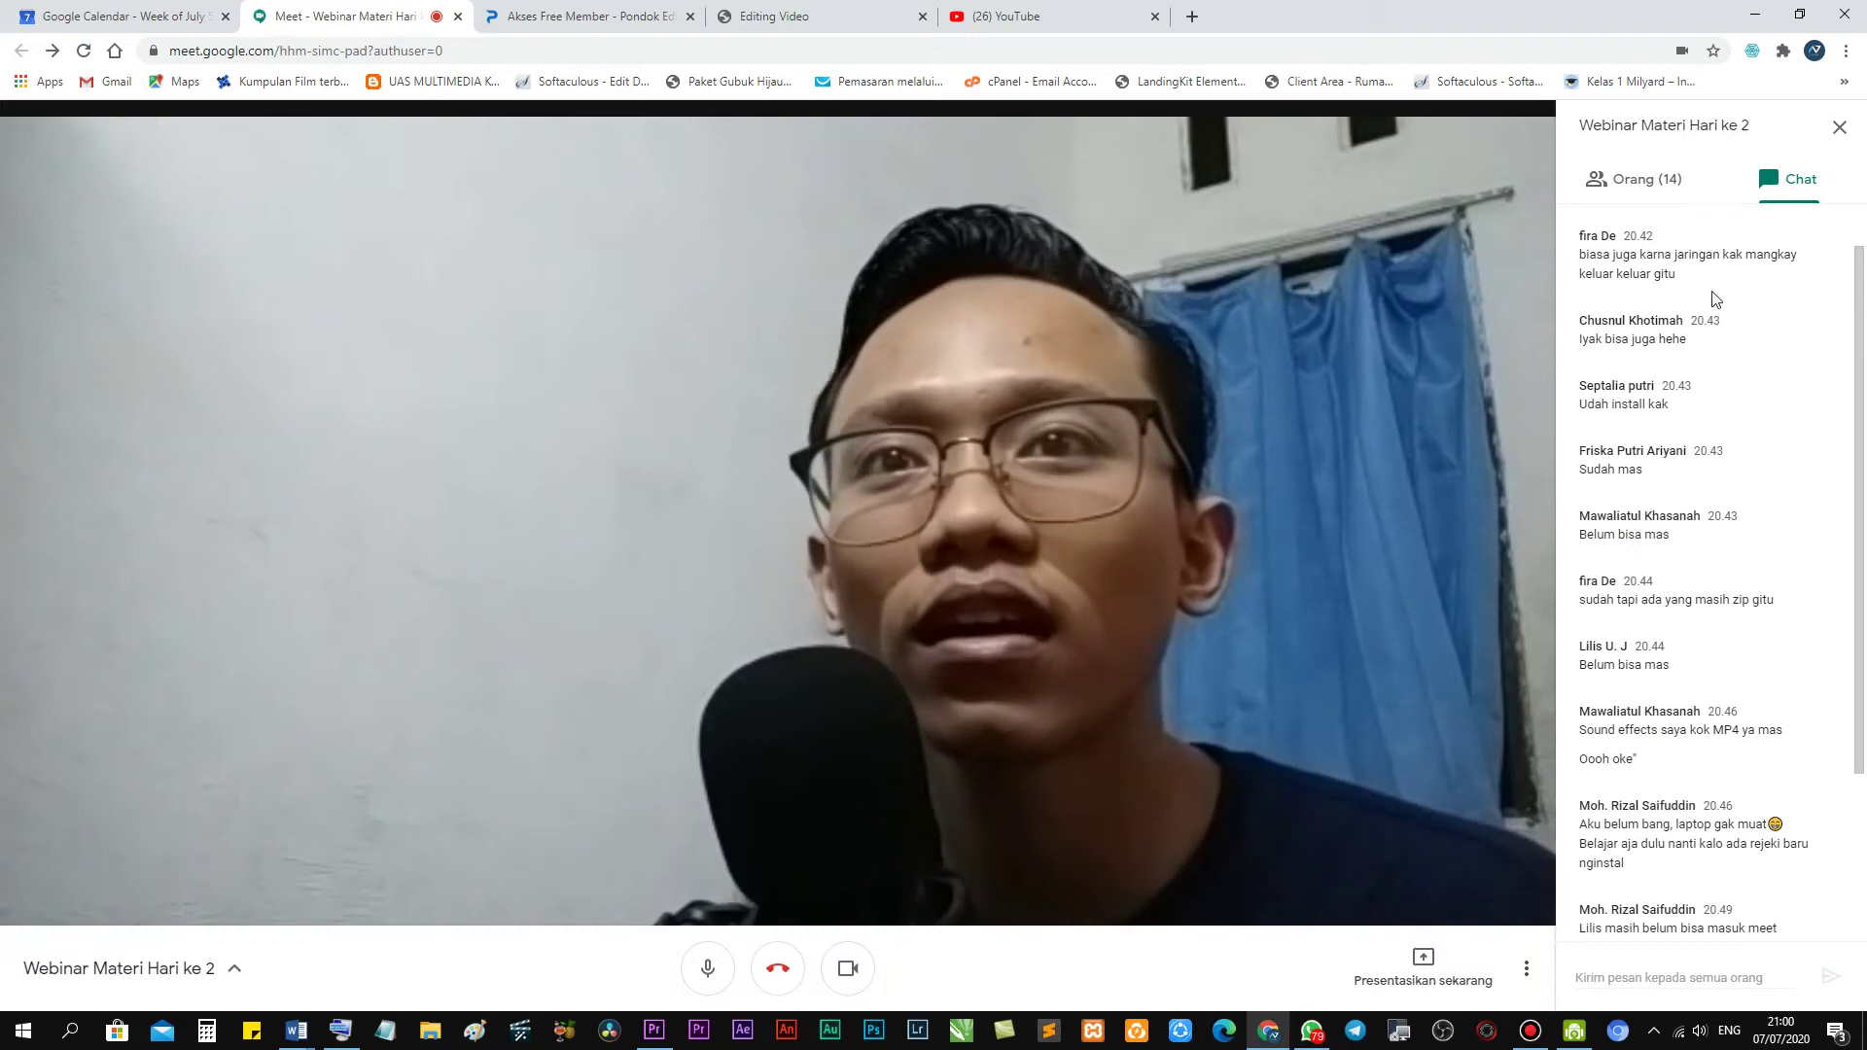
scroll(1716, 449, down, 3)
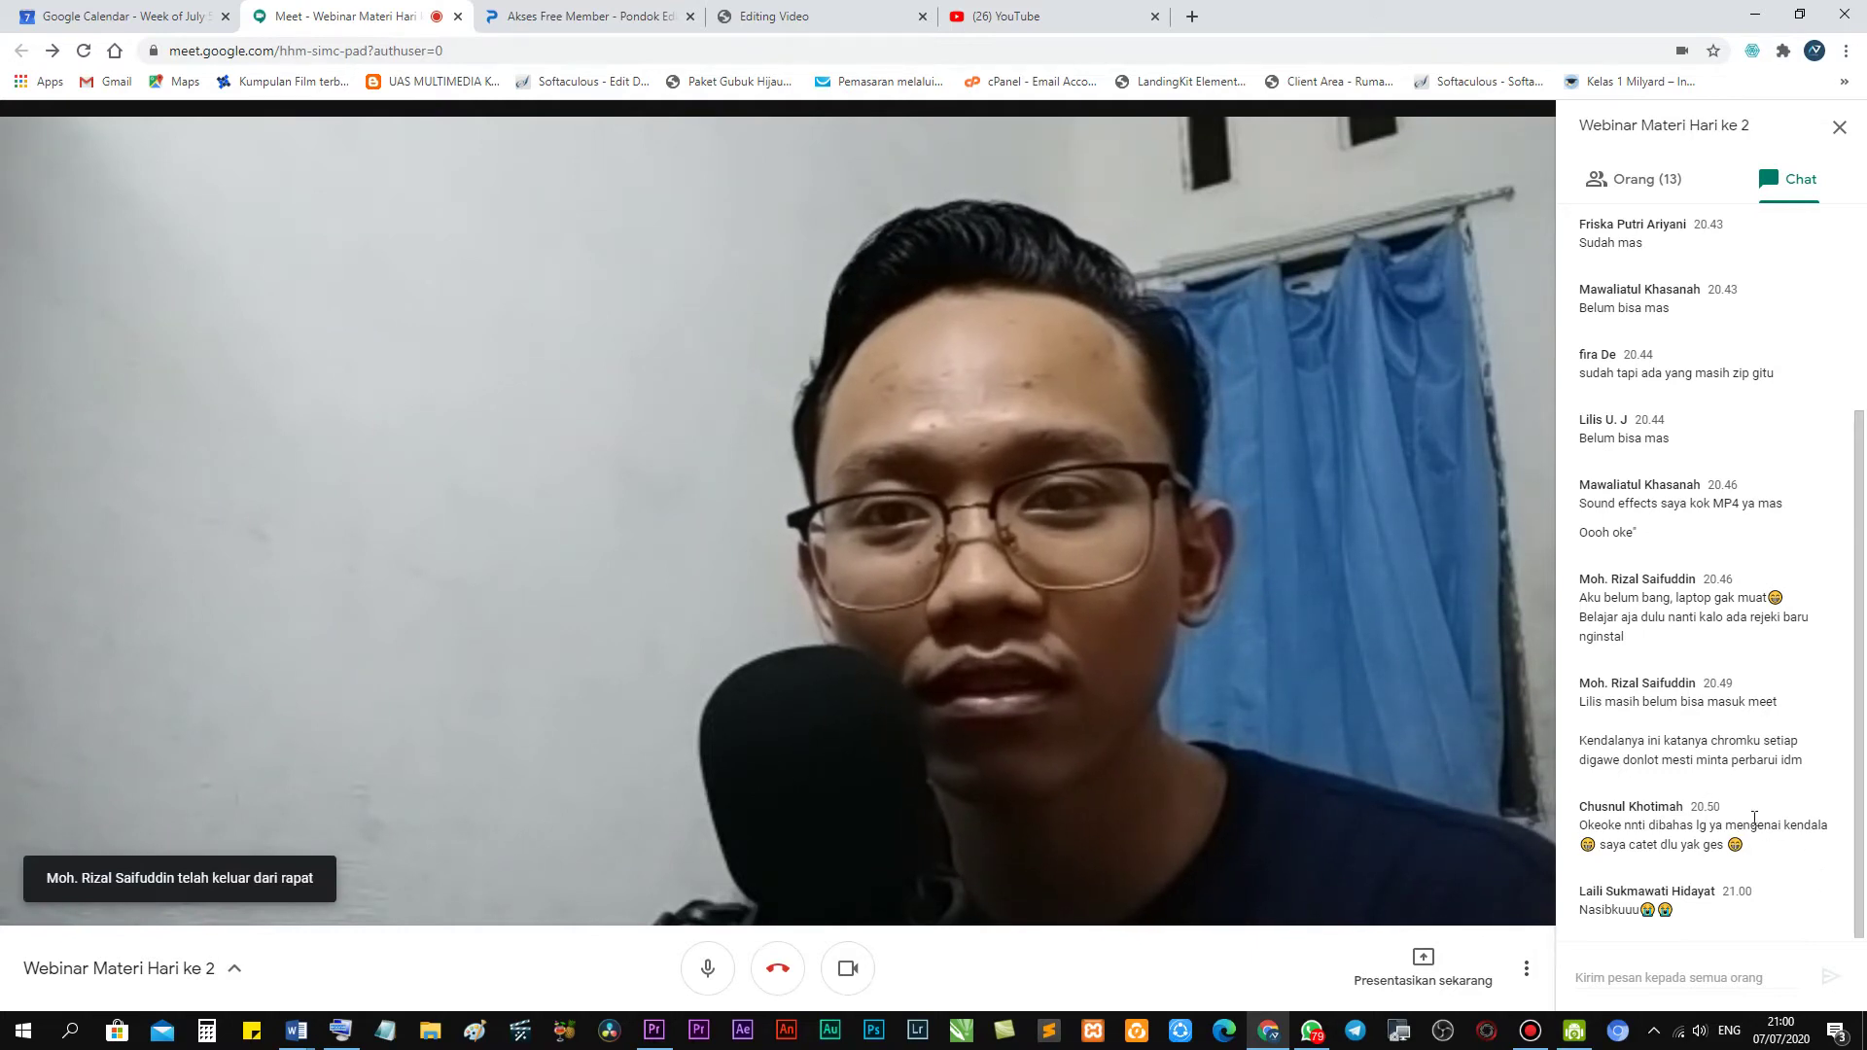
scroll(1754, 819, up, 4)
scroll(1715, 905, down, 4)
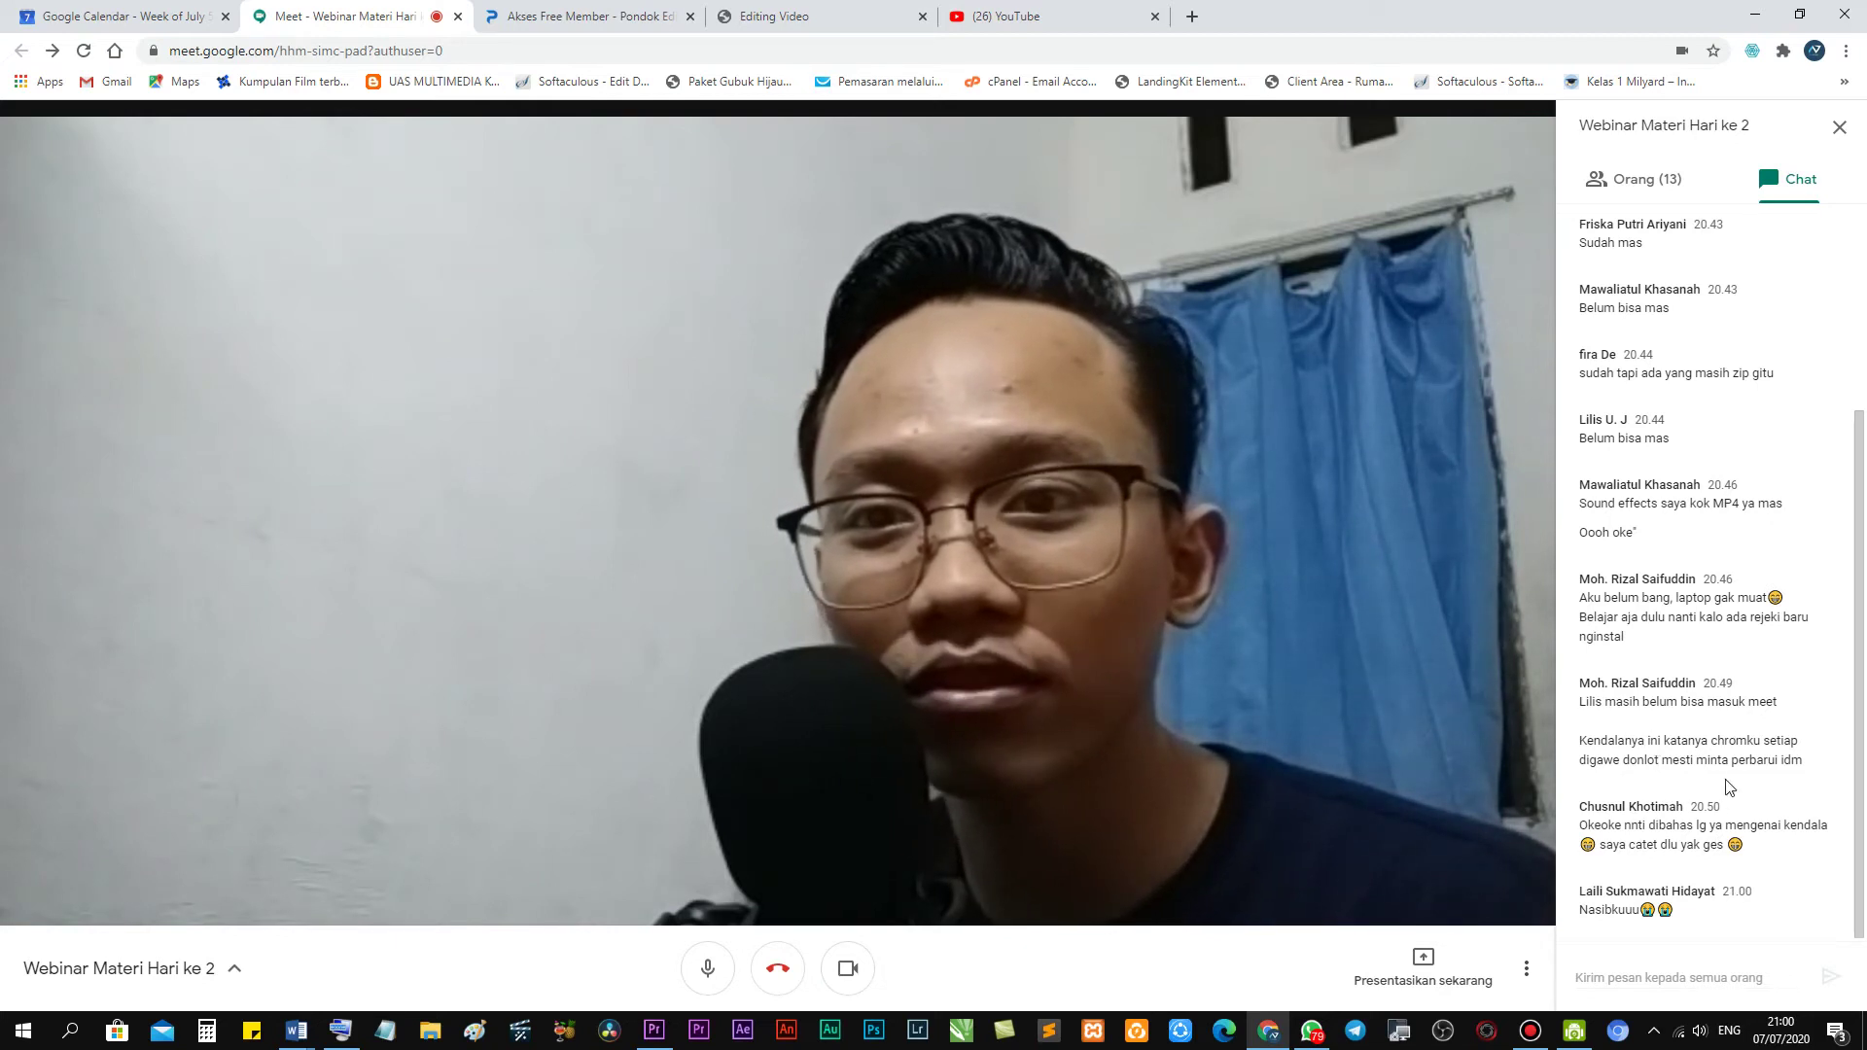
scroll(1663, 844, up, 3)
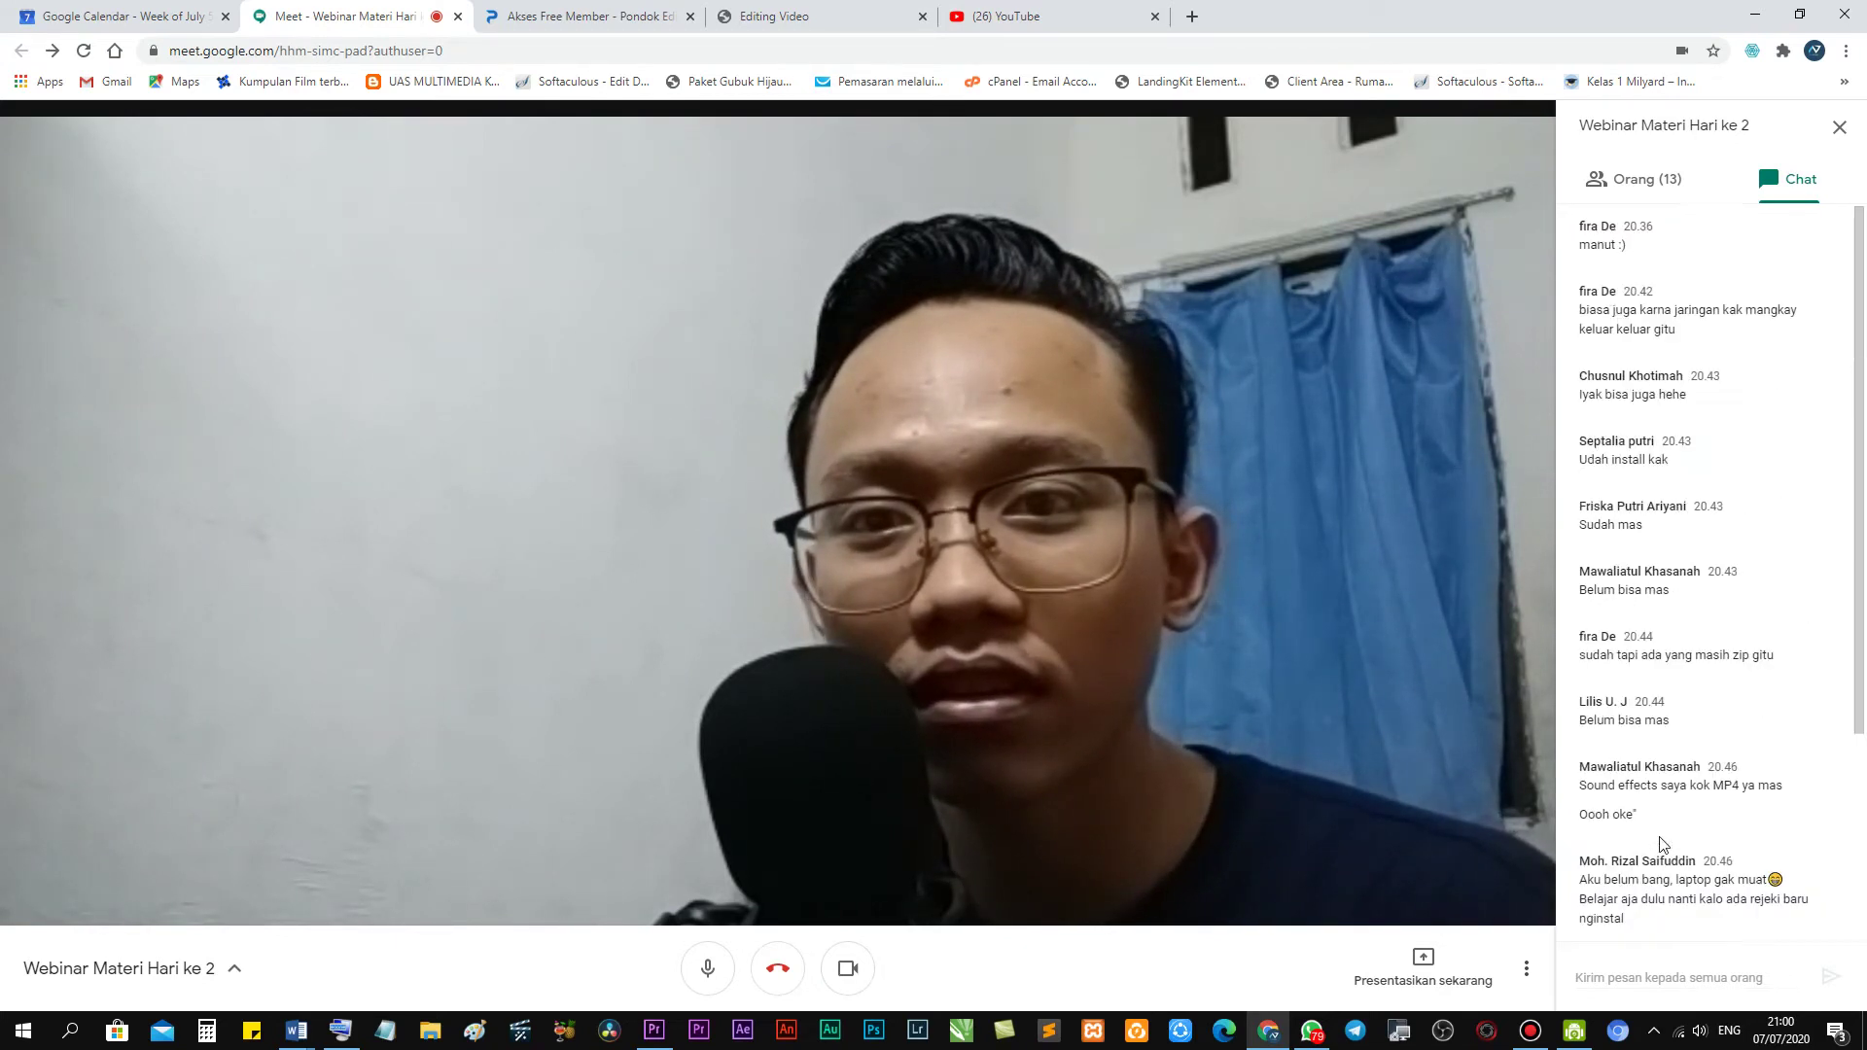
scroll(1663, 842, down, 3)
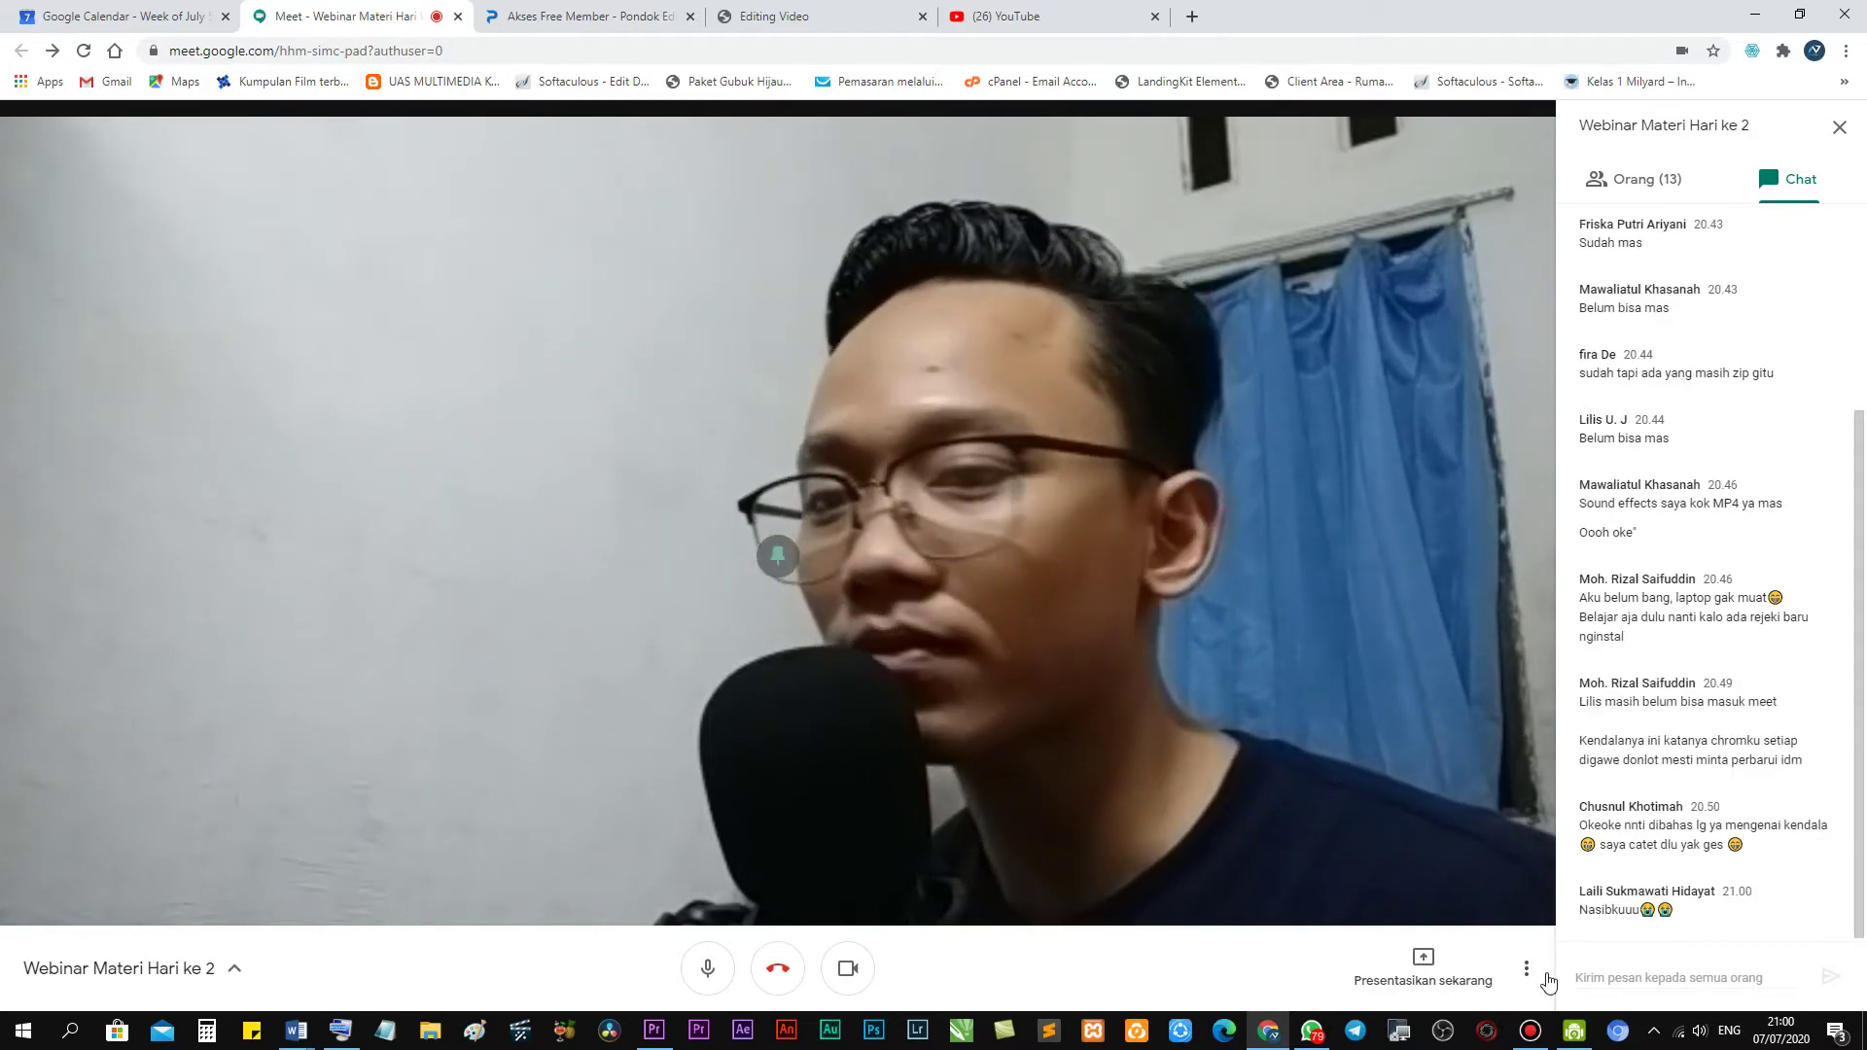
click(1530, 1031)
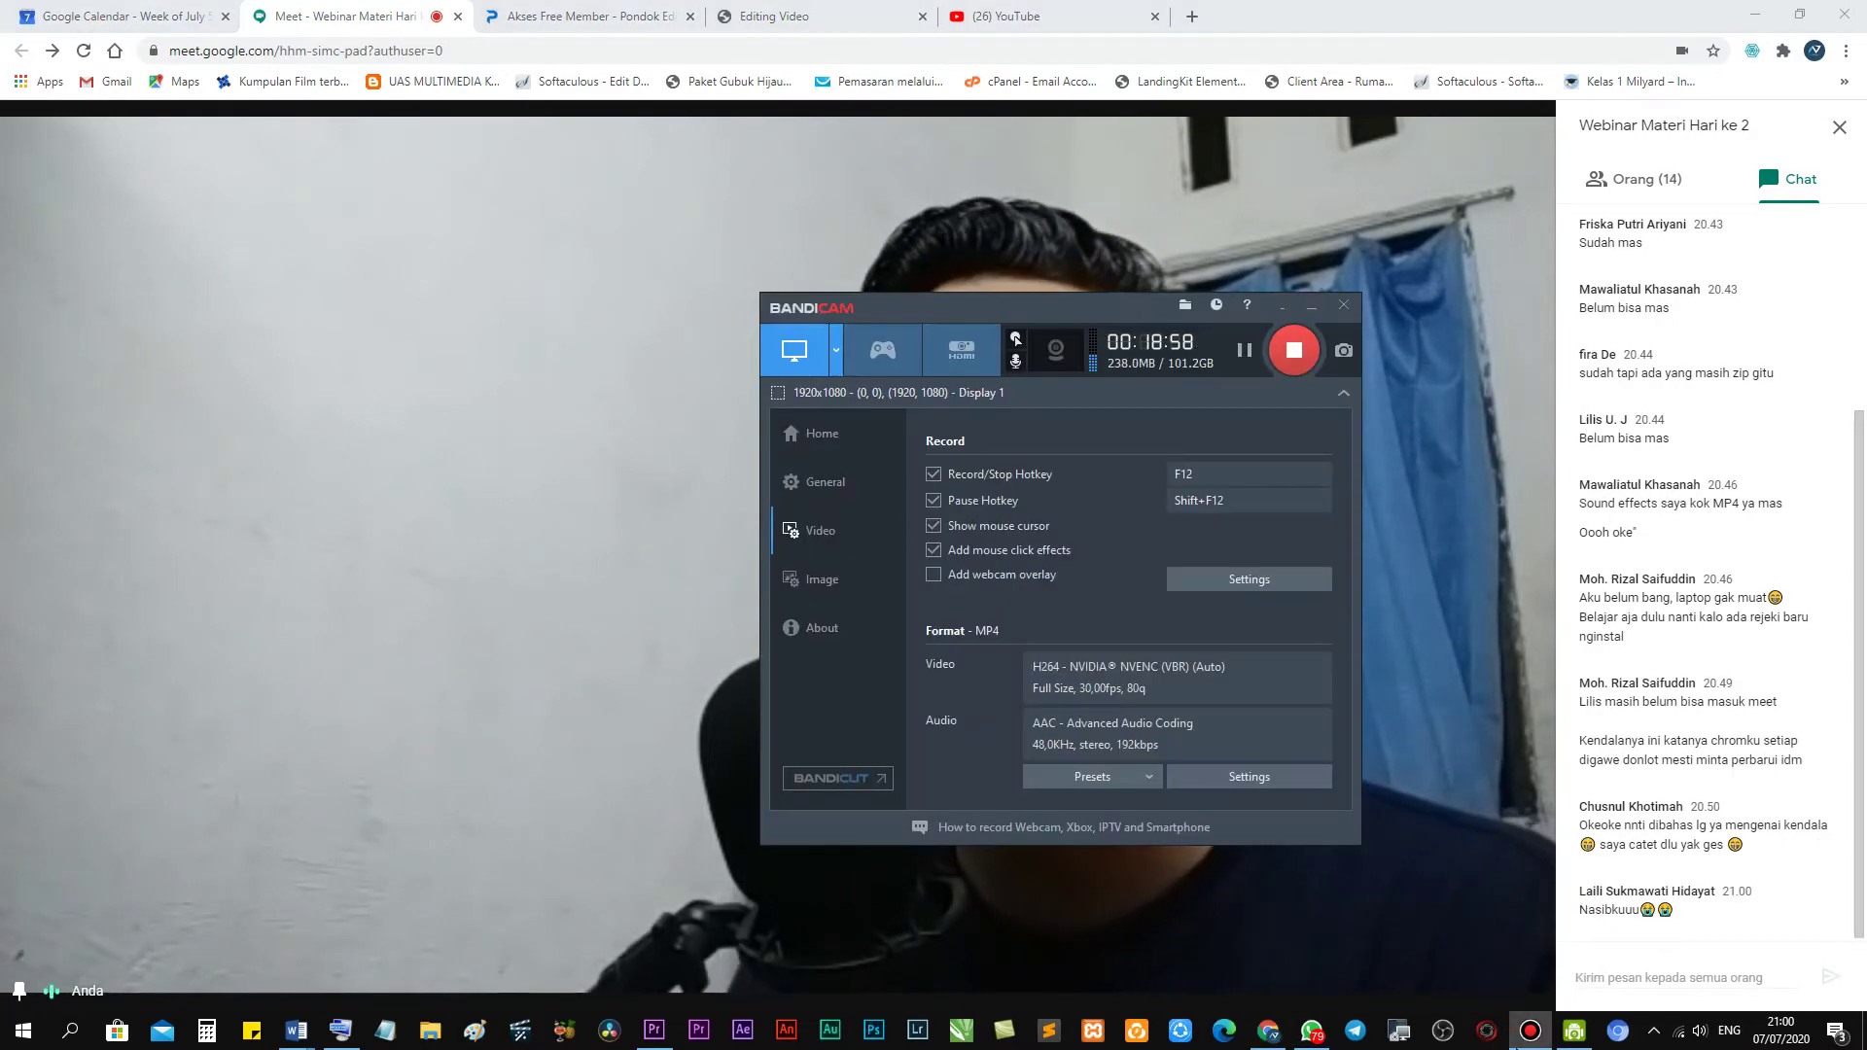
Minimise Bandicam, scroll the meeting chat, check the participant list, then return to Chat.
click(1524, 1036)
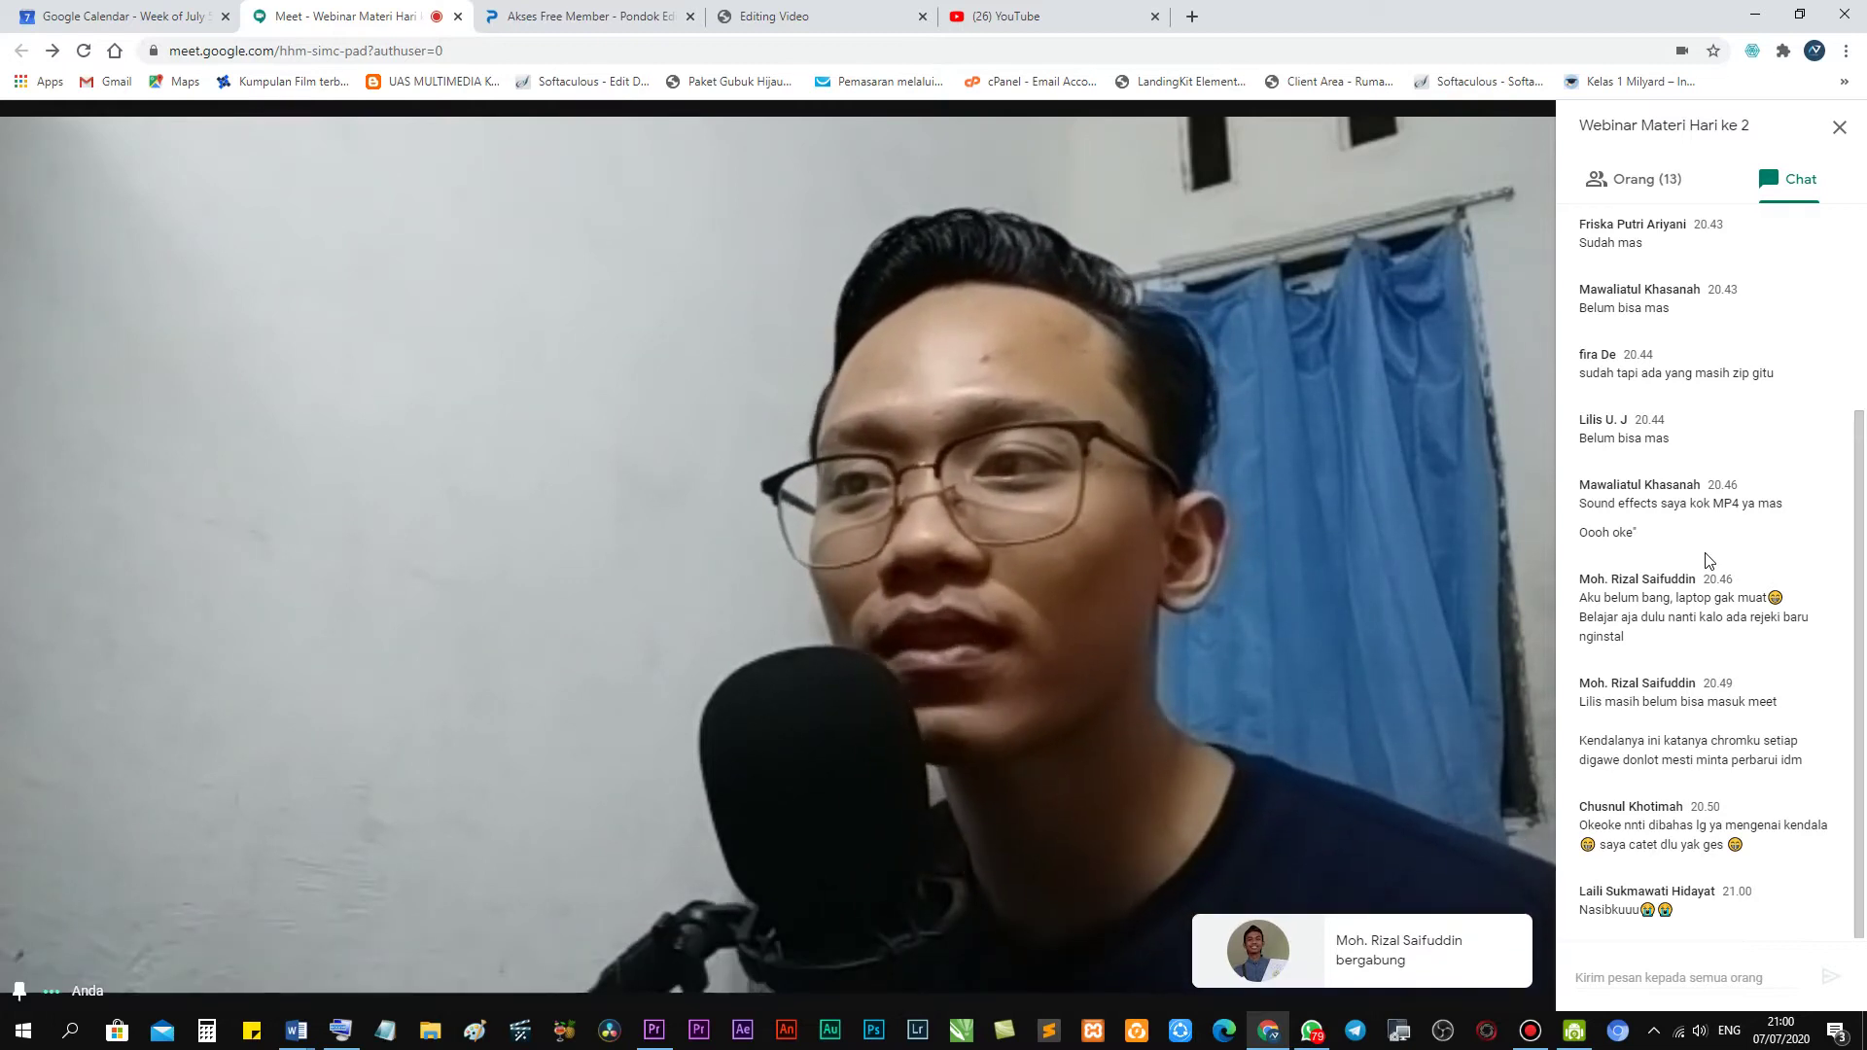
drag(1860, 454, 1739, 192)
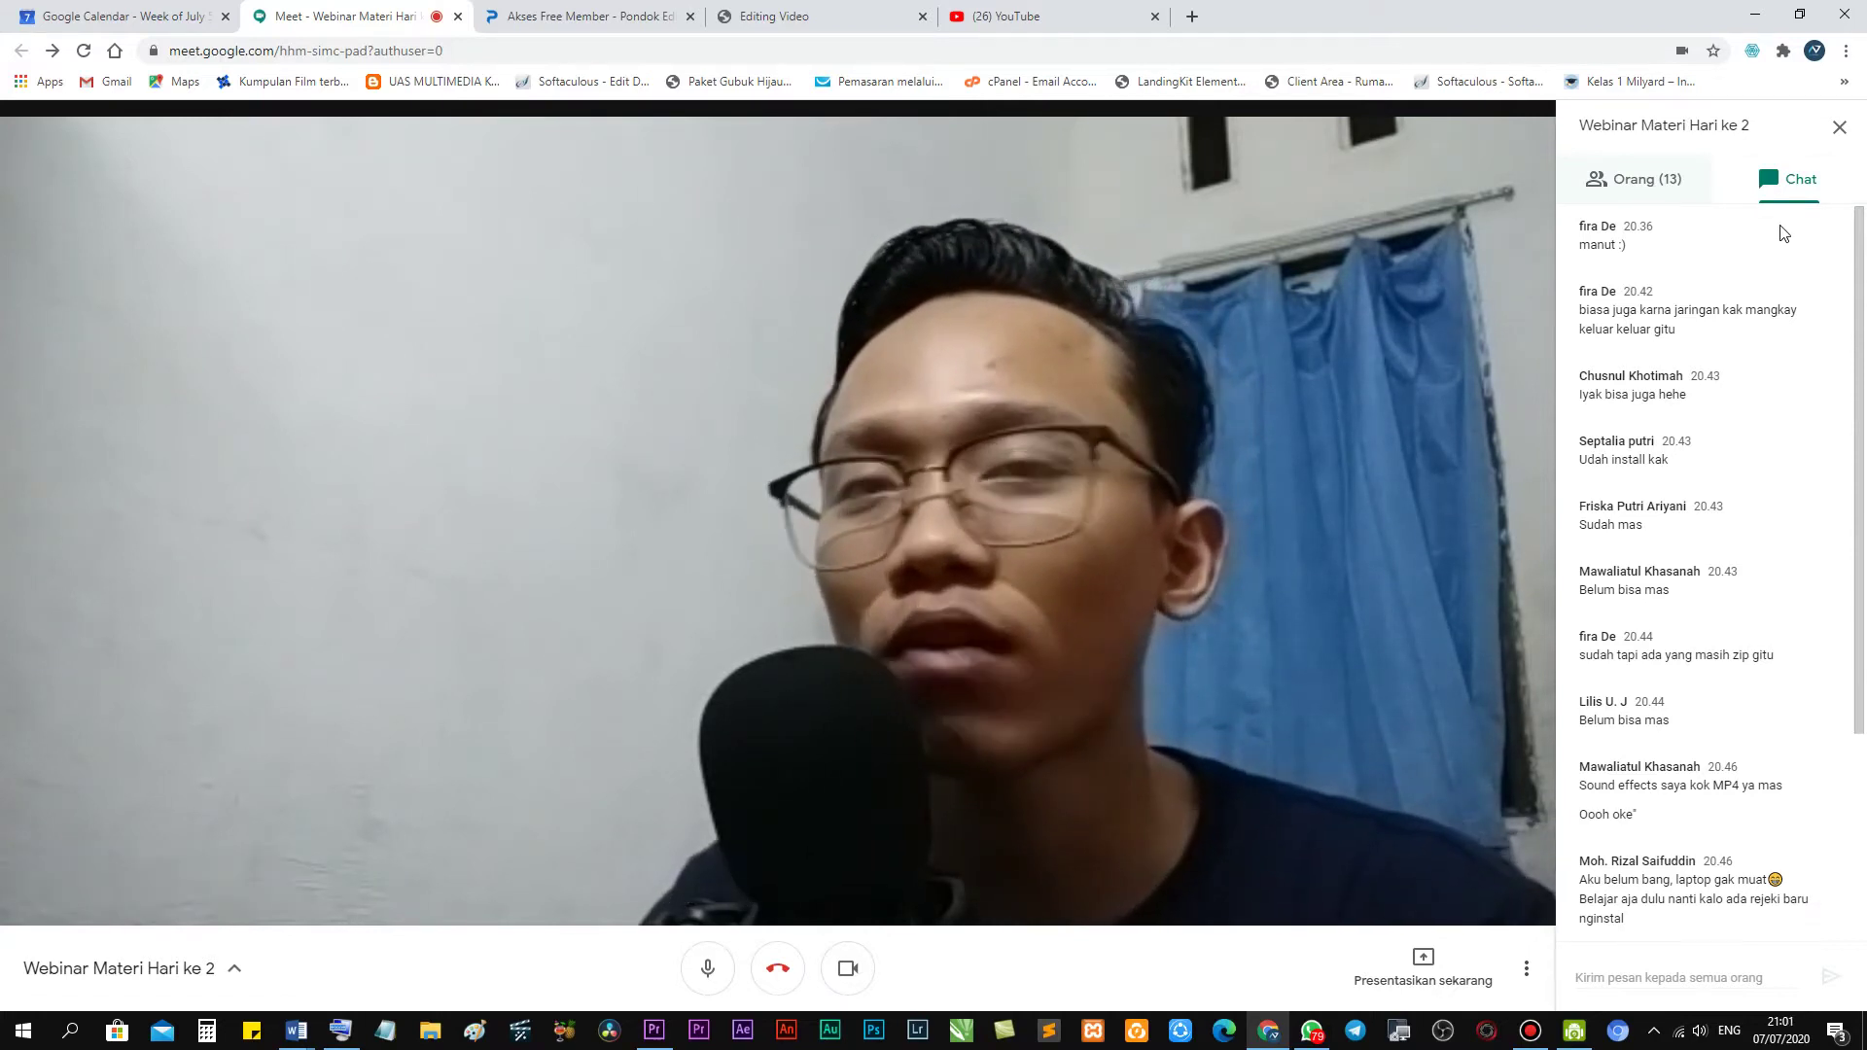
scroll(1715, 418, down, 3)
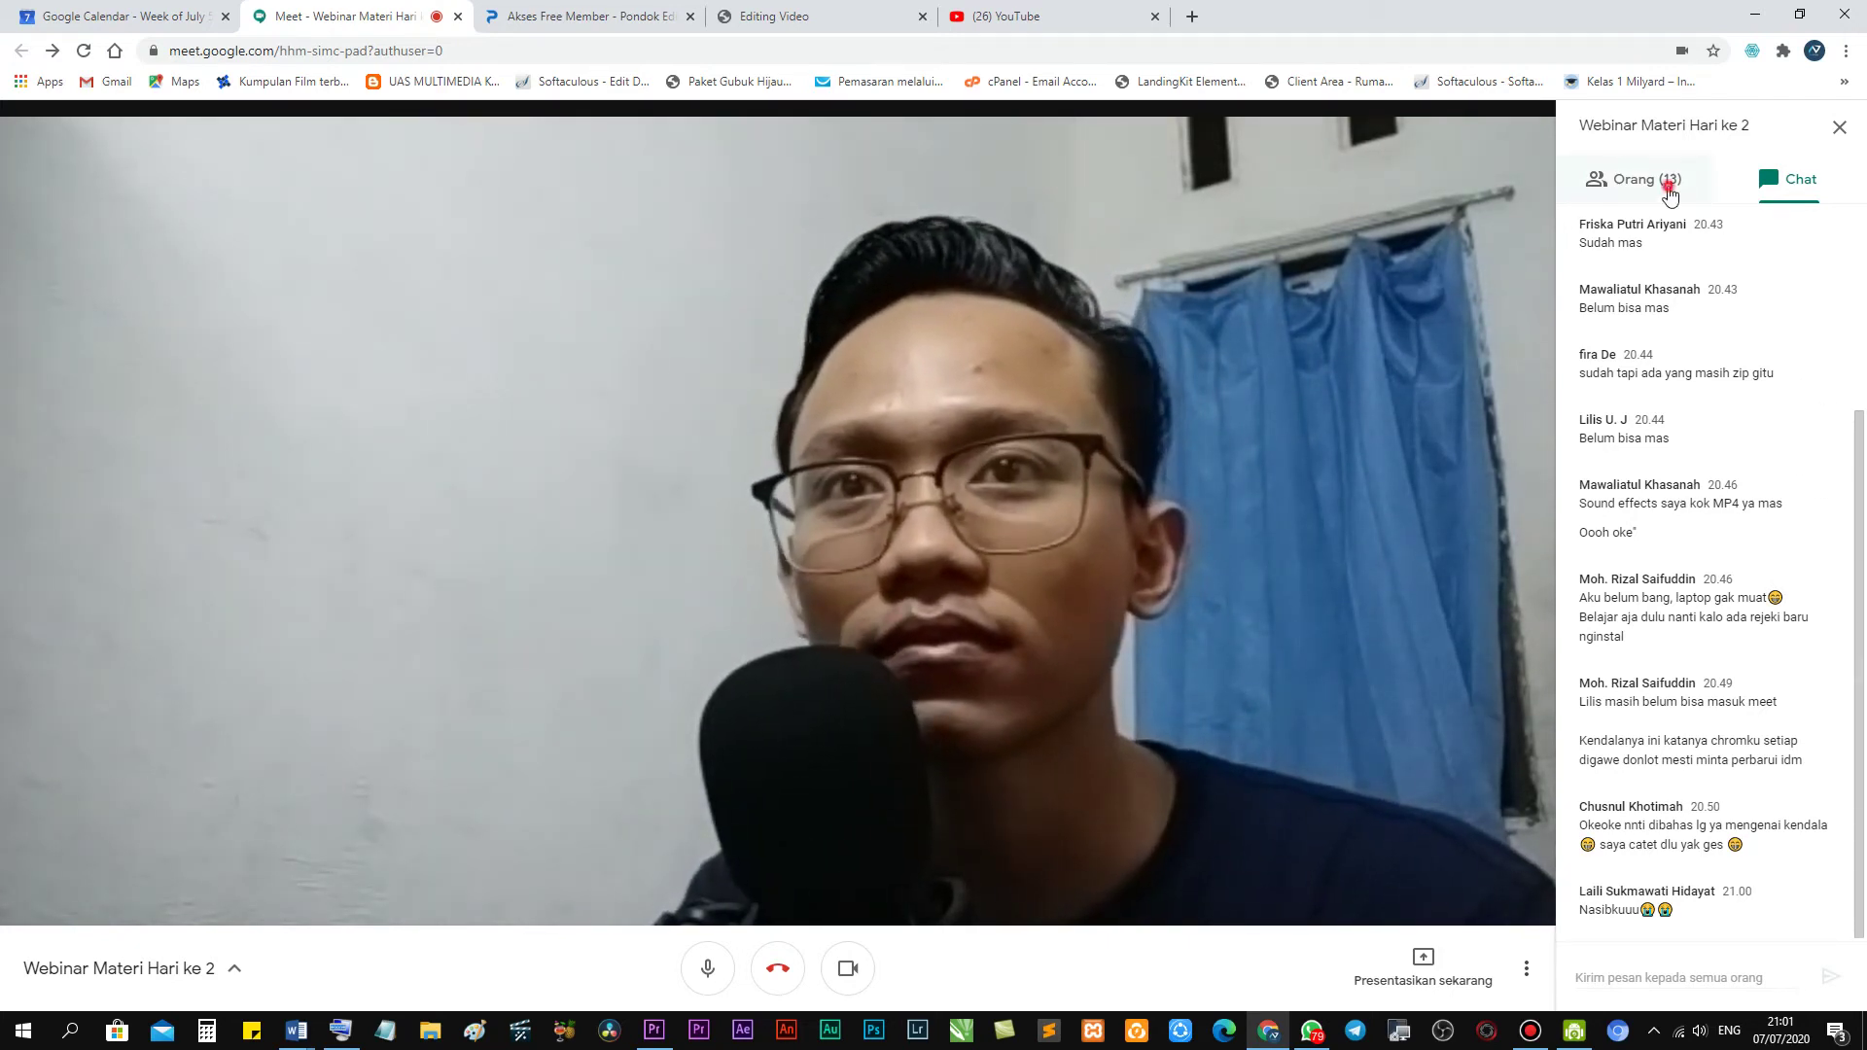
click(1665, 180)
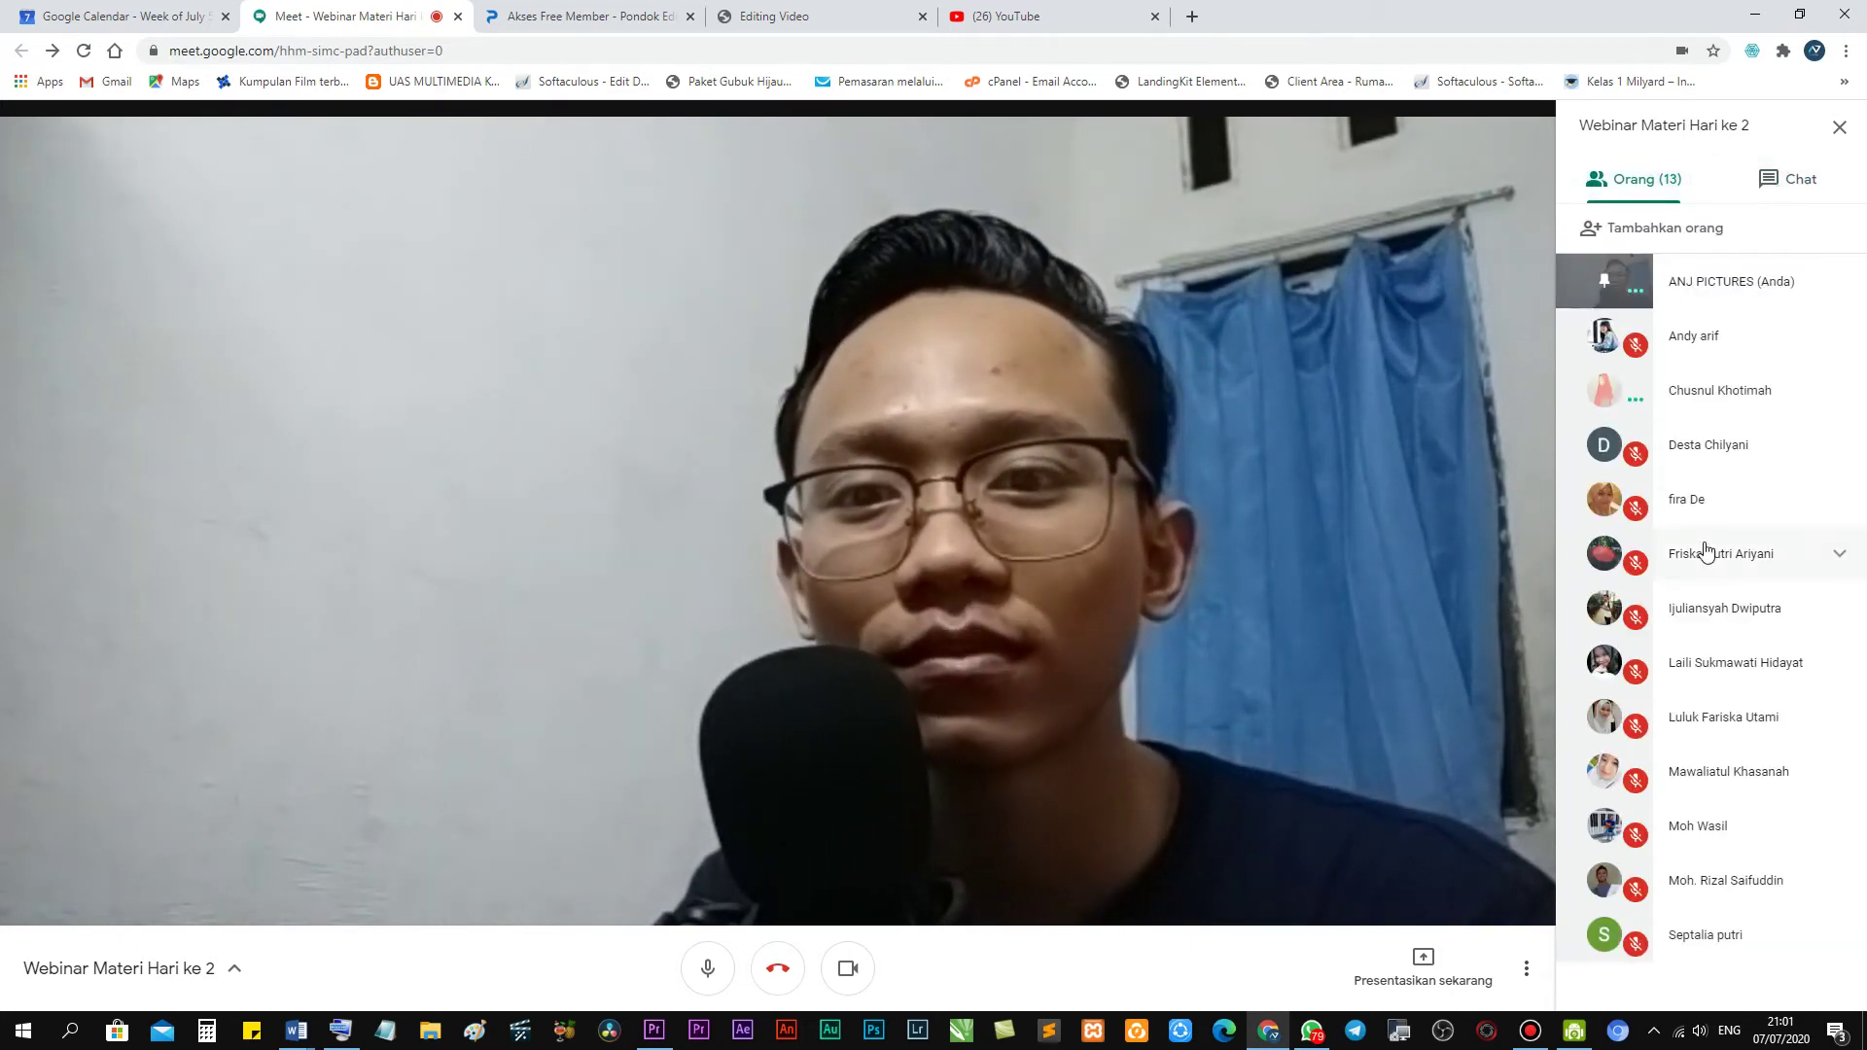
click(1792, 181)
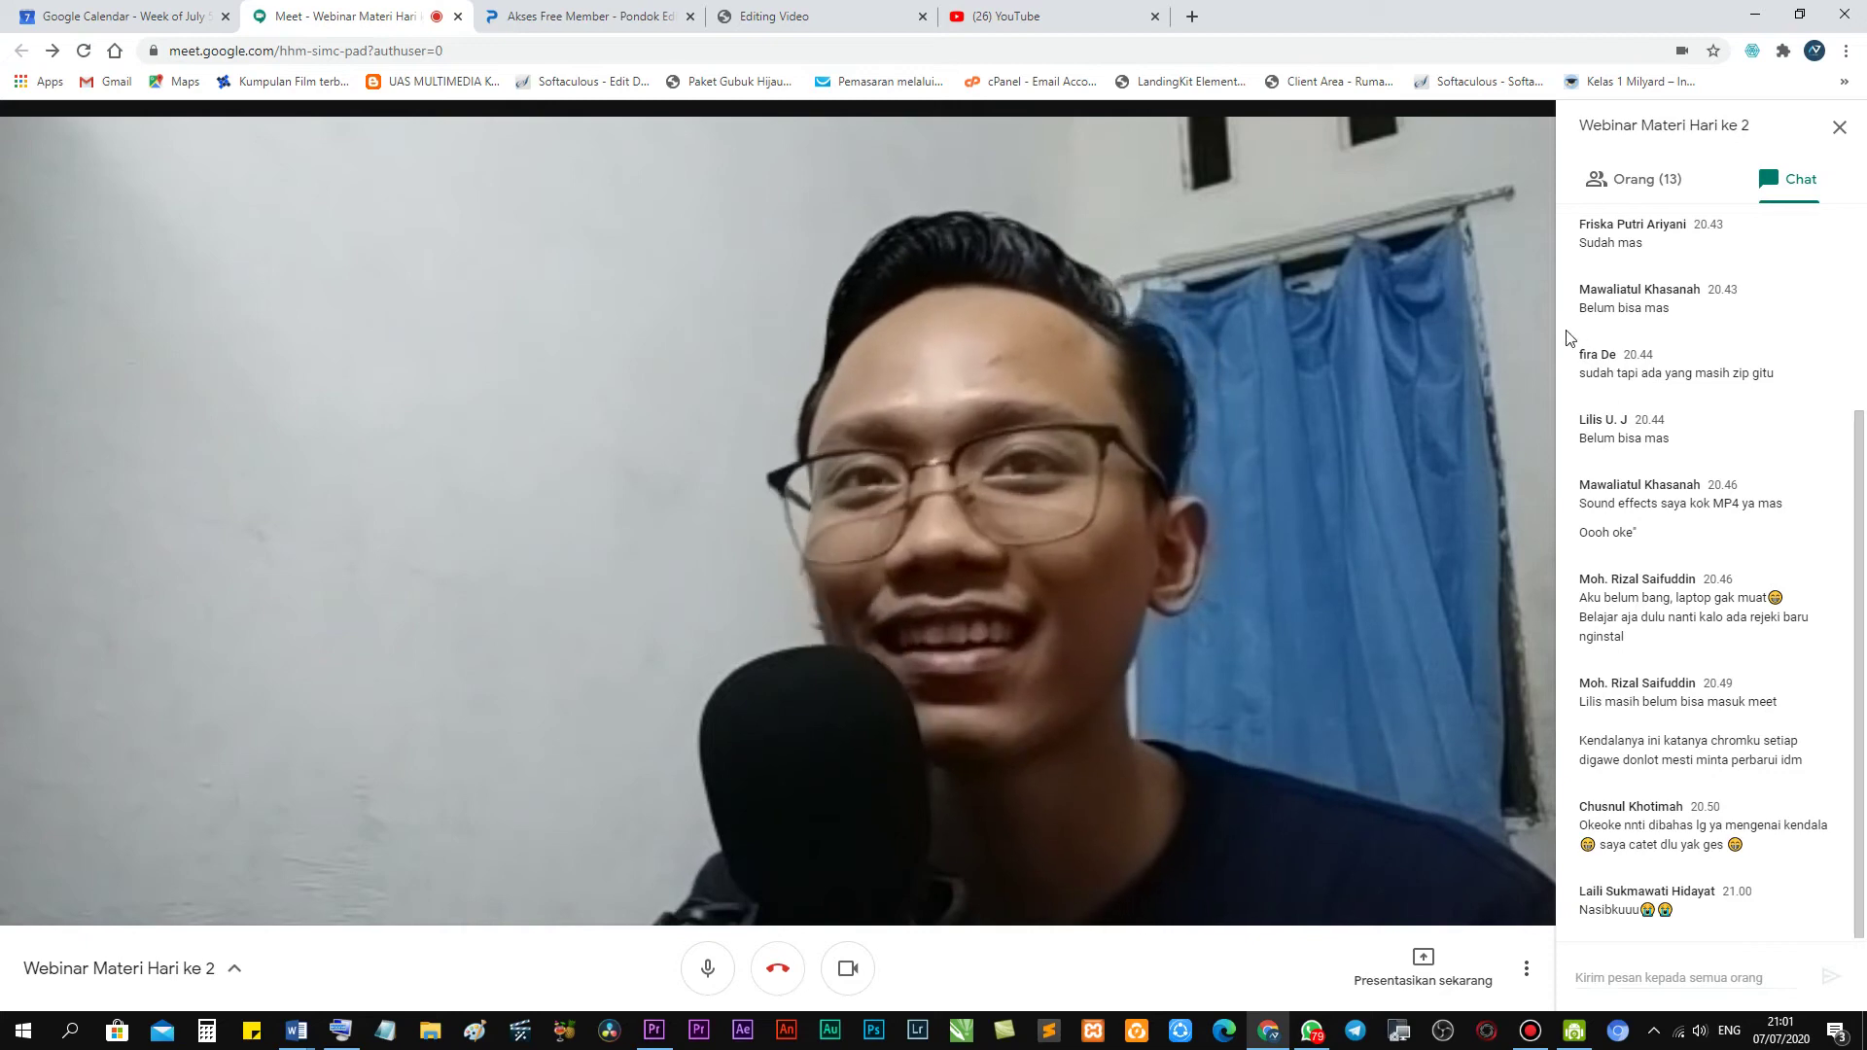
click(652, 1036)
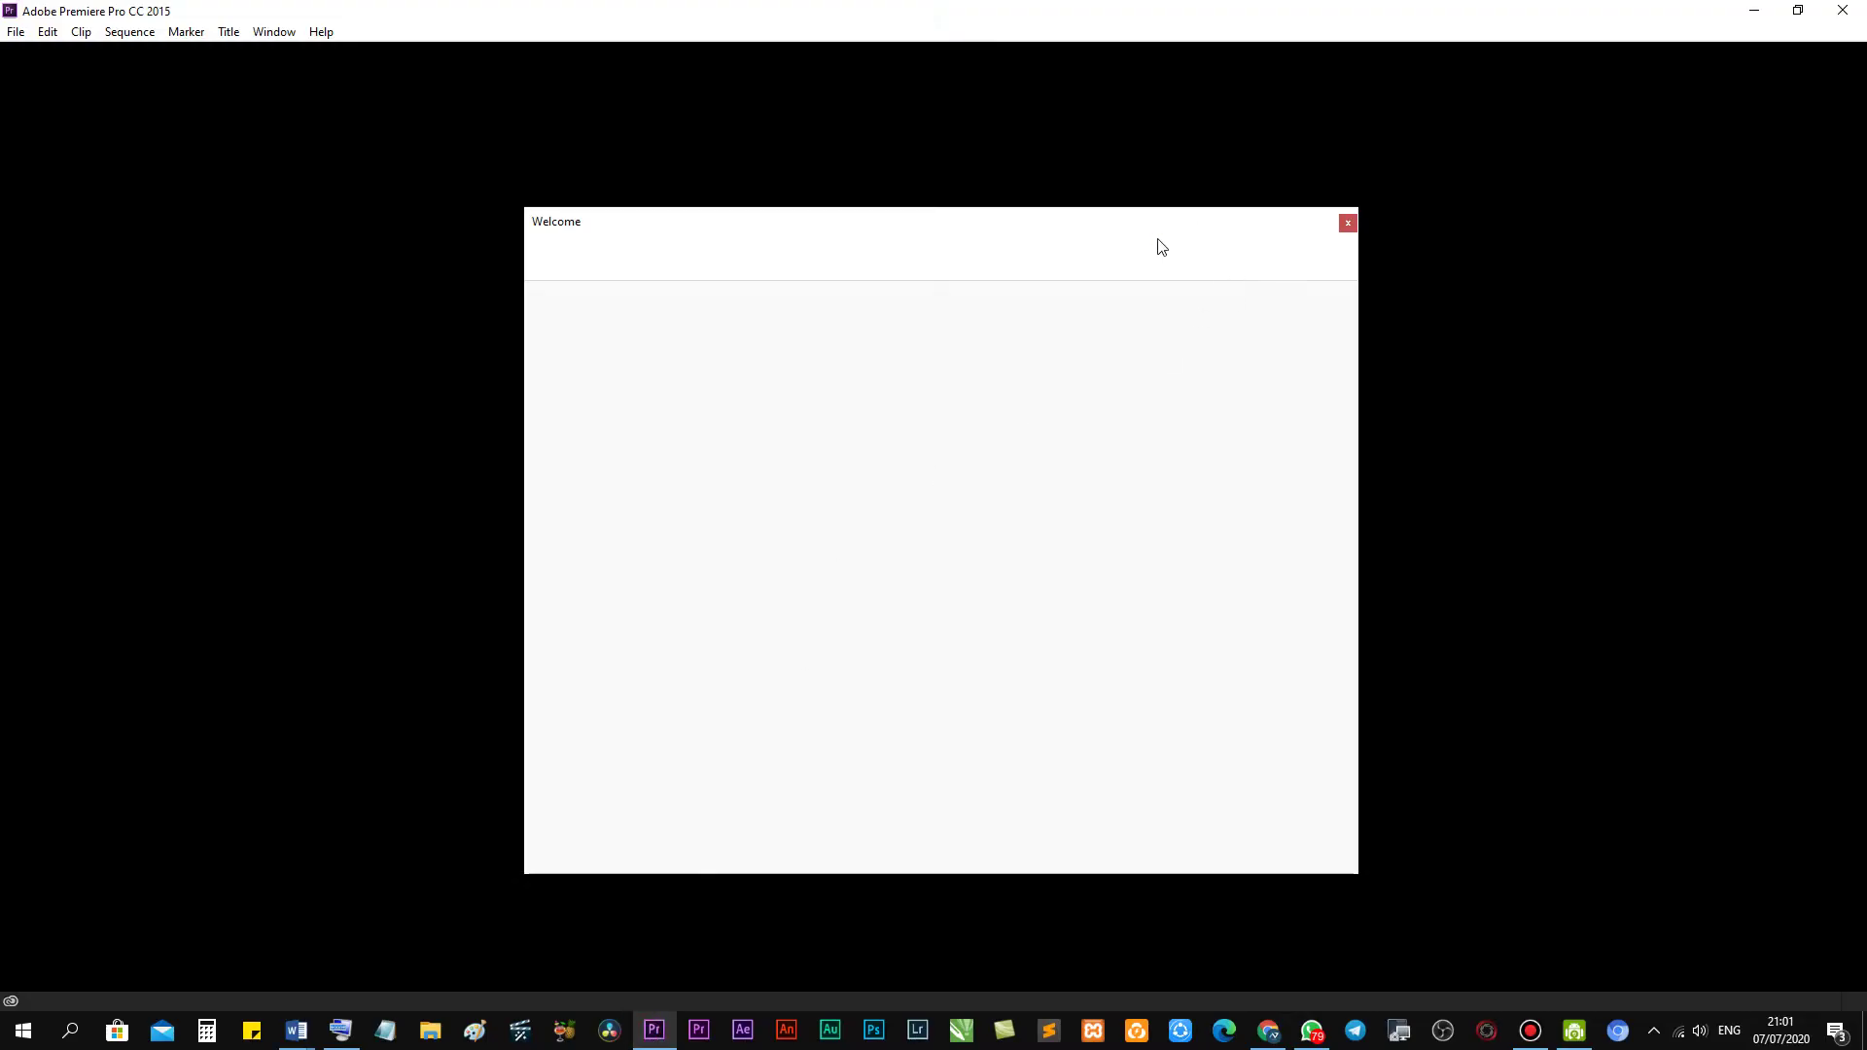
click(649, 1041)
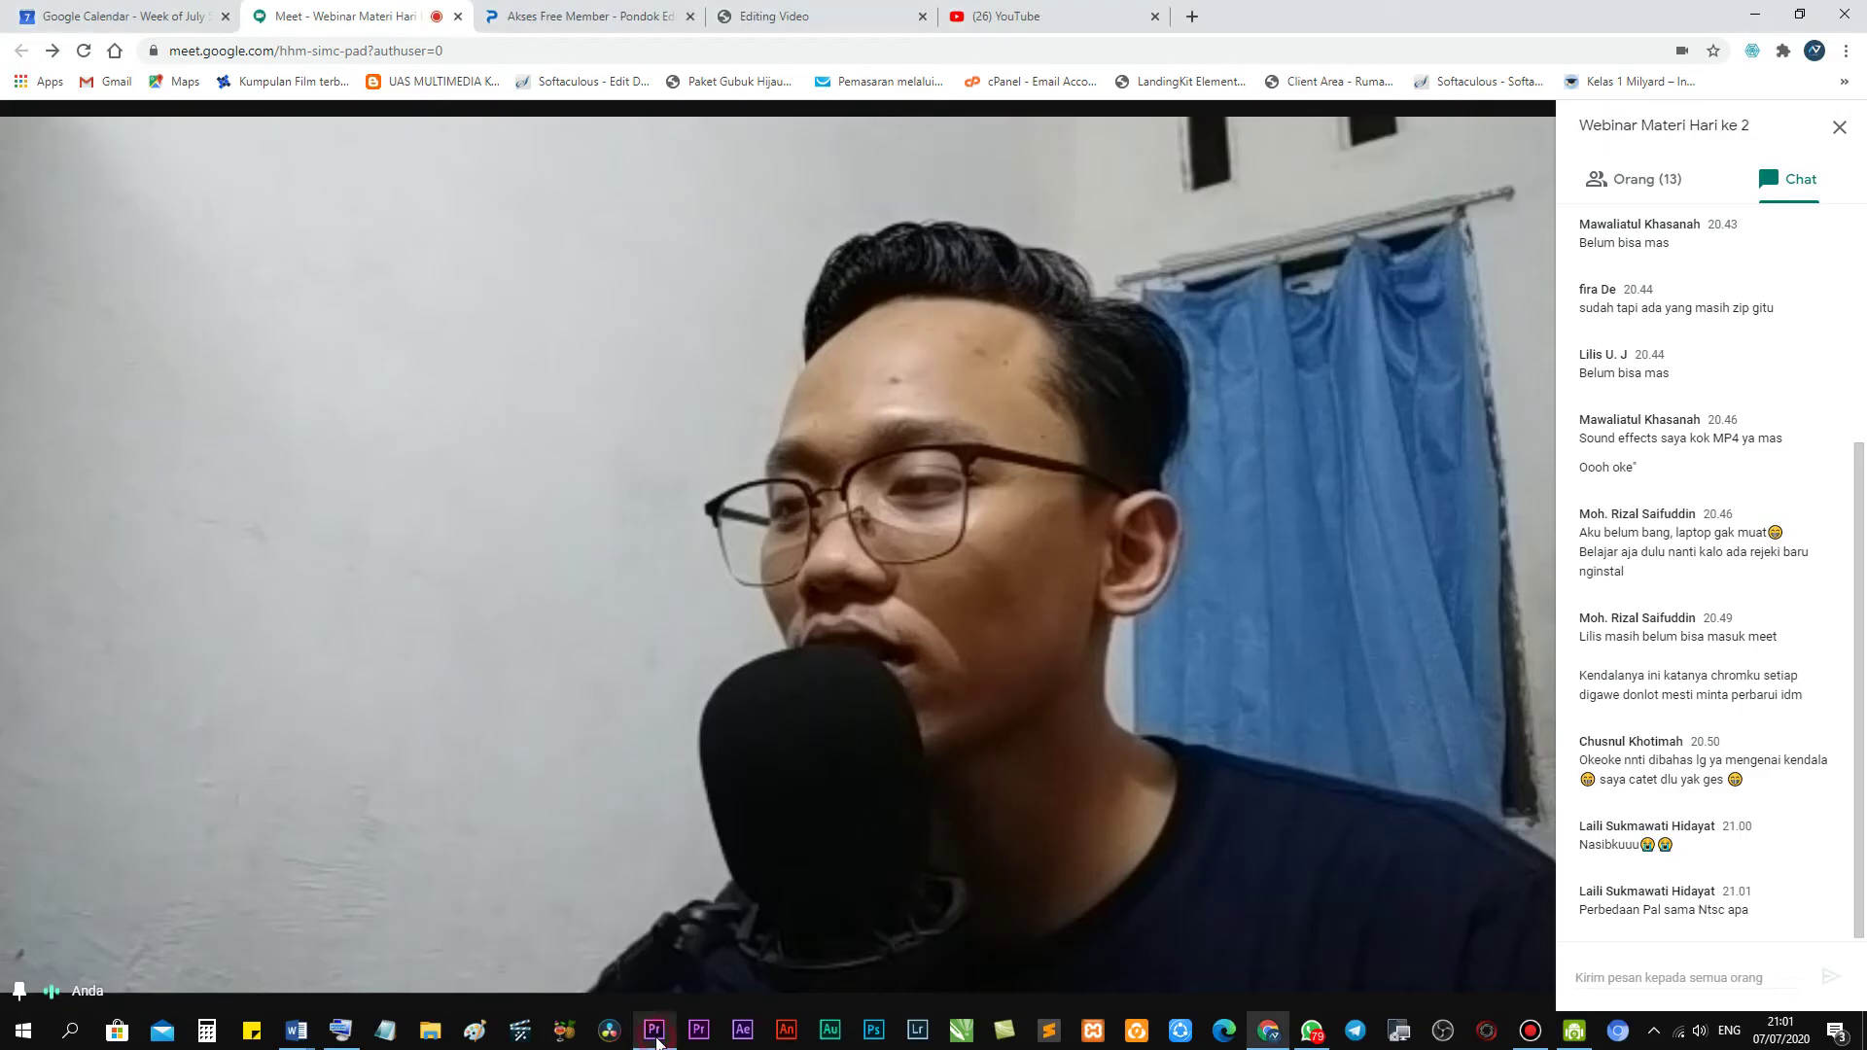
click(662, 1040)
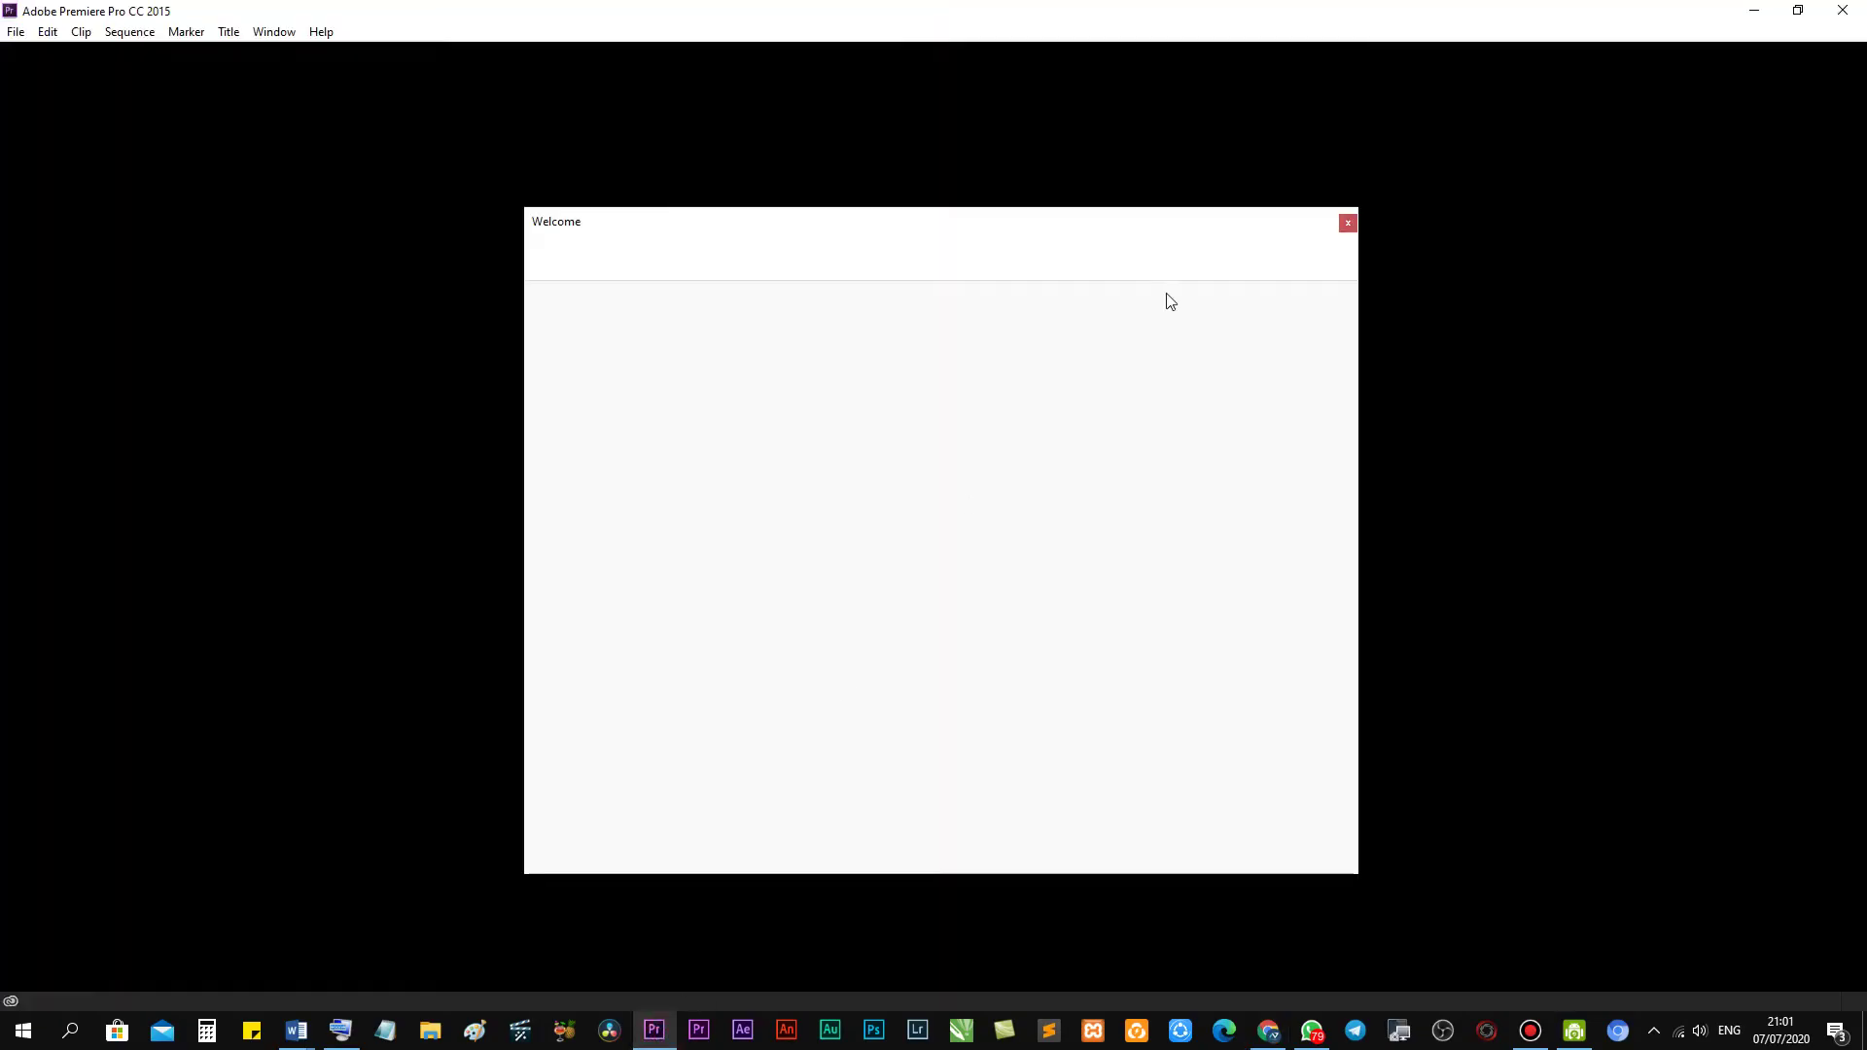
click(667, 1029)
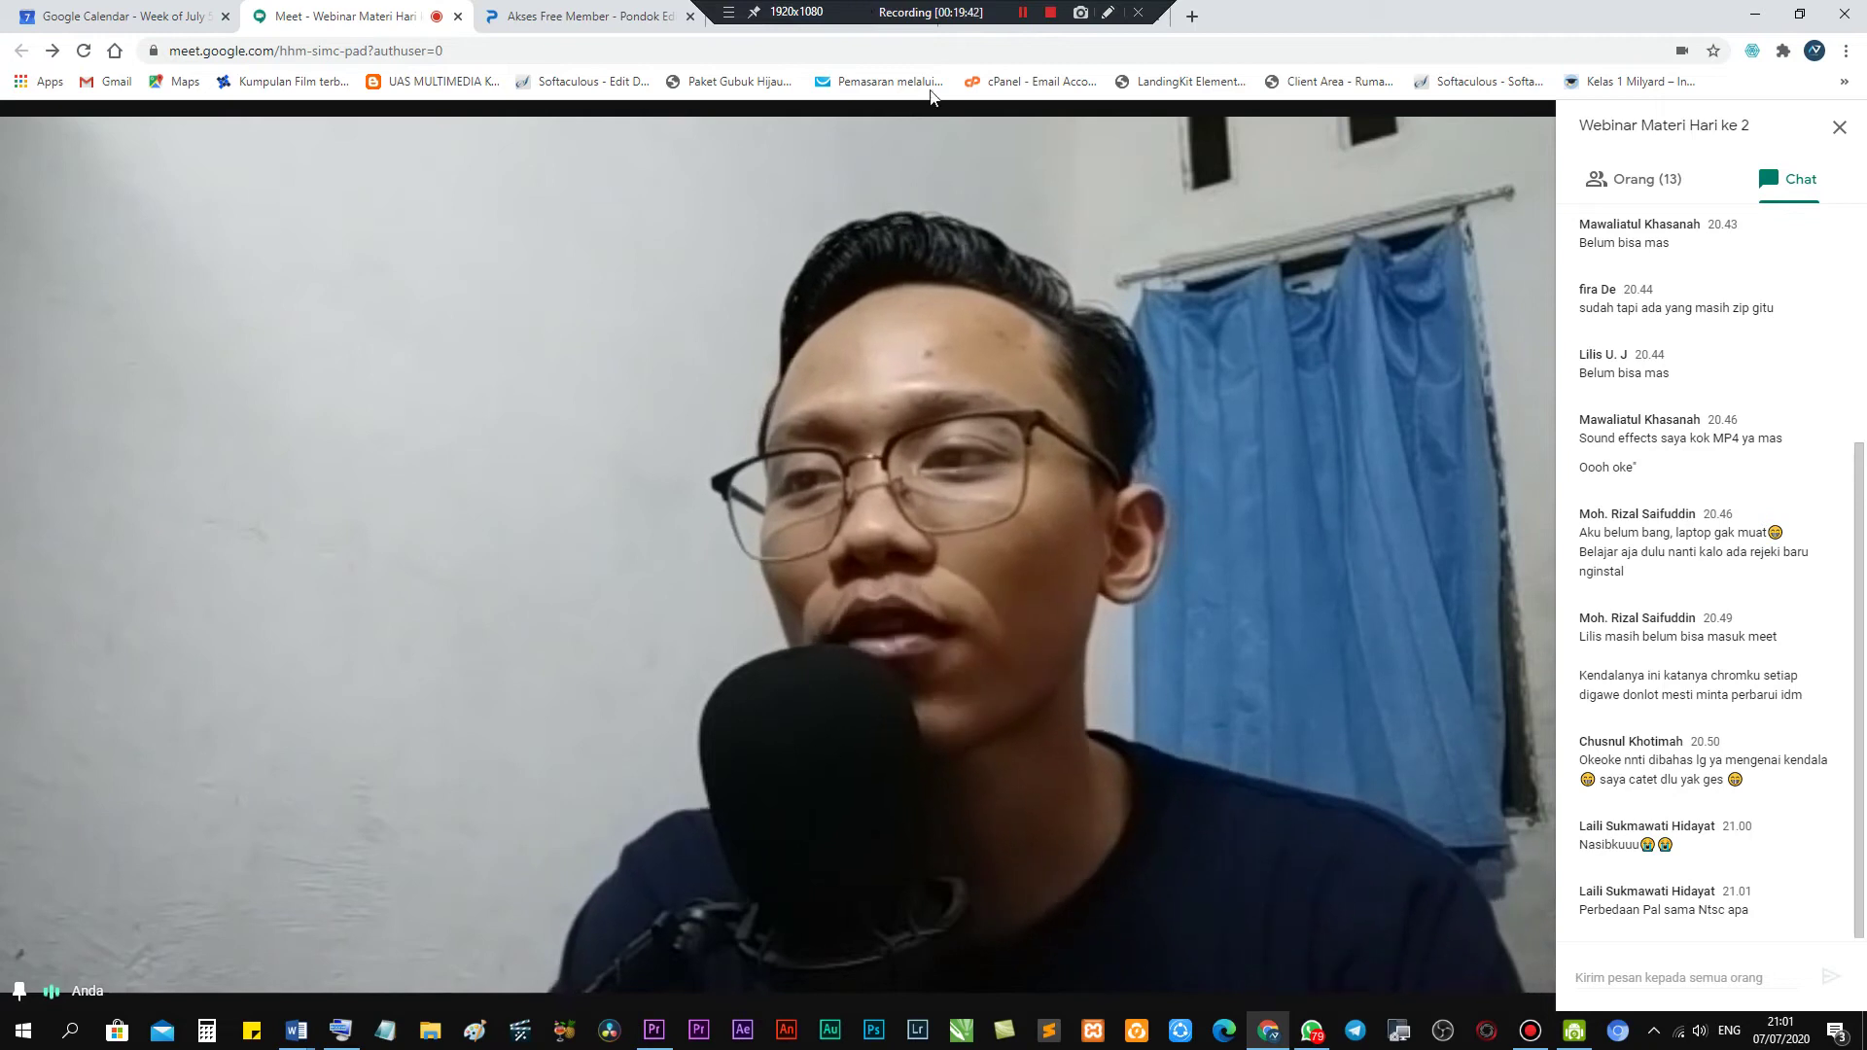
mouse_move(1320, 852)
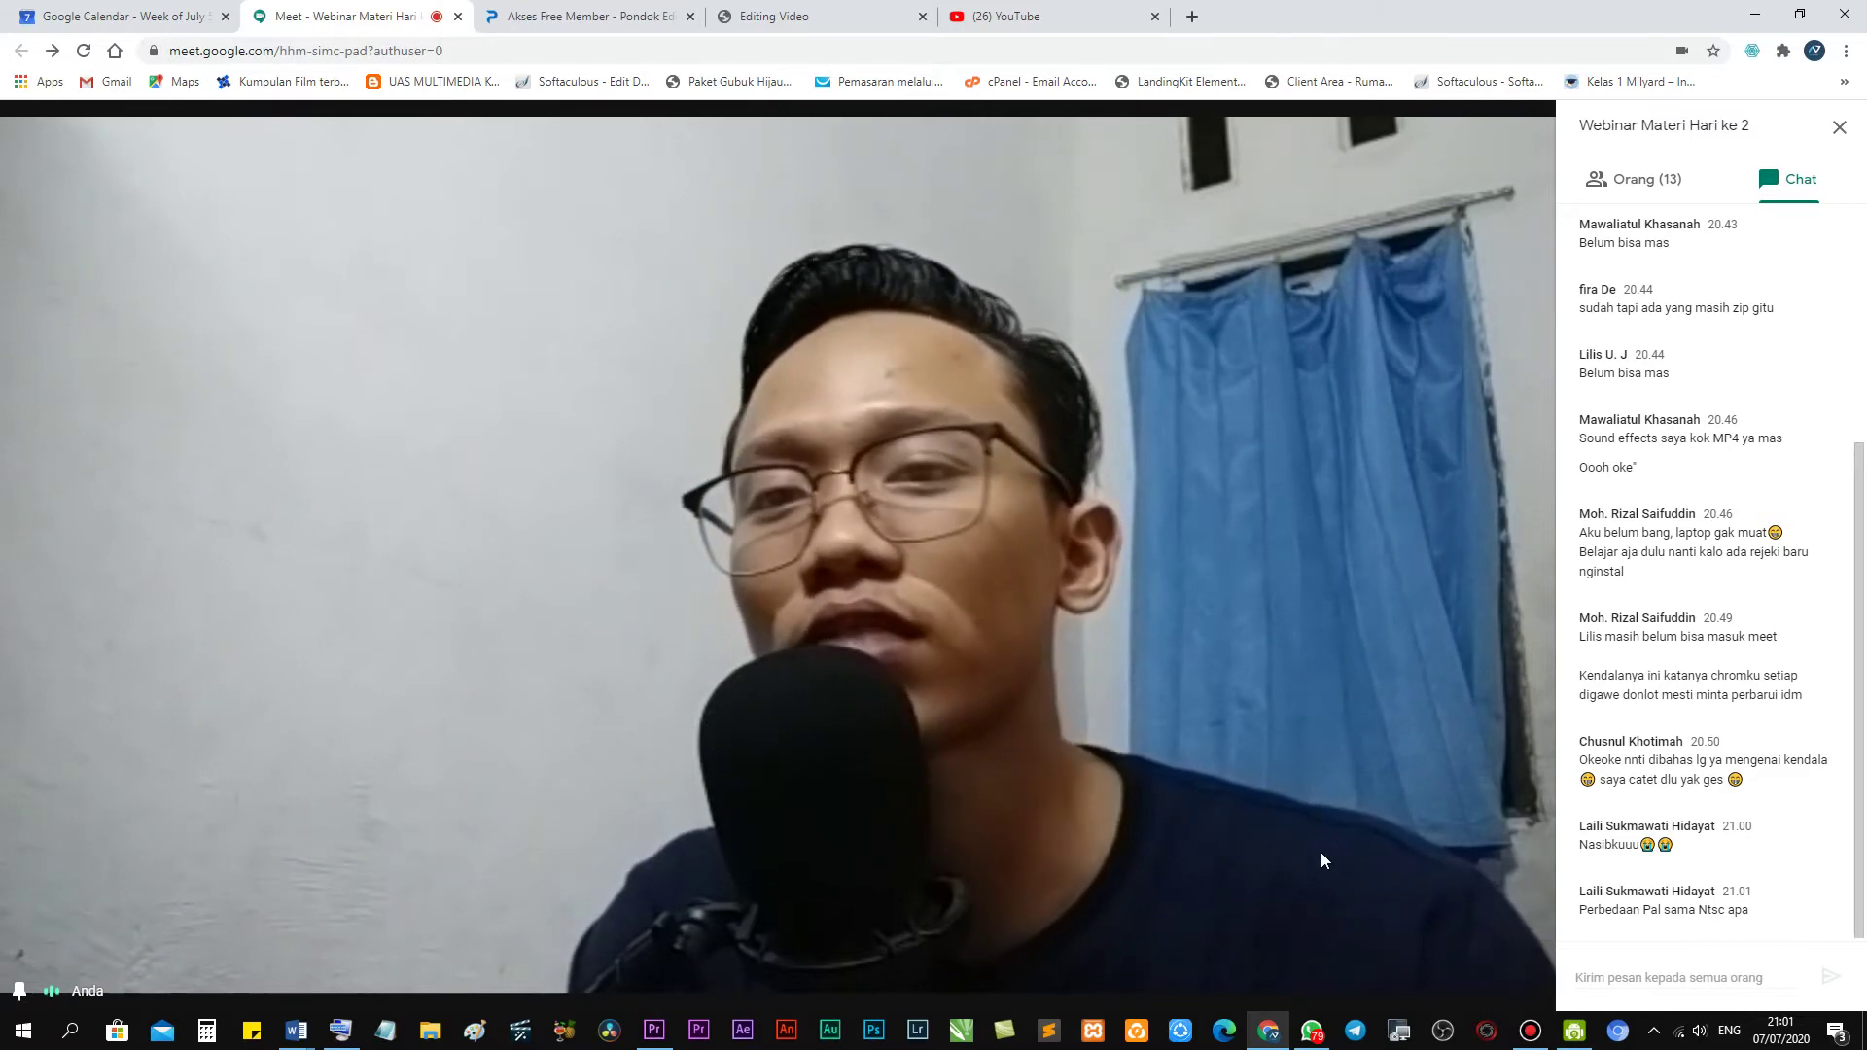
mouse_move(1523, 745)
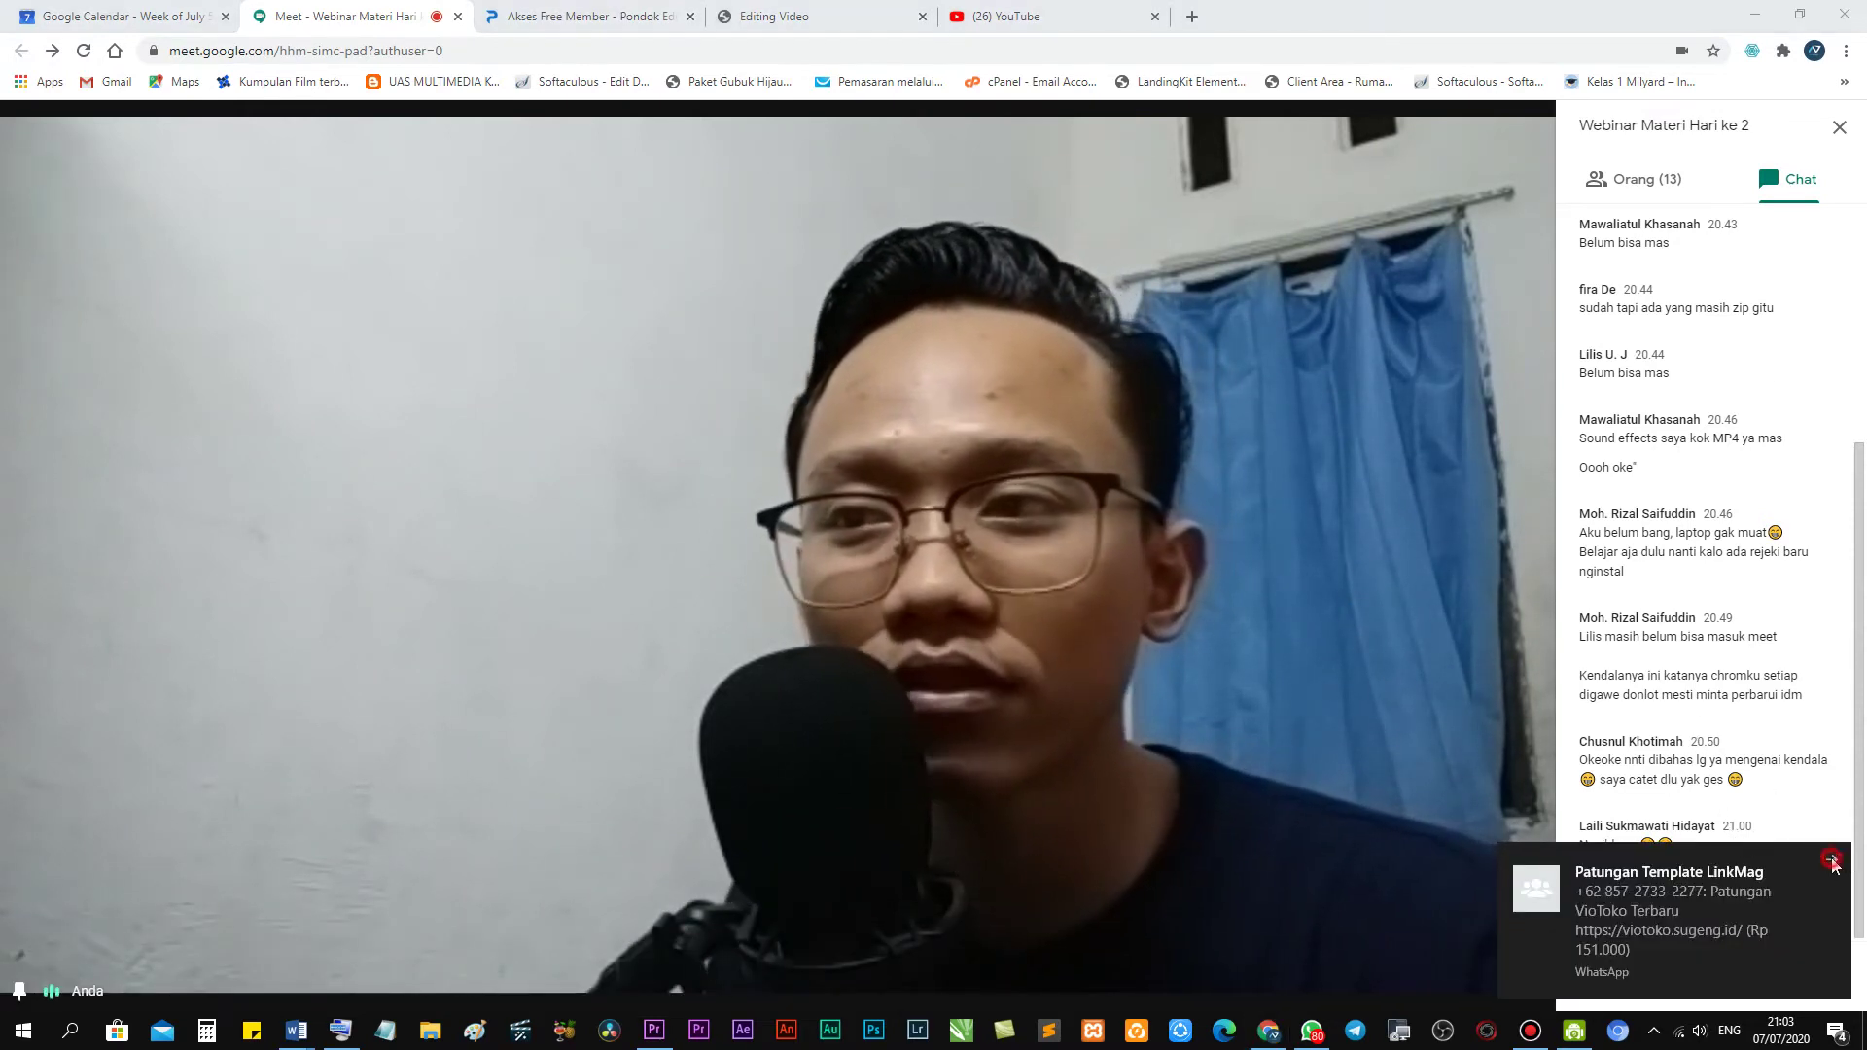
click(1832, 861)
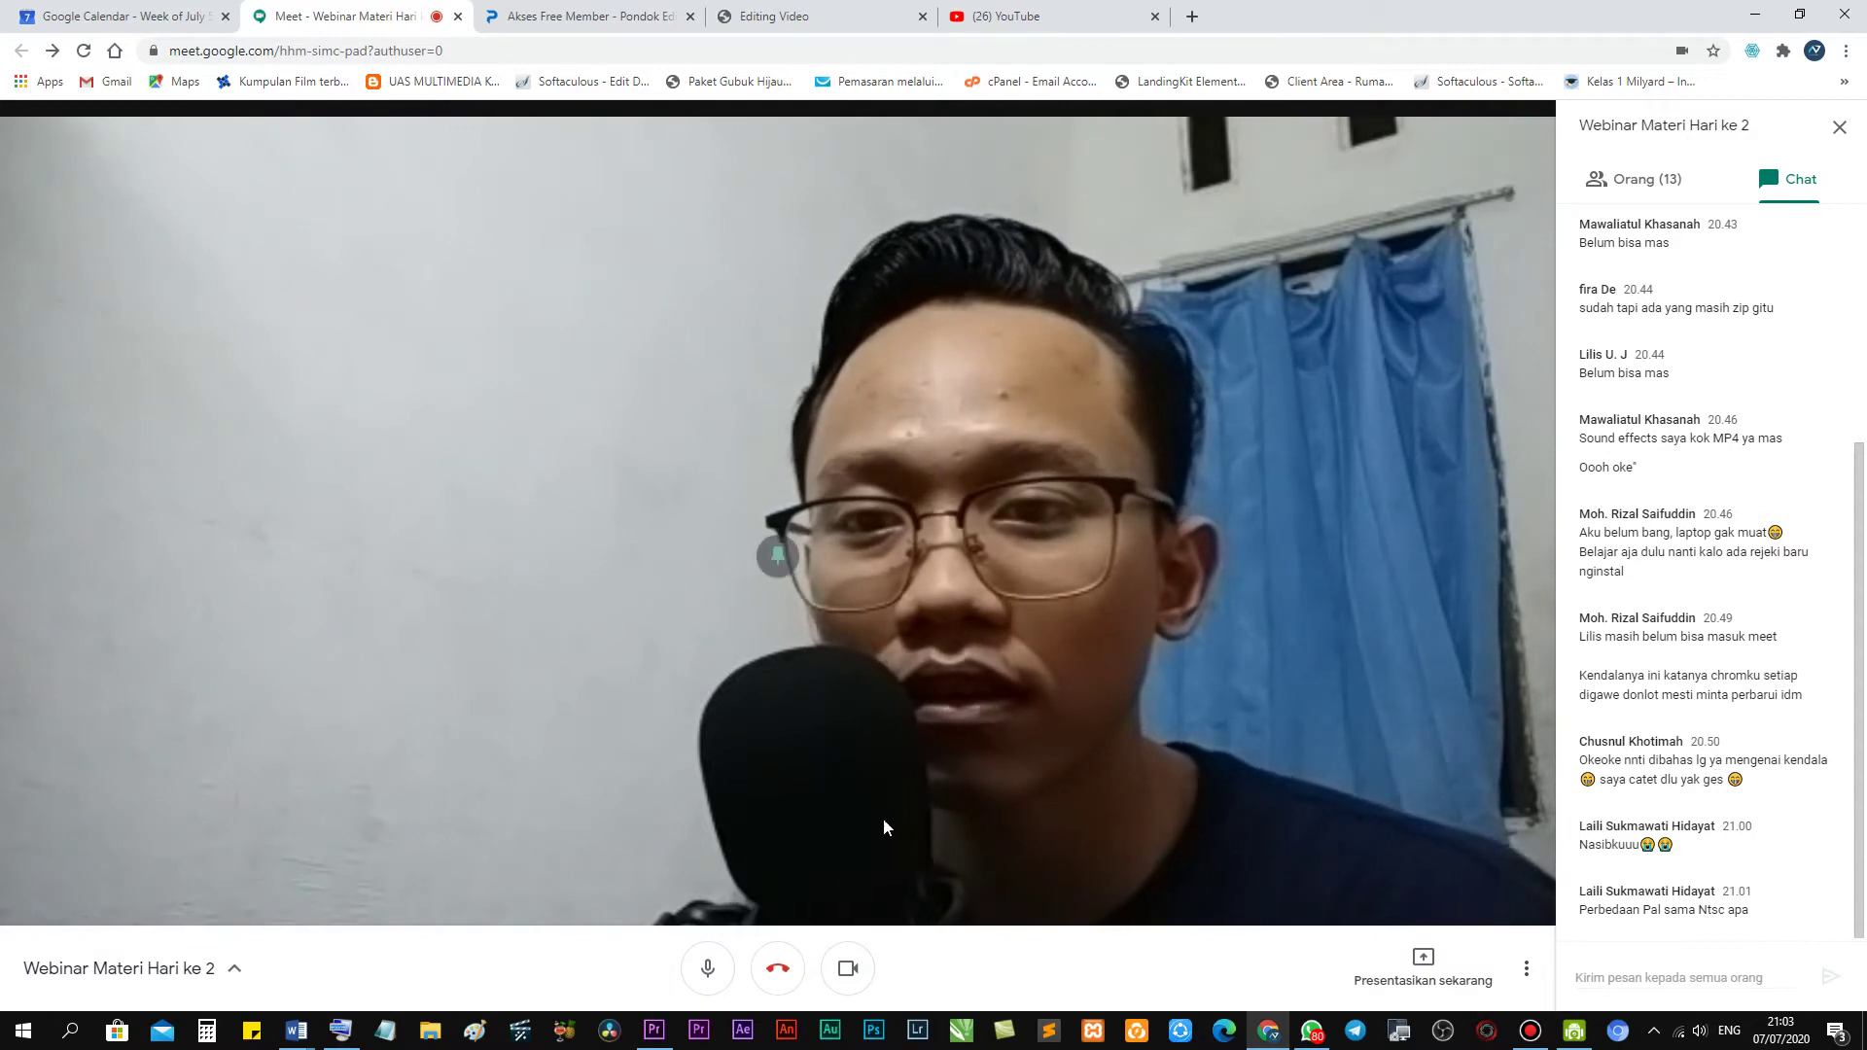
Close Premiere Pro's Welcome screen, dismiss the File menu, and switch back to Google Meet.
click(658, 1041)
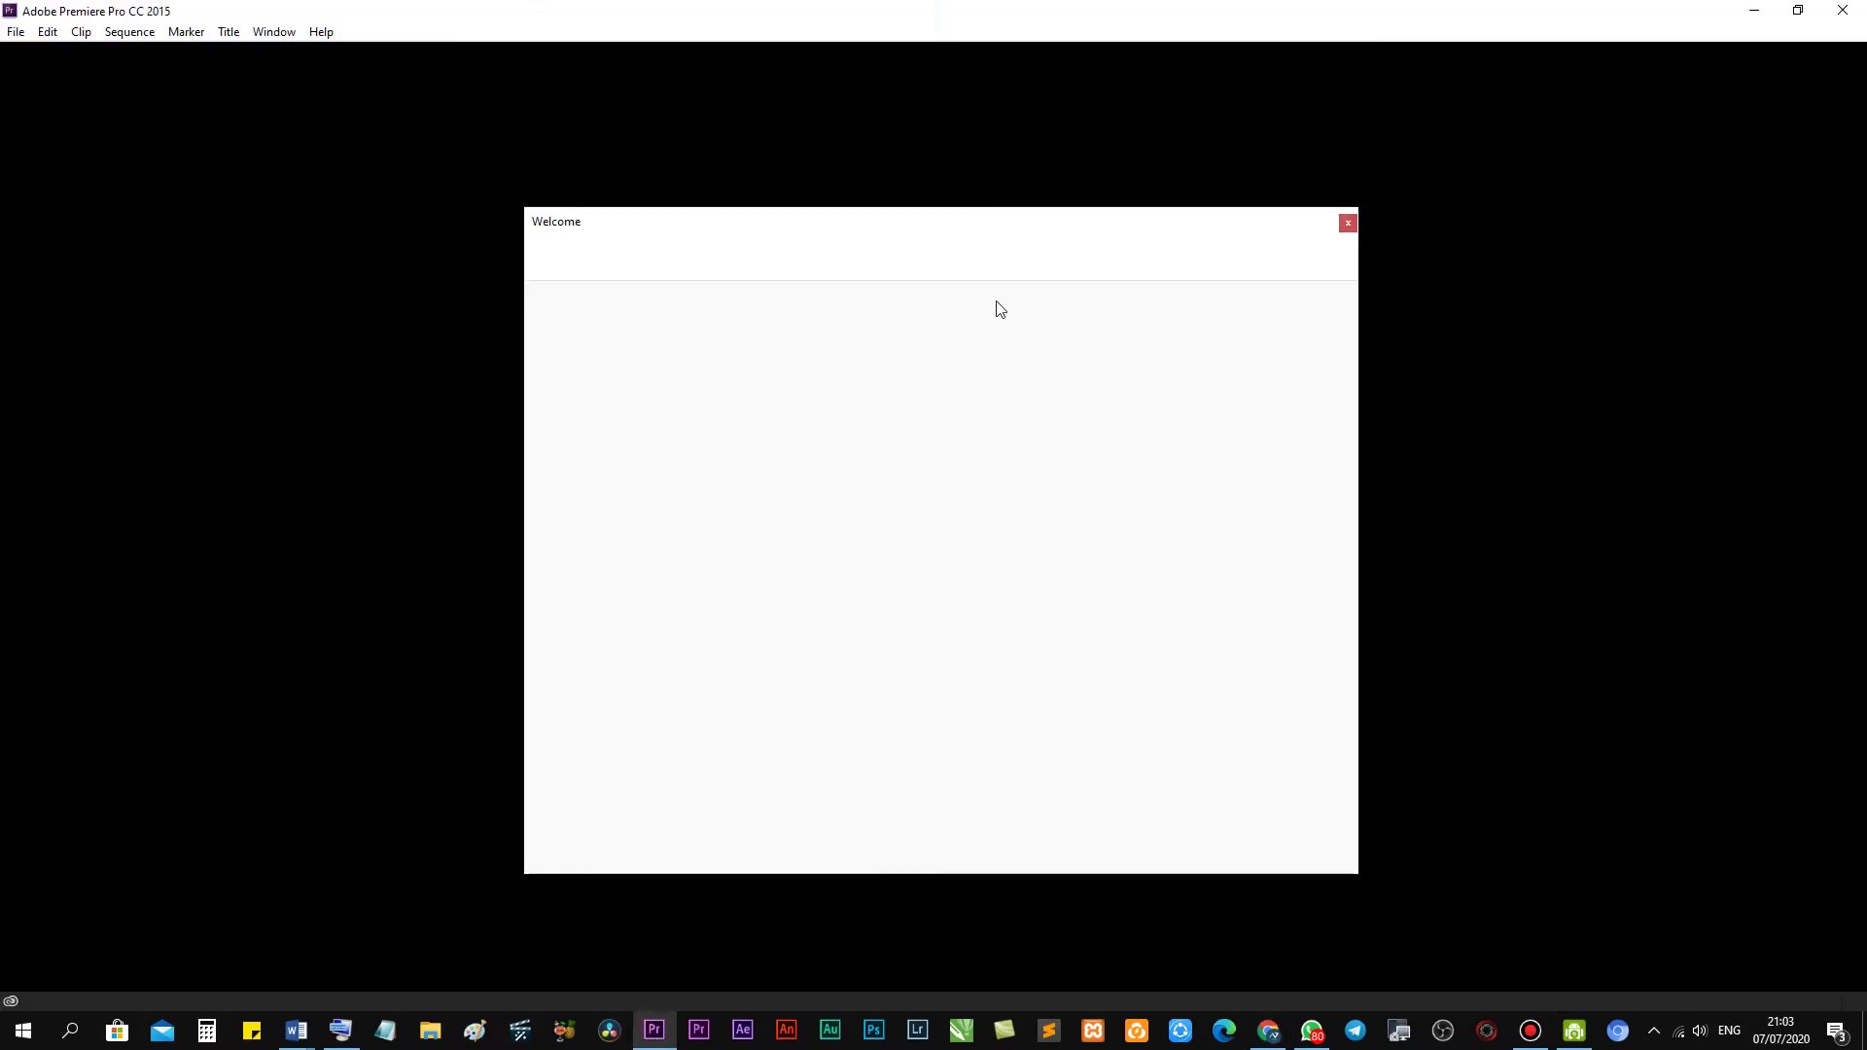
click(1348, 225)
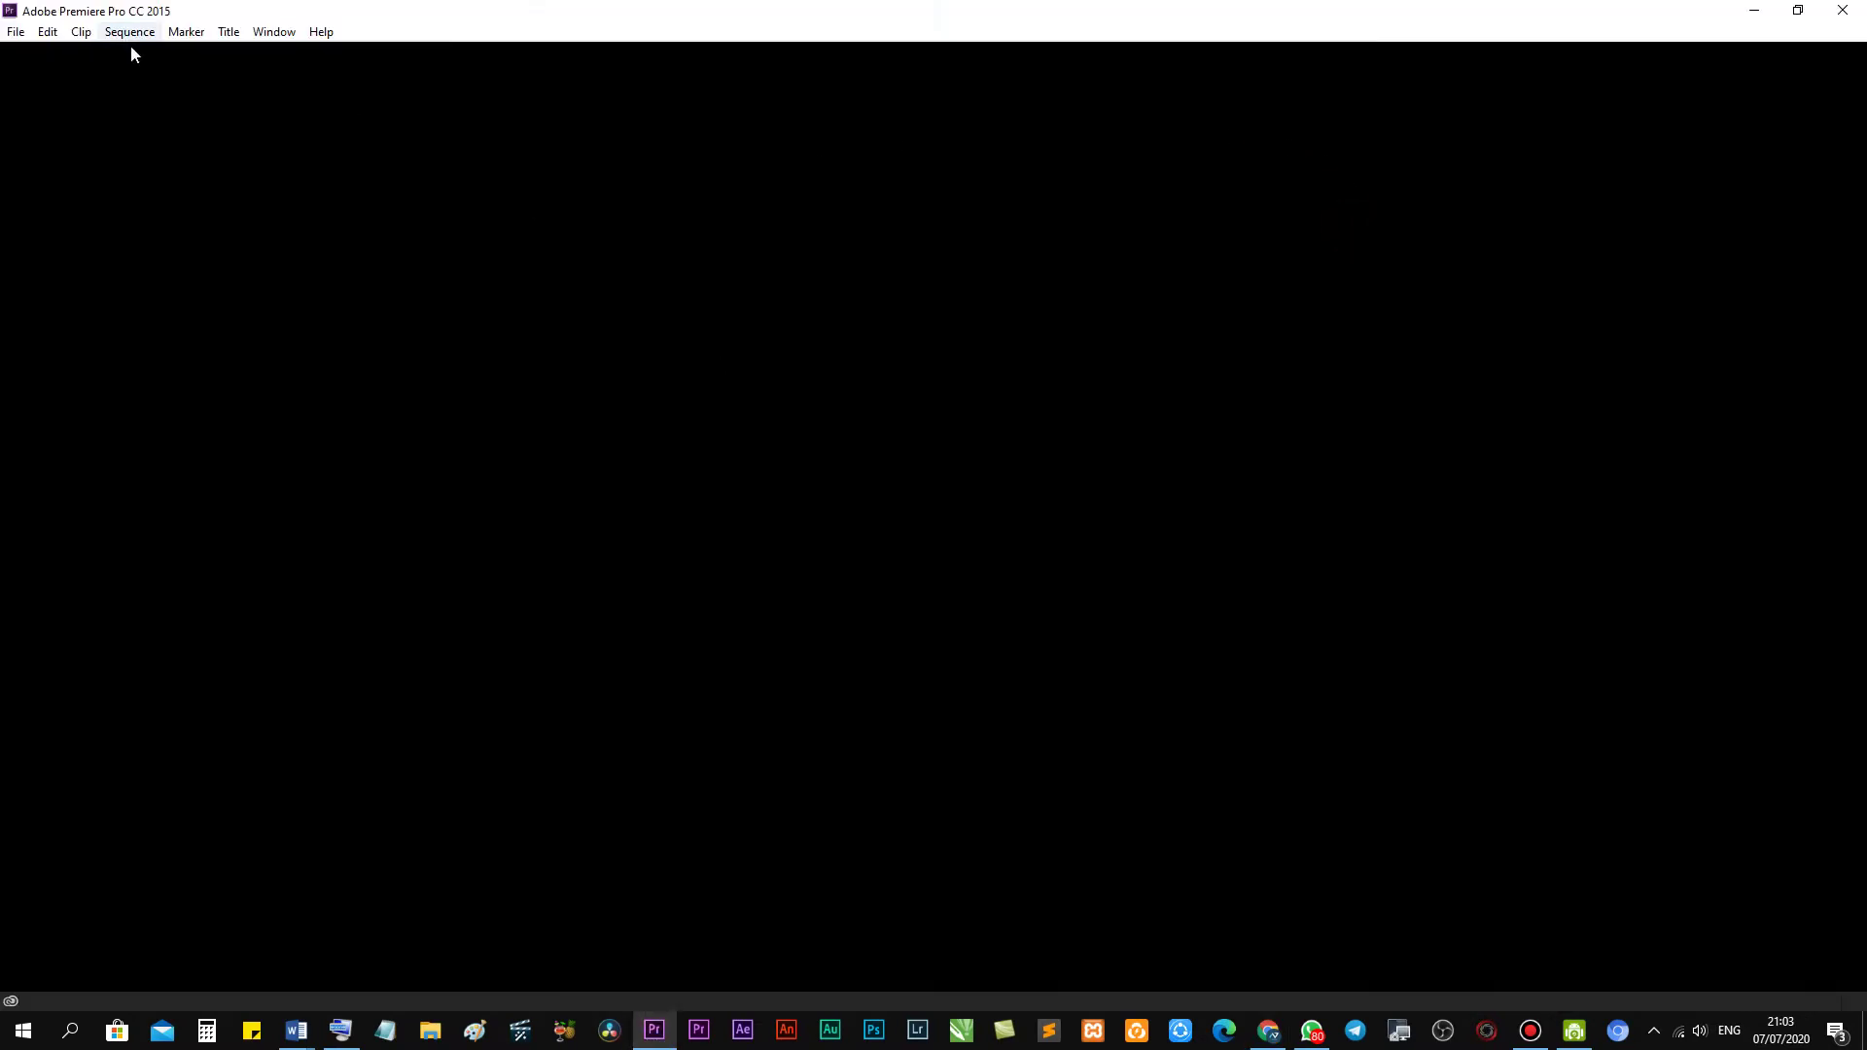
click(16, 31)
mouse_move(210, 53)
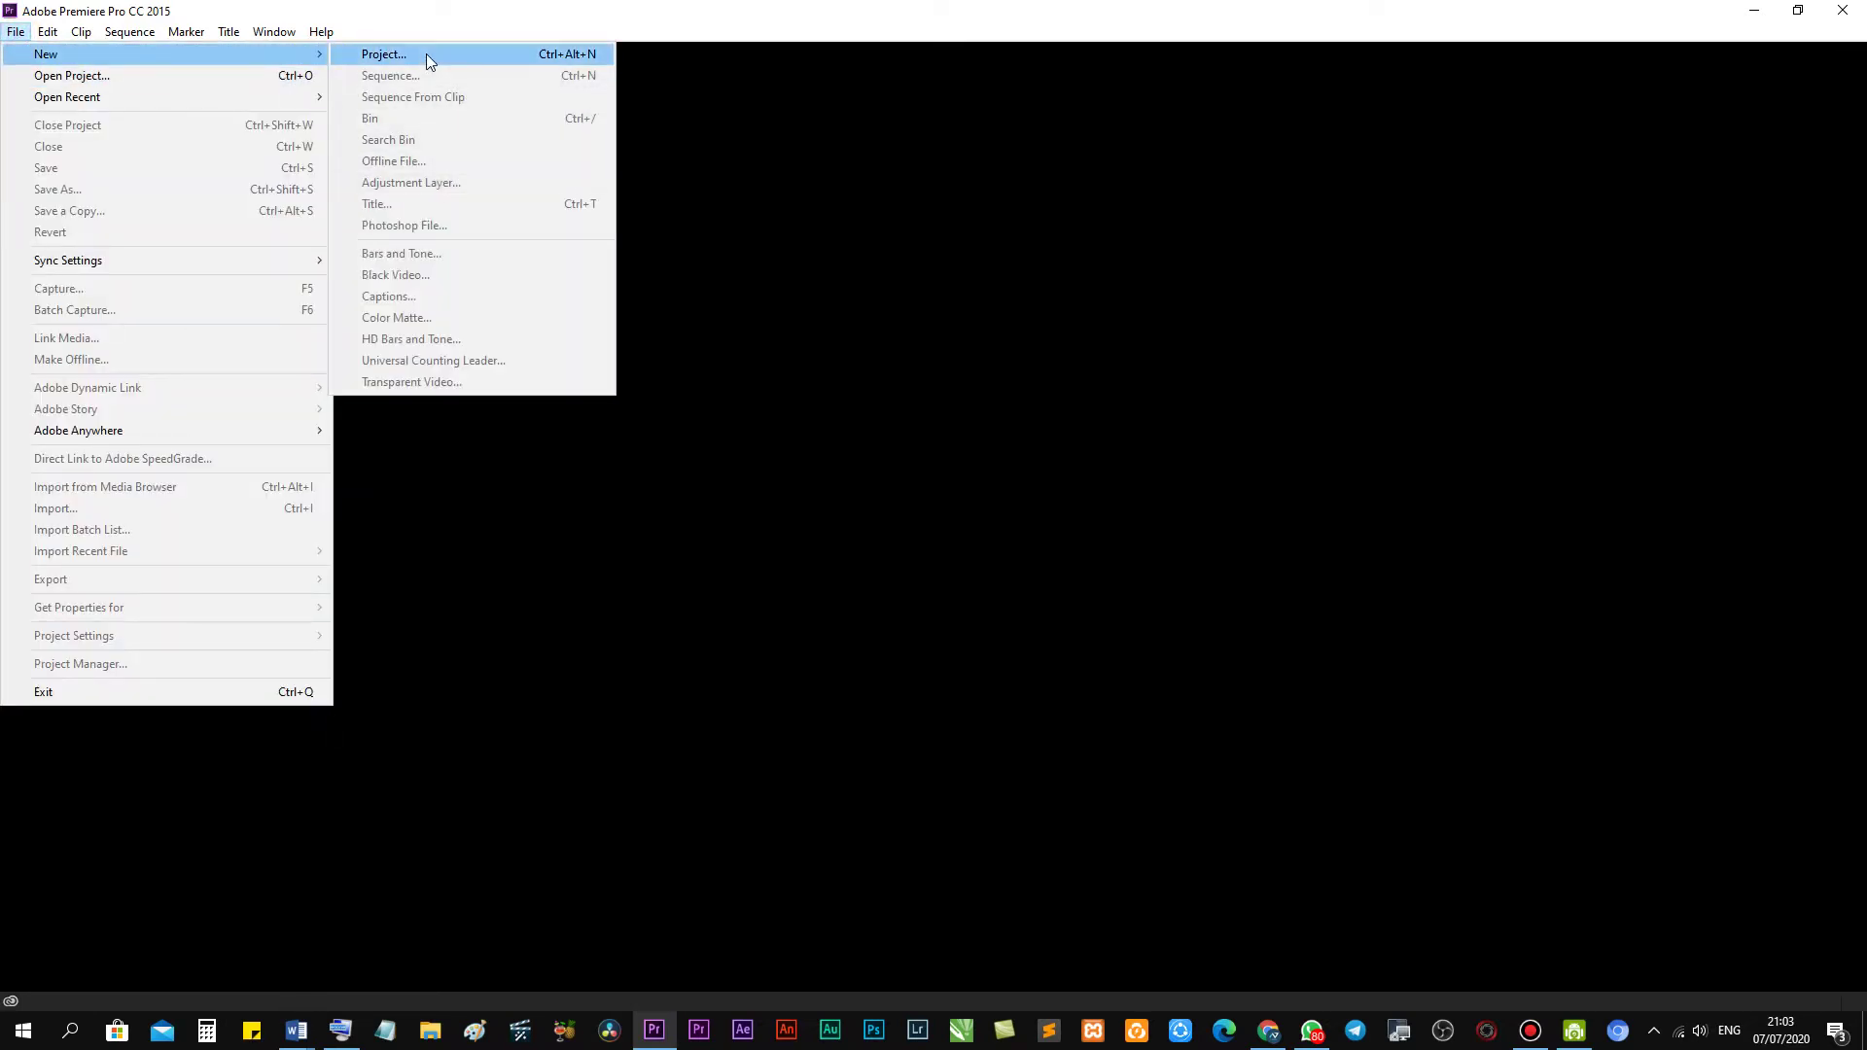
click(1088, 182)
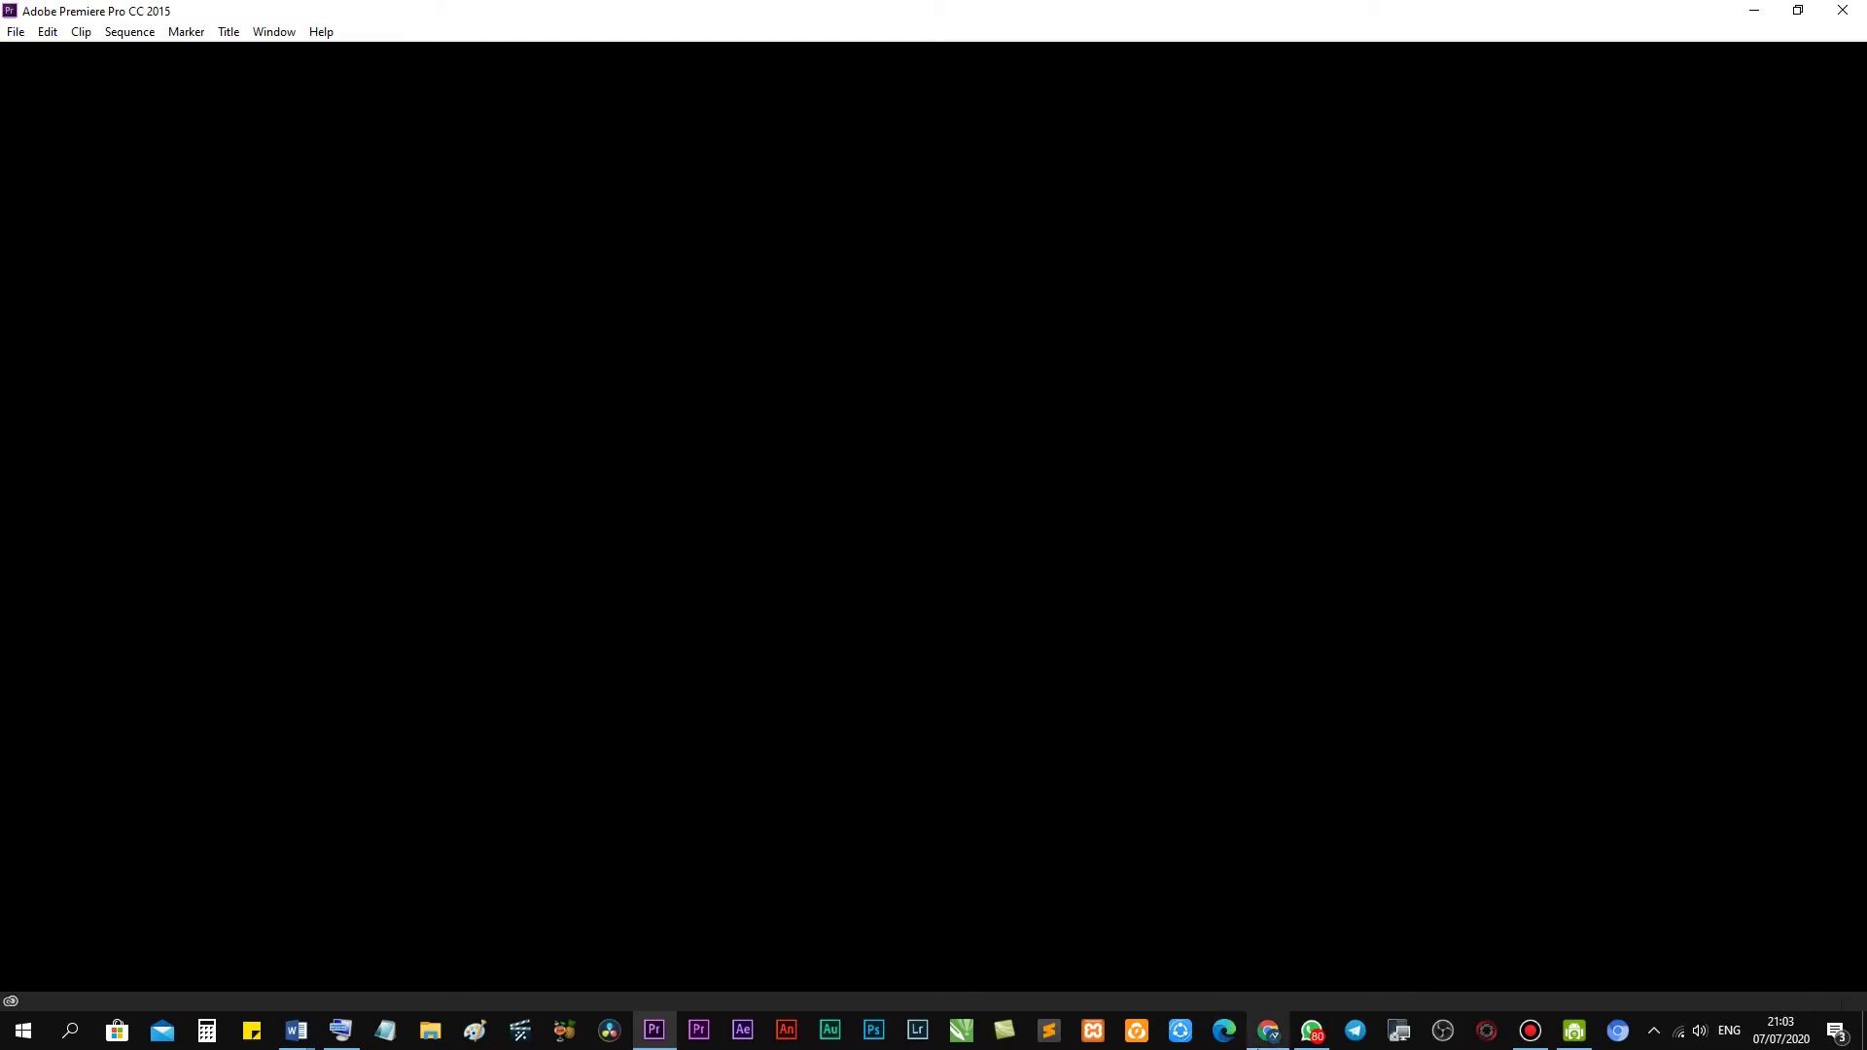
click(1268, 1031)
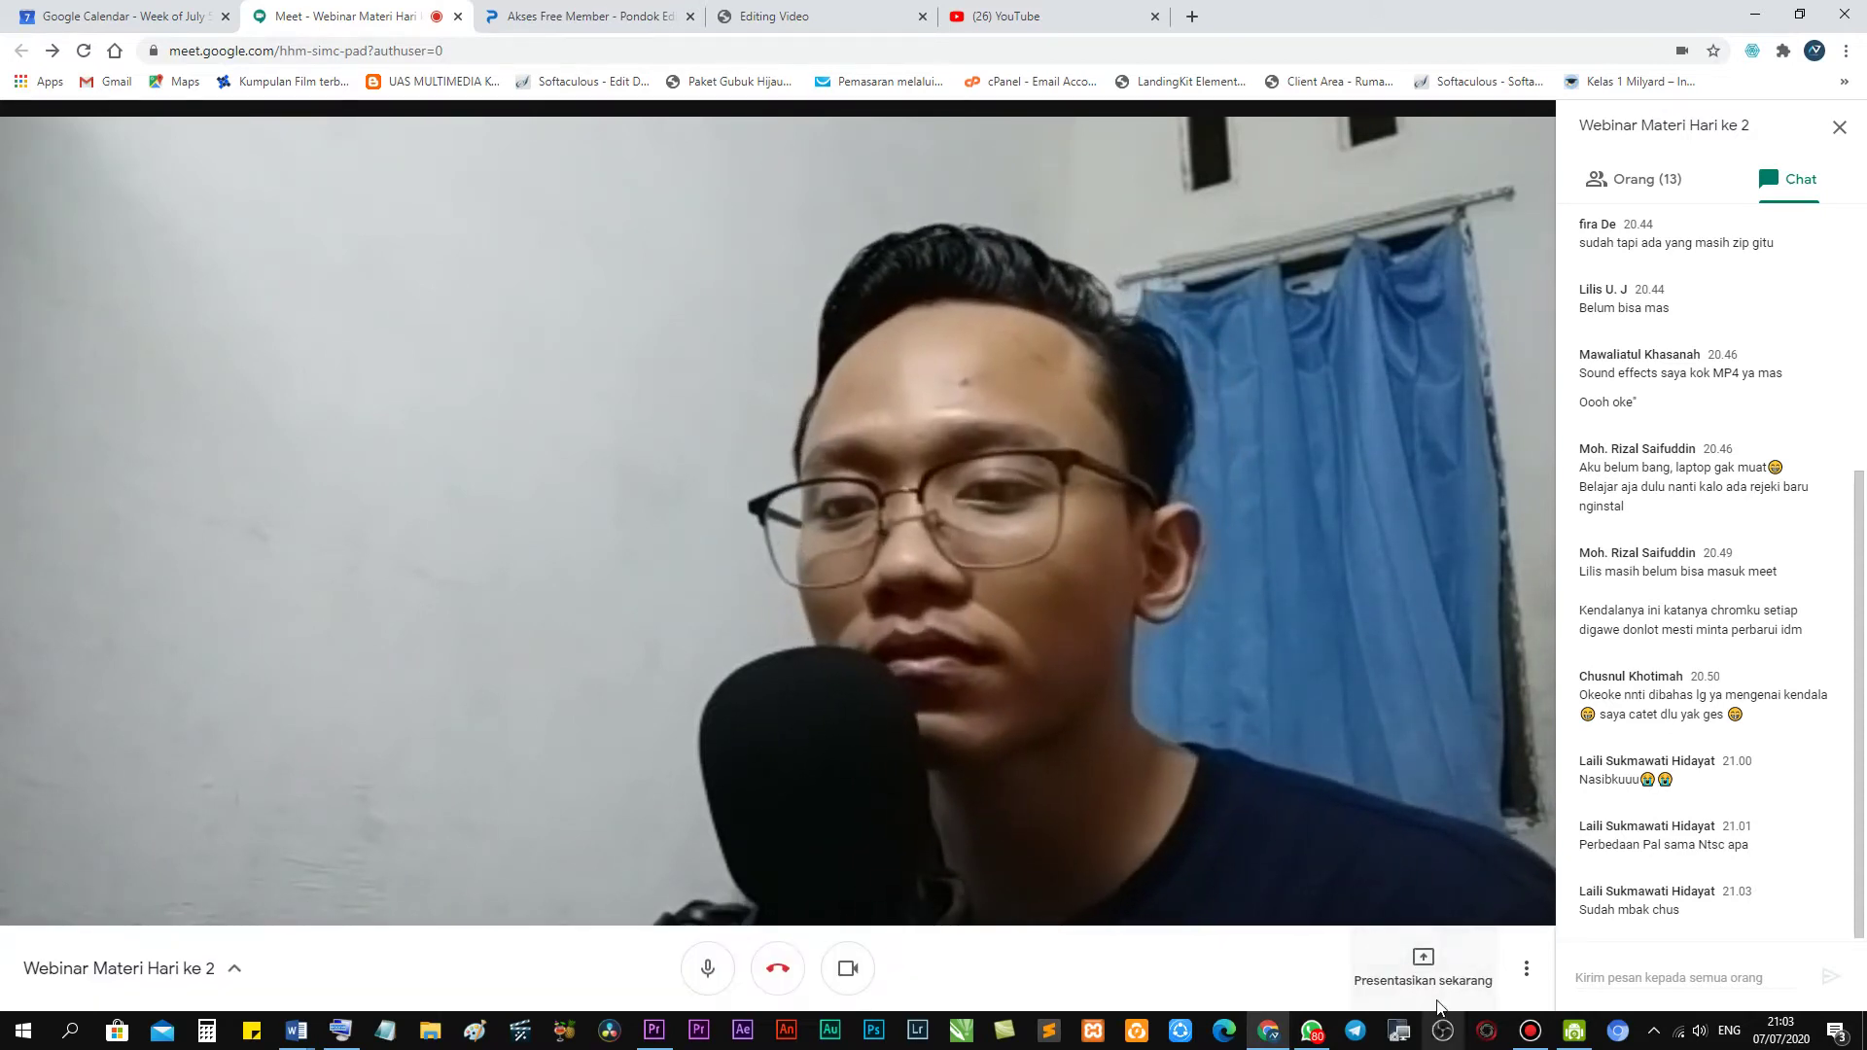
Share the Adobe Premiere Pro window to the webinar via Presentasikan sekarang > Jendela.
click(1422, 961)
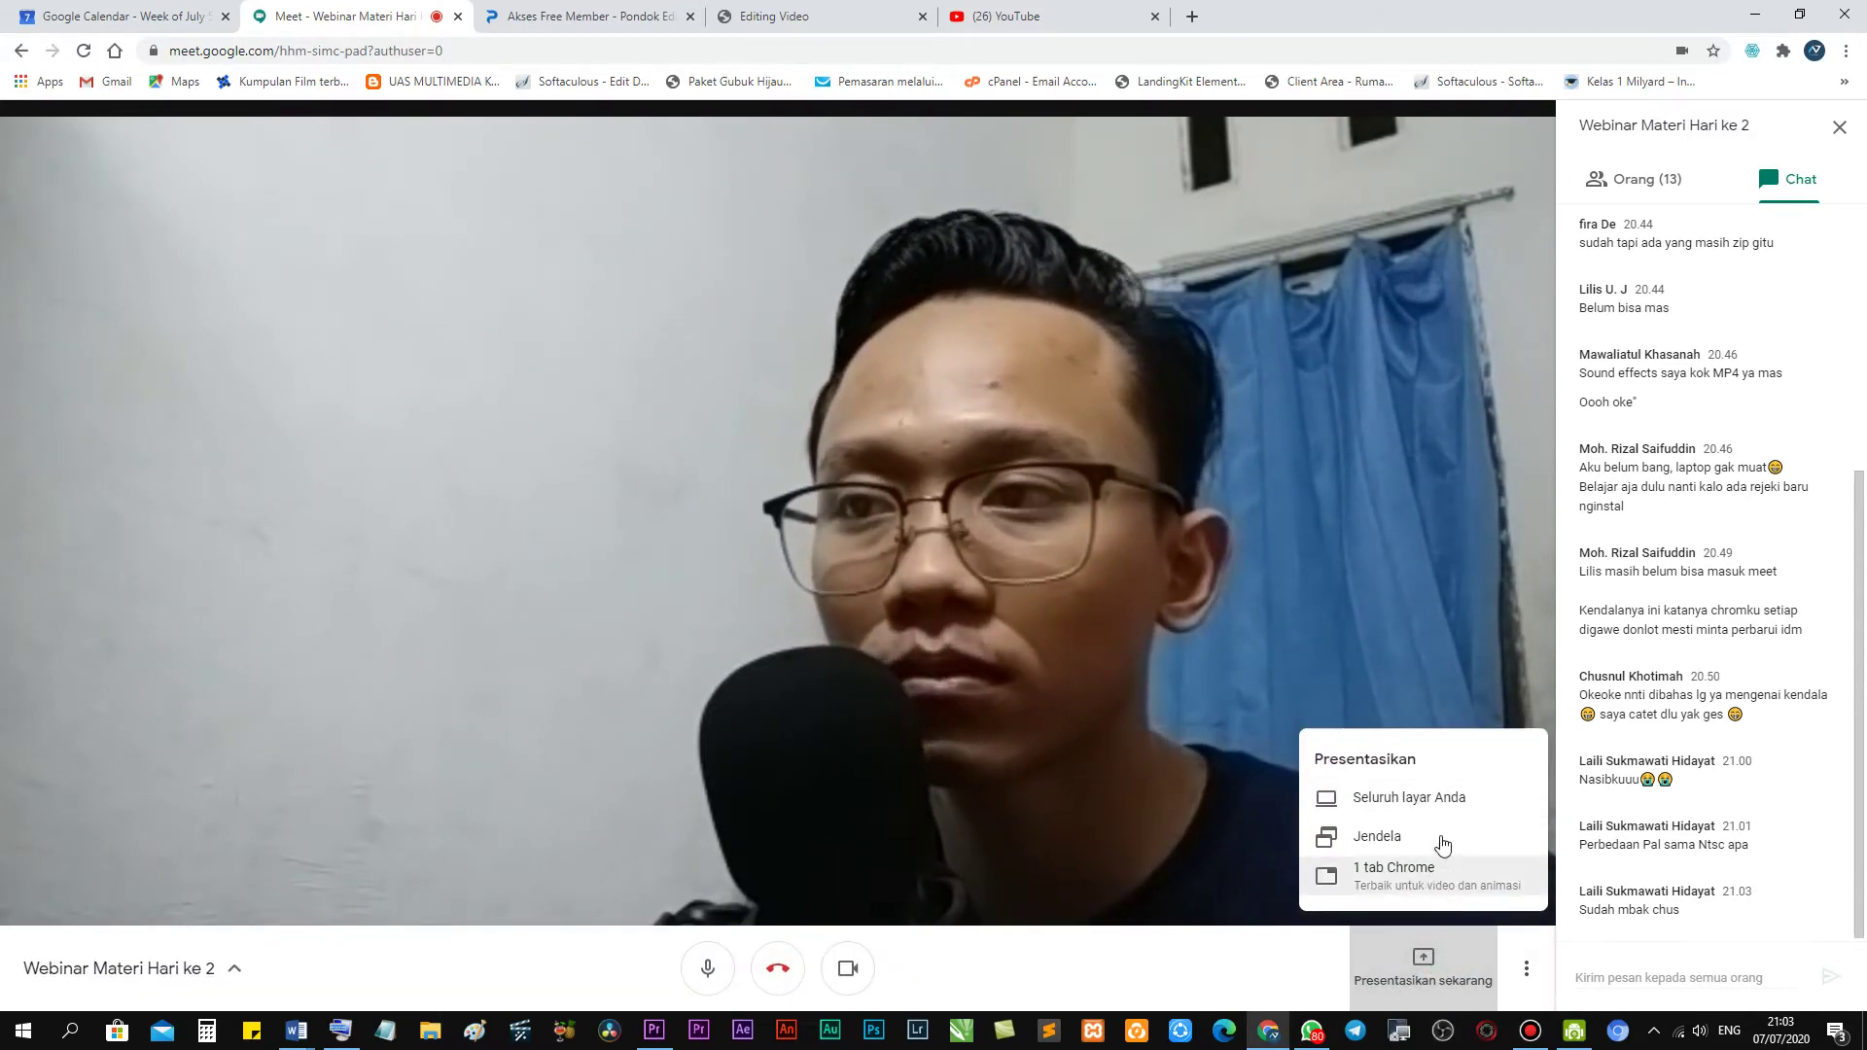
click(1431, 839)
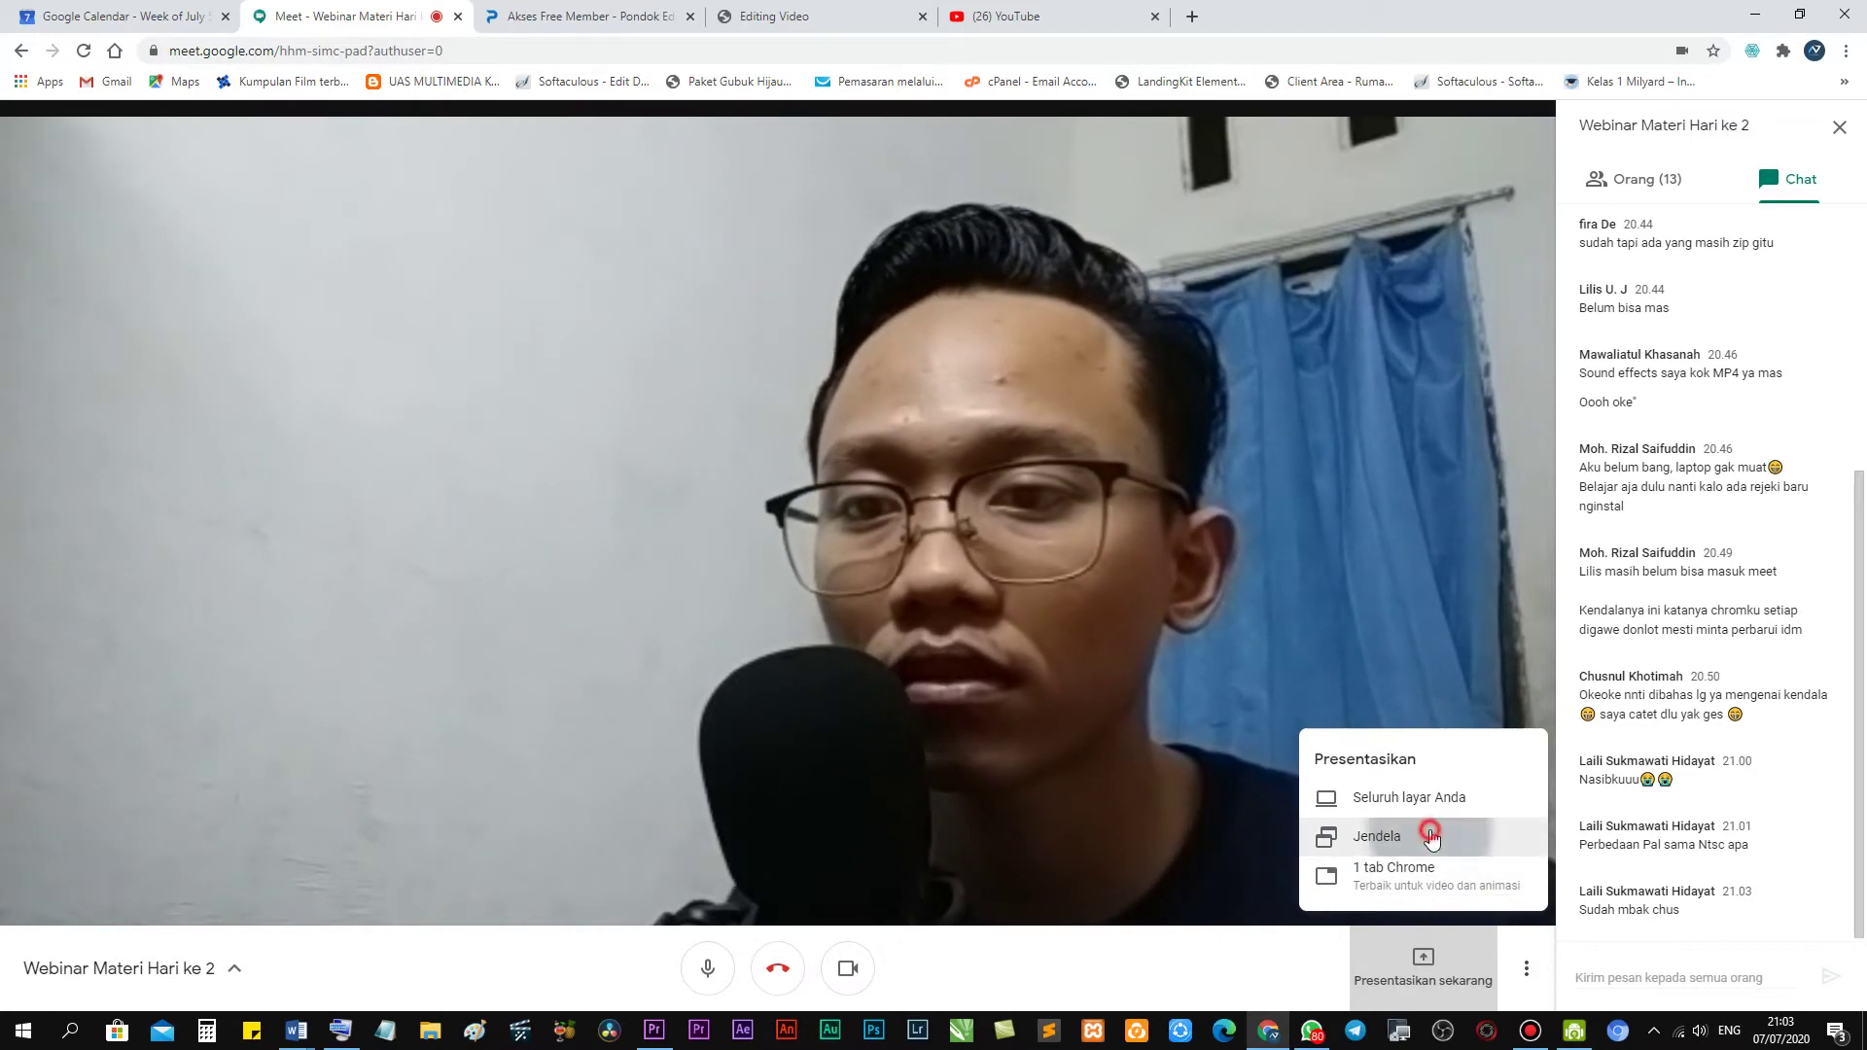
click(943, 233)
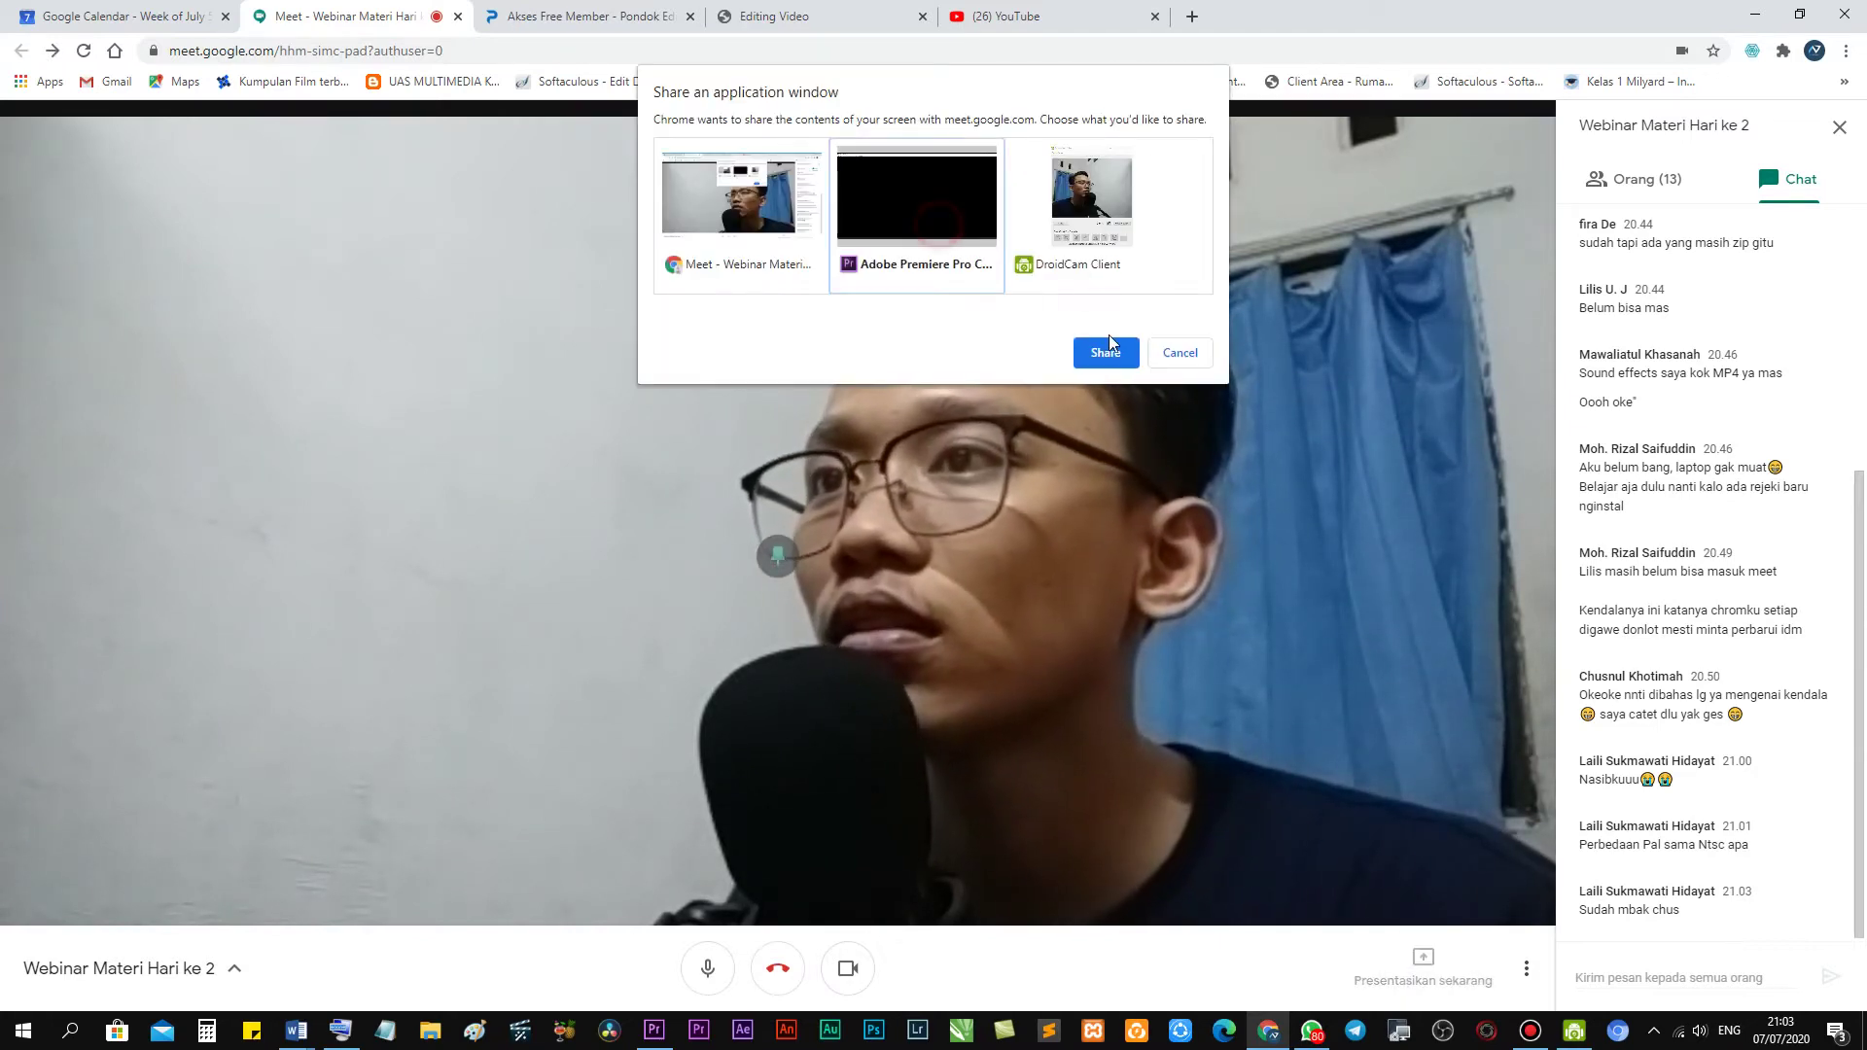
click(1107, 352)
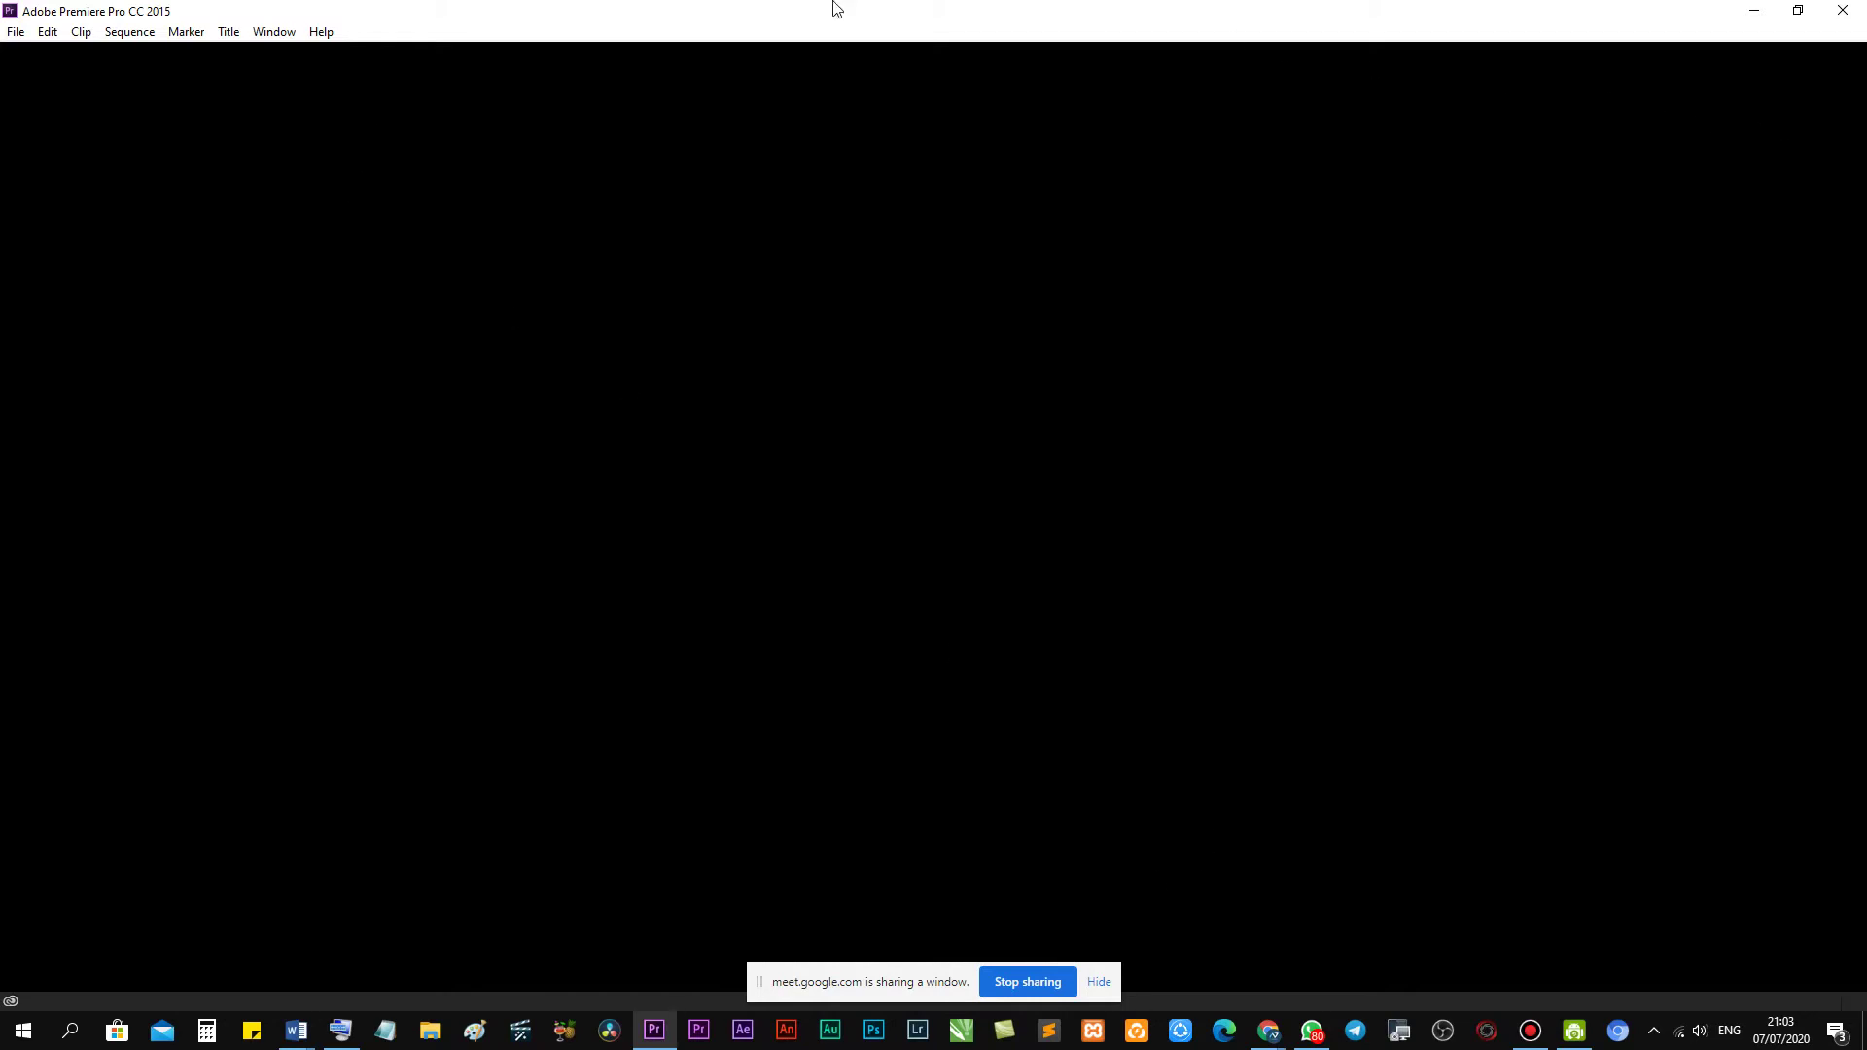
click(16, 31)
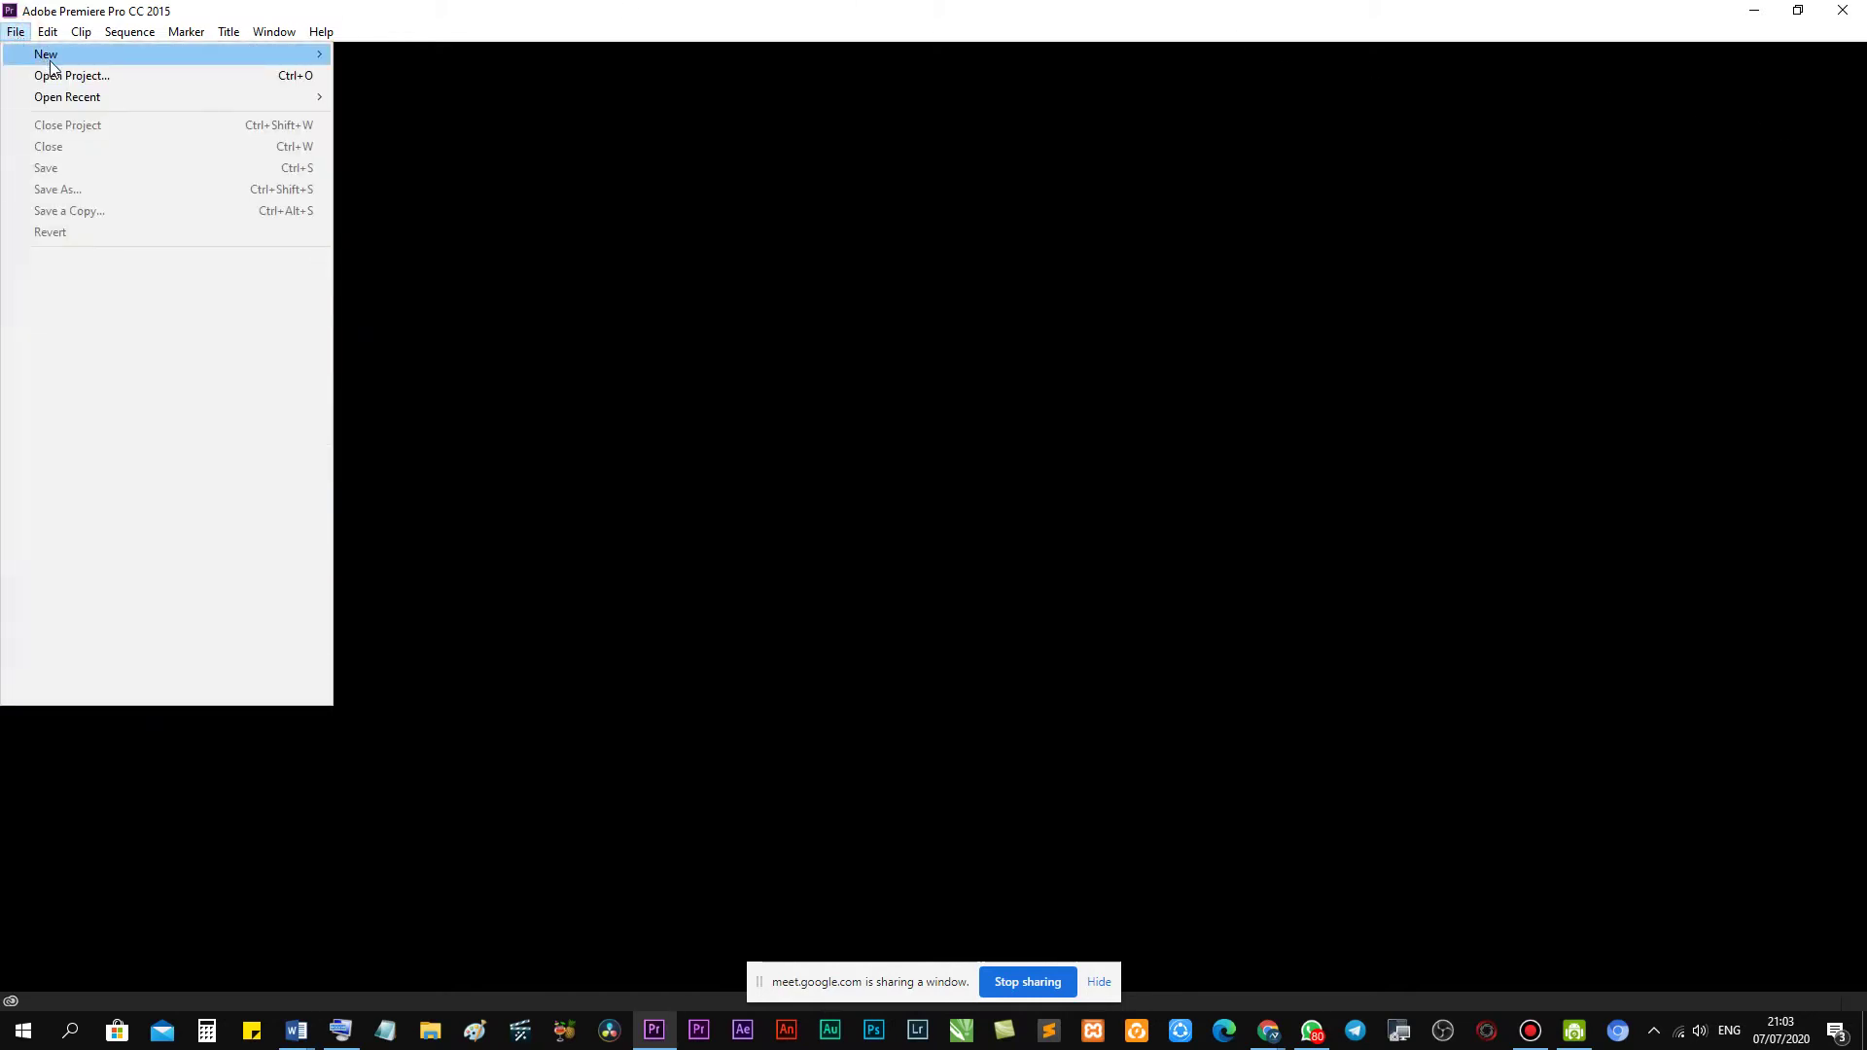
Choose File > New > Project to open the New Project dialog named 'Untitled'.
mouse_move(50, 56)
click(996, 164)
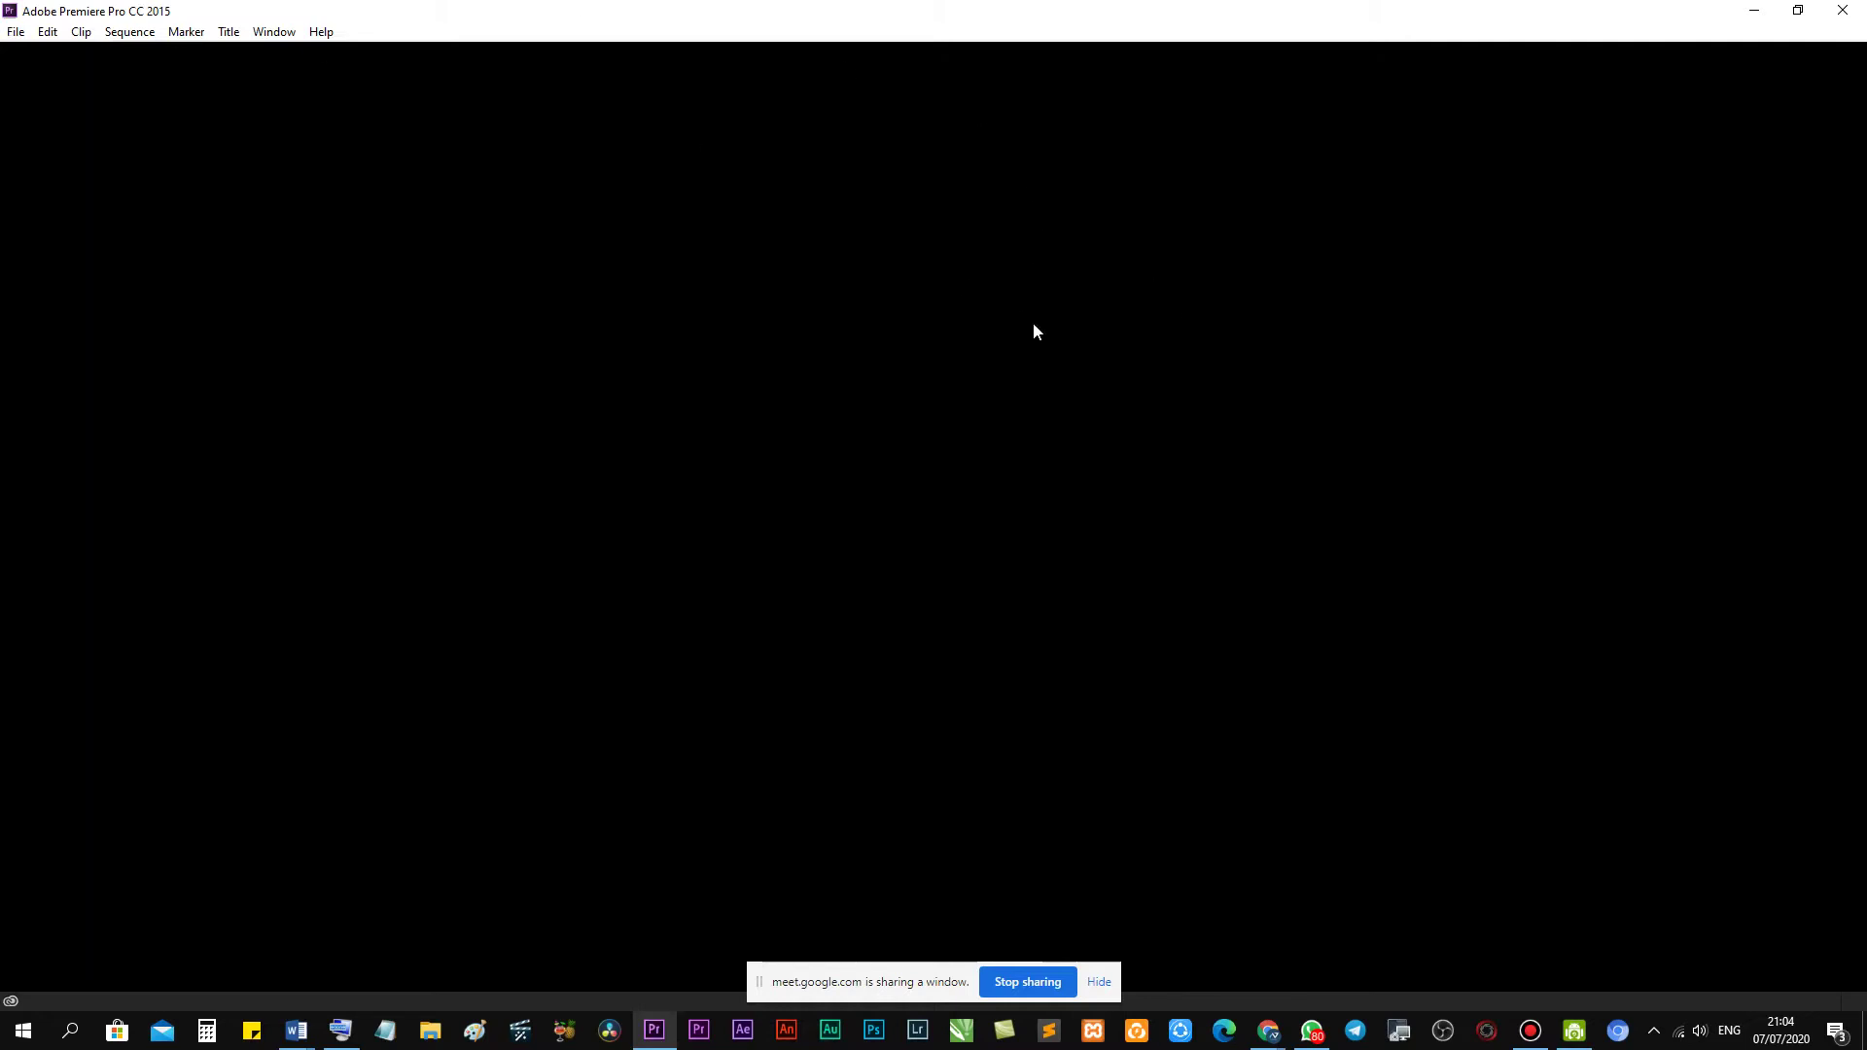
click(21, 35)
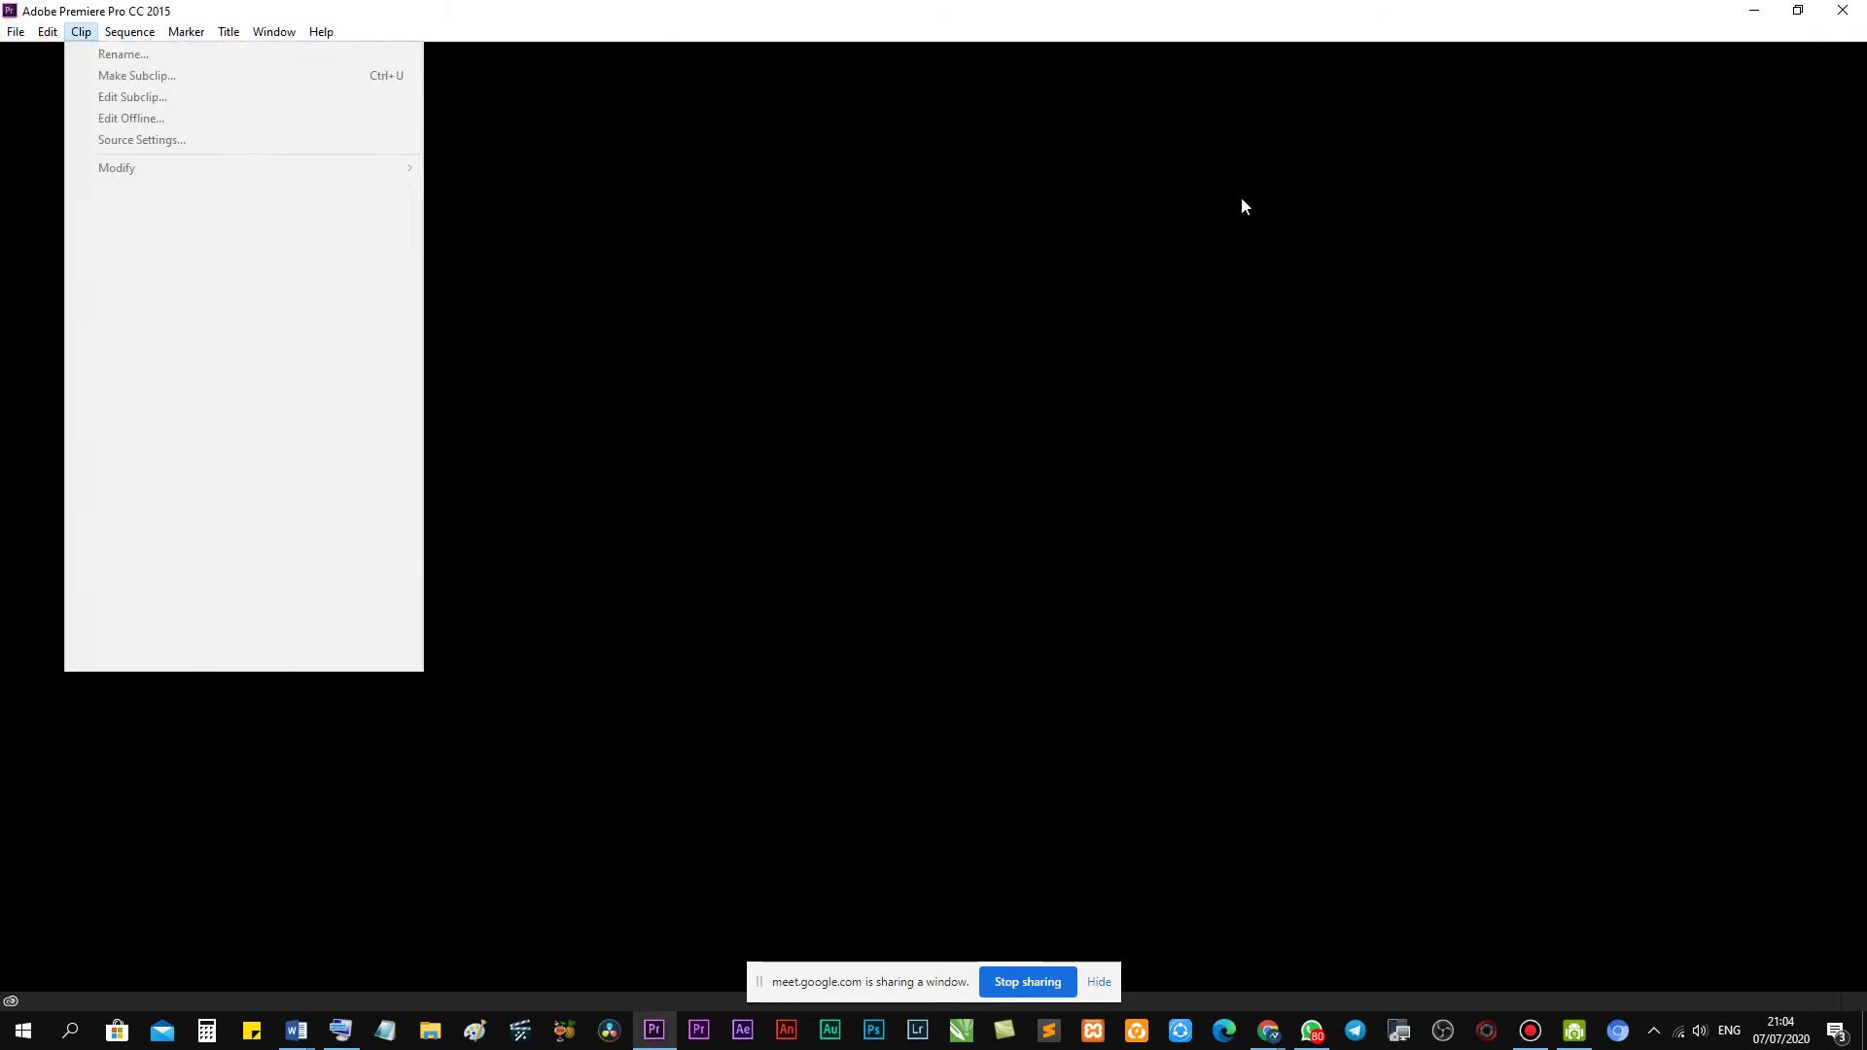
click(1178, 321)
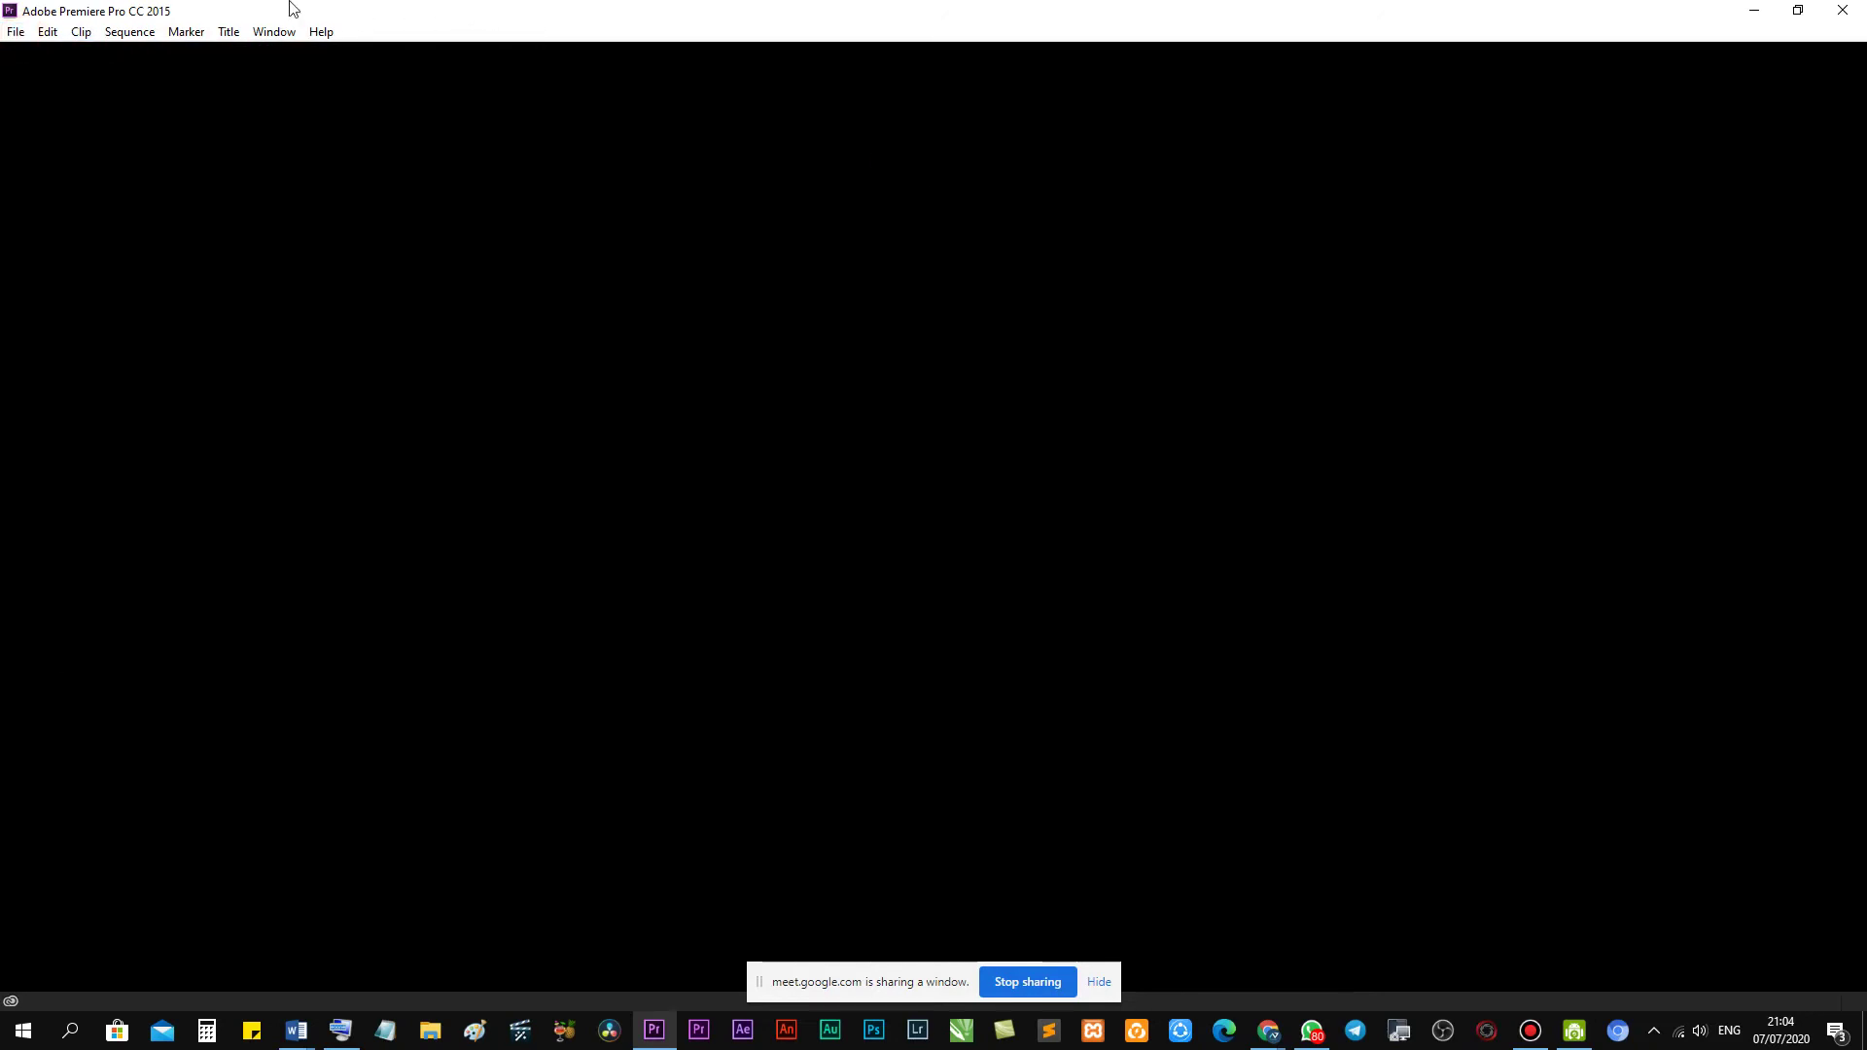
click(18, 35)
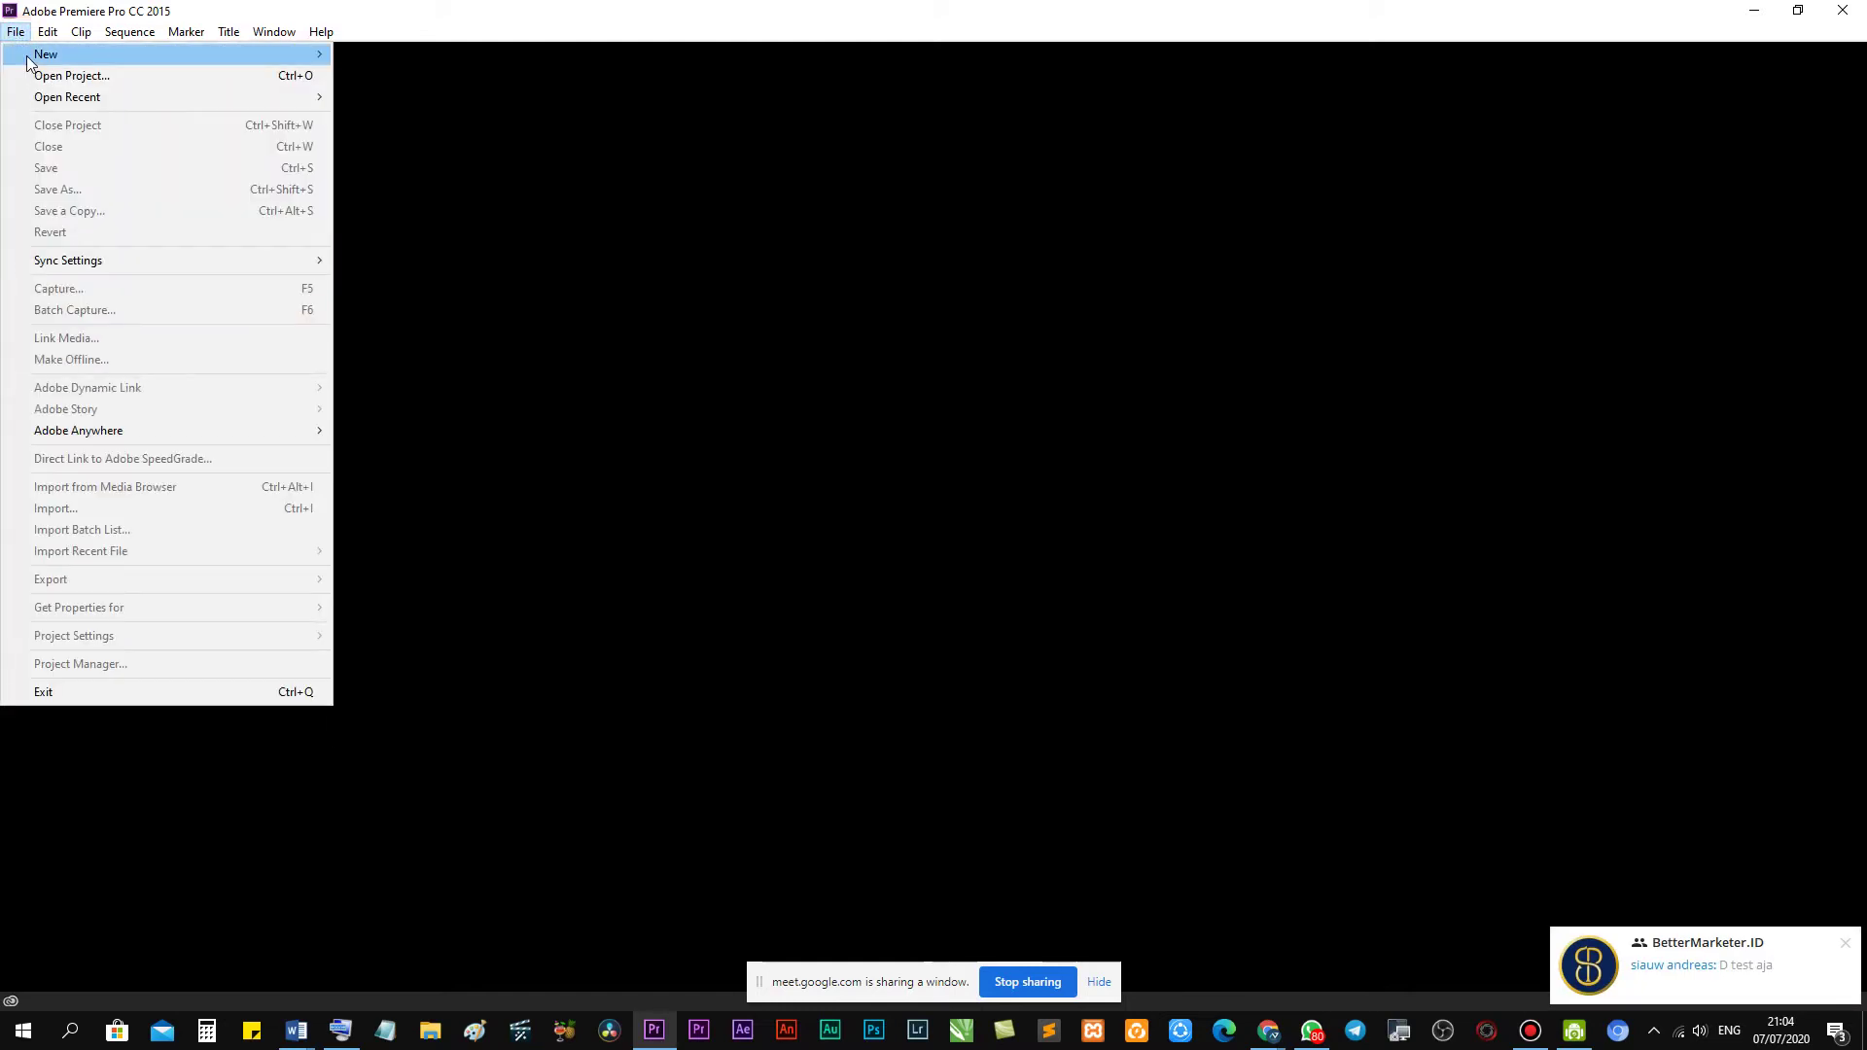
mouse_move(66, 63)
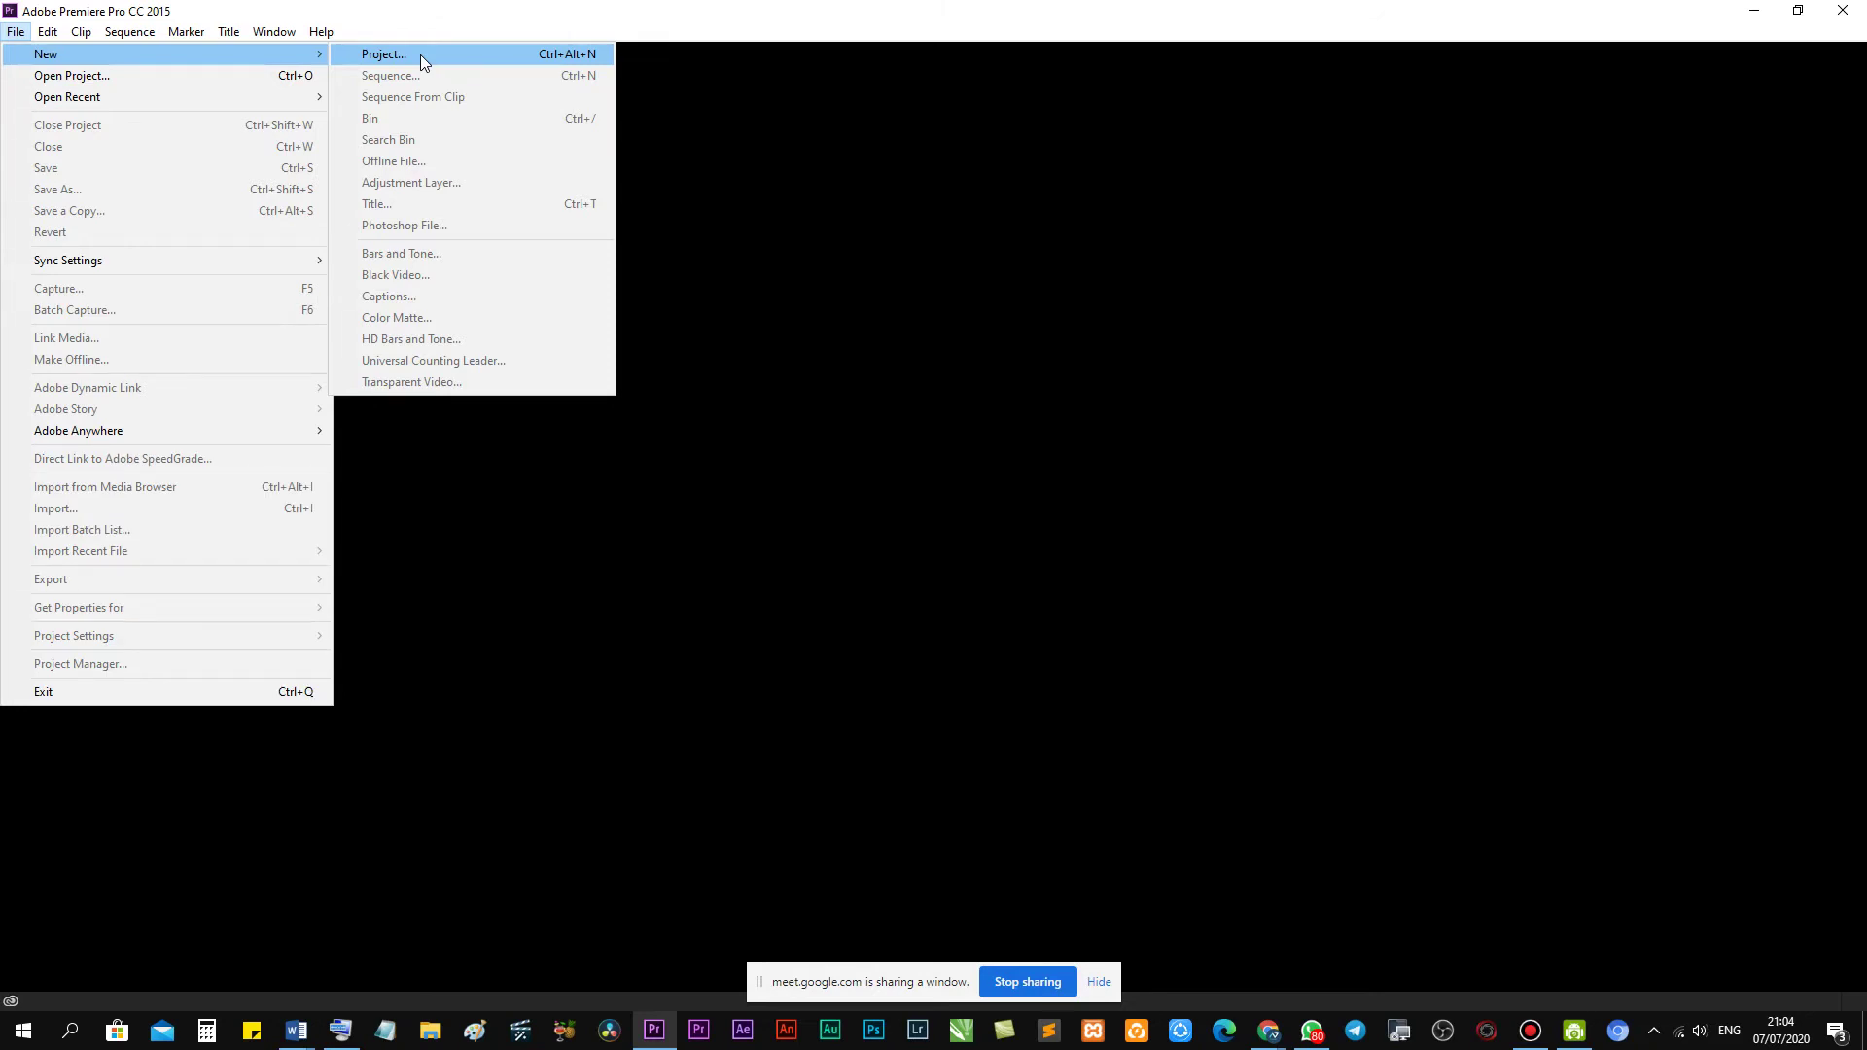
click(447, 53)
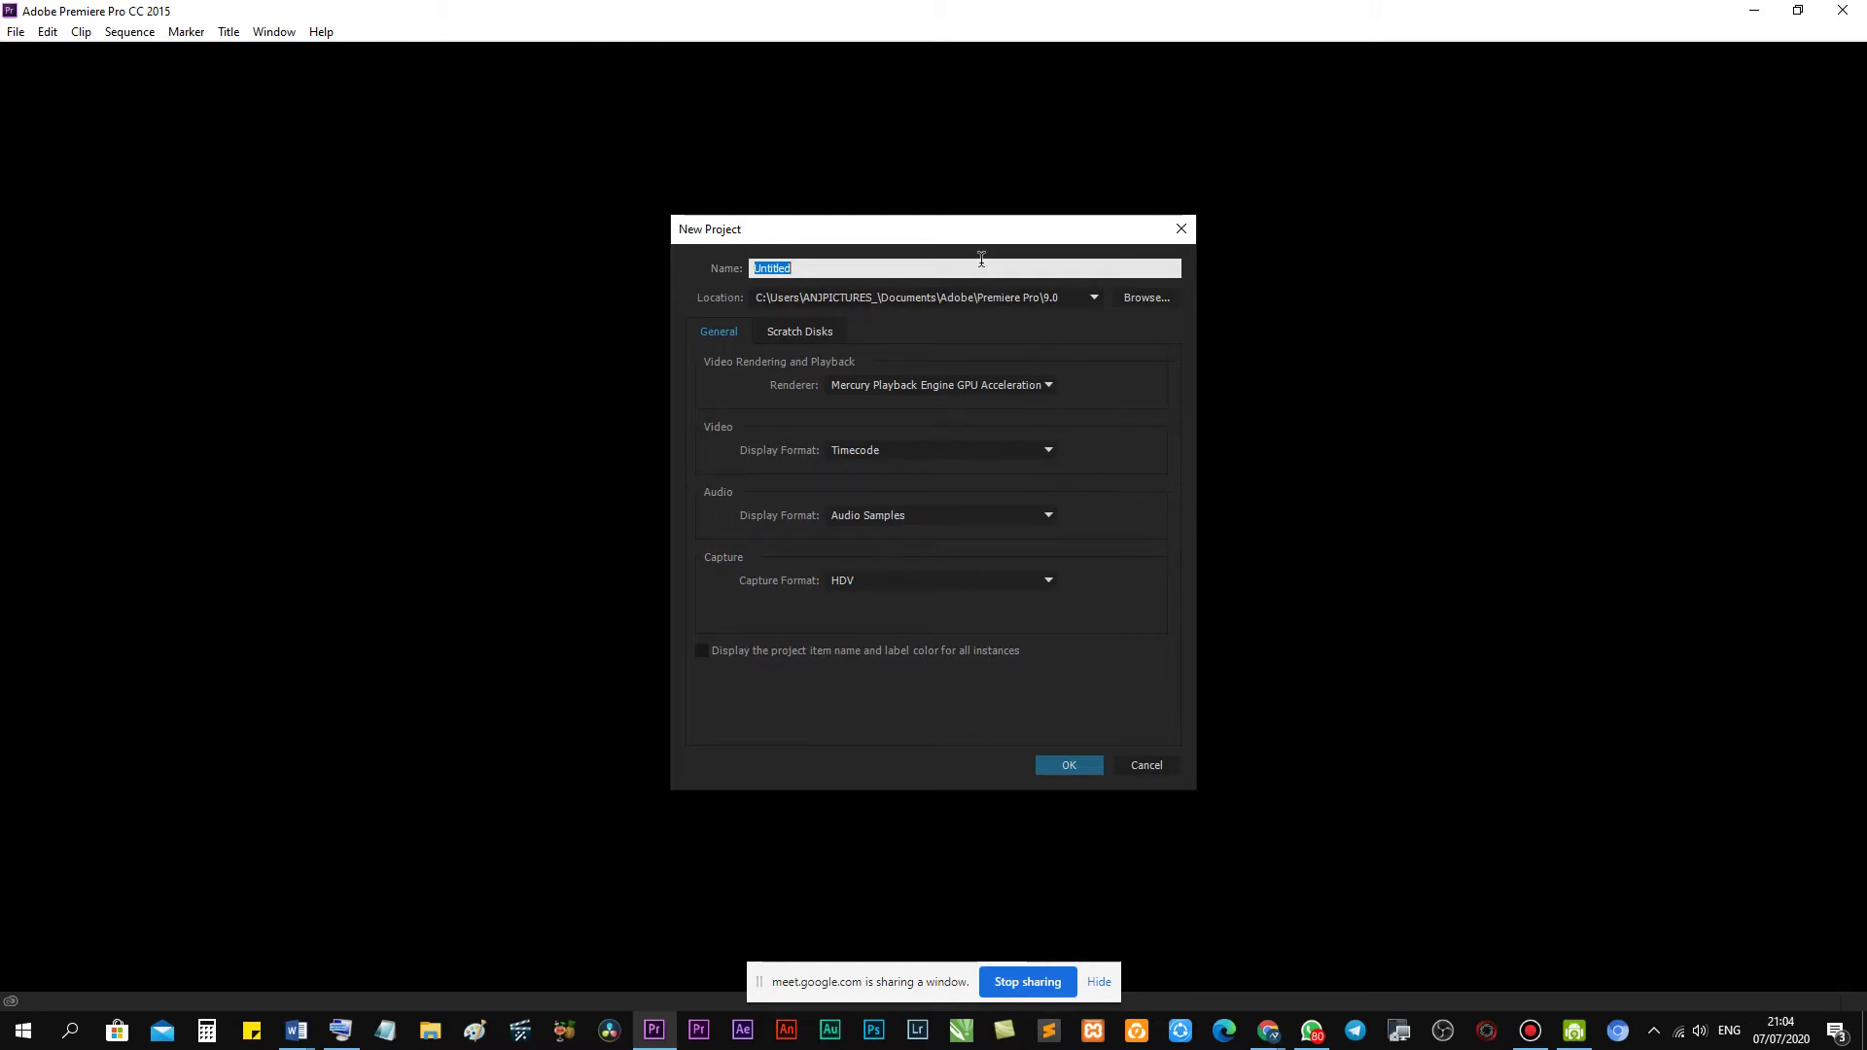
Check the Google Meet webinar, then return to Premiere's New Project settings.
click(1272, 1029)
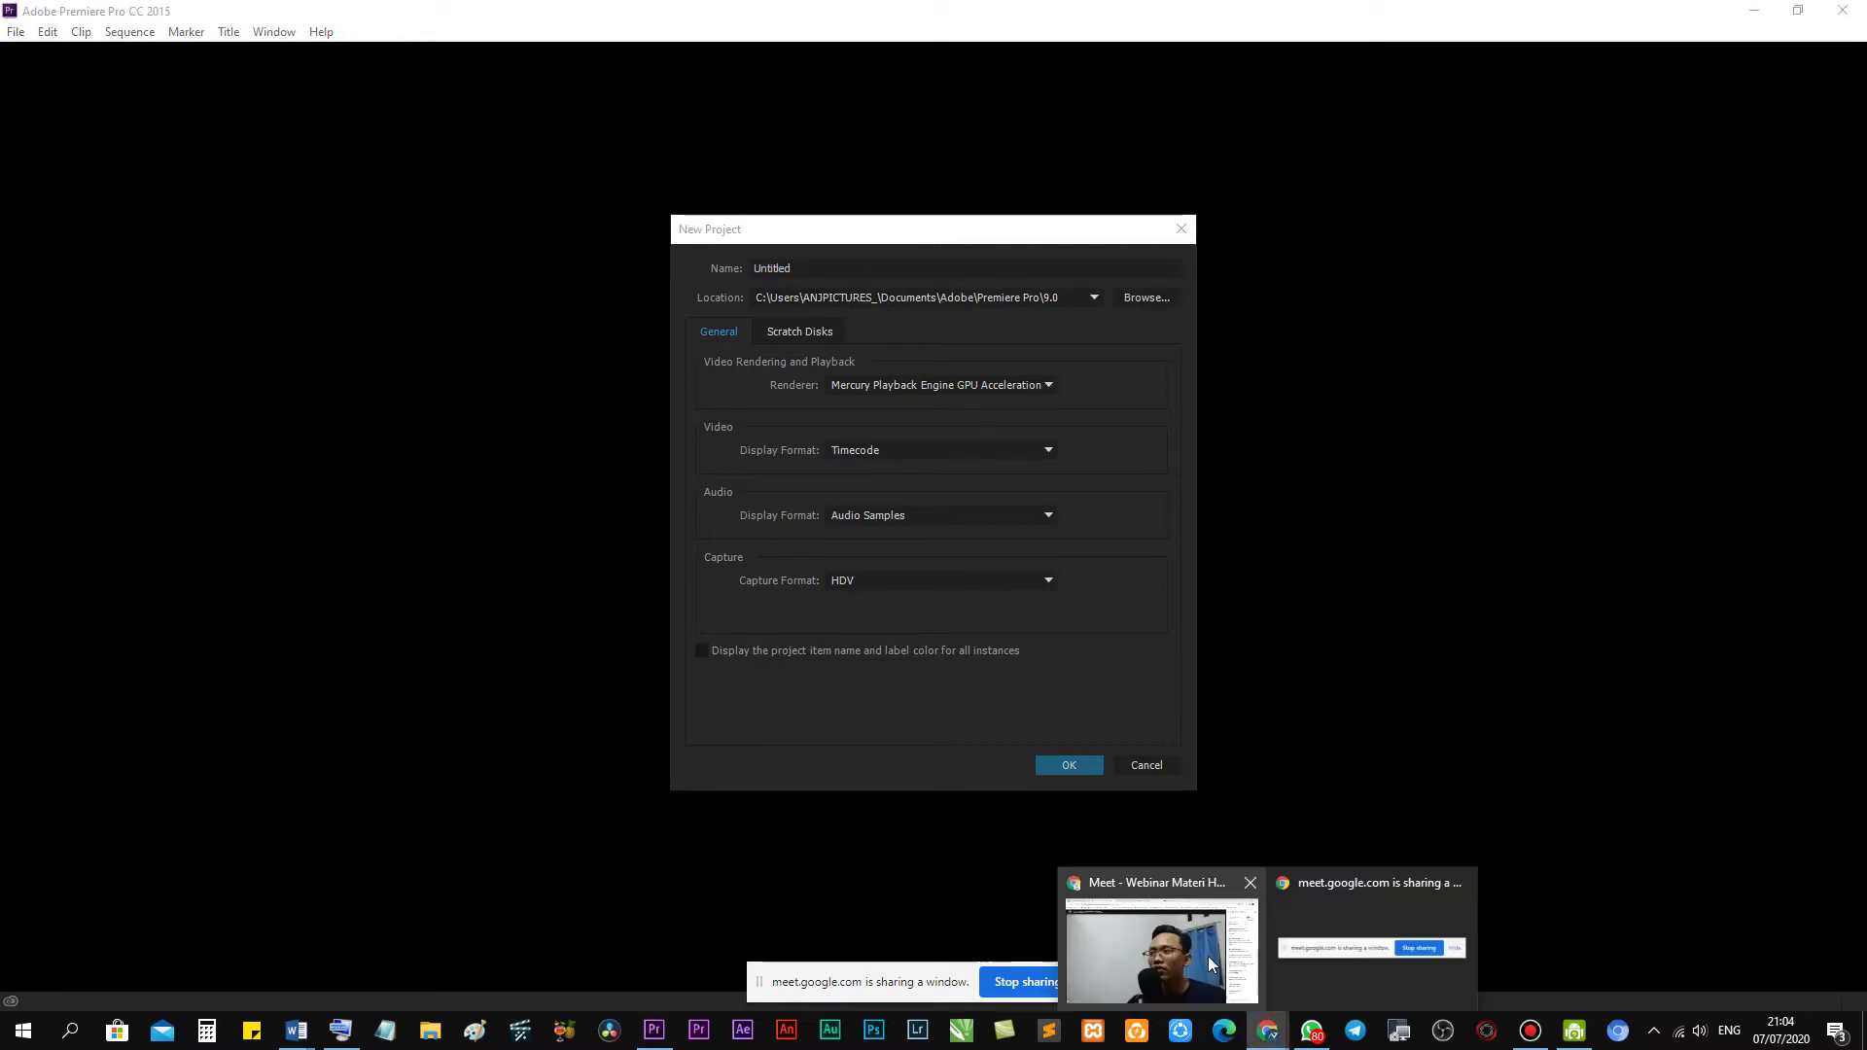
click(1210, 963)
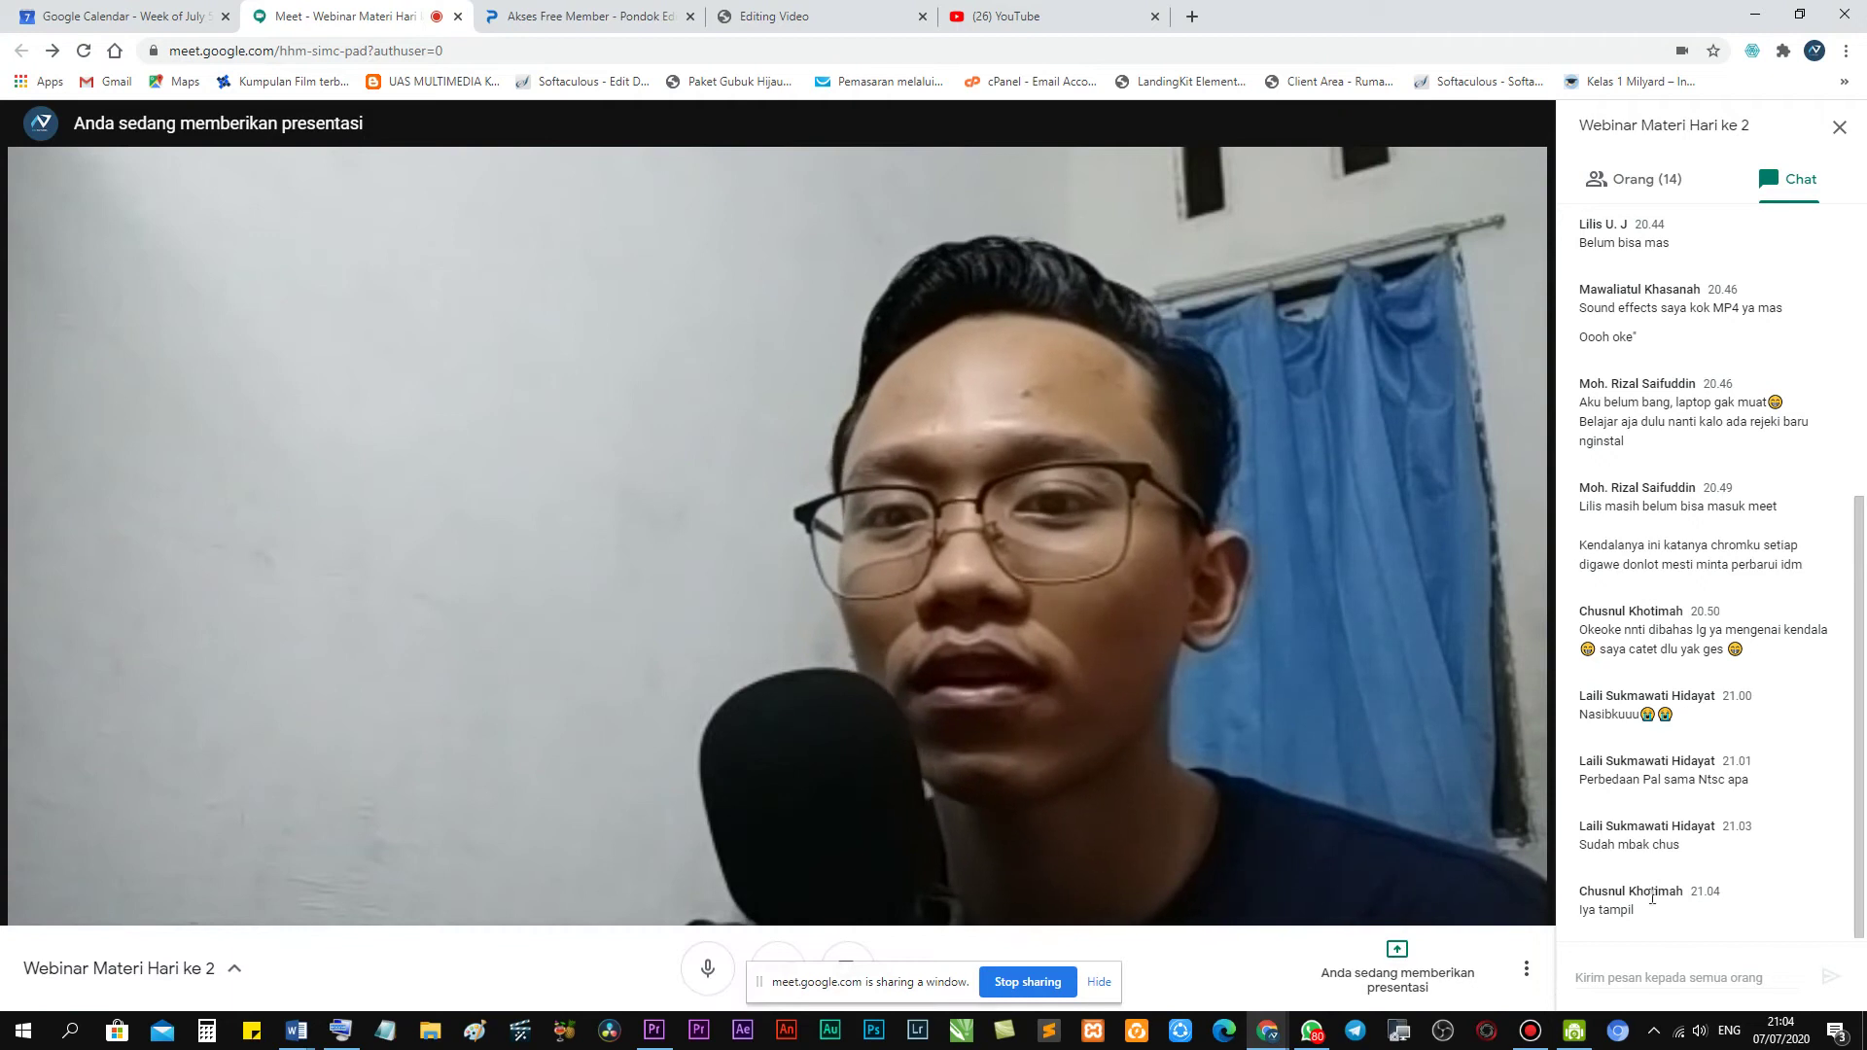
click(1268, 1038)
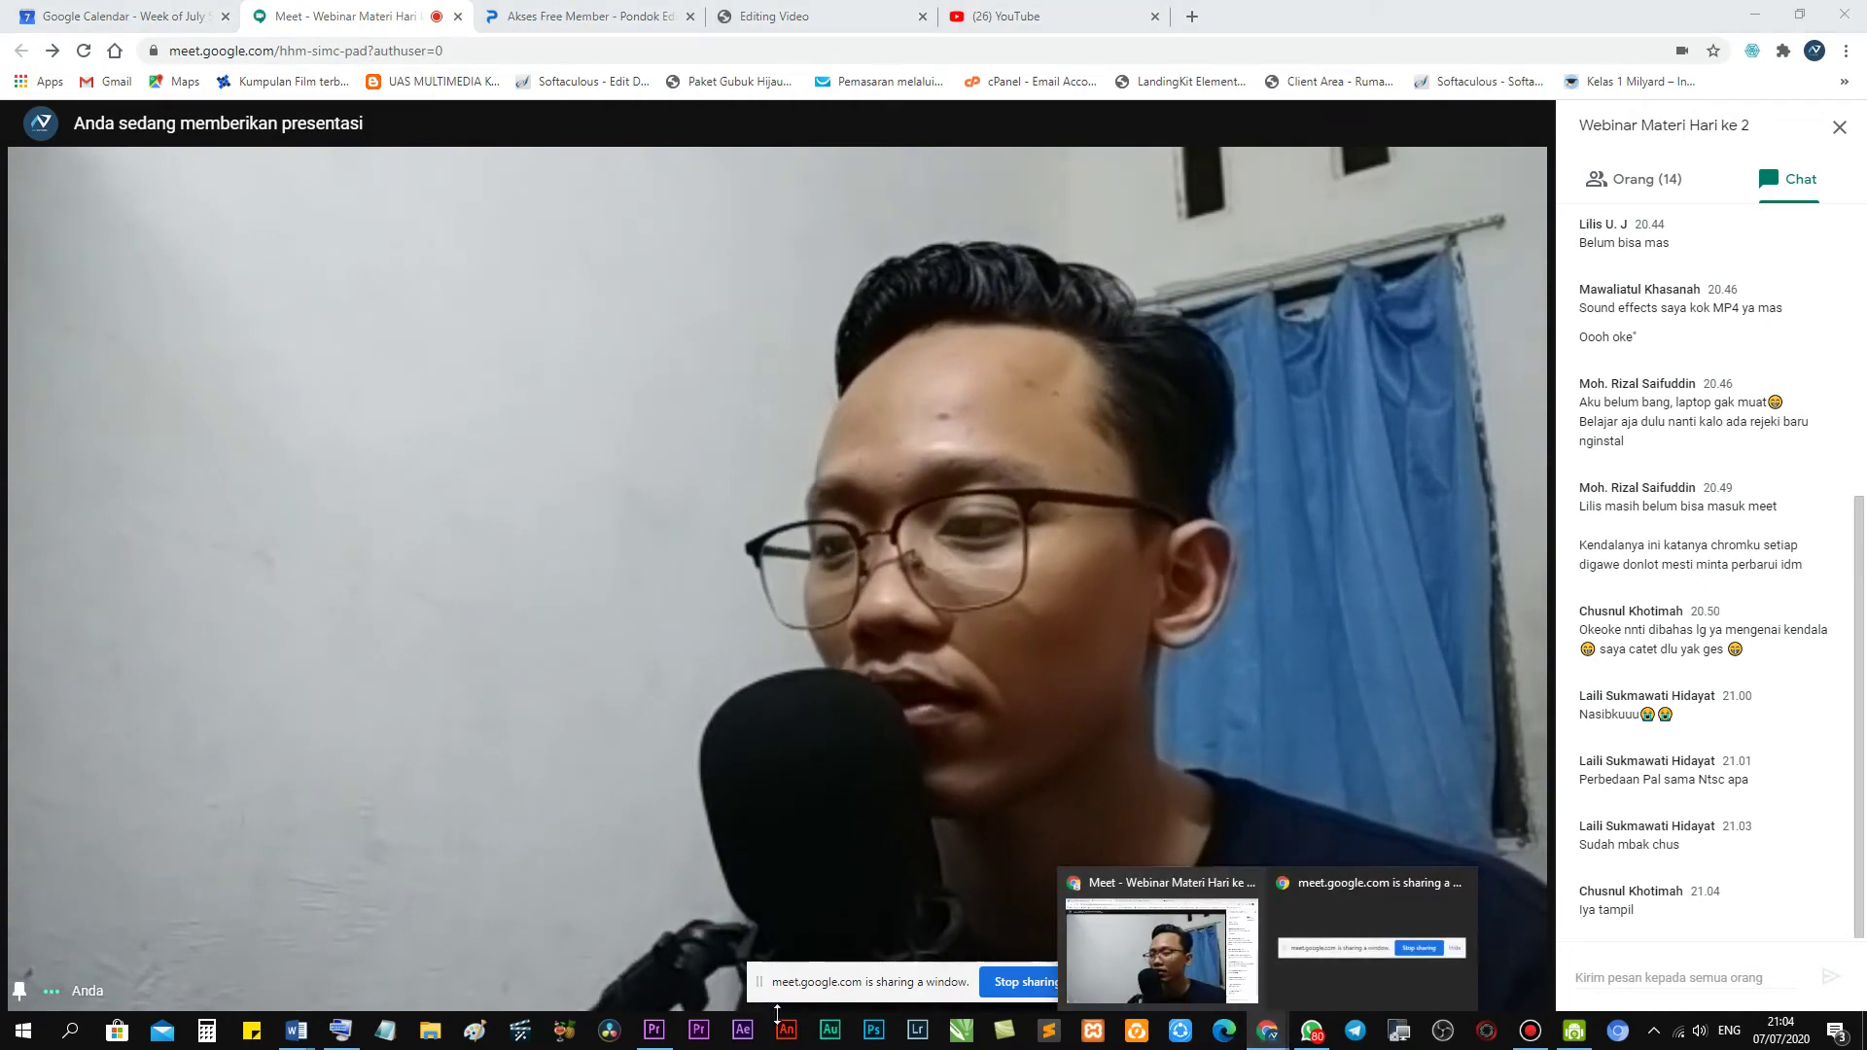
click(655, 1031)
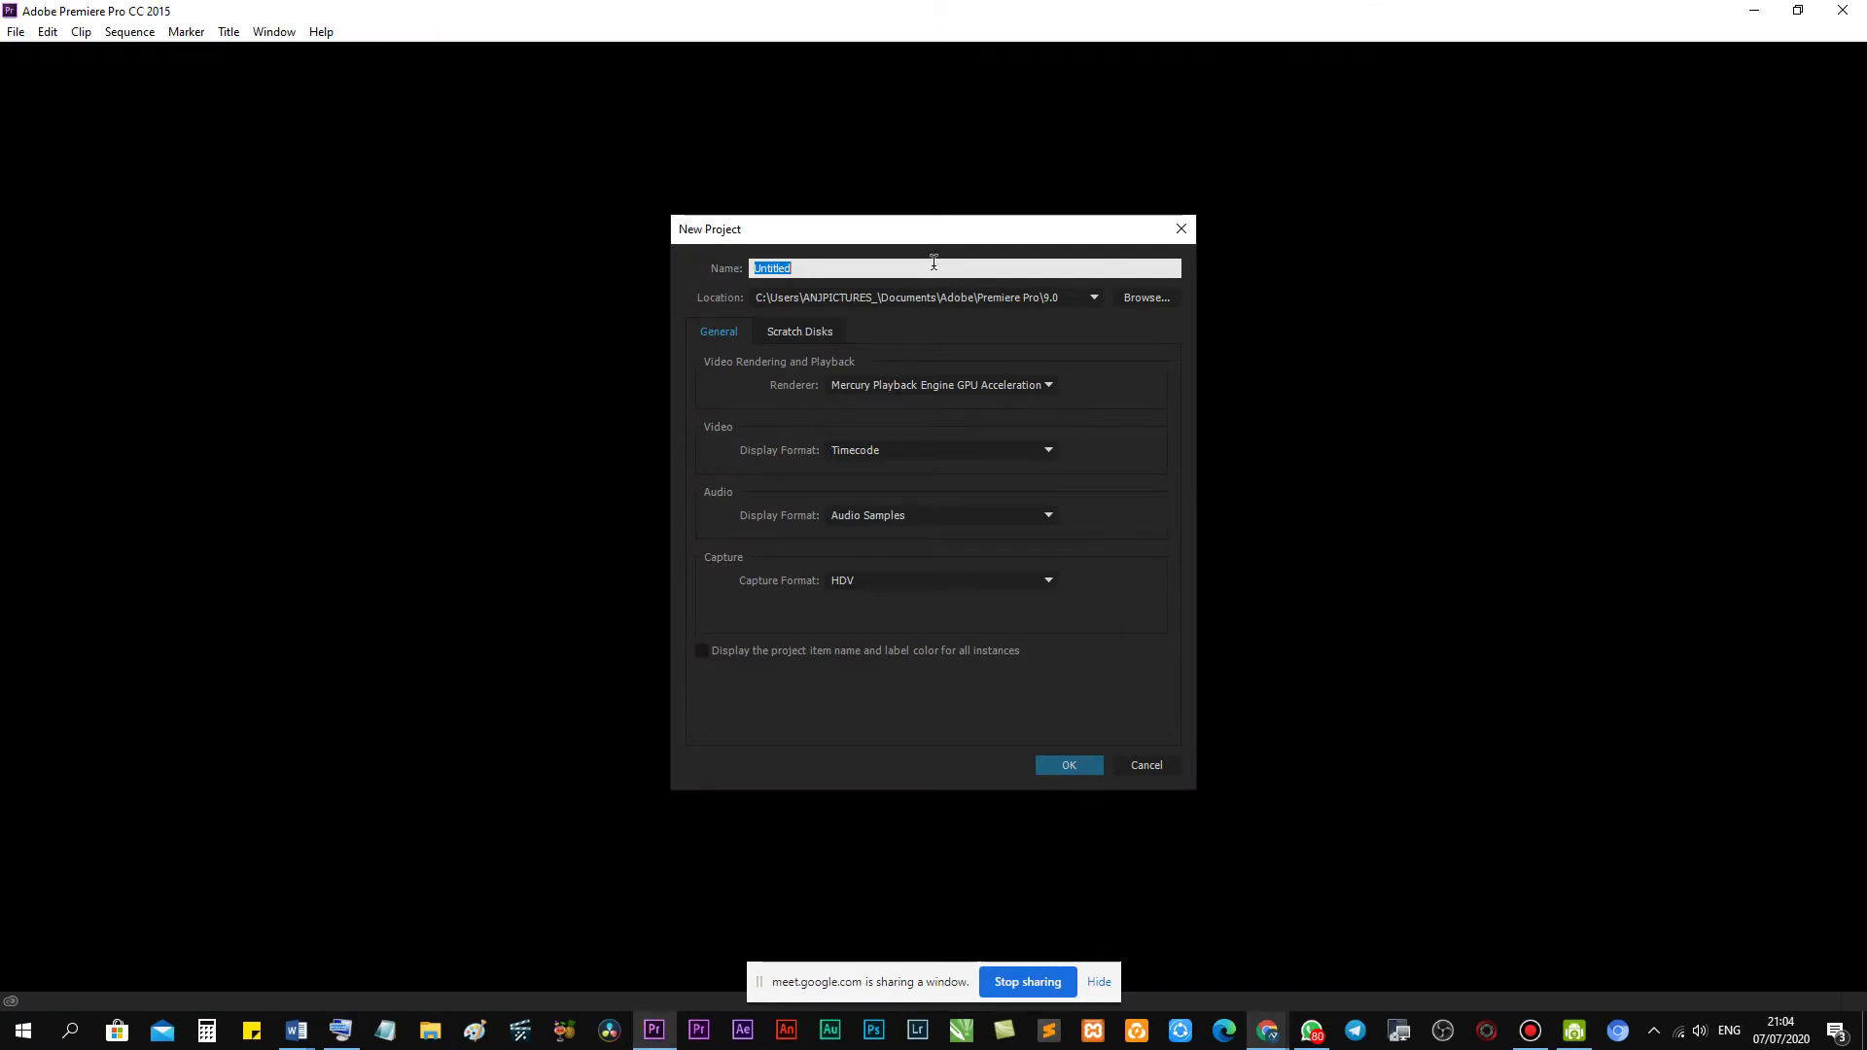
Name the new project 'Latihan', confirm, and overwrite the existing Latihan project.
text(Latihan)
click(1065, 767)
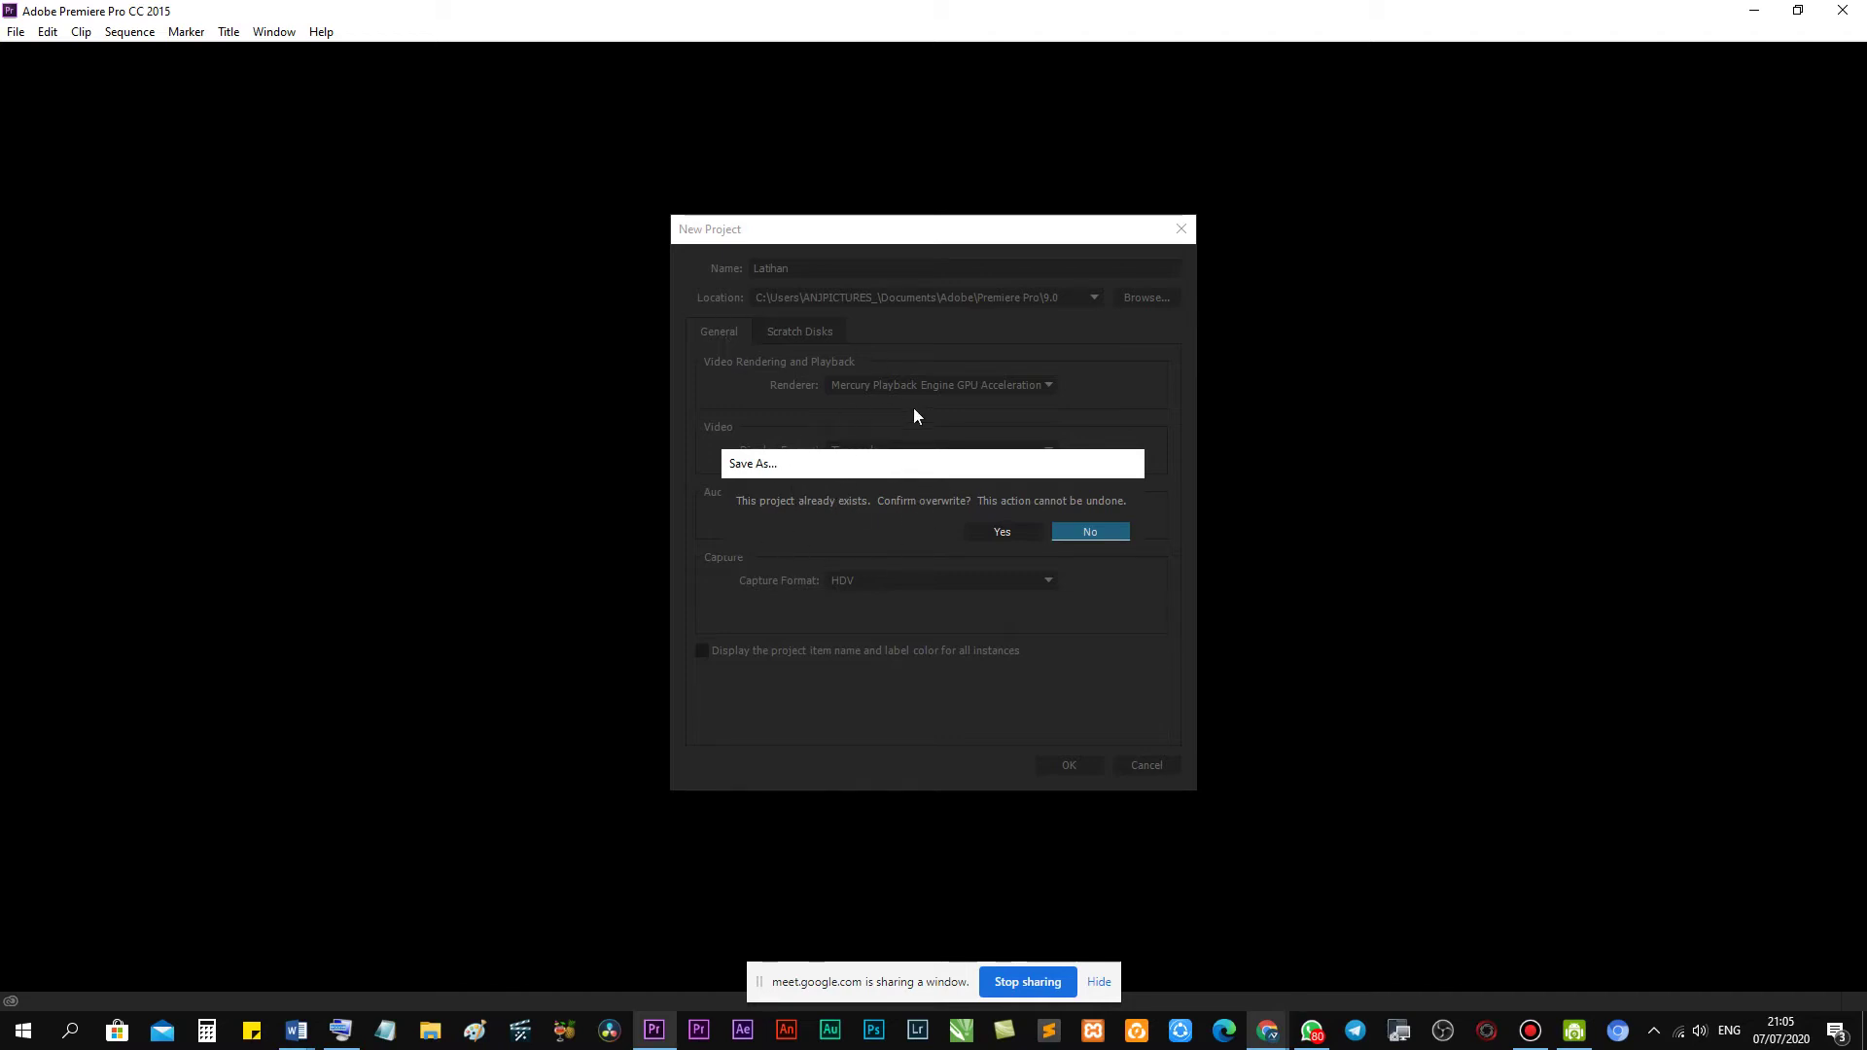
click(997, 533)
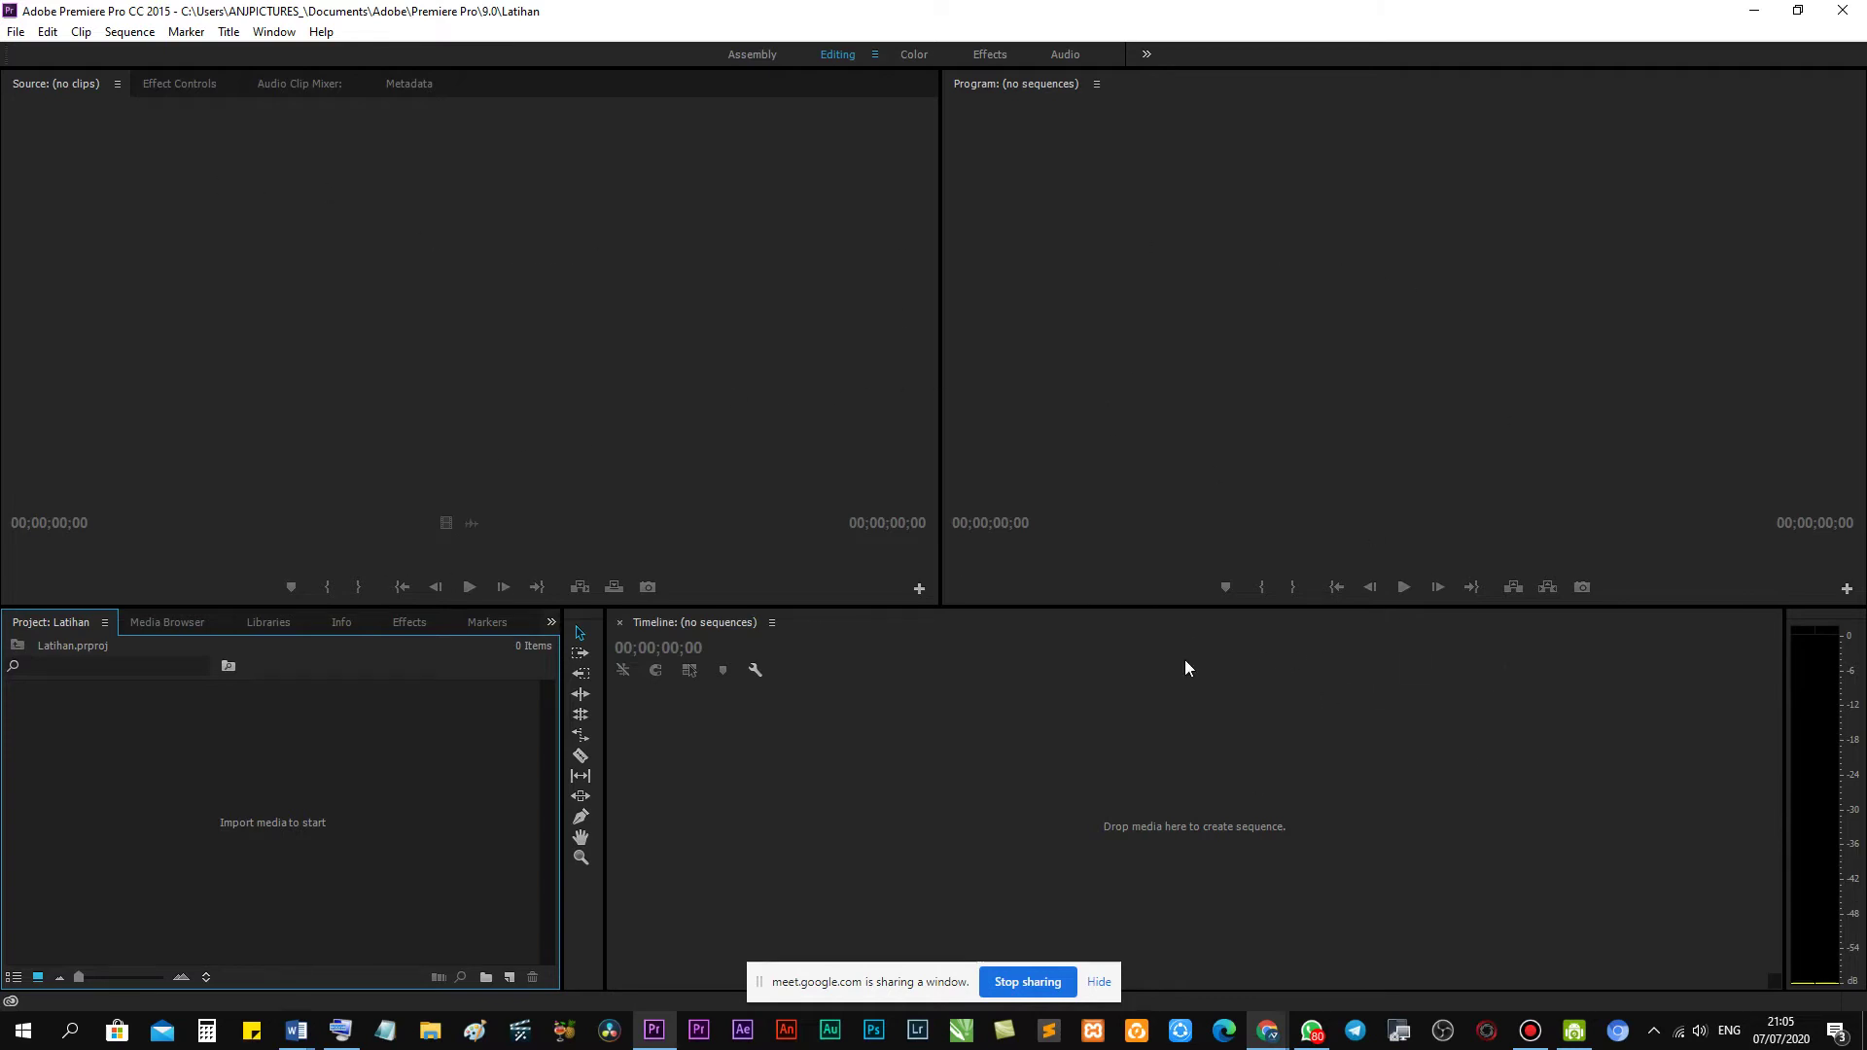
Point out the Source monitor, Program monitor, Project and Timeline panels.
click(692, 253)
click(1114, 285)
click(582, 373)
click(460, 727)
click(784, 759)
click(494, 331)
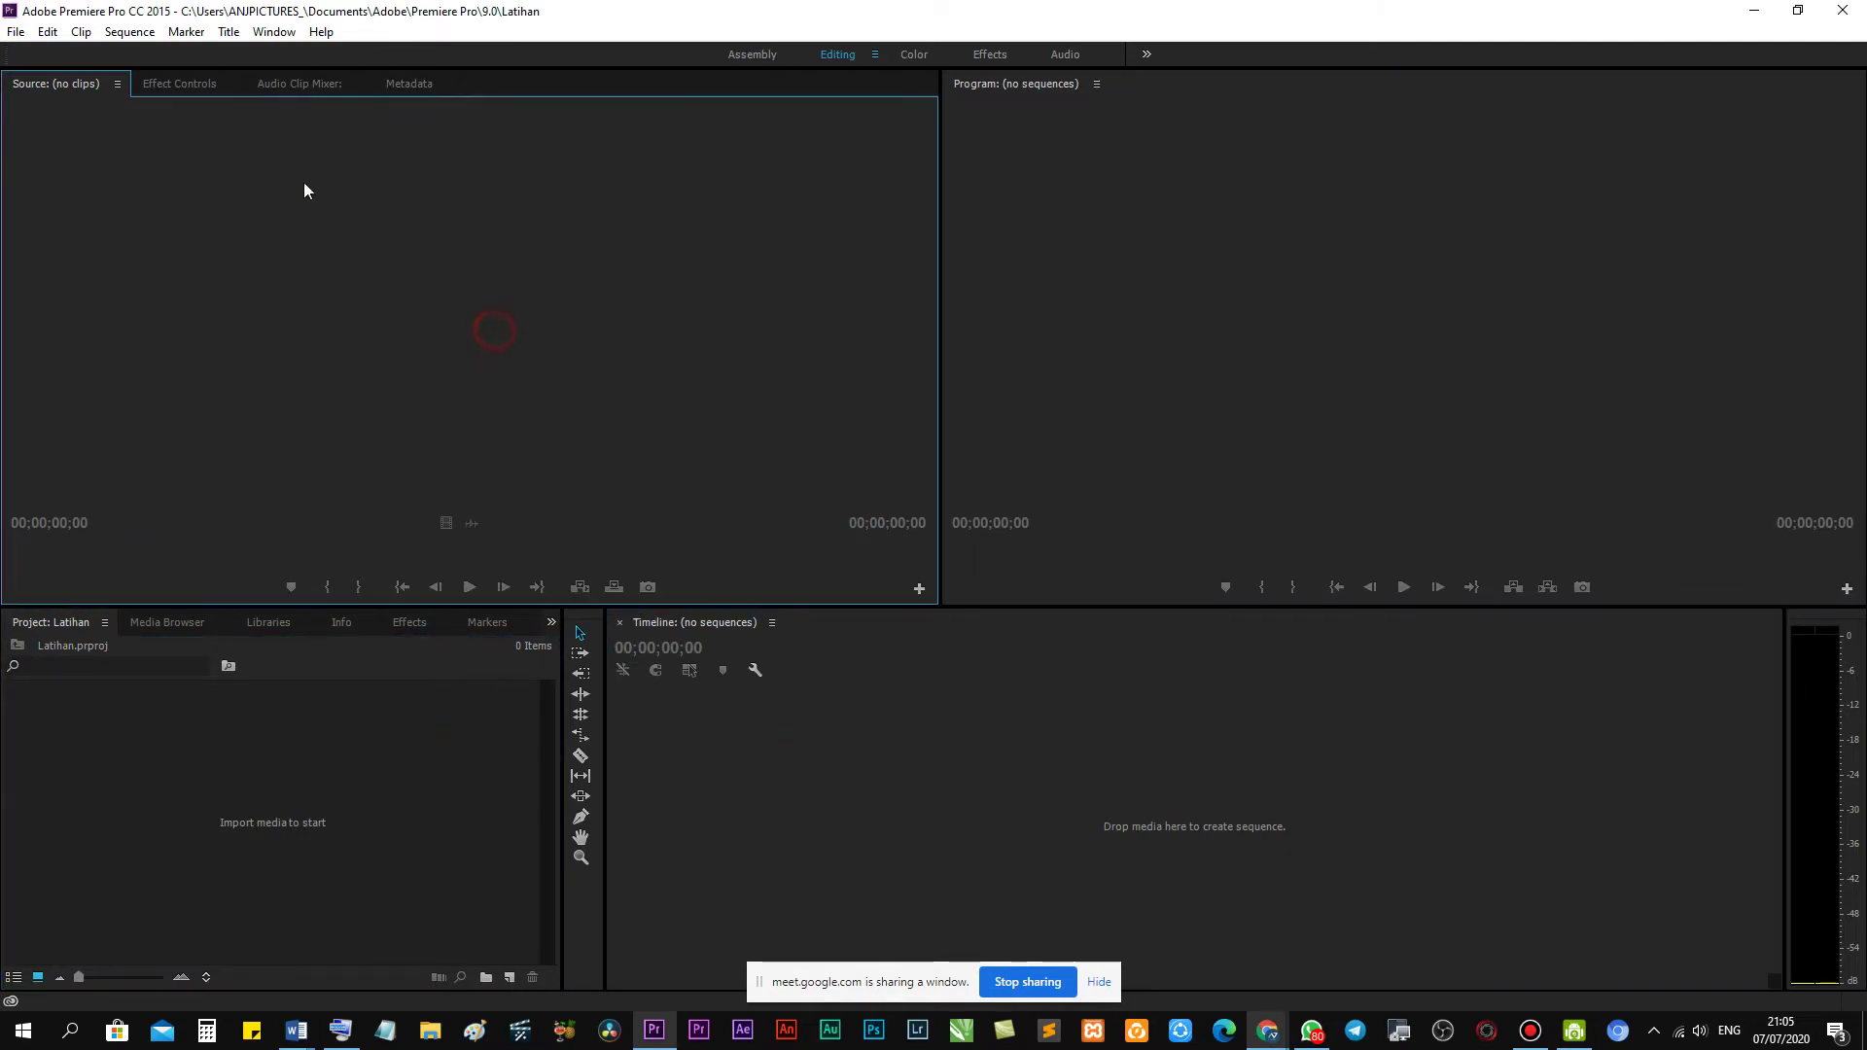
Browse the Source group's Effect Controls, Audio Clip Mixer and Metadata tabs, and the Media Browser.
click(184, 83)
click(70, 83)
click(188, 86)
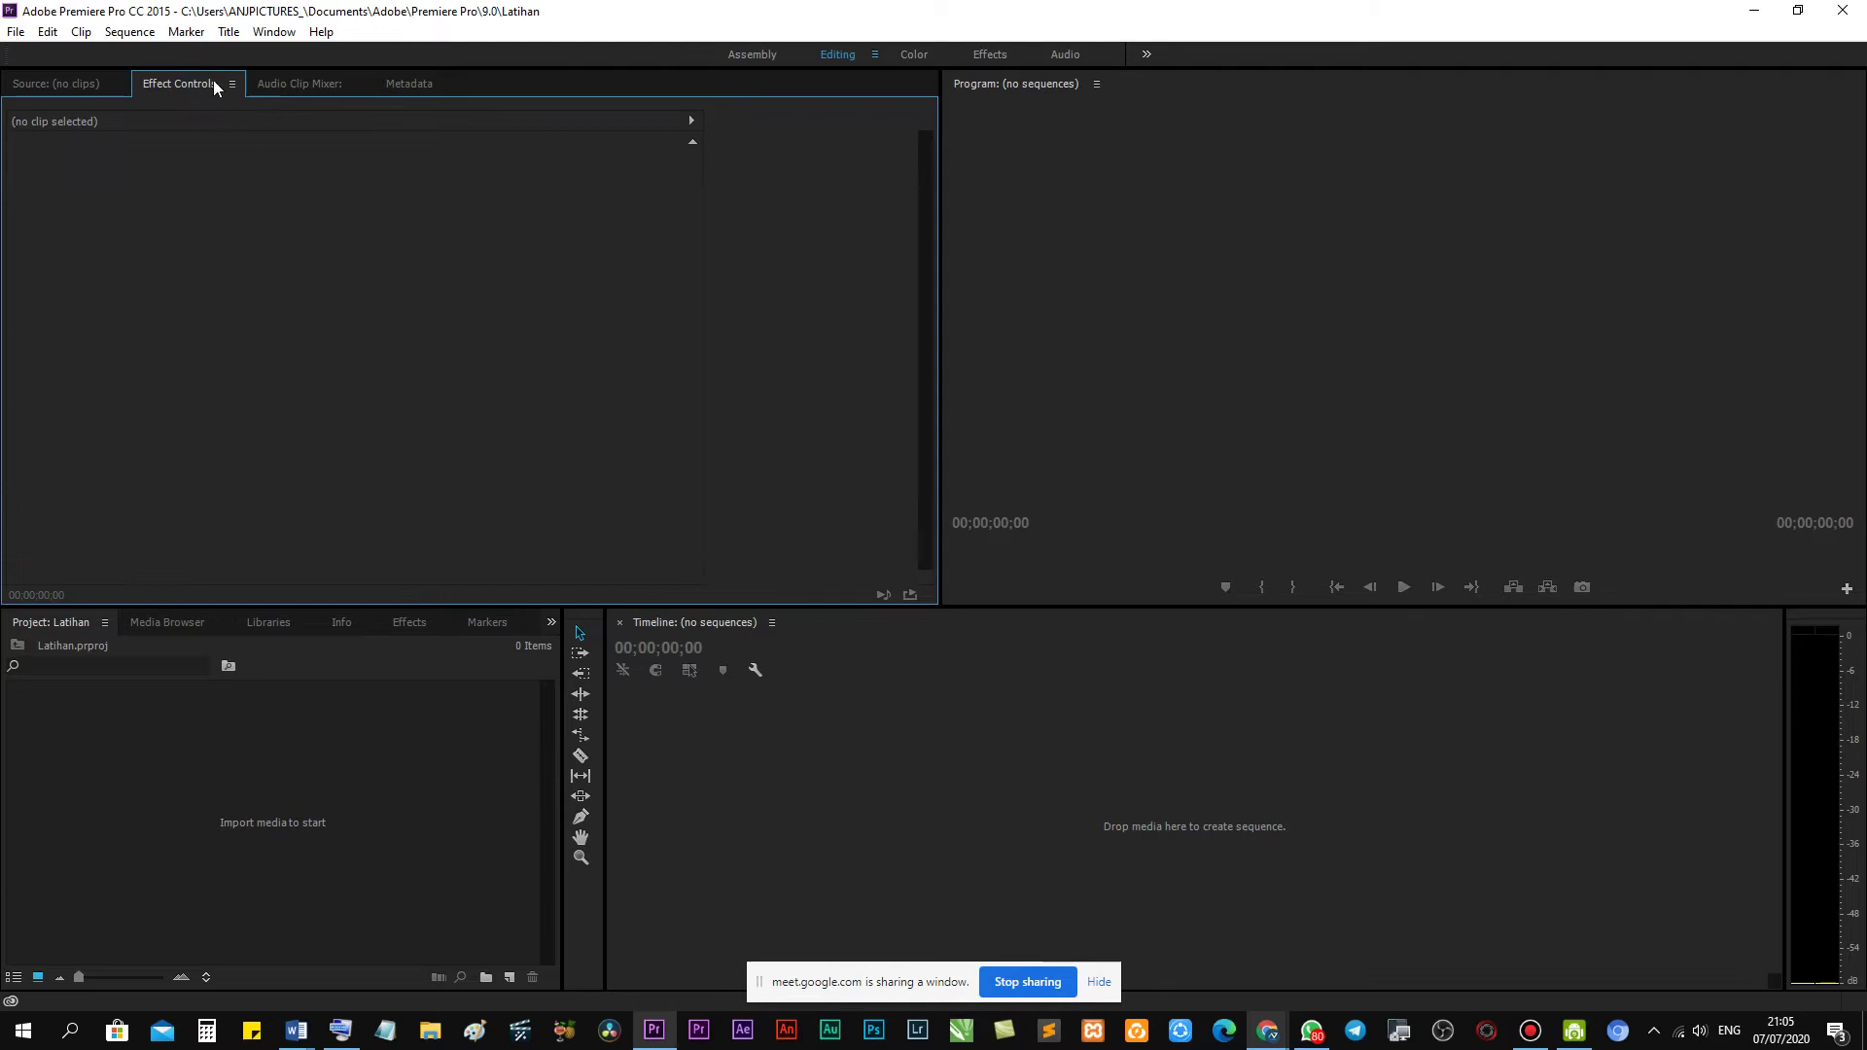
click(294, 88)
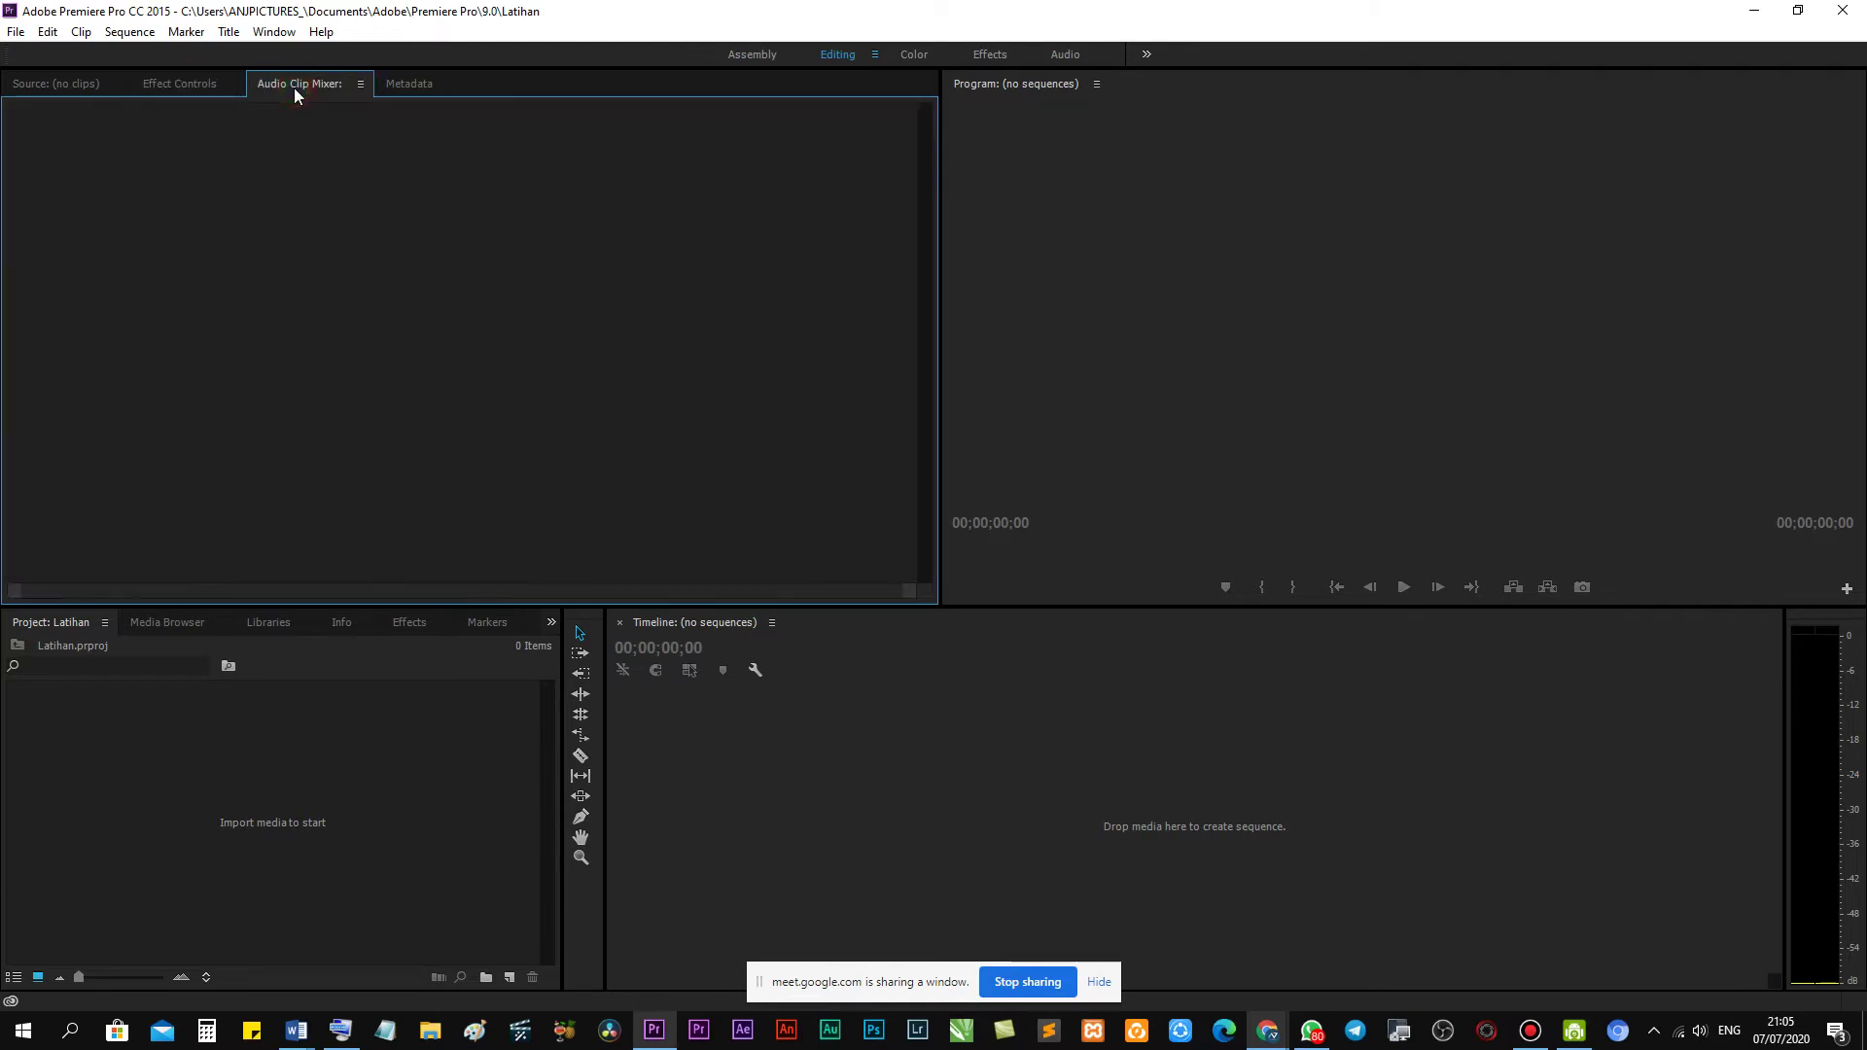
click(406, 85)
click(185, 86)
click(64, 85)
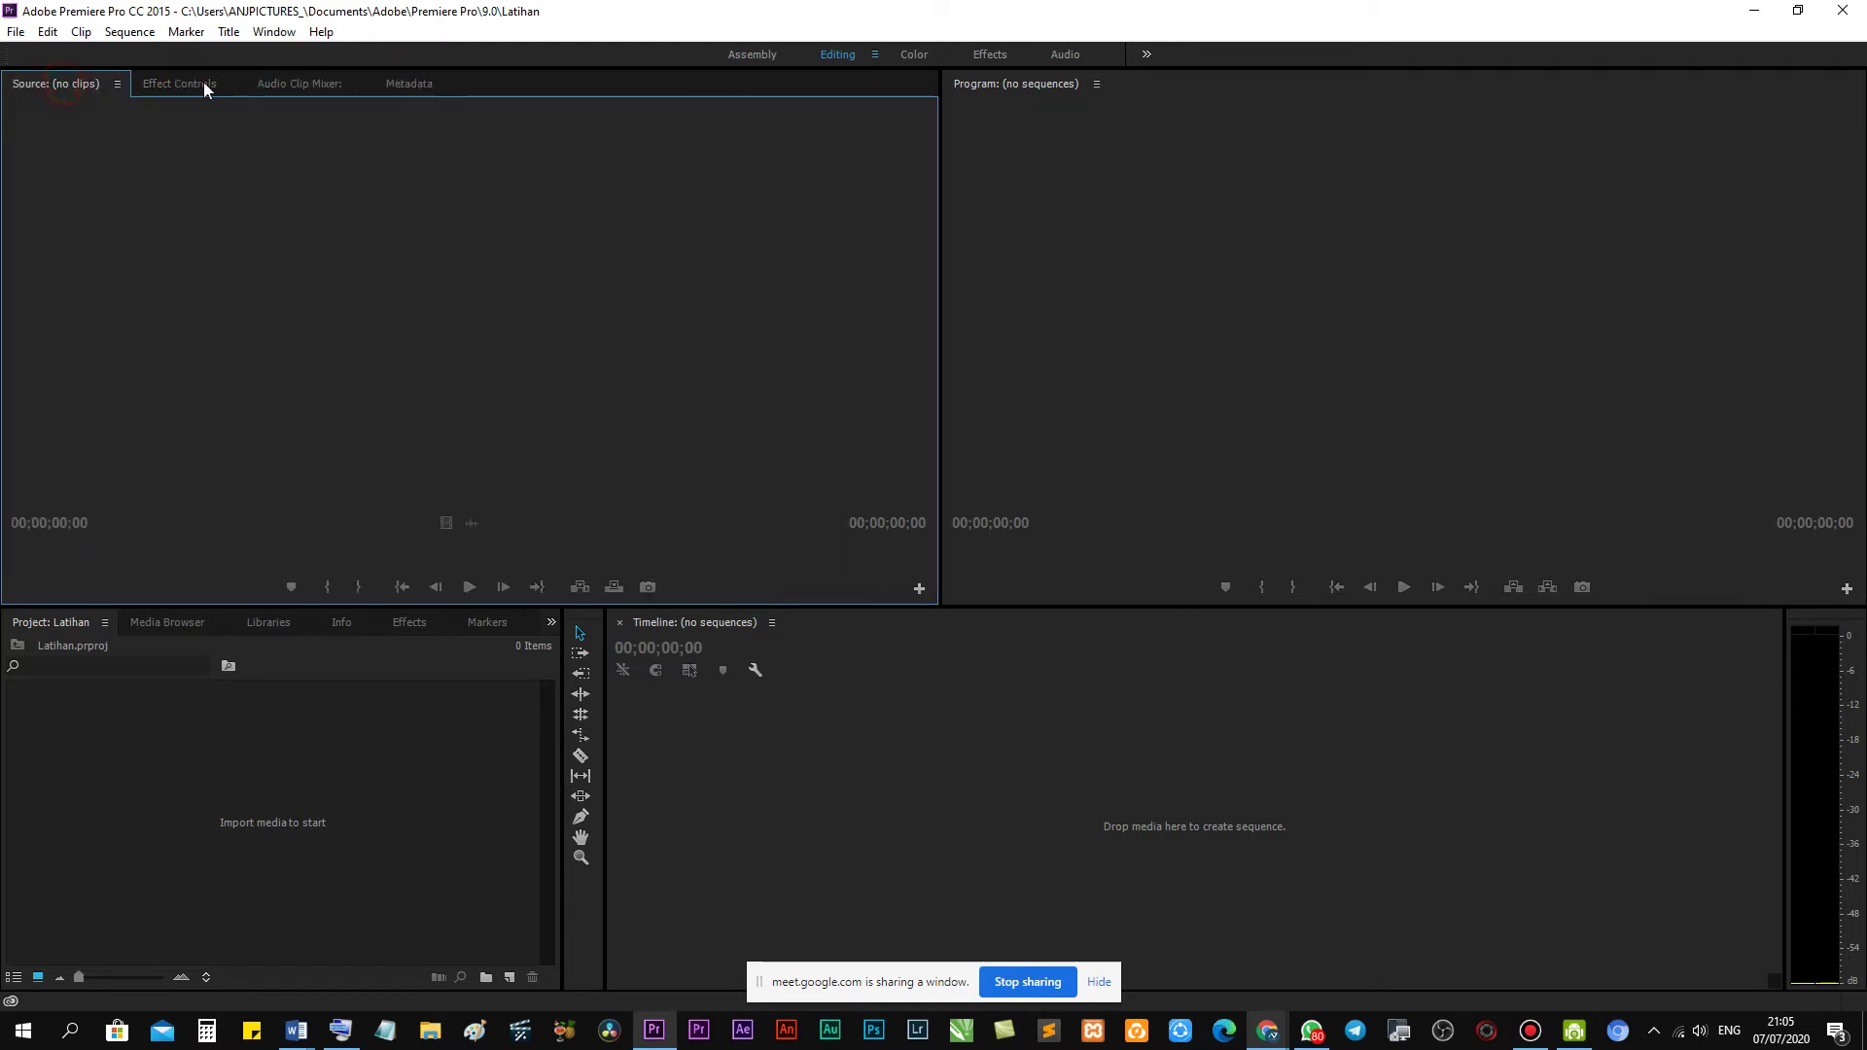
click(205, 86)
click(53, 85)
click(230, 84)
click(299, 84)
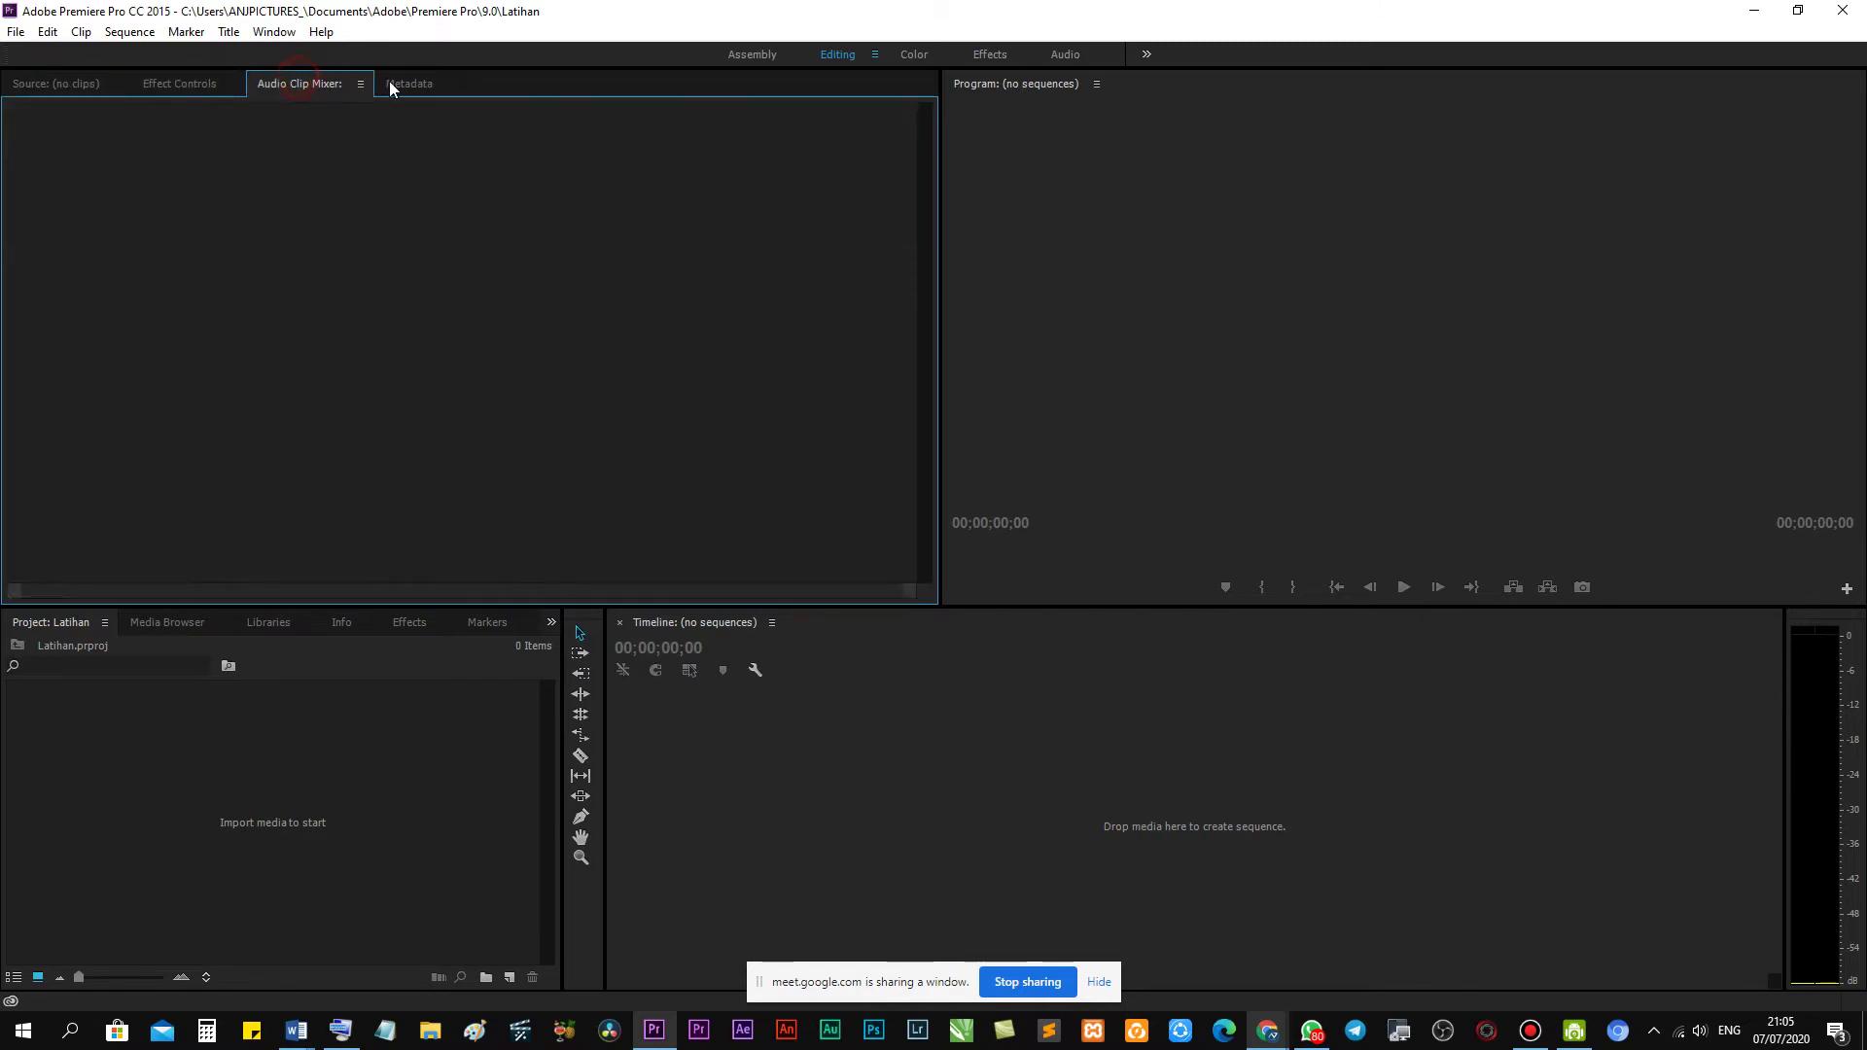
click(399, 85)
click(180, 85)
click(71, 85)
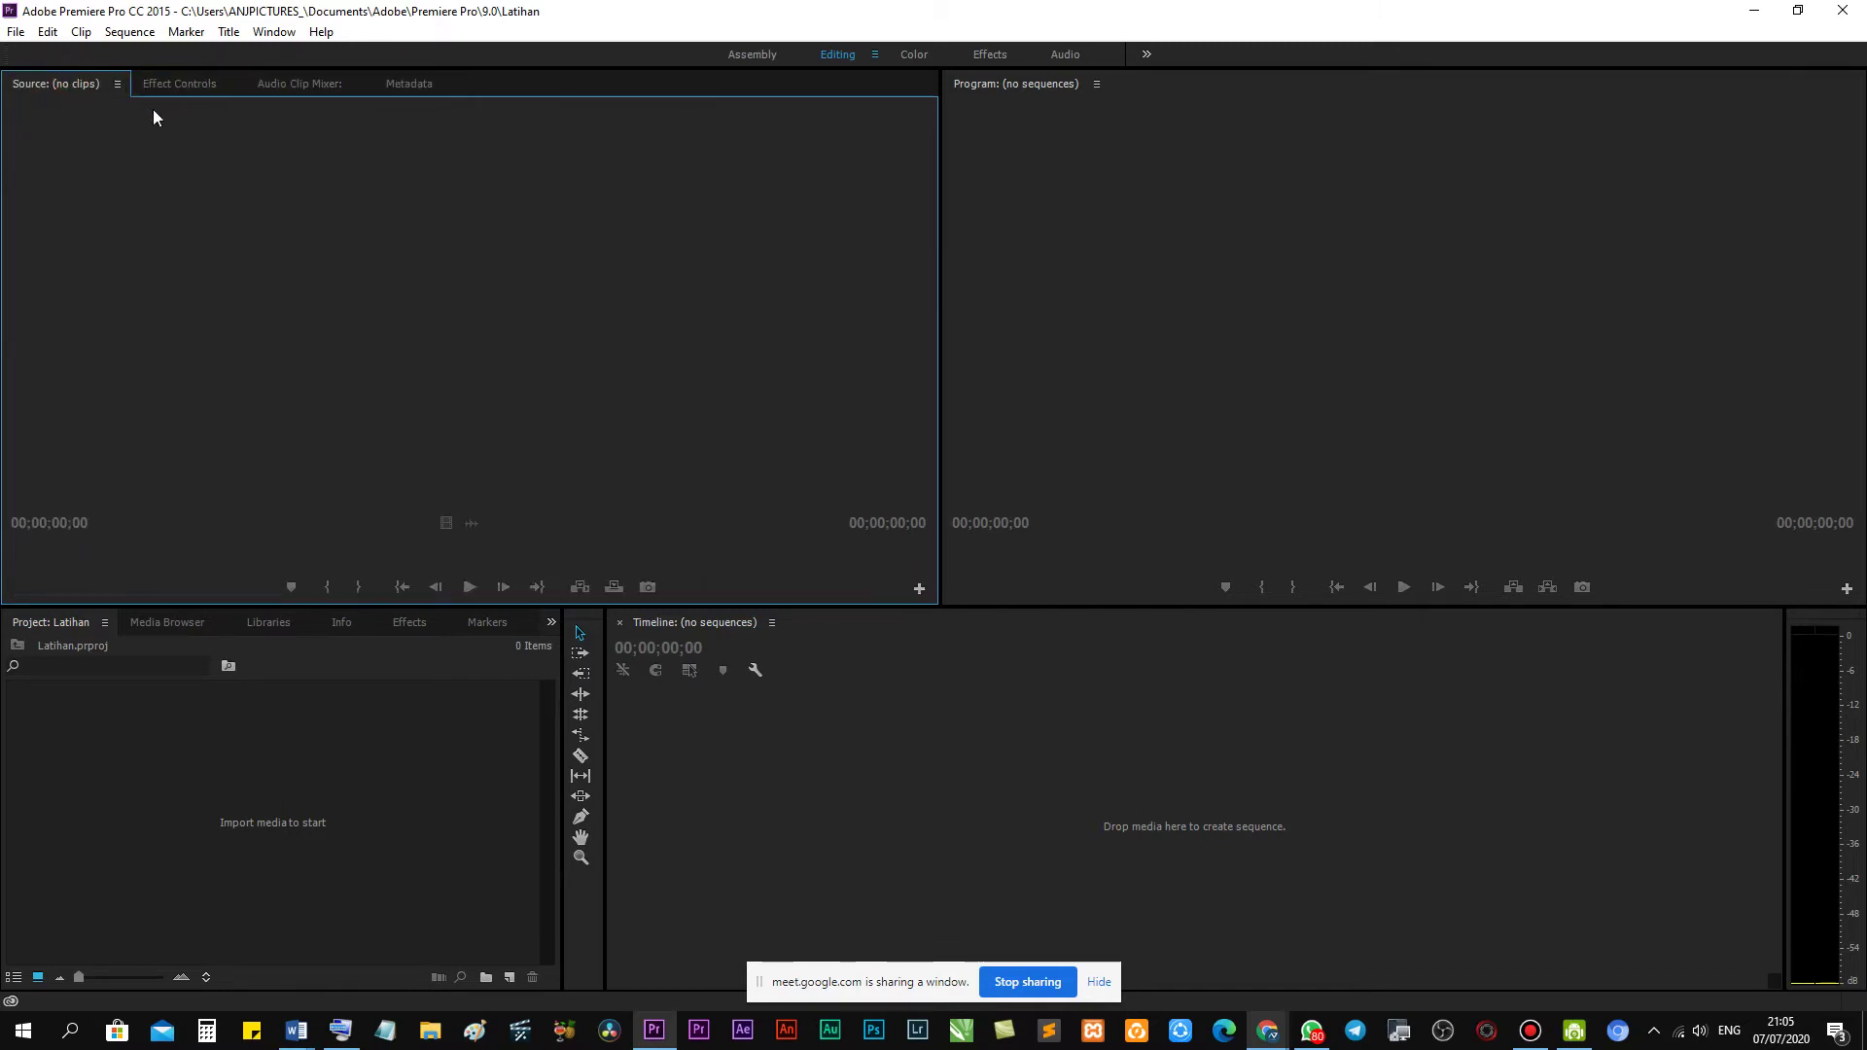
click(167, 623)
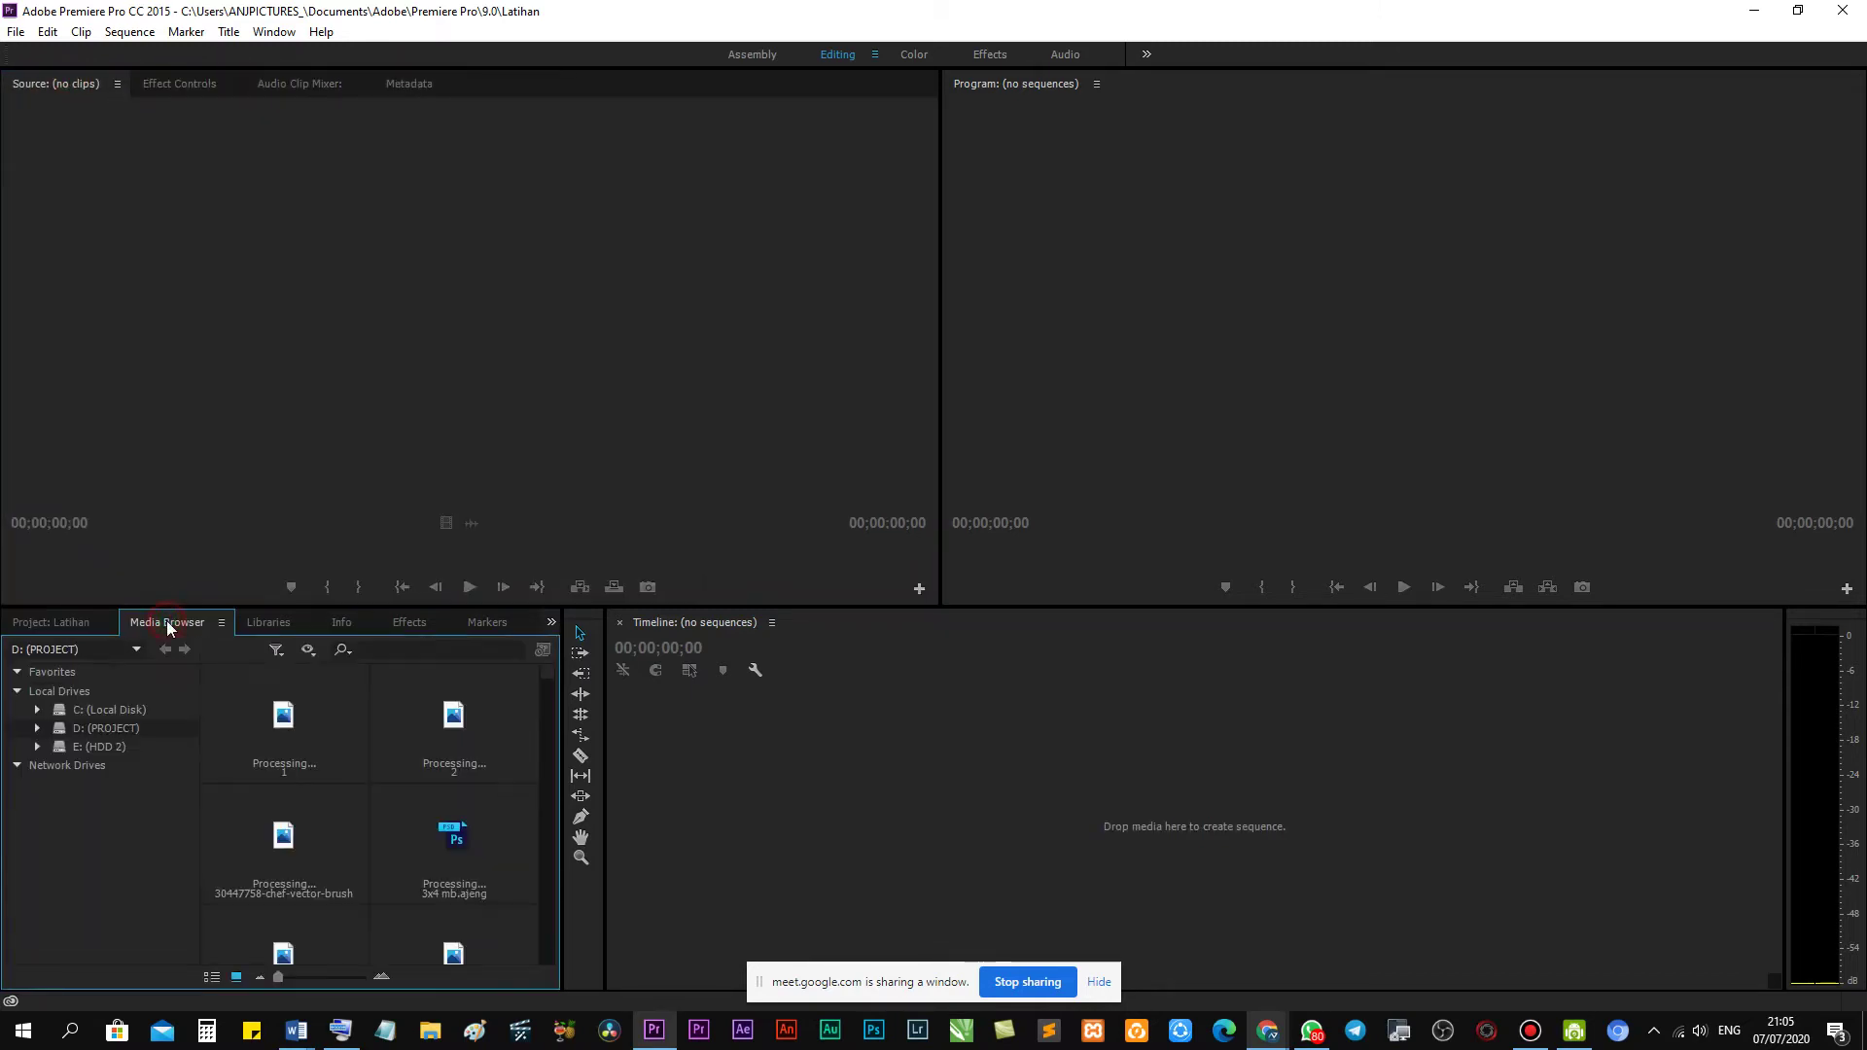
click(59, 622)
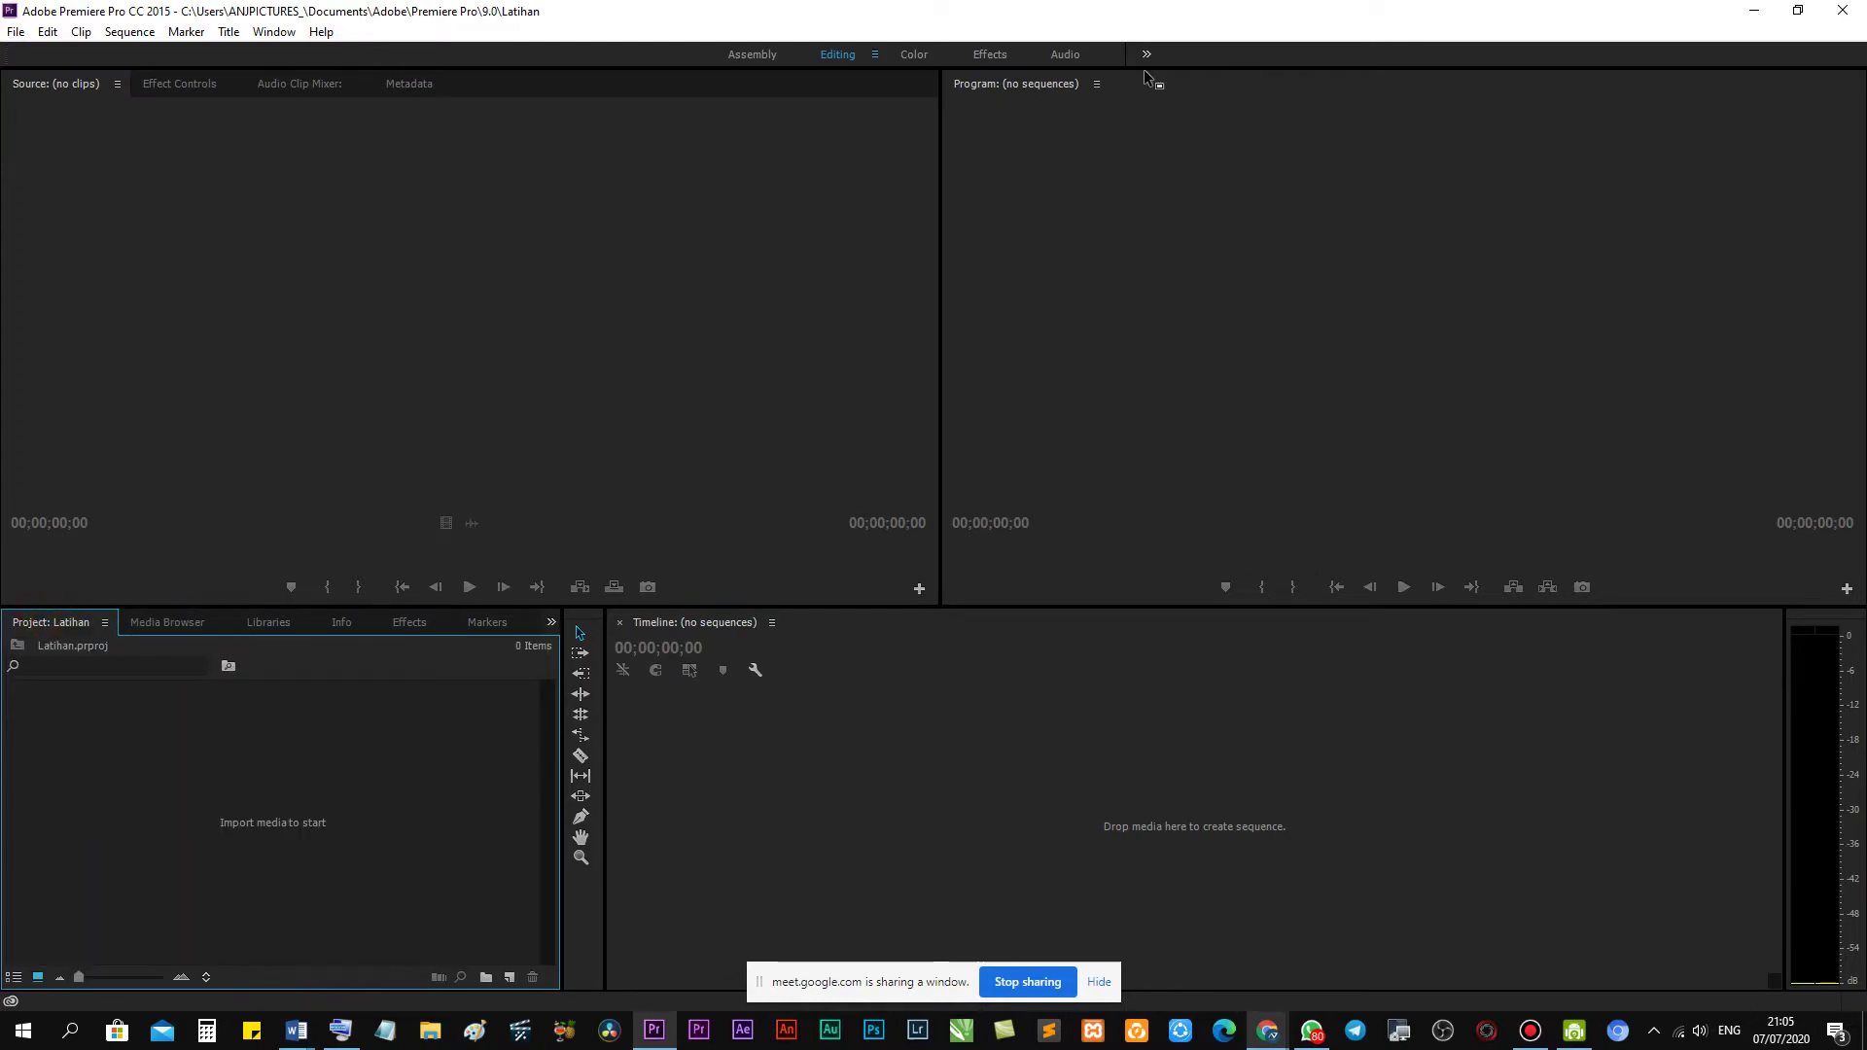
Drag the Source/Program divider left to widen the Program monitor, then try ripple edit and rate stretch.
drag(942, 151, 708, 153)
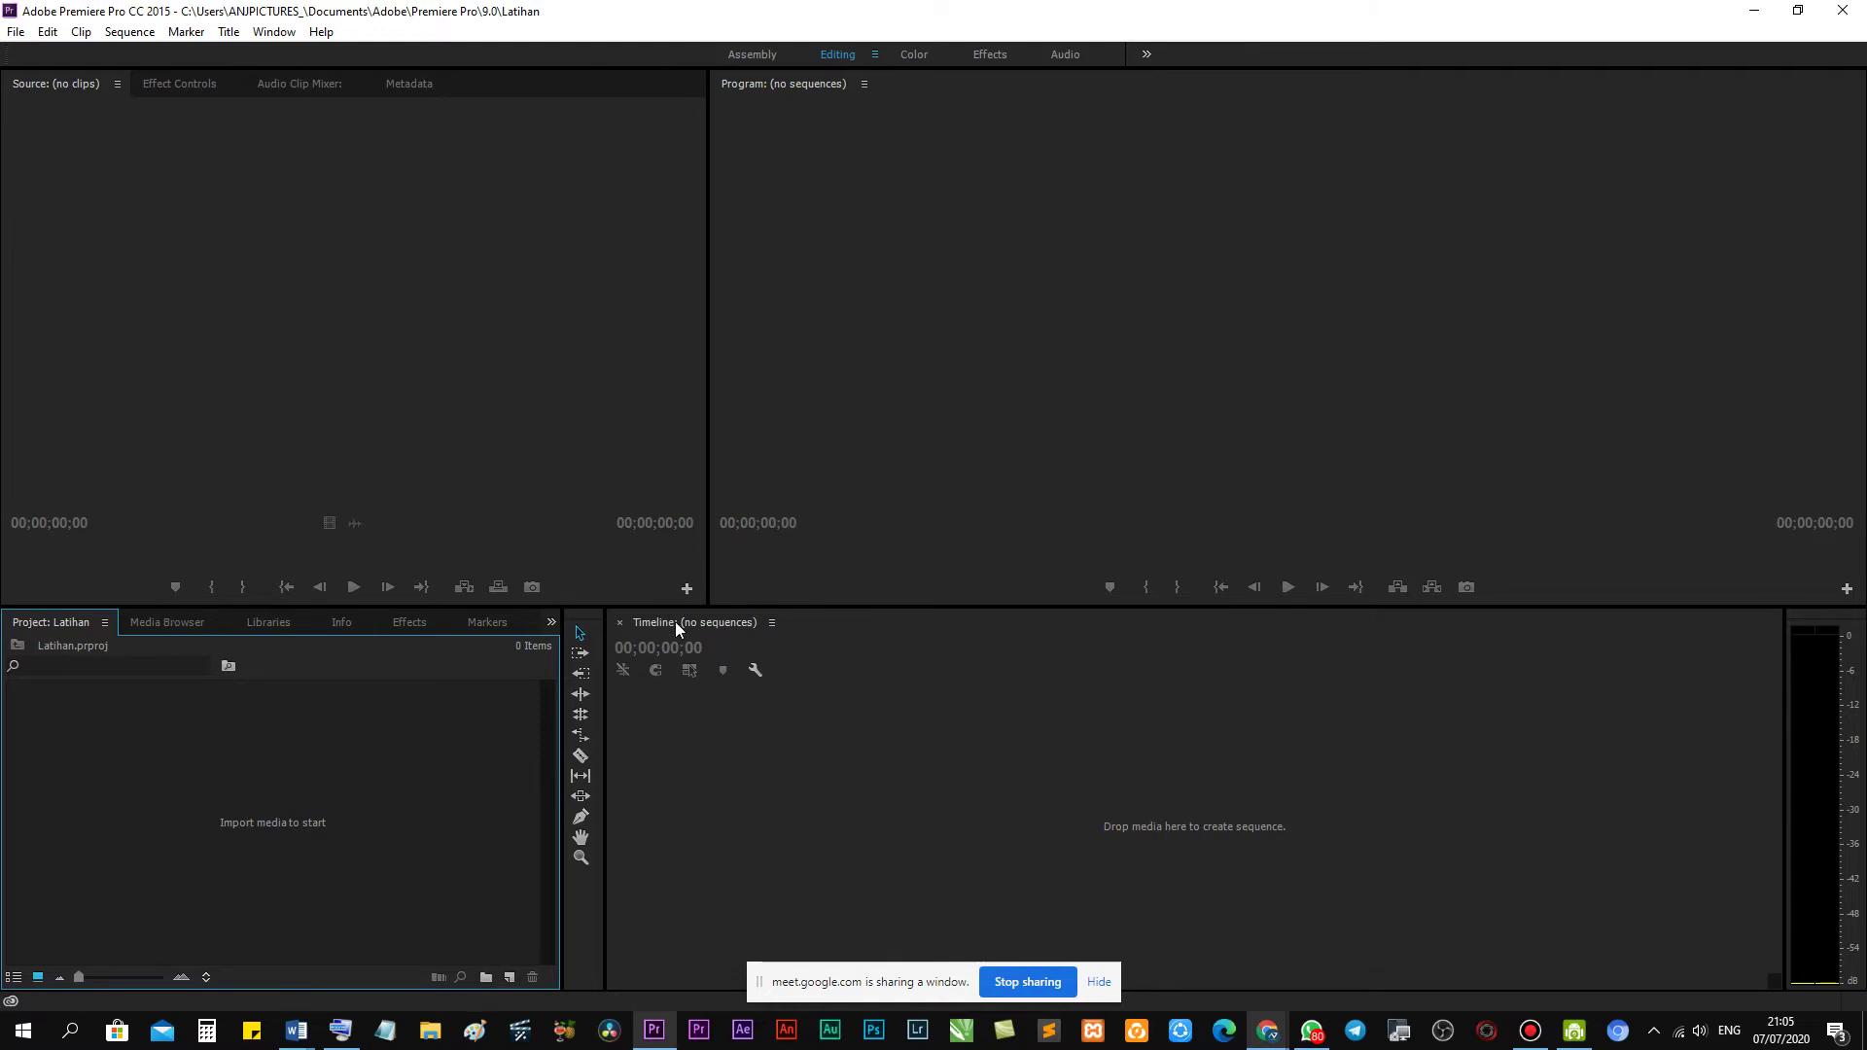
click(580, 693)
click(580, 736)
click(1005, 753)
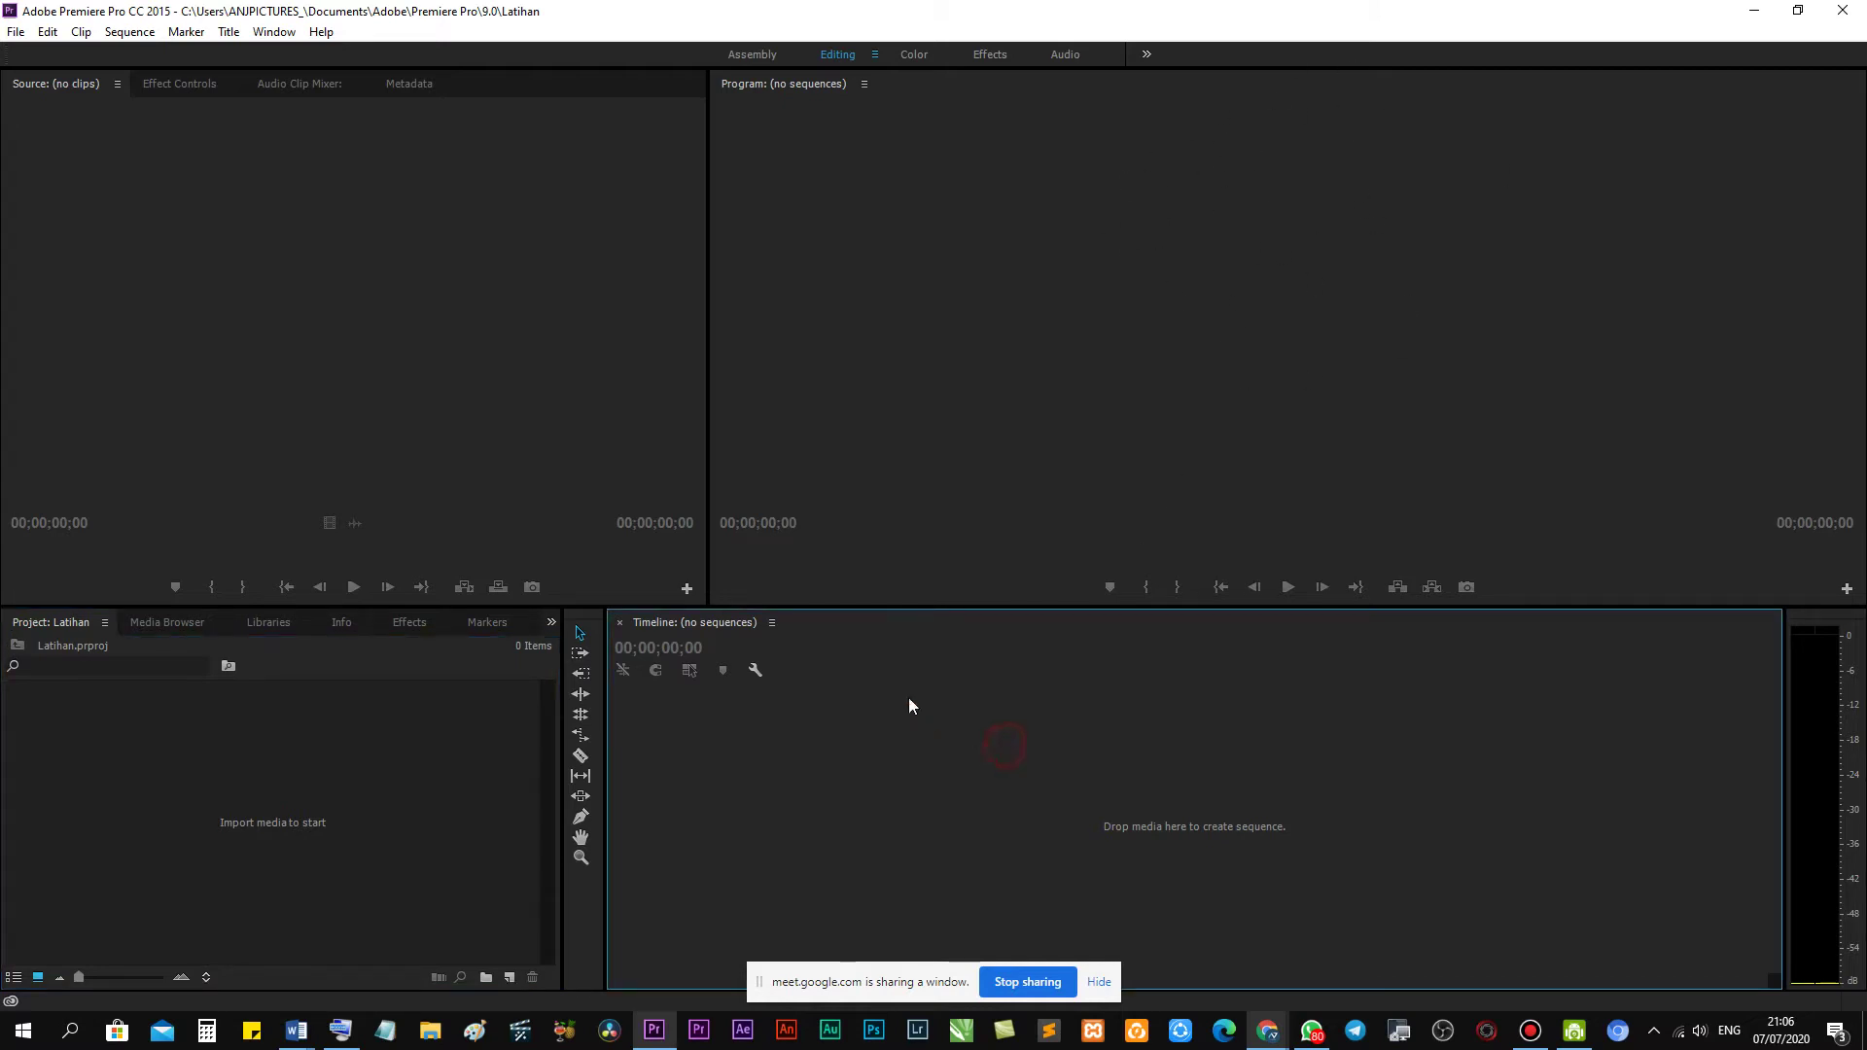
click(379, 710)
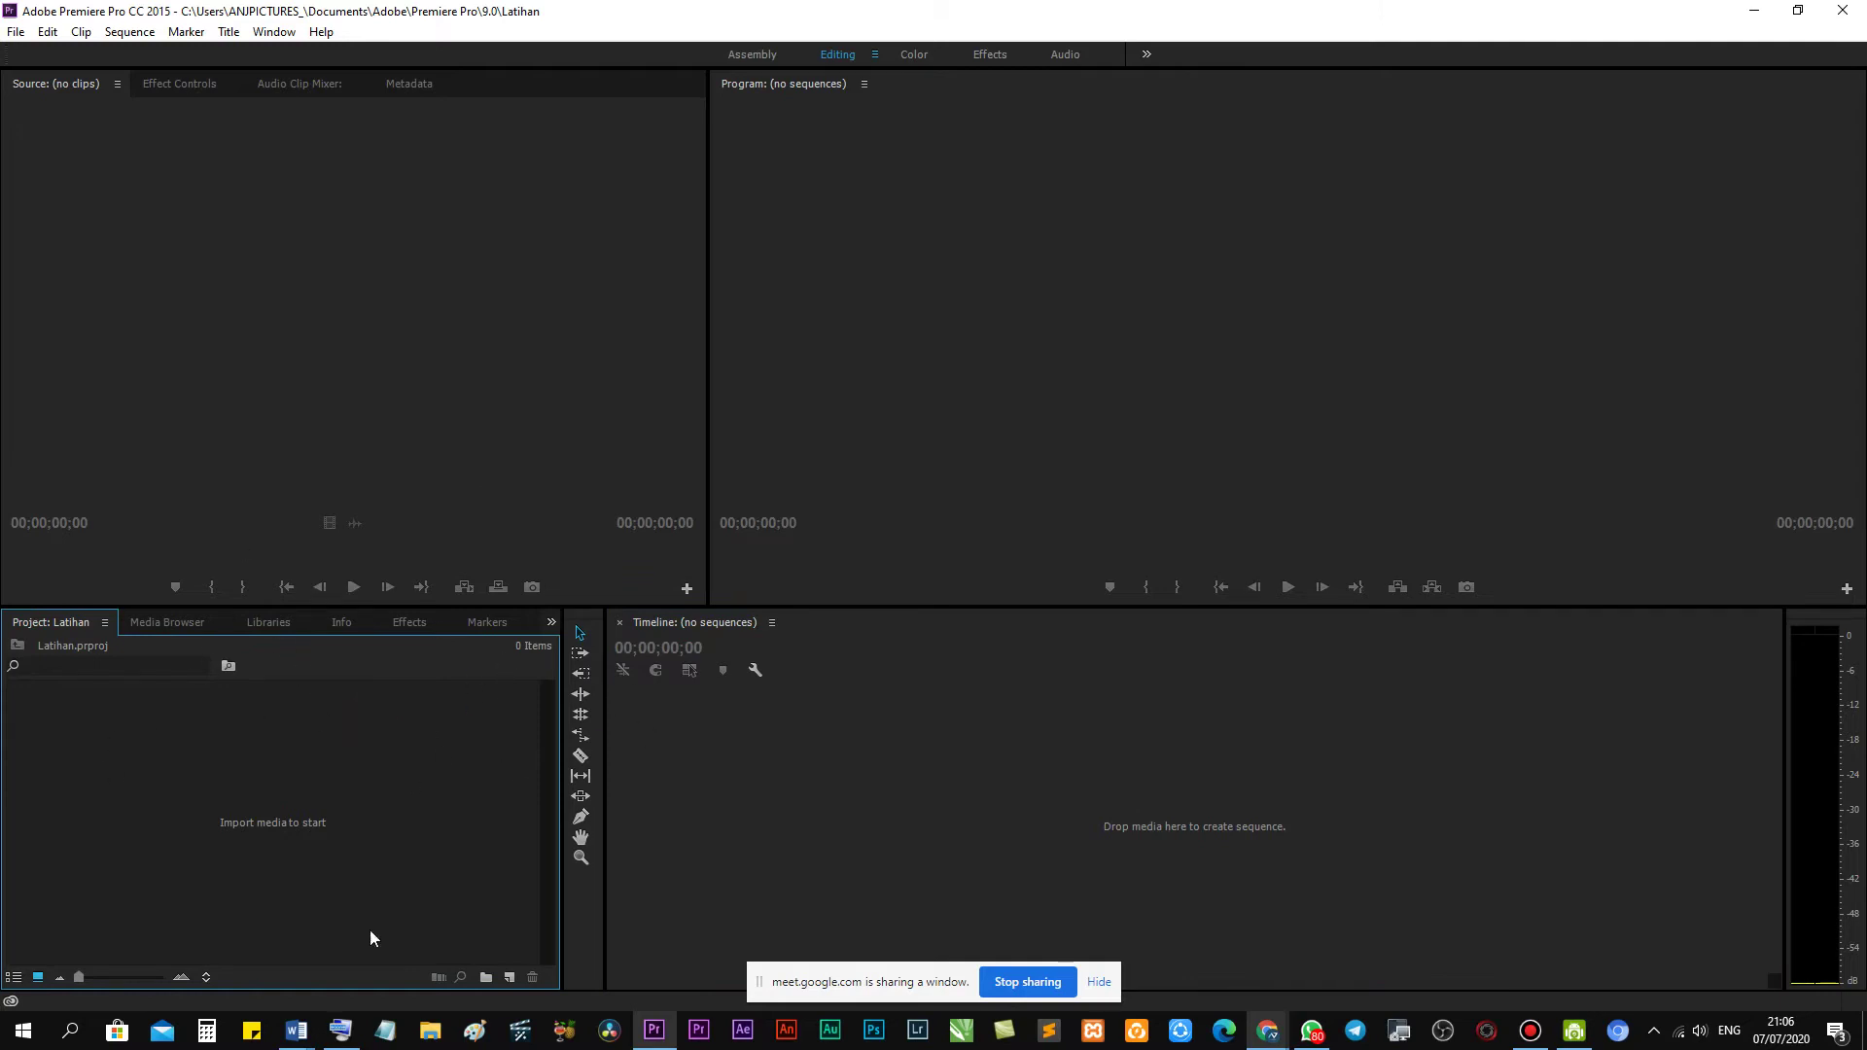
click(431, 1033)
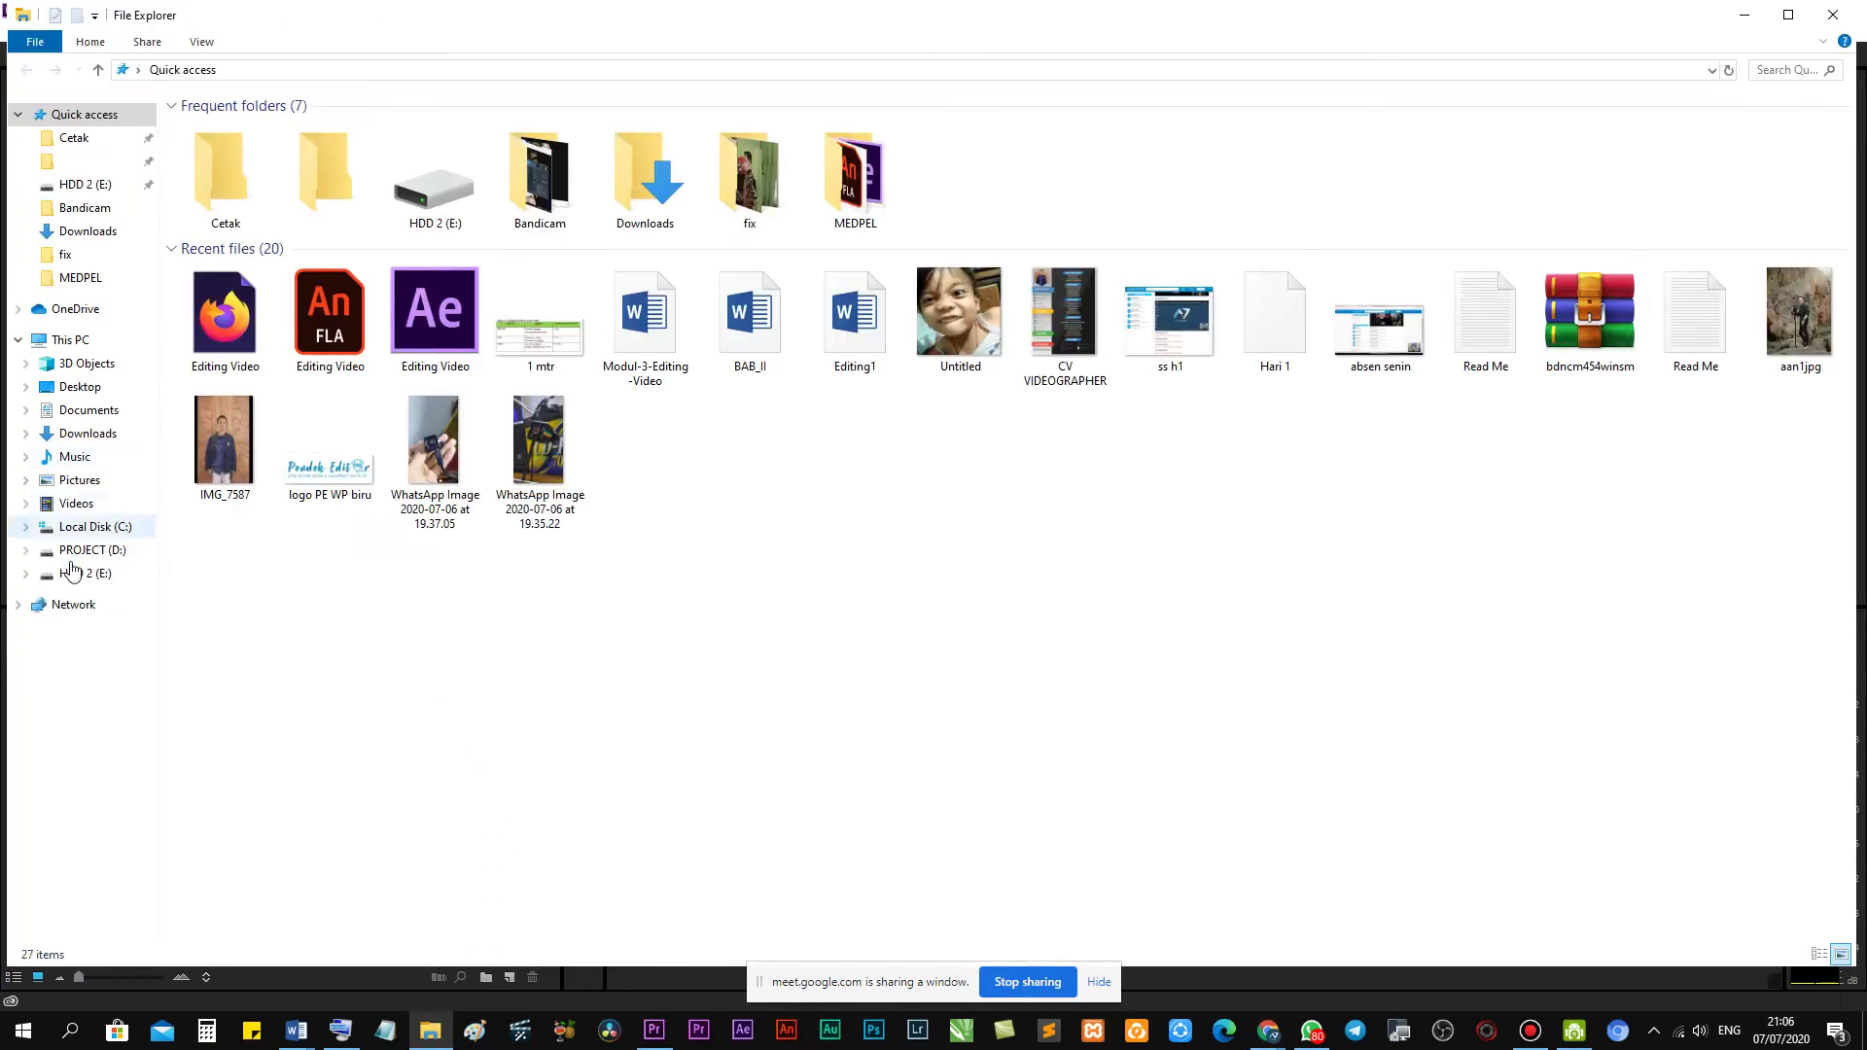
click(71, 575)
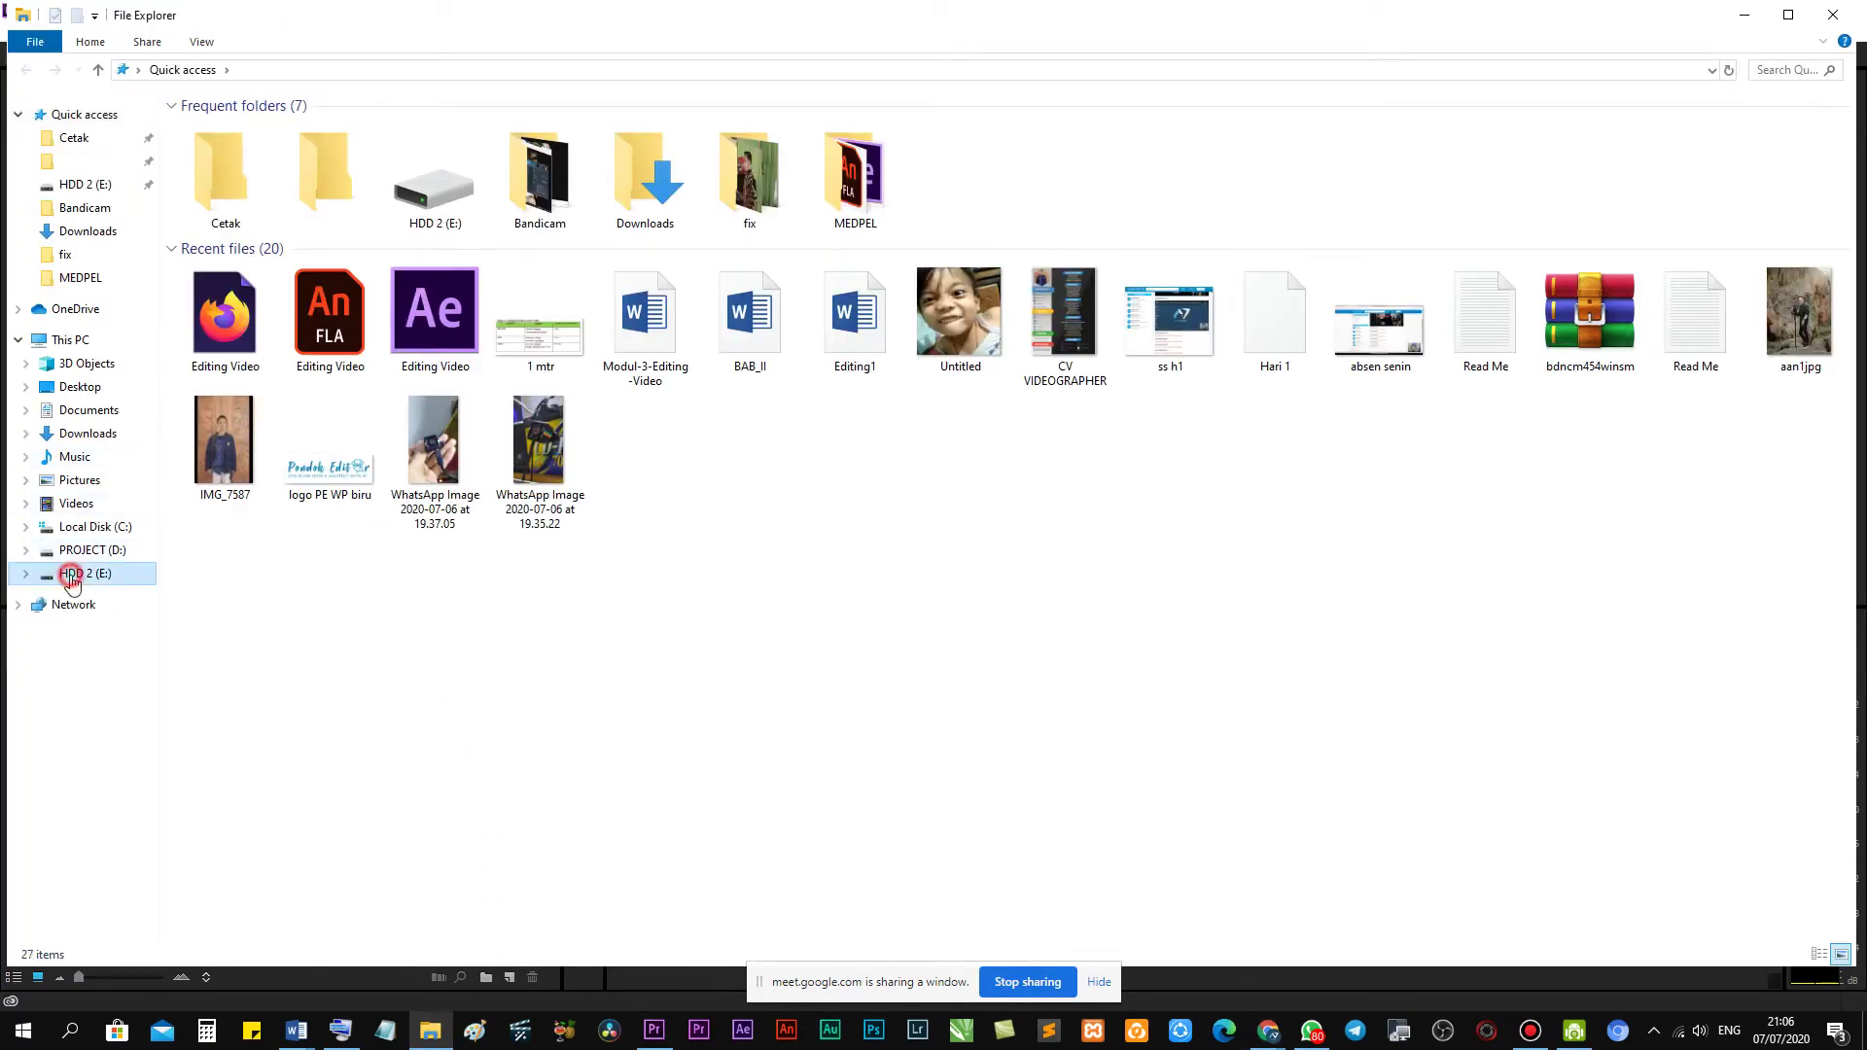
double_click(219, 168)
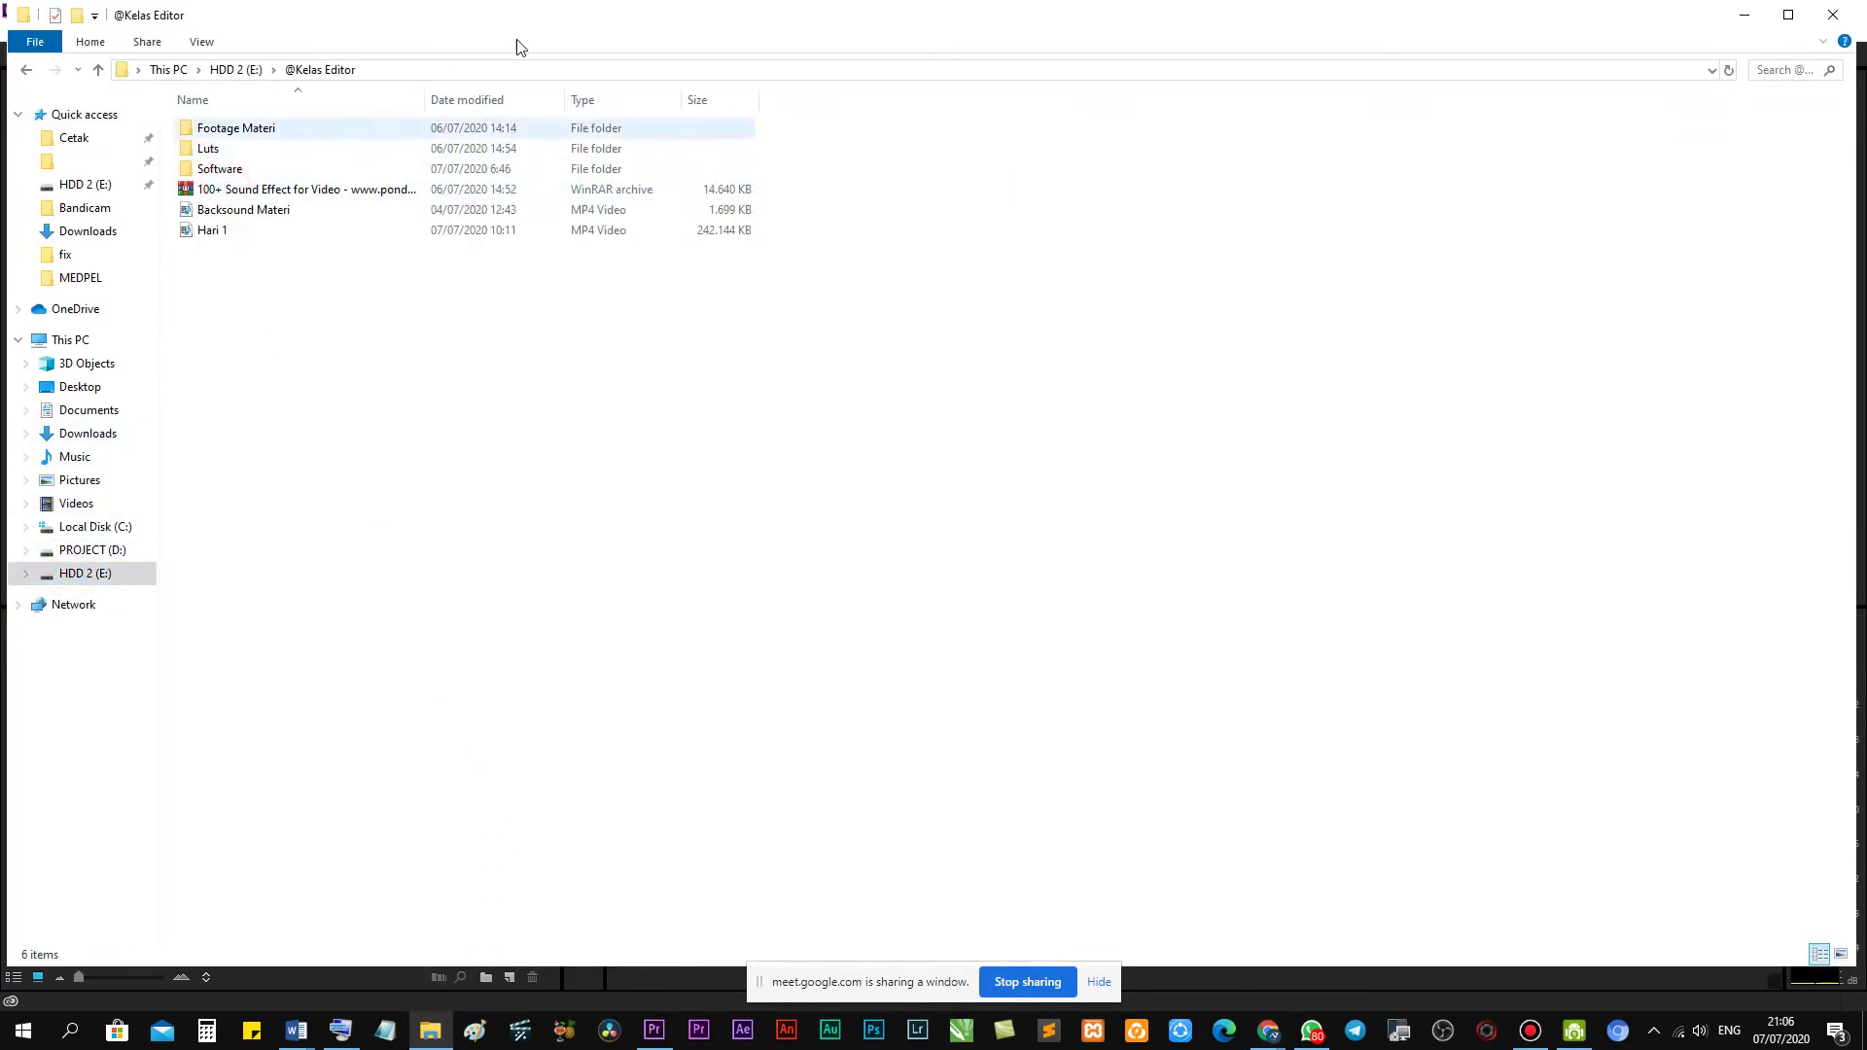
double_click(342, 130)
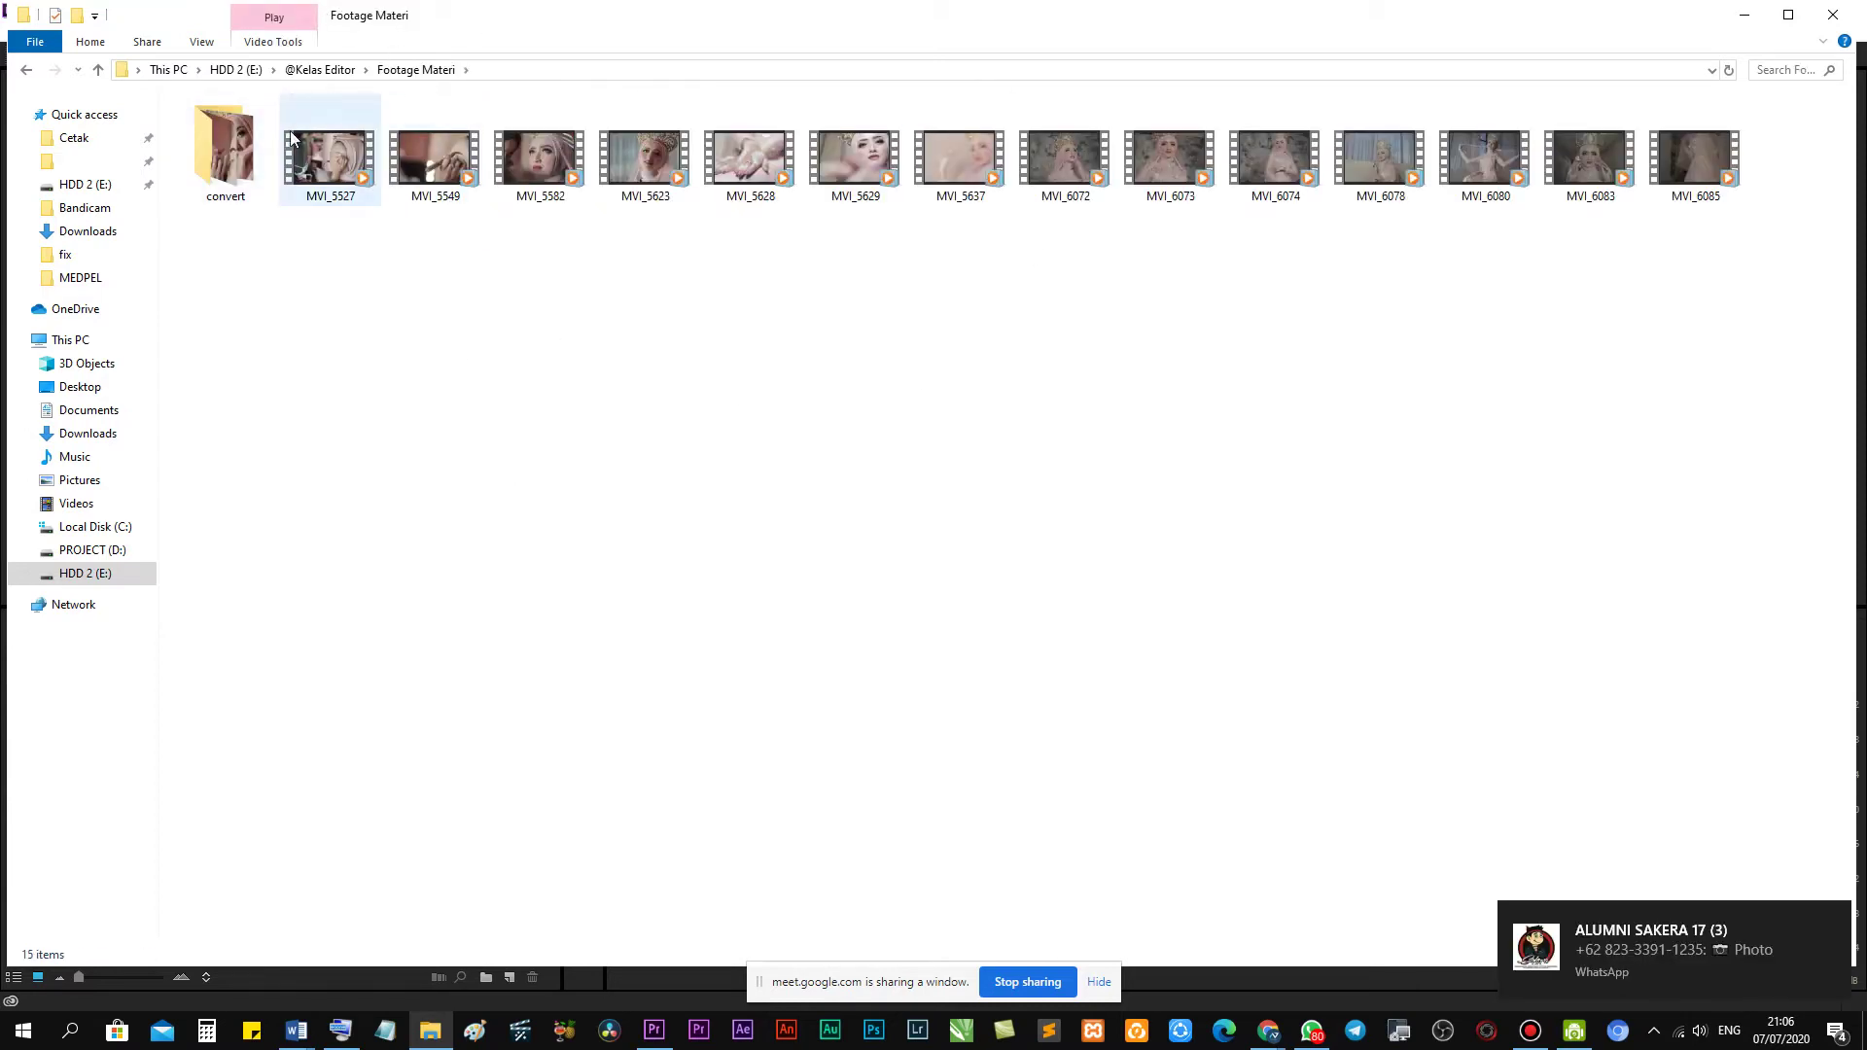
double_click(226, 151)
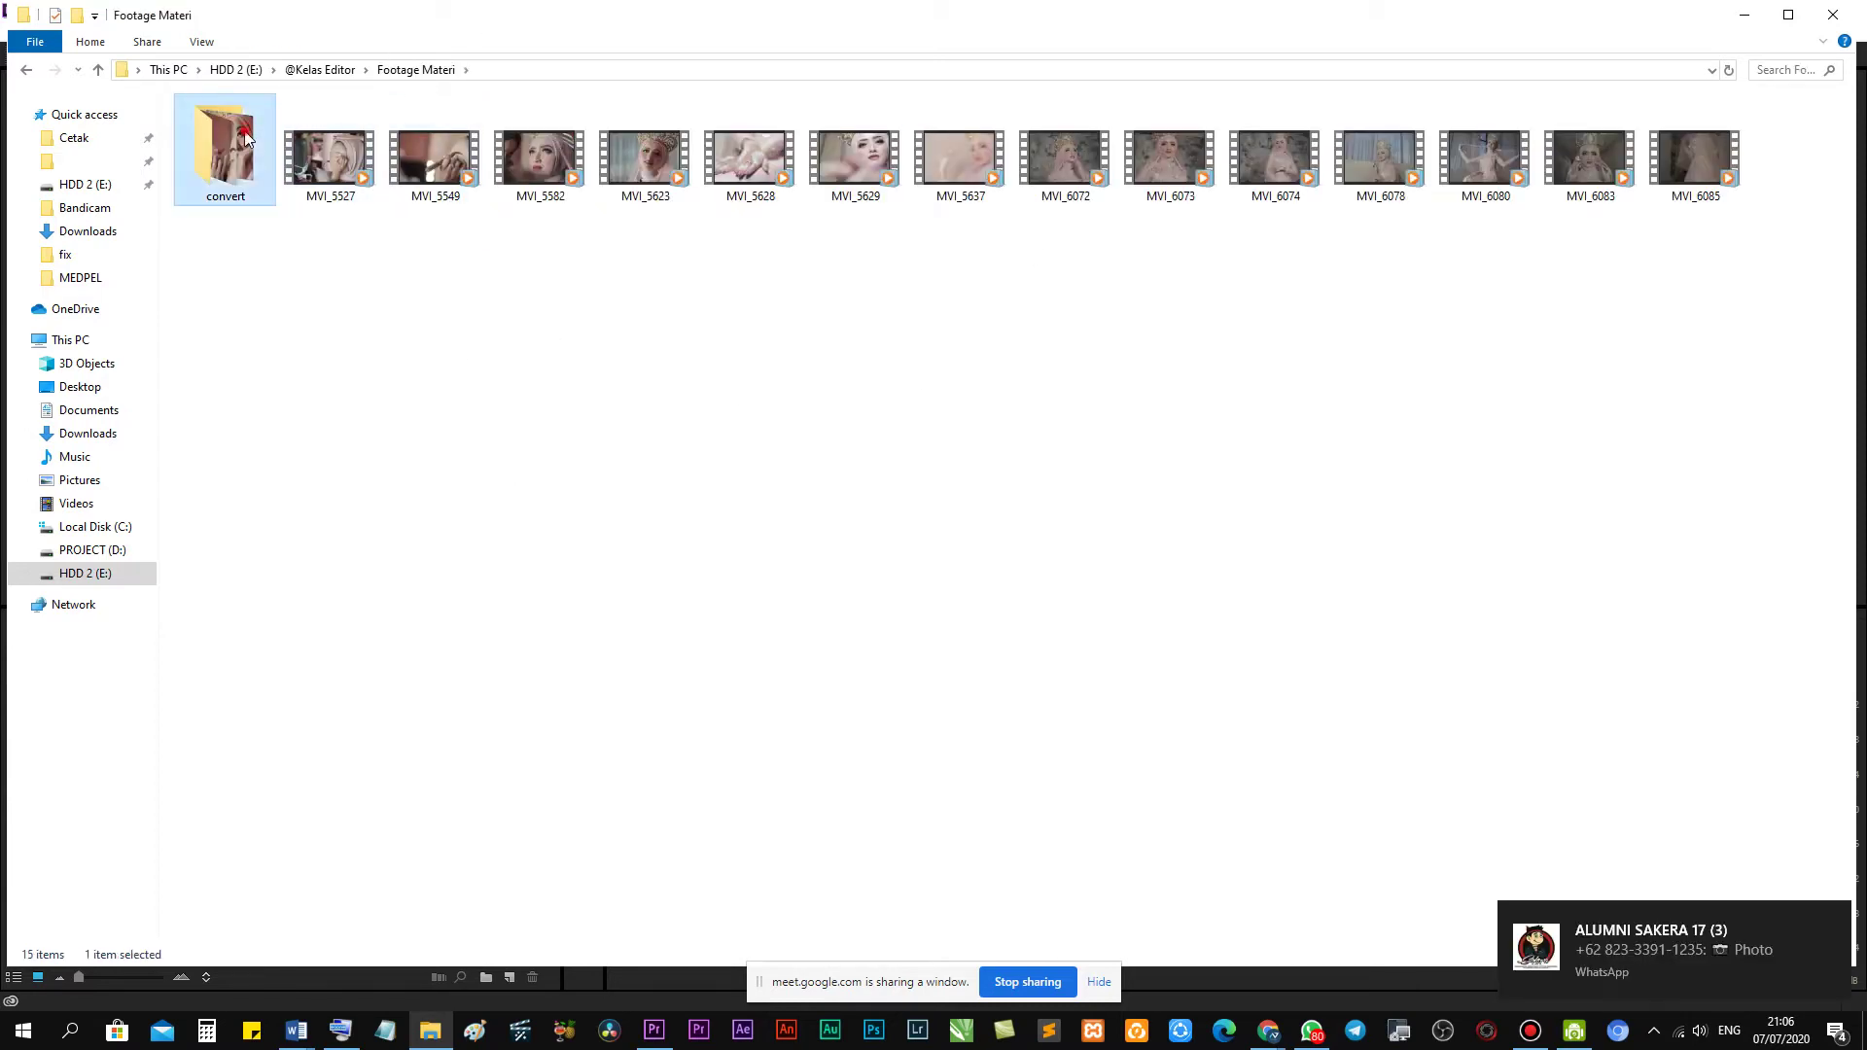
click(23, 70)
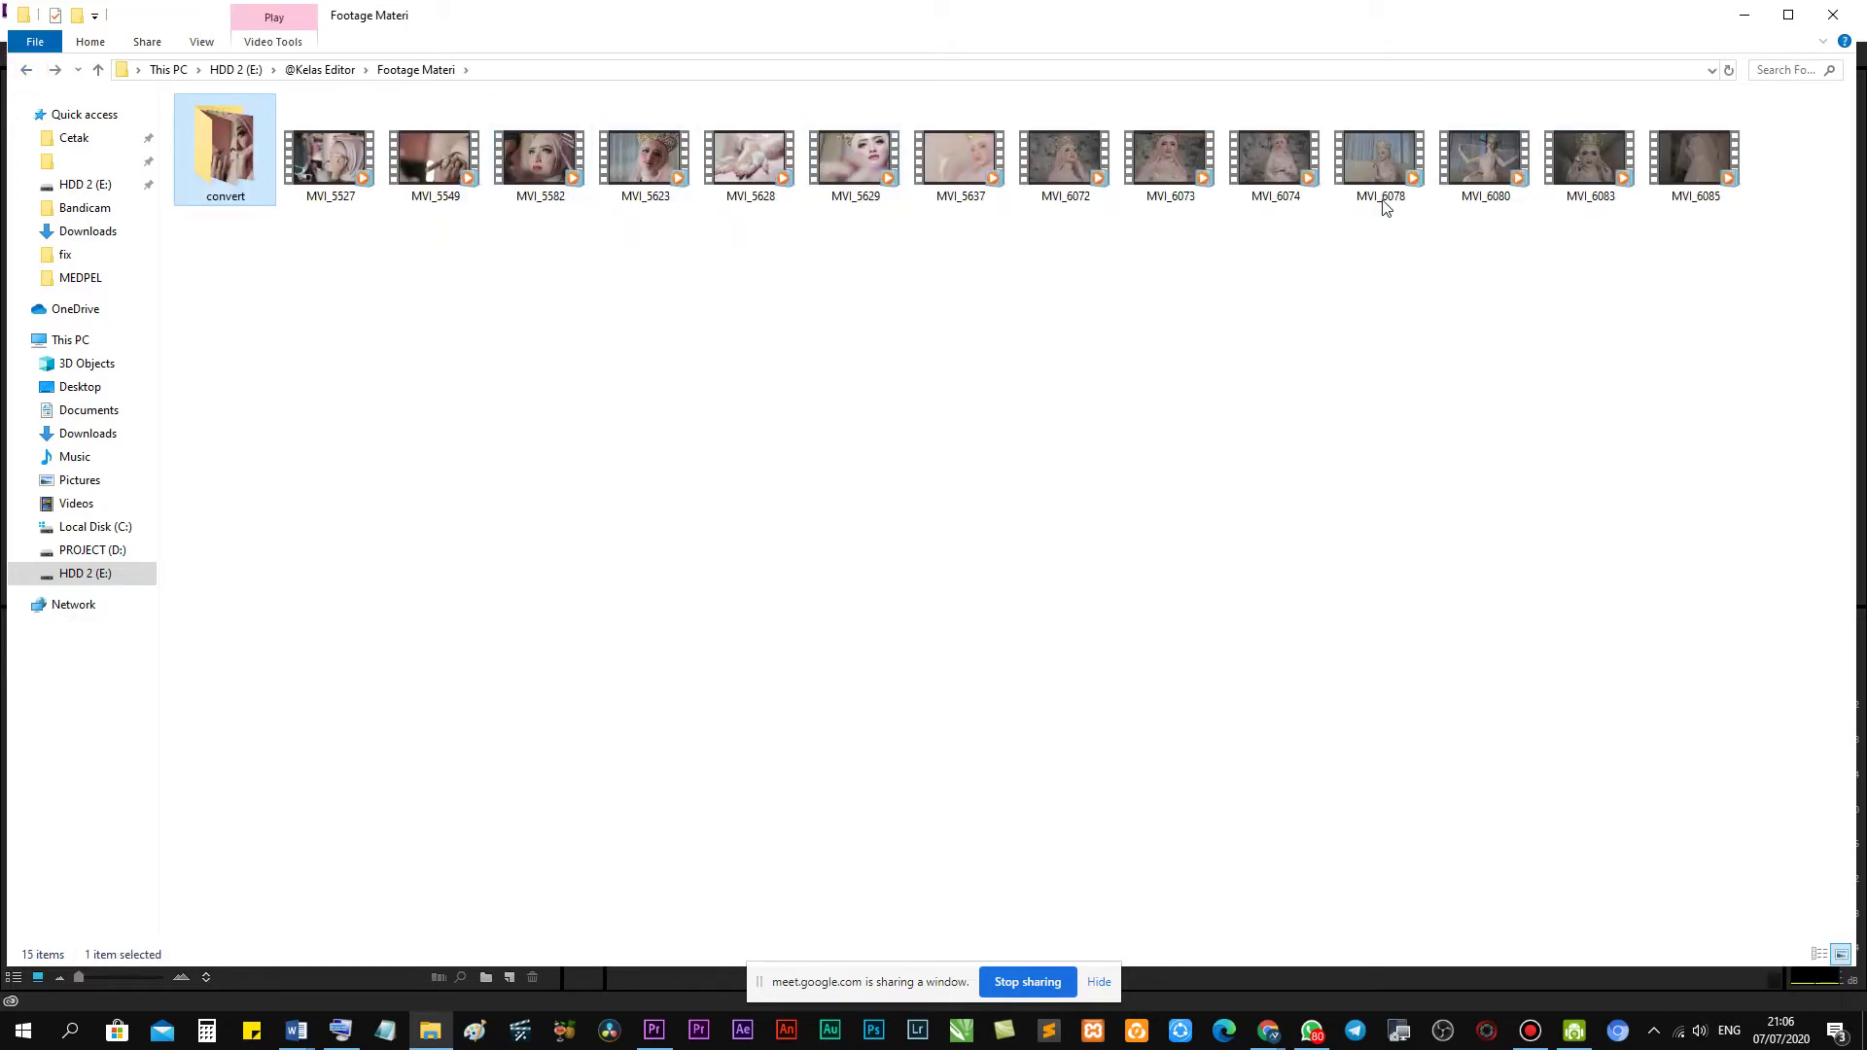
click(1285, 35)
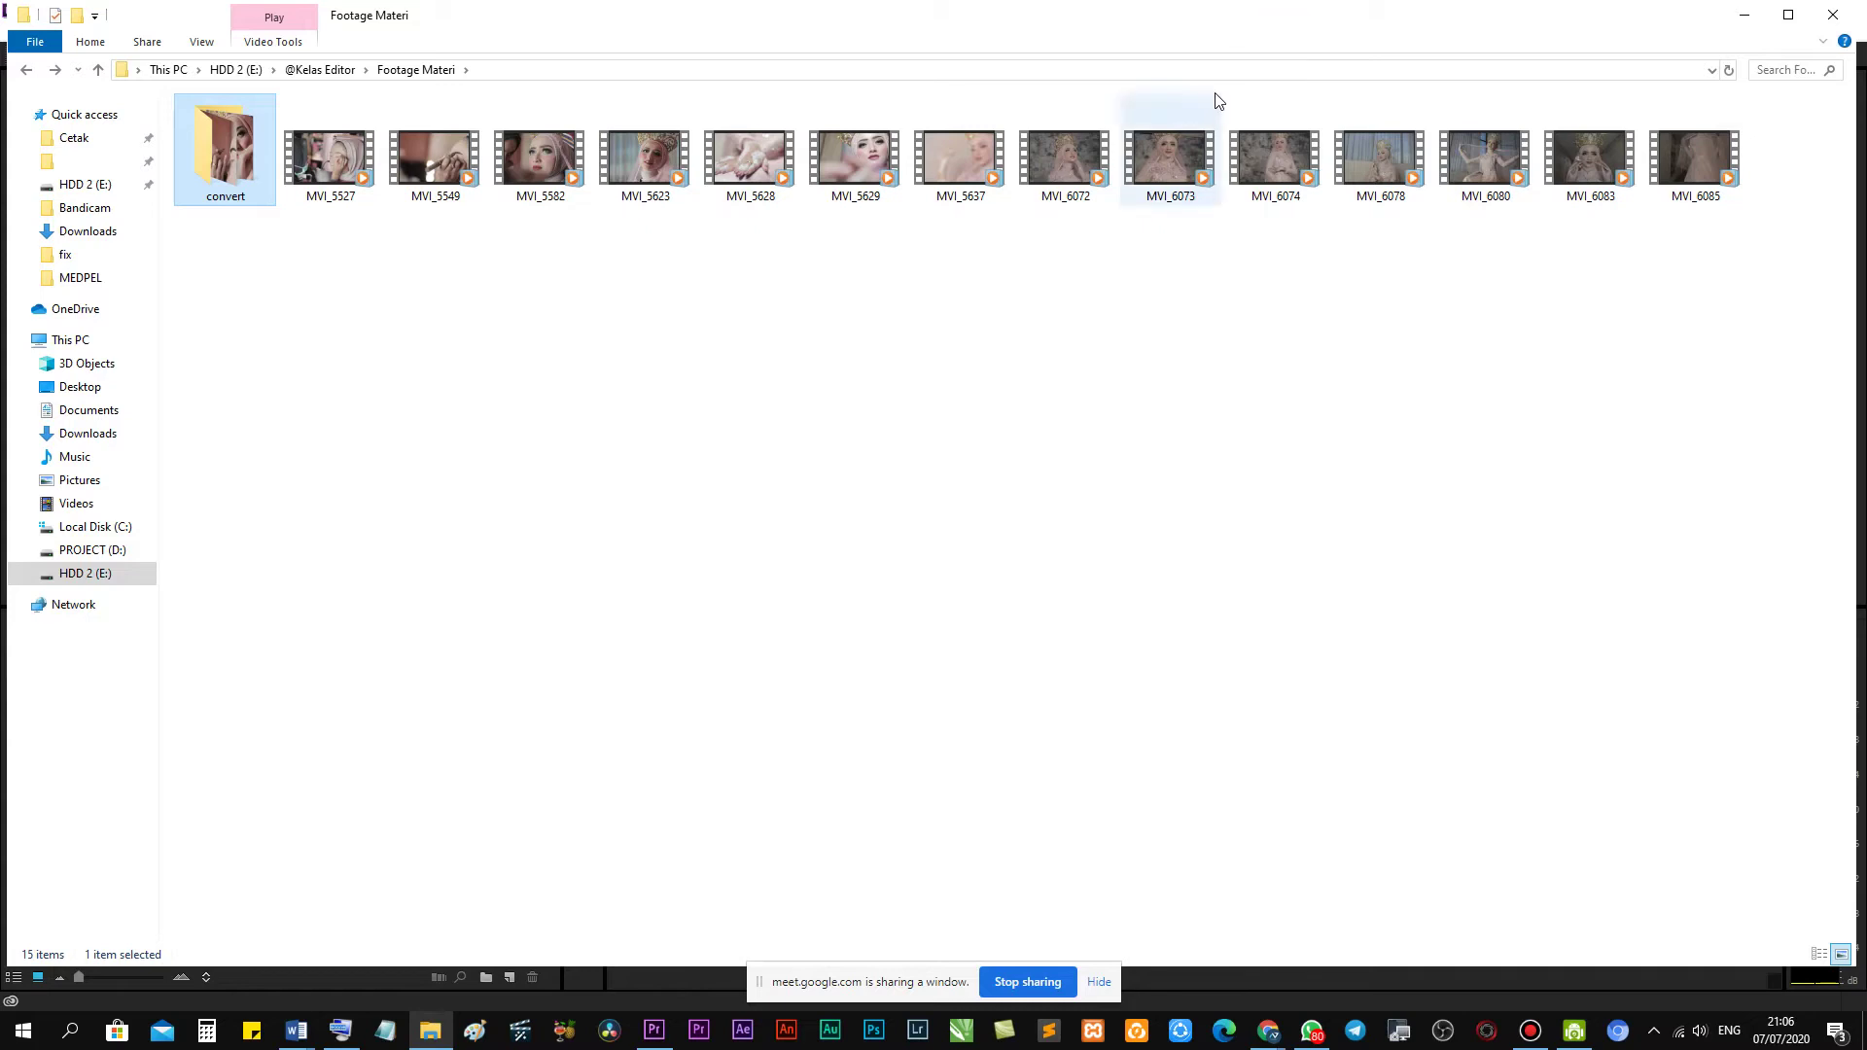
click(1339, 35)
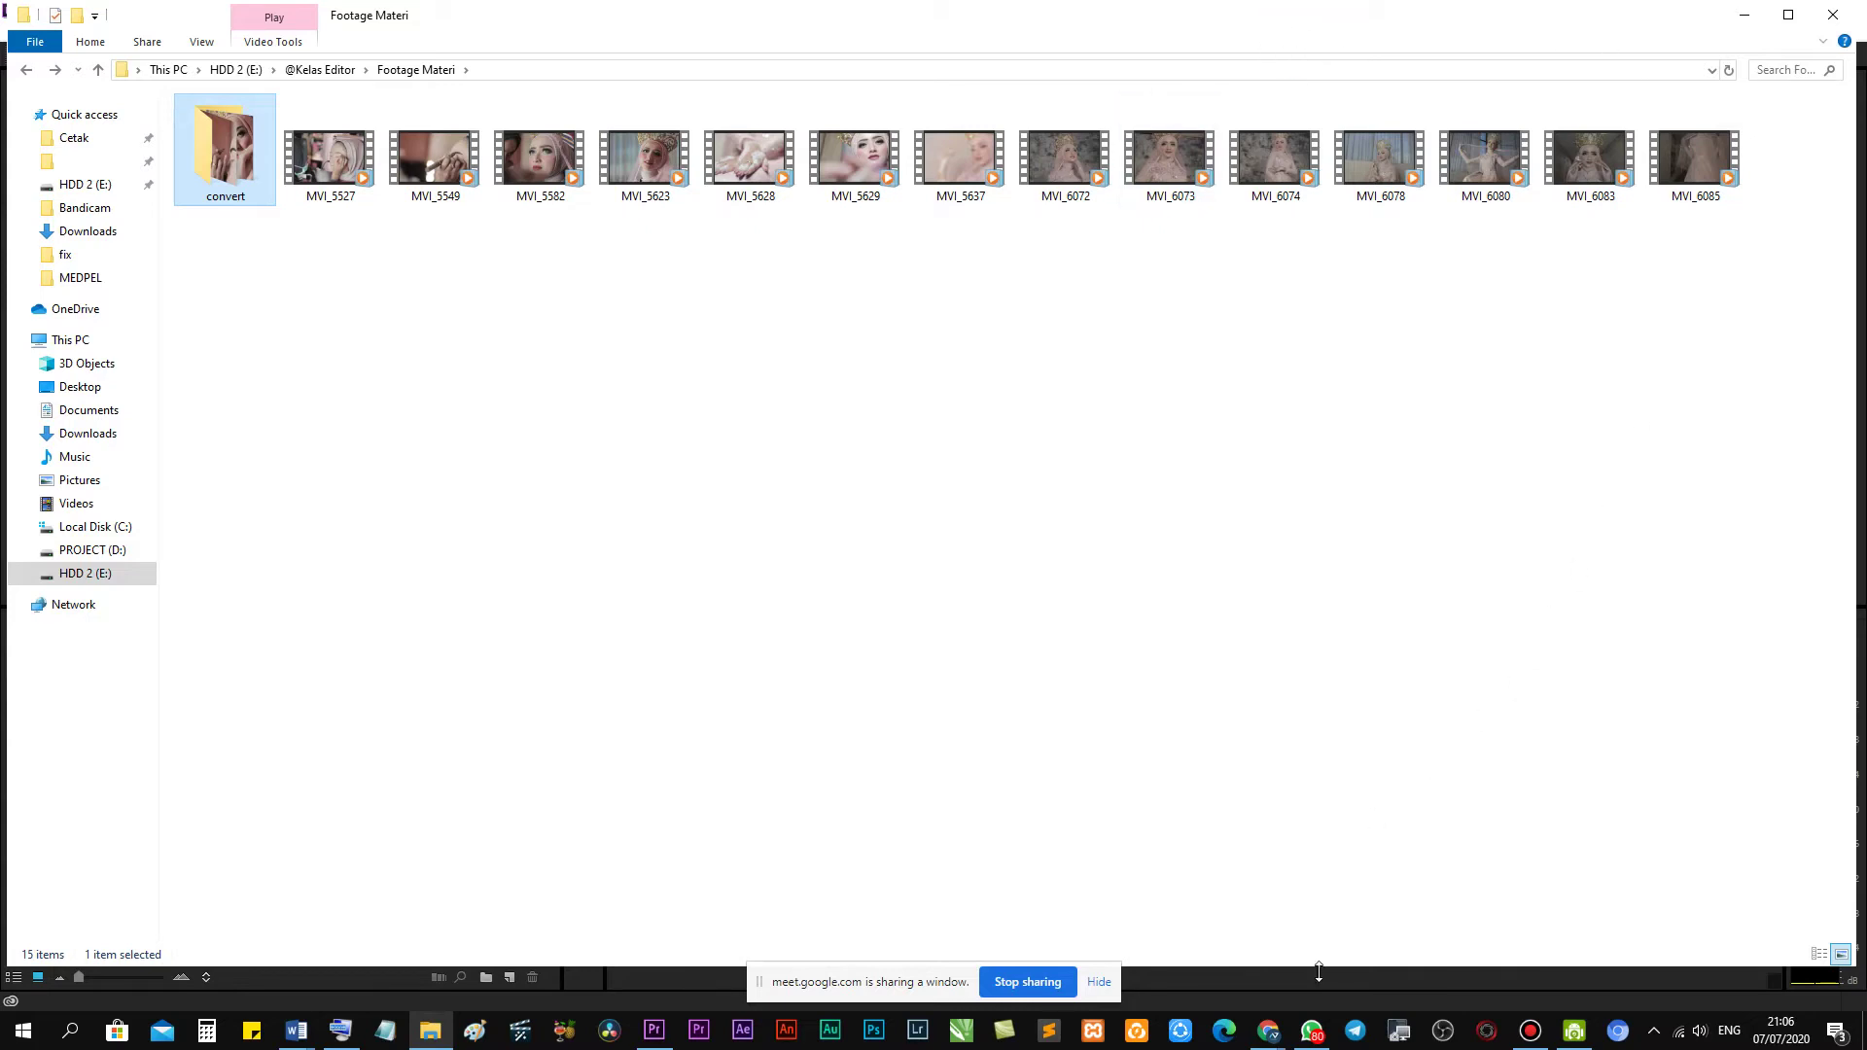
Stop presenting in Meet and re-share via A window, choosing the Footage Materi Explorer window.
mouse_move(1271, 1041)
click(1167, 958)
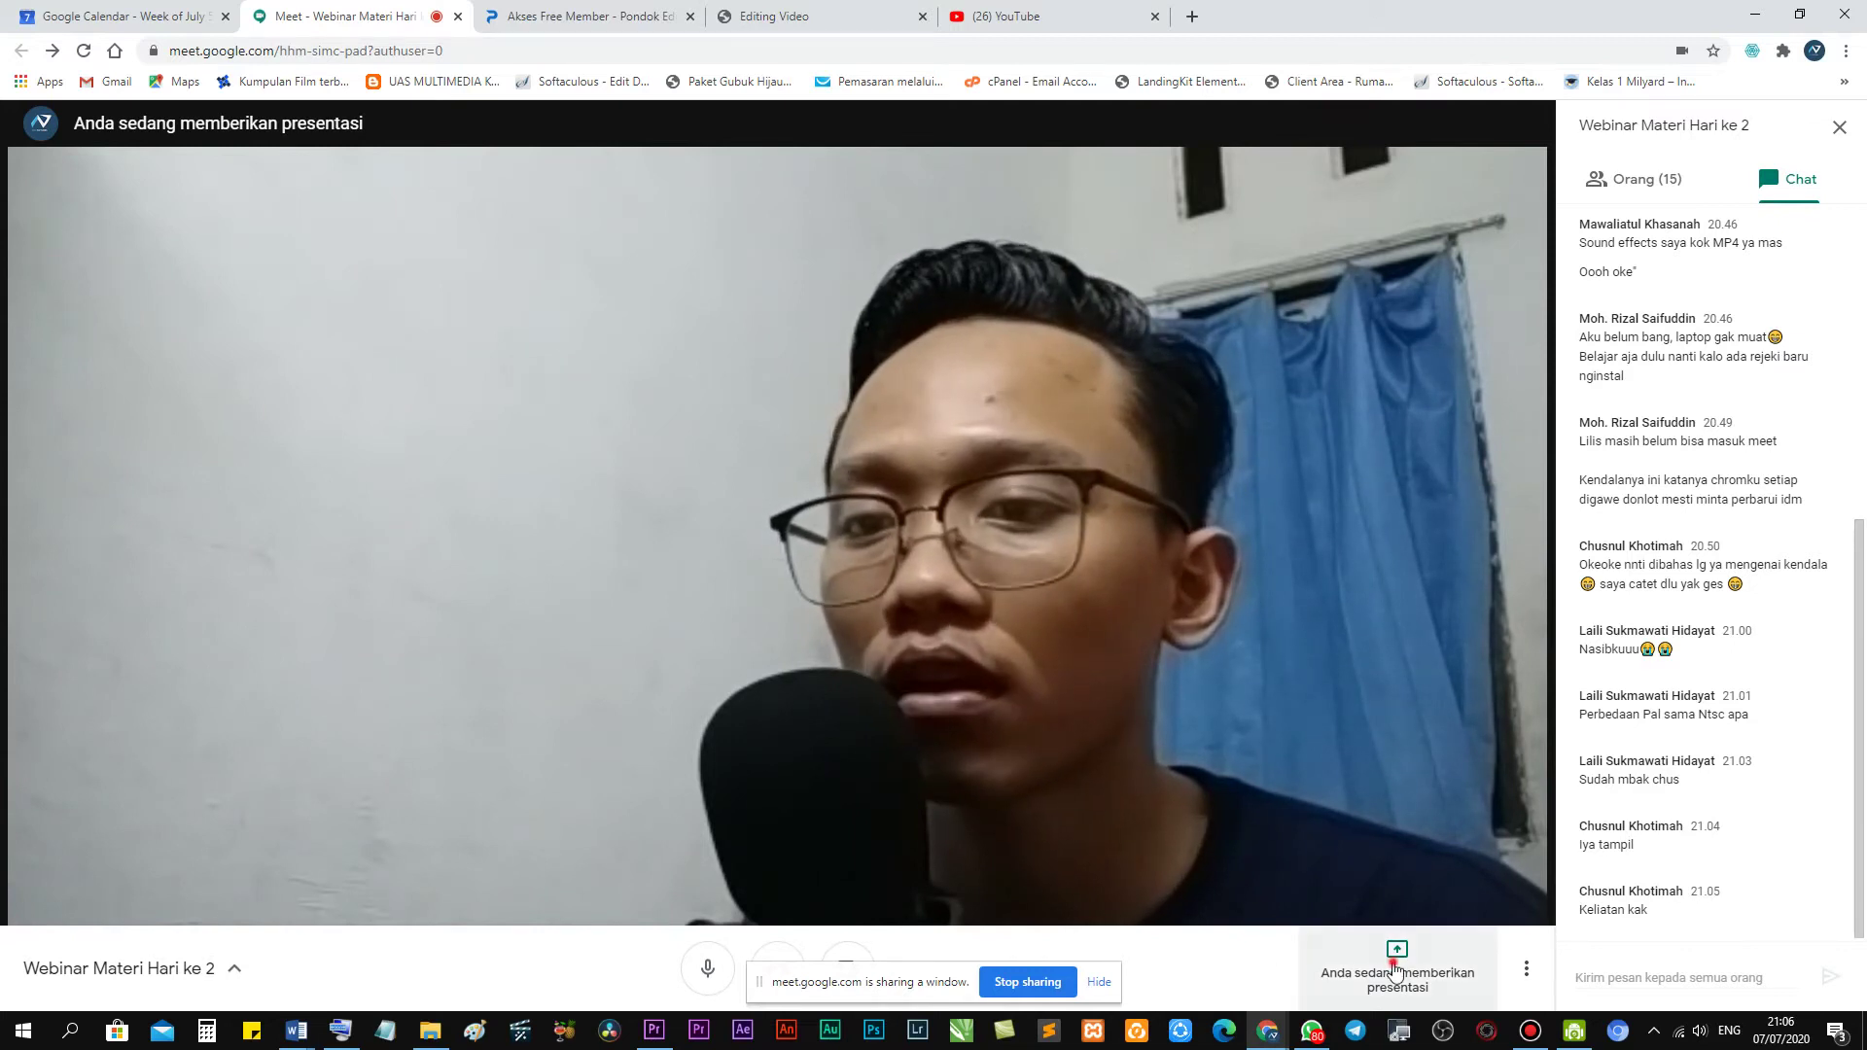
click(1397, 963)
click(1398, 900)
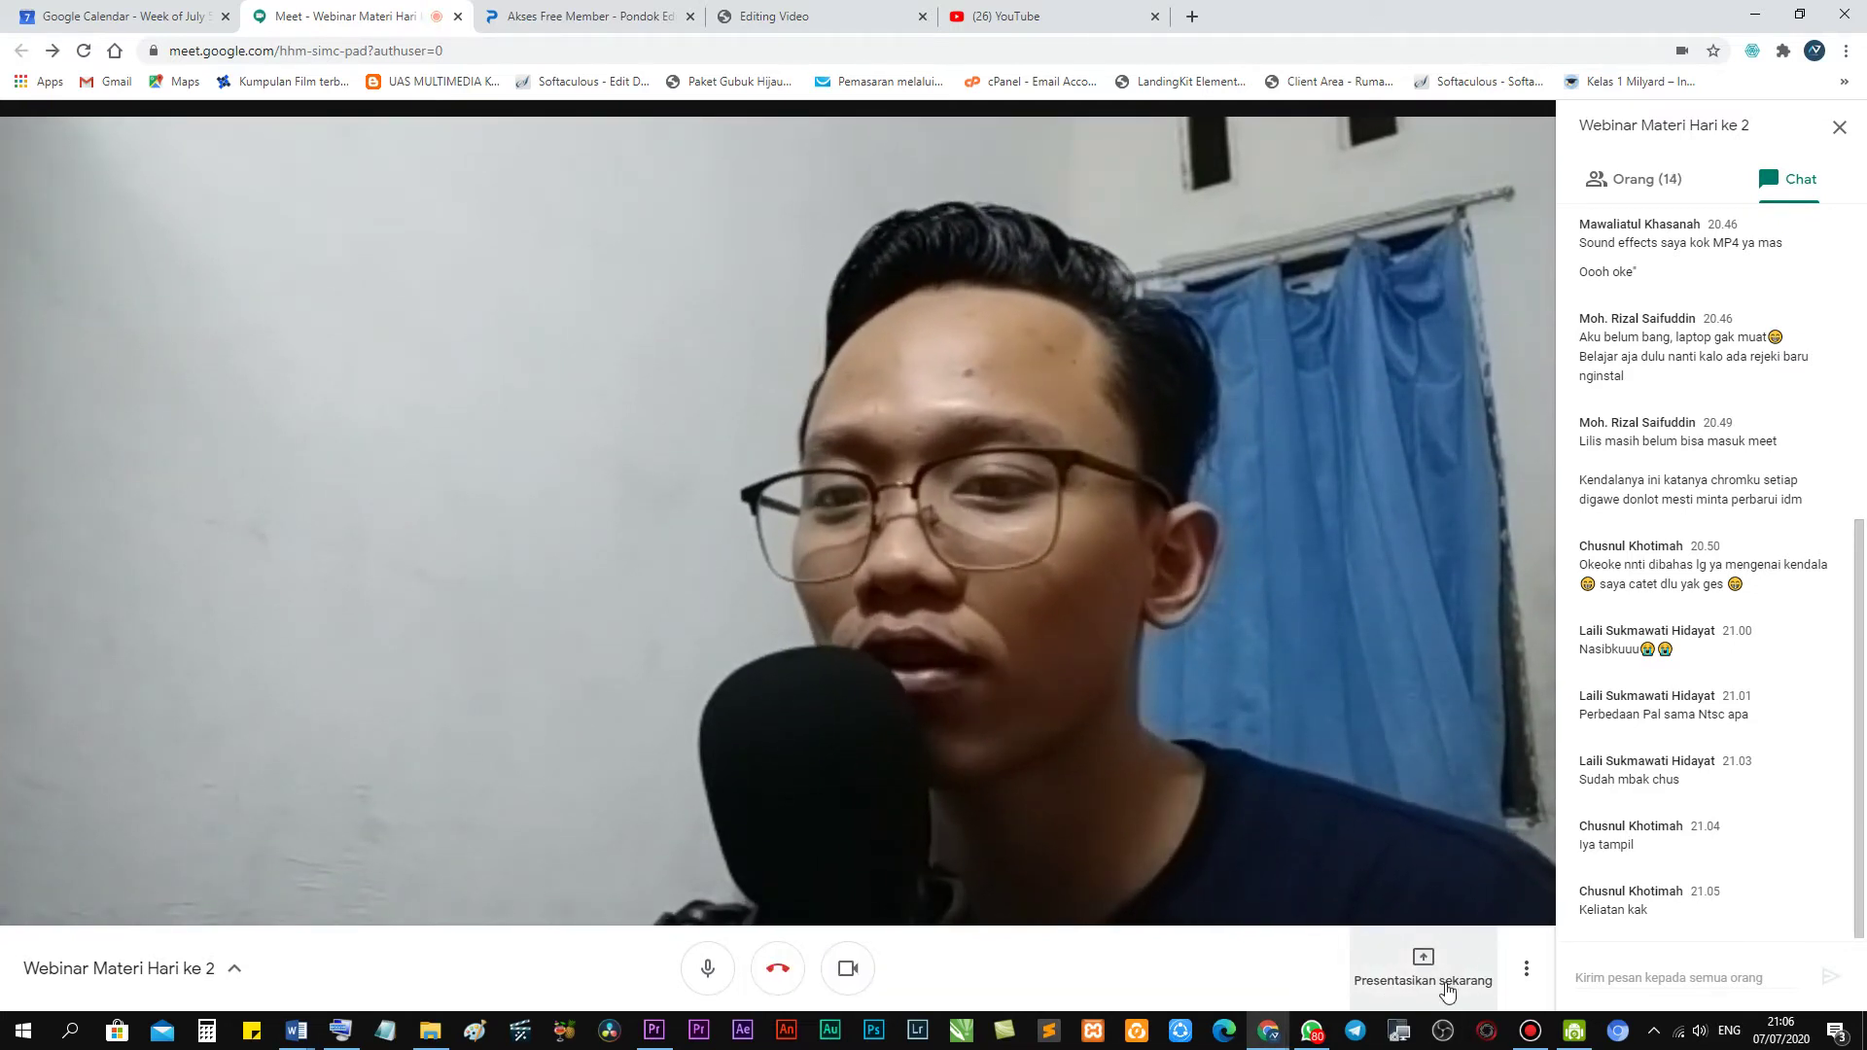
click(1425, 968)
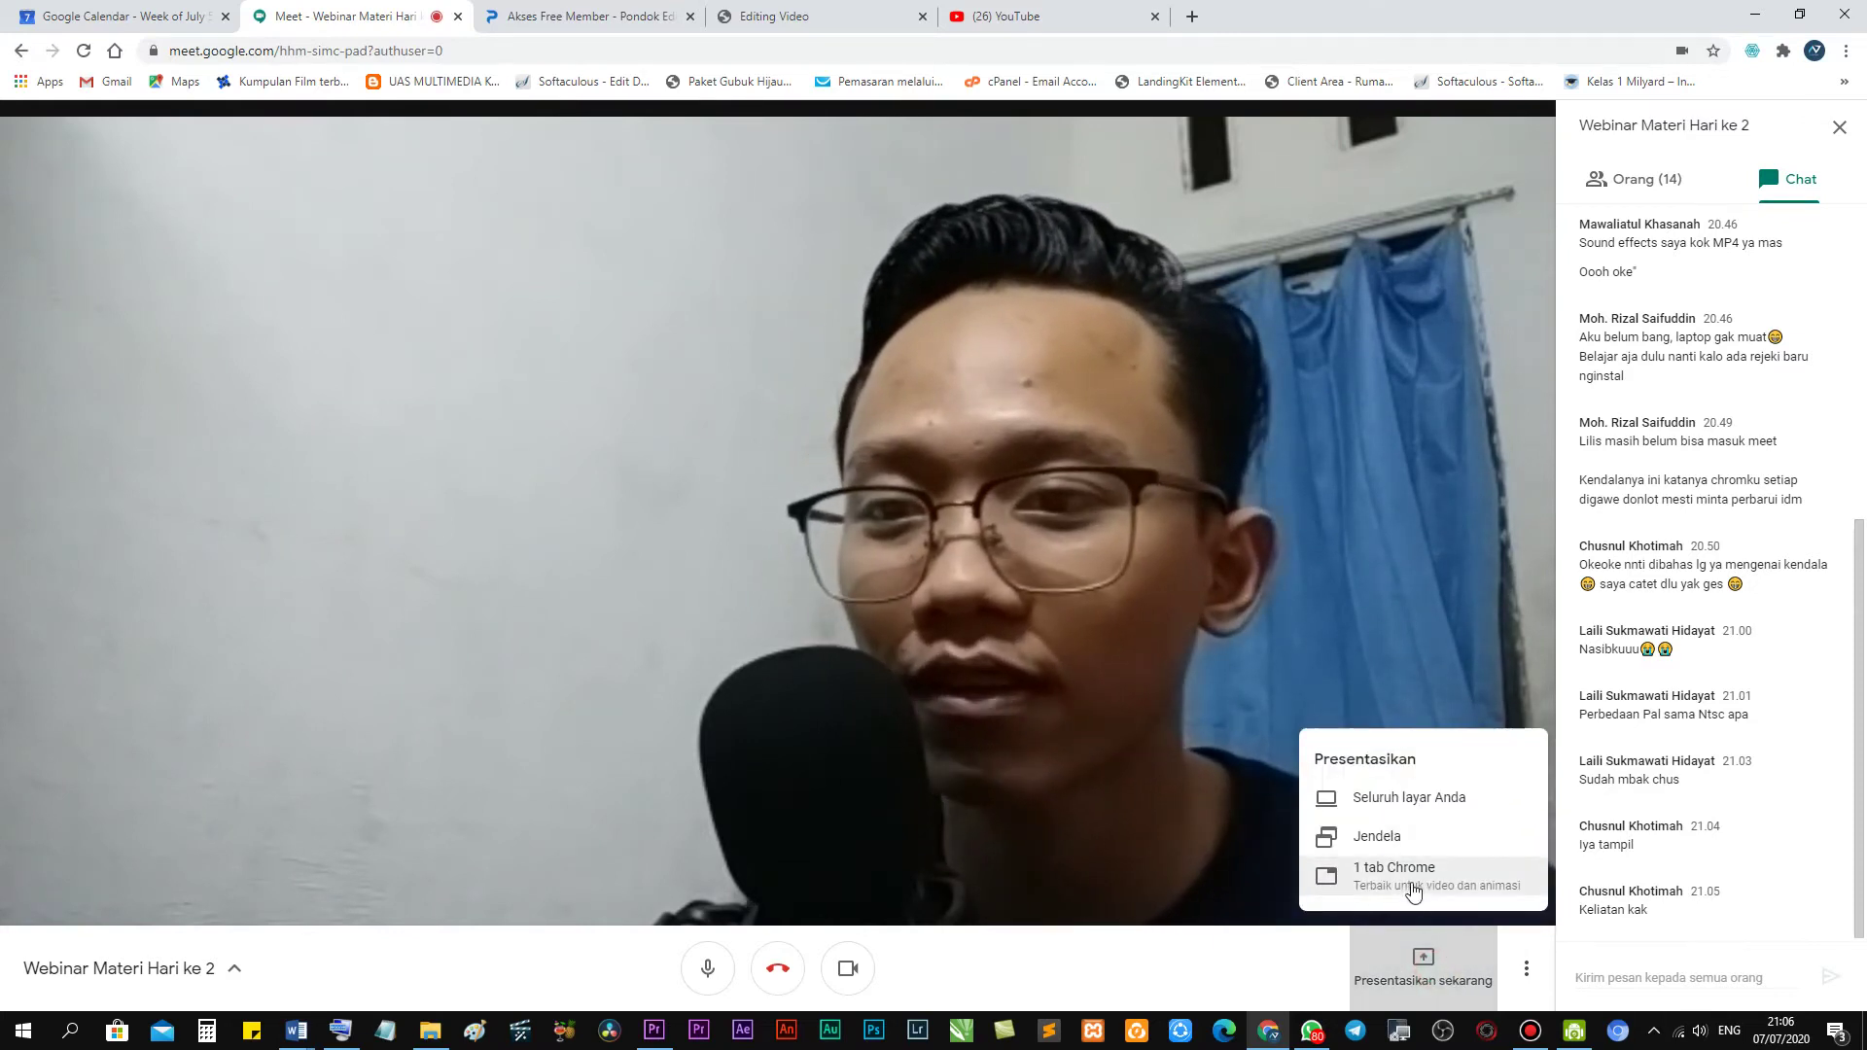
click(1410, 838)
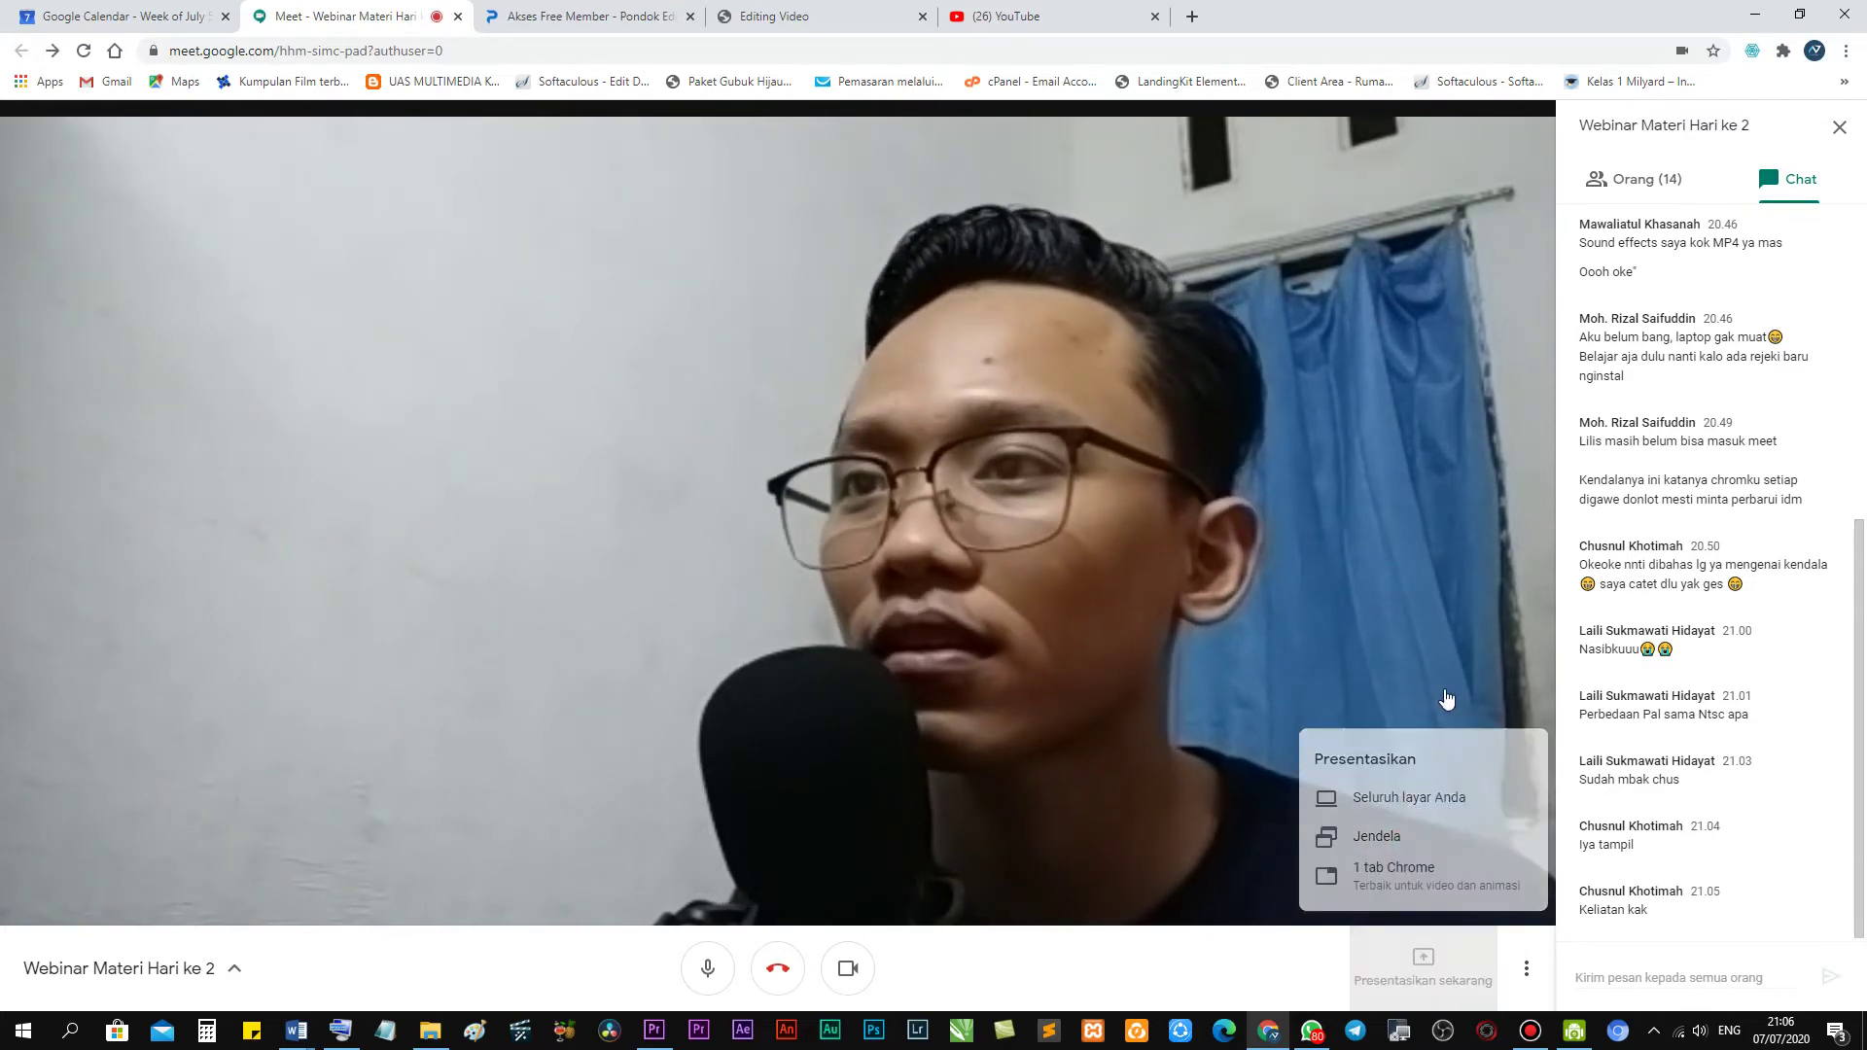
click(928, 181)
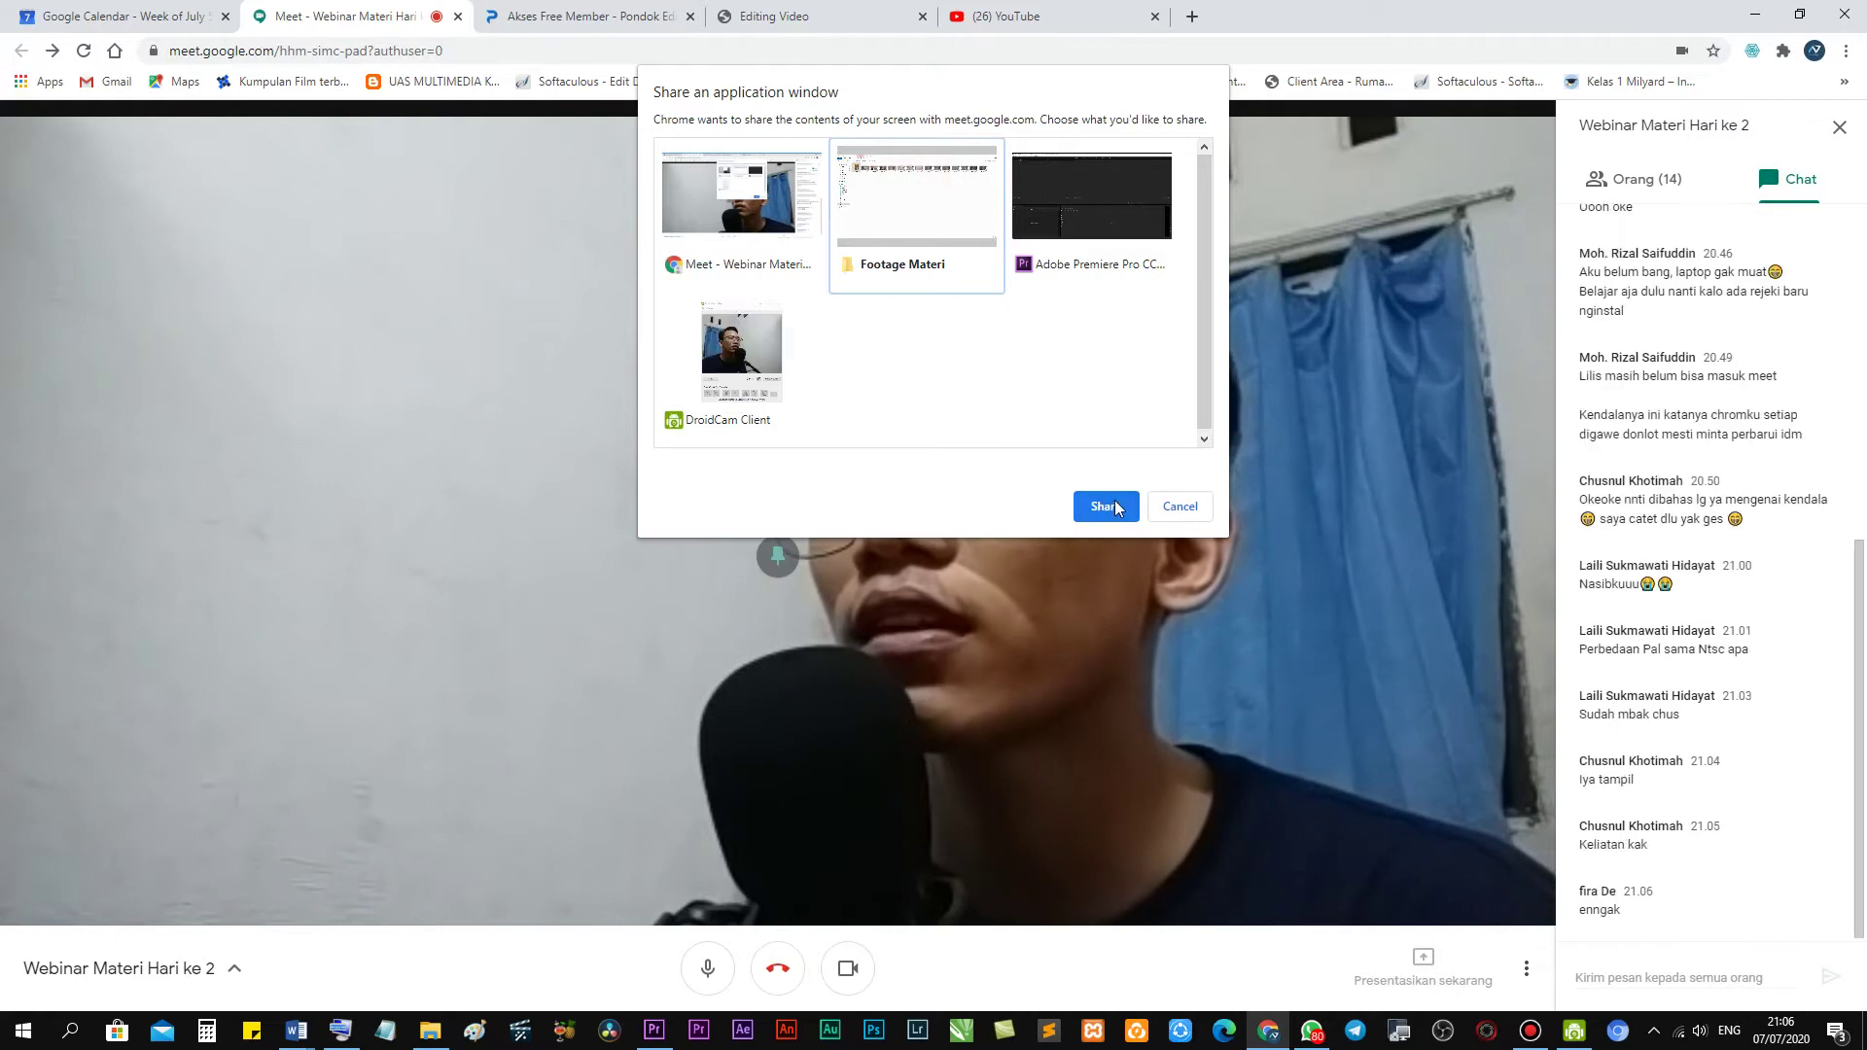
click(1116, 503)
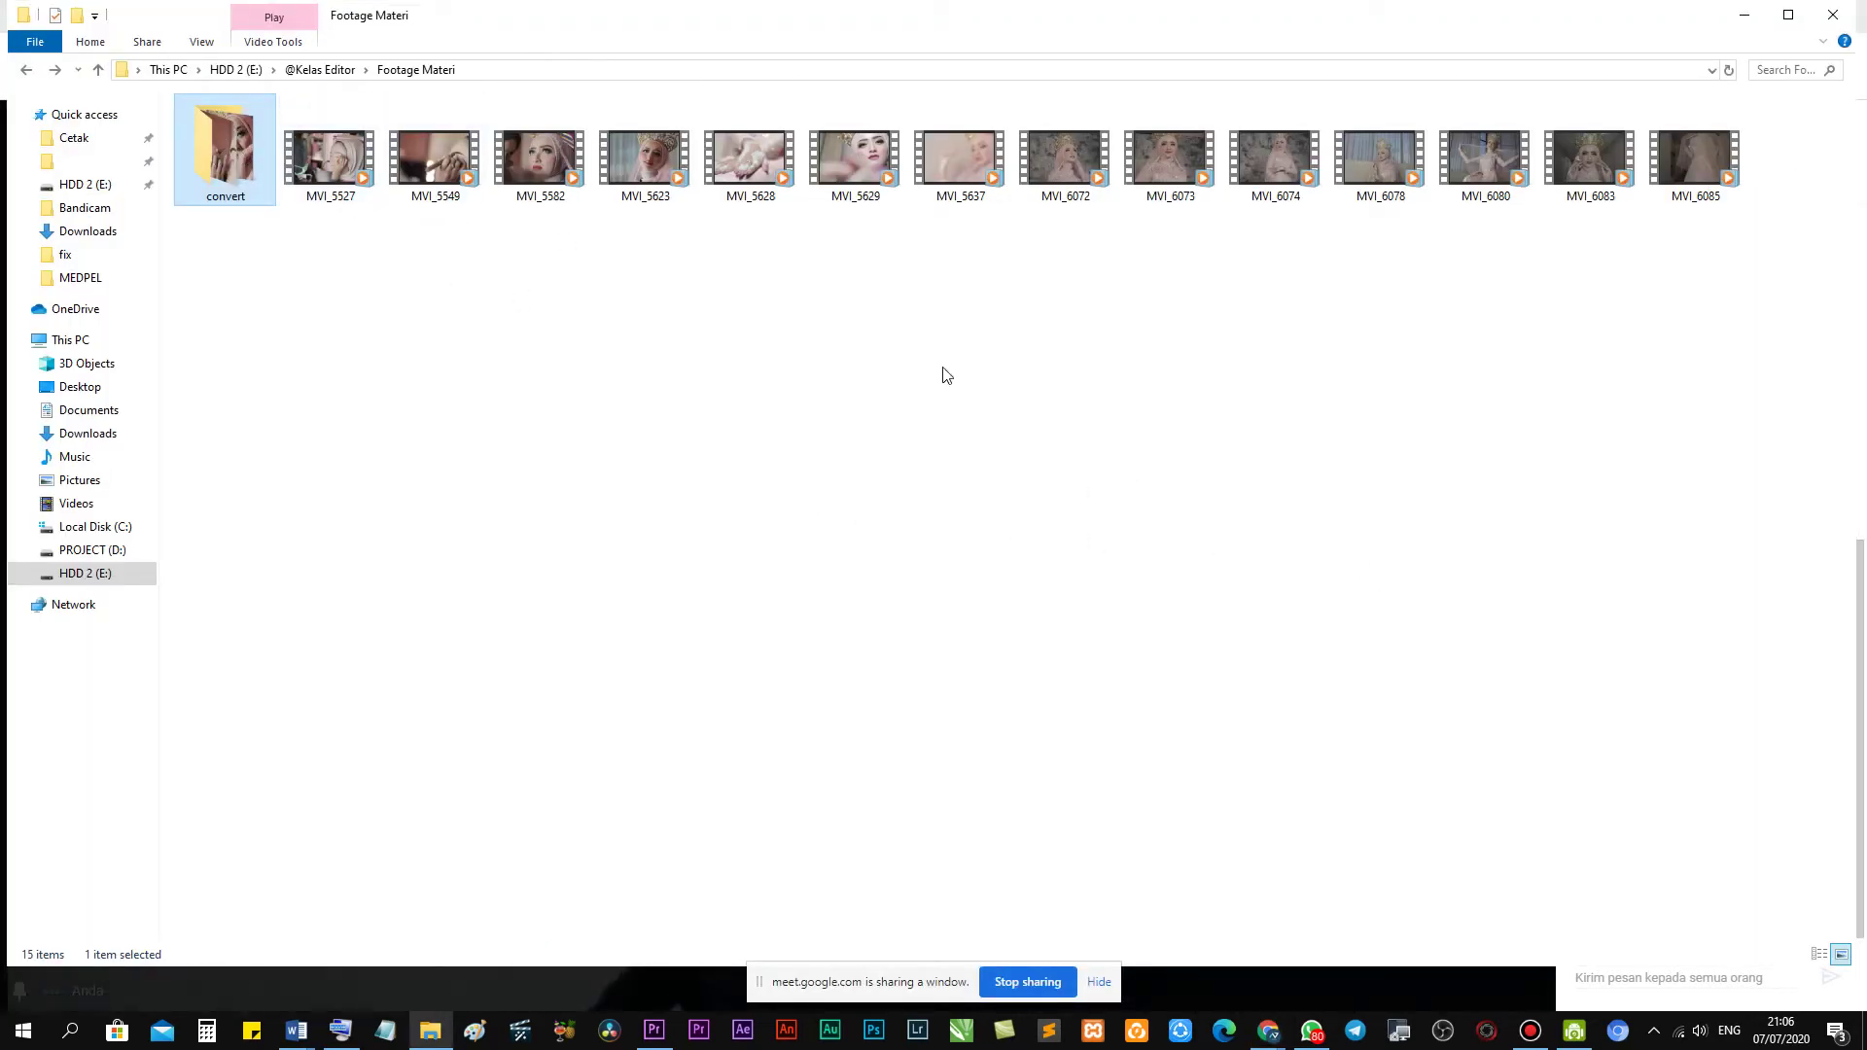
click(1486, 156)
click(1591, 155)
click(1695, 155)
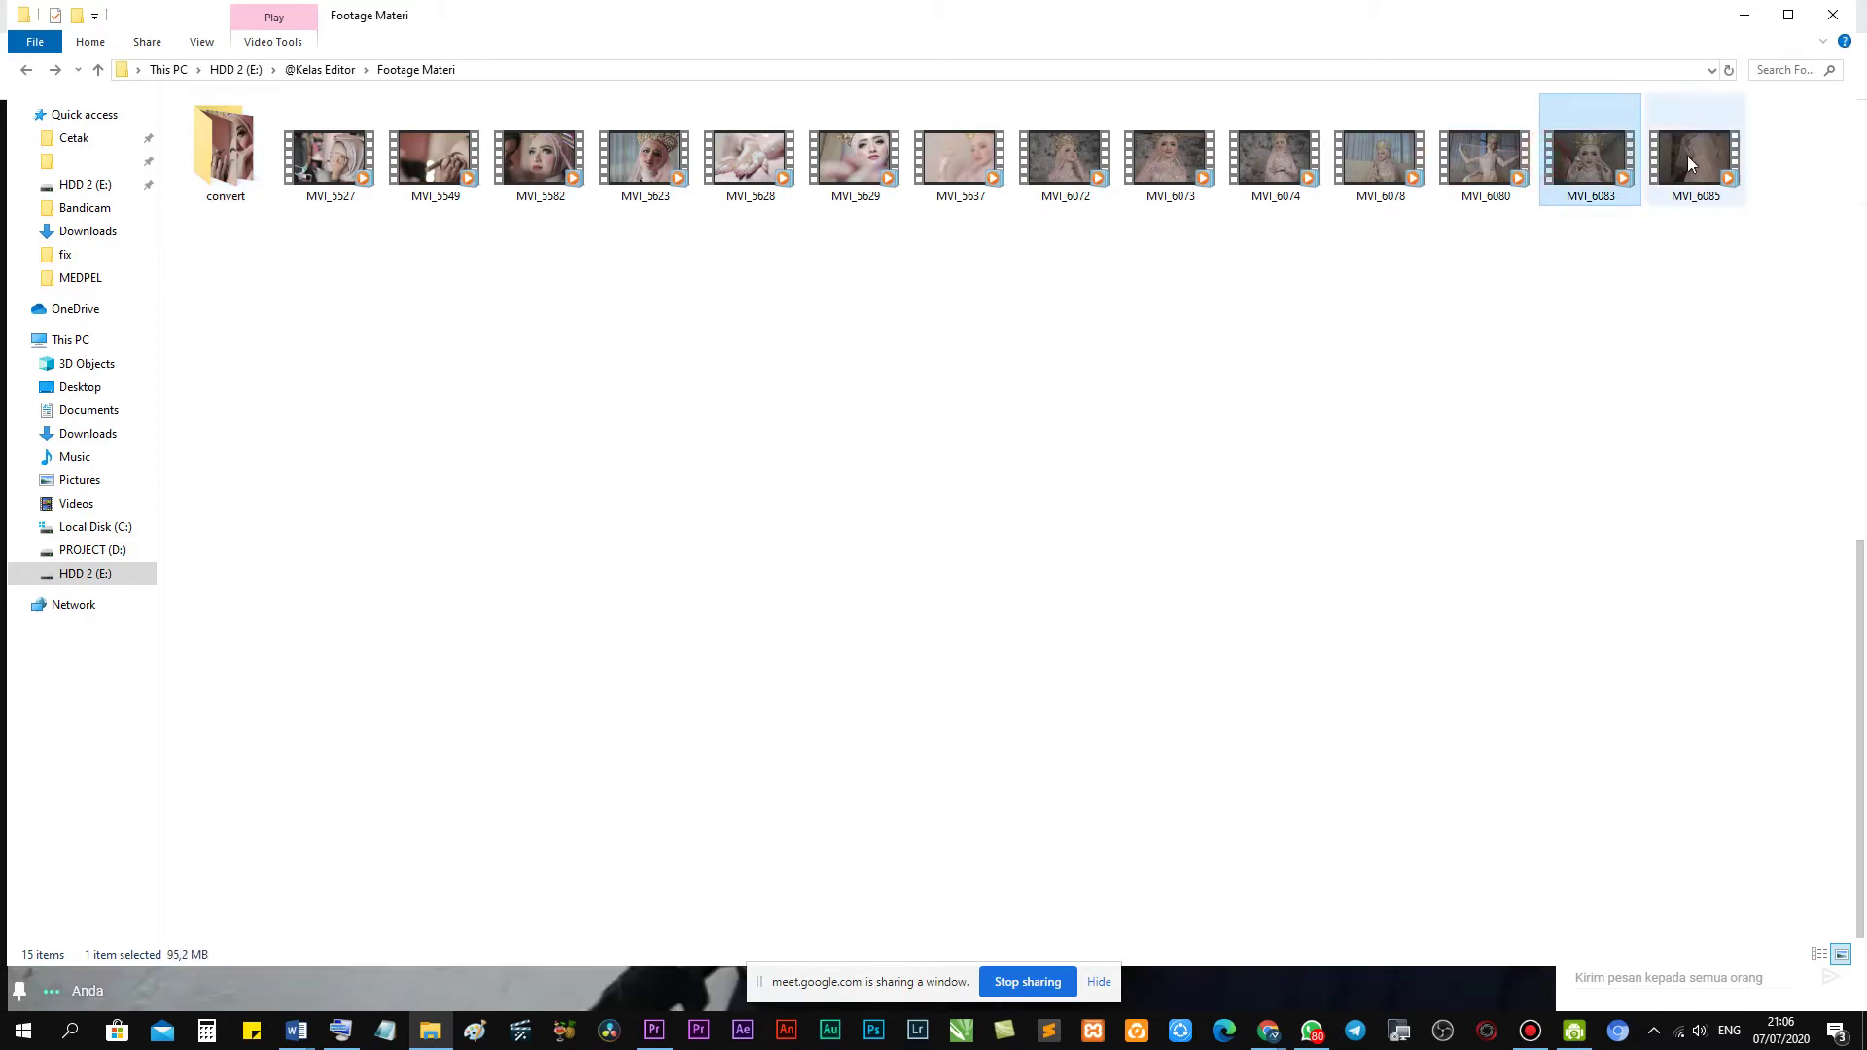
click(226, 156)
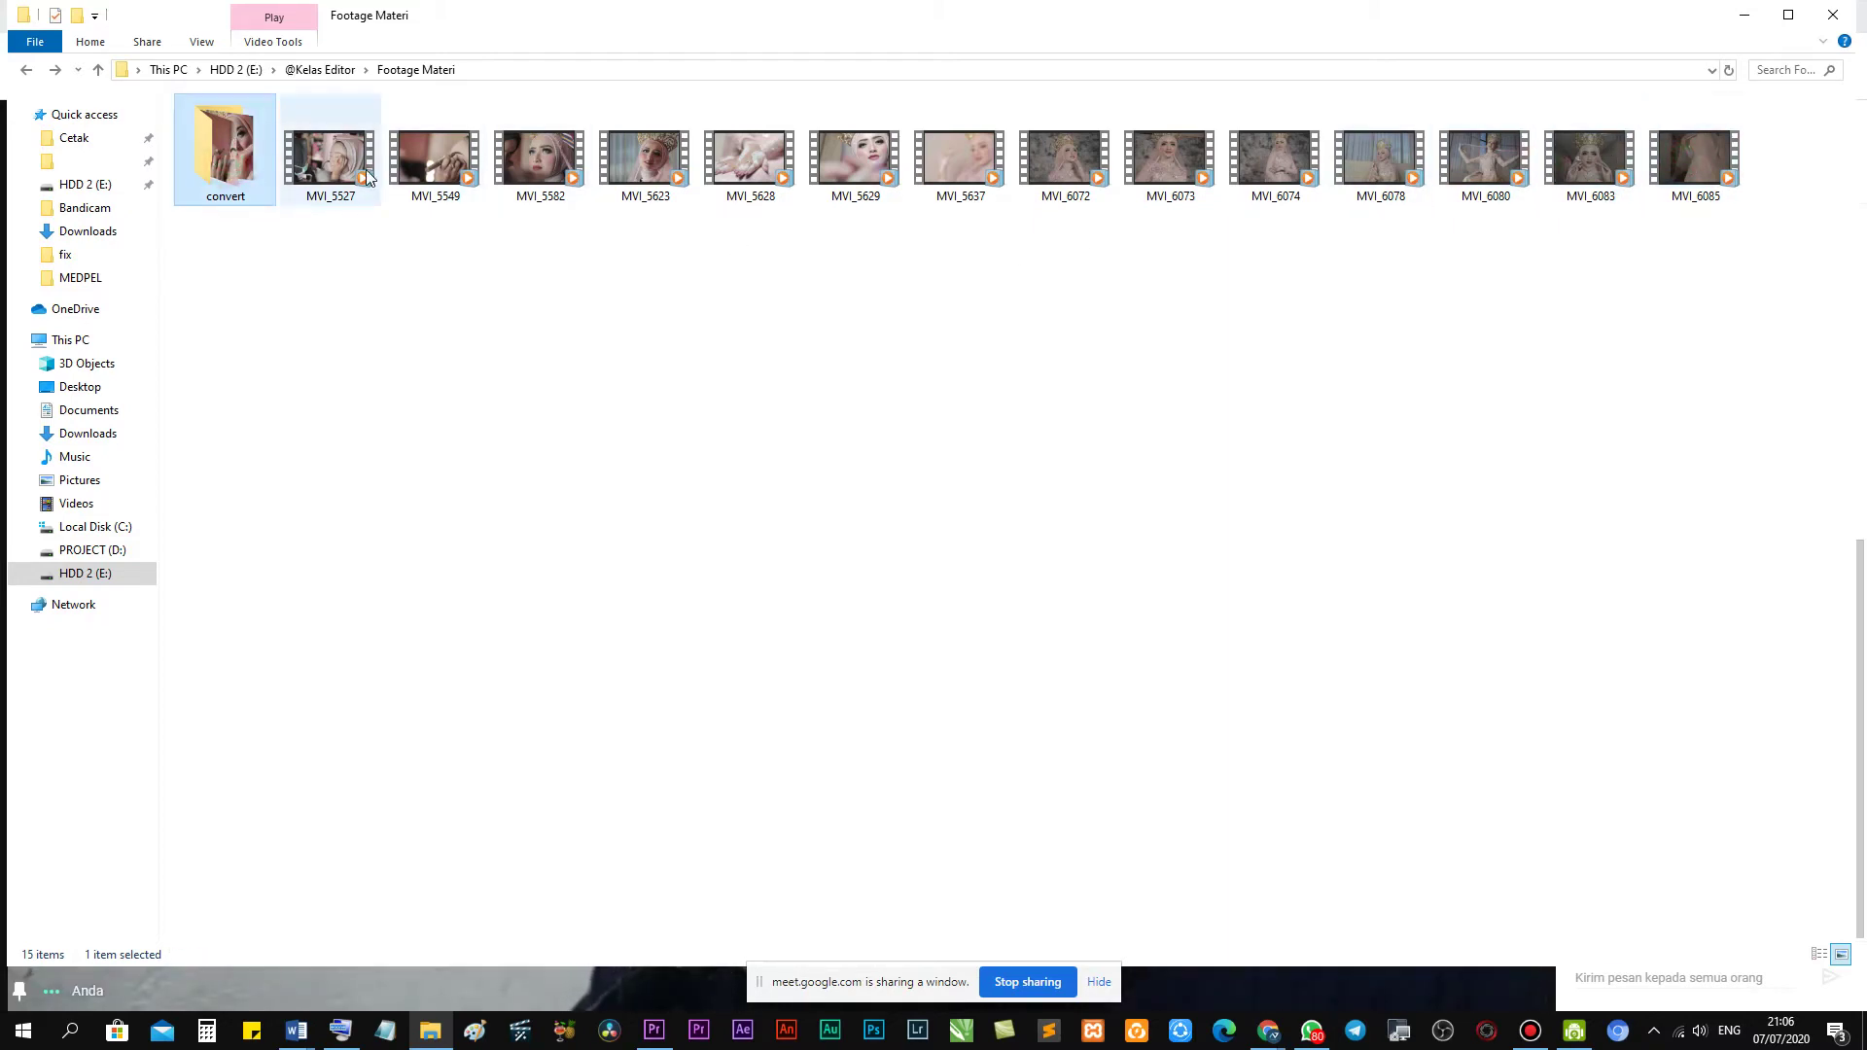
click(331, 156)
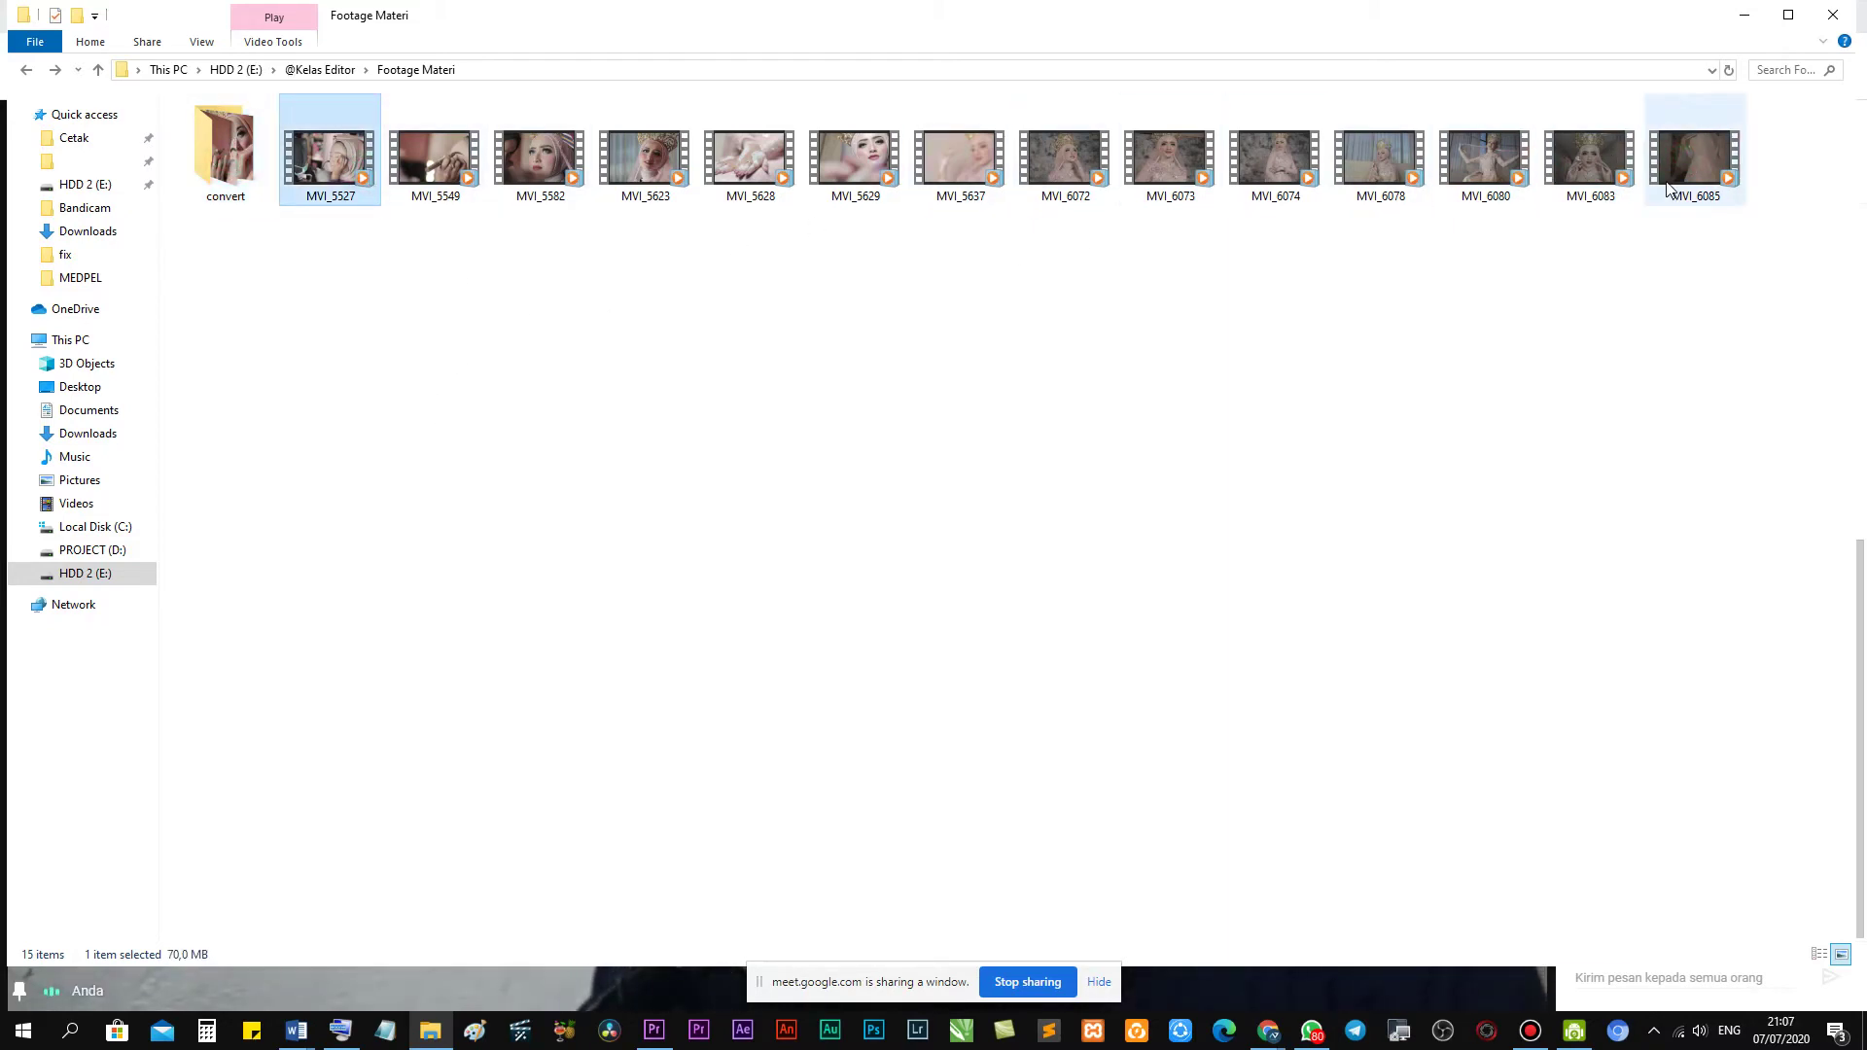
click(1697, 167)
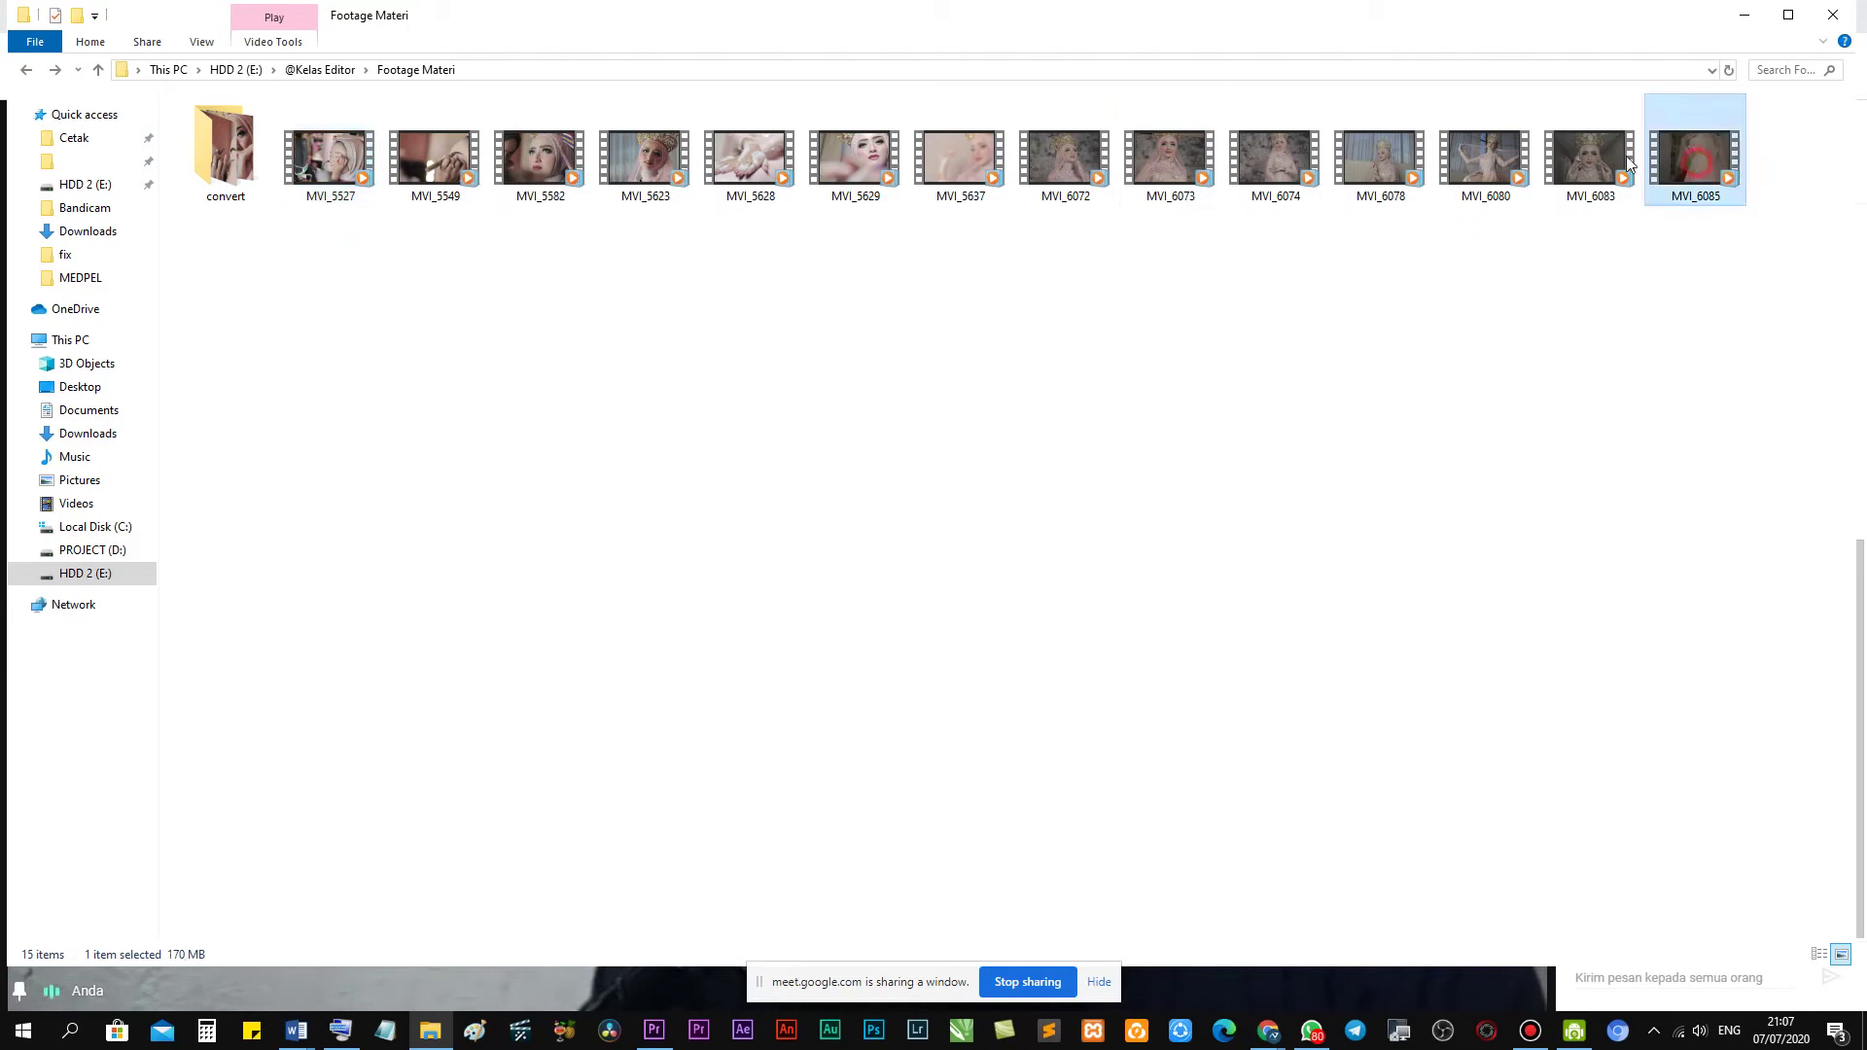
click(1679, 158)
click(1591, 157)
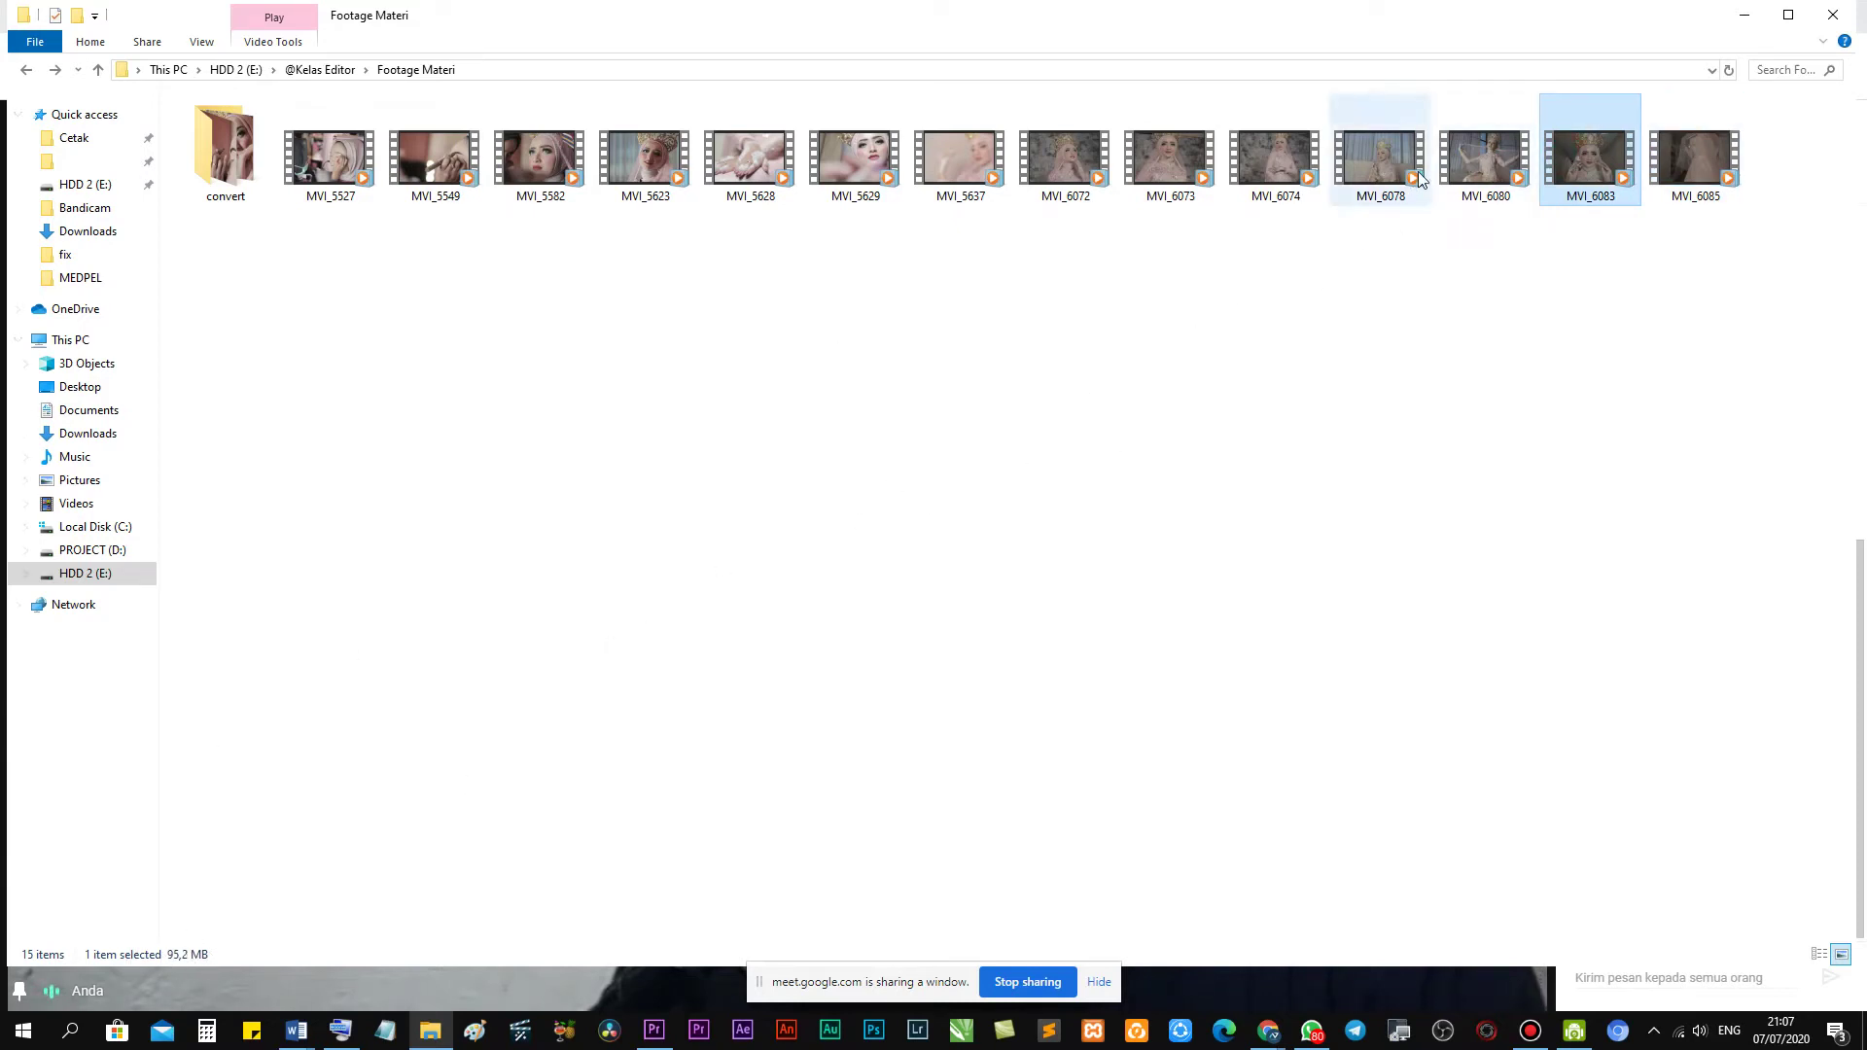
click(1459, 175)
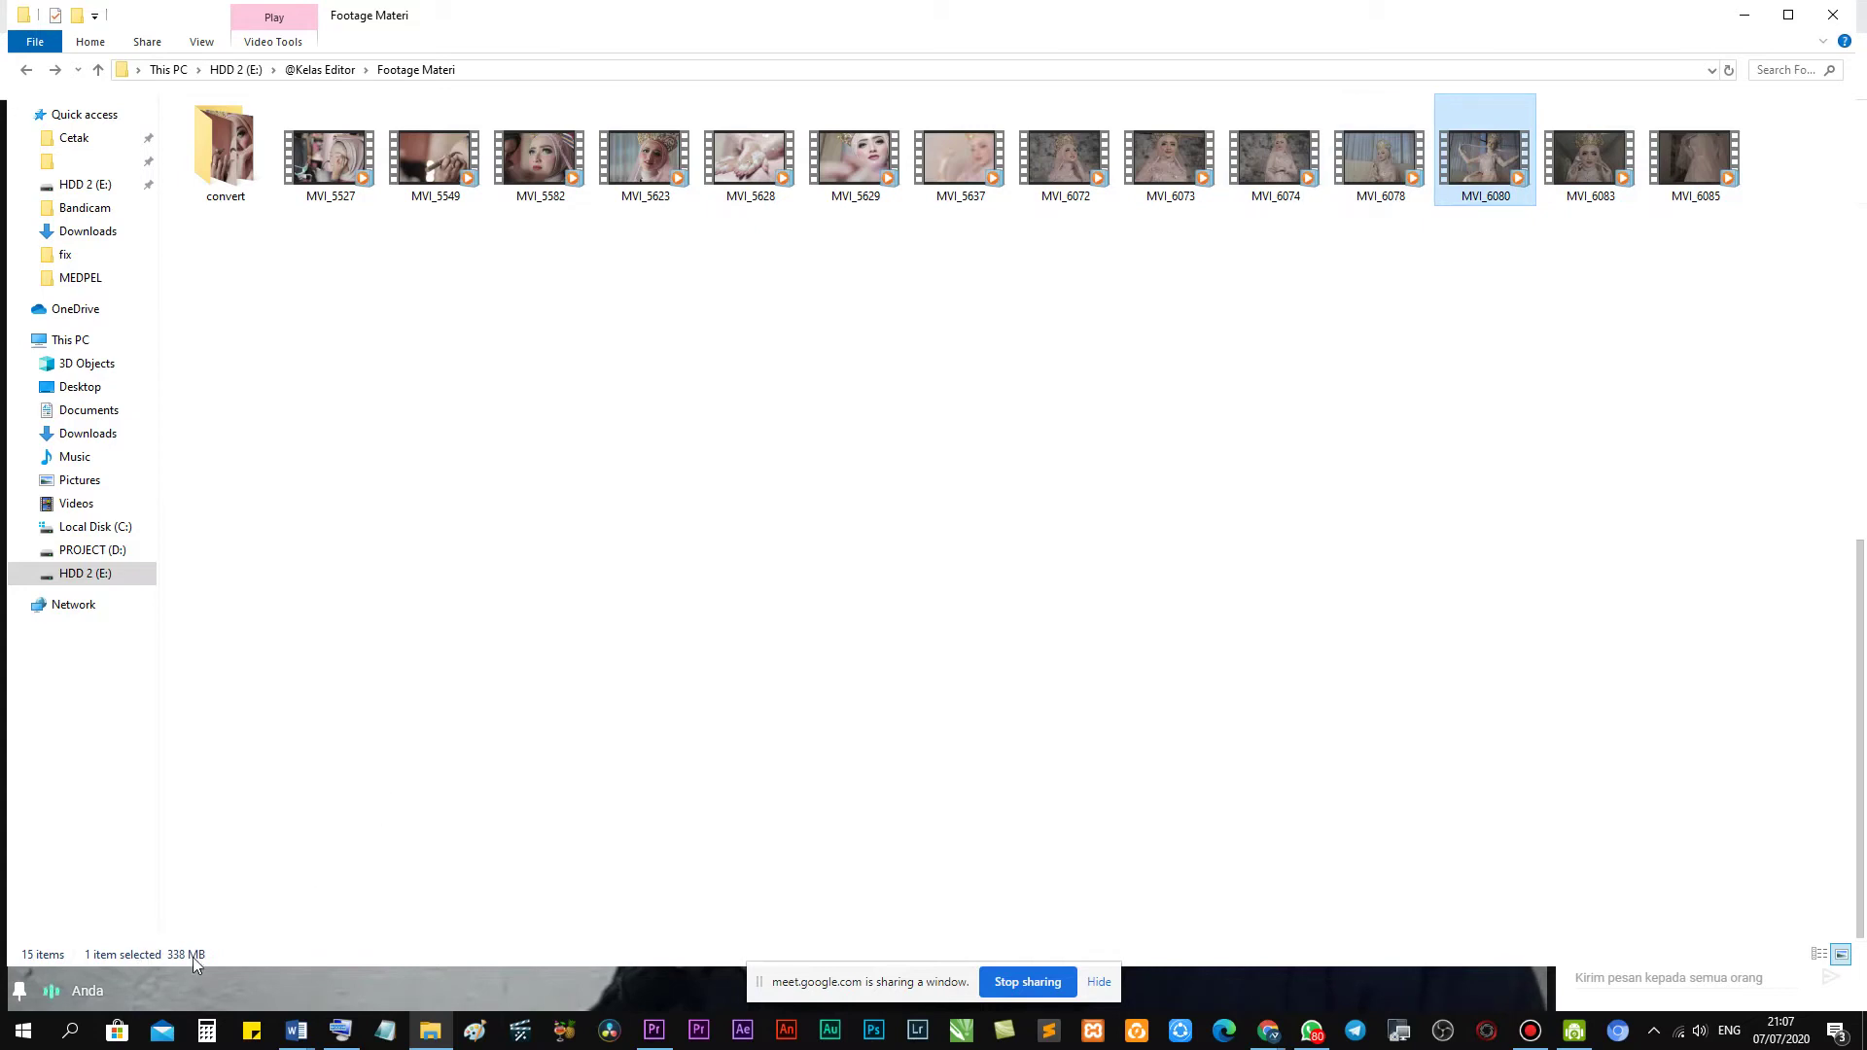
click(1381, 161)
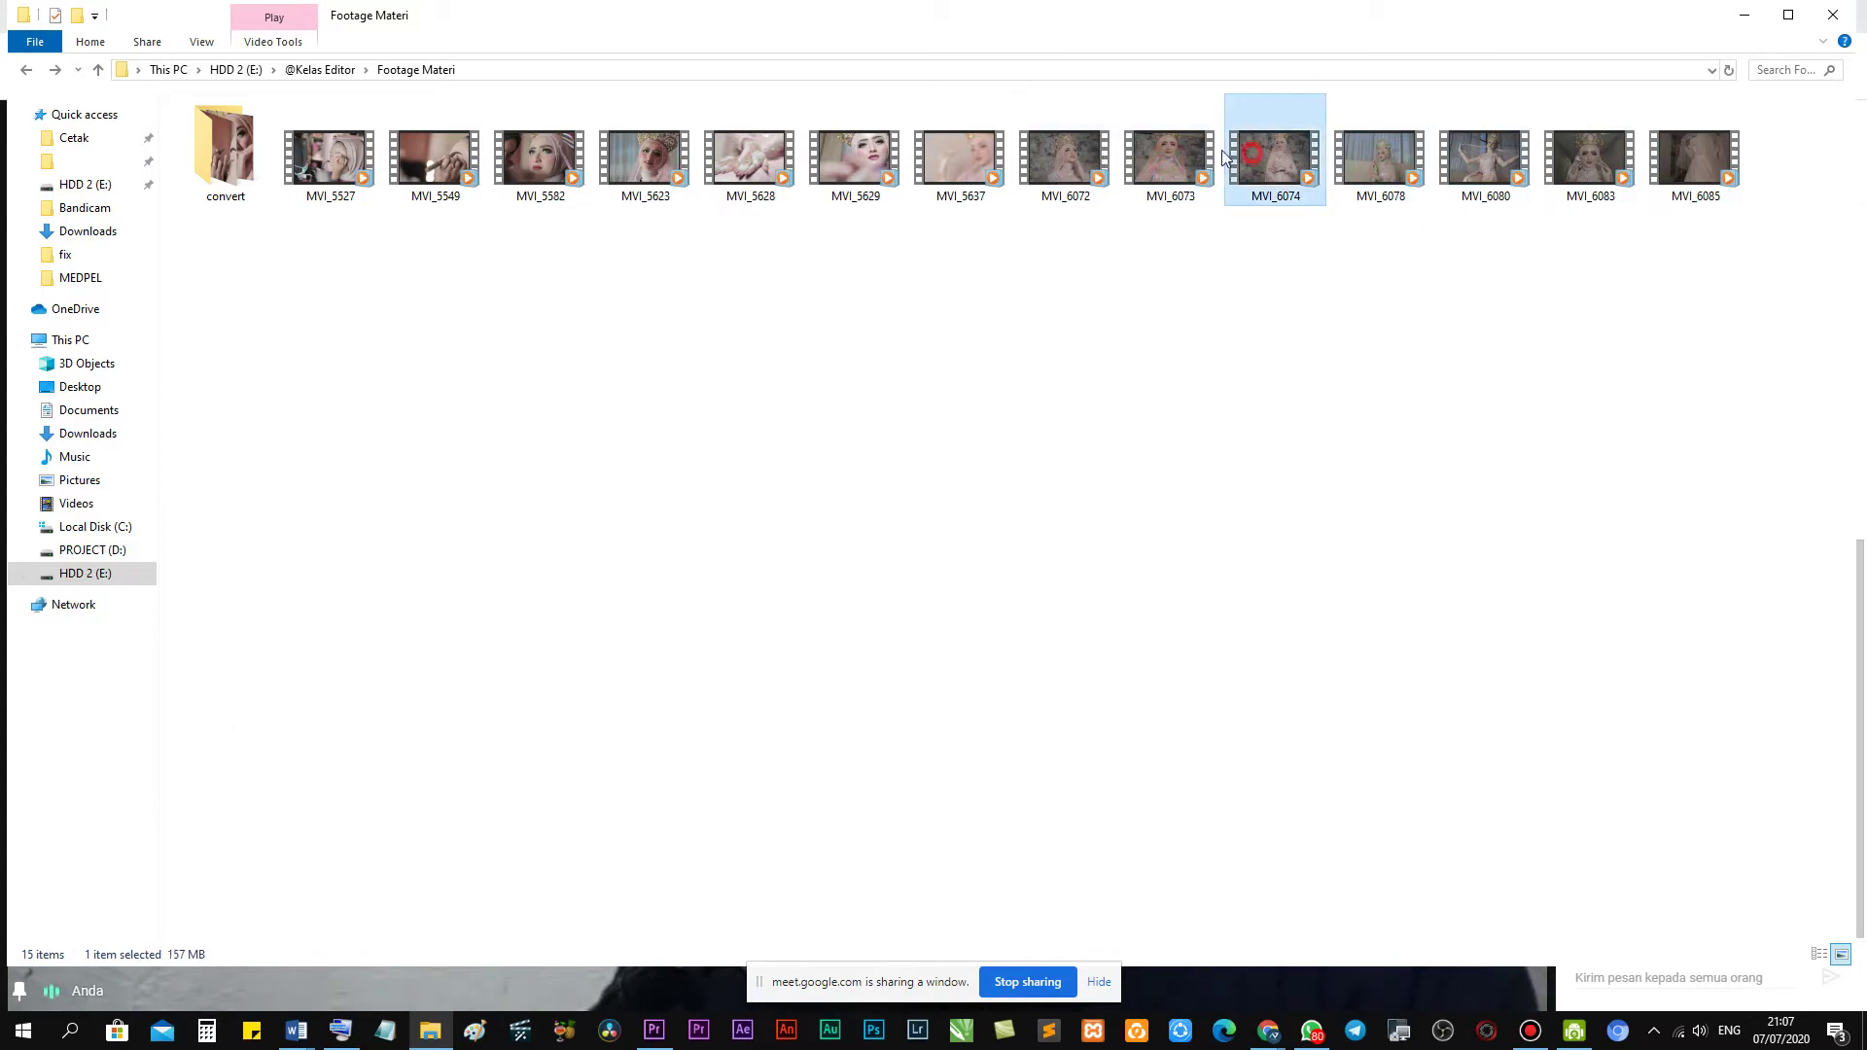
click(1055, 154)
click(846, 146)
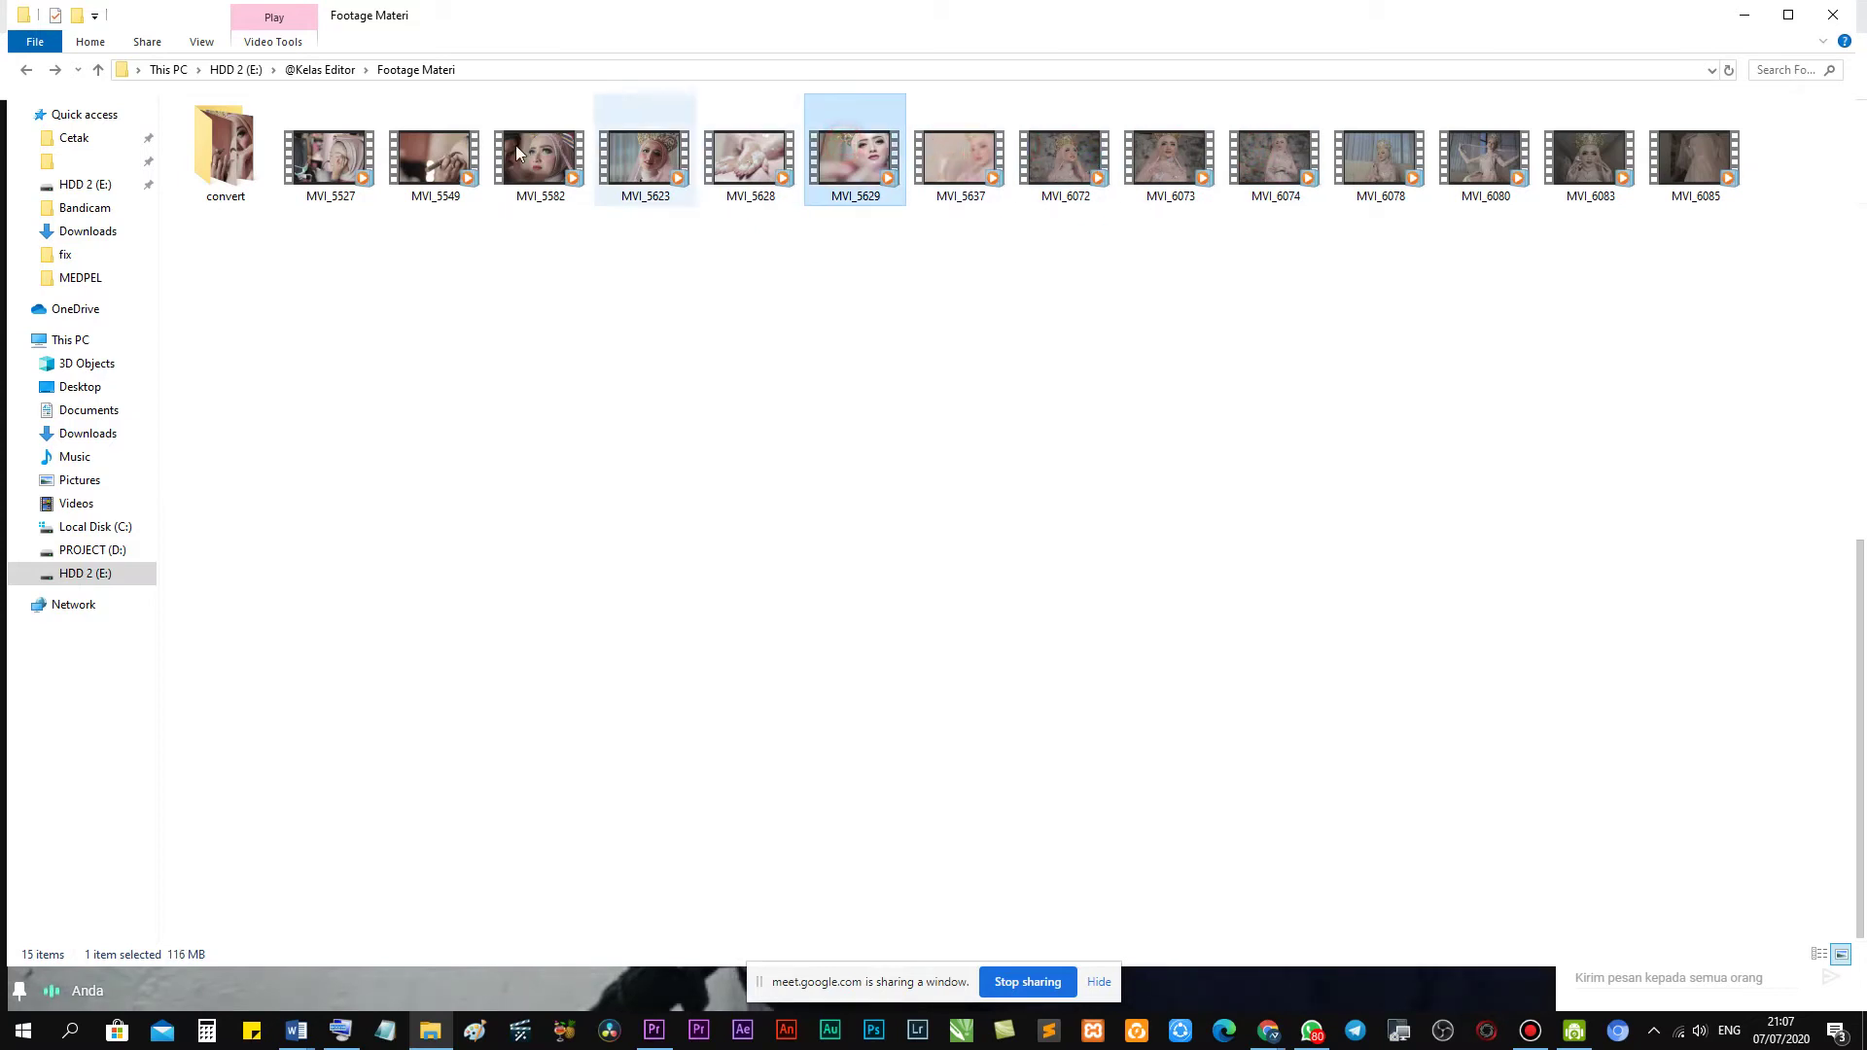
click(330, 156)
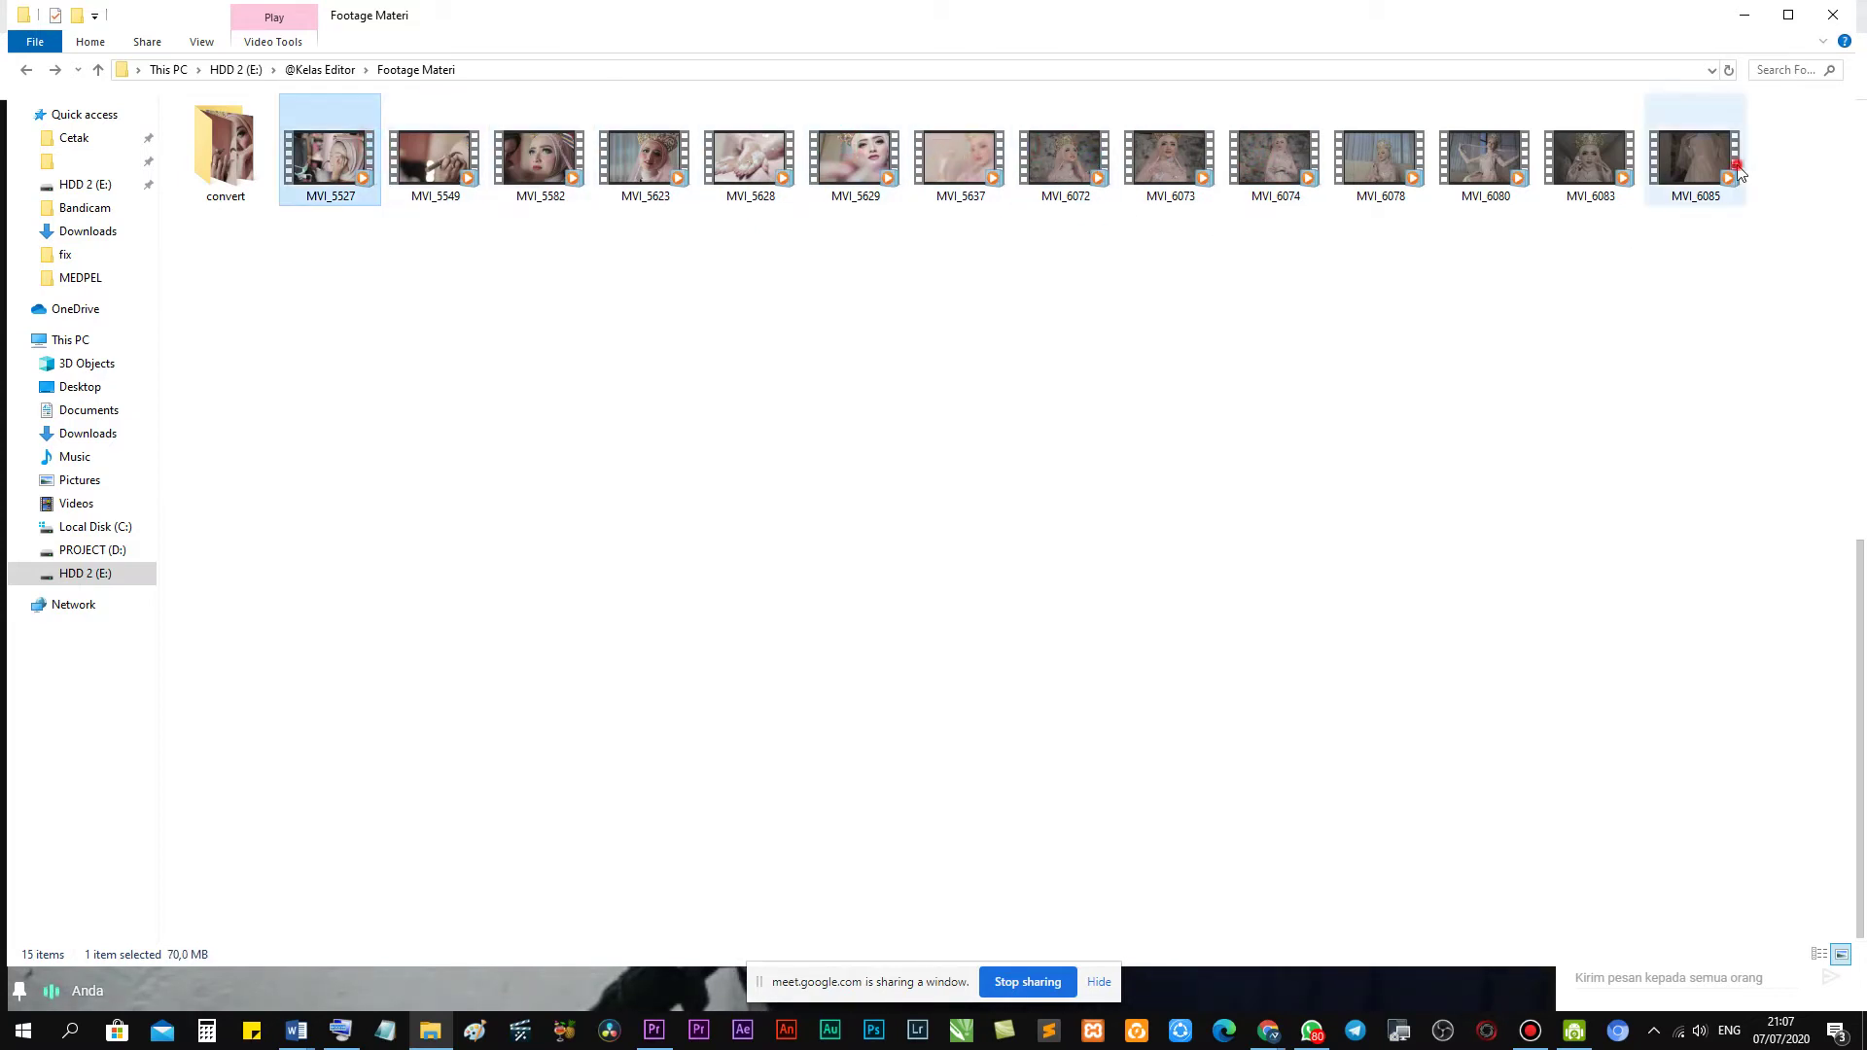
click(1697, 161)
click(358, 169)
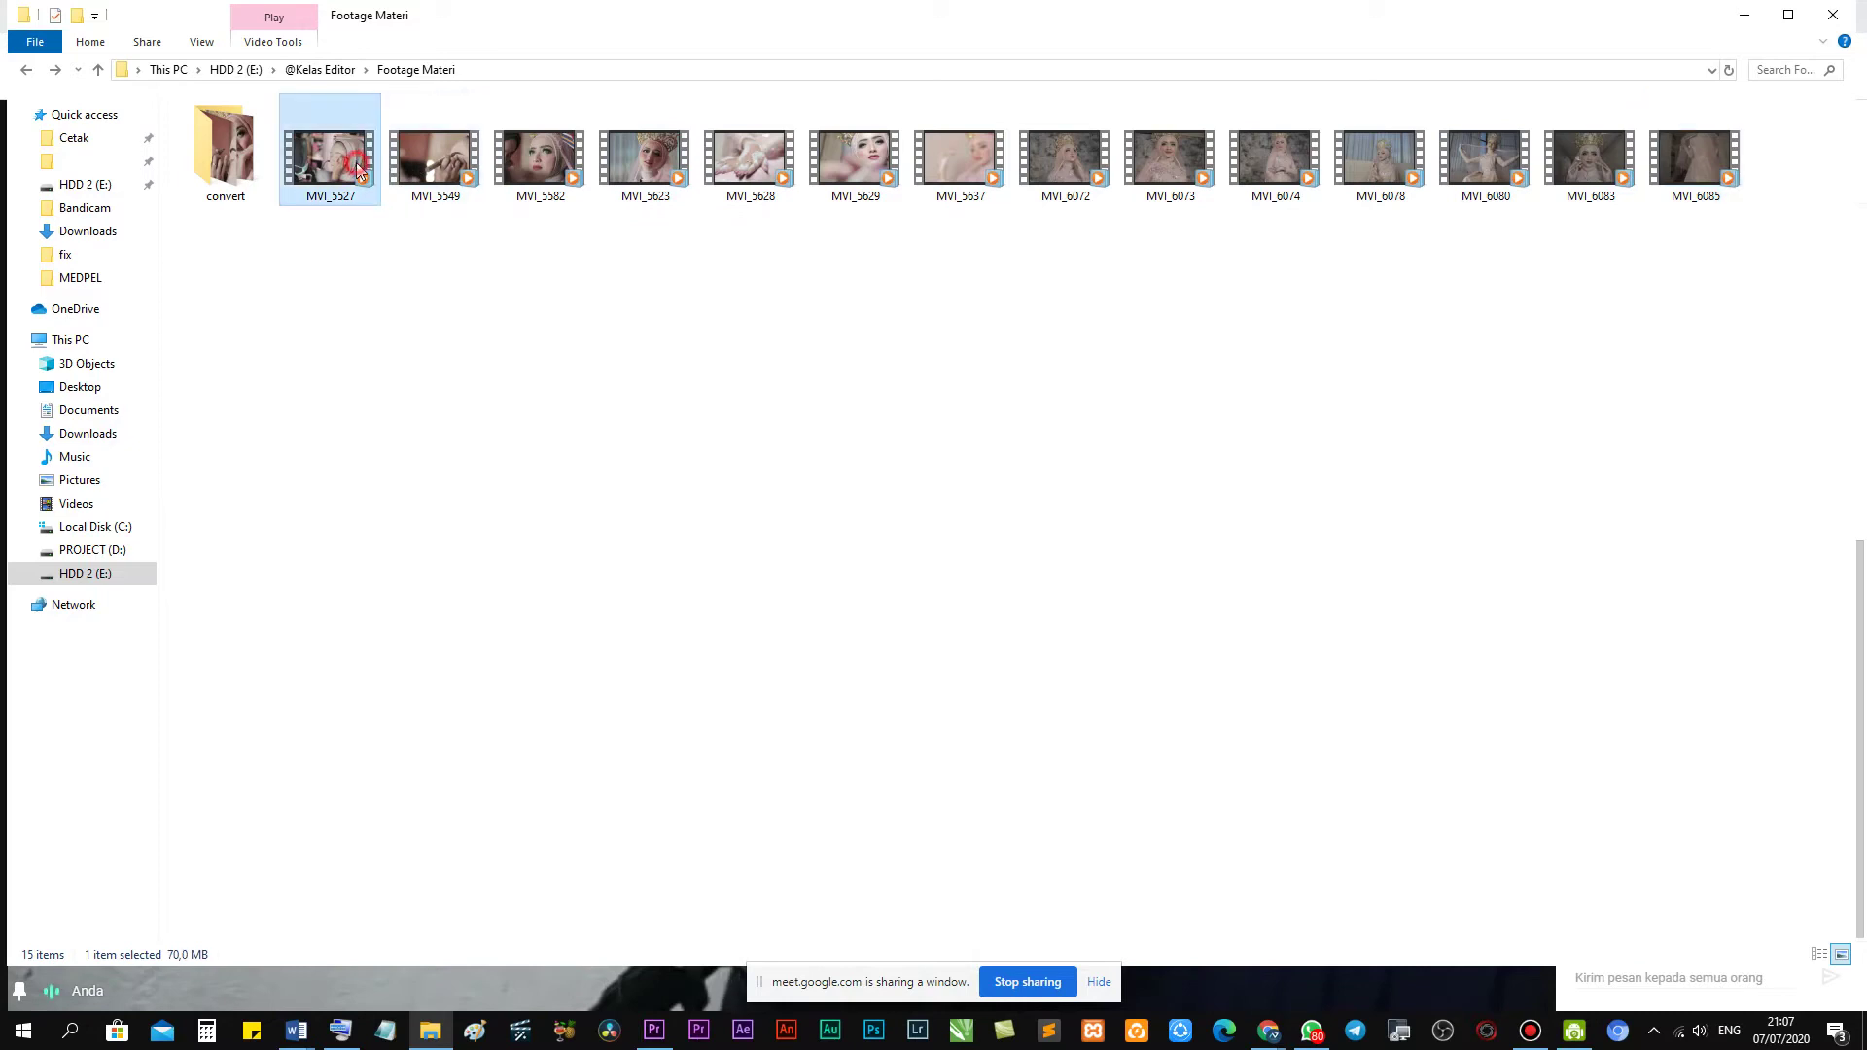
Open the convert folder and point out the converted clips Mvi 6085-1 through Mvi 5629-1.
double_click(225, 150)
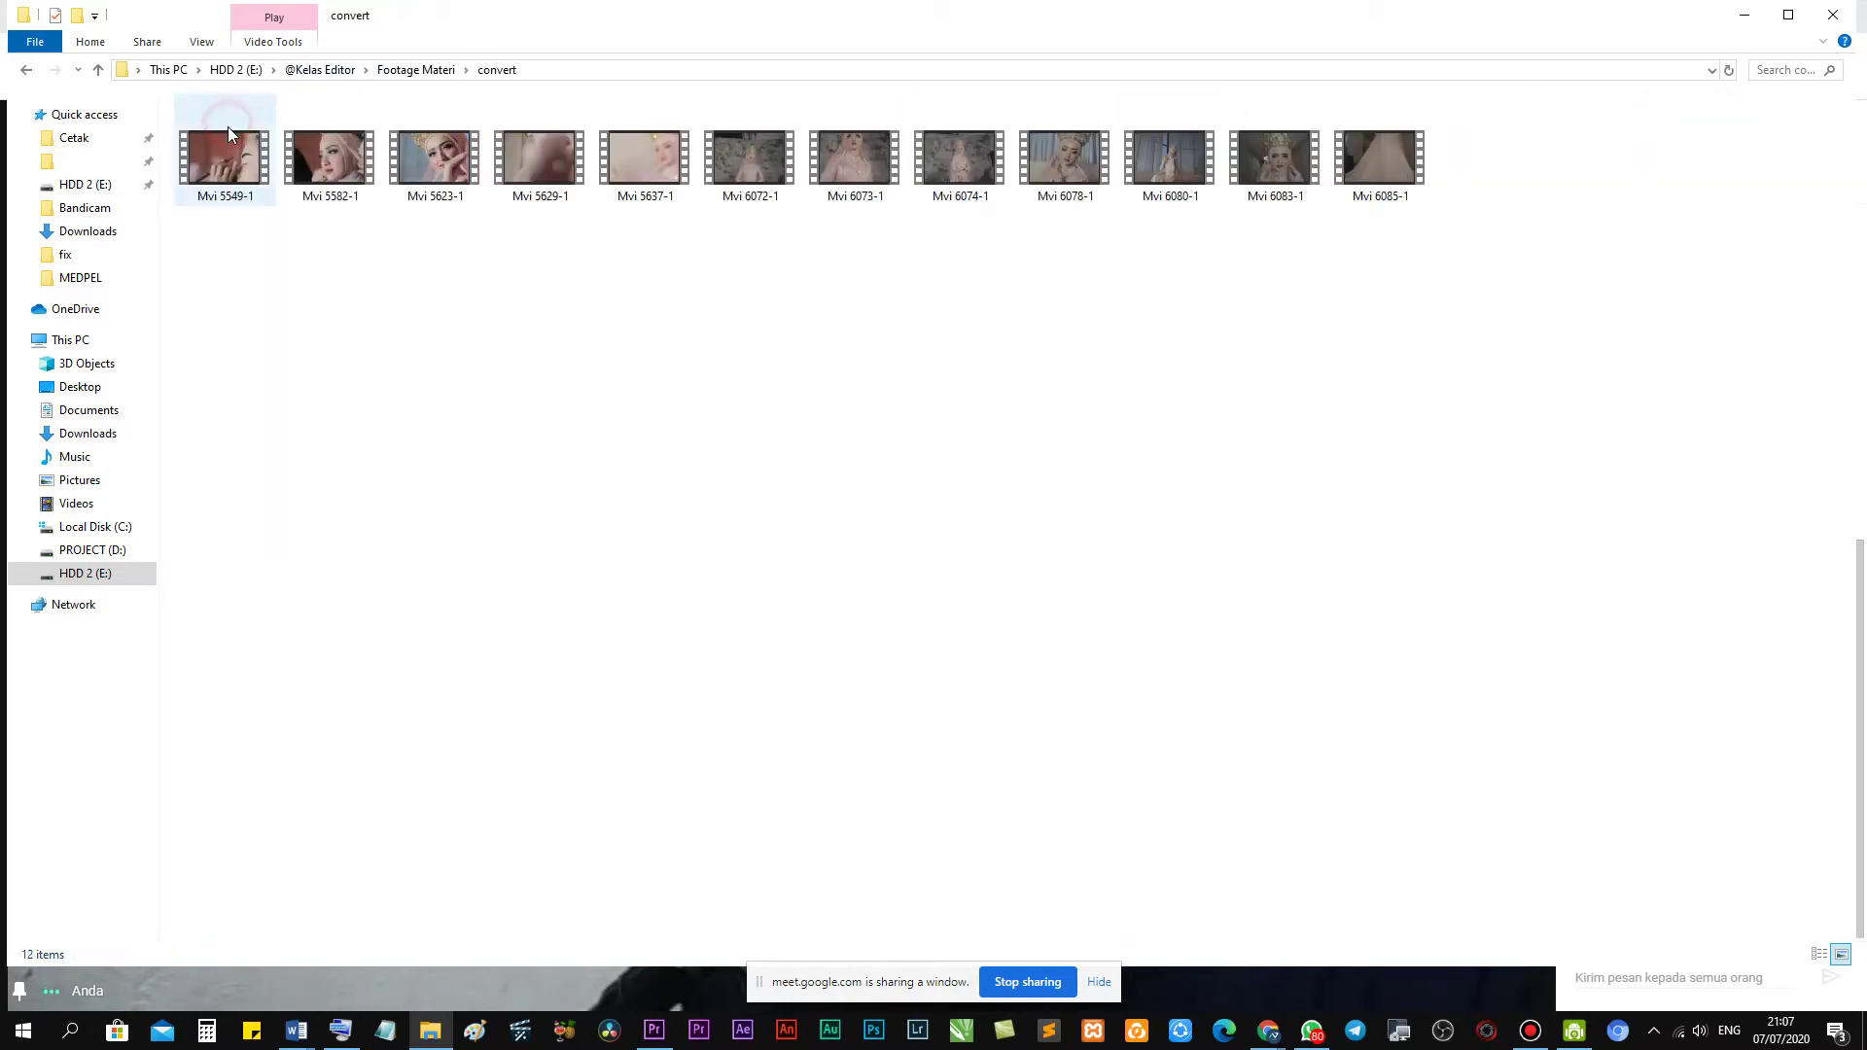
click(1387, 171)
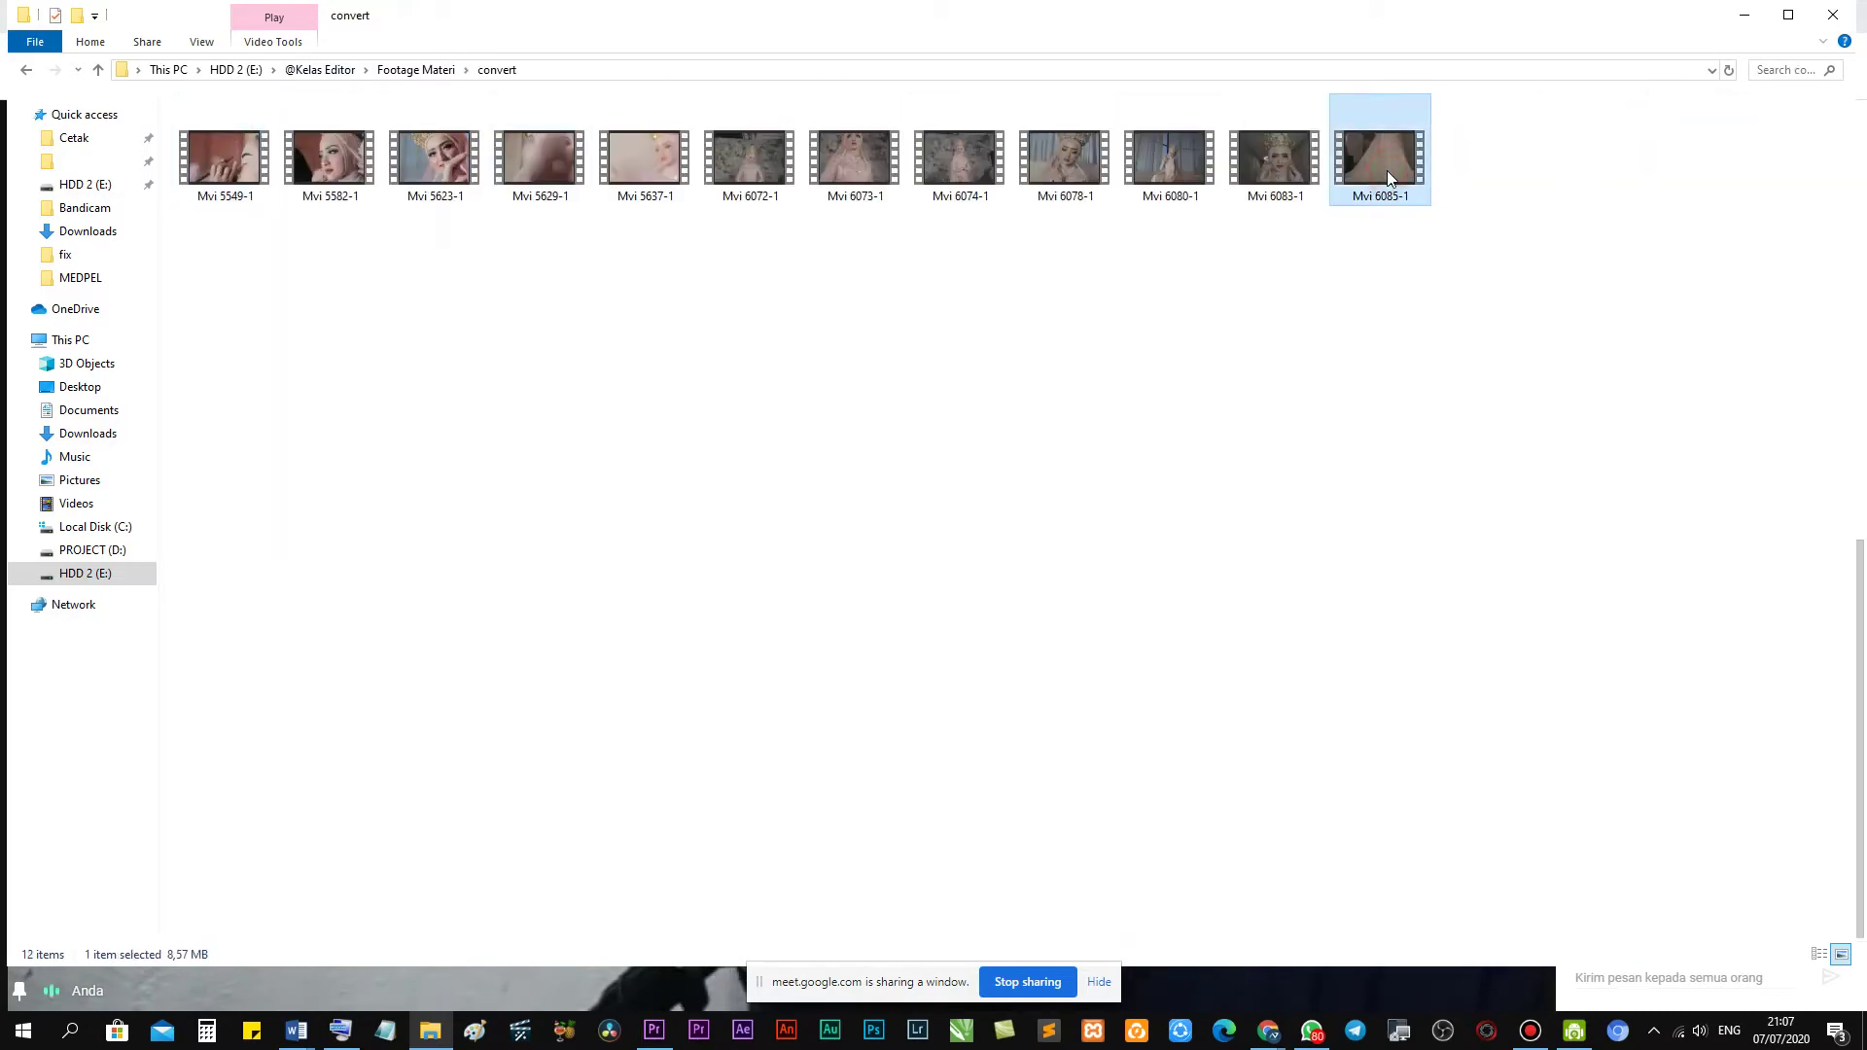
click(1290, 170)
click(1172, 165)
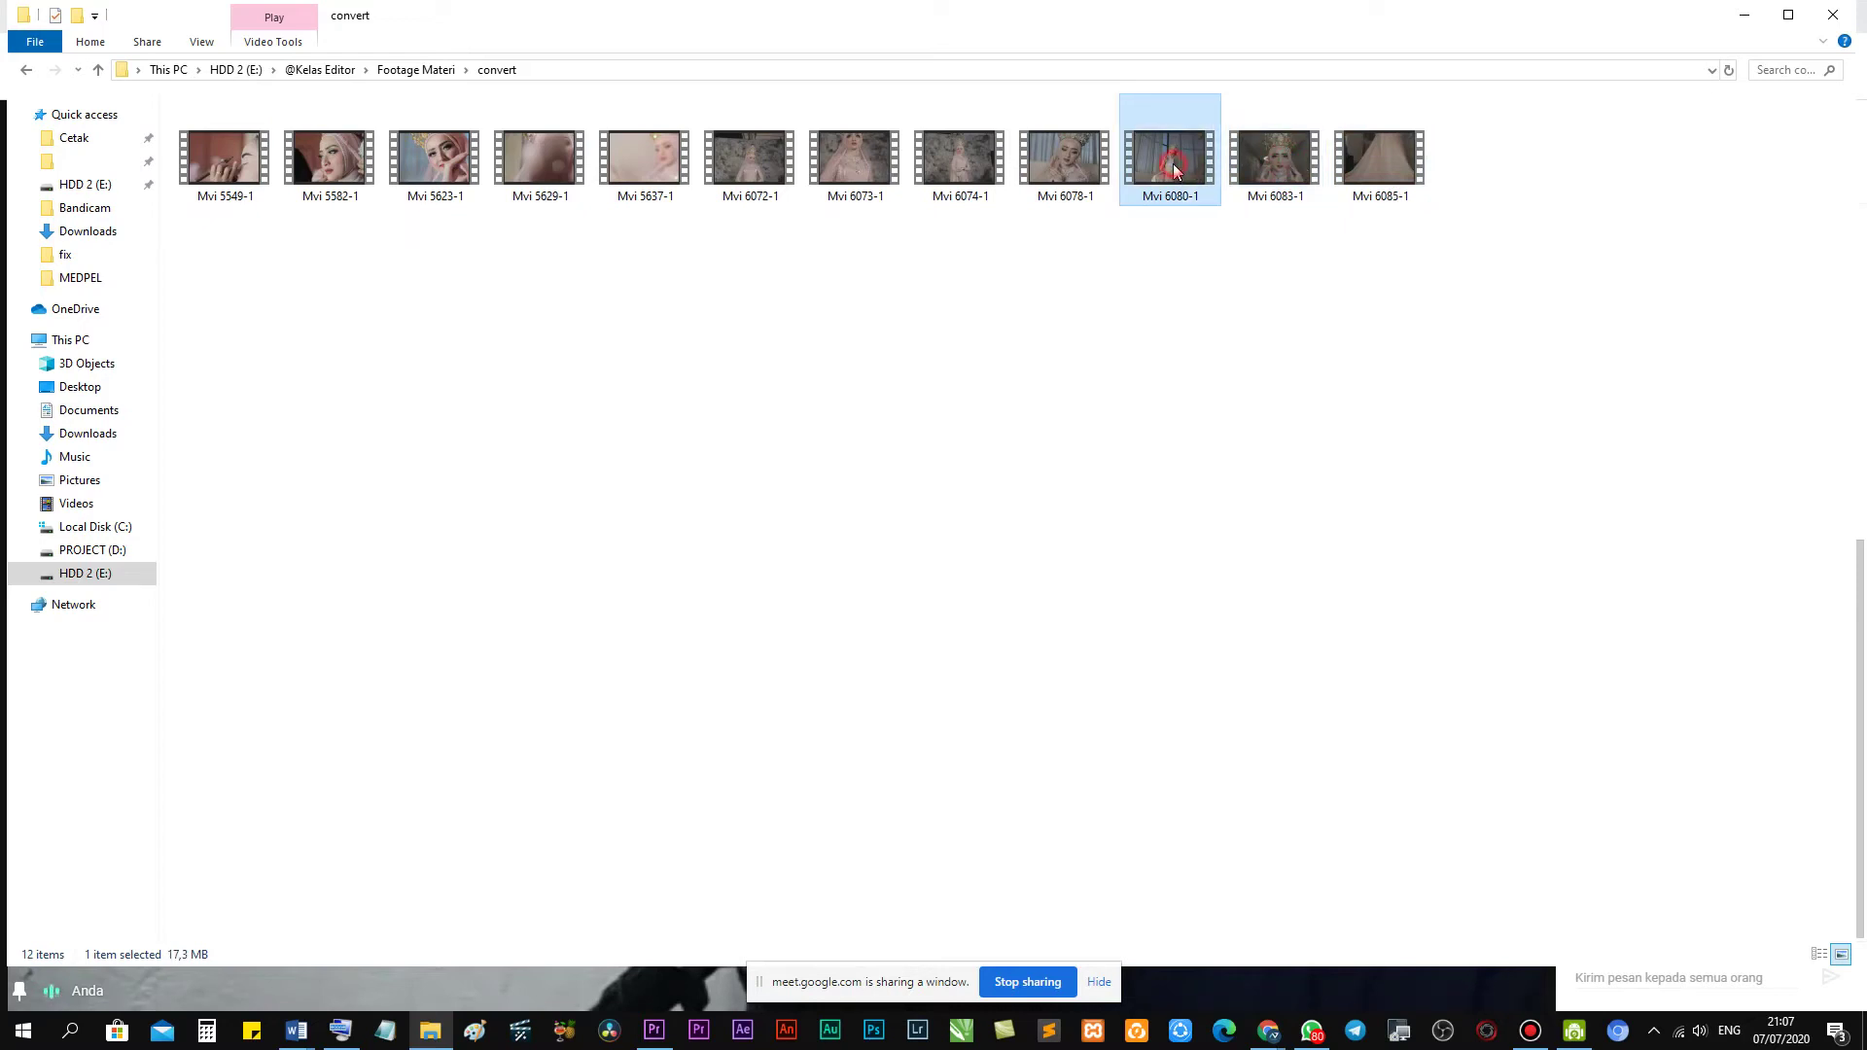
click(1034, 170)
click(958, 168)
click(854, 167)
click(749, 167)
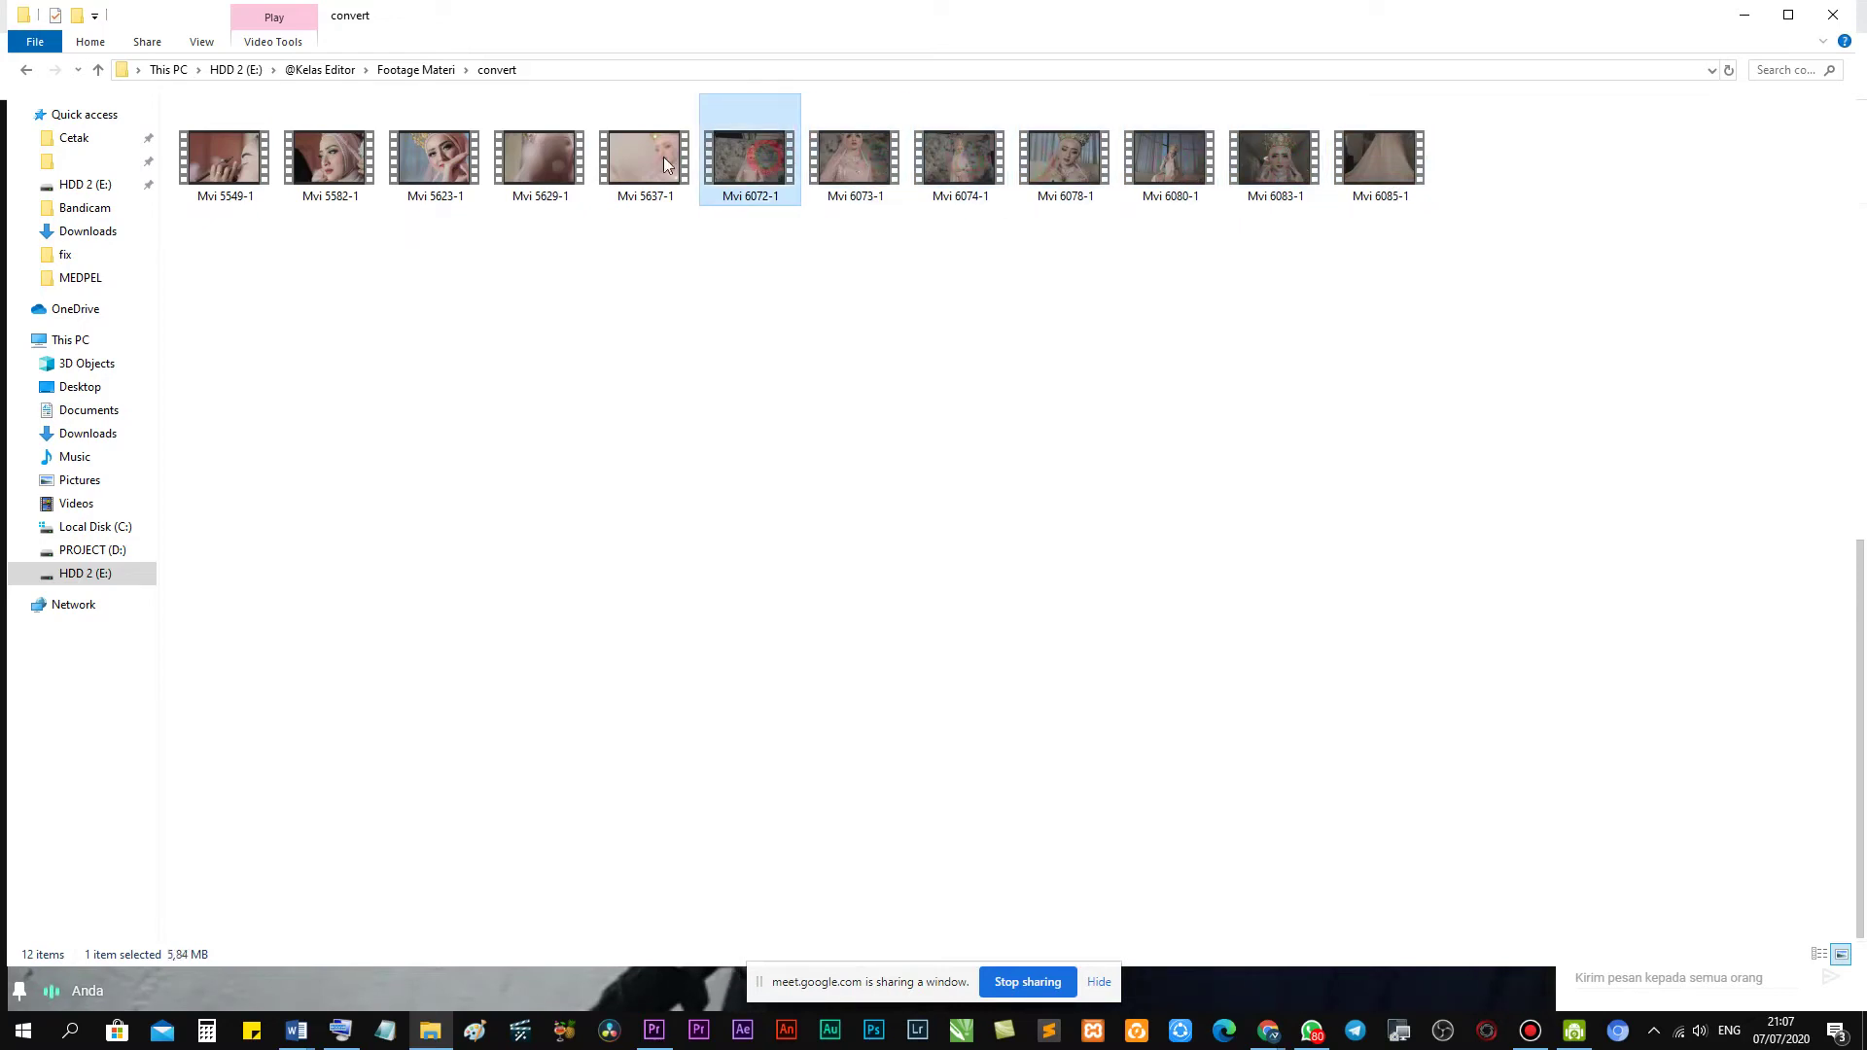
click(644, 167)
click(524, 170)
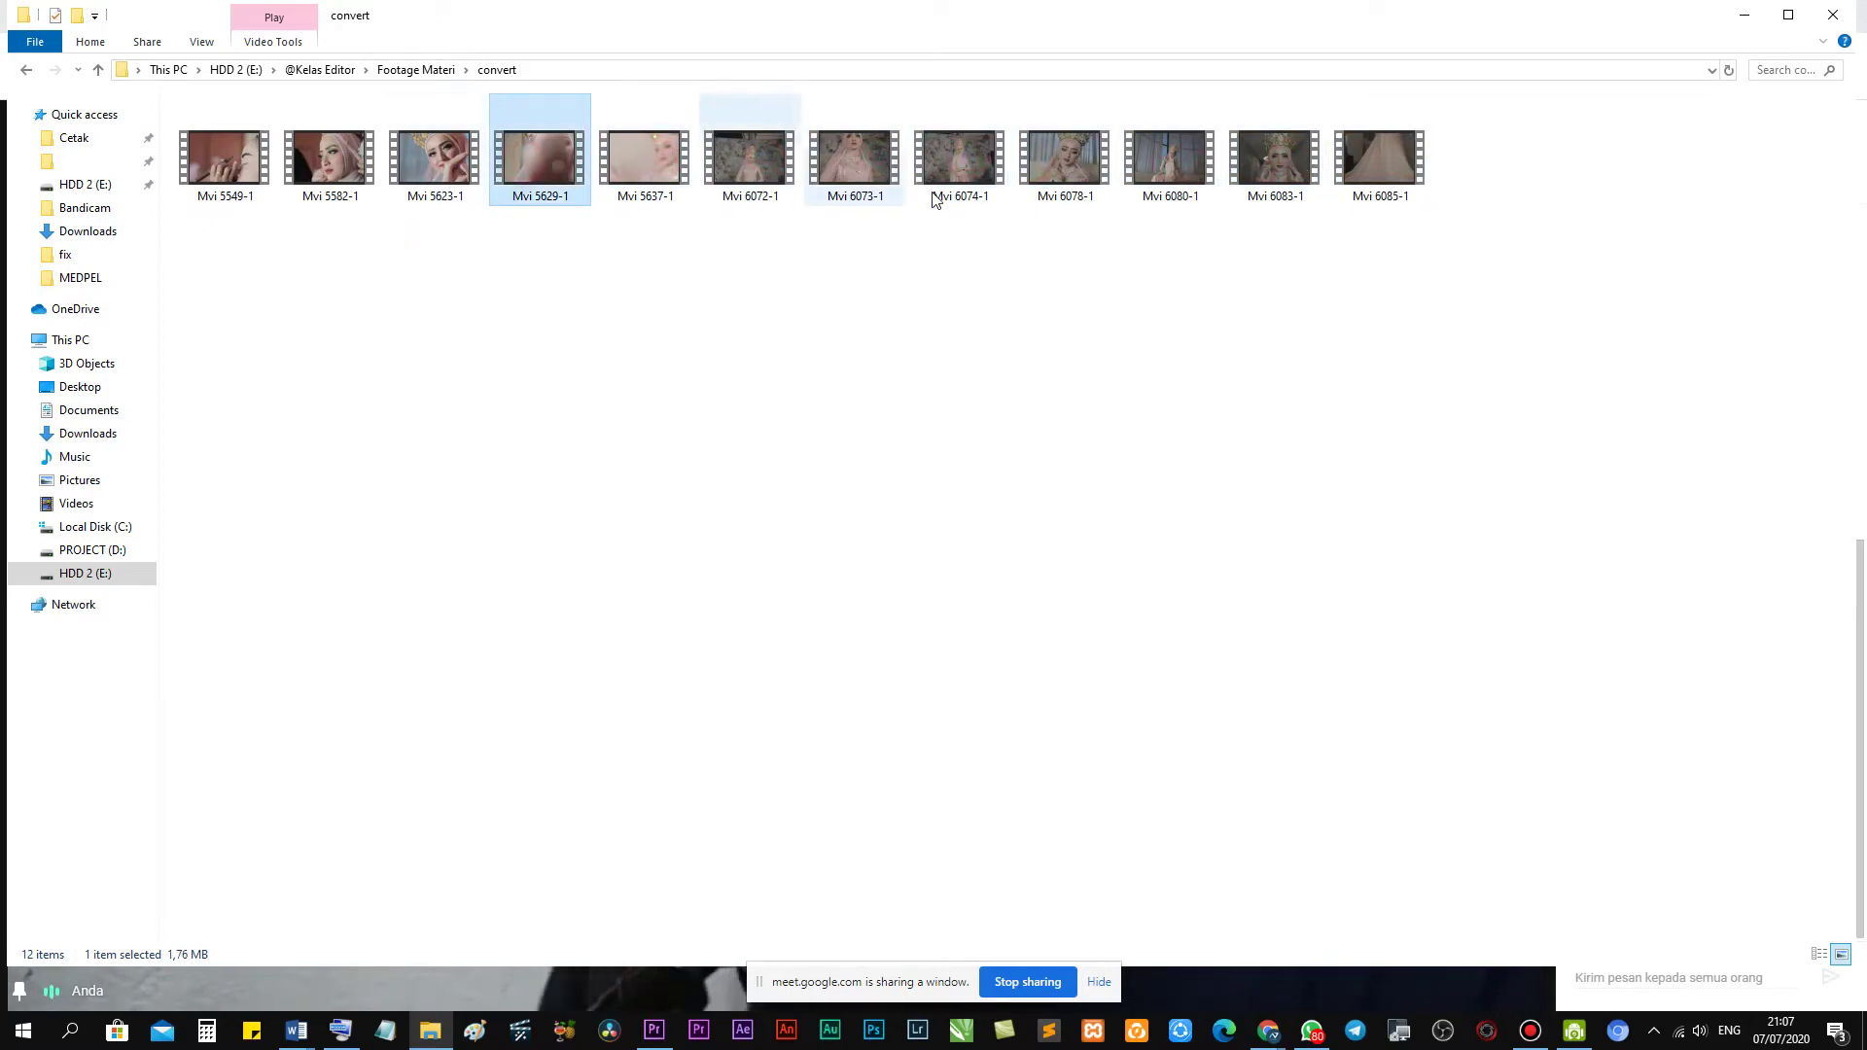
Drag Mvi 5549-1 from the convert folder into Premiere's Project panel.
click(226, 170)
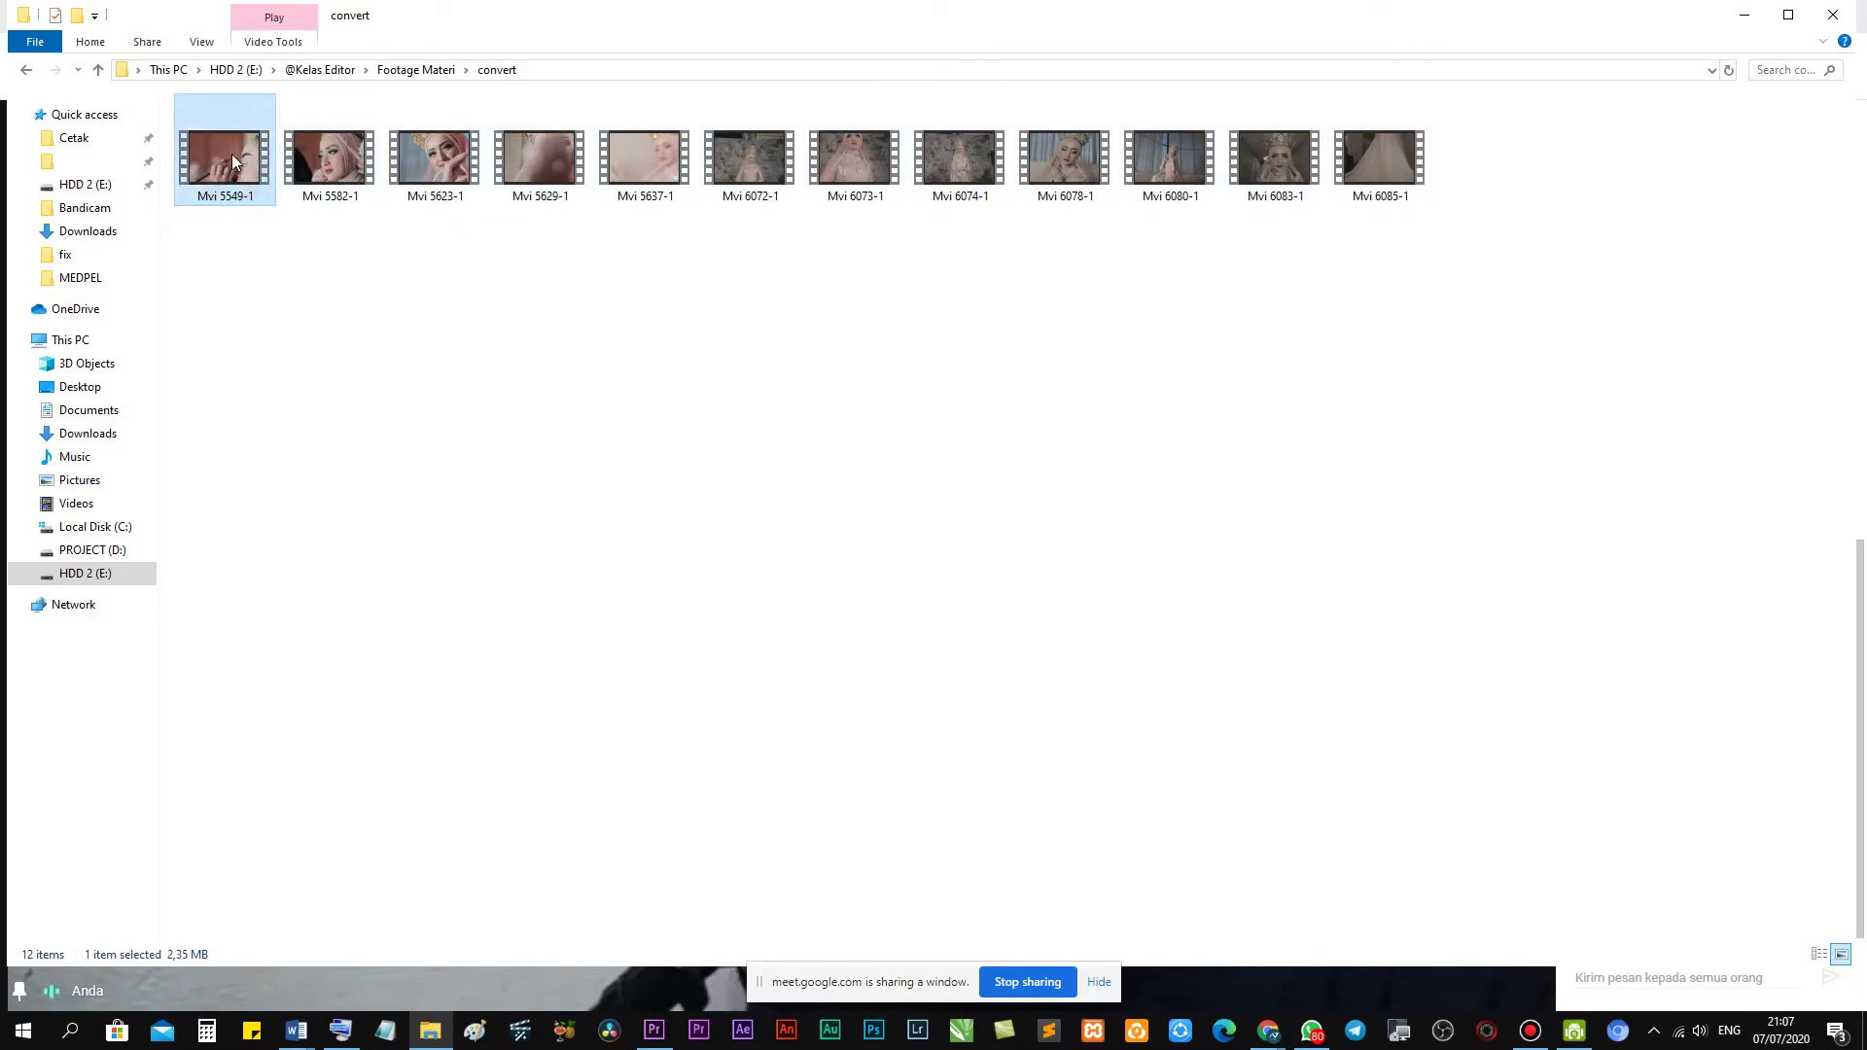
drag(232, 154, 334, 243)
mouse_move(212, 137)
mouse_down()
mouse_move(424, 383)
mouse_move(675, 1033)
mouse_move(287, 801)
mouse_up()
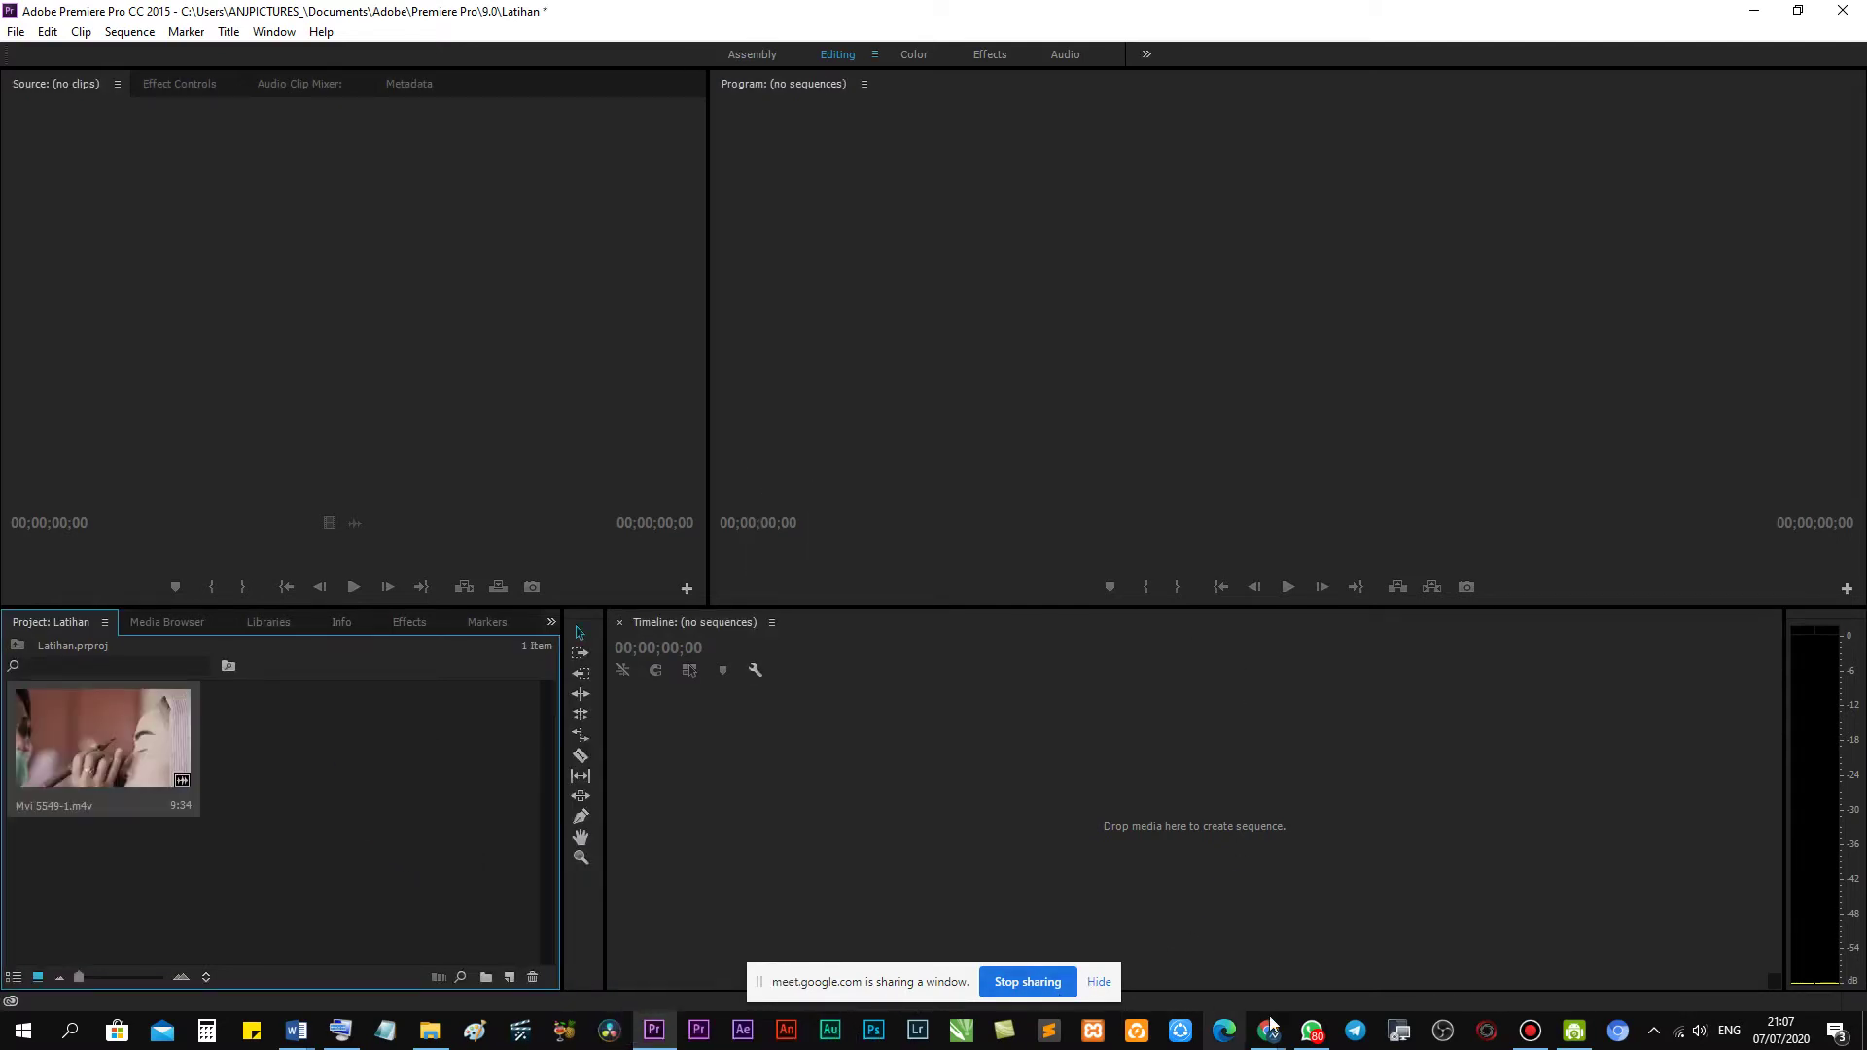
Stop the Meet presentation and re-share via A window, choosing the Adobe Premiere Pro window.
mouse_move(1267, 1036)
click(1157, 948)
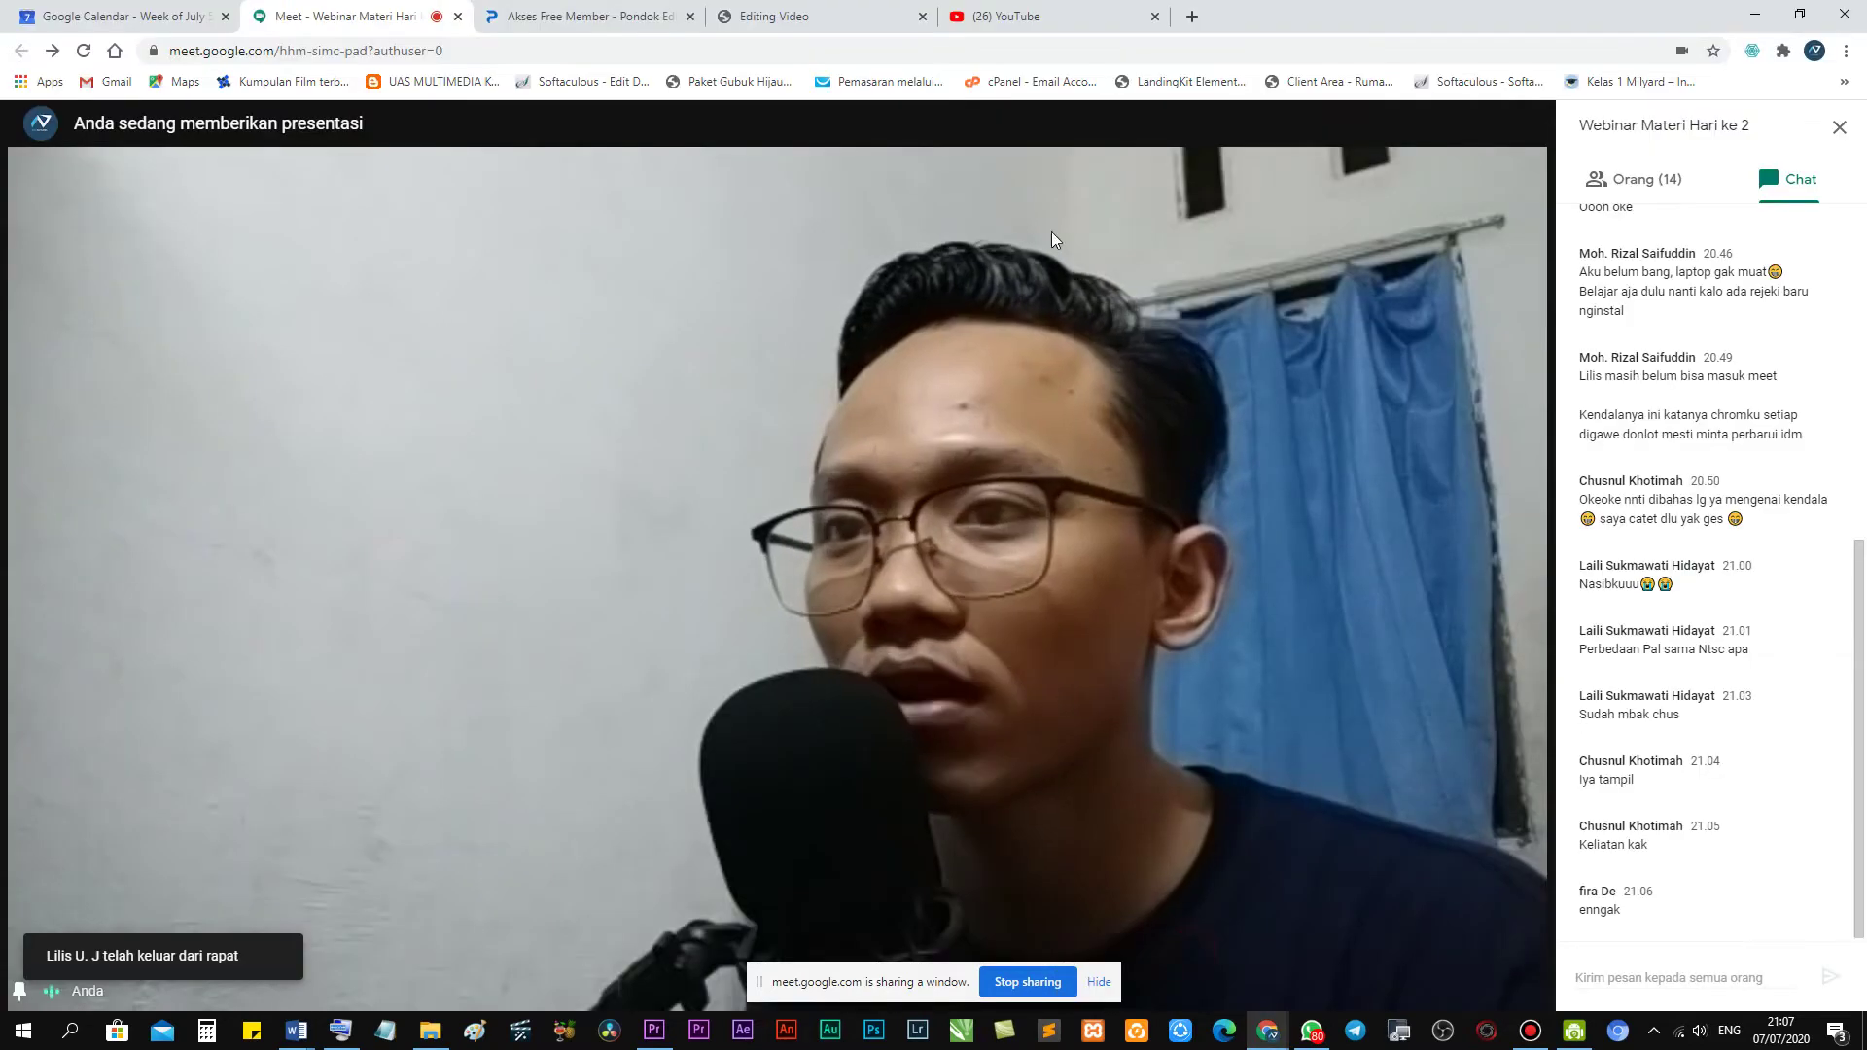
click(1393, 963)
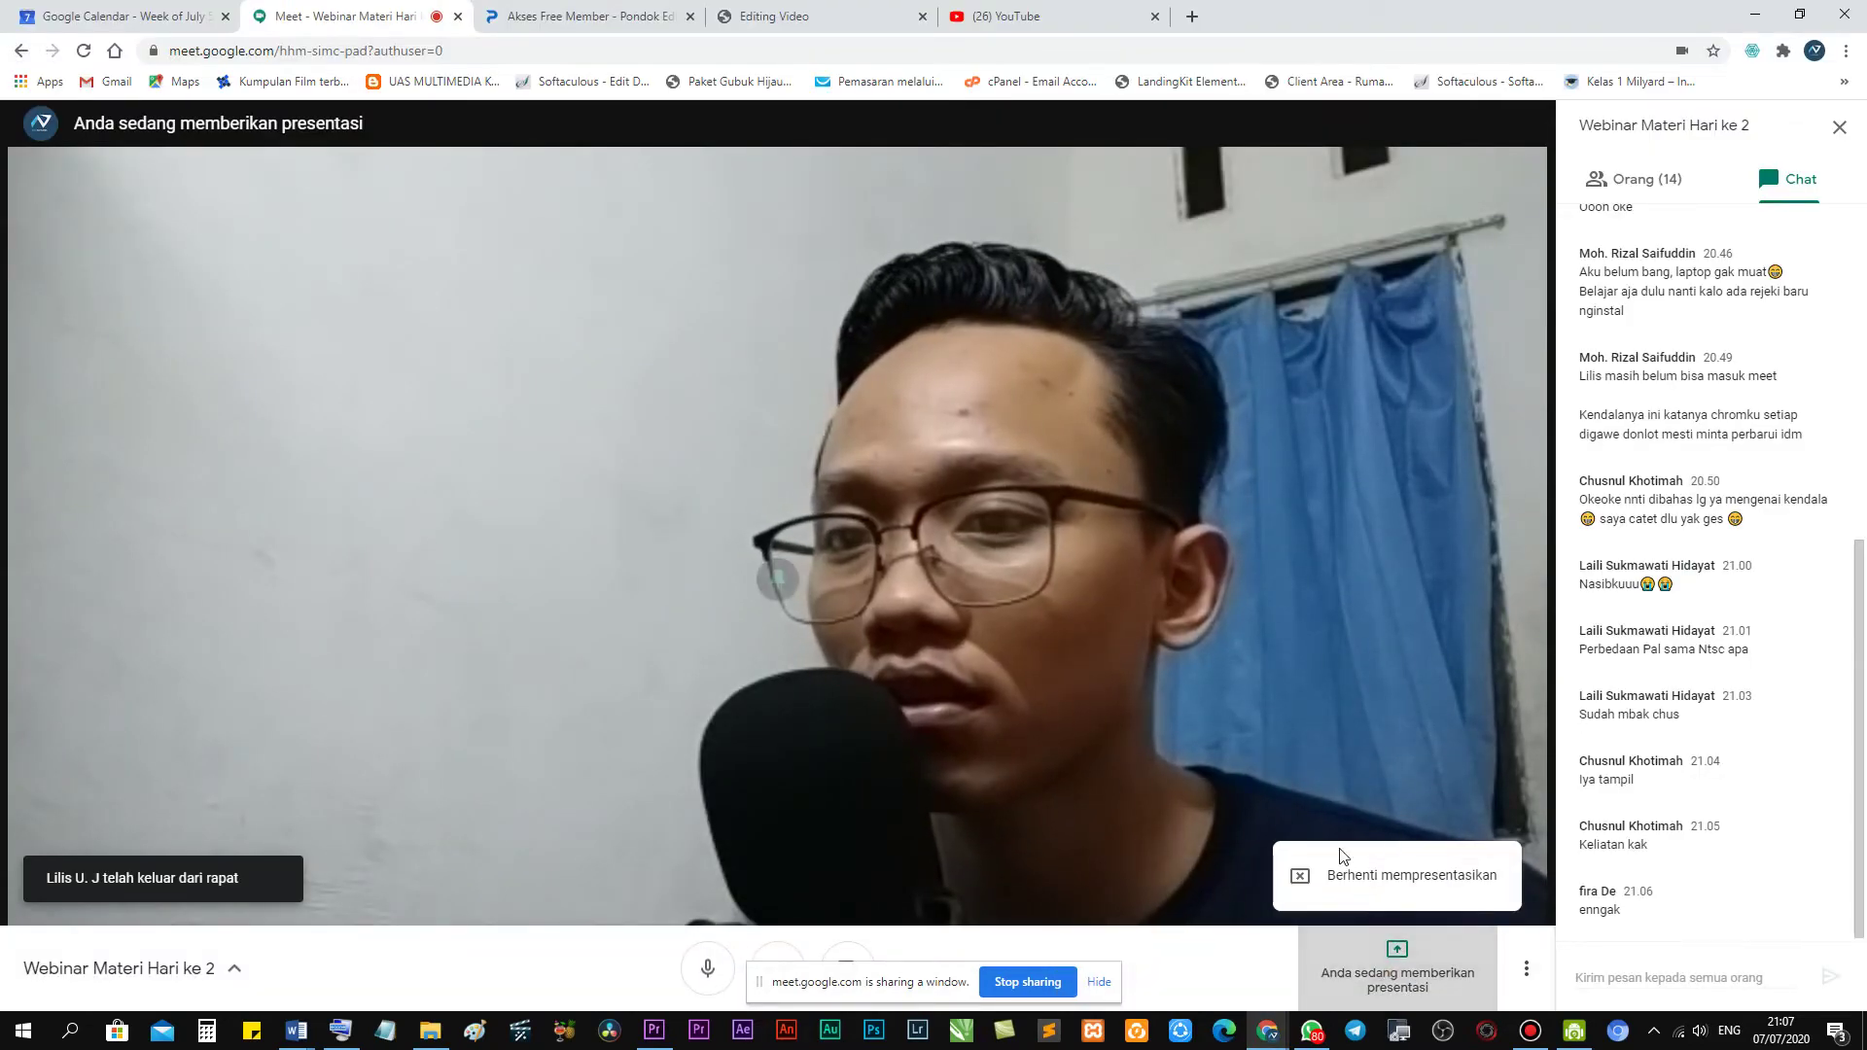
click(1400, 876)
click(1423, 963)
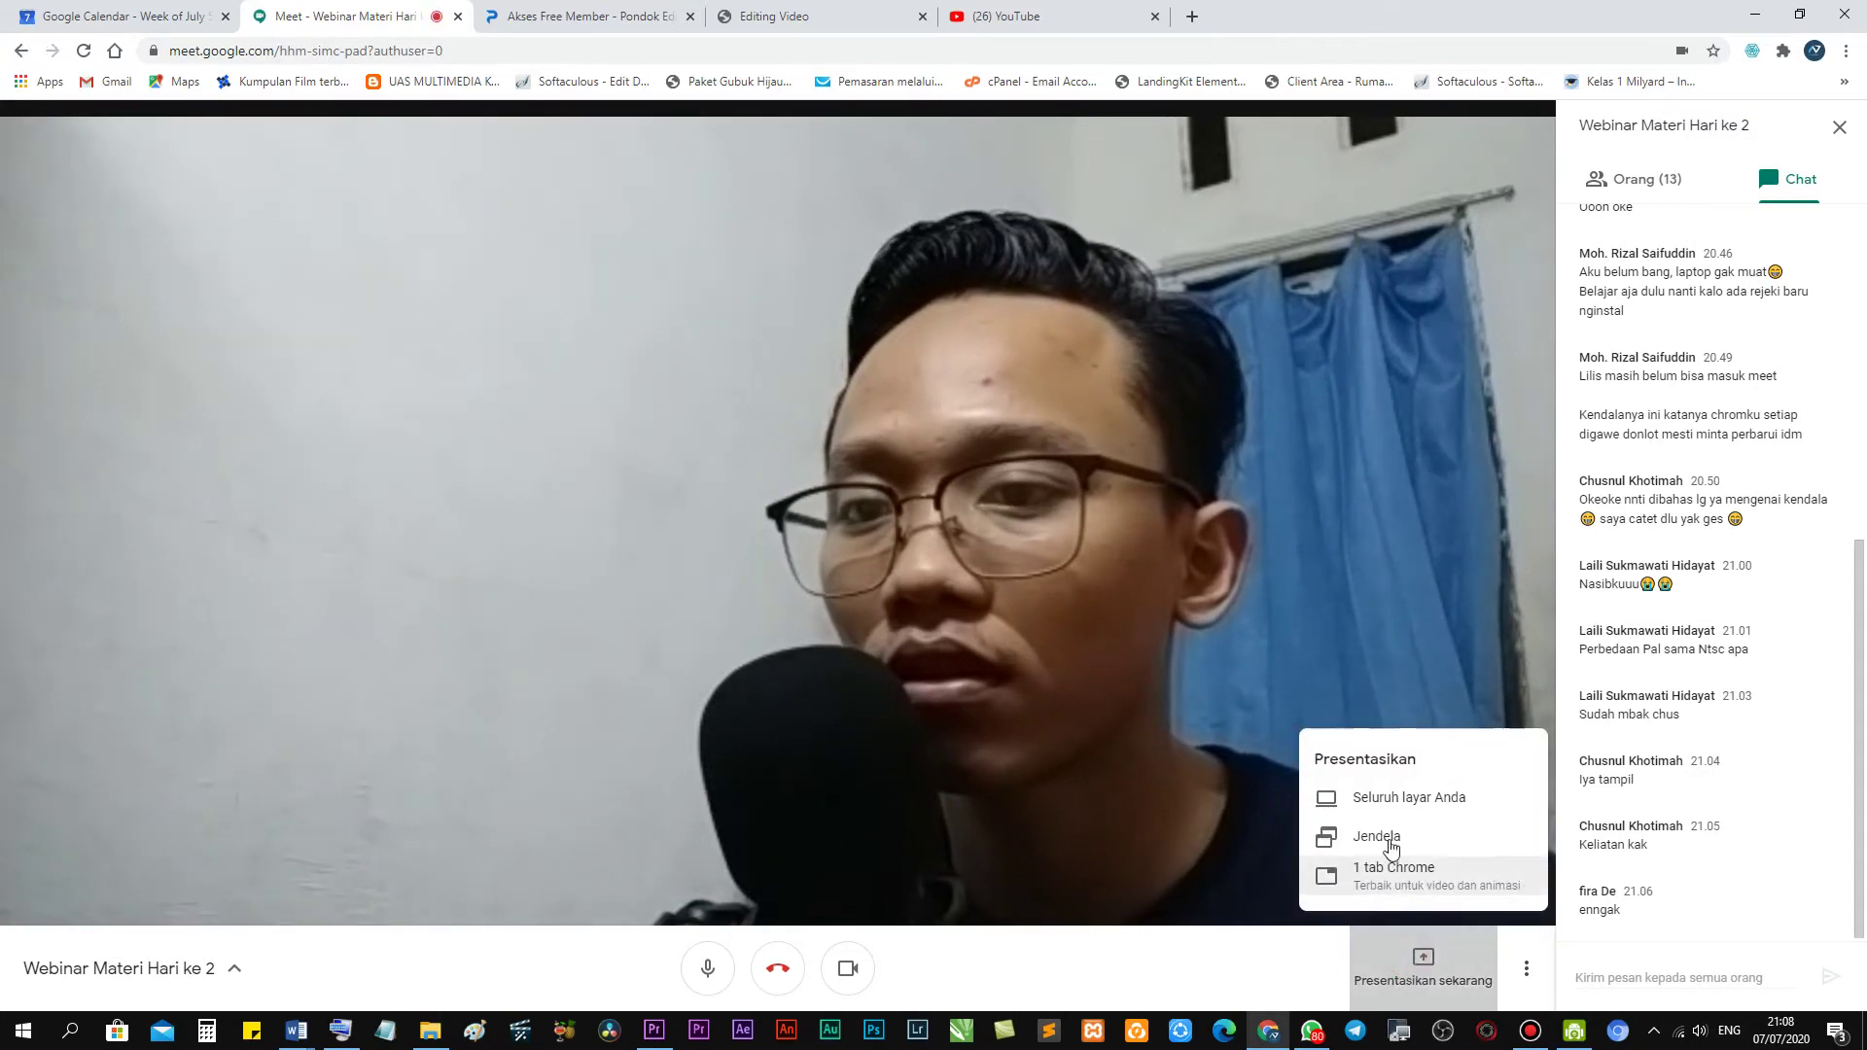
click(1379, 829)
click(914, 197)
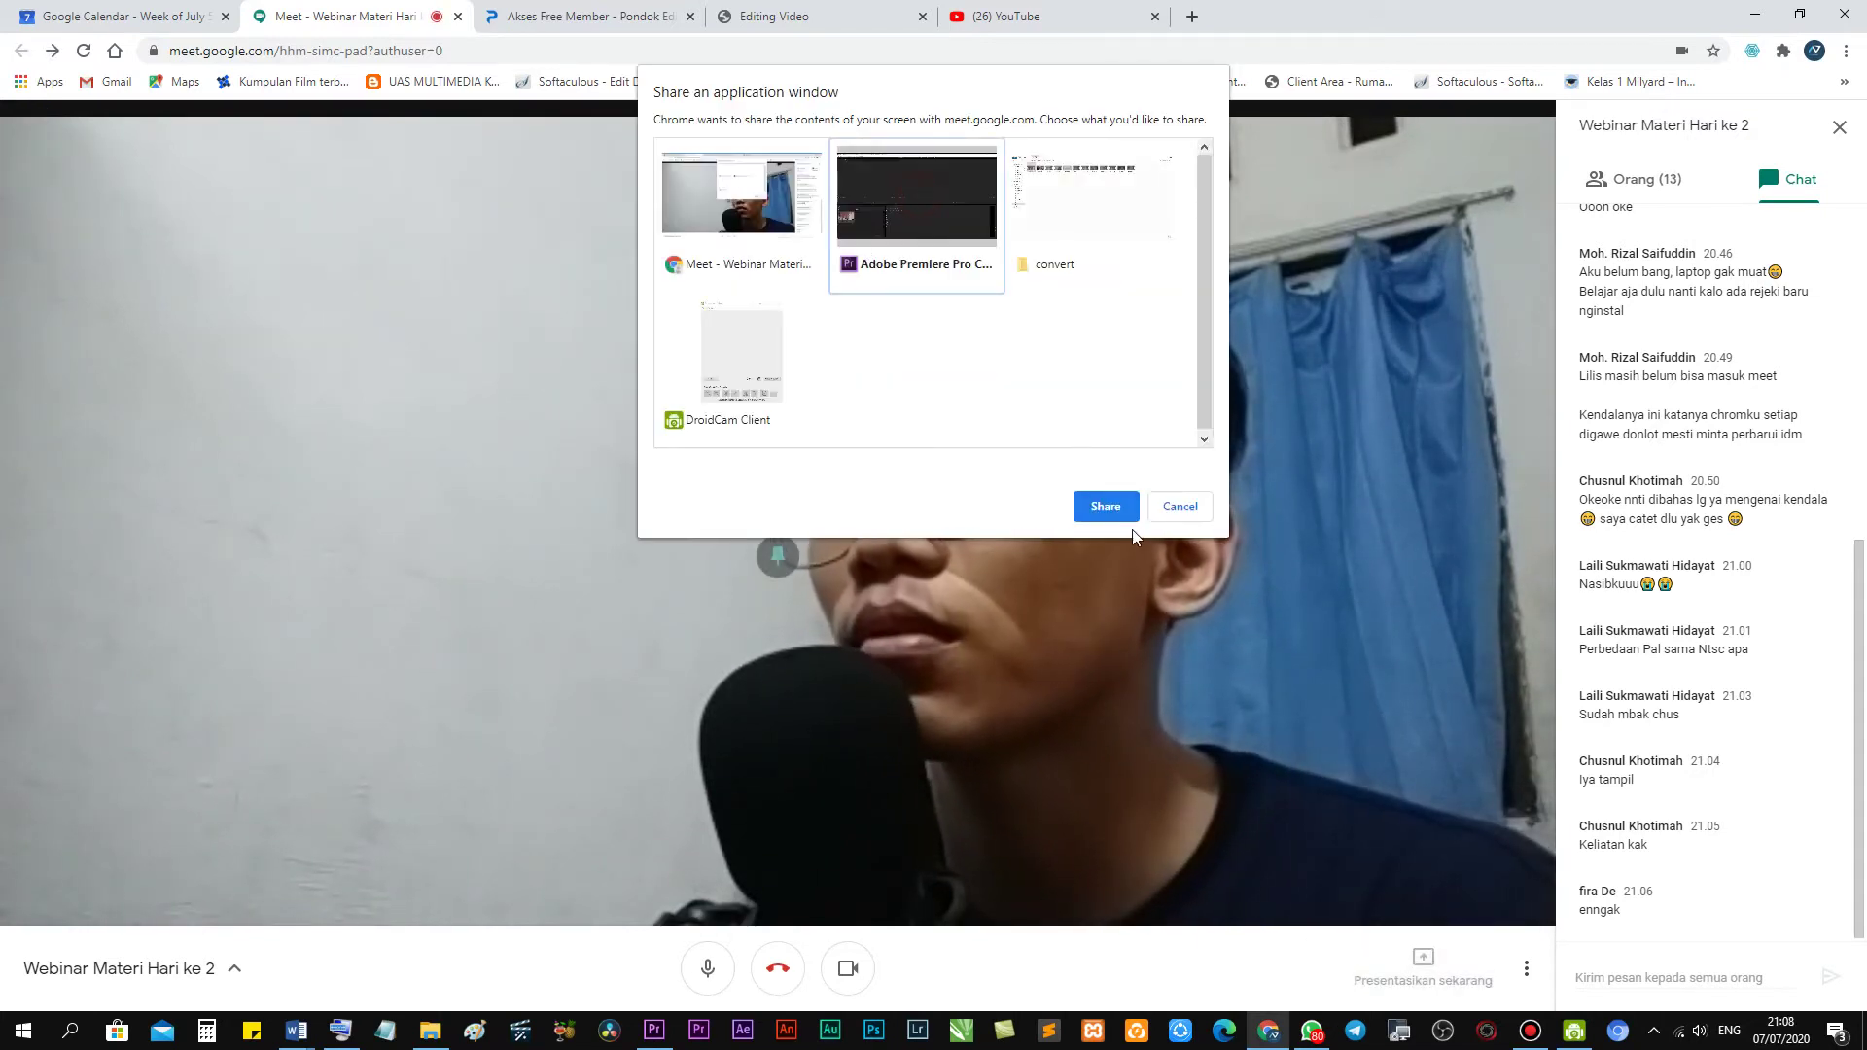
click(1107, 507)
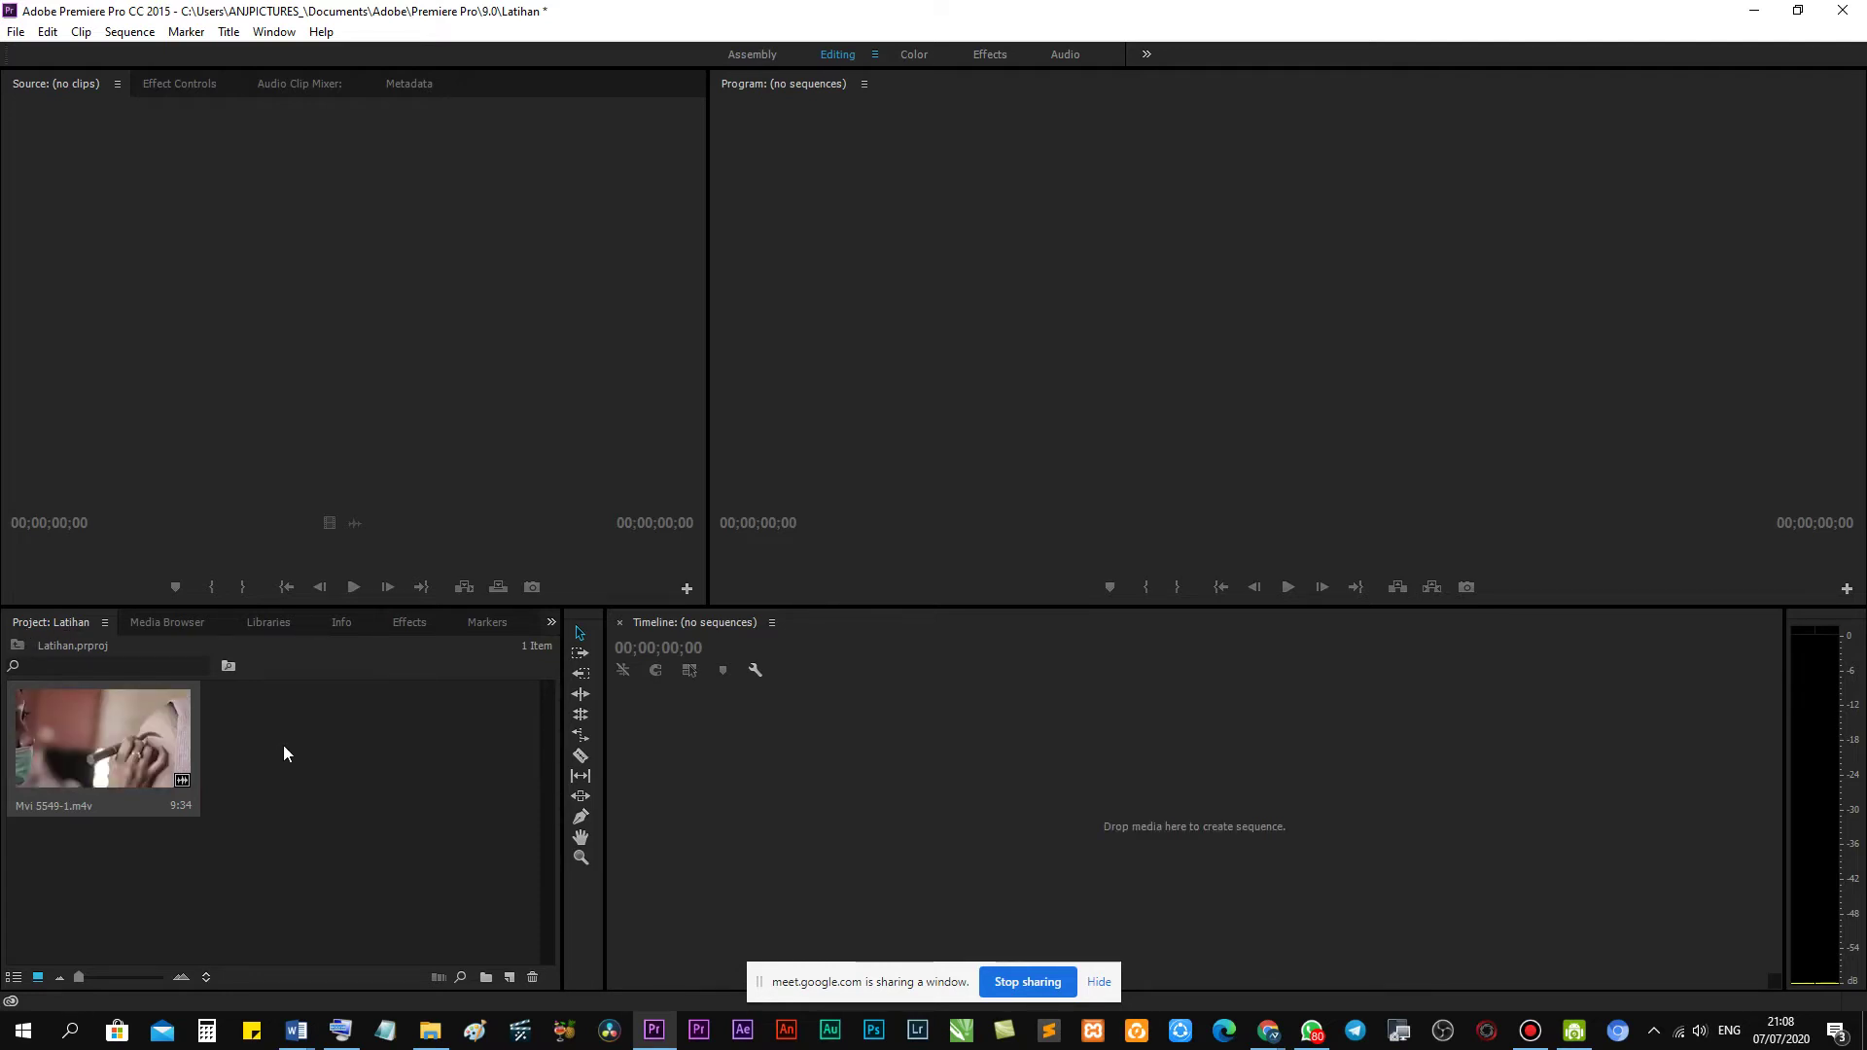
right_click(273, 722)
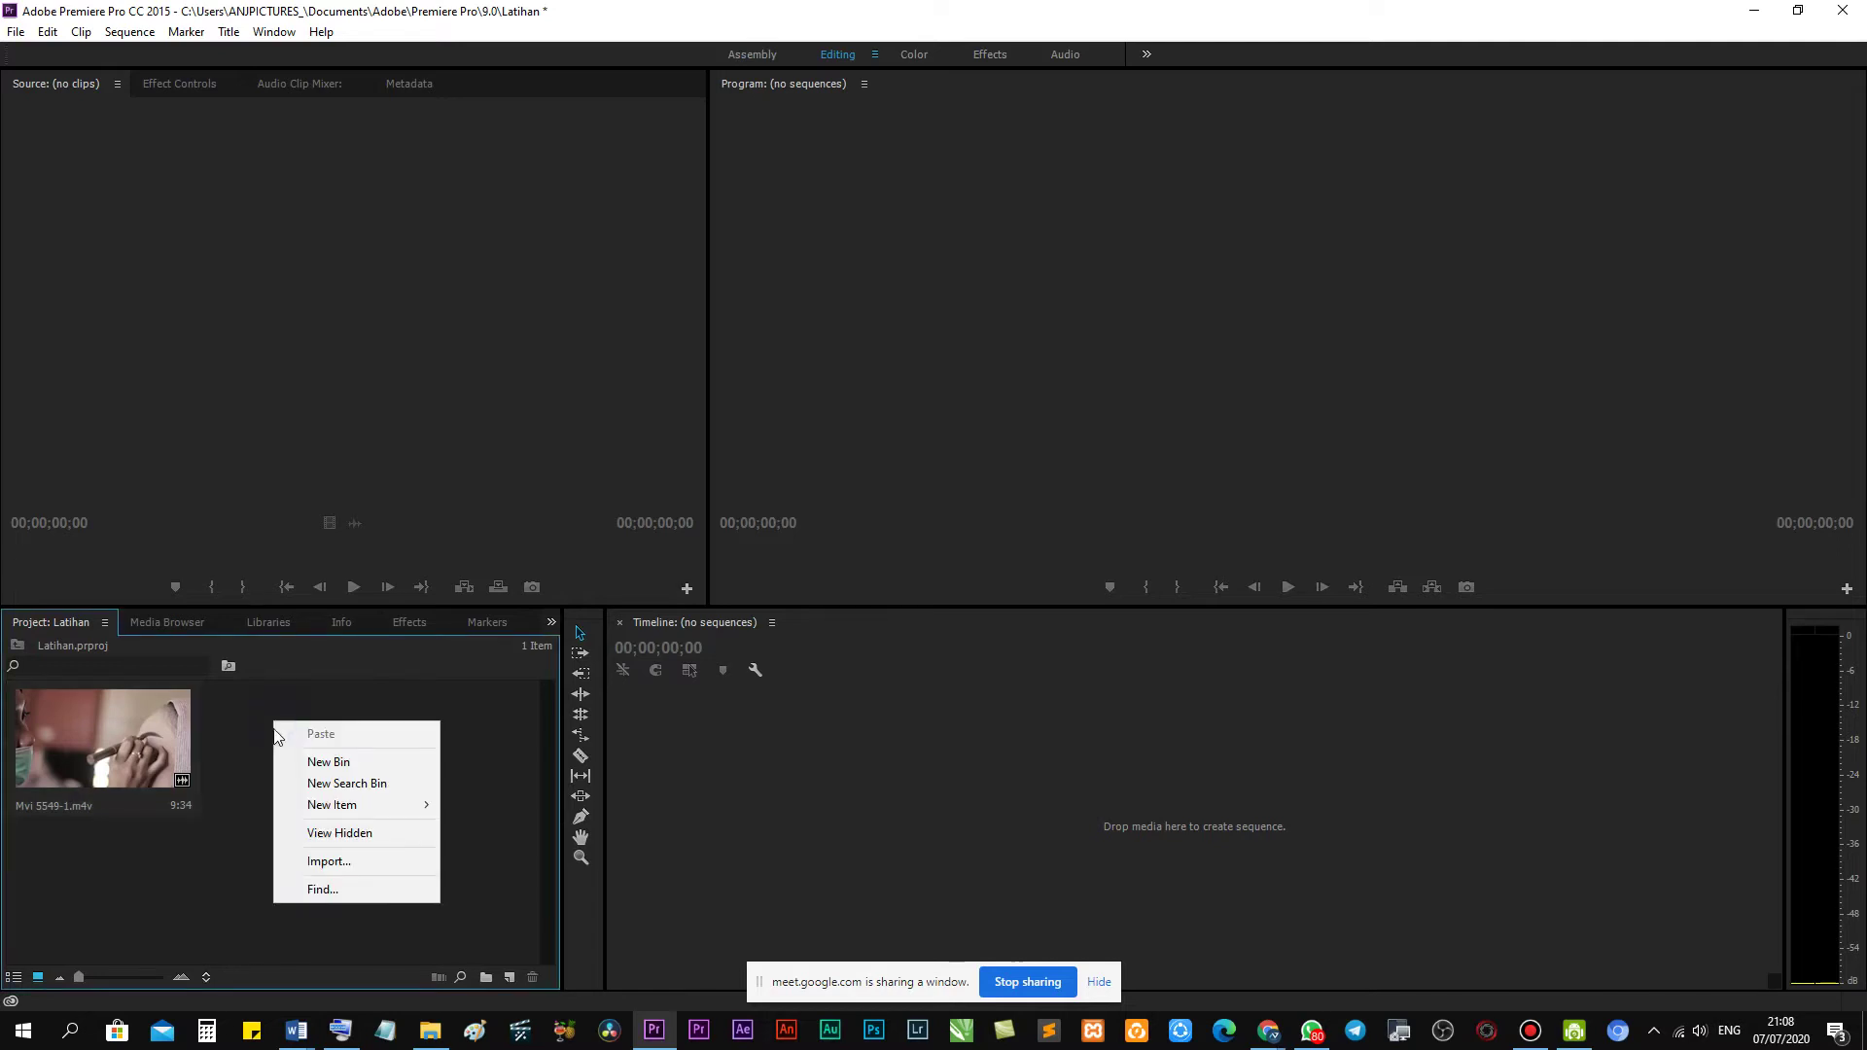
click(364, 865)
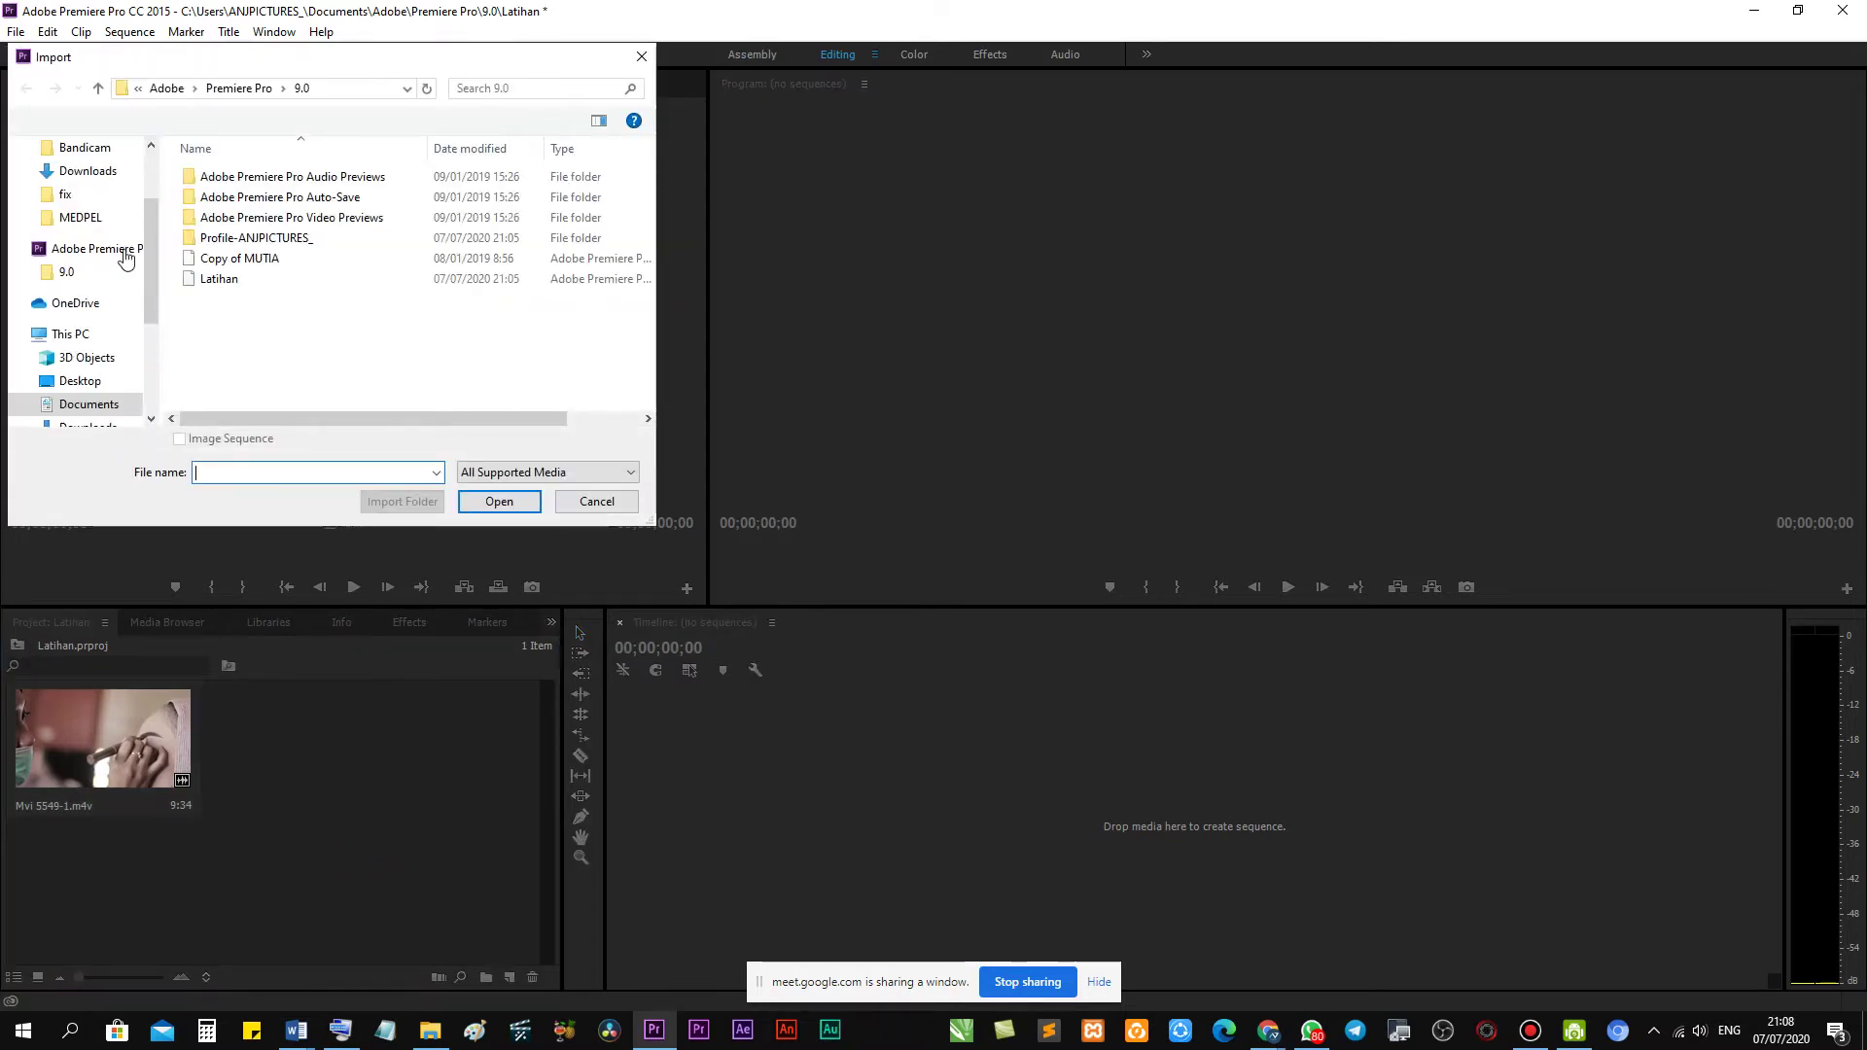
drag(153, 218, 167, 299)
scroll(88, 321, down, 1)
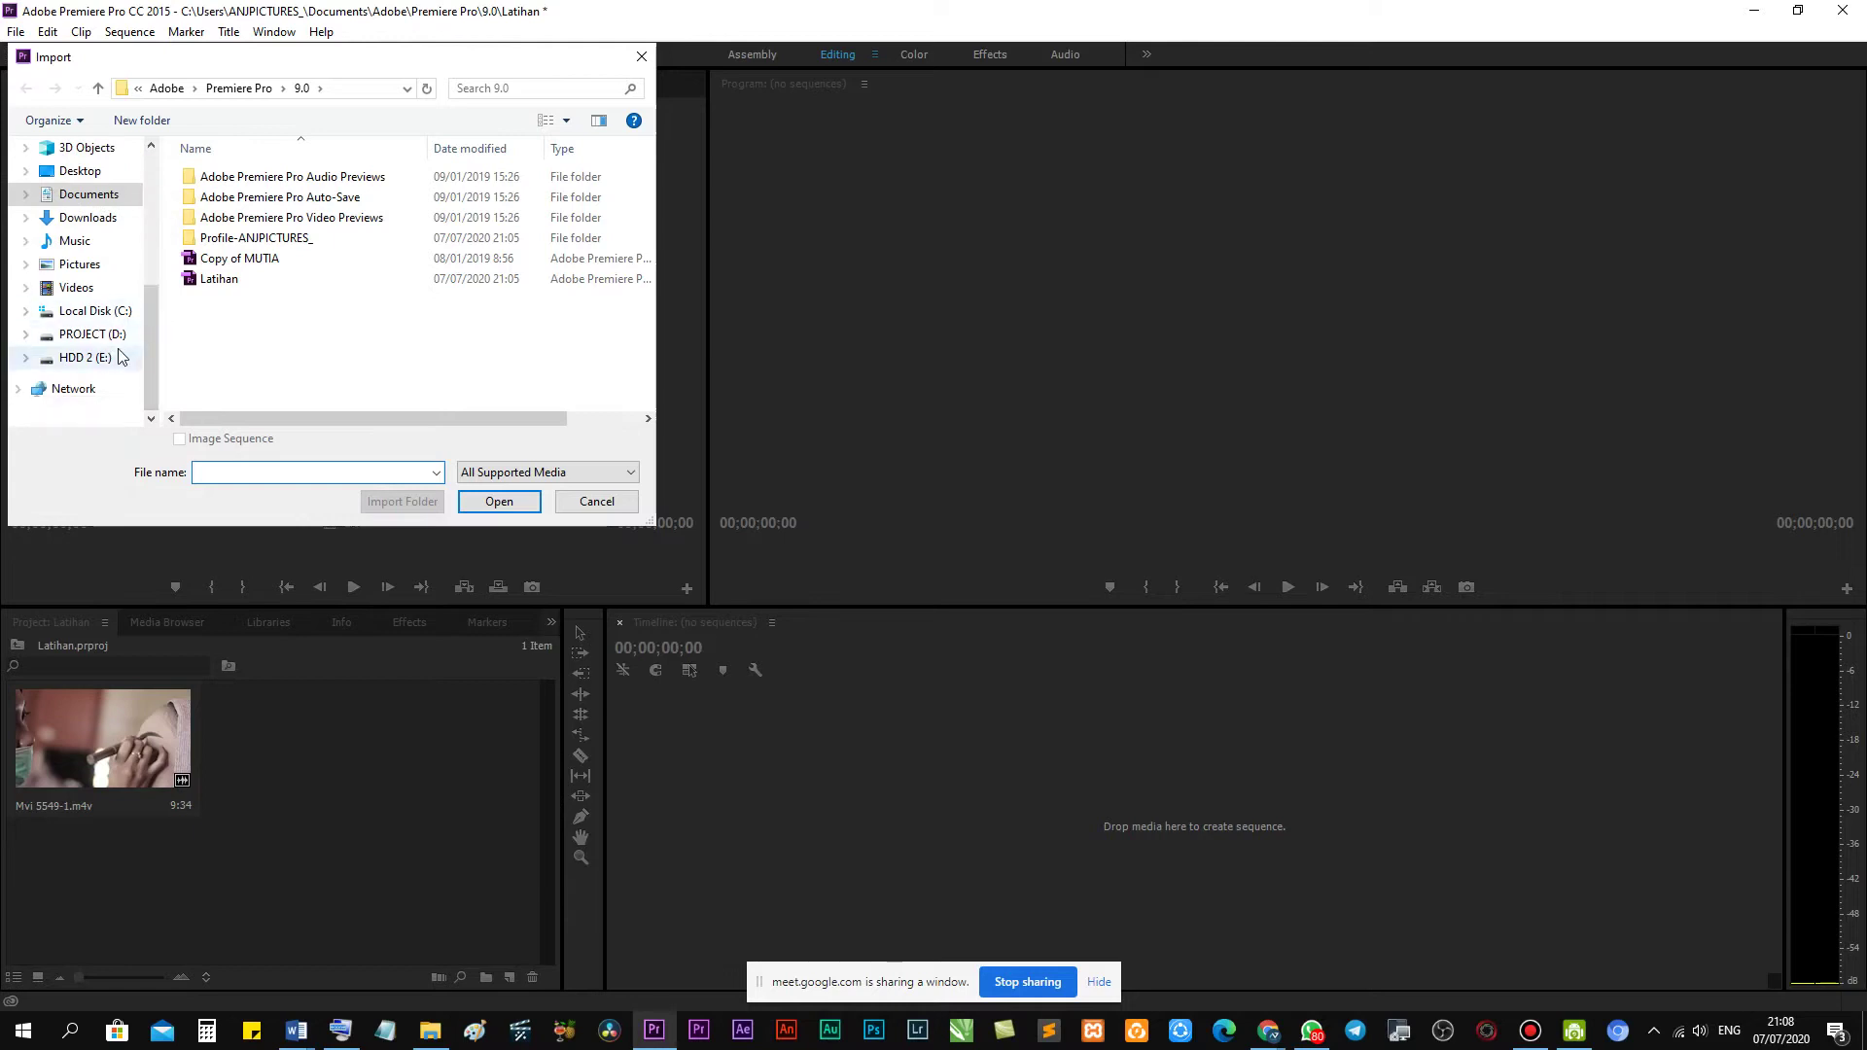
click(97, 357)
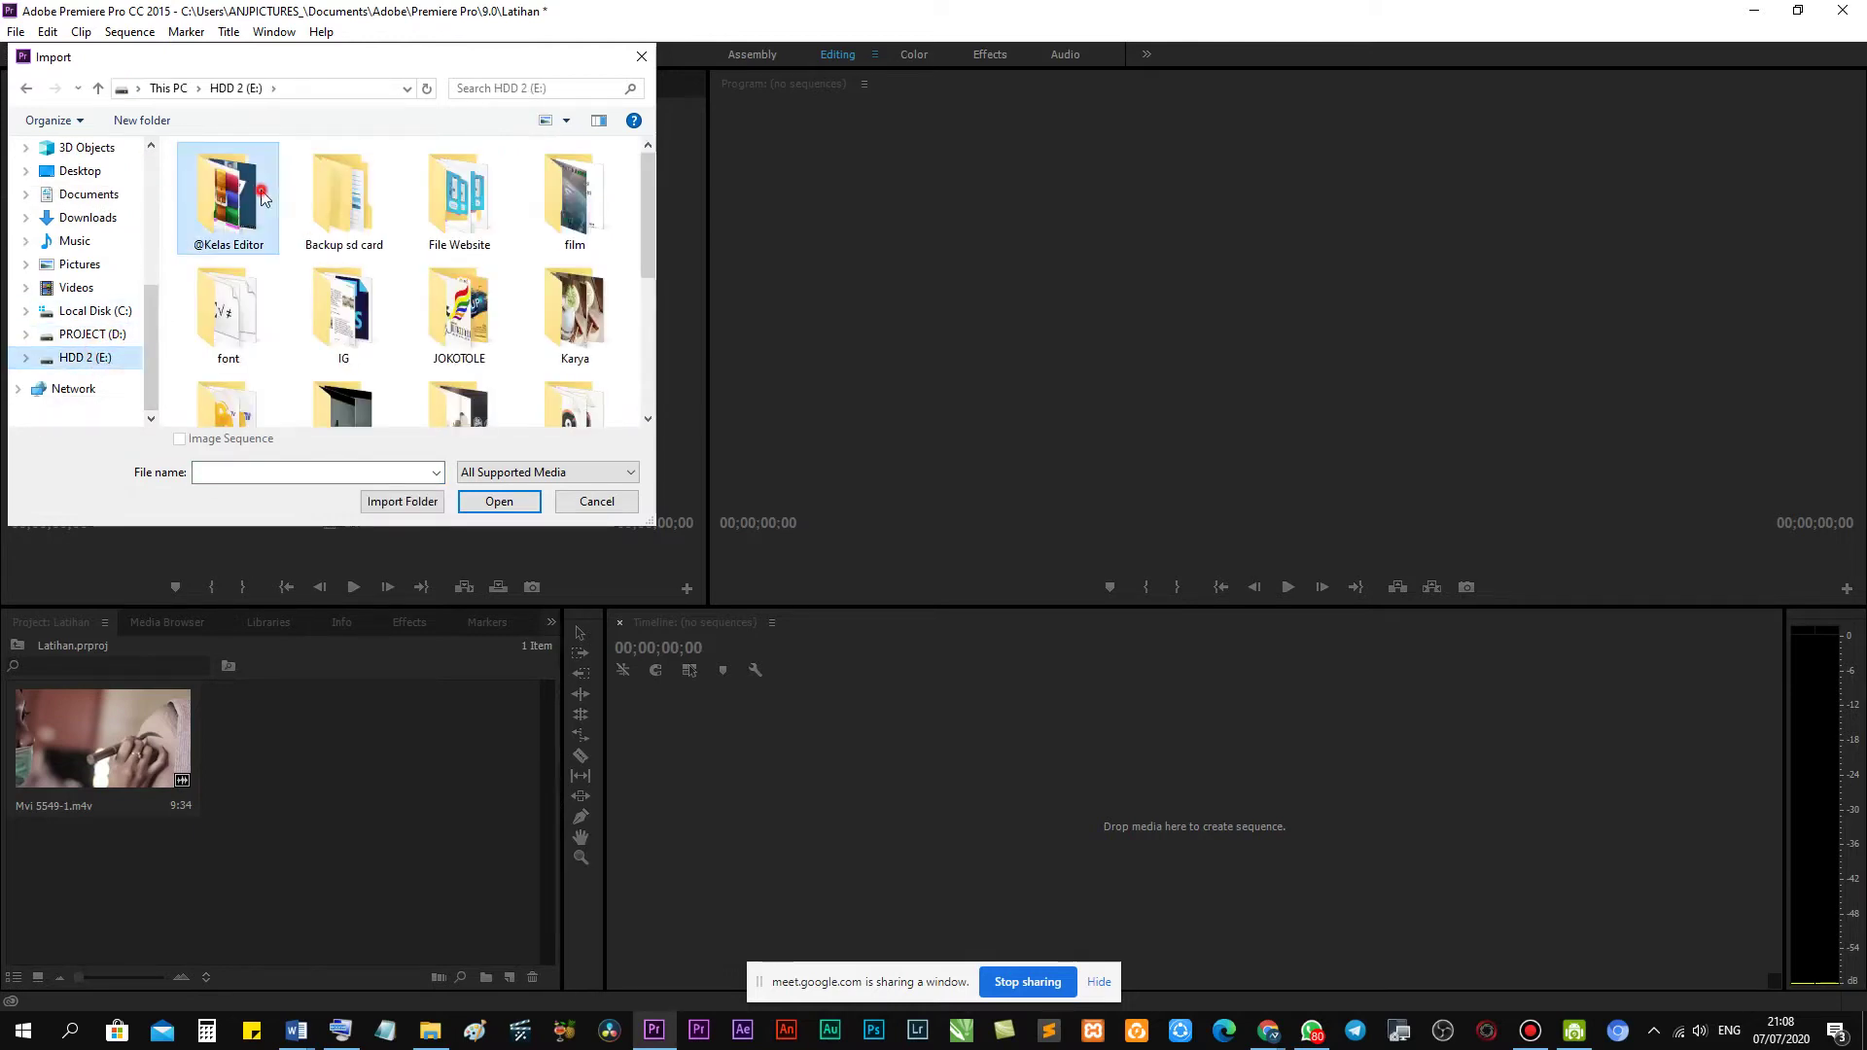
double_click(248, 190)
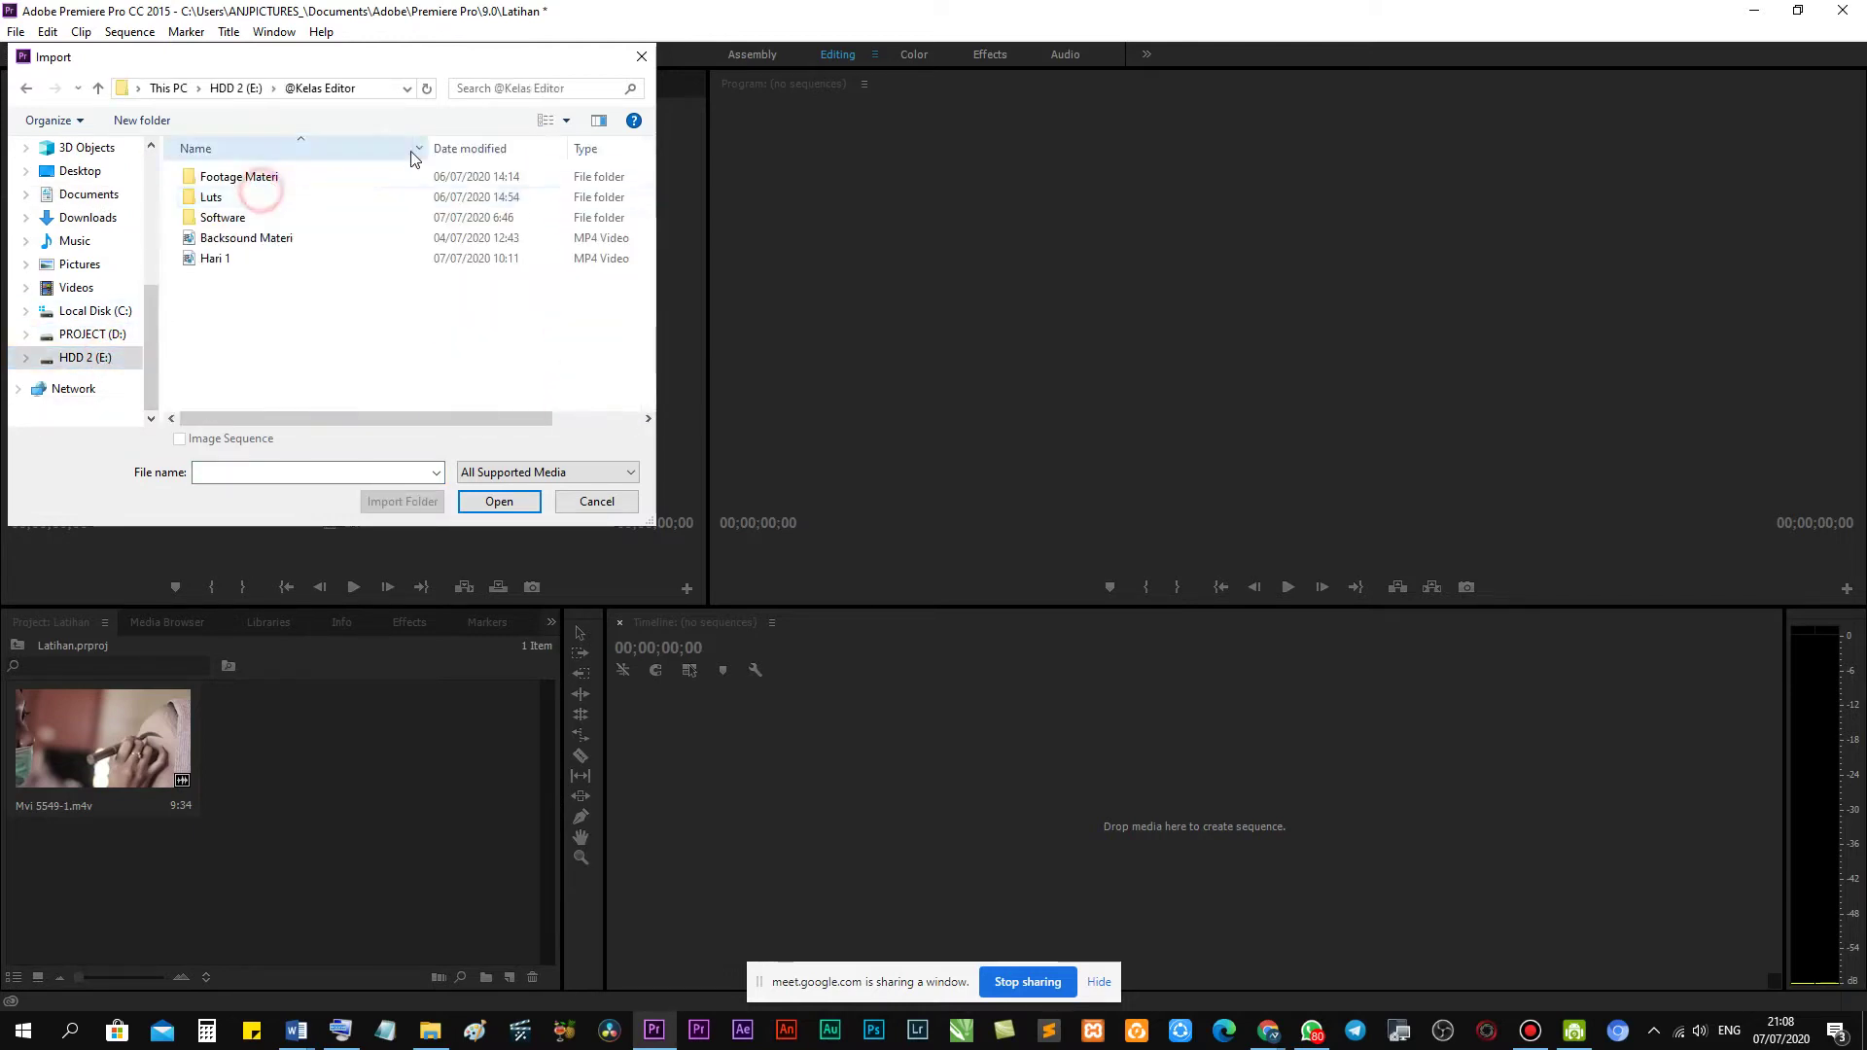
double_click(248, 180)
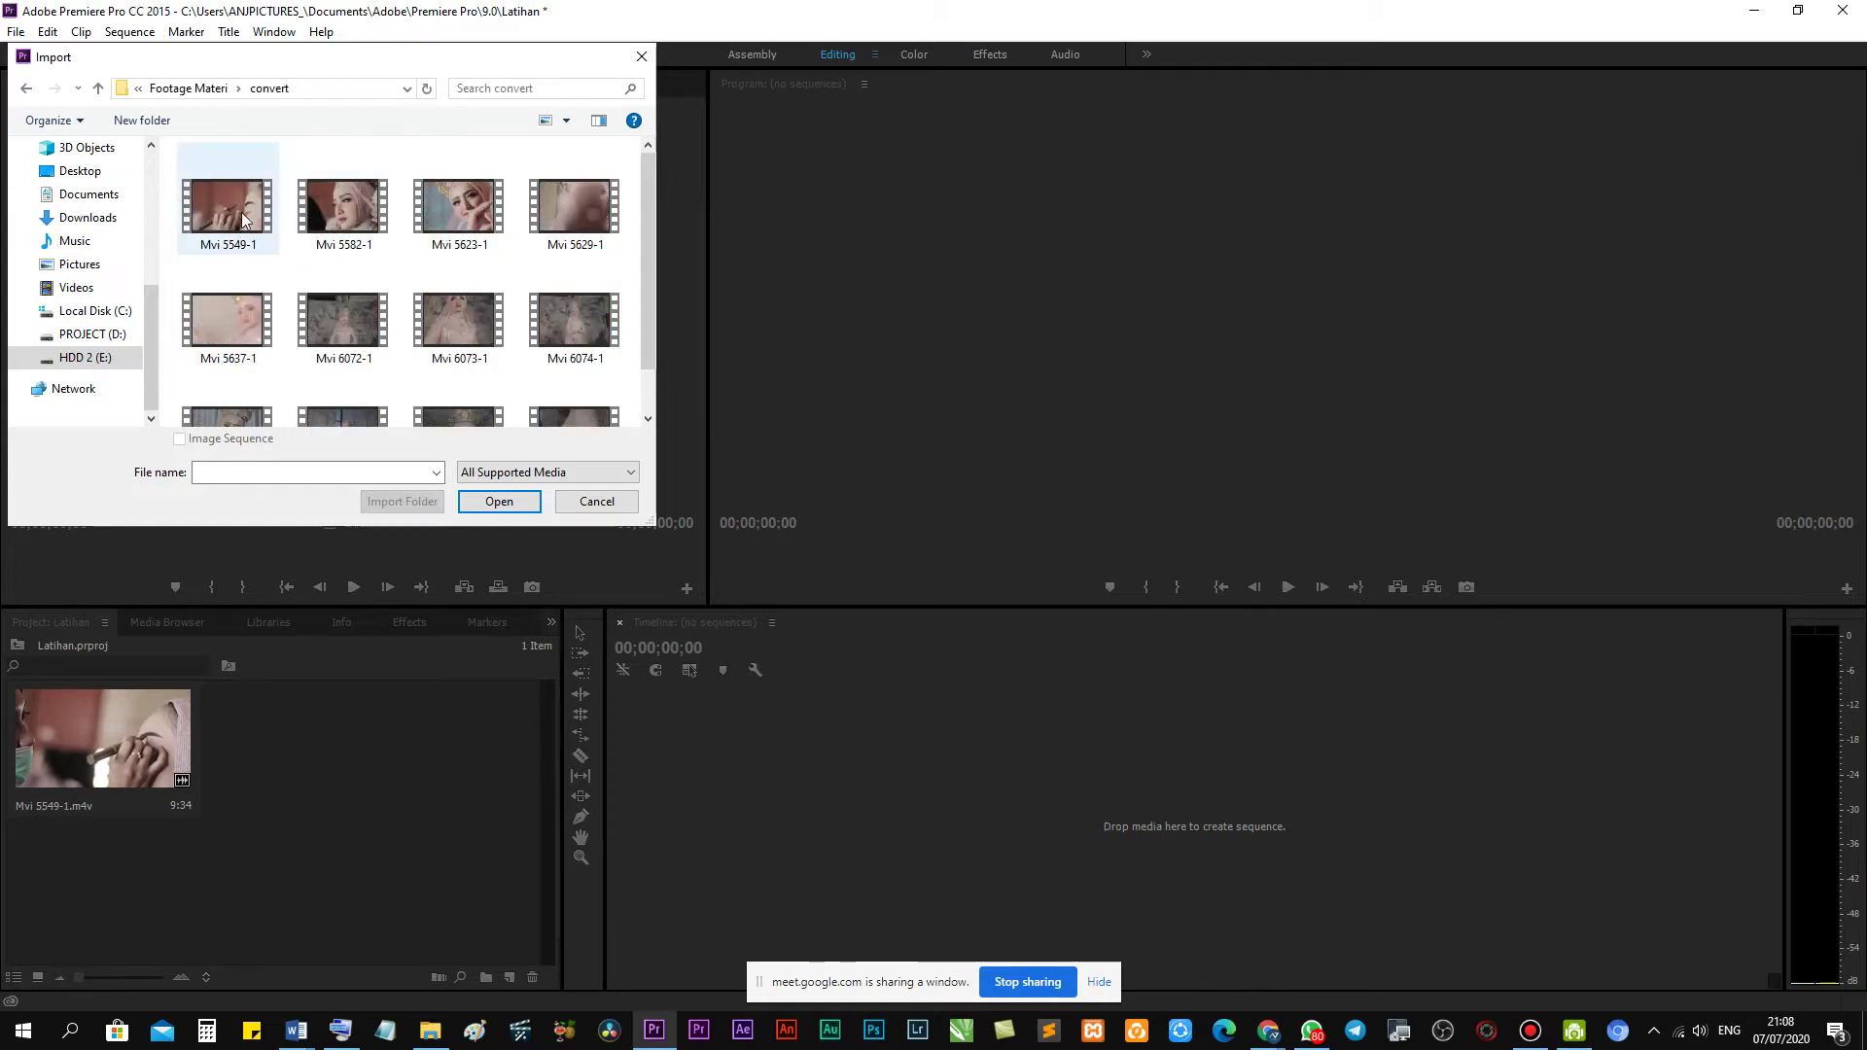
double_click(340, 209)
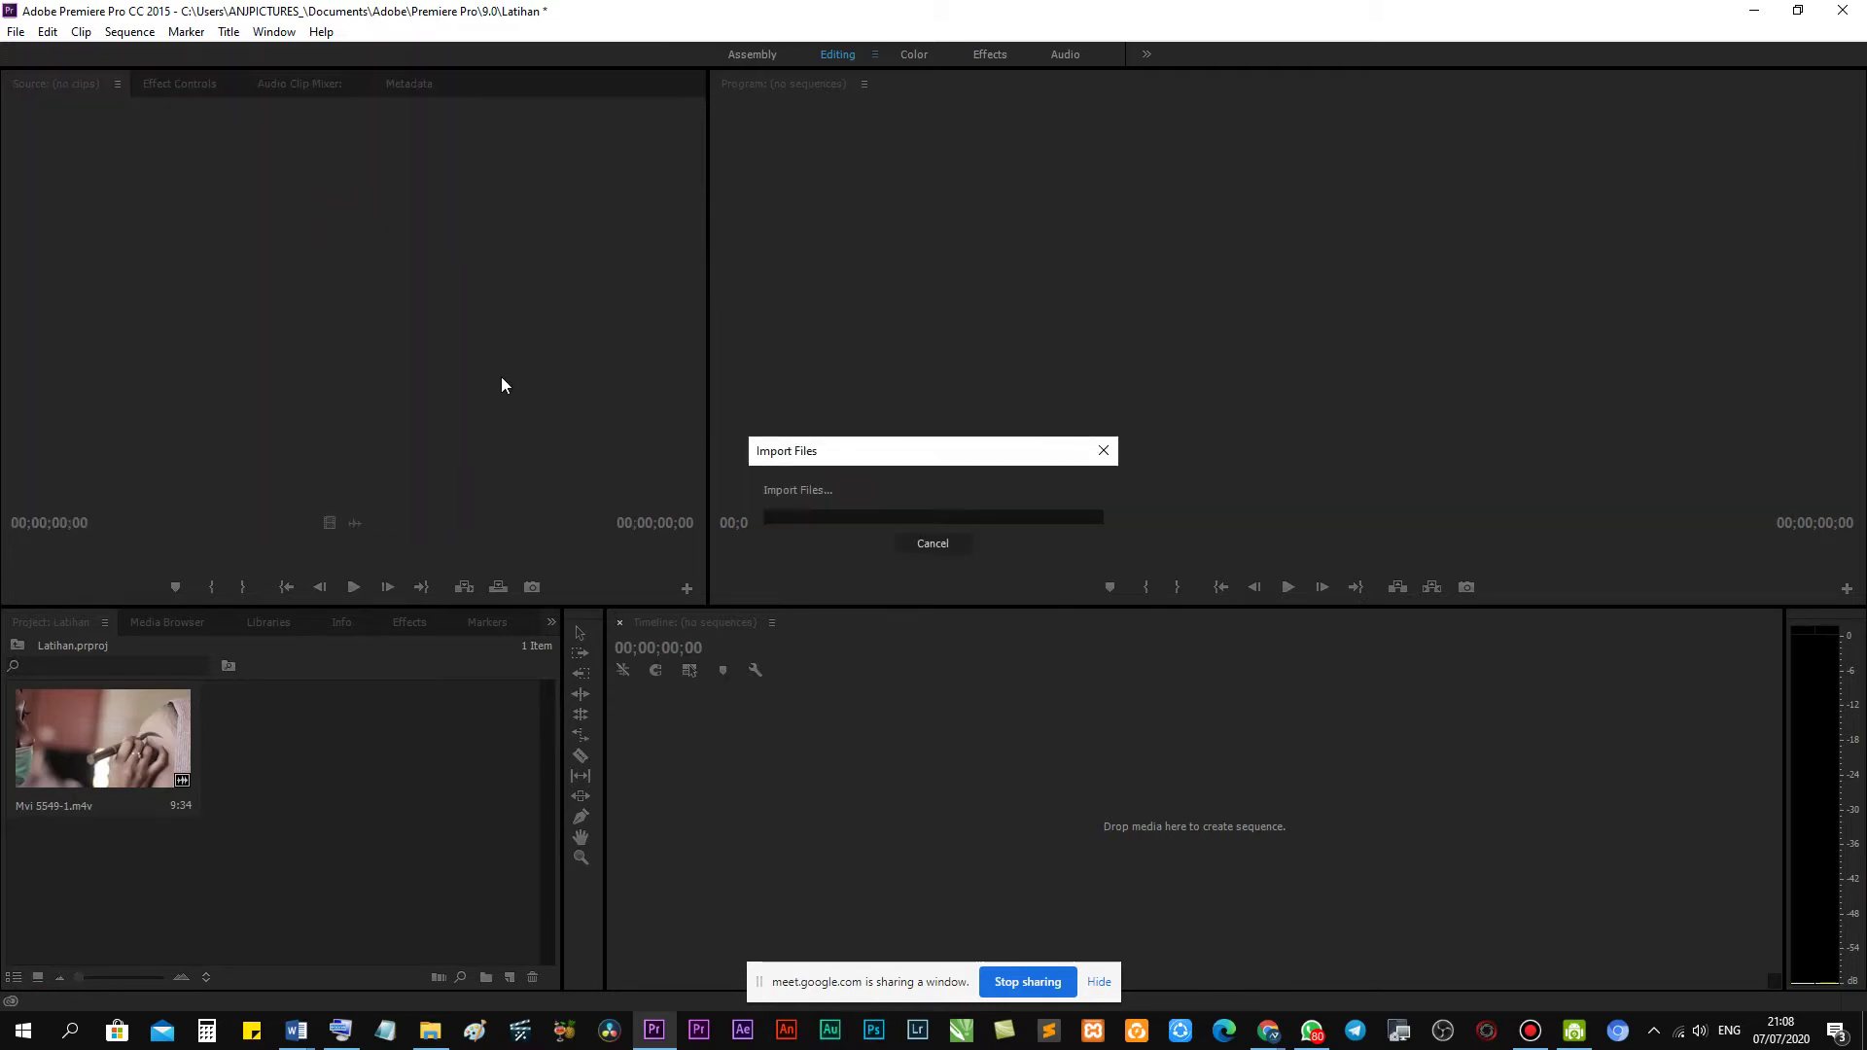
click(443, 792)
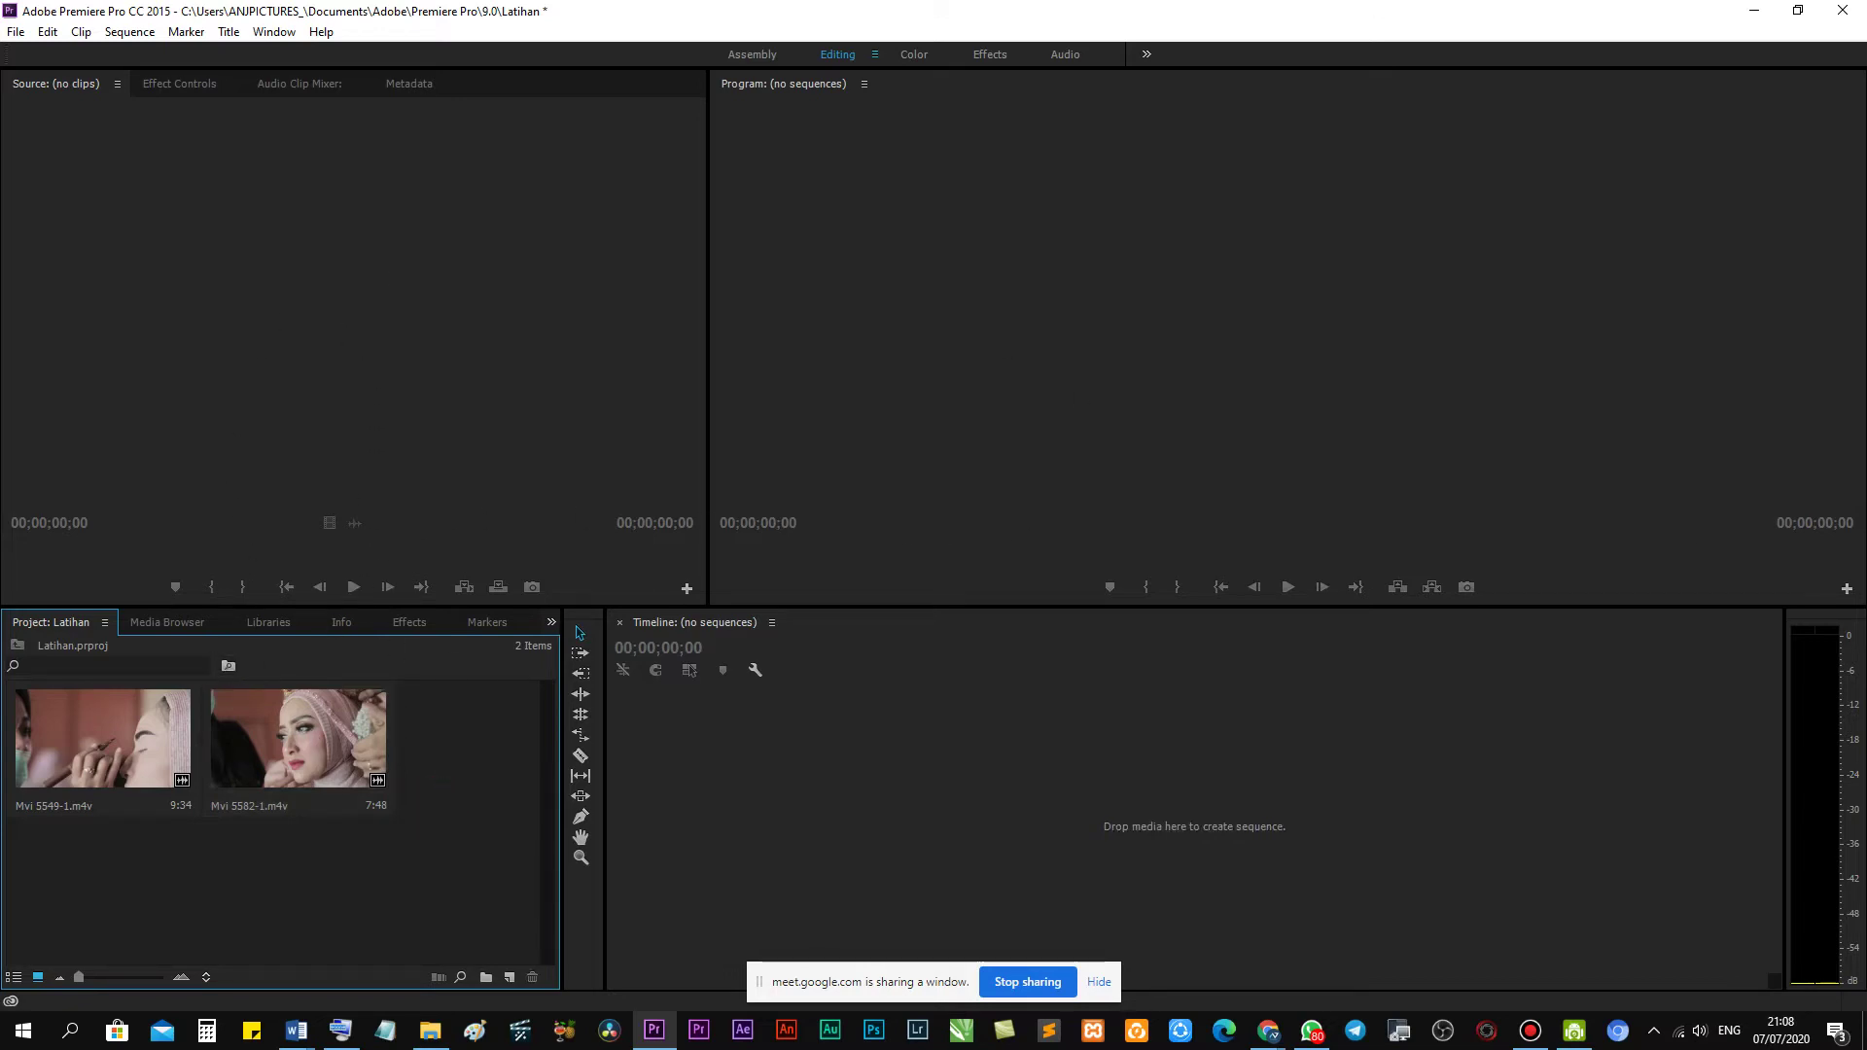
click(112, 737)
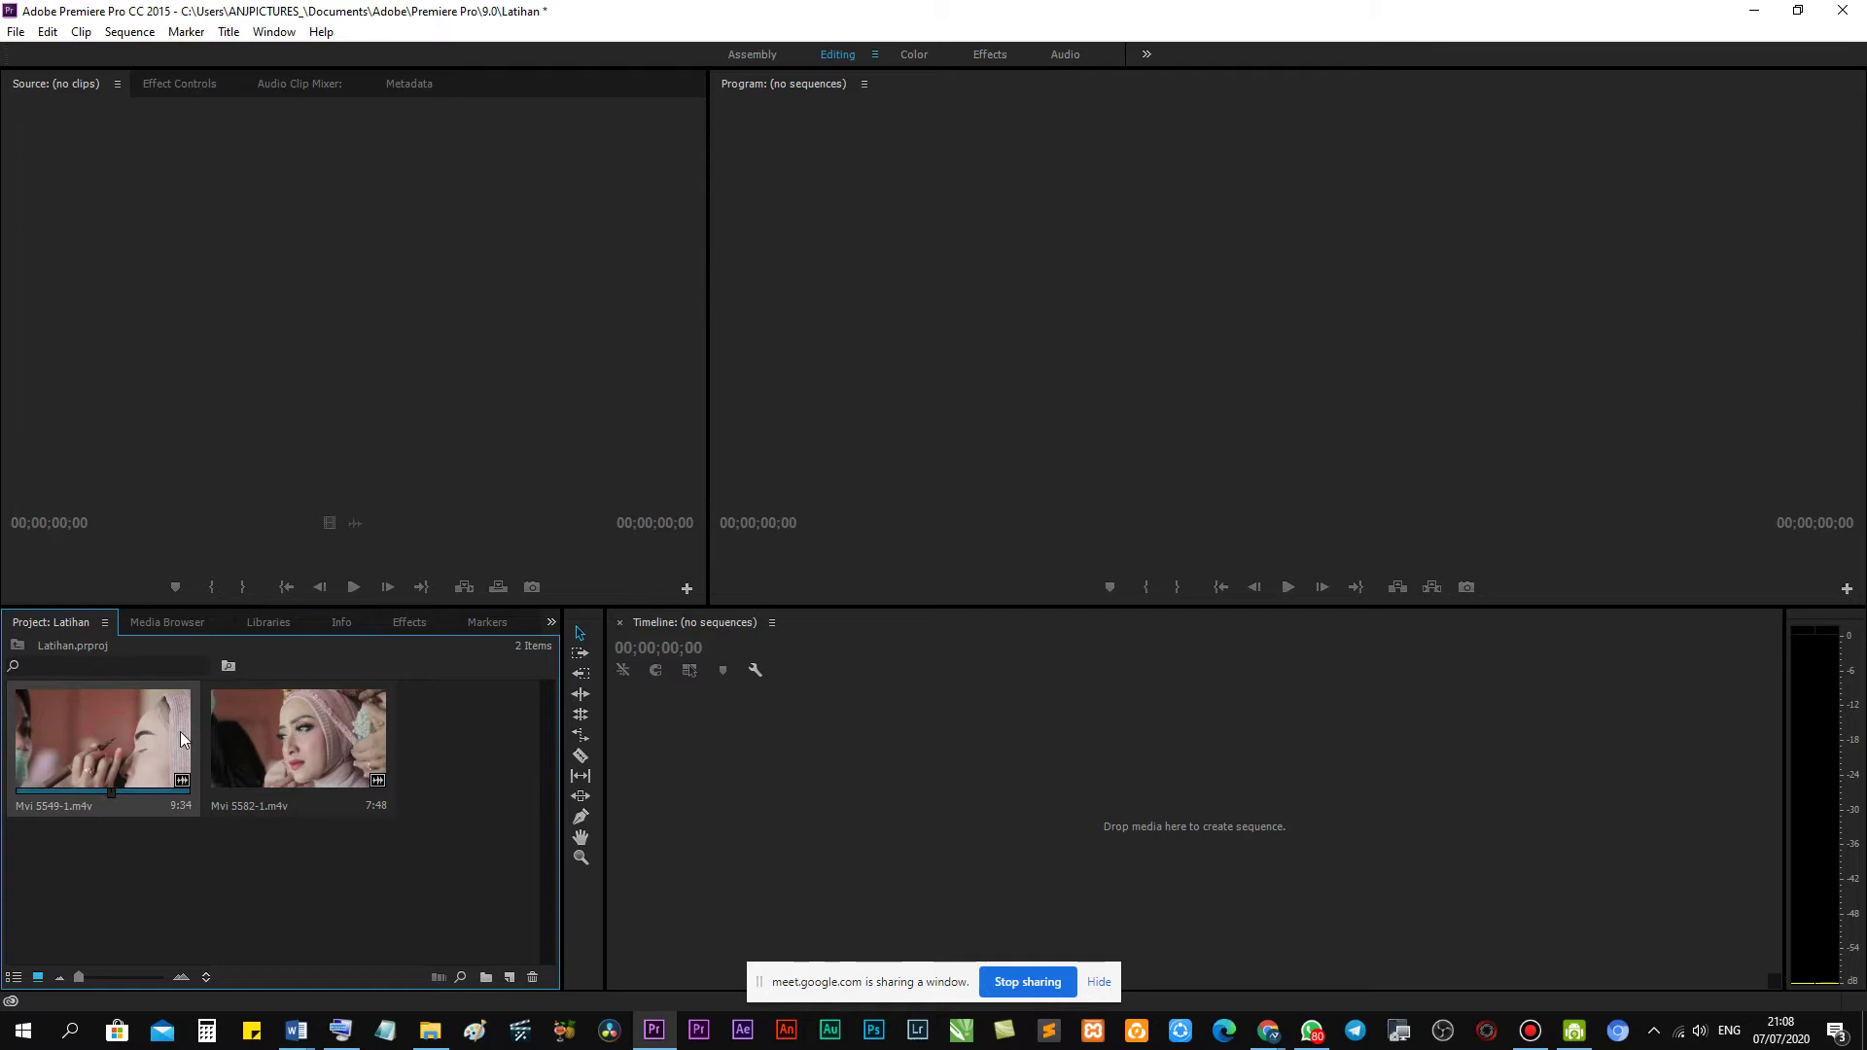
click(274, 723)
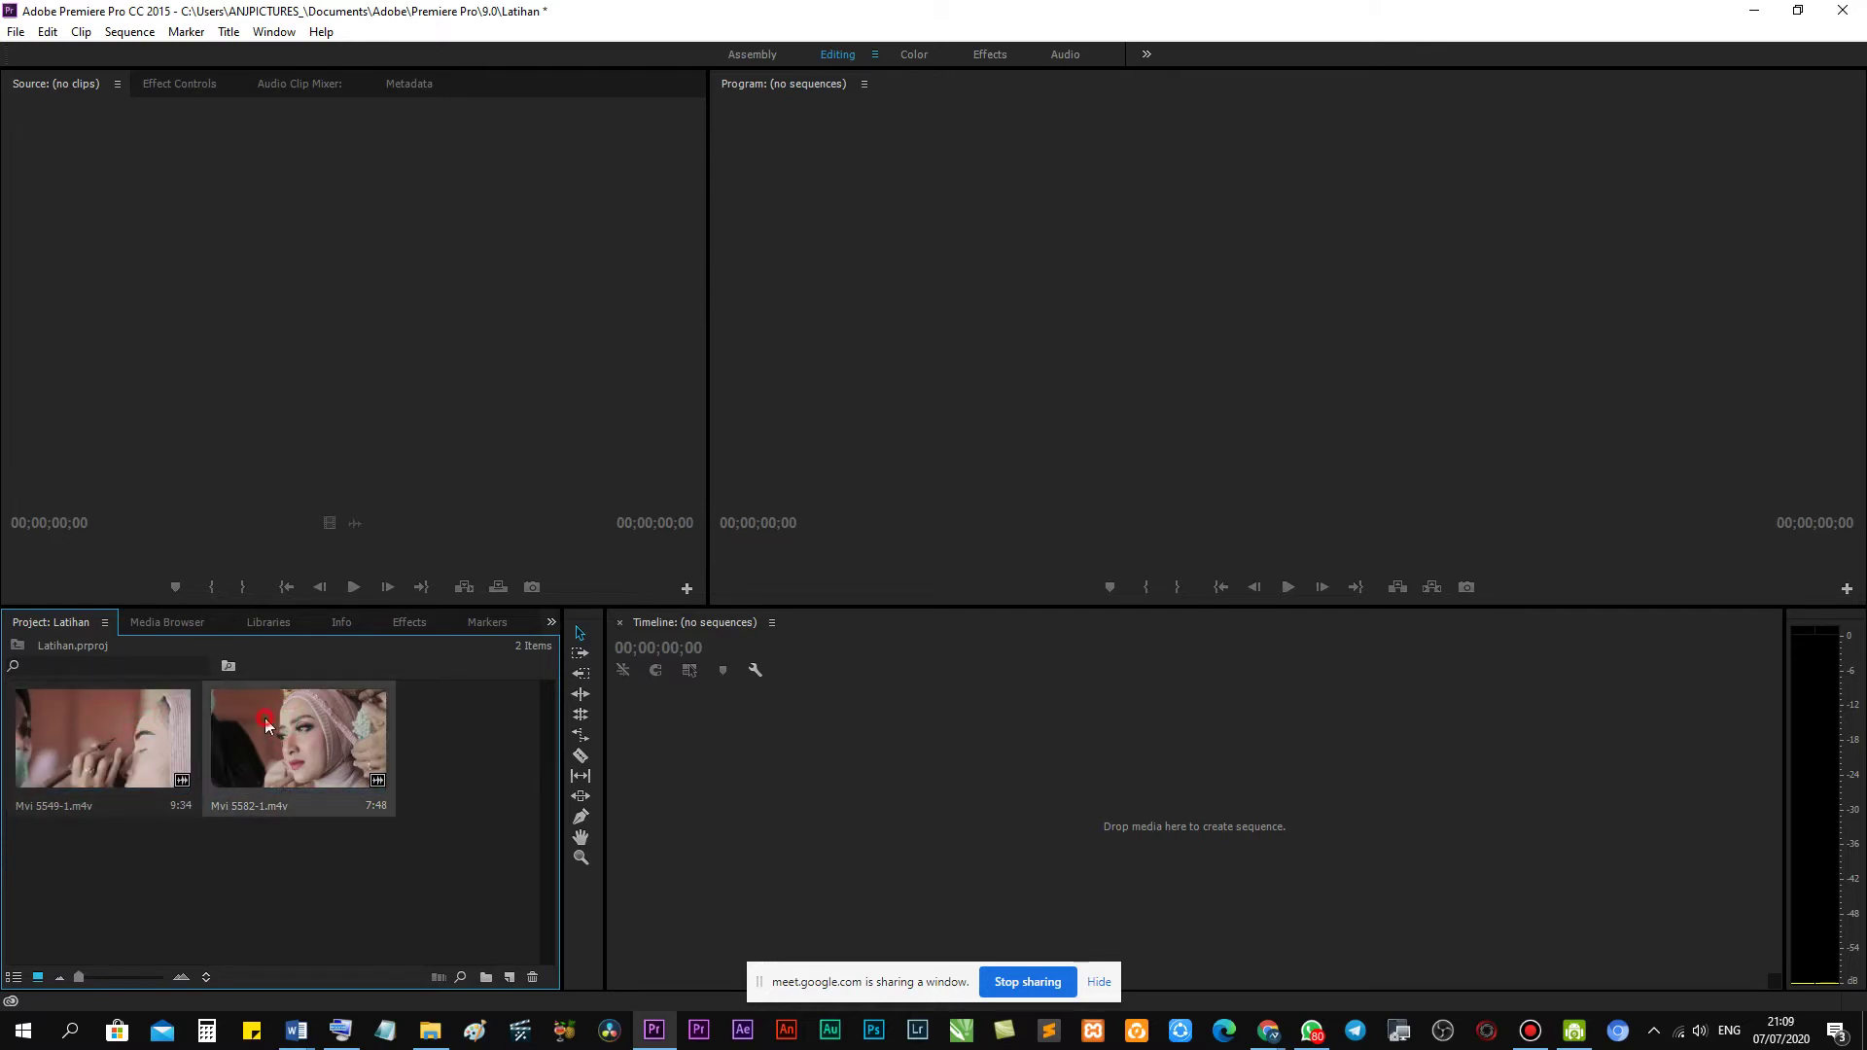
double_click(118, 717)
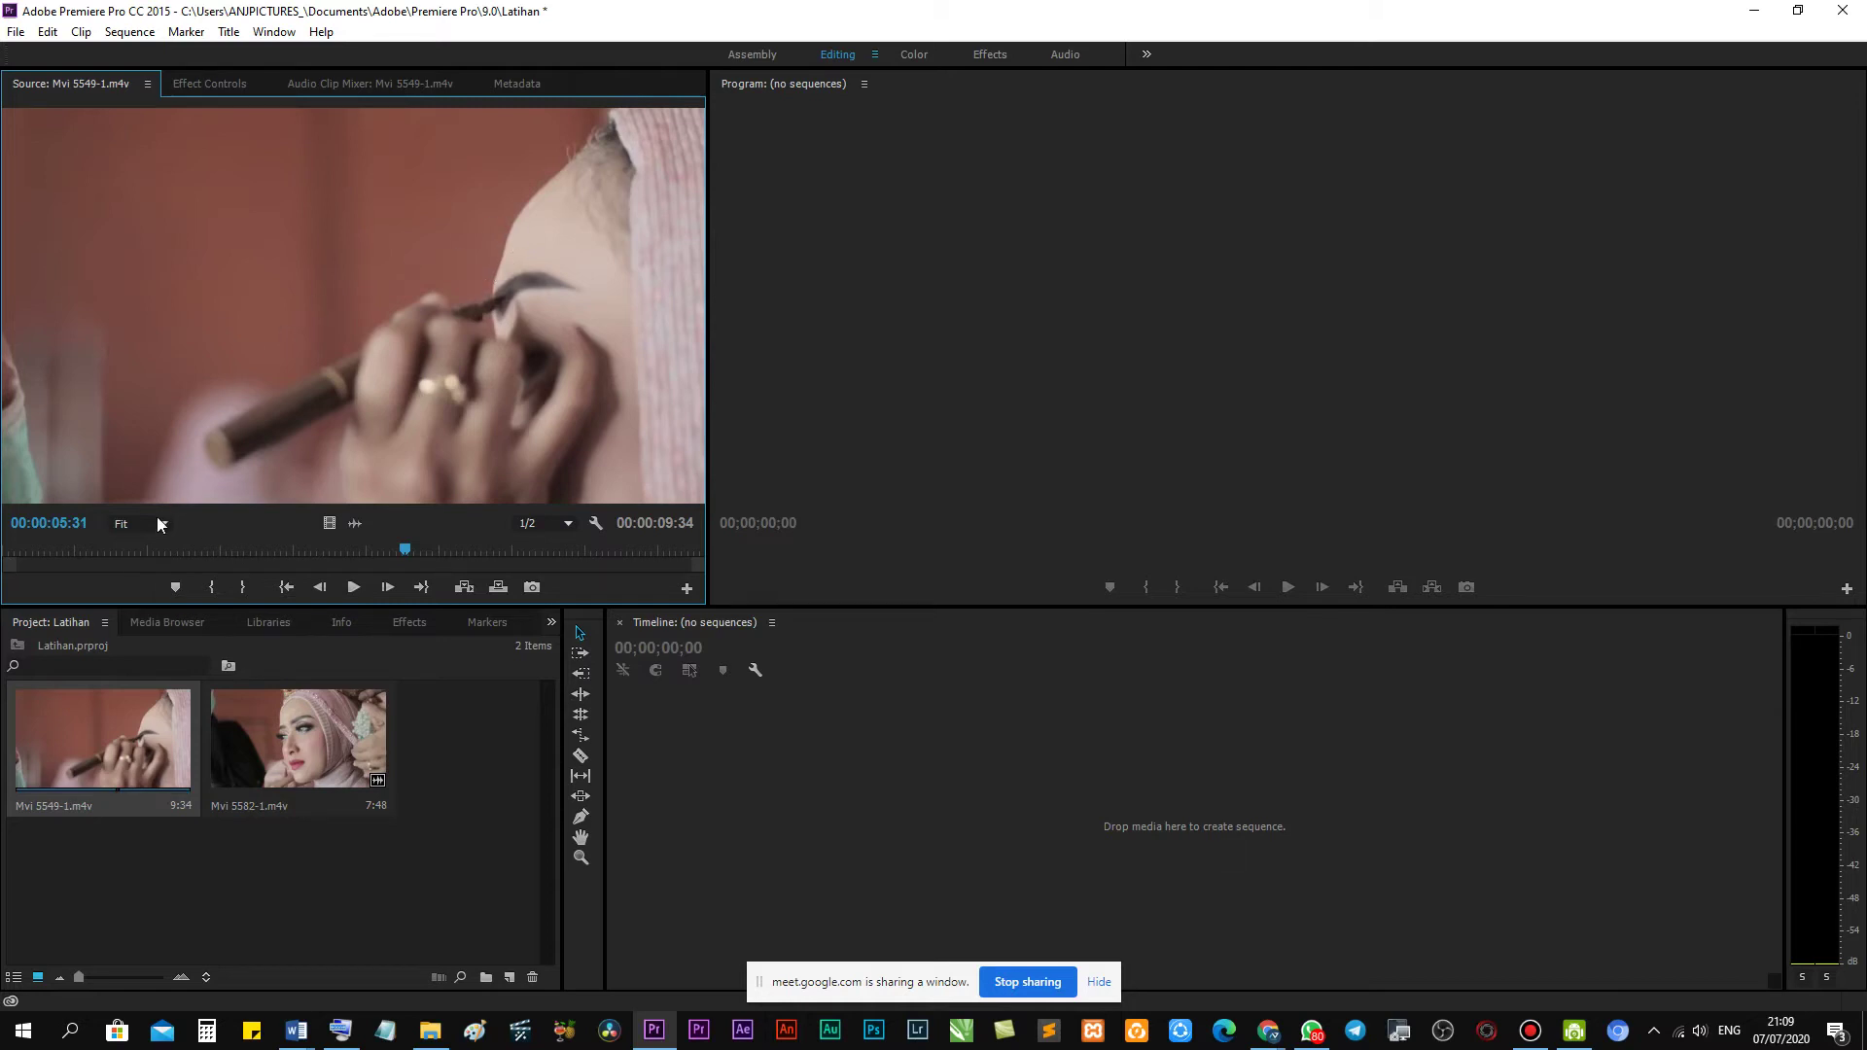
drag(120, 544, 86, 550)
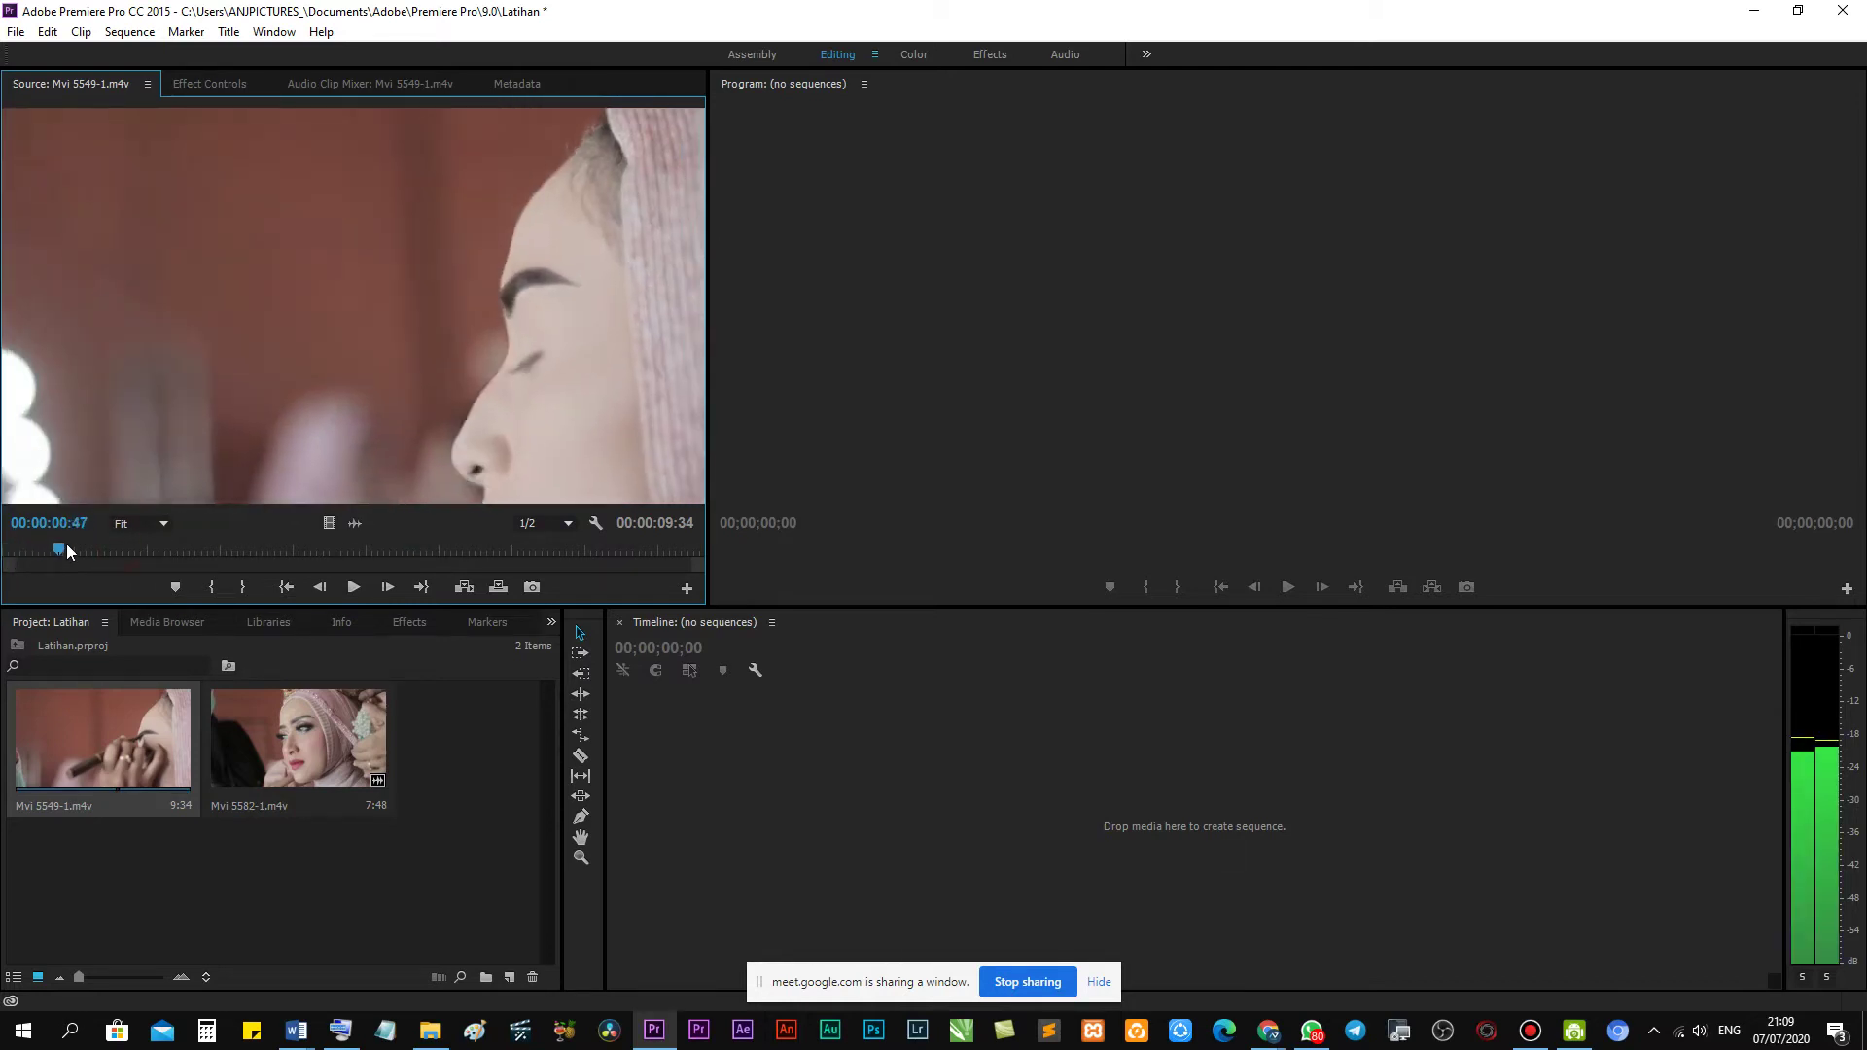
click(129, 757)
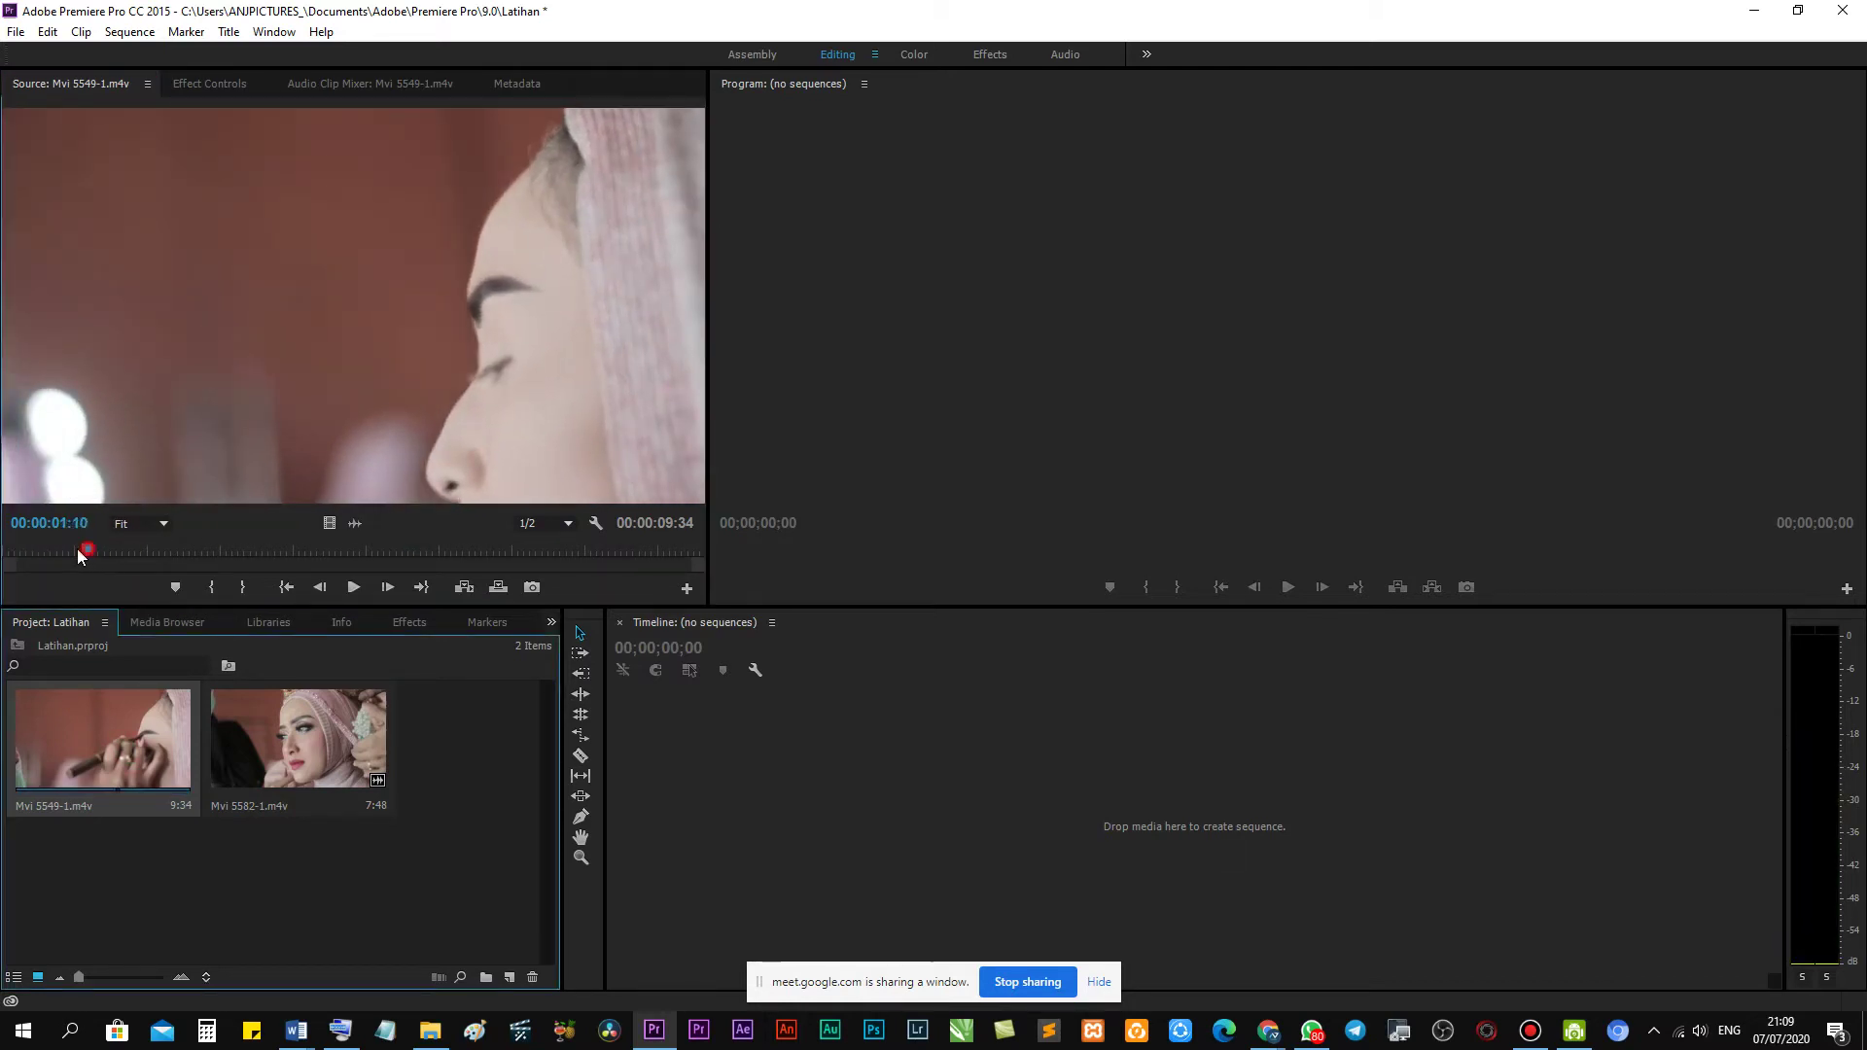
mouse_move(82, 551)
mouse_down()
mouse_move(429, 550)
mouse_move(68, 550)
mouse_move(371, 551)
mouse_move(113, 536)
mouse_move(233, 538)
mouse_move(198, 538)
mouse_up()
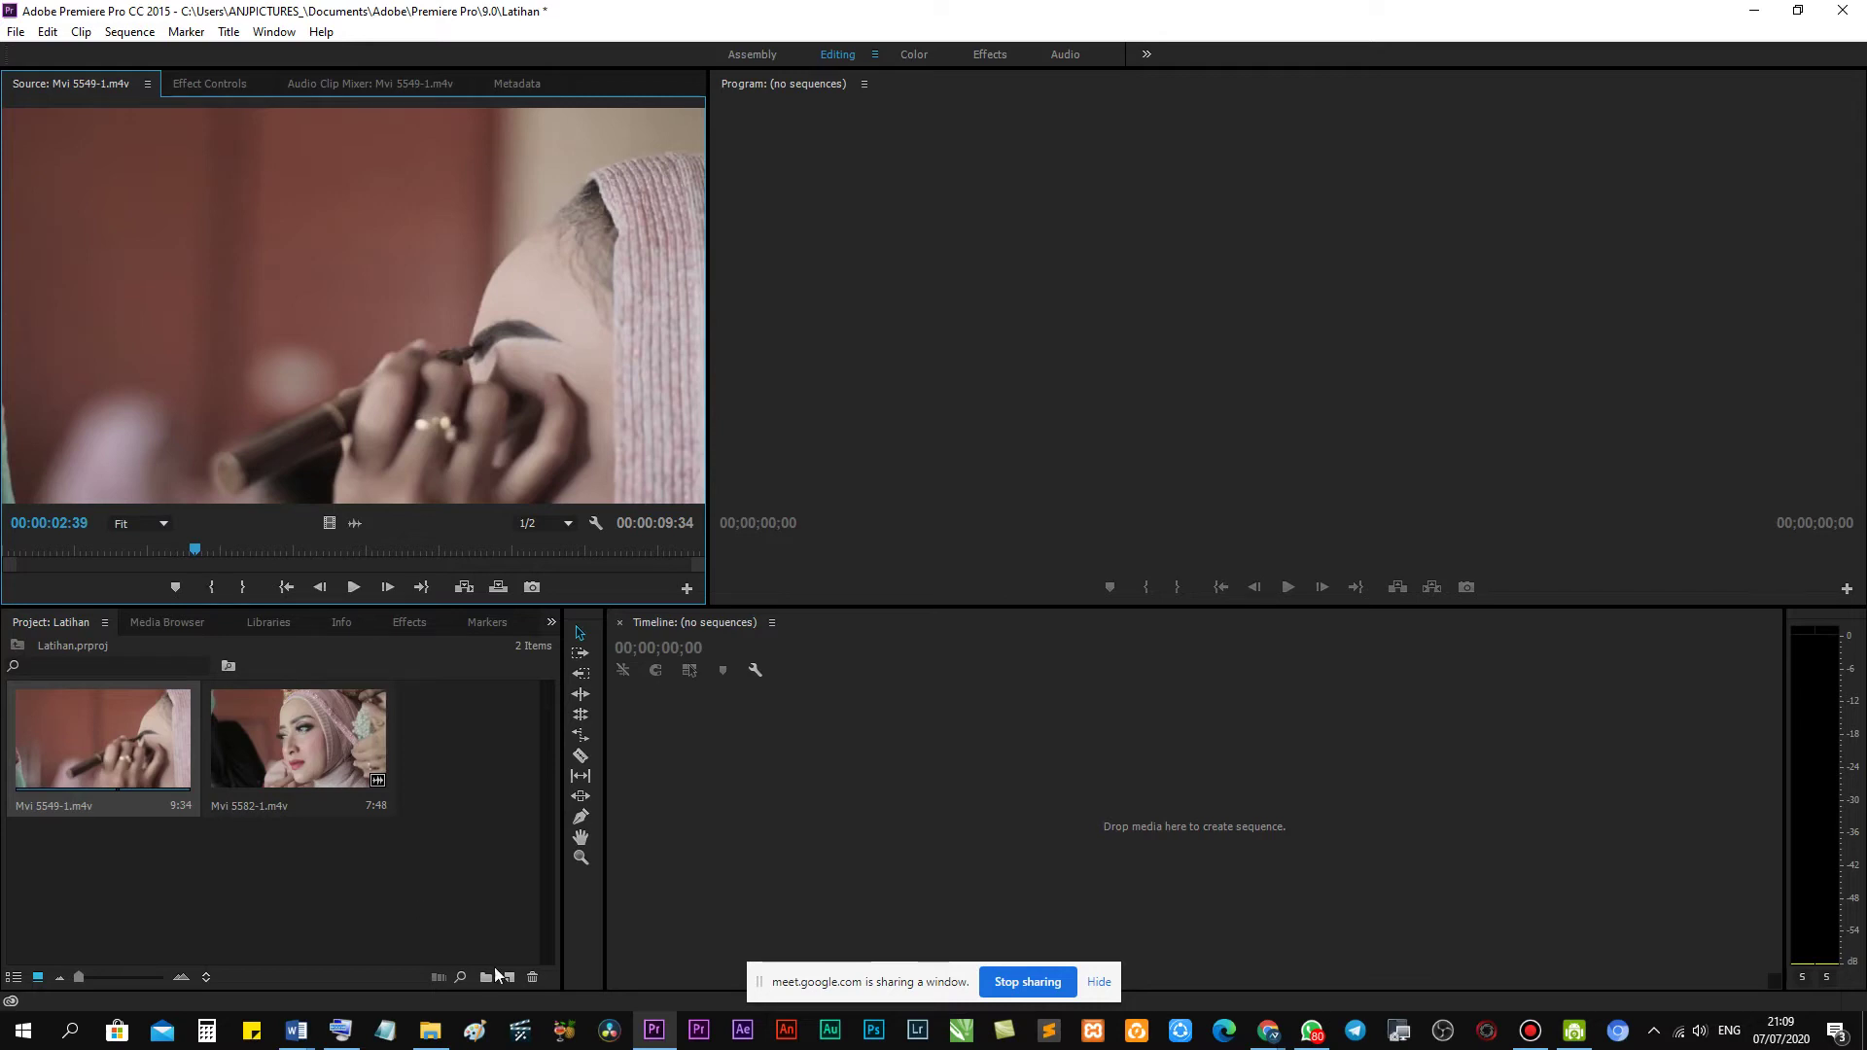
click(1274, 1035)
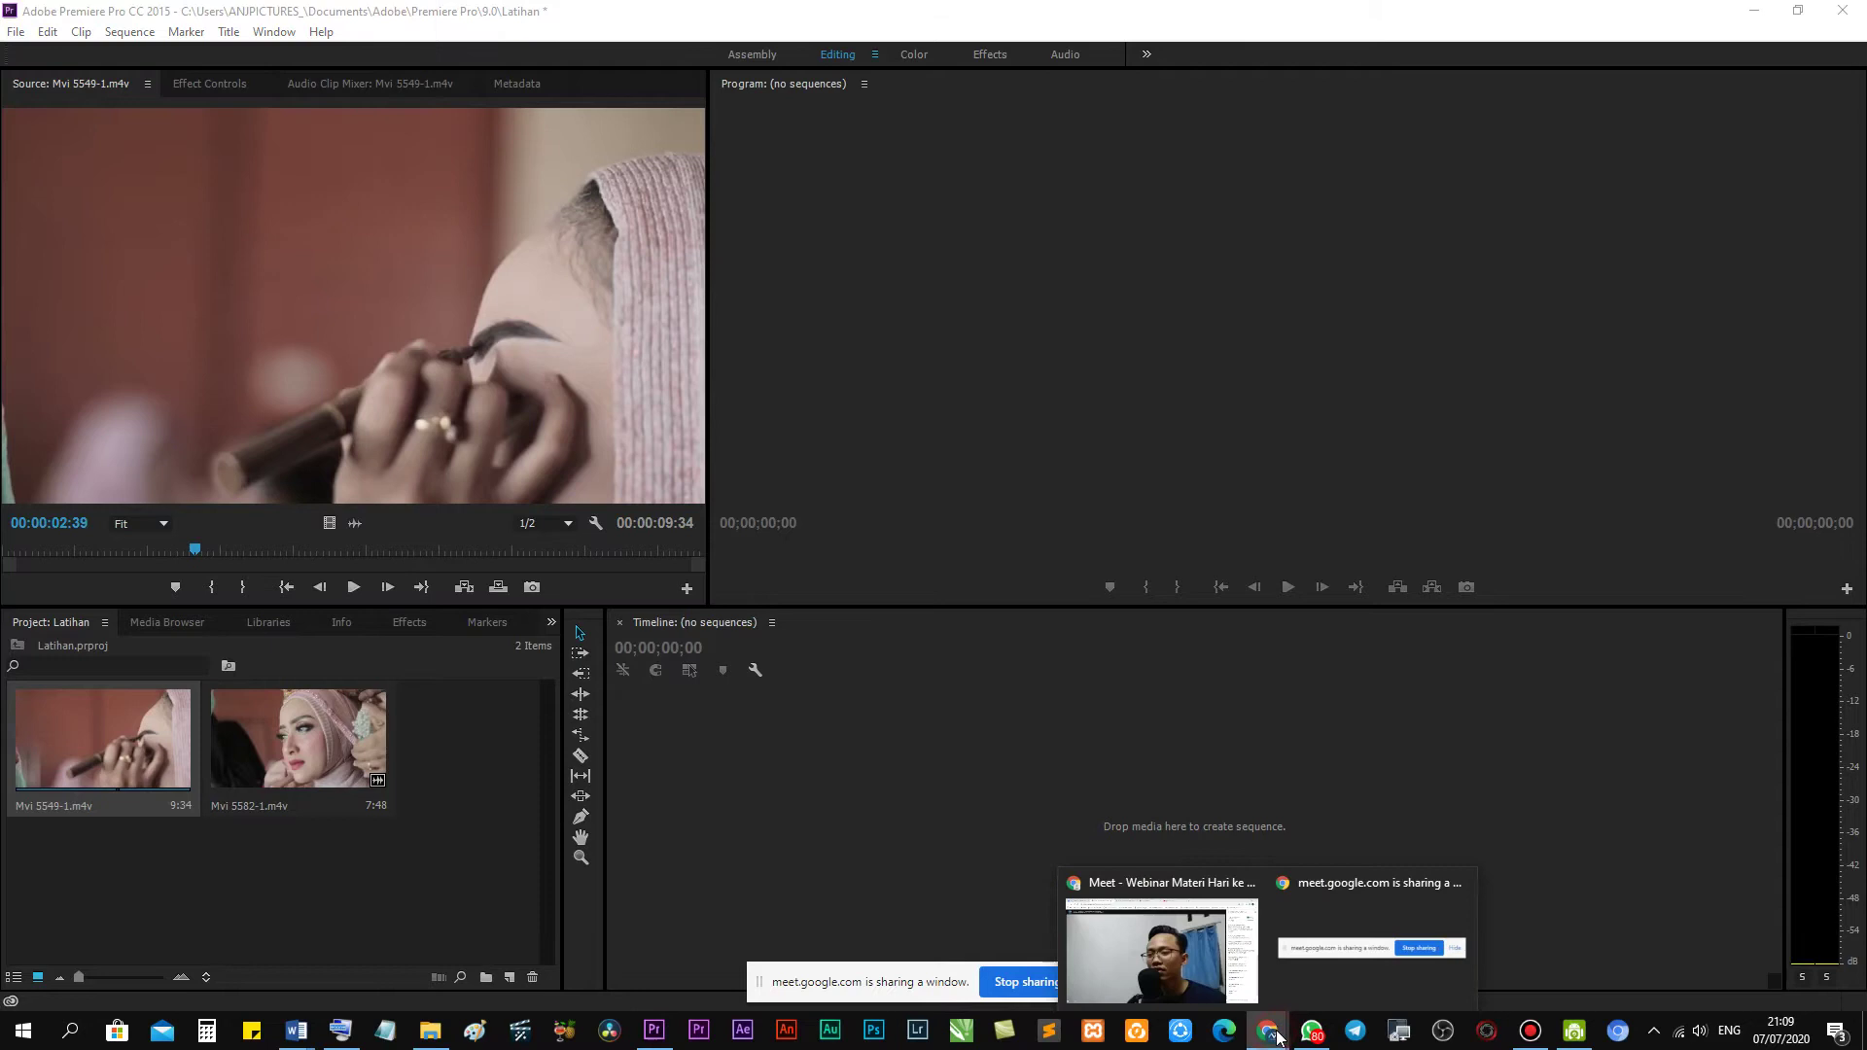
click(1212, 958)
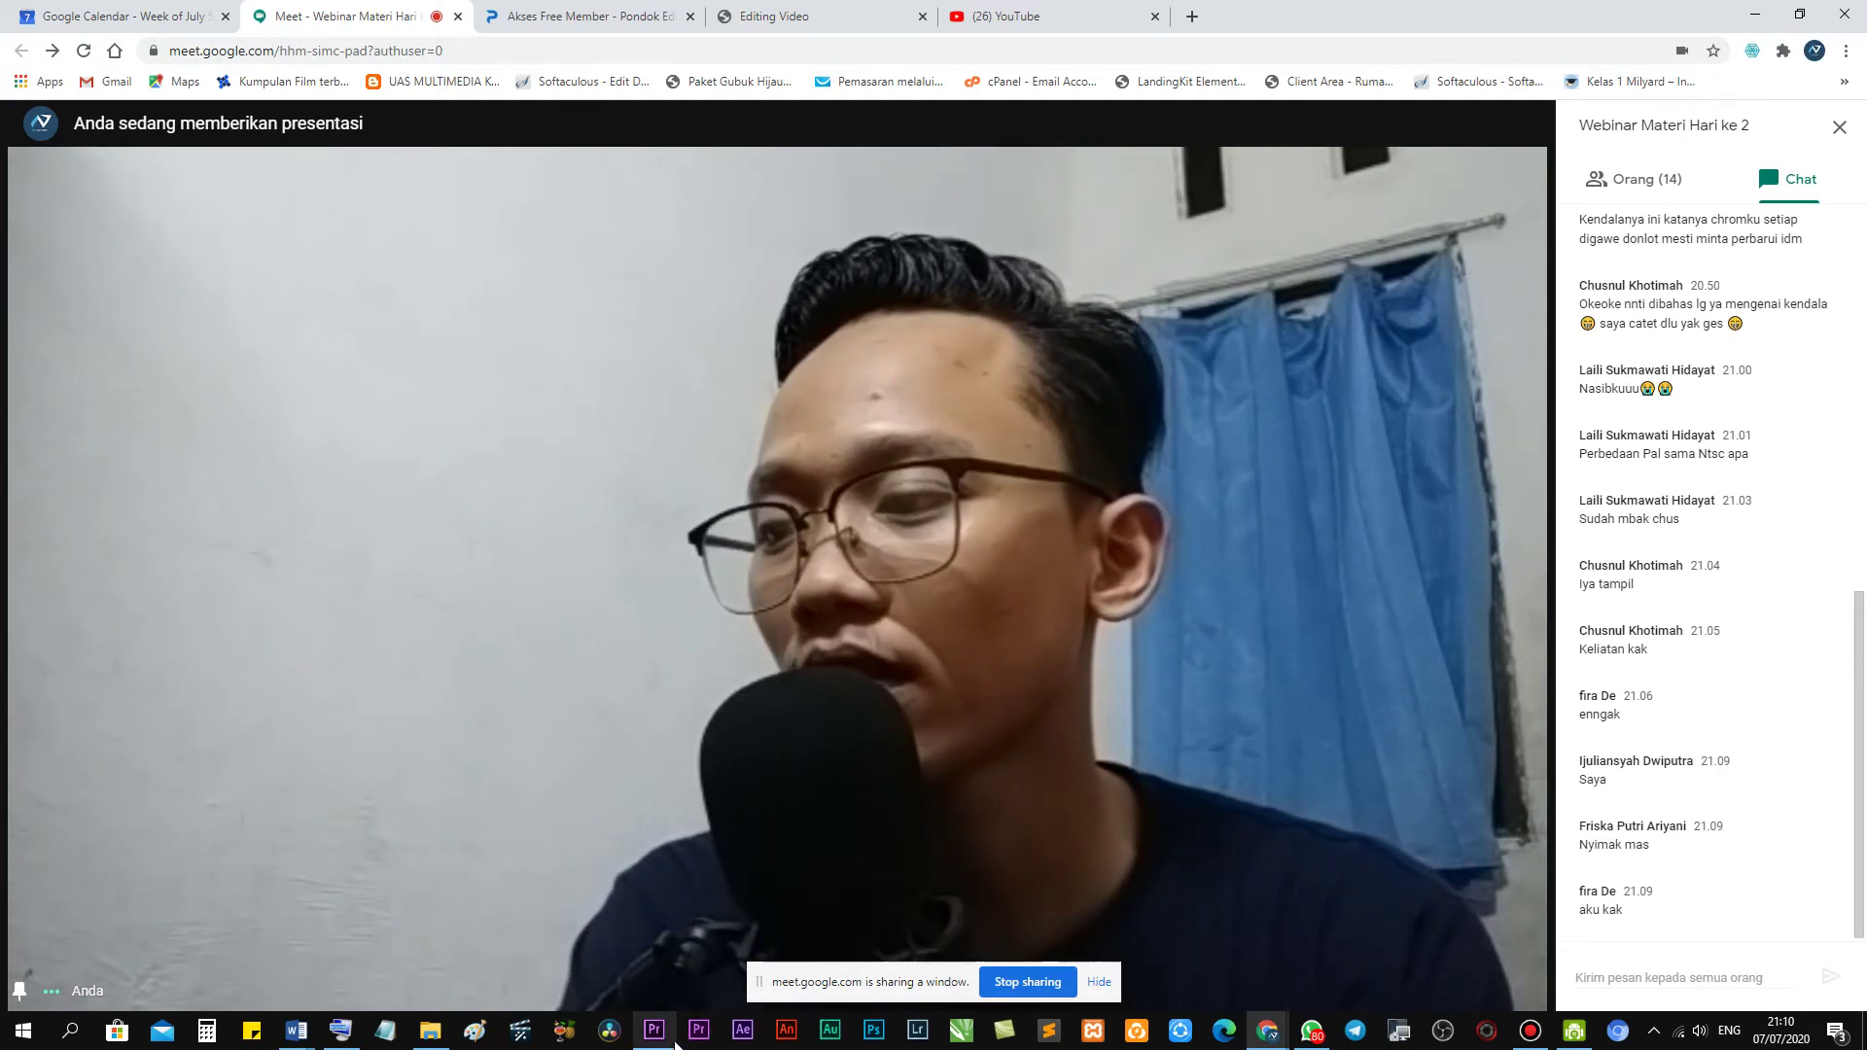
mouse_move(654, 1029)
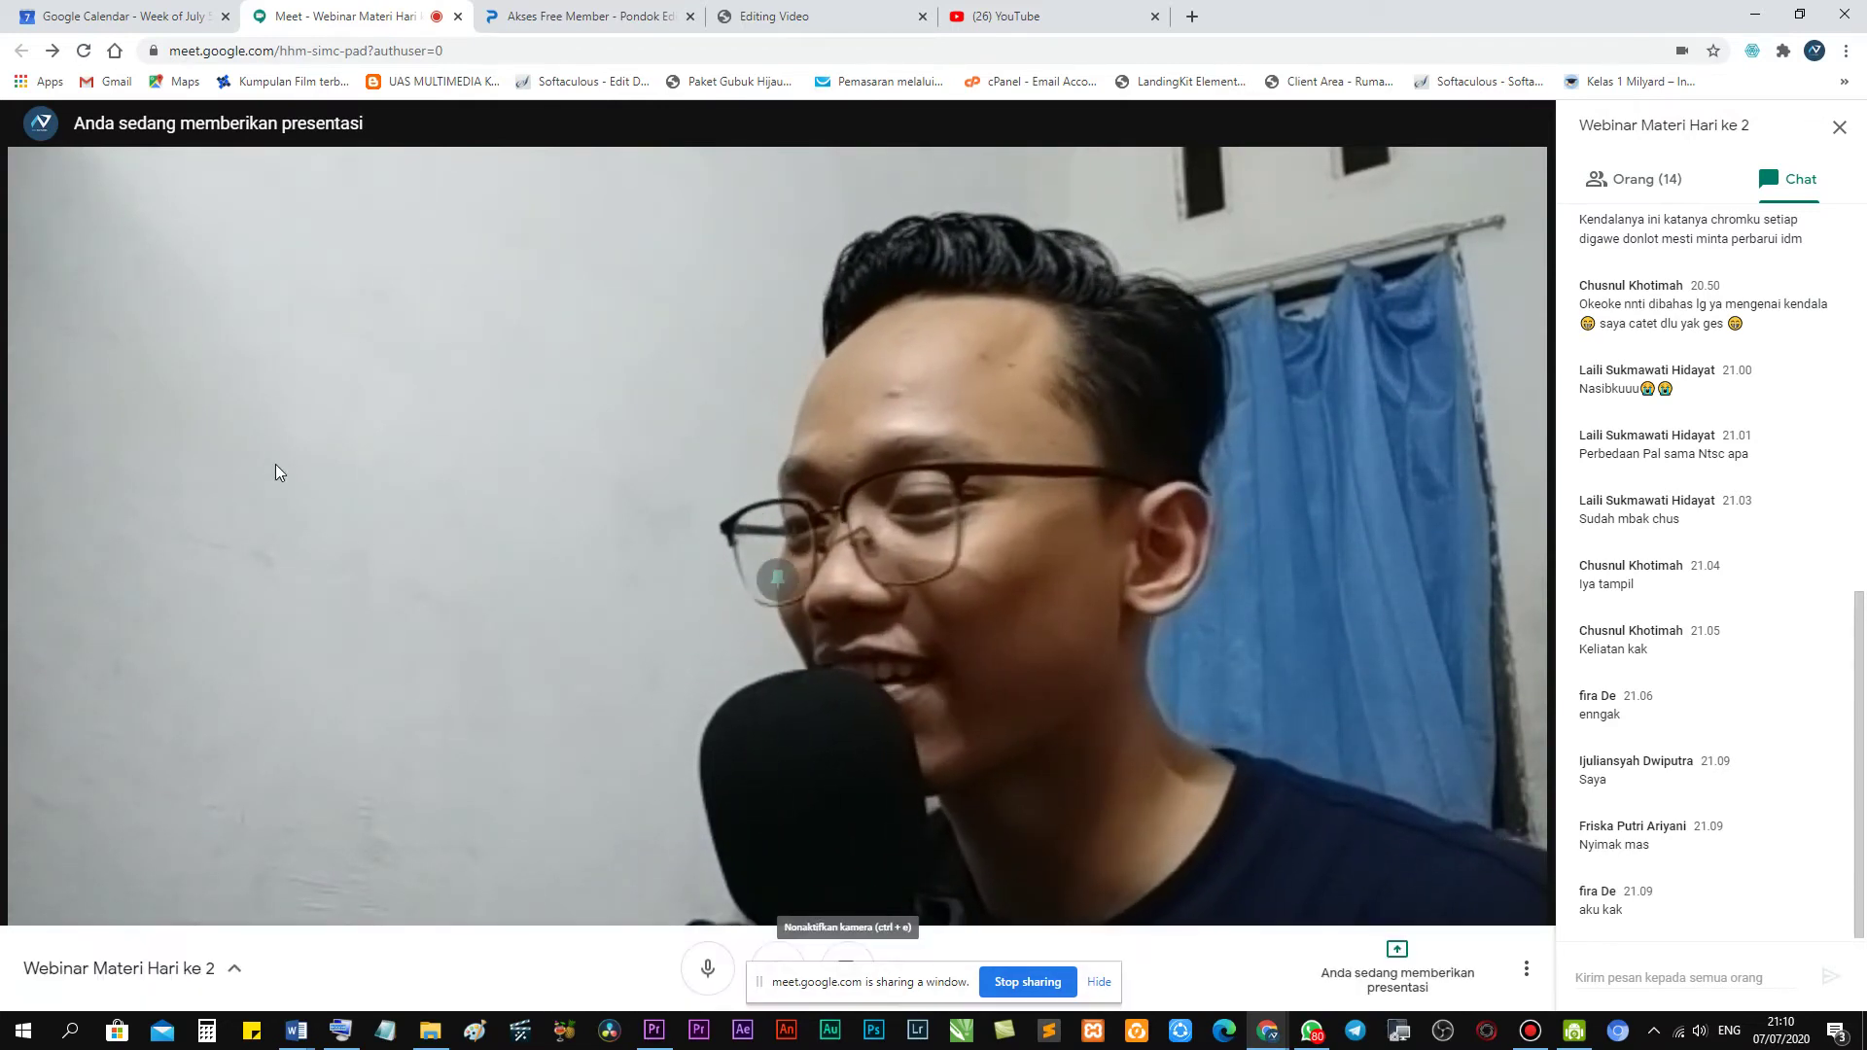
click(670, 1045)
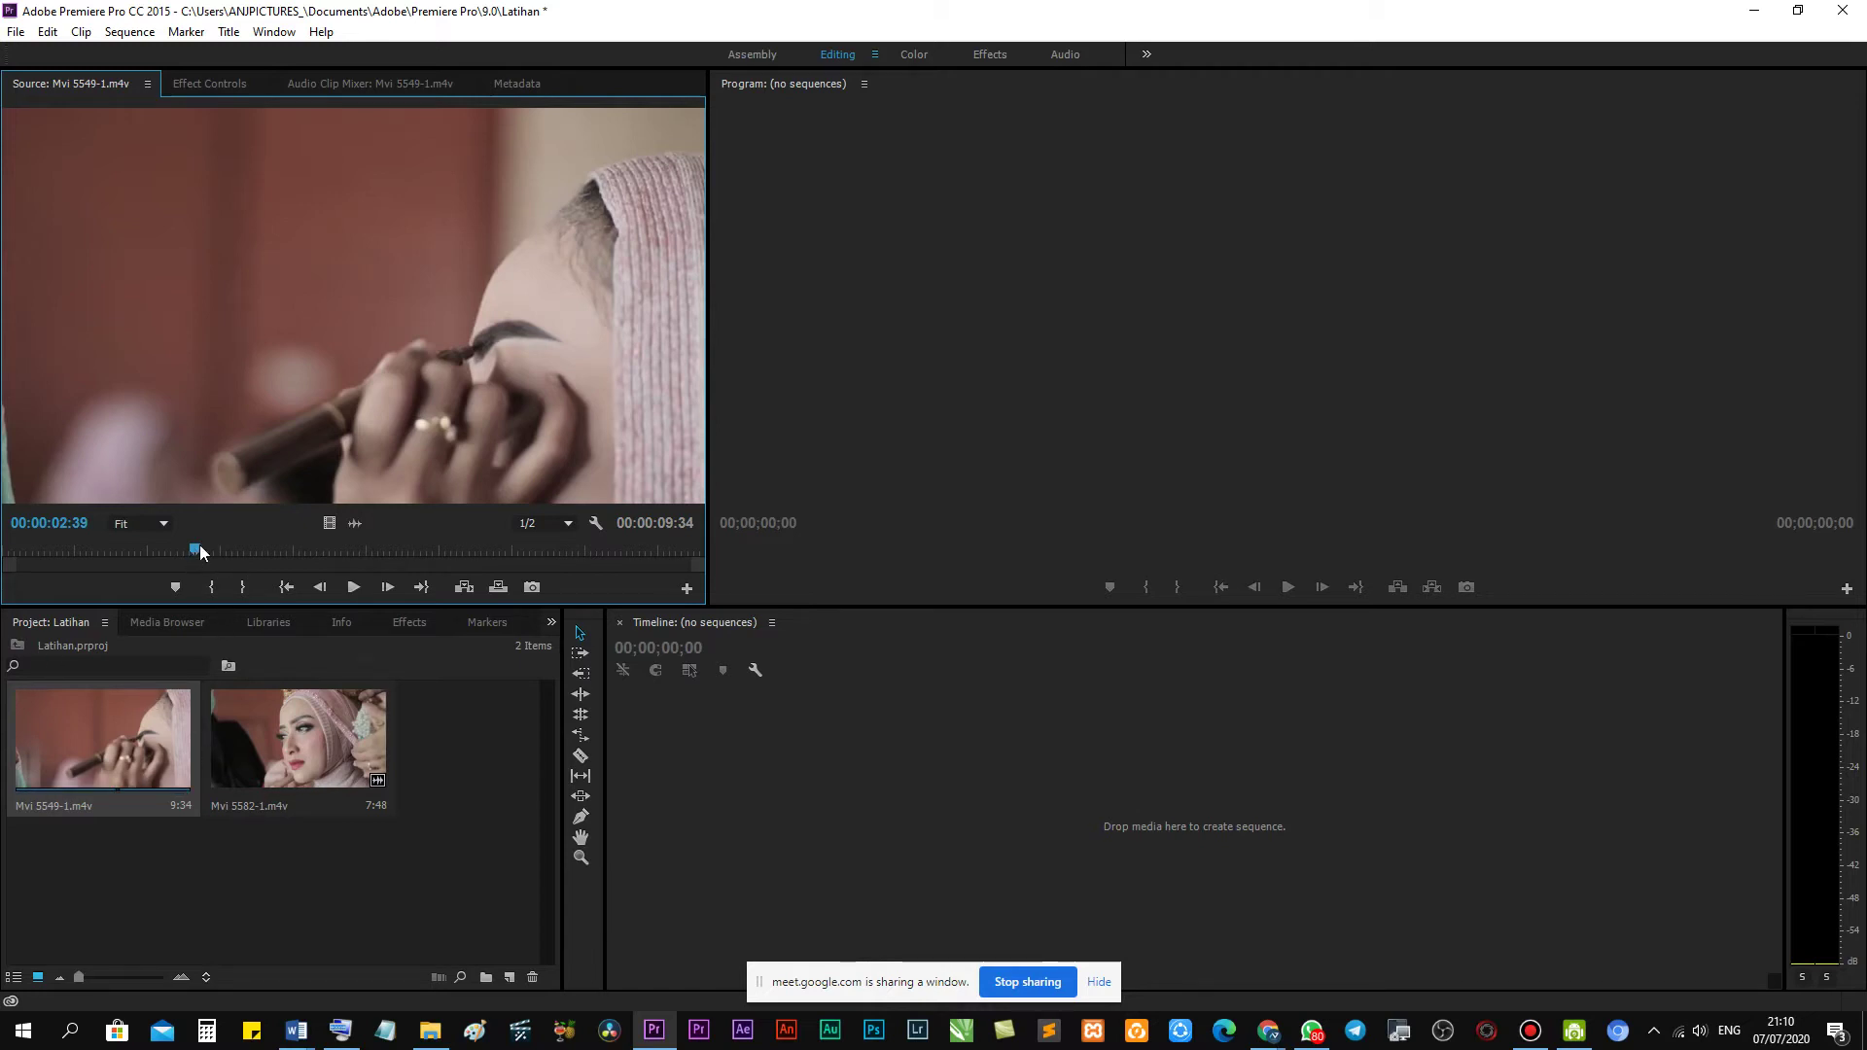
Mark In at 00:00:04:57 and Mark Out on Mvi 5549-1, leaving a 00:00:00:53 range.
mouse_move(197, 550)
mouse_down()
mouse_move(155, 552)
mouse_move(354, 563)
mouse_move(230, 557)
mouse_move(265, 551)
mouse_up()
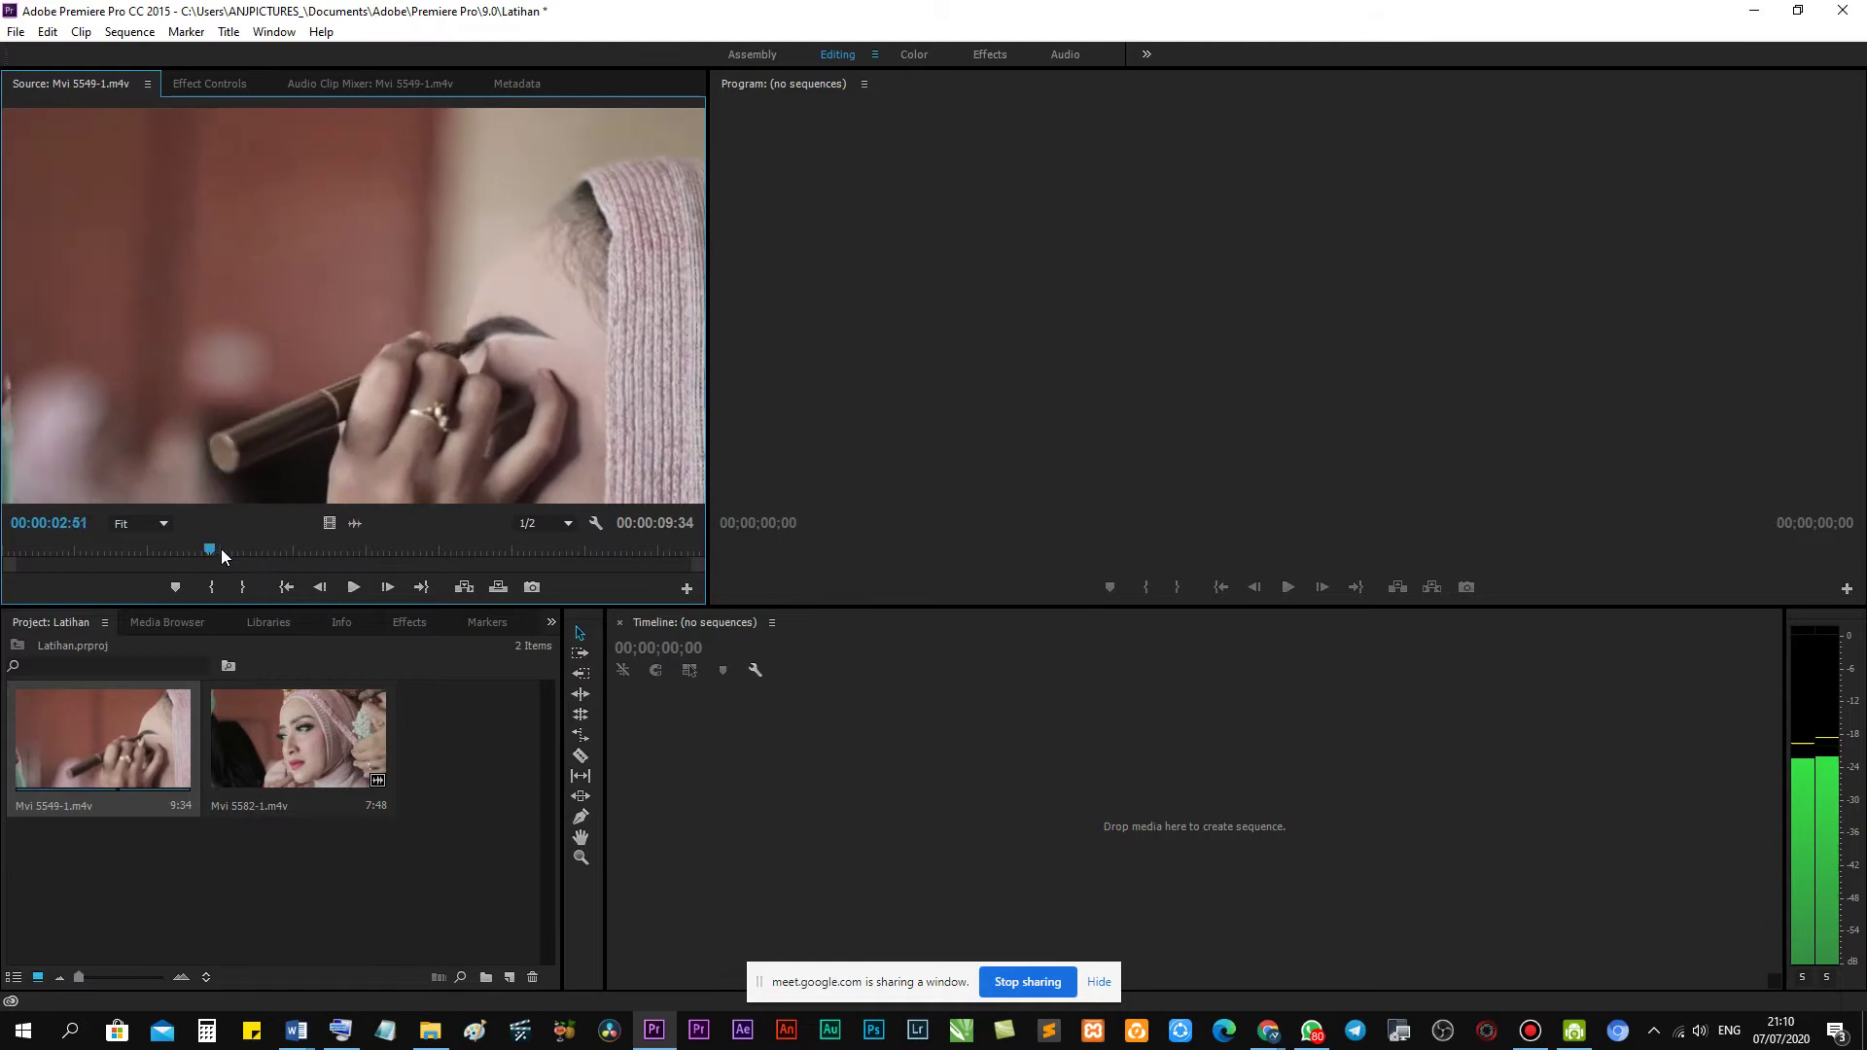
drag(265, 548, 219, 551)
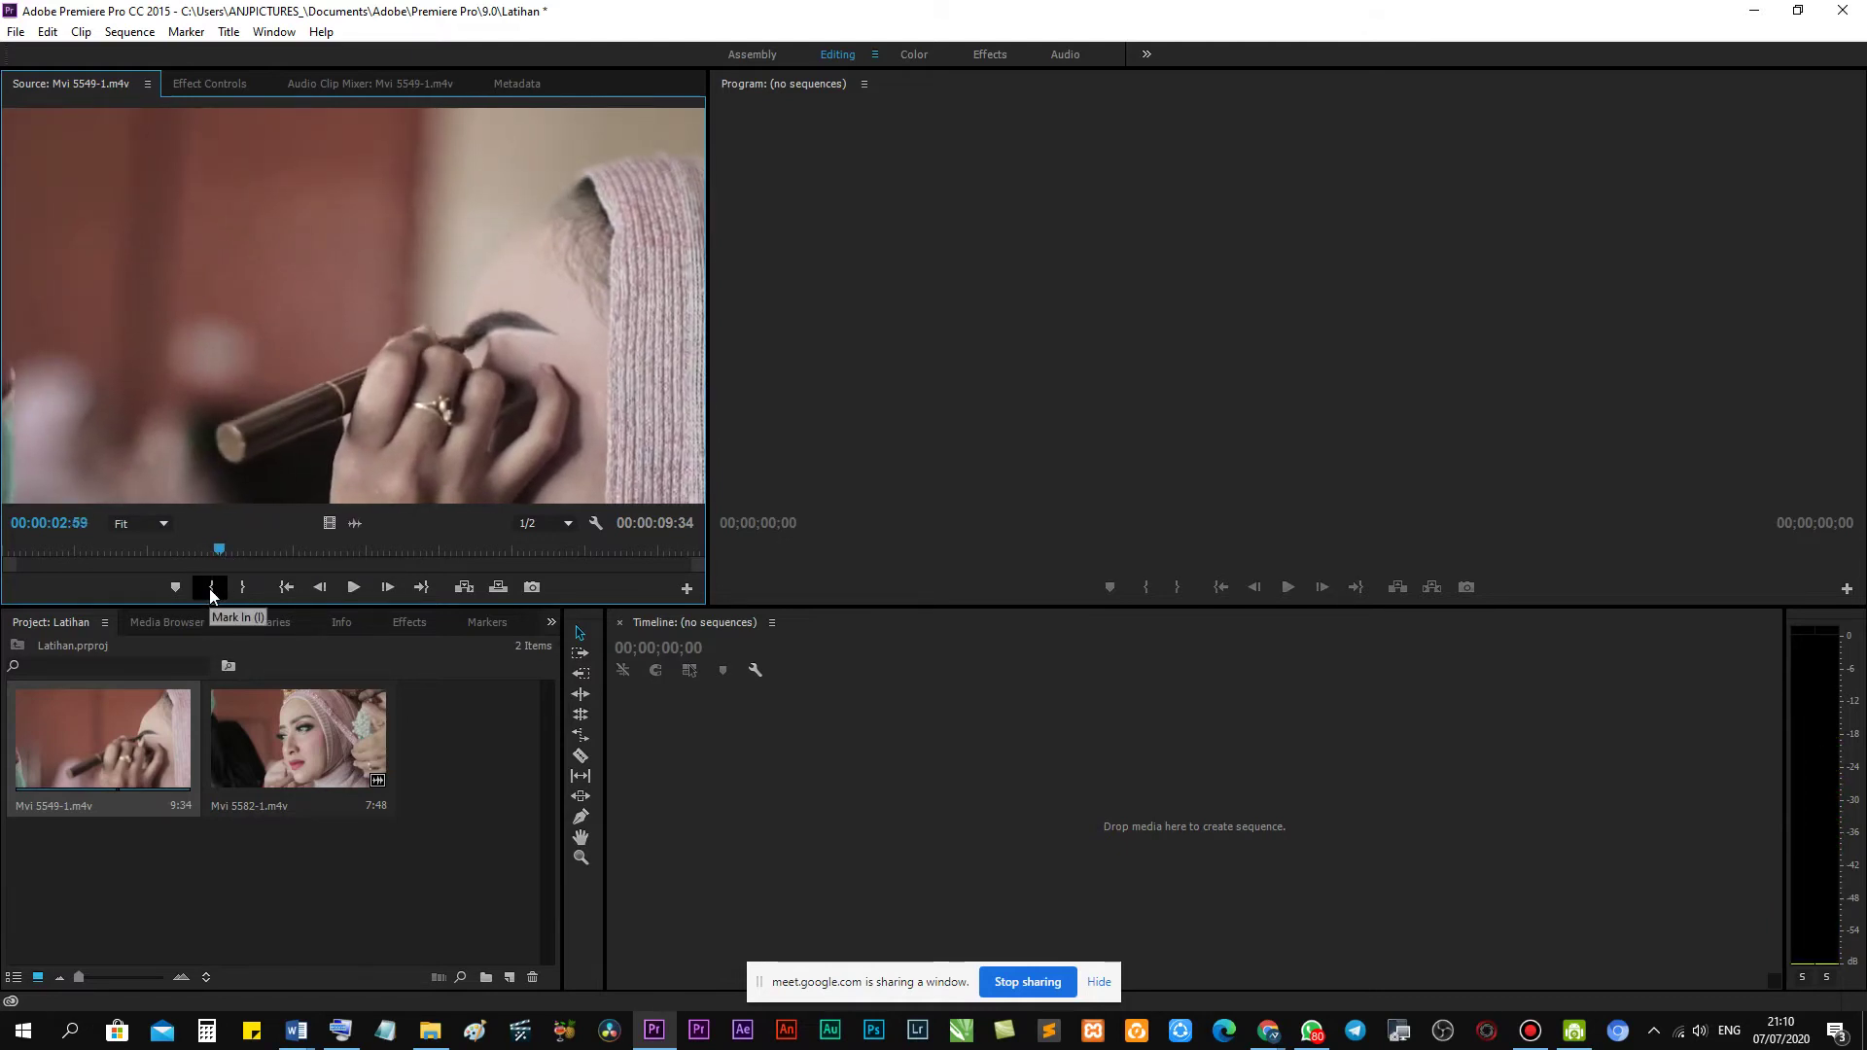
click(210, 589)
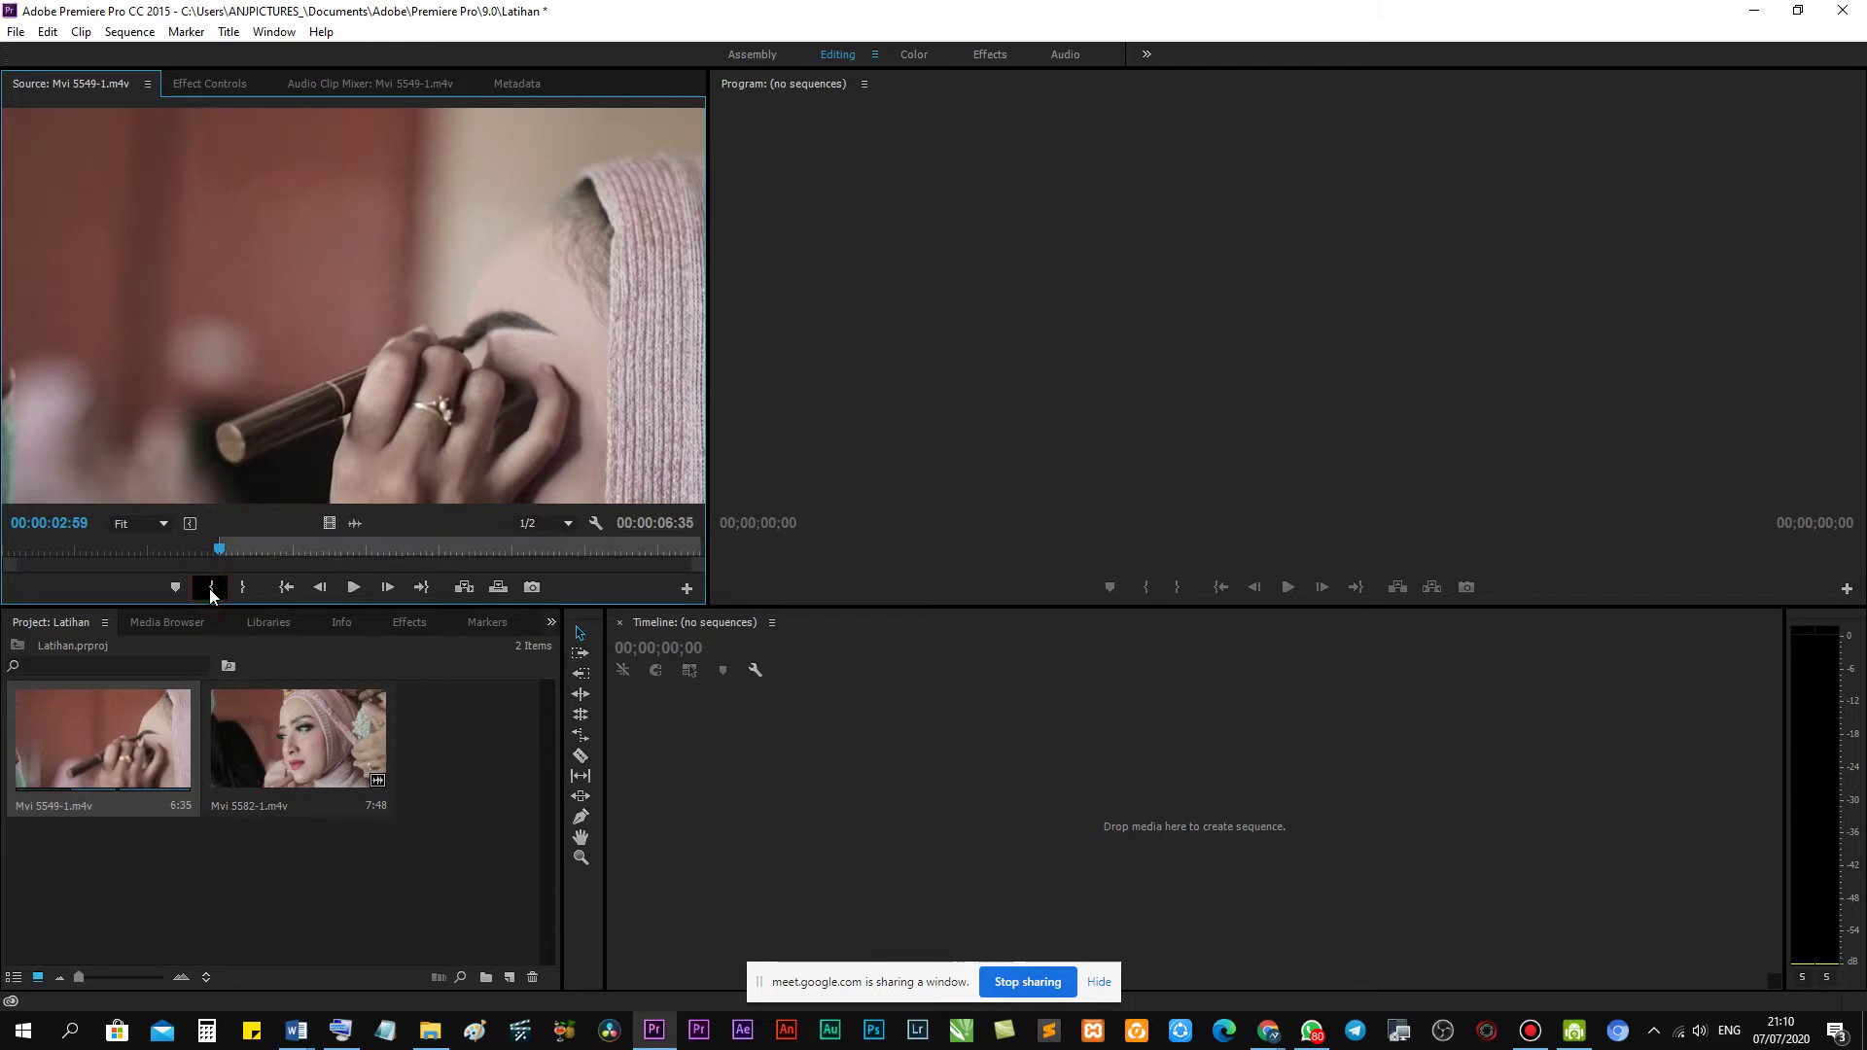
mouse_move(222, 552)
mouse_down()
mouse_move(437, 564)
mouse_move(219, 566)
mouse_move(440, 553)
mouse_move(424, 553)
mouse_up()
click(211, 588)
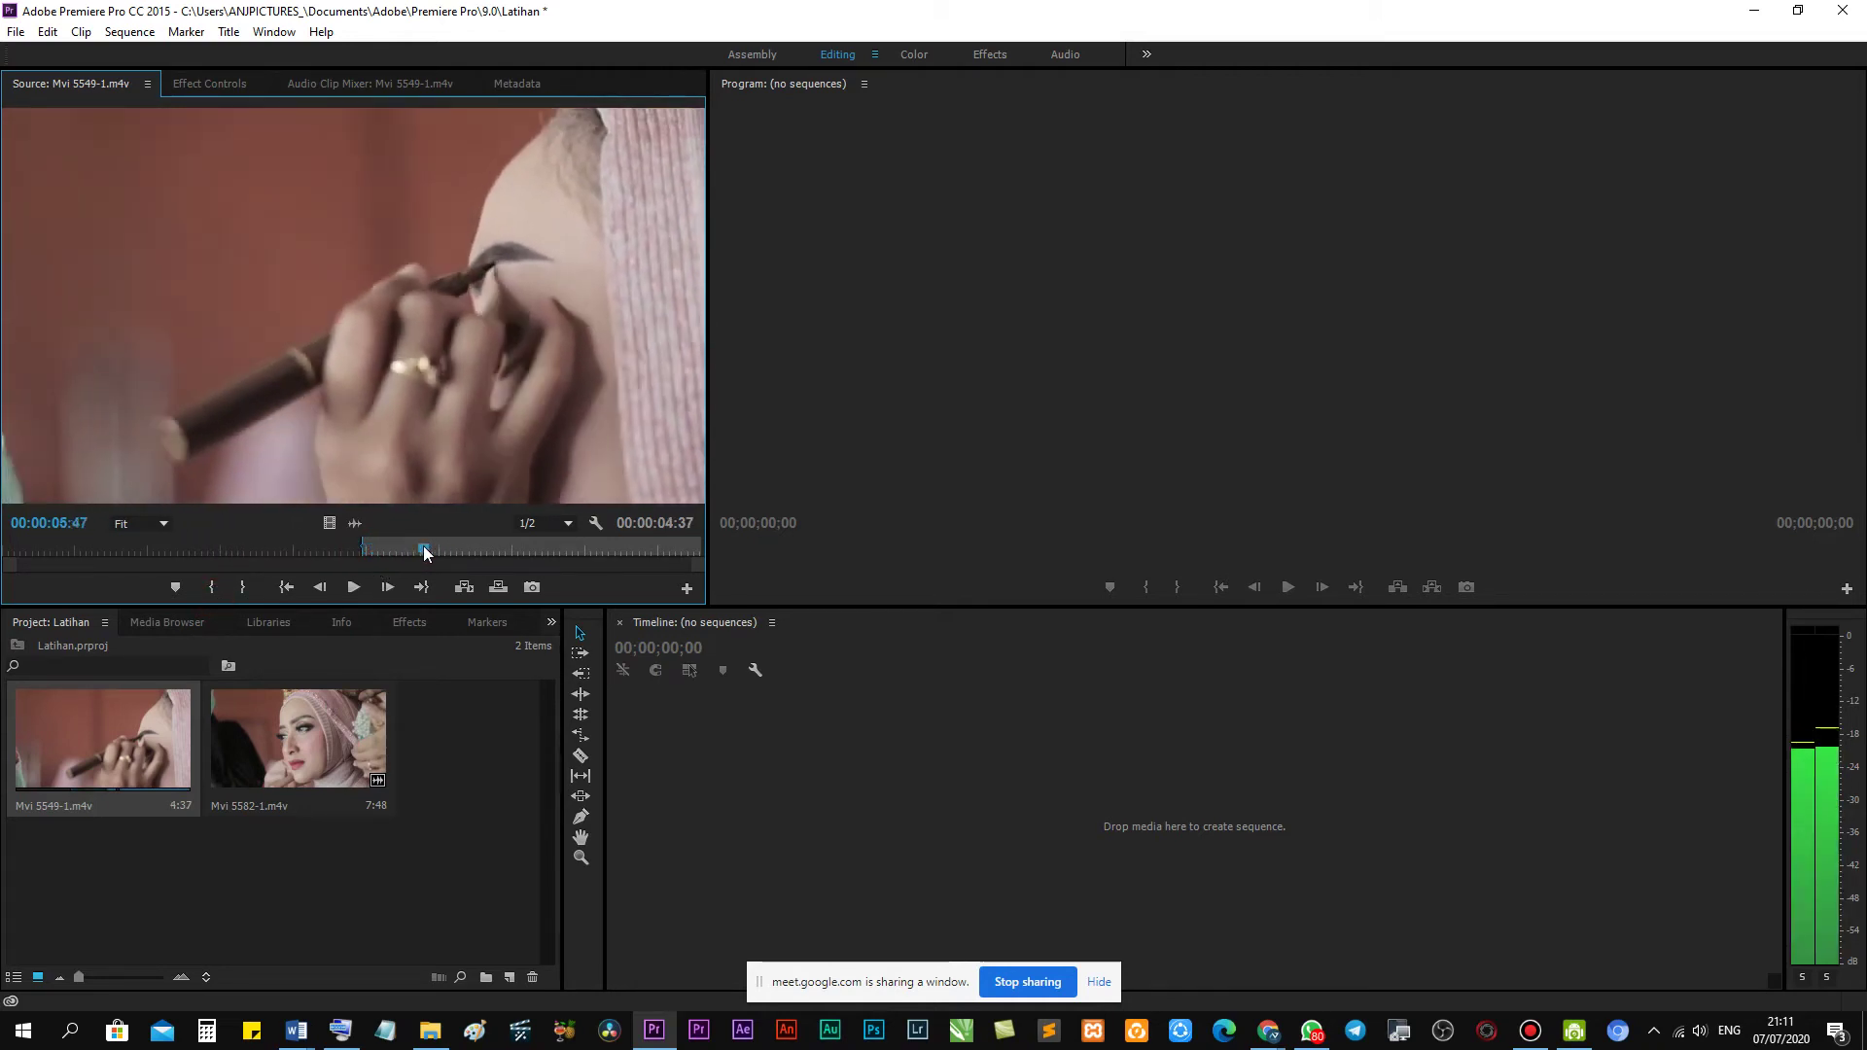
click(246, 586)
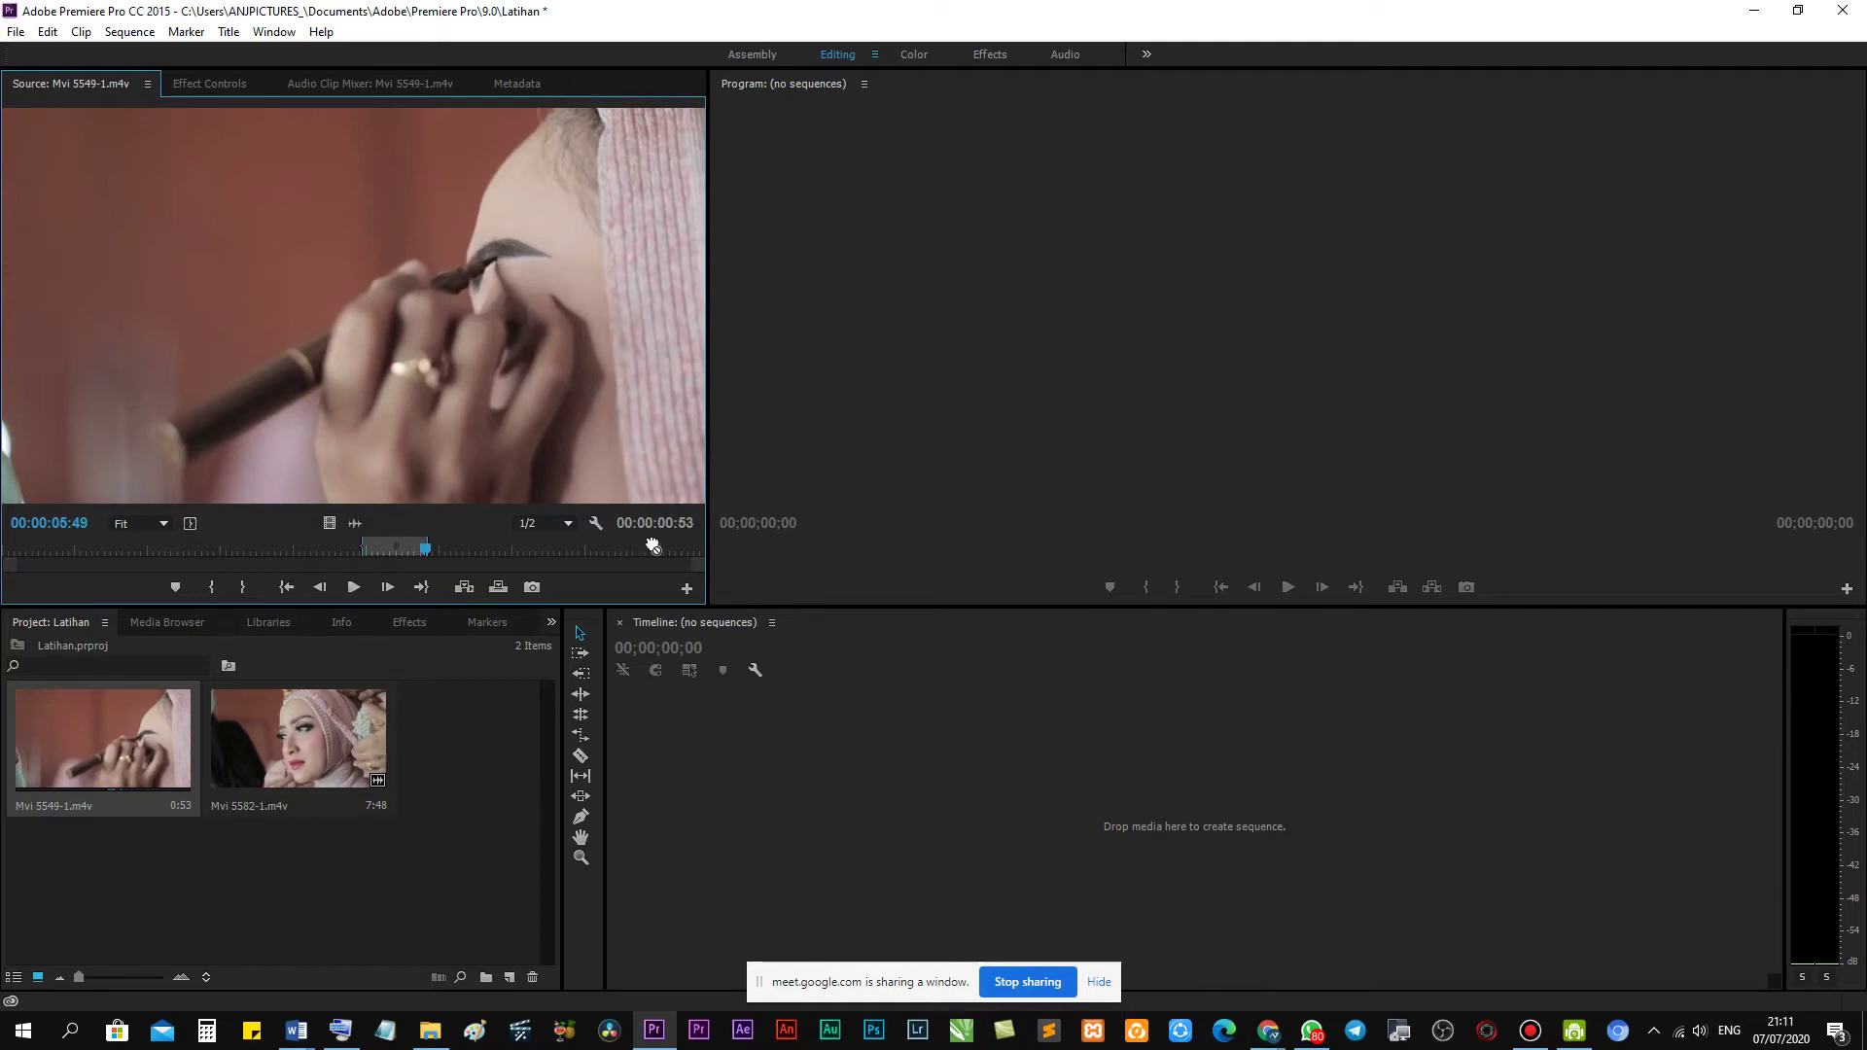
Drag the marked clip into the empty Timeline to create sequence Mvi 5549-1.
mouse_move(712, 663)
mouse_down()
mouse_move(755, 768)
mouse_move(791, 767)
mouse_up()
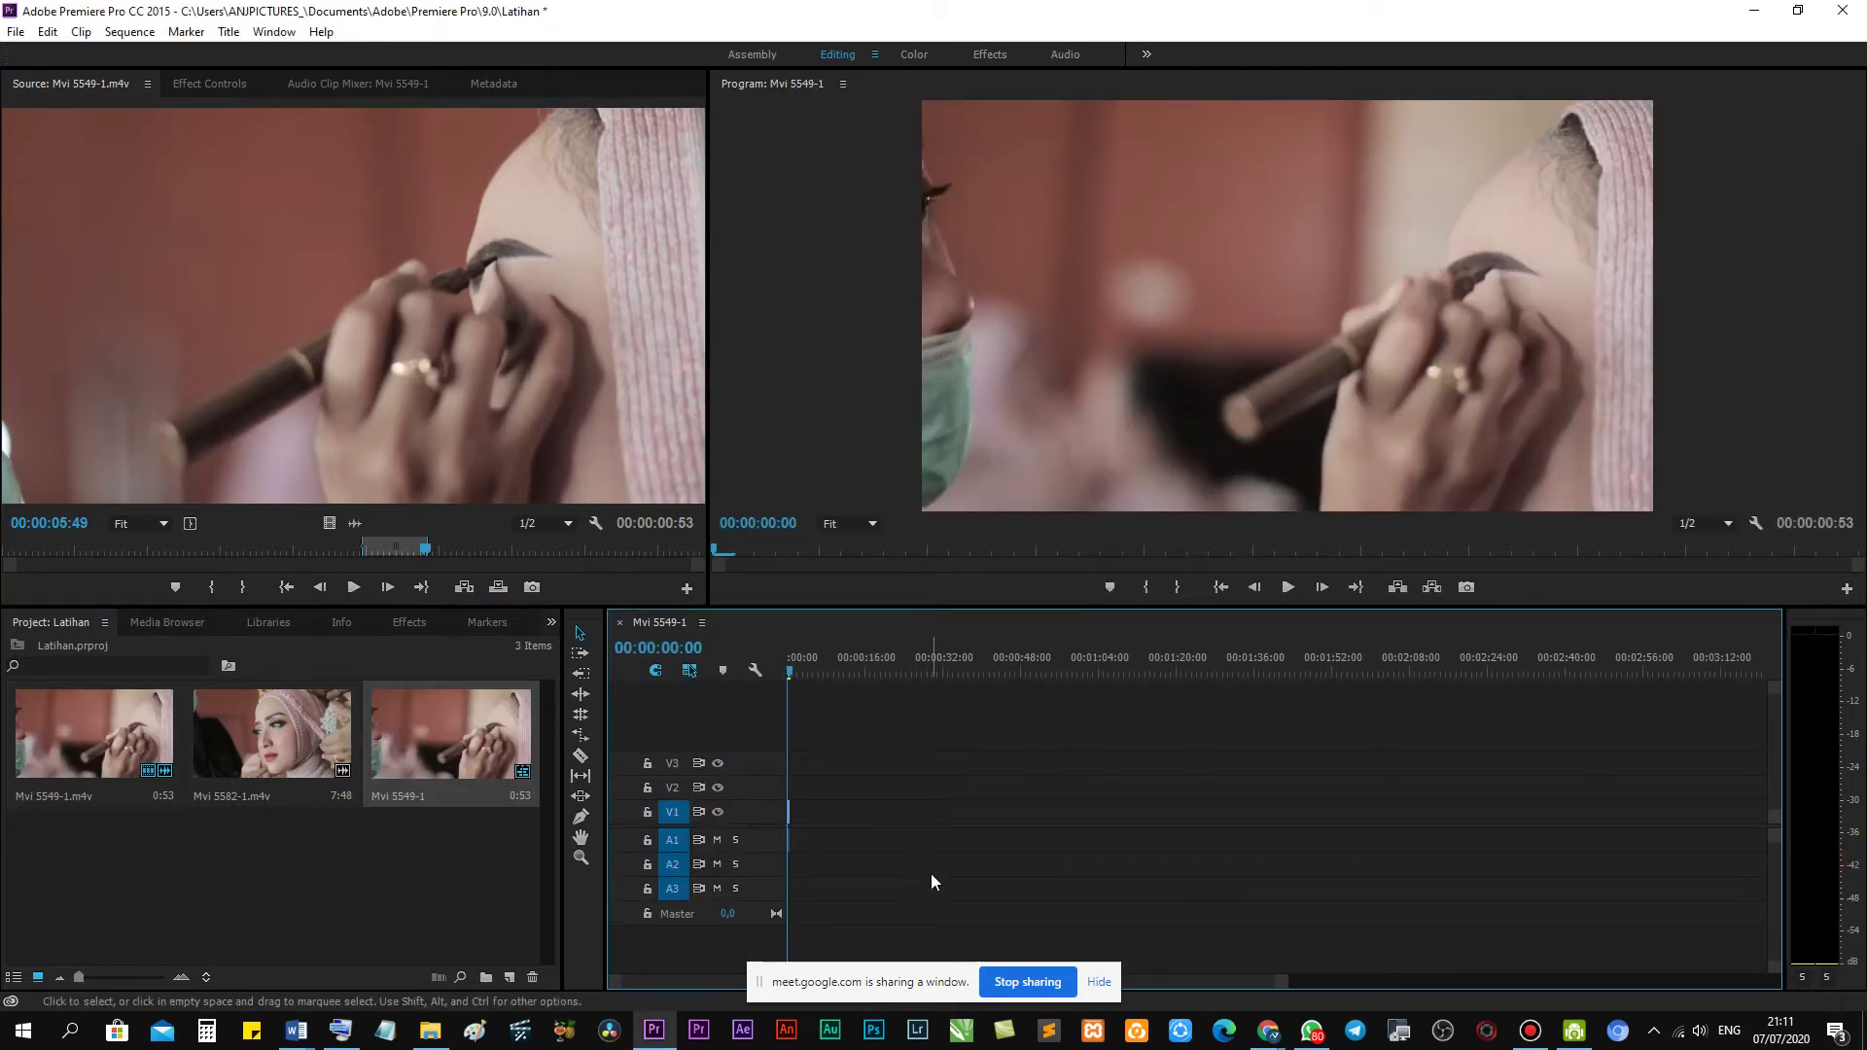
scroll(912, 855, up, 3)
scroll(1082, 904, up, 1)
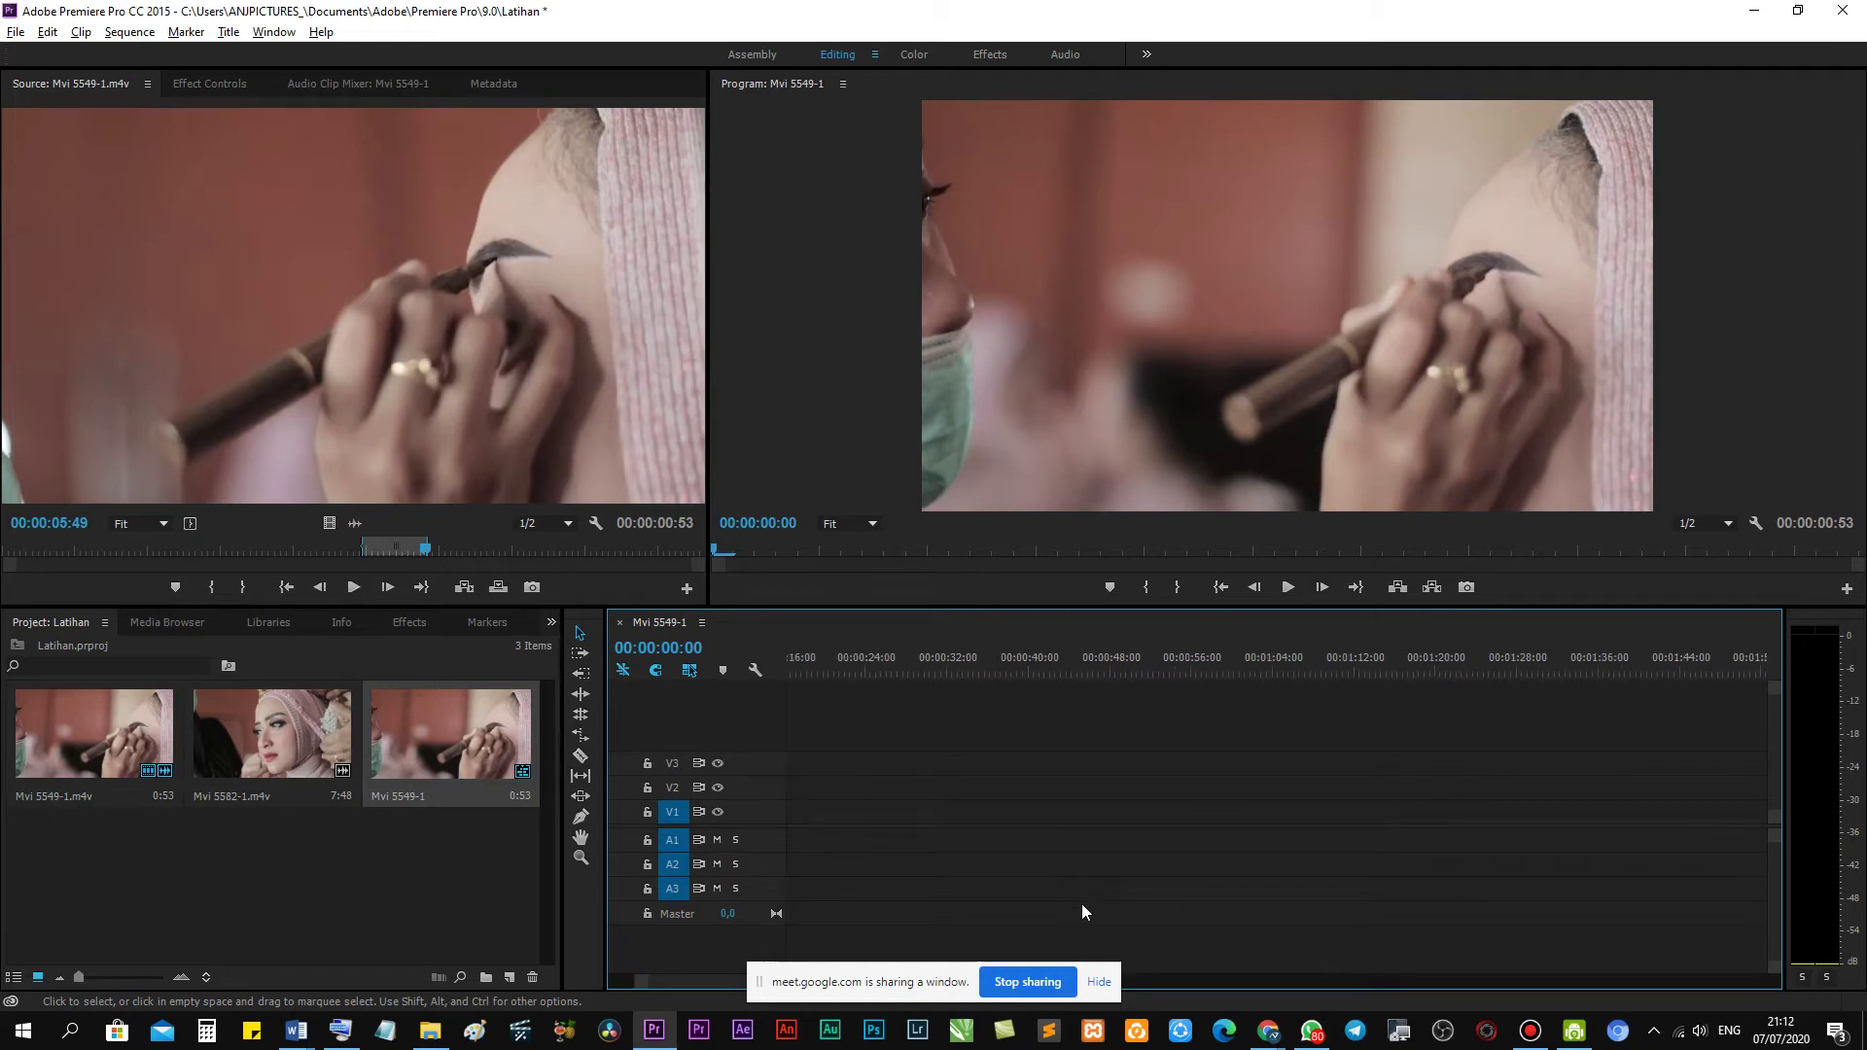
click(1099, 981)
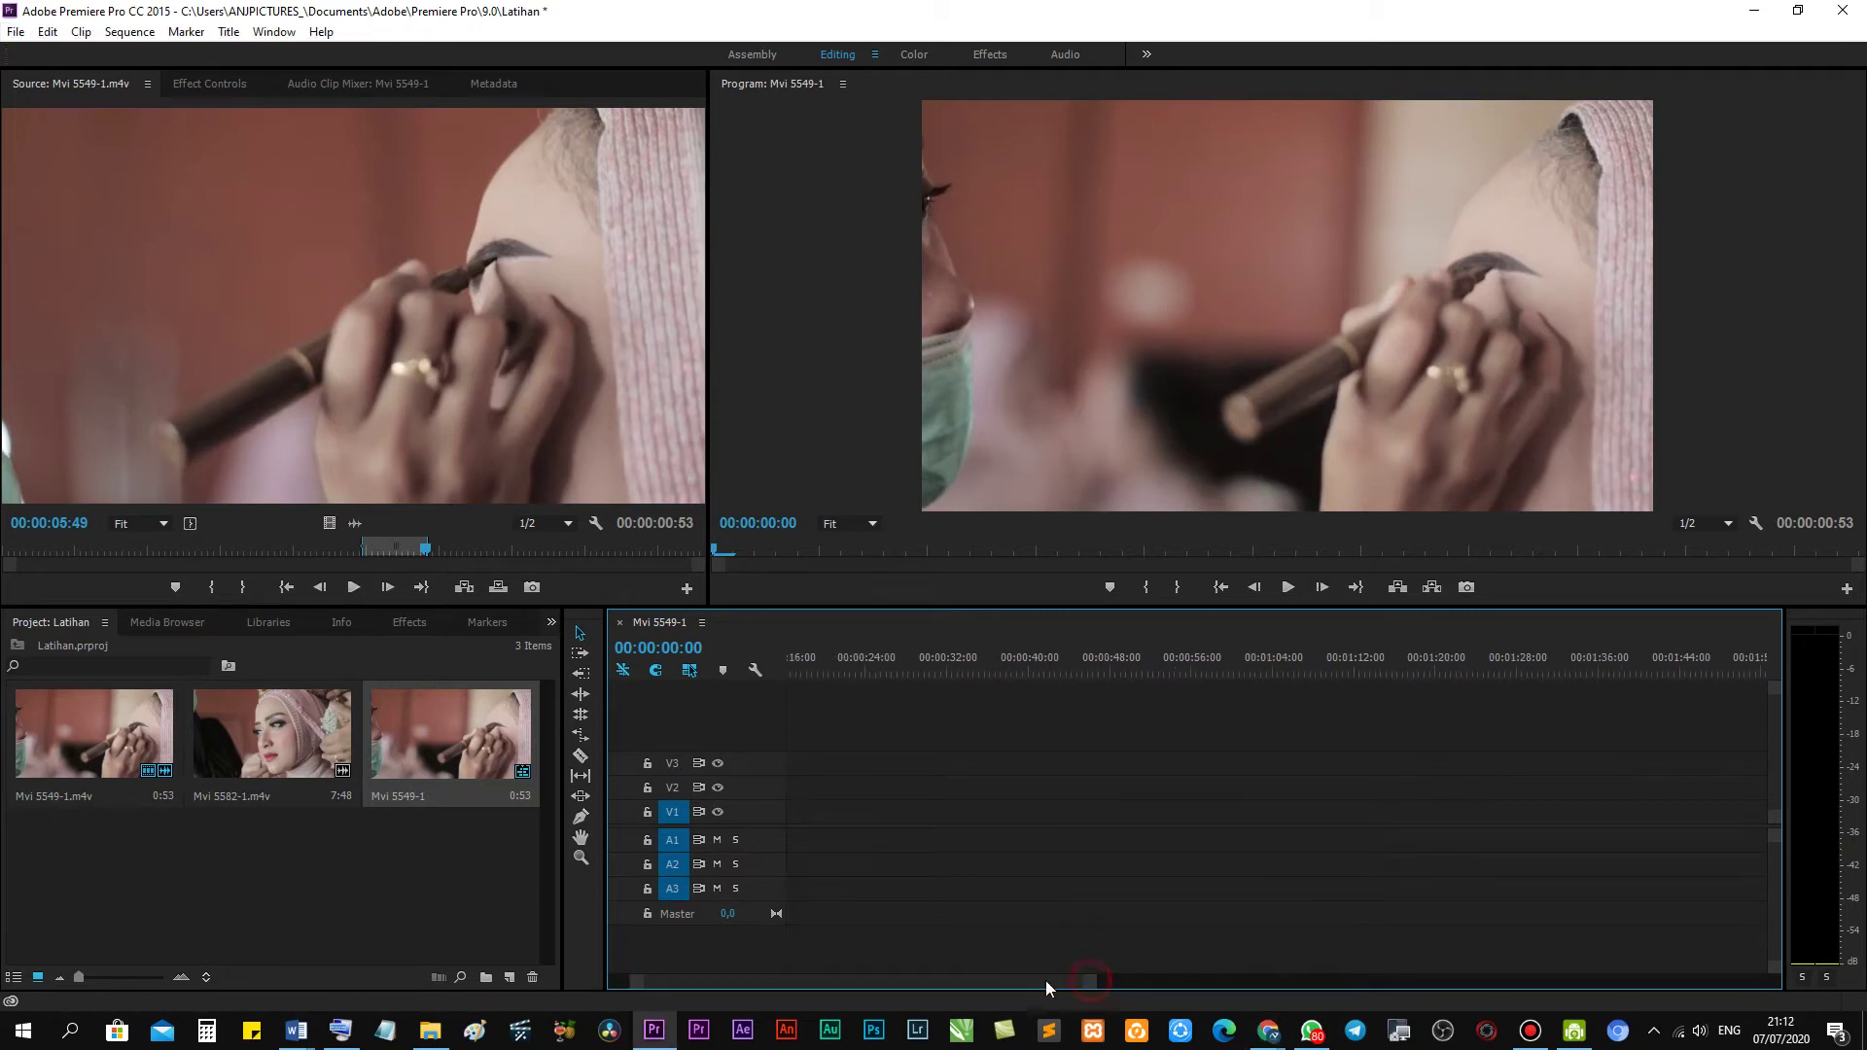
click(954, 975)
Zoom into the timeline and delete the short clip at the sequence start.
scroll(937, 874, up, 2)
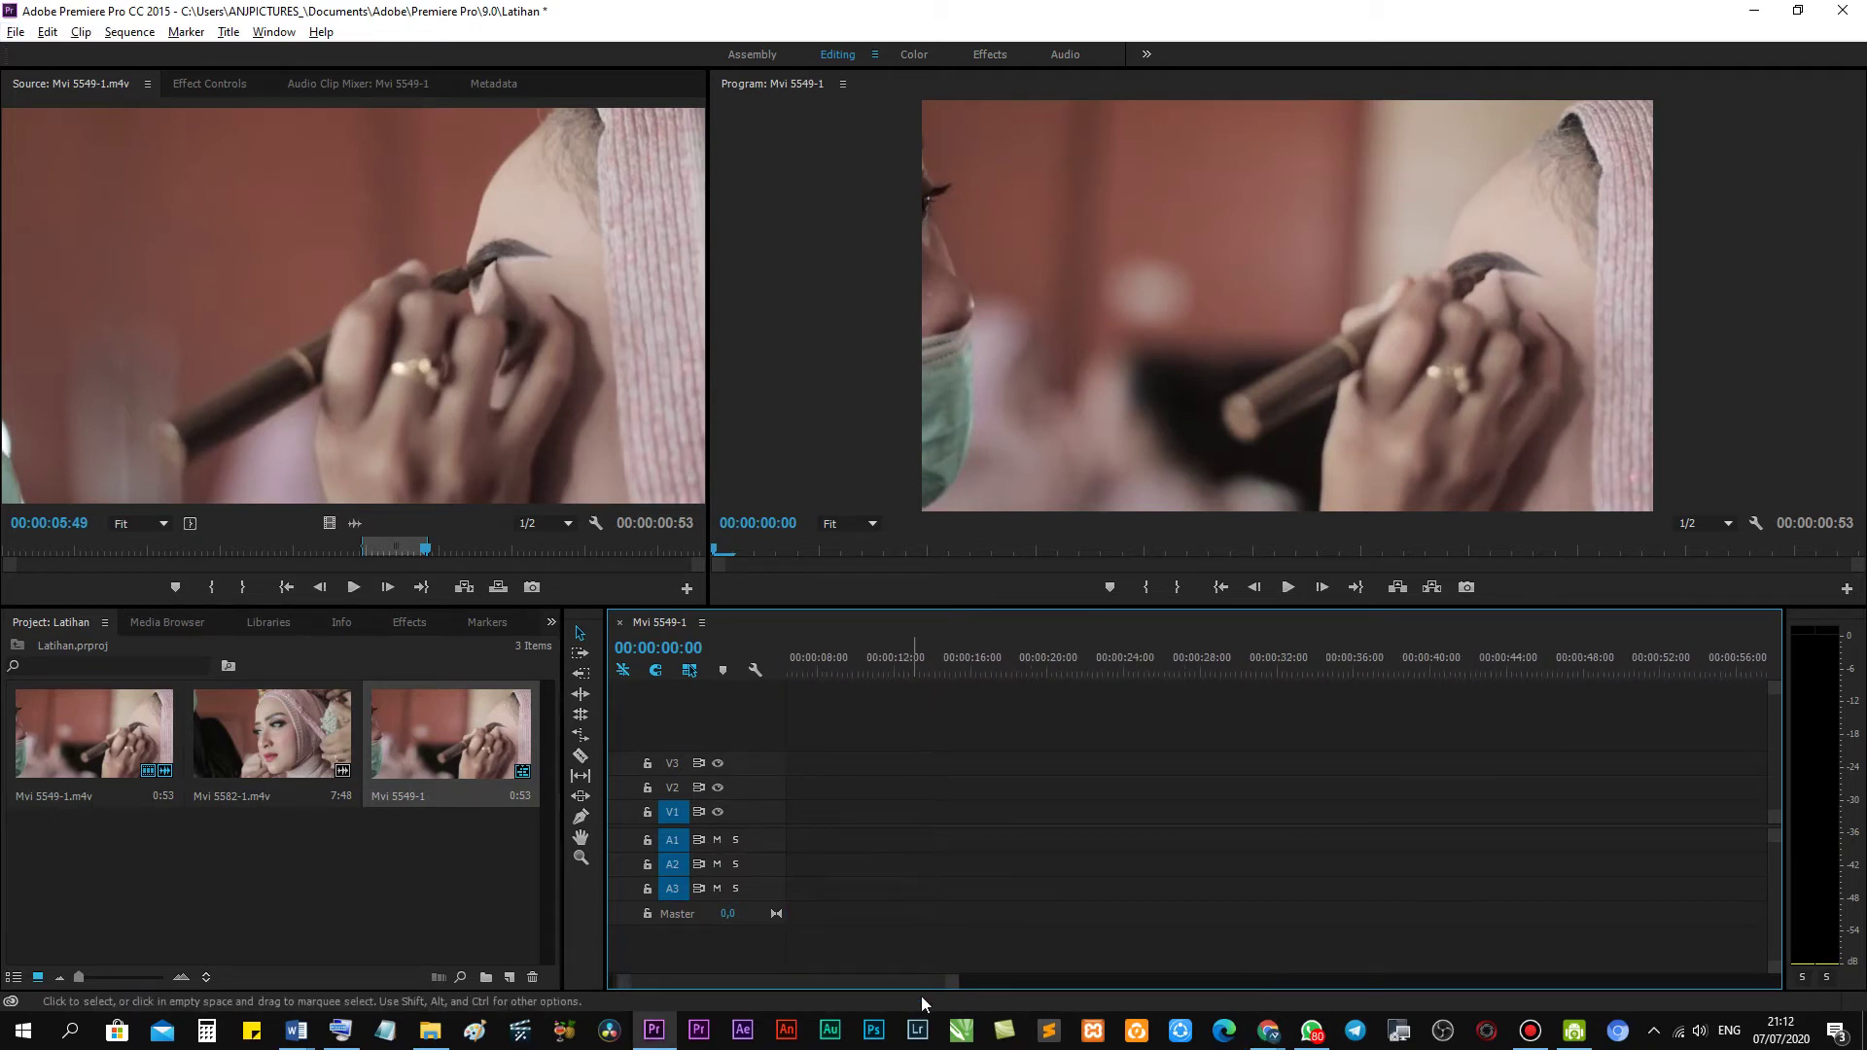
drag(900, 976, 834, 977)
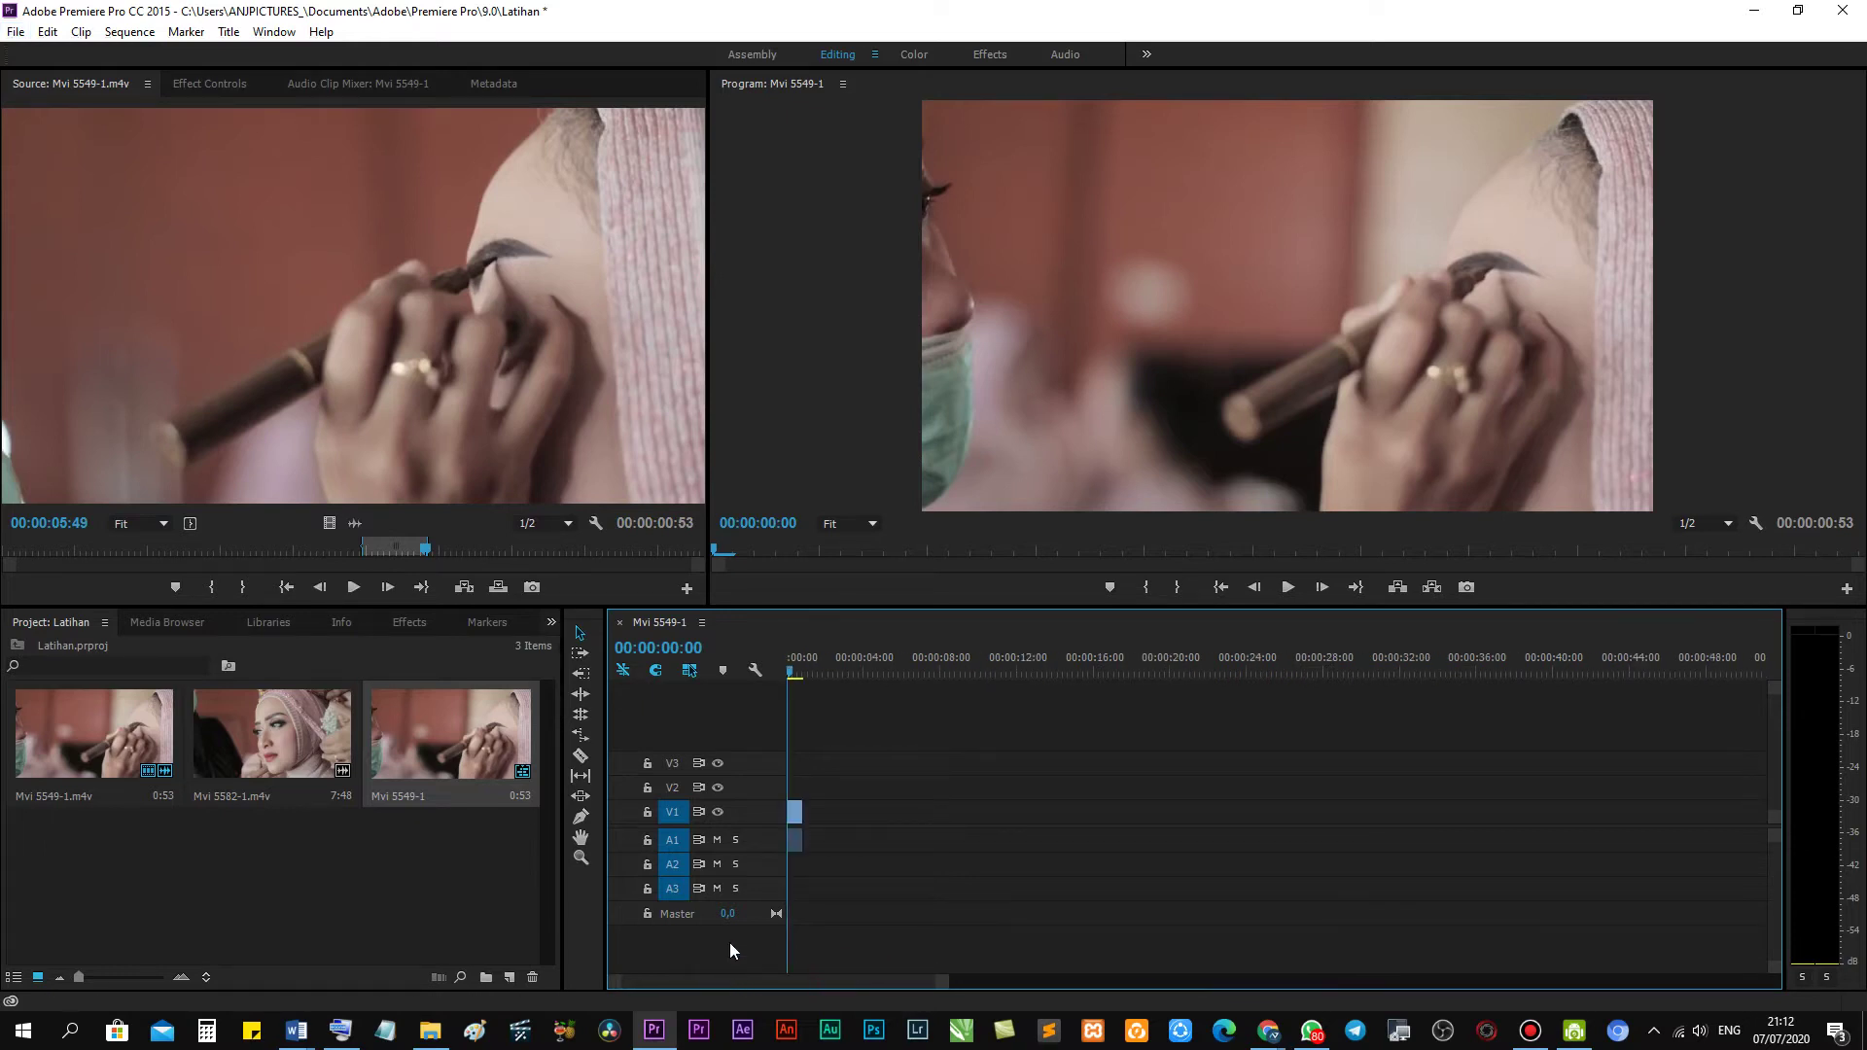
scroll(825, 675, up, 2)
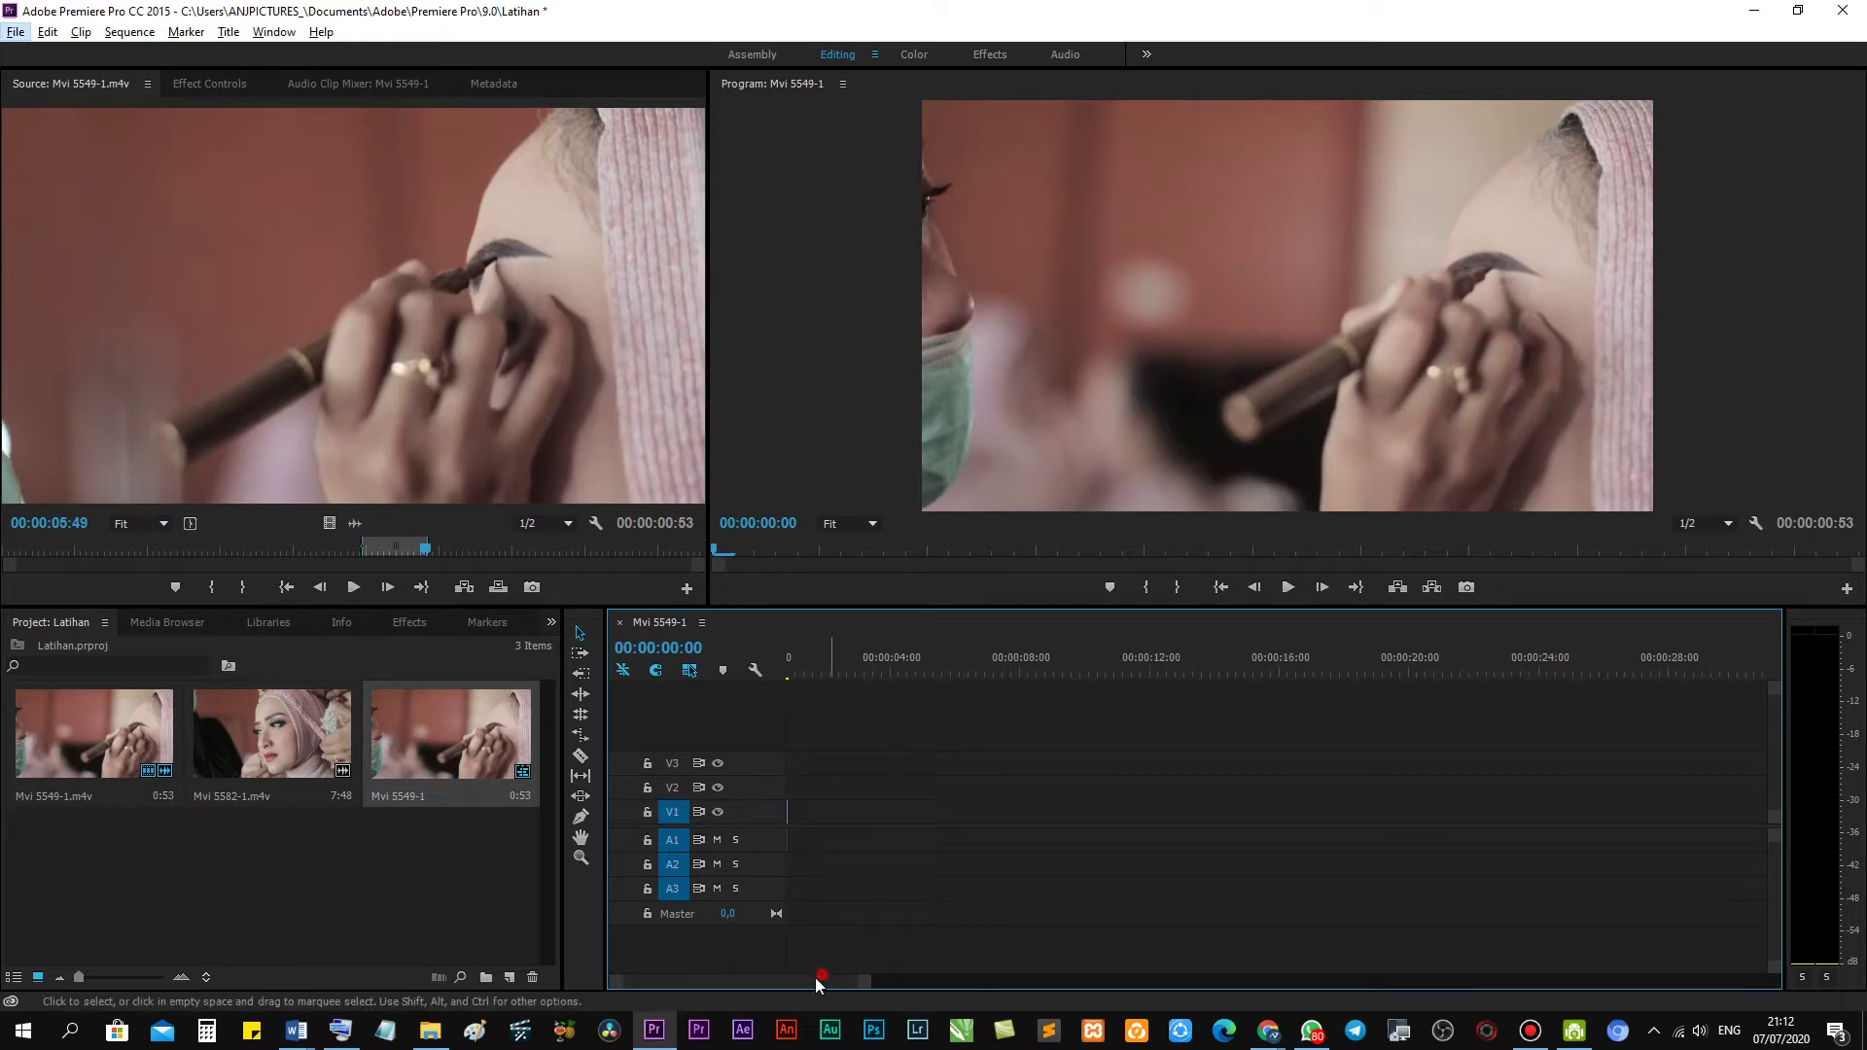
scroll(814, 977, up, 1)
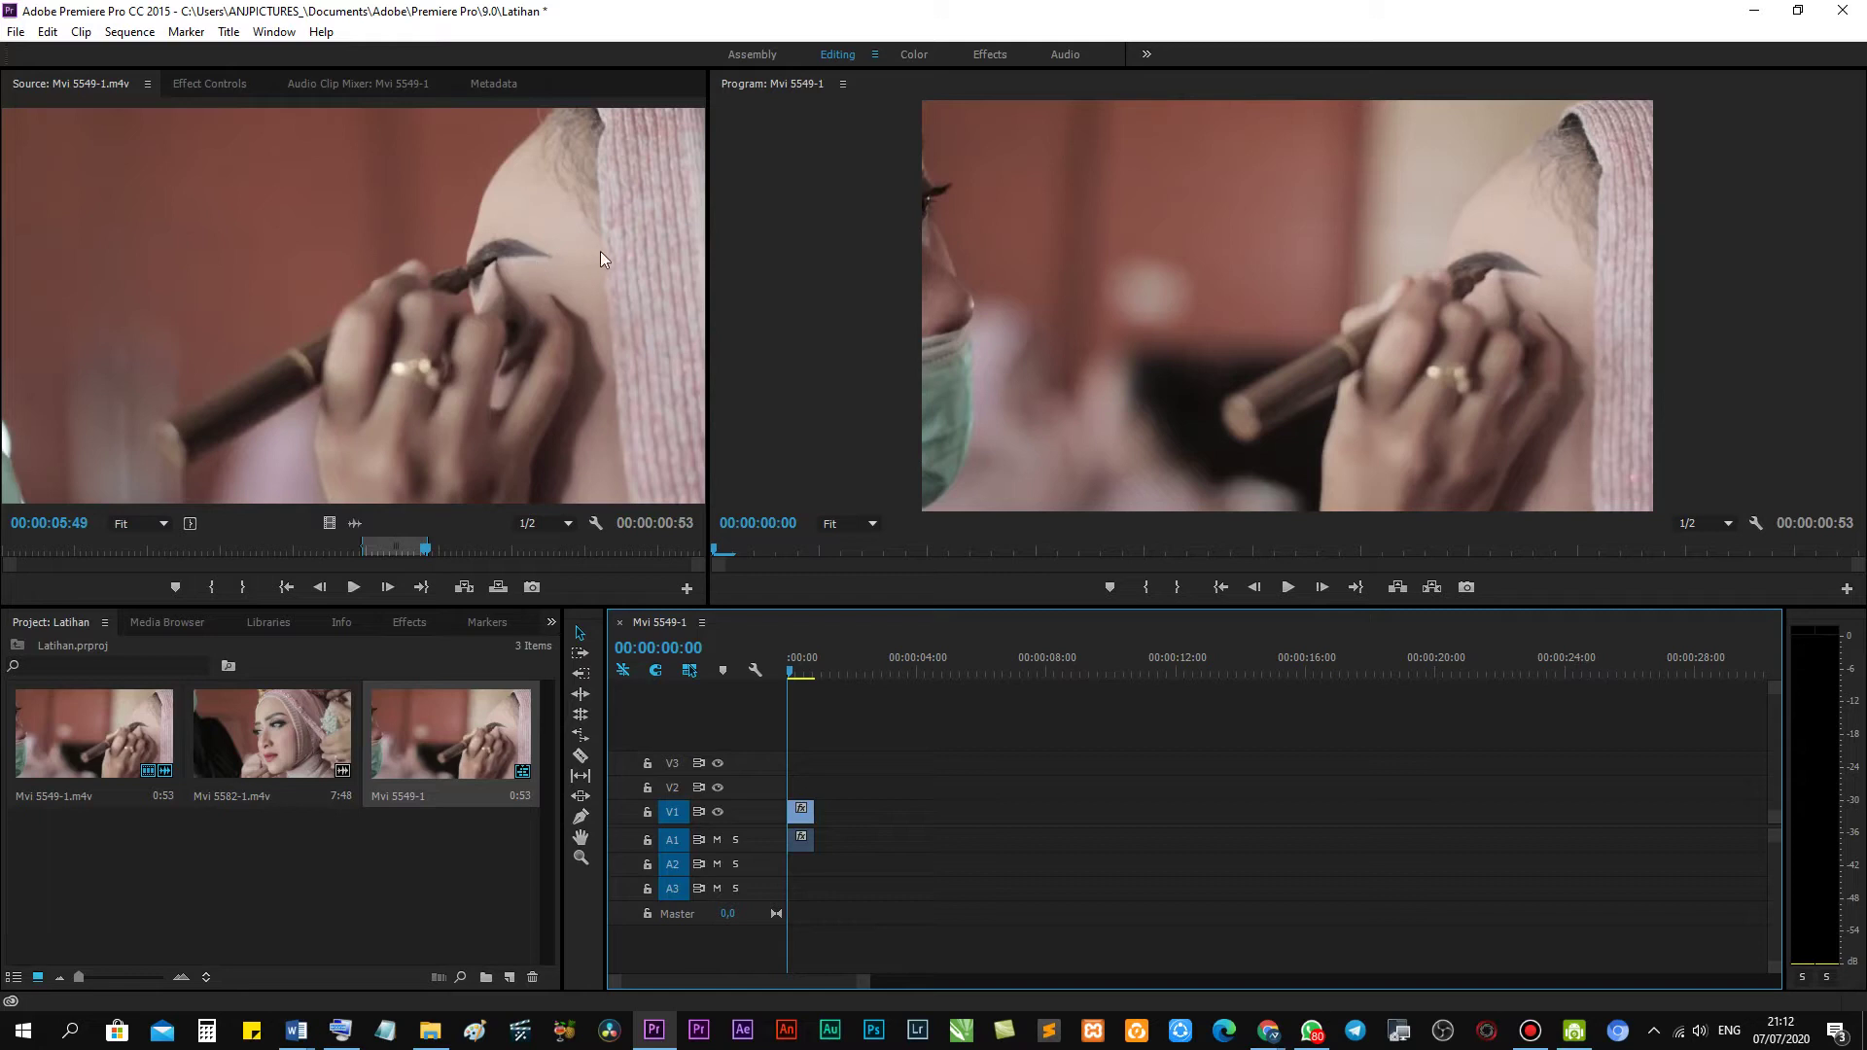
click(803, 826)
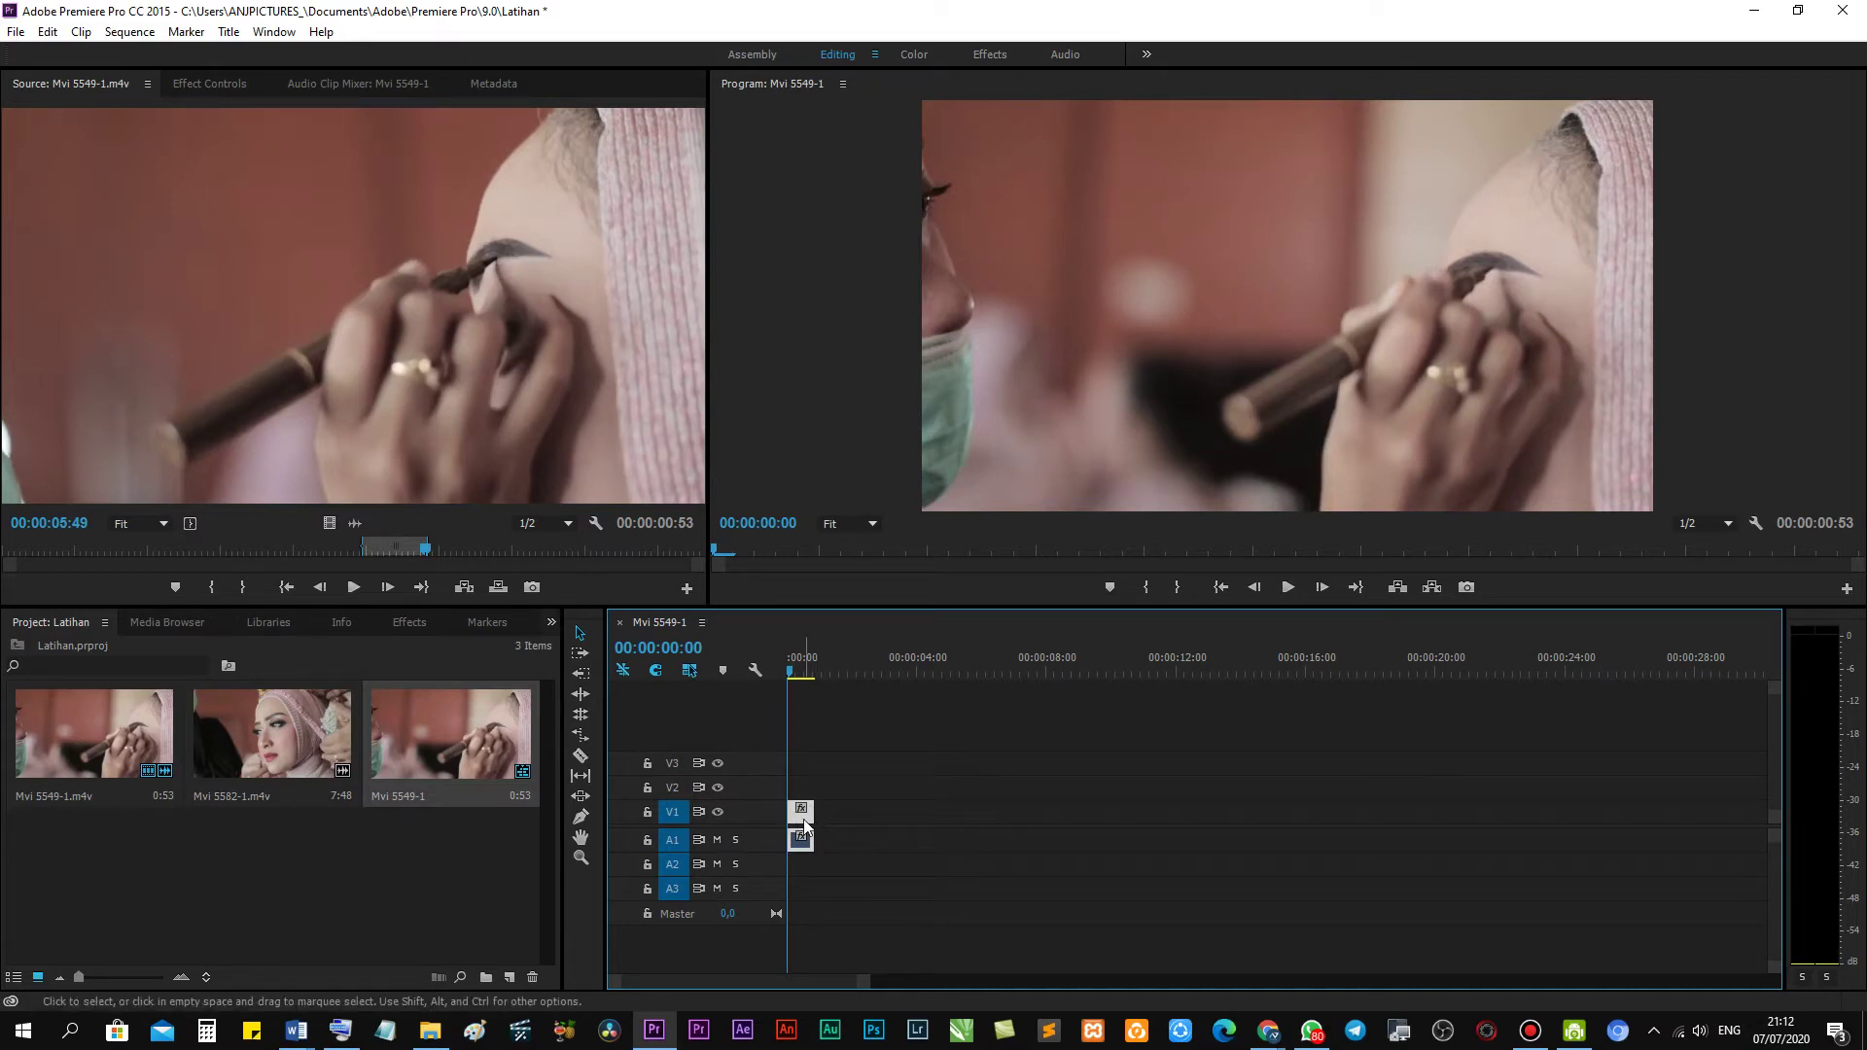
key(Delete)
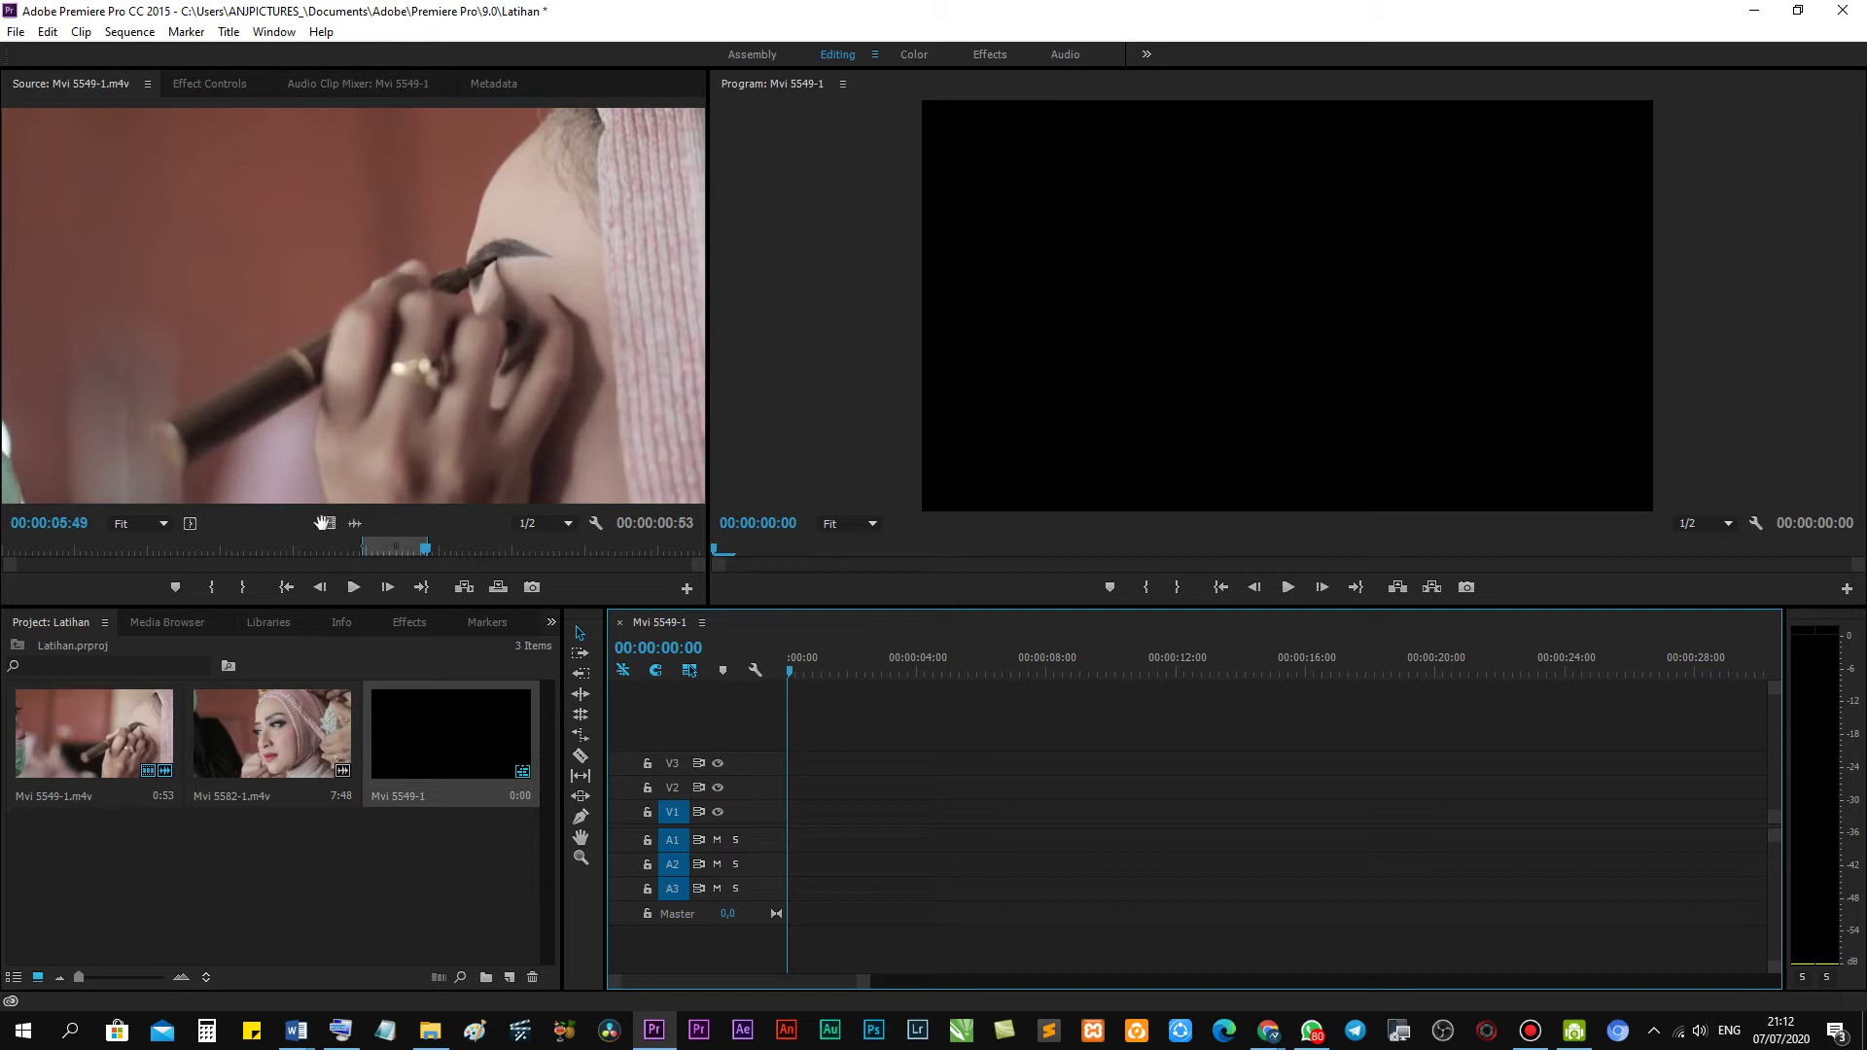
Place the marked section onto V1 at 0:00 and play the sequence to preview it.
click(323, 525)
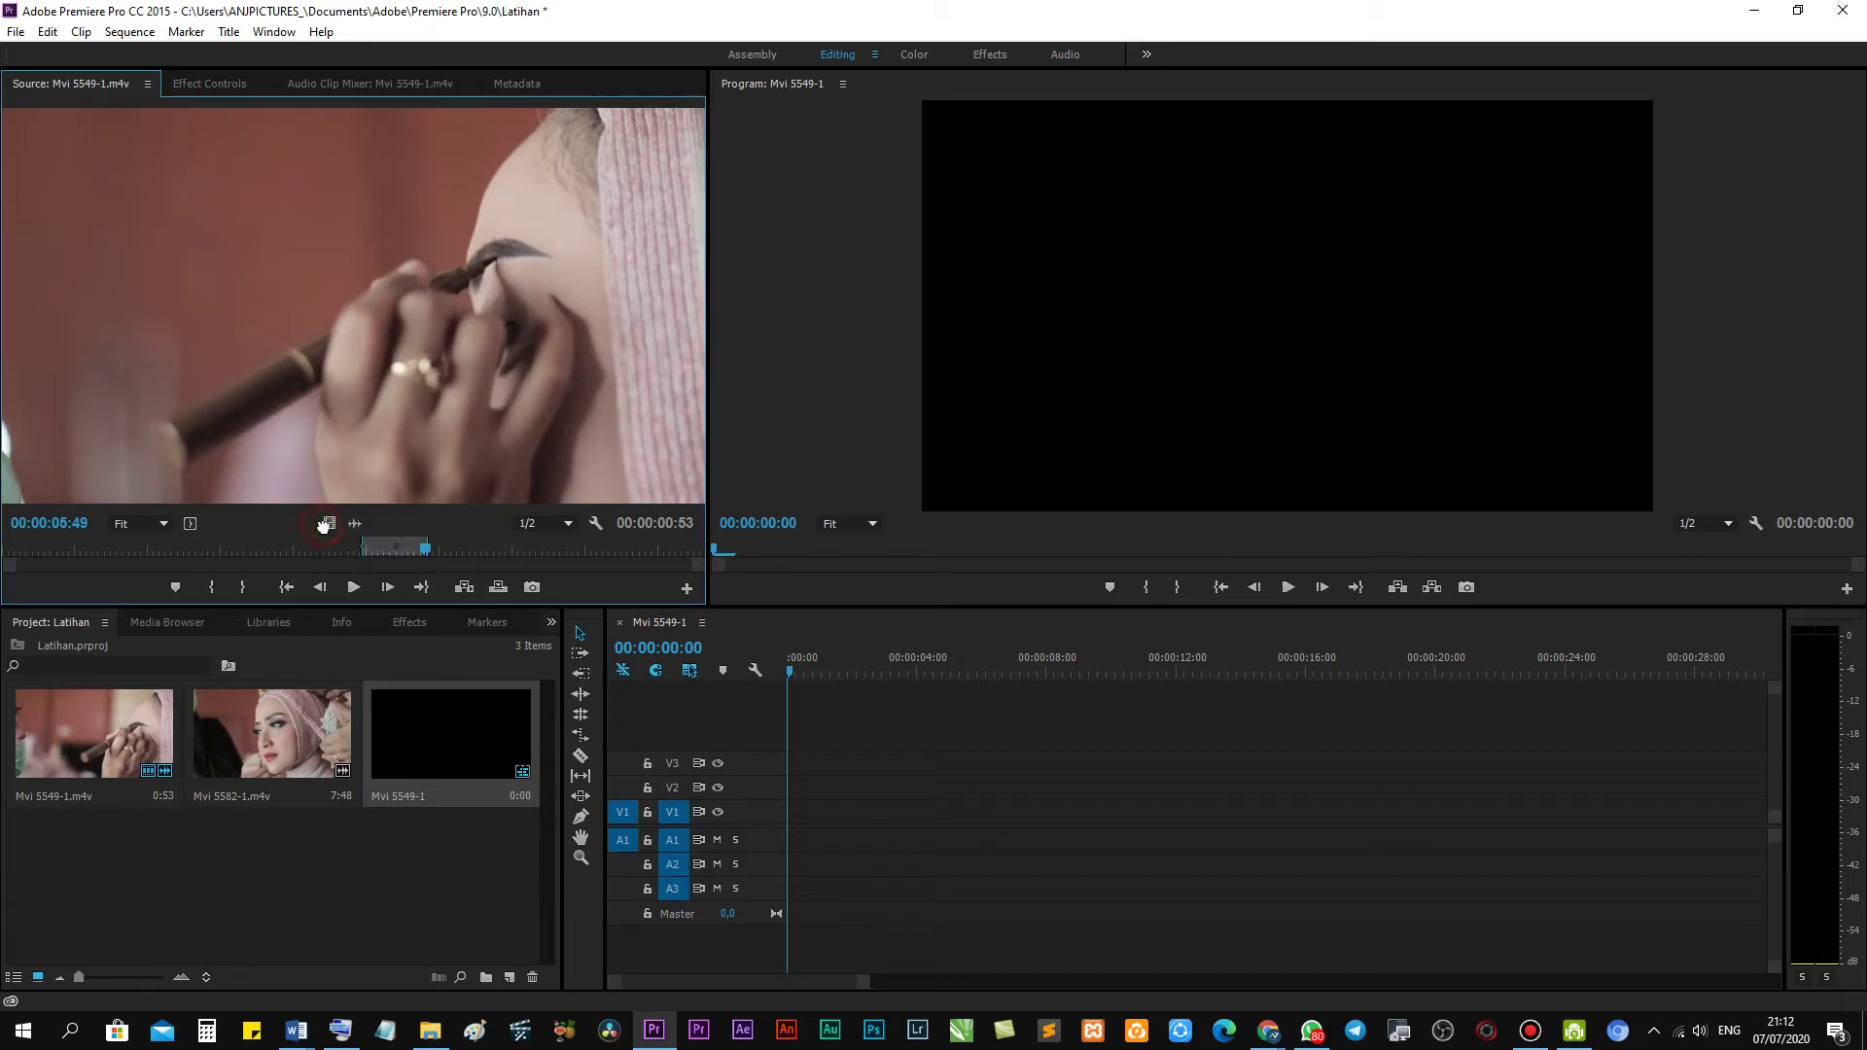
drag(721, 484, 787, 820)
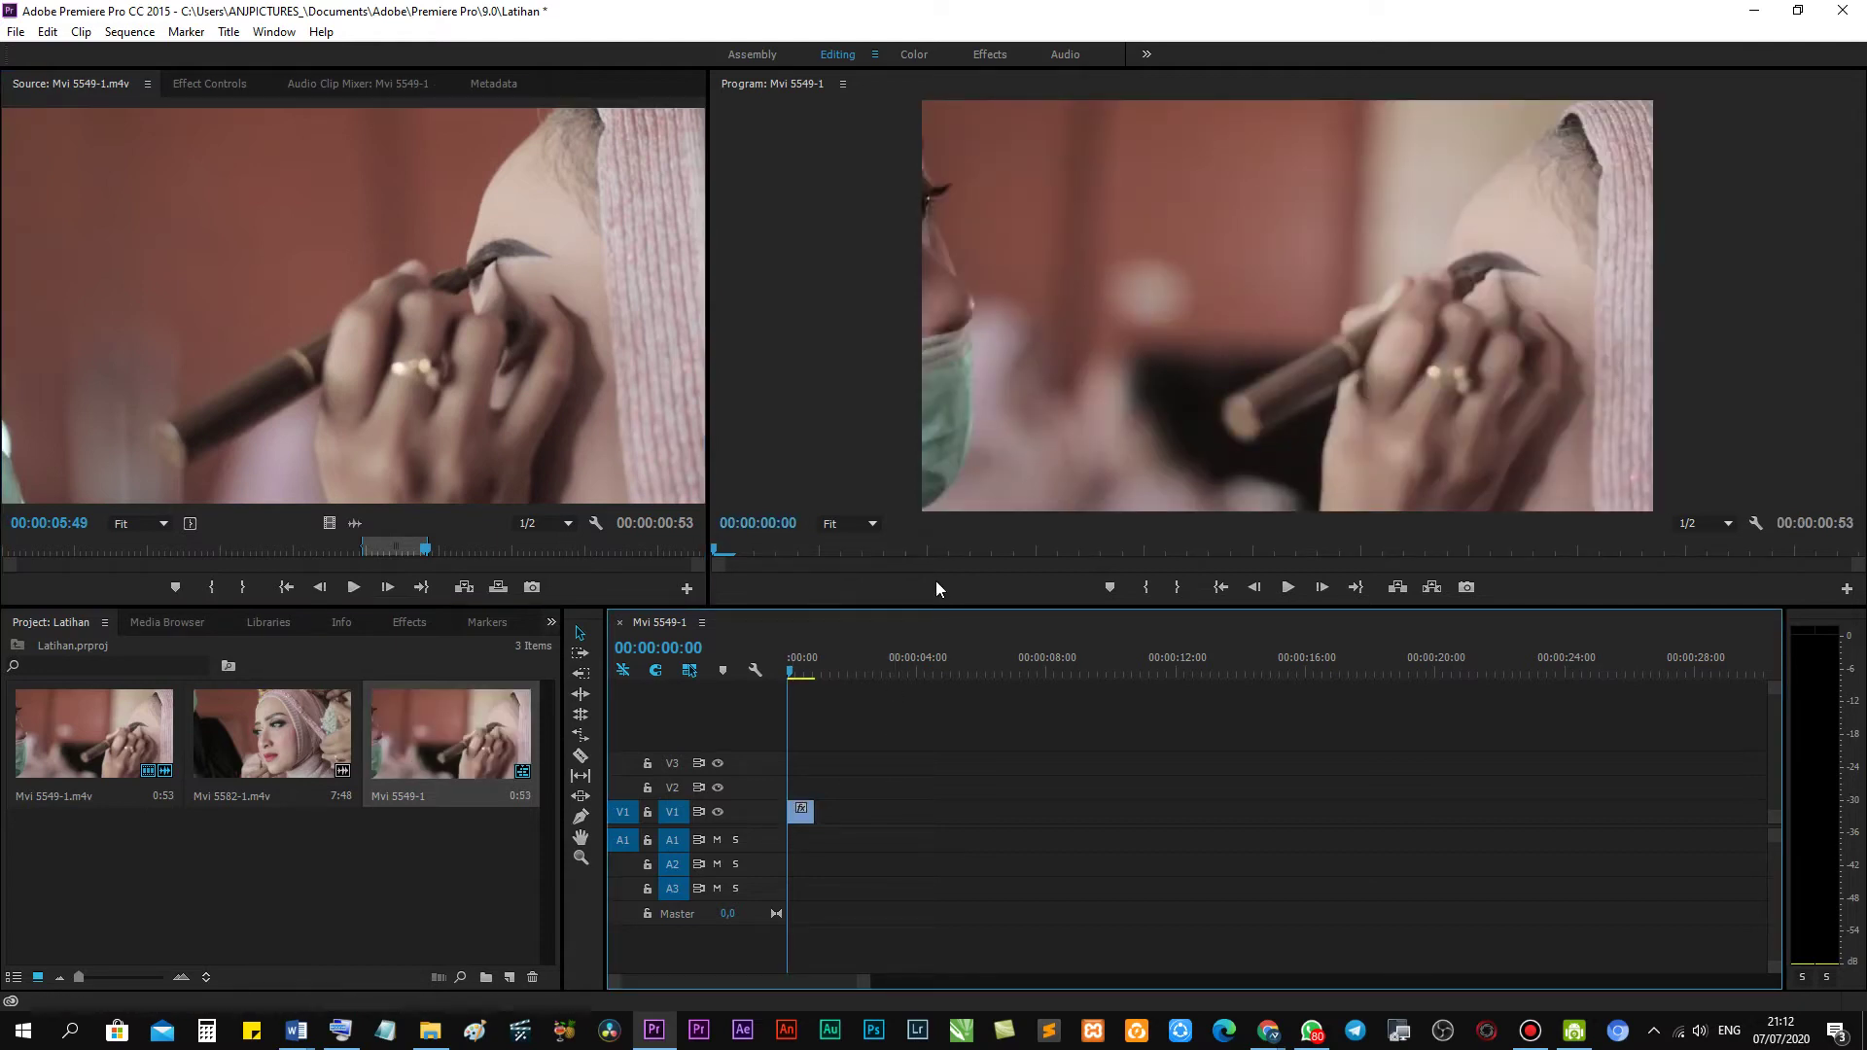
mouse_move(825, 664)
mouse_down()
mouse_move(774, 673)
mouse_move(805, 682)
mouse_move(815, 652)
mouse_move(776, 667)
mouse_move(813, 679)
mouse_move(791, 678)
mouse_up()
key(space)
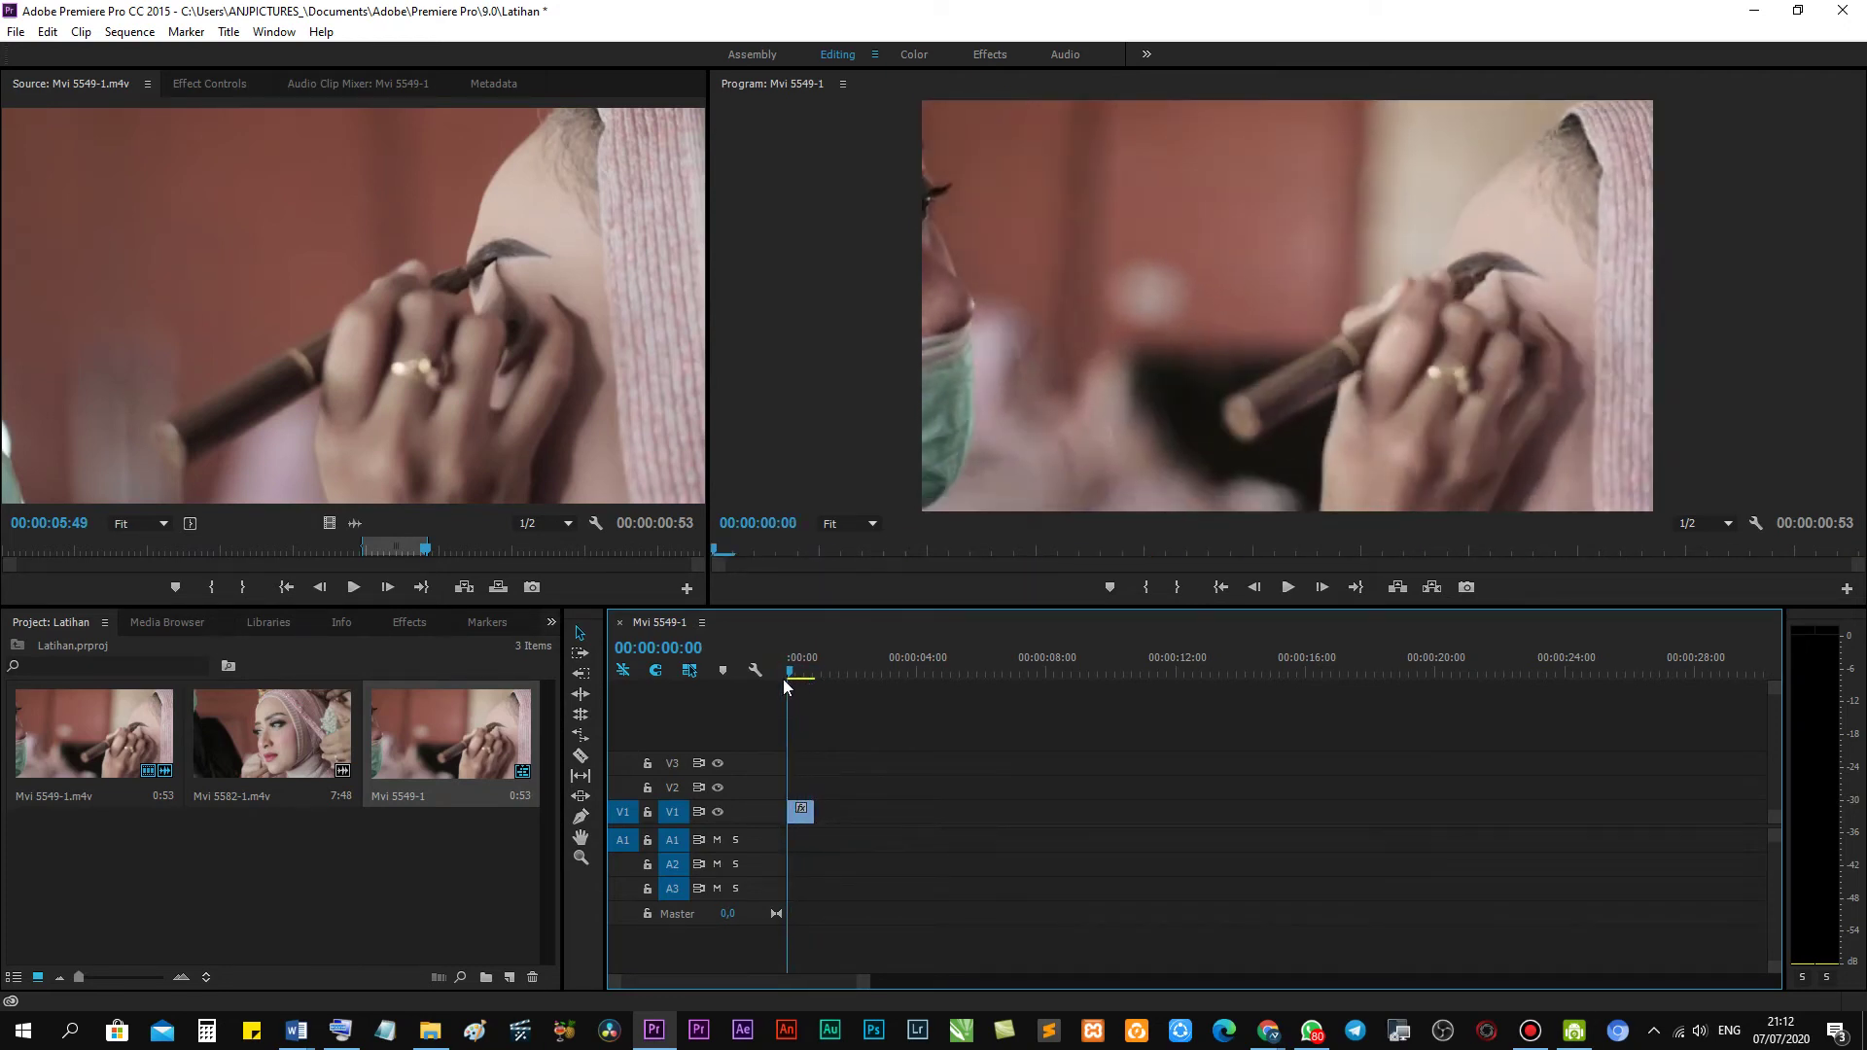
key(space)
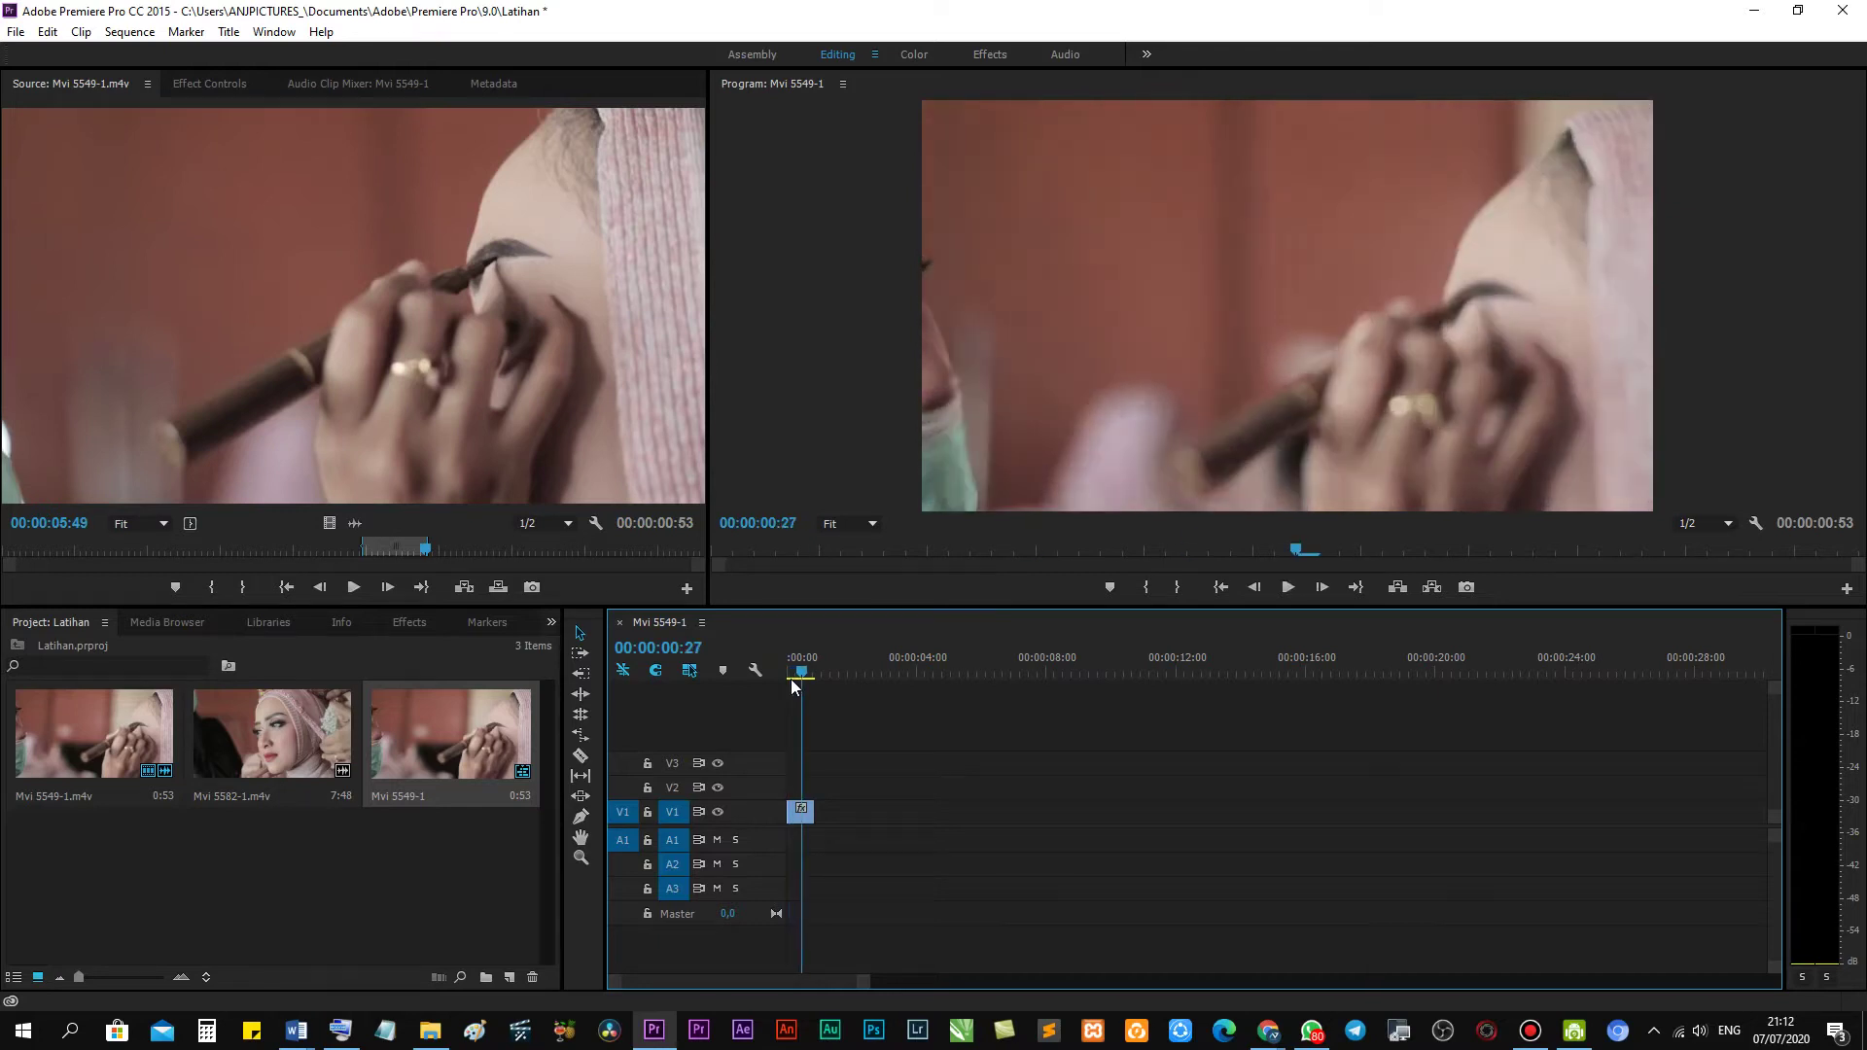
drag(807, 657, 776, 657)
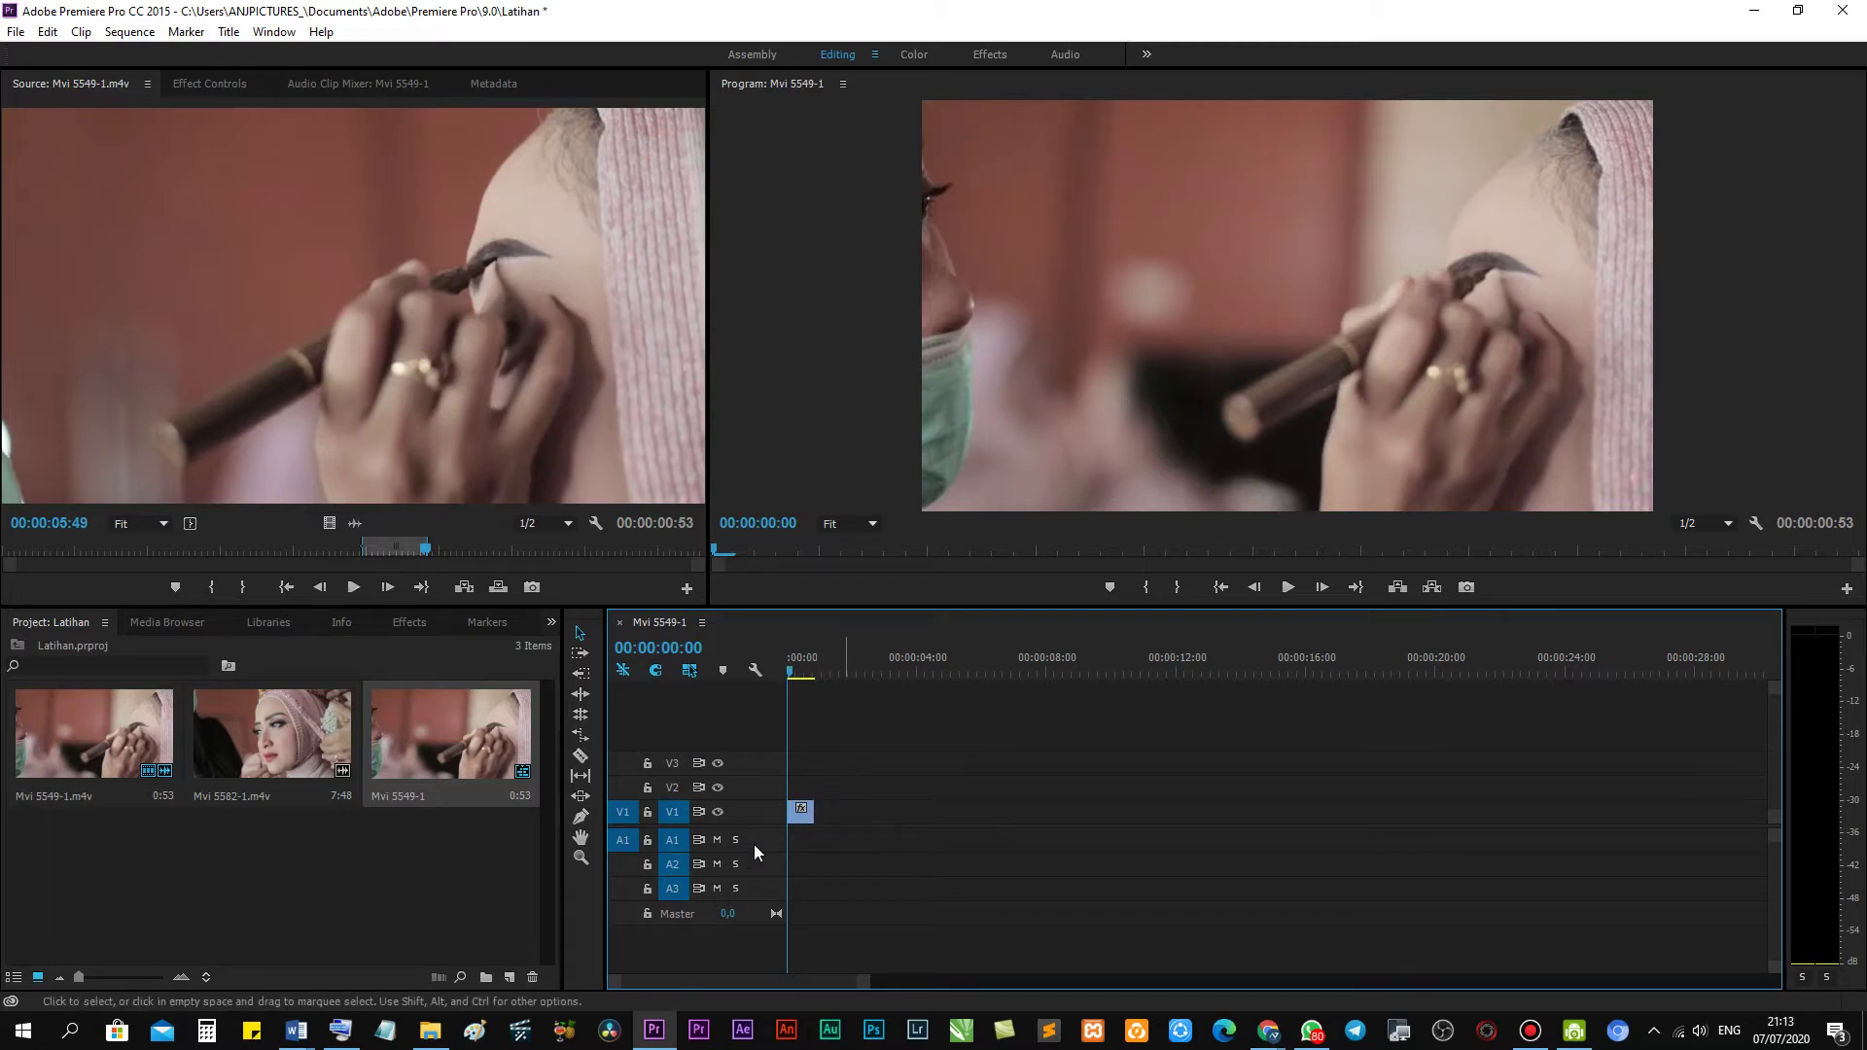
Make the Audio 2 track taller and play the sequence again.
drag(754, 877, 754, 905)
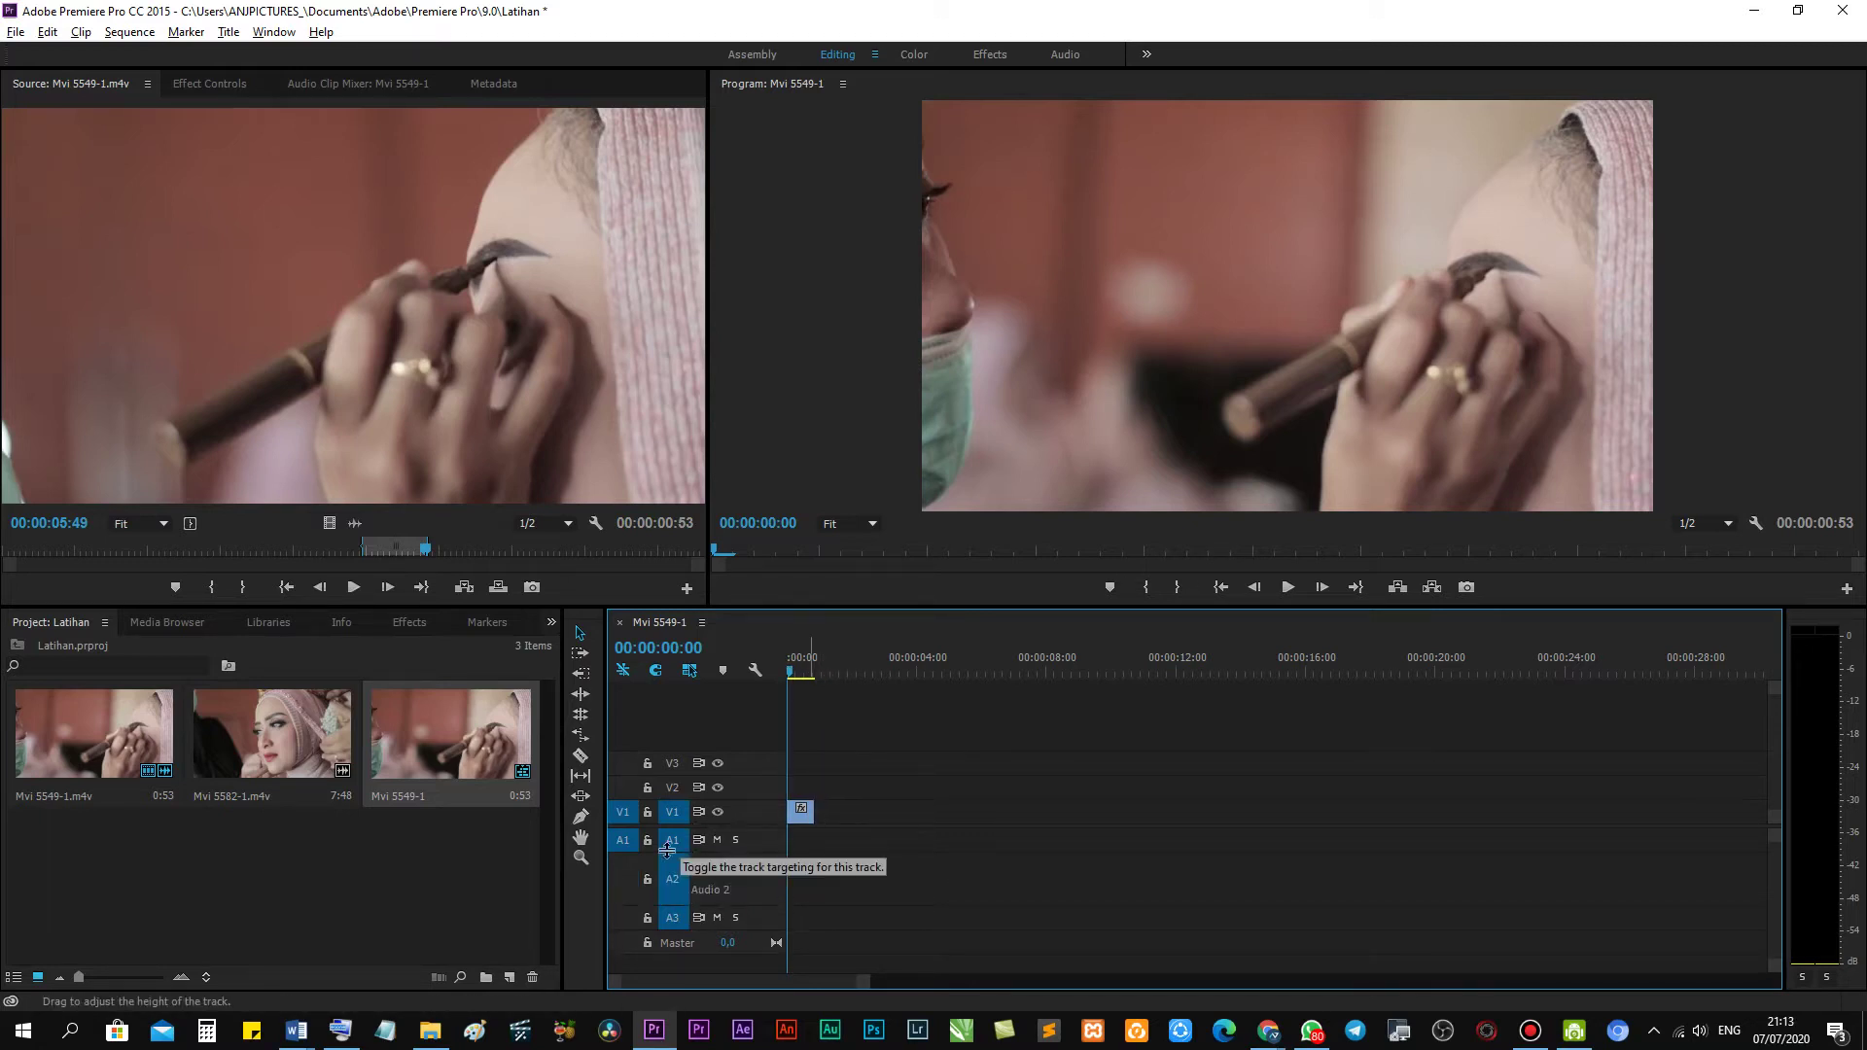
key(alt)
key(space)
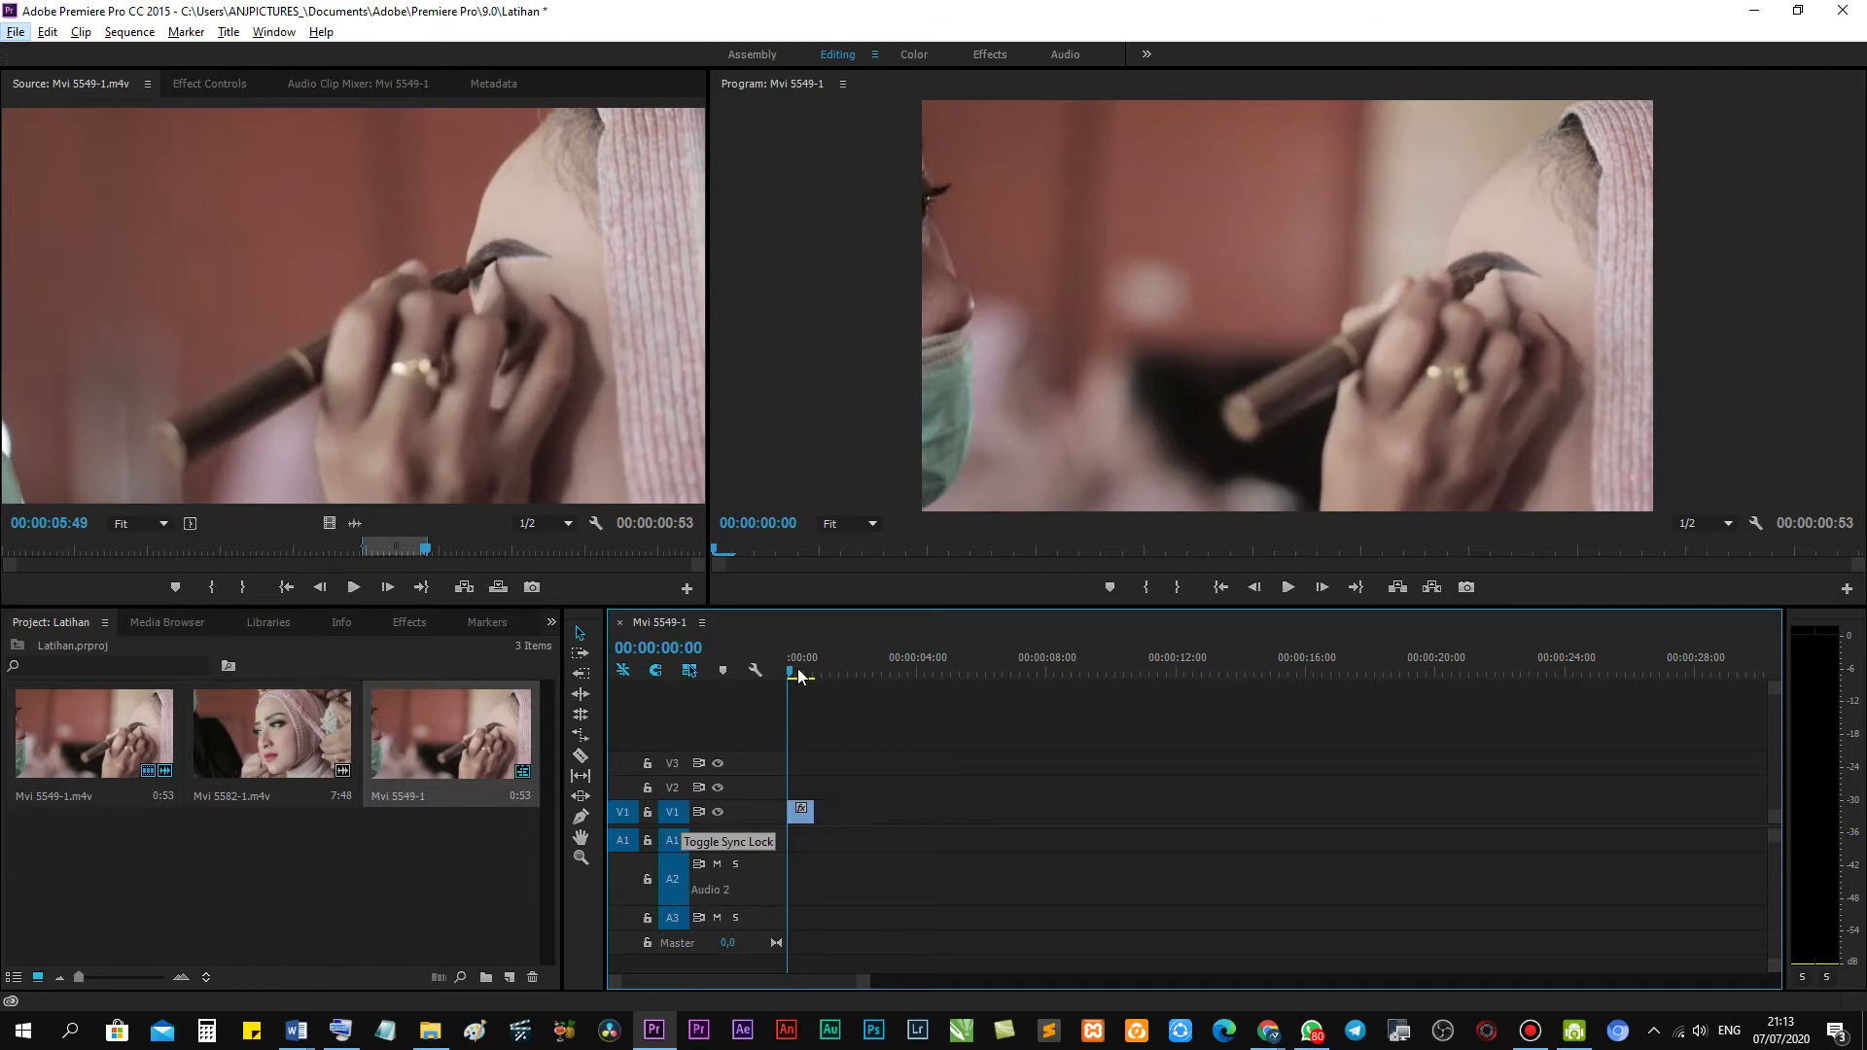
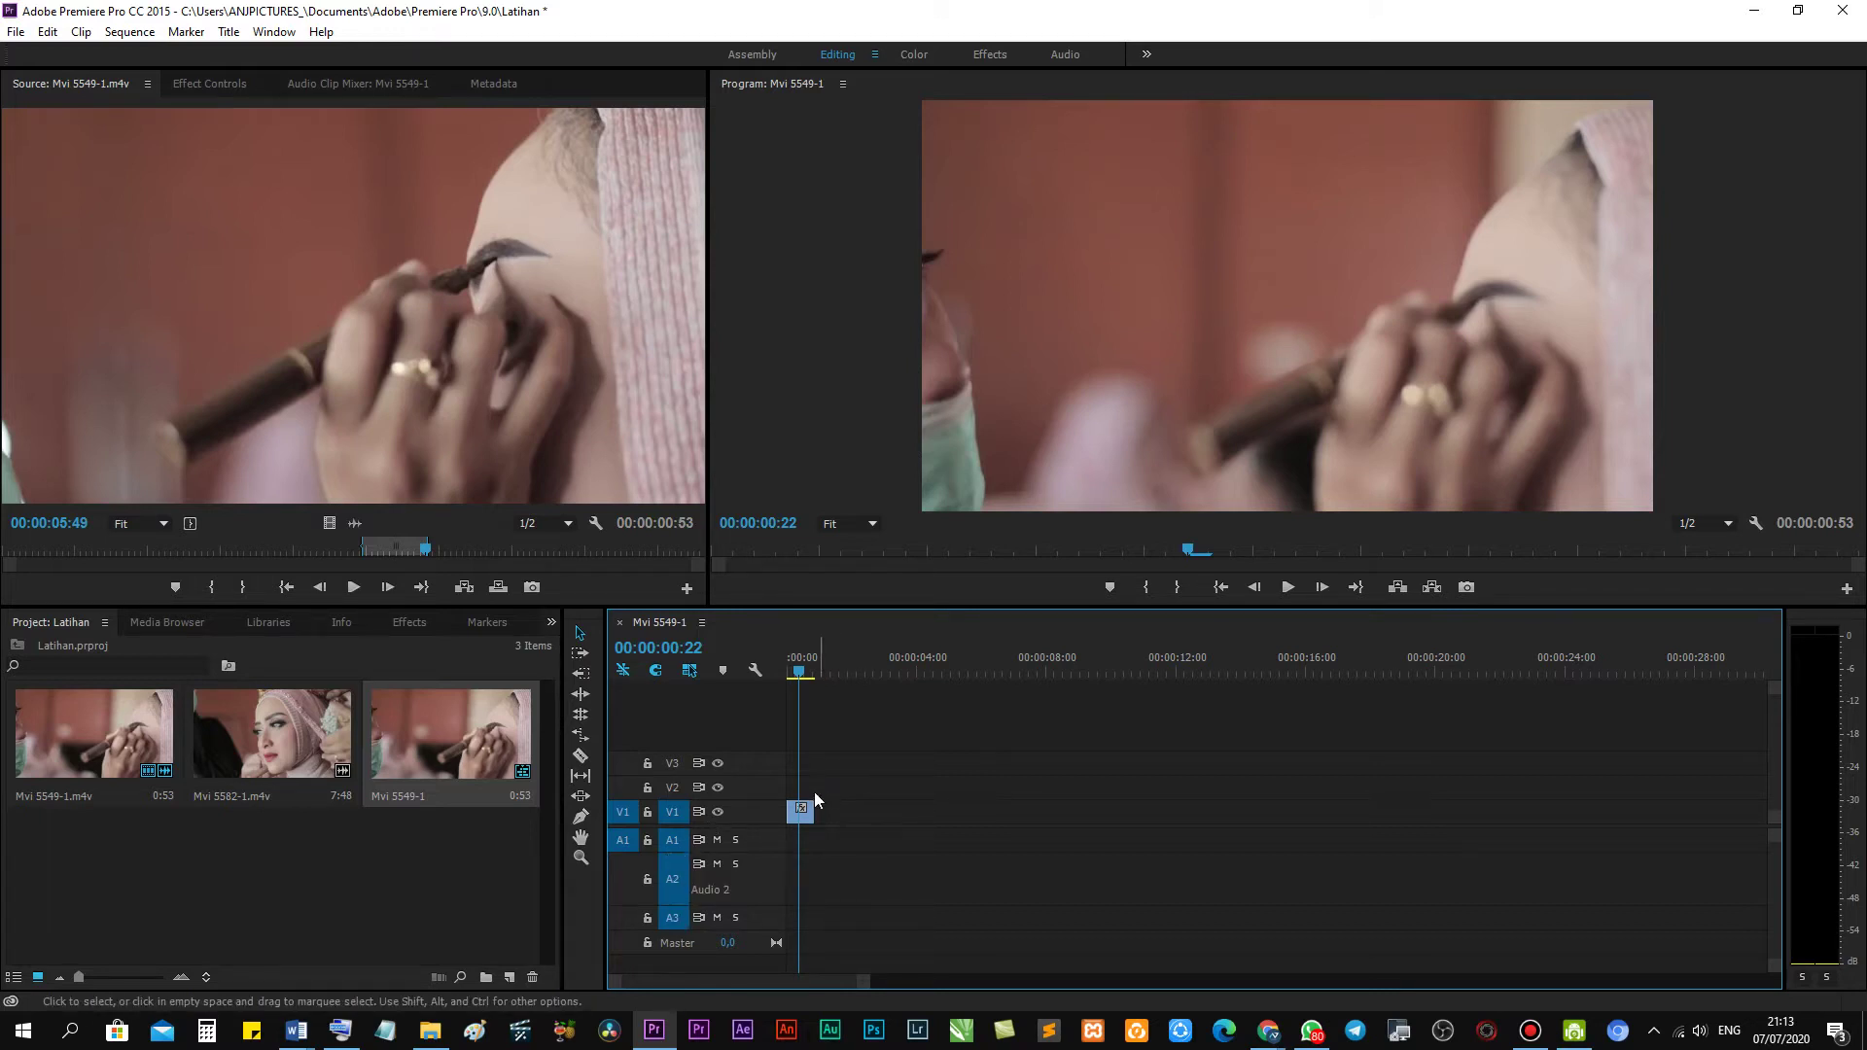
Load Mvi 5582-1.m4v in the Source Monitor and mark In at 00:00:06:00 and Out at 00:00:07:14.
mouse_move(861, 983)
mouse_down()
mouse_move(797, 983)
mouse_move(829, 984)
mouse_up()
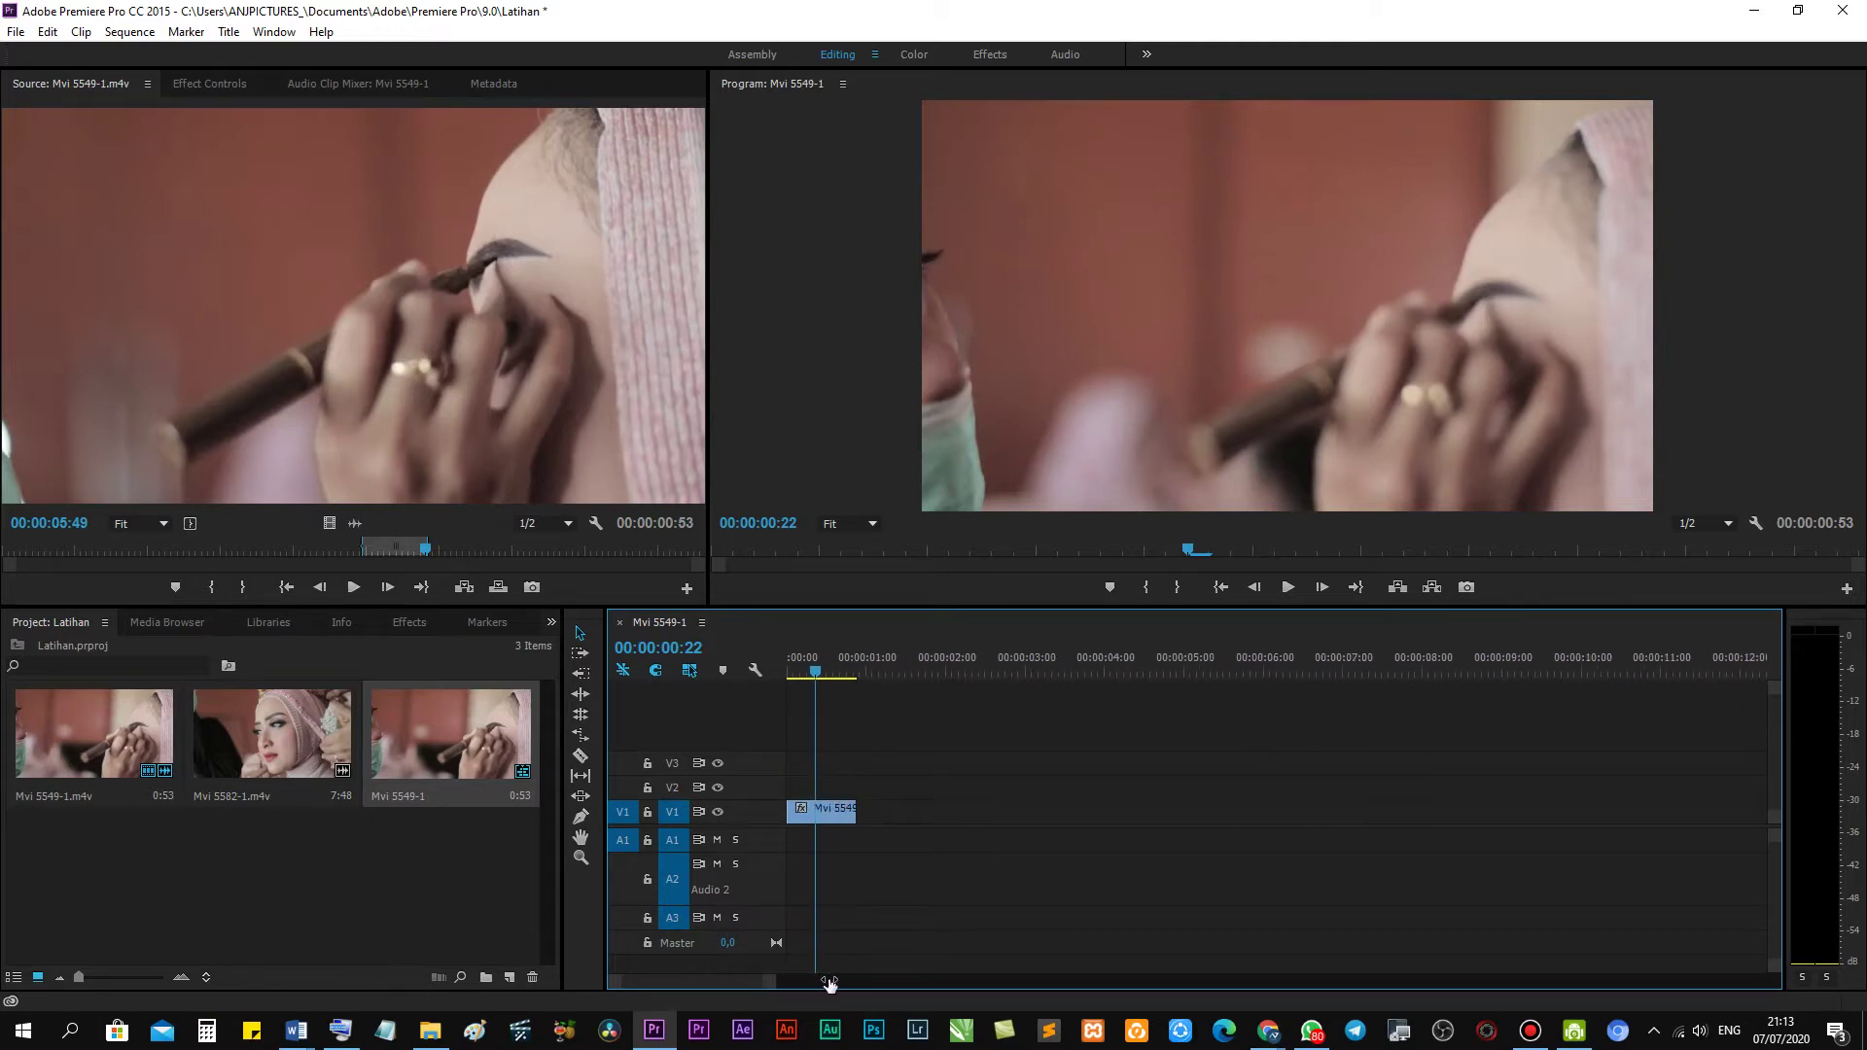
mouse_move(813, 672)
mouse_down()
mouse_move(837, 677)
mouse_move(788, 677)
mouse_up()
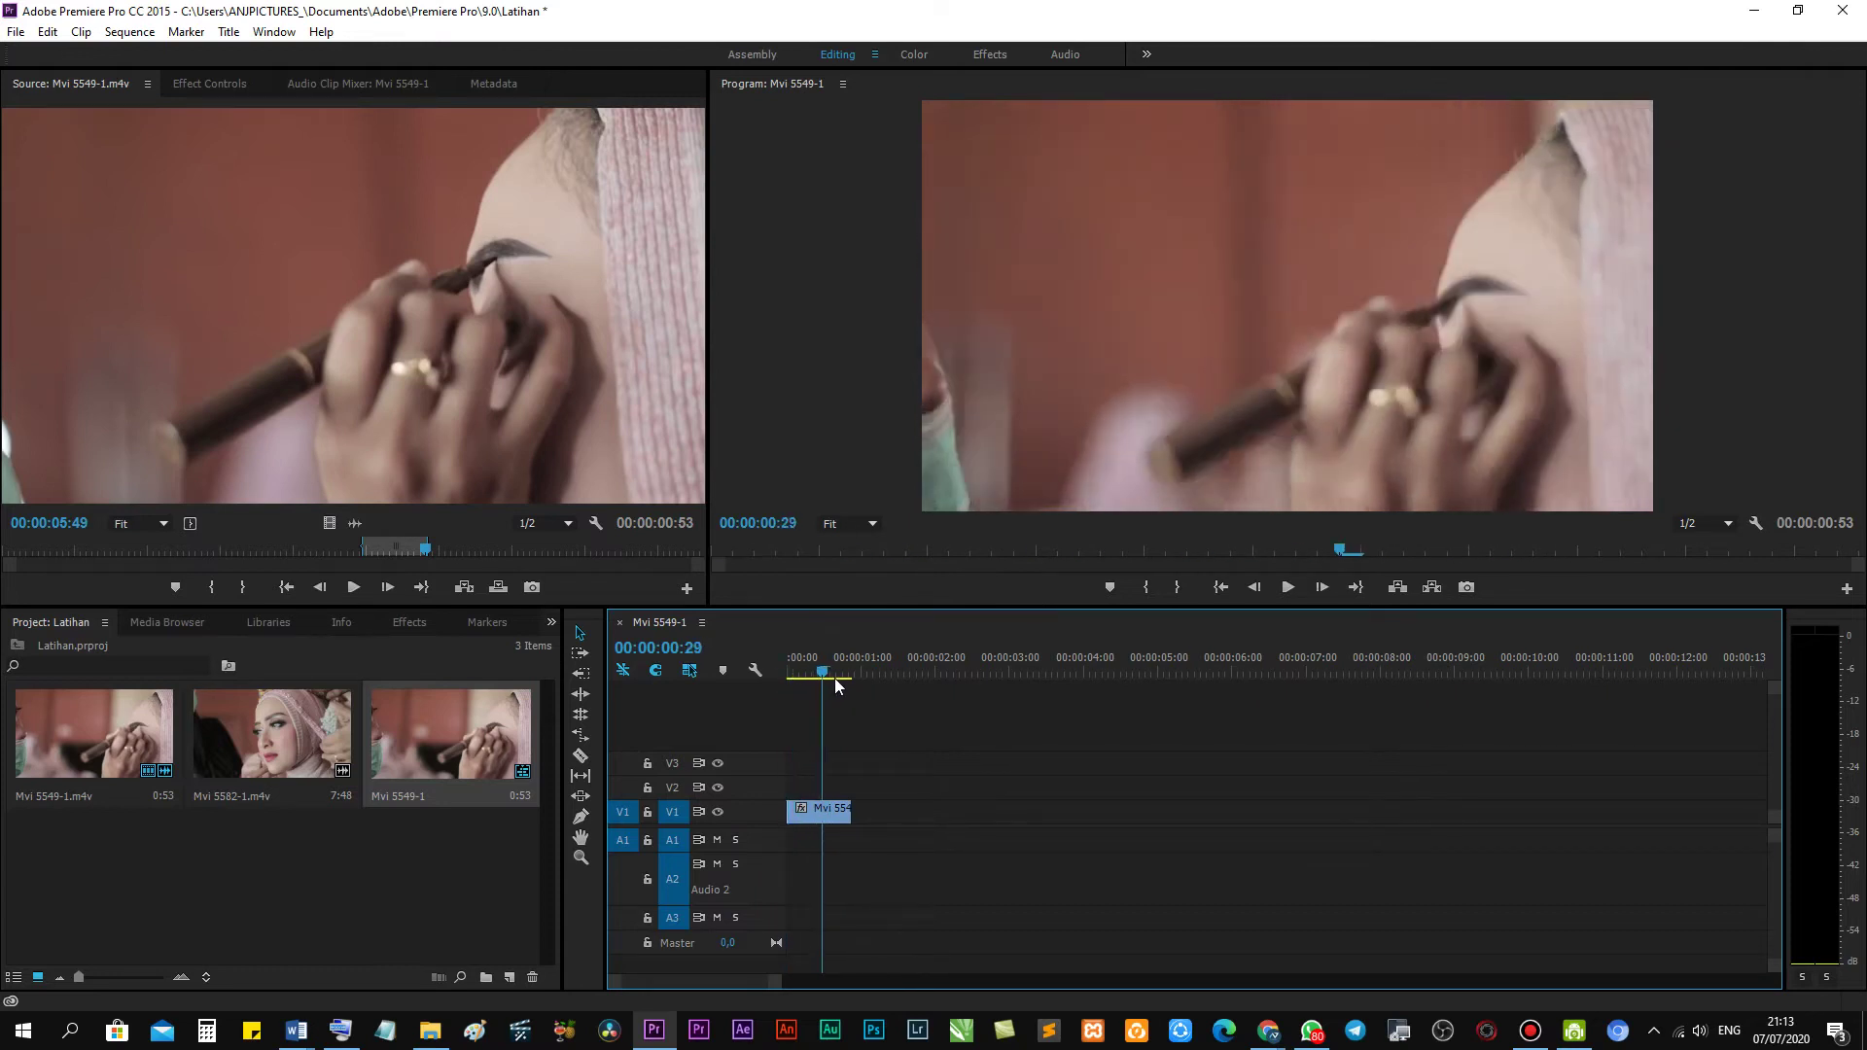
click(324, 723)
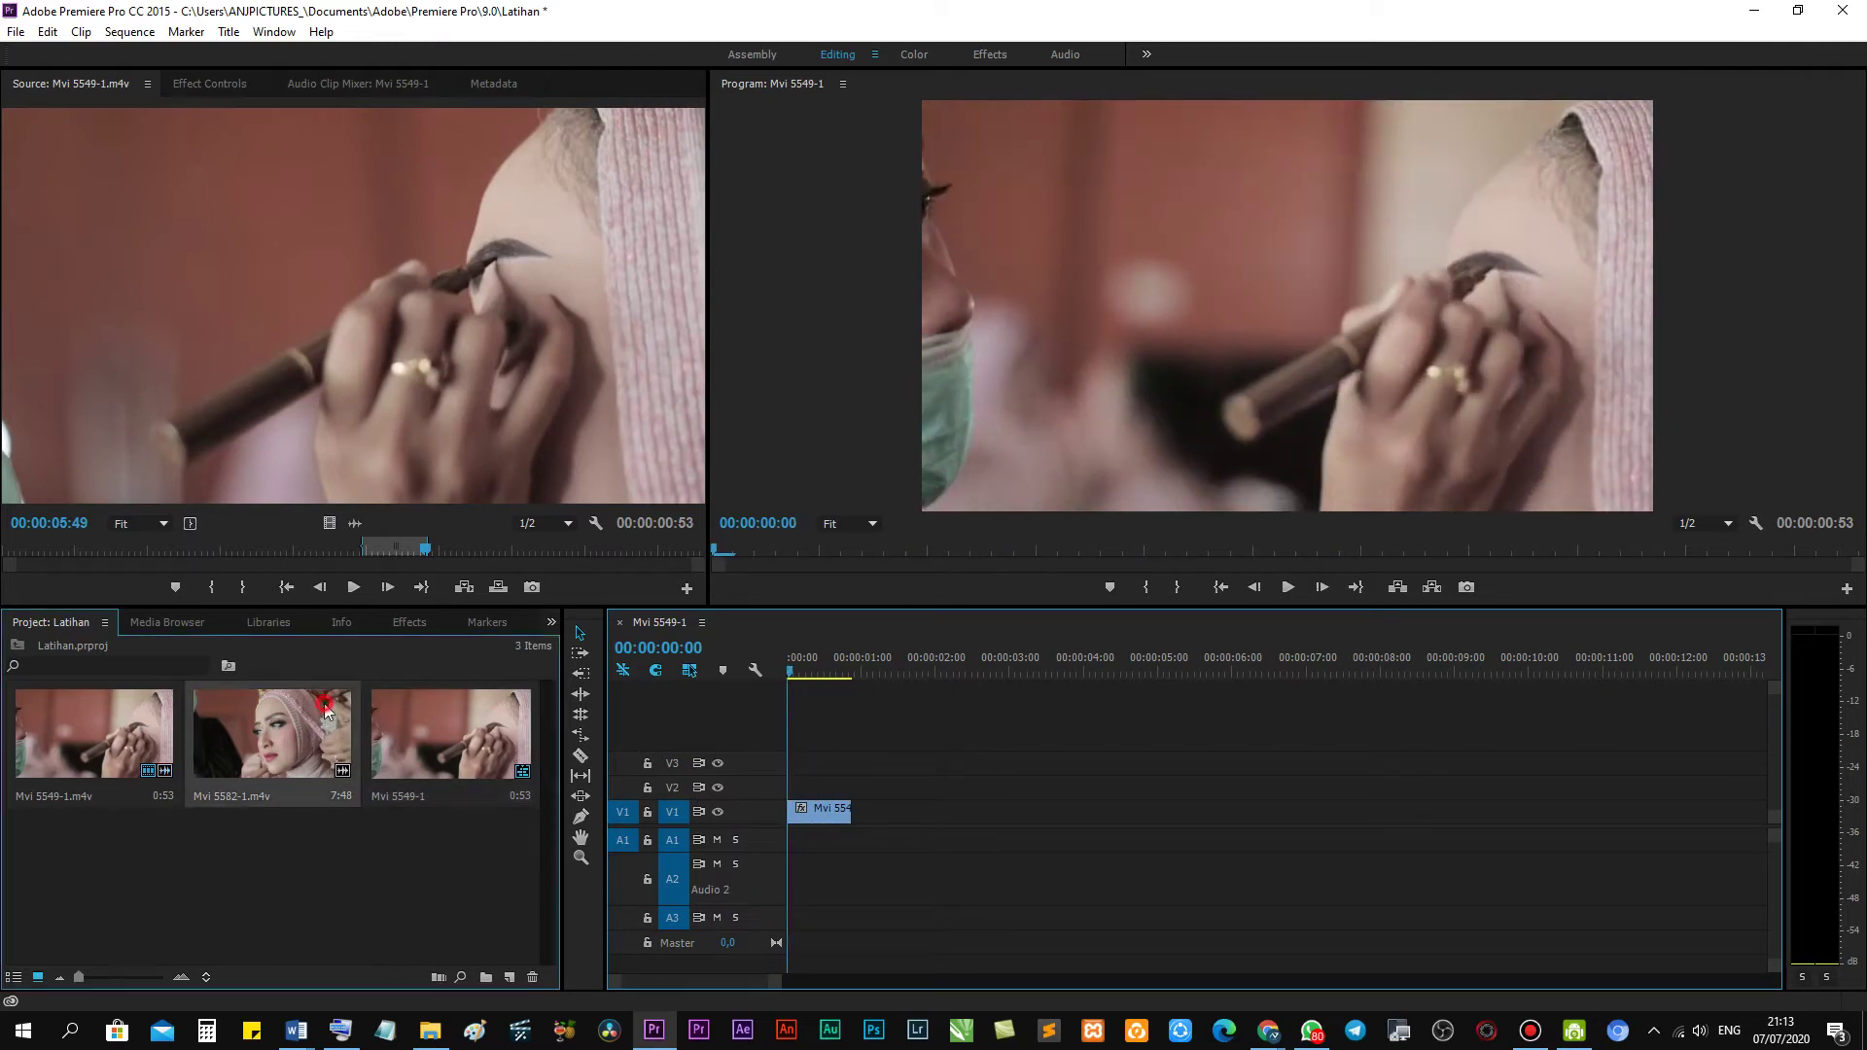
double_click(289, 725)
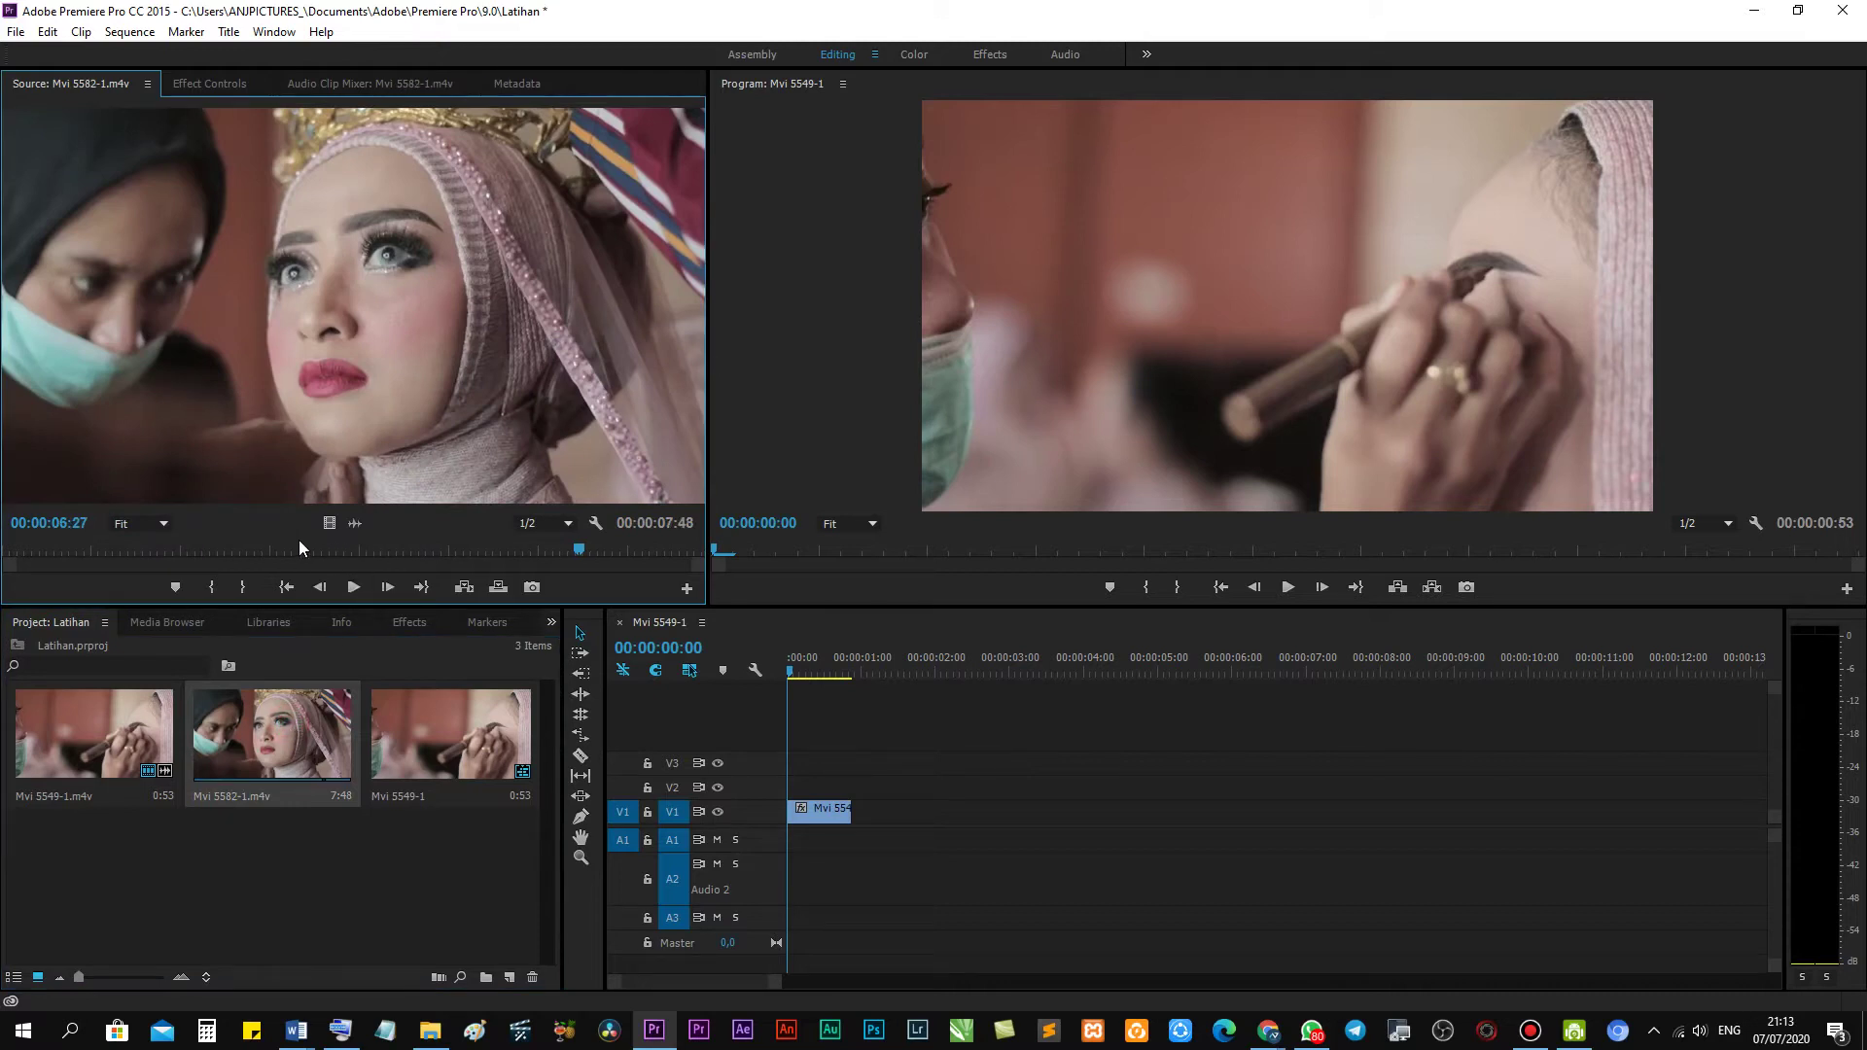
mouse_move(197, 555)
mouse_down()
mouse_move(159, 556)
mouse_move(540, 547)
mouse_up()
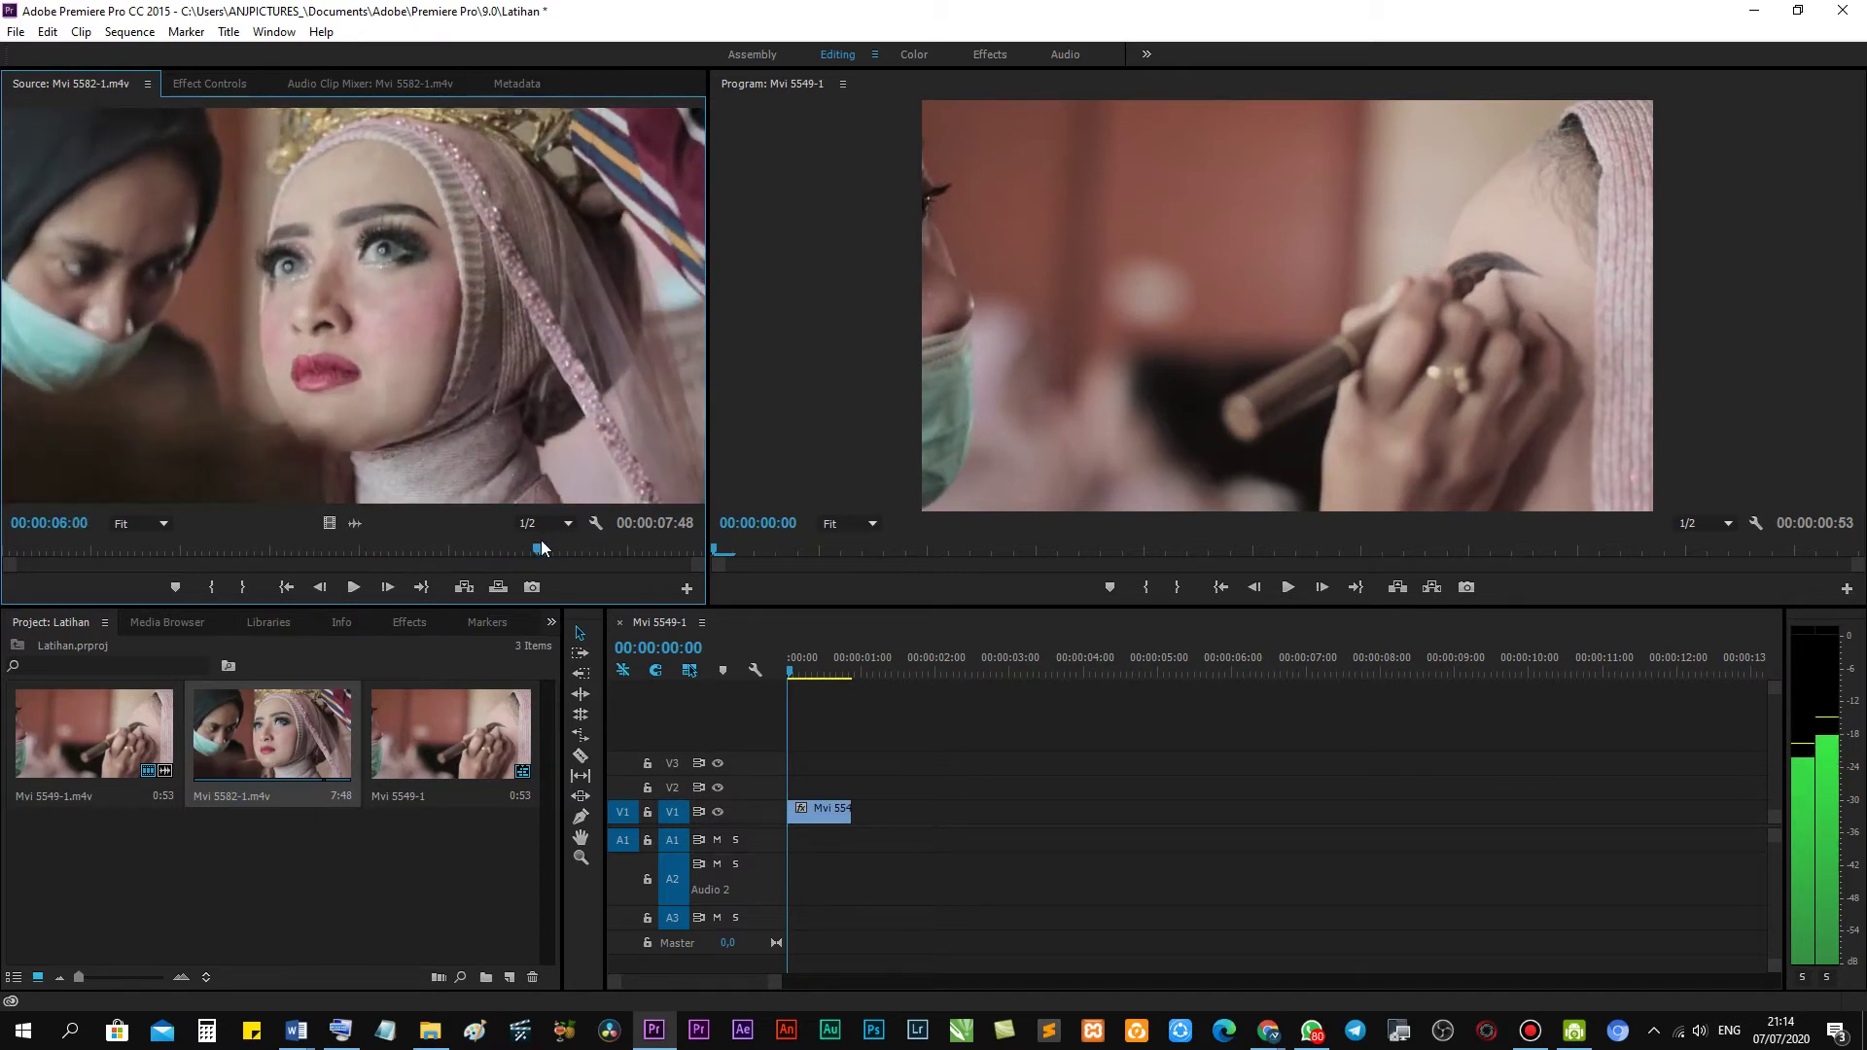
click(209, 587)
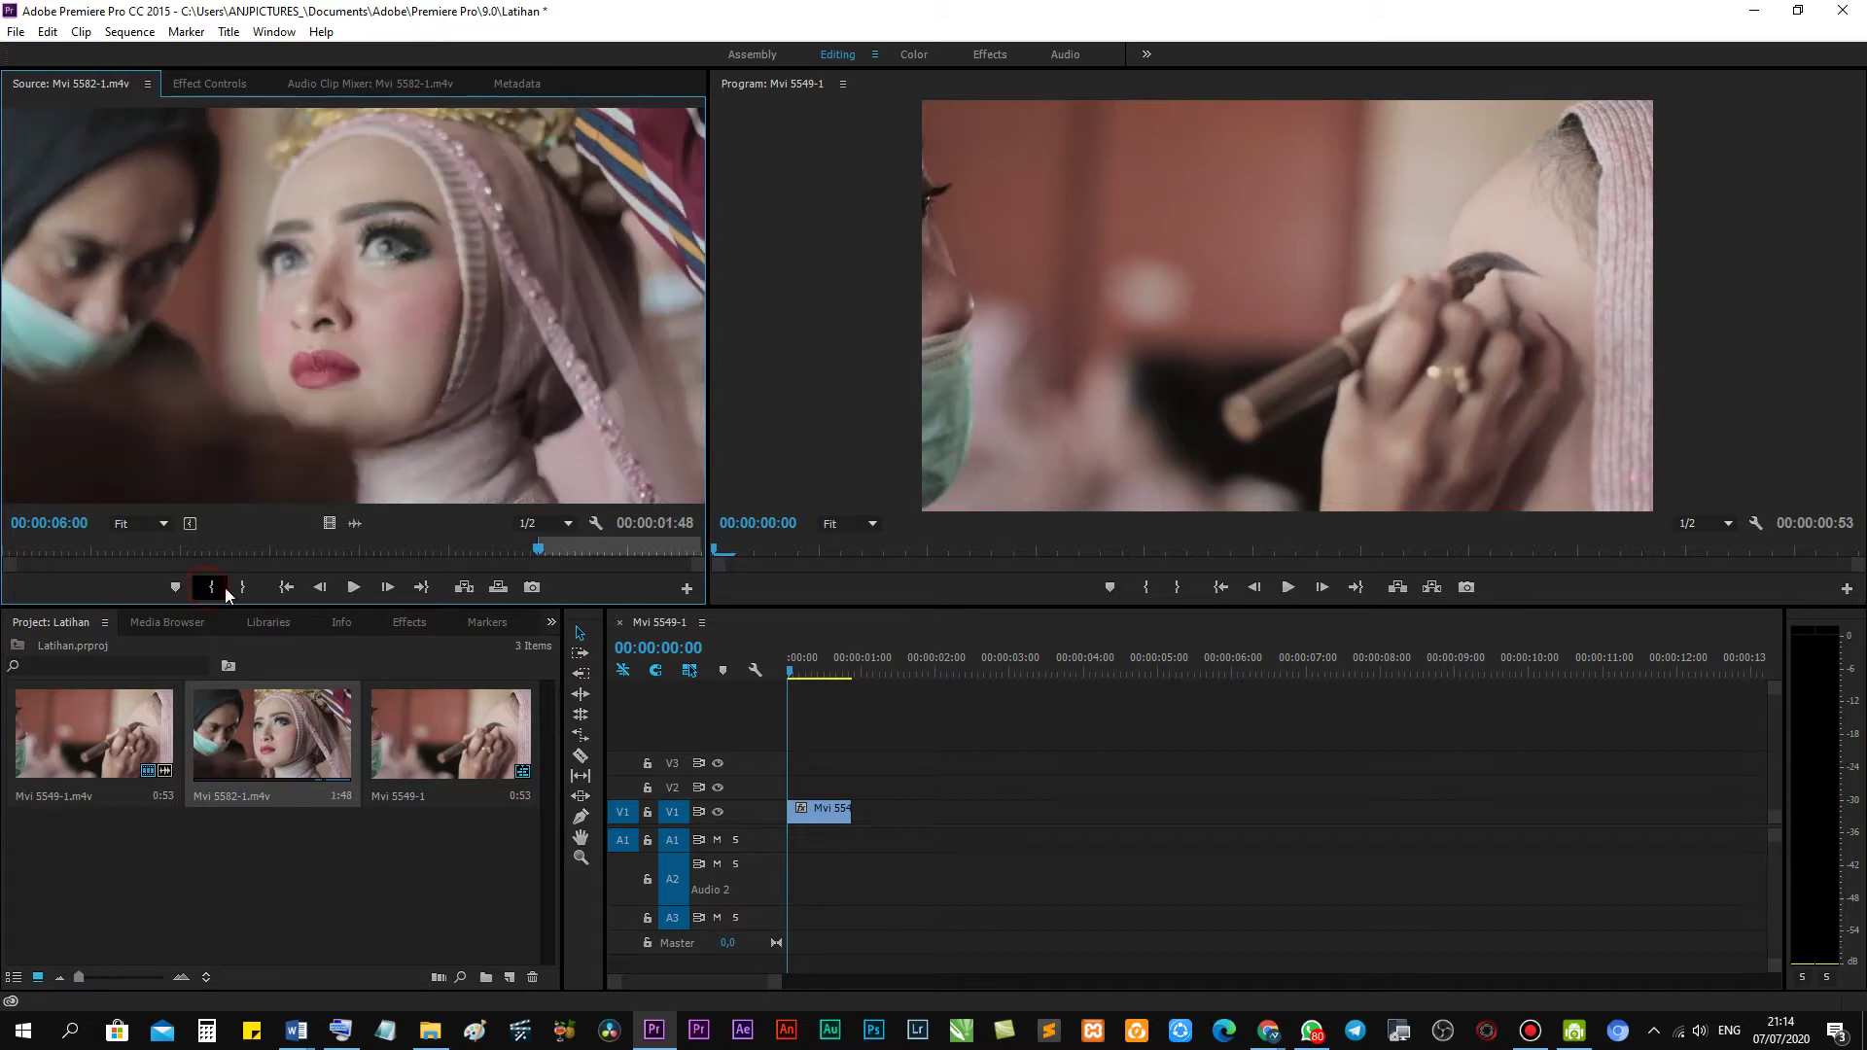
drag(536, 548, 647, 551)
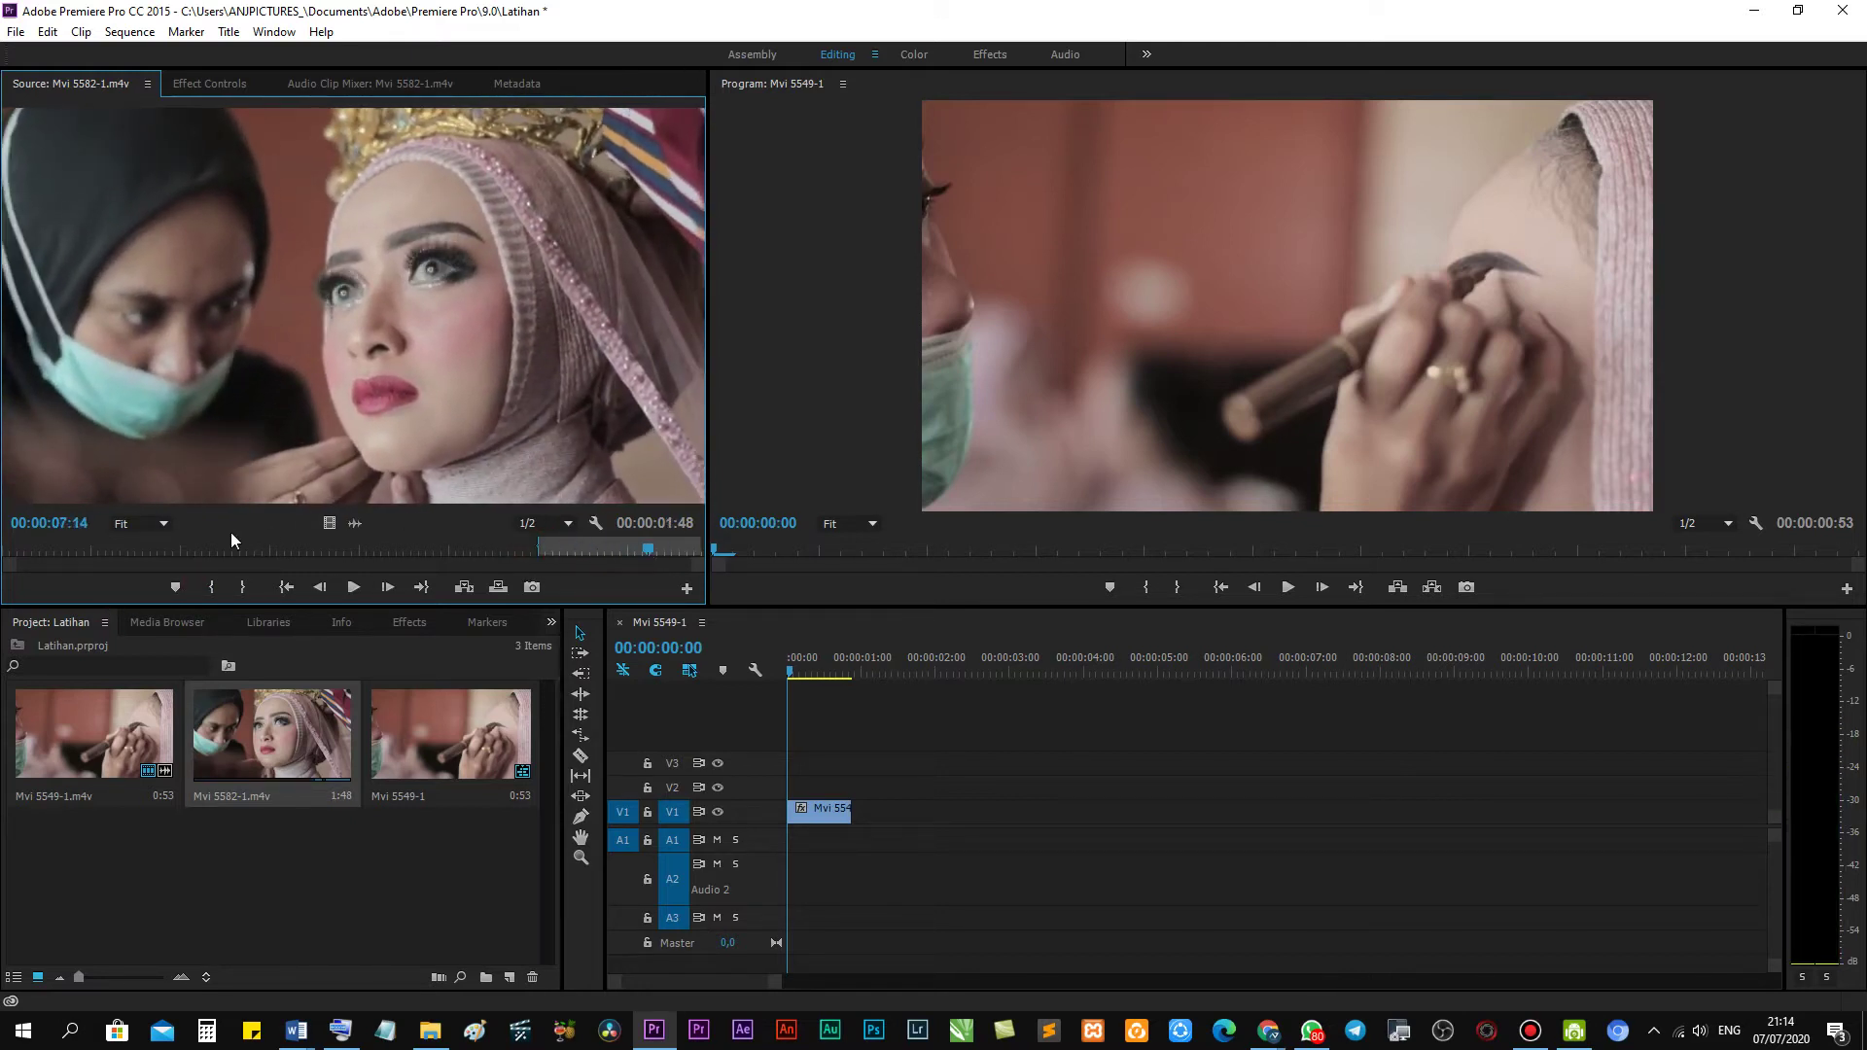
click(242, 586)
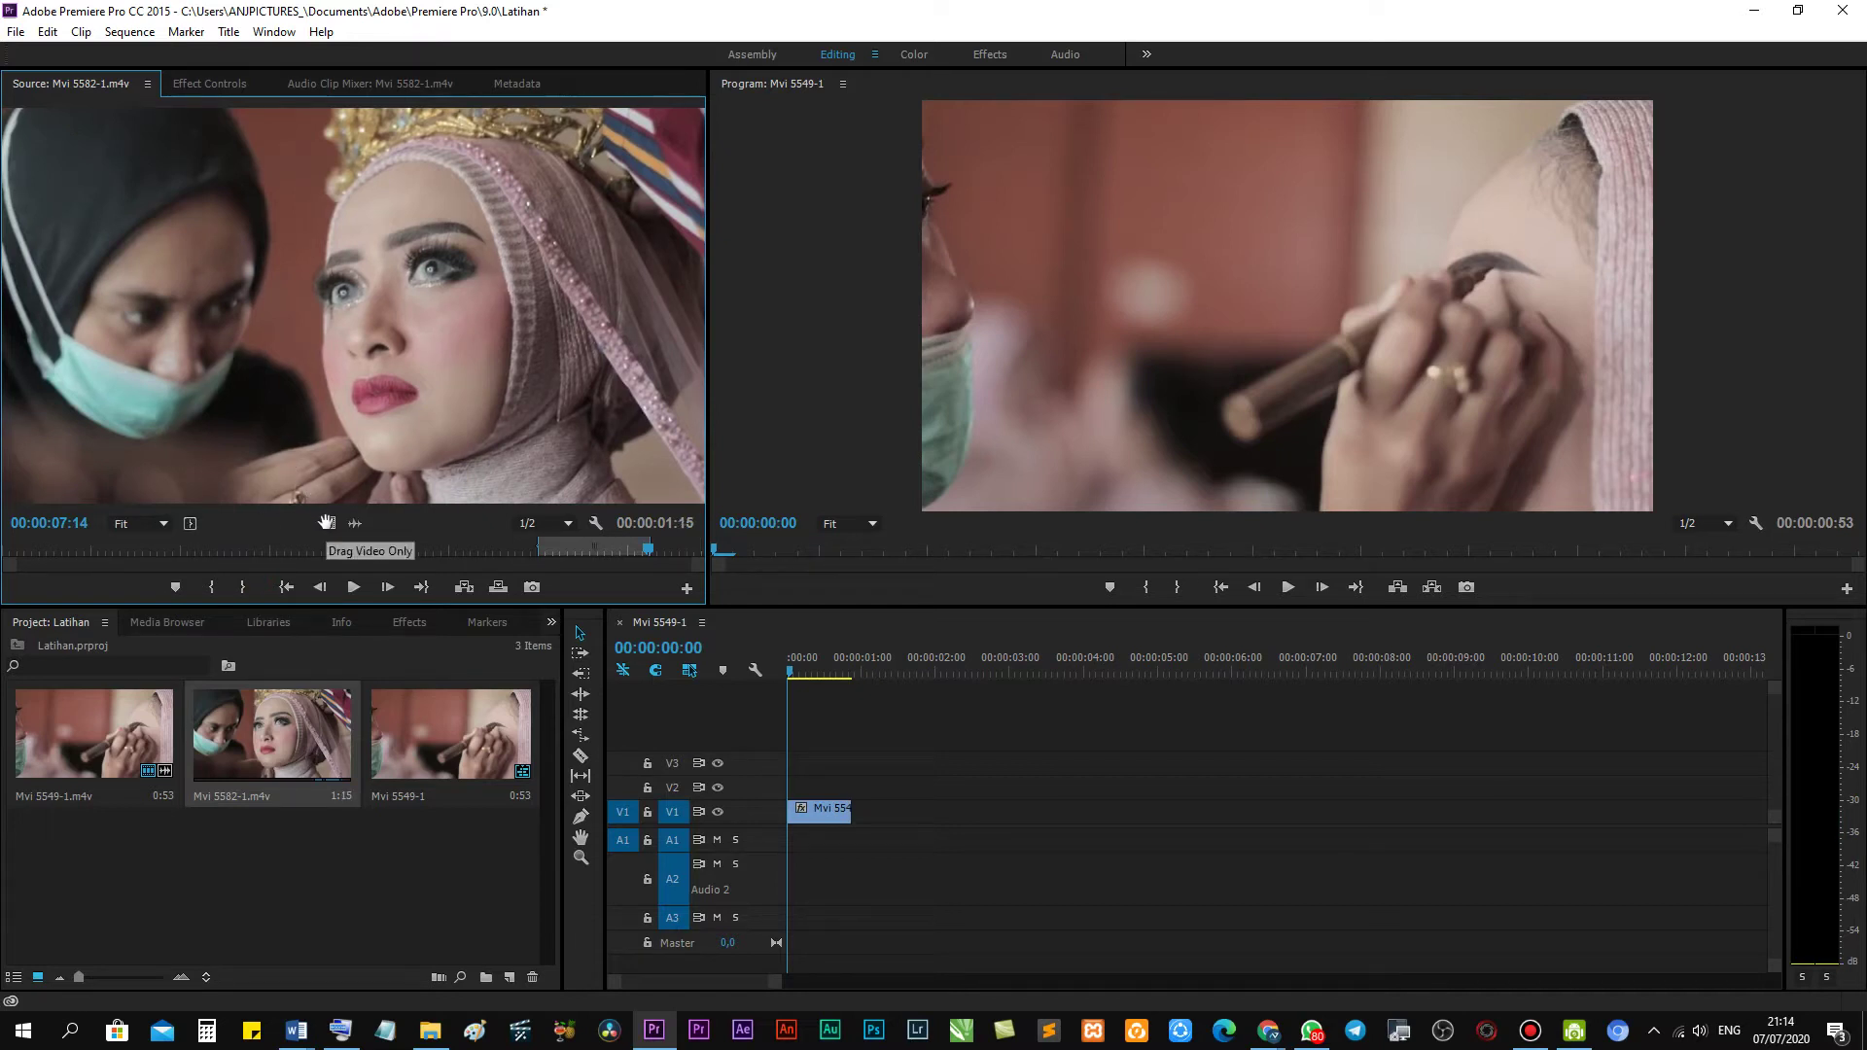
Drag the marked range, video only, onto V1 right after Mvi 5549 and preview the join.
drag(327, 522, 860, 809)
click(798, 673)
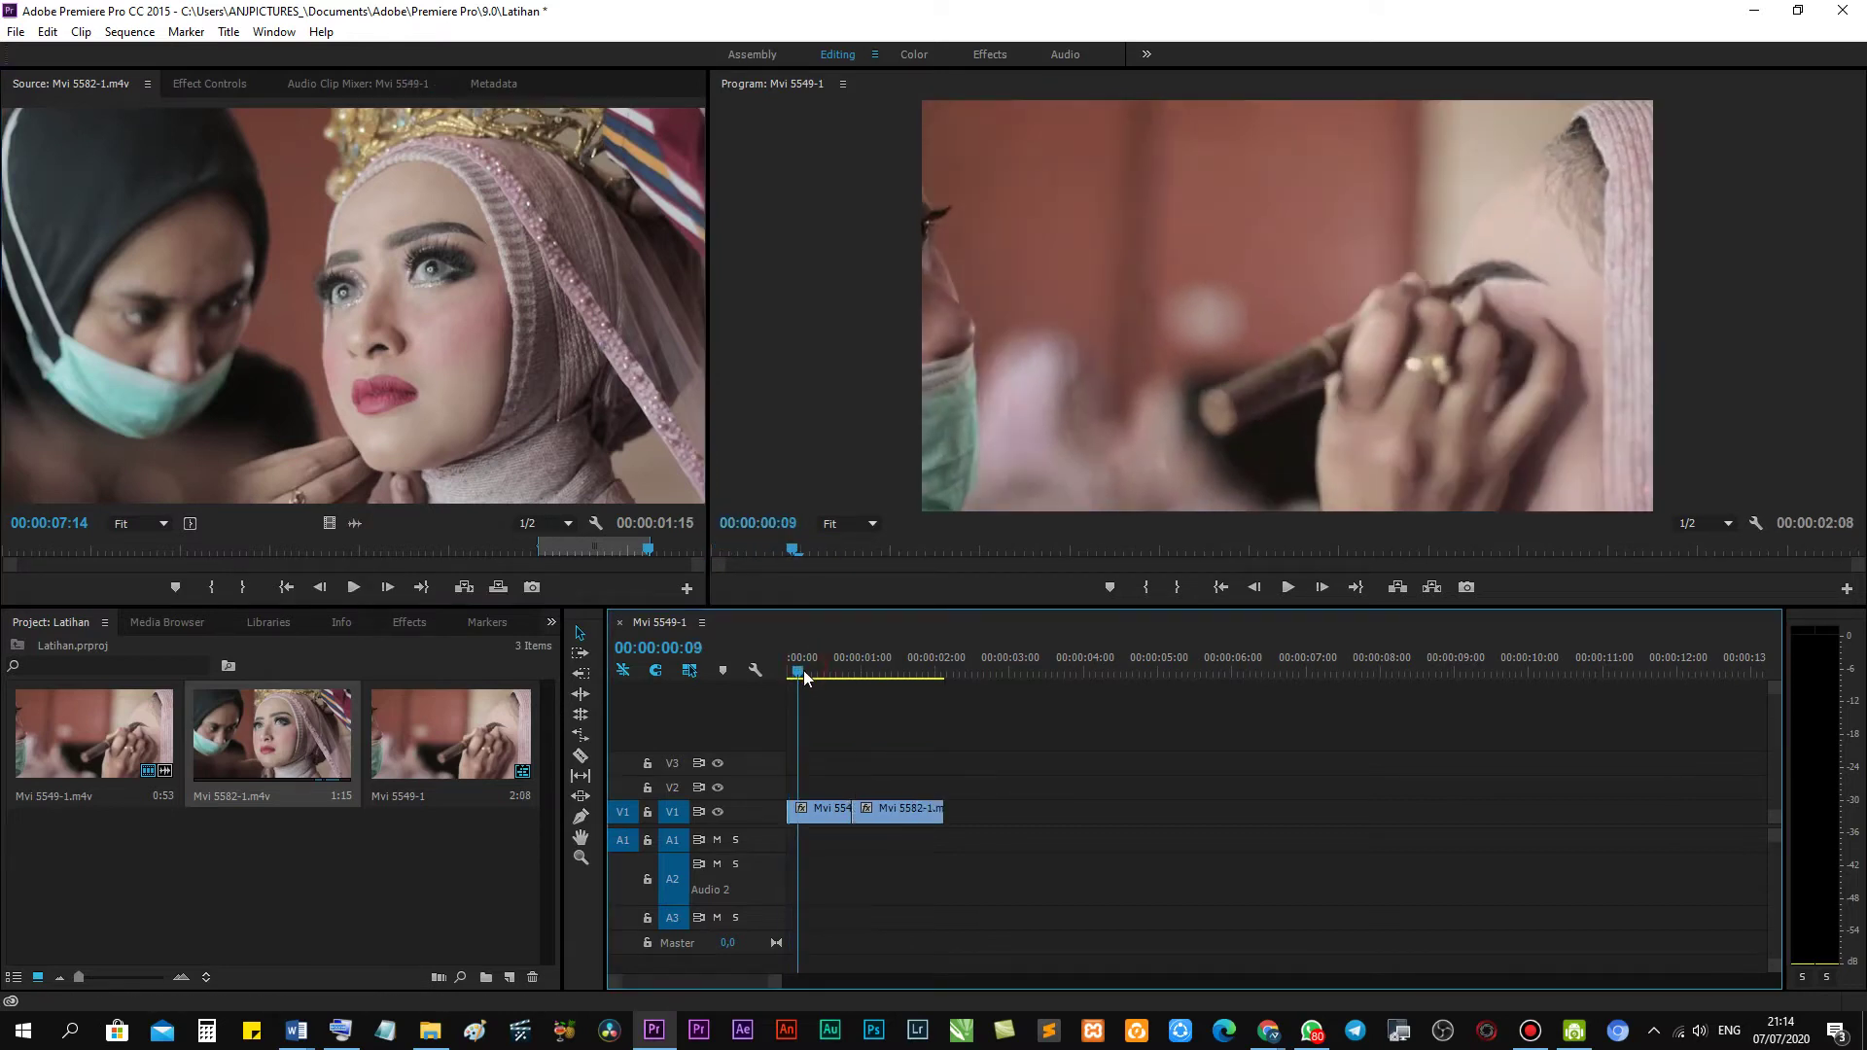
mouse_move(804, 677)
mouse_down()
mouse_move(887, 691)
mouse_move(790, 685)
mouse_up()
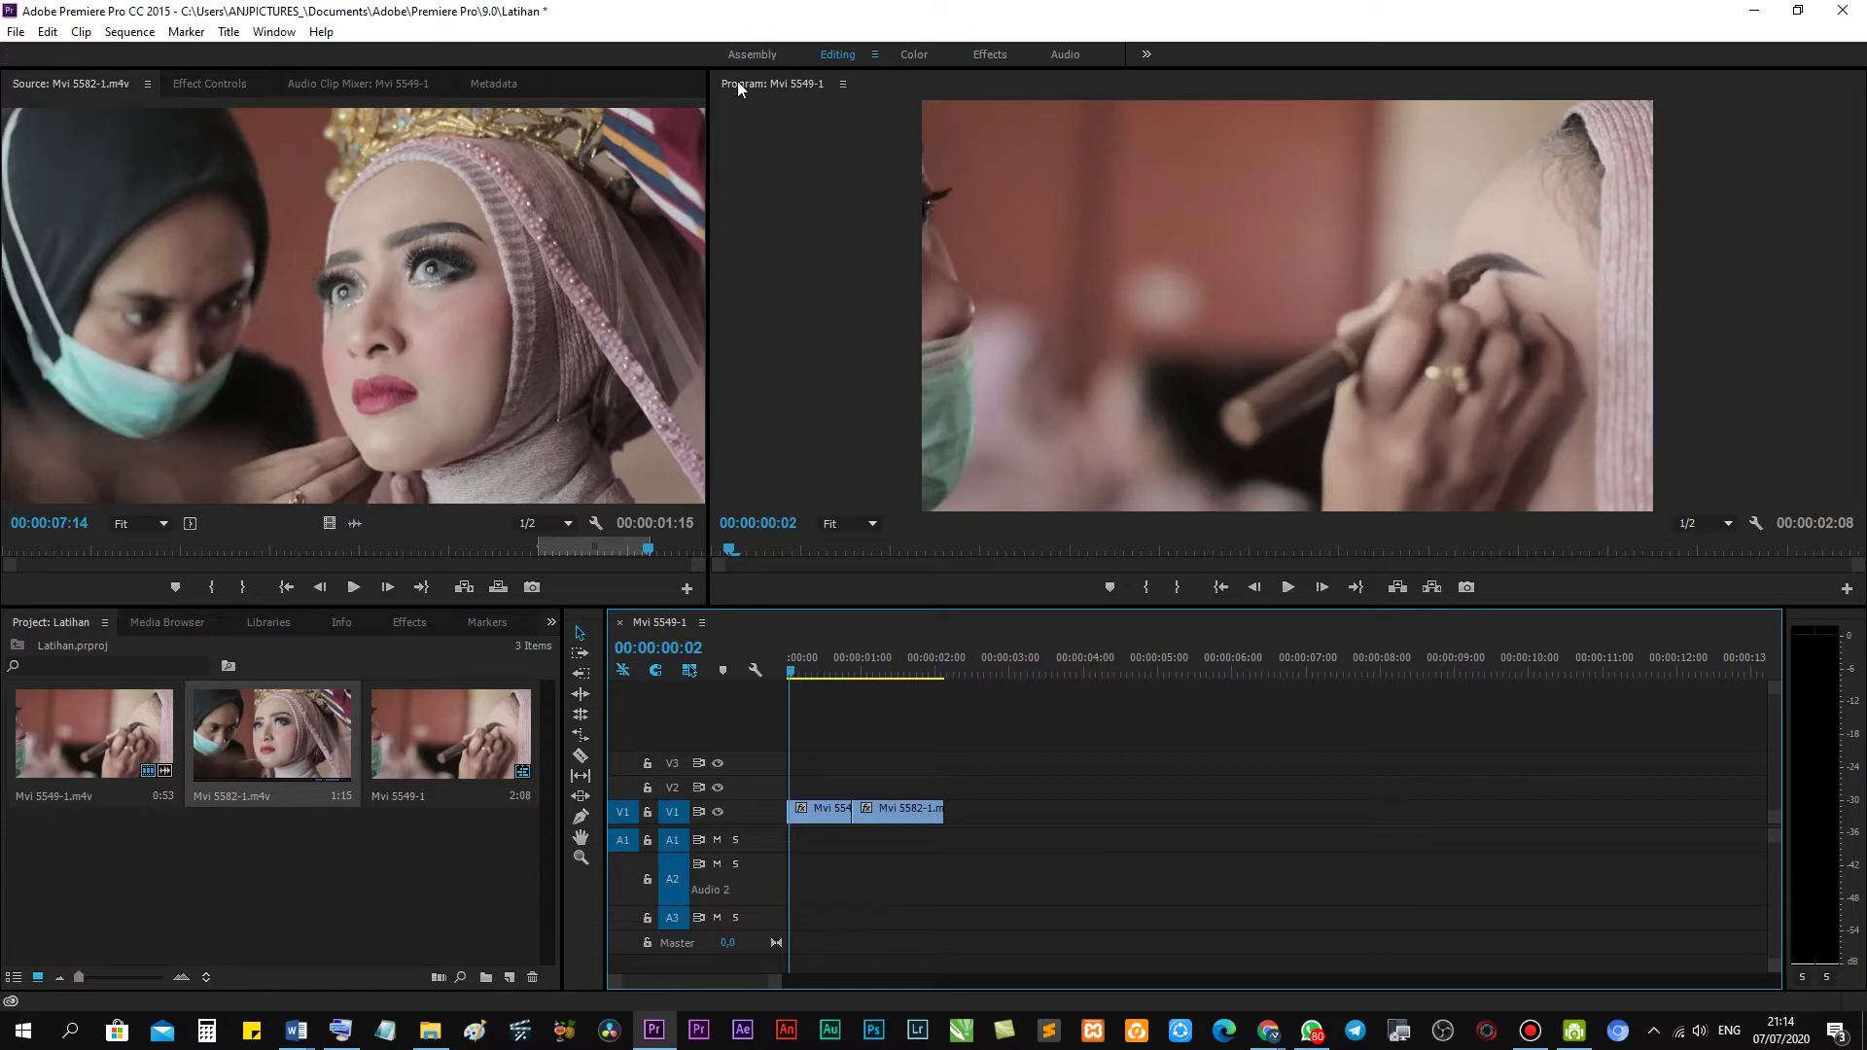
click(1213, 207)
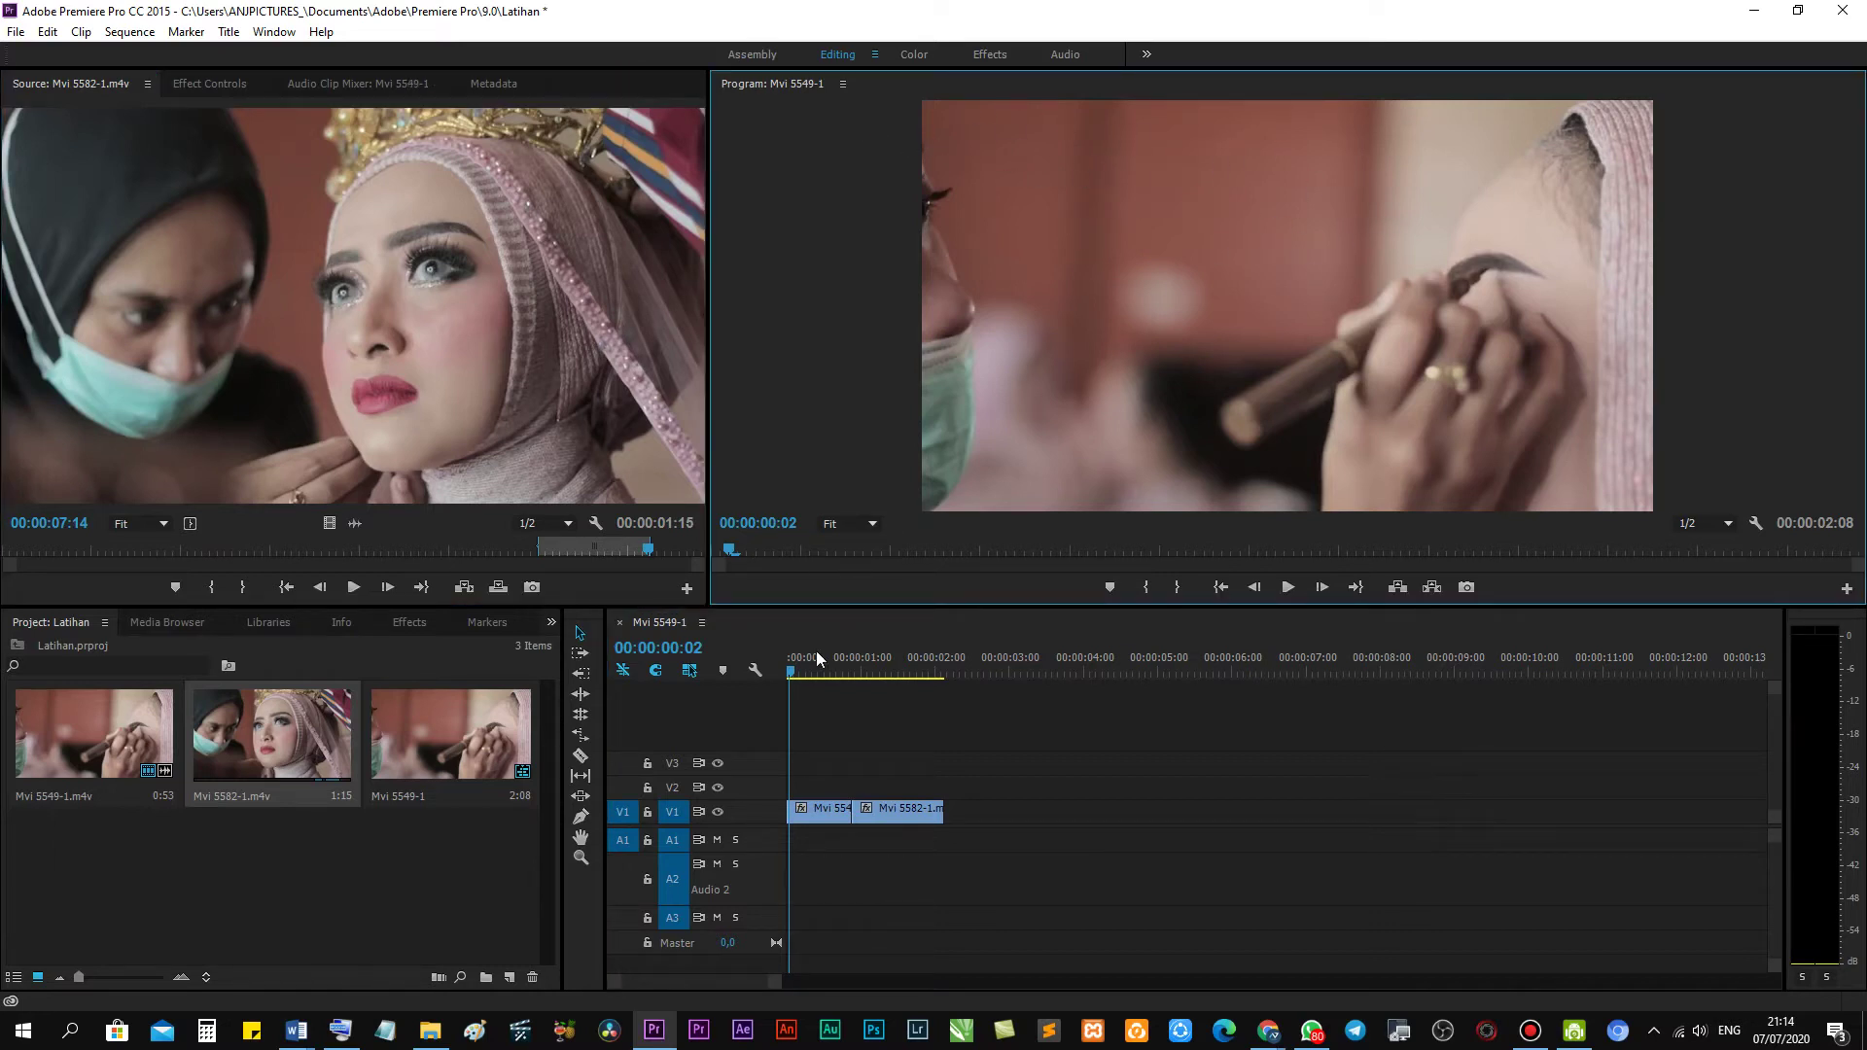
mouse_move(809, 674)
mouse_down()
mouse_move(951, 692)
mouse_move(814, 688)
mouse_move(902, 704)
mouse_up()
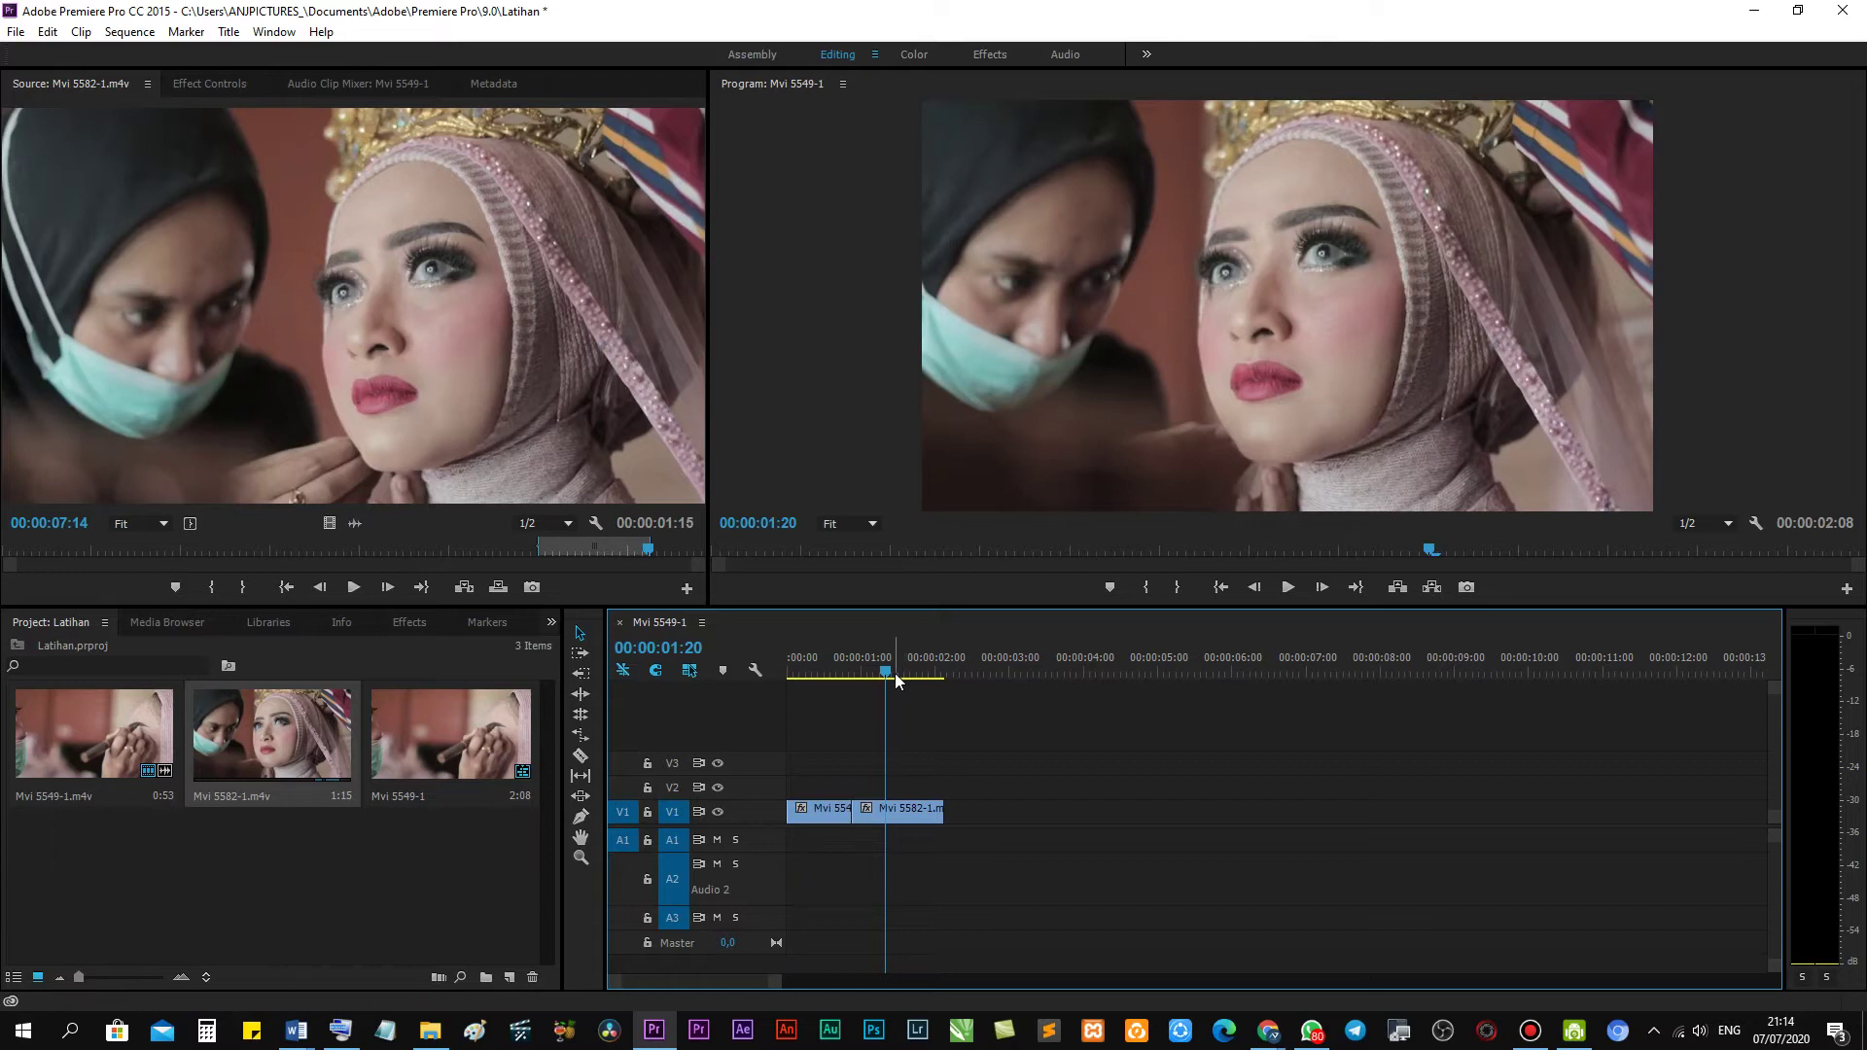
click(573, 340)
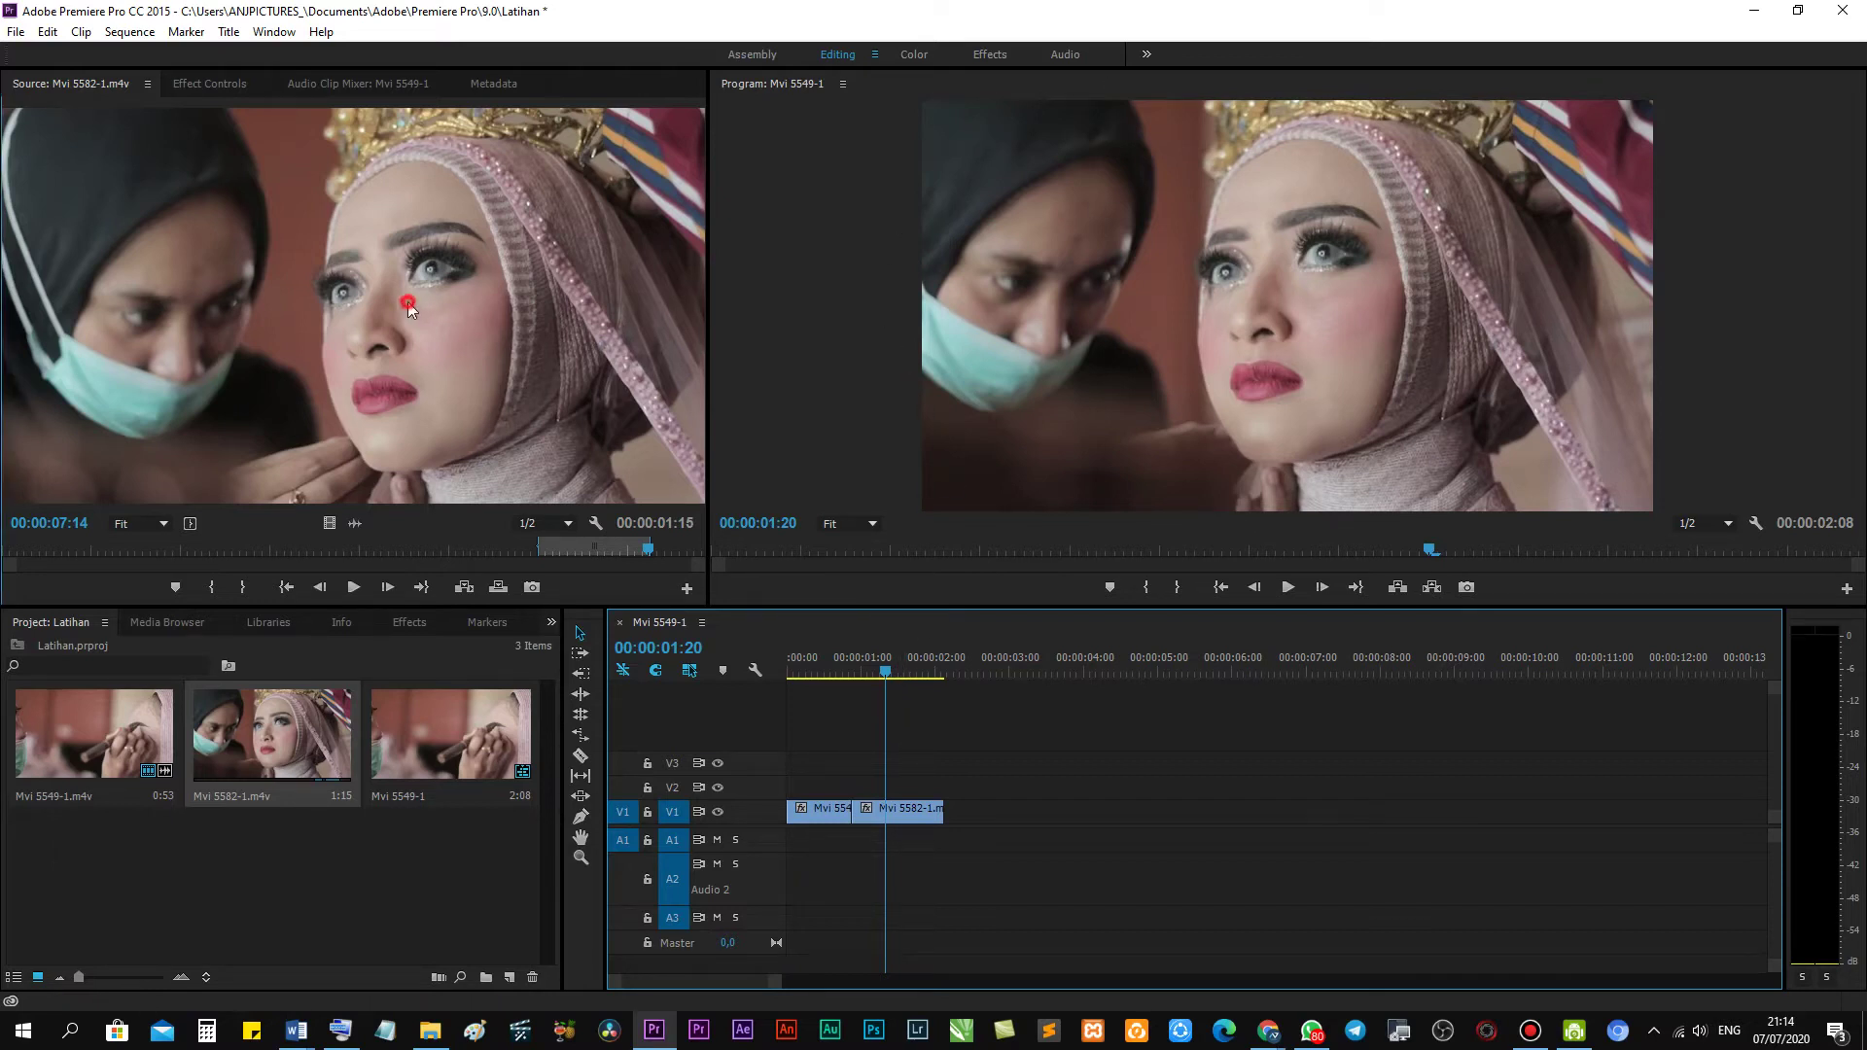
click(1128, 249)
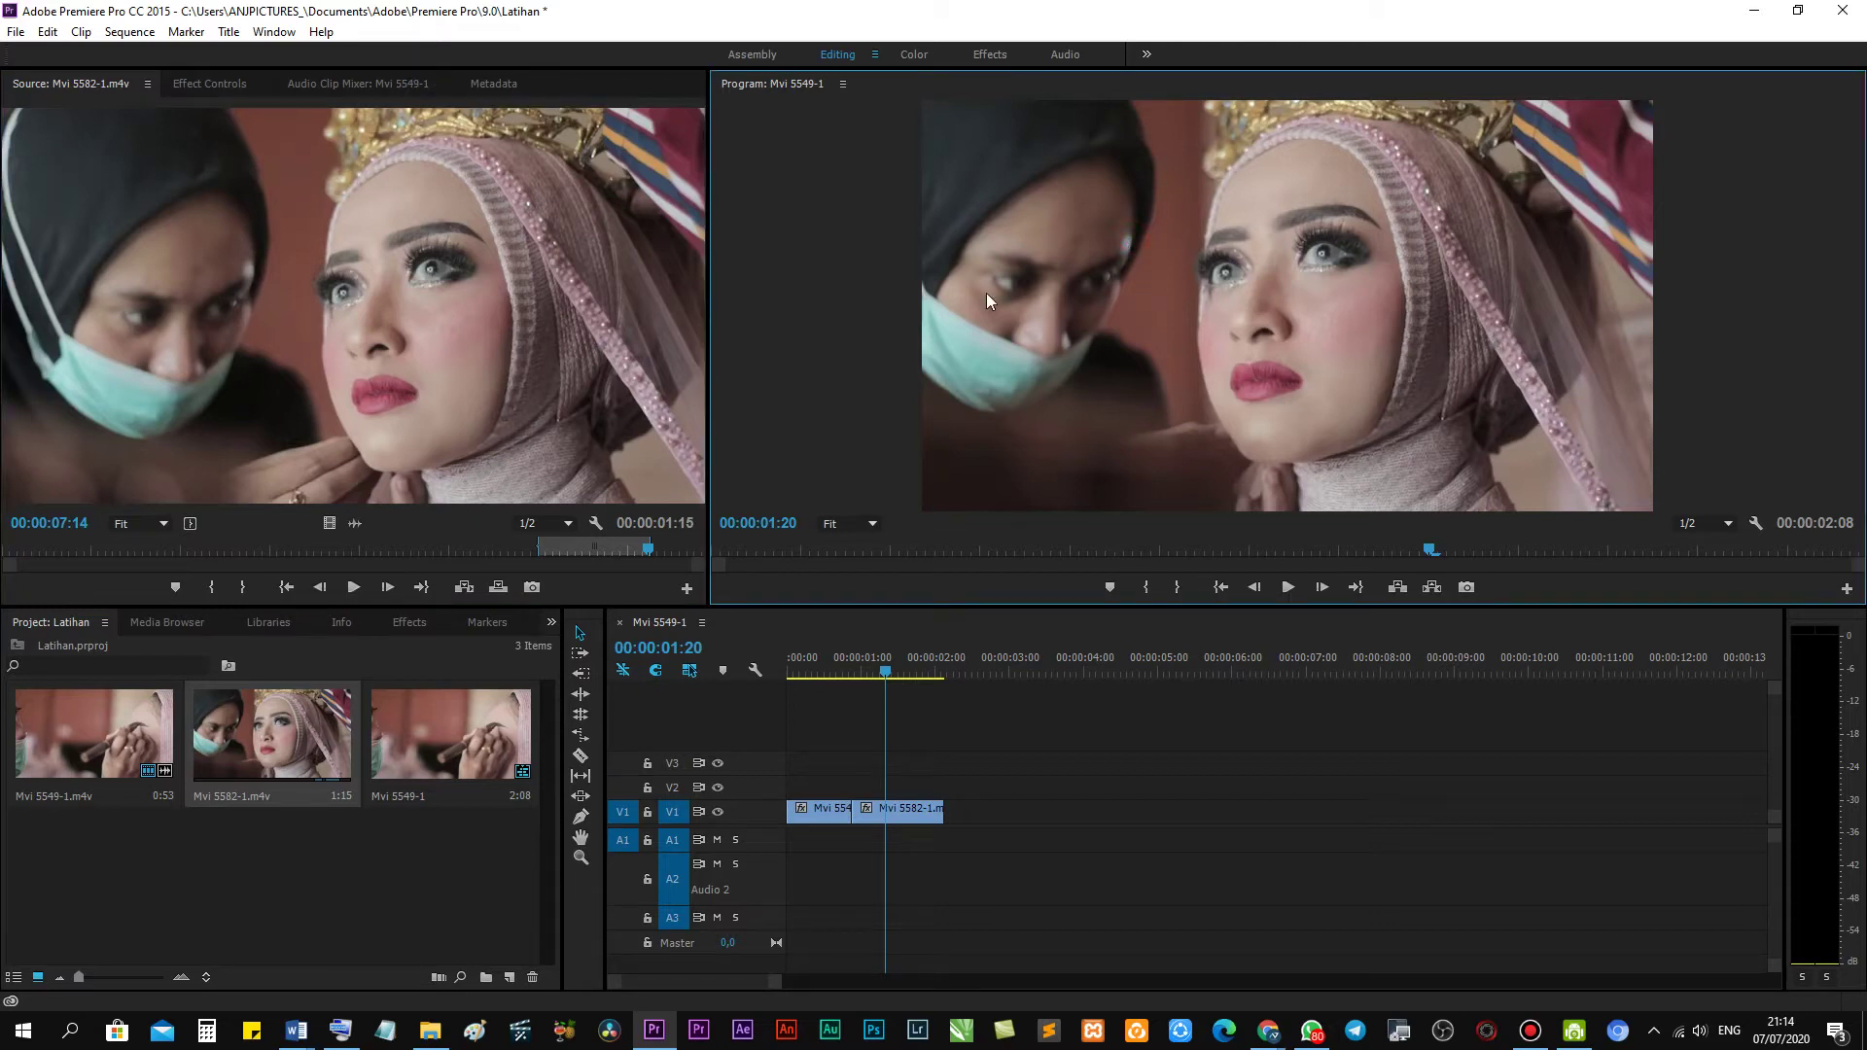
click(183, 197)
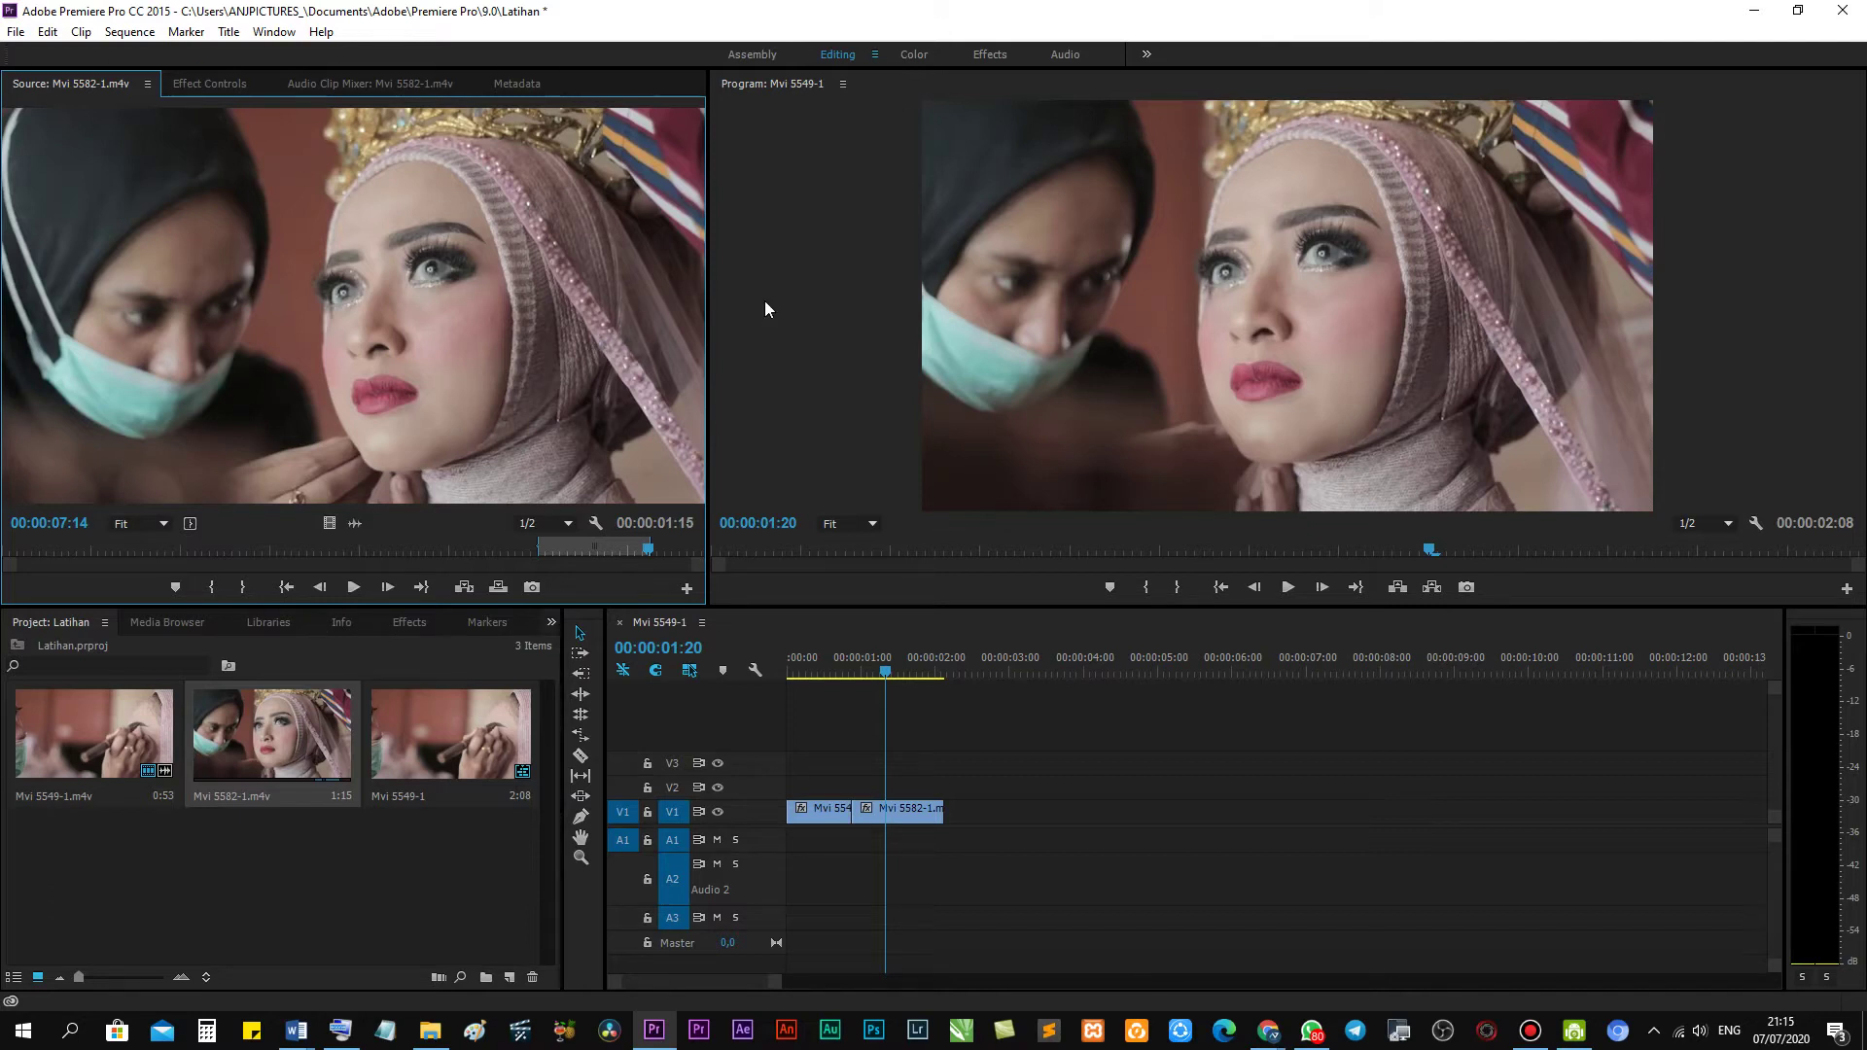
Move the Effects panel to the upper group and back, then browse the lower panel tabs.
click(200, 89)
click(370, 84)
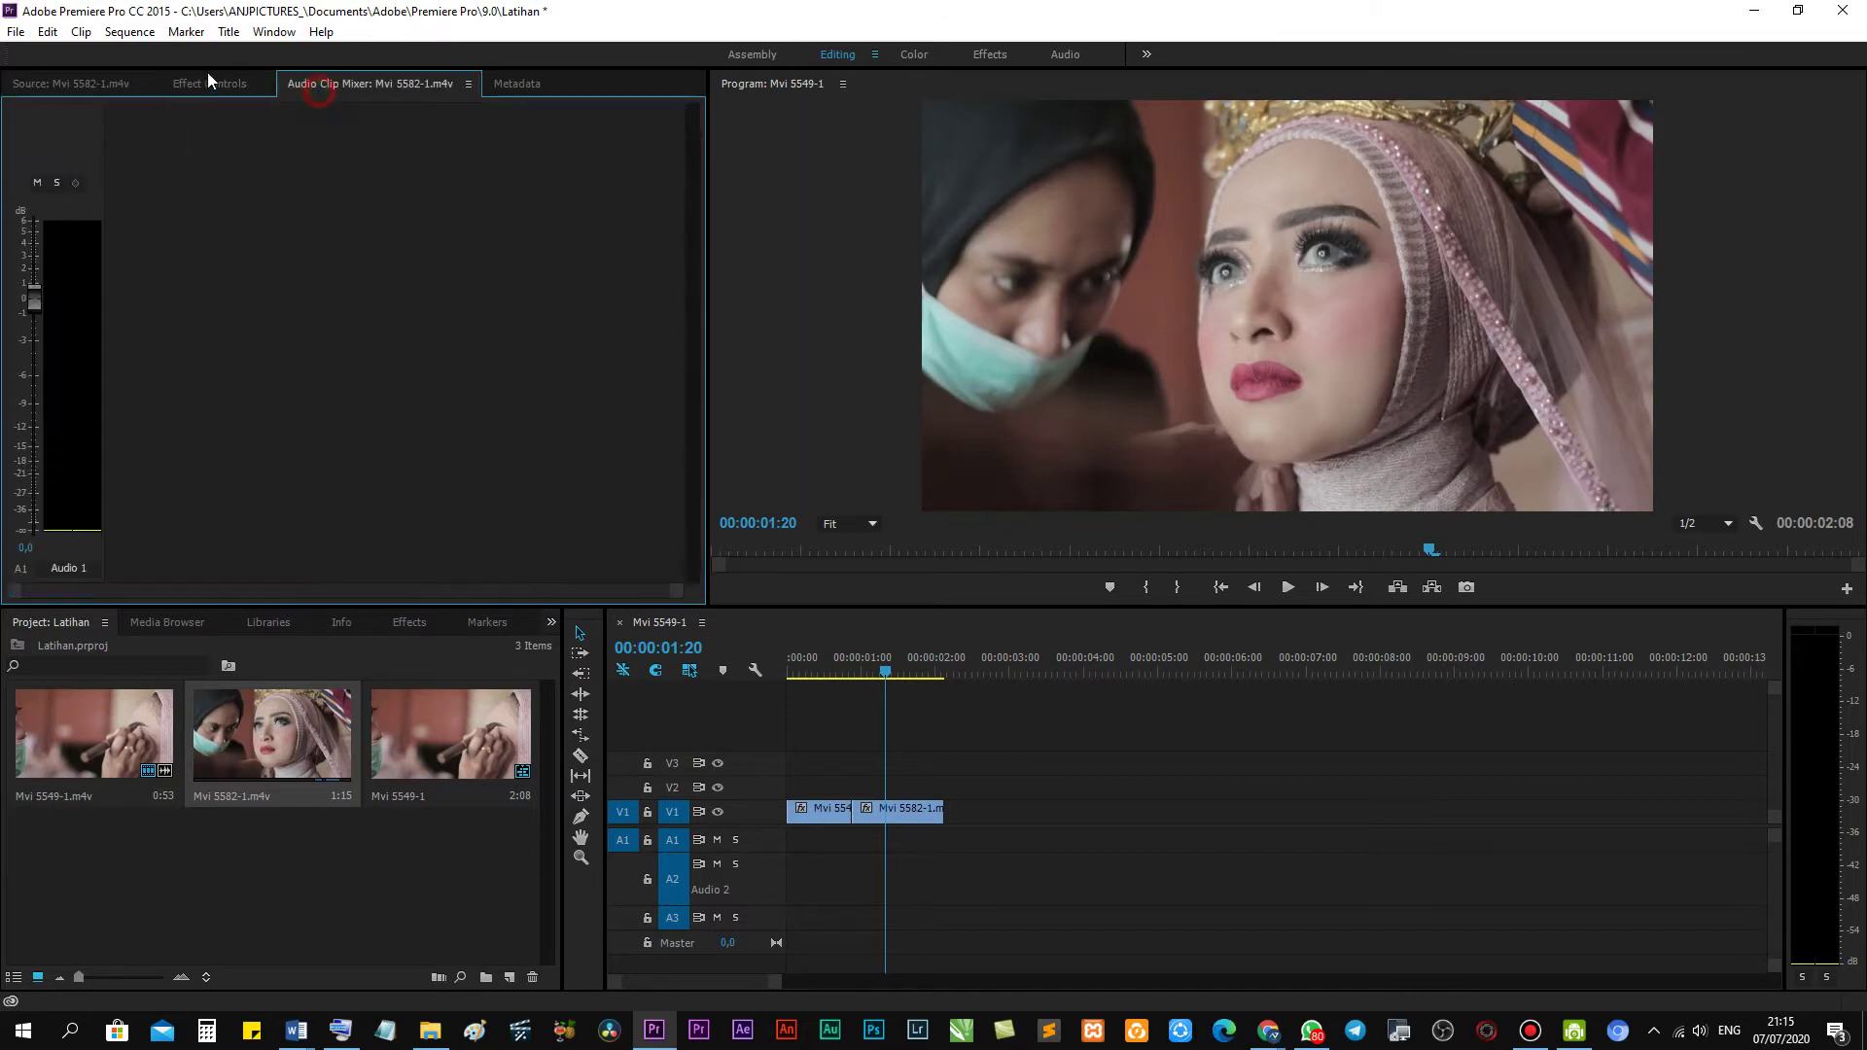
click(97, 84)
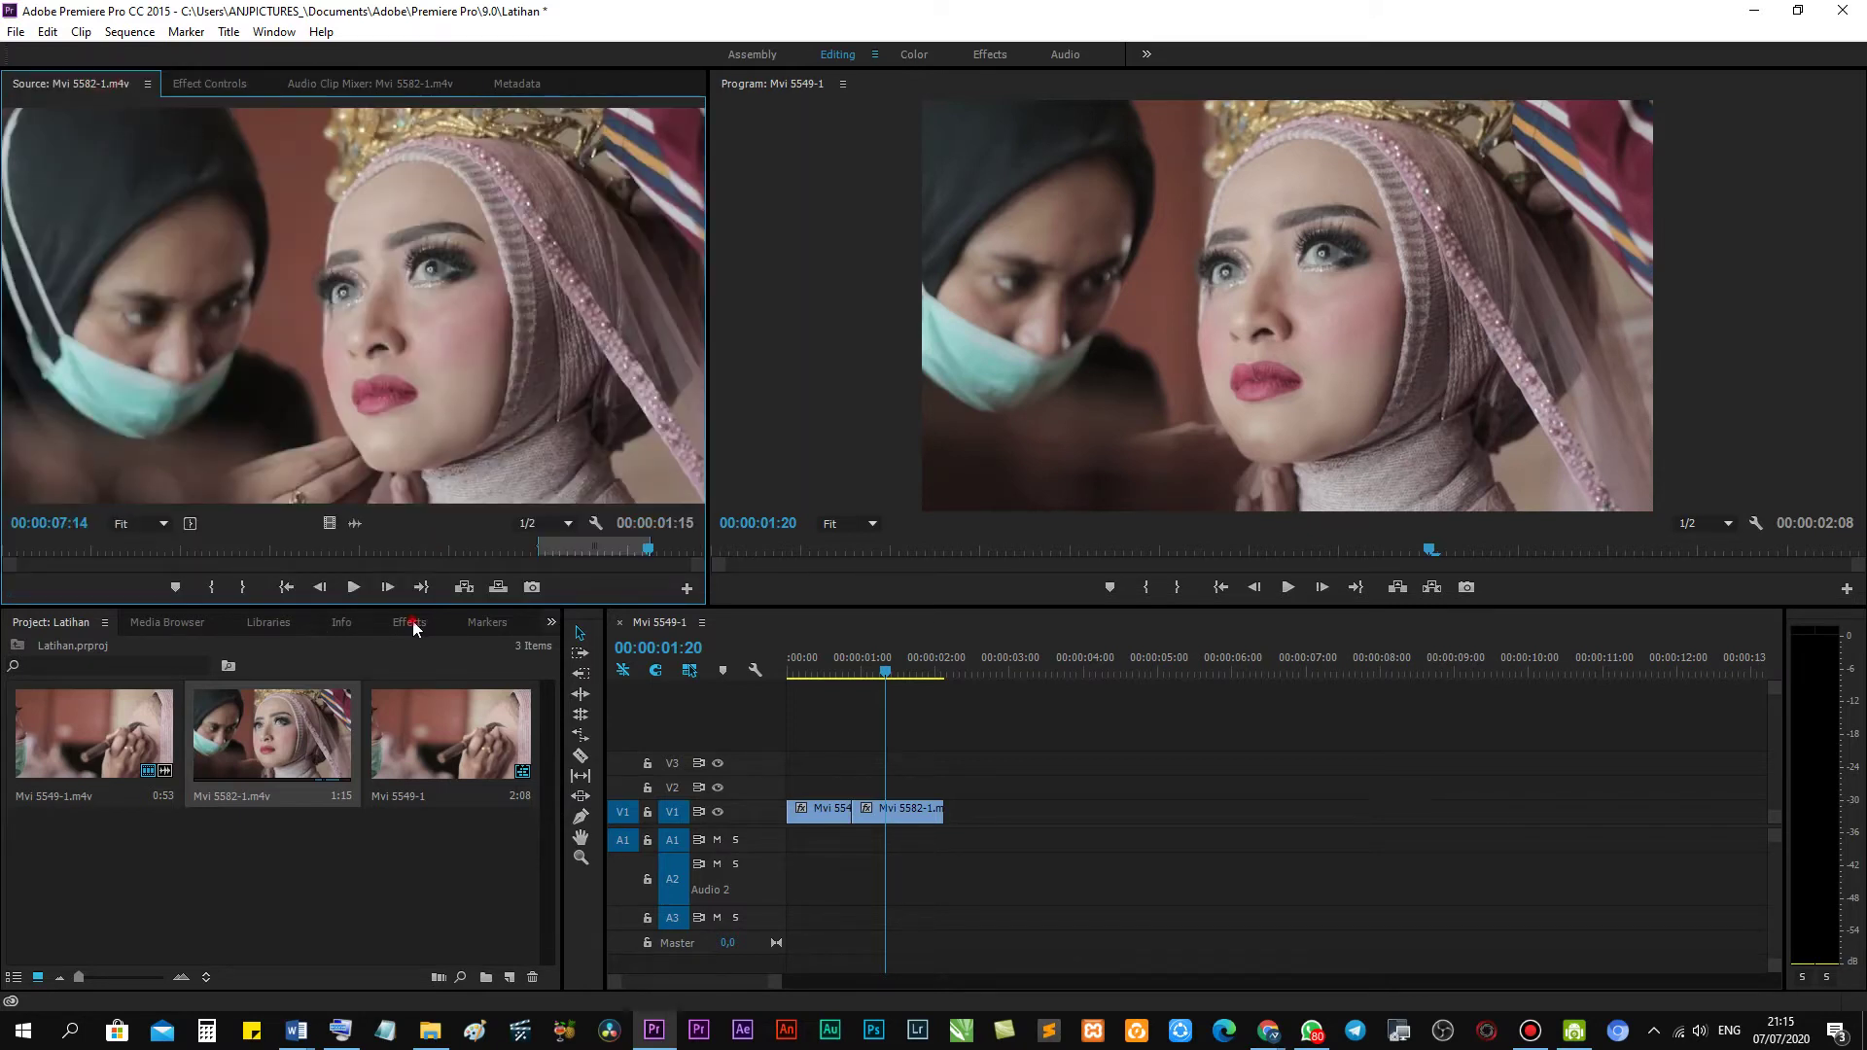
drag(413, 628, 582, 91)
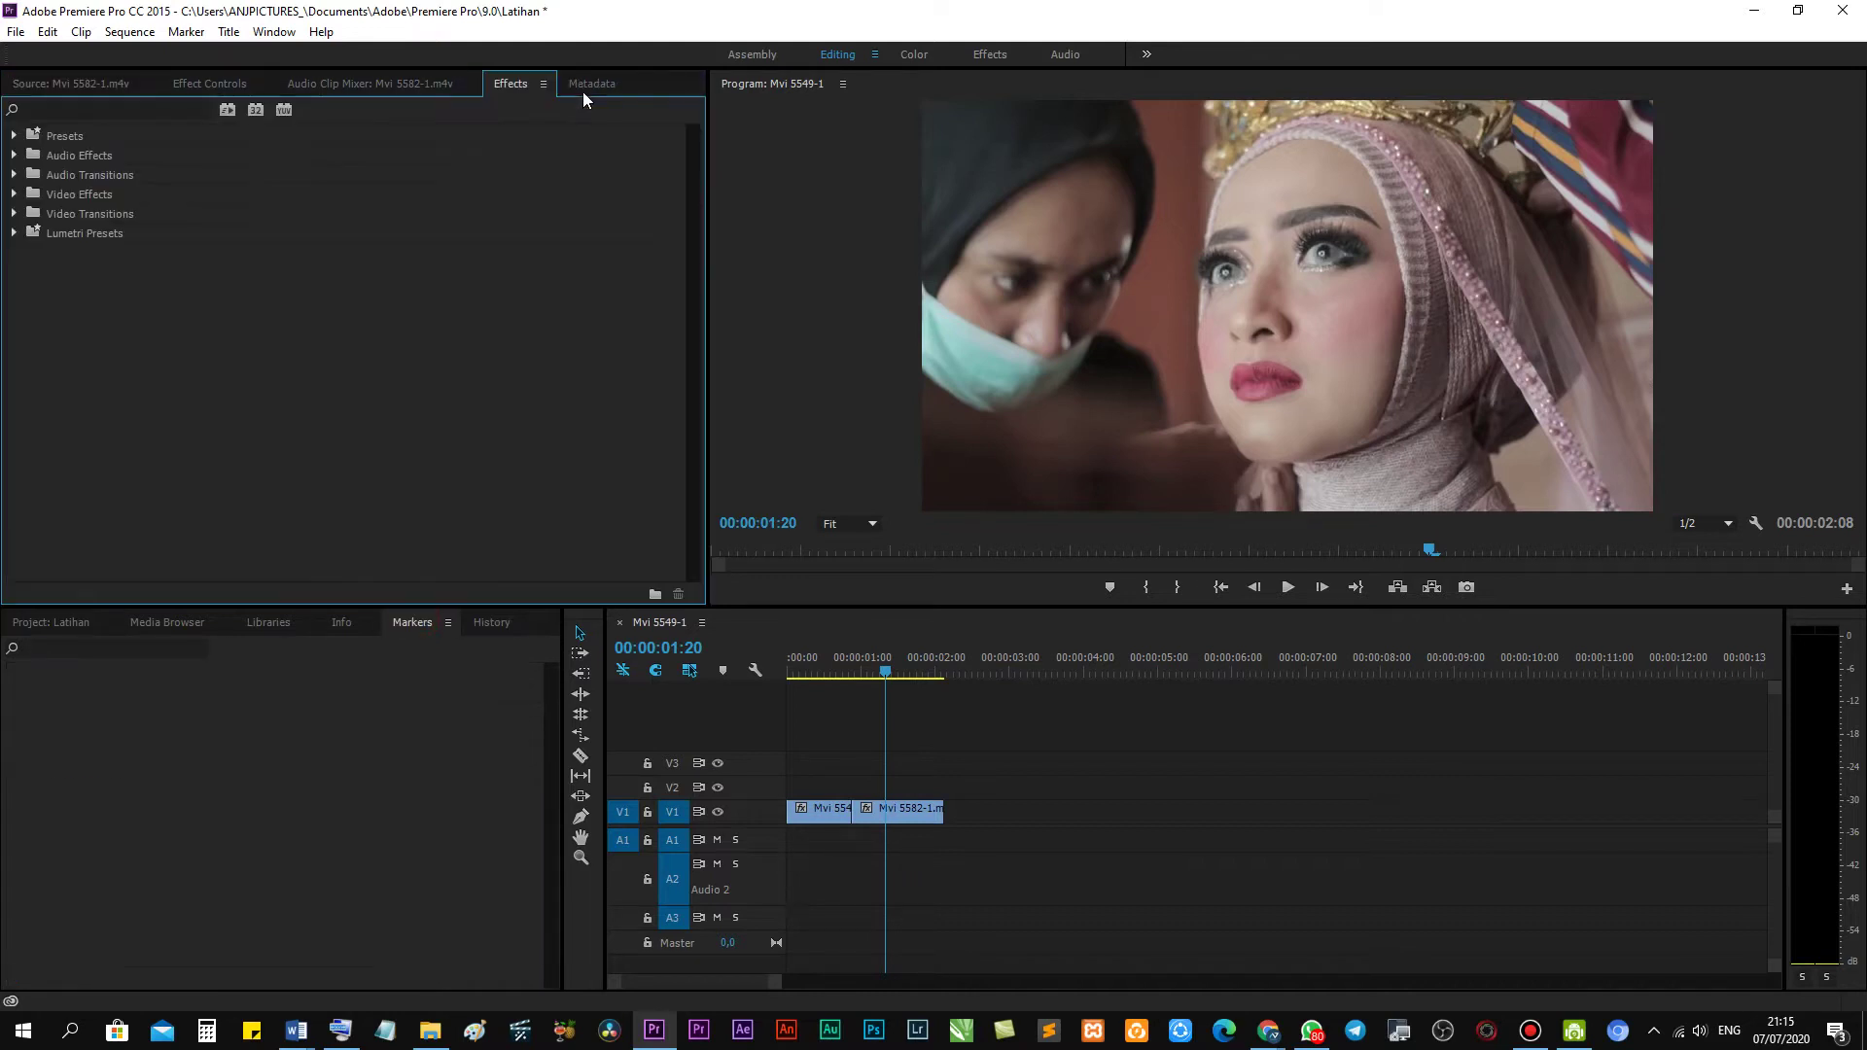
drag(521, 85, 527, 624)
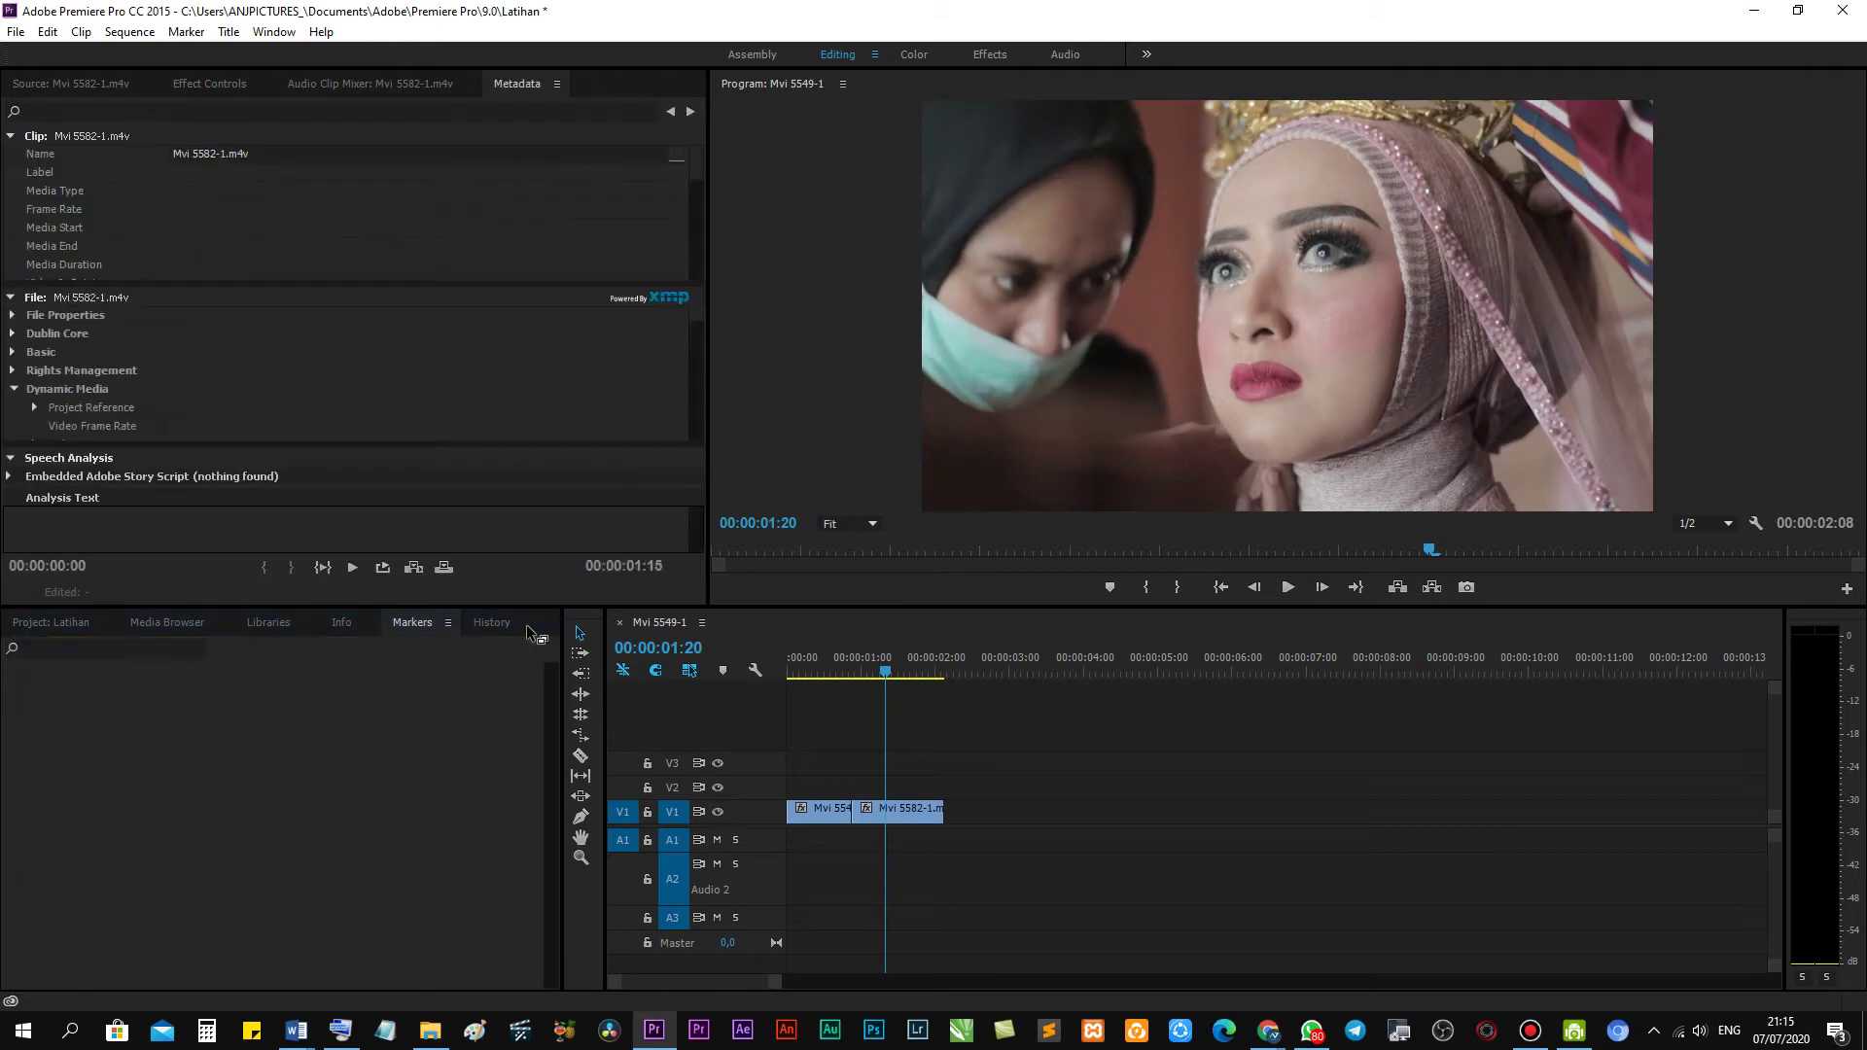
click(29, 630)
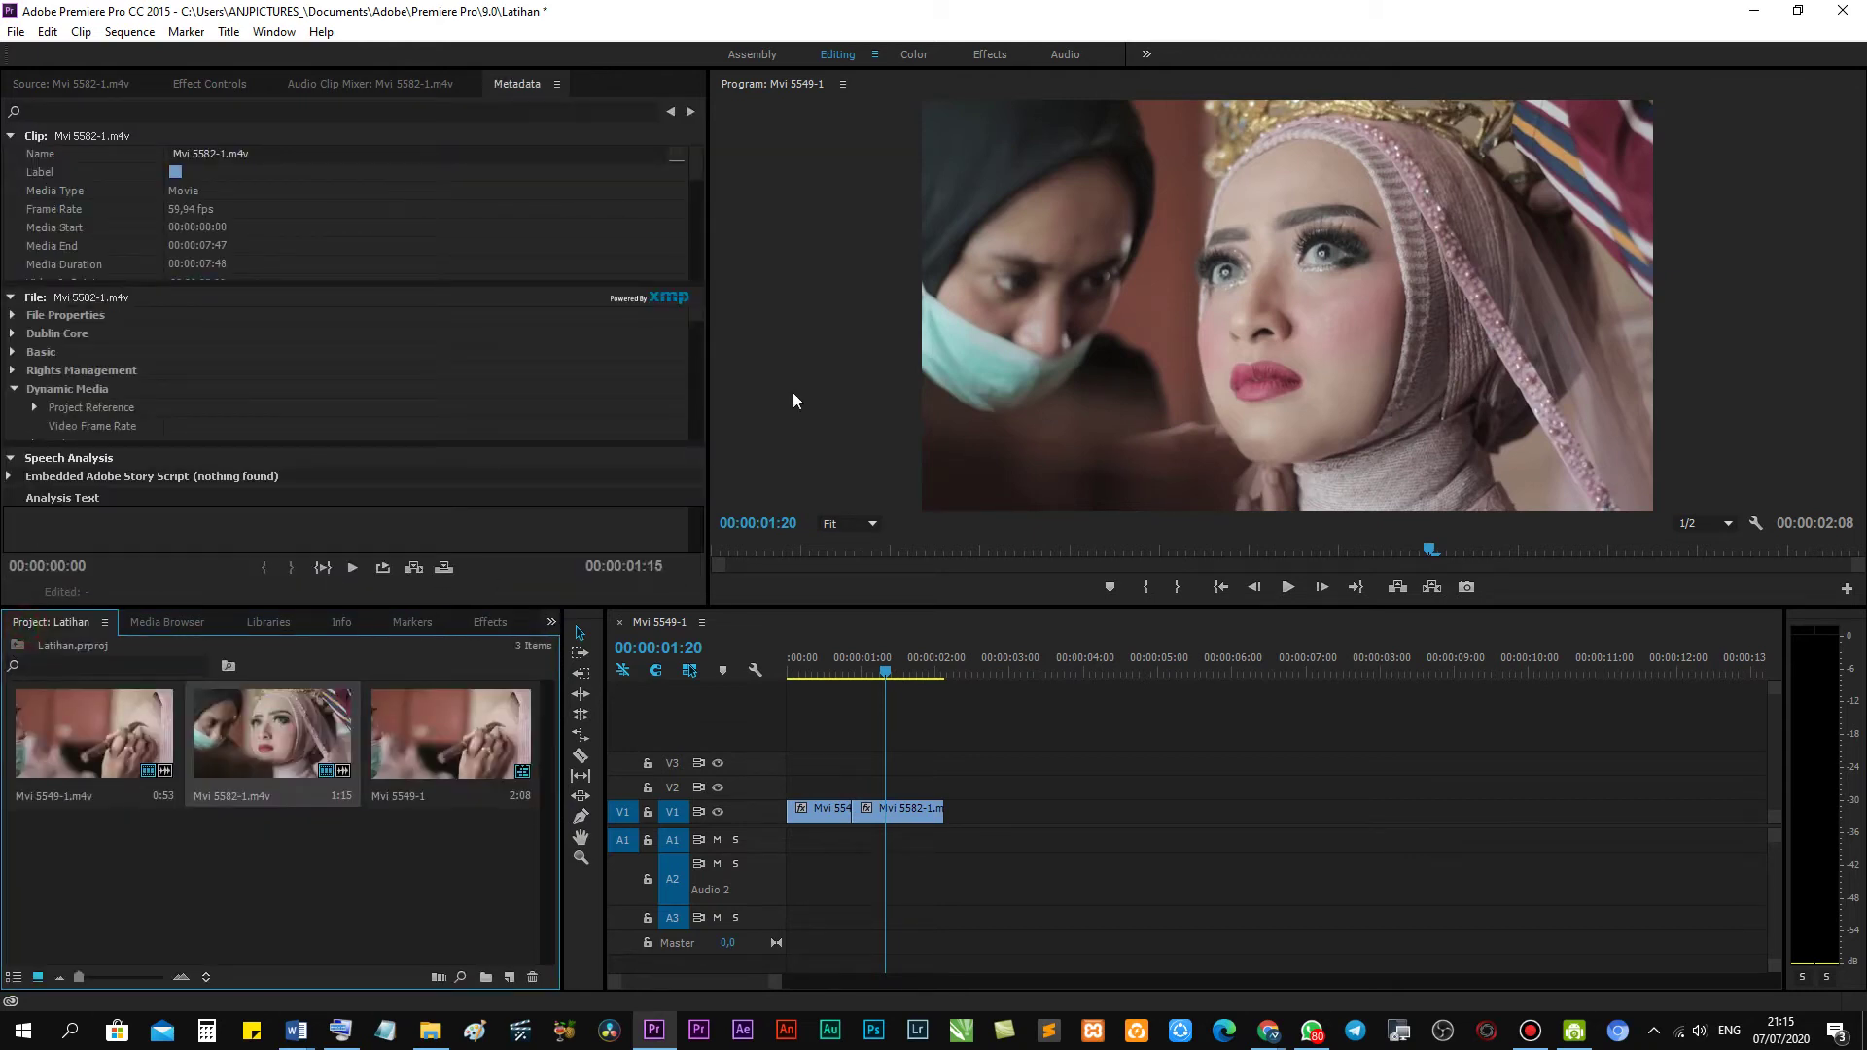
click(175, 626)
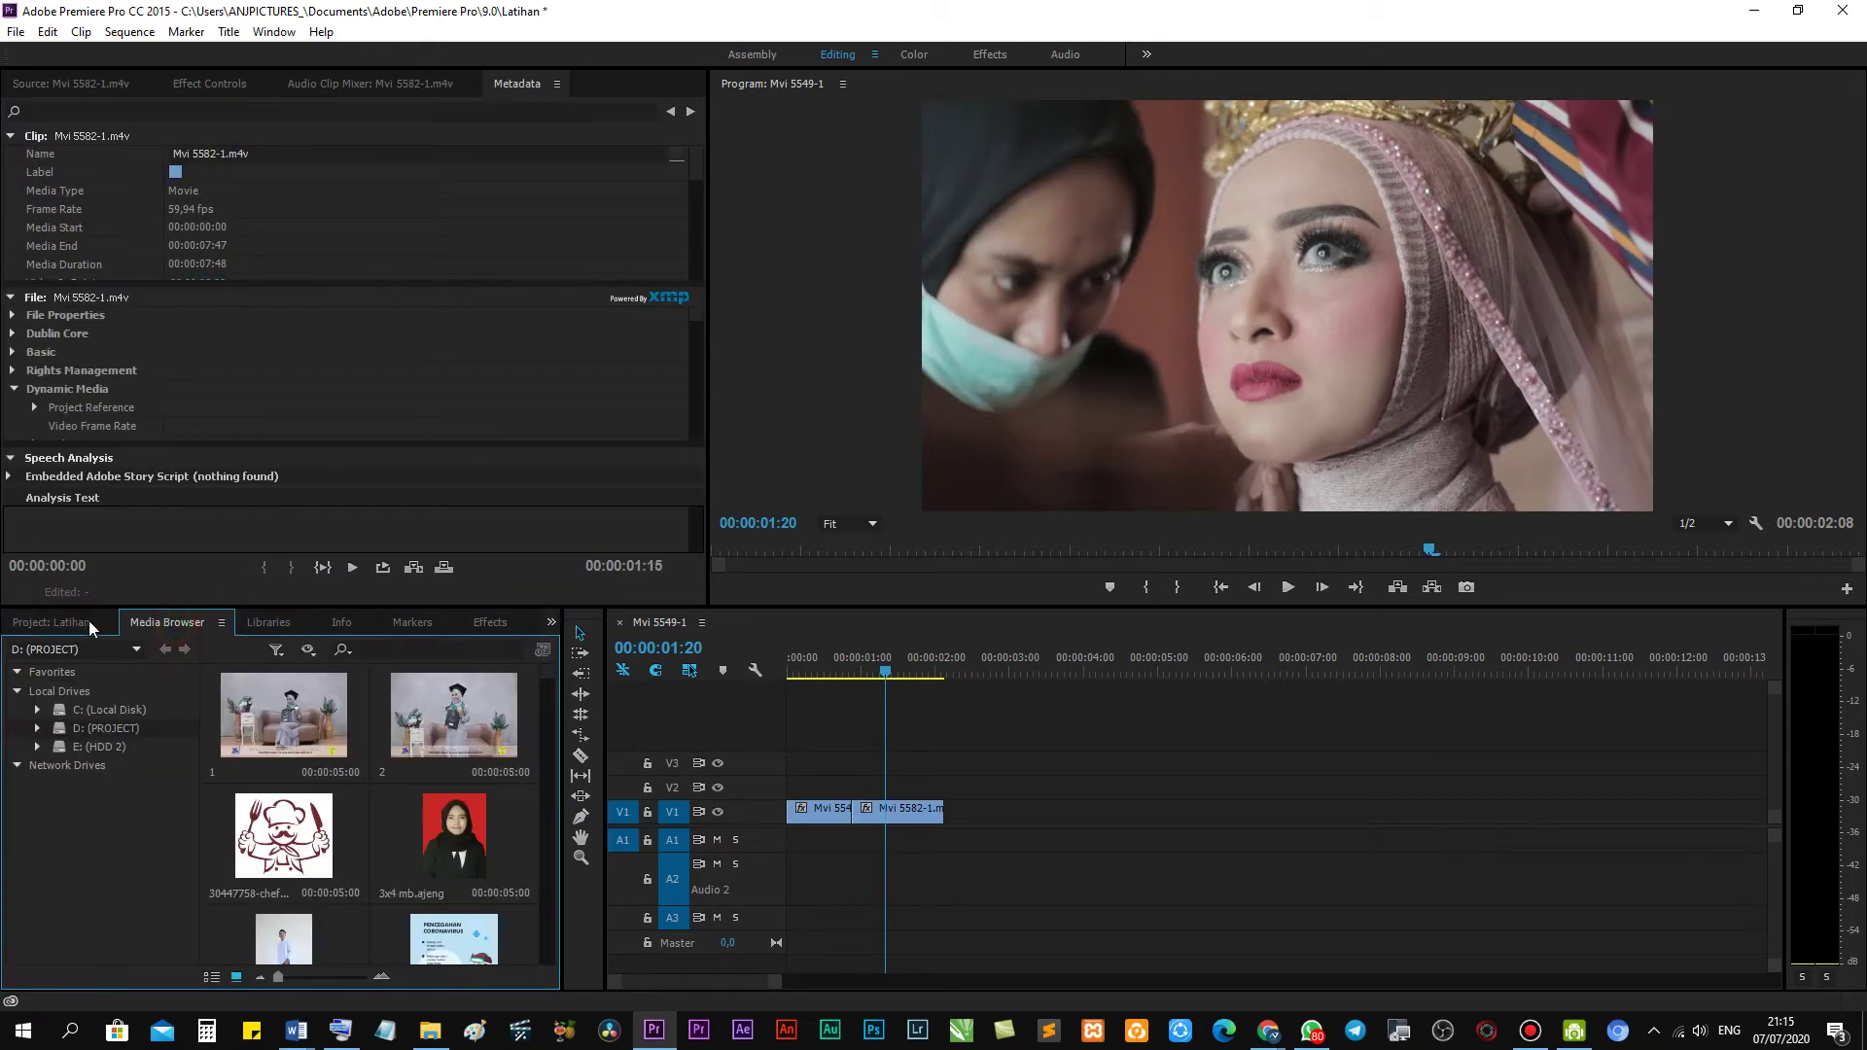
click(89, 621)
click(212, 622)
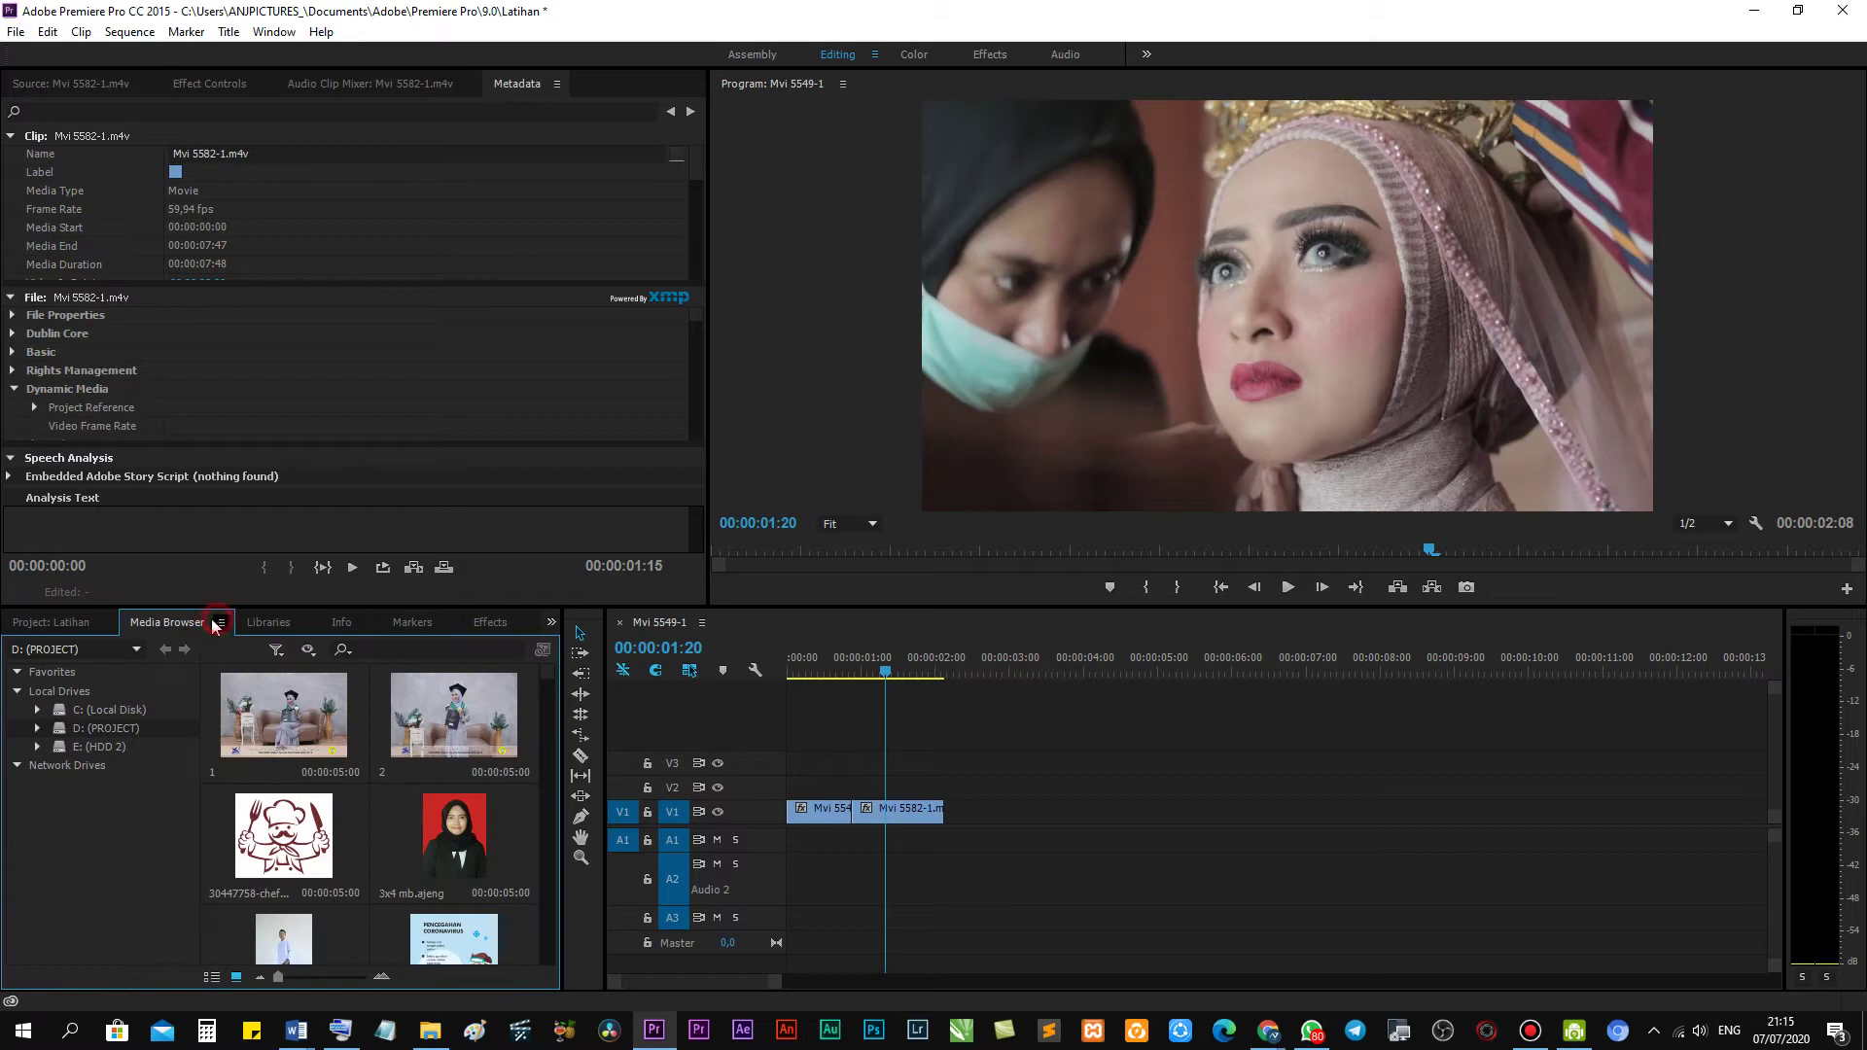
click(89, 622)
click(160, 625)
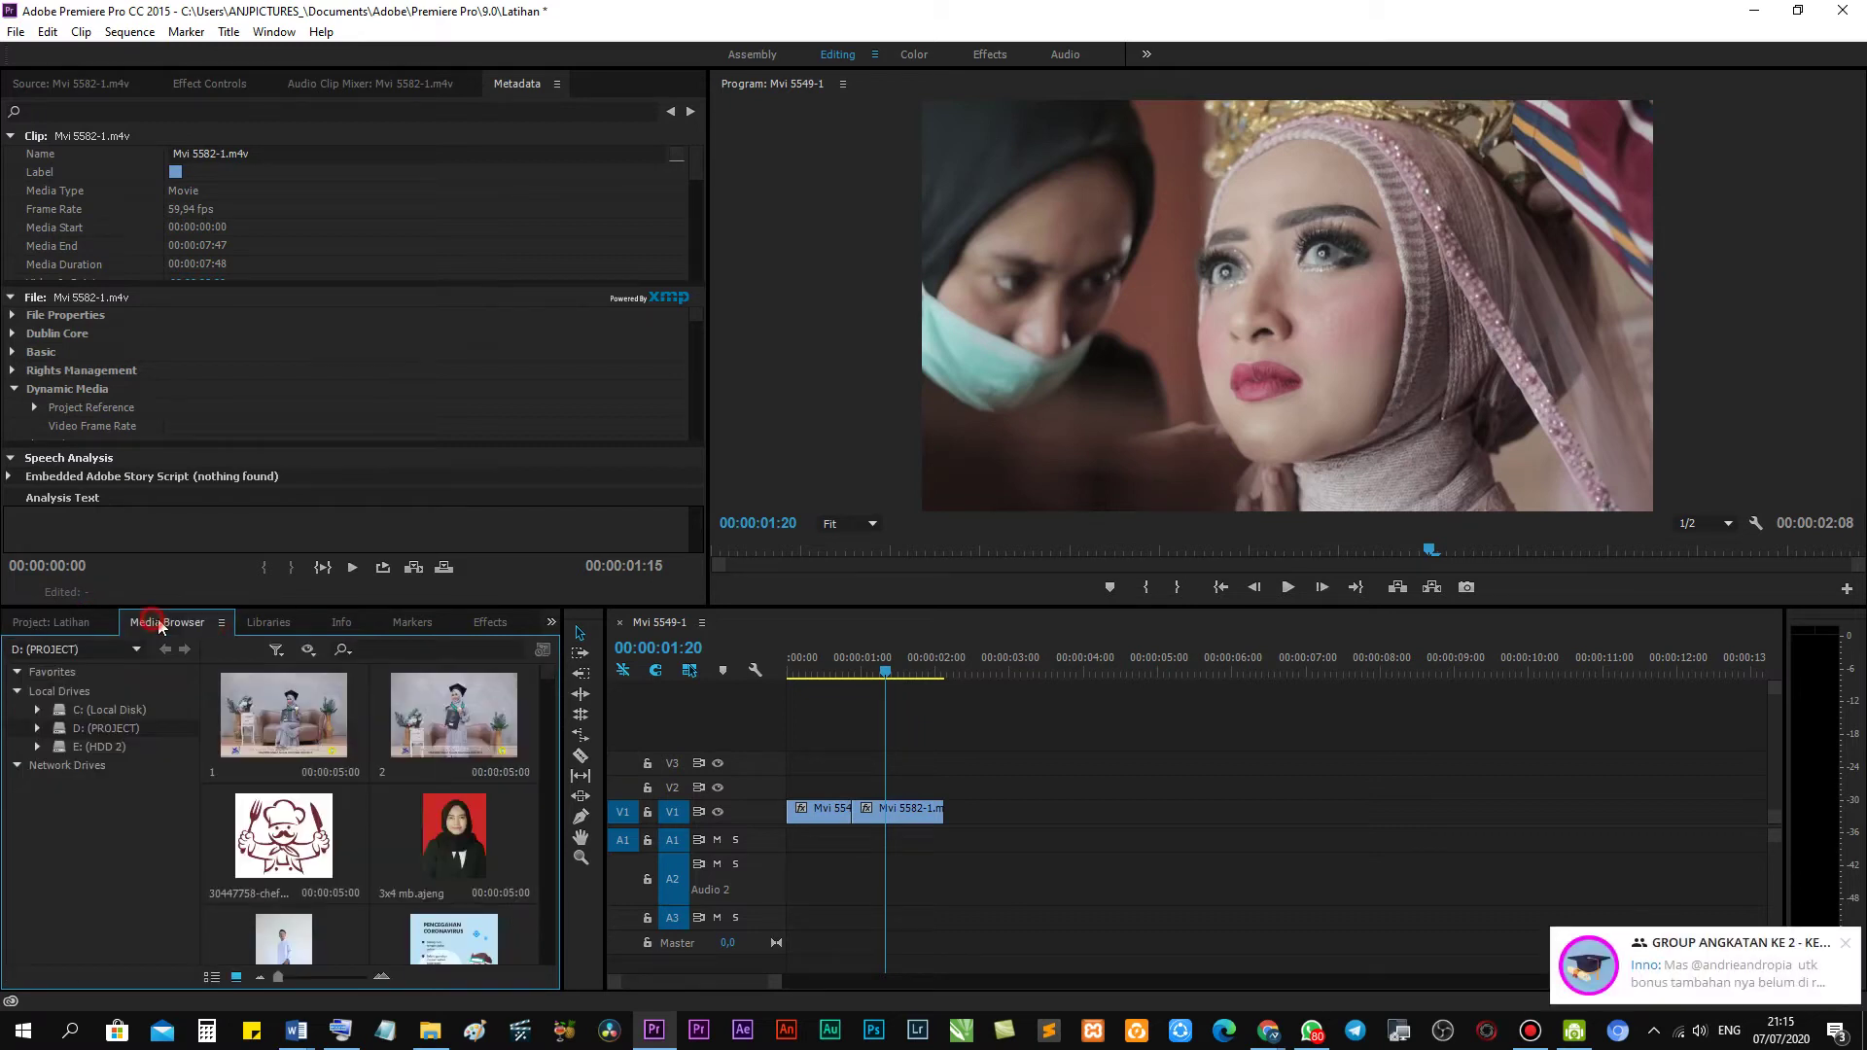
Close the Media Browser, Libraries and Info panels via each panel menu.
click(221, 624)
click(265, 628)
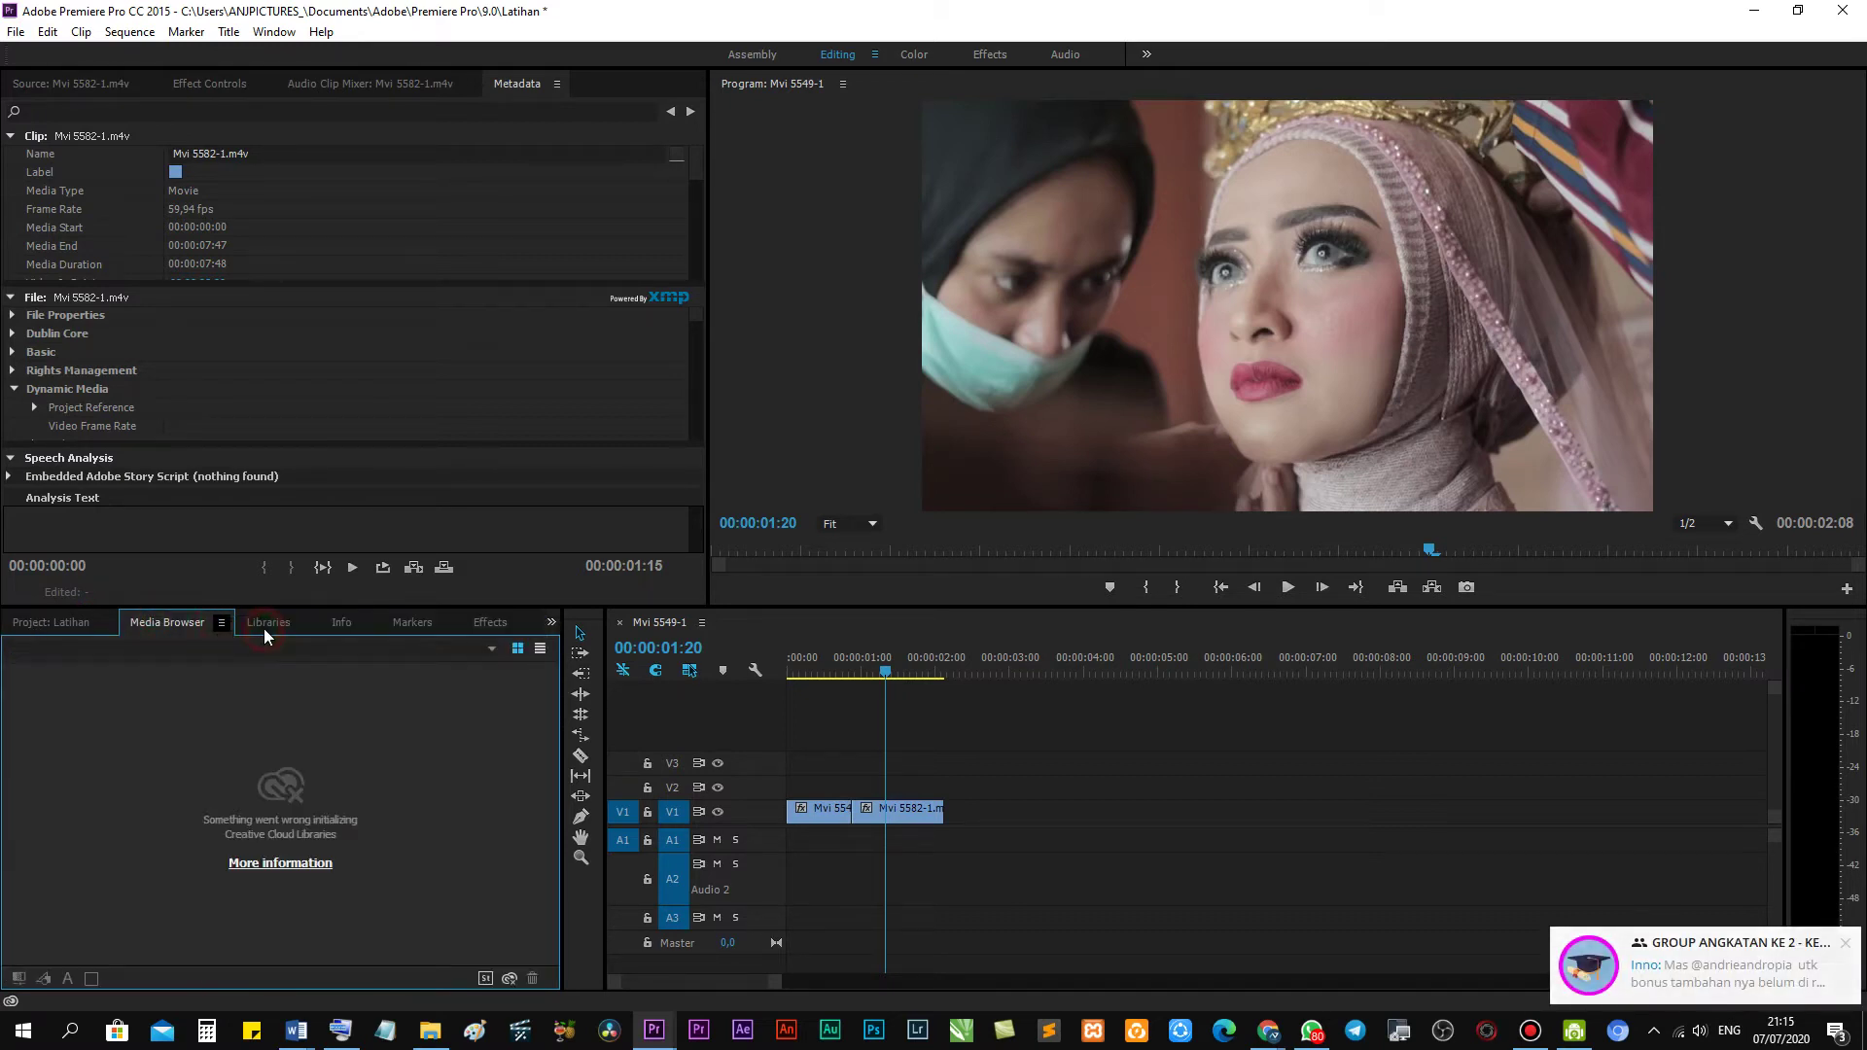
click(190, 622)
click(245, 629)
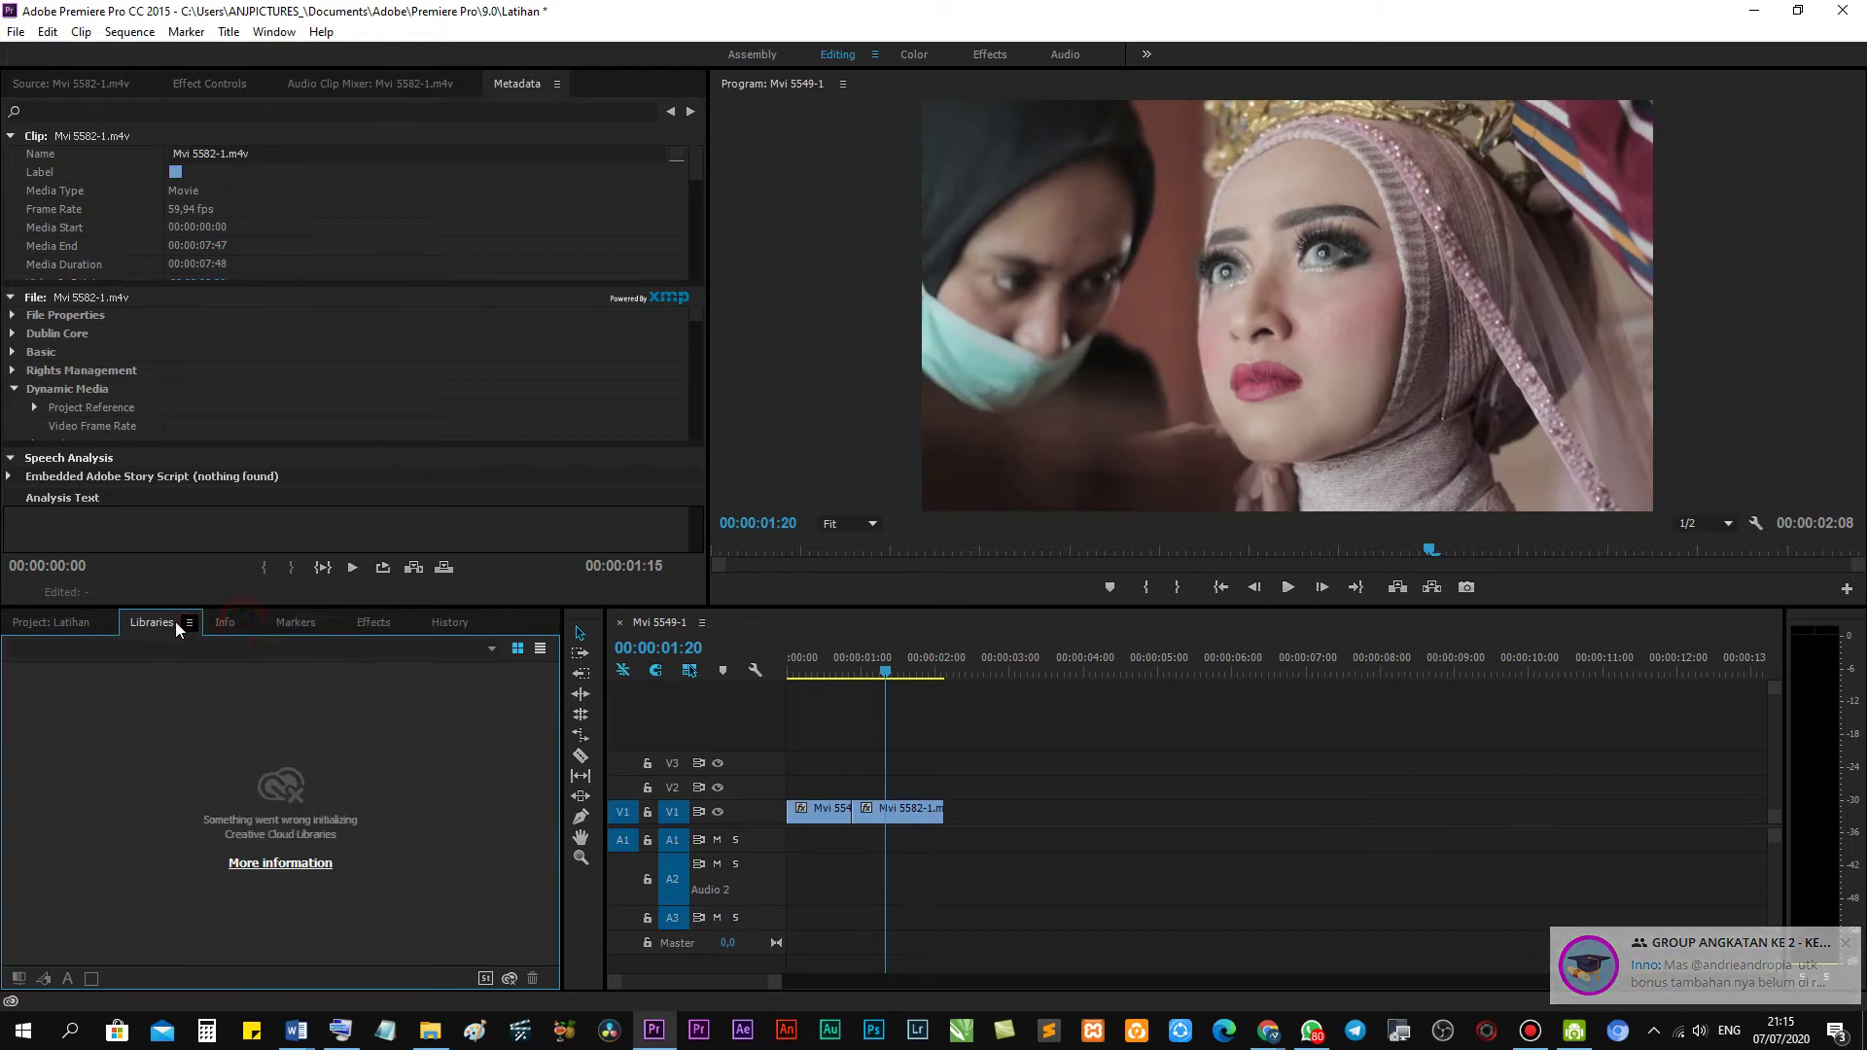
click(165, 626)
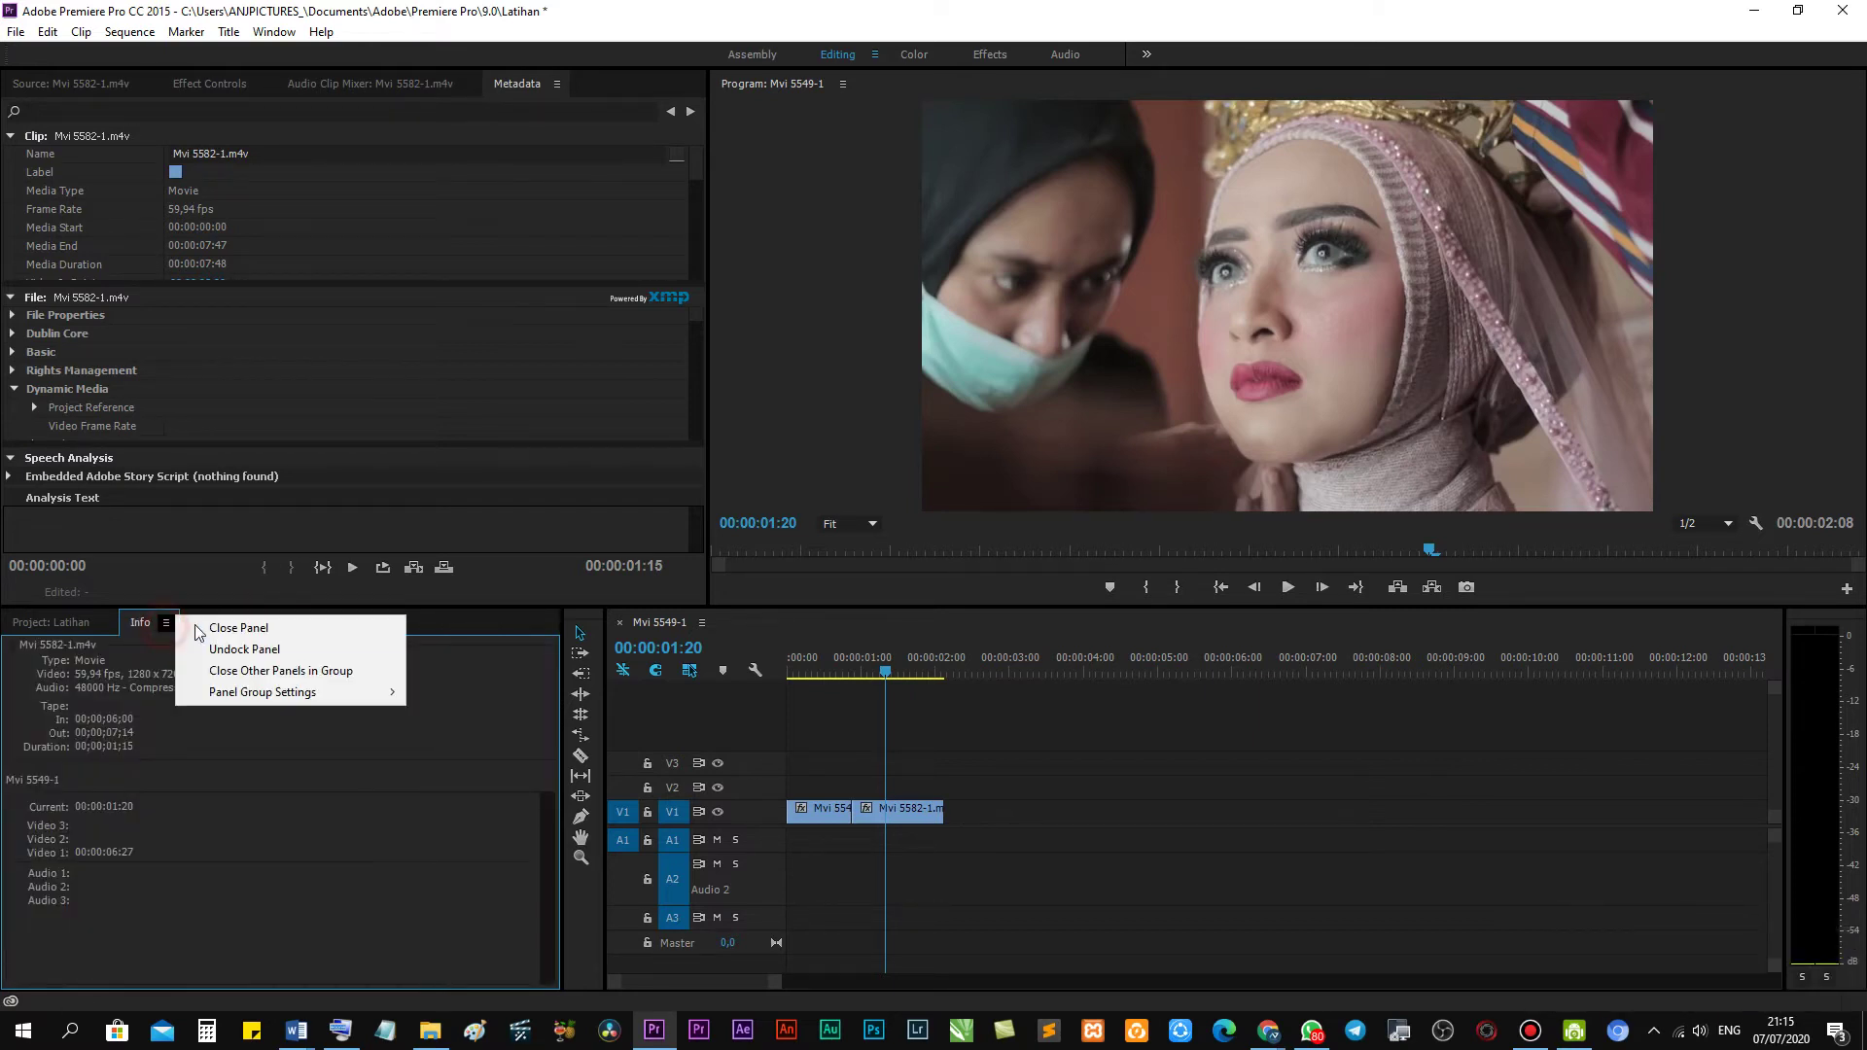
click(197, 624)
Close the Markers and History panels, returning to the Project: Latihan tab.
click(185, 624)
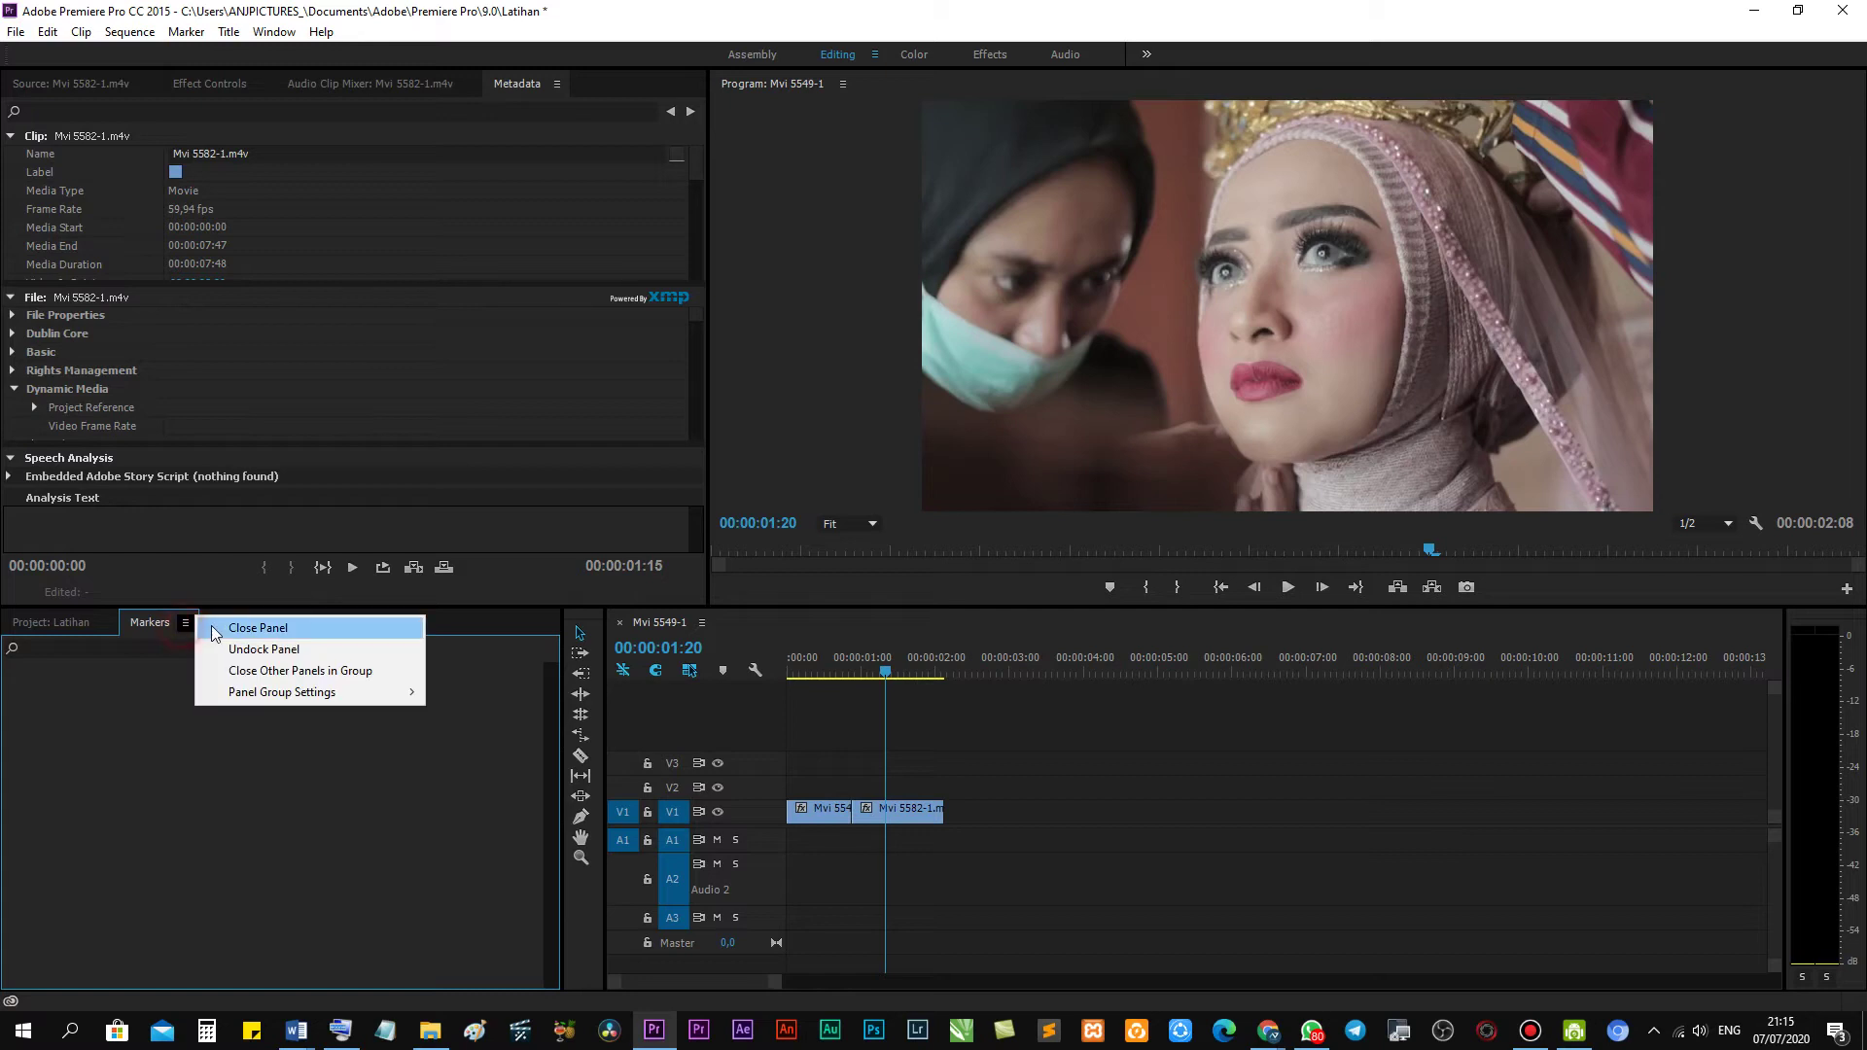
click(199, 624)
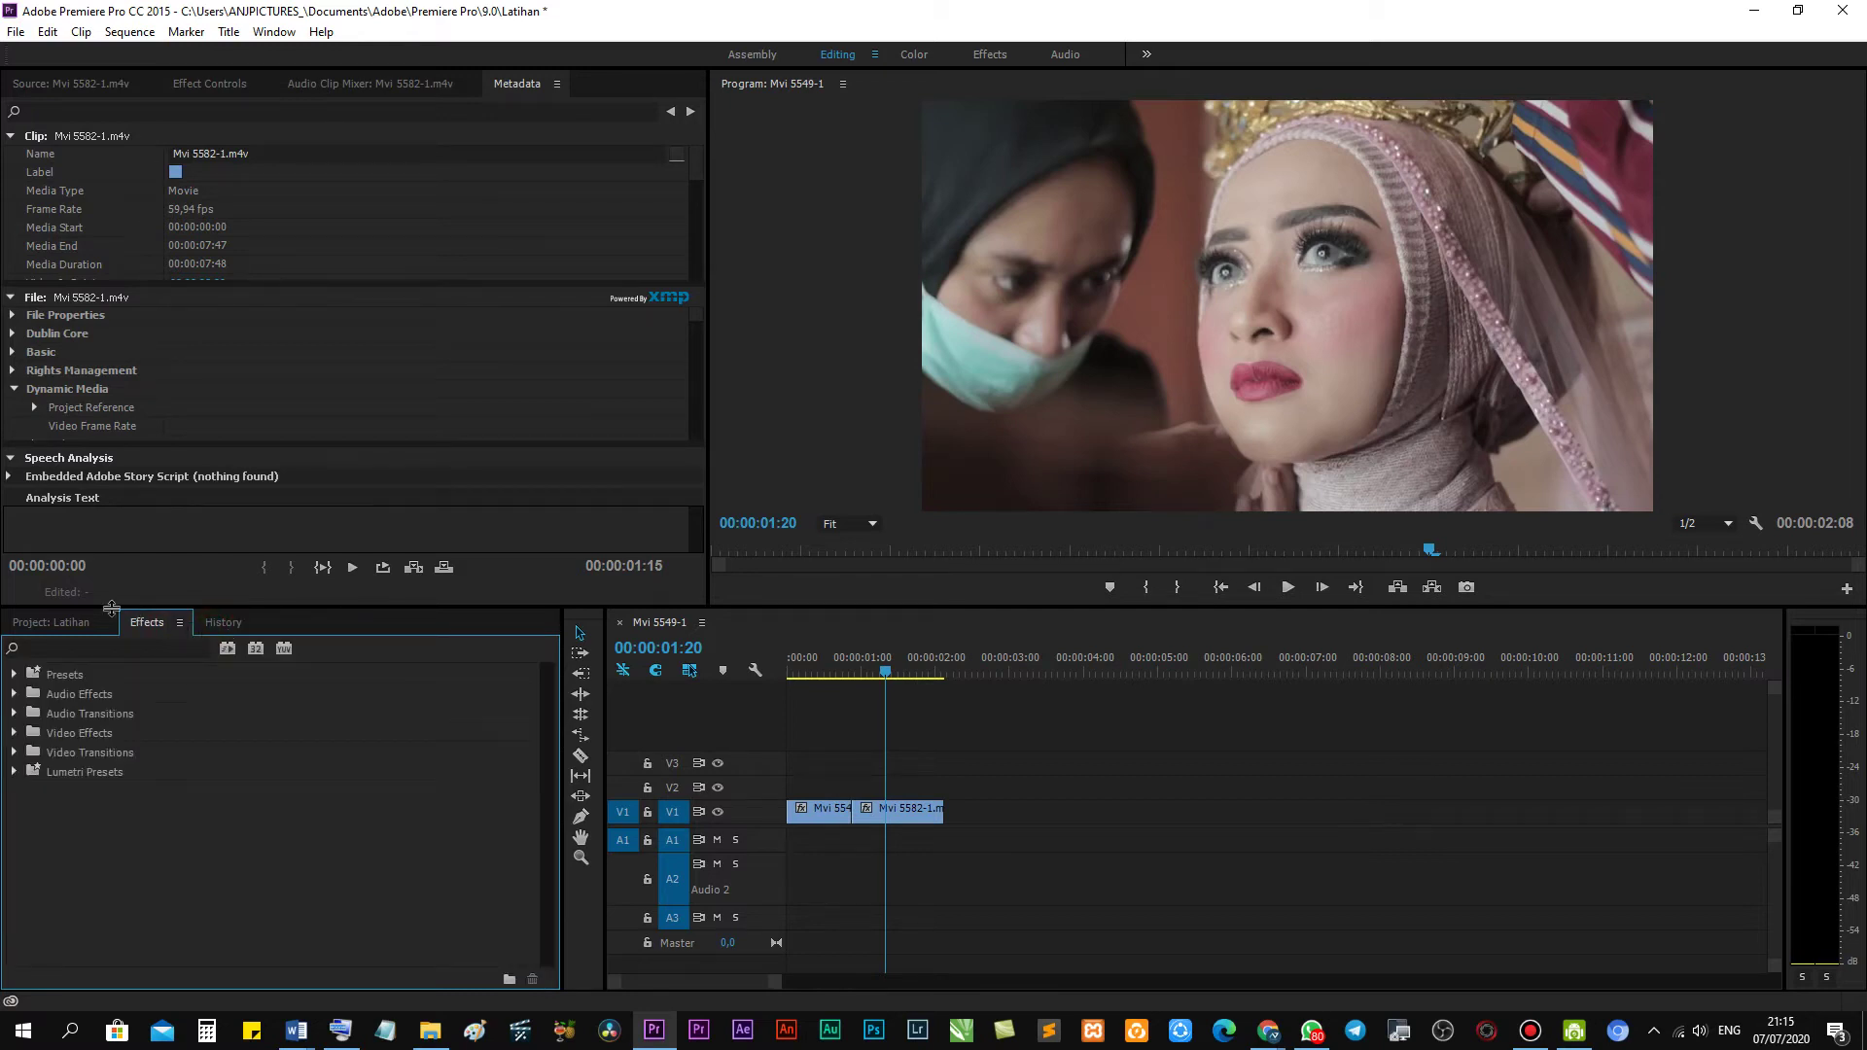
click(58, 623)
click(147, 623)
click(223, 623)
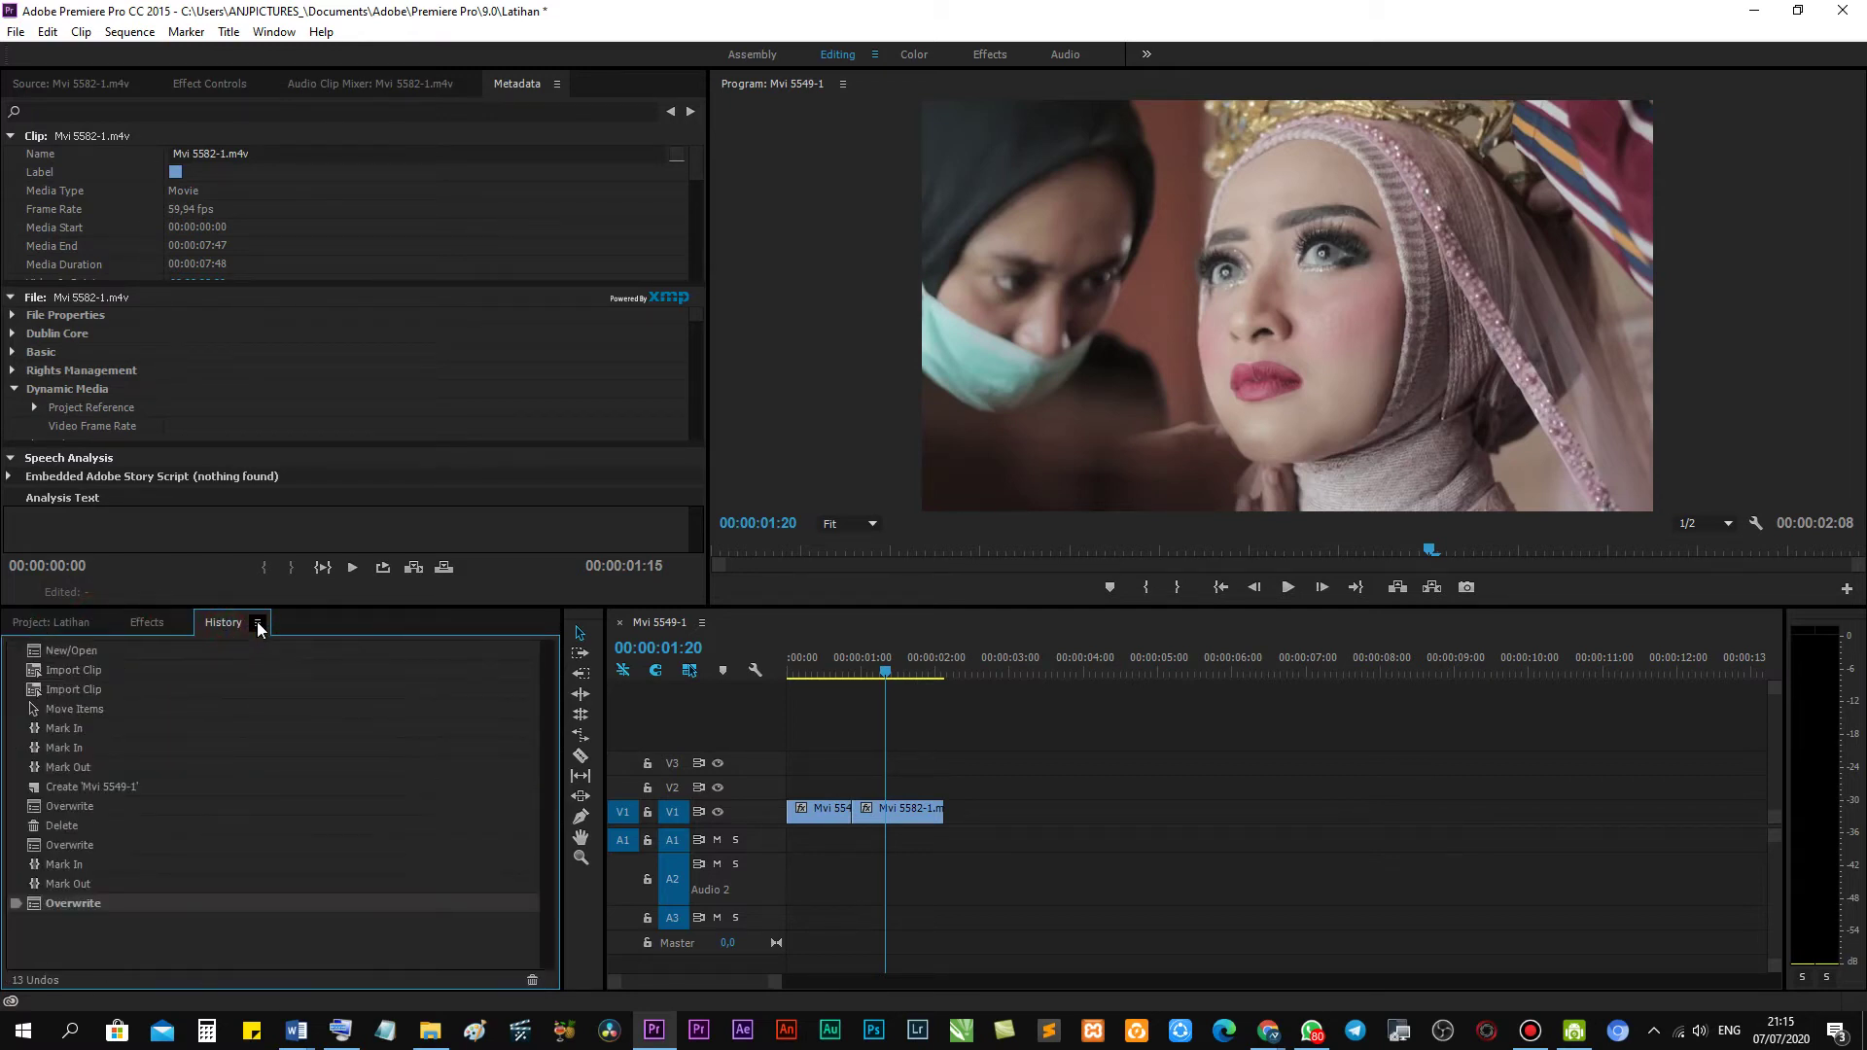
click(256, 622)
click(292, 633)
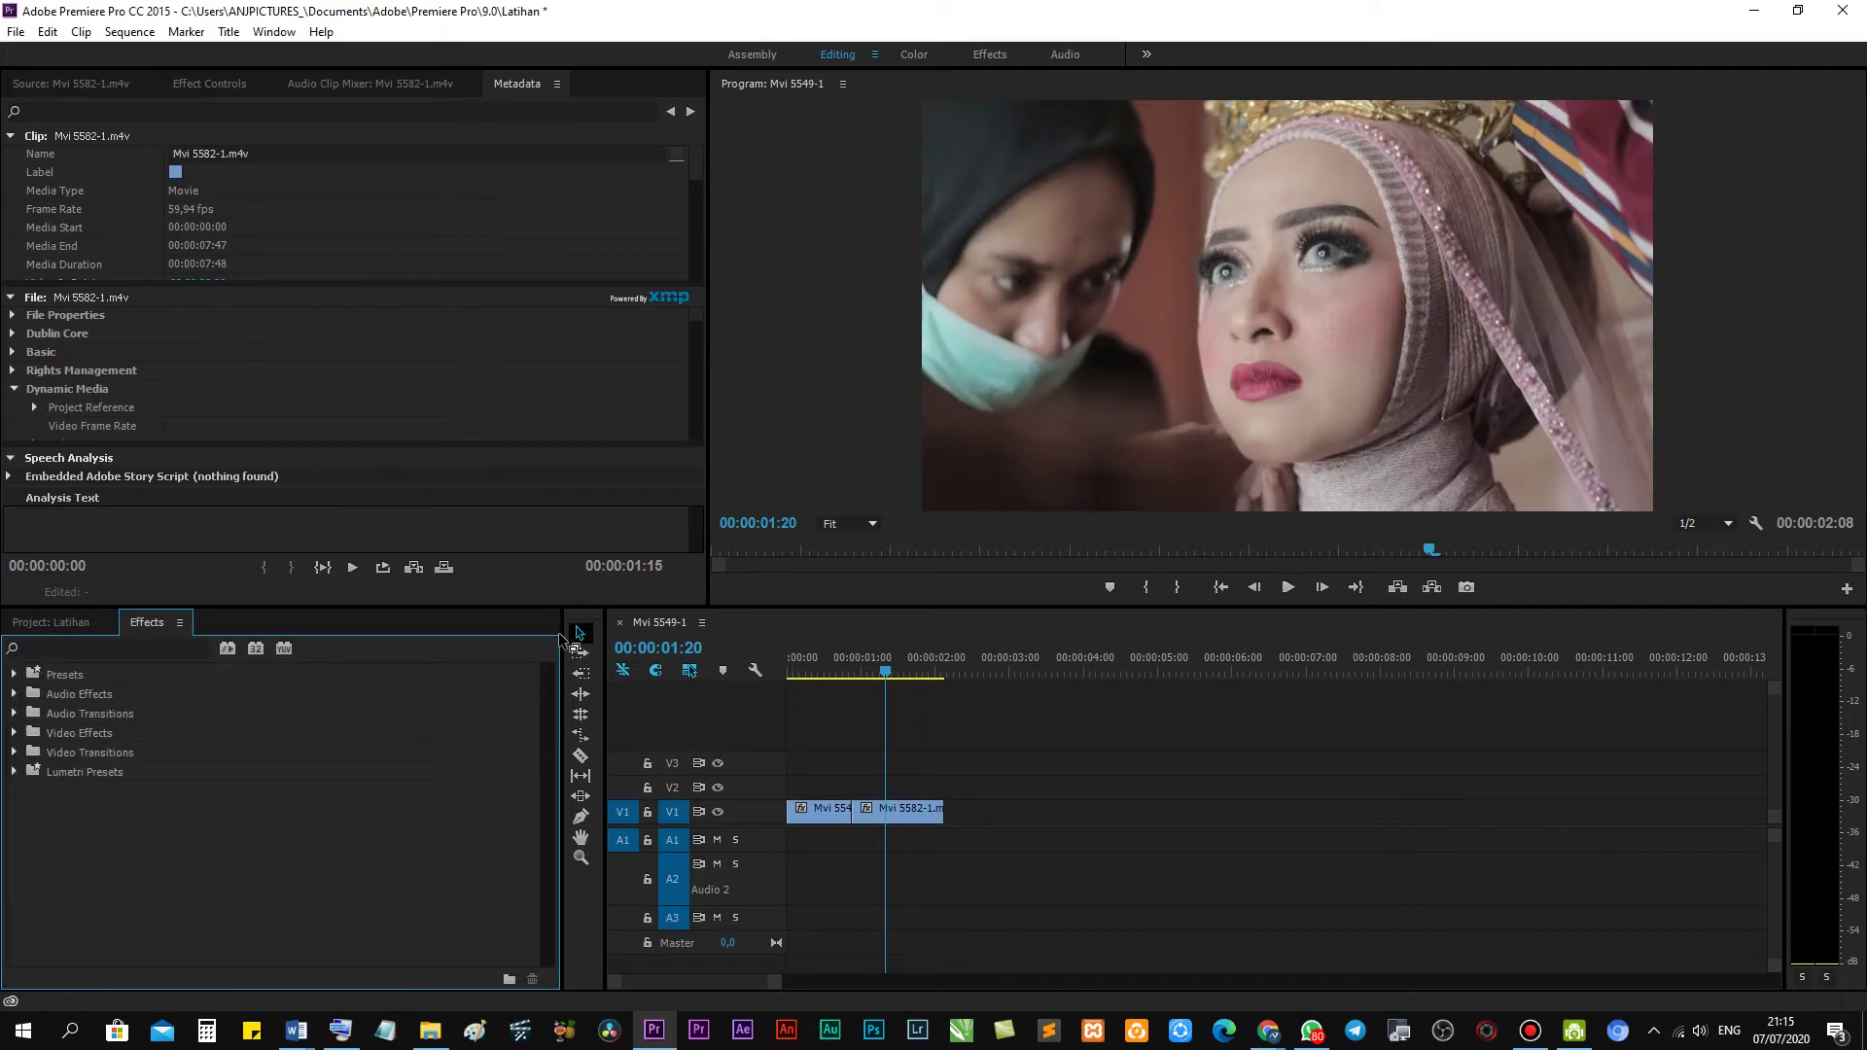
click(38, 625)
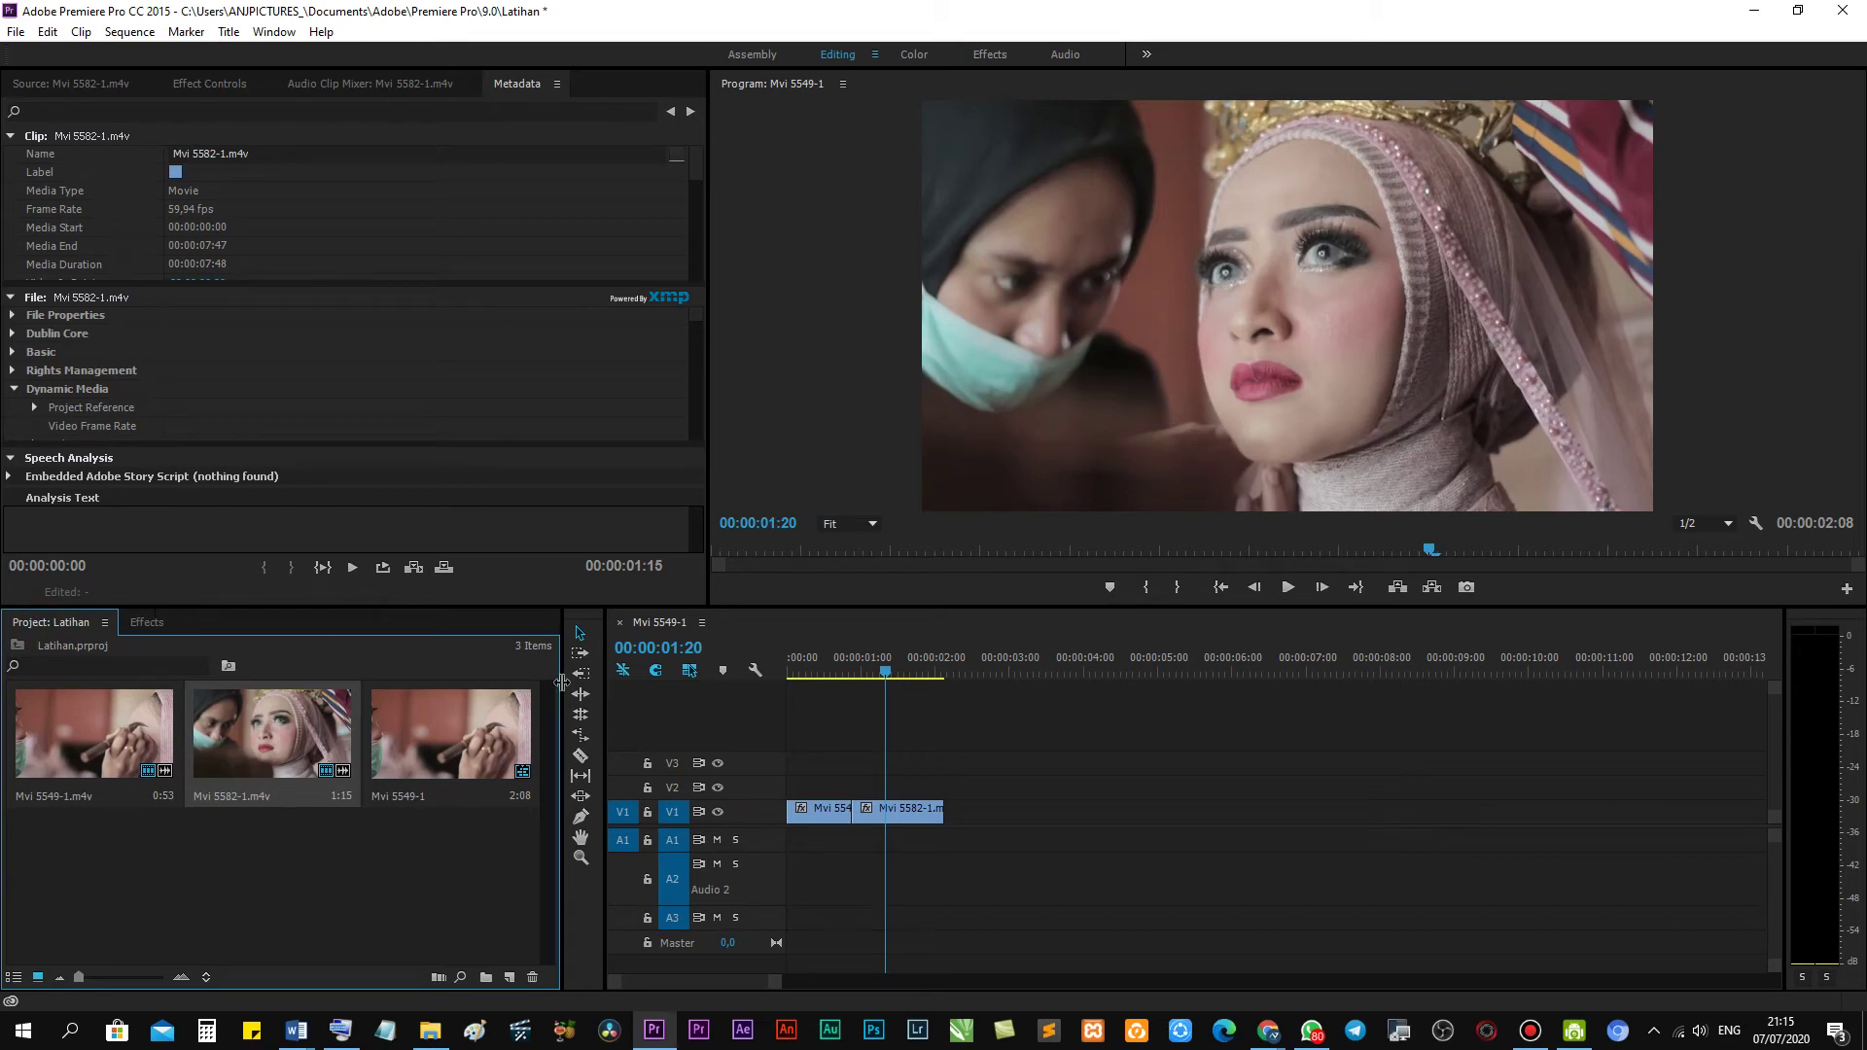
Resize the lower panels to widen the Project panel, ending on the Effects list.
drag(562, 682, 448, 710)
drag(605, 700, 383, 711)
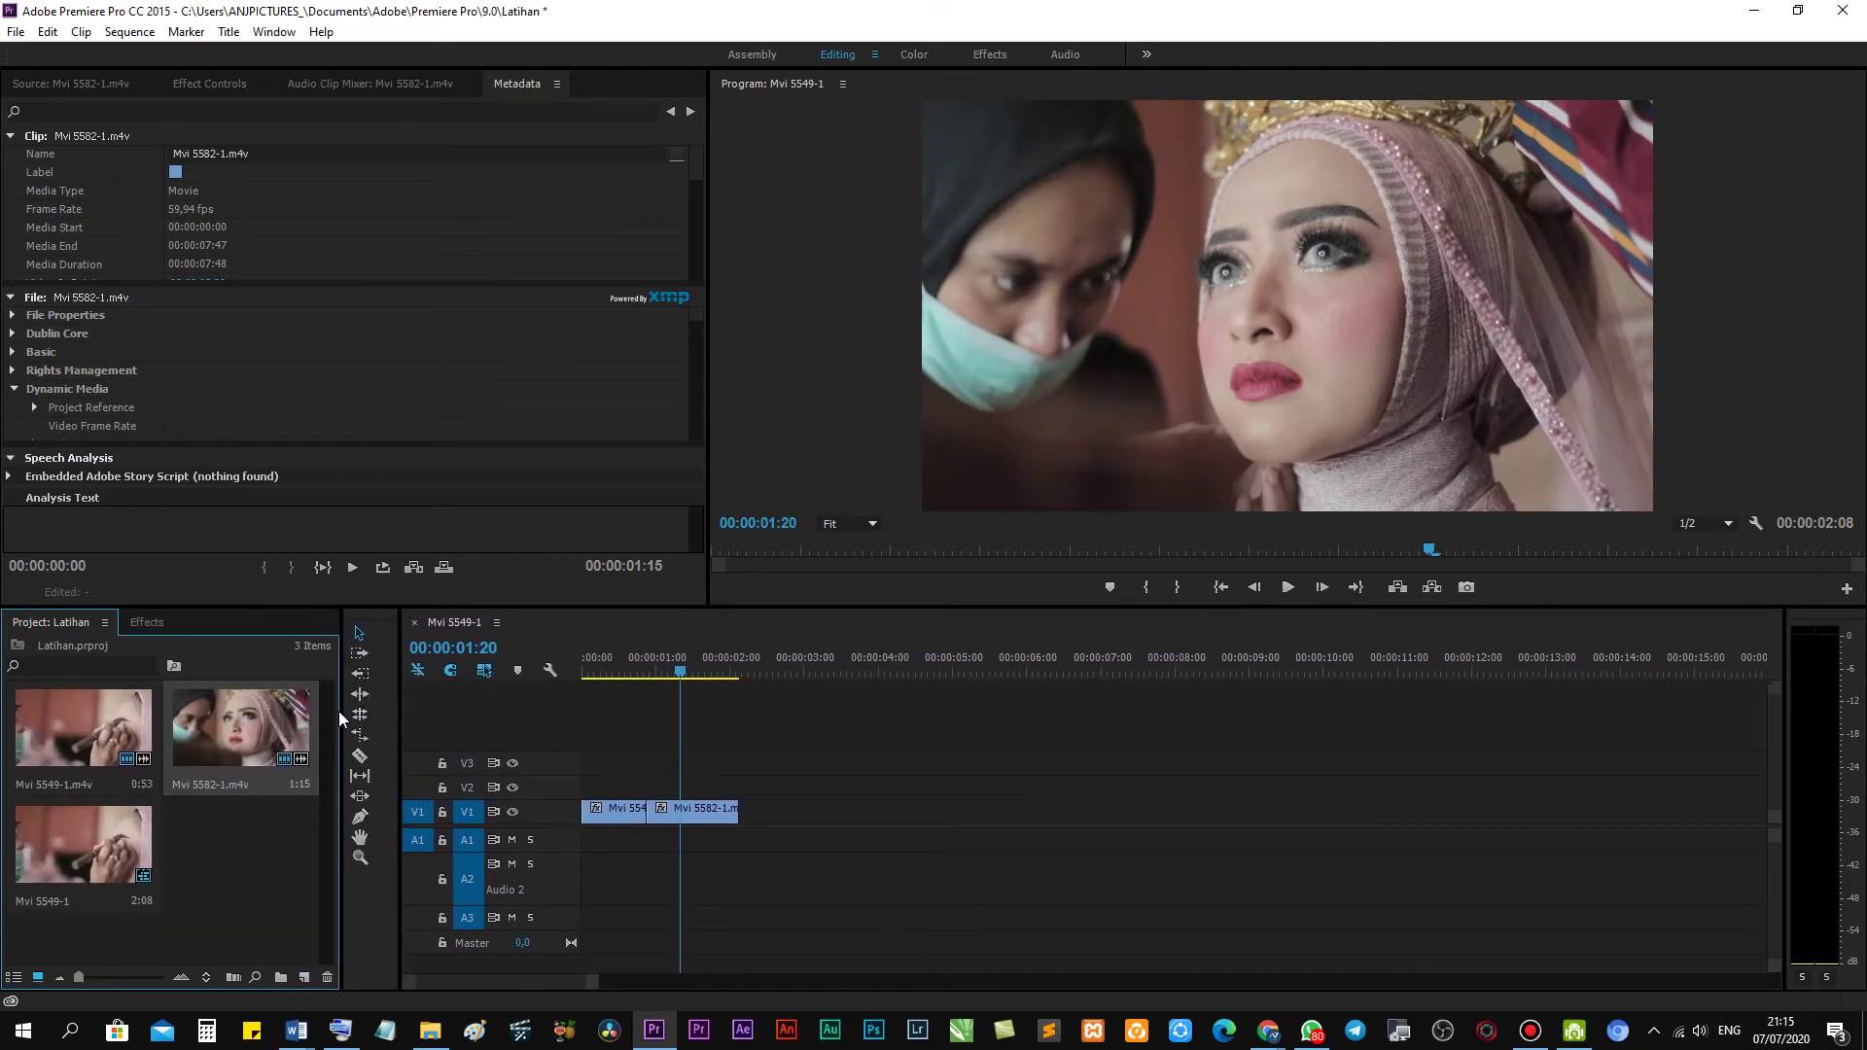
drag(340, 720, 372, 717)
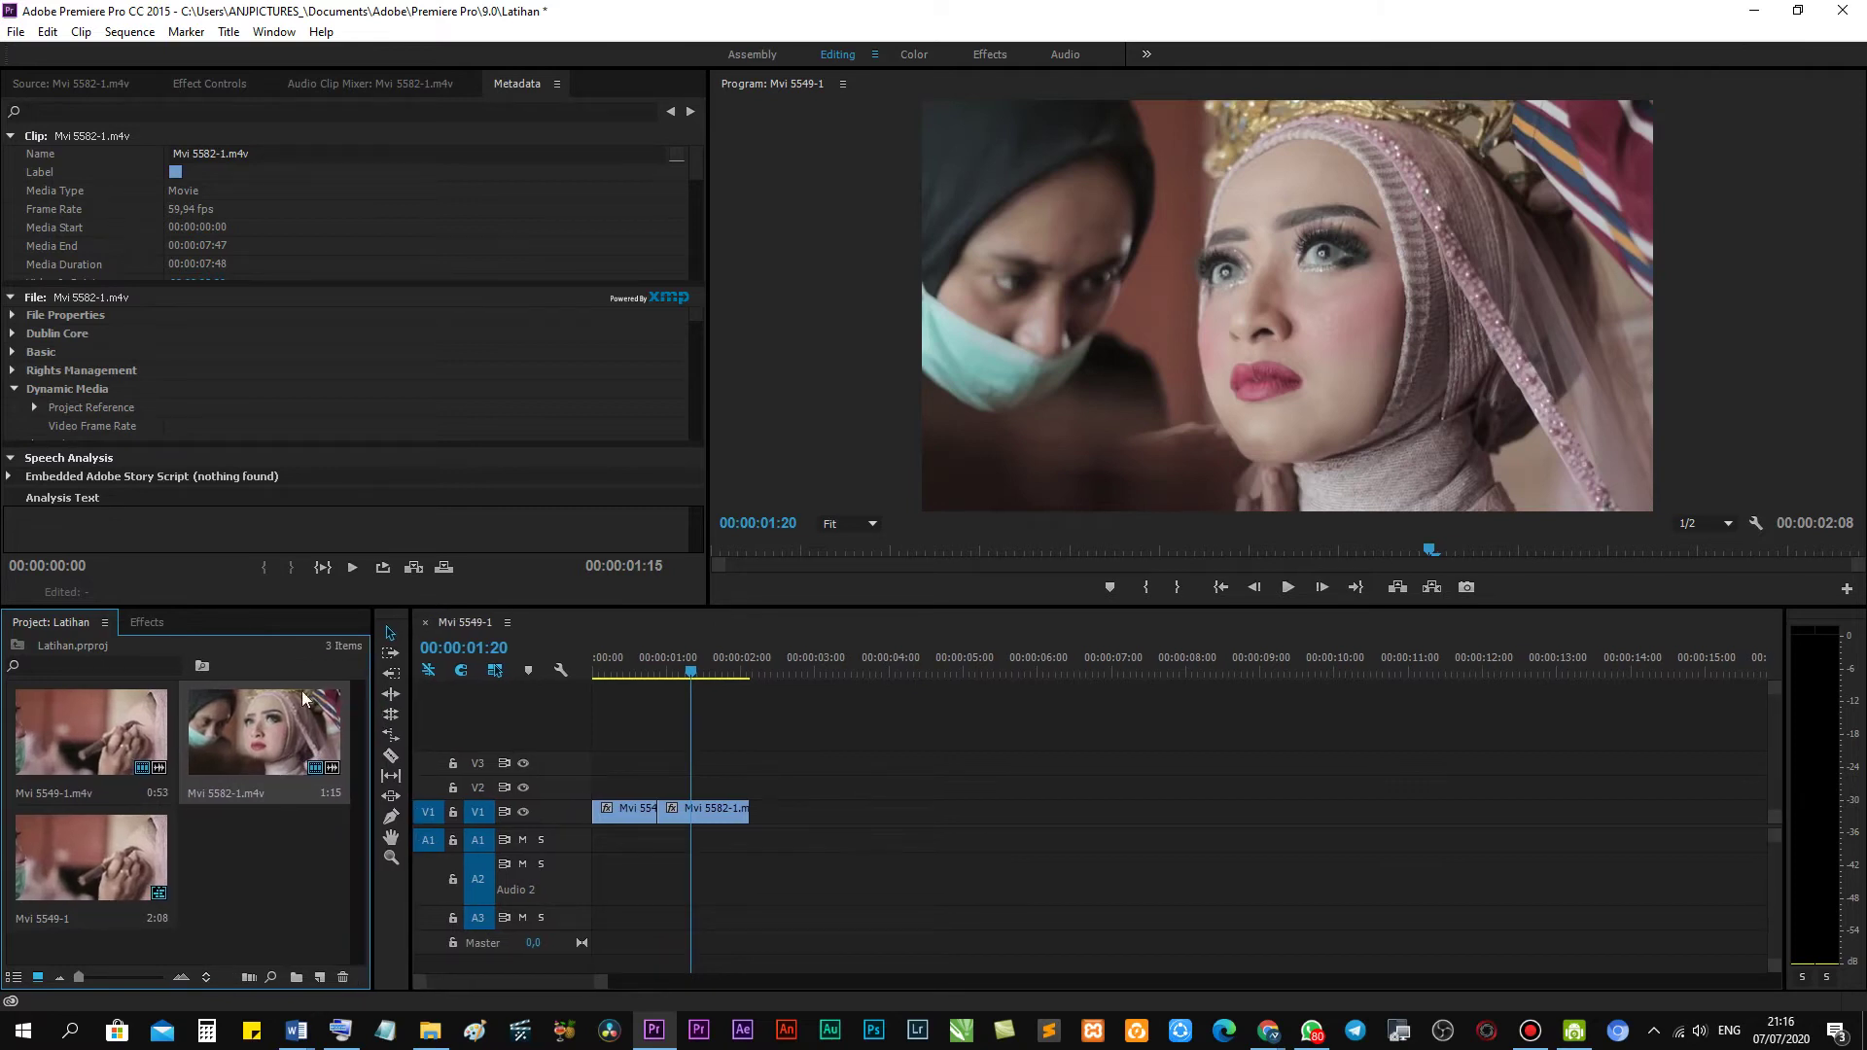
click(146, 622)
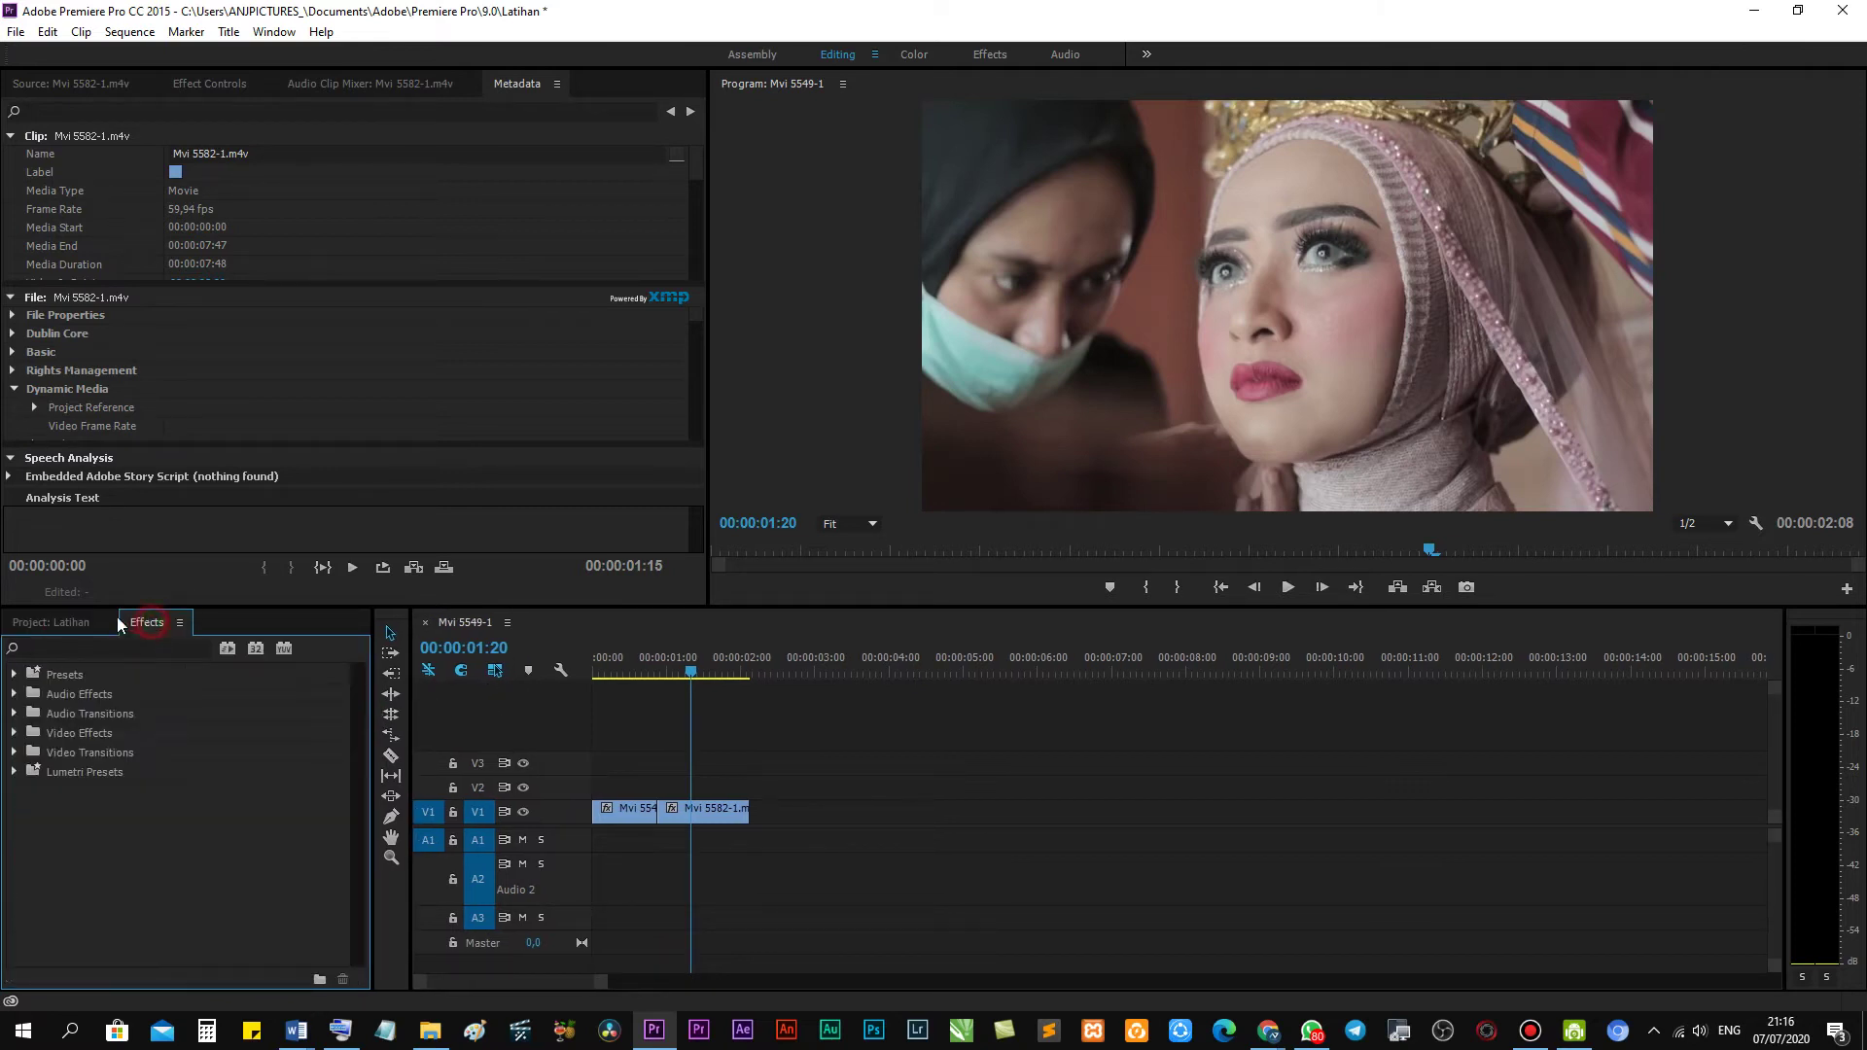
click(57, 622)
click(141, 622)
click(60, 622)
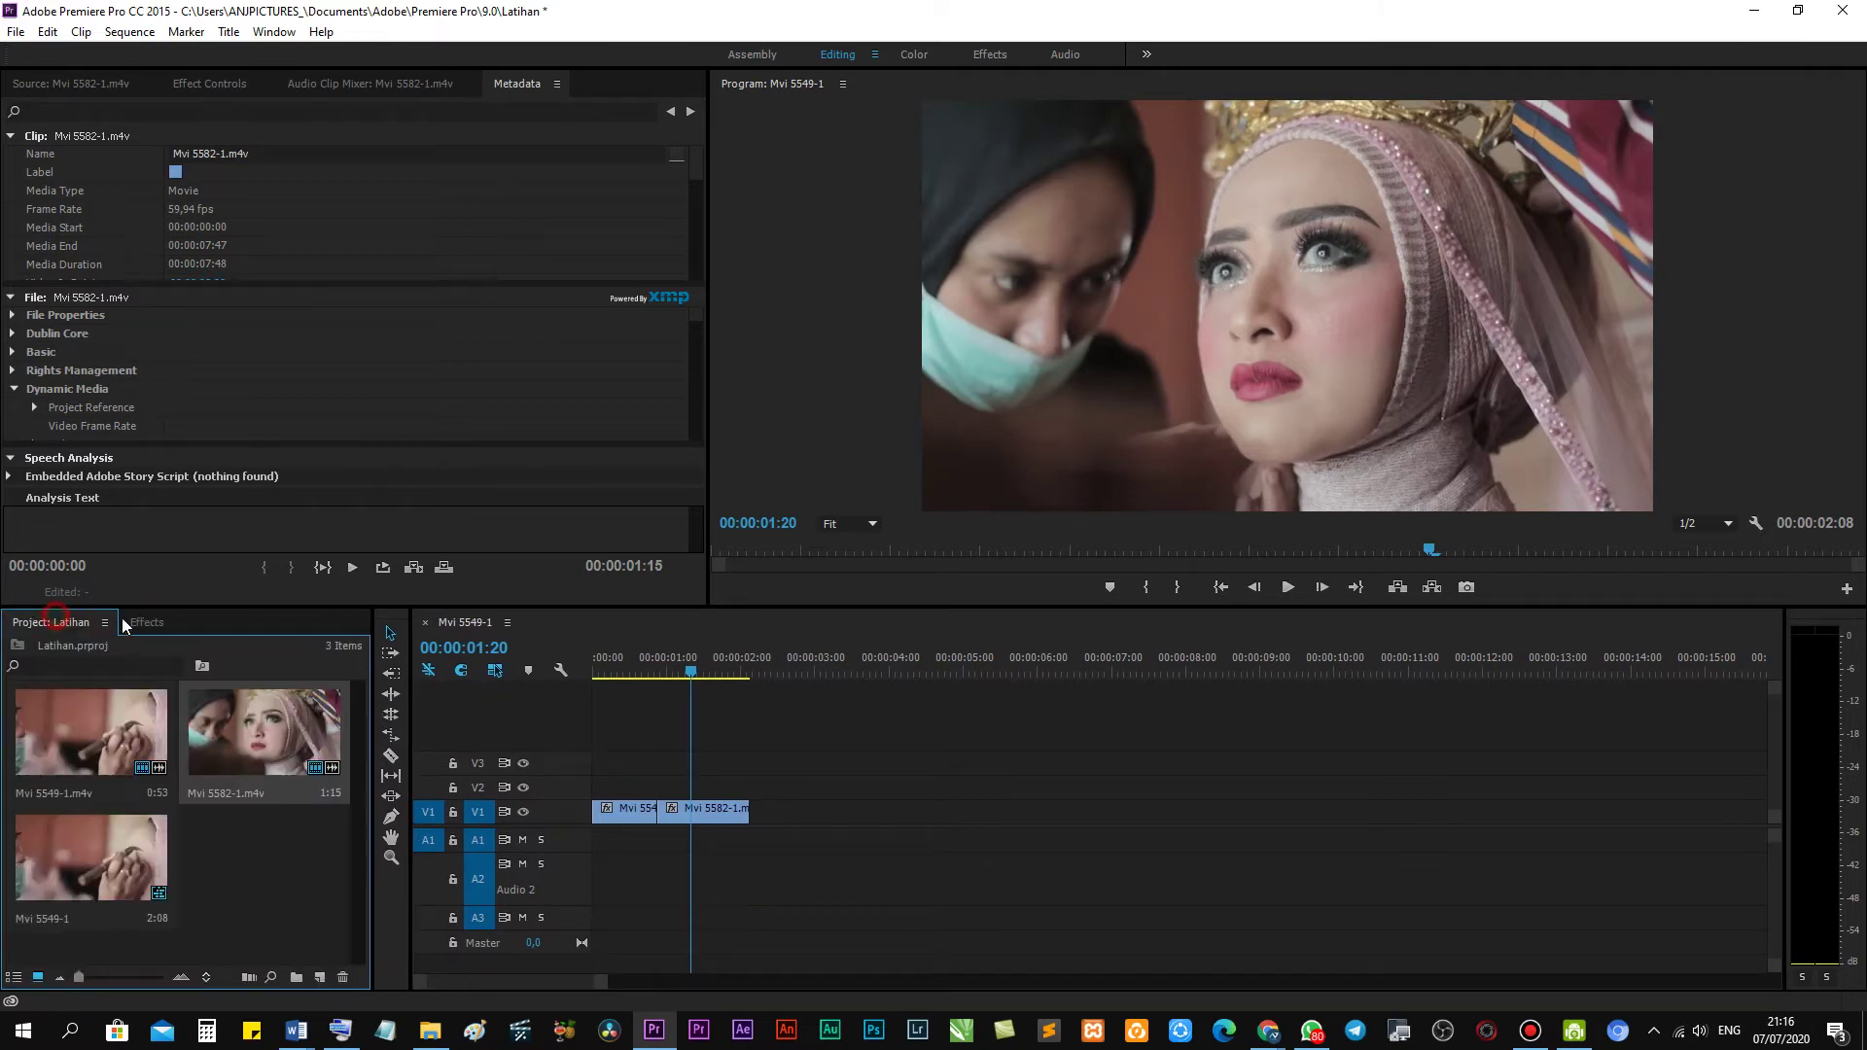
click(147, 622)
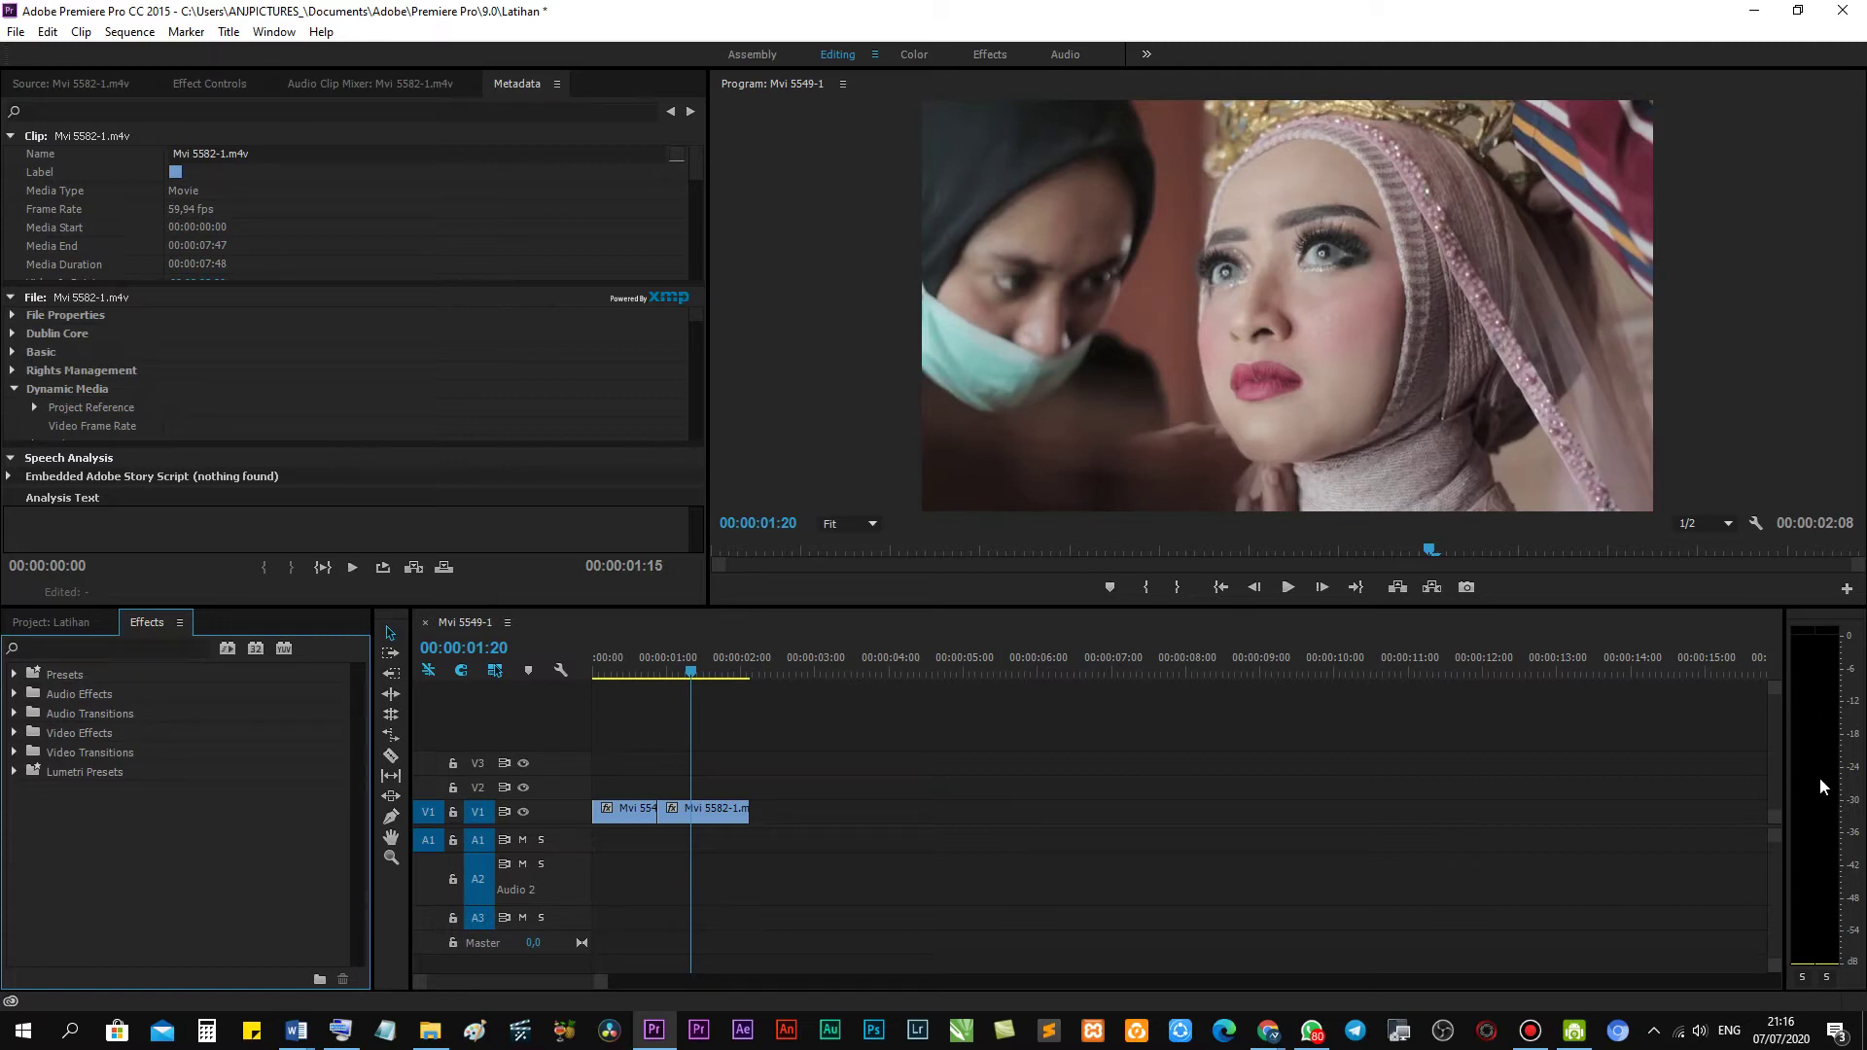
Close the Audio Clip Mixer and Metadata panels via their panel menus.
click(412, 84)
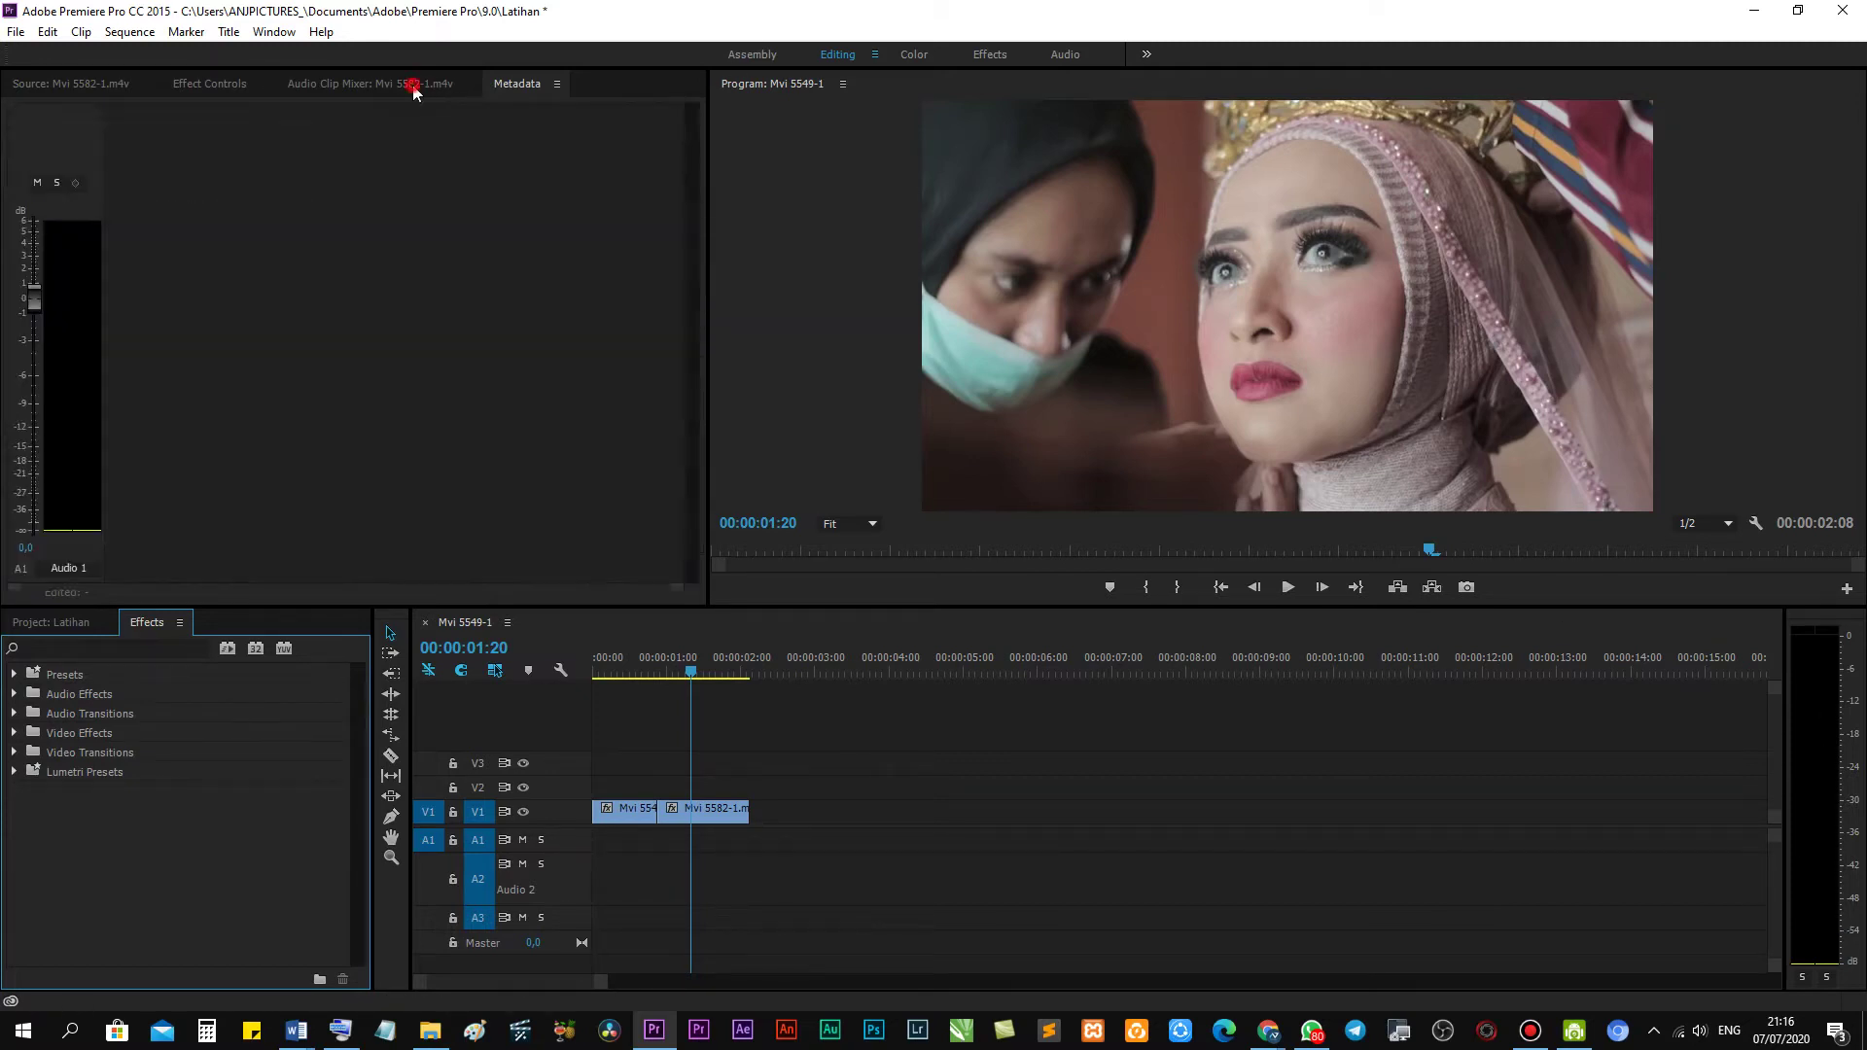
click(468, 86)
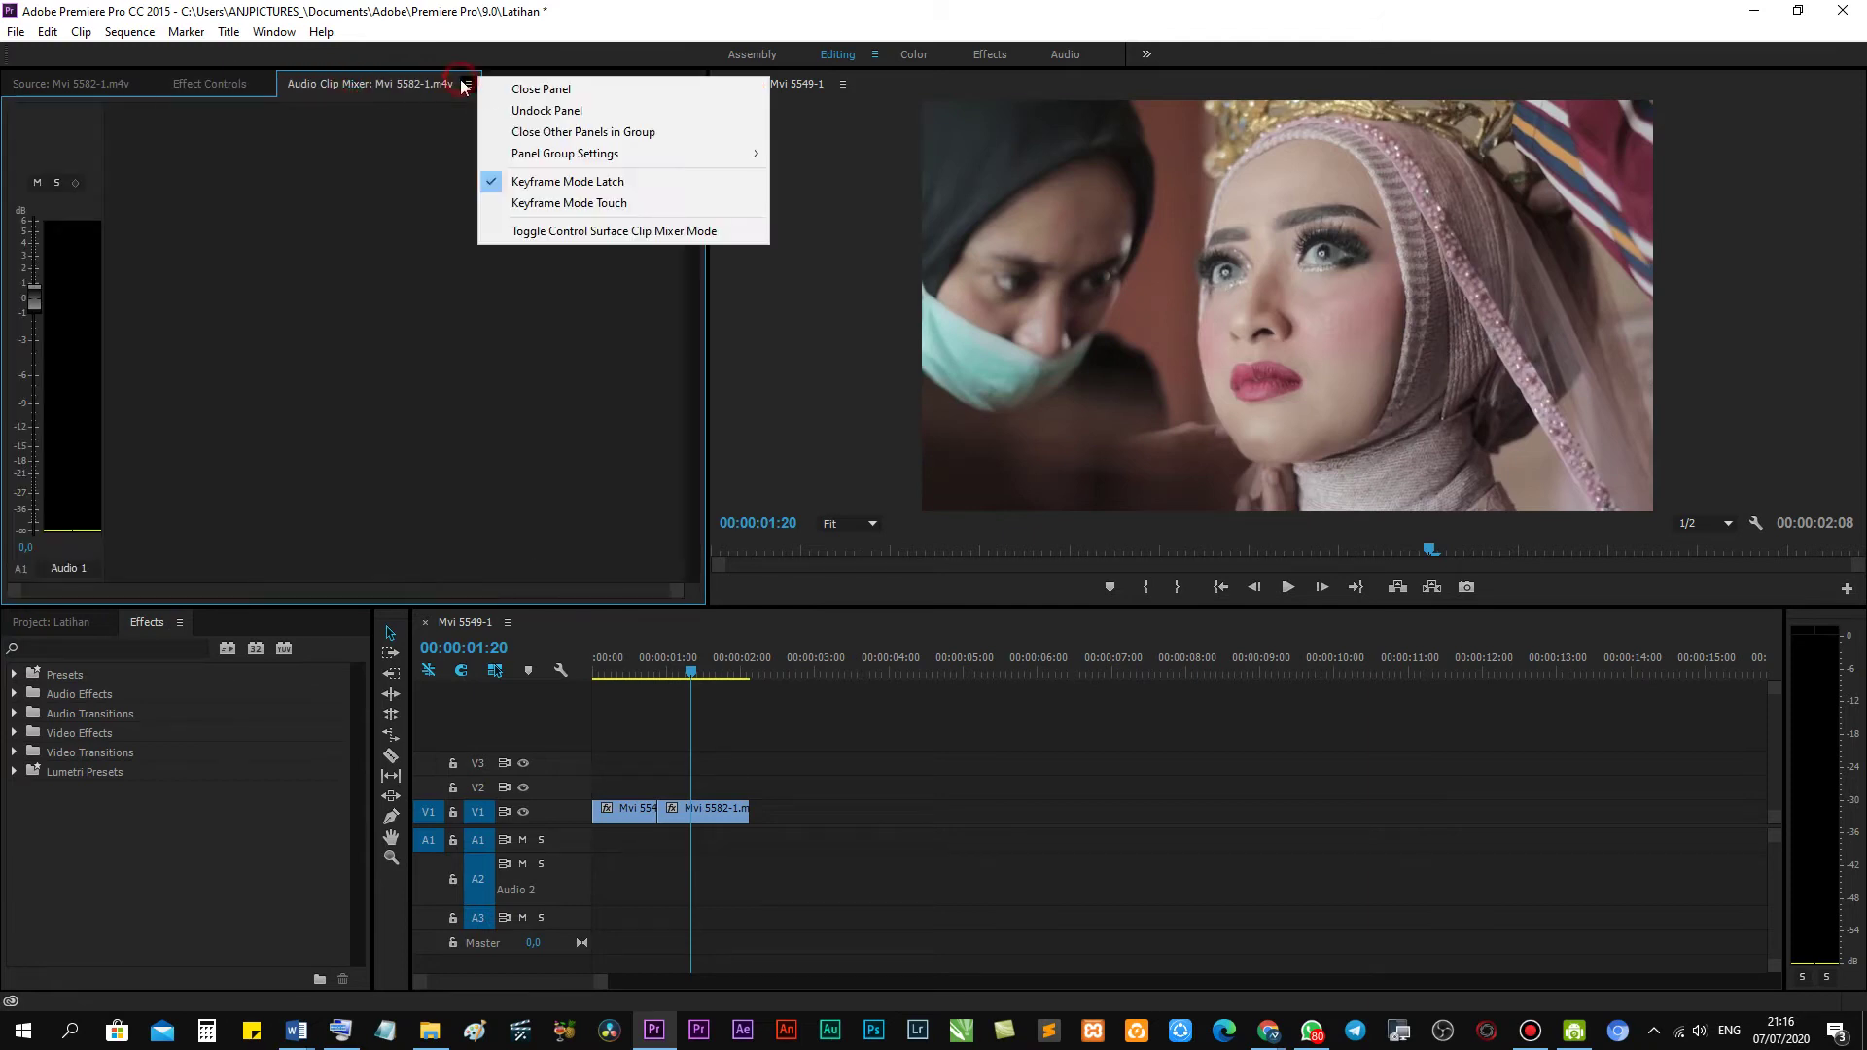
click(528, 90)
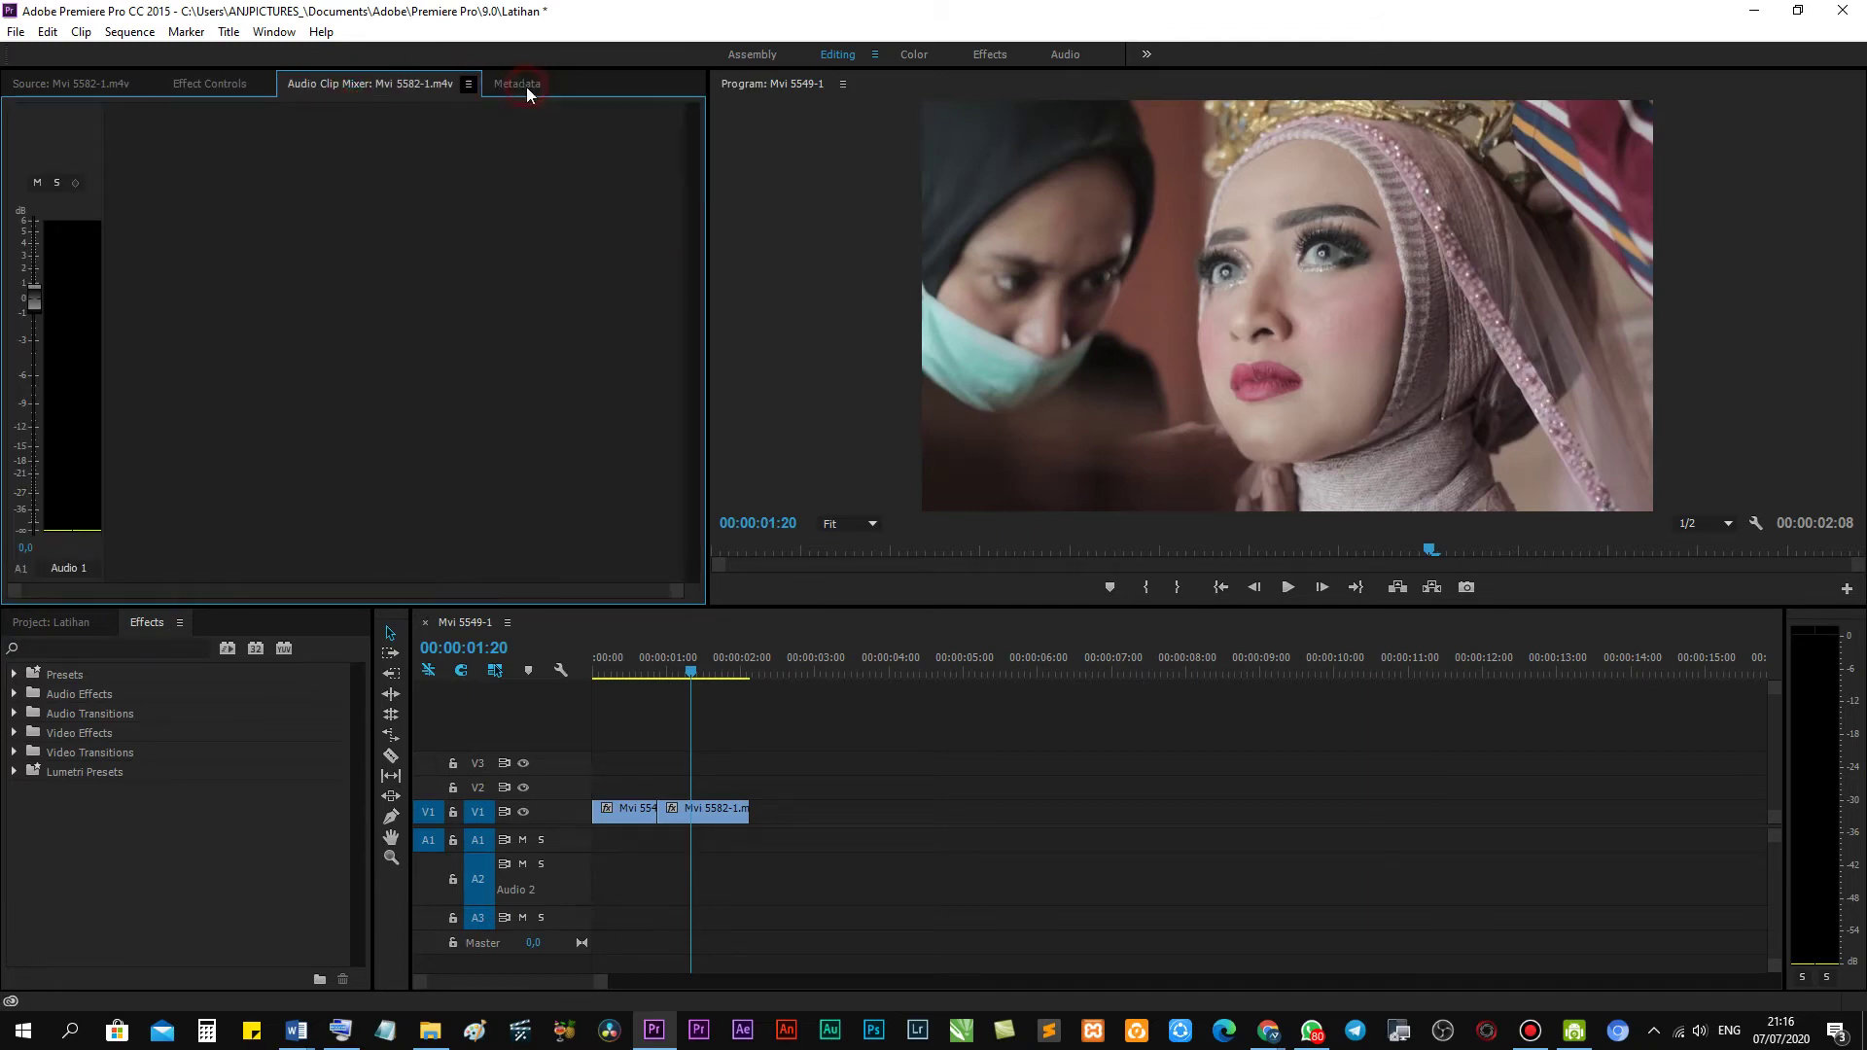
click(351, 84)
click(428, 90)
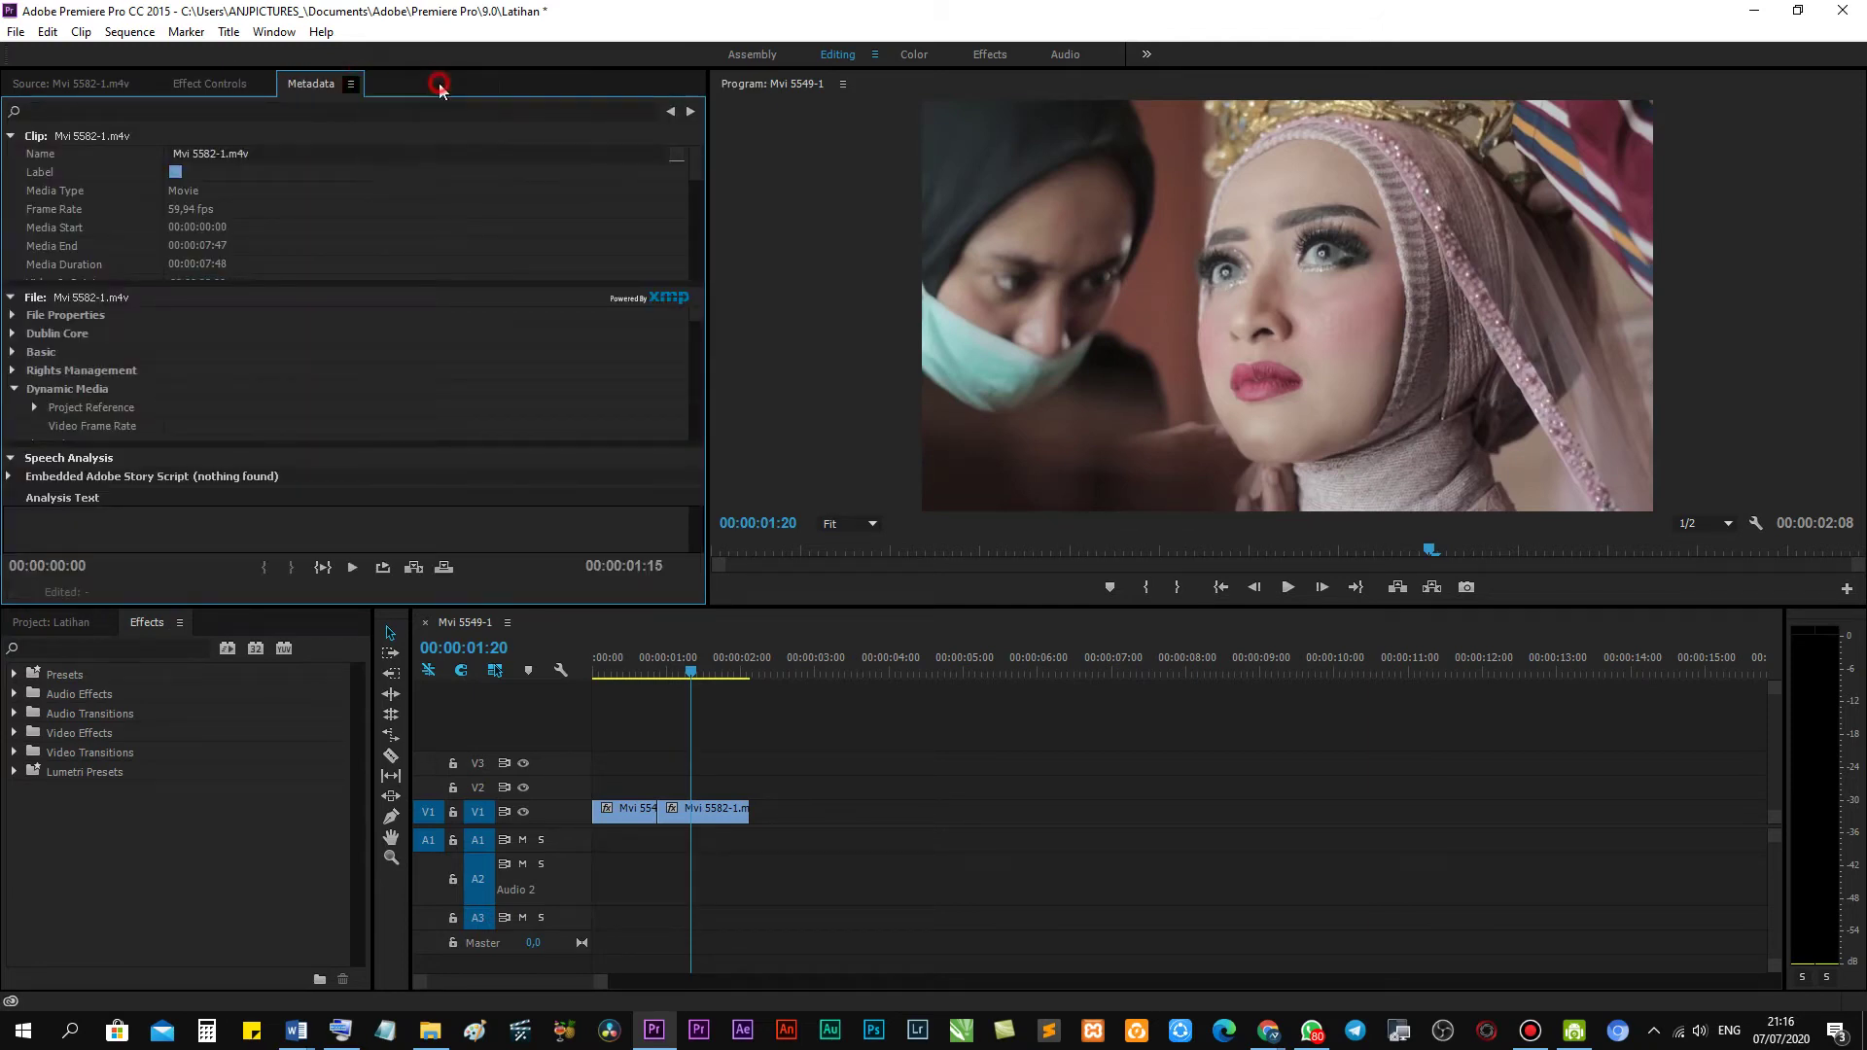
Toggle between the Source and Effect Controls tabs, ending on Effect Controls.
click(124, 86)
click(165, 86)
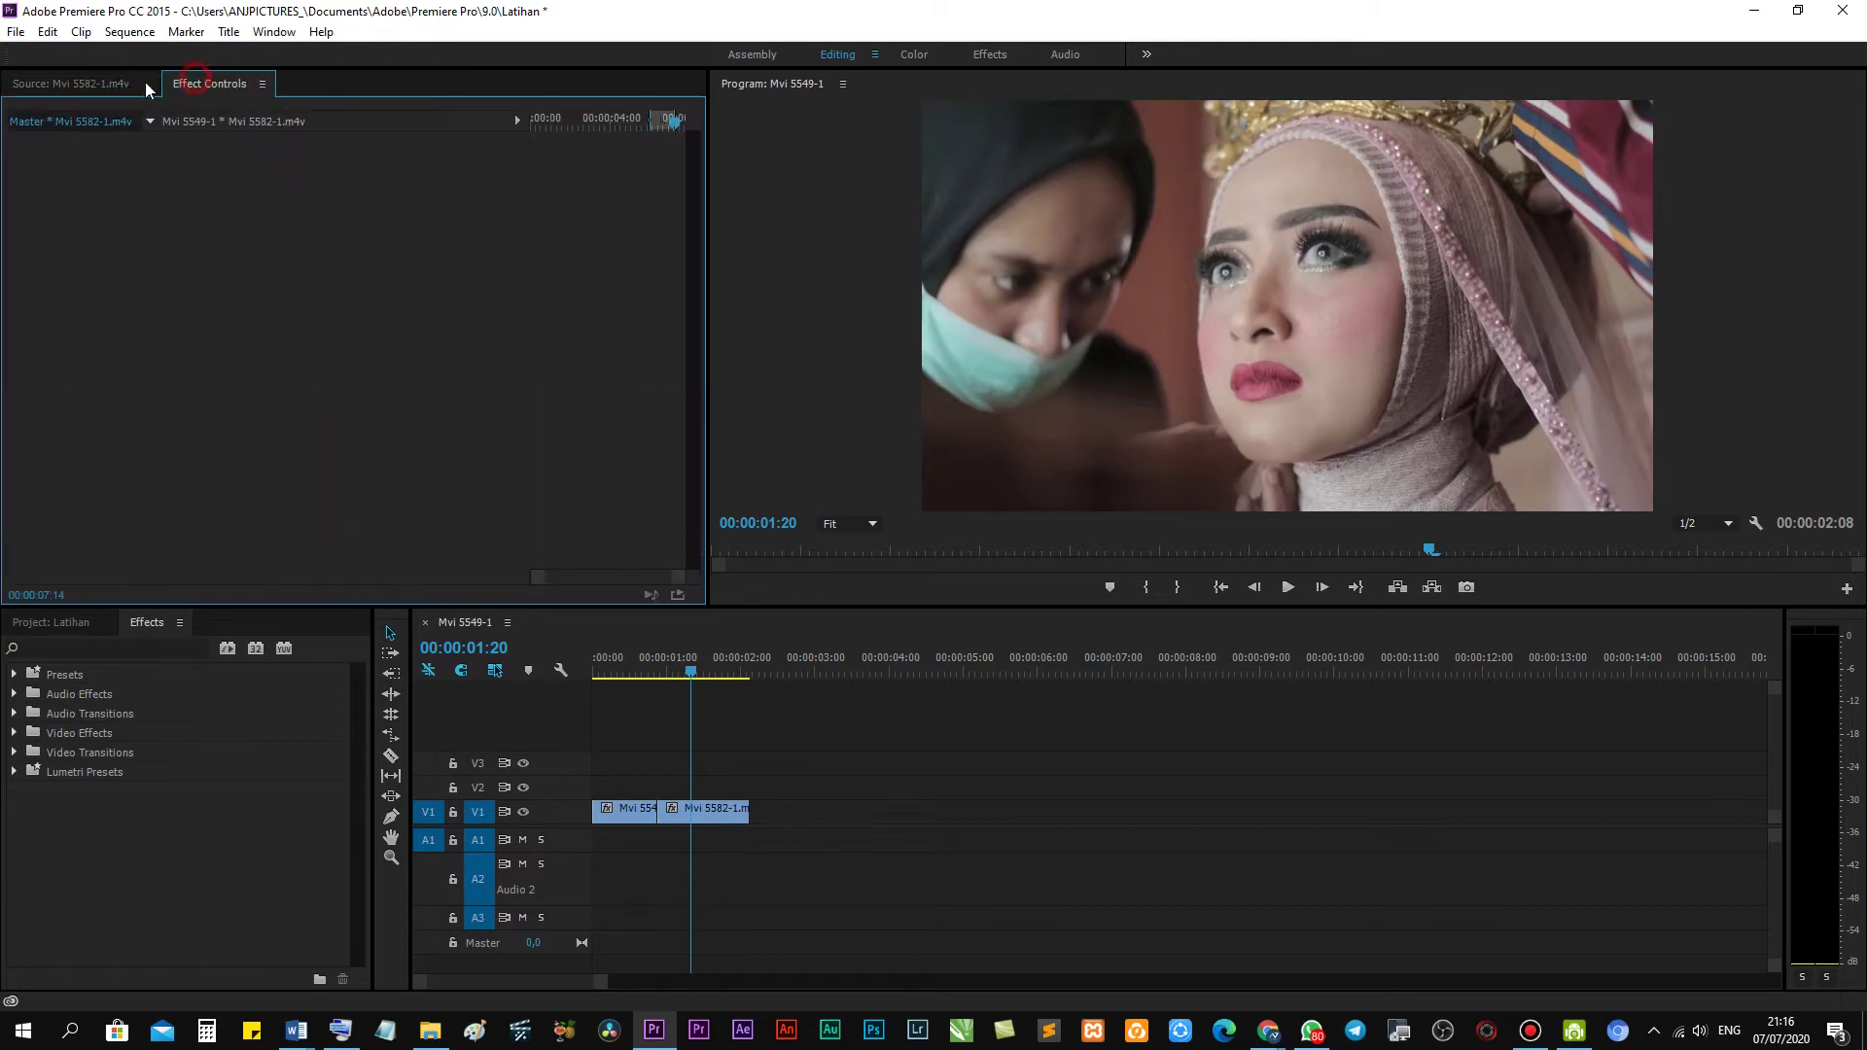
click(80, 86)
click(193, 87)
click(85, 86)
click(195, 86)
click(107, 86)
click(204, 87)
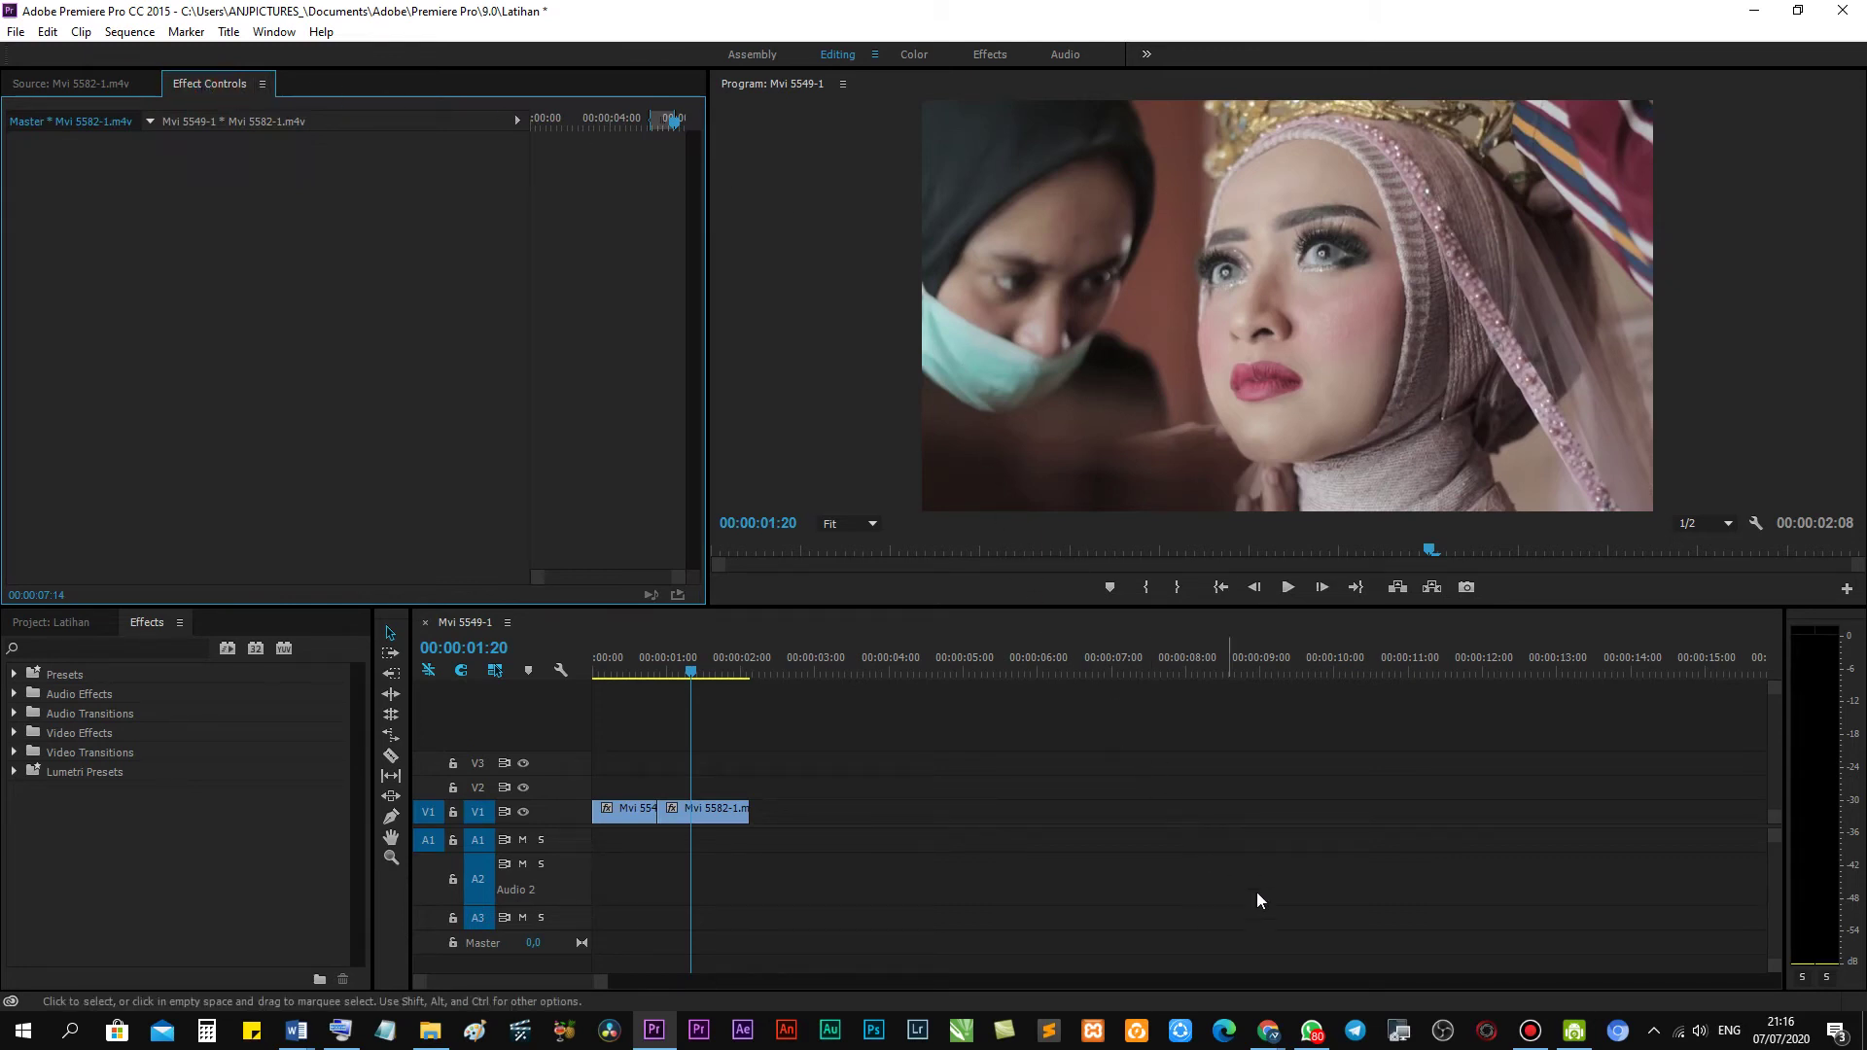
mouse_move(1269, 1029)
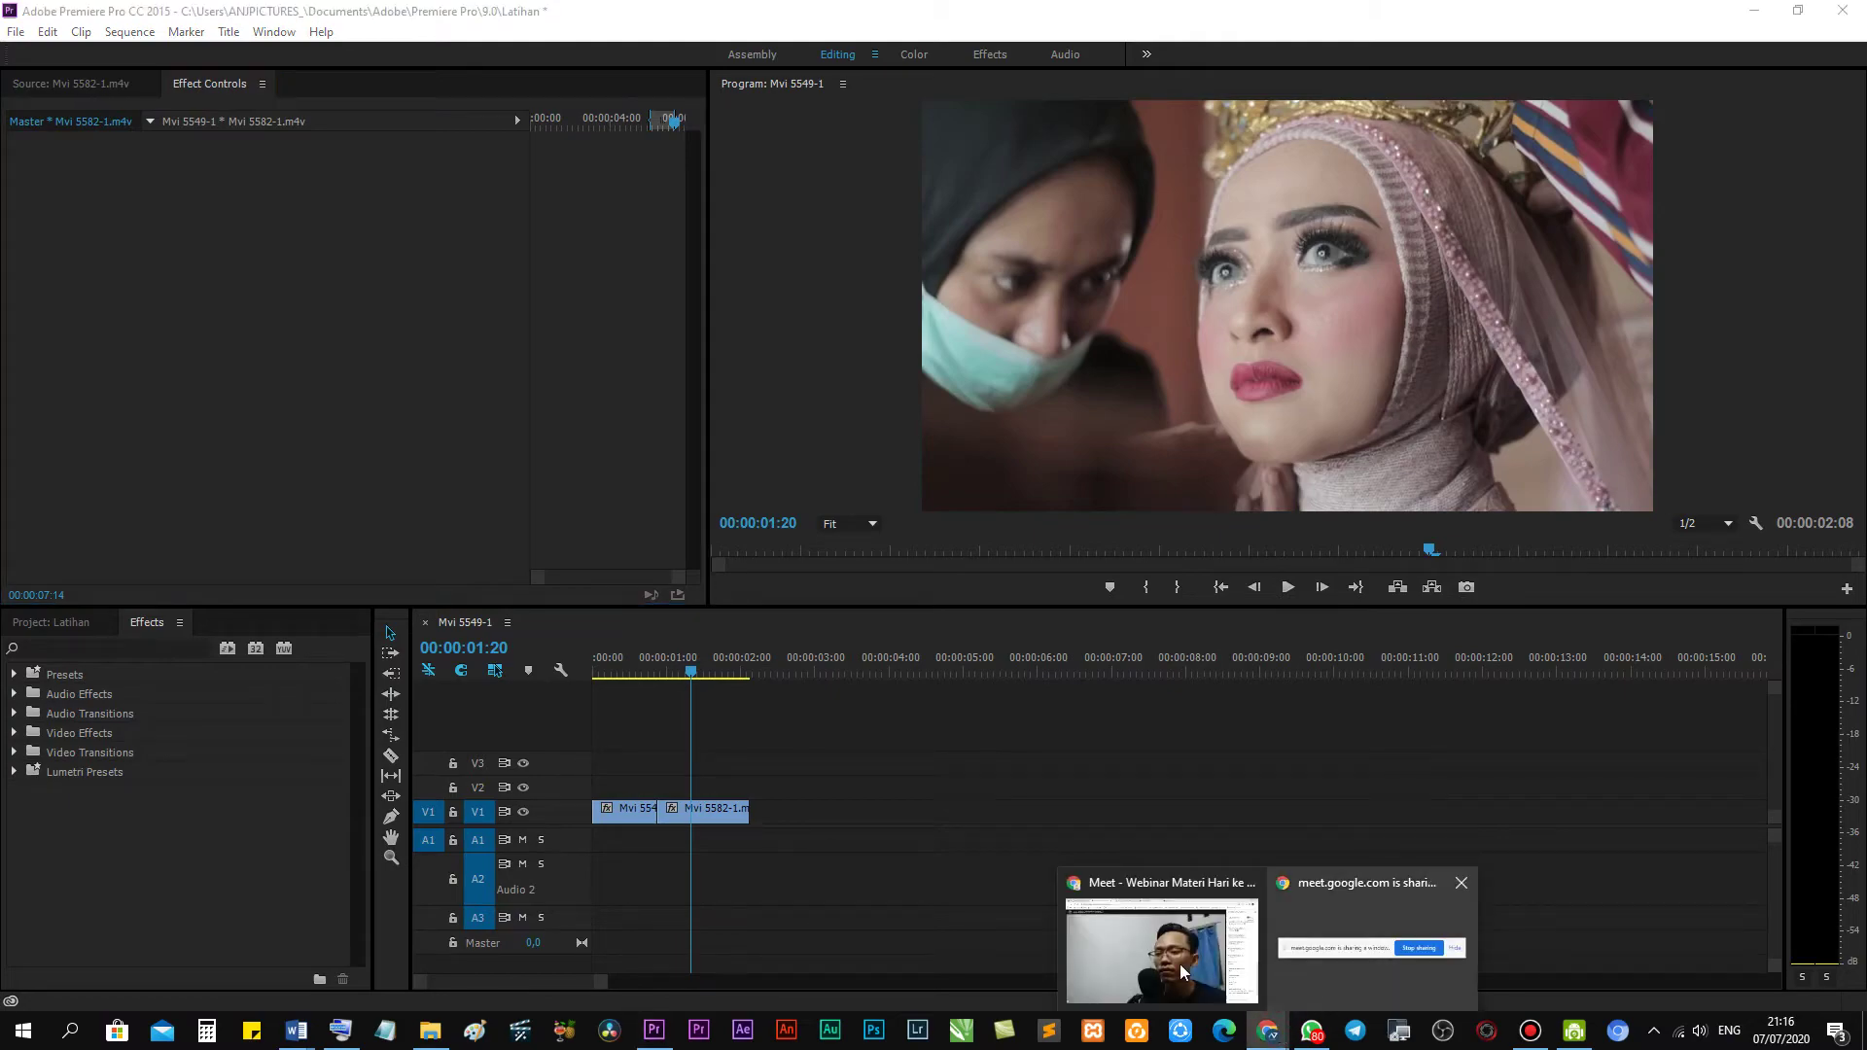
click(1359, 924)
mouse_move(1359, 838)
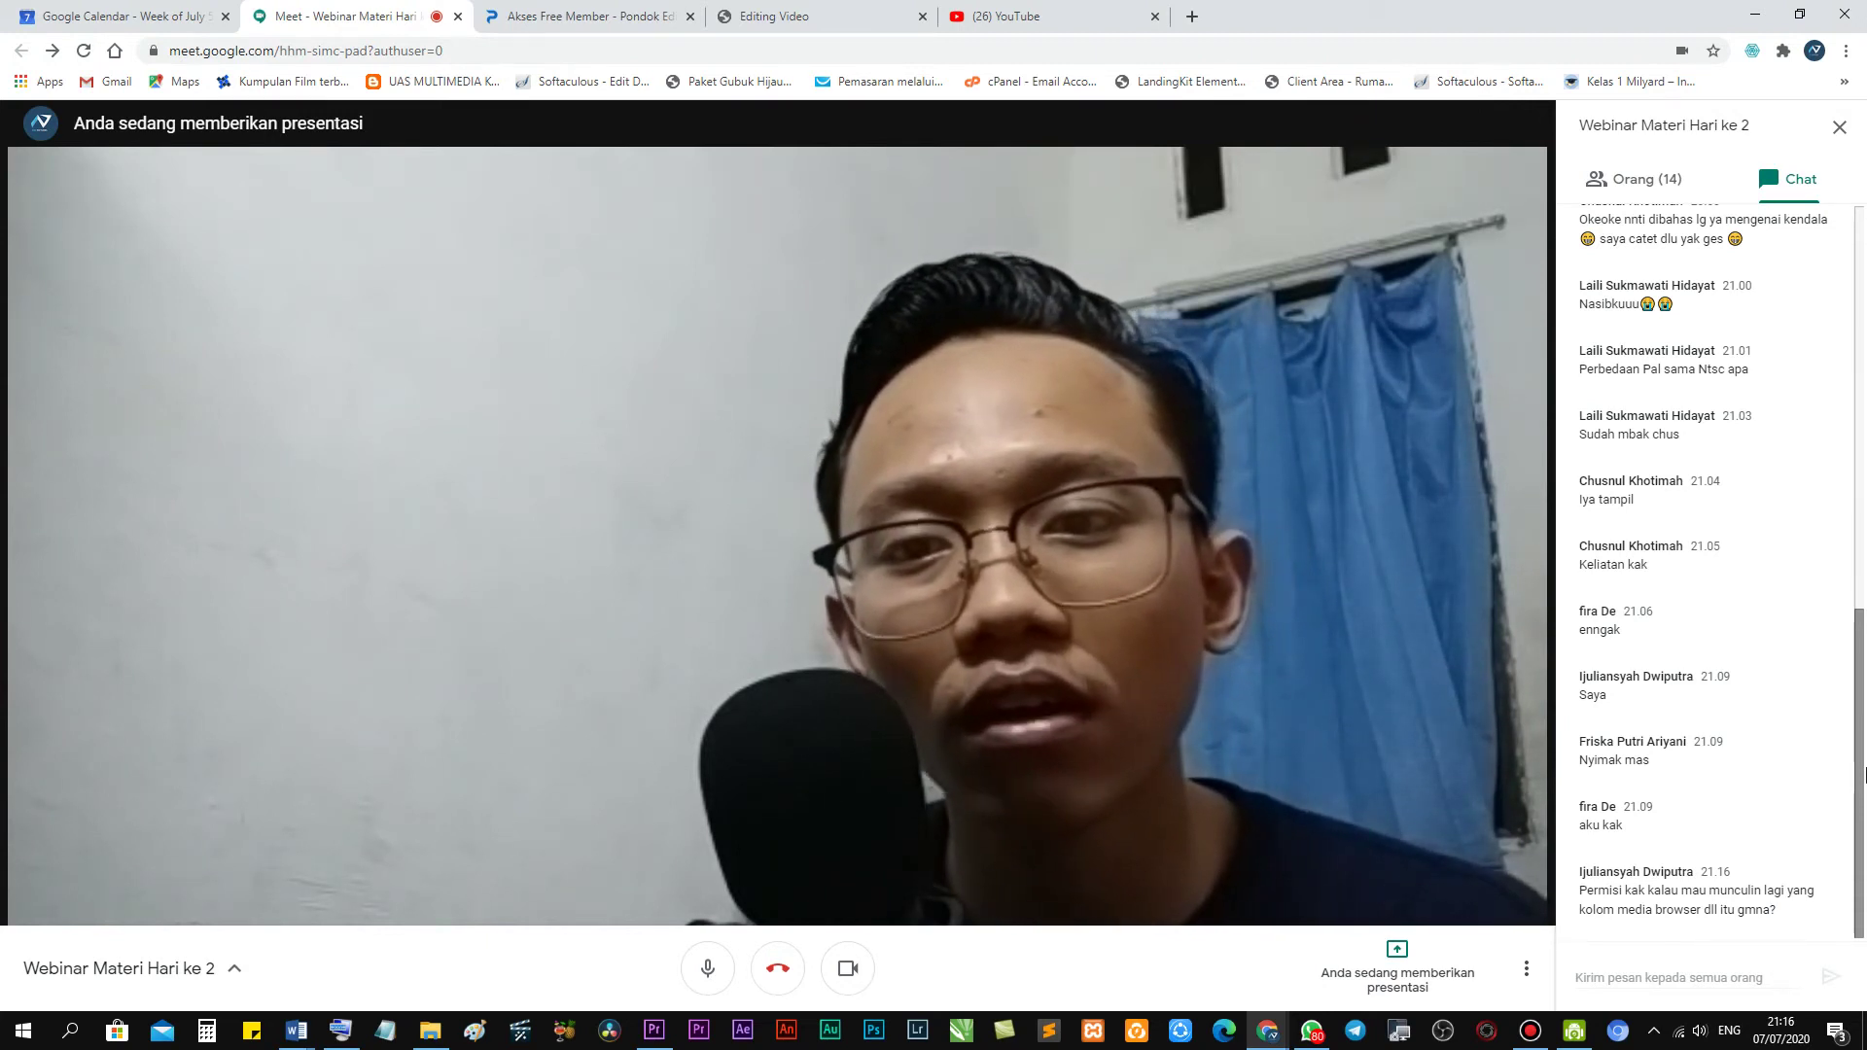
click(655, 1030)
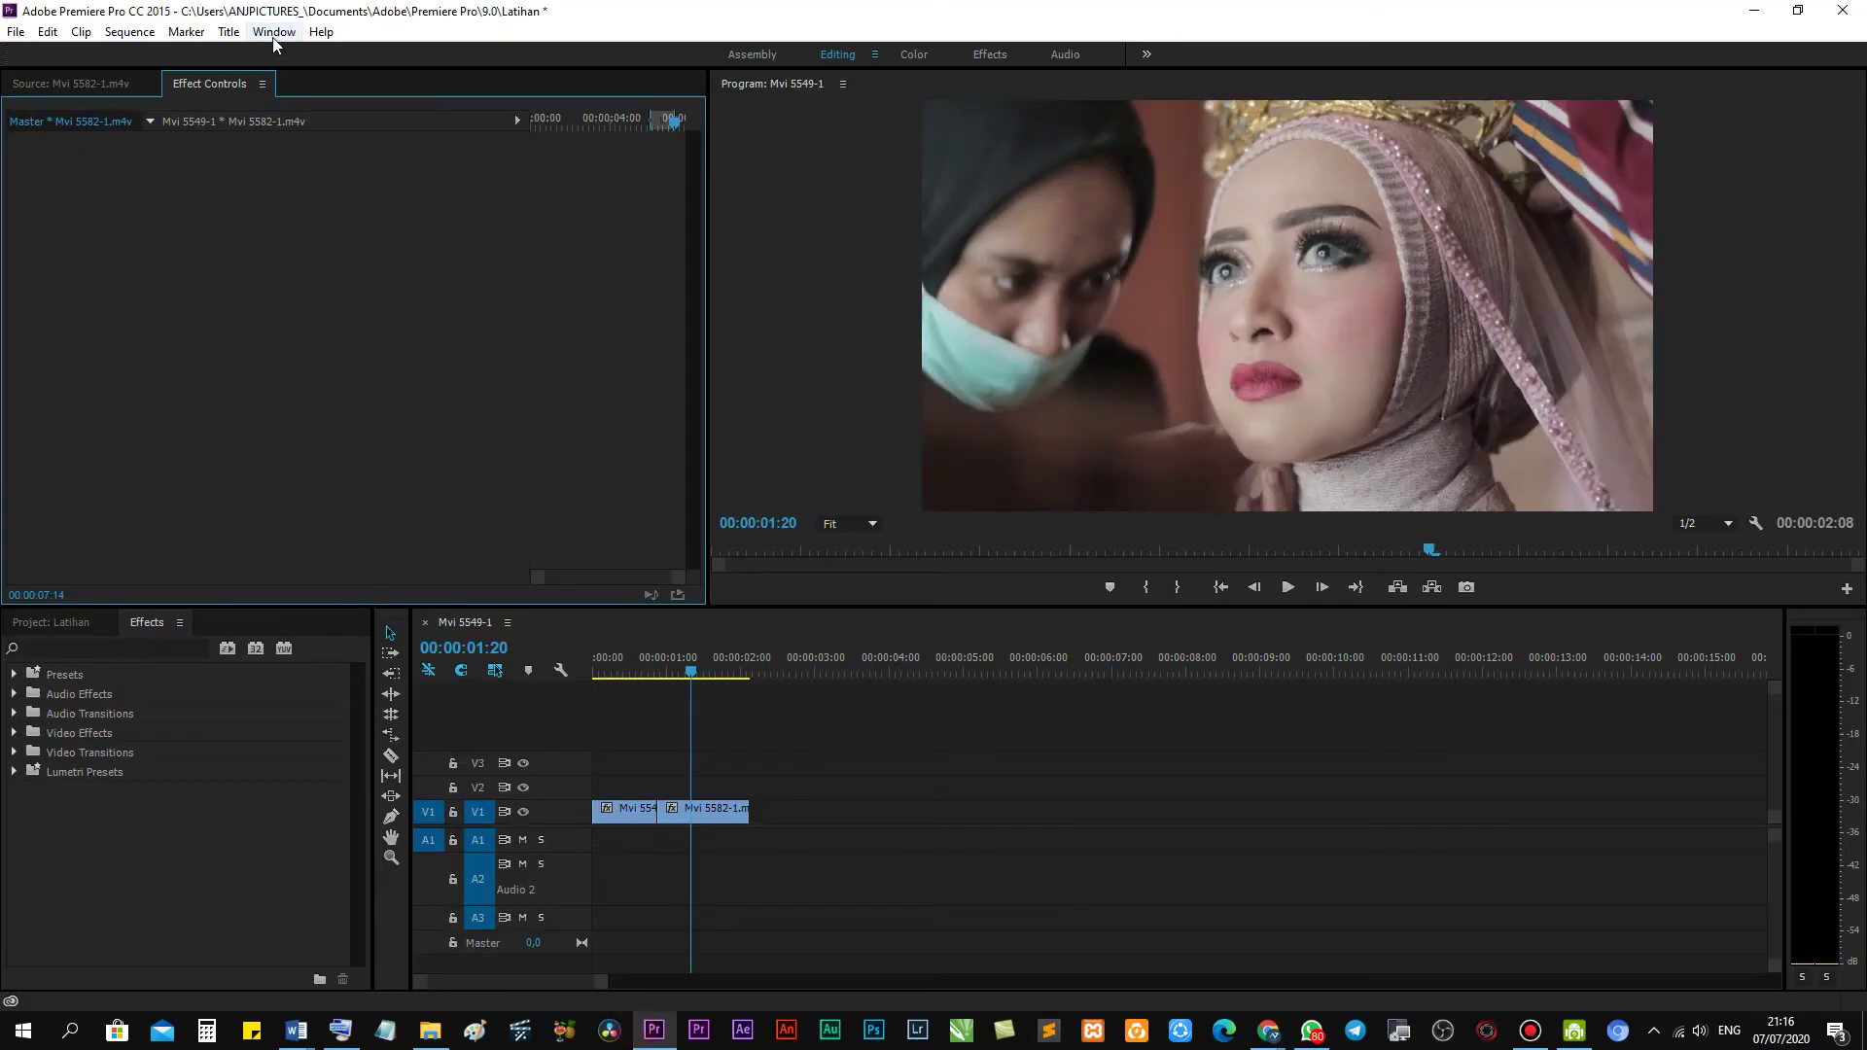
click(179, 622)
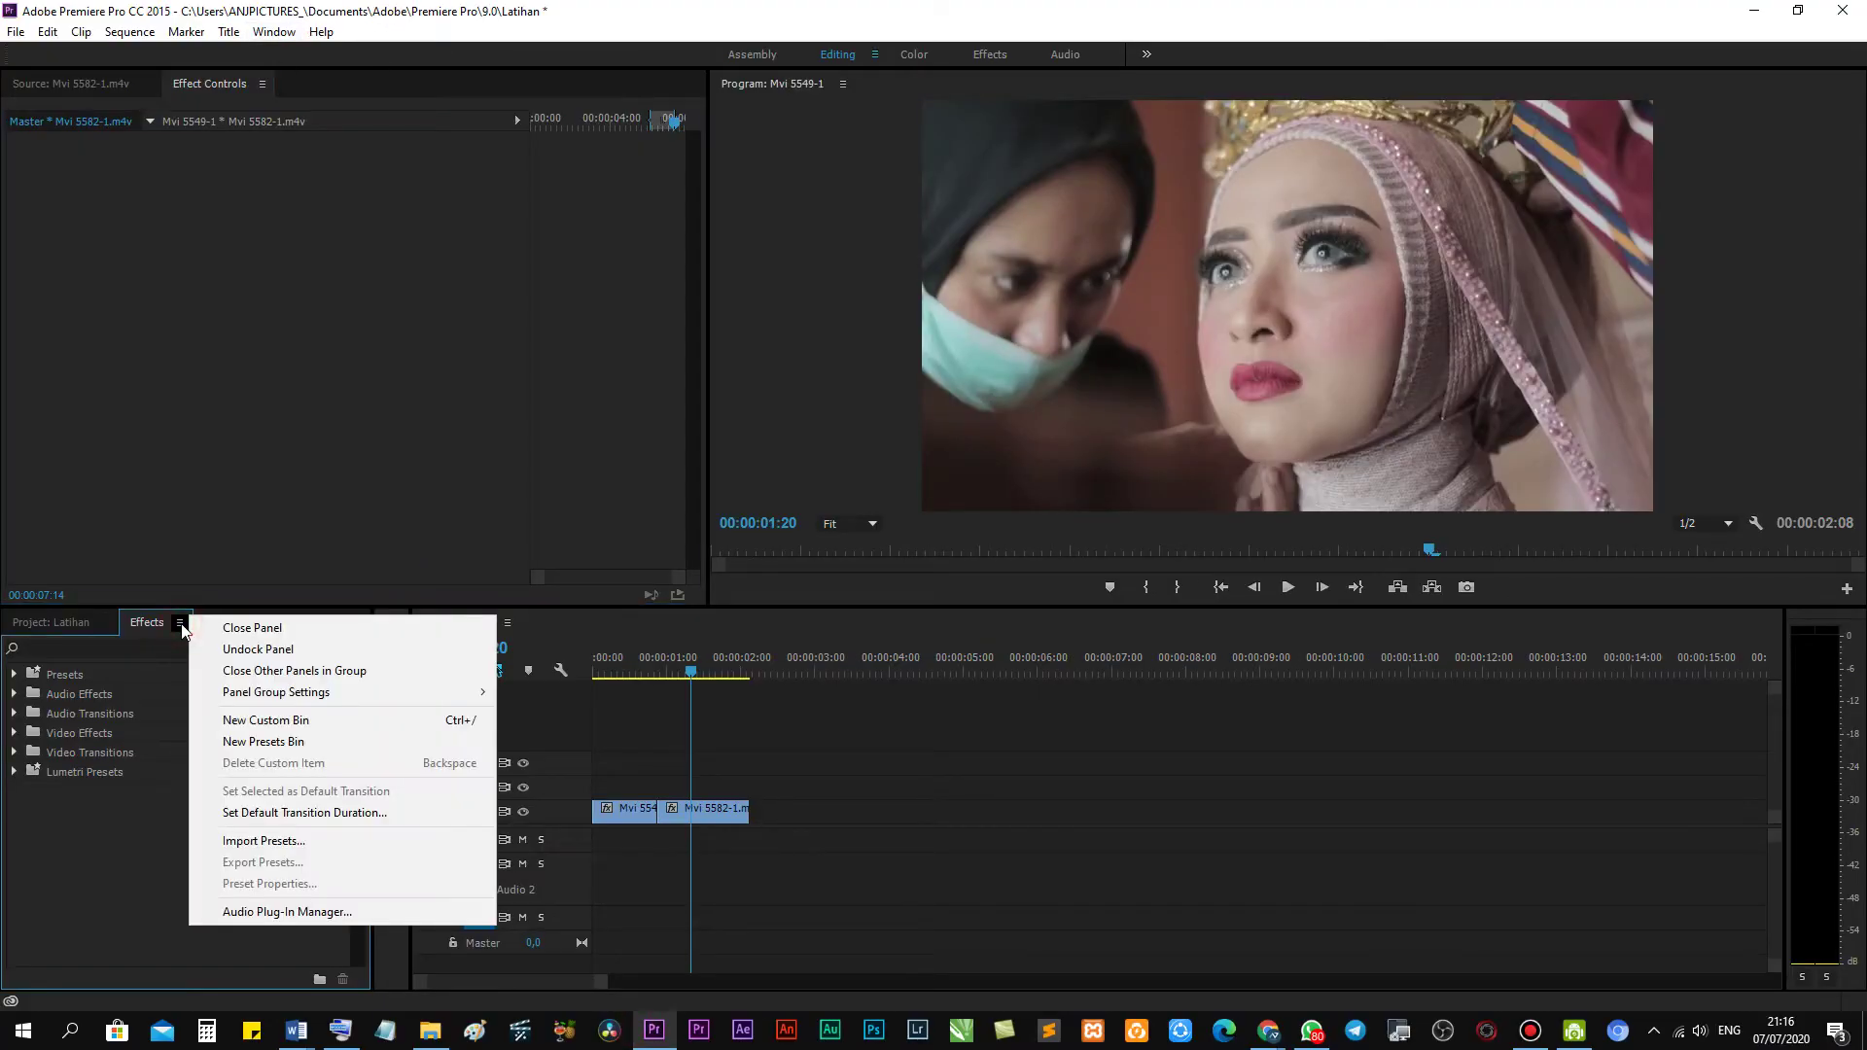
click(285, 37)
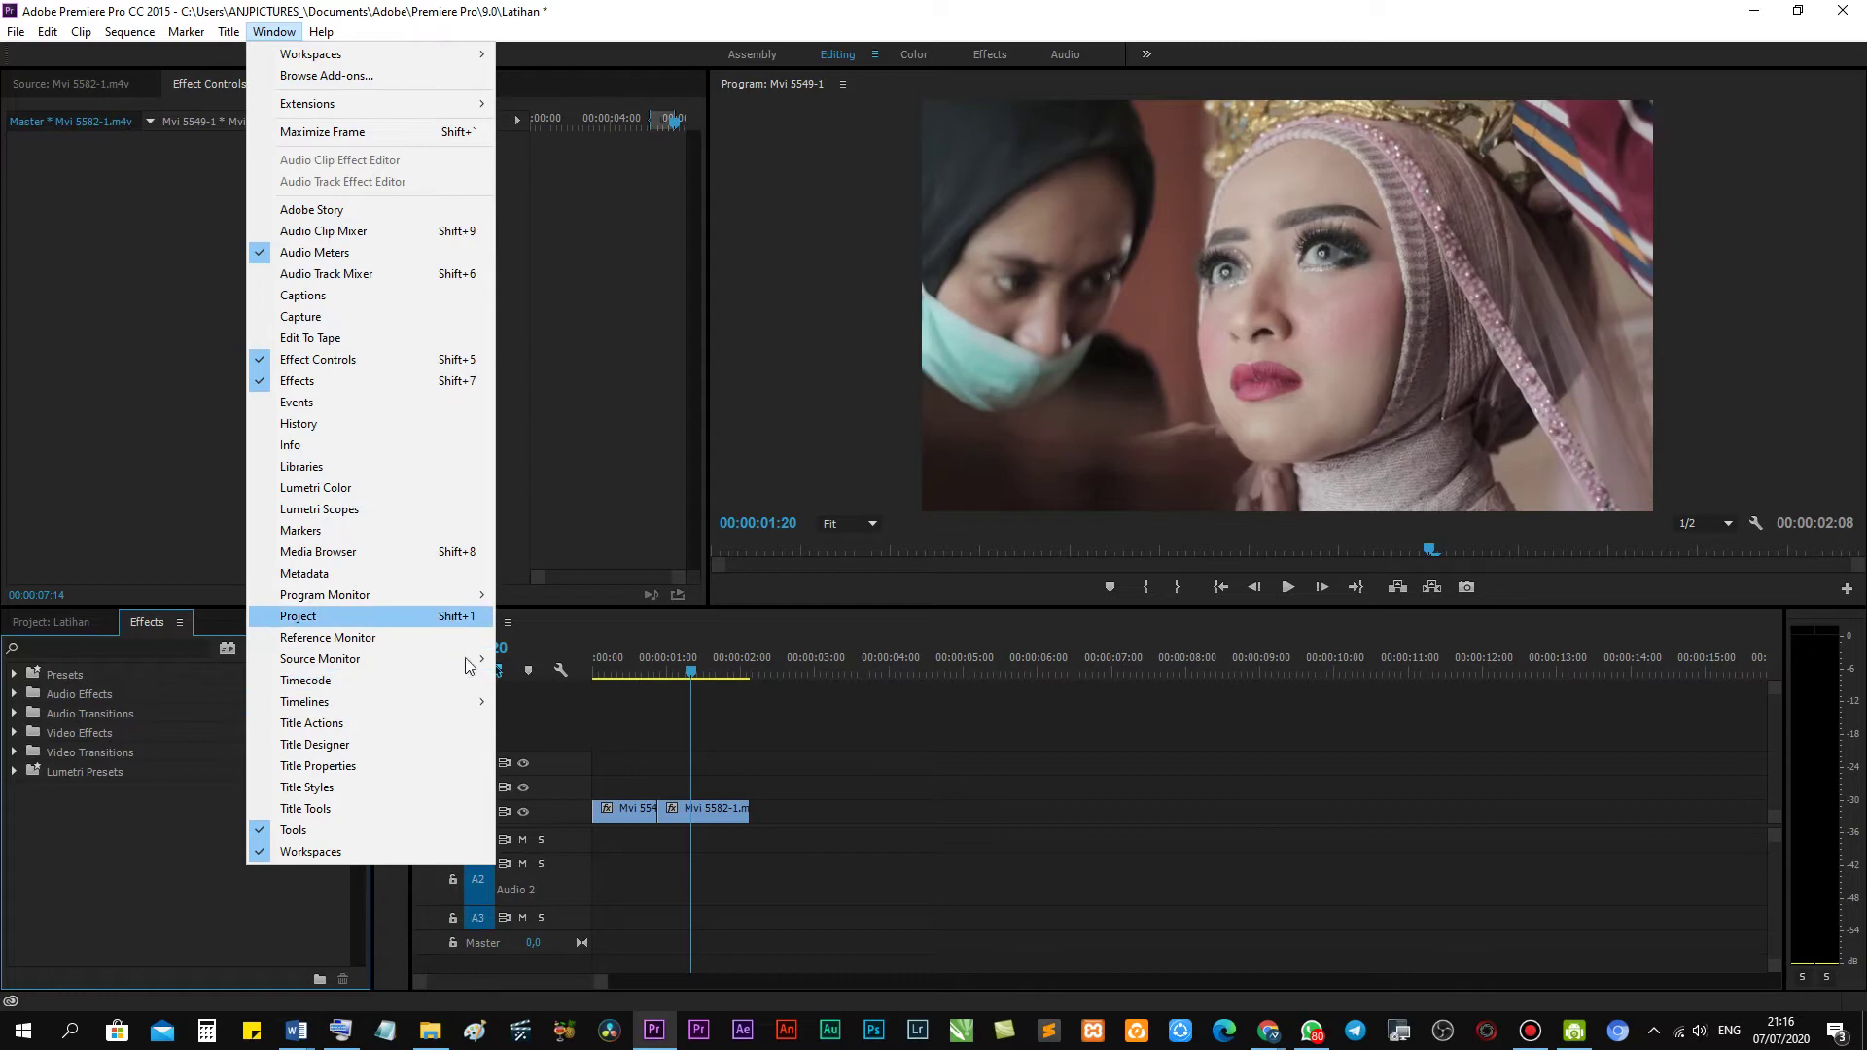
mouse_move(1268, 1031)
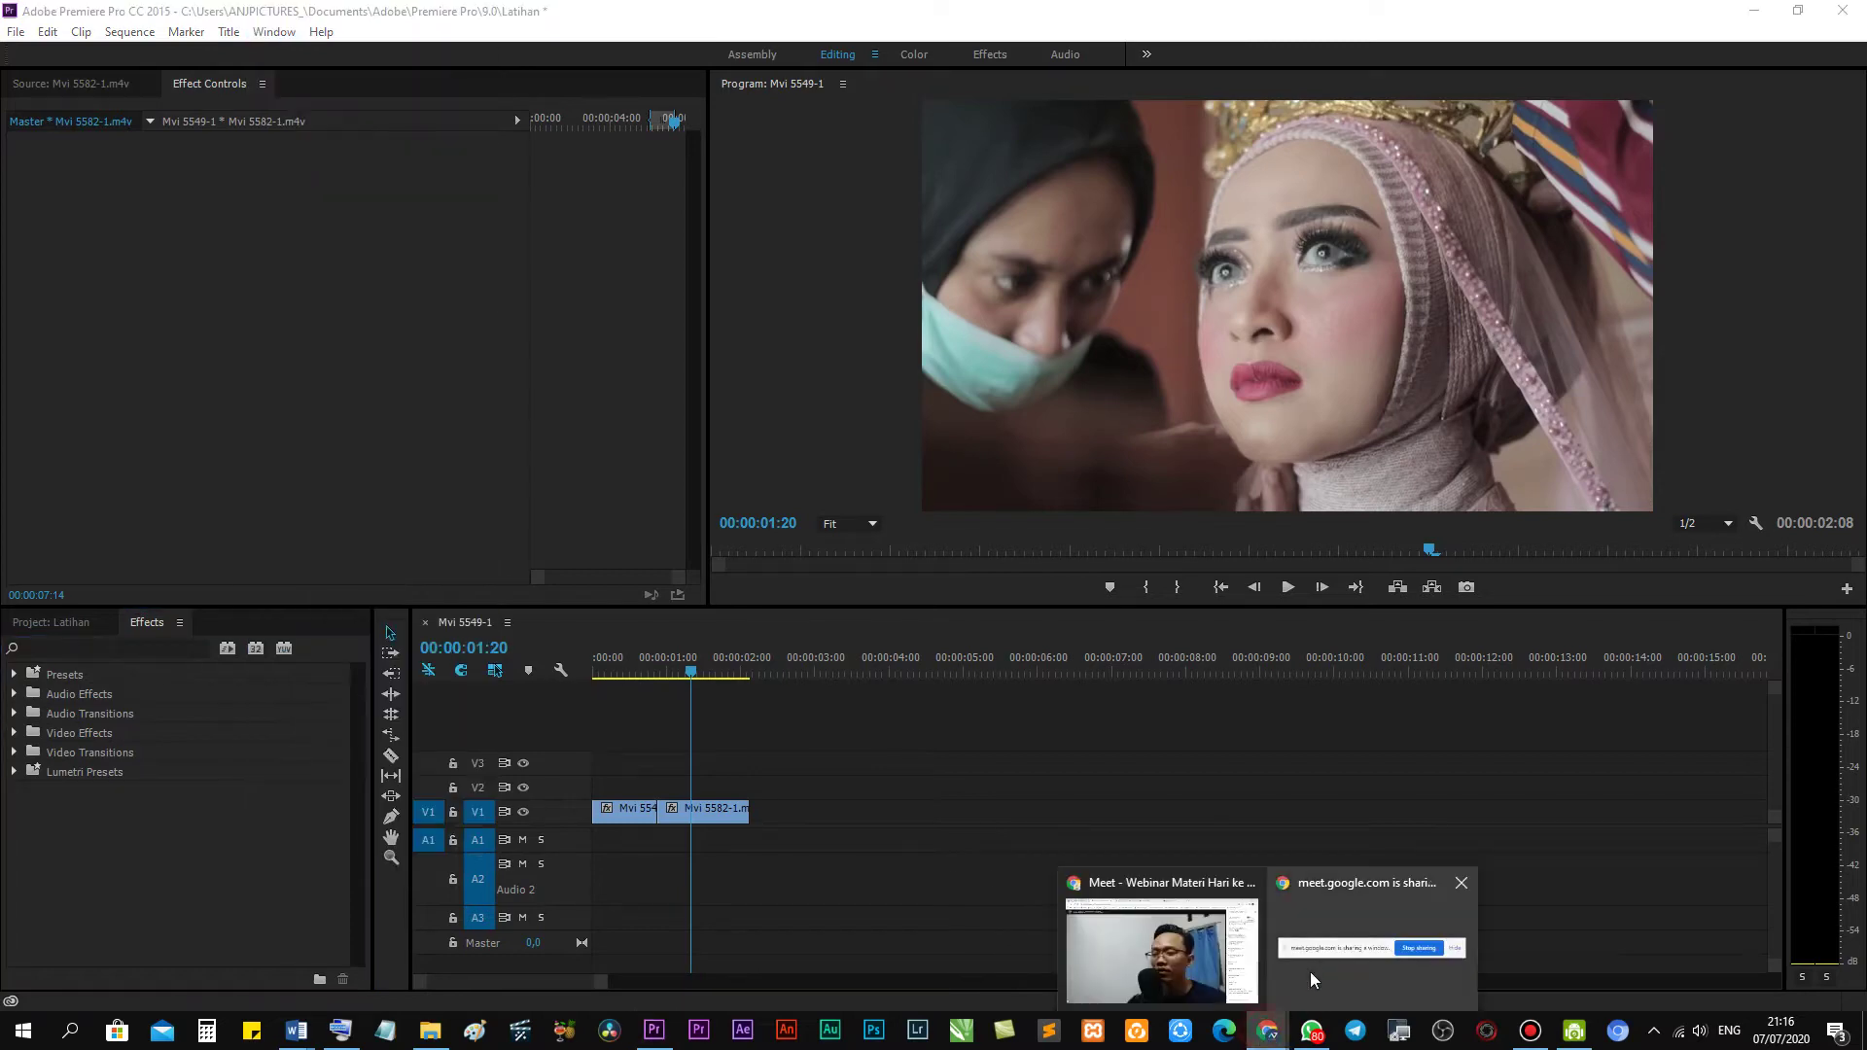
click(1223, 939)
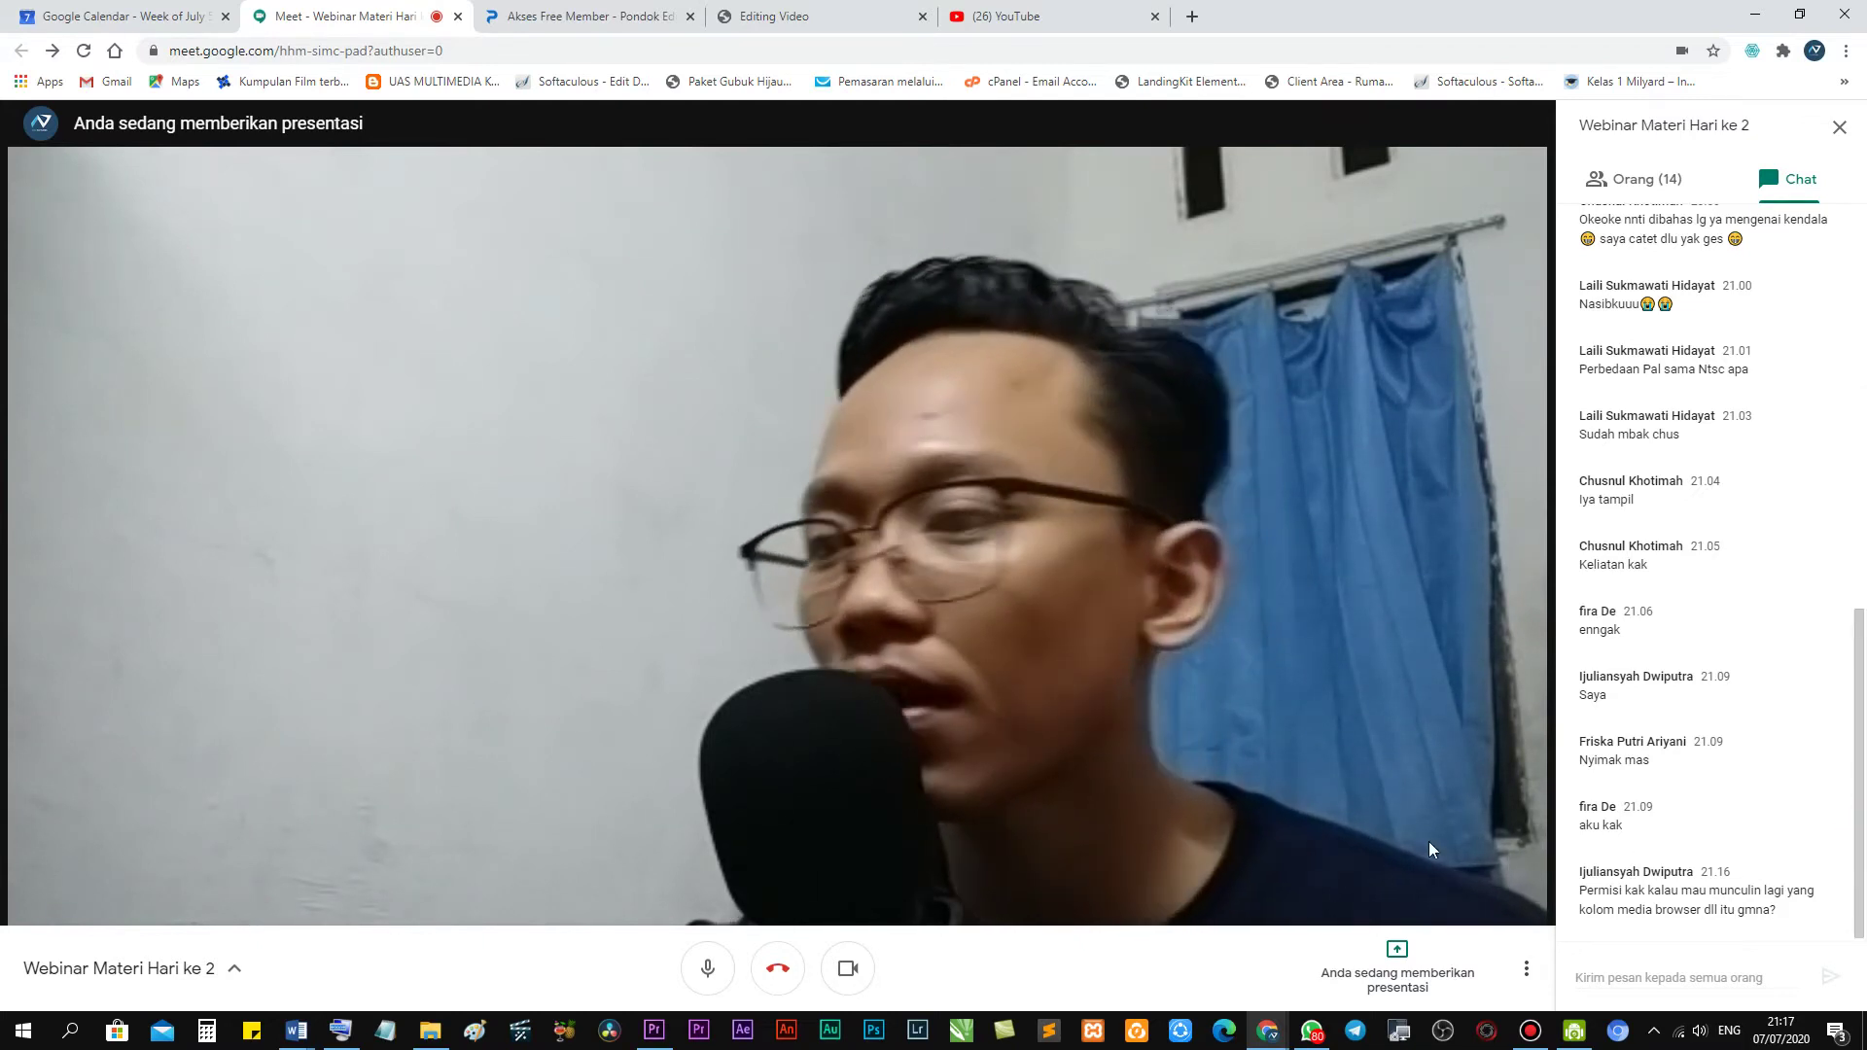
click(653, 1029)
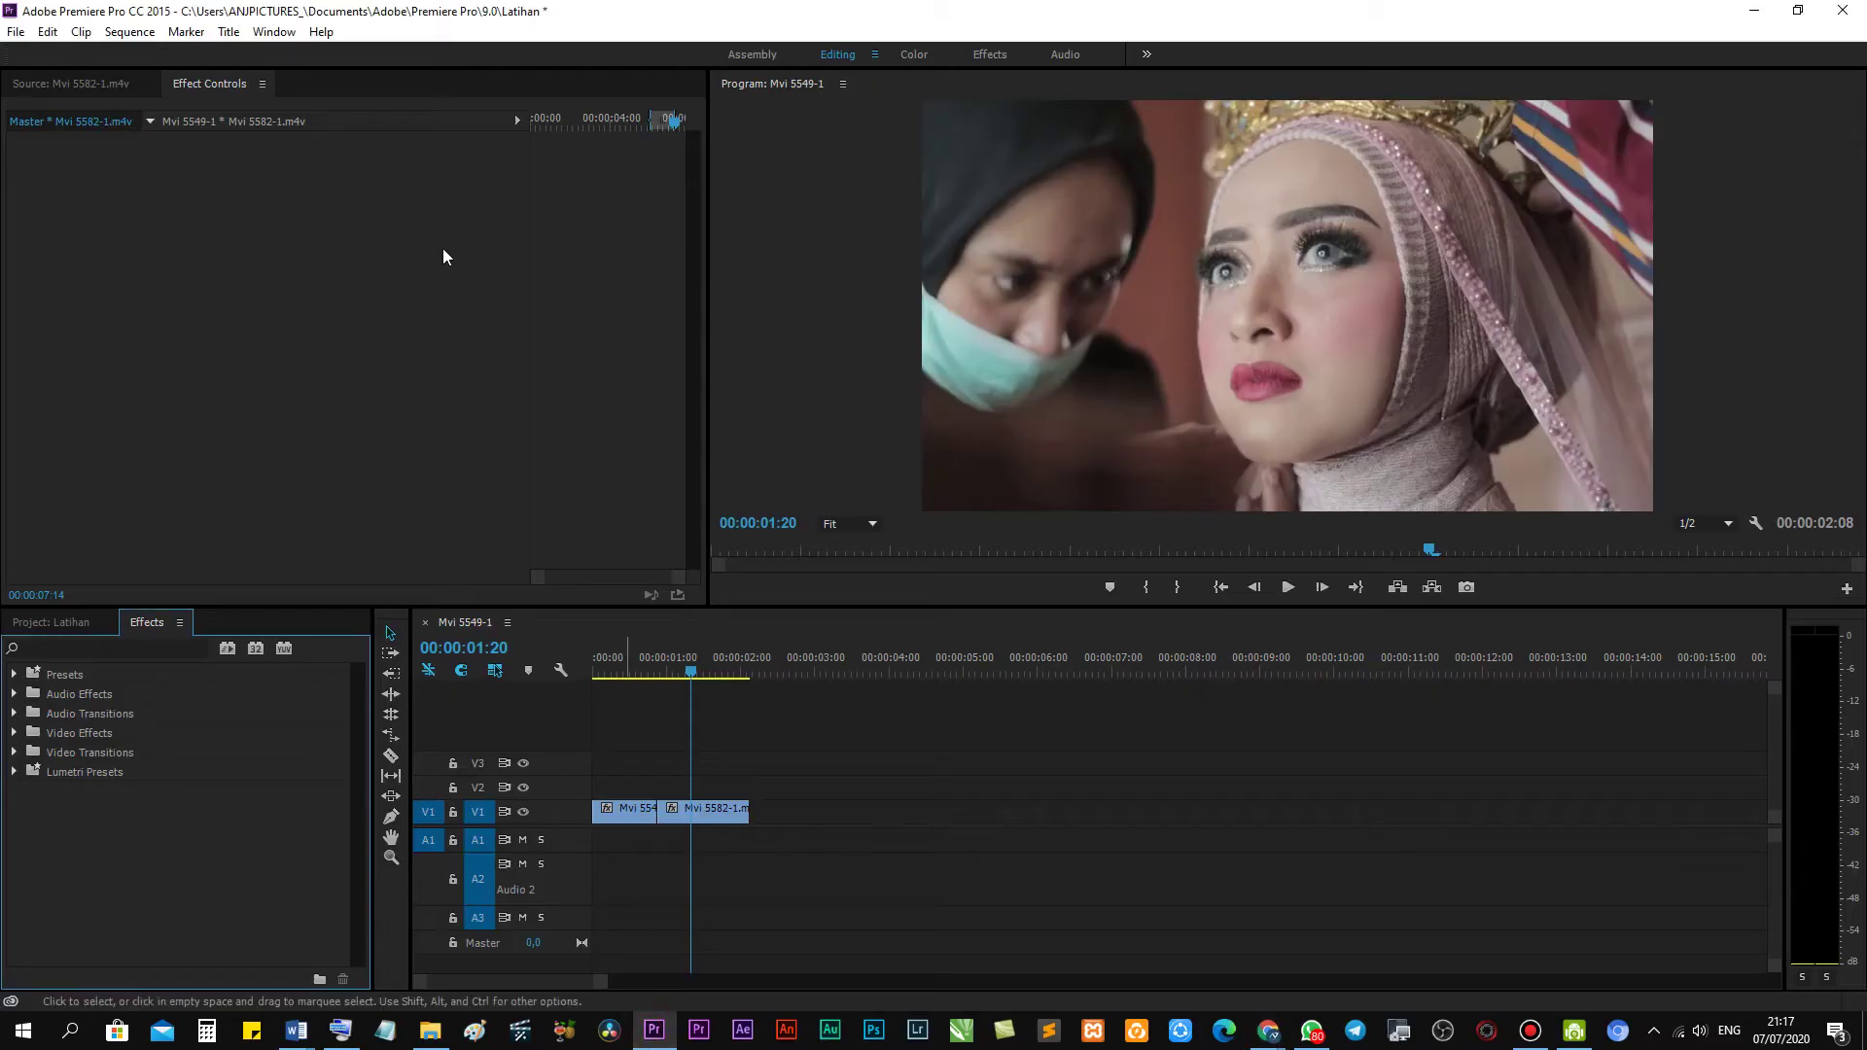
From the Window menu, open Media Browser and then Lumetri Color.
click(274, 32)
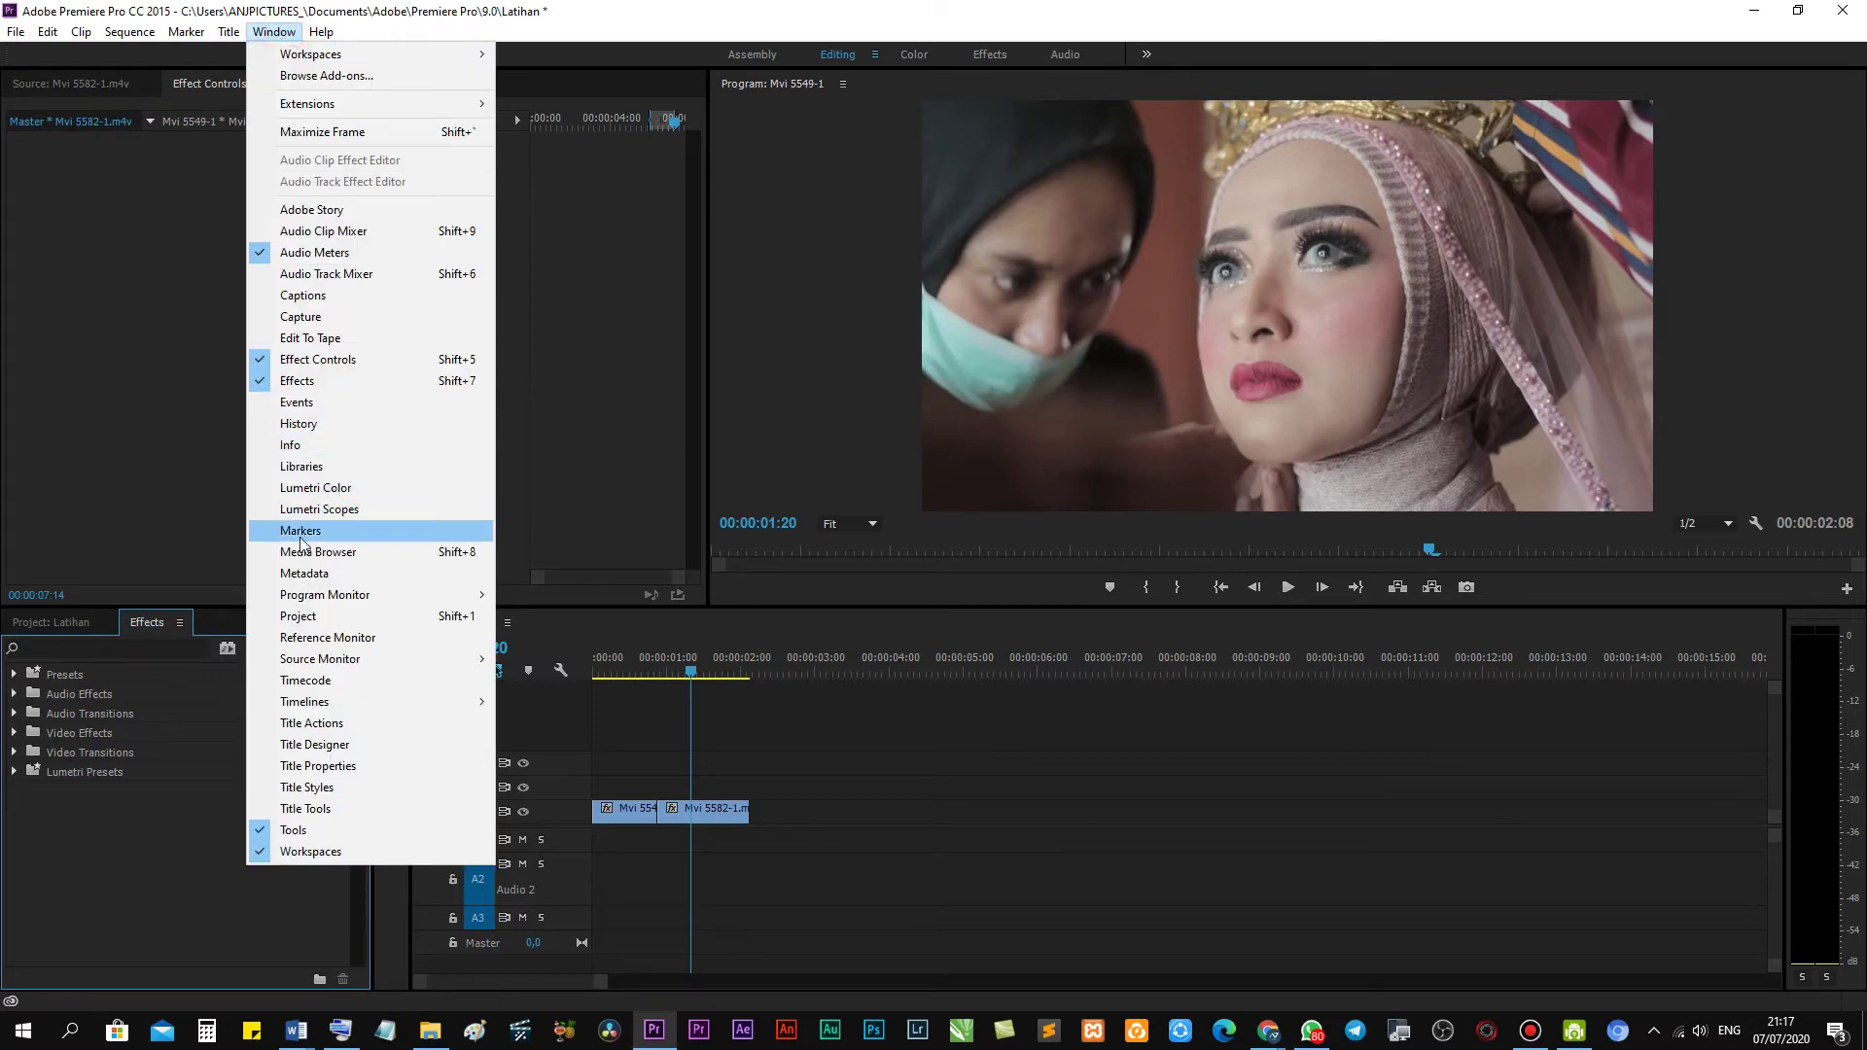
click(270, 560)
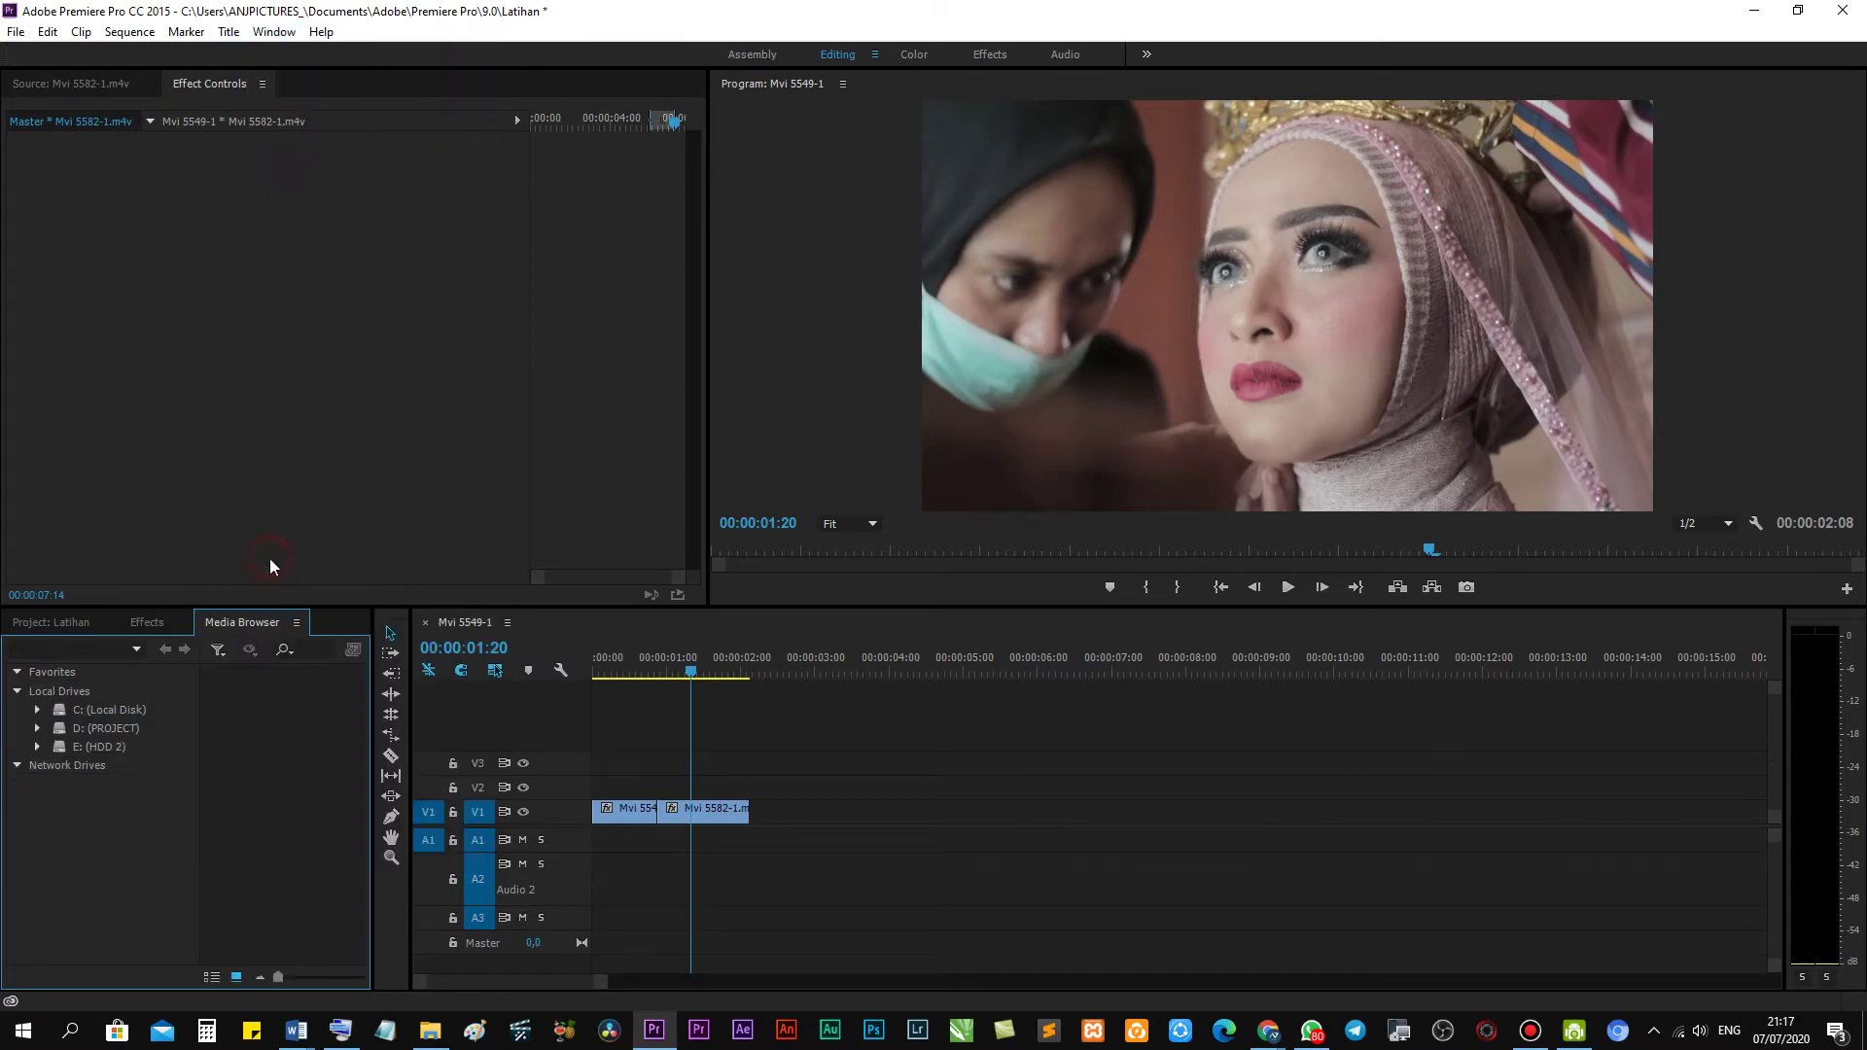
click(255, 627)
click(274, 32)
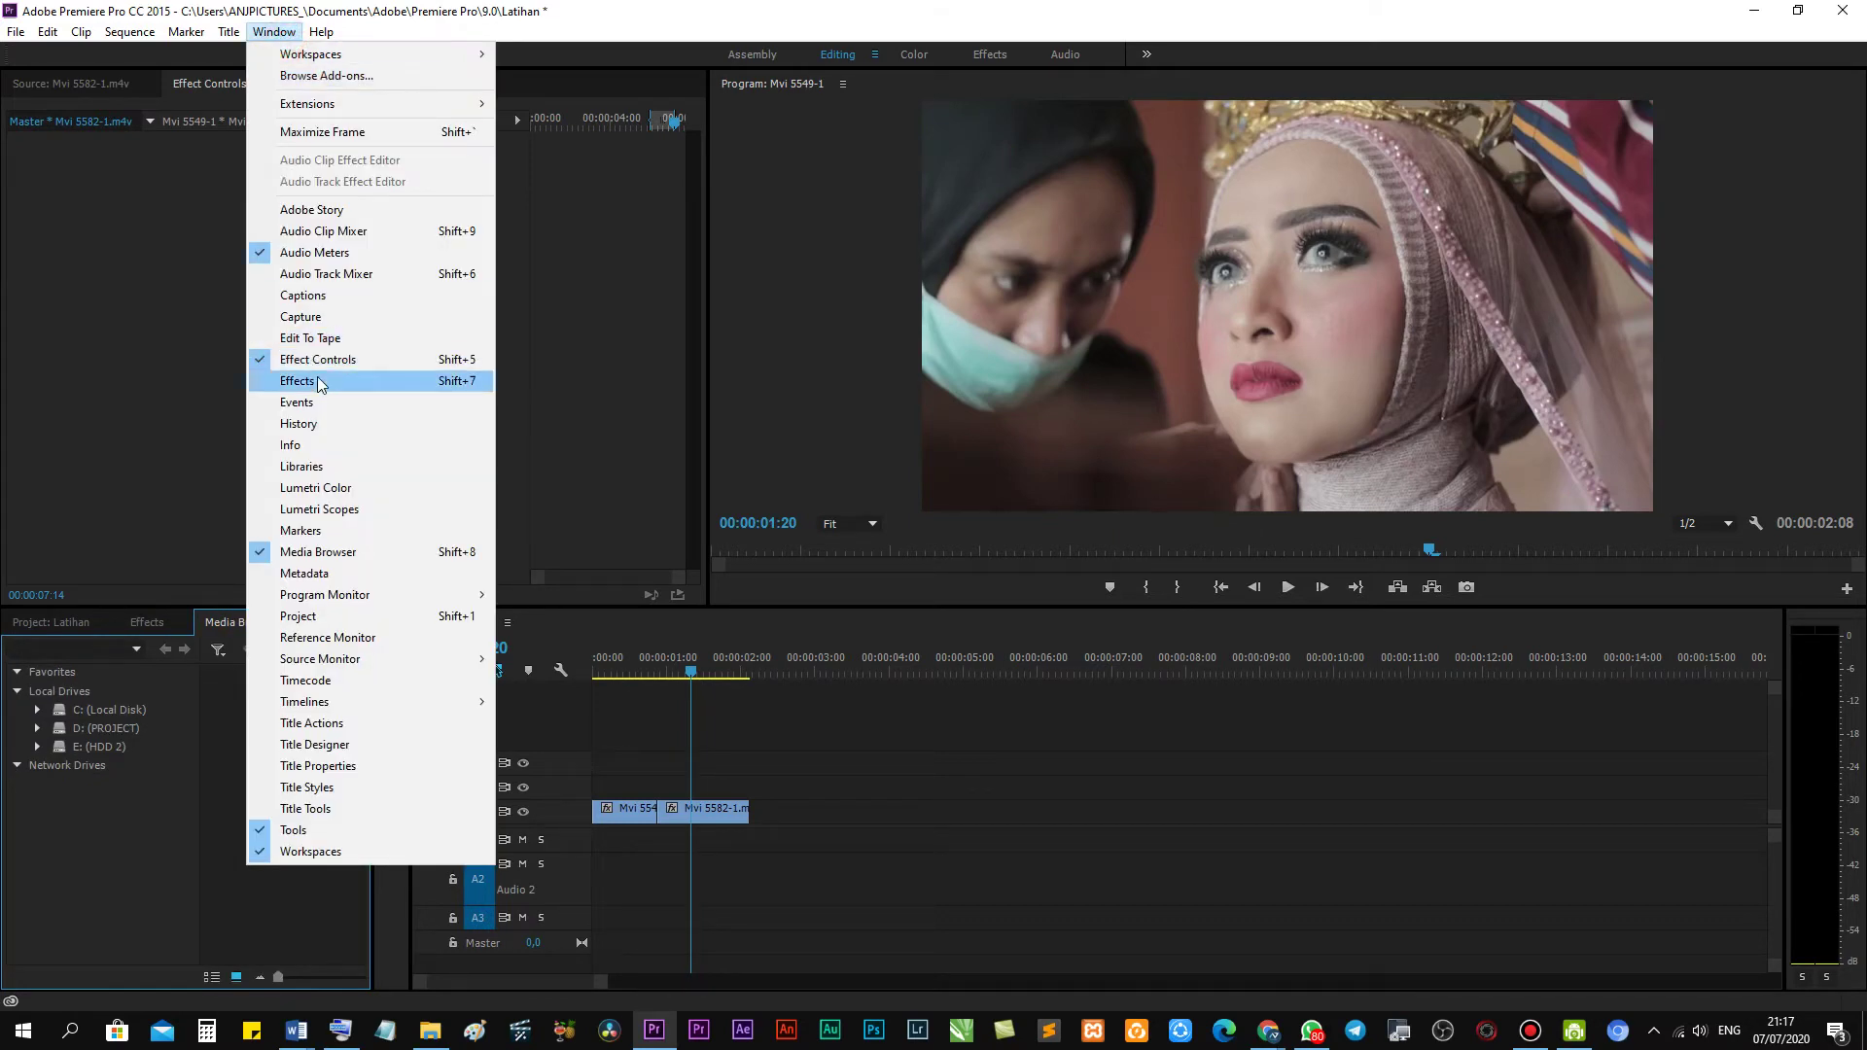
click(315, 496)
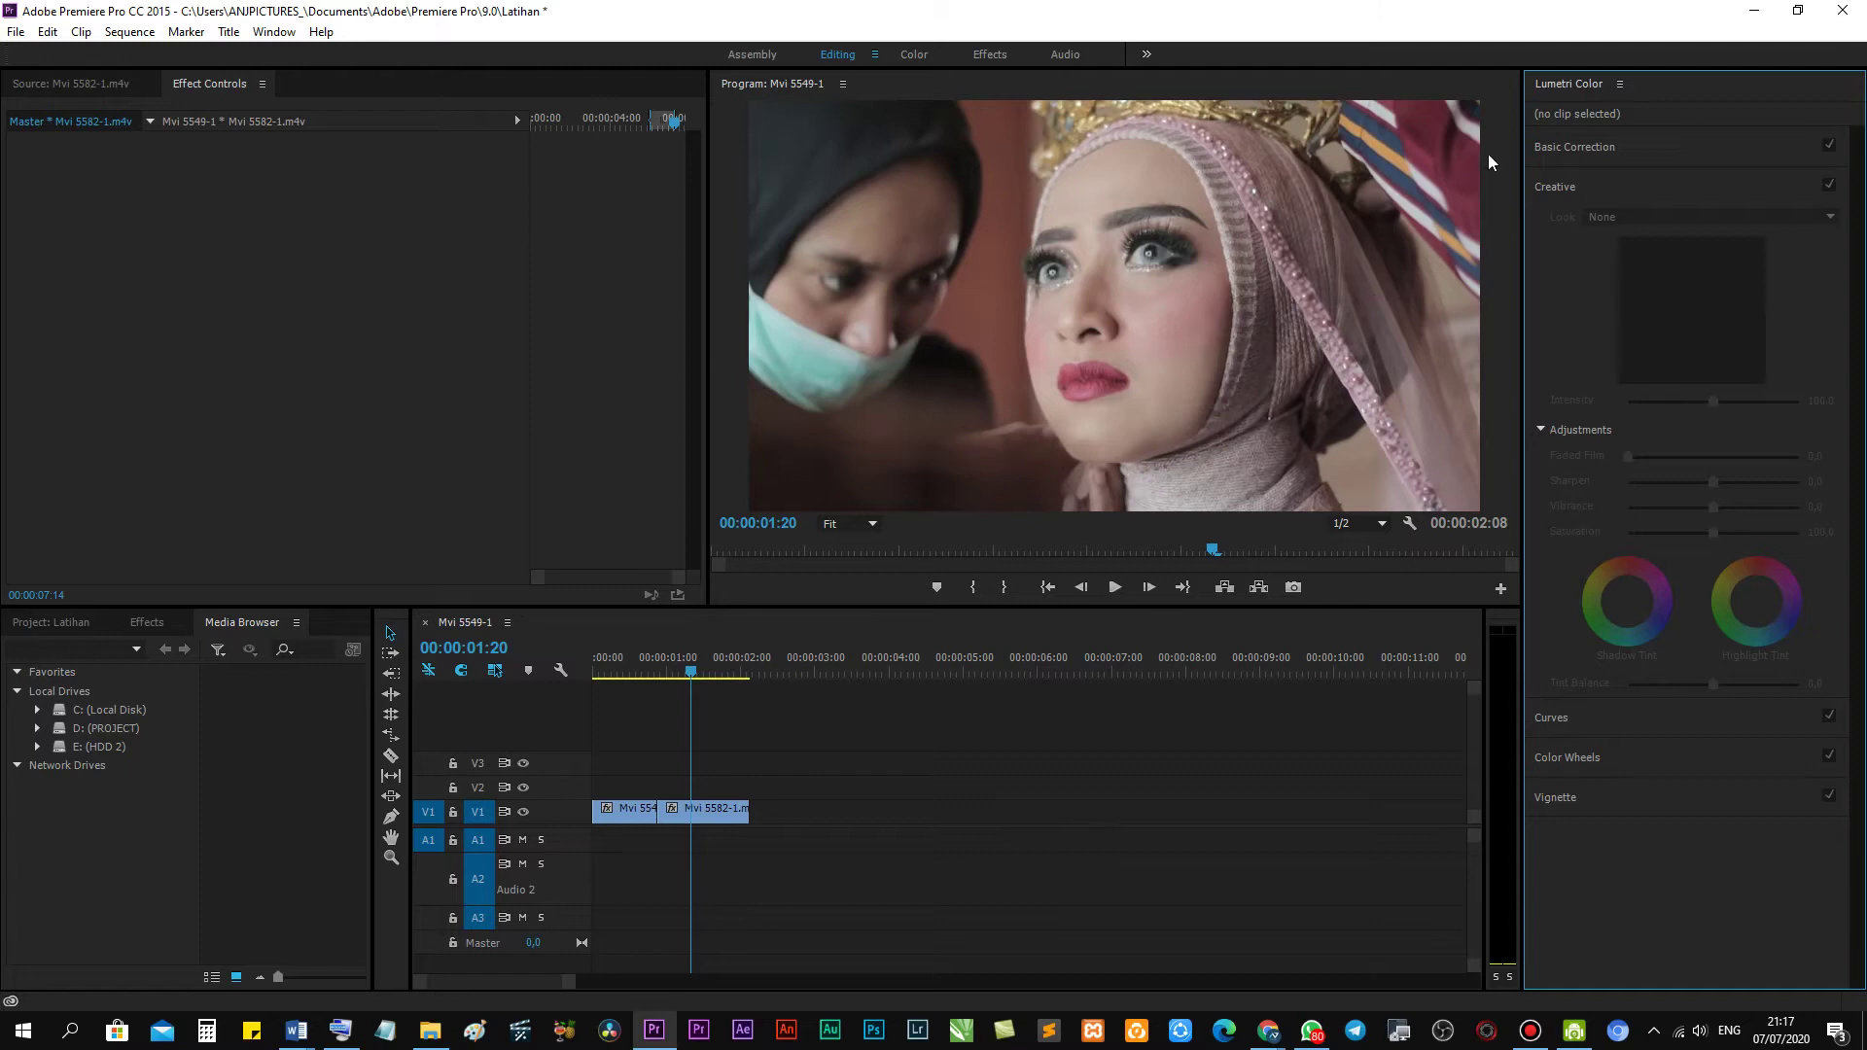
Select Mvi 5582-1 and scrub around the cut, landing at 00:00:01:30.
click(687, 657)
click(700, 808)
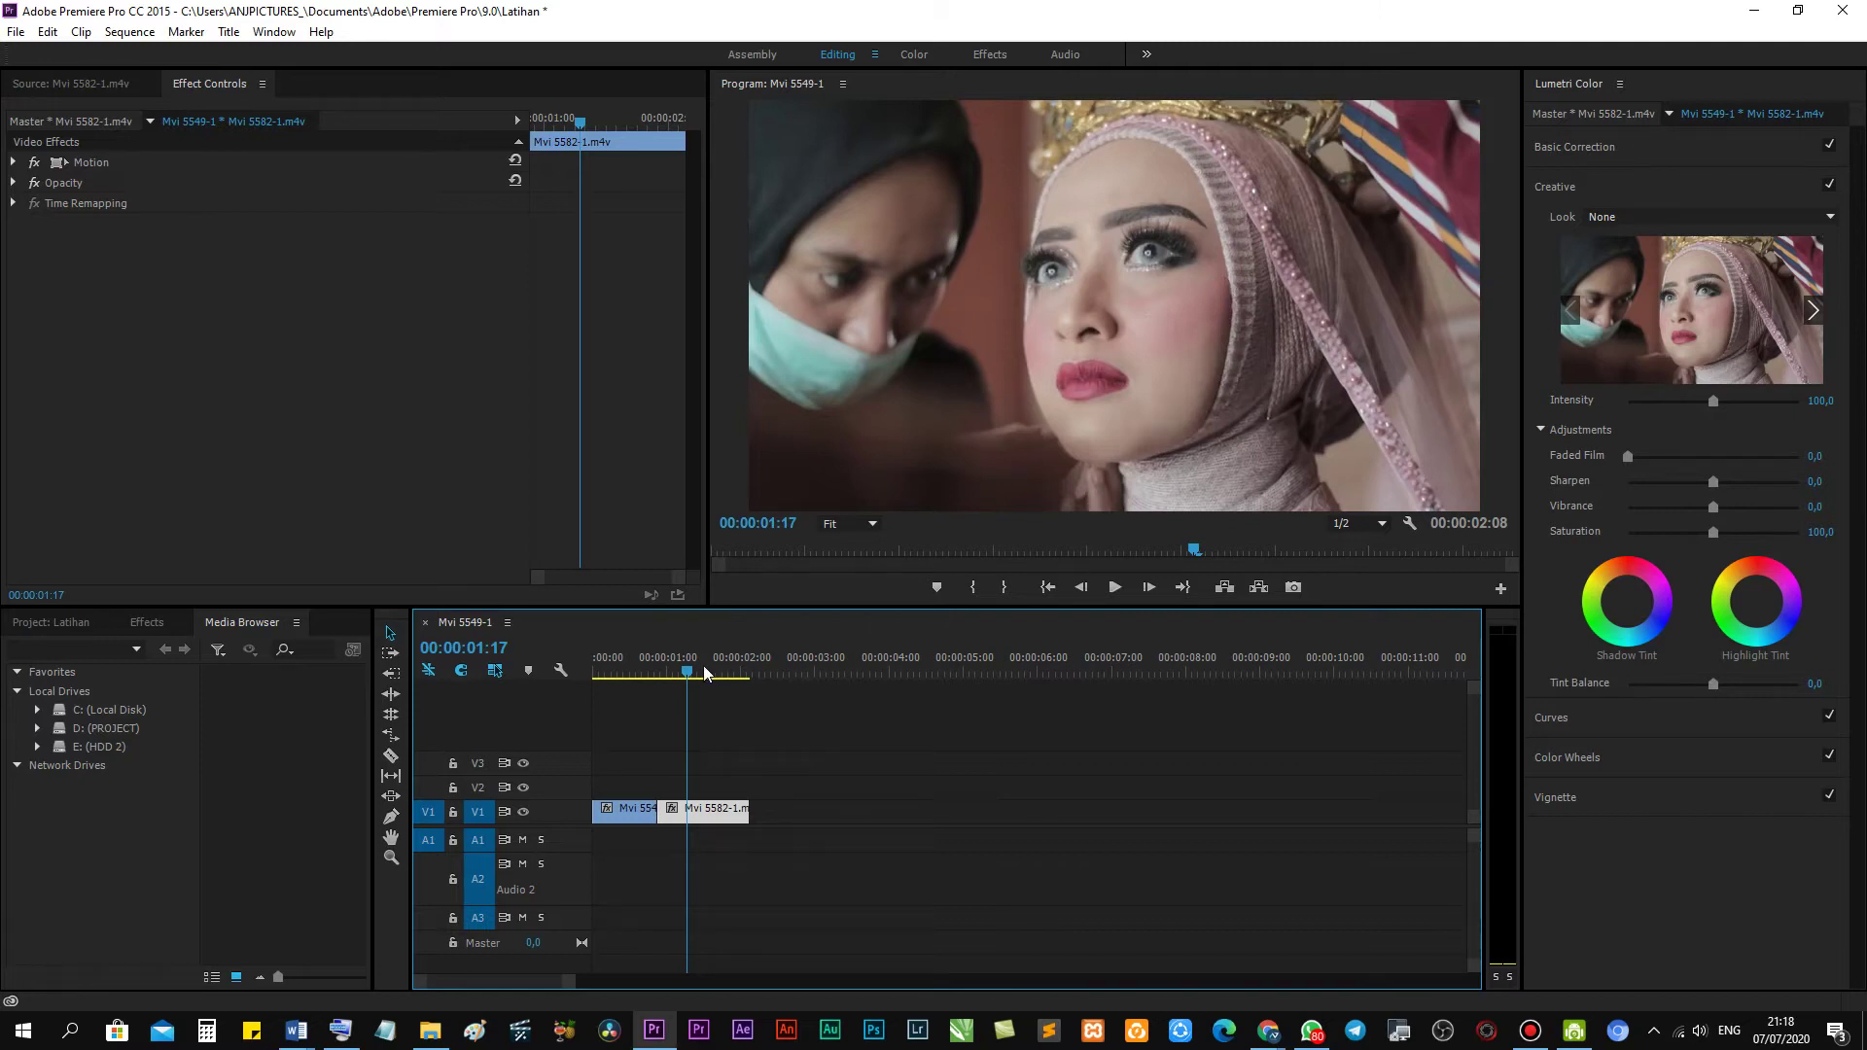
drag(682, 674, 709, 678)
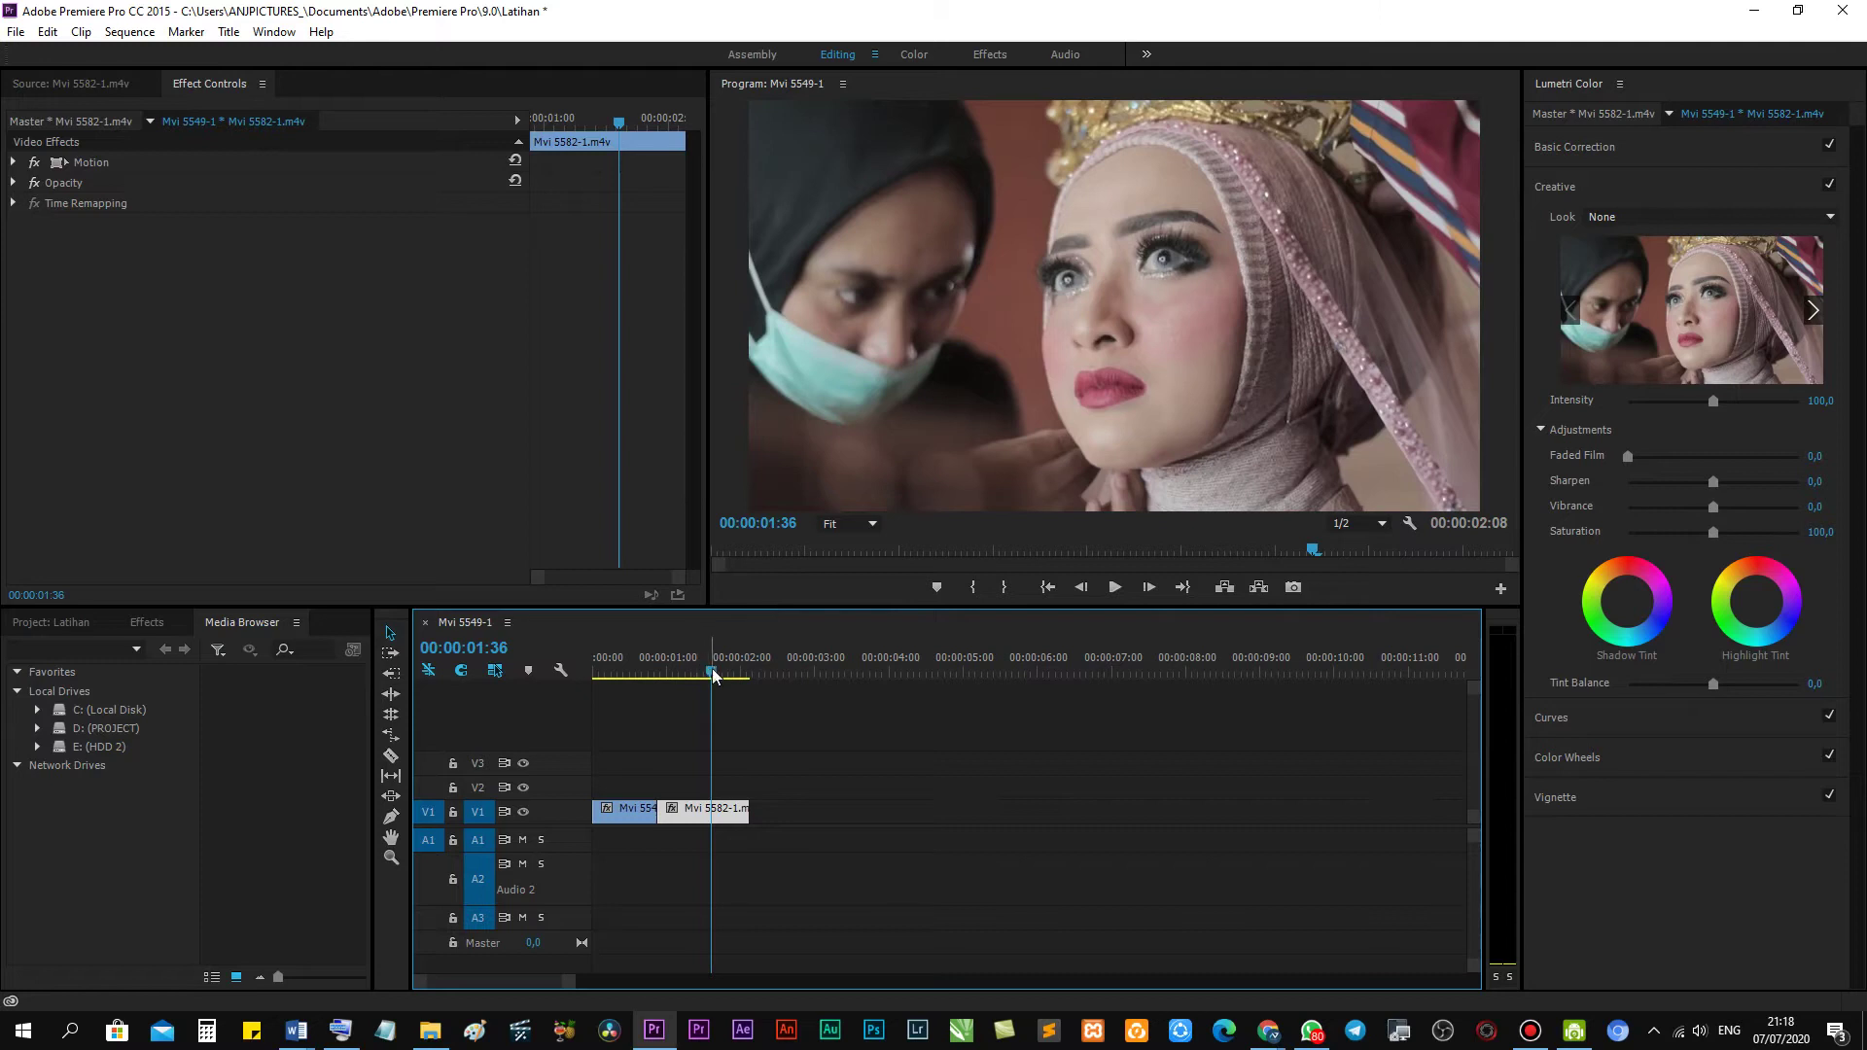
drag(715, 682, 714, 671)
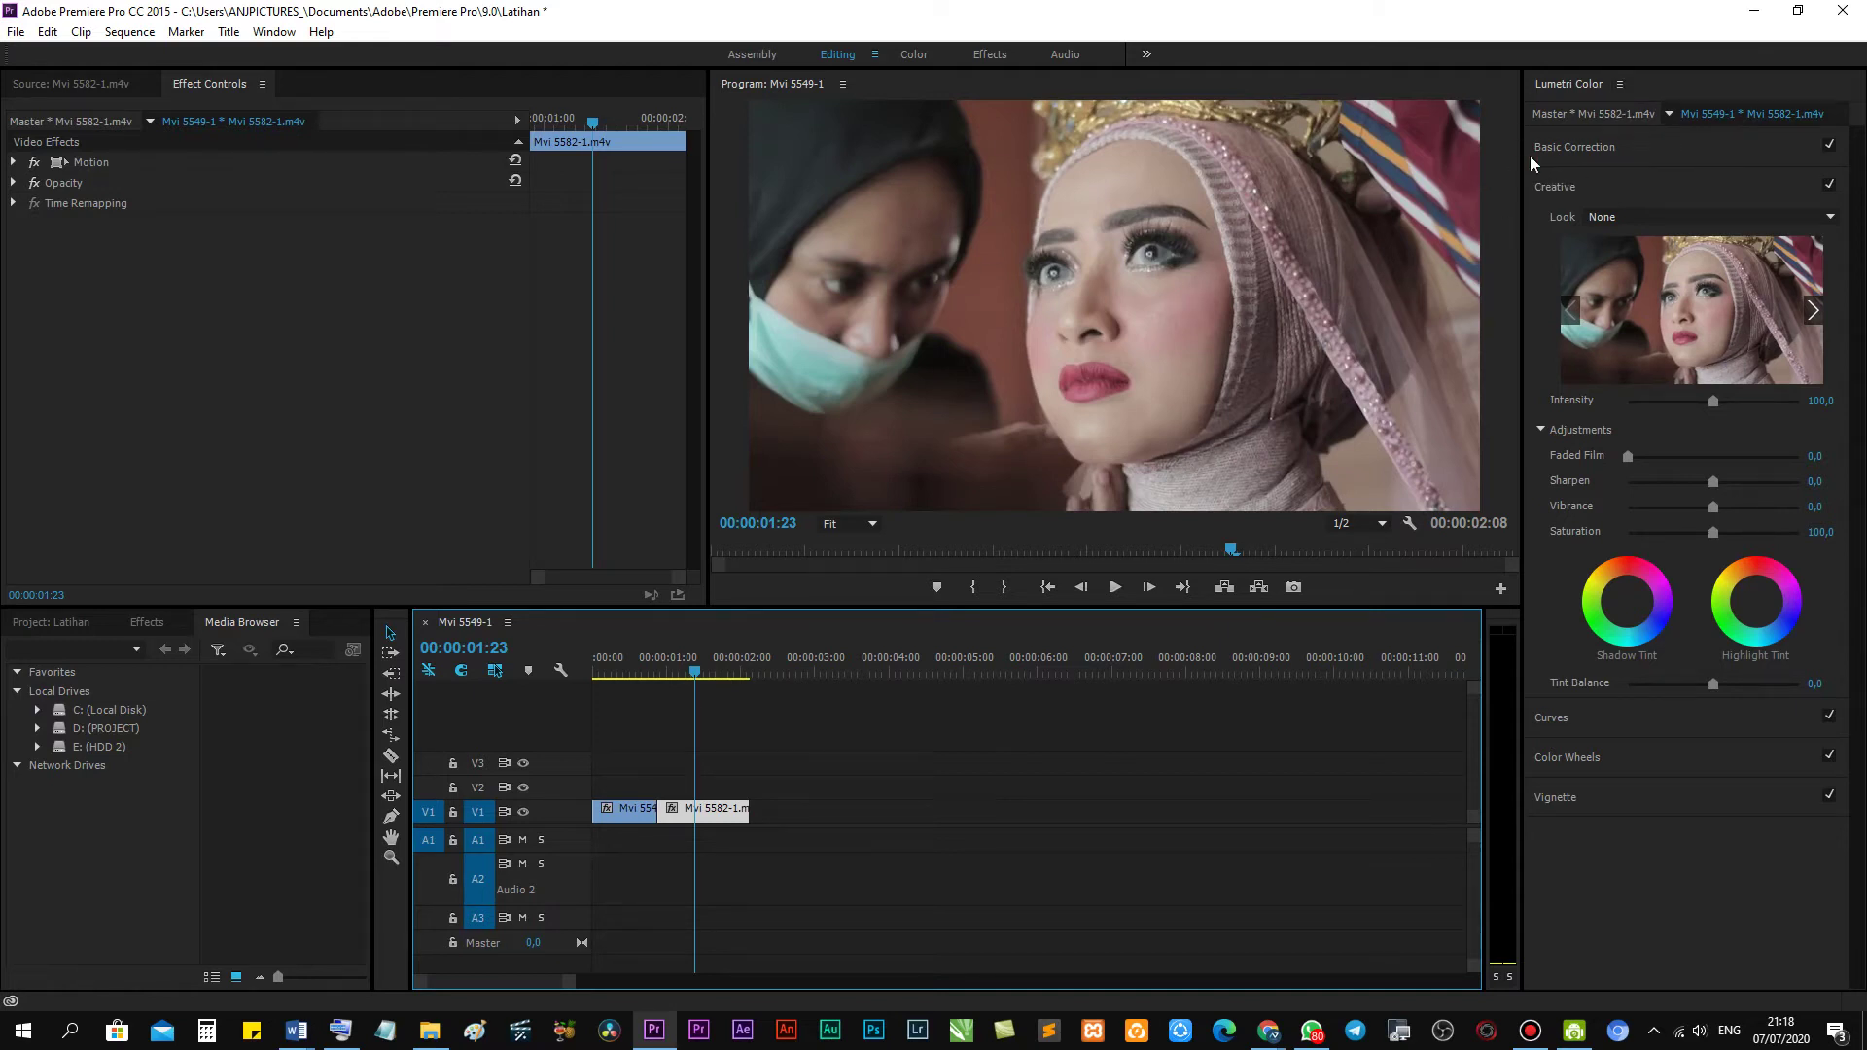
drag(706, 669, 676, 673)
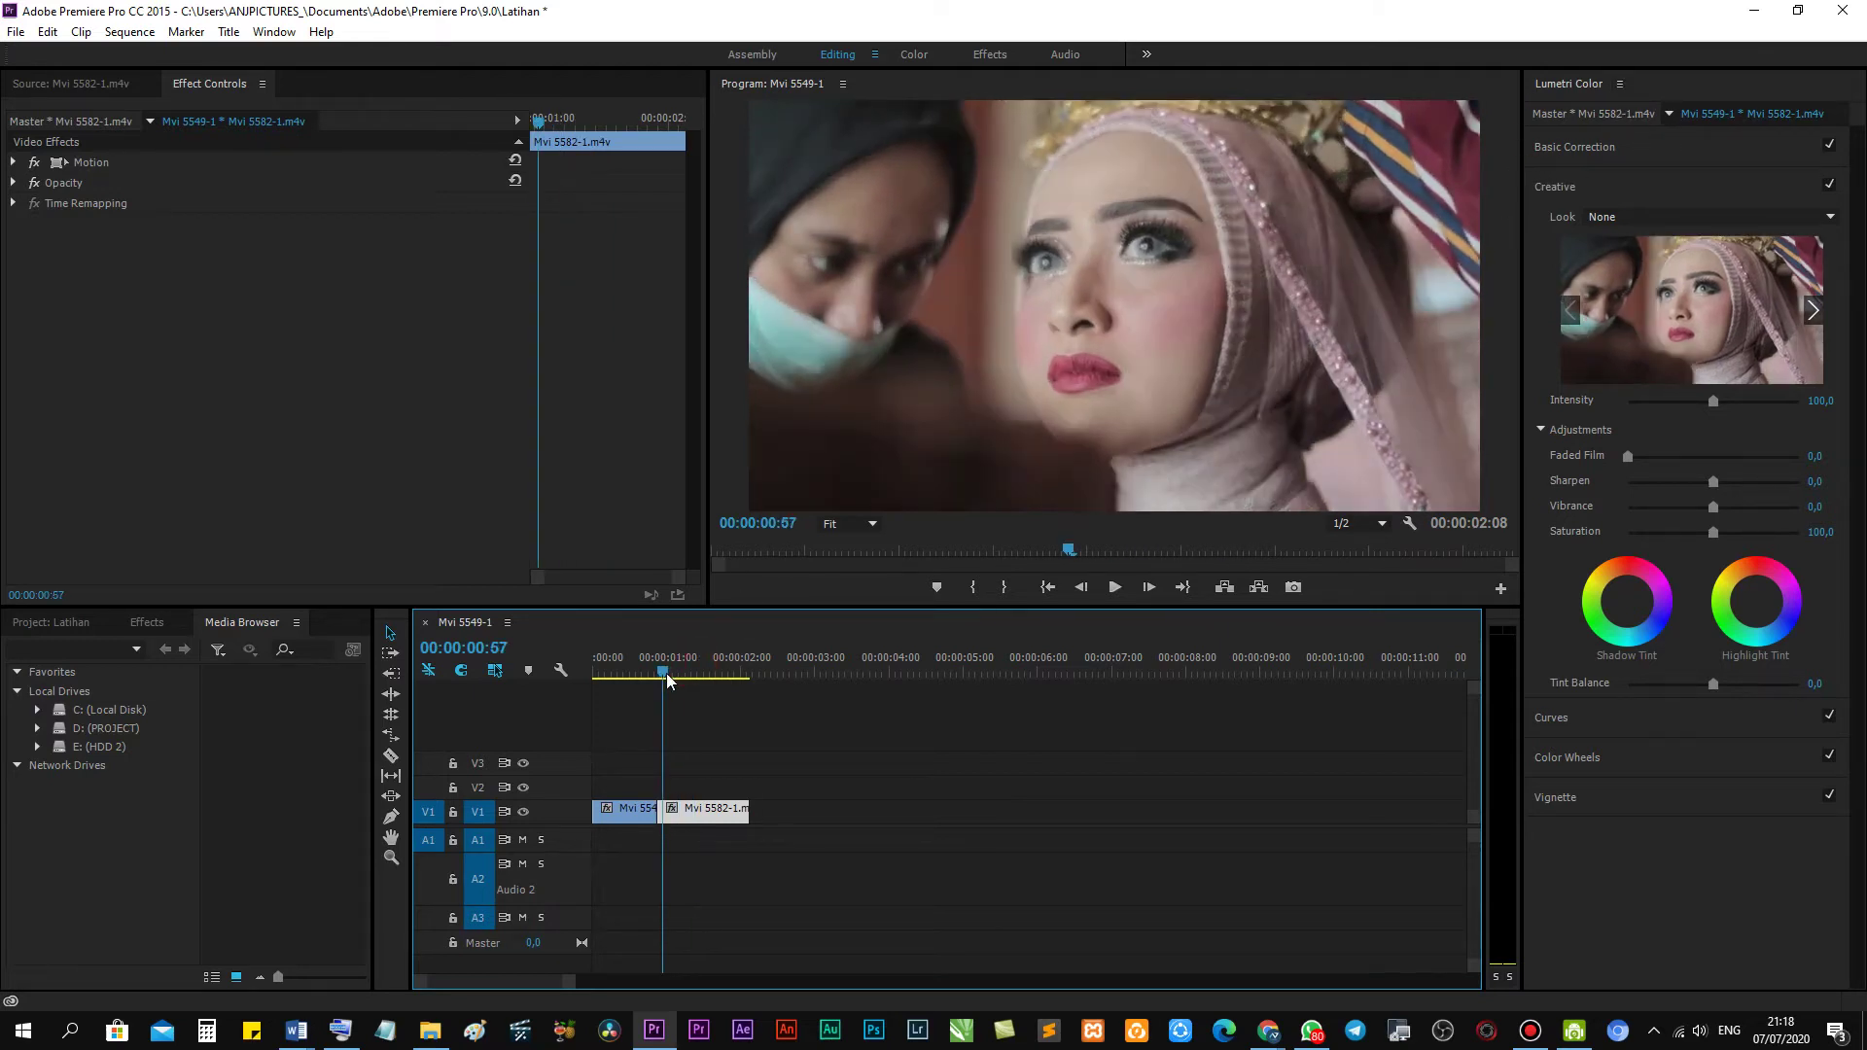
click(704, 670)
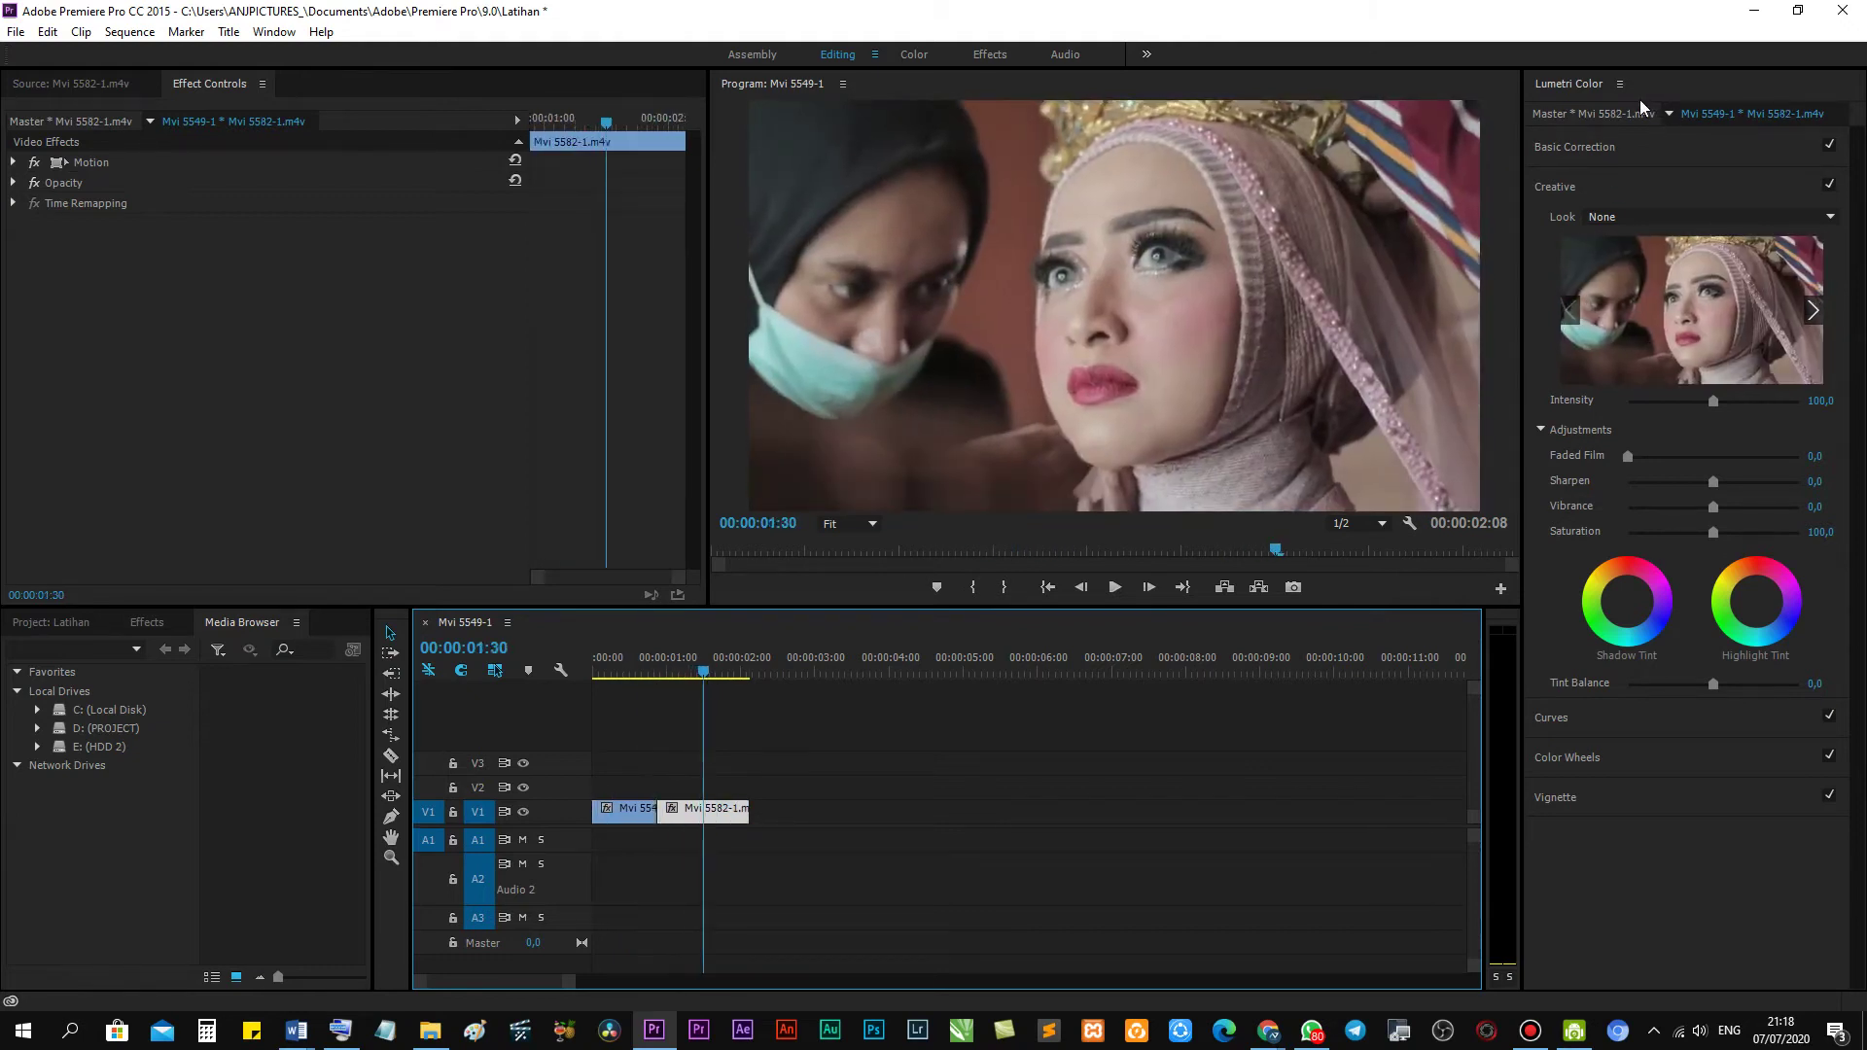
Close the Lumetri Color panel, widen the program monitor, and move the playhead to 00:00:00:30.
click(1620, 83)
click(1682, 84)
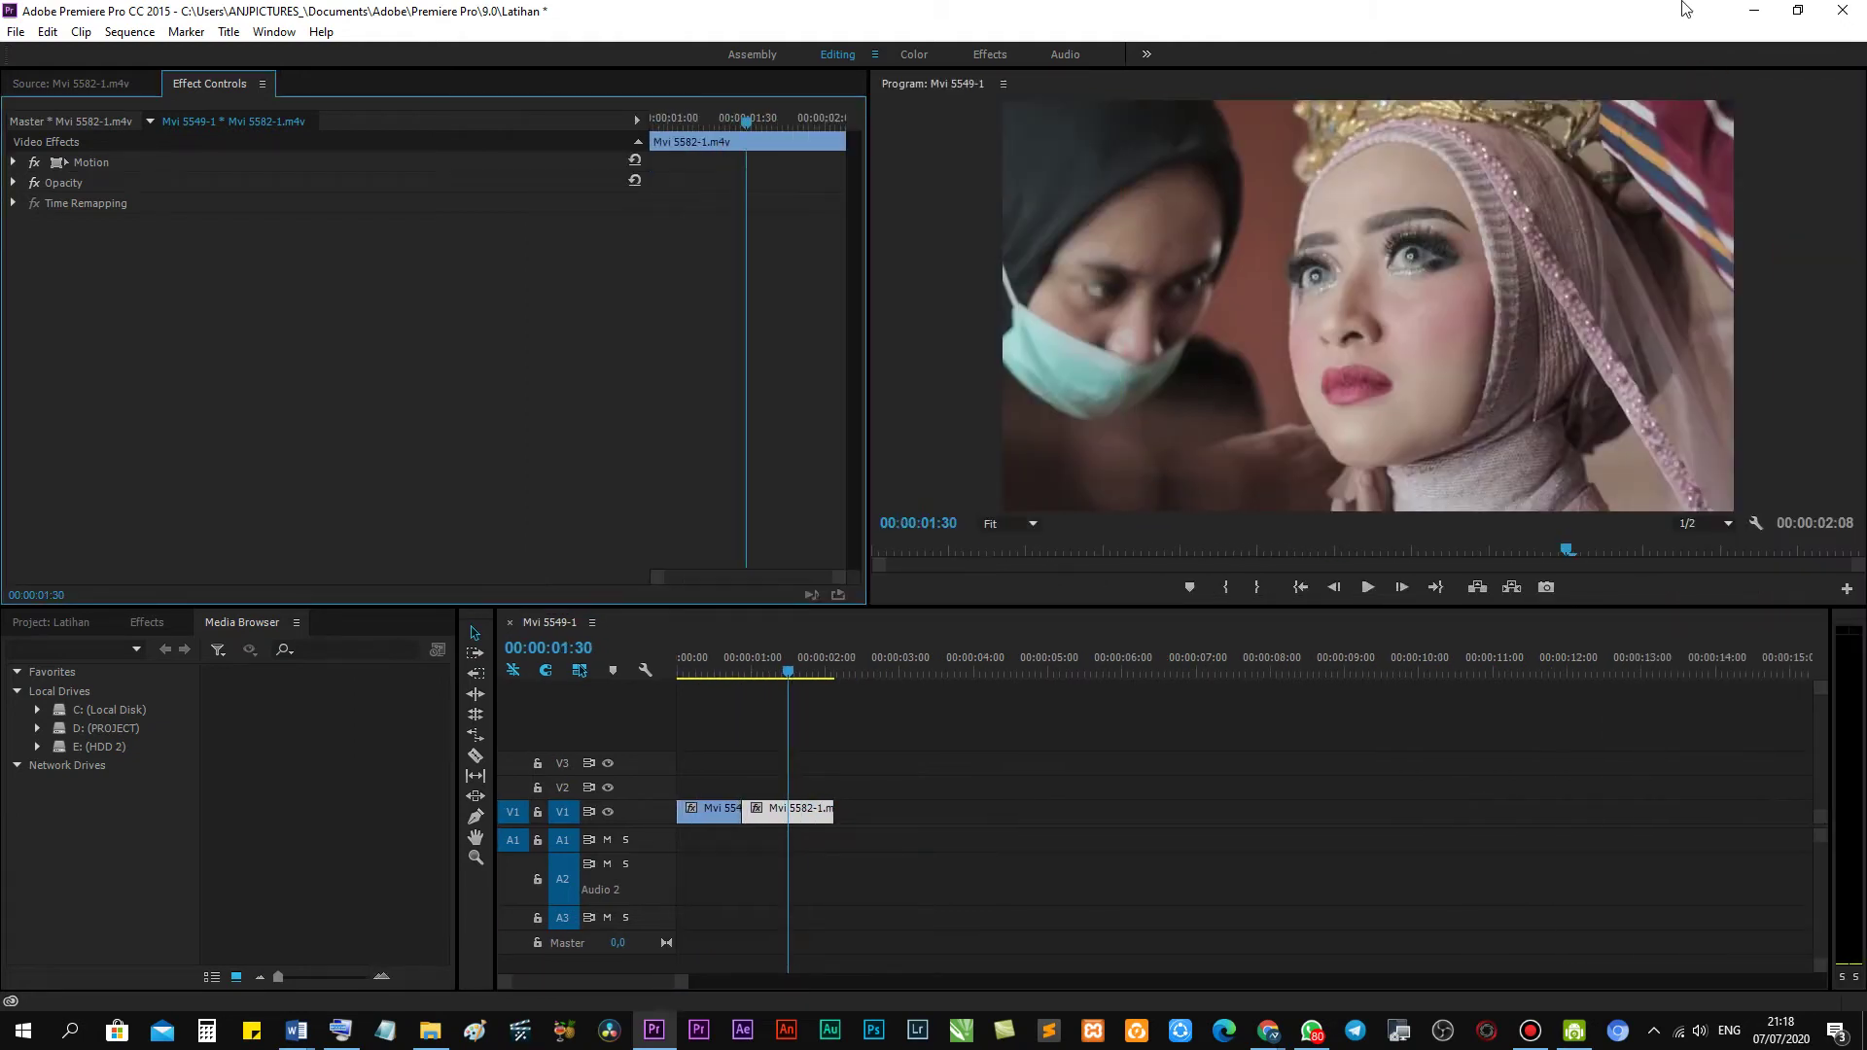
drag(869, 441, 663, 440)
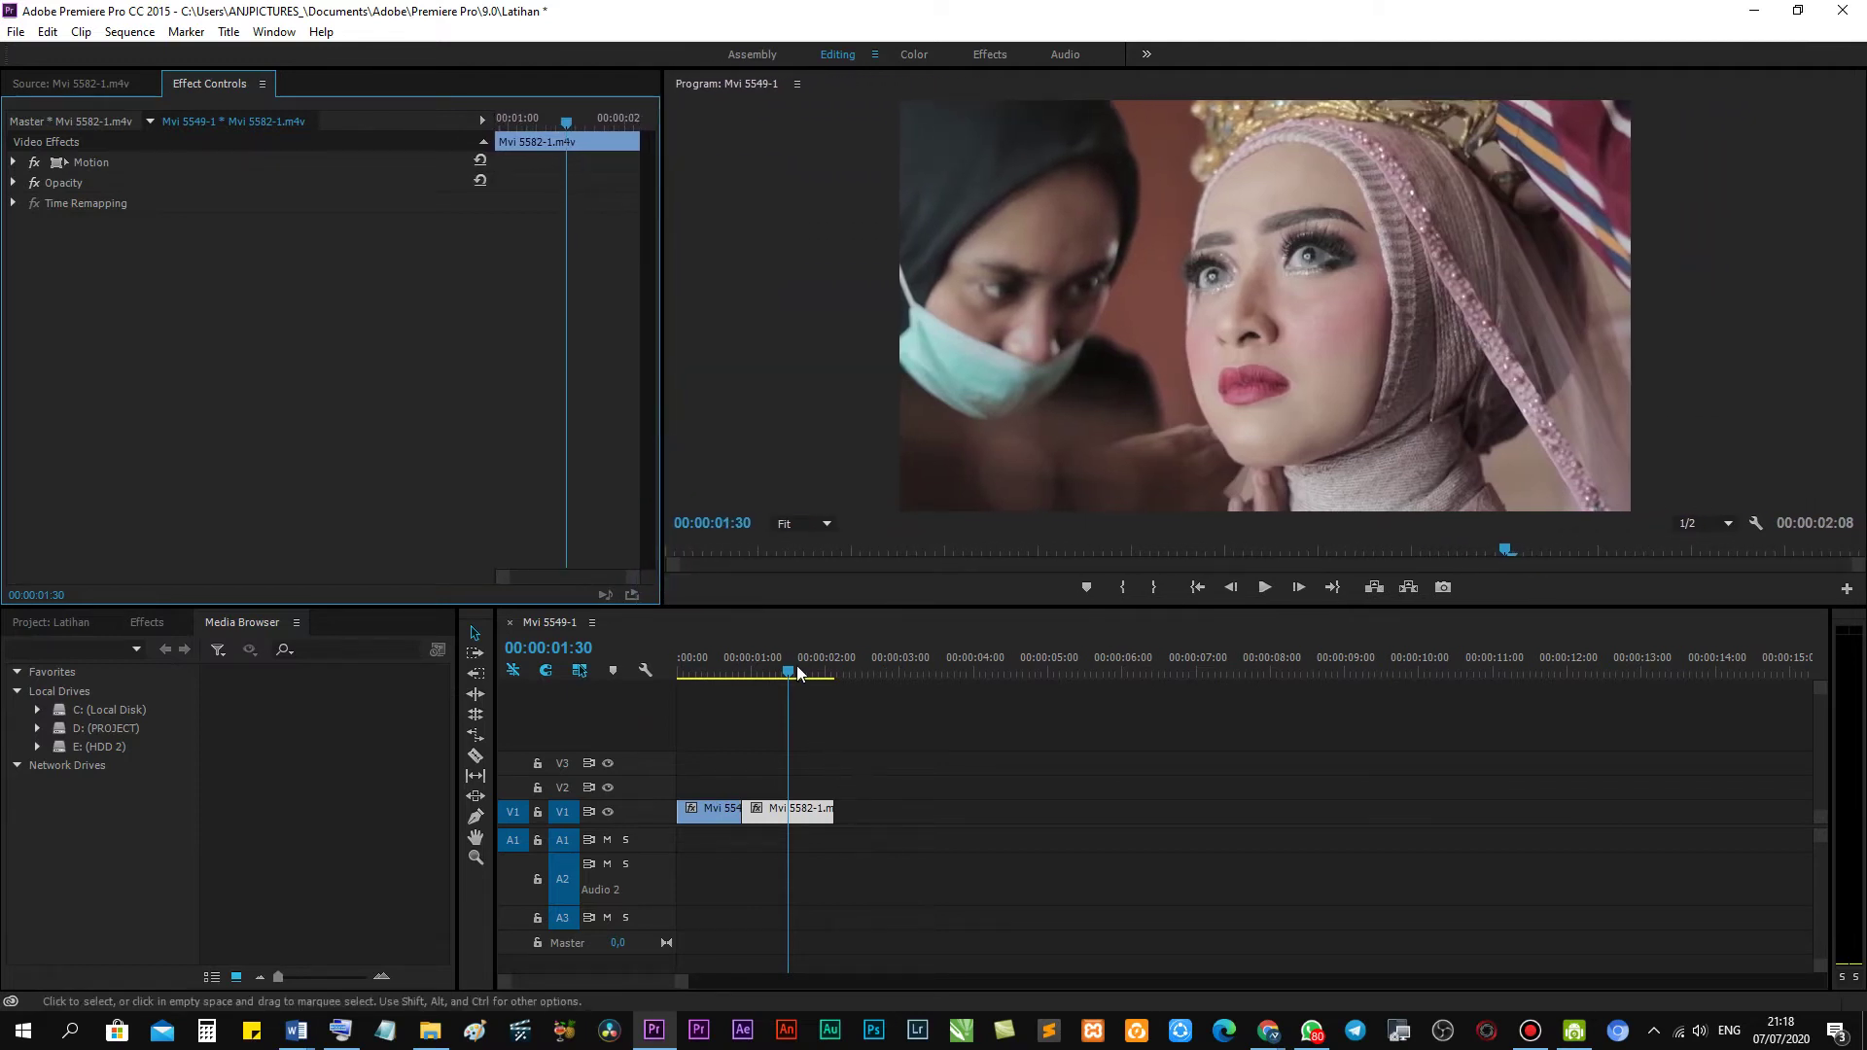
mouse_move(694, 670)
mouse_down()
mouse_move(759, 671)
mouse_move(692, 671)
mouse_up()
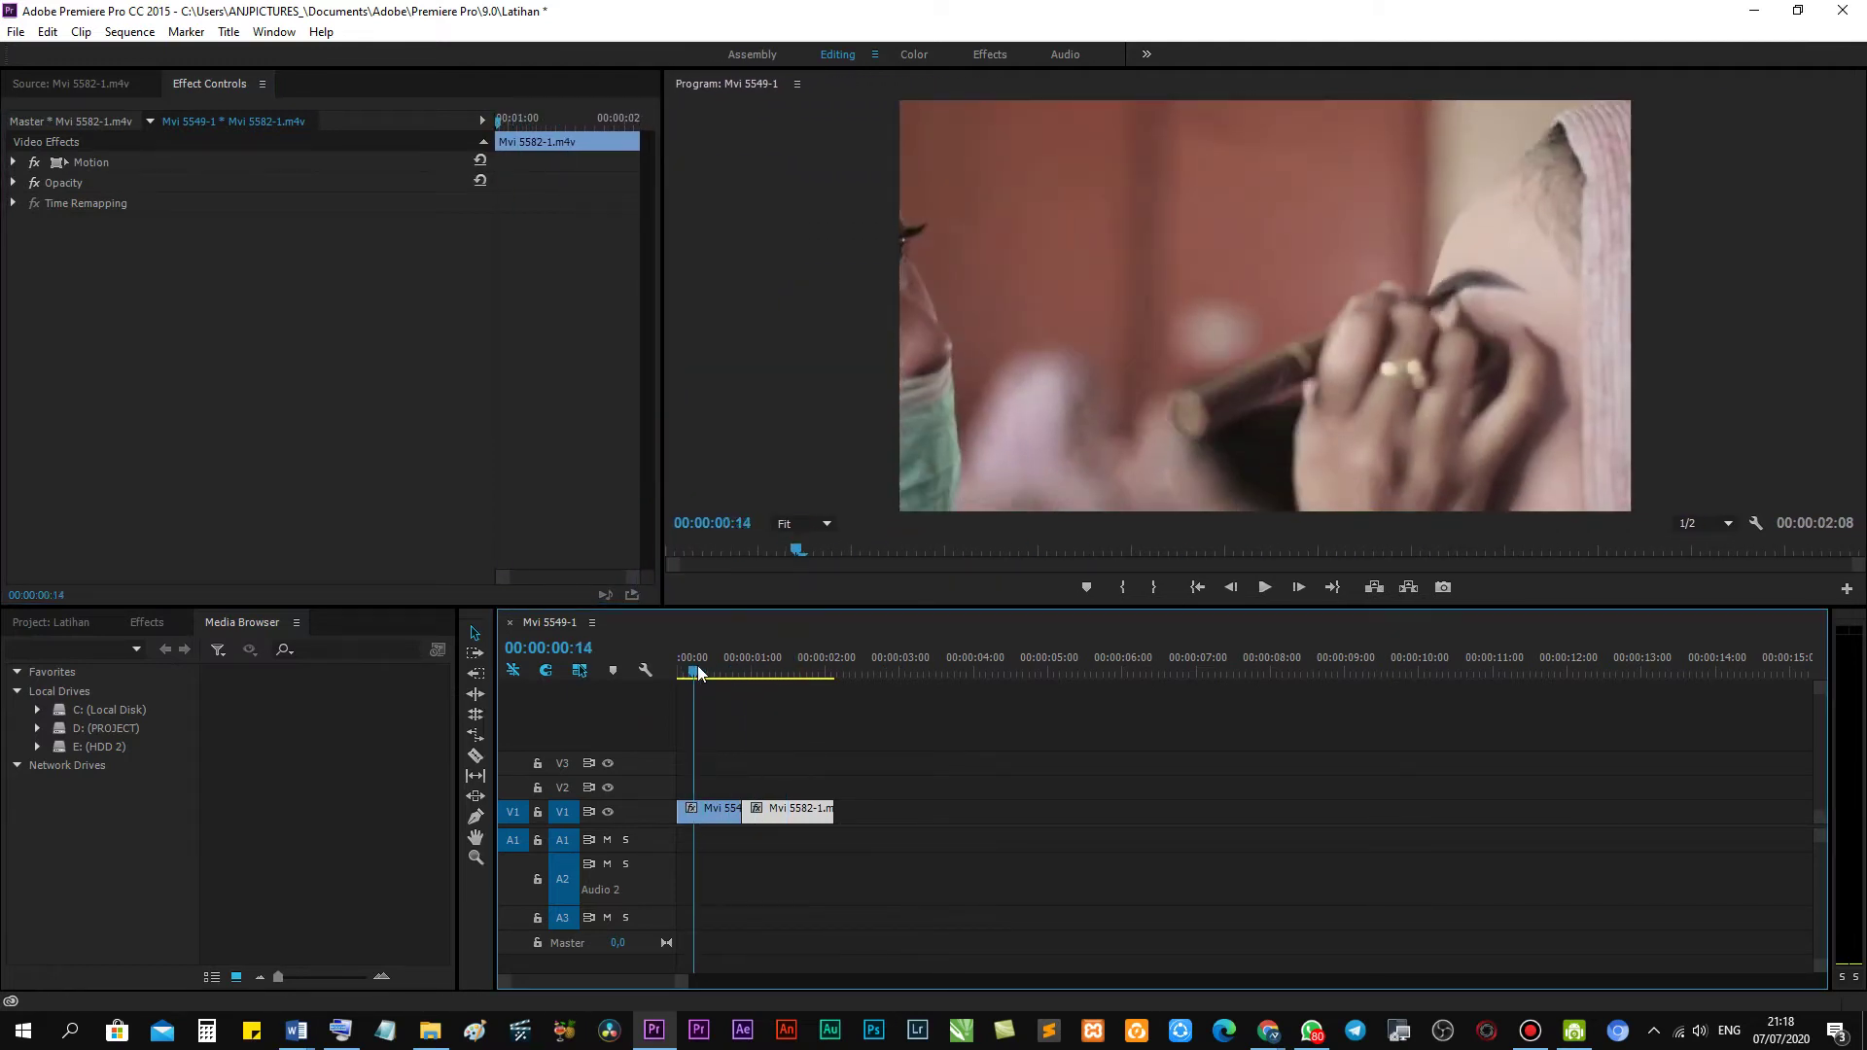
drag(1187, 550, 944, 550)
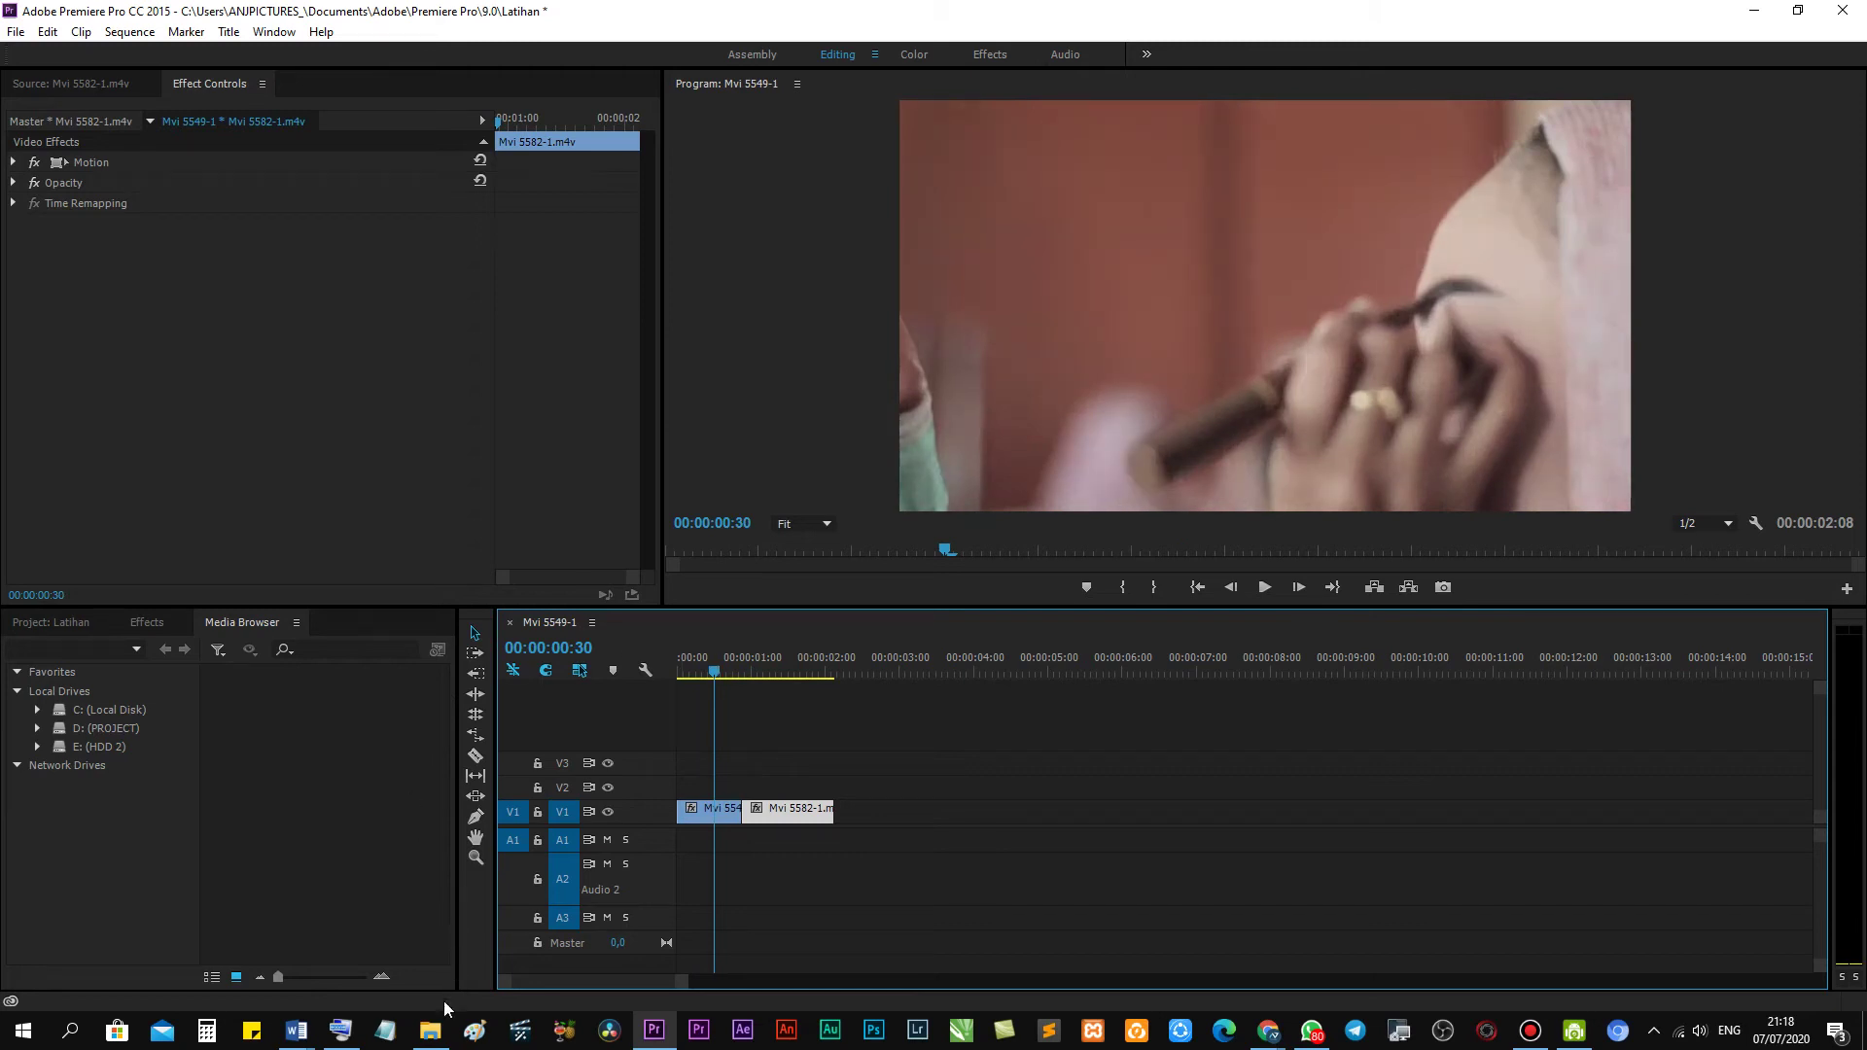
click(91, 626)
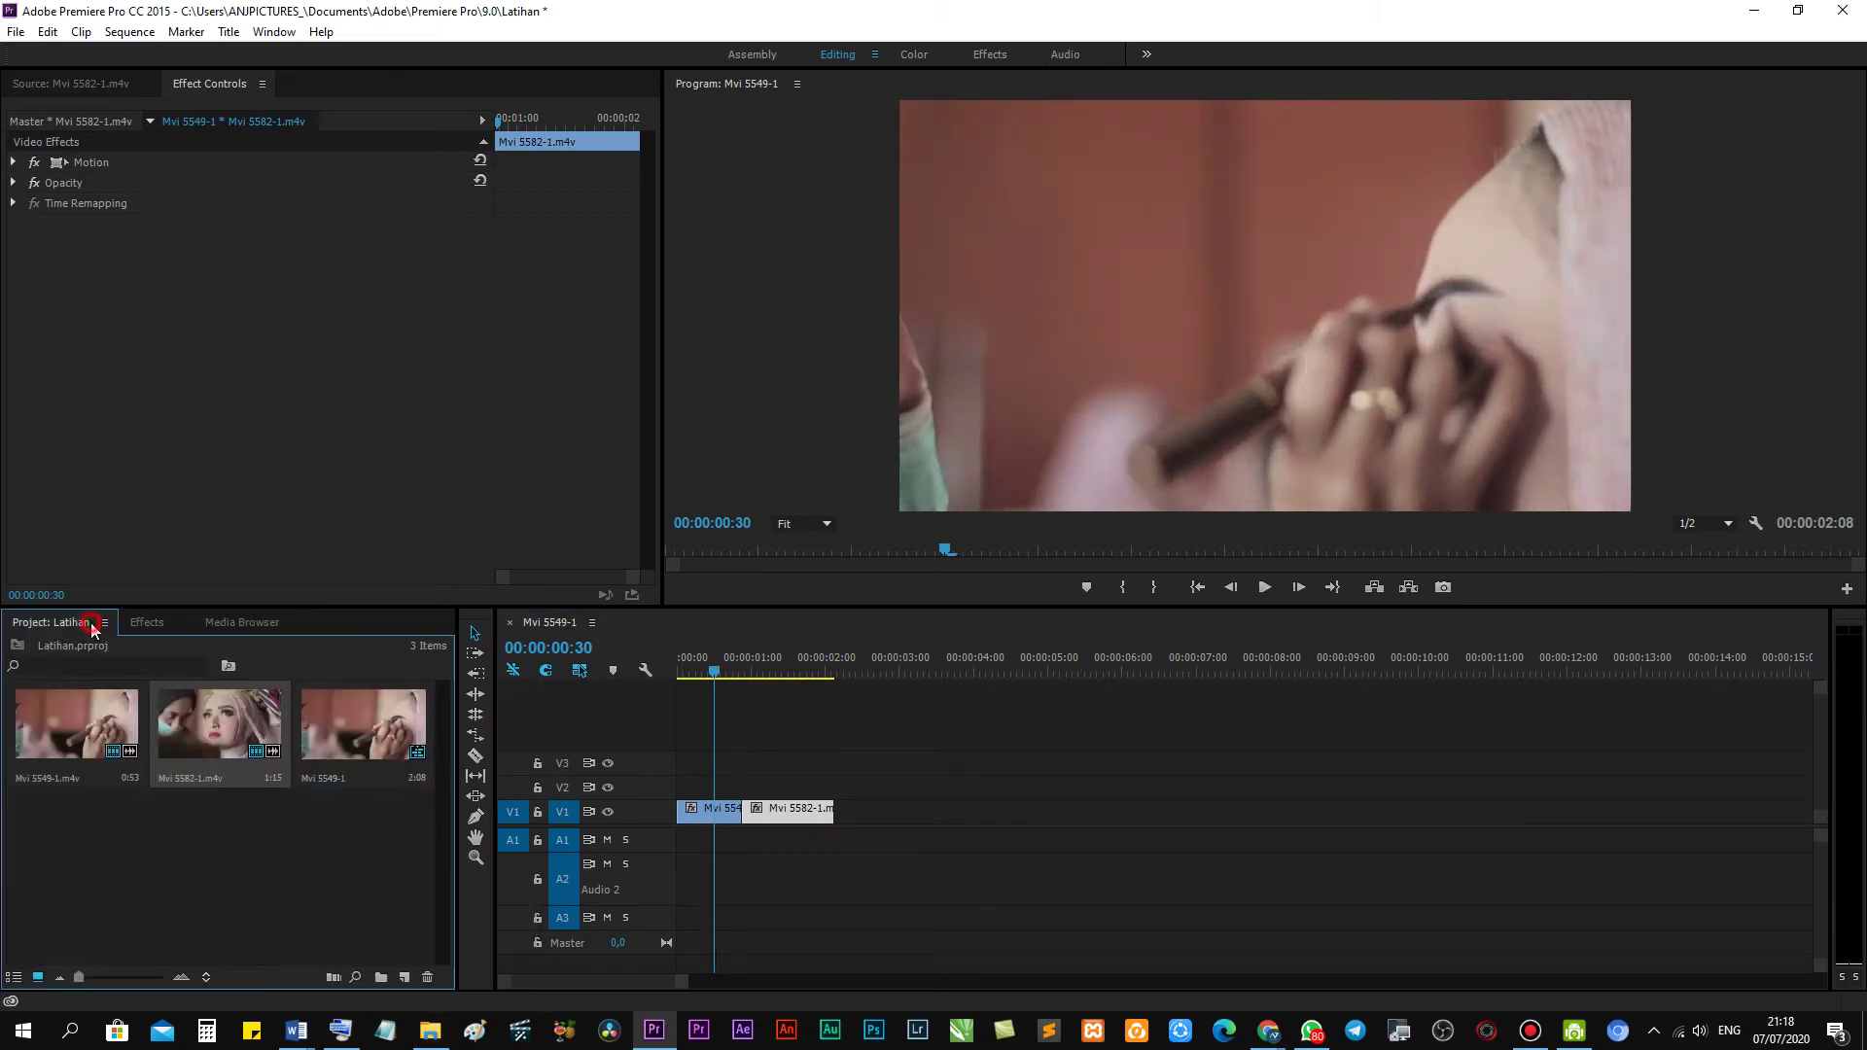
right_click(250, 842)
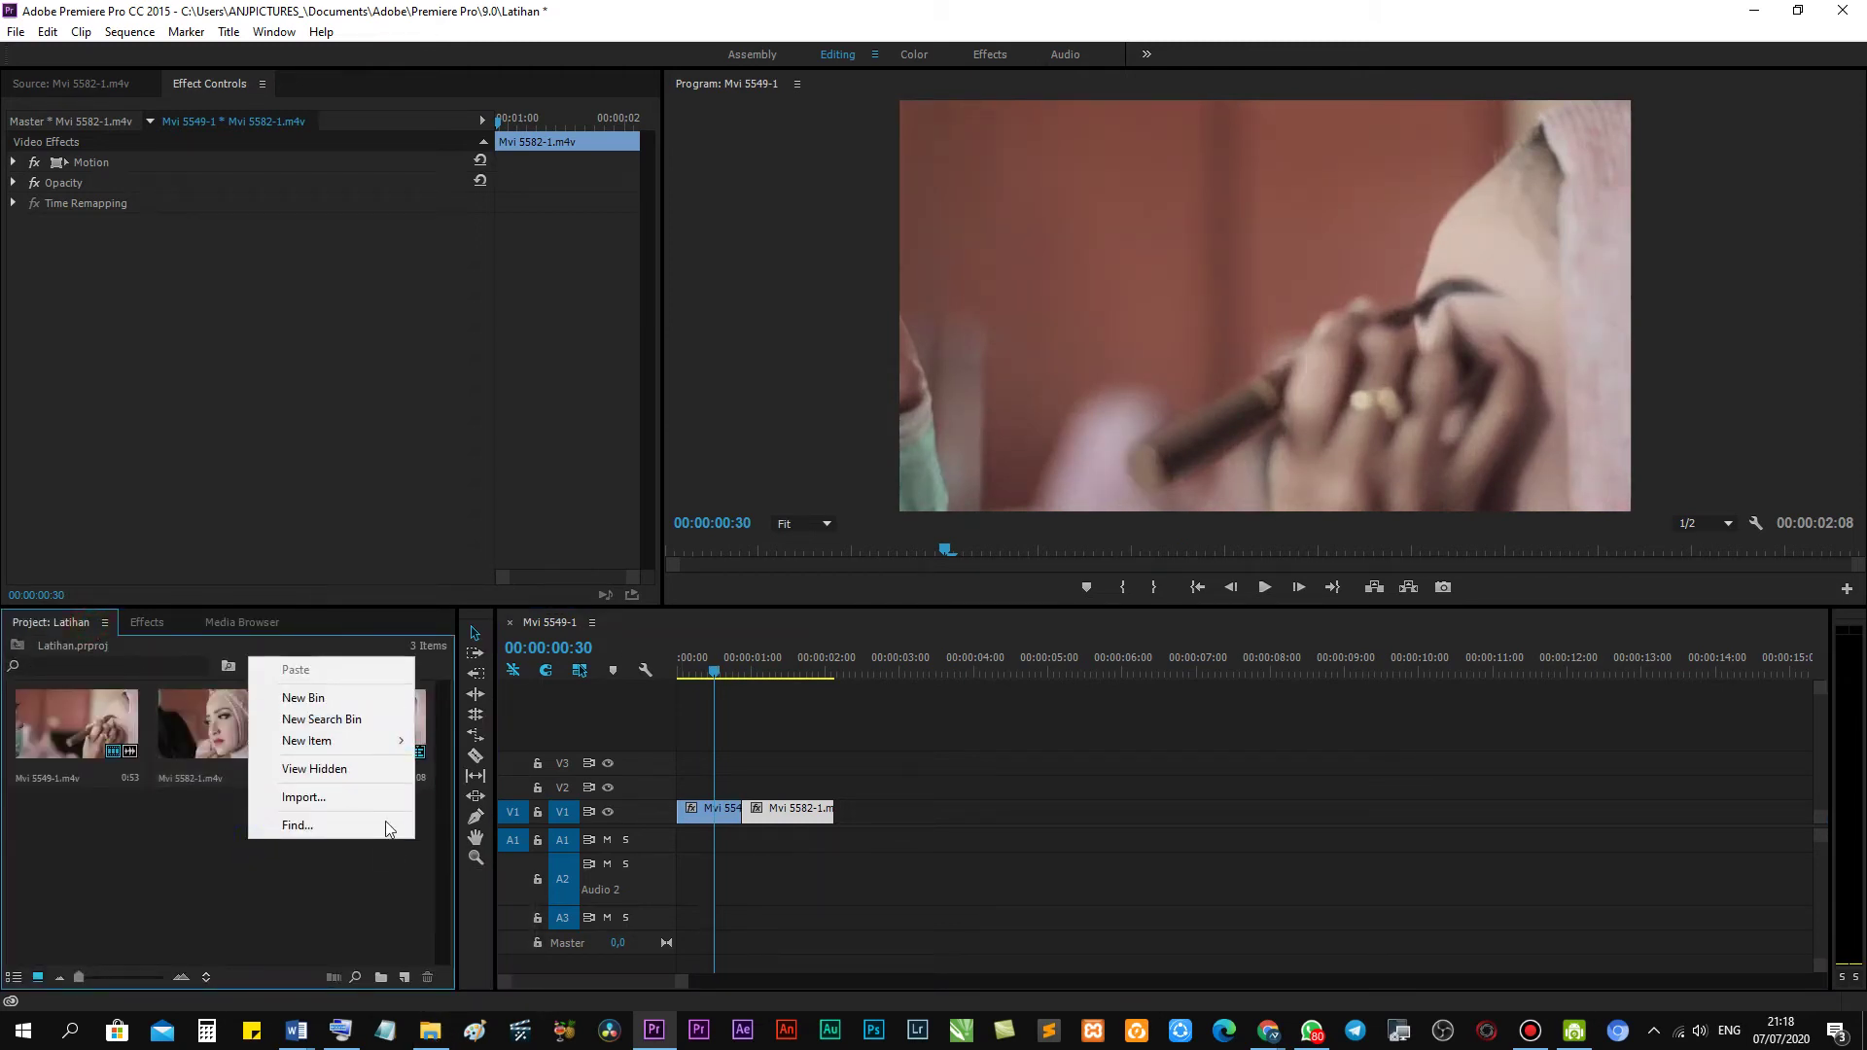
right_click(225, 853)
click(293, 817)
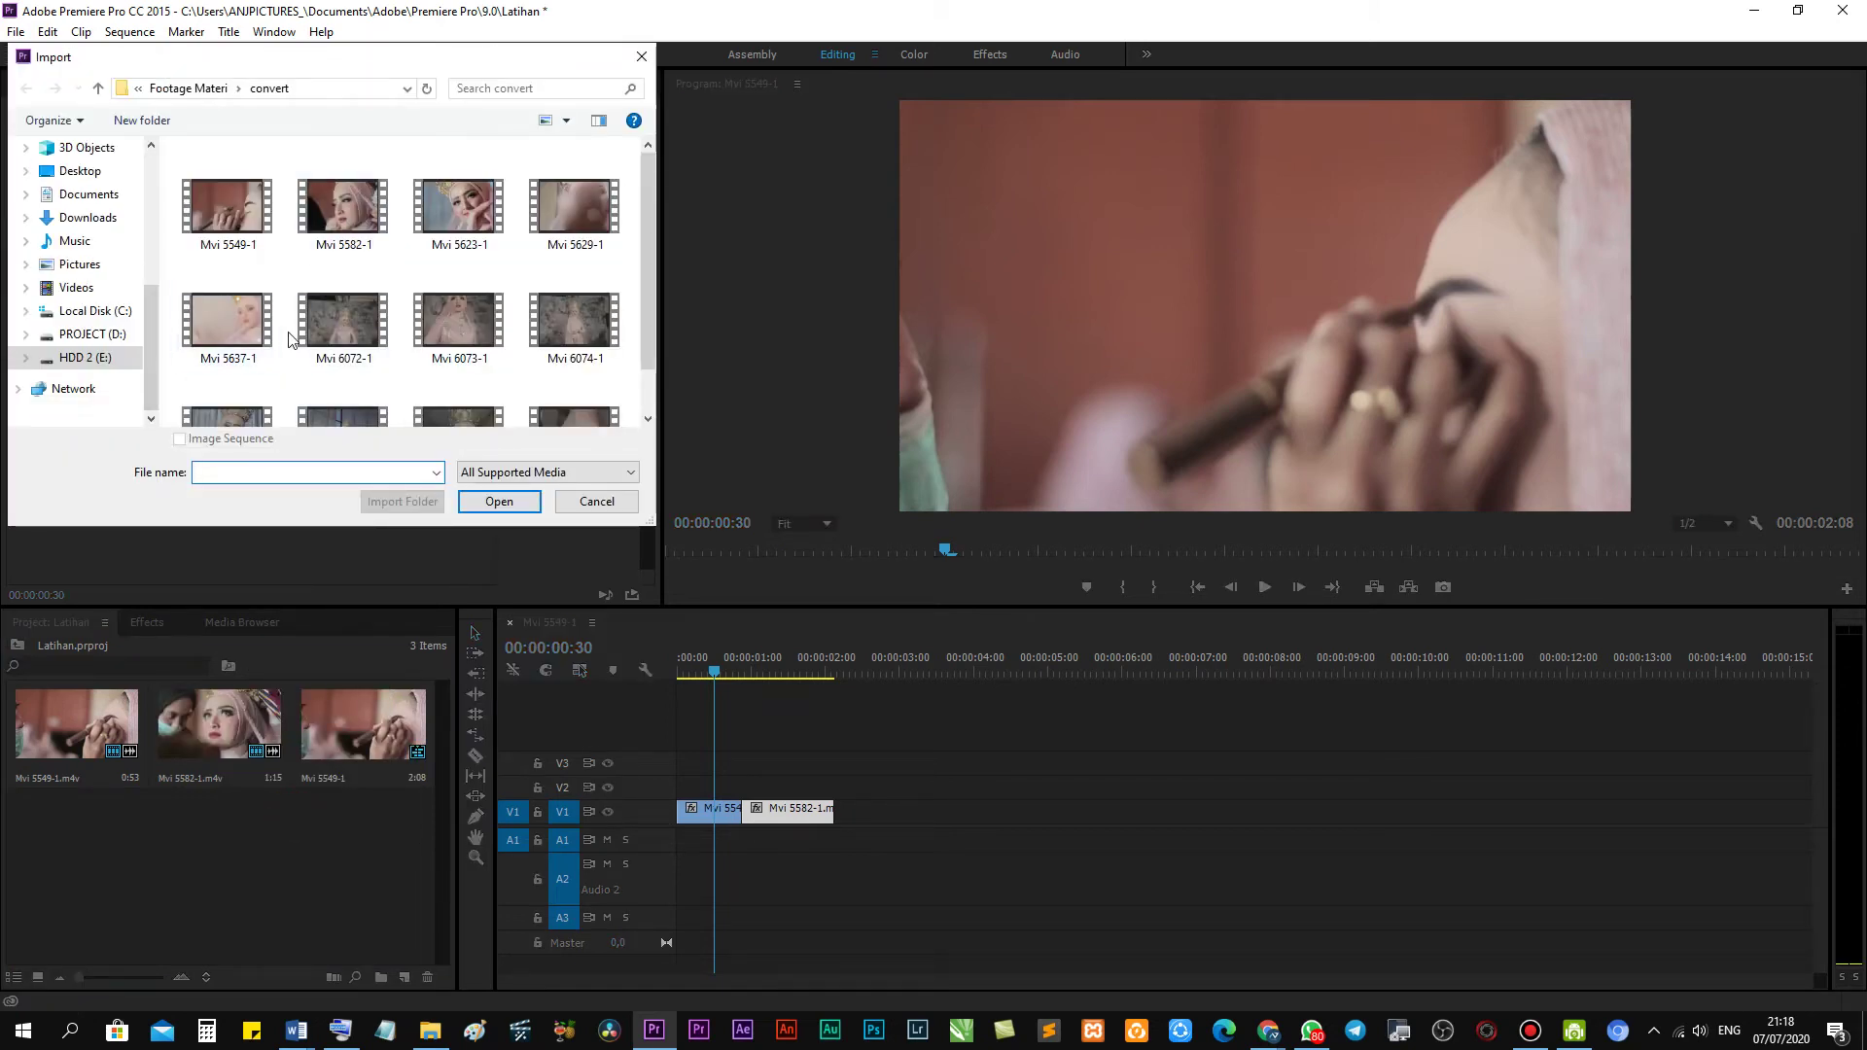
click(95, 335)
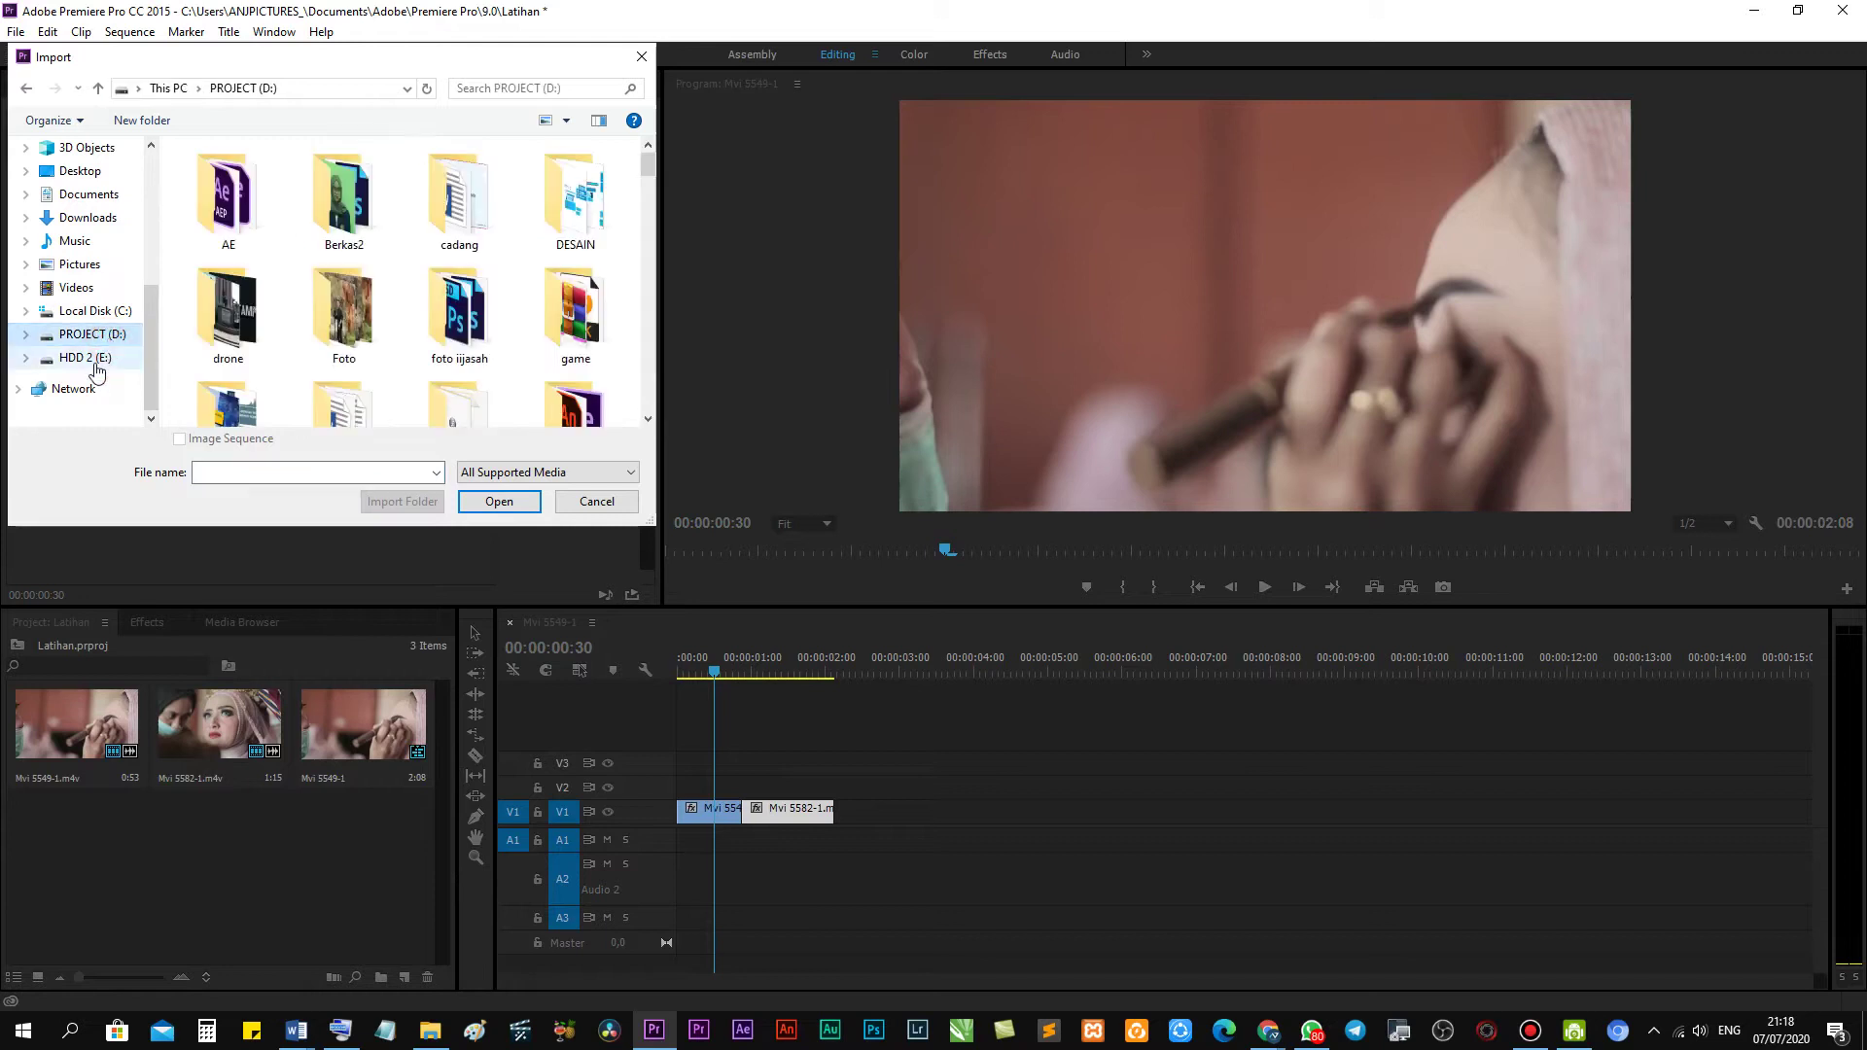
click(96, 360)
double_click(233, 193)
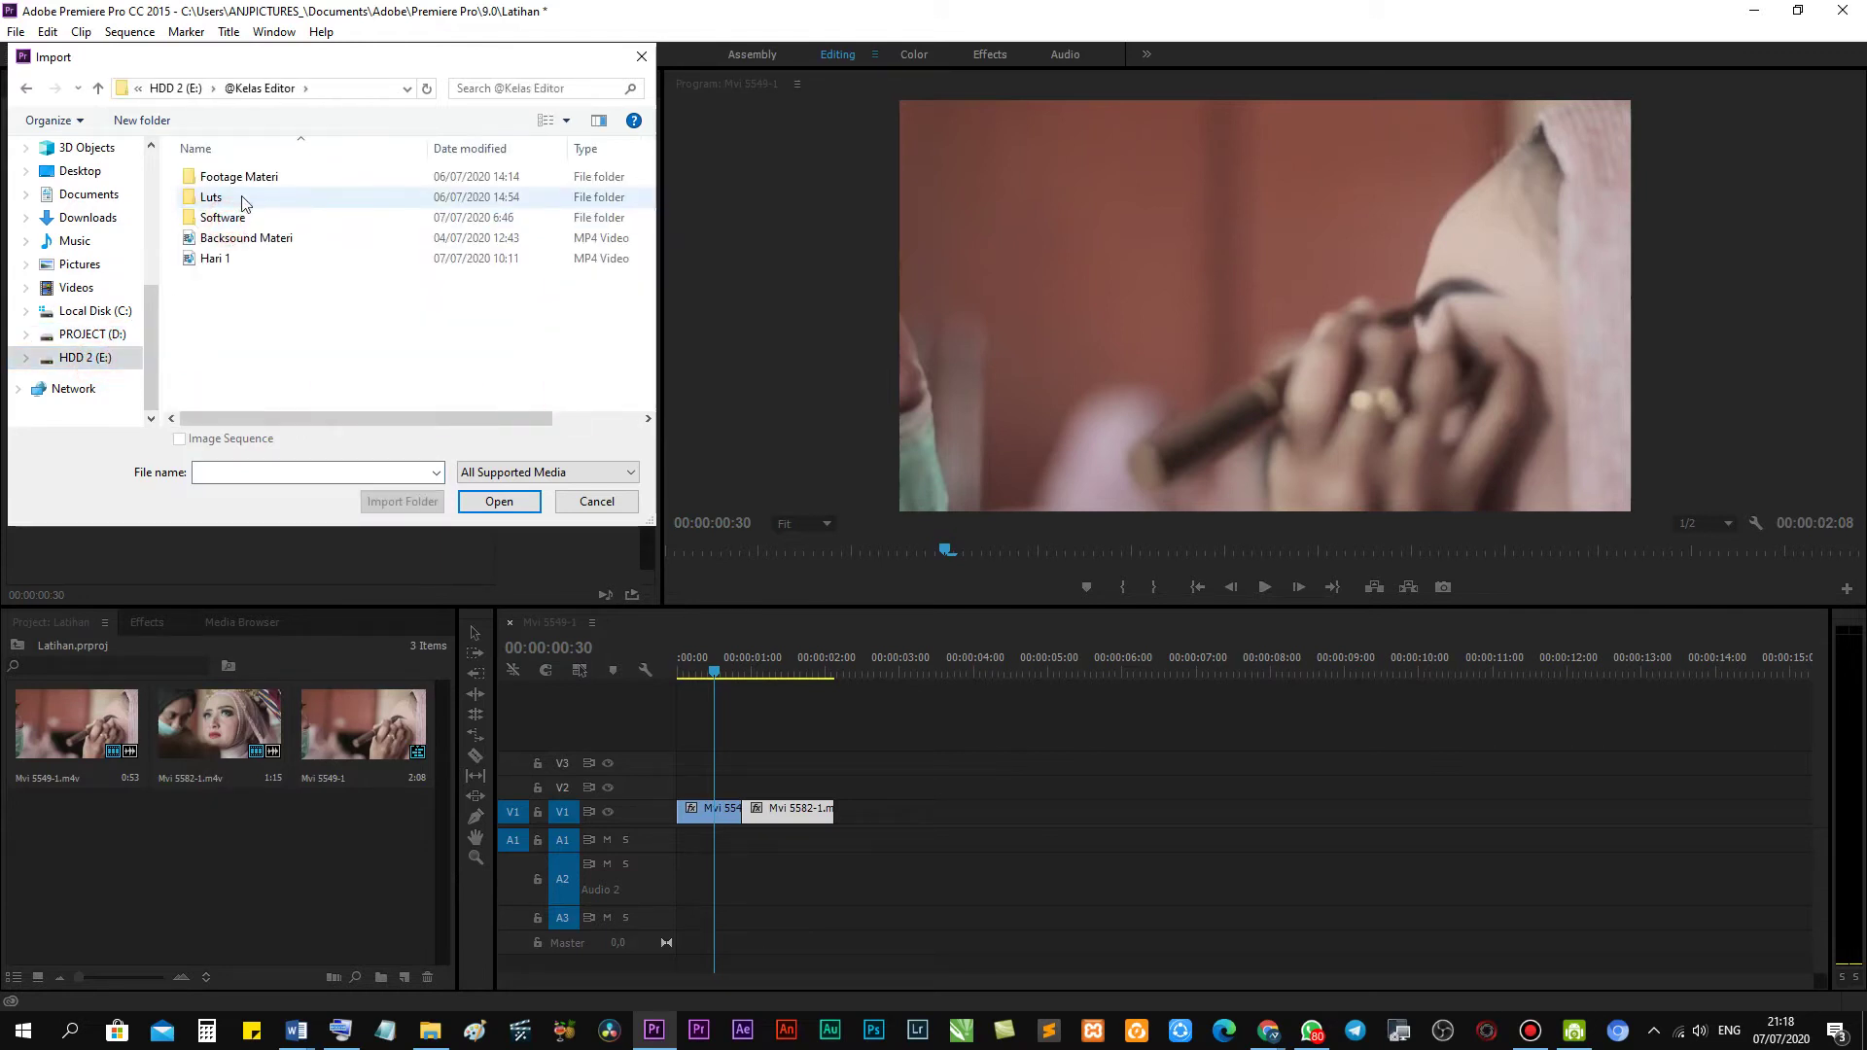
click(276, 240)
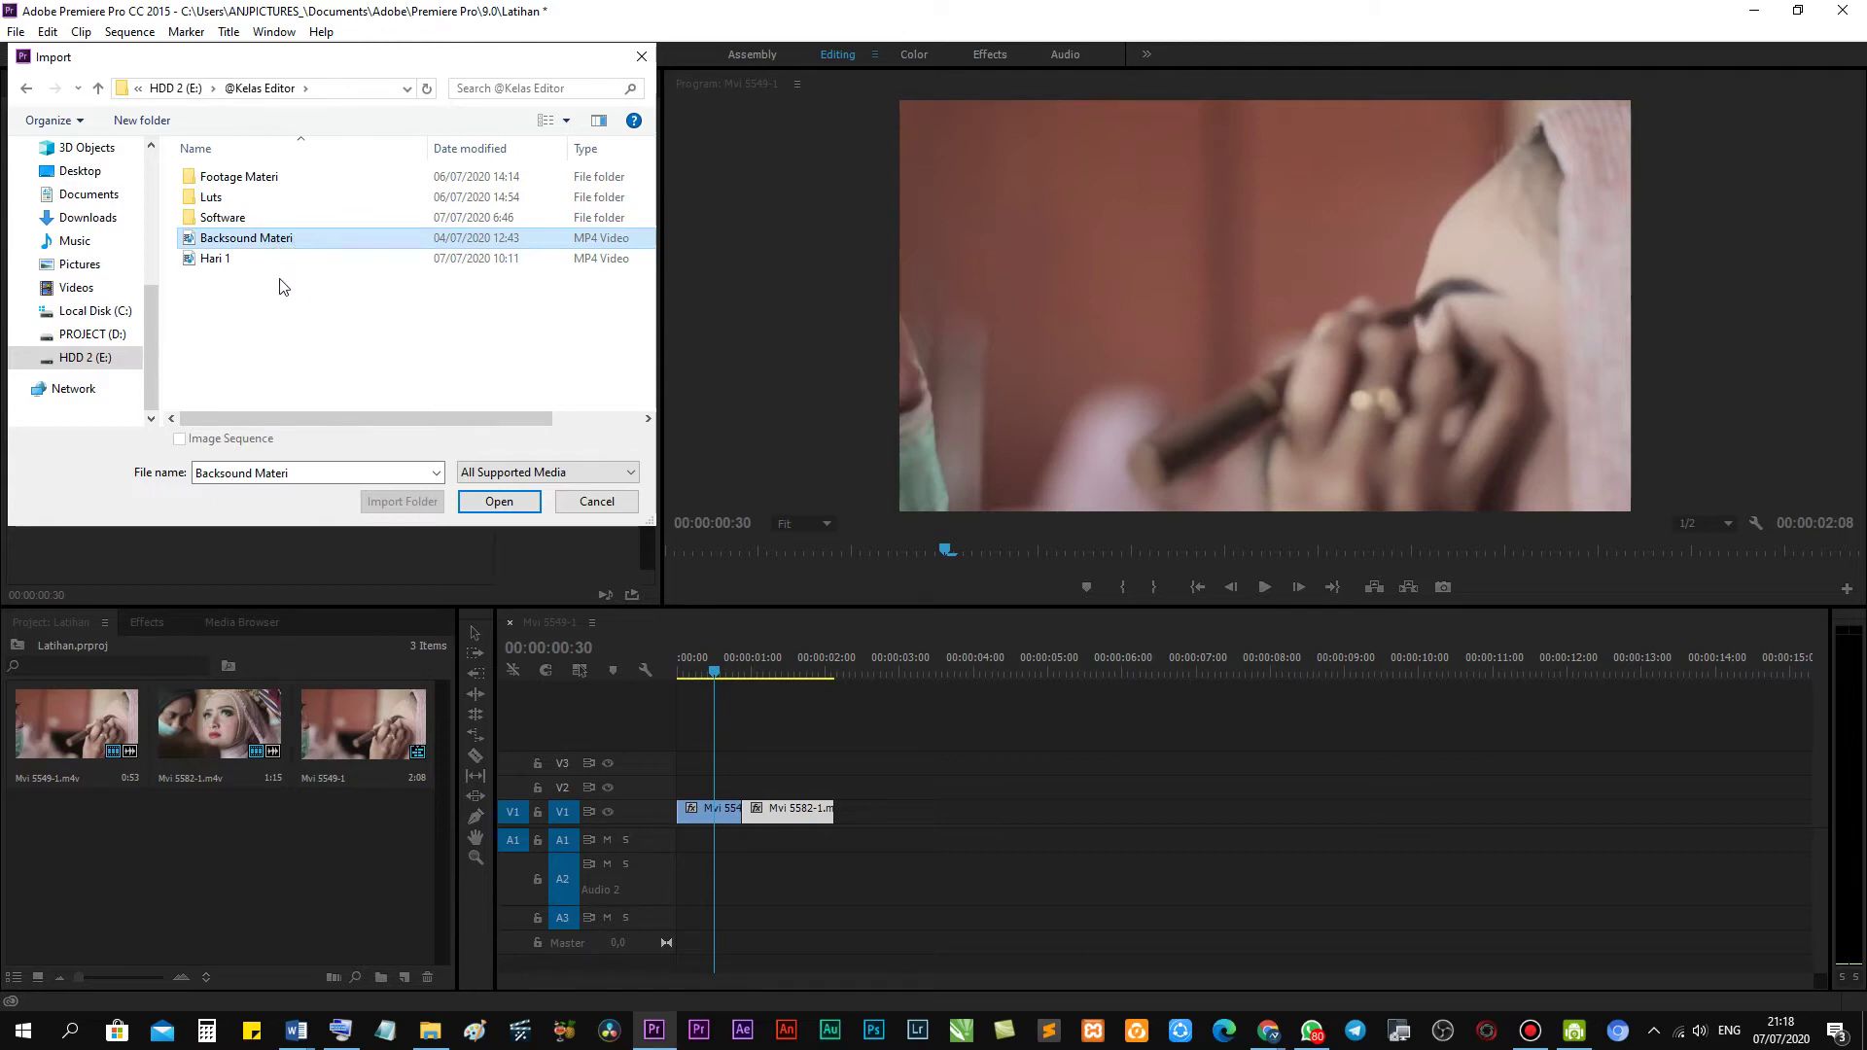
click(504, 501)
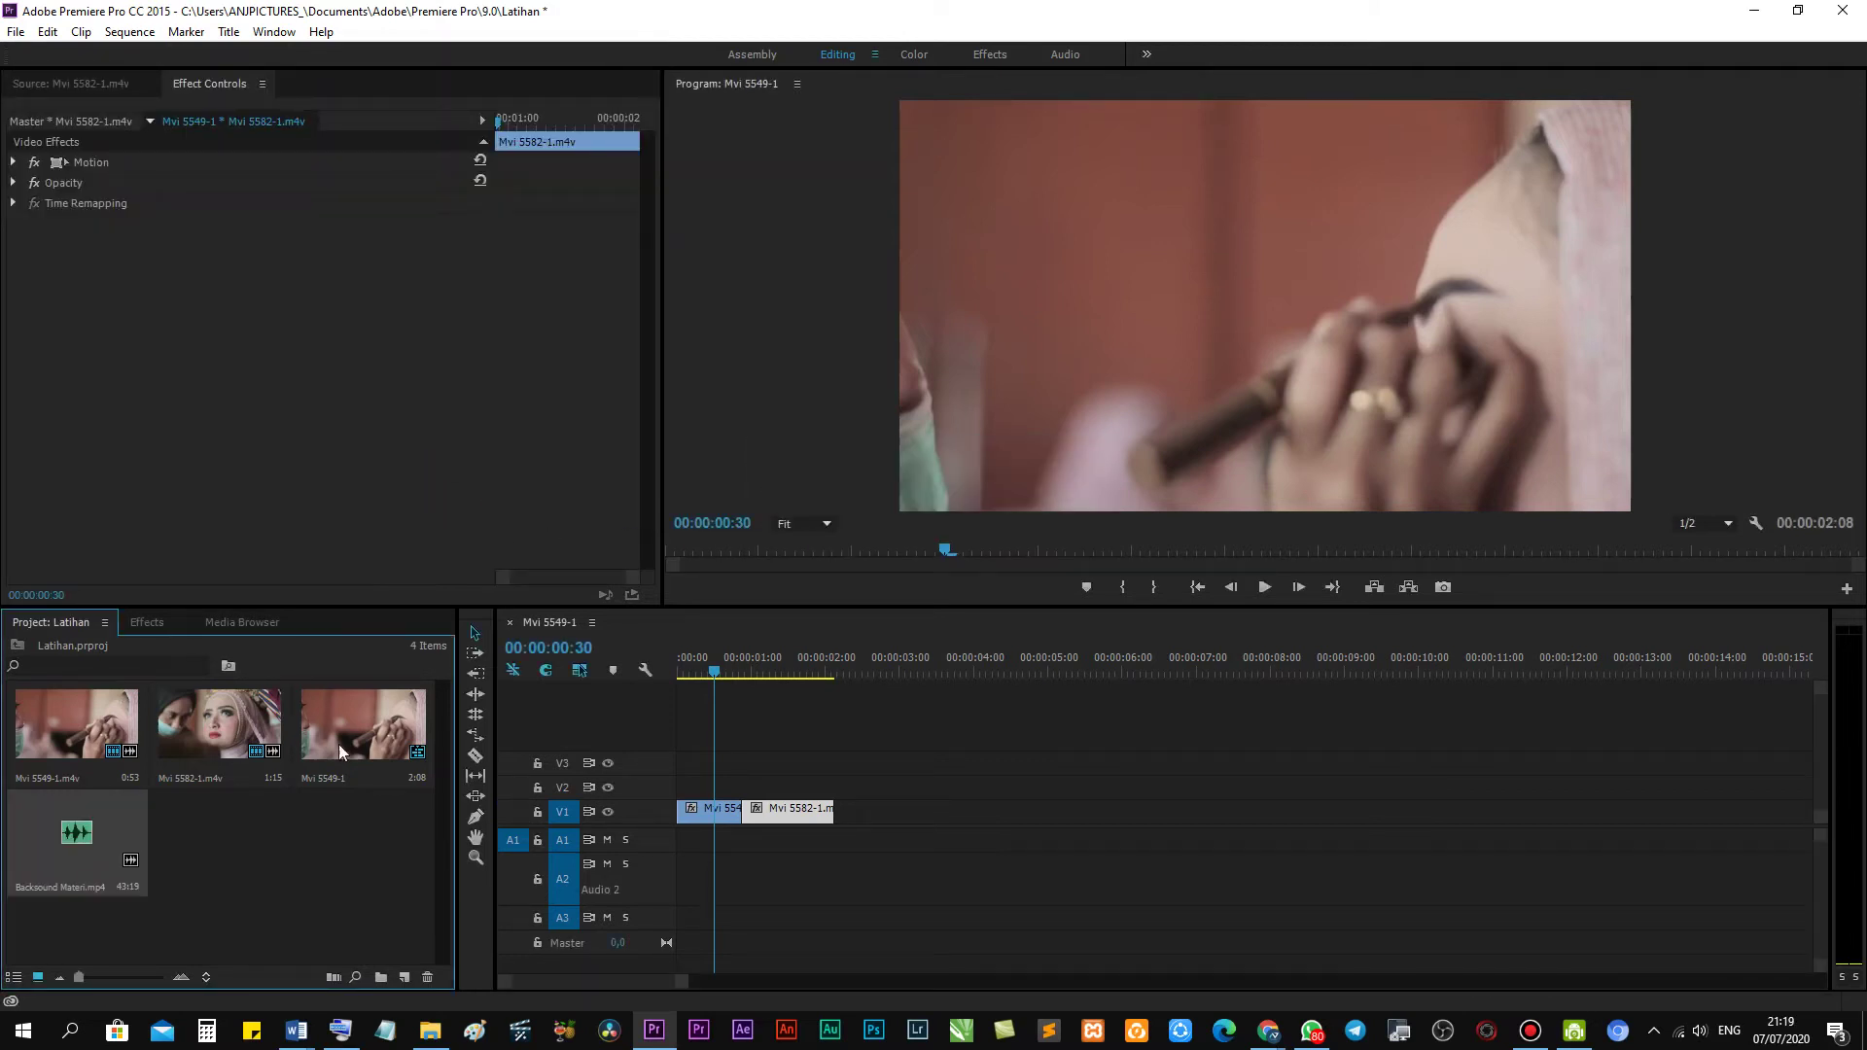
Reopen the Import dialog, cancel it, and select Mvi 5582-1.m4v.
right_click(293, 871)
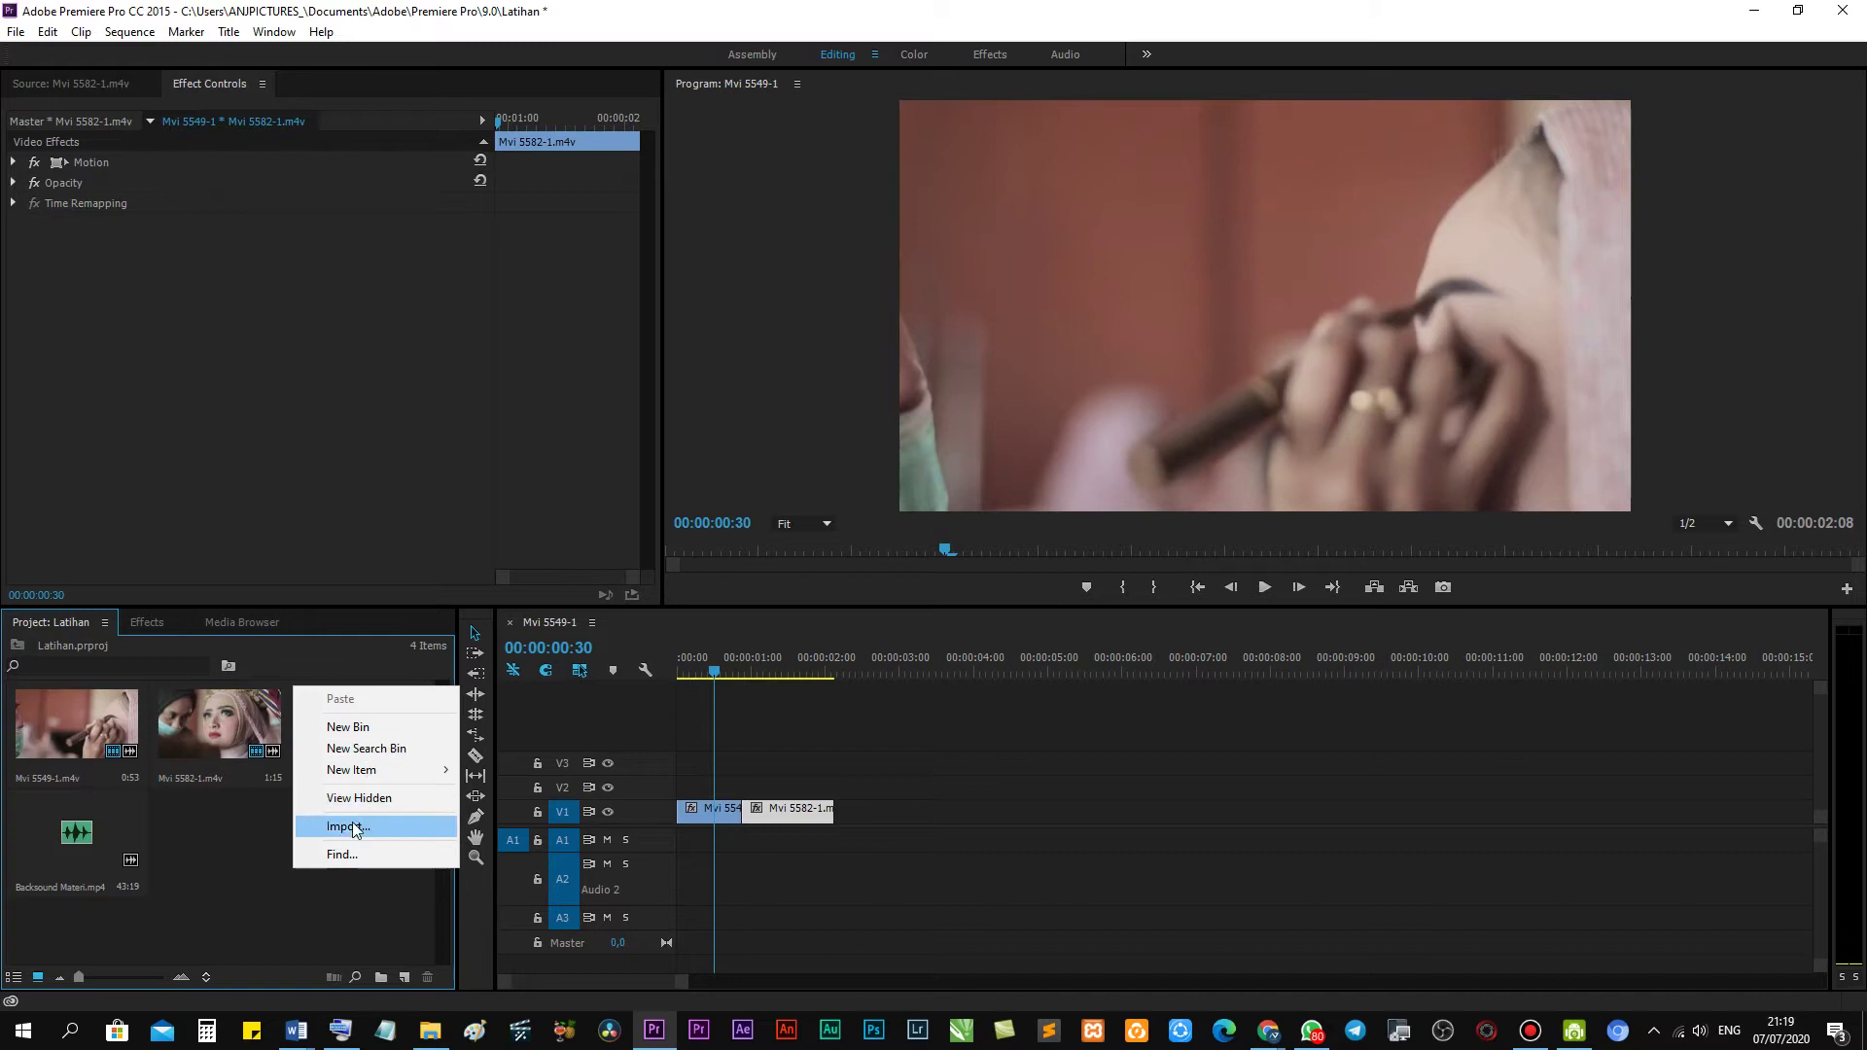
click(359, 825)
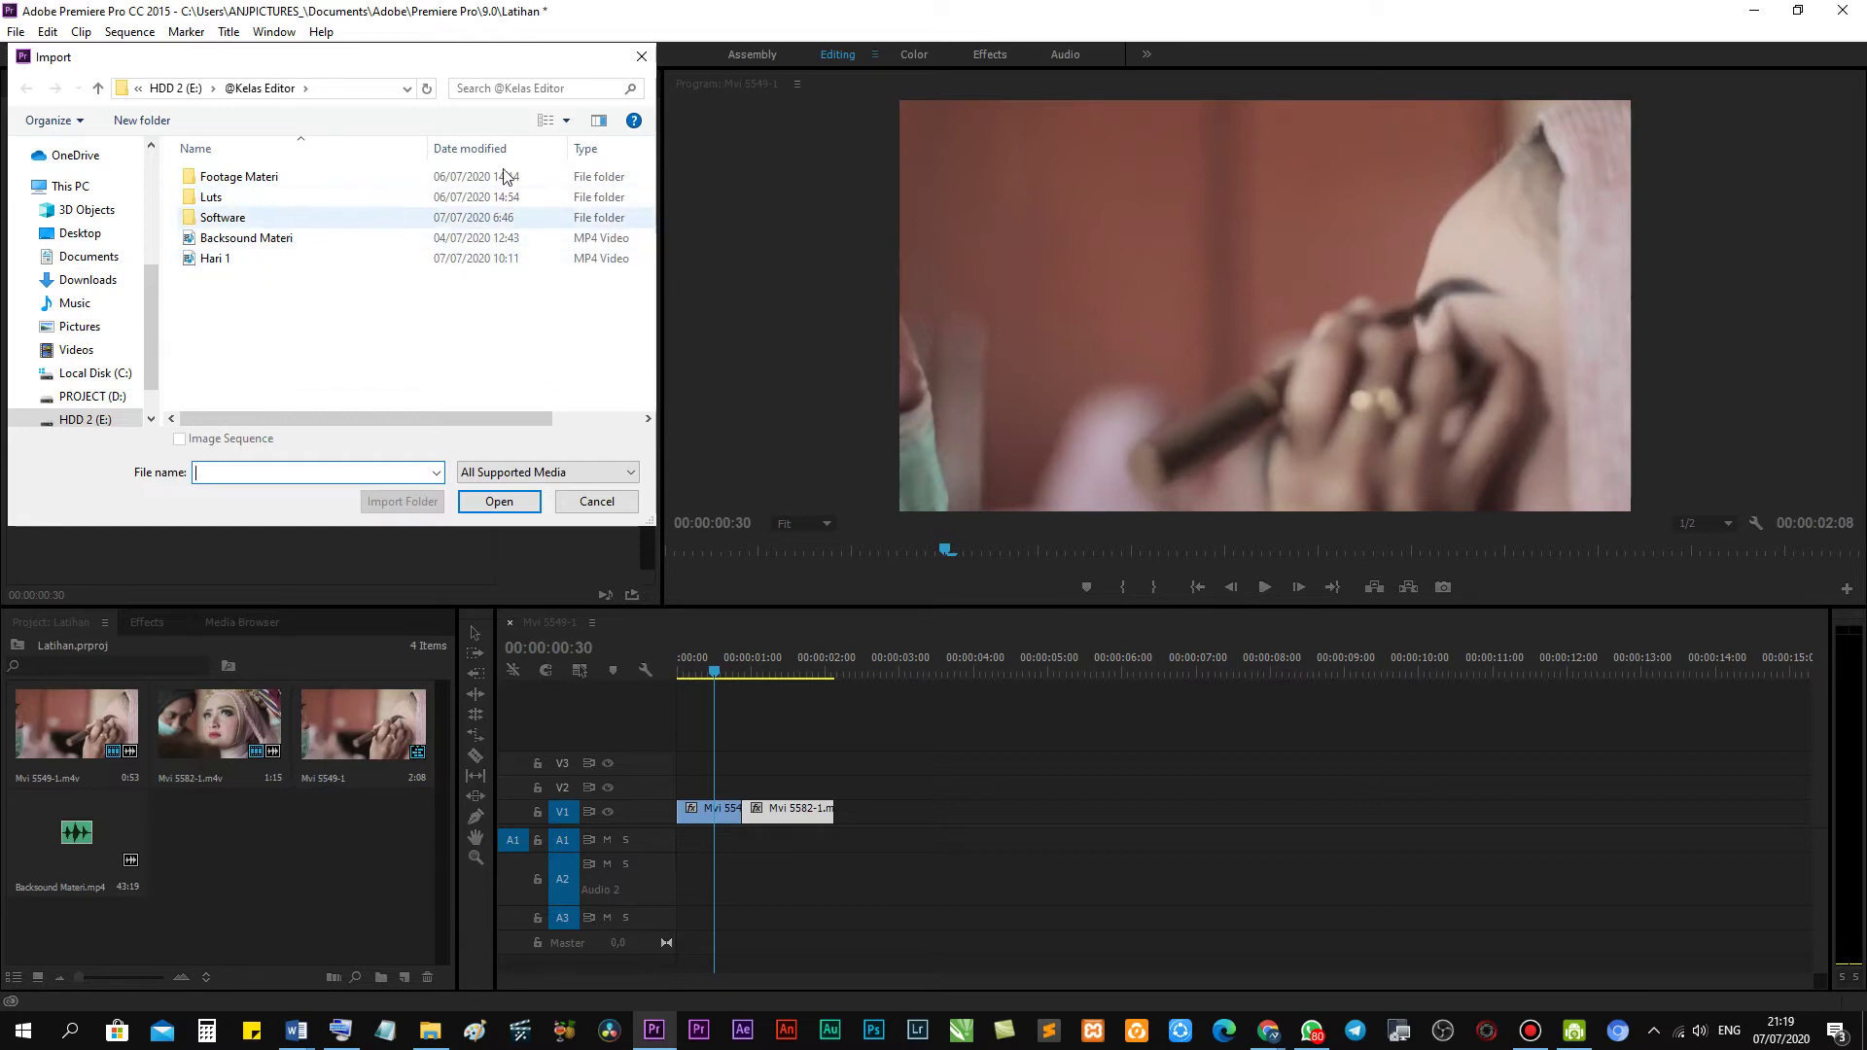
click(597, 500)
click(87, 725)
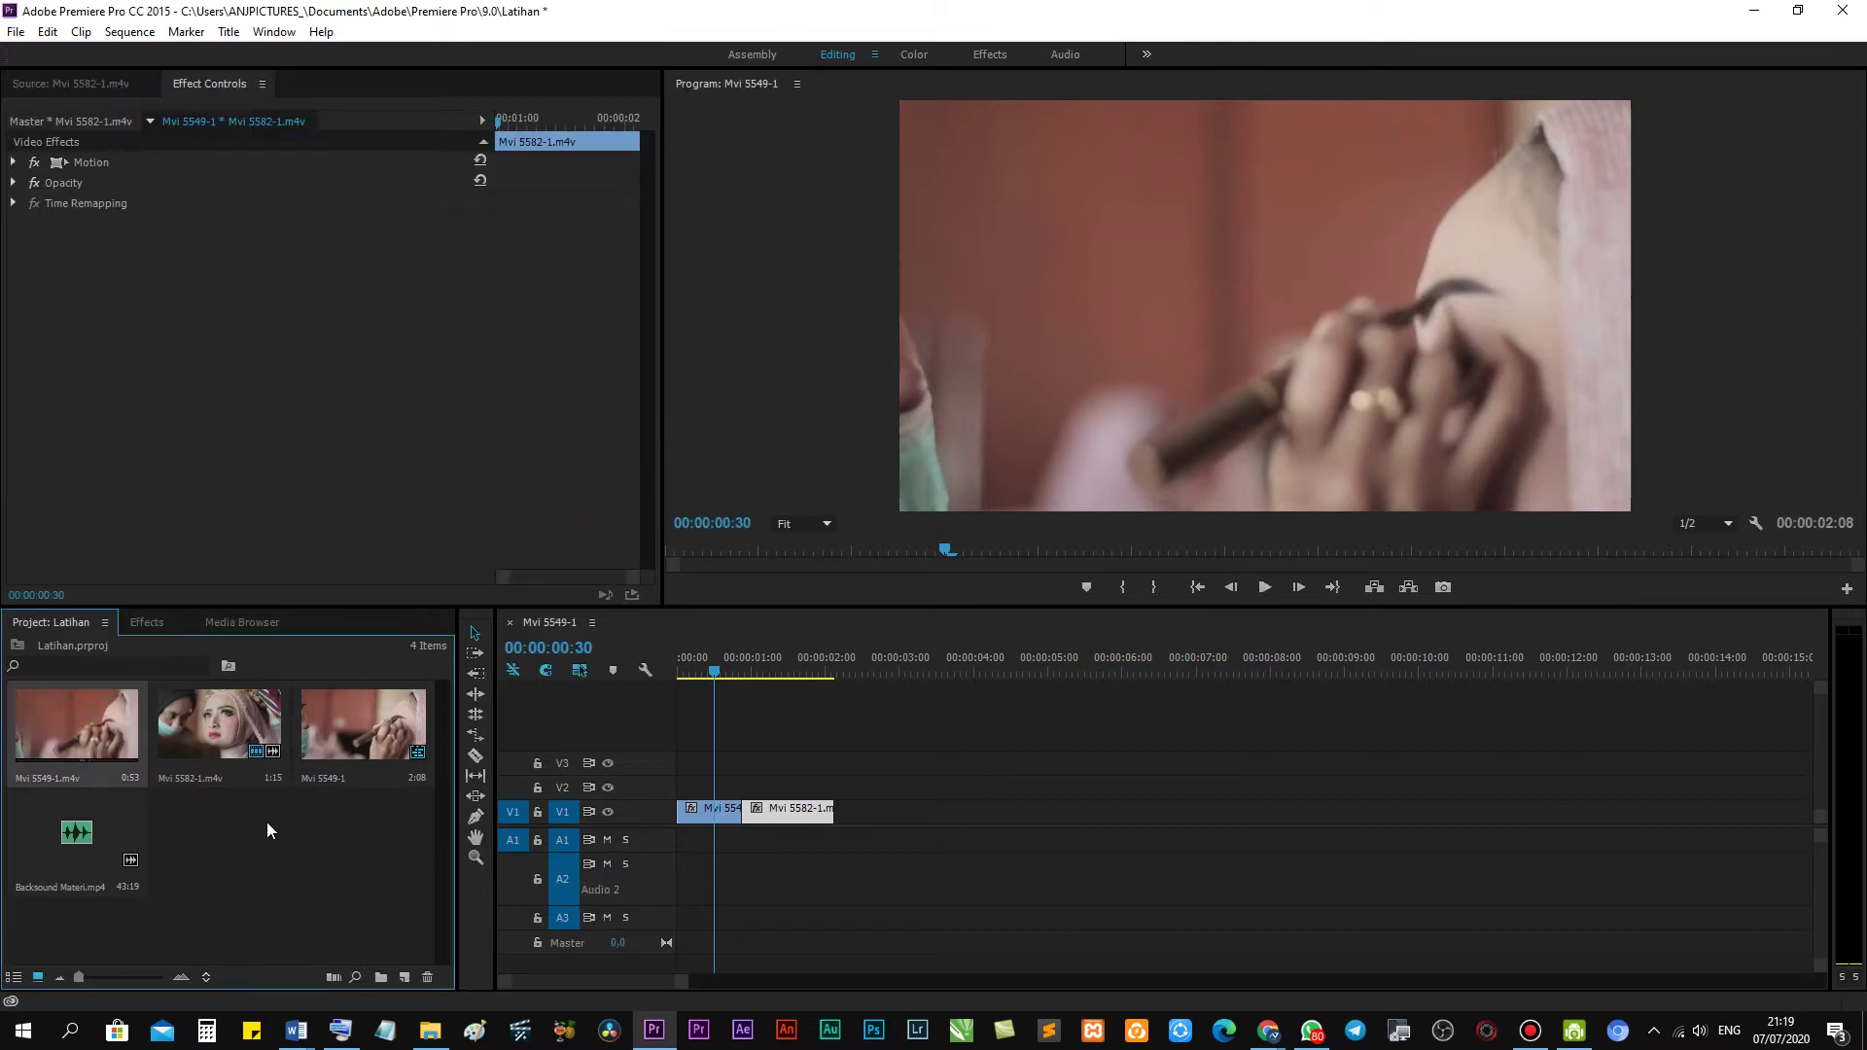
Zoom the timeline to enlarge Mvi 5549-1 and Mvi 5582-1, then scrub the playhead into the second clip.
drag(271, 818, 238, 744)
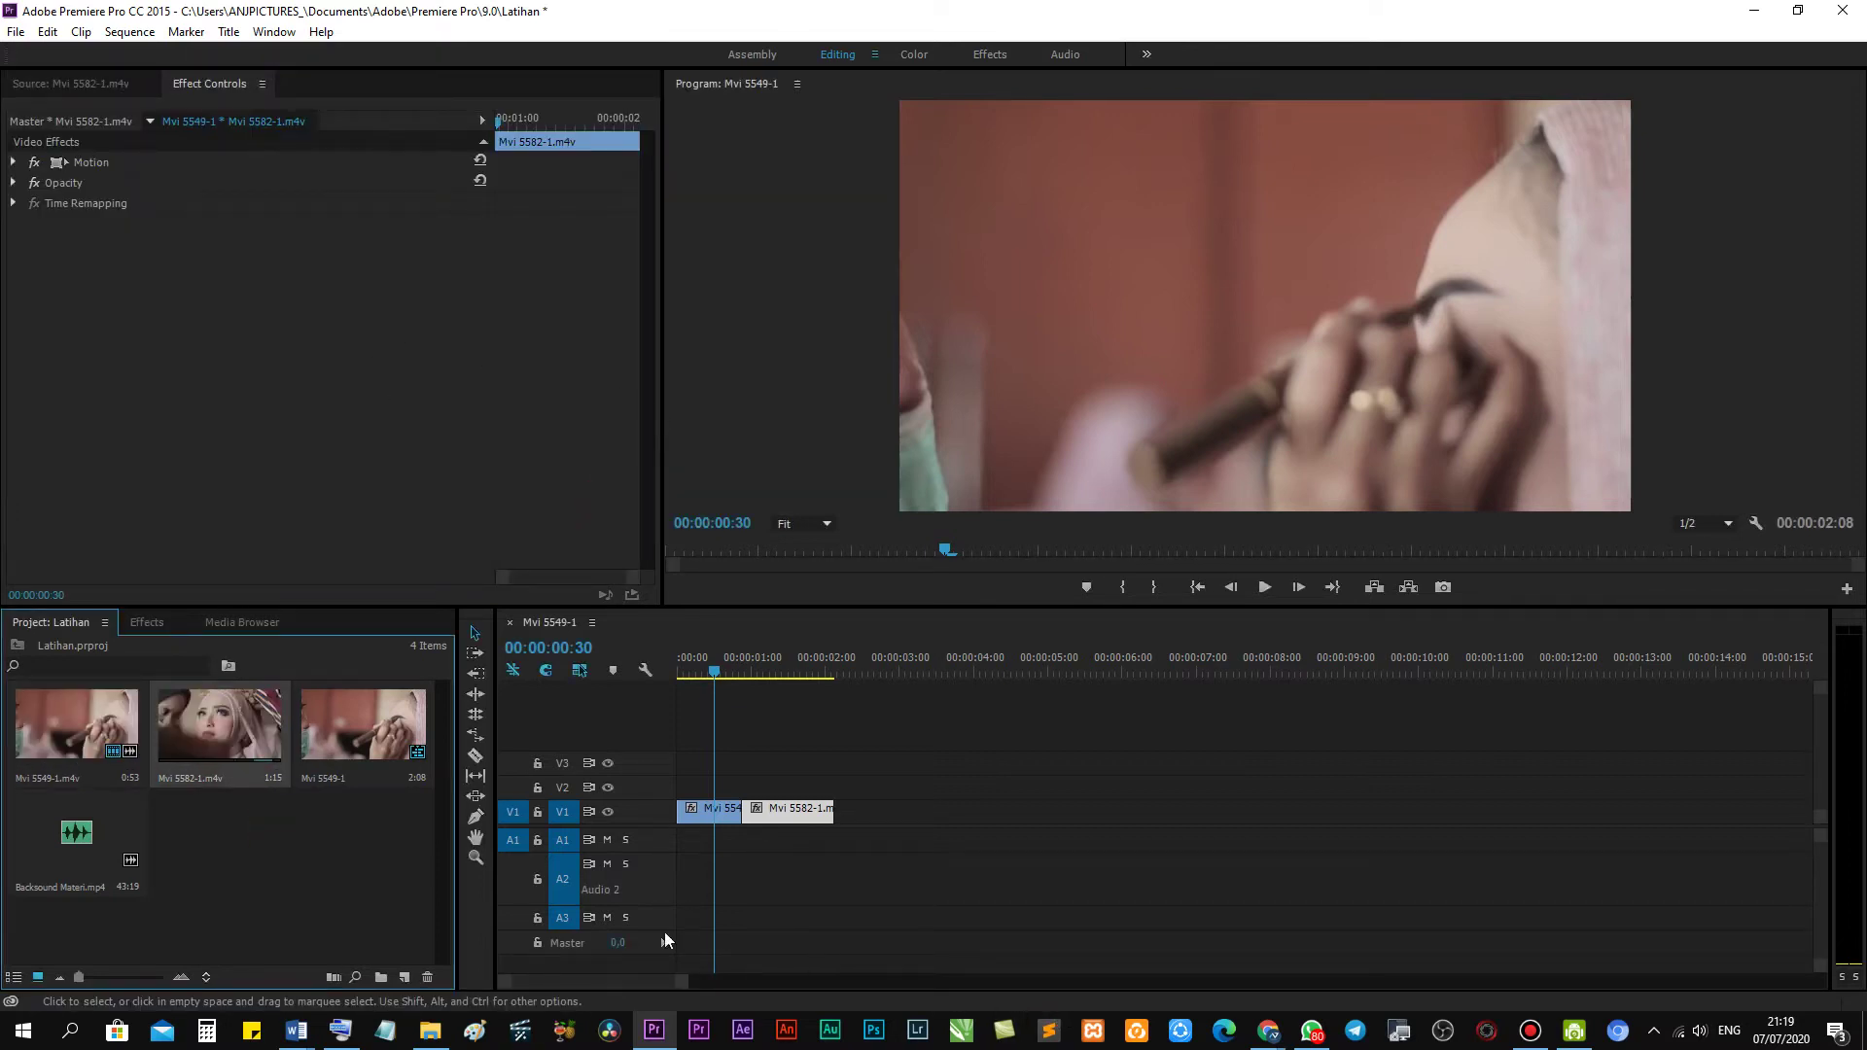
click(1269, 1033)
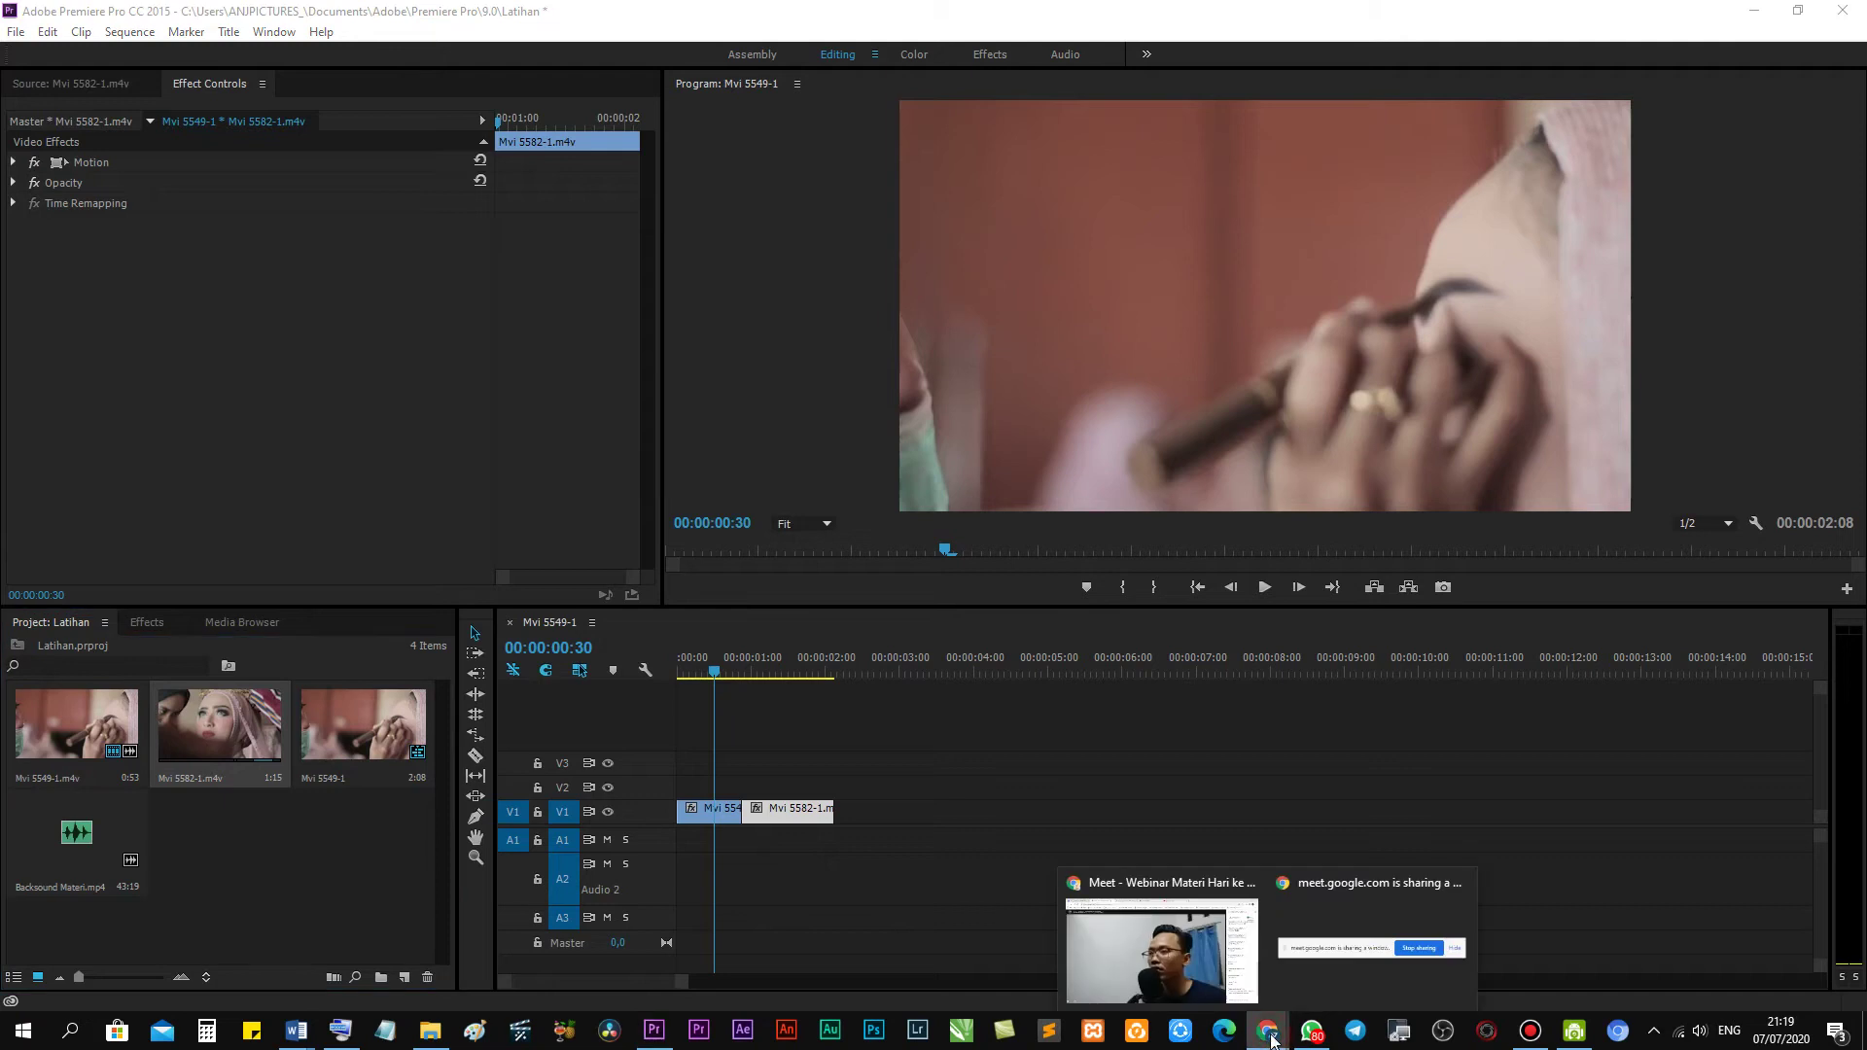
click(378, 824)
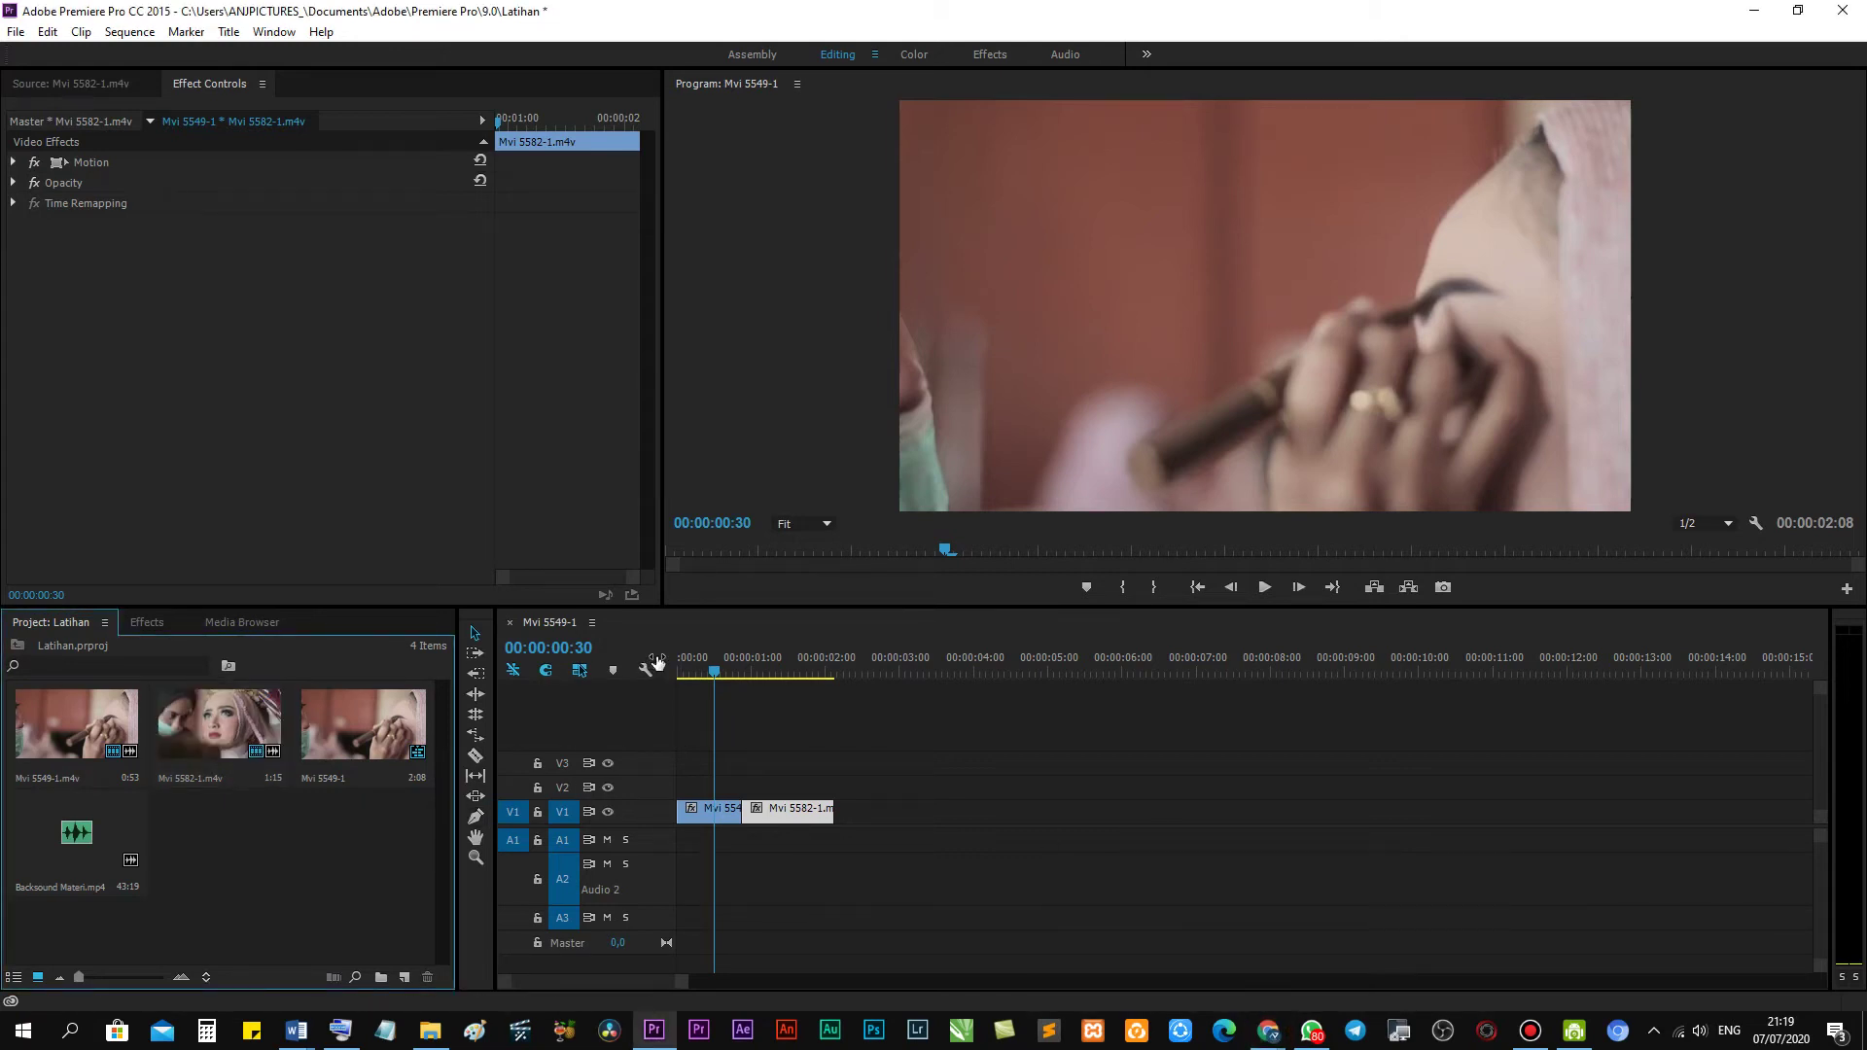
drag(707, 669, 665, 678)
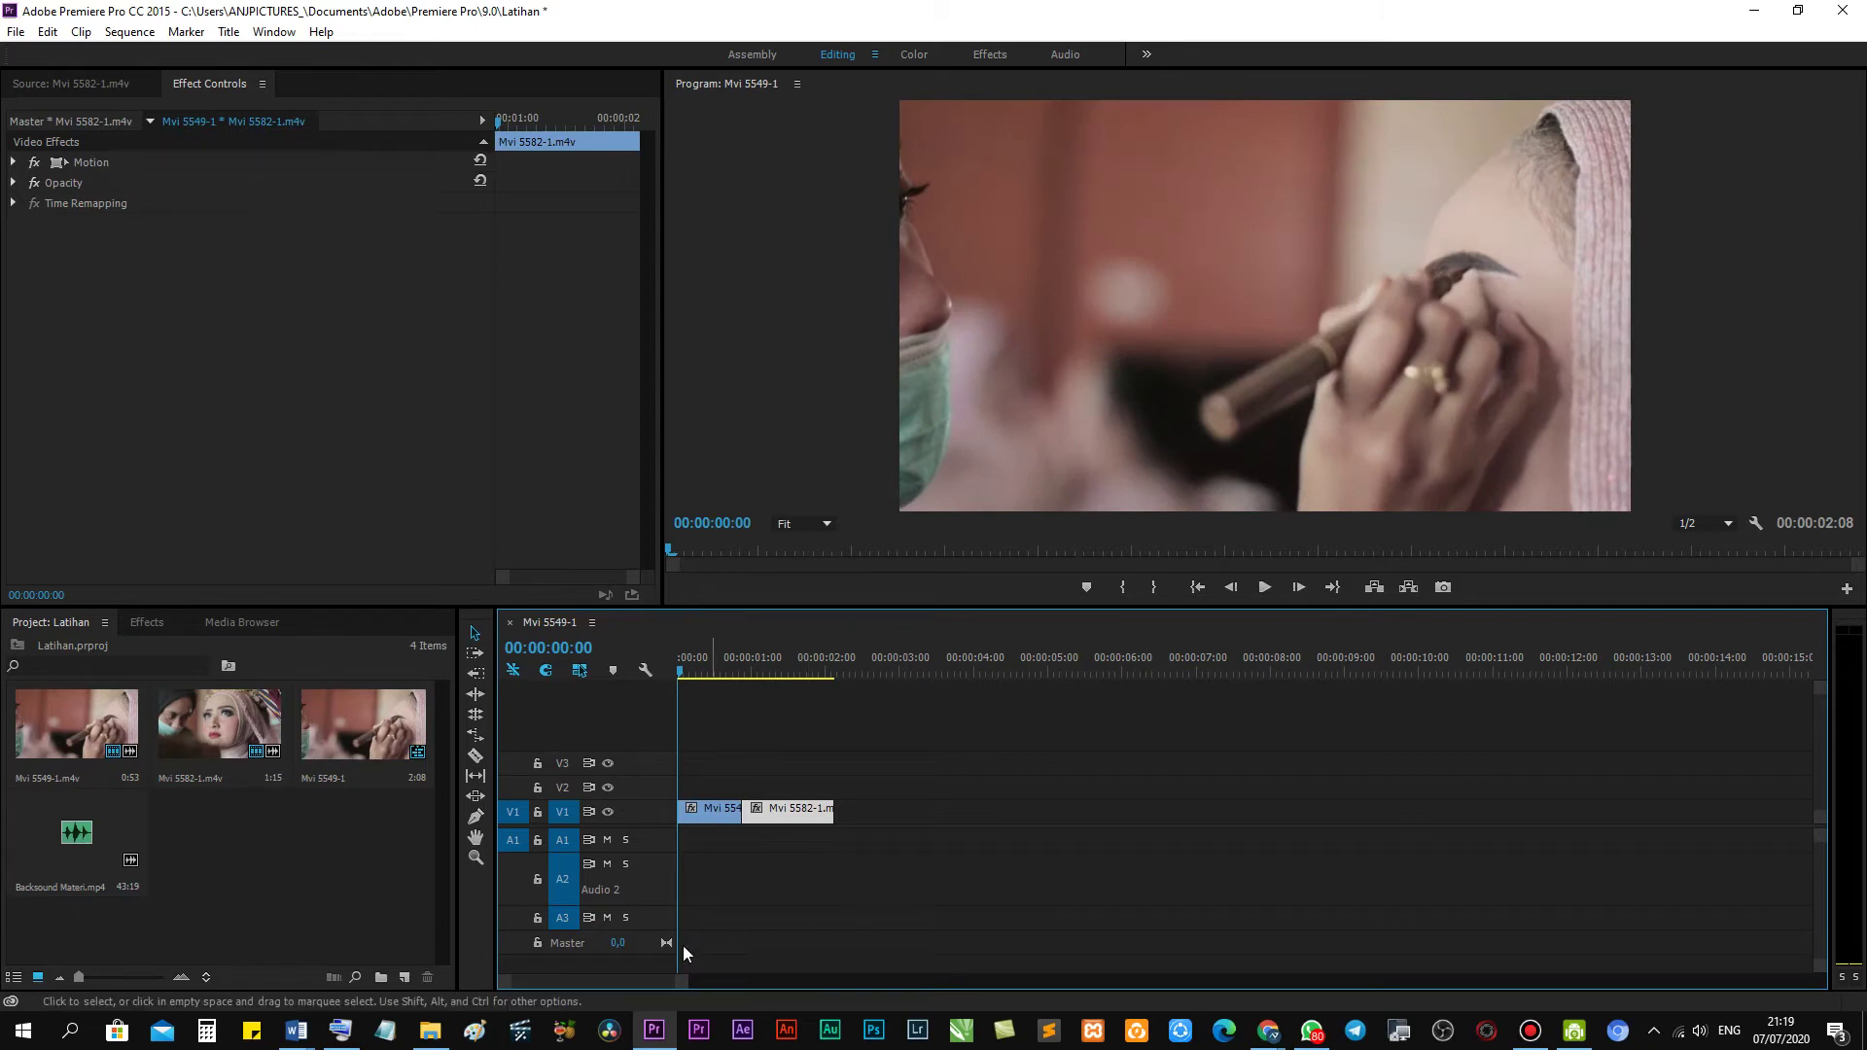
drag(678, 975, 646, 977)
drag(642, 978, 657, 977)
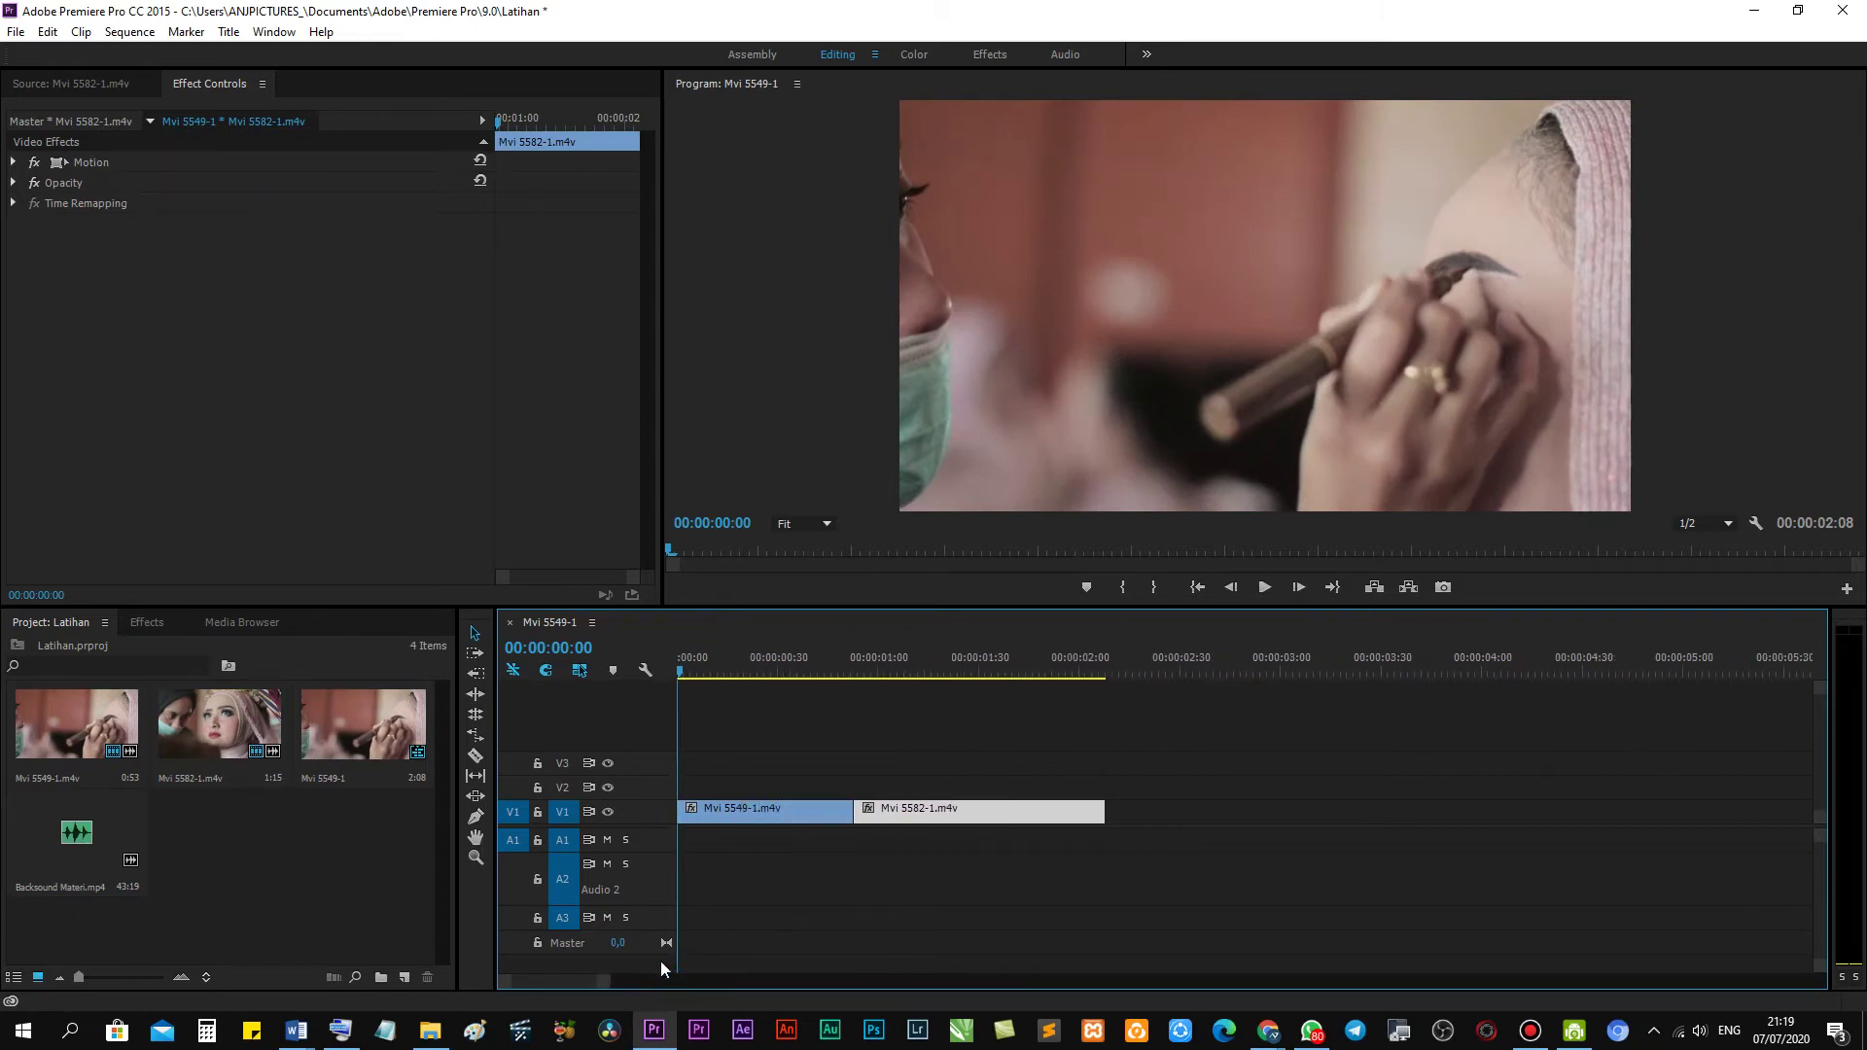
click(687, 669)
mouse_move(698, 671)
mouse_down()
mouse_move(1093, 712)
mouse_move(892, 737)
mouse_up()
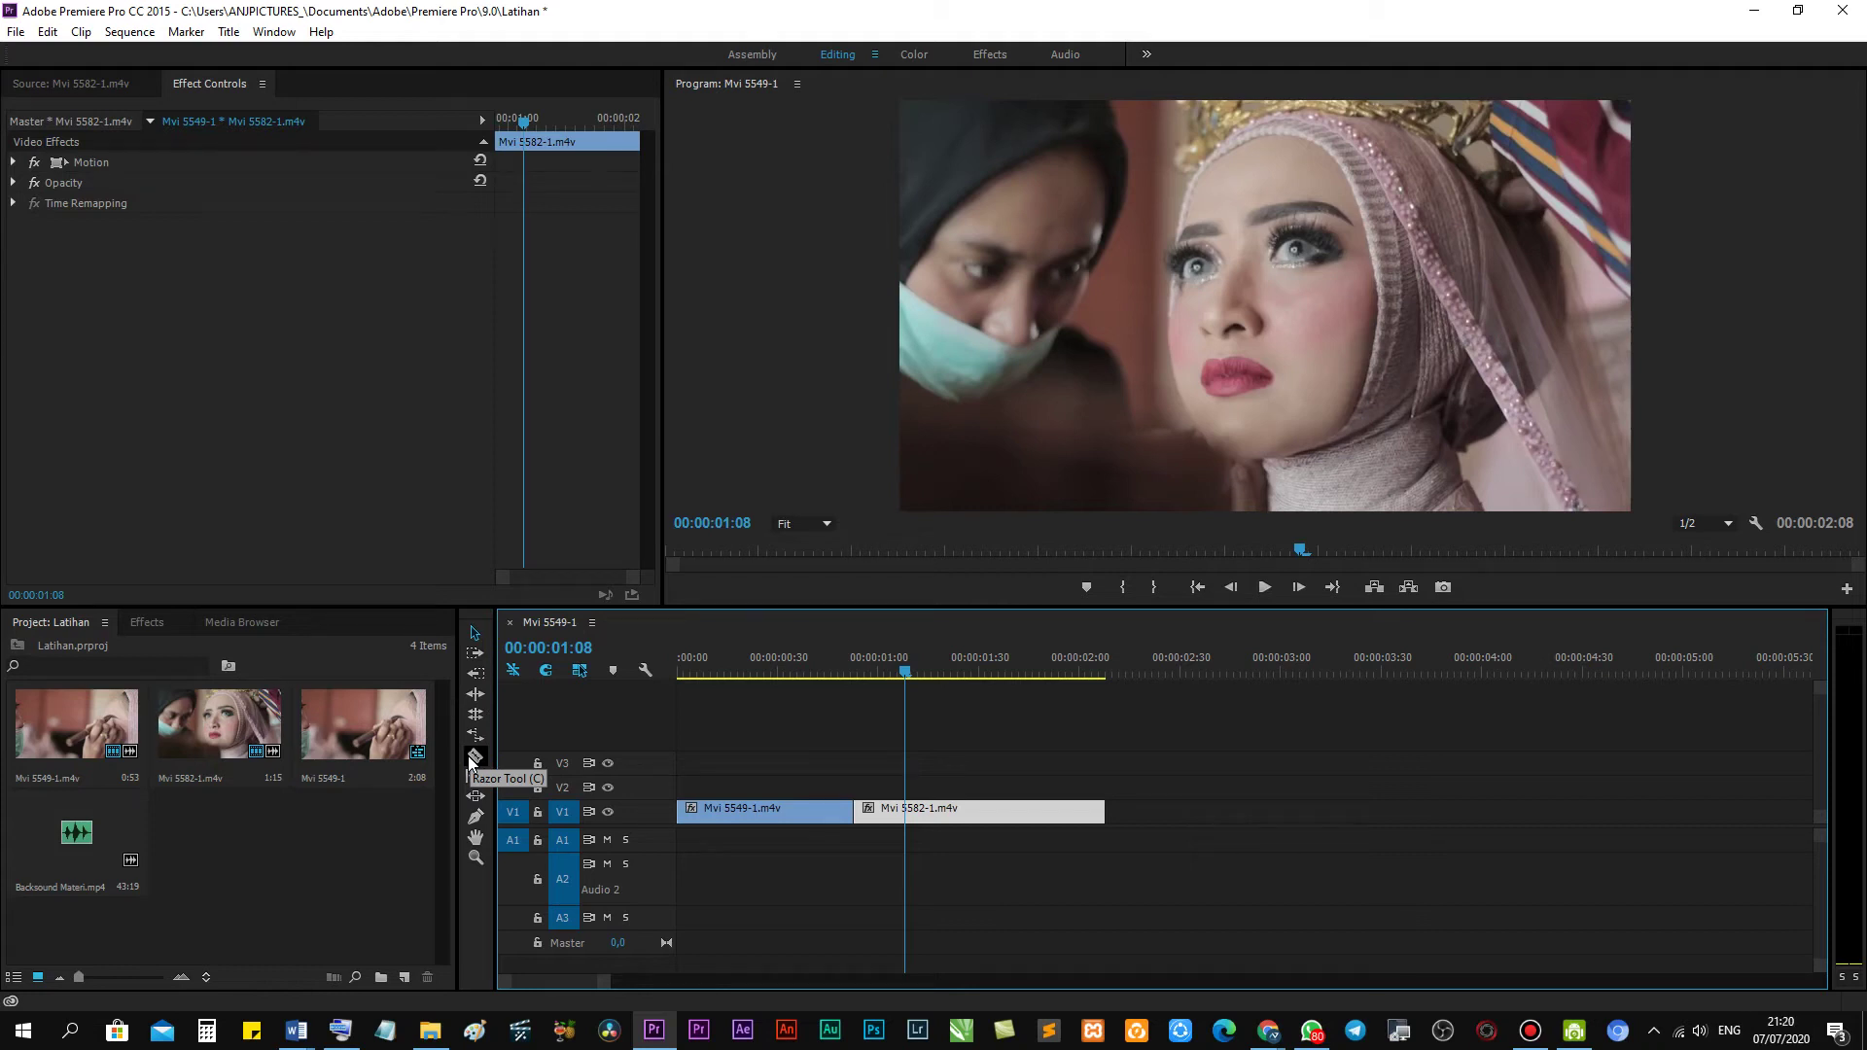
In the Source monitor, mark In on Mvi 5582-1.m4v and Out at 00:00:03:08.
click(107, 82)
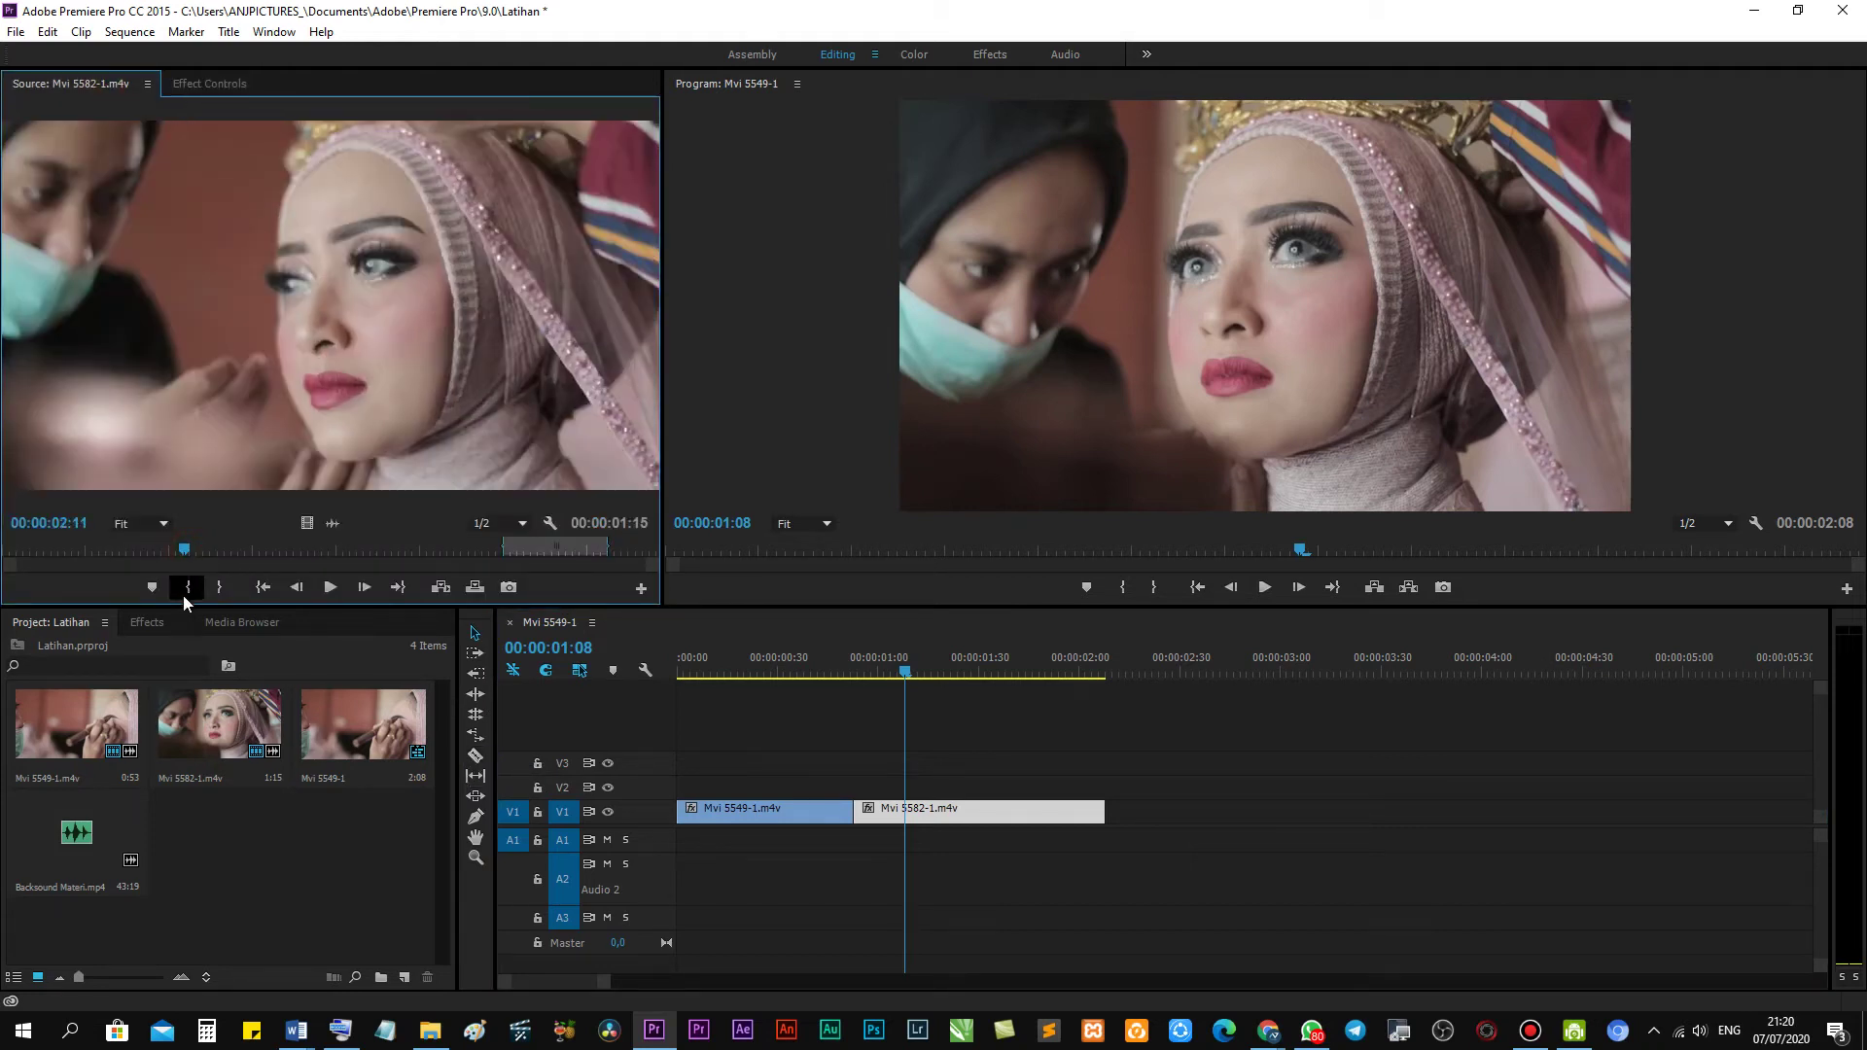
click(190, 586)
click(264, 549)
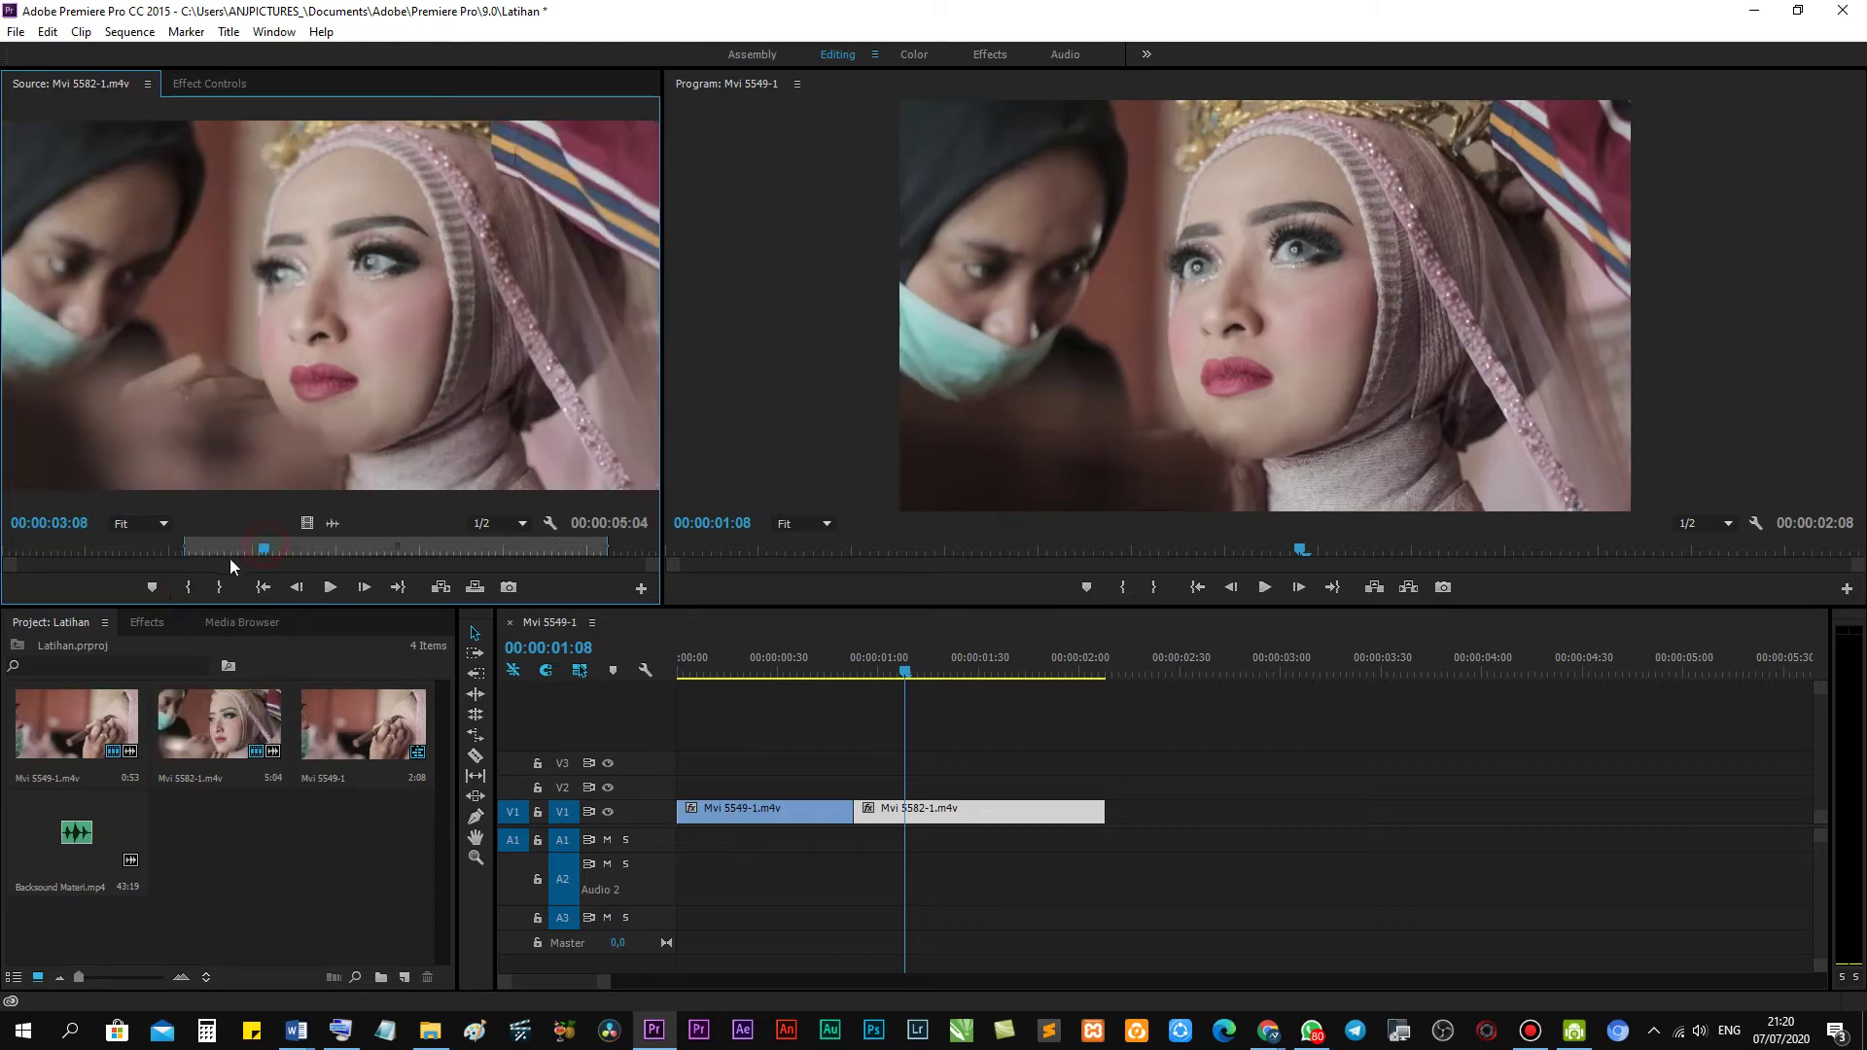
click(222, 586)
Scrub the source clip and sequence playhead to check the marked range.
drag(226, 545, 202, 533)
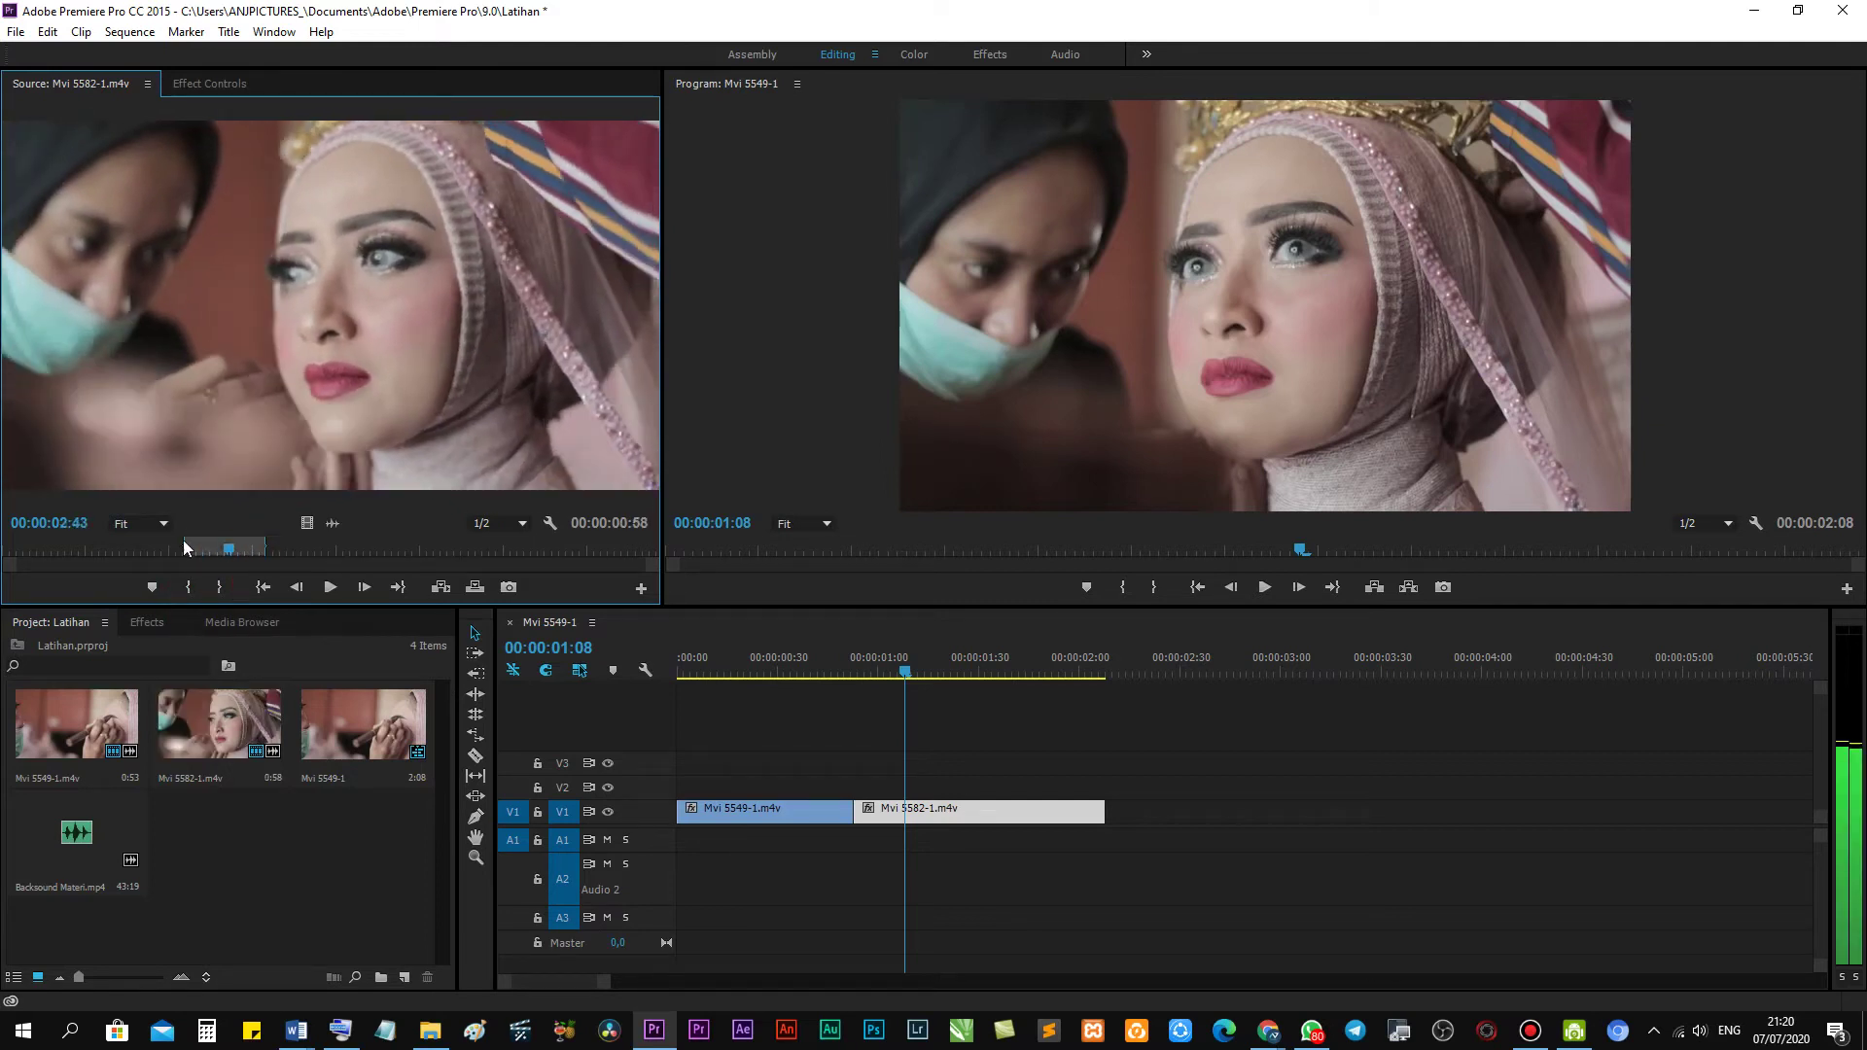
drag(912, 679, 810, 679)
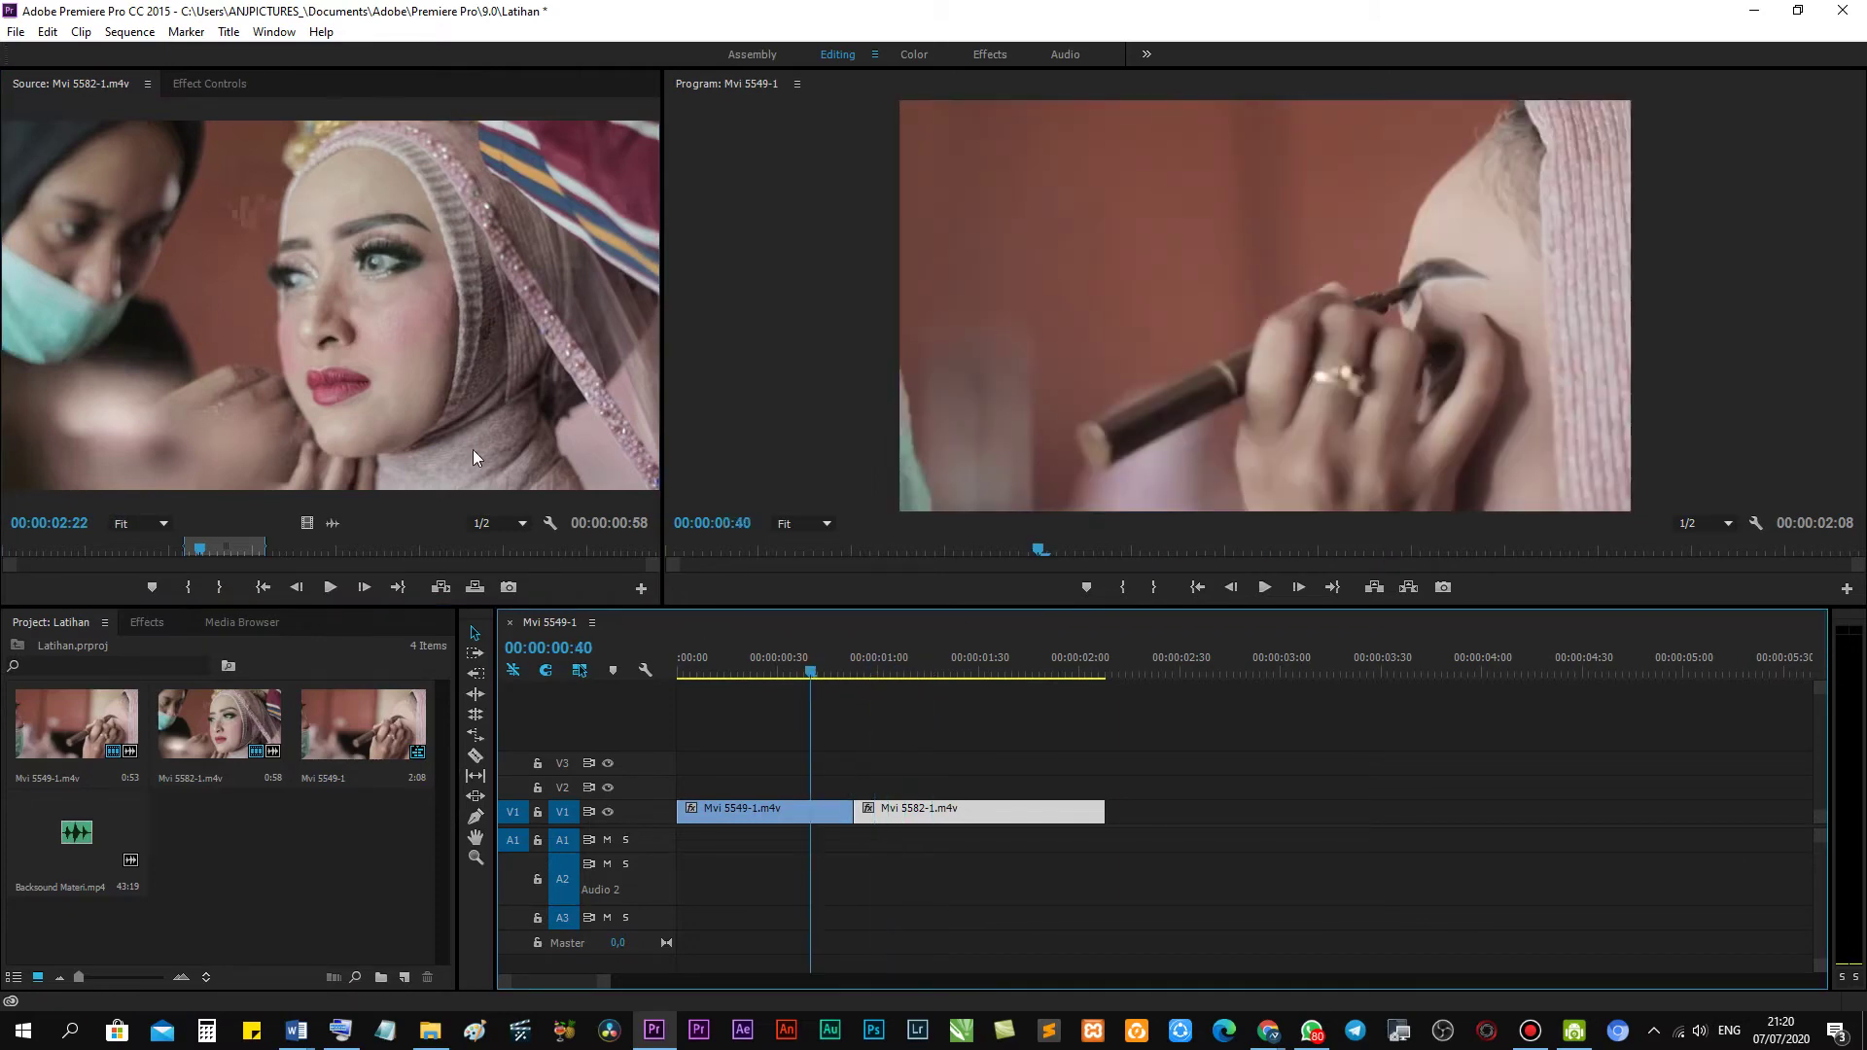
drag(287, 545, 326, 549)
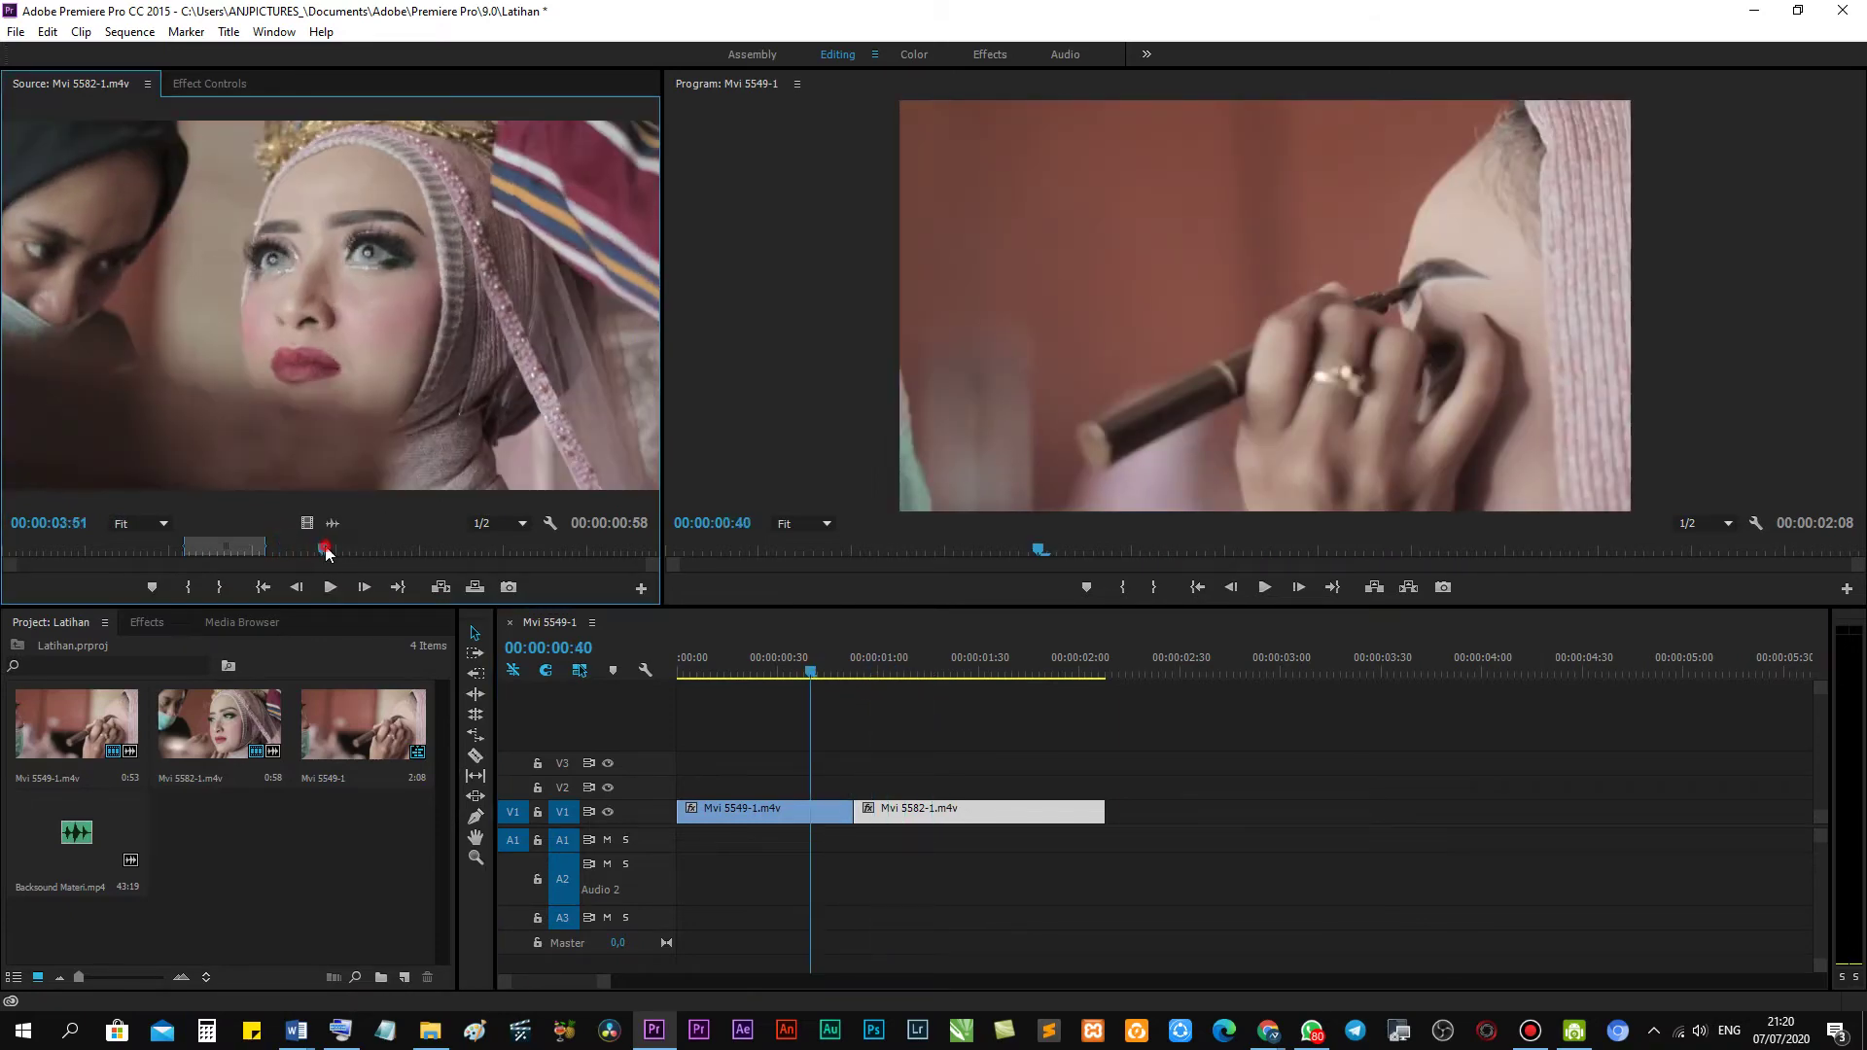
click(309, 547)
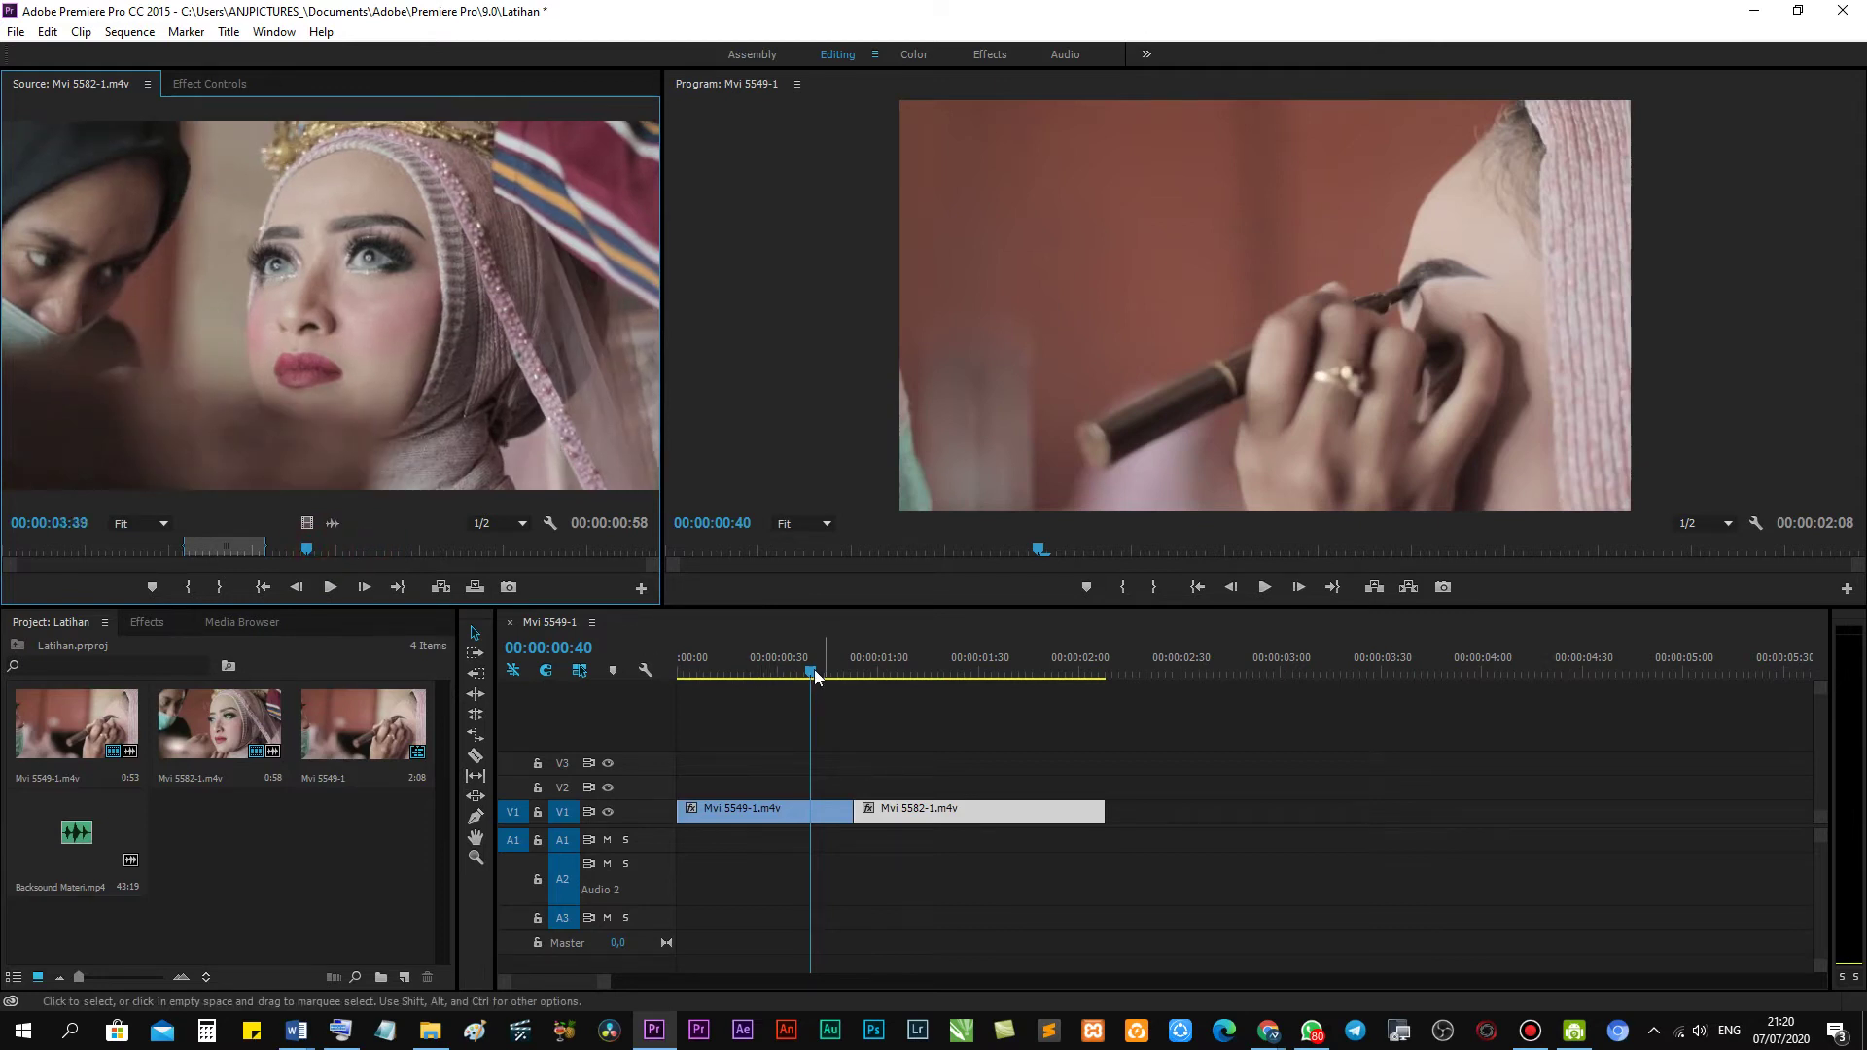
mouse_move(814, 669)
mouse_down()
mouse_move(961, 702)
mouse_move(810, 686)
mouse_up()
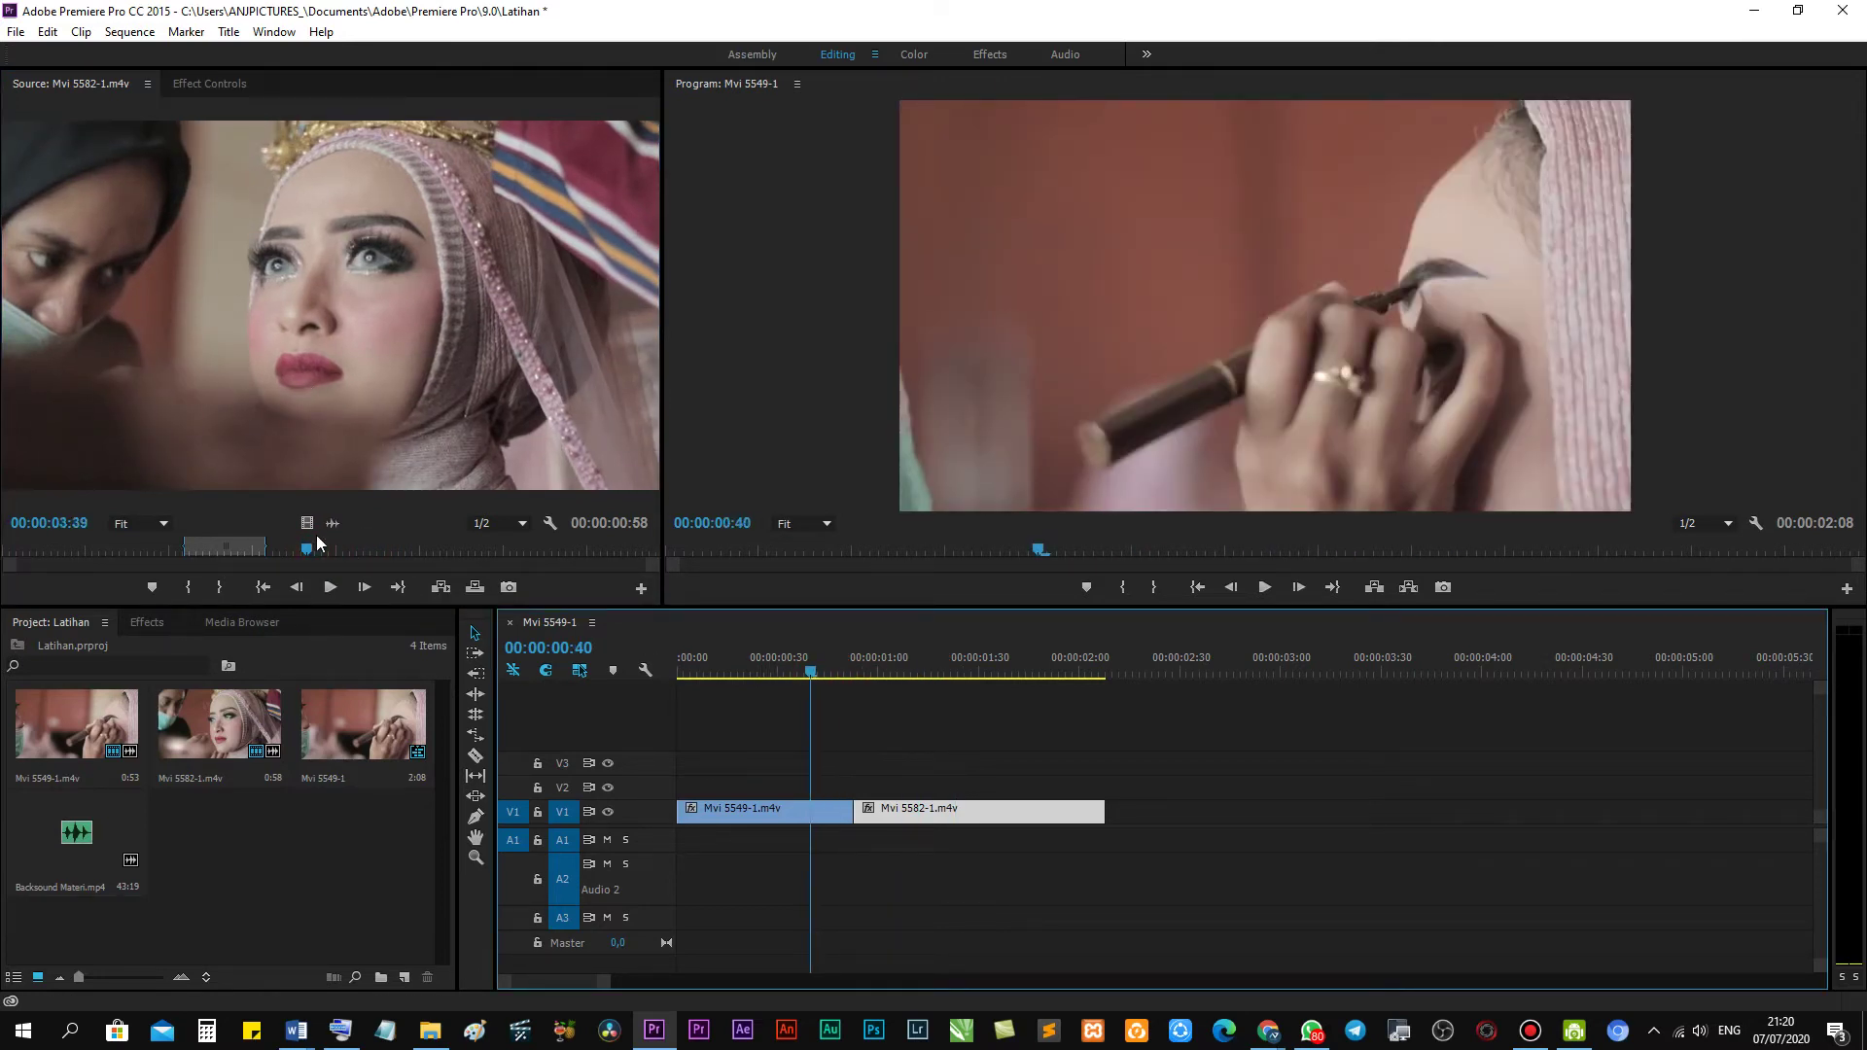
drag(307, 551, 261, 550)
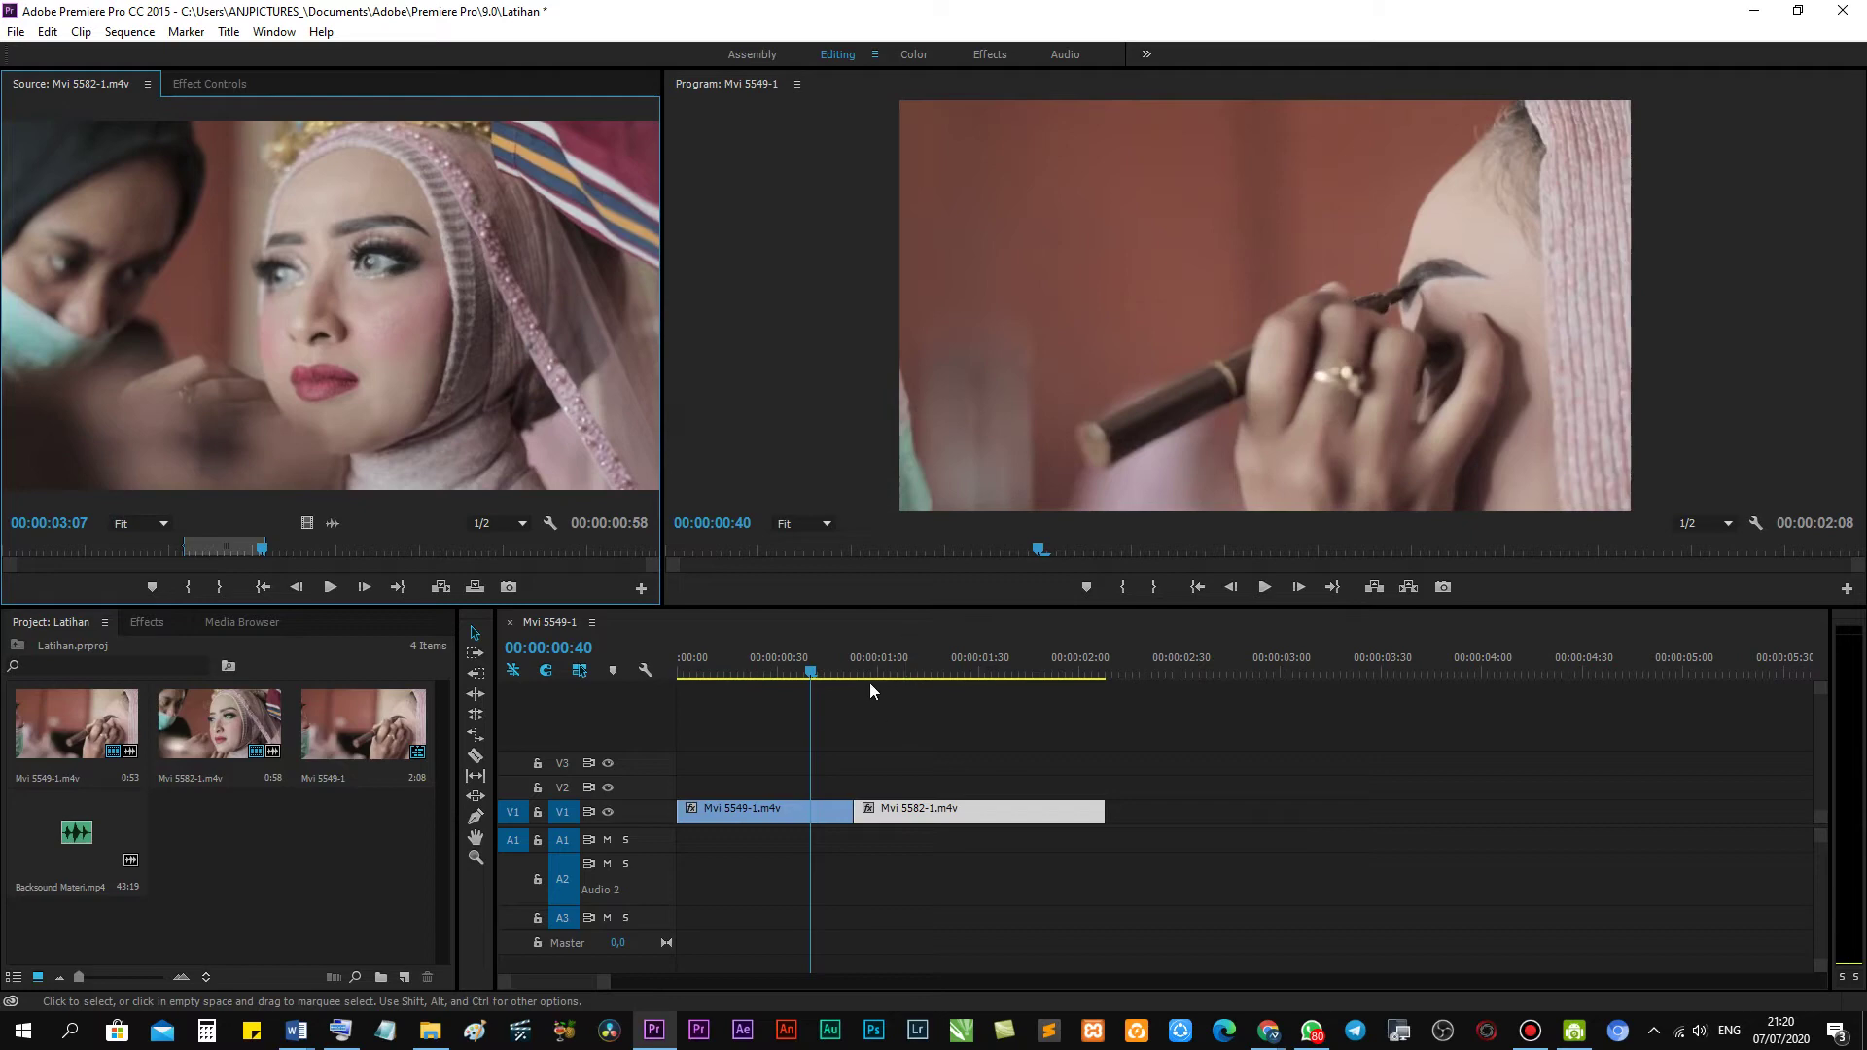
drag(875, 669, 796, 650)
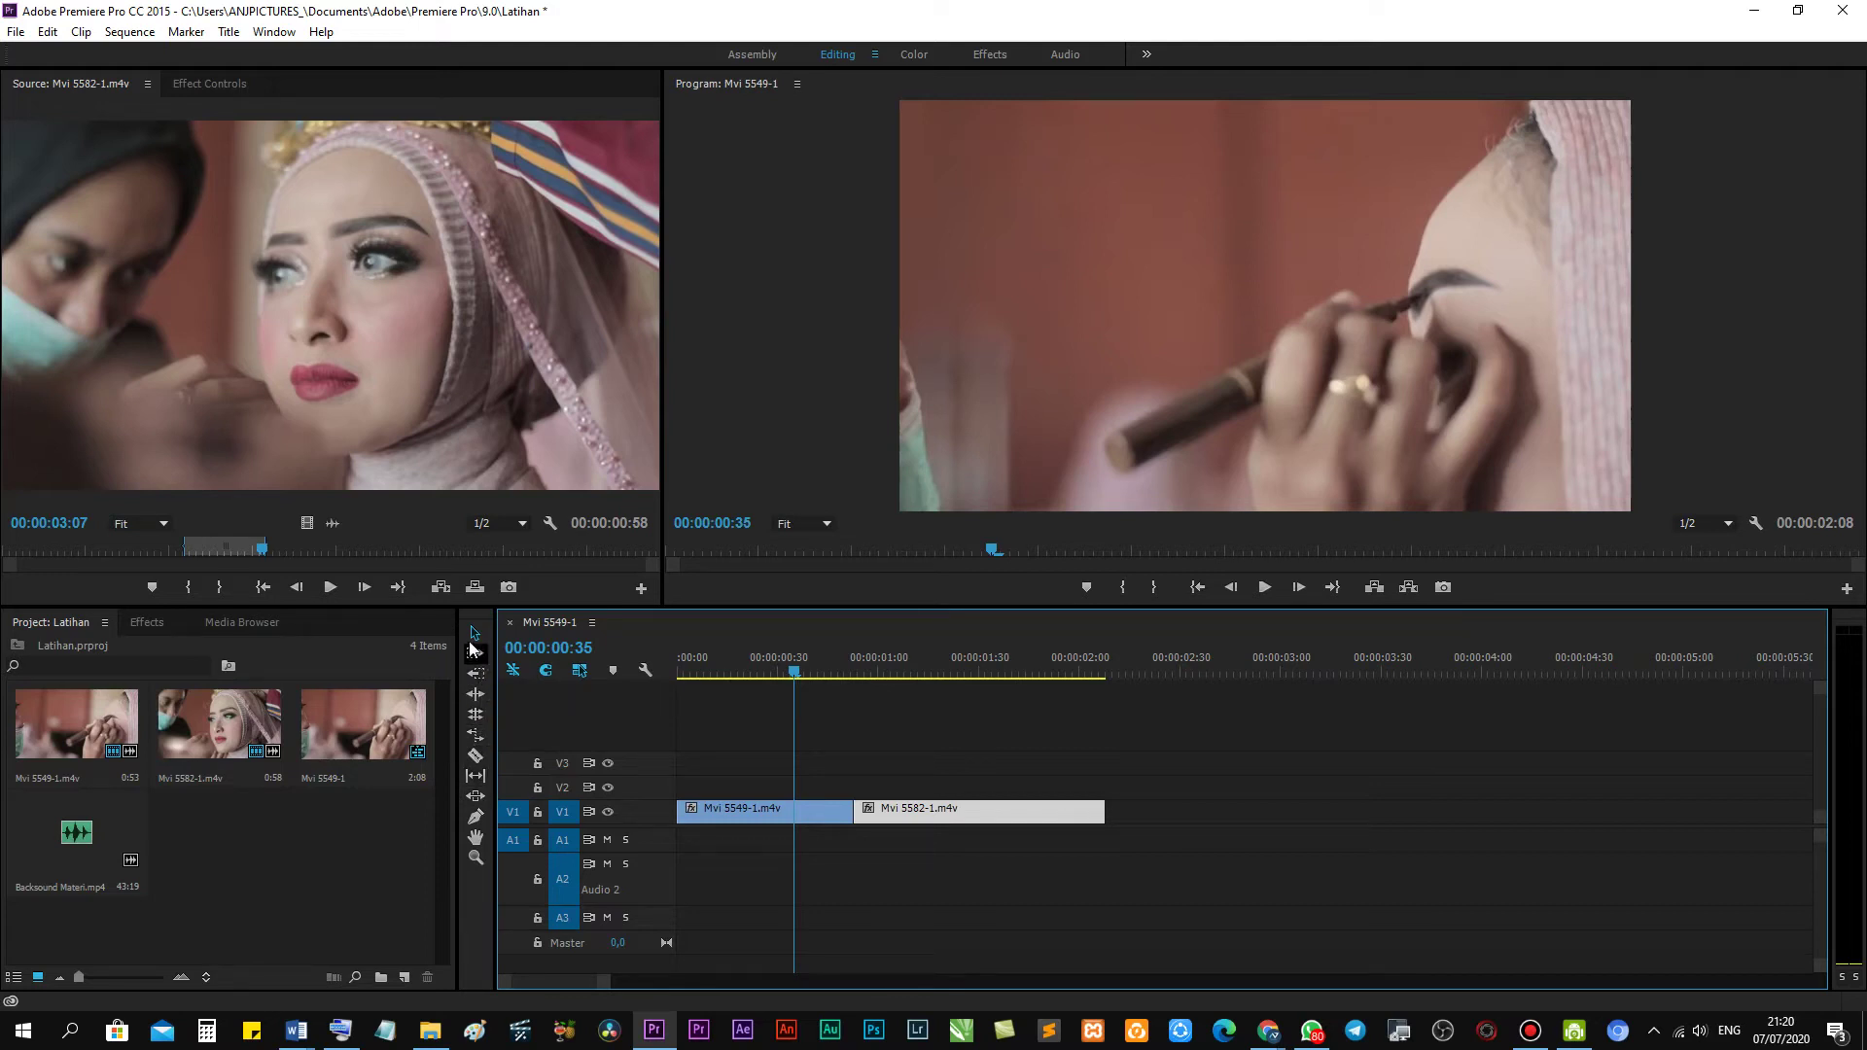
Trim 10 frames off Mvi 5549-1's start and ripple-delete the resulting gap.
key(b)
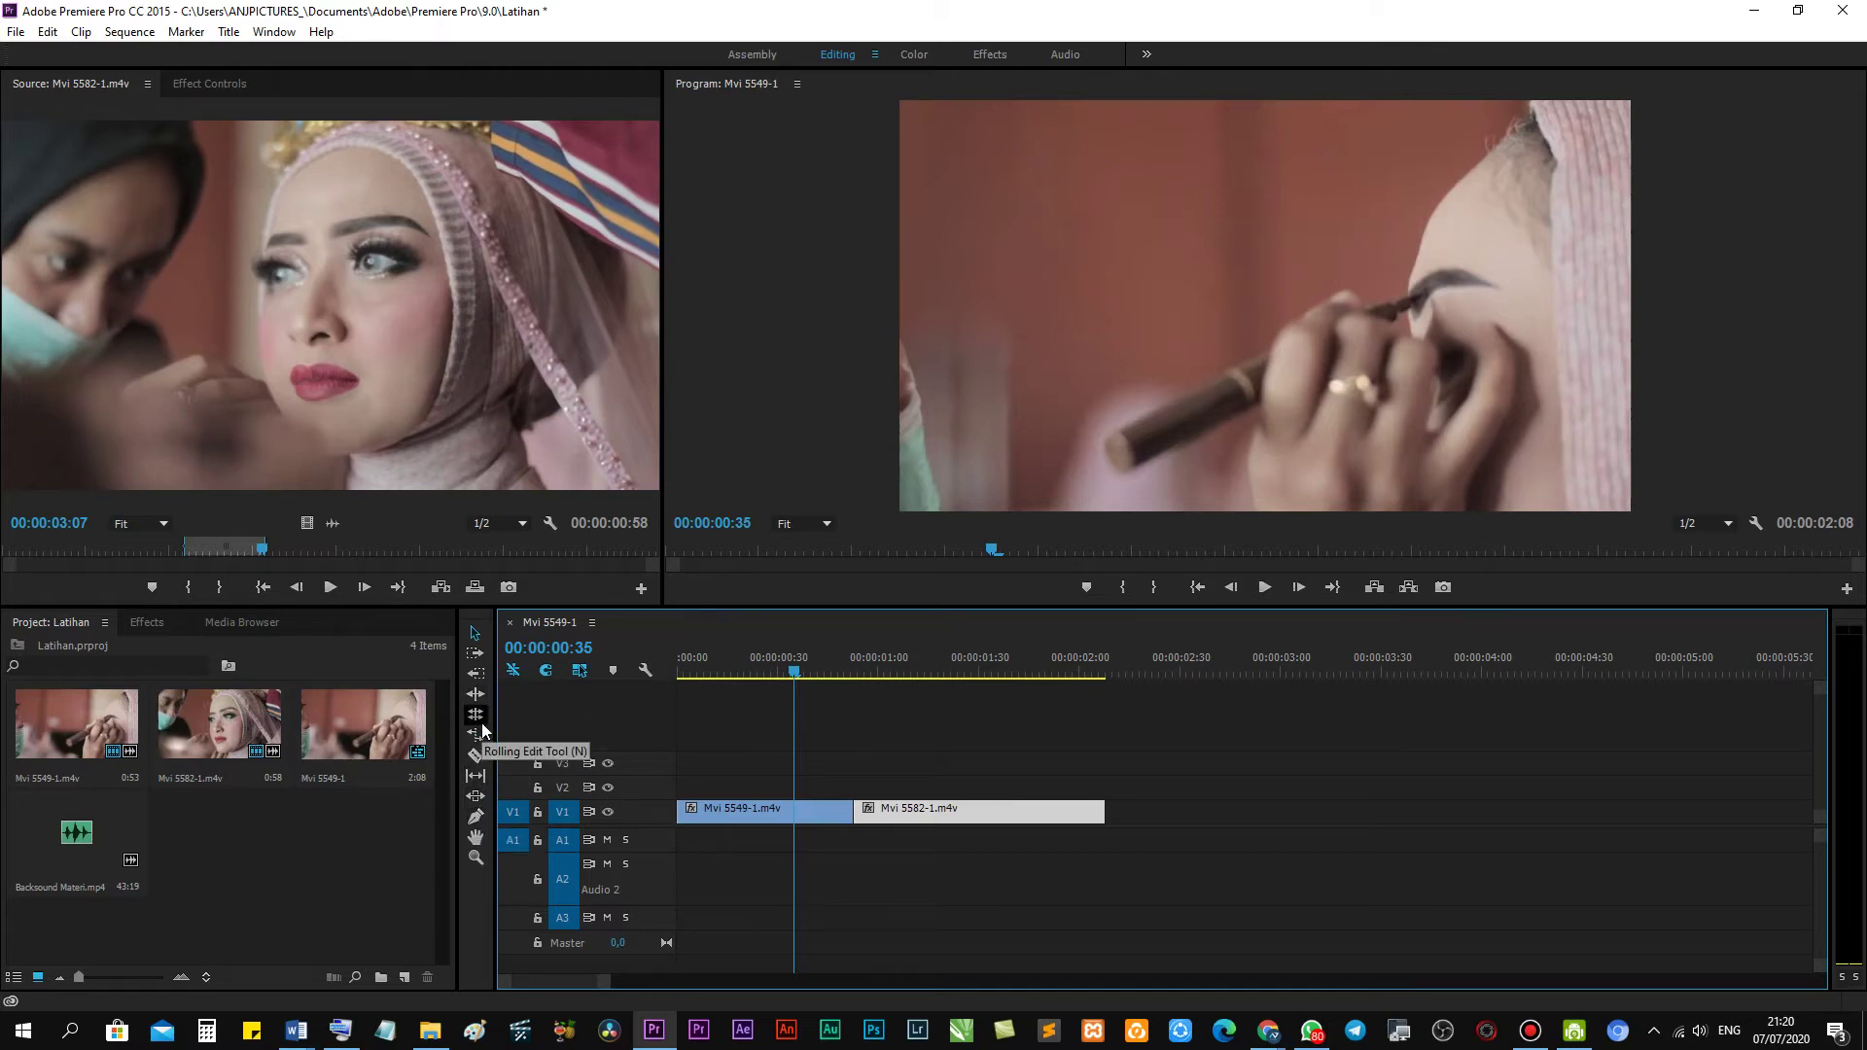
click(477, 755)
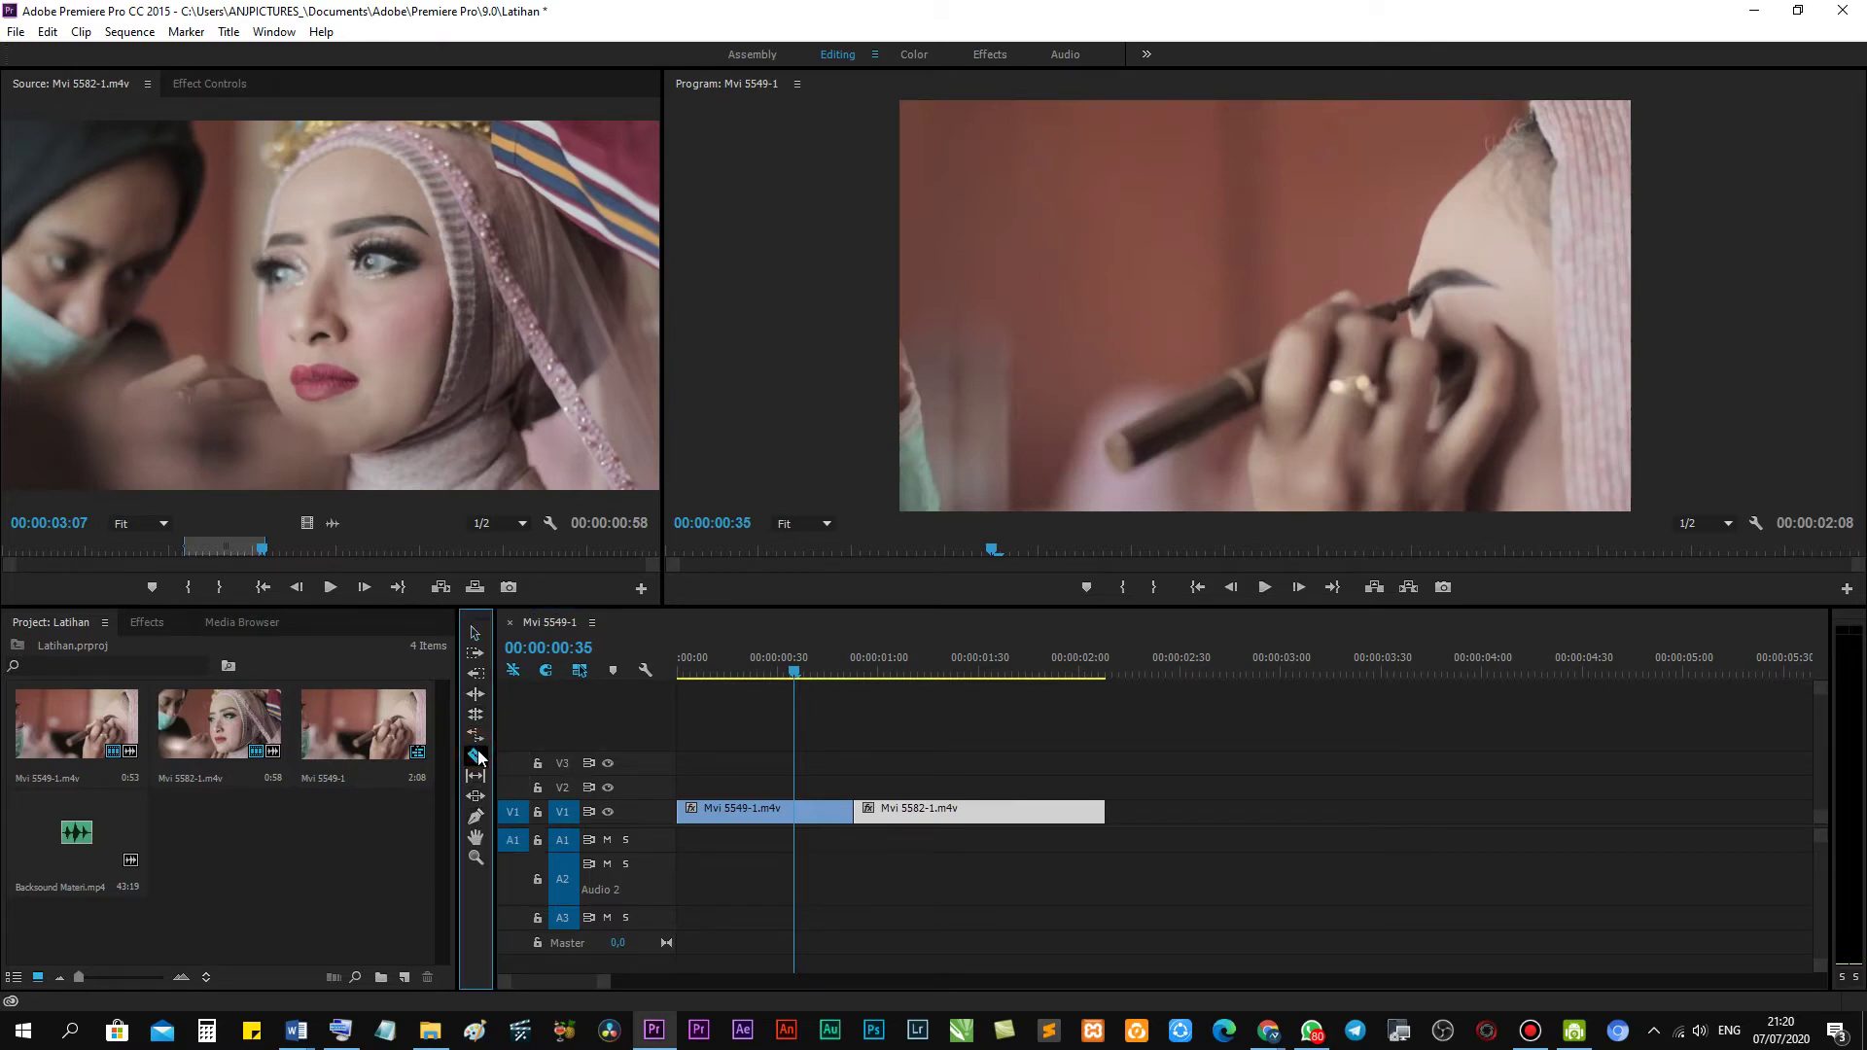
mouse_move(794, 671)
mouse_down()
mouse_move(692, 677)
mouse_move(848, 683)
mouse_move(713, 680)
mouse_up()
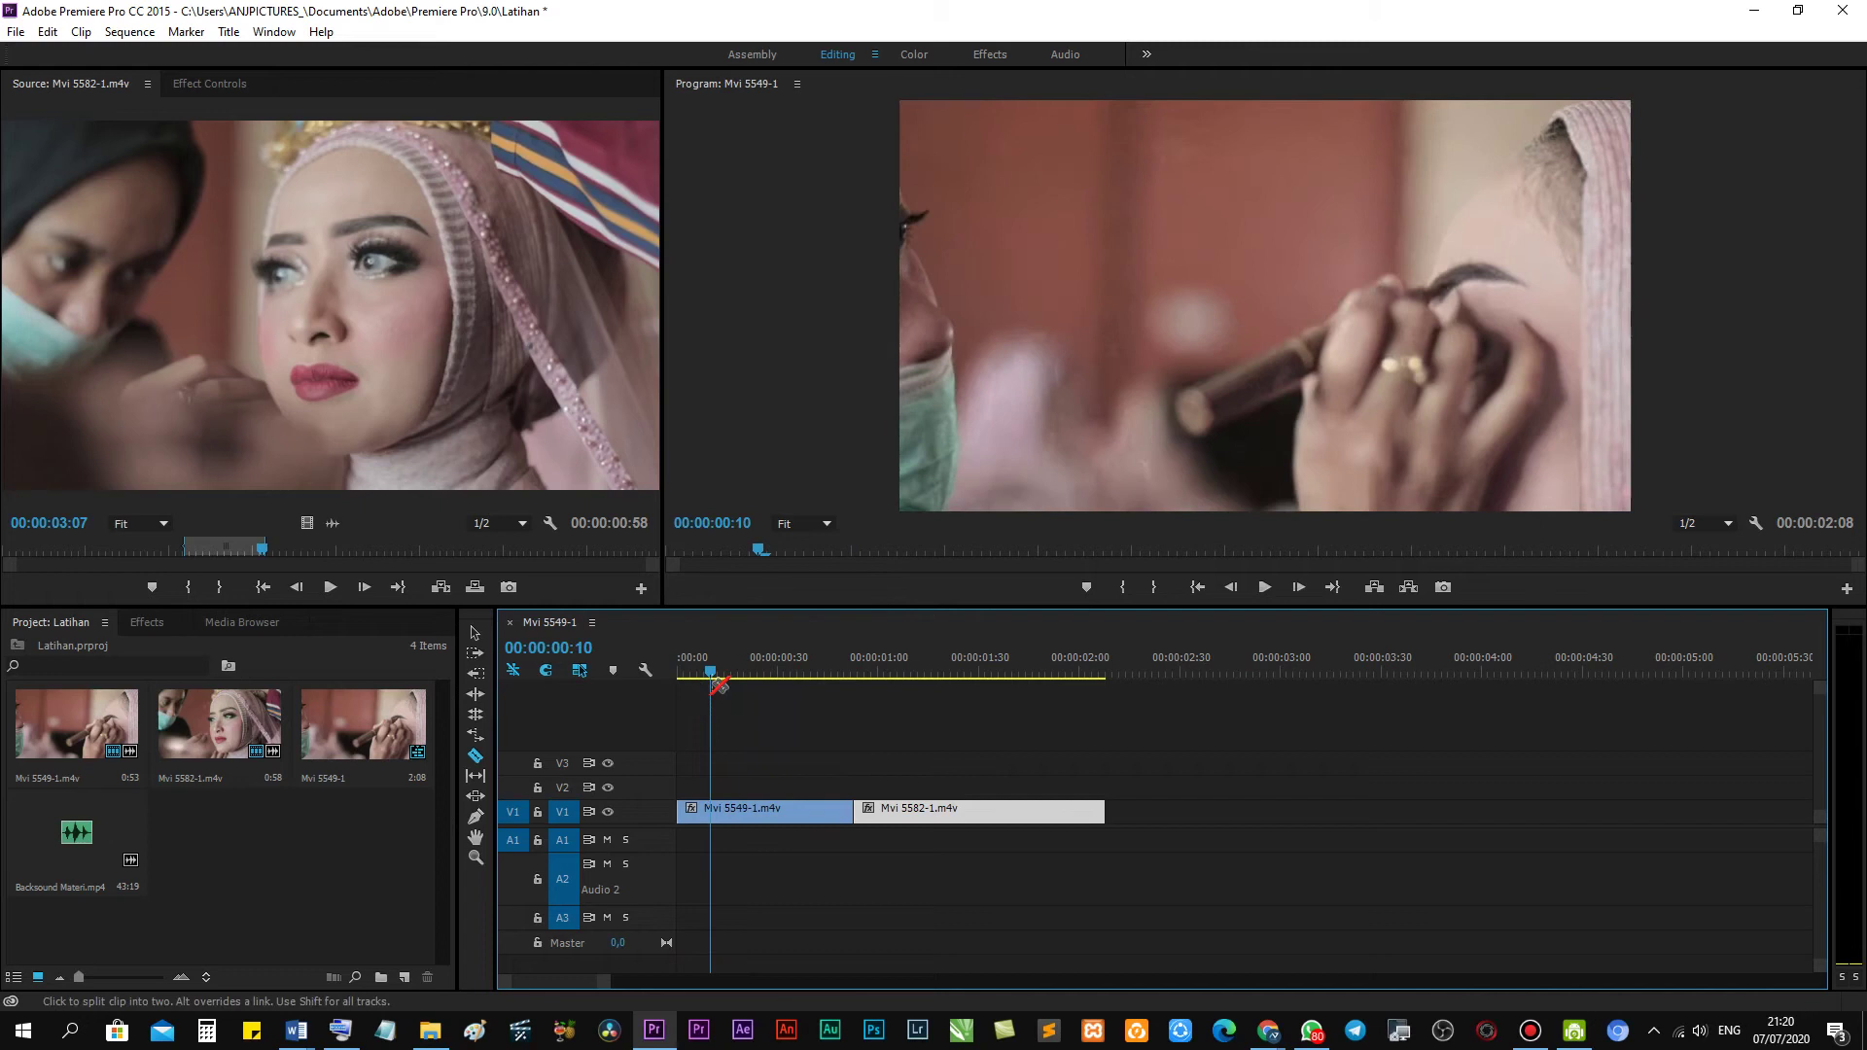
click(477, 646)
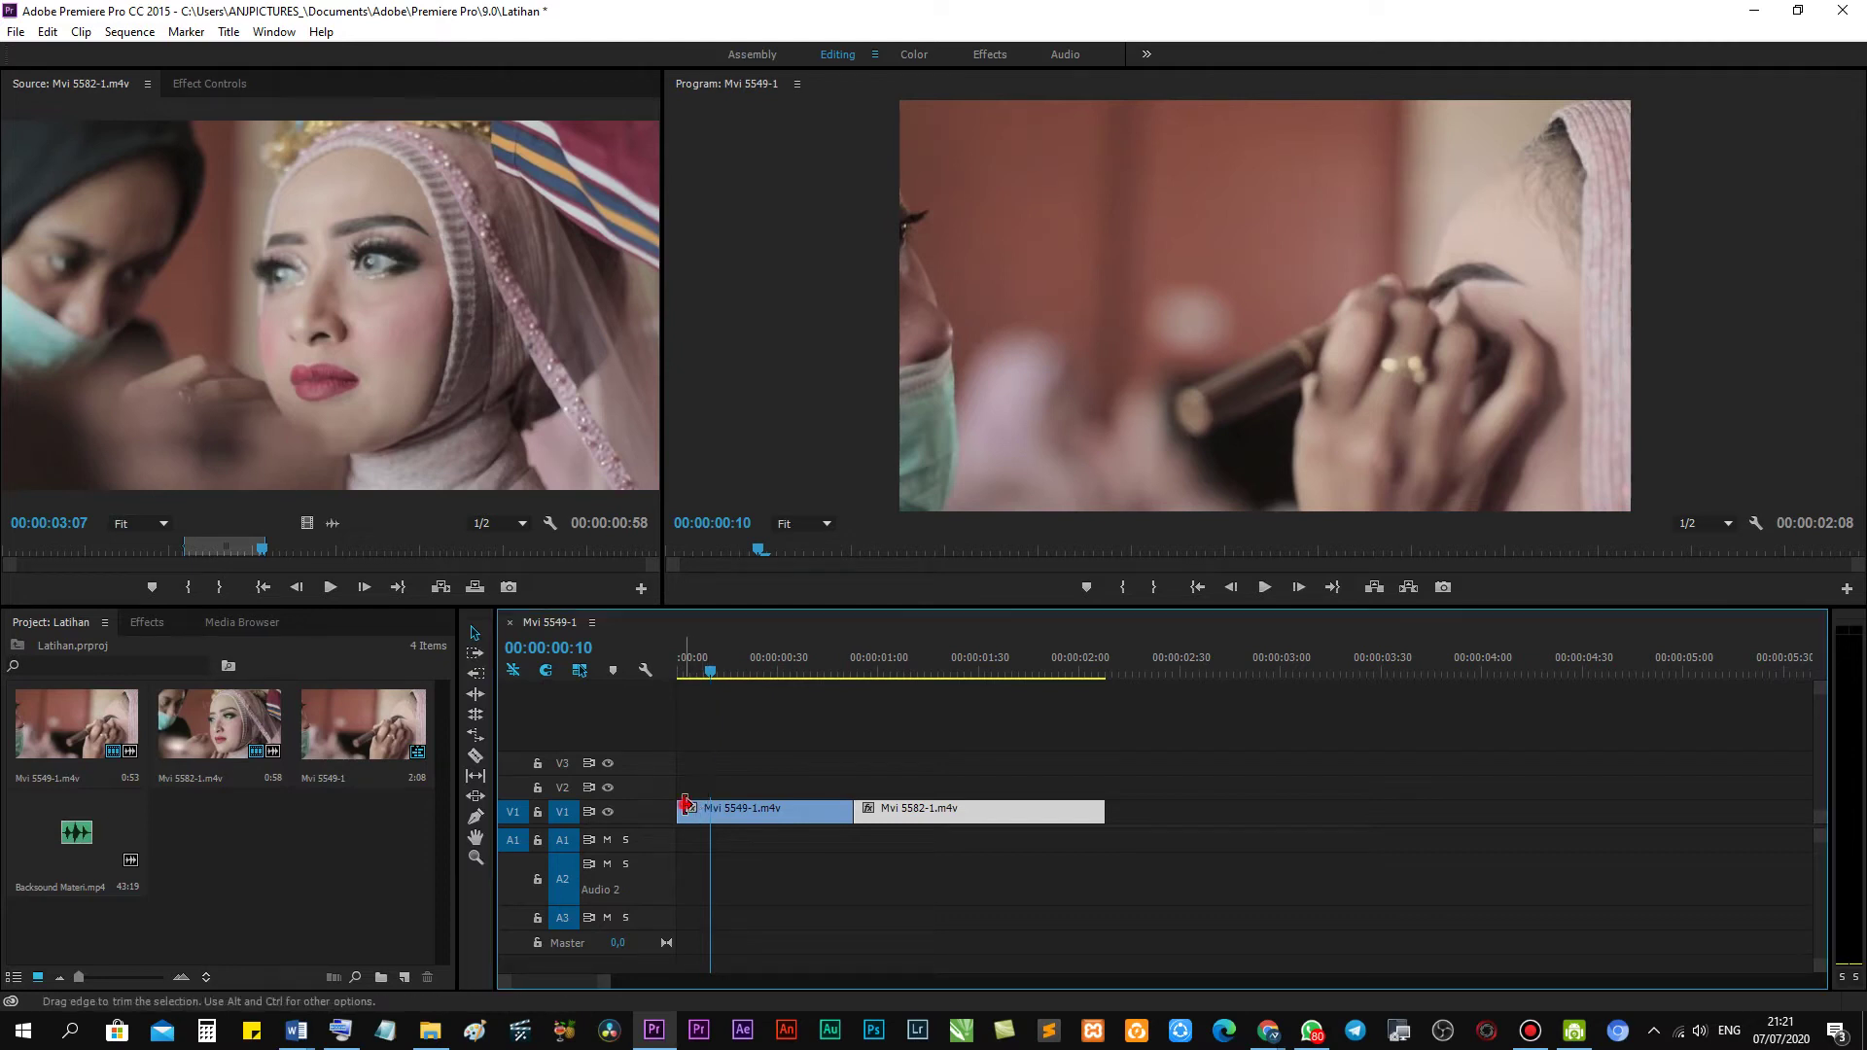
drag(679, 811, 710, 805)
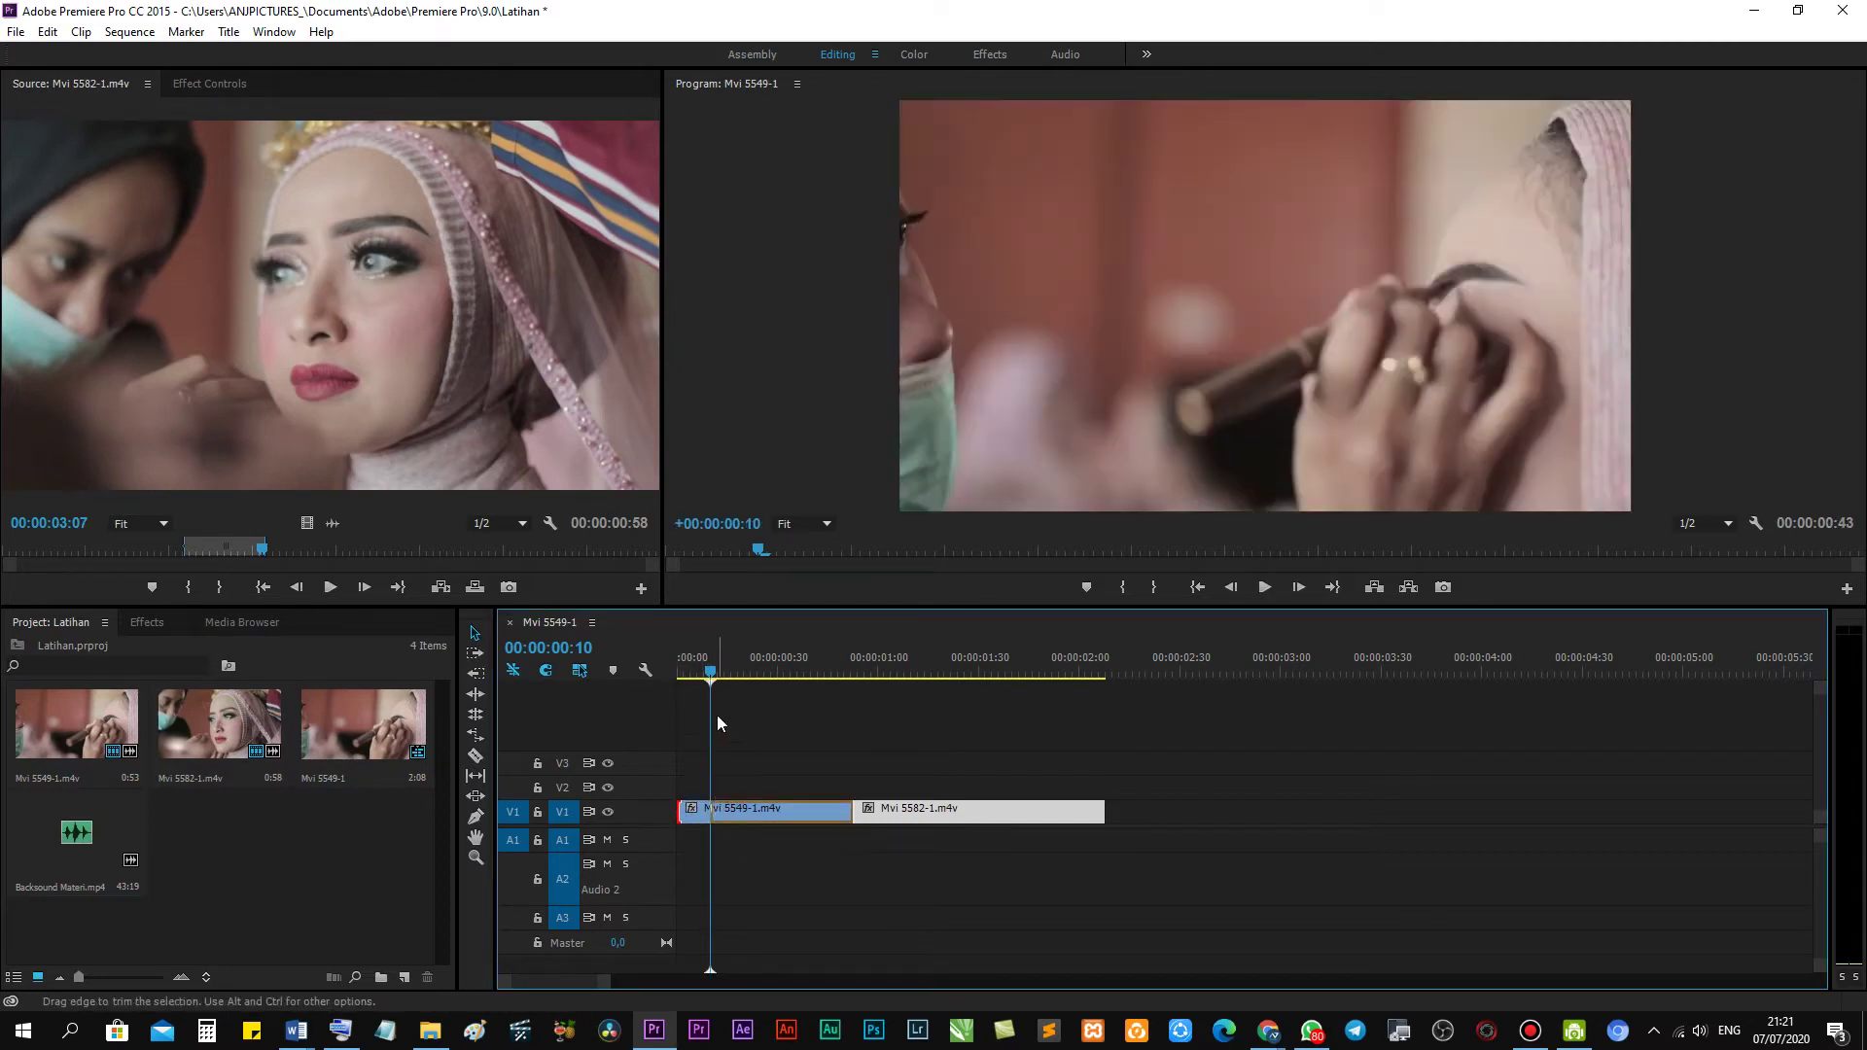
drag(704, 673, 720, 677)
click(696, 811)
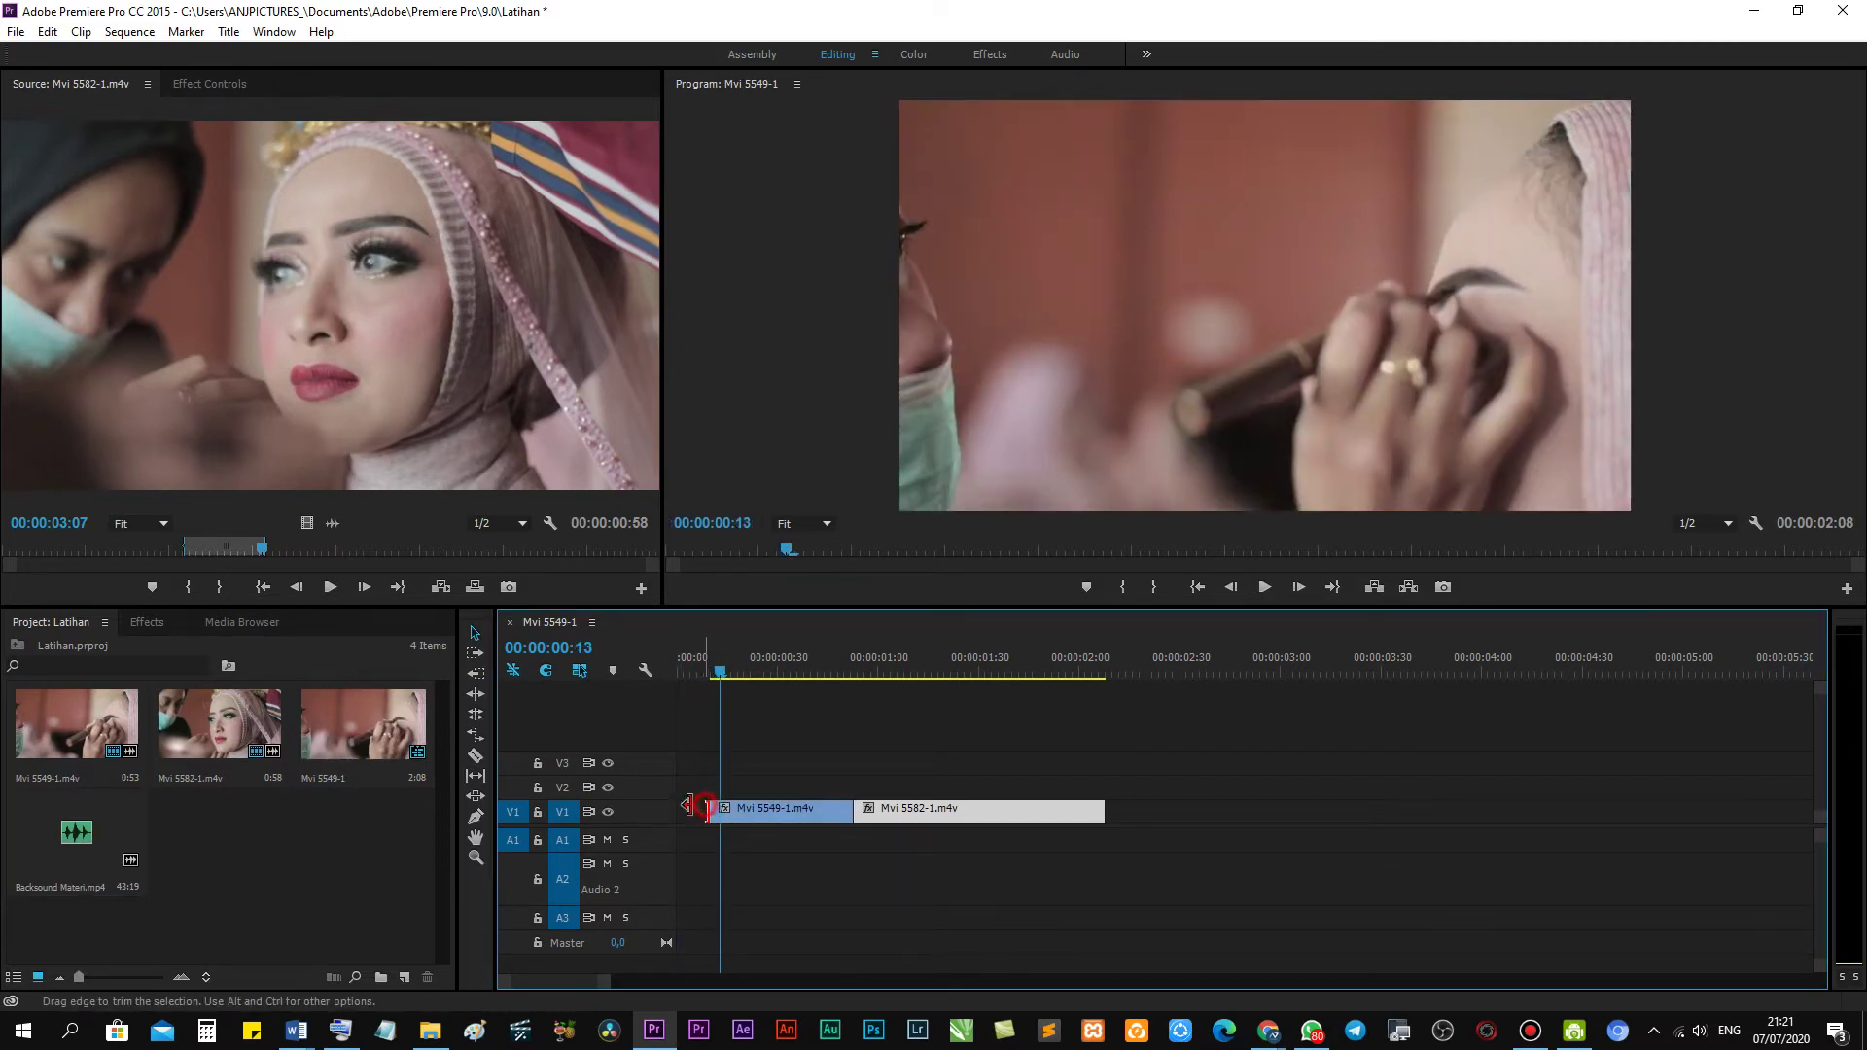
key(Delete)
Preview the clip, trim its start later, then extend it back toward the beginning.
click(688, 660)
mouse_move(667, 662)
mouse_down()
mouse_move(803, 679)
mouse_move(751, 685)
mouse_up()
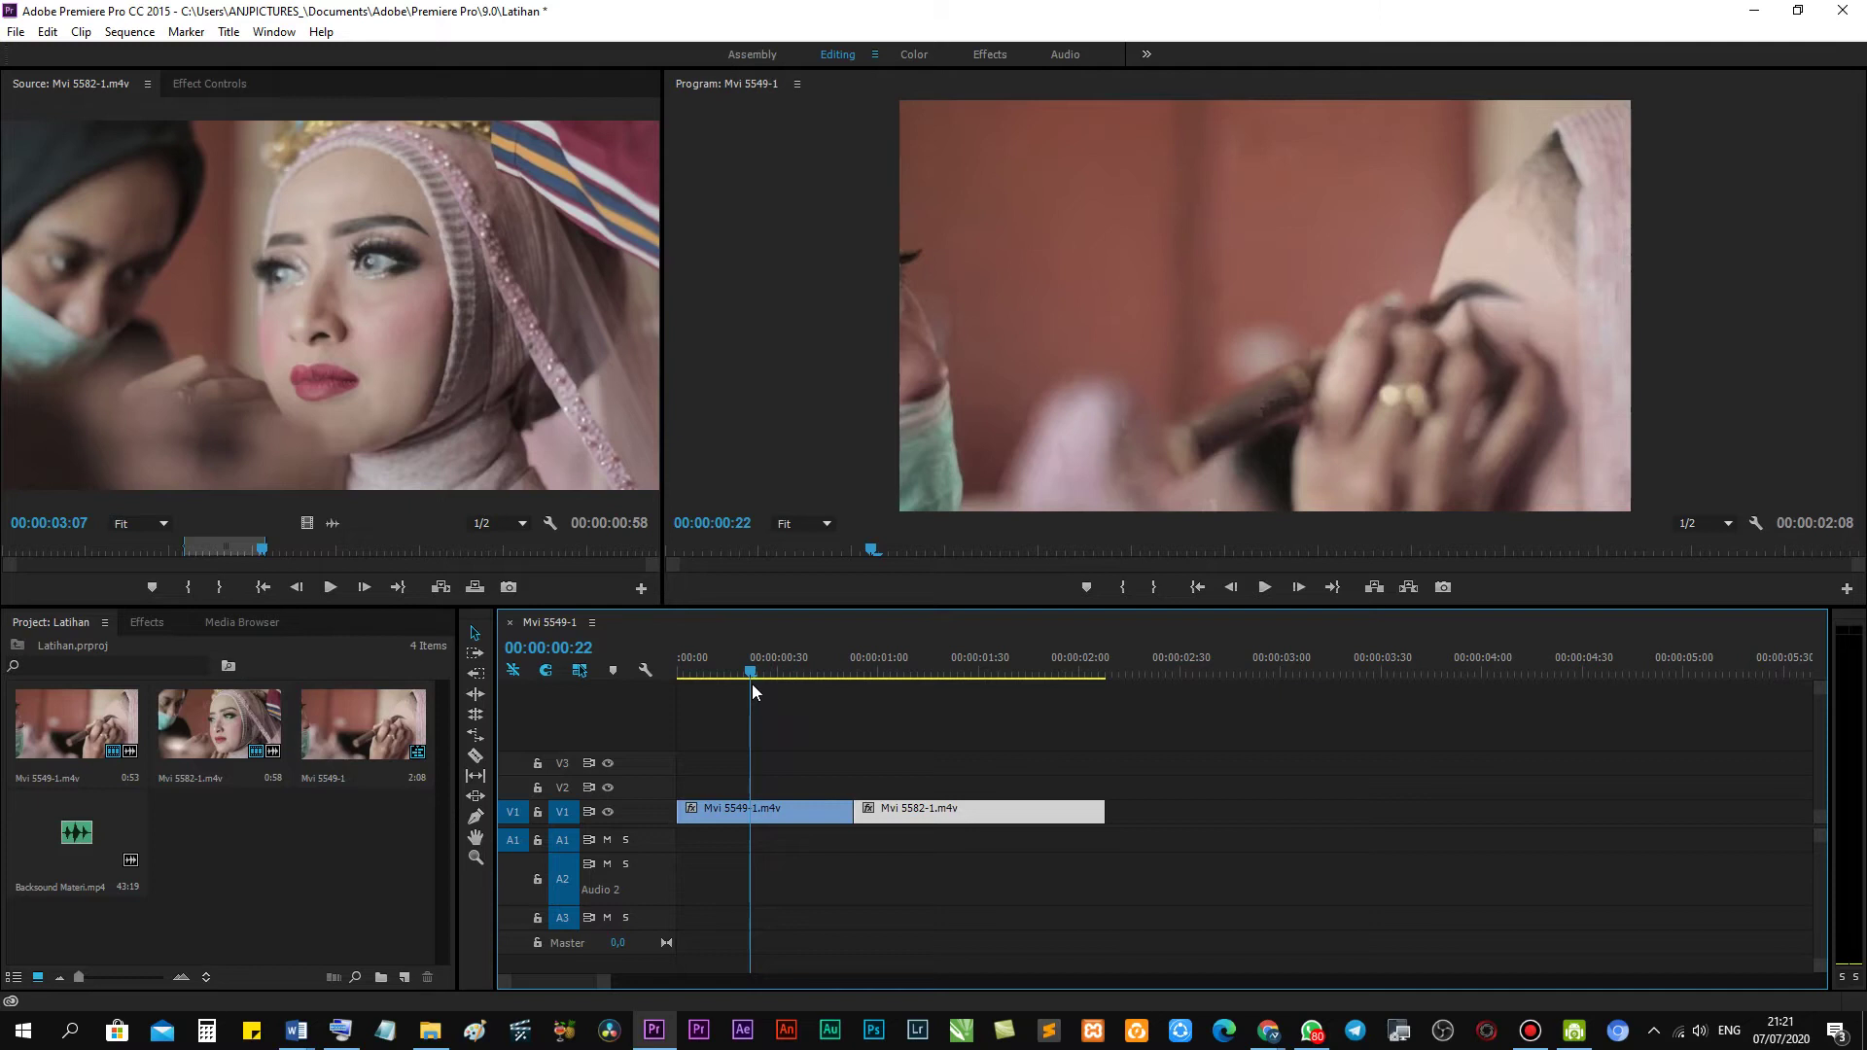
drag(750, 685, 796, 680)
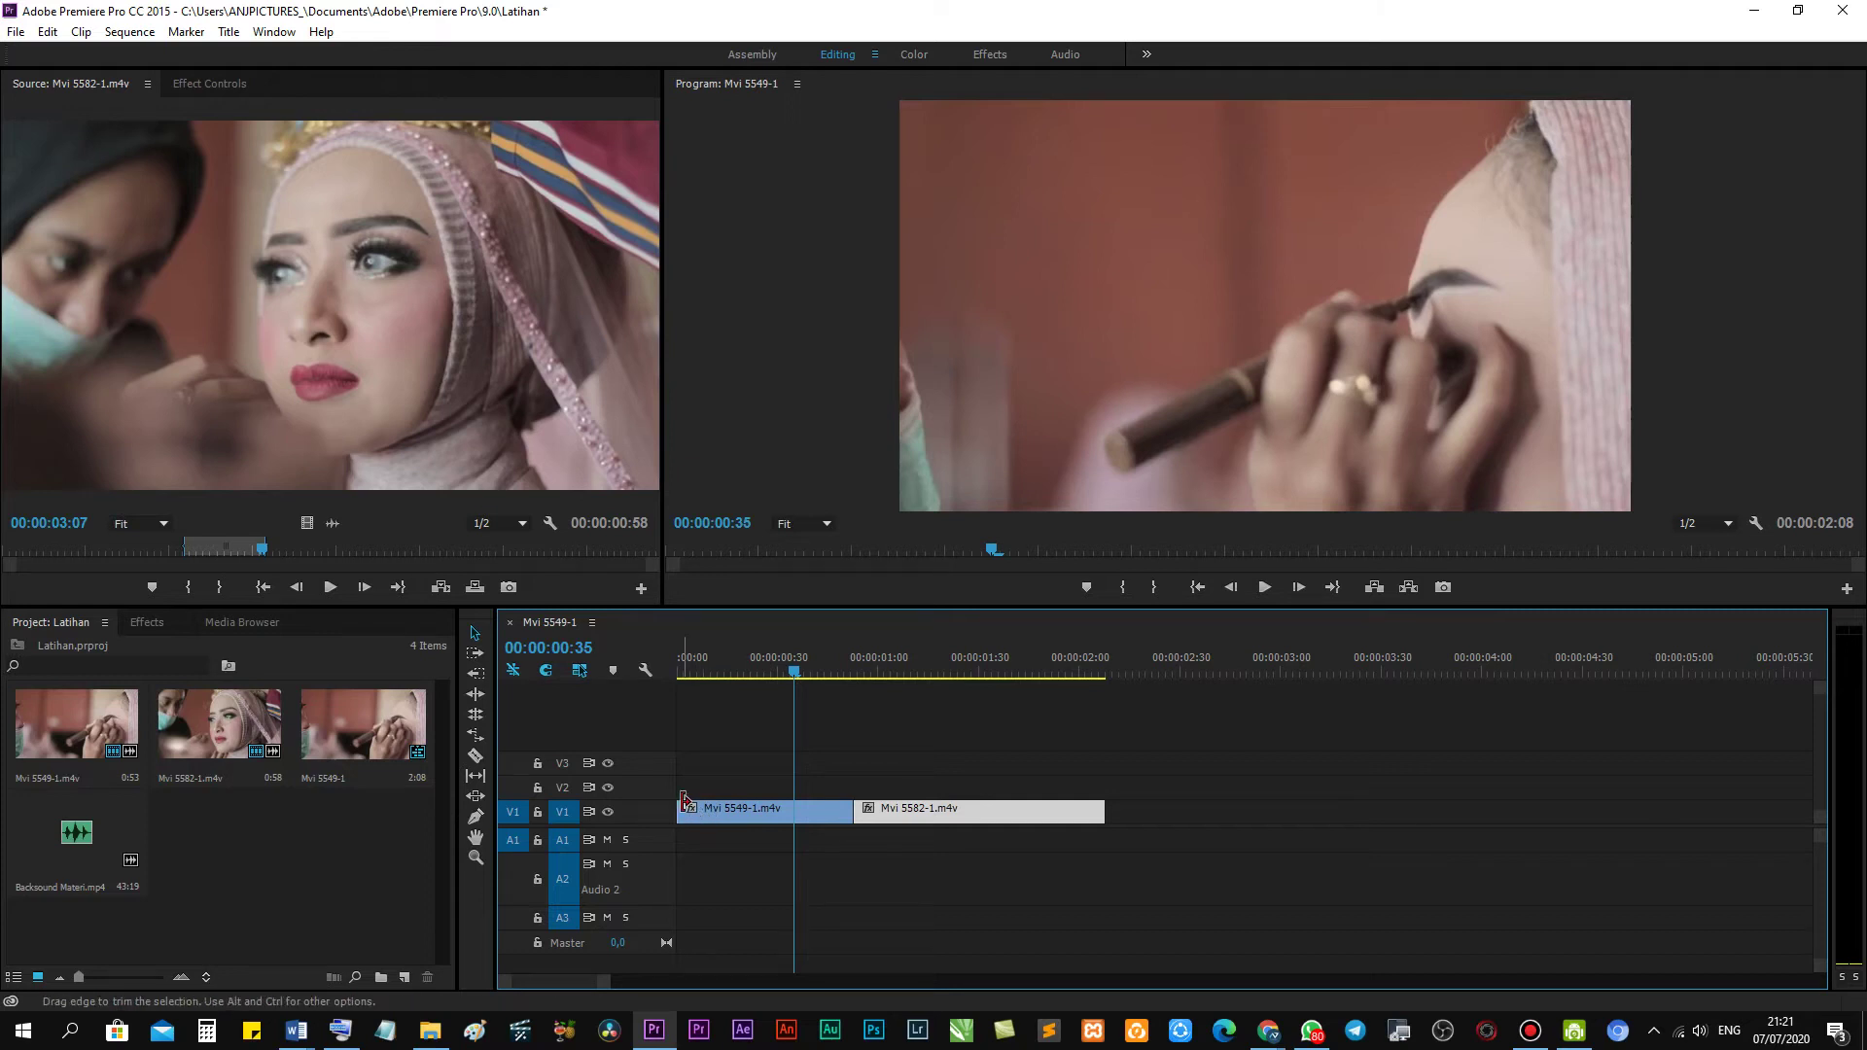
drag(683, 805, 799, 812)
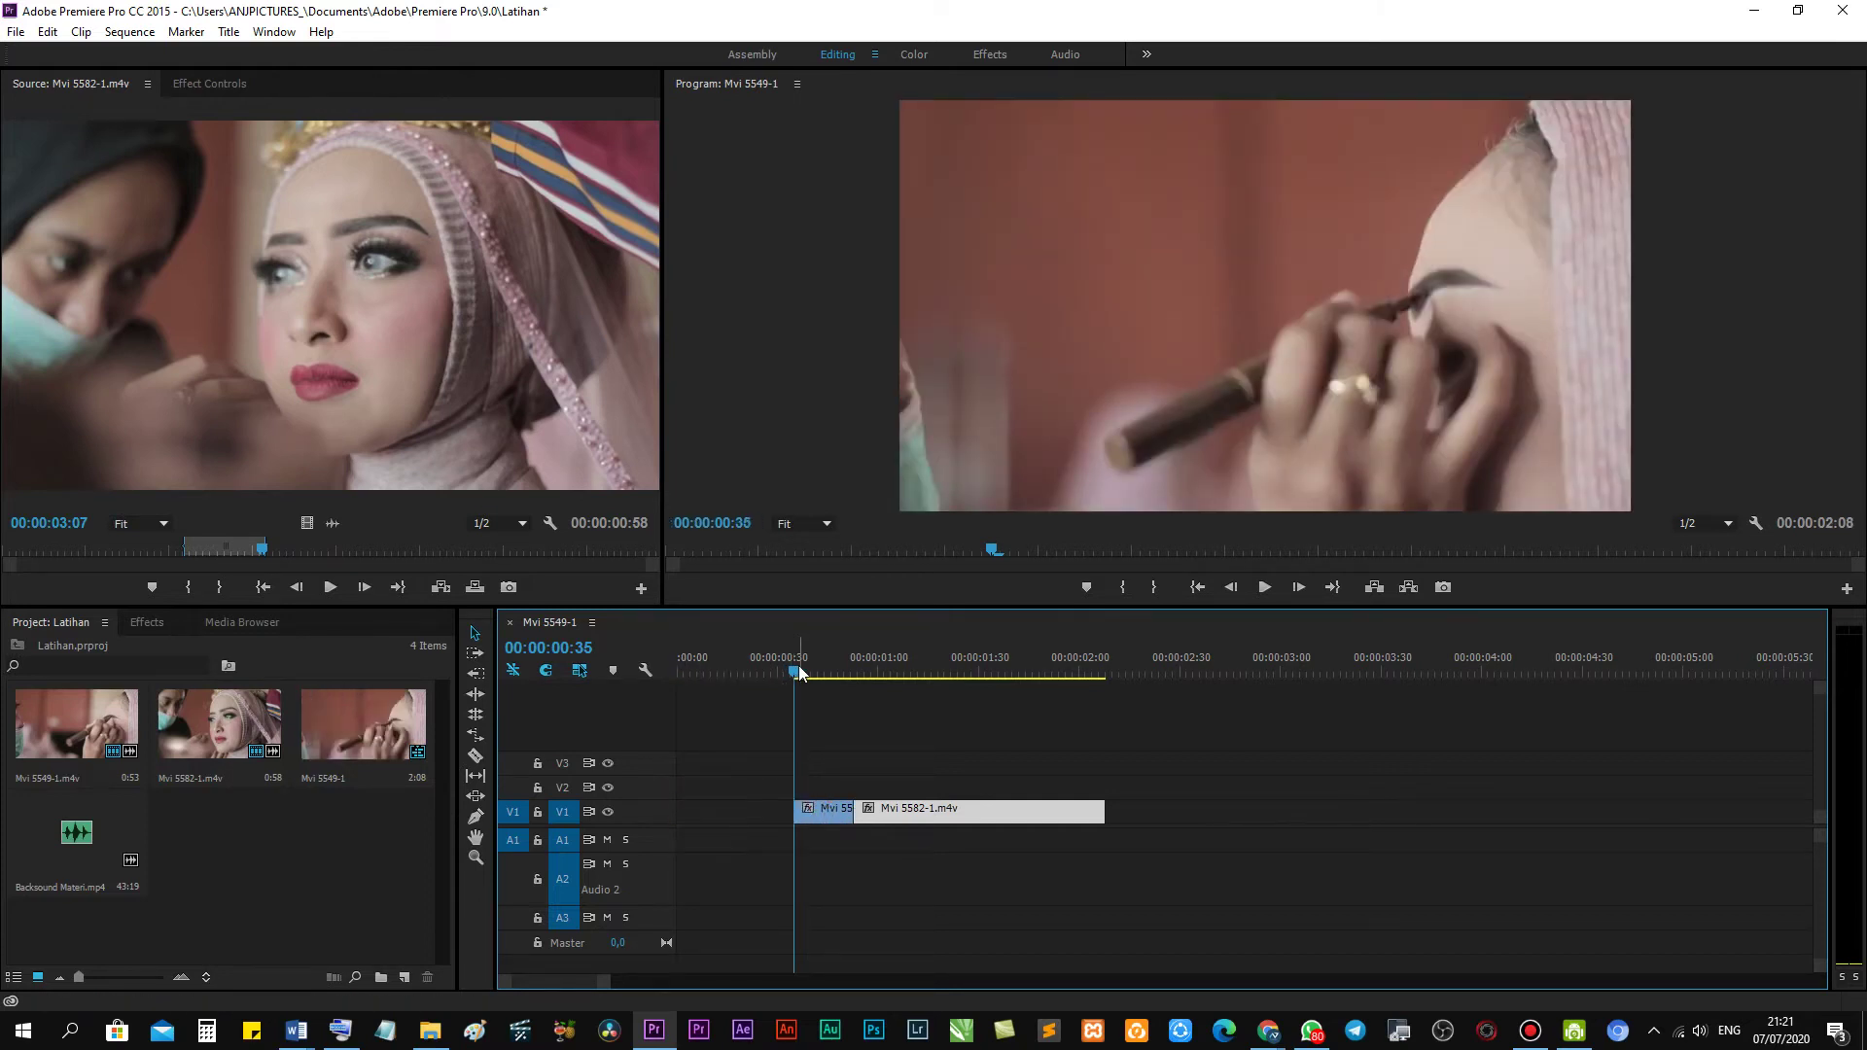
mouse_move(795, 669)
mouse_down()
mouse_move(860, 679)
mouse_move(810, 681)
mouse_up()
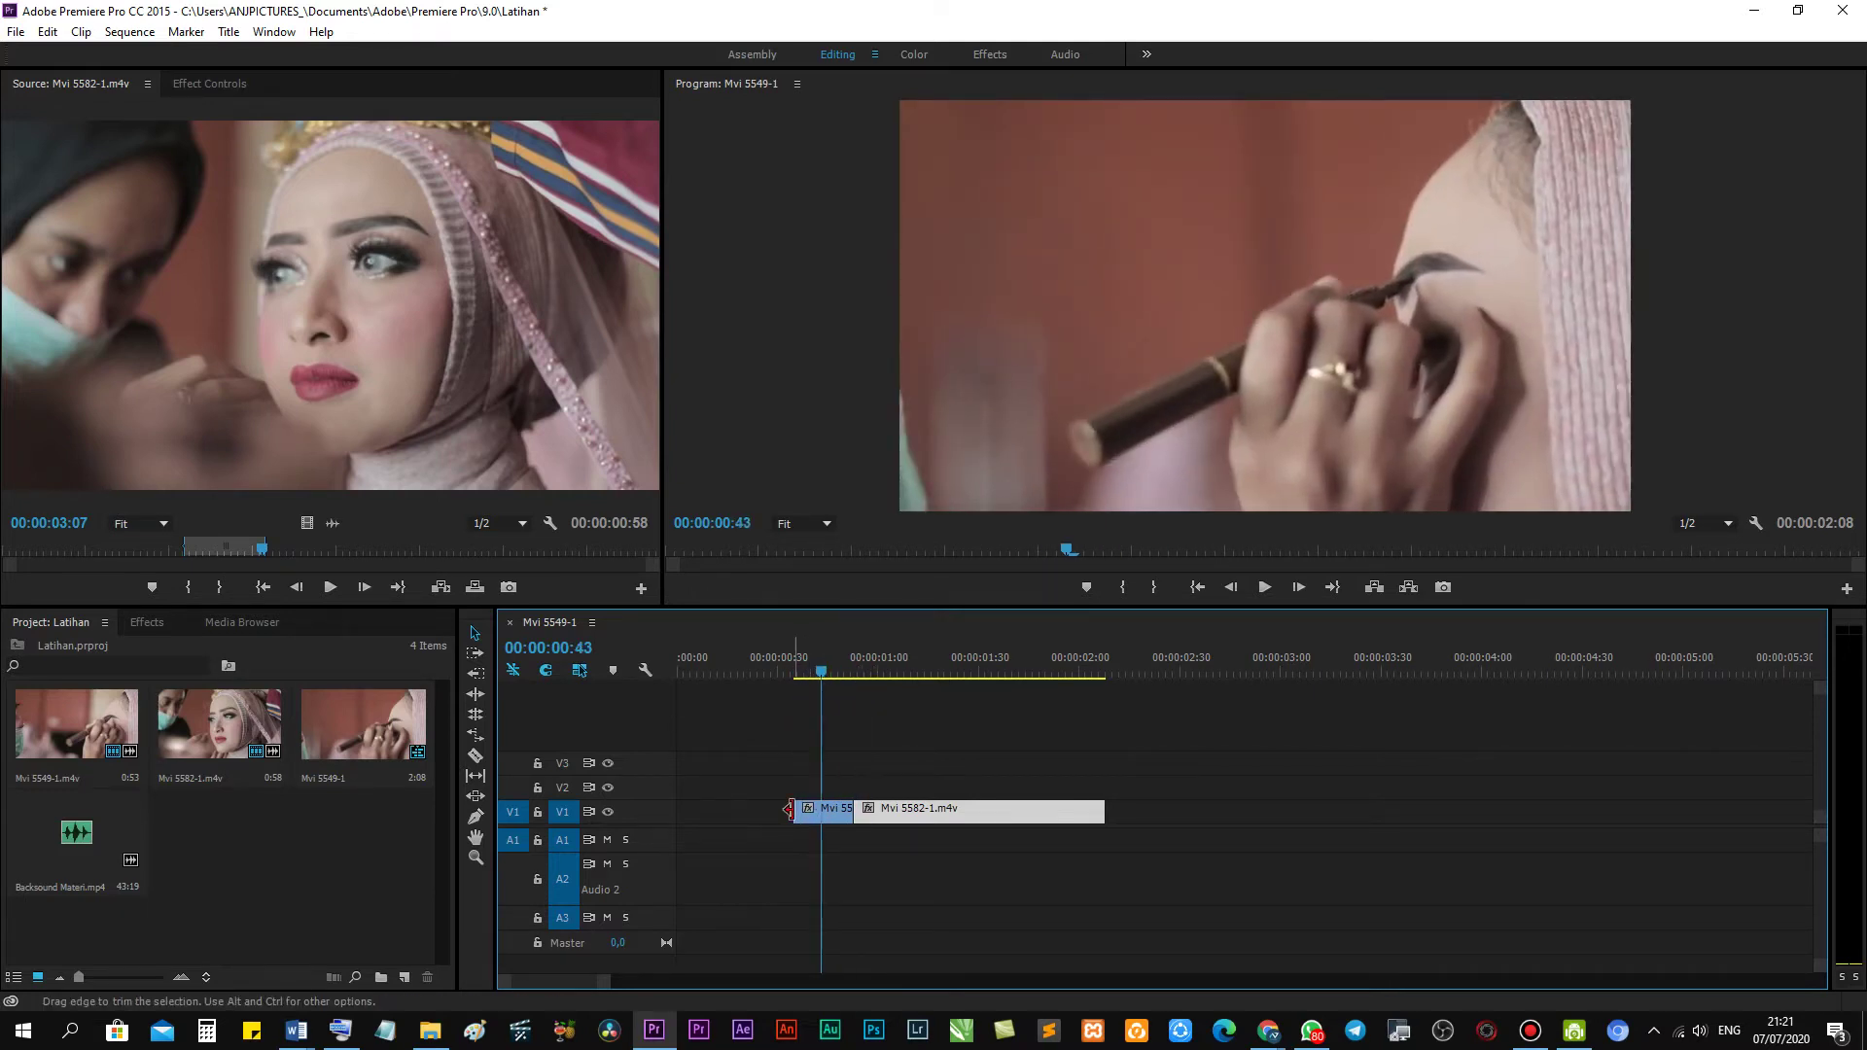
drag(794, 810, 712, 810)
drag(763, 669, 814, 671)
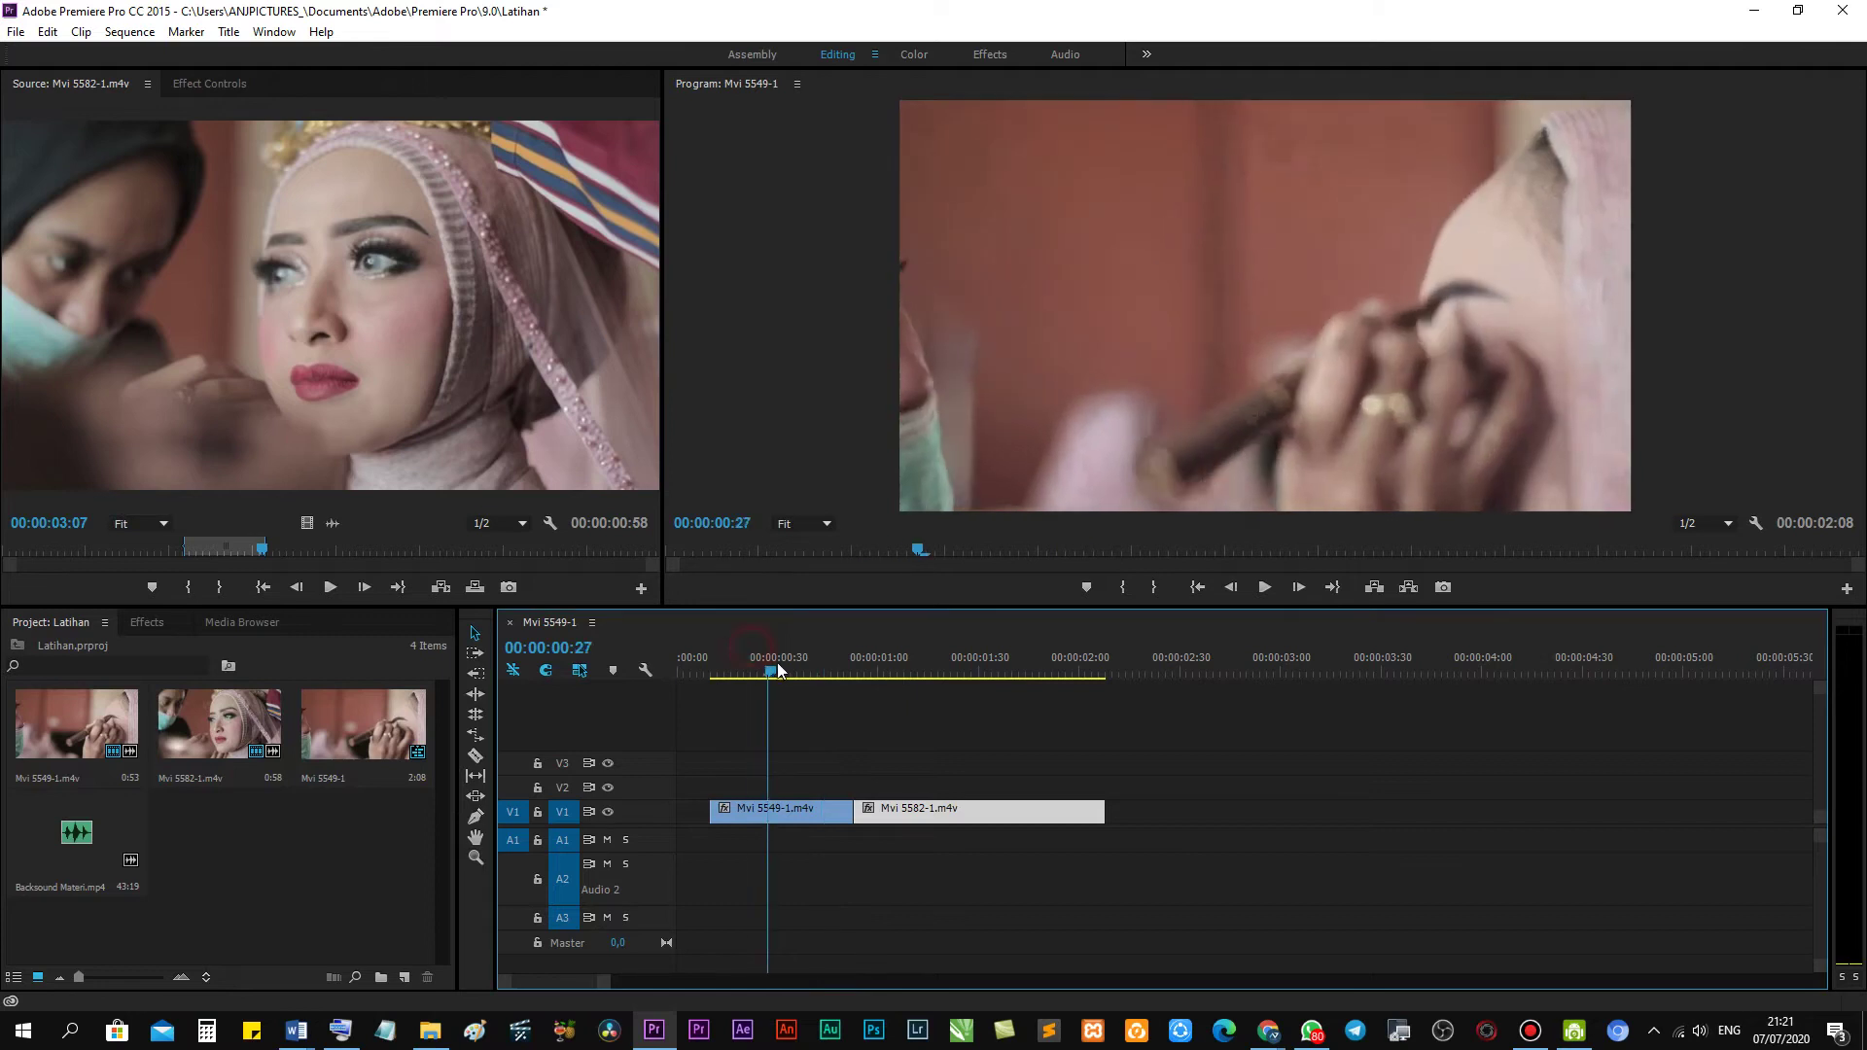
Shorten Mvi 5549-1's end, then undo both trims and restore it at the sequence start.
drag(847, 812, 822, 812)
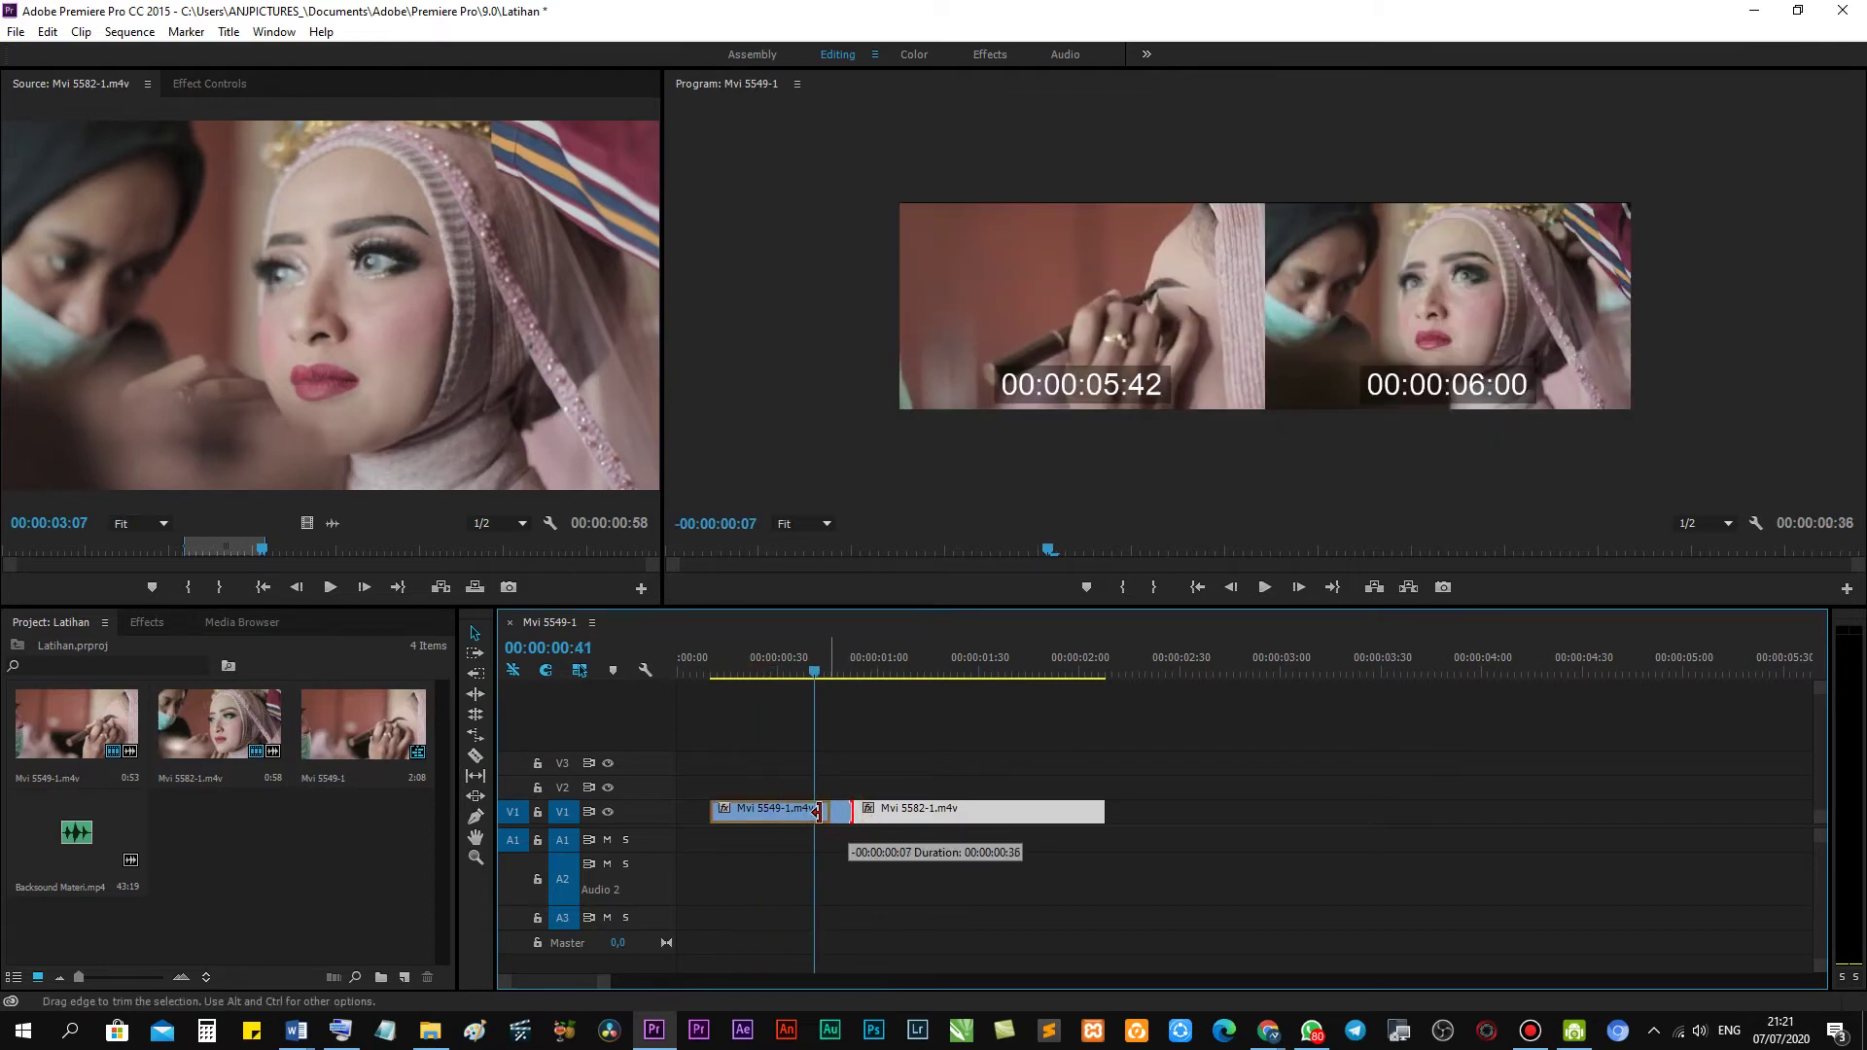
click(822, 678)
drag(823, 678, 785, 674)
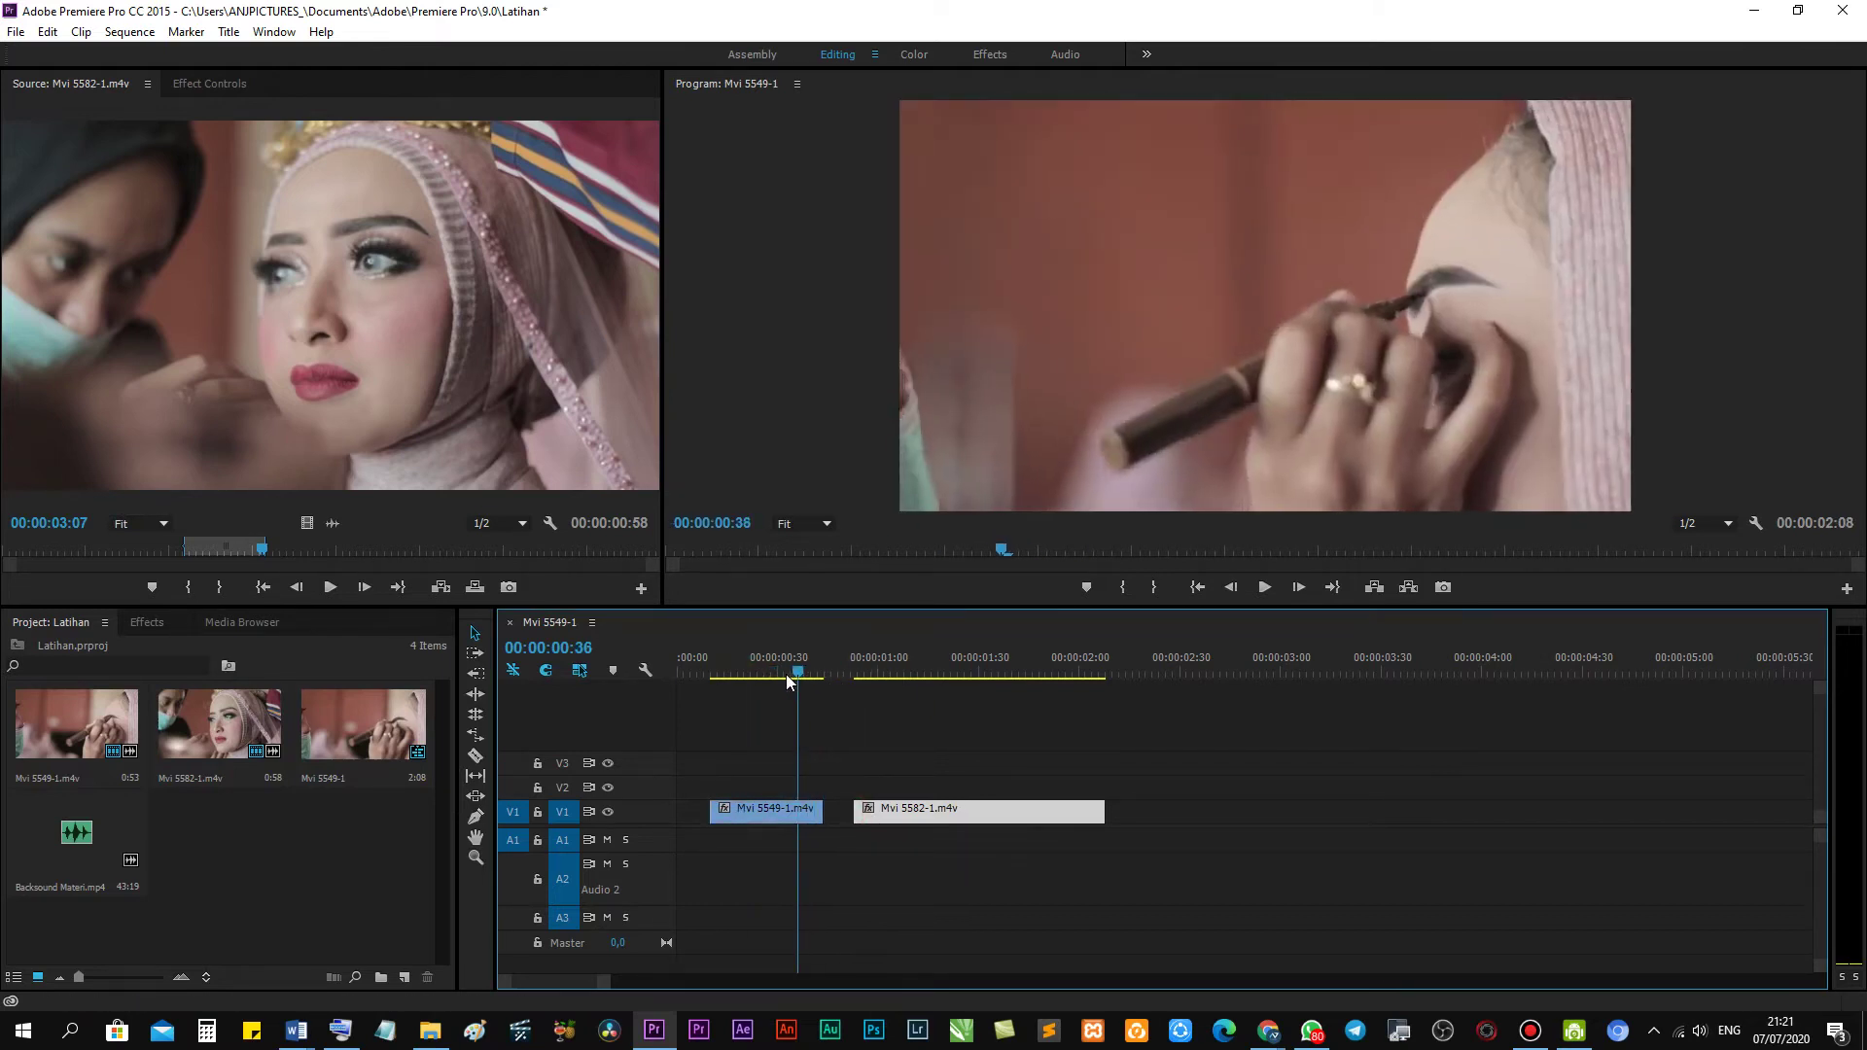
key(ctrl+z)
key(ctrl+z)
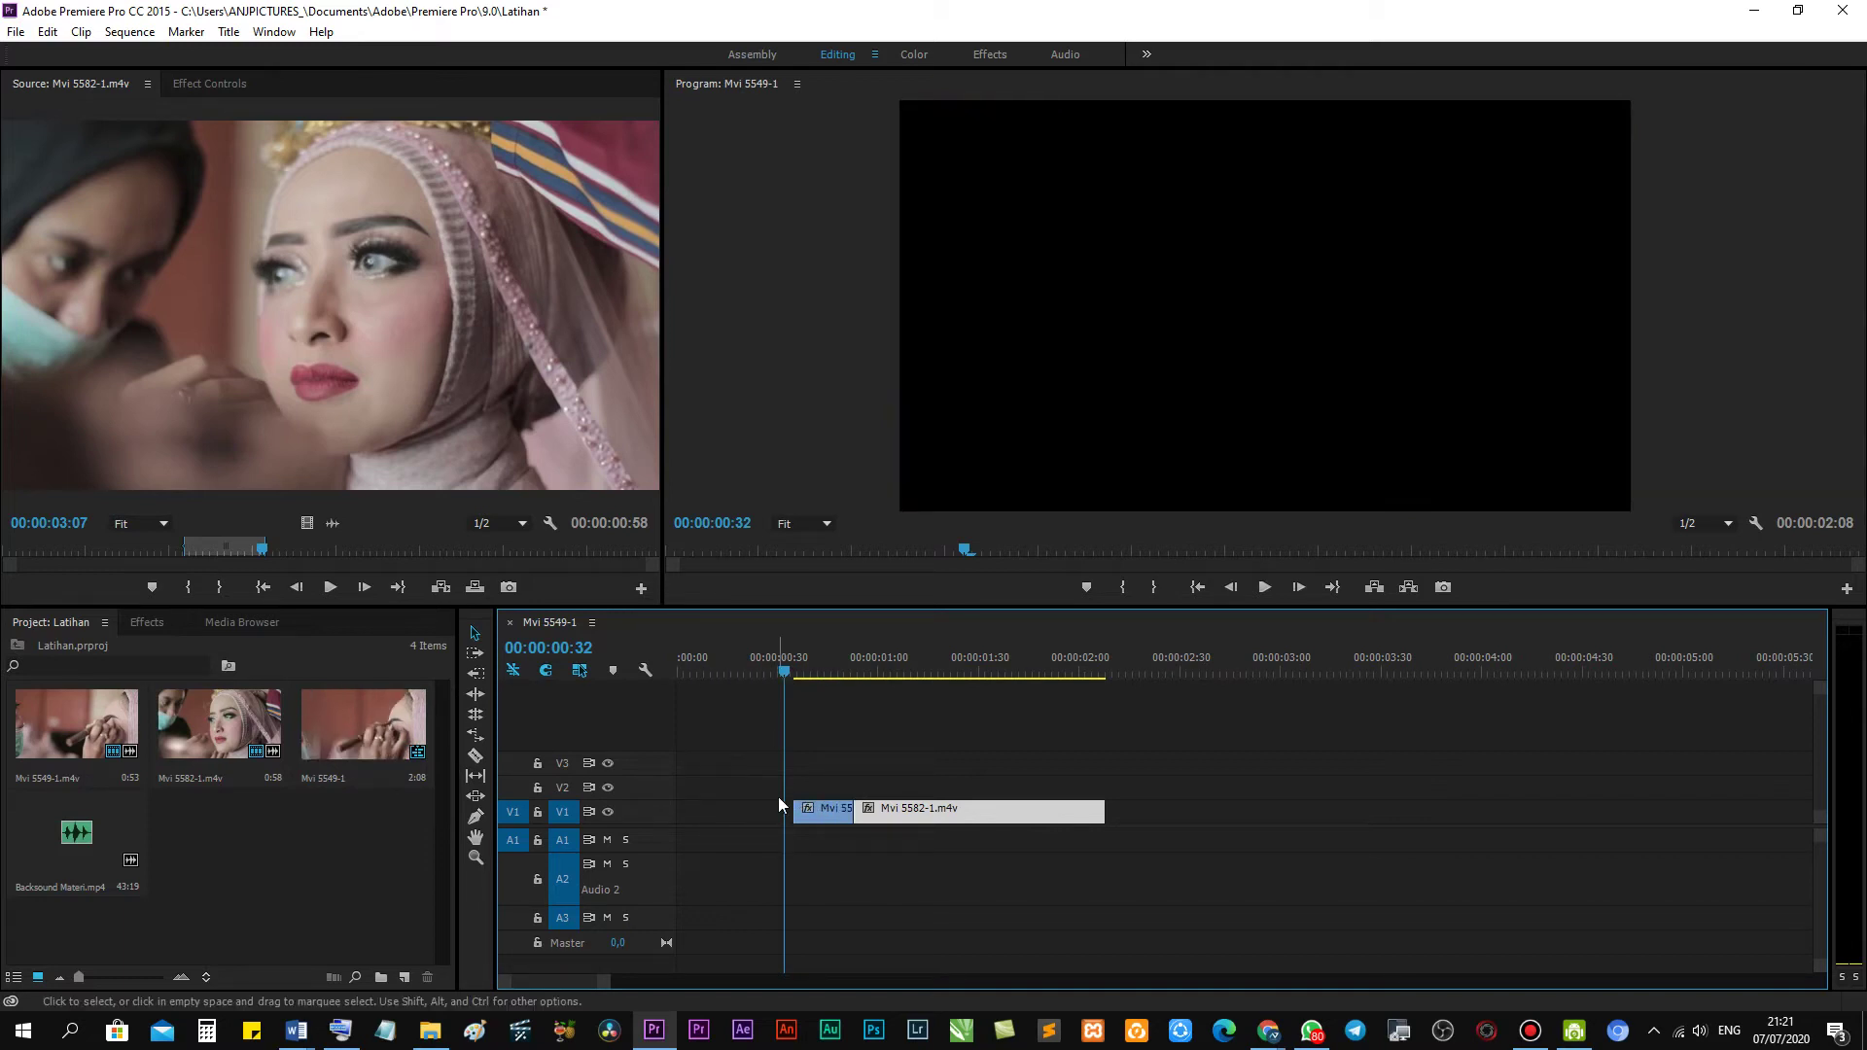
key(ctrl+z)
mouse_move(762, 657)
mouse_down()
mouse_move(685, 658)
mouse_move(756, 679)
mouse_up()
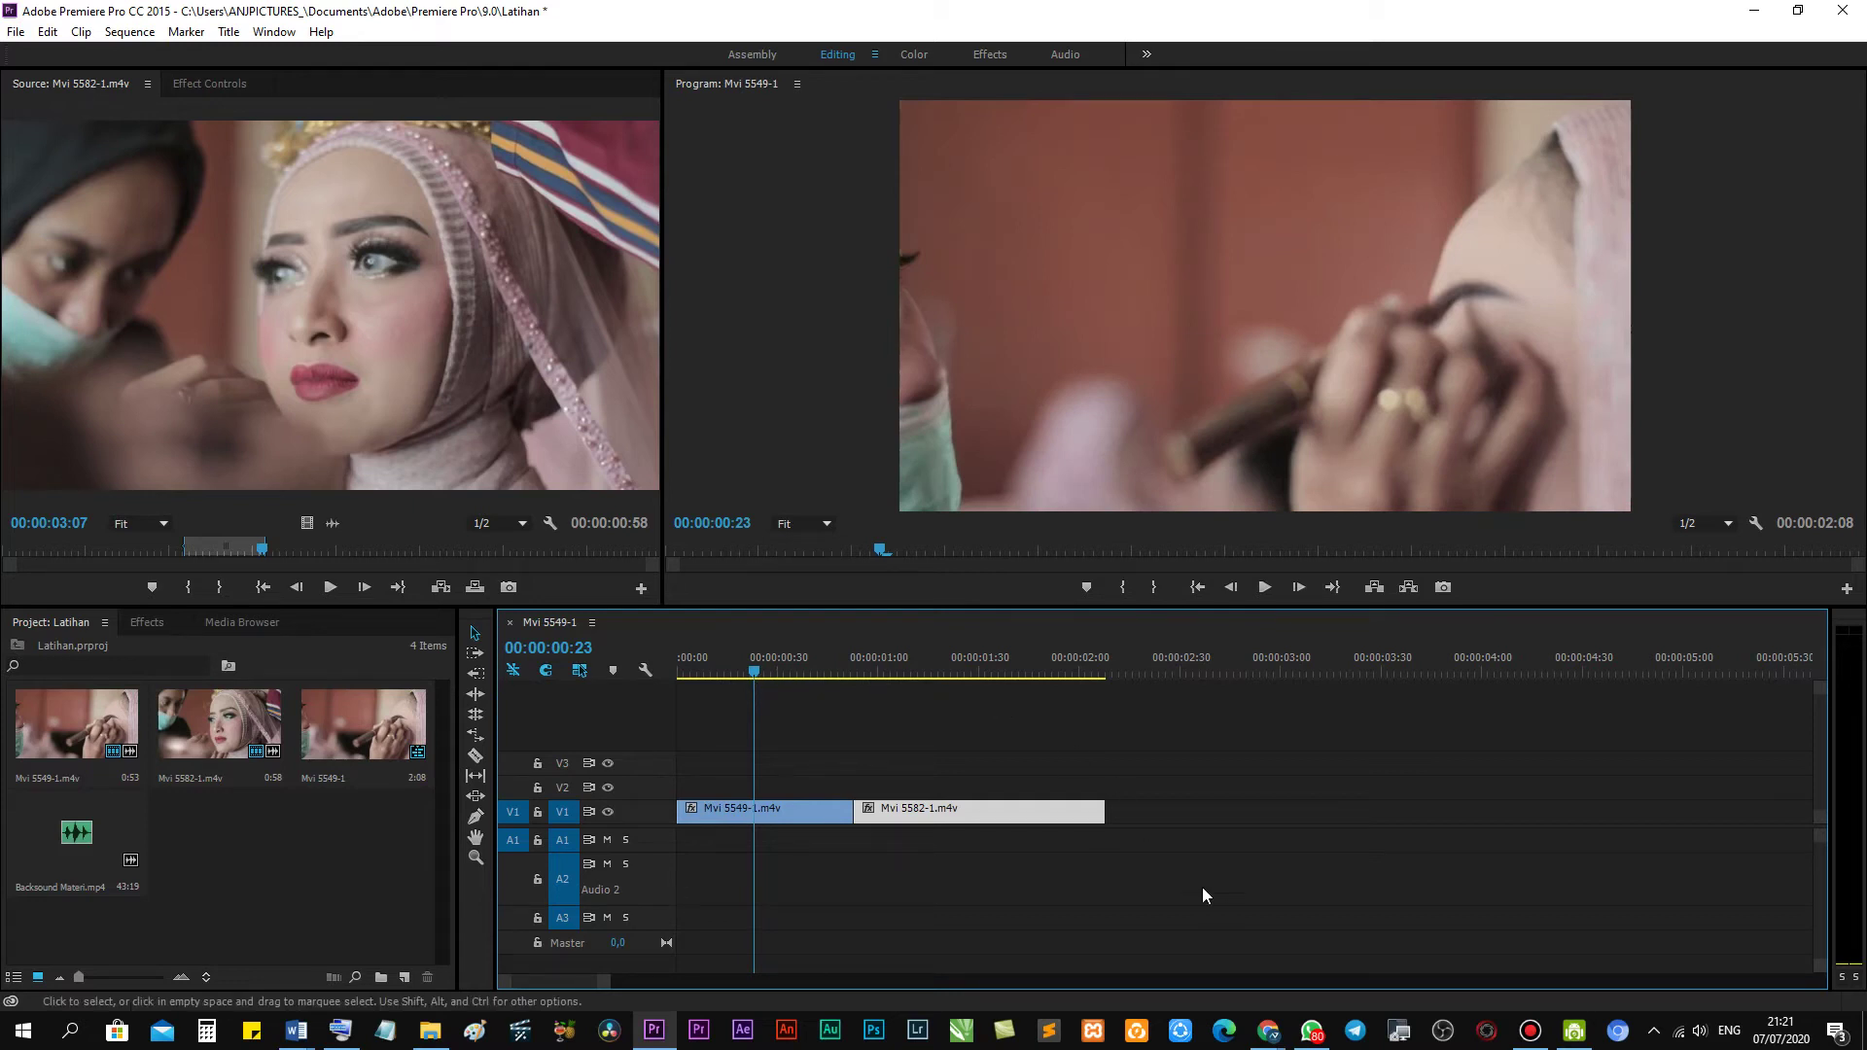
mouse_move(1270, 1038)
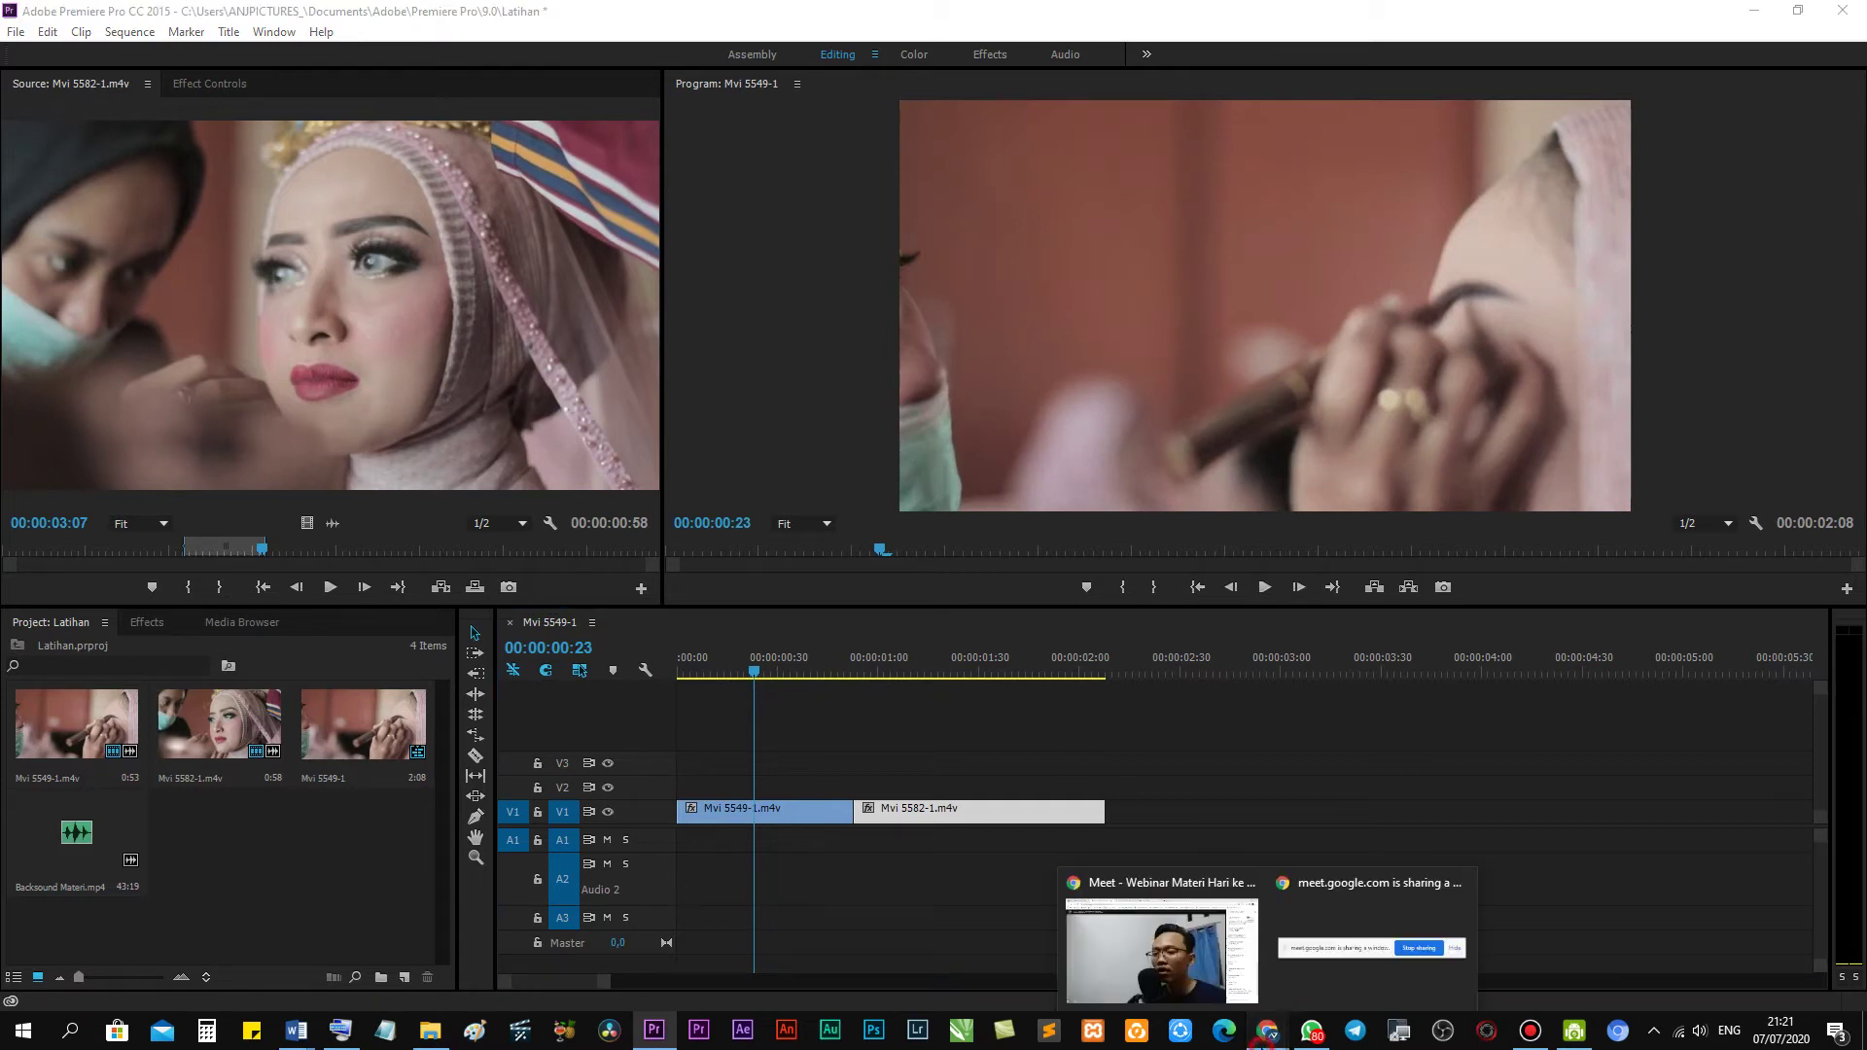
click(1222, 963)
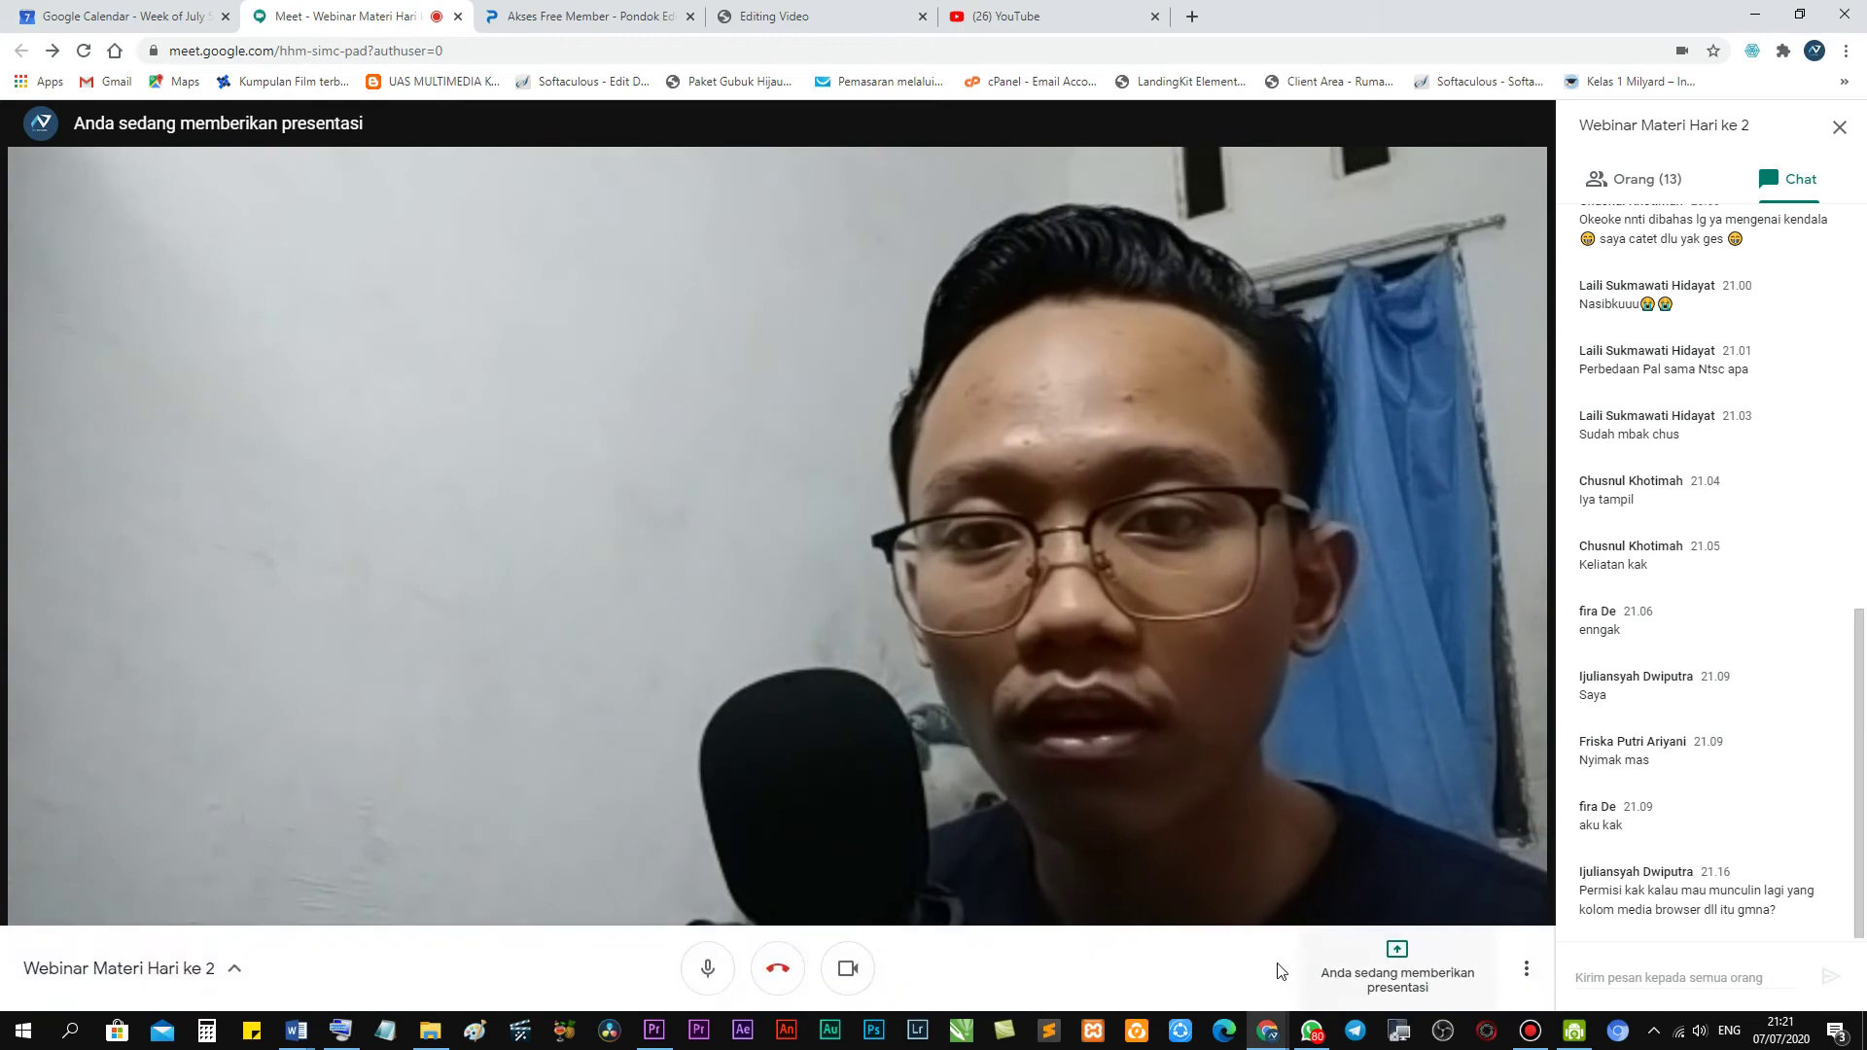
click(653, 1031)
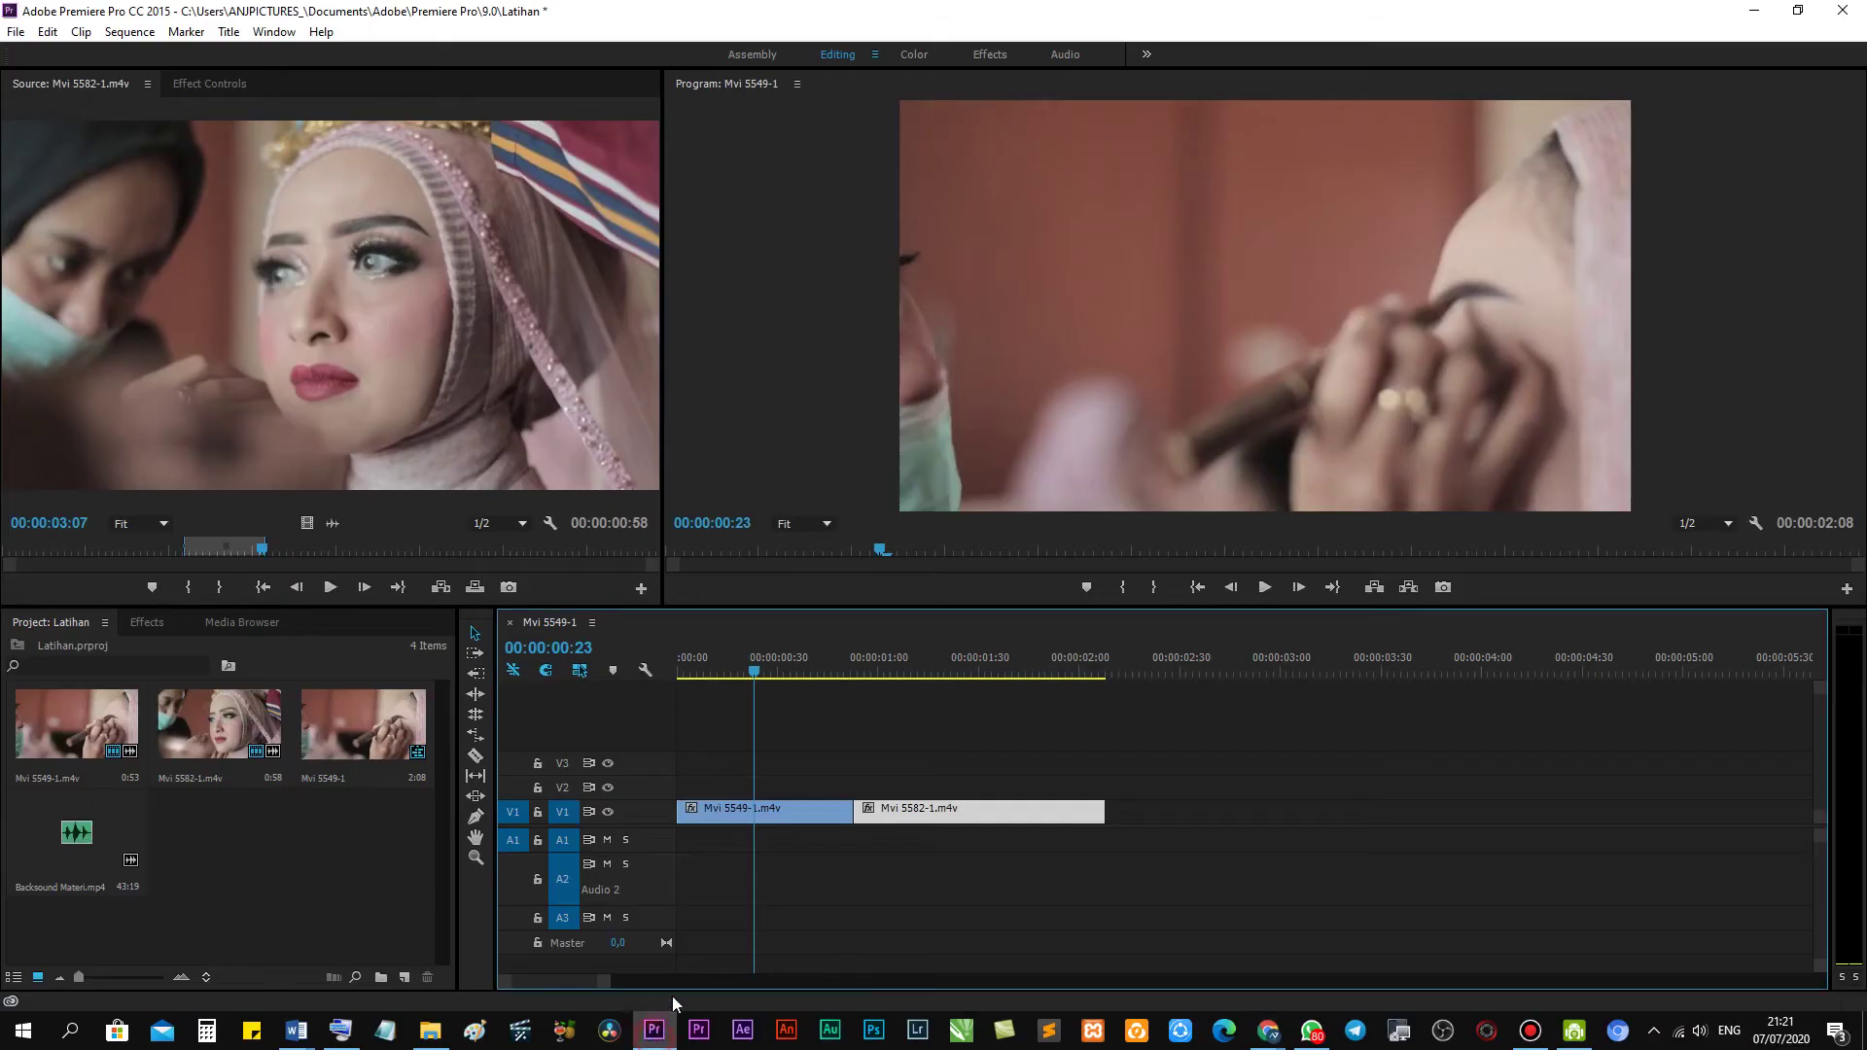
mouse_move(1267, 1031)
click(1223, 975)
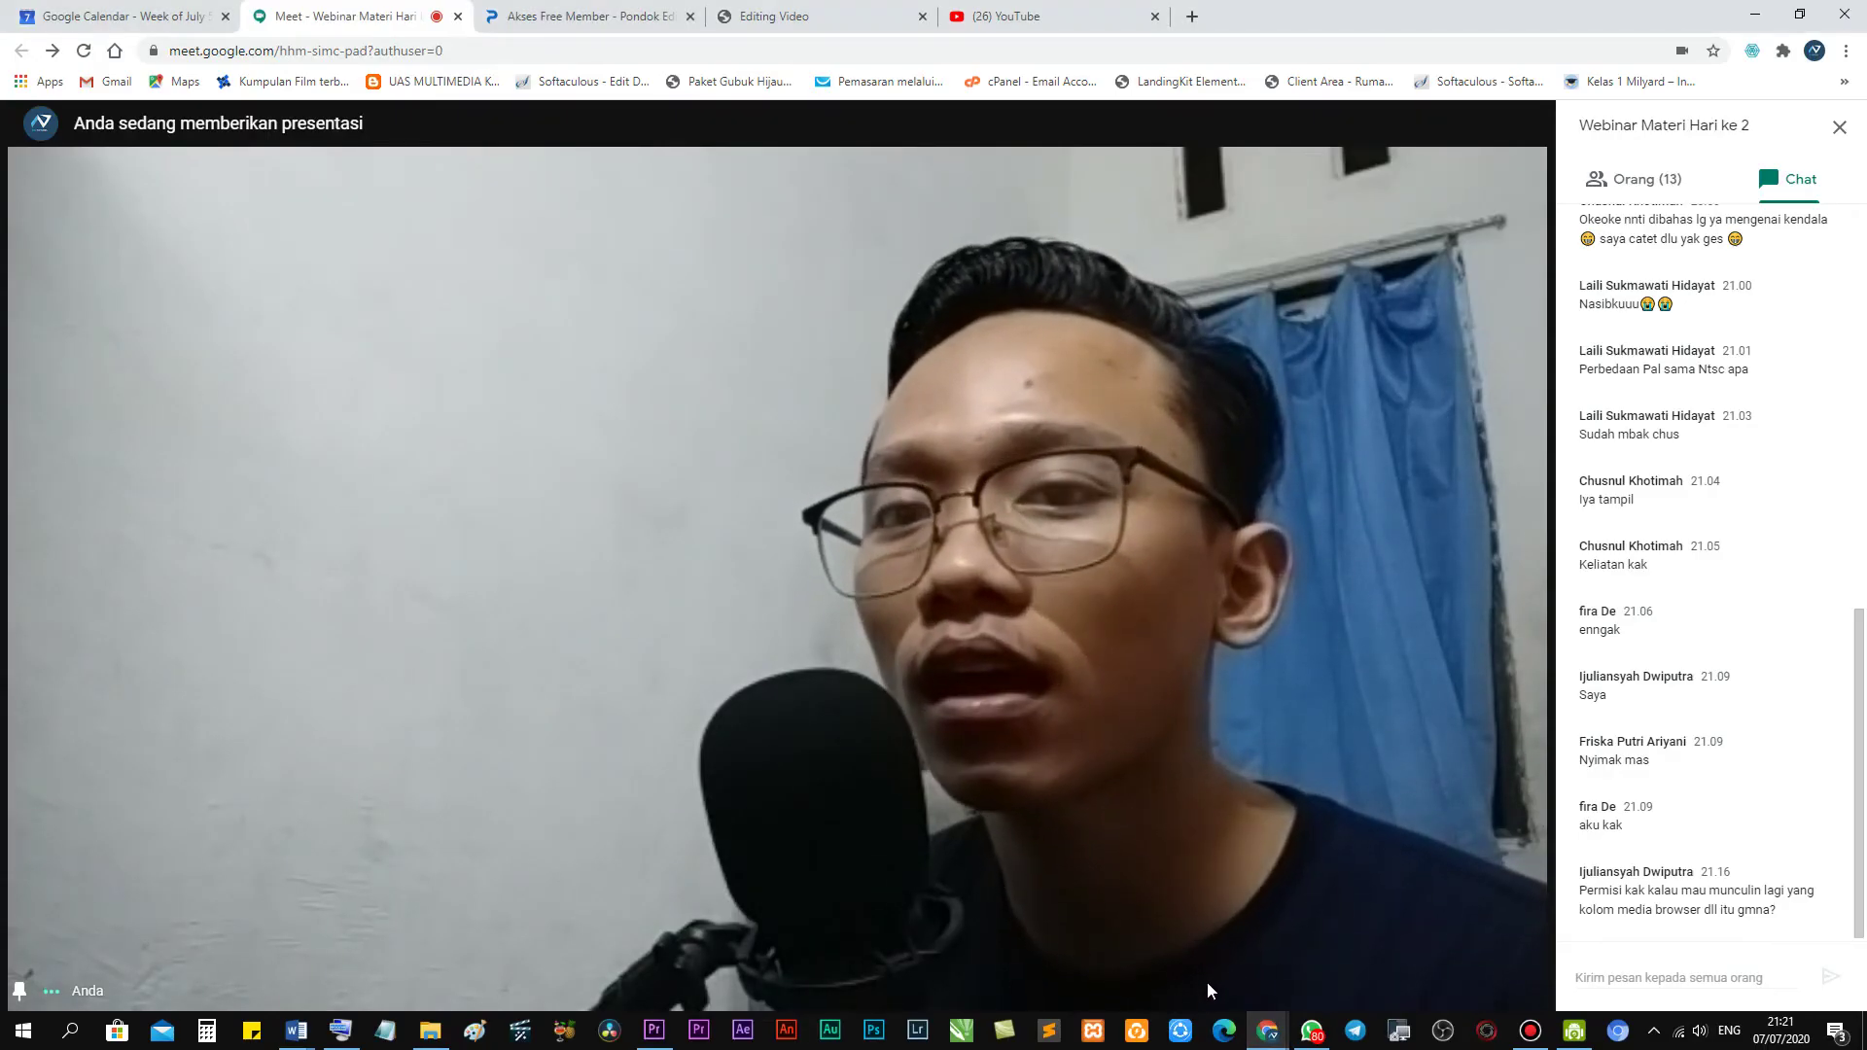
click(652, 1039)
click(652, 1038)
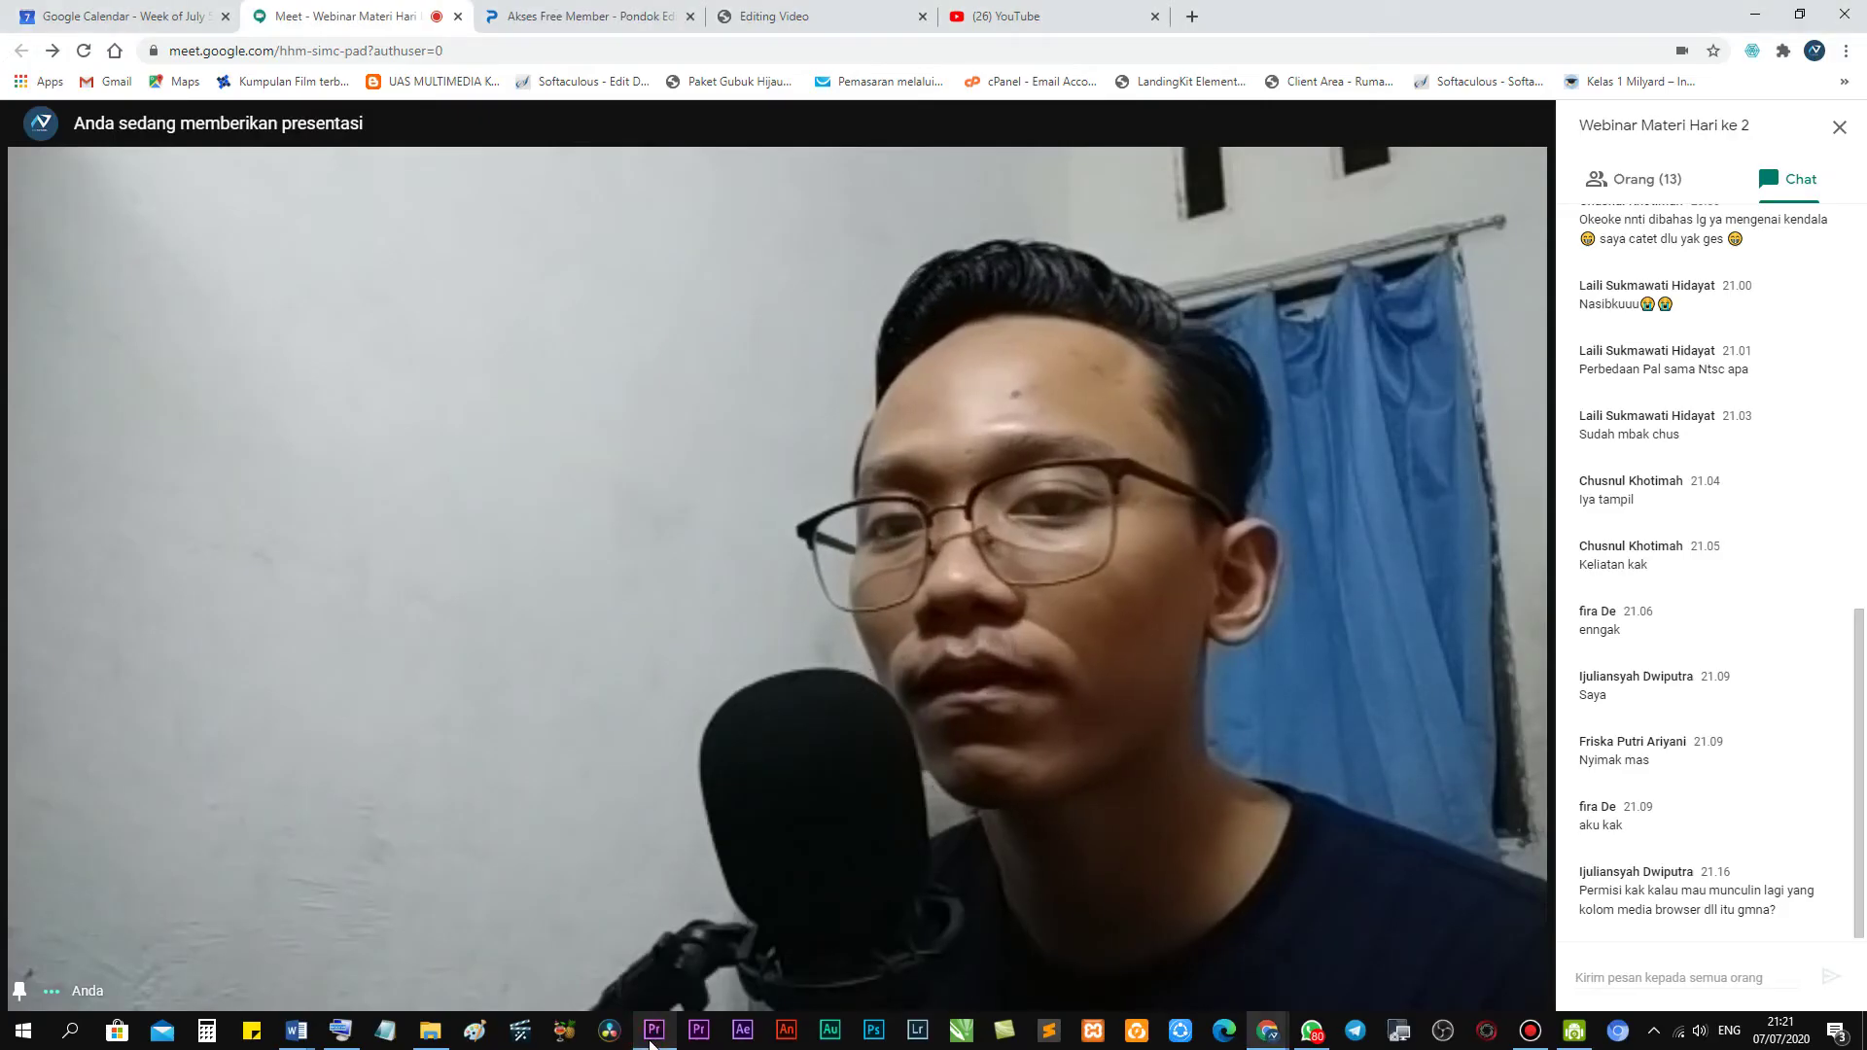
click(651, 1039)
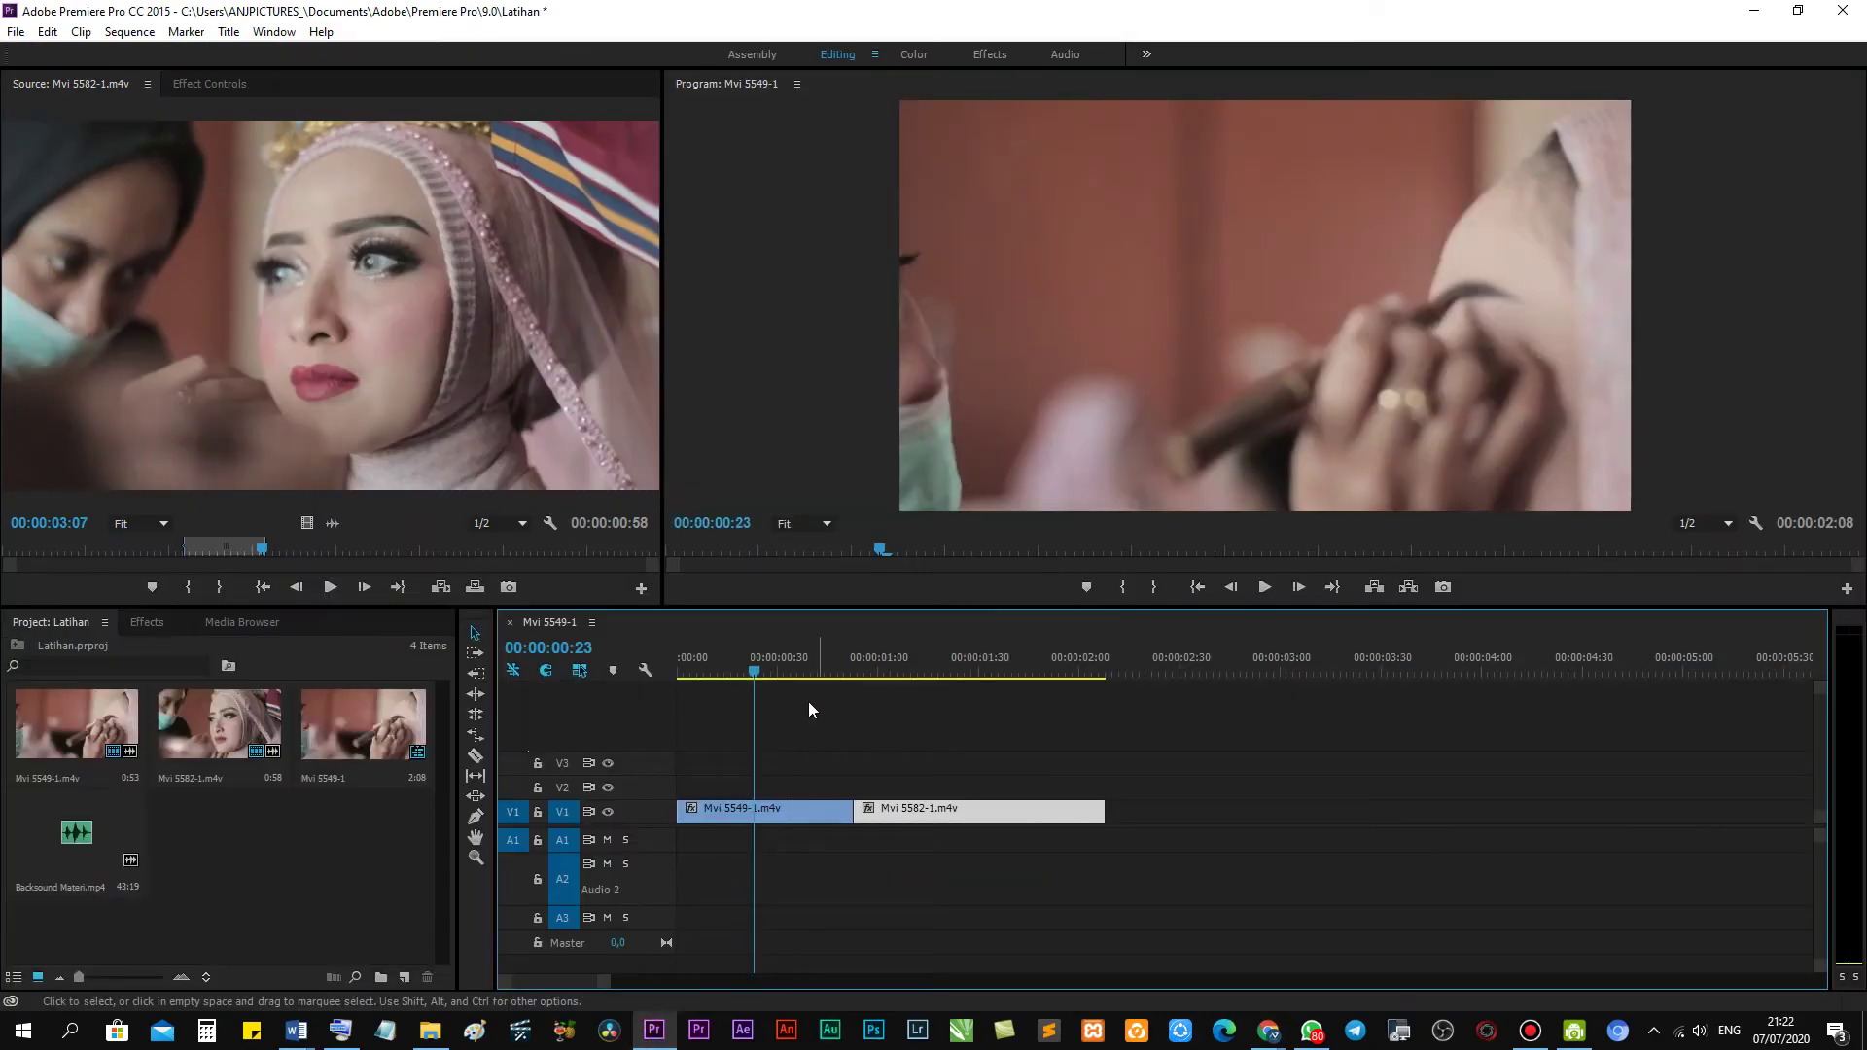
Preview around 00:00:00:41 and make two Razor cuts in Mvi 5549-1 near its start.
mouse_move(754, 671)
mouse_down()
mouse_move(677, 683)
mouse_move(791, 678)
mouse_move(753, 675)
mouse_up()
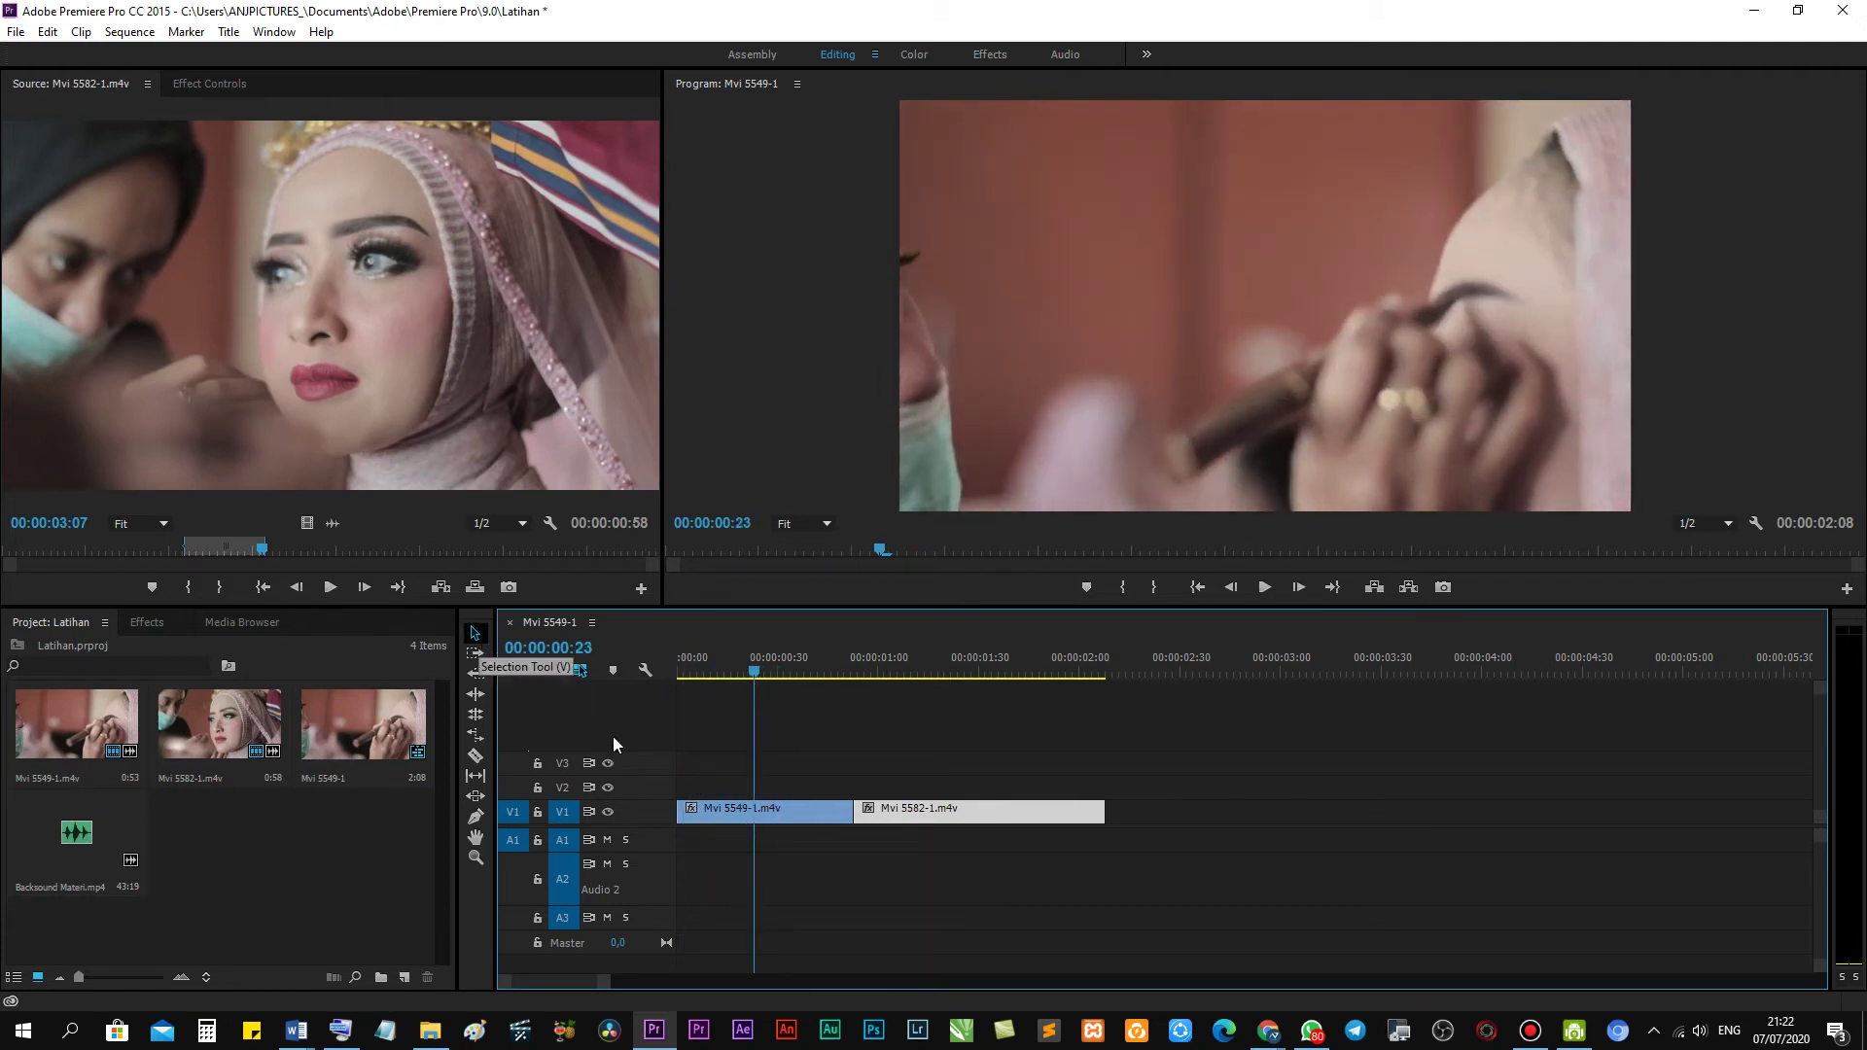
click(756, 665)
drag(755, 665, 791, 669)
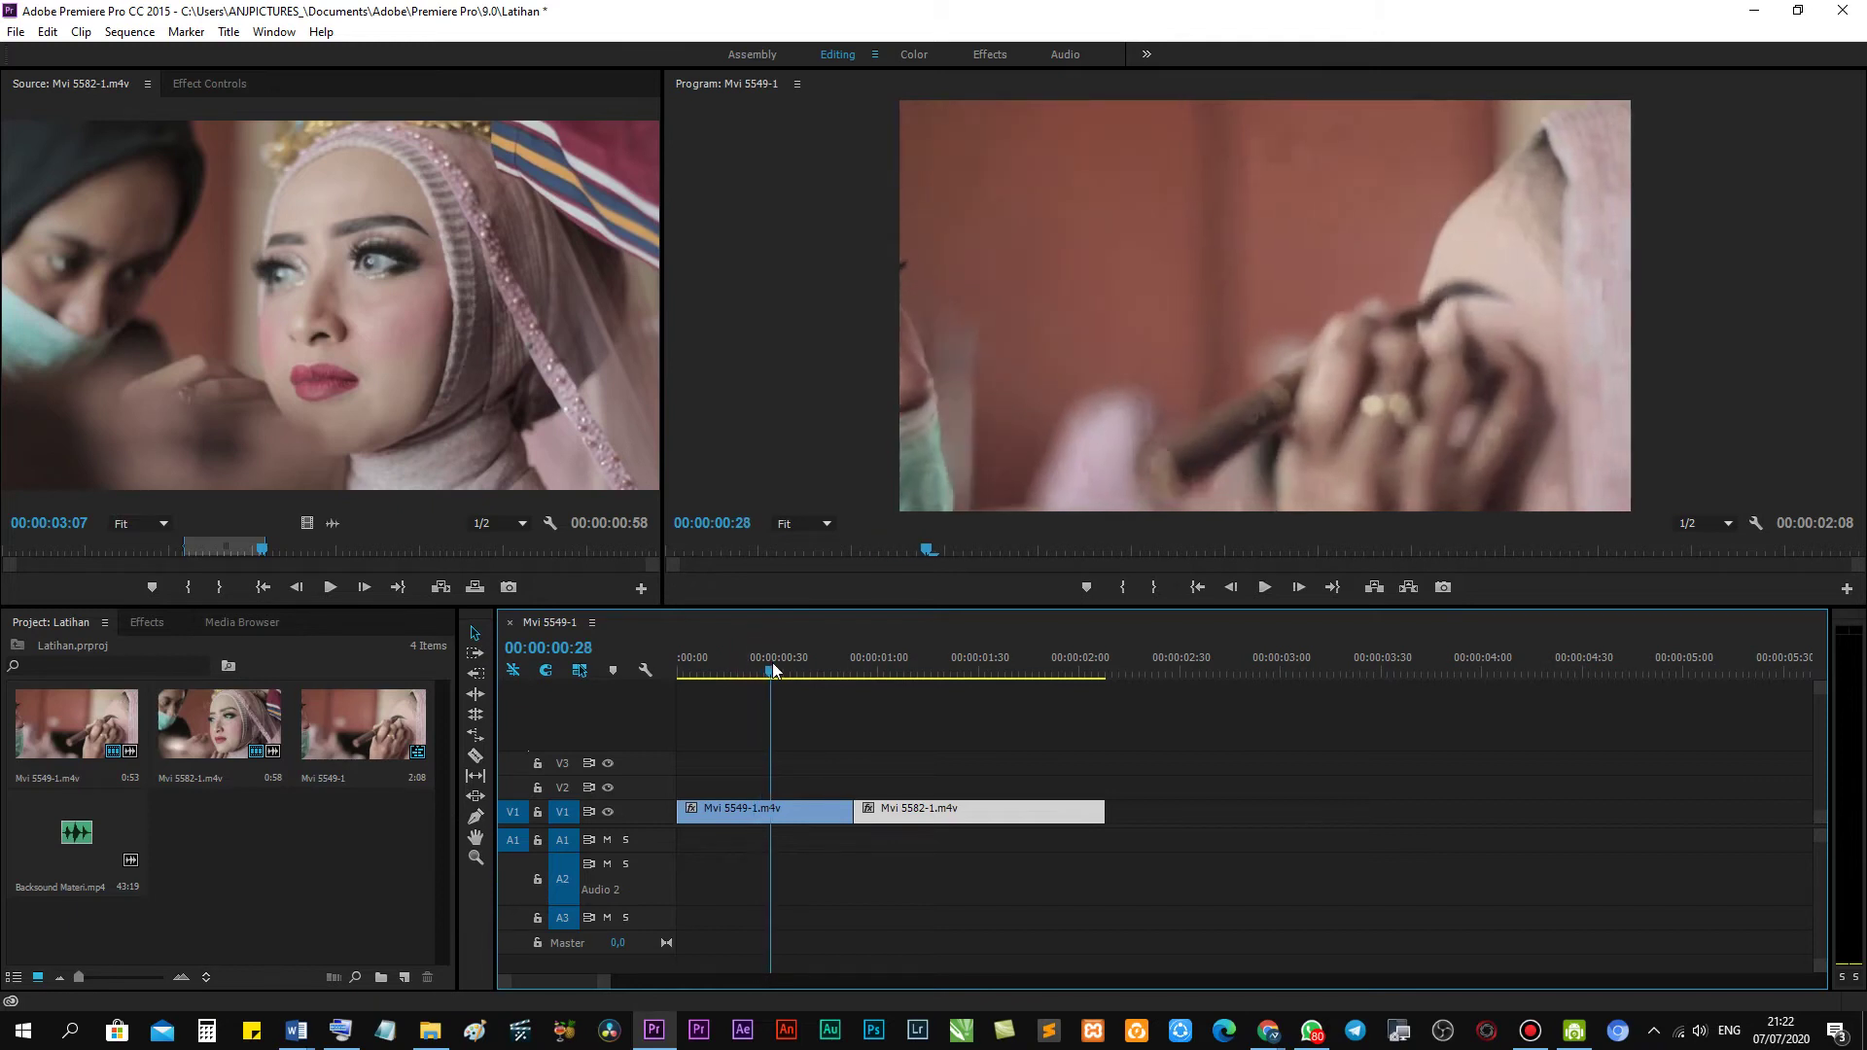
click(483, 761)
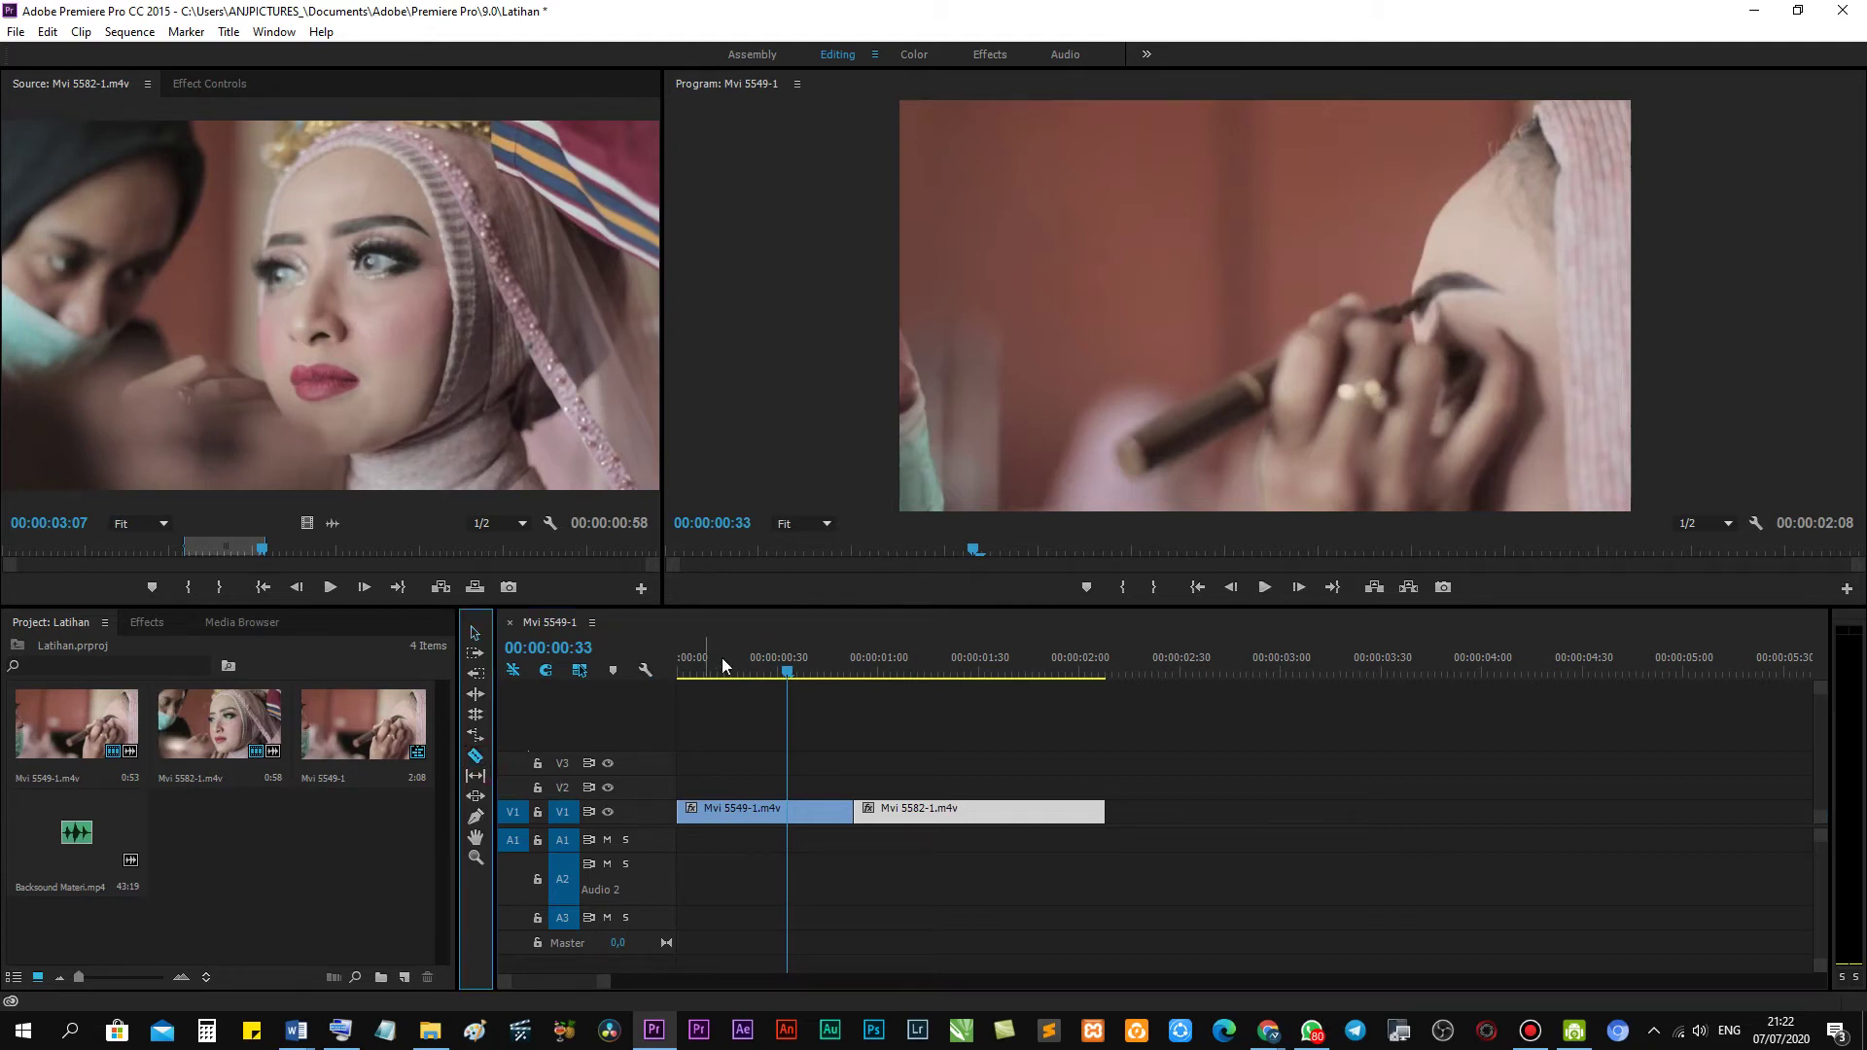
mouse_move(722, 658)
mouse_down()
mouse_move(819, 658)
mouse_move(750, 659)
mouse_up()
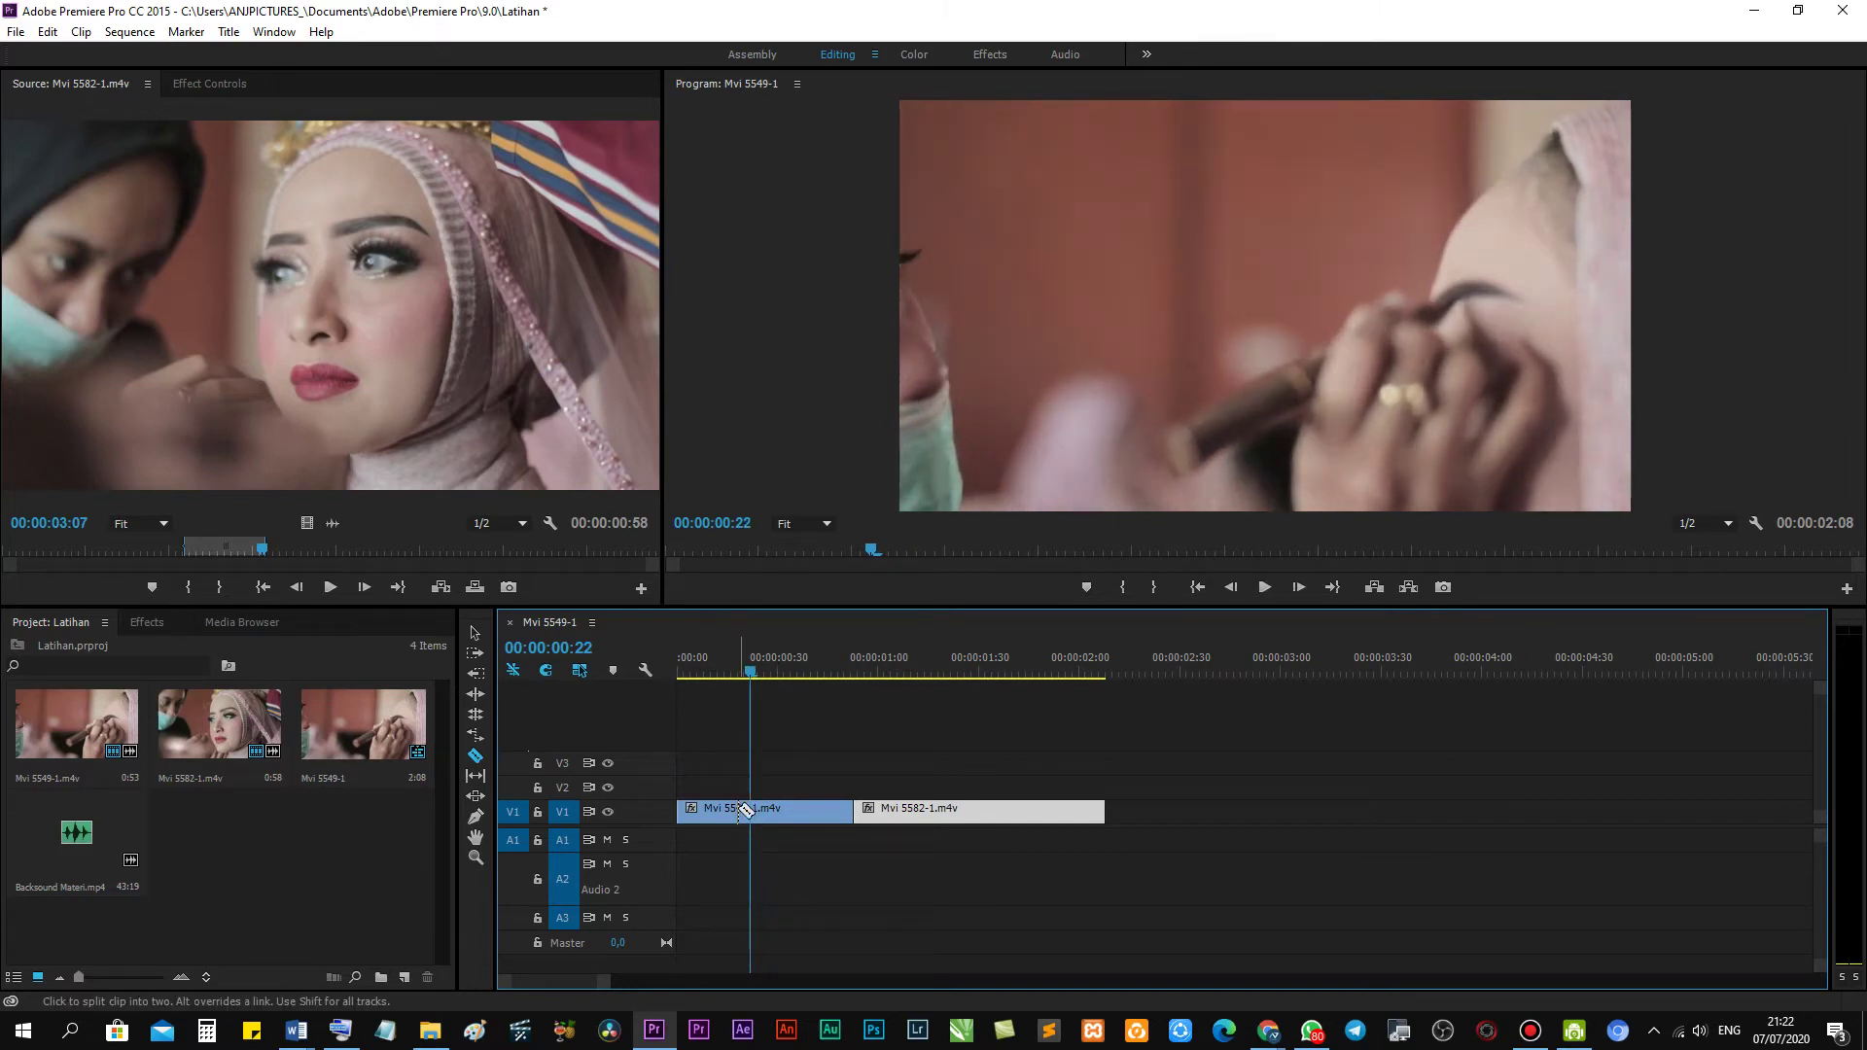
click(739, 808)
click(764, 657)
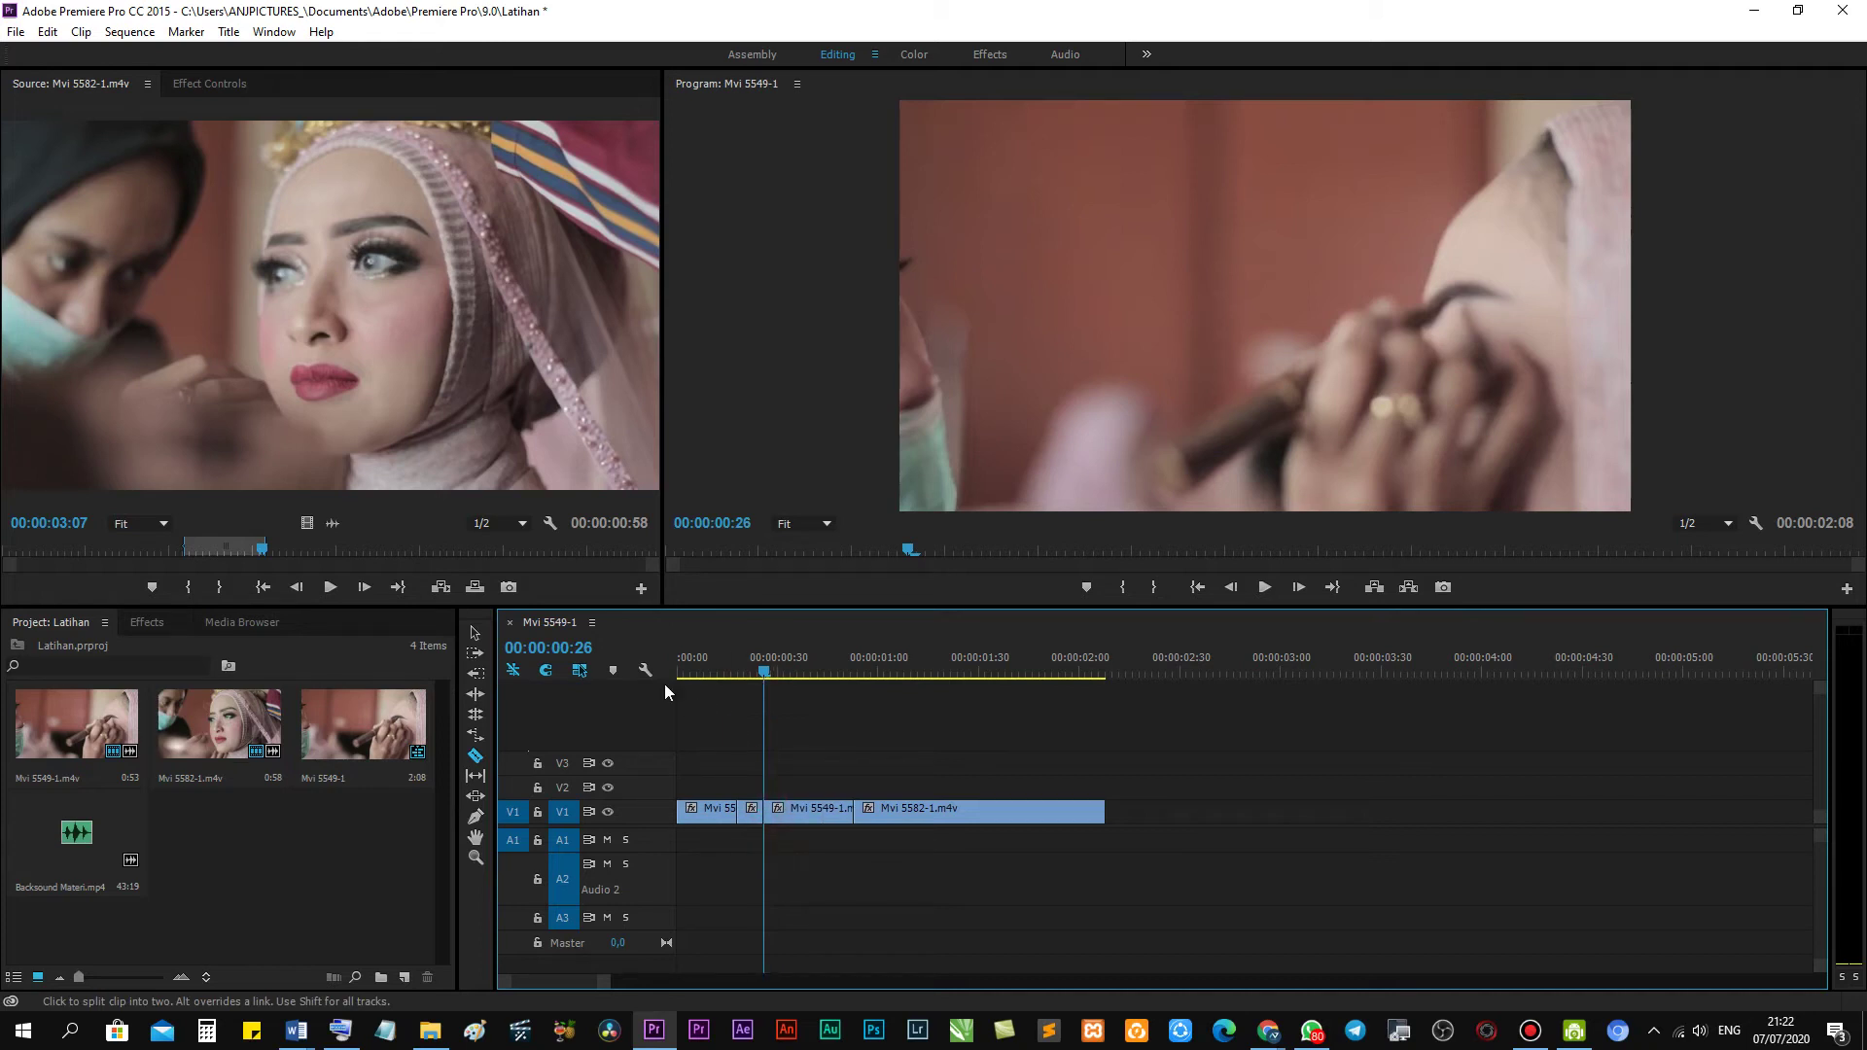
Delete the short piece between the cuts and preview across the gap.
click(474, 635)
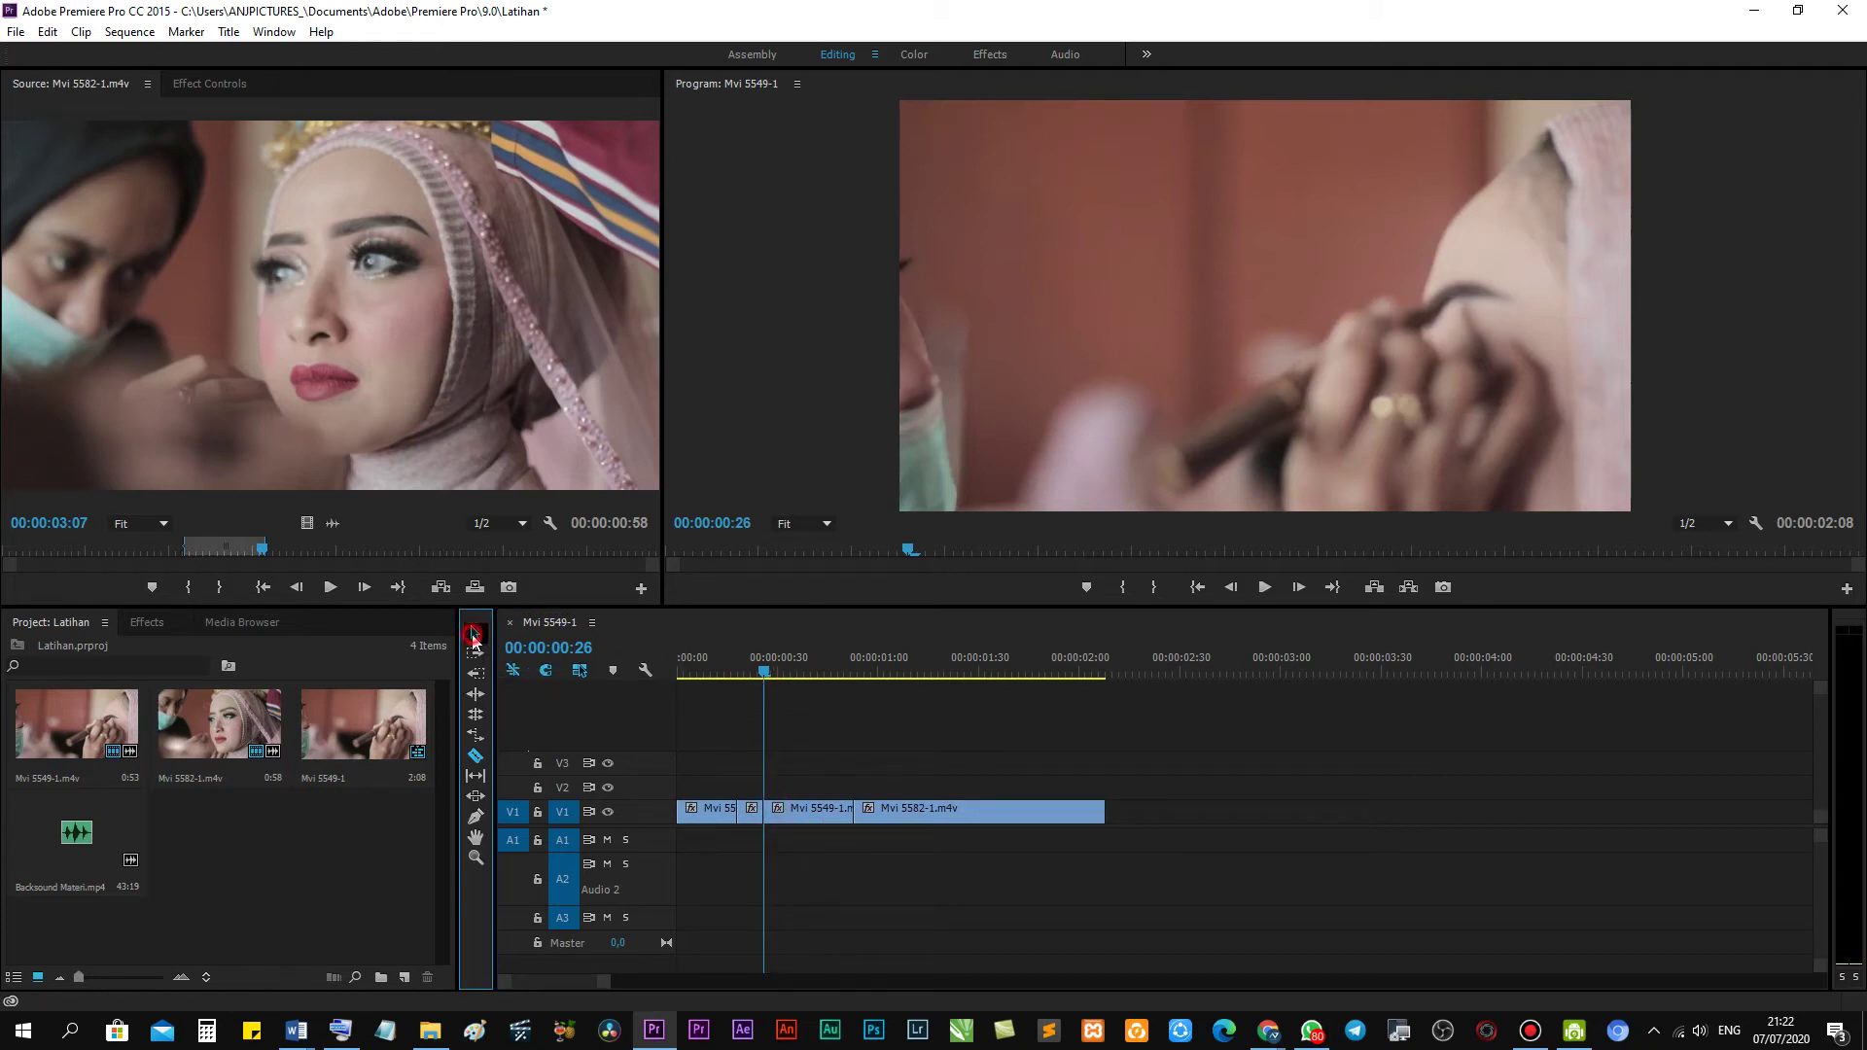
click(754, 813)
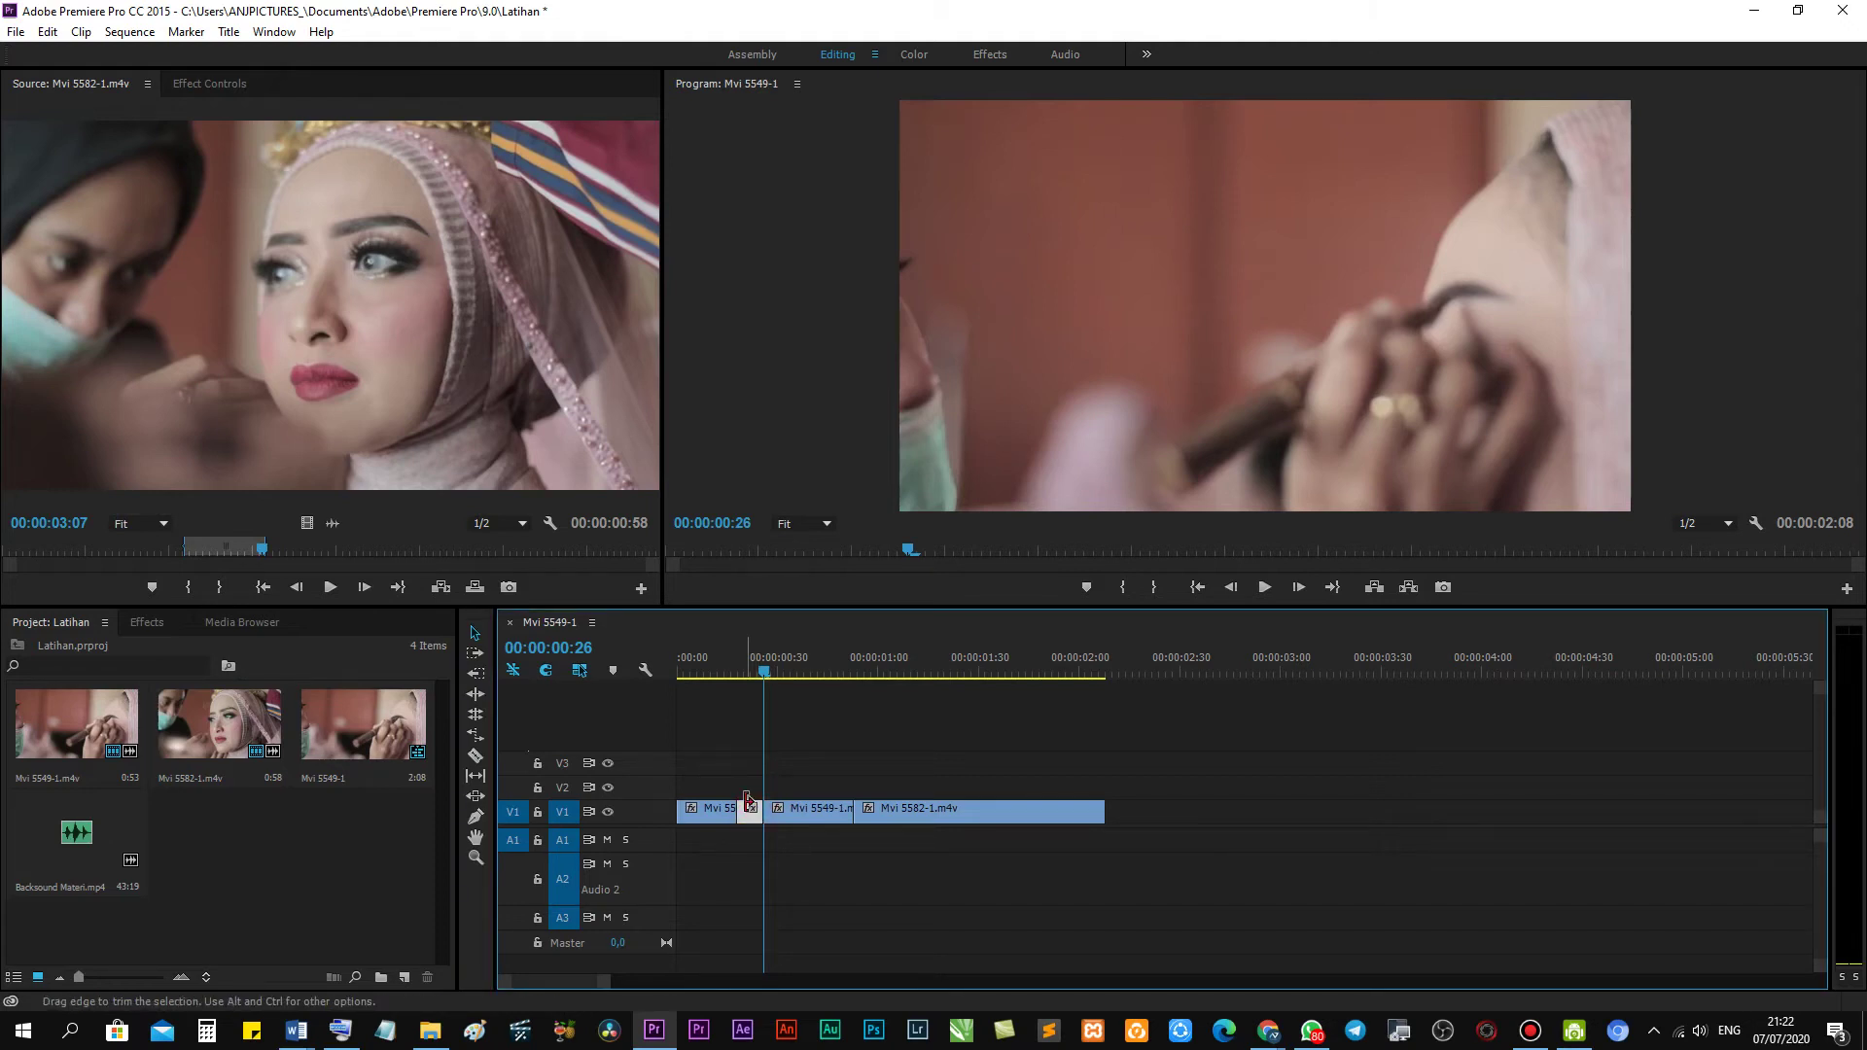
key(Delete)
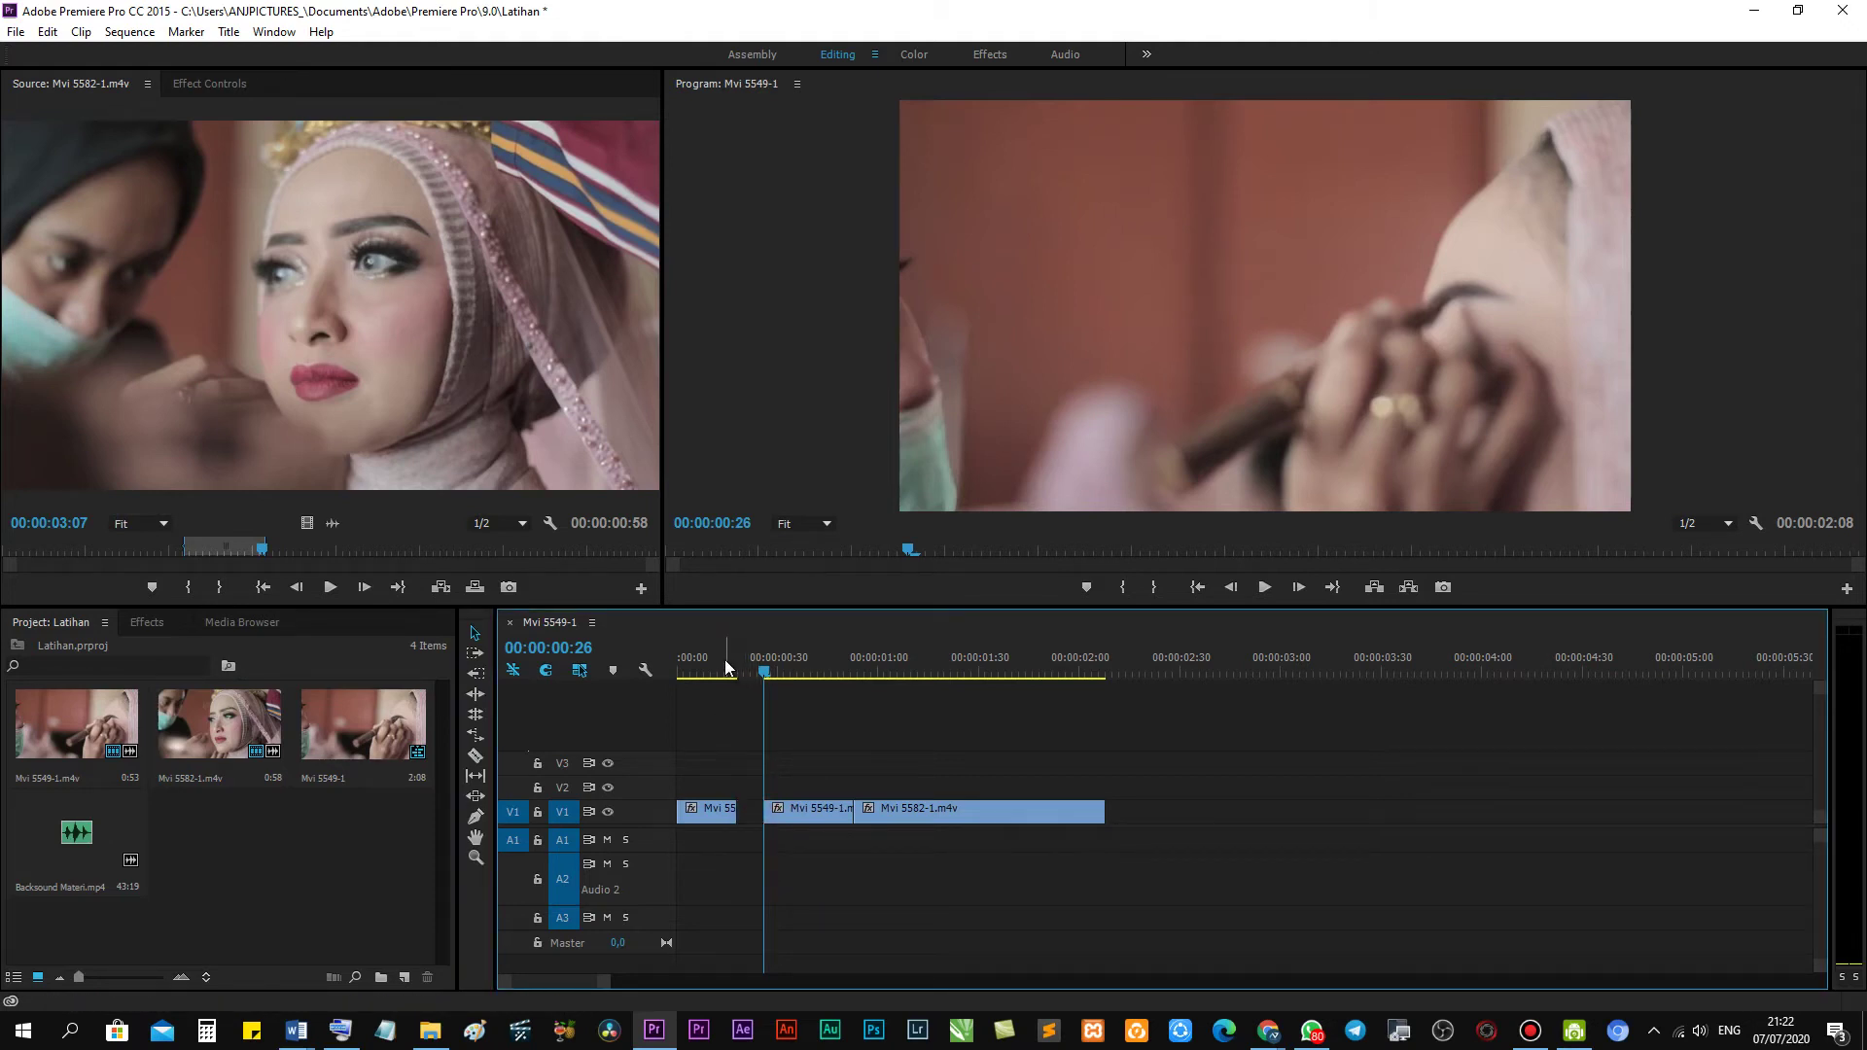
mouse_move(720, 669)
mouse_down()
mouse_move(776, 684)
mouse_move(675, 693)
mouse_move(719, 718)
mouse_move(787, 709)
mouse_move(804, 675)
mouse_up()
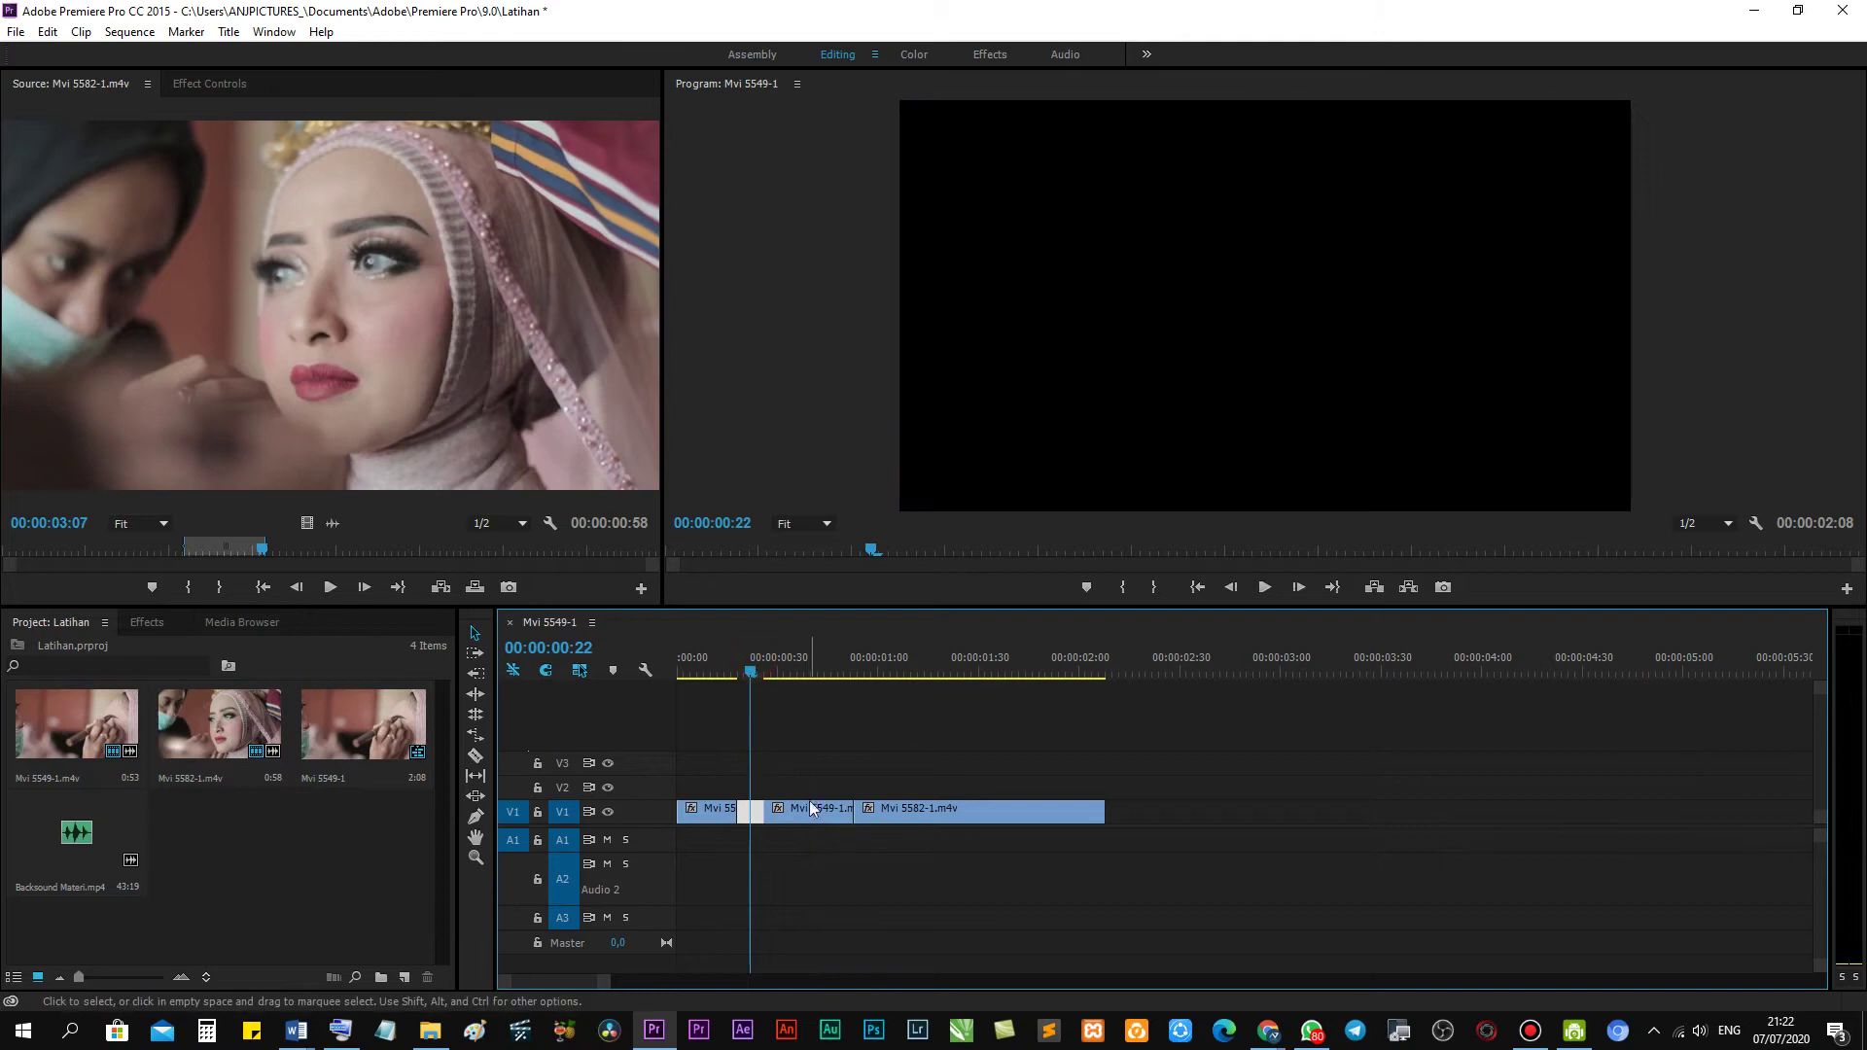
drag(814, 825, 807, 808)
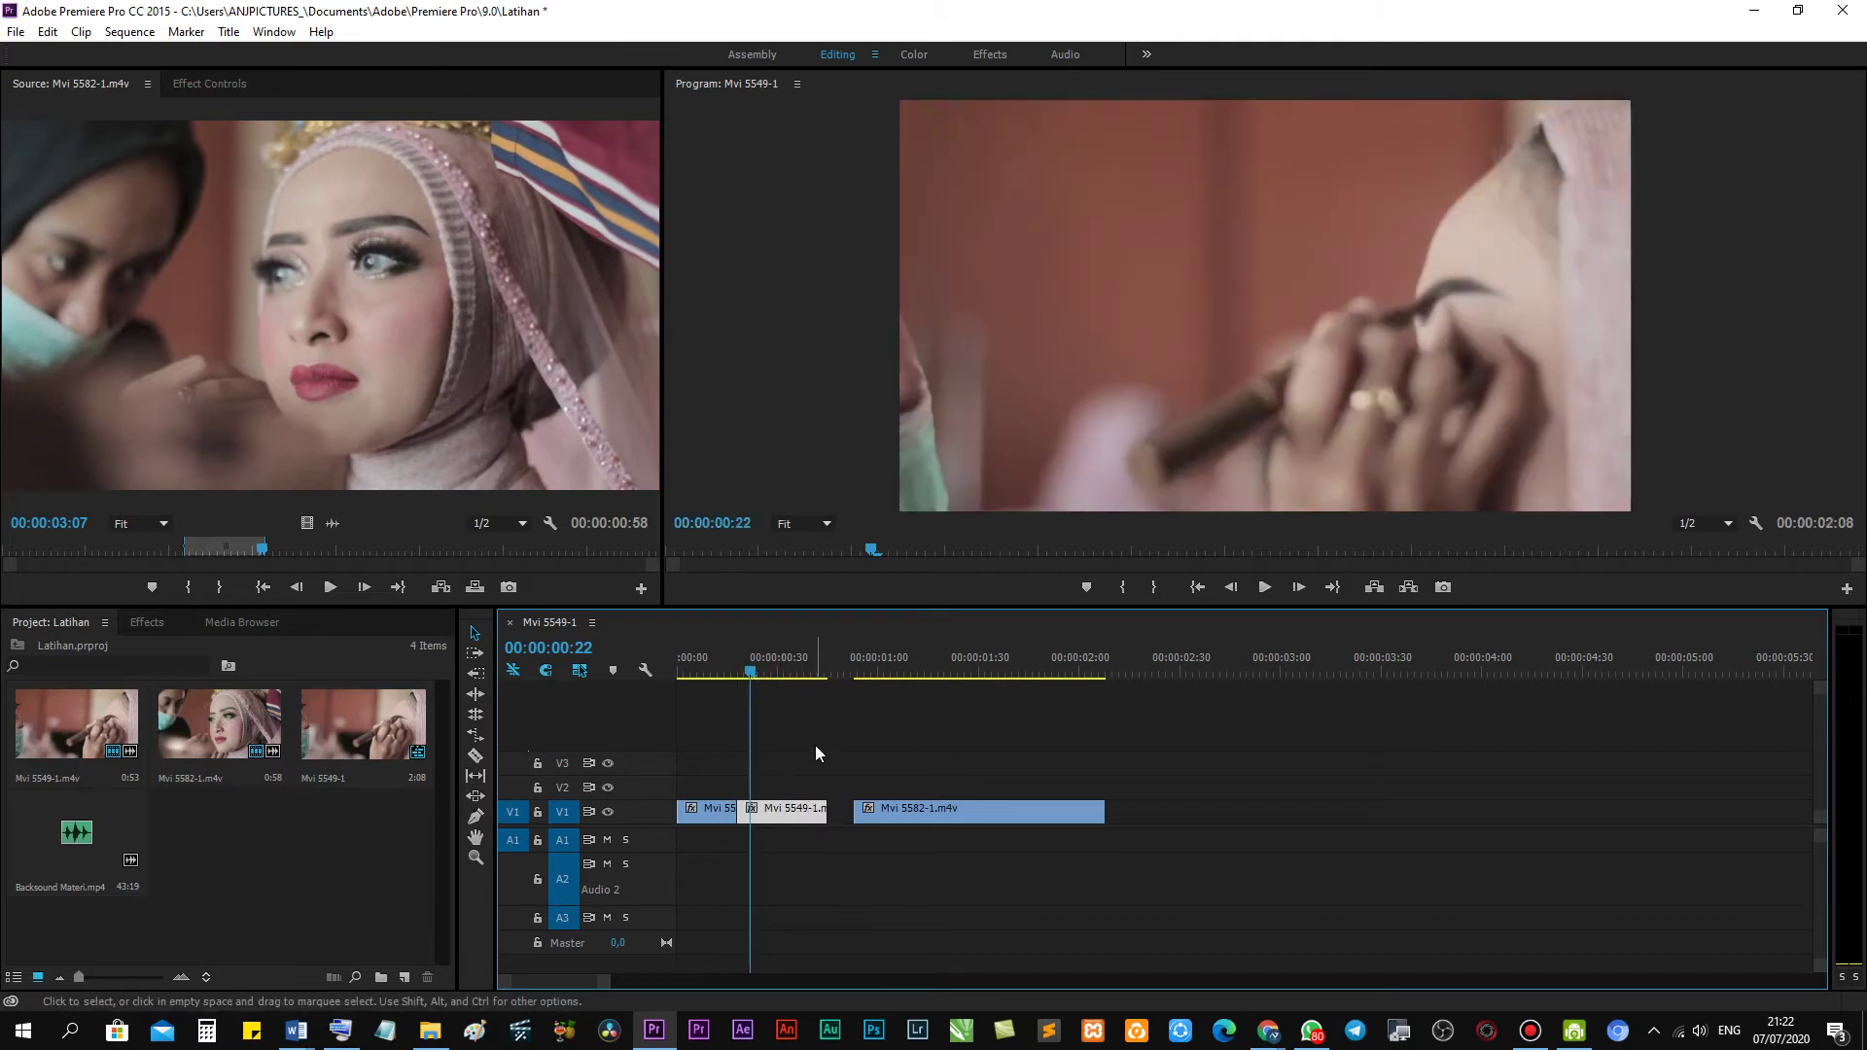
key(ctrl+z)
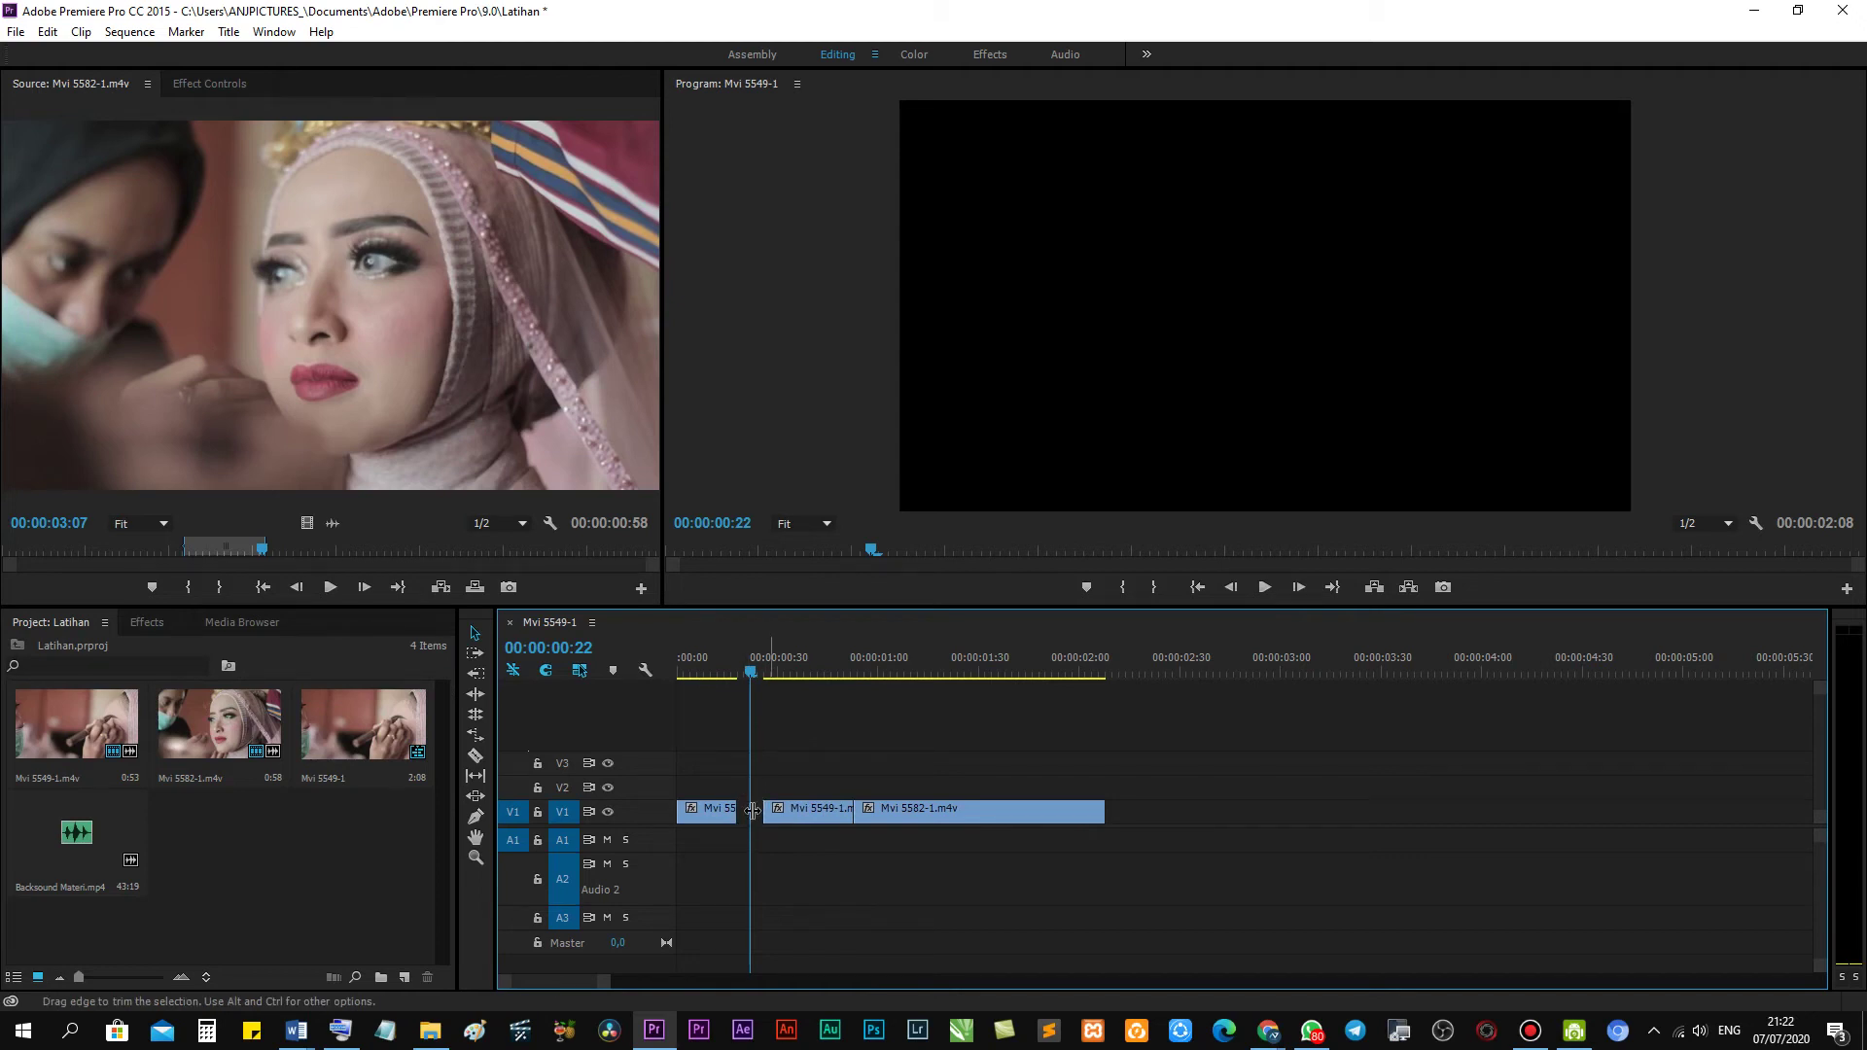
key(Left)
key(Left)
key(Left)
click(751, 817)
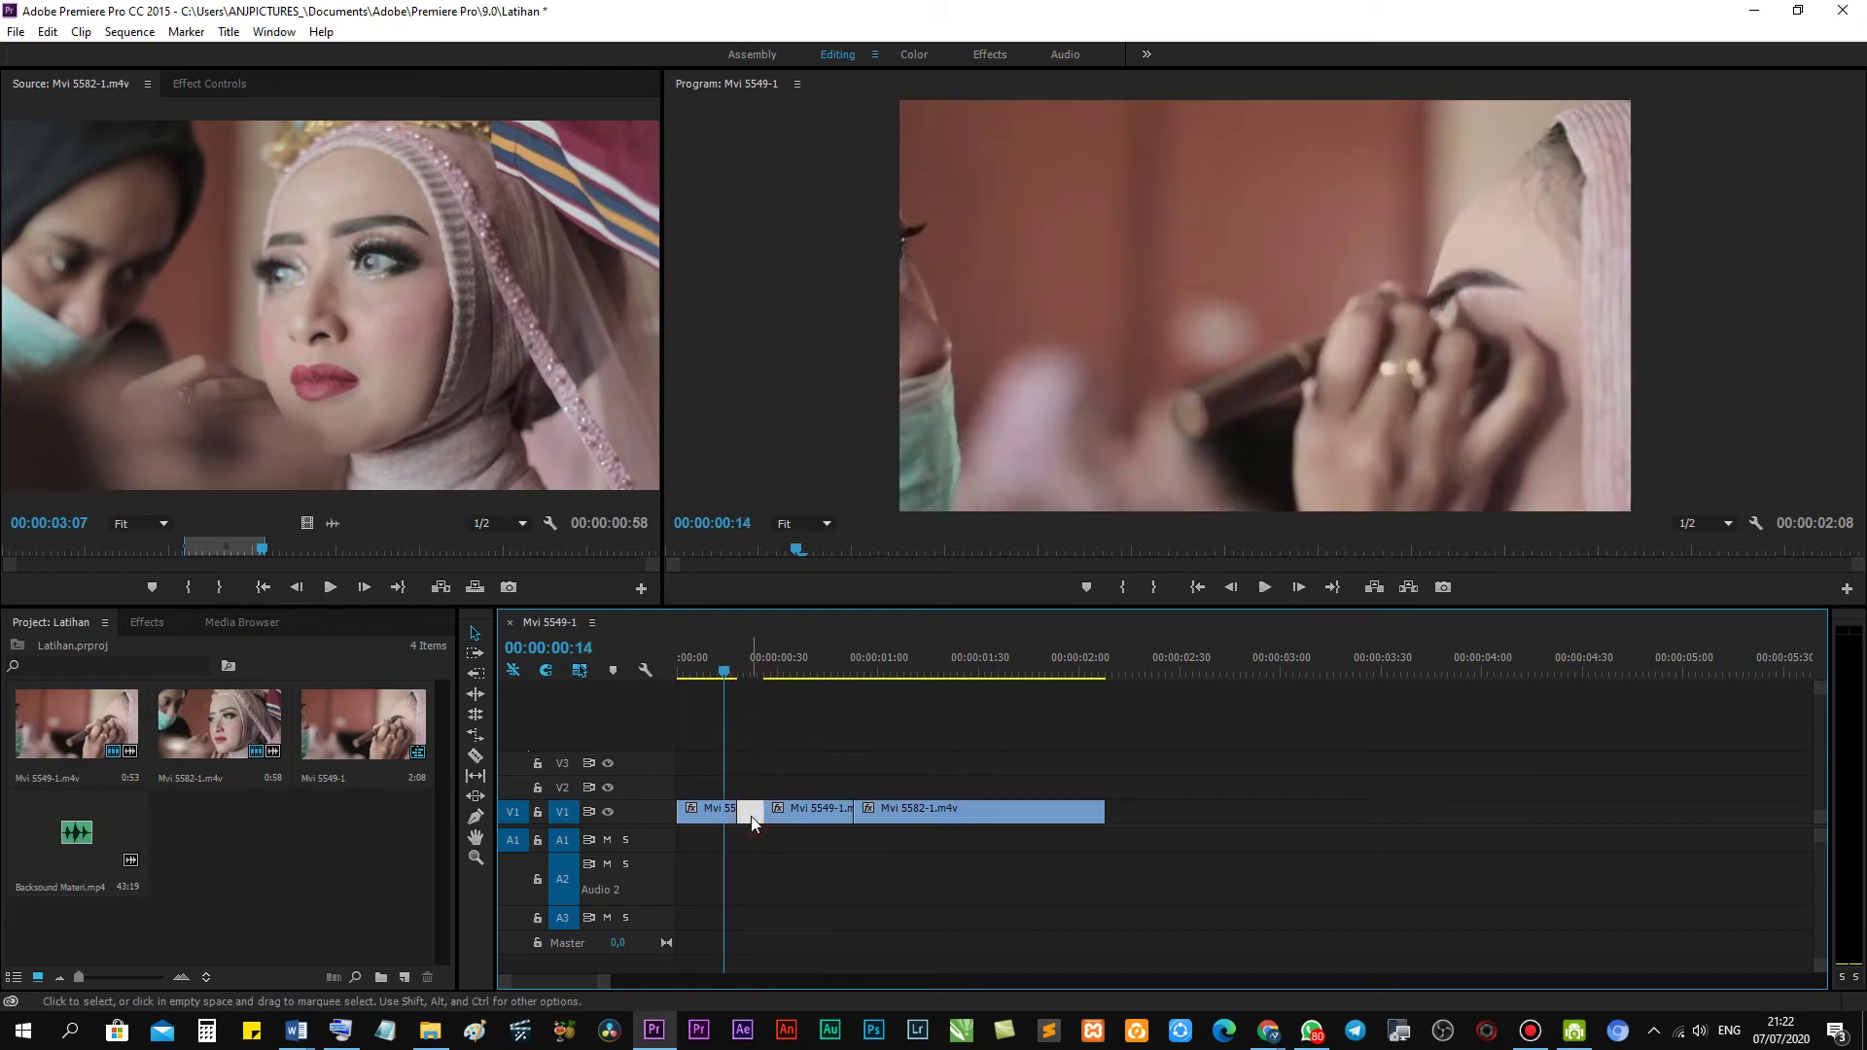
key(Delete)
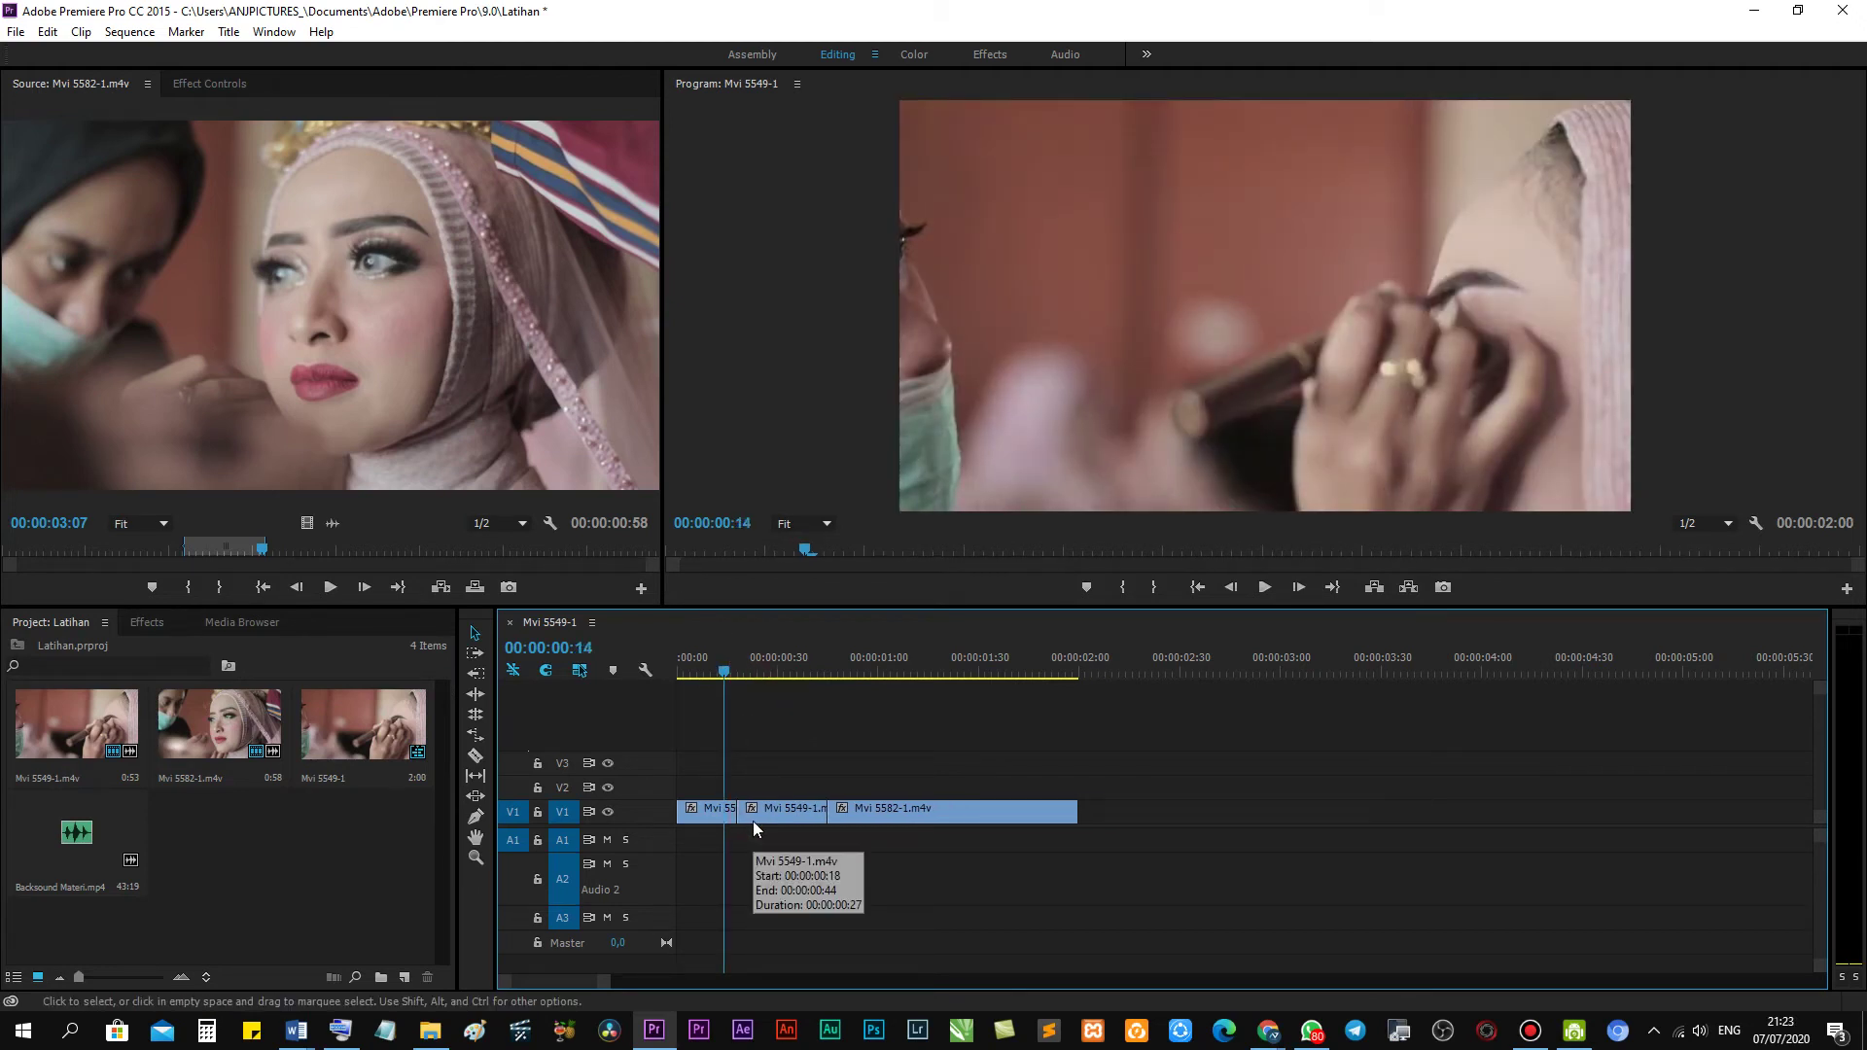
mouse_move(716, 669)
mouse_down()
mouse_move(804, 674)
mouse_move(695, 671)
mouse_move(899, 669)
mouse_move(681, 669)
mouse_up()
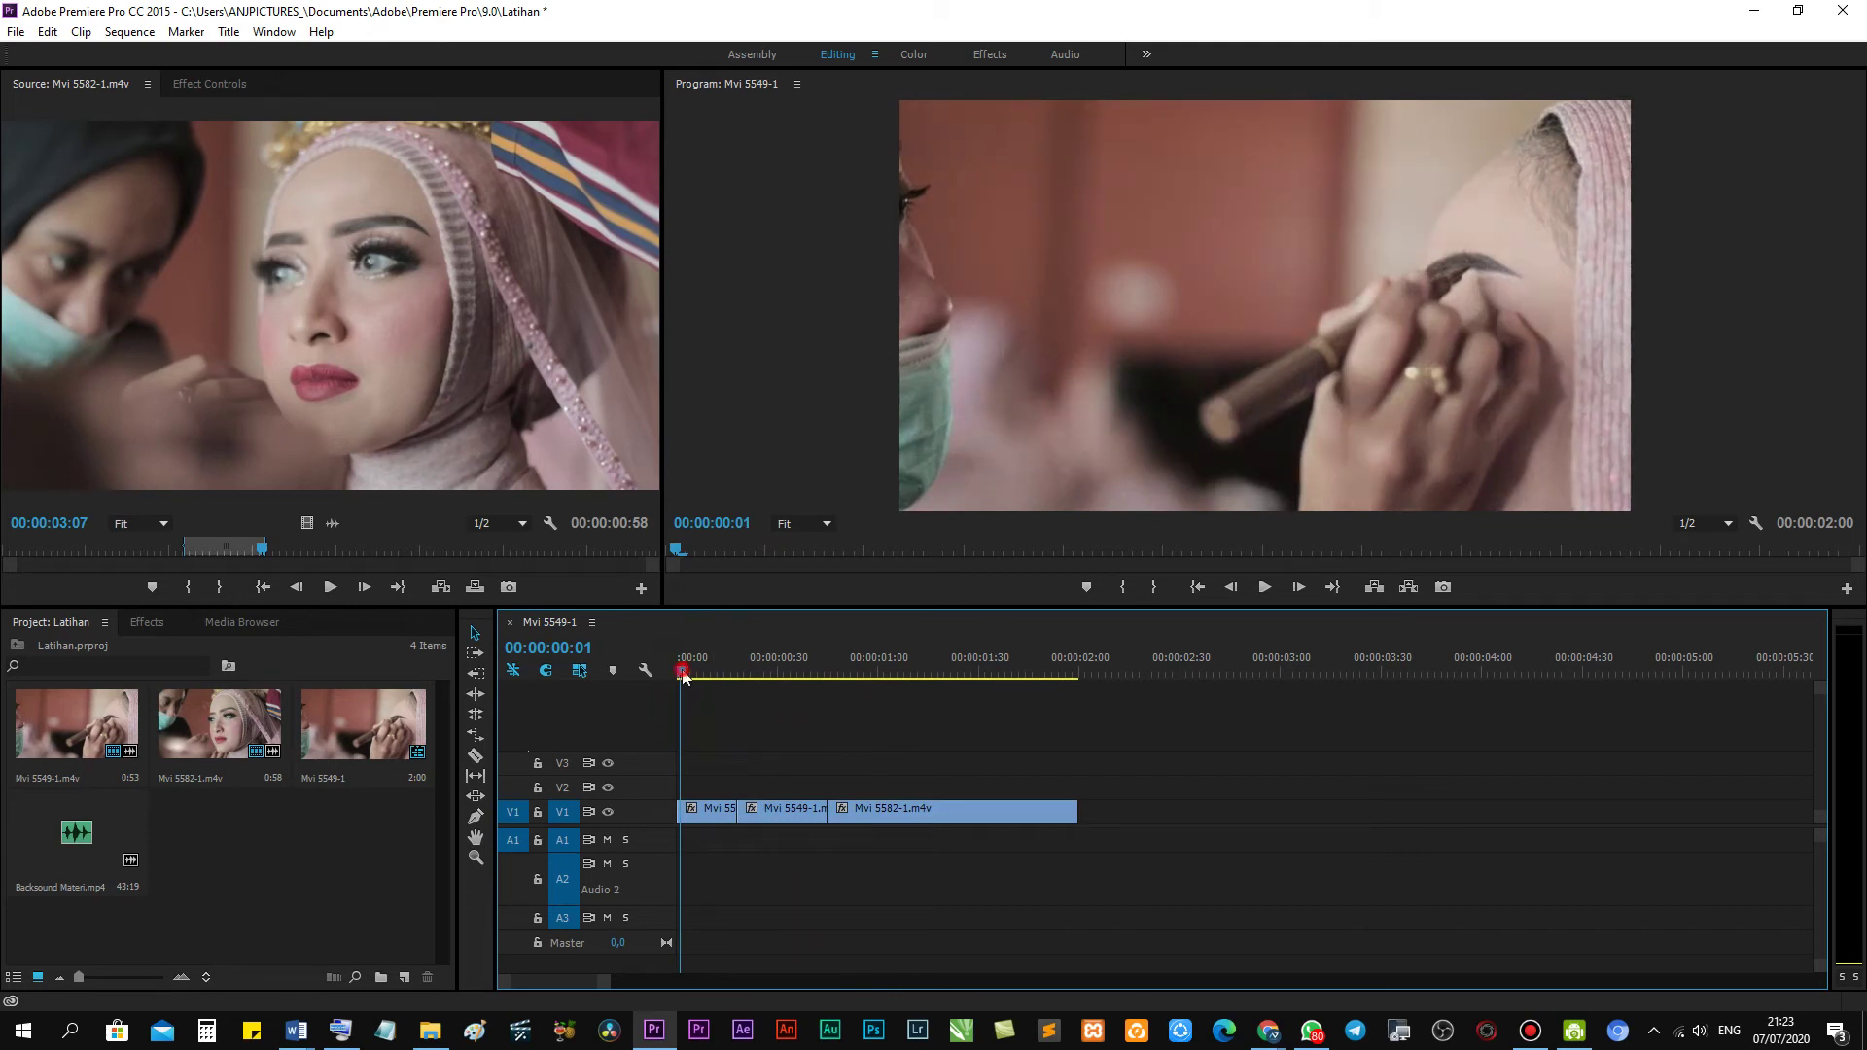
drag(683, 671, 664, 671)
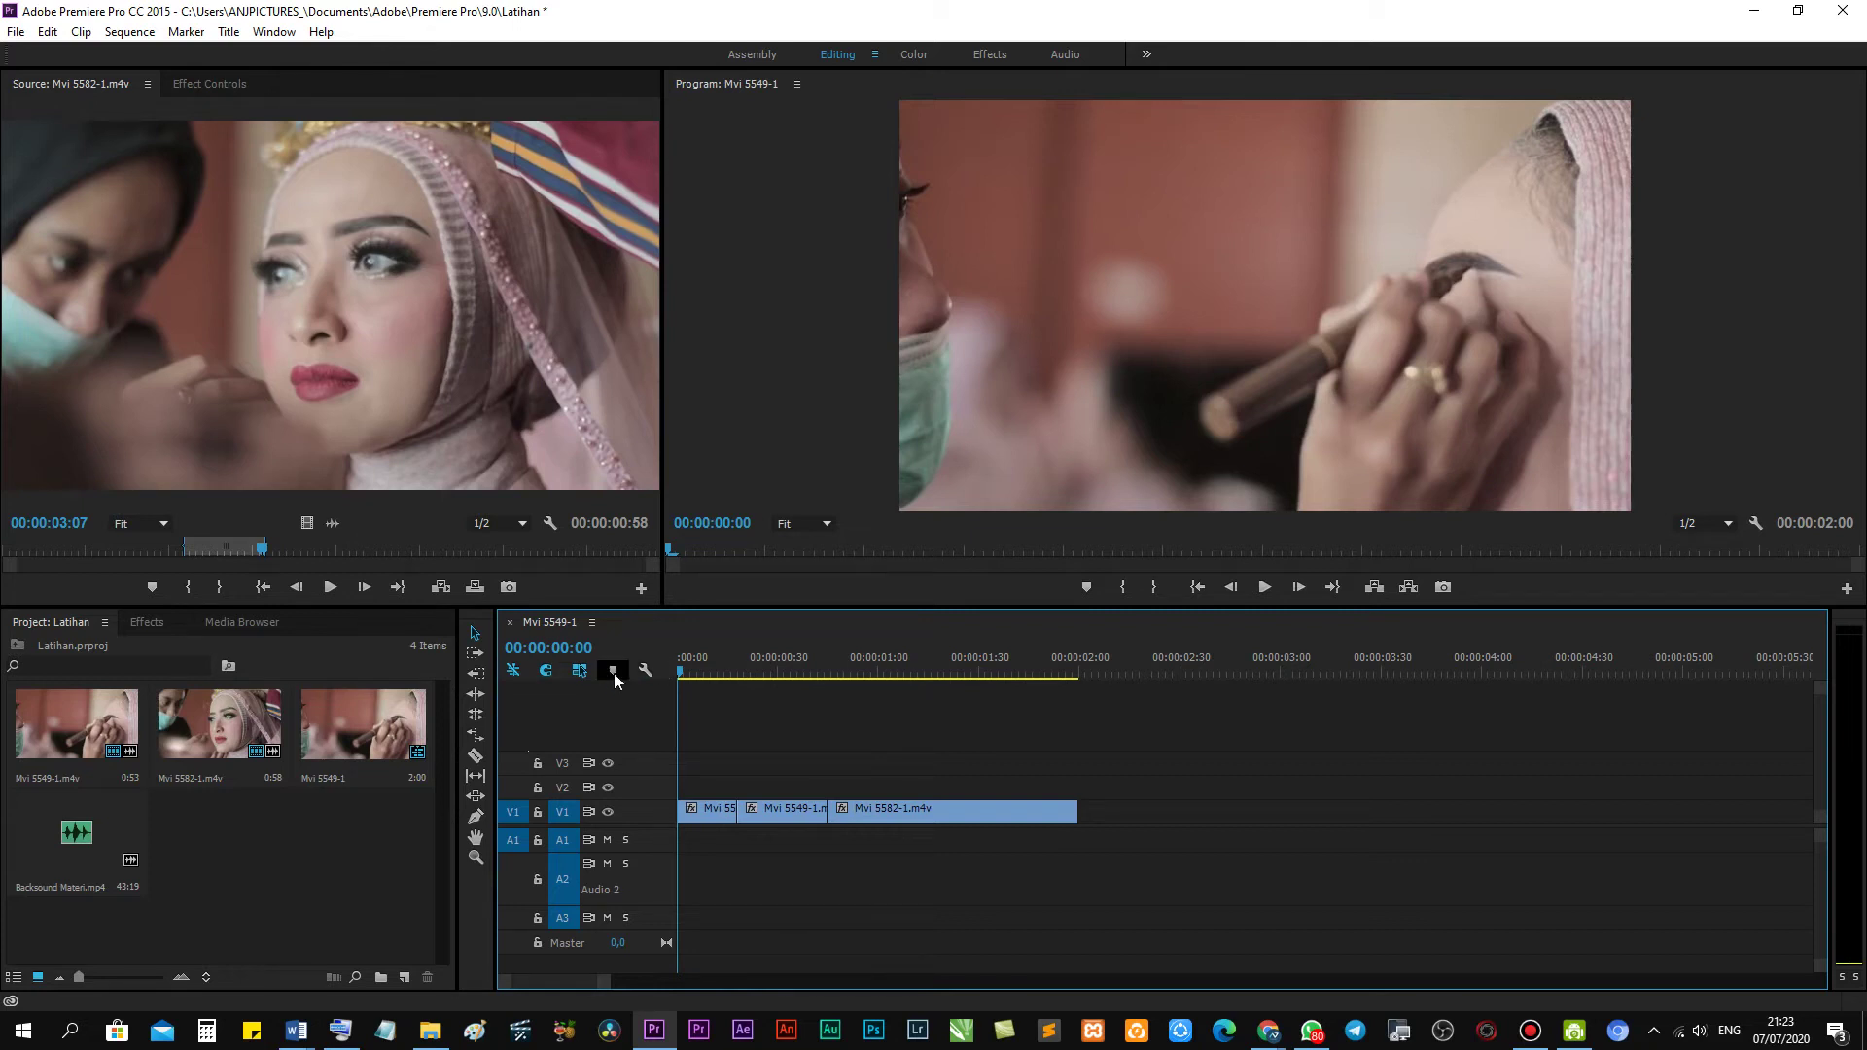
drag(684, 671, 820, 686)
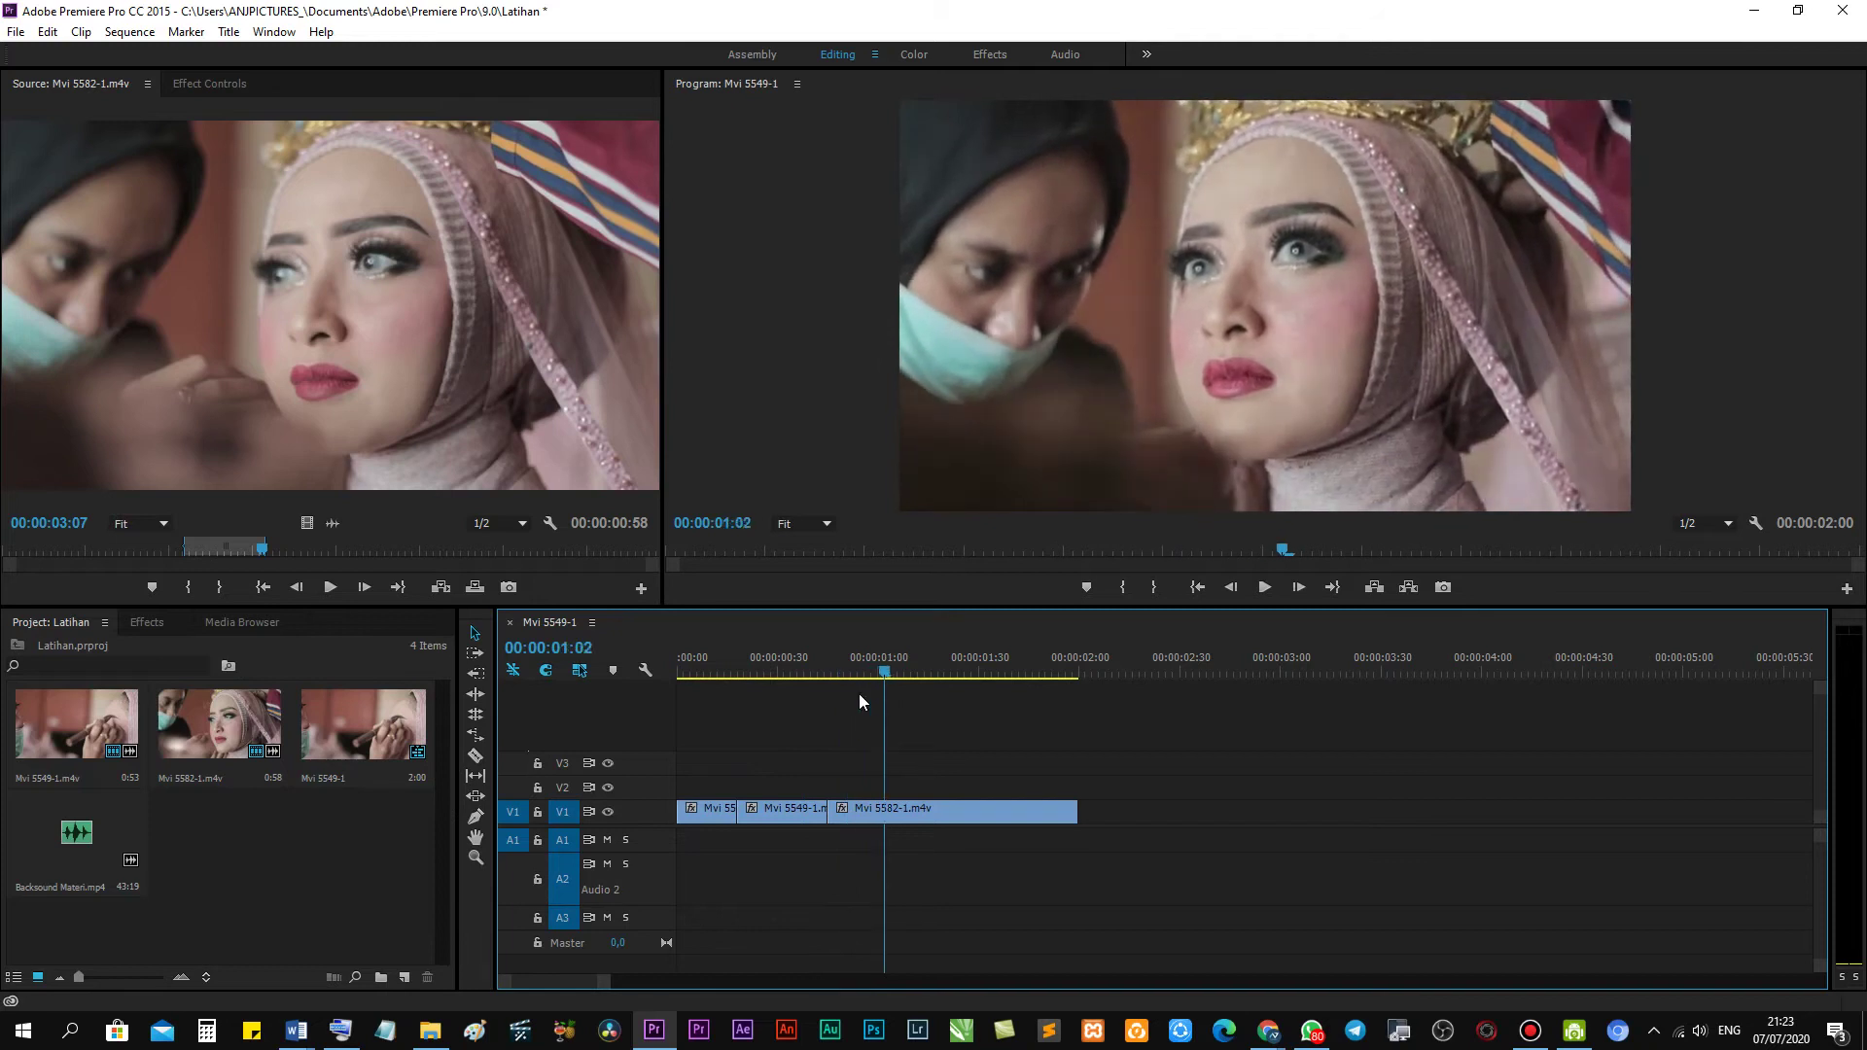
mouse_move(822, 688)
mouse_down()
mouse_move(851, 720)
mouse_move(808, 675)
mouse_move(768, 696)
mouse_up()
click(918, 812)
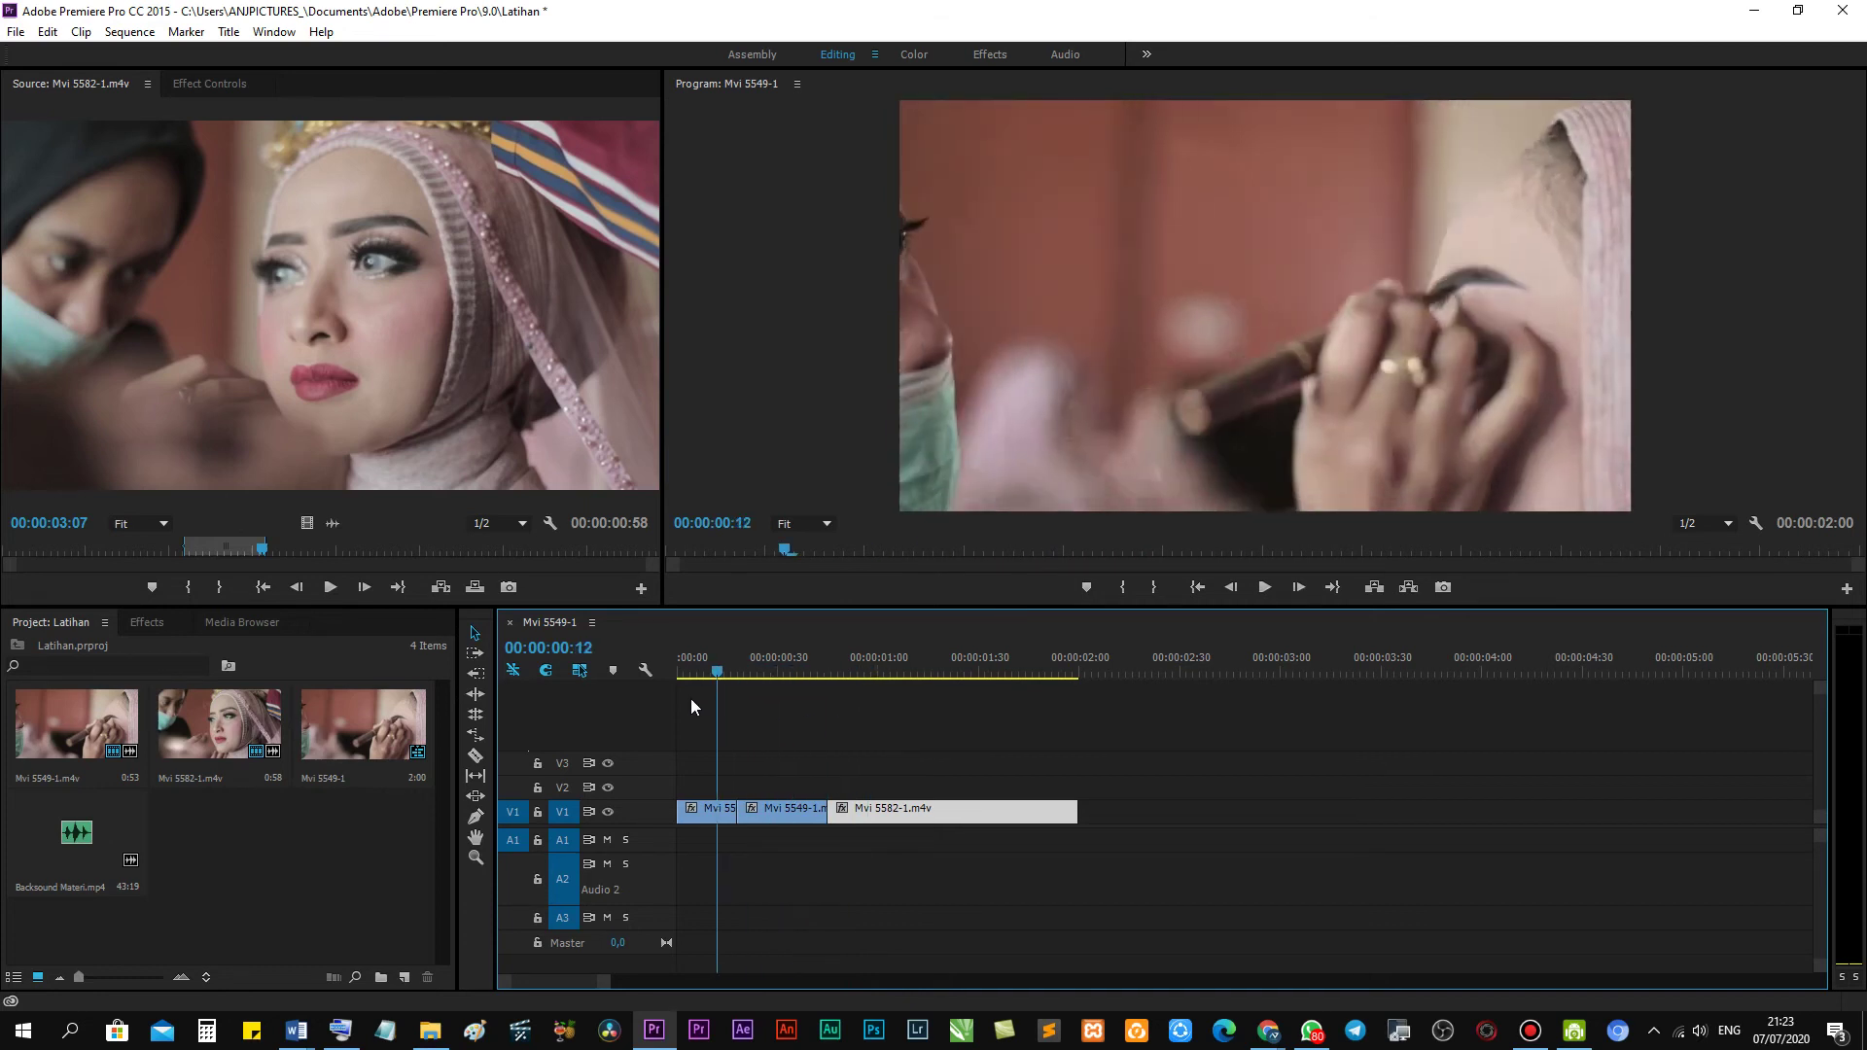
mouse_move(768, 702)
mouse_down()
mouse_move(832, 689)
mouse_move(750, 686)
mouse_move(934, 657)
mouse_move(699, 675)
mouse_move(1070, 655)
mouse_move(977, 677)
mouse_move(1045, 677)
mouse_move(834, 679)
mouse_move(988, 687)
mouse_move(834, 705)
mouse_move(1053, 697)
mouse_move(871, 695)
mouse_move(931, 690)
mouse_move(845, 713)
mouse_move(832, 704)
mouse_move(1066, 687)
mouse_move(838, 697)
mouse_move(1004, 707)
mouse_up()
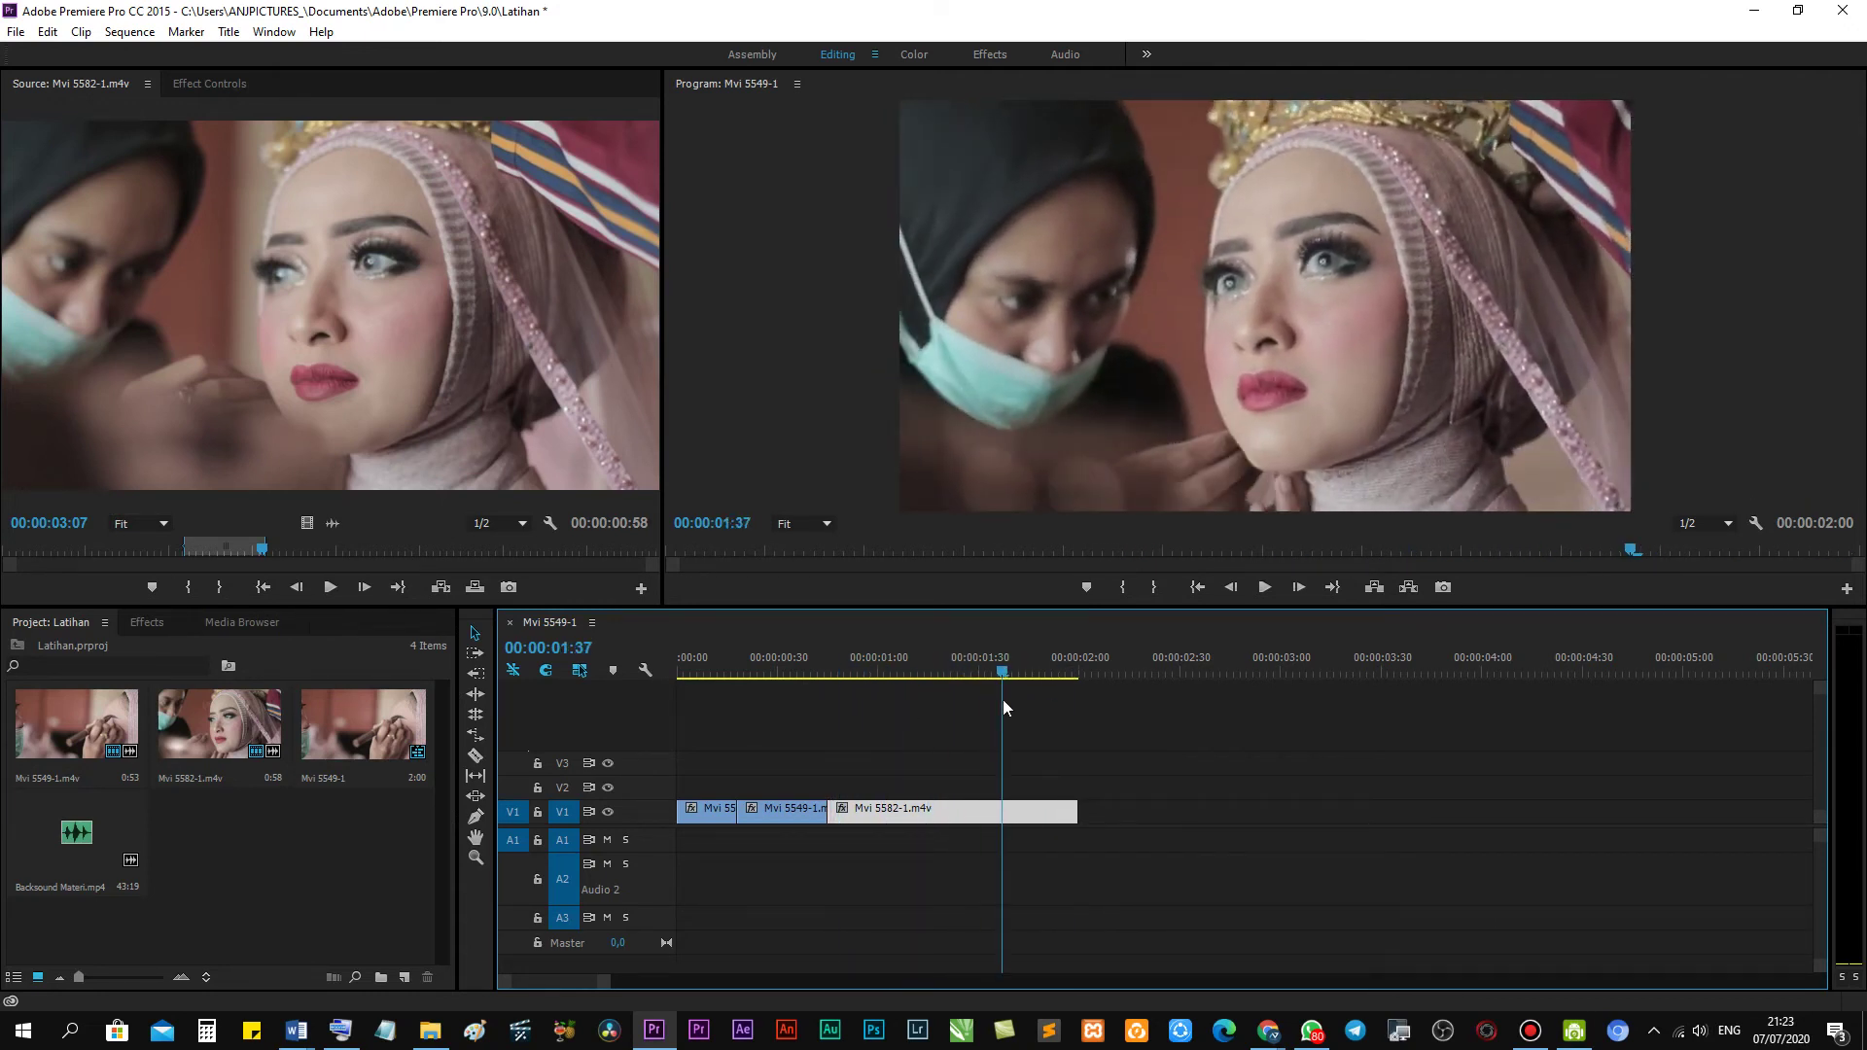
Slow Mvi 5582-1.m4v to 50% speed in Speed/Duration, stretching the sequence to 3:15.
right_click(970, 808)
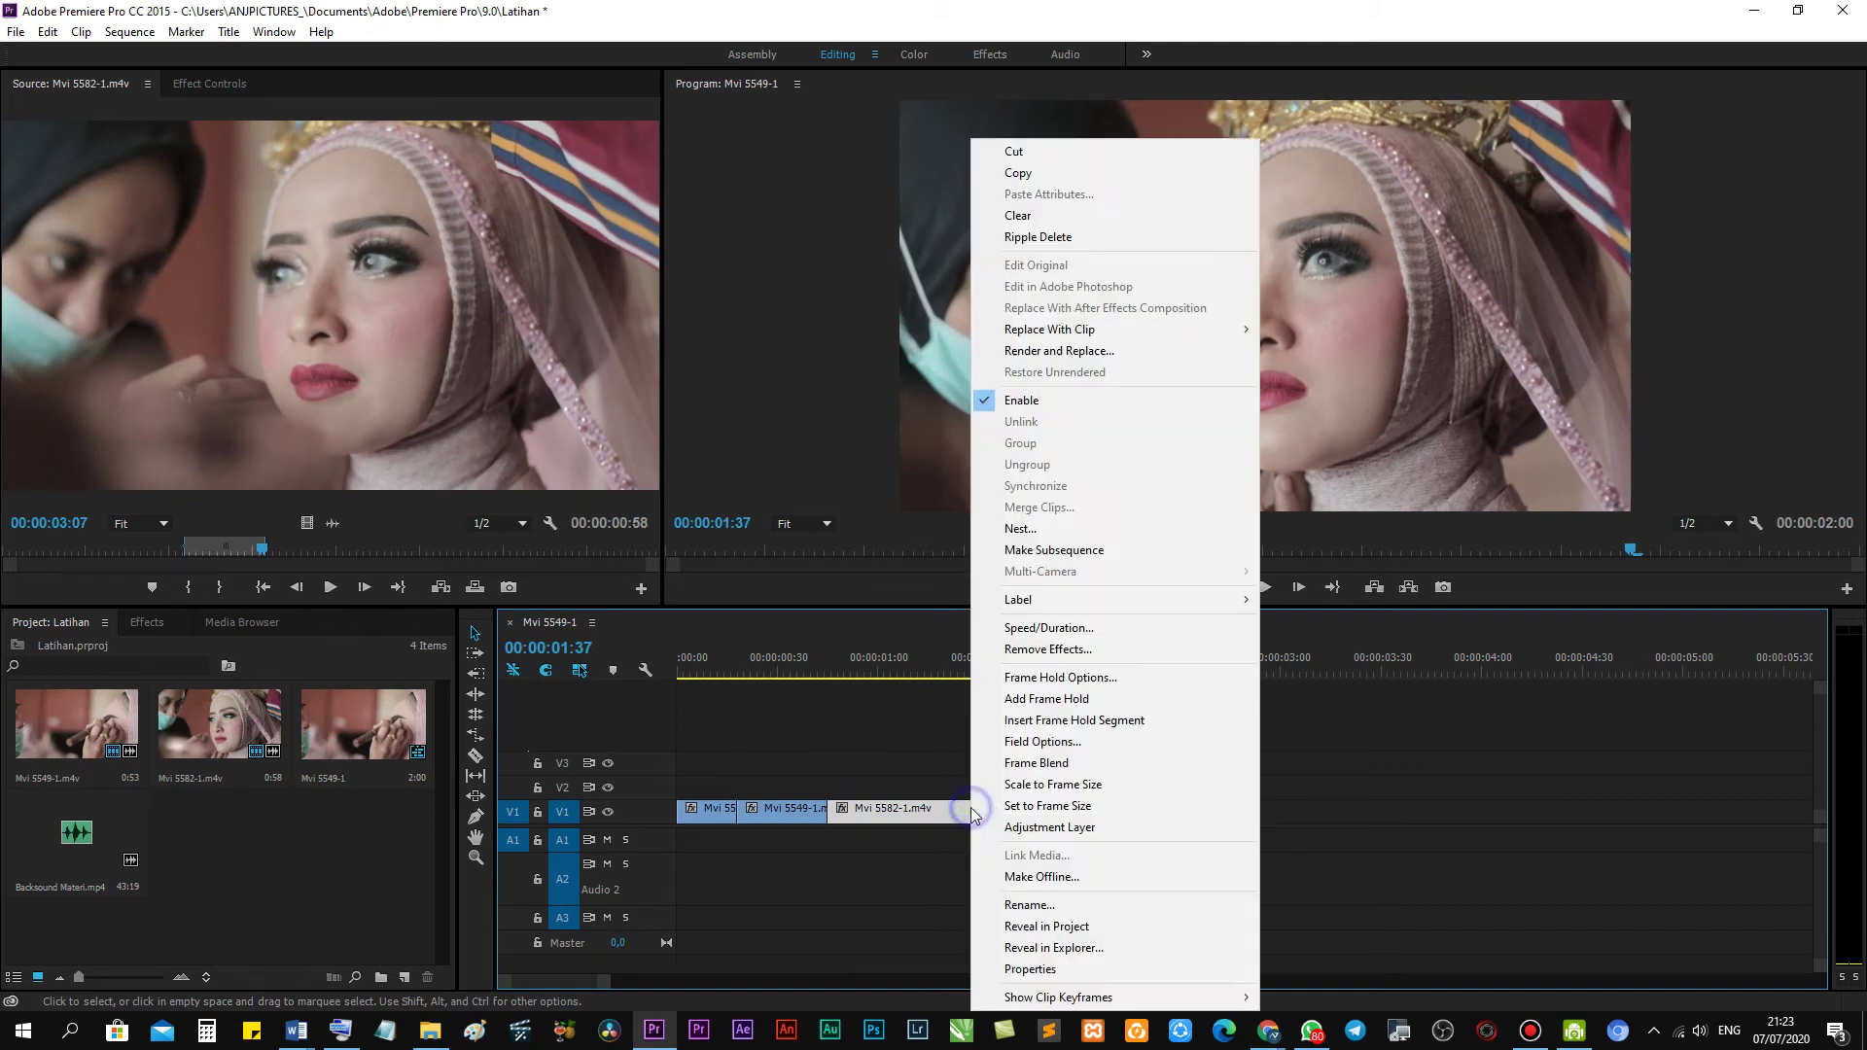
click(1042, 628)
text(50)
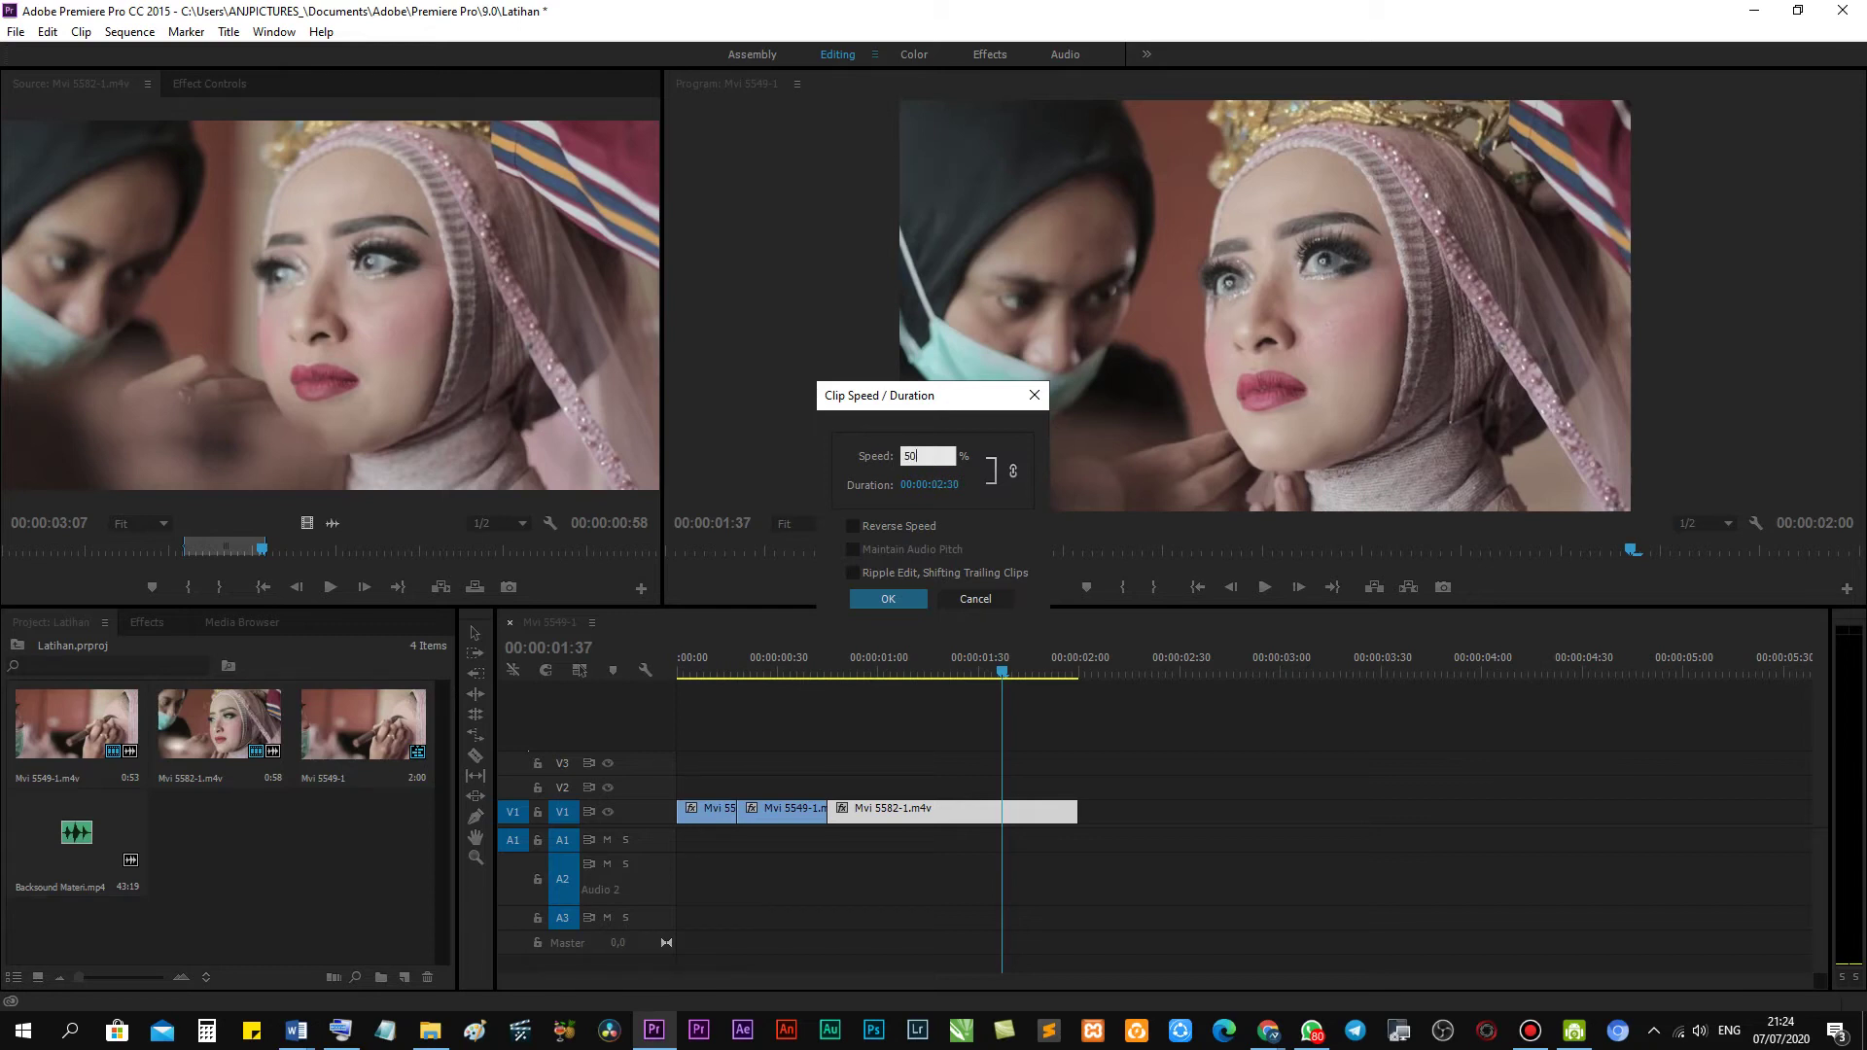
key(Return)
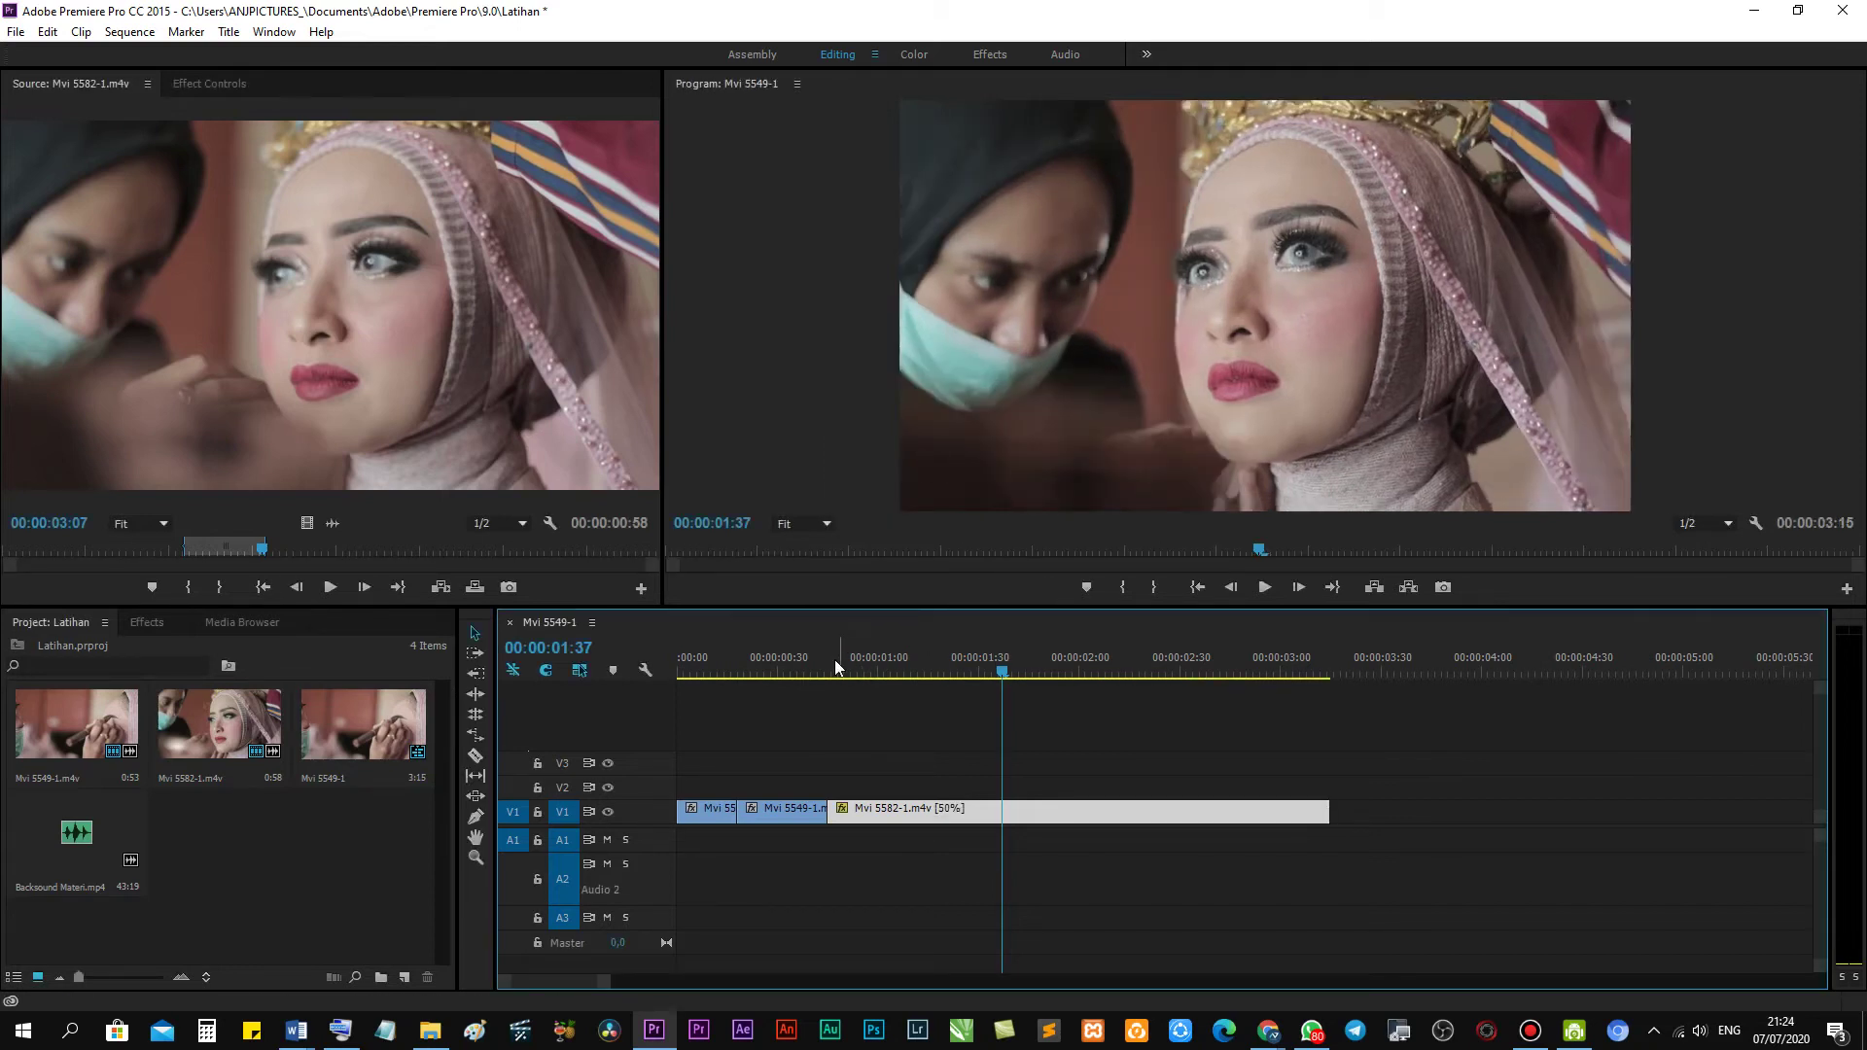
Play back the slowed clip from inside it to review the 50% speed.
click(834, 659)
key(space)
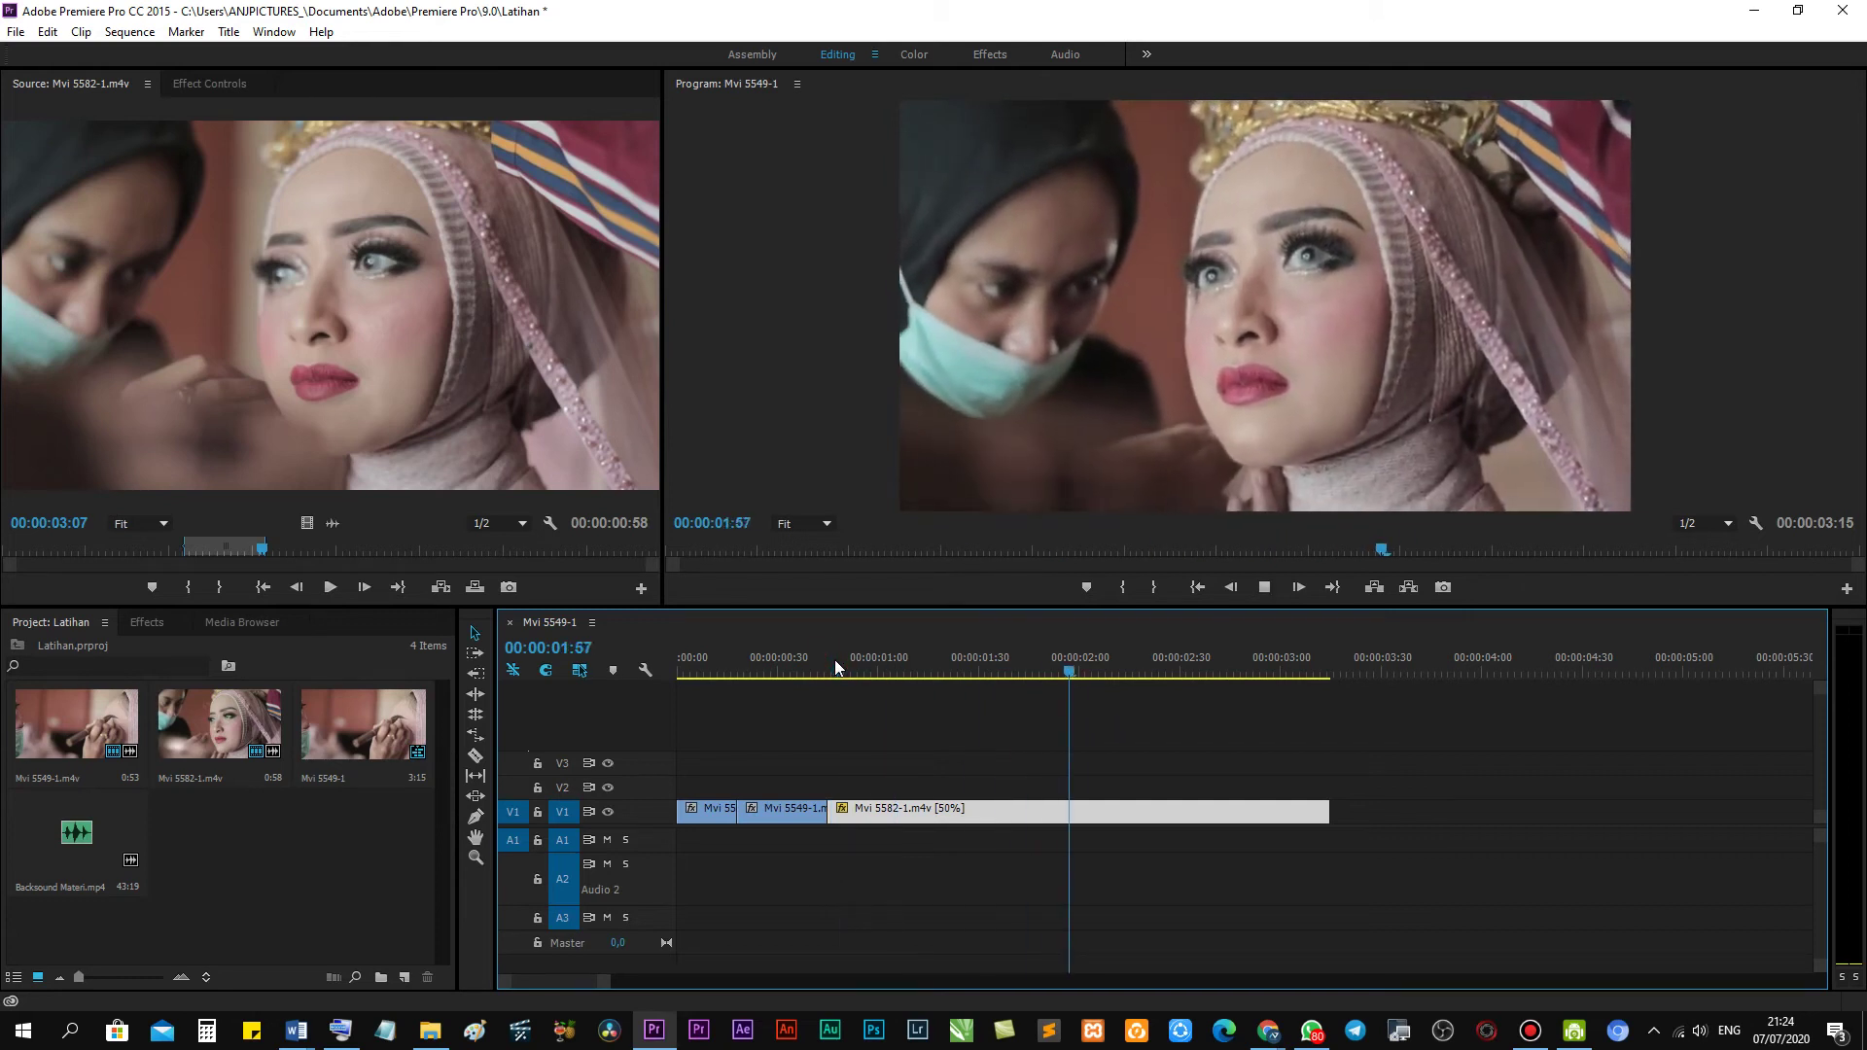
drag(879, 663, 850, 664)
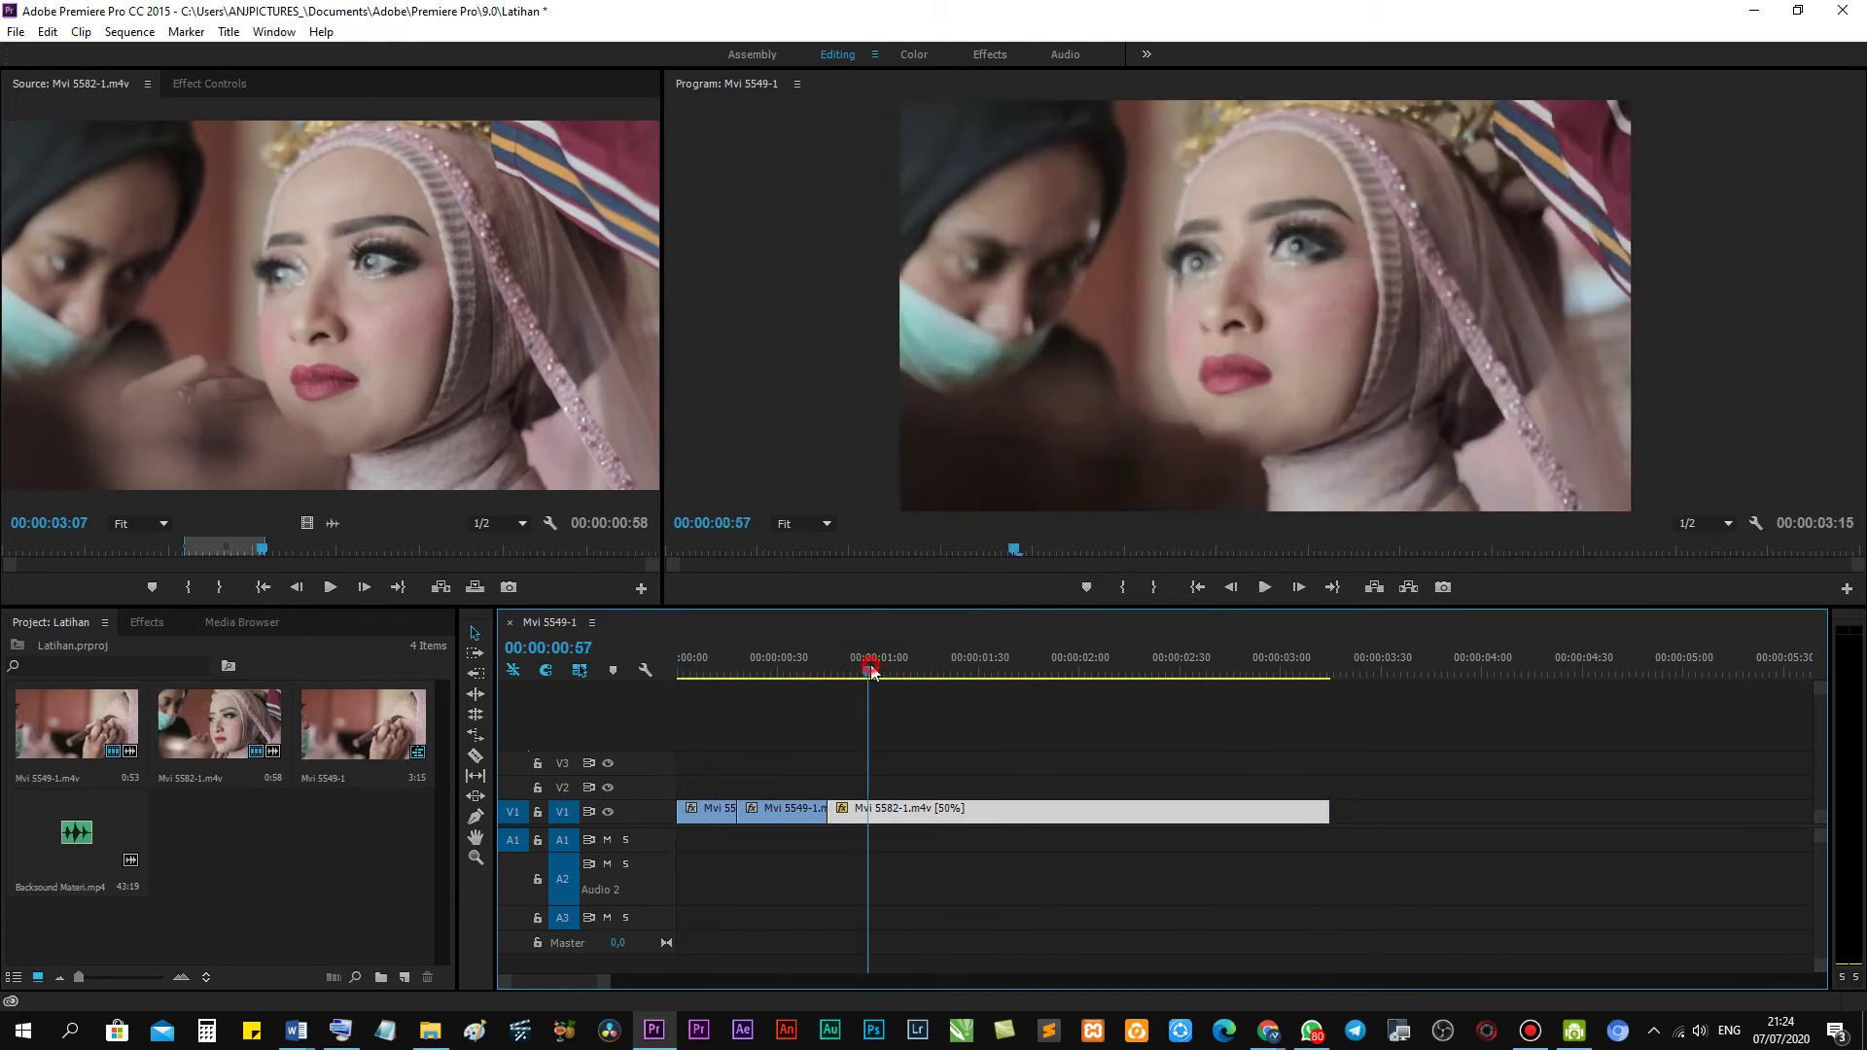
key(space)
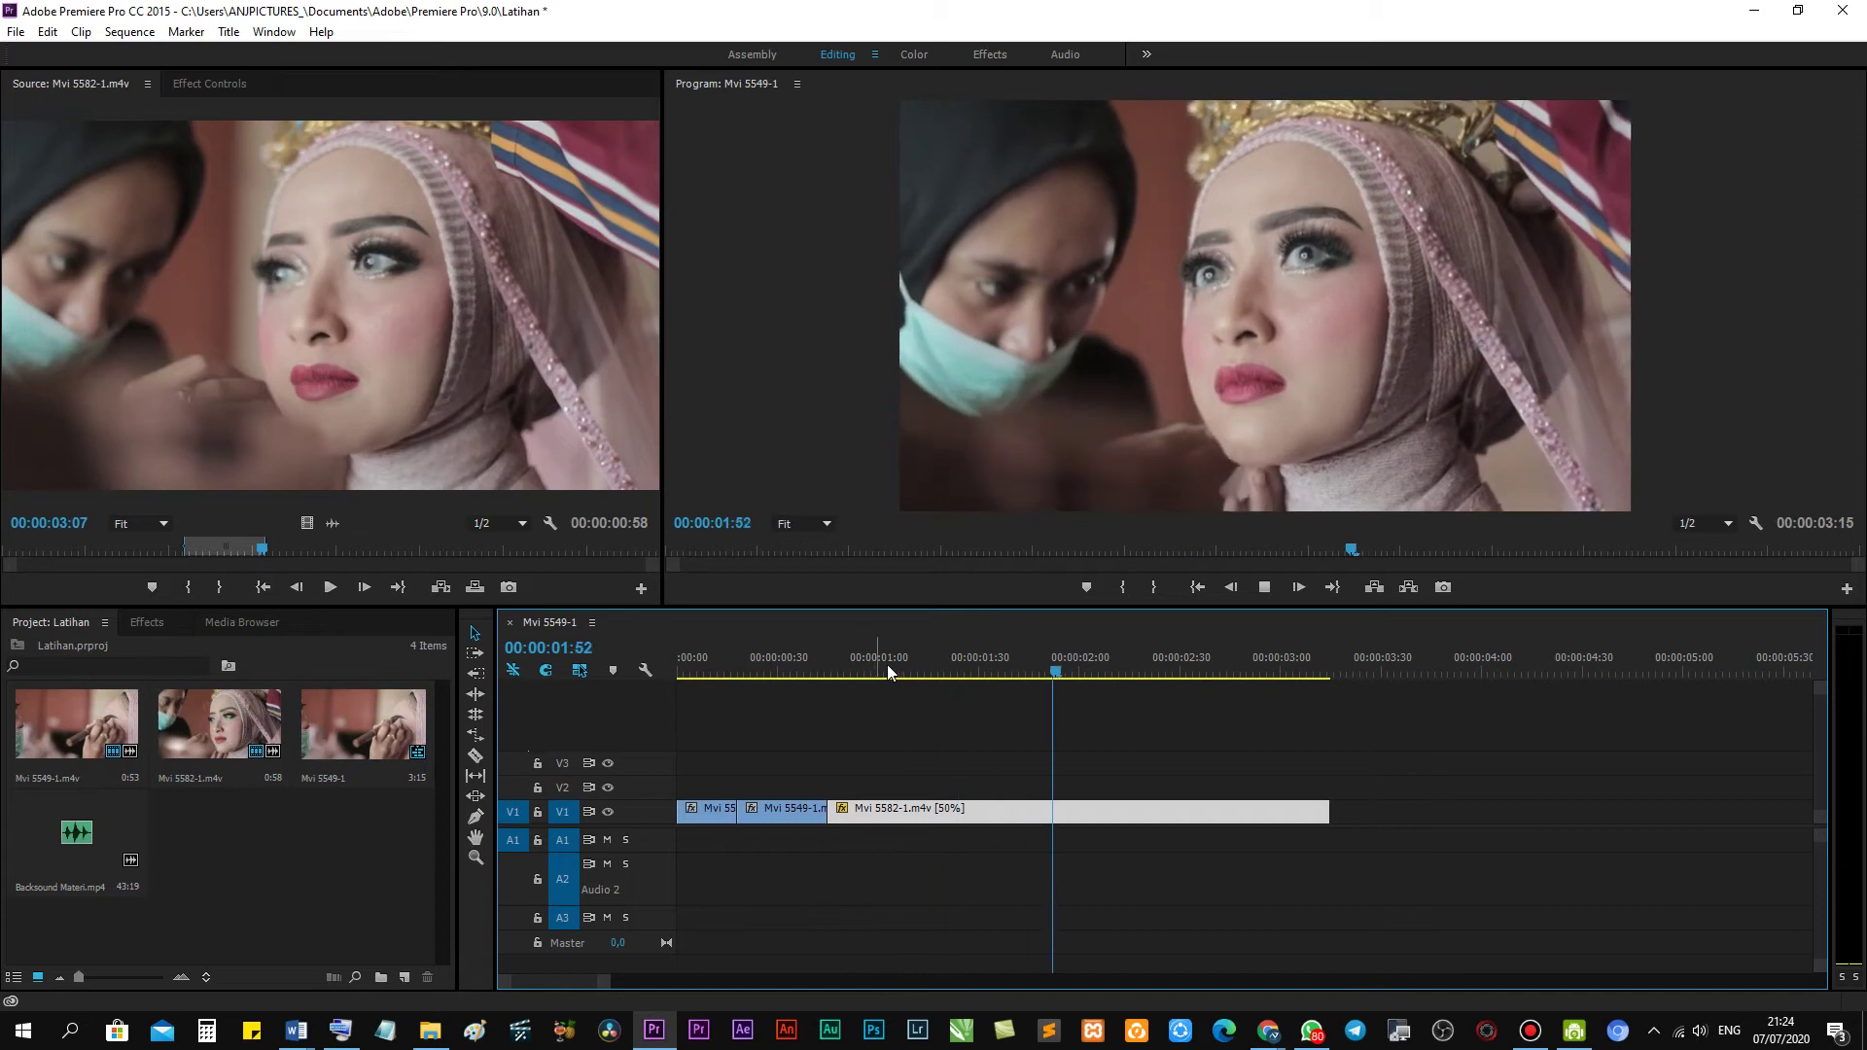
key(space)
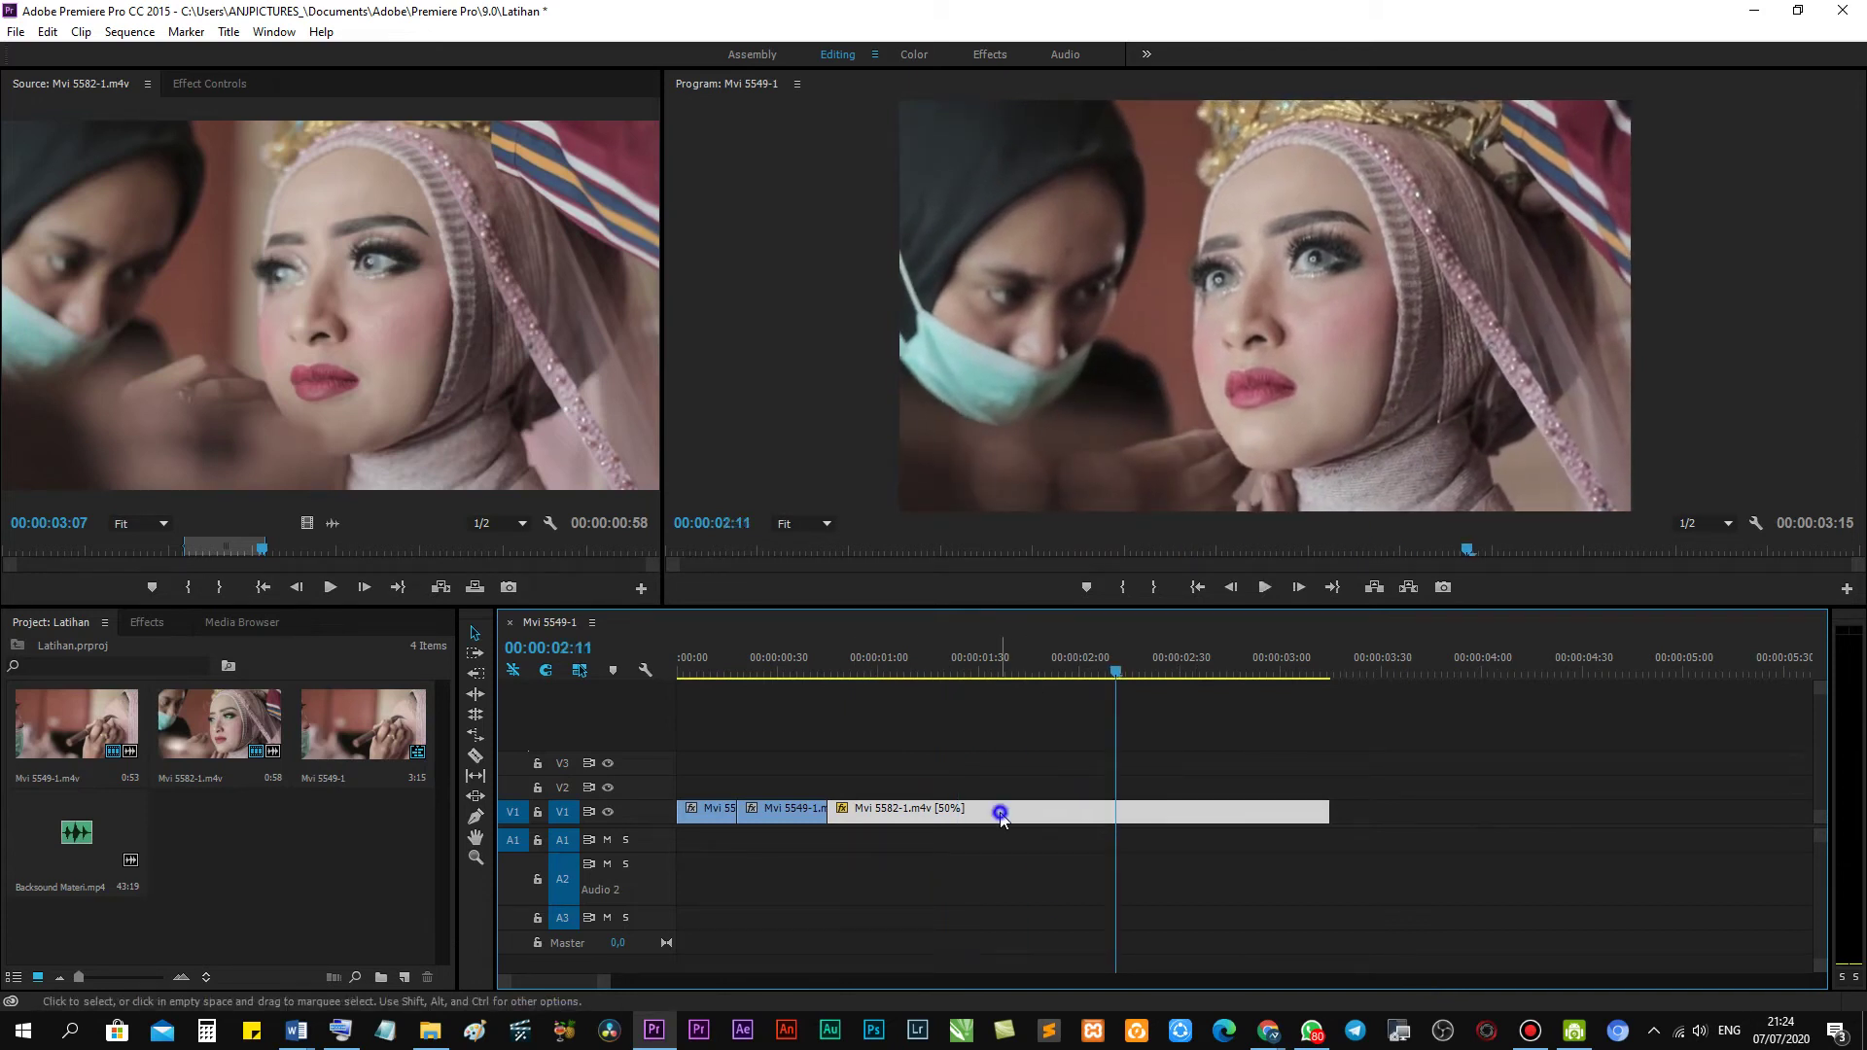
Set Mvi 5582-1.m4v to 150% speed and play the sped-up clip.
right_click(1002, 817)
click(1036, 627)
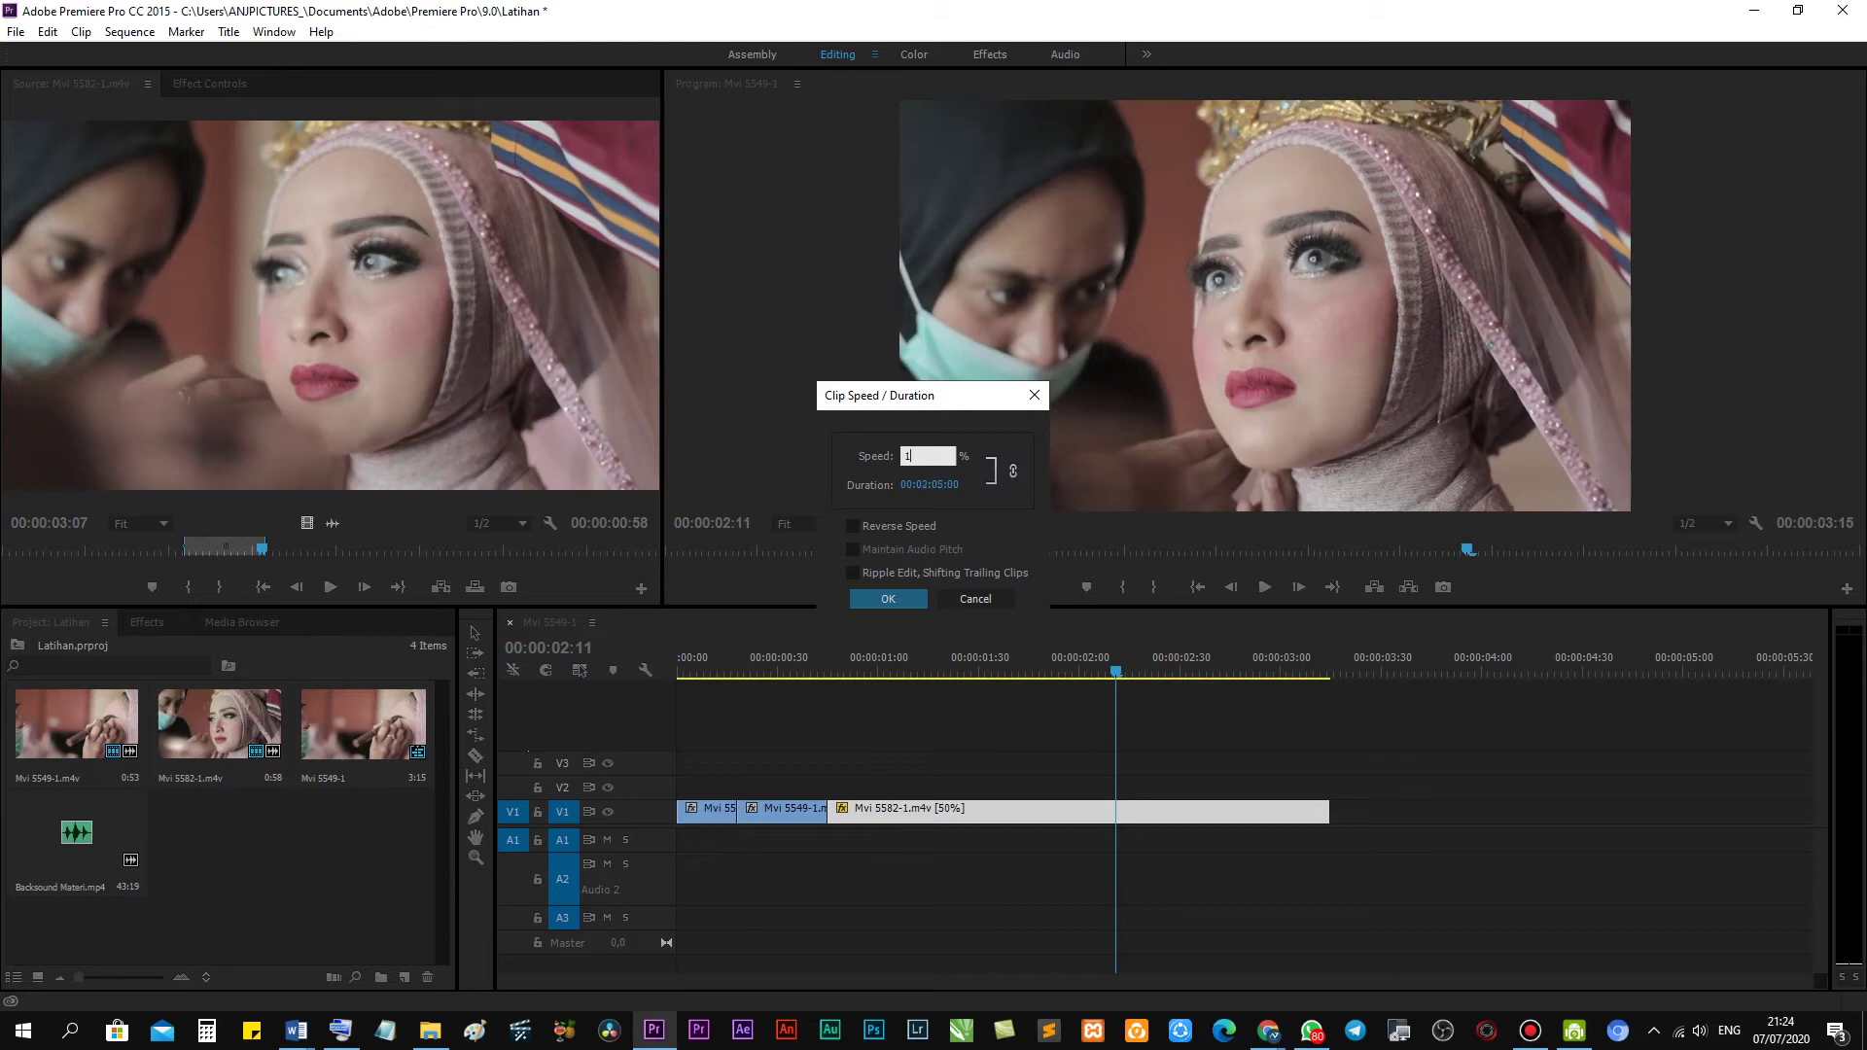
text(150)
key(Return)
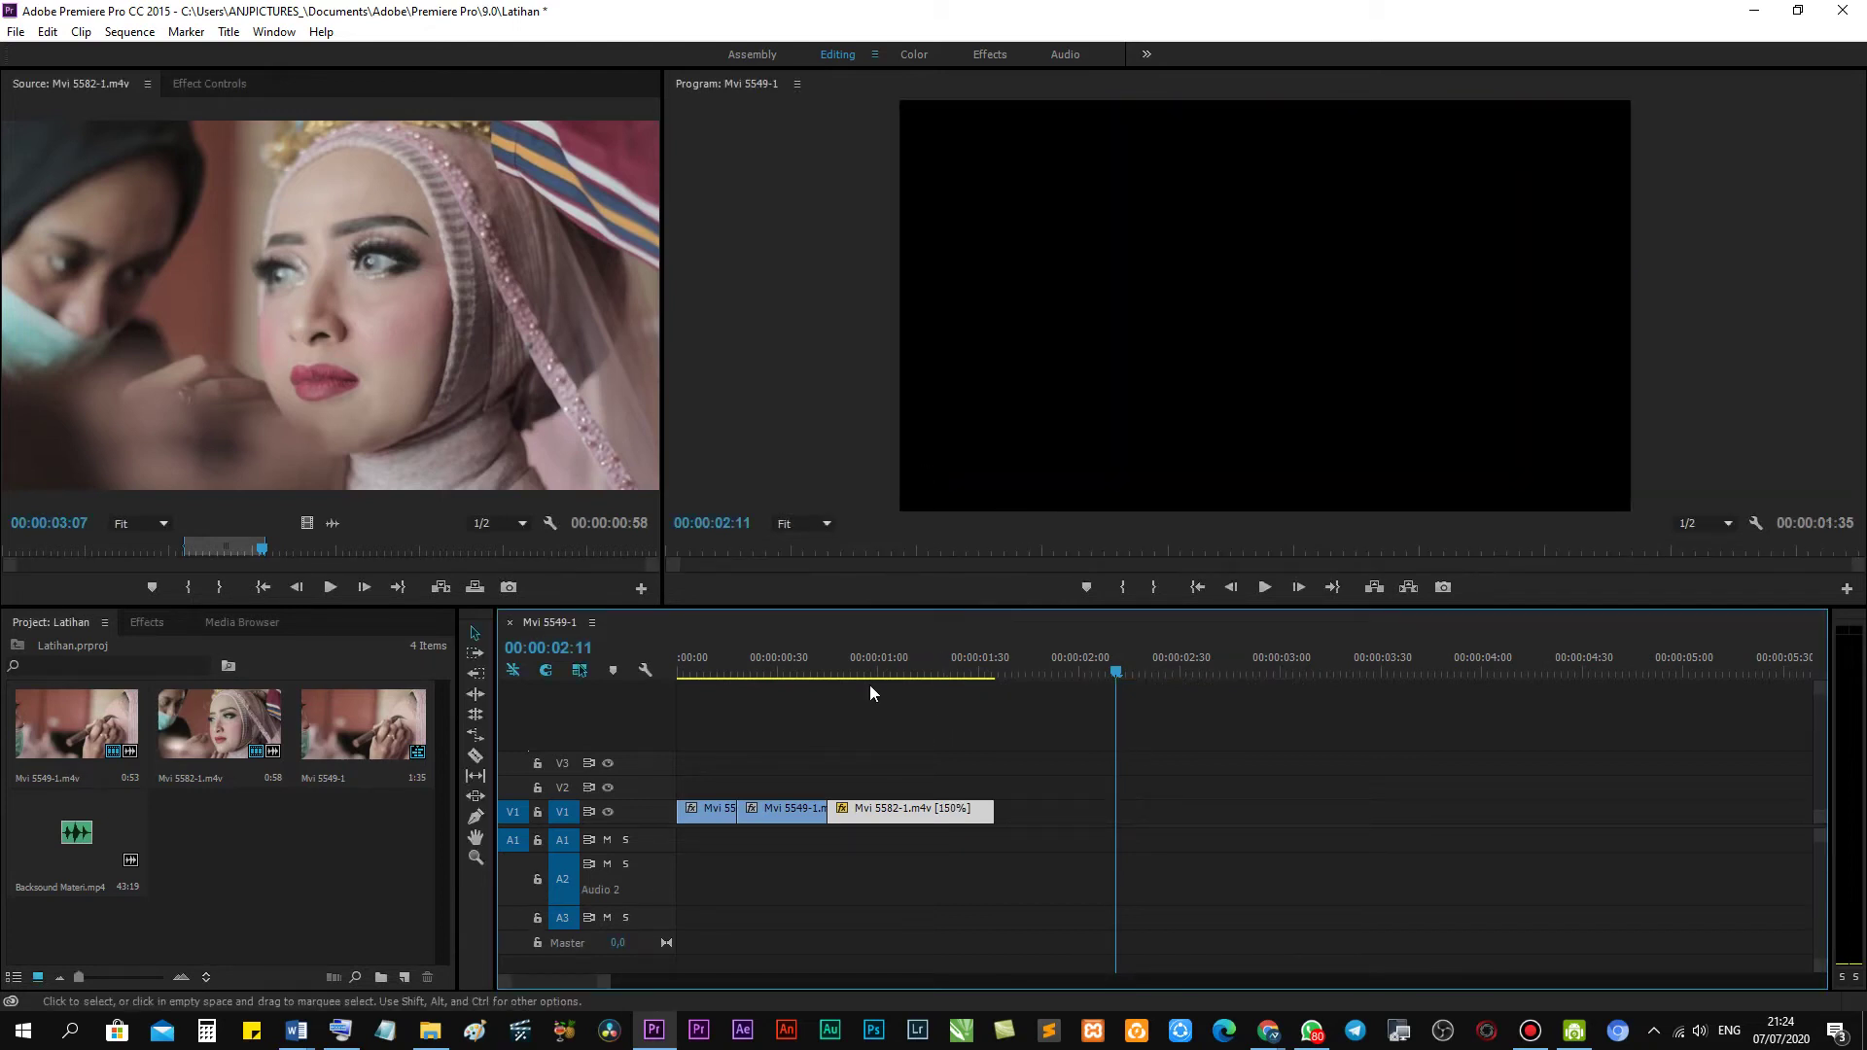
click(842, 663)
key(space)
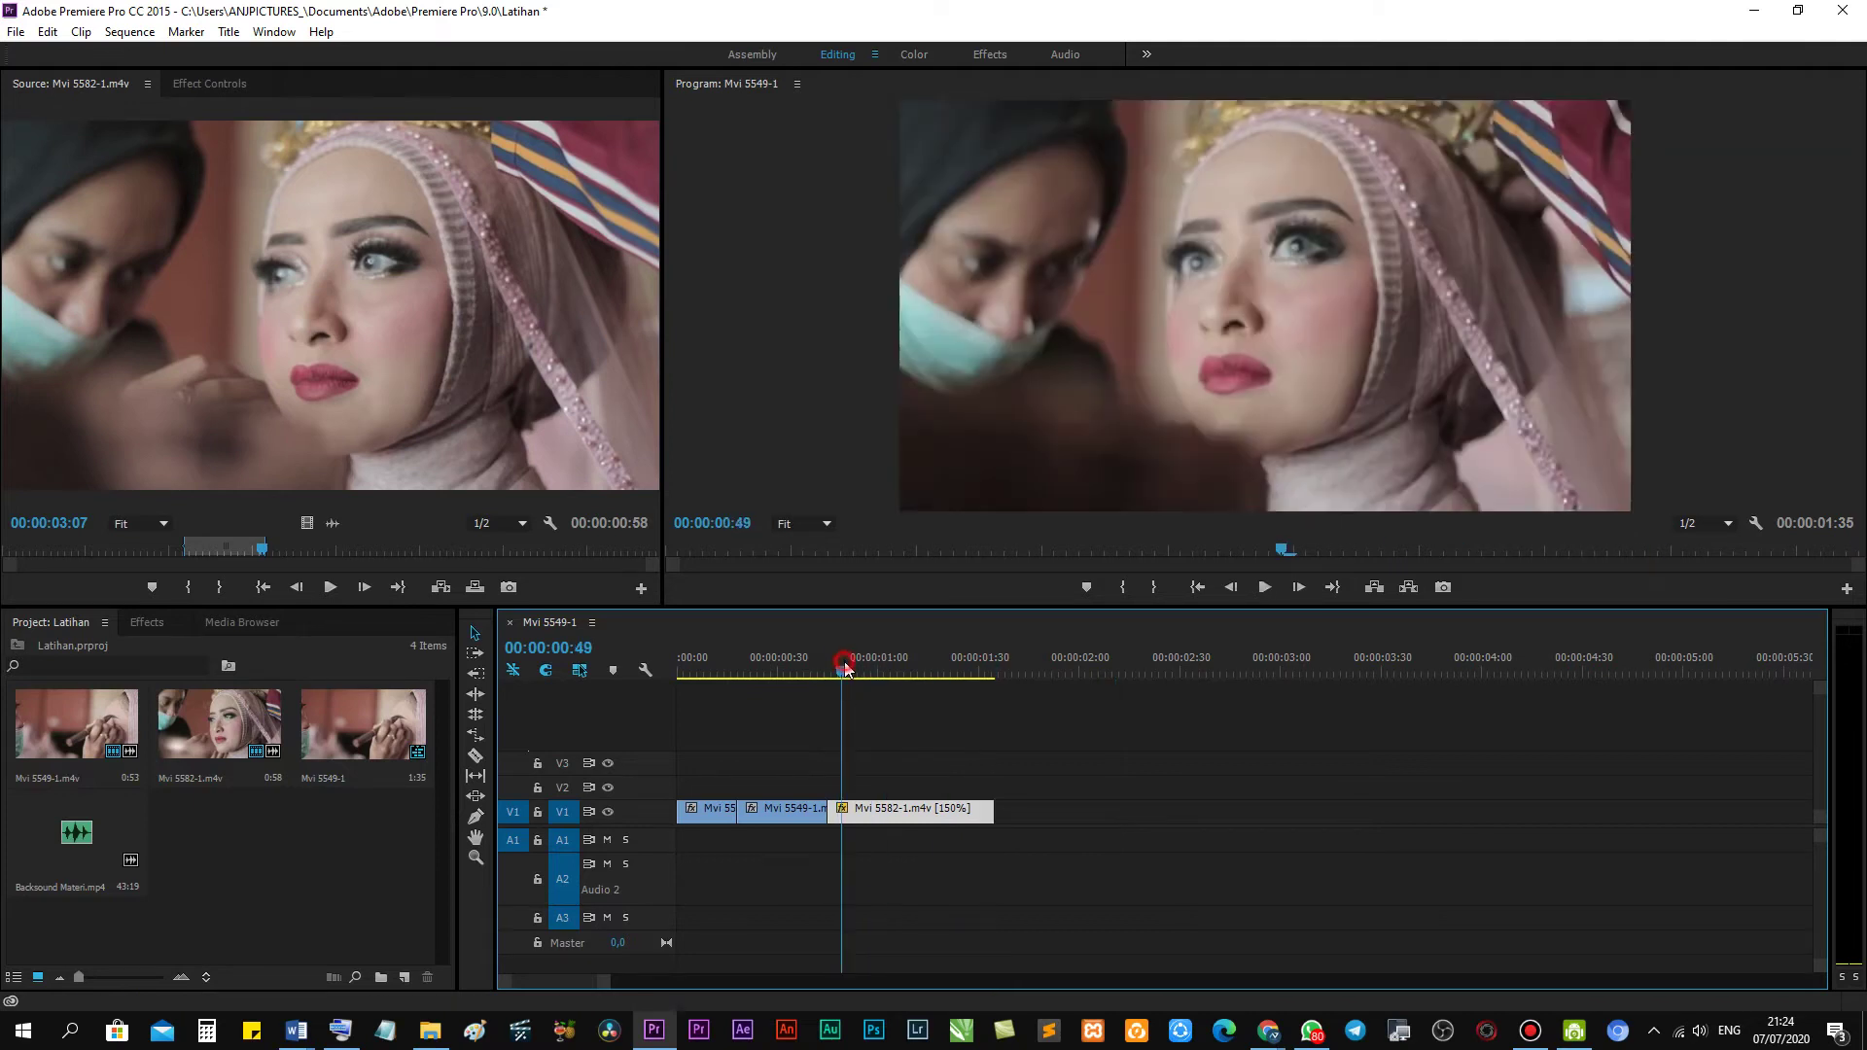
click(897, 659)
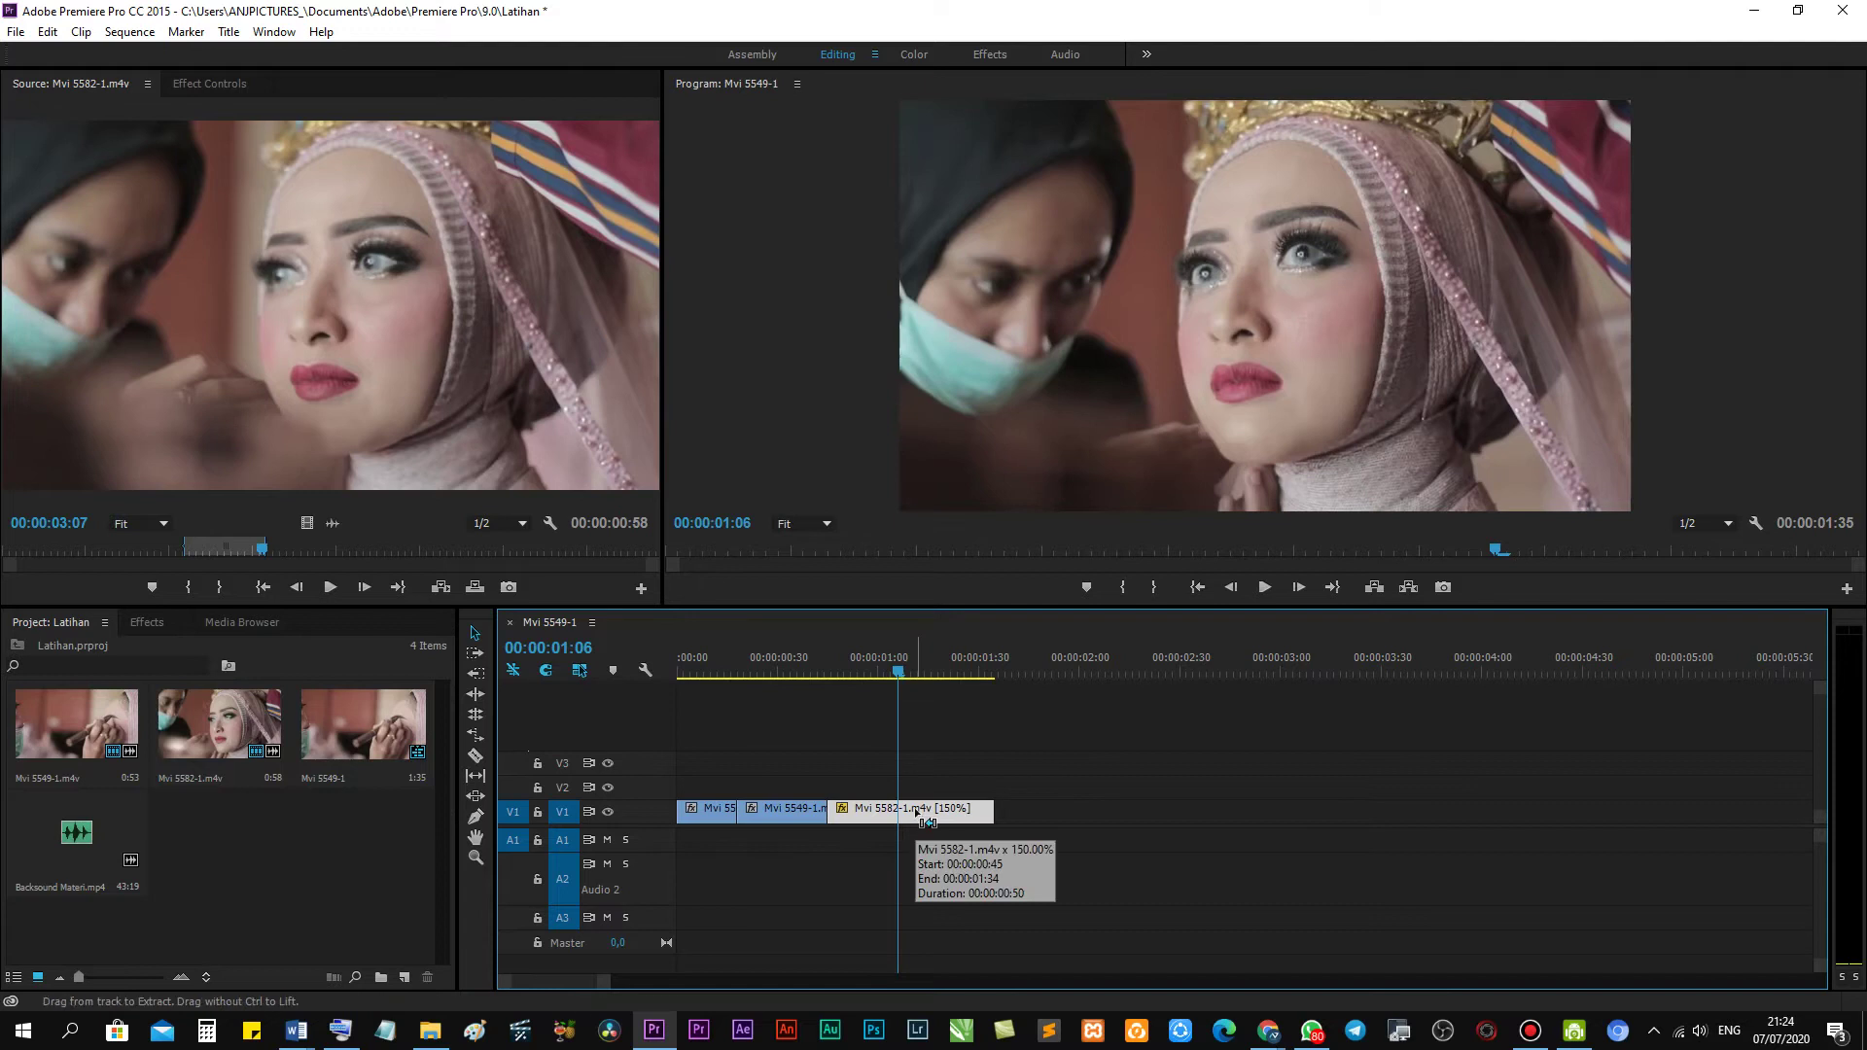
Undo the 150% speed change and scrub back to 01:02 to review.
key(ctrl+z)
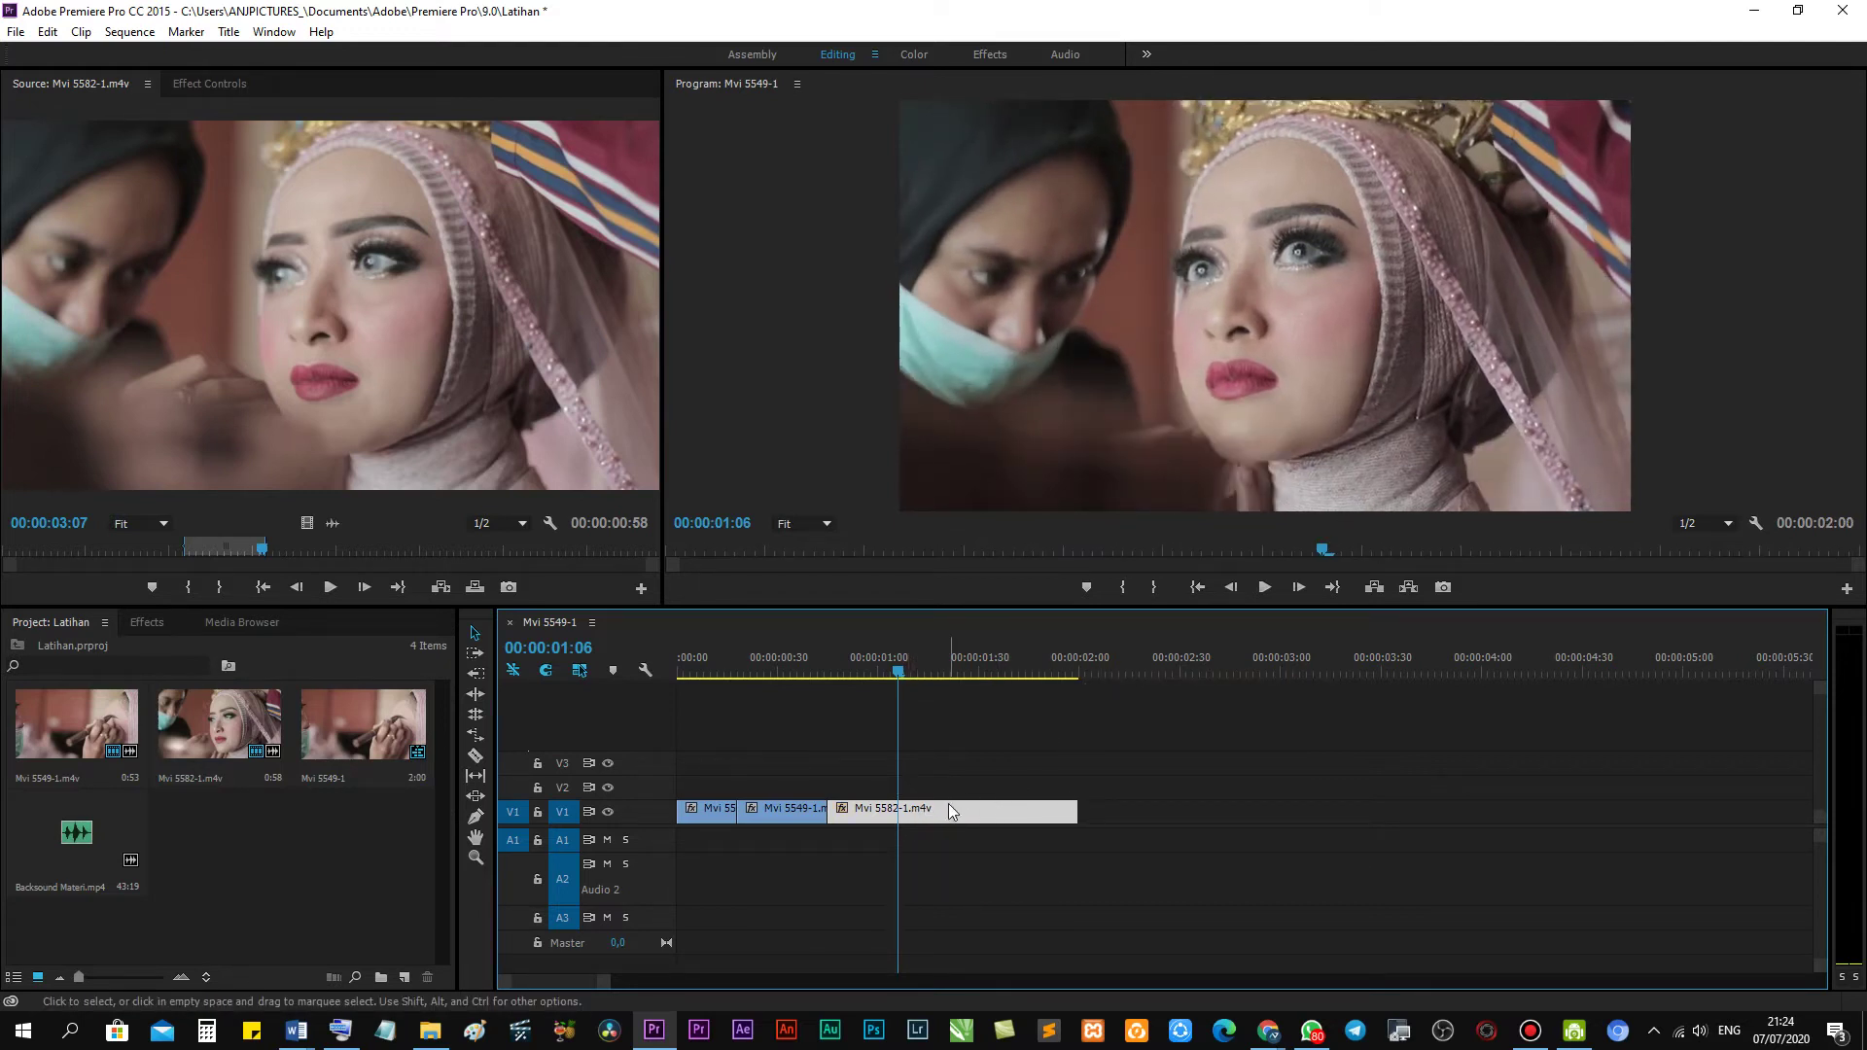
click(958, 665)
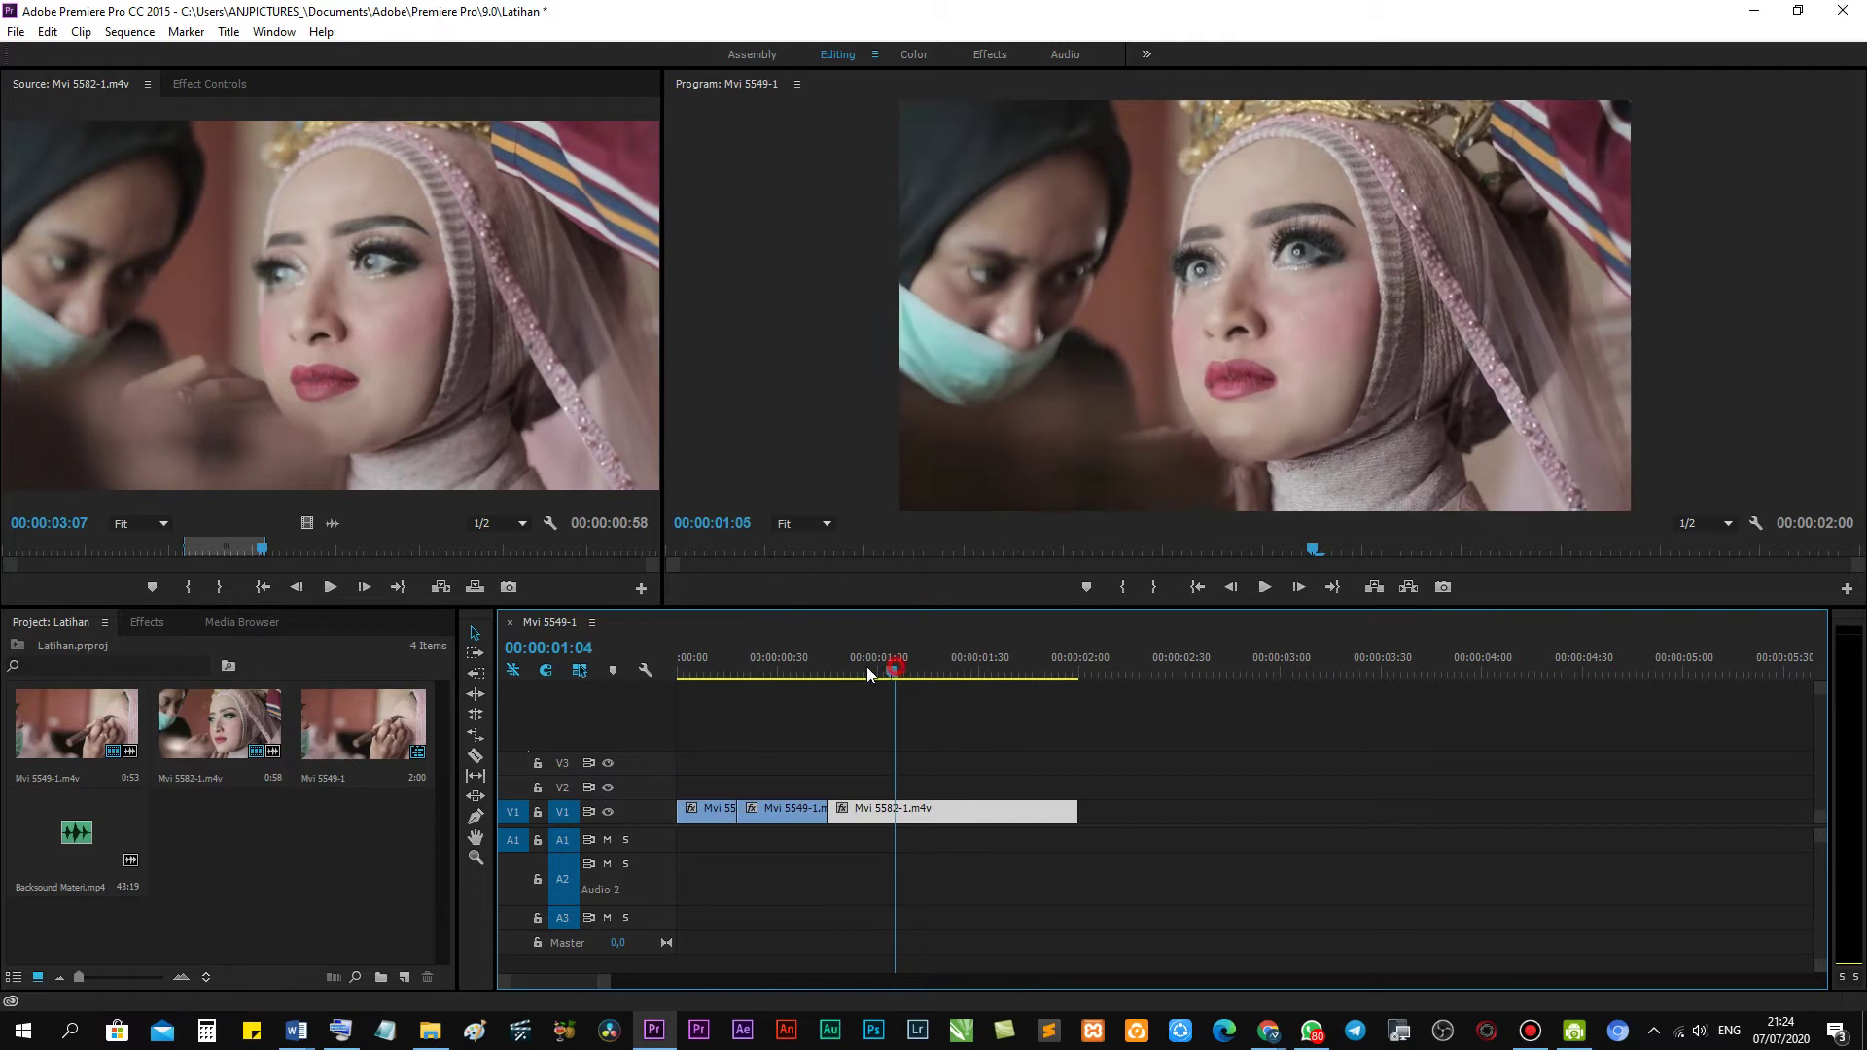
drag(885, 697, 885, 723)
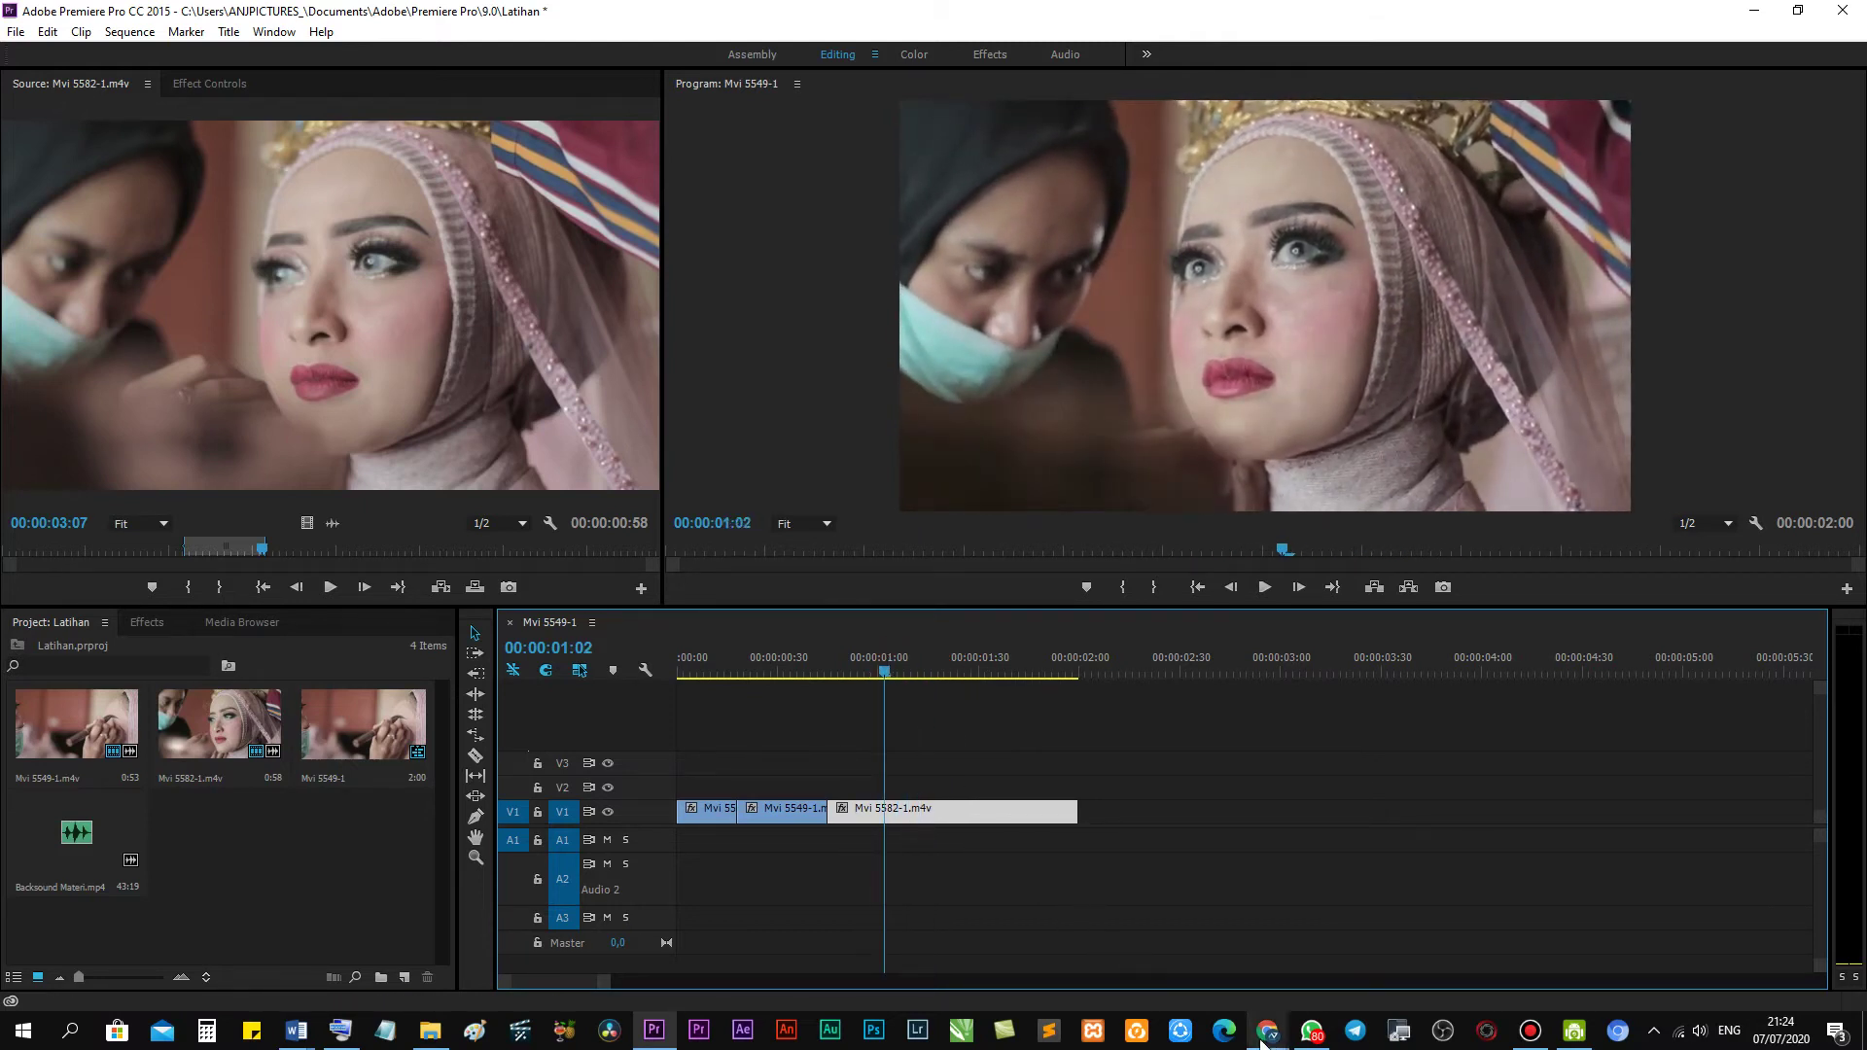
mouse_move(1265, 1033)
click(1167, 948)
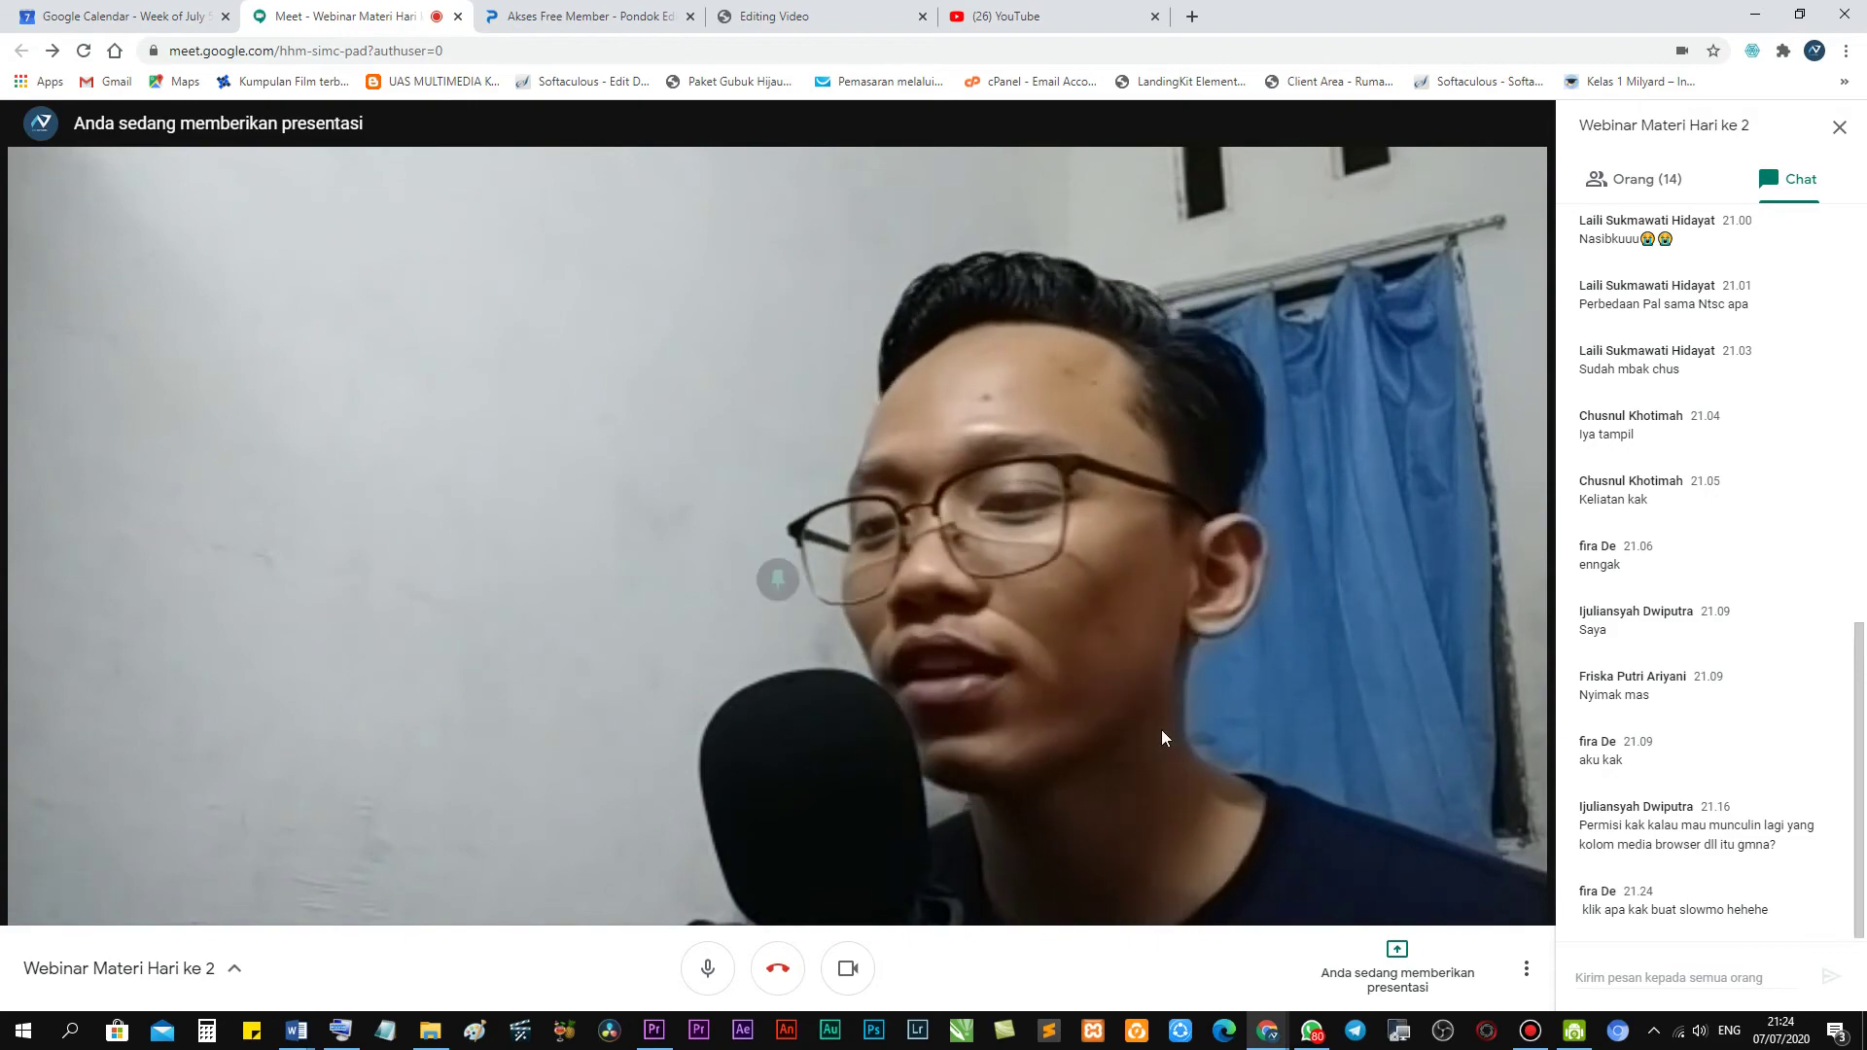
click(654, 1029)
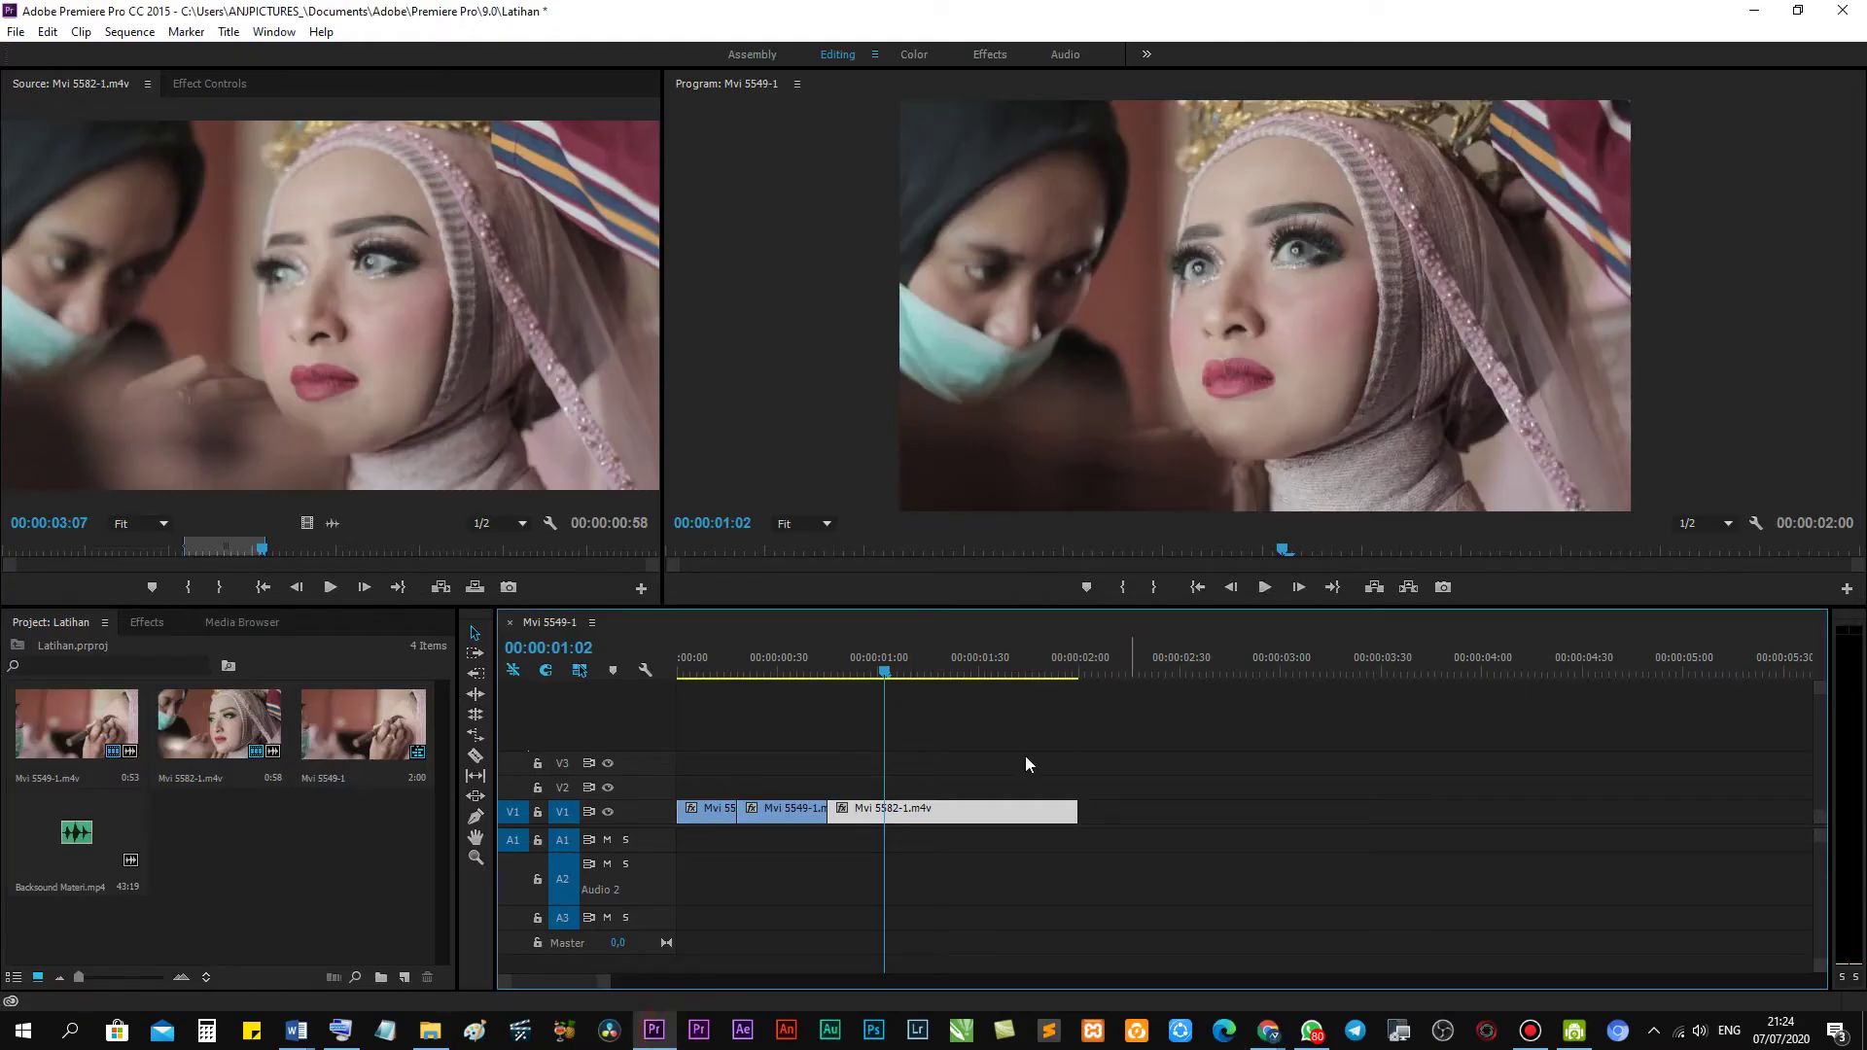
Save the project with Ctrl+S.
click(884, 670)
key(ctrl+s)
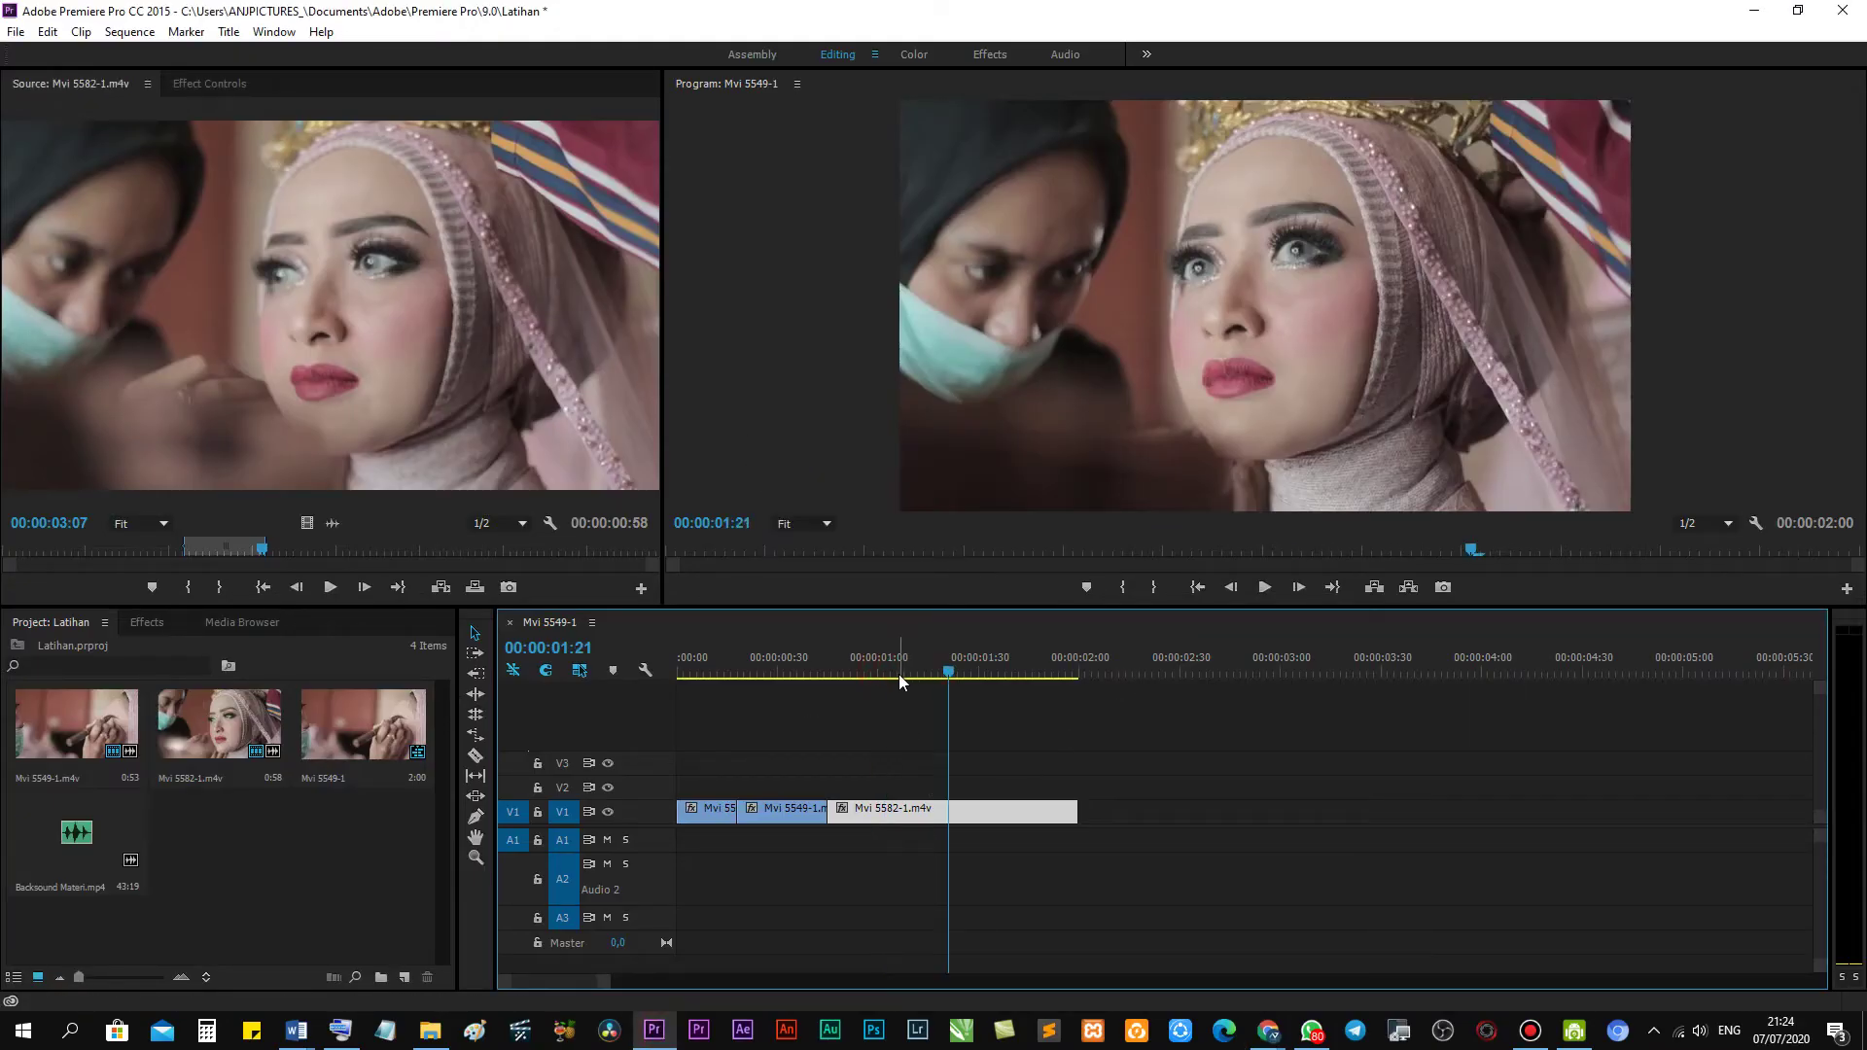
click(925, 670)
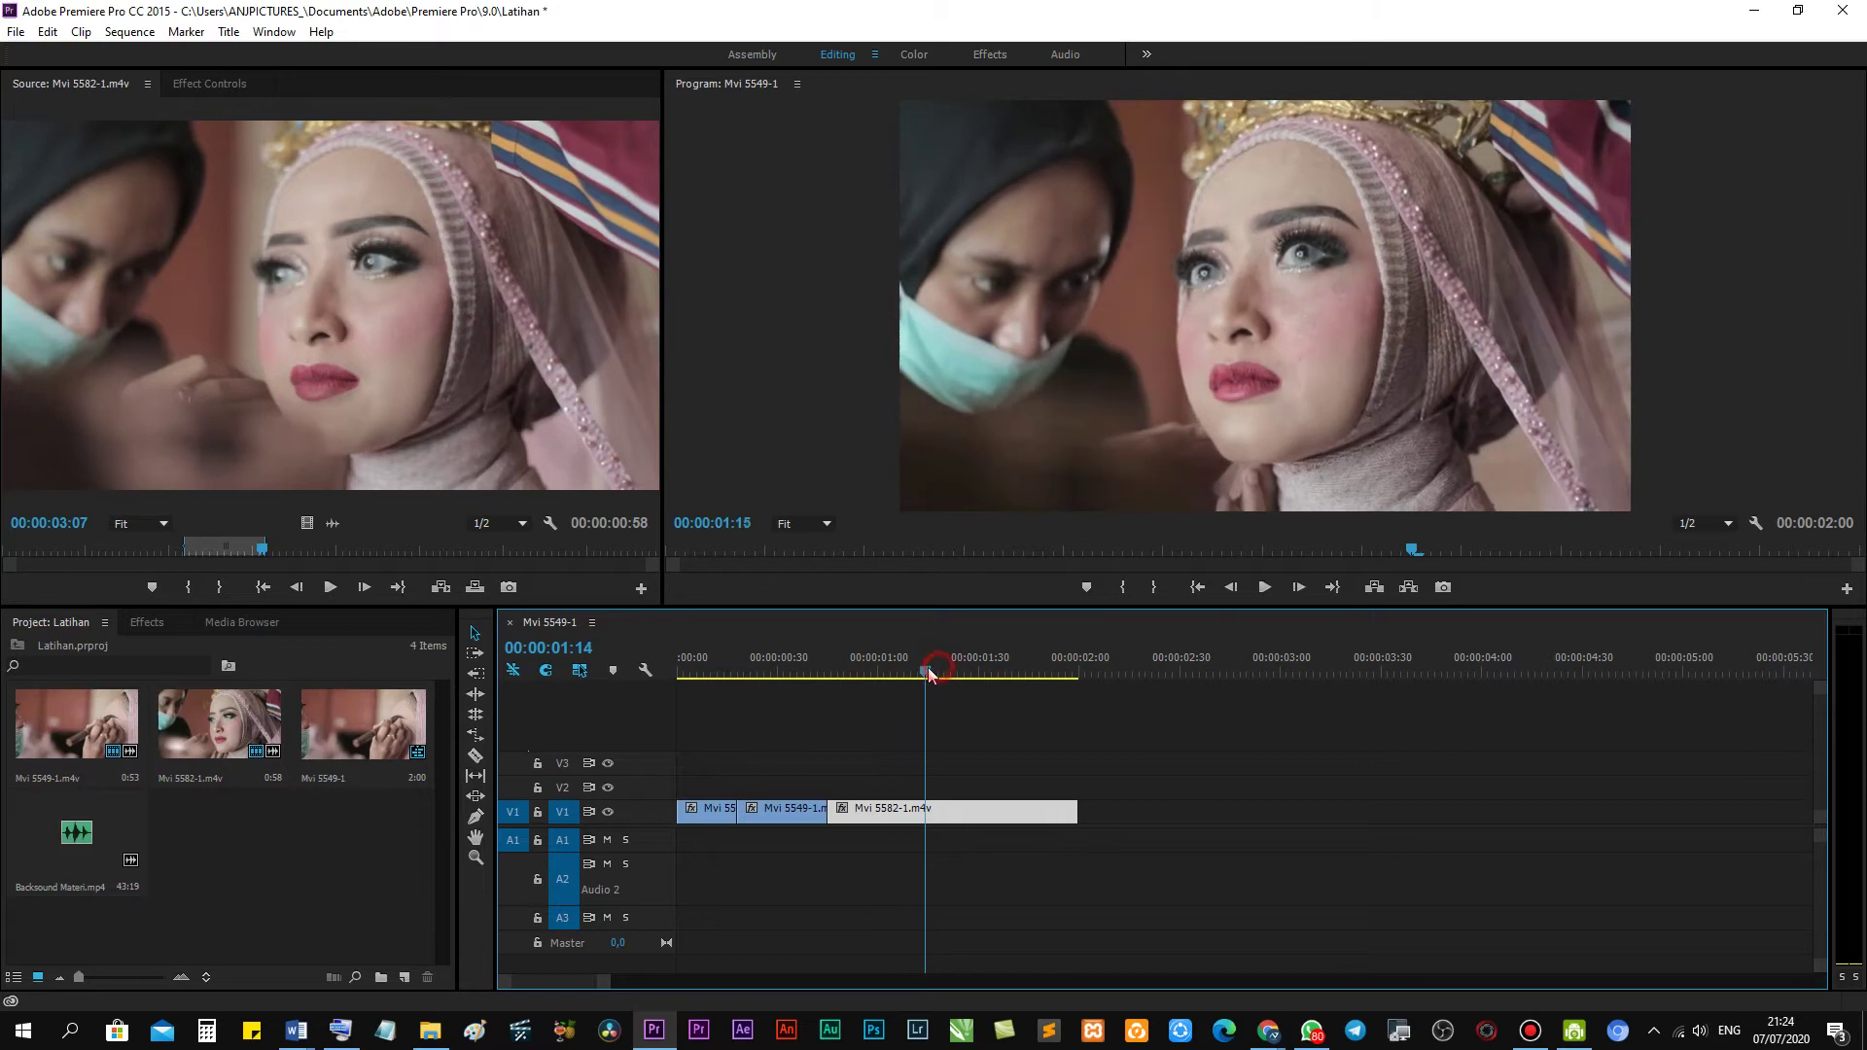
Slow Mvi 5582-1.m4v to 50% speed and play it back from 0:58.
right_click(973, 811)
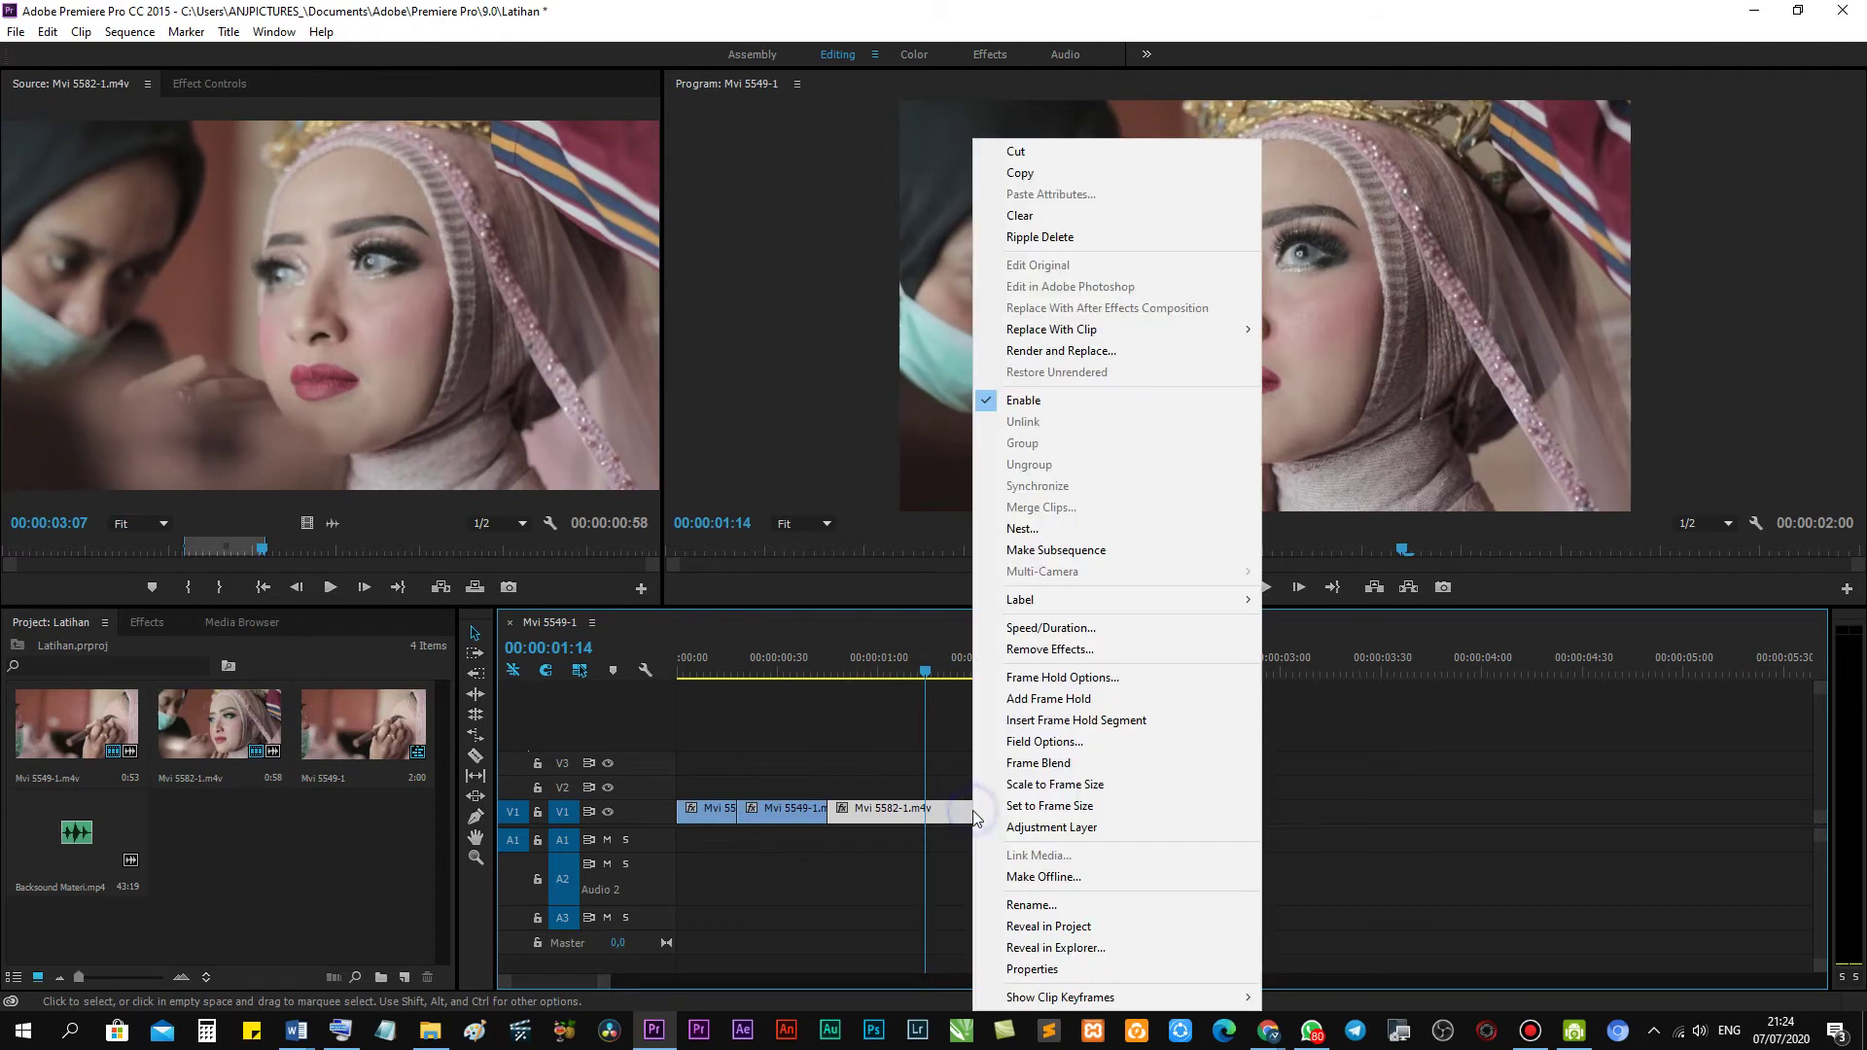
right_click(960, 809)
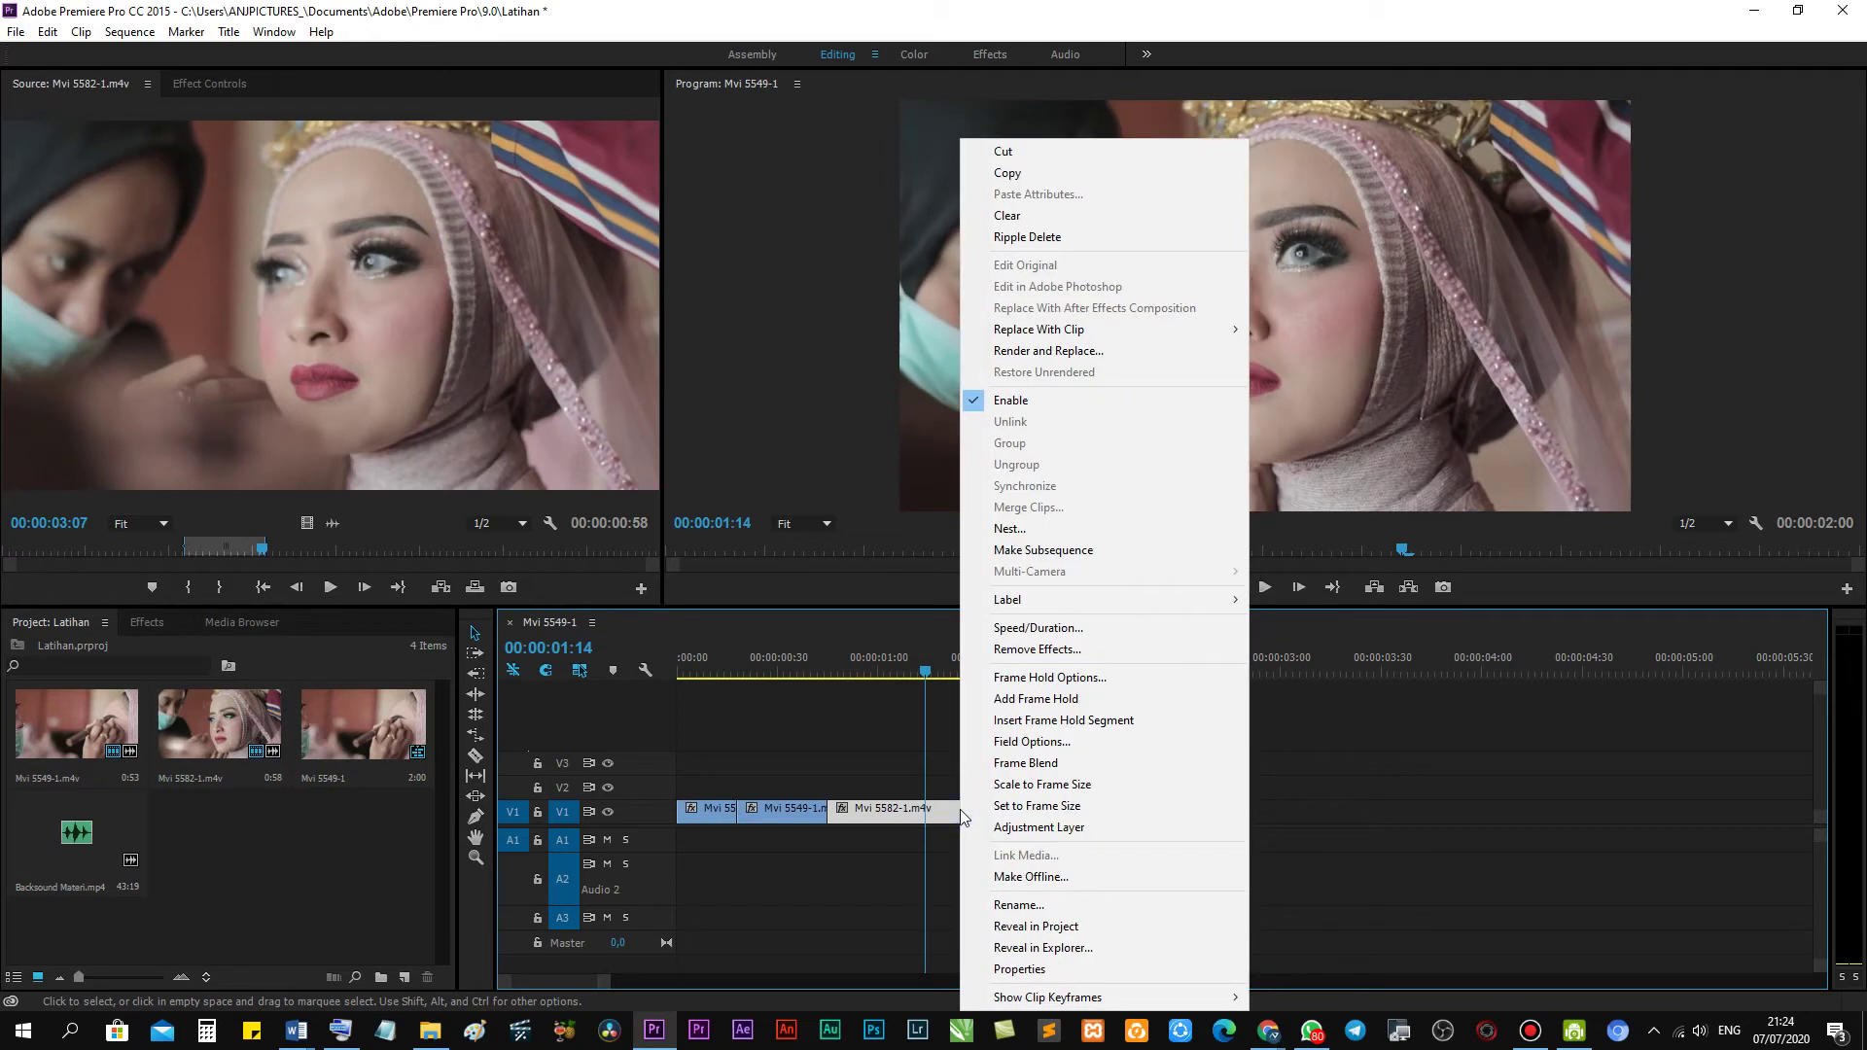
click(1010, 630)
text(50)
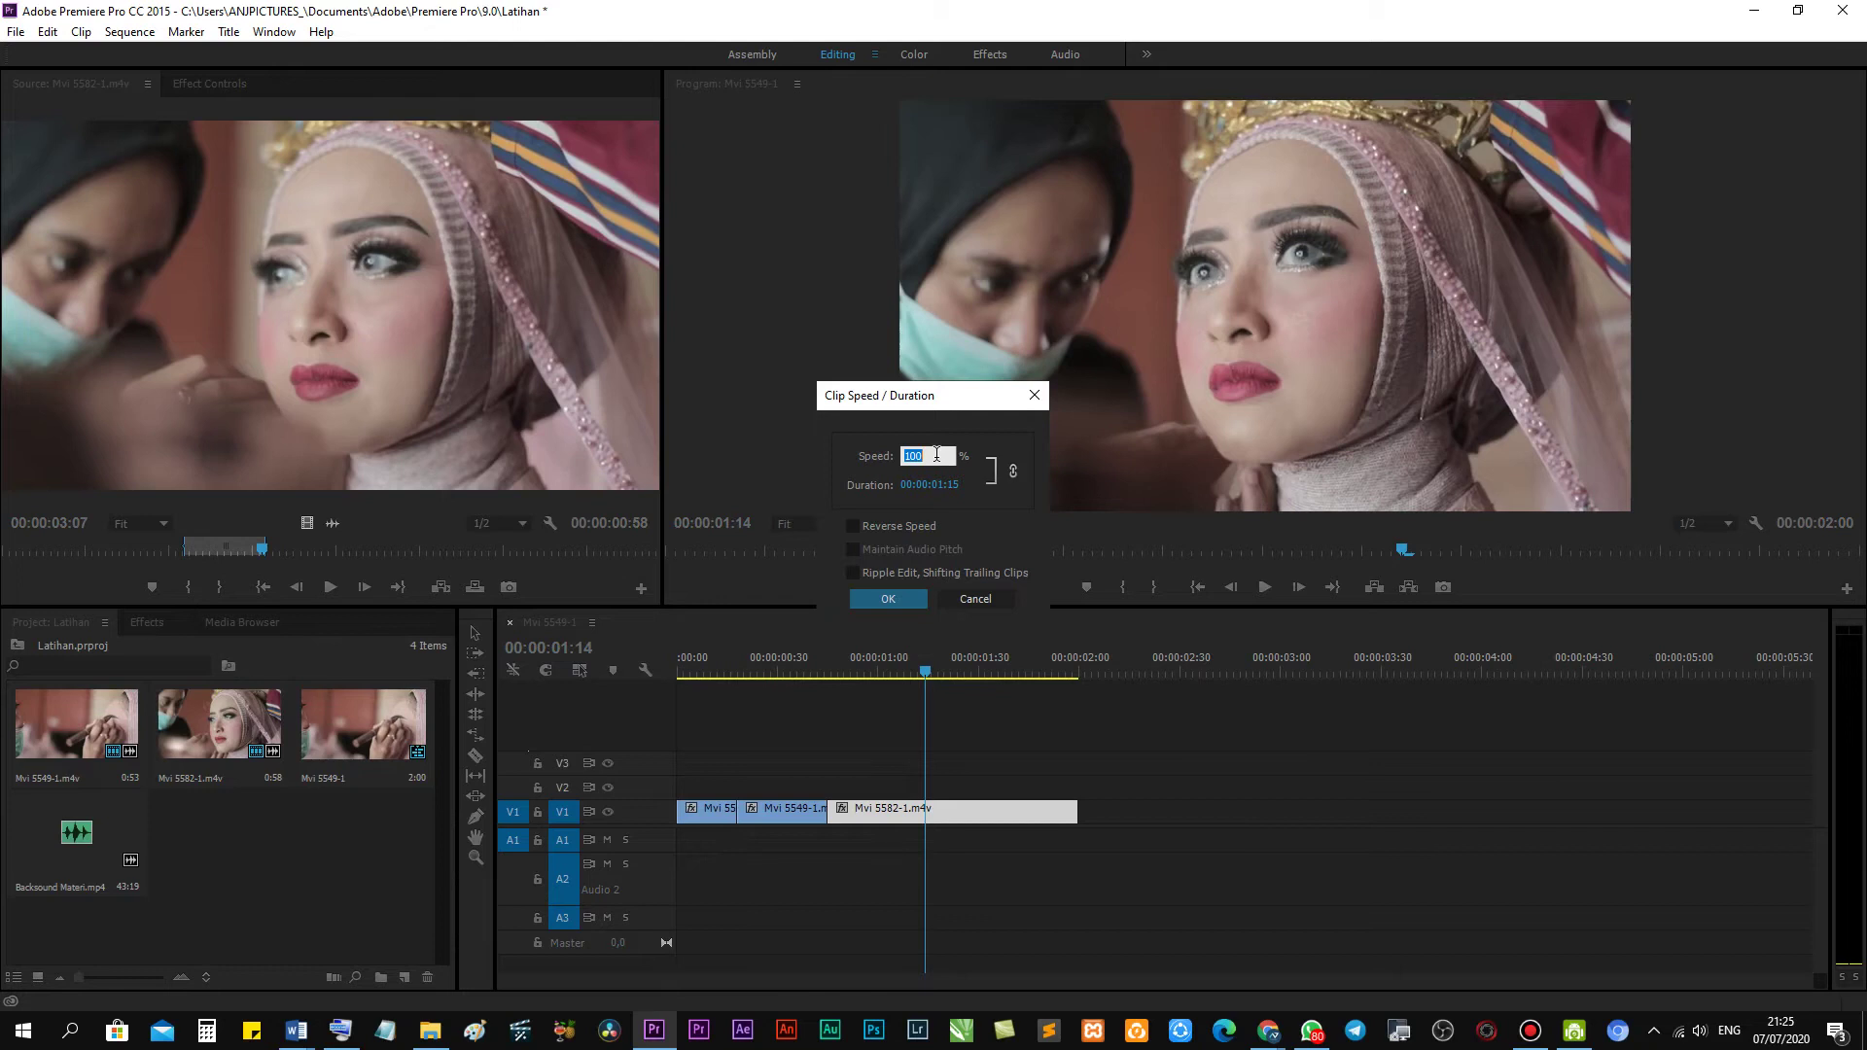
click(916, 593)
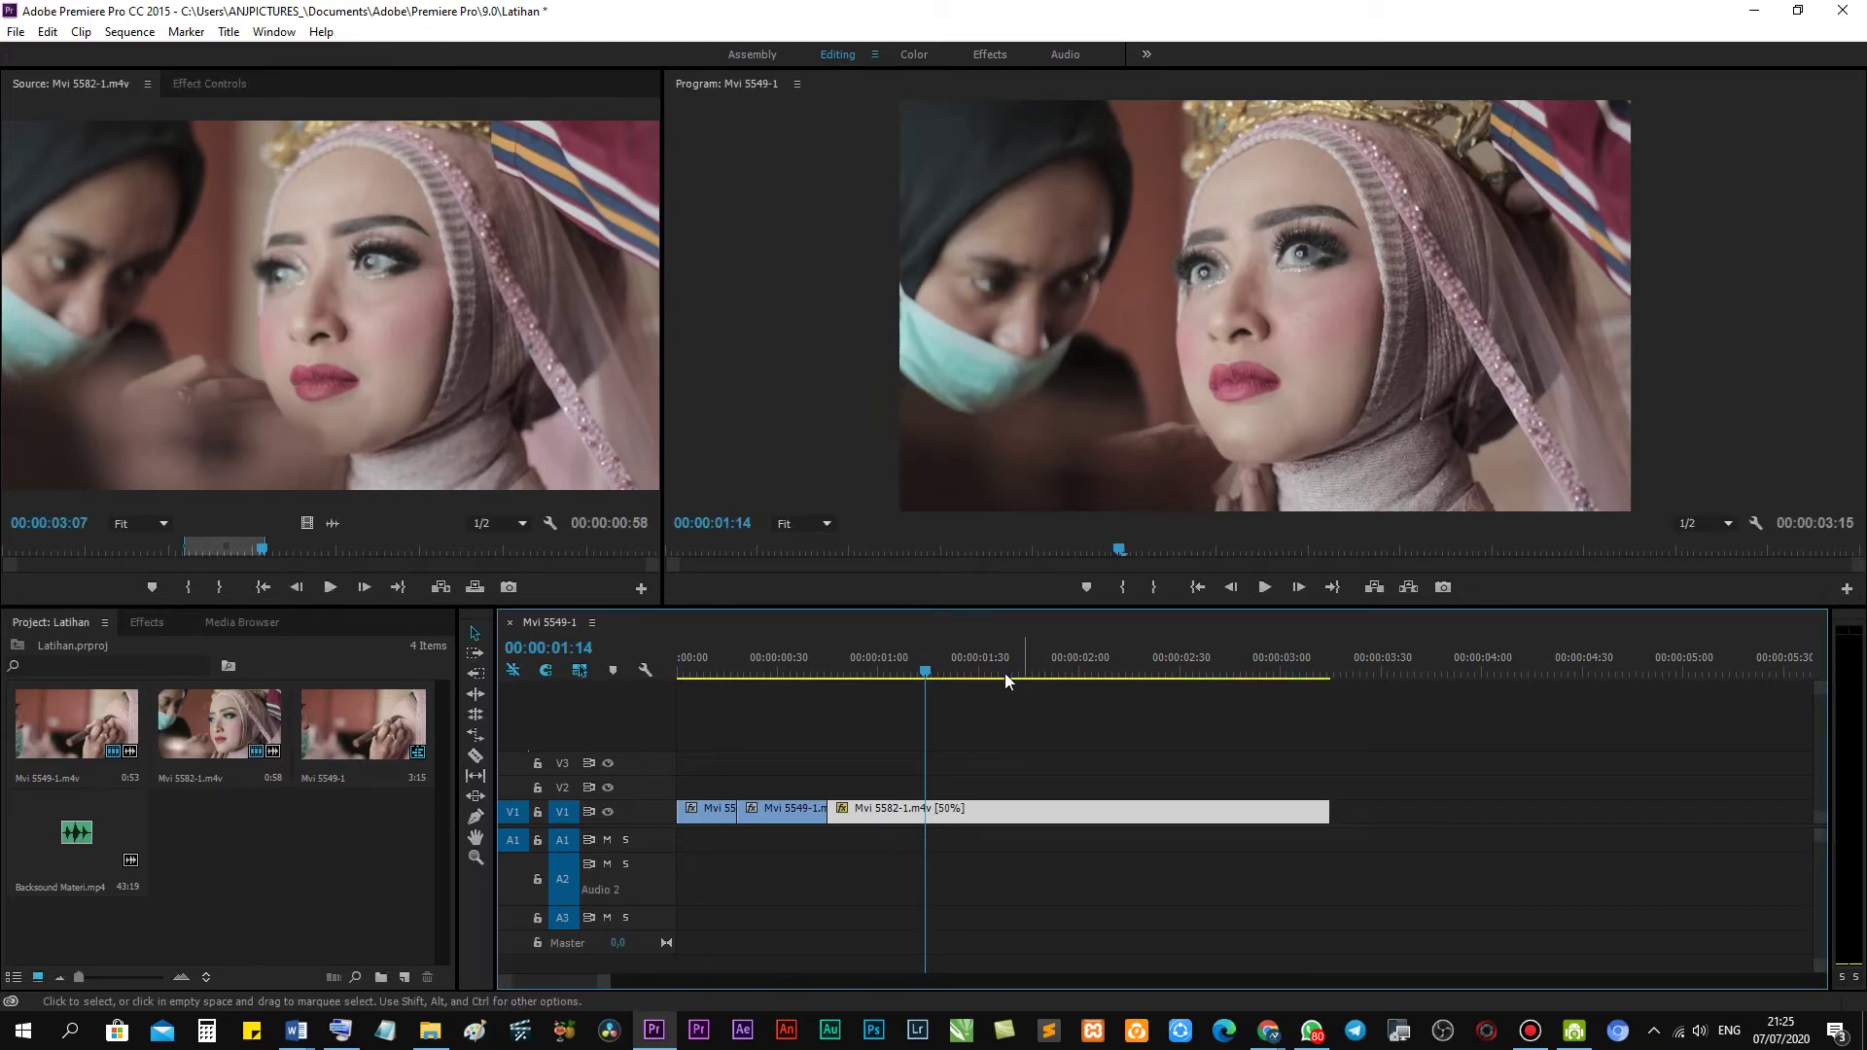
key(space)
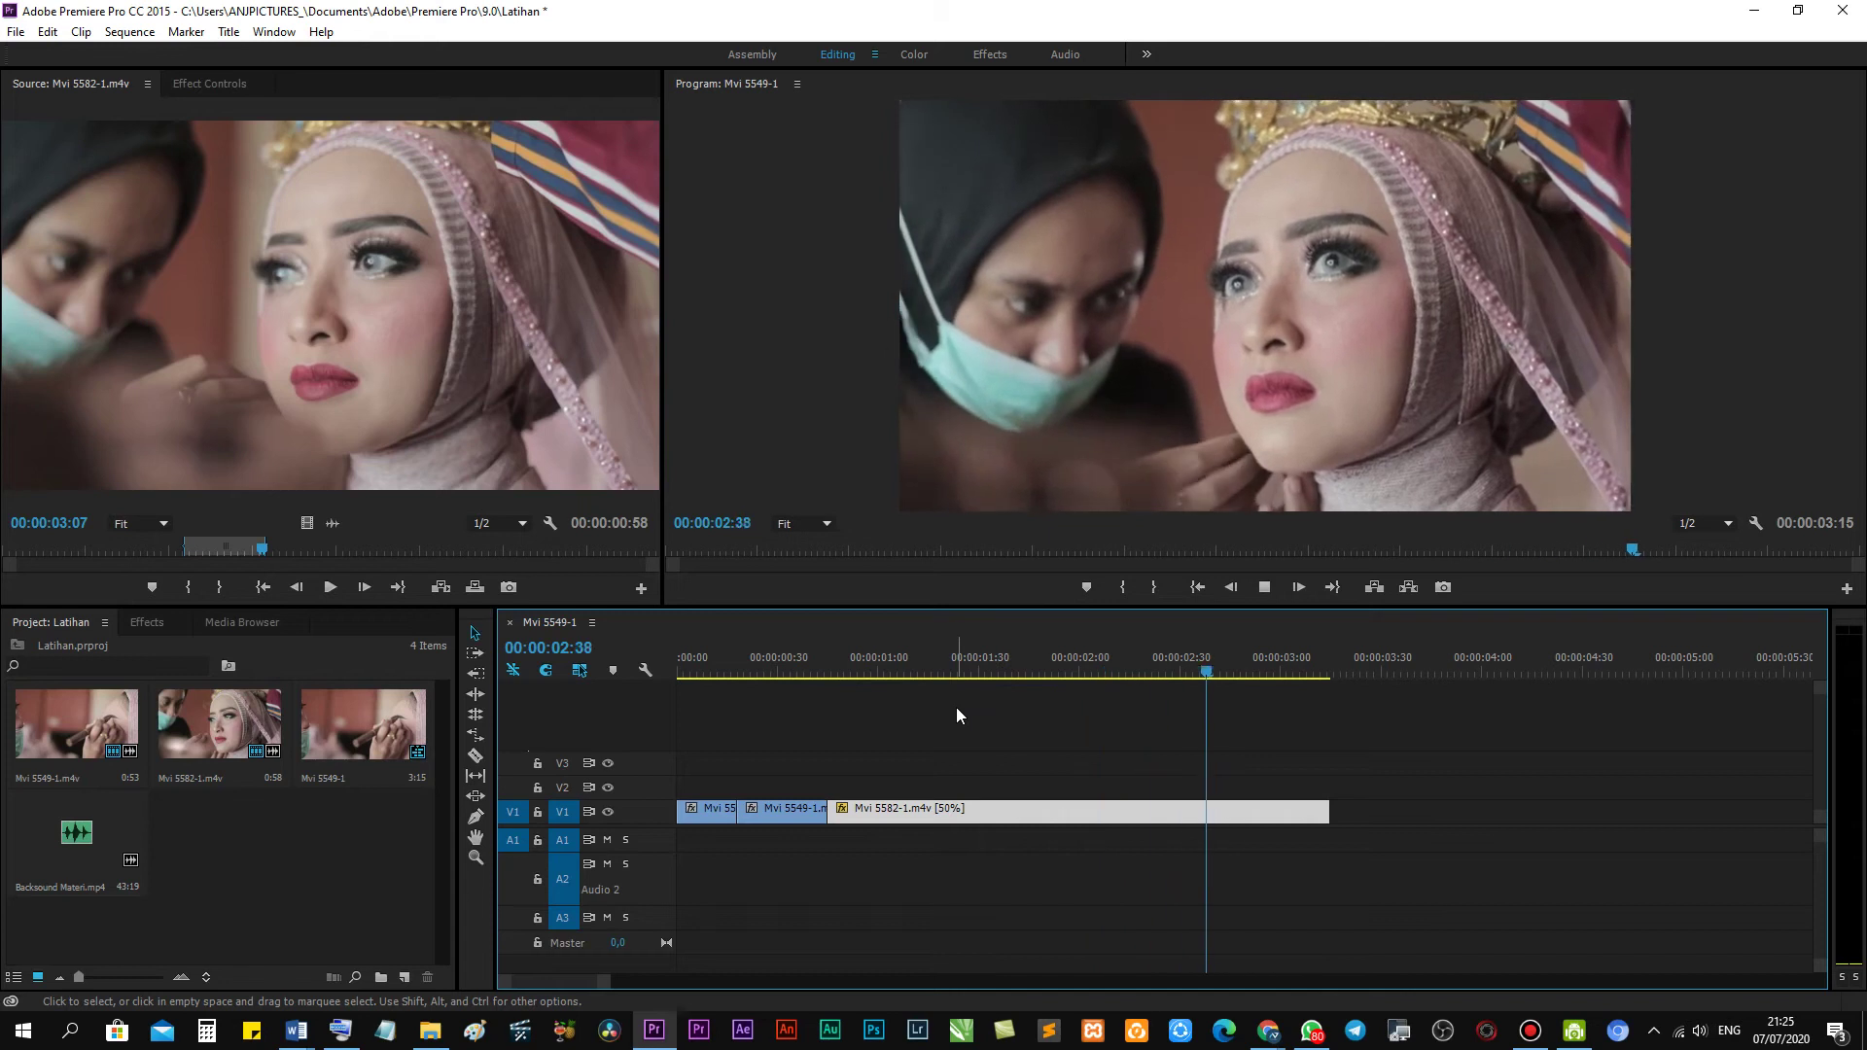
click(872, 658)
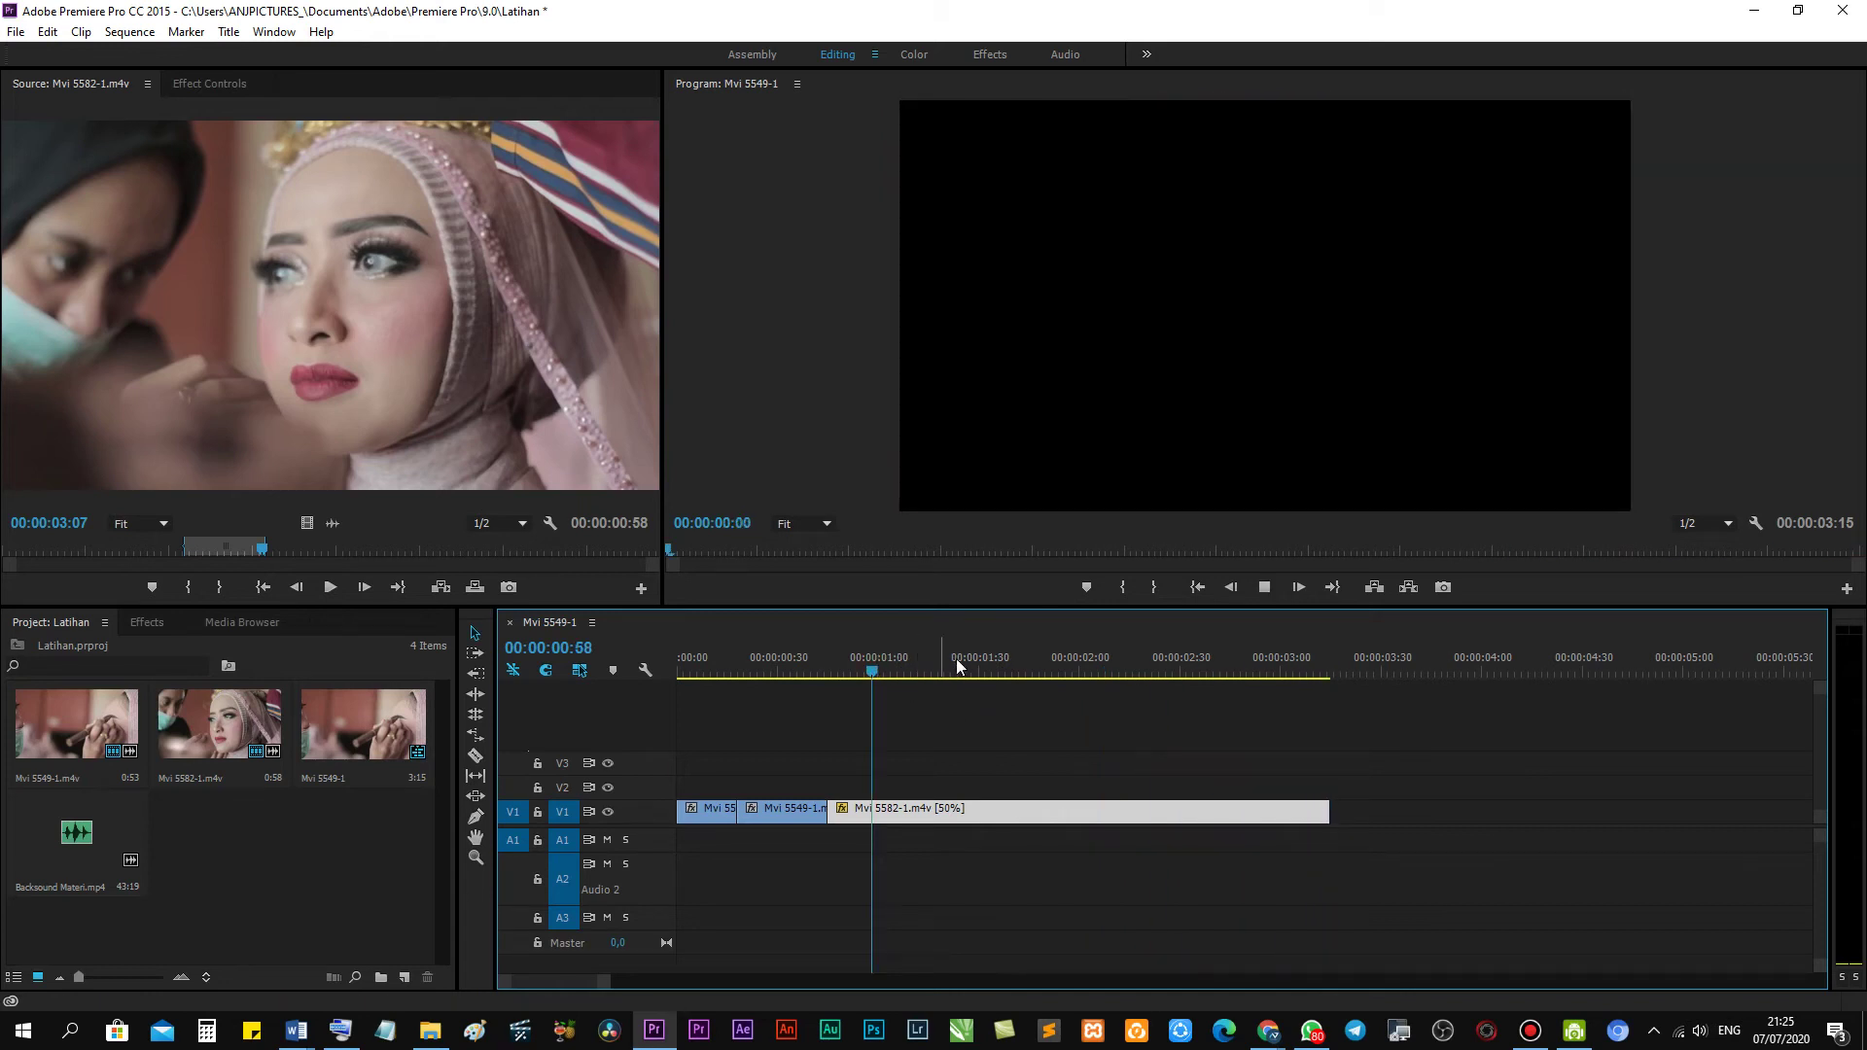
Change the slowed Mvi 5582-1.m4v clip to 150% speed and play it.
drag(957, 665, 1089, 665)
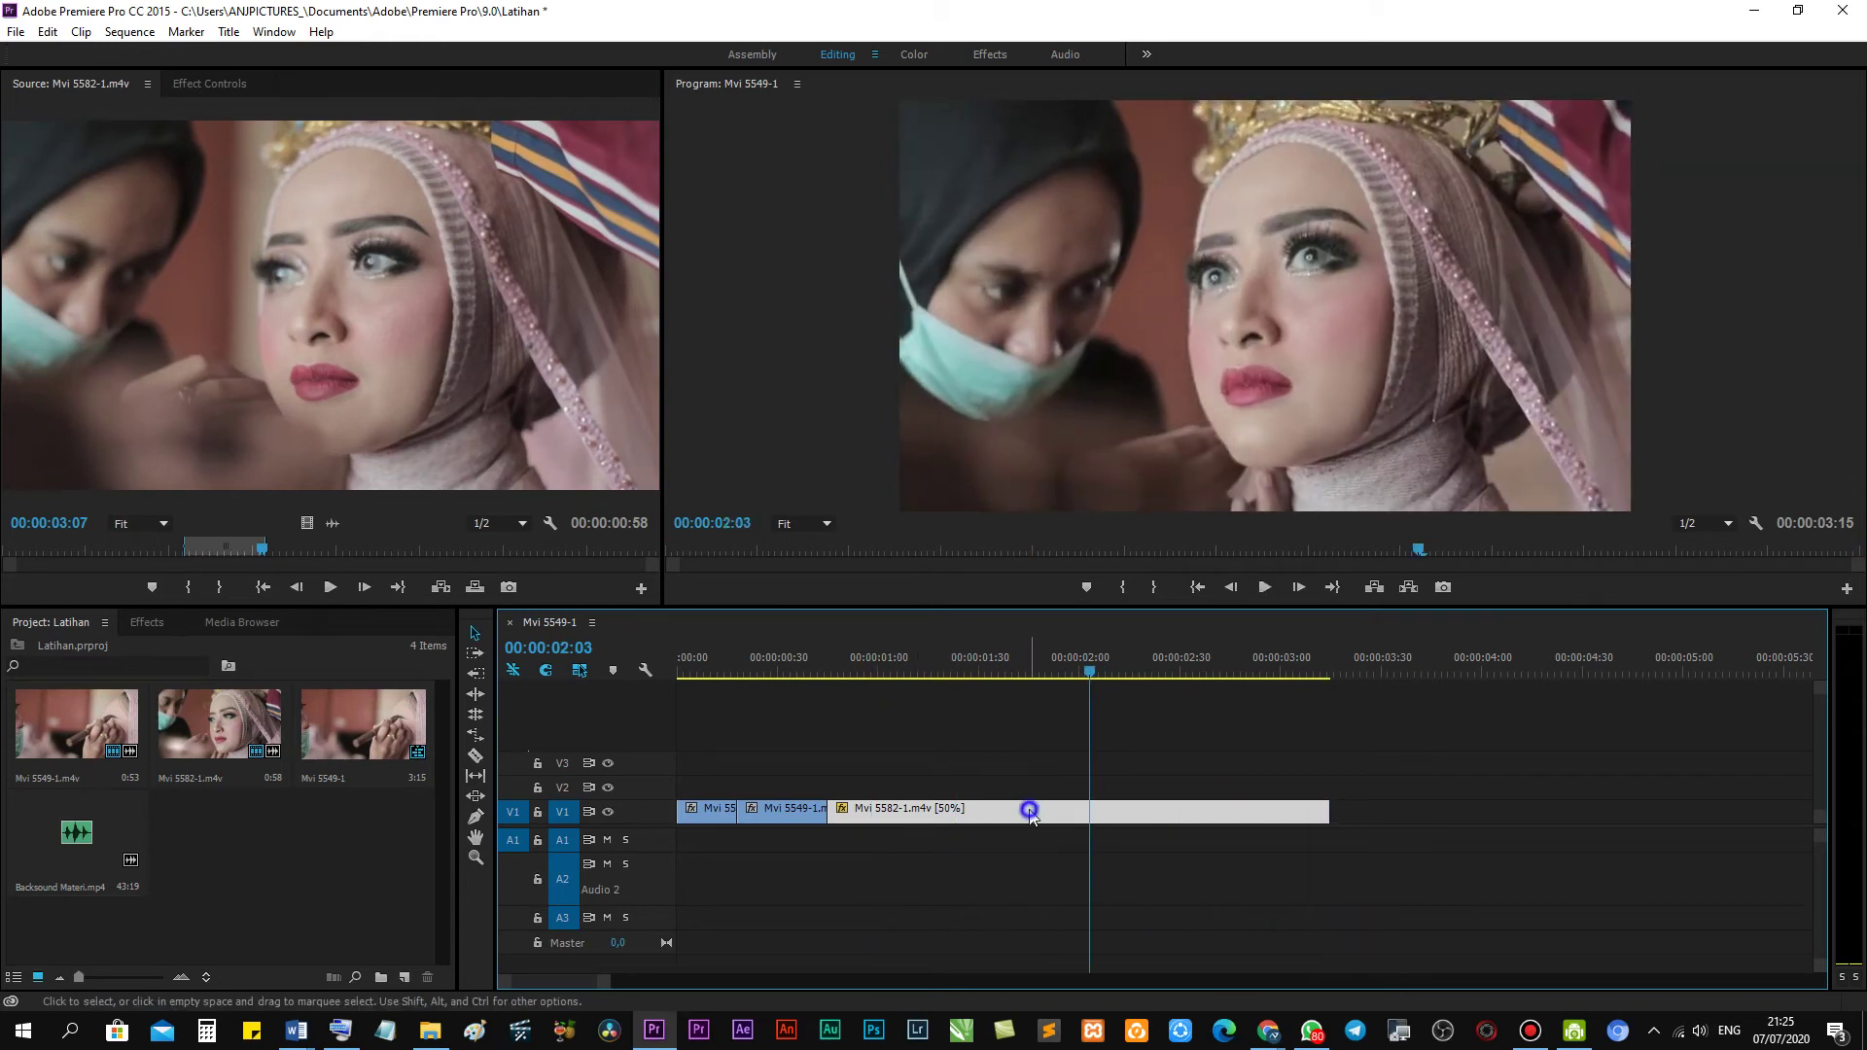
right_click(1029, 813)
click(1087, 621)
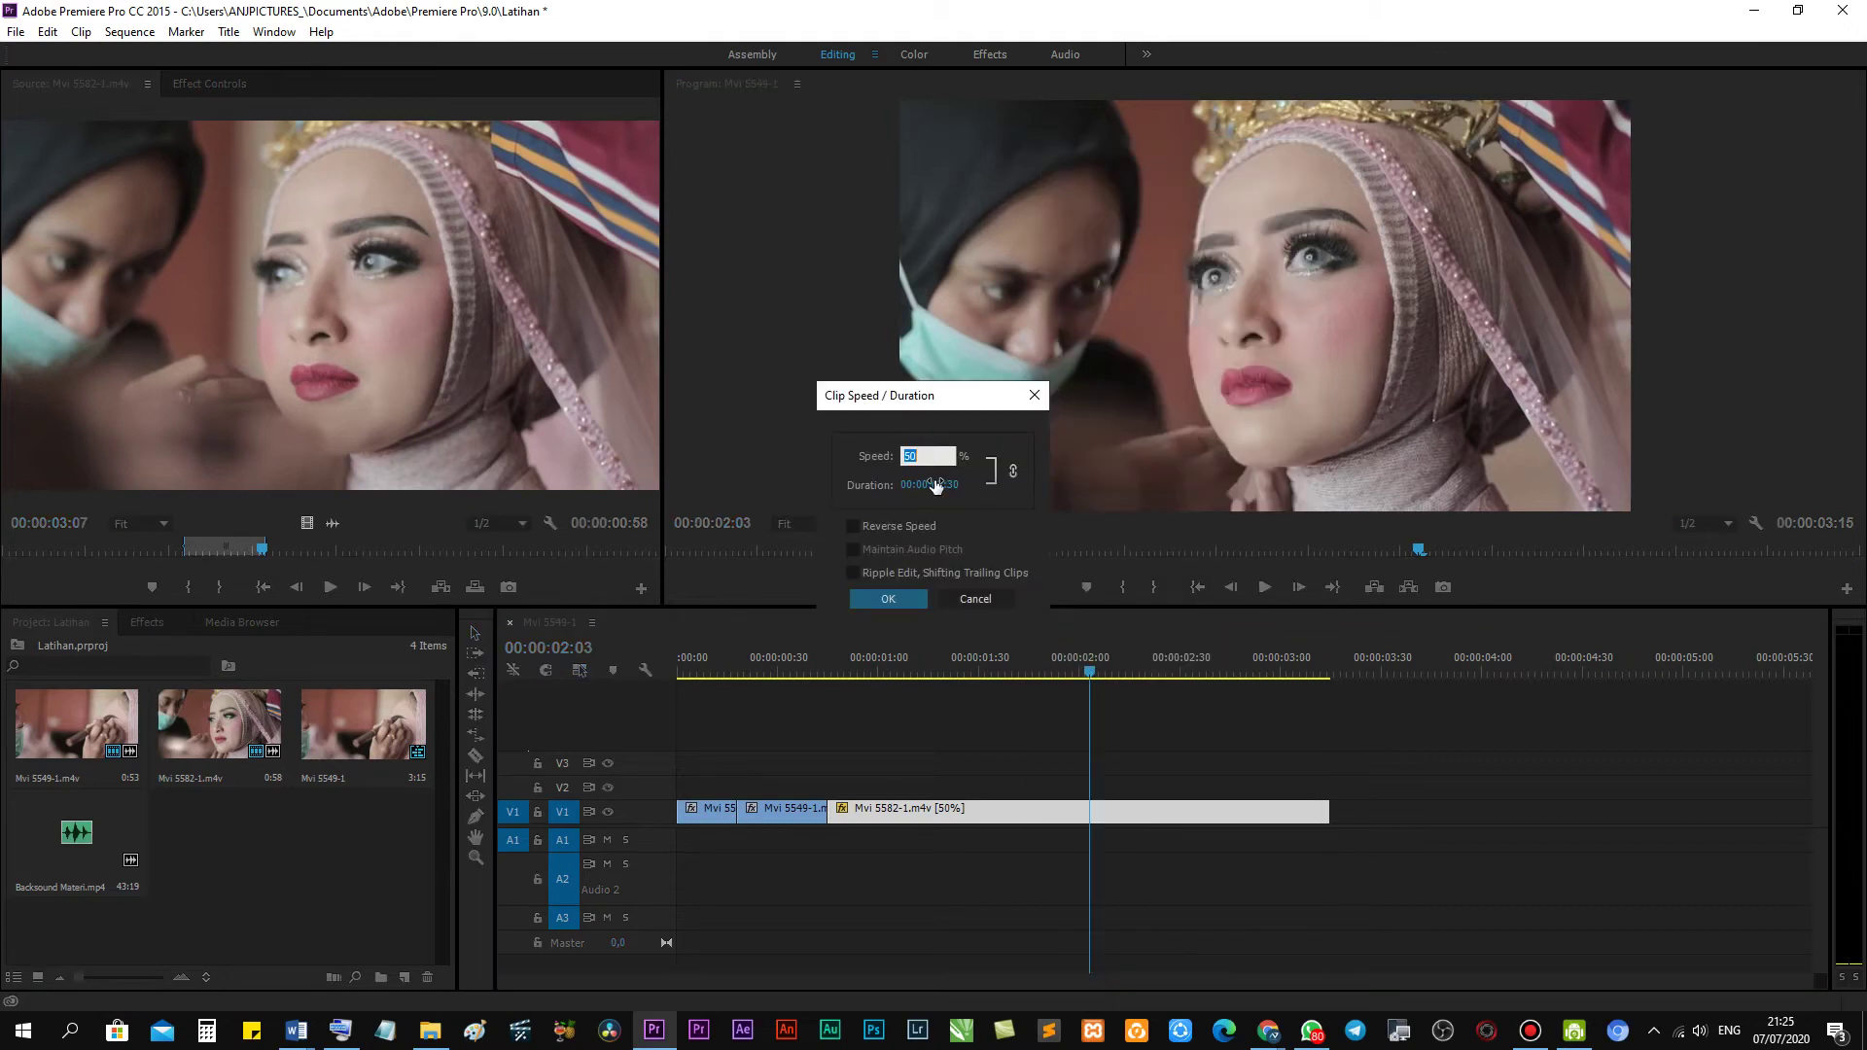
click(887, 598)
click(851, 662)
key(space)
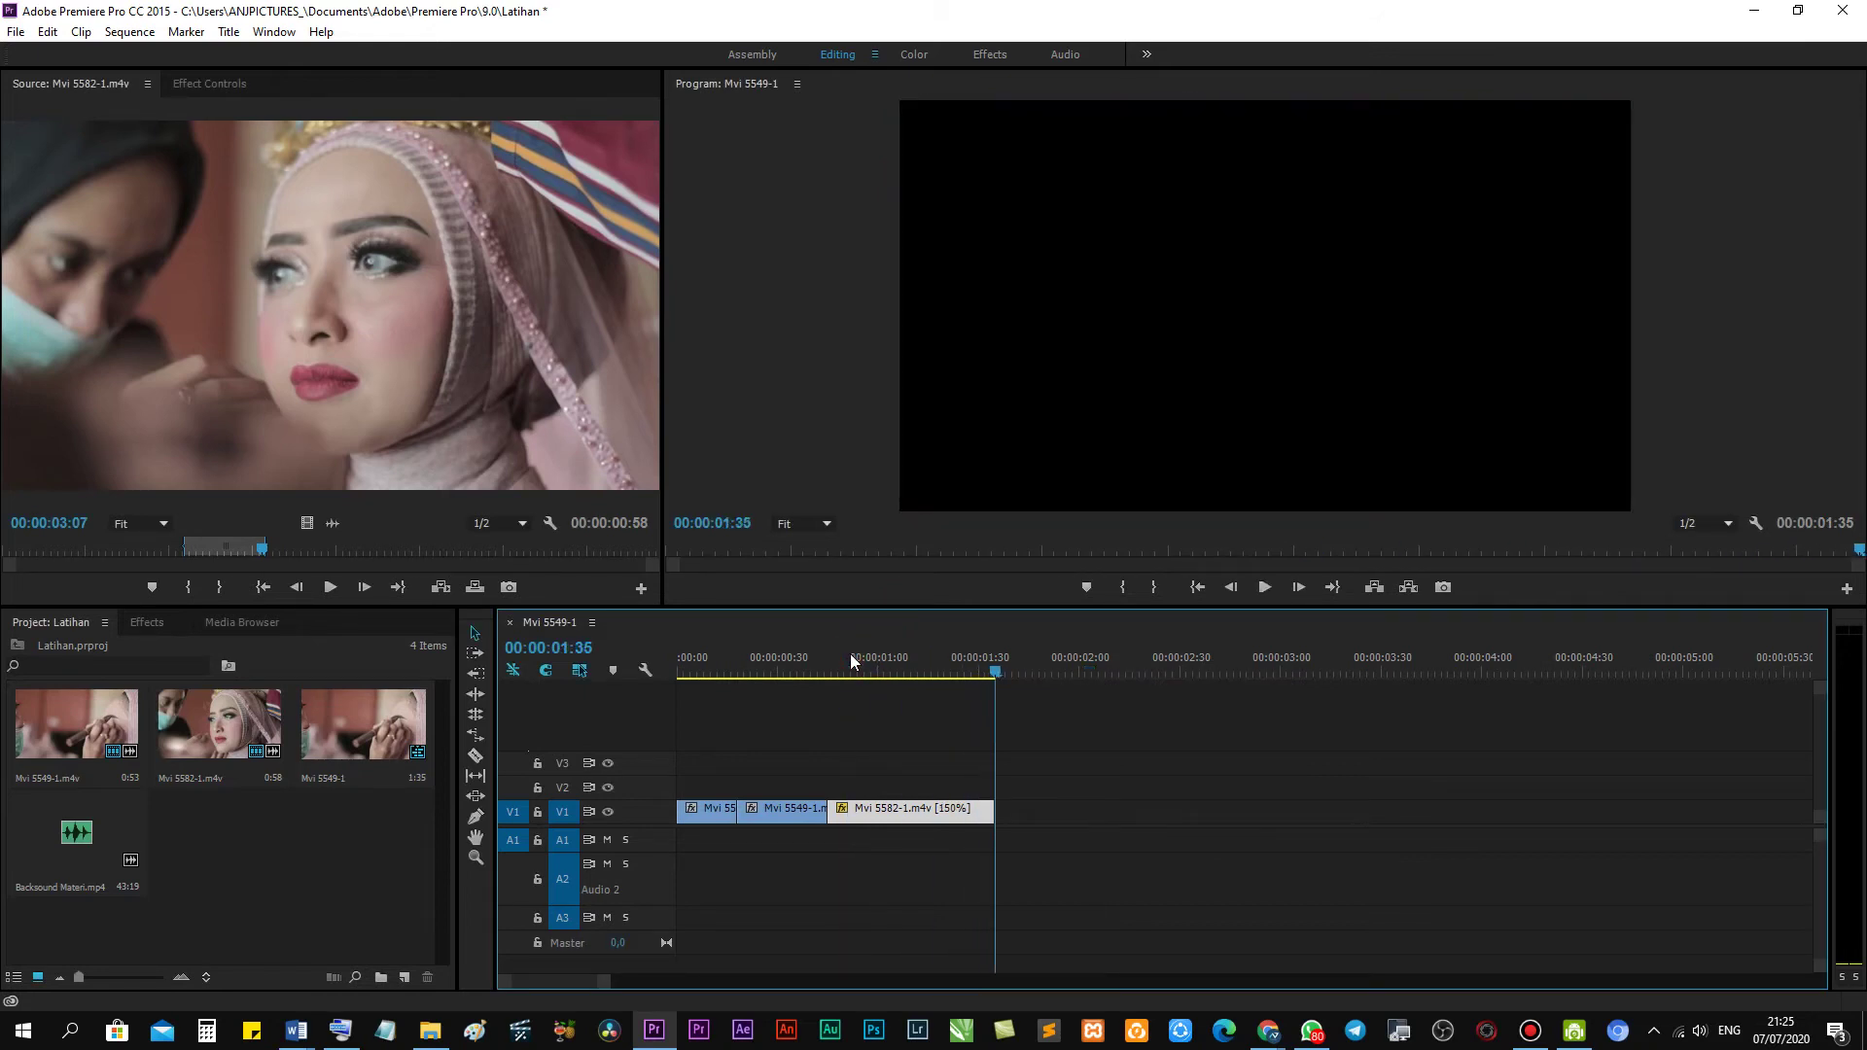
Replay the sped-up clip from about 0:51 and again from 1:07.
click(852, 661)
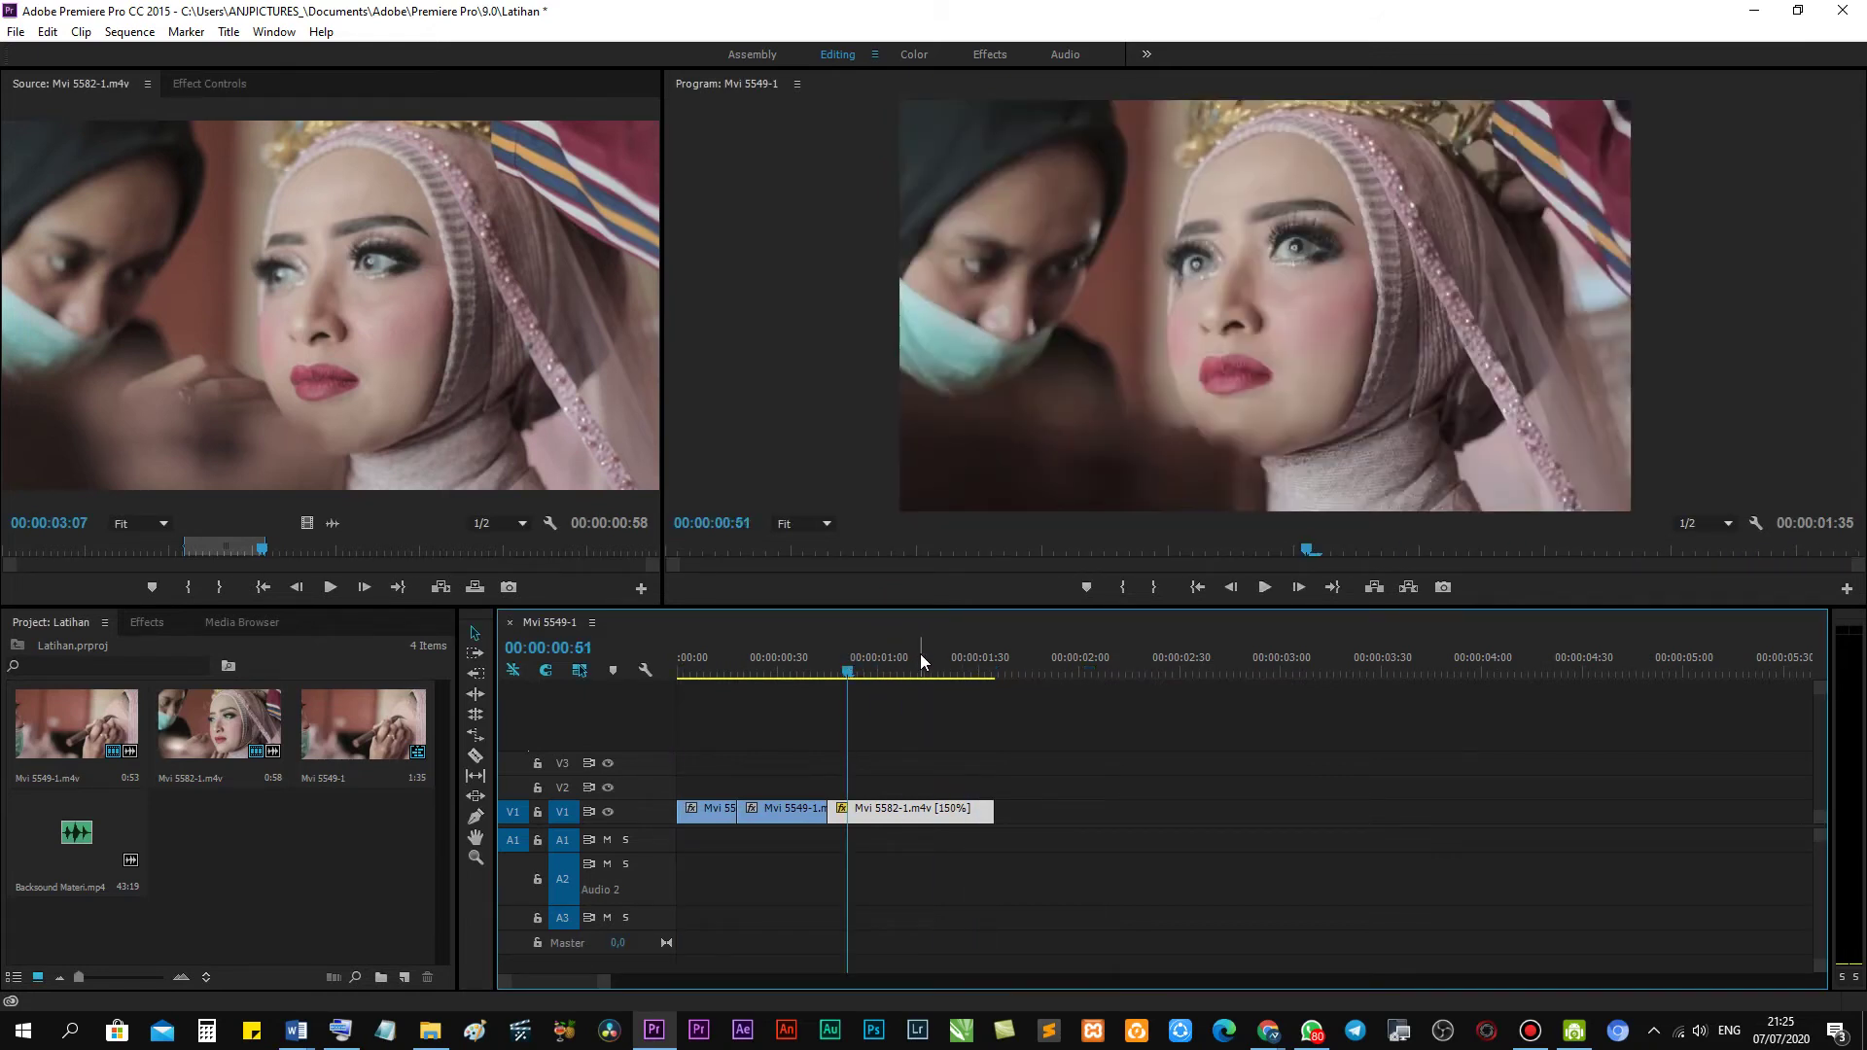
key(space)
click(865, 656)
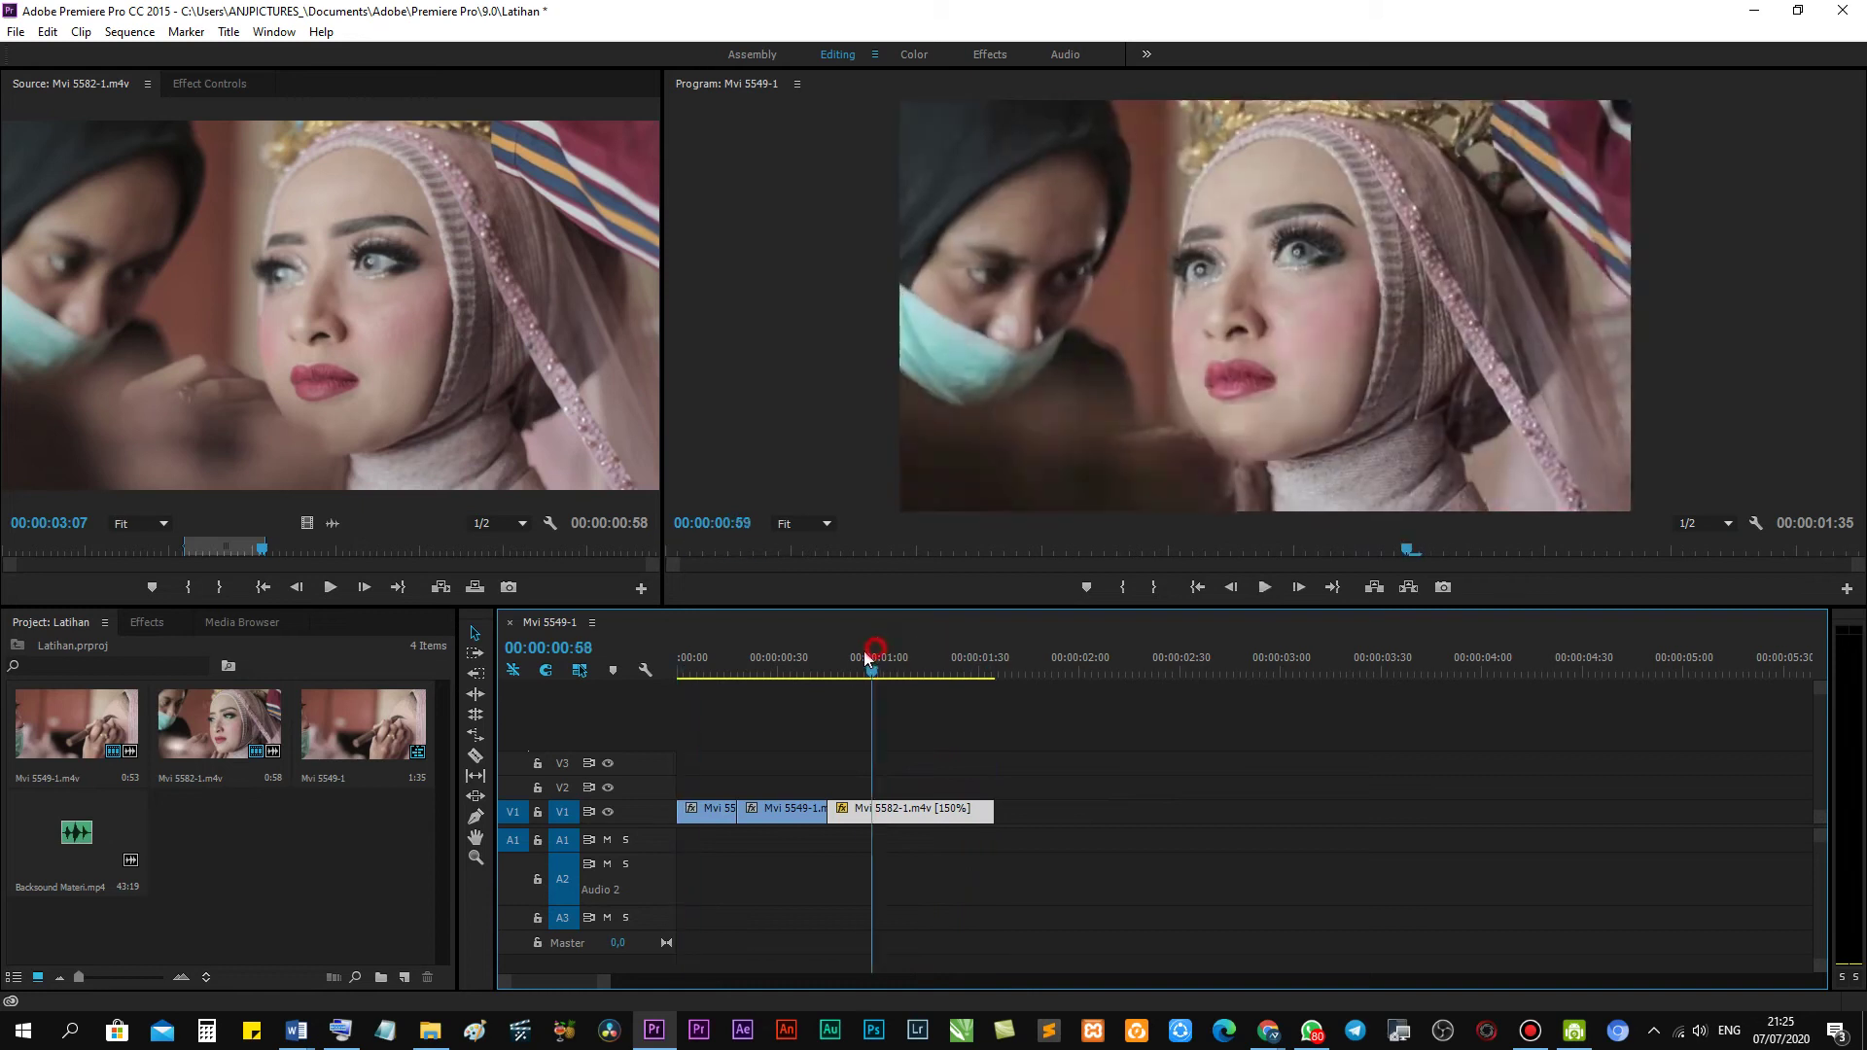
click(907, 677)
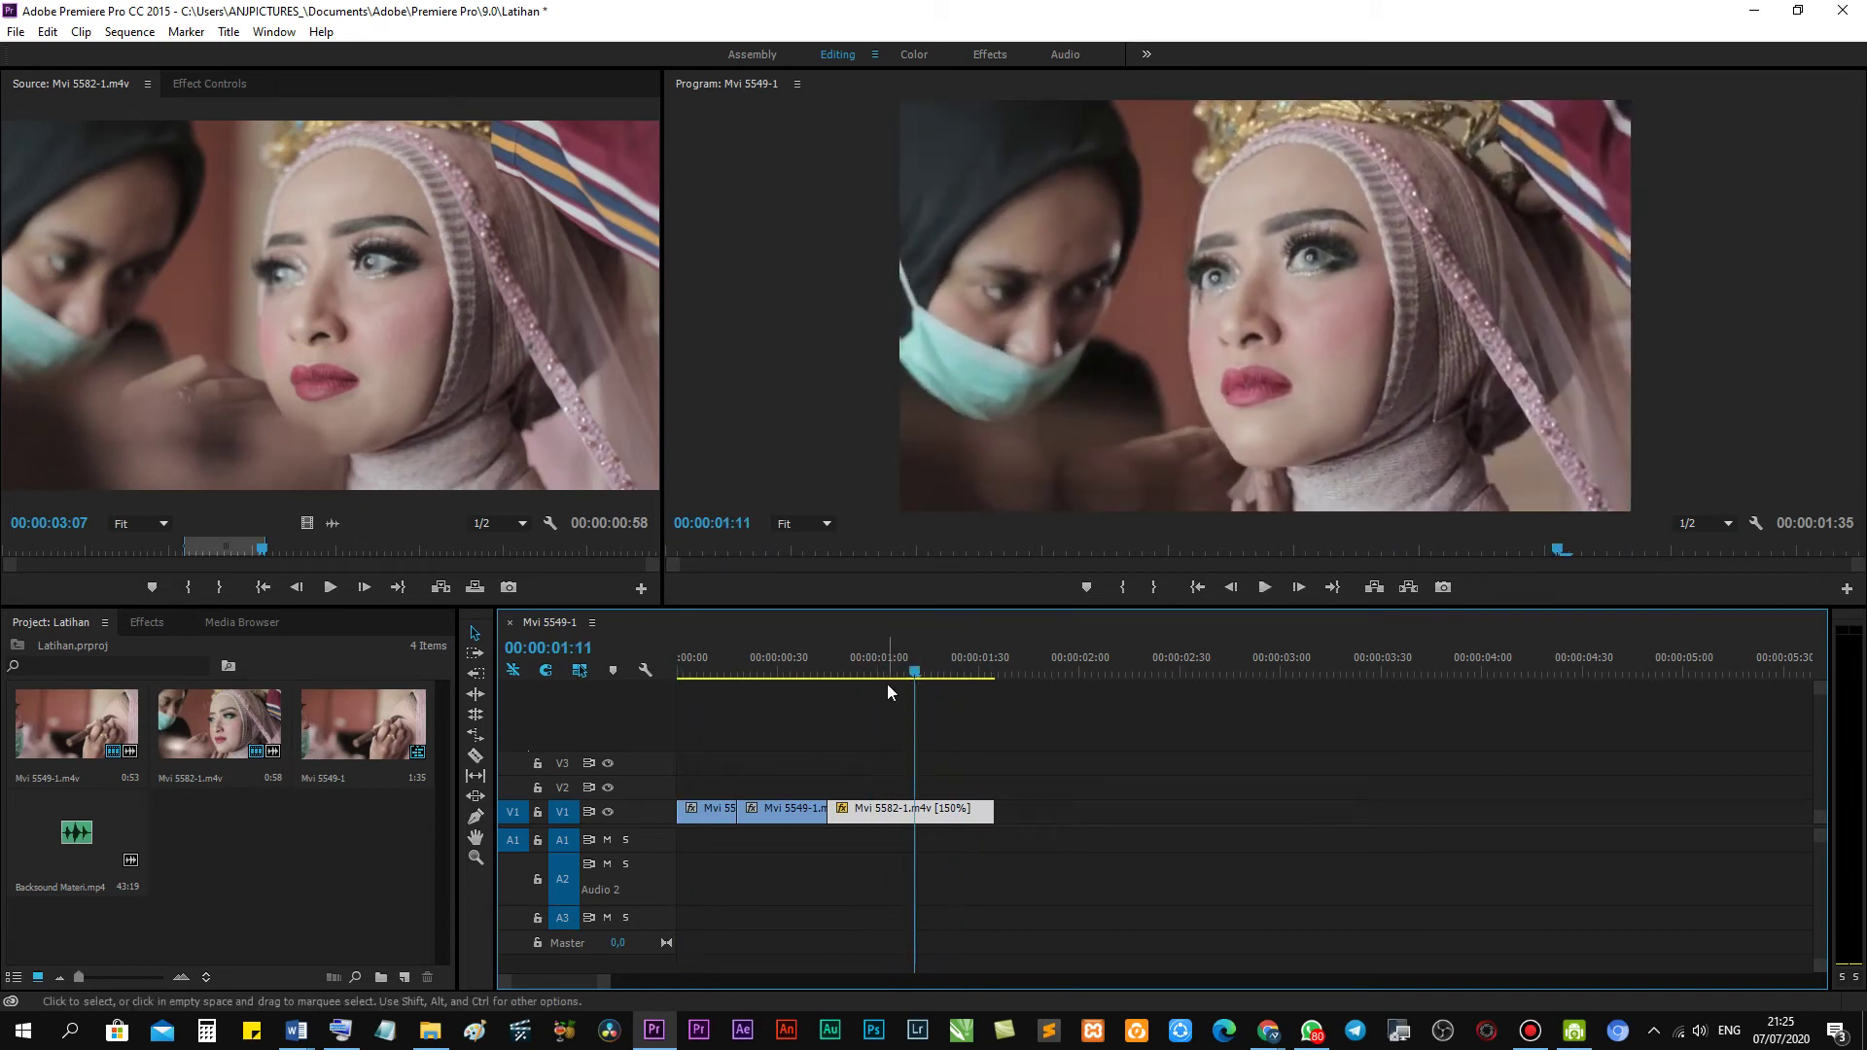
Undo the speed change to restore normal speed and park the playhead at 1:00.
key(ctrl+z)
key(ctrl+z)
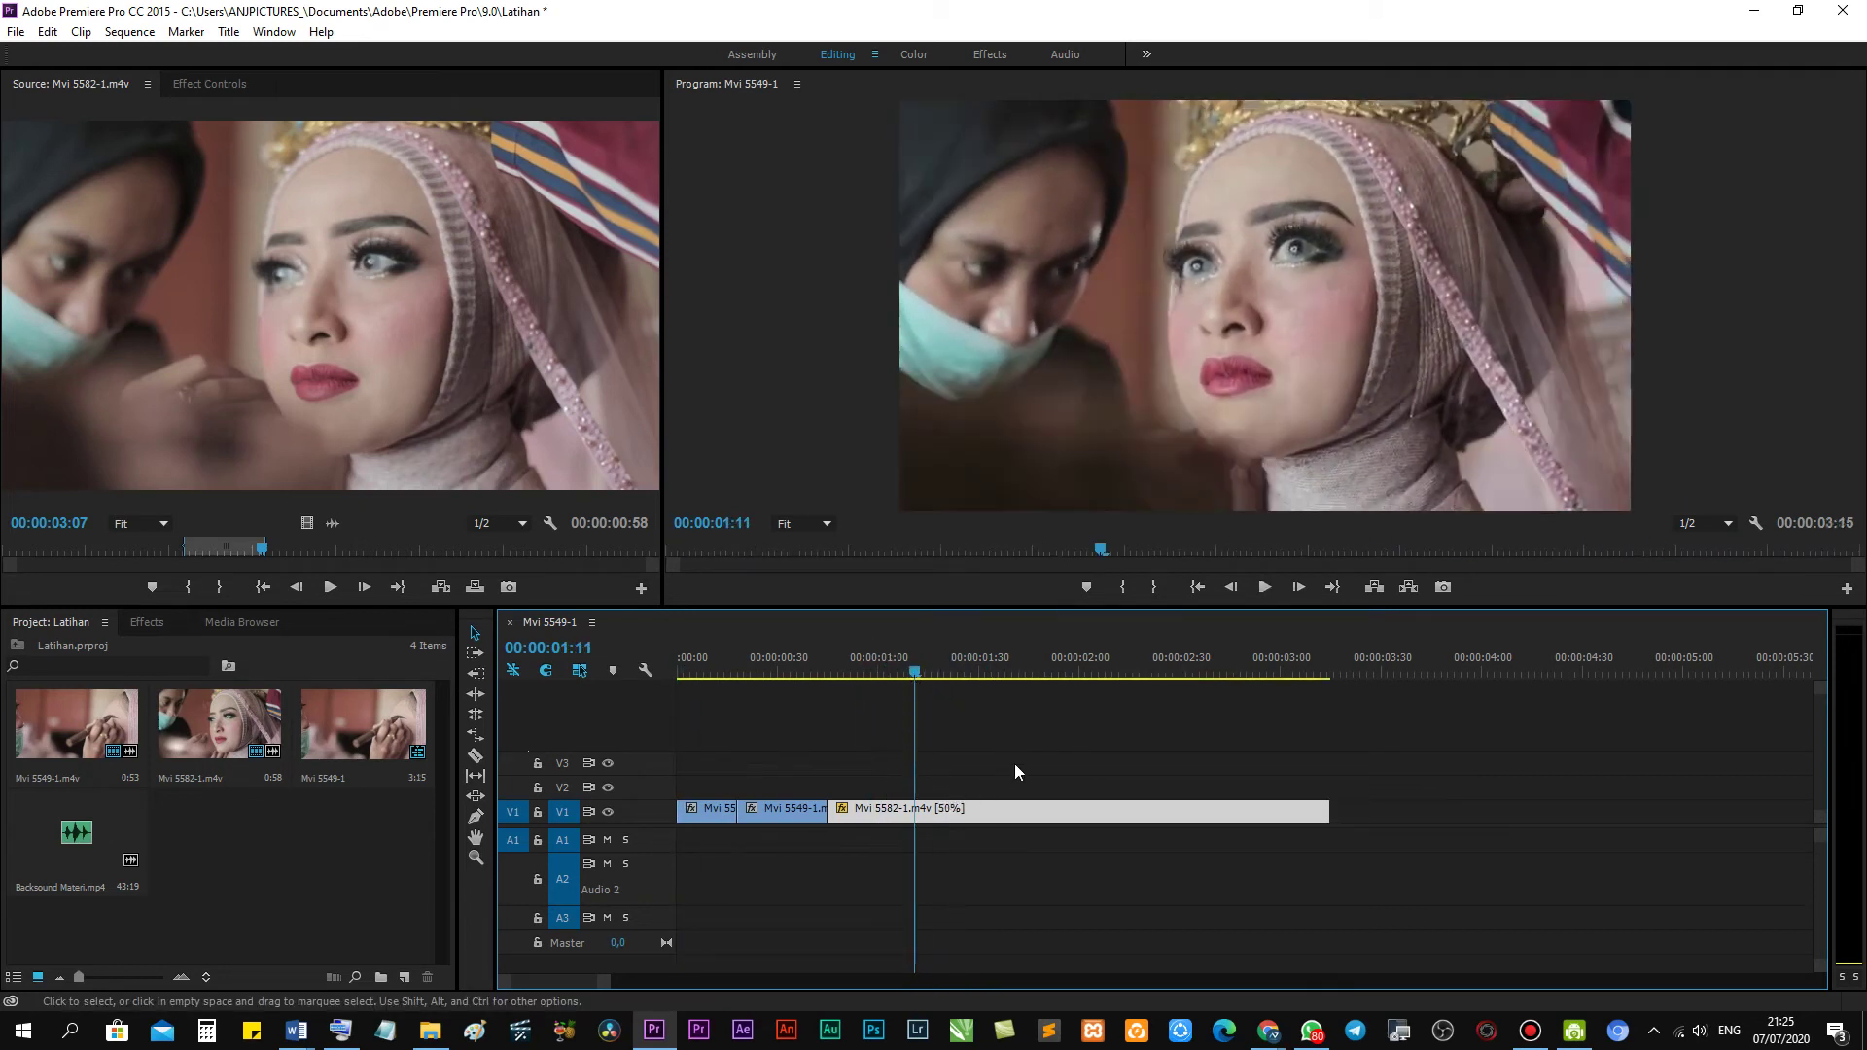
key(ctrl+shift+z)
drag(912, 671, 881, 671)
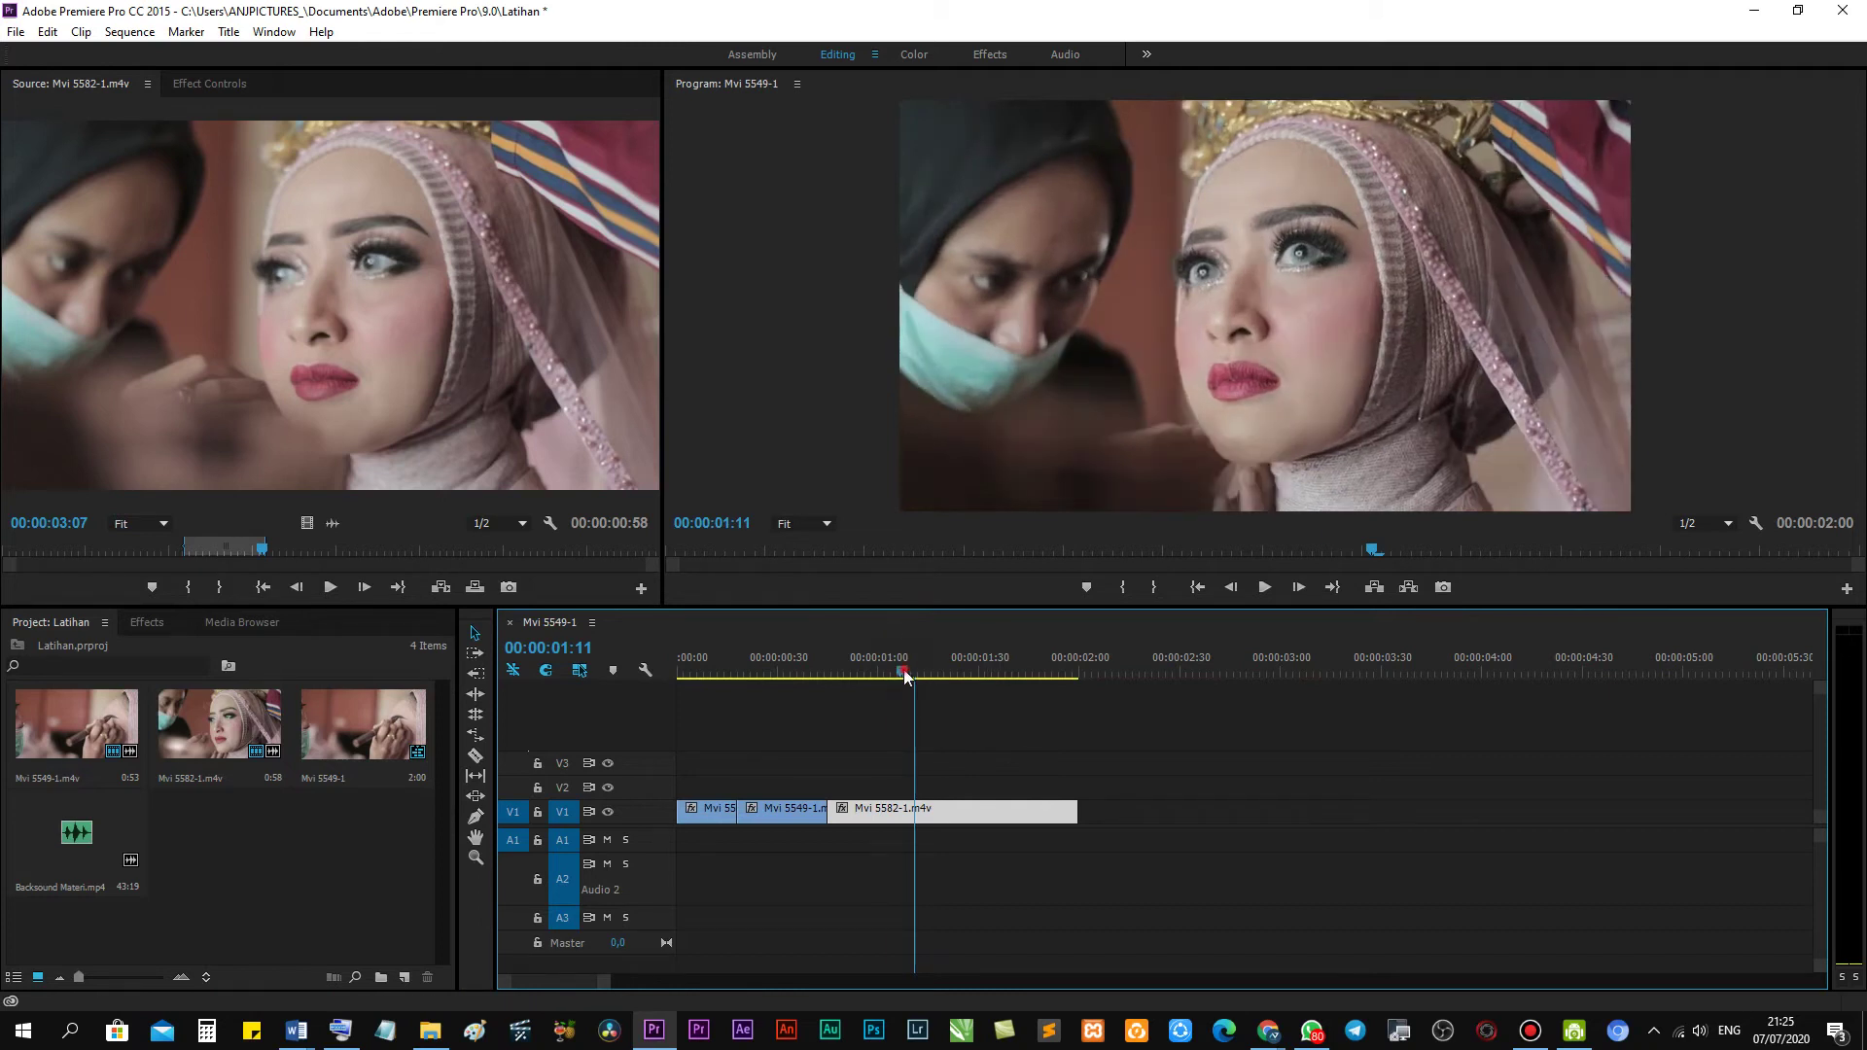
key(Left)
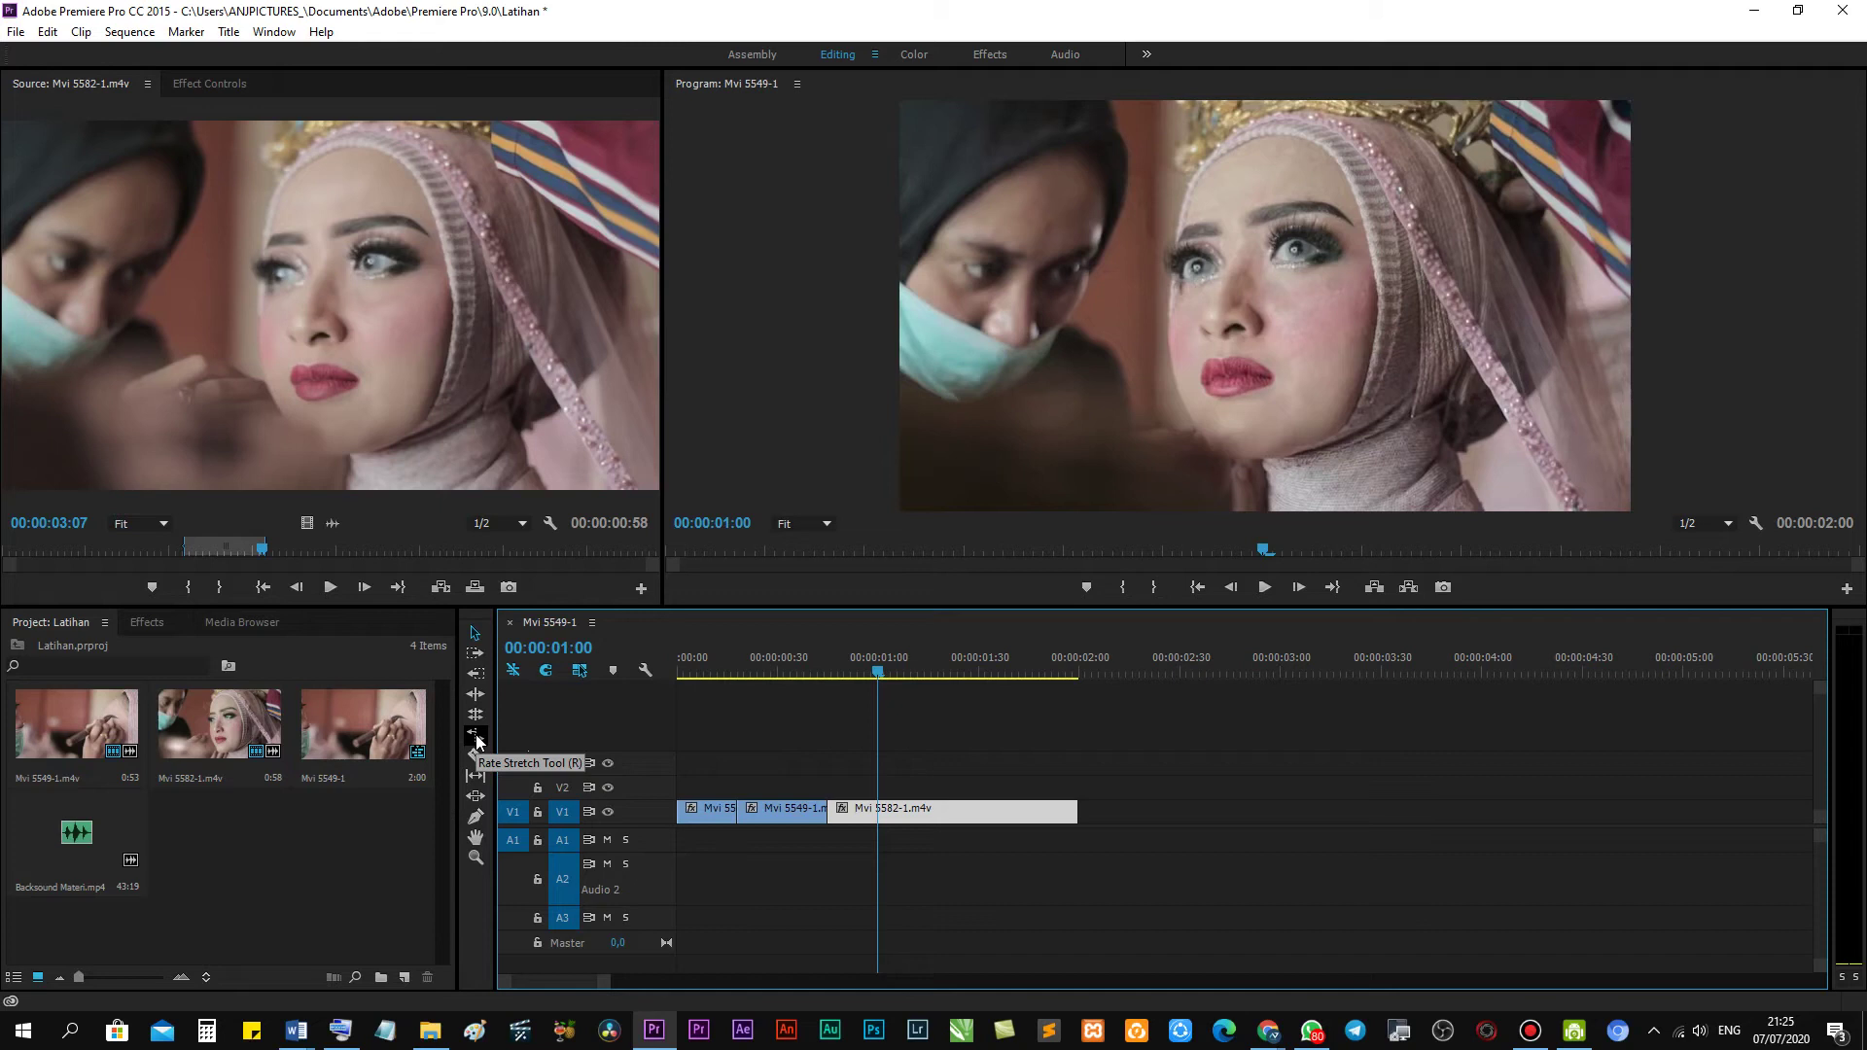
click(476, 739)
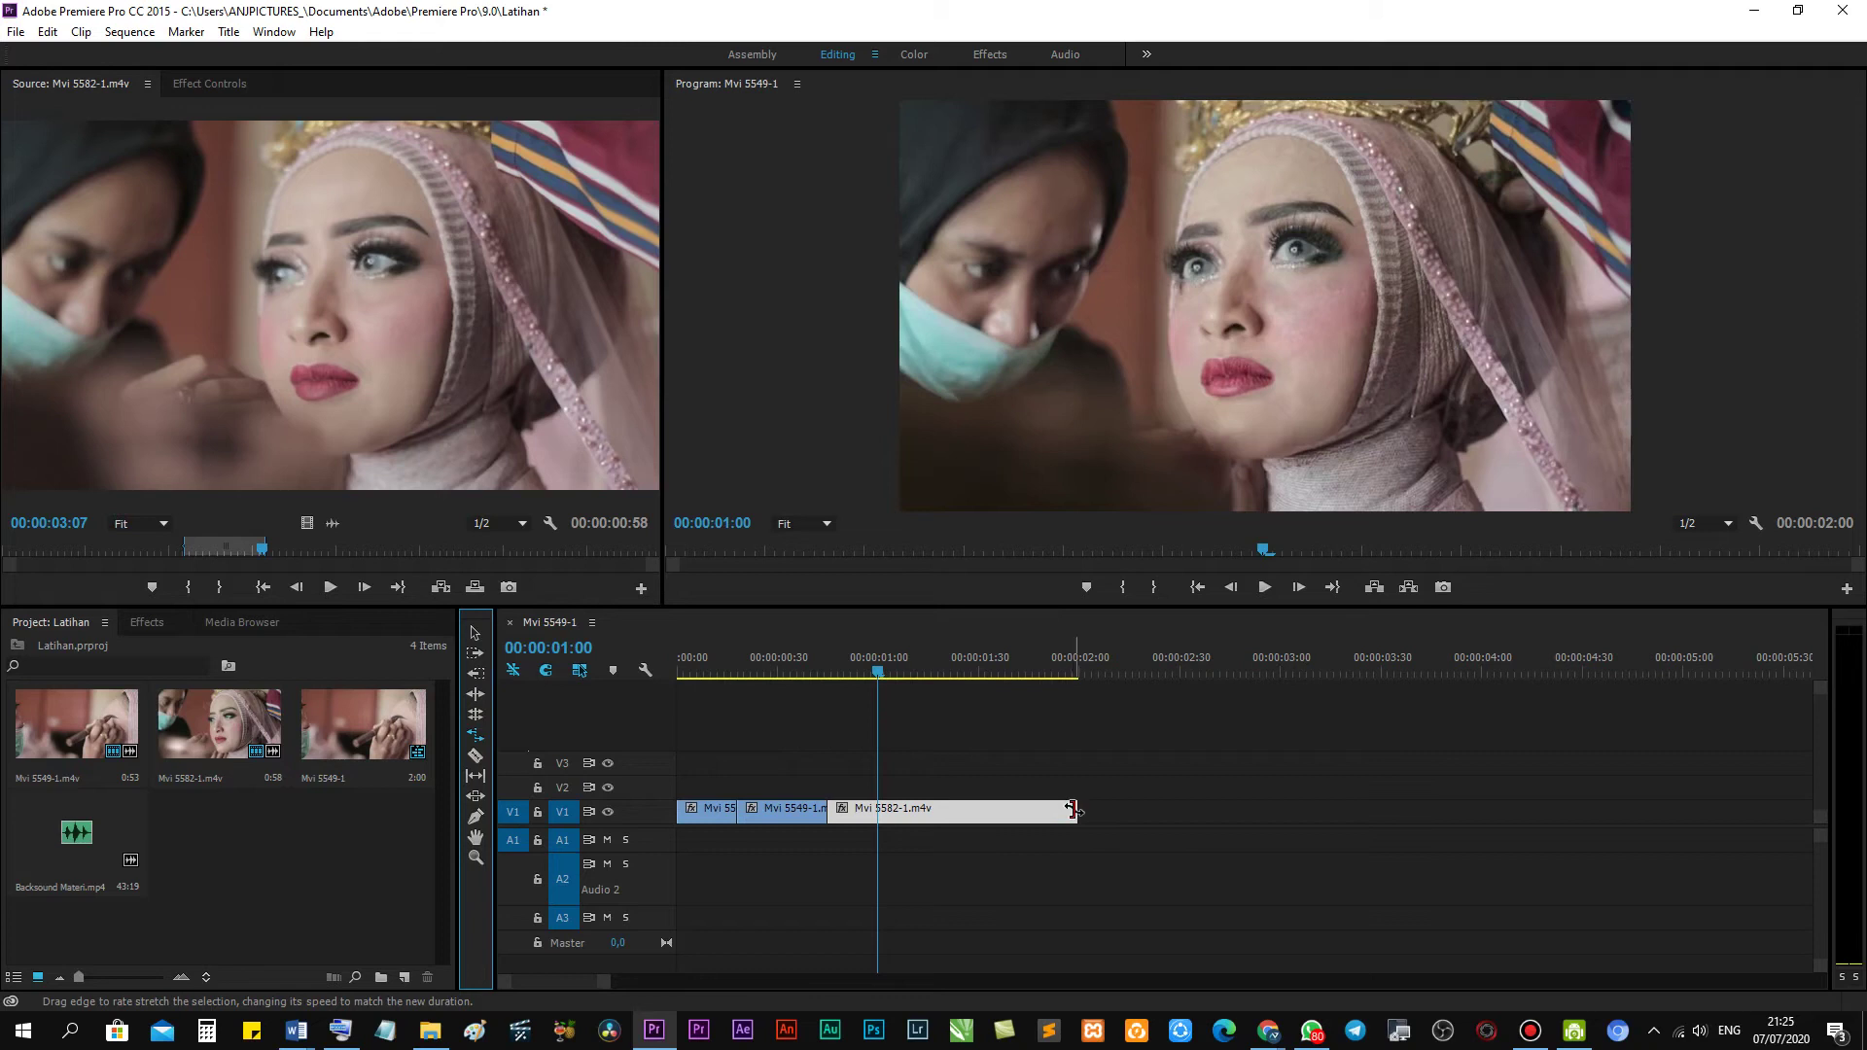
drag(1073, 809, 944, 816)
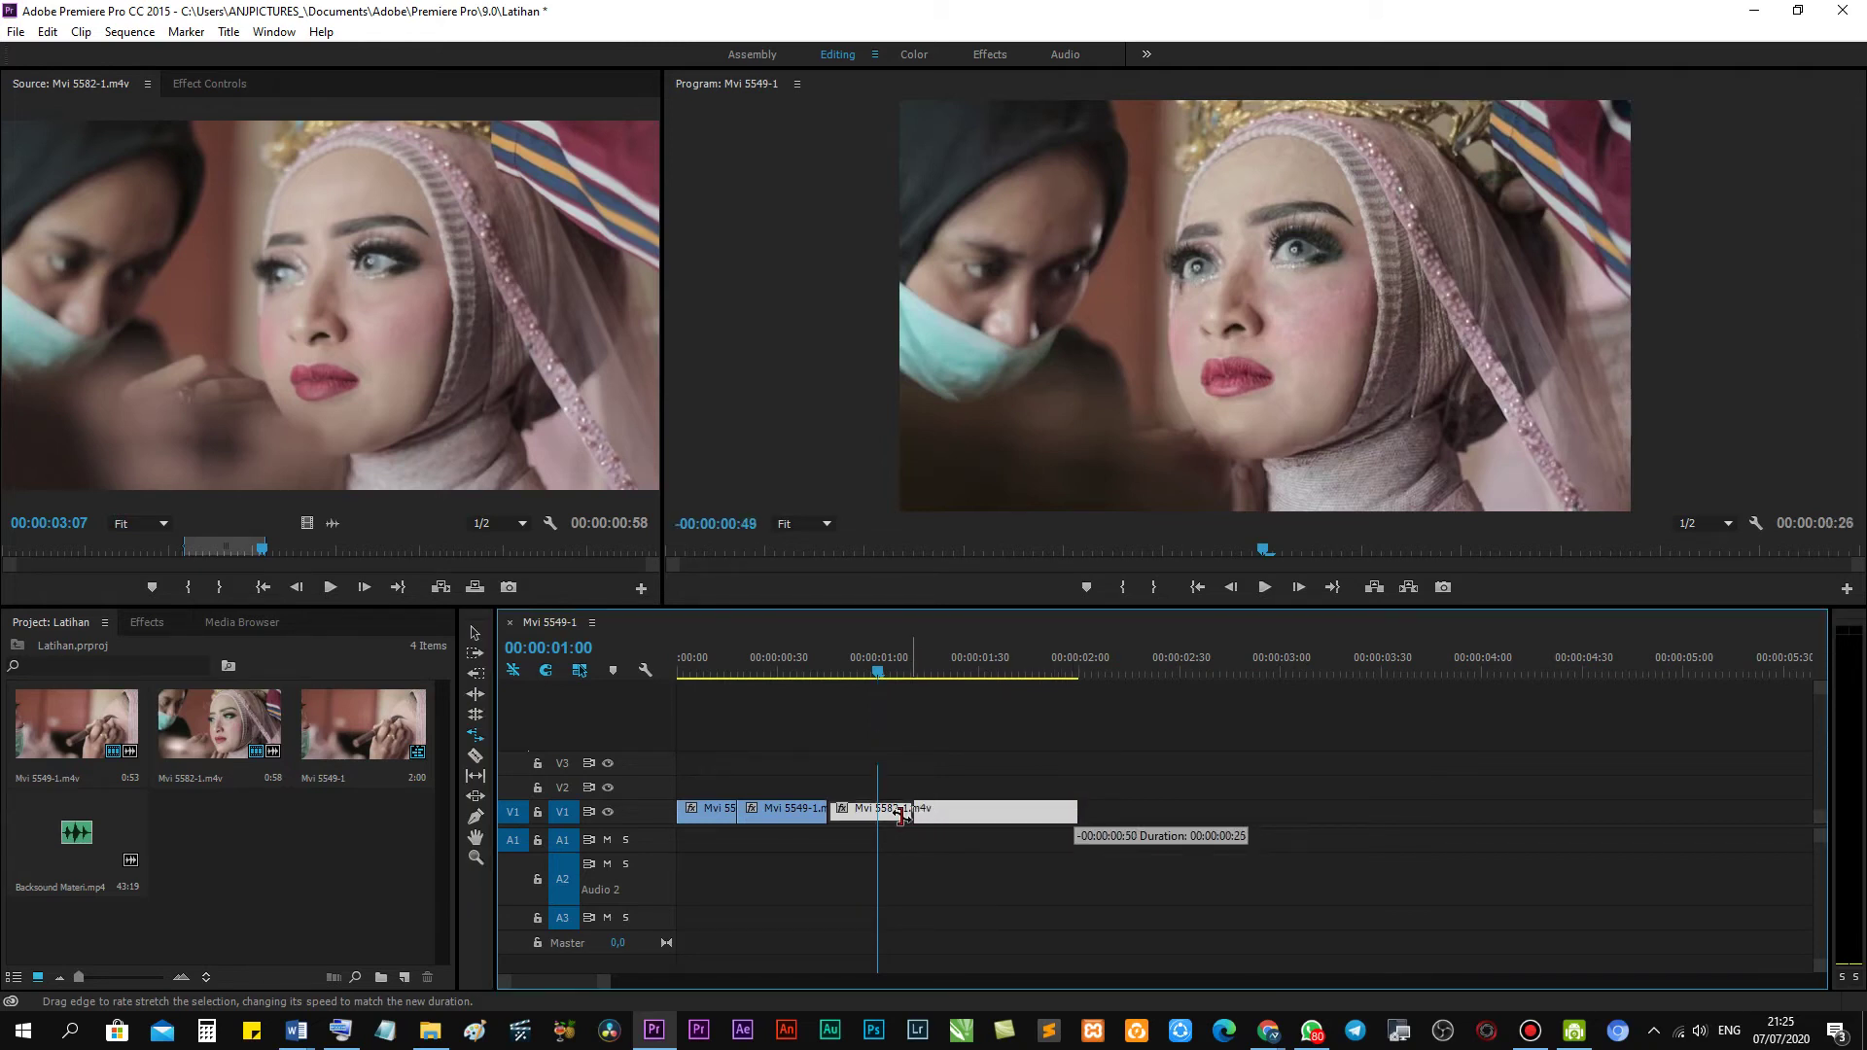
drag(943, 817, 878, 819)
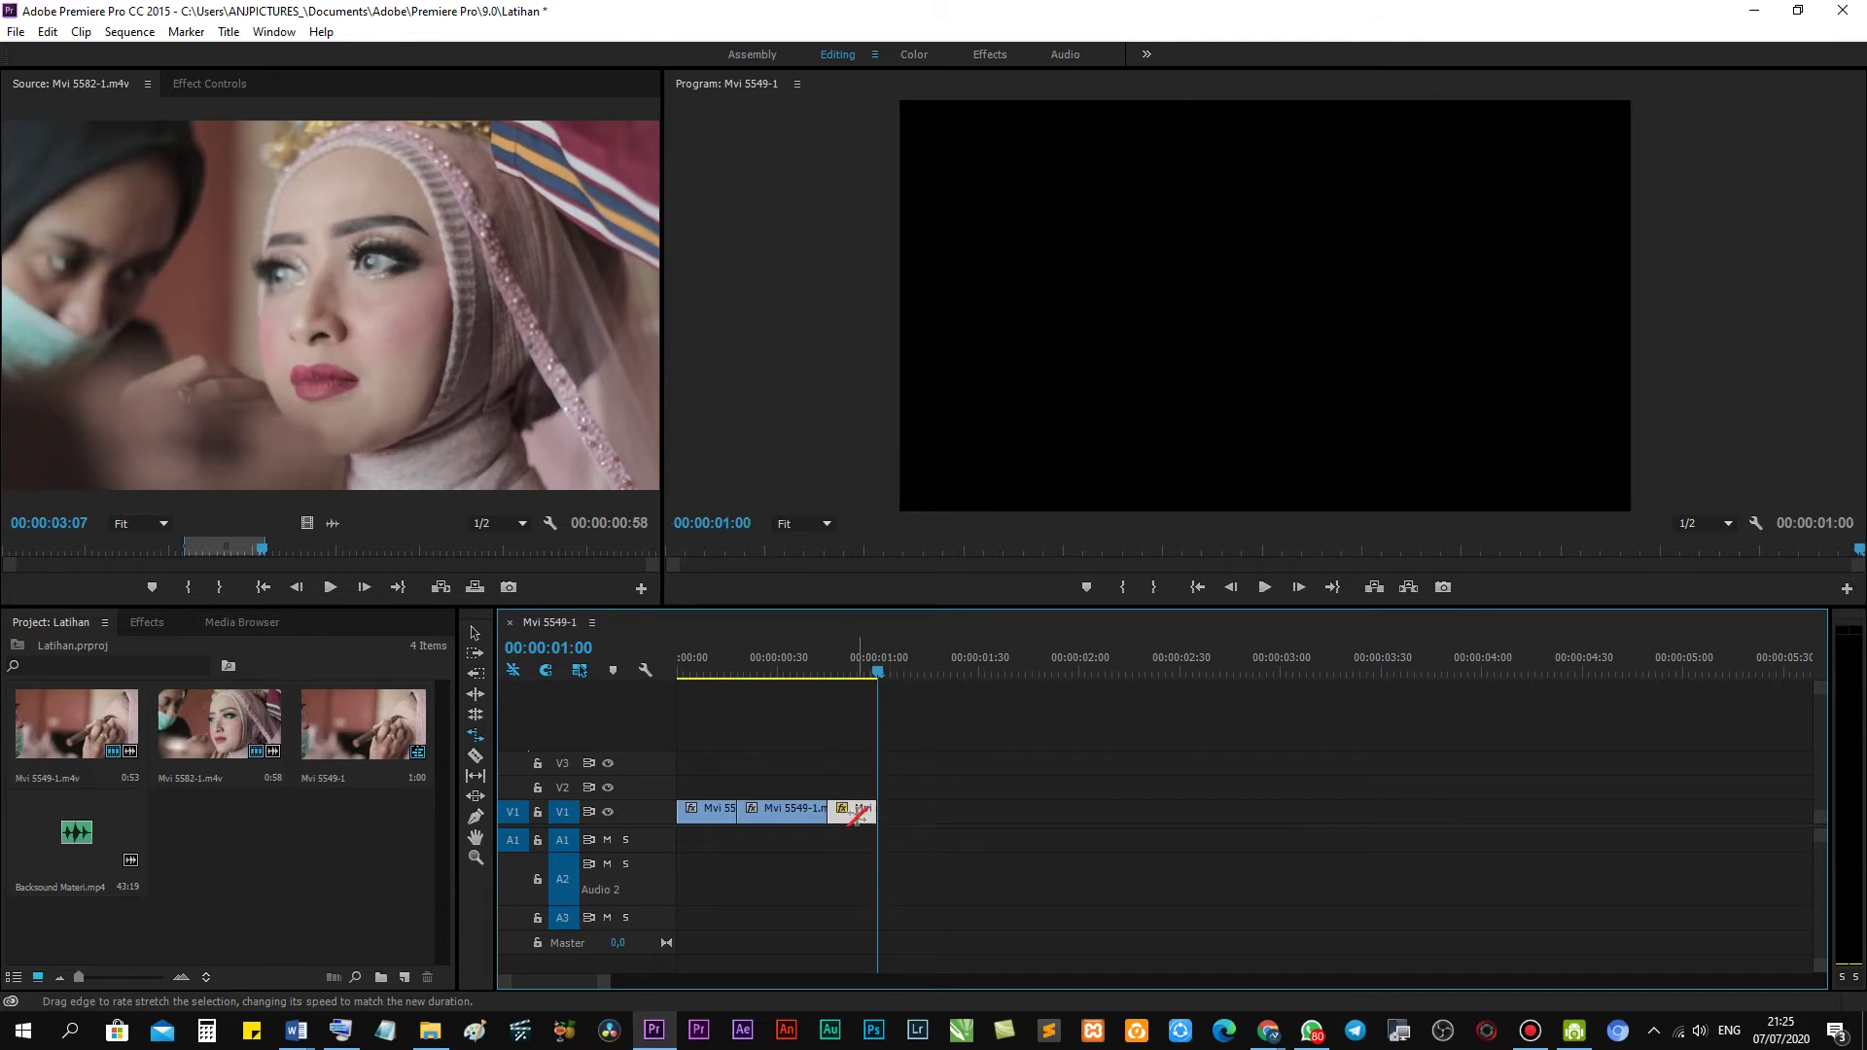
click(832, 670)
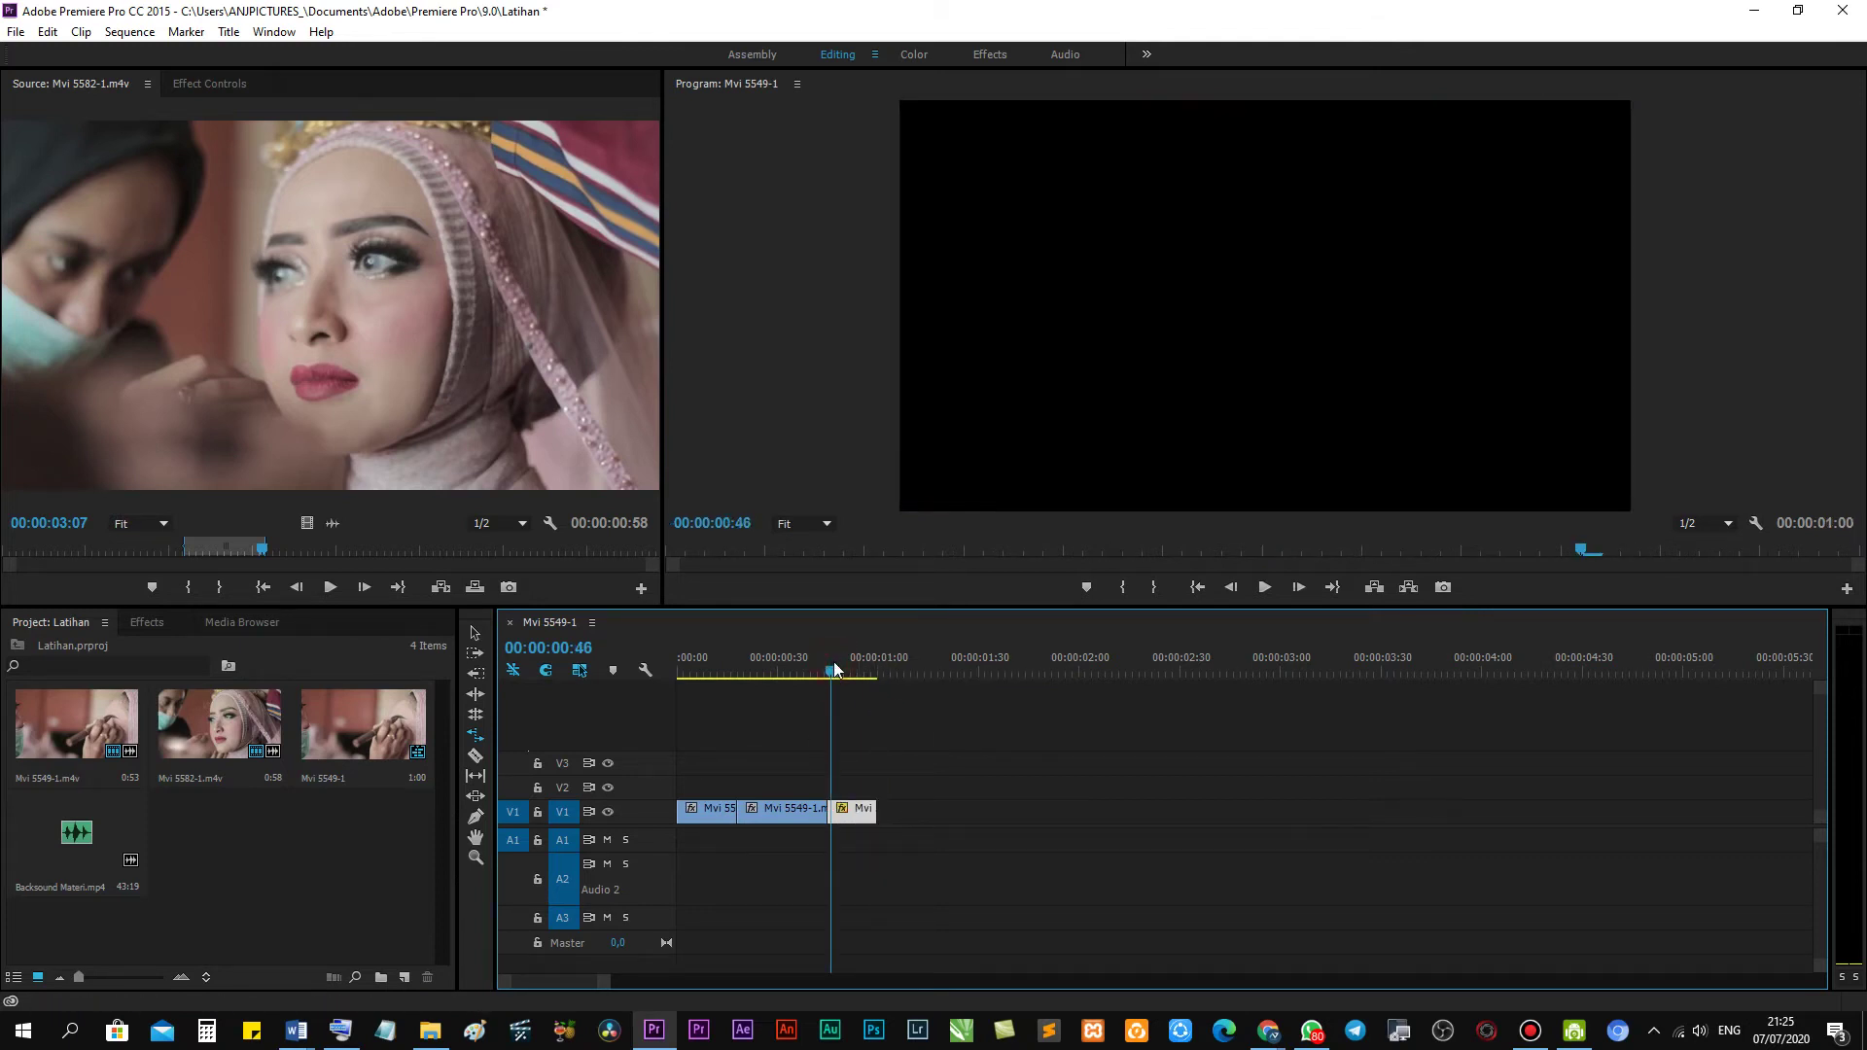
click(833, 665)
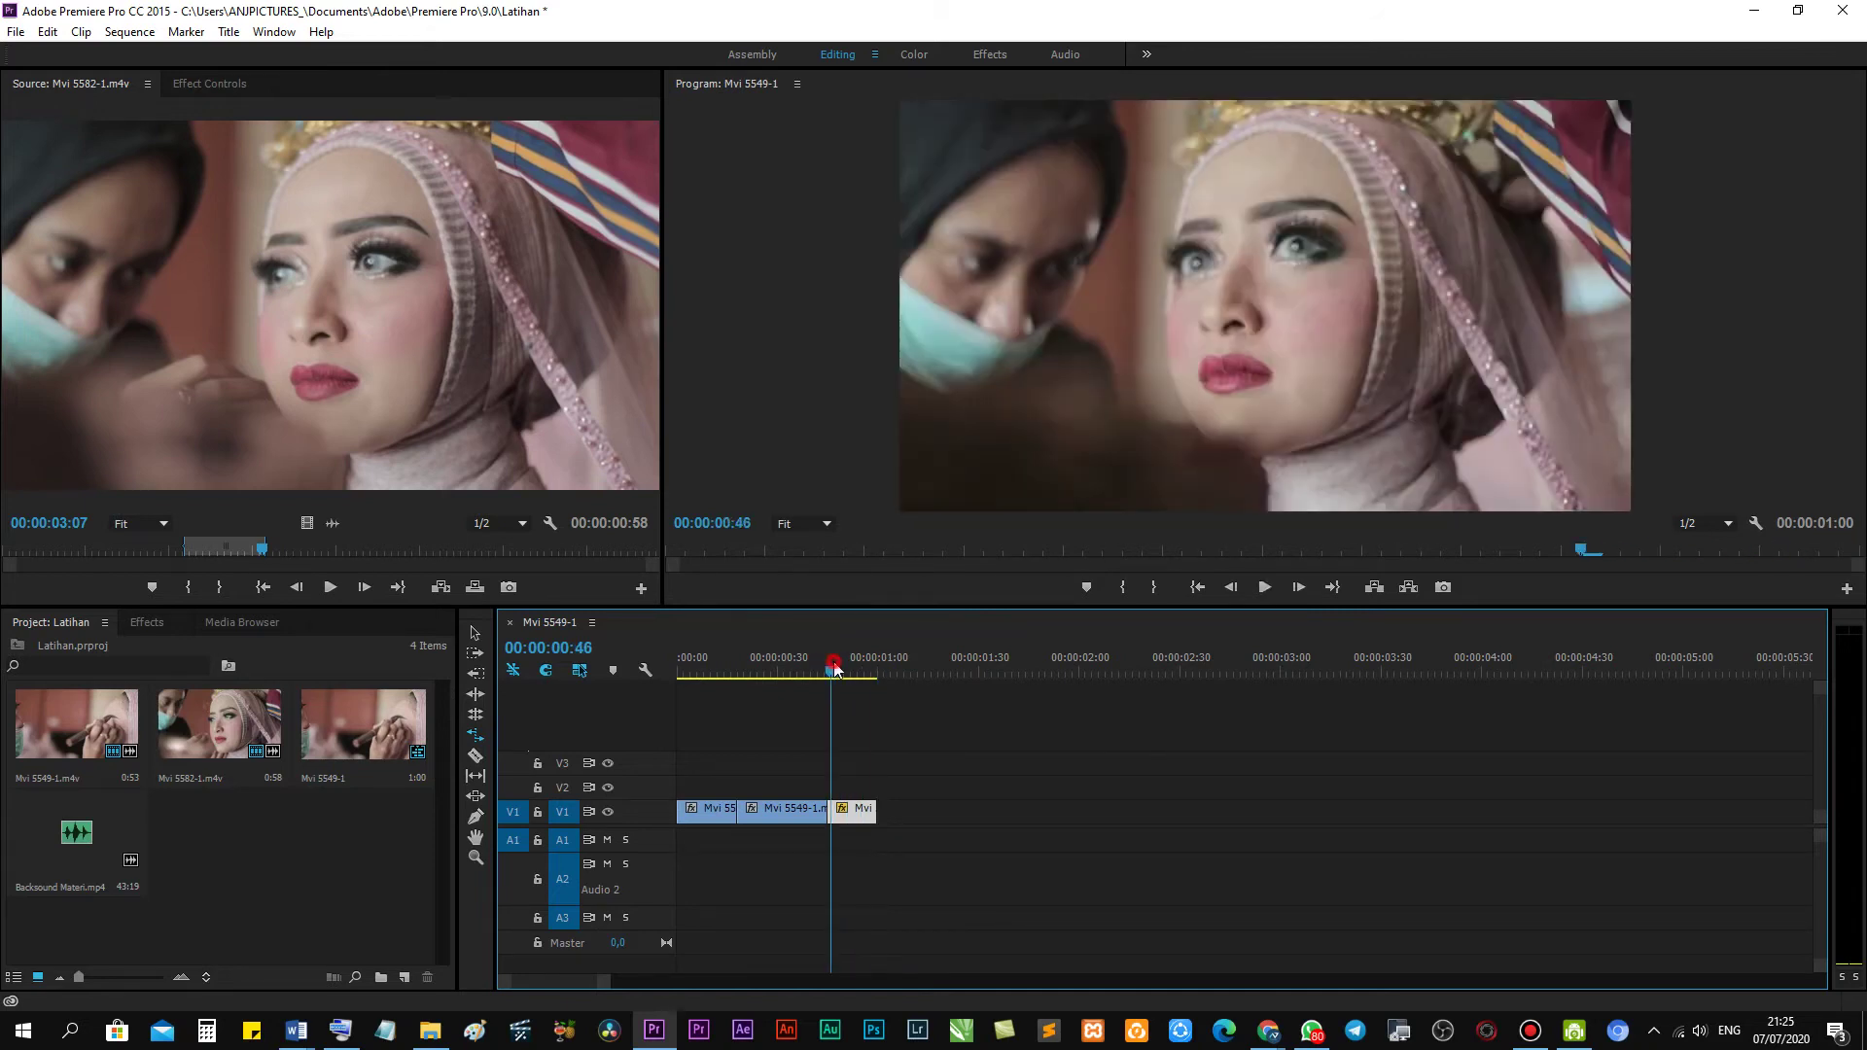
key(space)
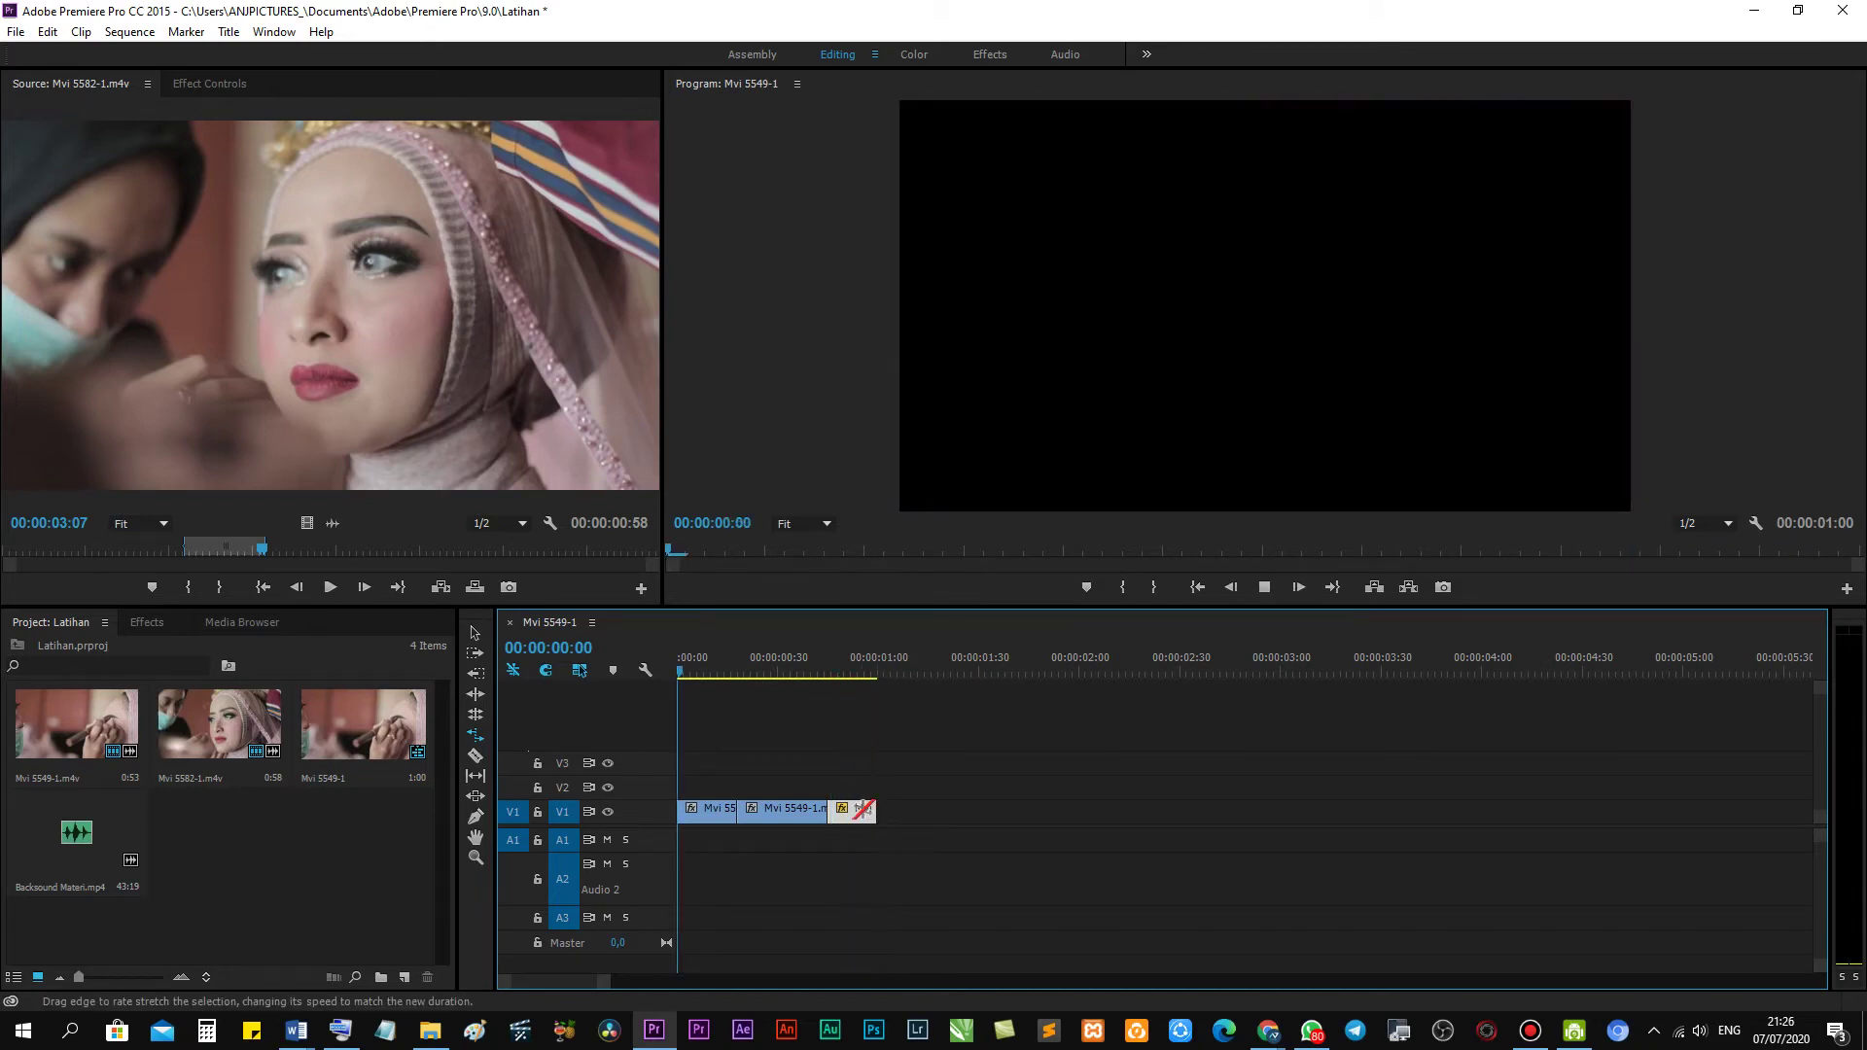
key(space)
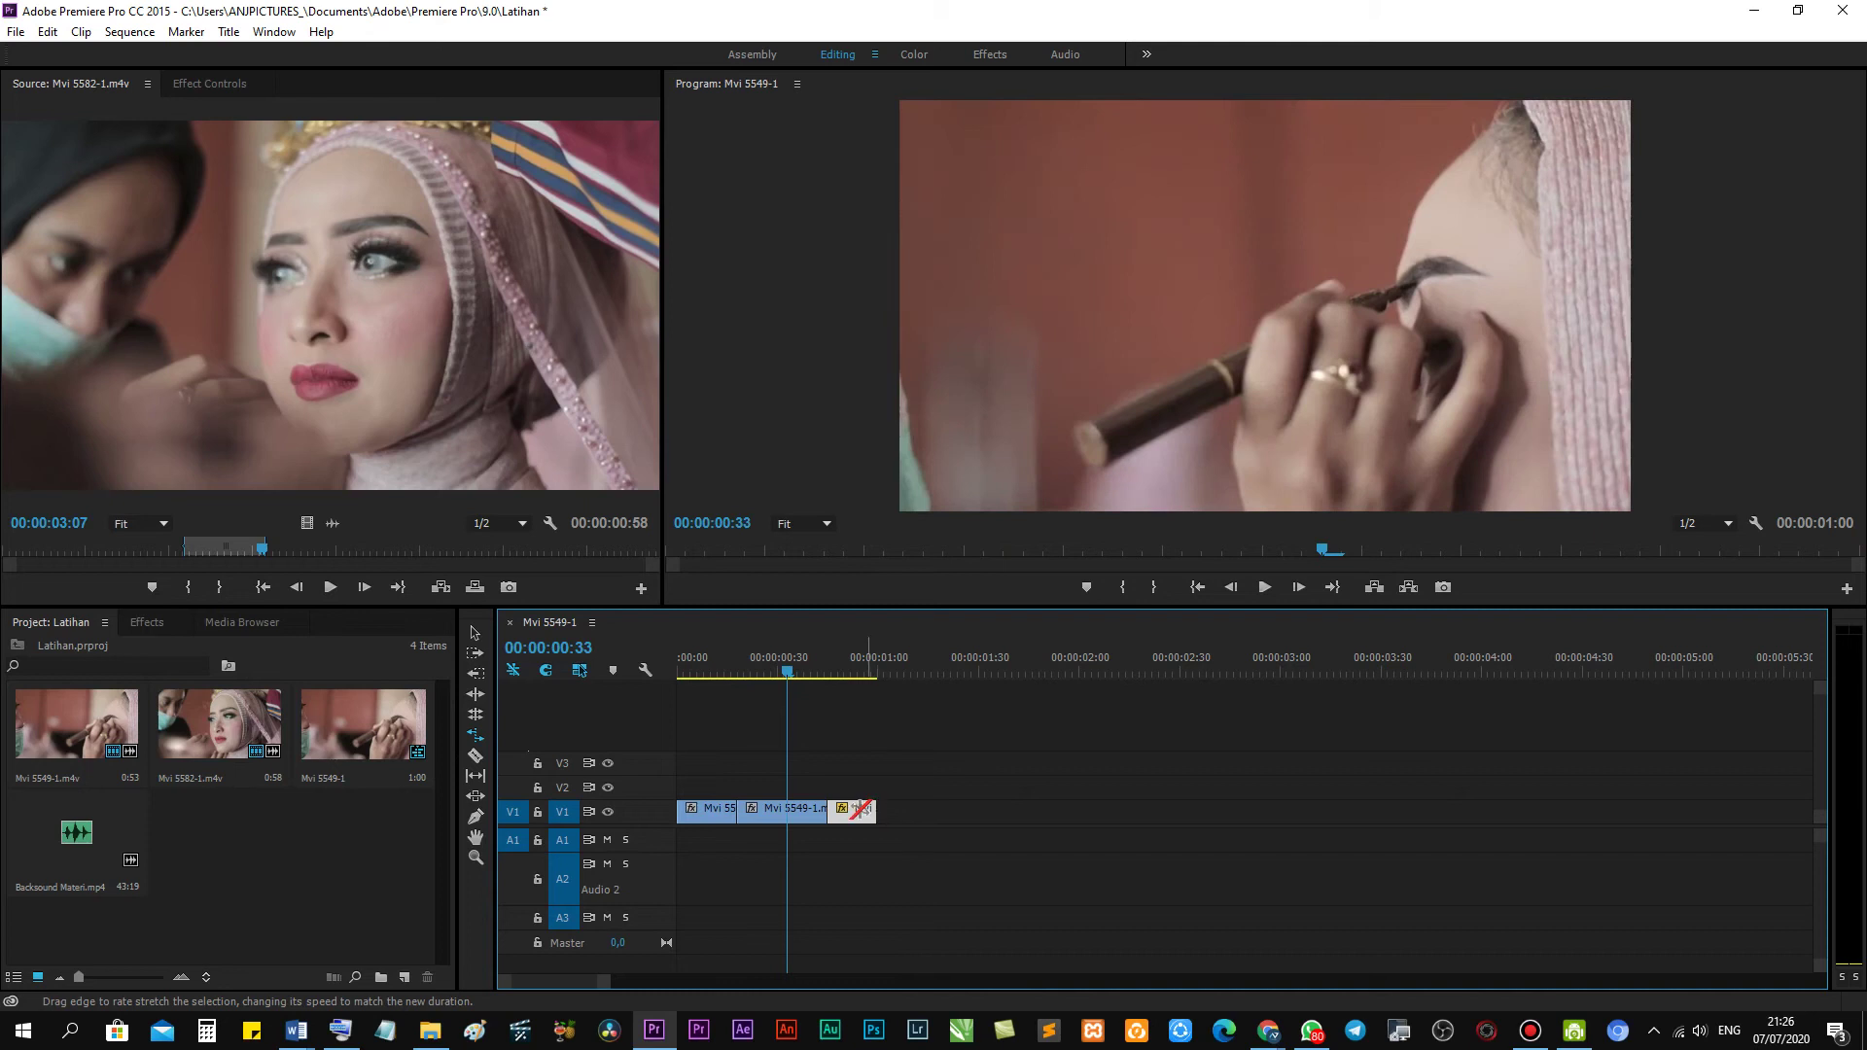
drag(885, 810, 1188, 813)
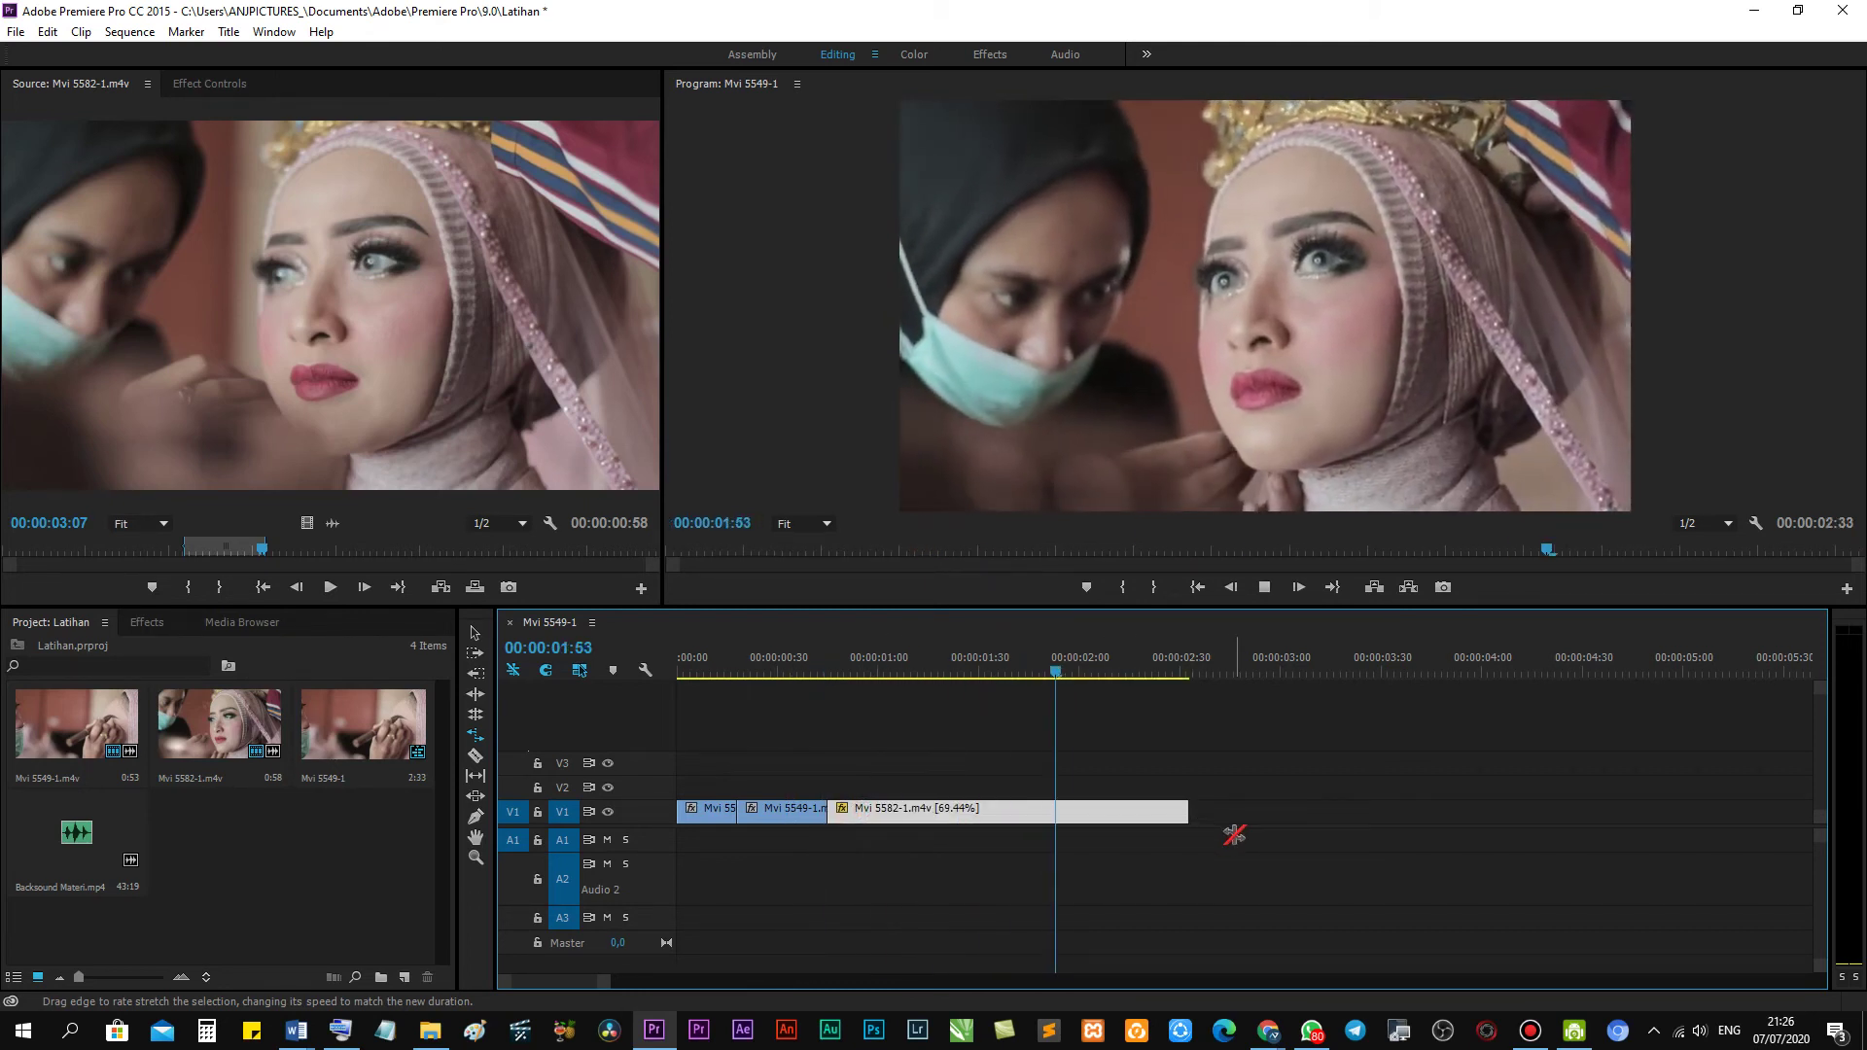
key(space)
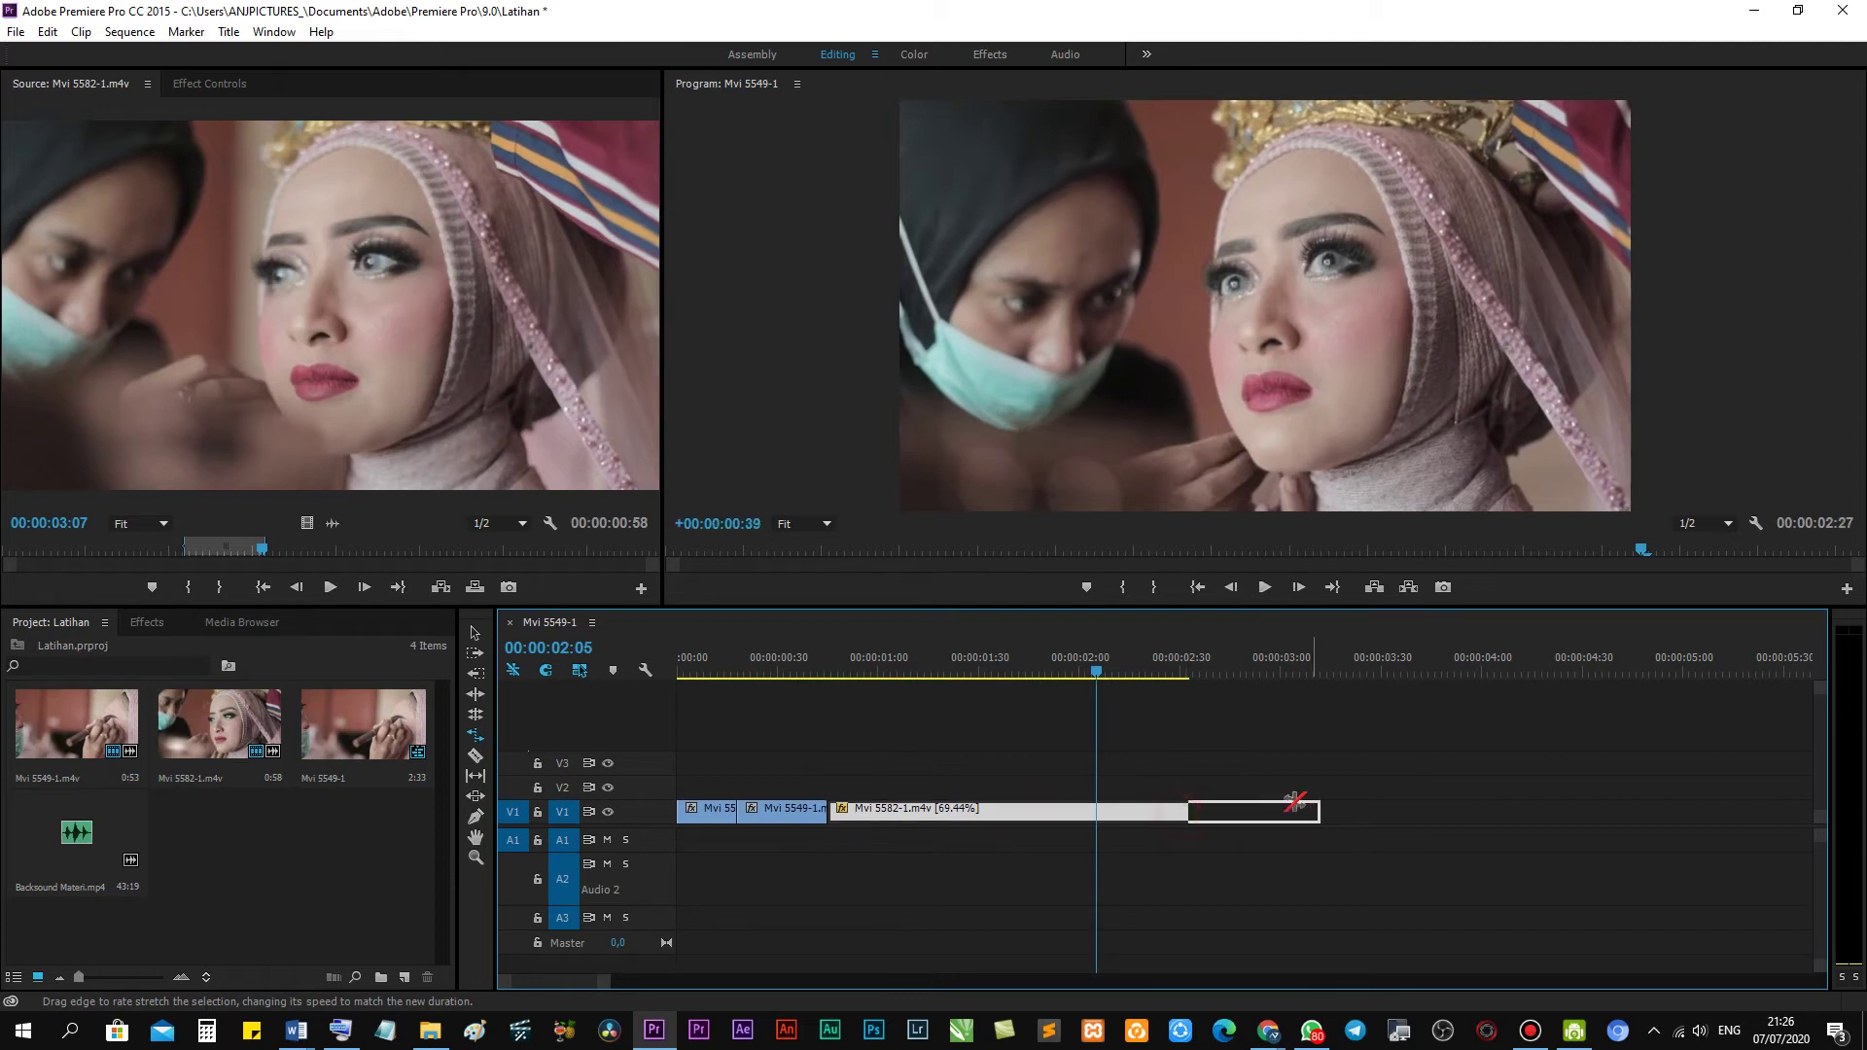
drag(1181, 815, 1320, 813)
click(887, 658)
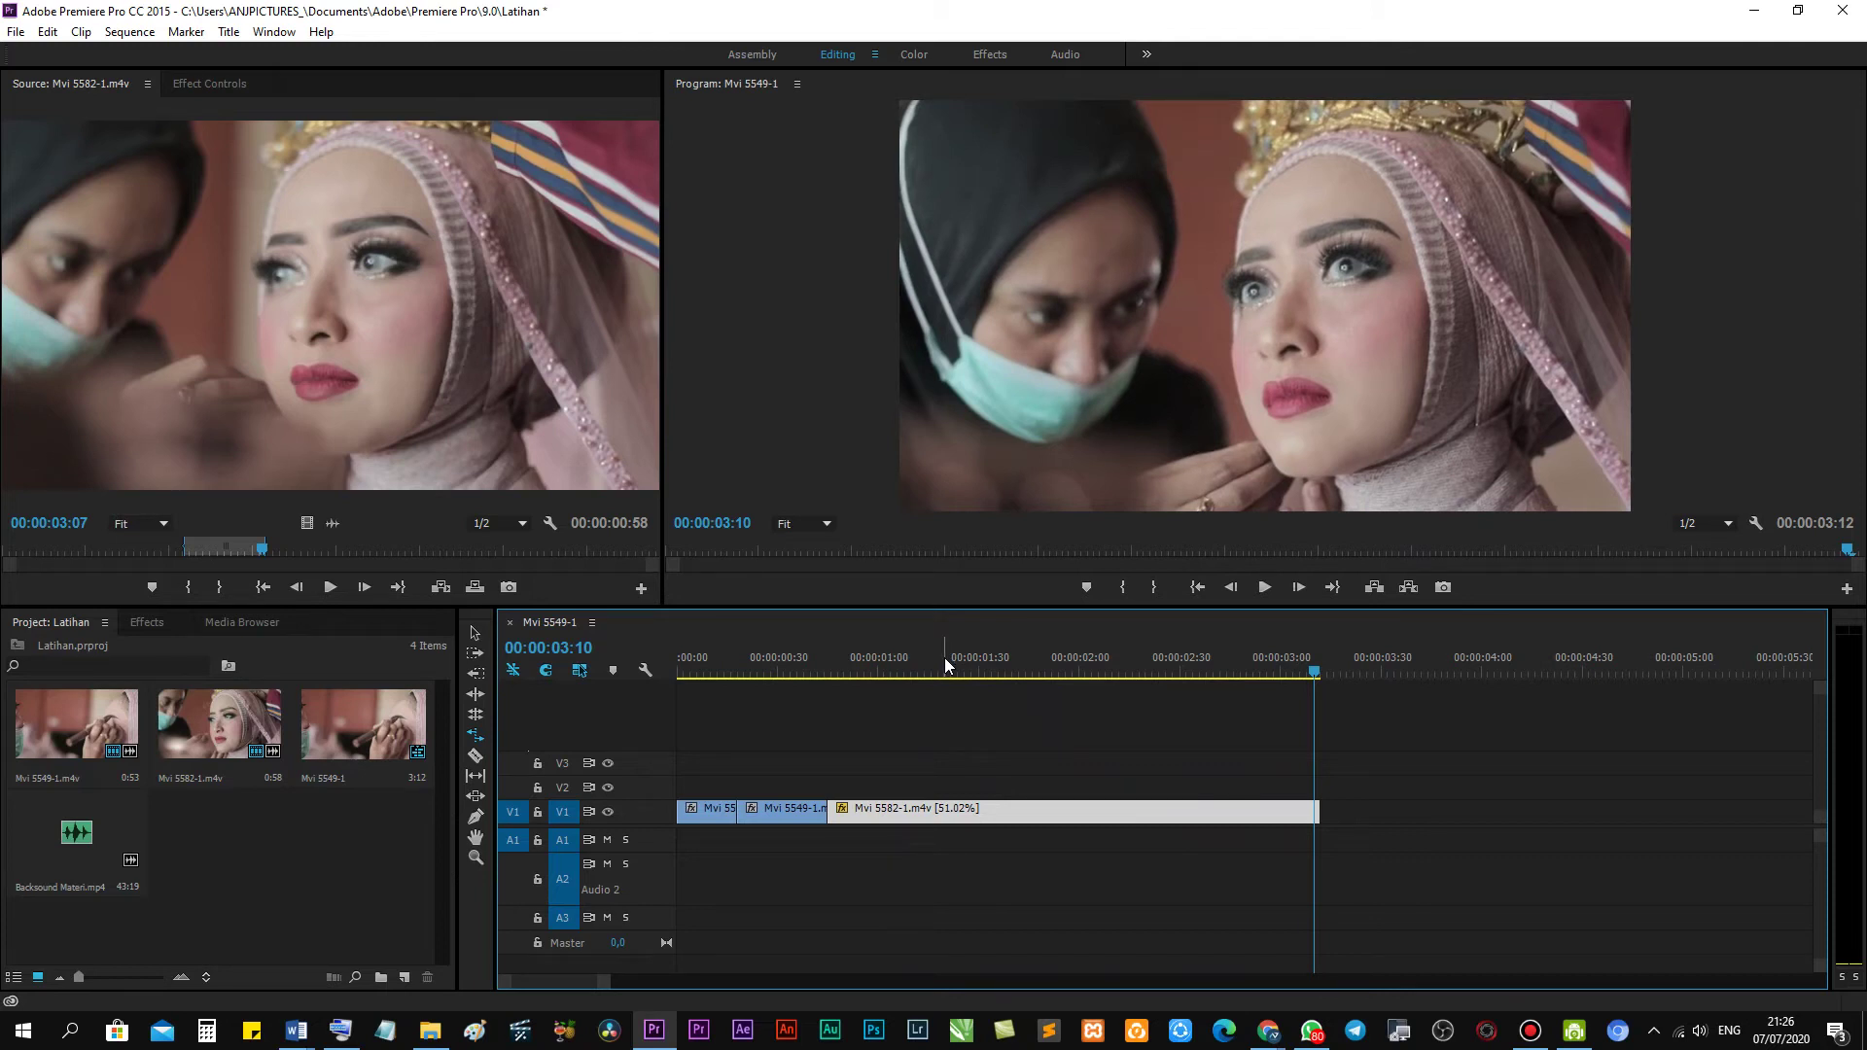
key(ctrl+z)
key(r)
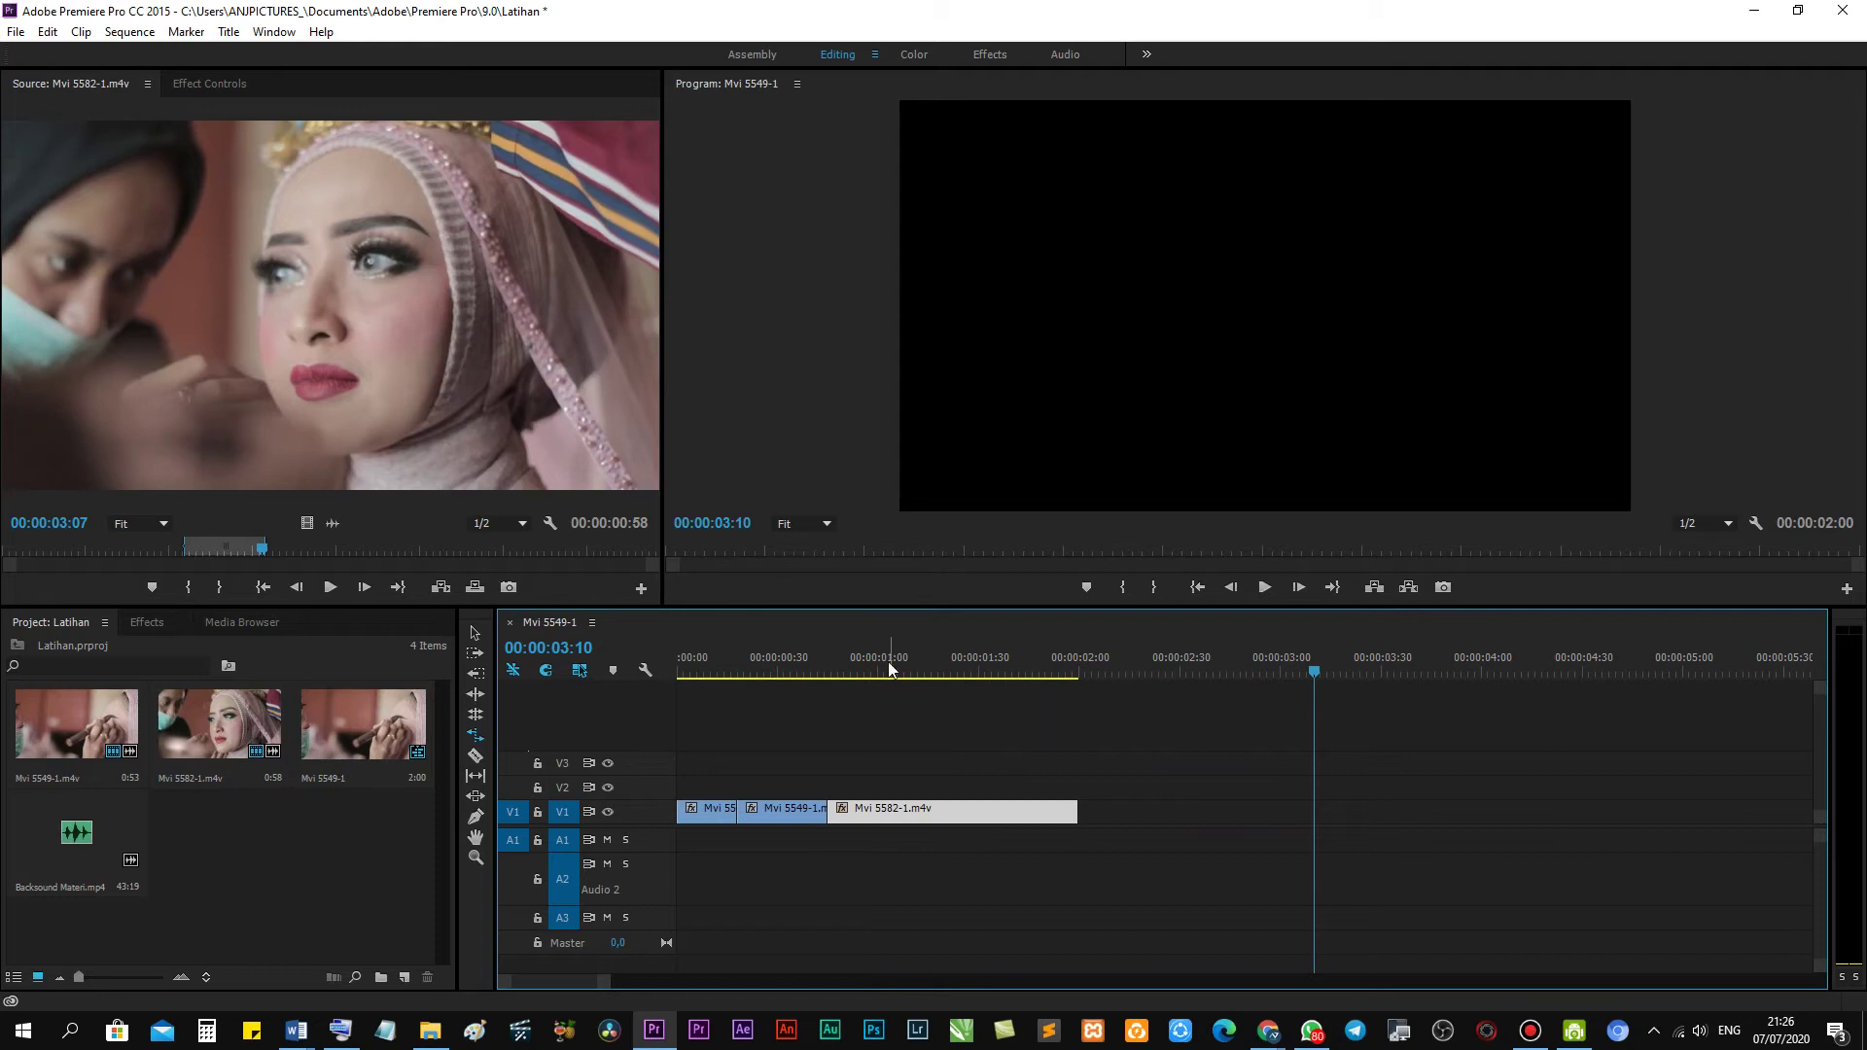
mouse_move(845, 649)
mouse_down()
mouse_move(954, 666)
mouse_move(815, 687)
mouse_move(1009, 691)
mouse_up()
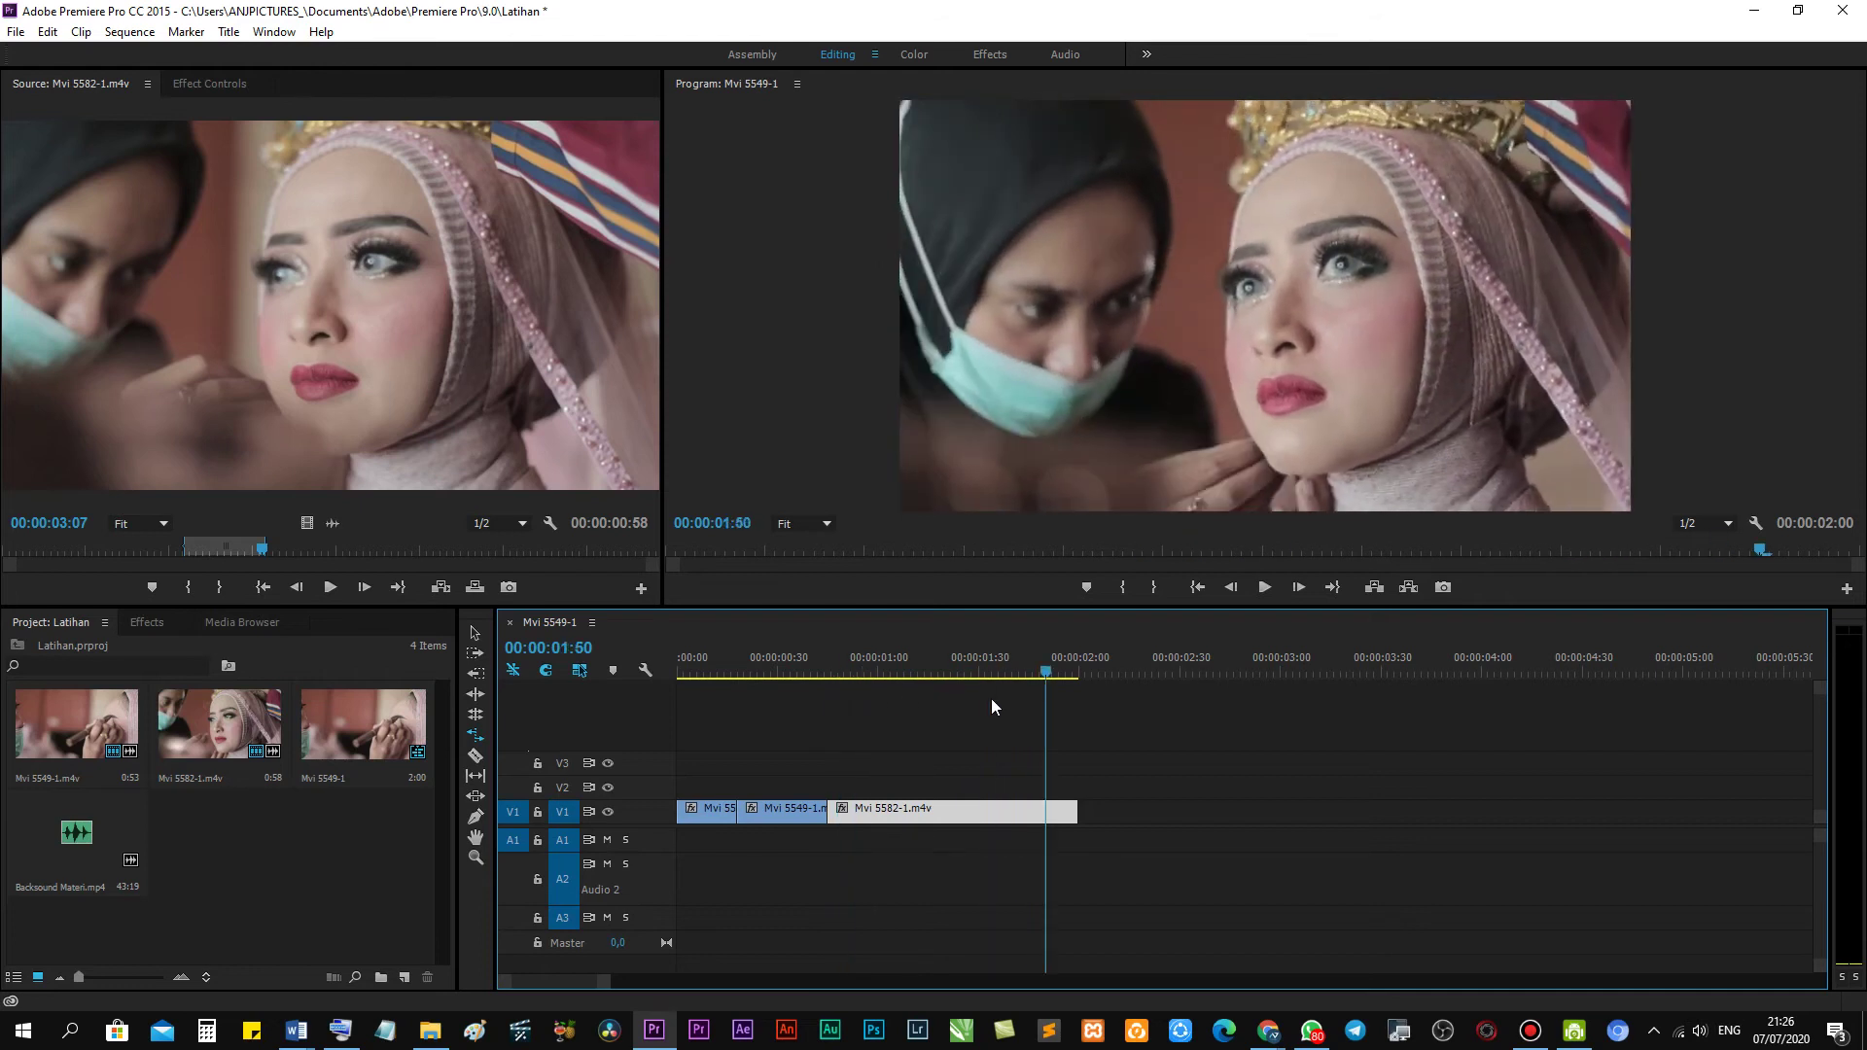
mouse_move(1009, 698)
mouse_down()
mouse_move(968, 707)
mouse_move(1058, 699)
mouse_move(966, 706)
mouse_up()
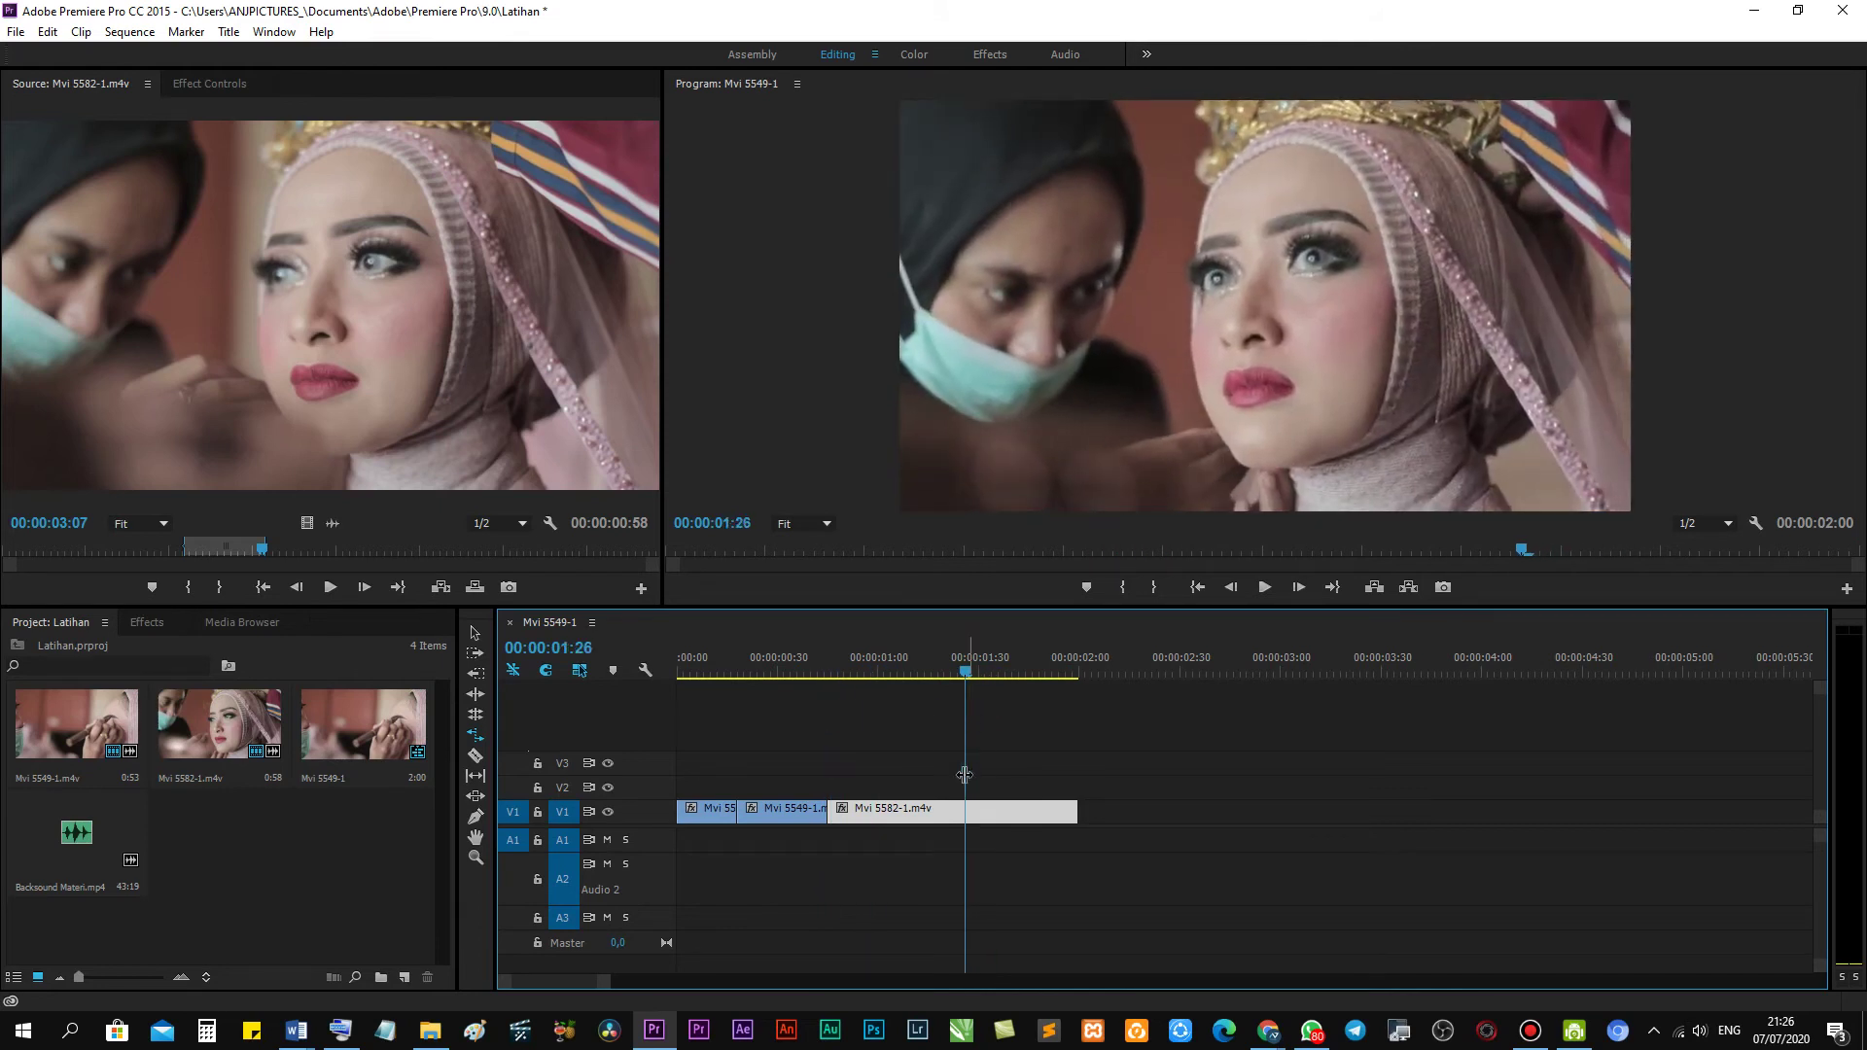
Split Mvi 5582-1 with the Razor and rate-stretch the second piece to 53.96% speed.
click(478, 760)
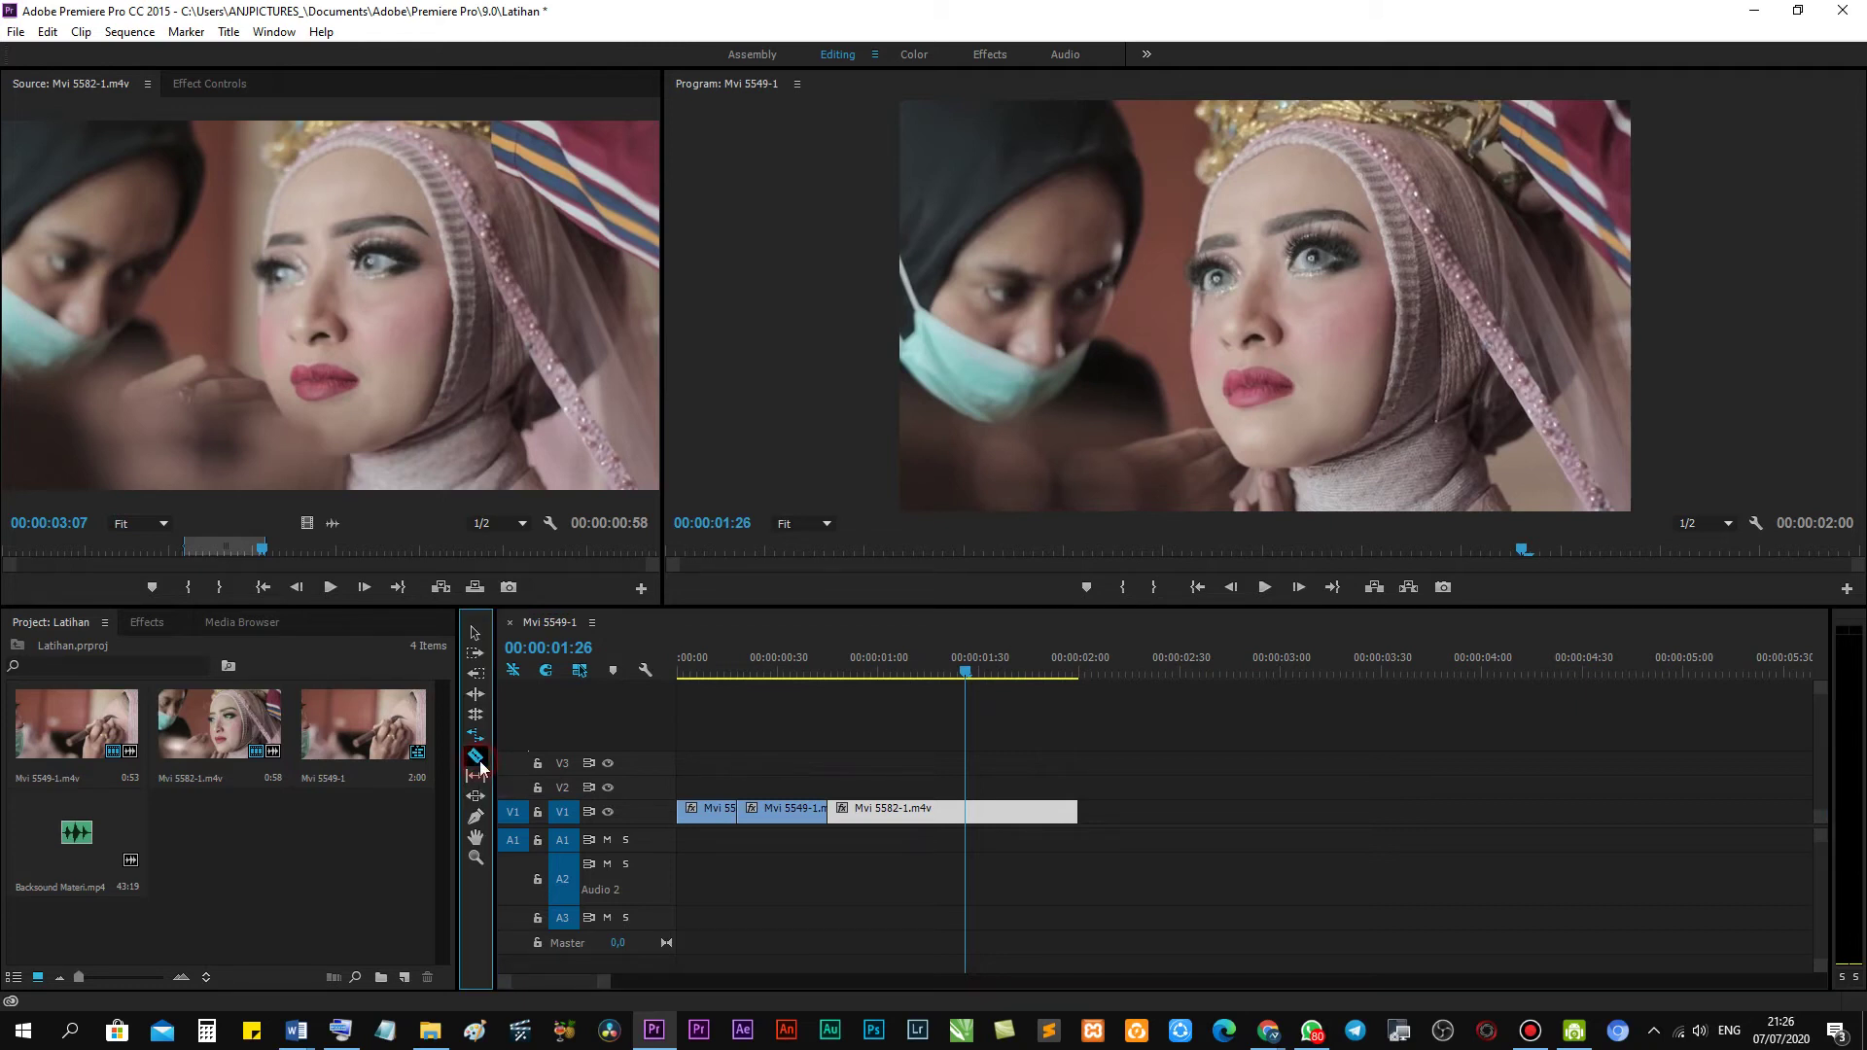
click(967, 812)
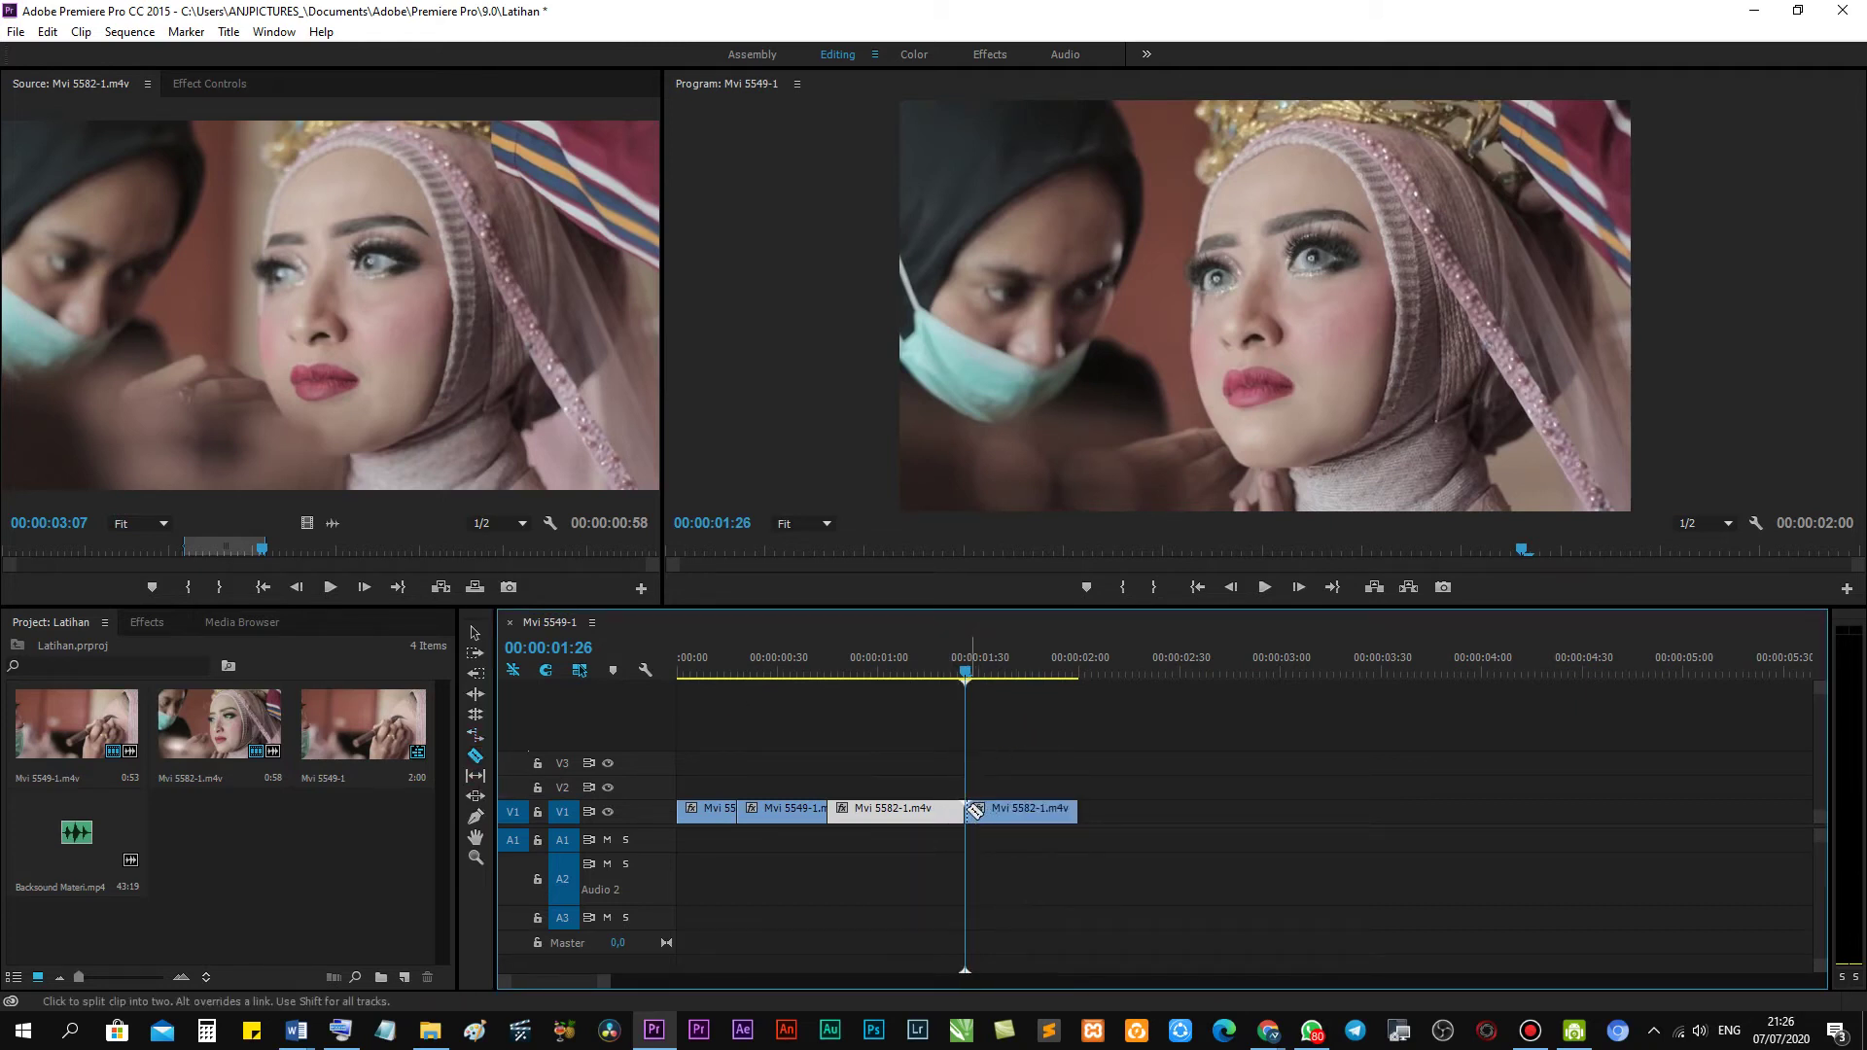
click(477, 736)
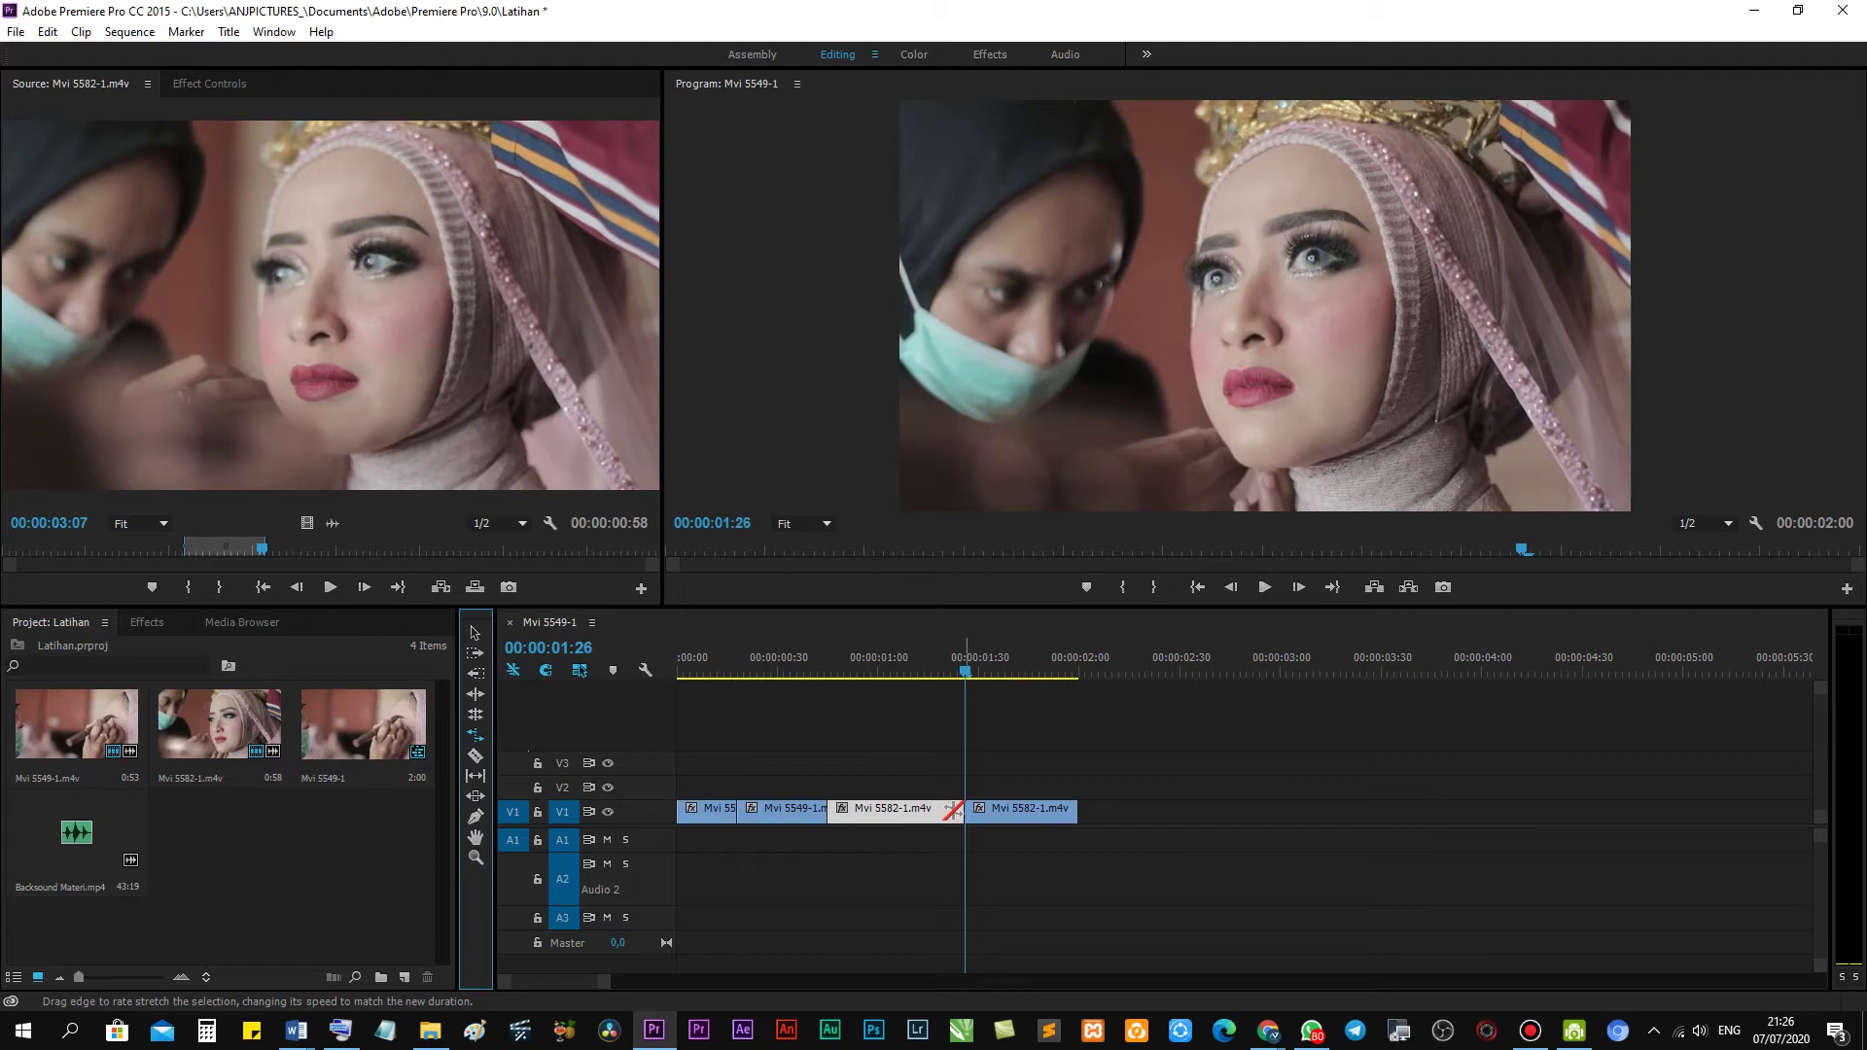
drag(958, 813, 866, 809)
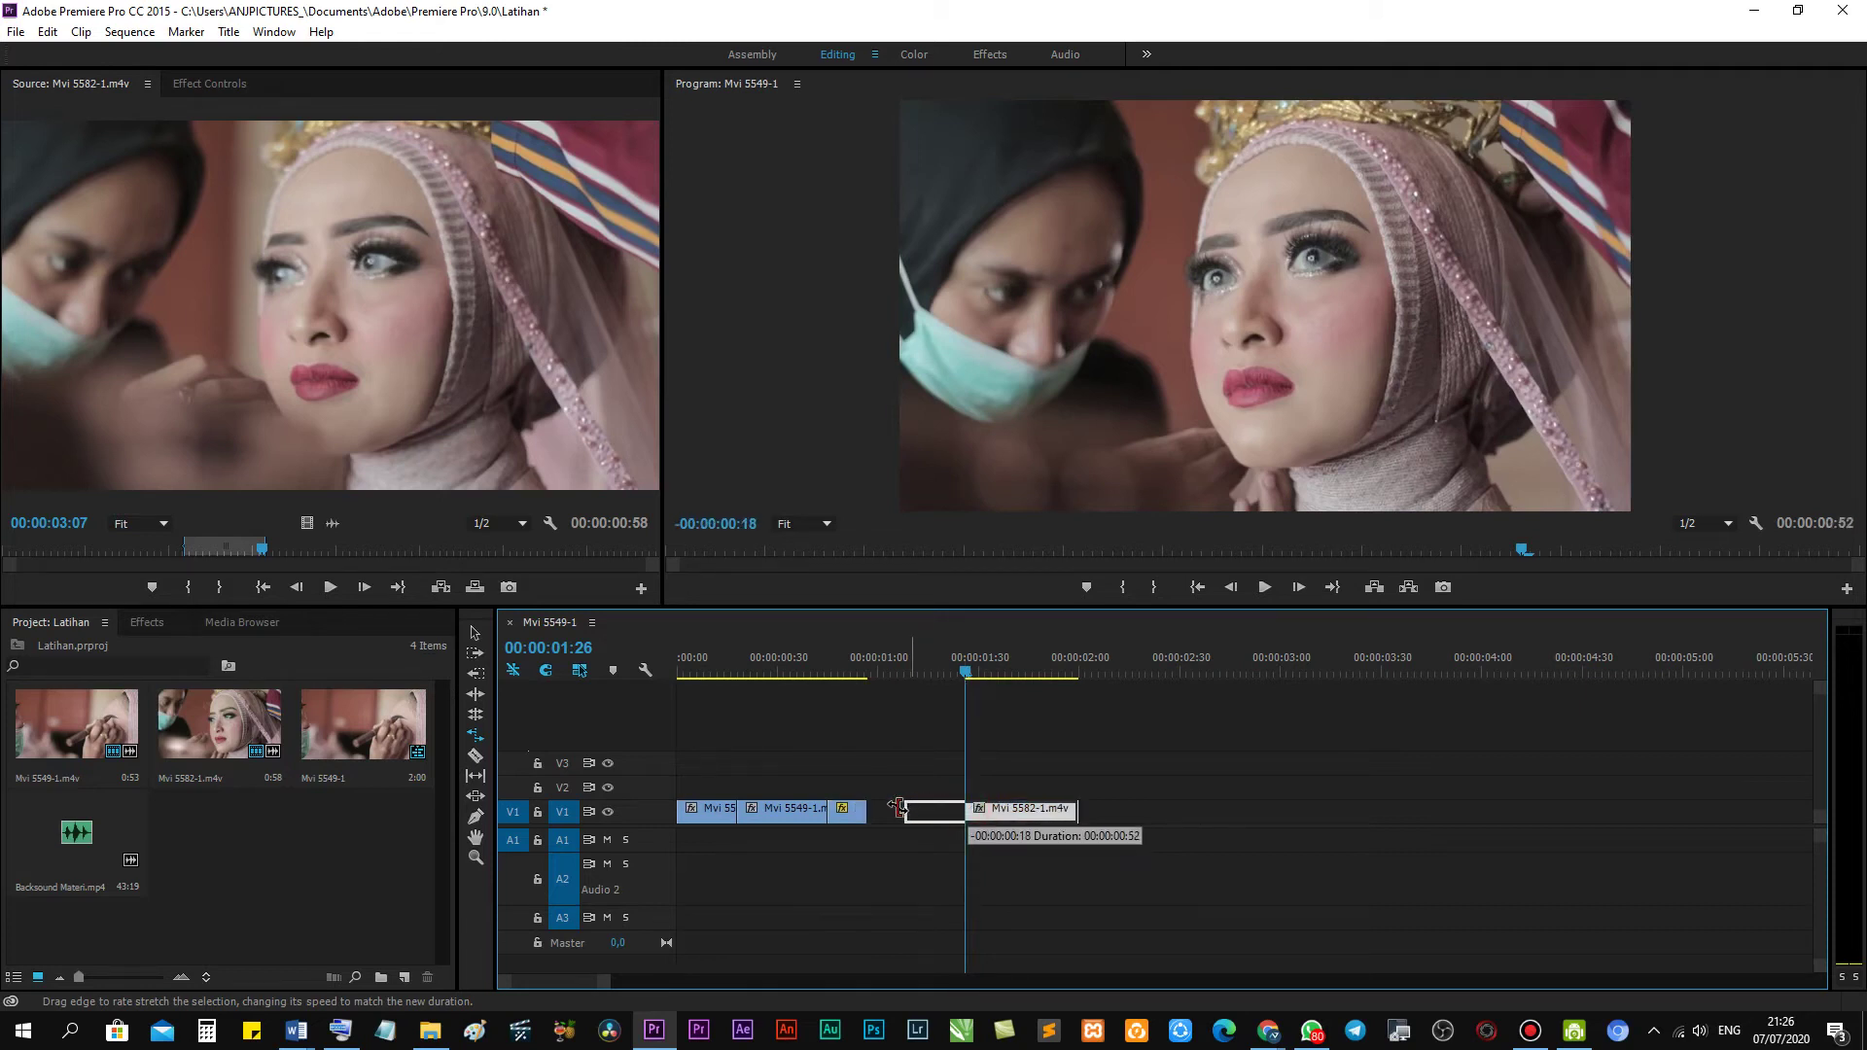
Replay the slowdown from 0:38, 0:44 and 0:48, then scrub to about 1:14.
click(805, 658)
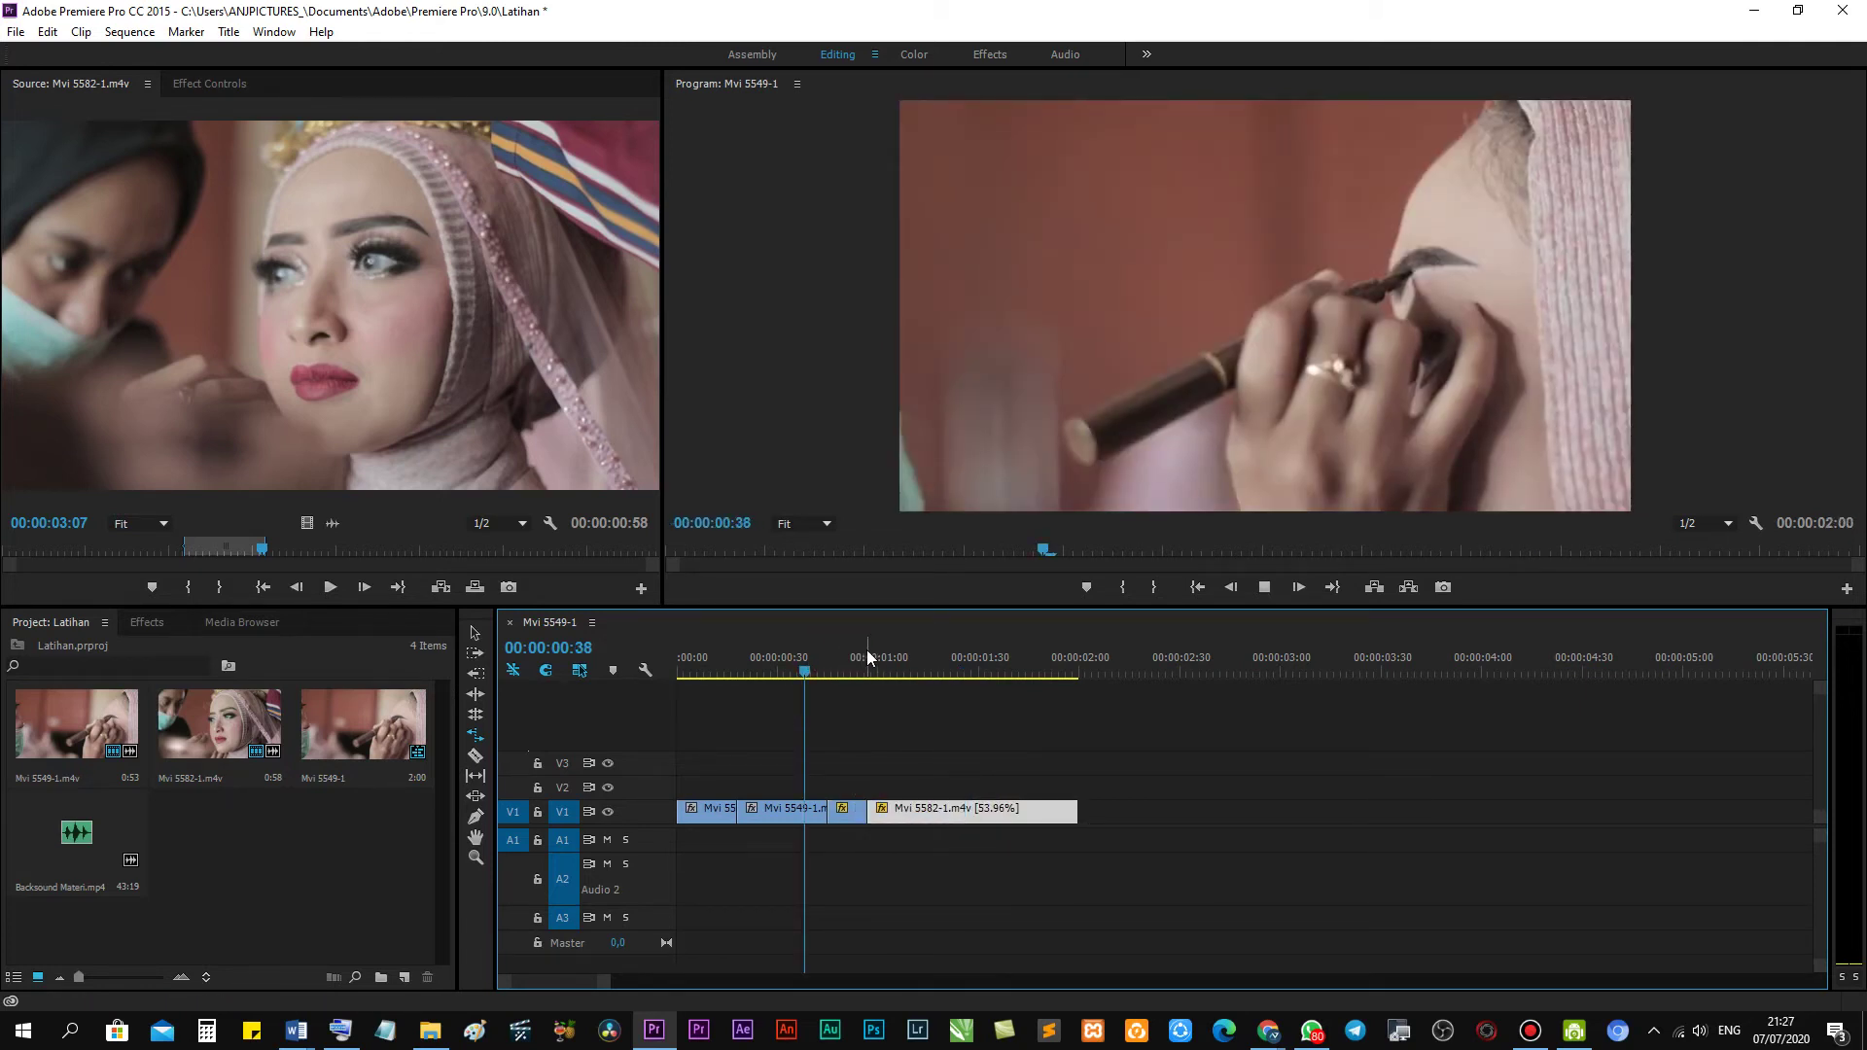
key(space)
click(826, 657)
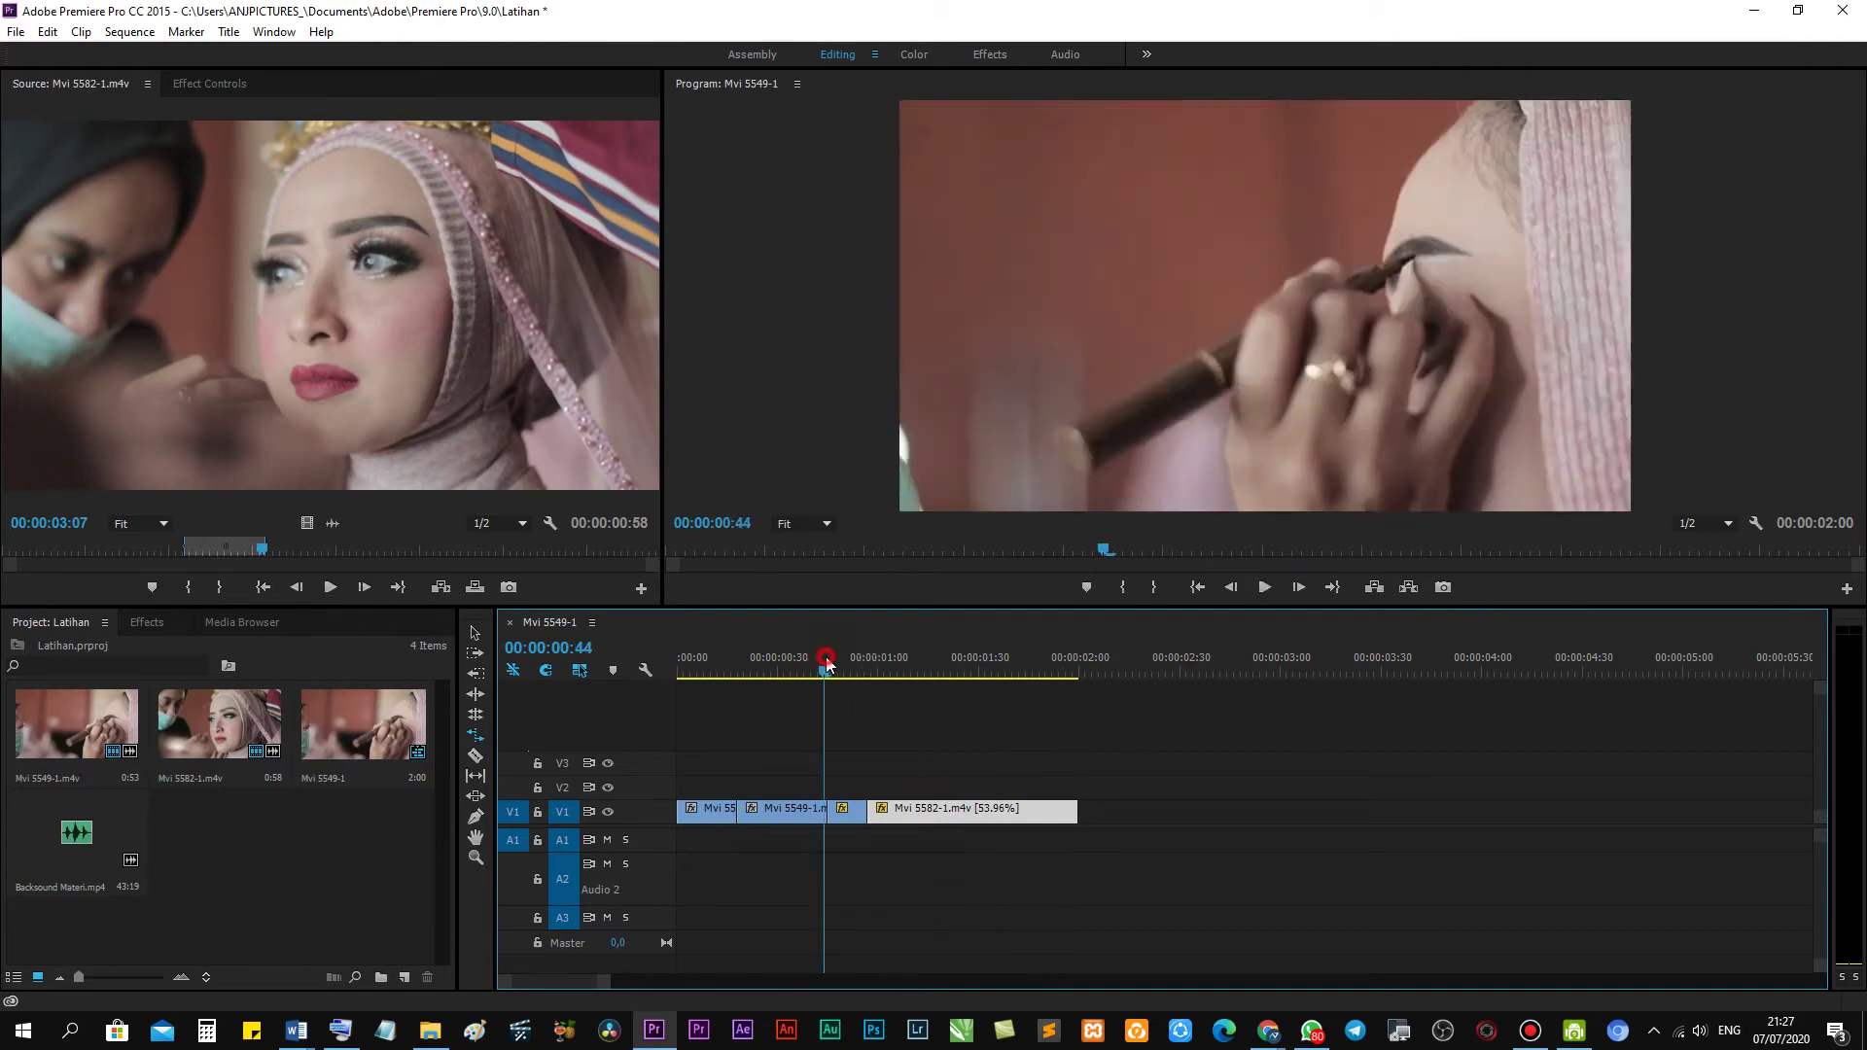
key(space)
click(814, 657)
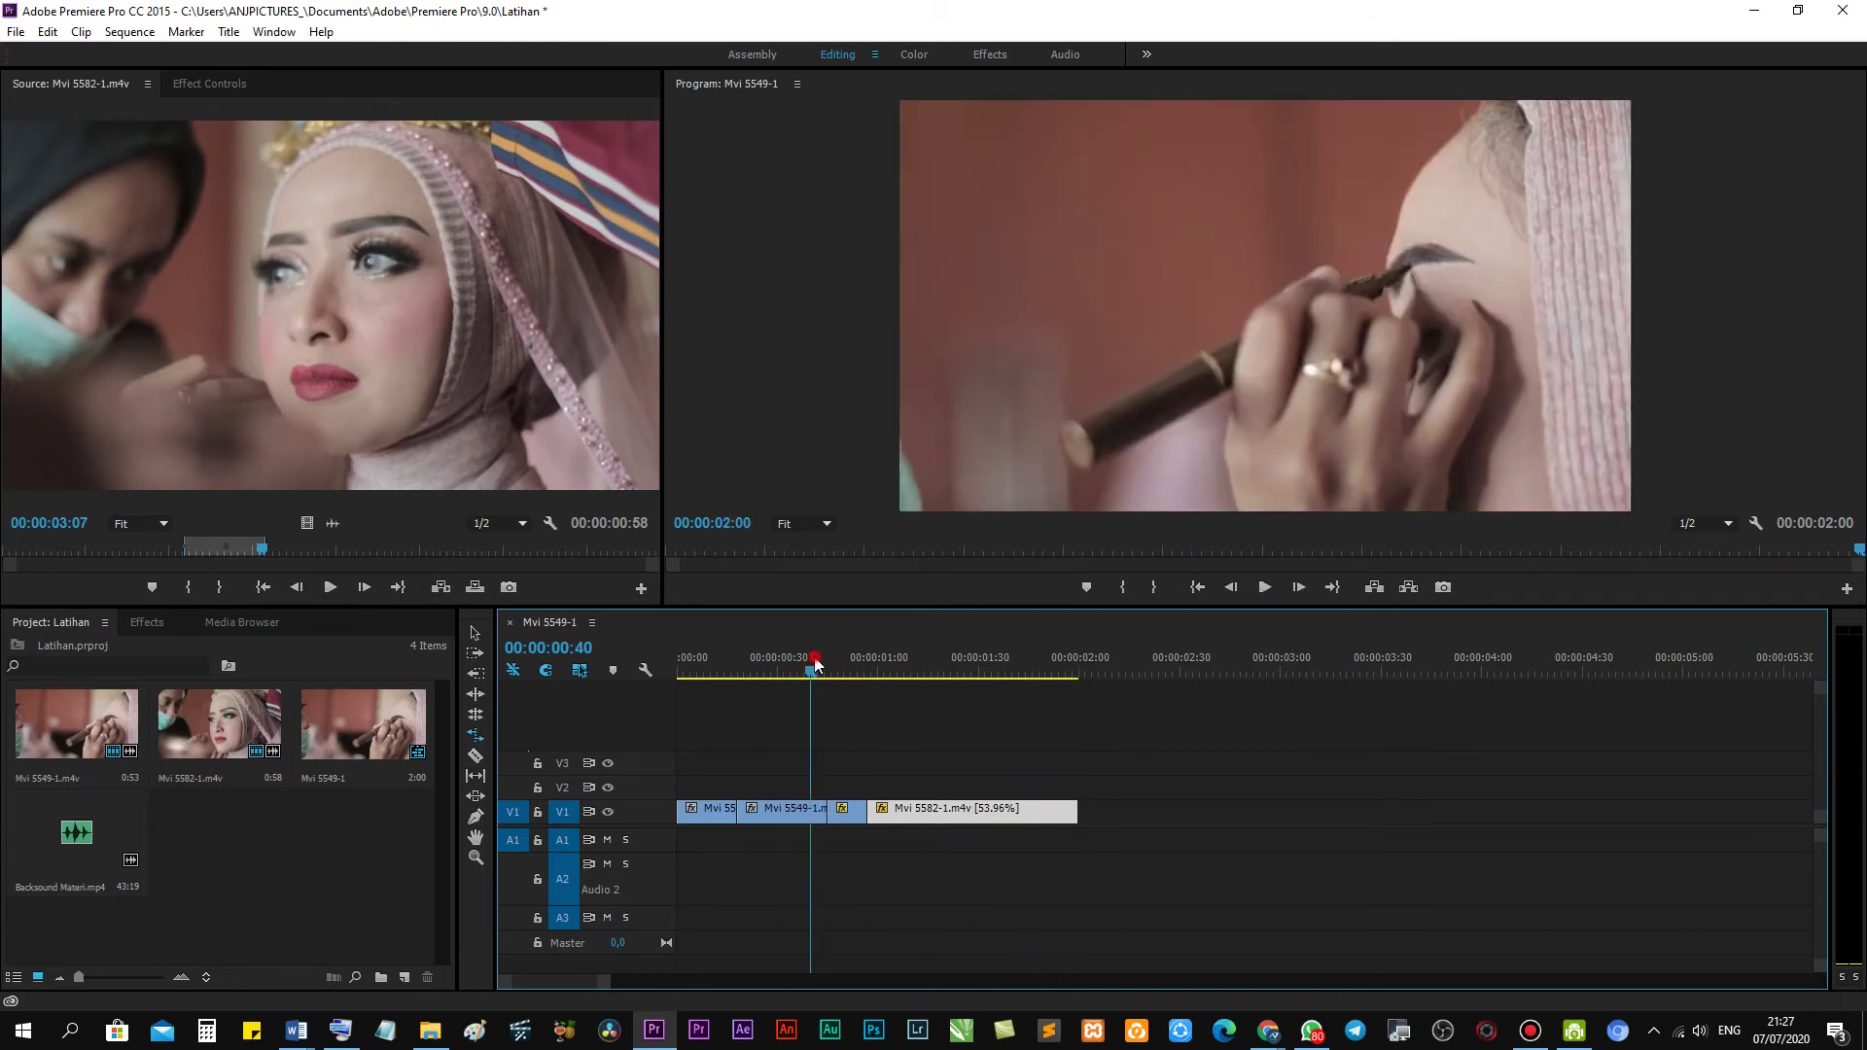
key(space)
key(space)
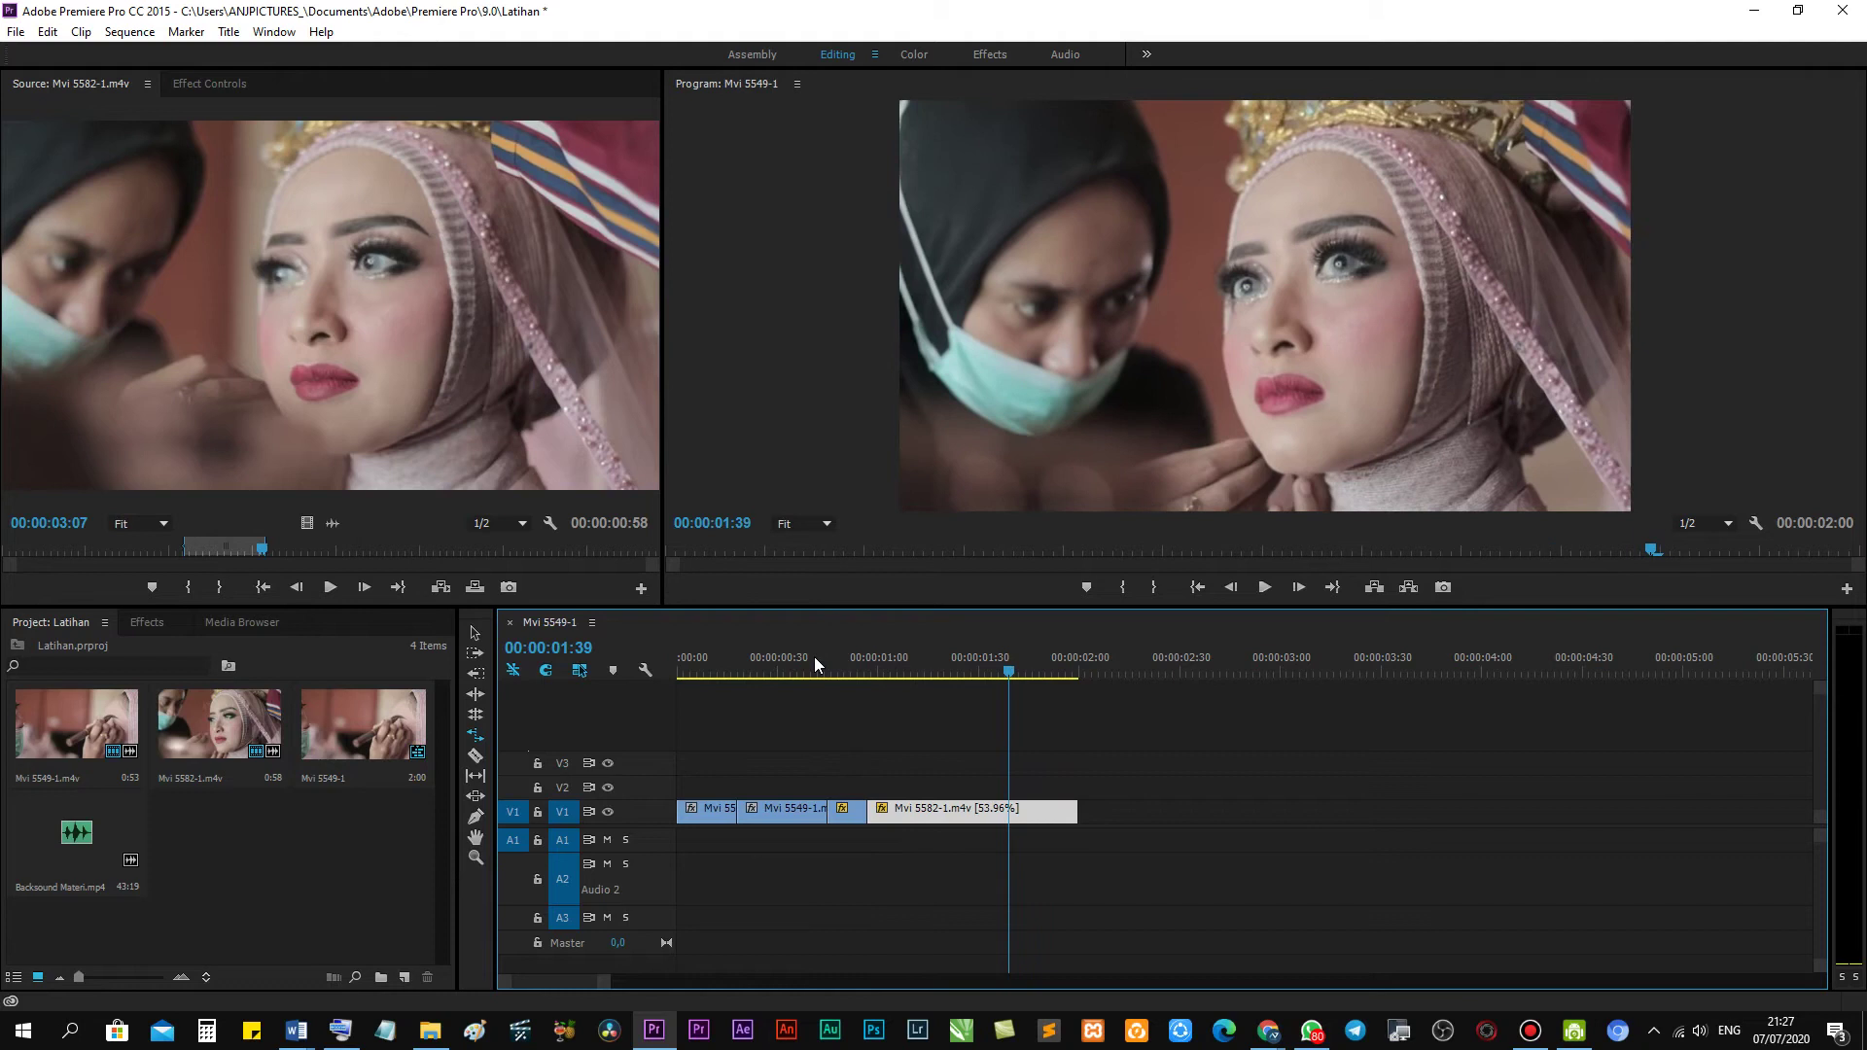
click(837, 661)
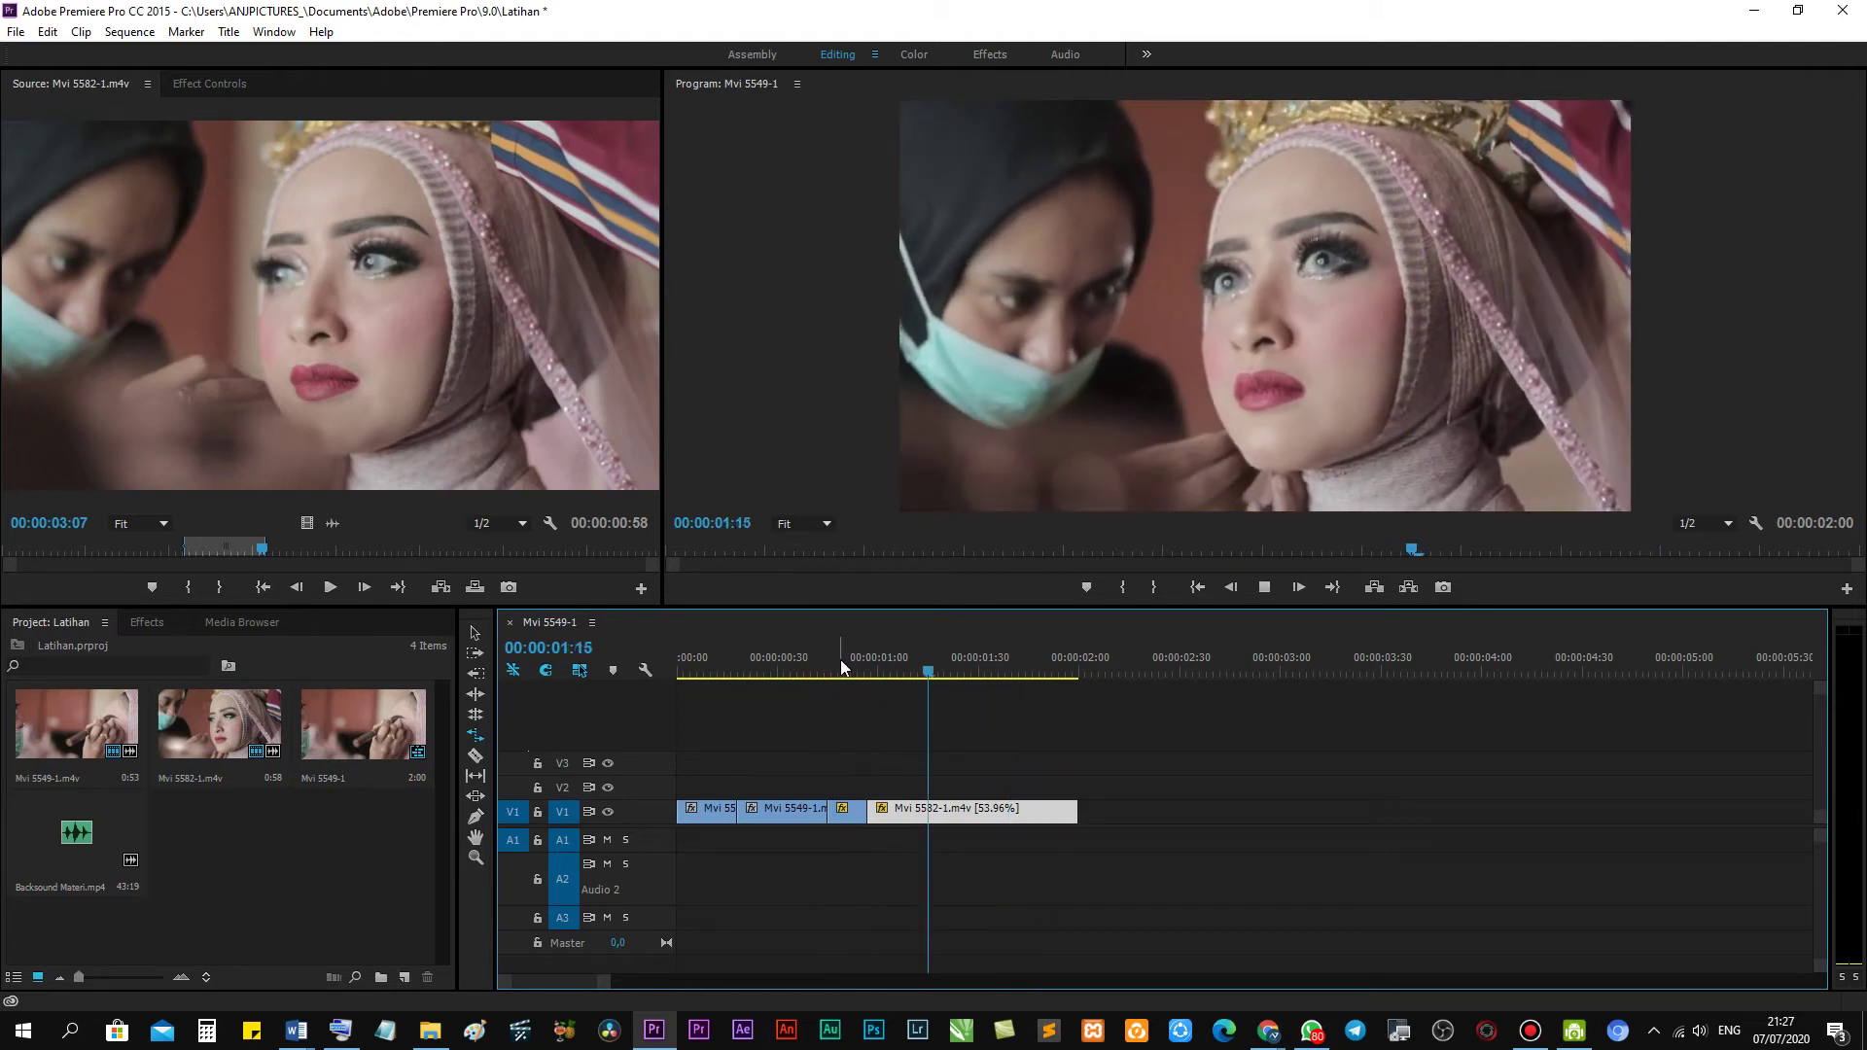
click(841, 660)
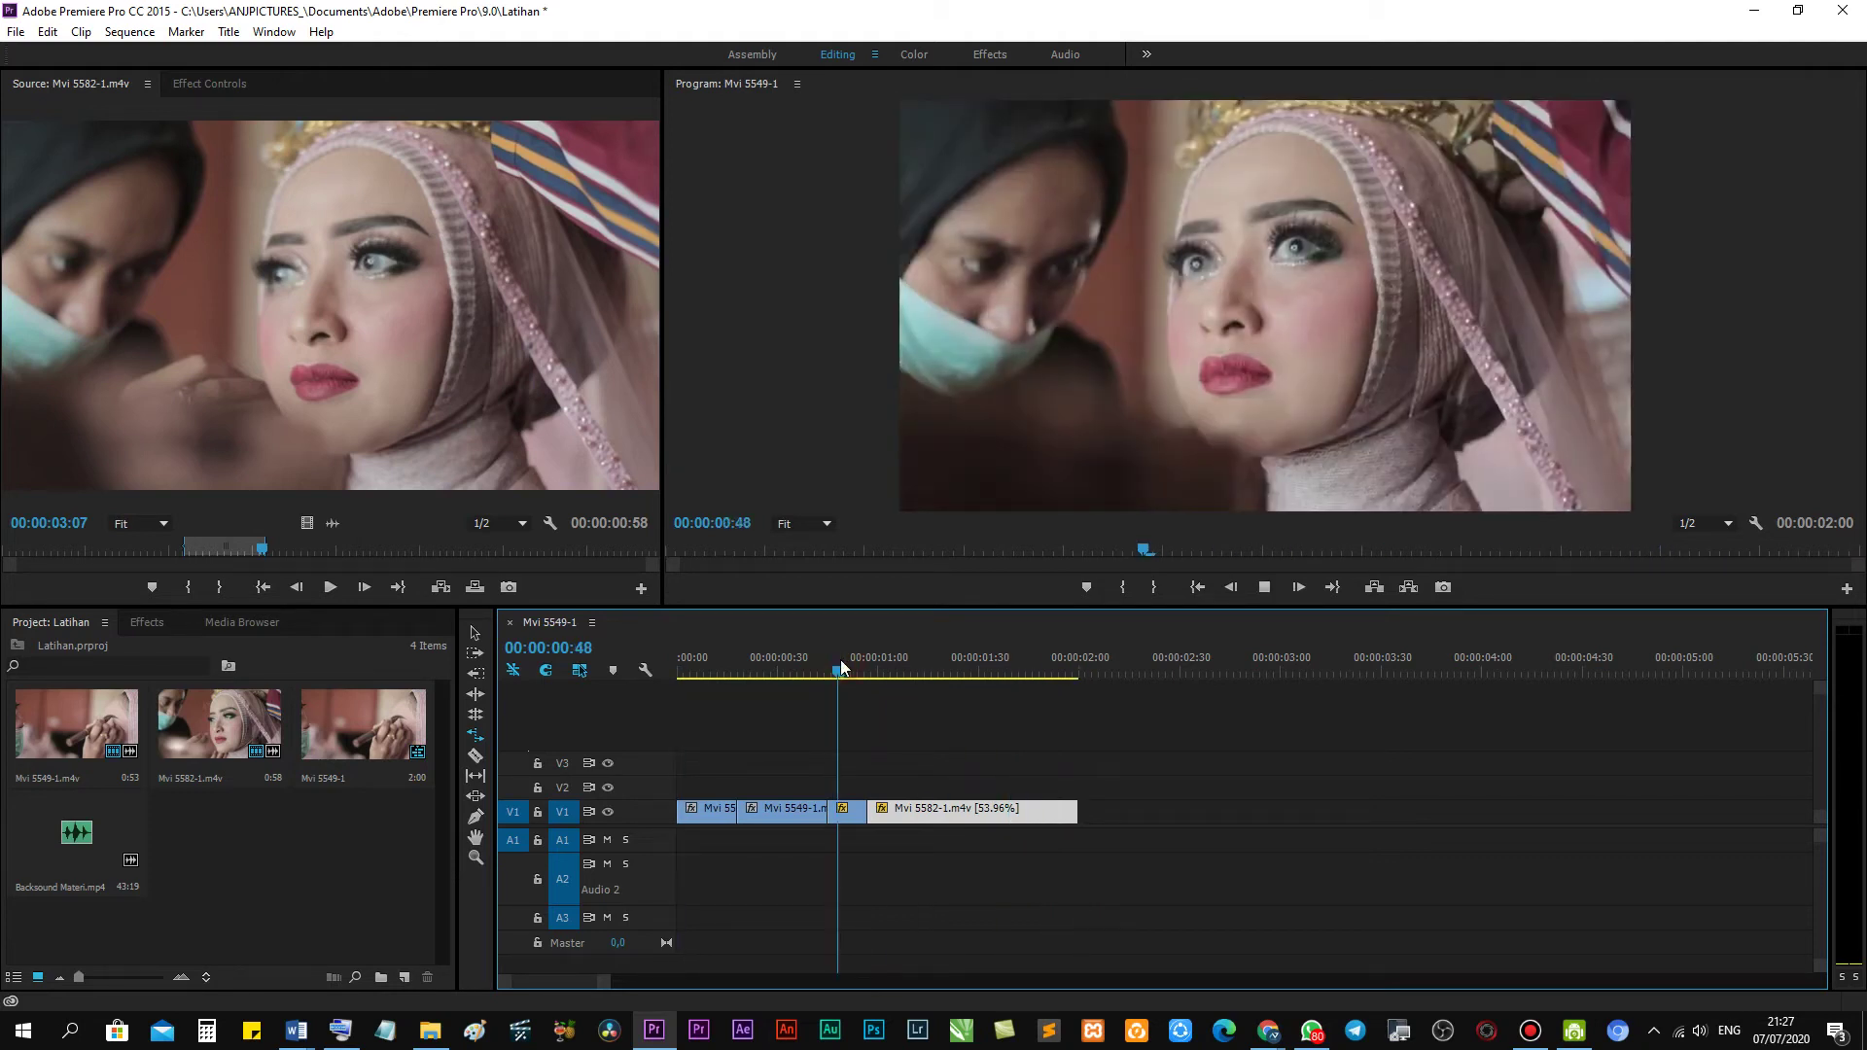
key(space)
click(840, 661)
mouse_move(841, 664)
mouse_down()
mouse_move(990, 691)
mouse_move(958, 693)
mouse_up()
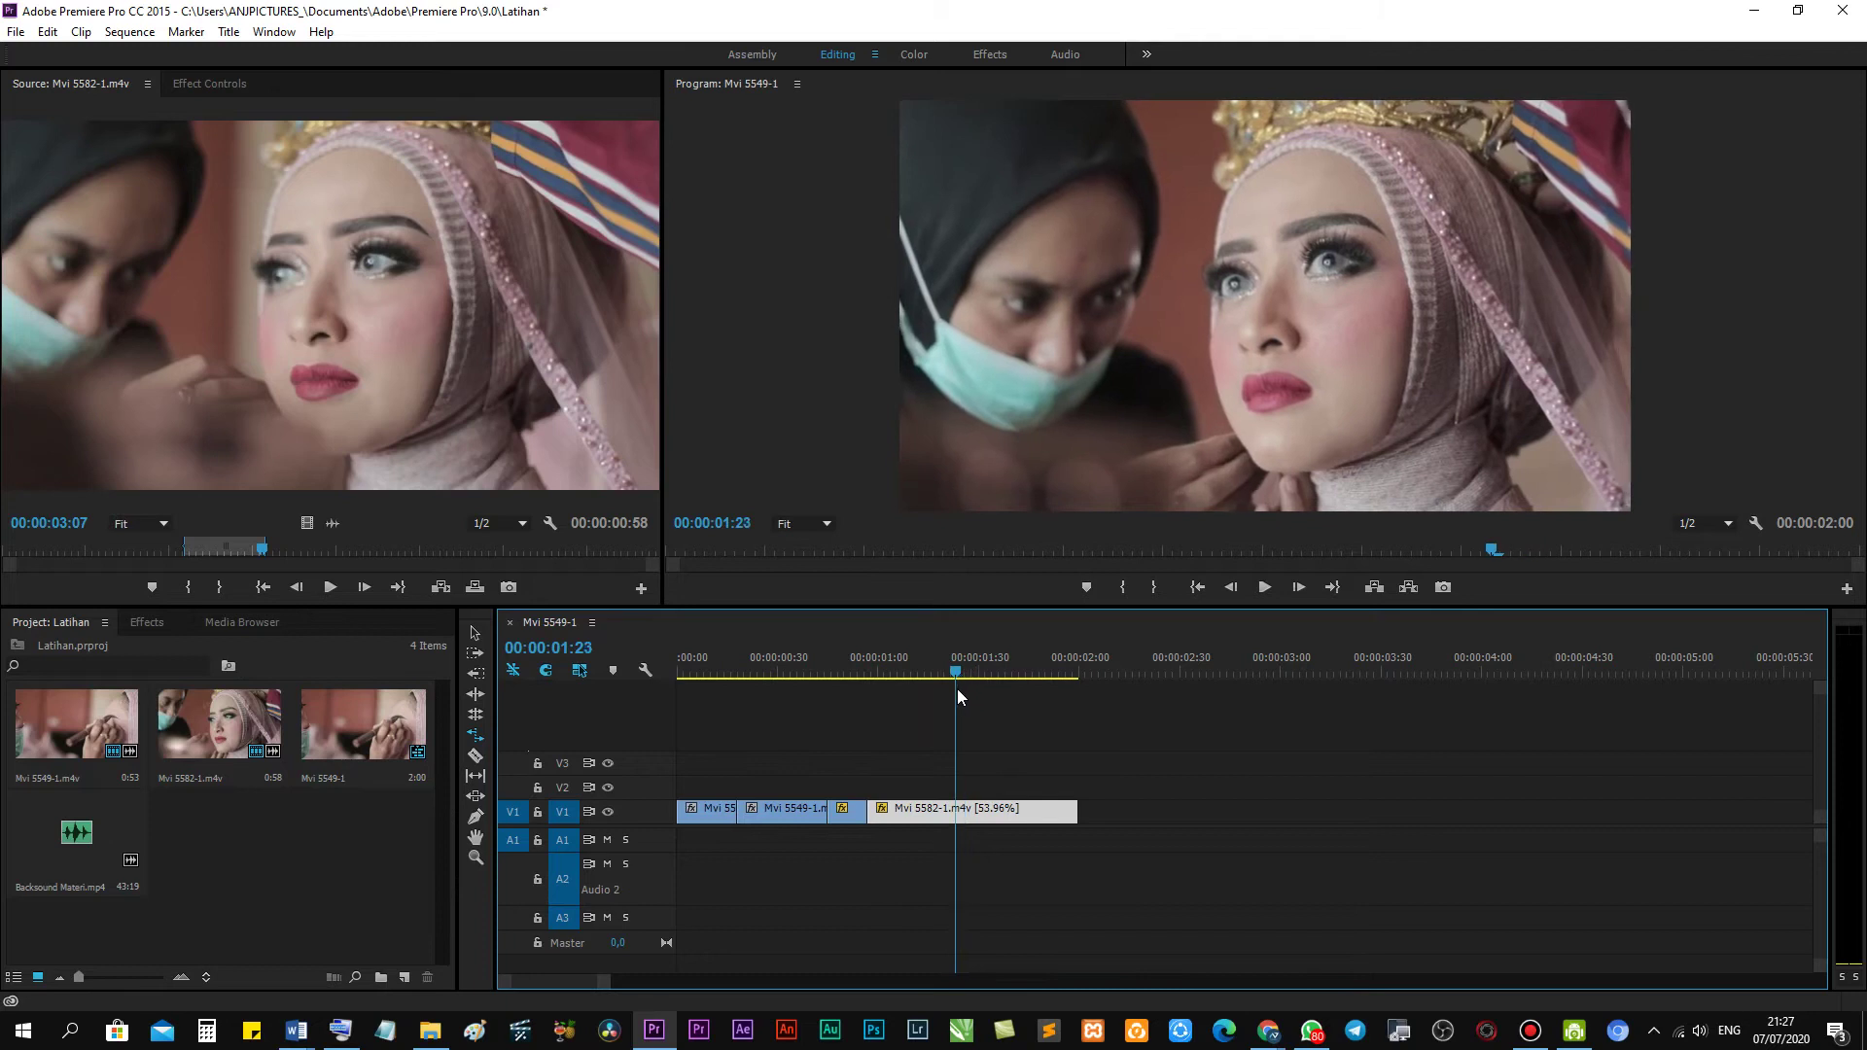
Split the slowed clip at 1:23 and rate-stretch the last piece shorter, ending the sequence at 1:36.
click(476, 756)
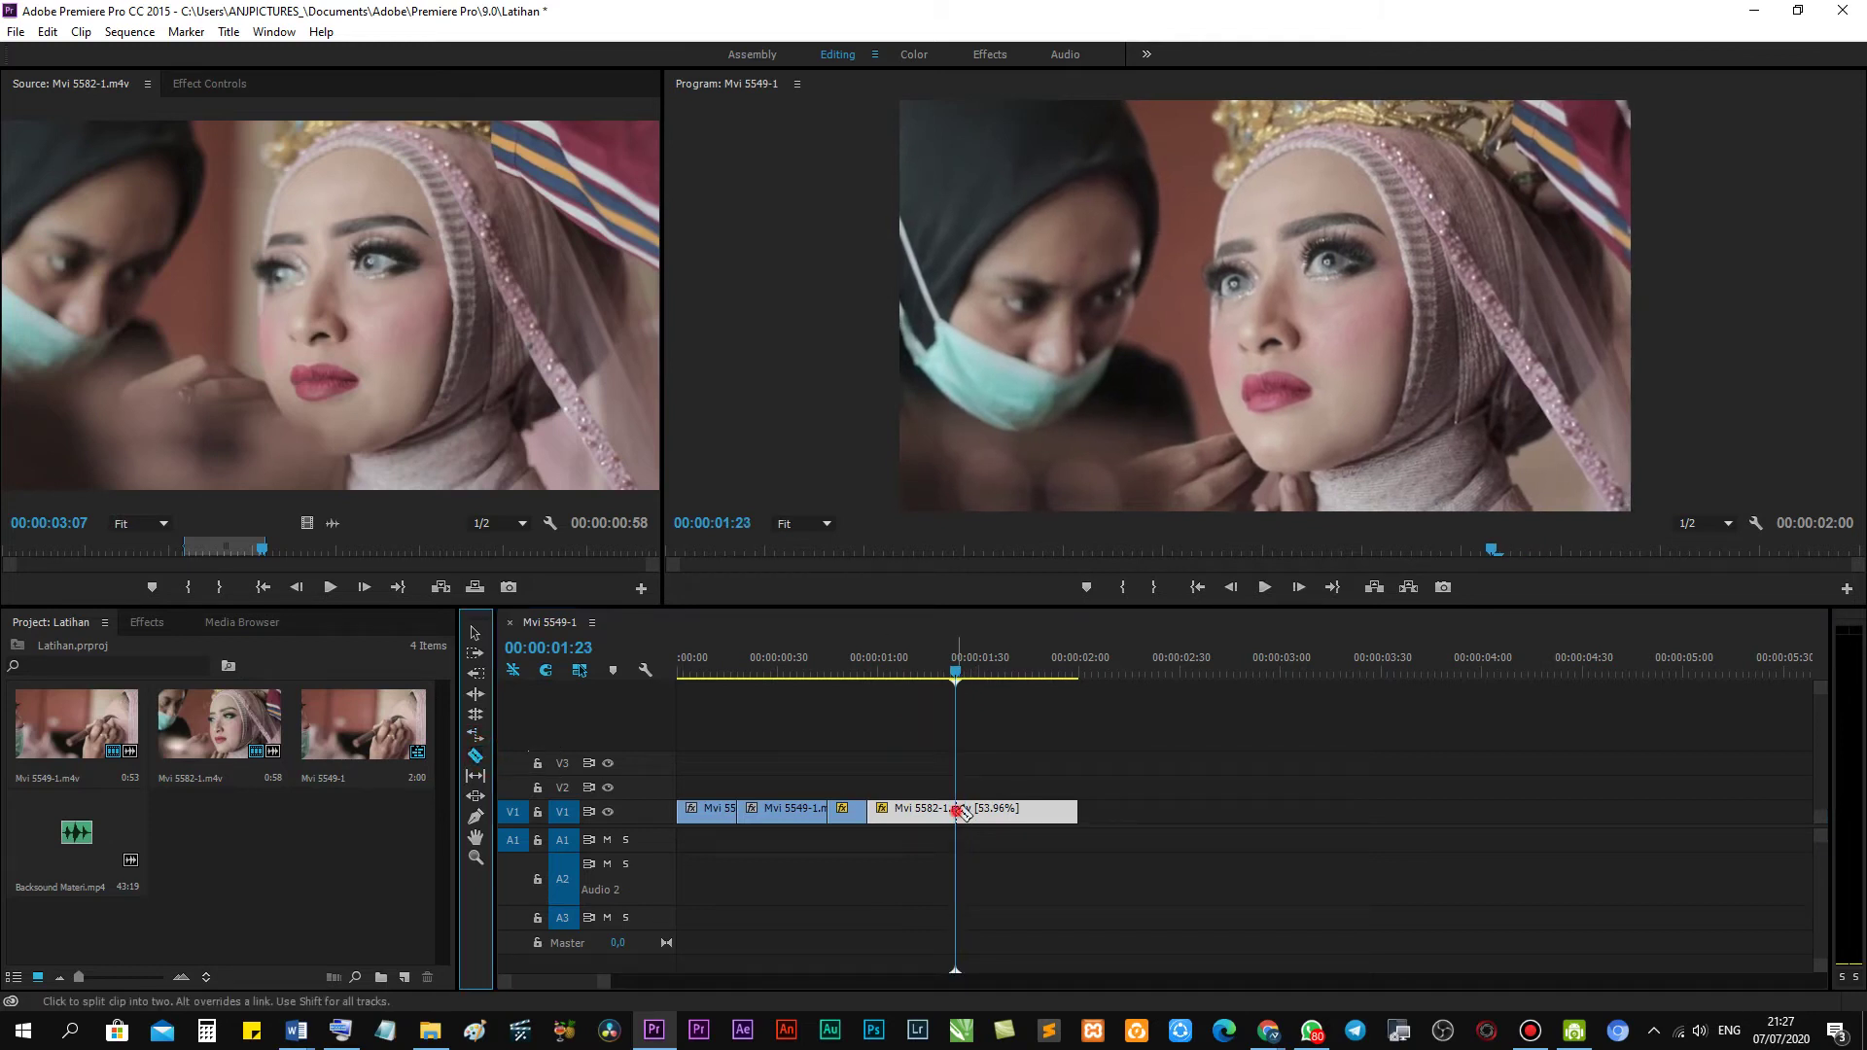
click(959, 811)
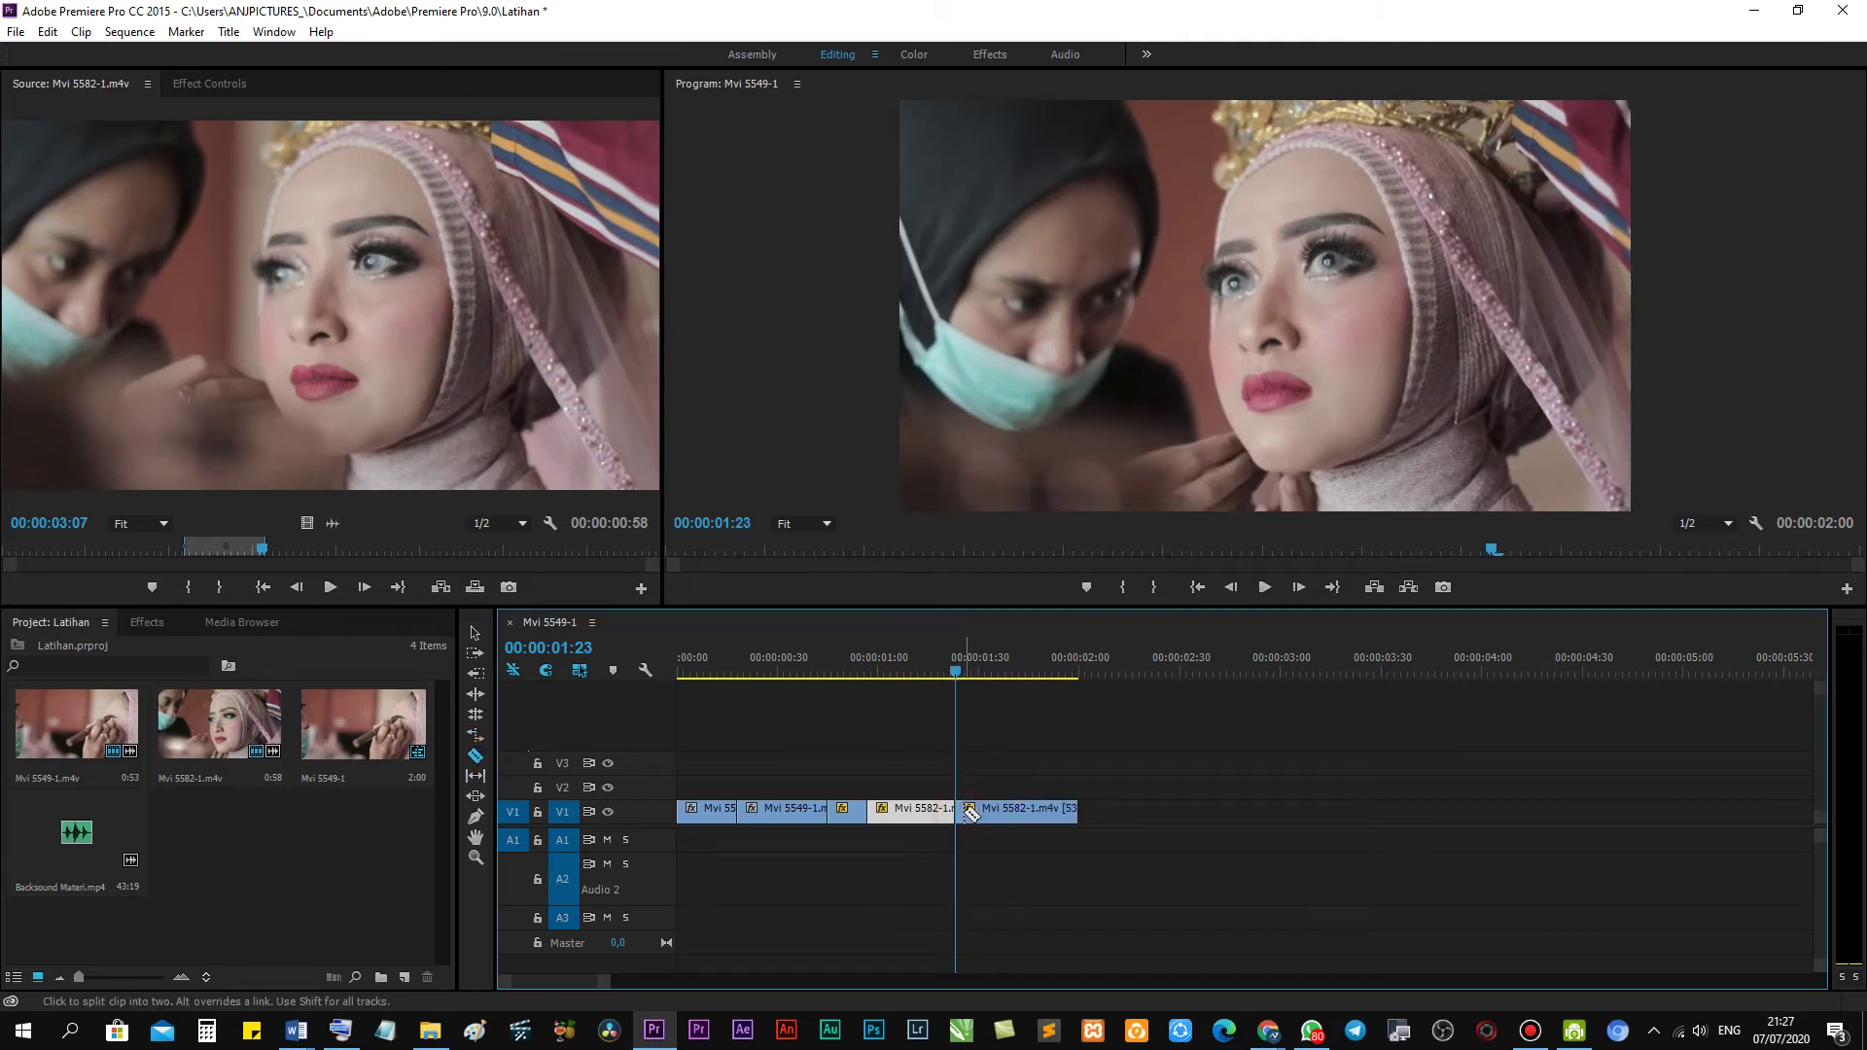
click(477, 735)
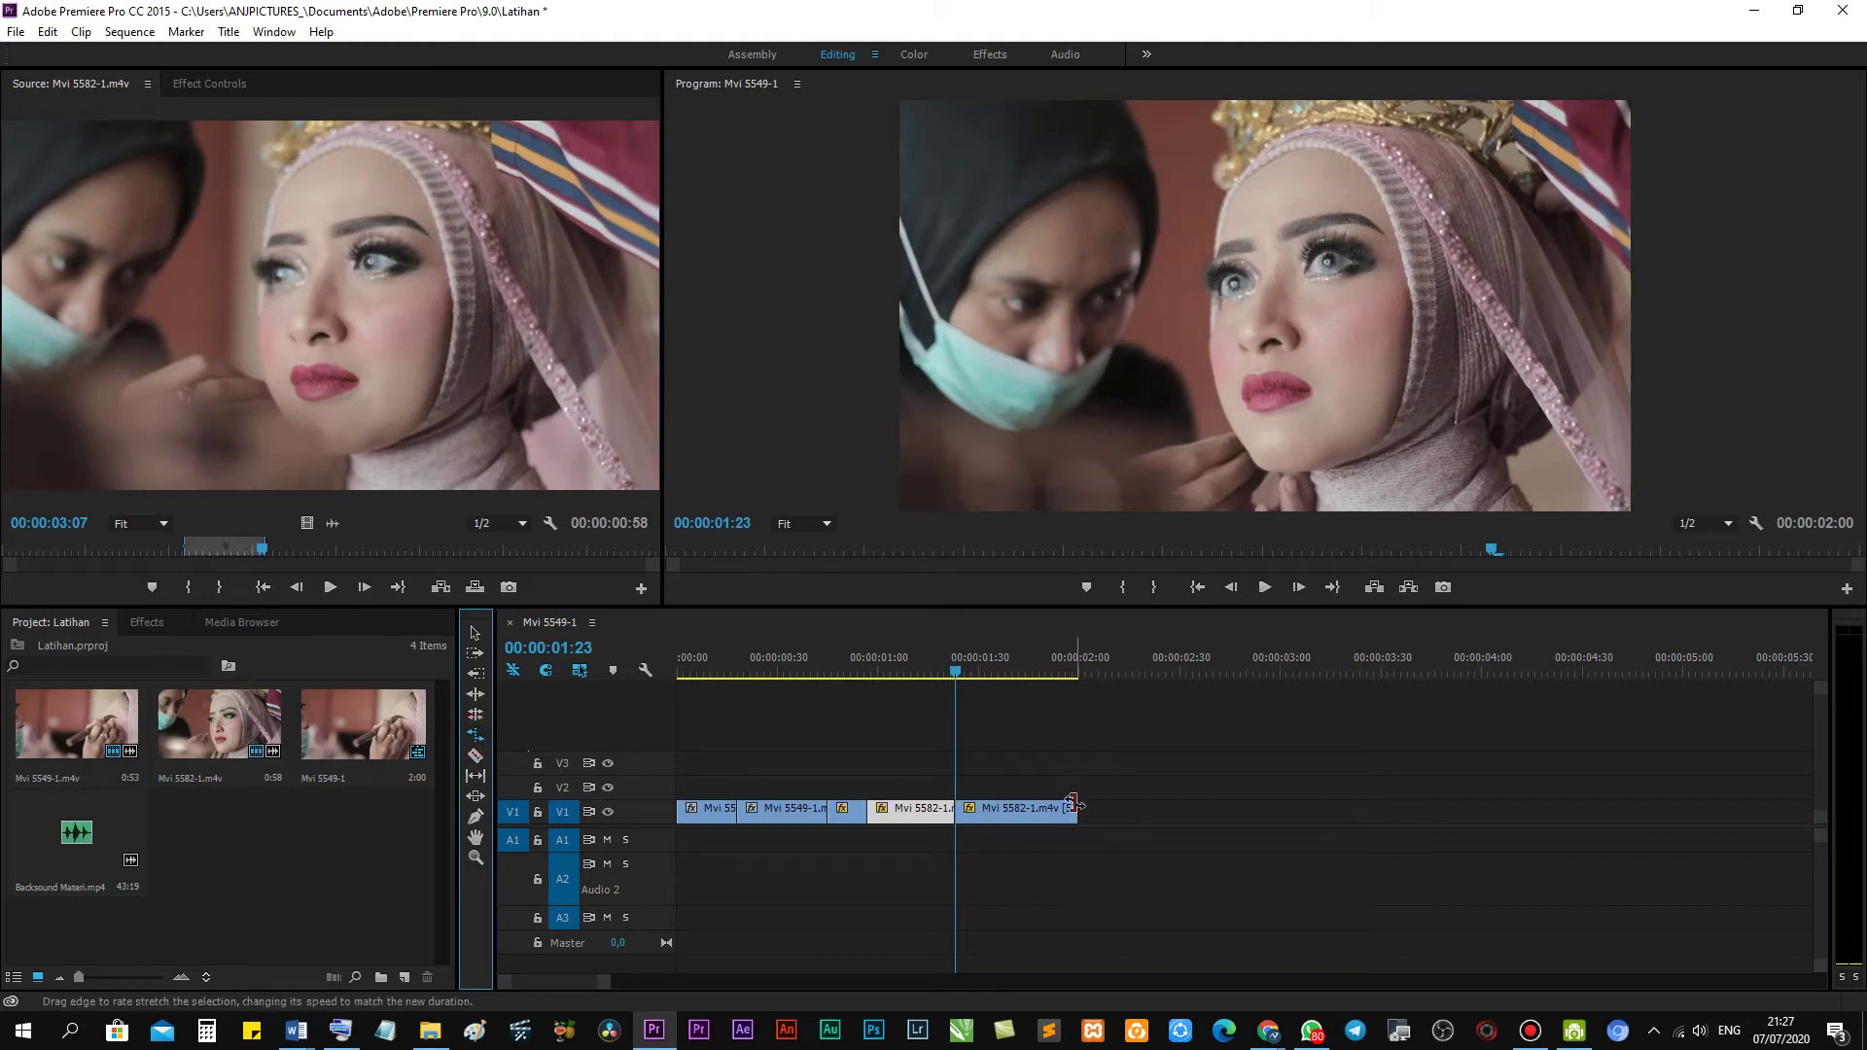
click(1073, 806)
drag(1073, 804, 995, 809)
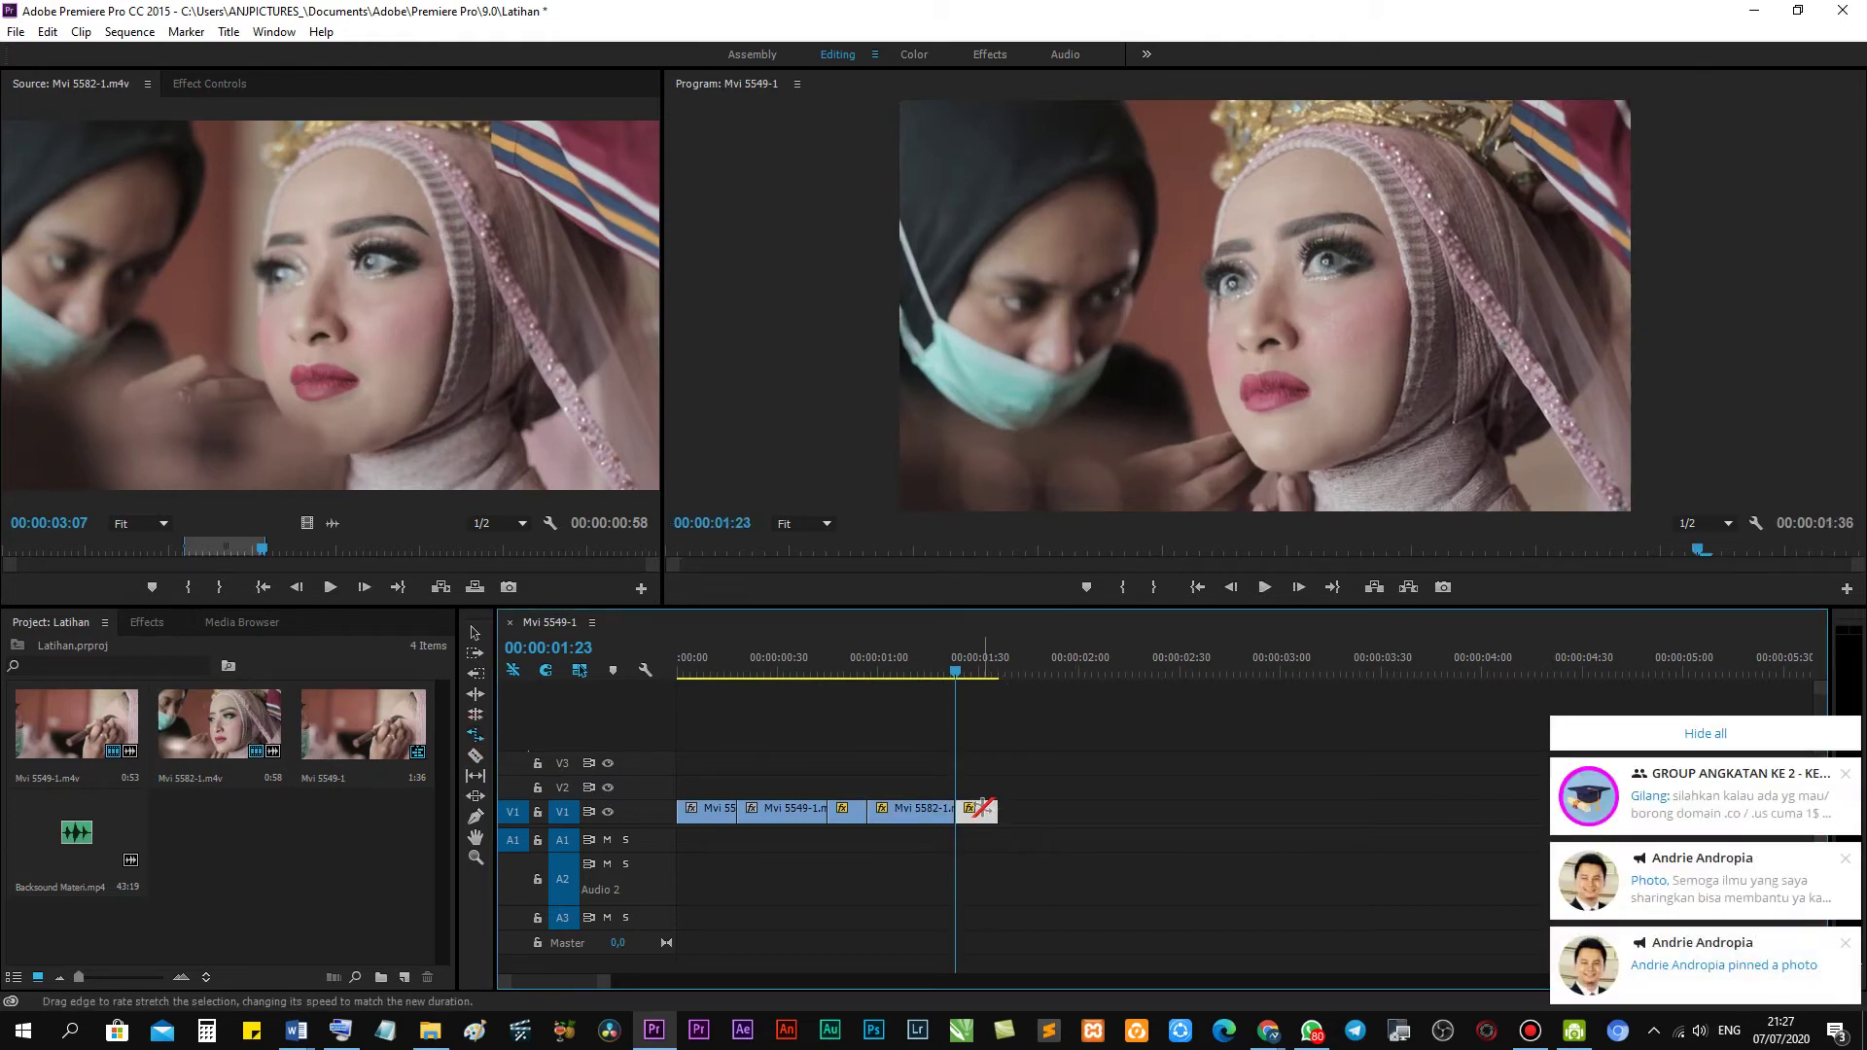
Play the edit twice from 00:00:00:49 to review the shortened ending.
click(842, 667)
key(space)
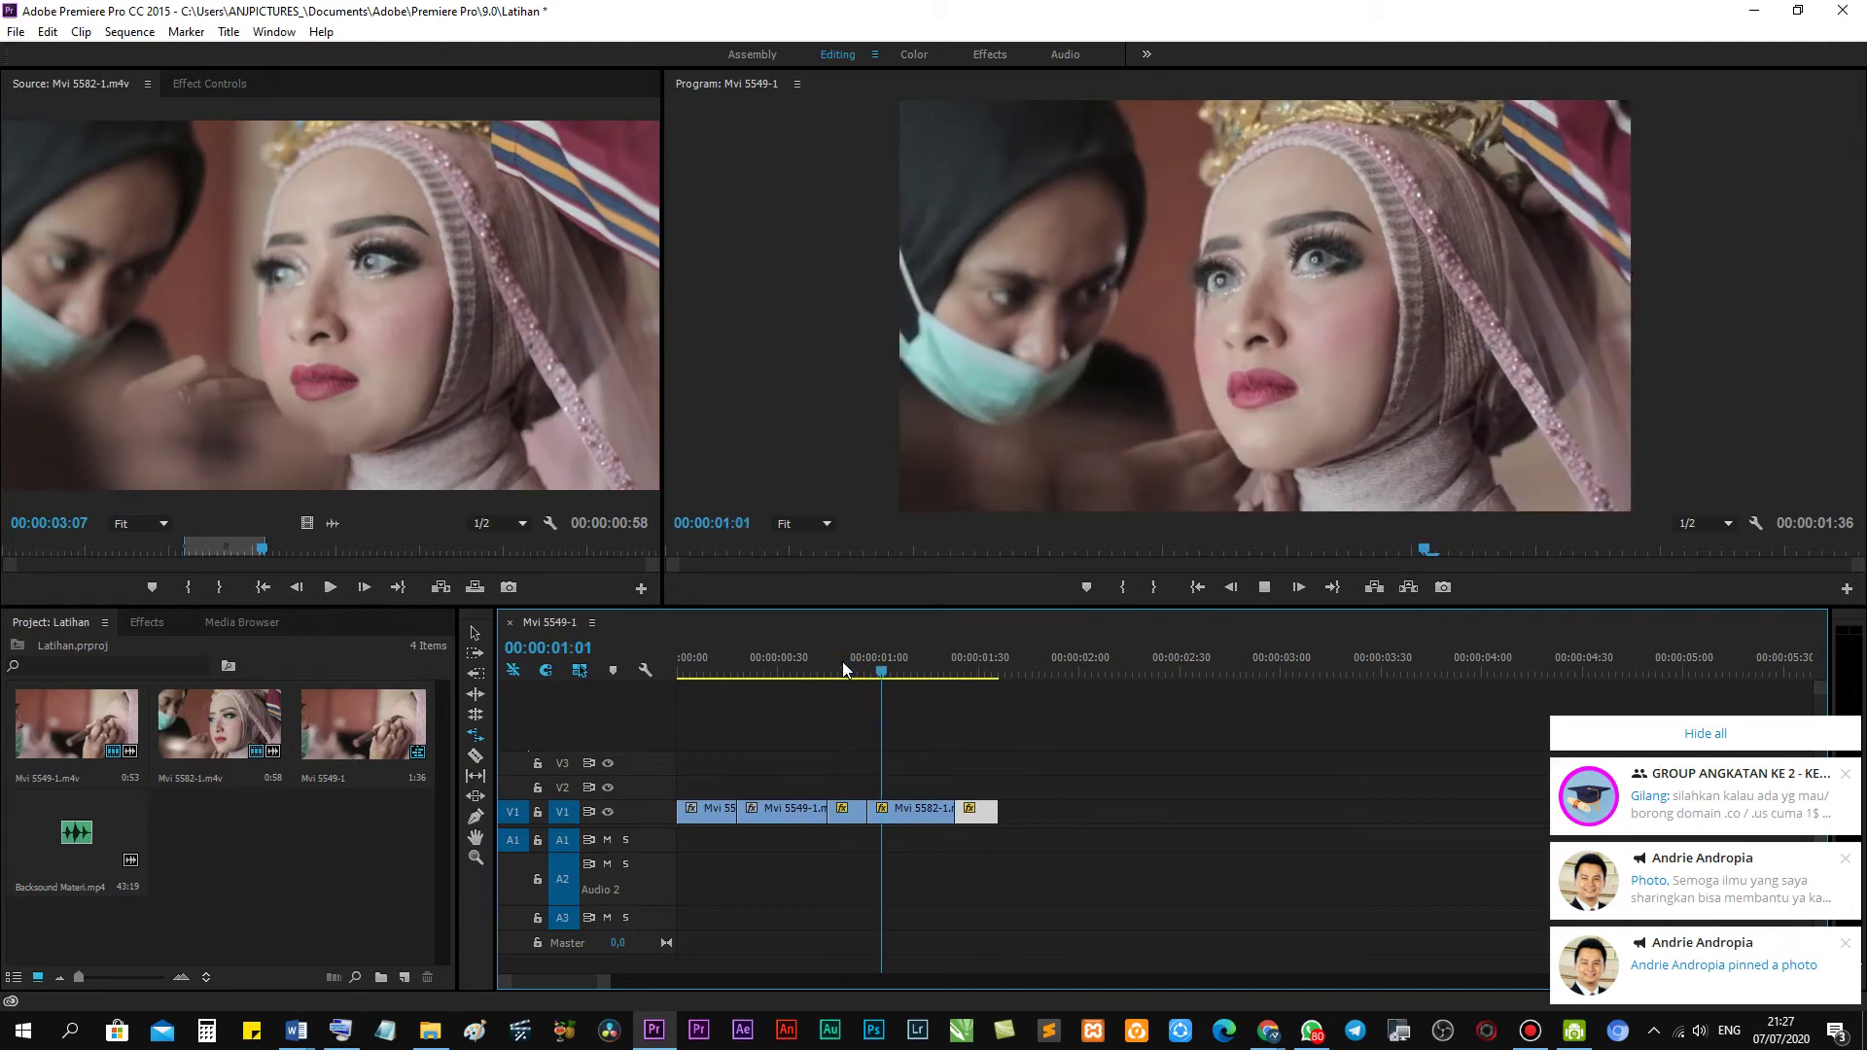
click(842, 665)
key(space)
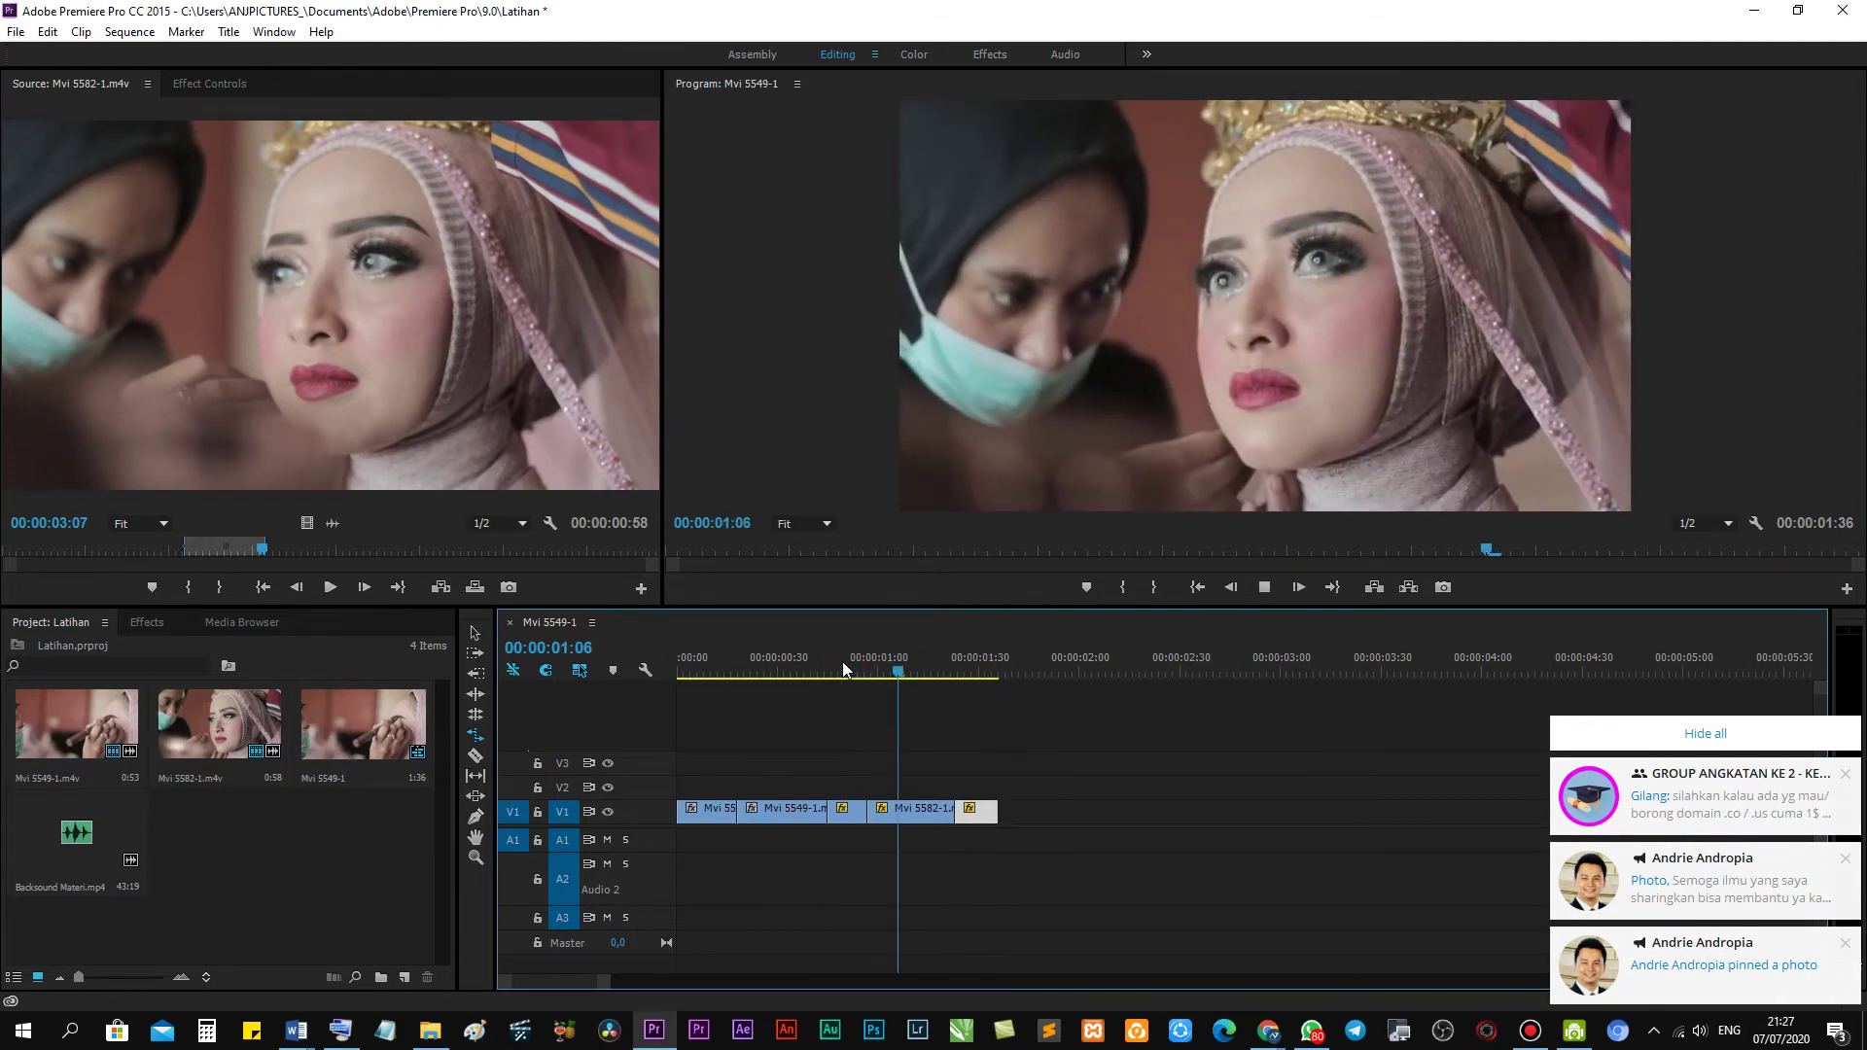
click(842, 665)
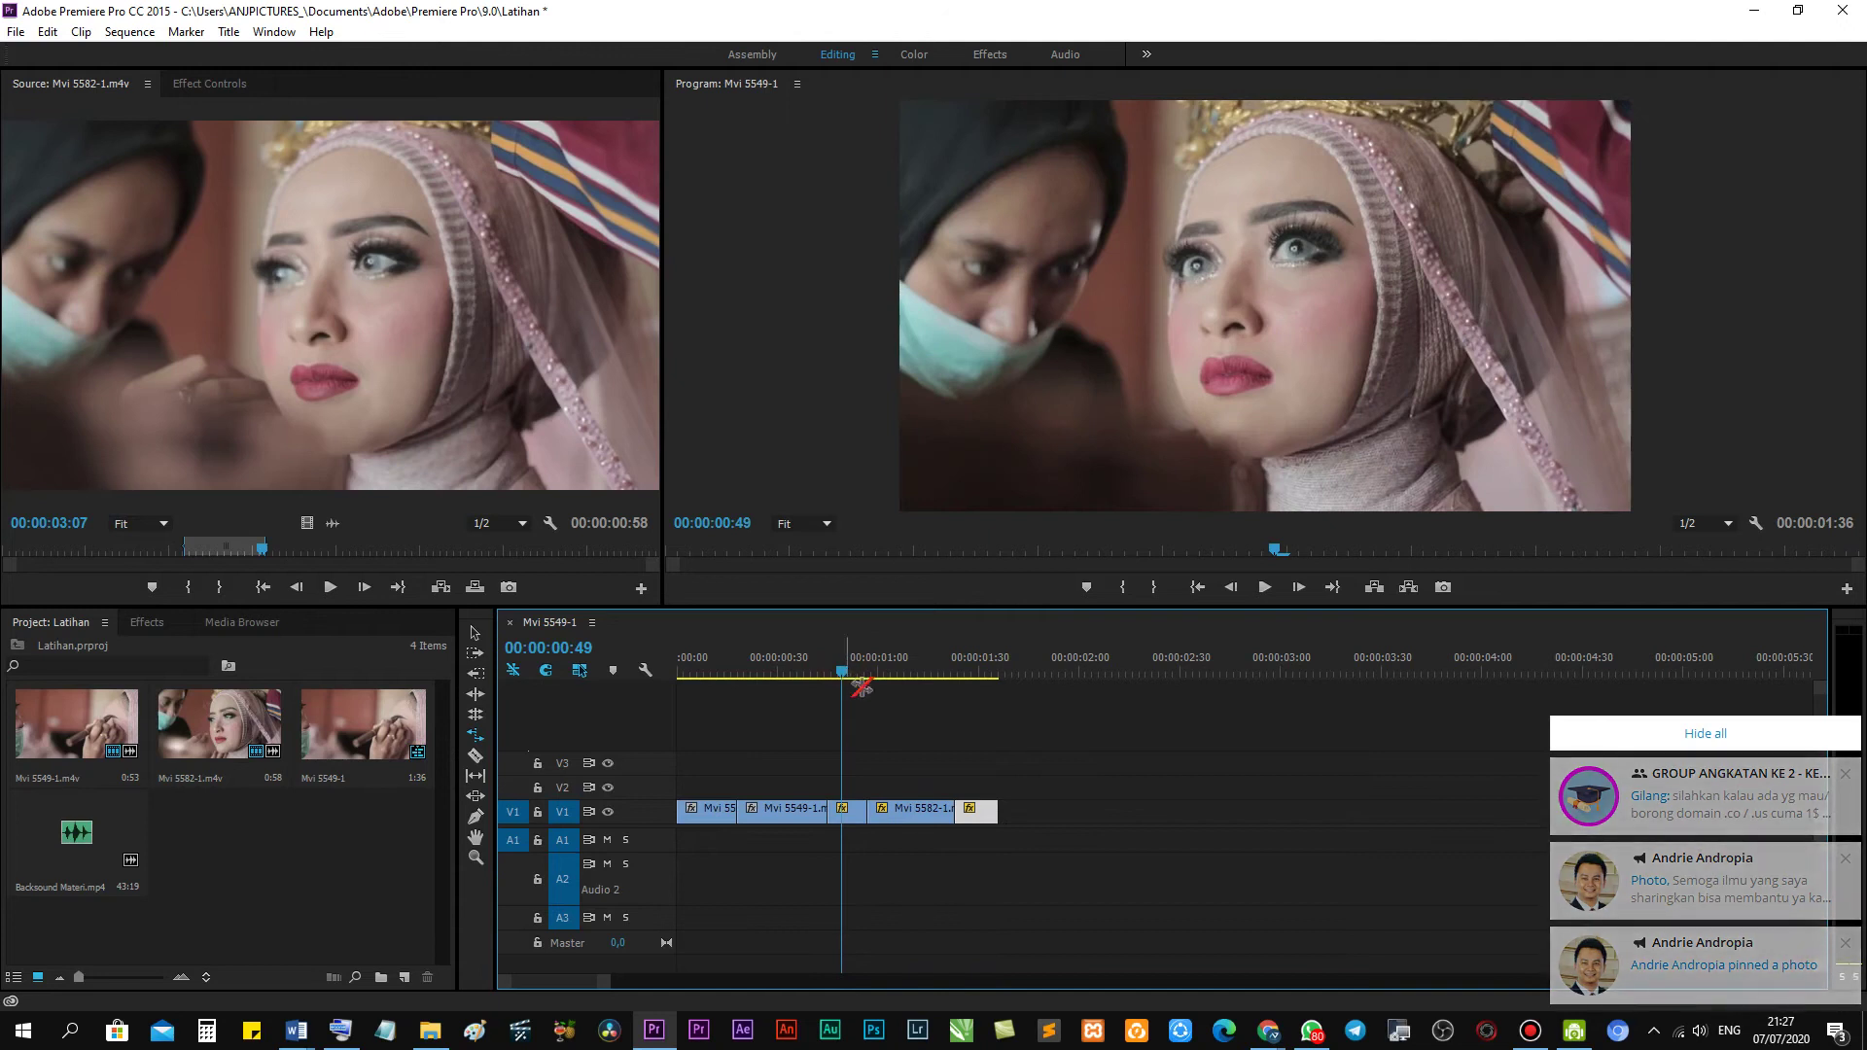
click(472, 634)
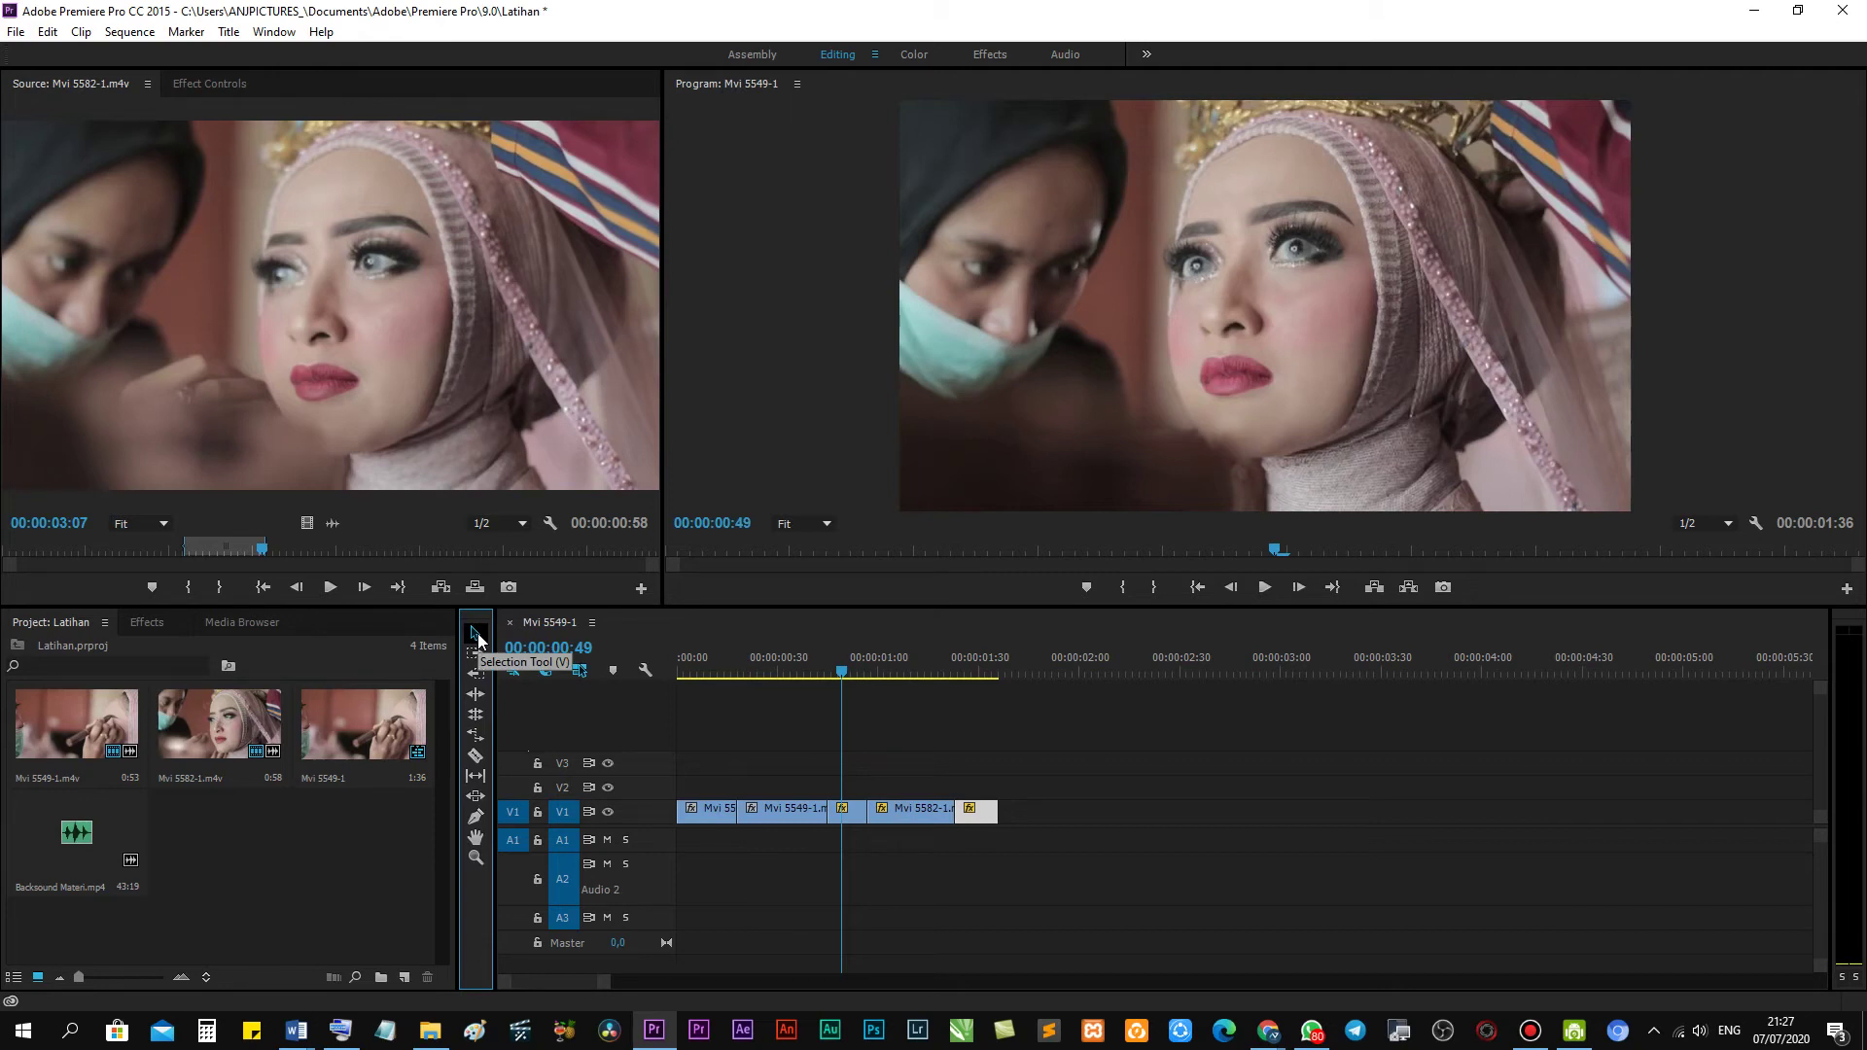
Move the last short clip right and rate-stretch Mvi 5582-1 to 33.4% to fill the gap.
drag(981, 822, 1034, 813)
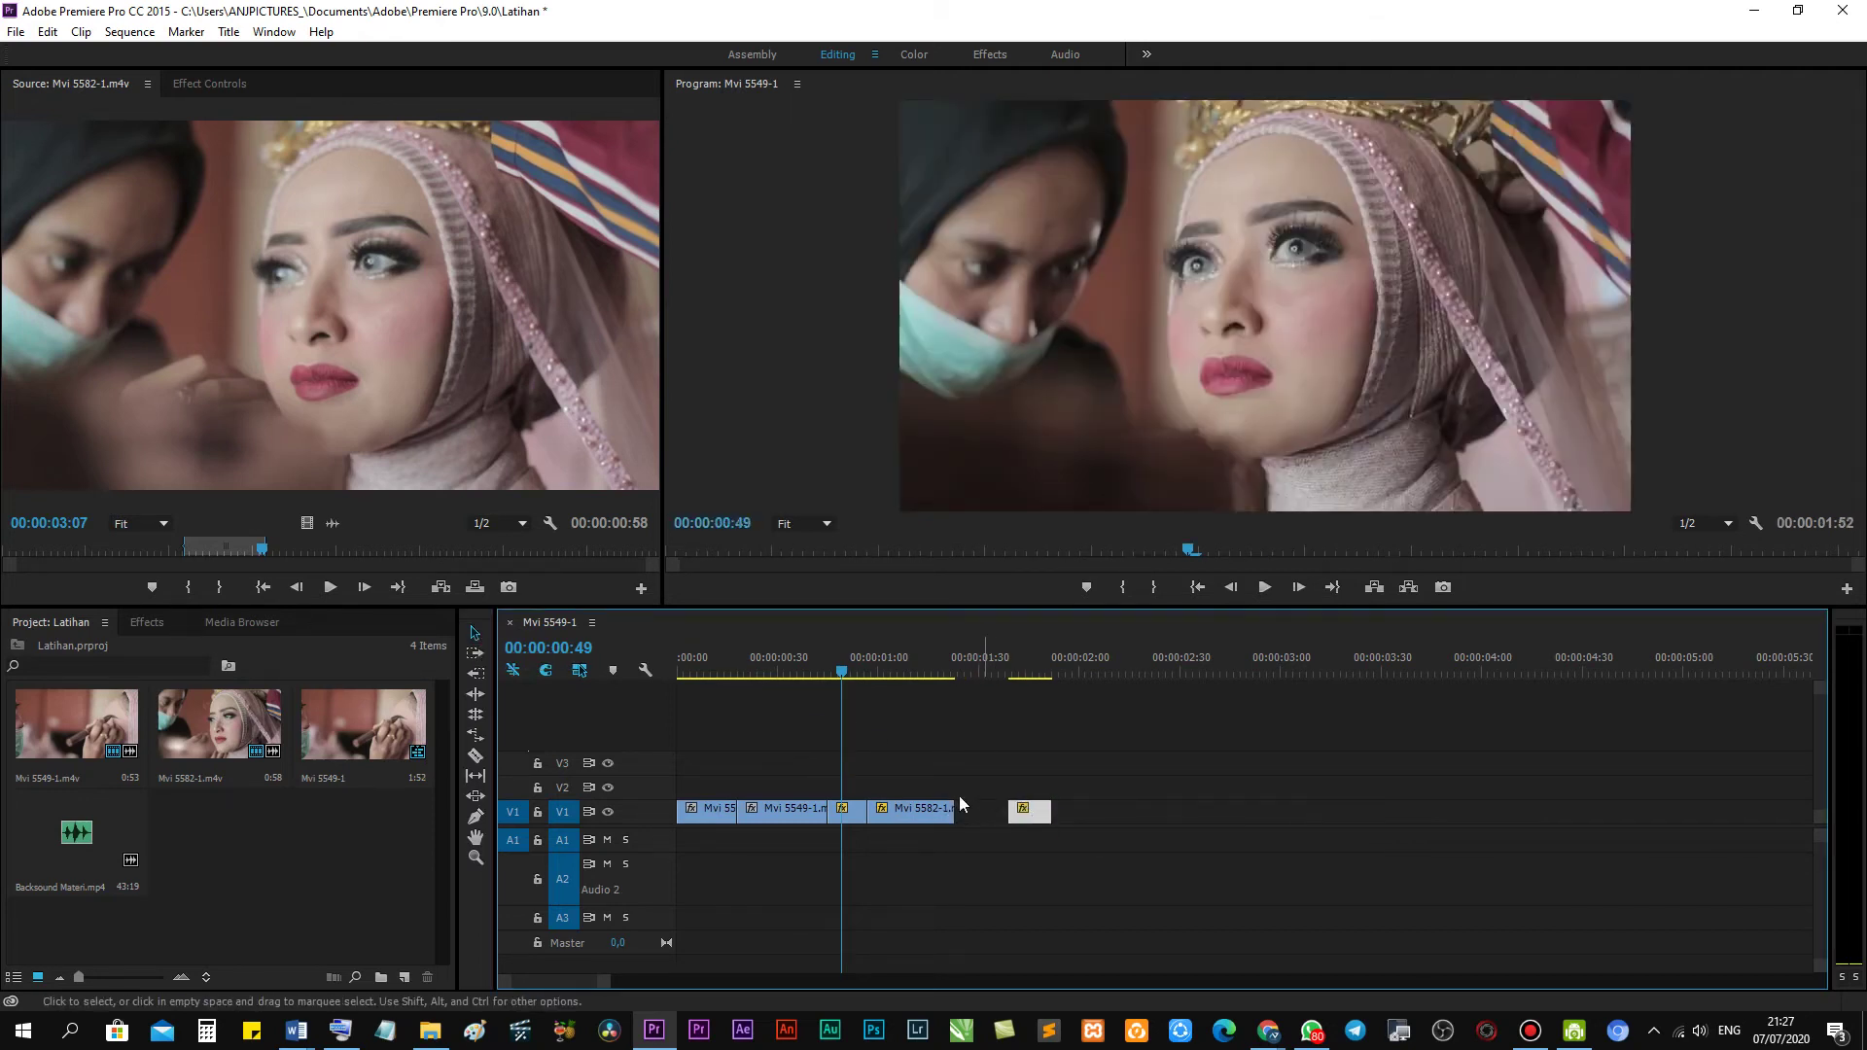
click(922, 811)
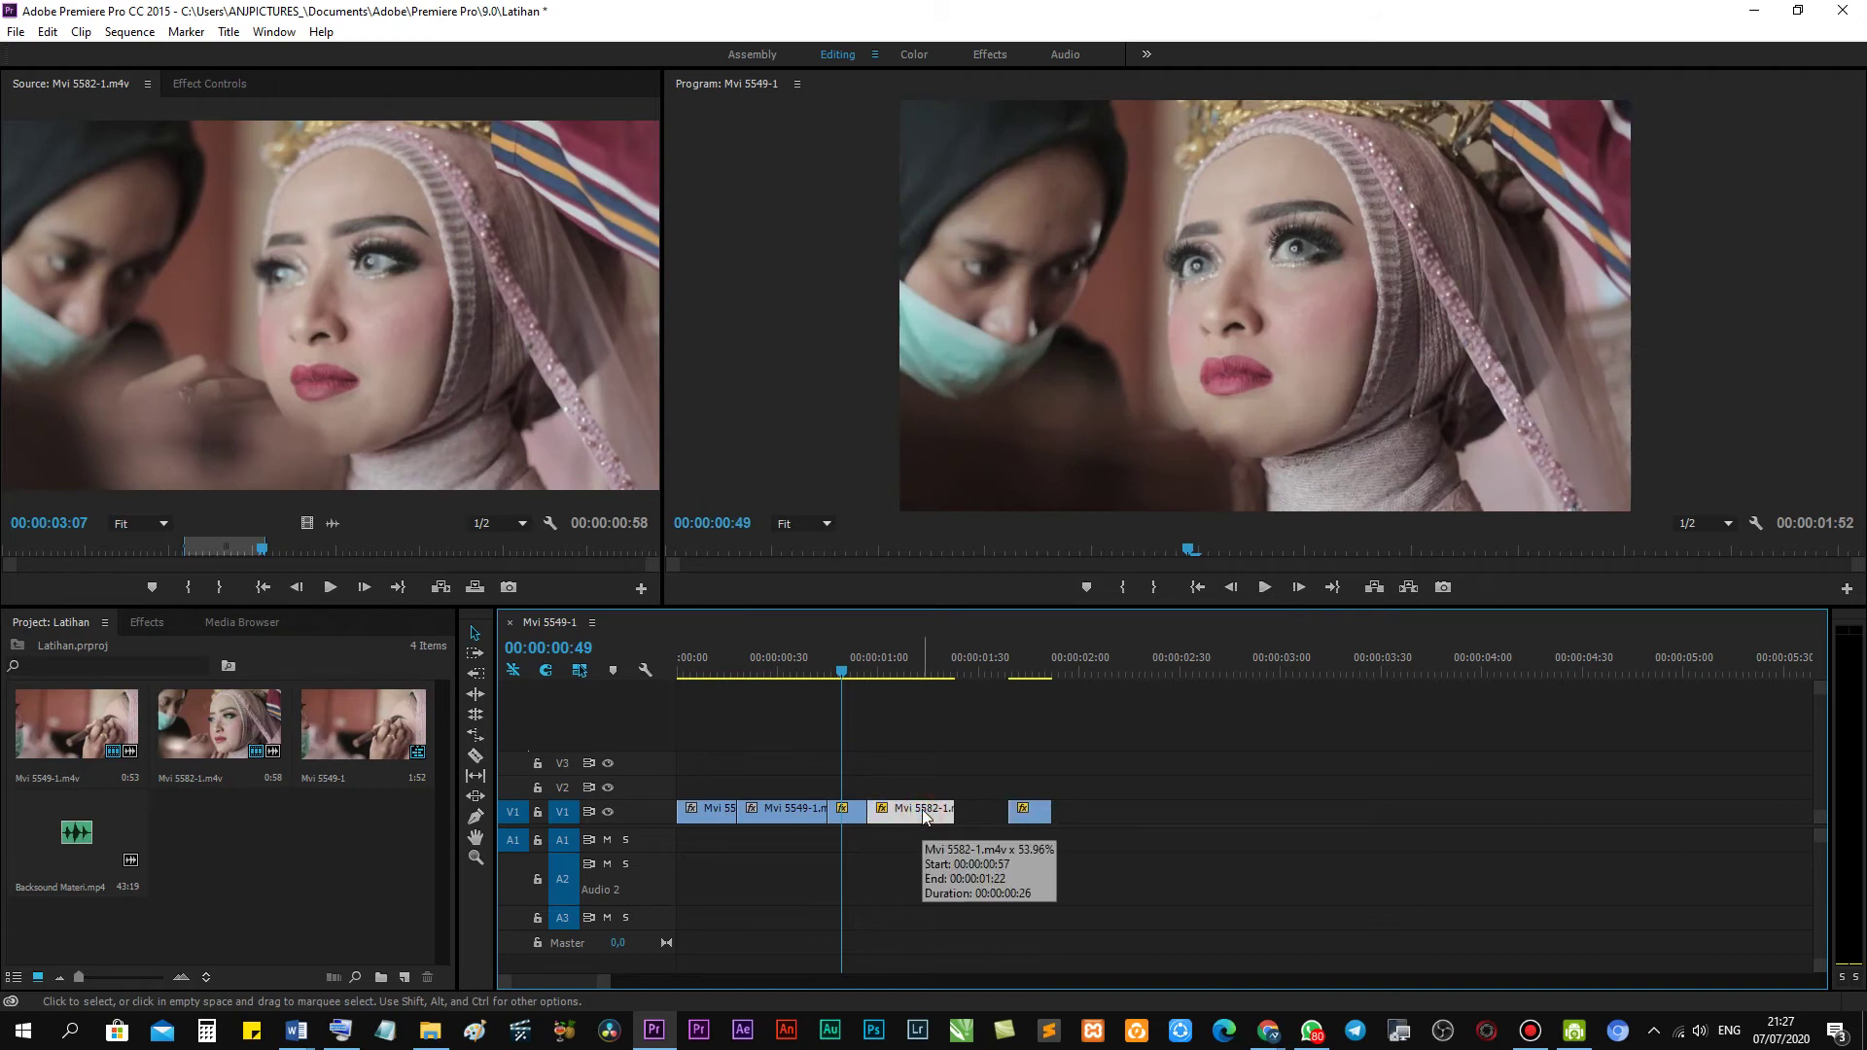
click(483, 731)
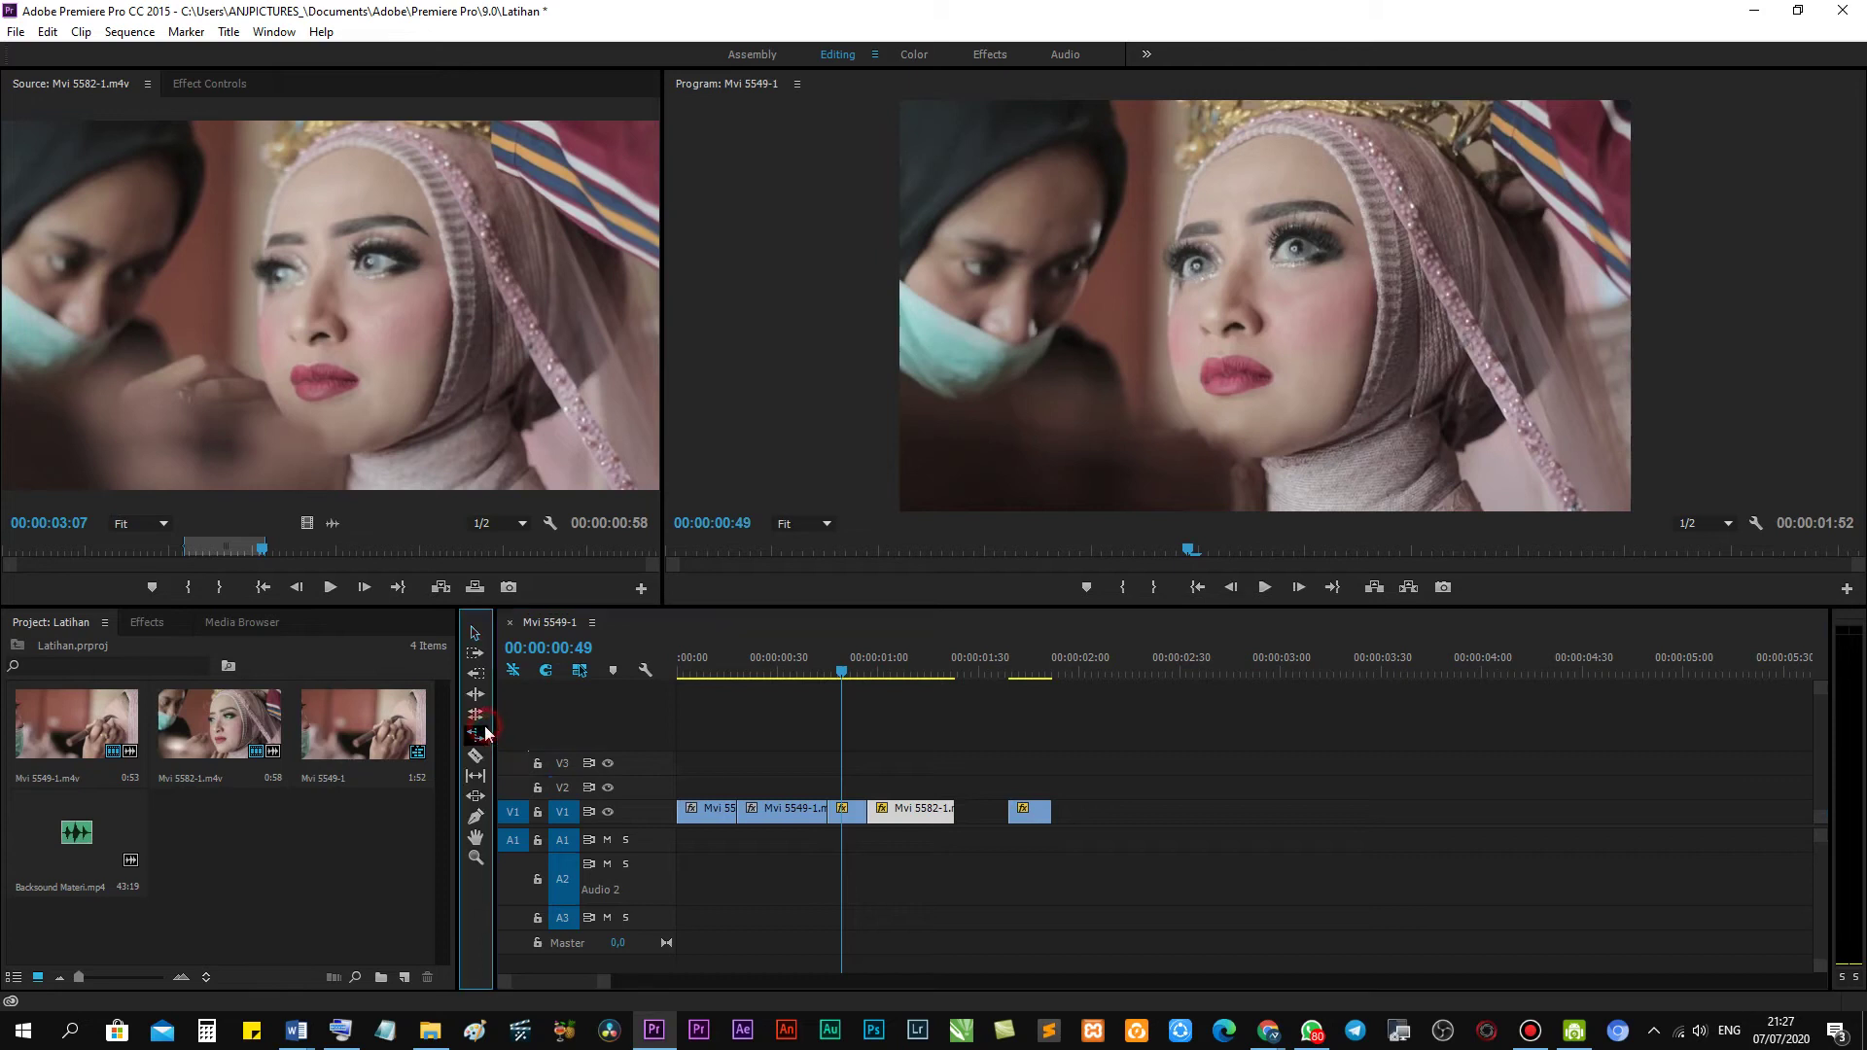
drag(948, 810, 1006, 811)
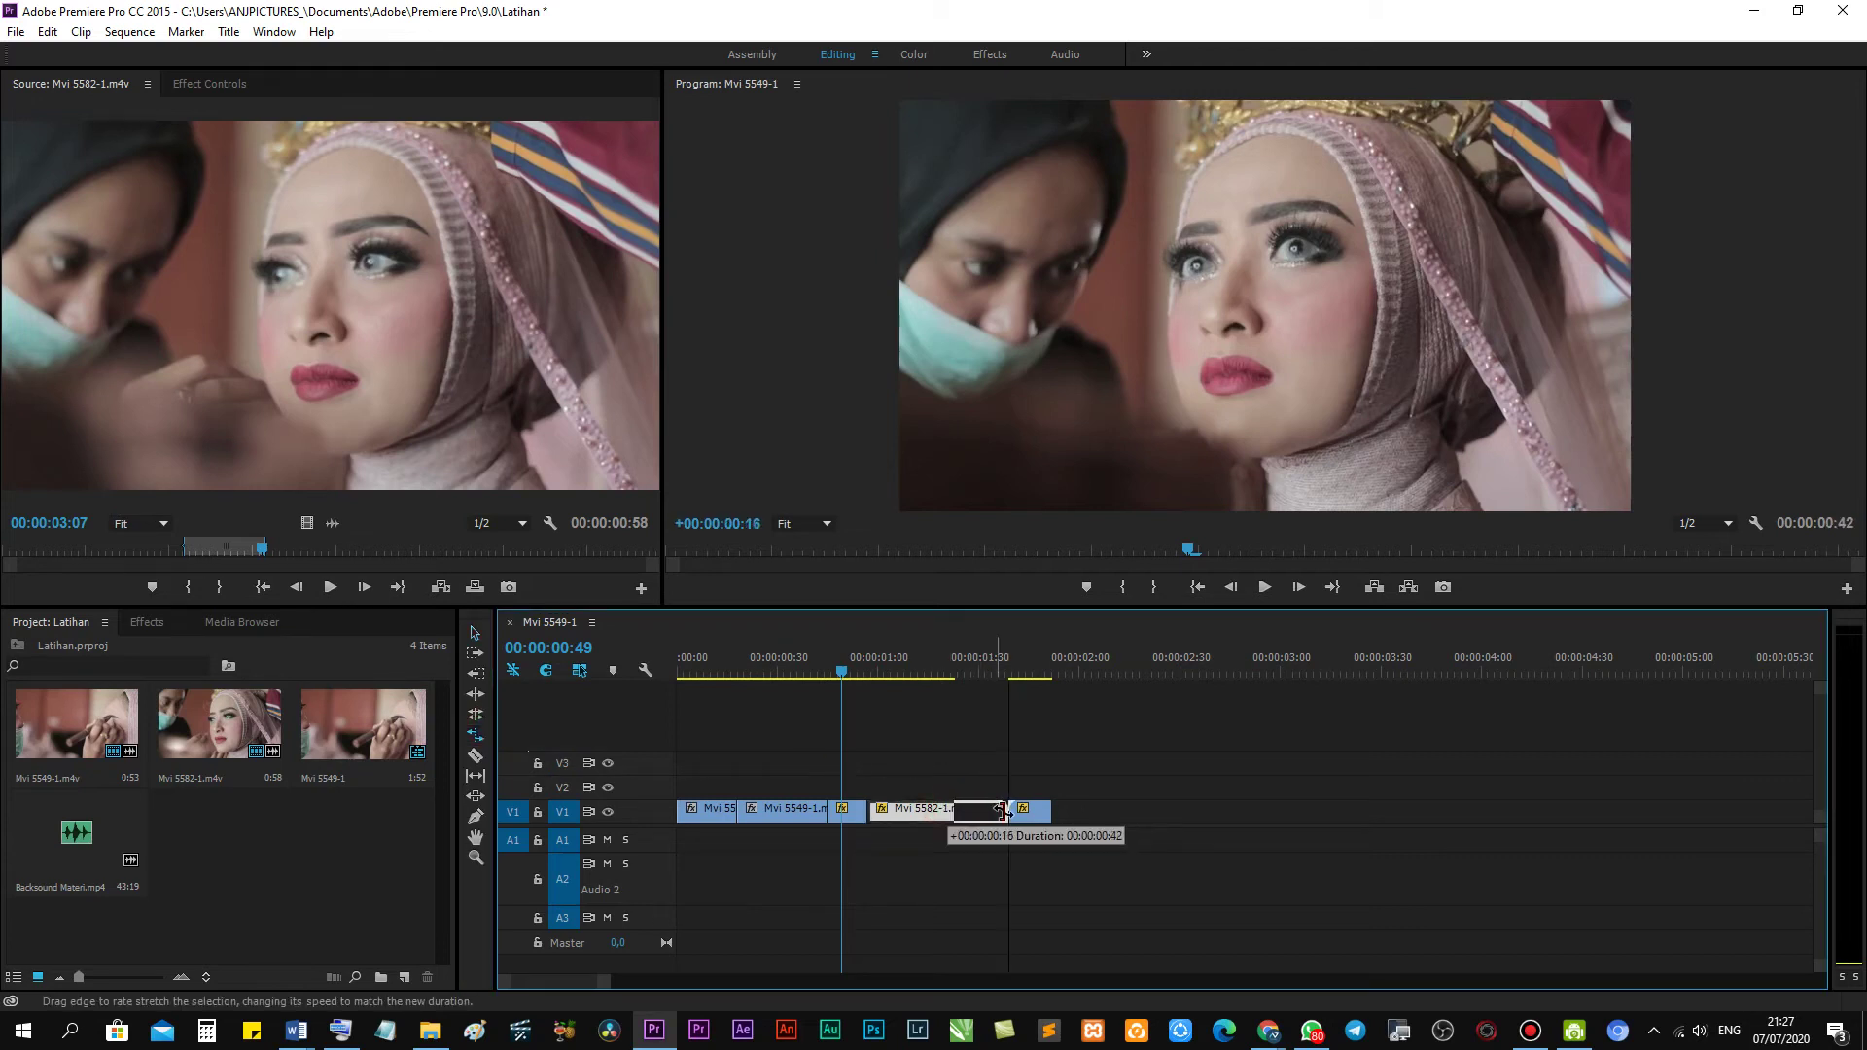
Play the slowed section several times, including from 00:00:00:48.
click(815, 657)
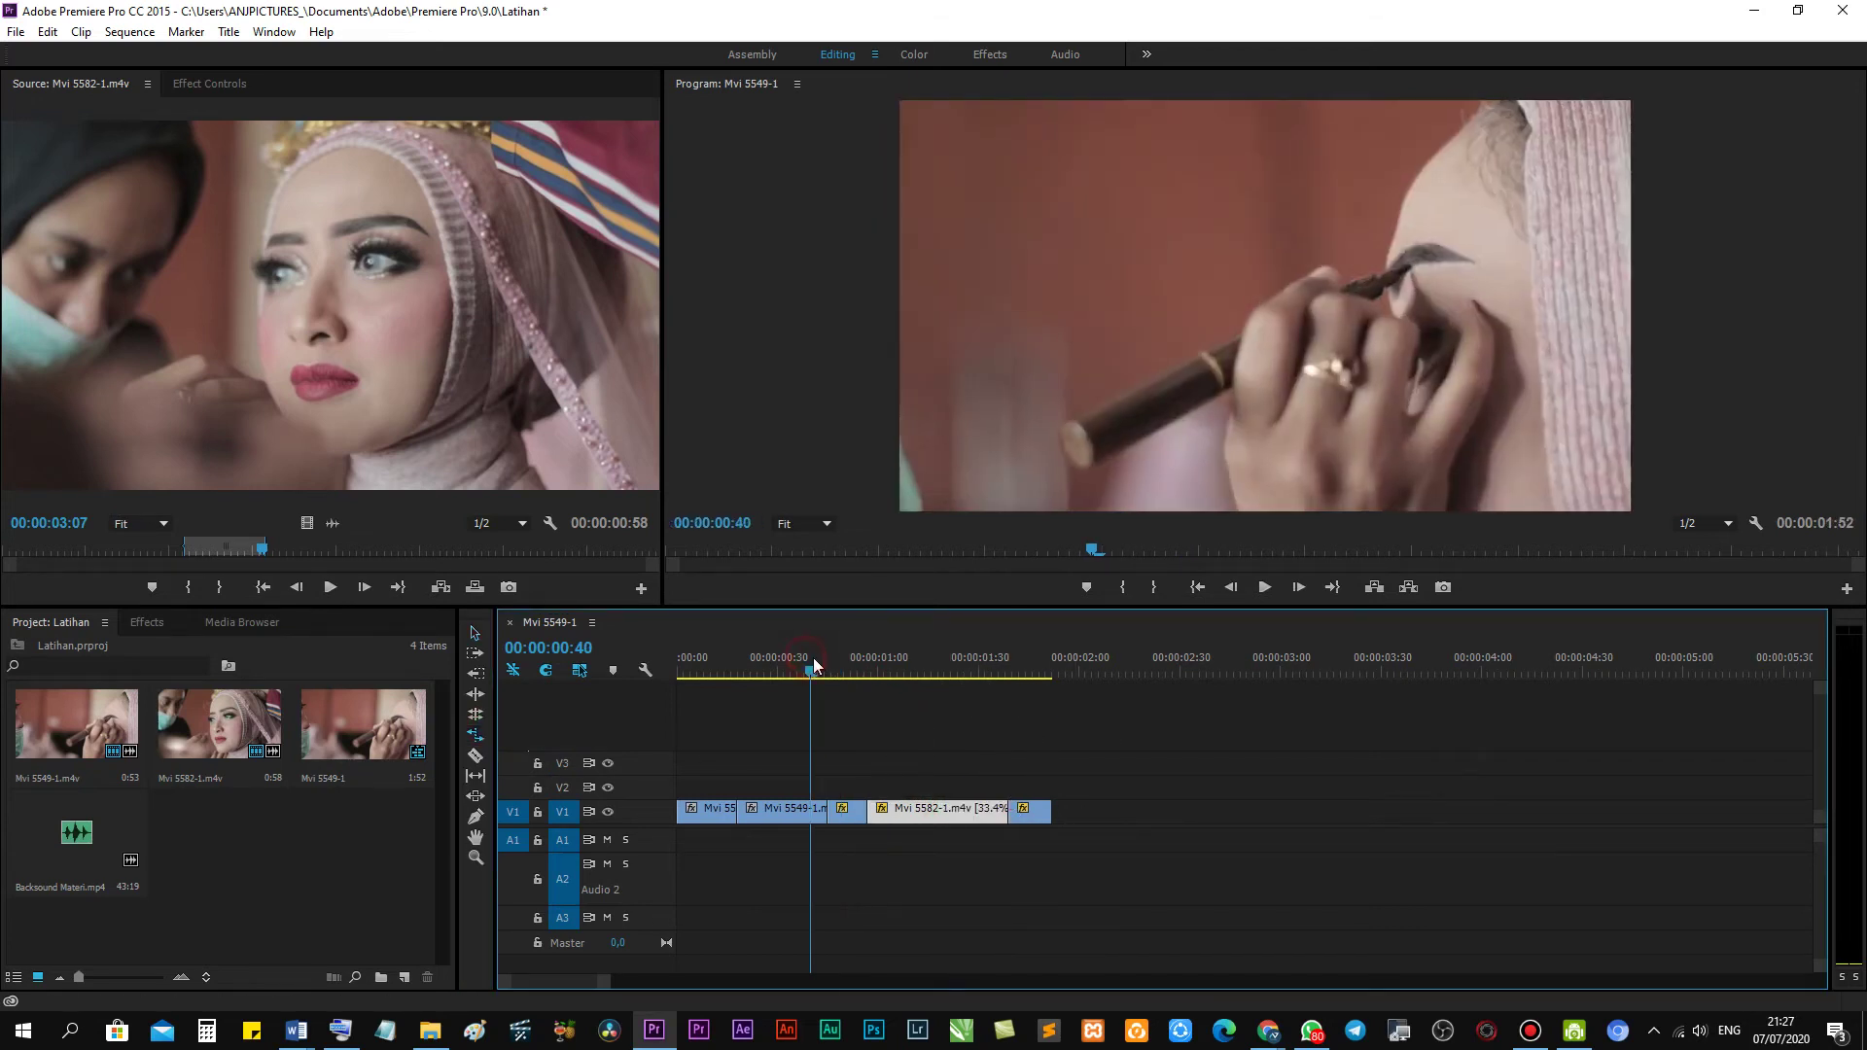
key(space)
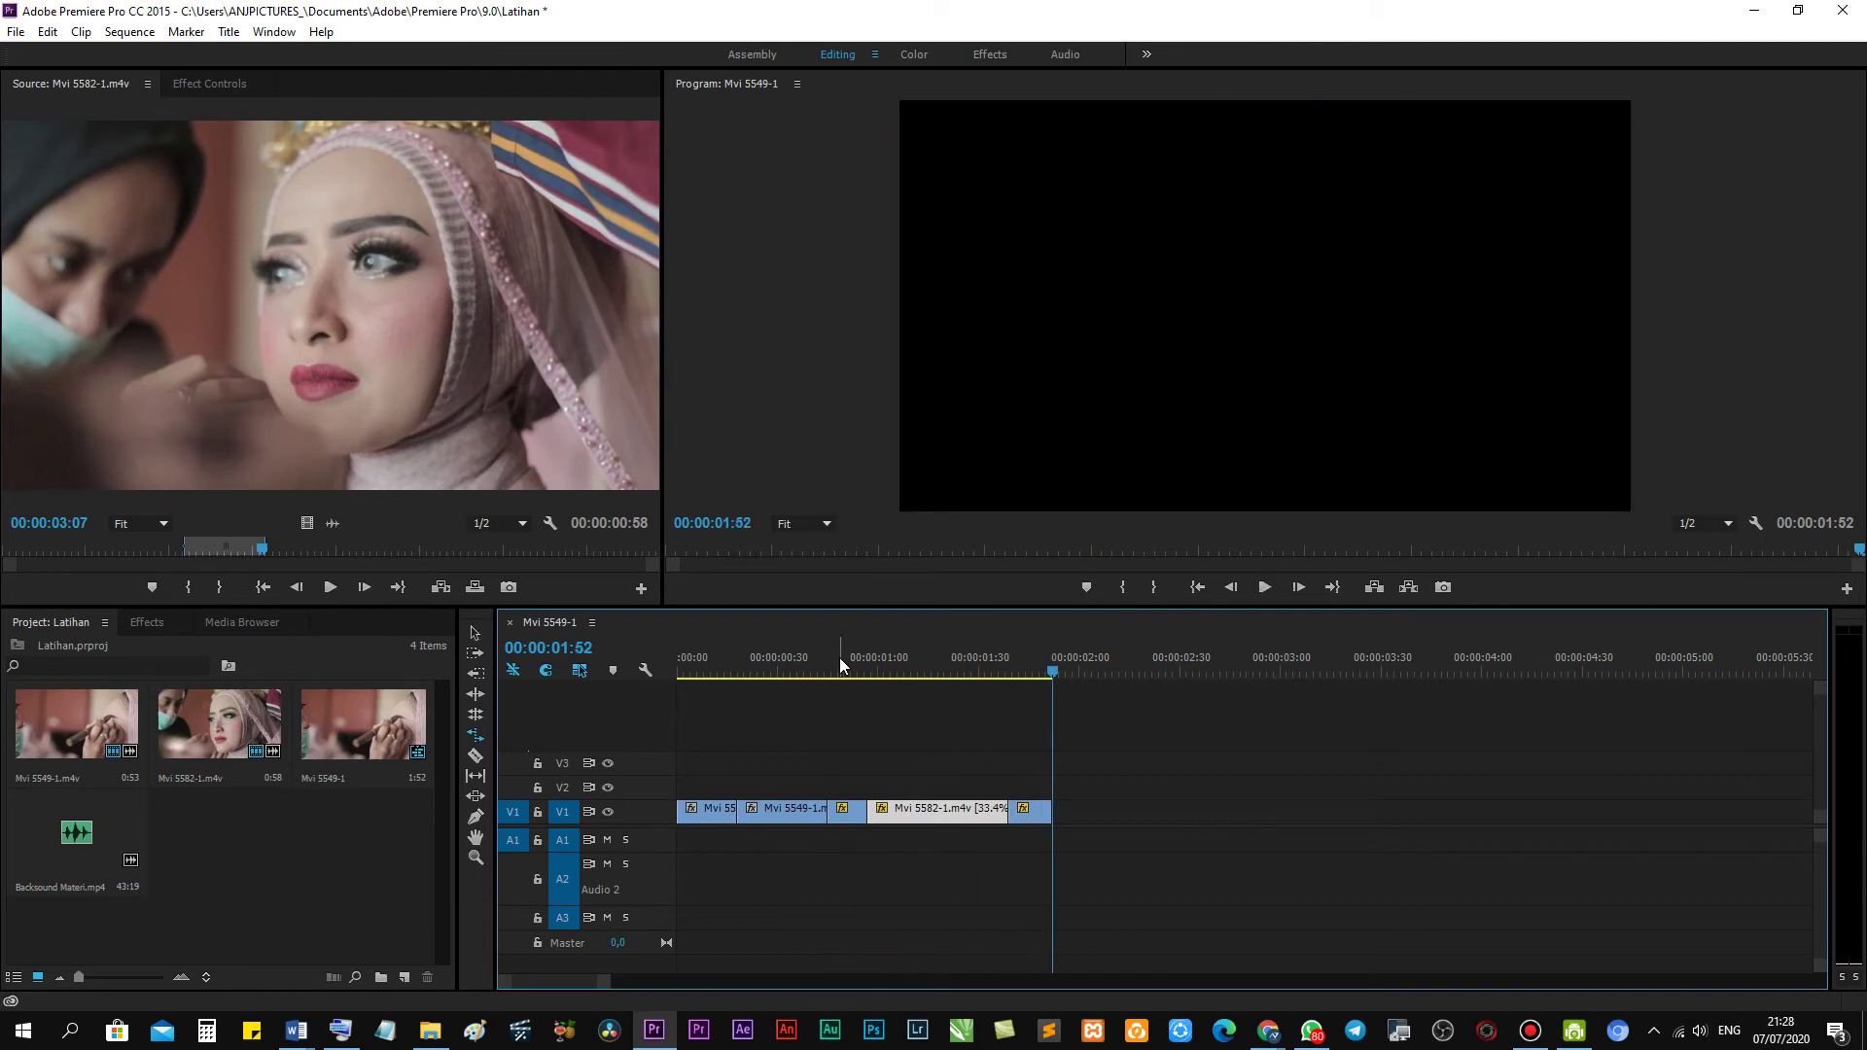
click(838, 658)
key(space)
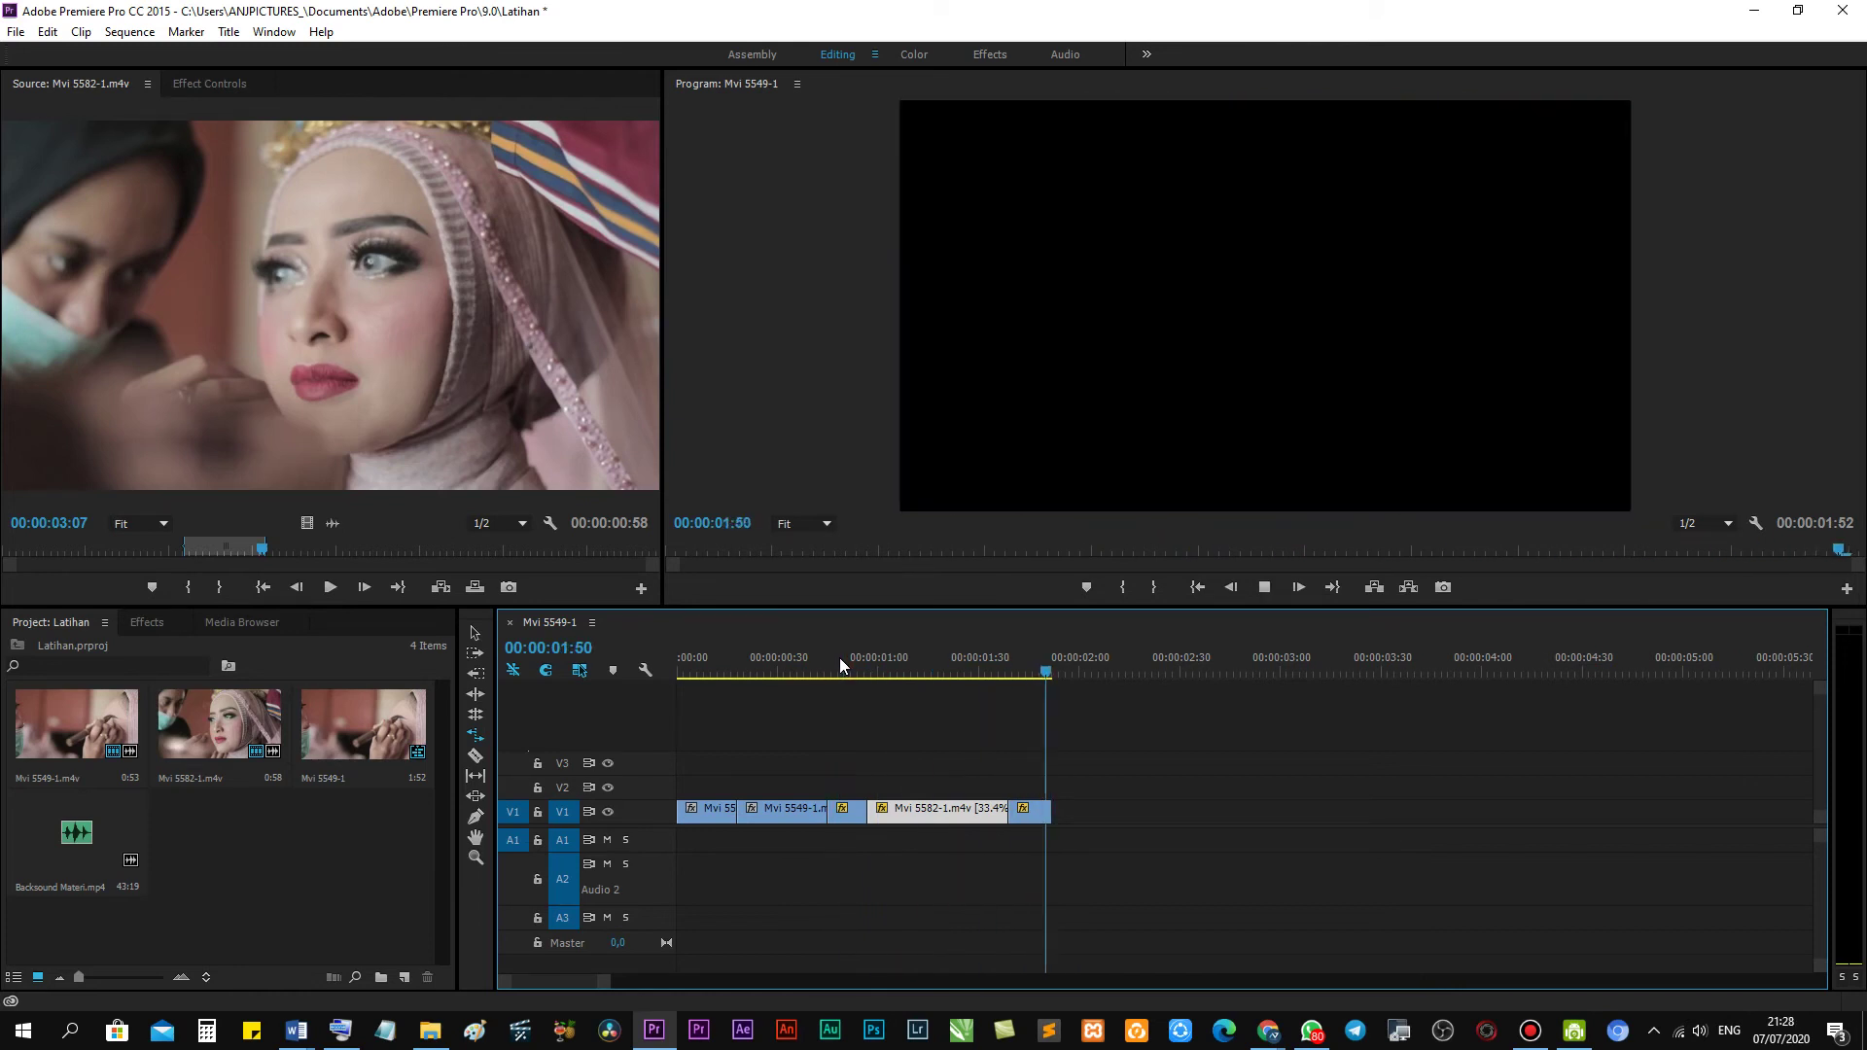
click(828, 658)
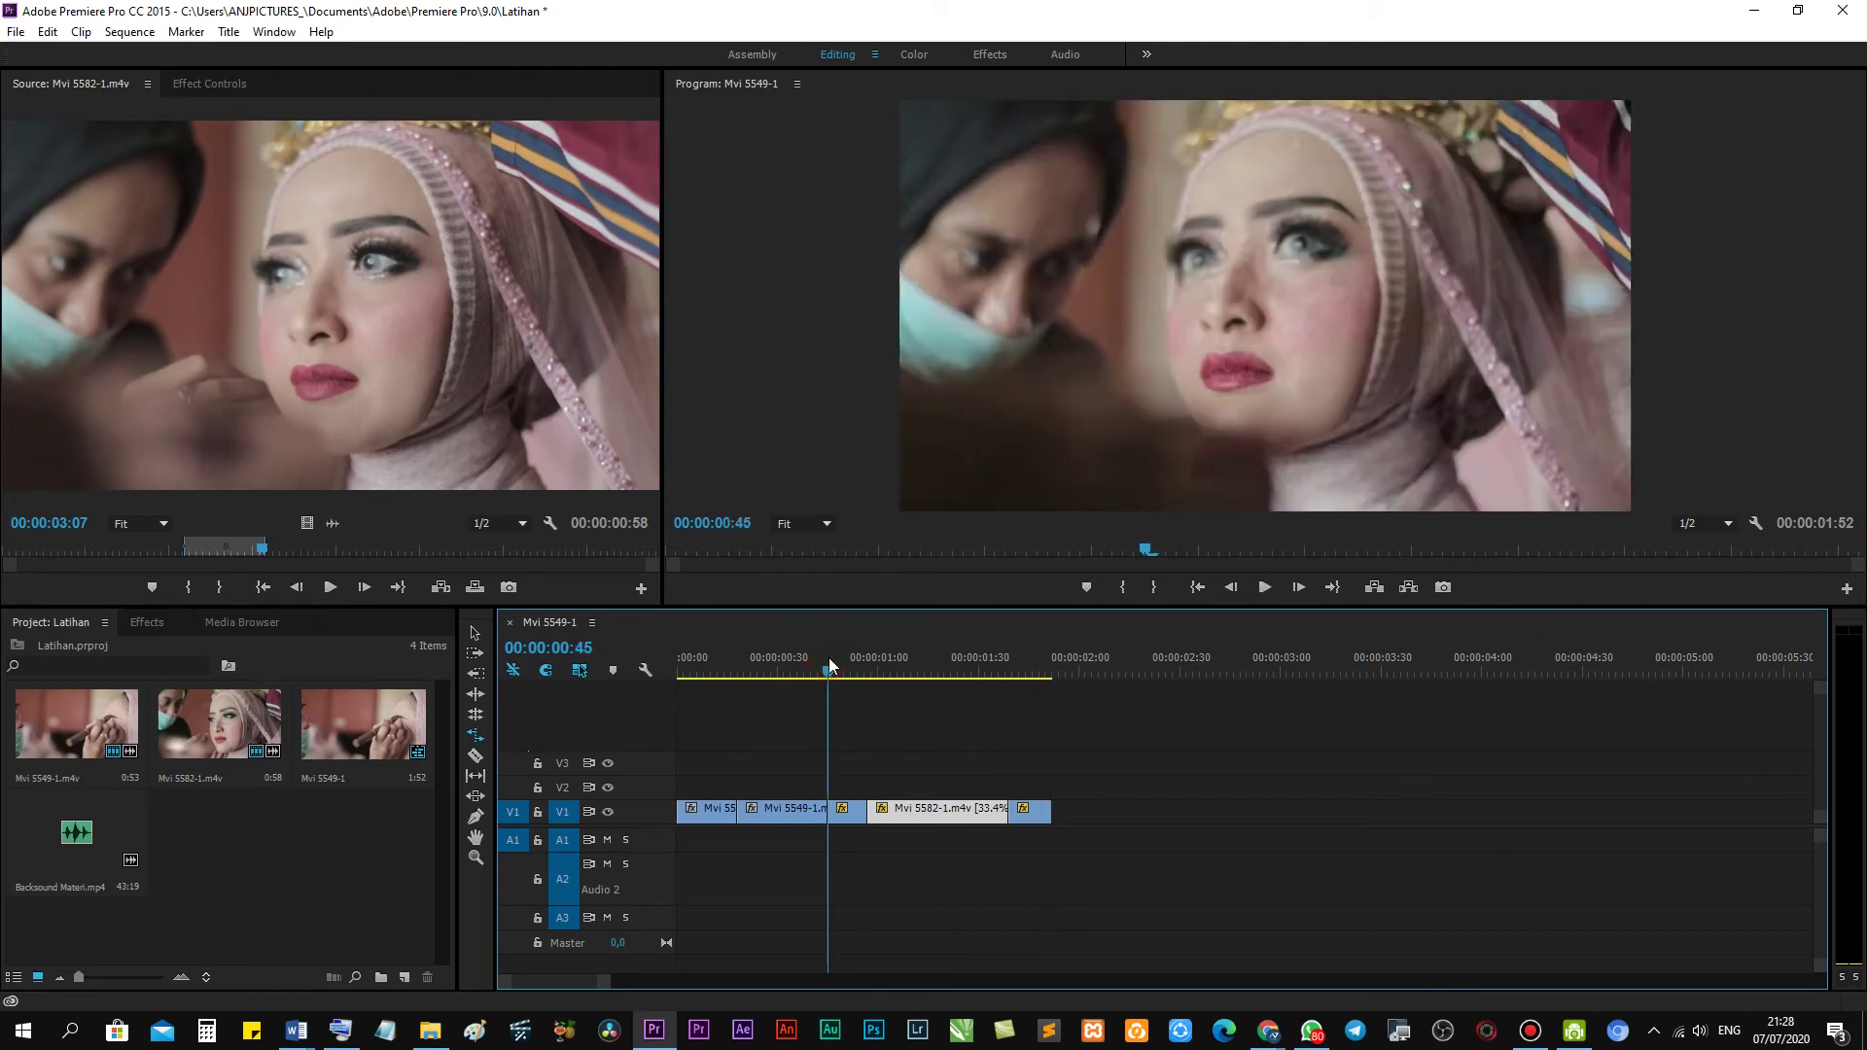
key(space)
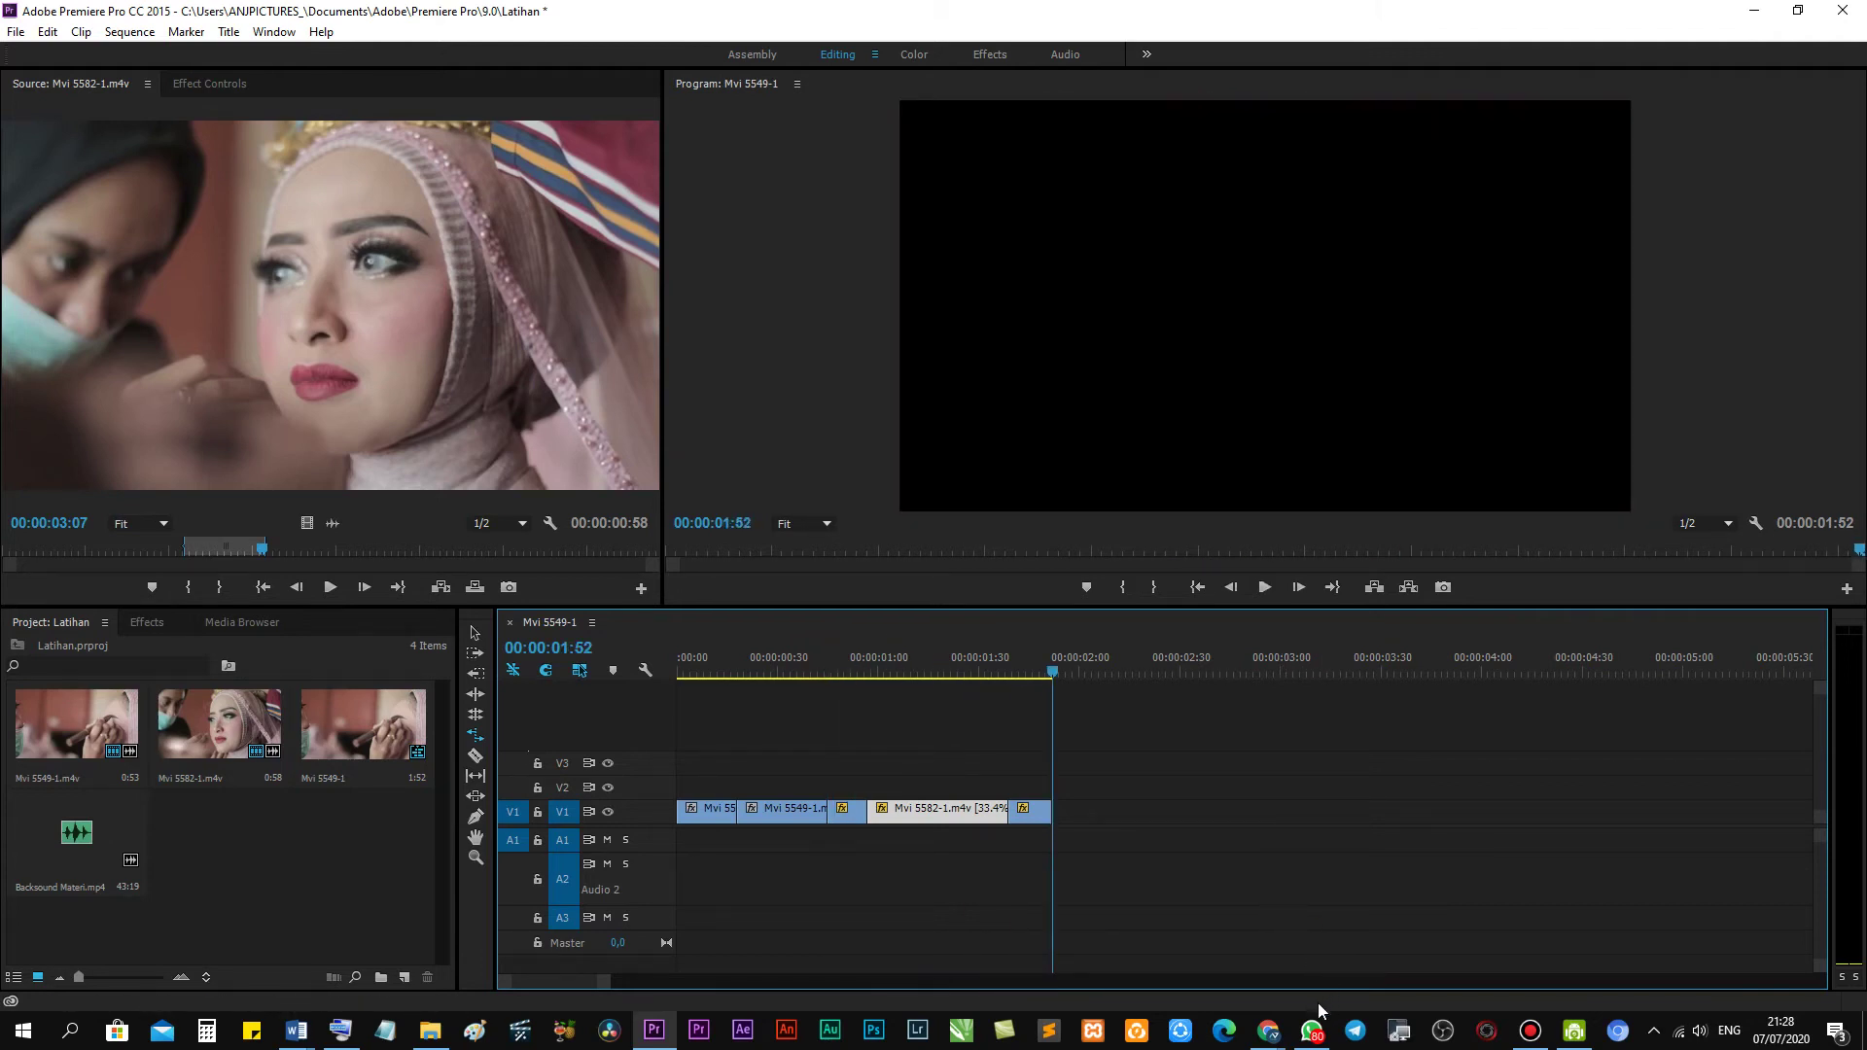
mouse_move(1267, 1033)
click(1239, 964)
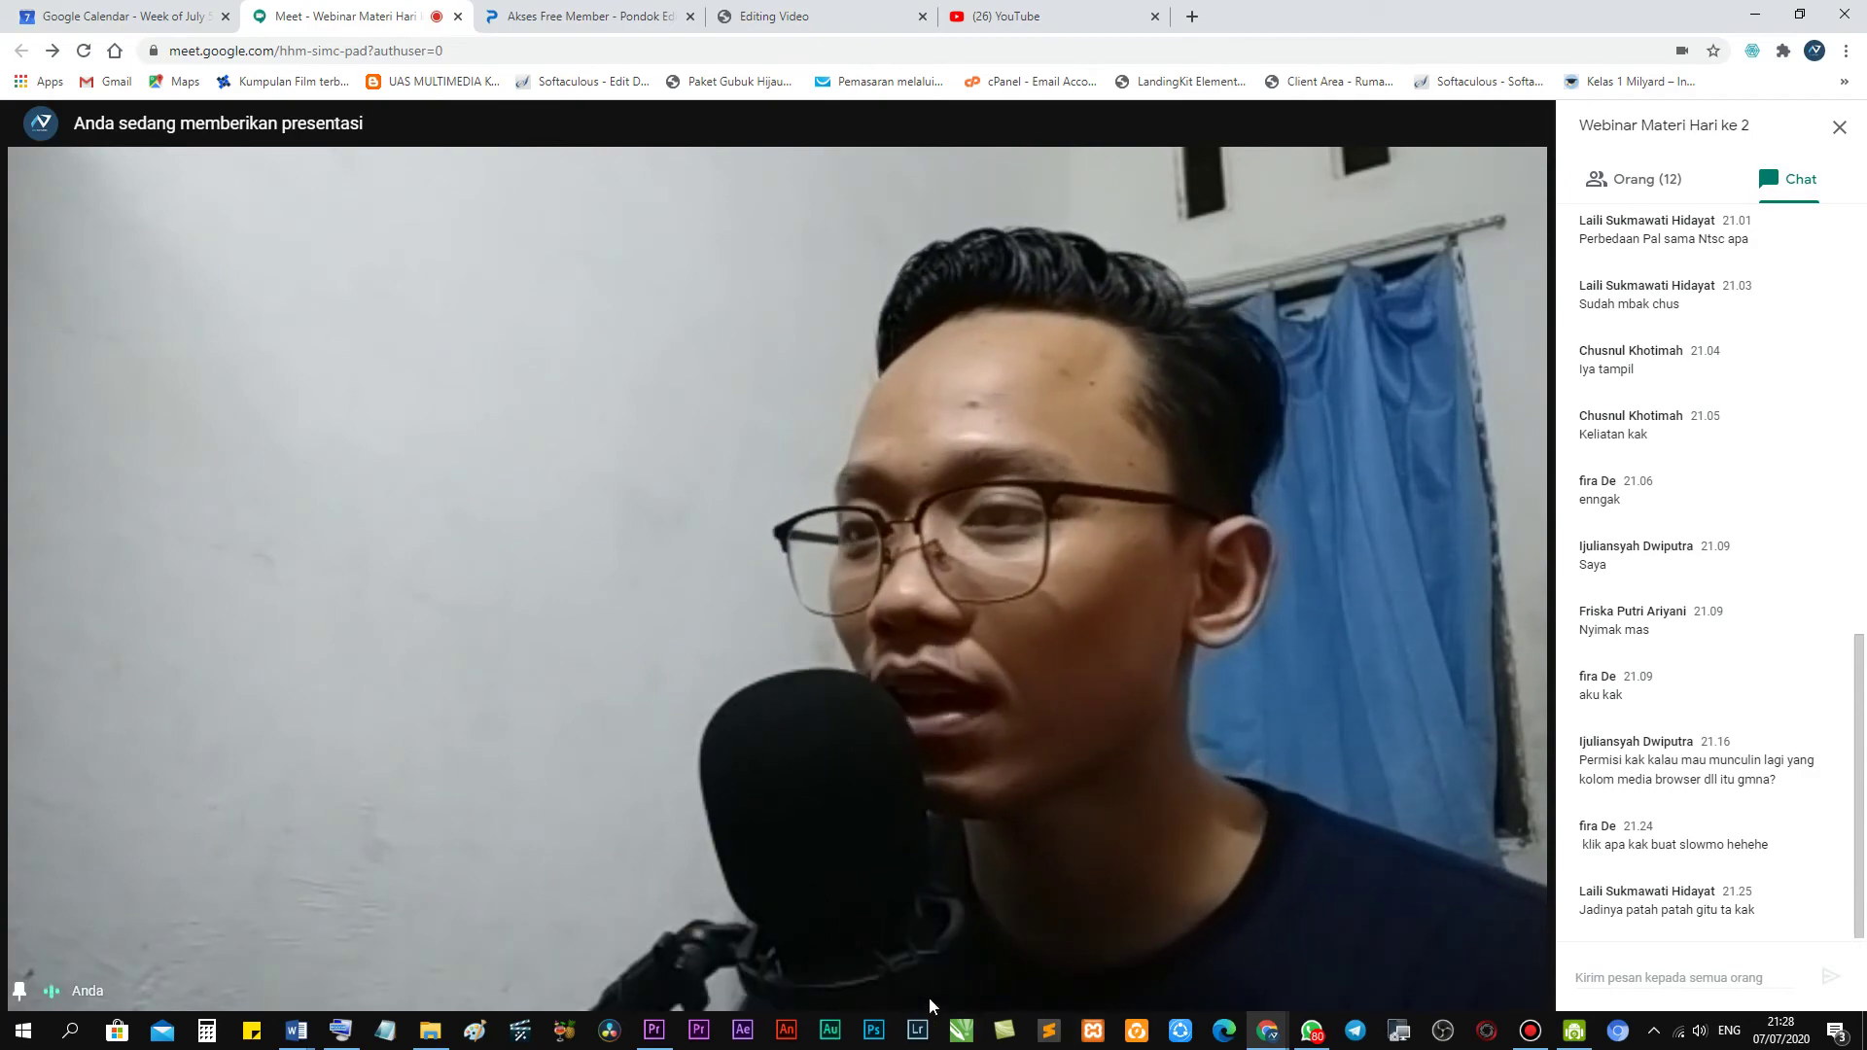
click(698, 1029)
Scrub back and forth across the 33.4% Mvi 5582-1 clip between about 0:58 and 1:17.
click(891, 665)
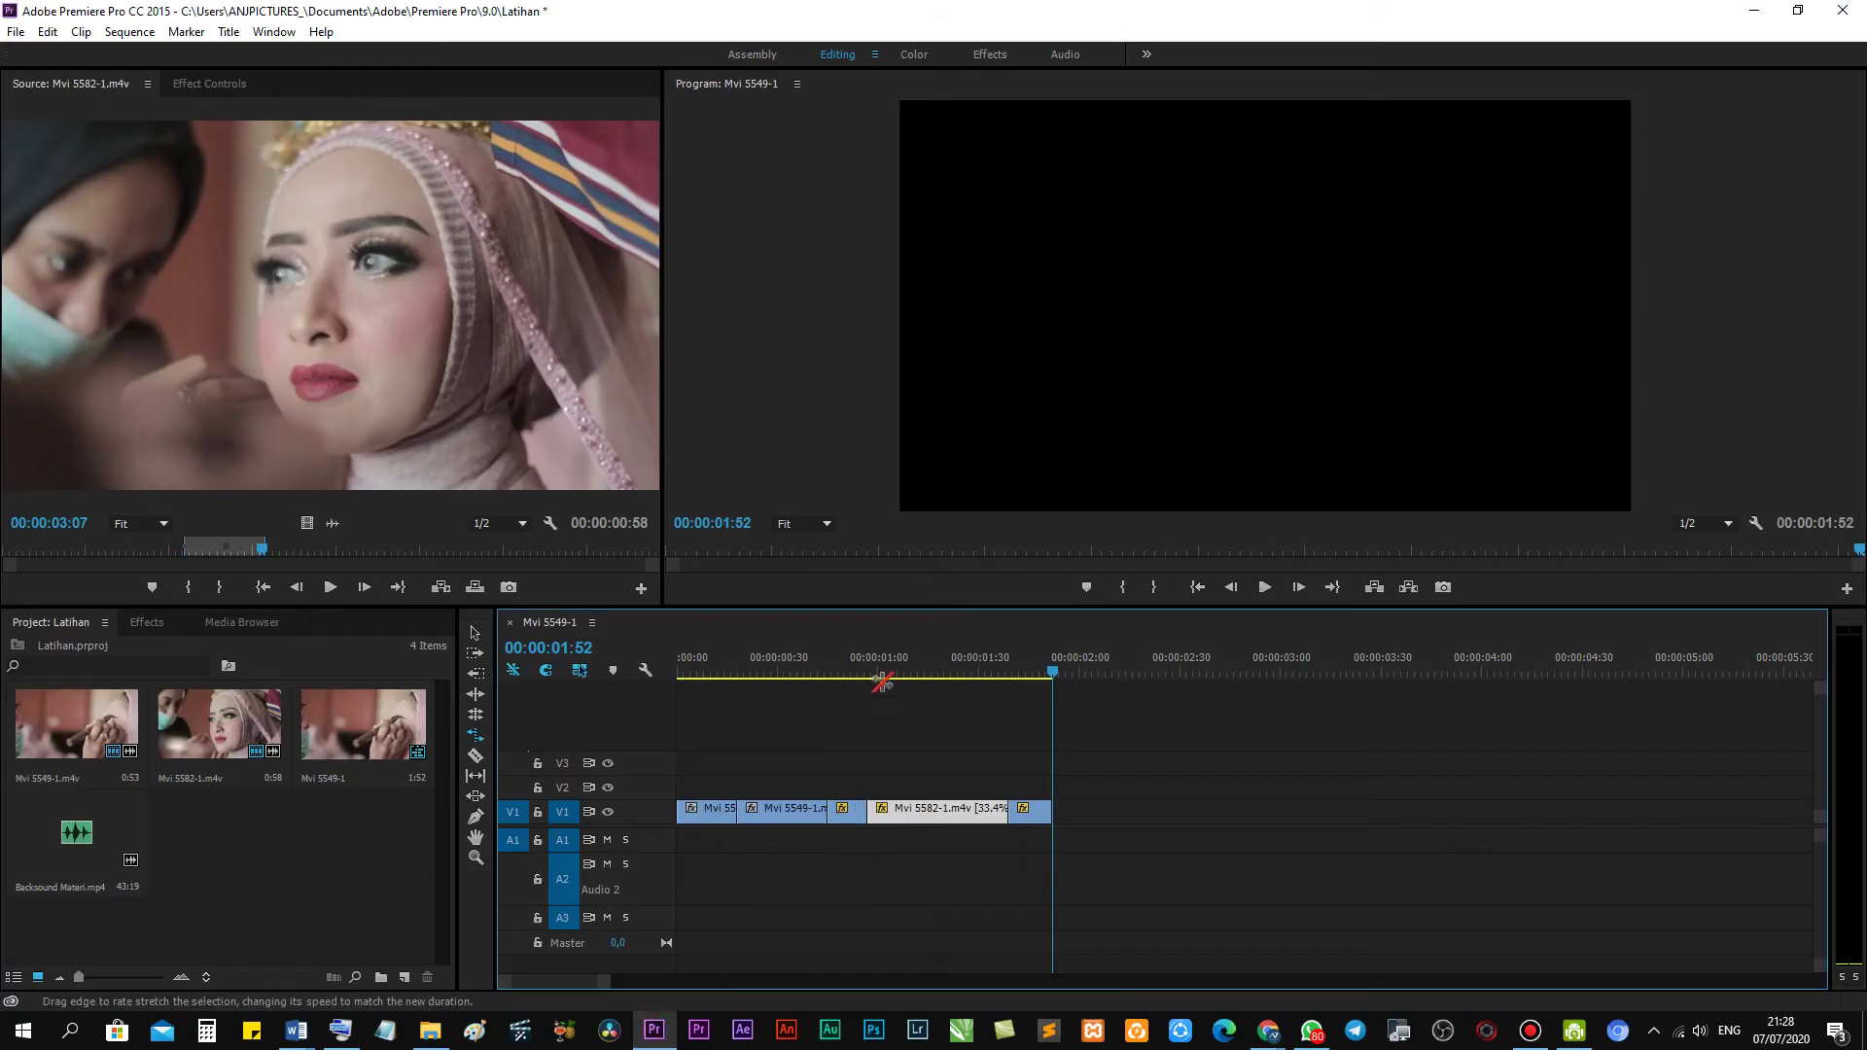
drag(890, 666, 943, 710)
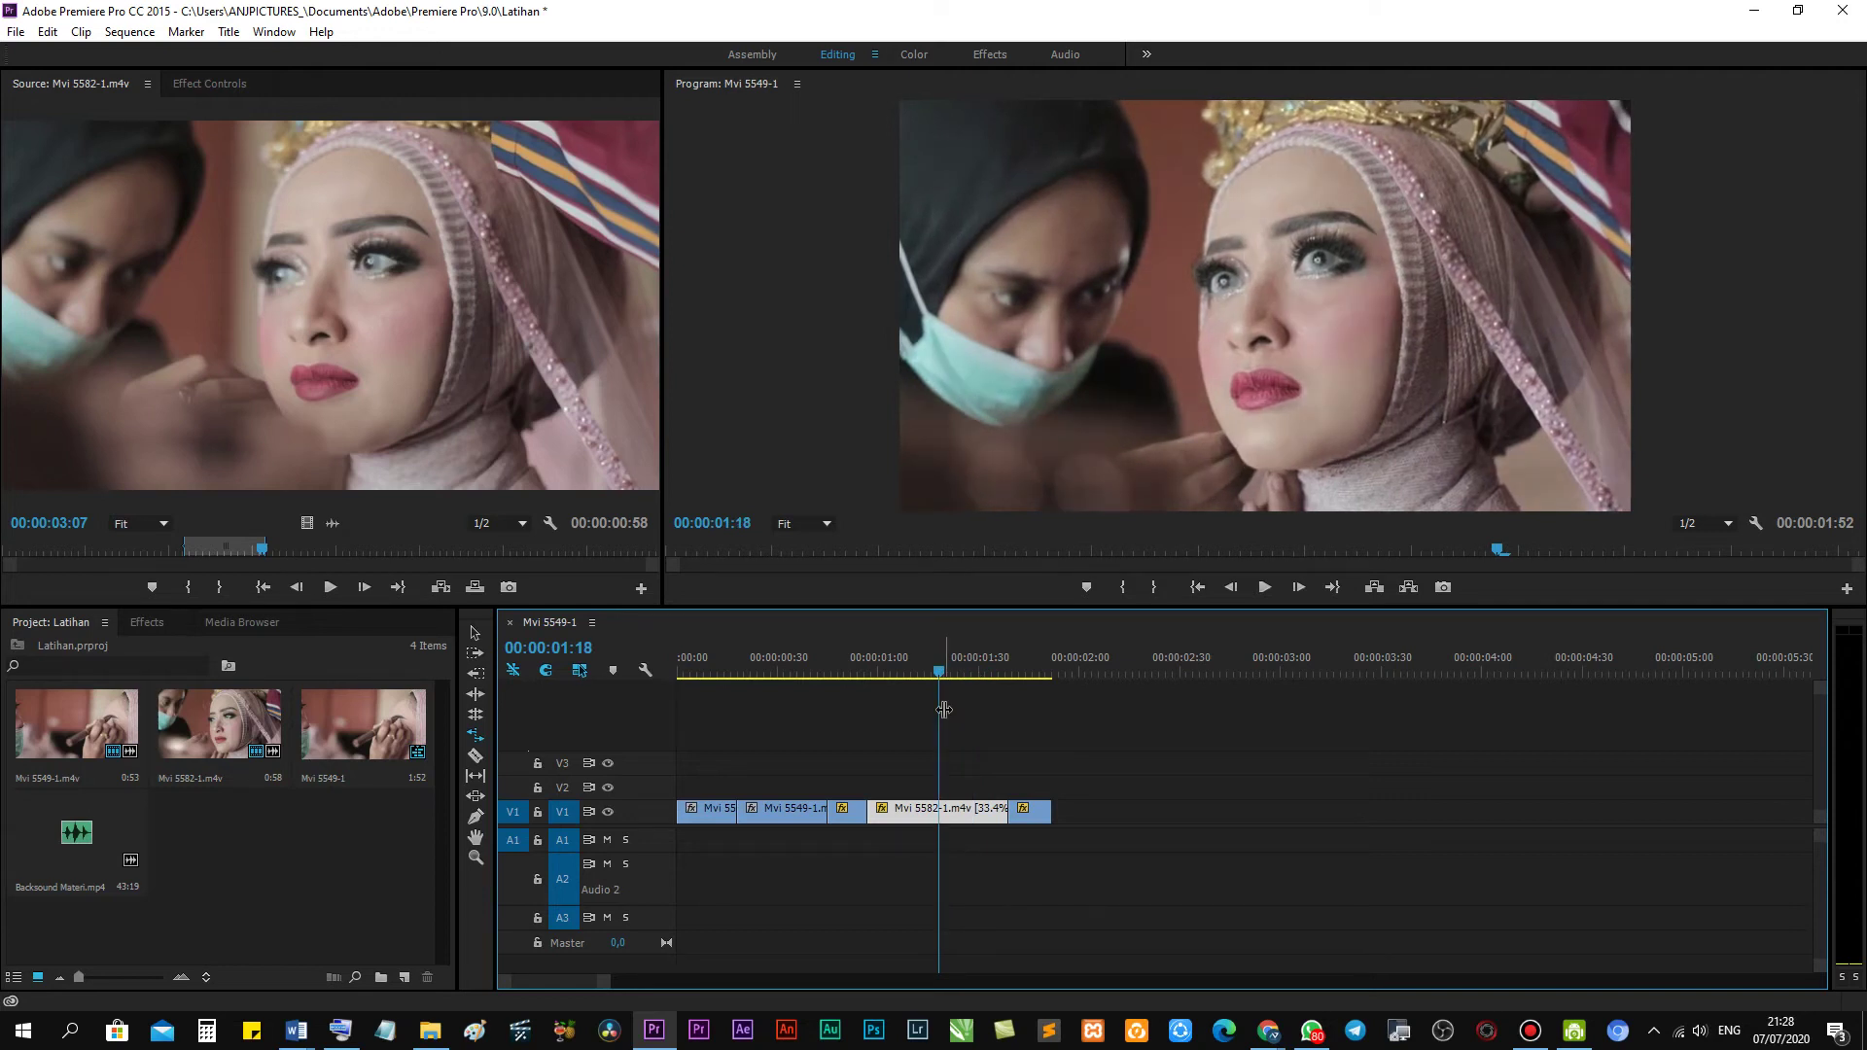
mouse_move(943, 710)
mouse_down()
mouse_move(875, 681)
mouse_move(1011, 705)
mouse_move(860, 705)
mouse_move(875, 712)
mouse_up()
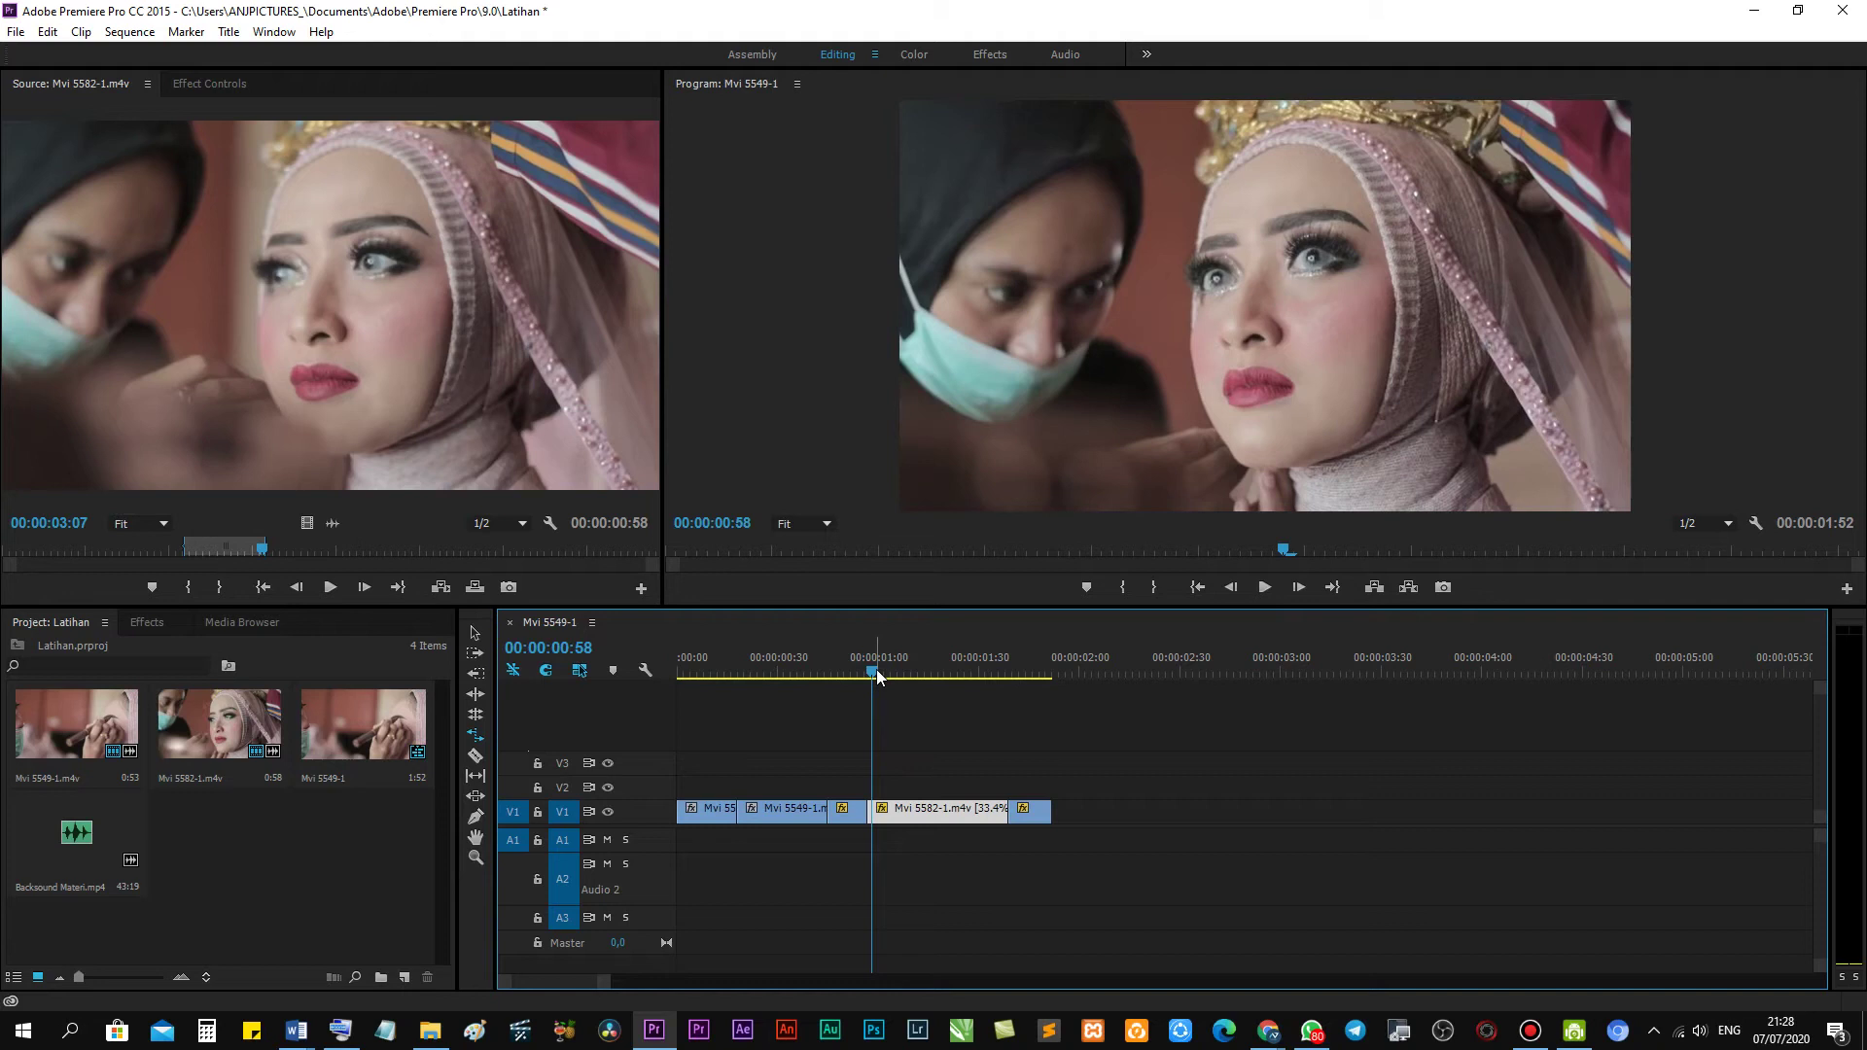
mouse_move(877, 670)
mouse_down()
mouse_move(1053, 674)
mouse_move(831, 685)
mouse_move(991, 715)
mouse_up()
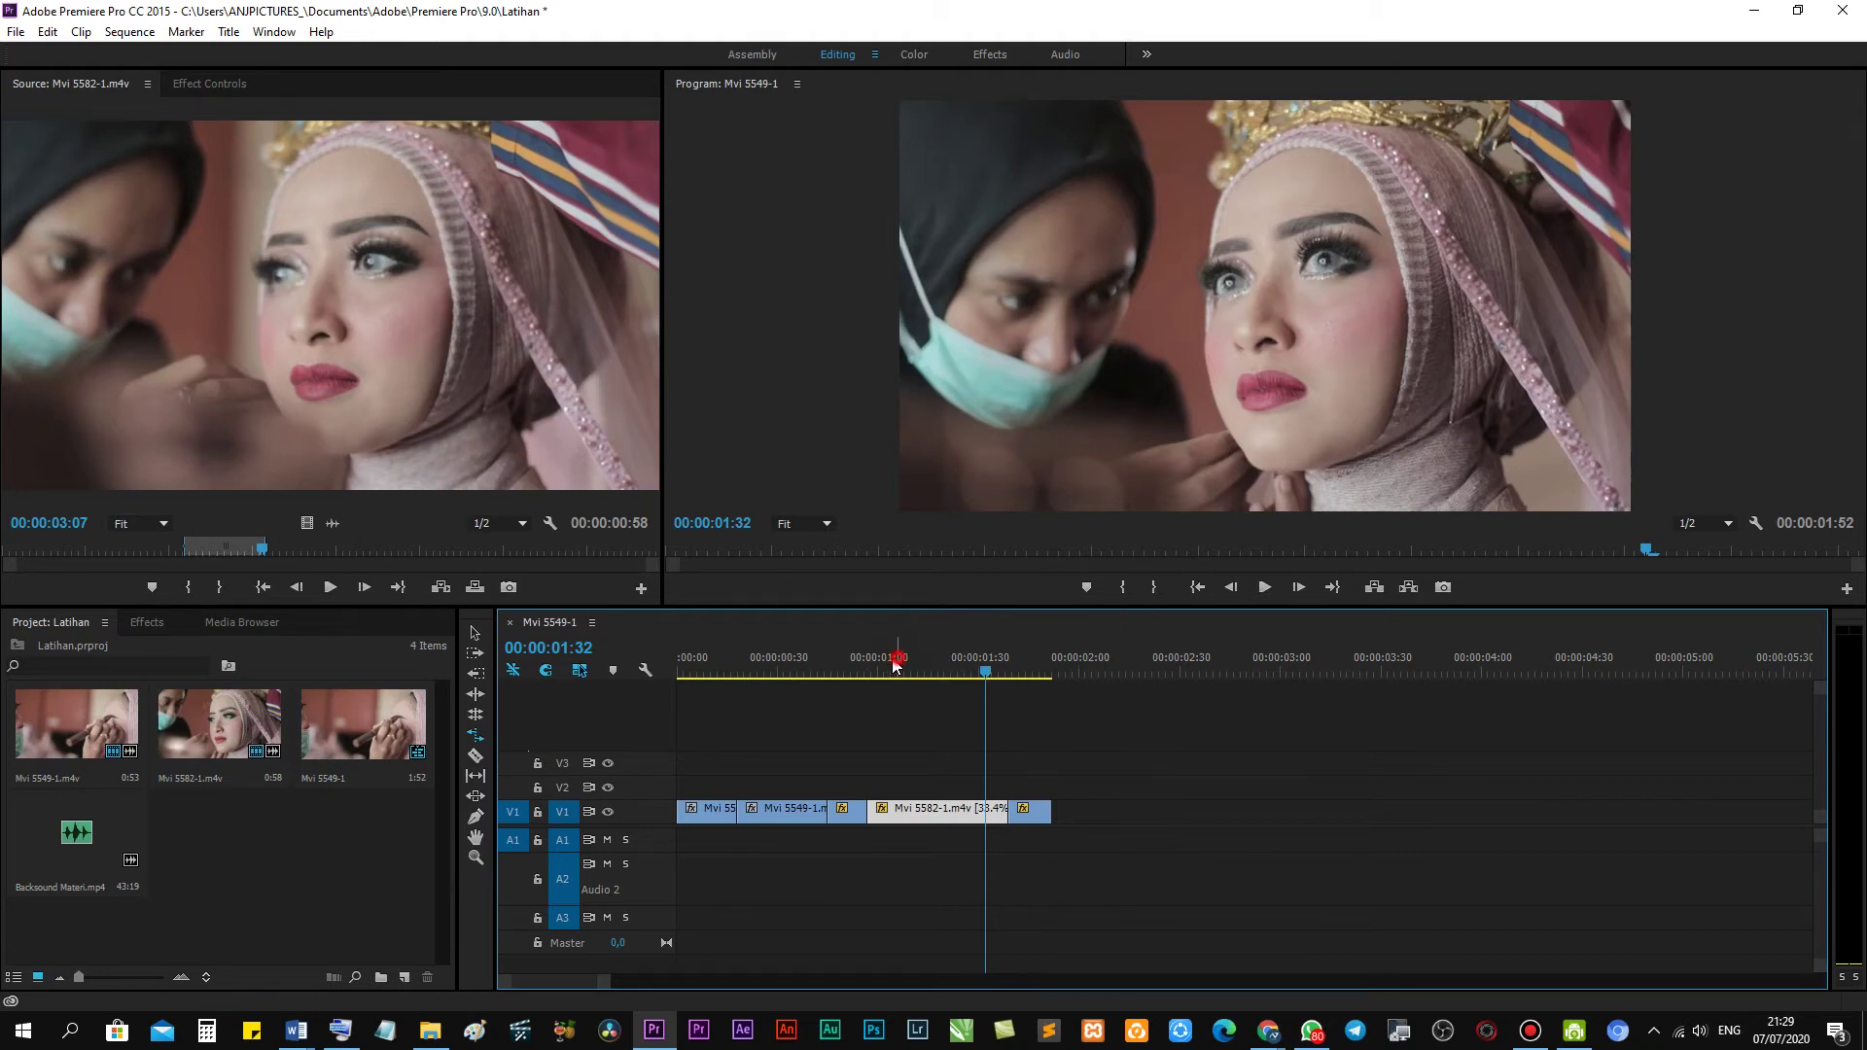
drag(895, 662, 936, 669)
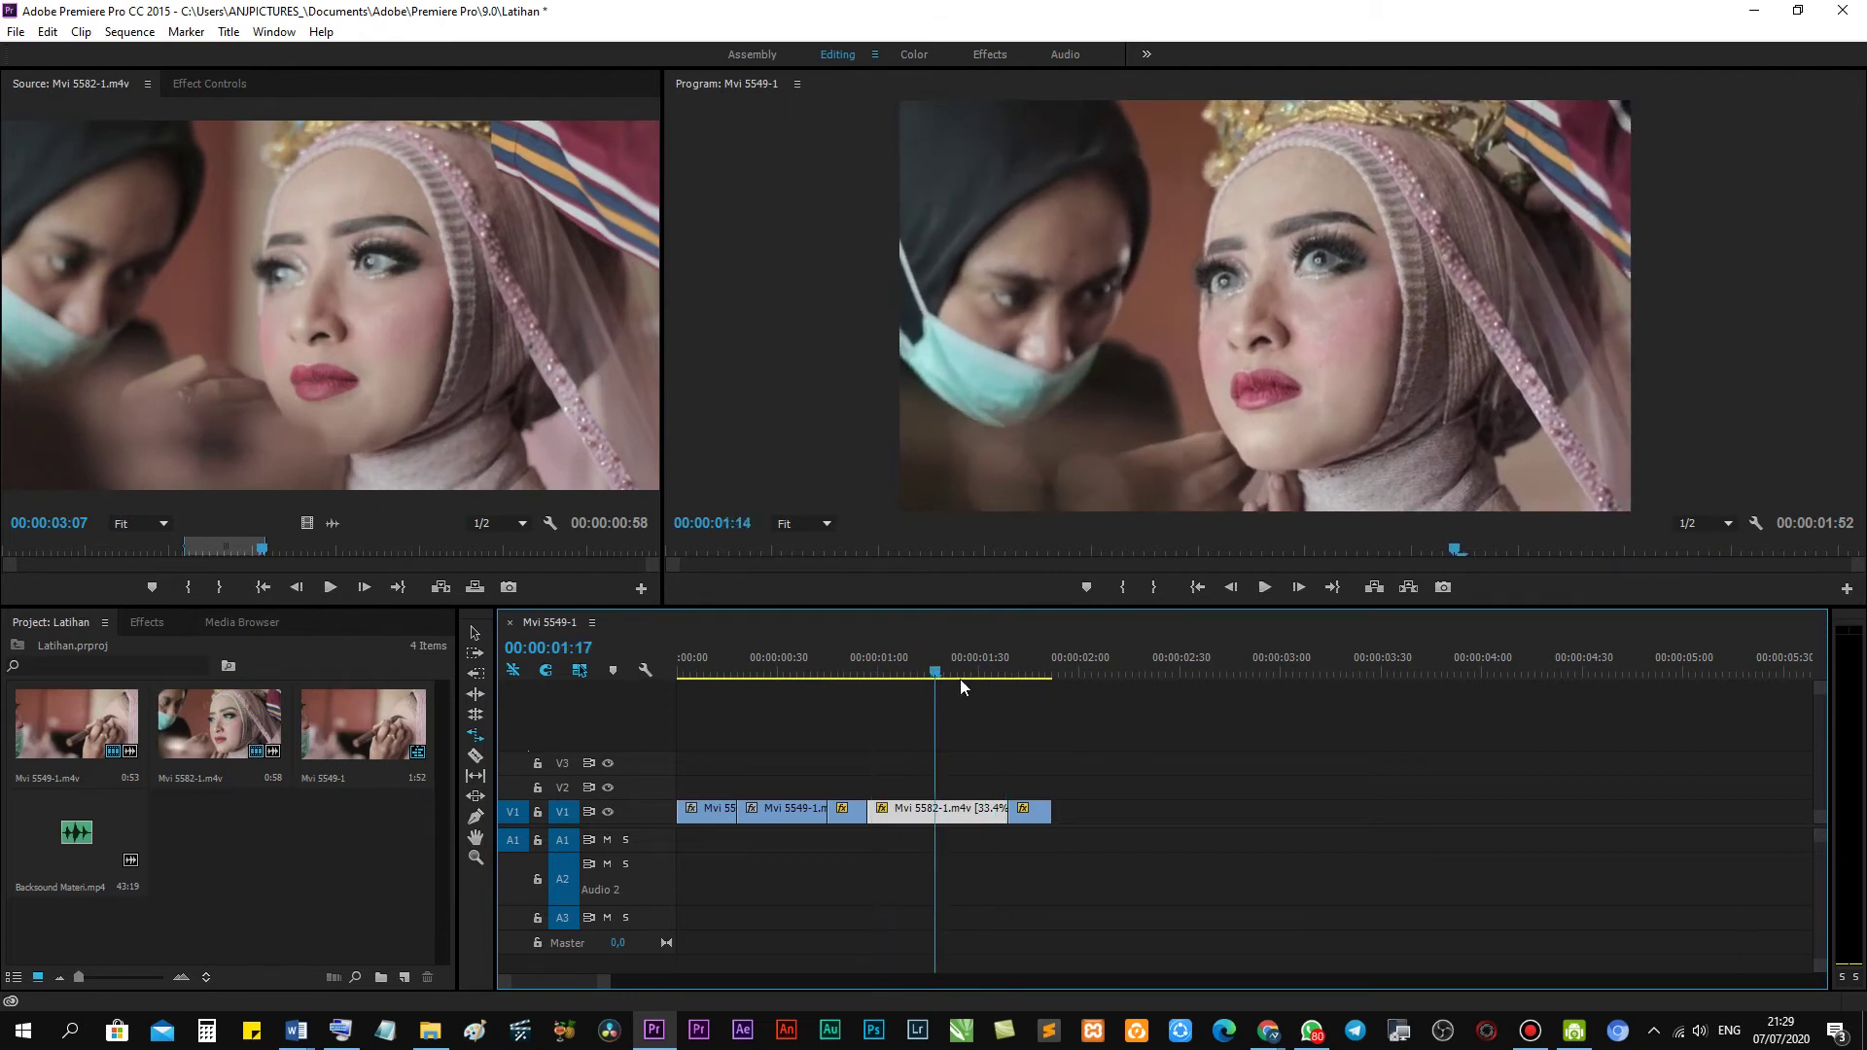
right_click(949, 813)
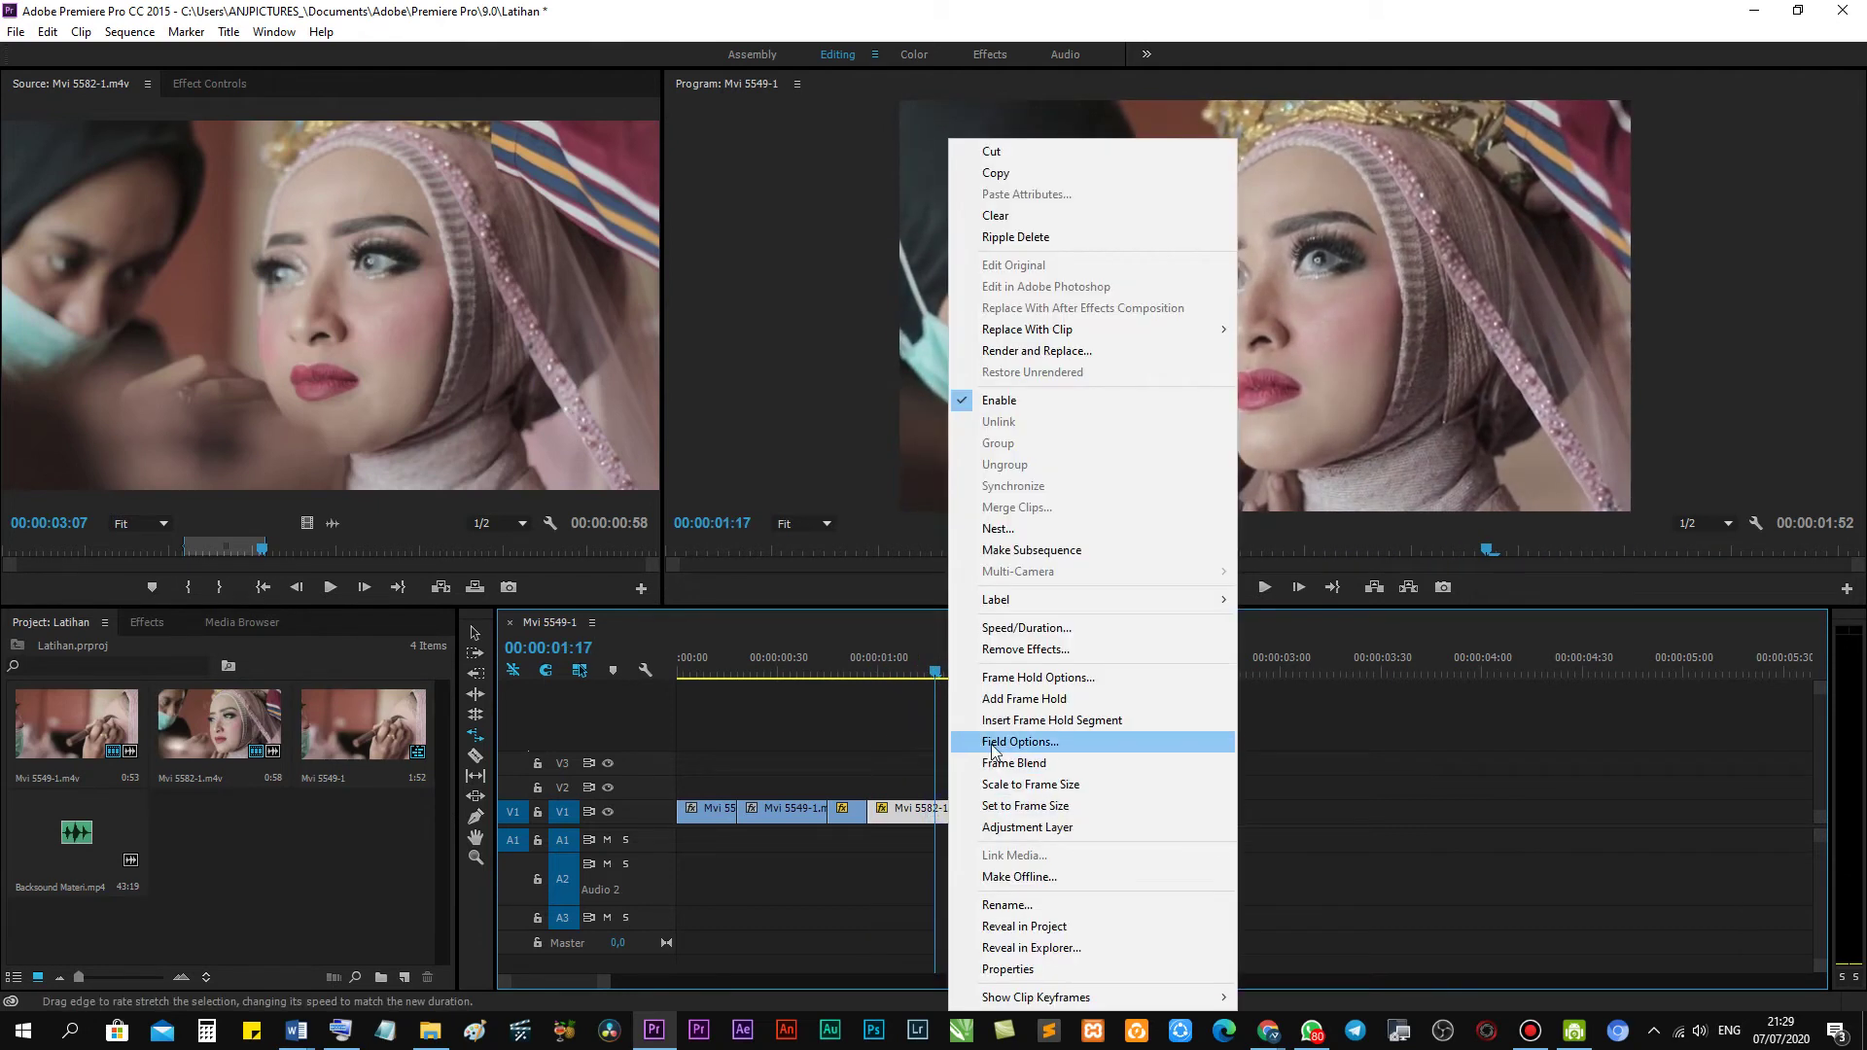
click(1006, 627)
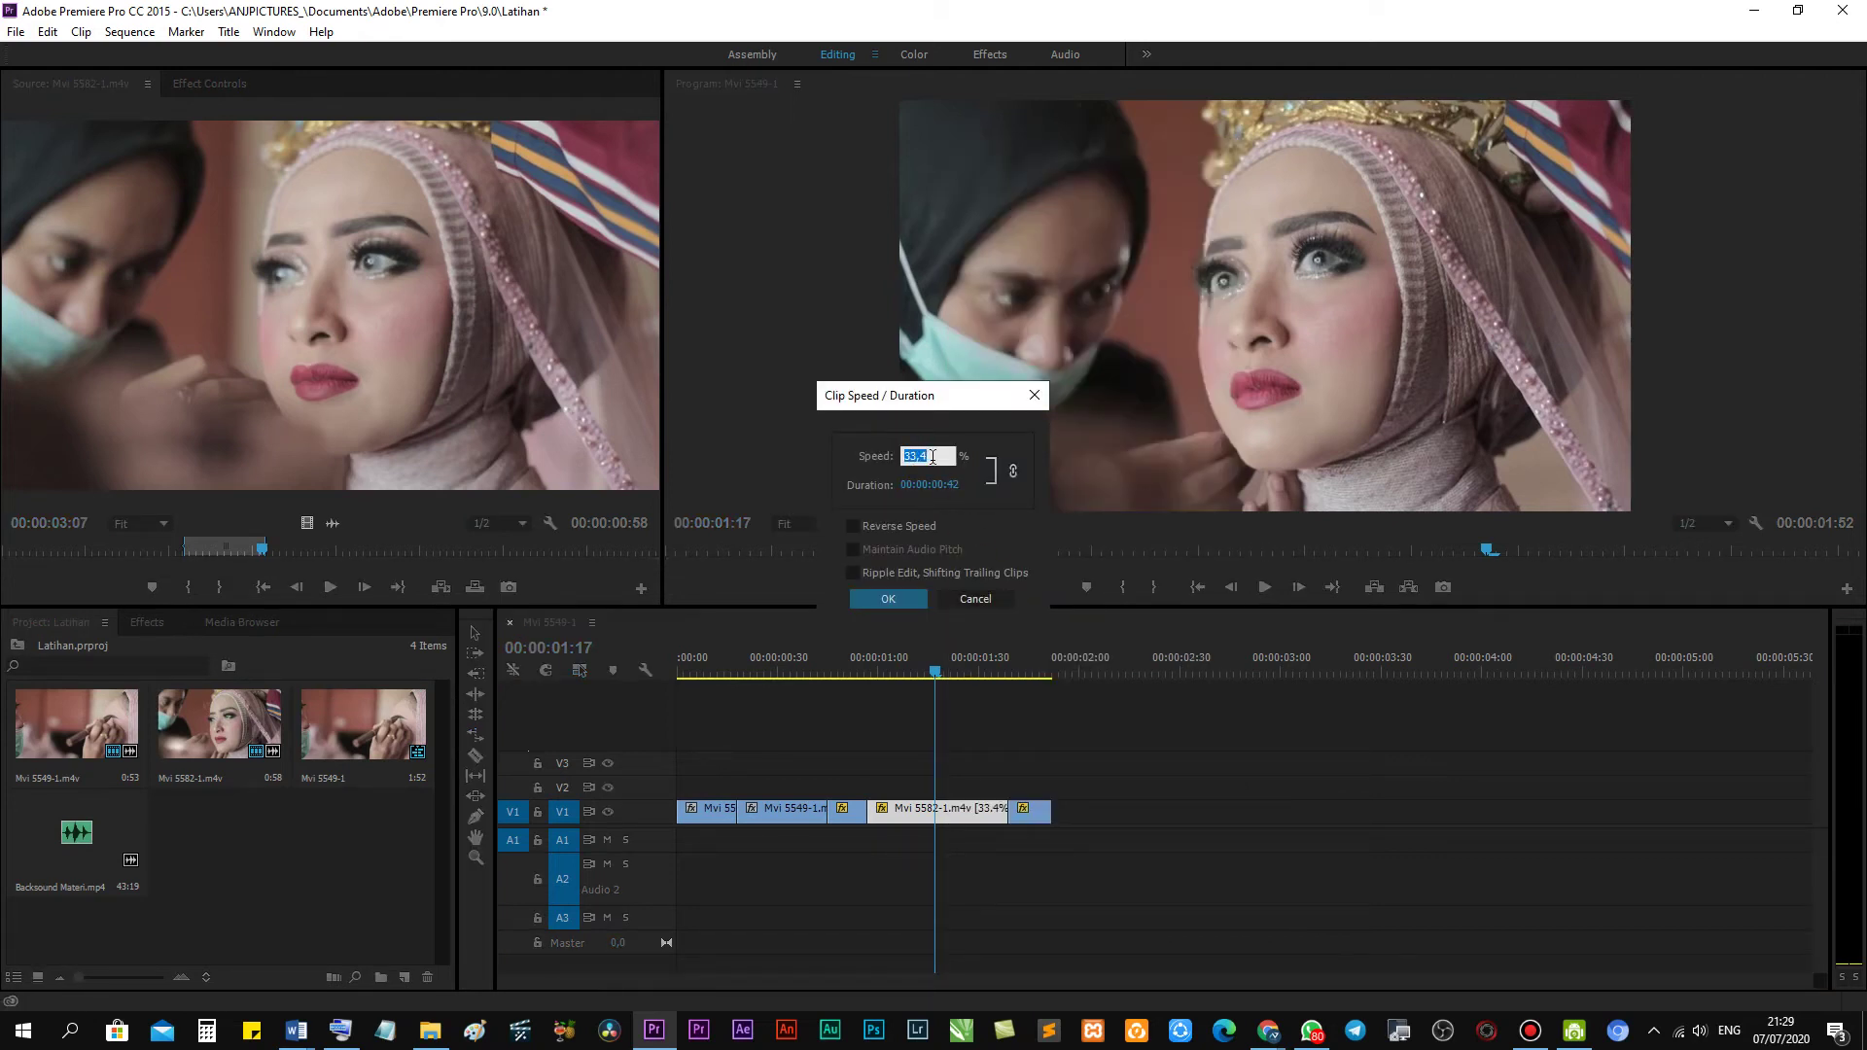
click(918, 598)
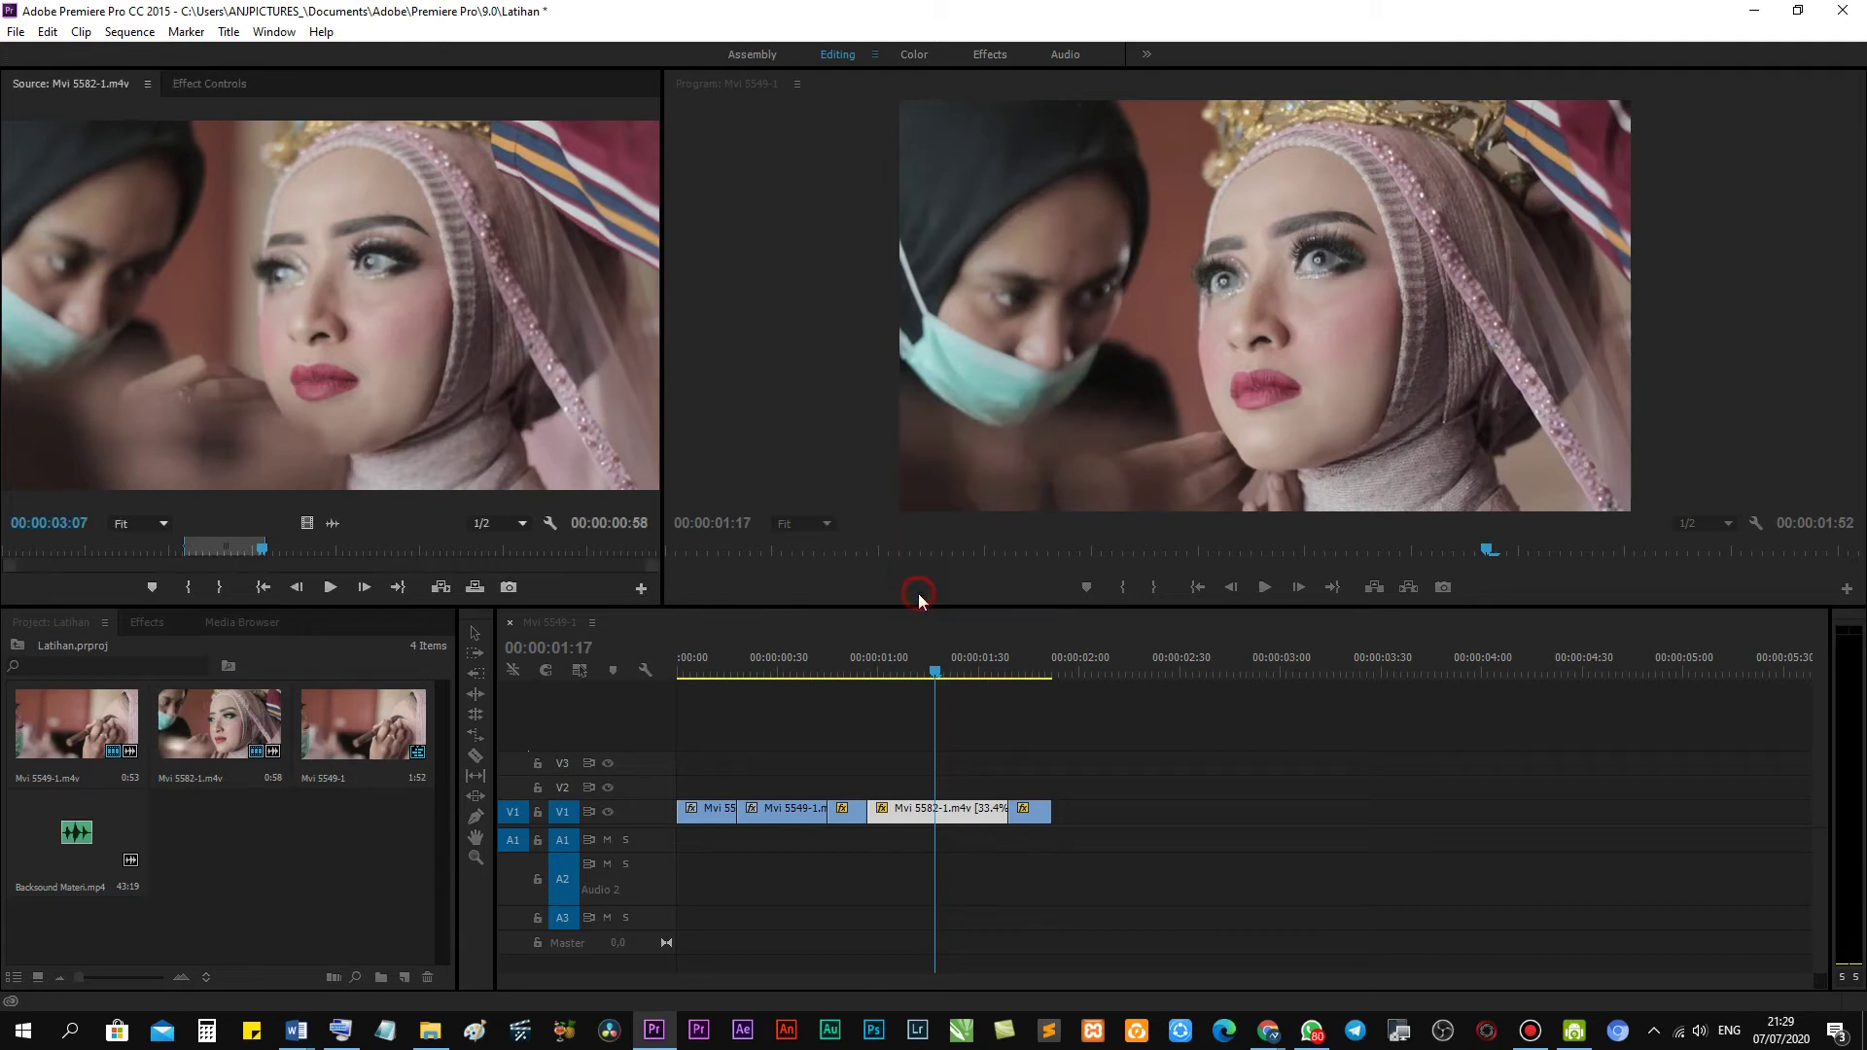
mouse_move(934, 673)
mouse_down()
mouse_move(862, 671)
mouse_move(943, 672)
mouse_up()
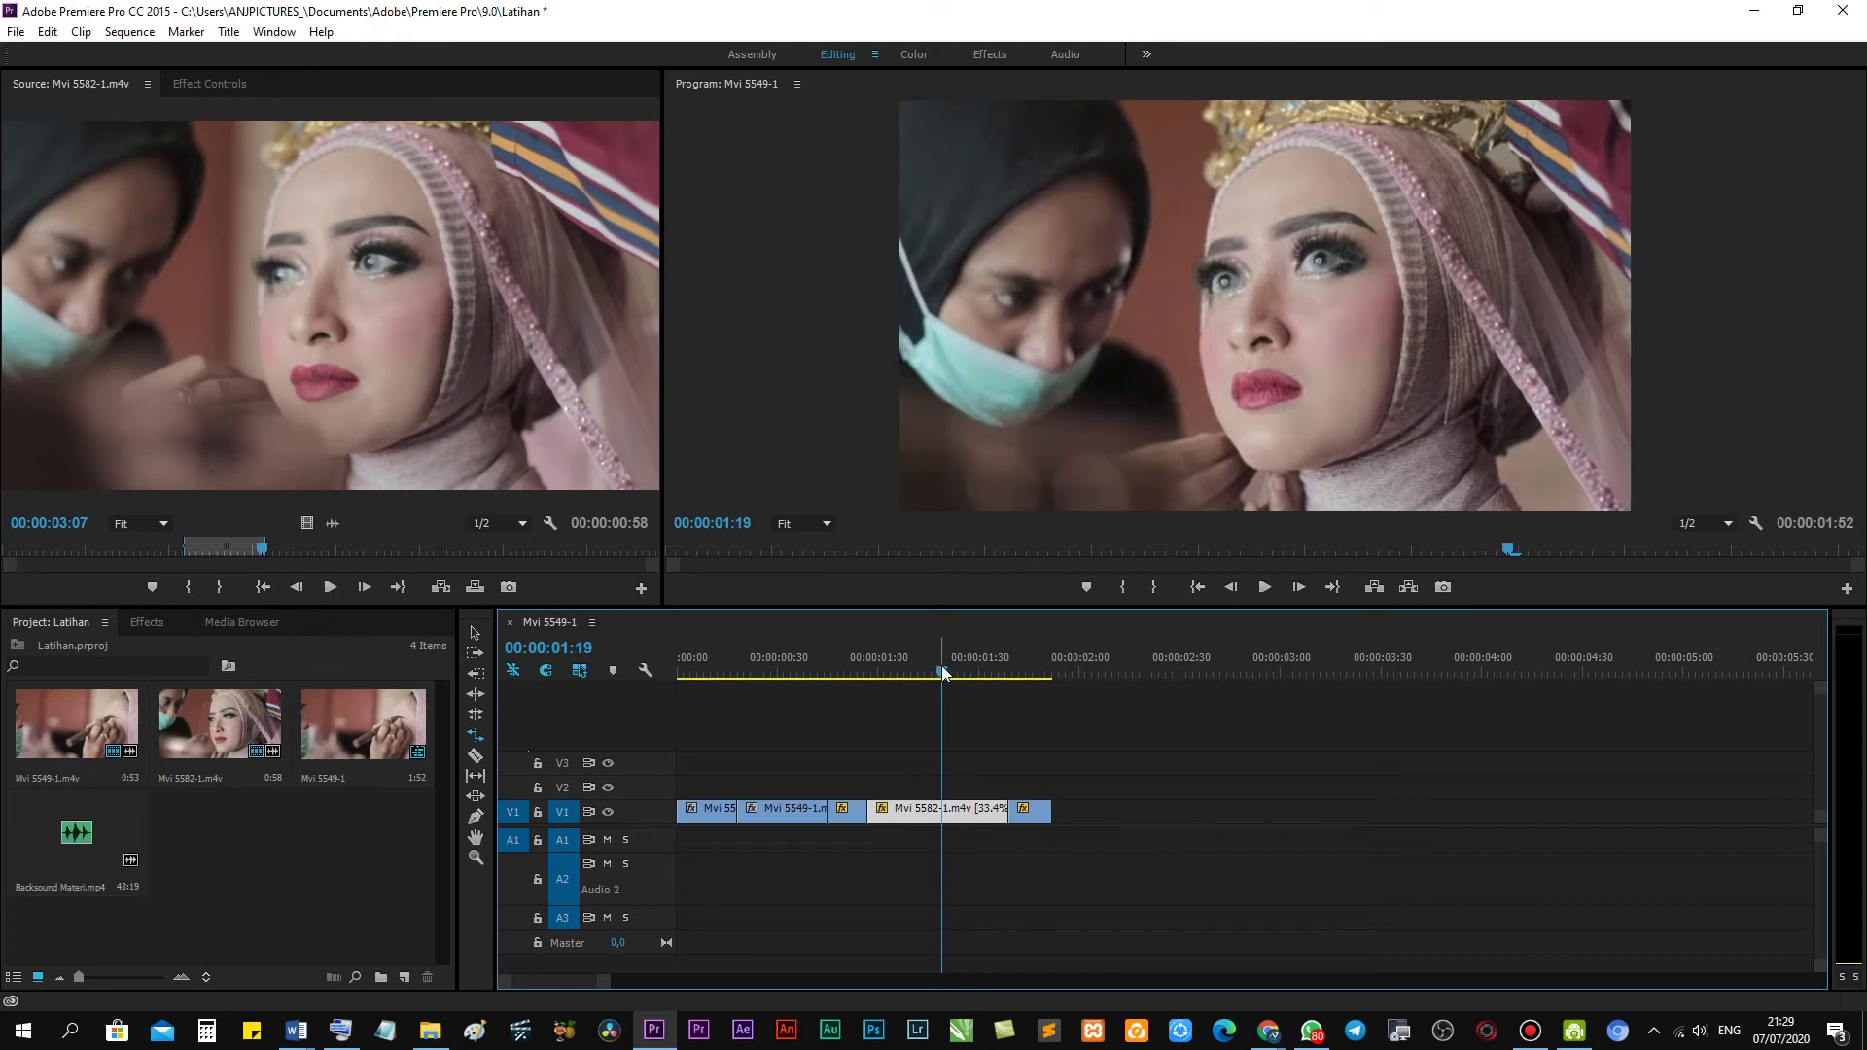
drag(942, 671, 878, 669)
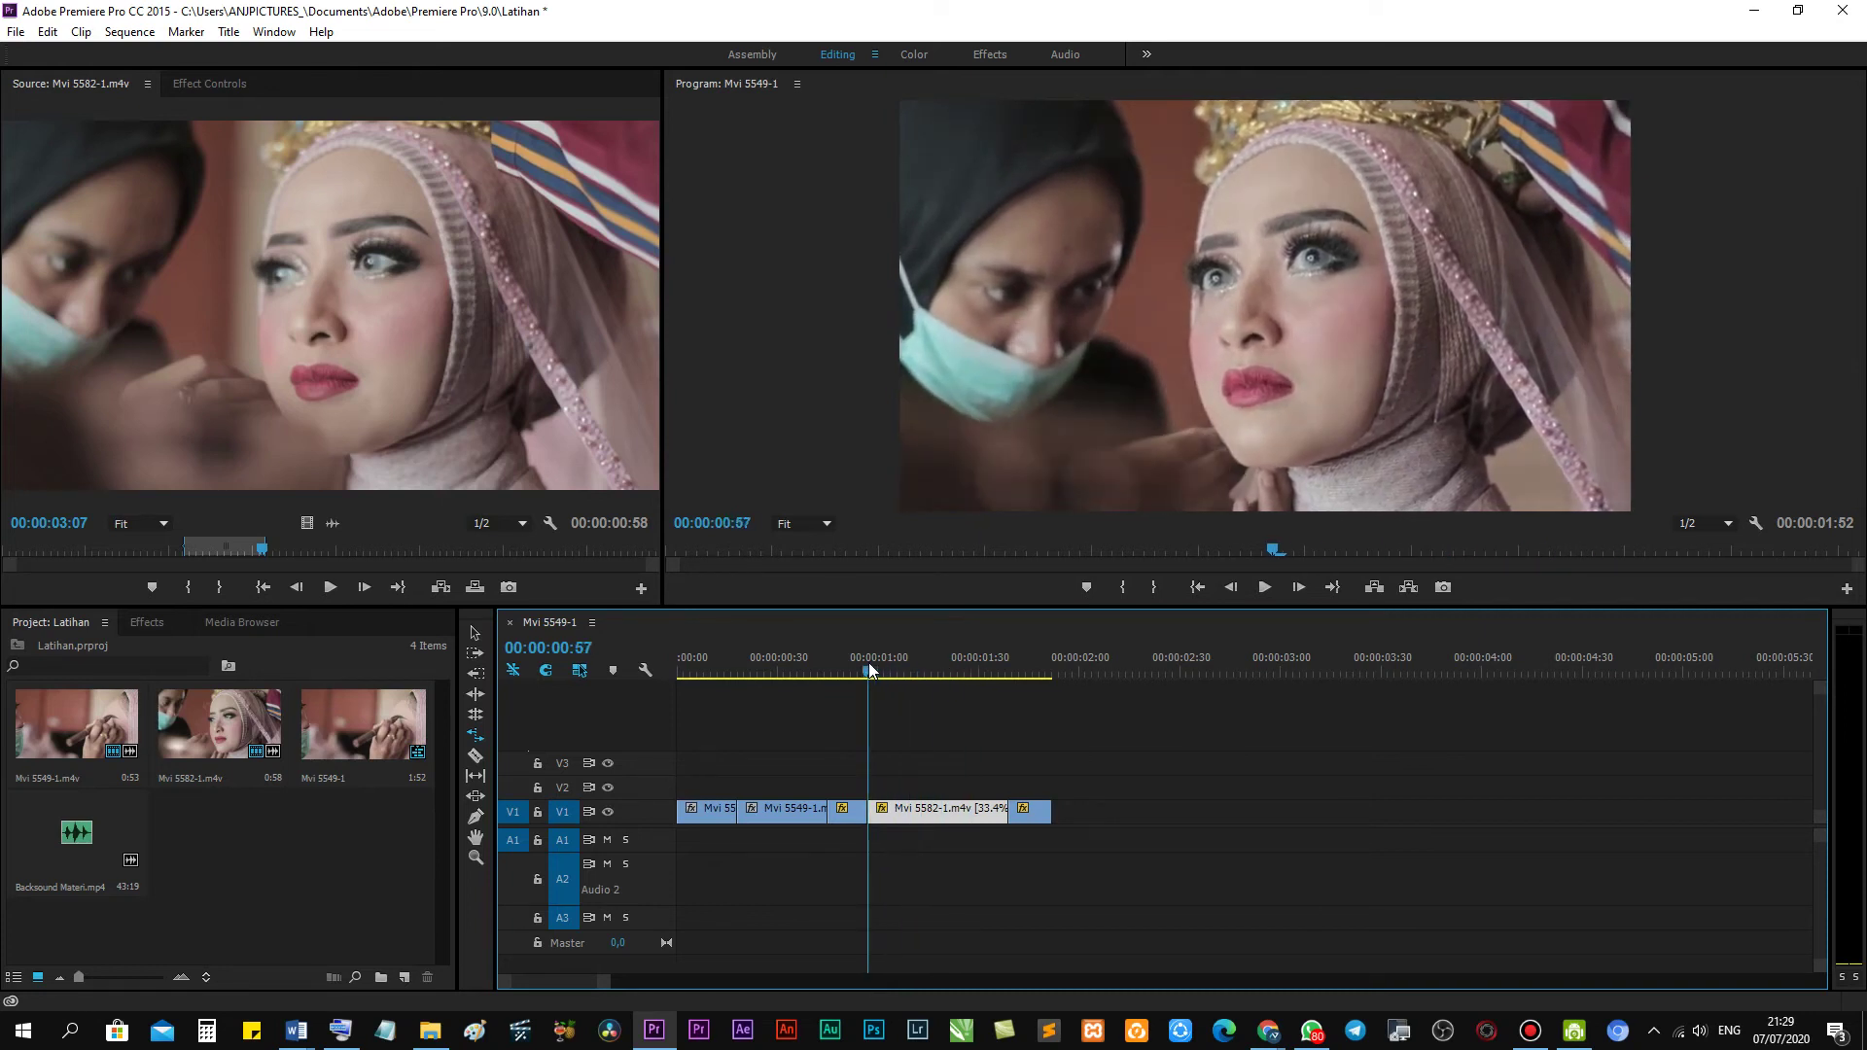
drag(877, 669, 961, 669)
key(space)
right_click(939, 809)
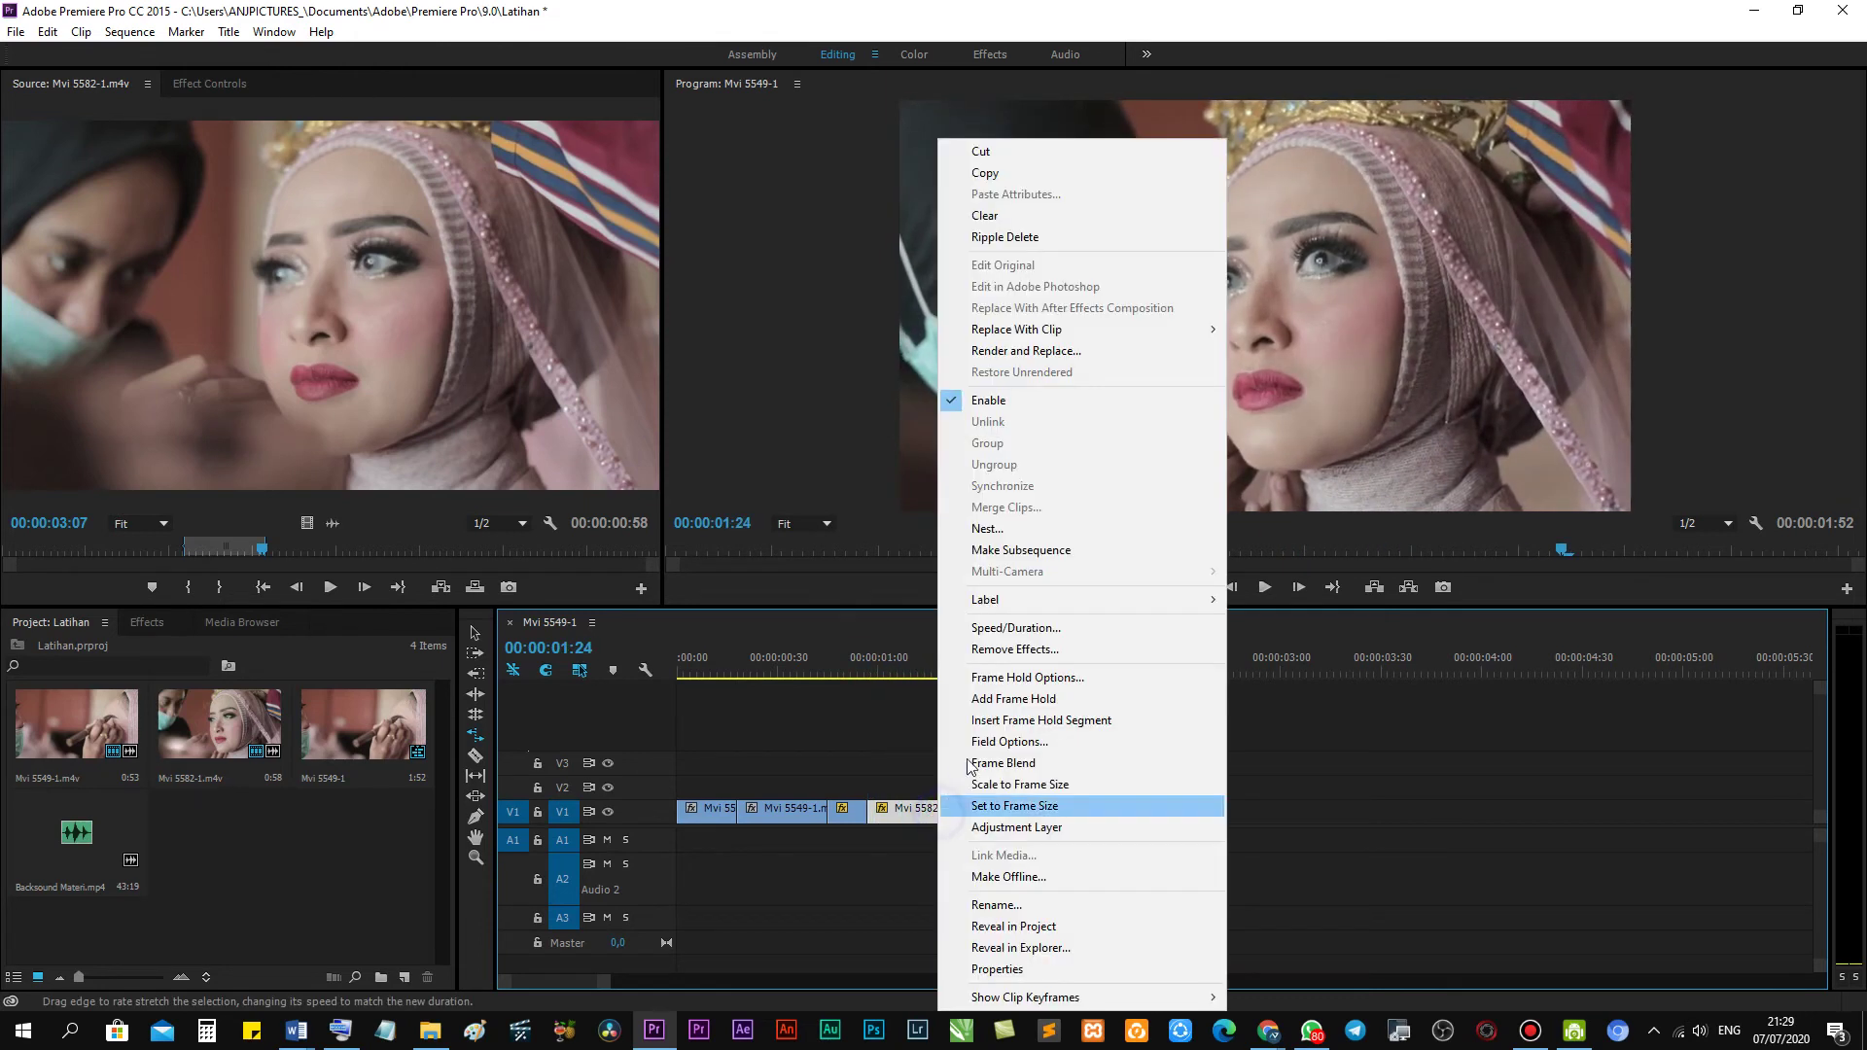
click(992, 627)
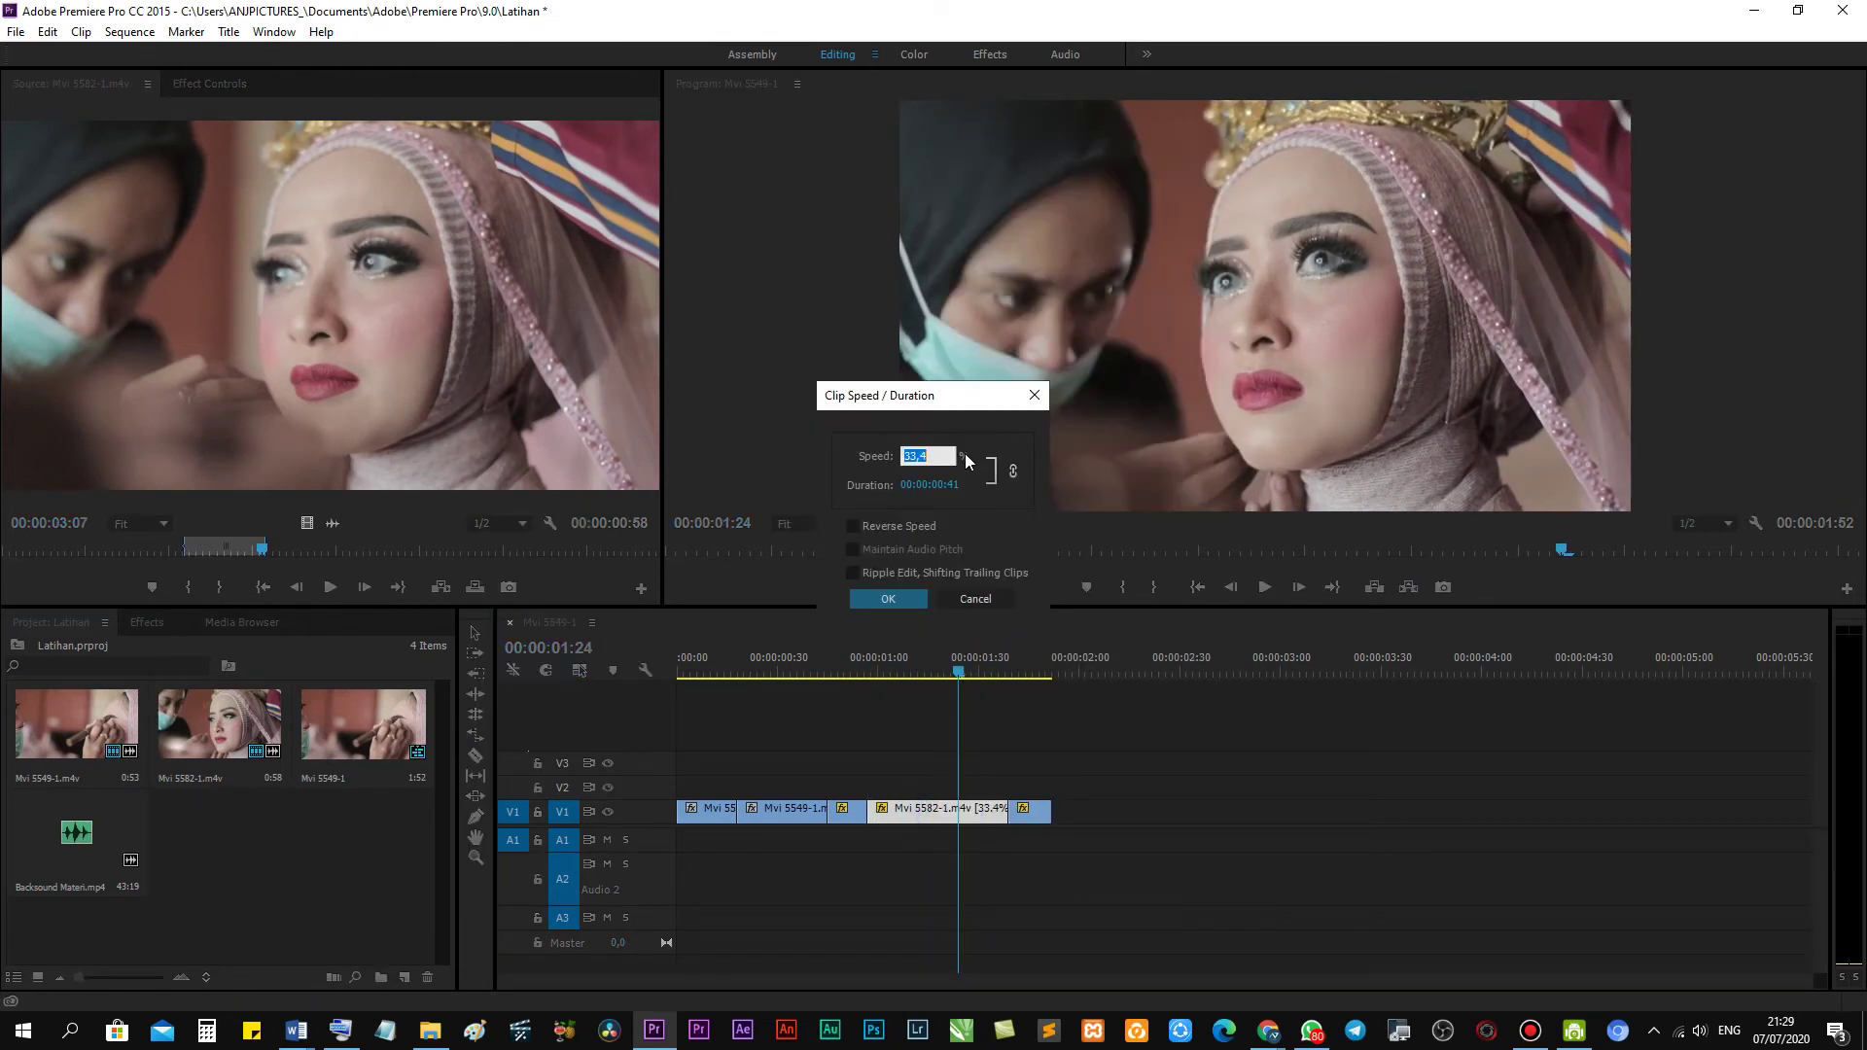
click(912, 599)
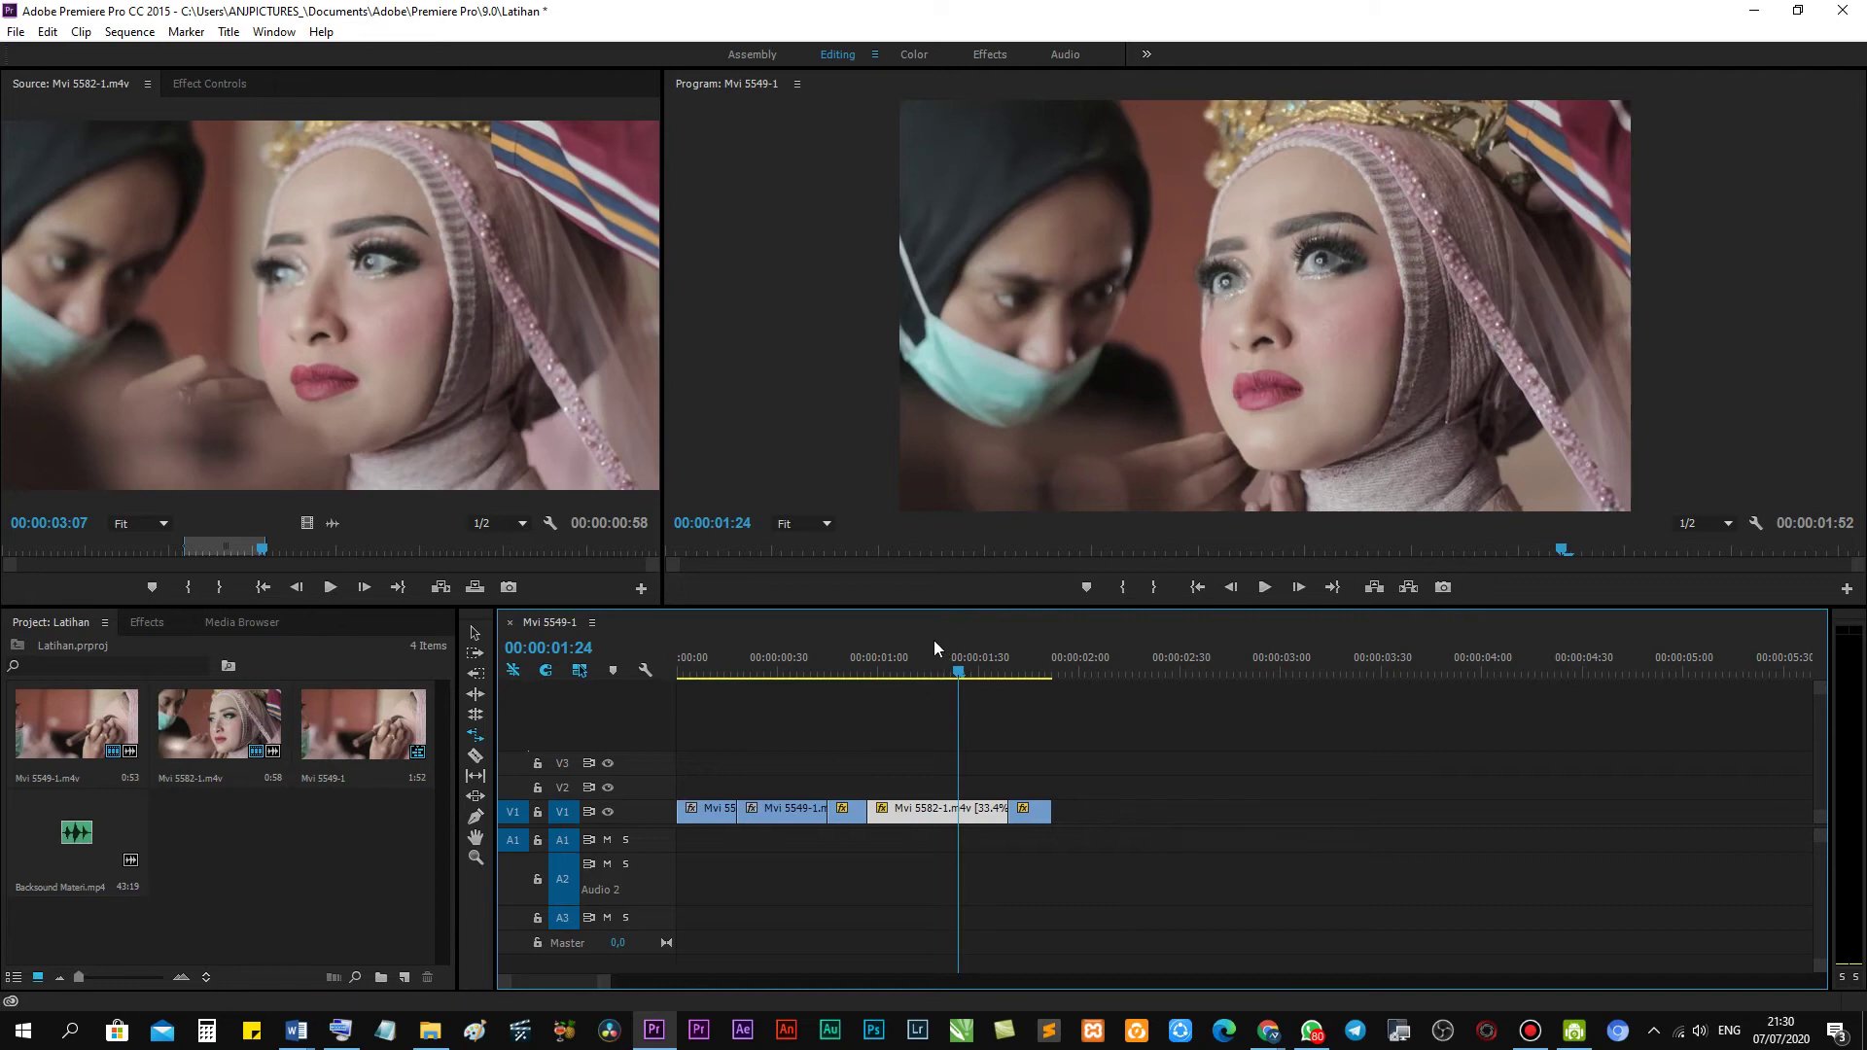
drag(902, 671, 953, 656)
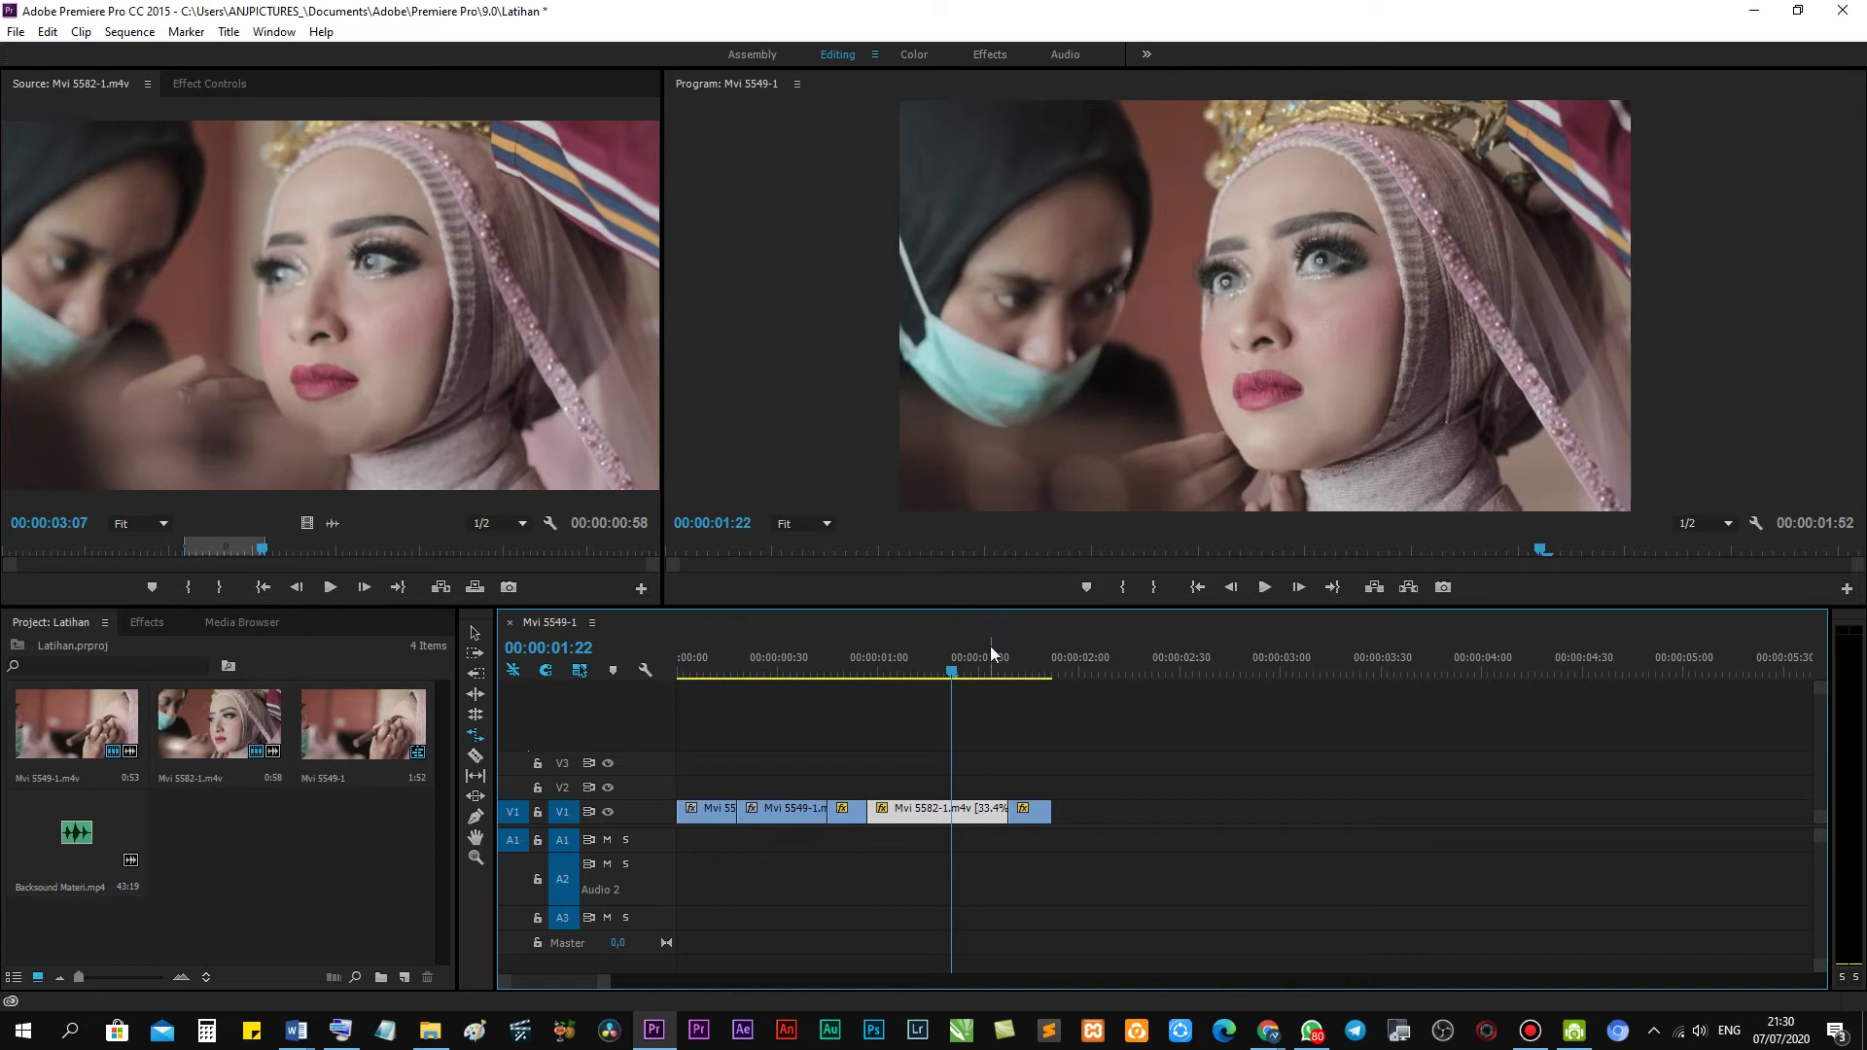
Undo the Rate Stretch twice so the sequence is 2:00 again, then scrub back toward the start.
click(1036, 784)
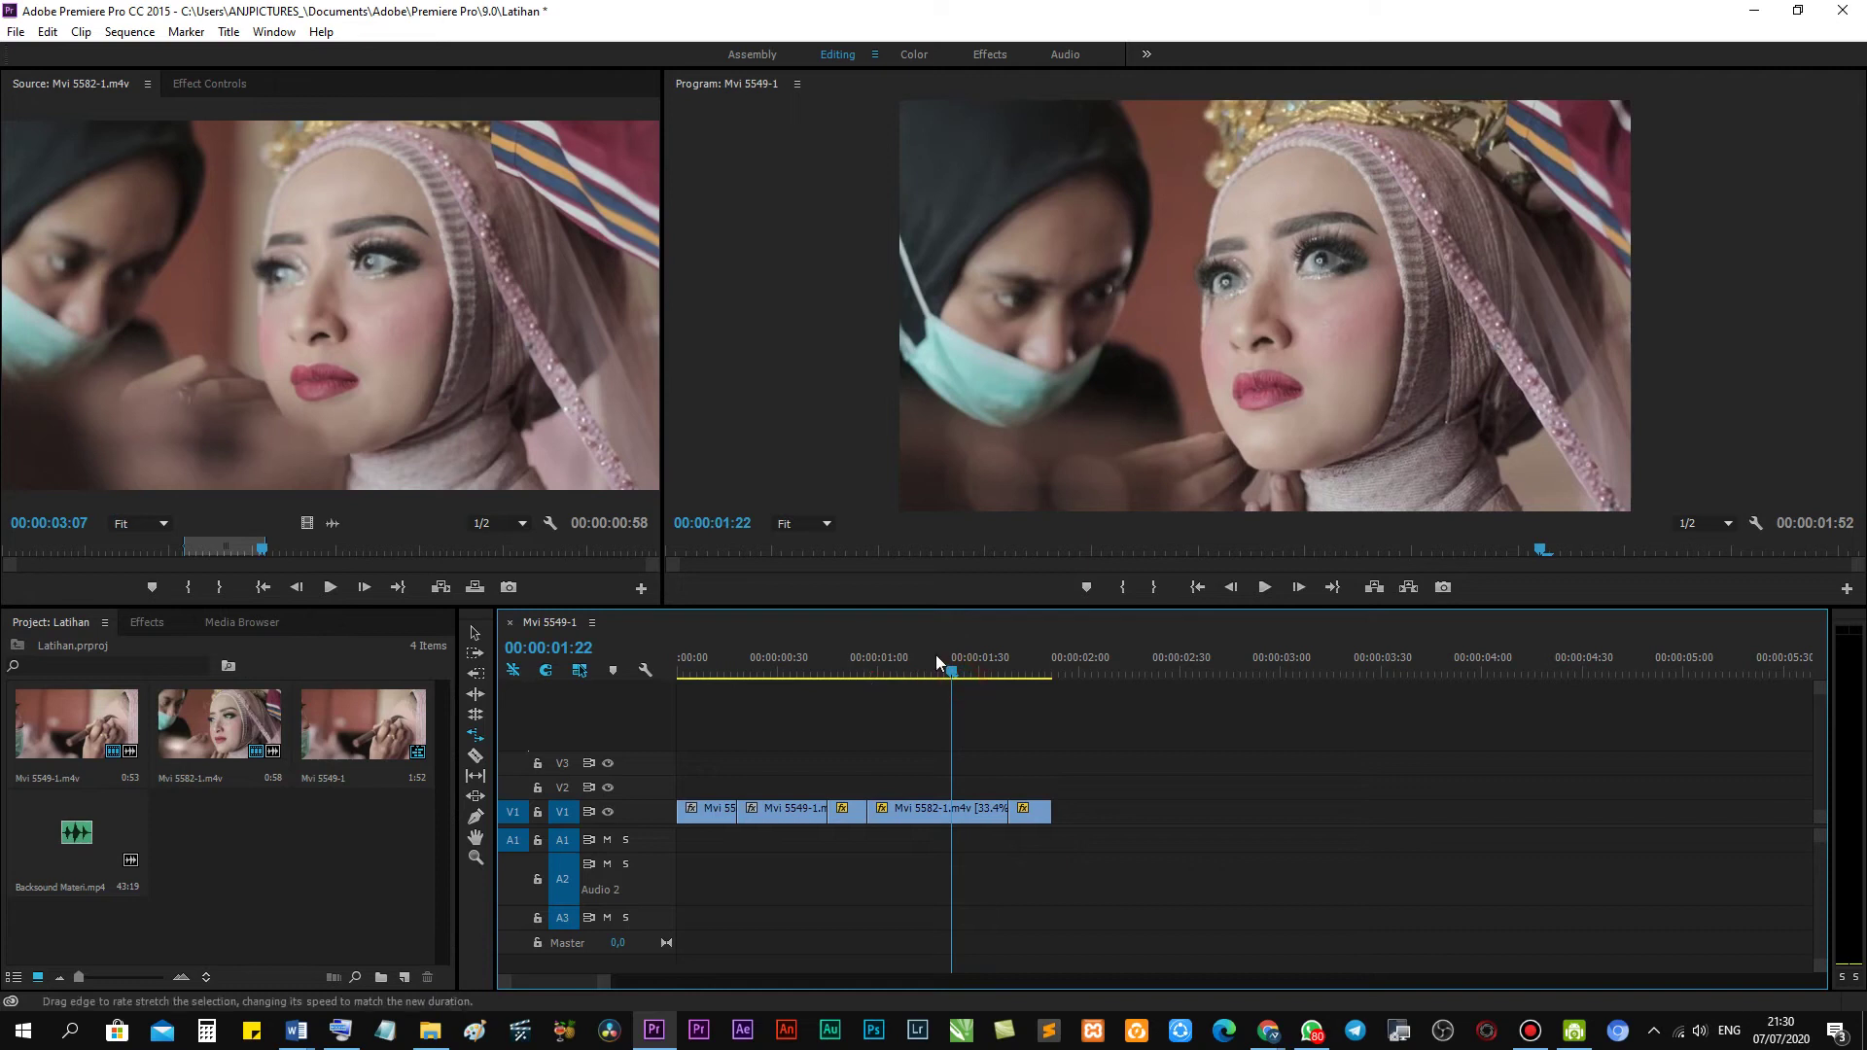
drag(935, 657, 983, 677)
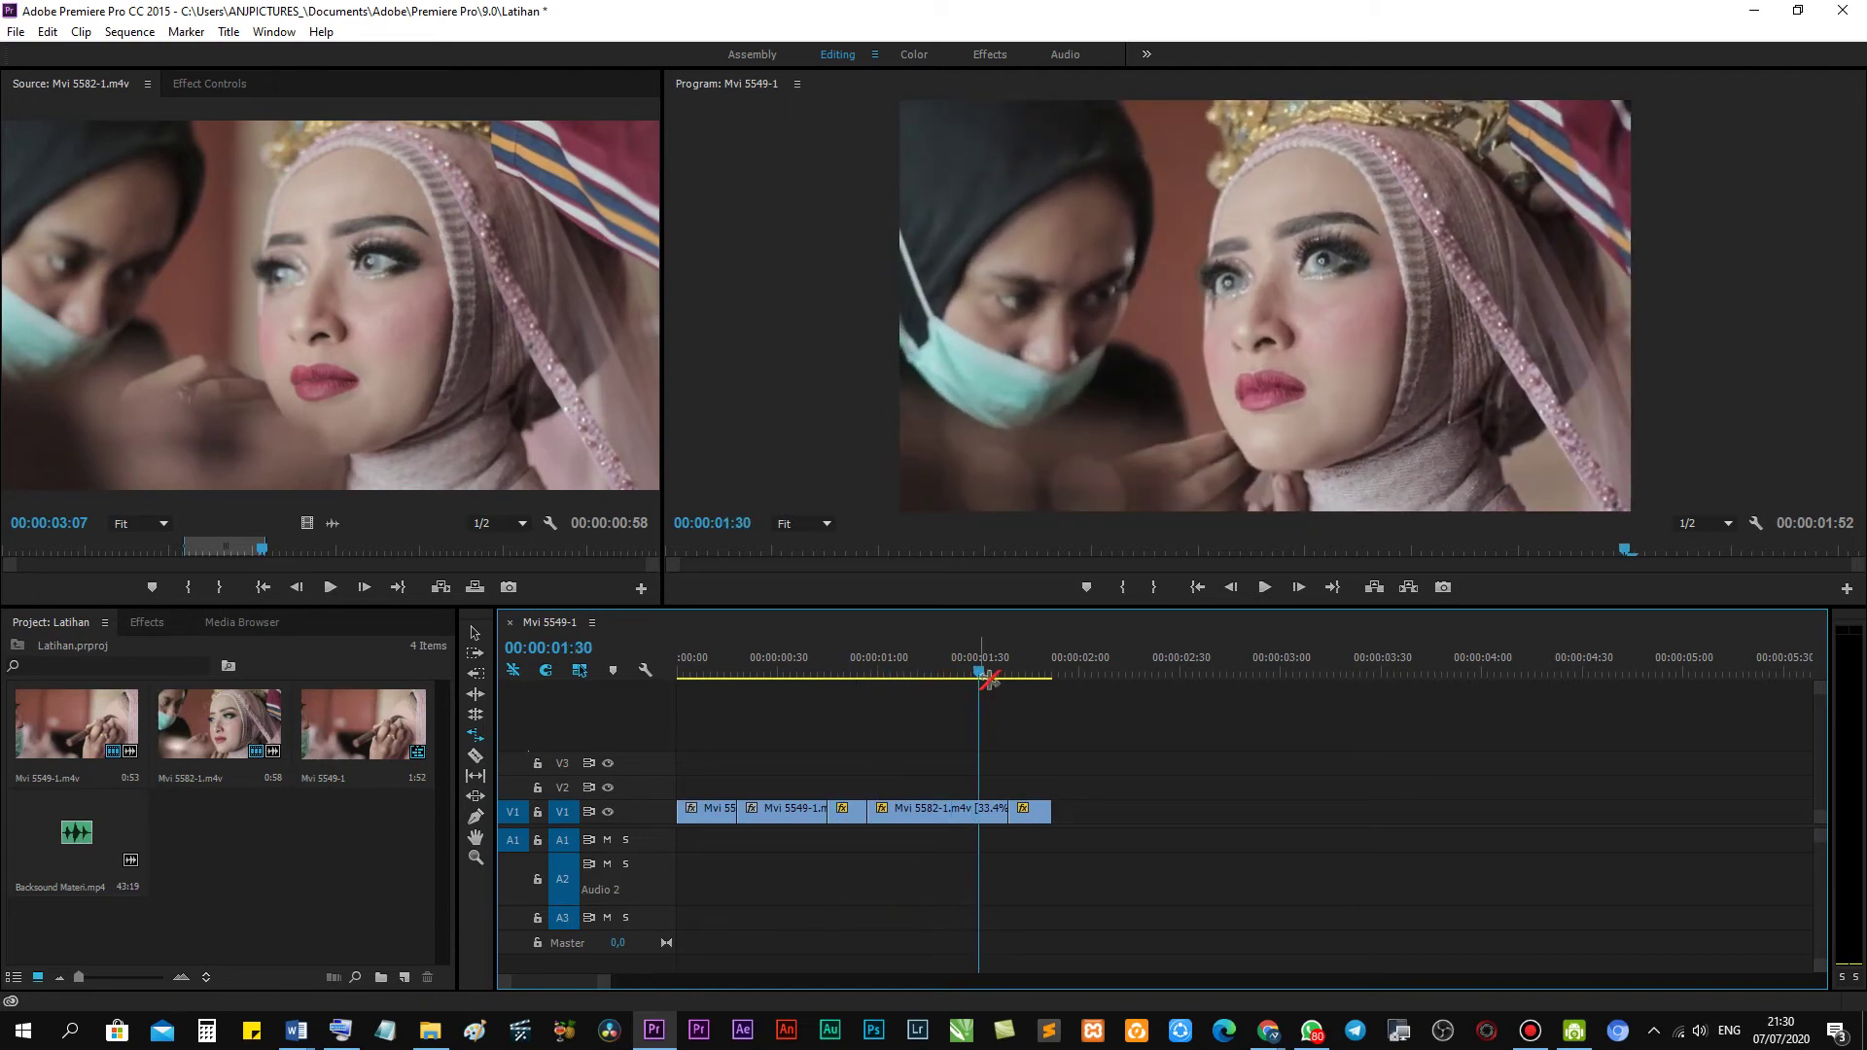
key(ctrl+z)
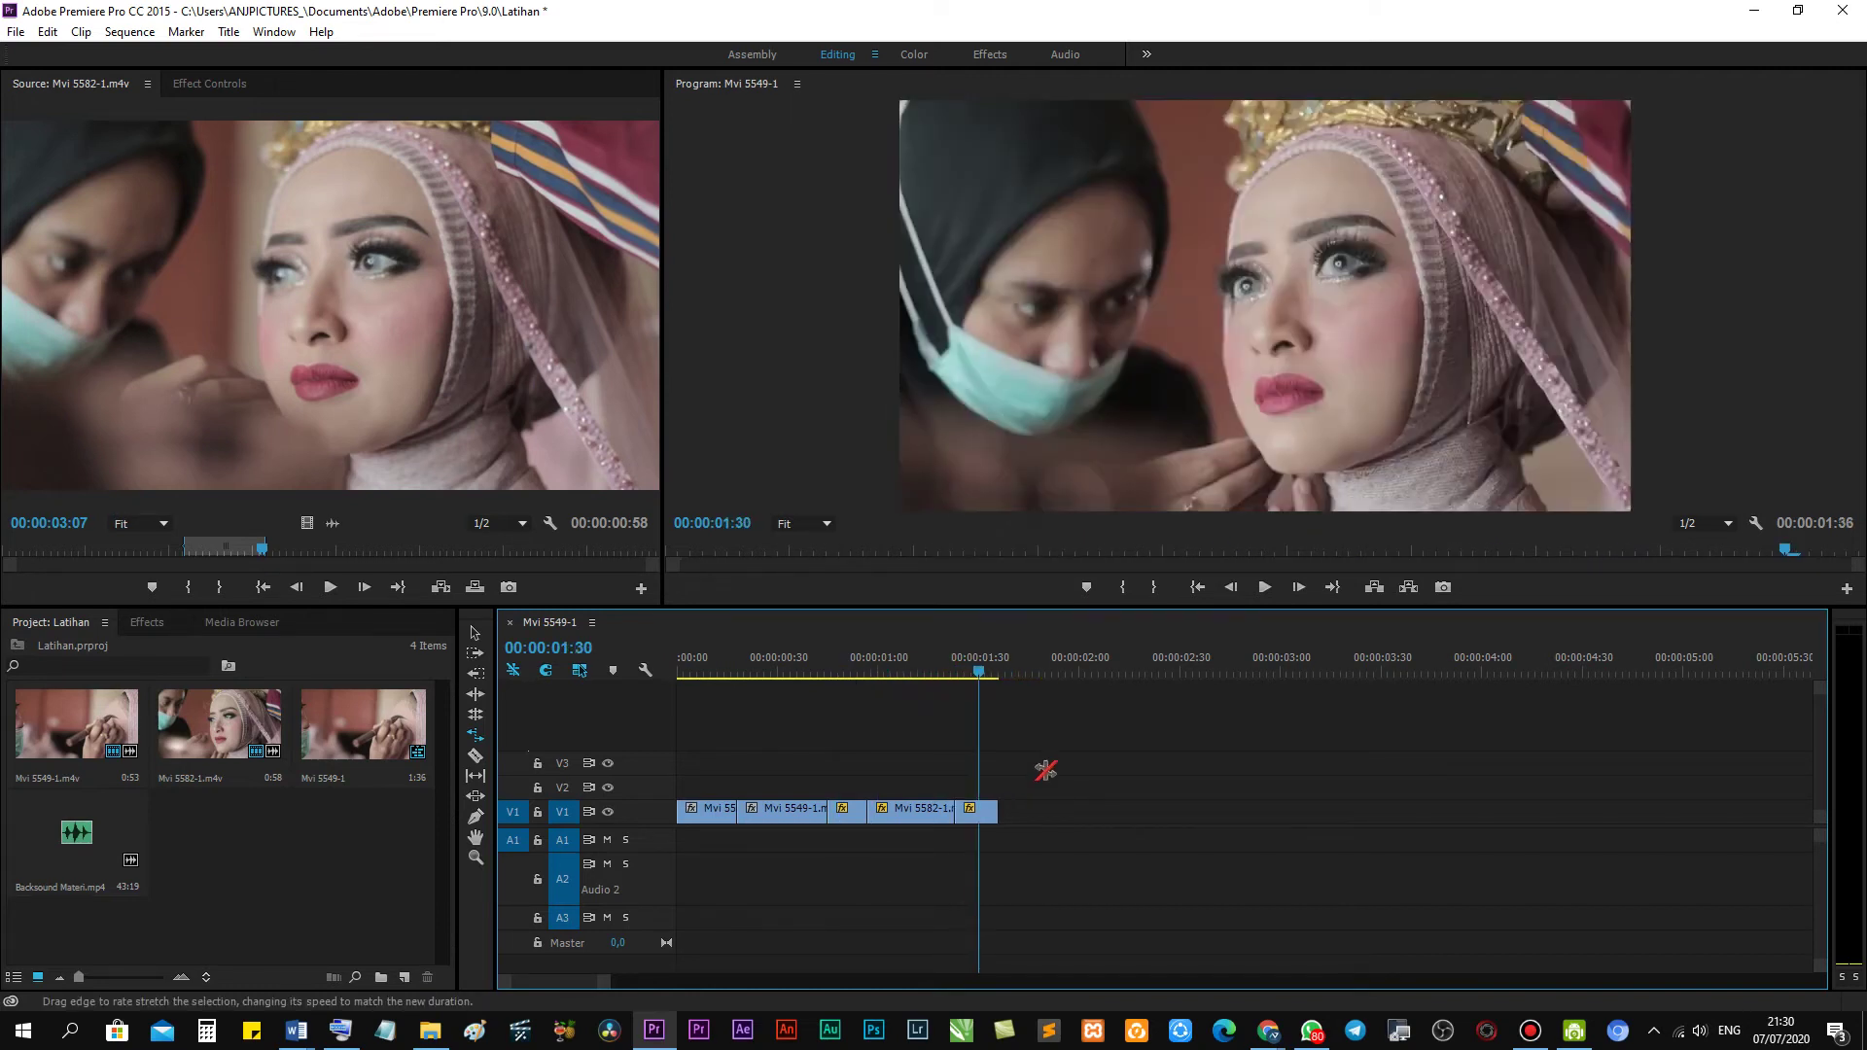
key(ctrl+z)
key(ctrl+z)
key(ctrl+z)
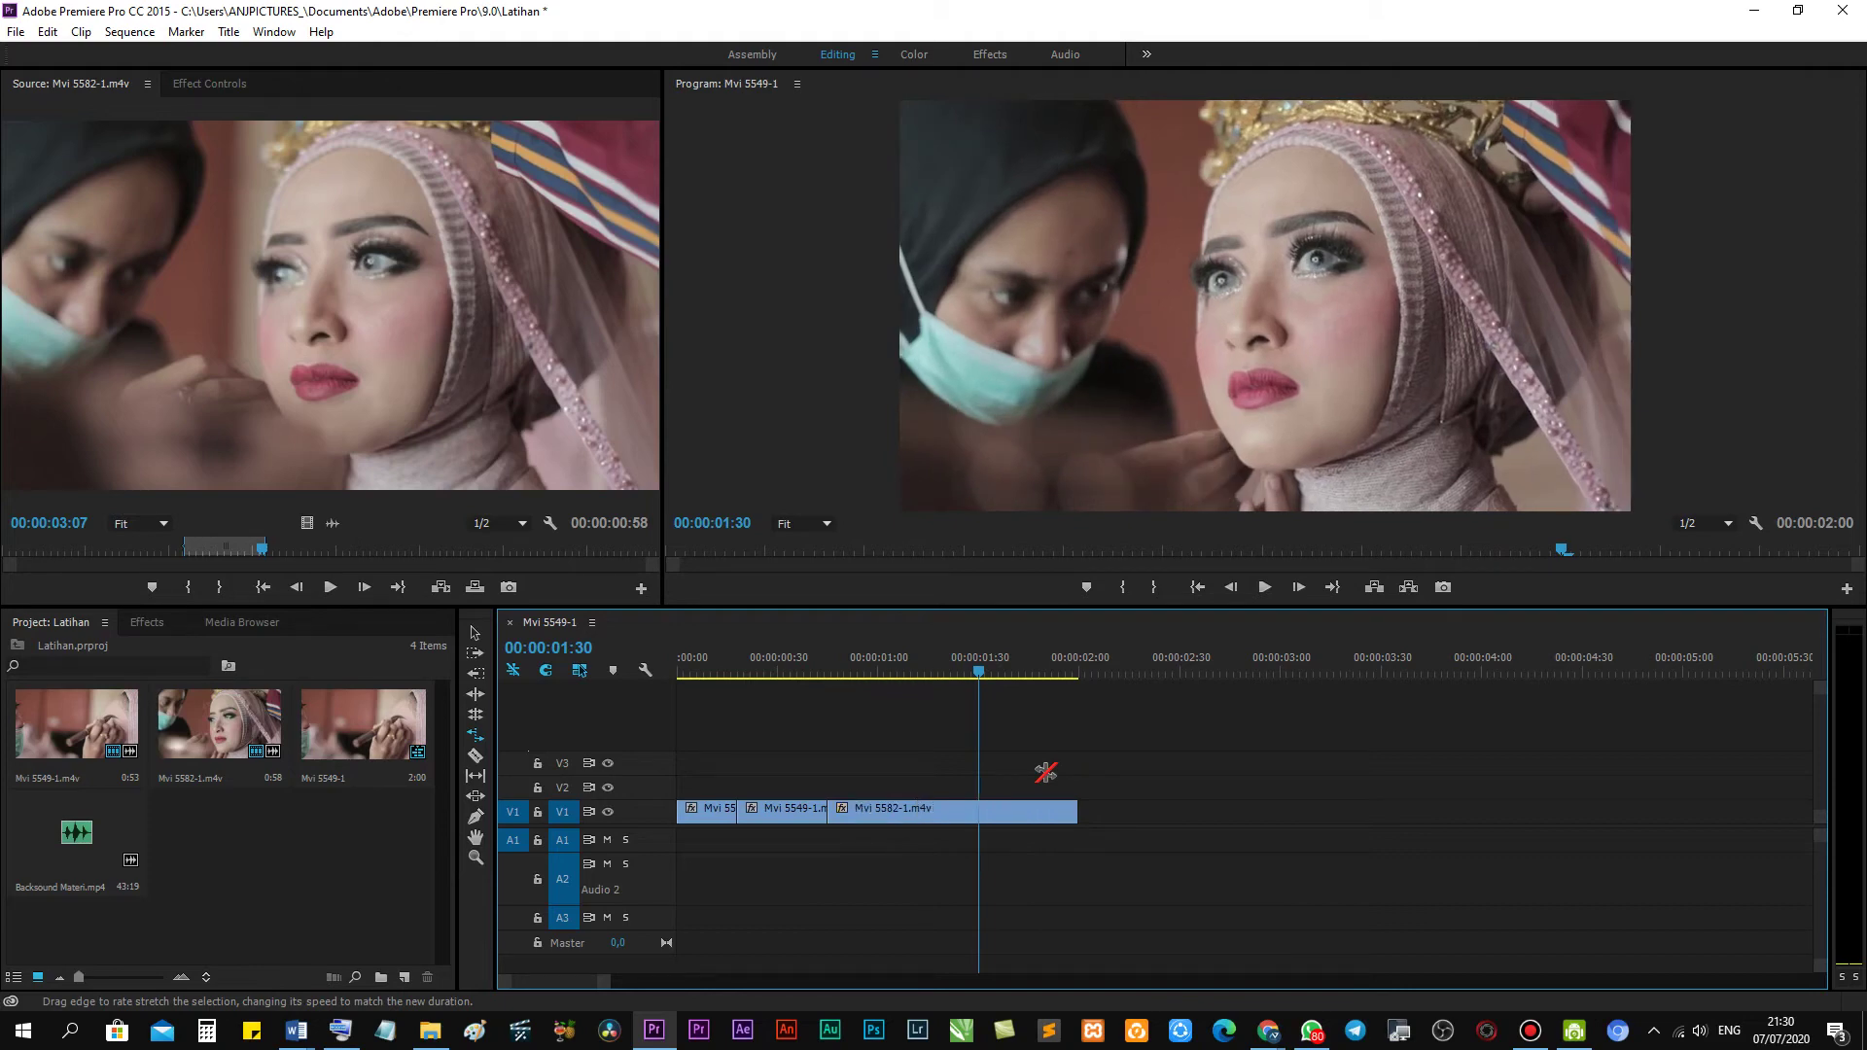
drag(1003, 682, 916, 671)
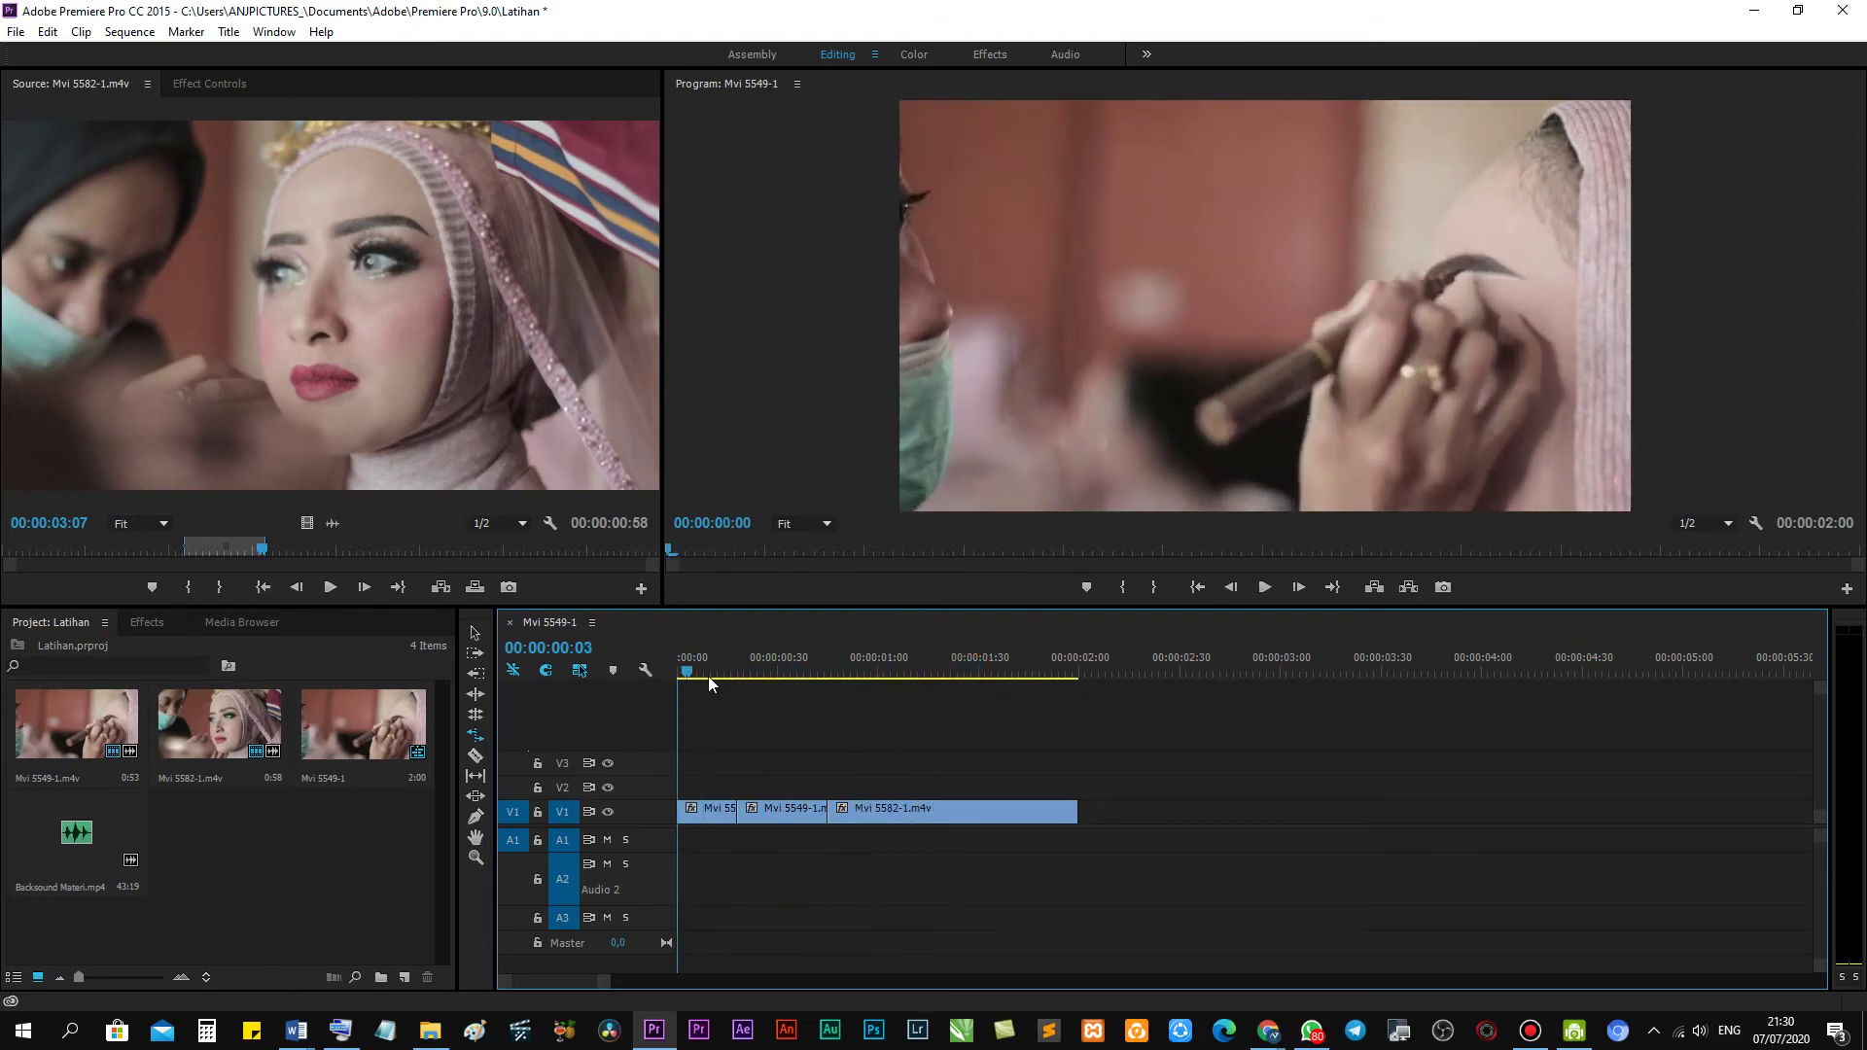
drag(916, 671, 687, 702)
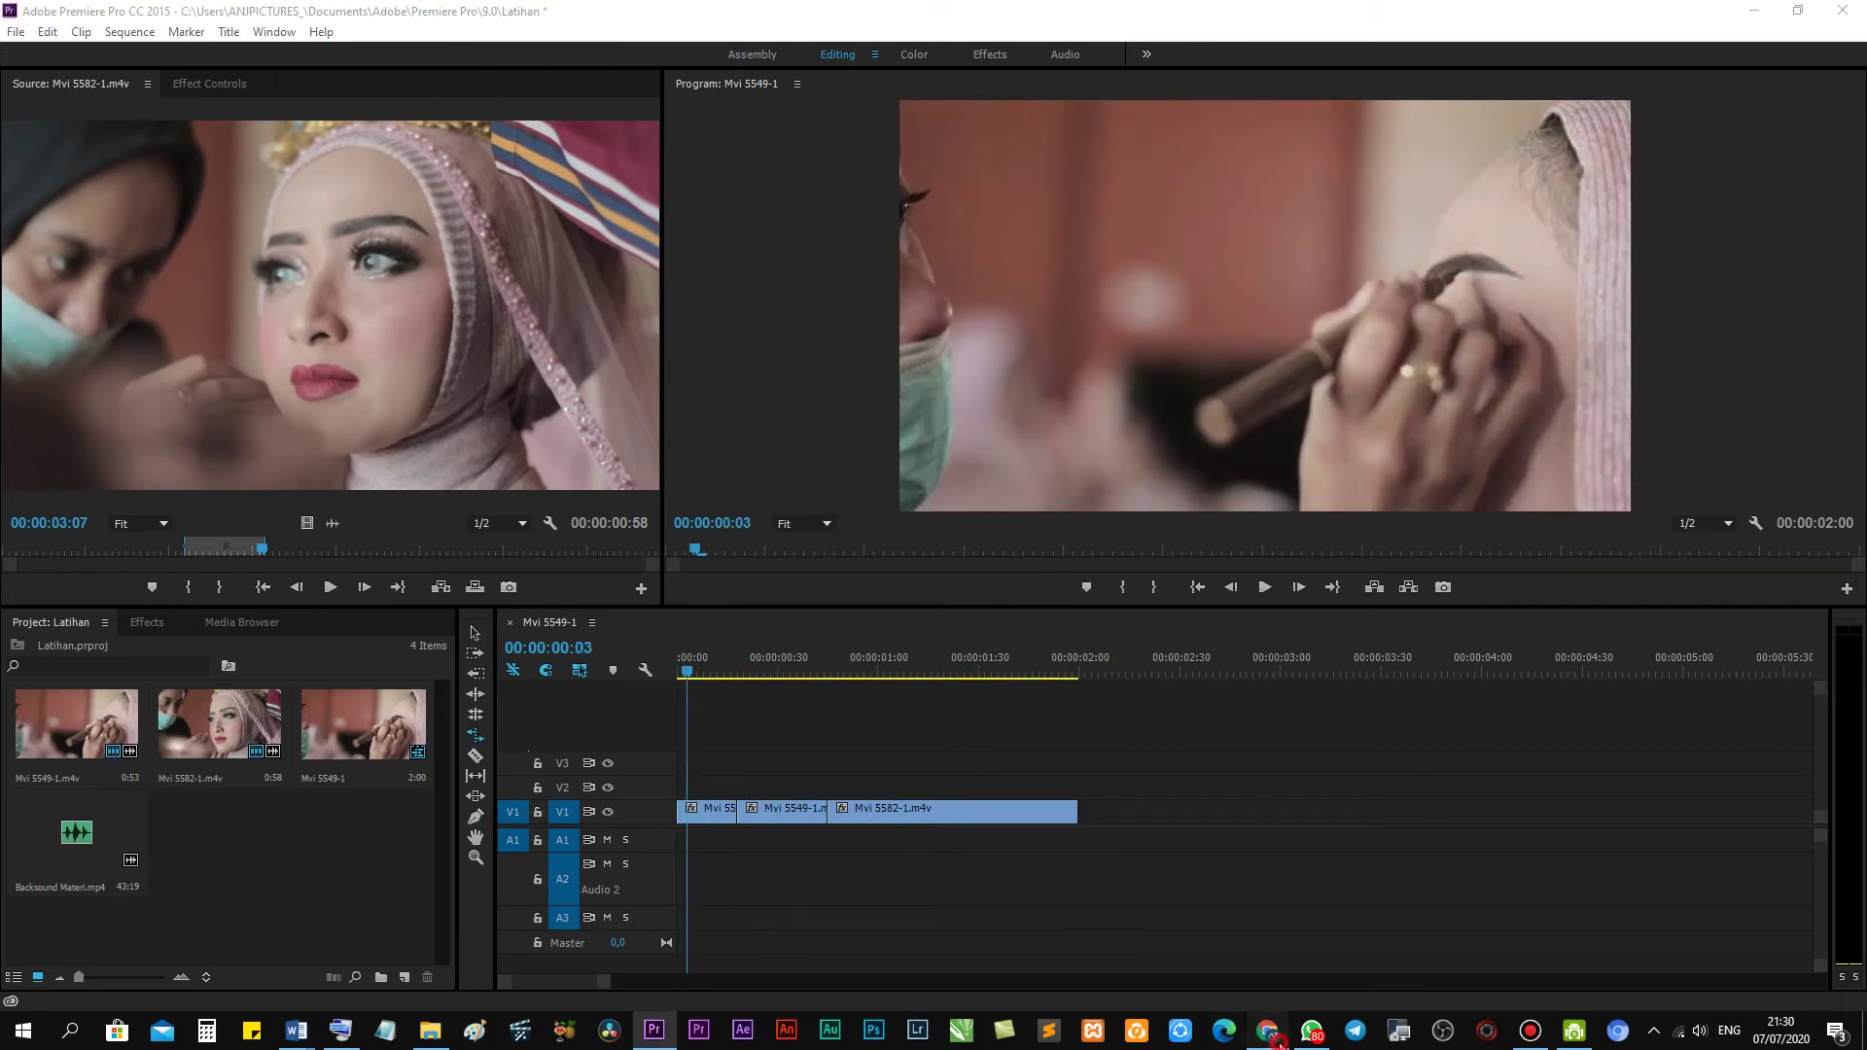
mouse_move(1267, 1030)
click(1175, 975)
mouse_move(1443, 768)
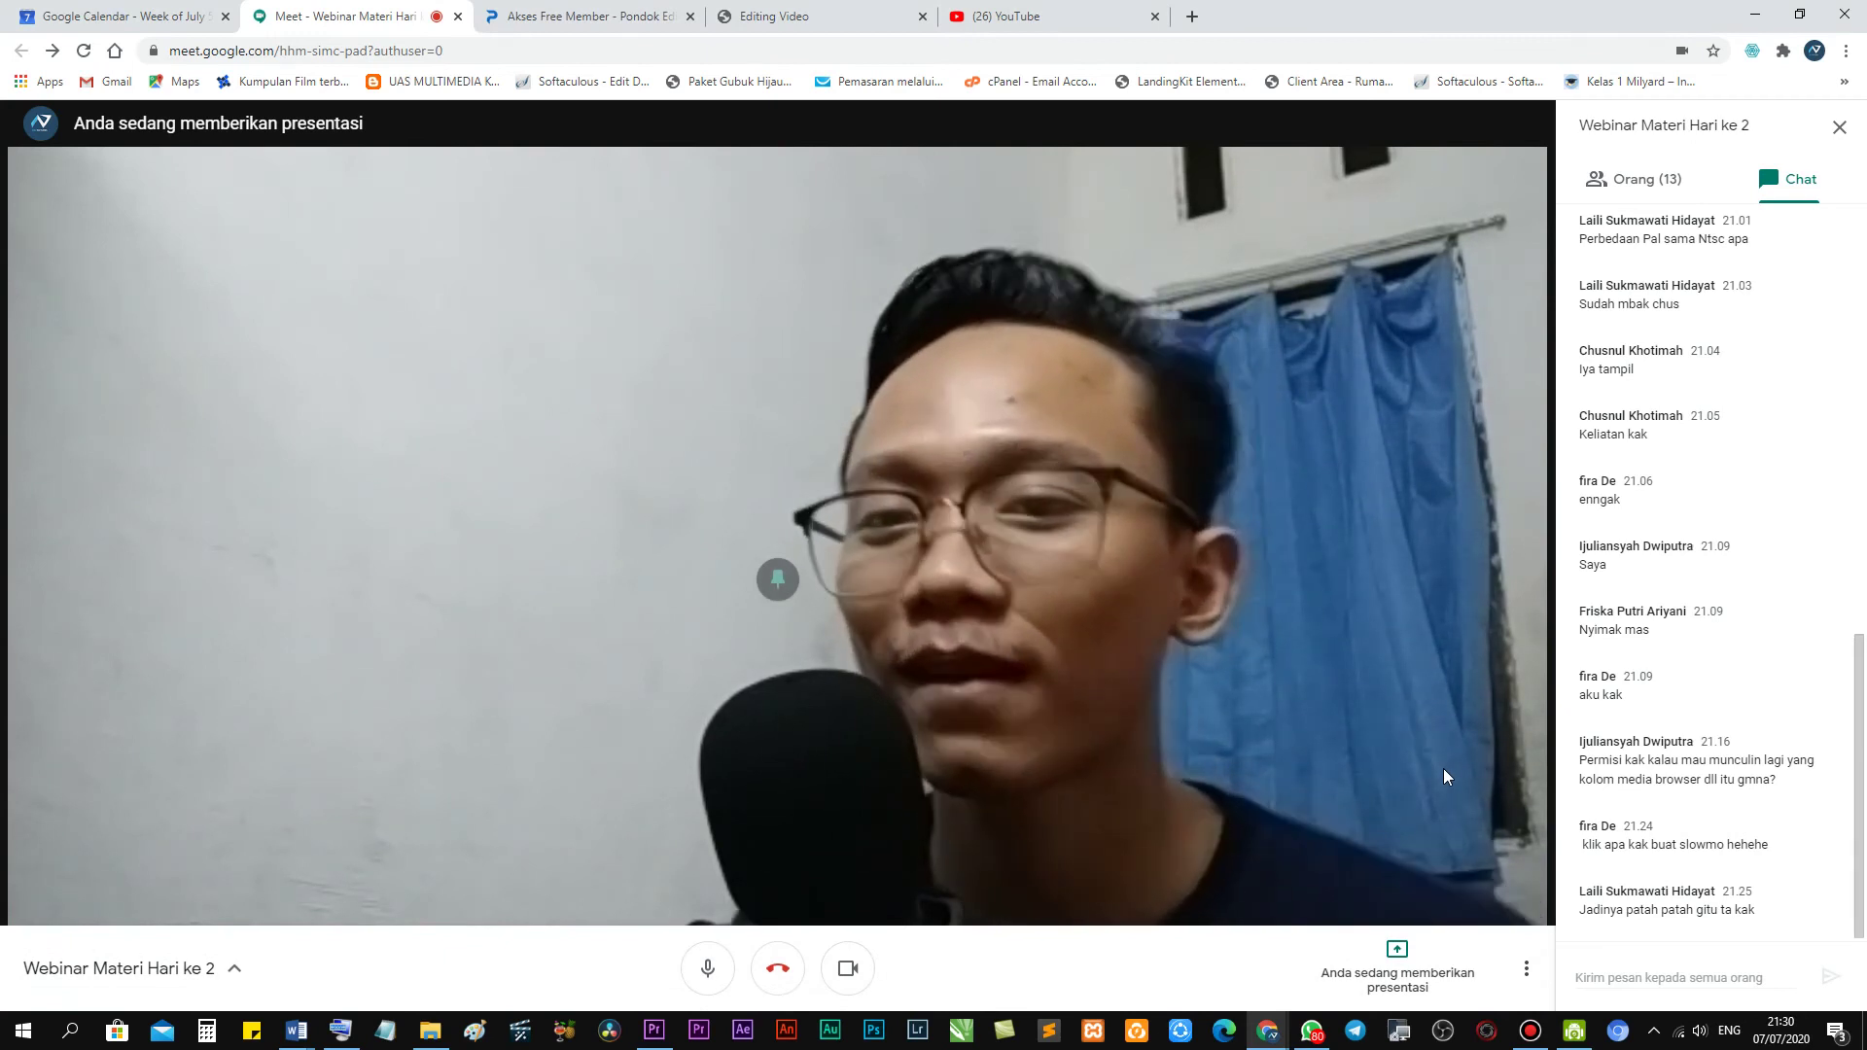
mouse_move(1557, 464)
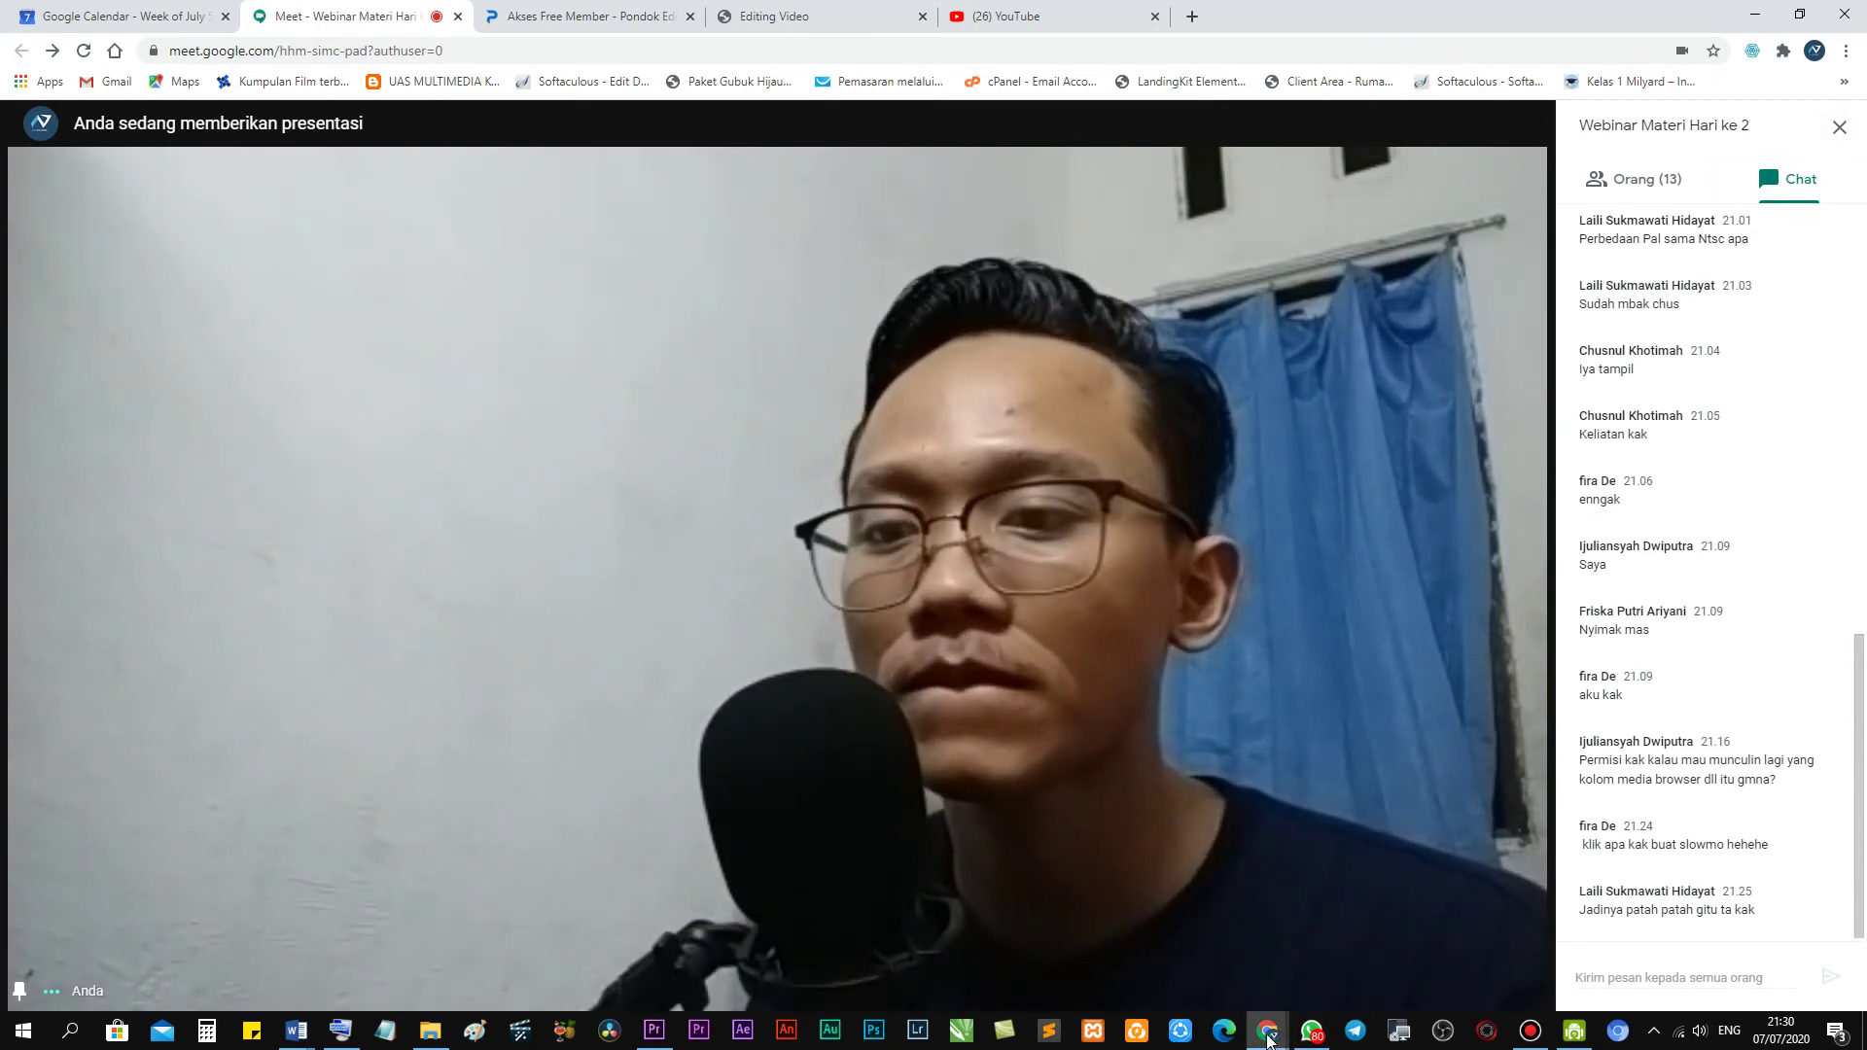
mouse_move(1267, 1031)
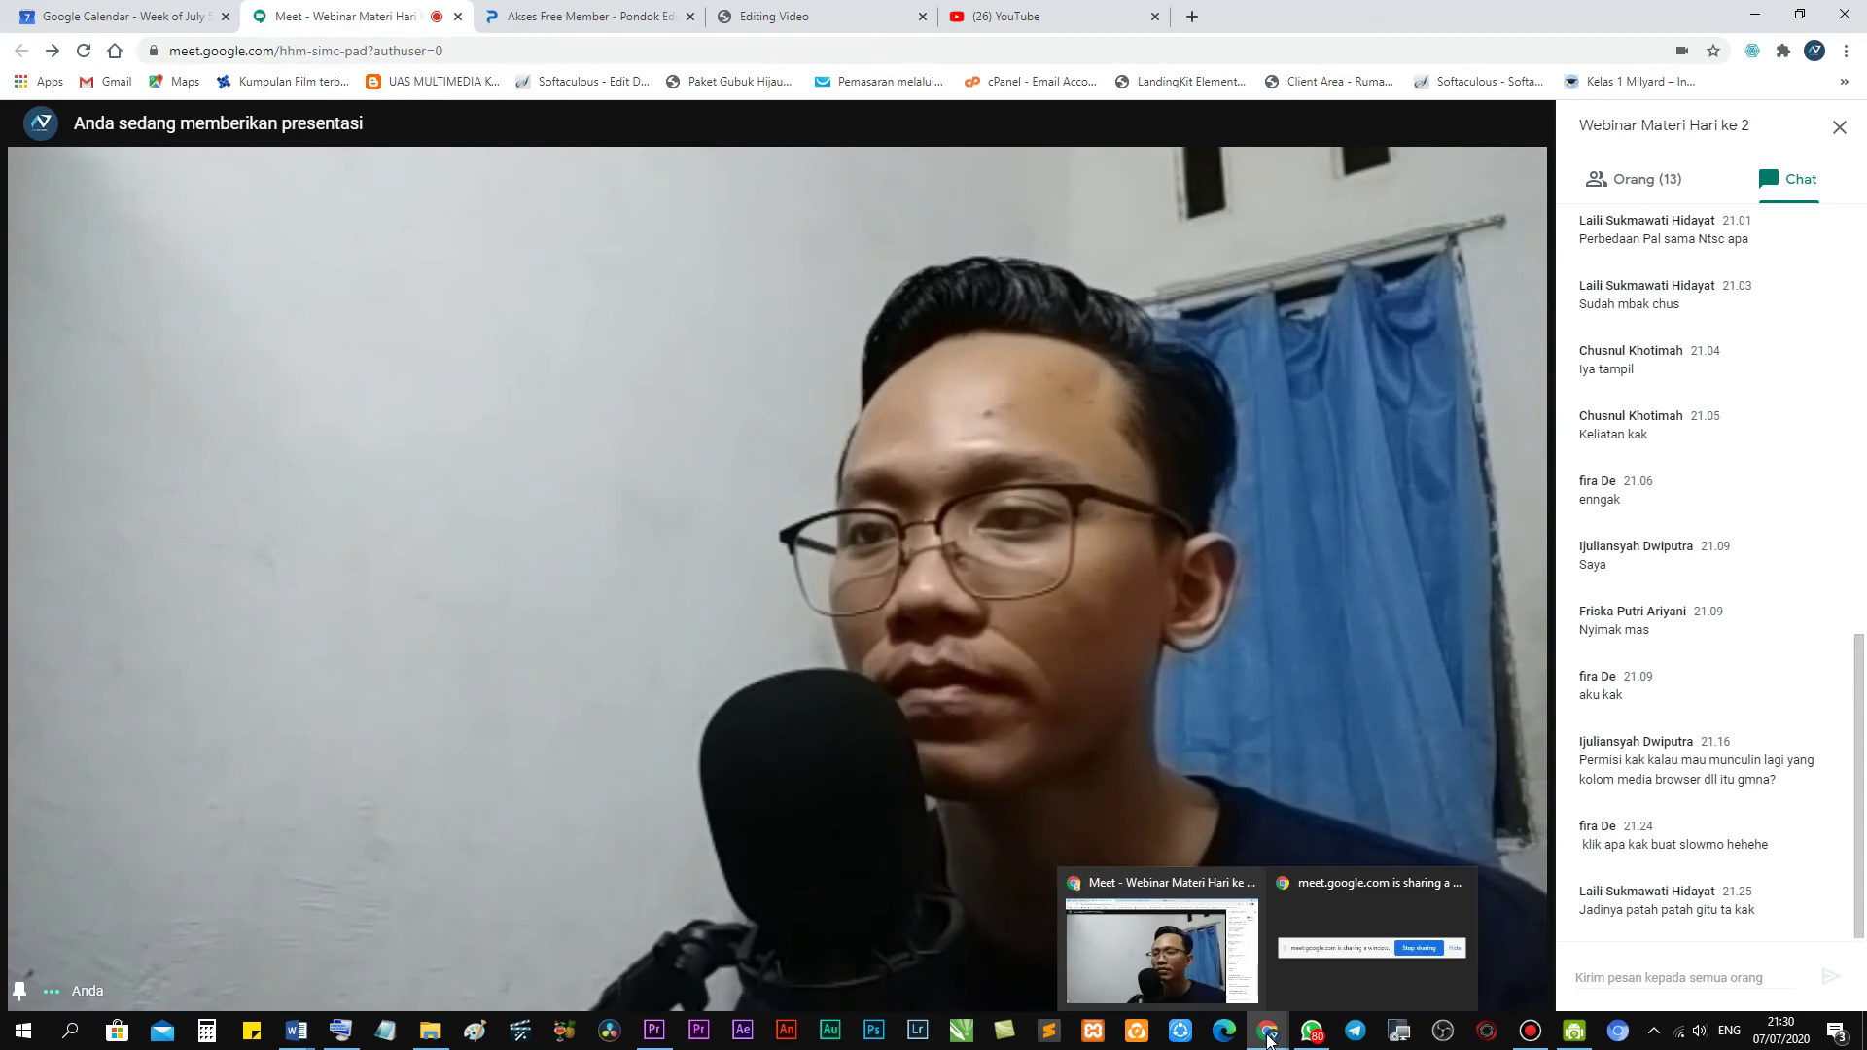
click(650, 1037)
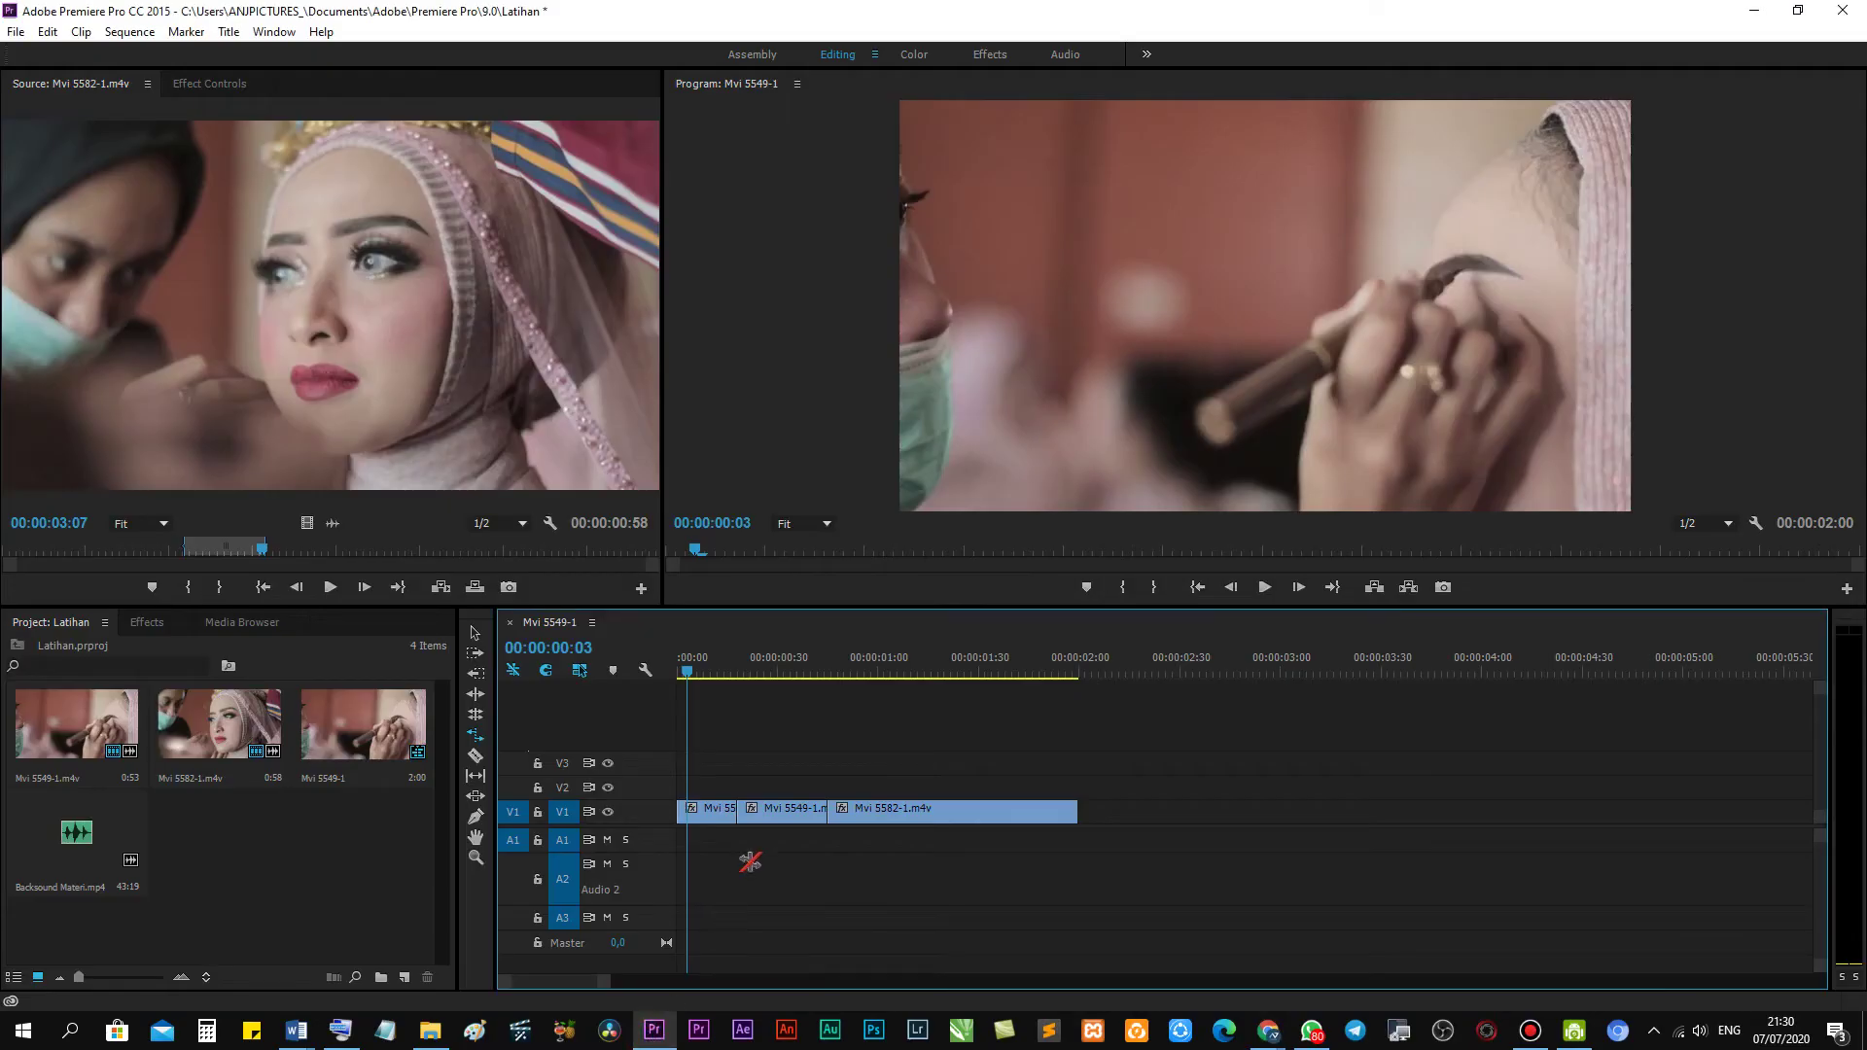
Scrub through the opening frames and return the playhead to the sequence start.
click(681, 672)
drag(680, 671, 767, 675)
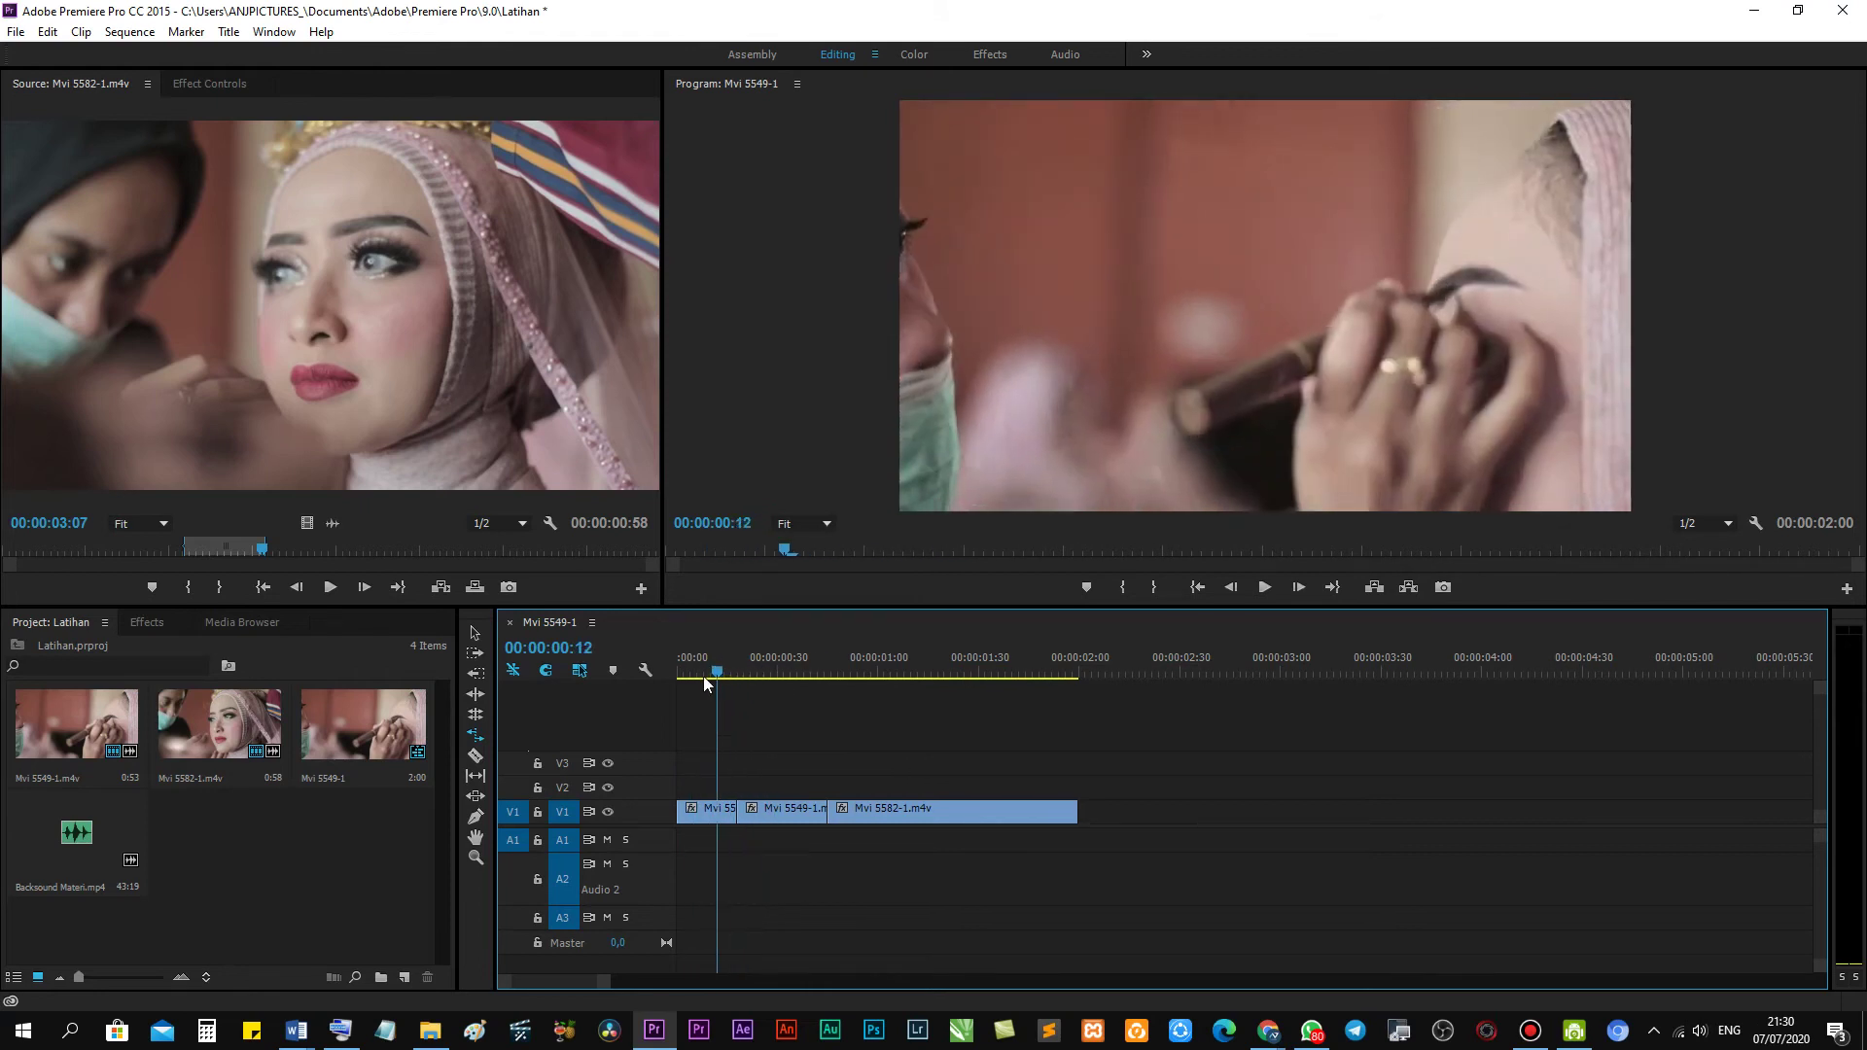
drag(767, 675, 678, 675)
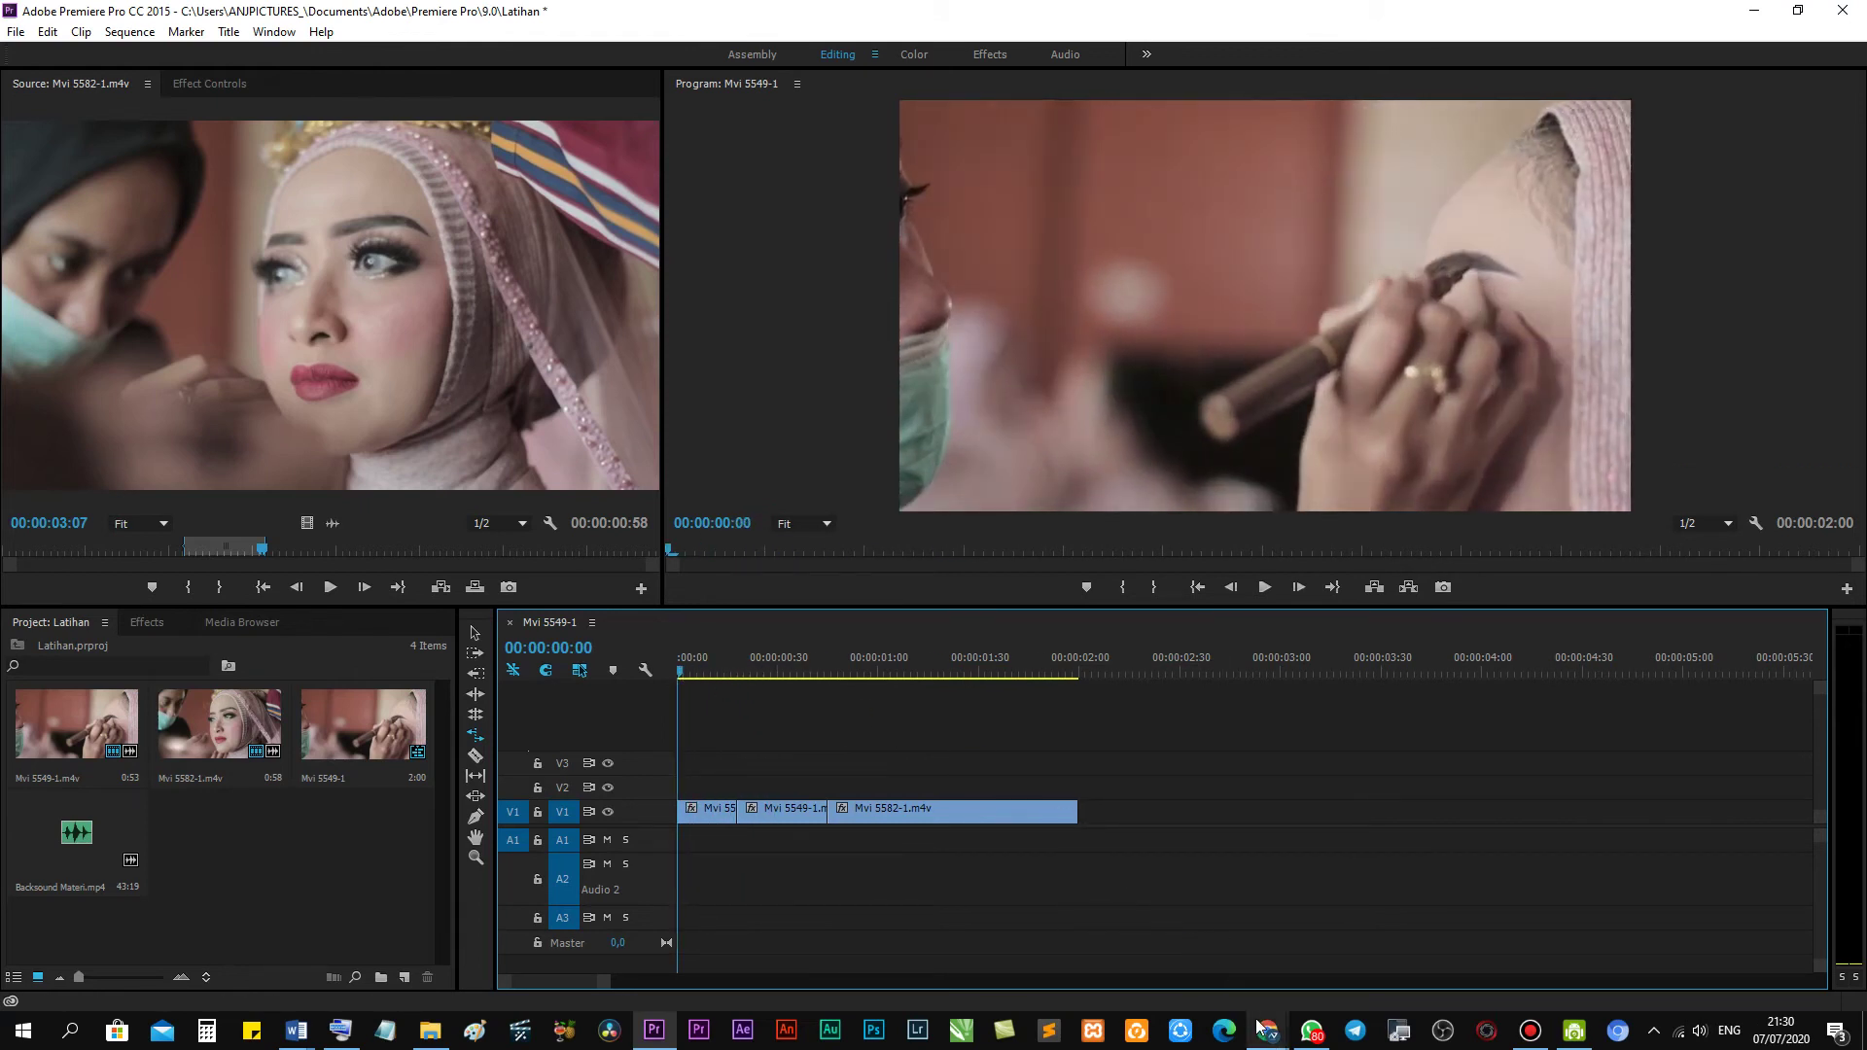
Trim the last V1 clip's end with the Selection tool until the sequence ends at 01:57.
mouse_move(1267, 1031)
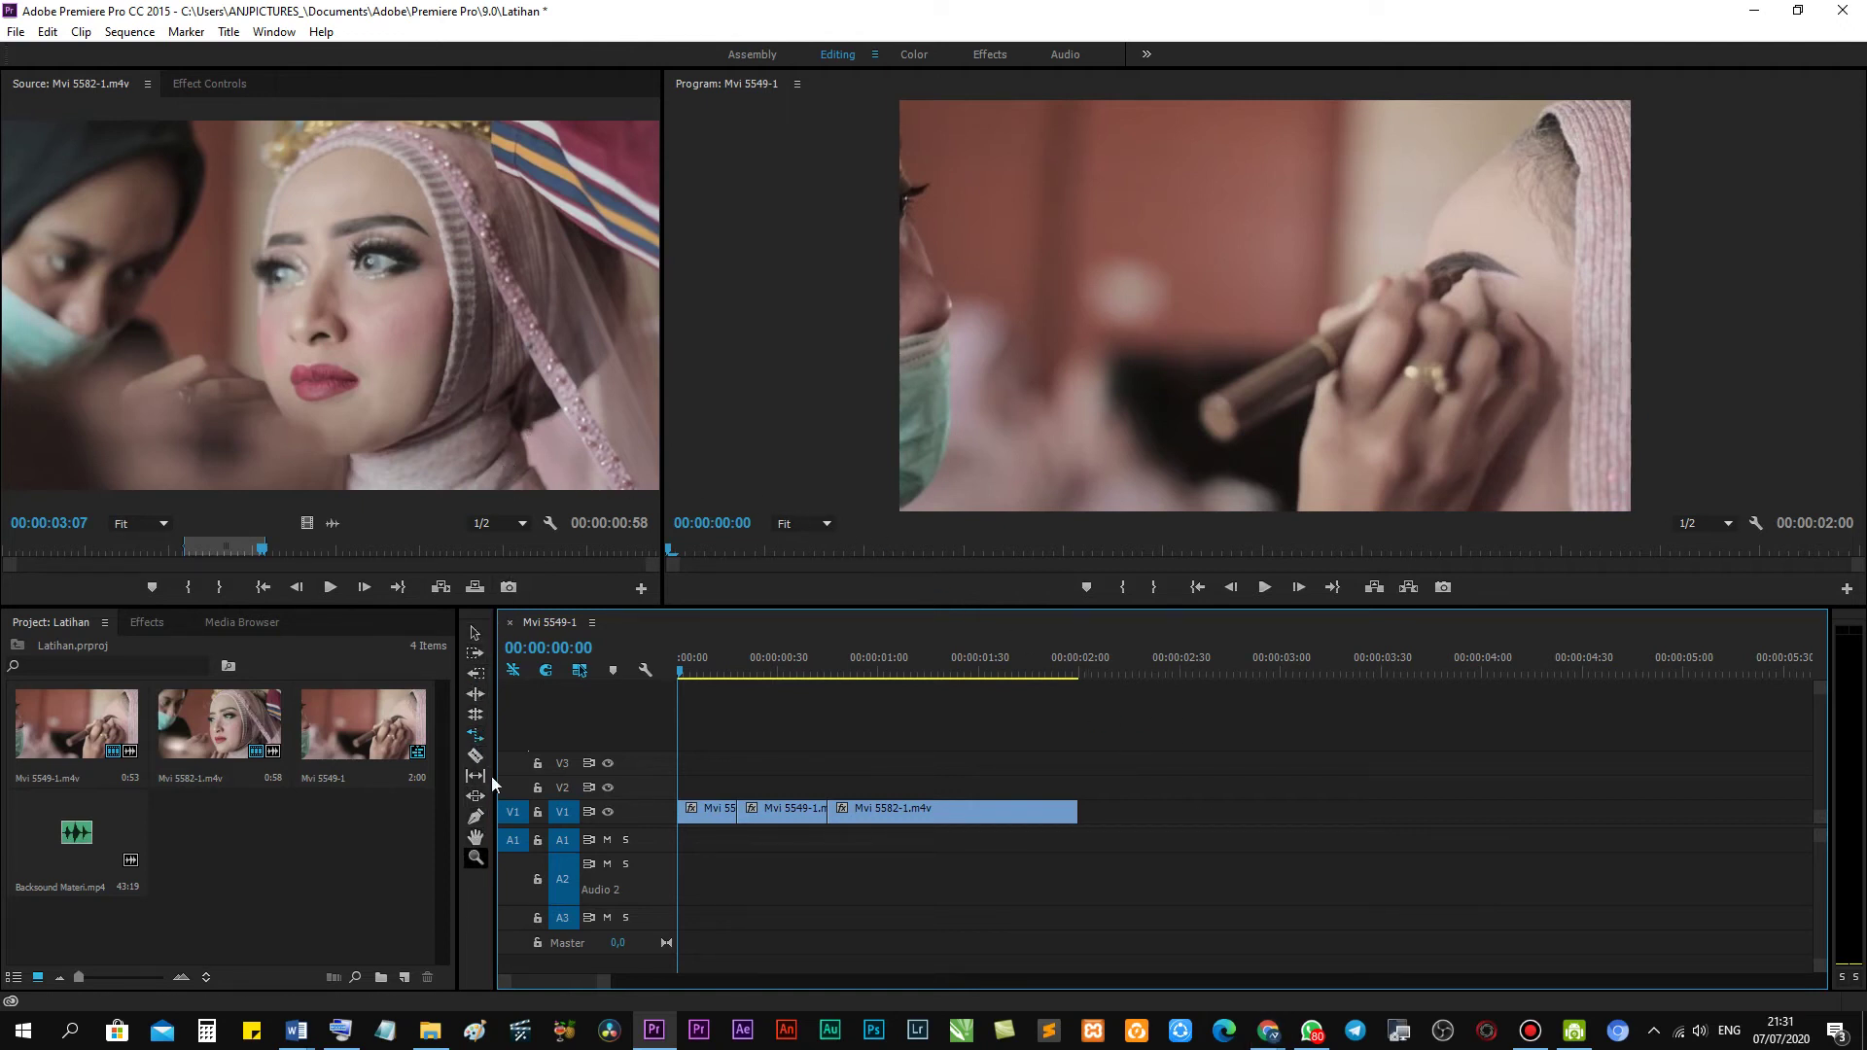
click(475, 636)
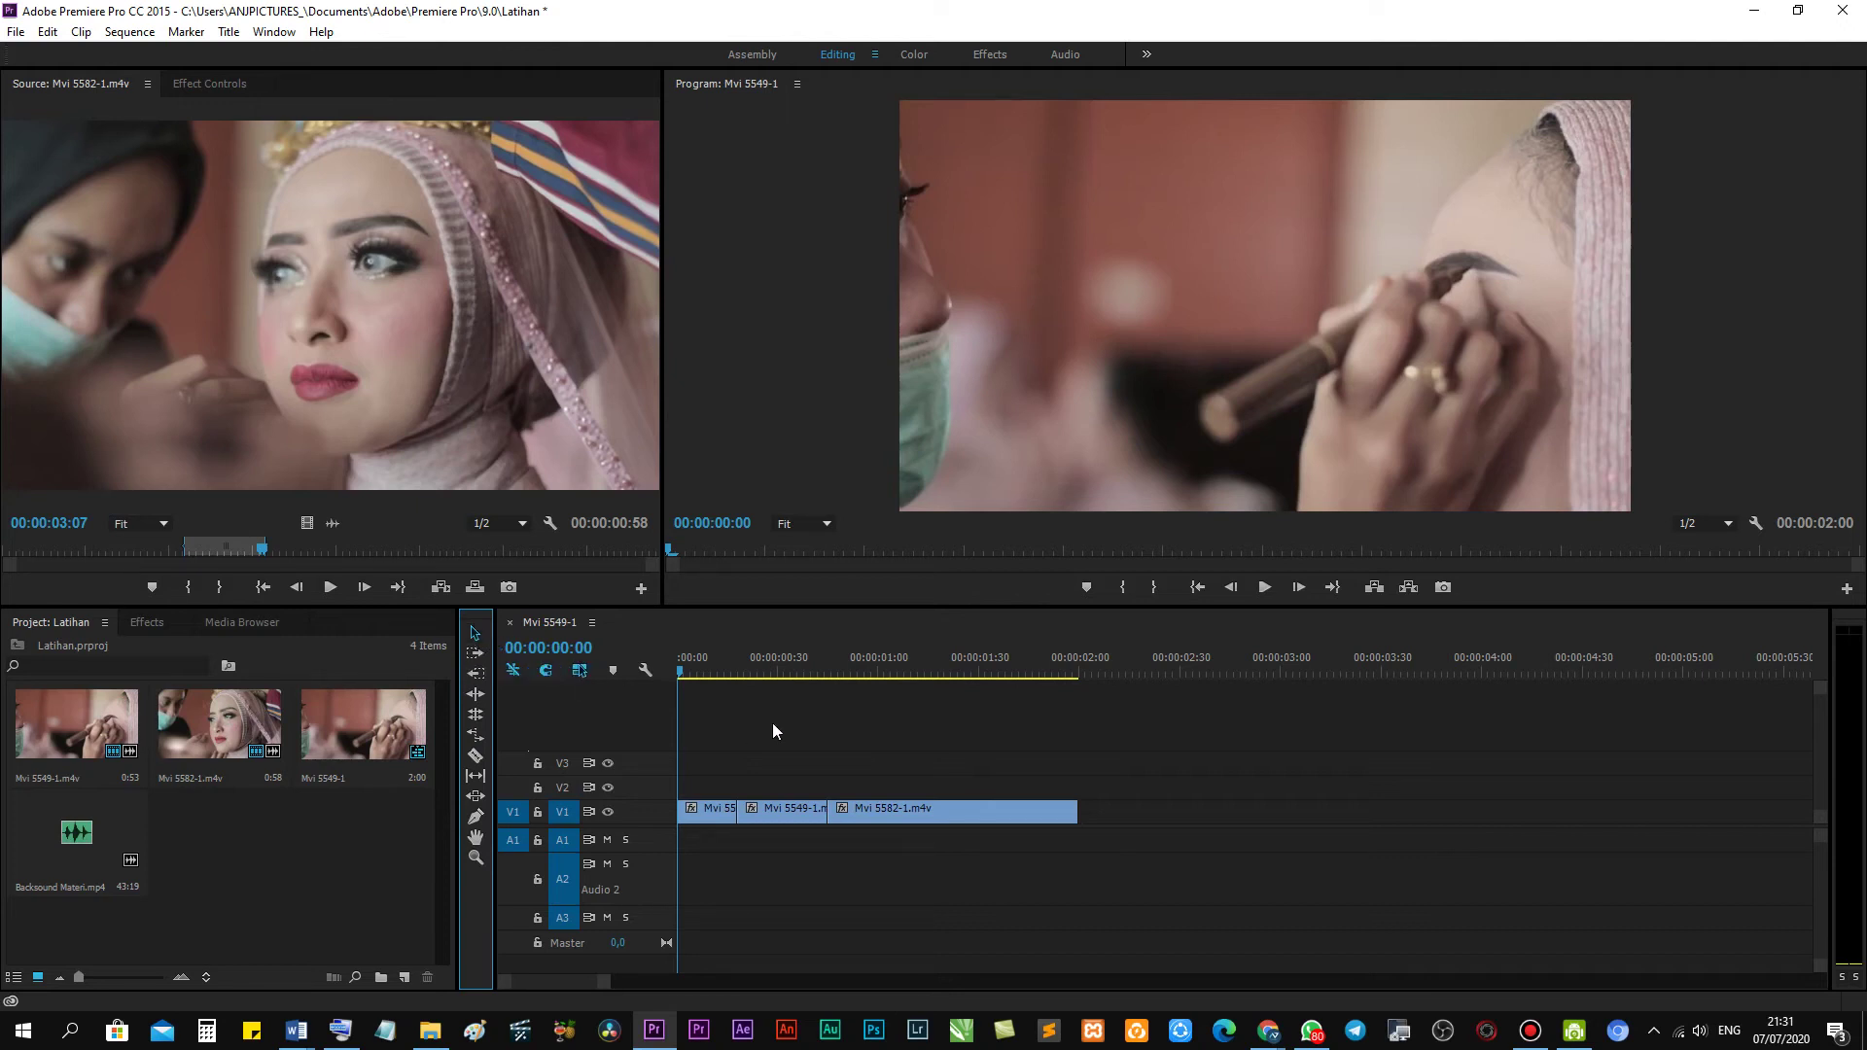
drag(1071, 808, 998, 808)
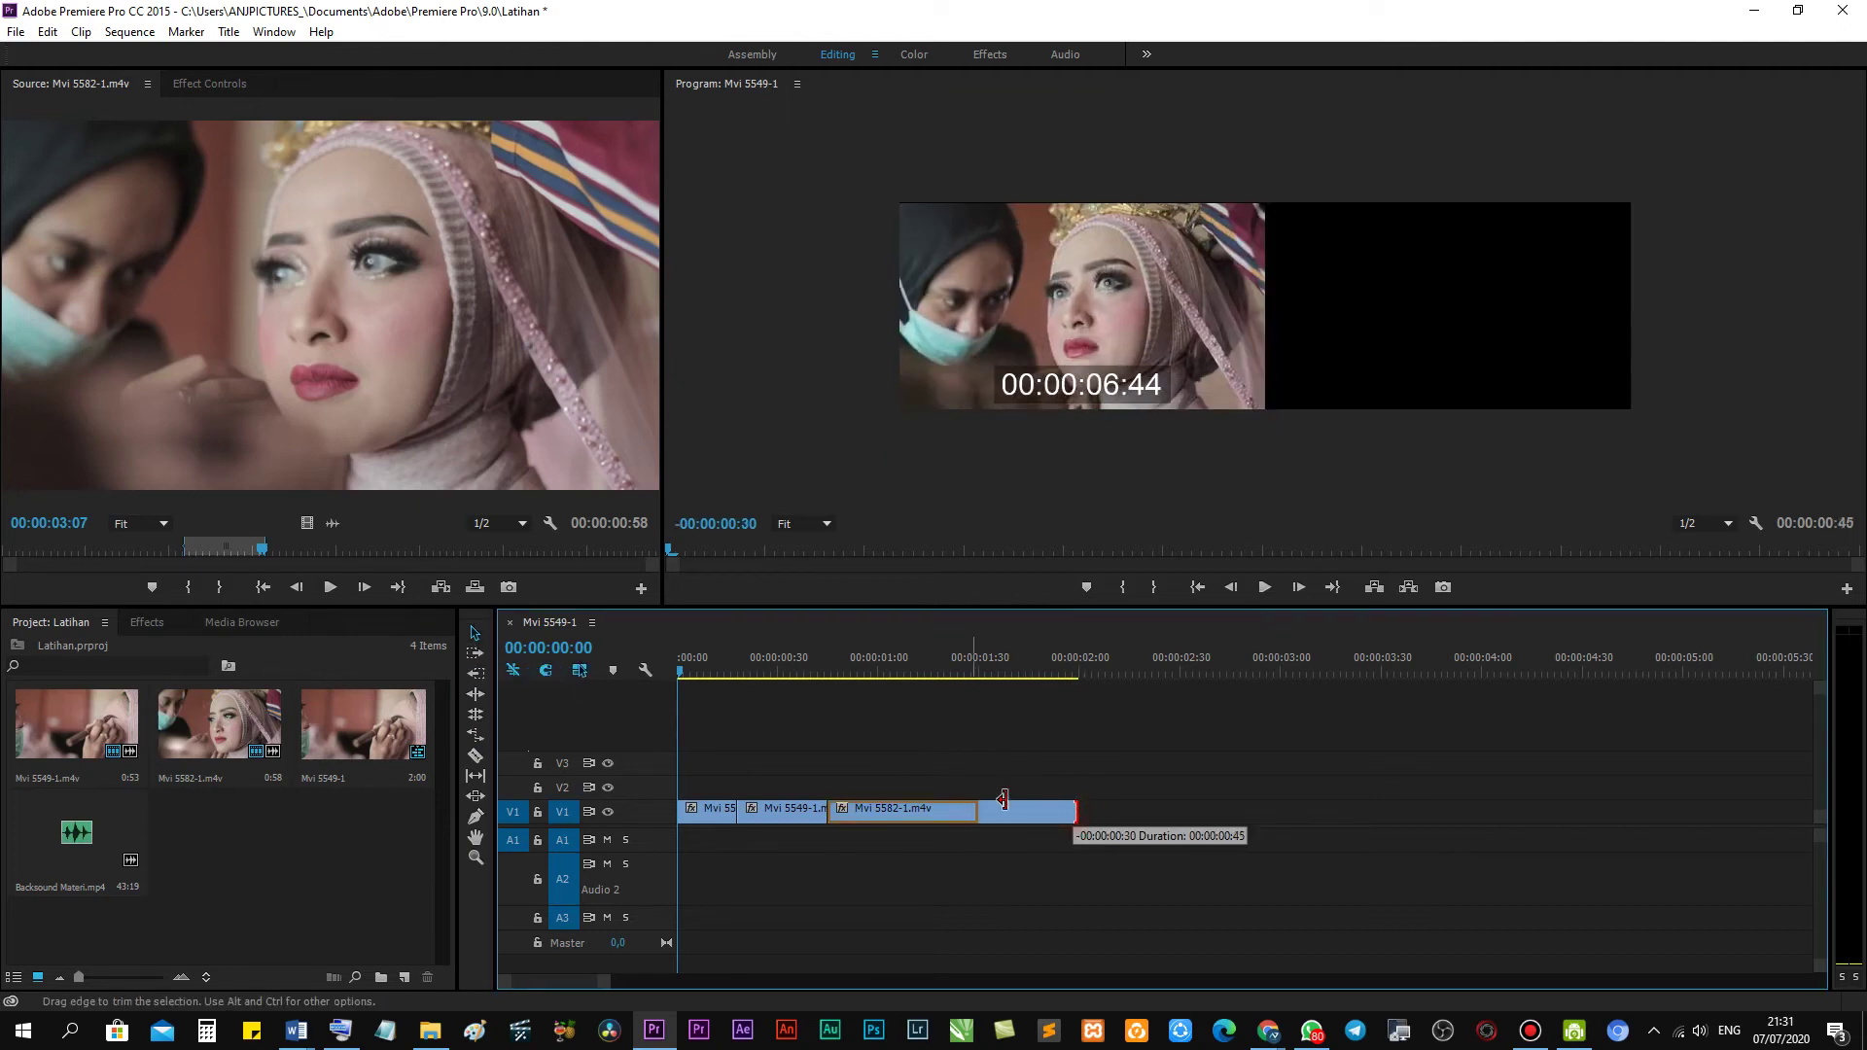
drag(968, 682, 979, 671)
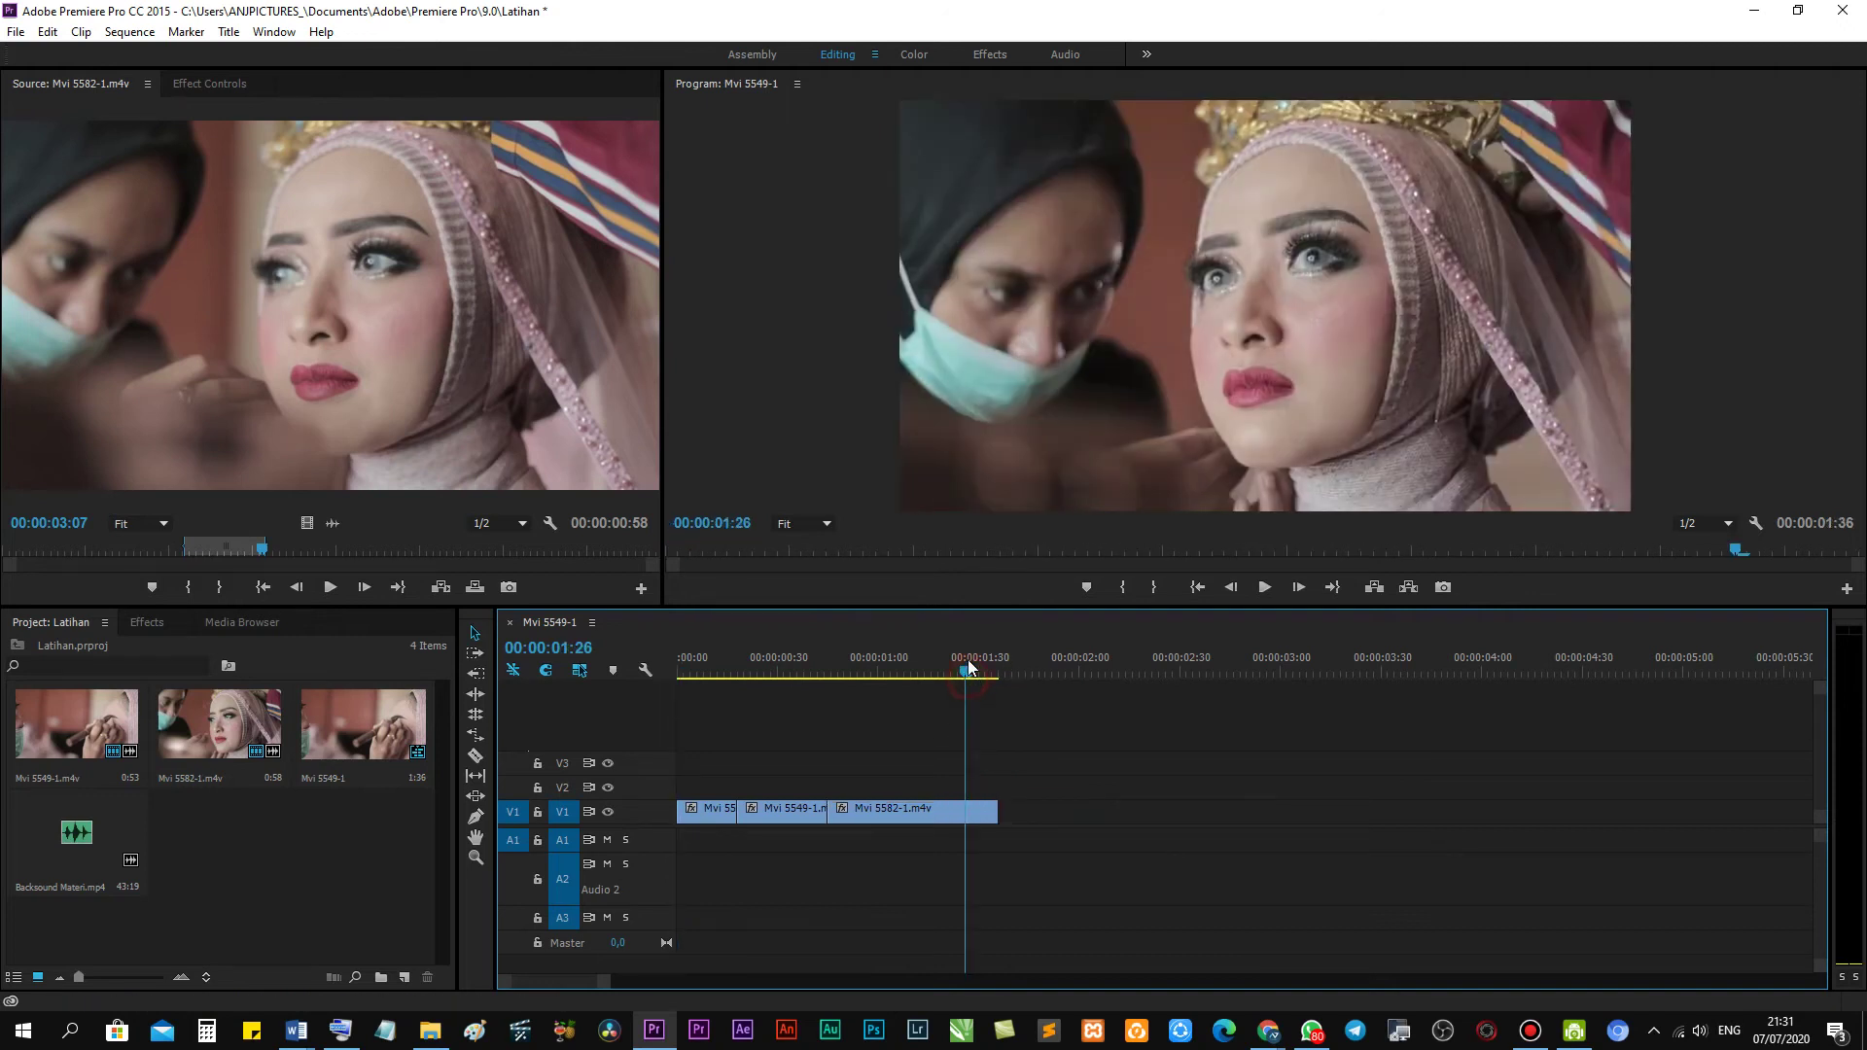
drag(1005, 804, 954, 809)
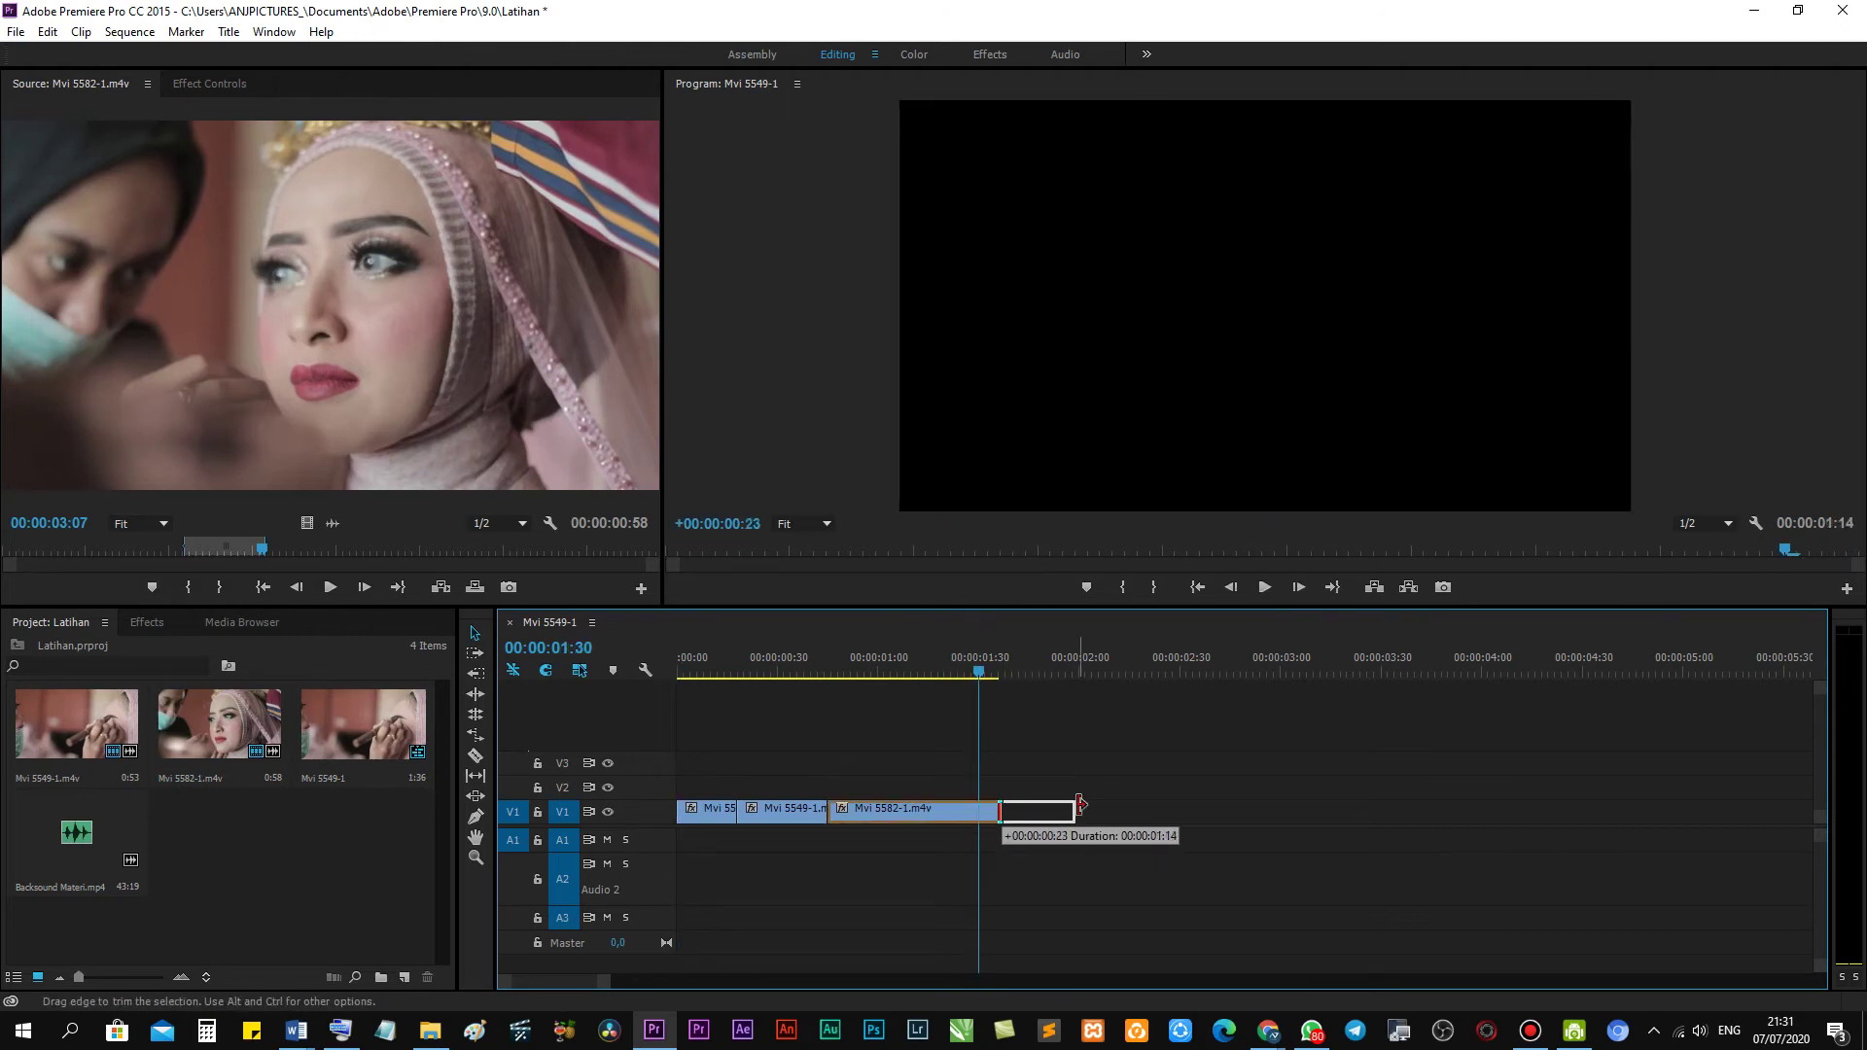
mouse_move(954, 809)
mouse_down()
mouse_move(896, 807)
mouse_move(1067, 809)
mouse_up()
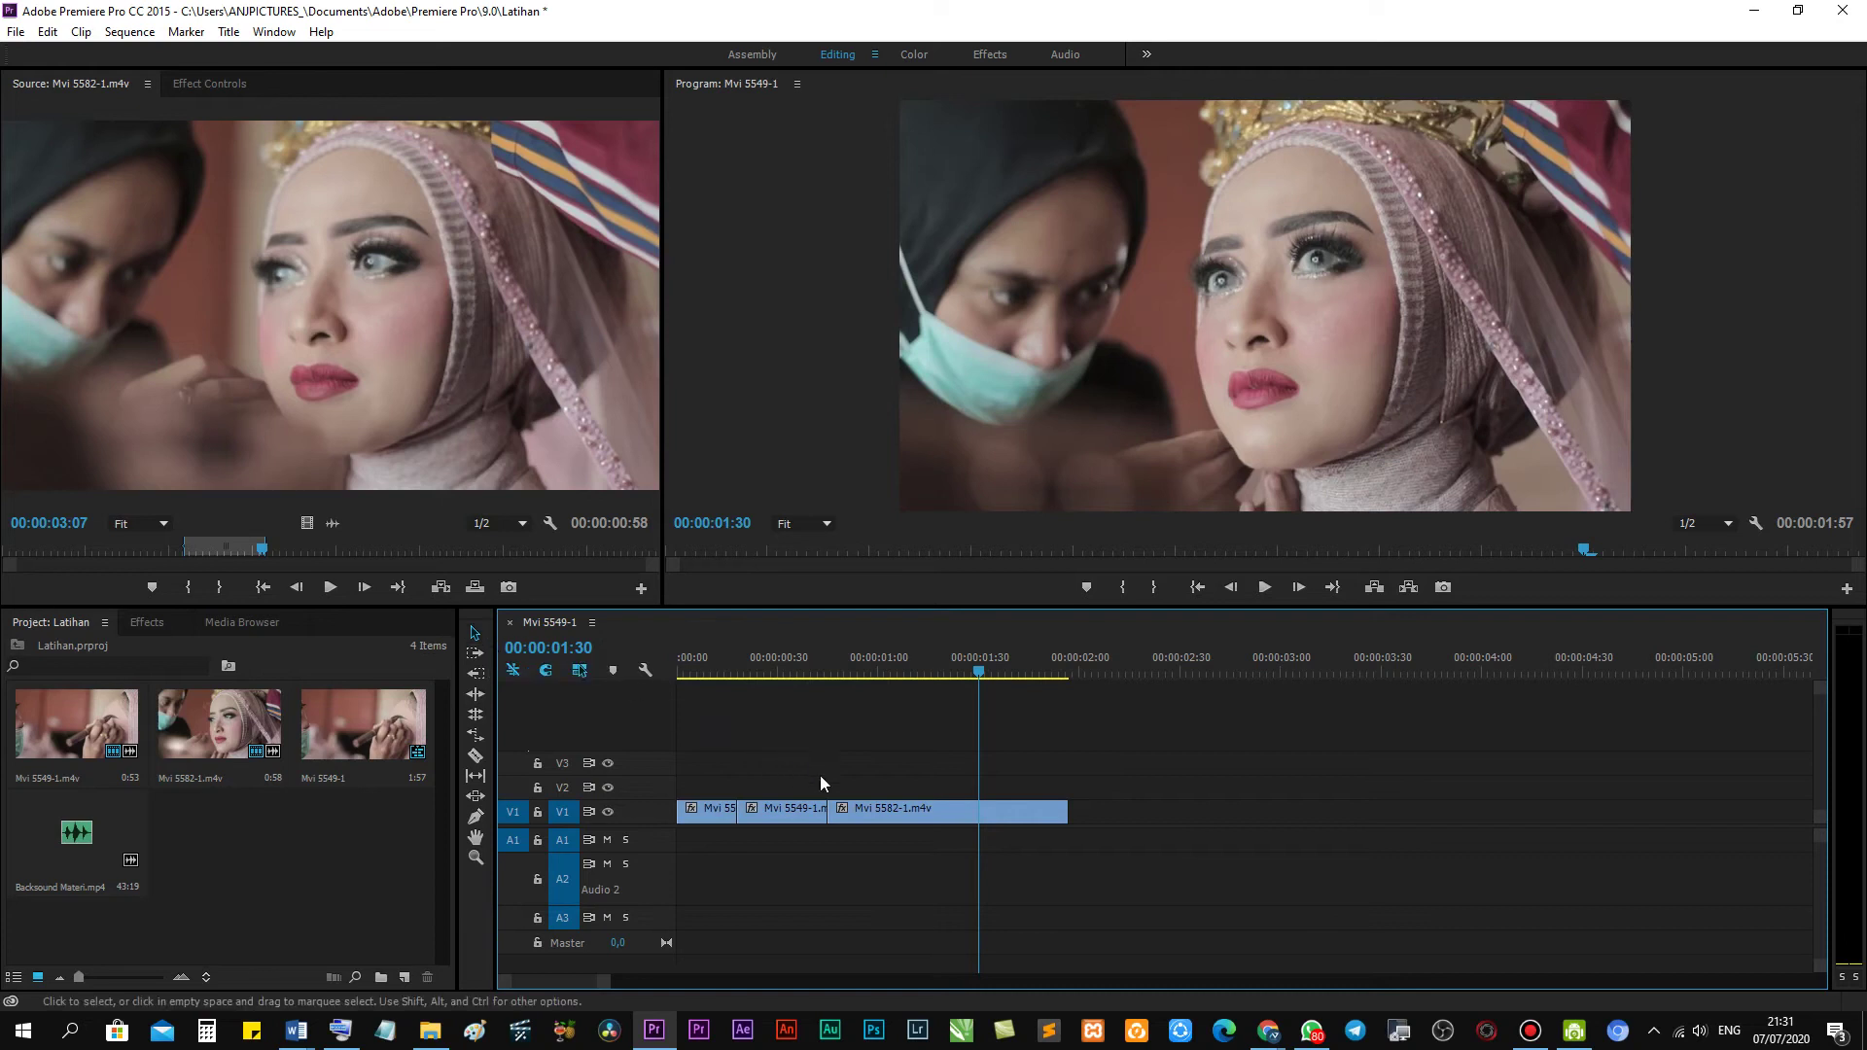
mouse_move(908, 810)
mouse_down()
mouse_move(913, 715)
mouse_move(918, 820)
mouse_move(959, 813)
mouse_up()
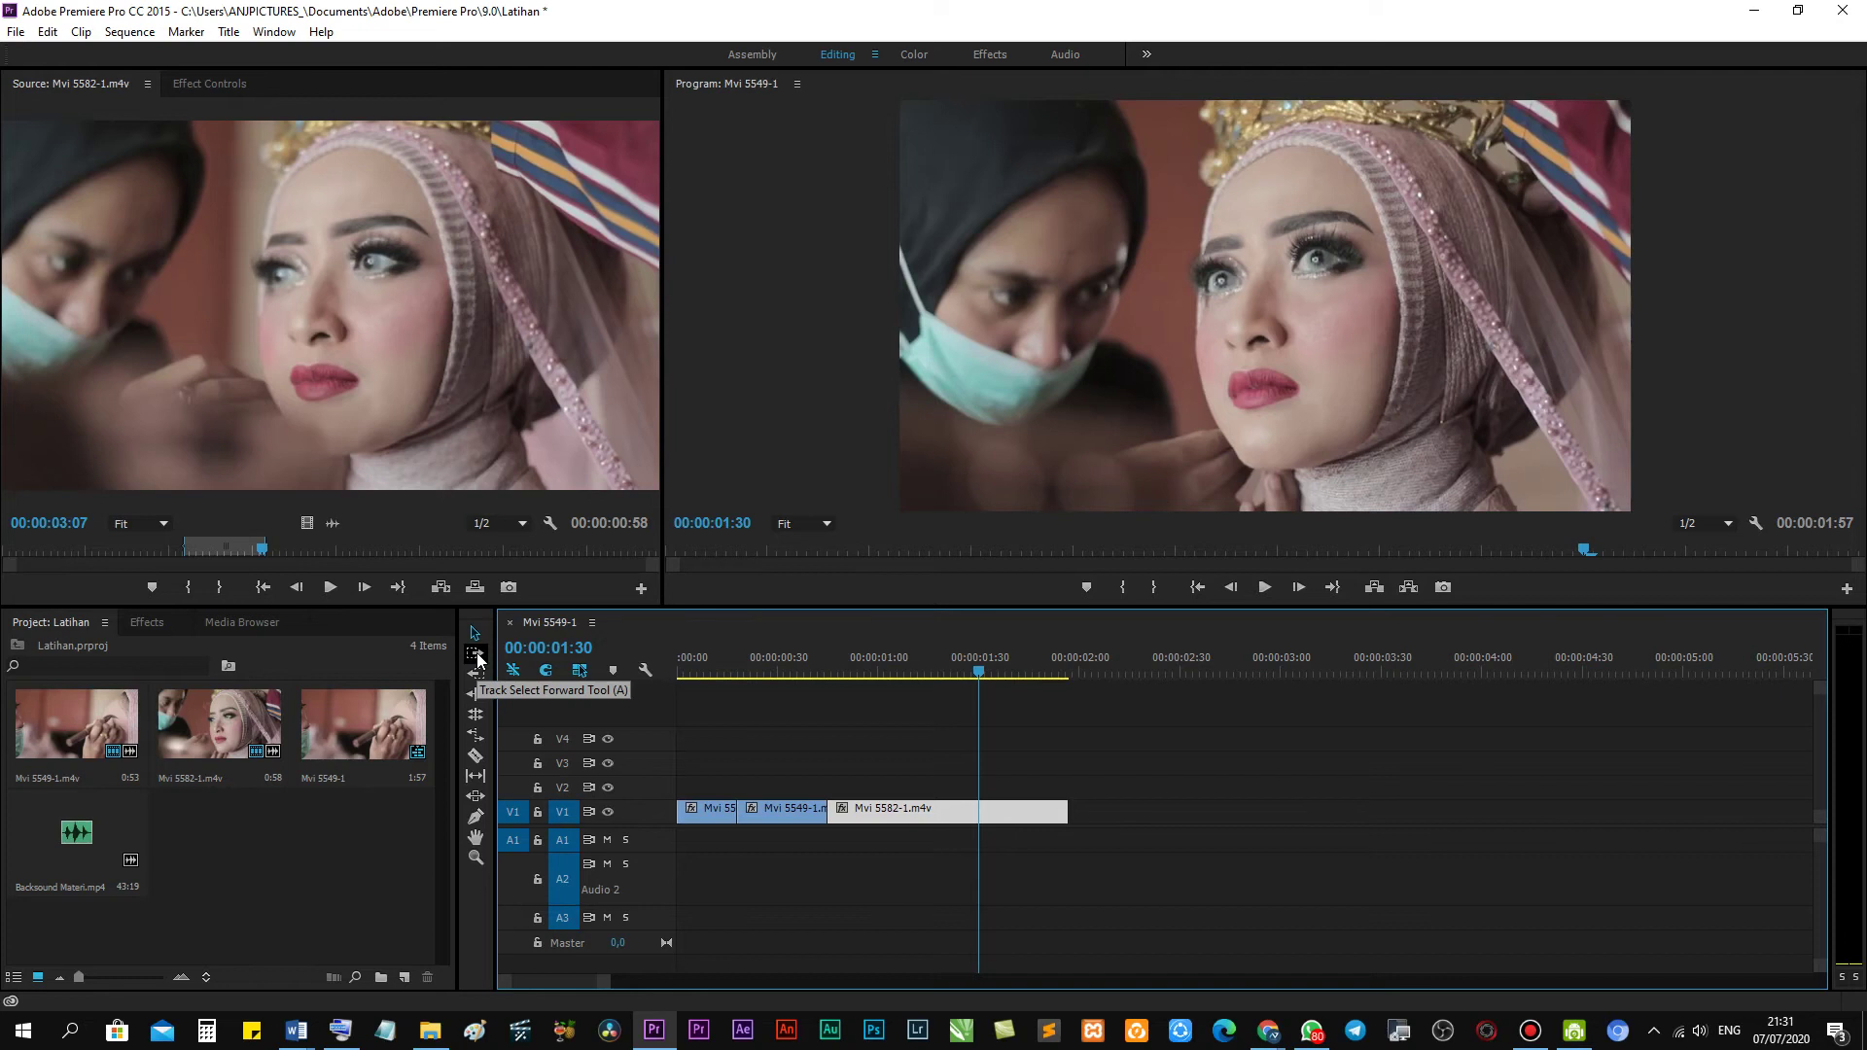
Test Track Select Forward on the V1 clips, then reselect all three clips with the Selection tool.
click(476, 654)
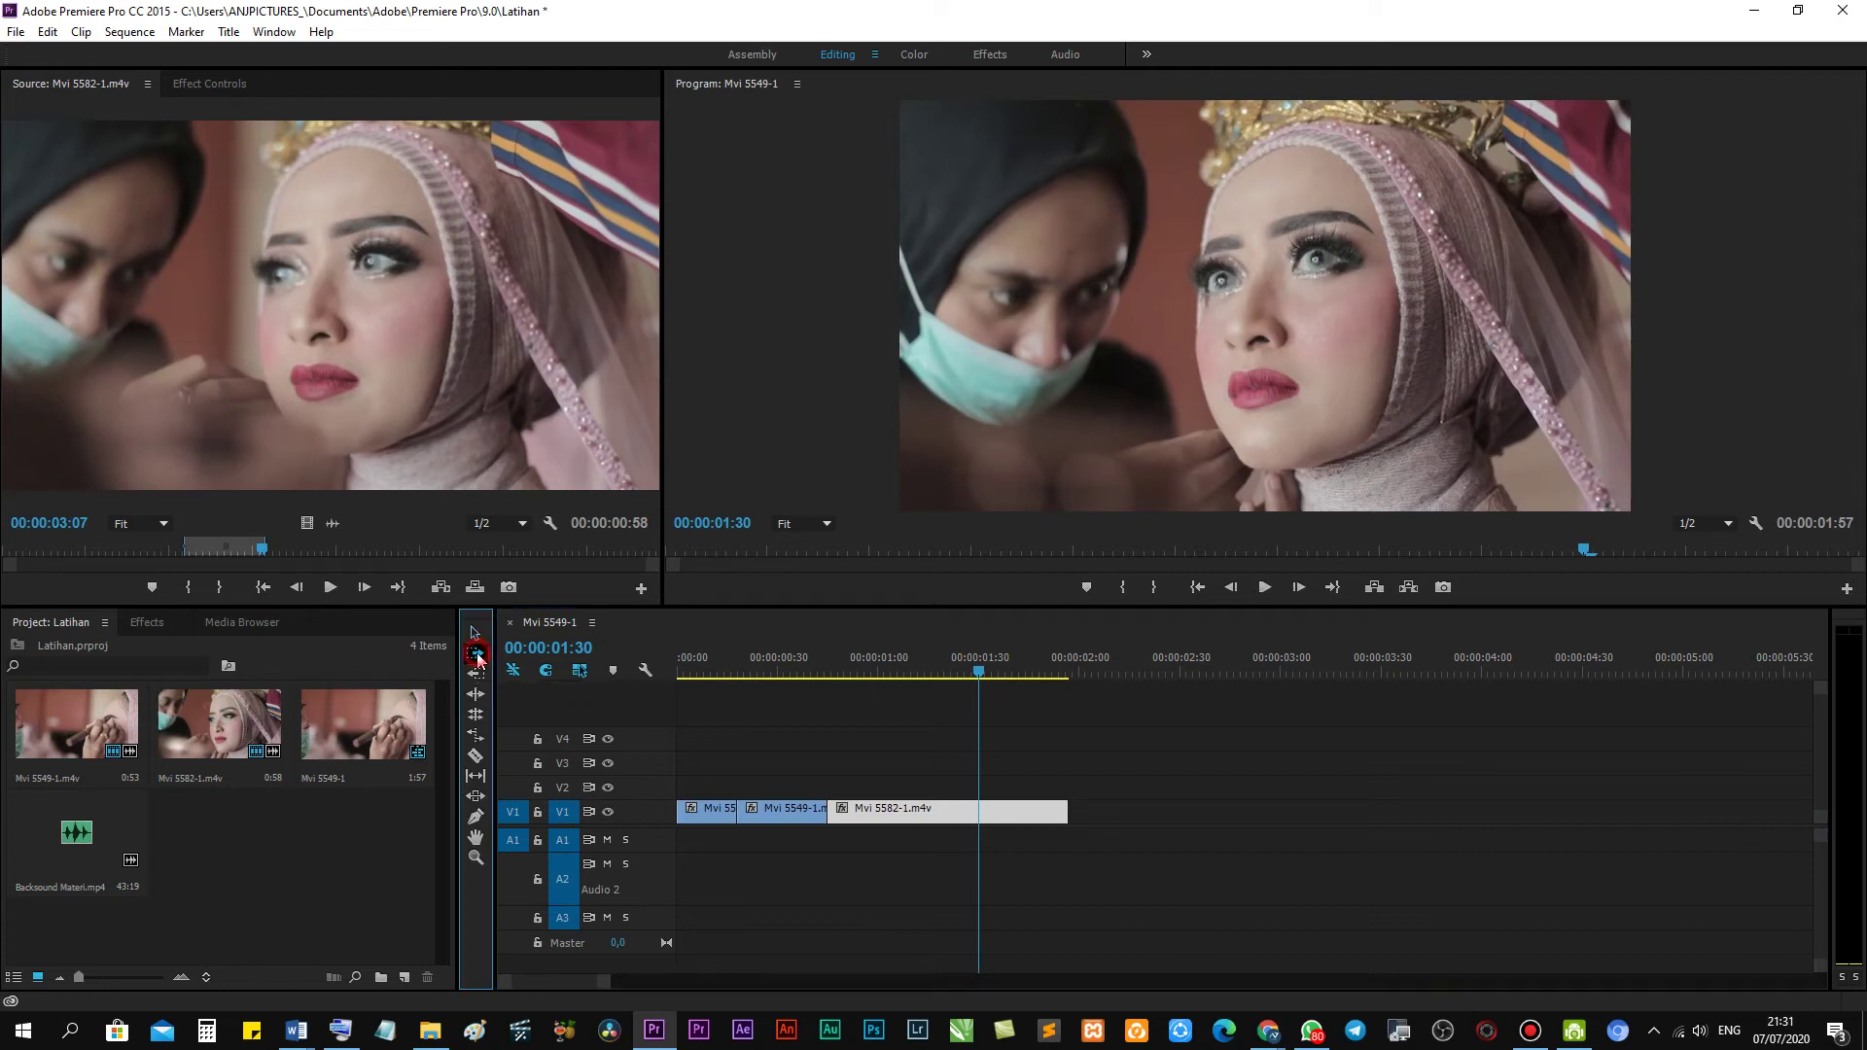
click(924, 808)
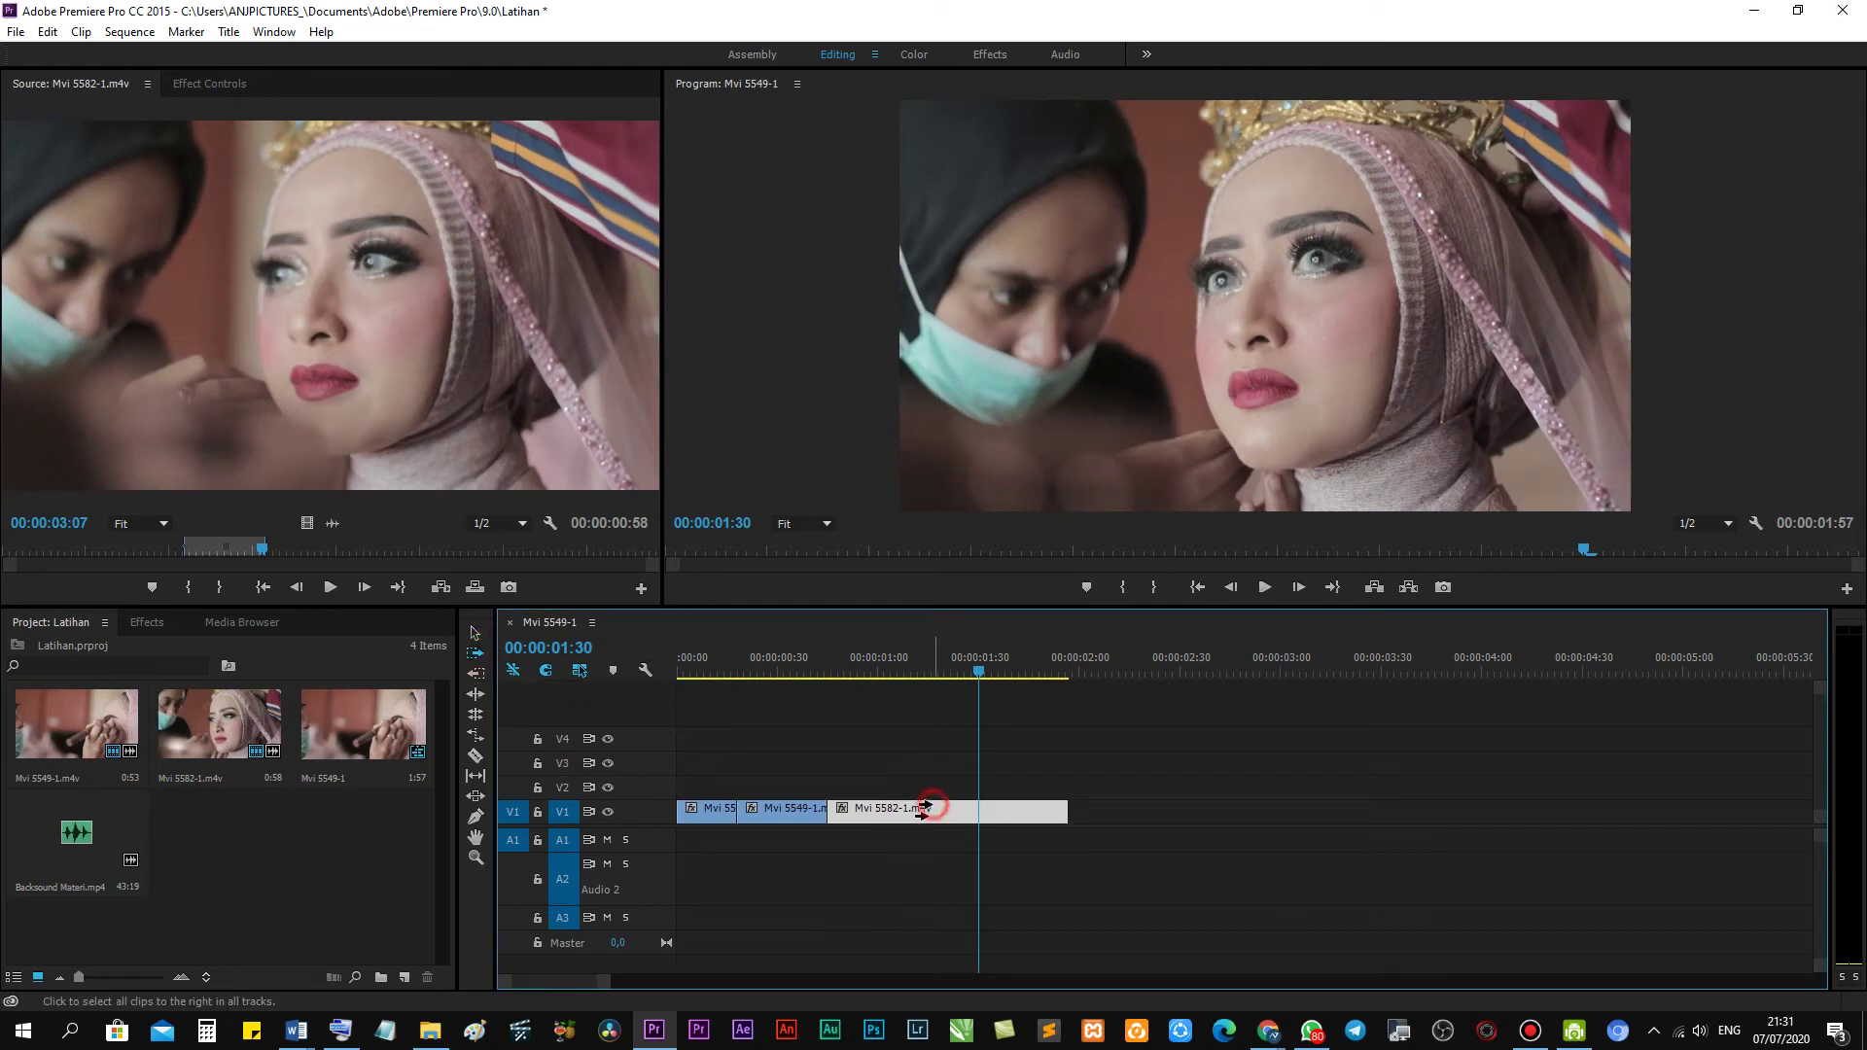
click(798, 807)
click(712, 807)
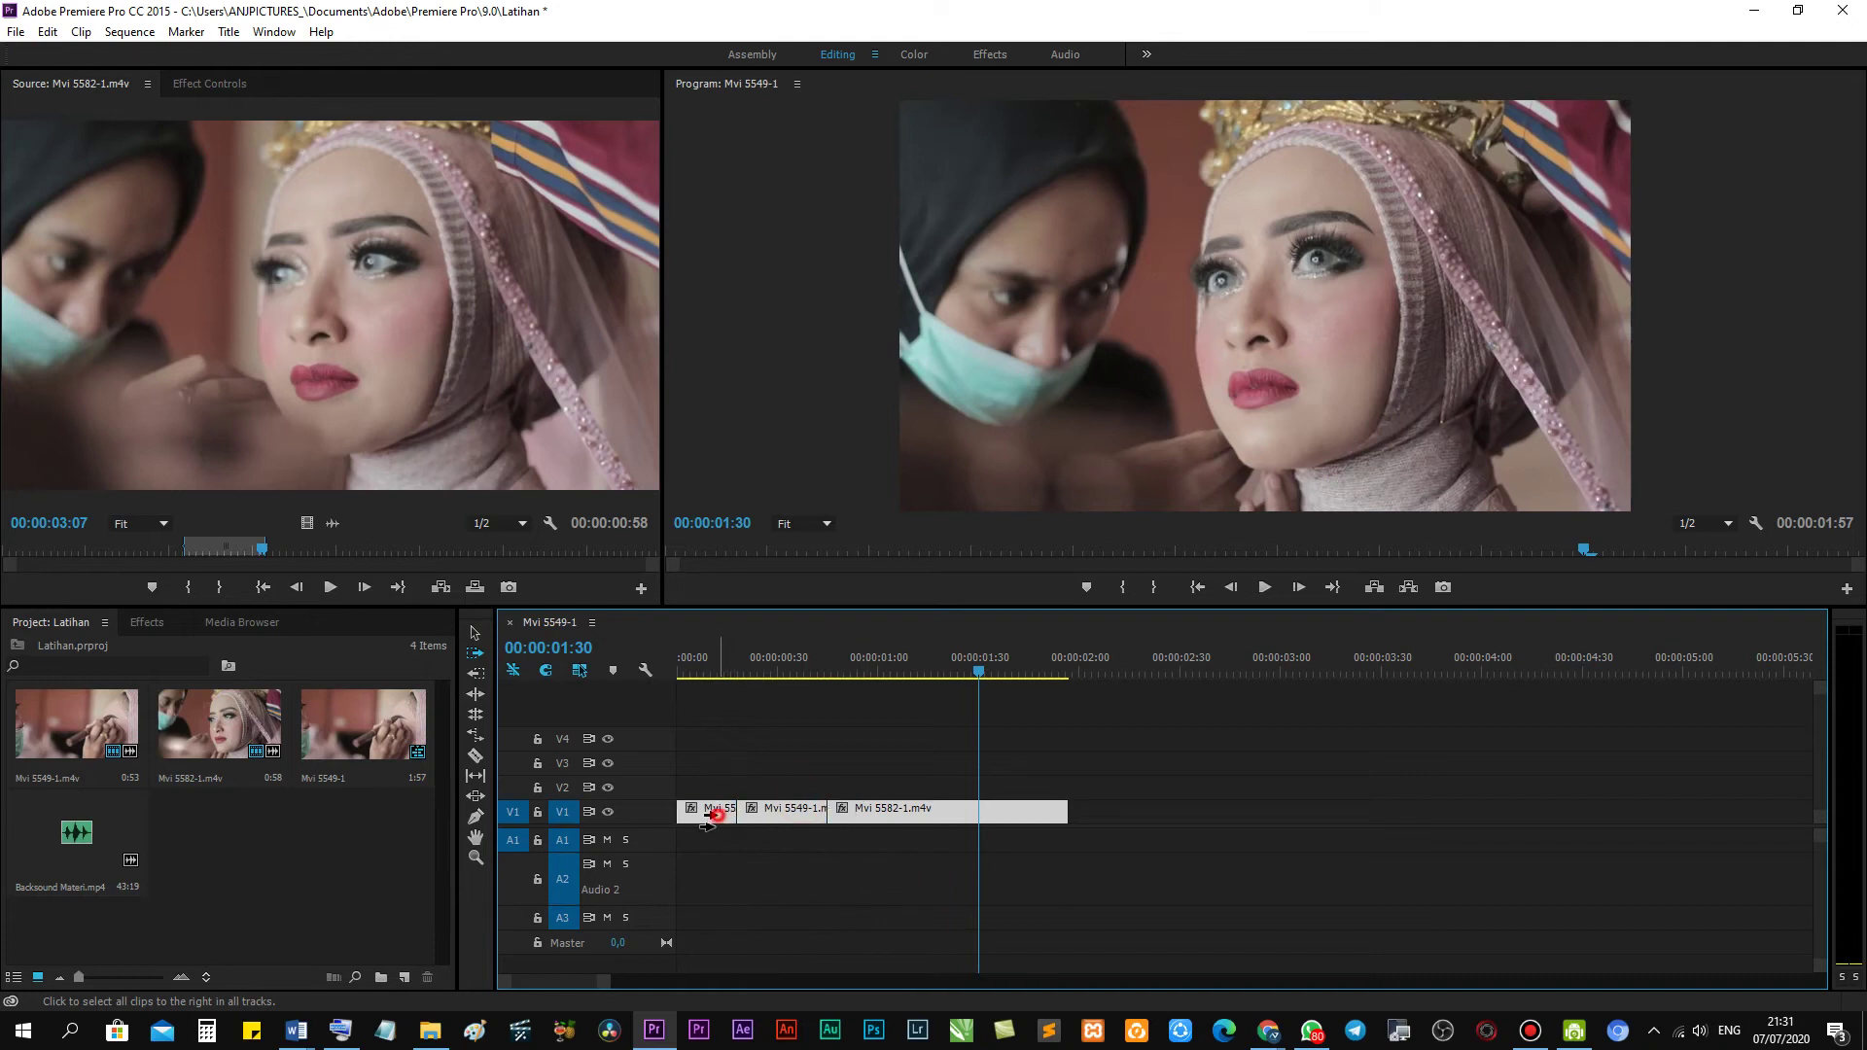
drag(791, 817, 856, 817)
click(475, 634)
click(872, 883)
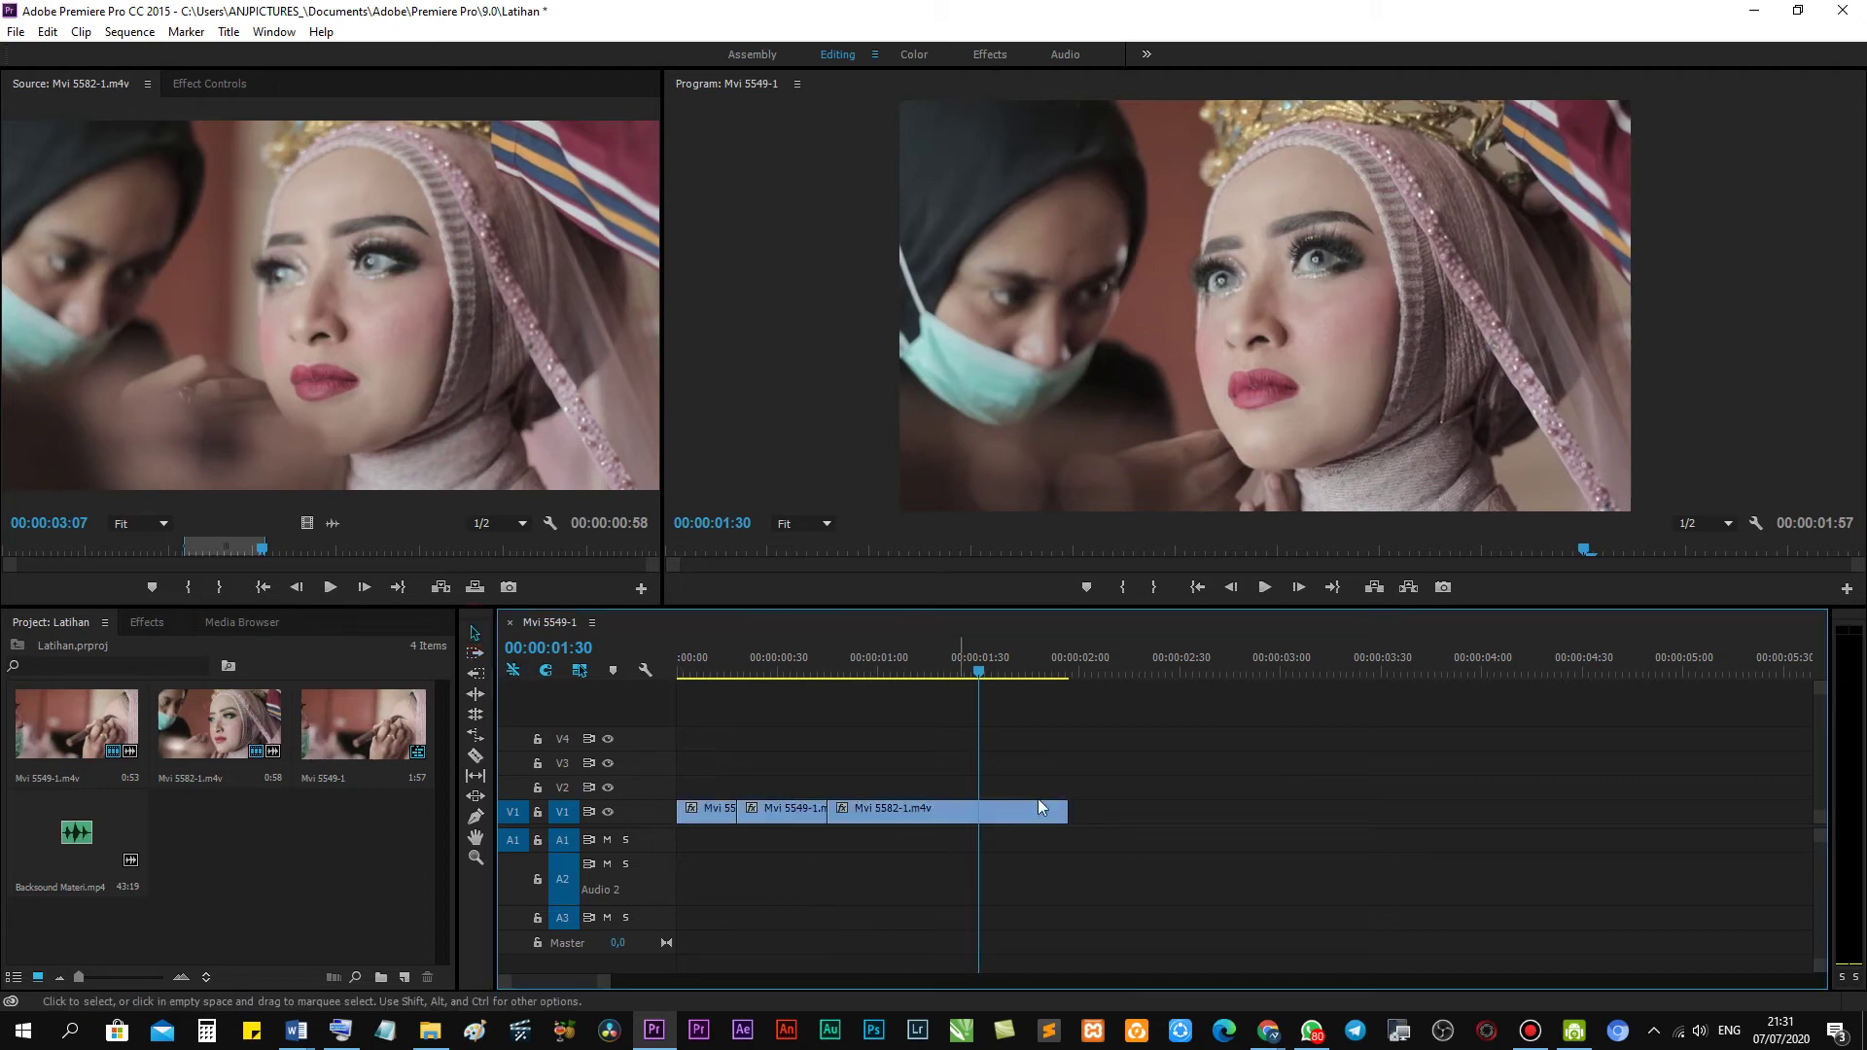
drag(1174, 709, 681, 838)
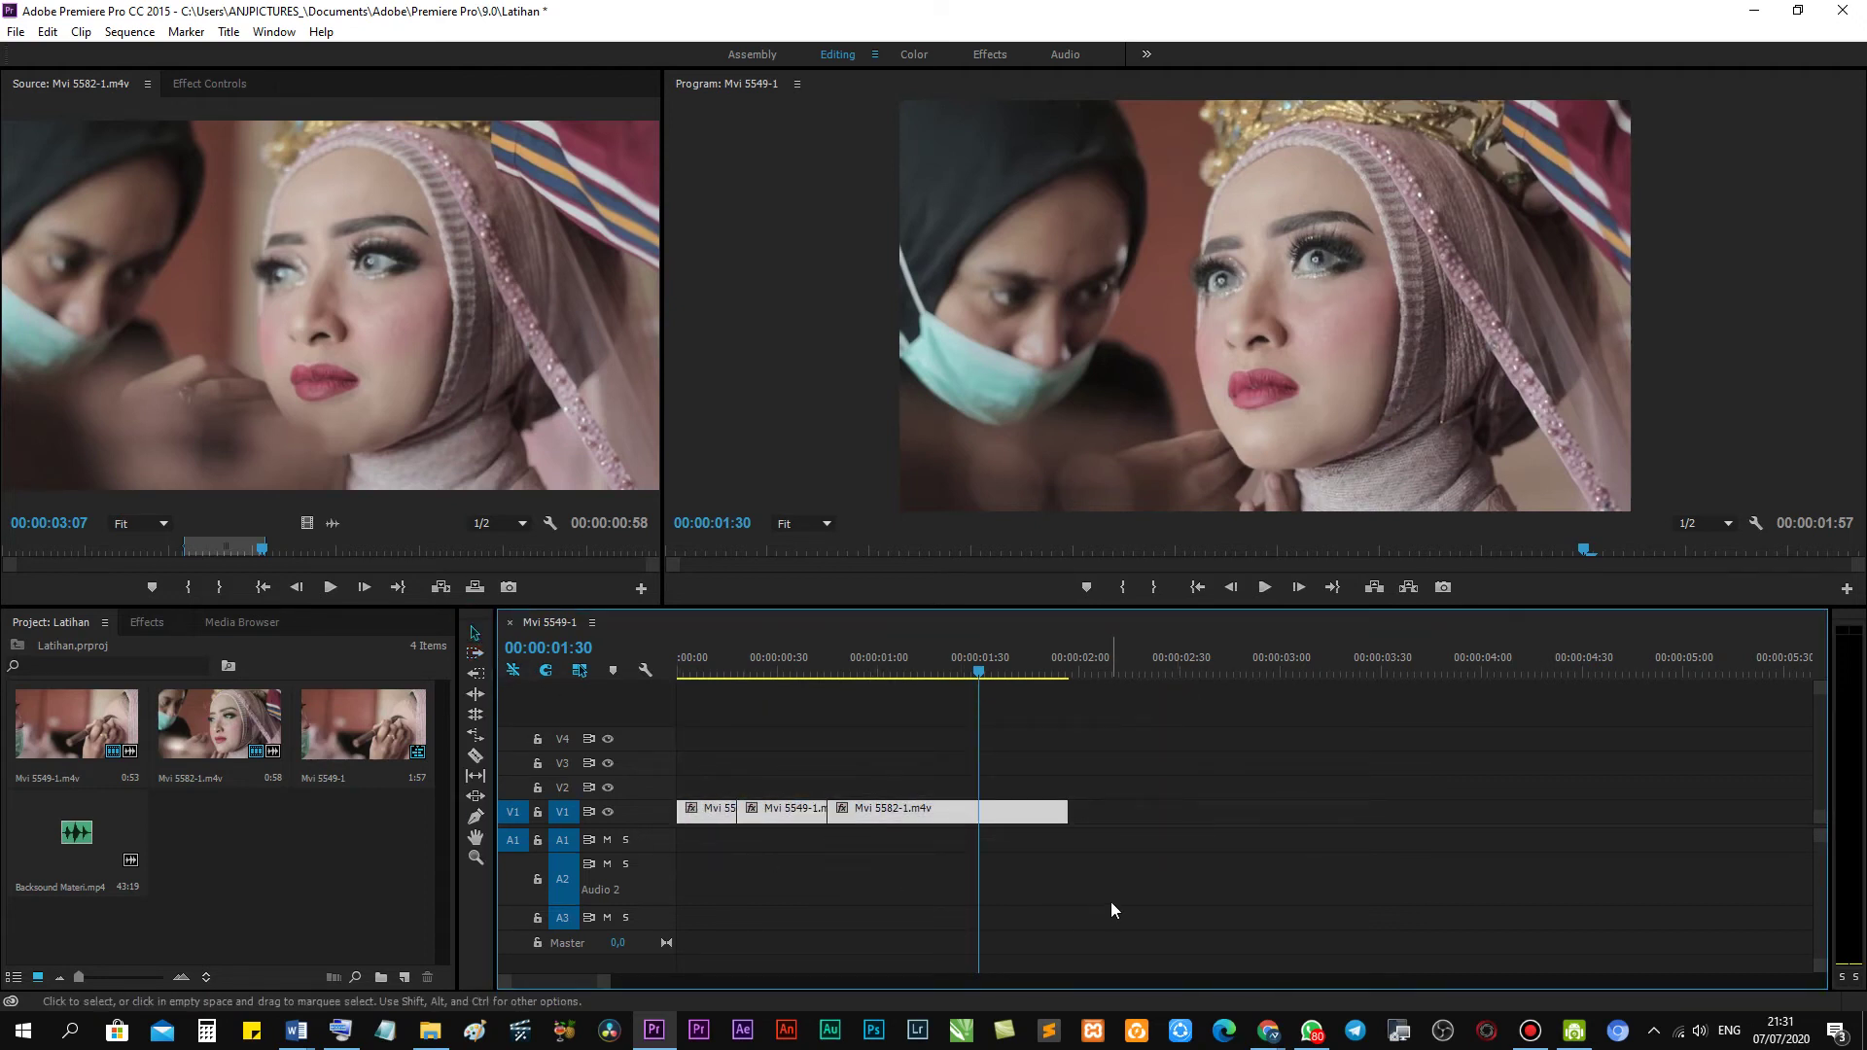
Try Track Select Backward on the first V1 clip, then pick Ripple Edit and Rolling Edit tools.
click(478, 676)
drag(831, 817, 698, 812)
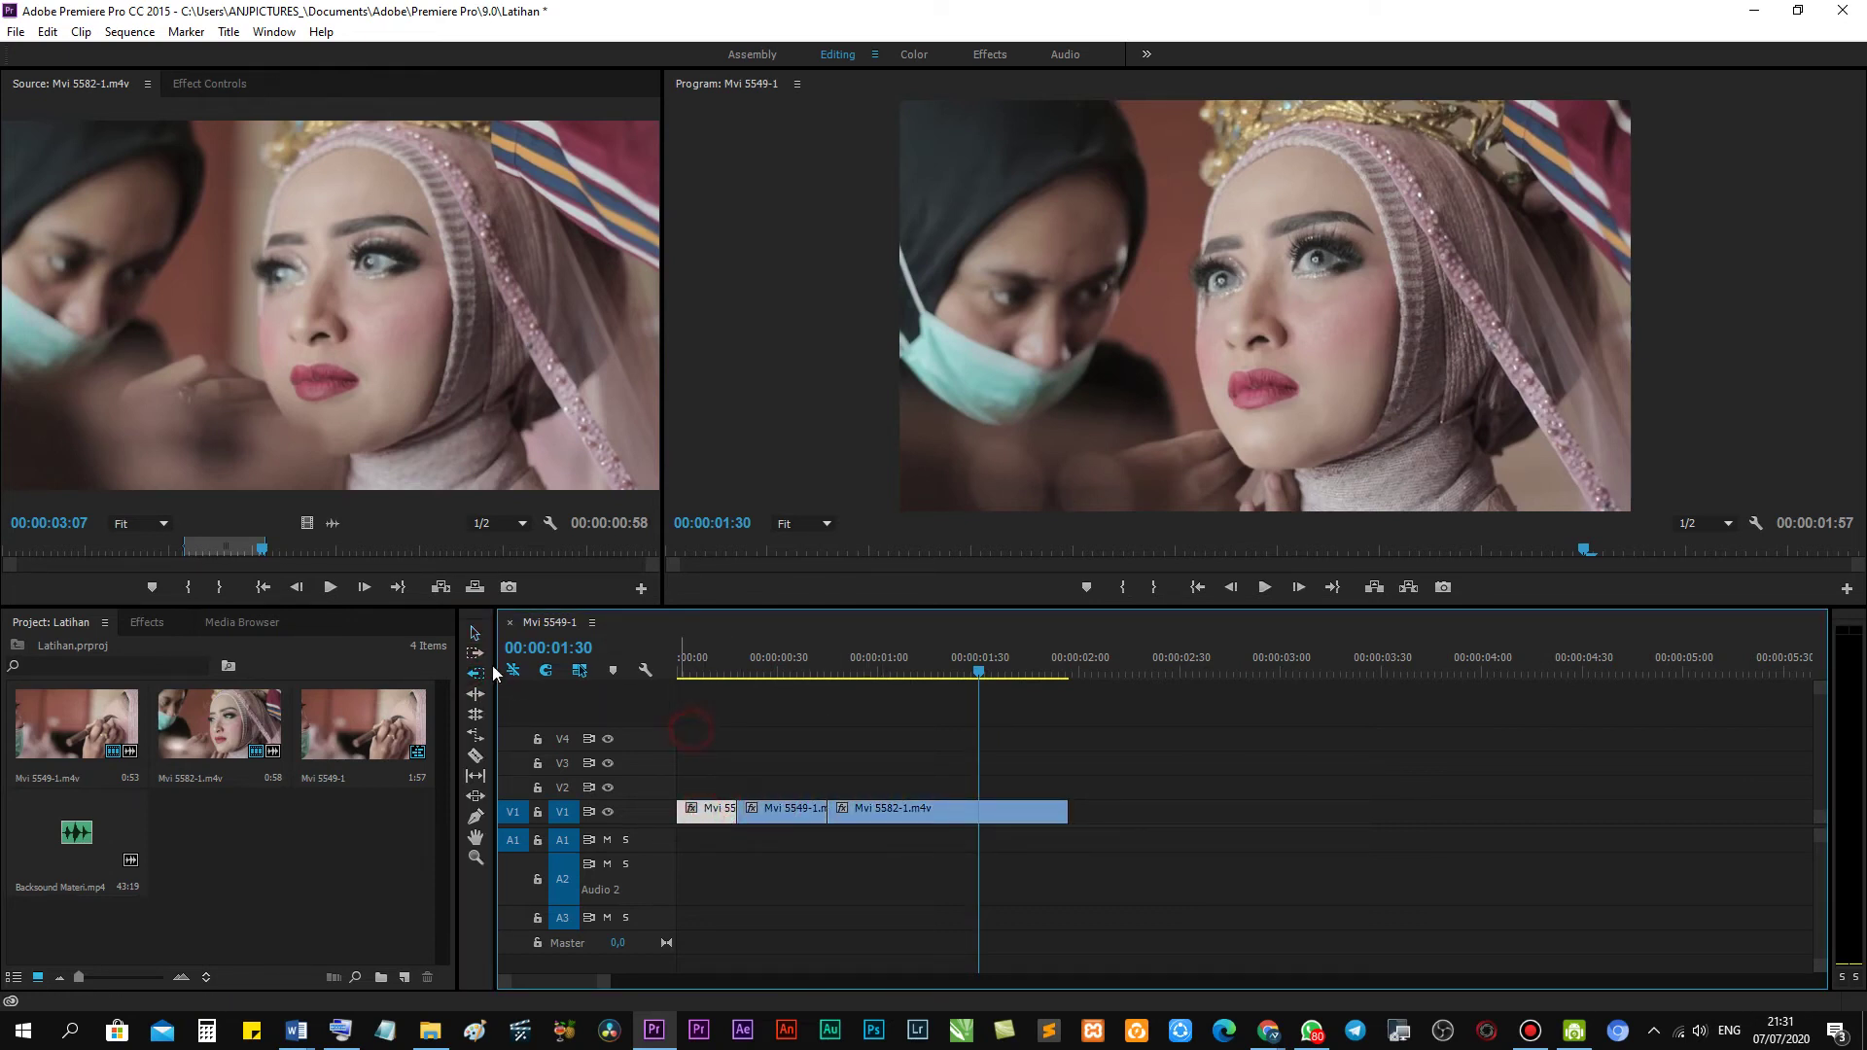
click(477, 696)
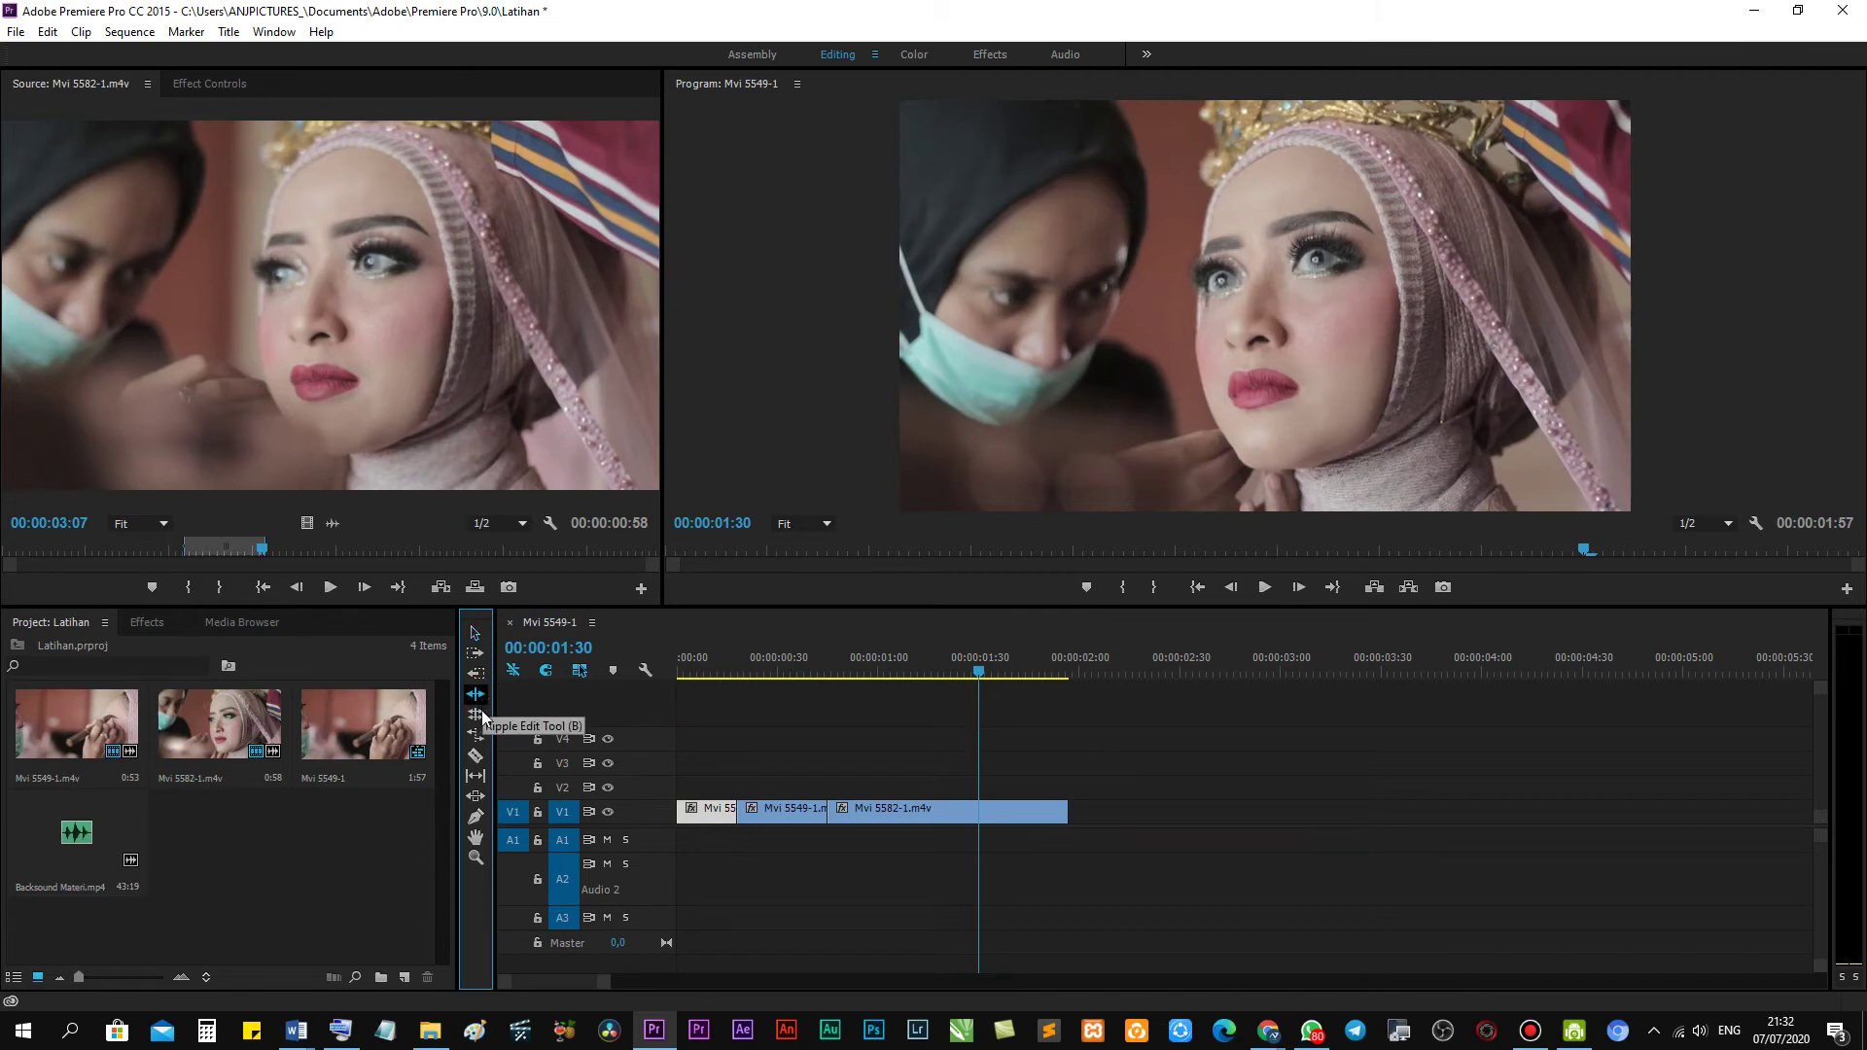
click(478, 716)
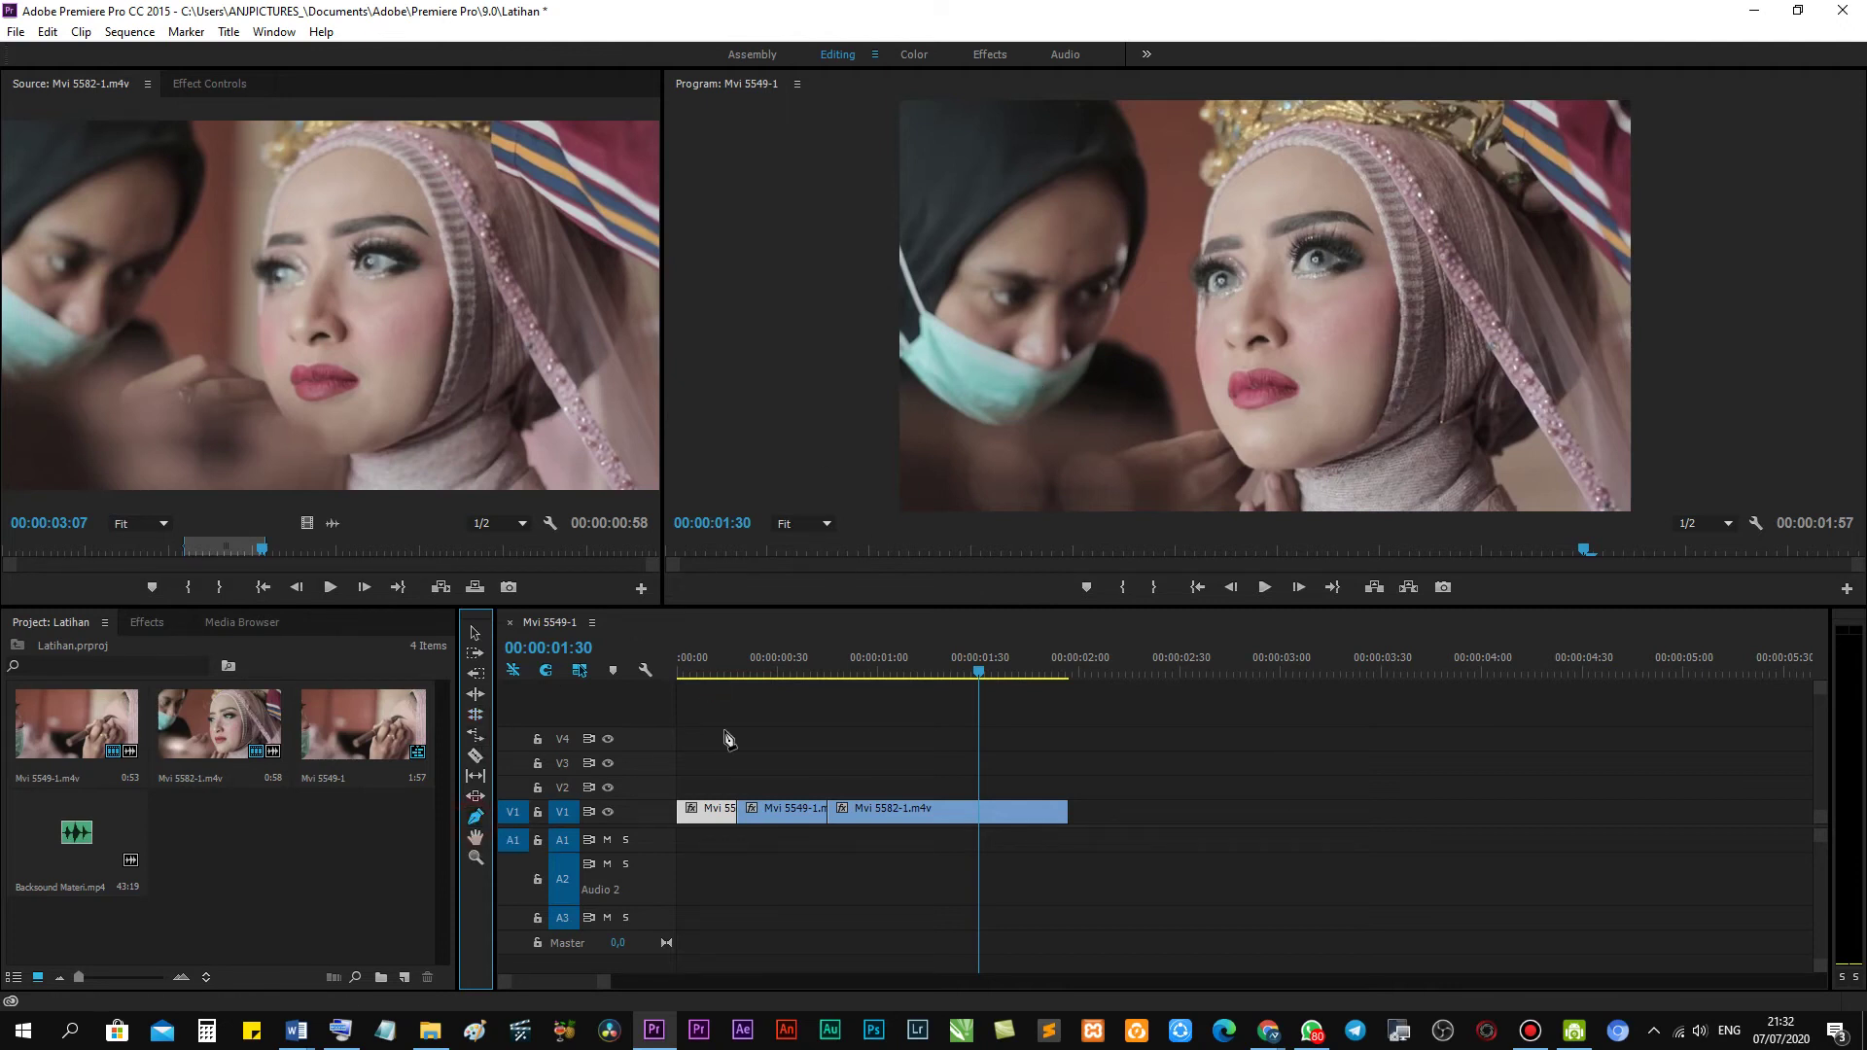
Scrub through the three makeup clips between 00:00:00:50 and 00:00:01:19.
click(942, 669)
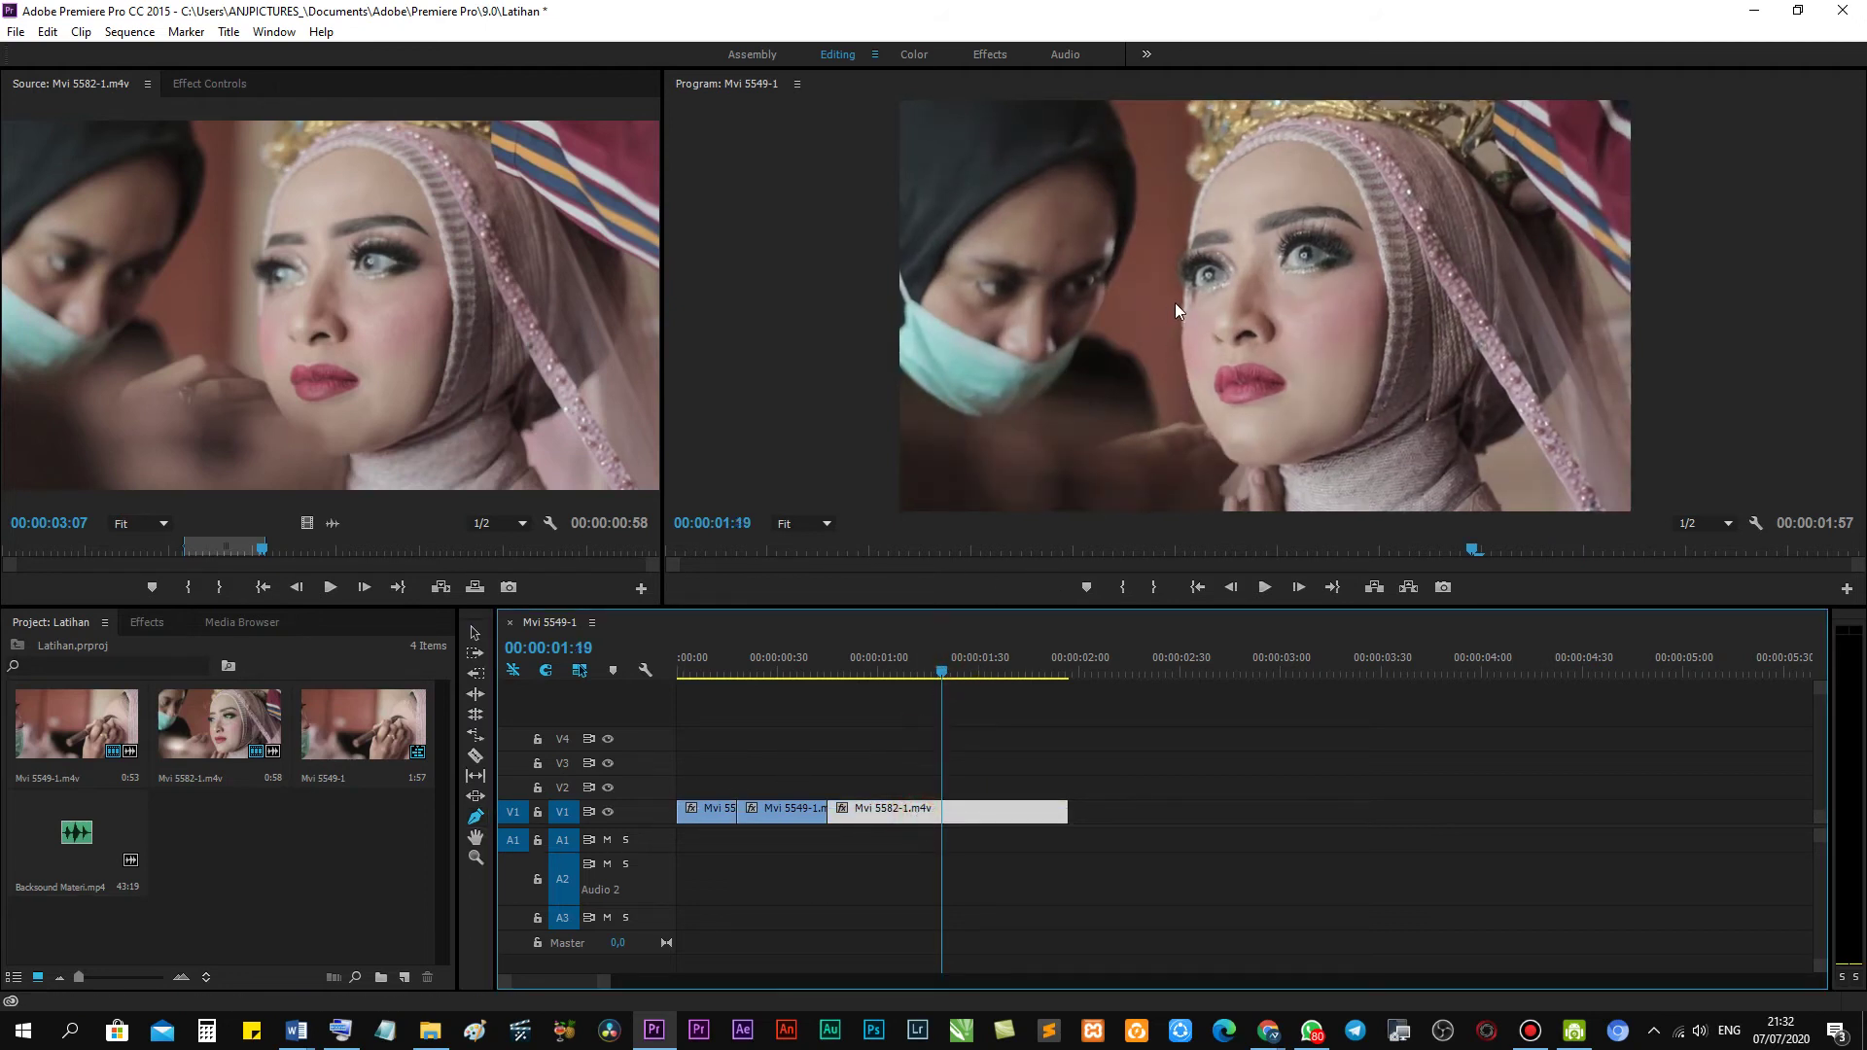
click(476, 817)
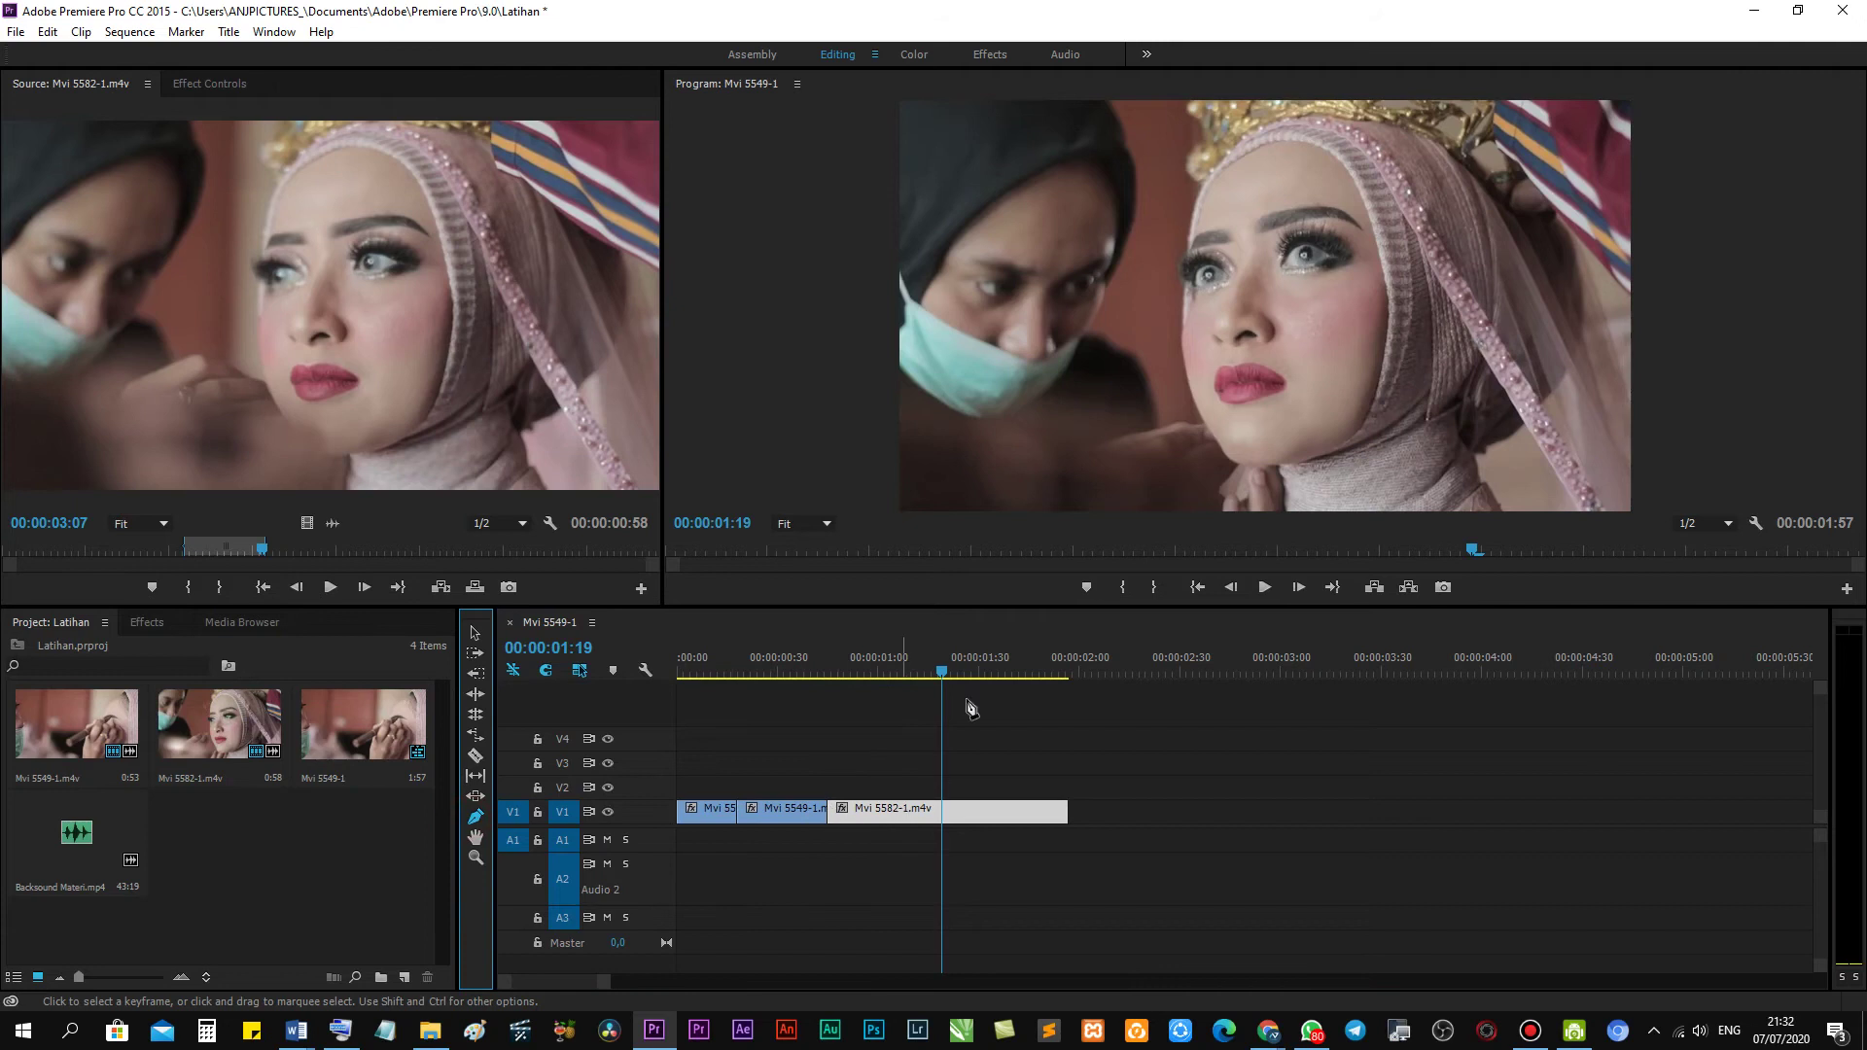
click(1056, 284)
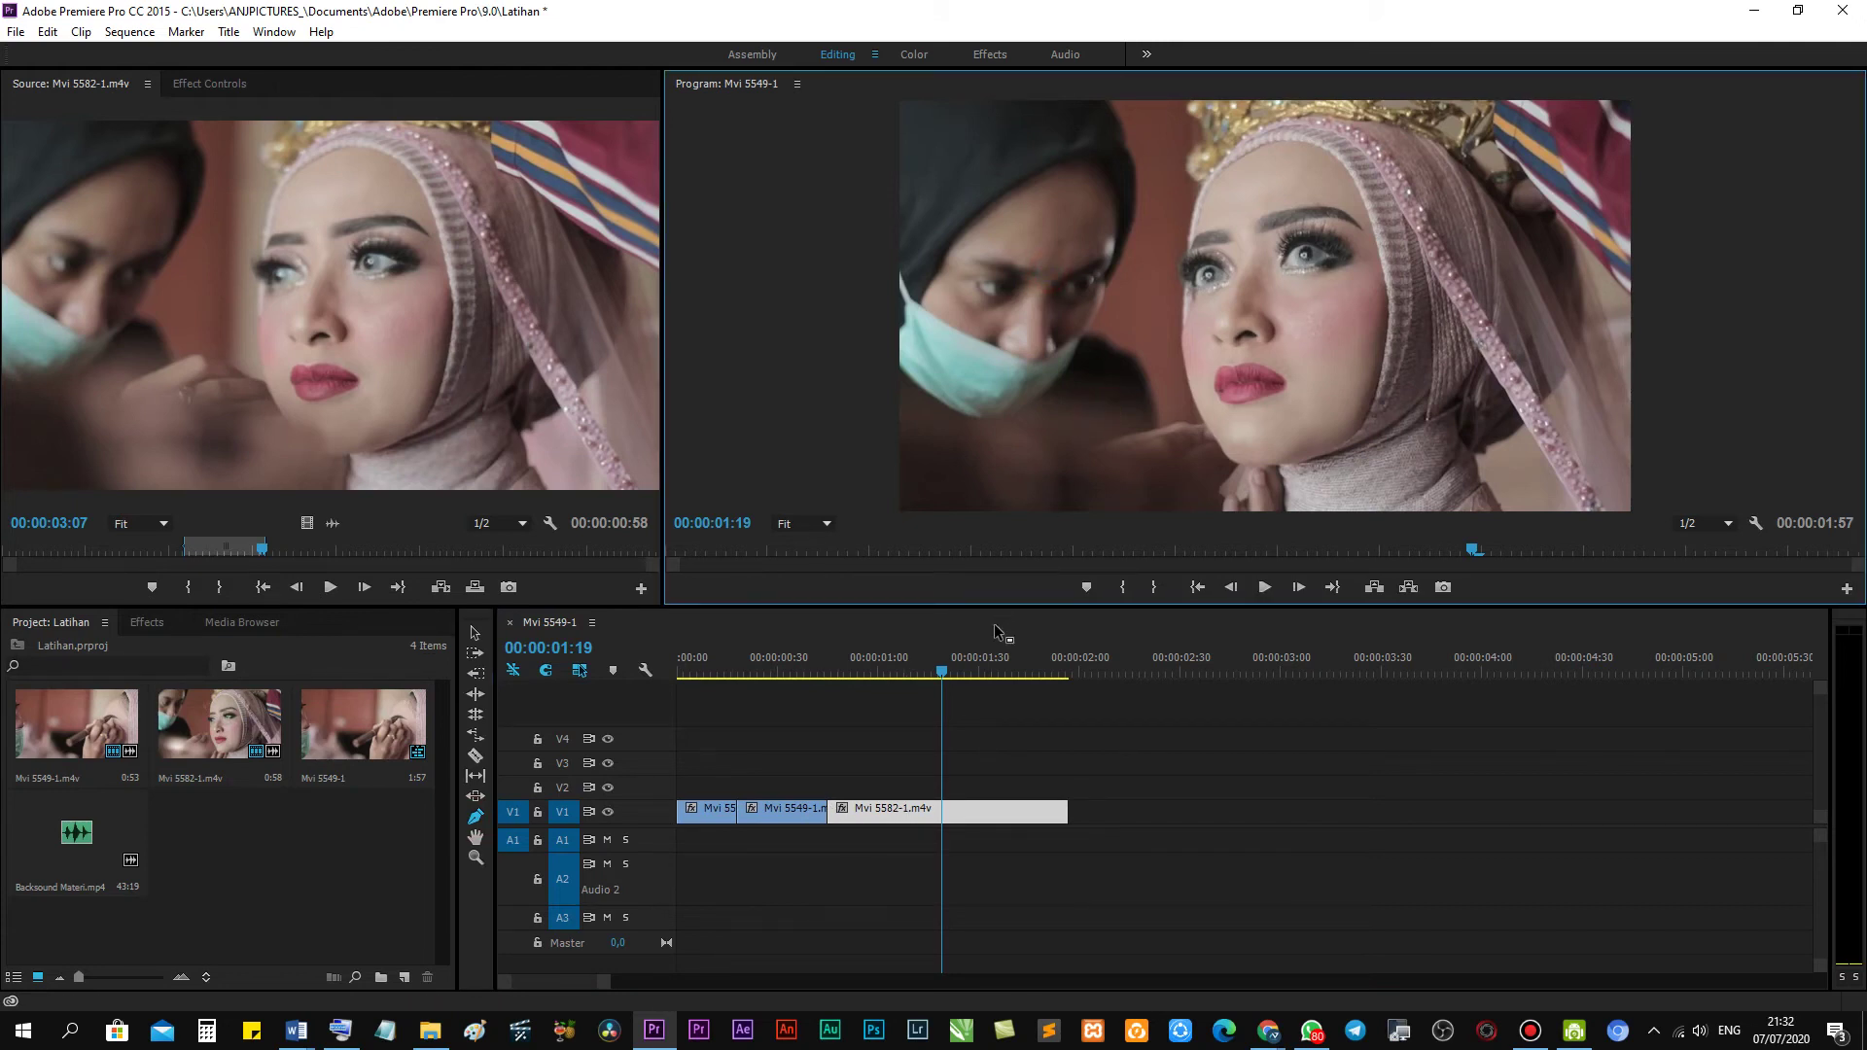
drag(948, 674, 878, 672)
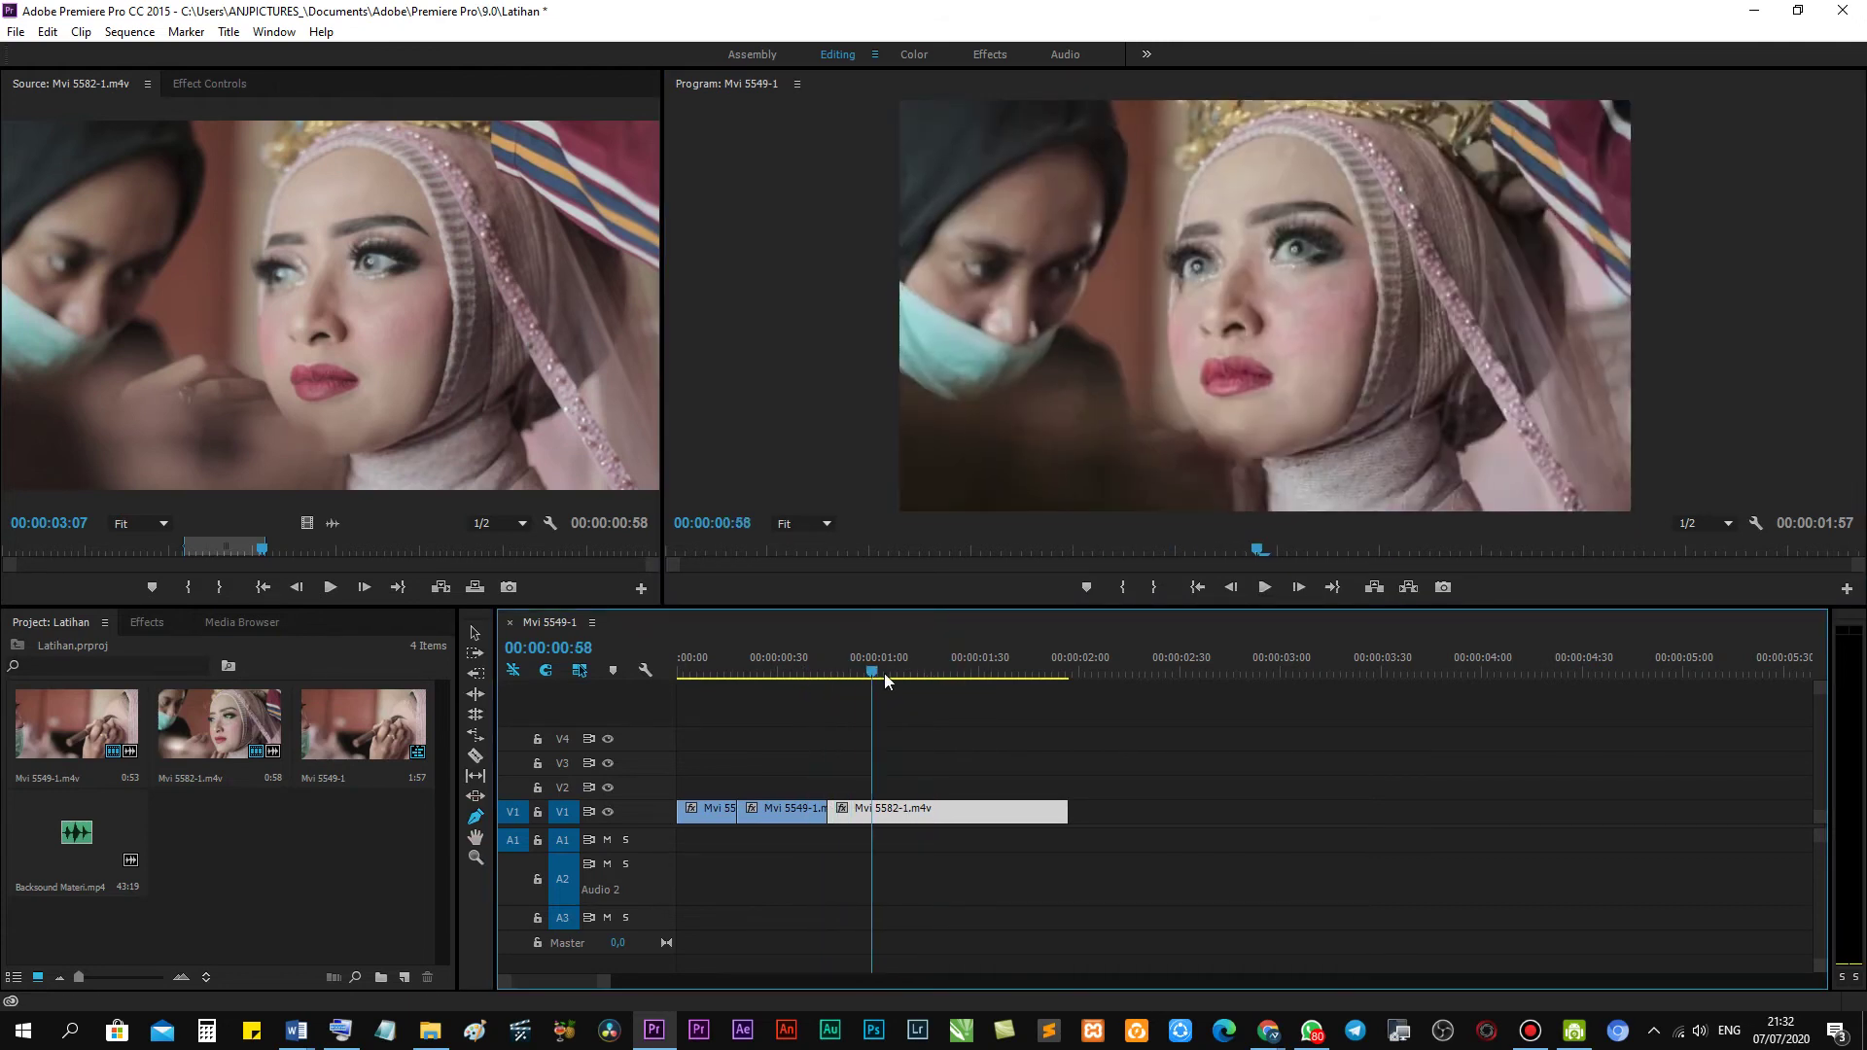
drag(752, 673, 844, 672)
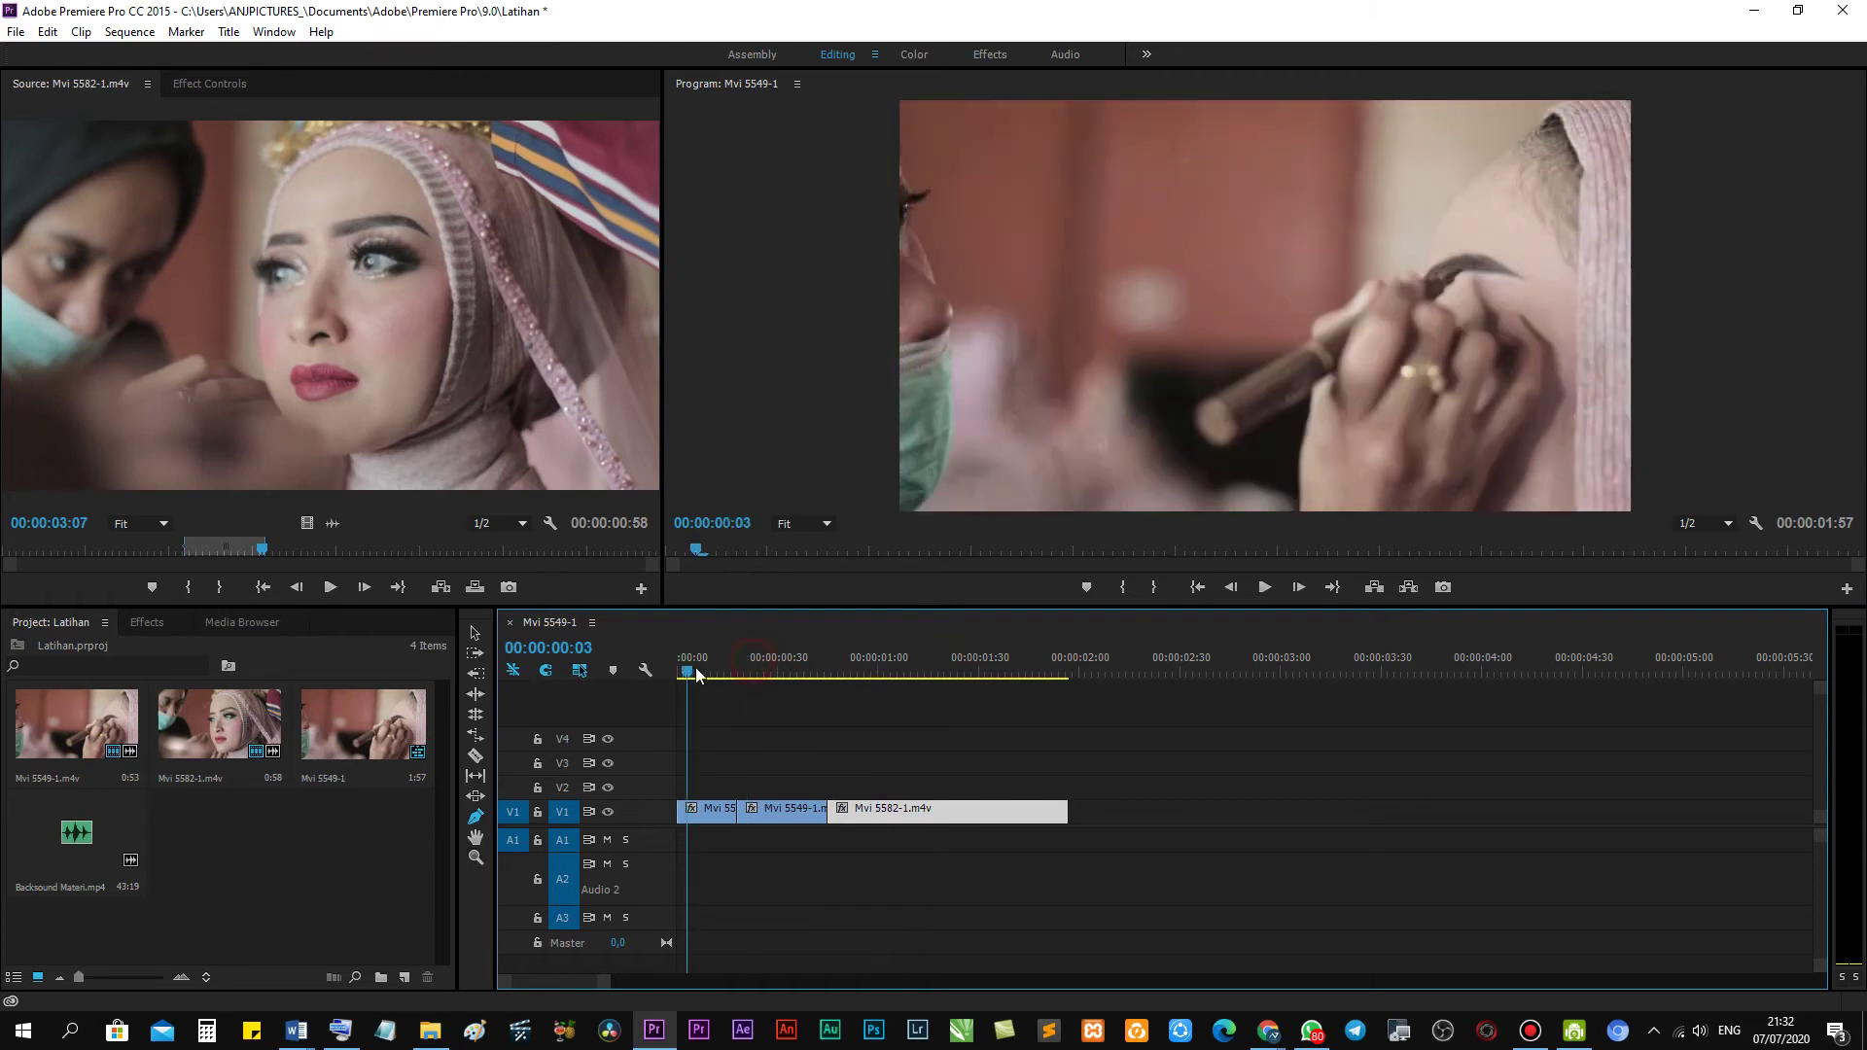
Zoom the timeline out to fit the sequence and drag Backsound Materi.mp4 toward it.
click(478, 840)
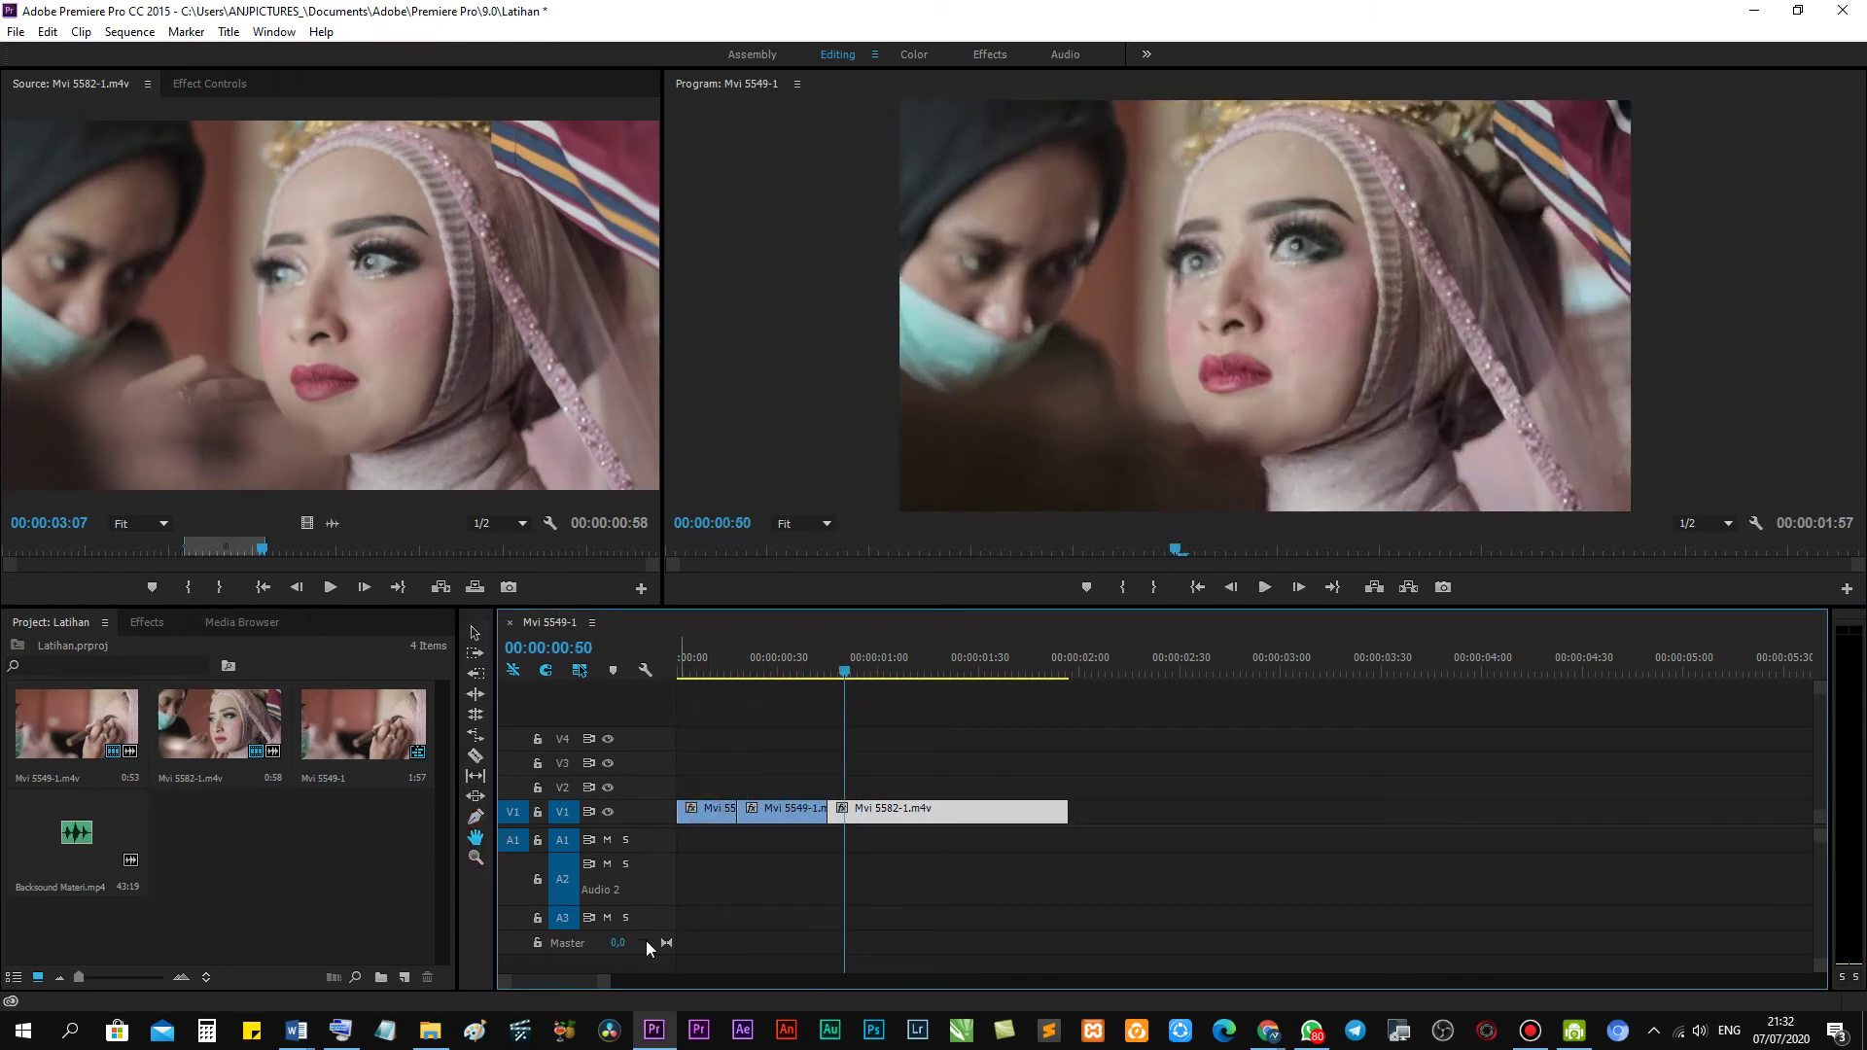
mouse_move(605, 980)
mouse_down()
mouse_move(752, 983)
mouse_move(568, 987)
mouse_move(700, 996)
mouse_move(574, 977)
mouse_up()
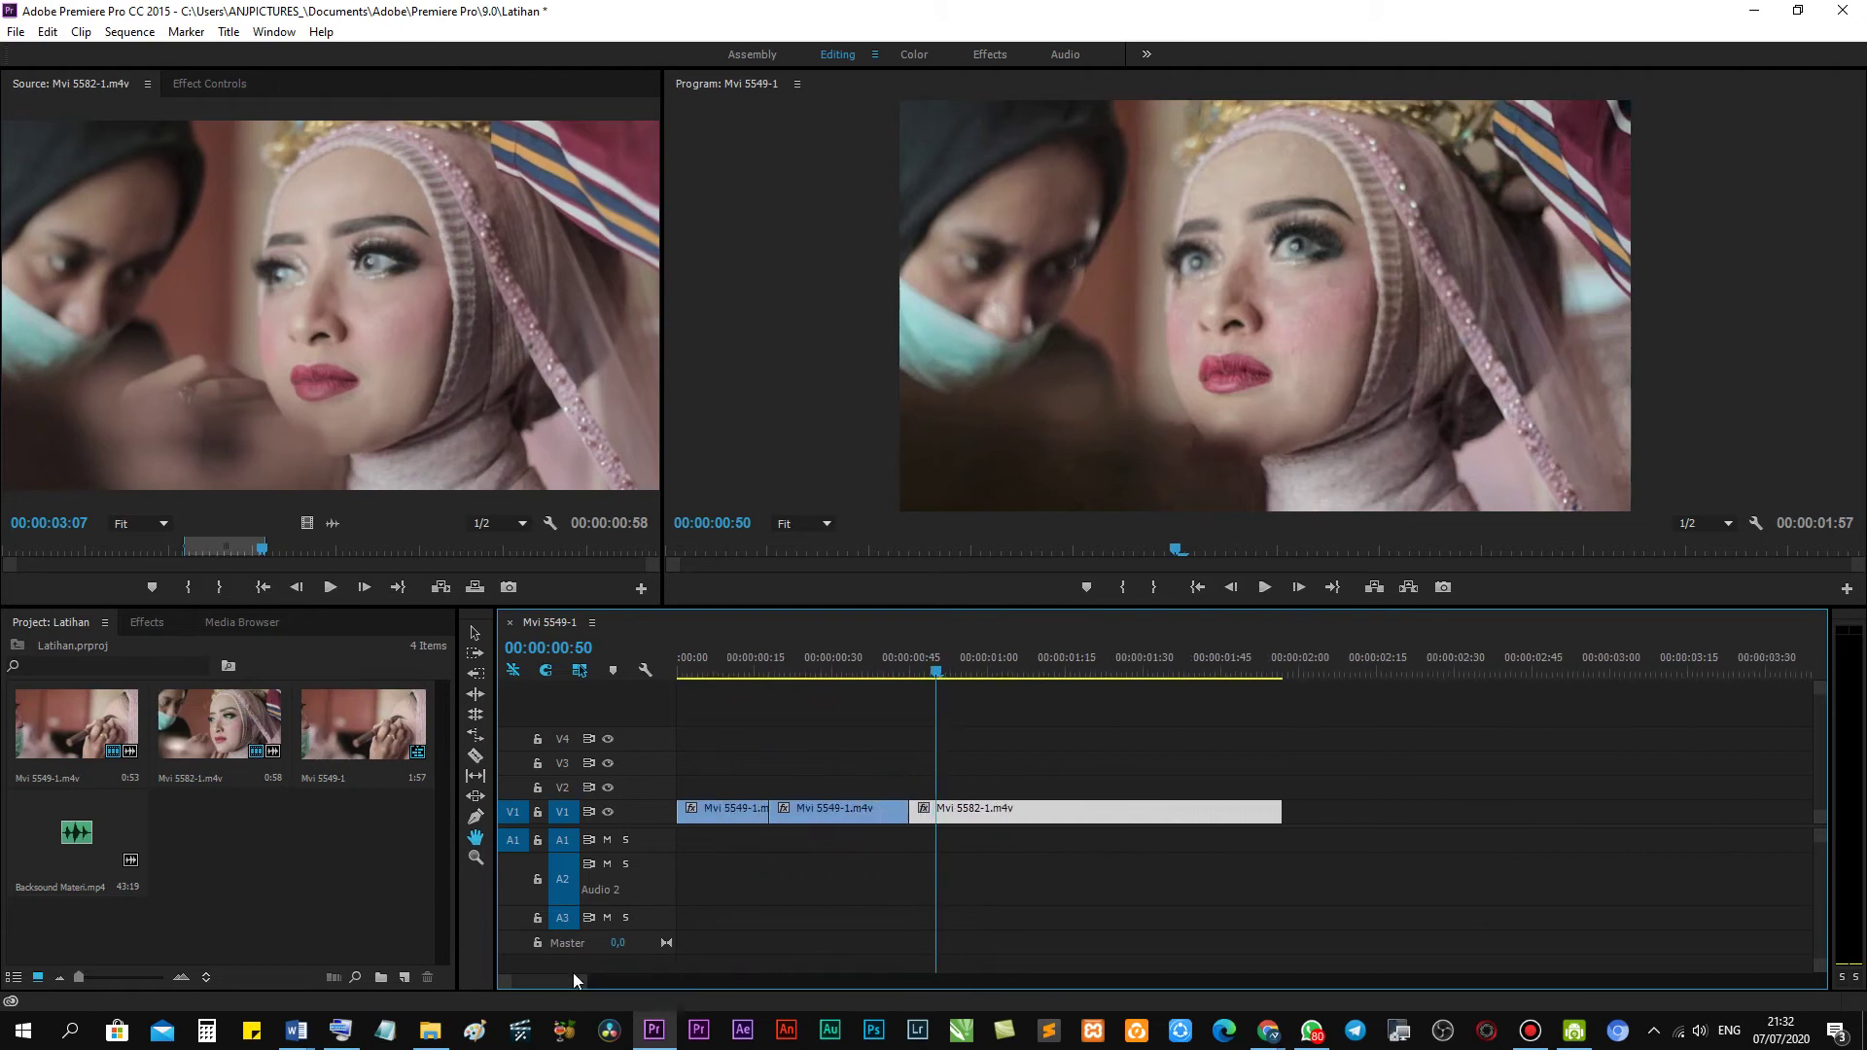
mouse_move(76, 855)
mouse_down()
mouse_move(650, 820)
mouse_move(678, 851)
mouse_move(672, 879)
mouse_move(673, 859)
mouse_up()
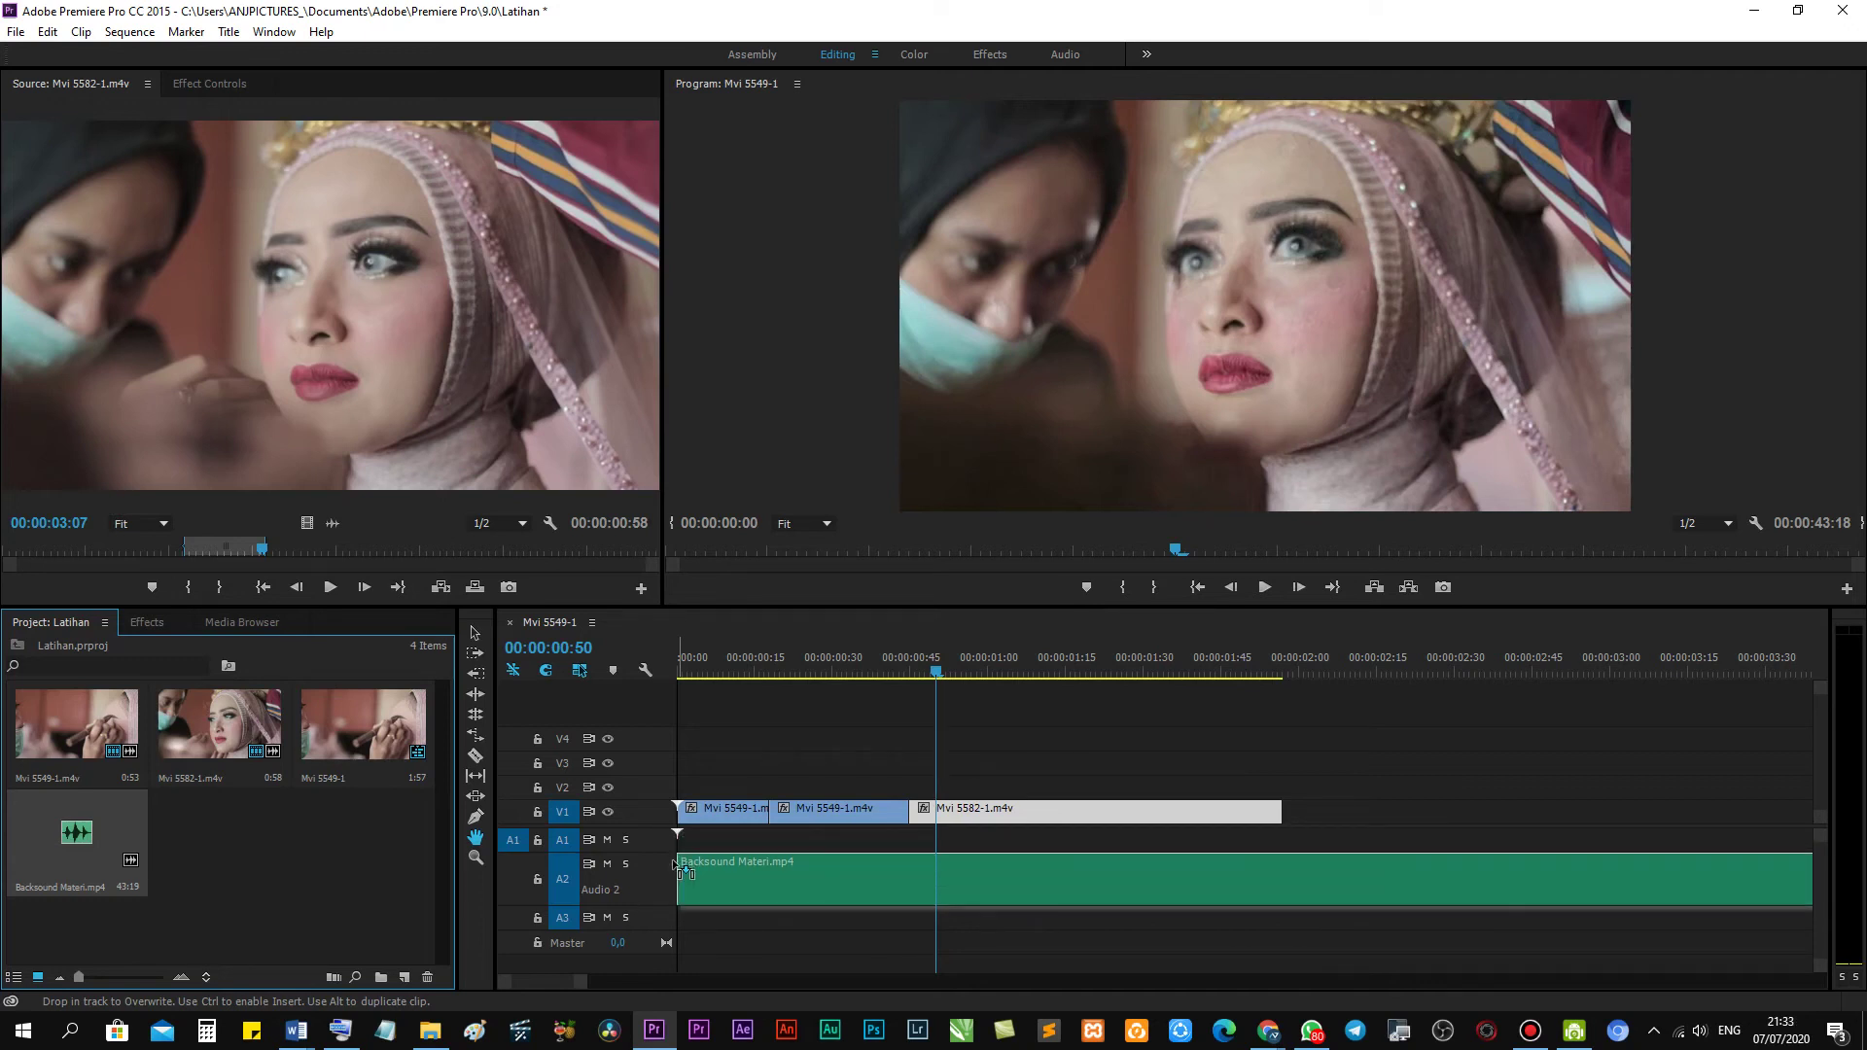
Drop Backsound Materi.mp4 on the timeline and move it to audio track A3 at 00:00:00:00.
drag(678, 868, 678, 868)
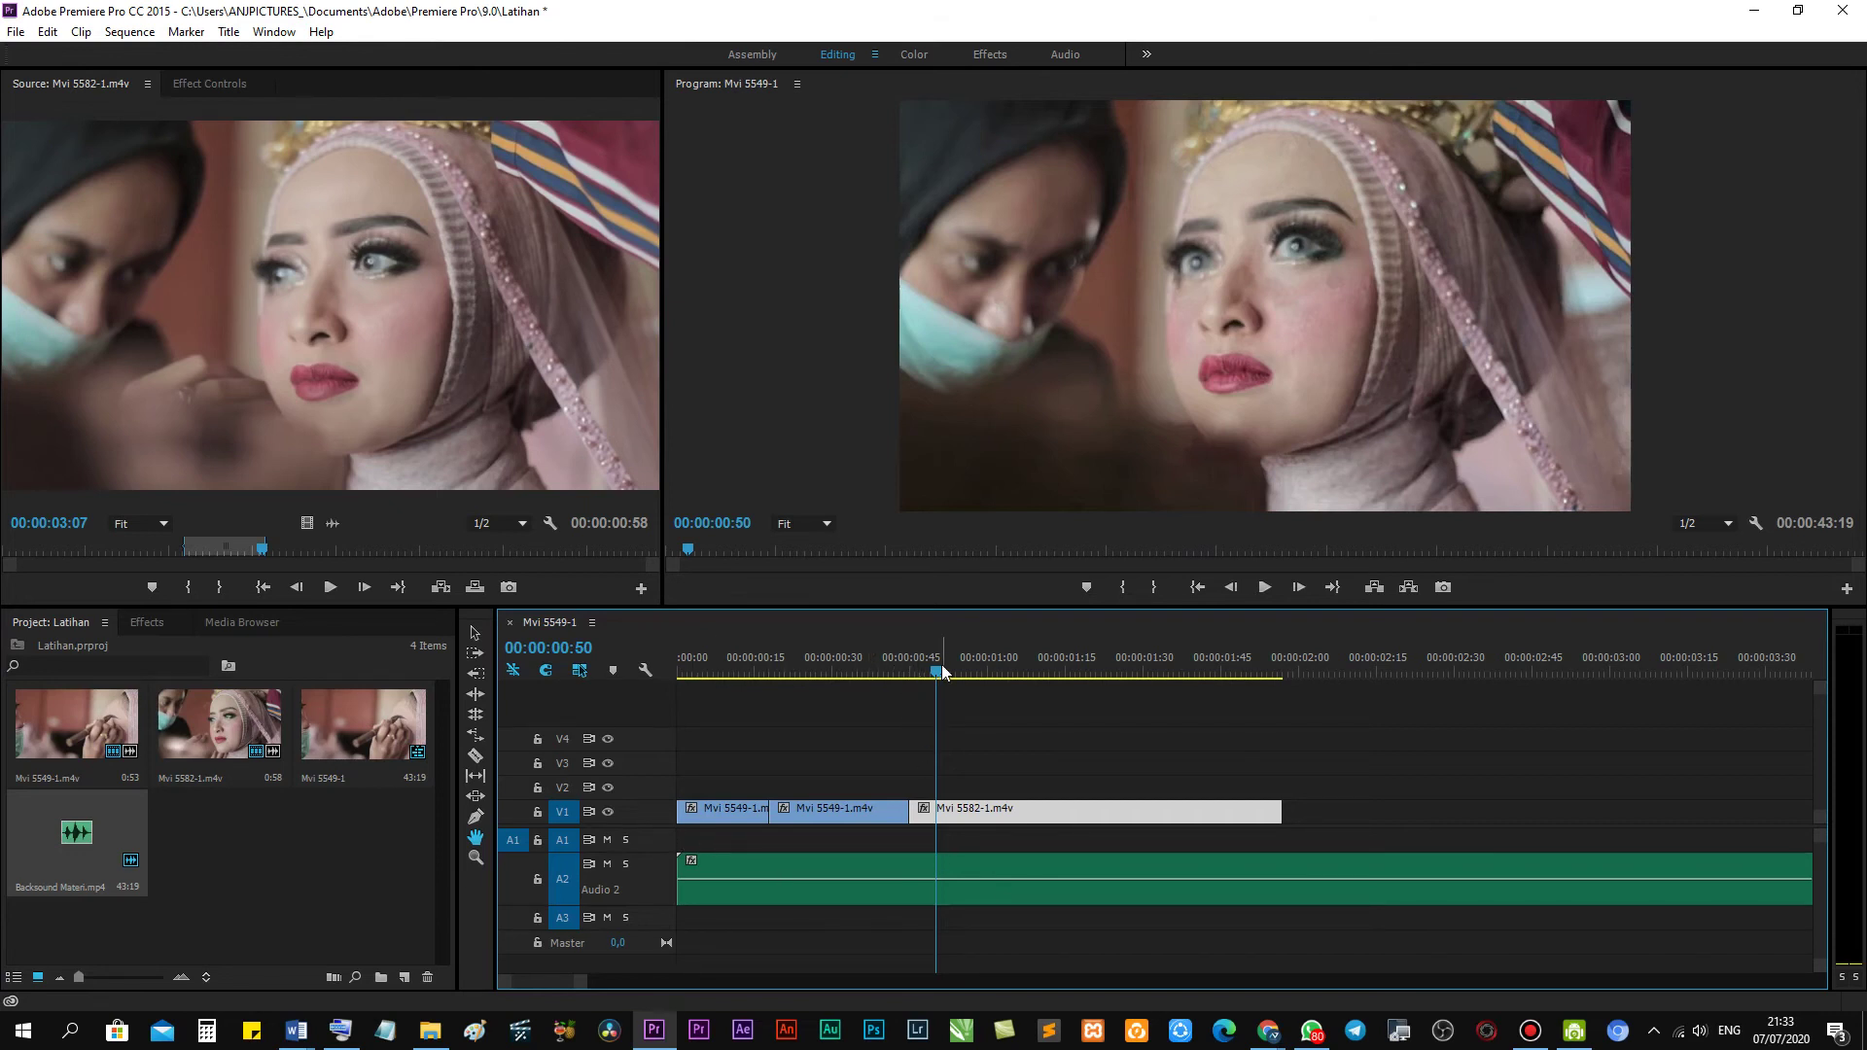
mouse_move(941, 663)
mouse_down()
mouse_move(819, 708)
mouse_move(1059, 715)
mouse_move(731, 708)
mouse_up()
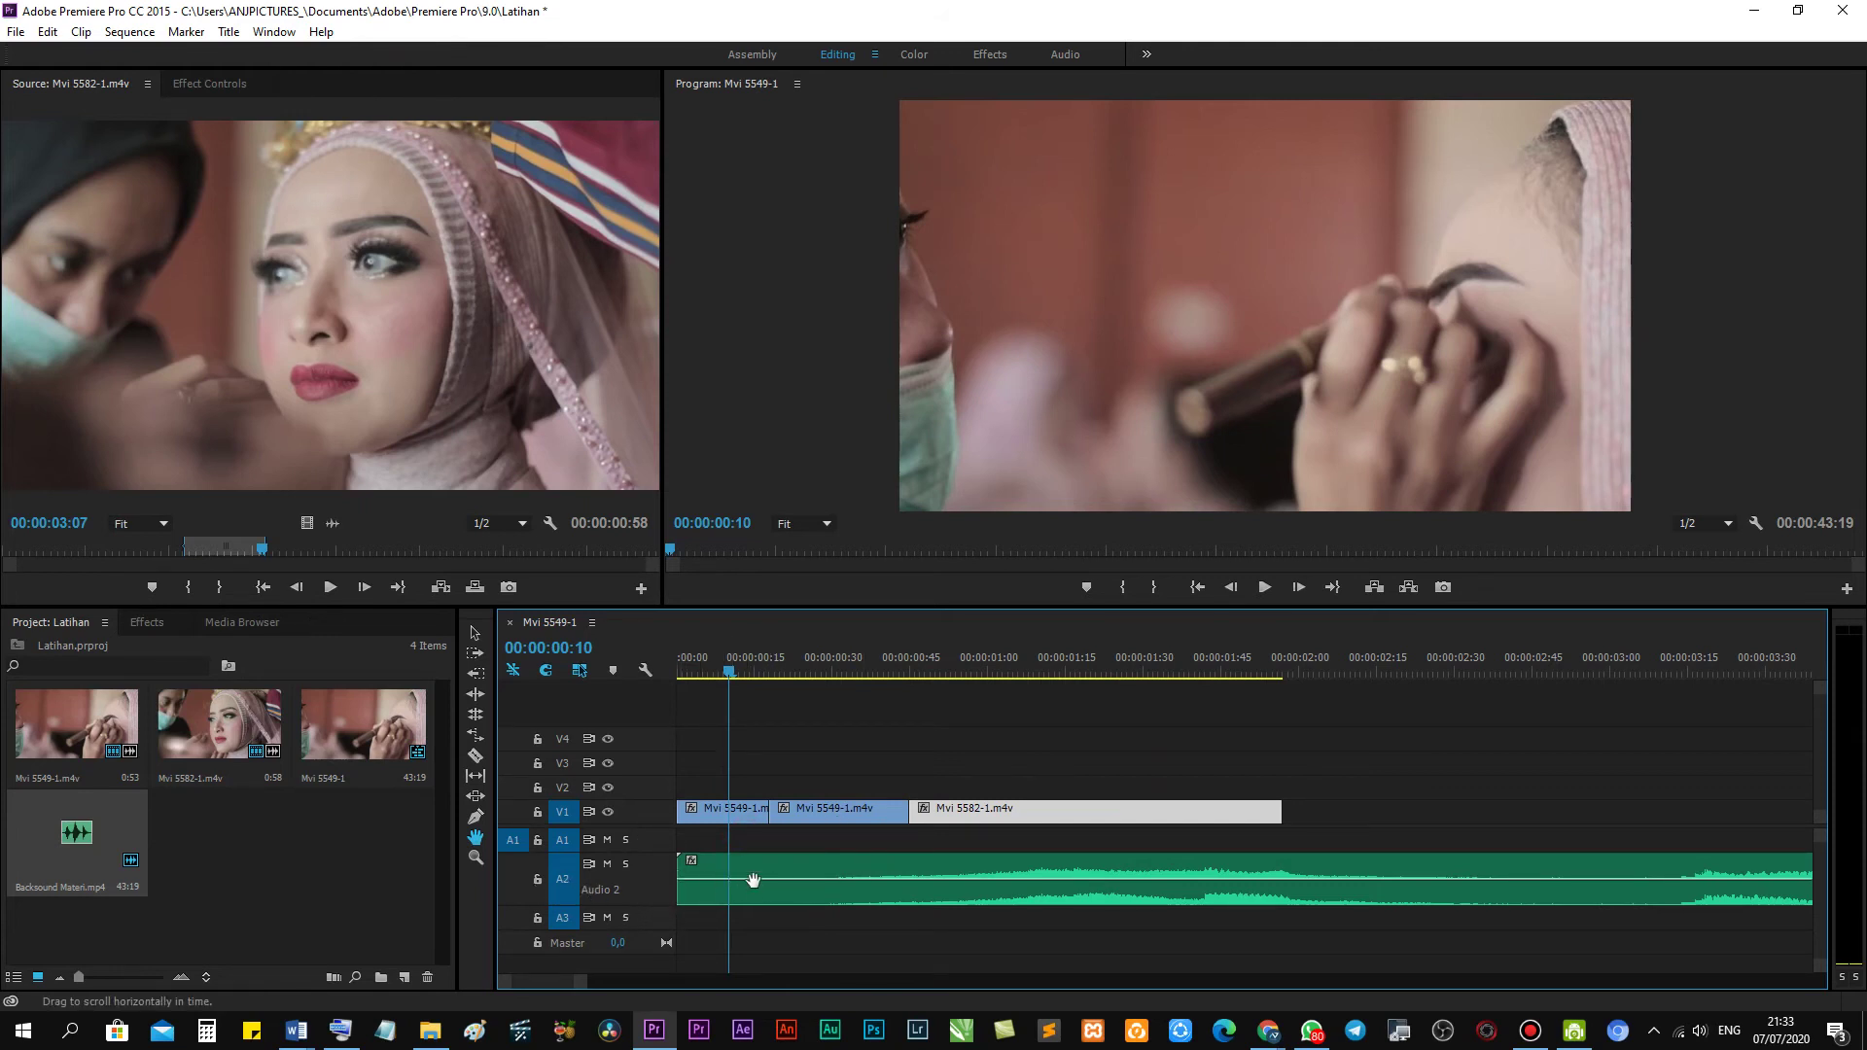
mouse_move(751, 880)
mouse_down()
mouse_move(735, 904)
mouse_move(802, 928)
mouse_move(825, 853)
mouse_up()
key(v)
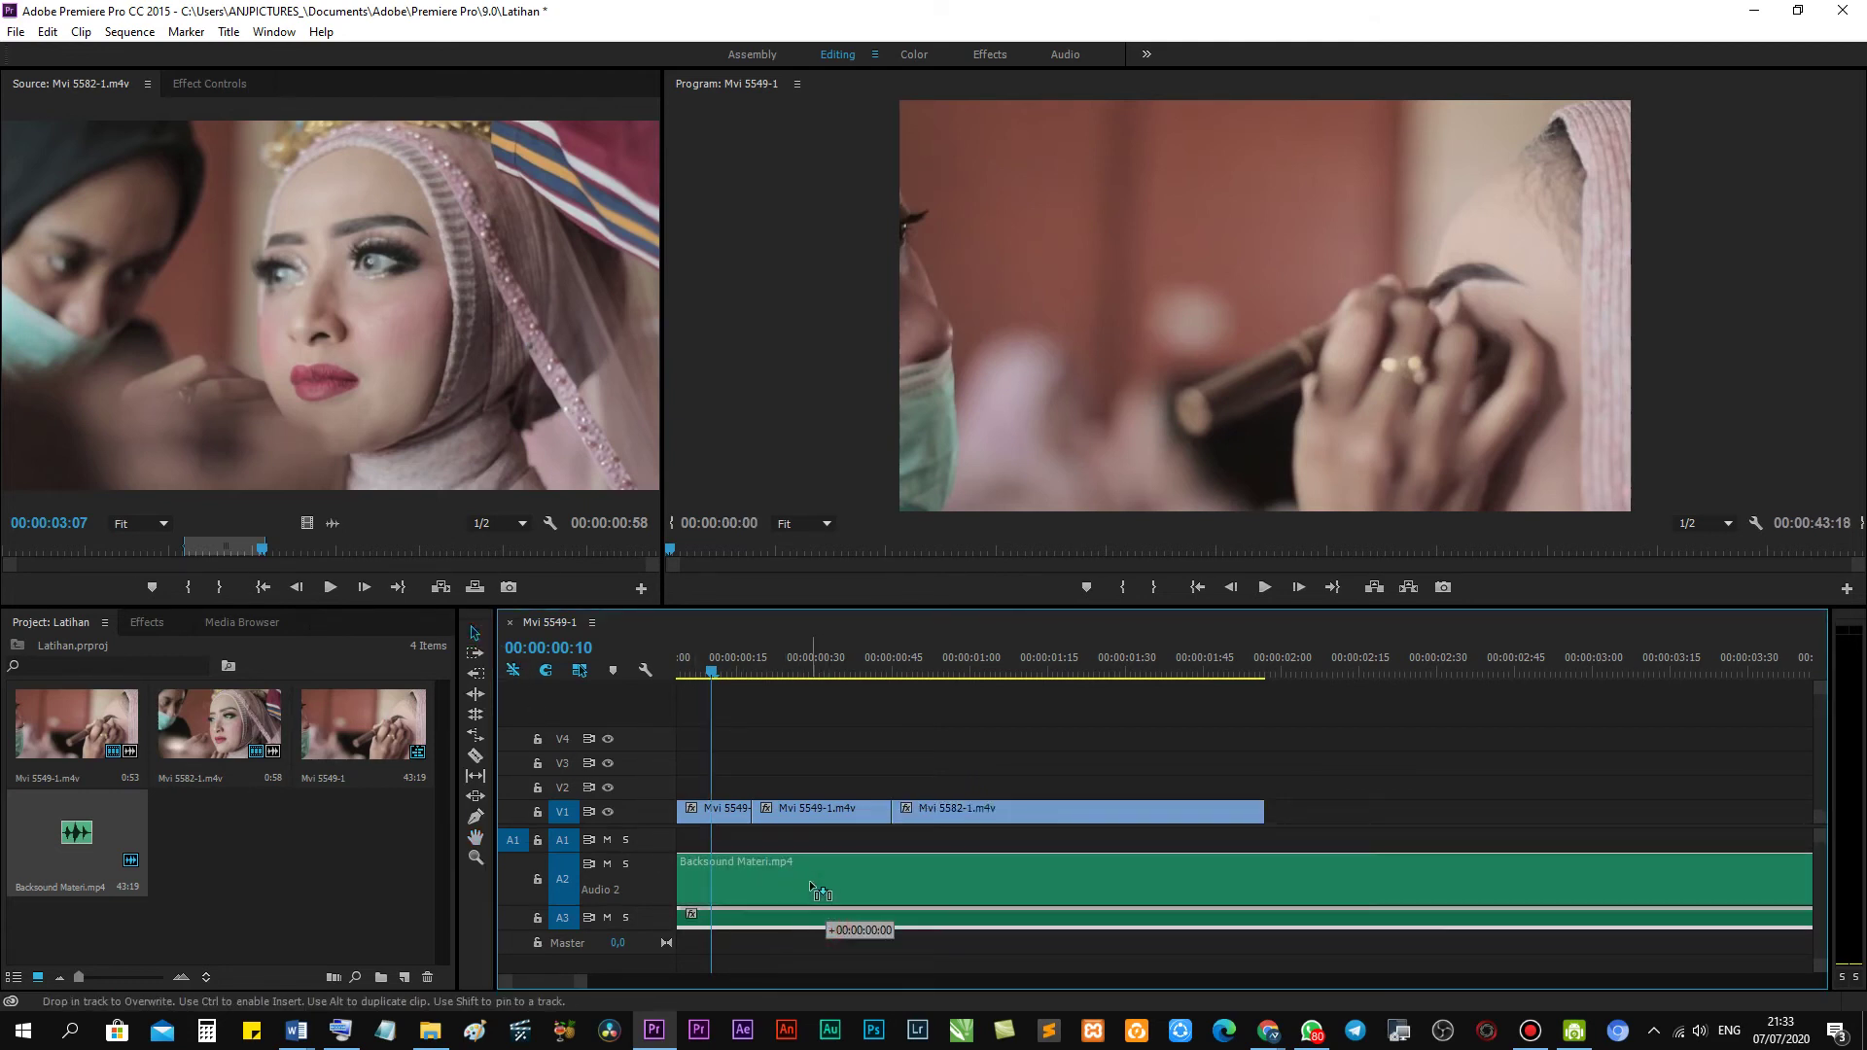
drag(821, 844, 851, 906)
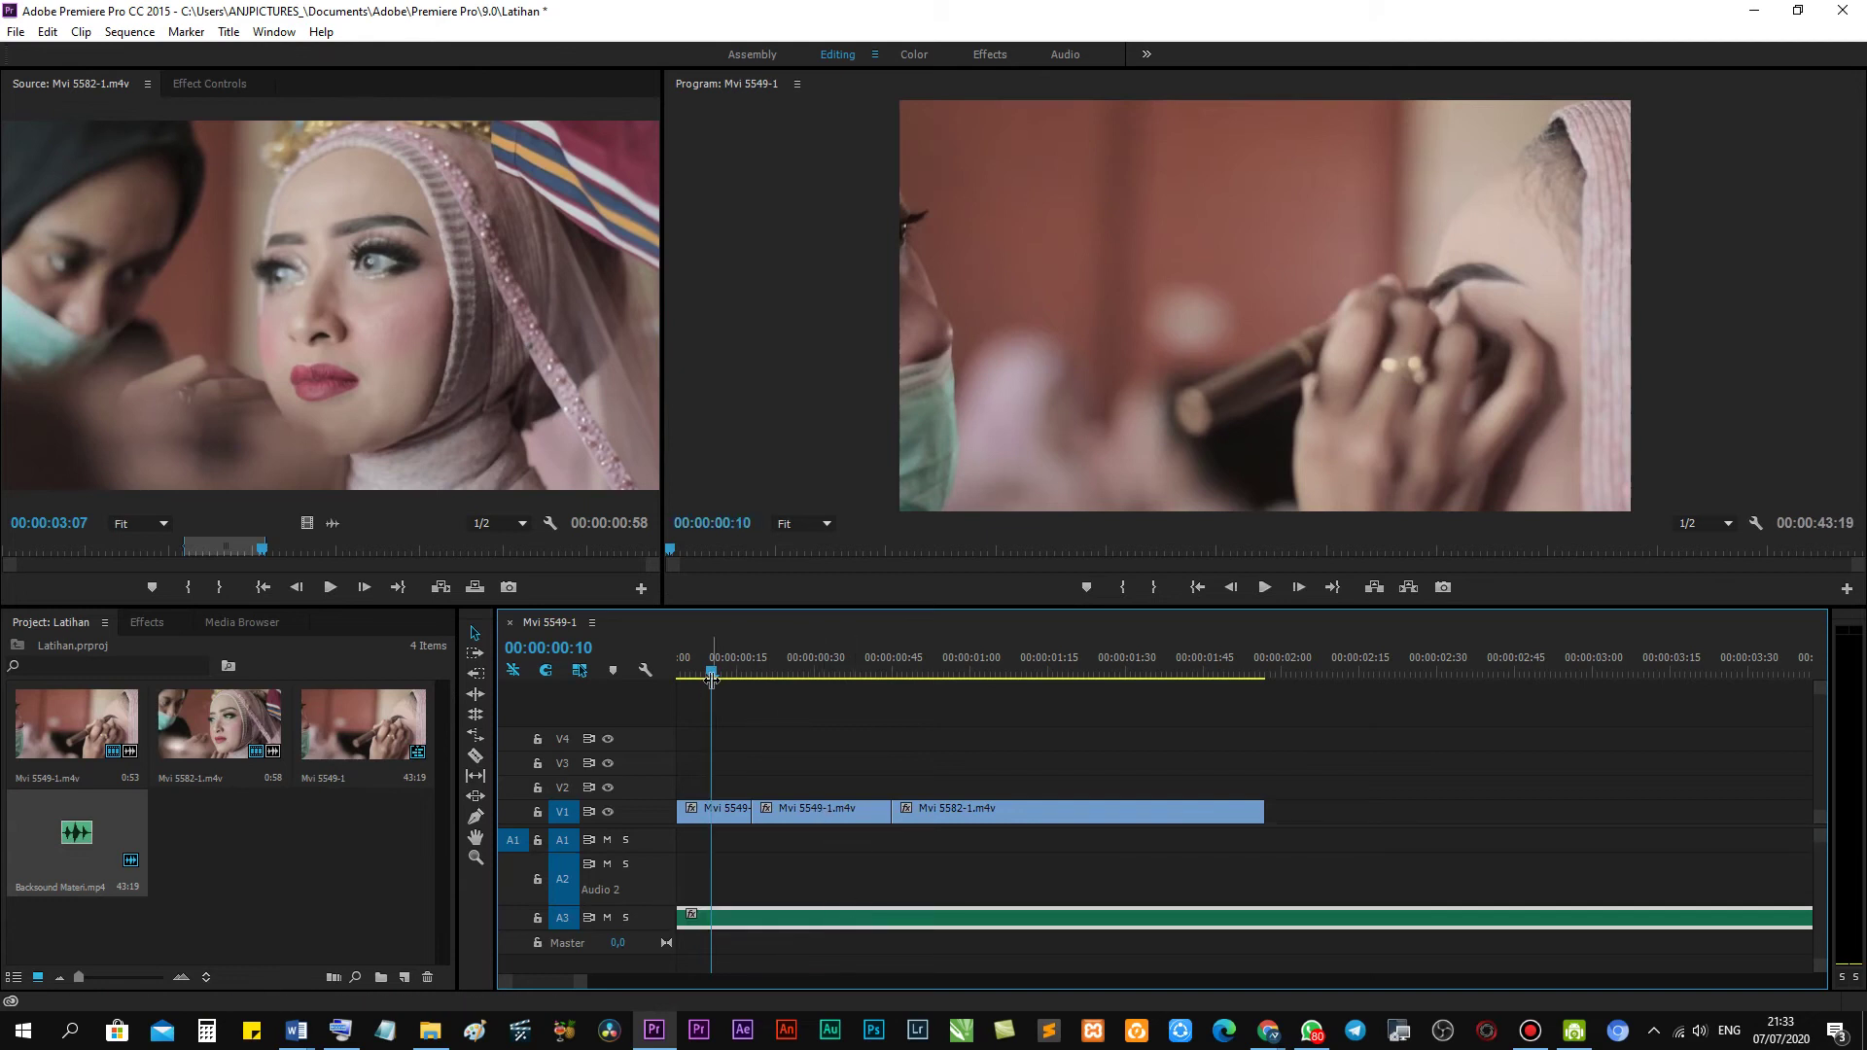
Play the sequence with the music, then stop and return to the start.
mouse_move(712, 671)
mouse_down()
mouse_move(761, 677)
mouse_move(642, 674)
mouse_up()
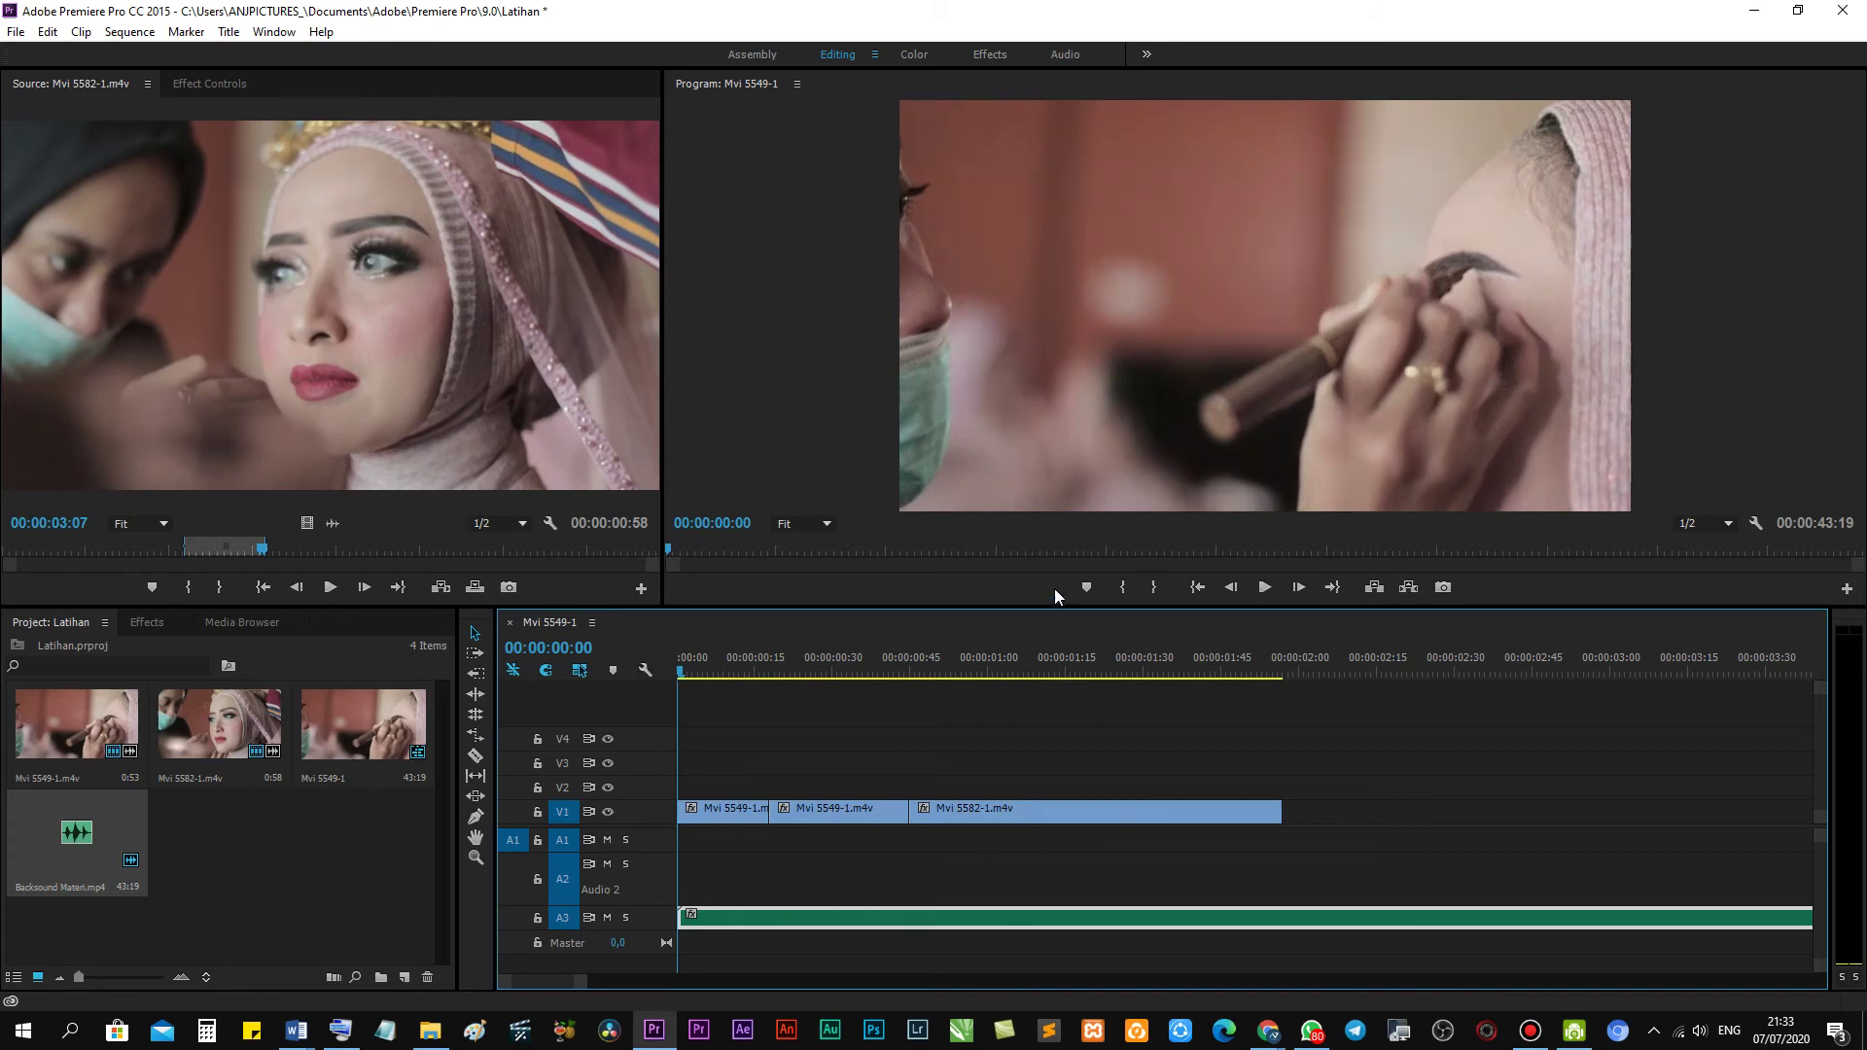
key(space)
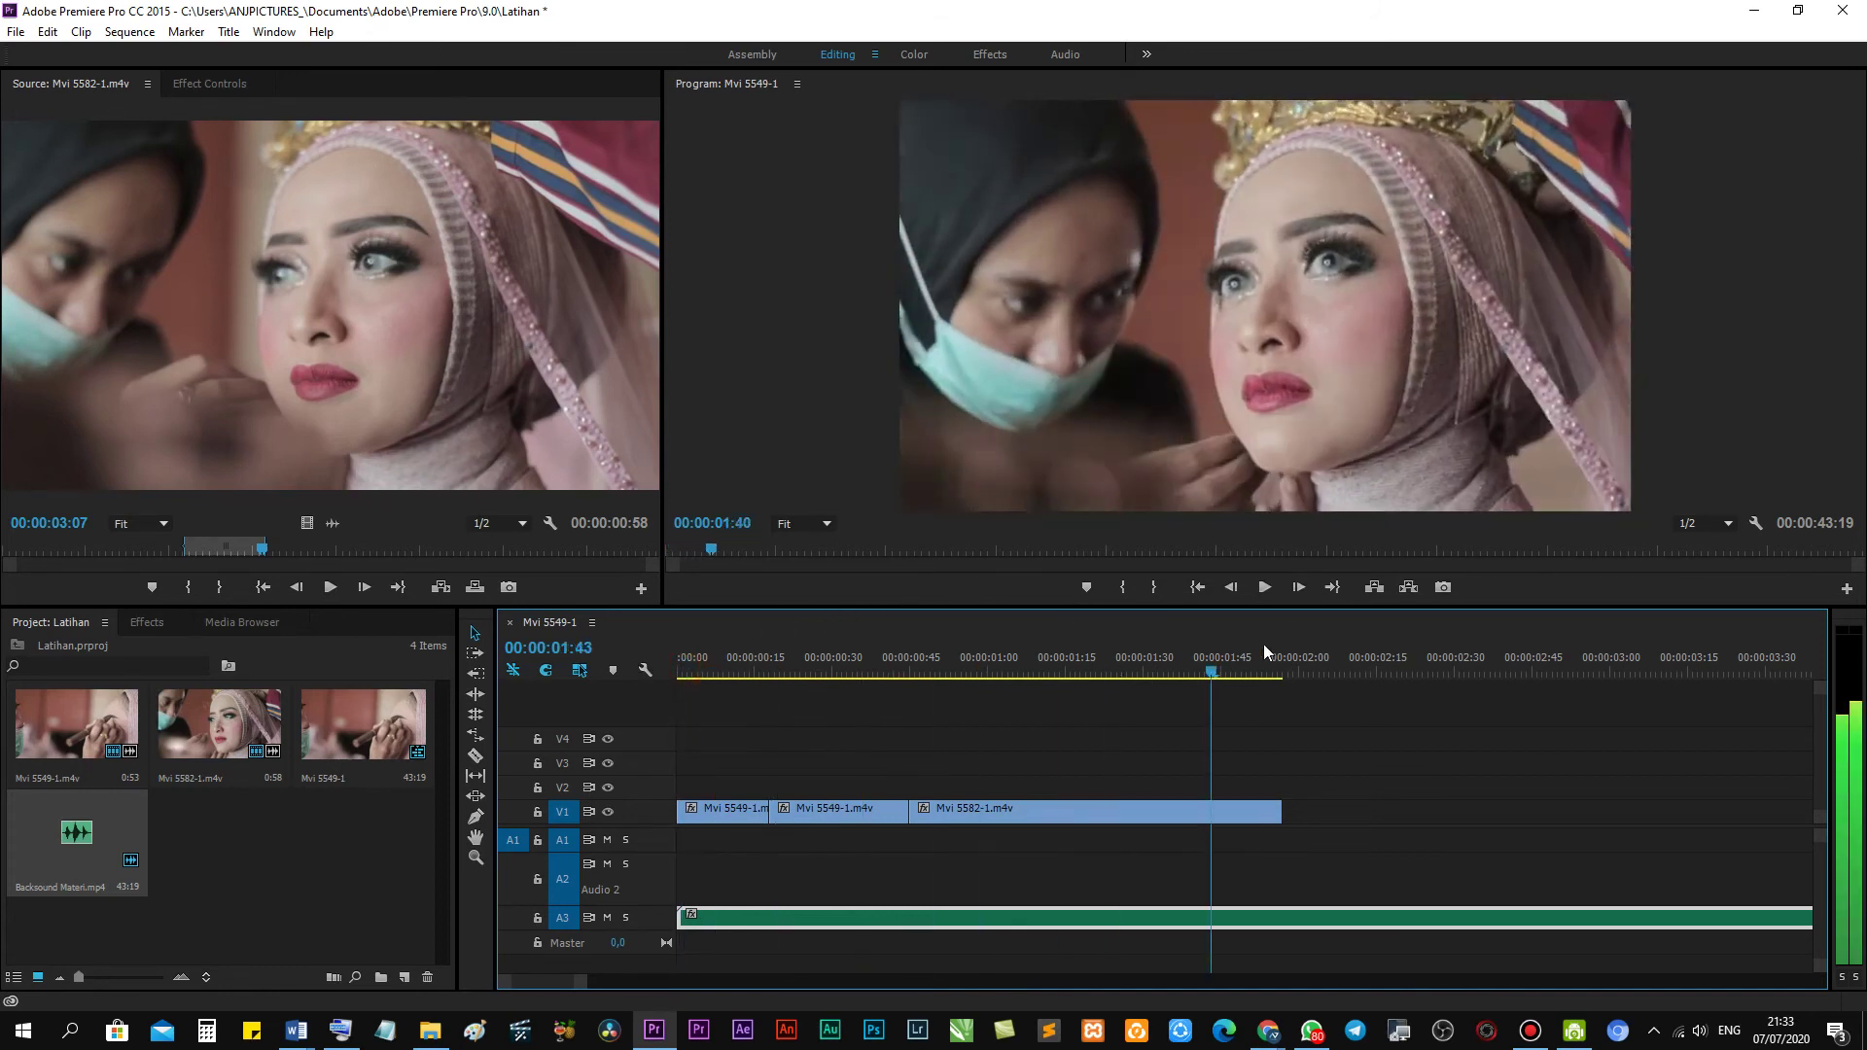
key(Home)
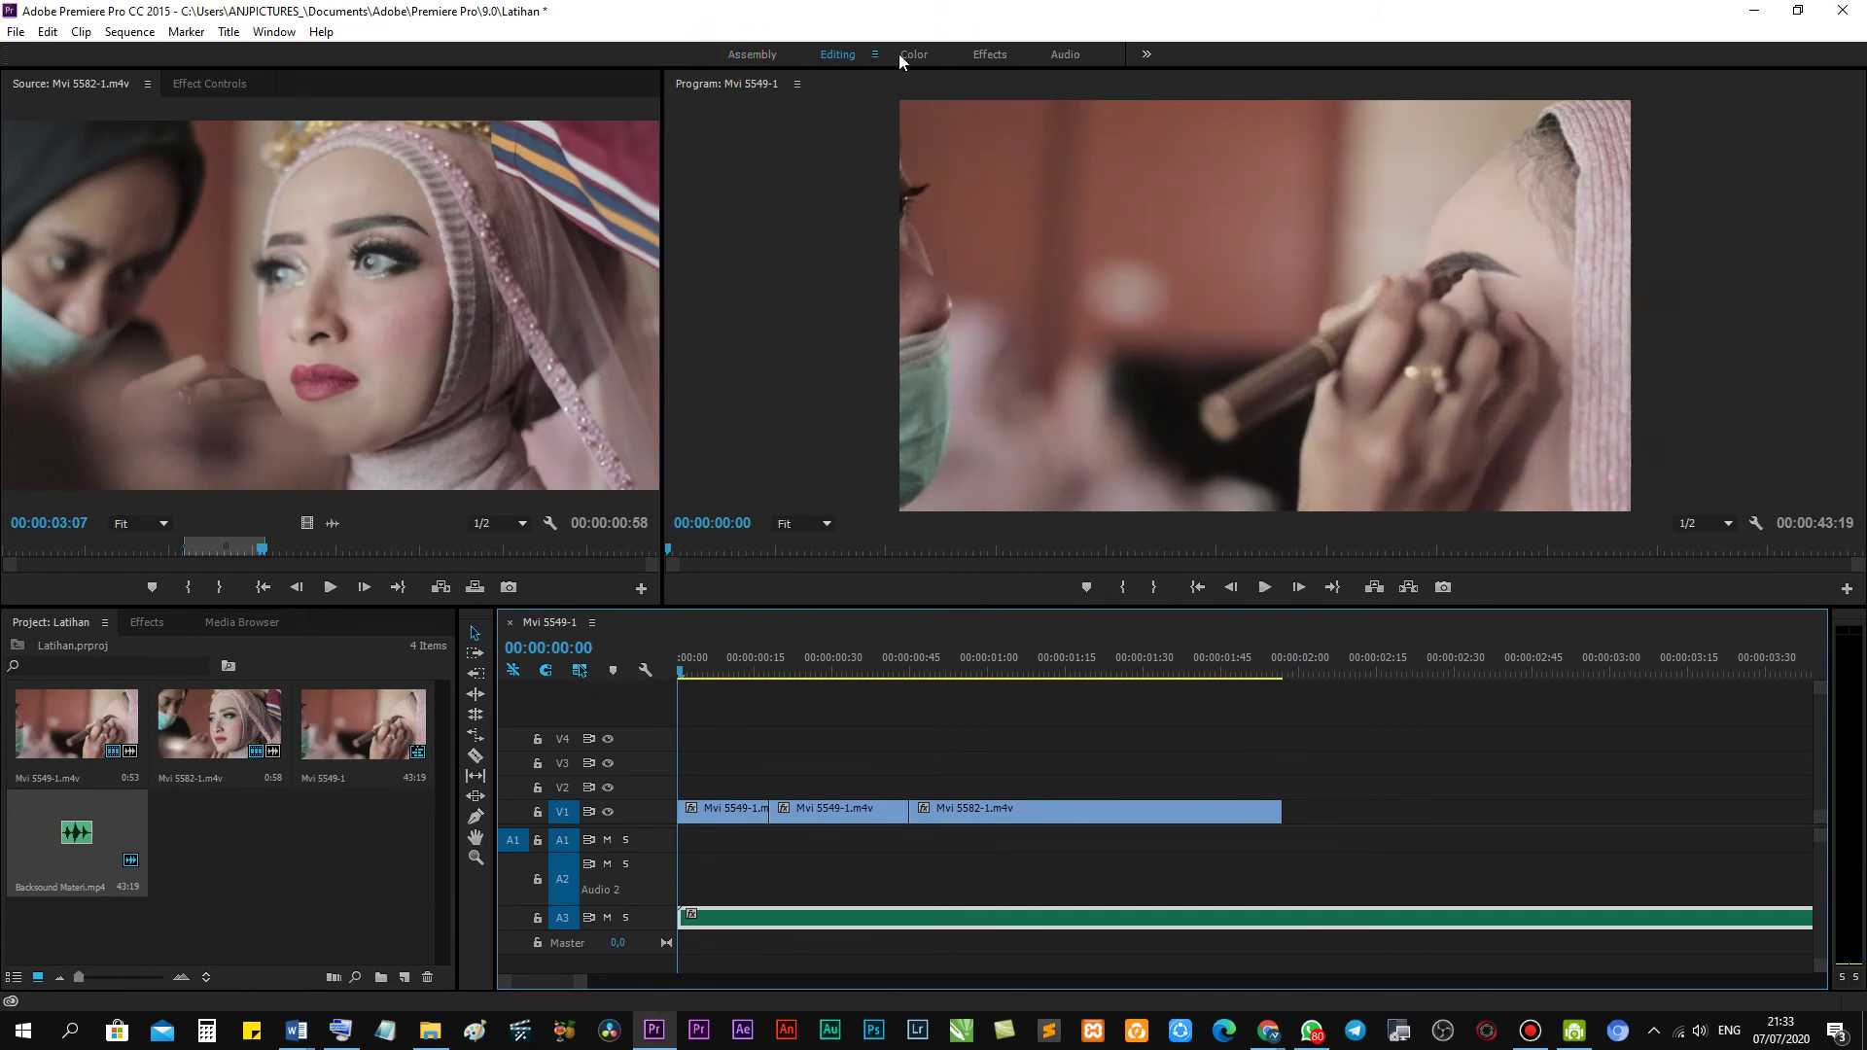
key(alt+shift+1)
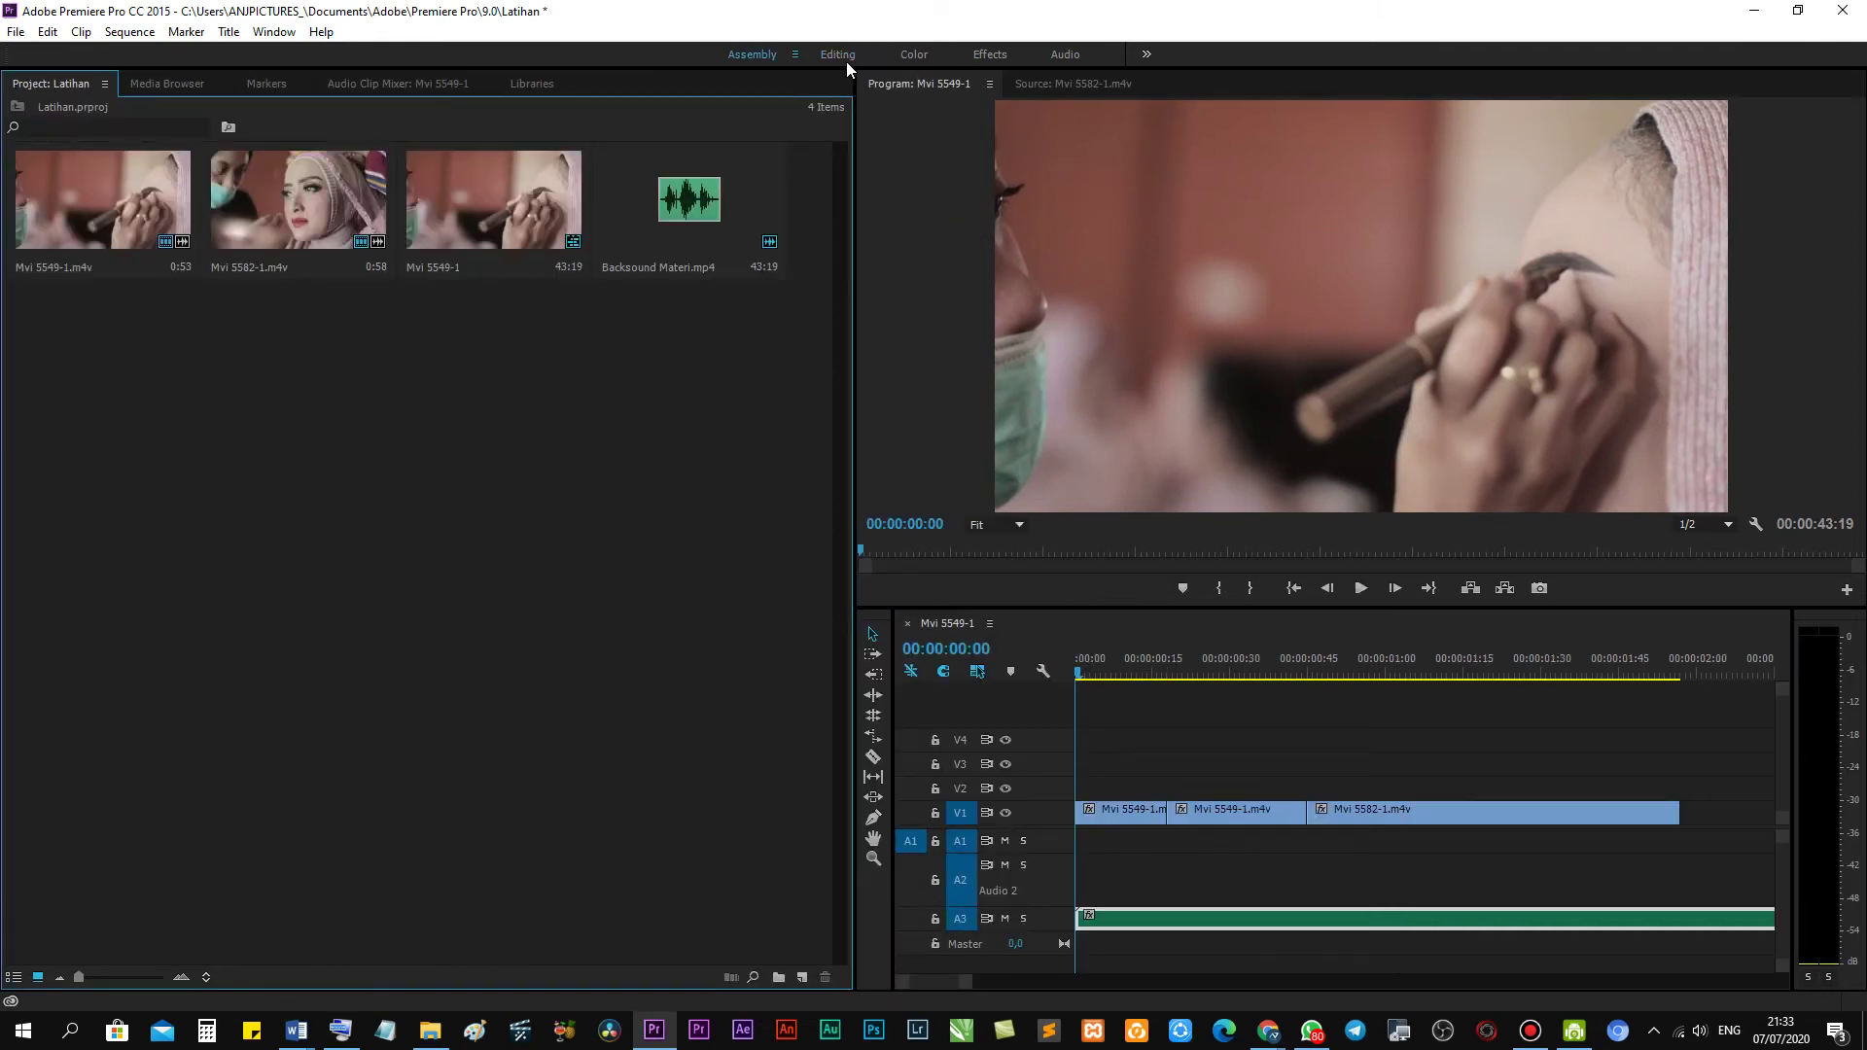
click(1070, 61)
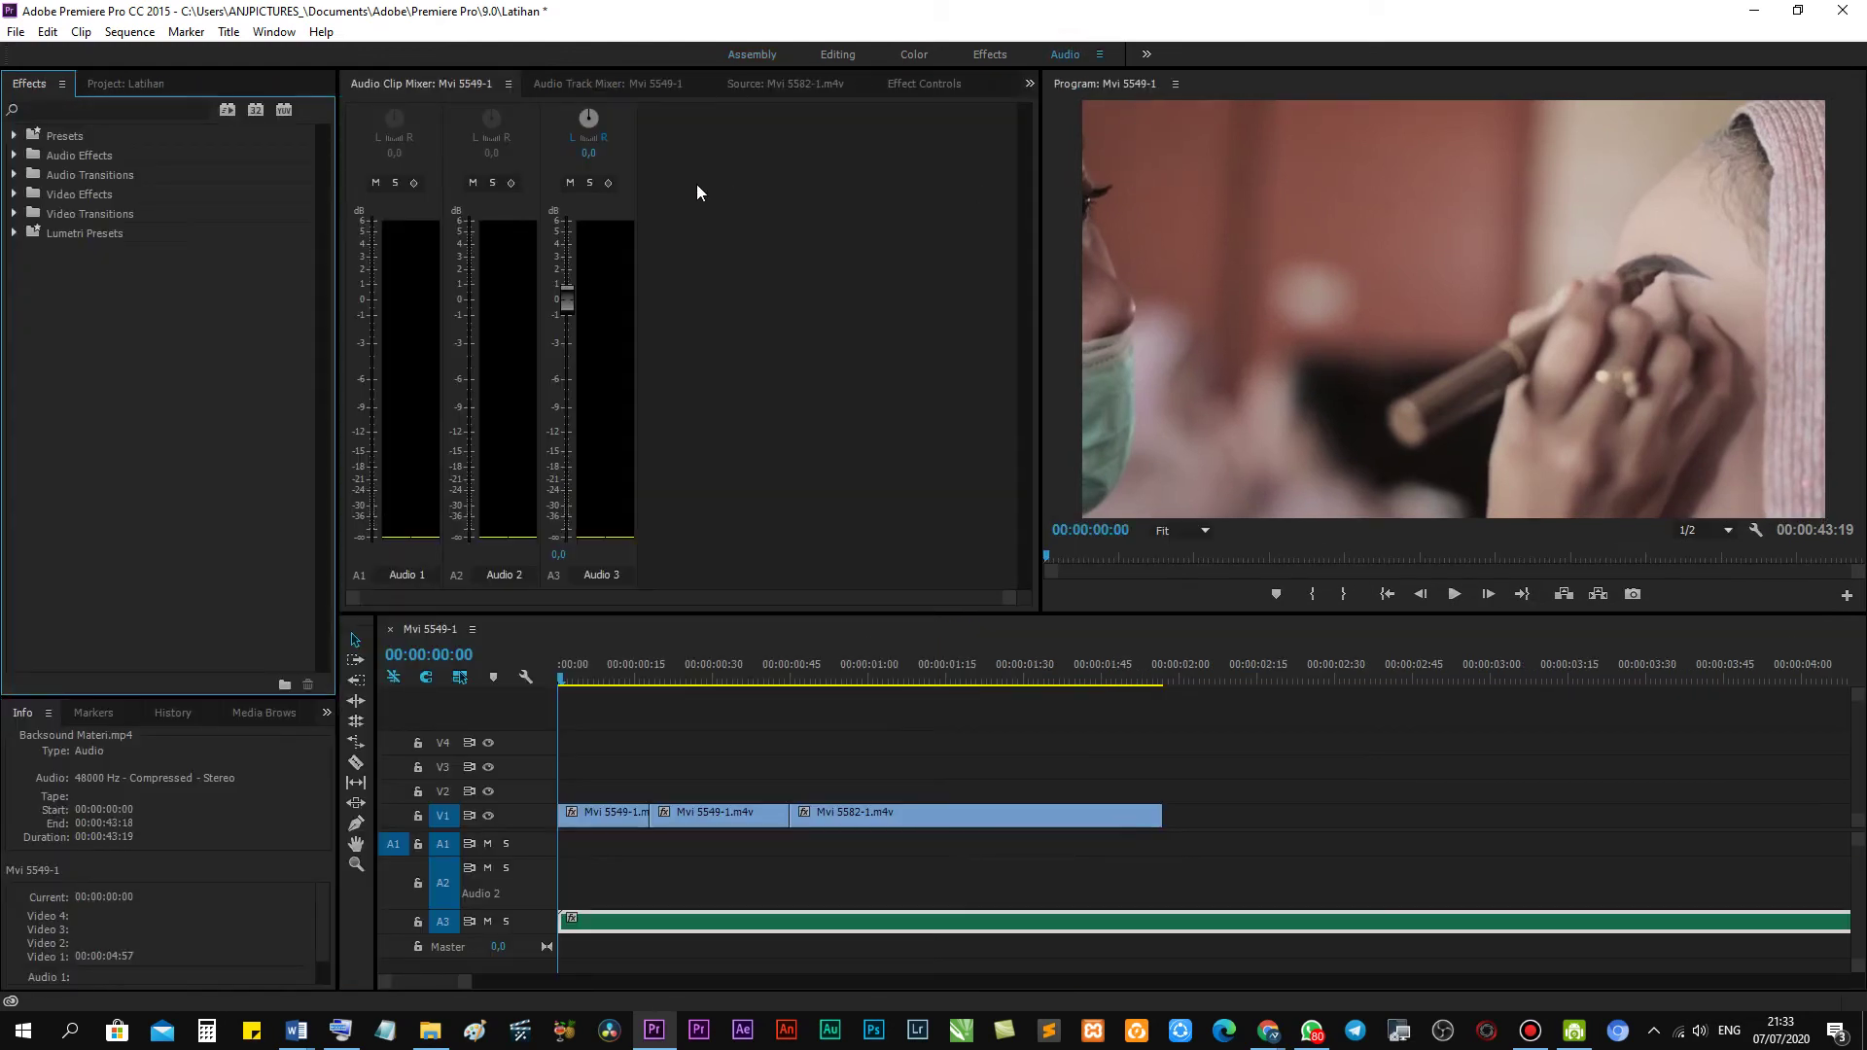
click(1003, 57)
click(919, 54)
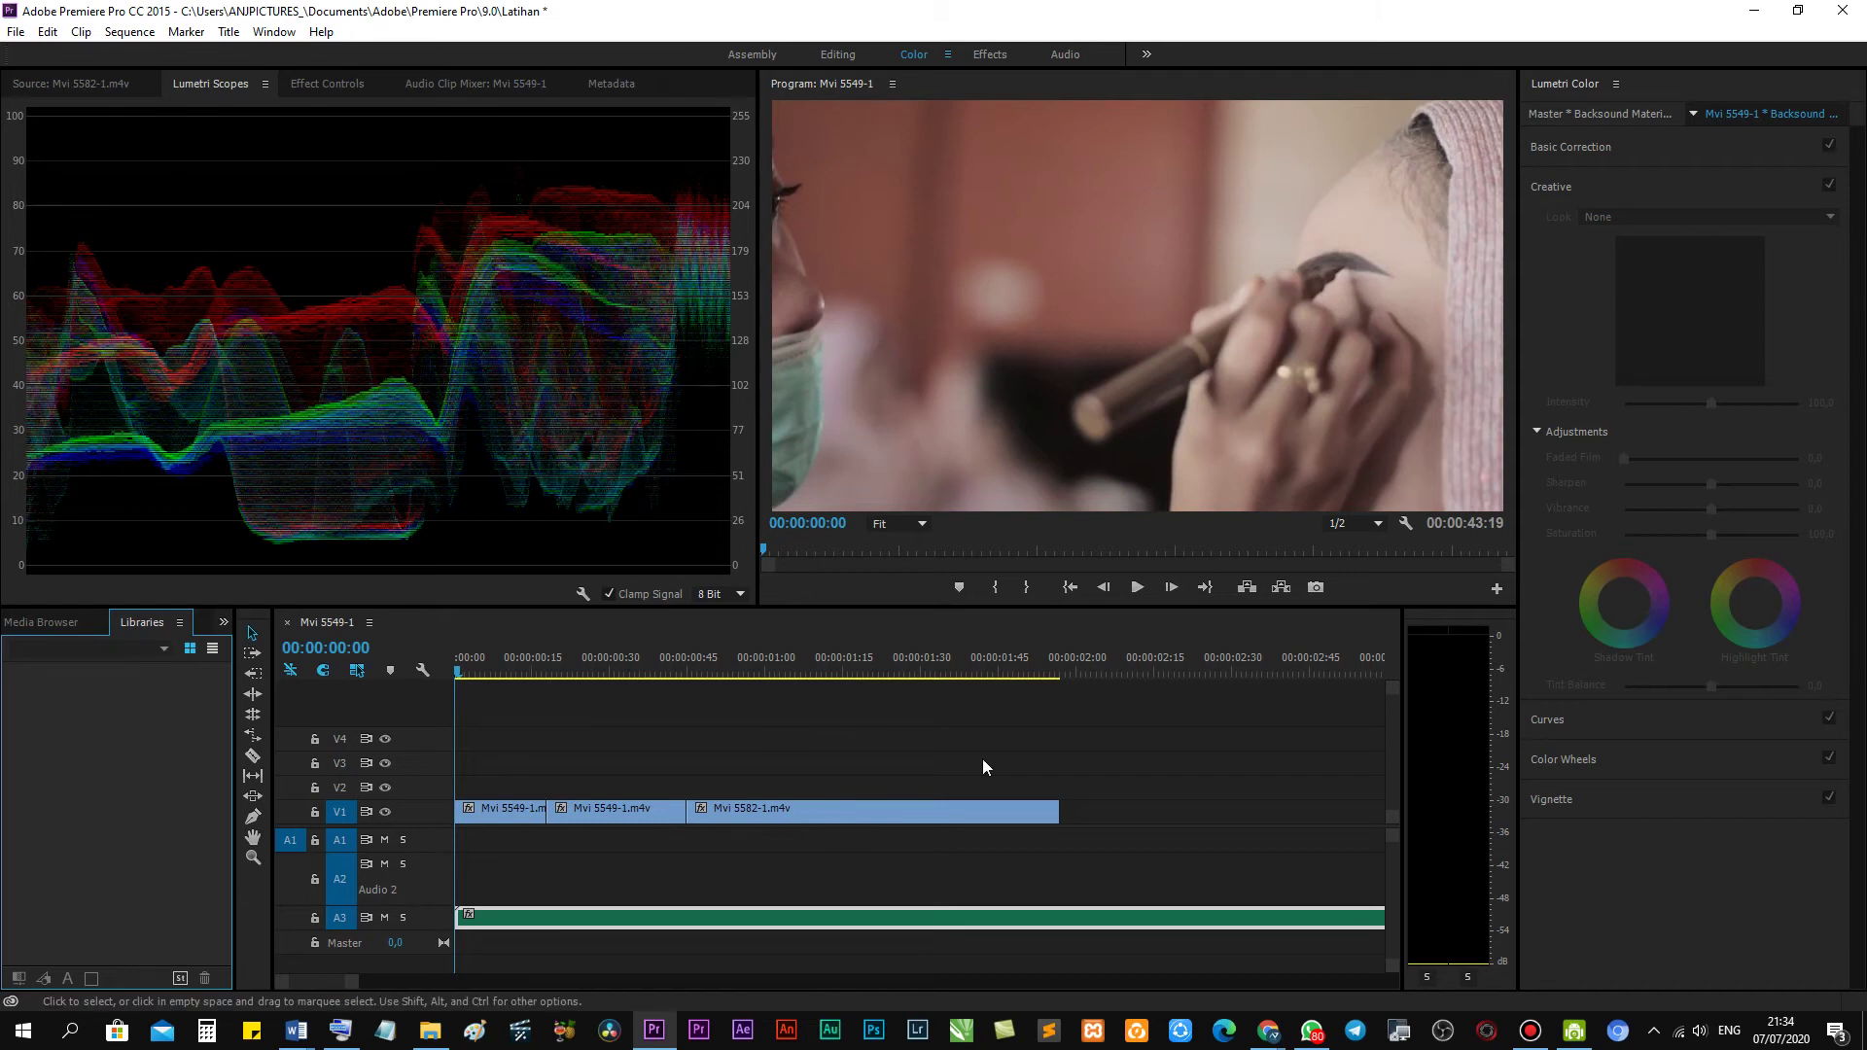
click(842, 54)
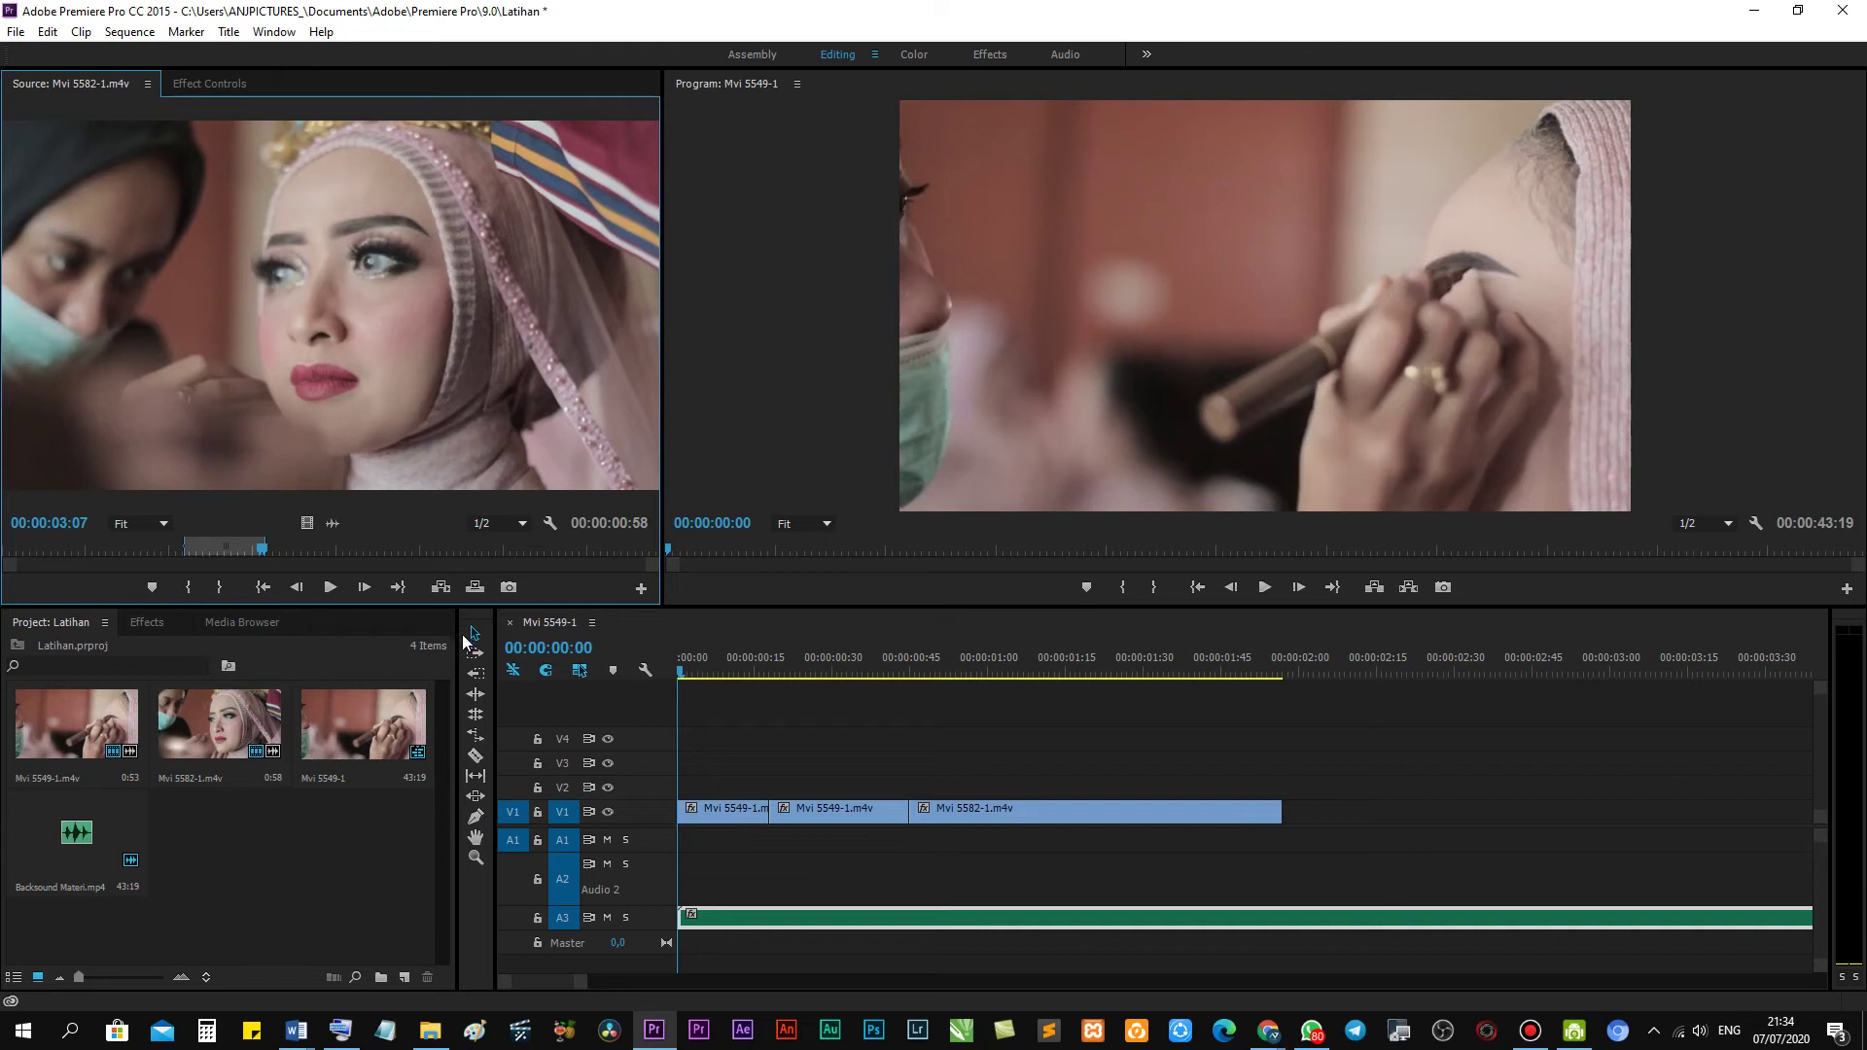
Dock the Effects panel at the right beside the program preview and widen the preview and timeline.
drag(457, 650, 515, 651)
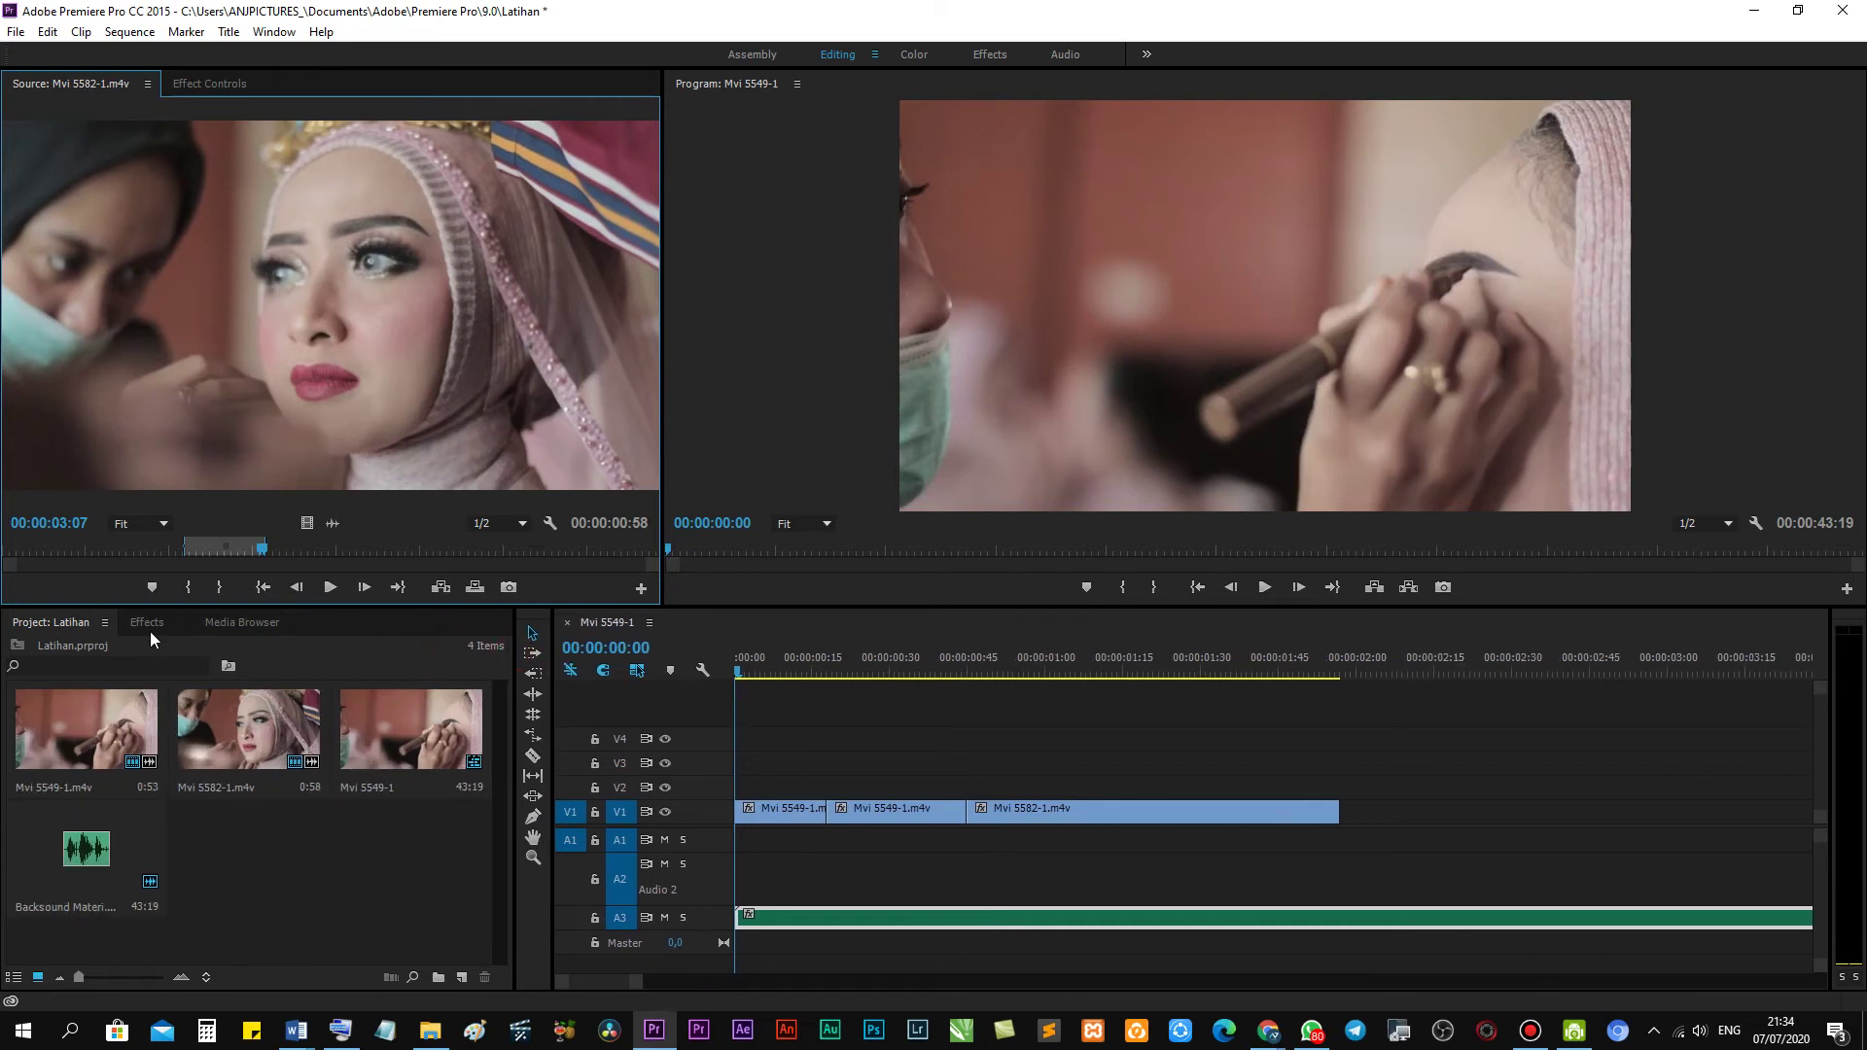
drag(147, 624, 1751, 115)
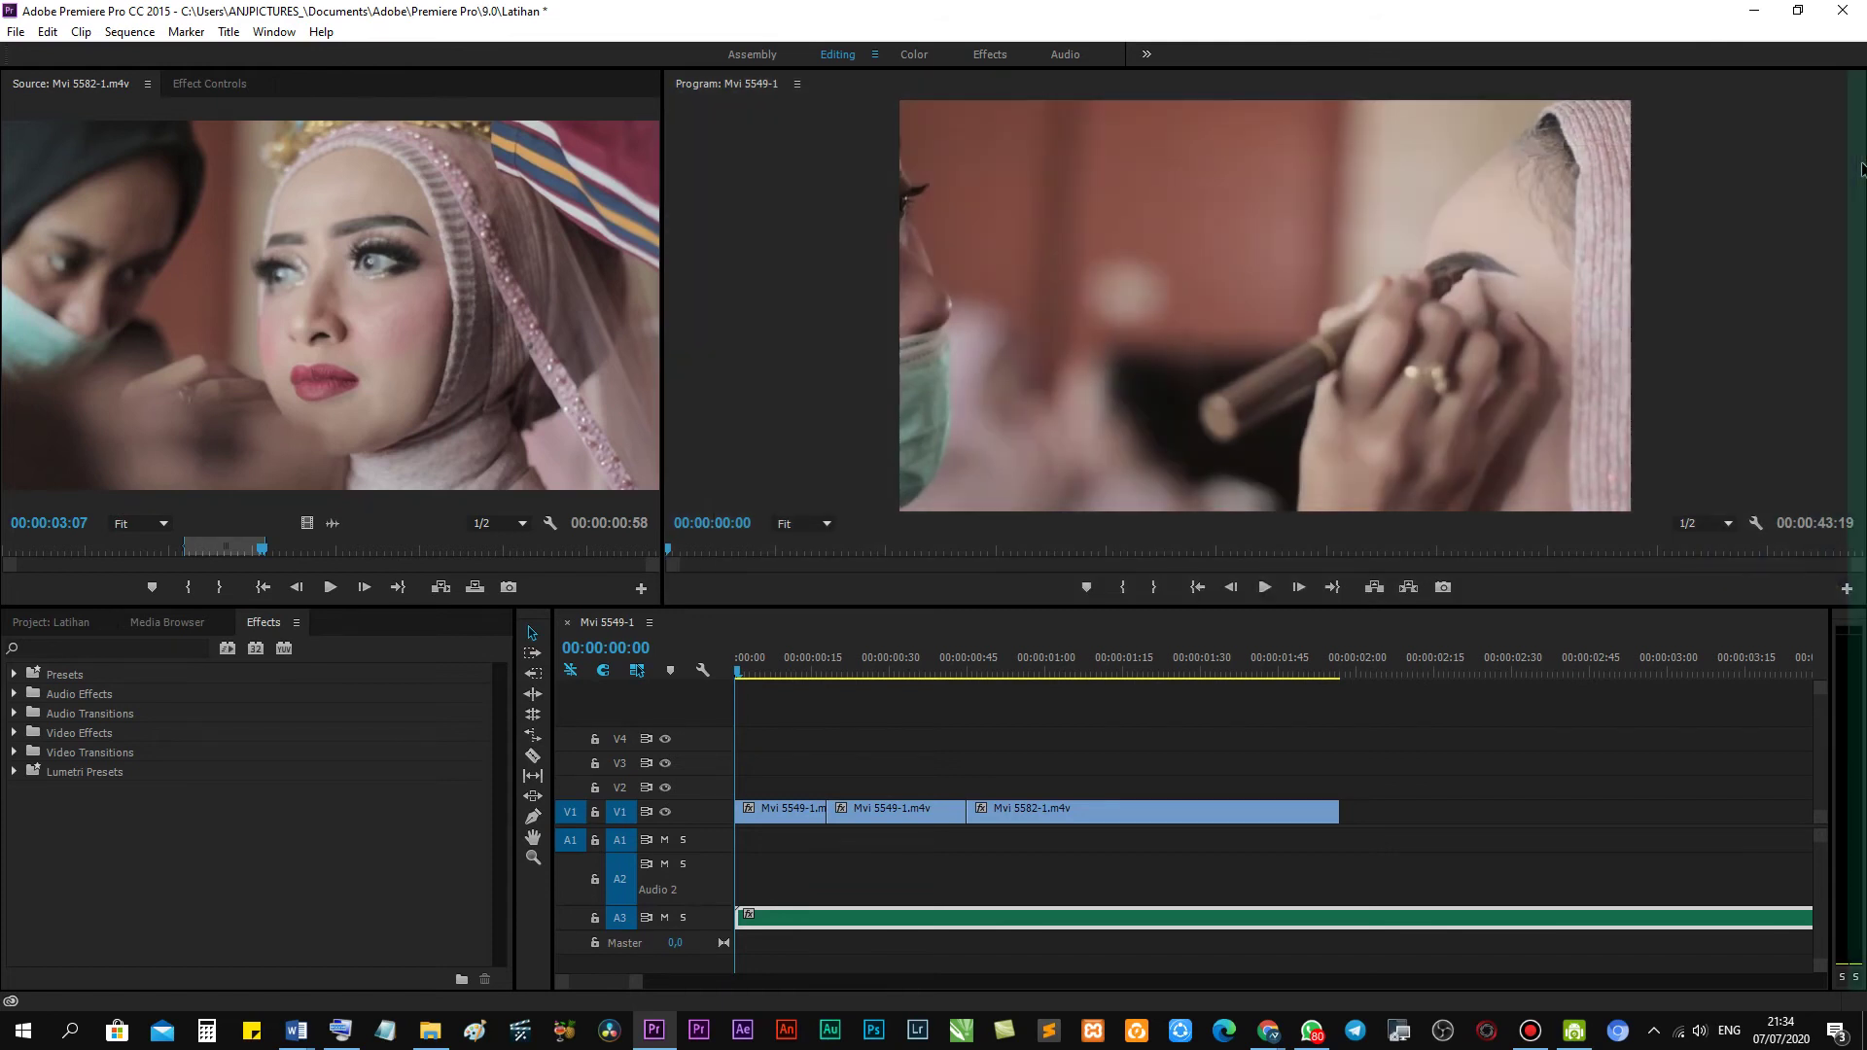
drag(1751, 115, 1862, 170)
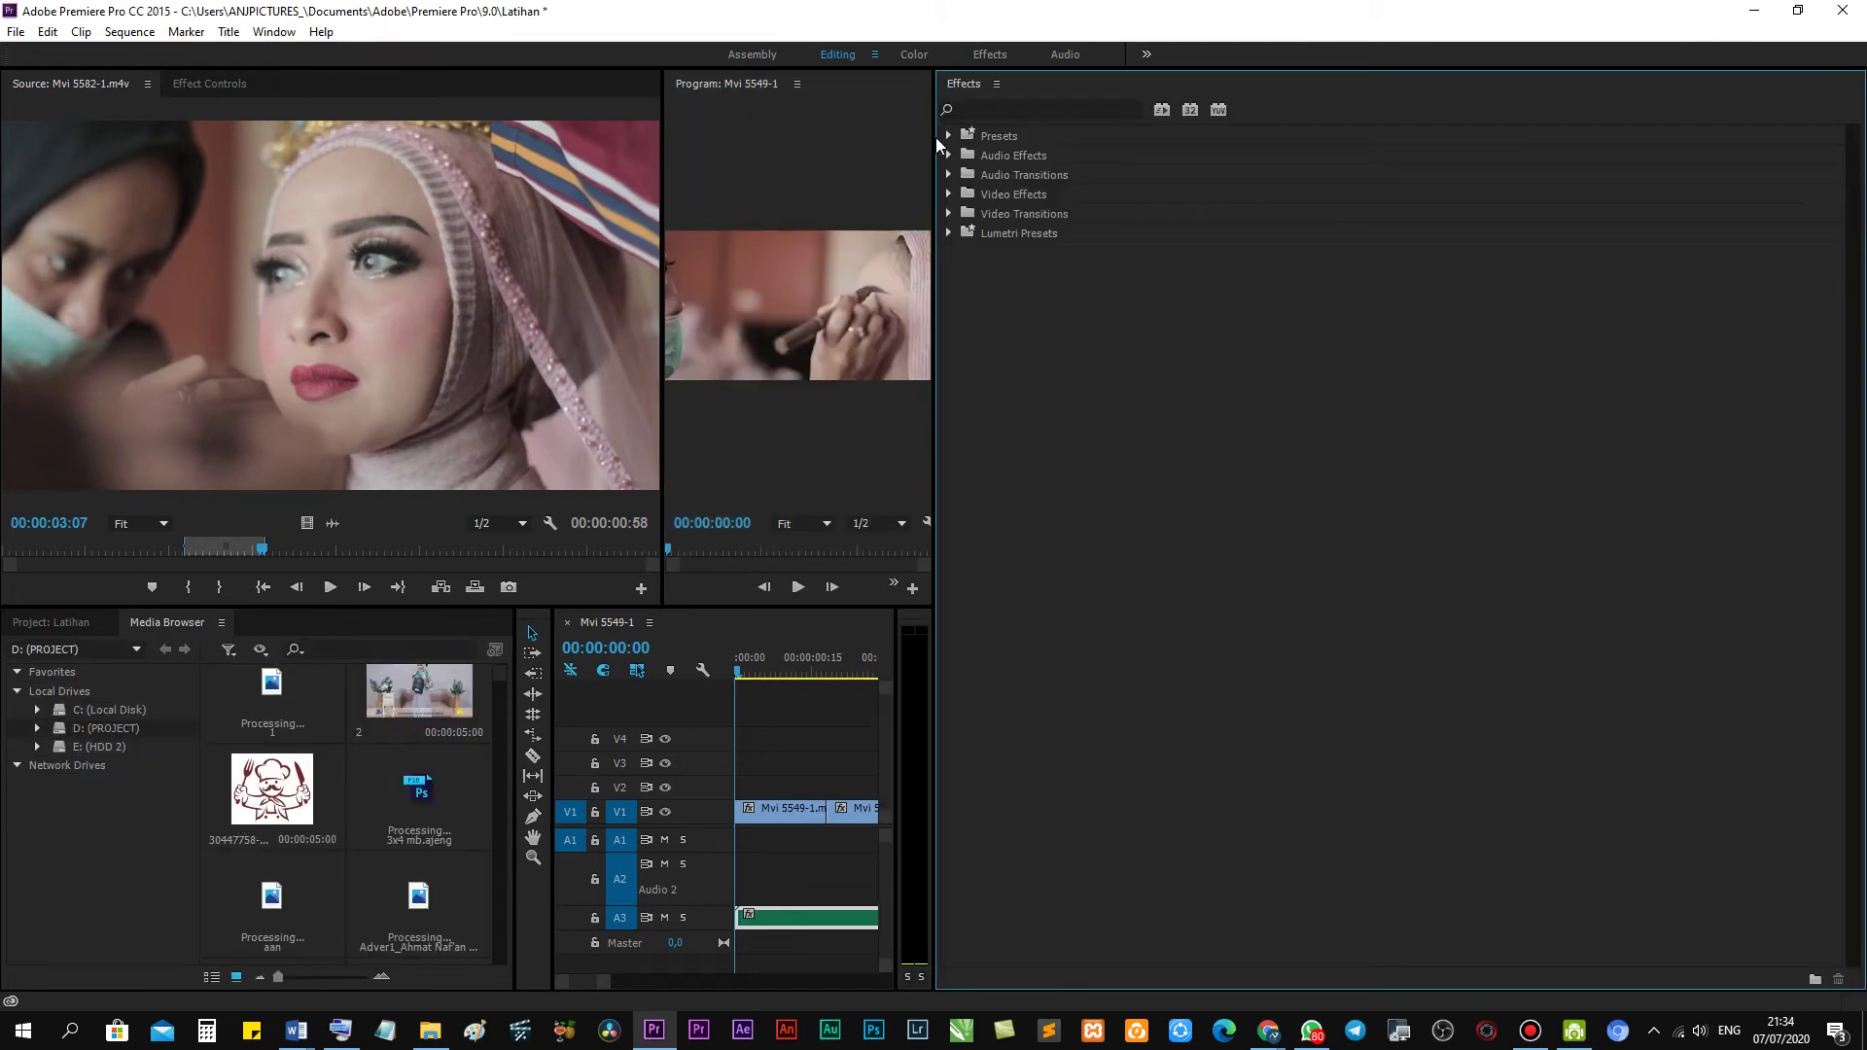
drag(933, 138, 1609, 137)
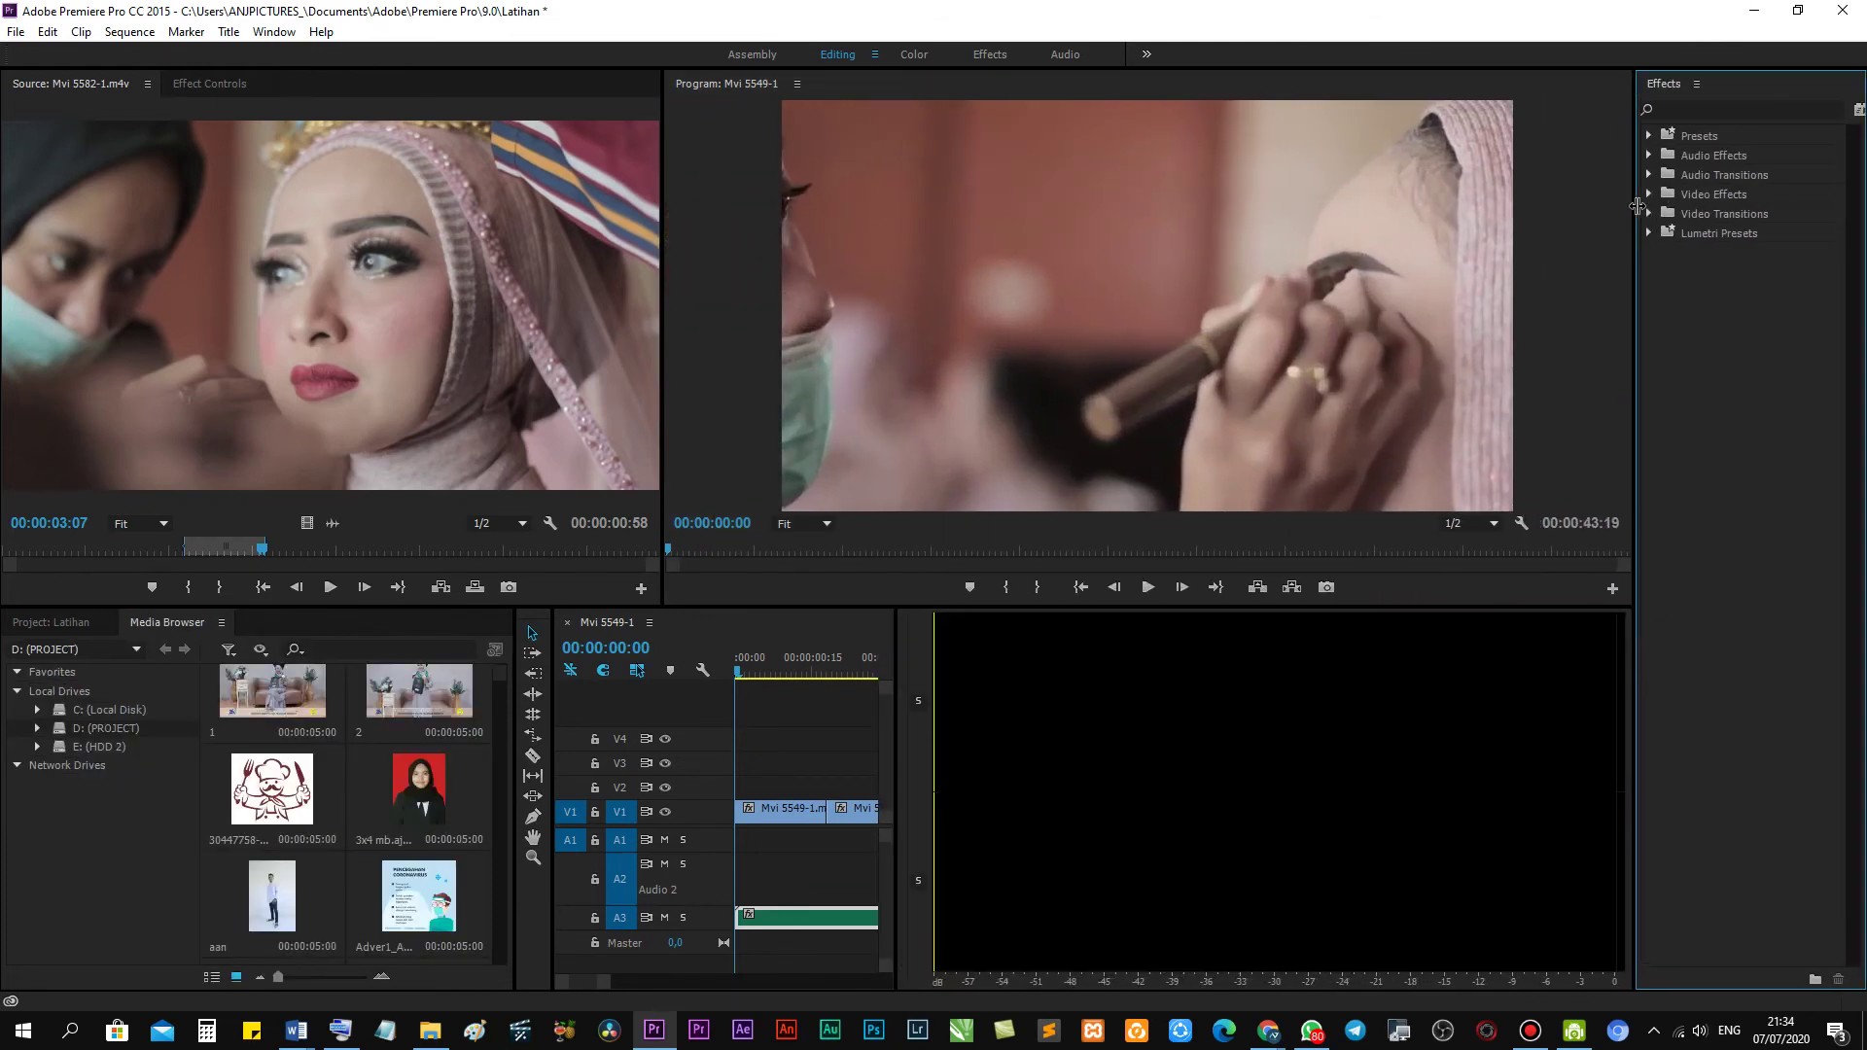
drag(896, 664, 1571, 663)
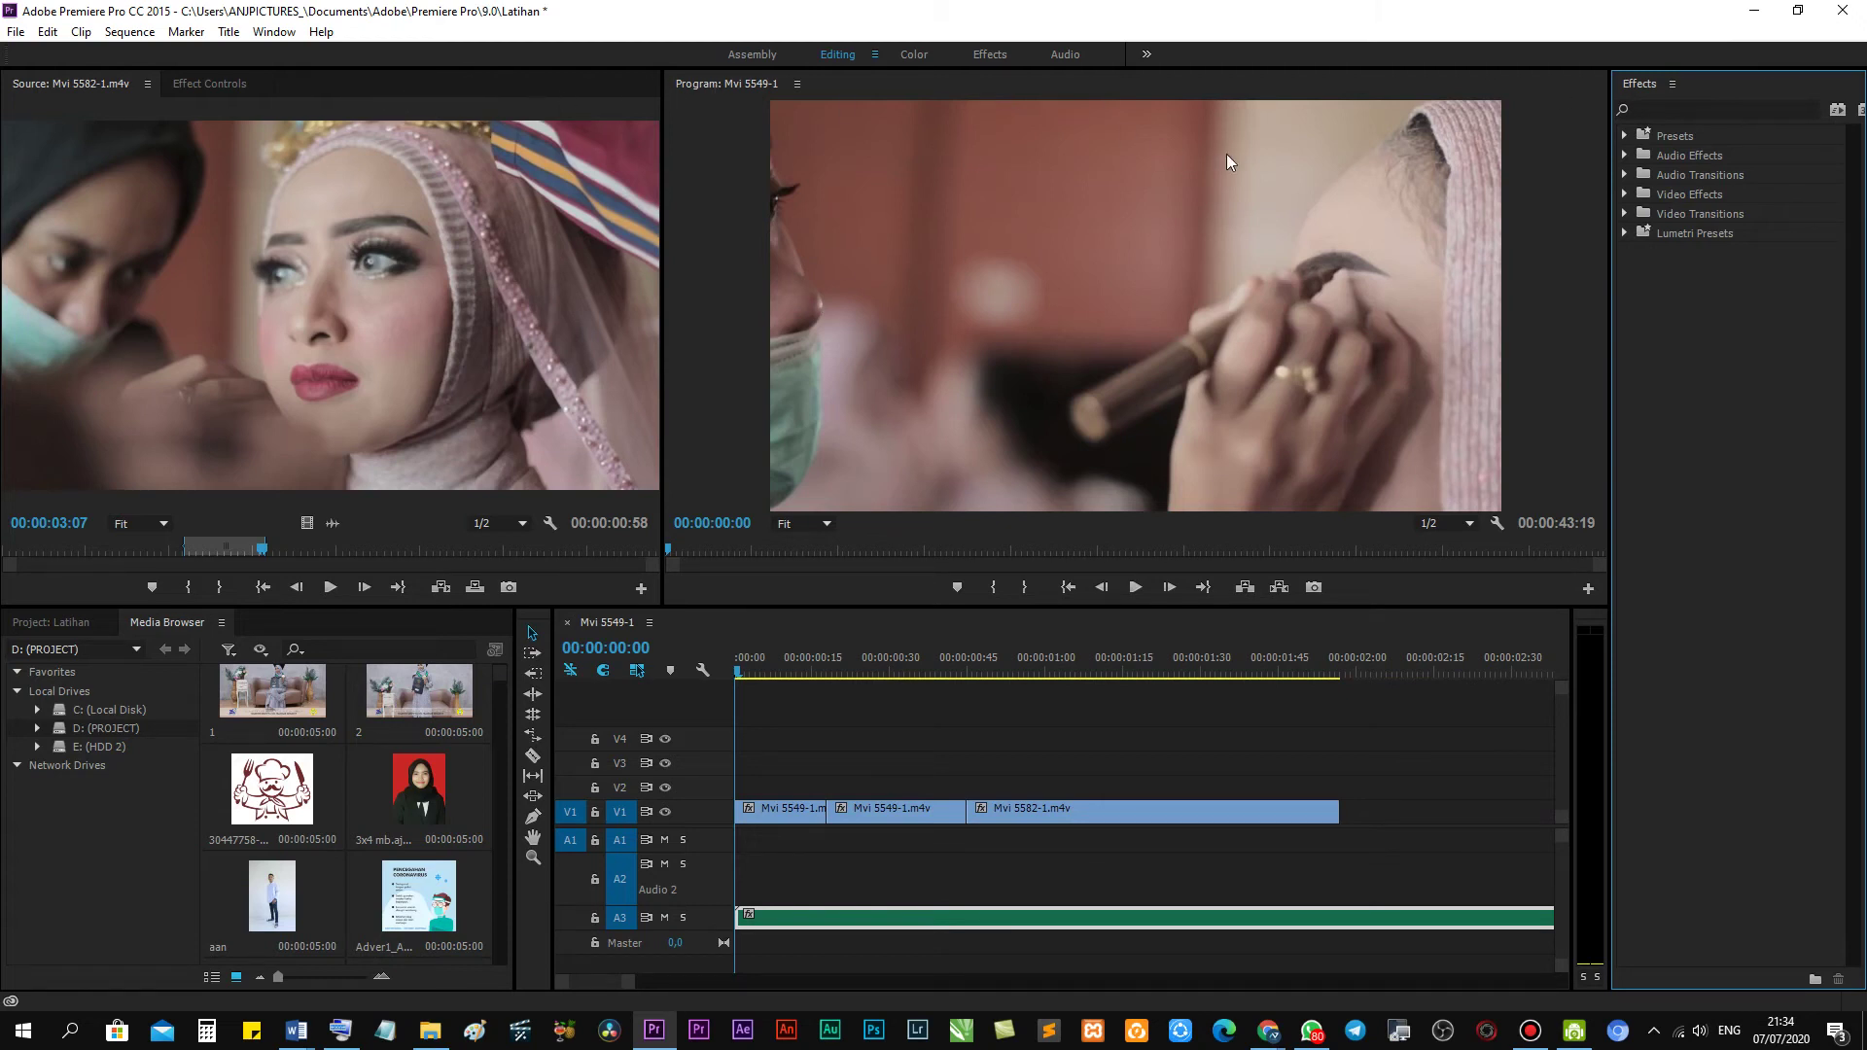
Look through the Window > Workspaces options and dismiss them without changes.
click(260, 35)
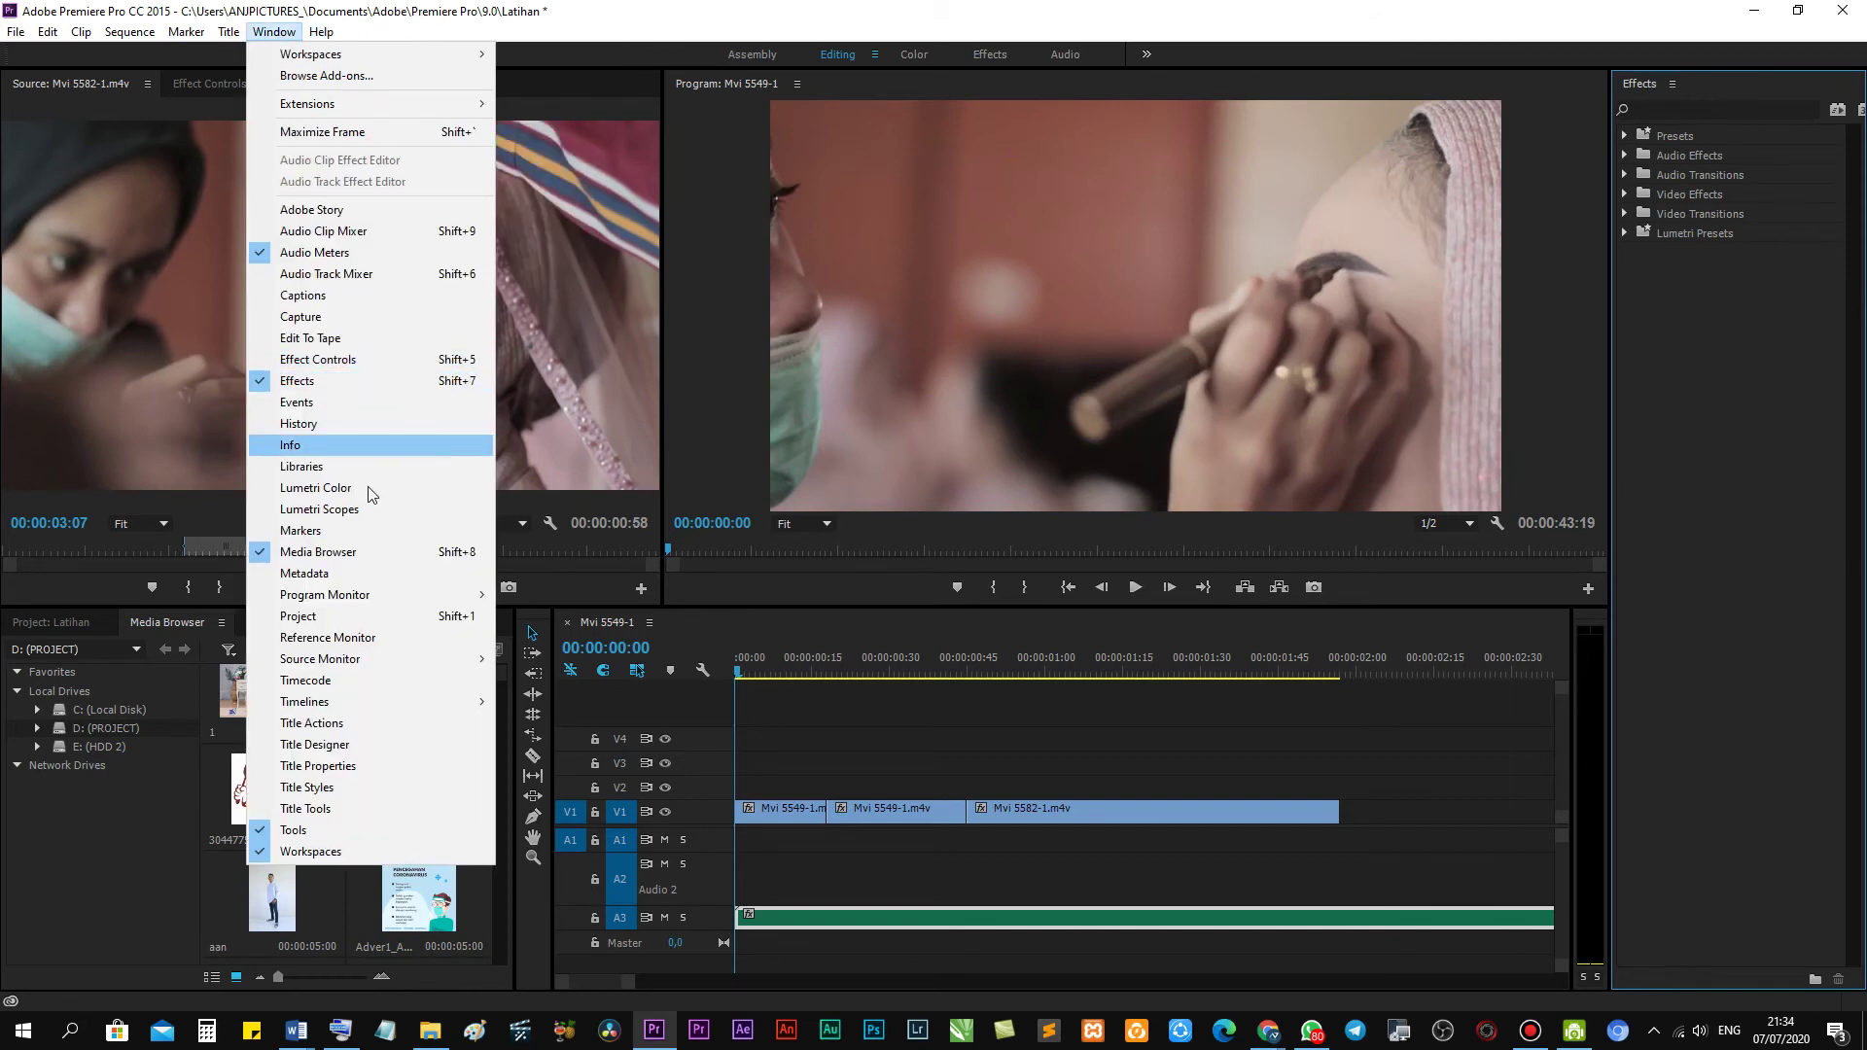
click(261, 34)
click(268, 35)
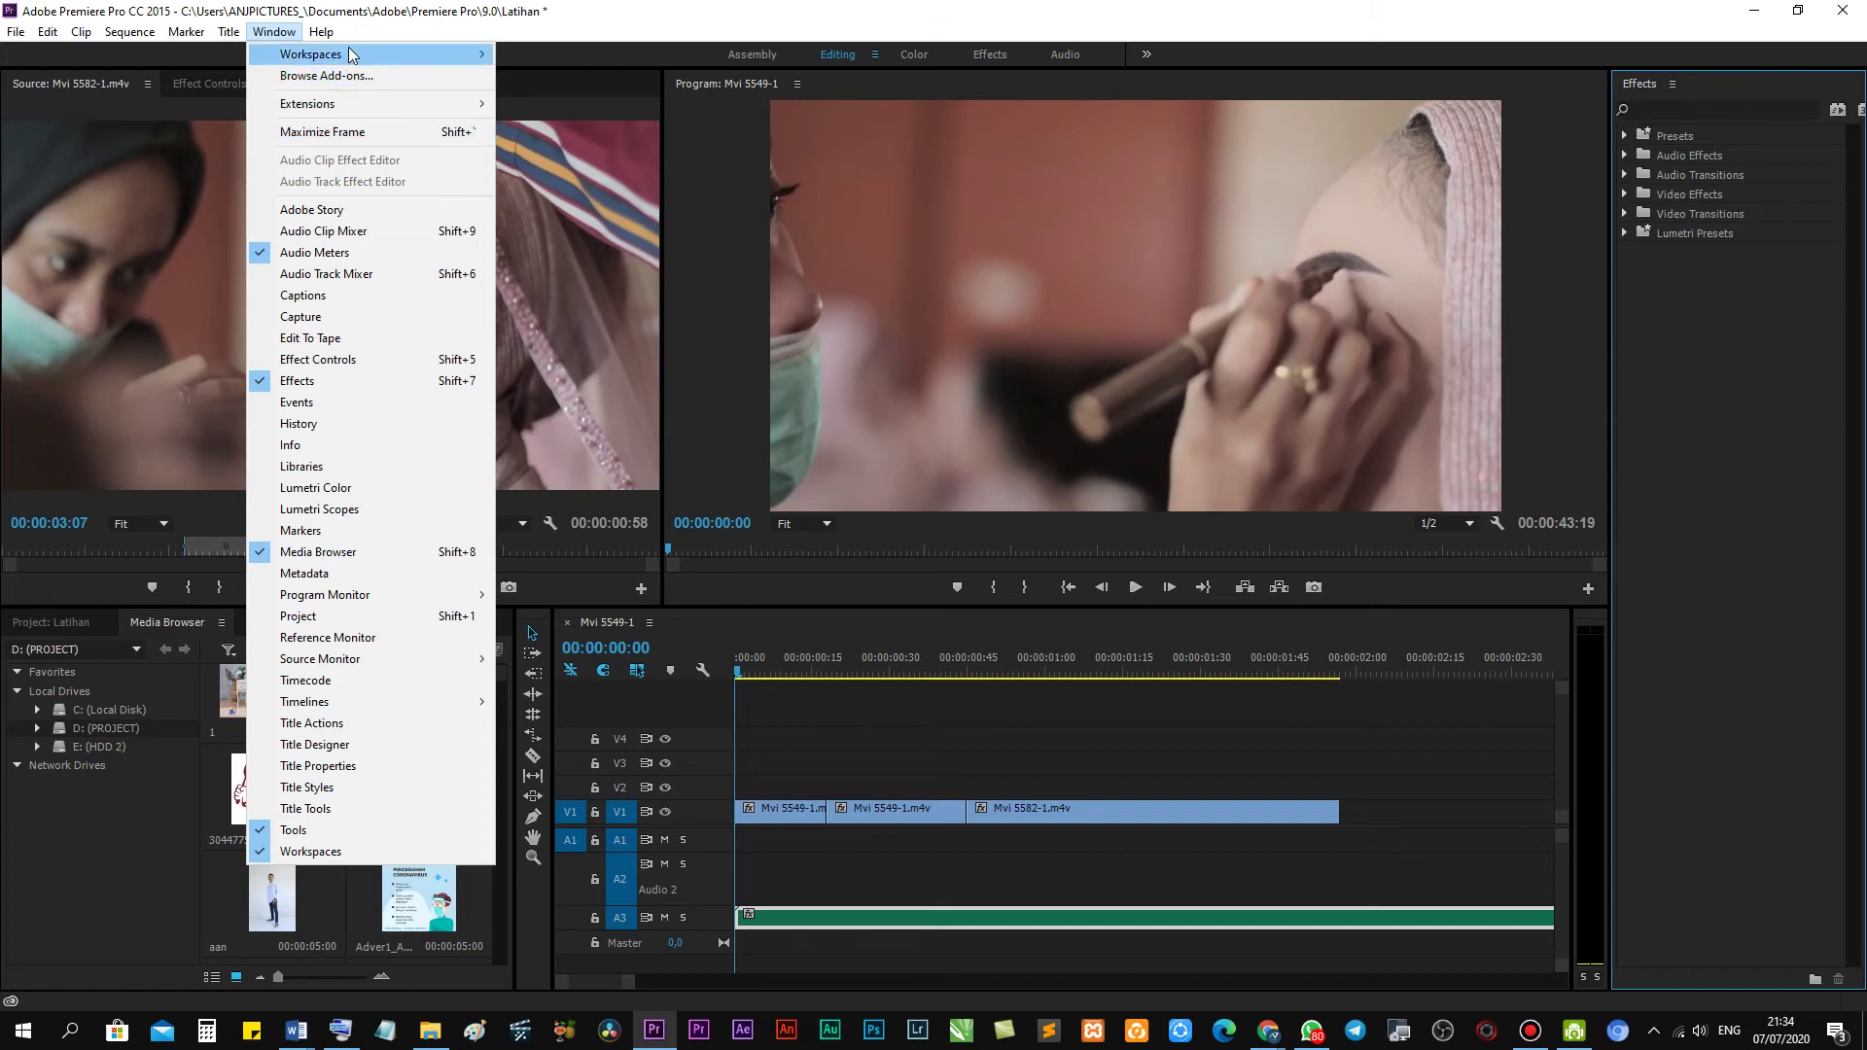
mouse_move(350, 54)
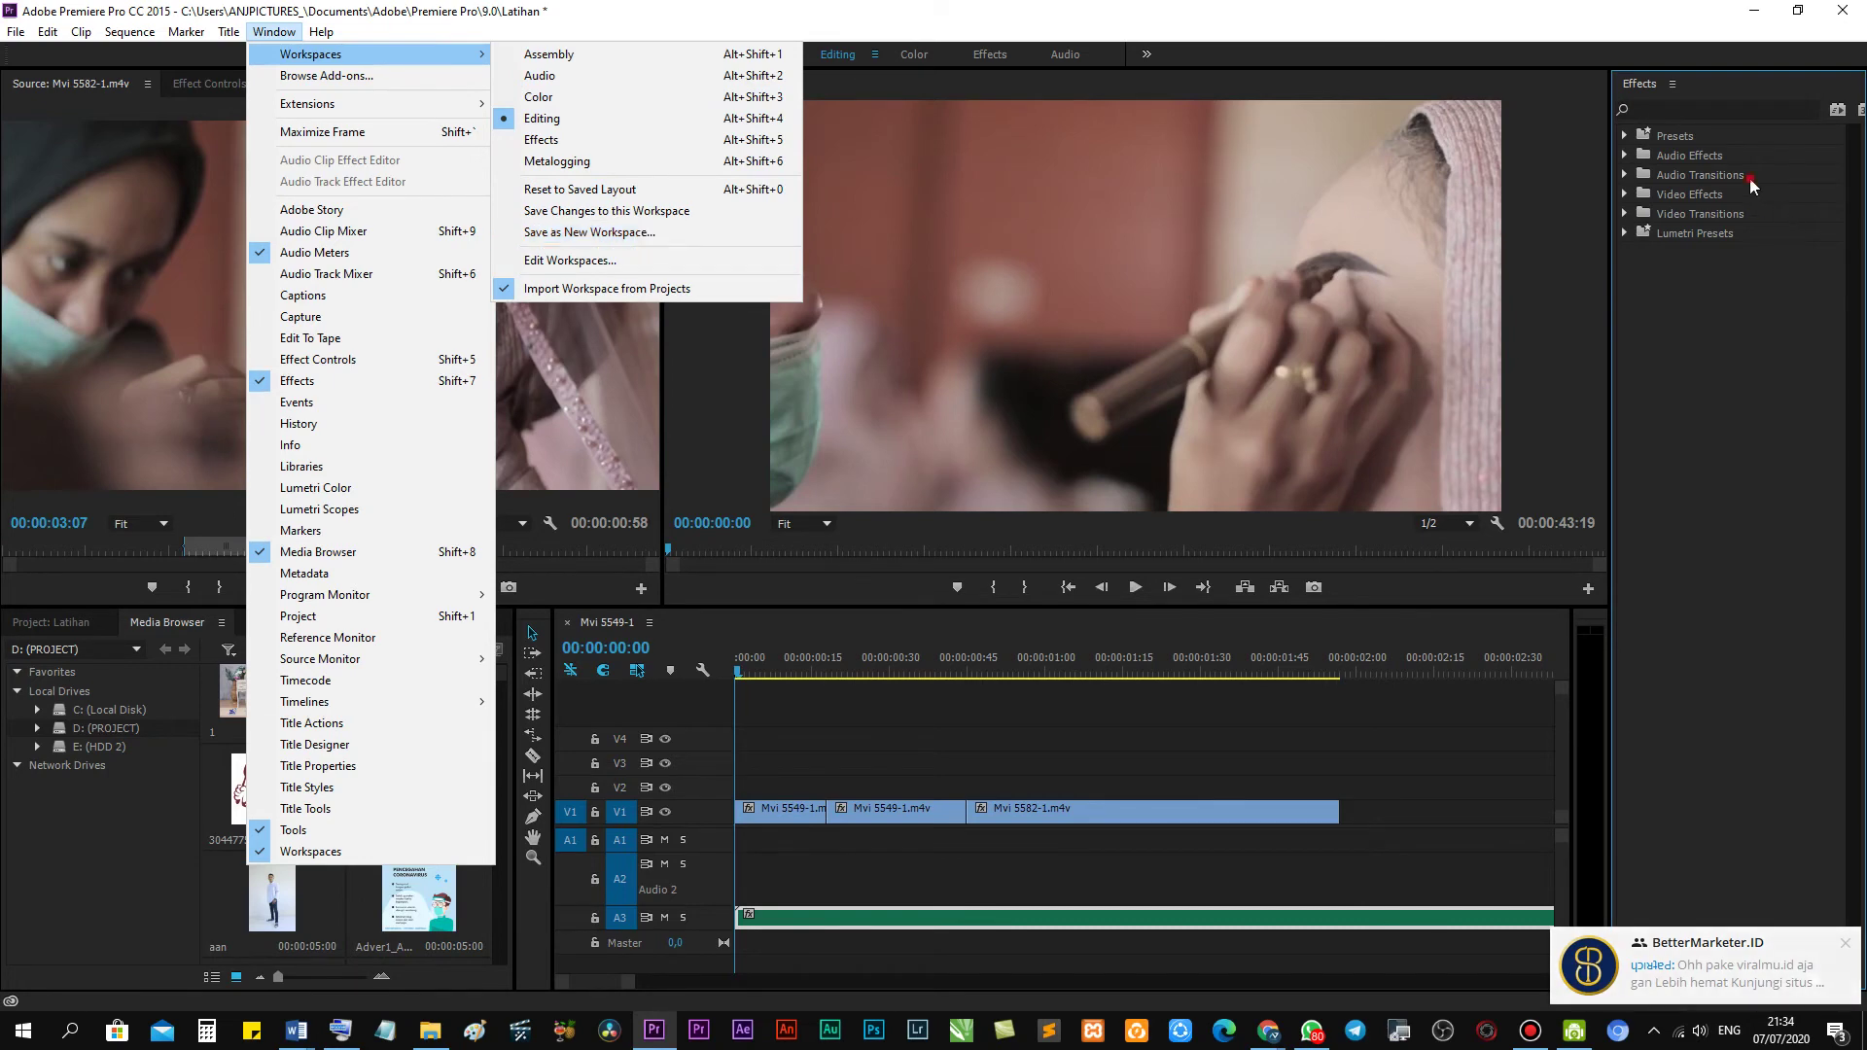
key(Escape)
key(Escape)
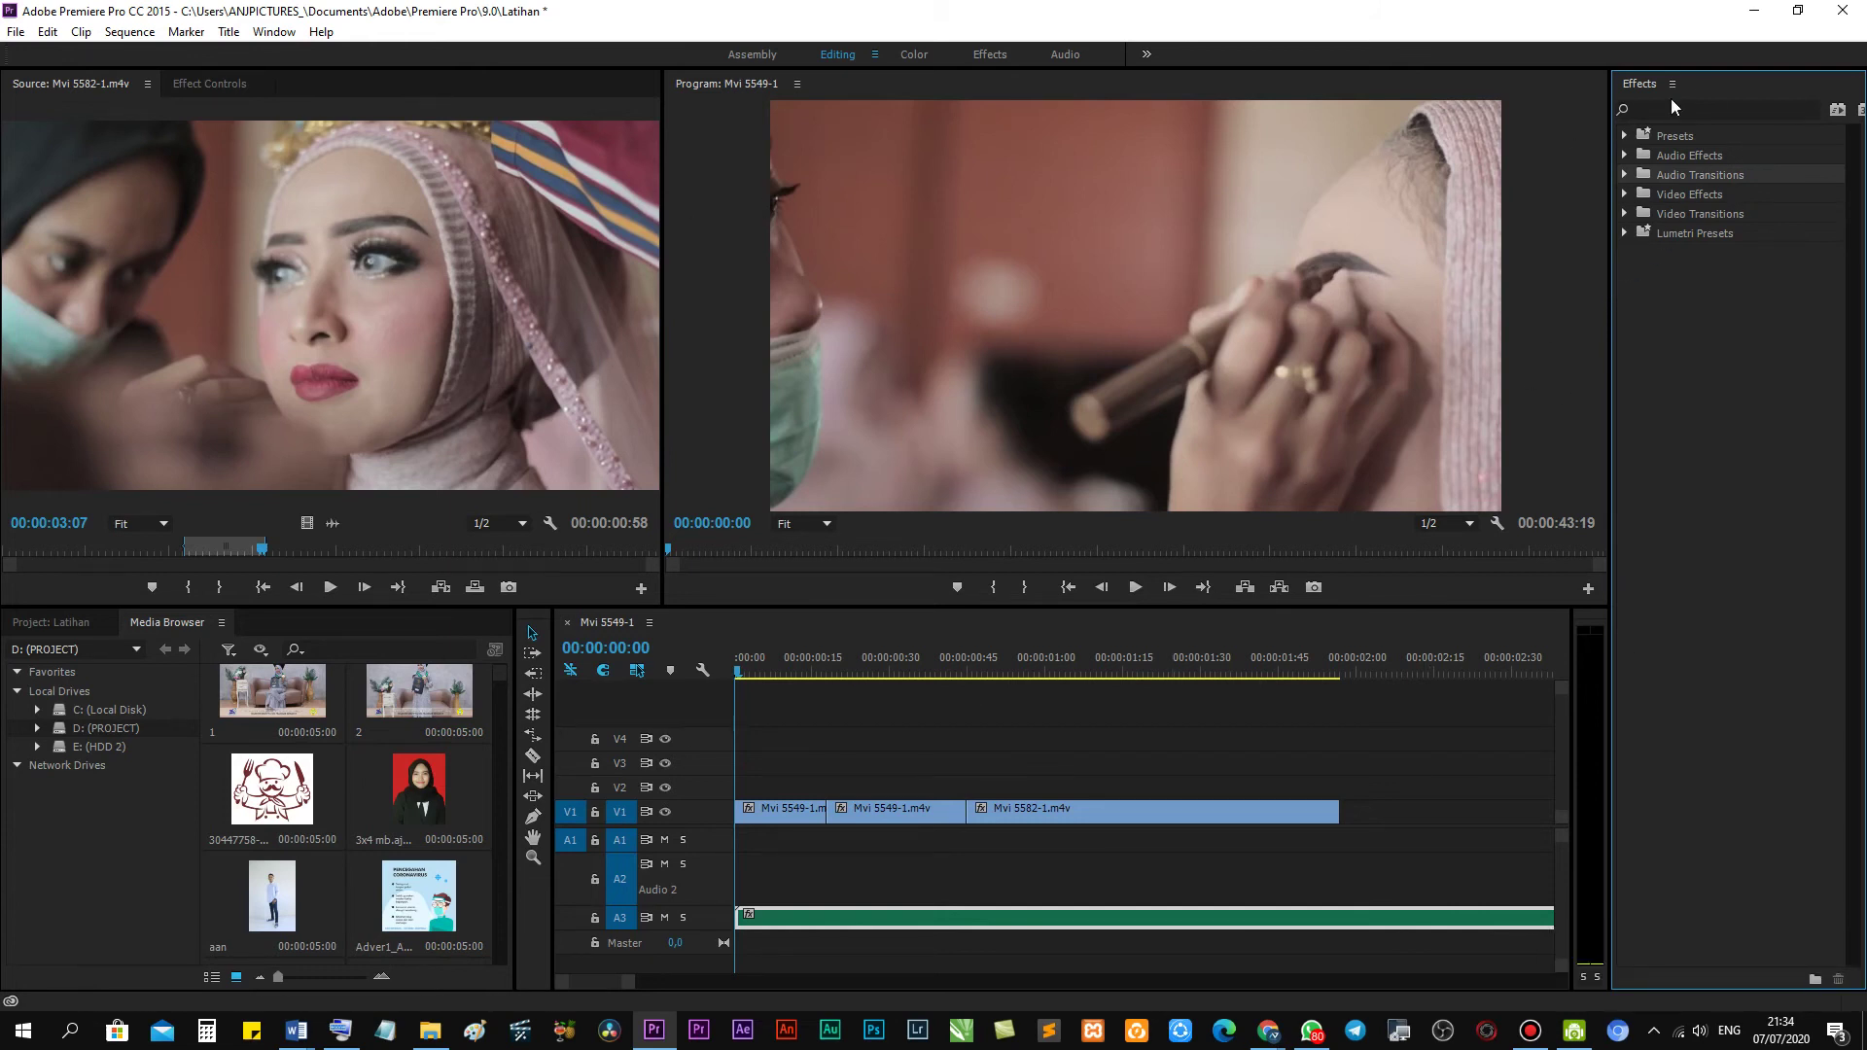
Save the current panel layout as a new workspace named 'anj'.
click(292, 35)
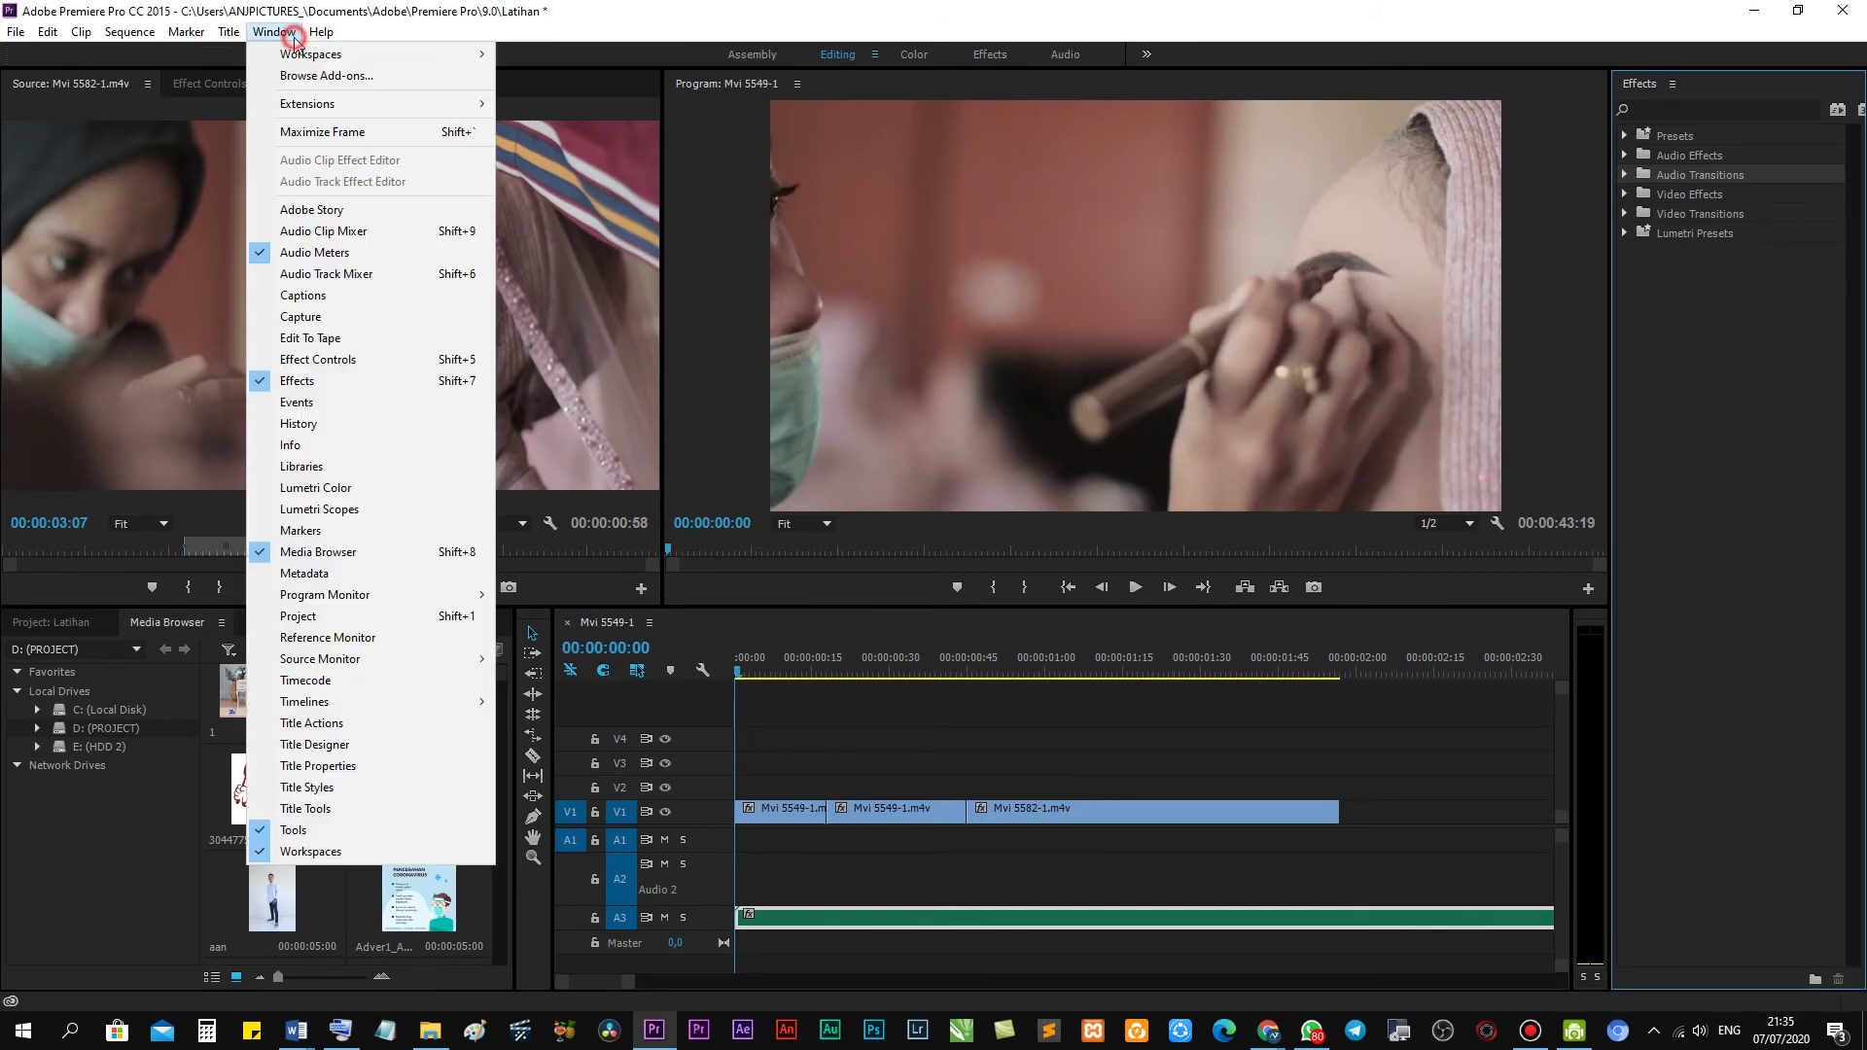
mouse_move(408, 53)
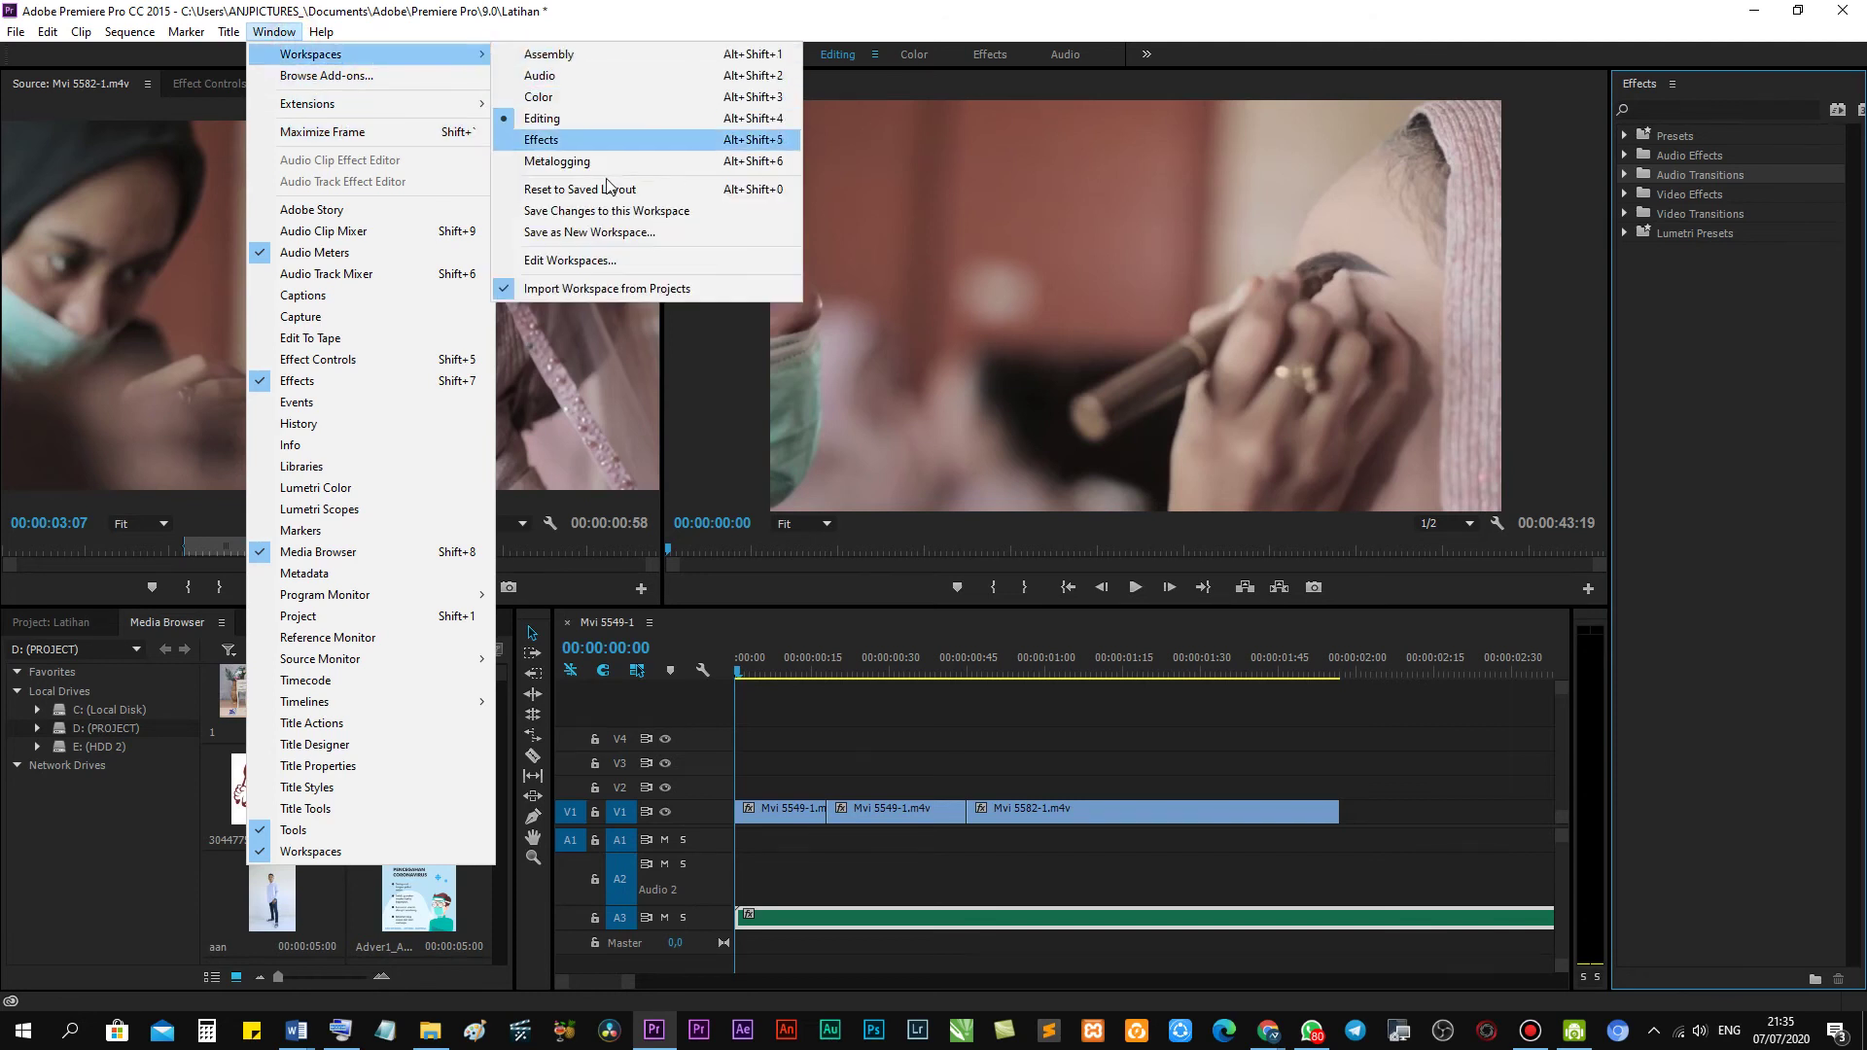
click(634, 233)
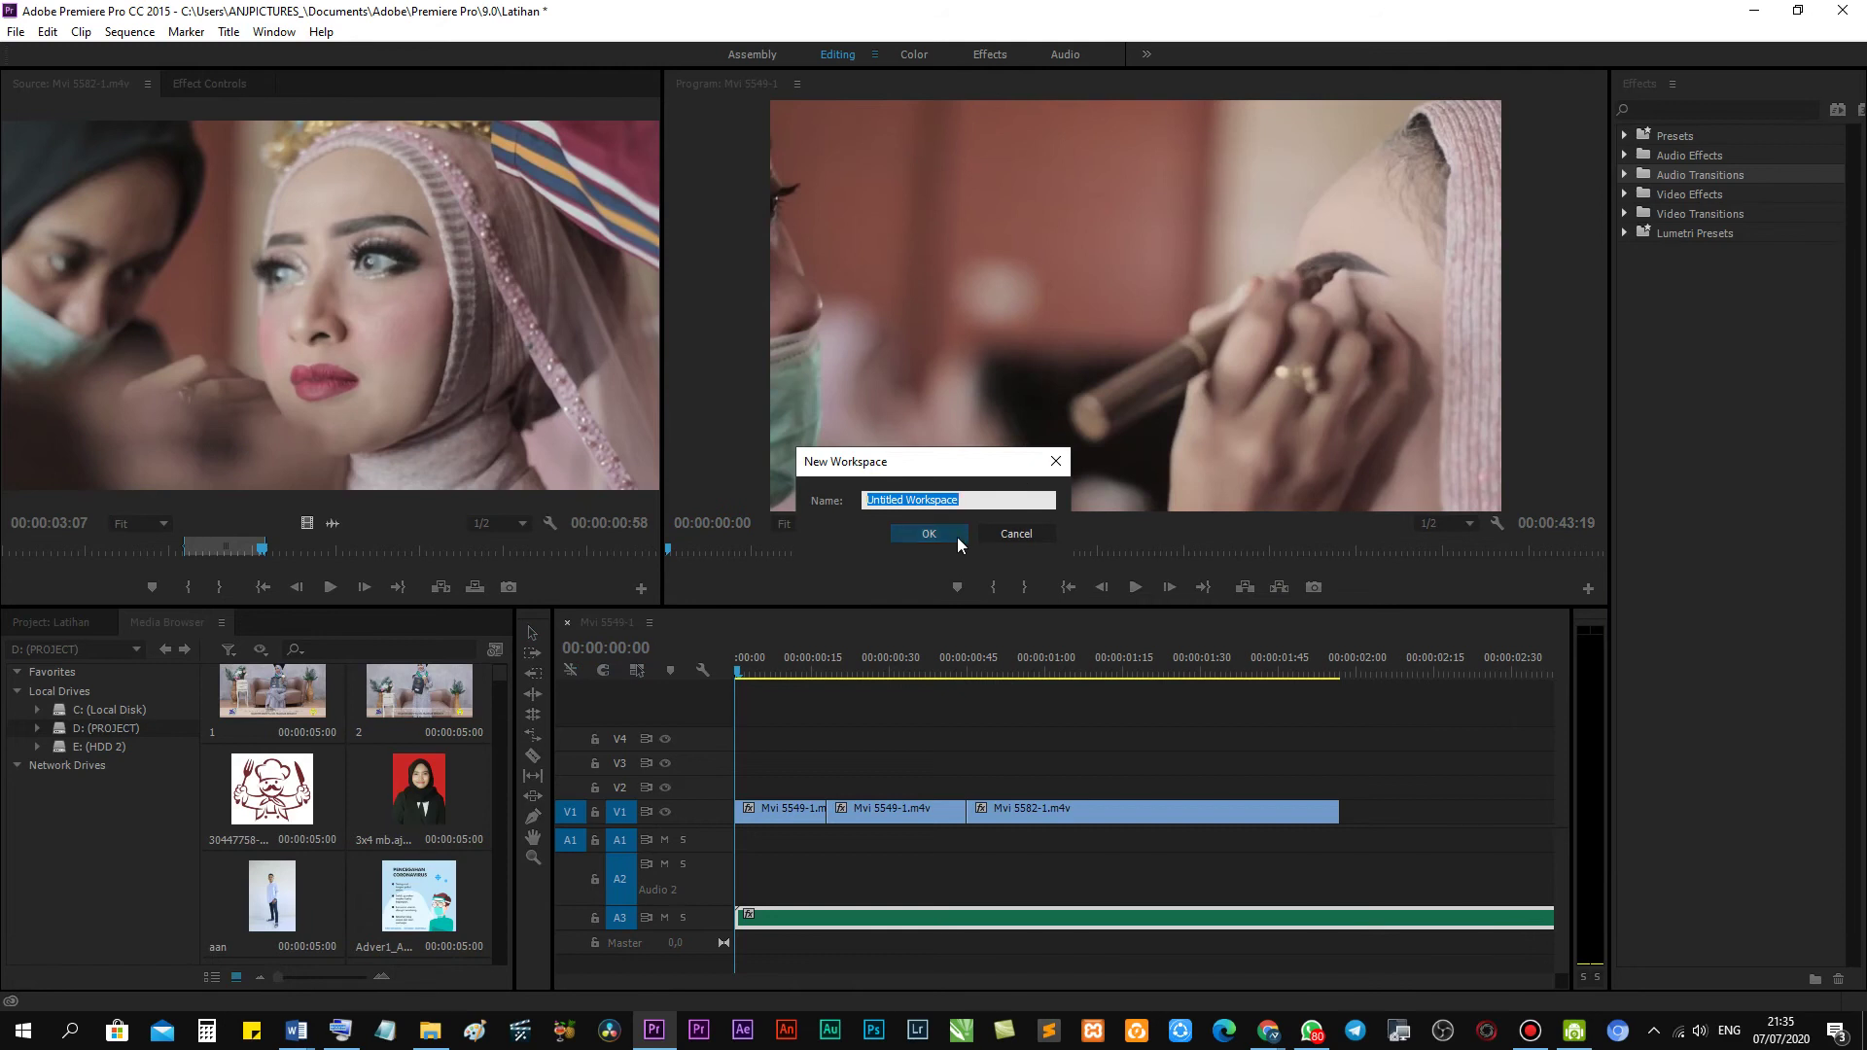
text(anj)
click(926, 534)
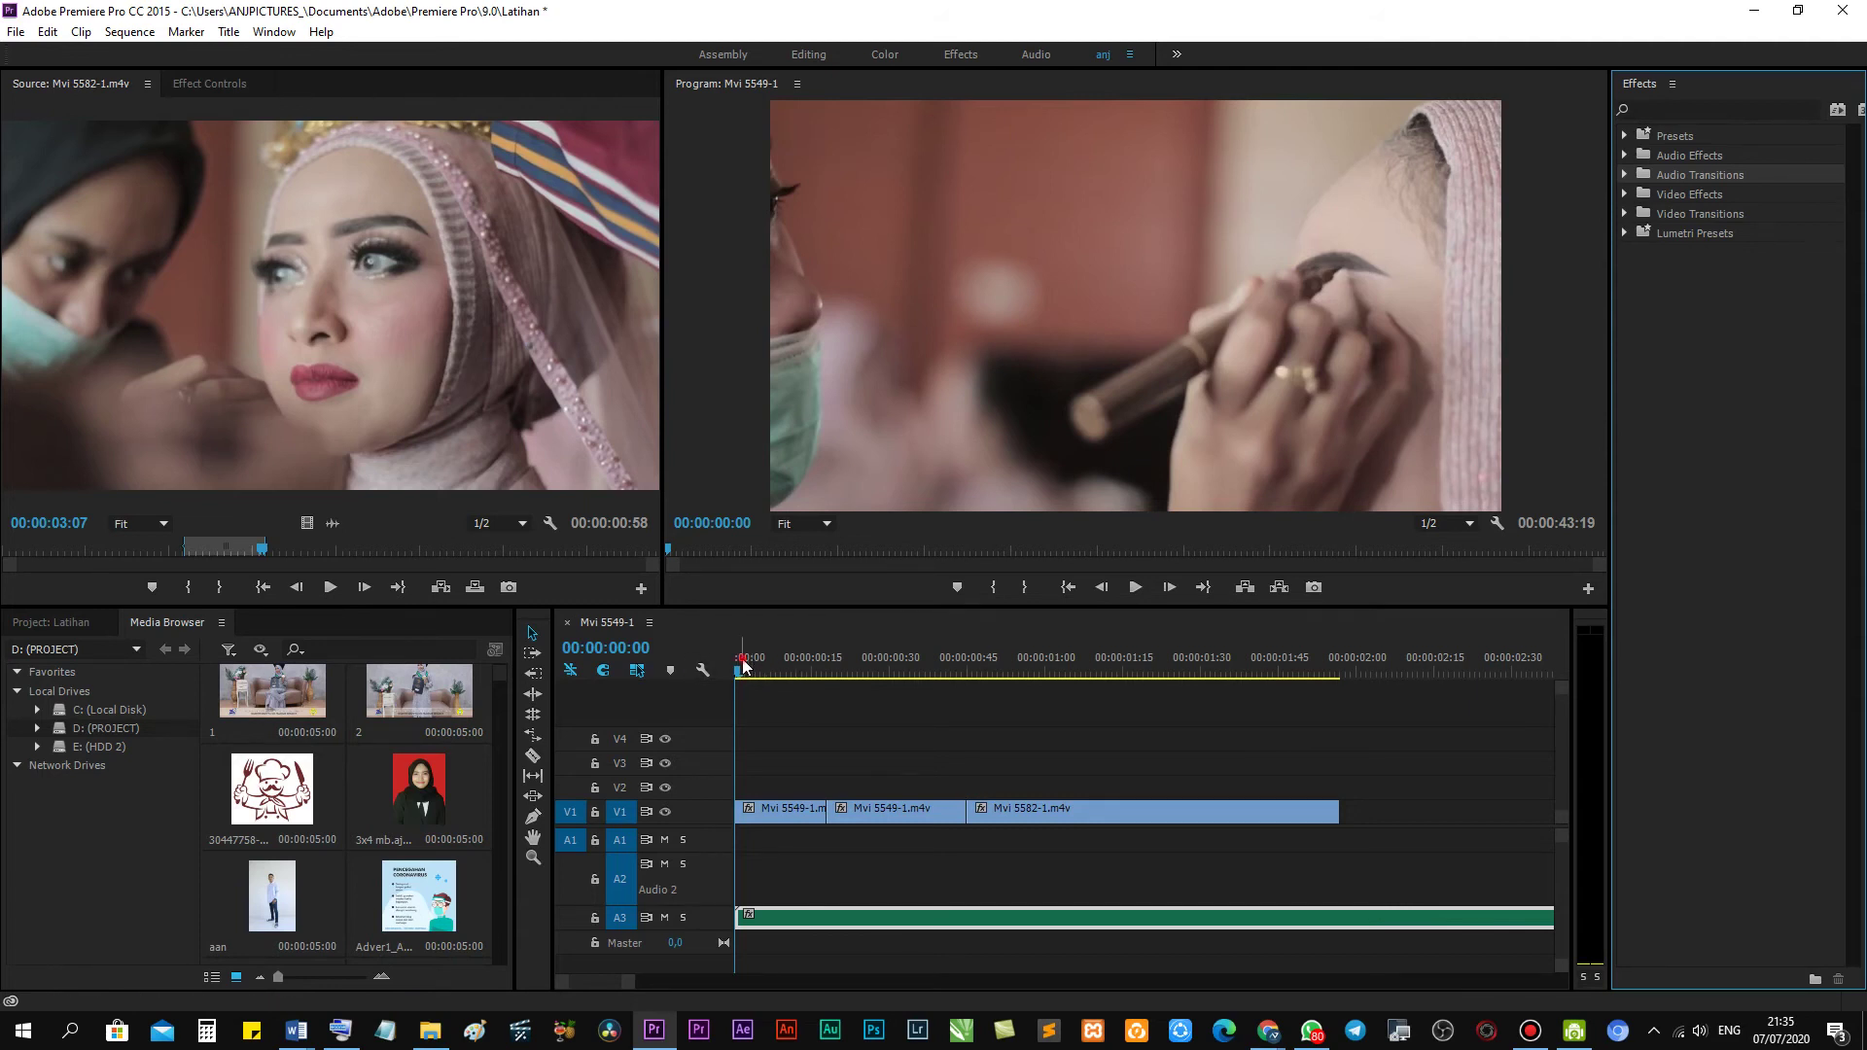
mouse_move(744, 664)
mouse_down()
mouse_move(848, 694)
mouse_move(718, 702)
mouse_up()
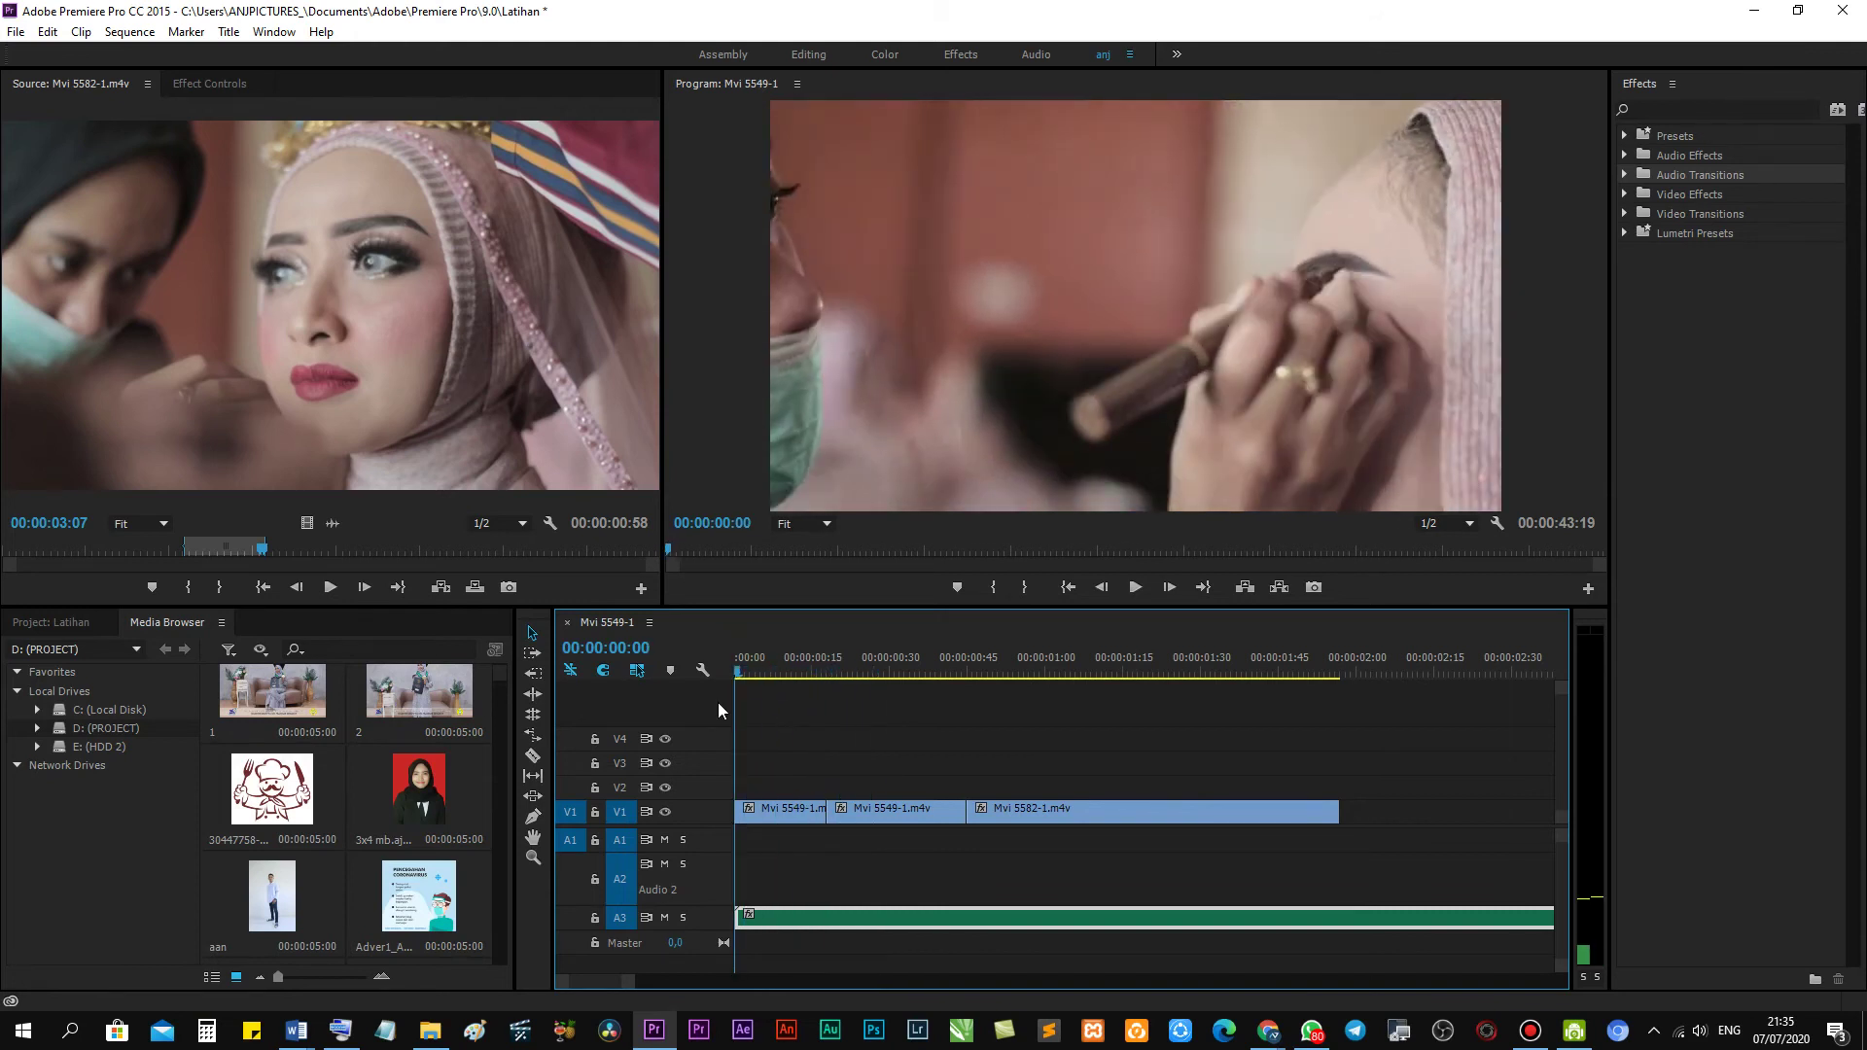
click(438, 775)
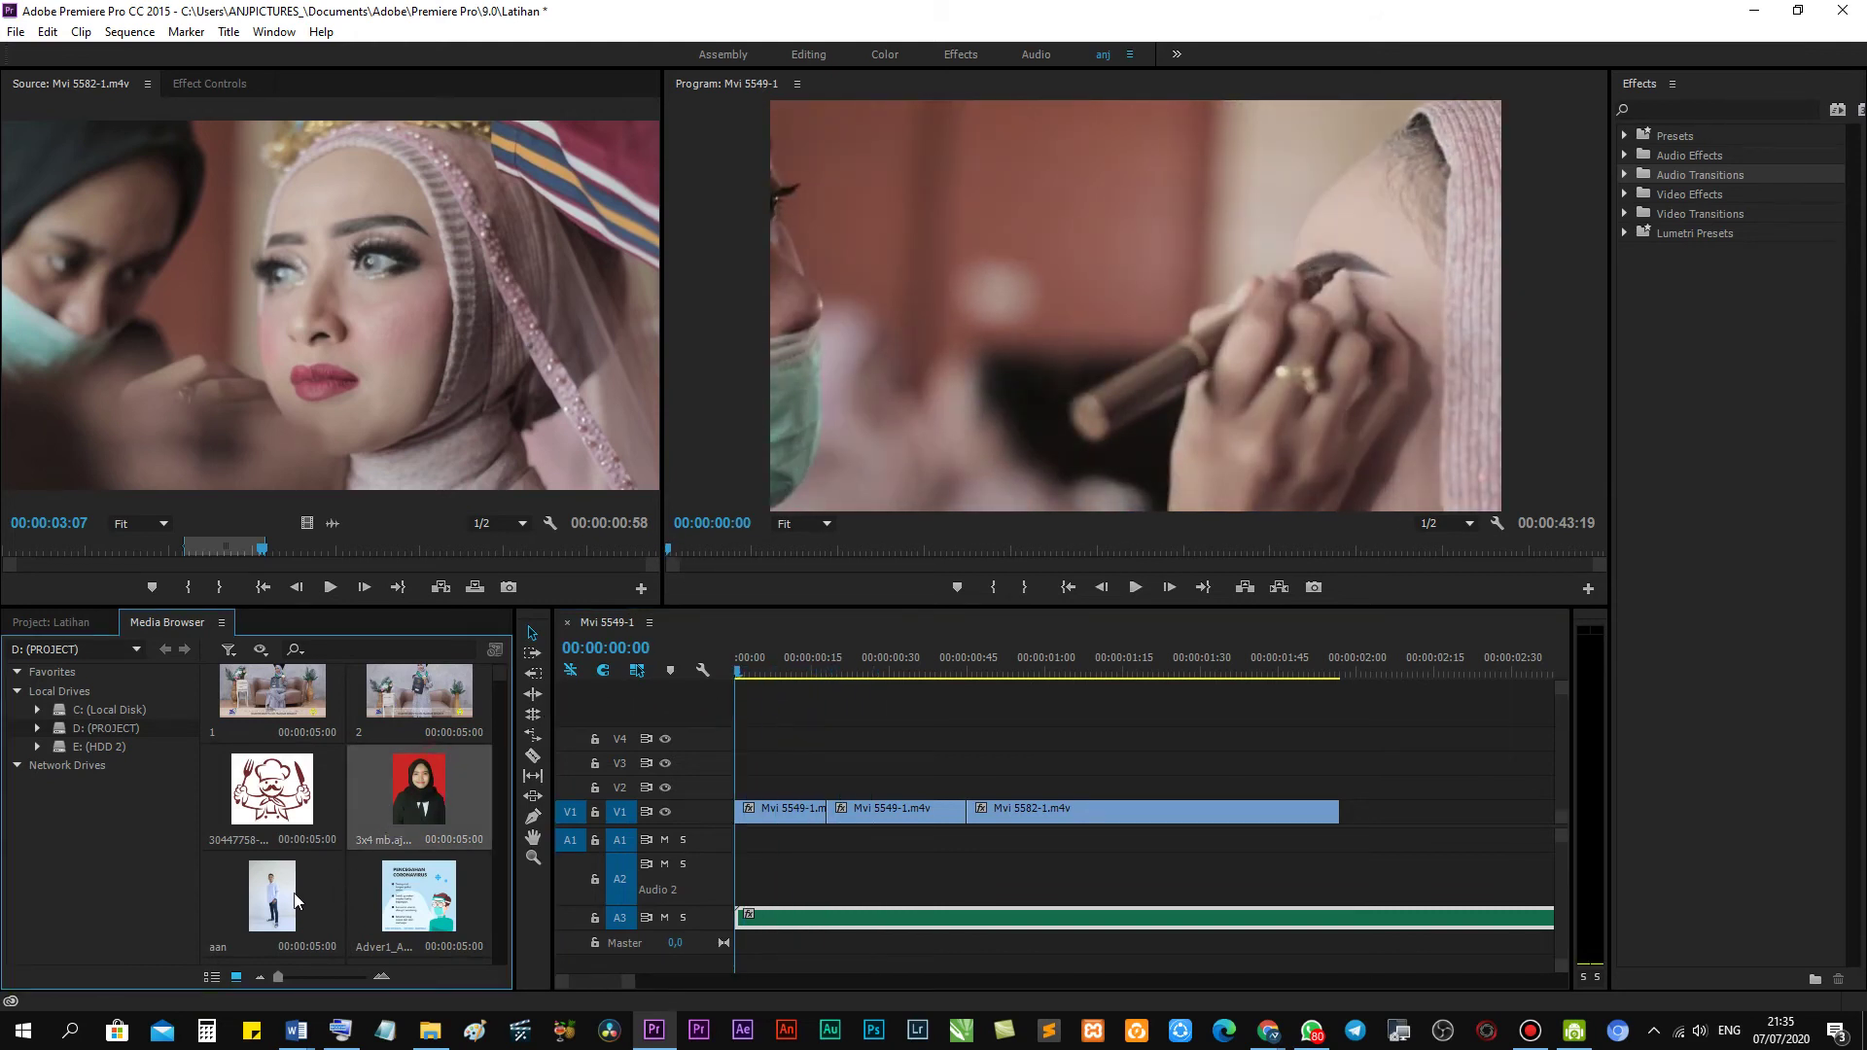
drag(408, 791, 756, 786)
key(space)
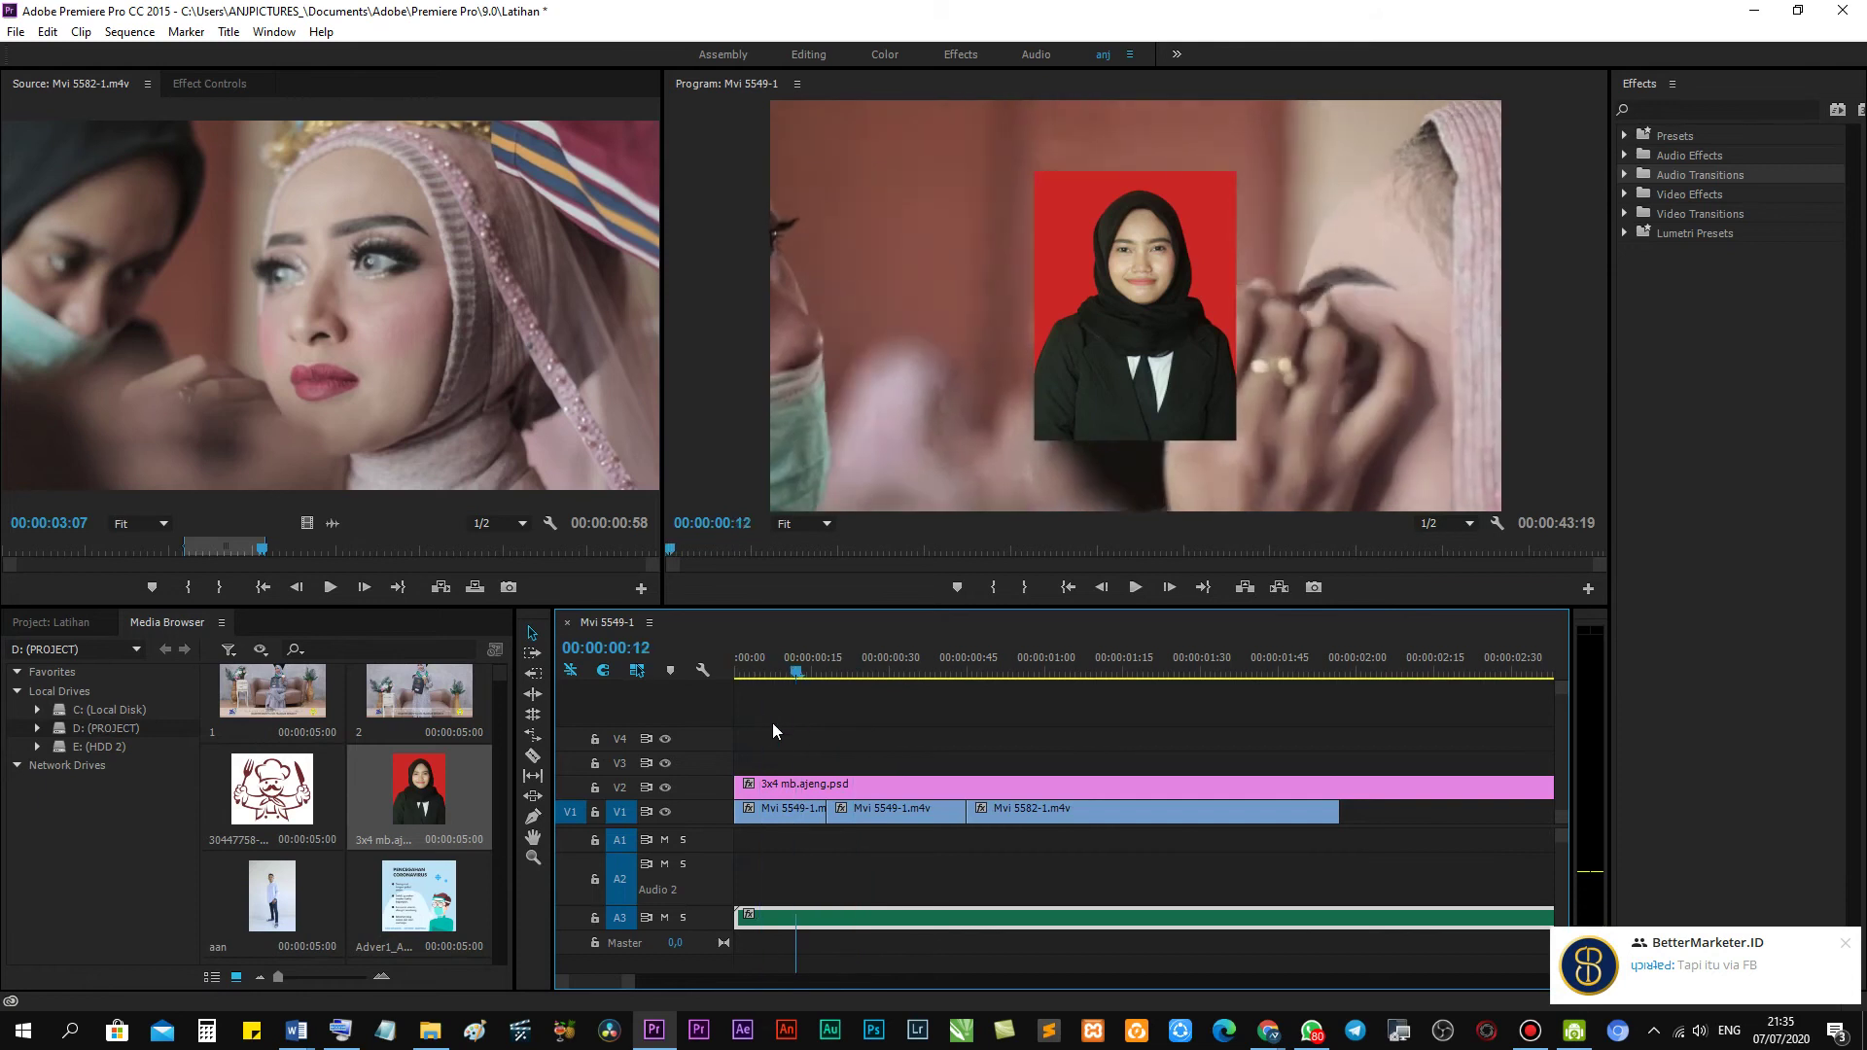
click(772, 722)
mouse_move(774, 795)
mouse_down()
mouse_move(775, 773)
mouse_move(826, 764)
mouse_move(827, 711)
mouse_move(827, 768)
mouse_up()
key(ctrl+z)
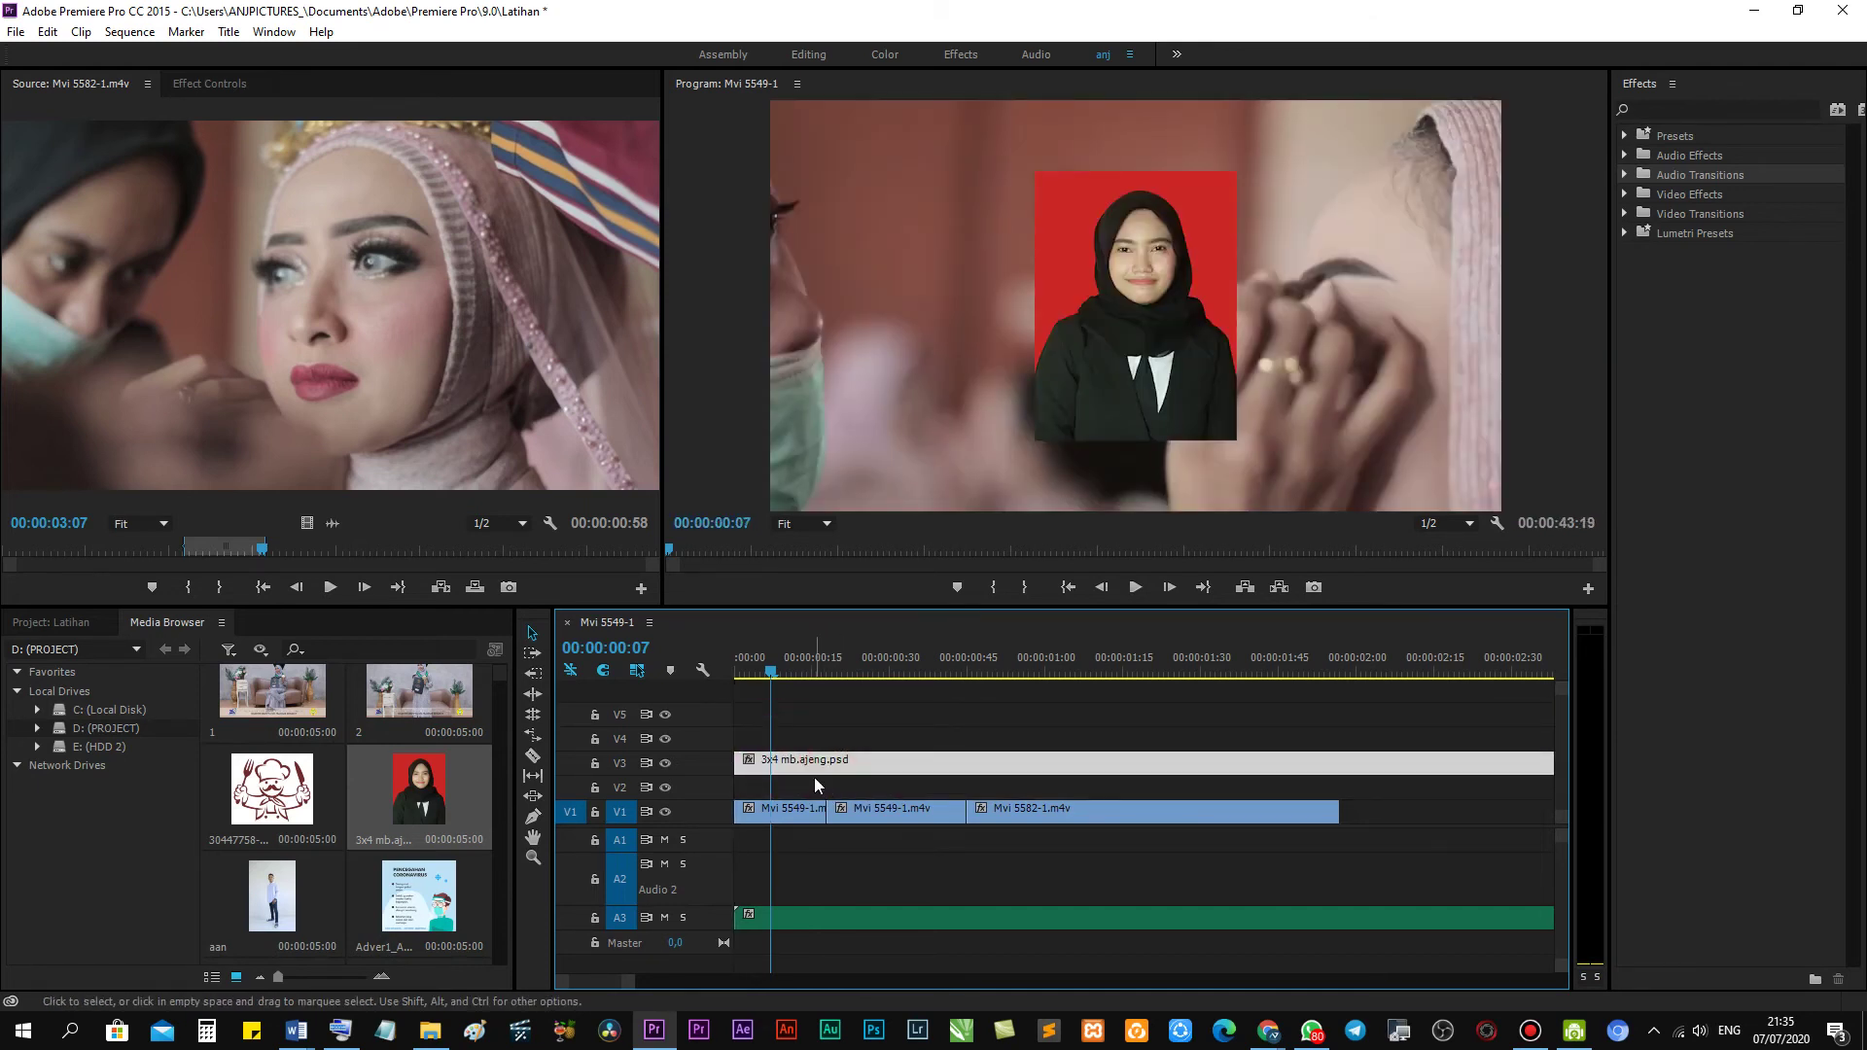
mouse_move(772, 673)
mouse_down()
mouse_move(792, 678)
mouse_move(750, 674)
mouse_up()
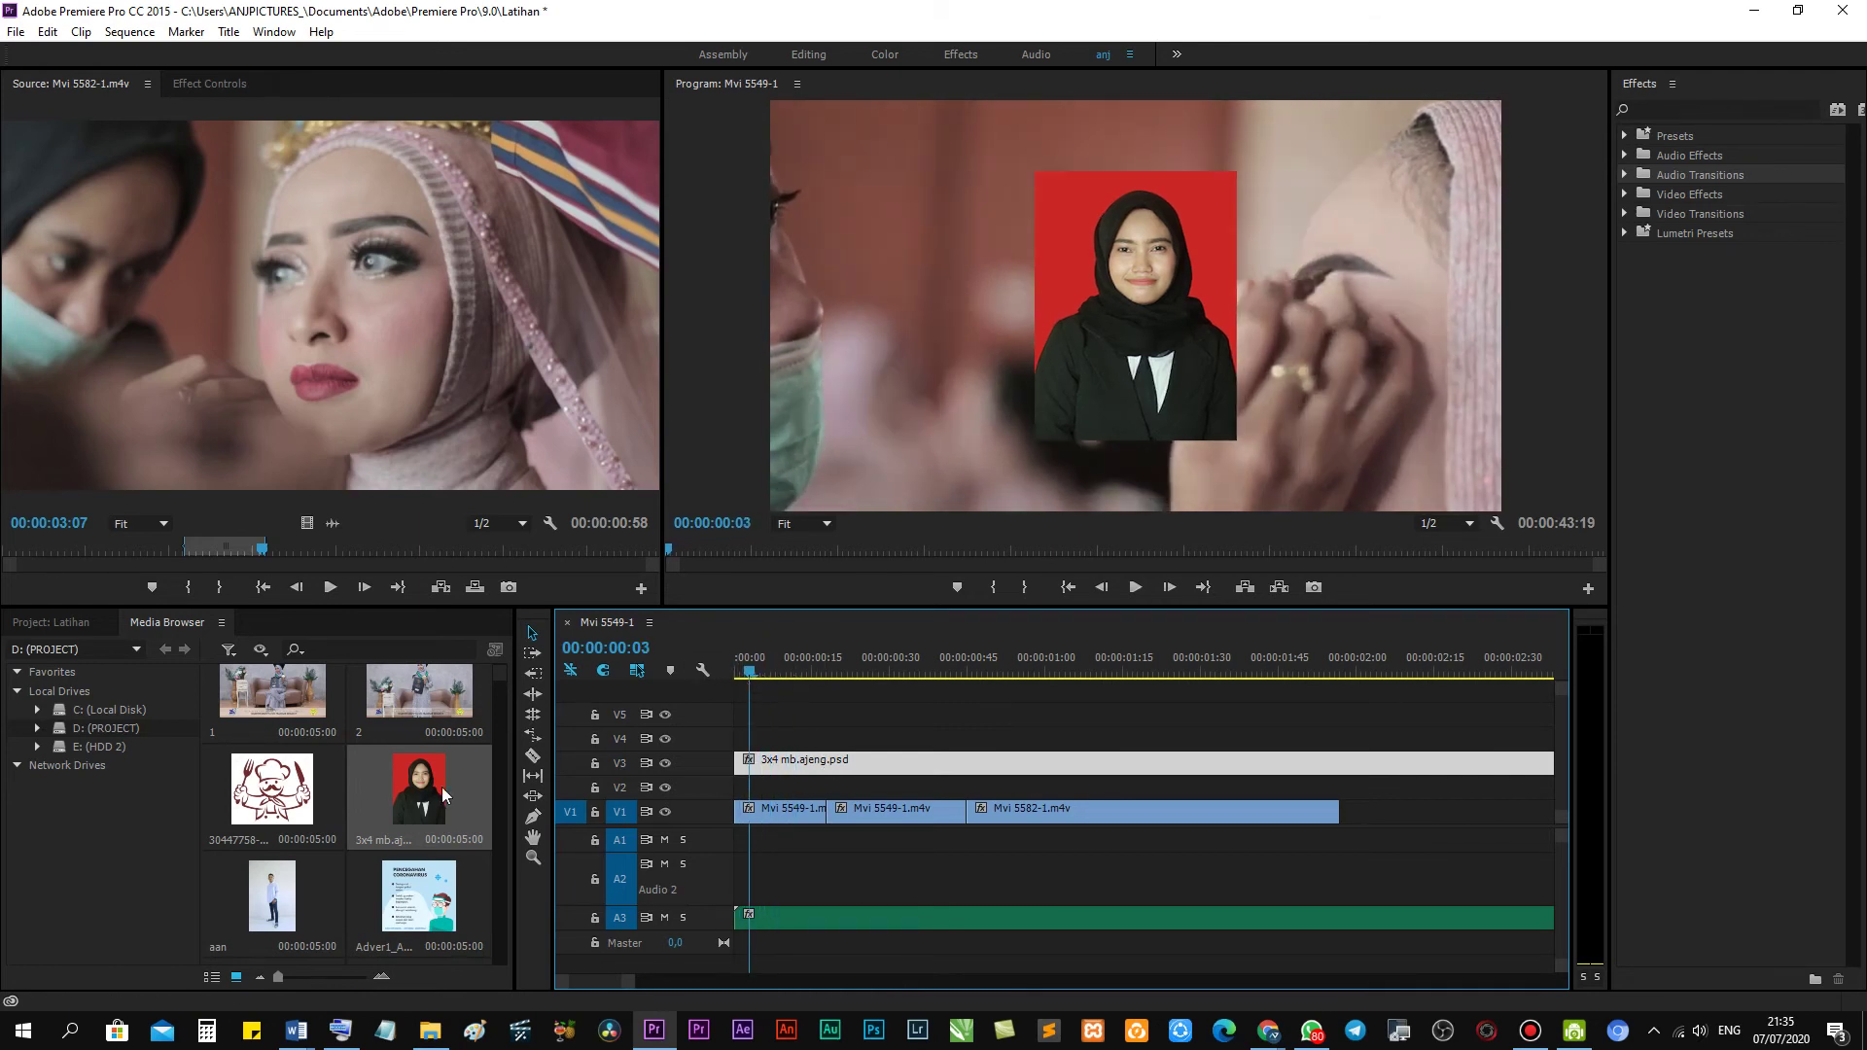
scroll(463, 789, down, 2)
scroll(464, 789, up, 2)
scroll(447, 796, up, 1)
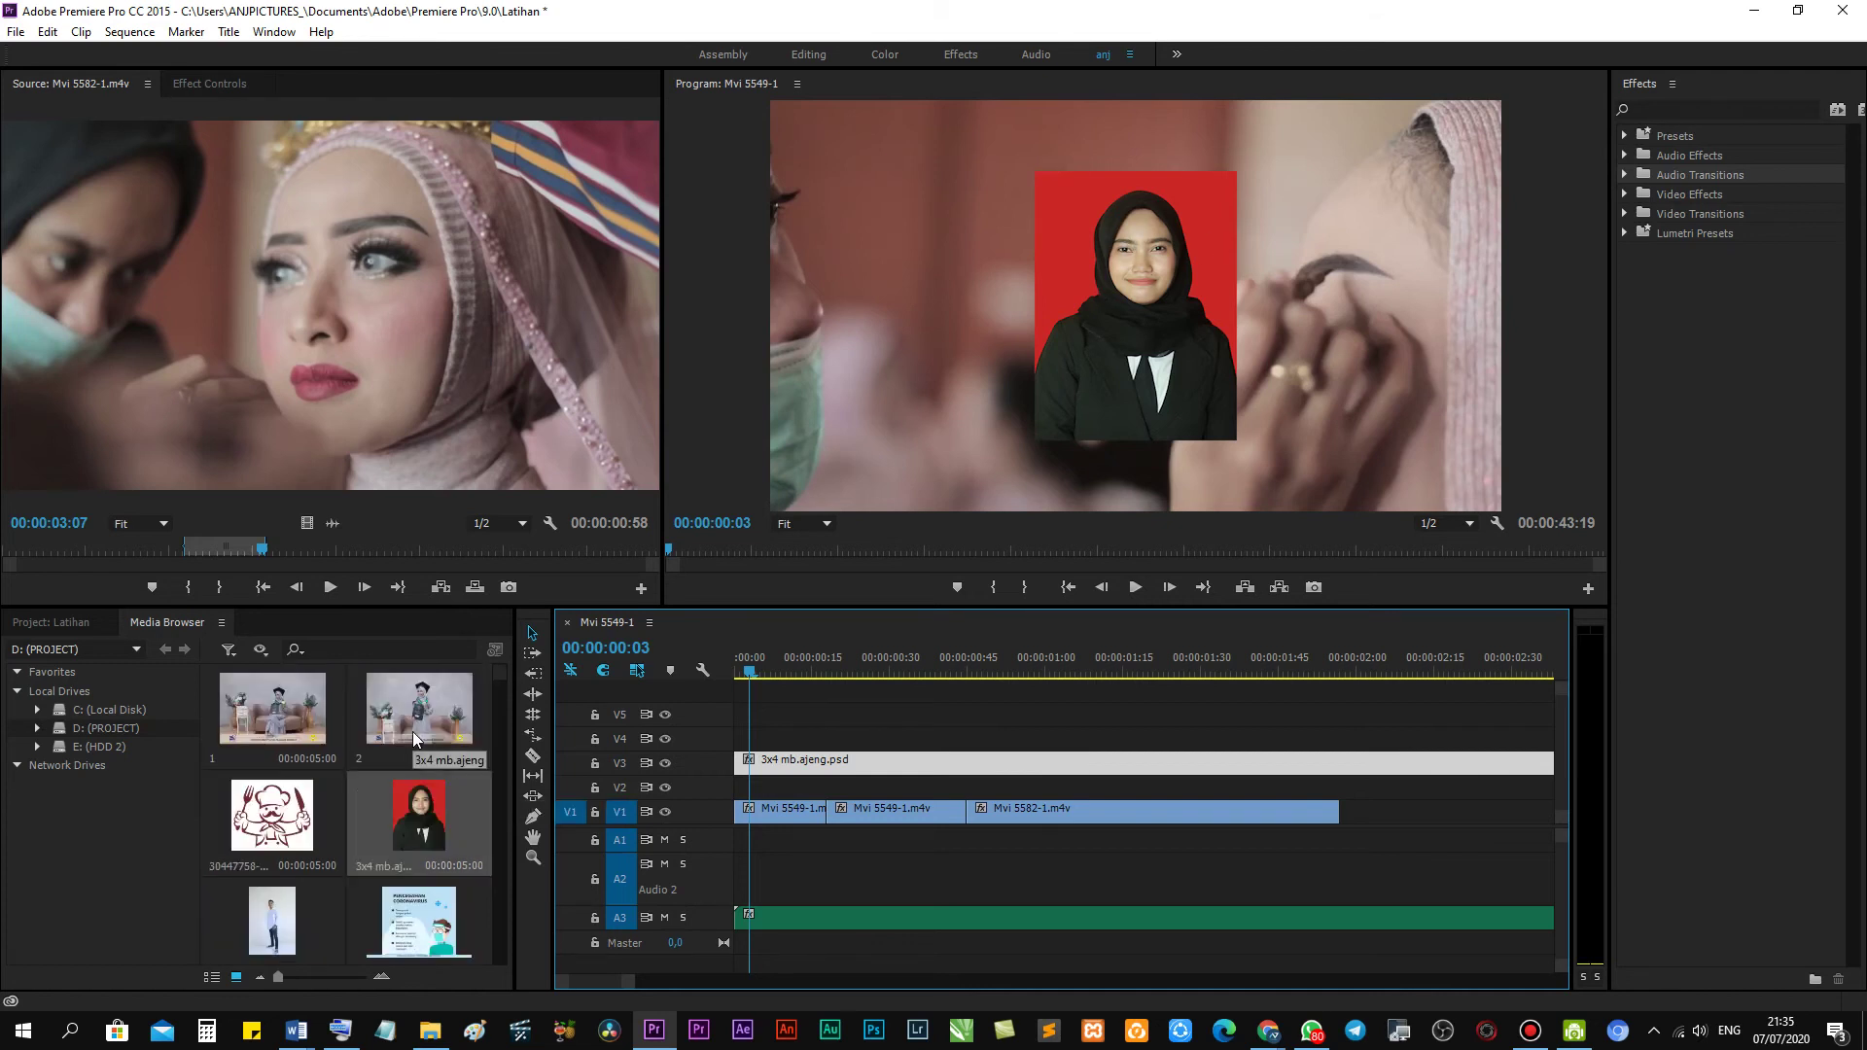
scroll(389, 778, down, 2)
scroll(368, 810, down, 3)
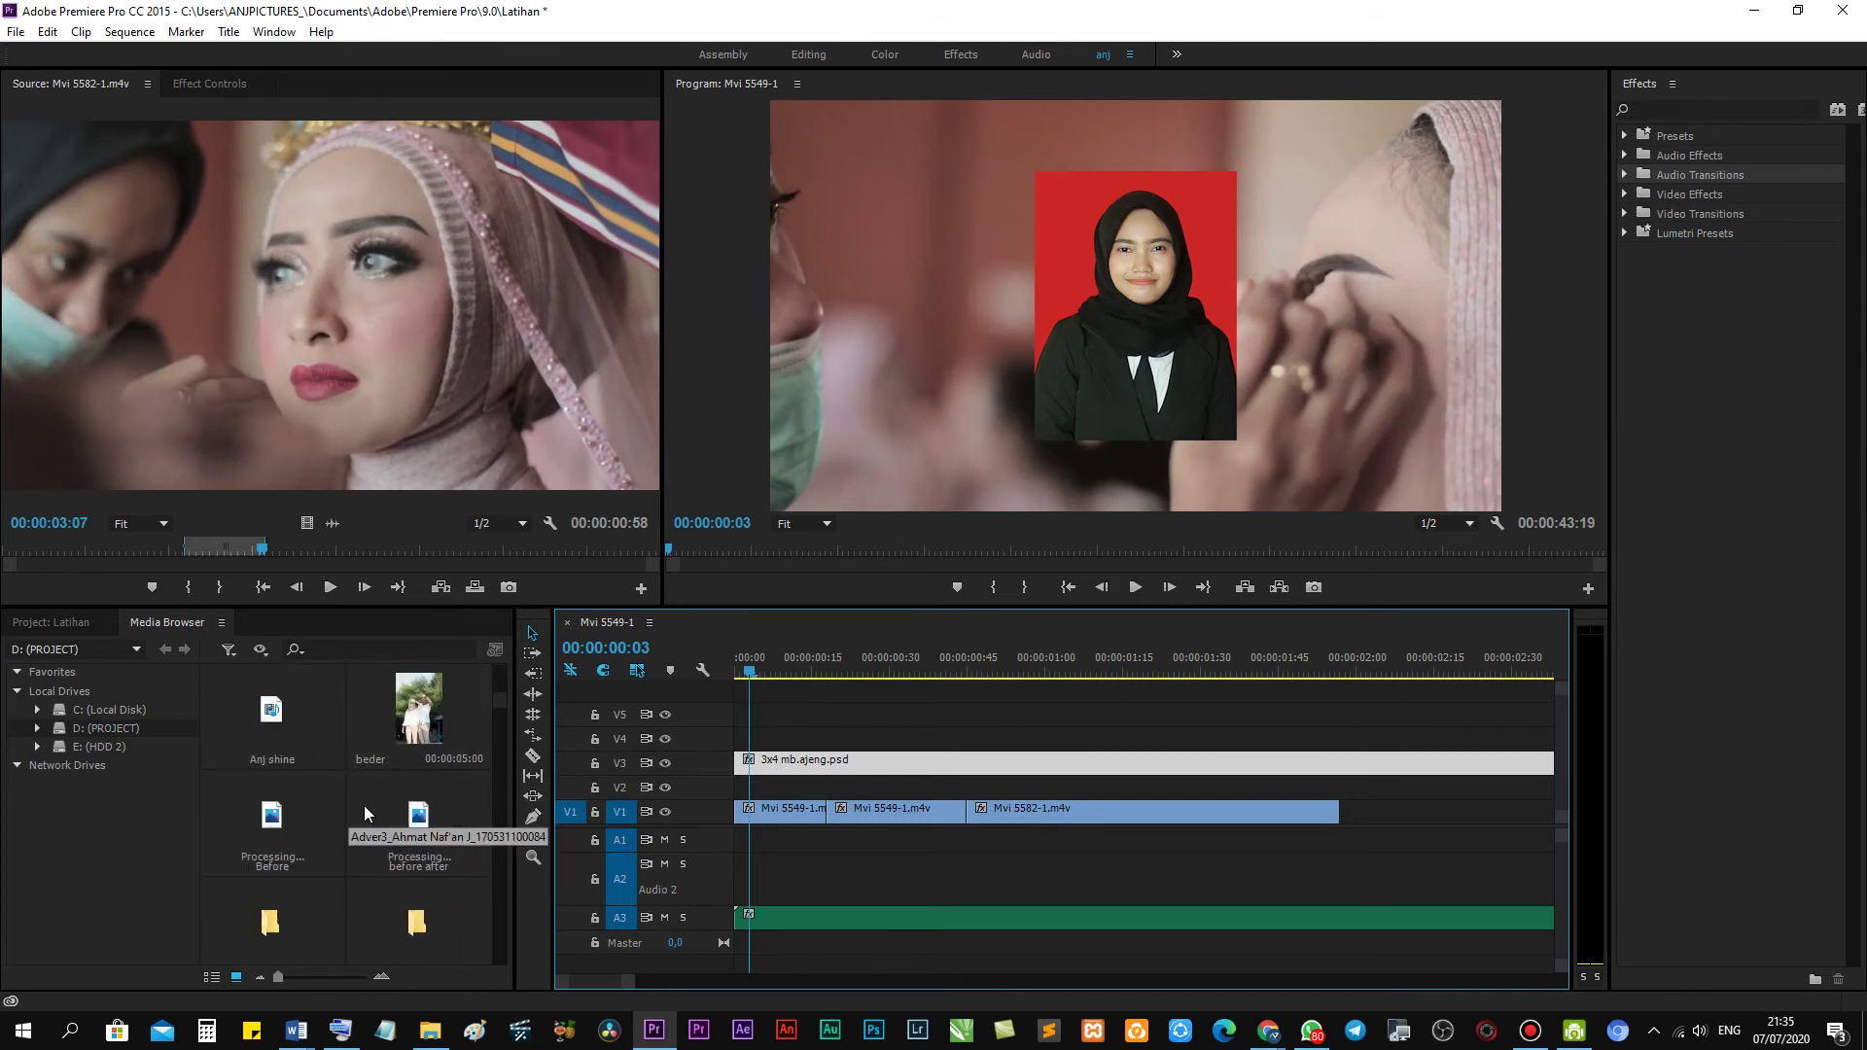
scroll(370, 807, up, 2)
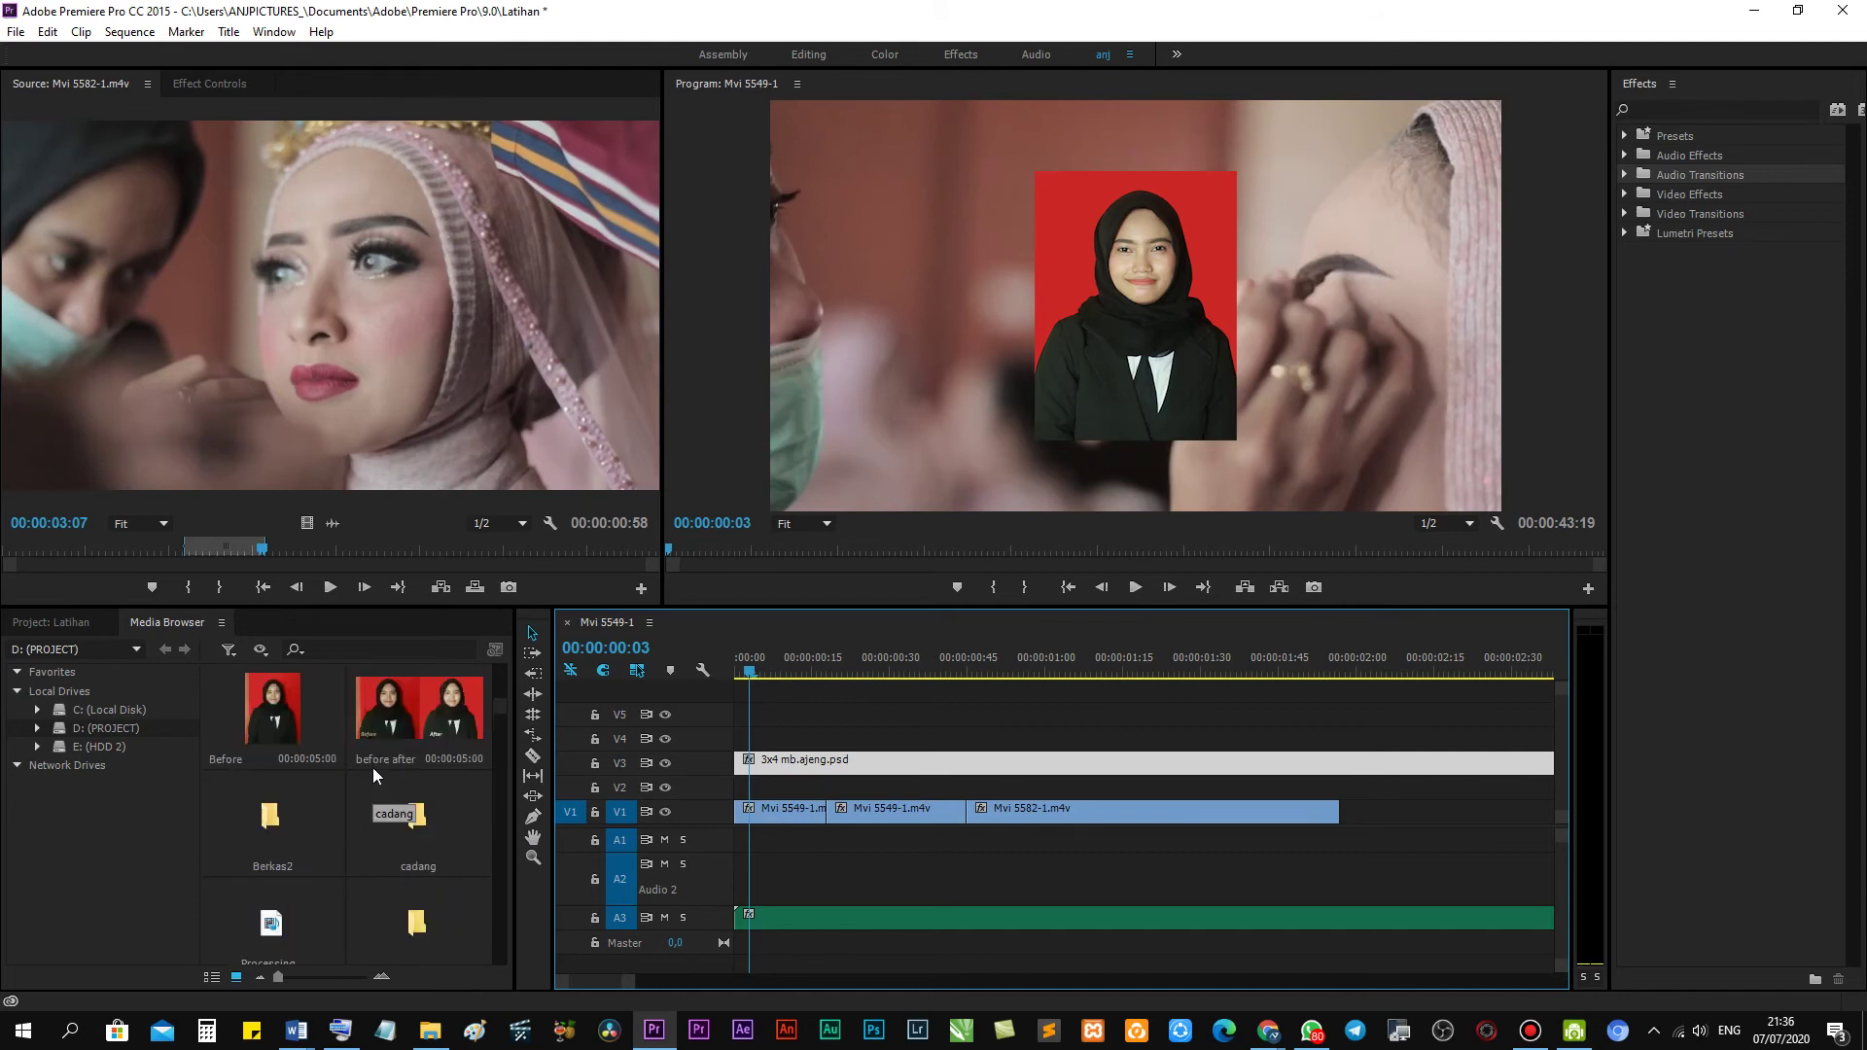
scroll(370, 808, up, 2)
scroll(371, 807, up, 2)
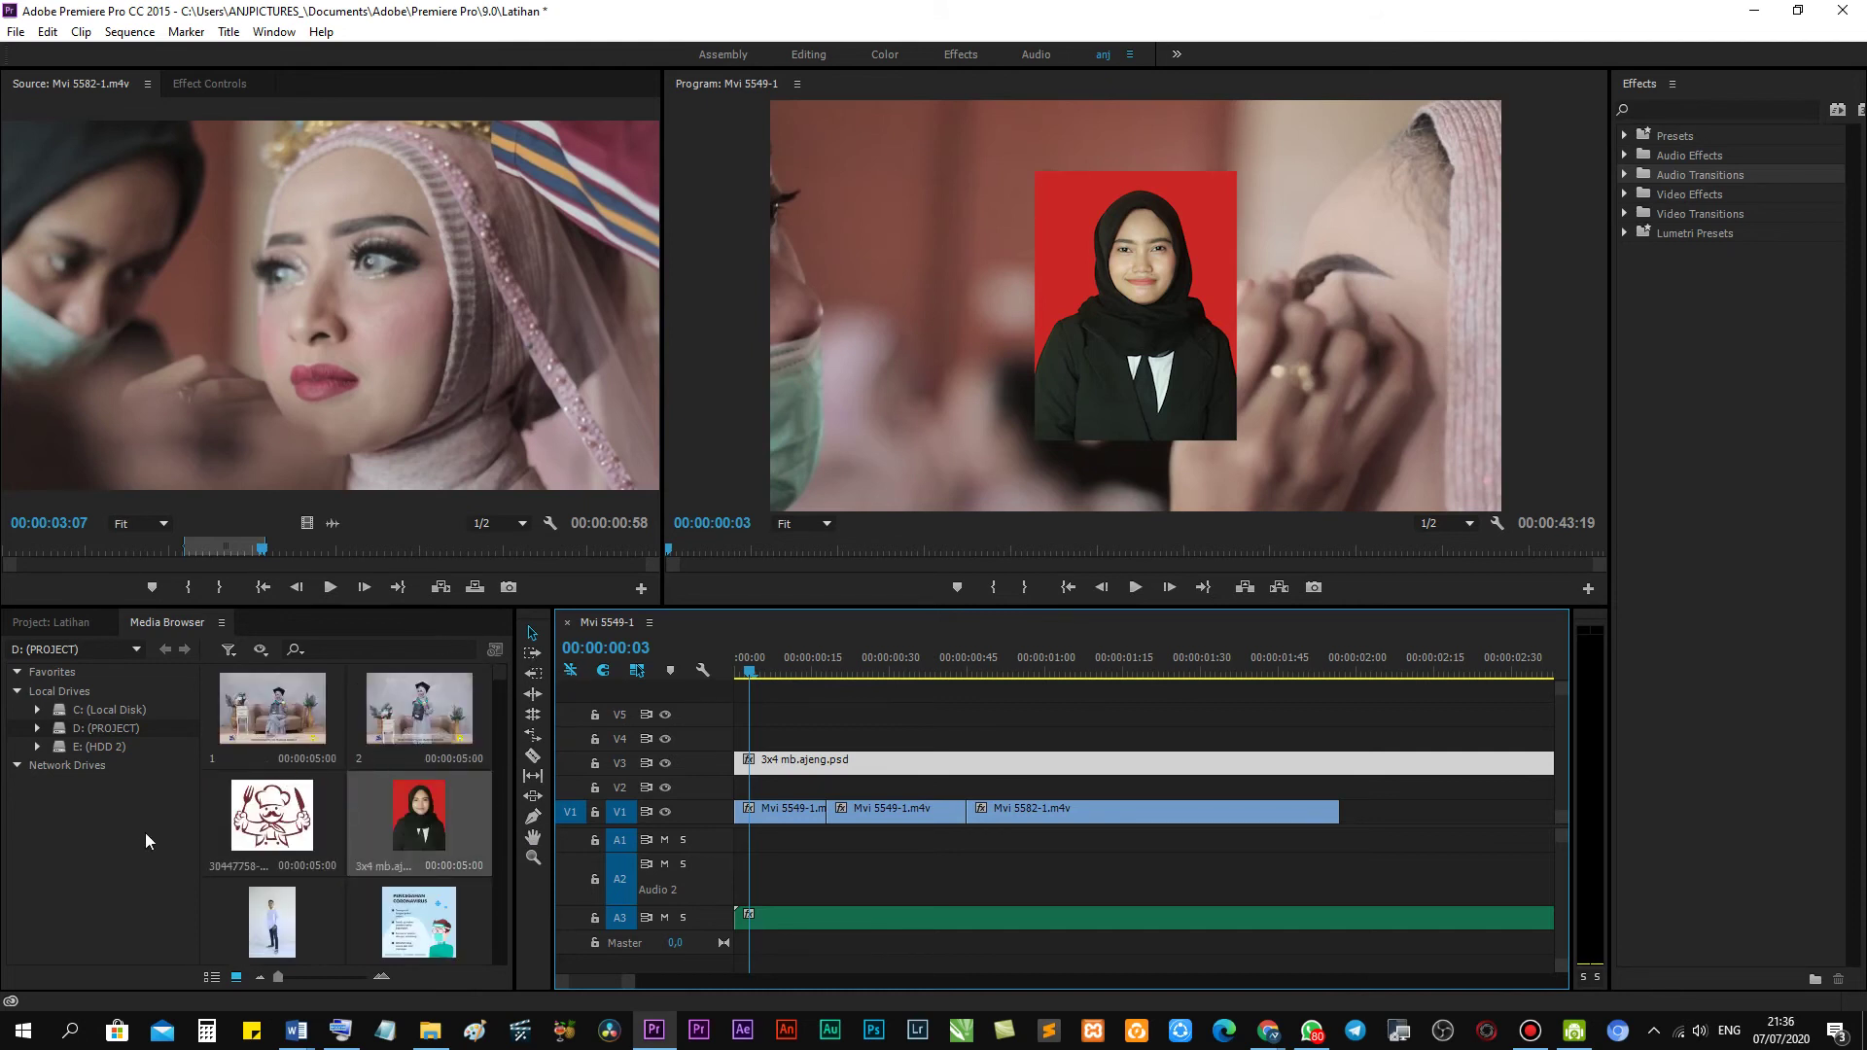
click(147, 841)
click(813, 765)
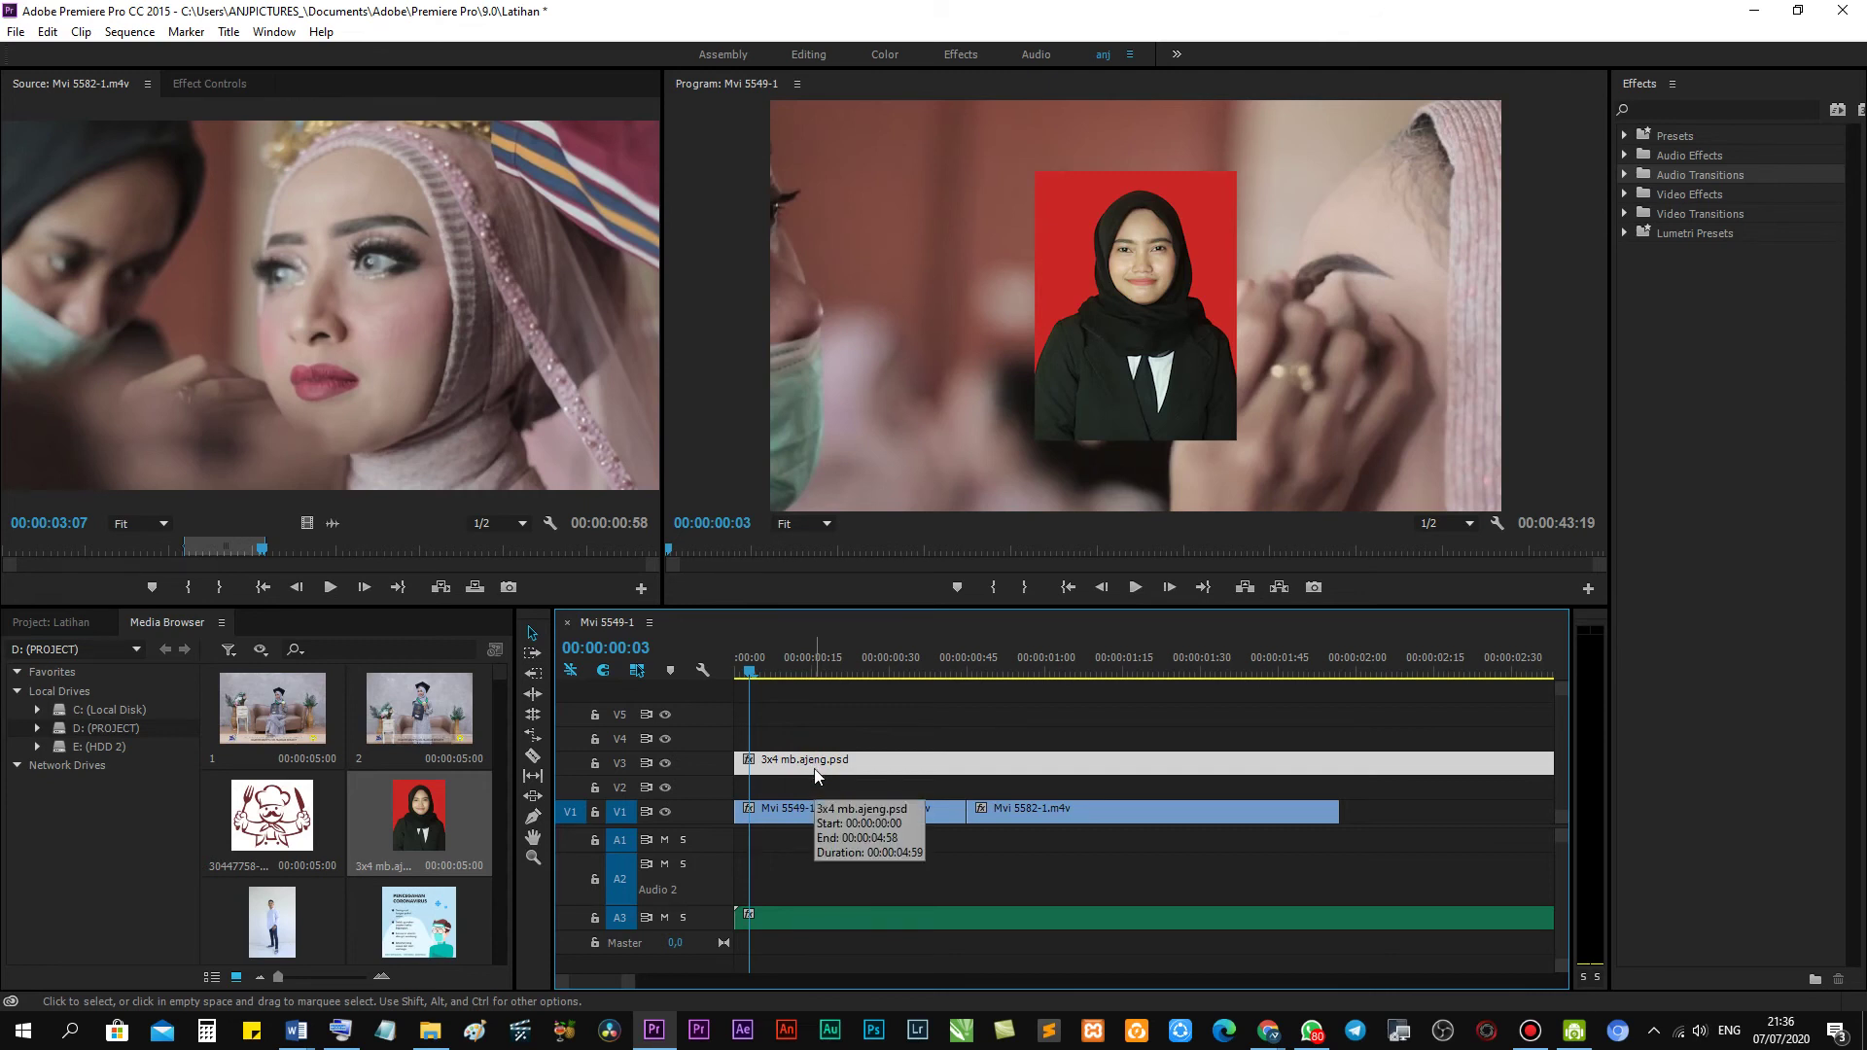
click(873, 764)
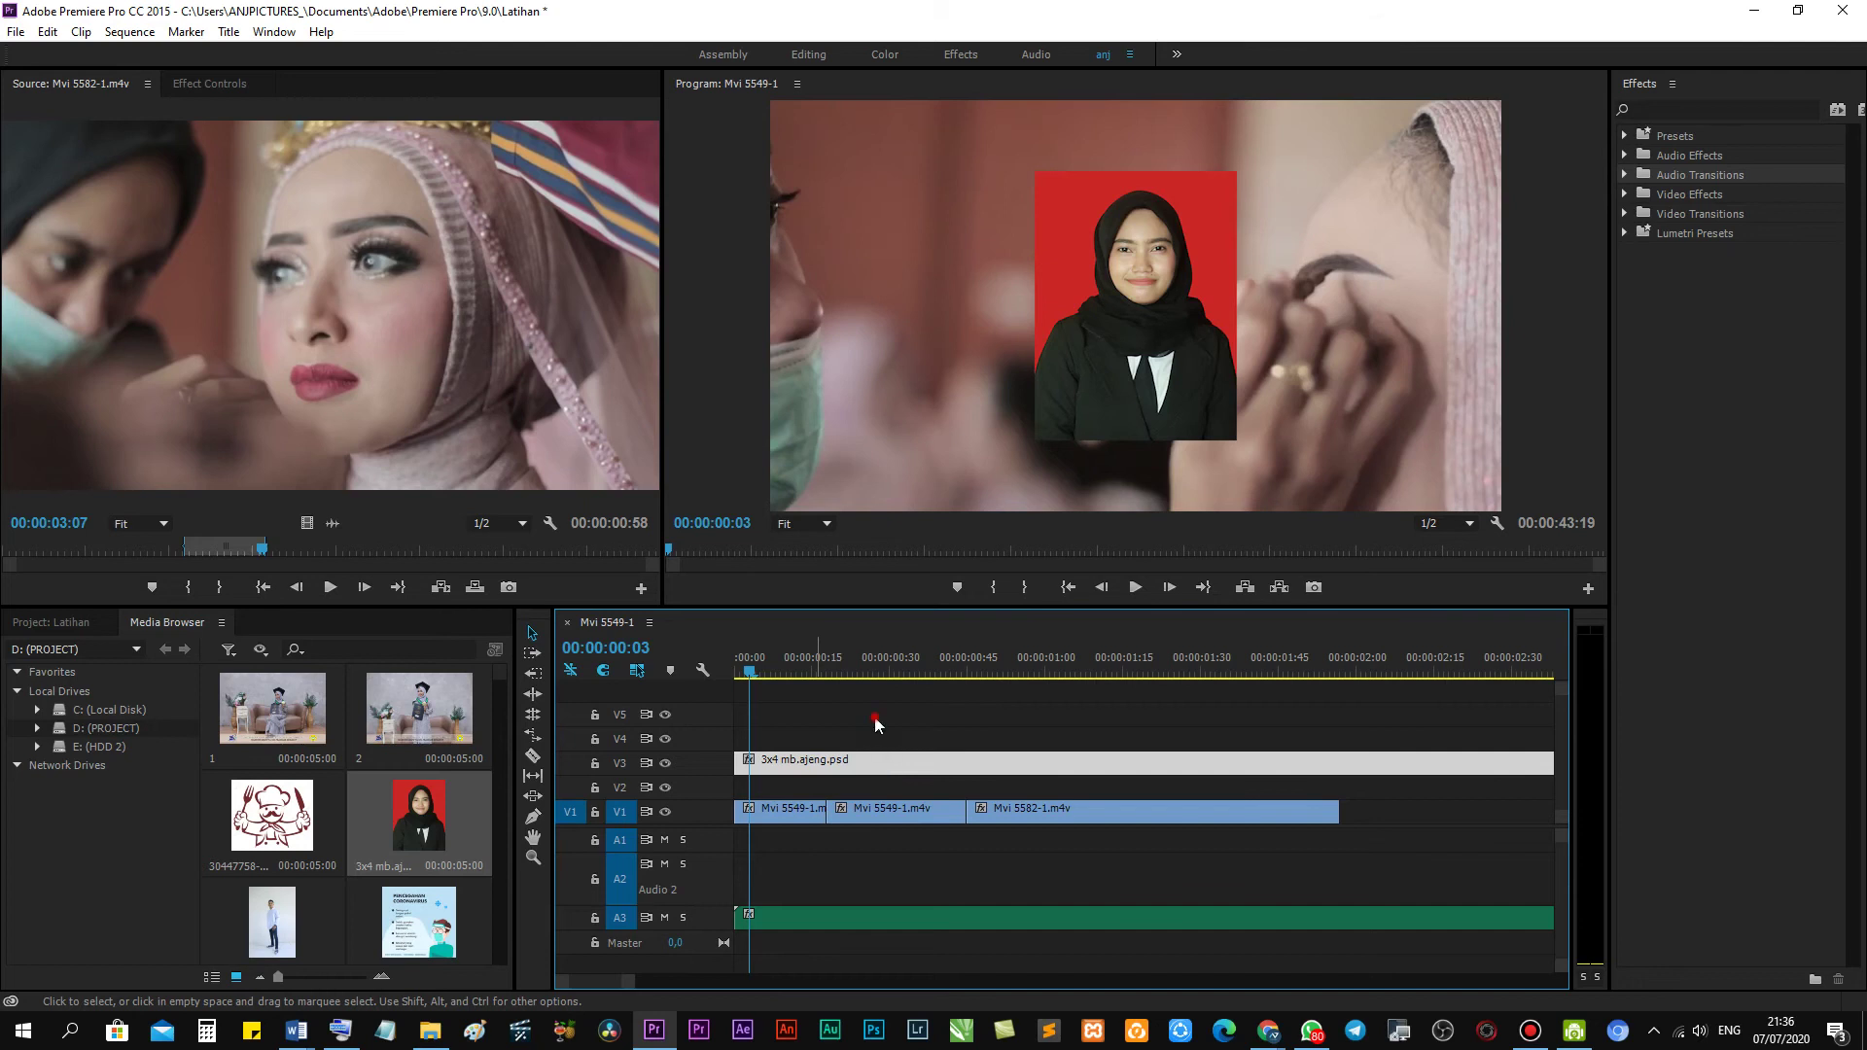
click(874, 719)
key(Delete)
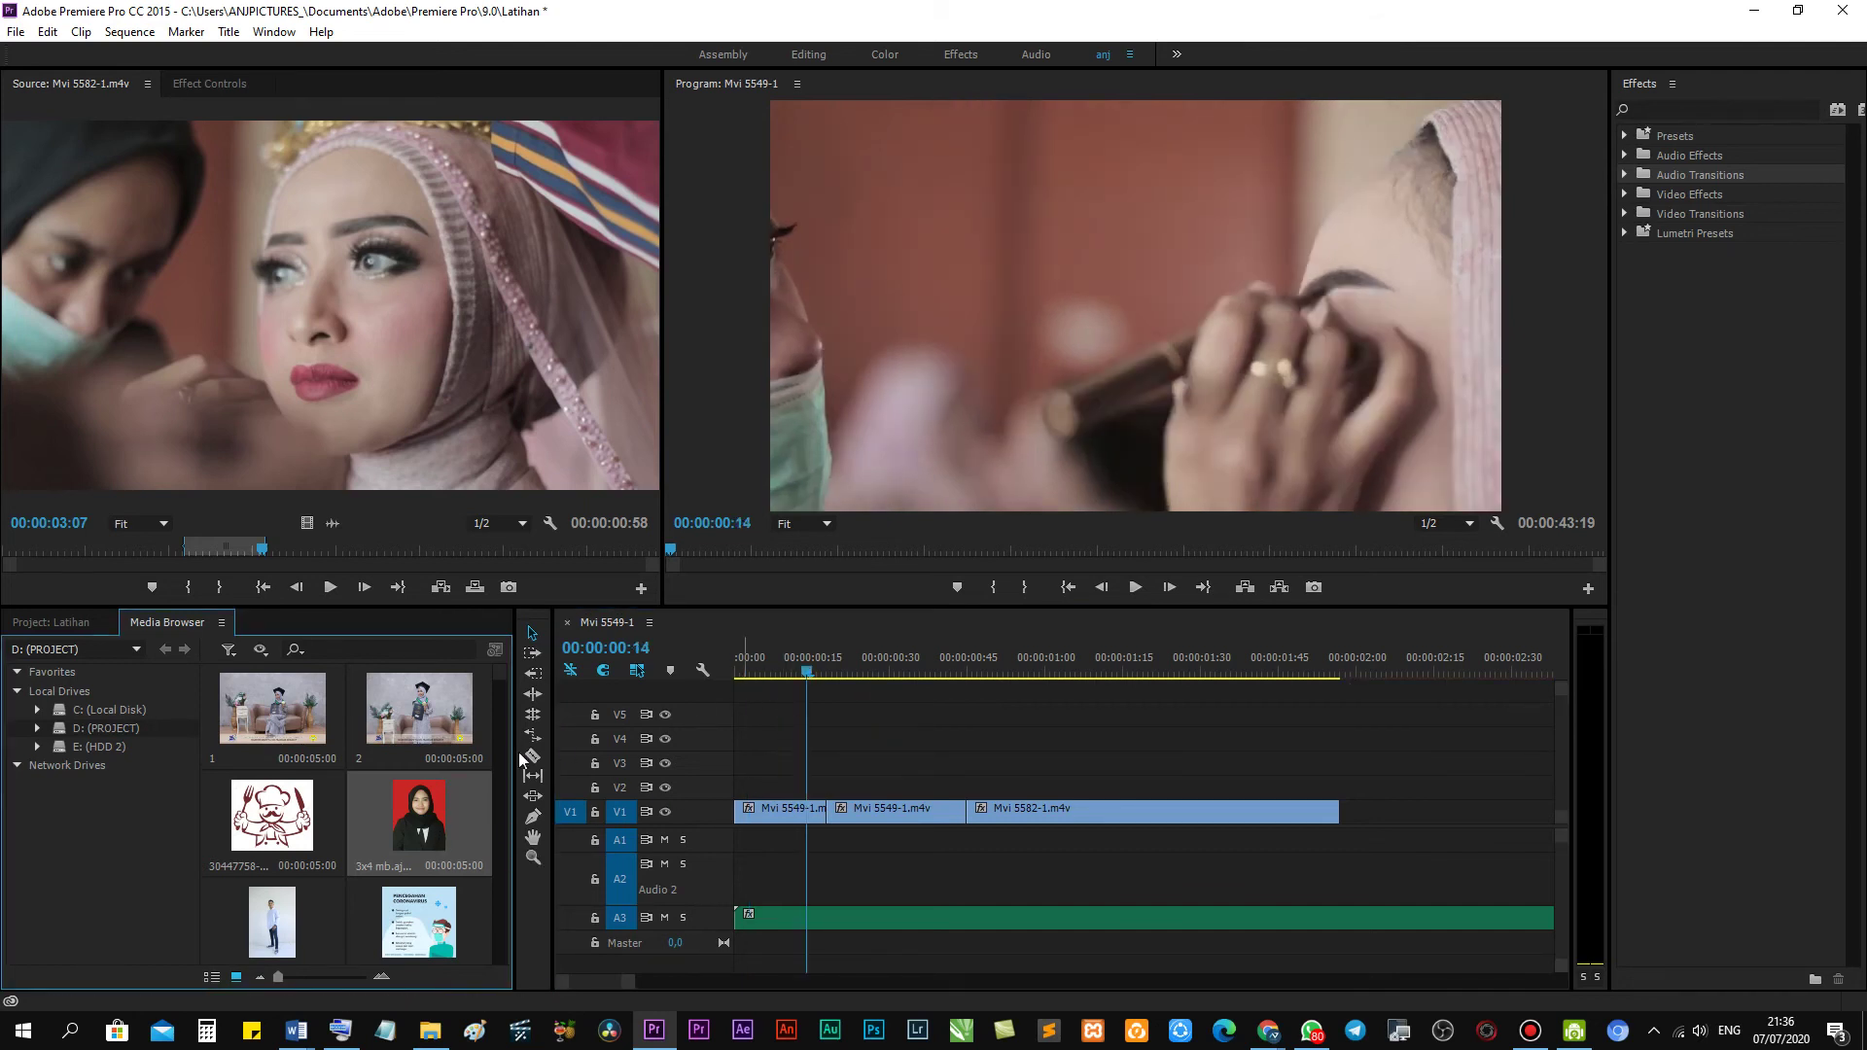
Browse to PROJECT (D:) > DESAIN > LOGO and drag the ANJ Pictures logo toward Premiere Pro.
click(429, 1030)
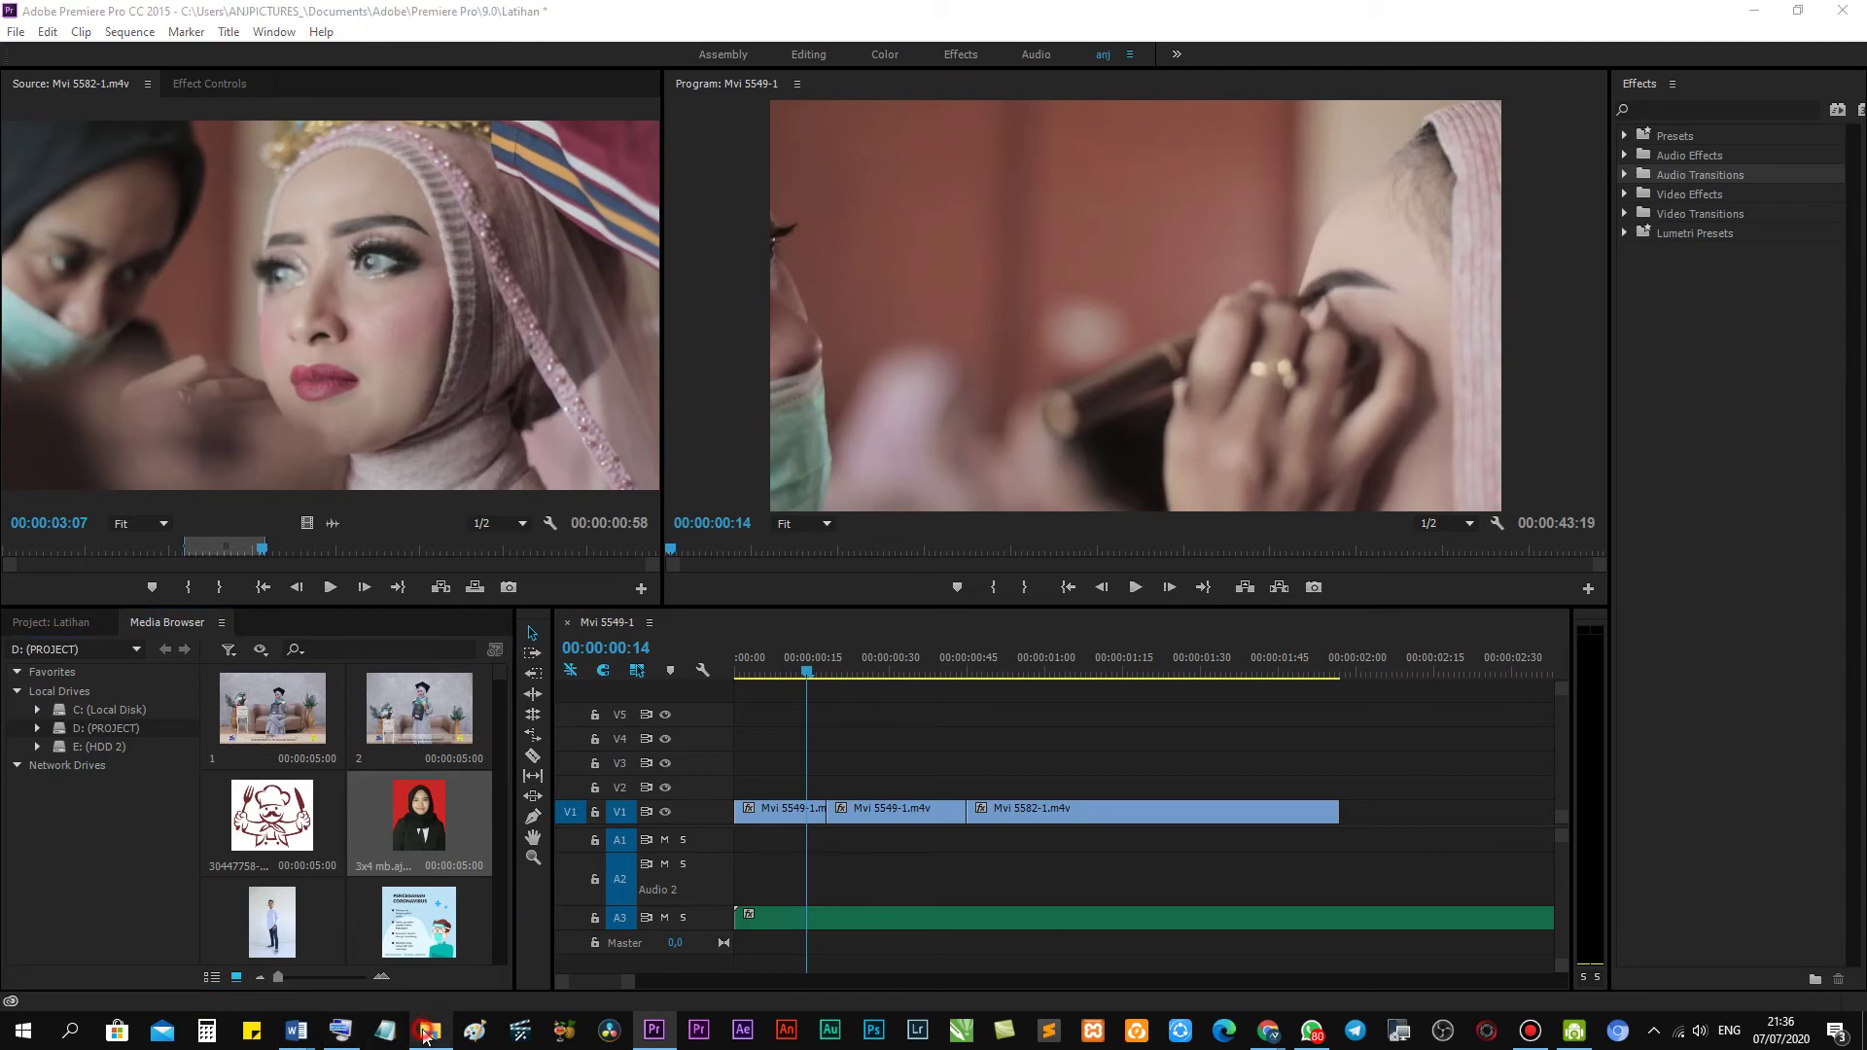
click(92, 550)
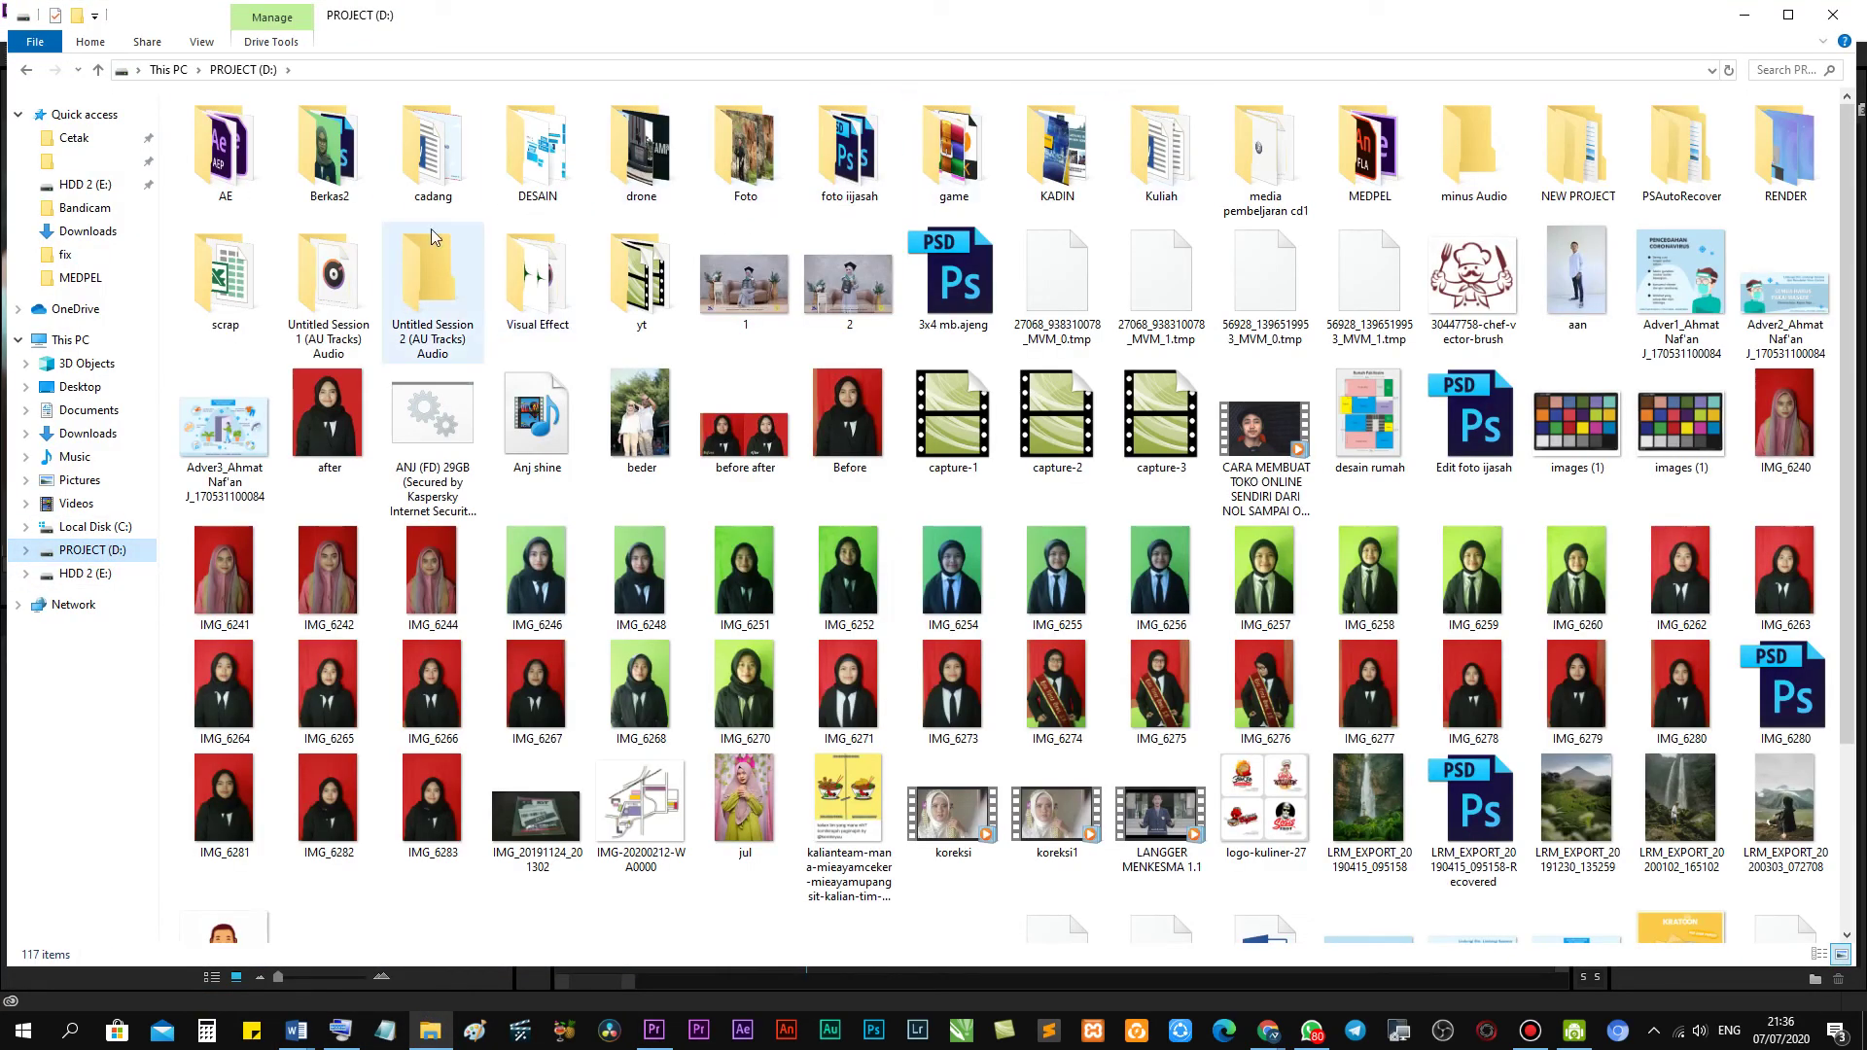
double_click(535, 156)
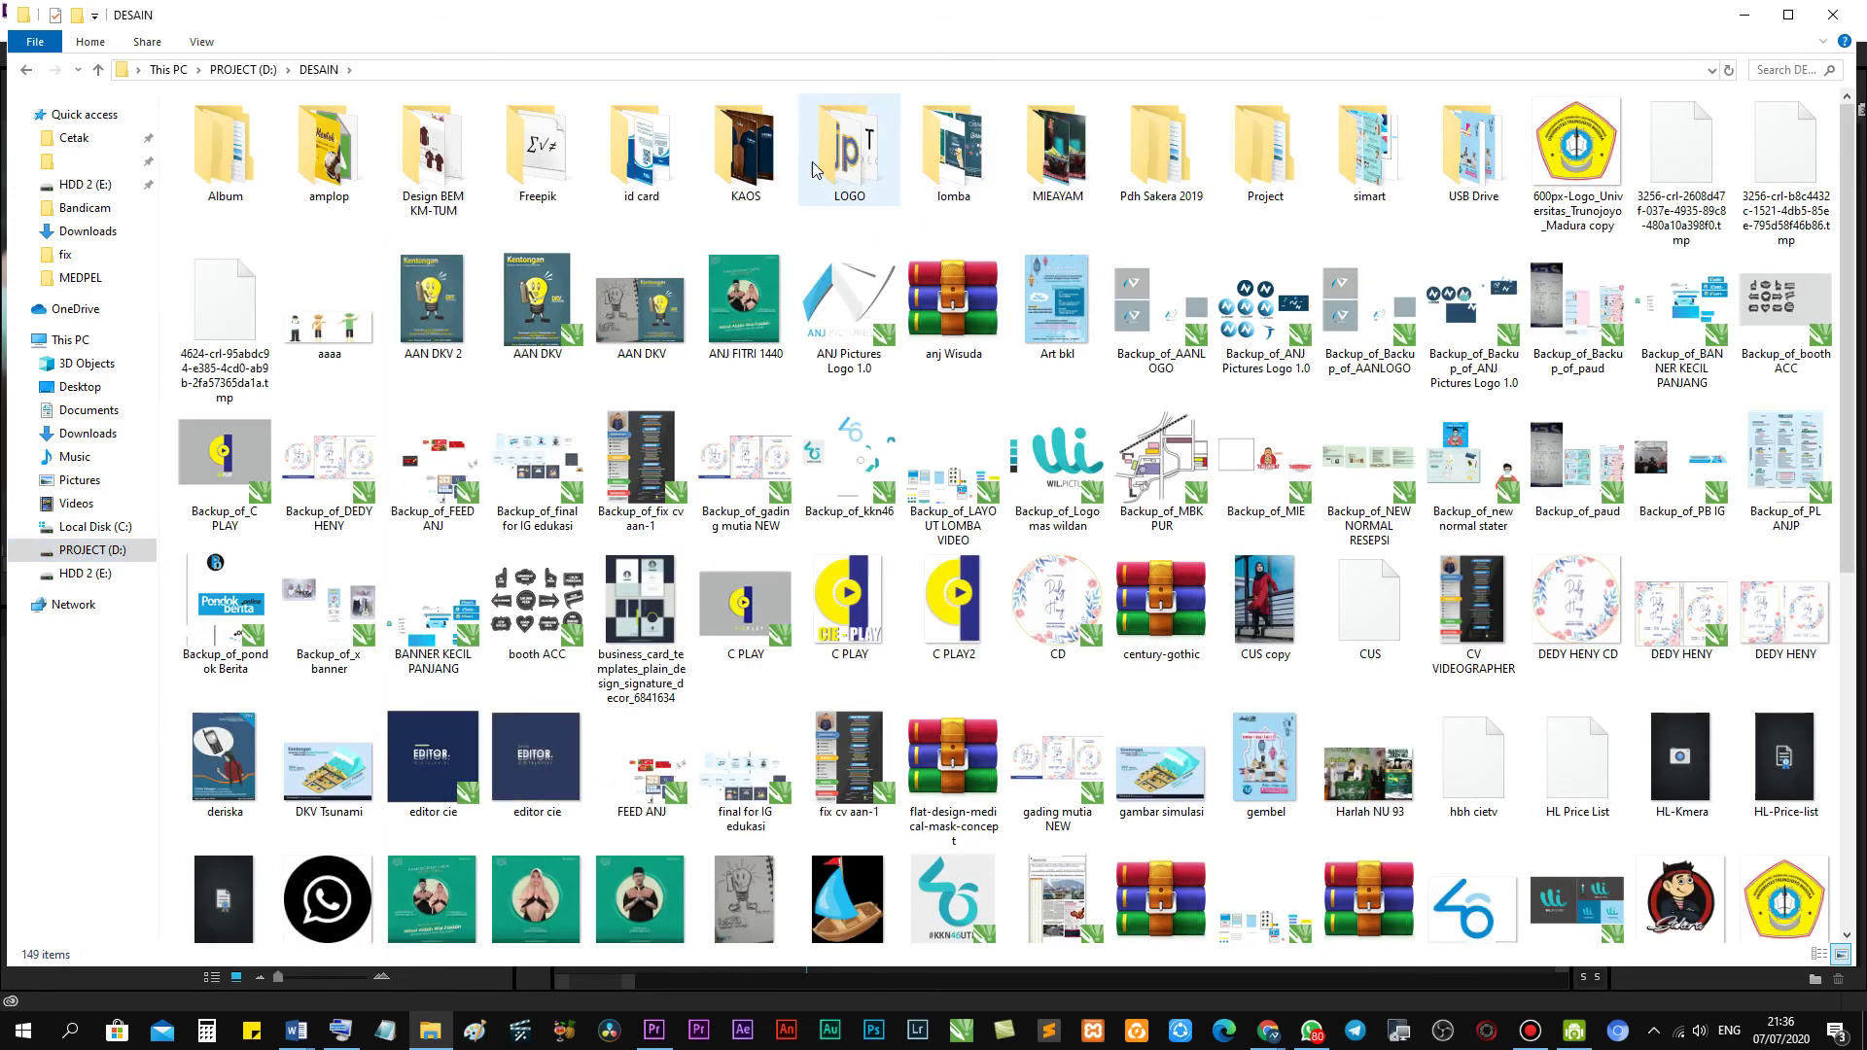
double_click(820, 179)
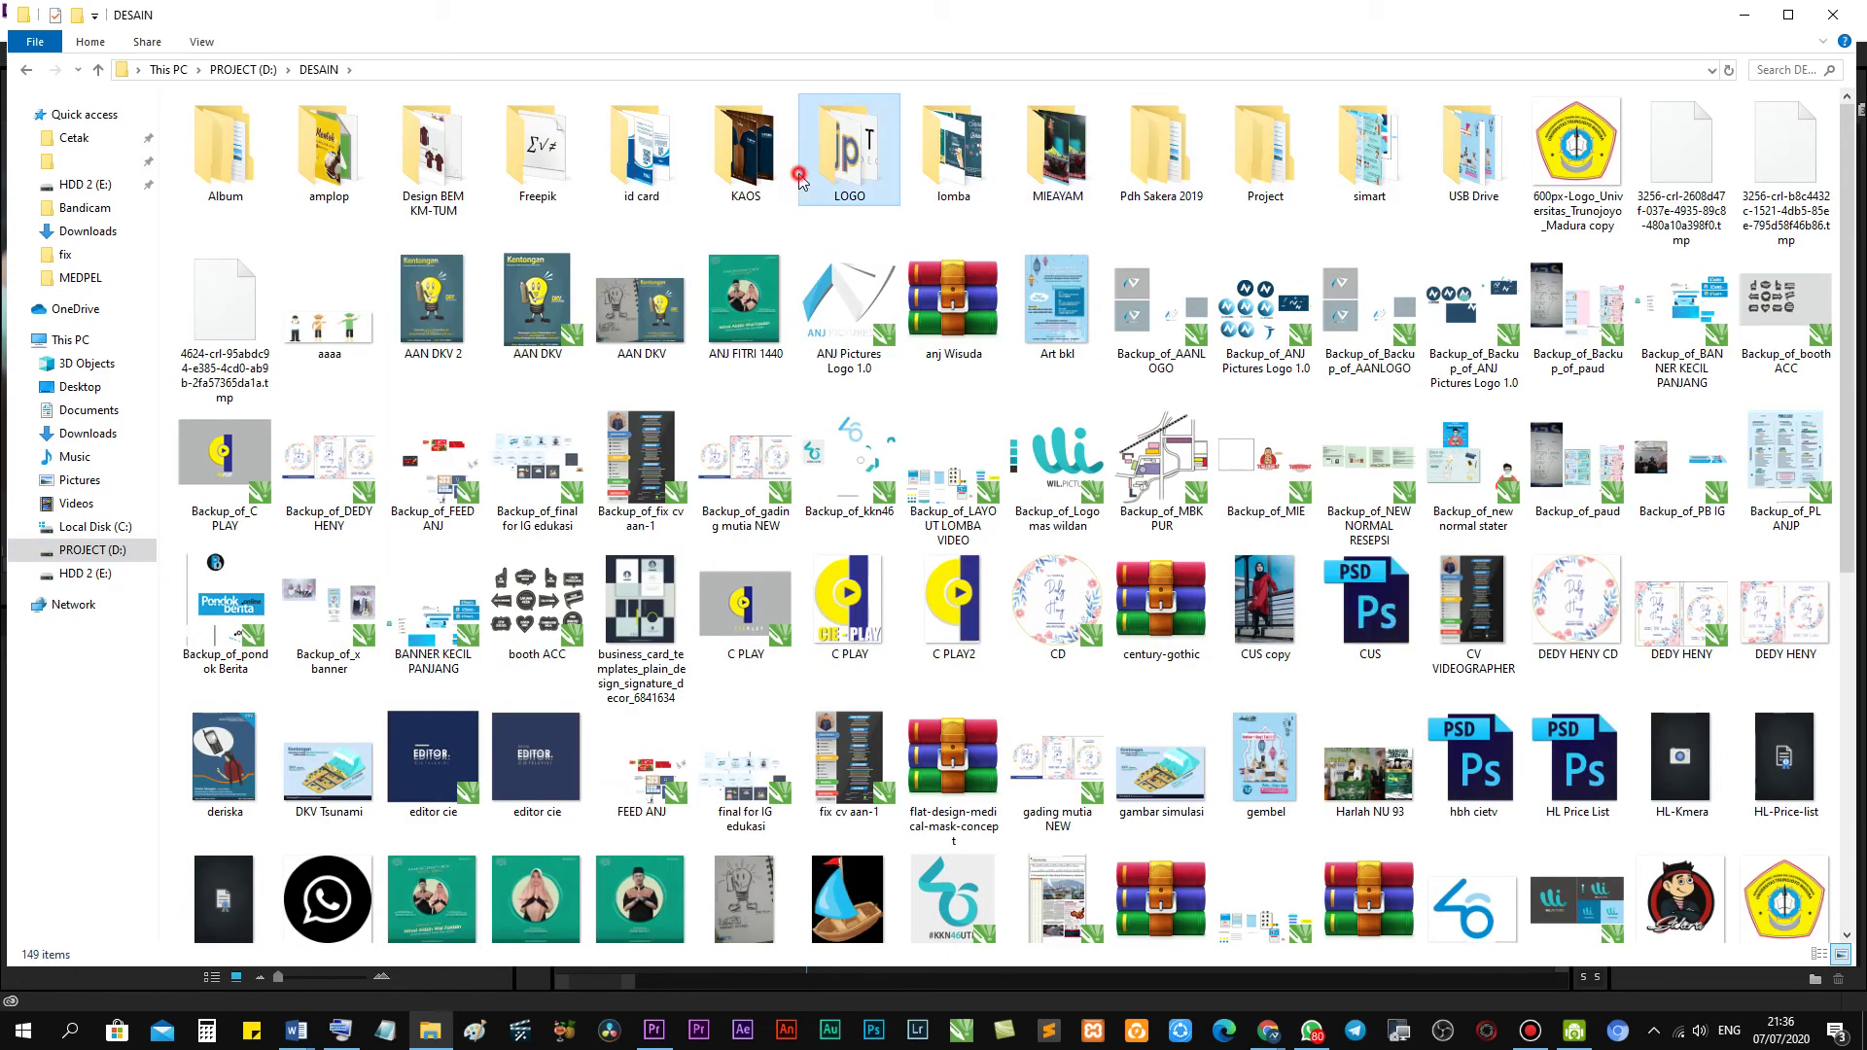
mouse_move(736, 157)
mouse_down()
mouse_move(661, 1024)
mouse_move(341, 726)
mouse_up()
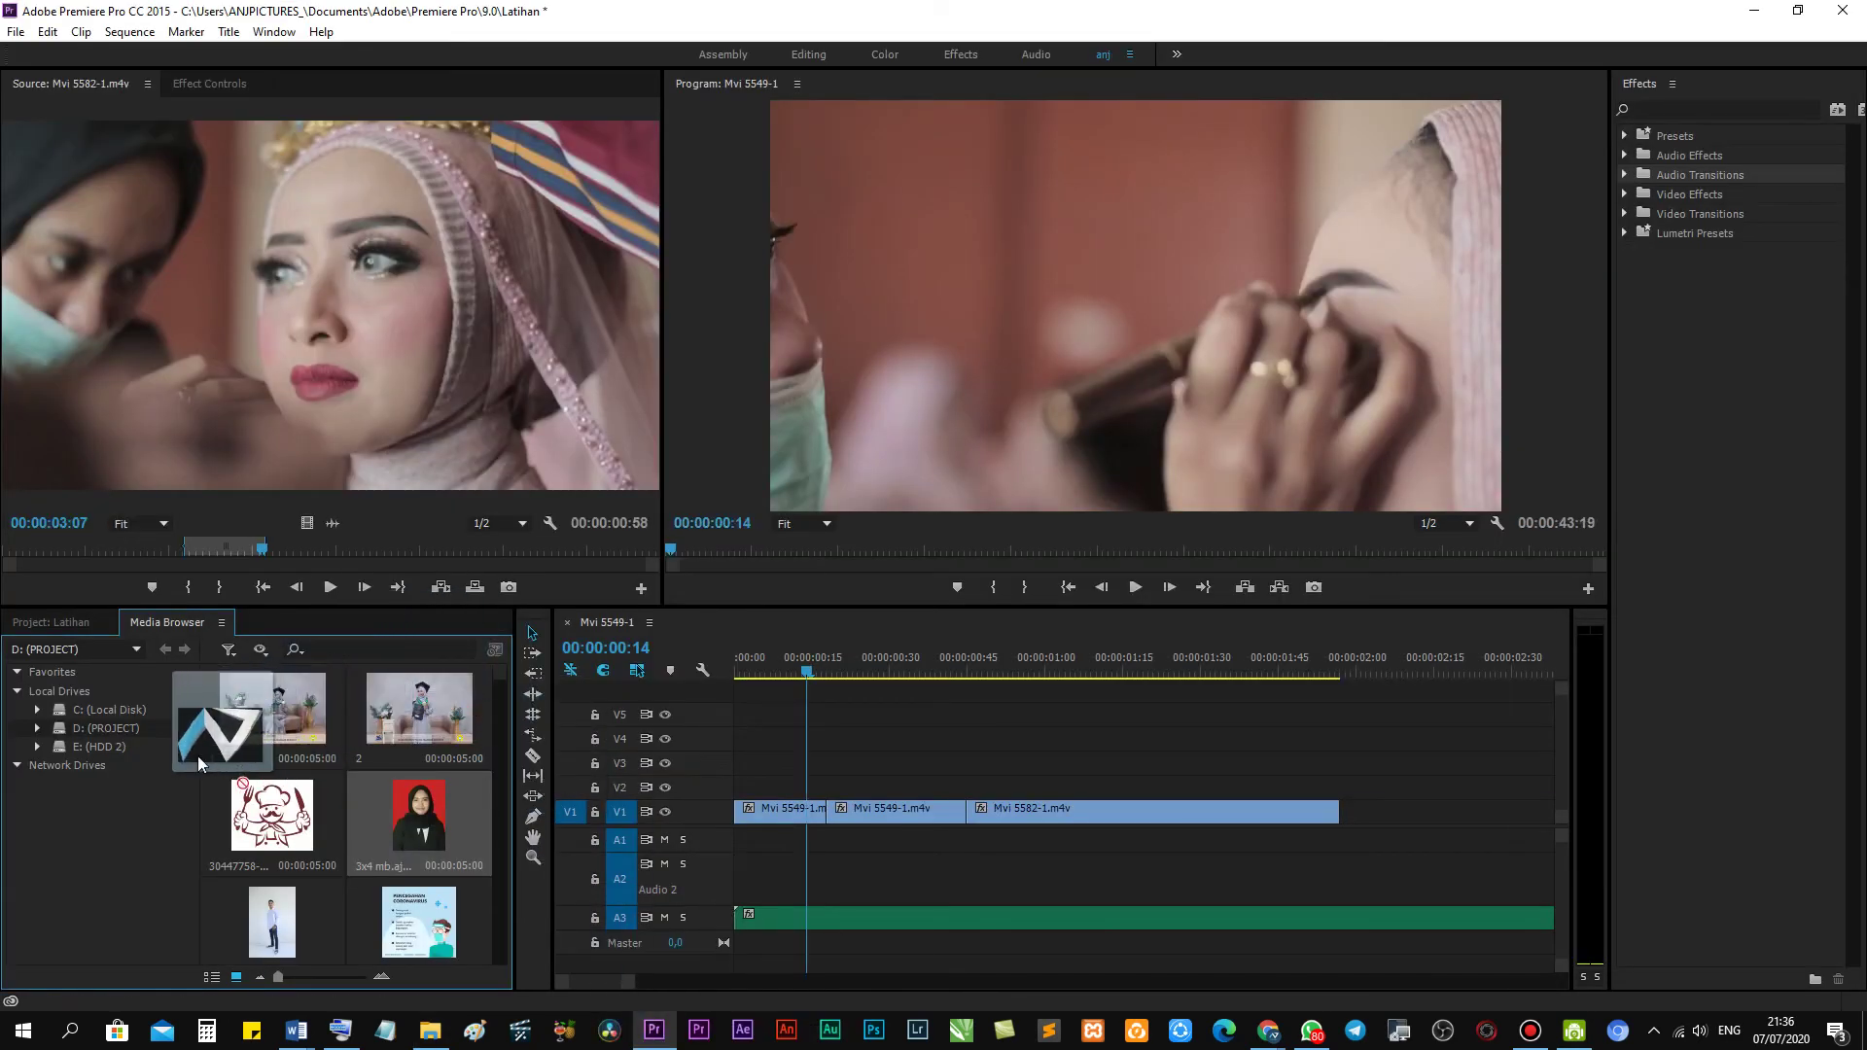
Import the logo into the project bin, delete 3x4 mb.ajeng.psd, and close the Media Browser.
mouse_move(340, 725)
mouse_down()
mouse_move(66, 615)
mouse_move(334, 837)
mouse_up()
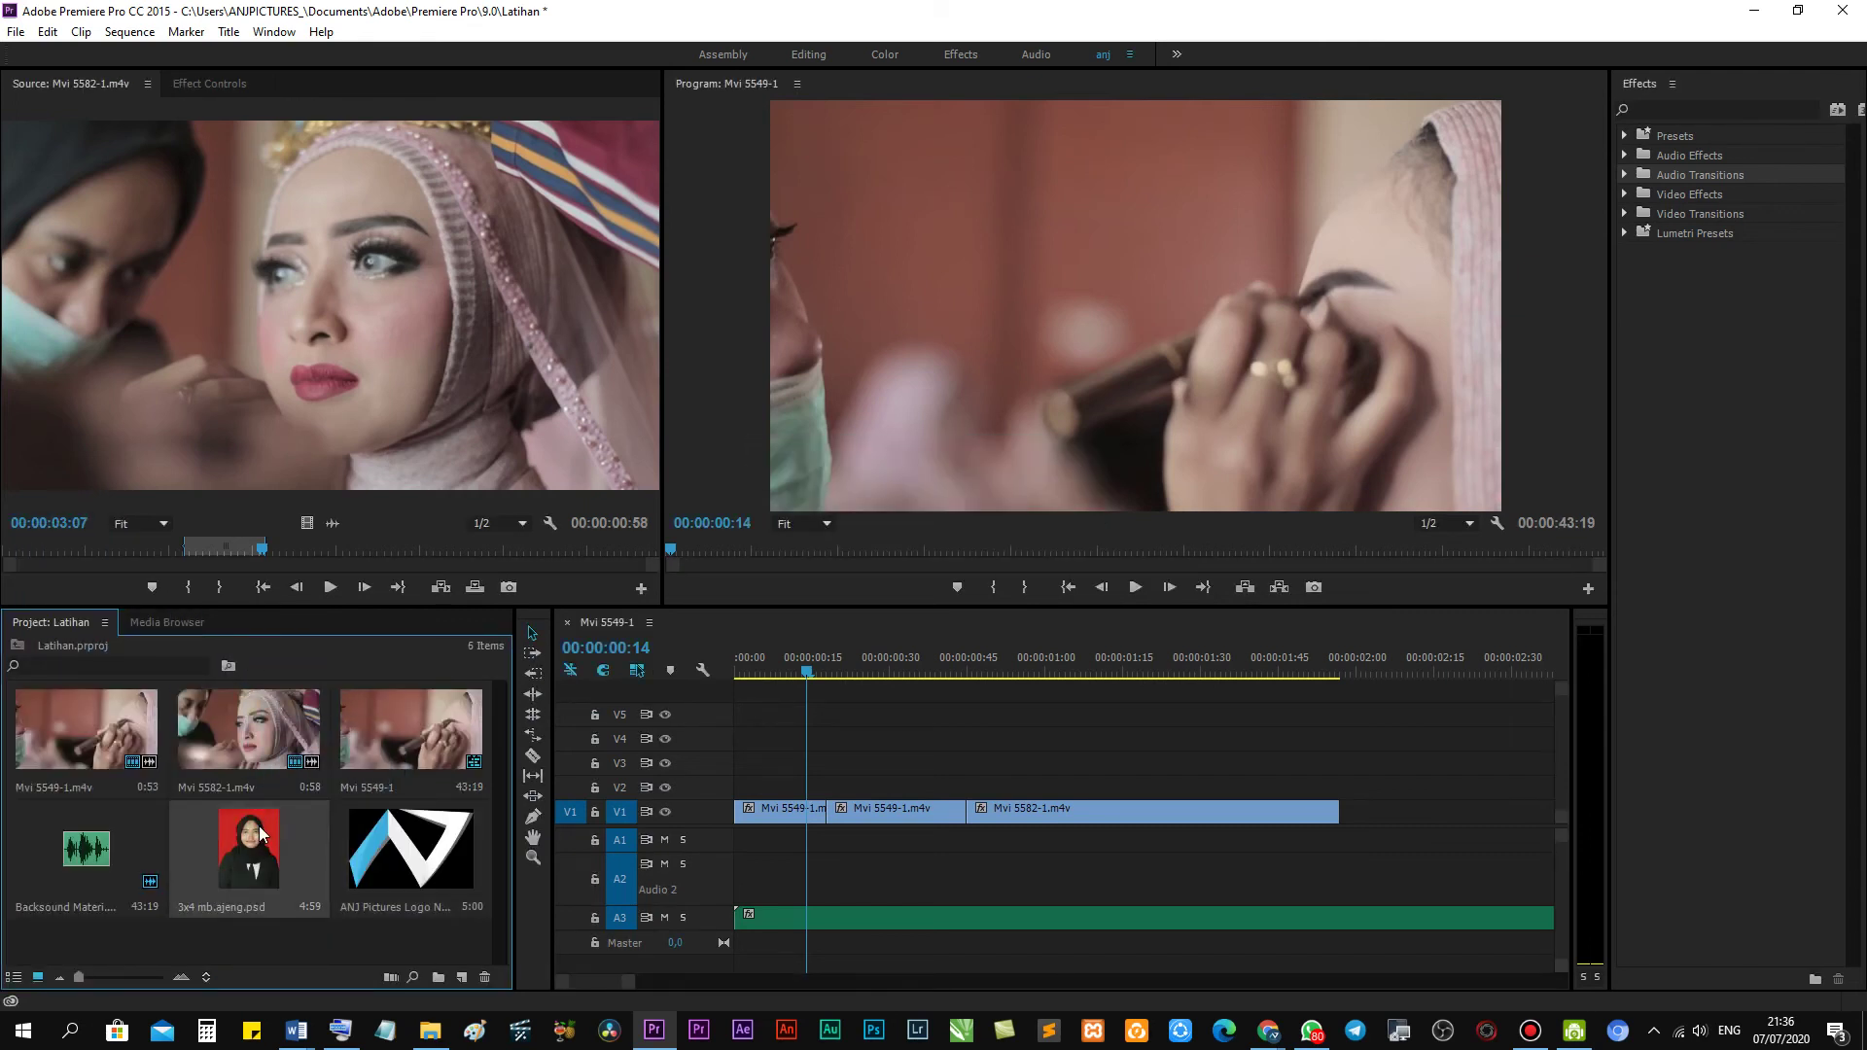
key(Delete)
click(228, 619)
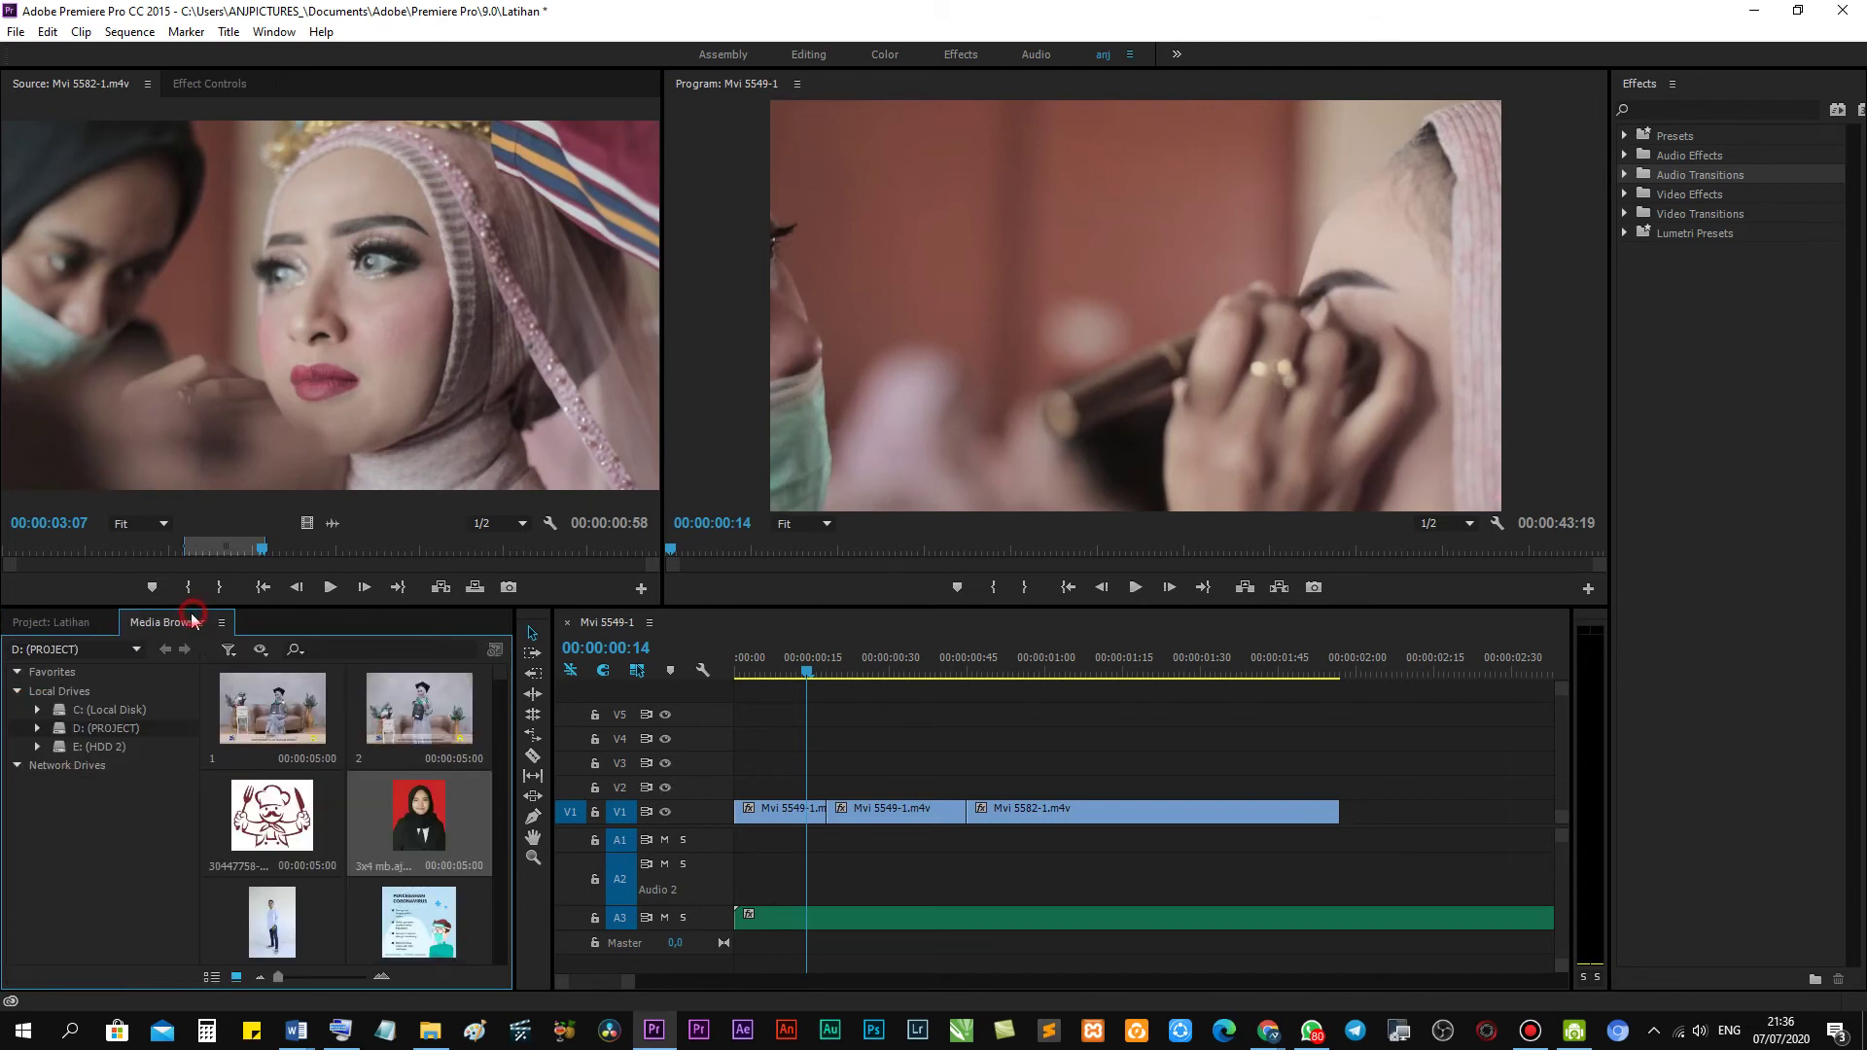
right_click(224, 615)
click(251, 622)
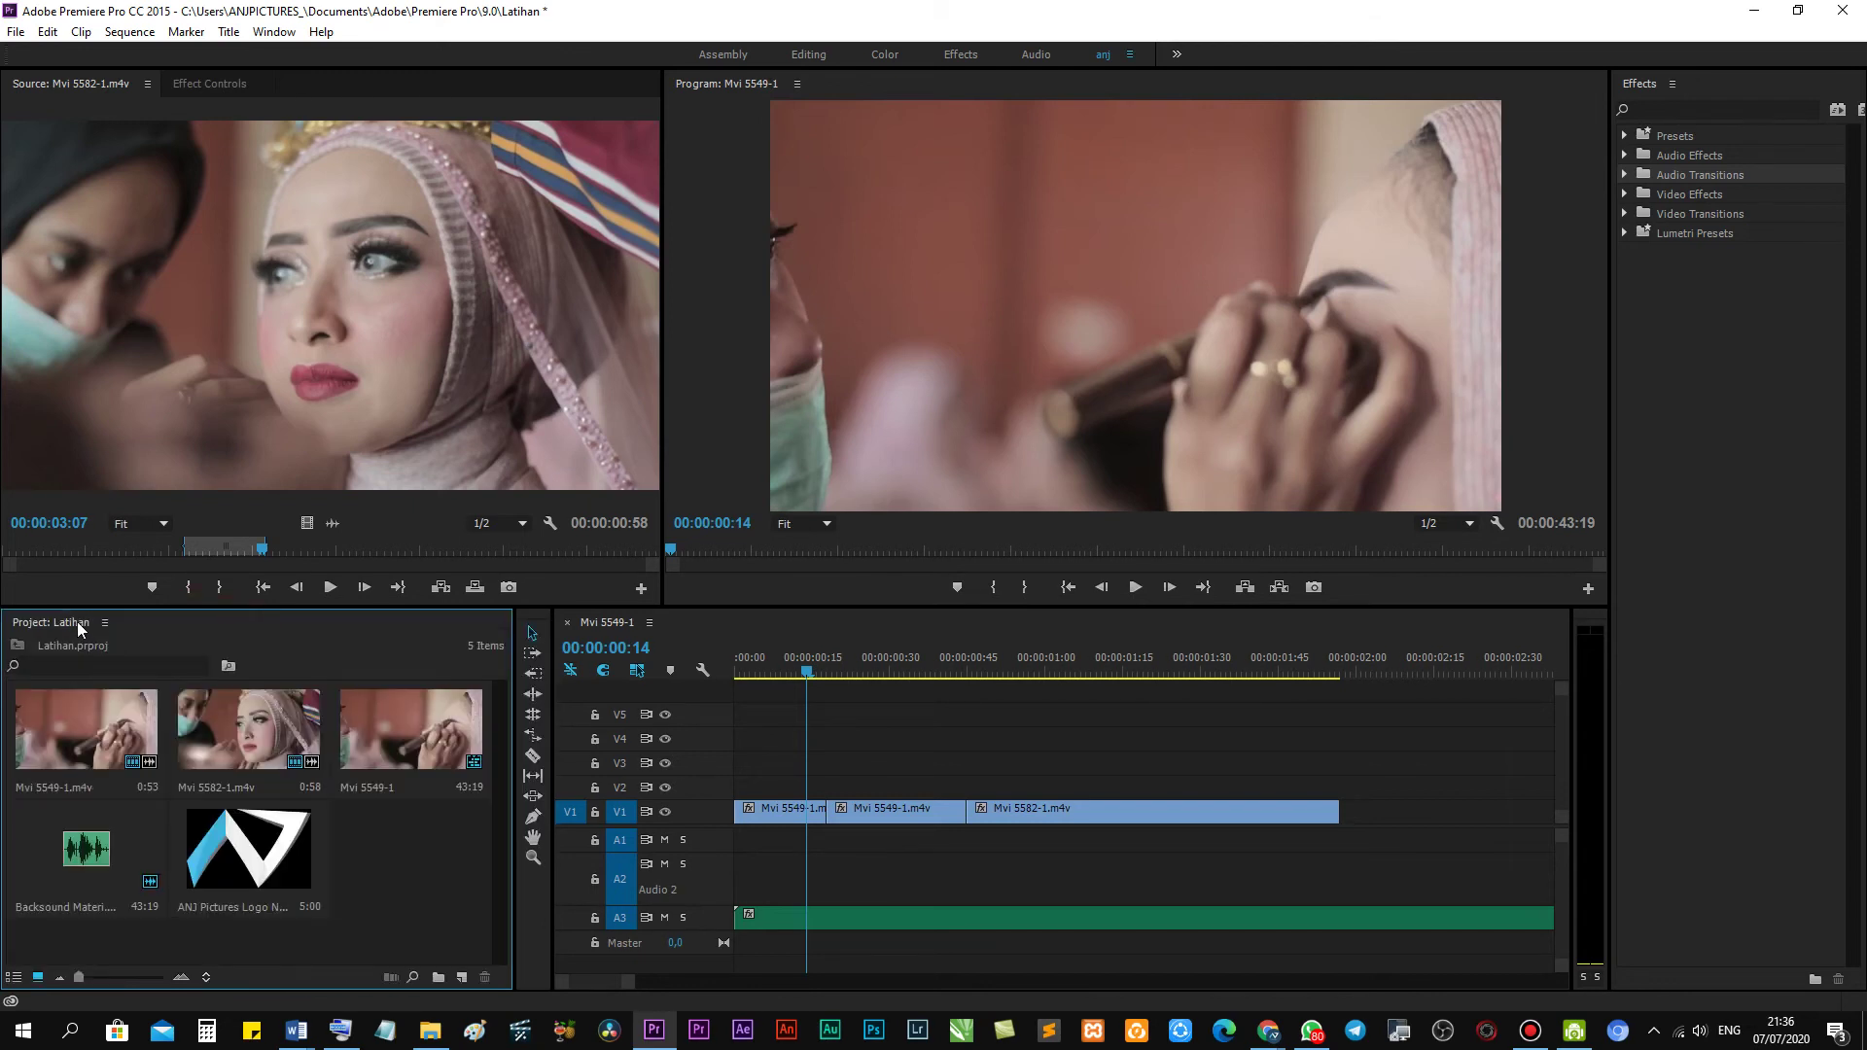
Place ANJ Pictures Logo NO TITLE.png on track V4 across the whole sequence.
click(246, 893)
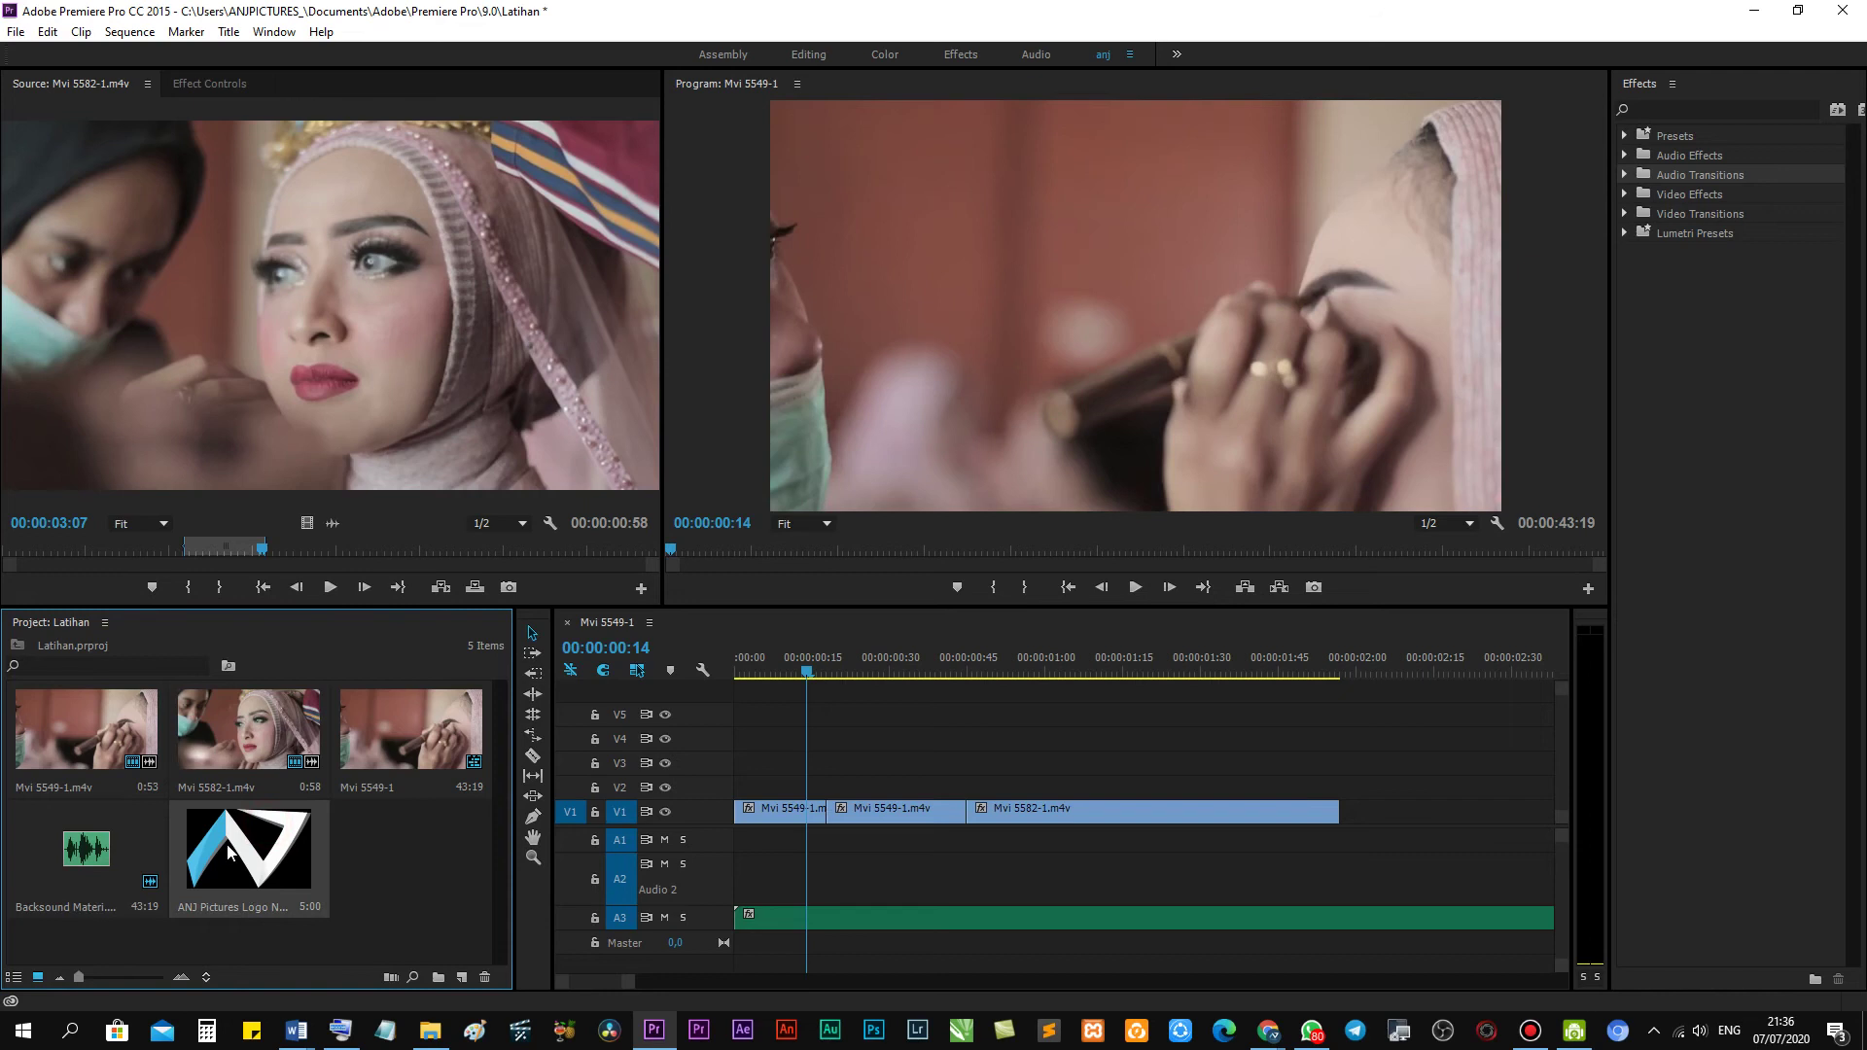
mouse_move(246, 892)
mouse_down()
mouse_move(737, 809)
mouse_move(736, 708)
mouse_up()
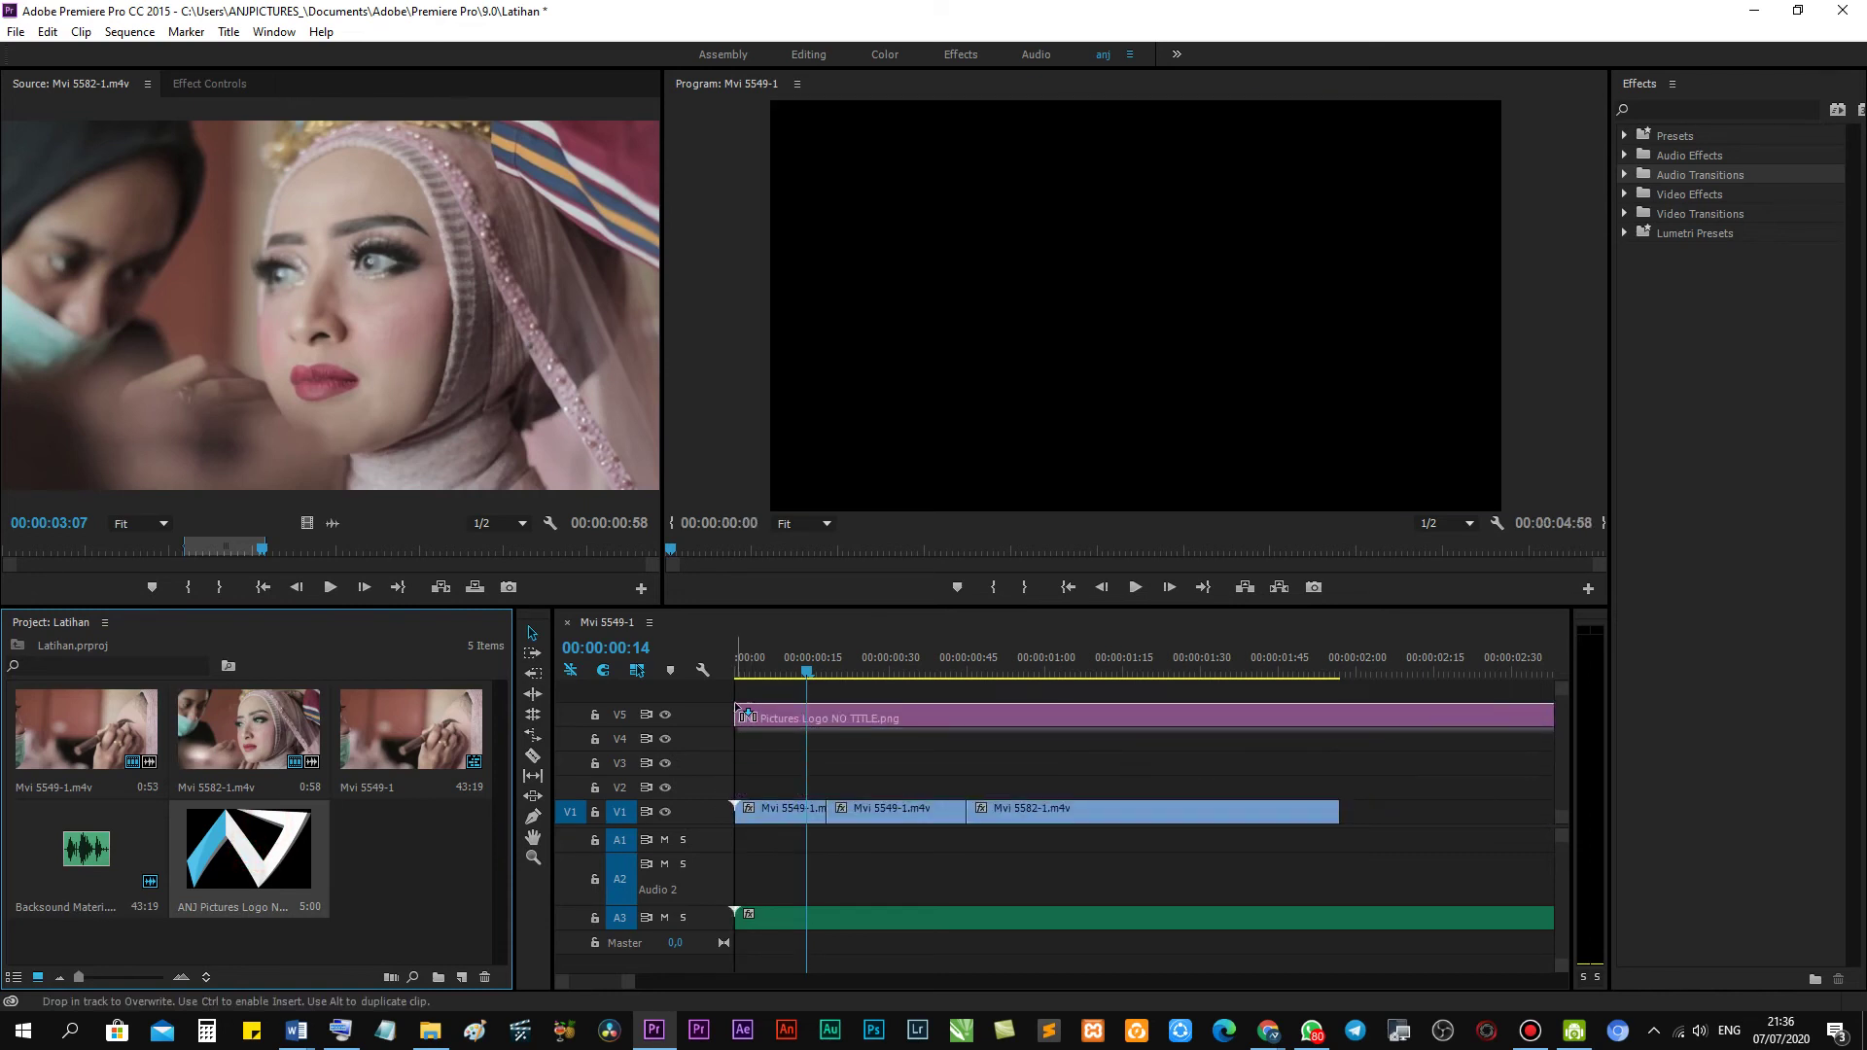
drag(737, 708, 738, 749)
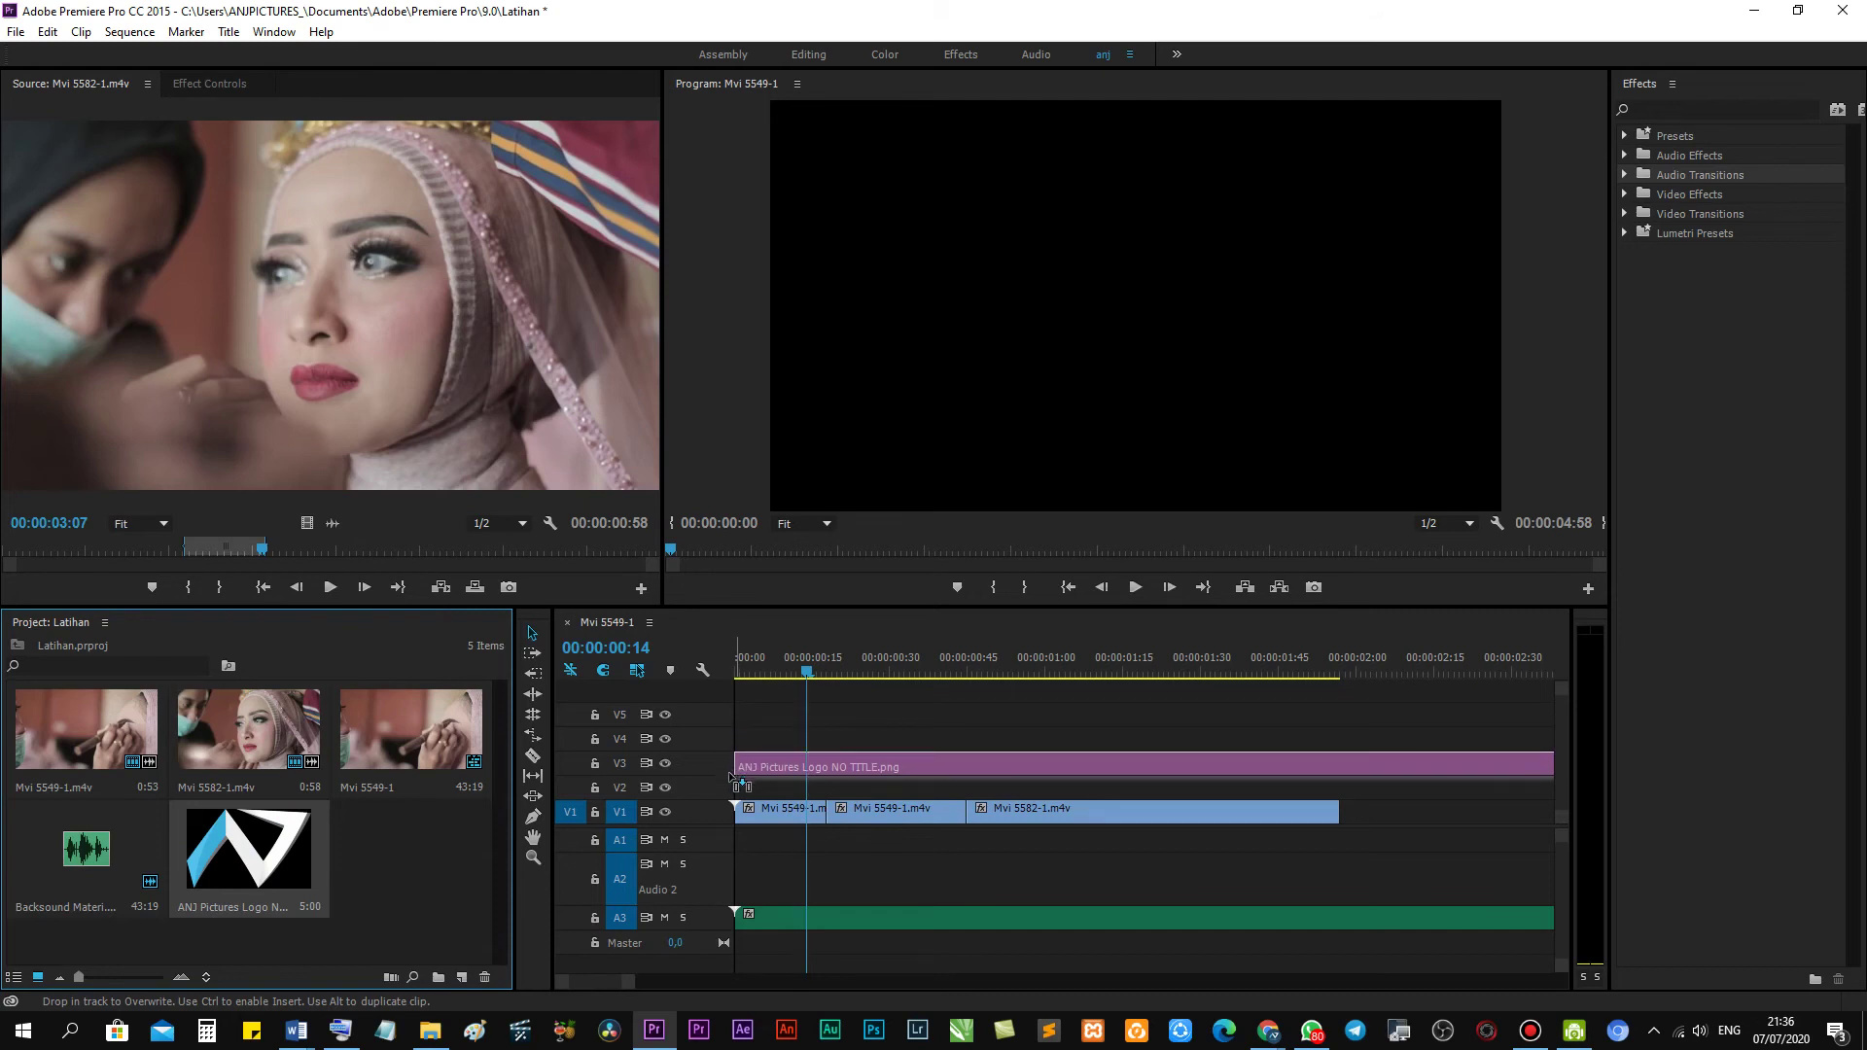
drag(738, 747, 737, 743)
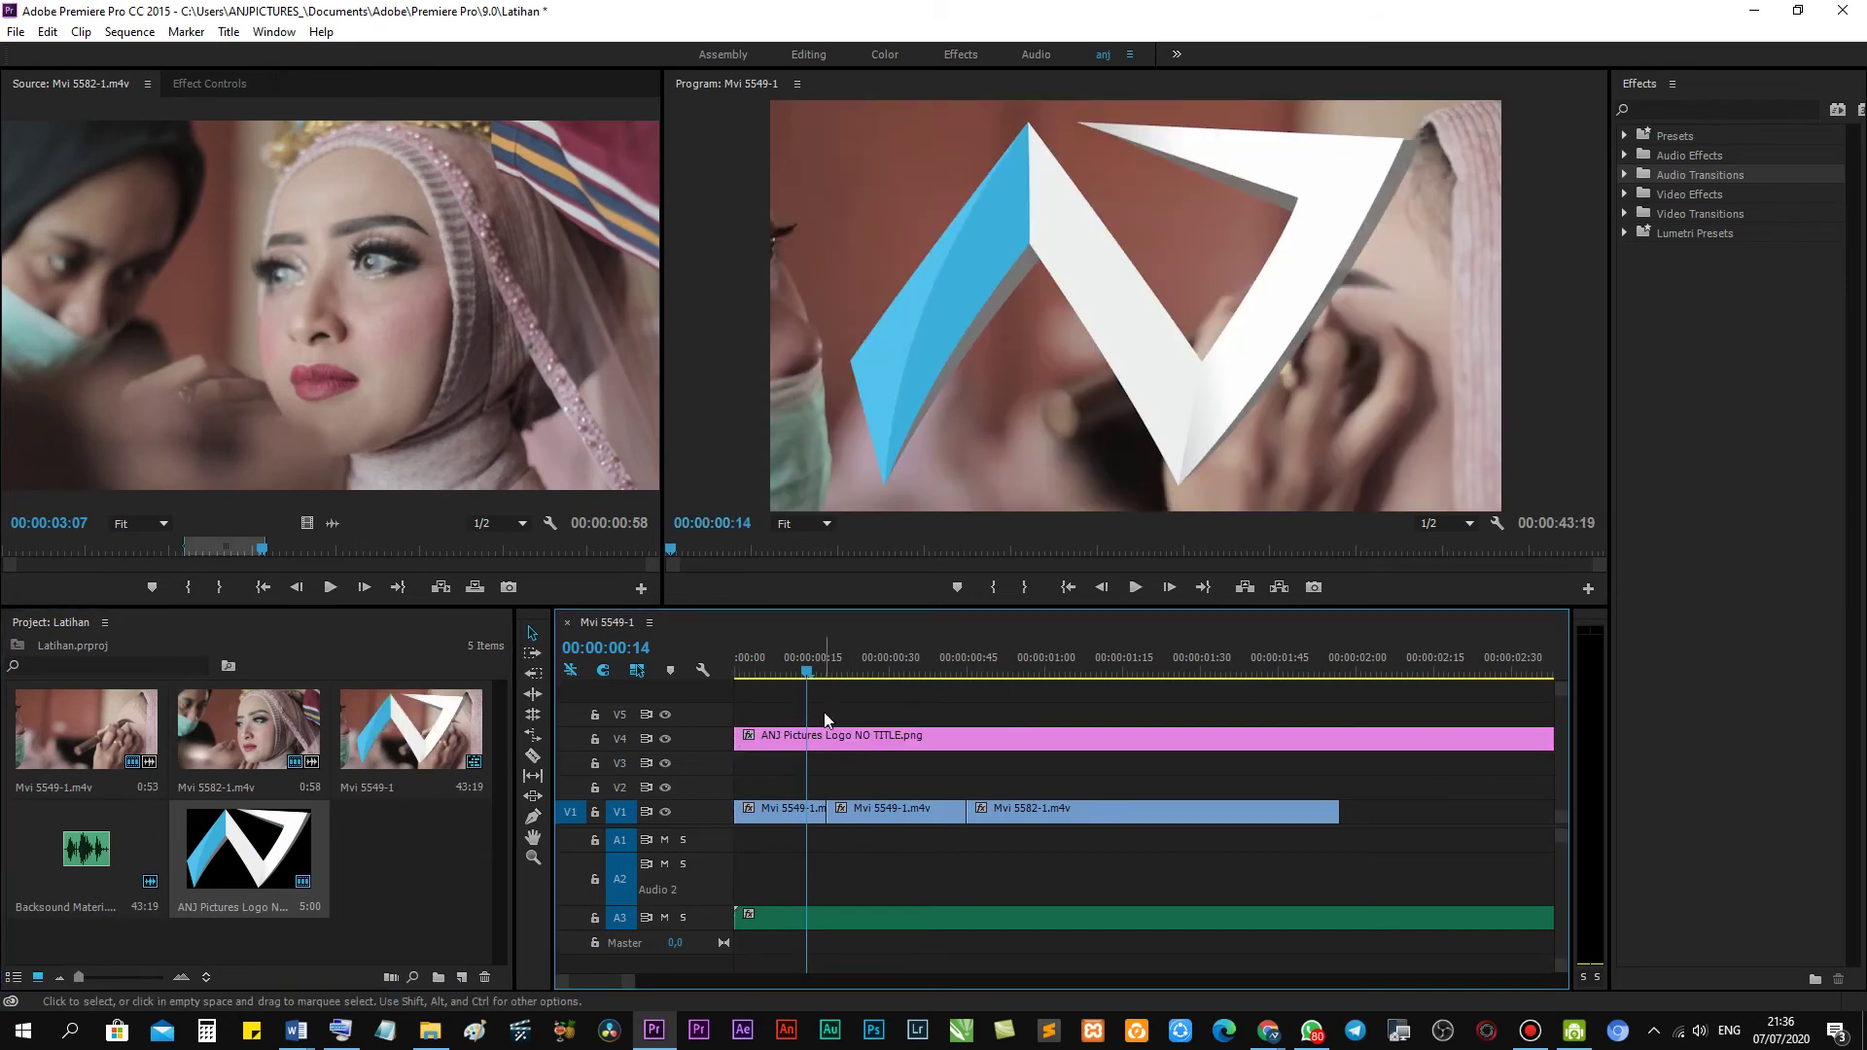
click(462, 977)
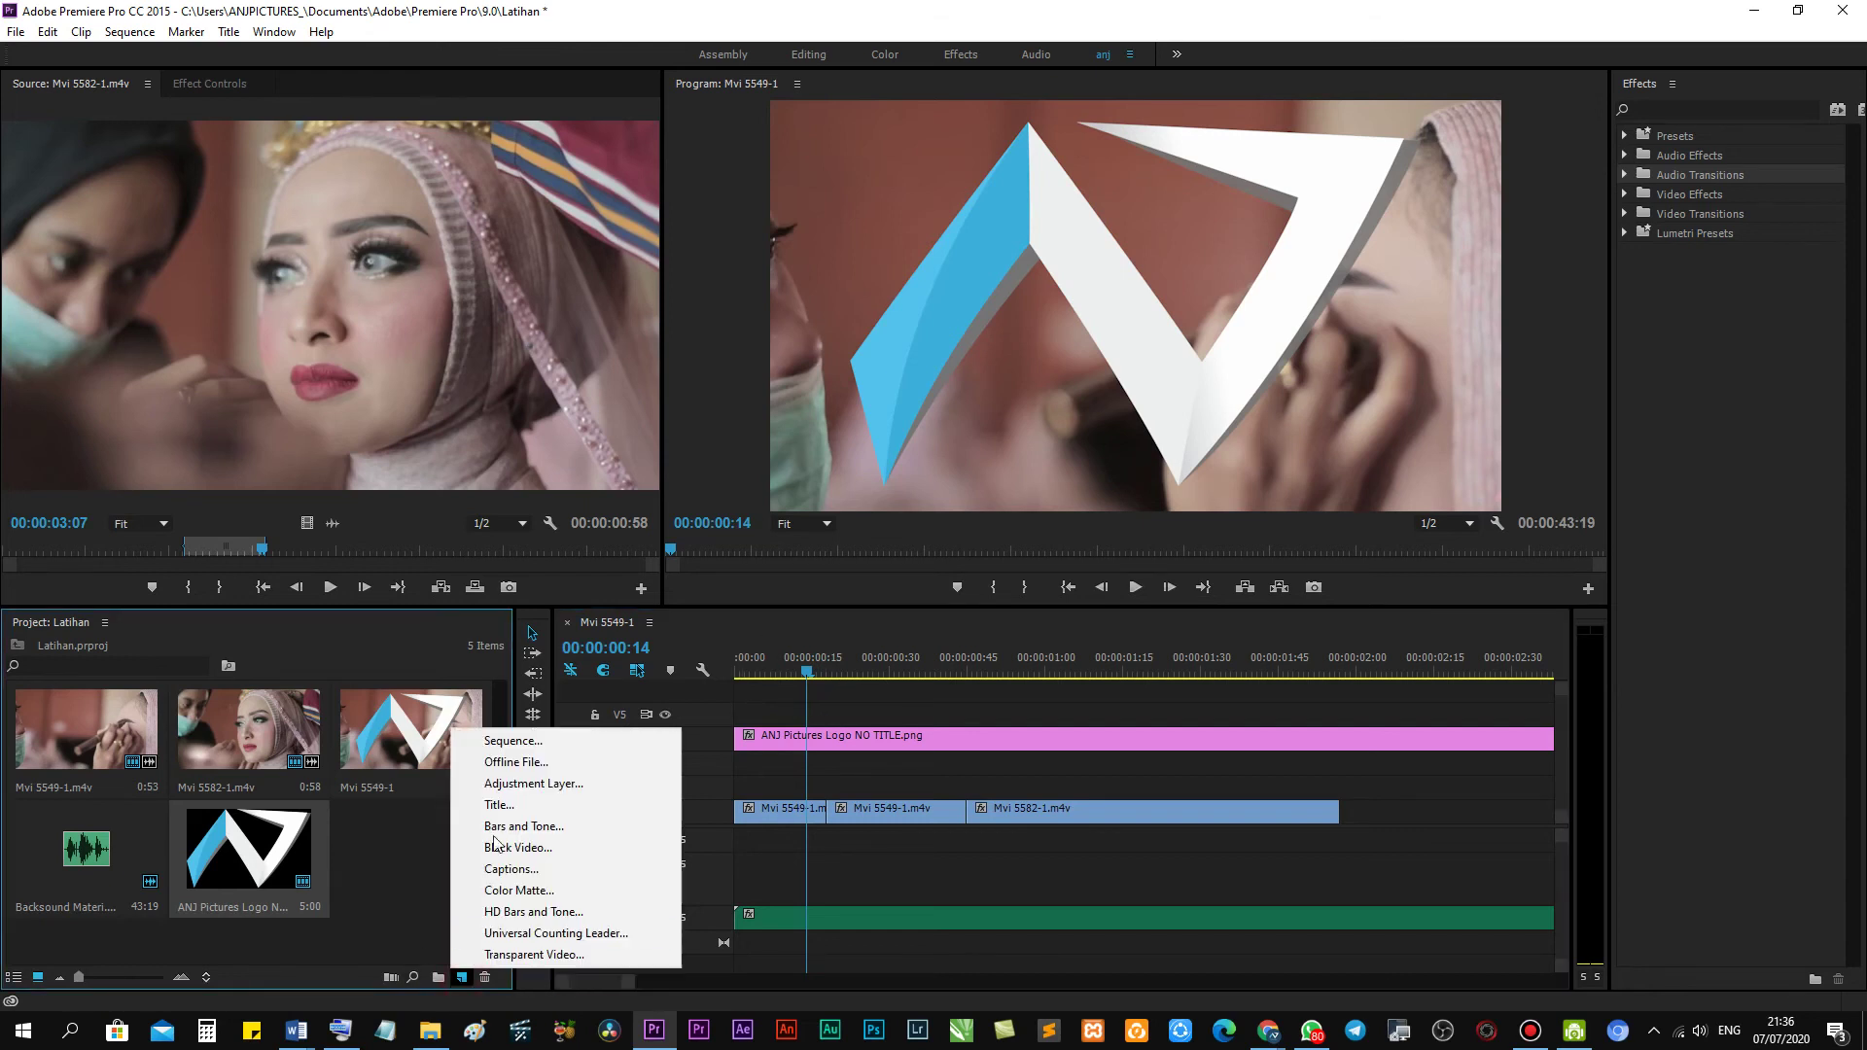
Create a 1280×720 Adjustment Layer and place it on track V5.
click(505, 784)
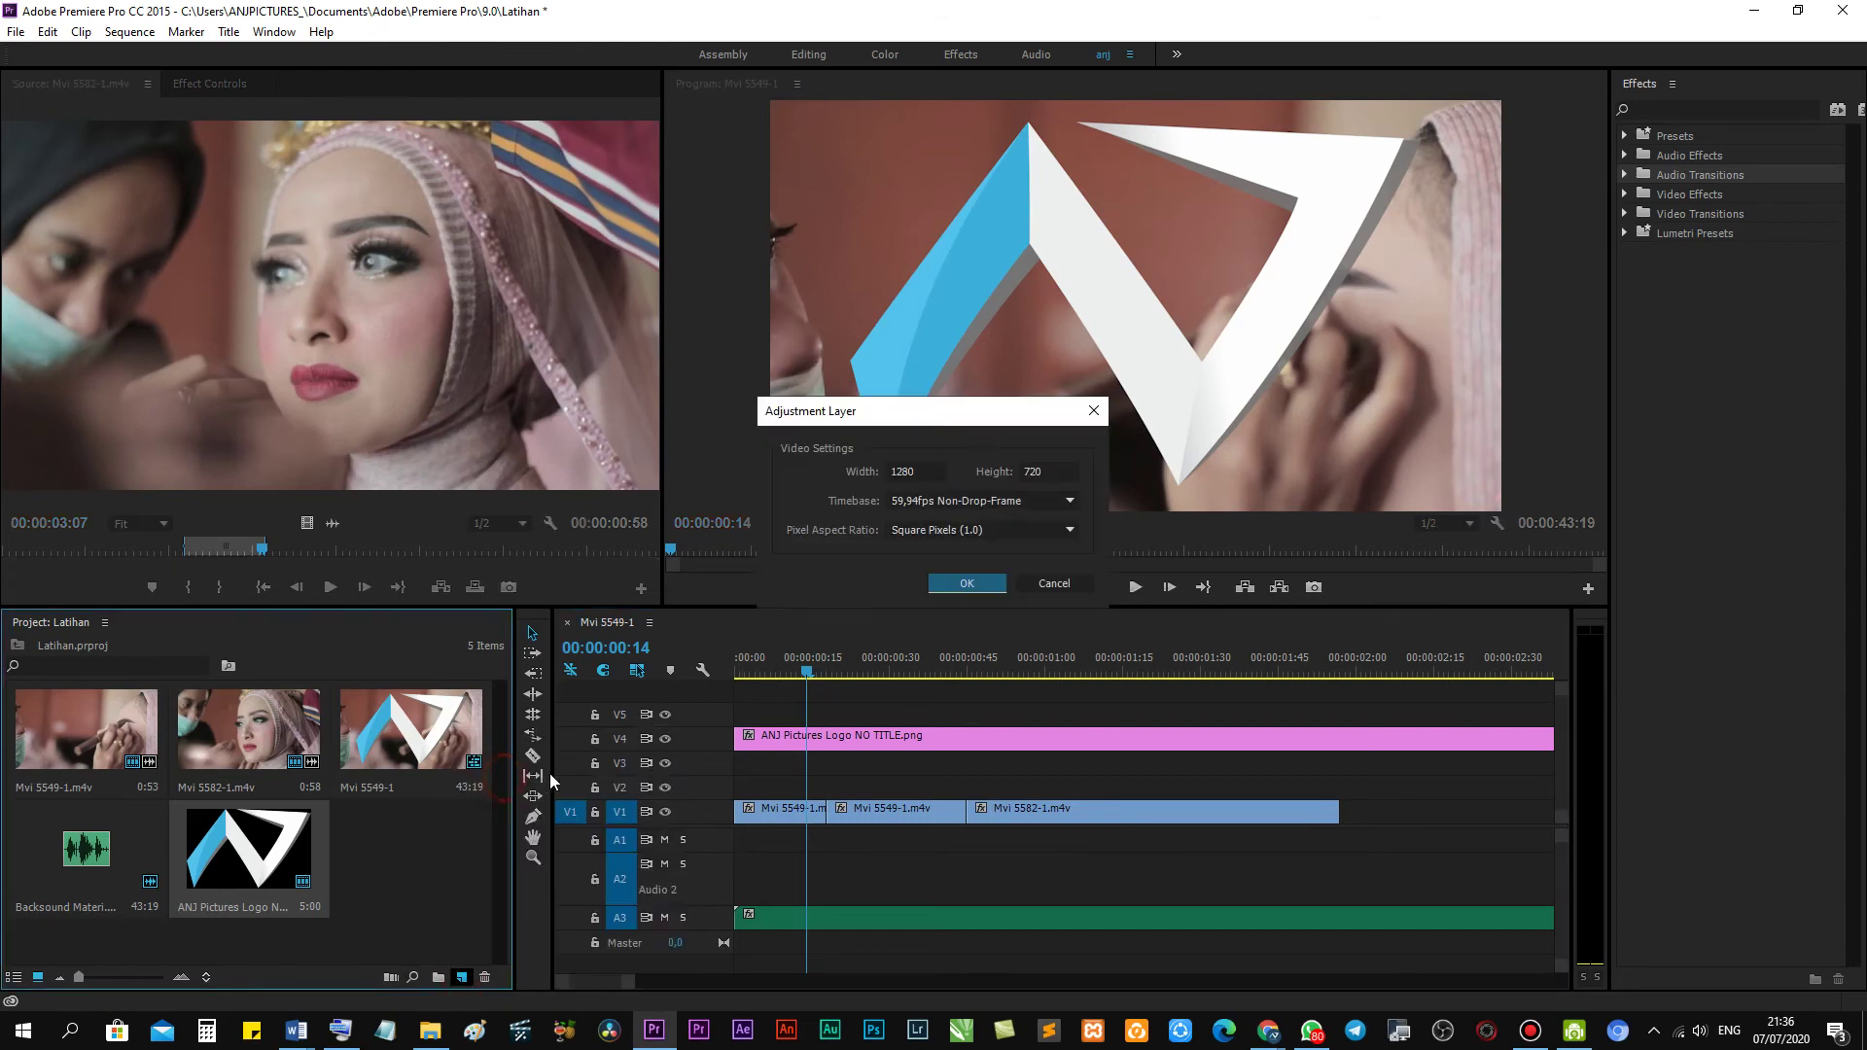
click(968, 587)
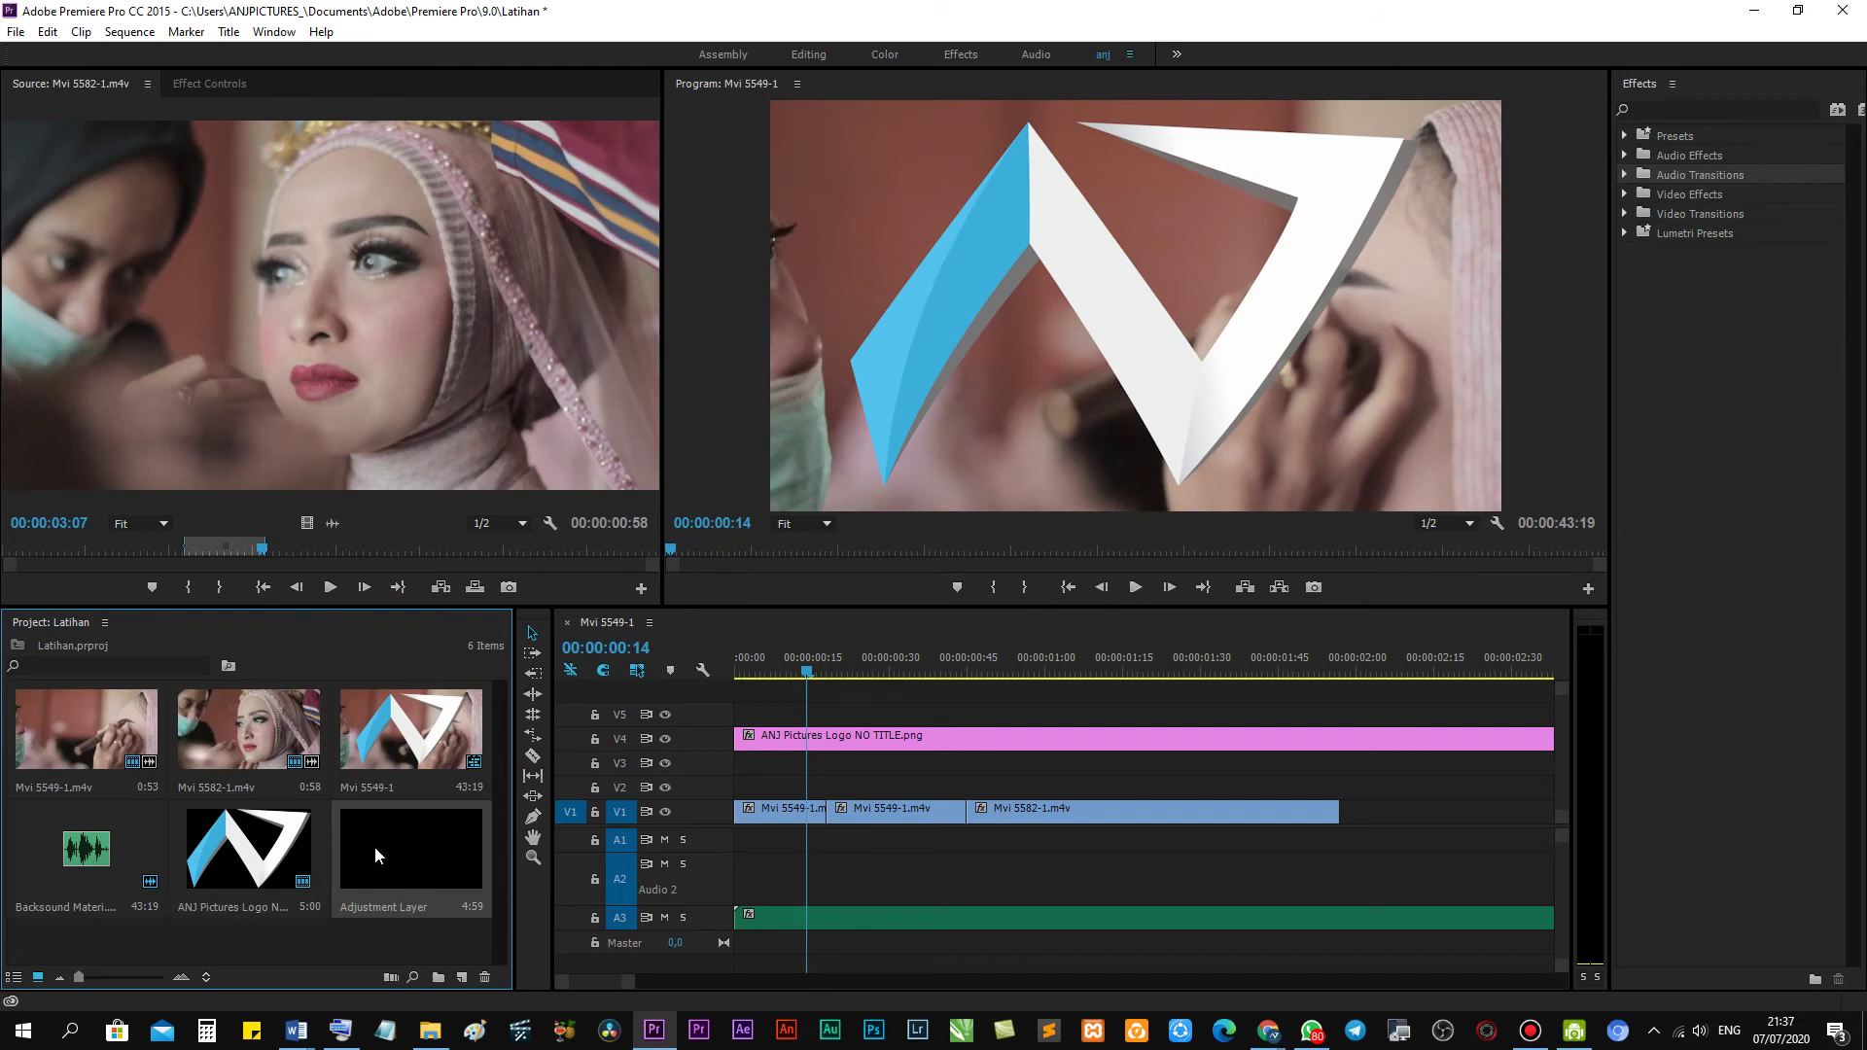
drag(389, 890, 737, 710)
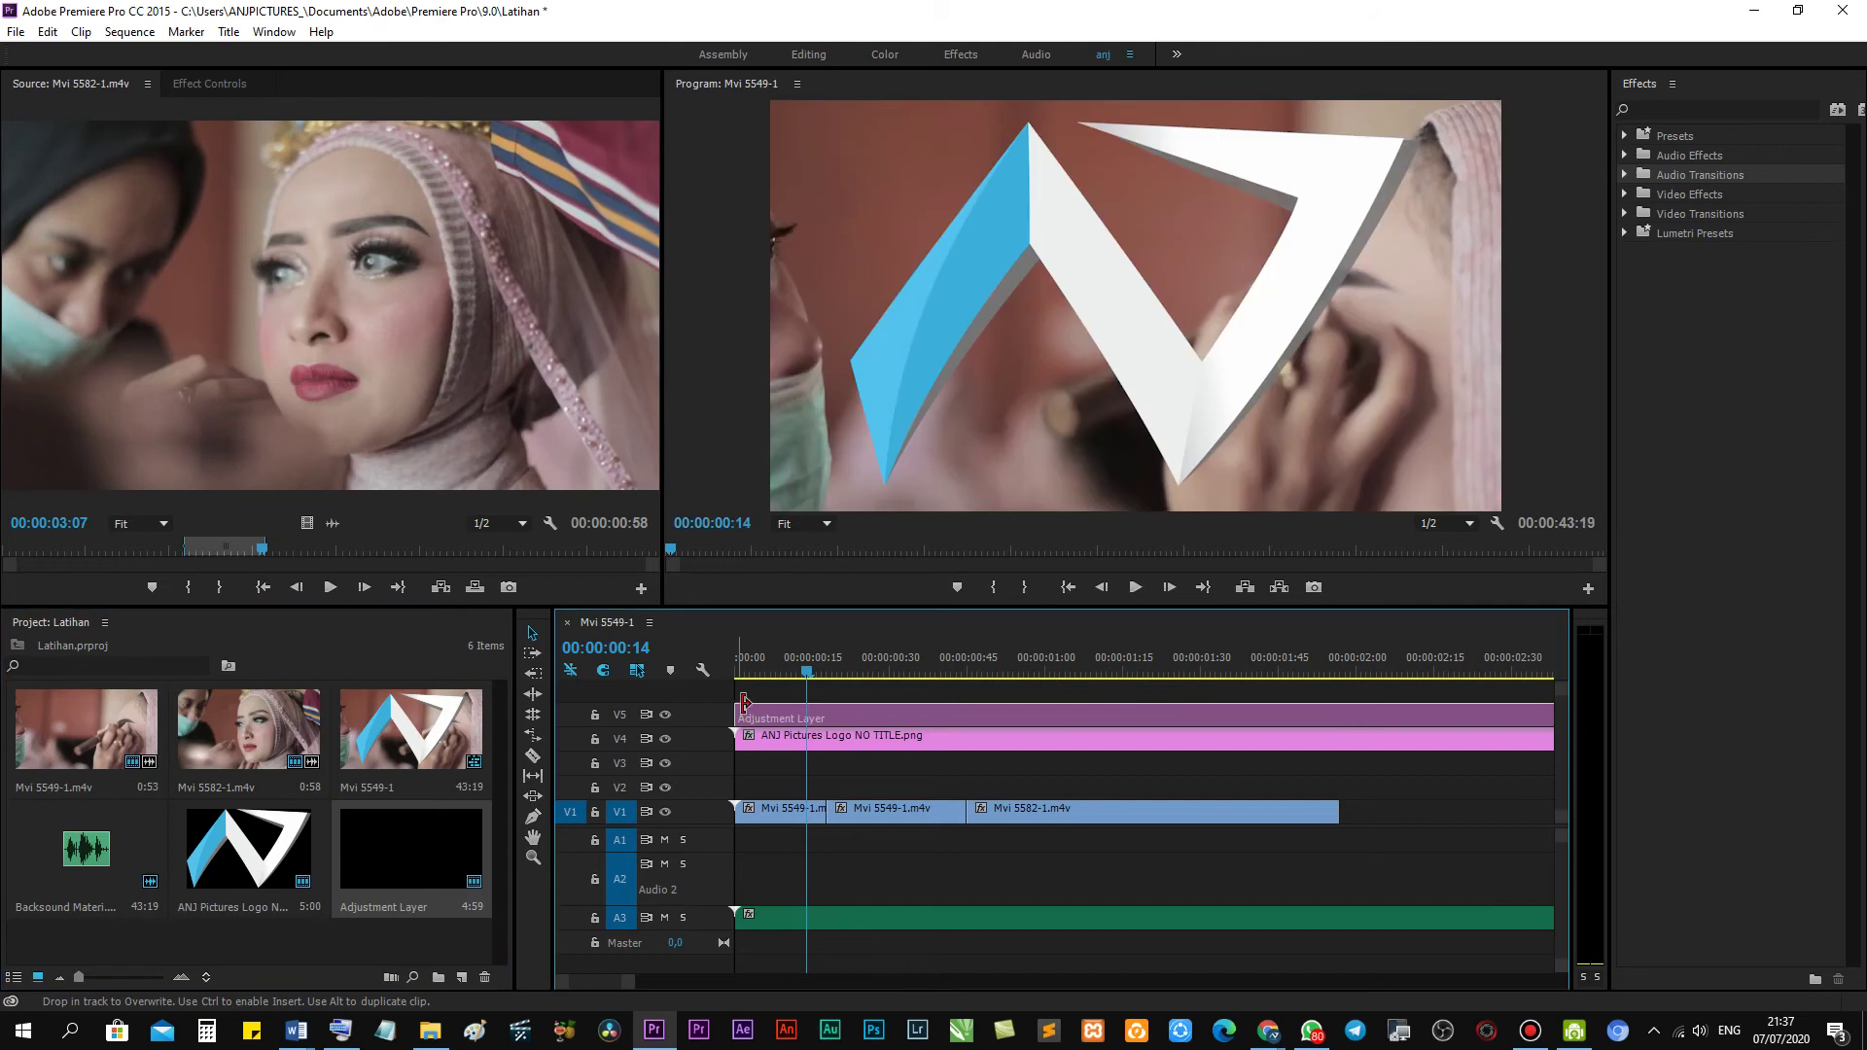
click(791, 713)
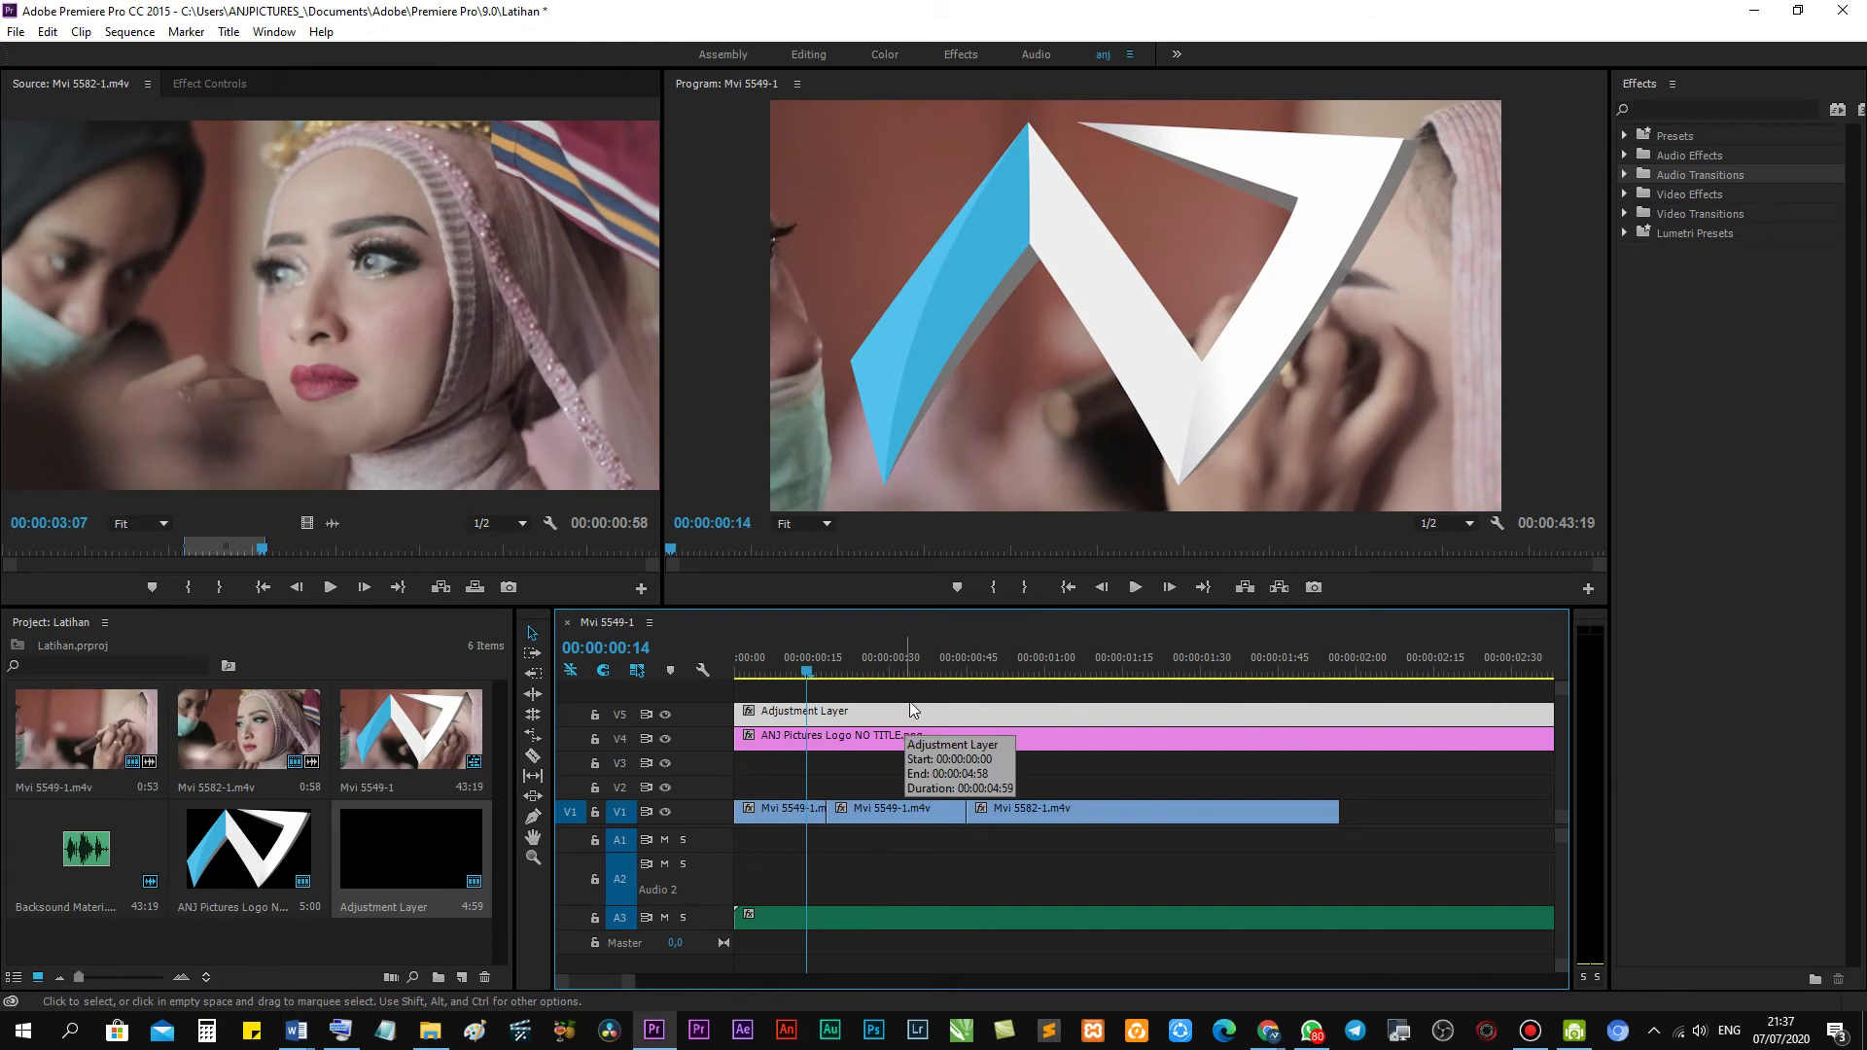
Select the makeup clips on V1 and the Adjustment Layer in turn.
click(784, 812)
click(854, 810)
click(1091, 813)
click(1401, 822)
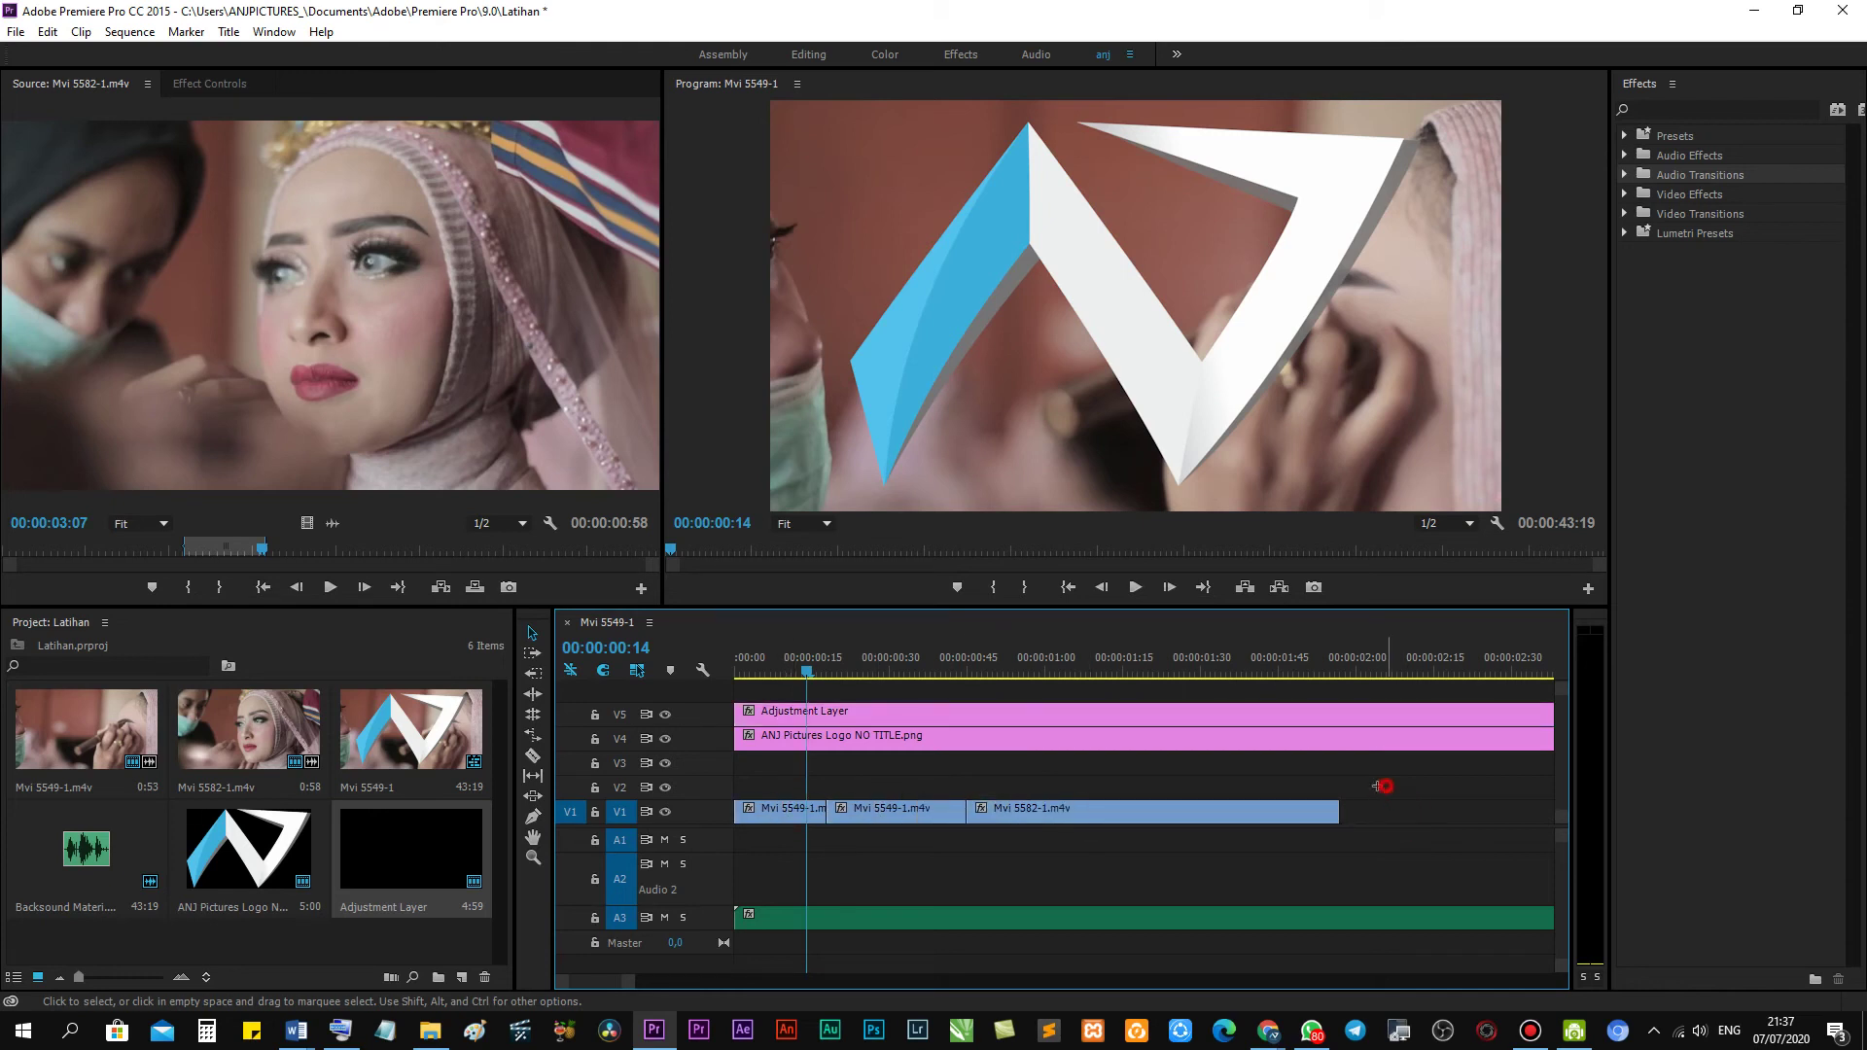
drag(1386, 785, 743, 835)
click(806, 720)
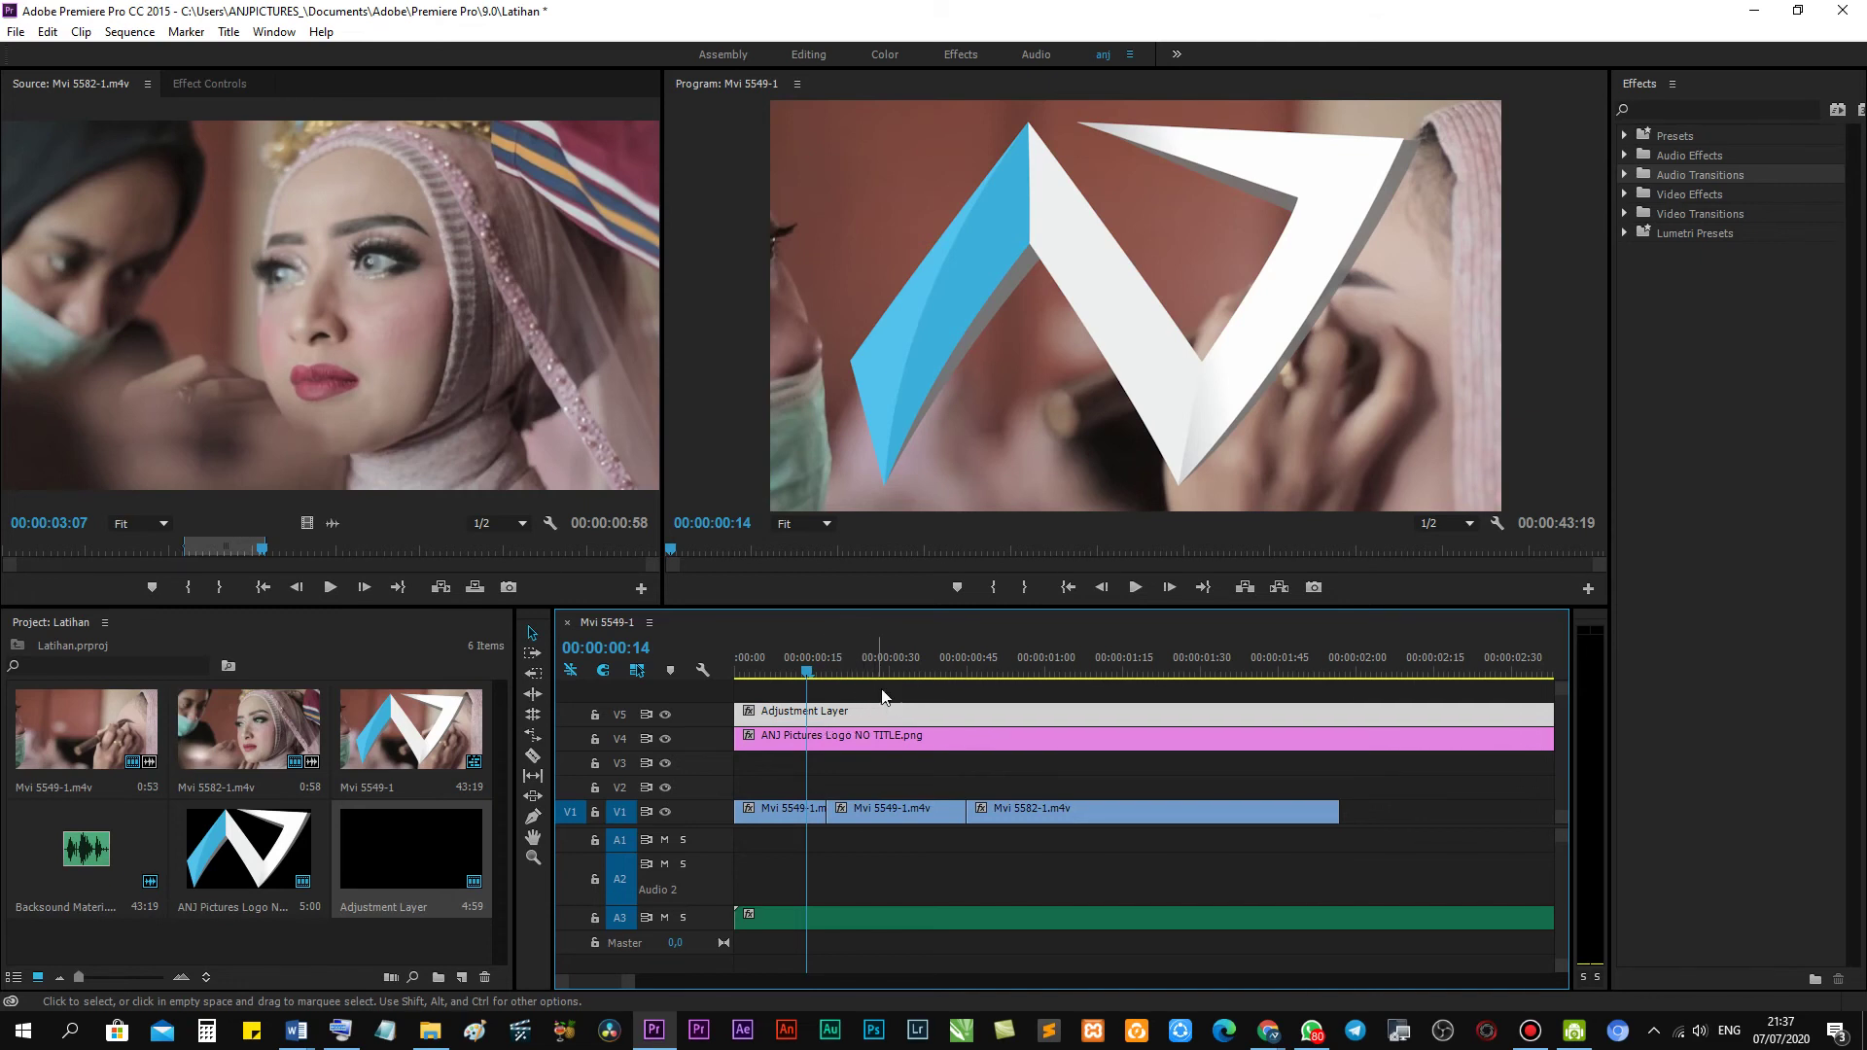
click(882, 715)
click(906, 815)
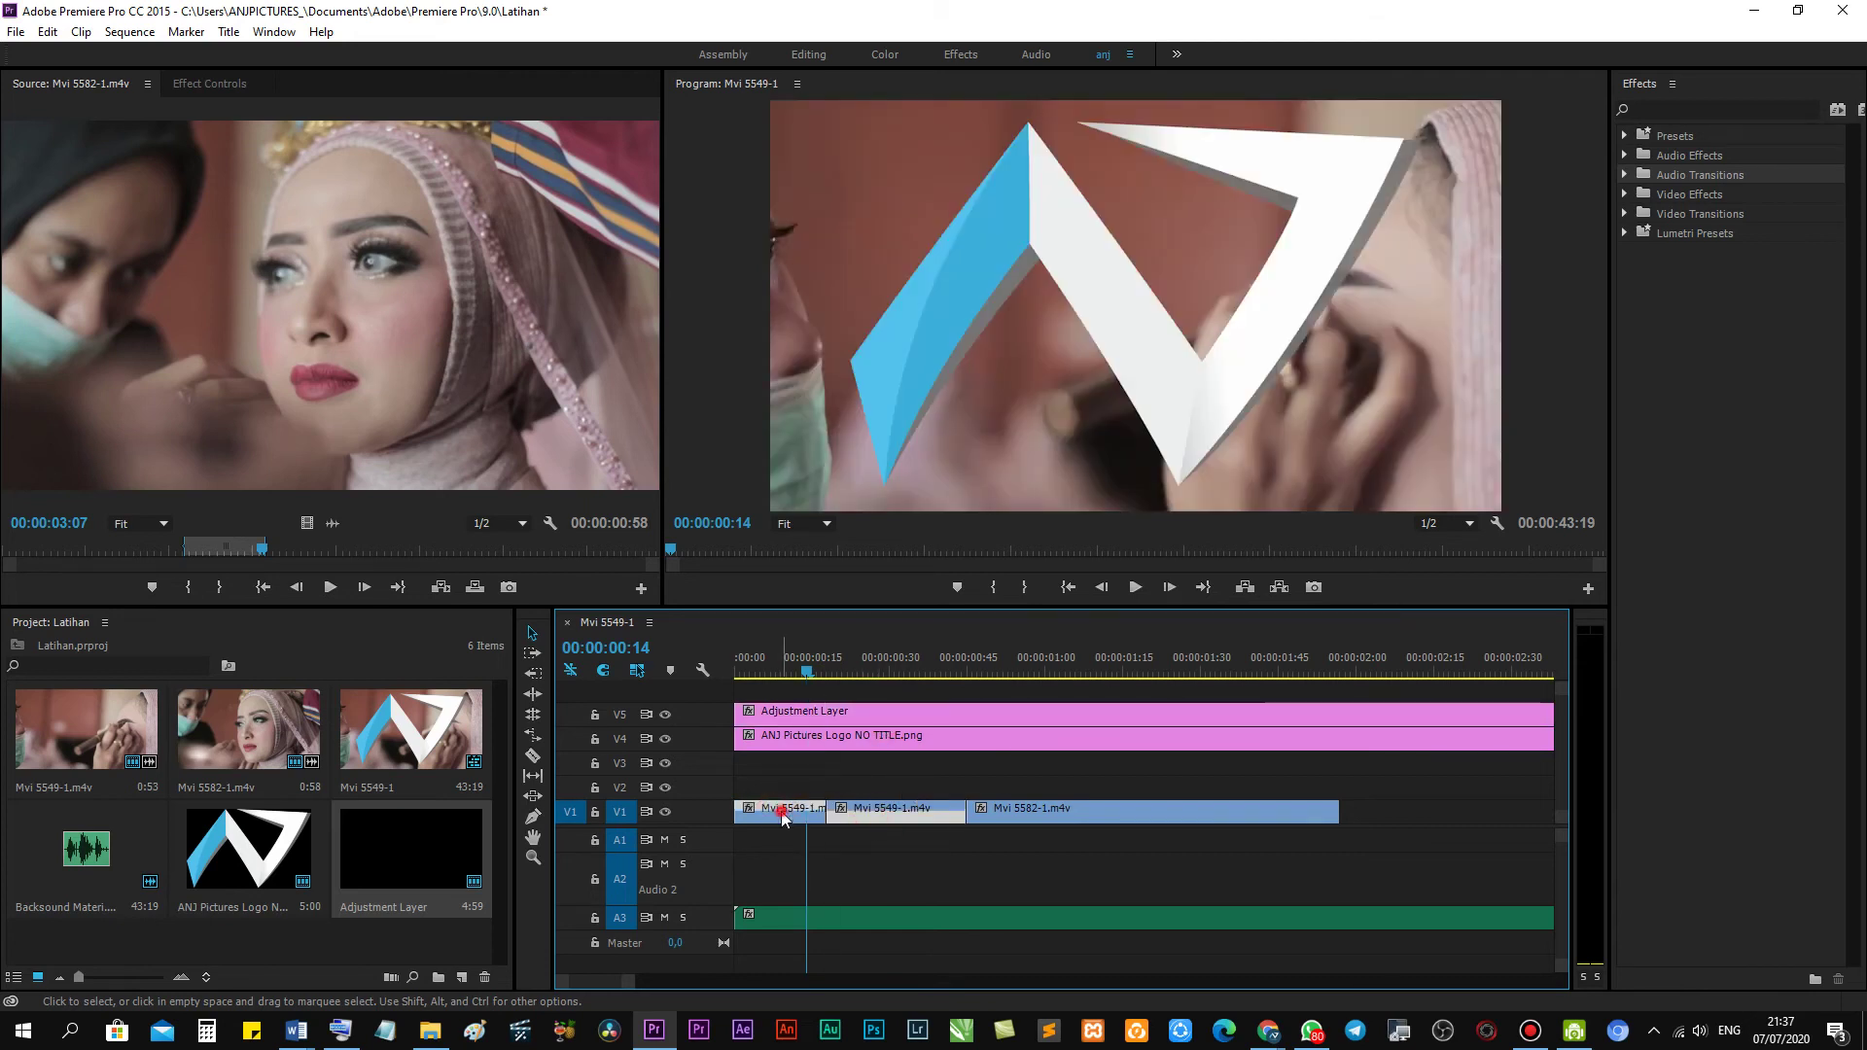
click(1018, 813)
click(913, 813)
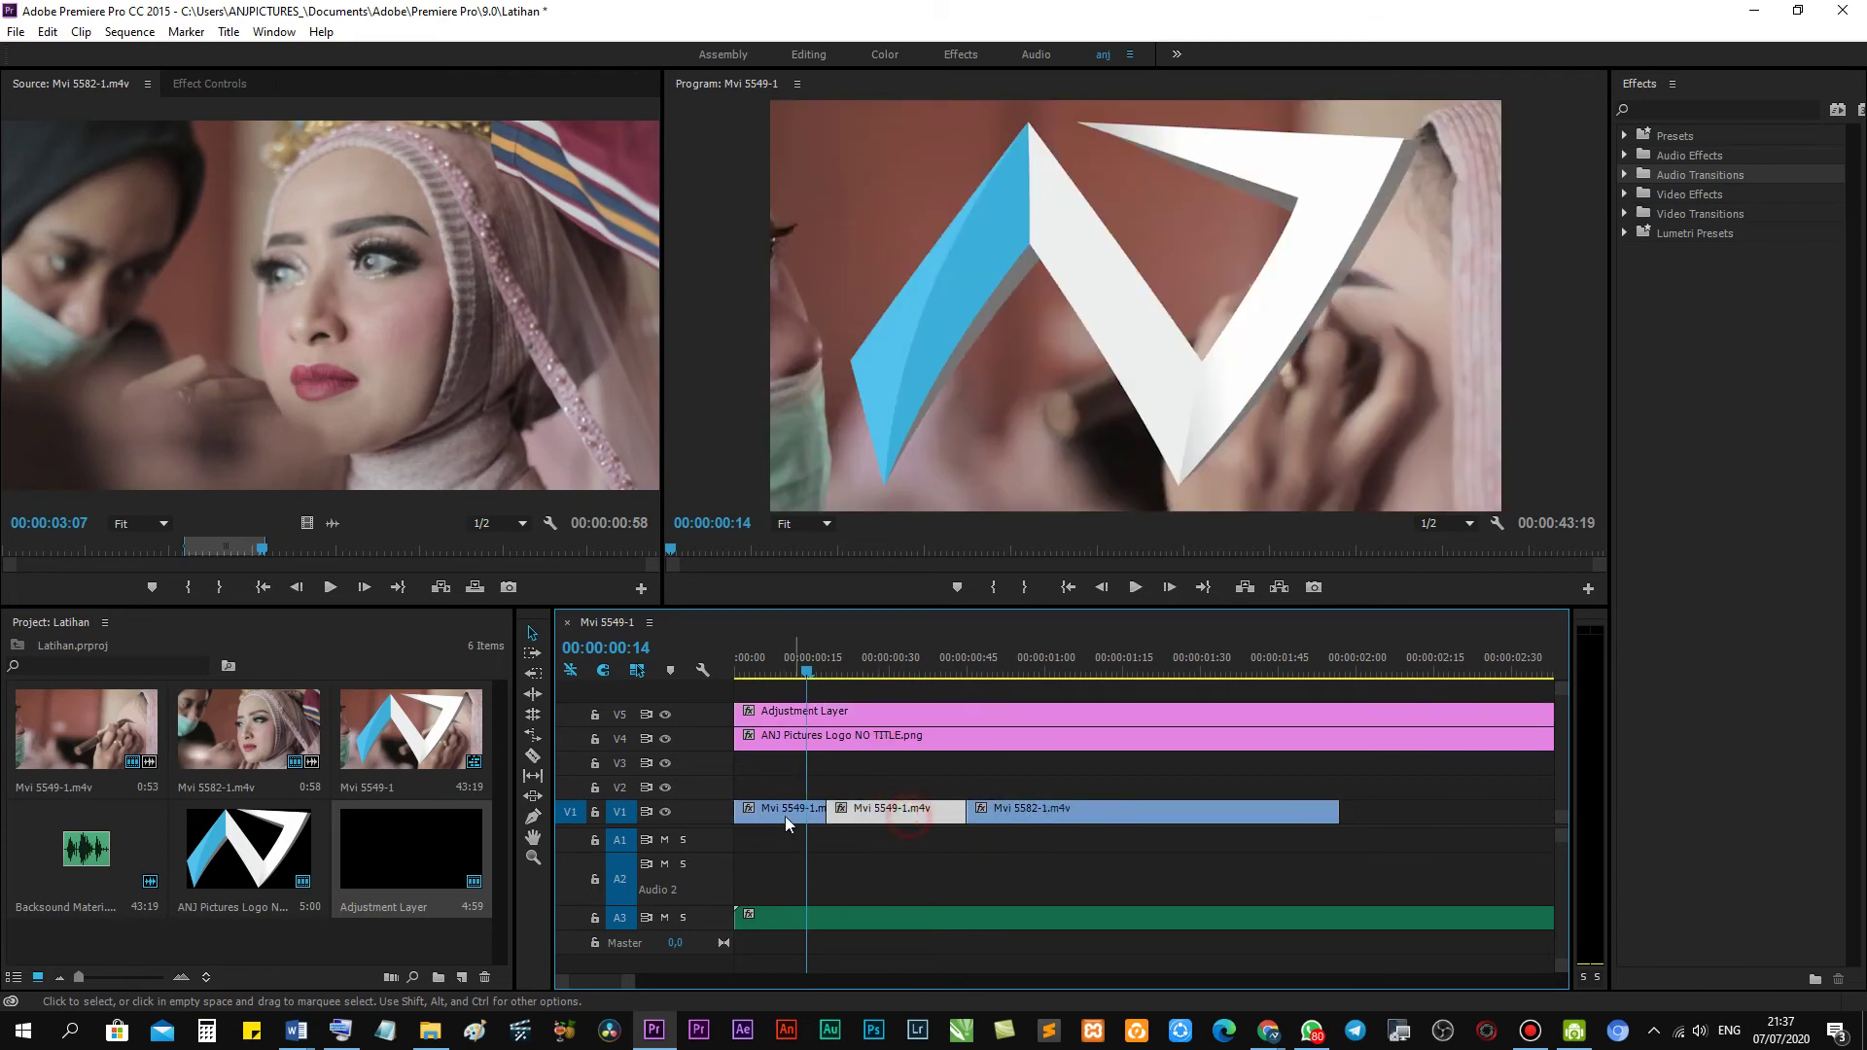
click(799, 813)
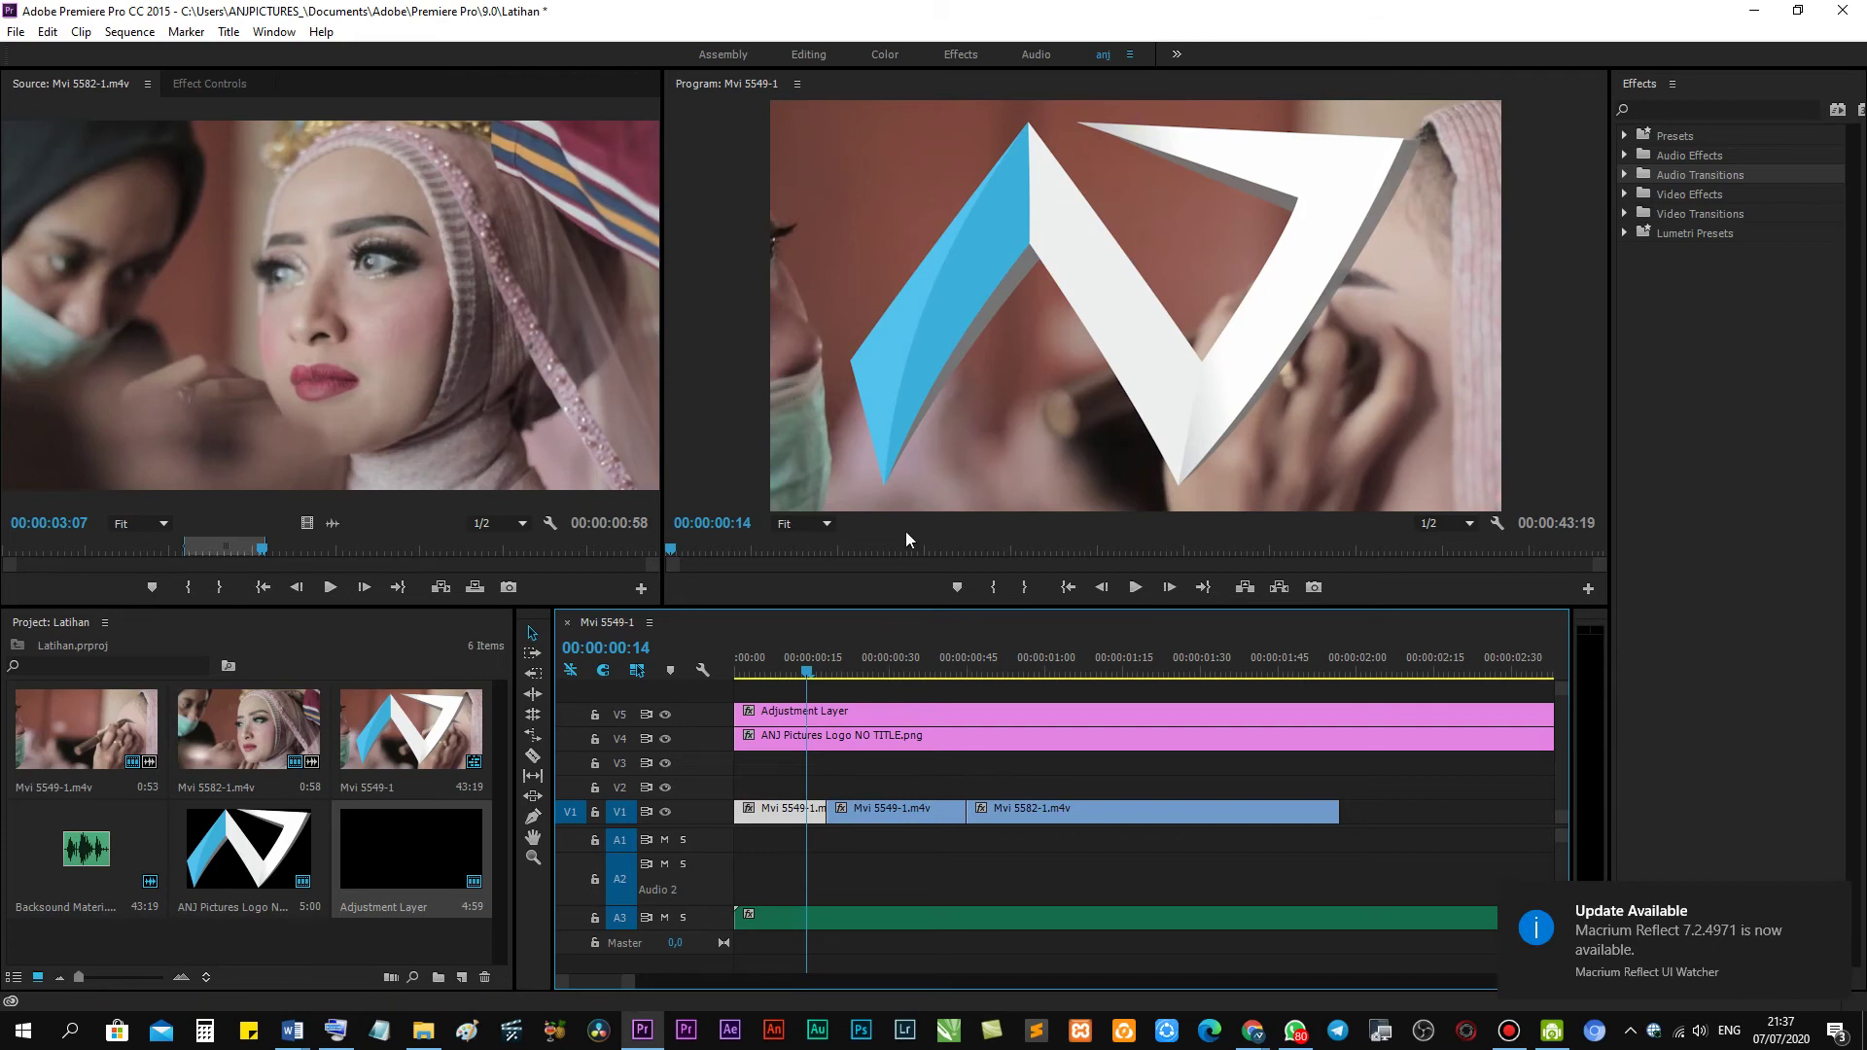
Delete the Adjustment Layer clip from V5, leaving the logo on V4.
click(835, 719)
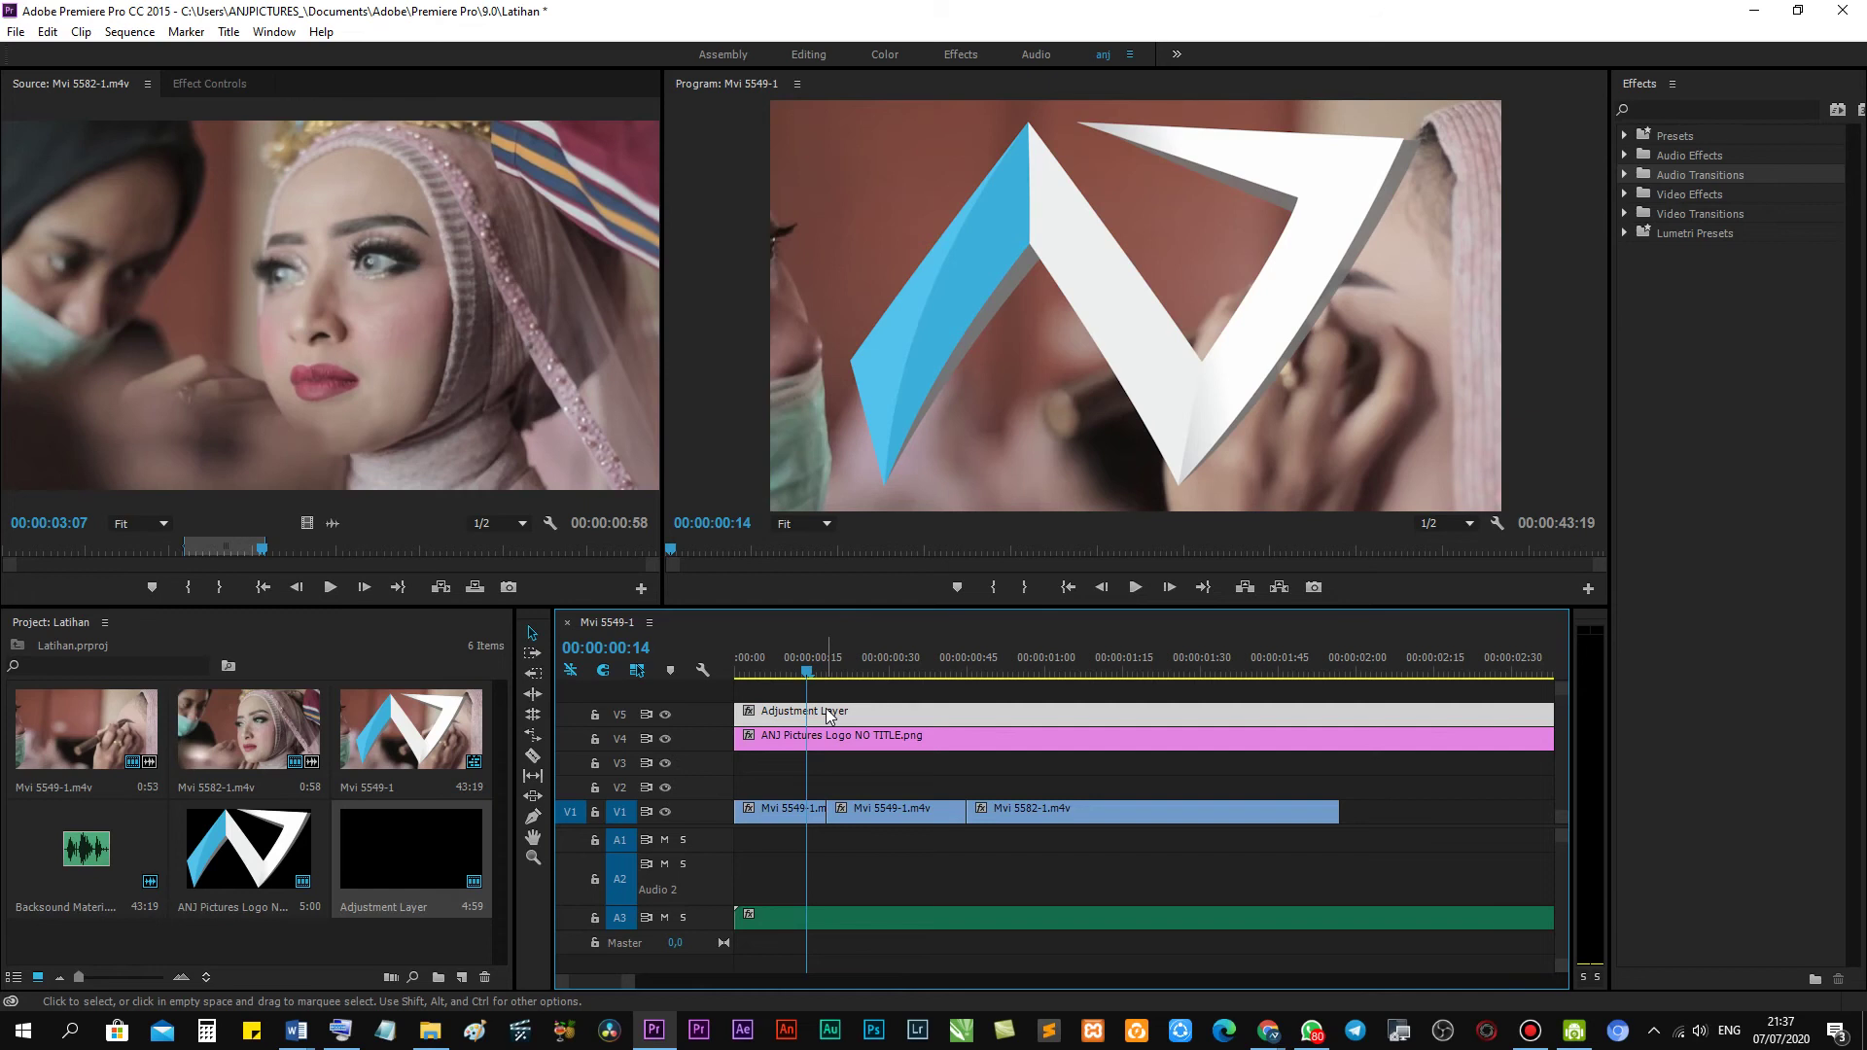
key(Delete)
click(887, 736)
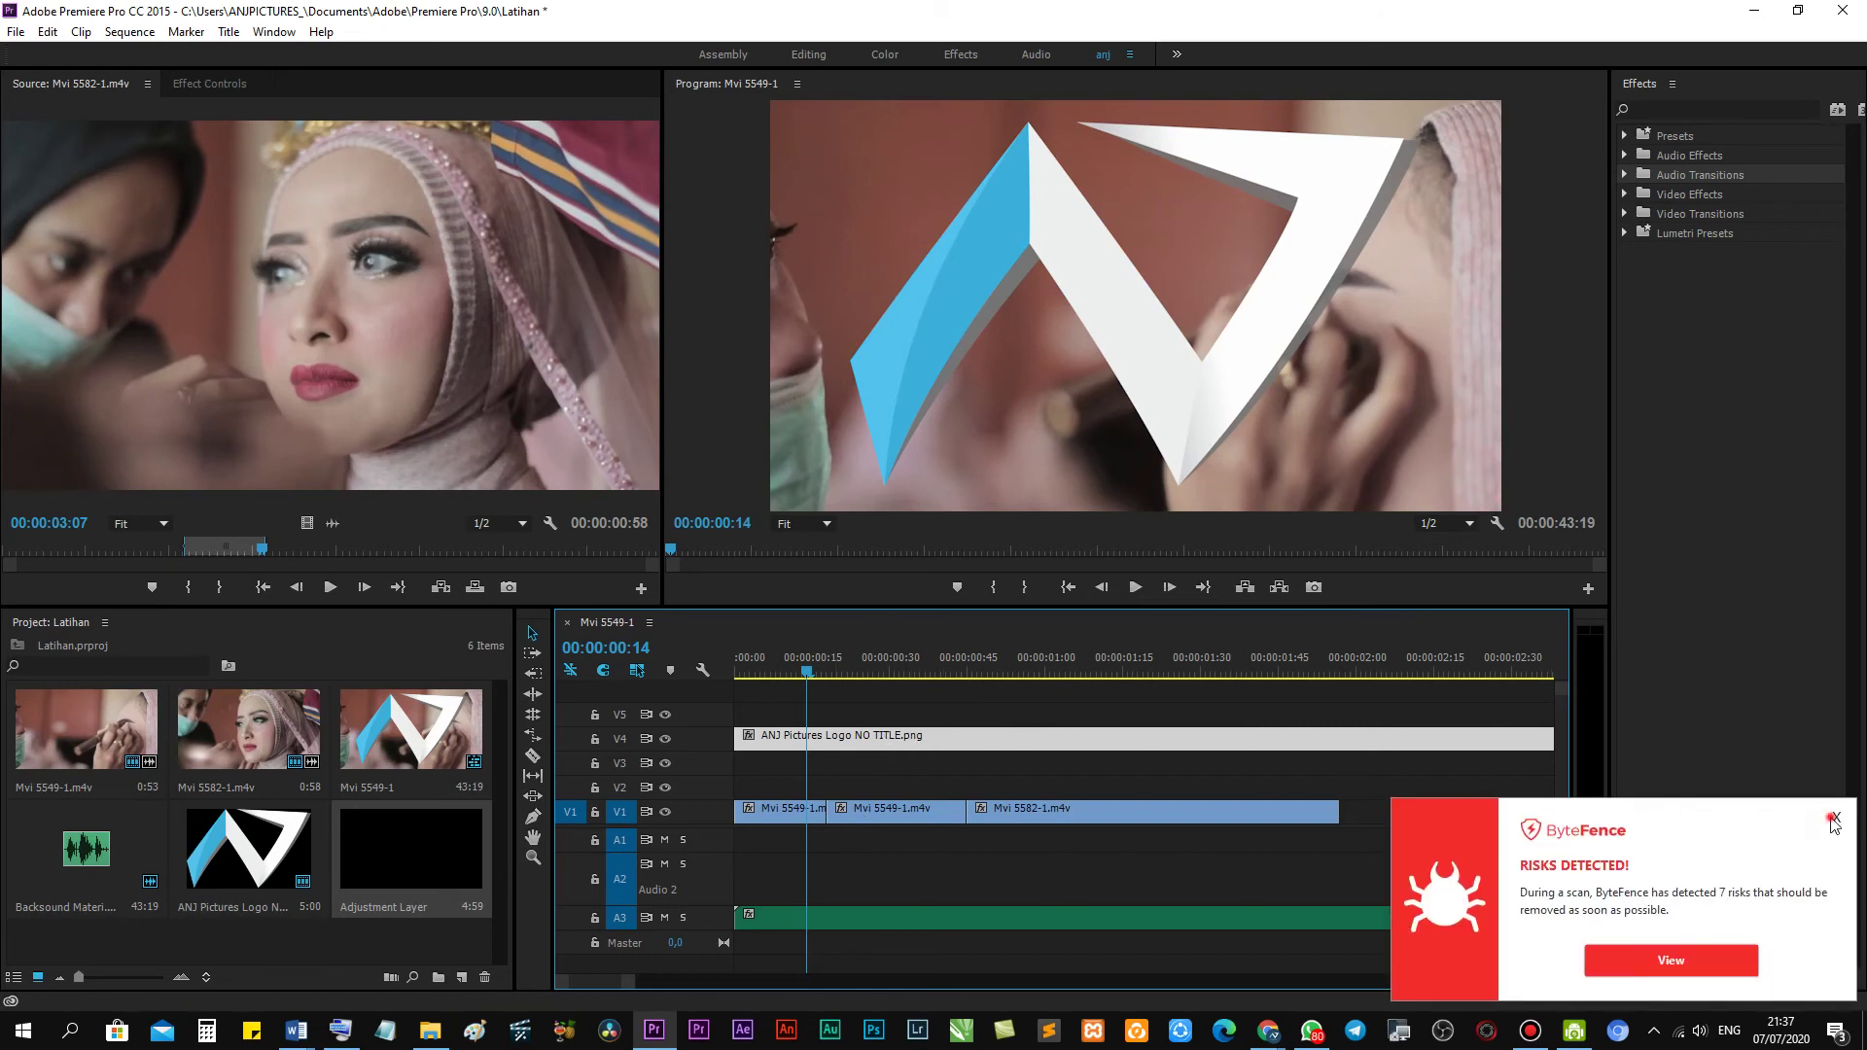
Dismiss the security warning and expand the logo's Motion and Opacity properties in Effect Controls.
click(1836, 817)
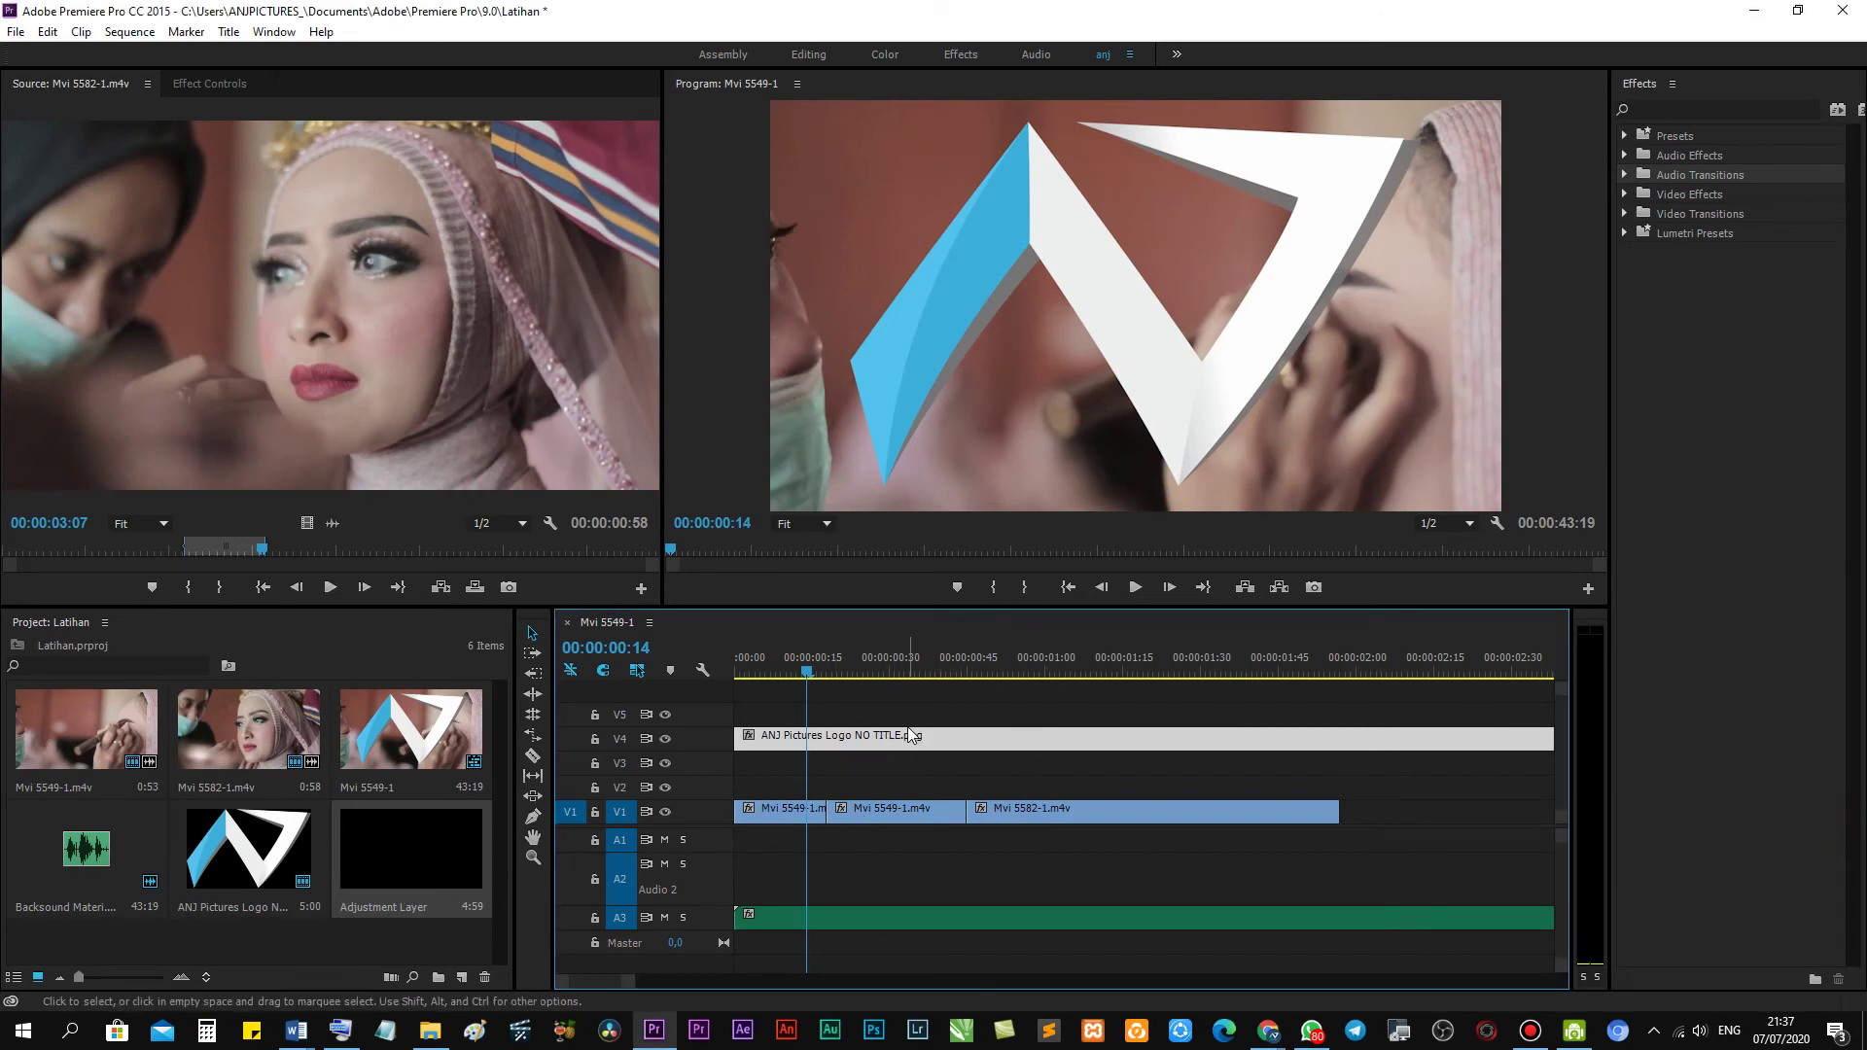
click(214, 86)
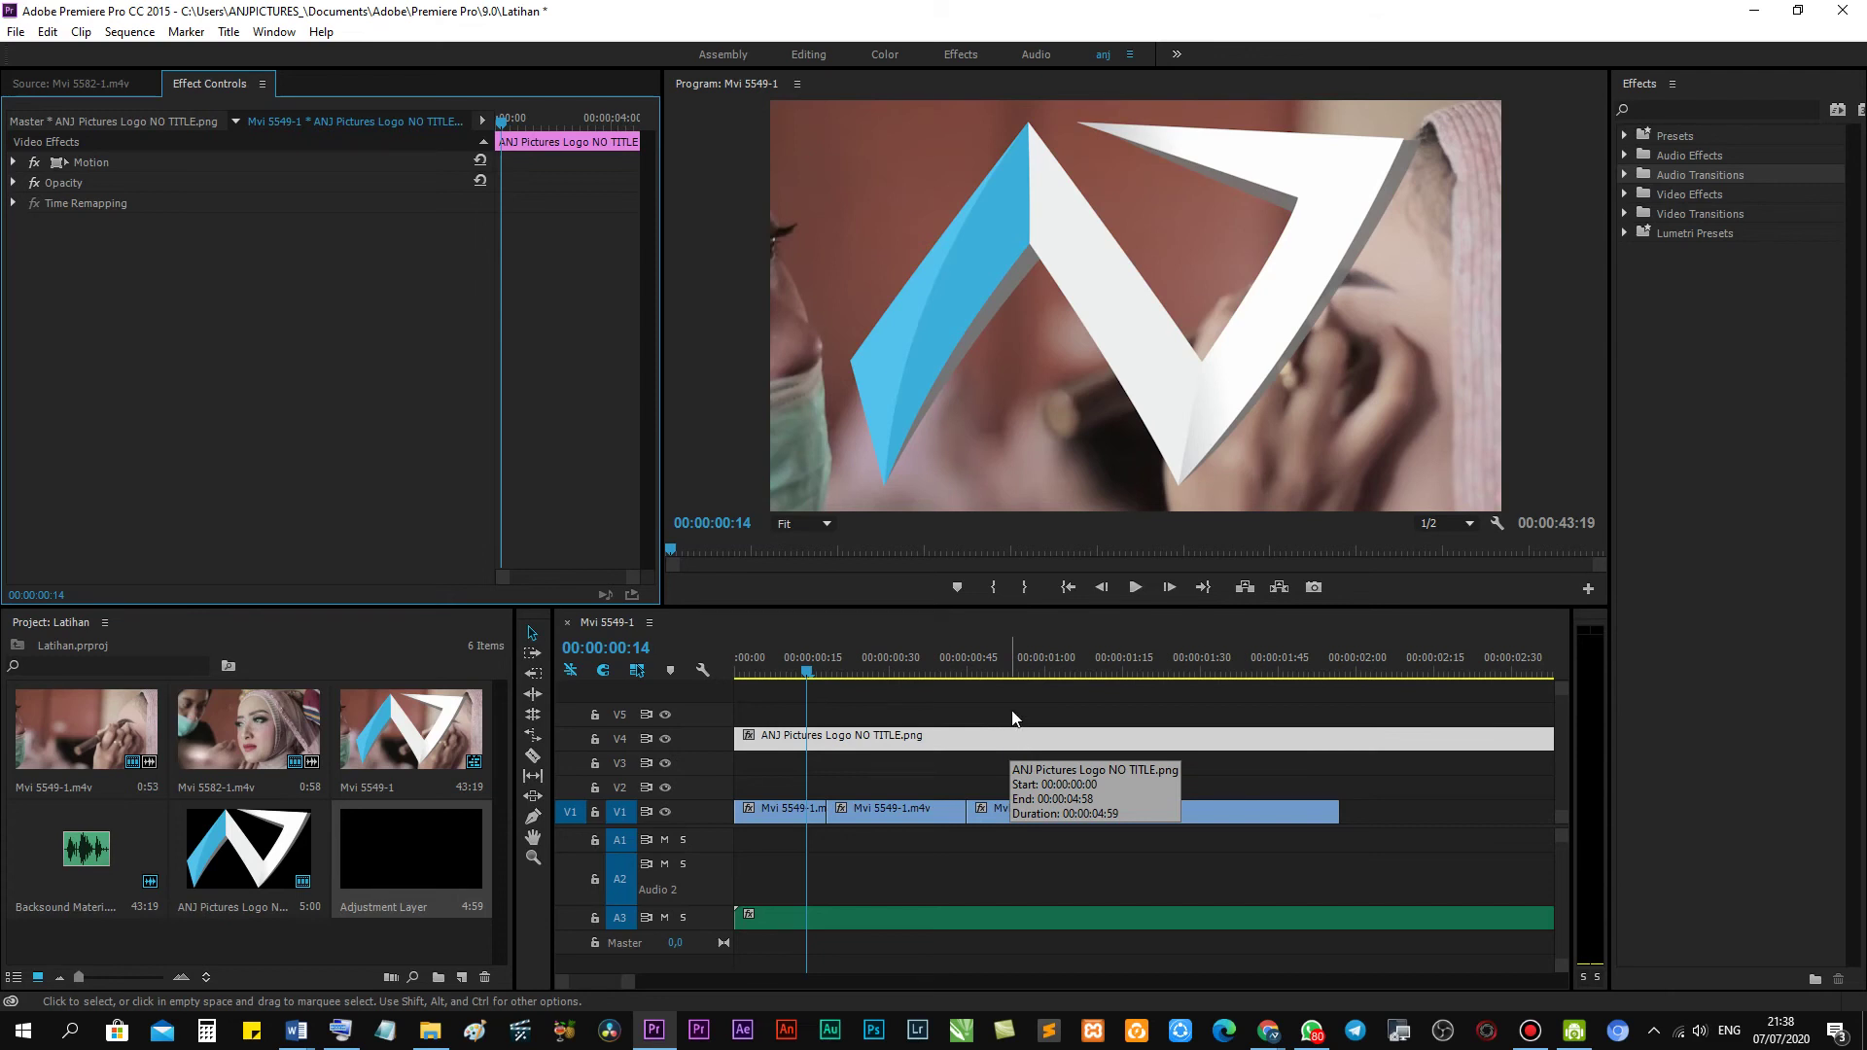
click(15, 164)
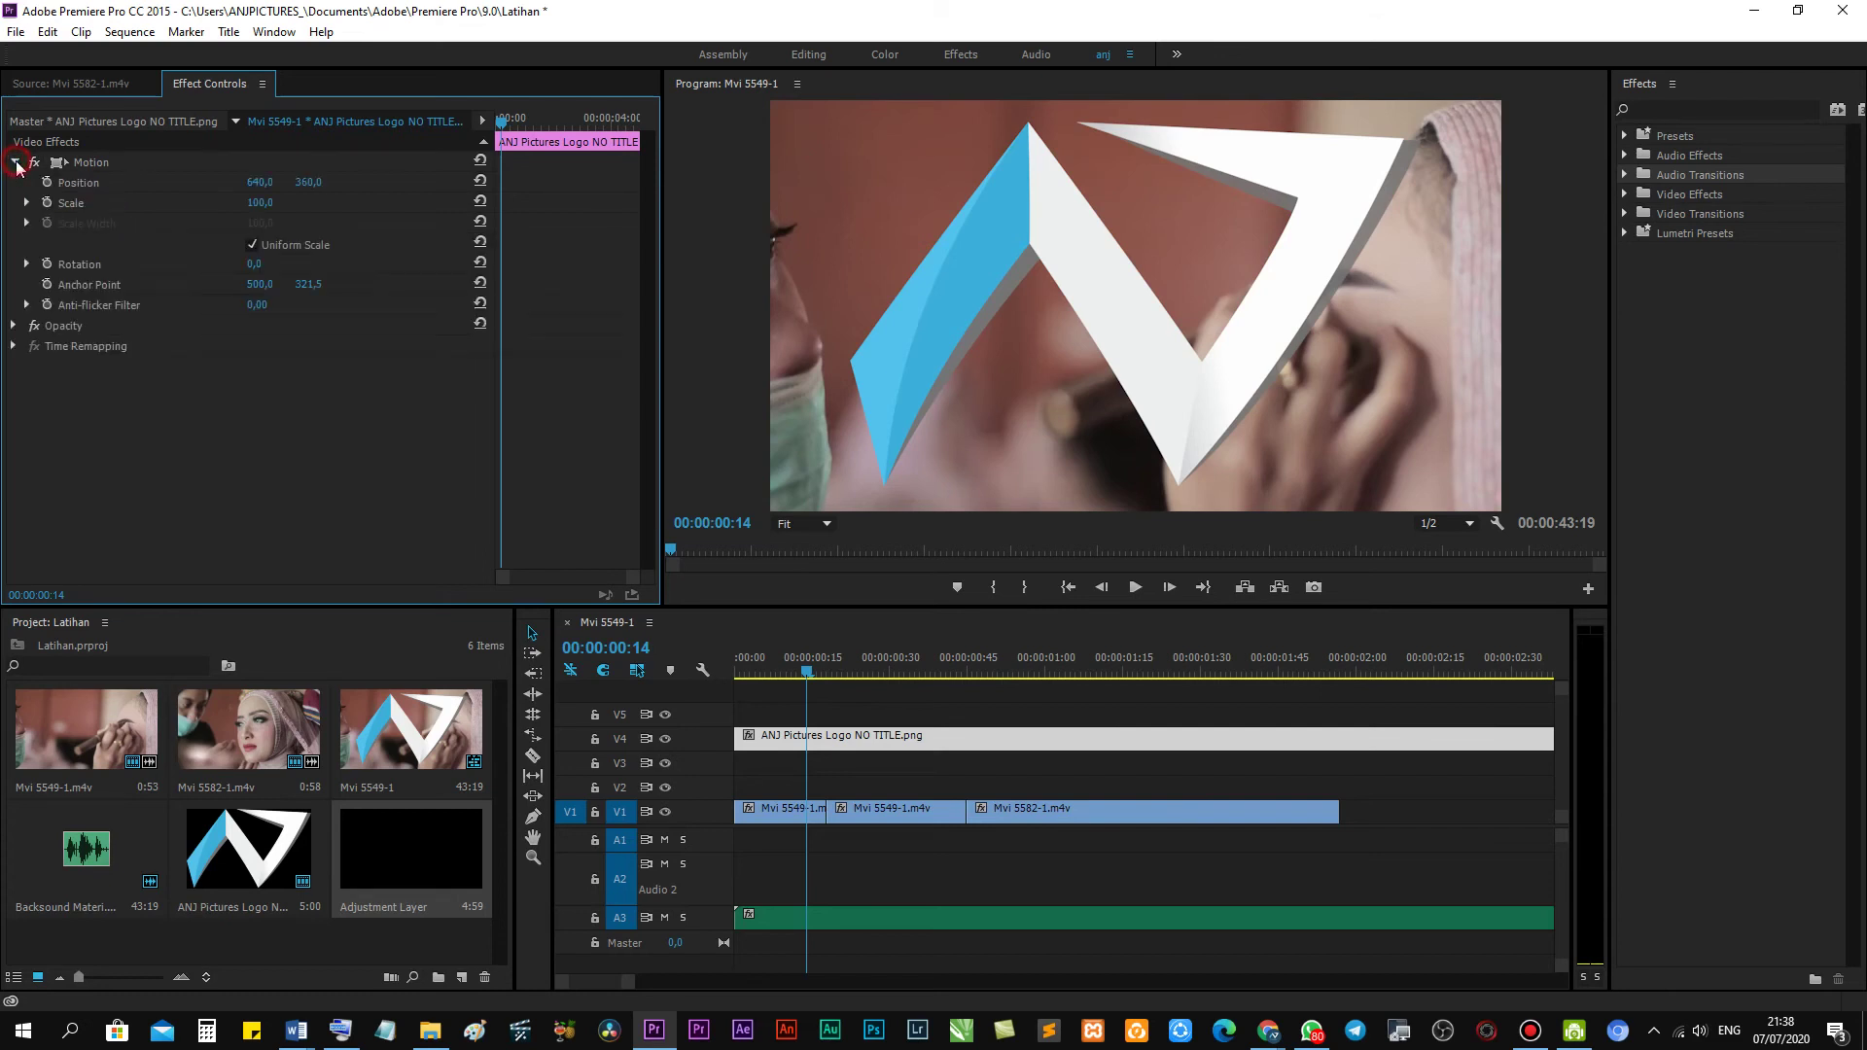
click(10, 326)
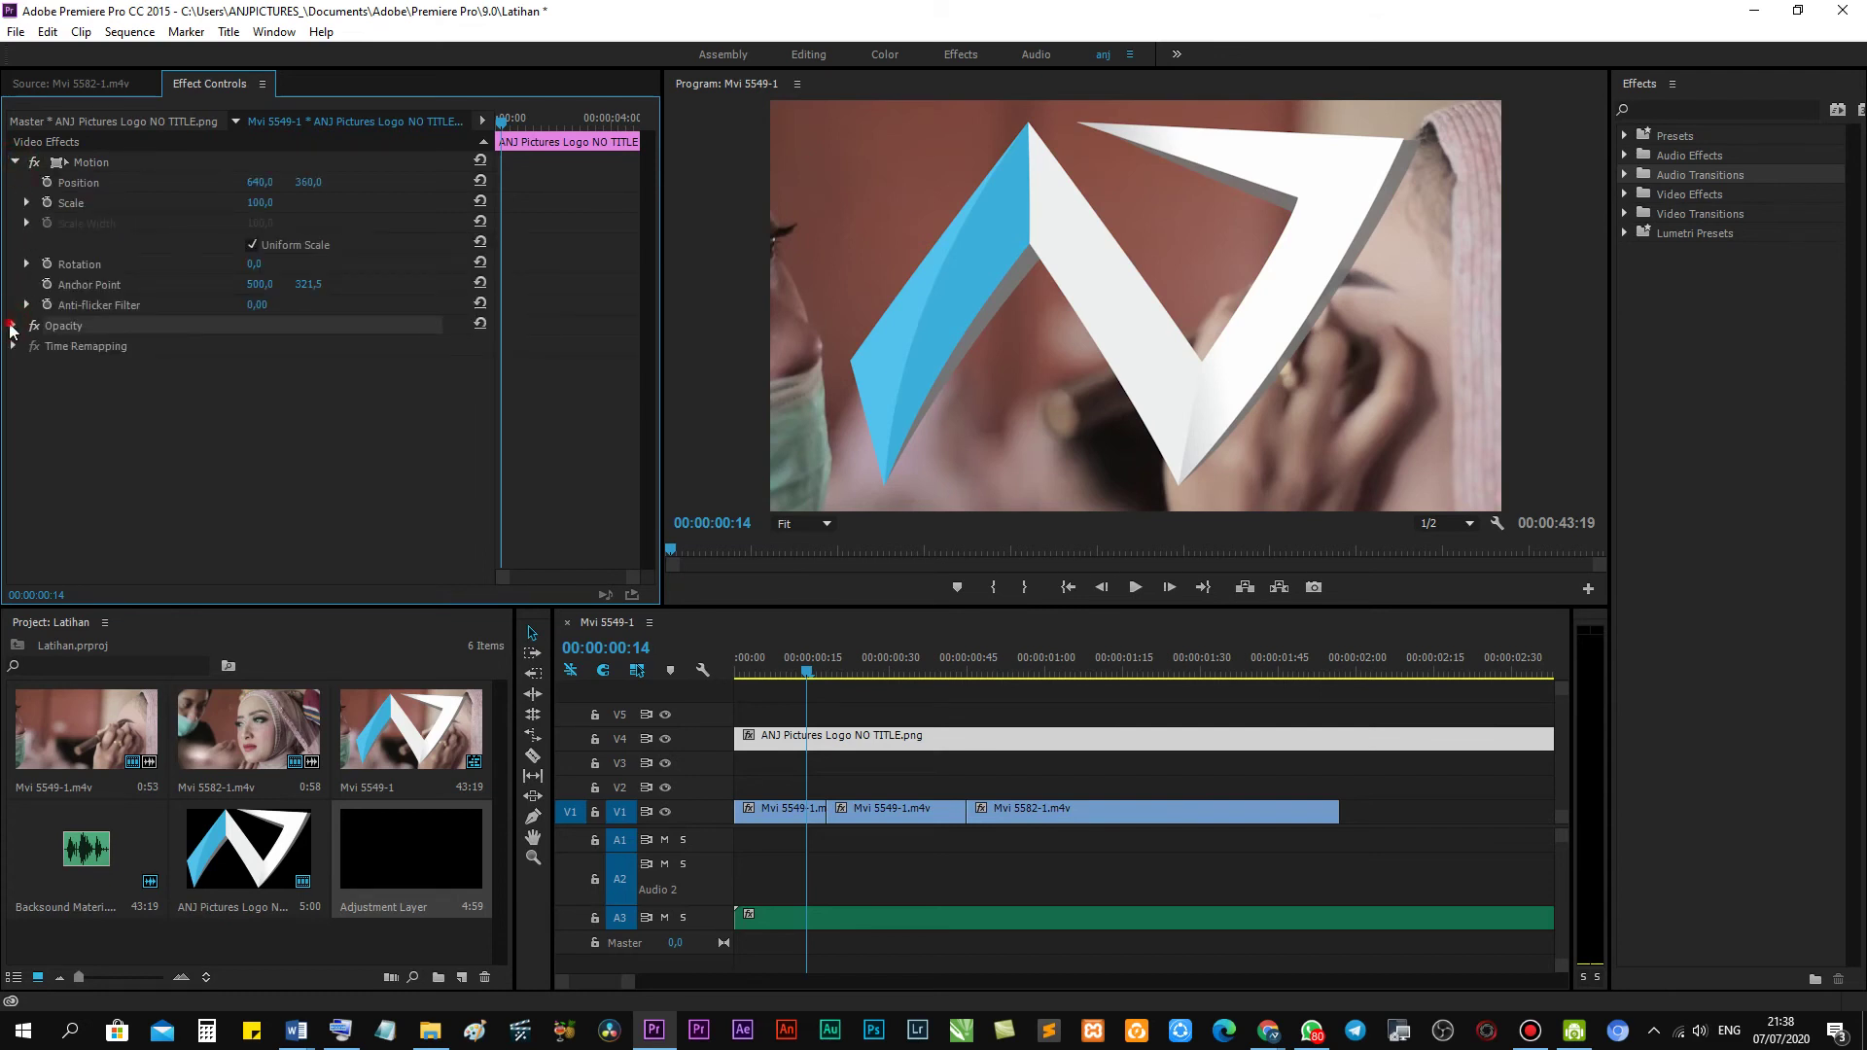
click(14, 327)
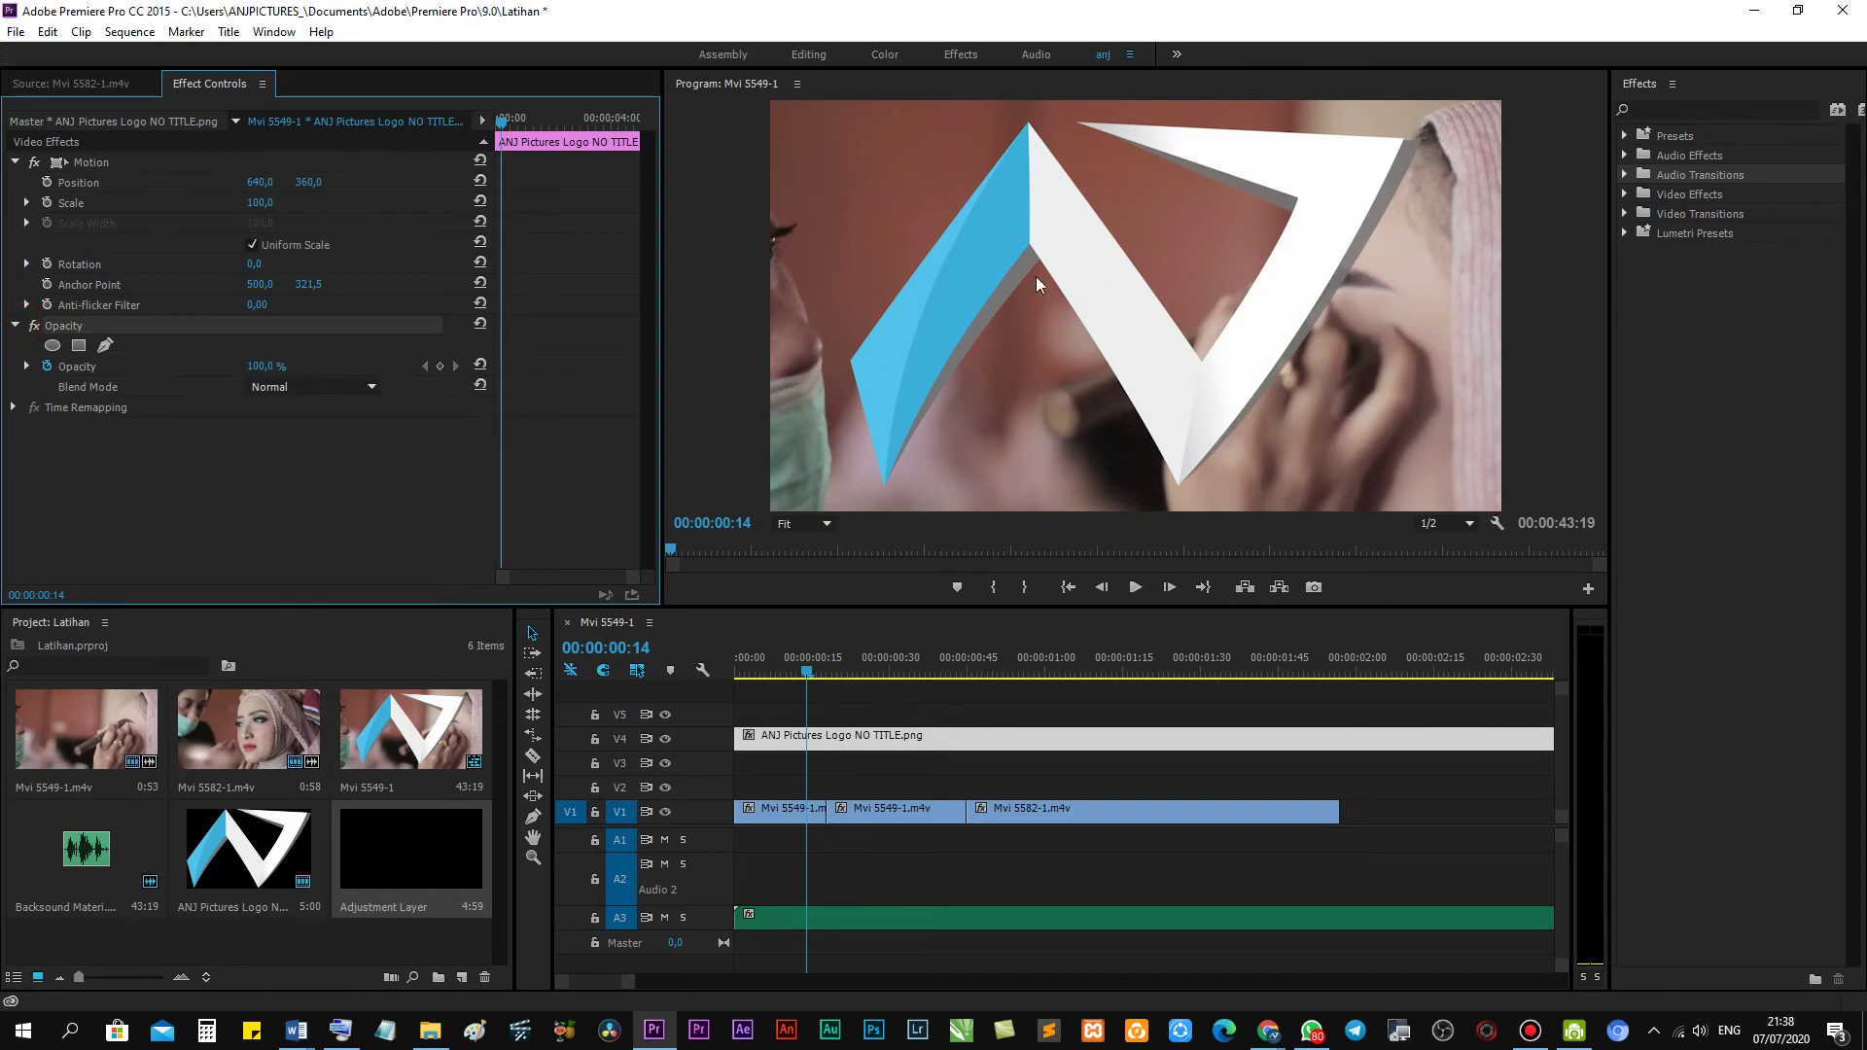
click(851, 747)
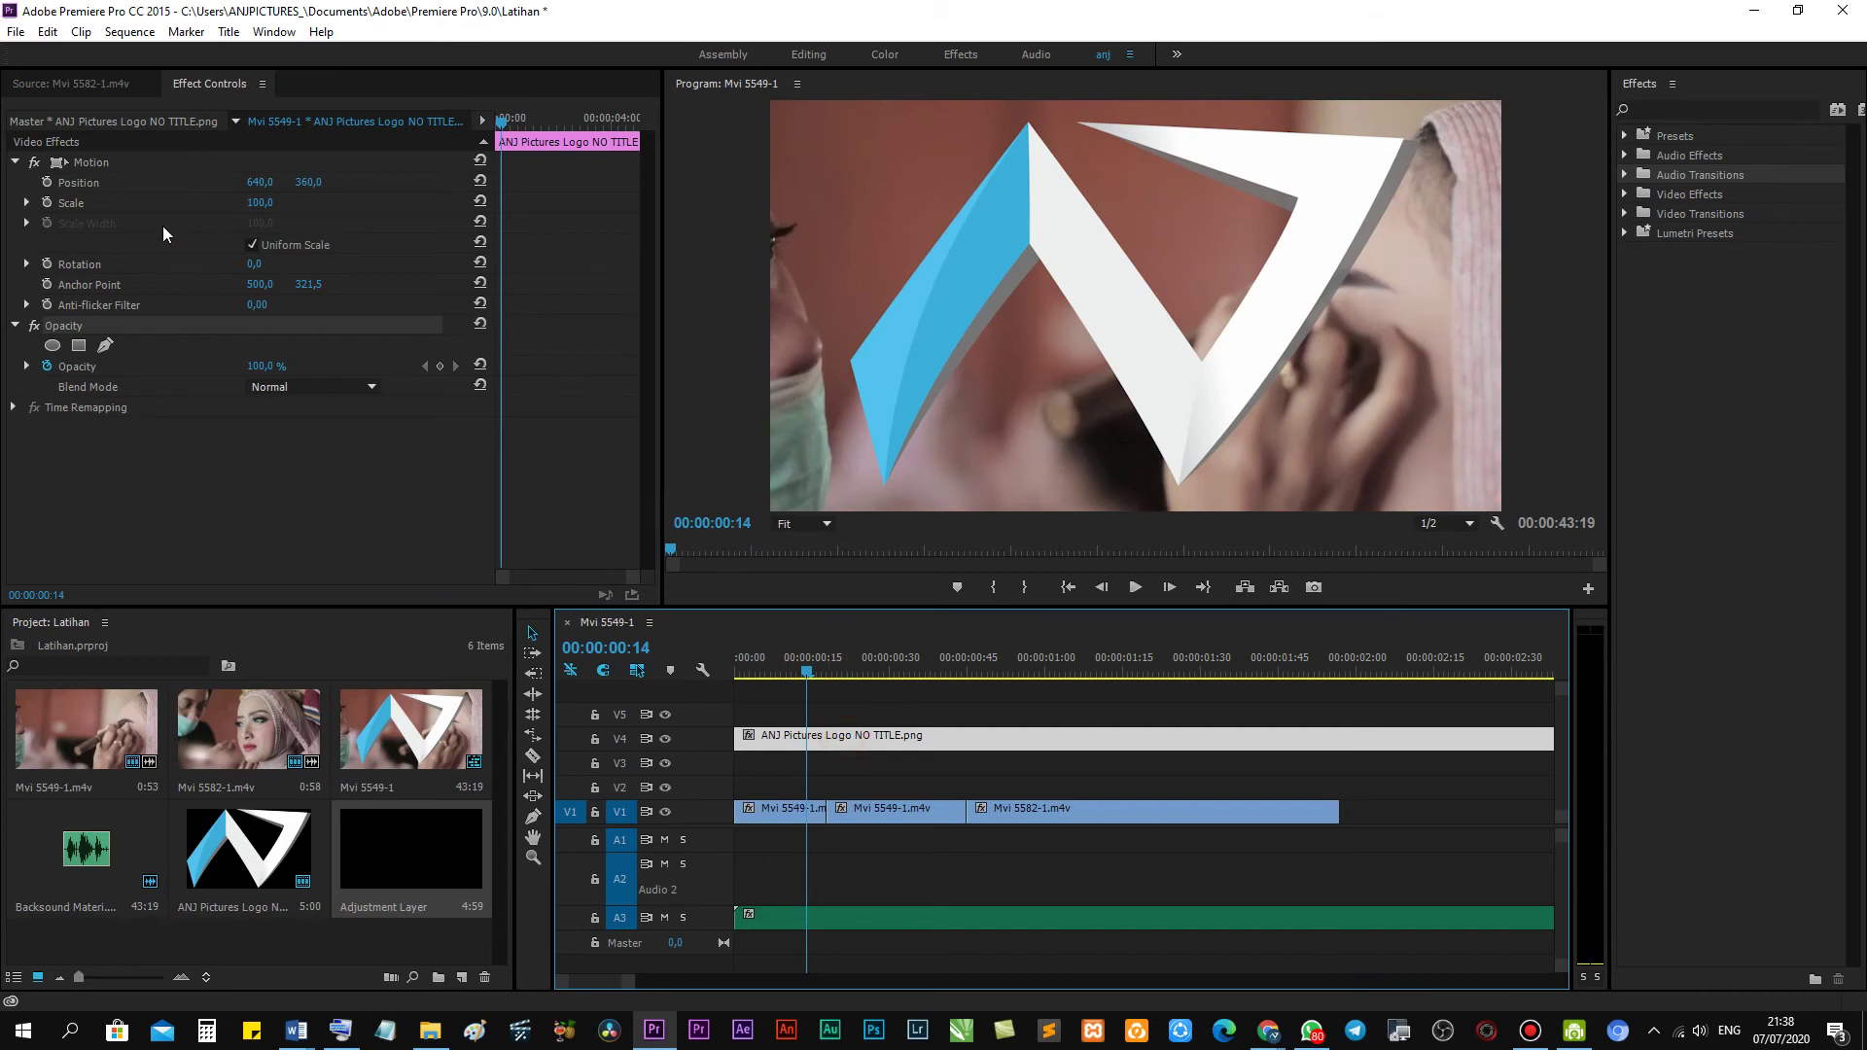
Scrub the logo's Scale down and drag its Position toward the top-left corner.
click(267, 214)
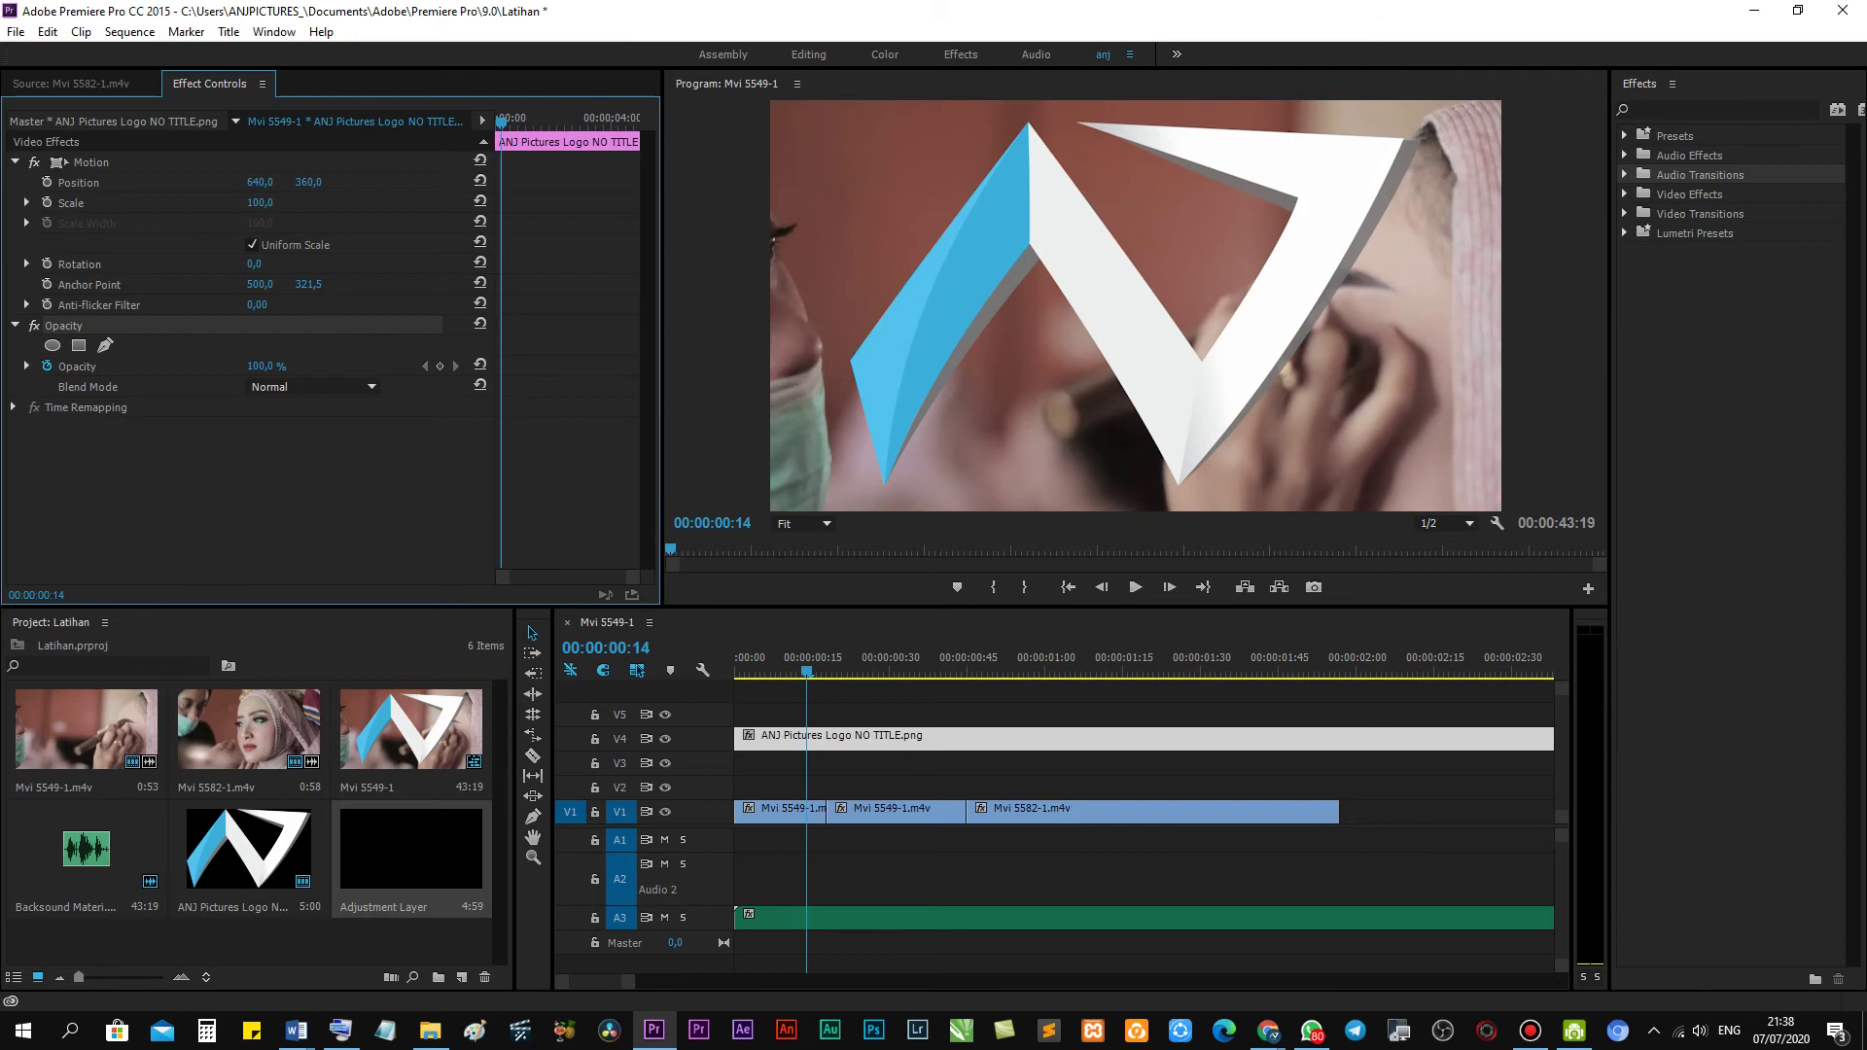
drag(257, 202, 173, 202)
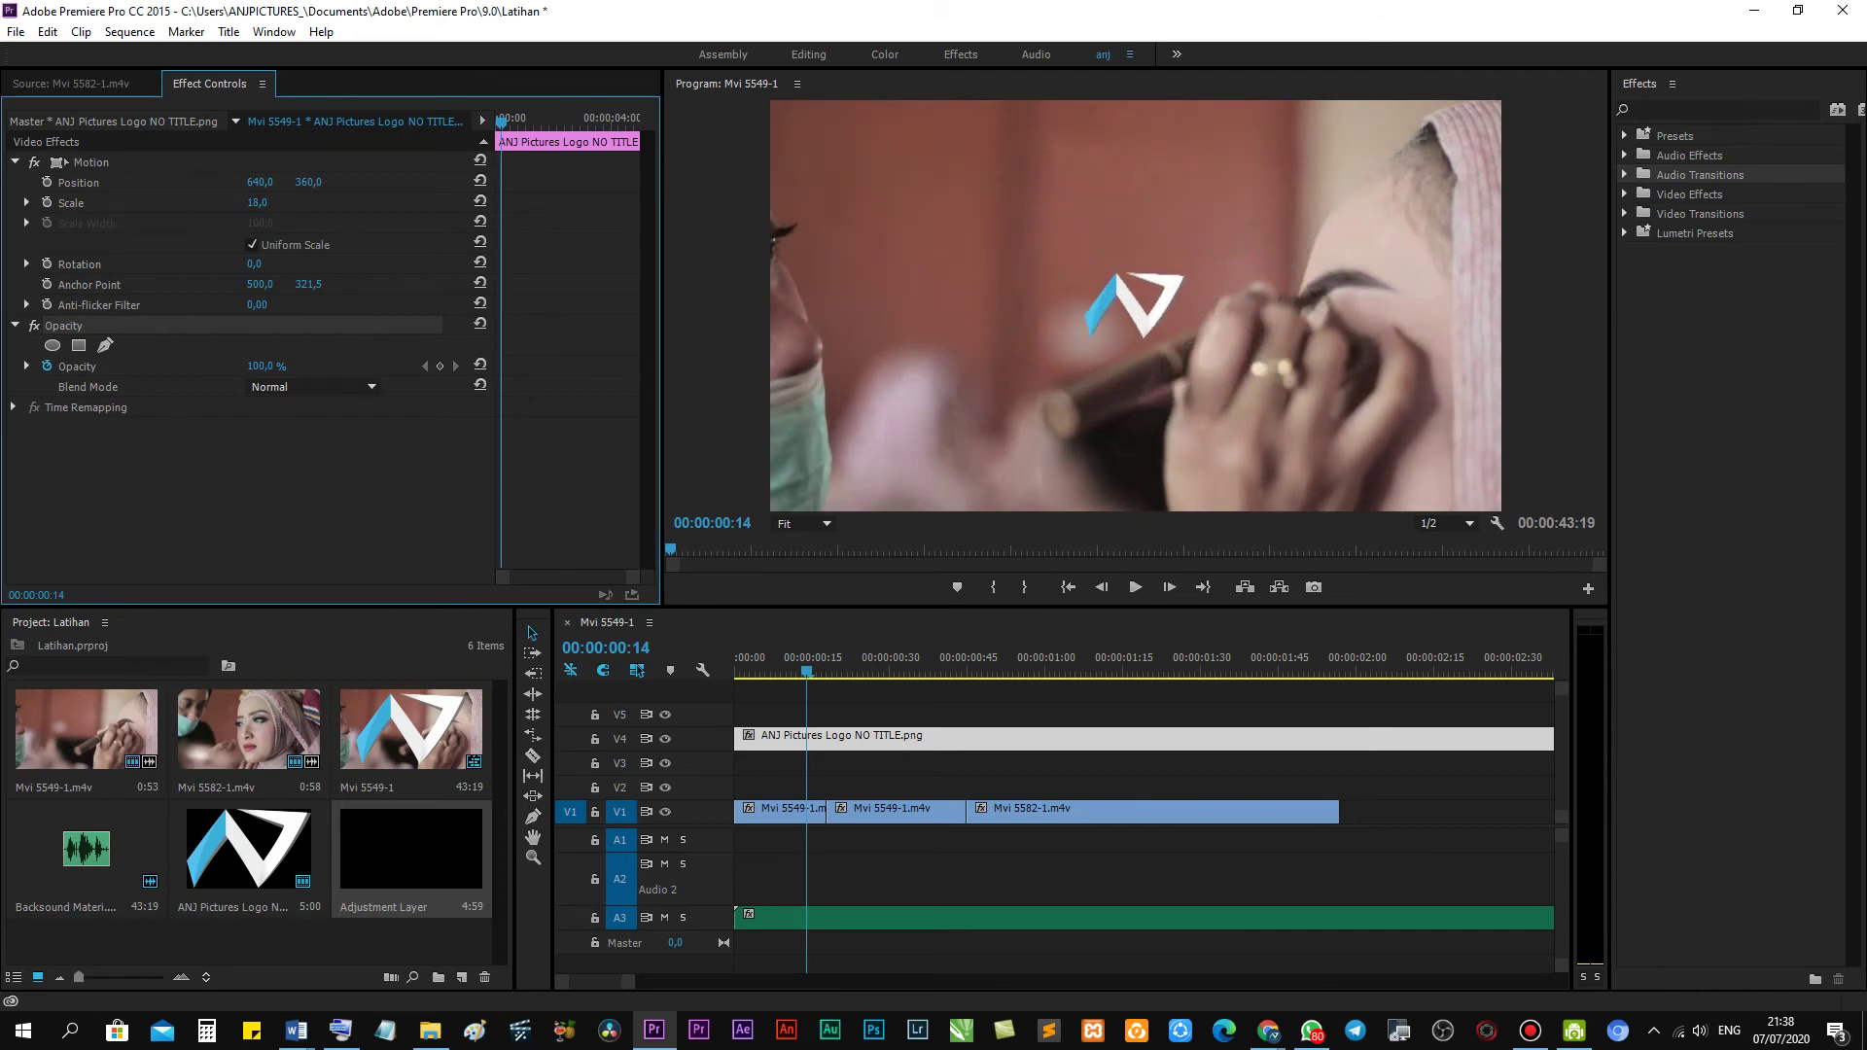
drag(173, 202, 175, 202)
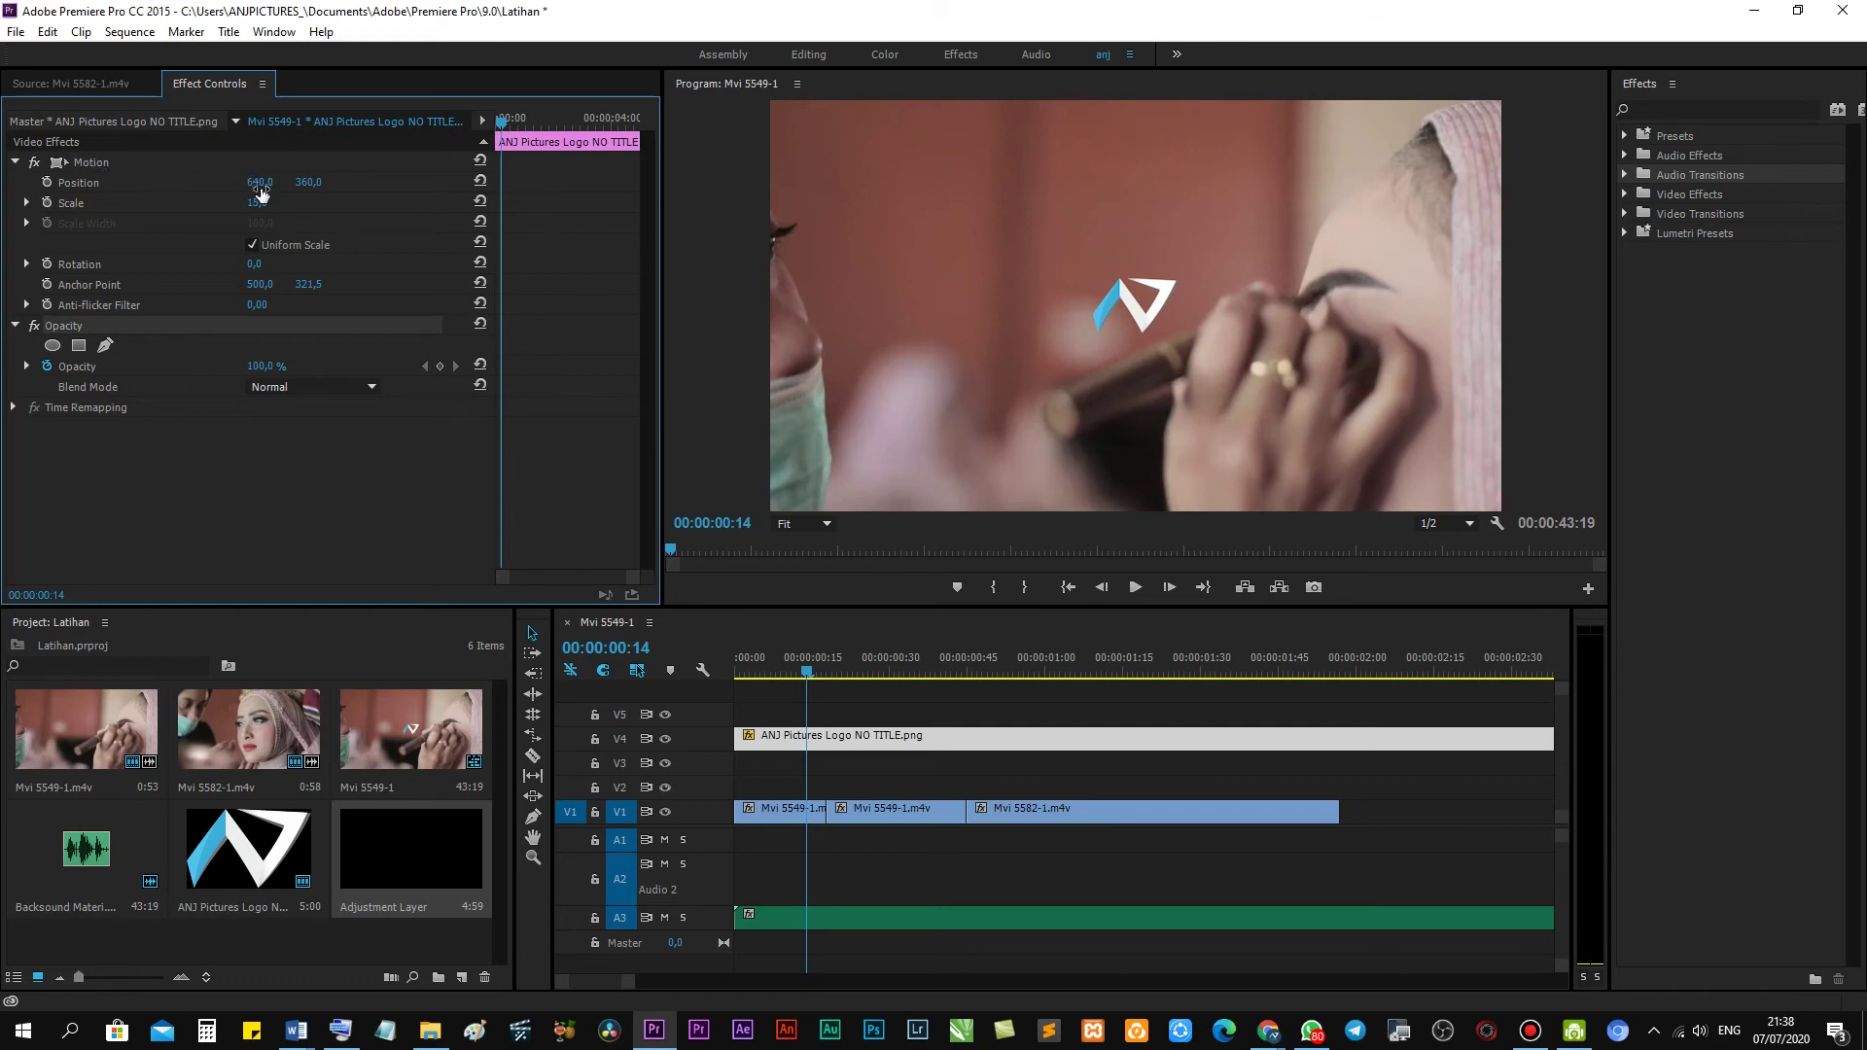
drag(259, 182, 116, 181)
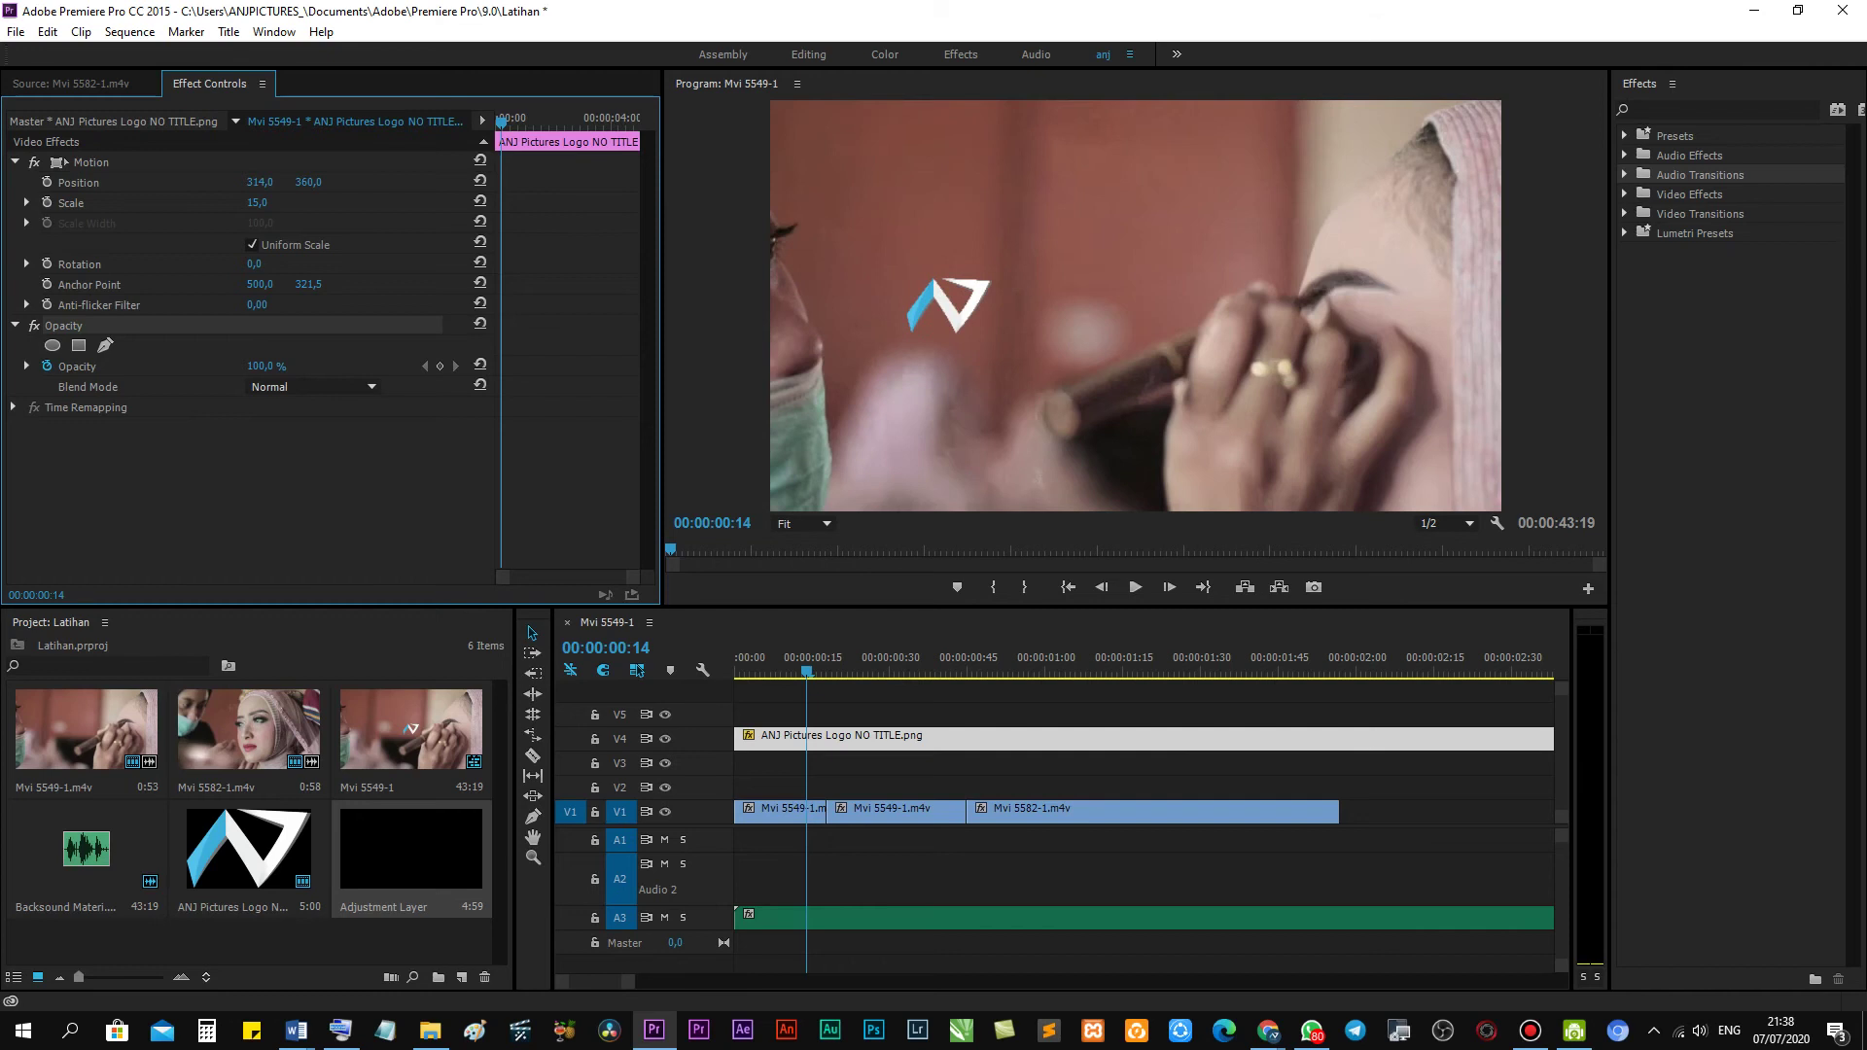
drag(260, 182, 175, 181)
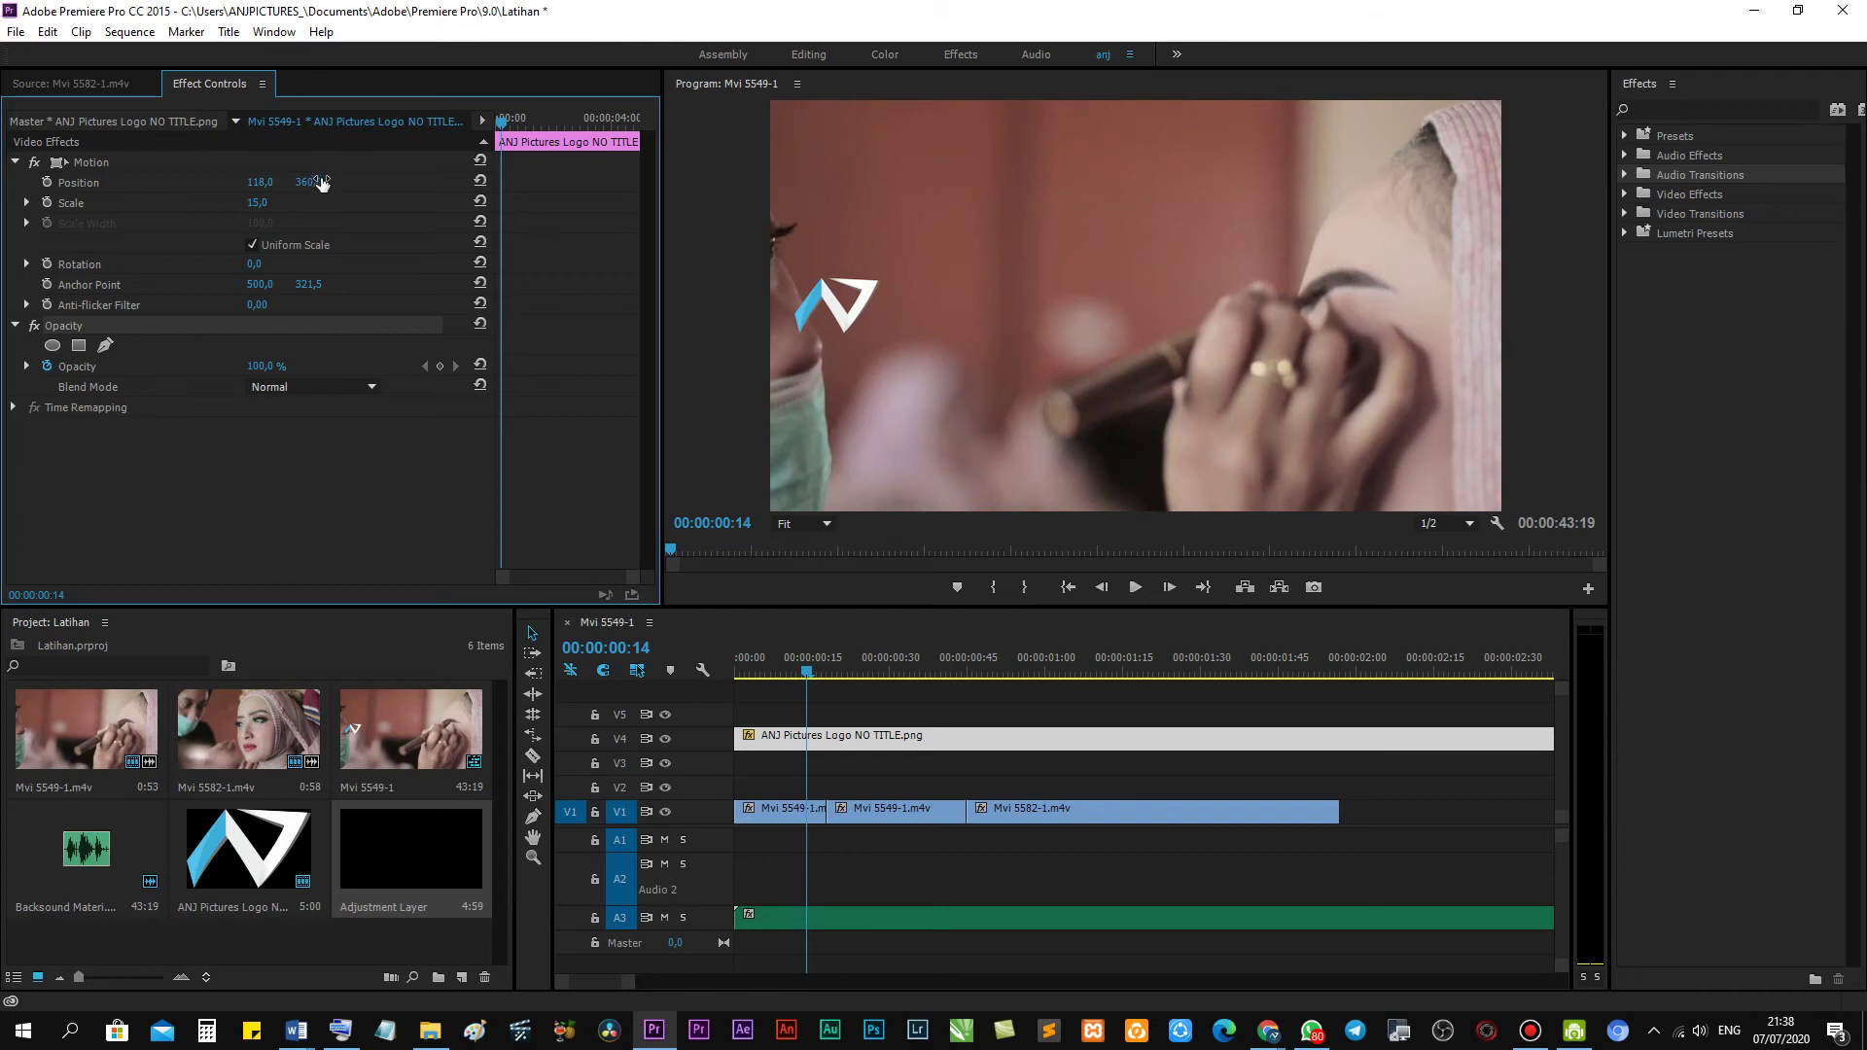
drag(309, 182, 191, 182)
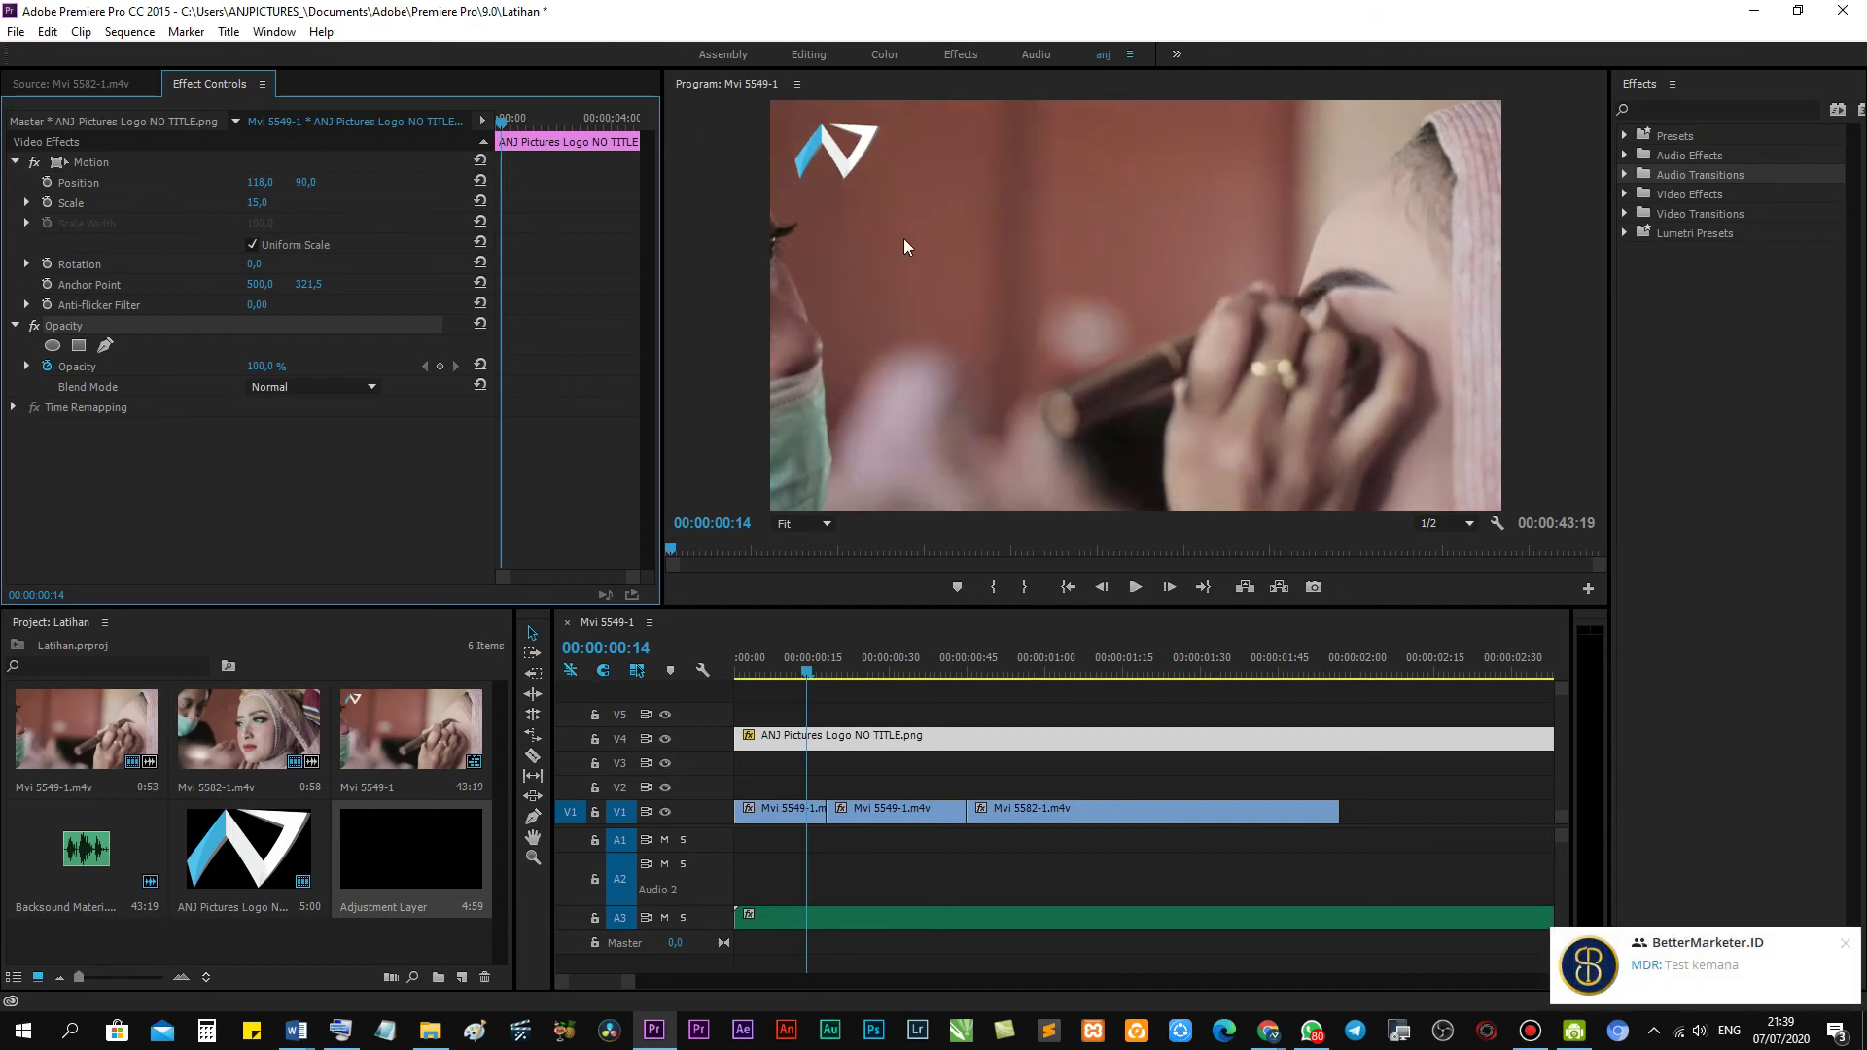
Set the logo Scale to 10 and nudge its Position to about 98, 82.
click(260, 204)
text(9)
key(Return)
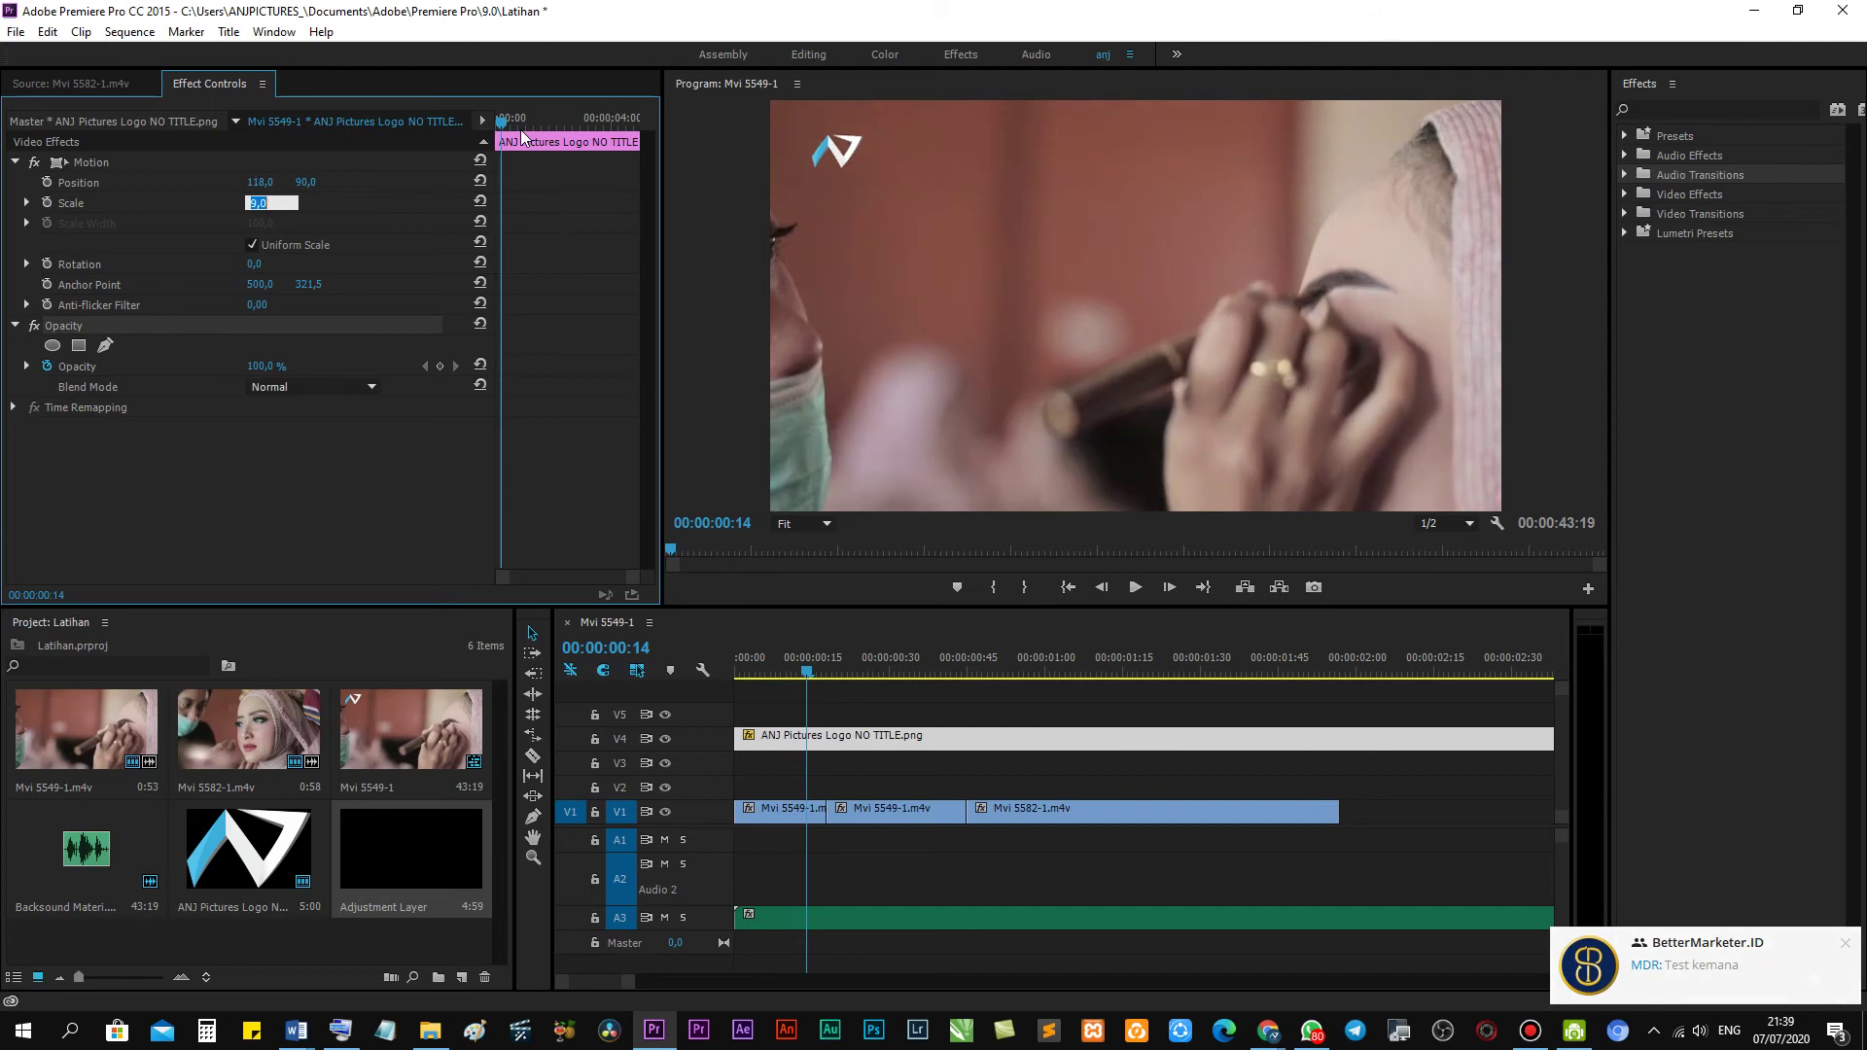
text(10)
key(Return)
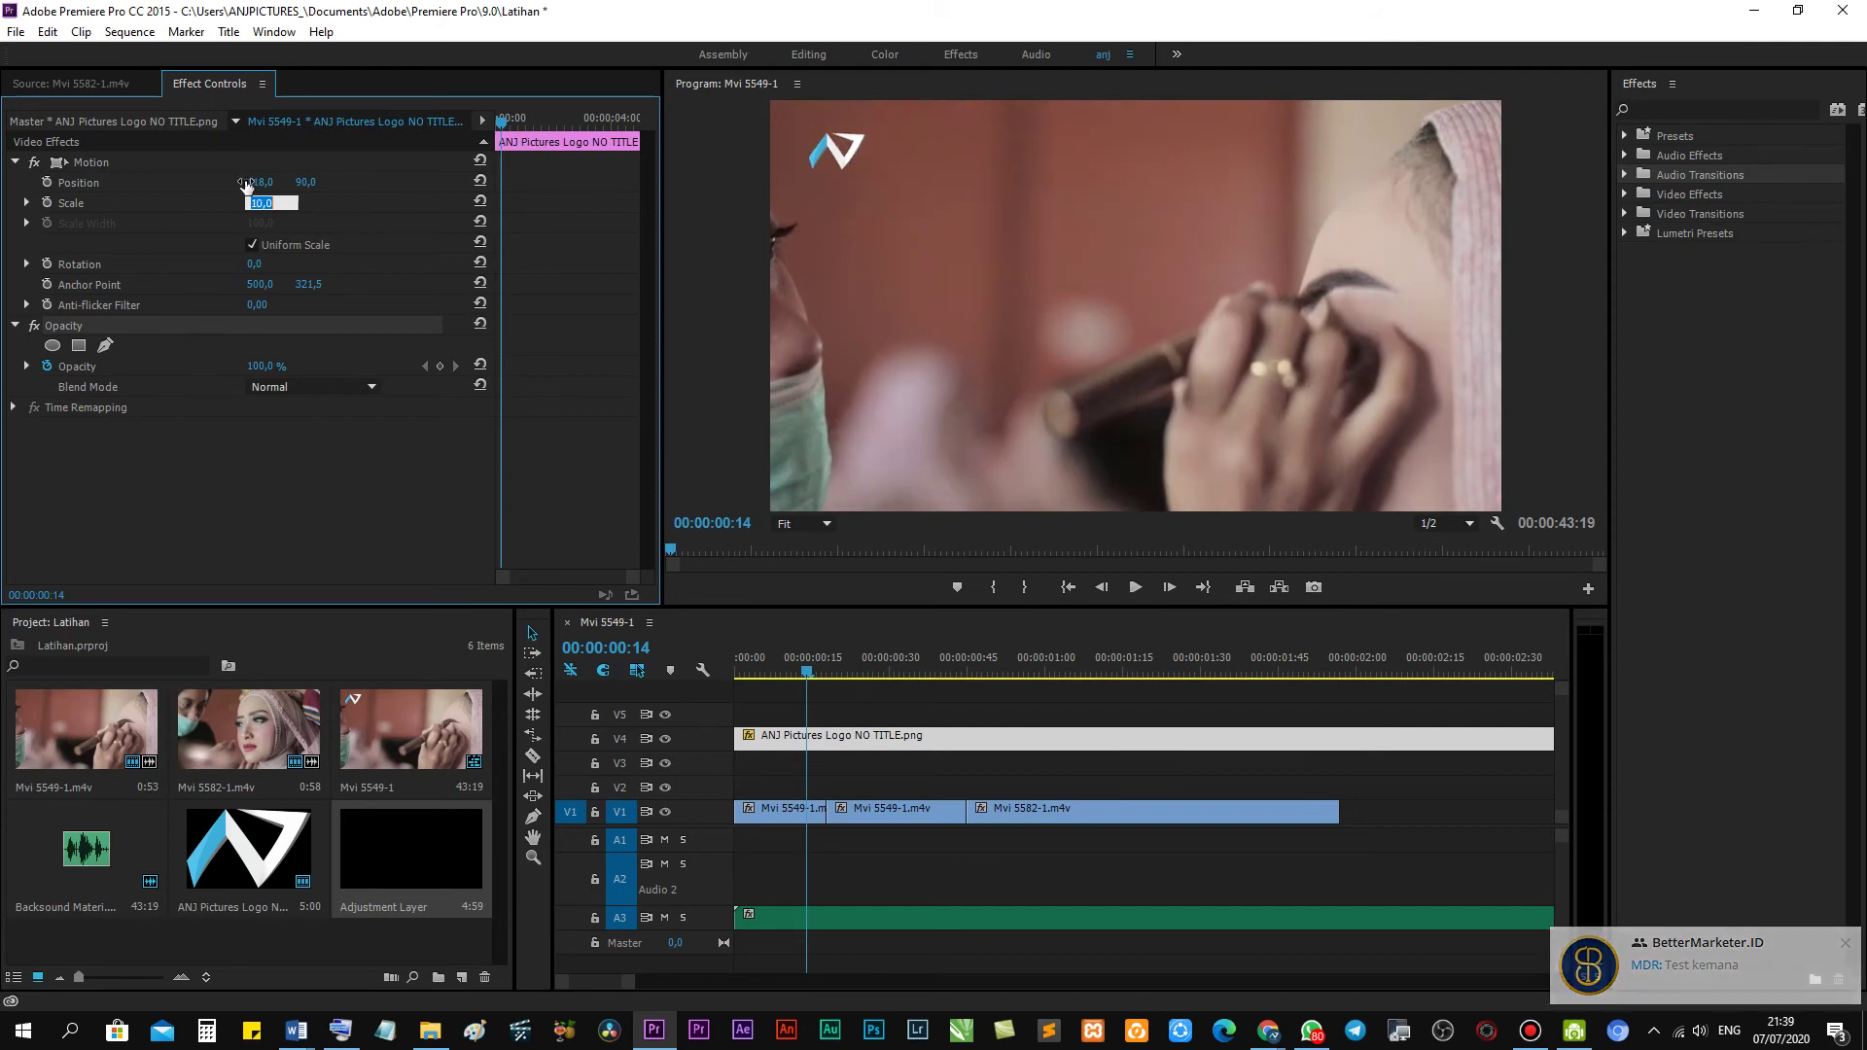
mouse_move(247, 184)
mouse_down()
mouse_move(219, 185)
mouse_move(298, 181)
mouse_up()
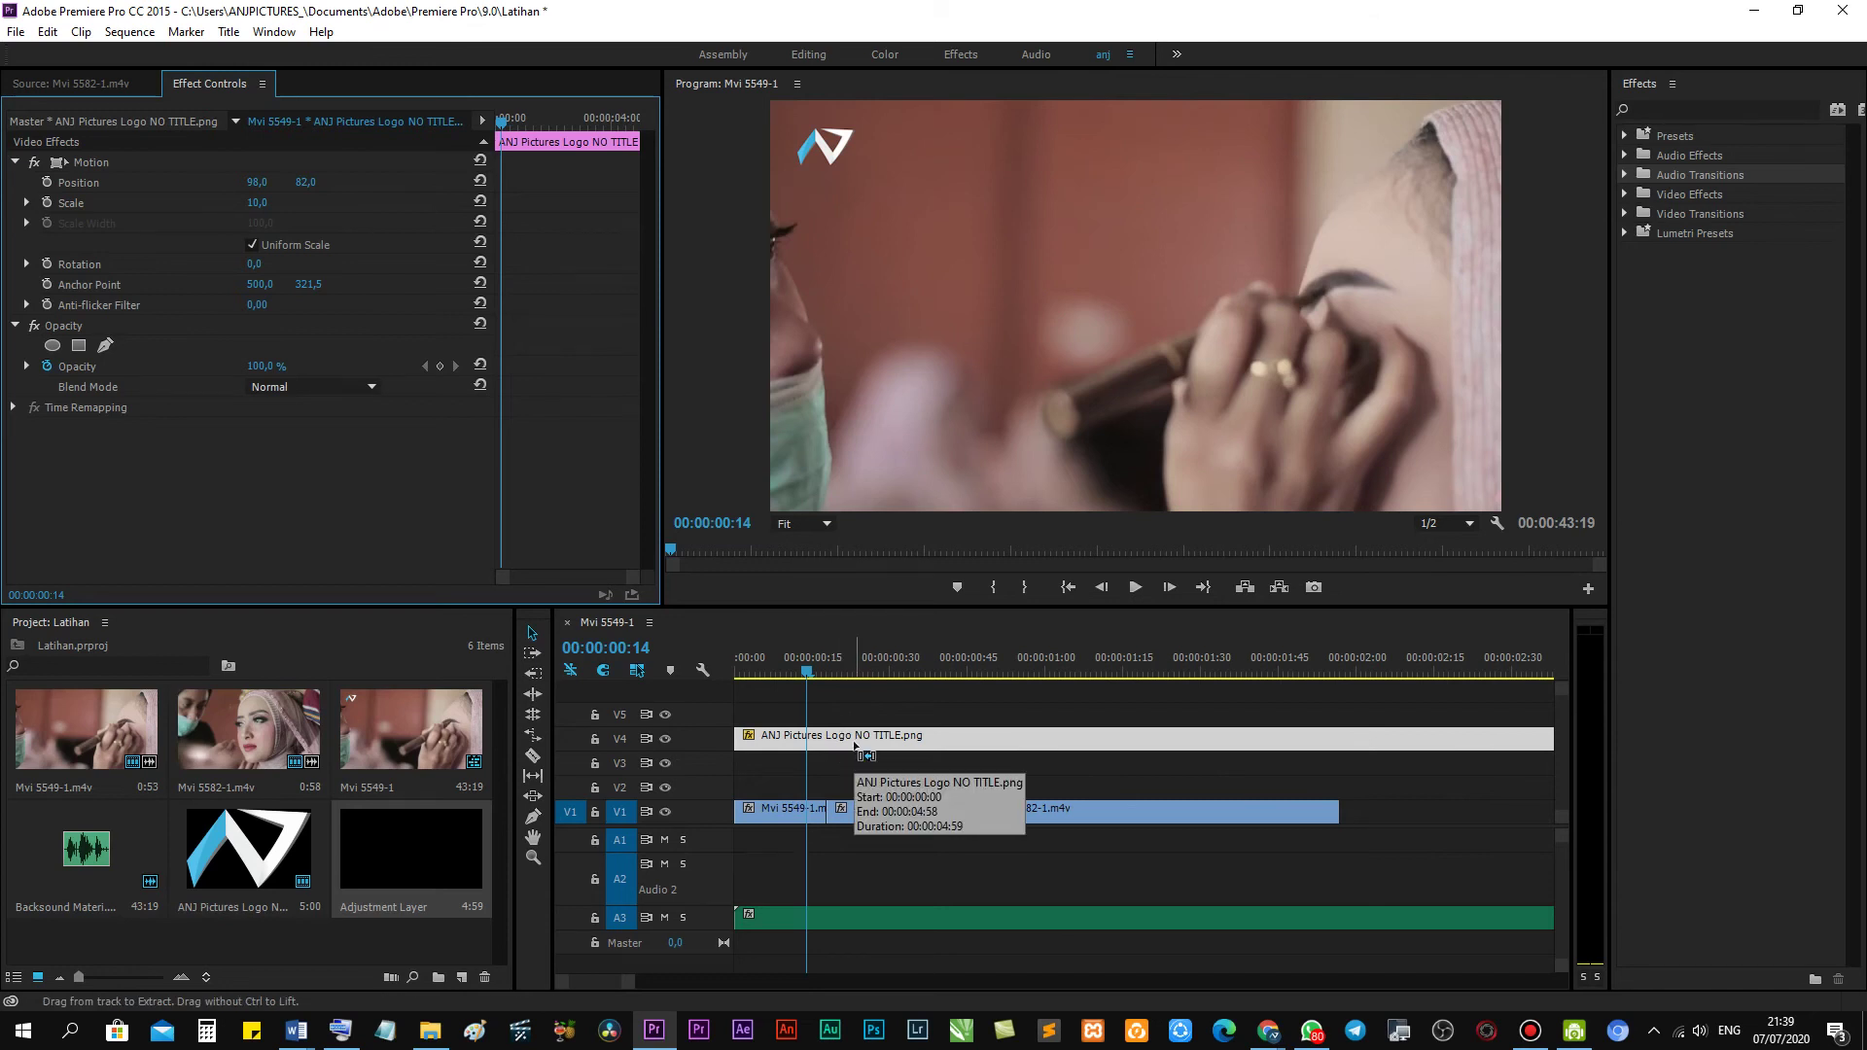
Duplicate the logo clip from V4 onto V5 and shift the copy's Position toward the top-right.
click(823, 697)
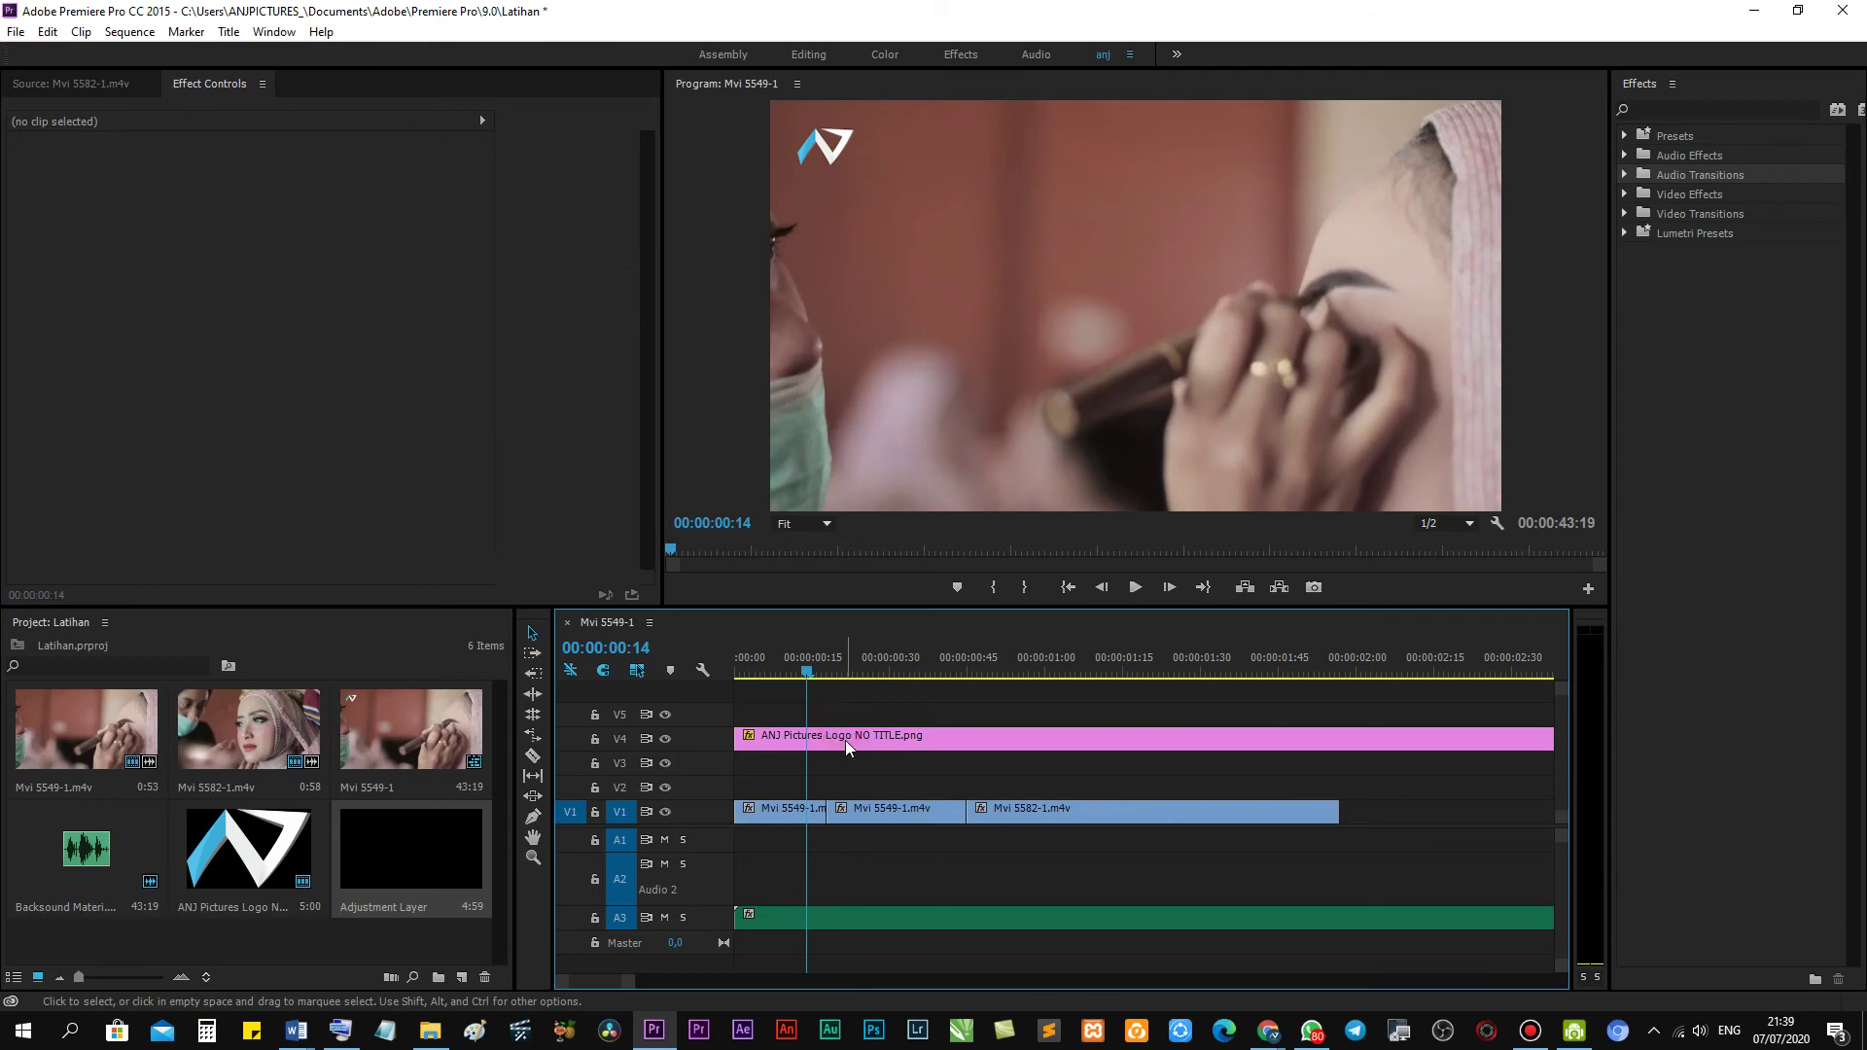
click(844, 739)
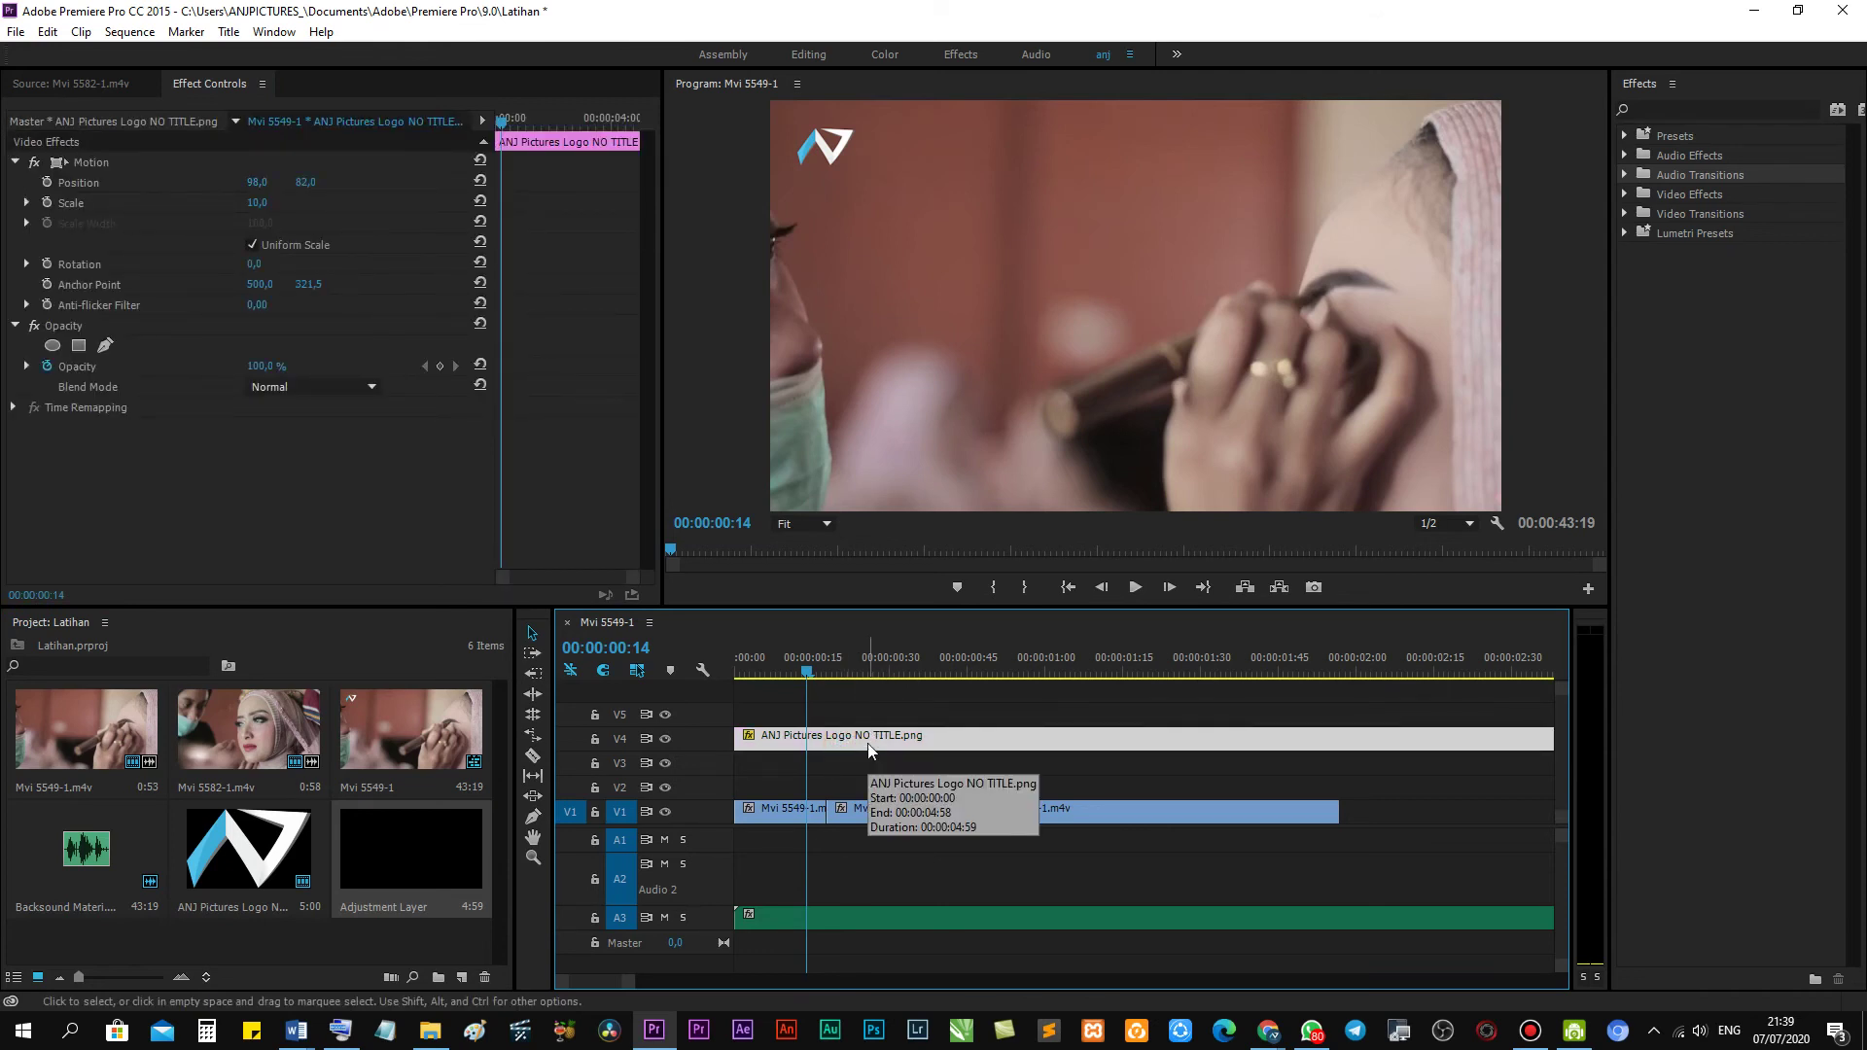
mouse_move(868, 743)
mouse_down()
mouse_move(886, 709)
mouse_move(911, 709)
mouse_up()
click(926, 776)
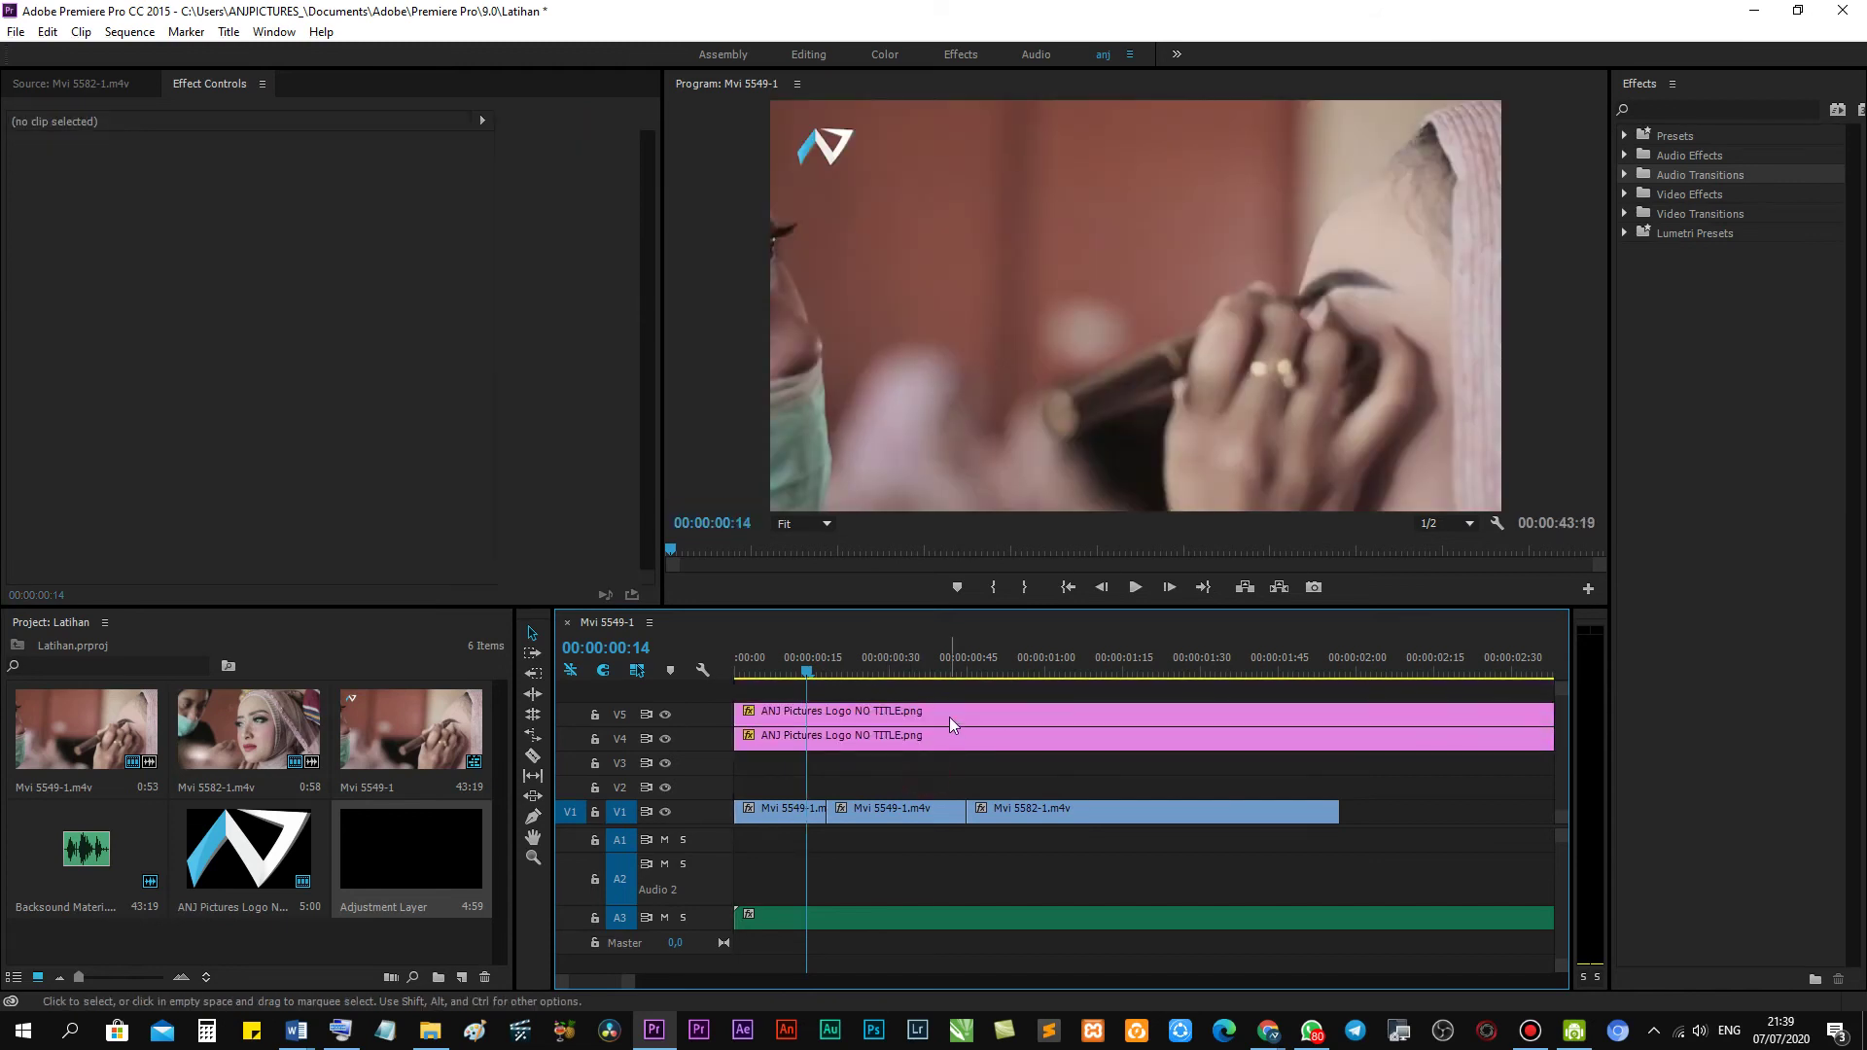
drag(949, 716, 922, 747)
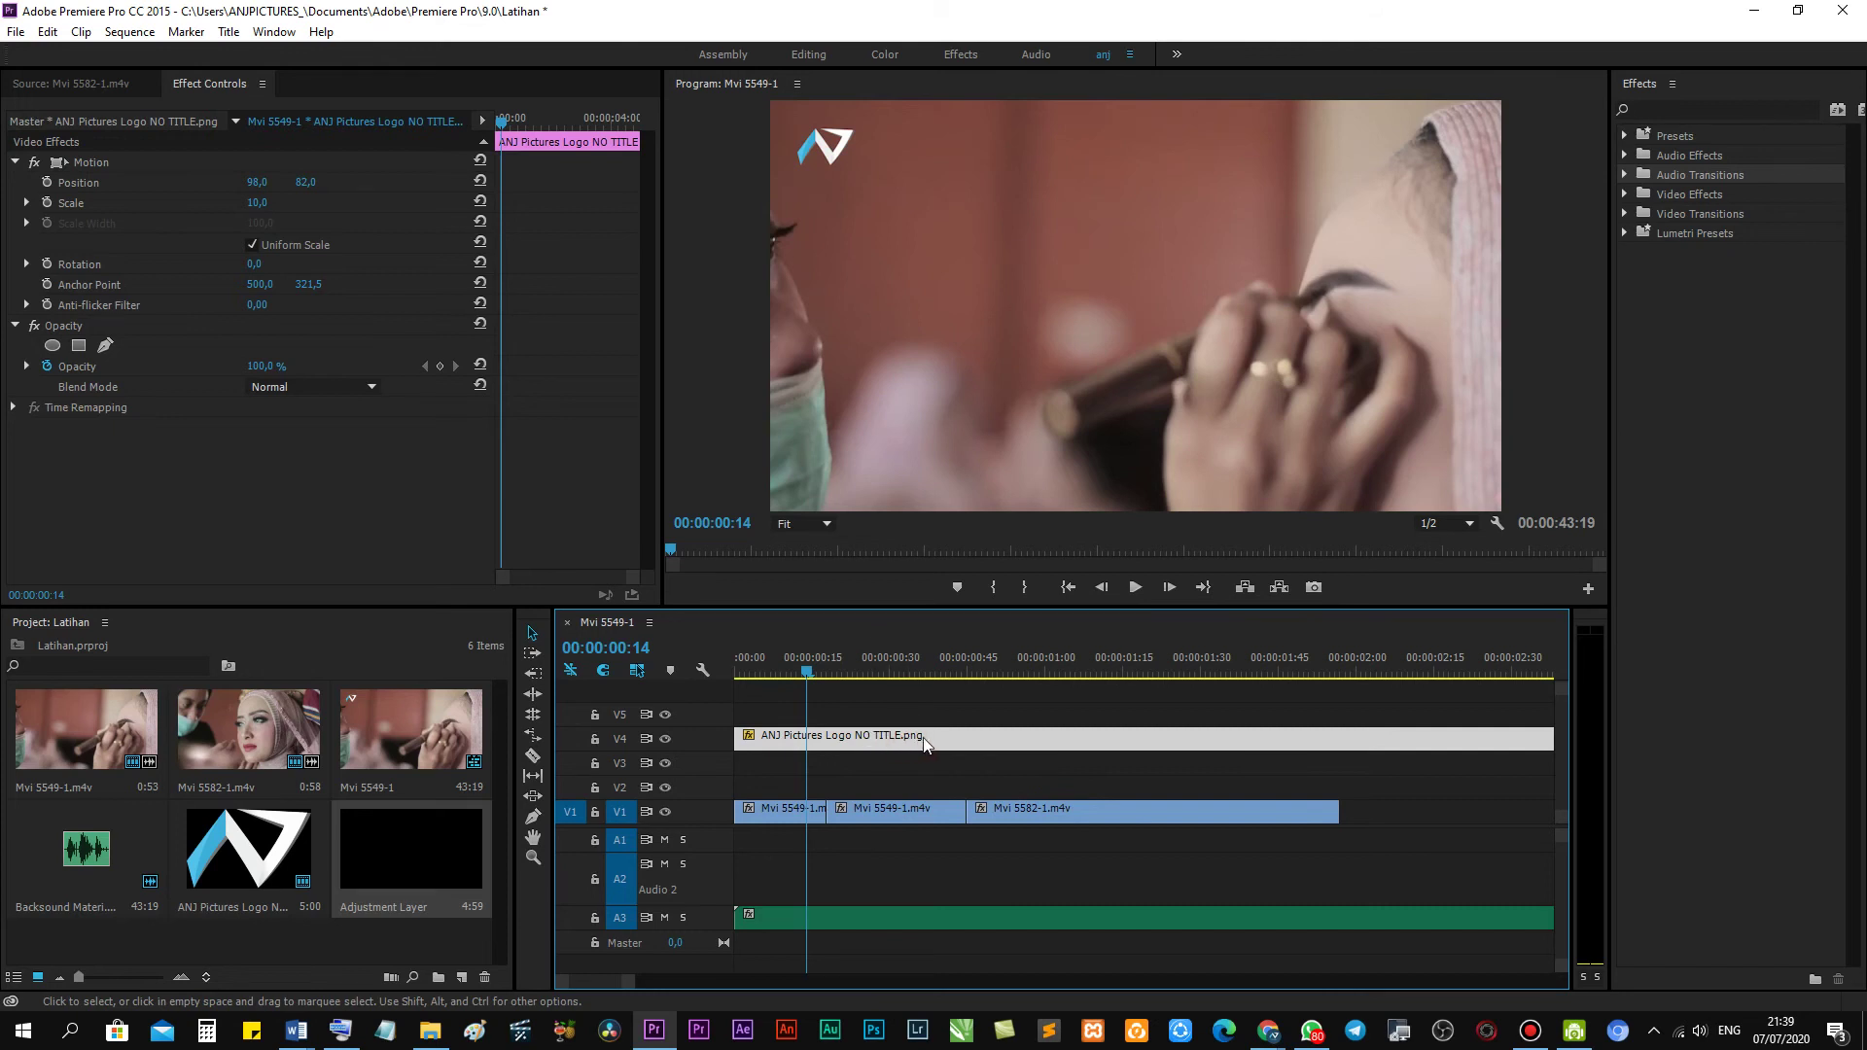
drag(906, 738, 937, 715)
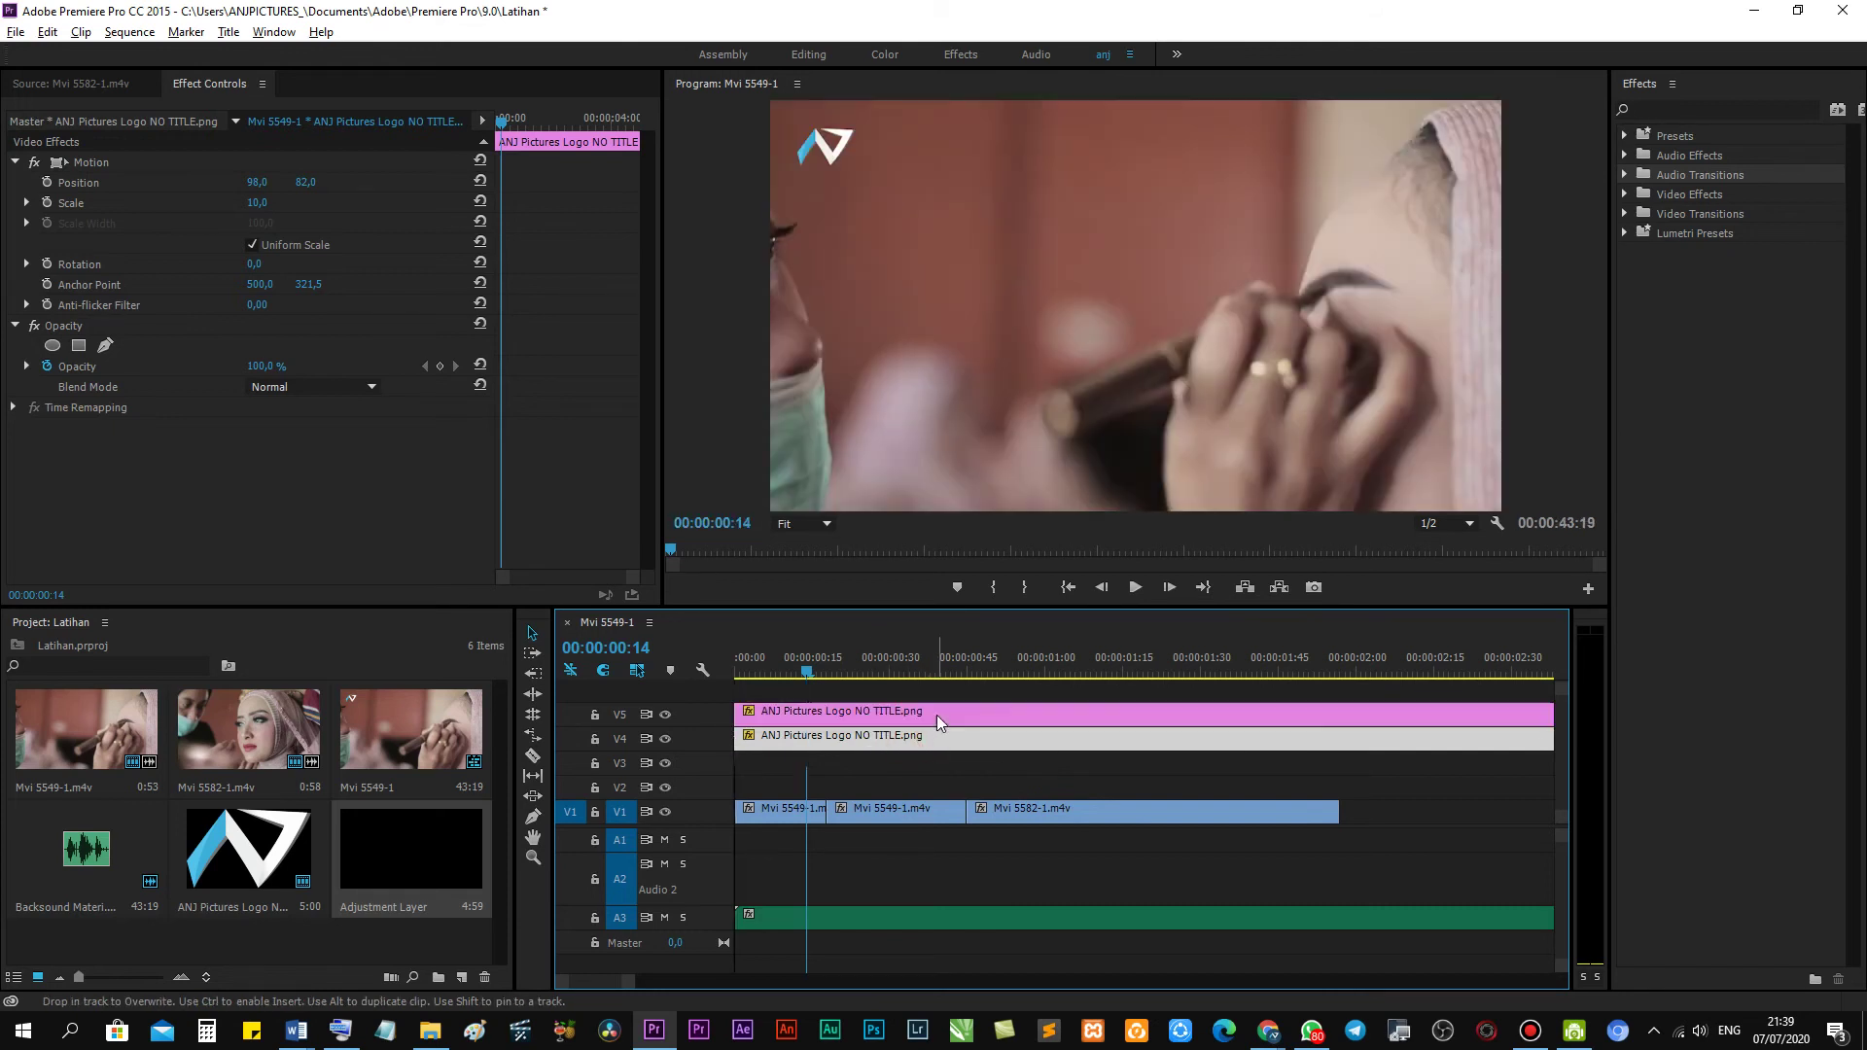
click(819, 736)
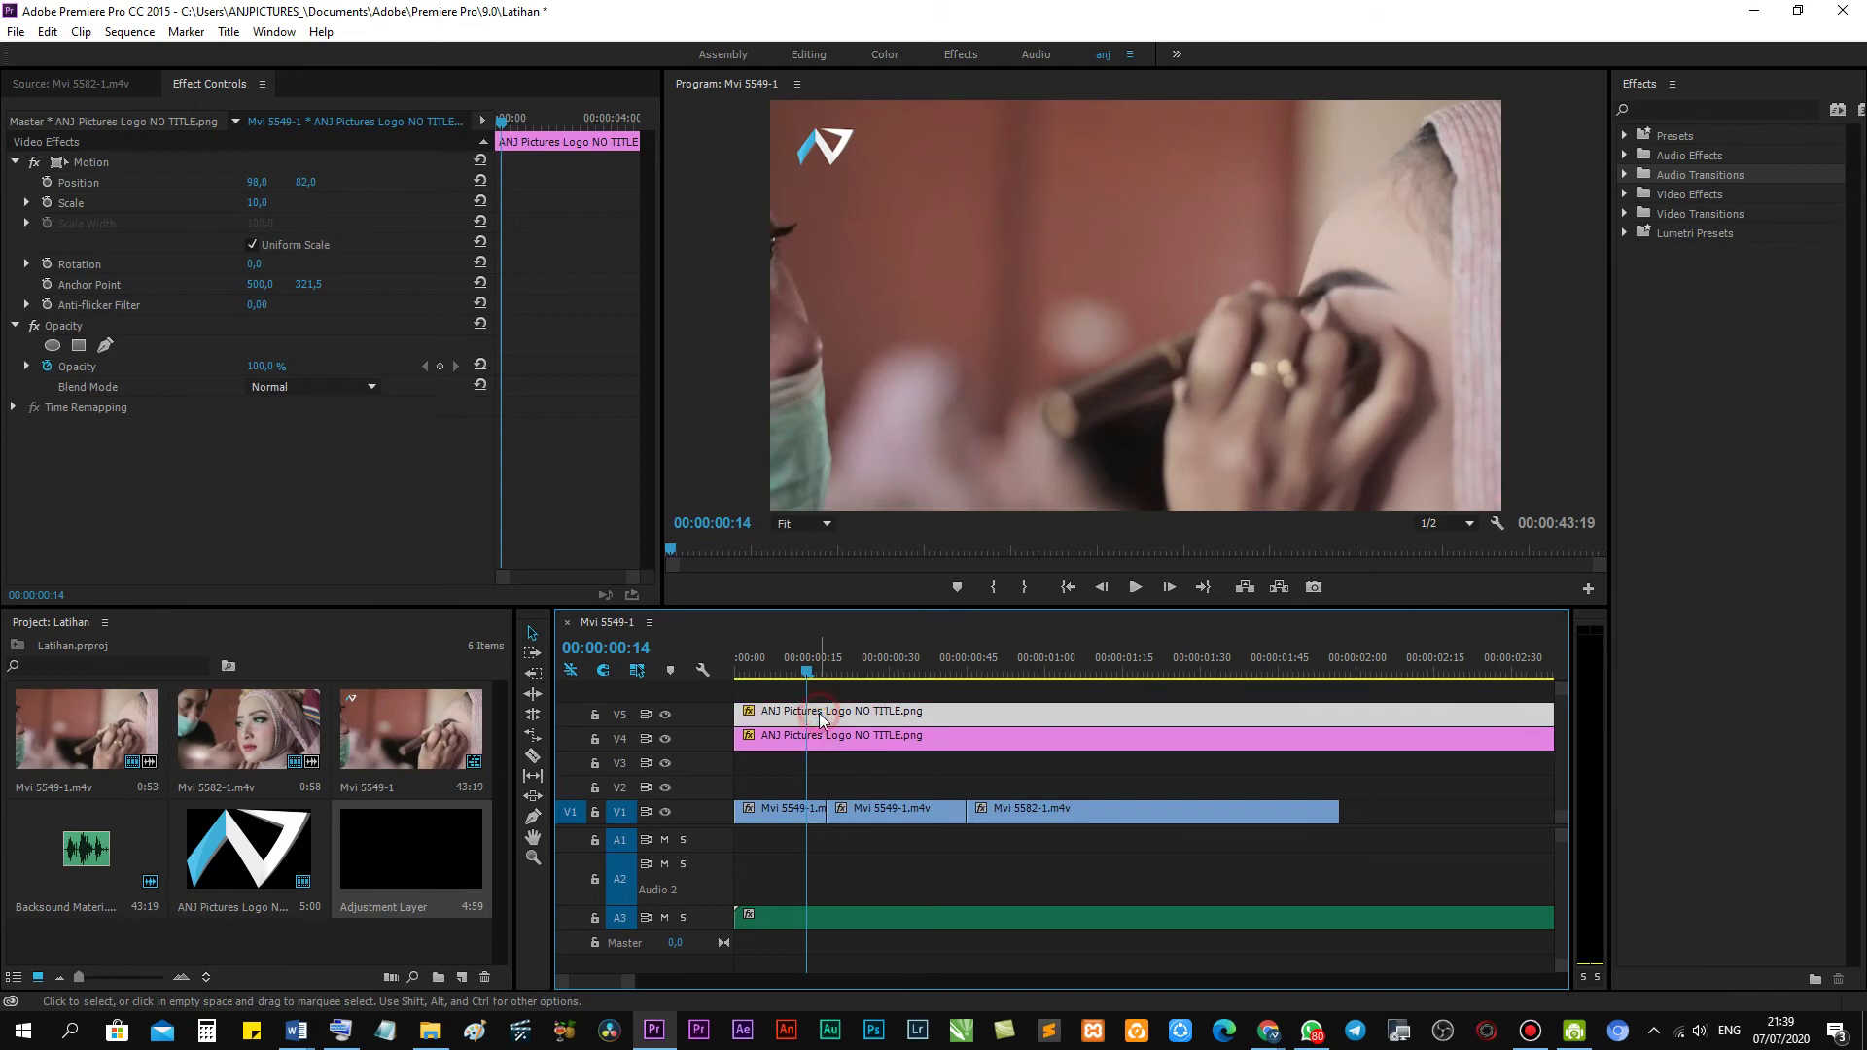
mouse_move(257, 182)
mouse_down()
mouse_move(283, 182)
mouse_move(311, 359)
mouse_up()
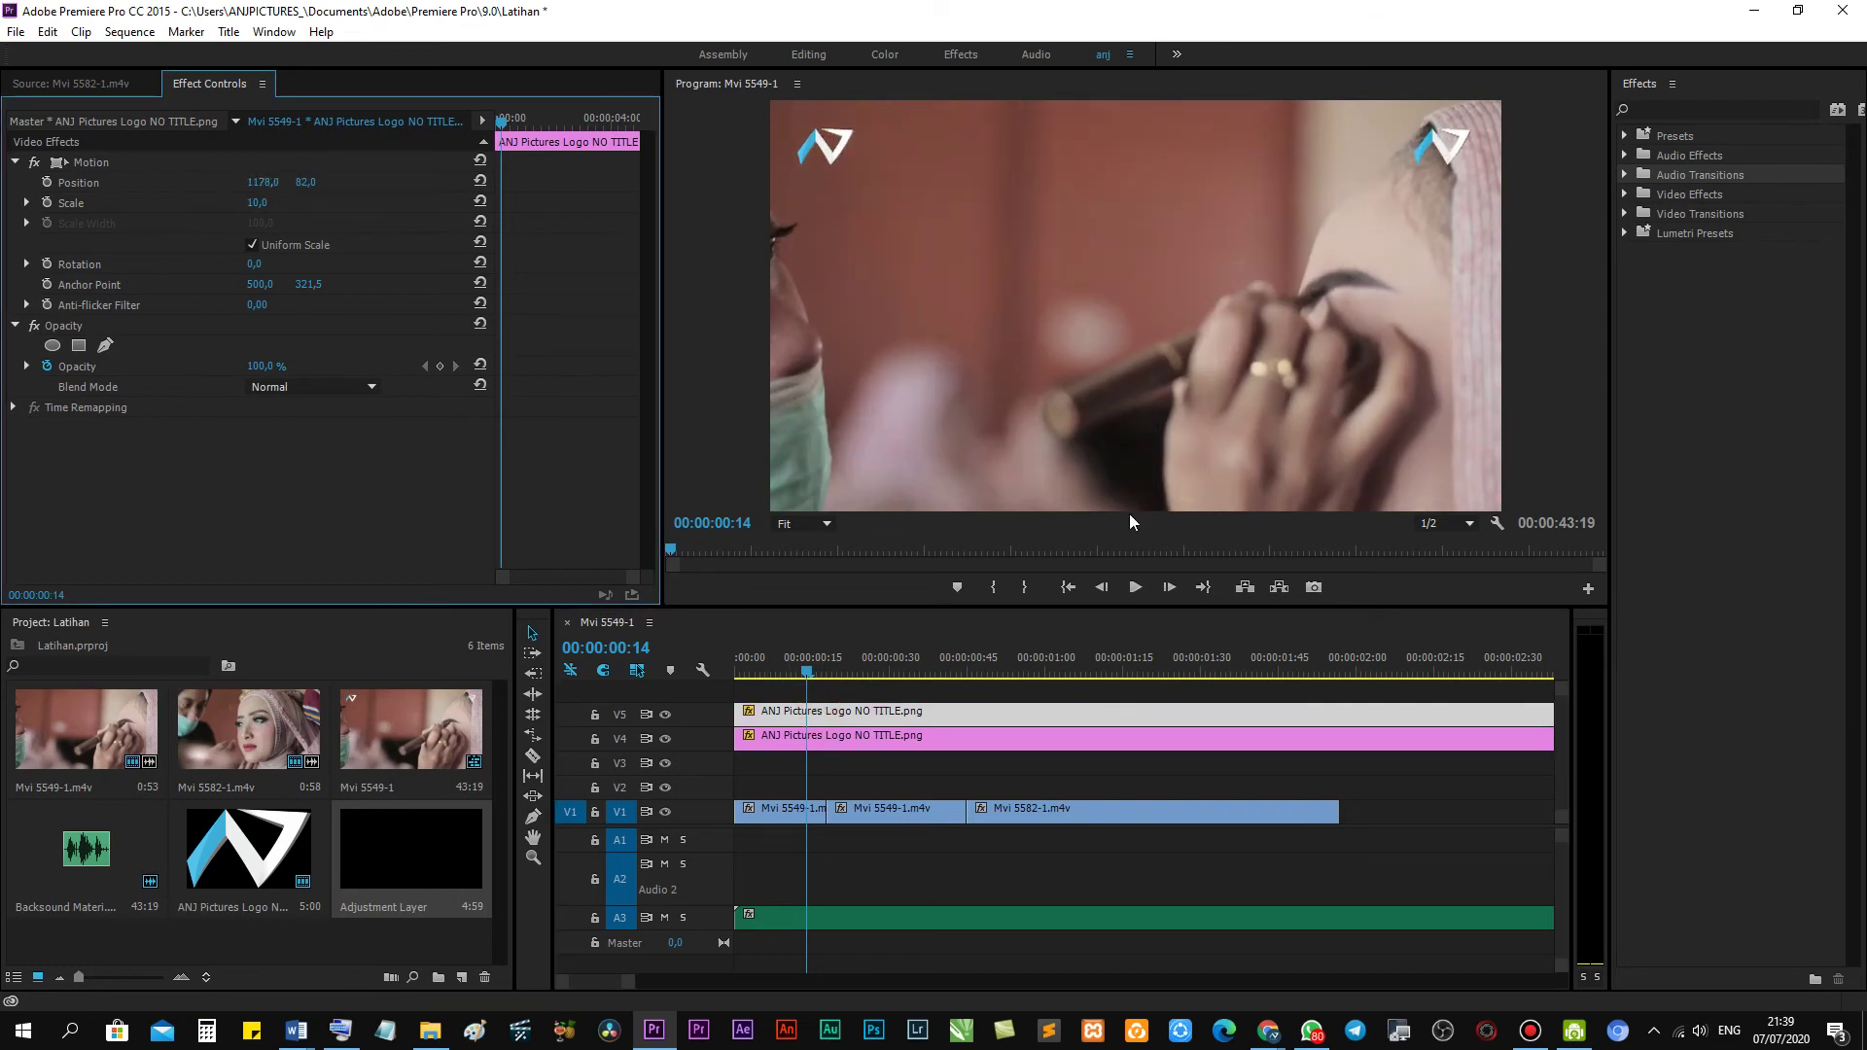
drag(794, 665, 686, 697)
key(space)
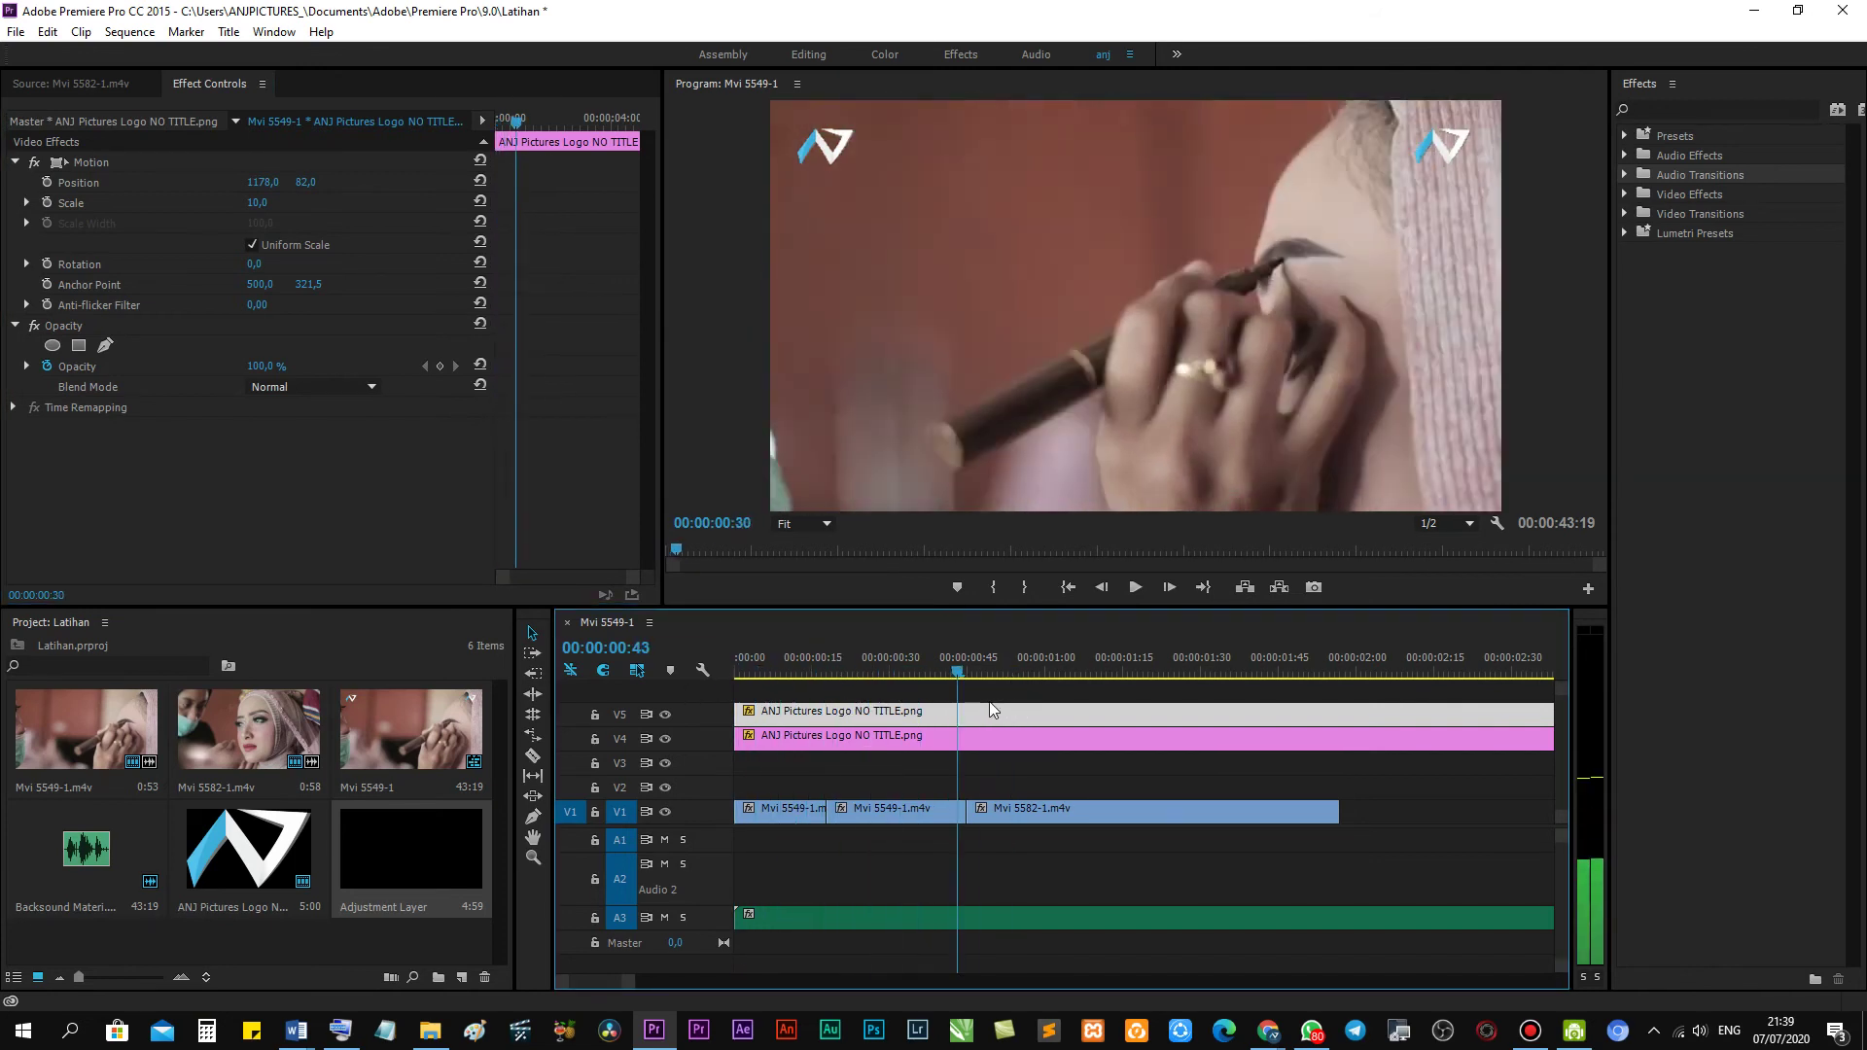
drag(947, 669, 728, 683)
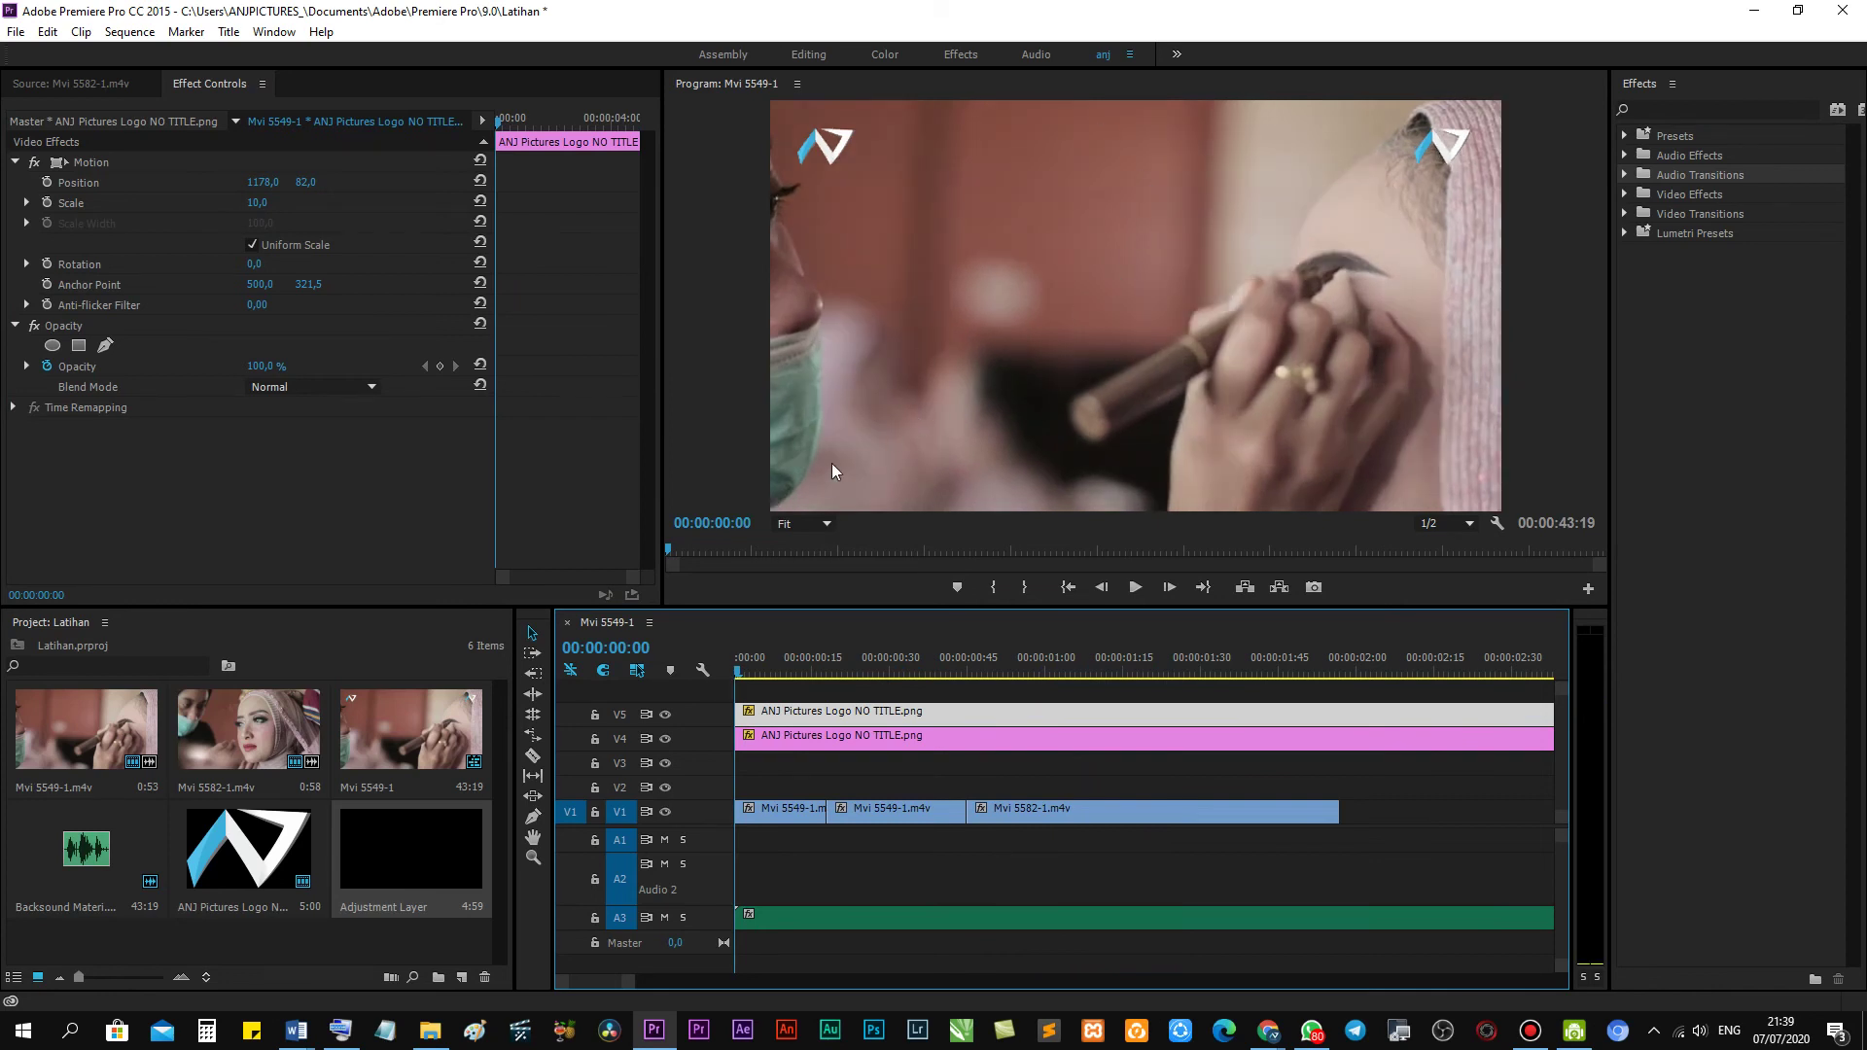
Step the Program monitor zoom through 10%, 25% and 100%, then back to Fit.
click(815, 529)
click(827, 573)
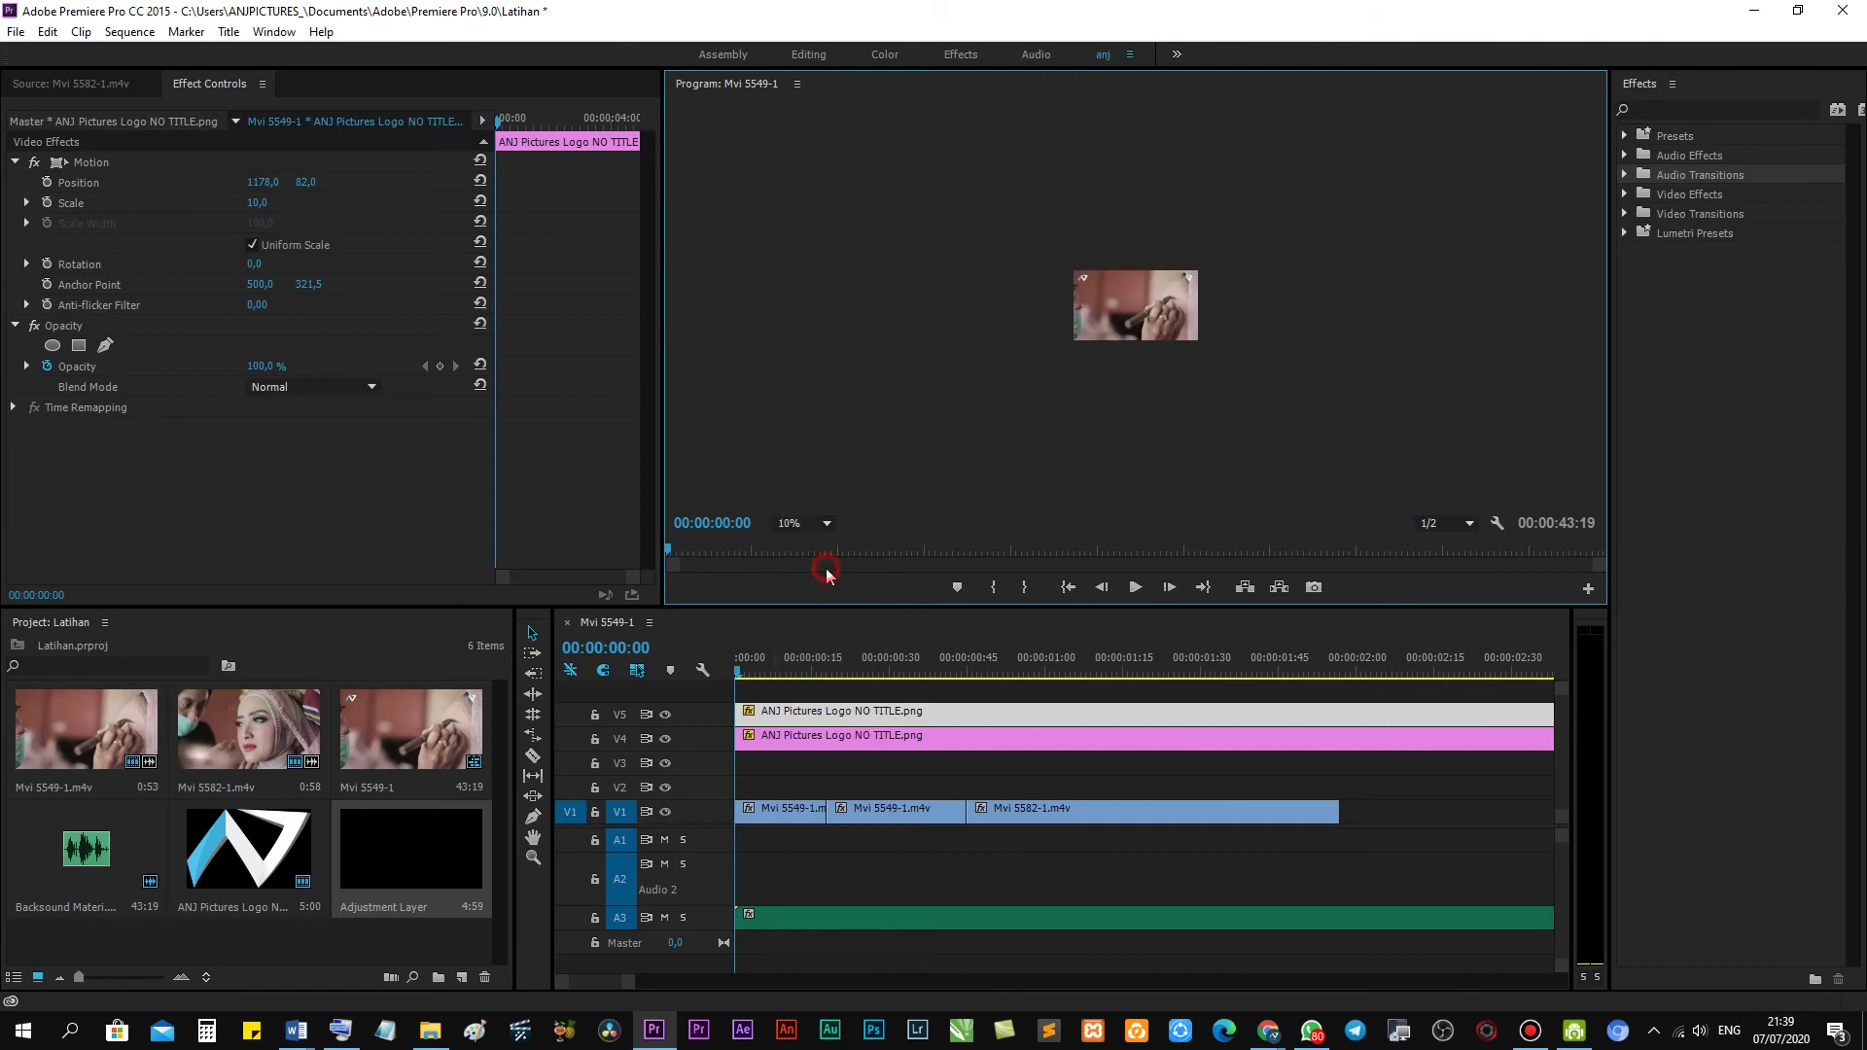
click(823, 525)
click(824, 593)
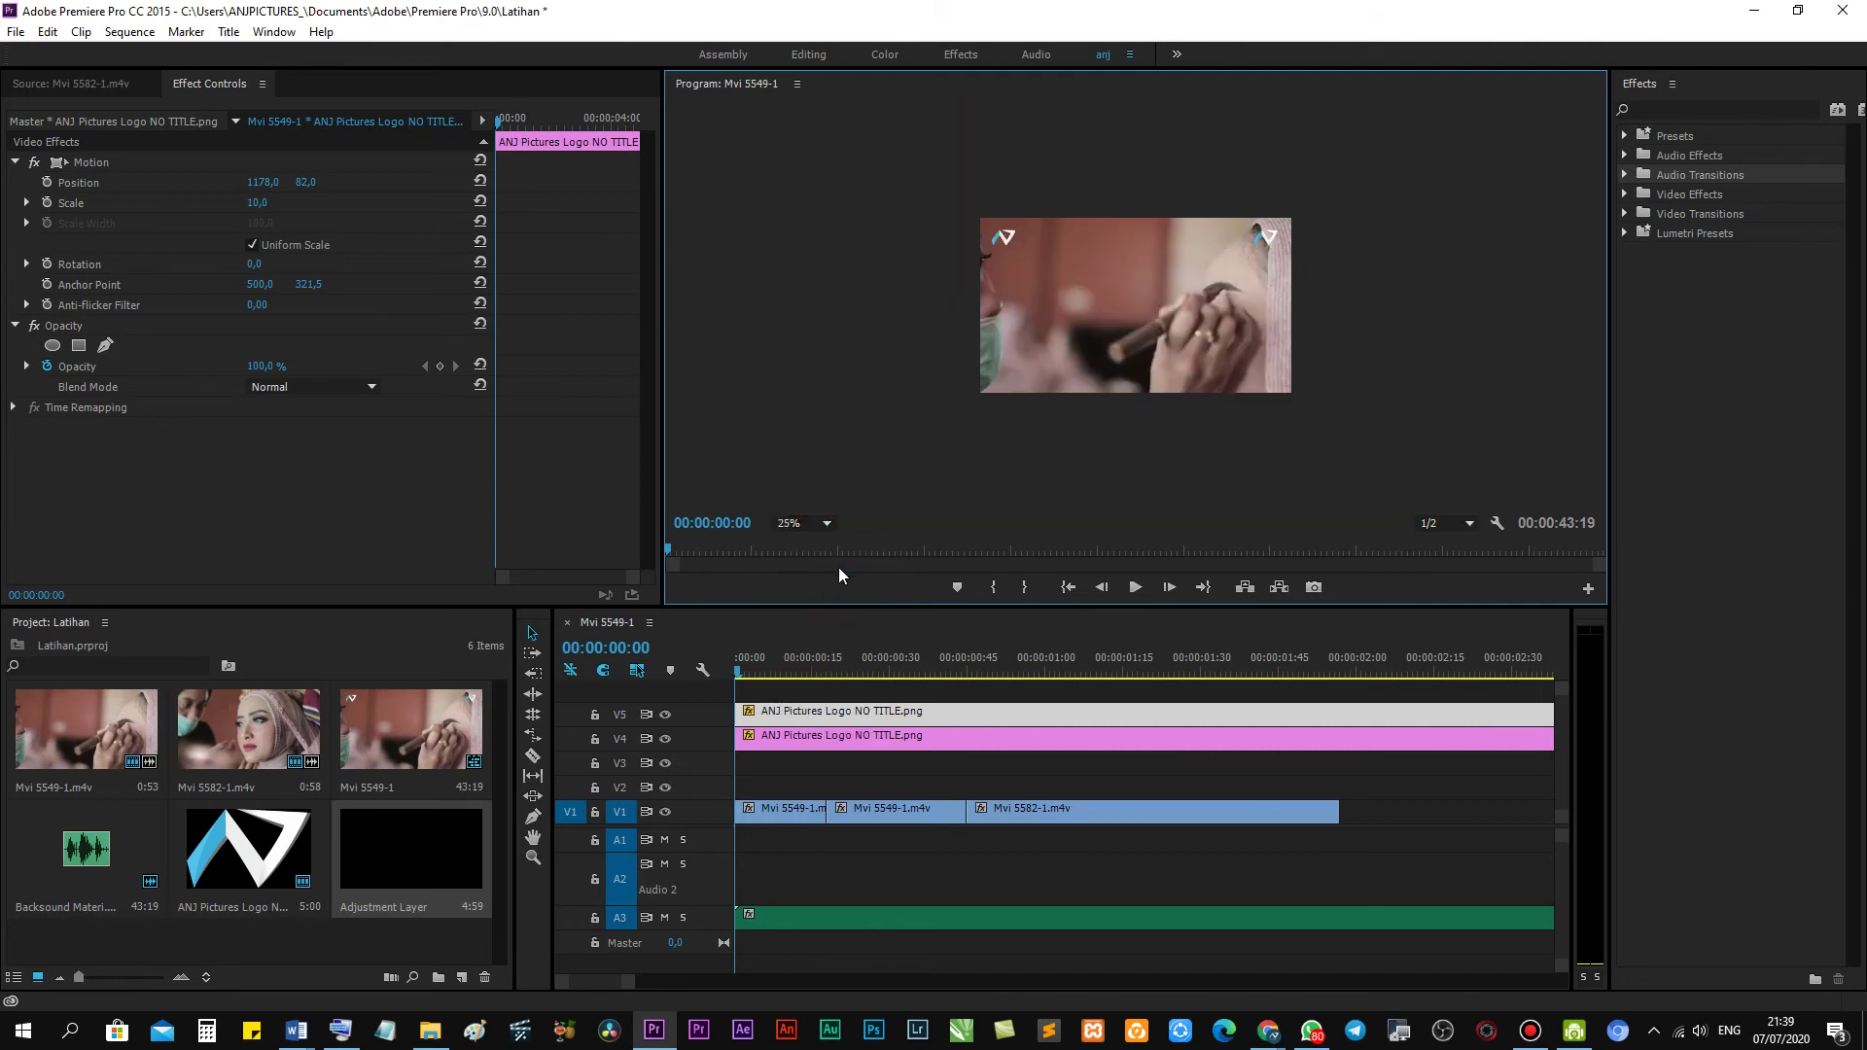
click(826, 525)
click(819, 658)
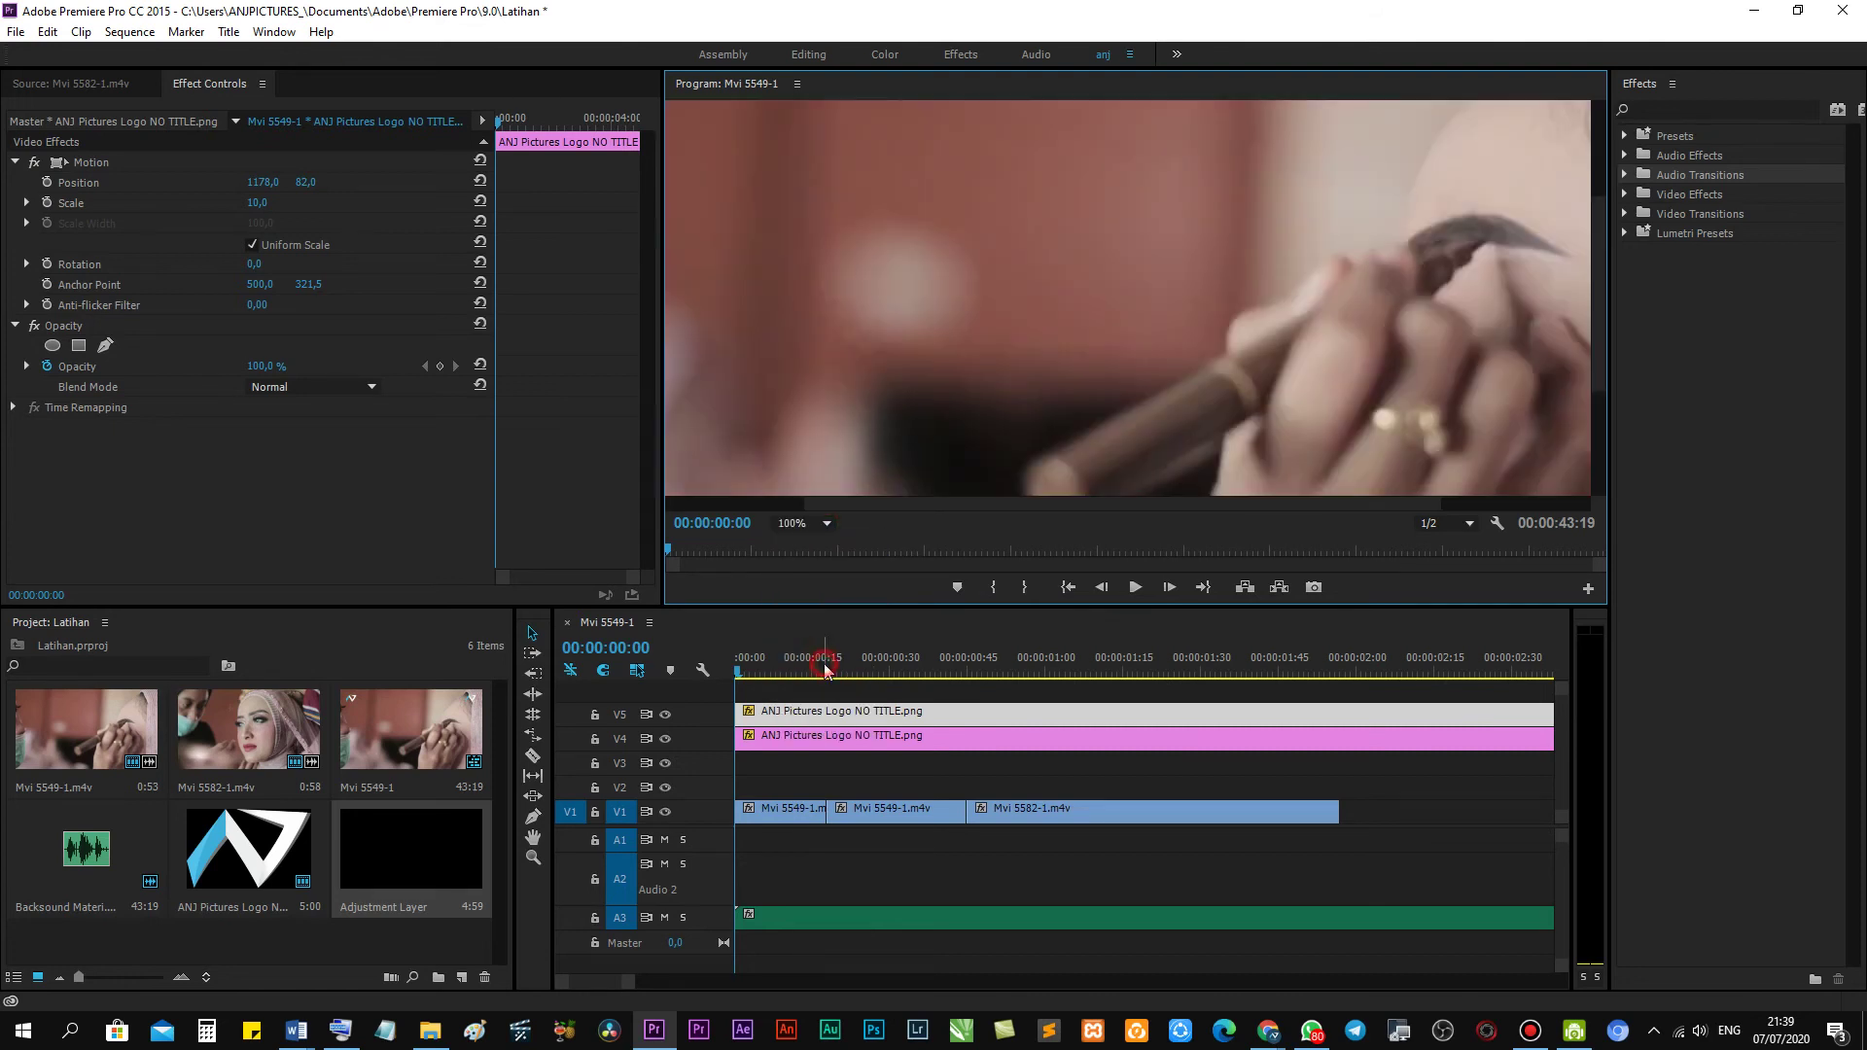
click(815, 528)
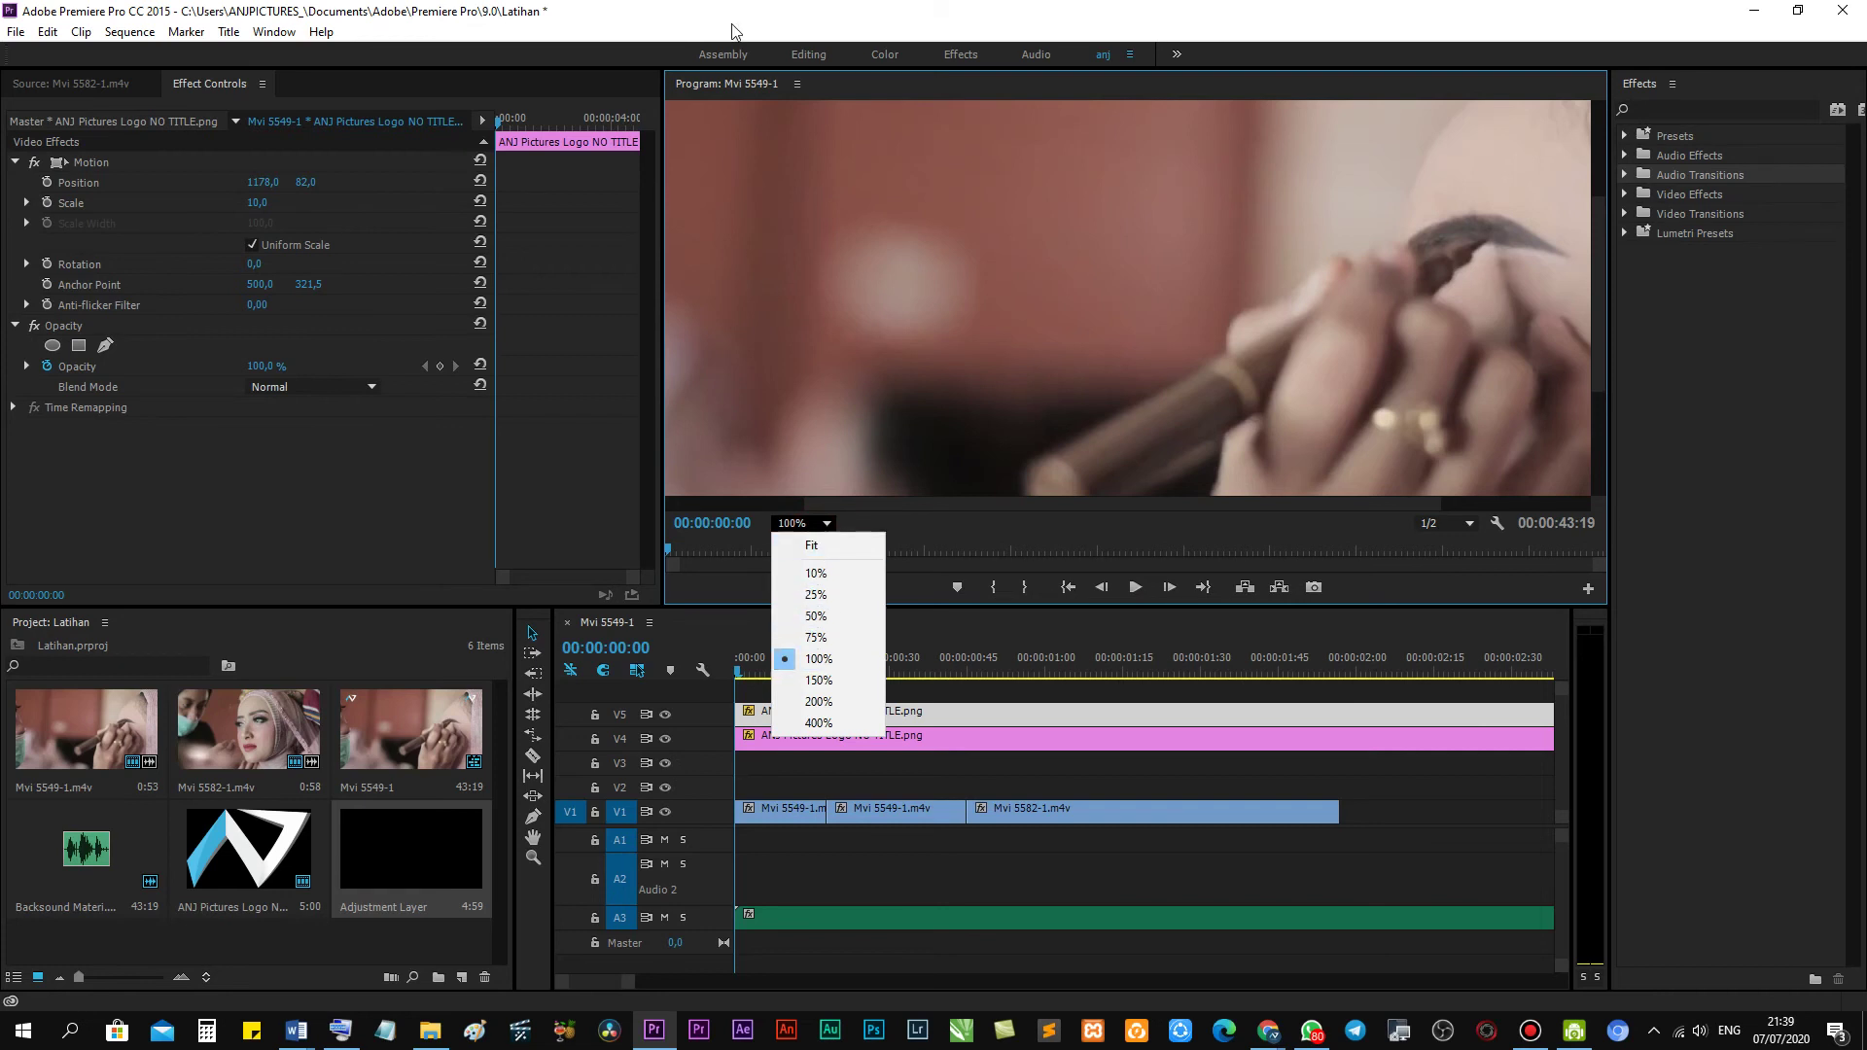
click(846, 544)
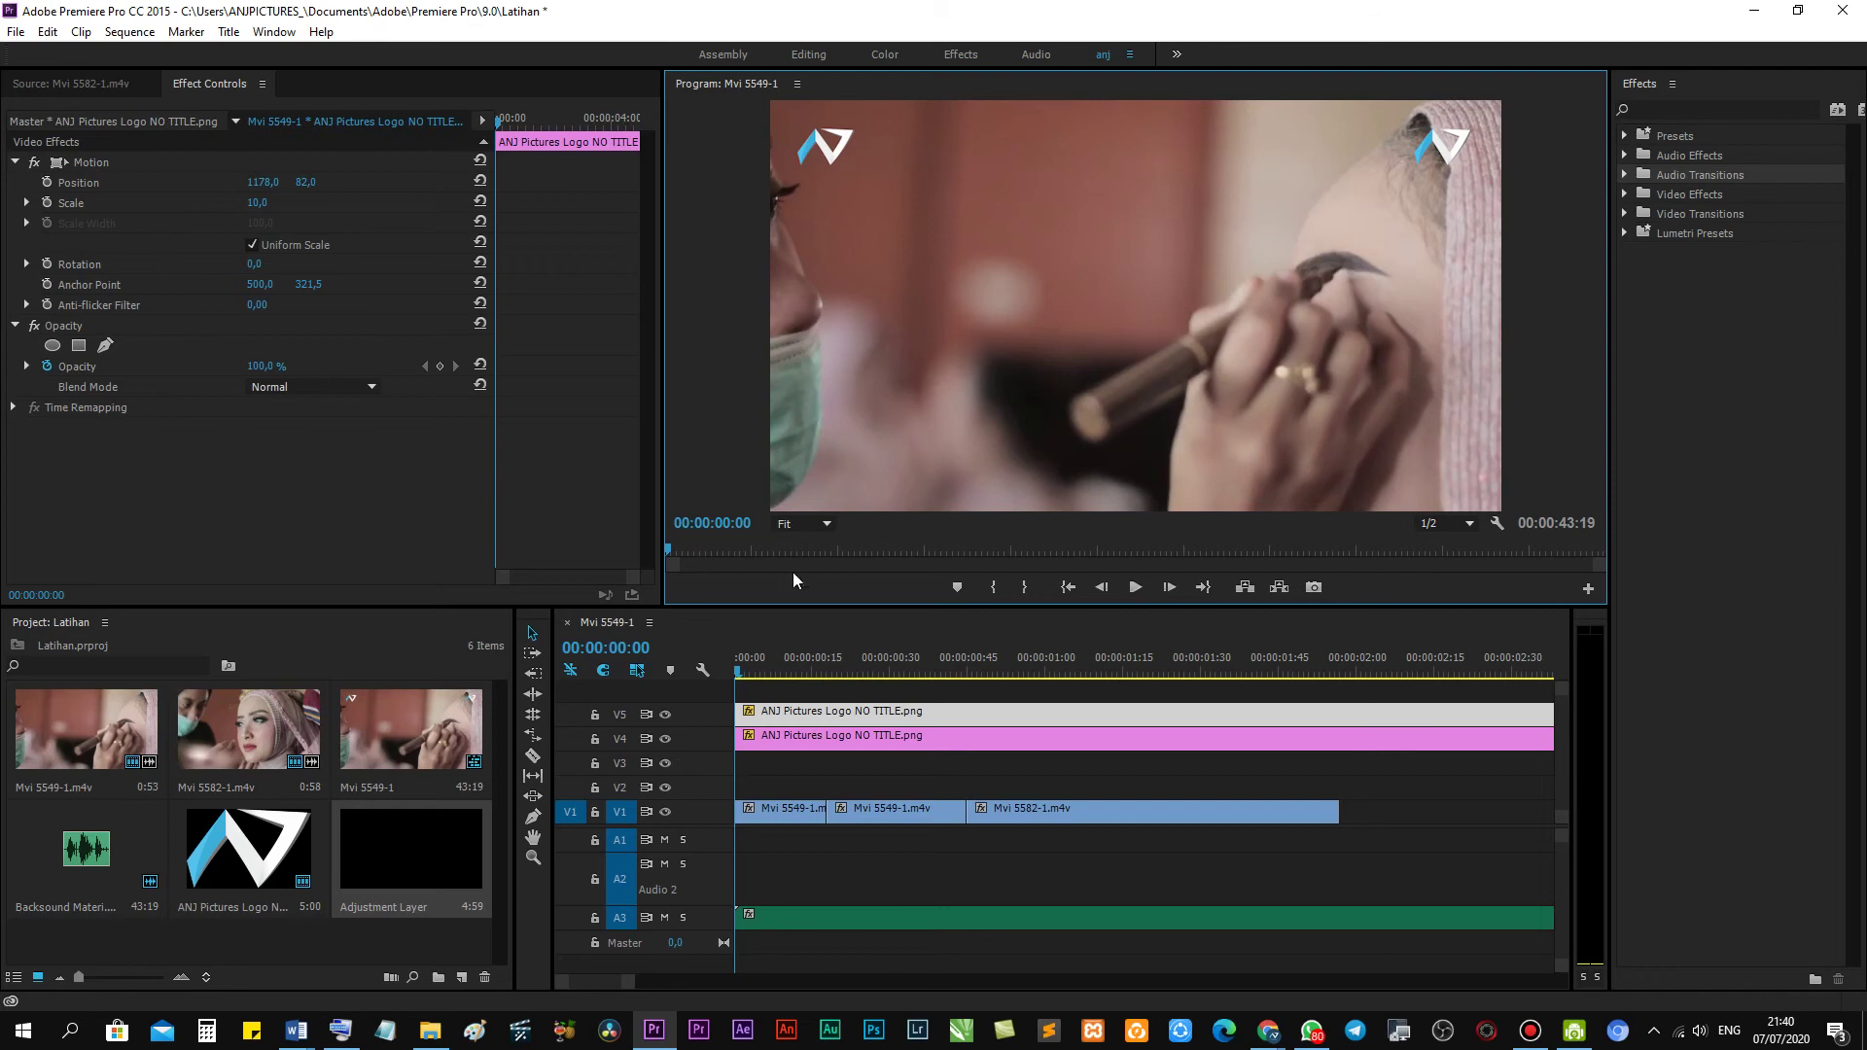
Play the sequence at 150% zoom, return to Fit, and open the playback resolution options.
click(533, 817)
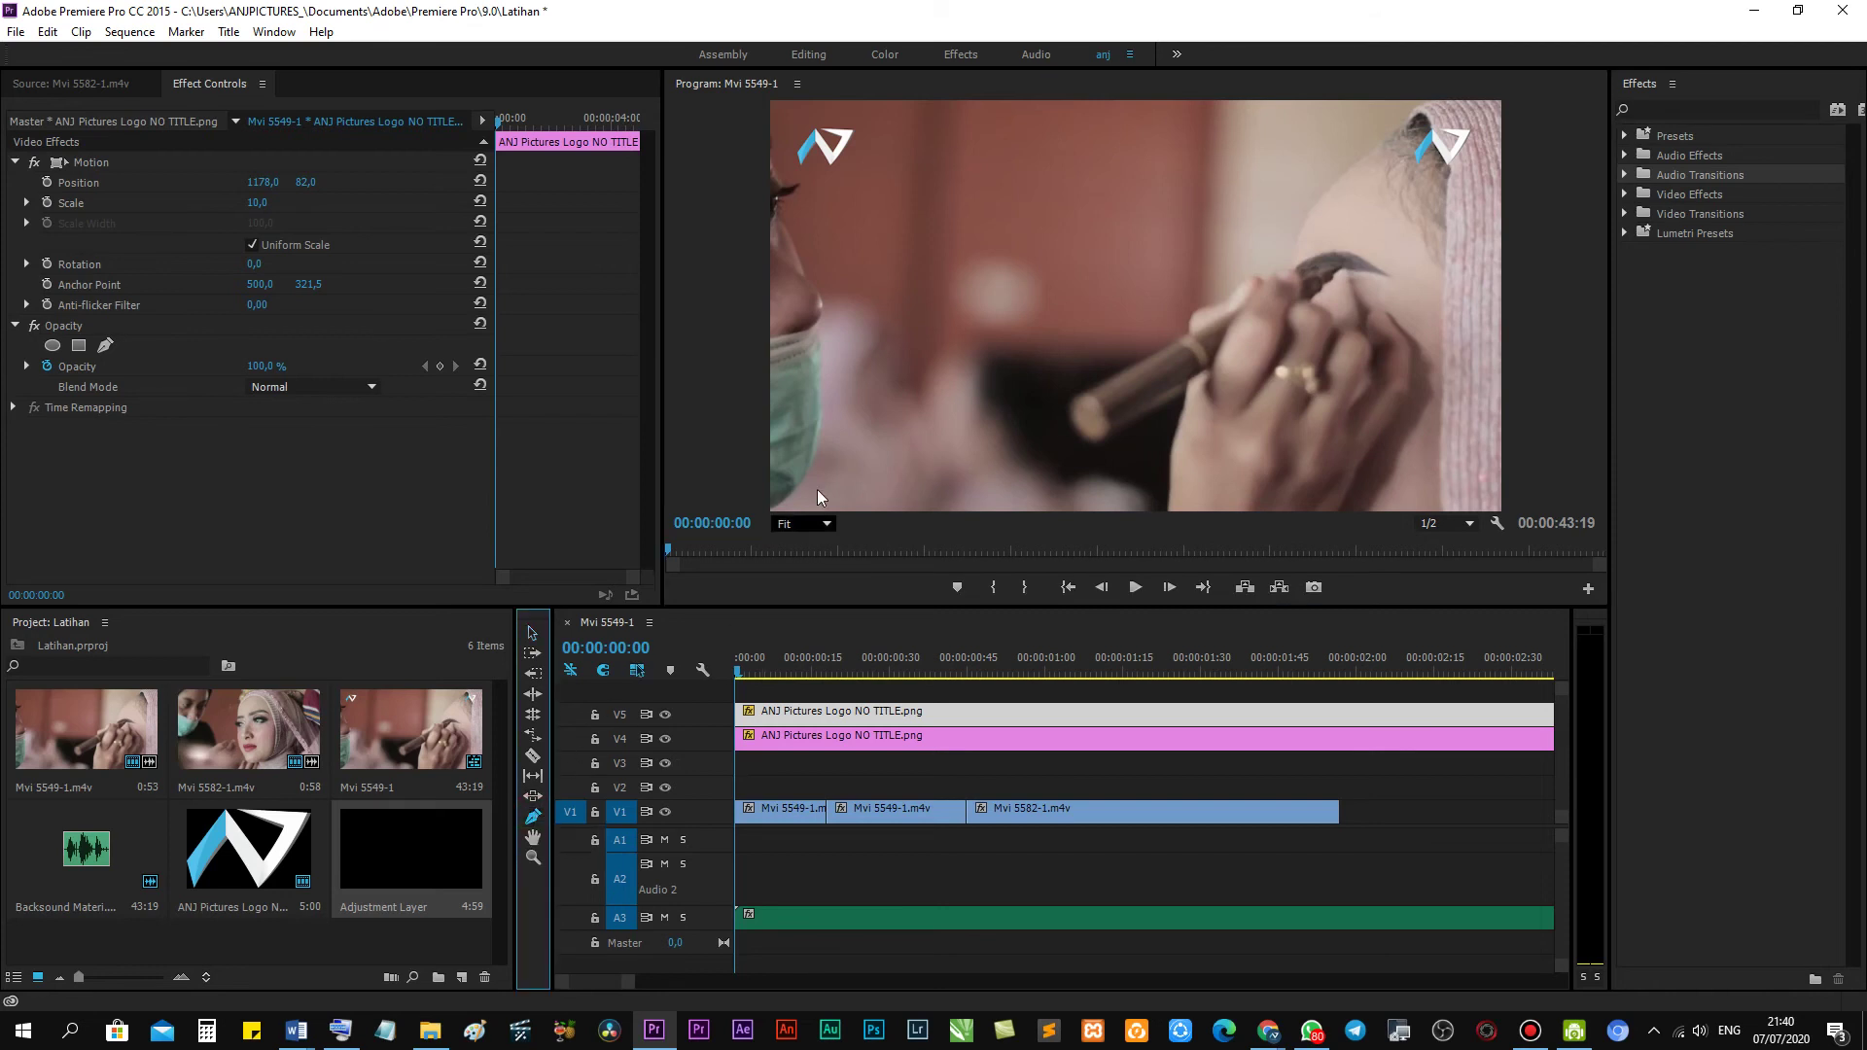
click(813, 526)
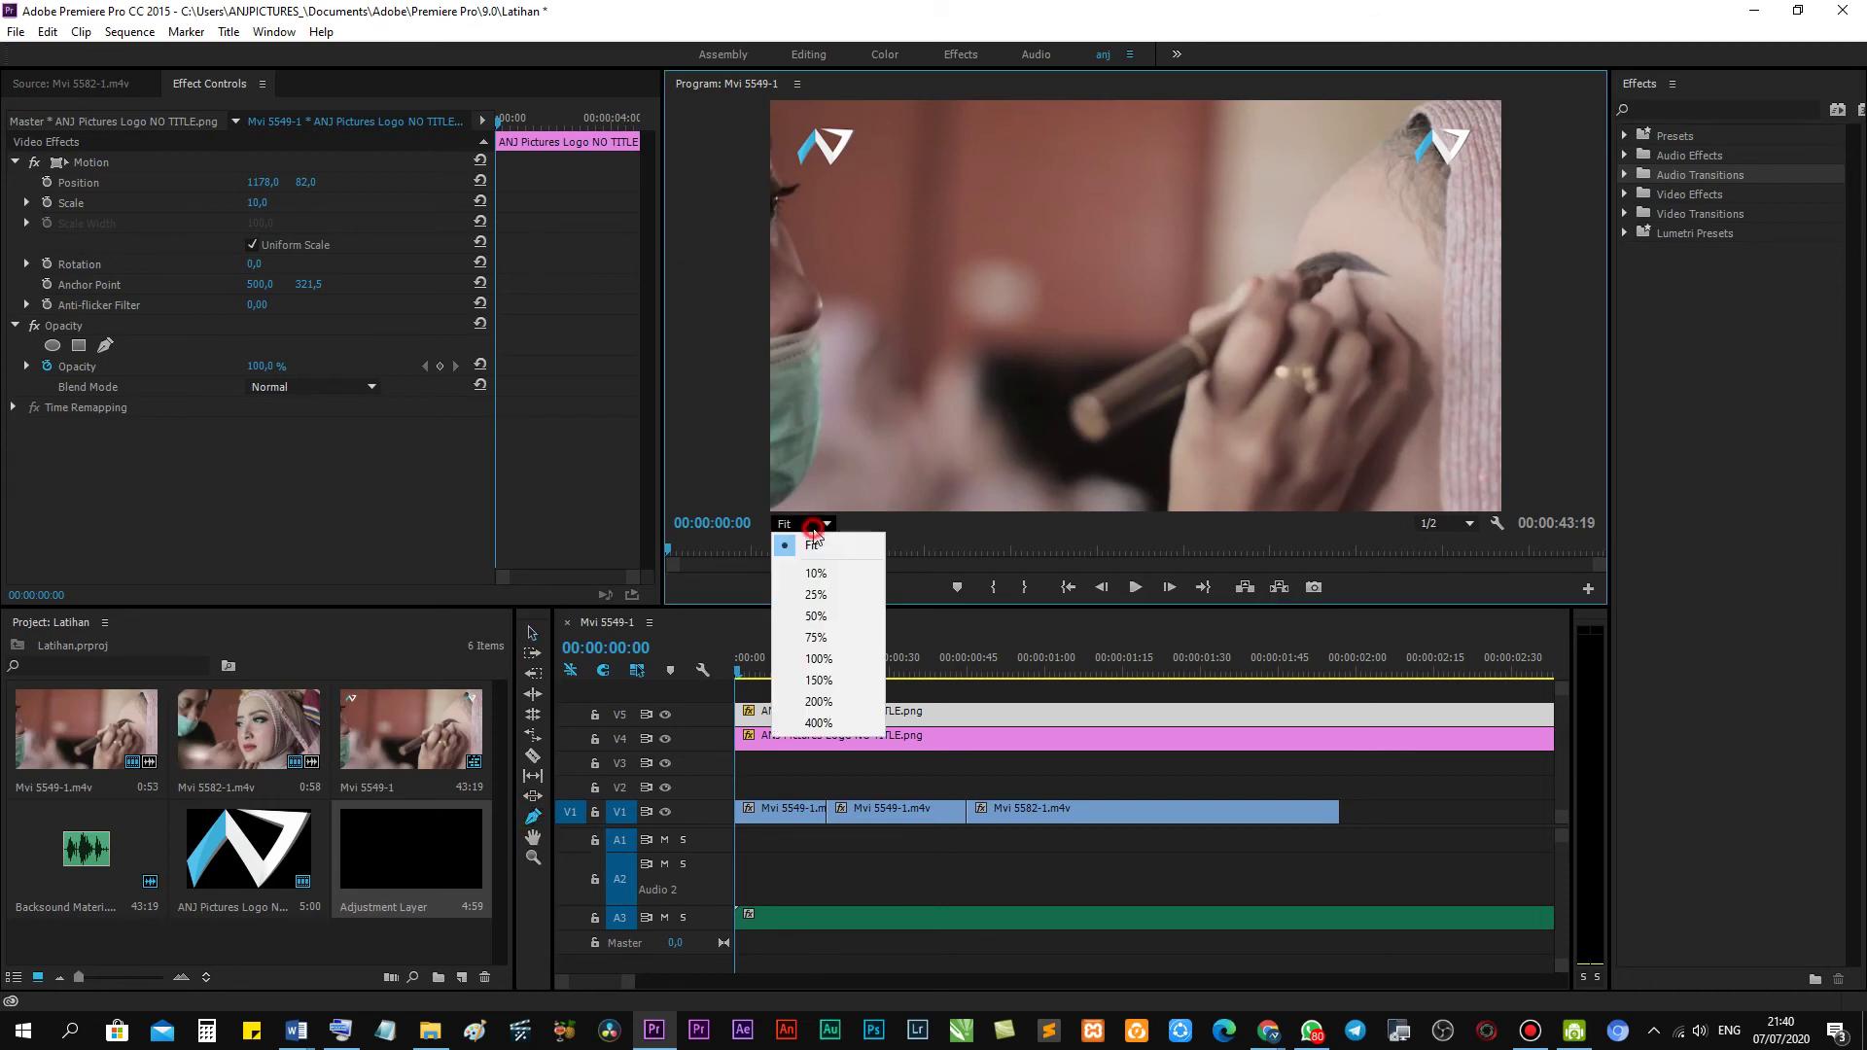
click(833, 687)
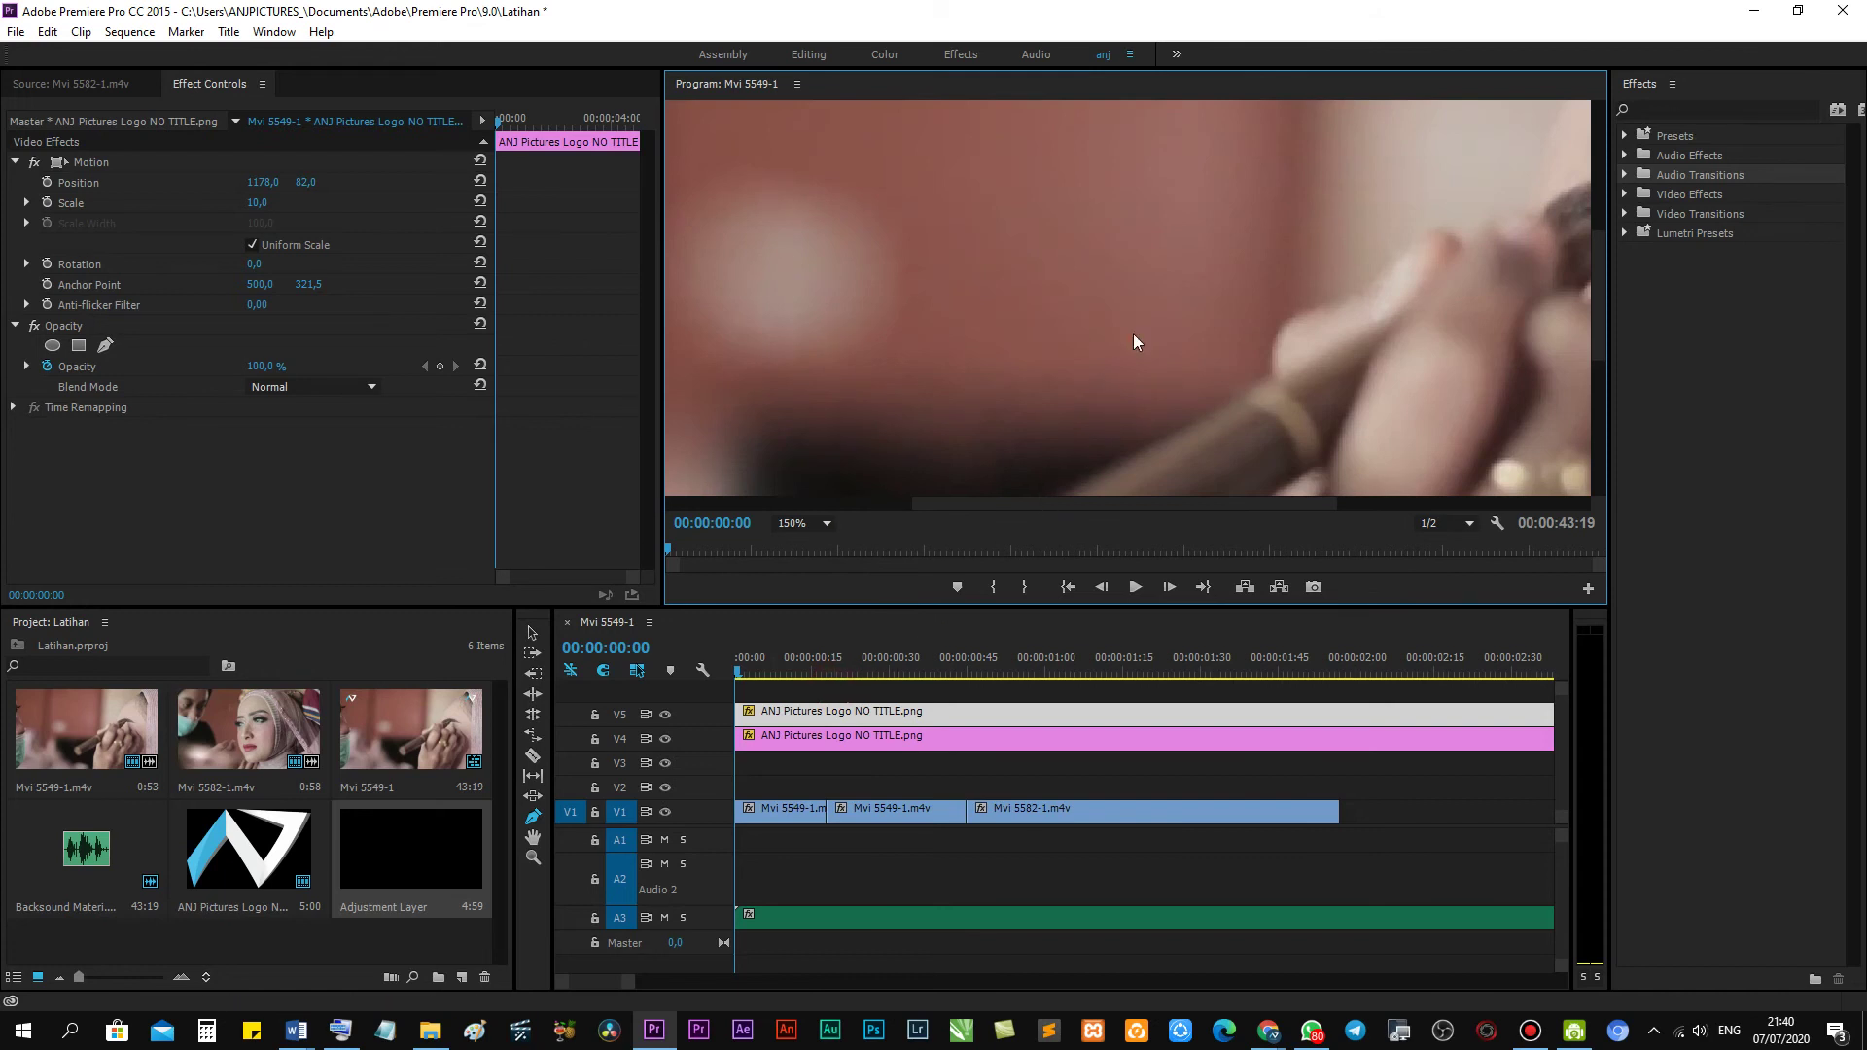
key(space)
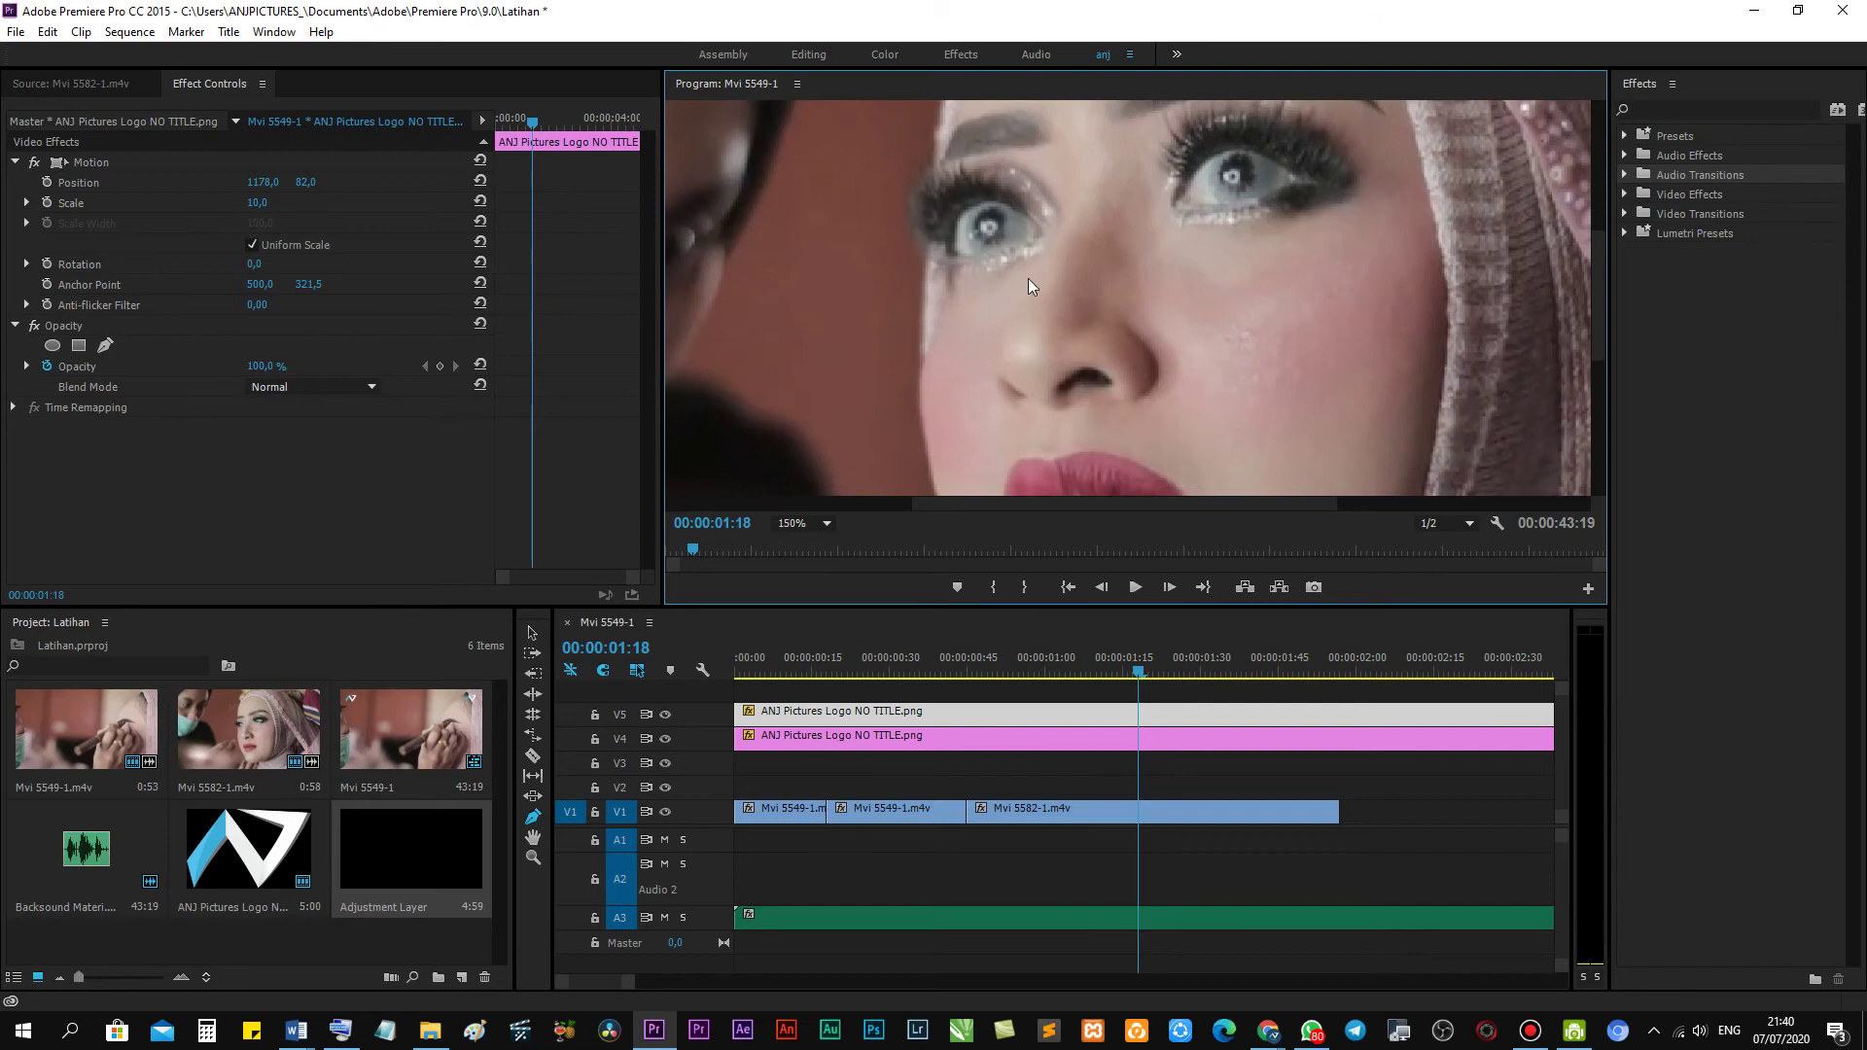
key(alt)
click(808, 523)
click(817, 541)
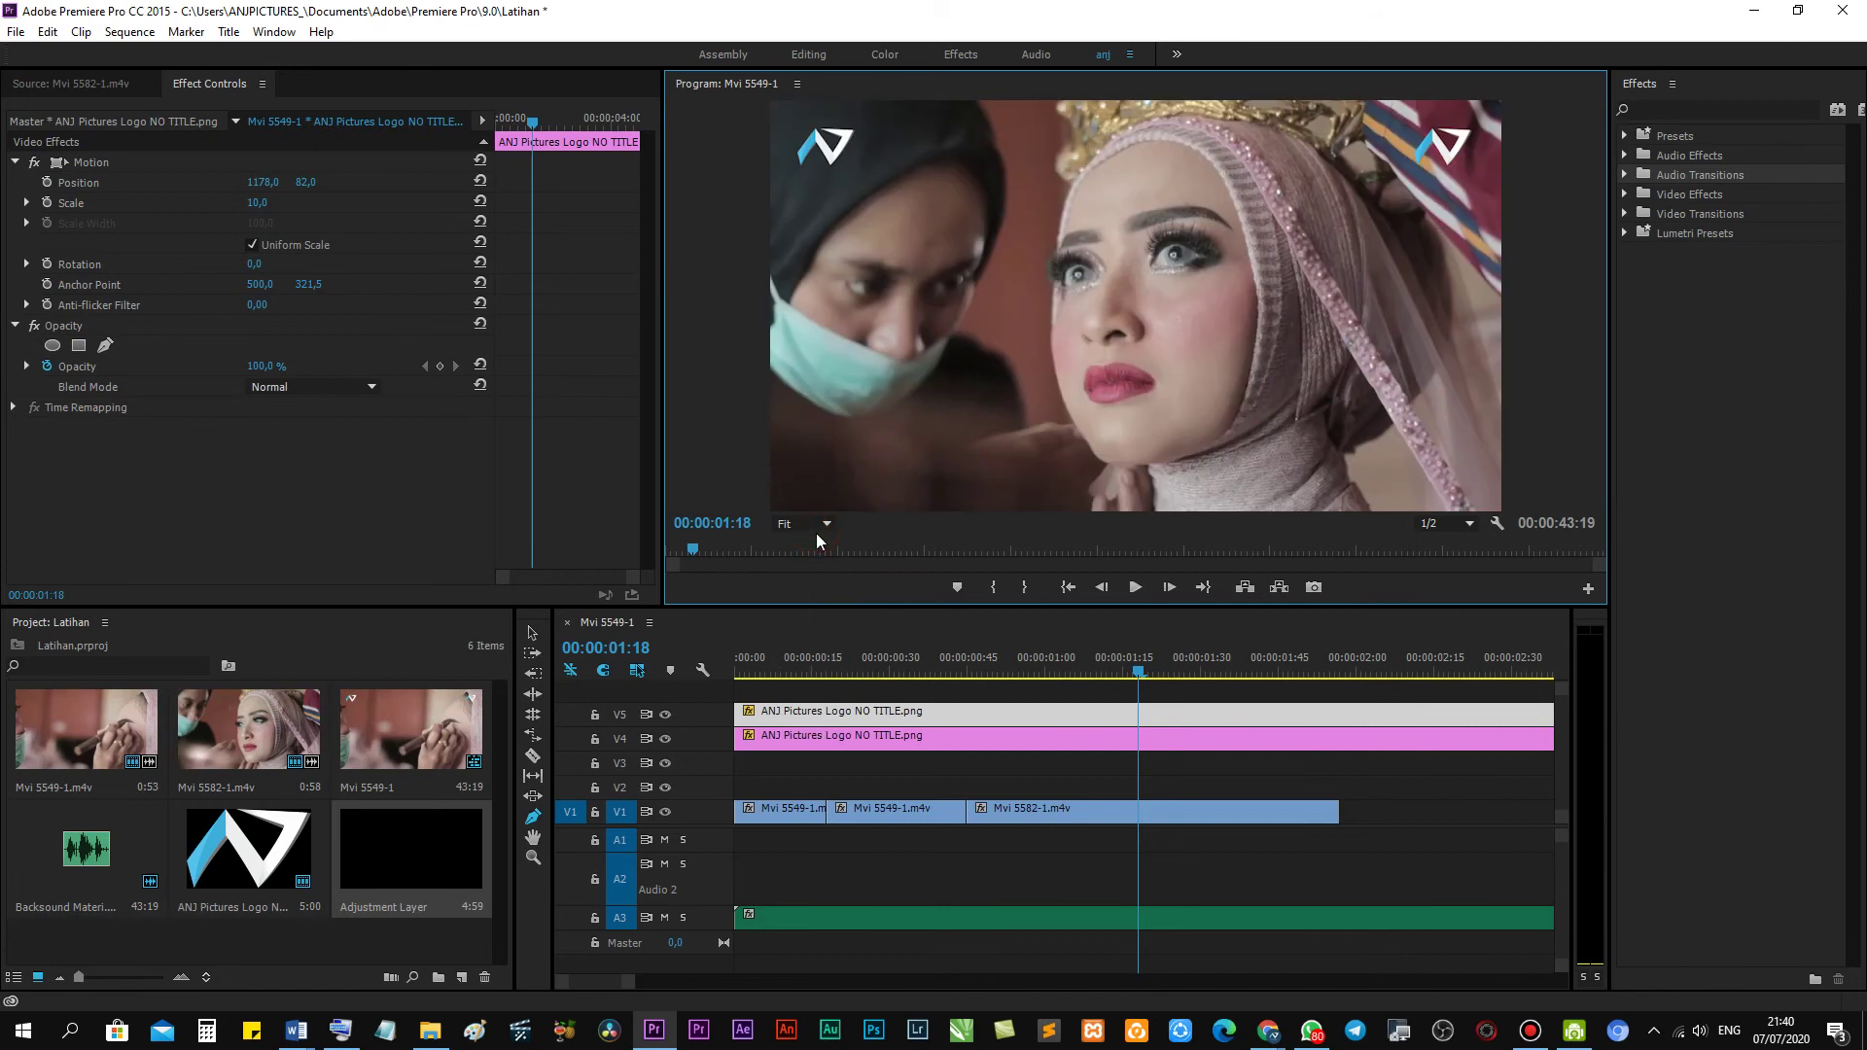
click(1458, 523)
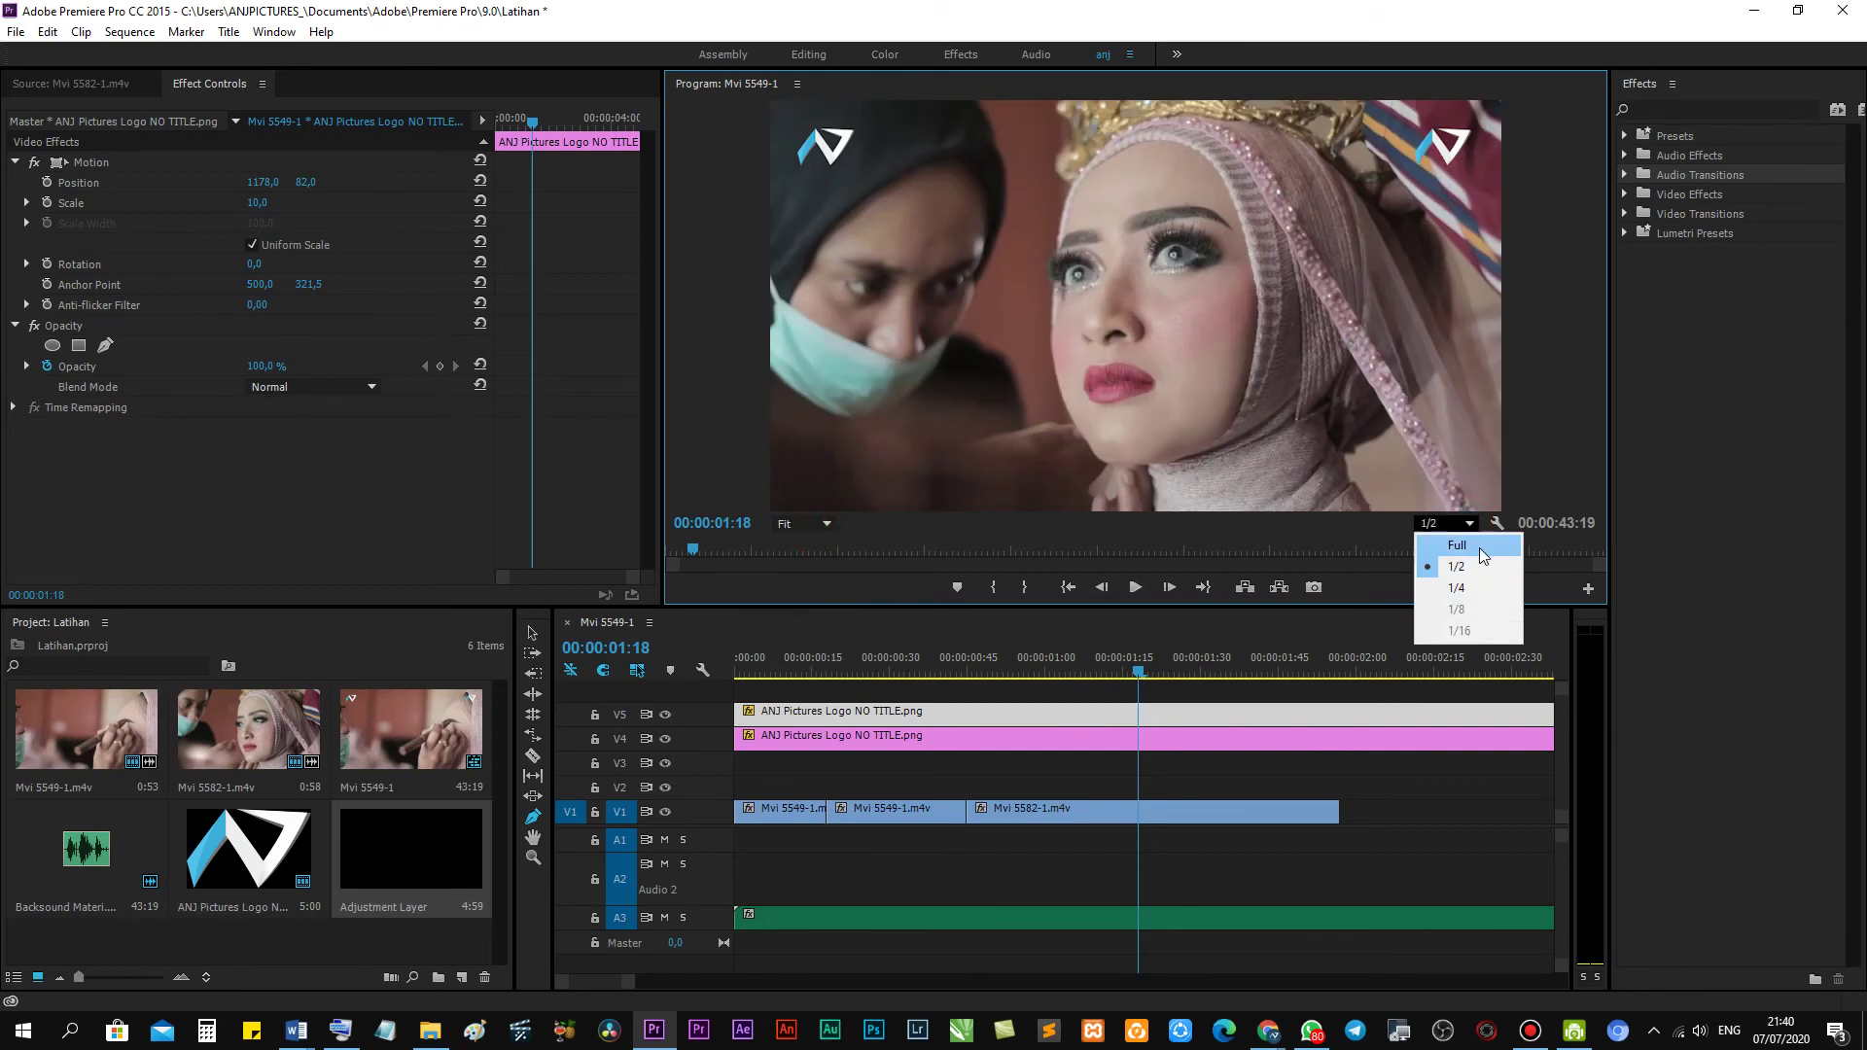
Preview the sequence at Full playback resolution, scrubbing through the opening clip.
click(1469, 546)
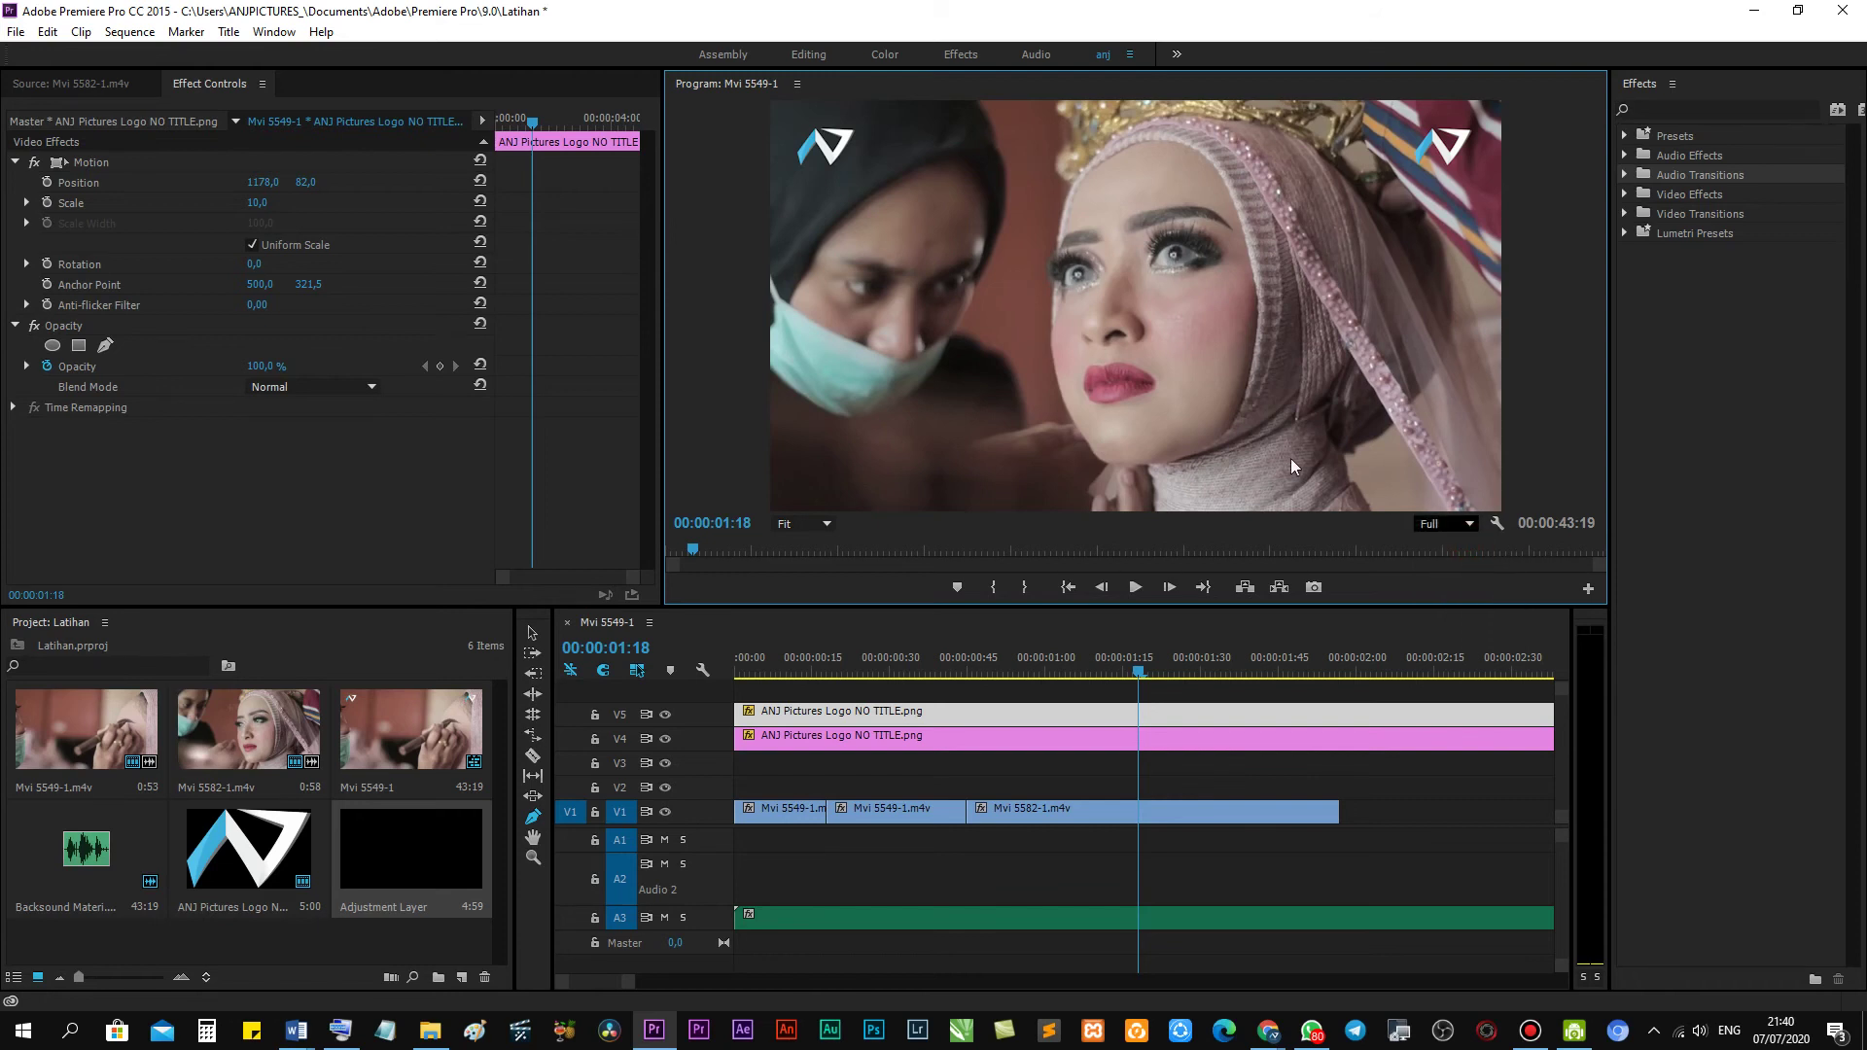
drag(739, 549, 835, 551)
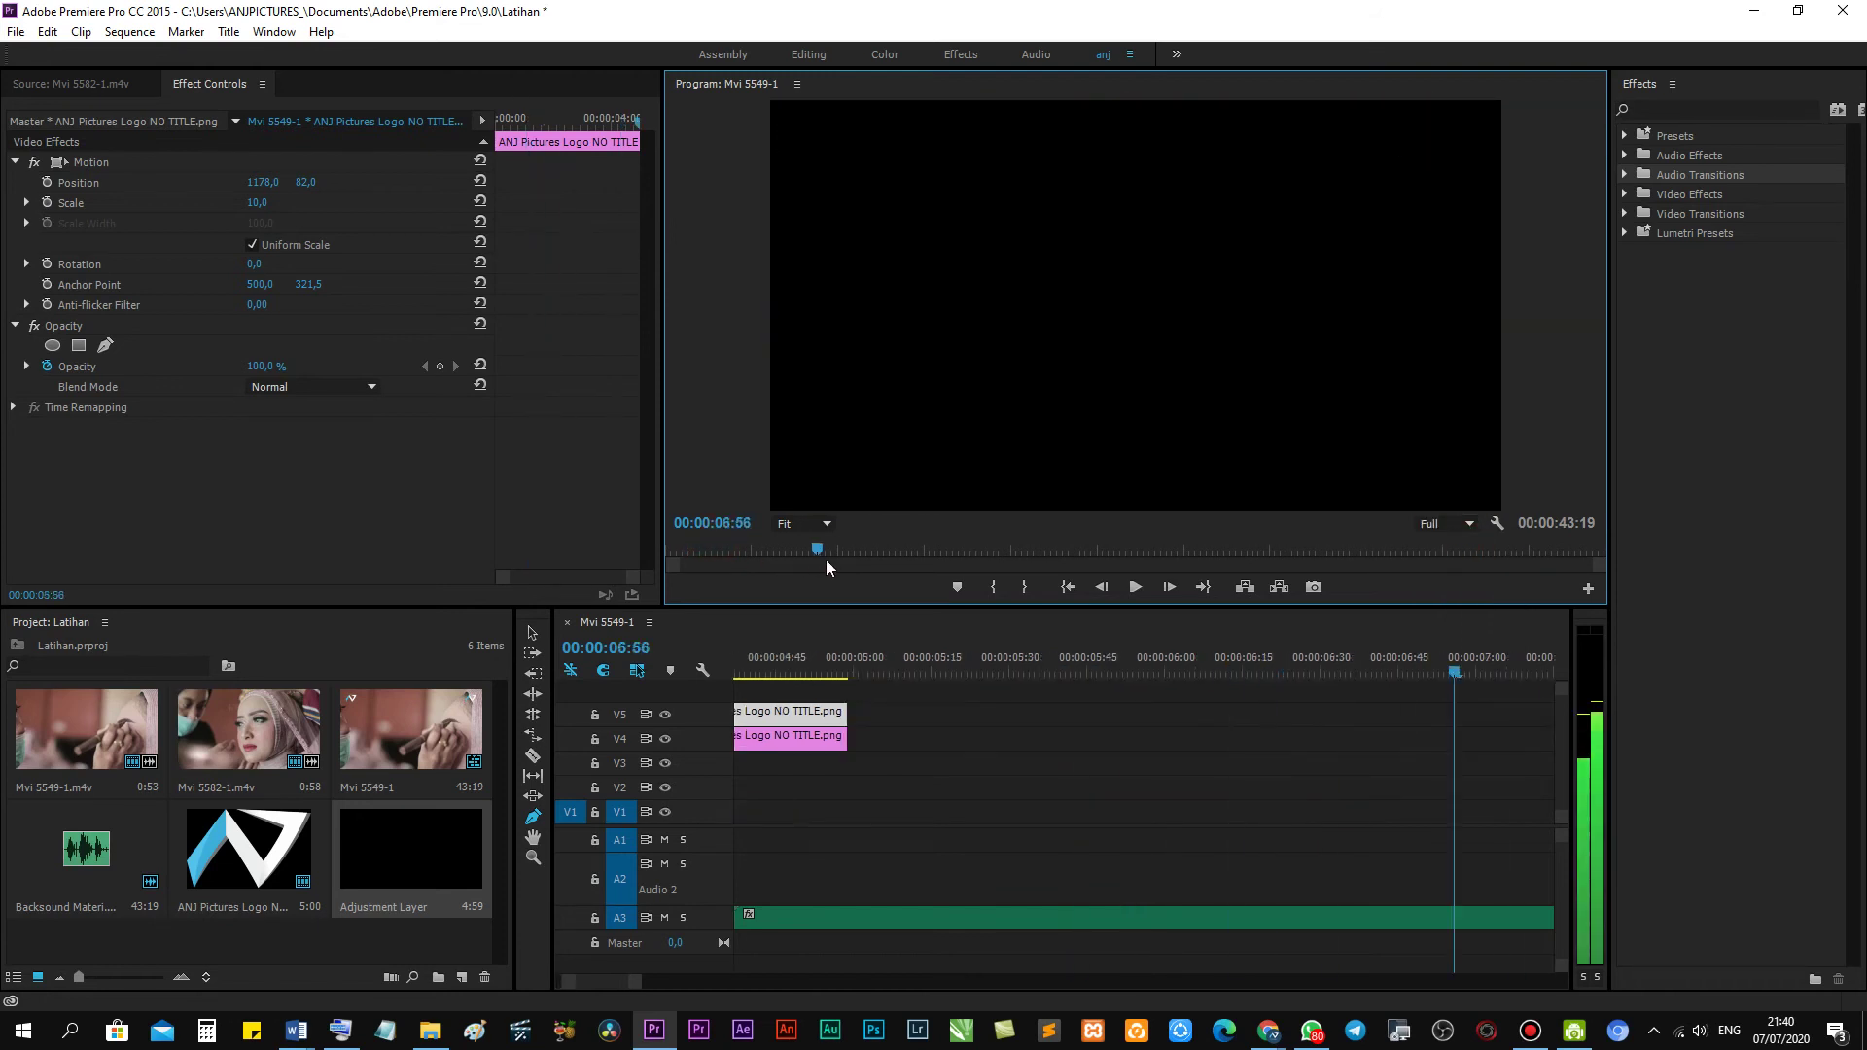
drag(641, 981, 815, 981)
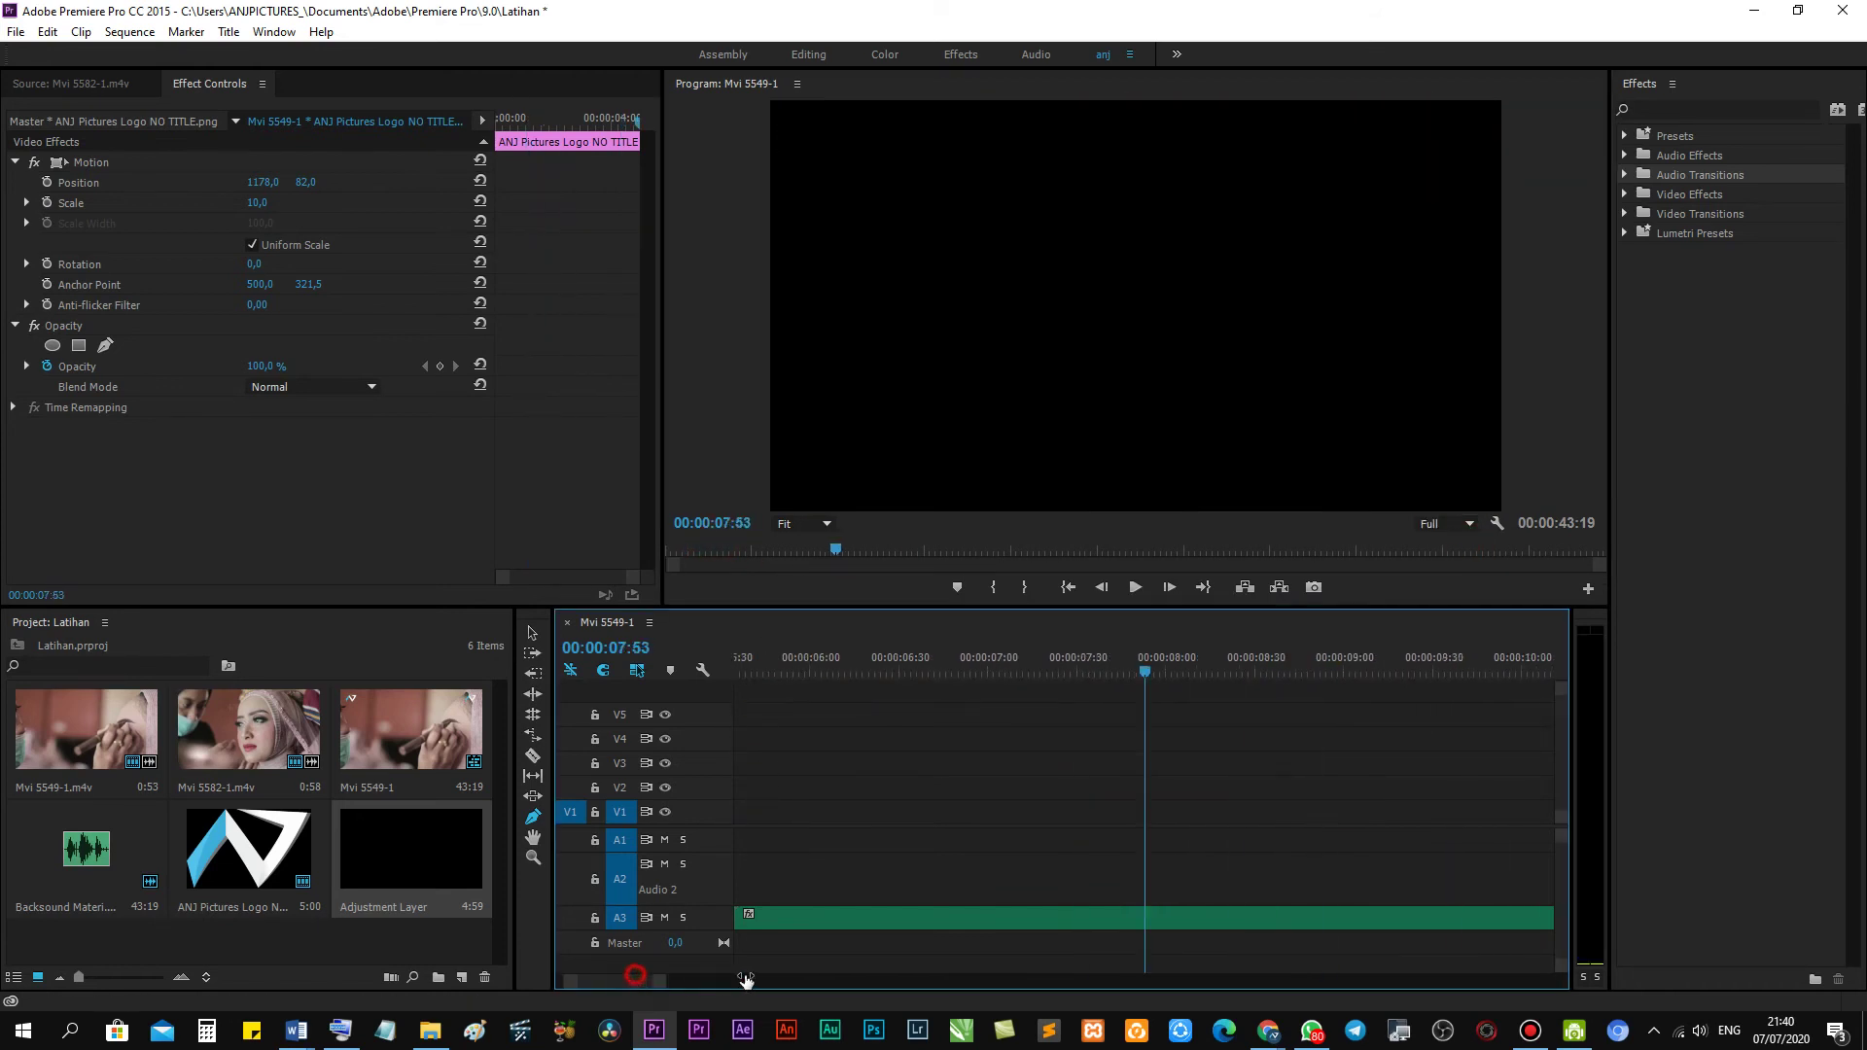
click(781, 674)
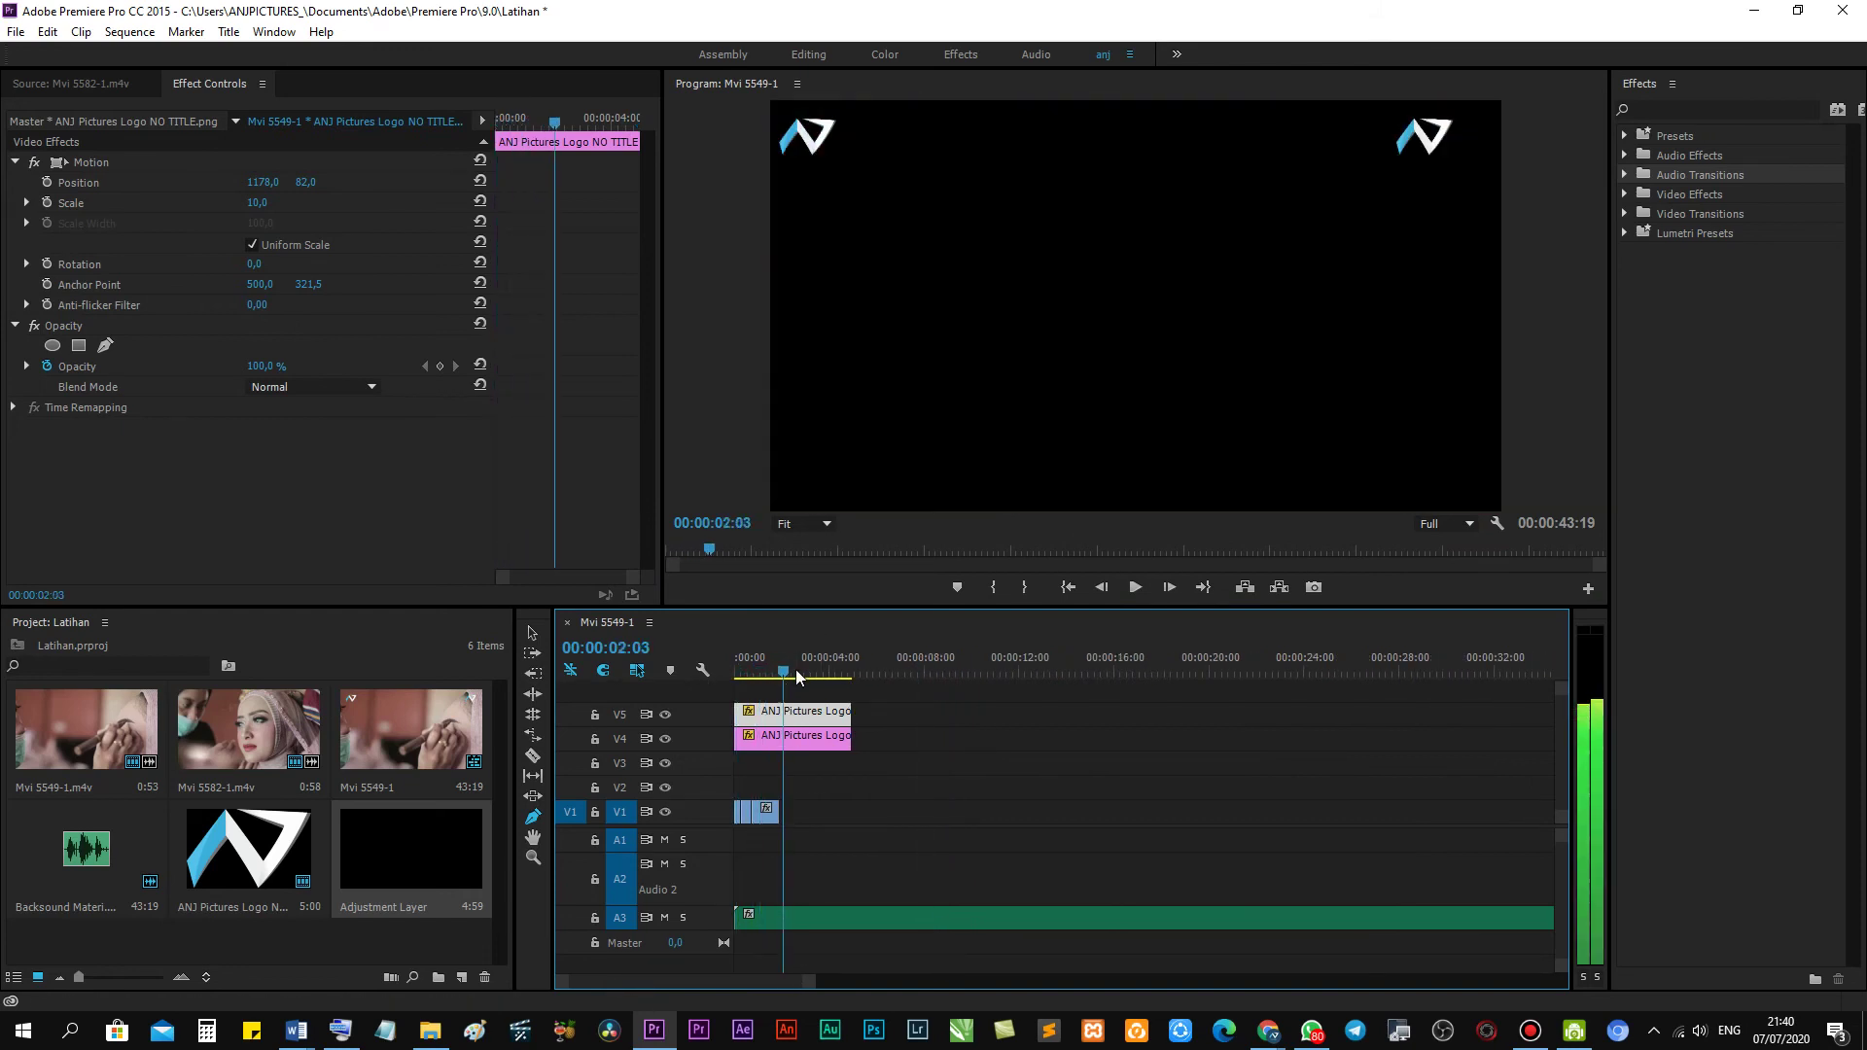
click(768, 680)
drag(767, 680, 761, 678)
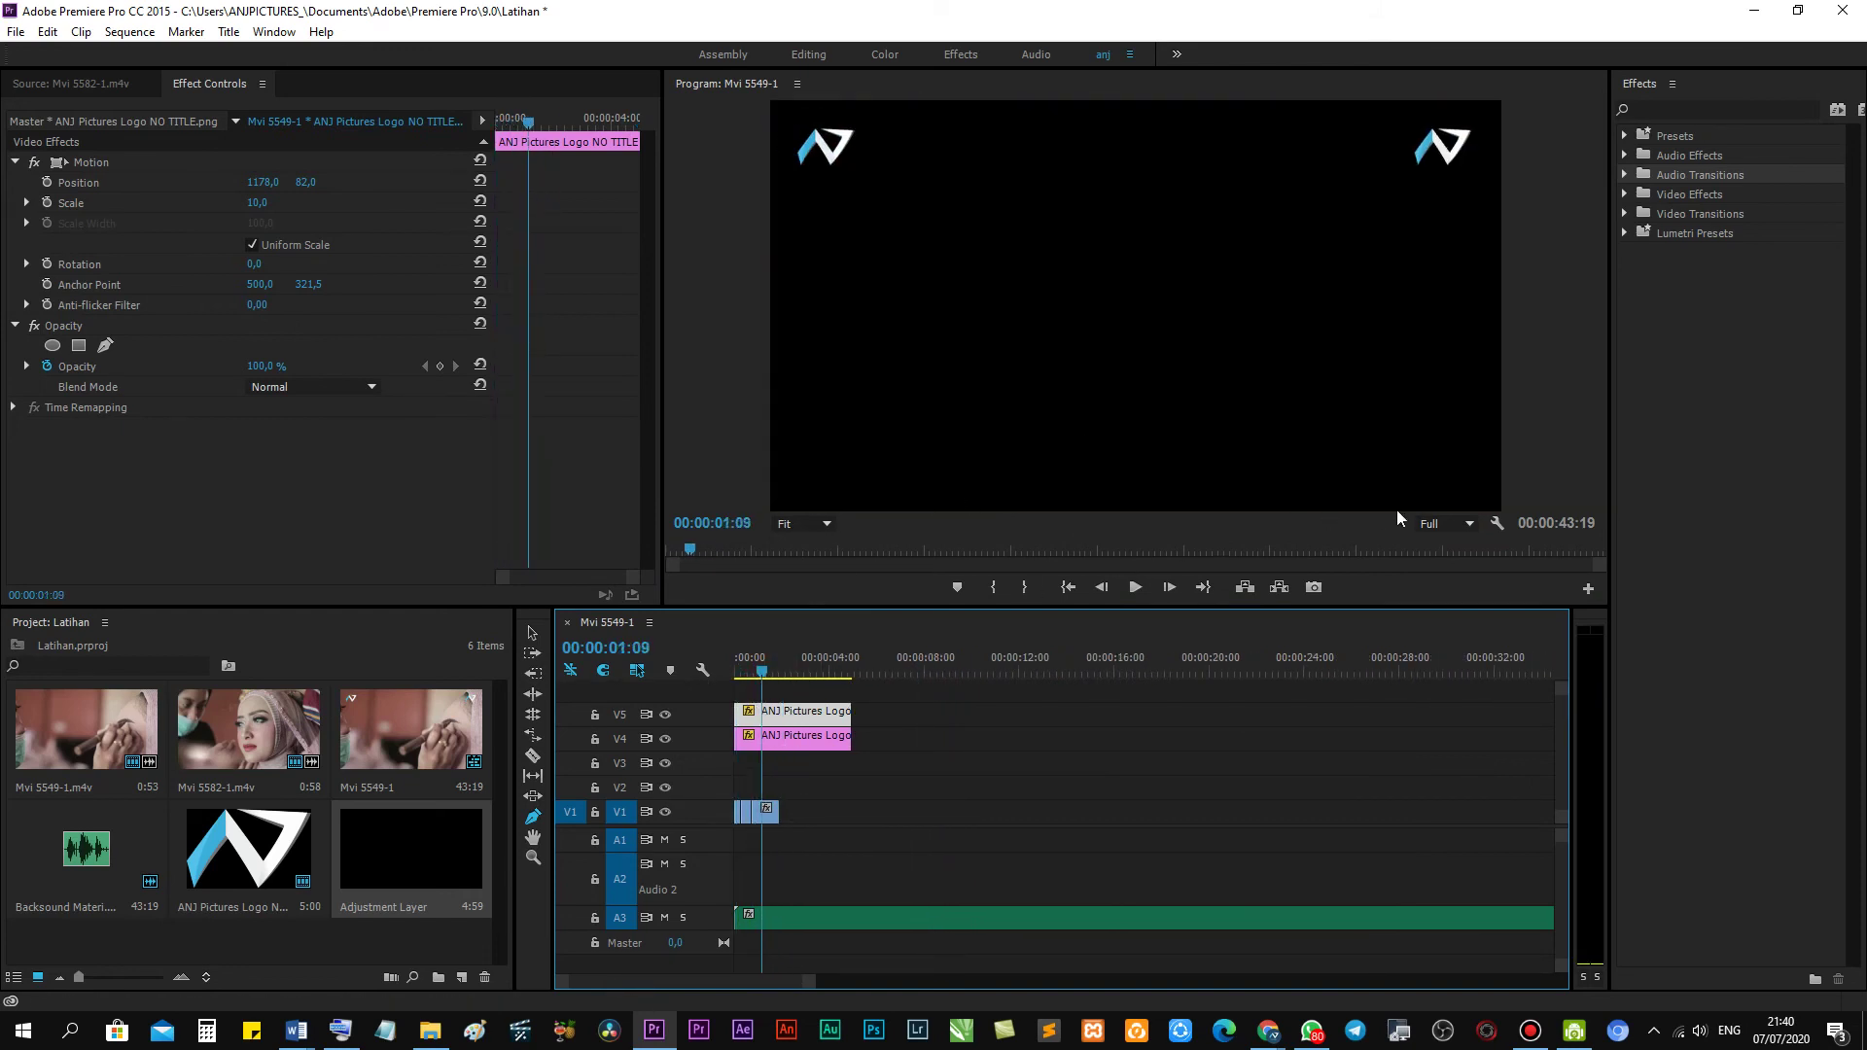
Lower playback resolution to 1/4 and play the sequence from the start.
click(1447, 525)
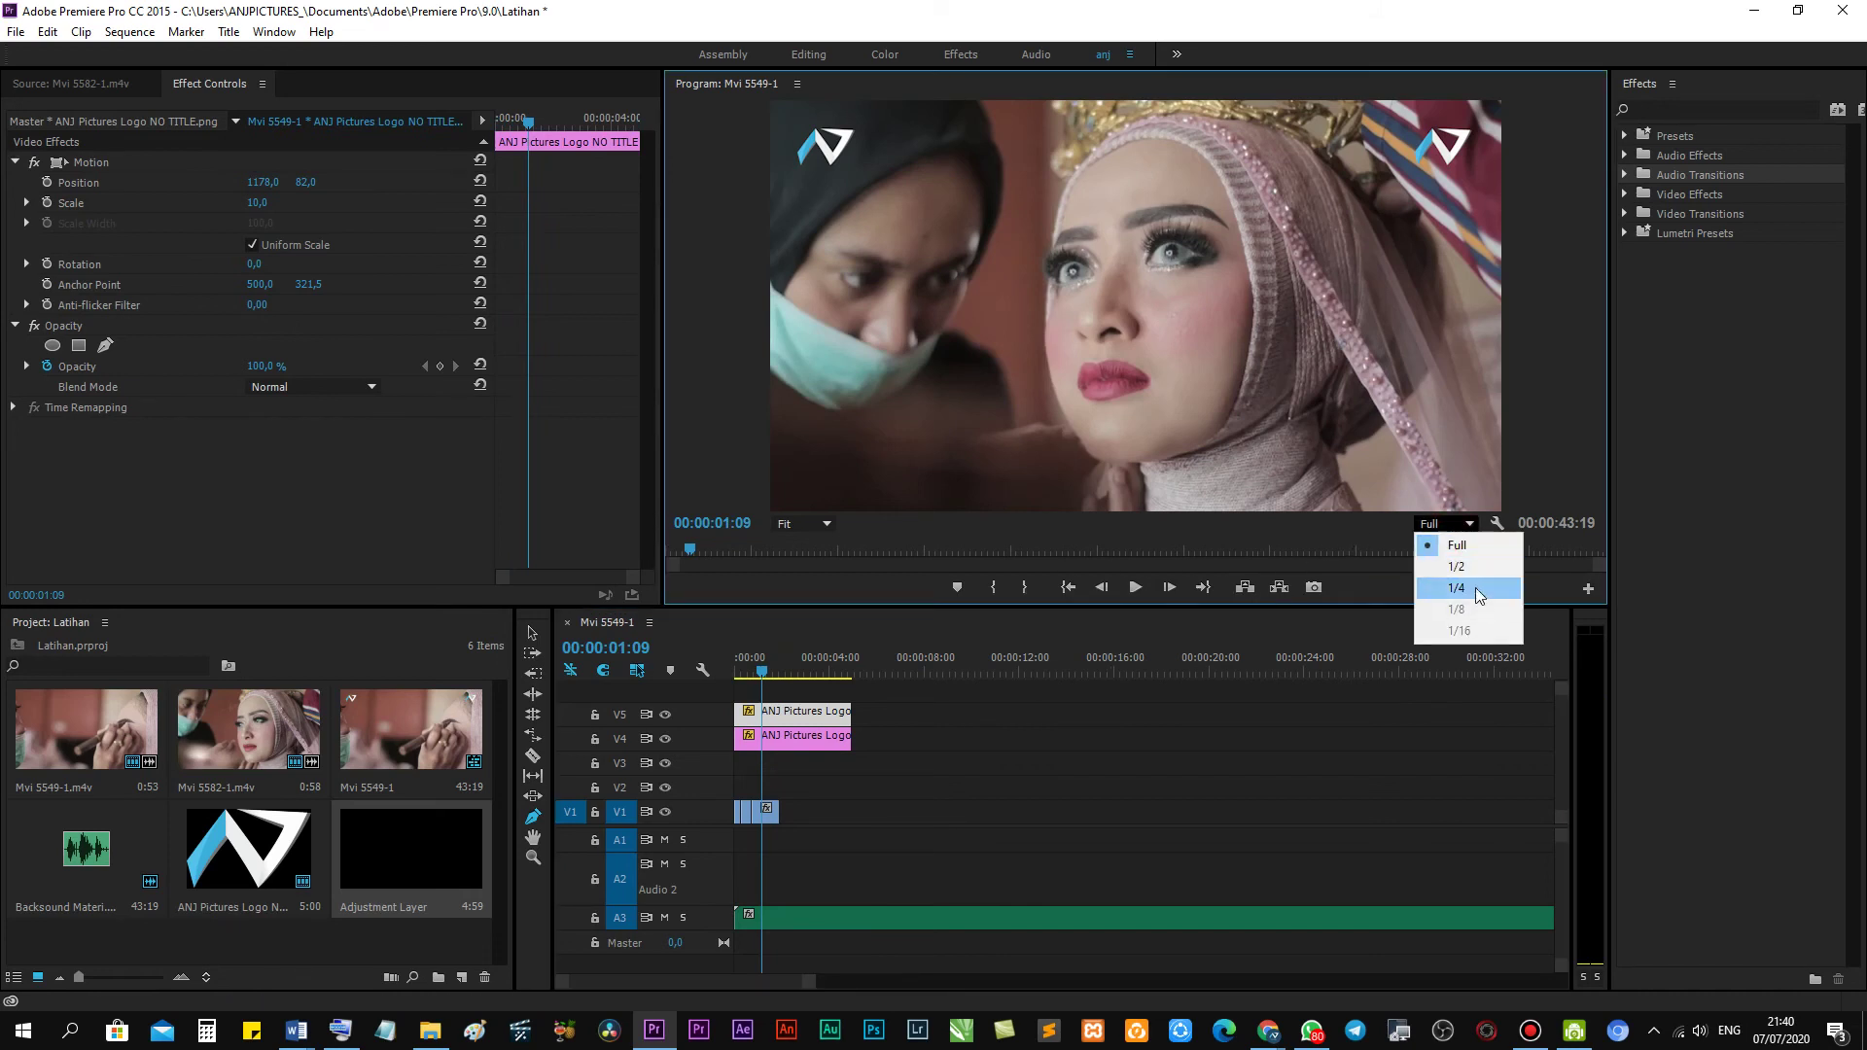
click(1474, 588)
click(774, 678)
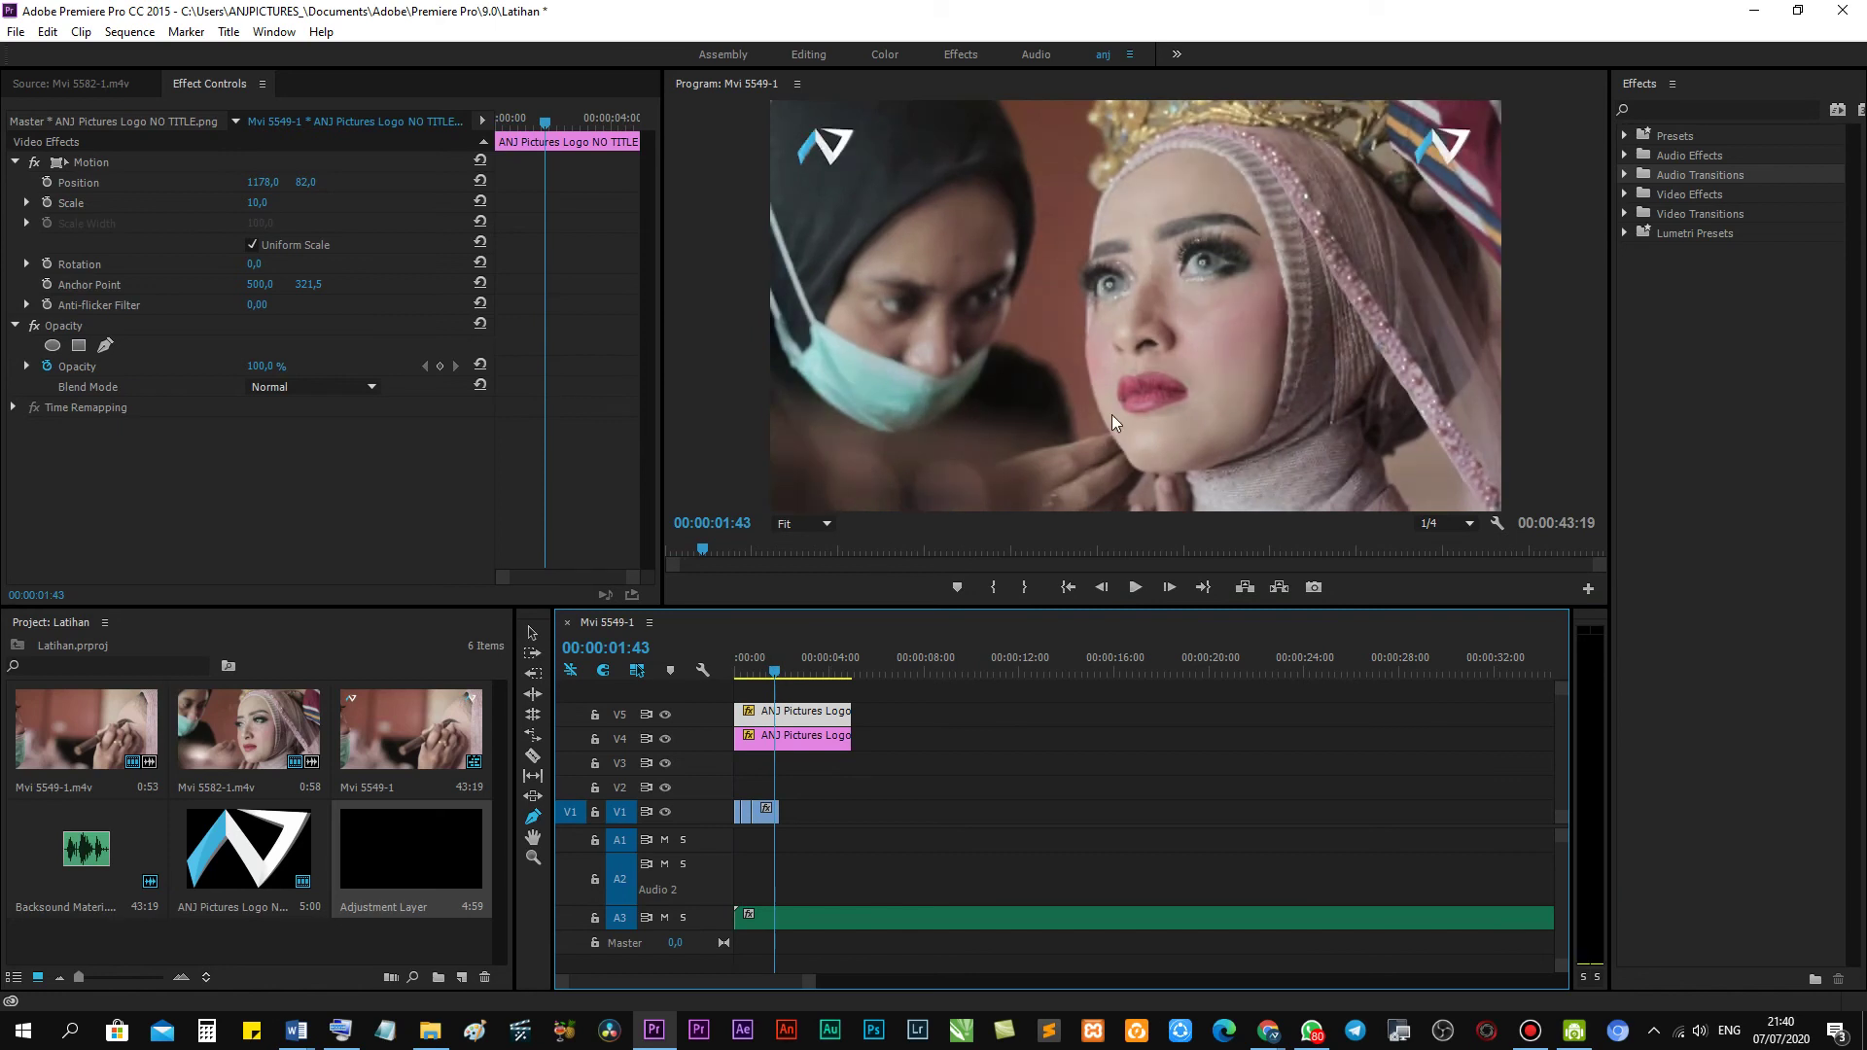
click(734, 681)
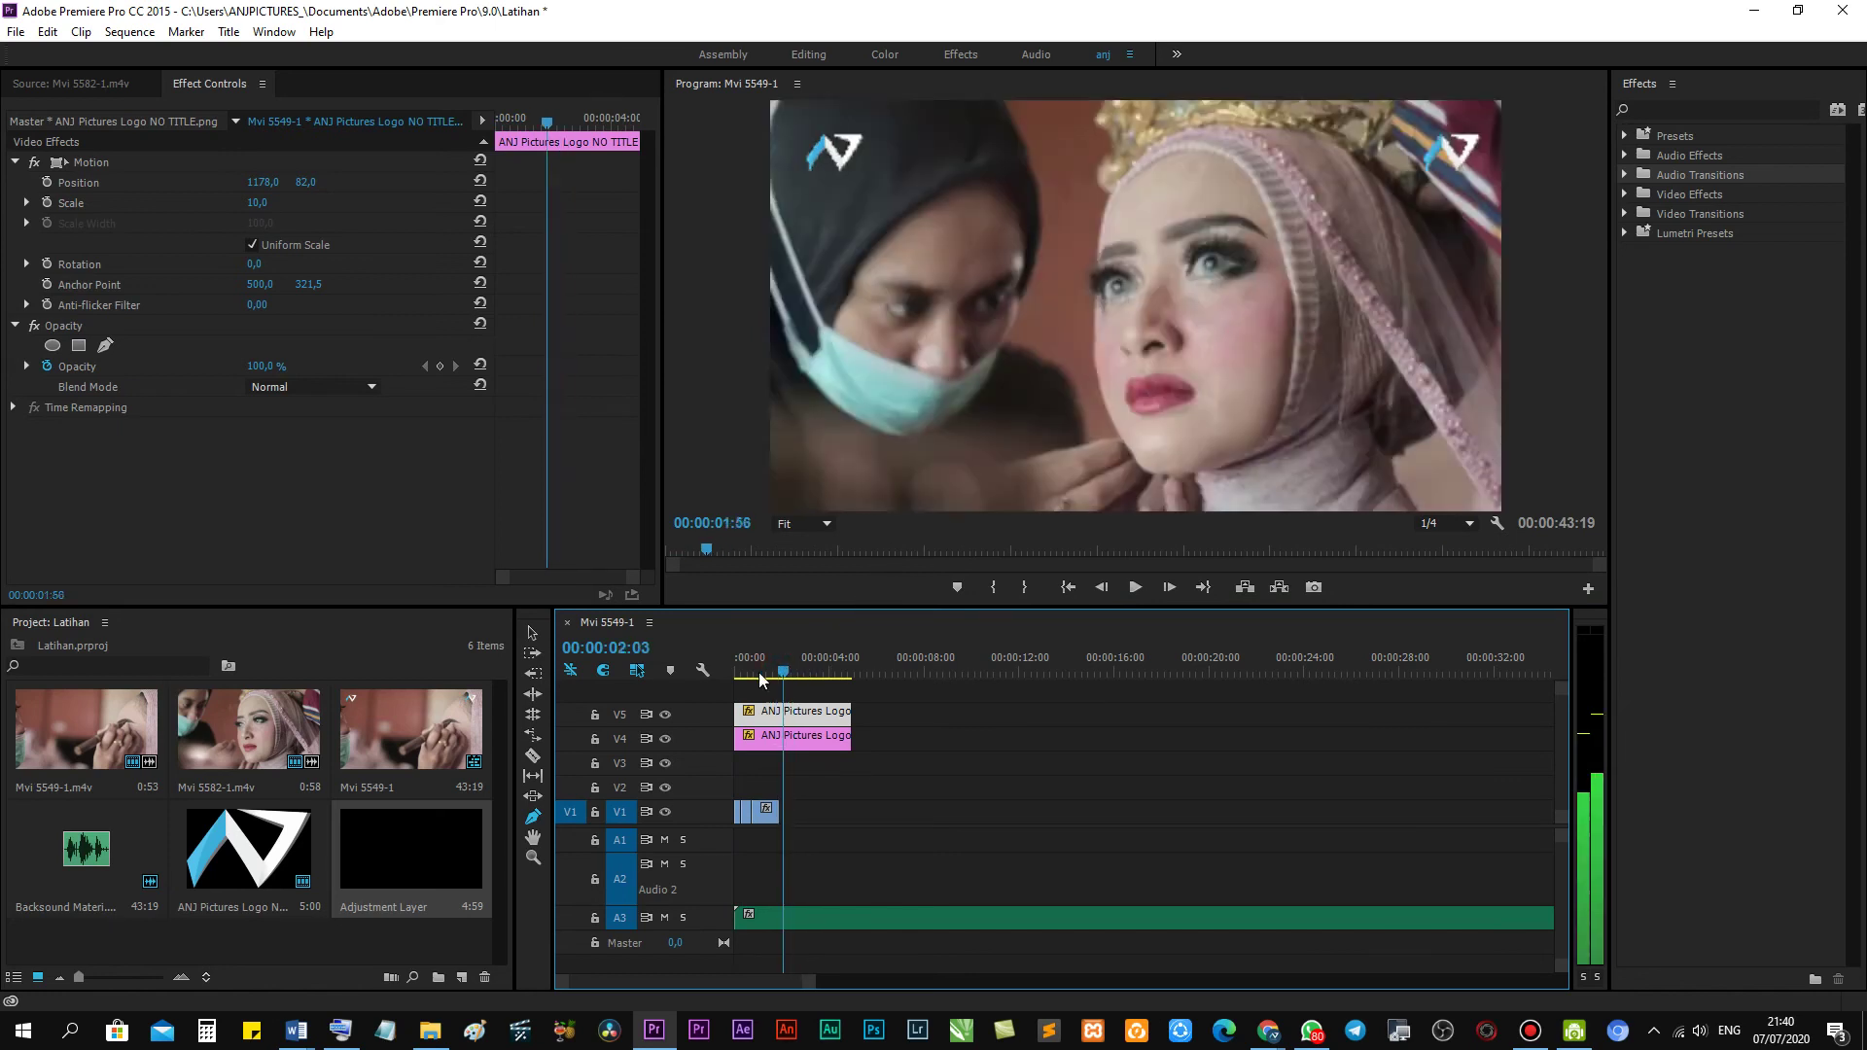
key(space)
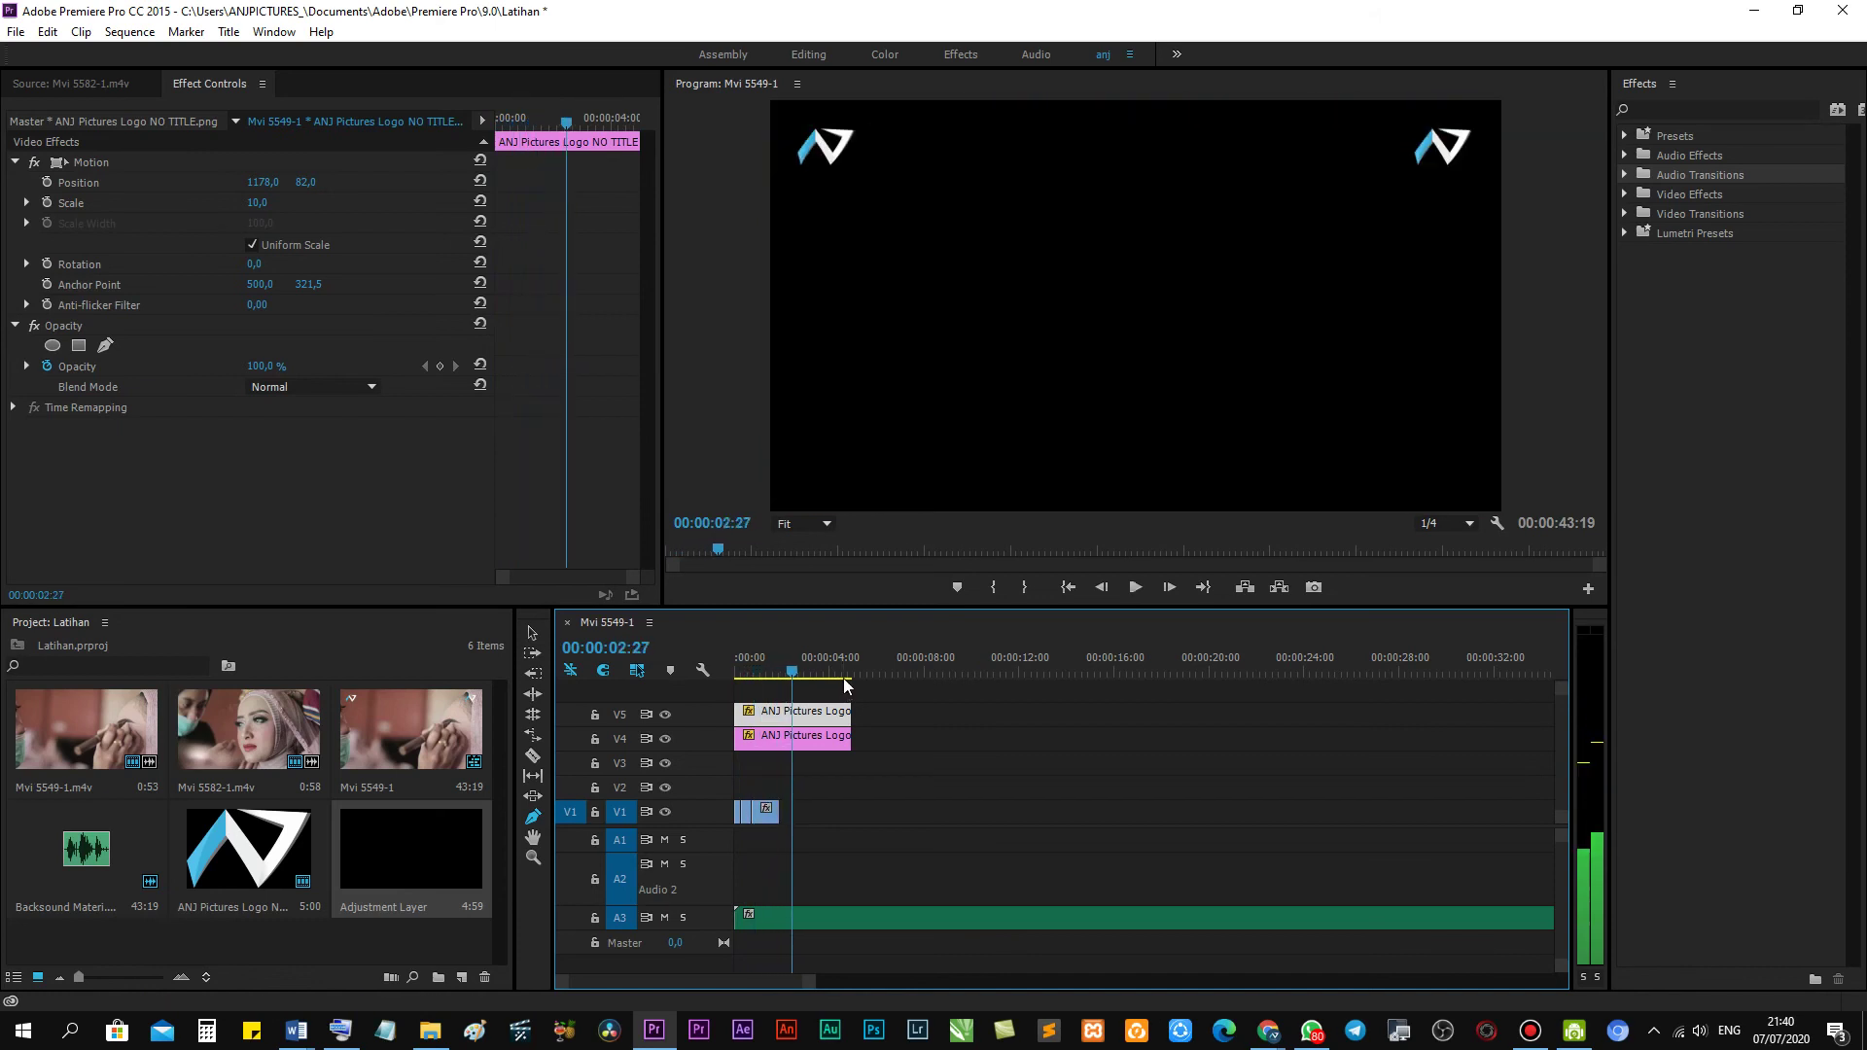
click(790, 680)
click(739, 678)
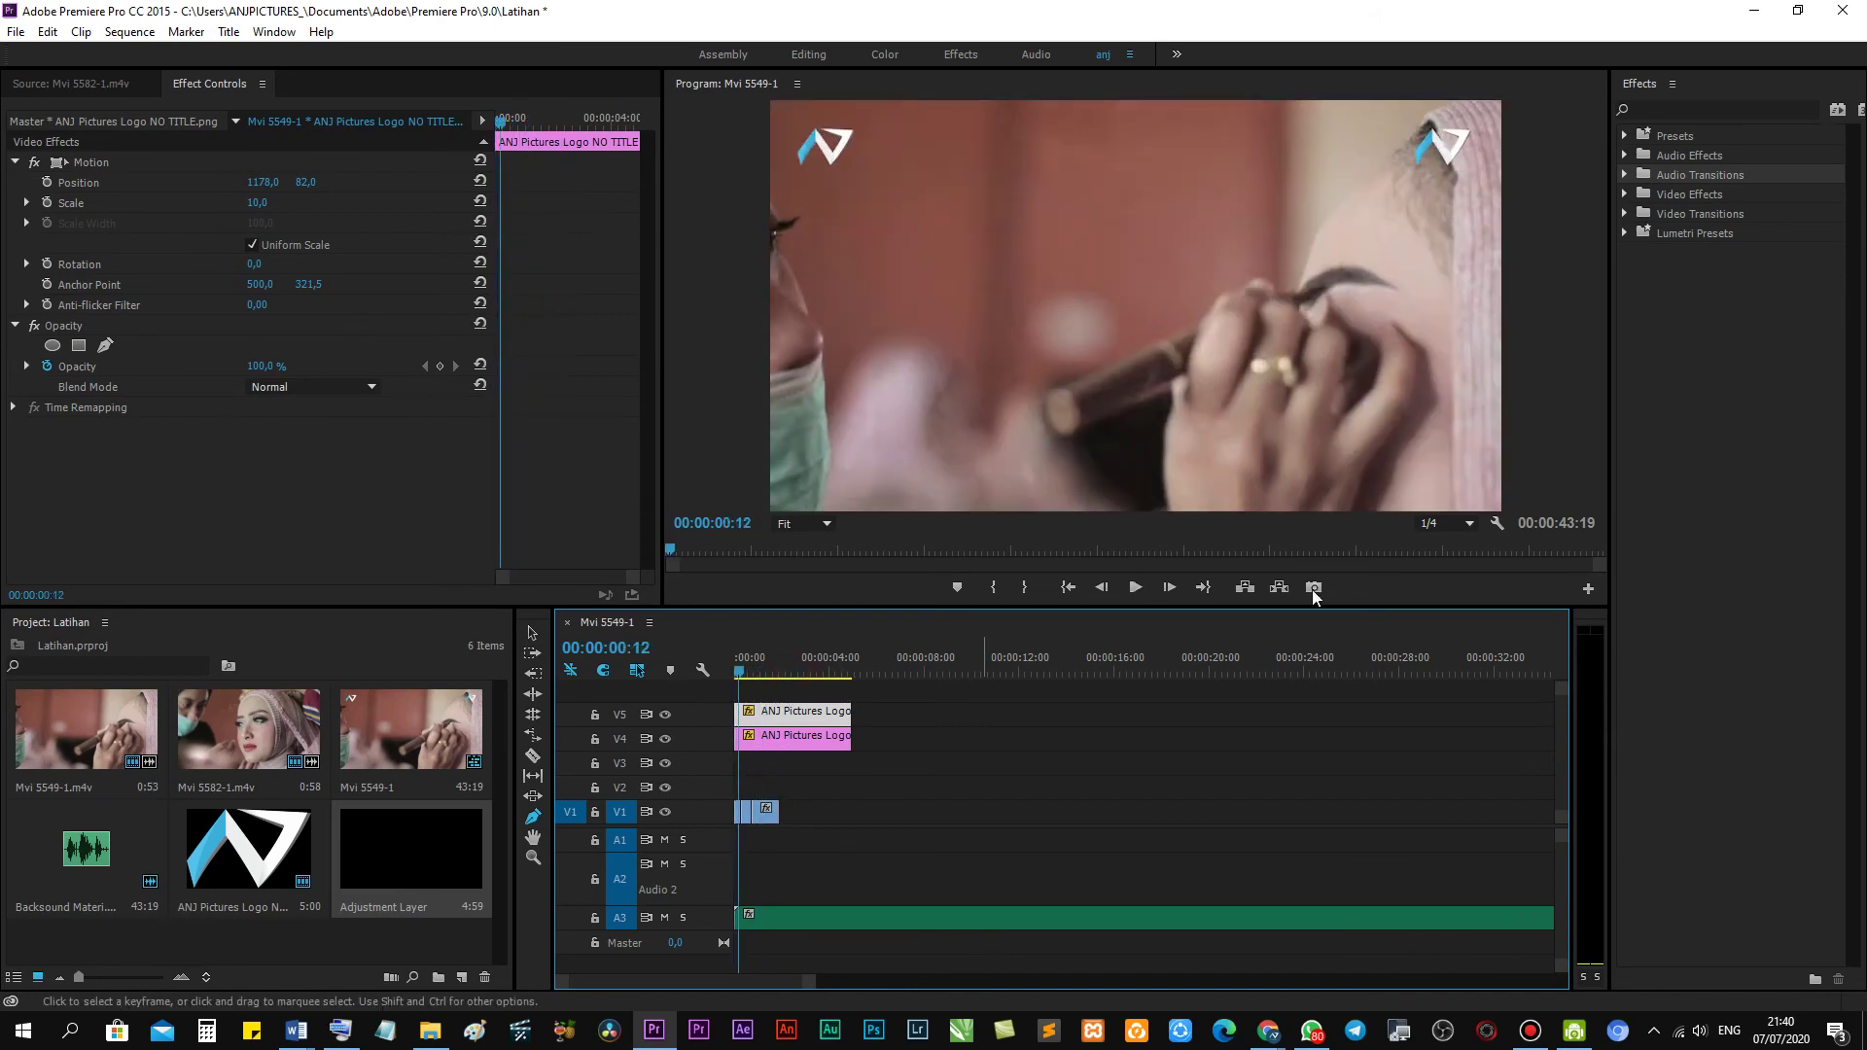
Restore Full playback resolution and play the opening again.
click(1434, 525)
click(1440, 540)
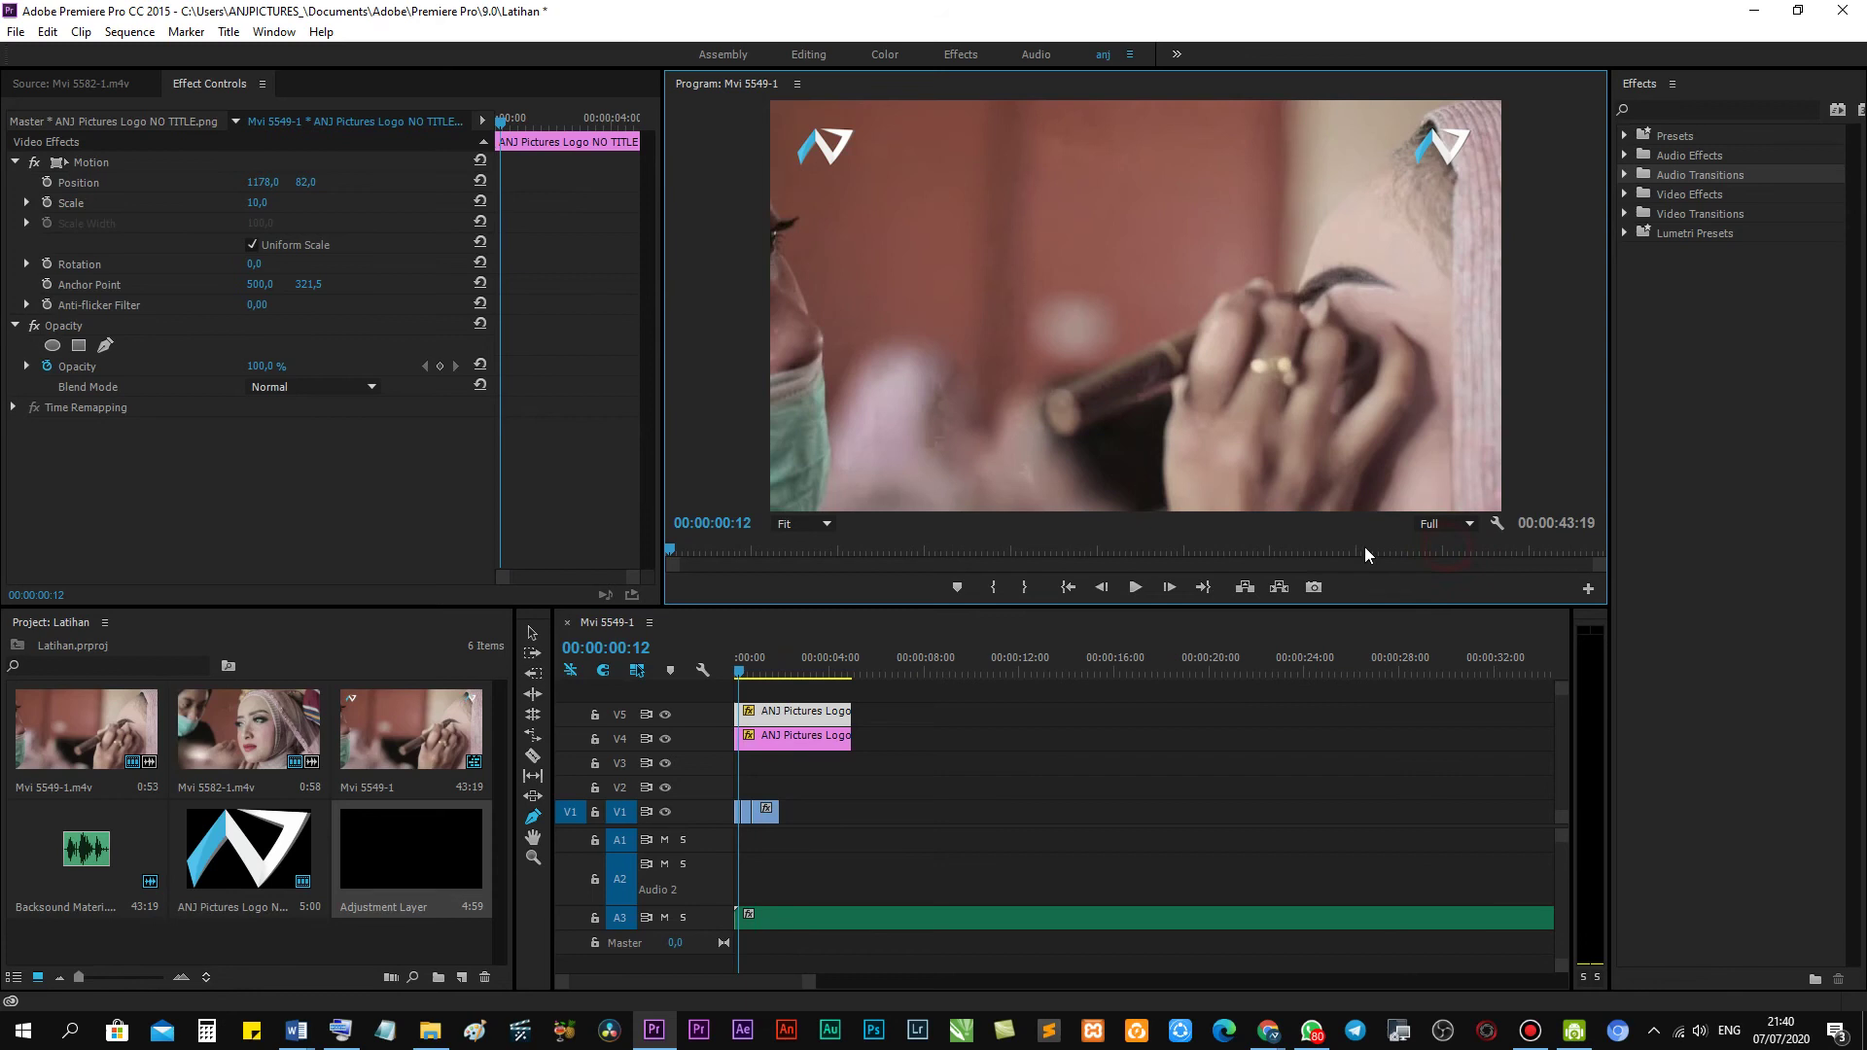
click(737, 669)
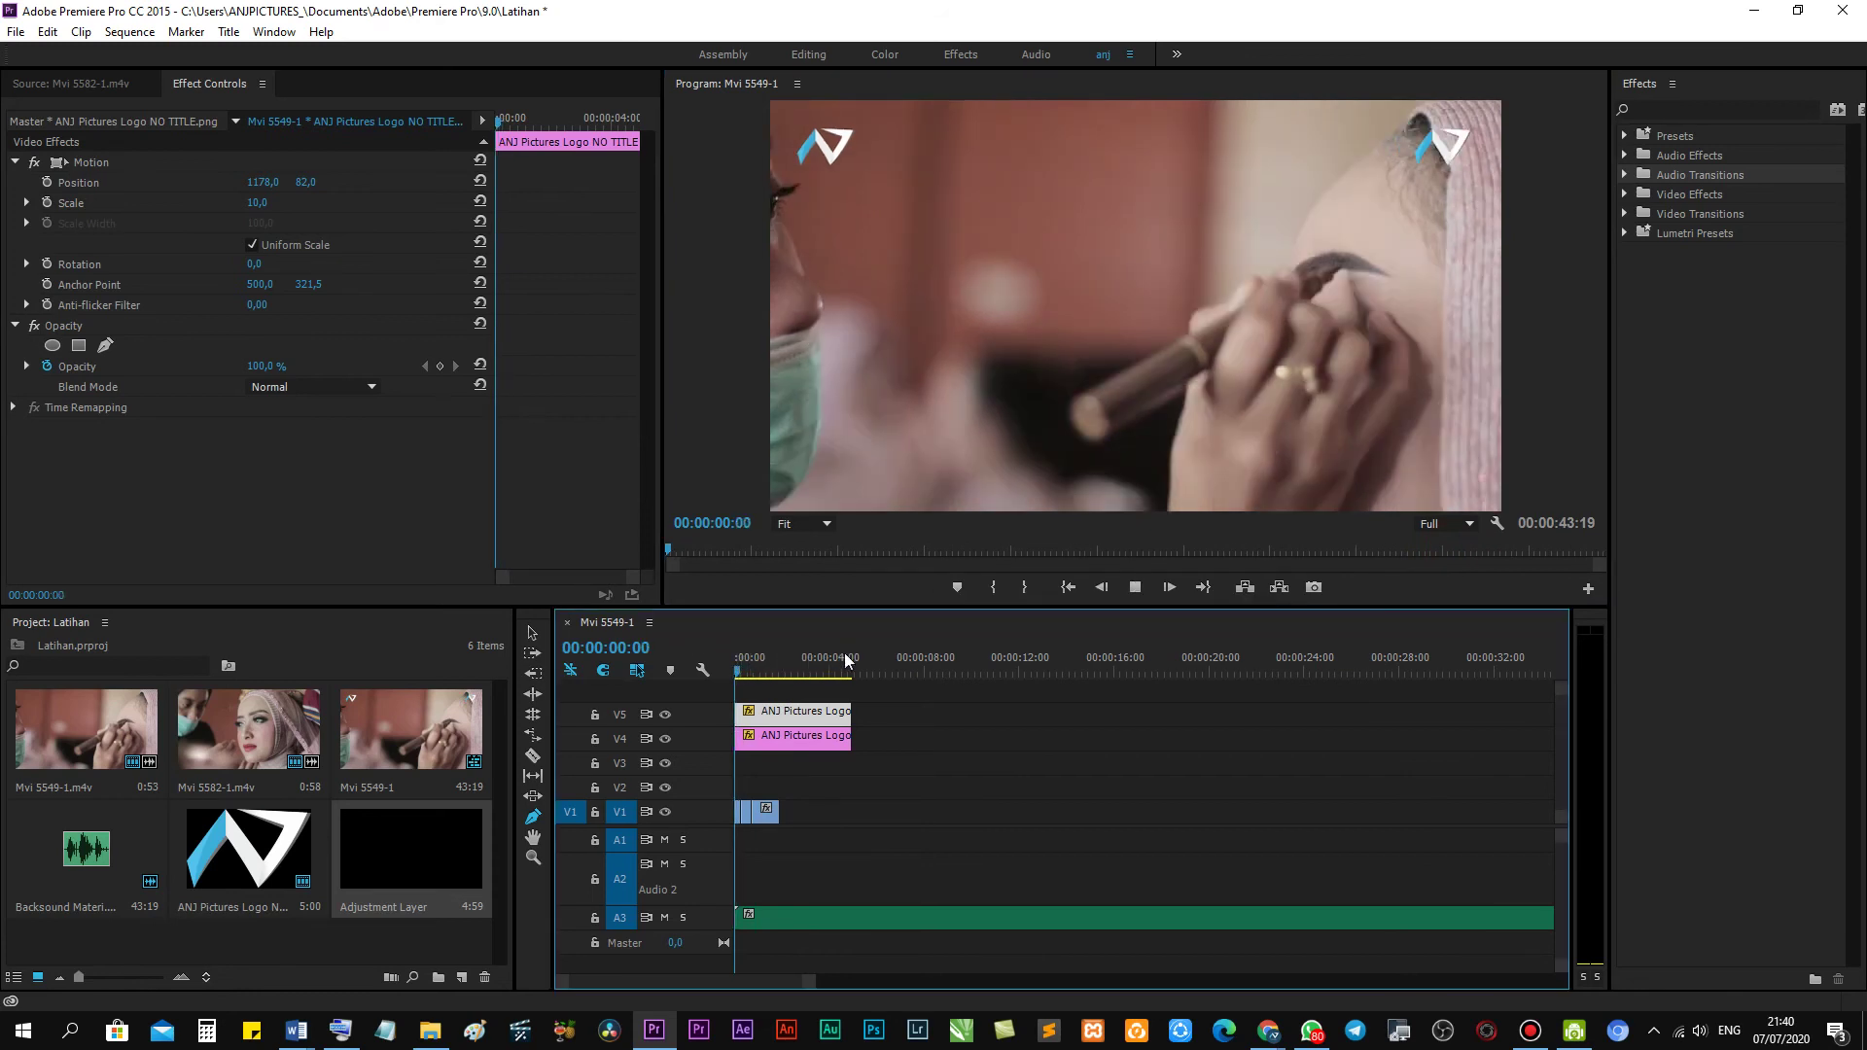
key(space)
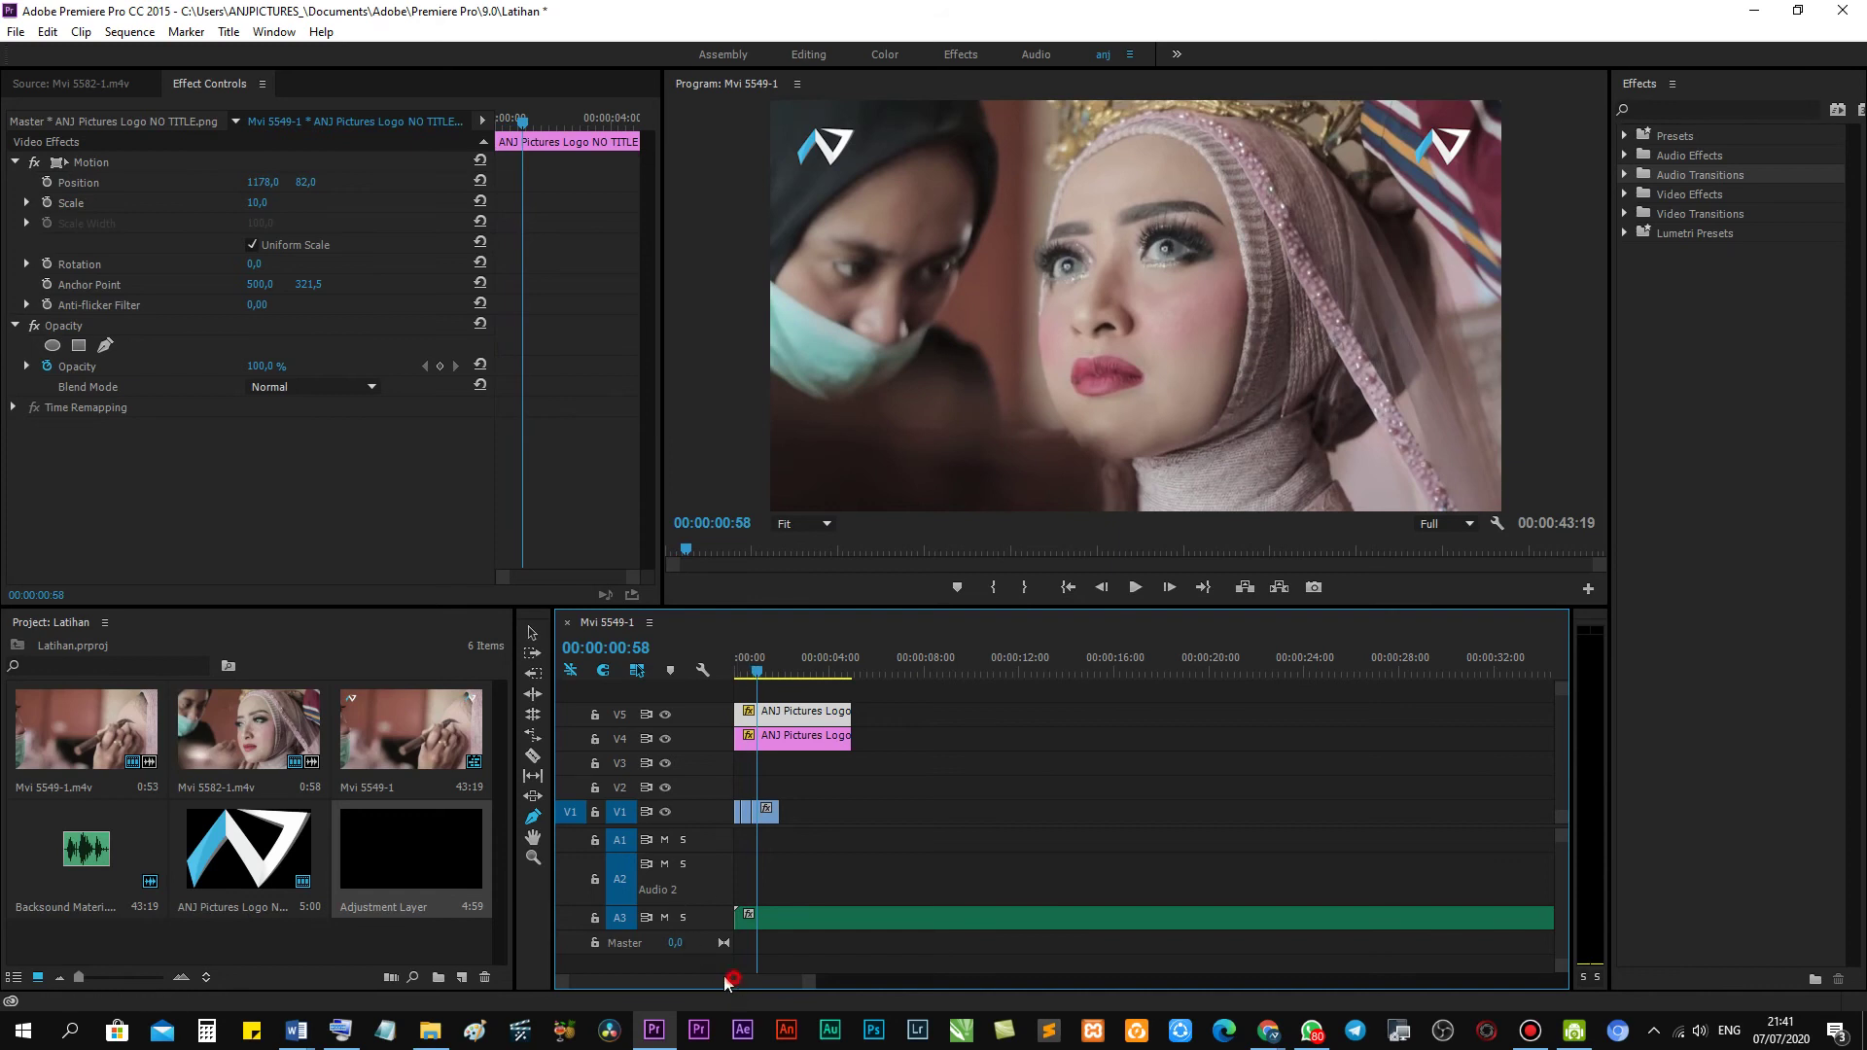
drag(813, 980, 772, 982)
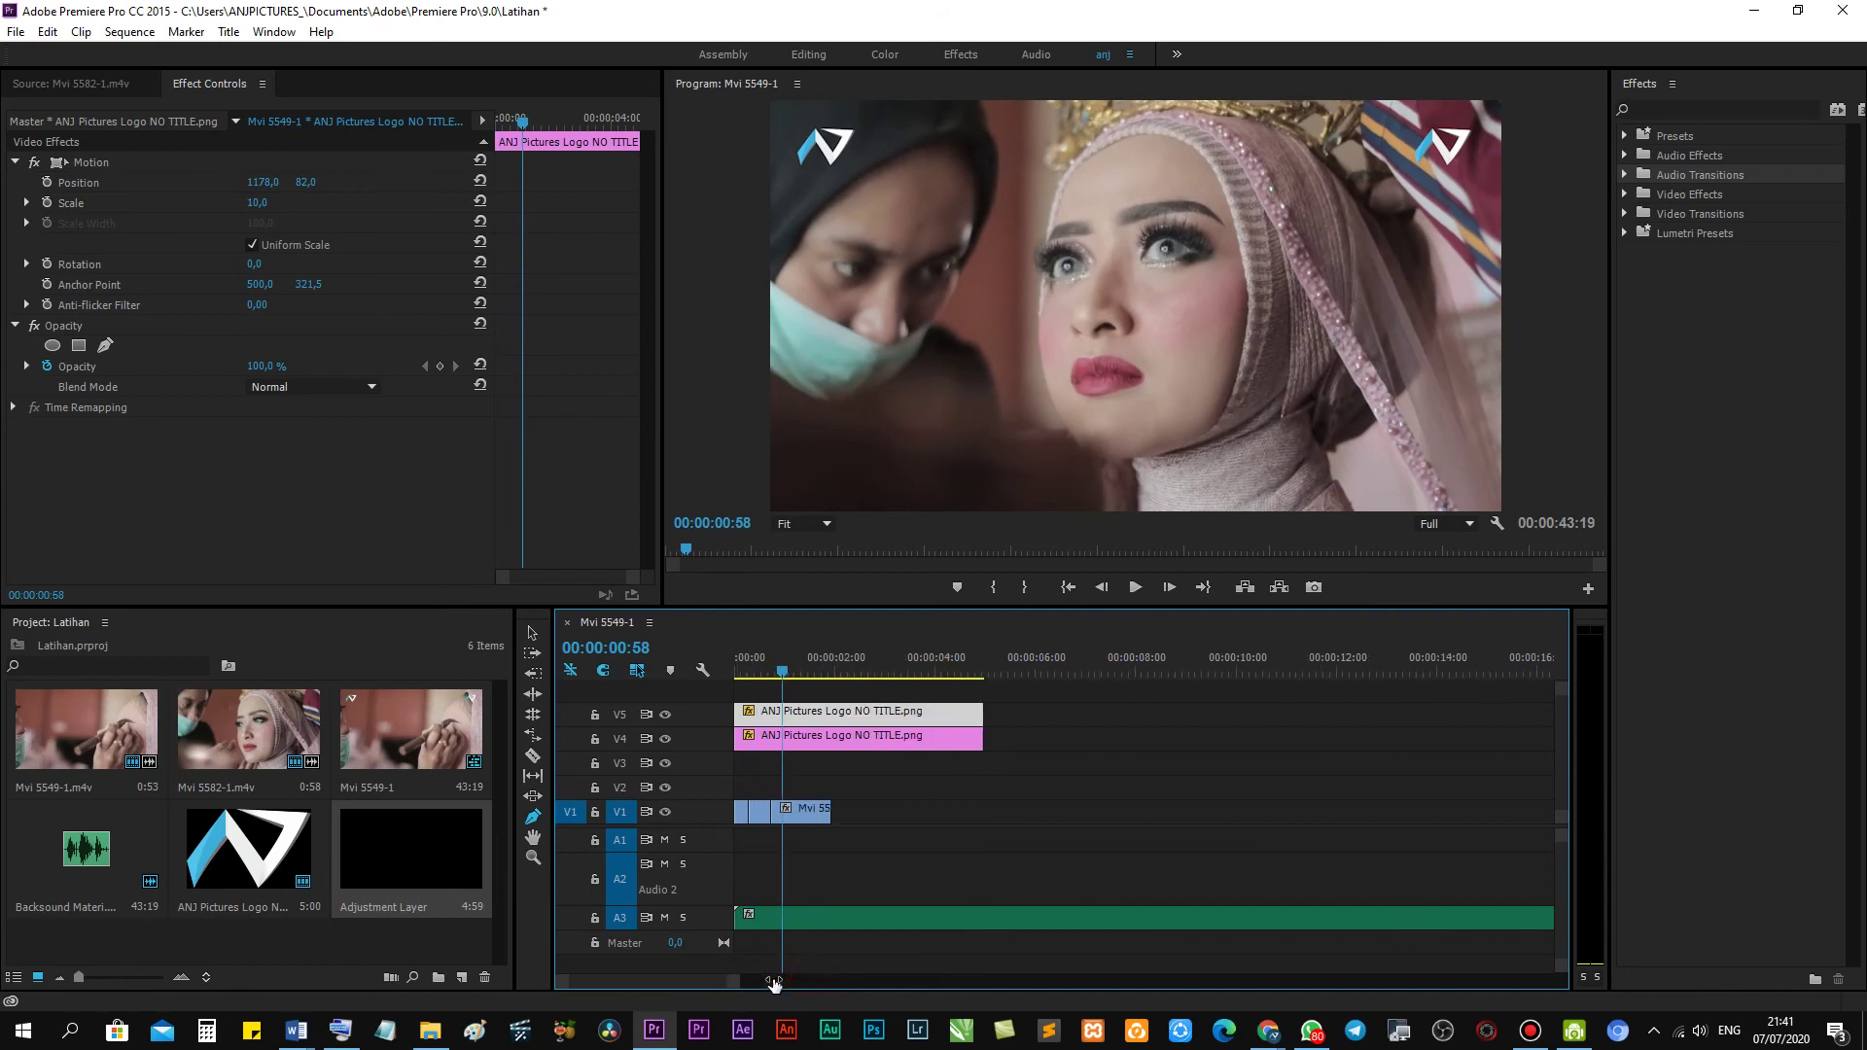
Switch playback resolution back to 1/4 and scrub through the opening clip.
click(1450, 527)
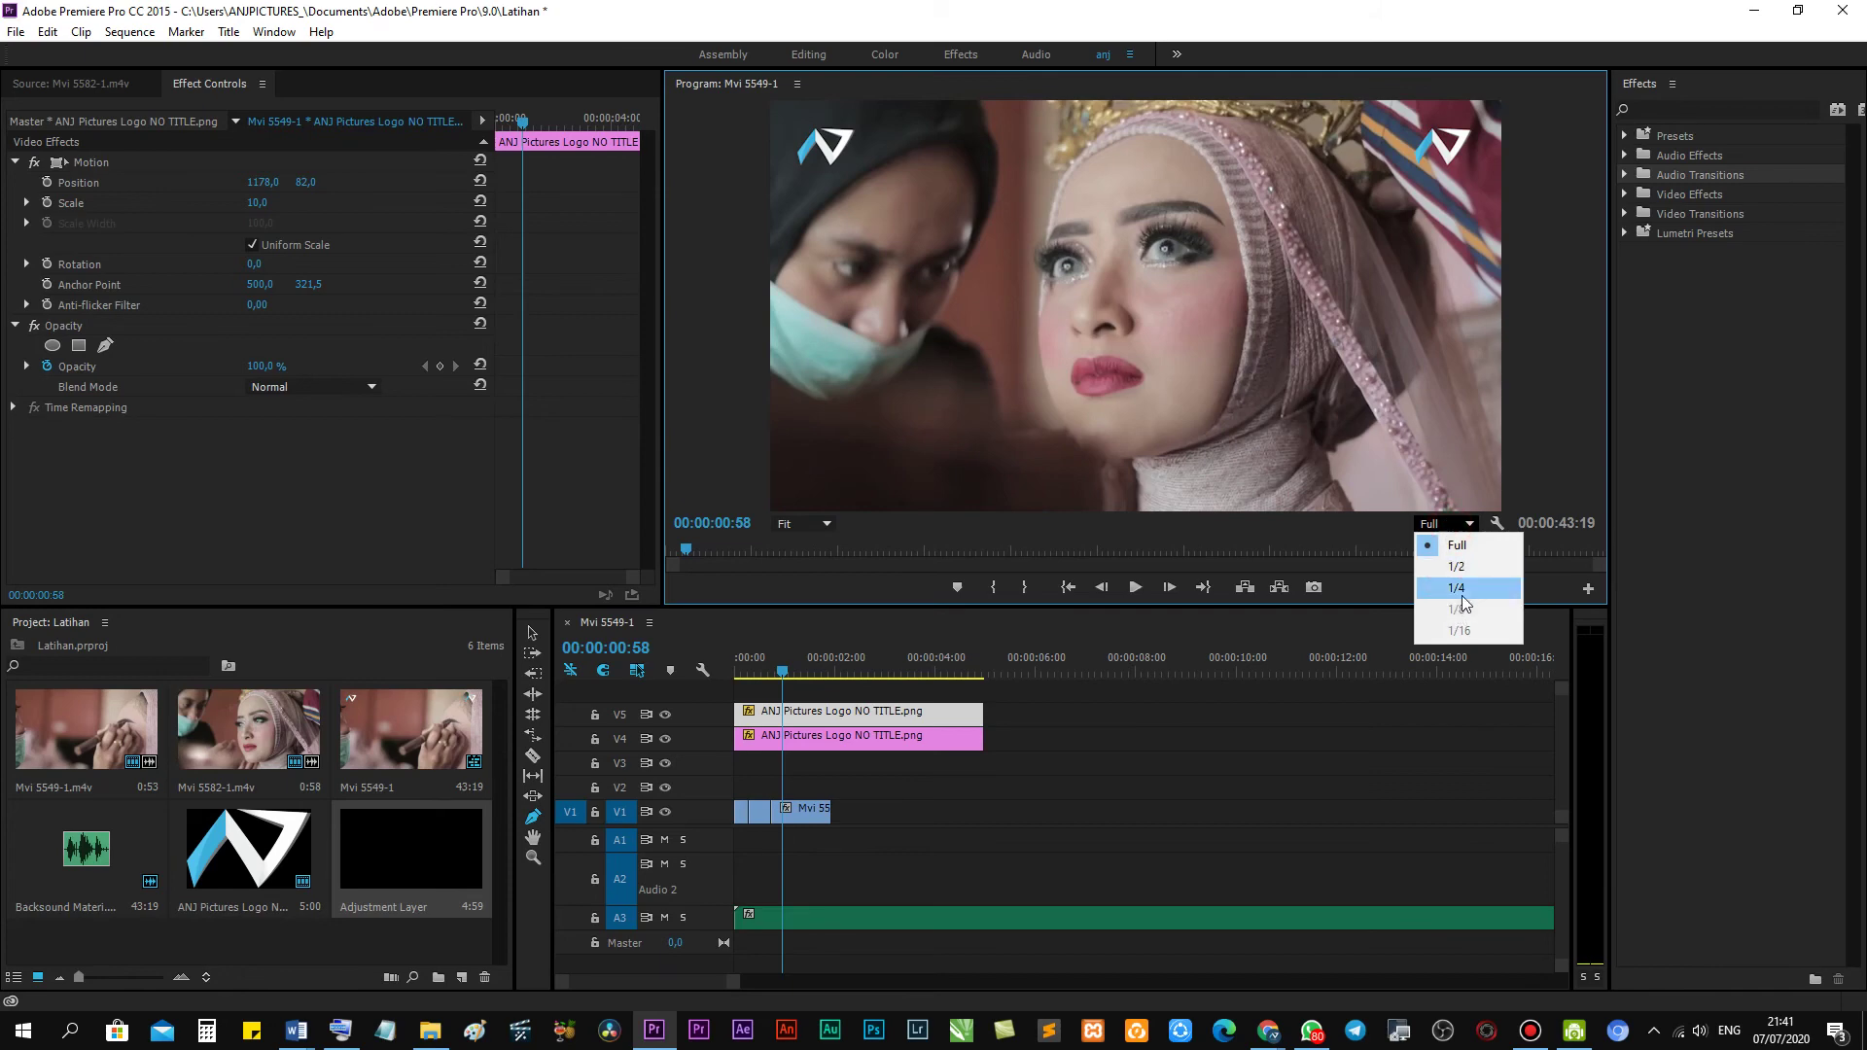
click(1455, 588)
click(751, 673)
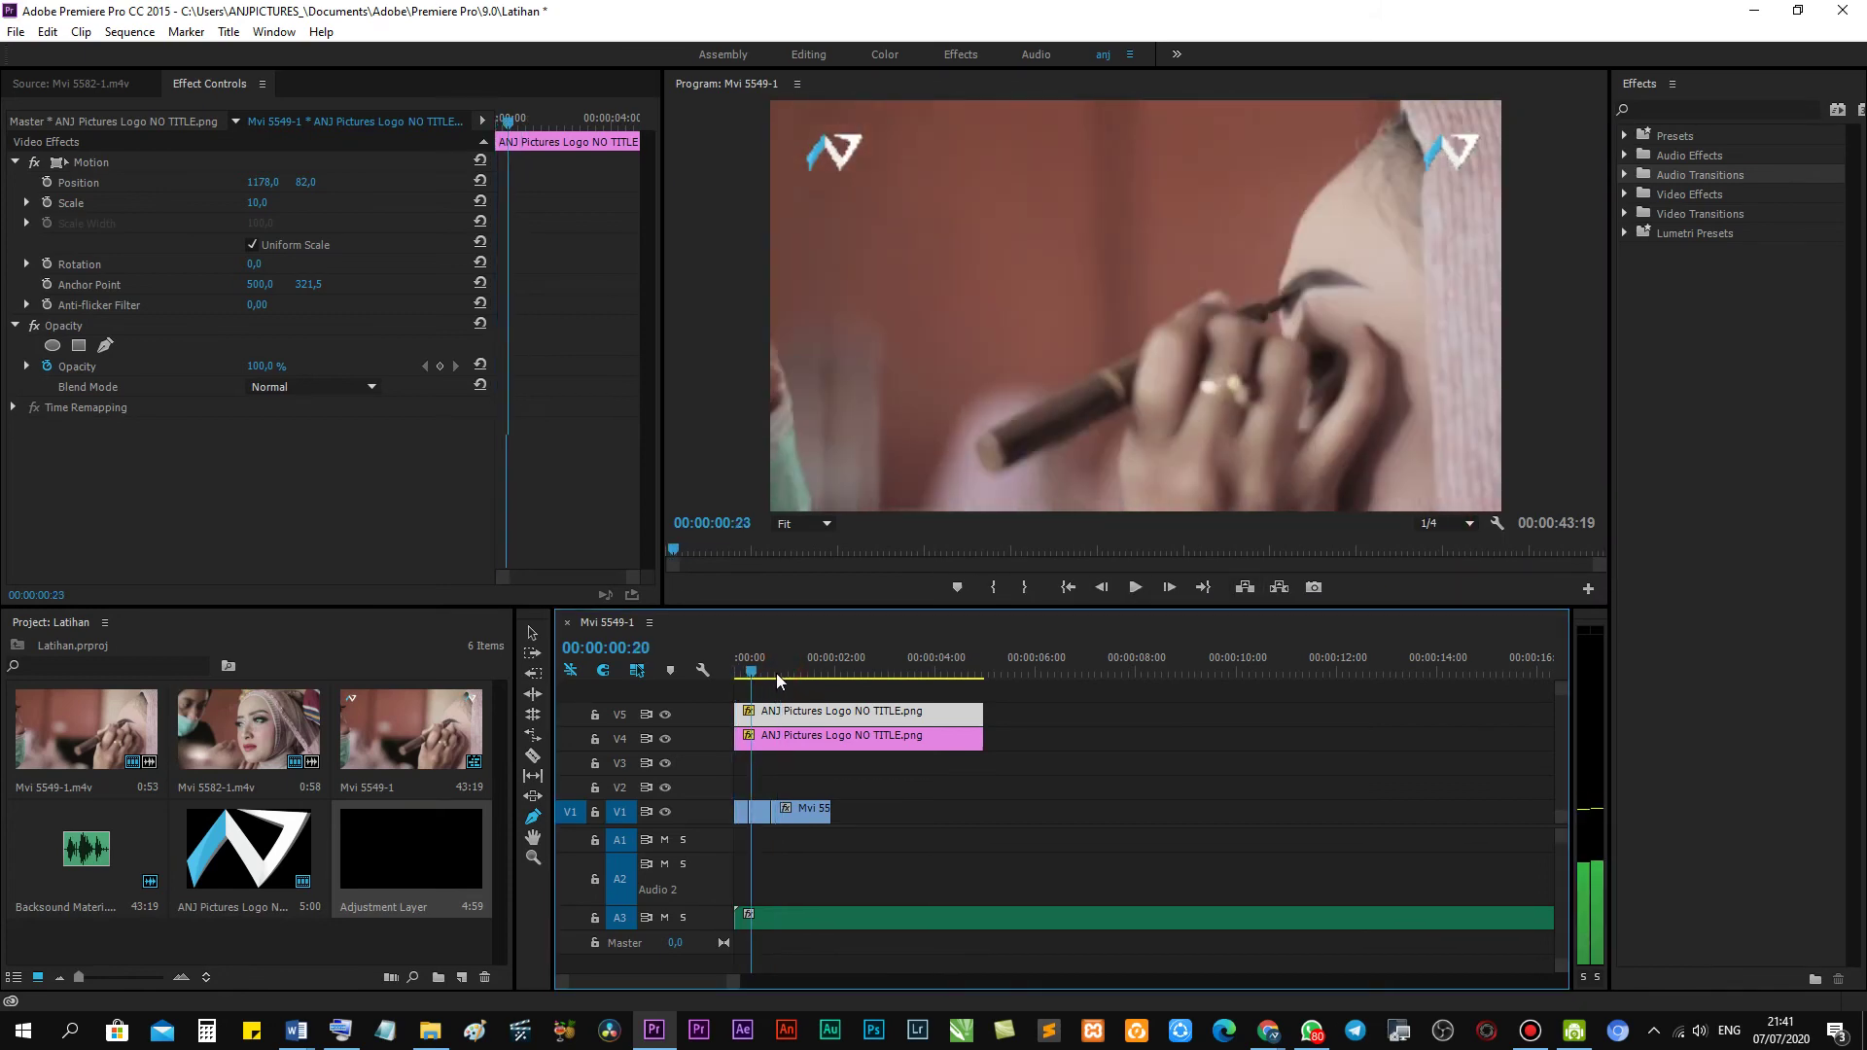
drag(778, 681, 766, 674)
scroll(889, 788, up, 1)
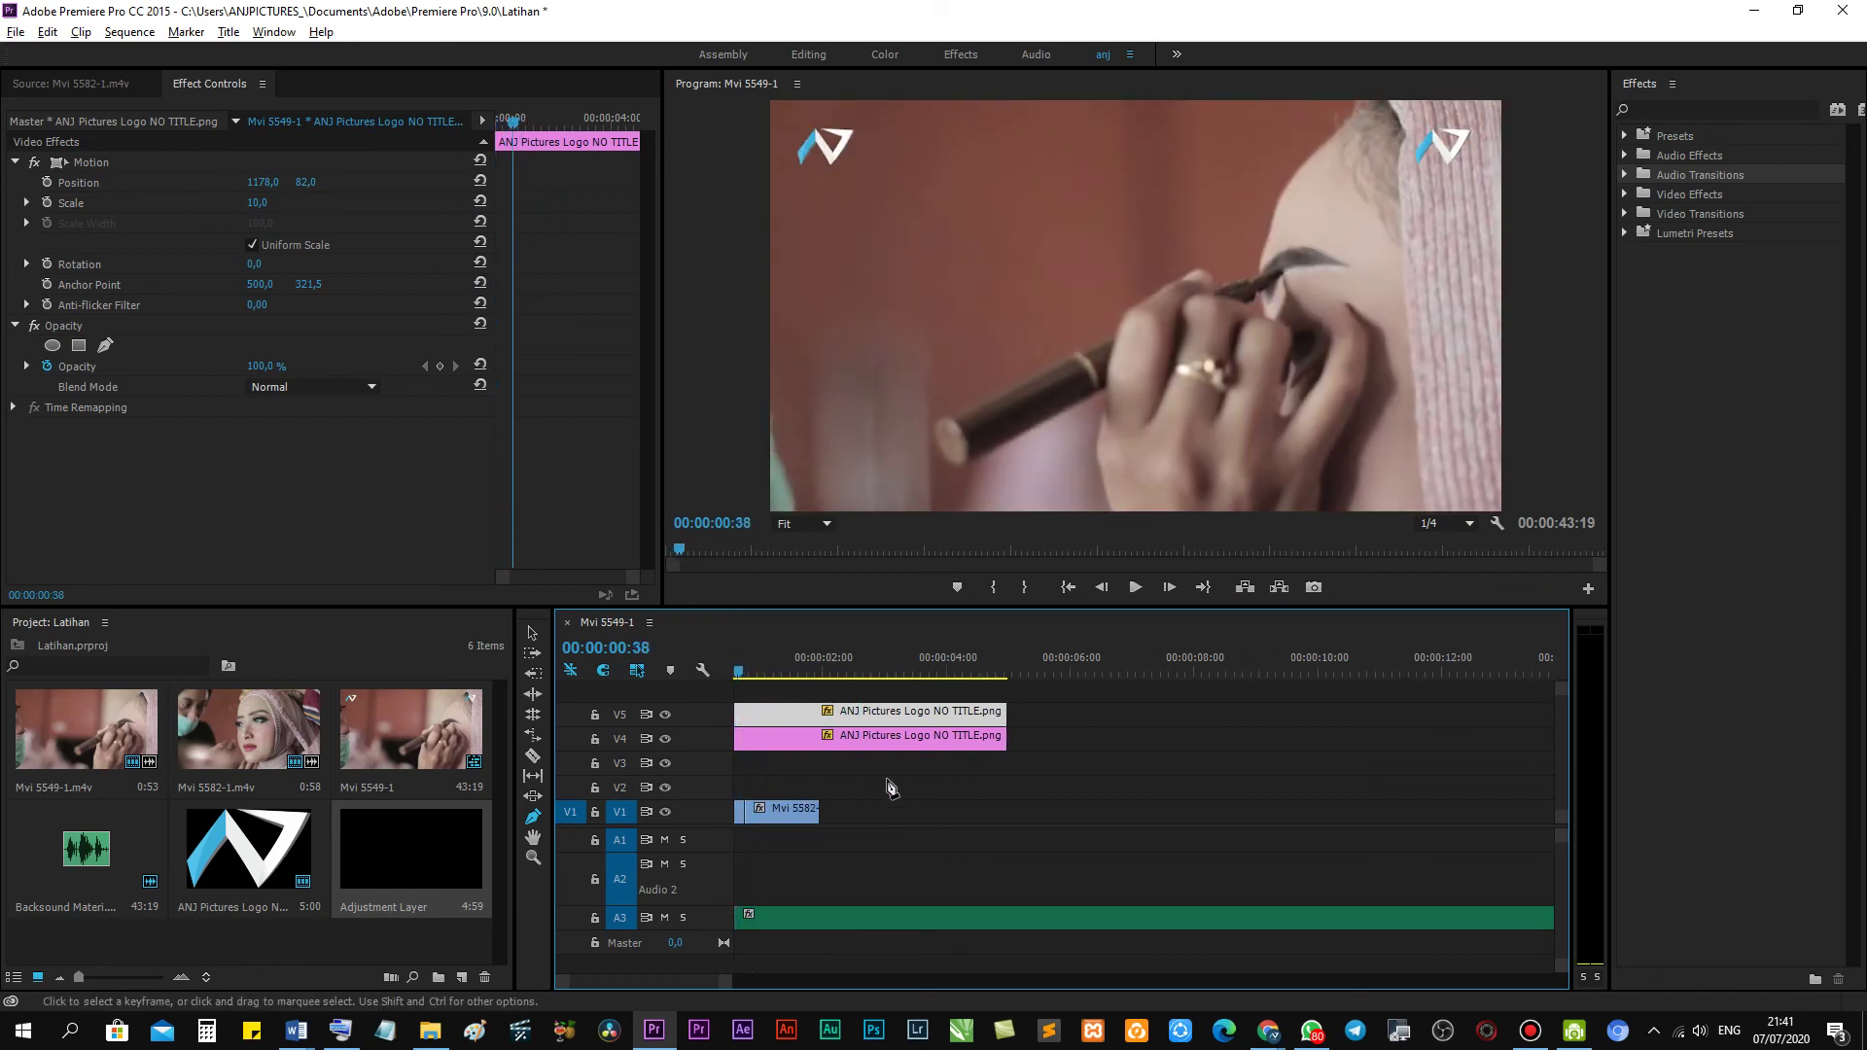
drag(695, 980, 679, 980)
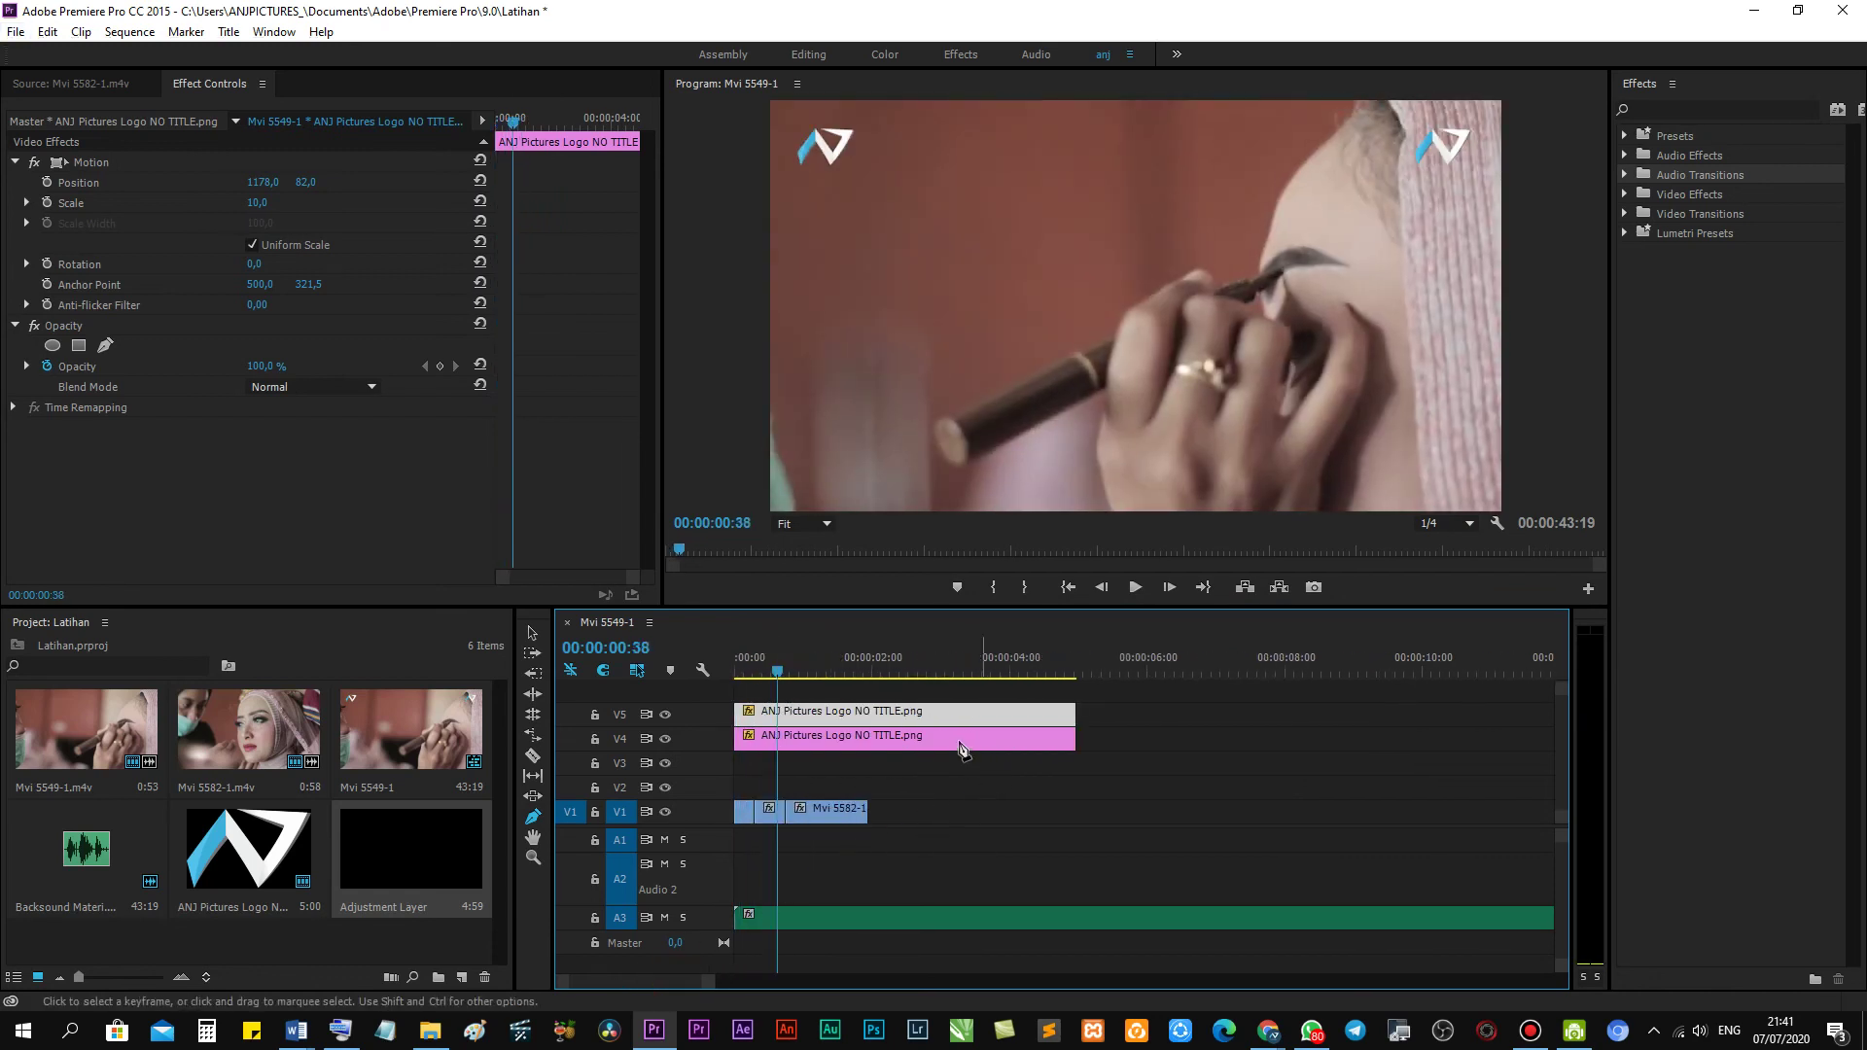
click(1070, 746)
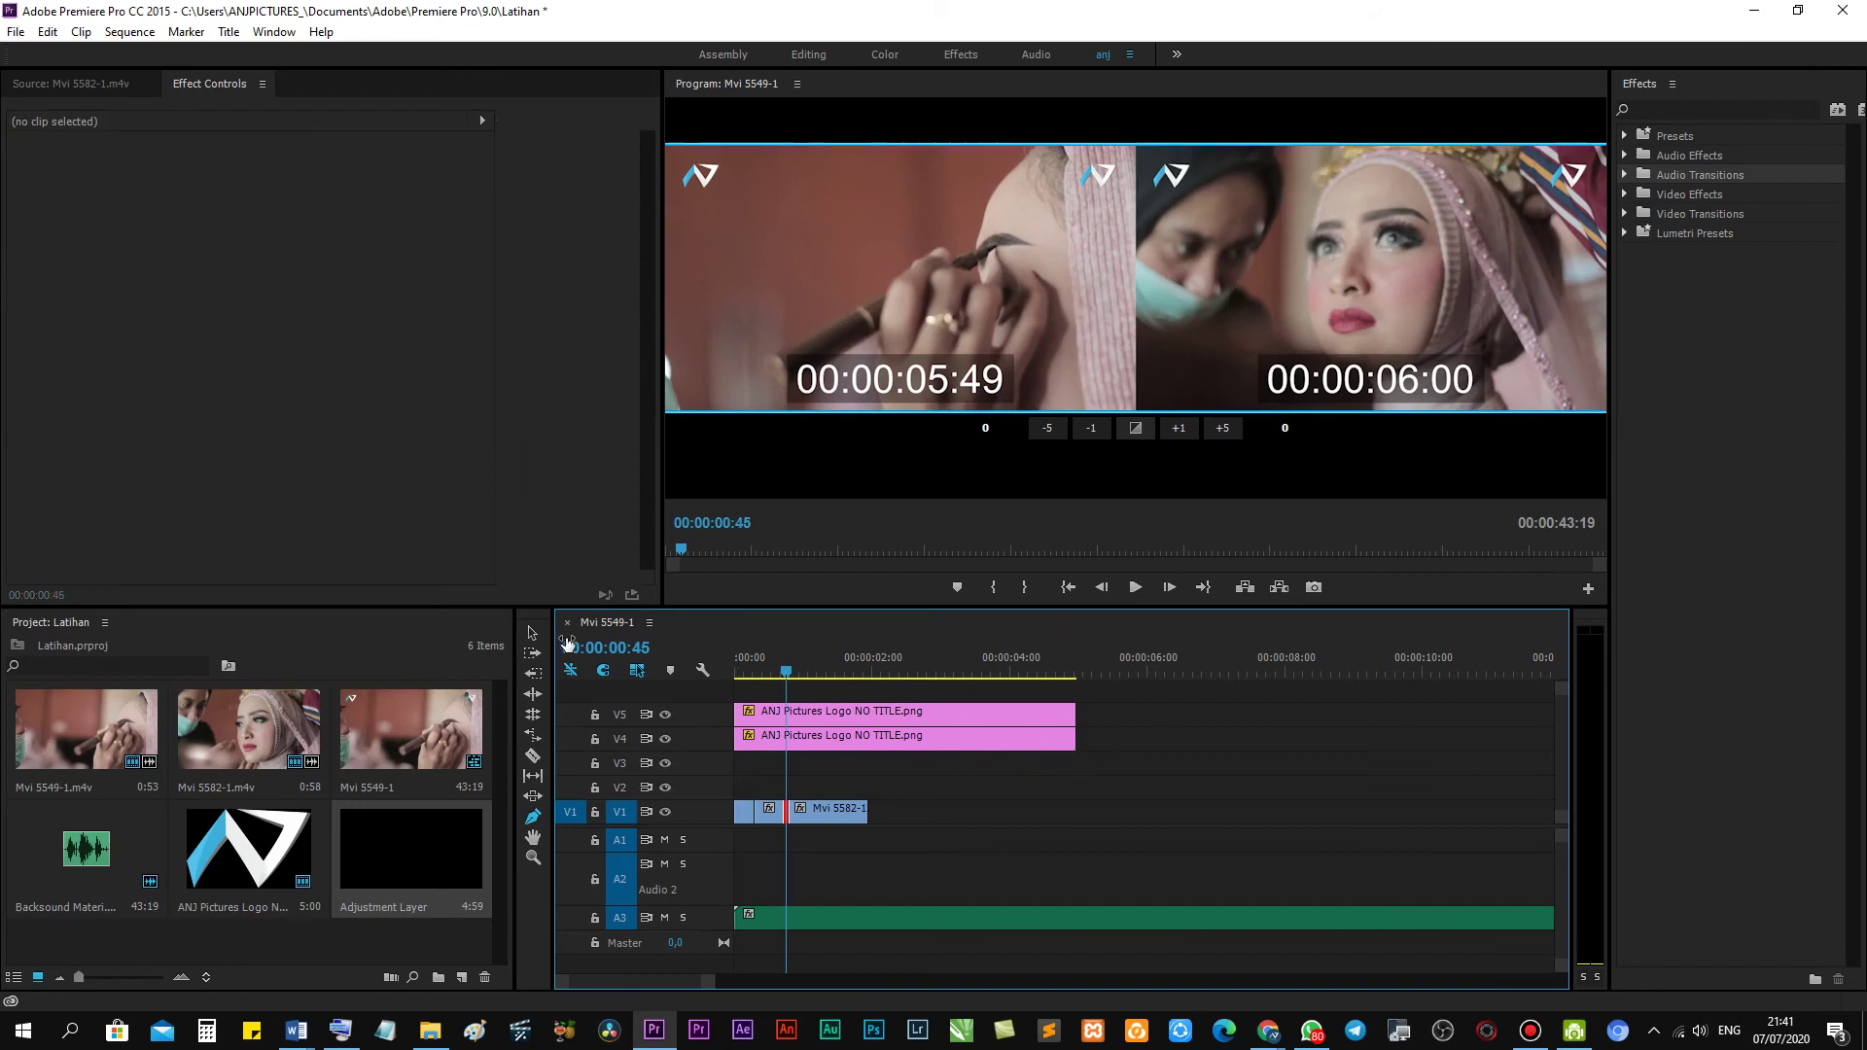
key(v)
click(783, 673)
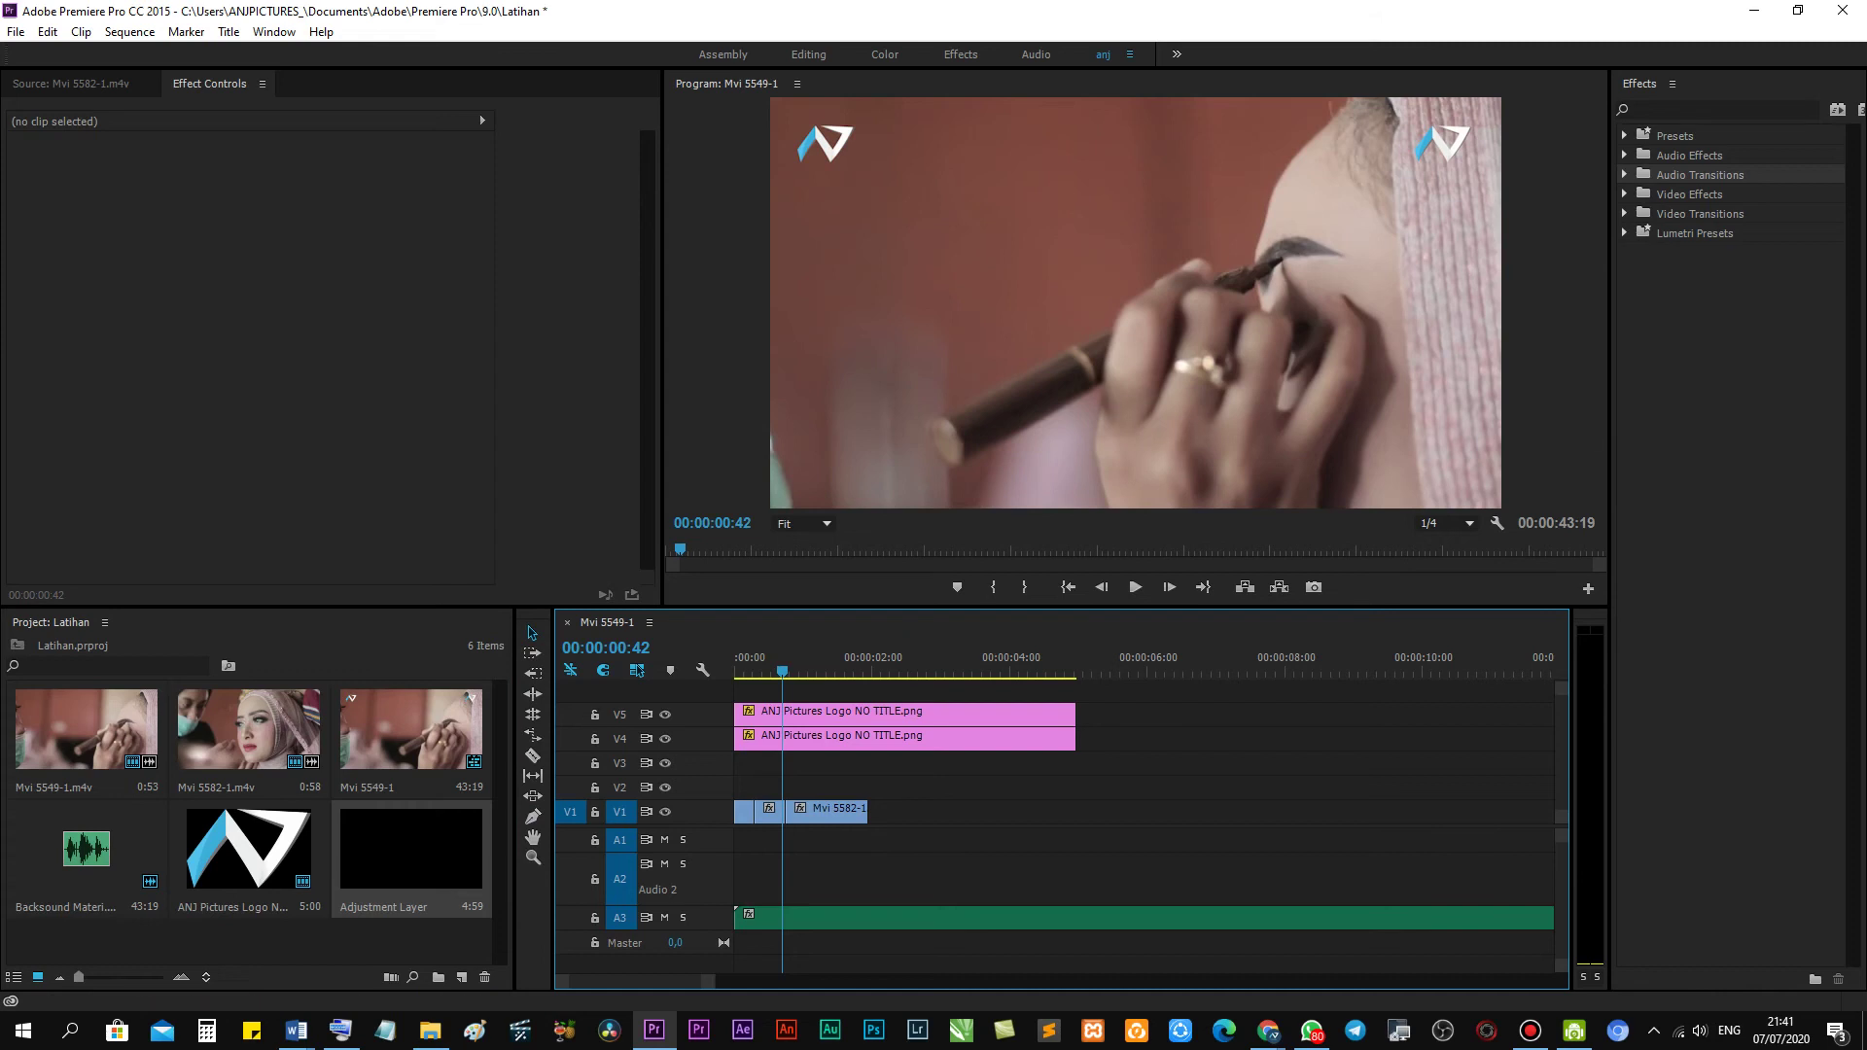
click(1465, 521)
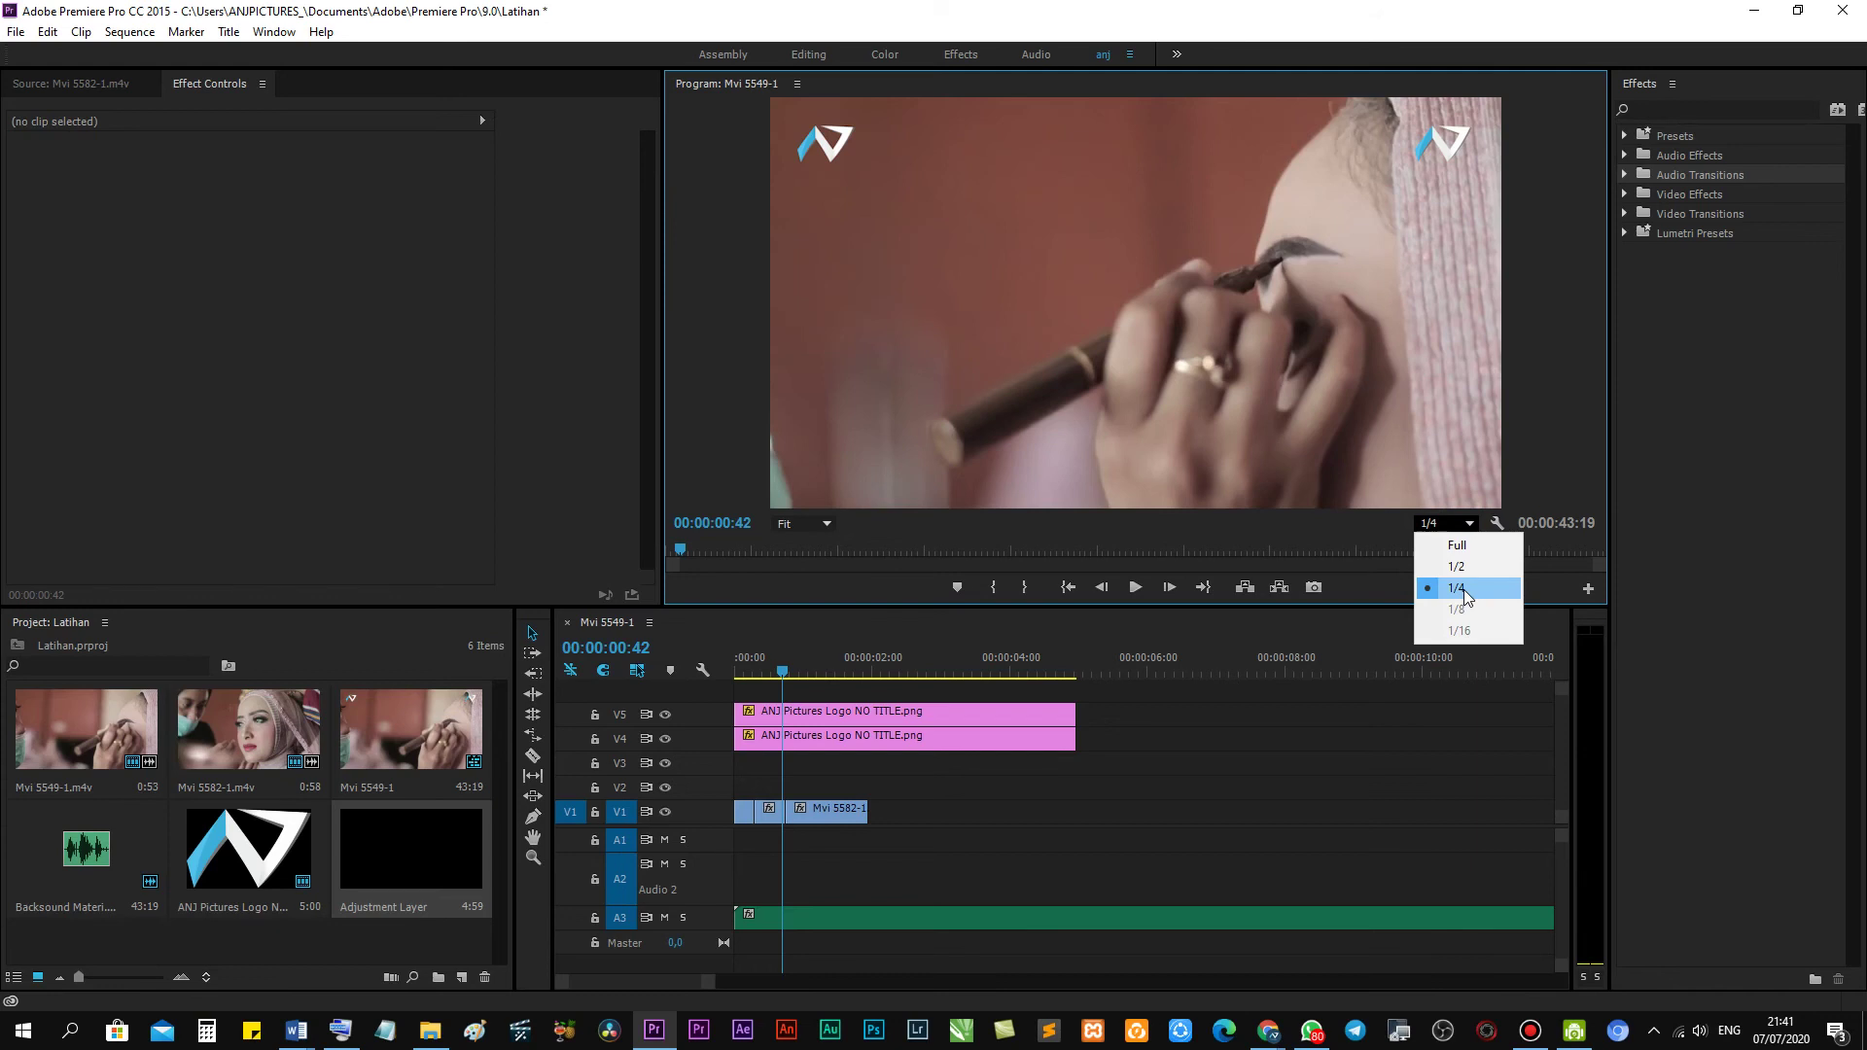
click(767, 669)
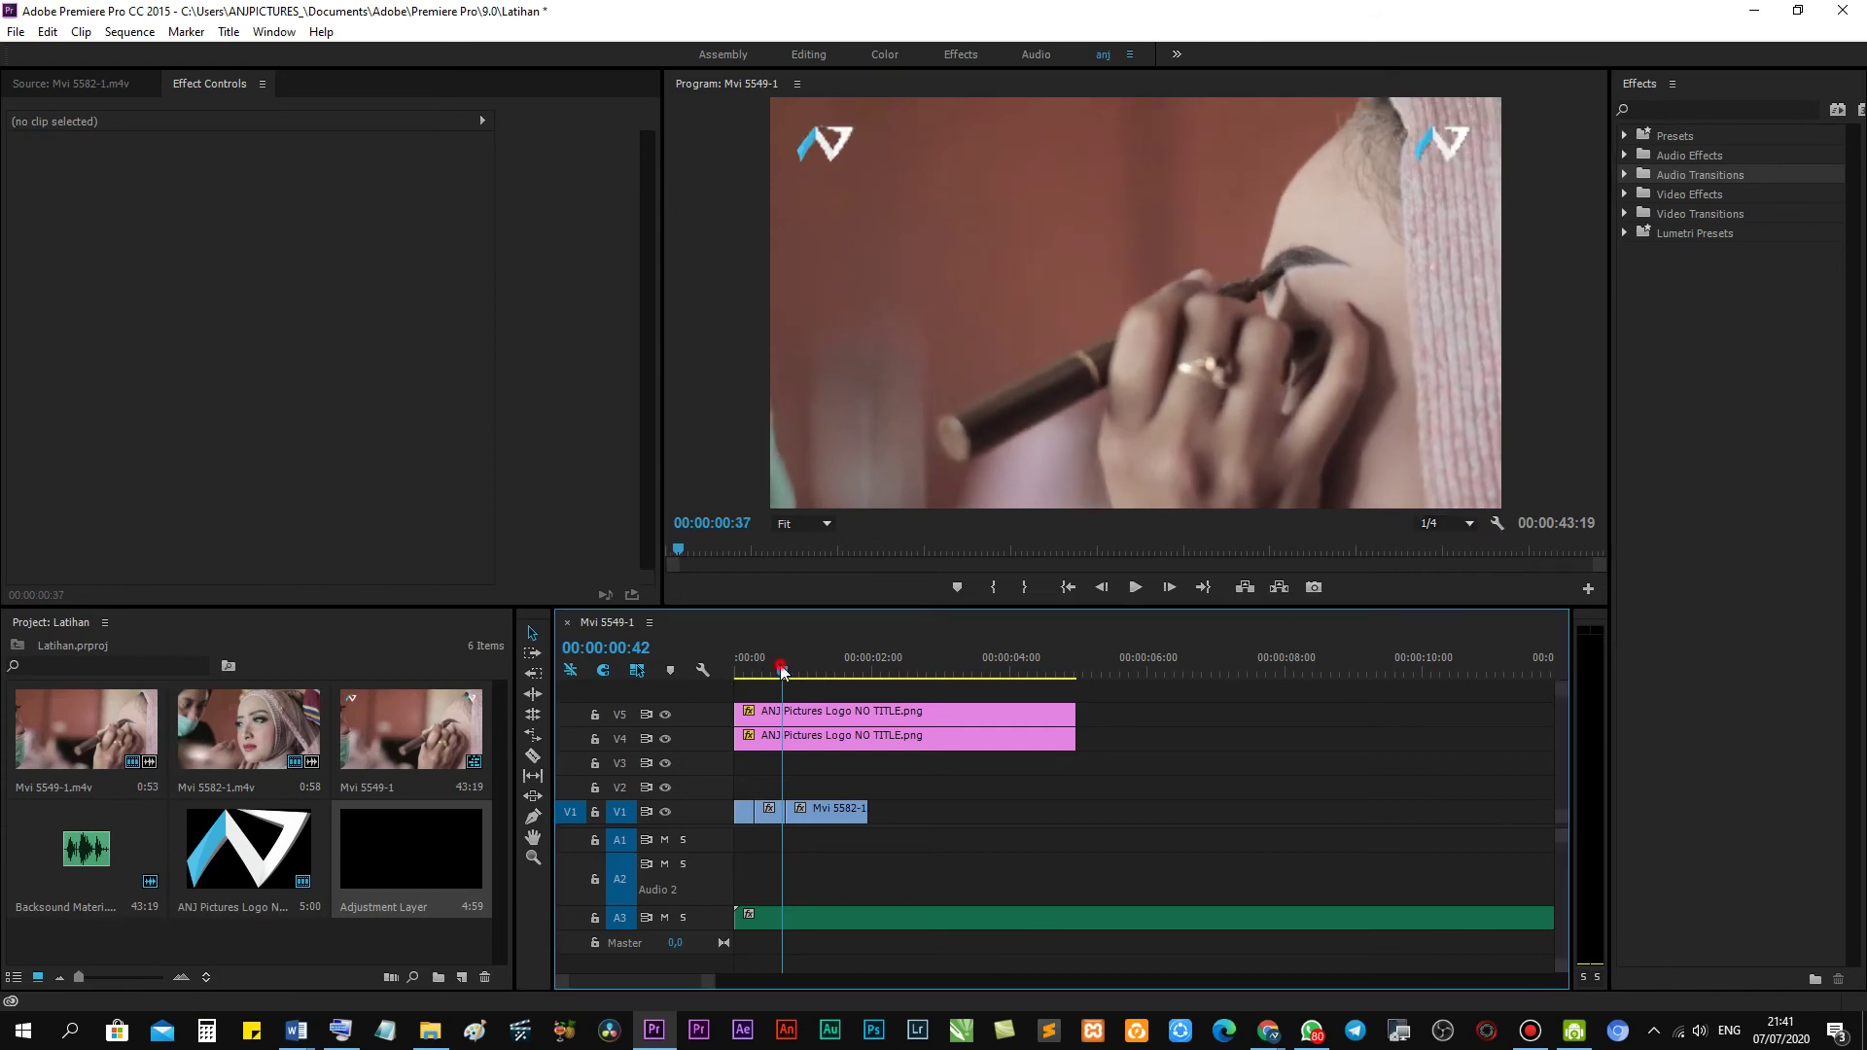
drag(767, 669, 720, 663)
key(space)
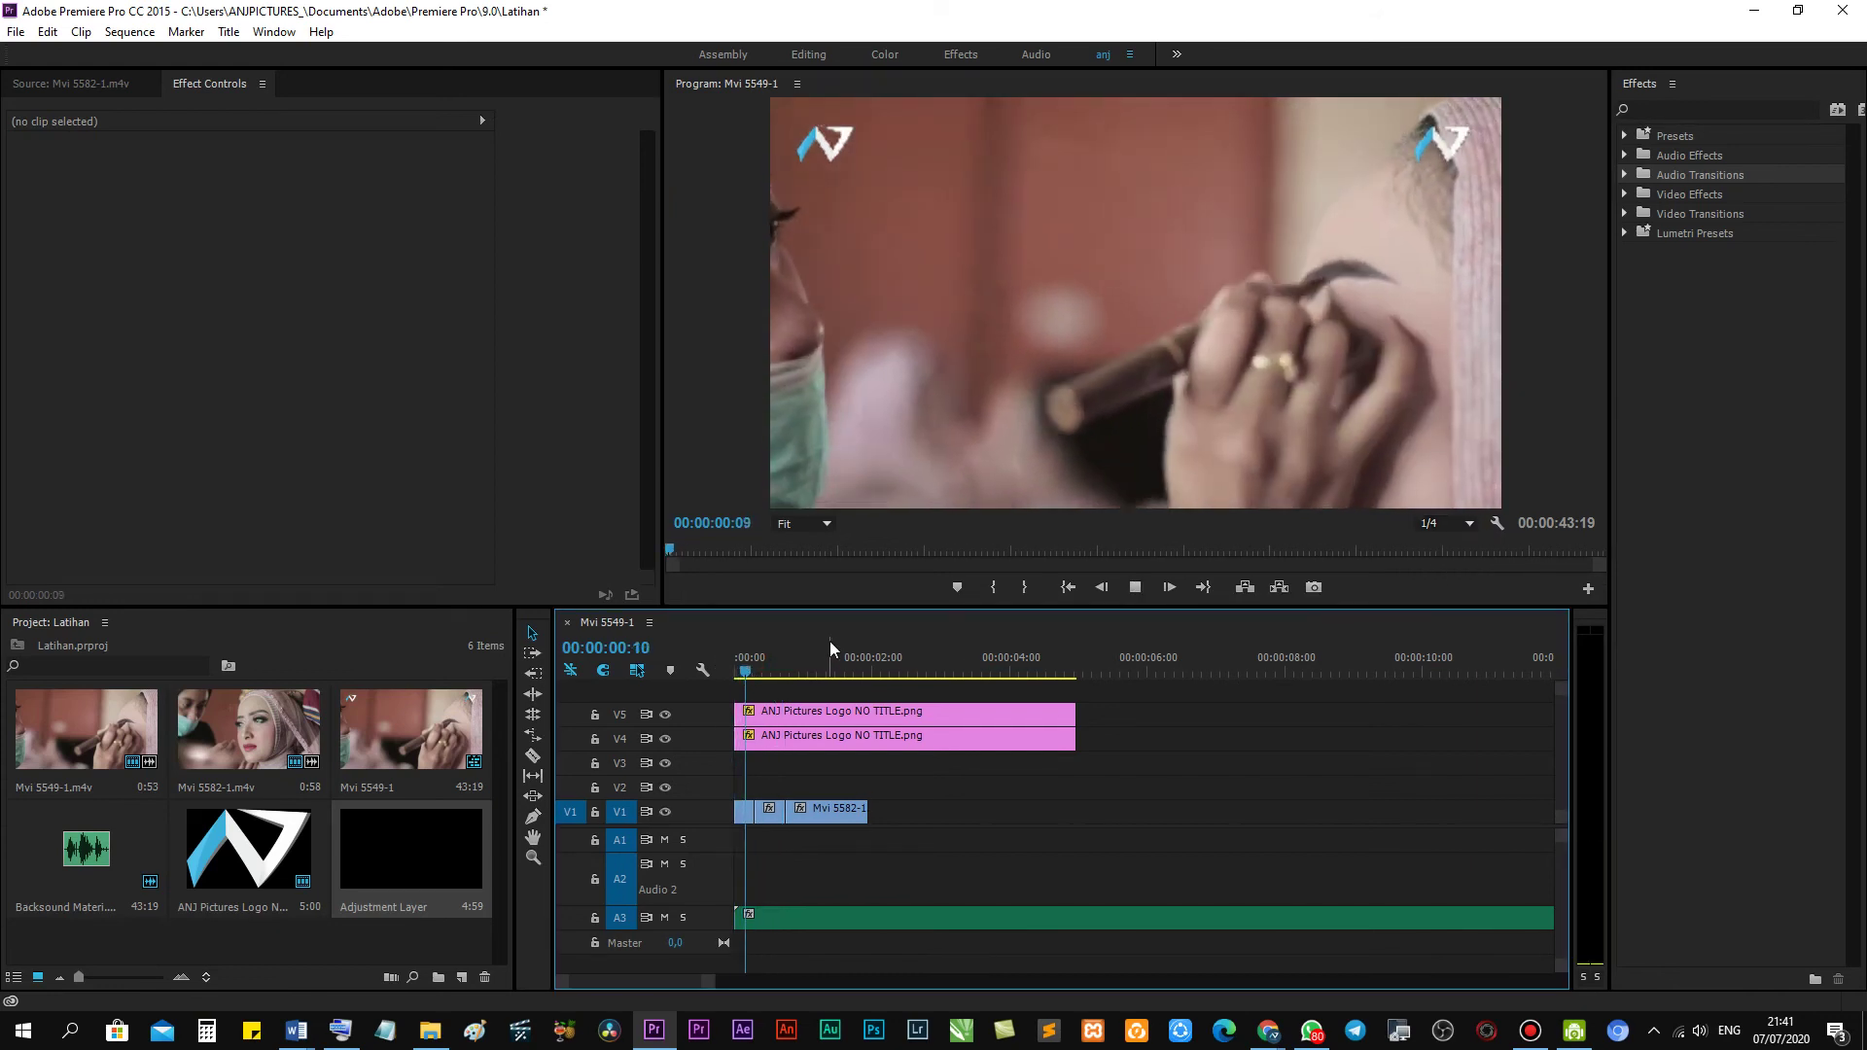
key(space)
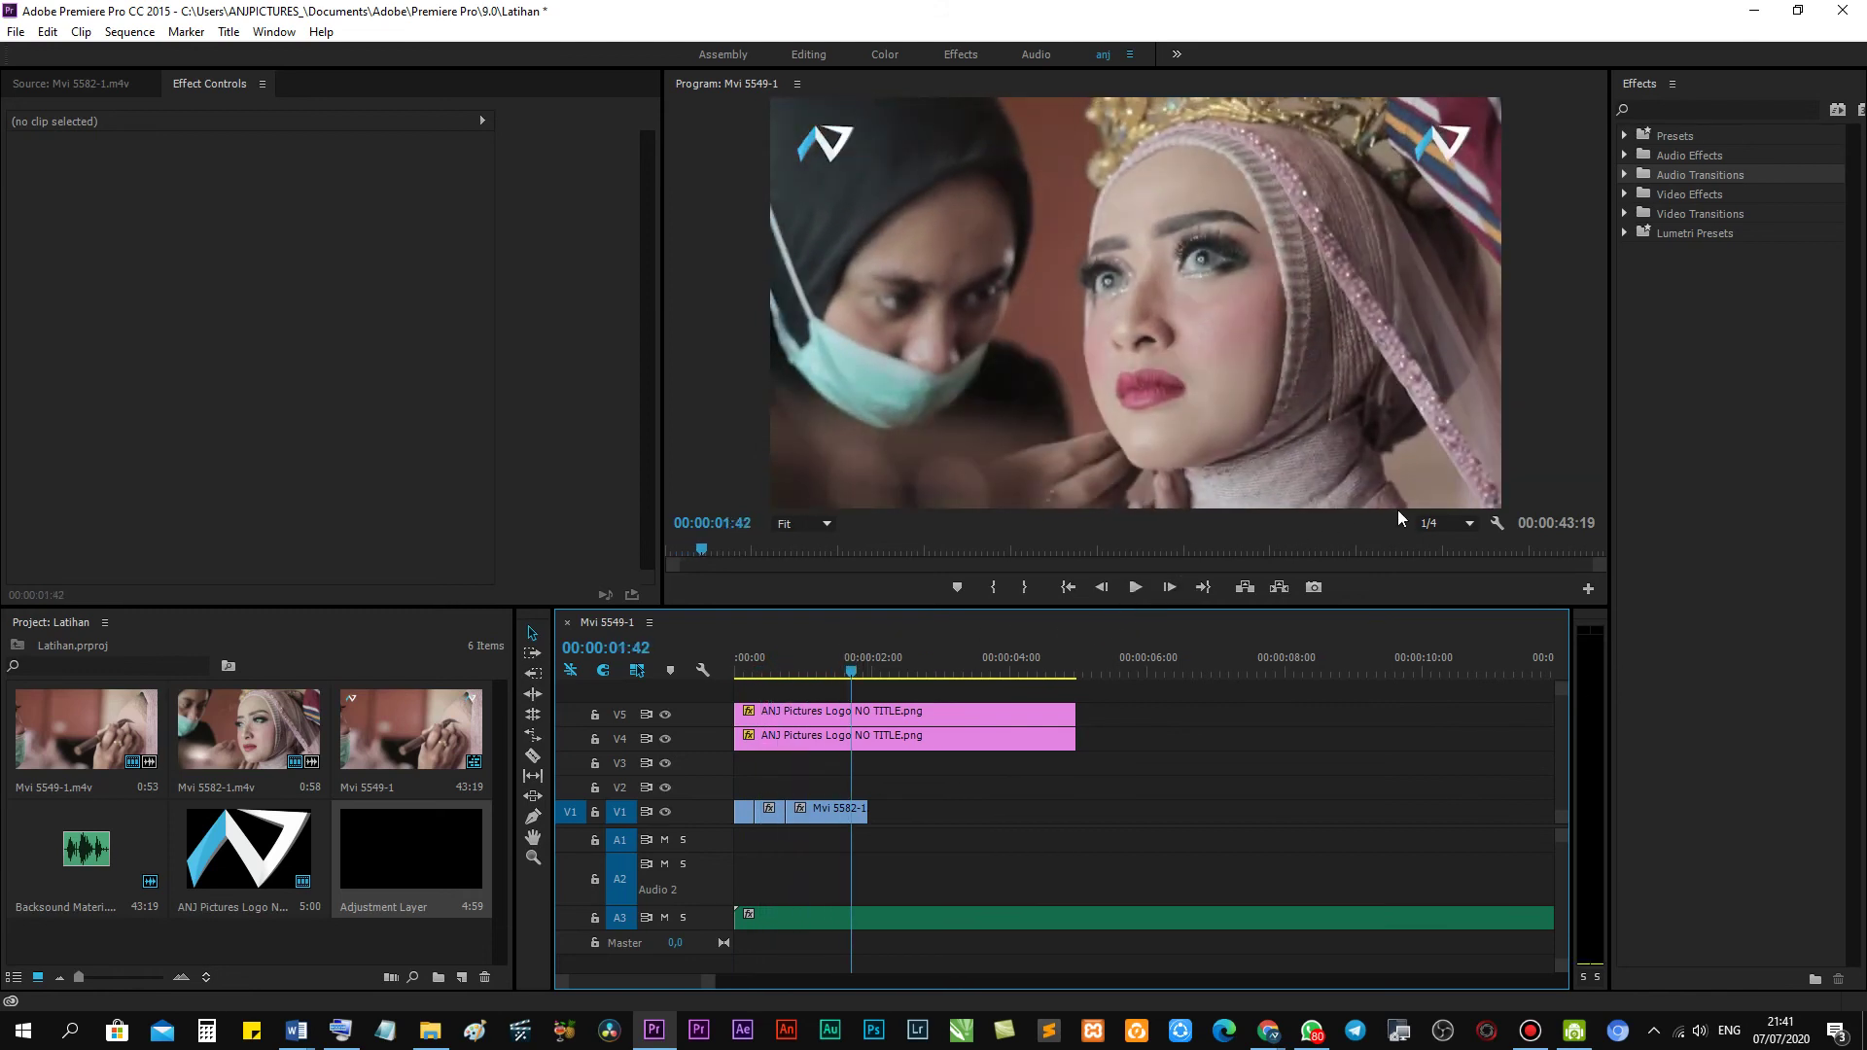
click(1459, 523)
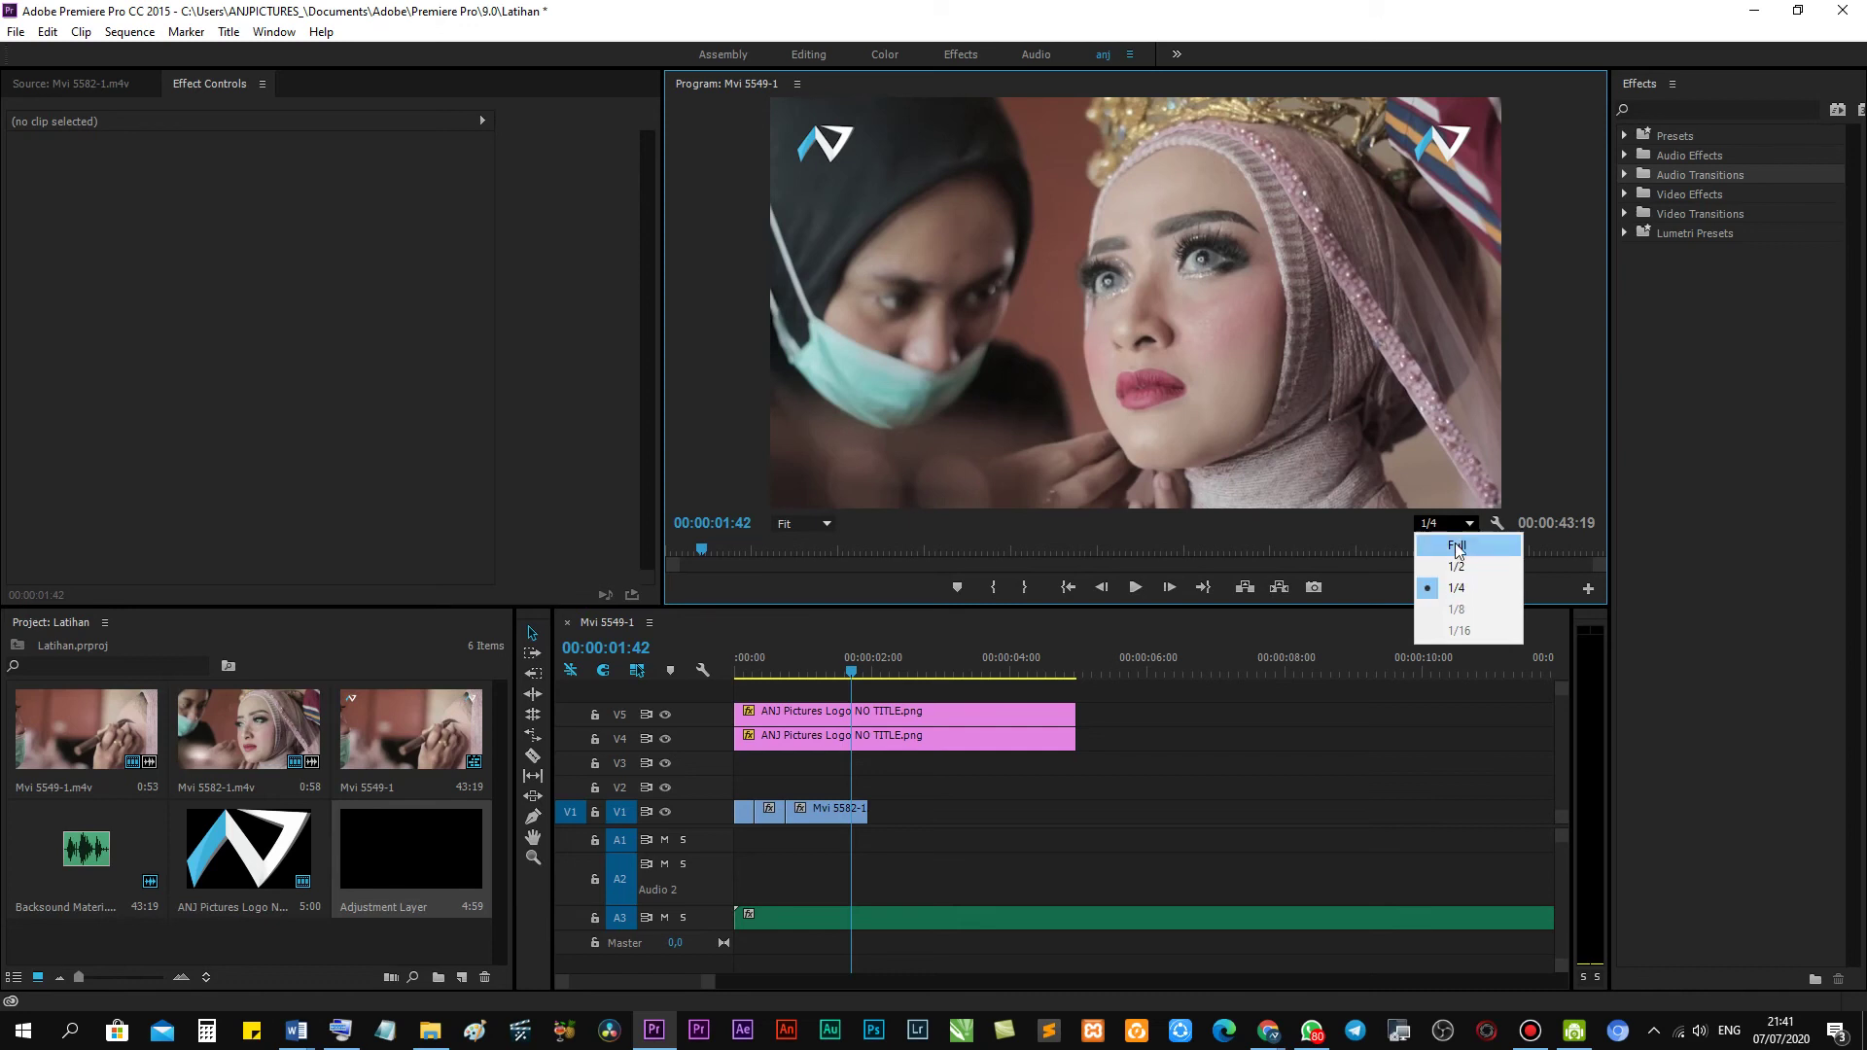
click(848, 665)
drag(847, 671, 722, 690)
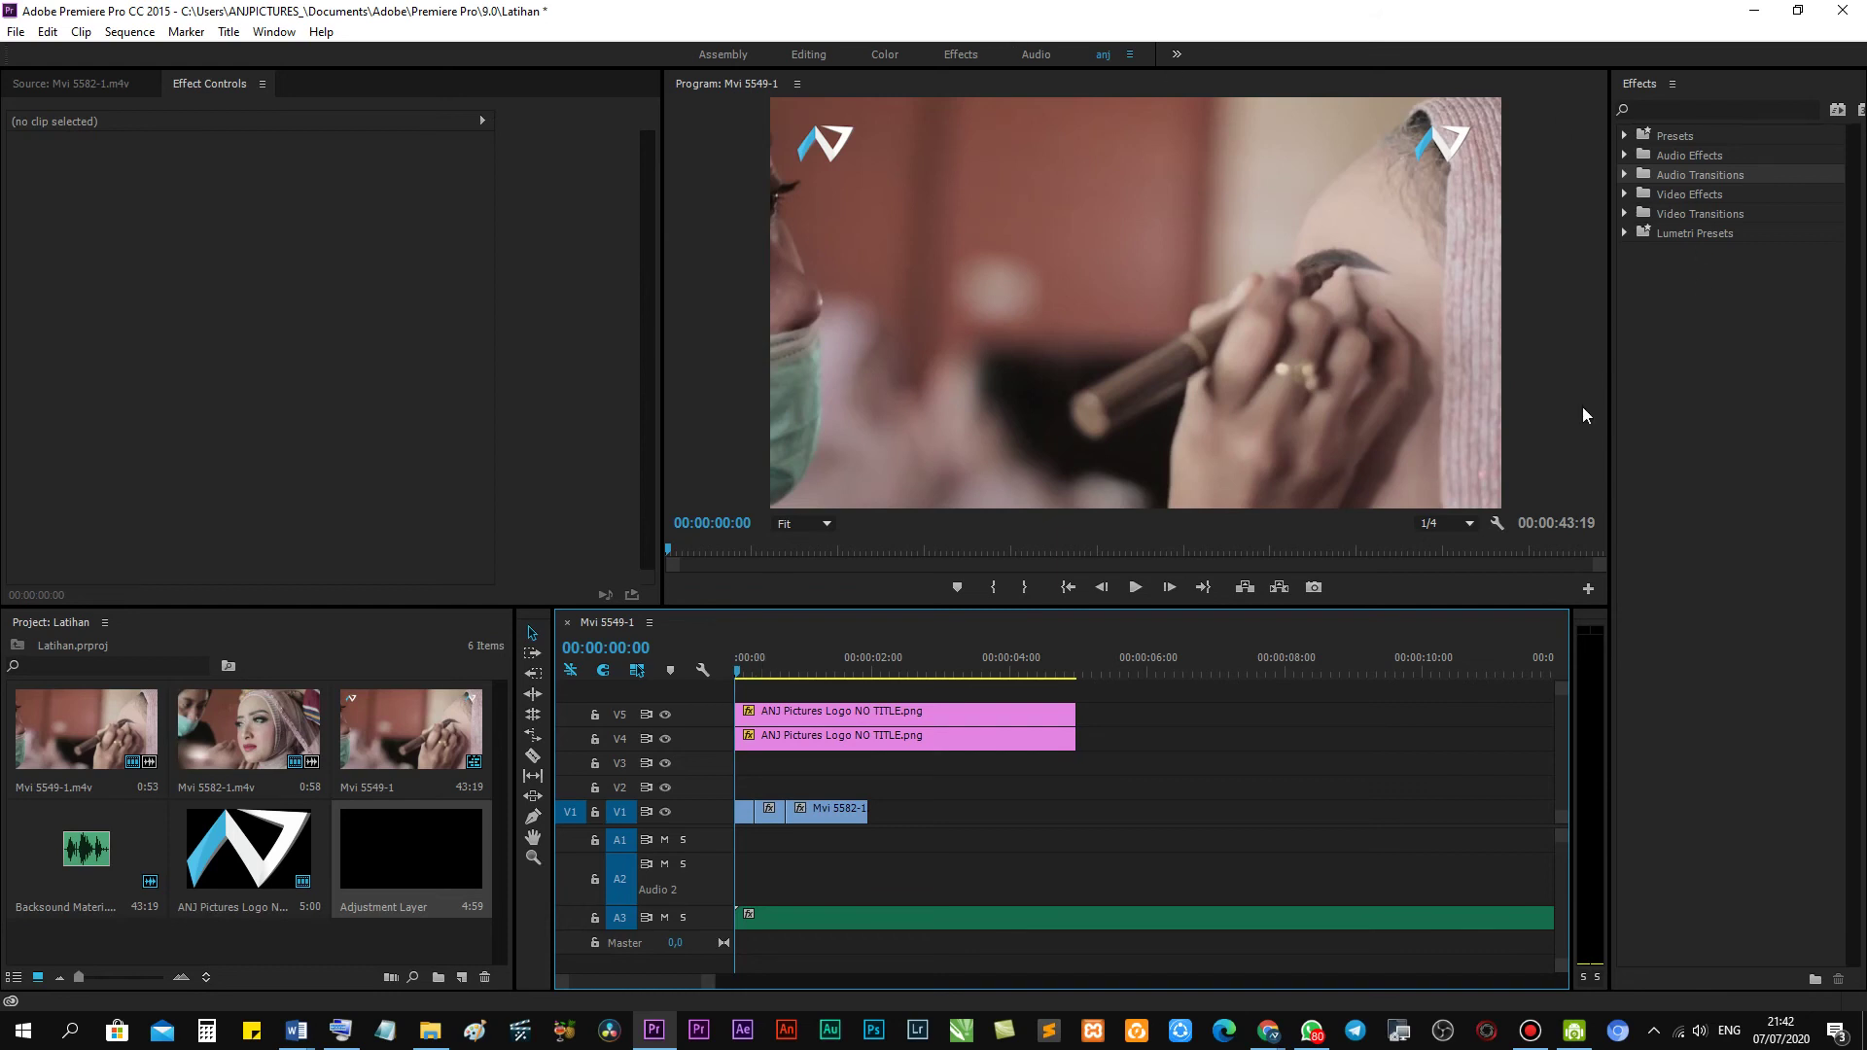
click(1466, 523)
click(1449, 581)
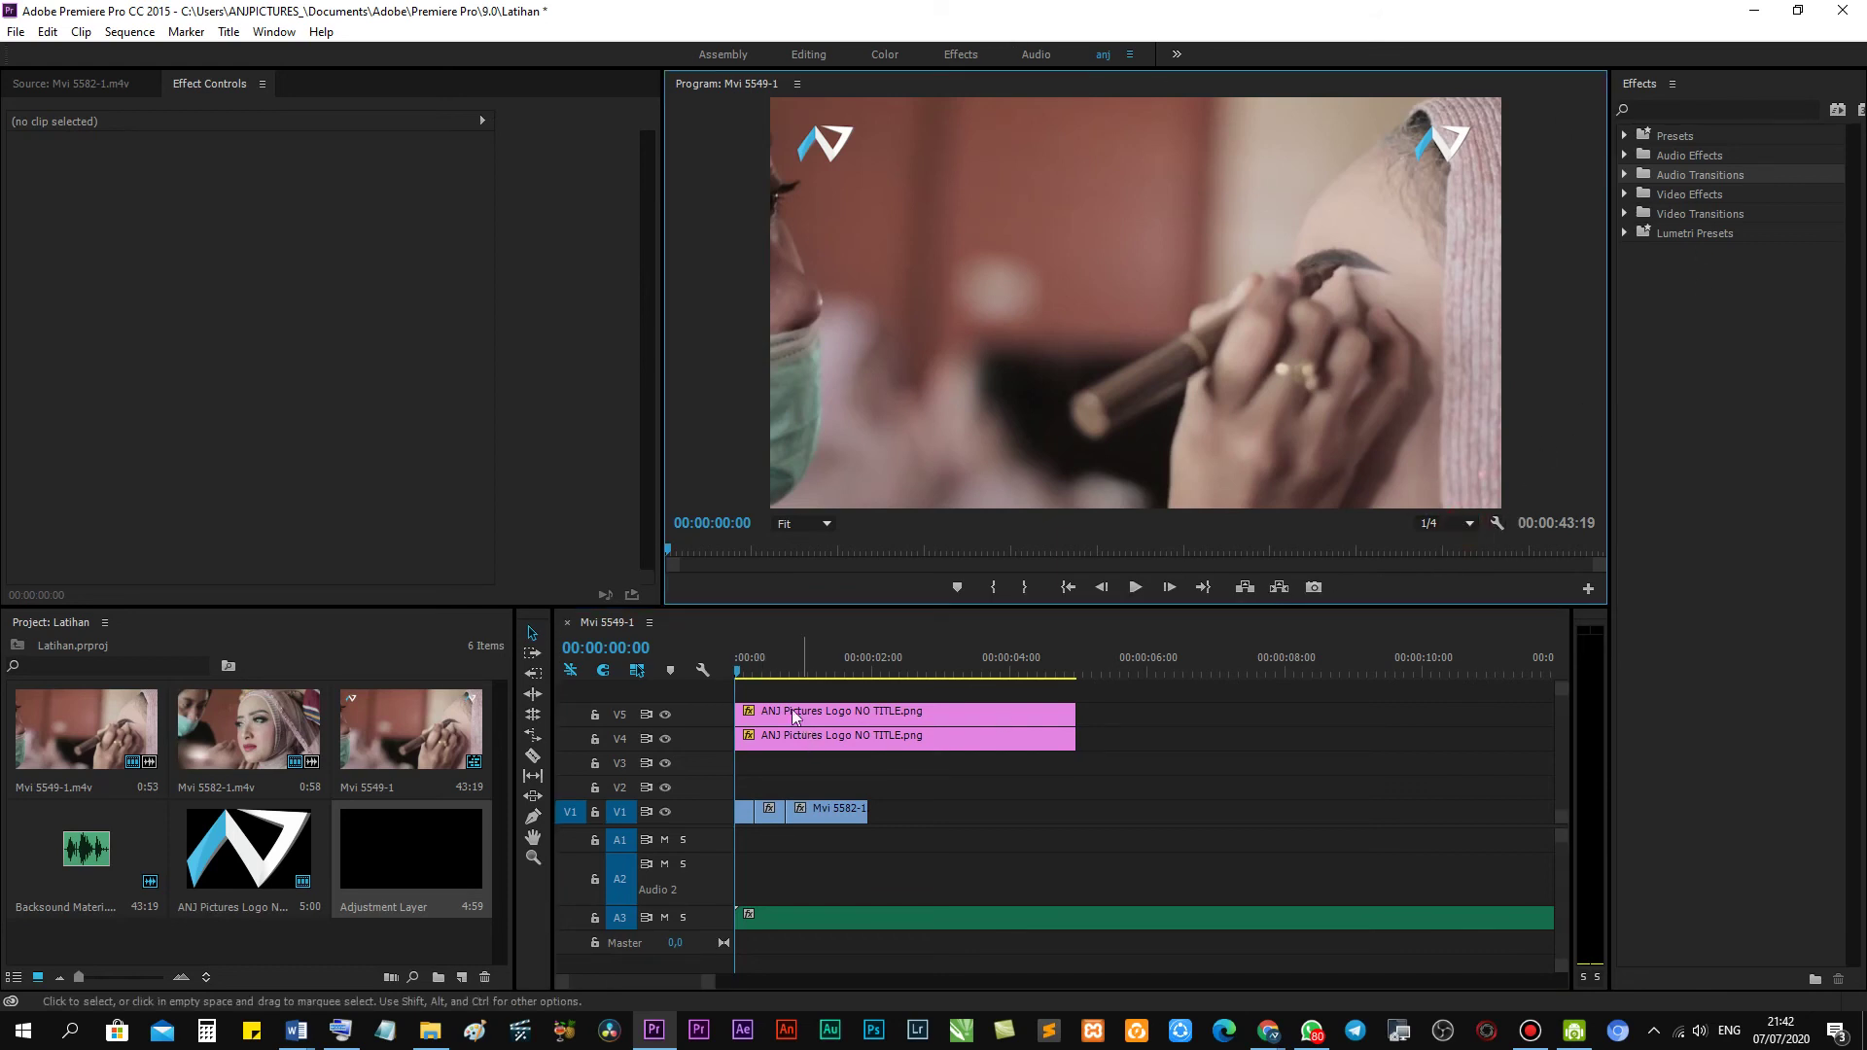
click(772, 674)
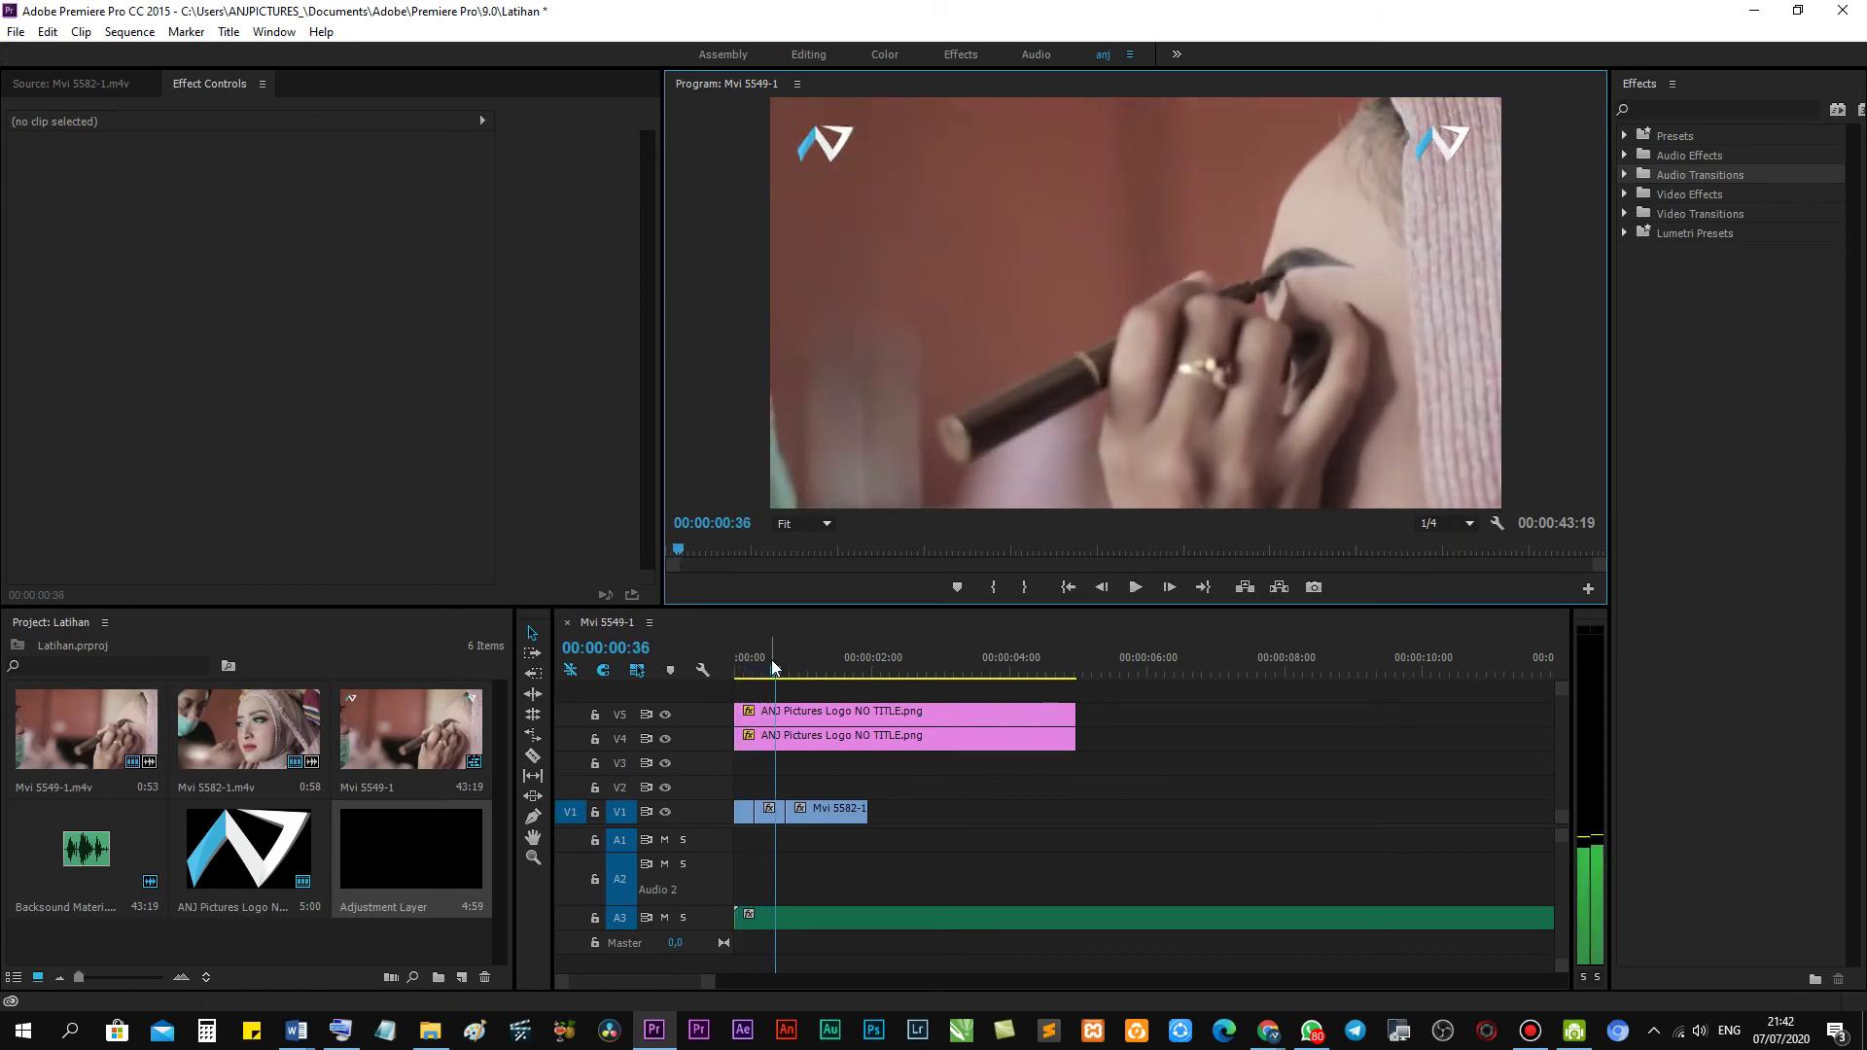
click(1441, 525)
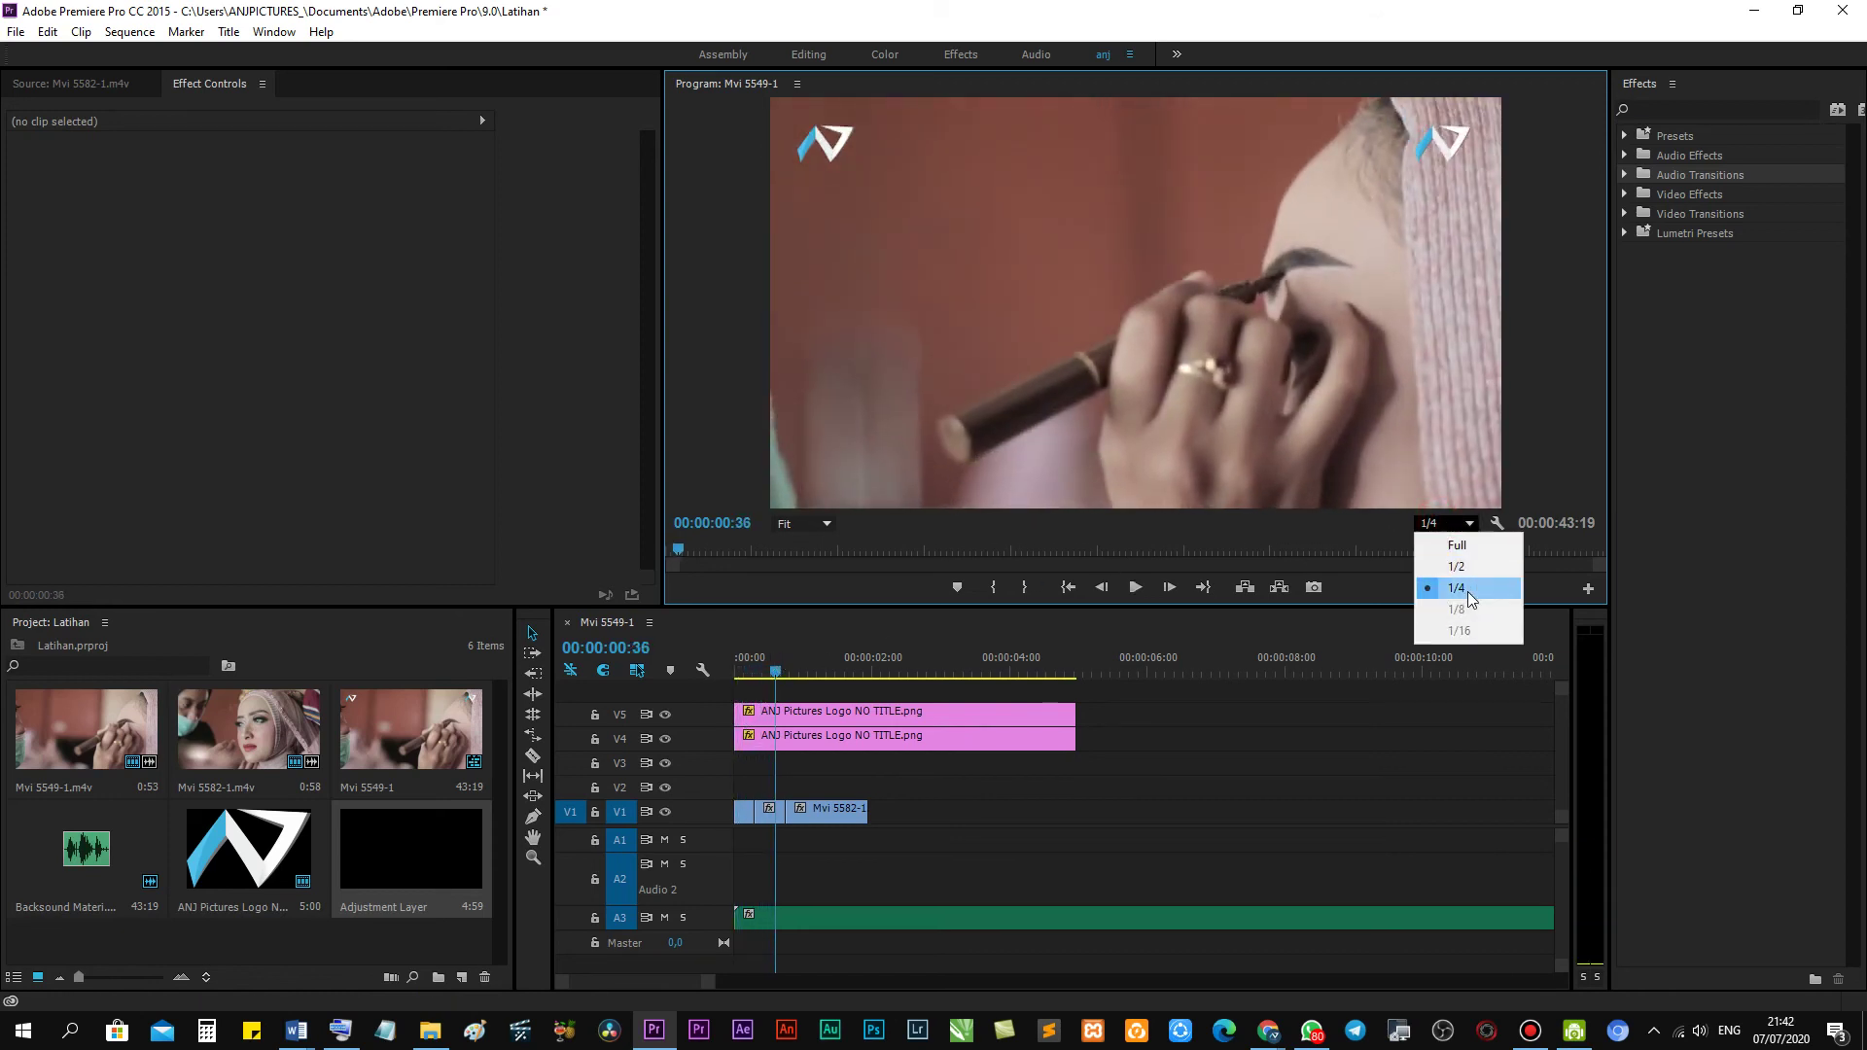
click(1468, 589)
mouse_move(772, 660)
mouse_down()
mouse_move(732, 675)
mouse_move(770, 671)
mouse_up()
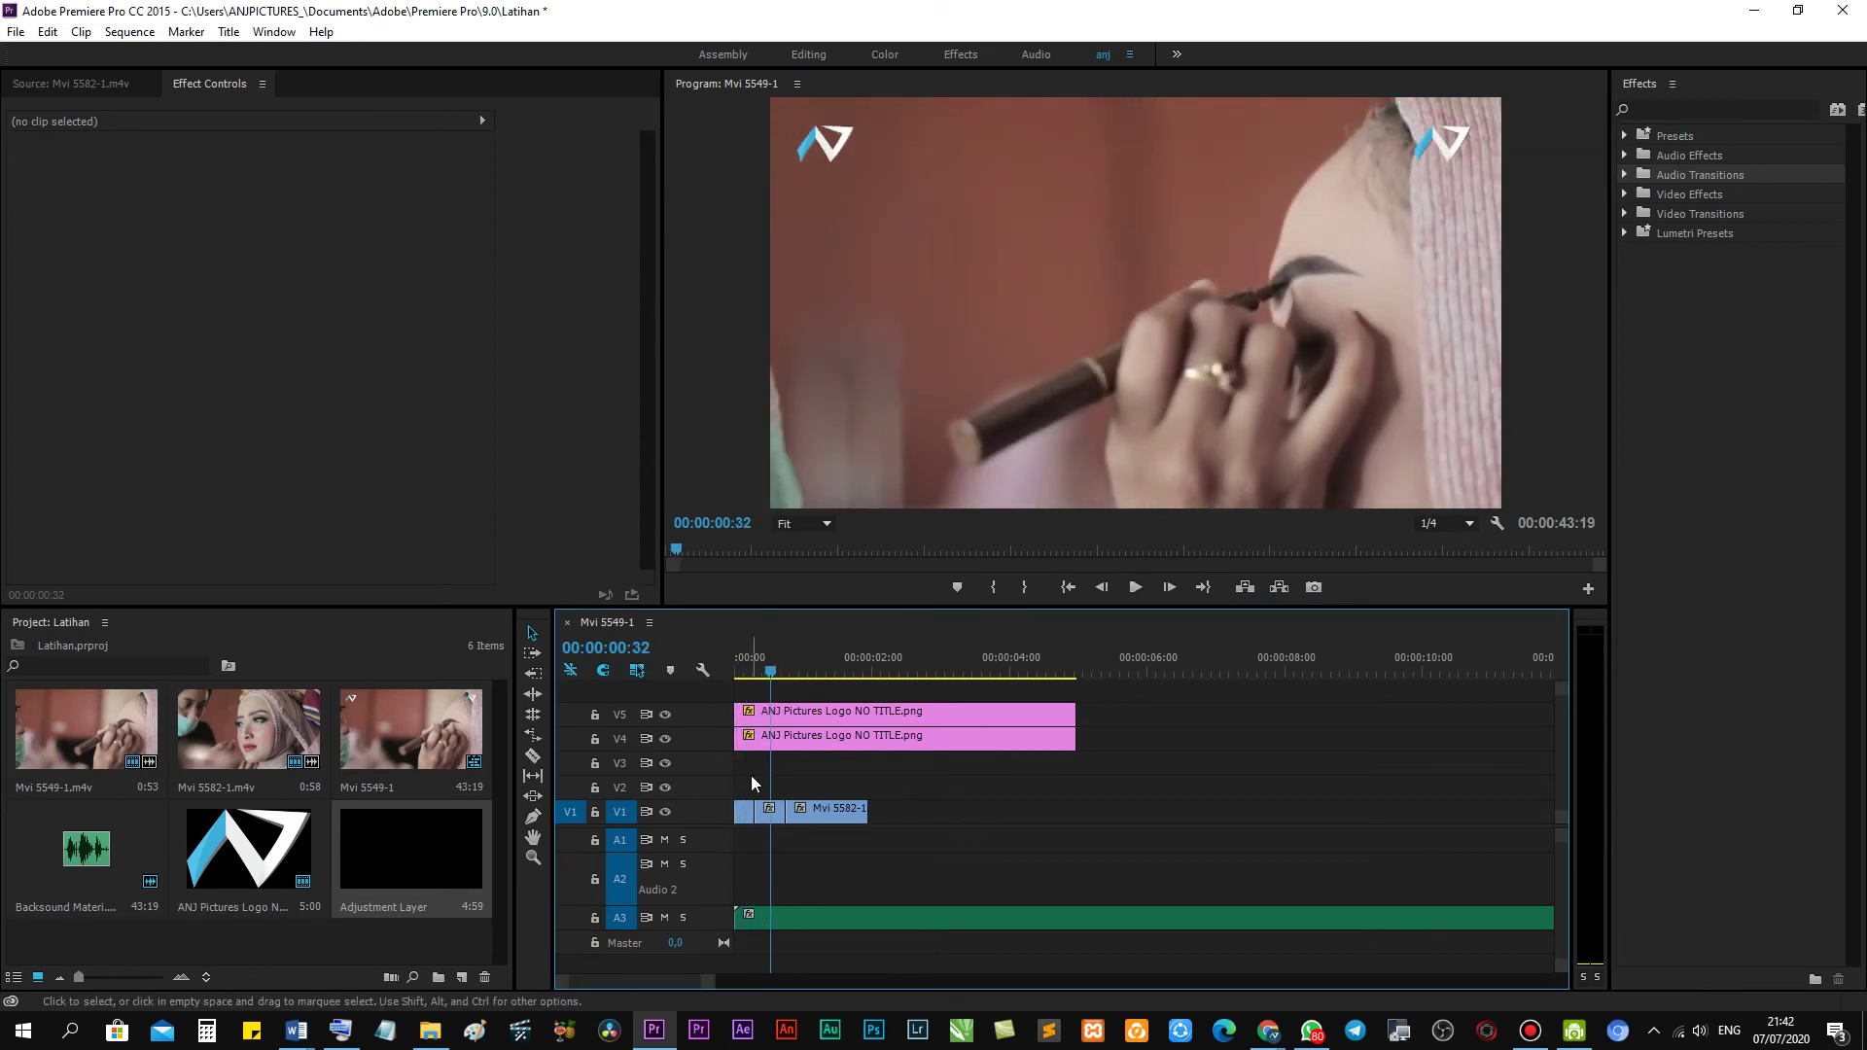
click(790, 673)
drag(790, 673, 709, 673)
key(space)
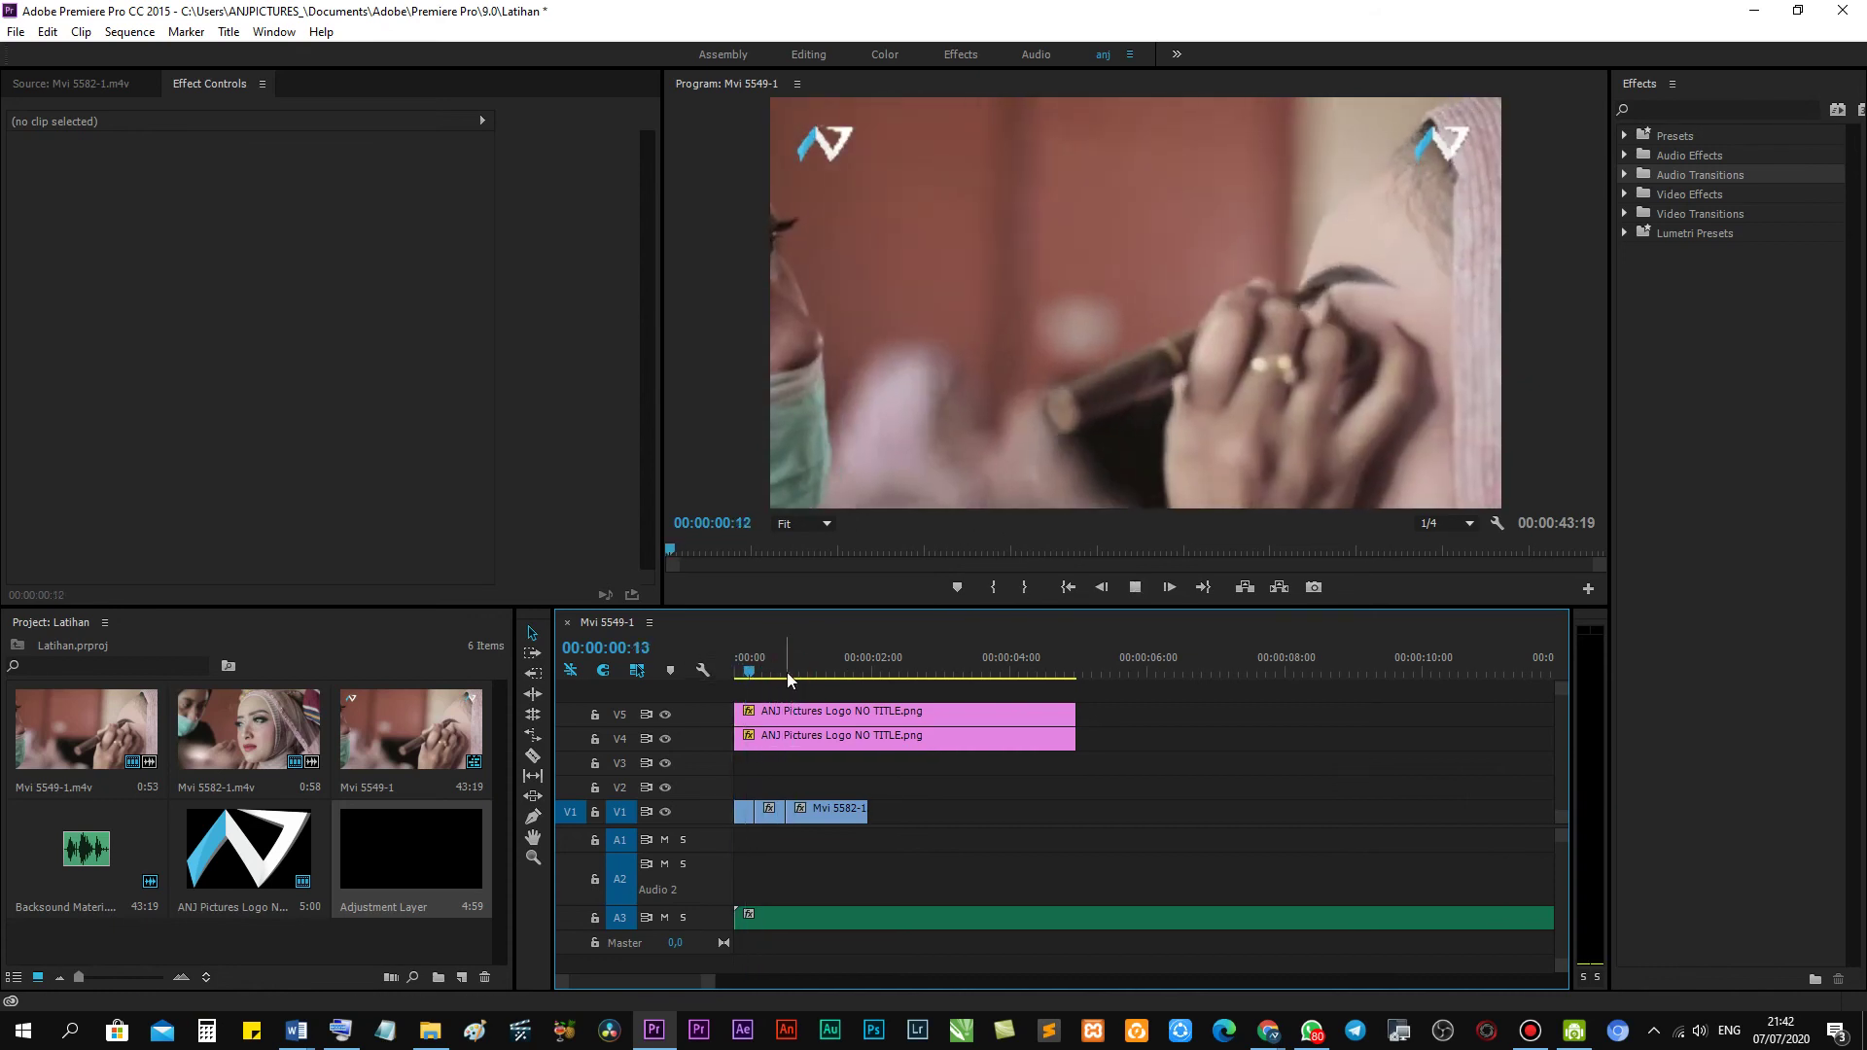
key(space)
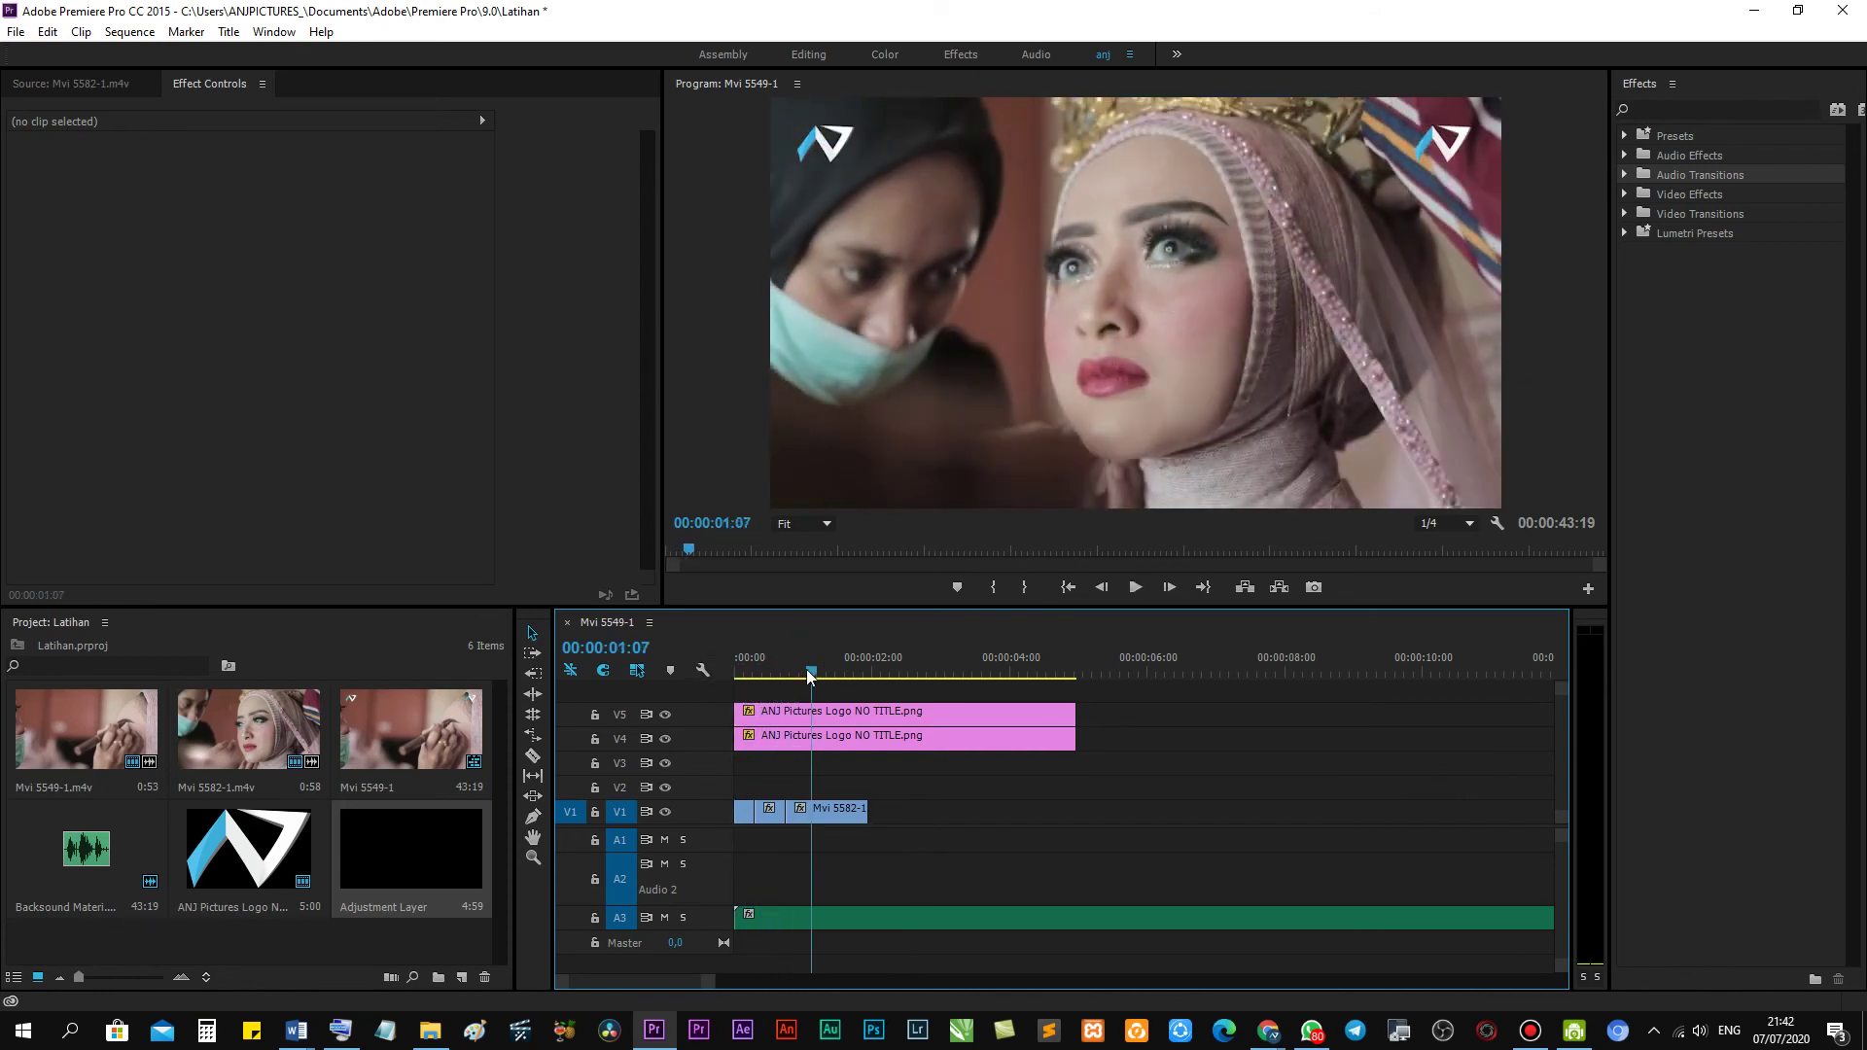
Change Playback Resolution from 1/4 to Full and play the sequence from the start.
mouse_move(807, 674)
mouse_down()
mouse_move(720, 671)
mouse_move(781, 665)
mouse_up()
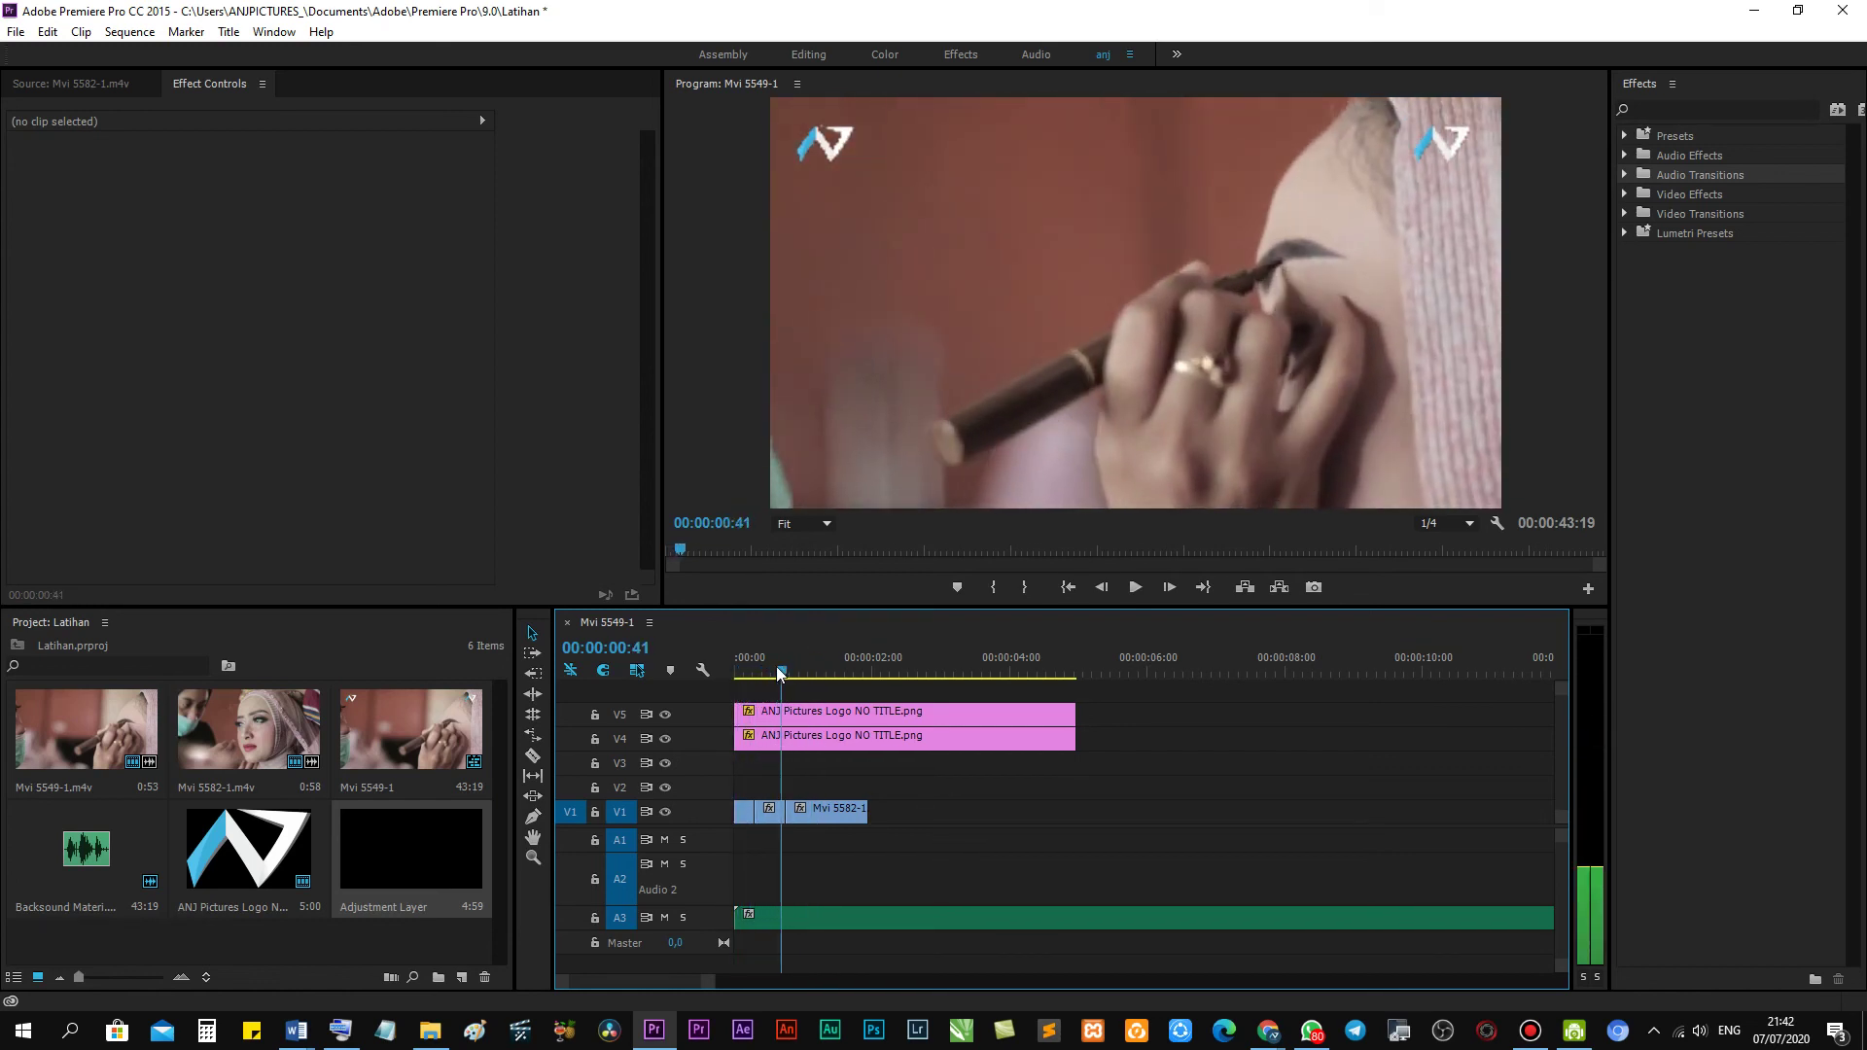
click(1431, 526)
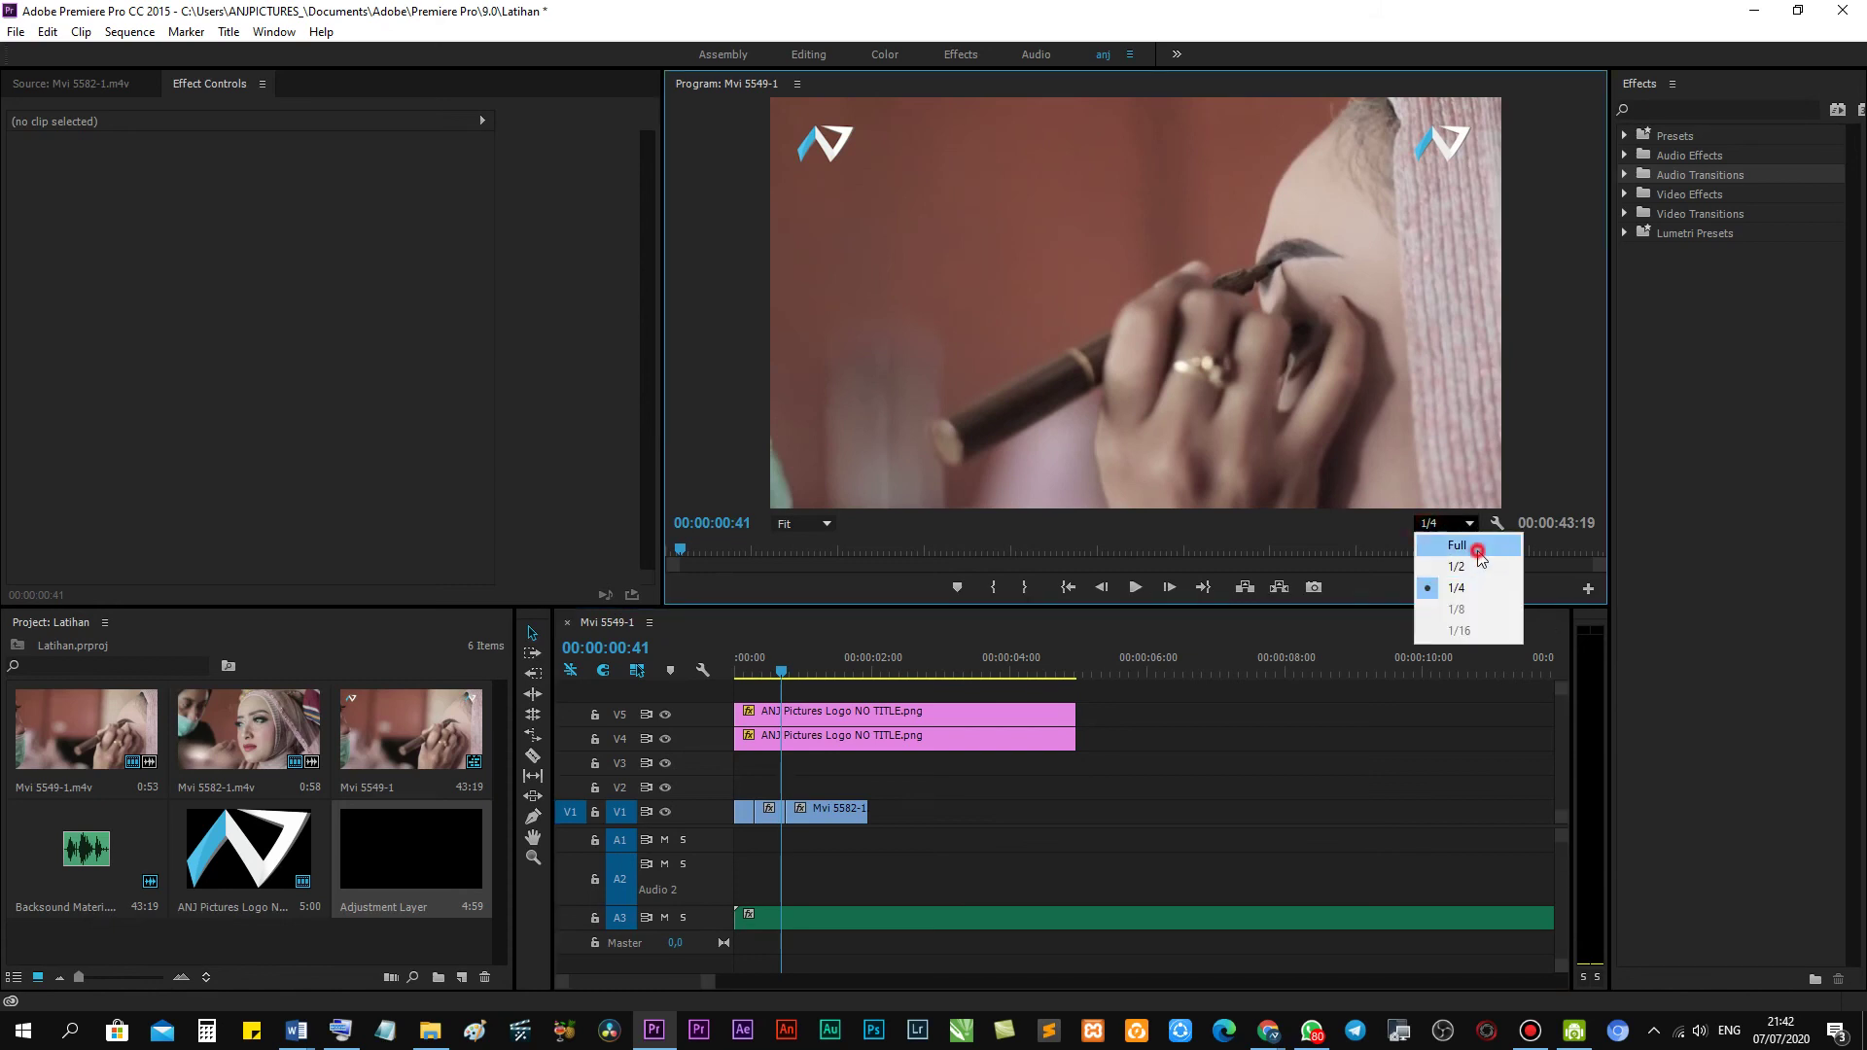
click(1478, 548)
click(742, 667)
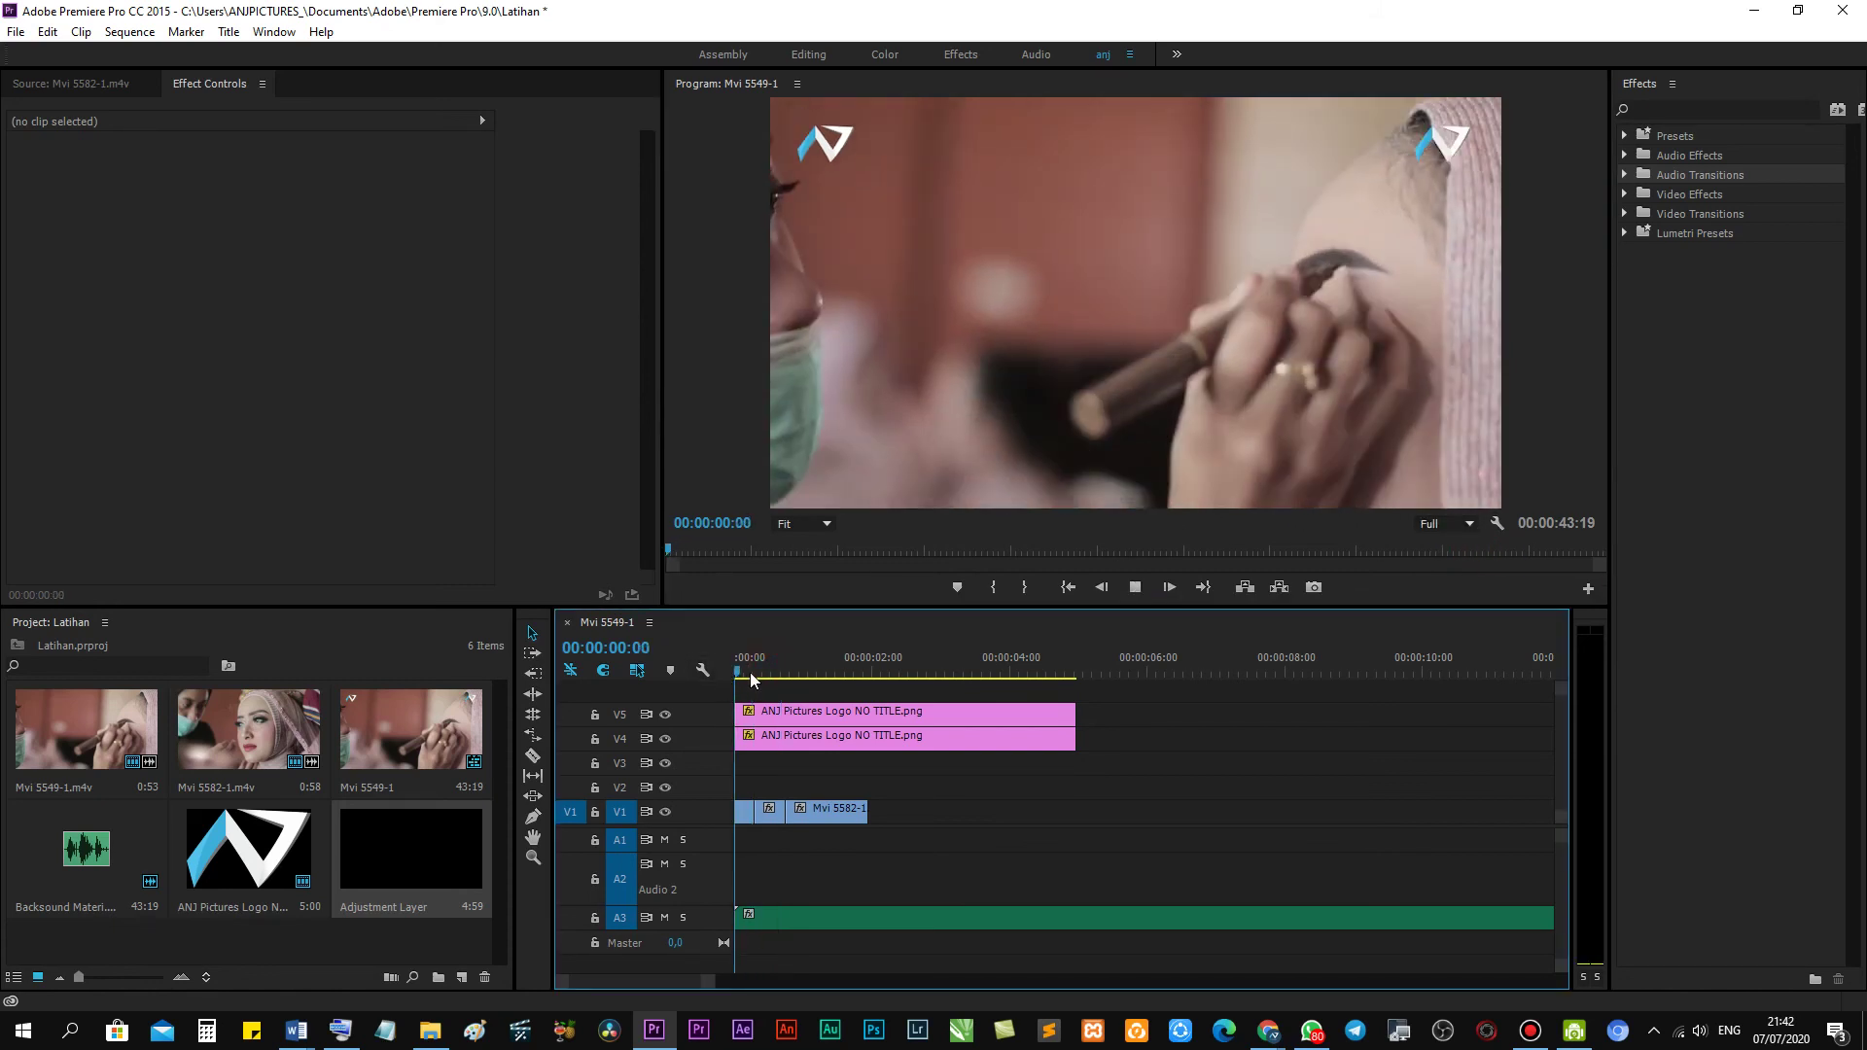
key(space)
key(space)
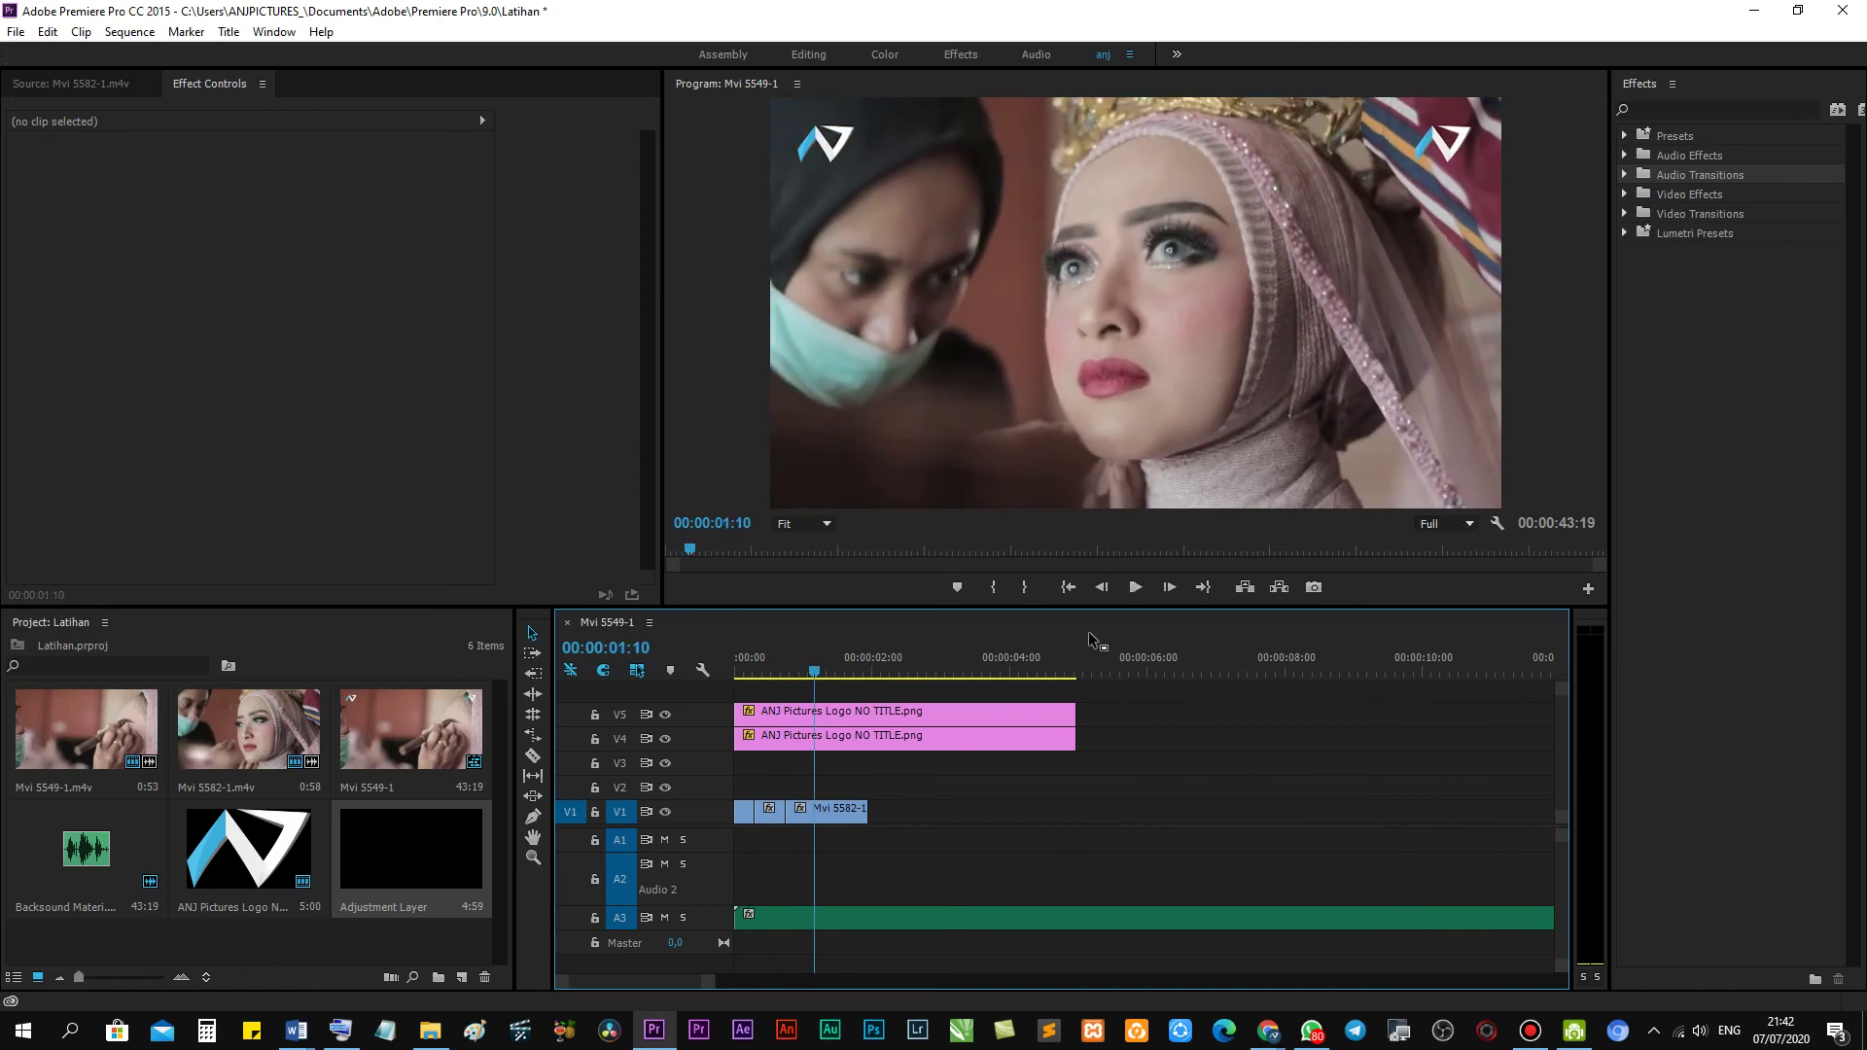
drag(792, 680, 839, 678)
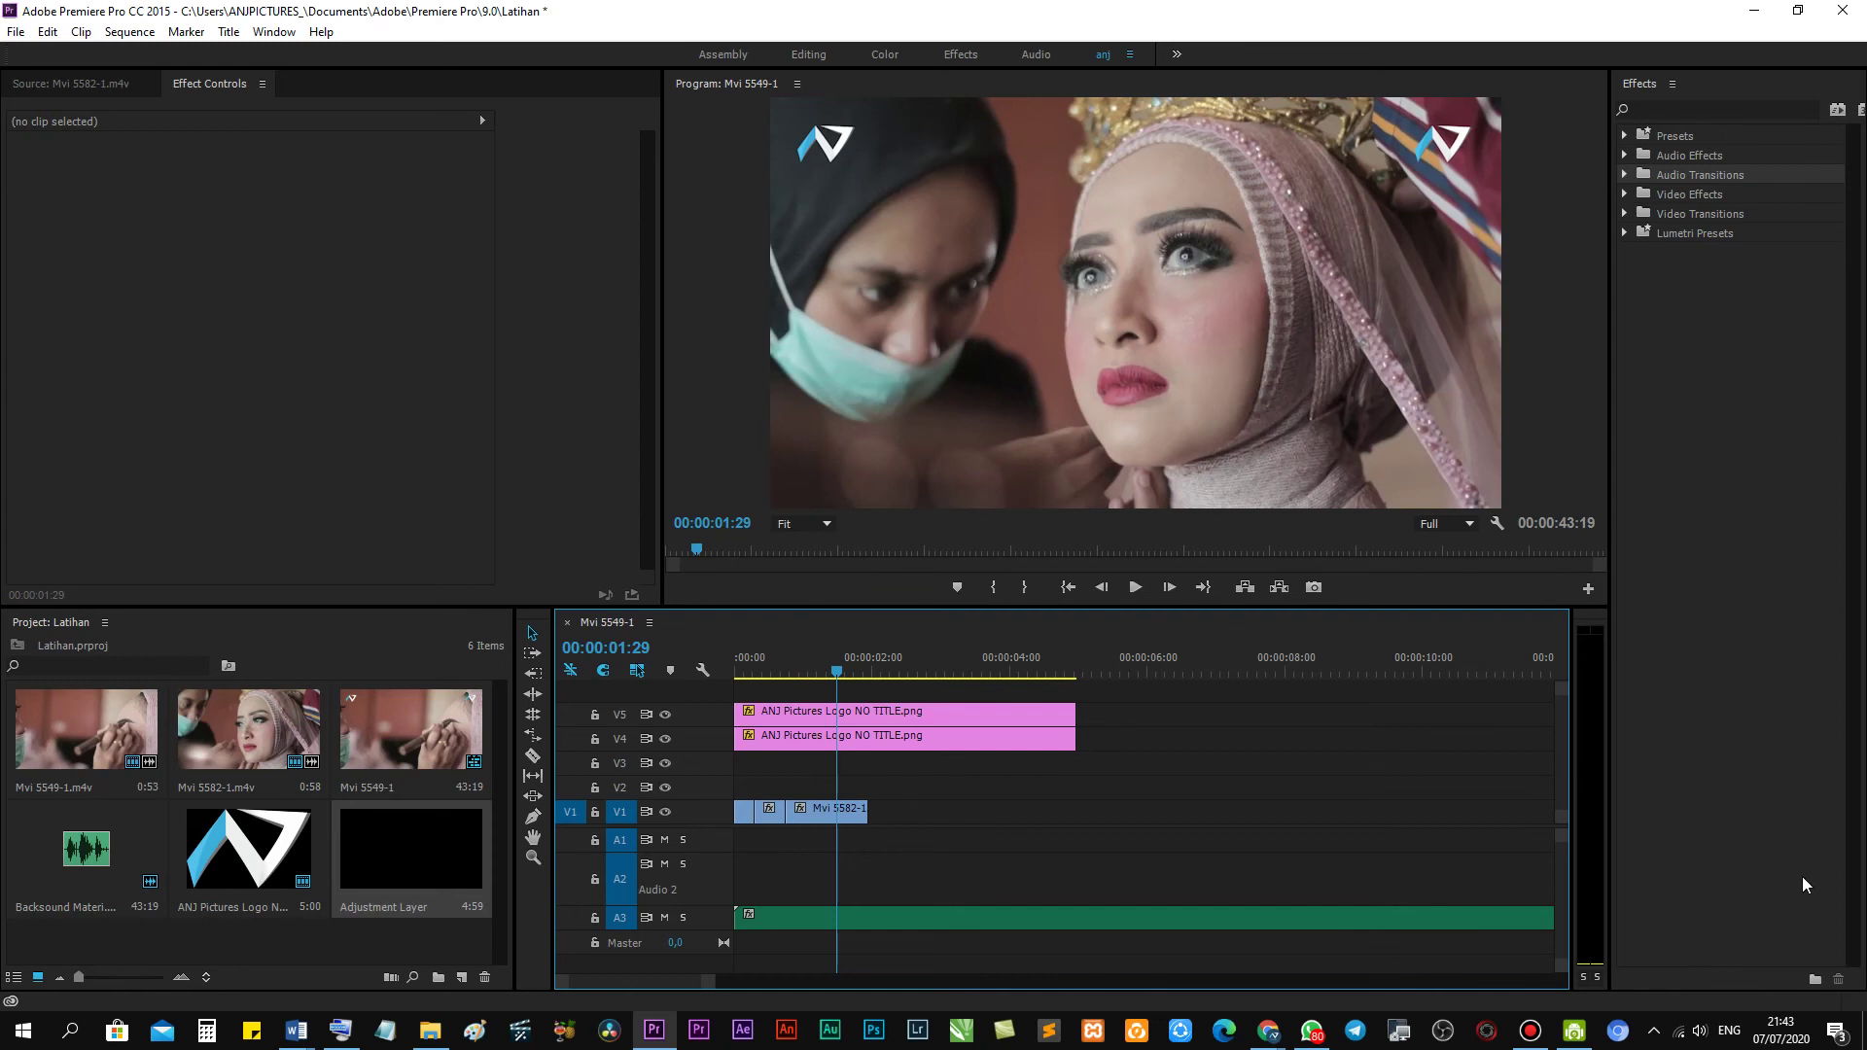
Close the Effects panel through its panel menu.
drag(1608, 708, 1618, 708)
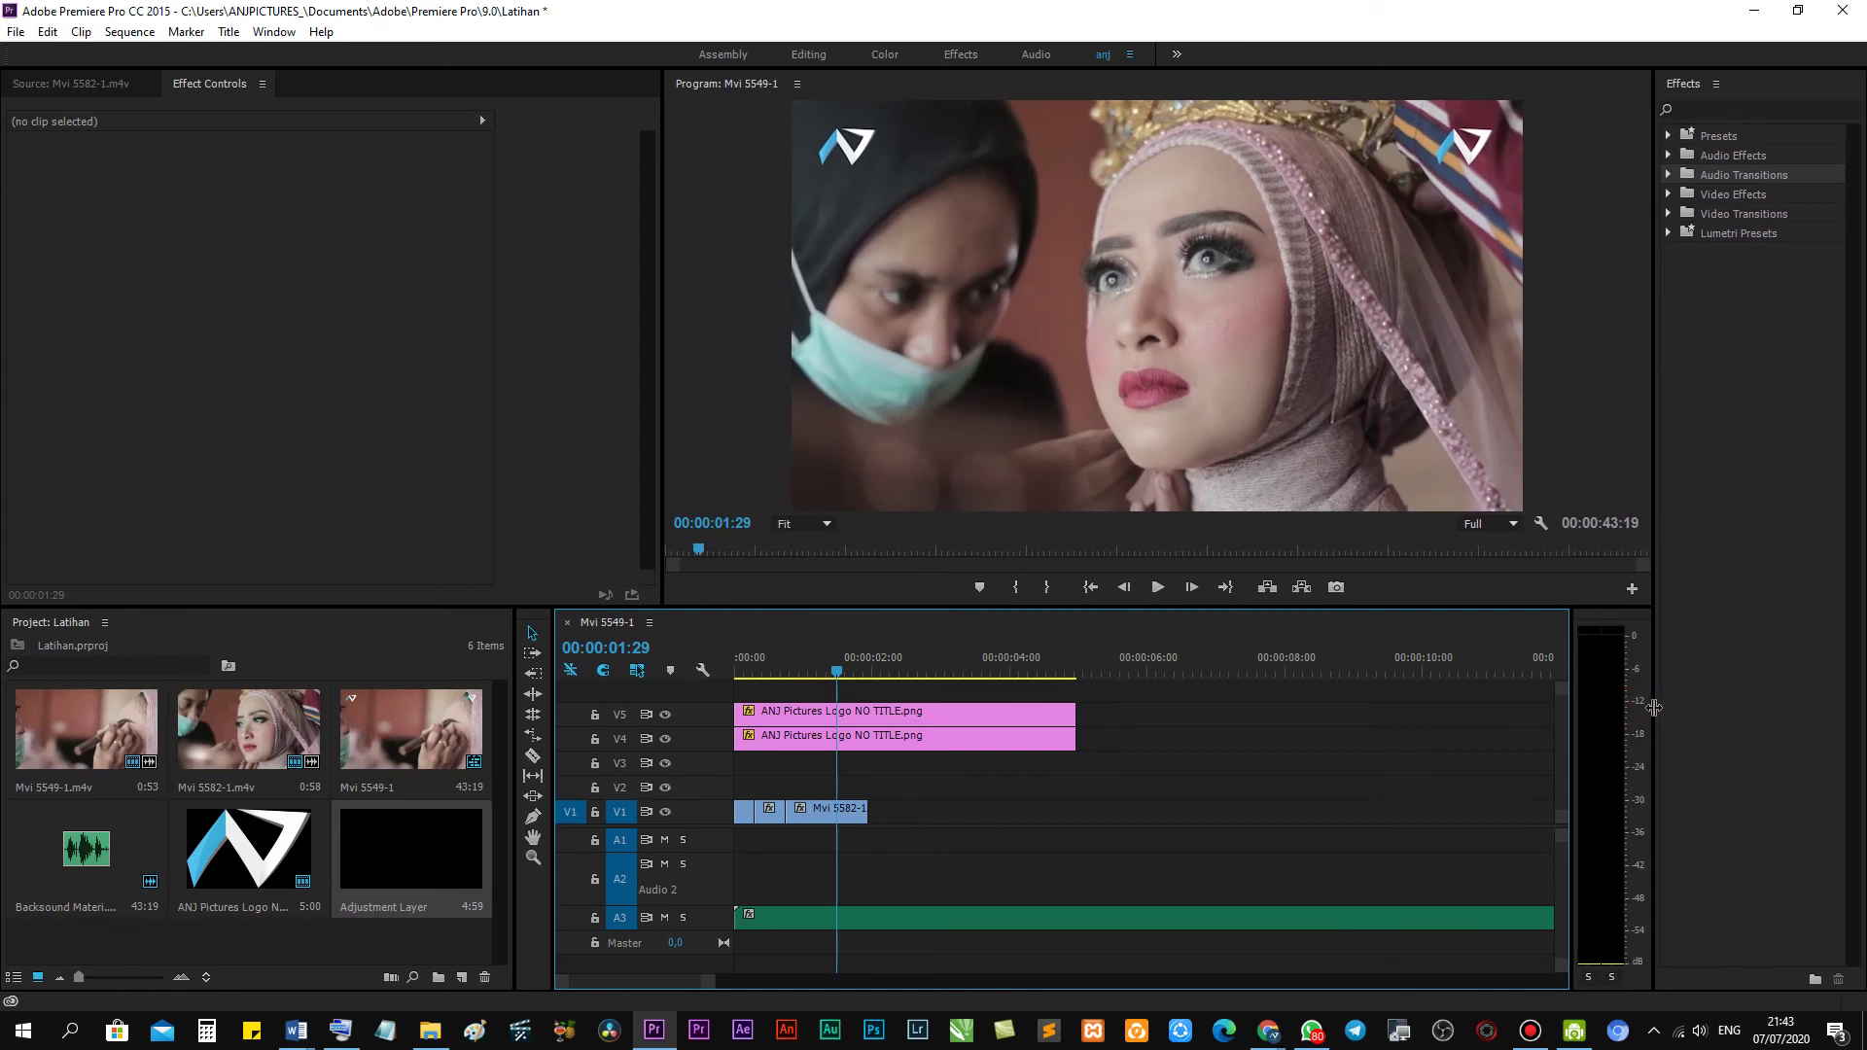
click(1685, 87)
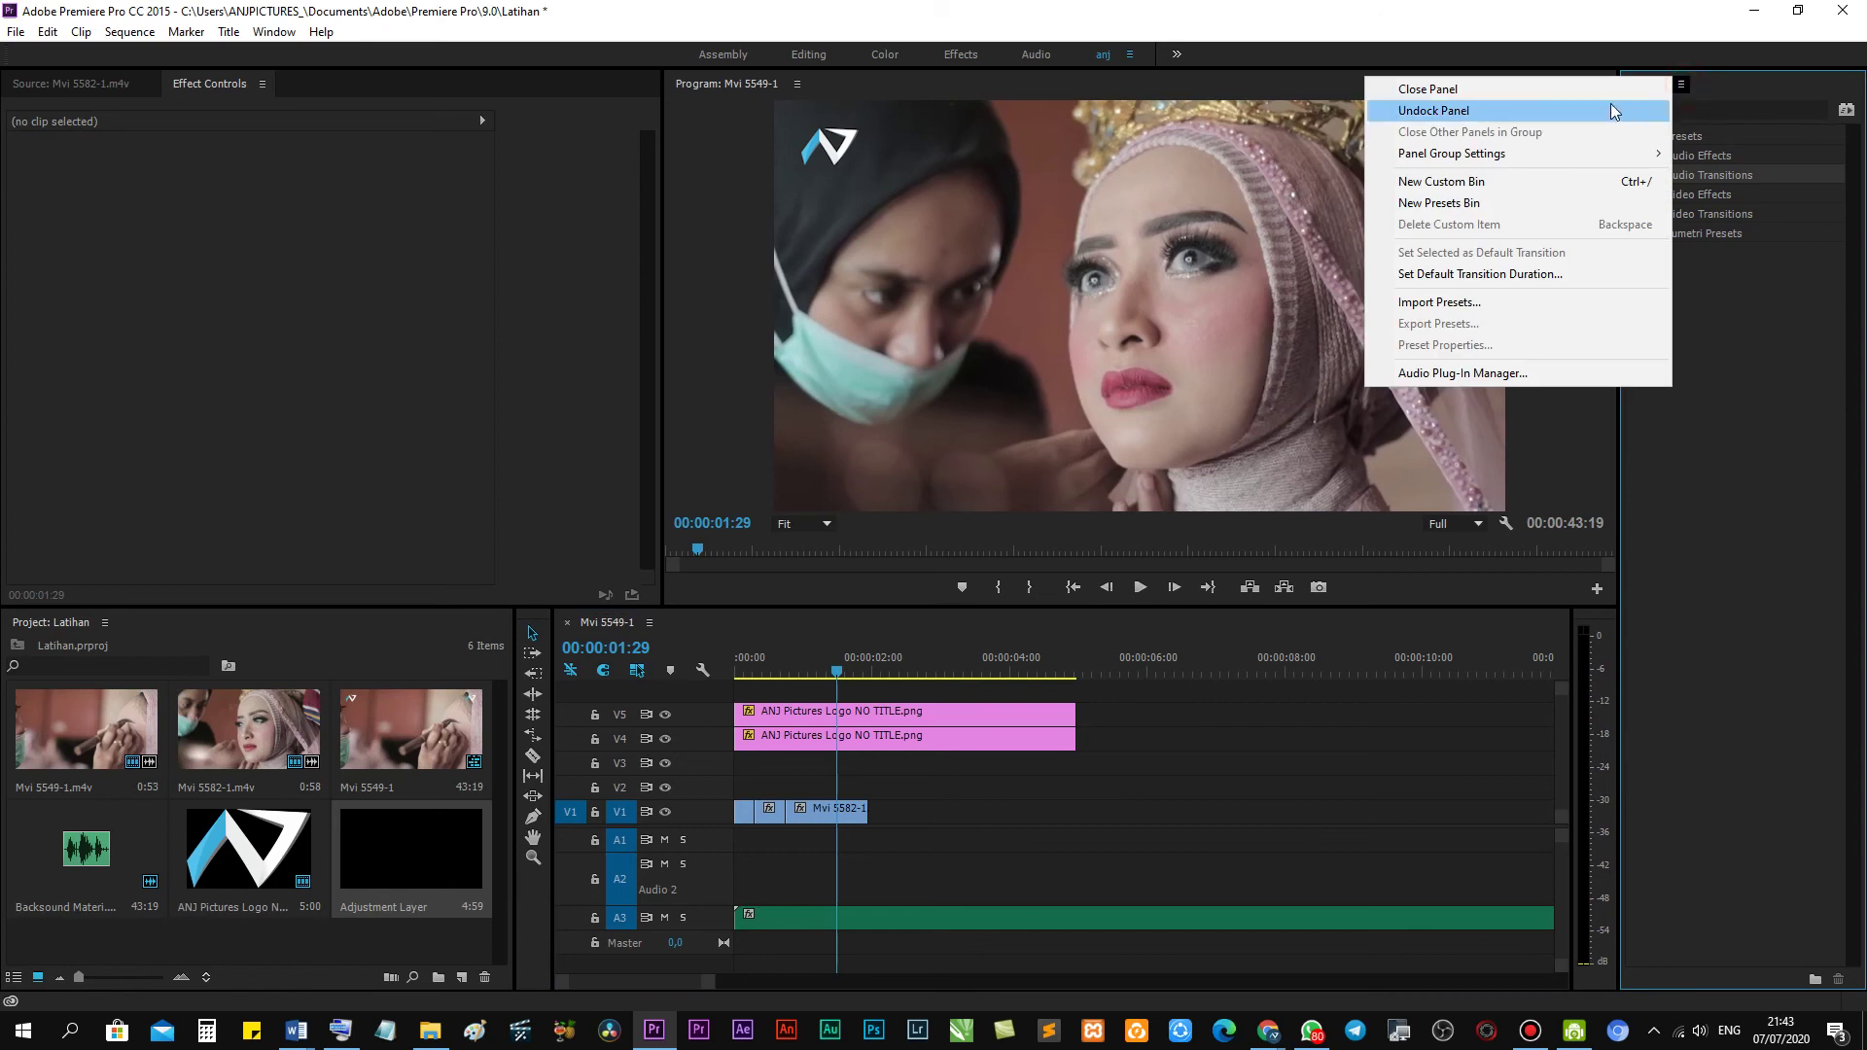
click(1655, 88)
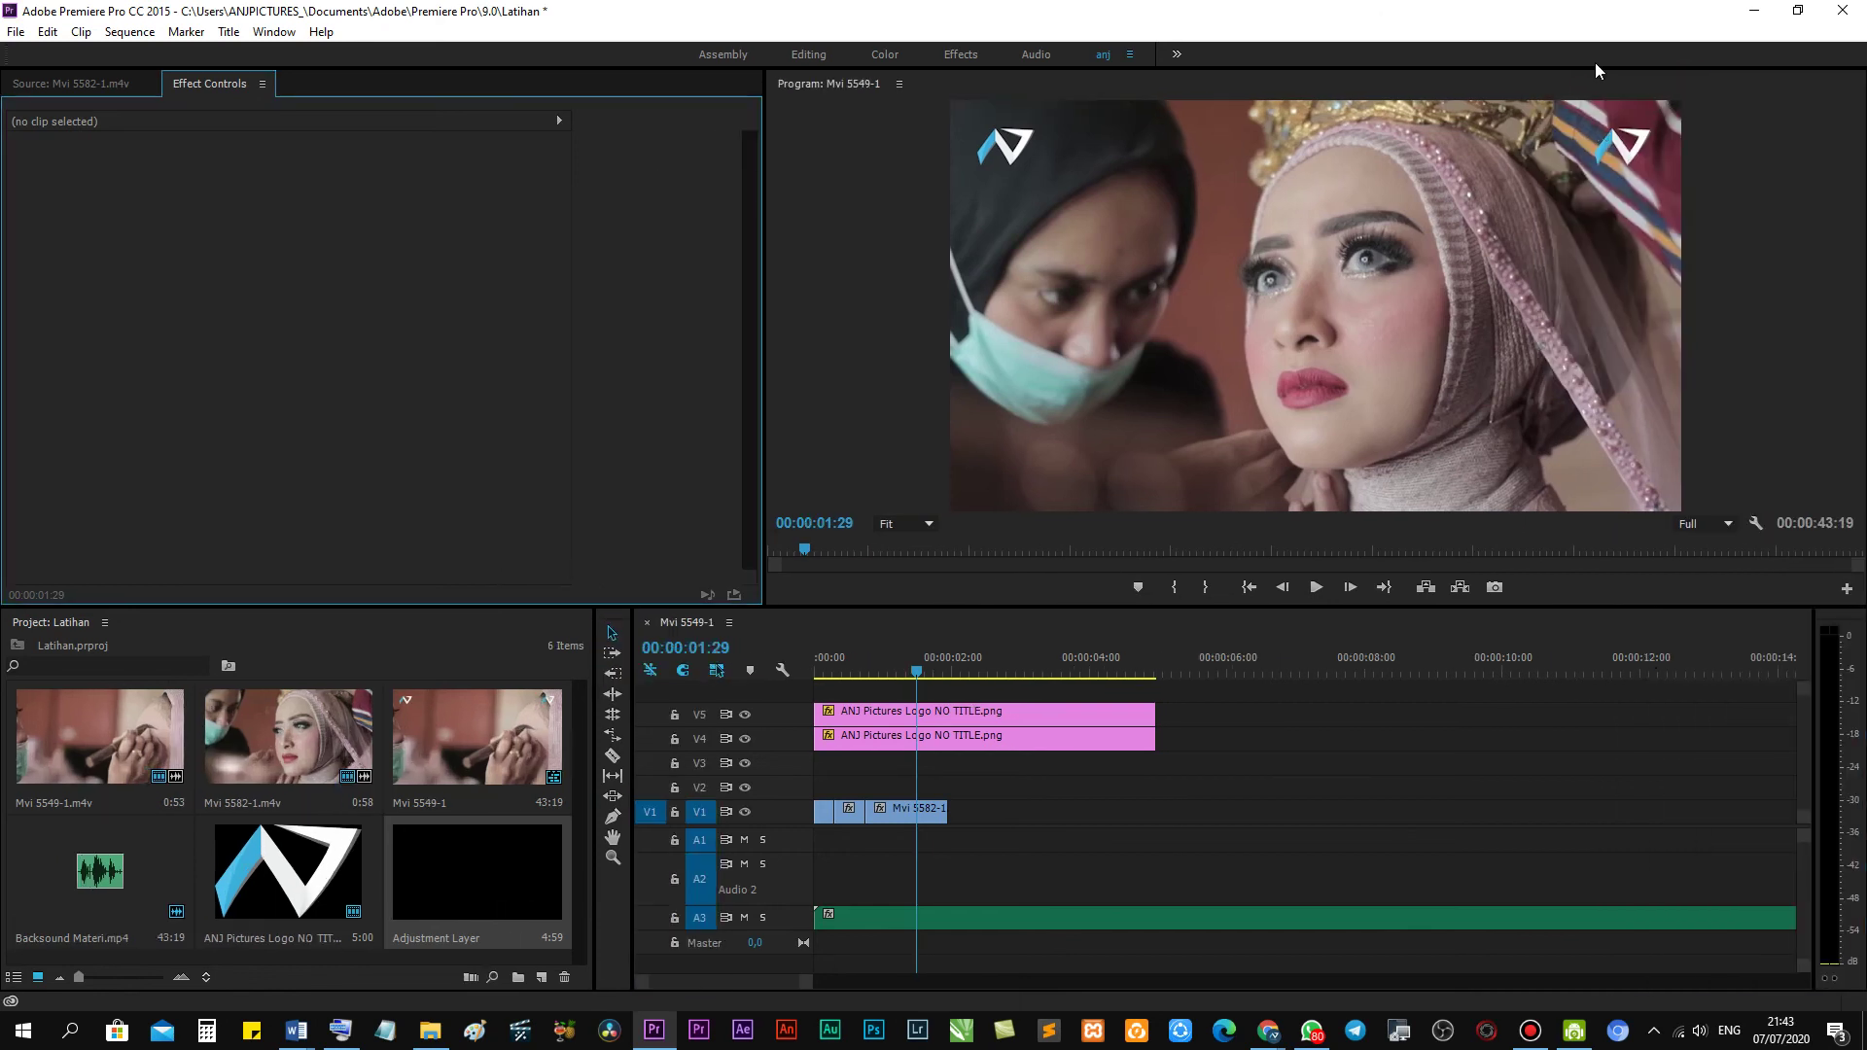
Drag the panel divider left to widen the Program monitor.
click(1308, 1031)
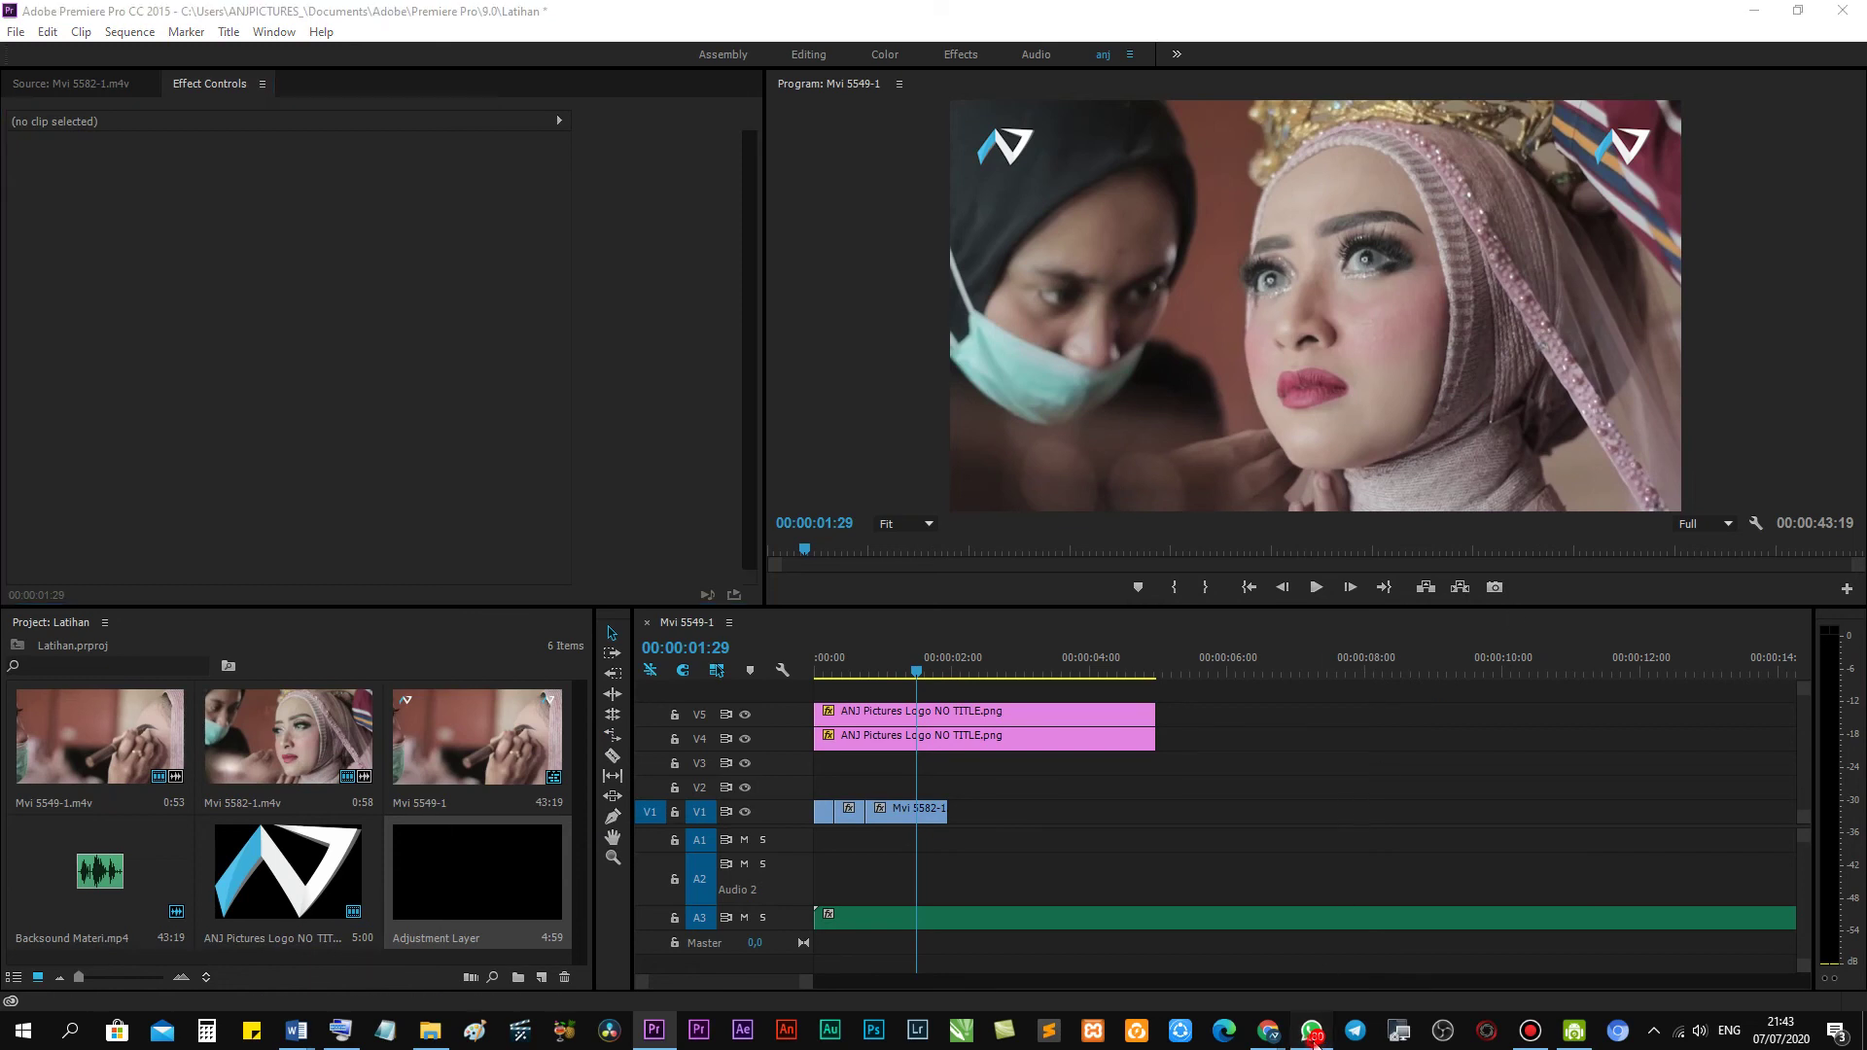
click(1308, 1031)
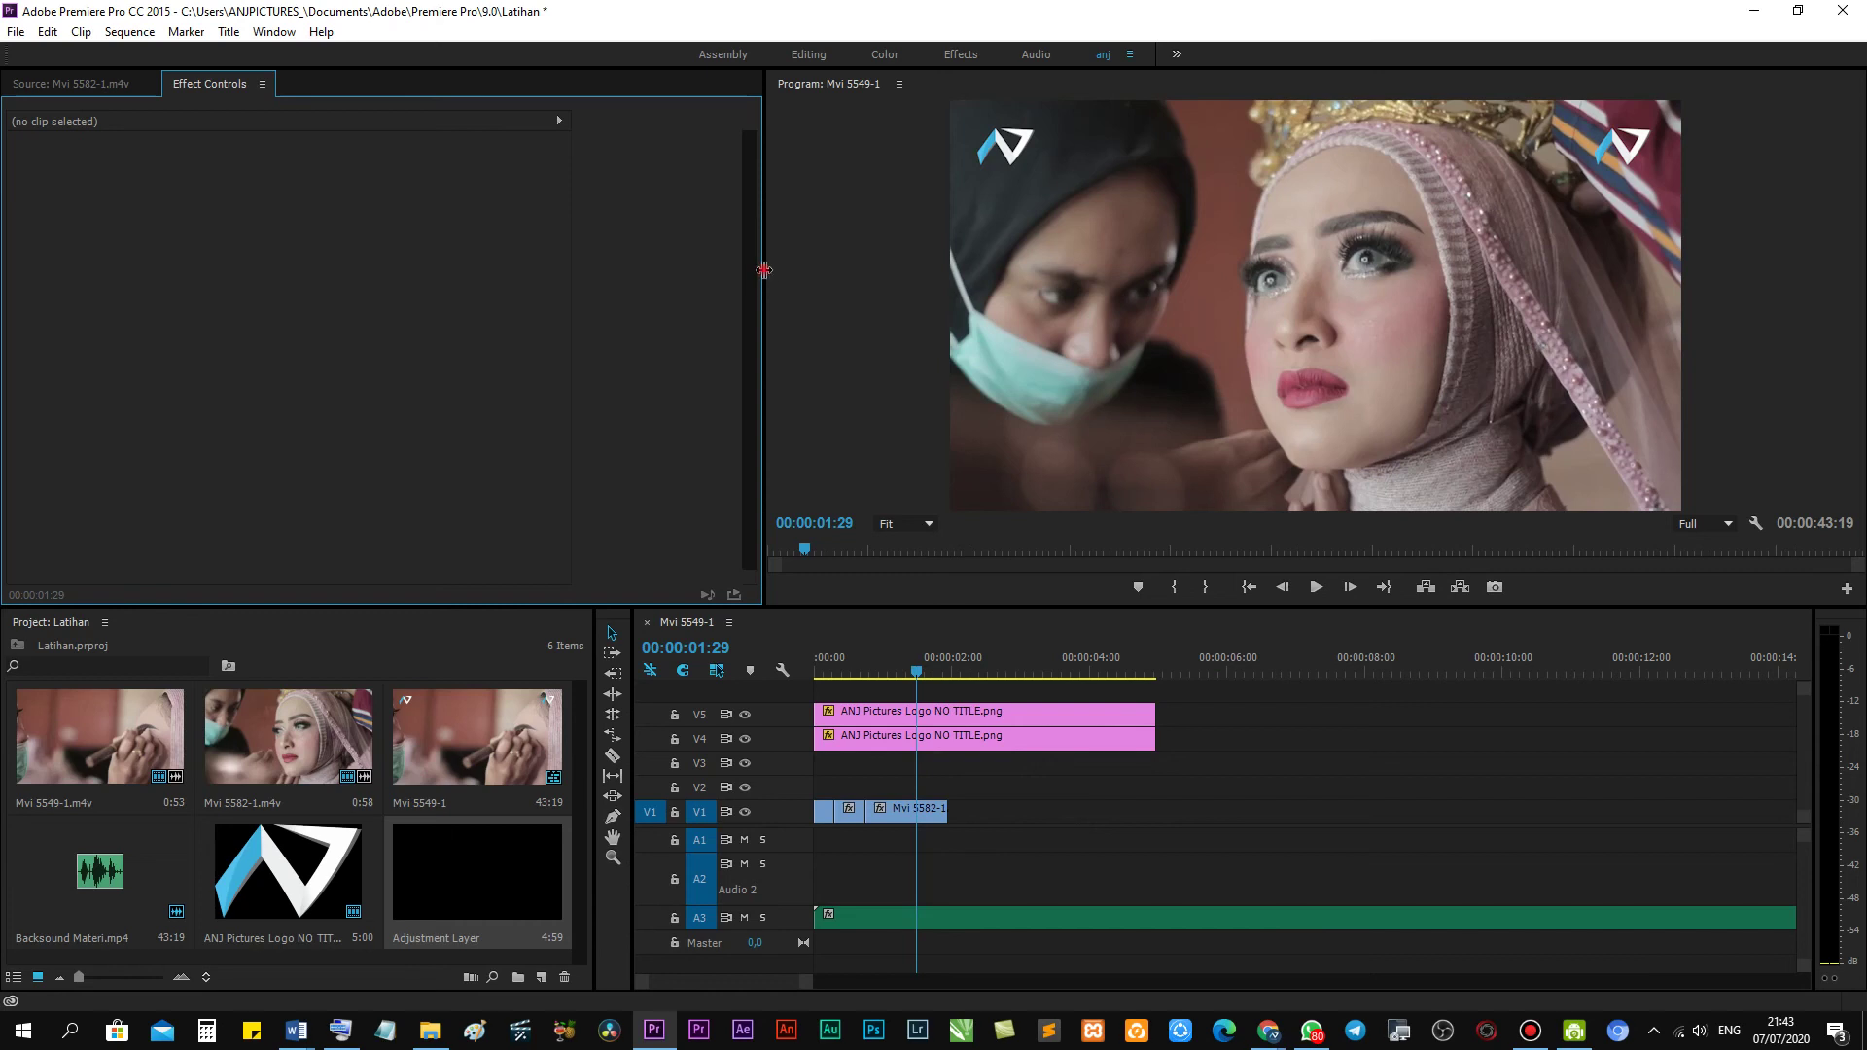
mouse_move(765, 270)
mouse_down()
mouse_move(494, 276)
mouse_move(663, 274)
mouse_up()
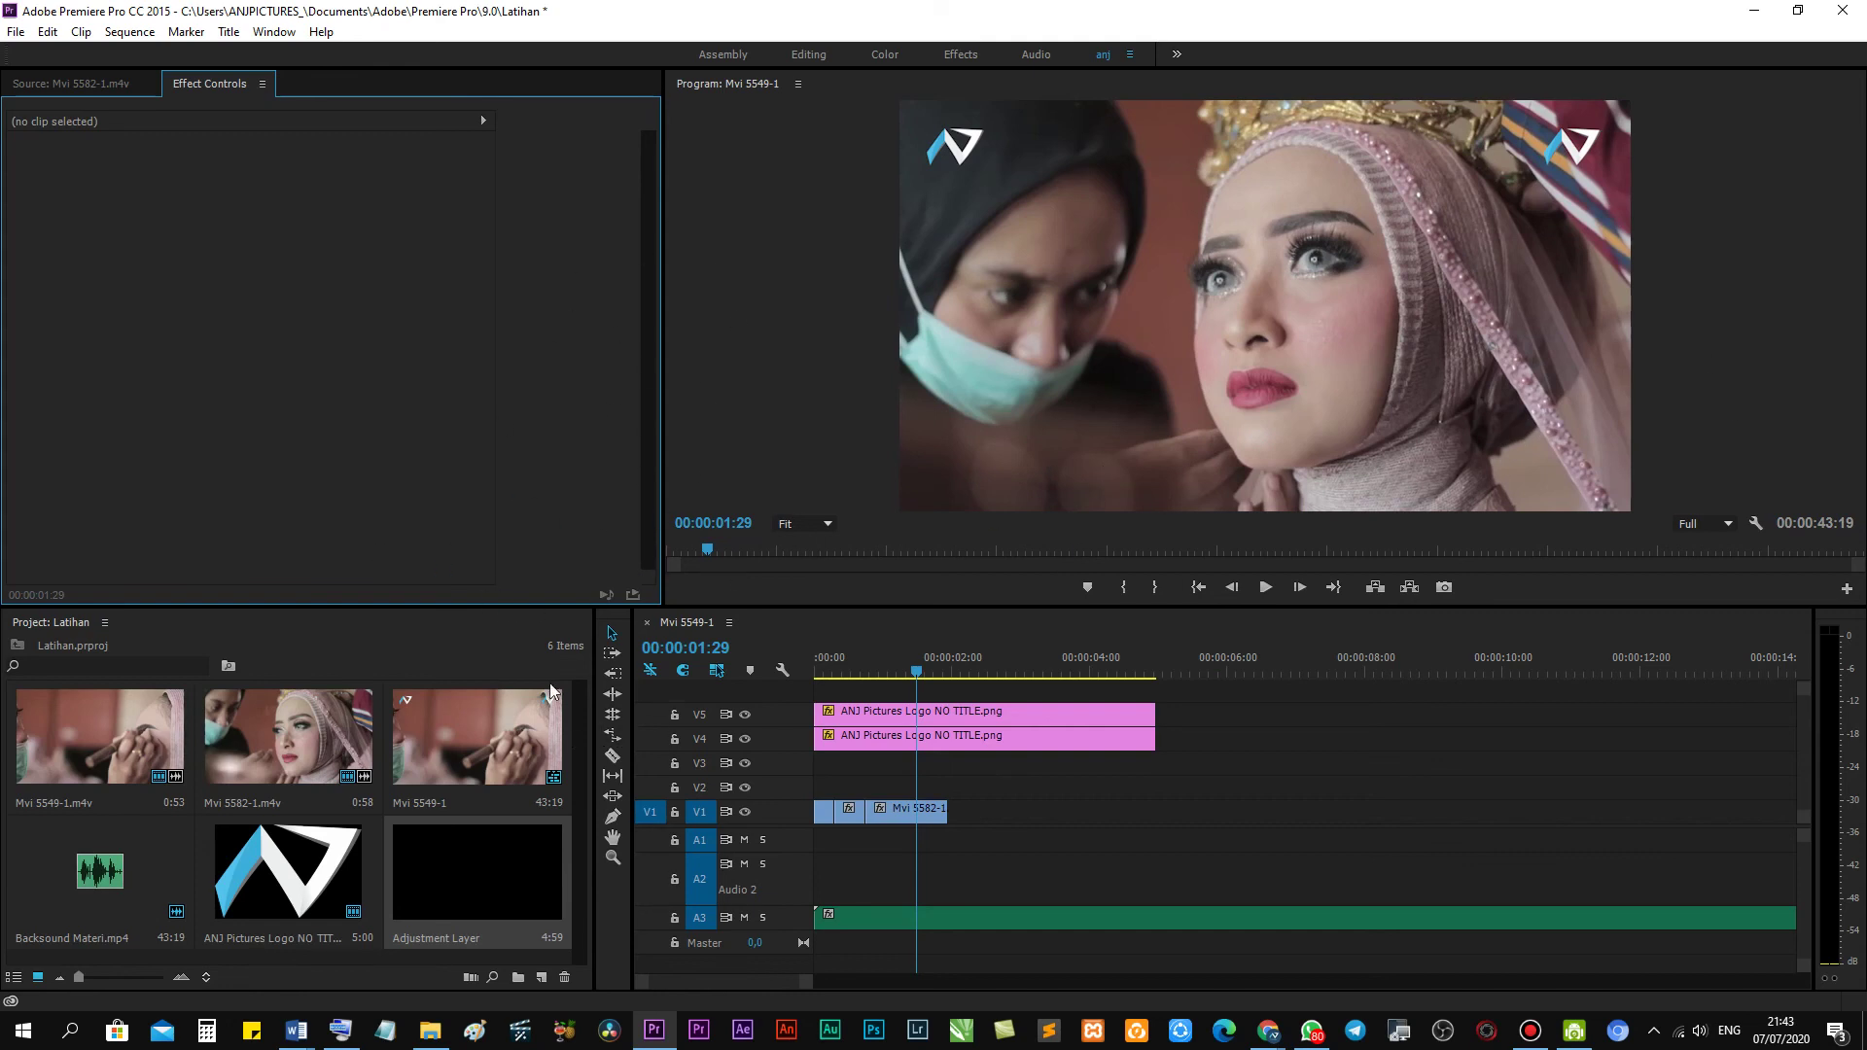
click(104, 623)
click(104, 624)
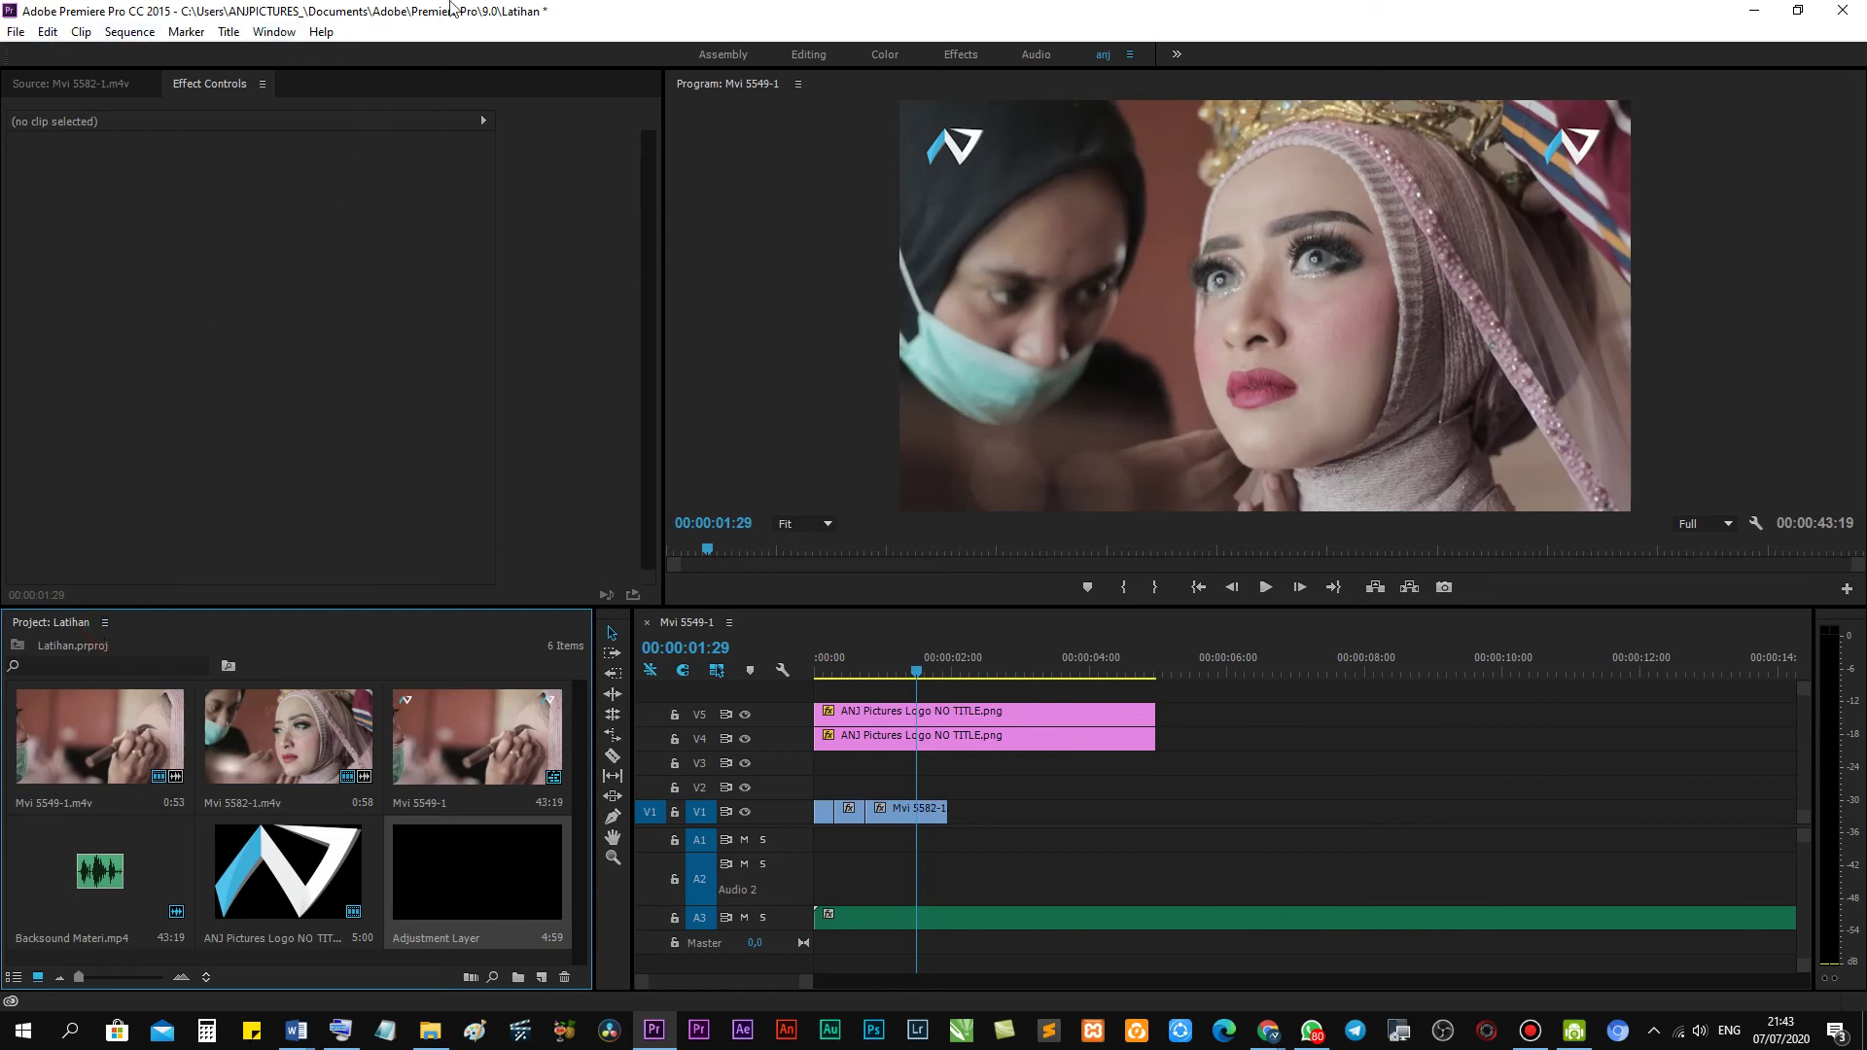
Check the Google Meet call, then park Premiere's playhead at 00:00:00:17.
mouse_move(1254, 1037)
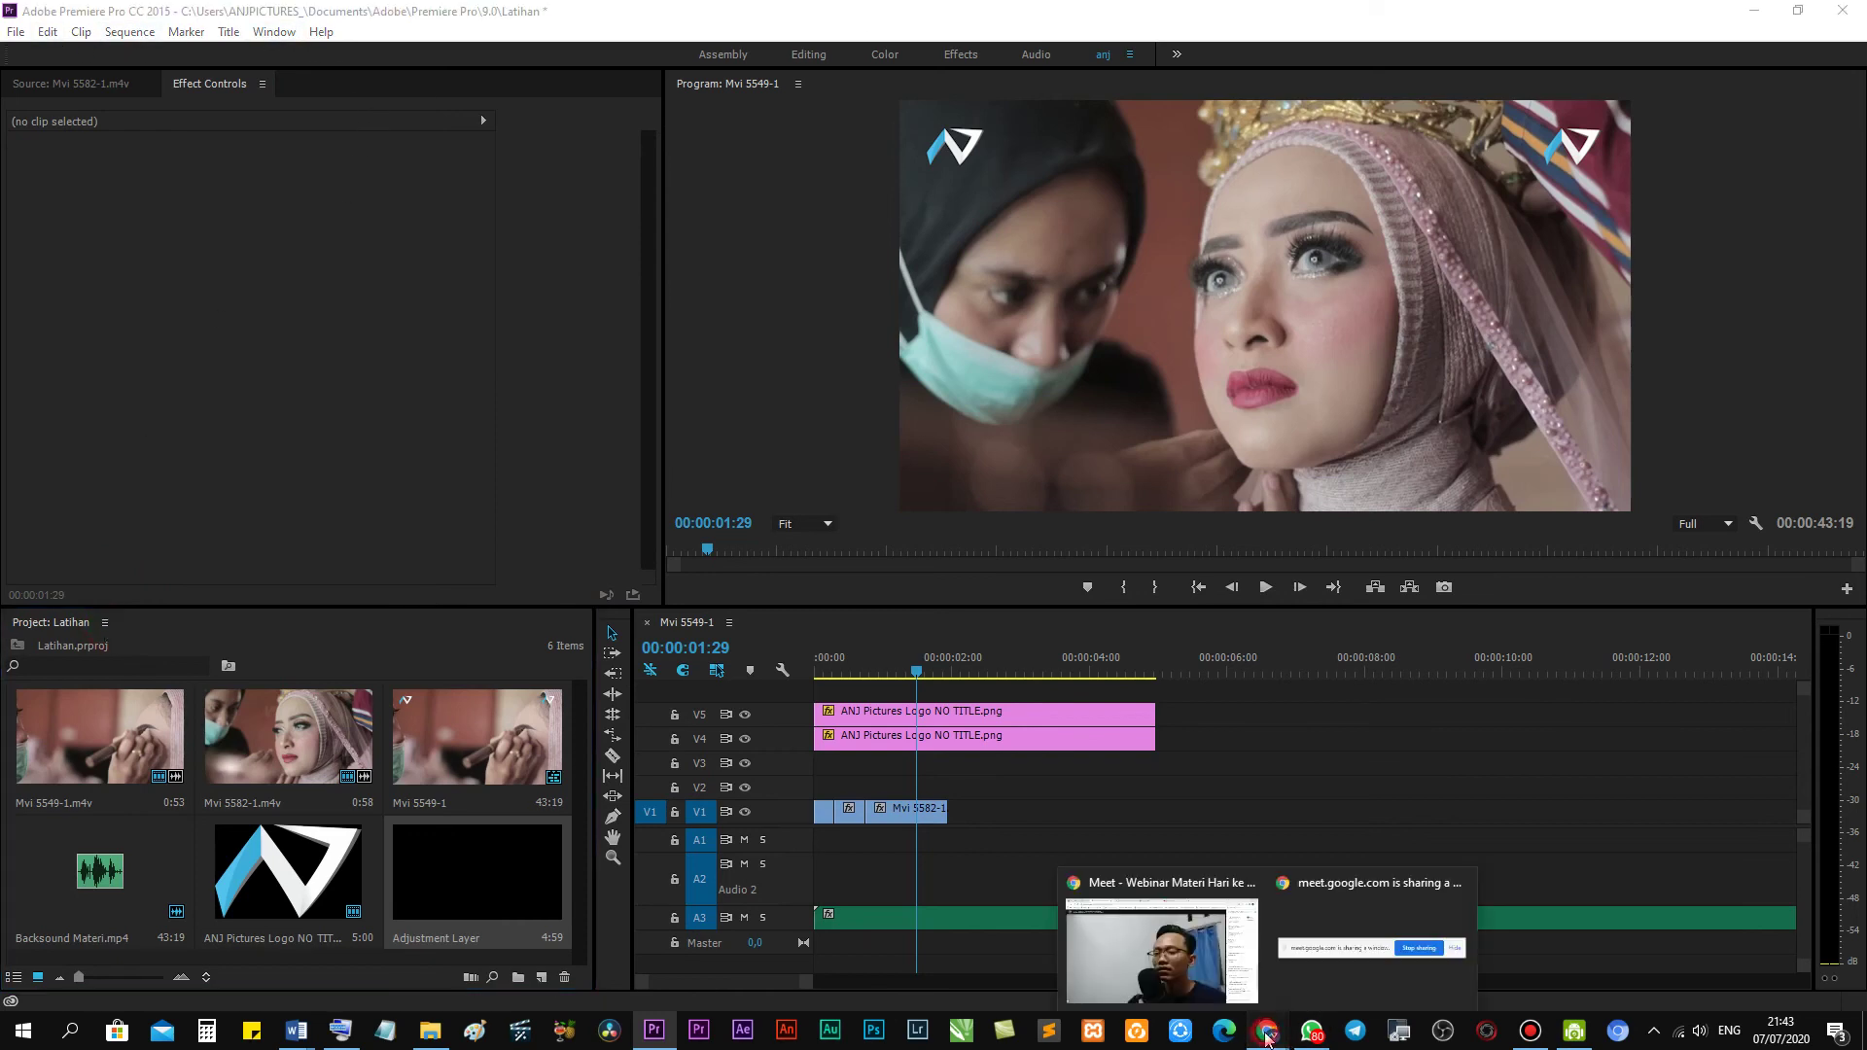
click(1164, 962)
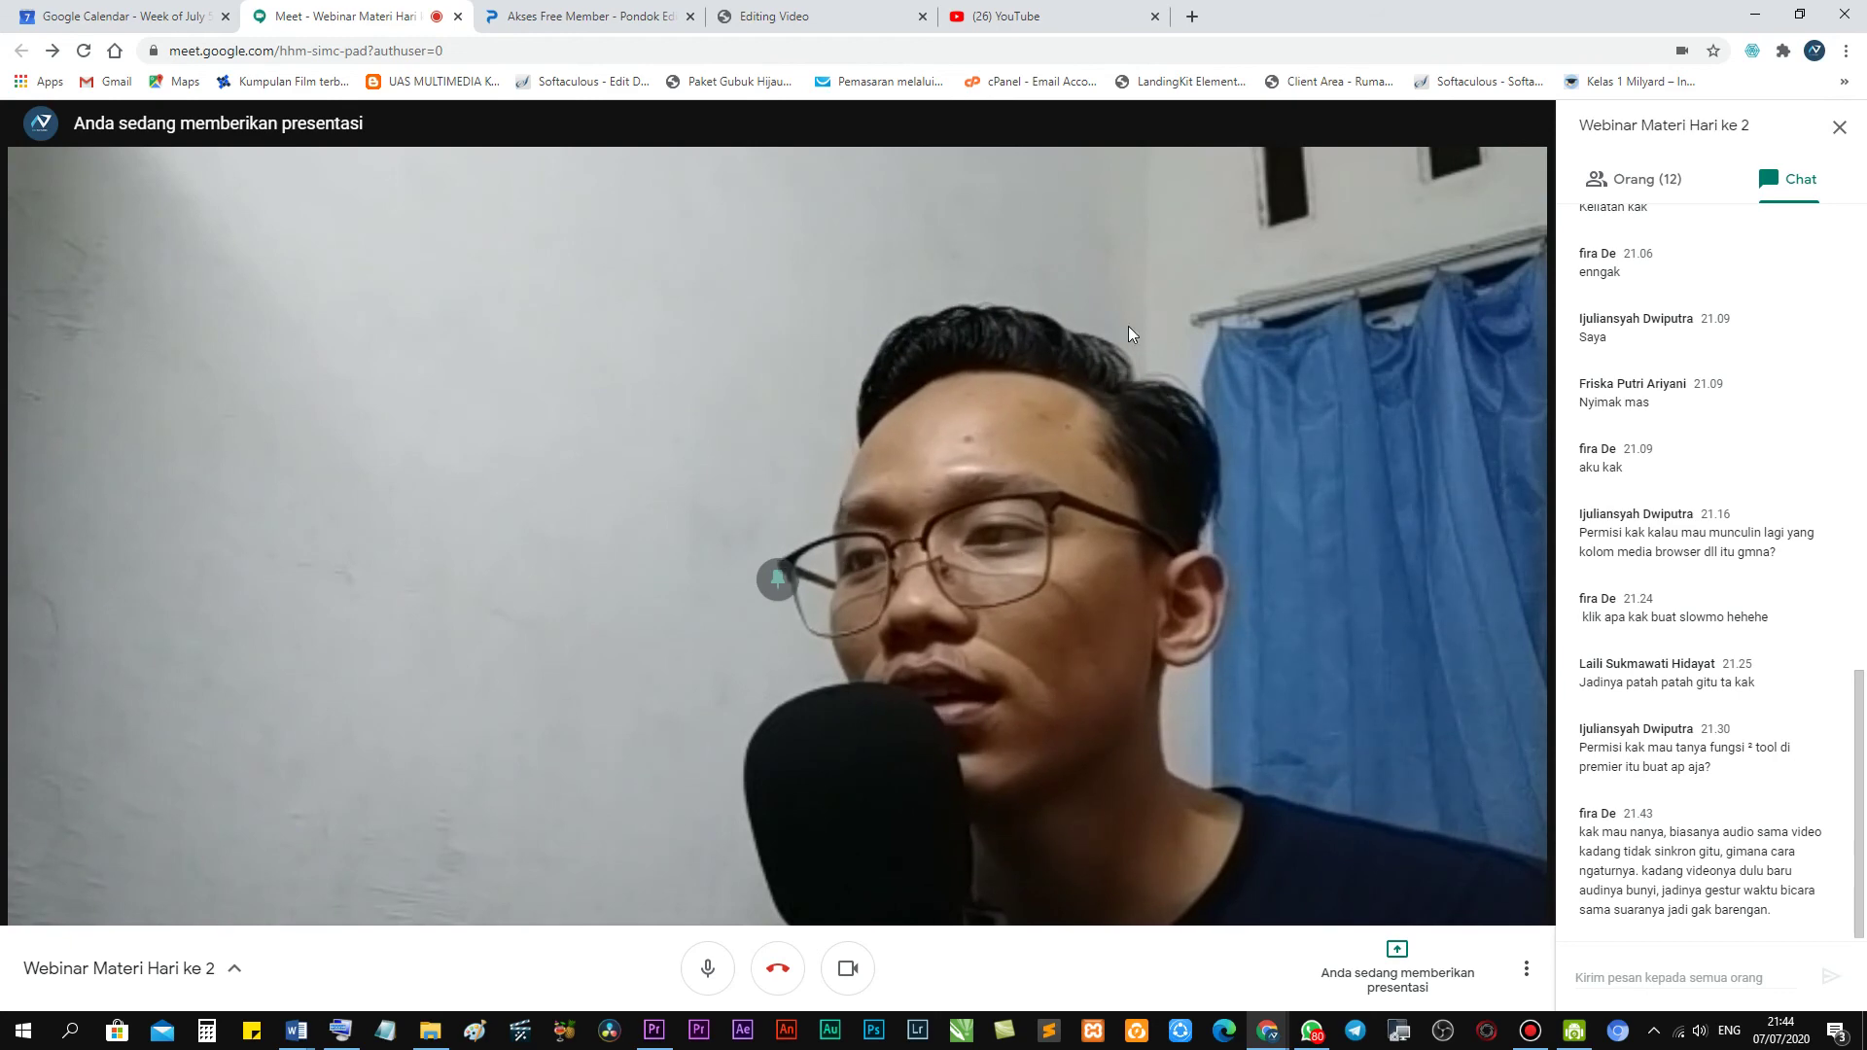
click(654, 1033)
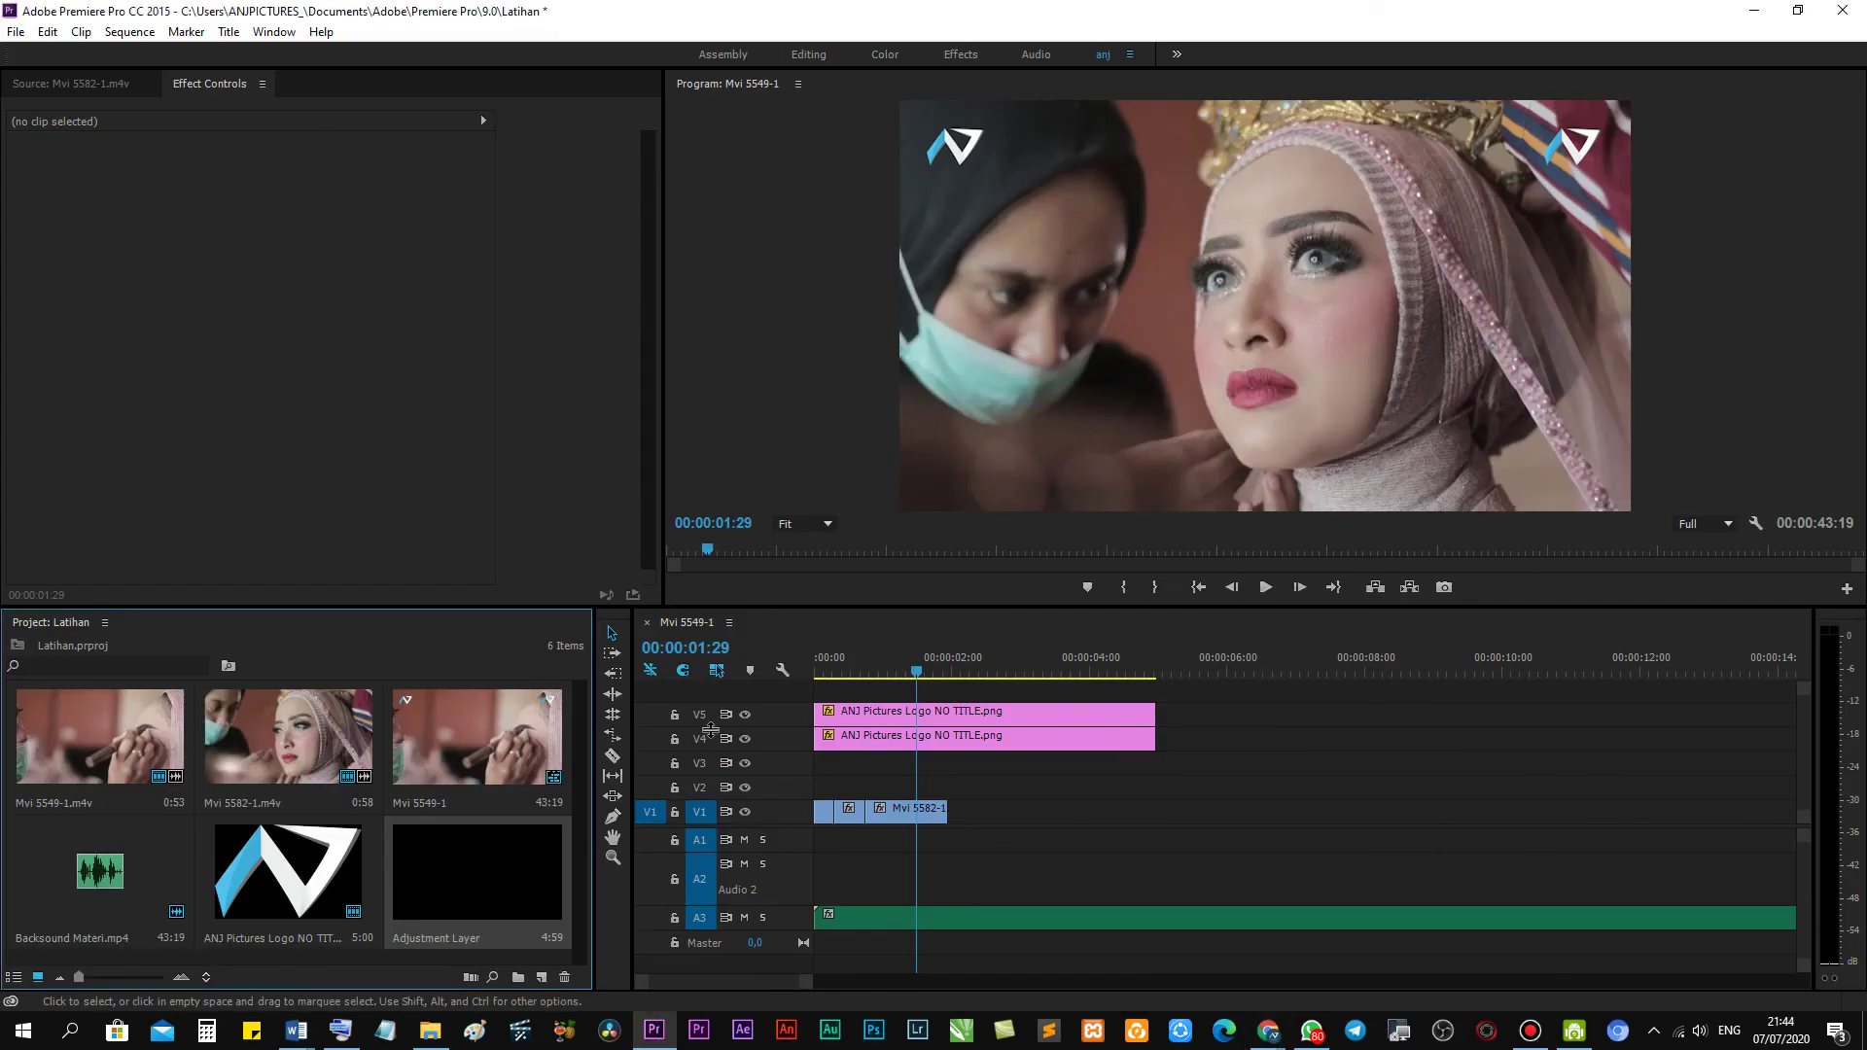
click(835, 673)
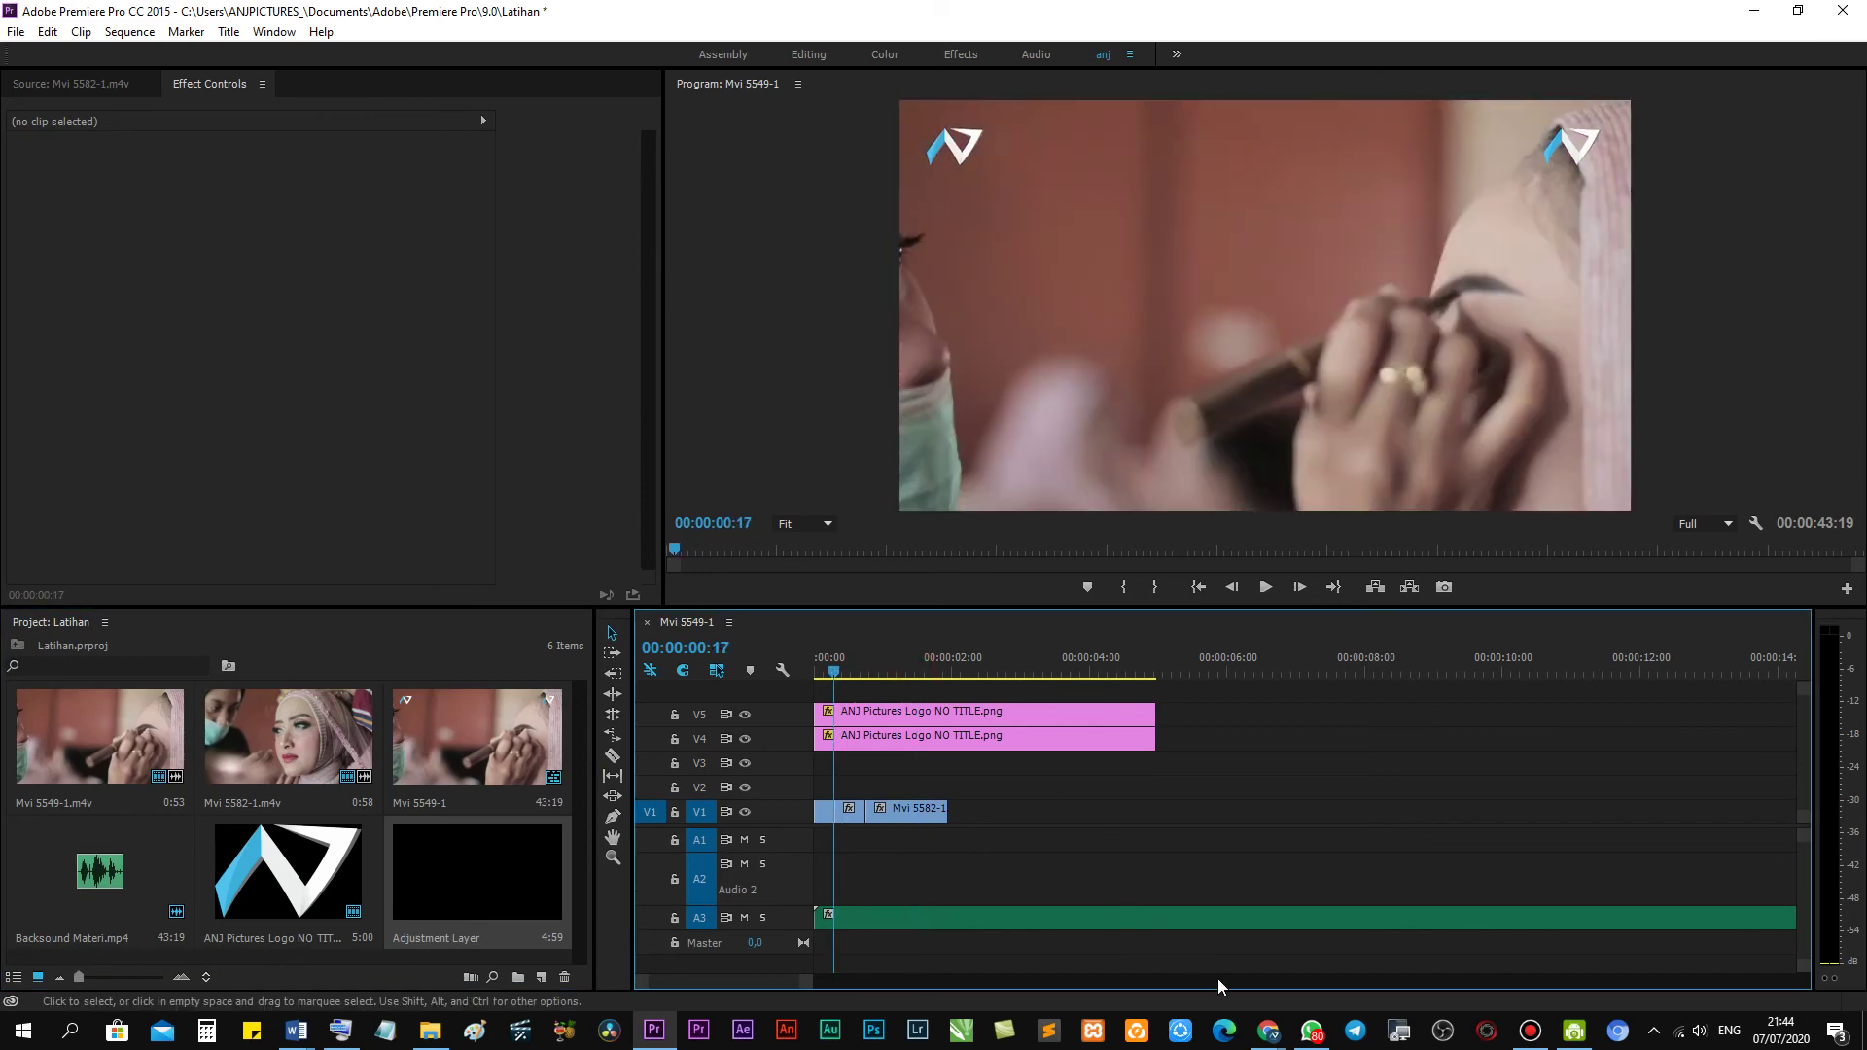
Return to Google Meet and open the 12-person participant list.
mouse_move(1267, 1033)
click(1157, 939)
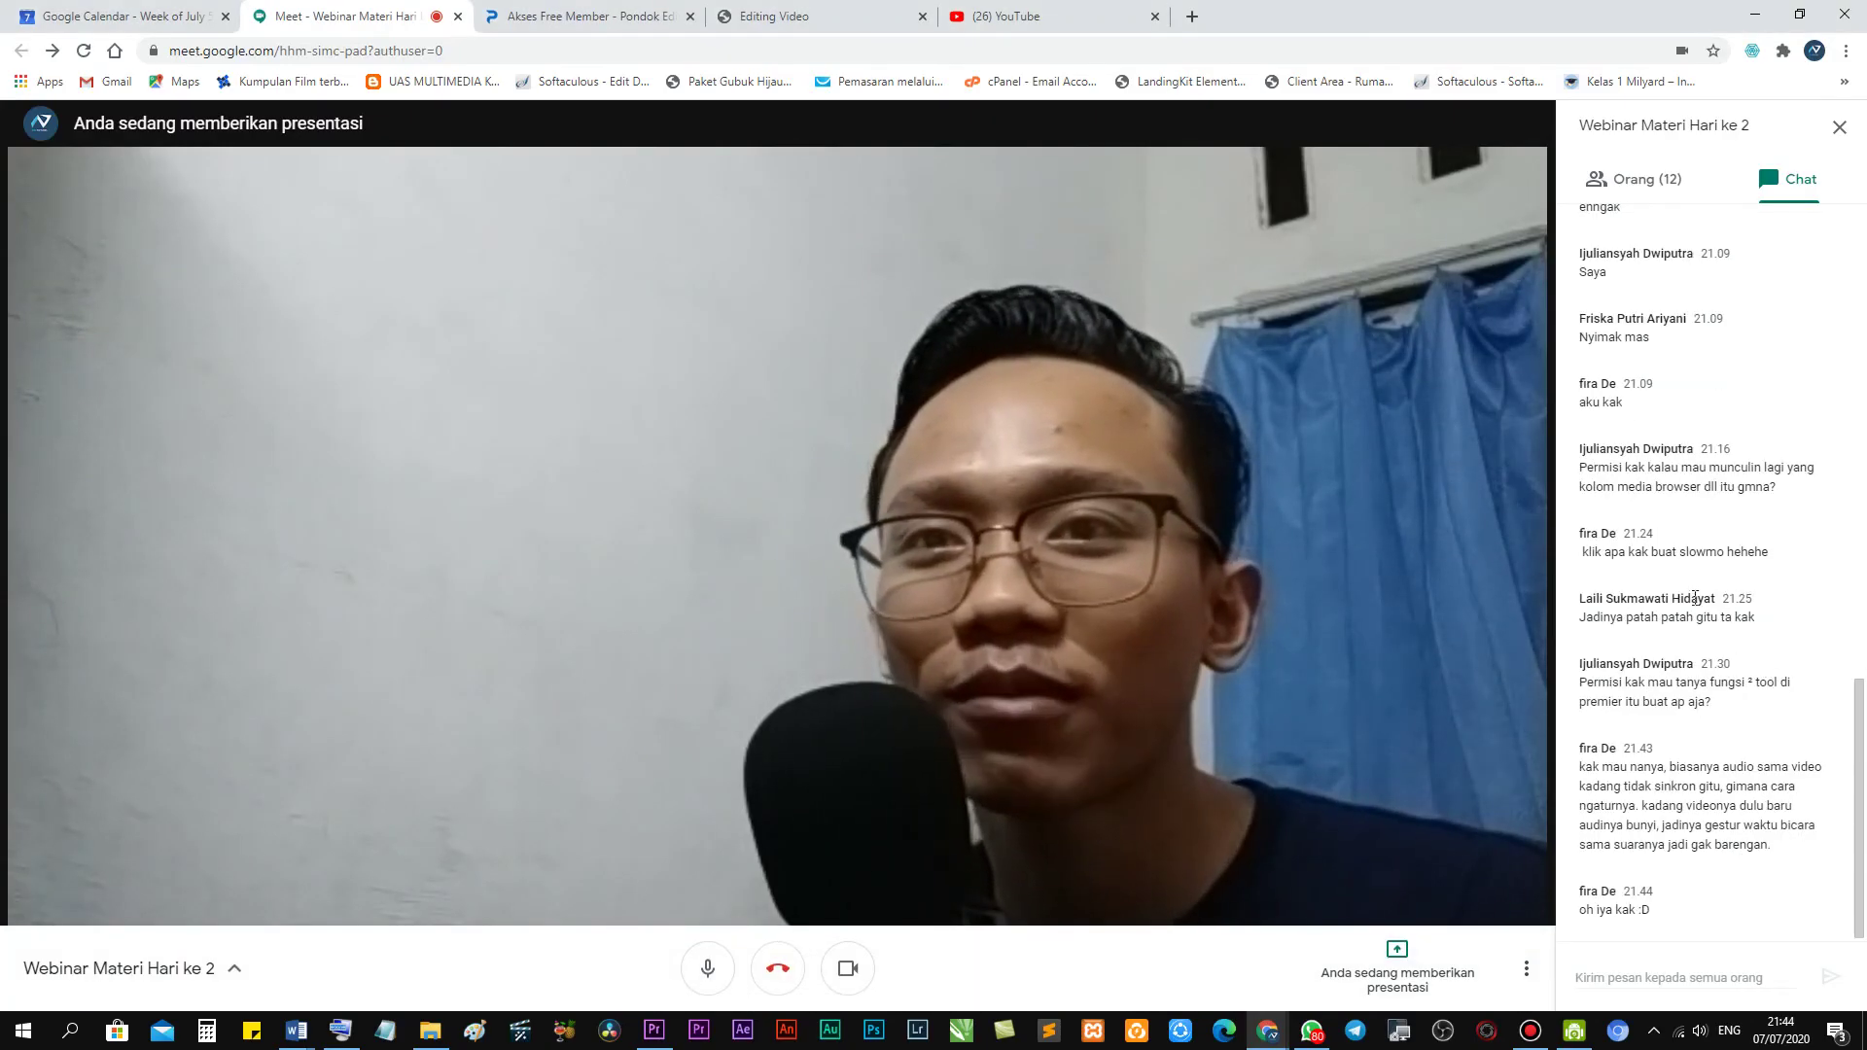
scroll(1695, 597, up, 10)
scroll(1682, 437, down, 10)
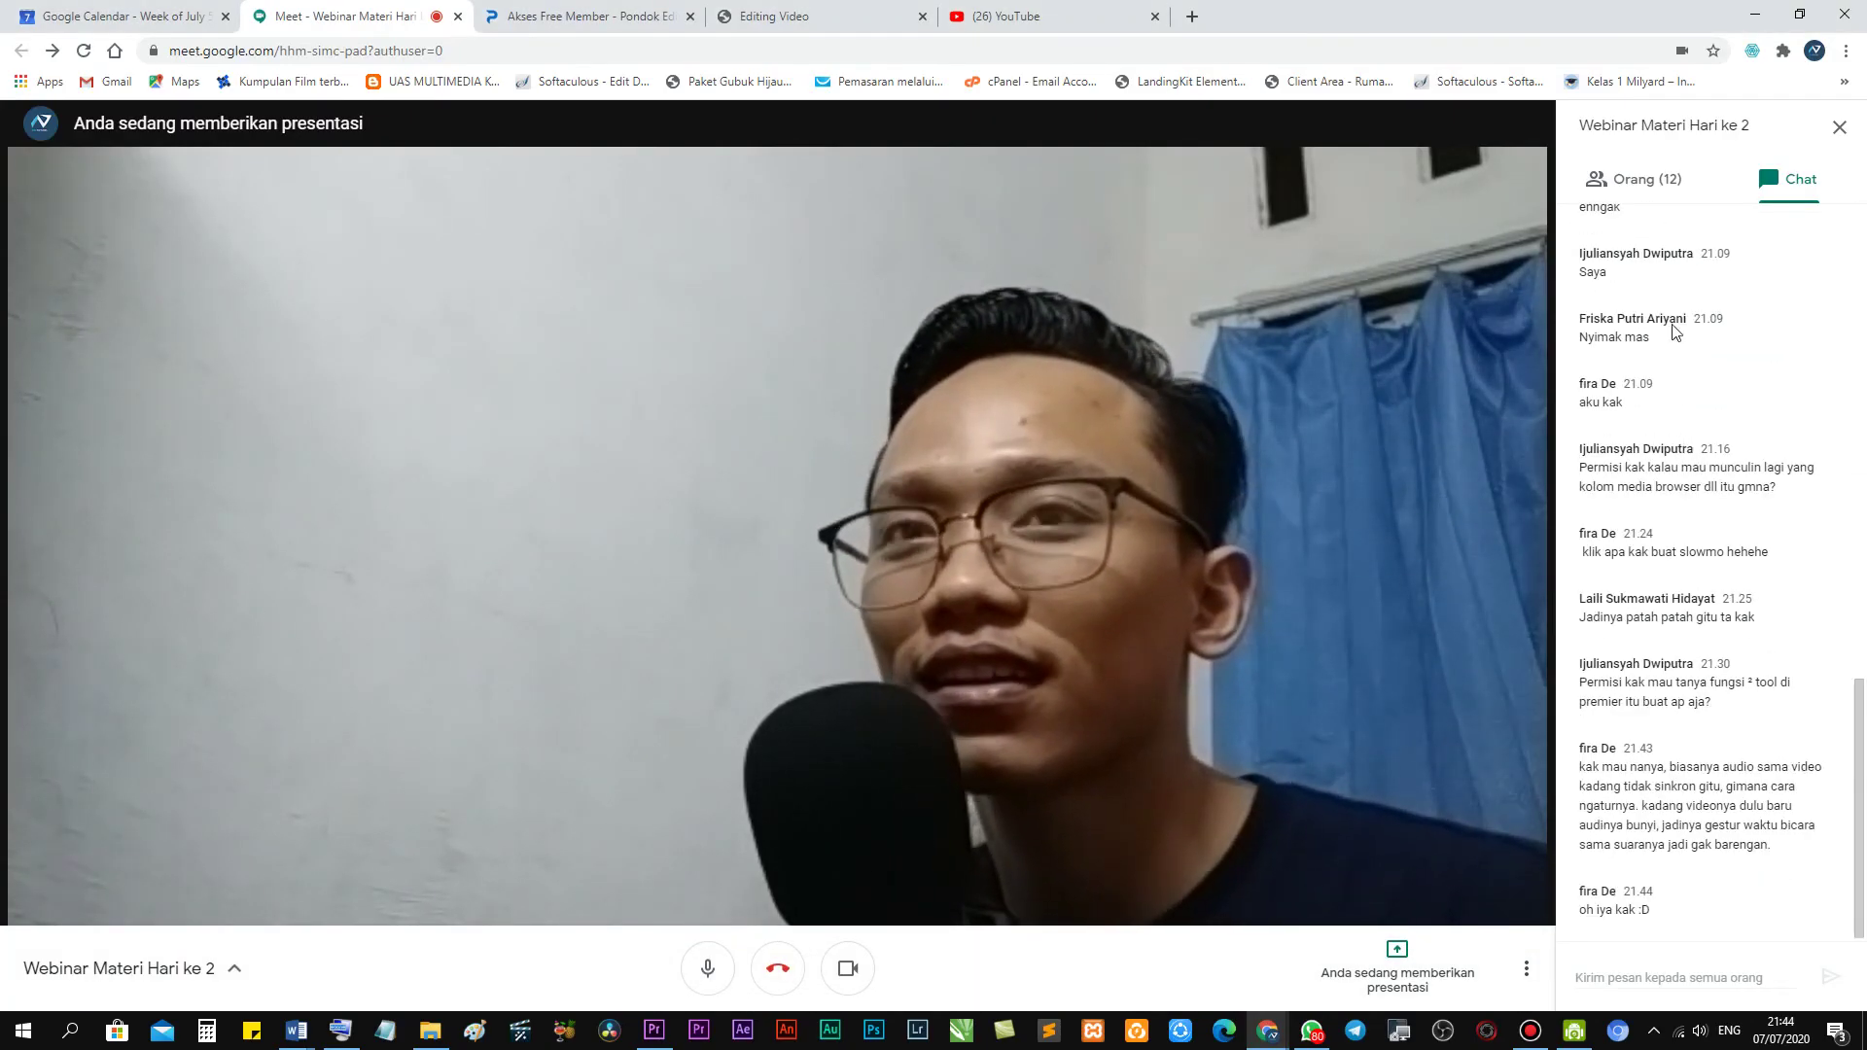
click(1642, 183)
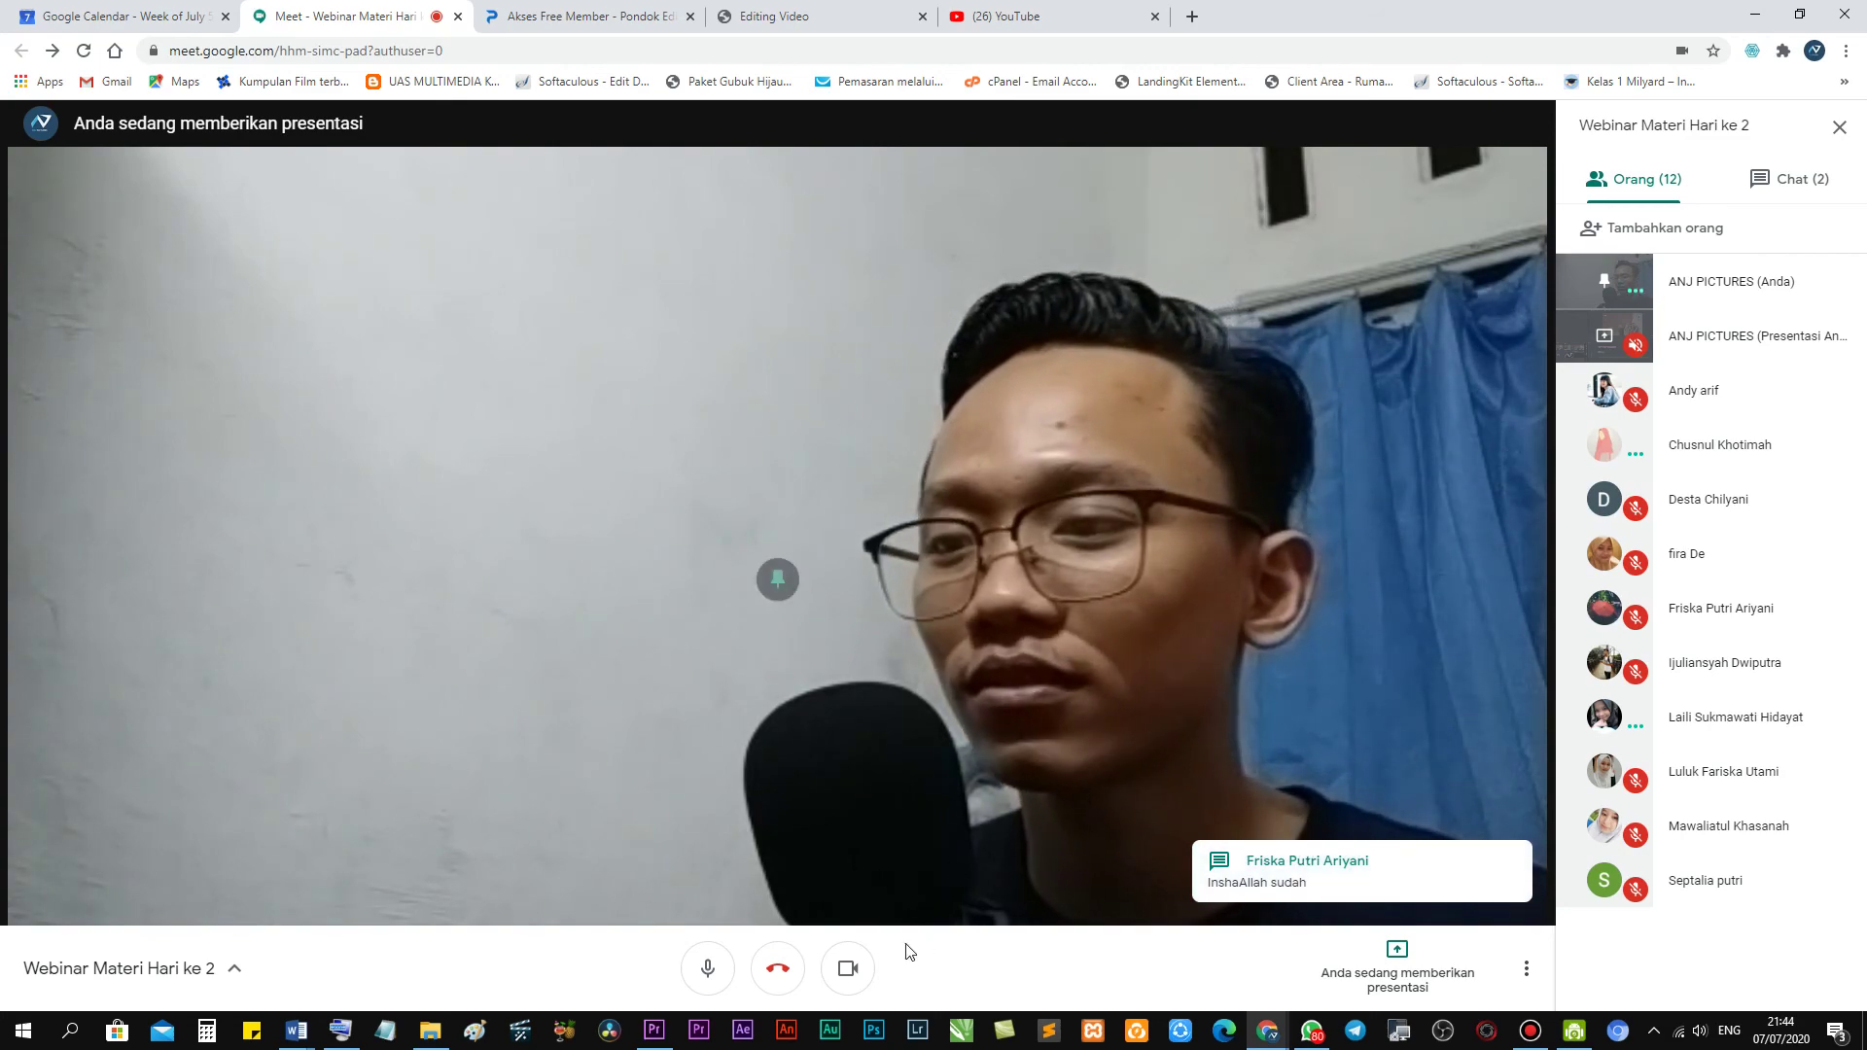
click(656, 1036)
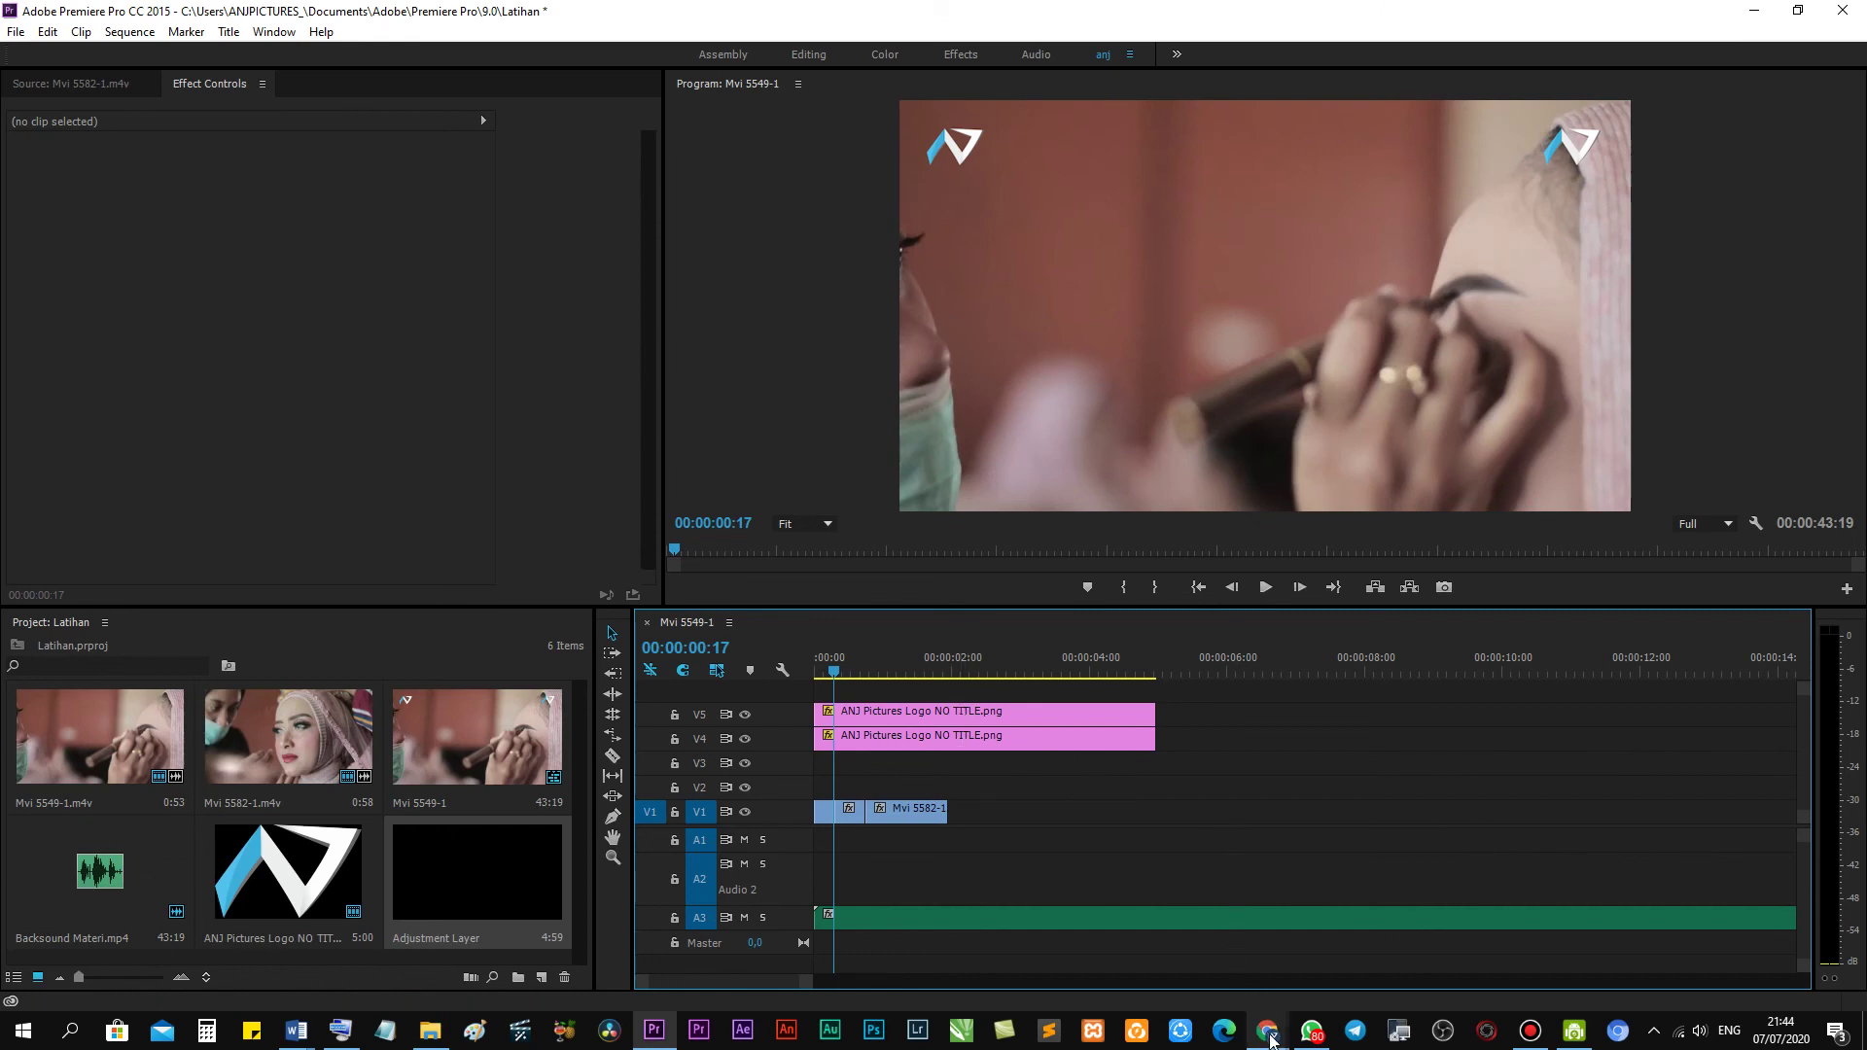
mouse_move(1271, 1041)
click(1165, 948)
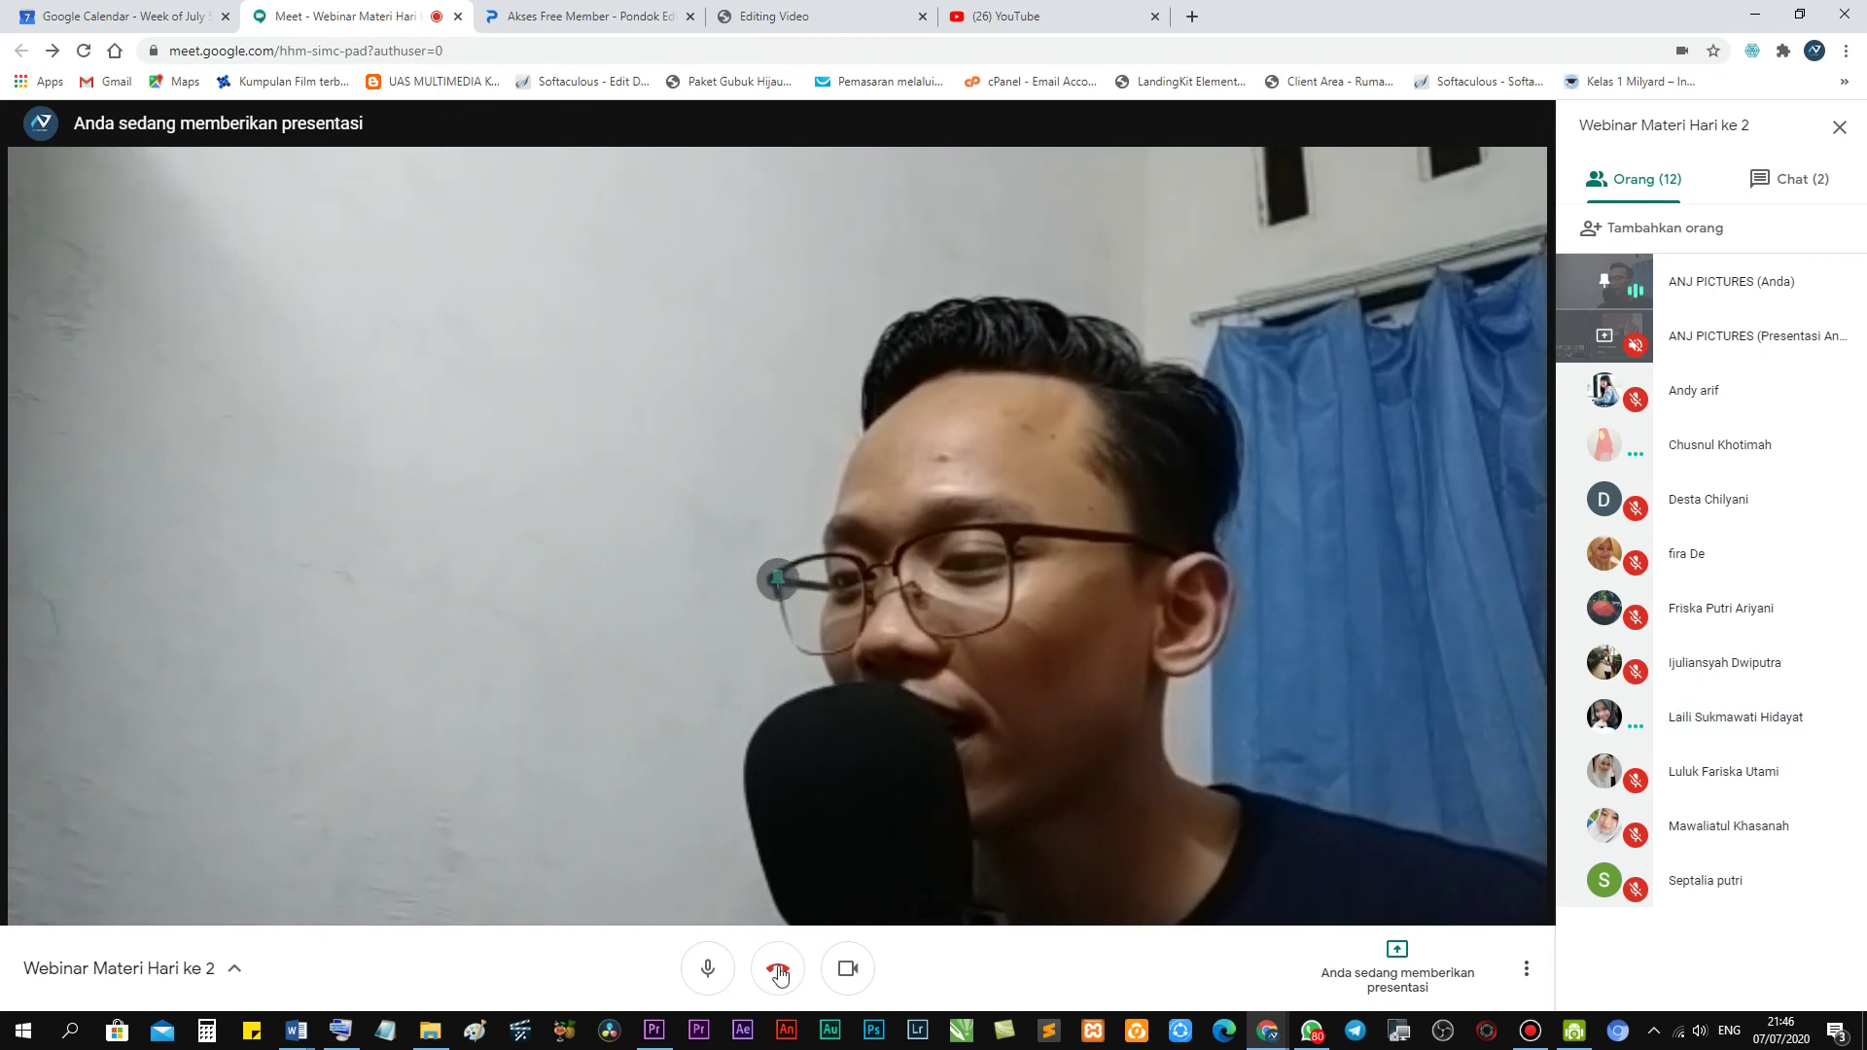
mouse_move(652, 1039)
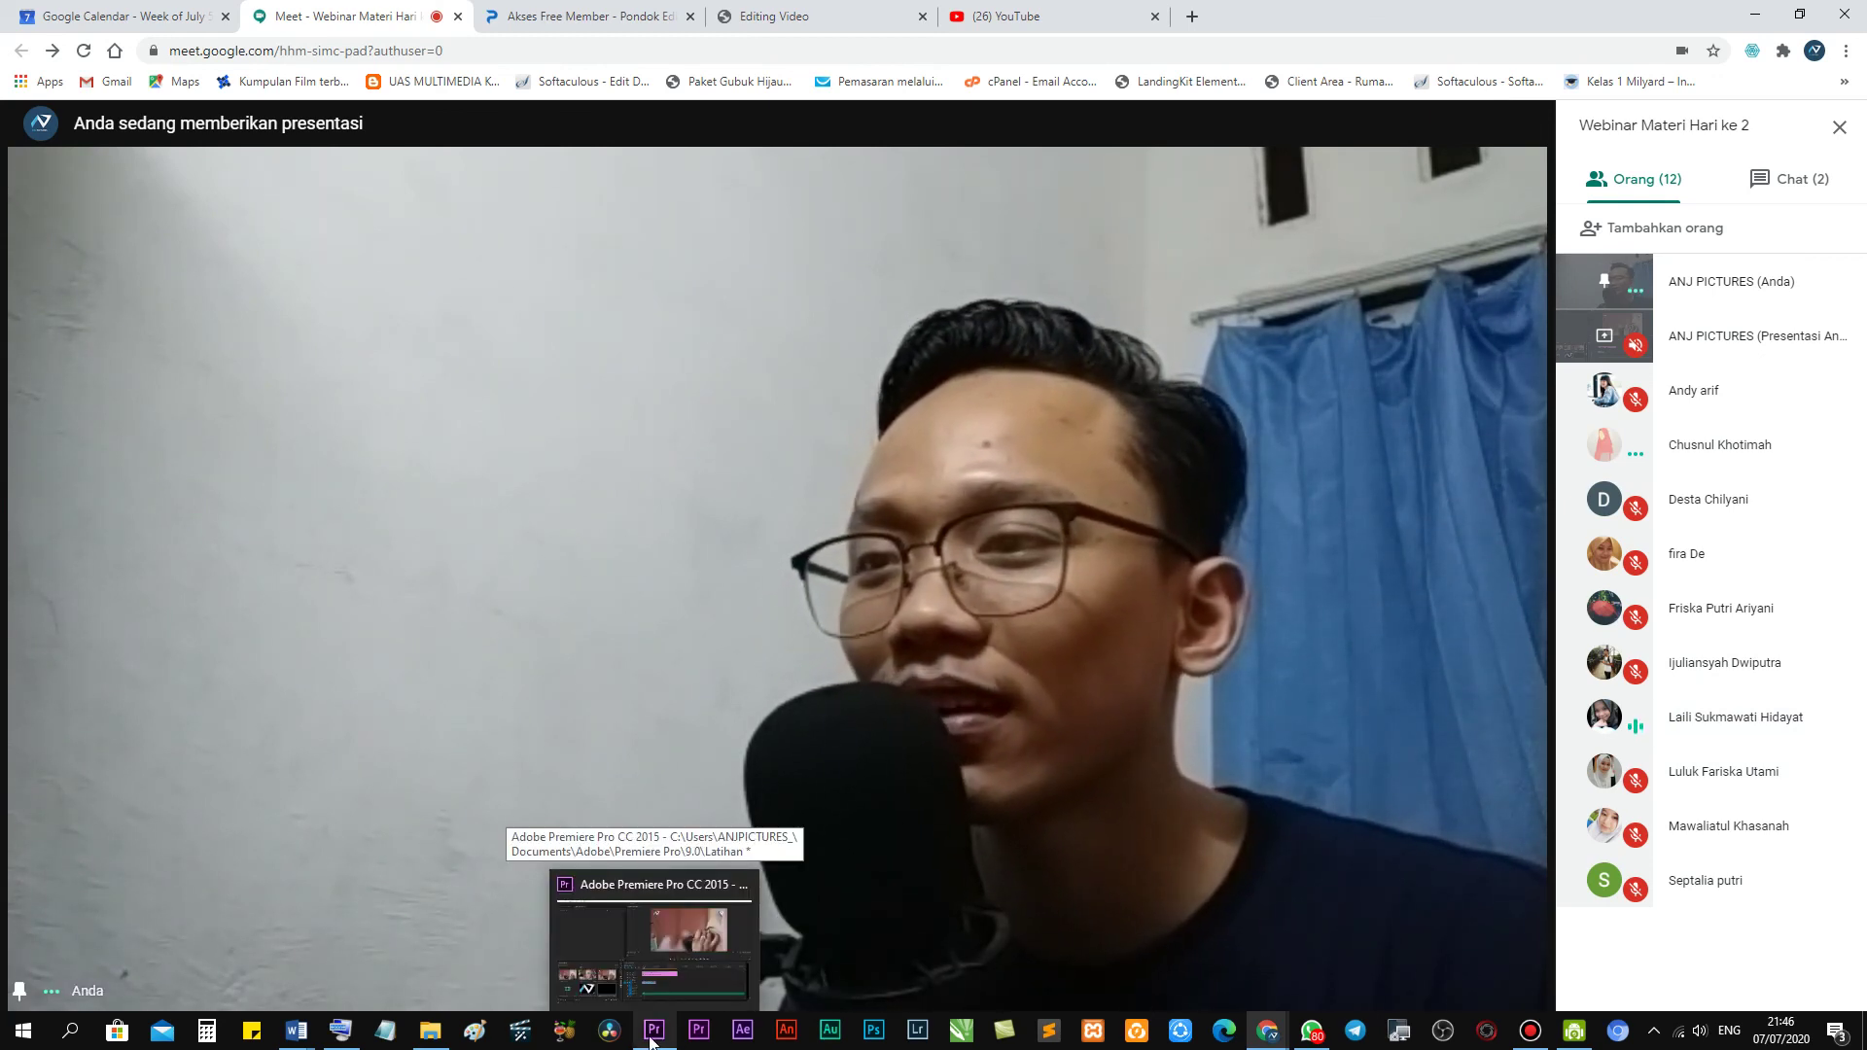
Bring Premiere Pro back and park the playhead at 00:00:00:39.
click(668, 942)
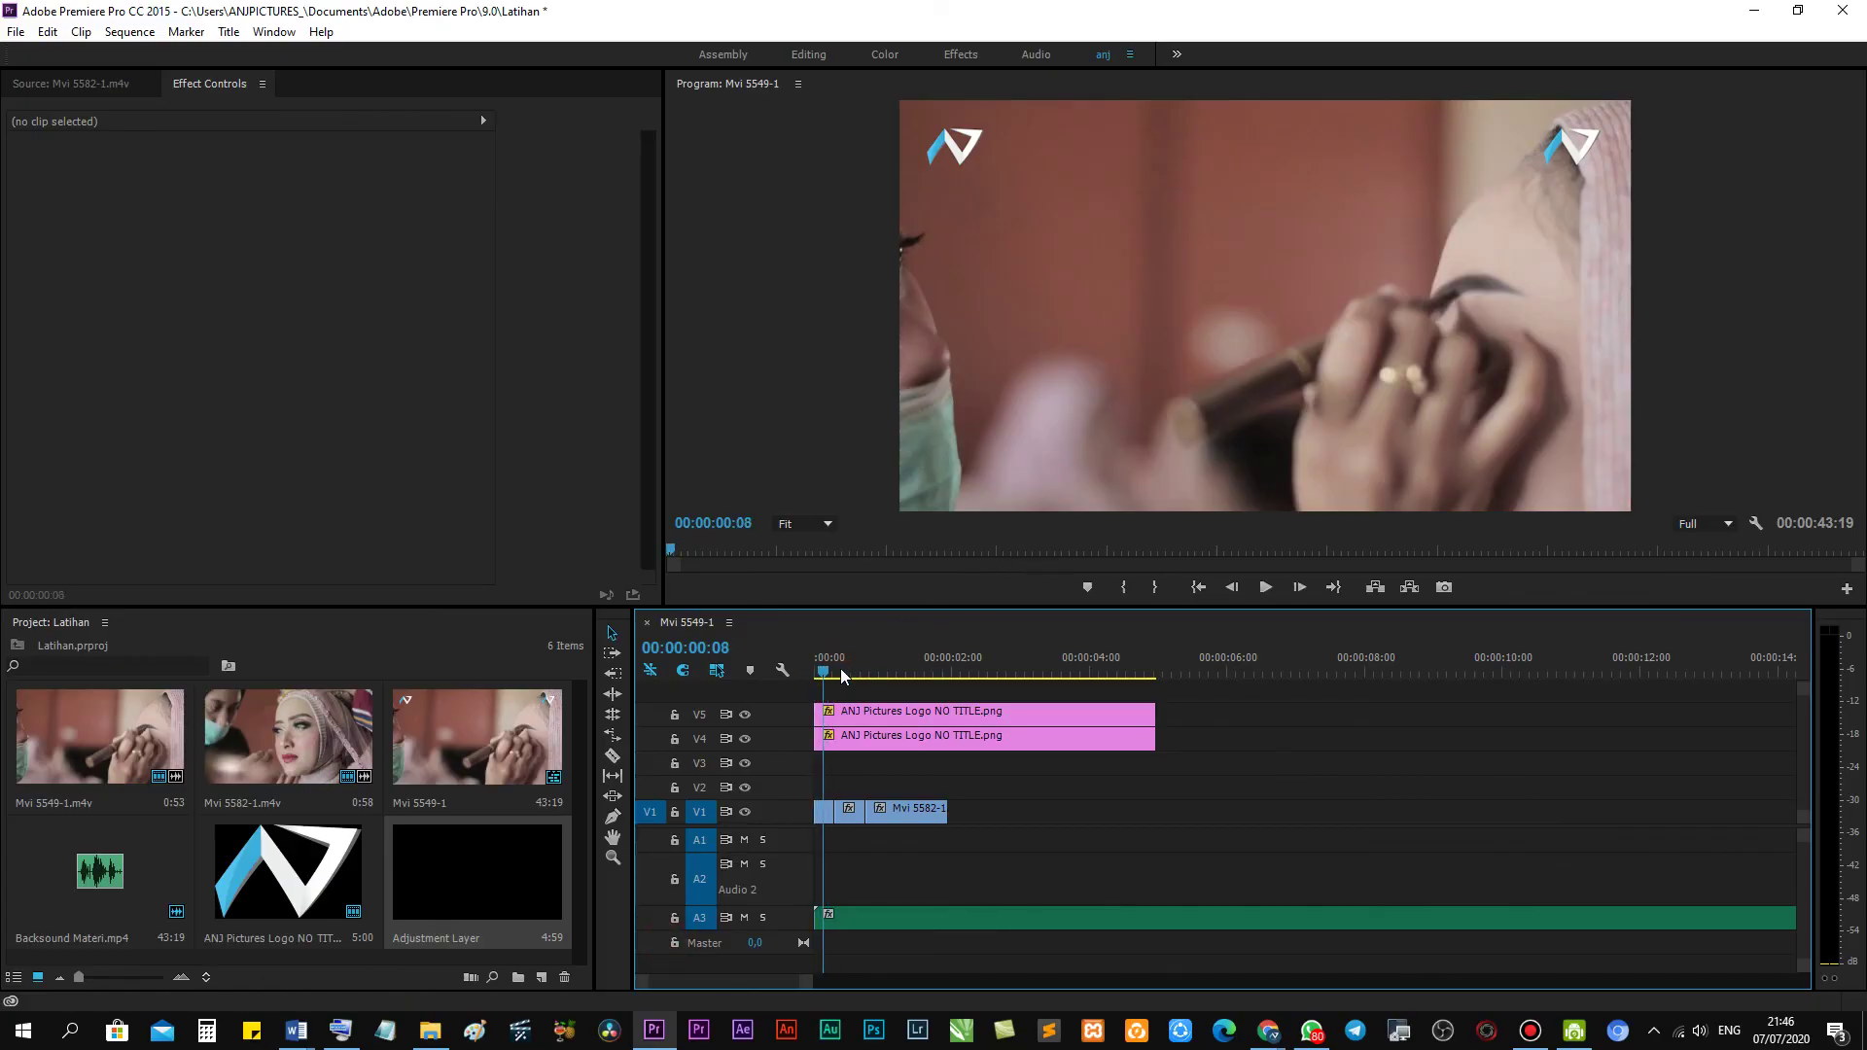
drag(842, 676, 825, 673)
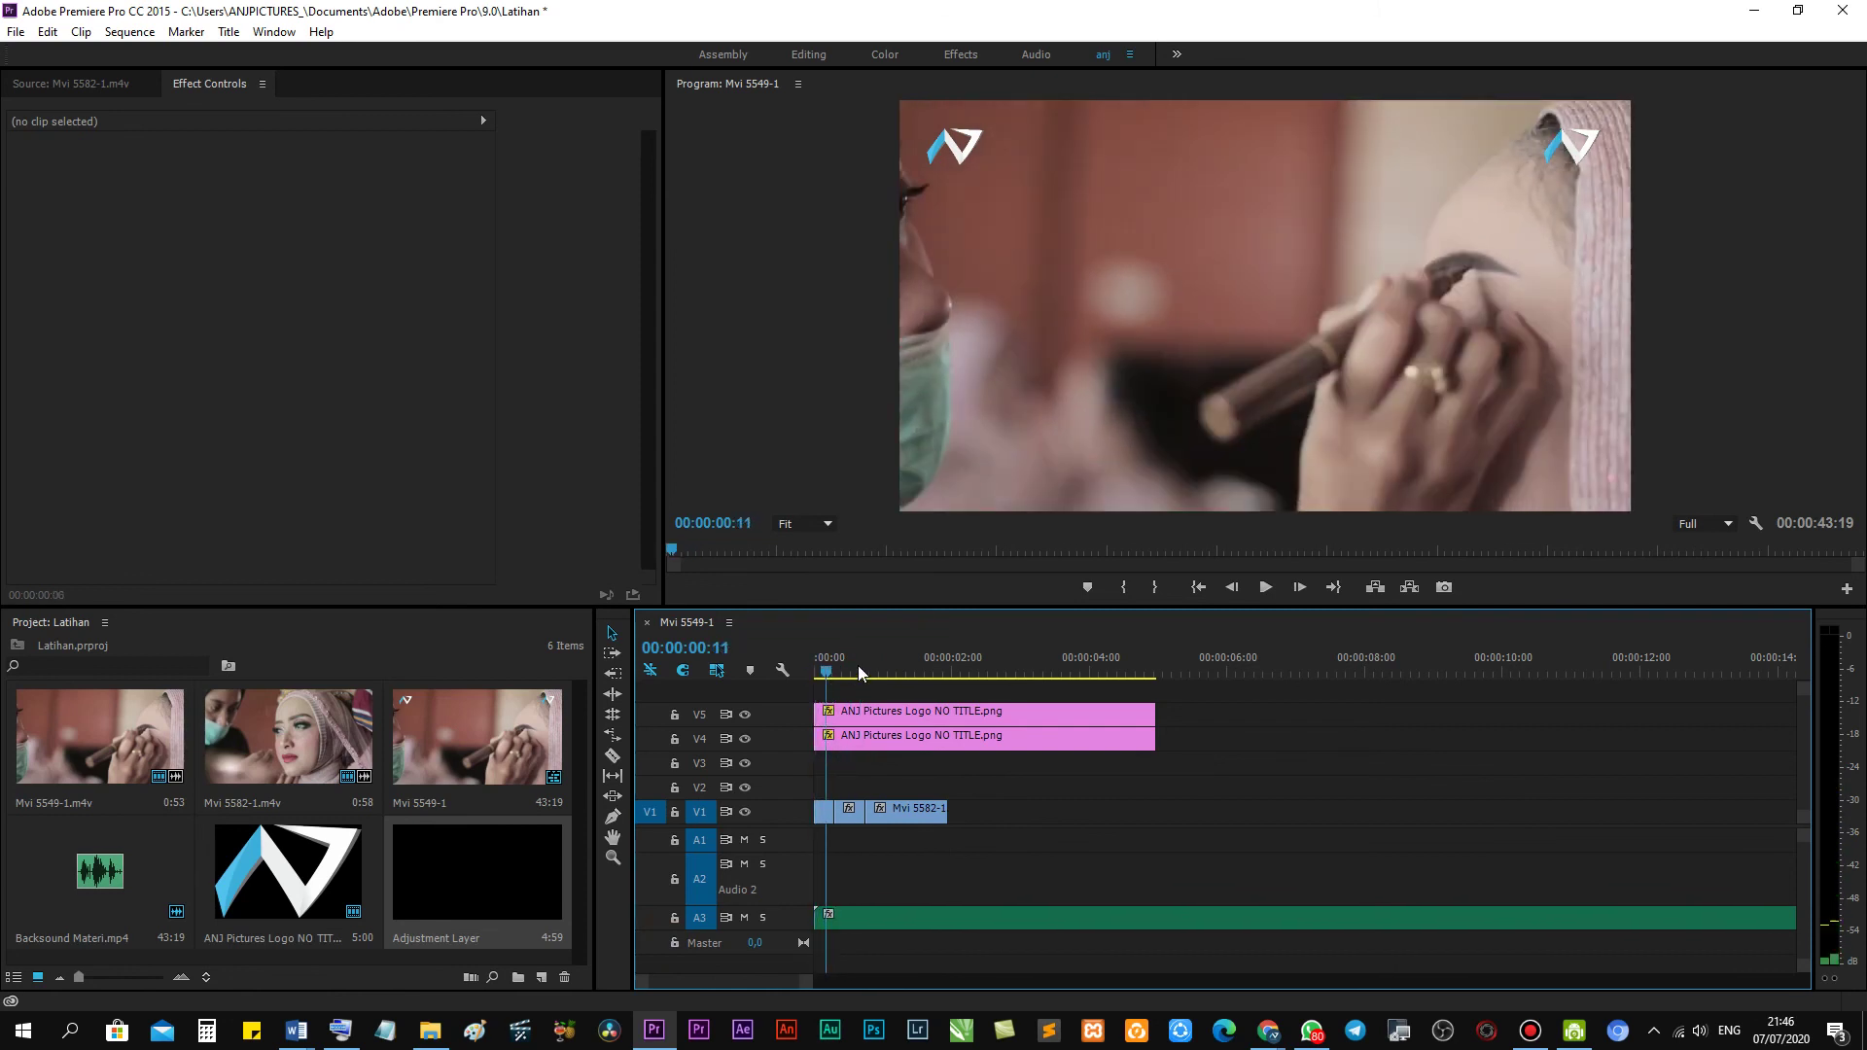
click(860, 673)
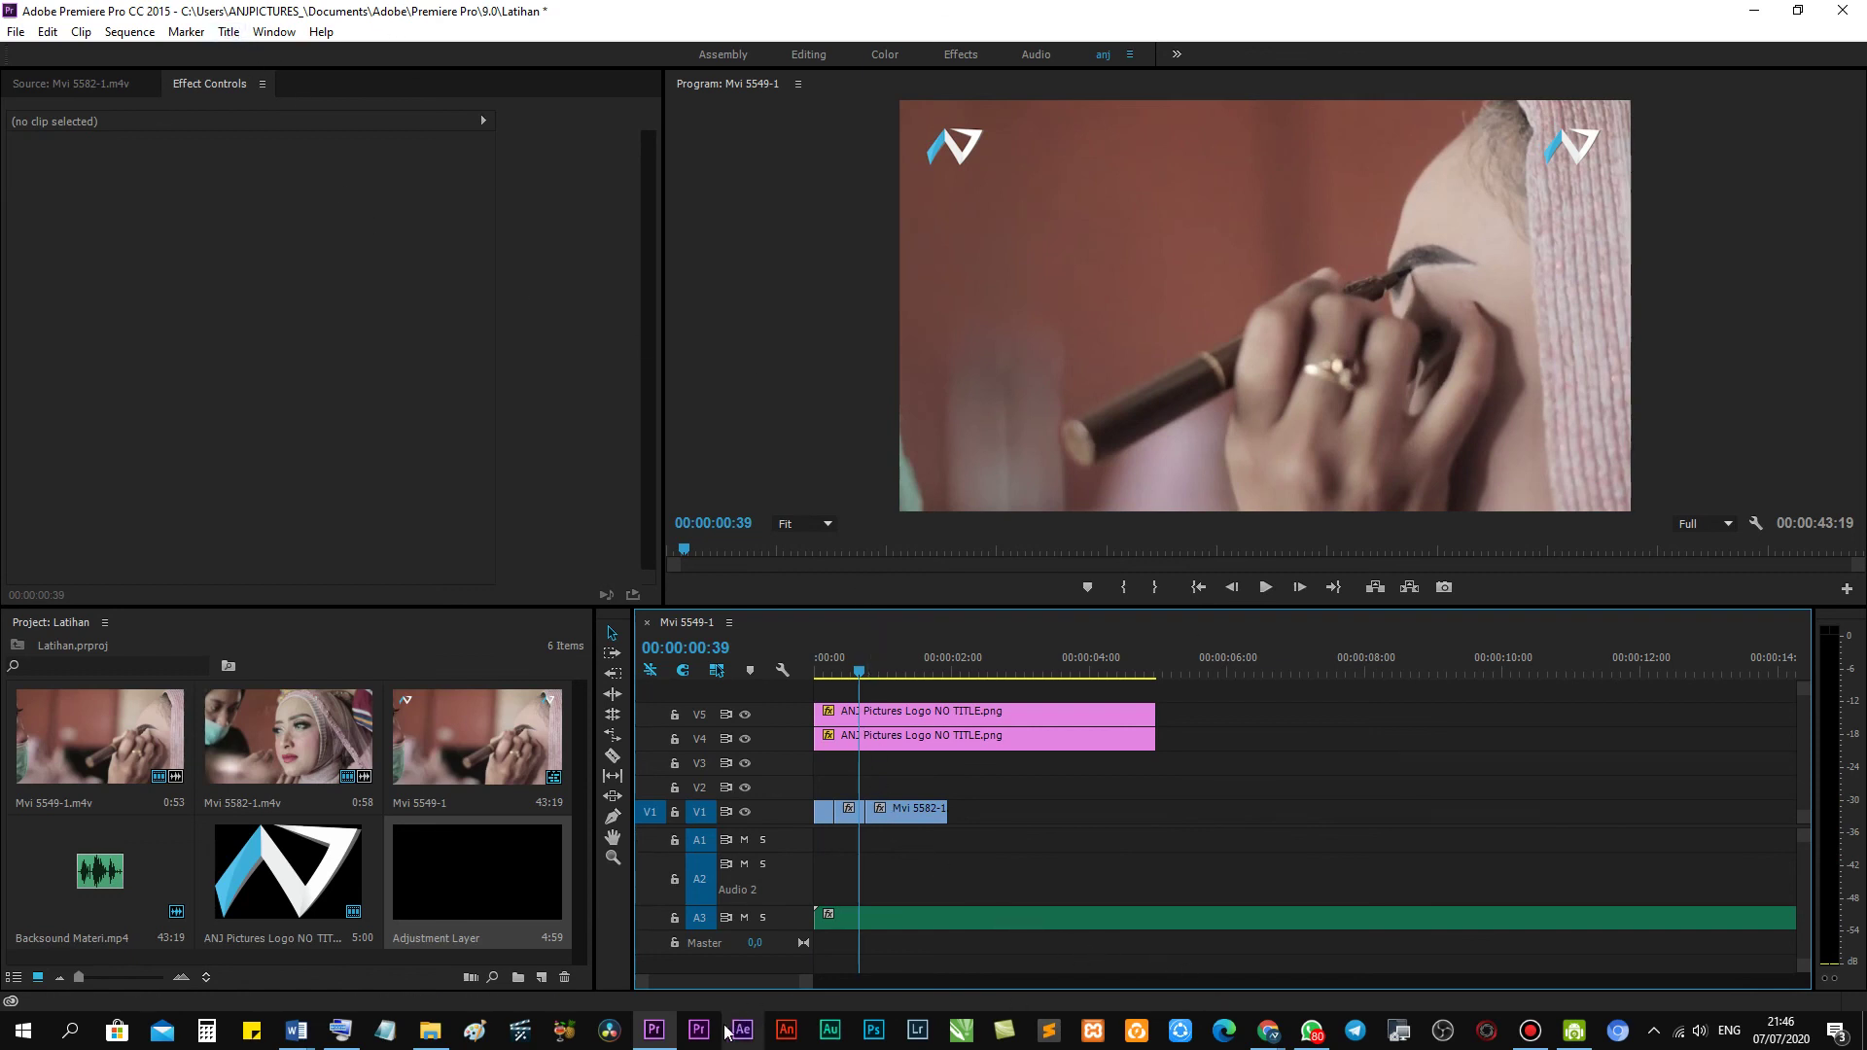
Glance at the video meeting, then return to the Premiere Pro project.
mouse_move(1255, 1031)
click(1157, 934)
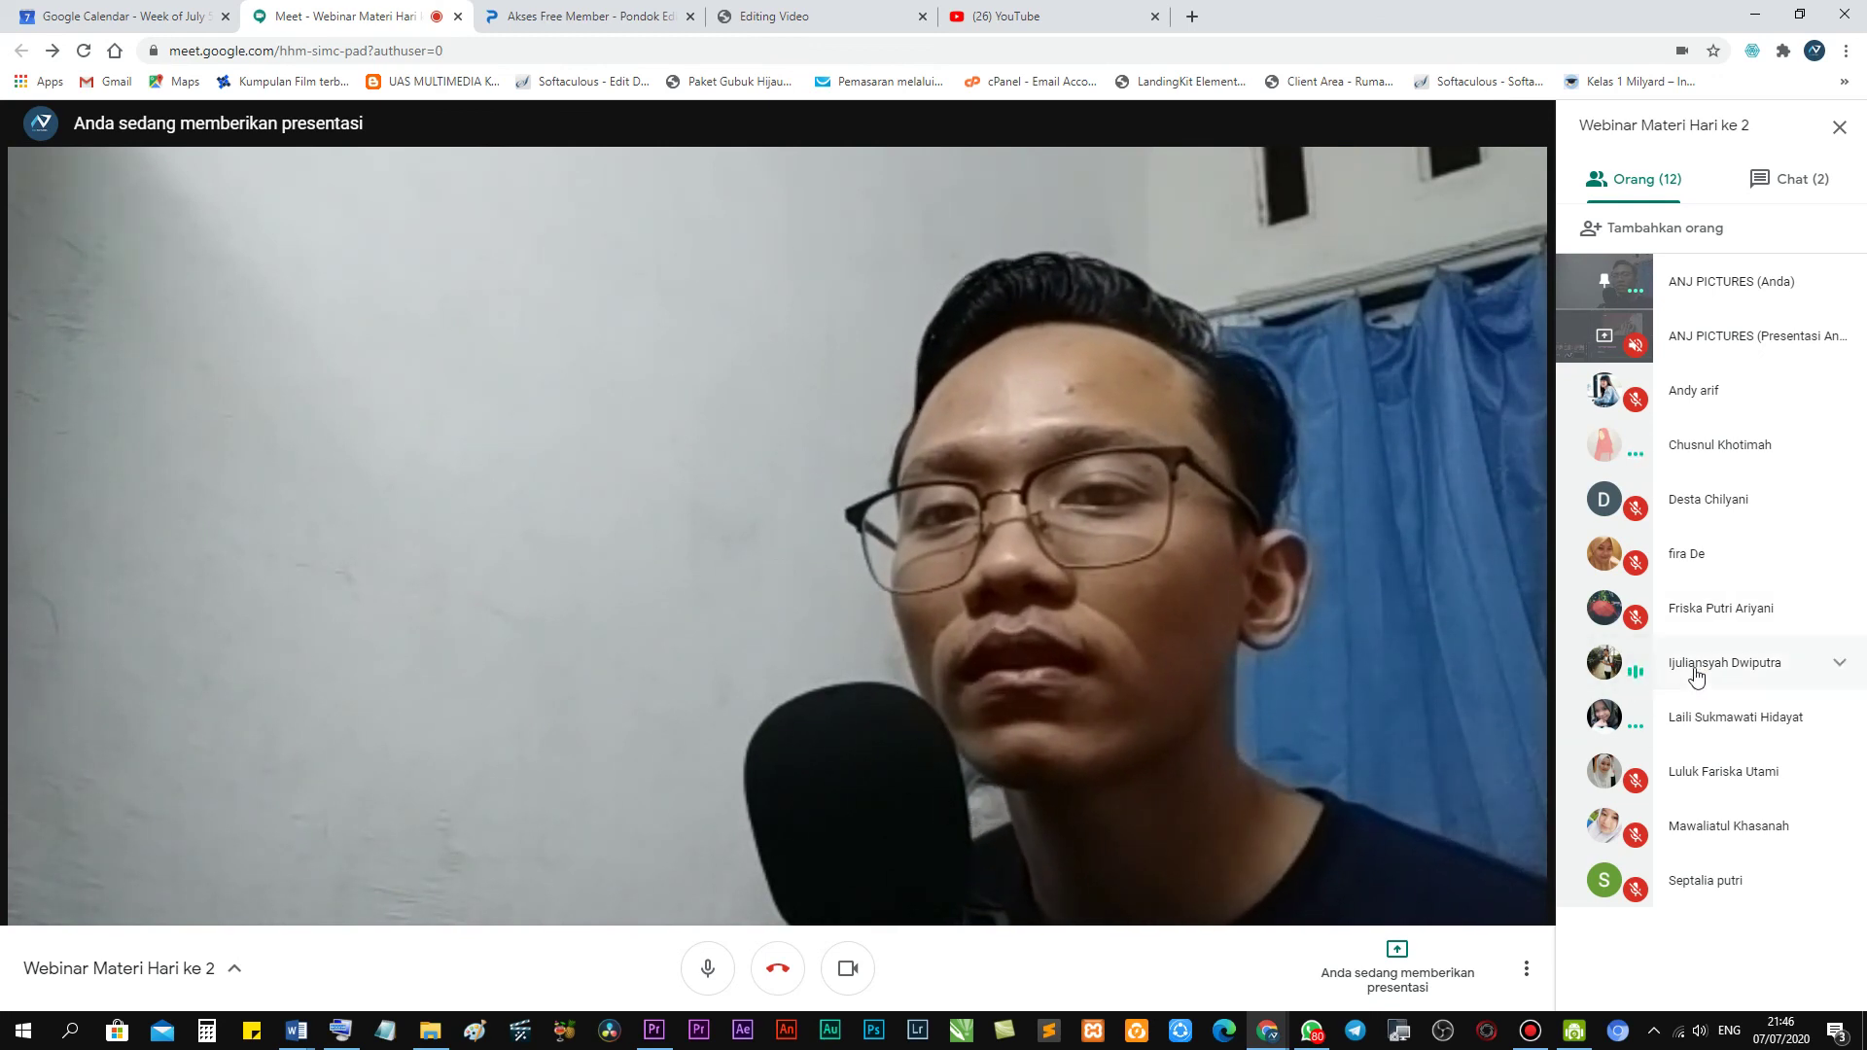
click(659, 1039)
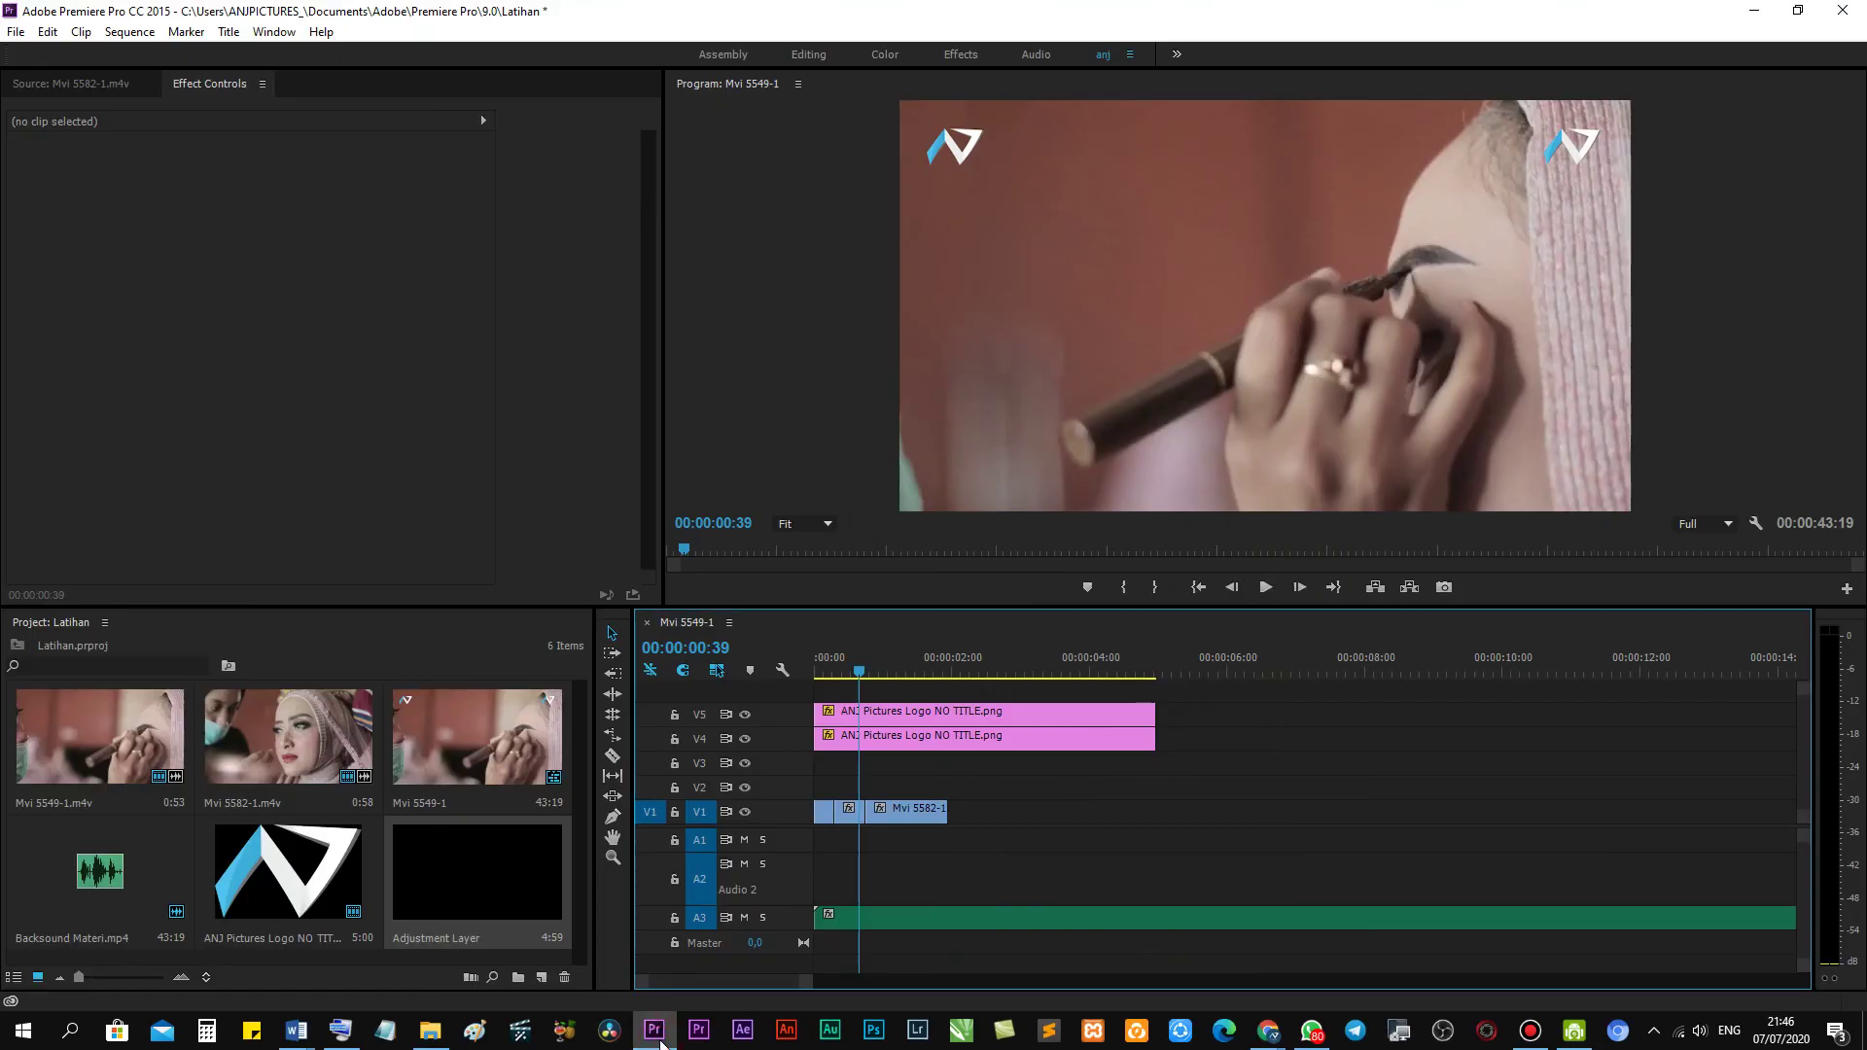
click(659, 1039)
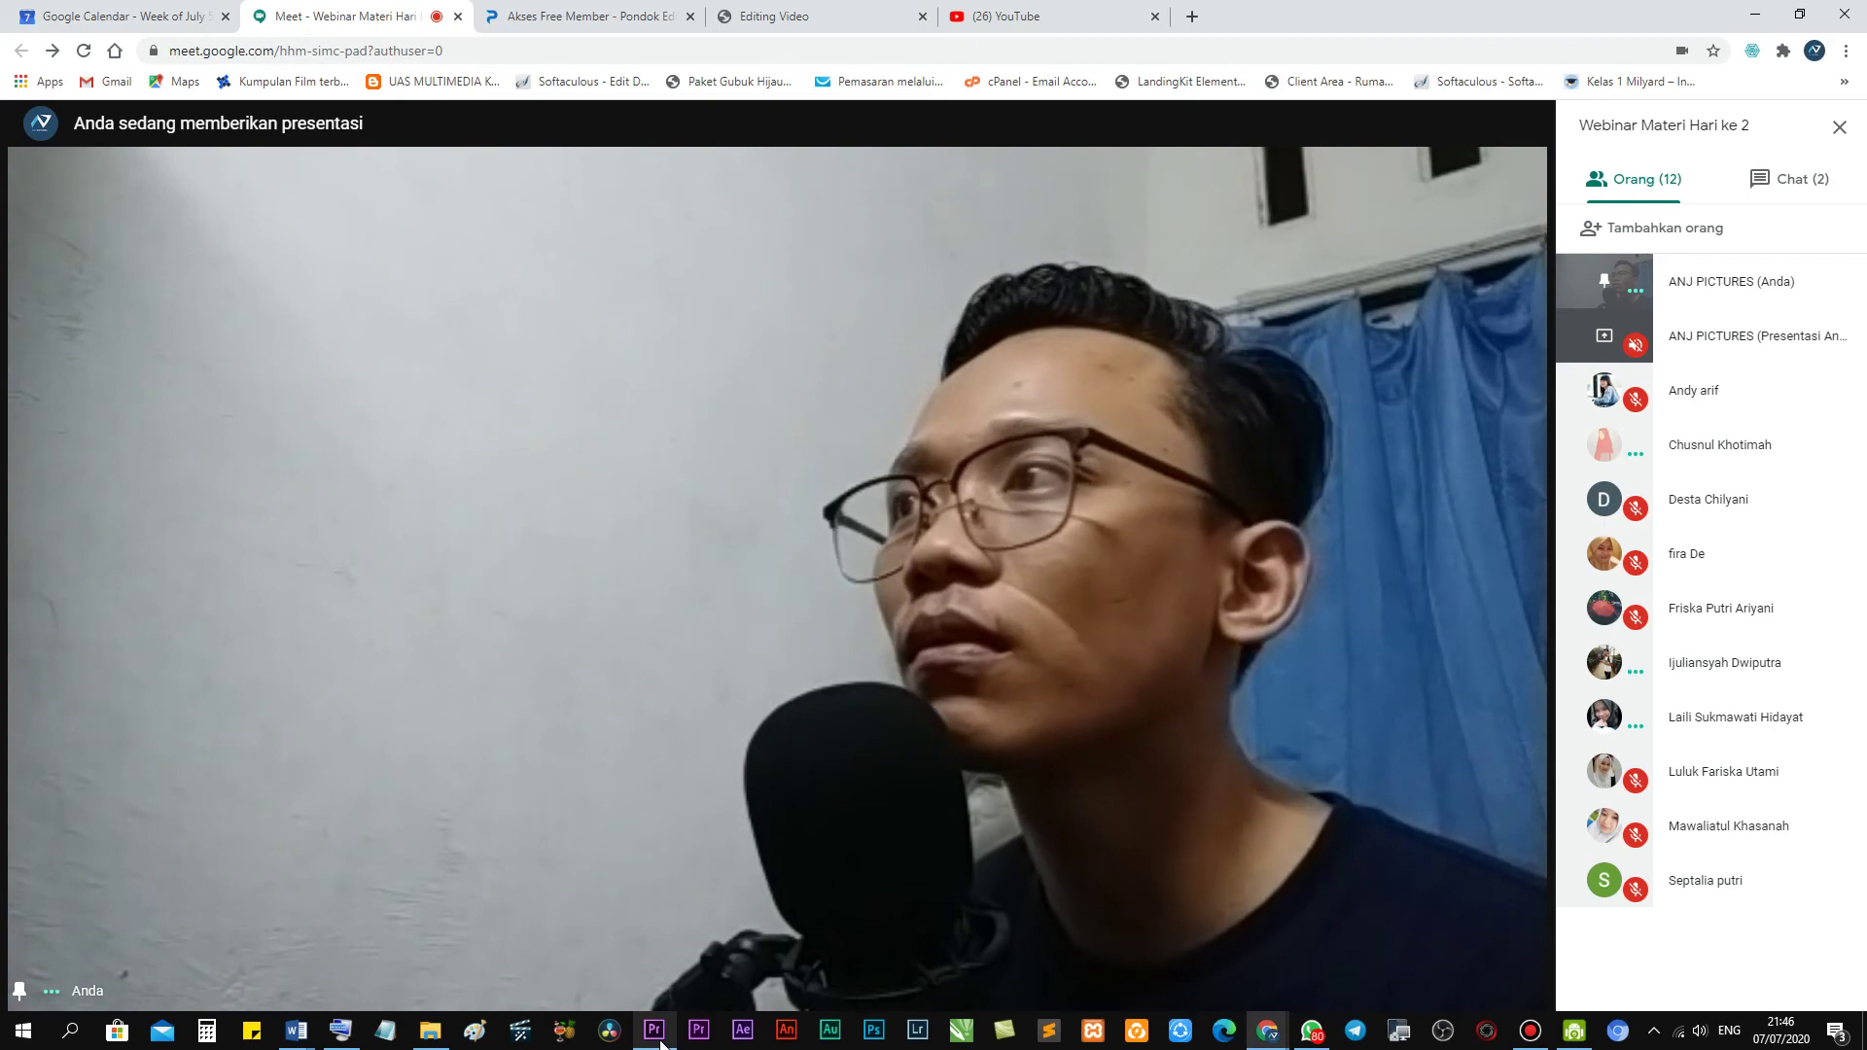
click(661, 1043)
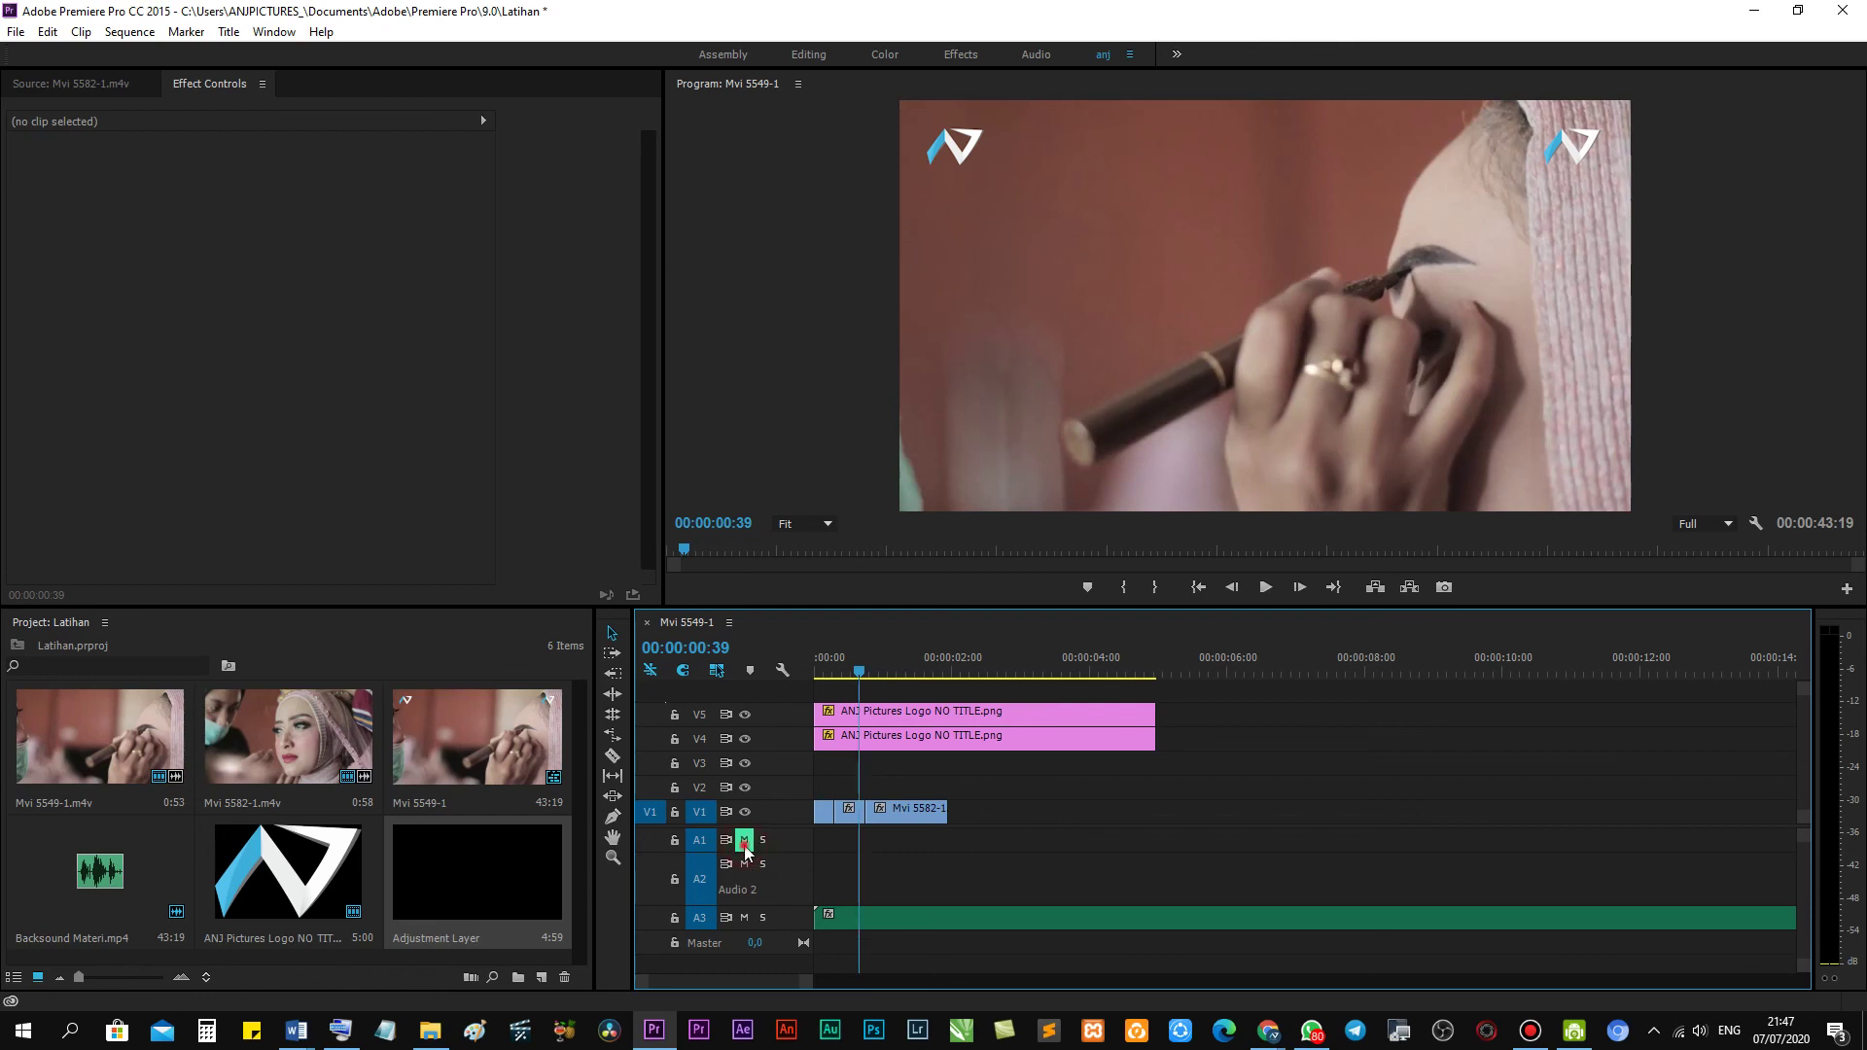
Alt-drag a copy of the Backsound clip from A3 onto A2, collapse A2 and mute it.
drag(859, 669, 833, 669)
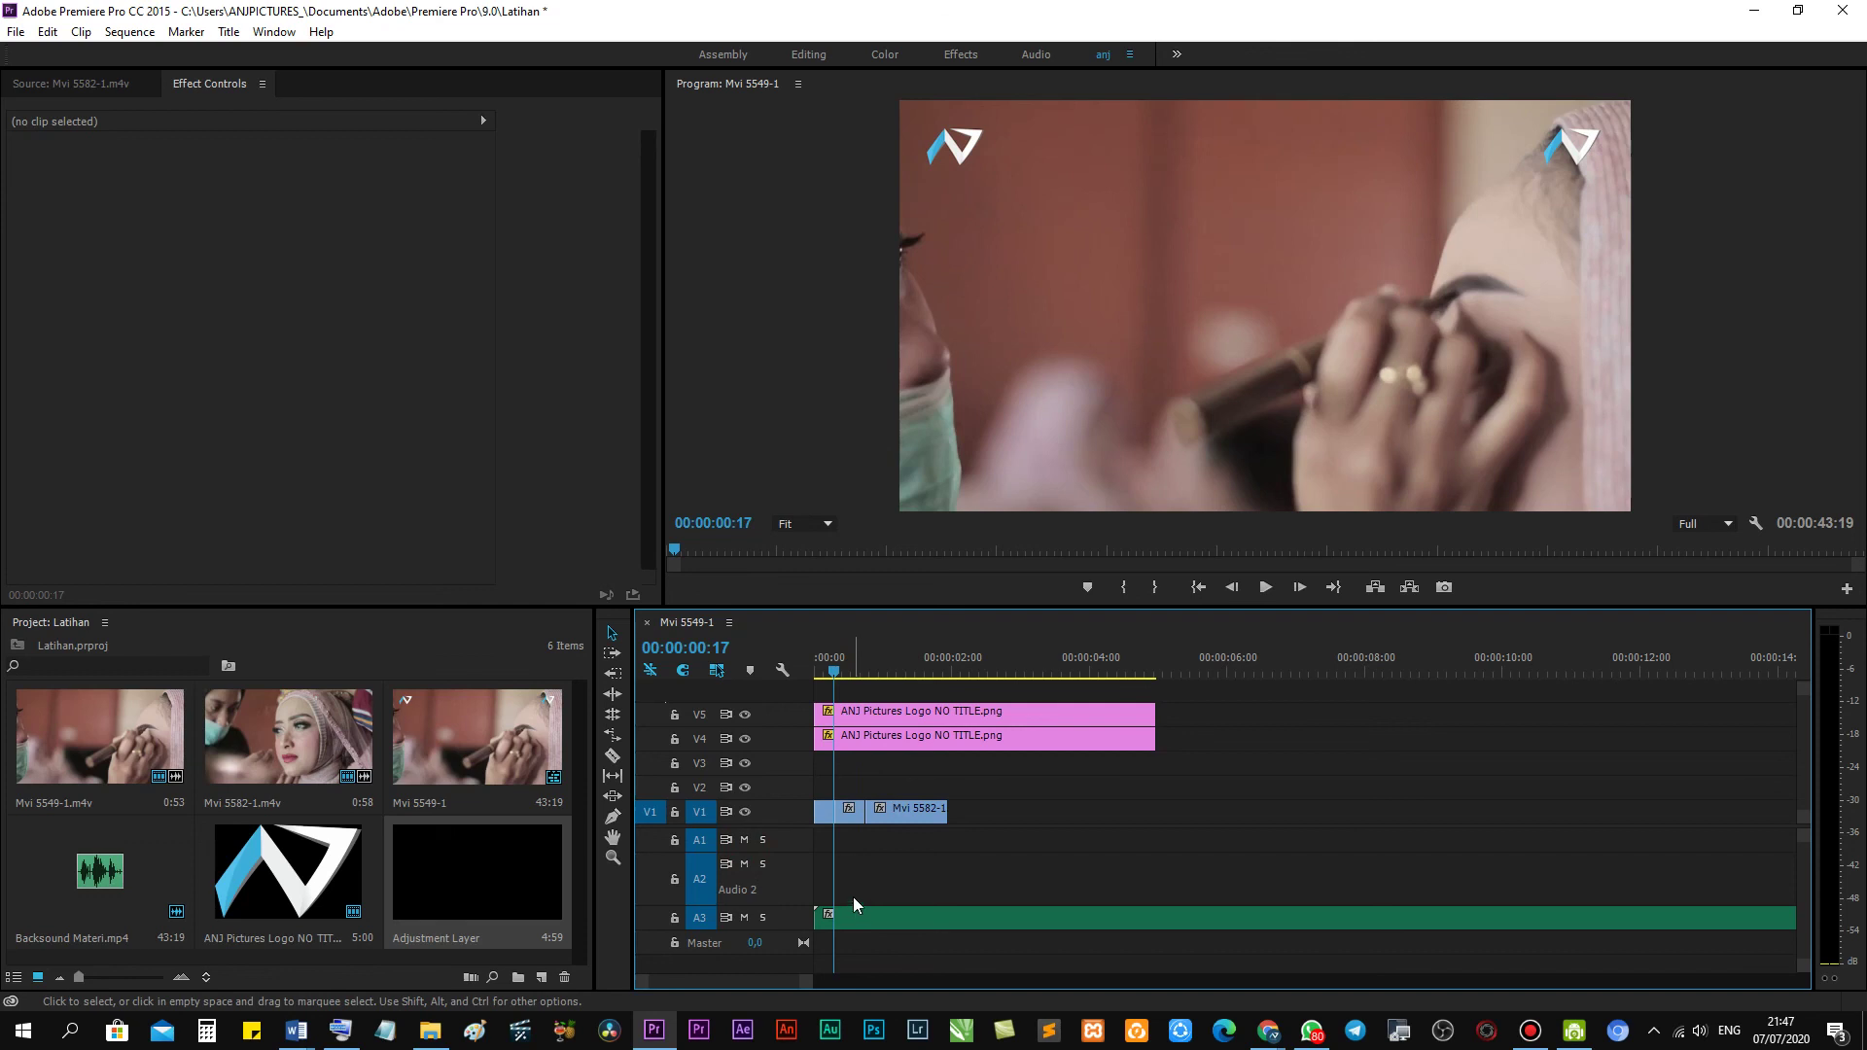
click(932, 914)
drag(922, 918, 937, 895)
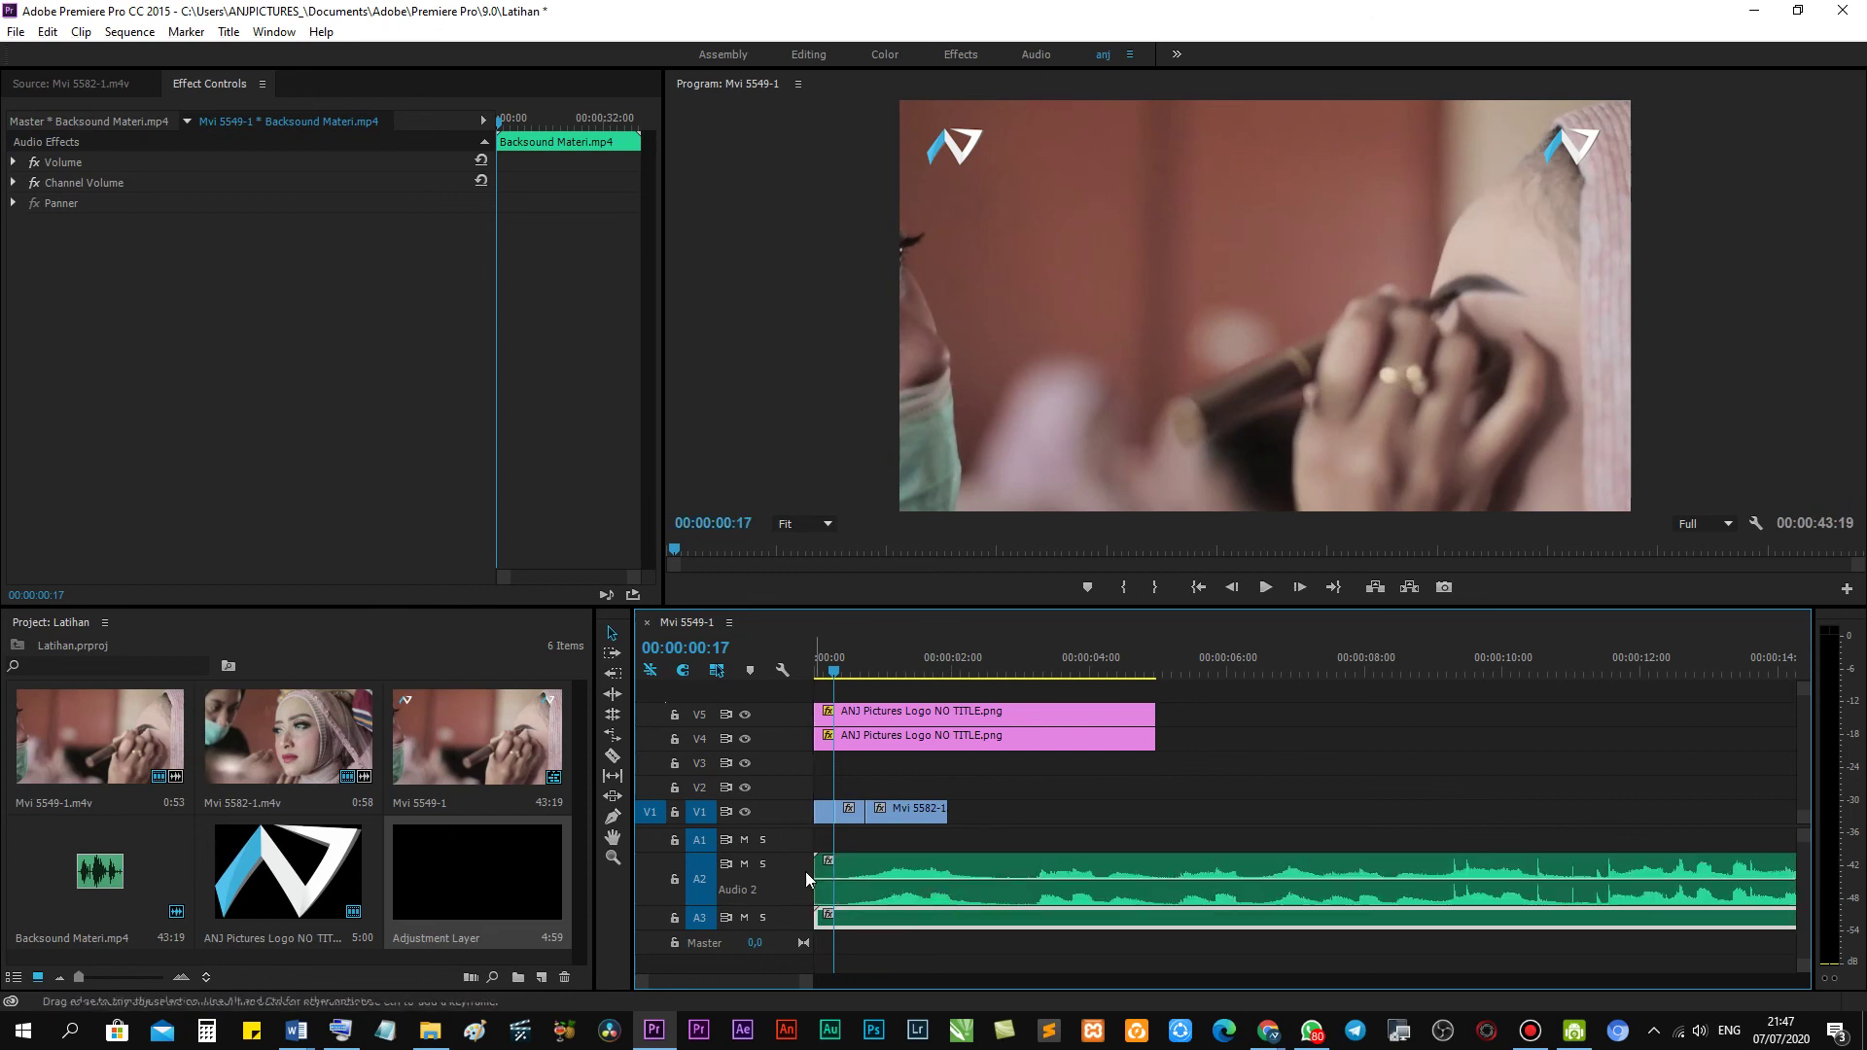
double_click(794, 871)
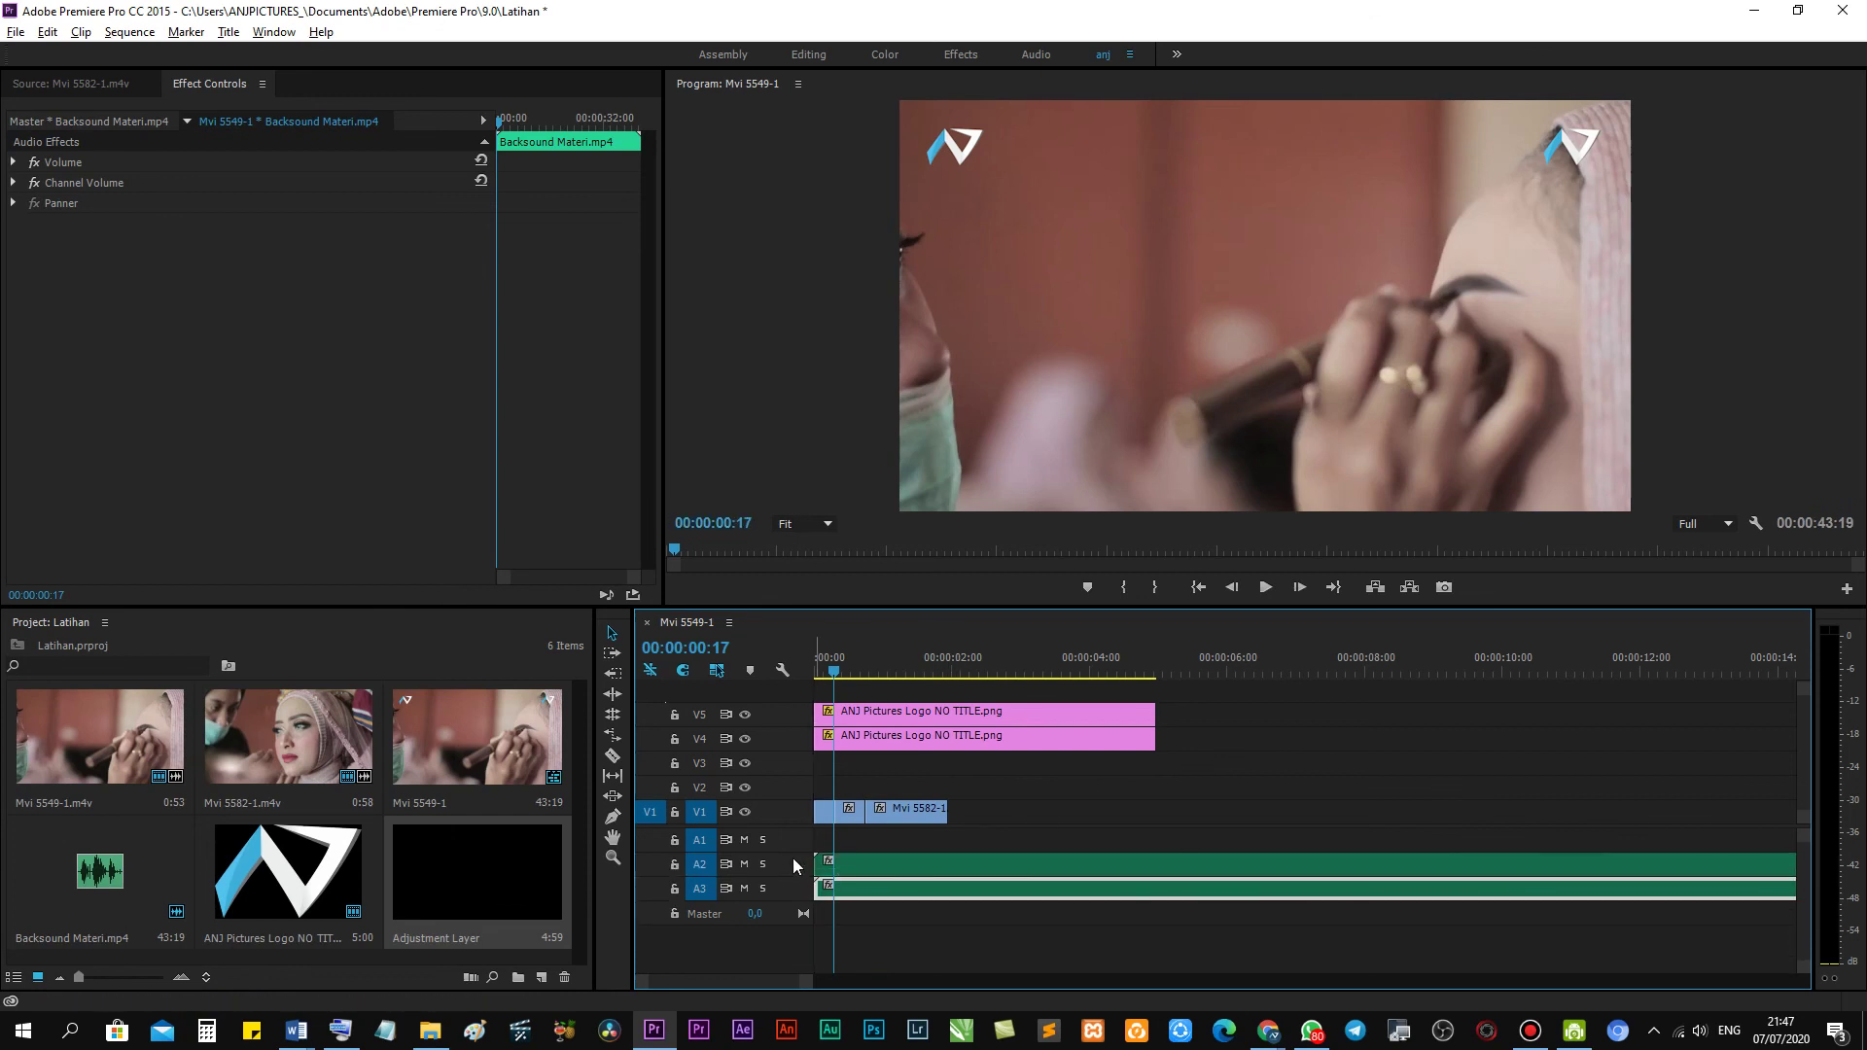
click(899, 869)
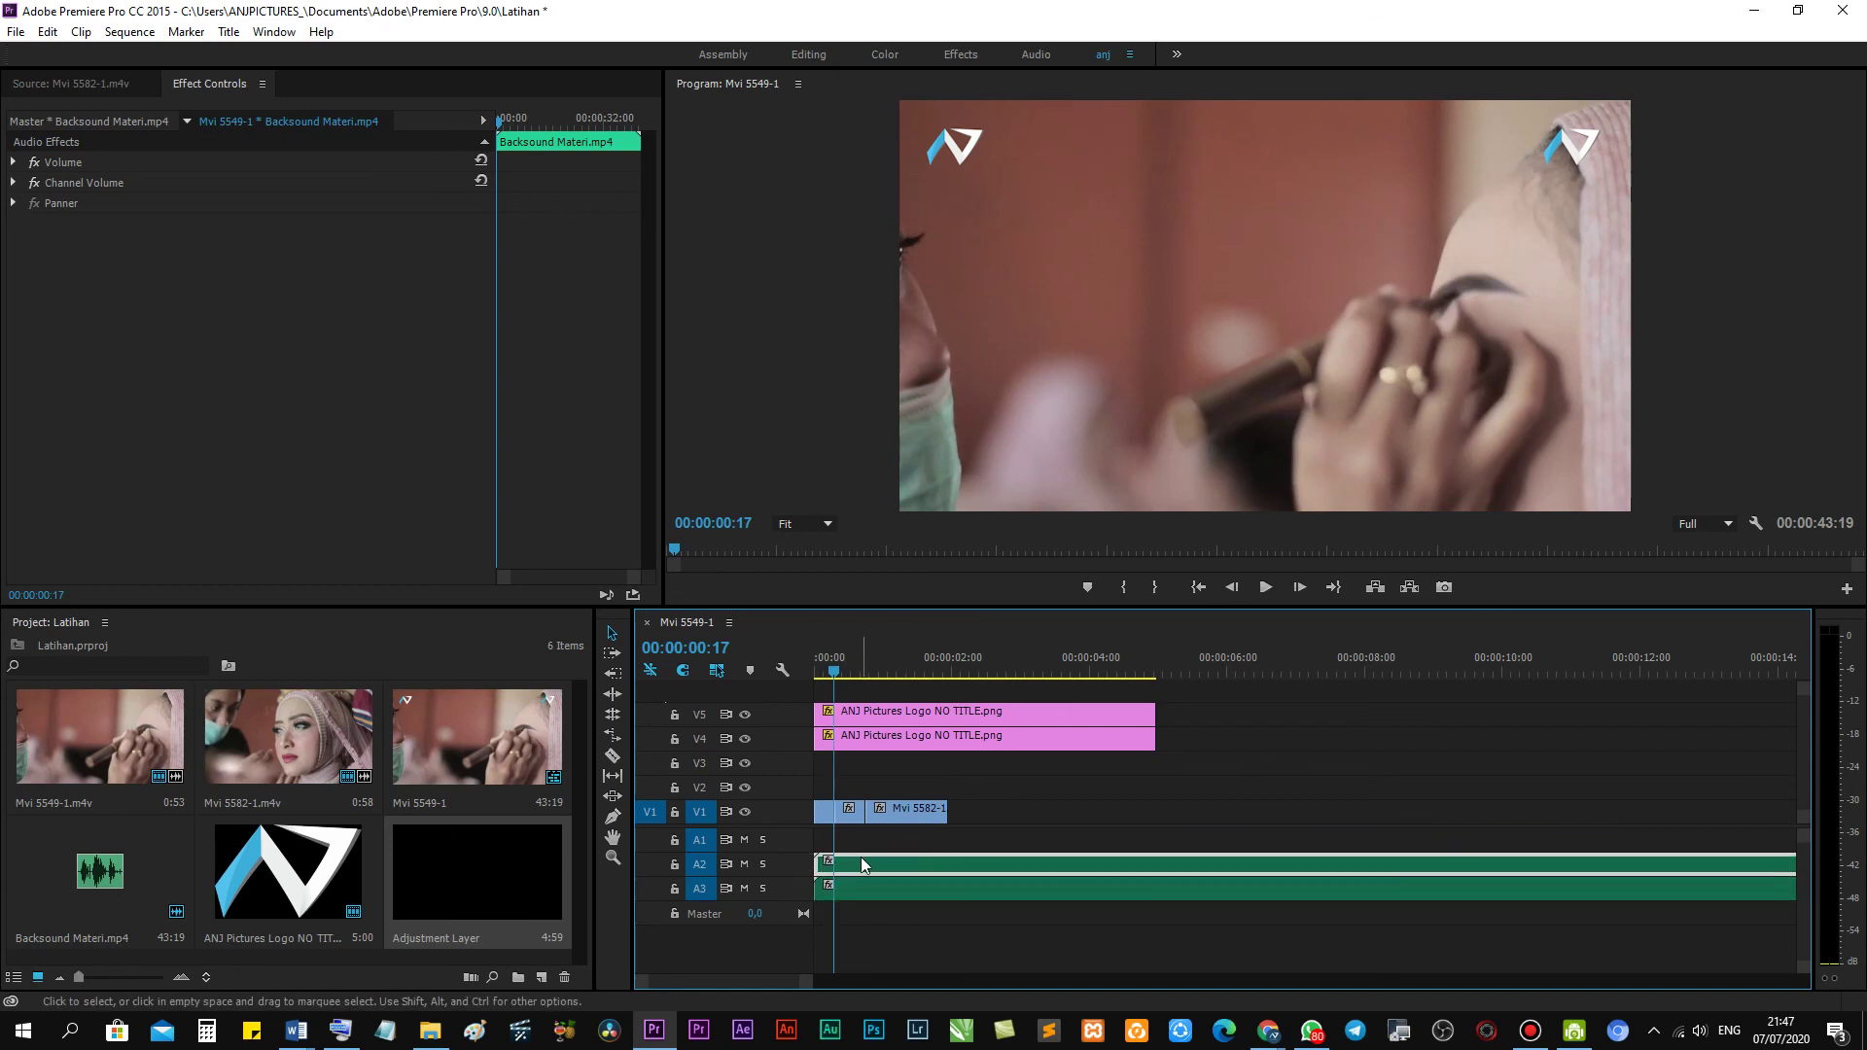
click(745, 863)
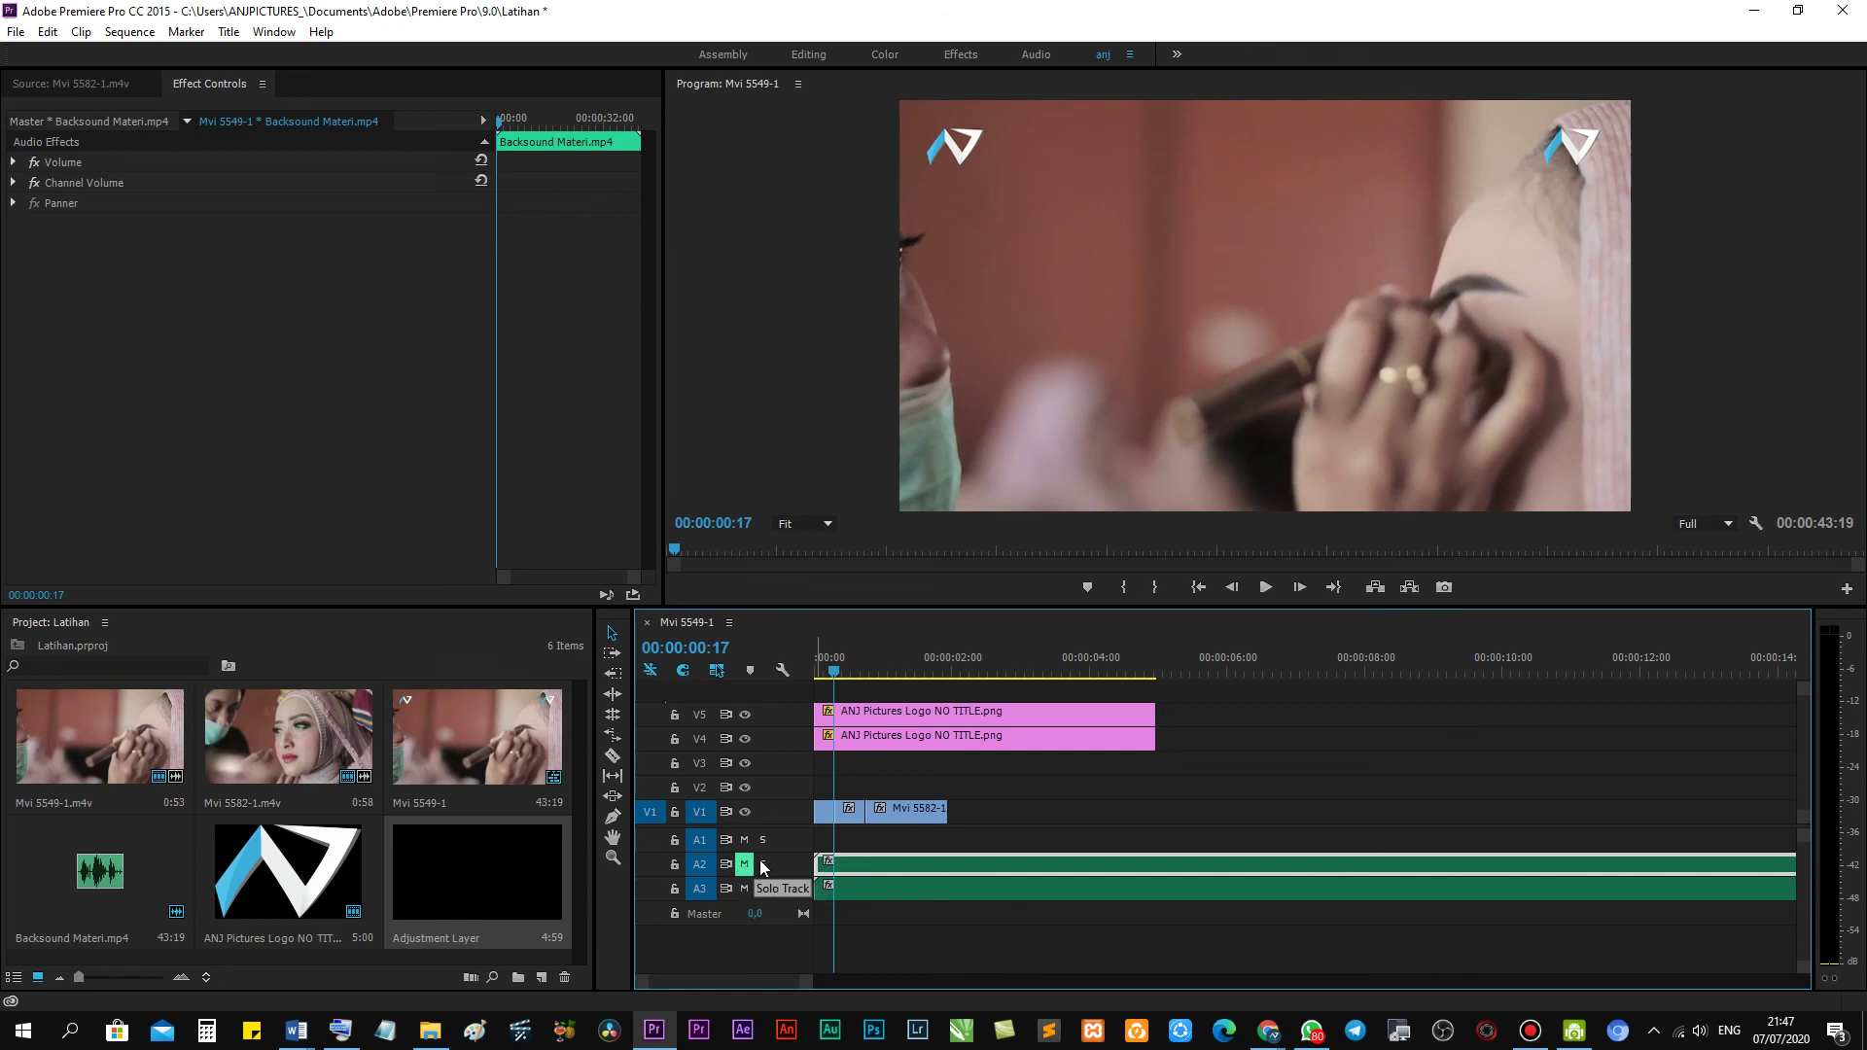
Play the sequence from the start and toggle the A3 mute.
drag(835, 670, 798, 664)
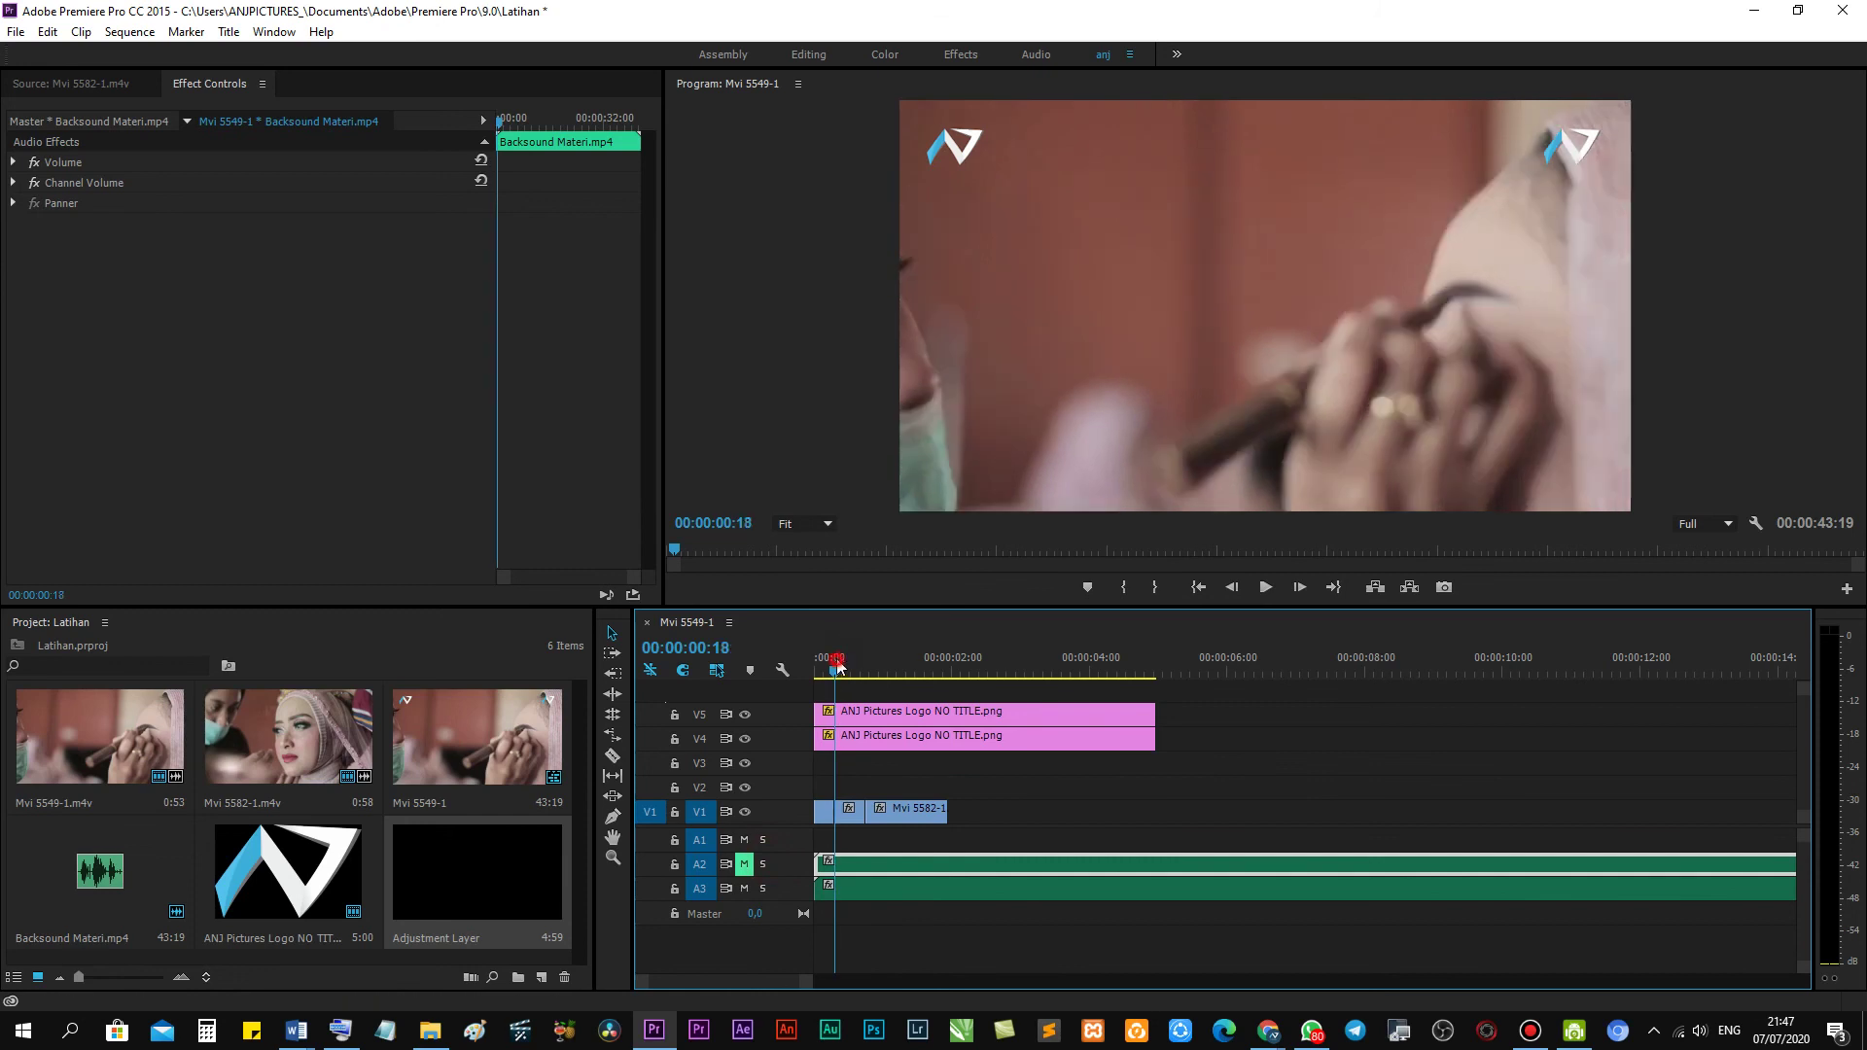
key(space)
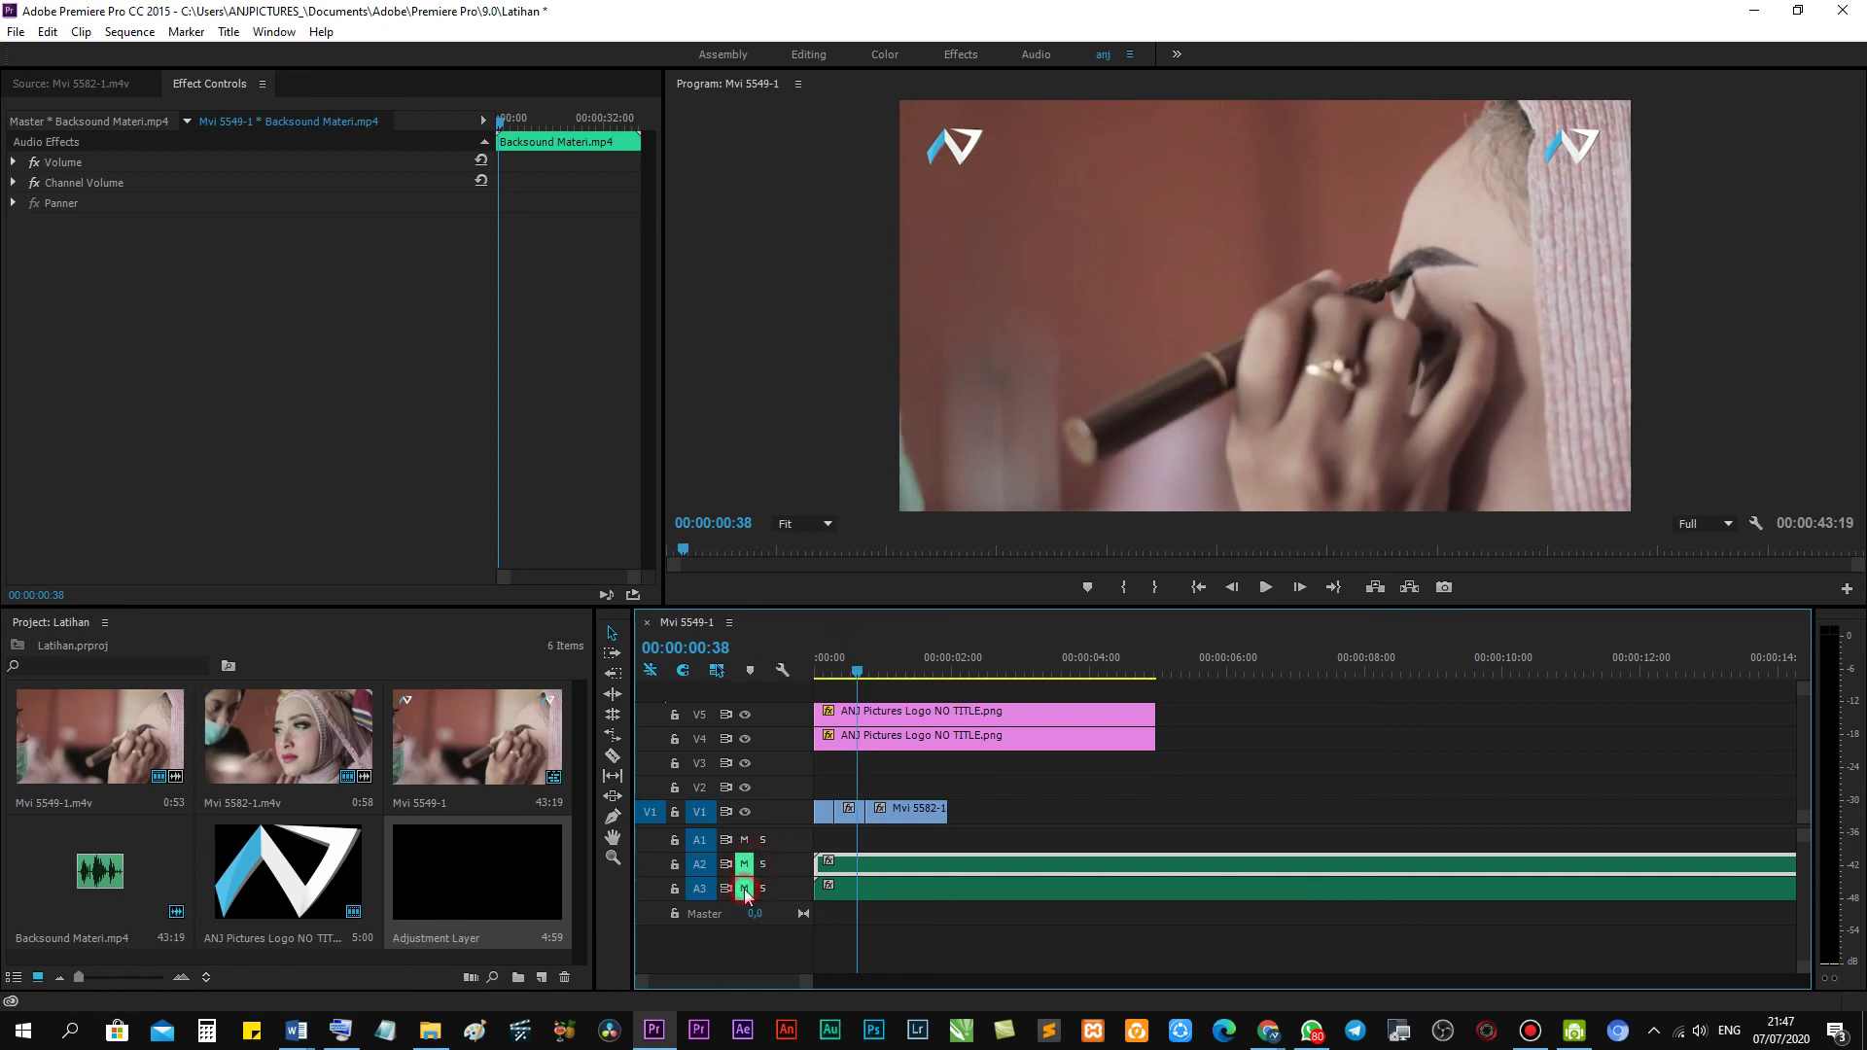
click(745, 889)
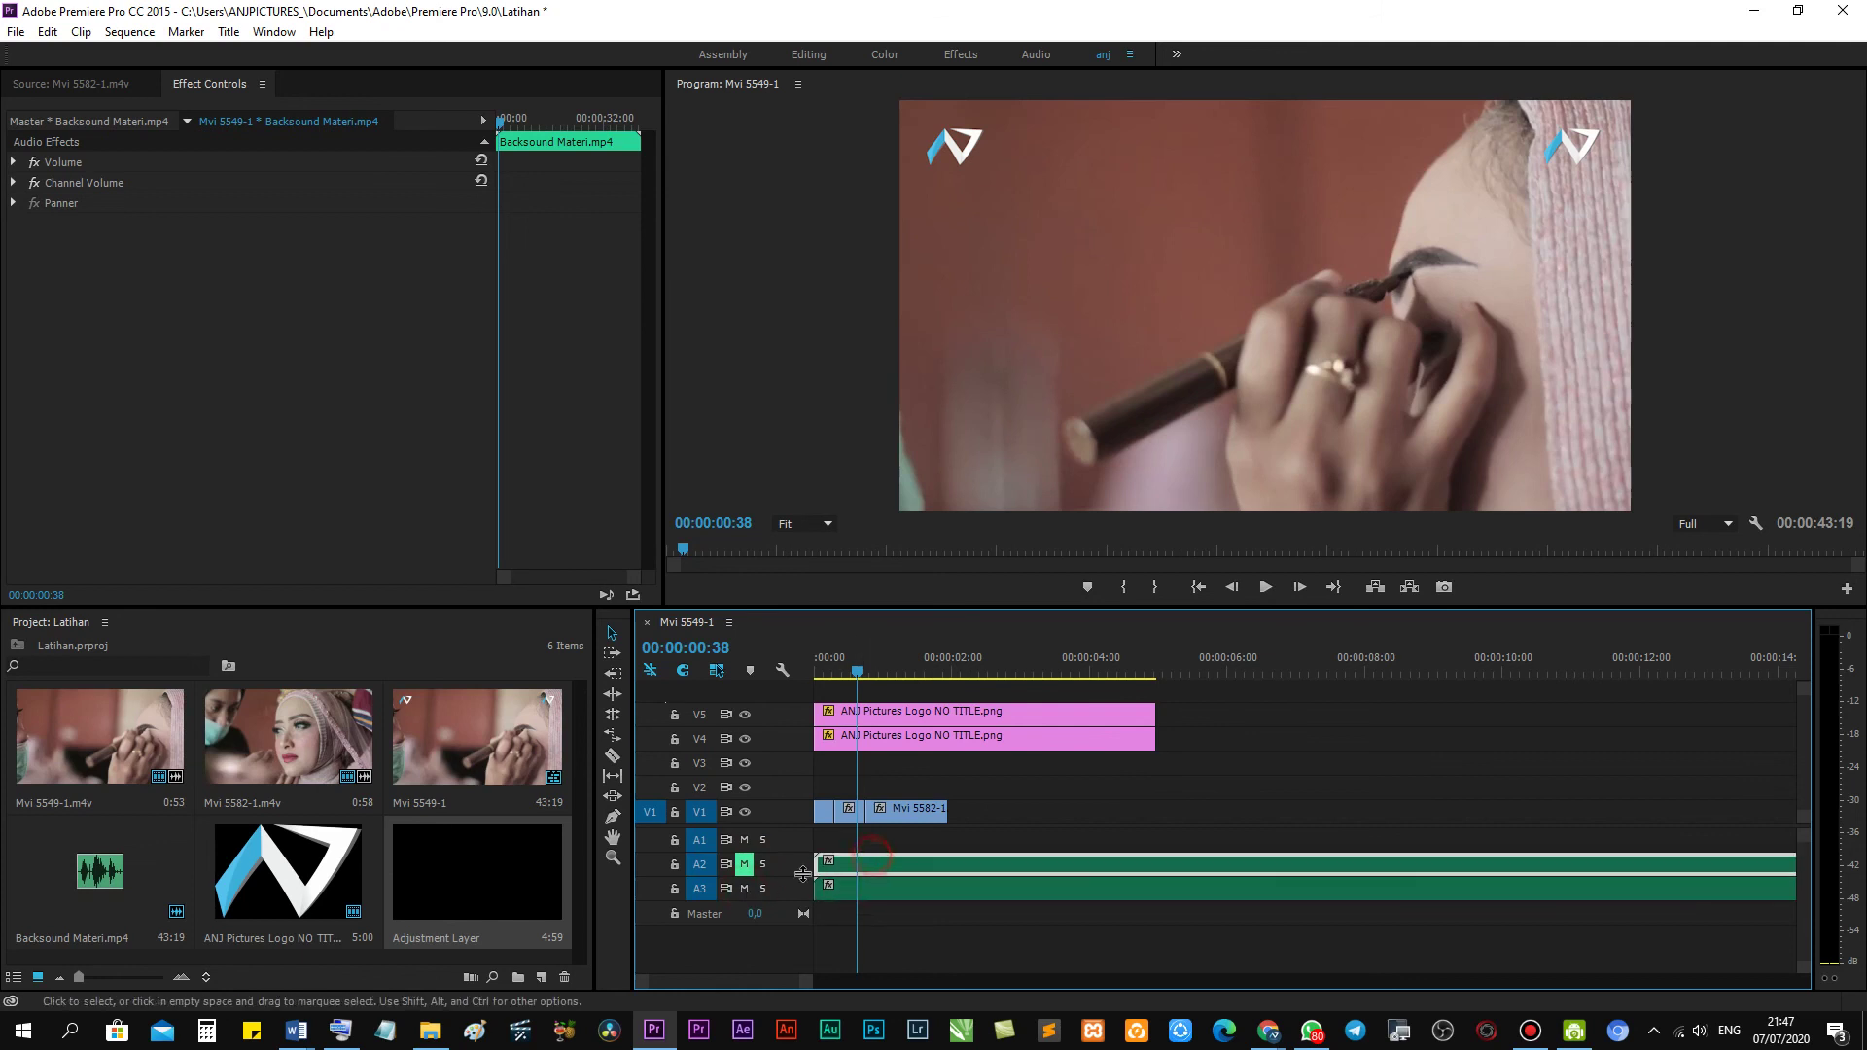
click(871, 864)
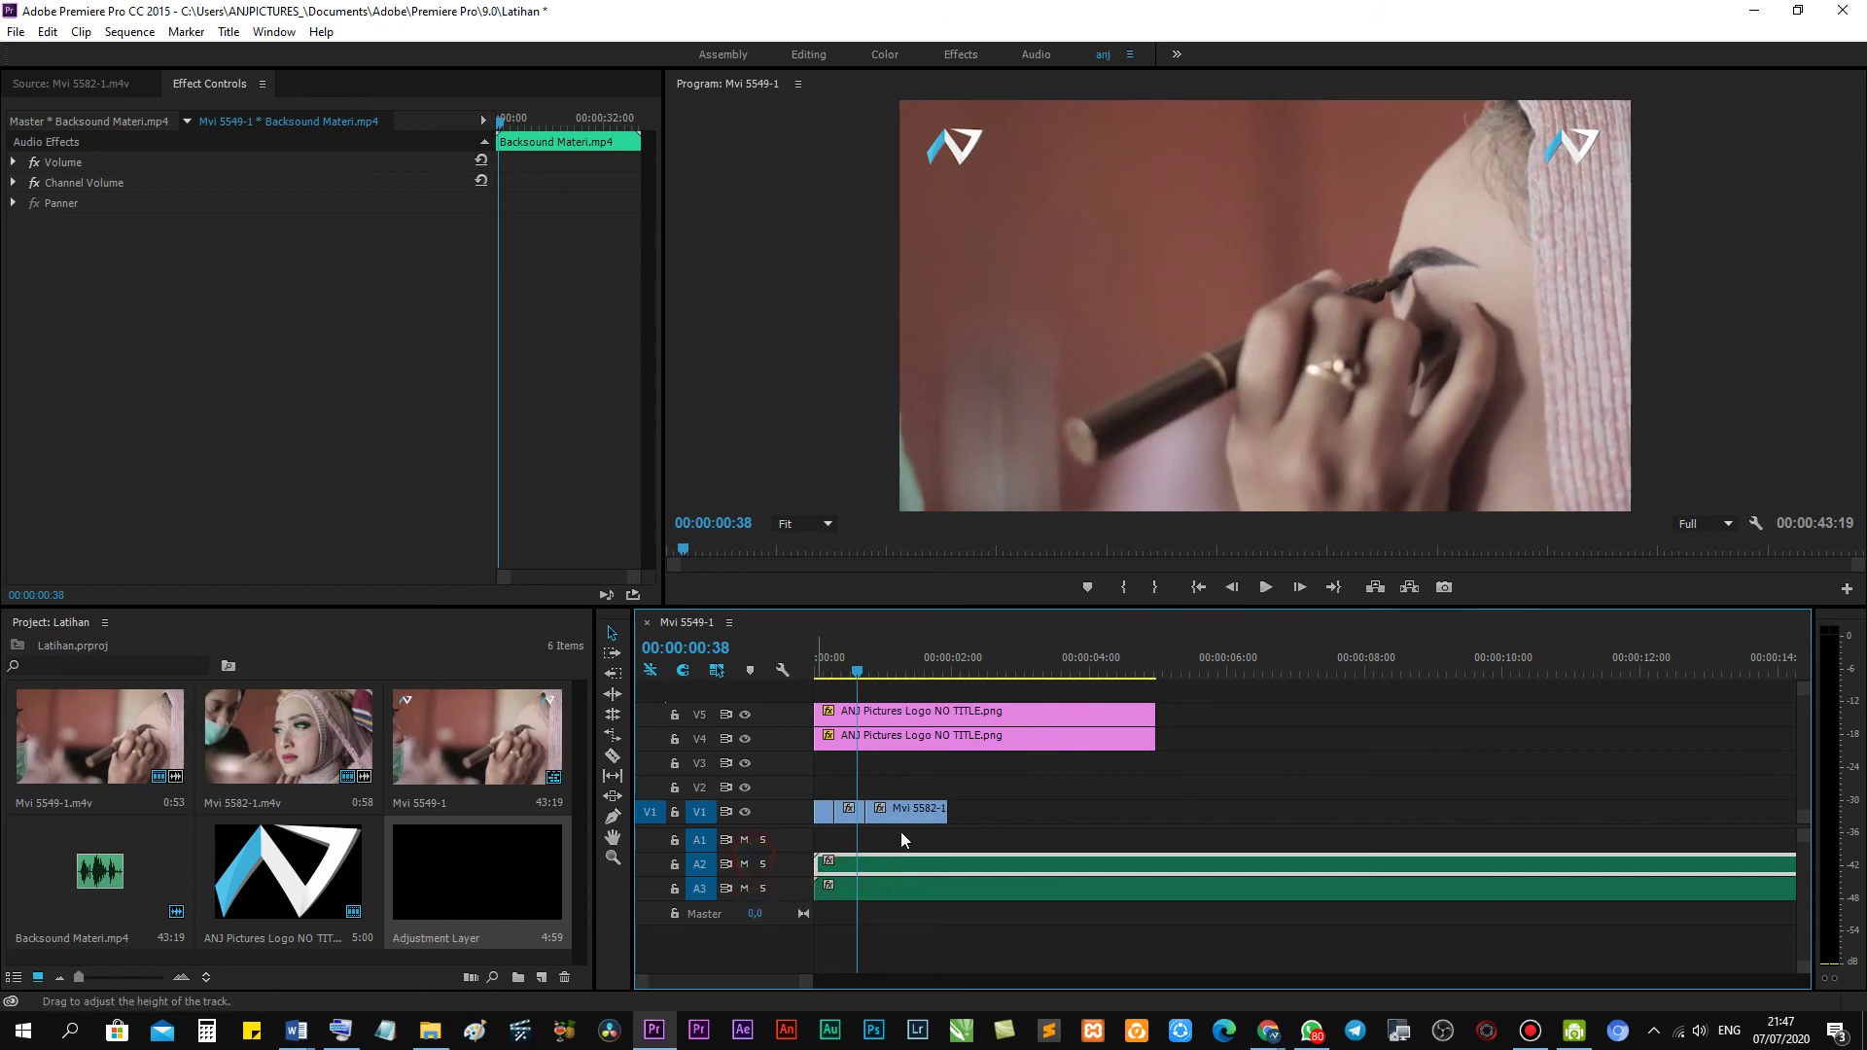
Admit the join request, then check Chat and return to the 13-person participant list.
mouse_move(1267, 1031)
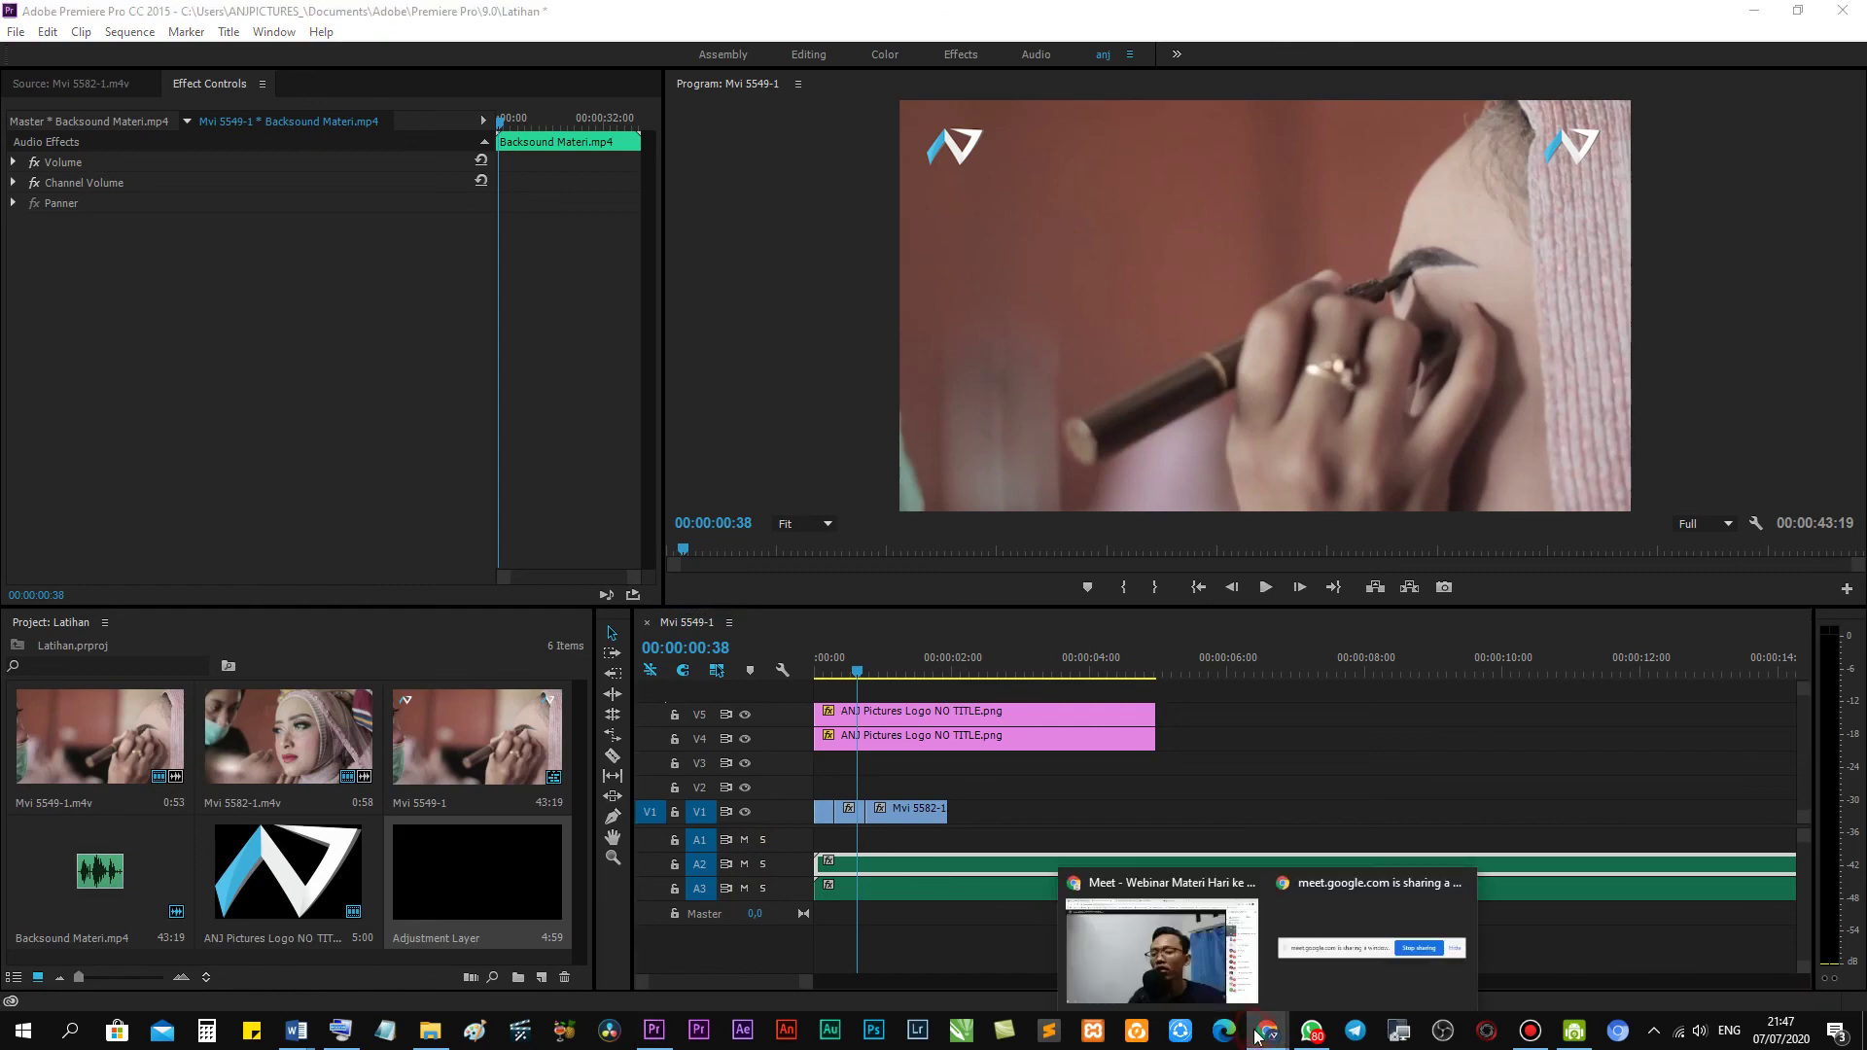
click(1189, 964)
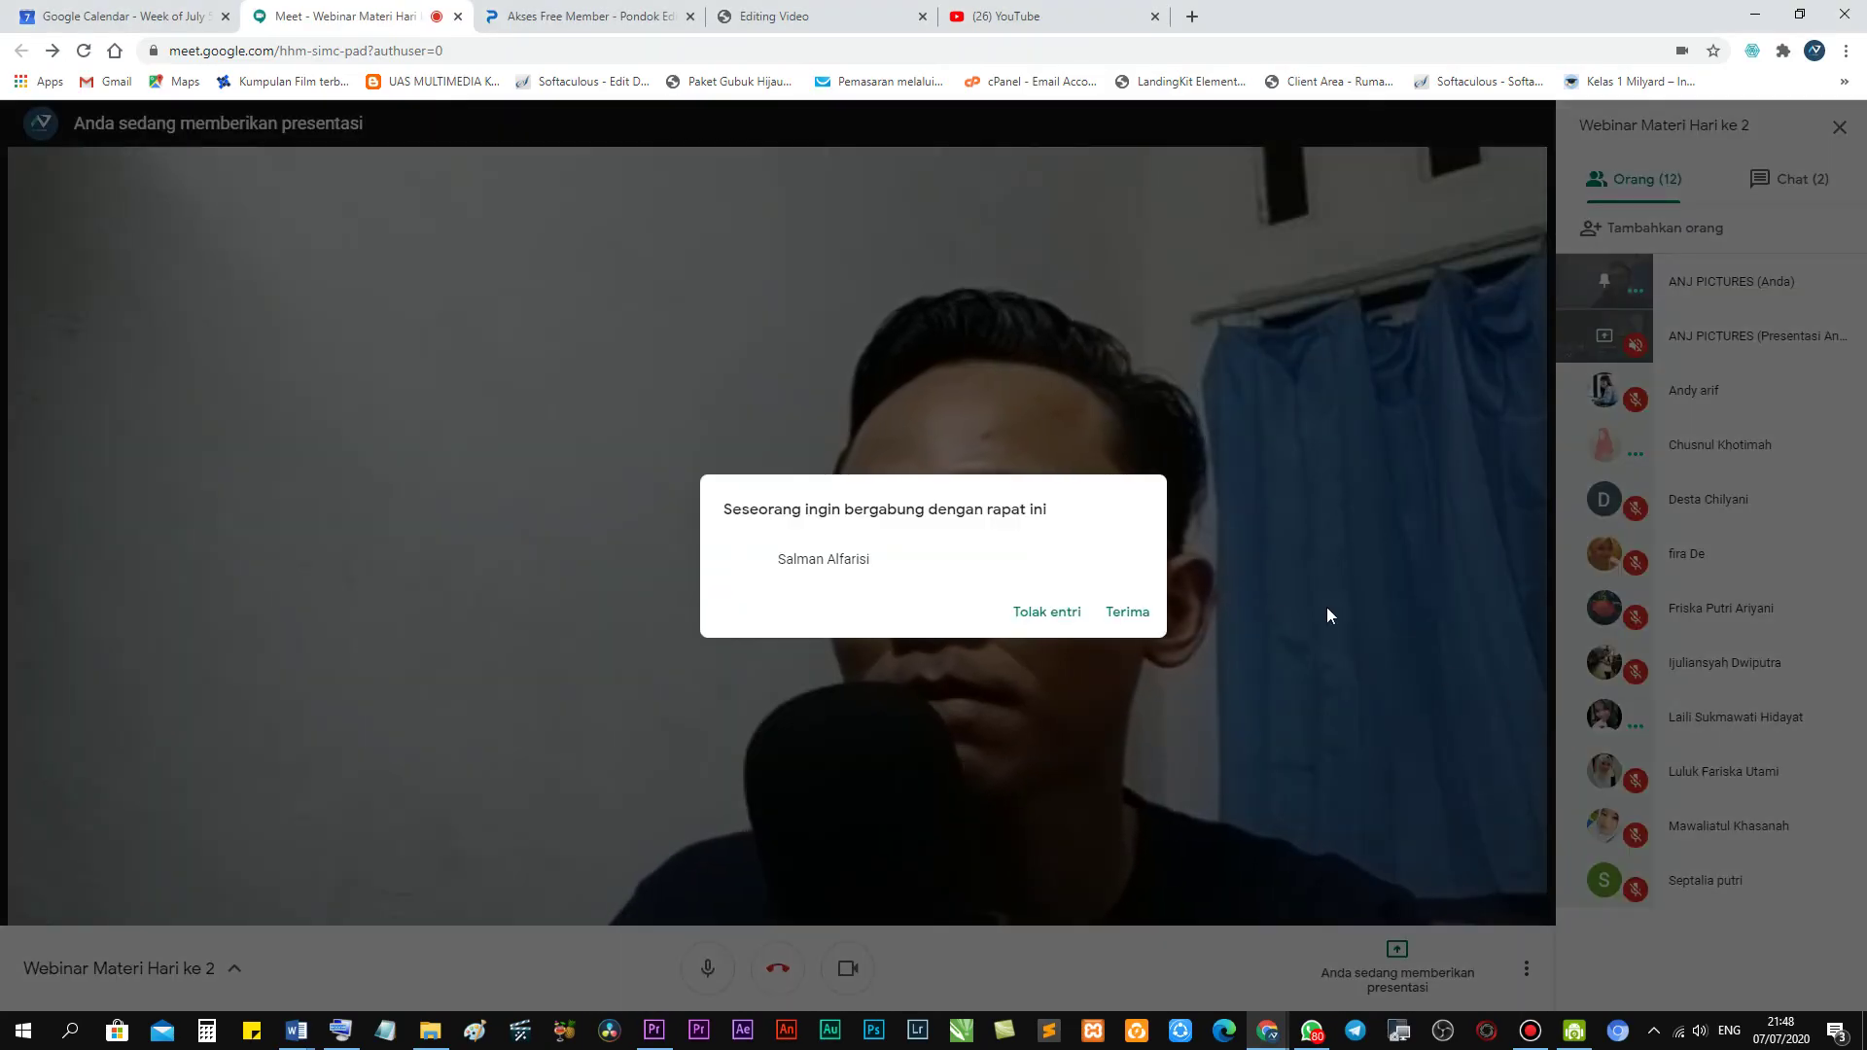
click(1140, 615)
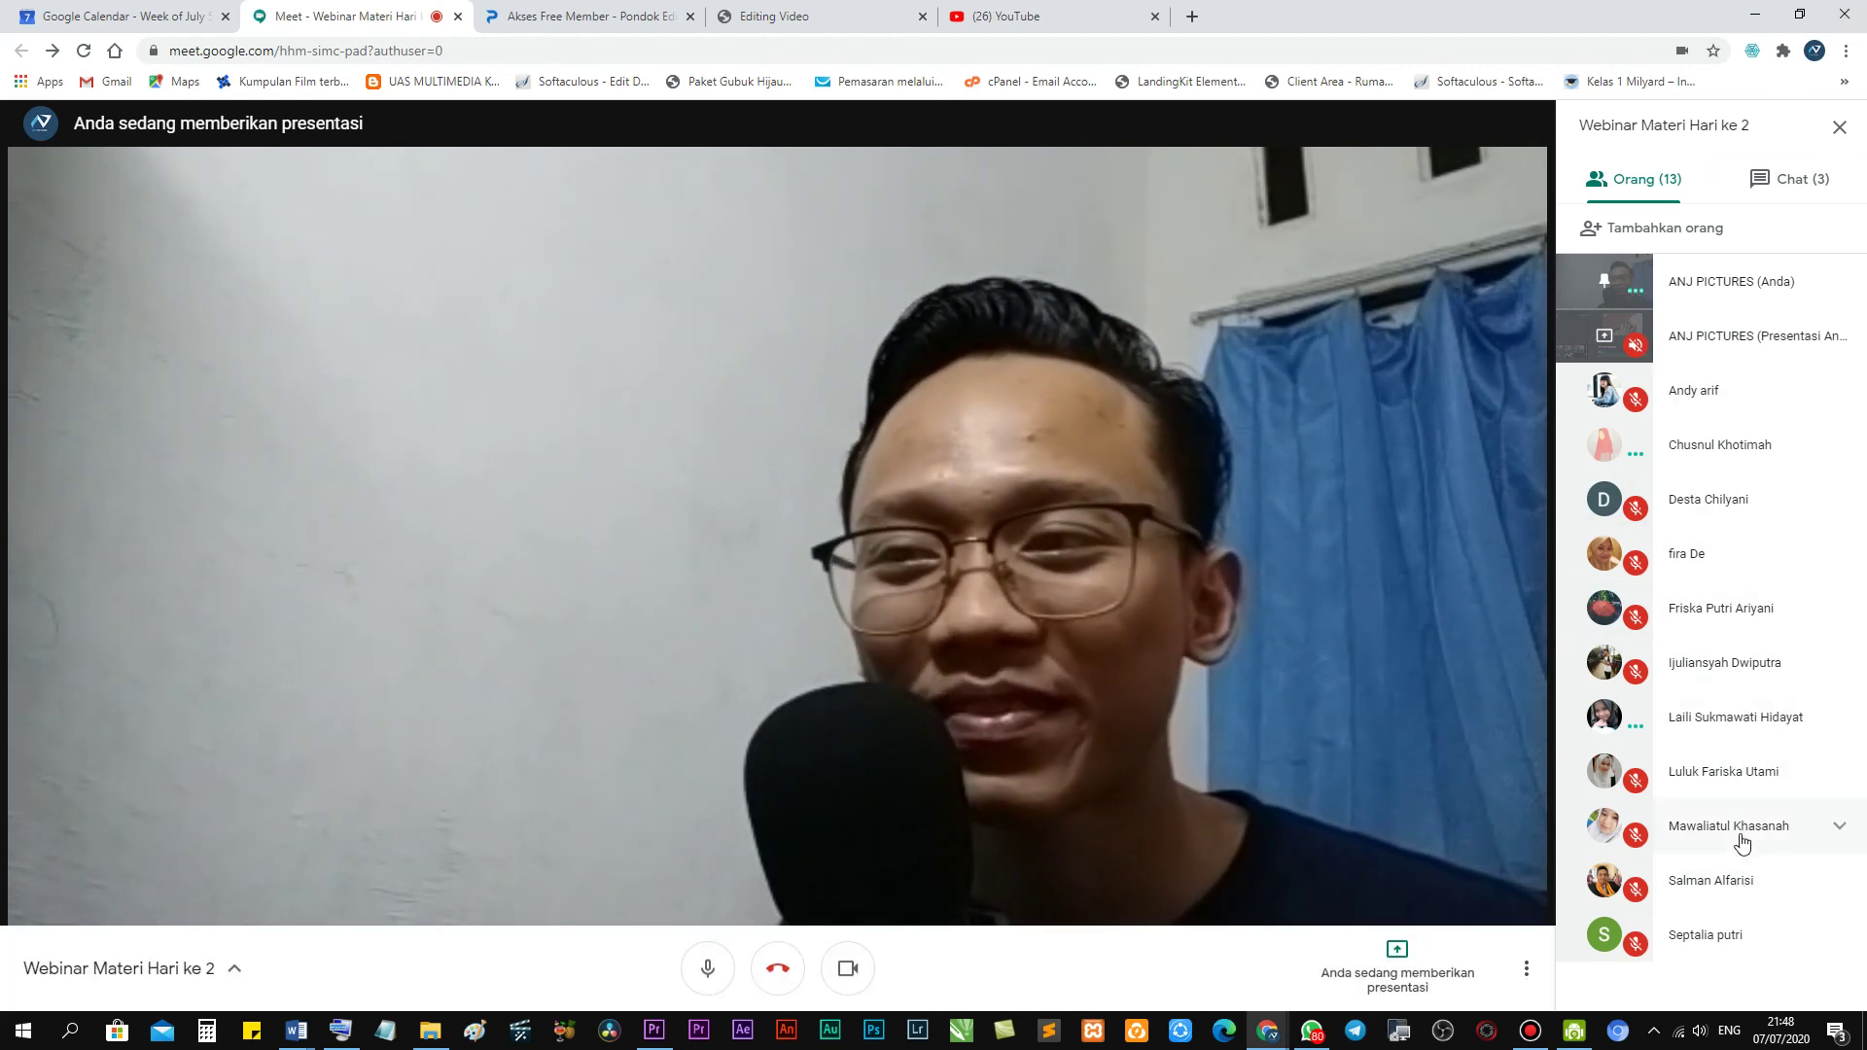
click(1766, 175)
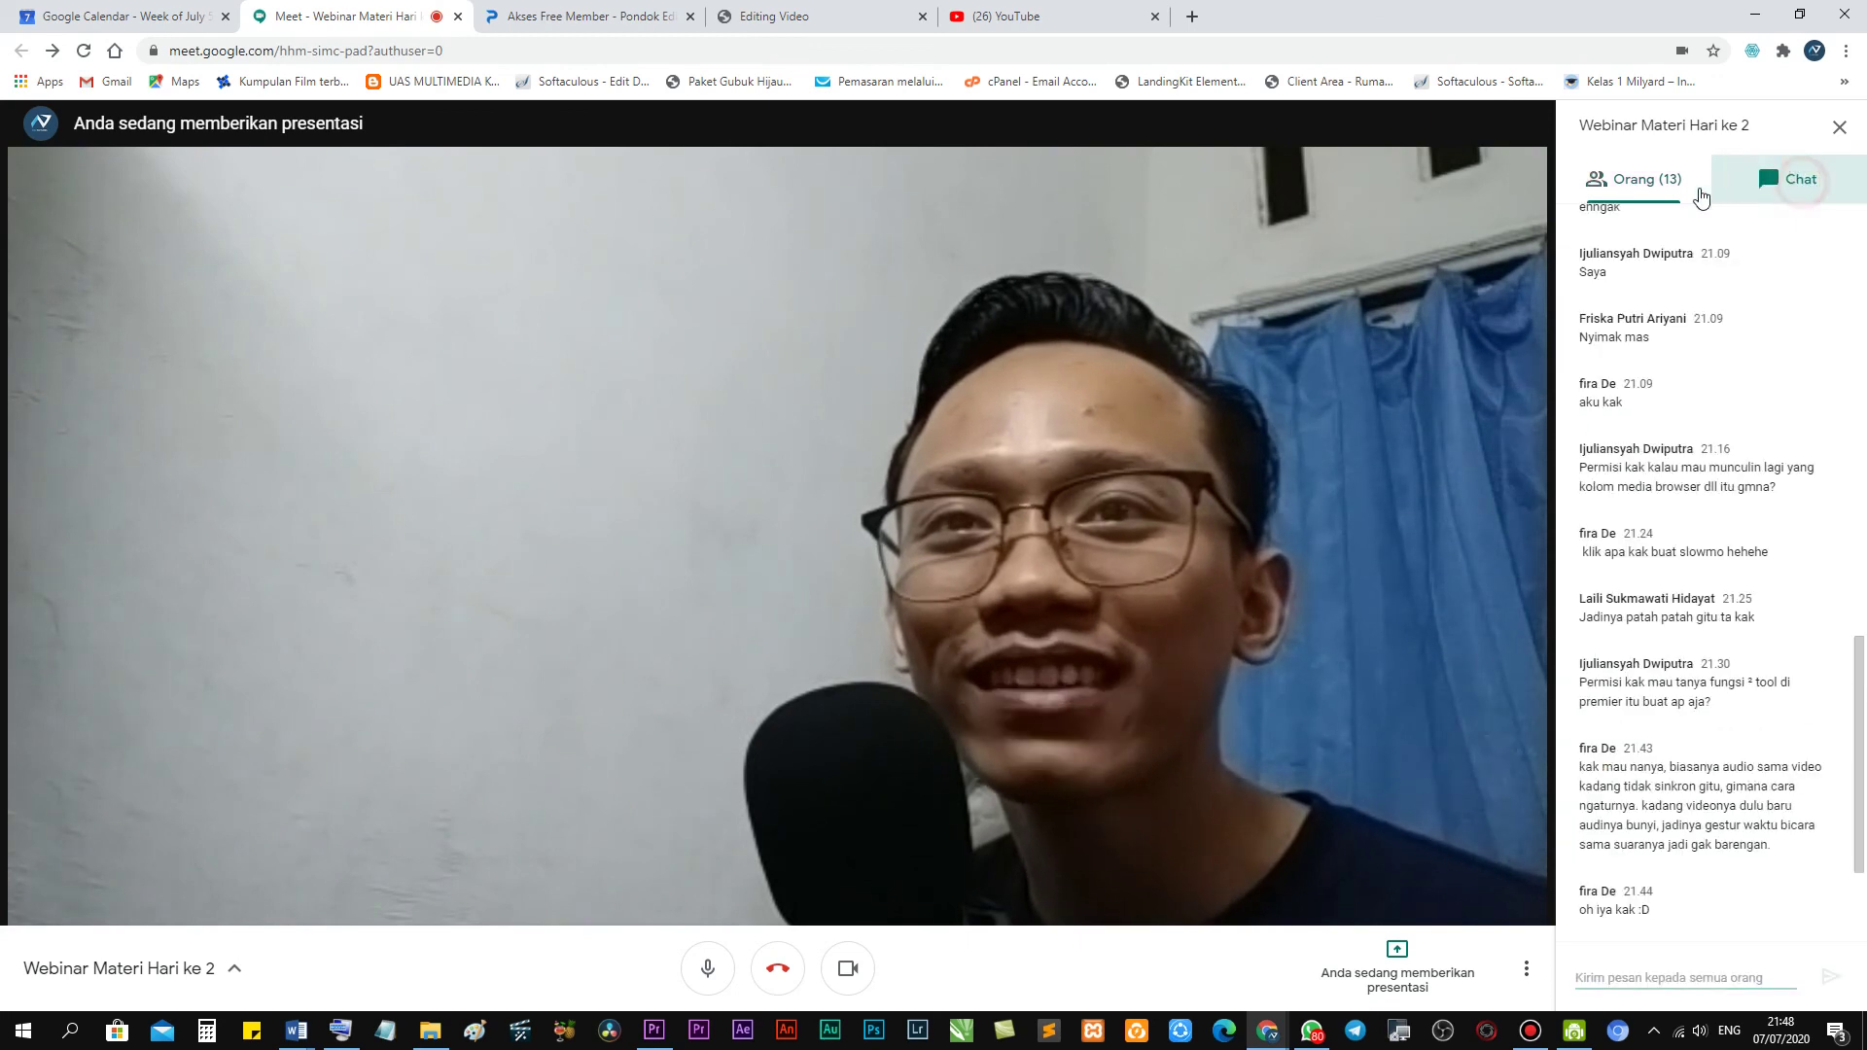
click(1657, 195)
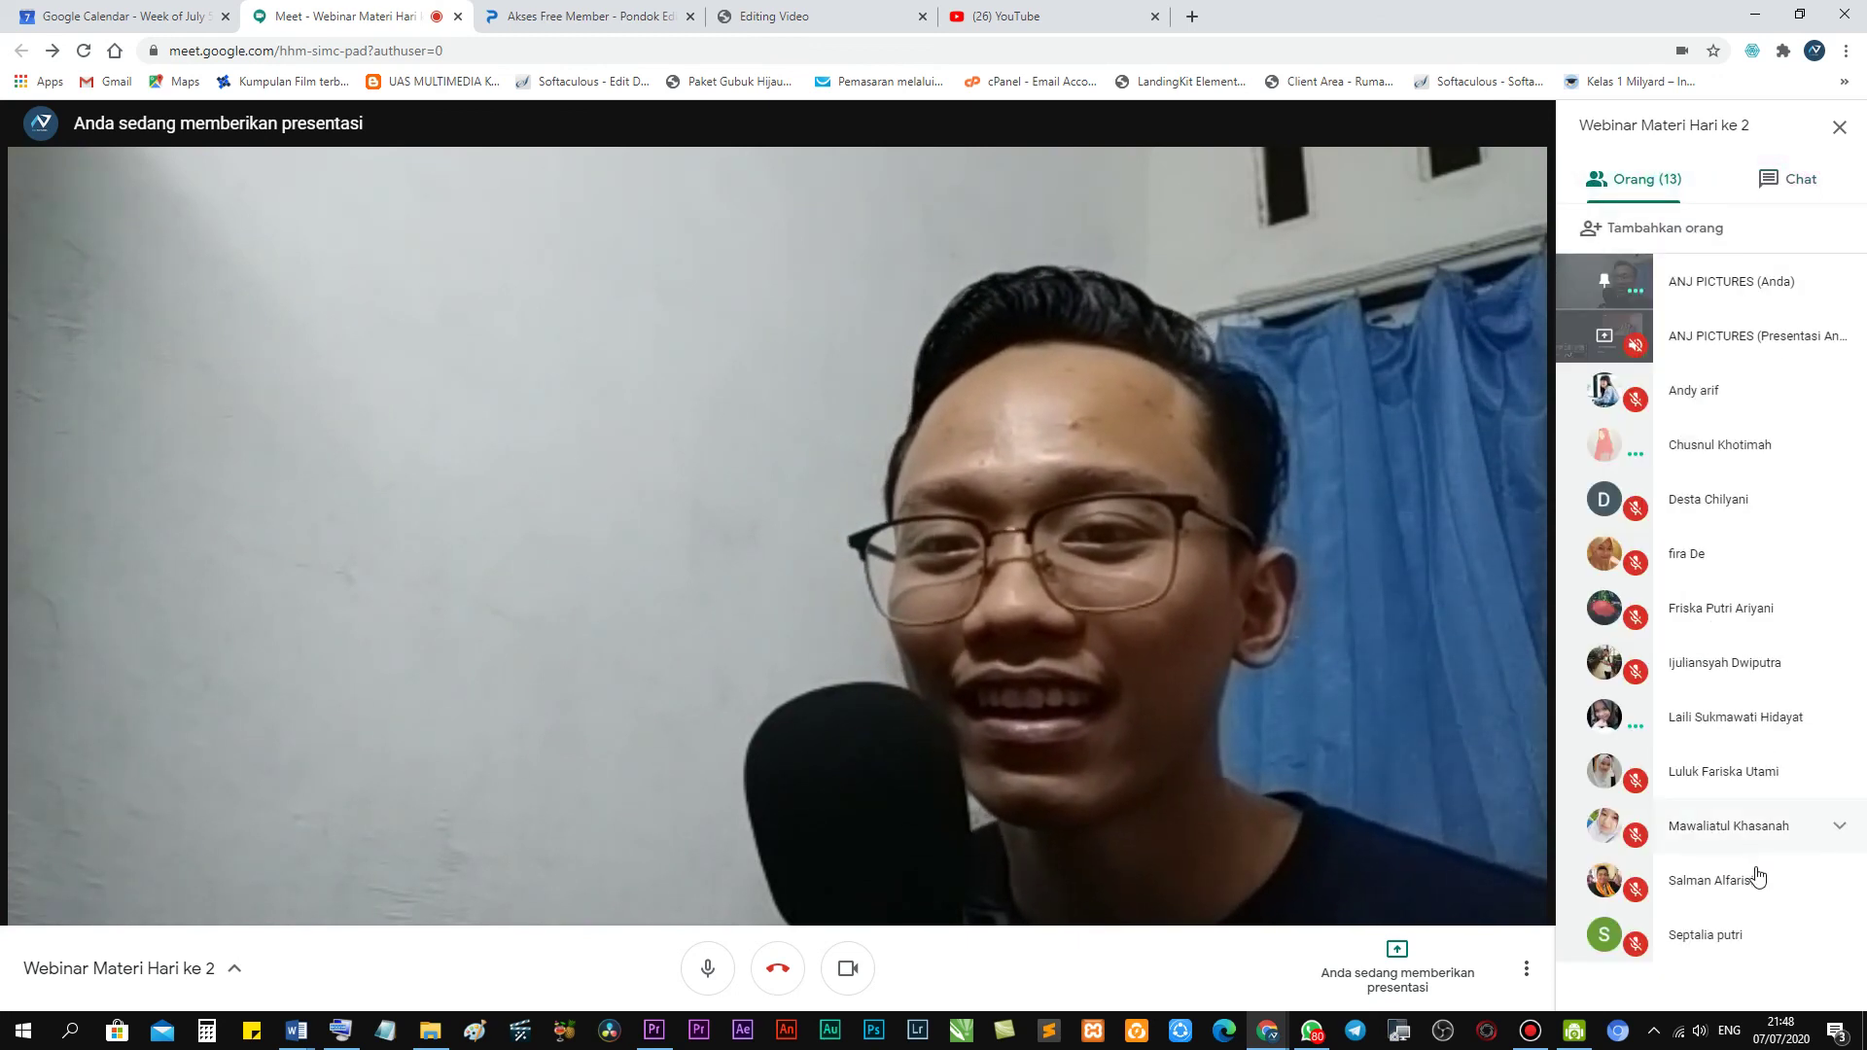